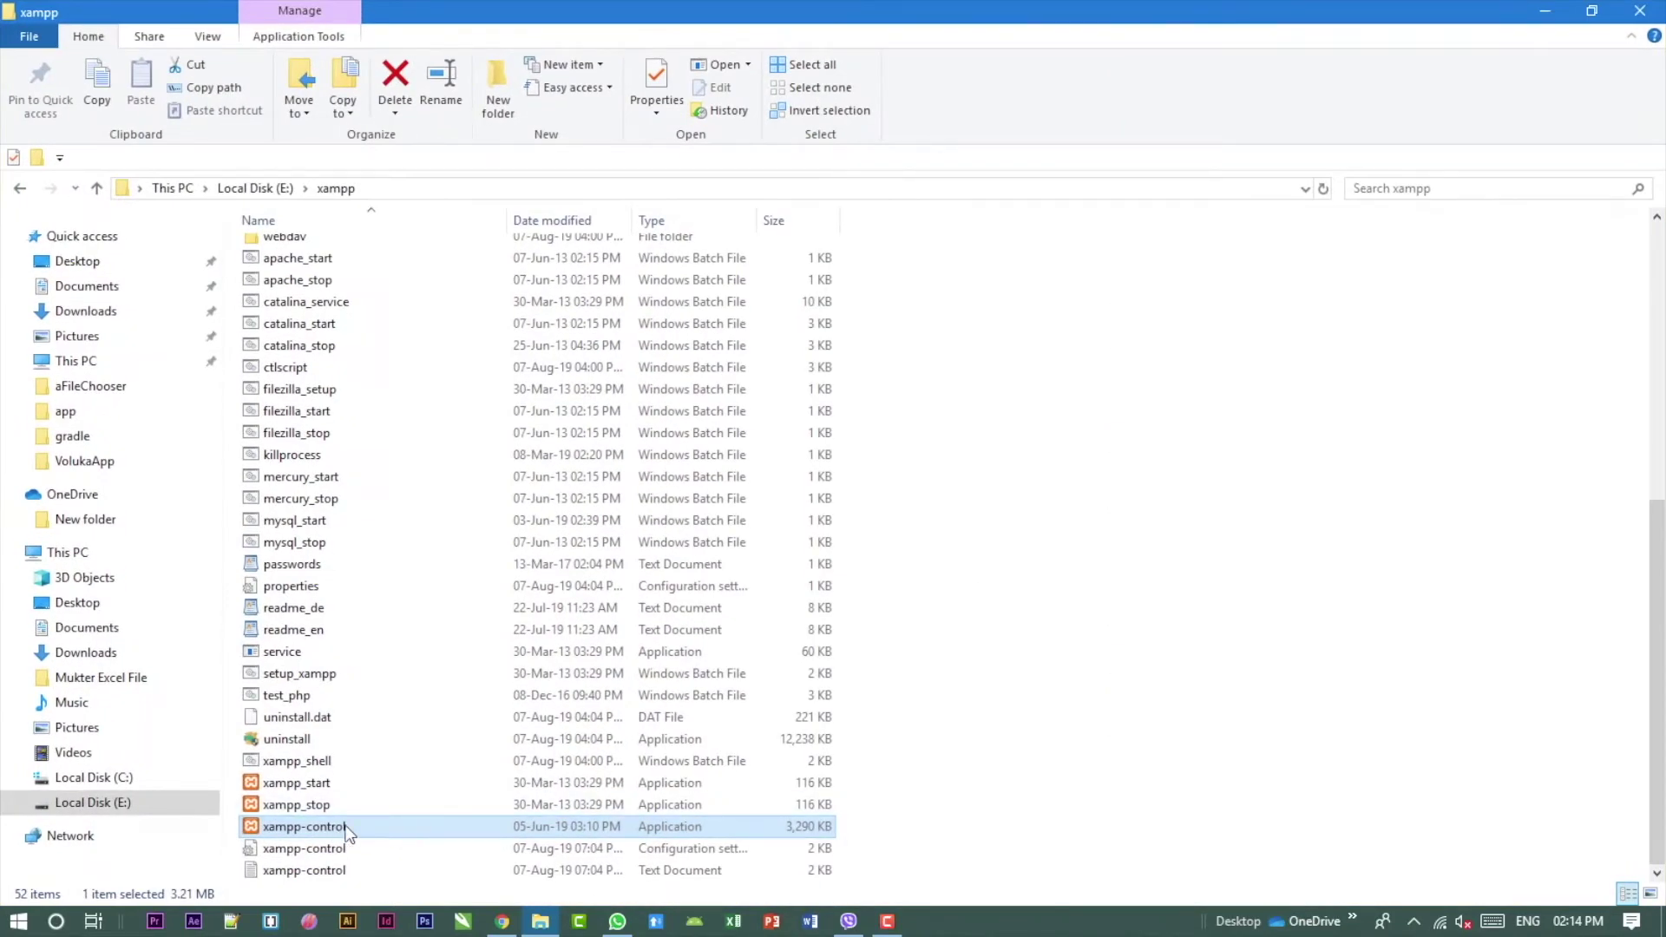
- Bring up the options menu for xampp-control in the E:\xampp folder
right_click(348, 833)
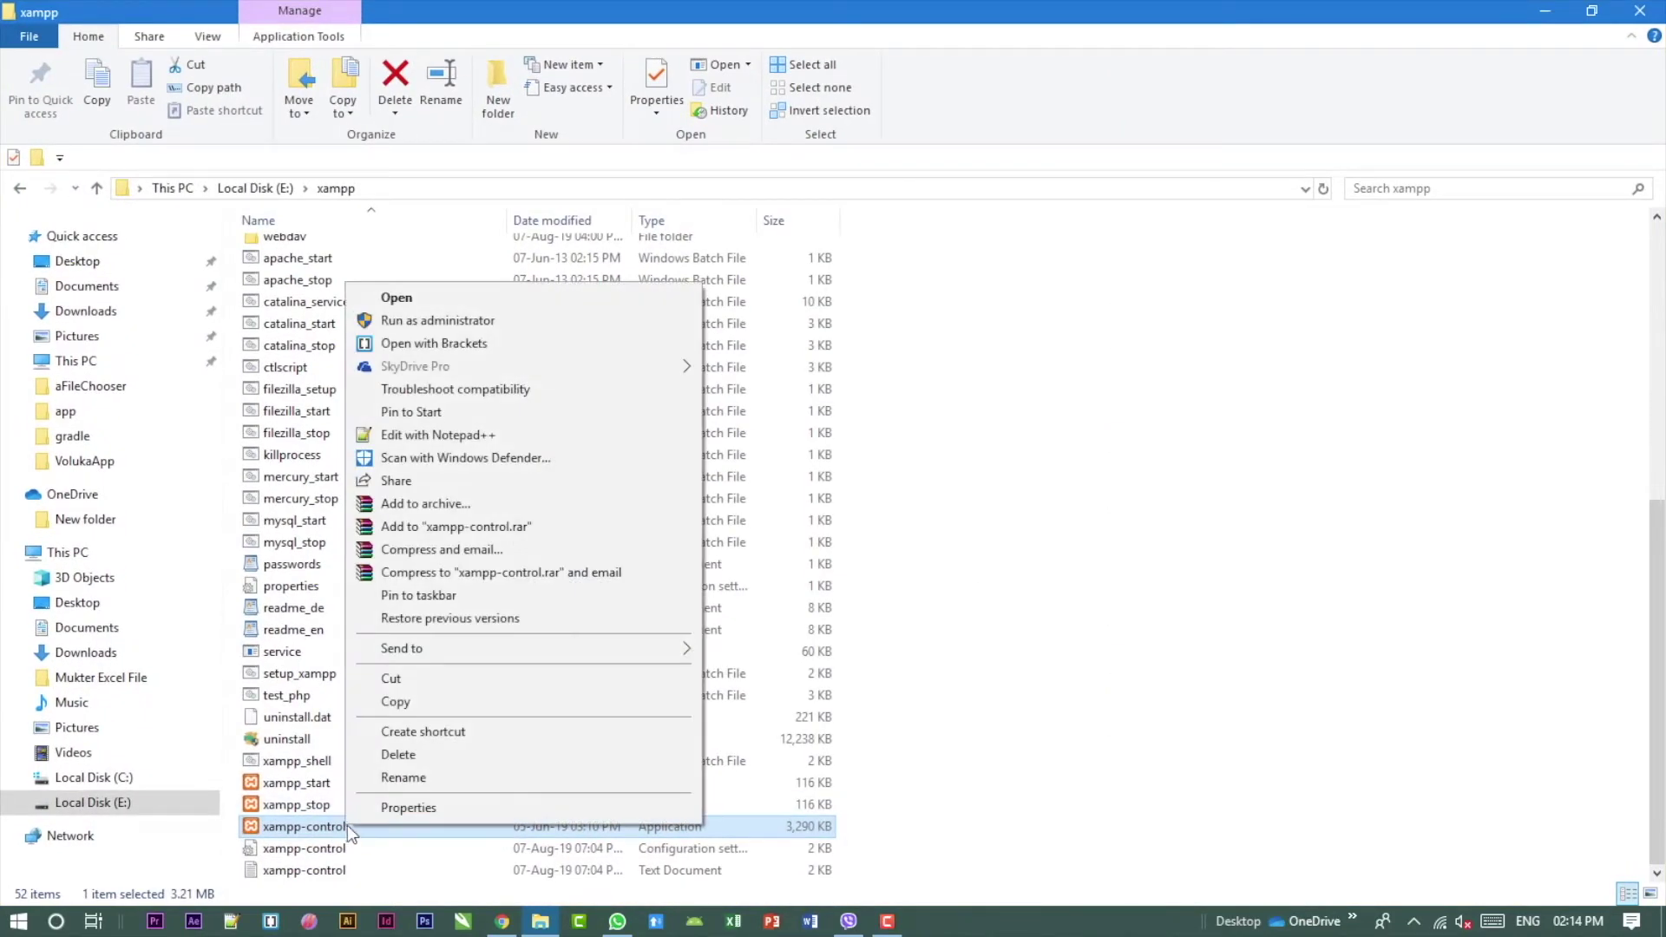
- Pin xampp-control to the taskbar, launch it, and start Apache and MySQL
click(463, 597)
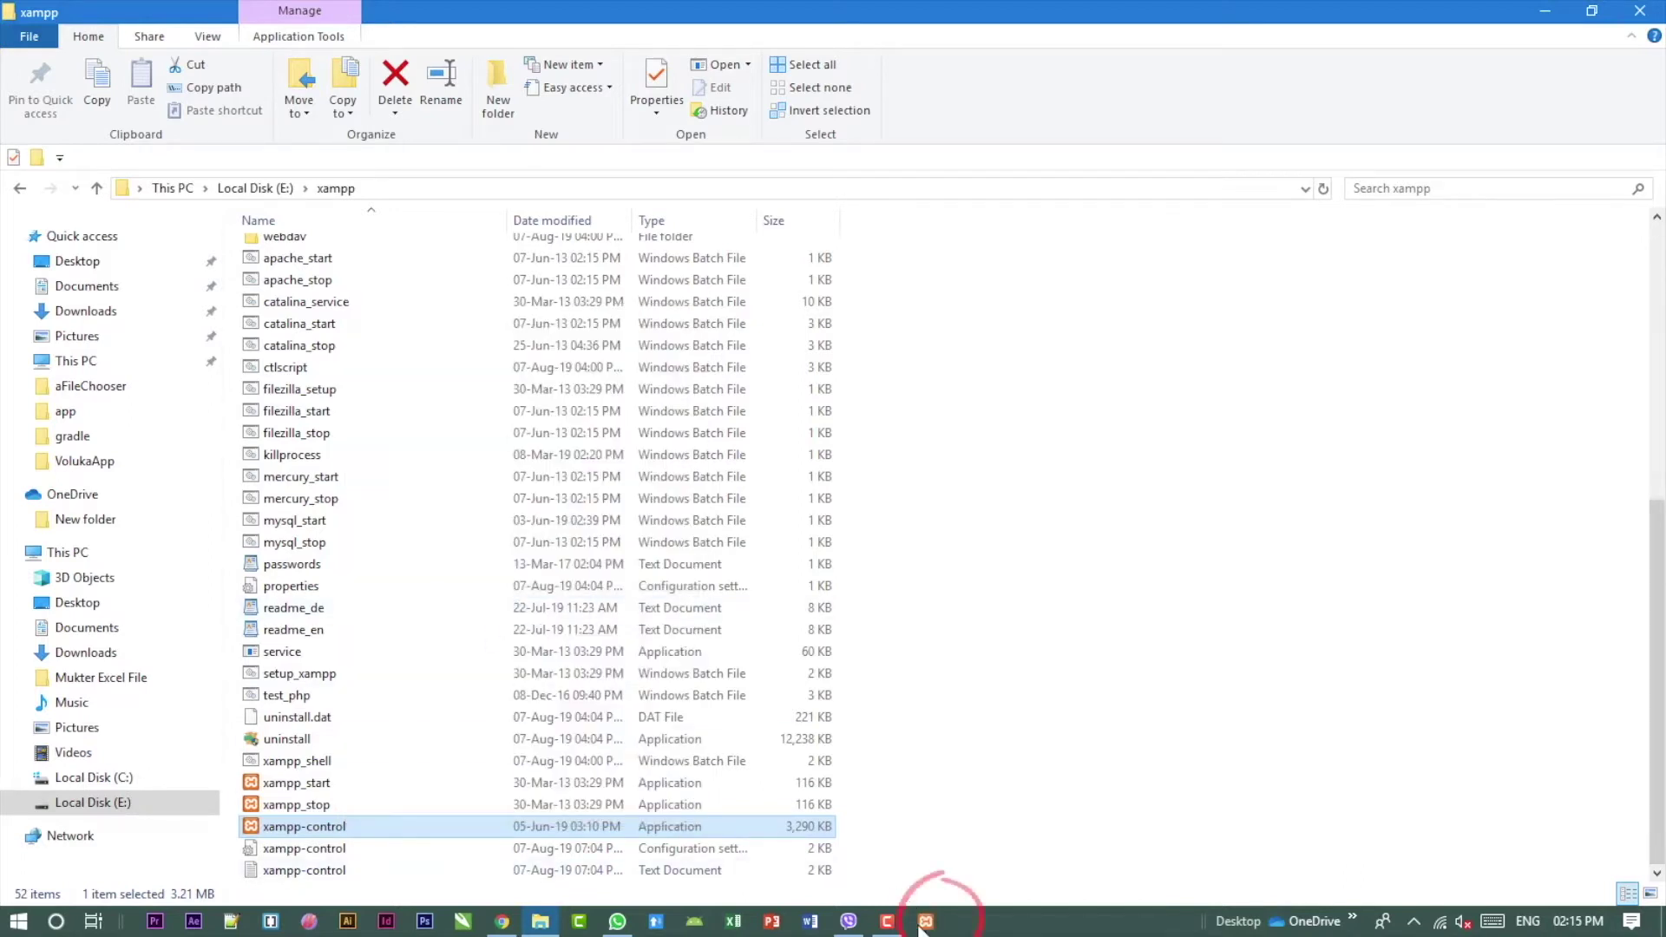
click(924, 921)
click(359, 120)
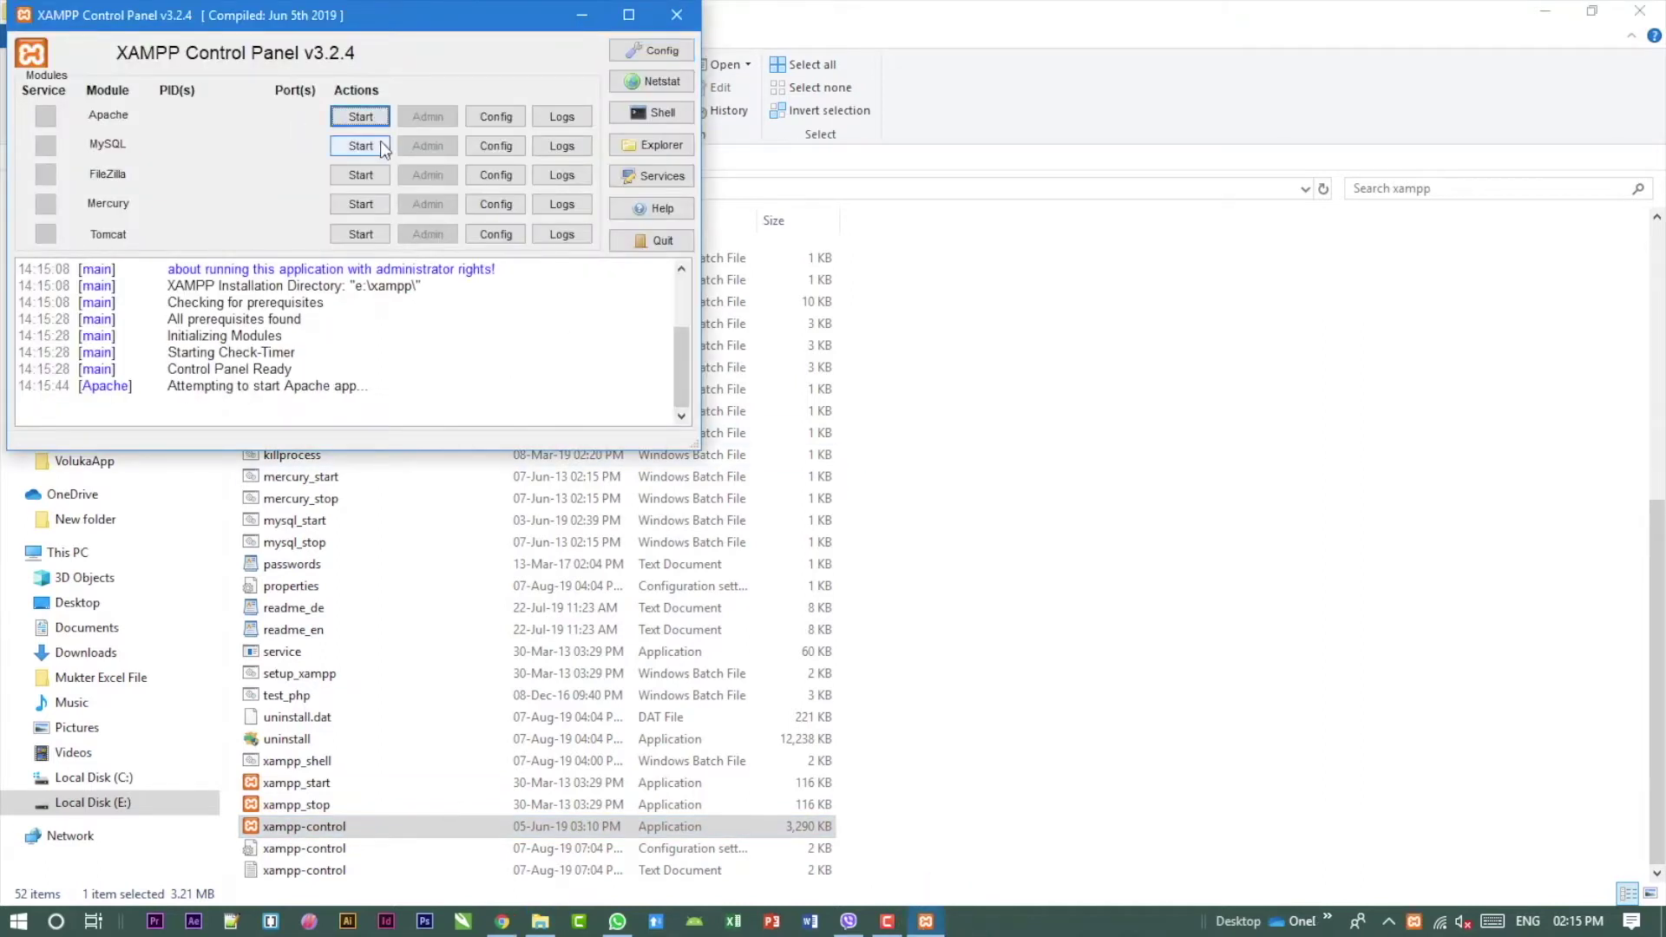
click(375, 148)
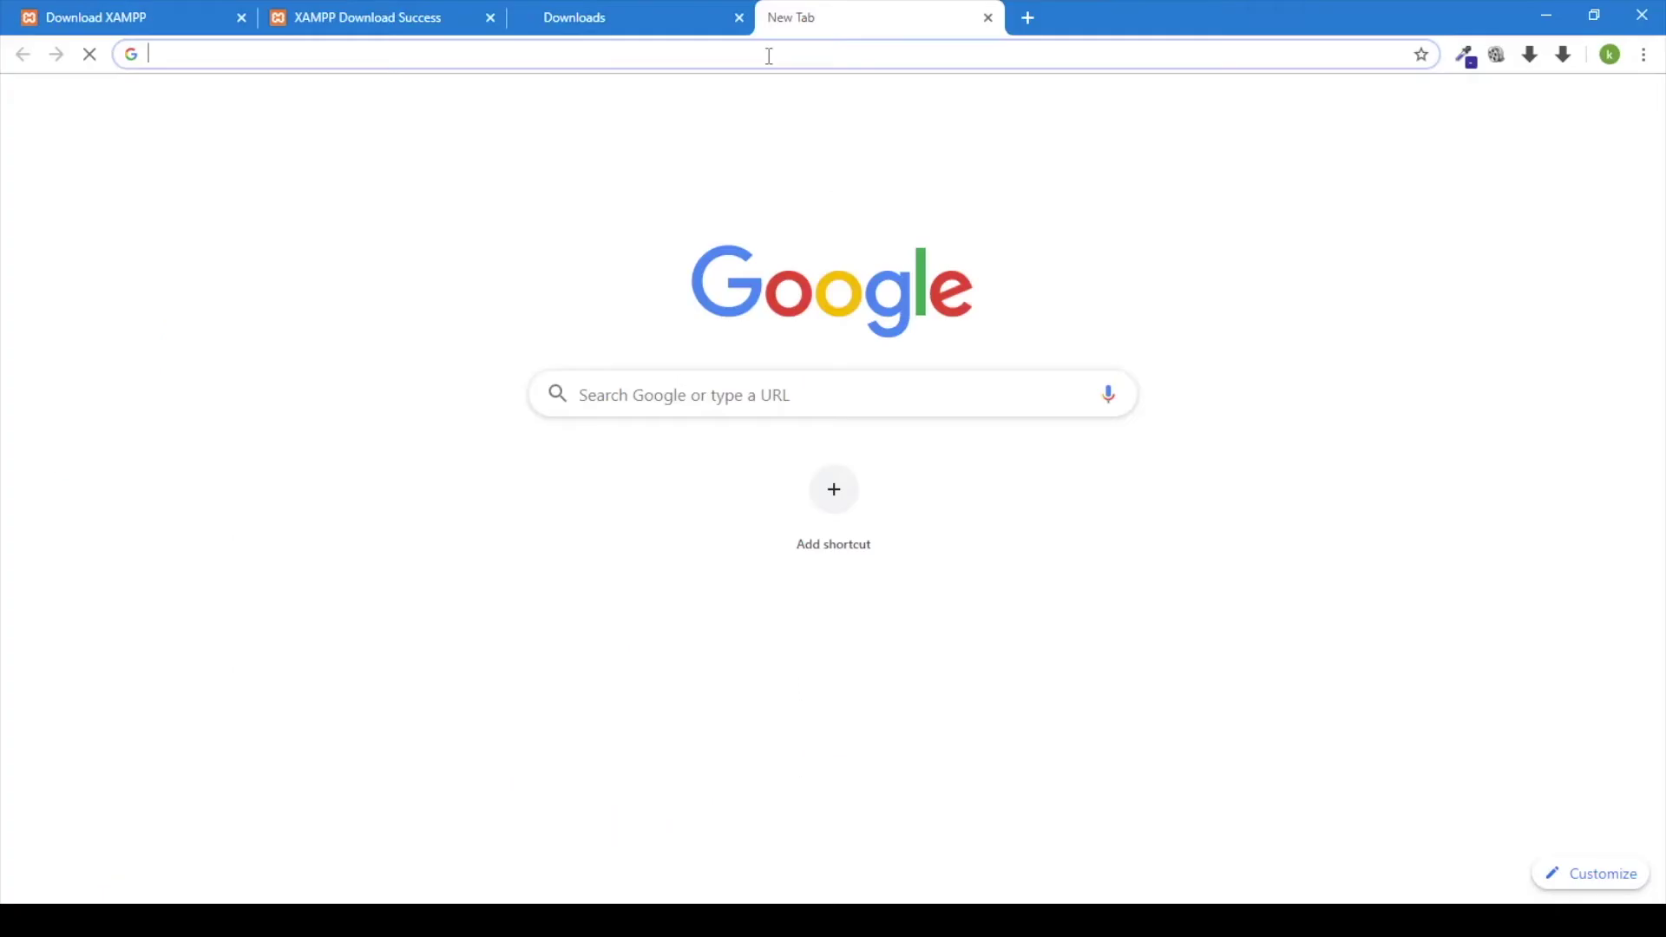
- Load localhost in Chrome and go to phpMyAdmin from the XAMPP dashboard
text(loca)
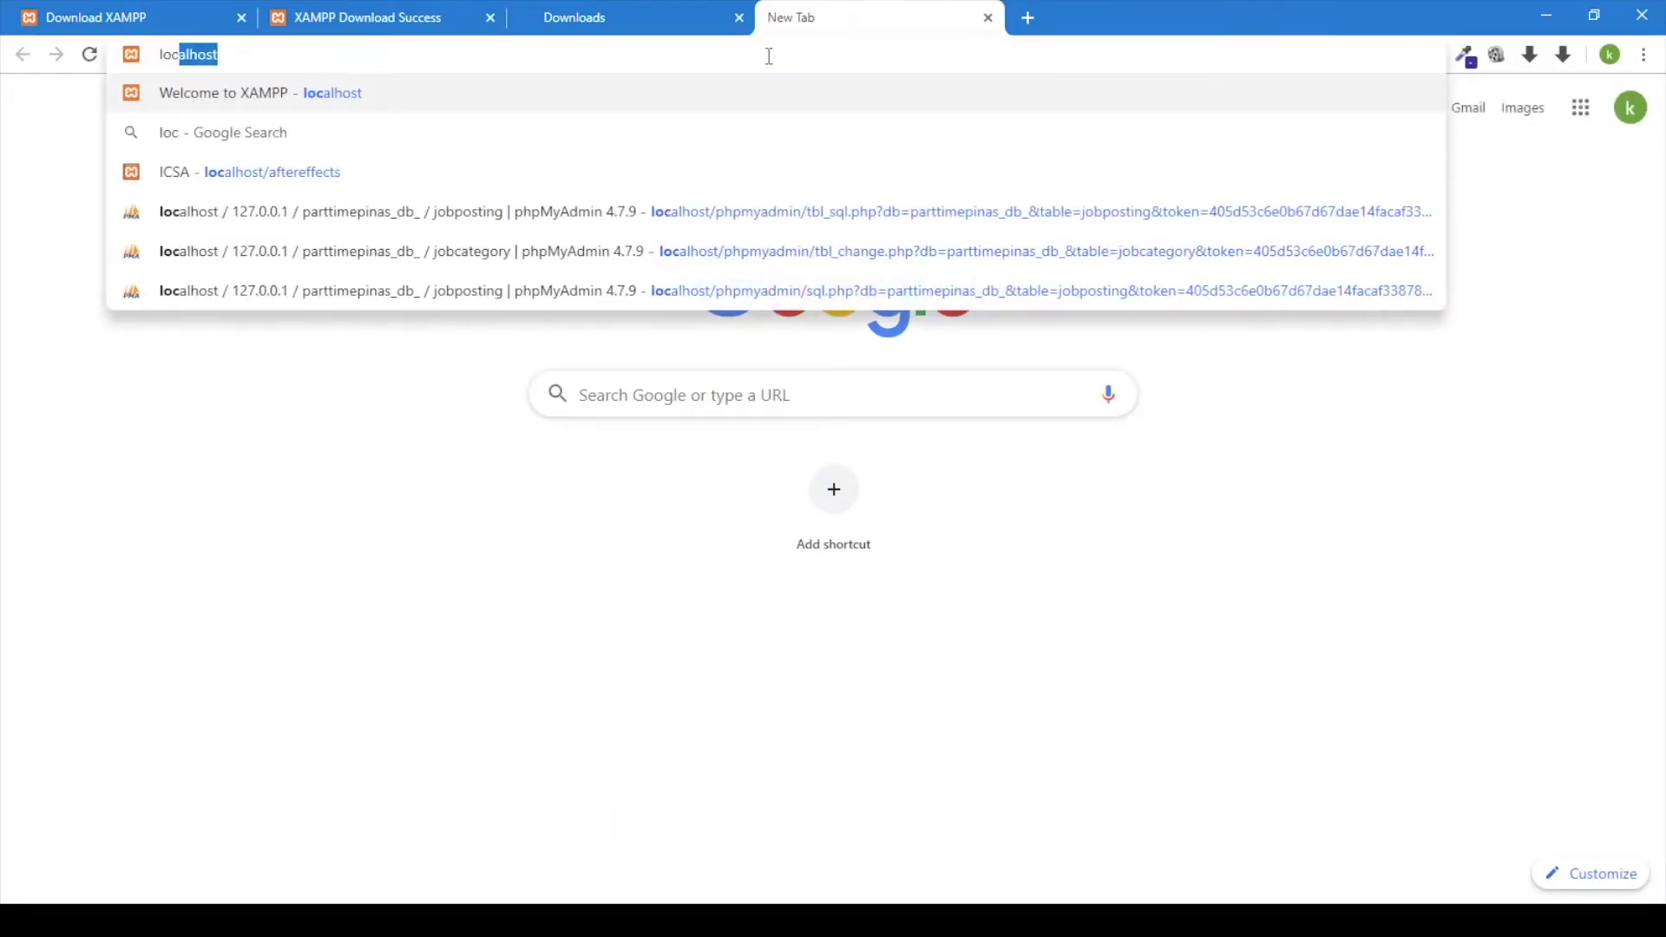
text(l)
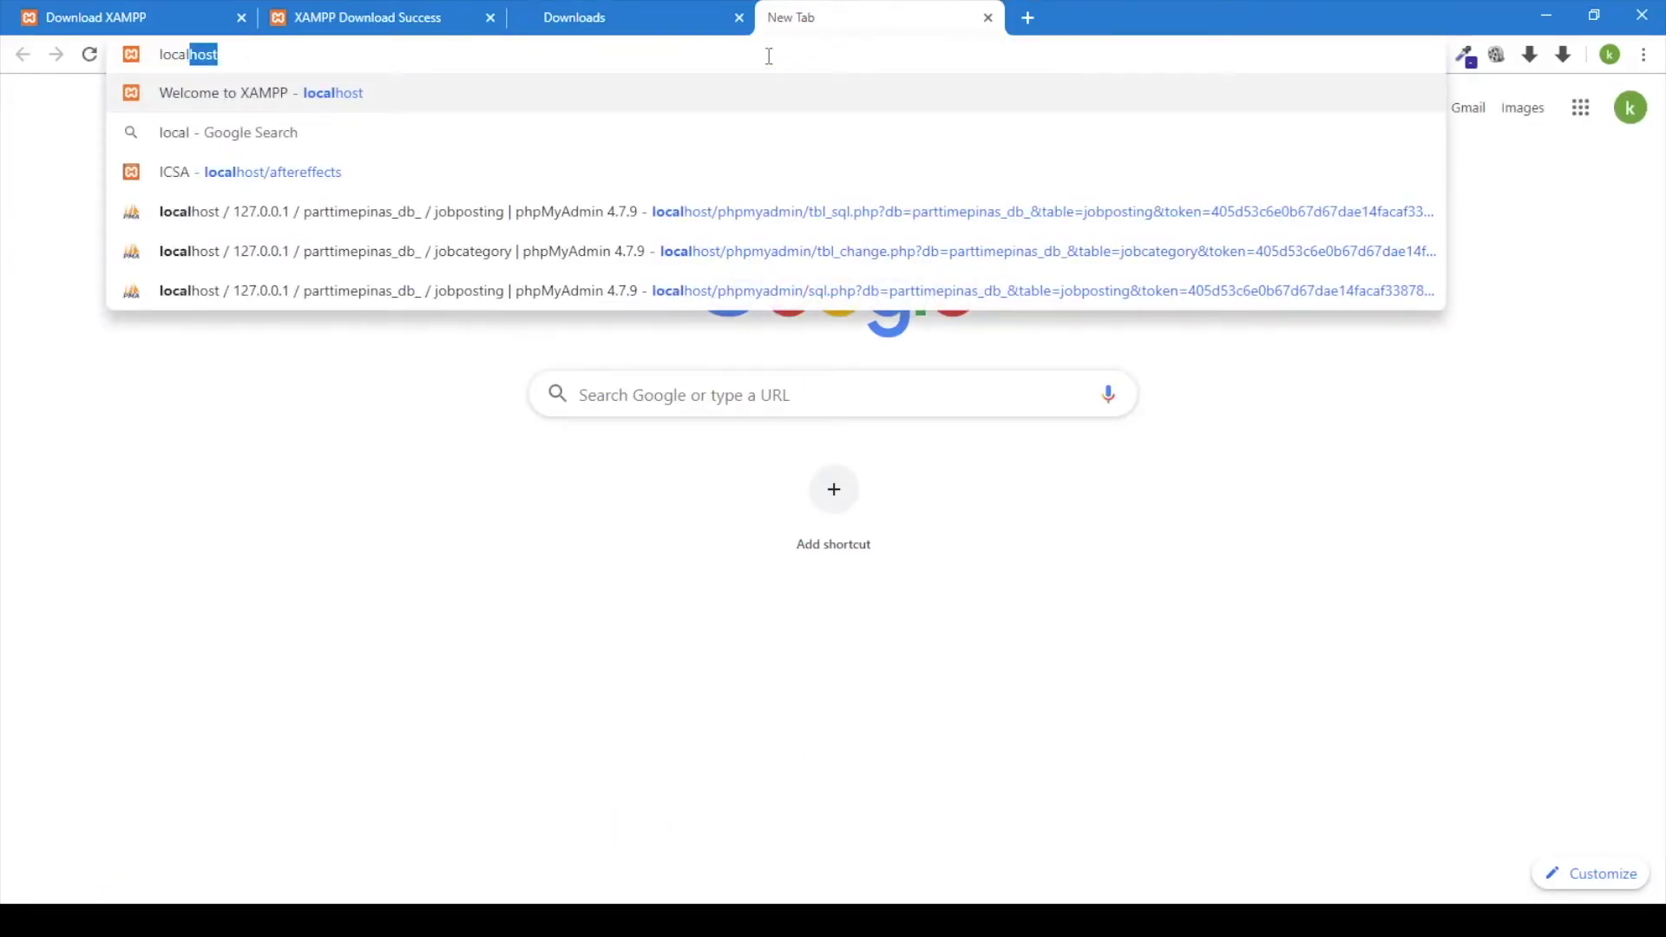
key(Return)
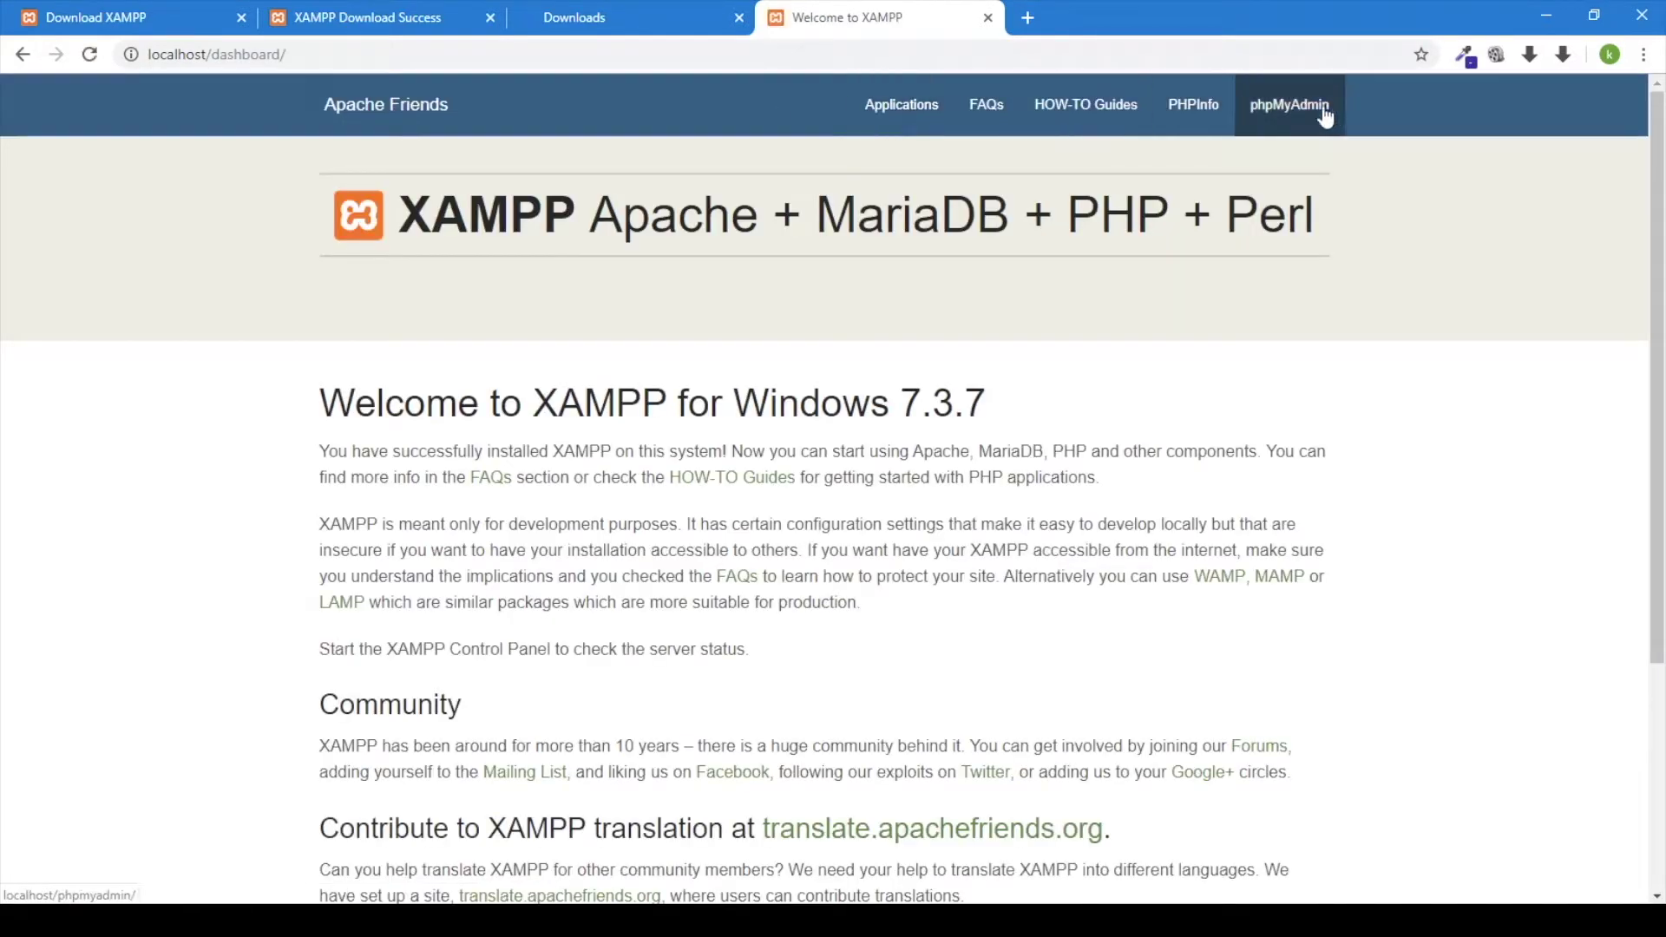
click(1325, 116)
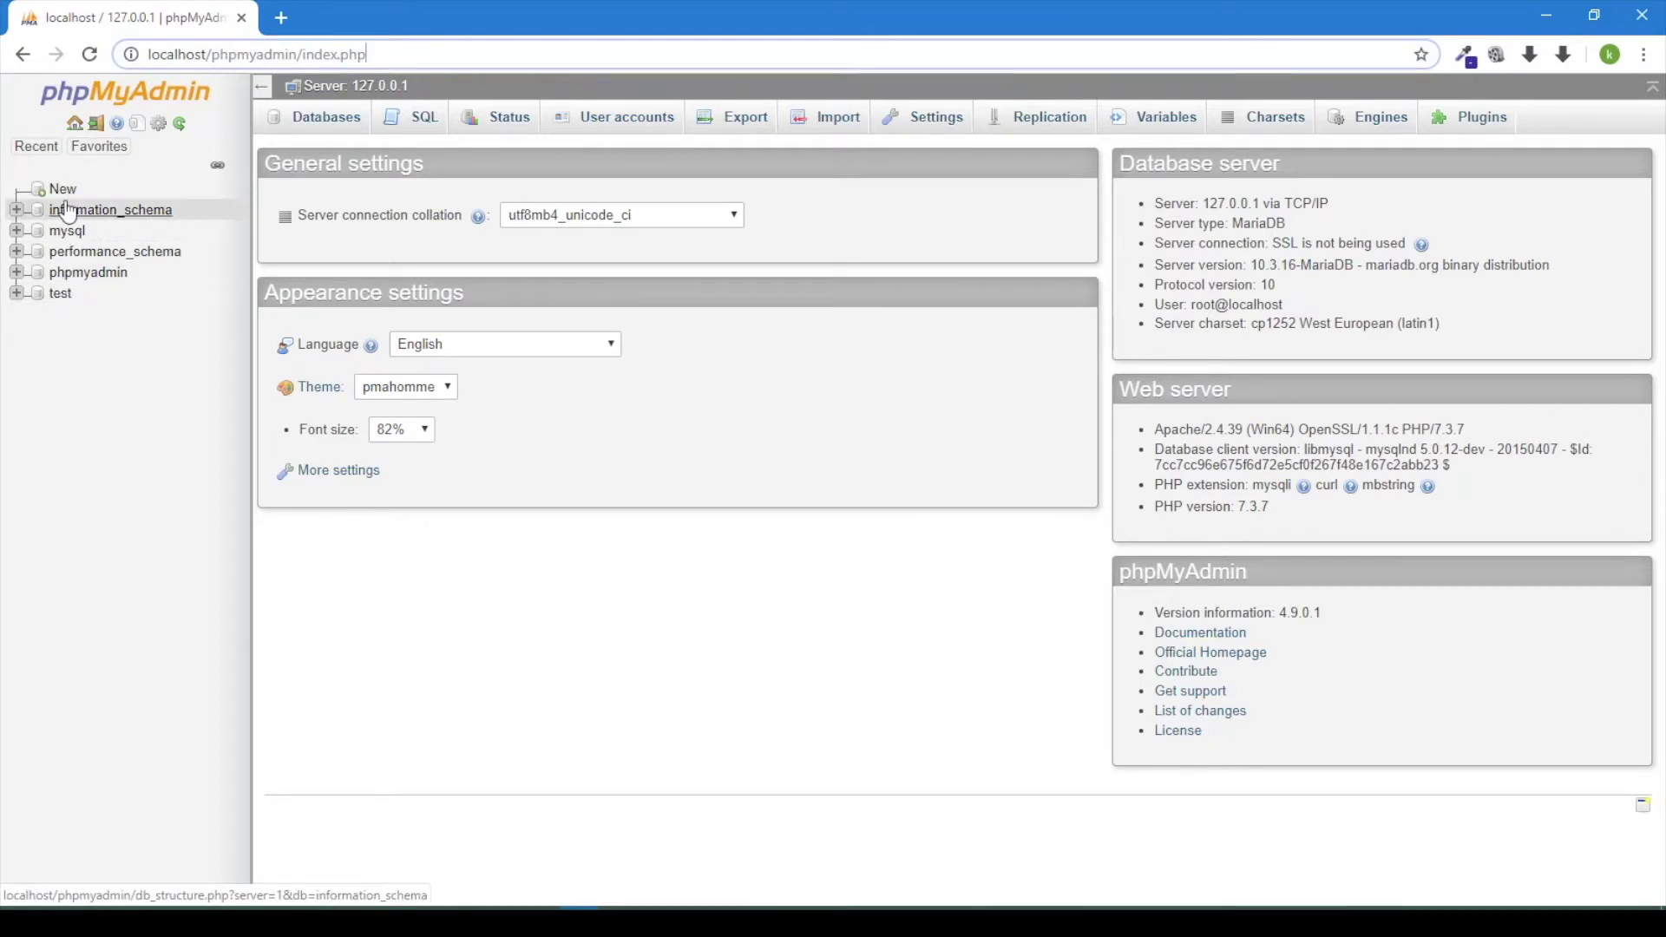
- Create a database named grocerystore_db and highlight its 'No tables found' message
click(69, 195)
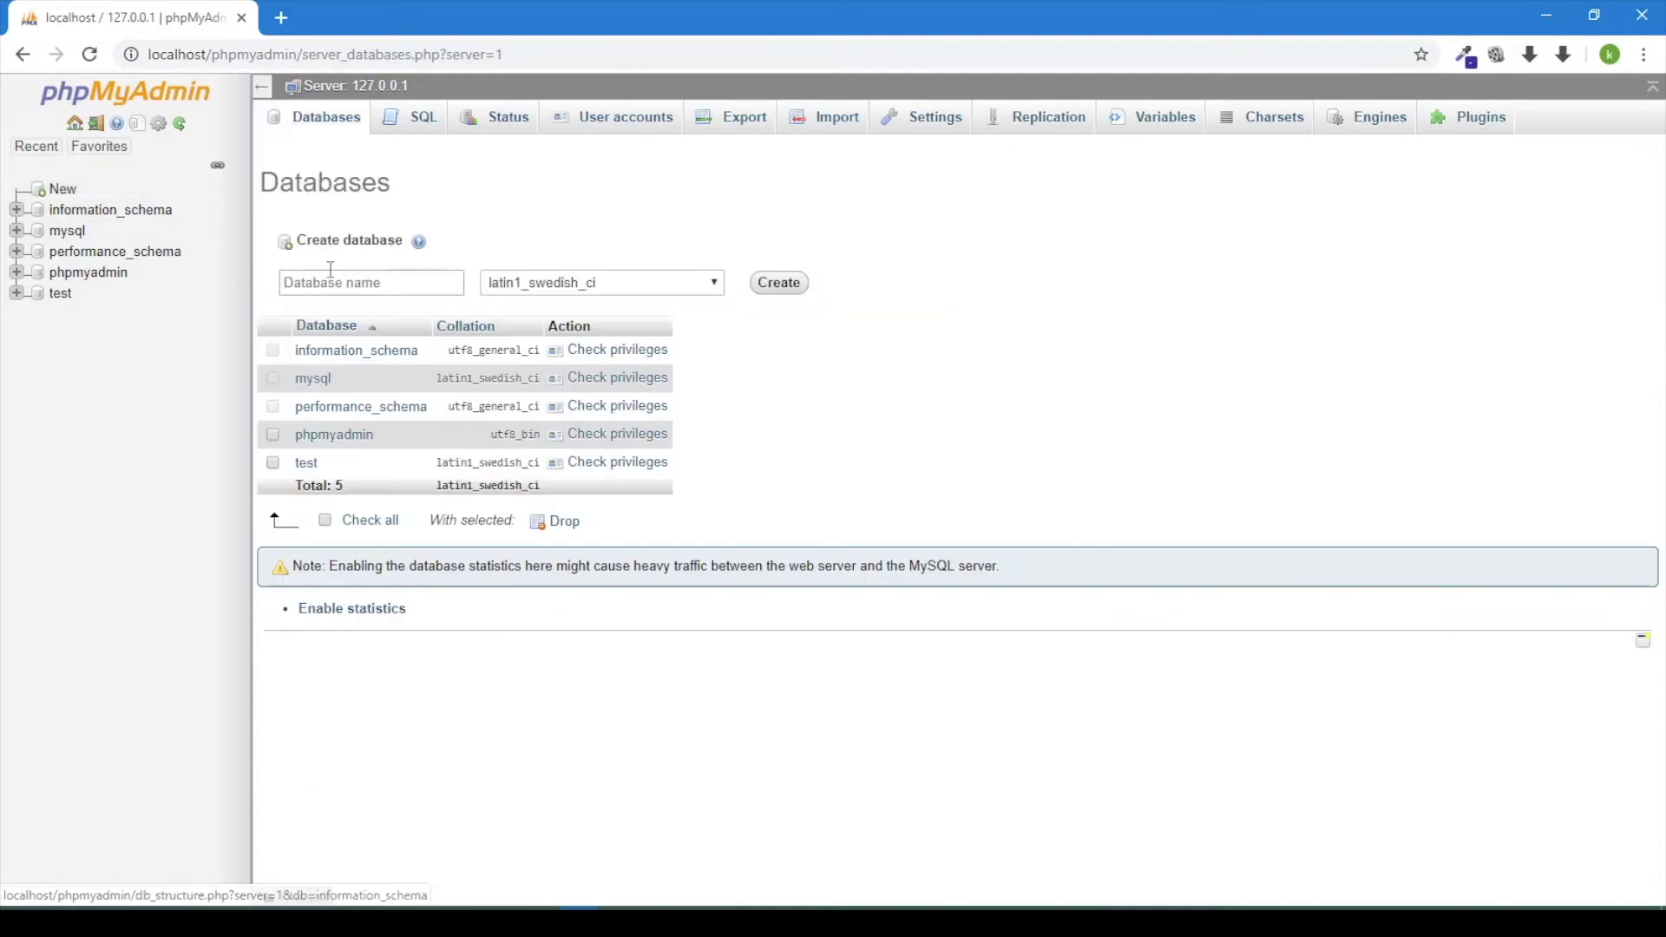
click(351, 282)
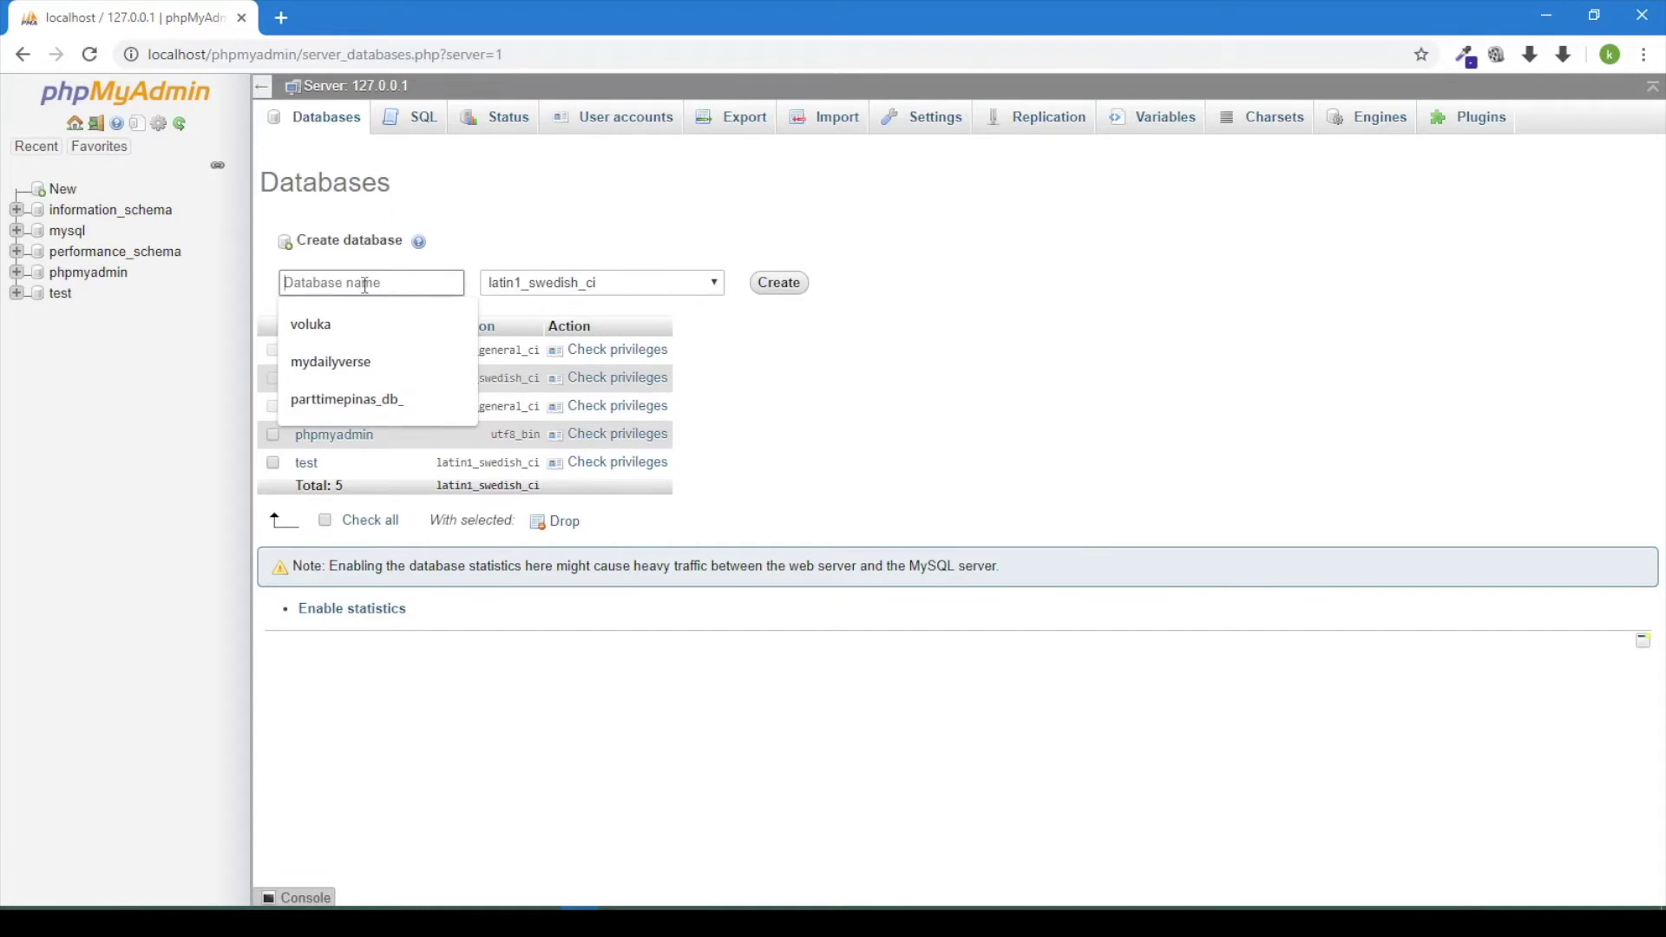
text(gr)
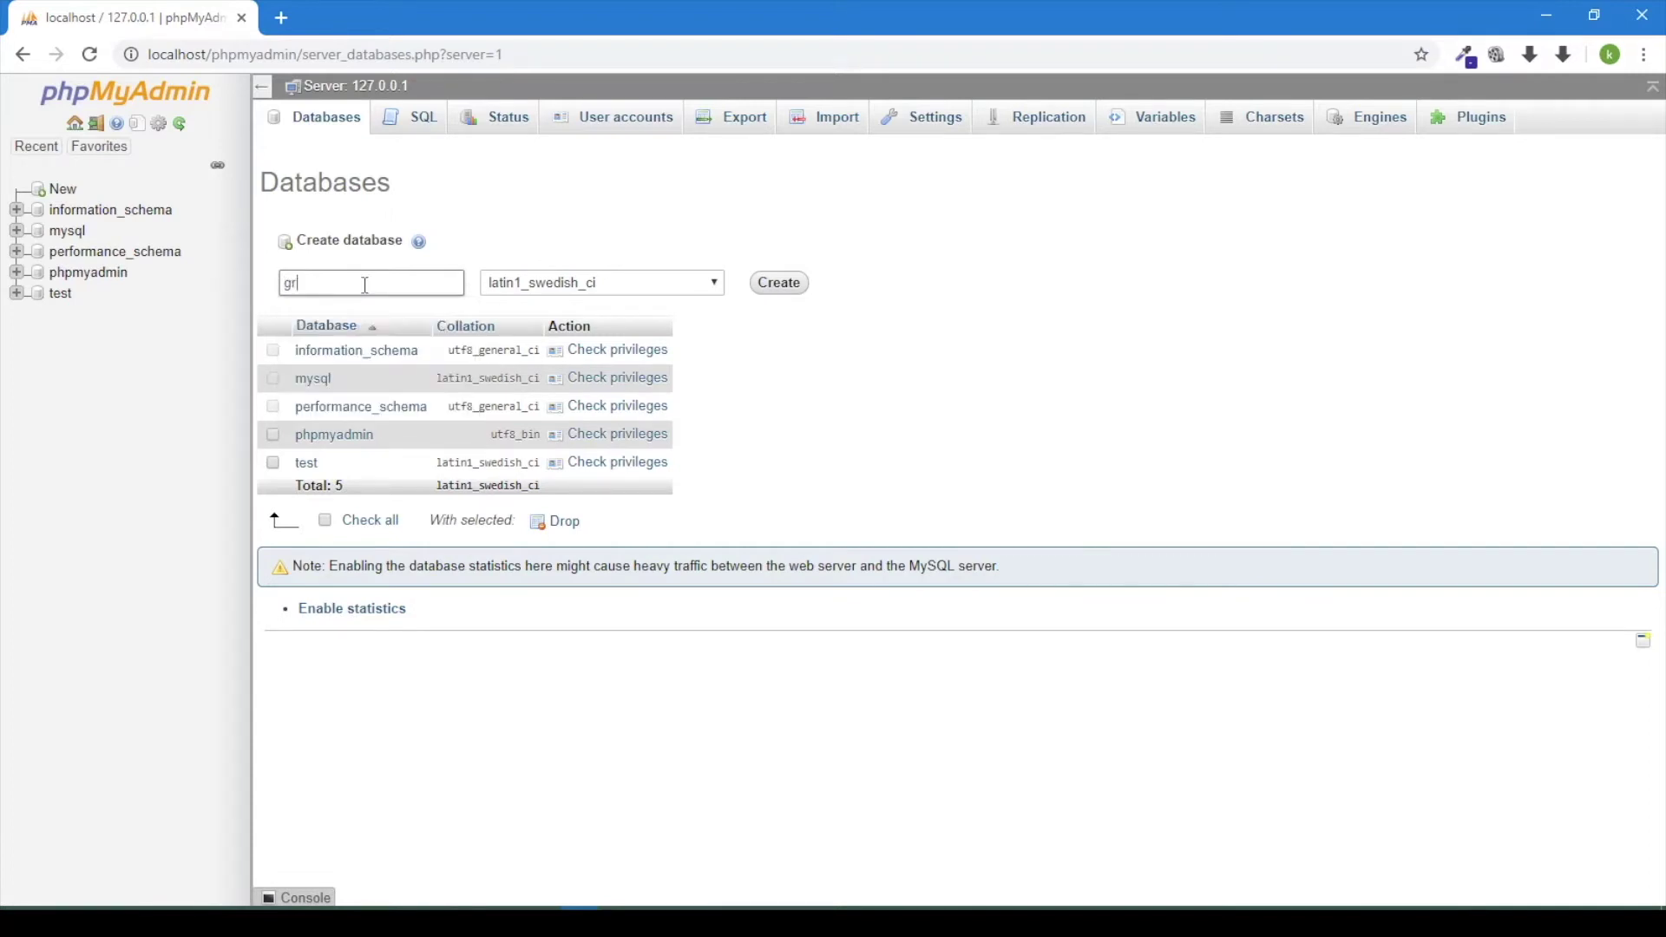
text(ocerystore_db)
click(779, 284)
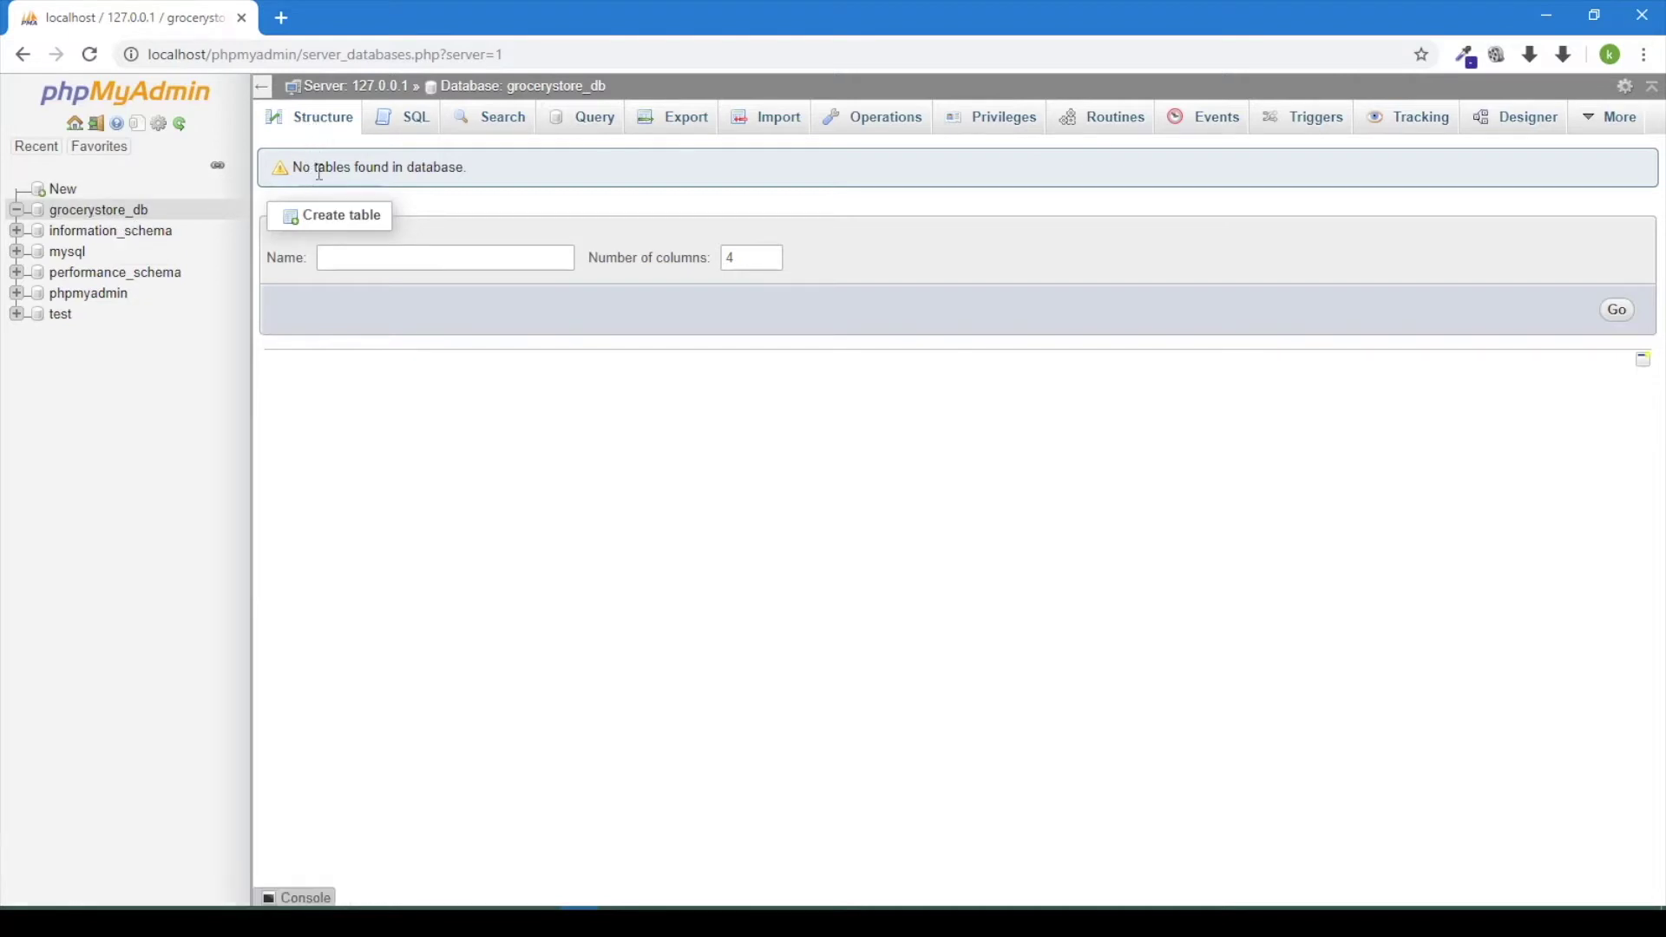
drag(318, 167, 494, 180)
- Start a table named category with 2 columns, then add rows to reach six columns
click(419, 258)
text(category)
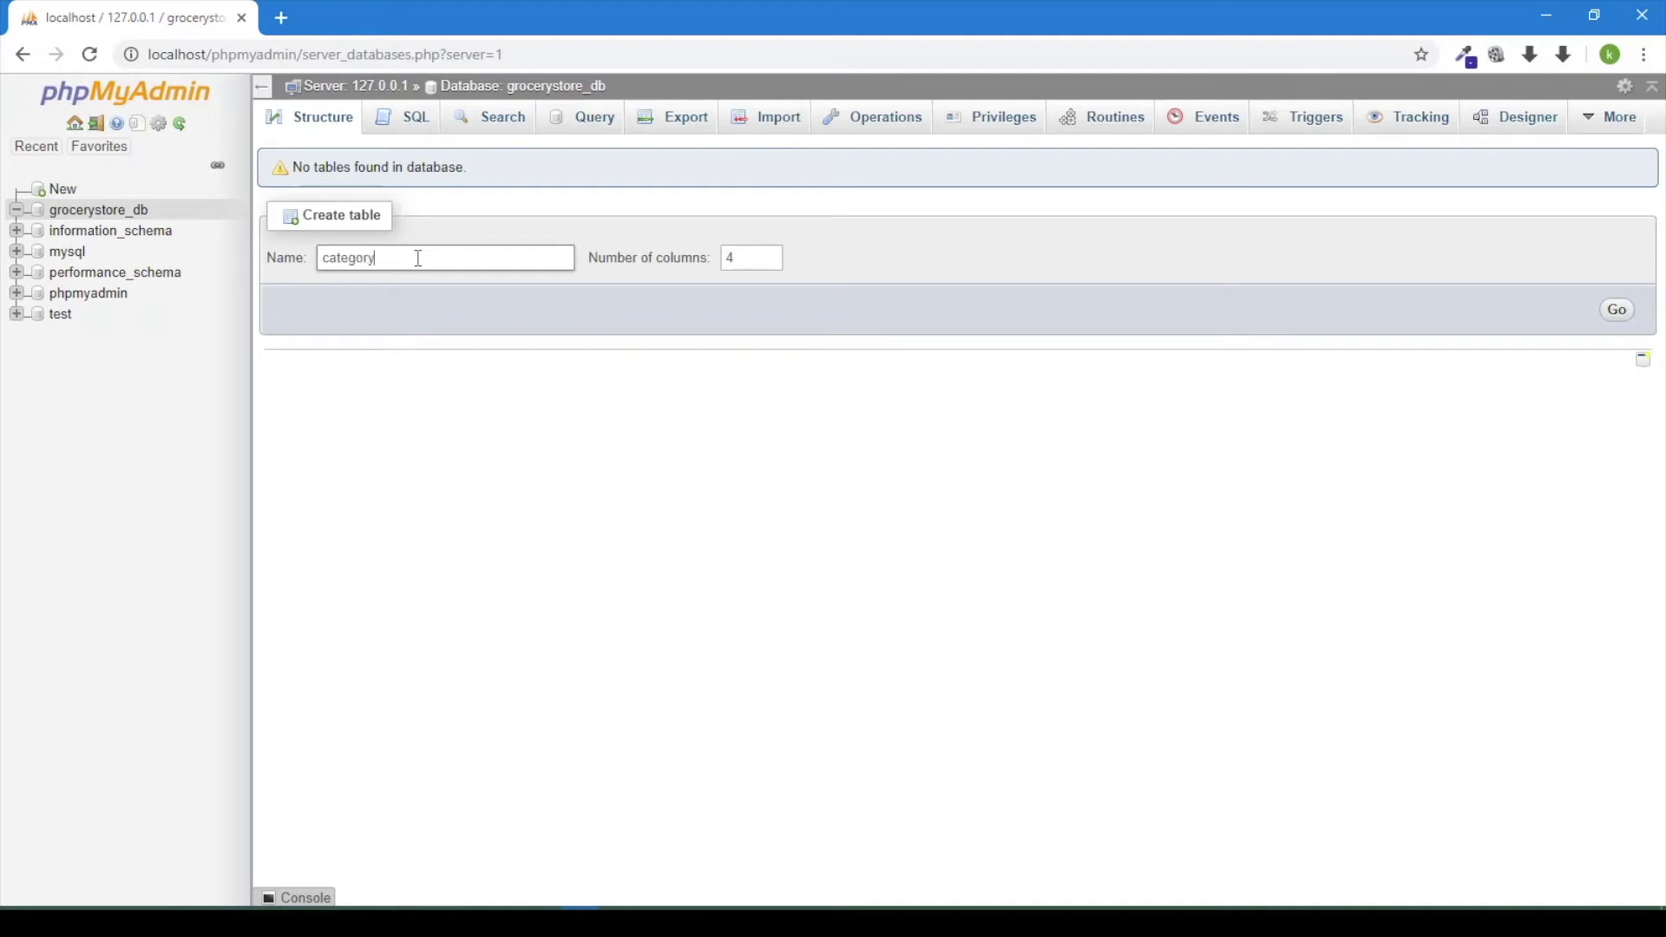
double_click(727, 259)
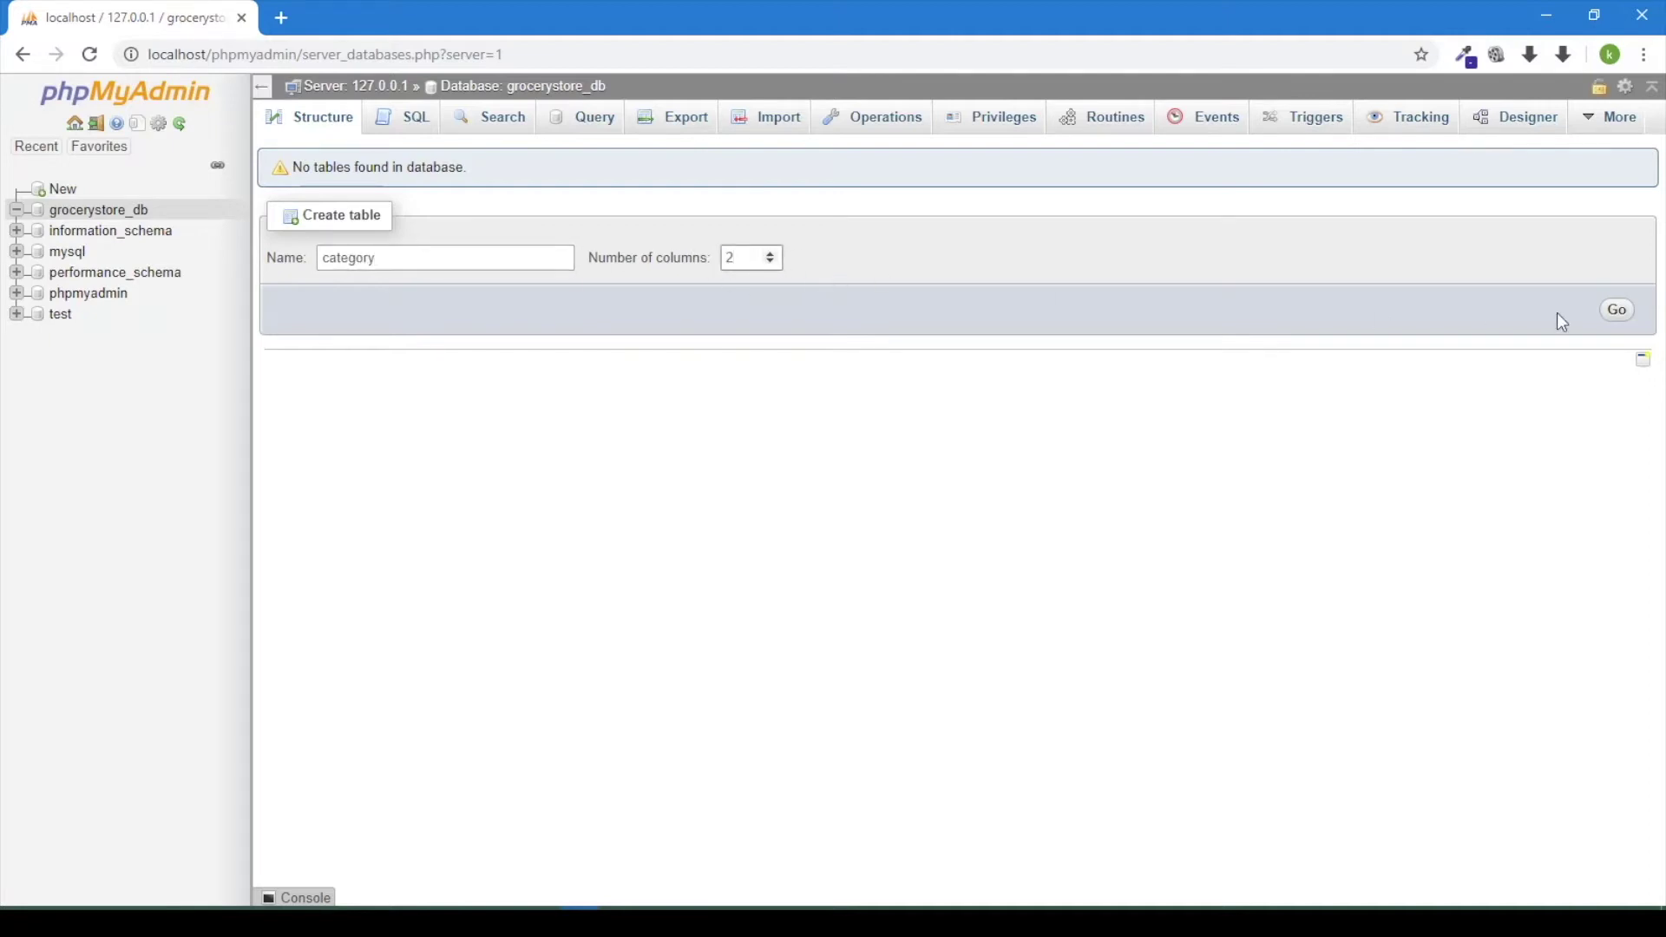
click(1618, 314)
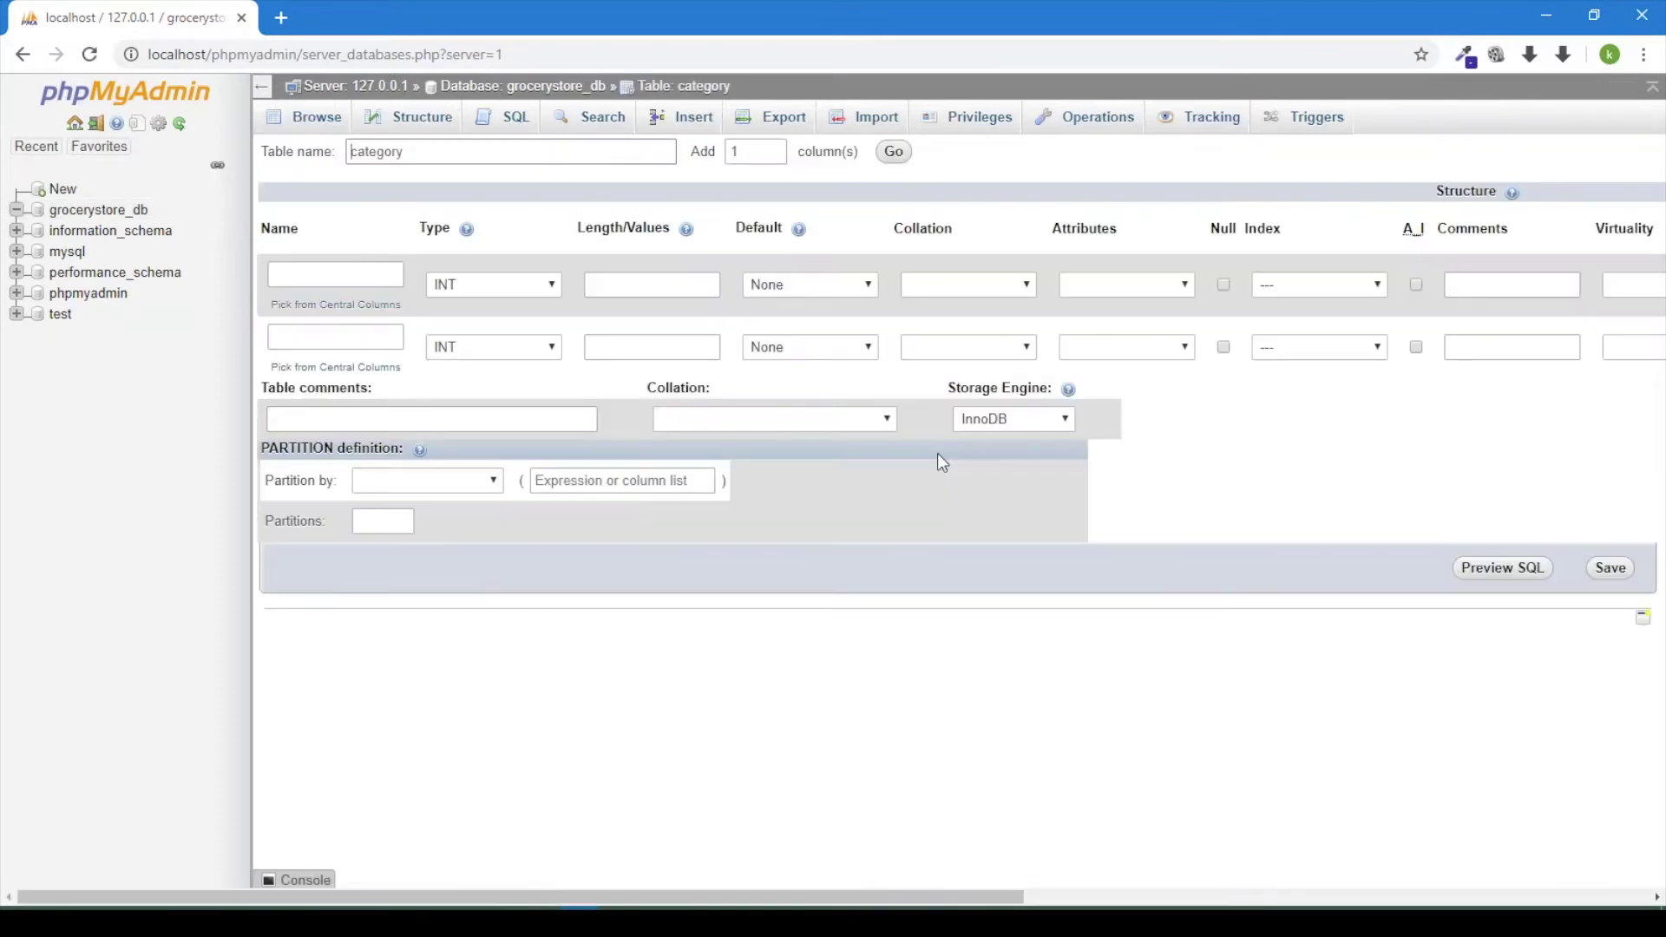
double_click(760, 154)
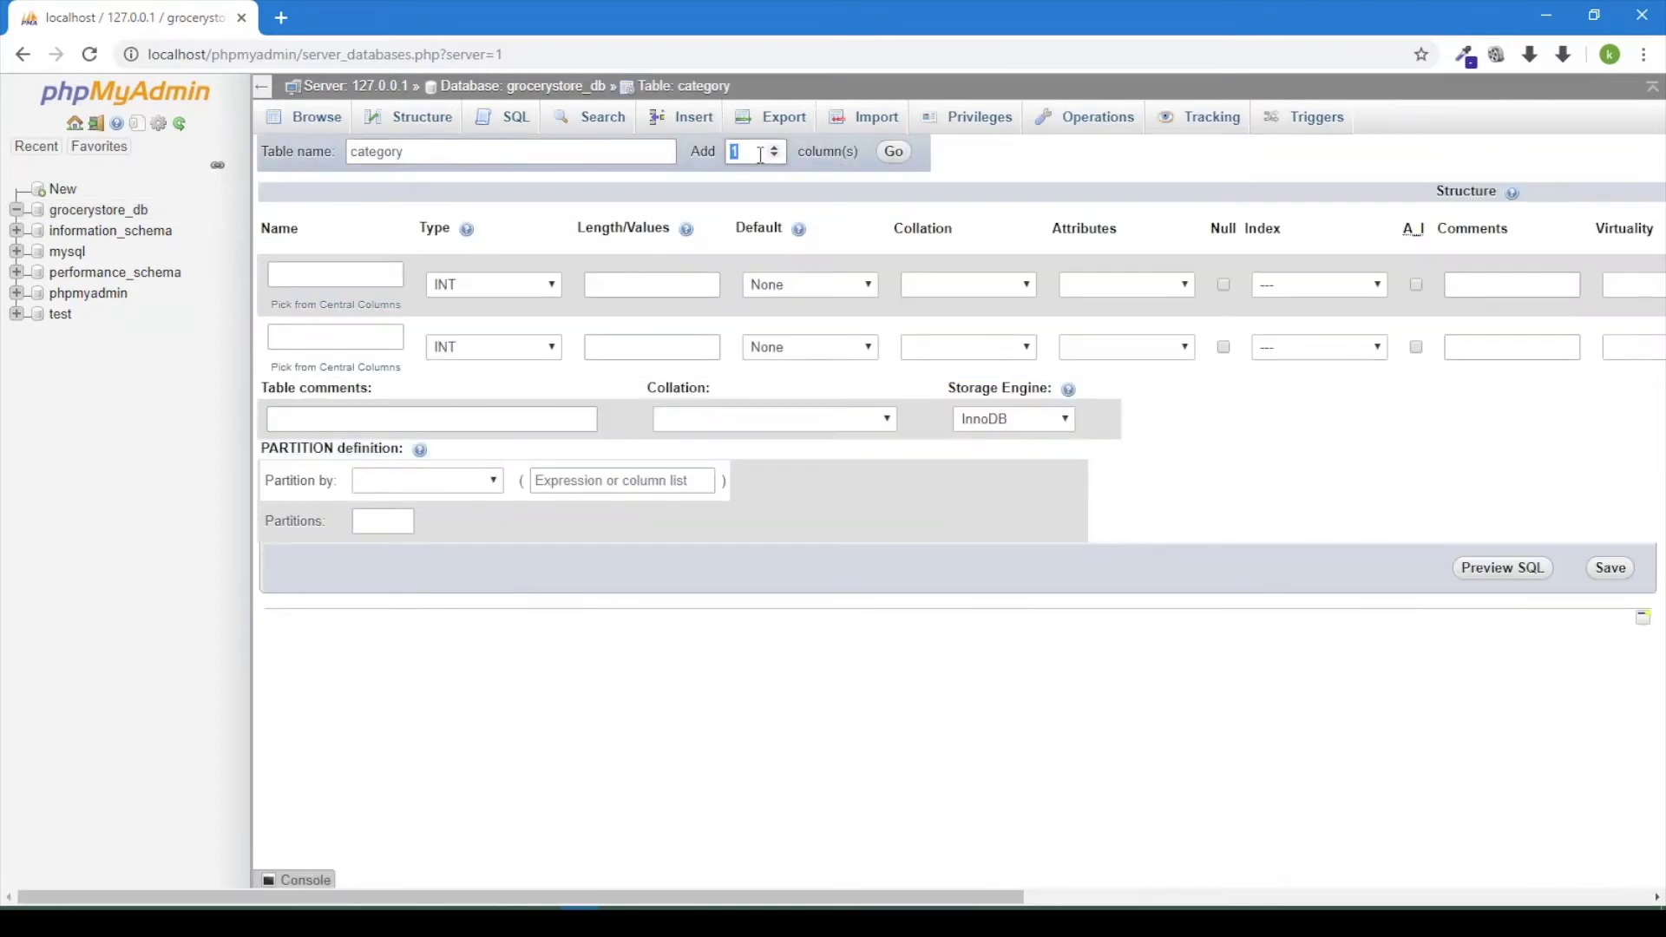
click(894, 152)
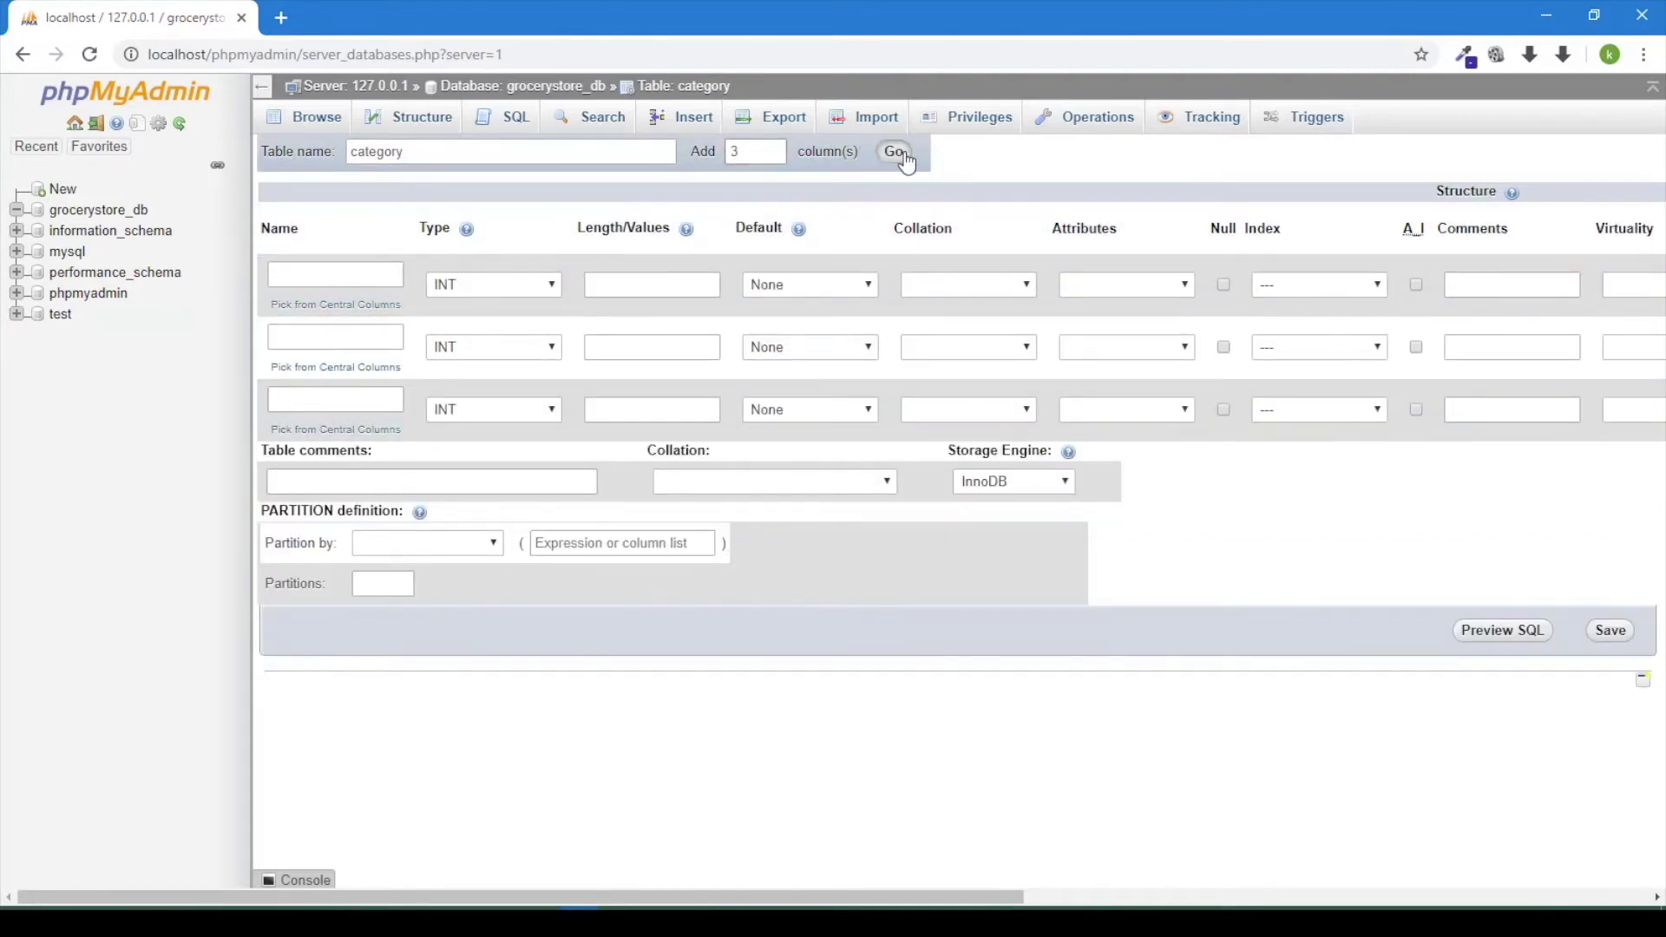
click(895, 154)
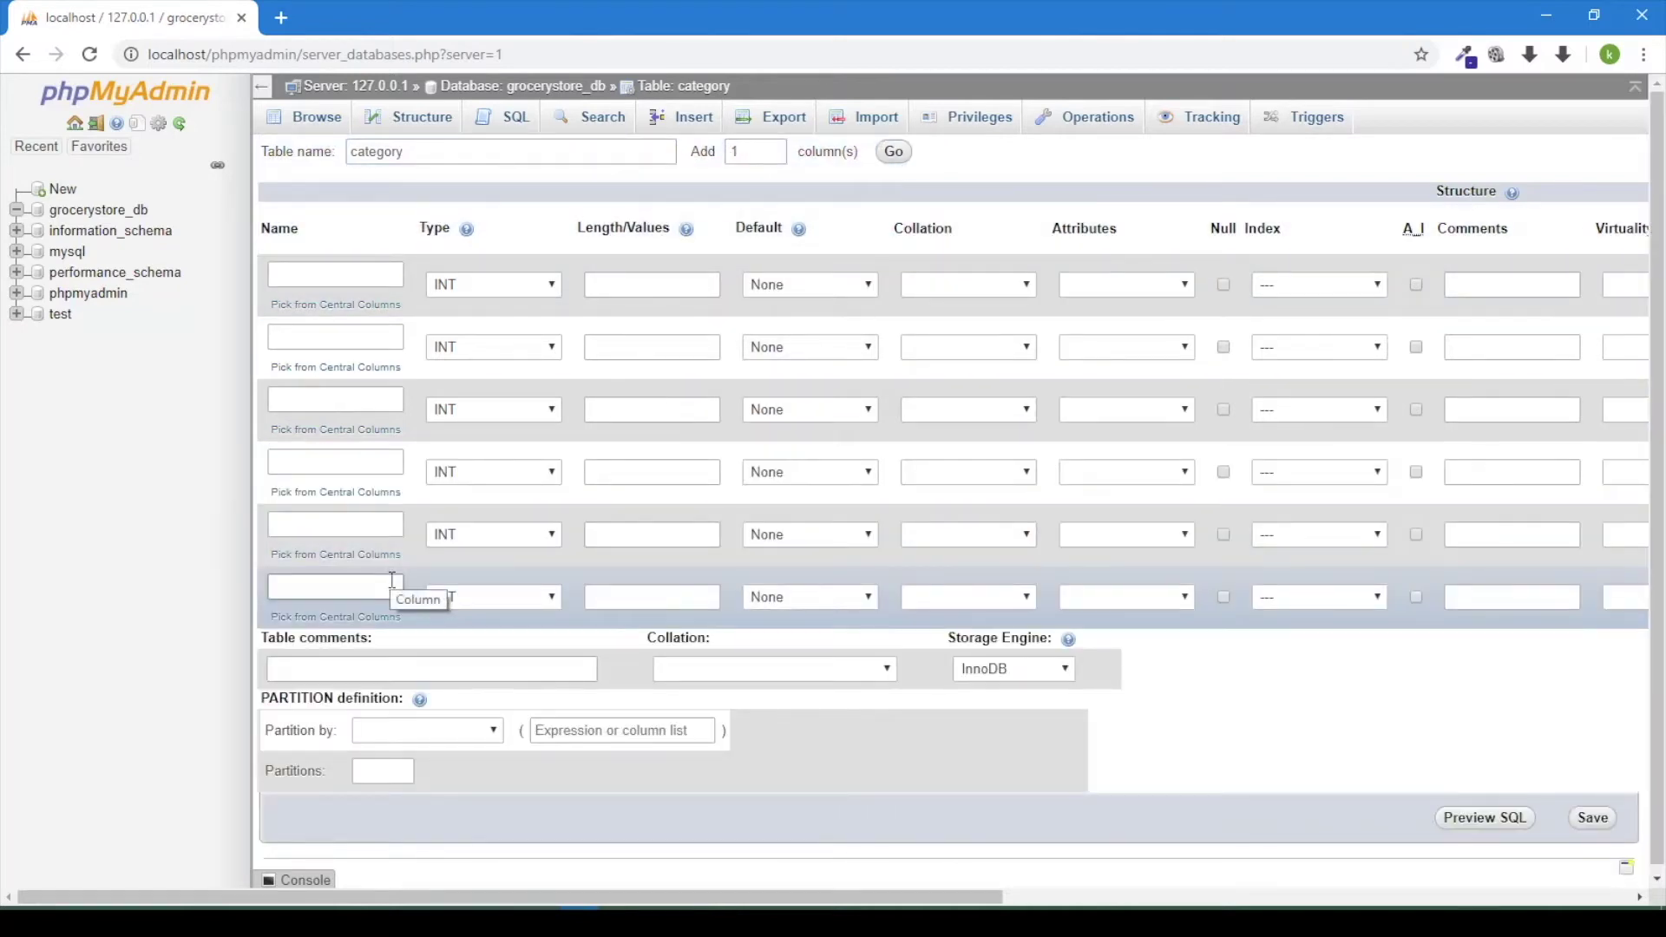
- Name the first two columns categoryID and category, then look up the data-type documentation
click(358, 273)
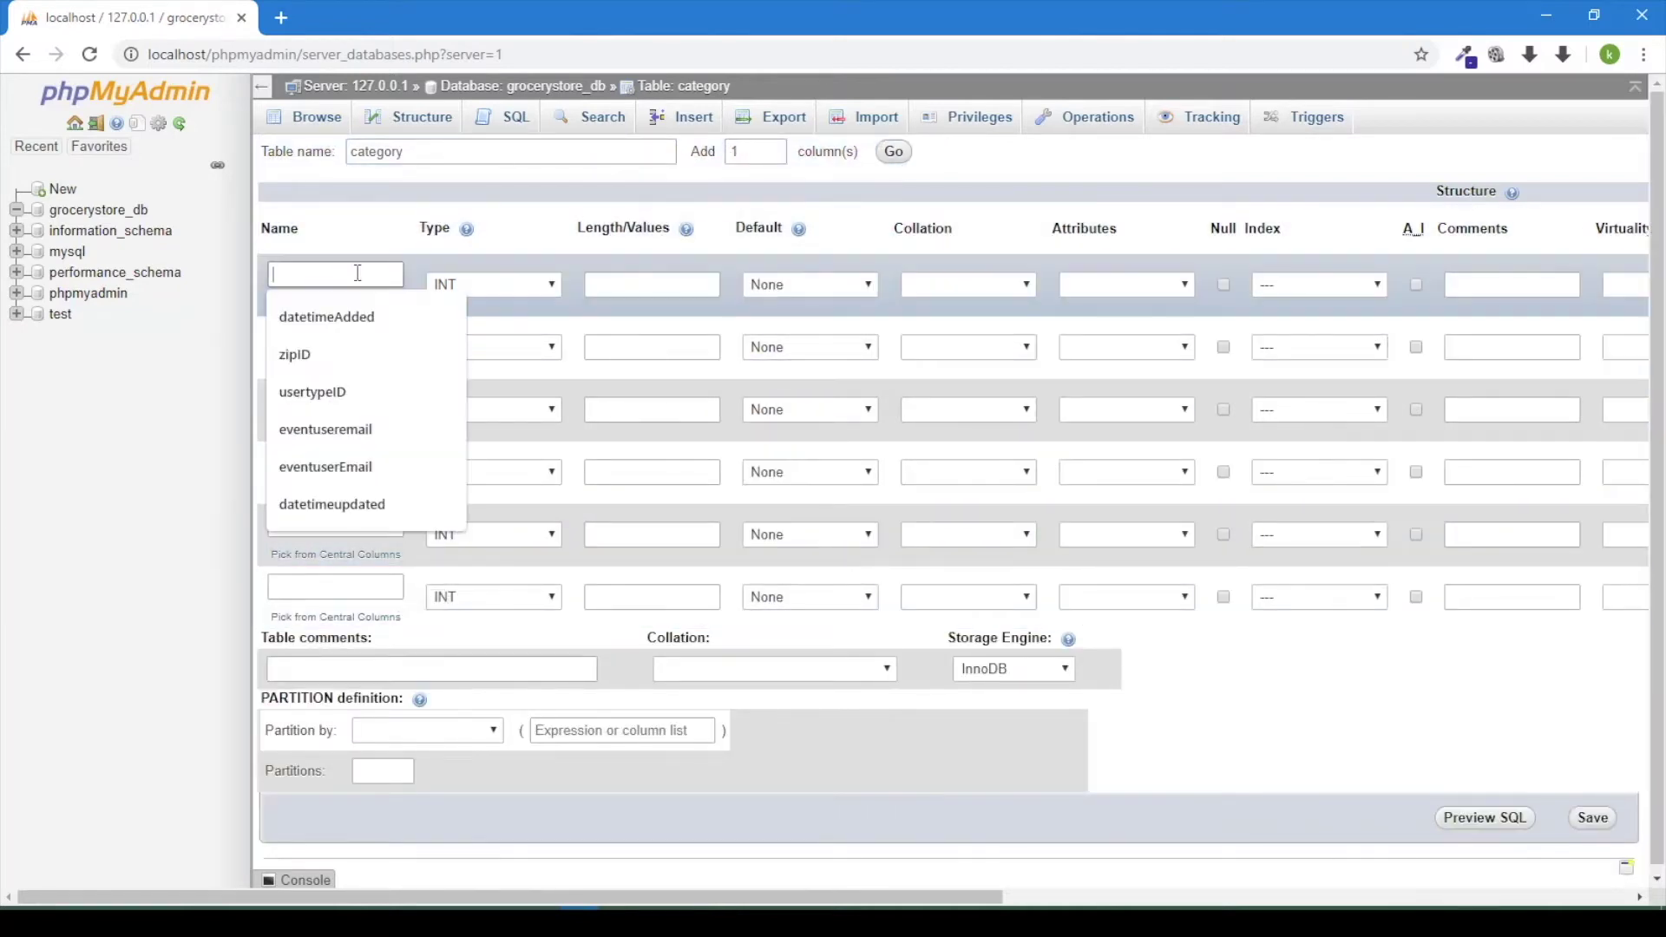
text(cate)
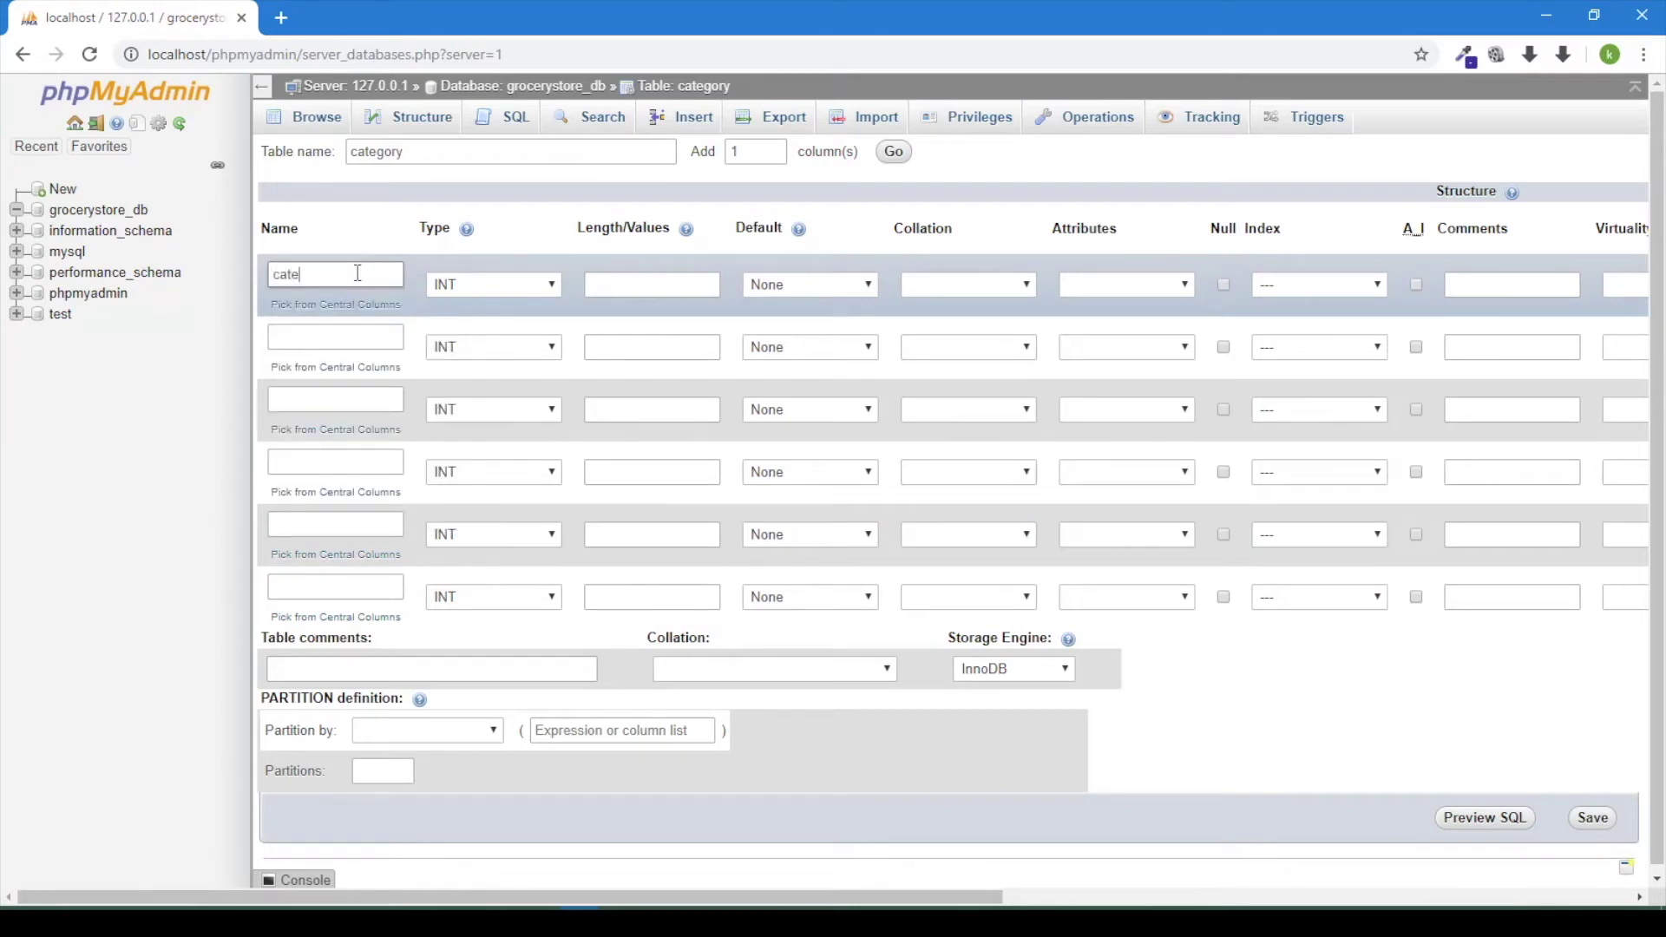
text(goryID)
click(340, 335)
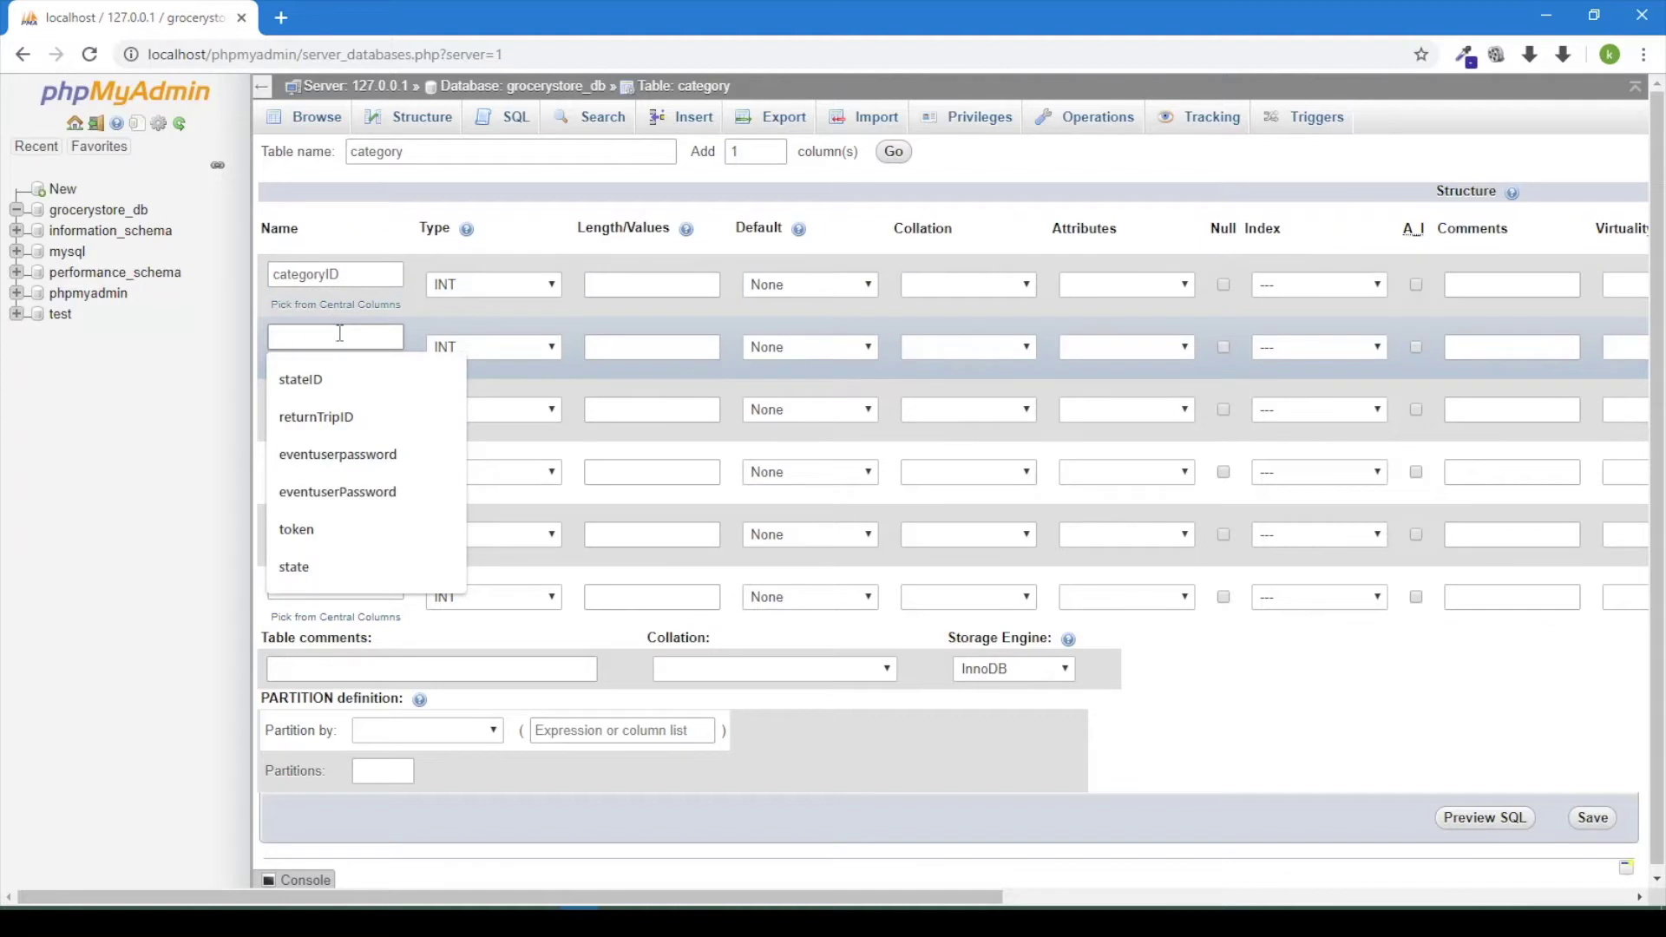
text(category)
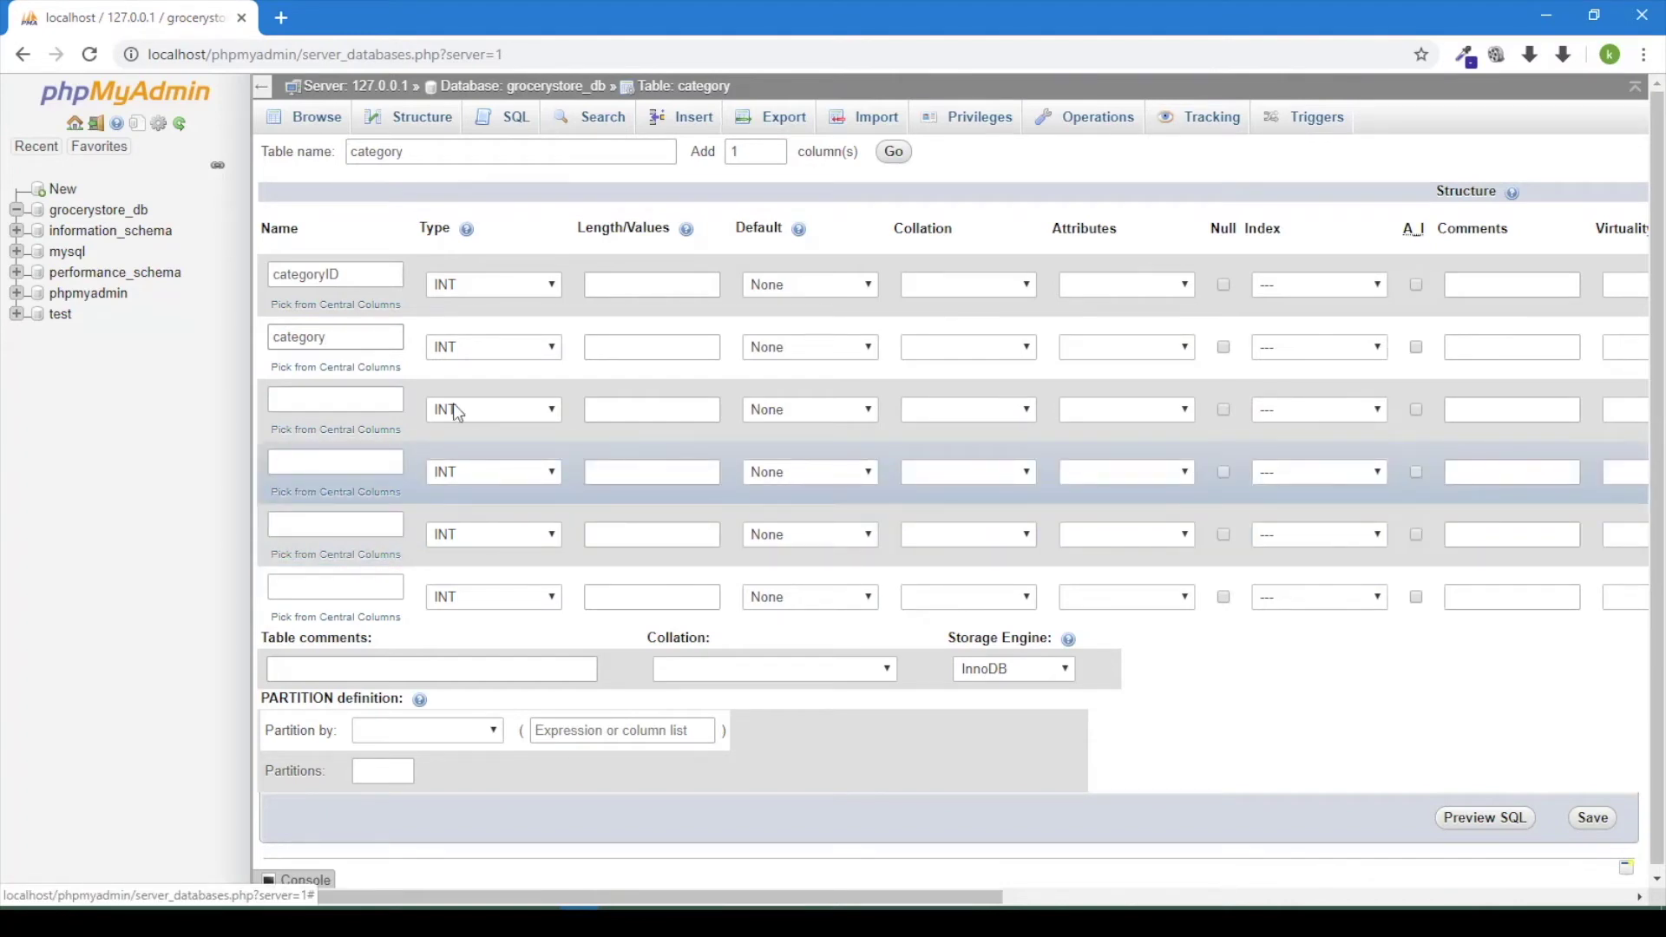
click(519, 286)
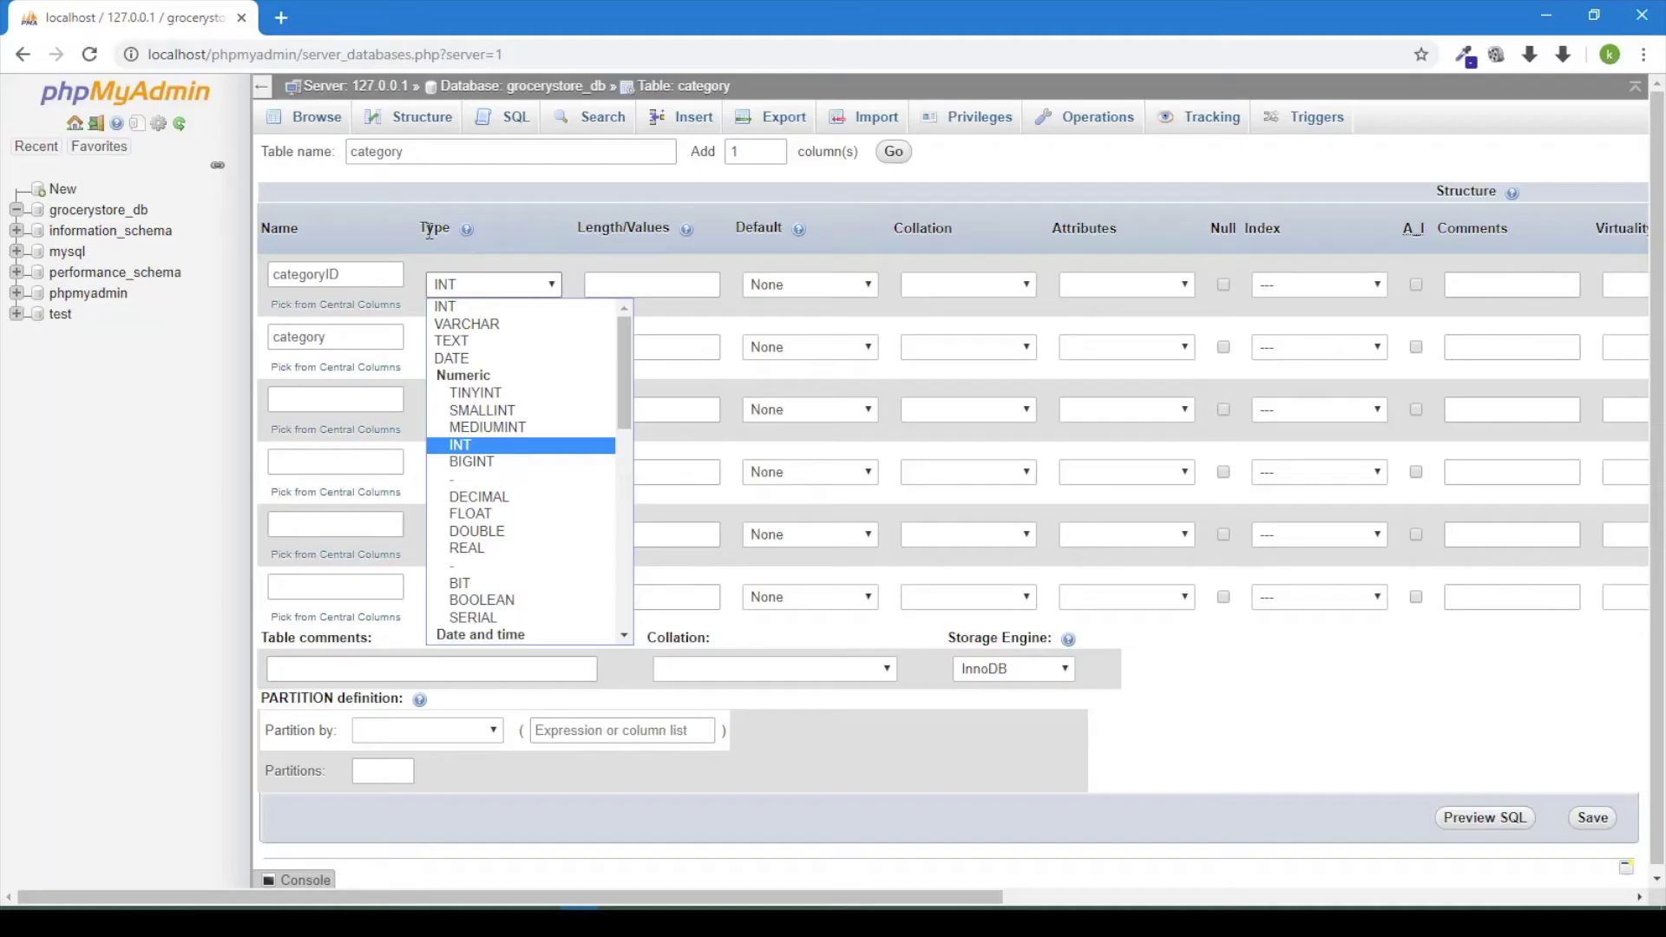
click(467, 229)
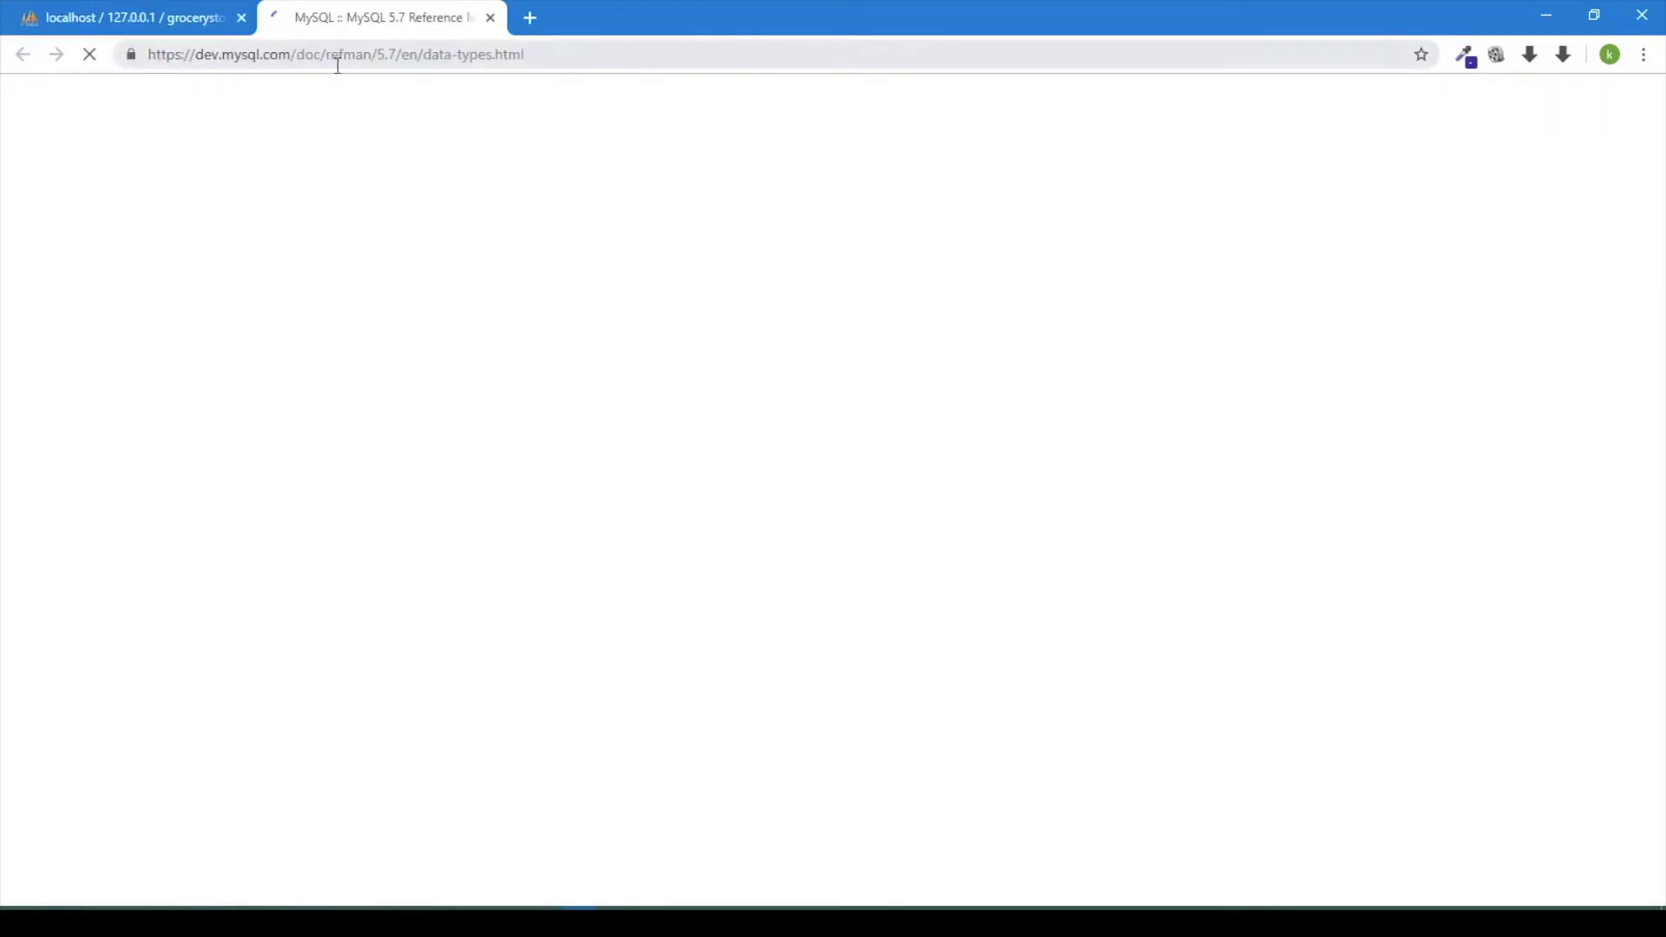
- Skim the MySQL Data Types chapter, close the manual, and reopen categoryID's type choices
drag(424, 54, 602, 55)
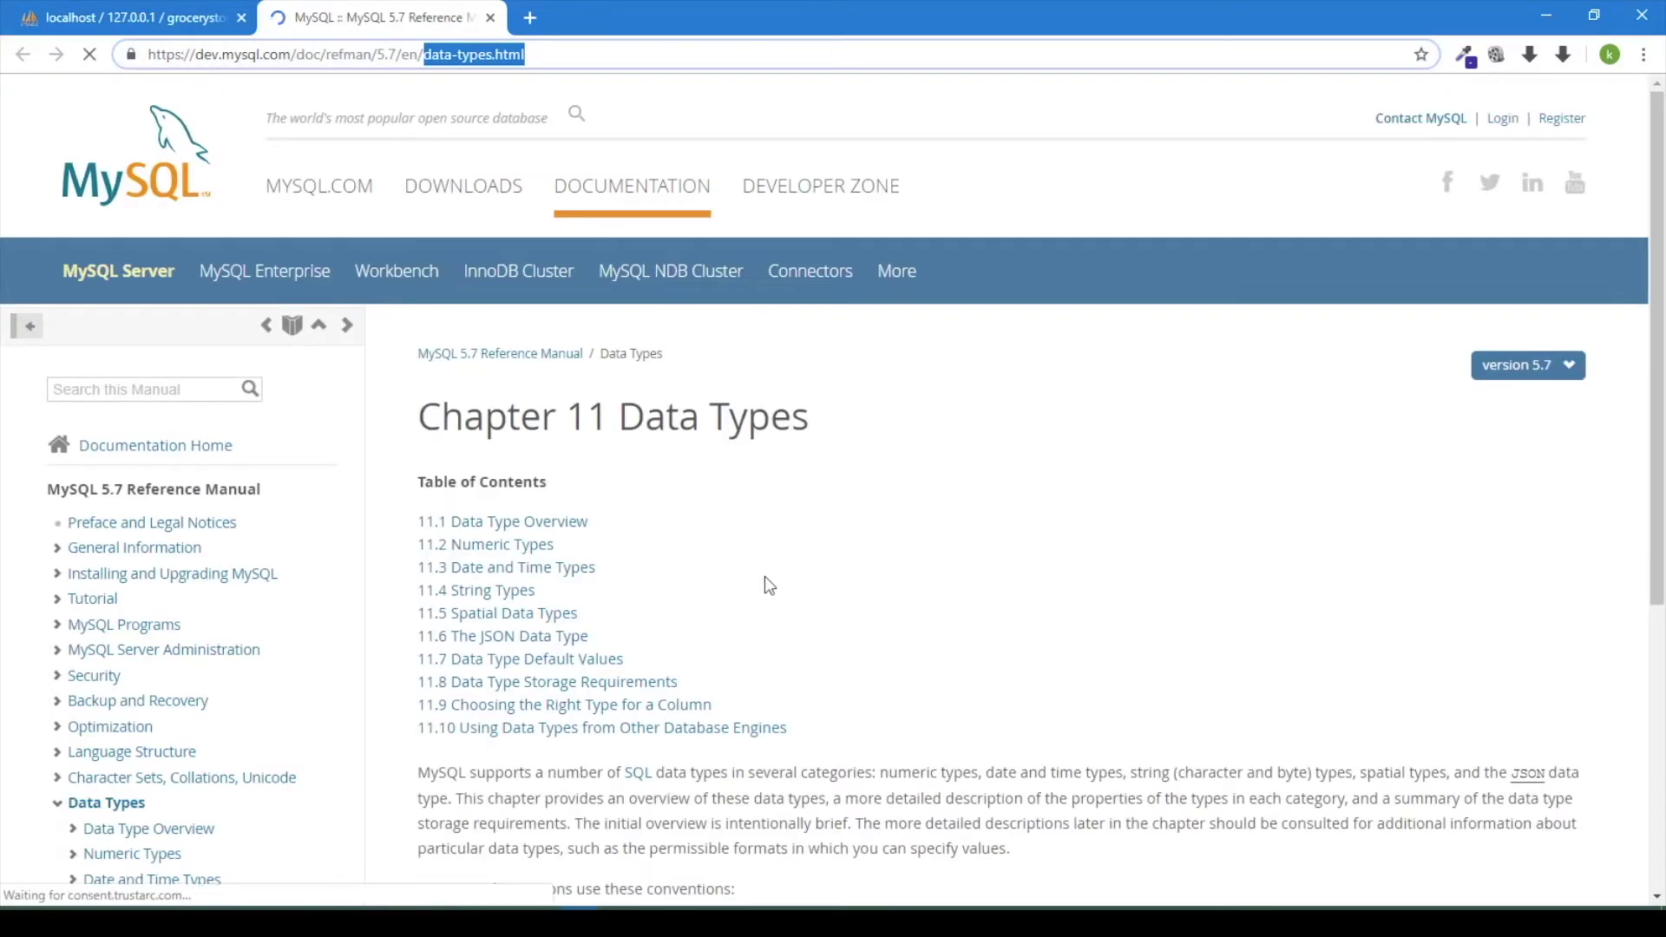
scroll(764, 577, down, 5)
scroll(607, 555, up, 2)
drag(458, 520, 958, 520)
drag(1173, 521, 1472, 520)
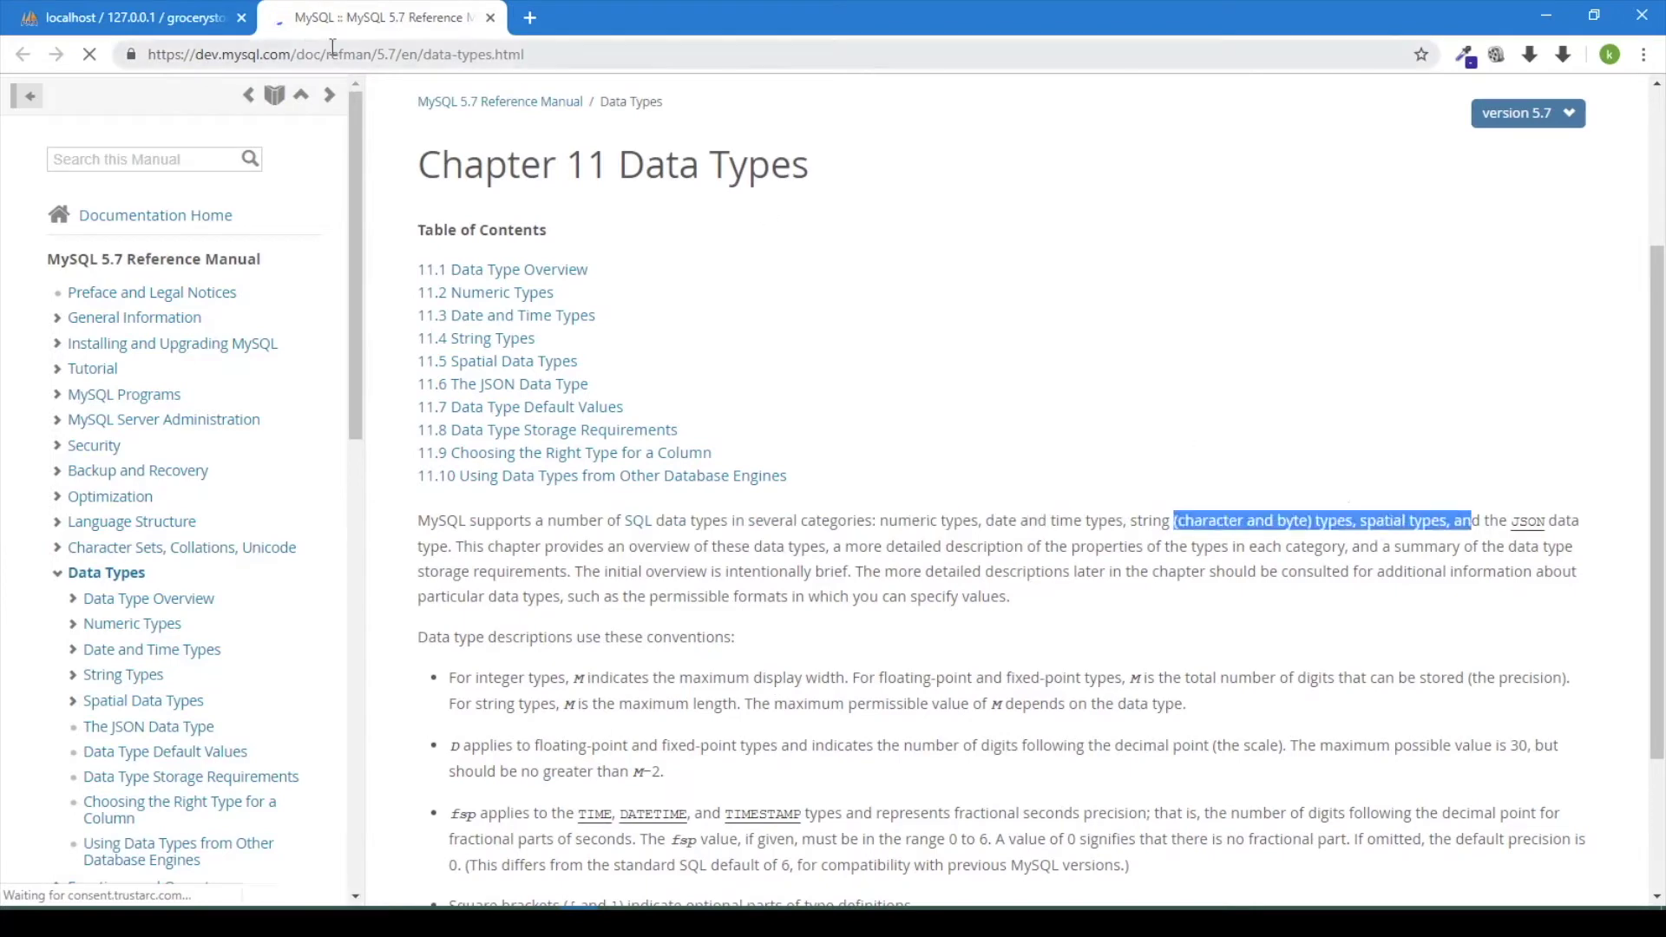
click(490, 17)
click(488, 288)
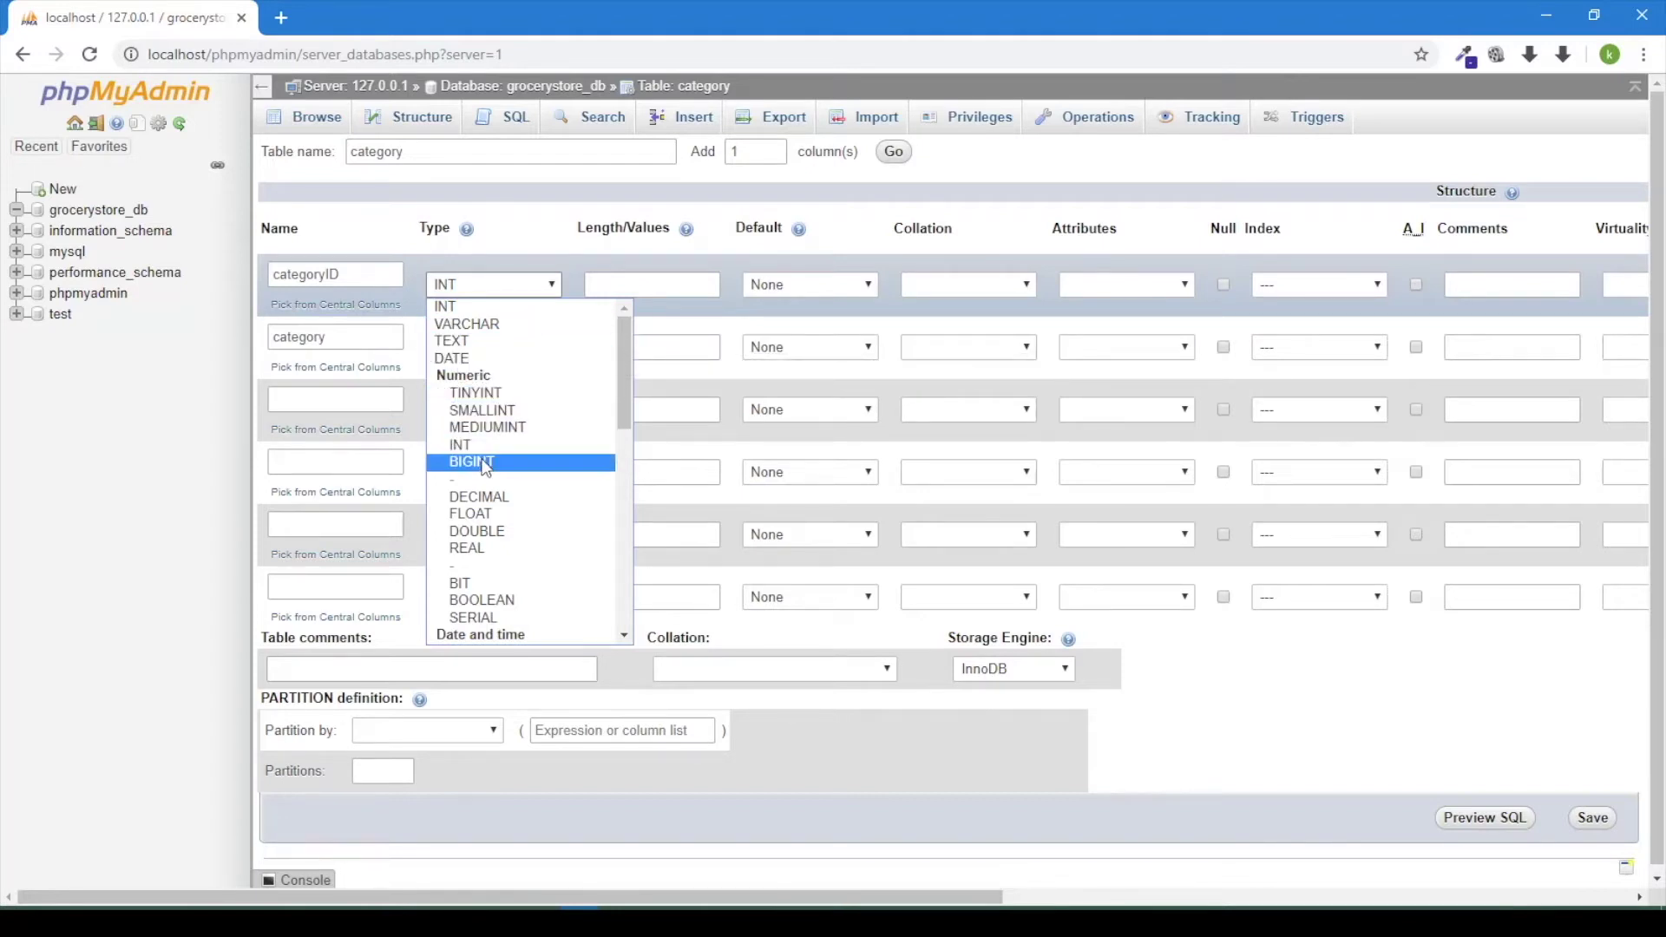
- Set categoryID to INT length 11 with A_I, and category to VARCHAR length 255
scroll(483, 470, down, 10)
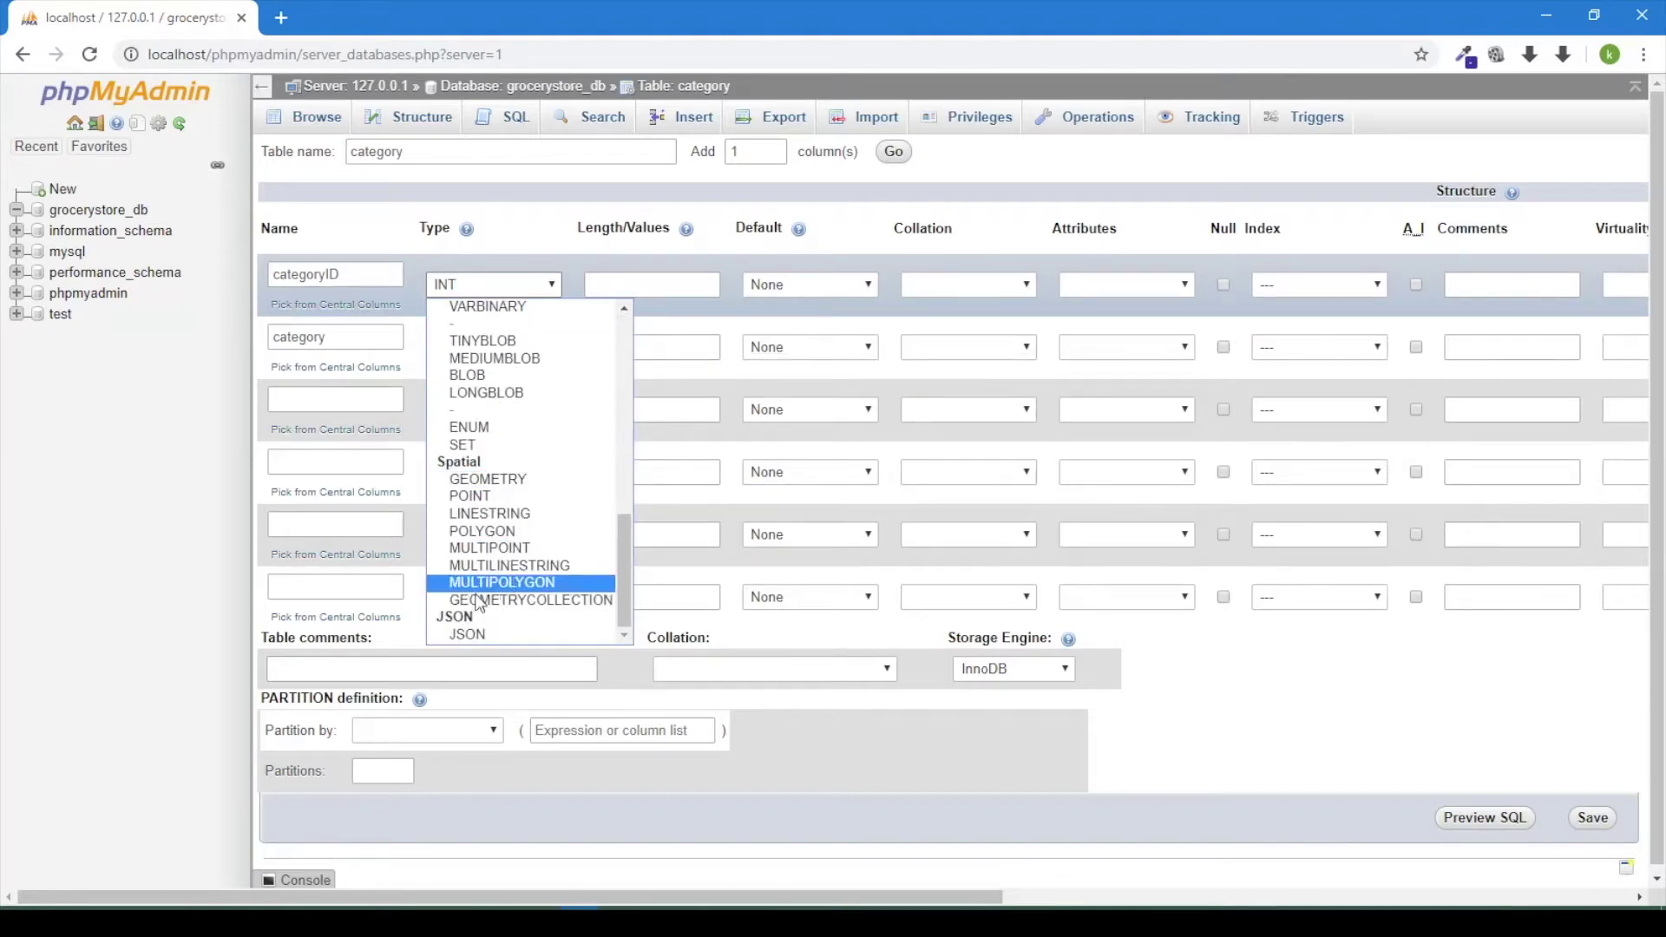
drag(621, 571, 618, 347)
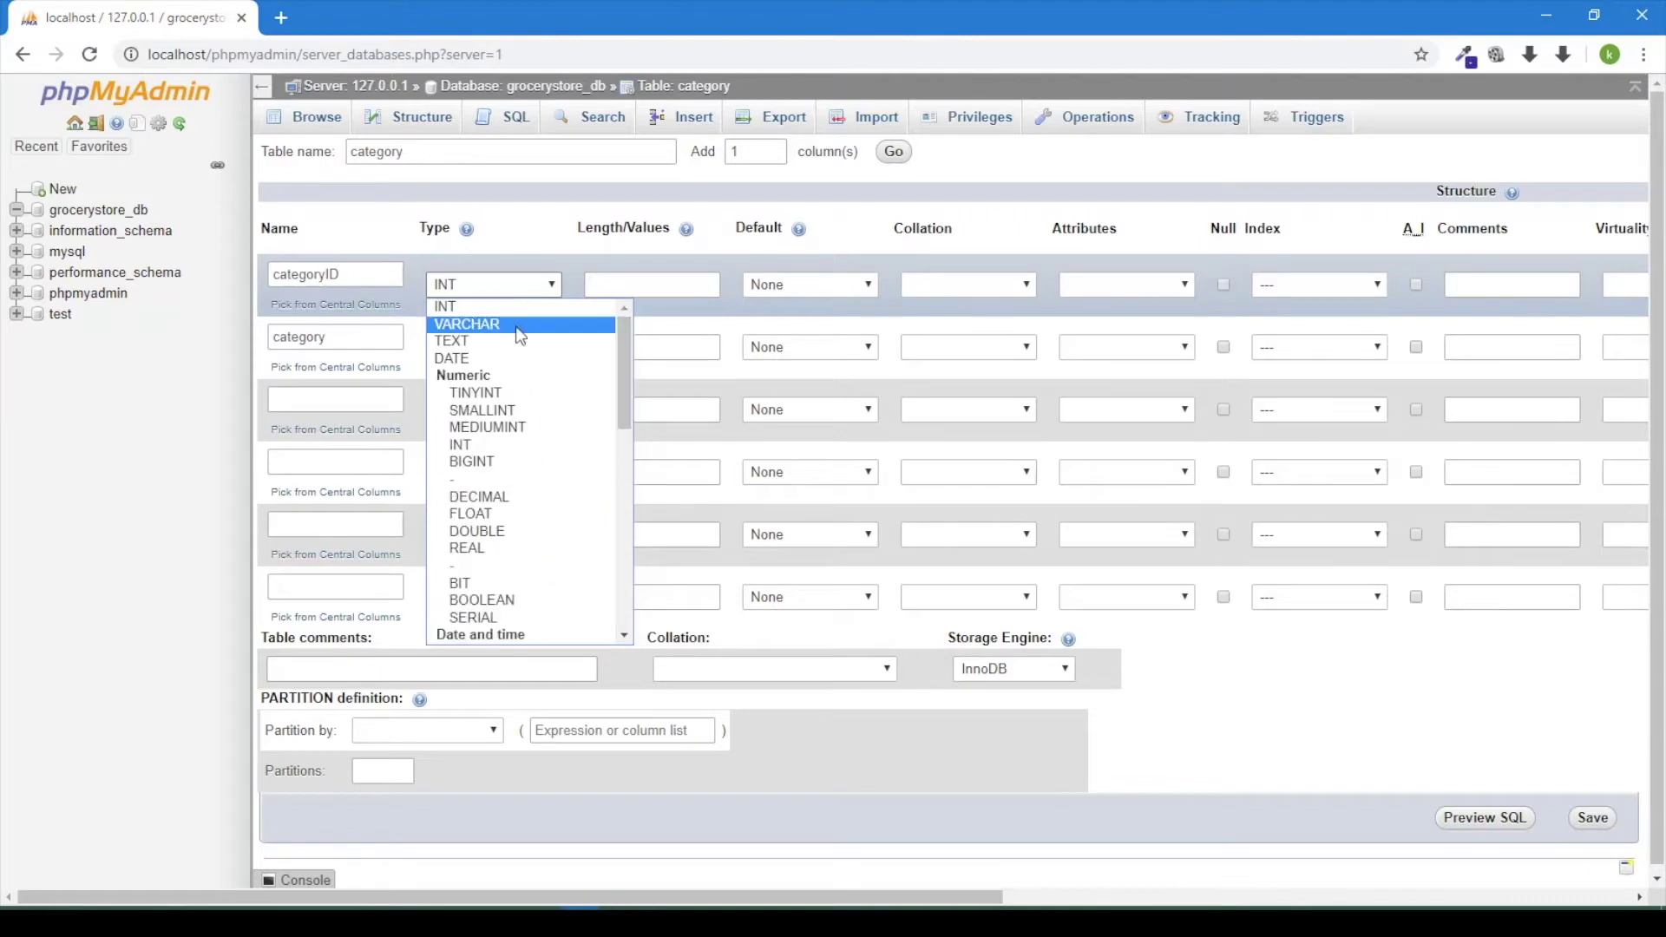
click(461, 308)
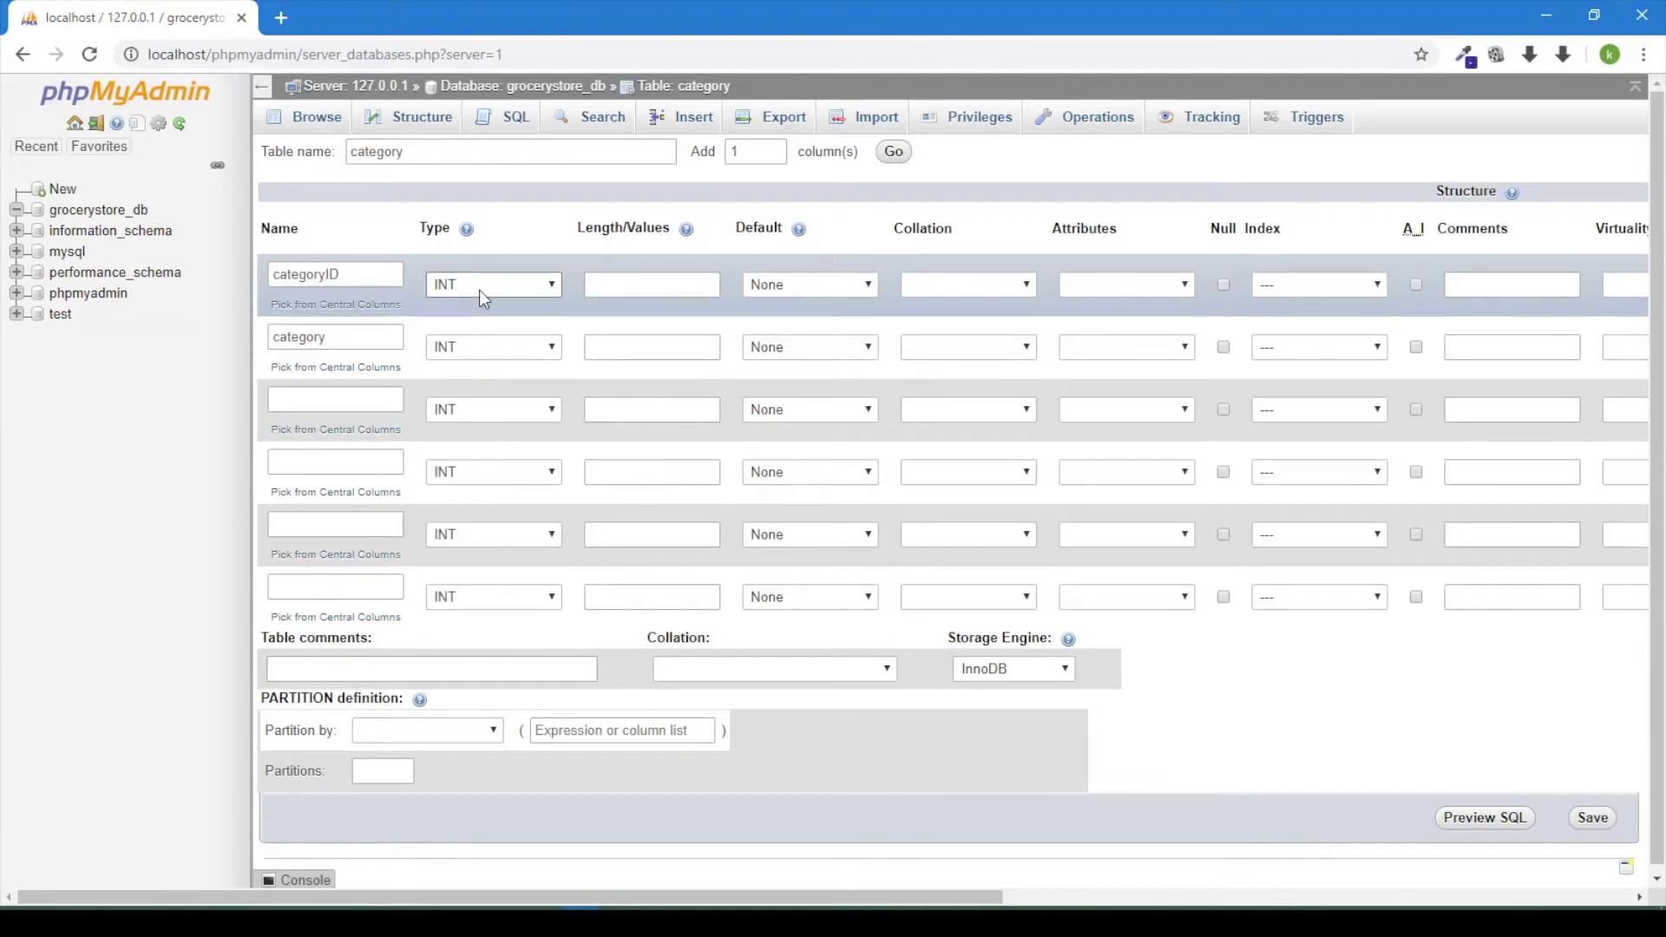
click(642, 285)
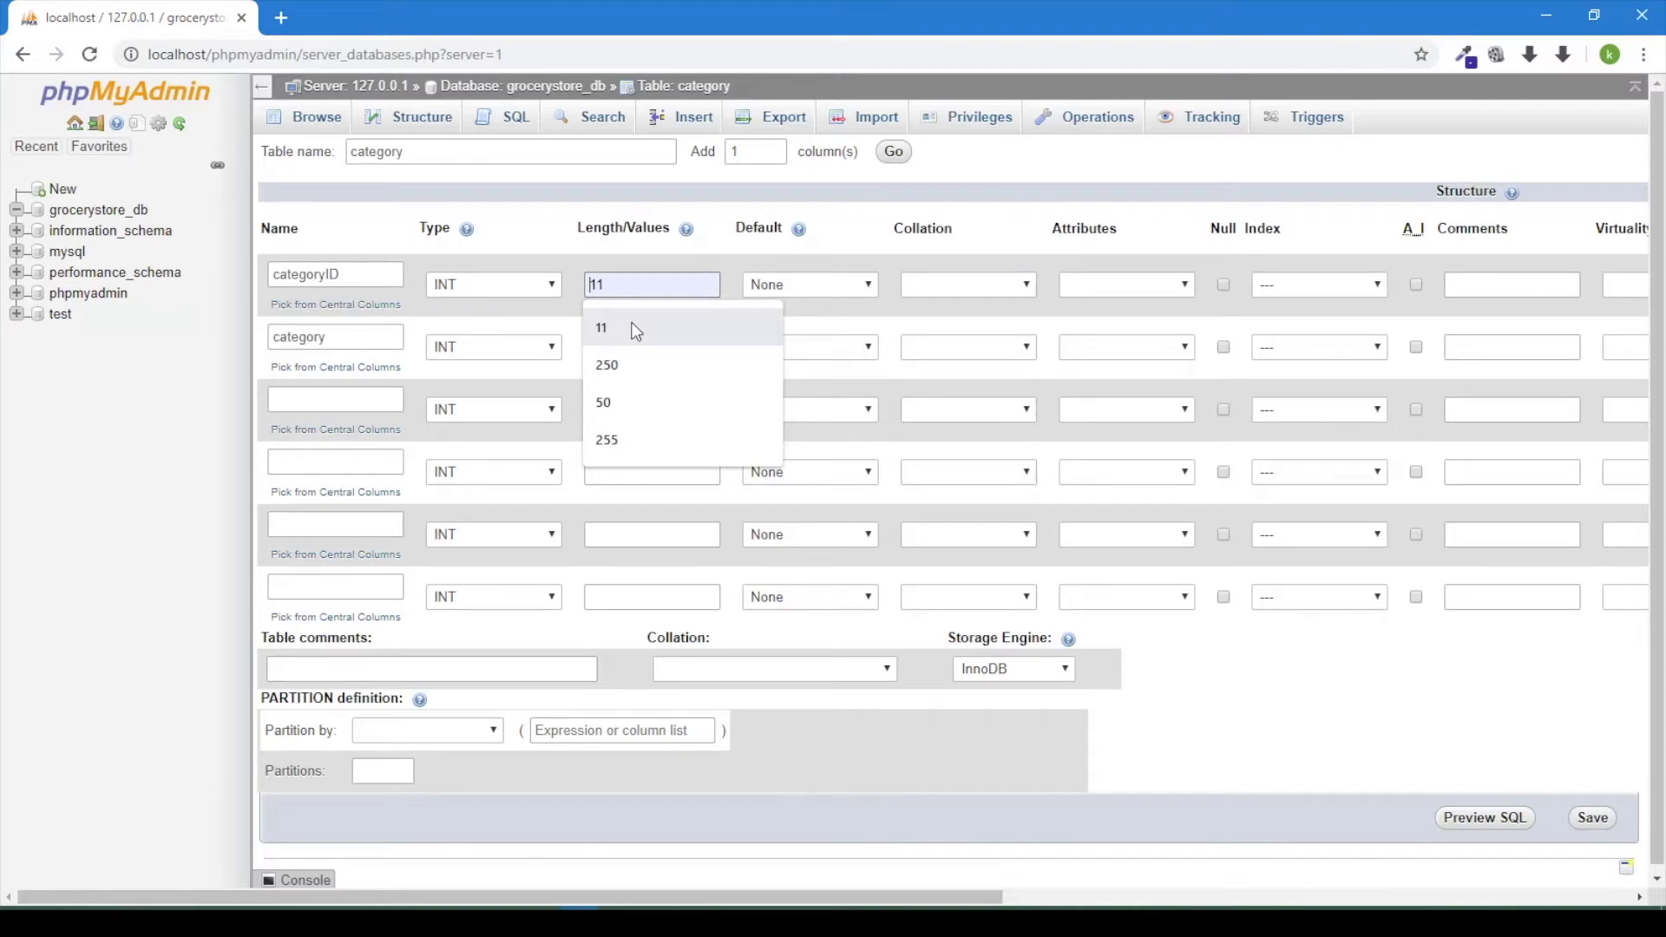
click(636, 332)
click(471, 352)
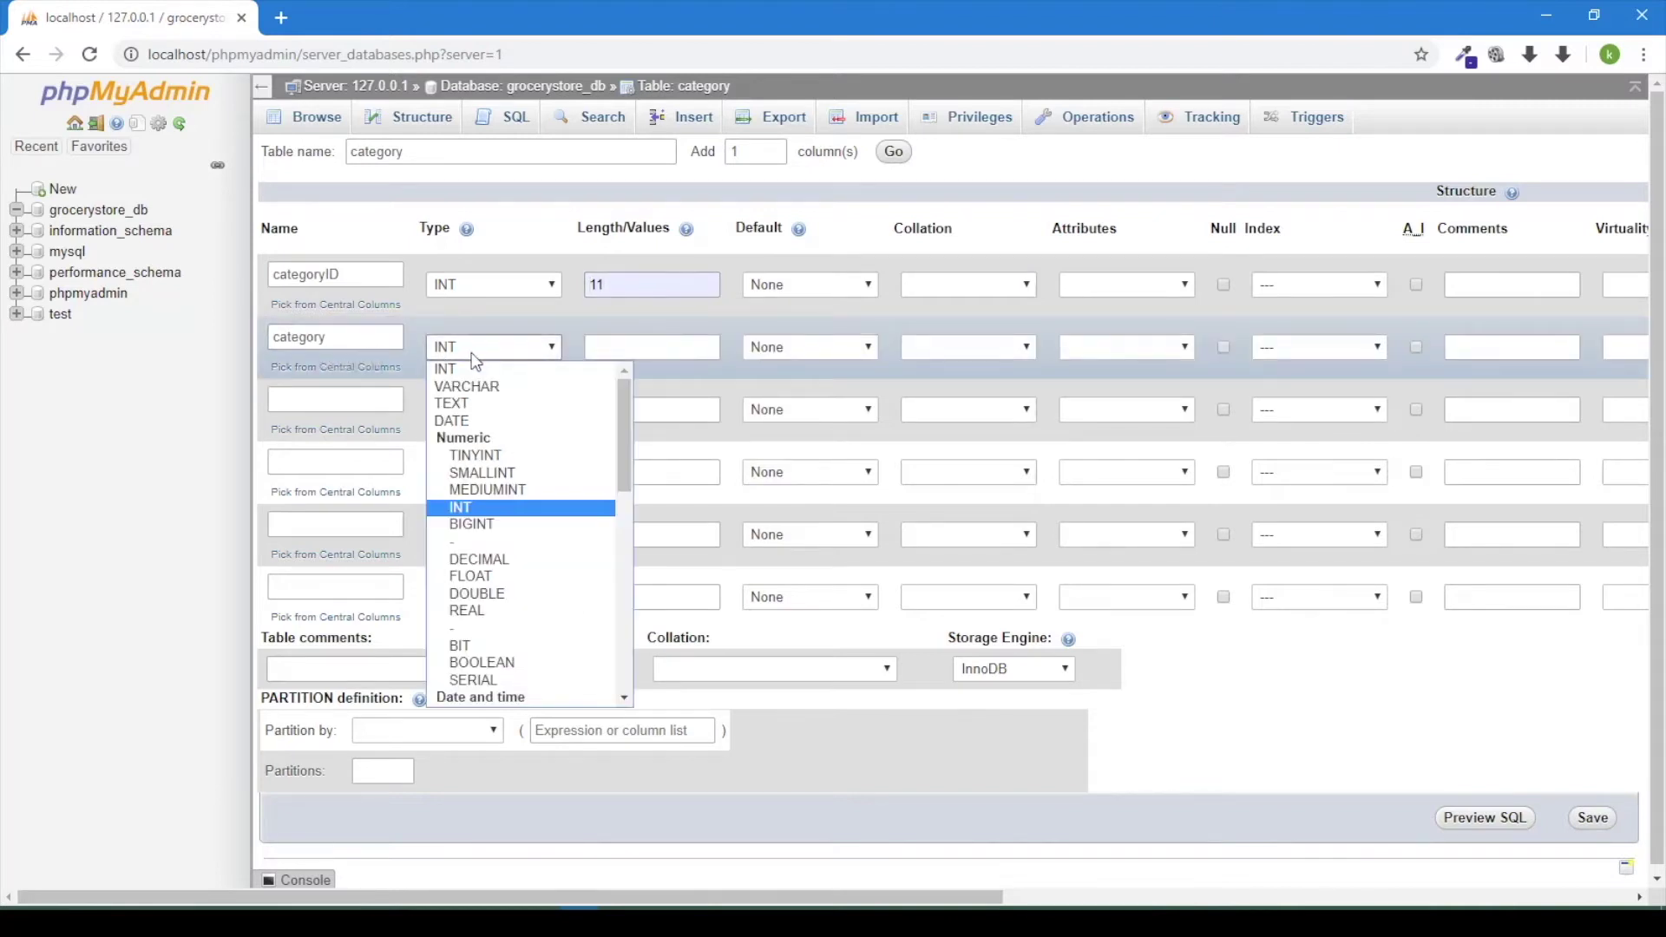
click(473, 386)
click(640, 347)
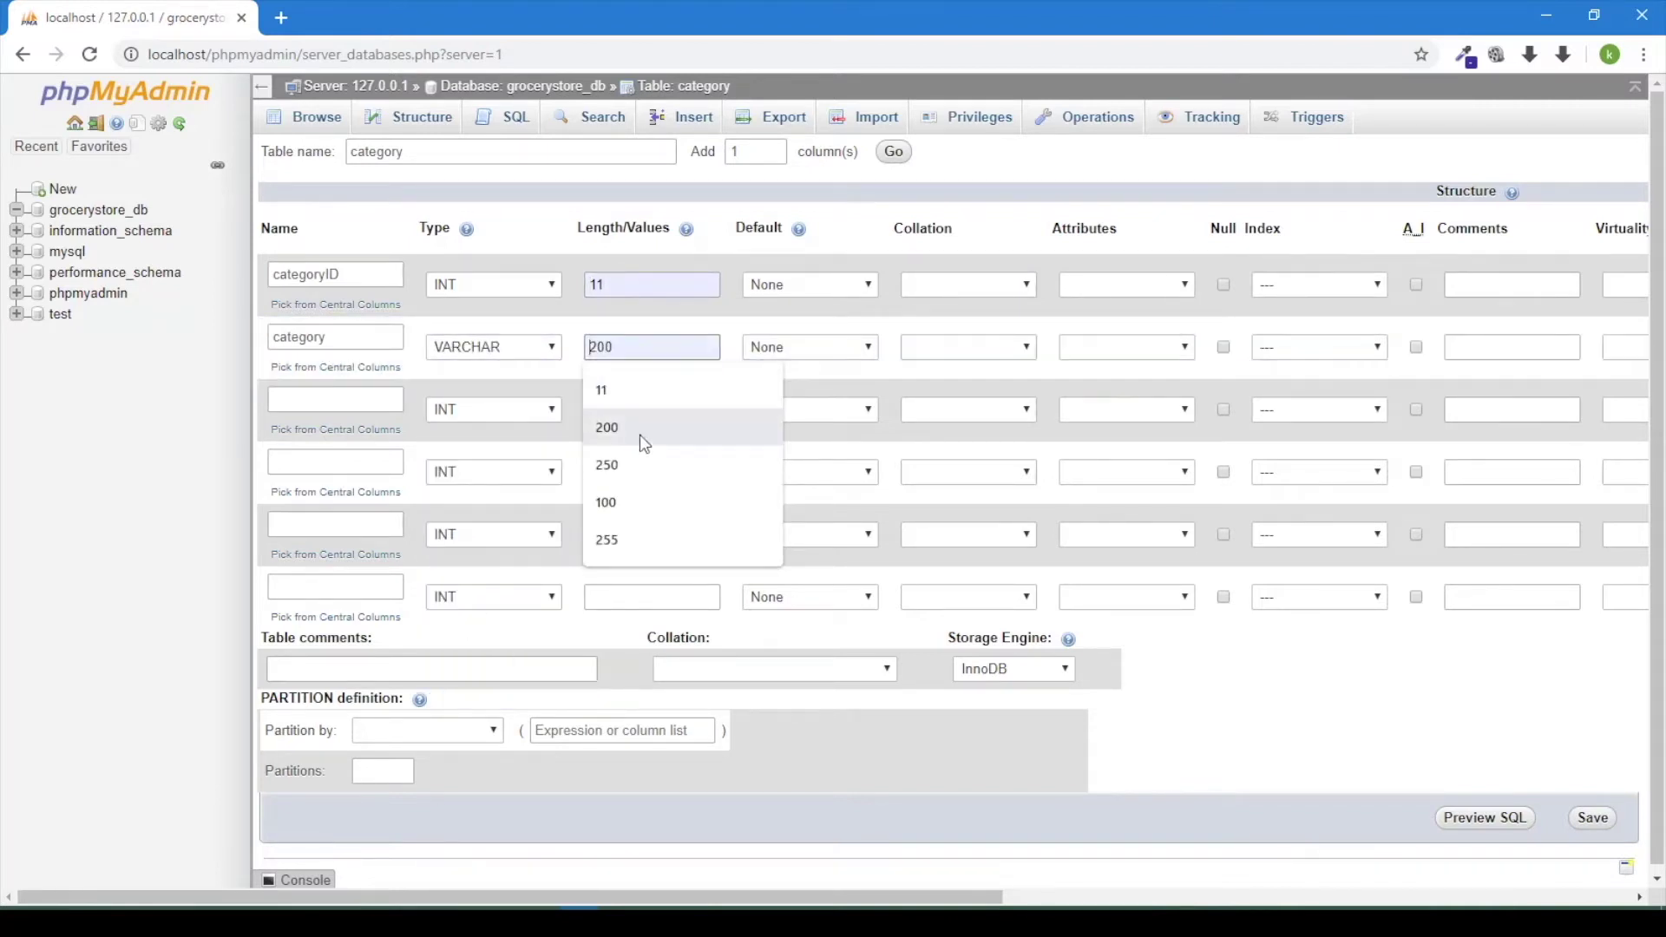
click(632, 538)
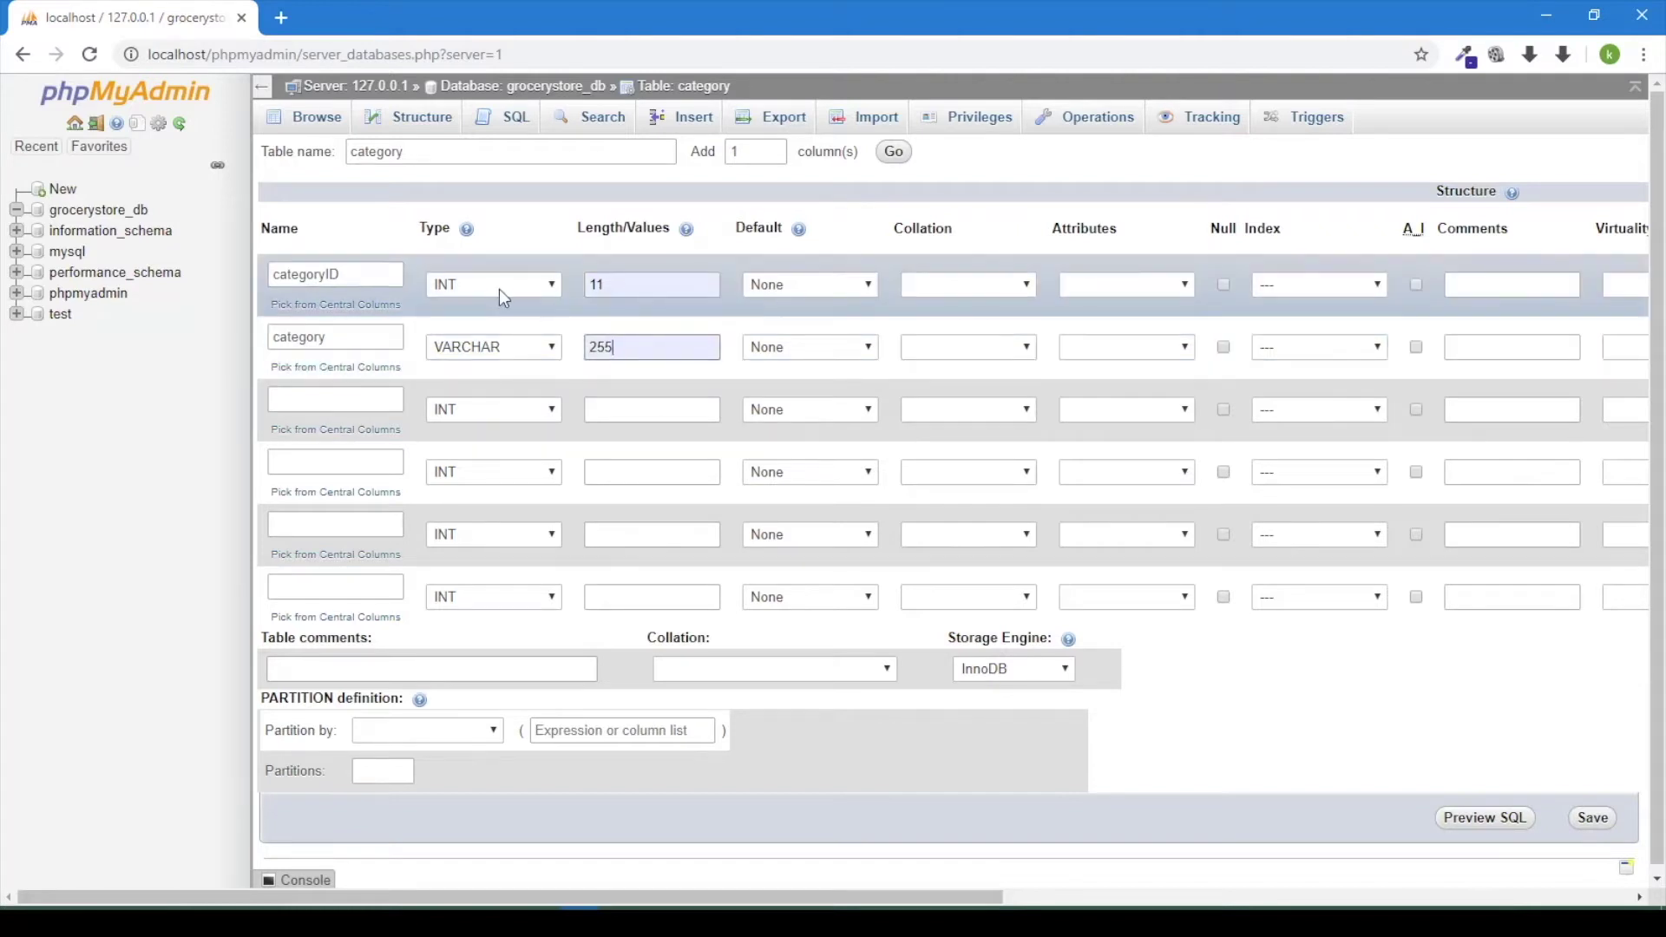
click(1416, 285)
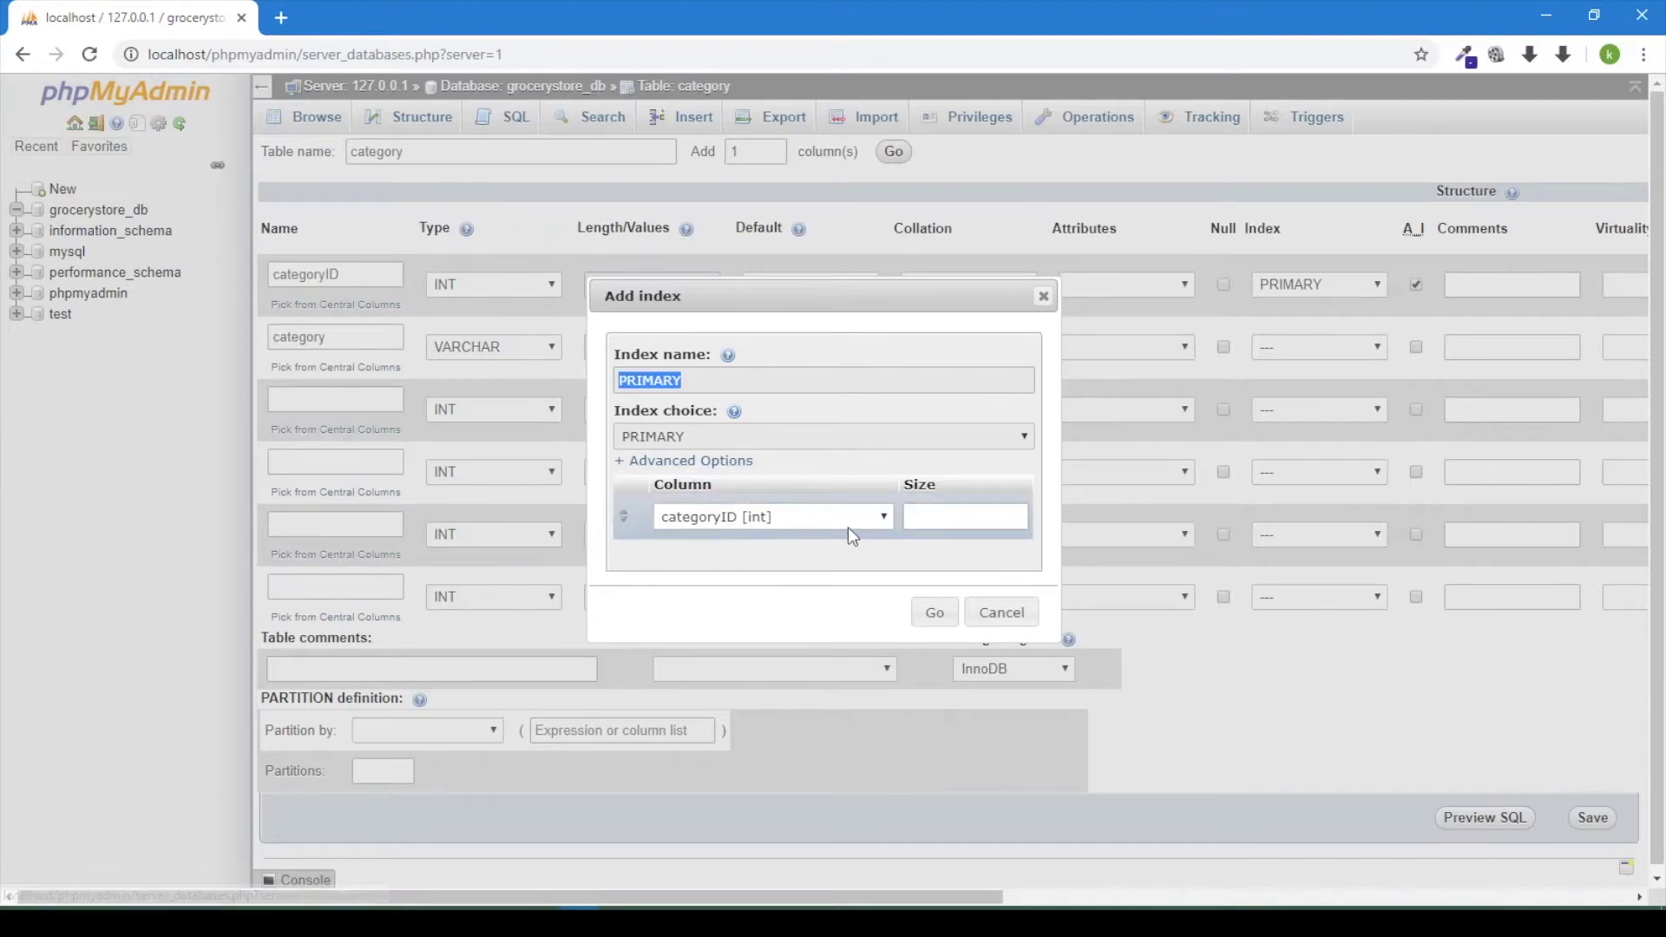
- Confirm the PRIMARY index on categoryID and save the category table
click(942, 620)
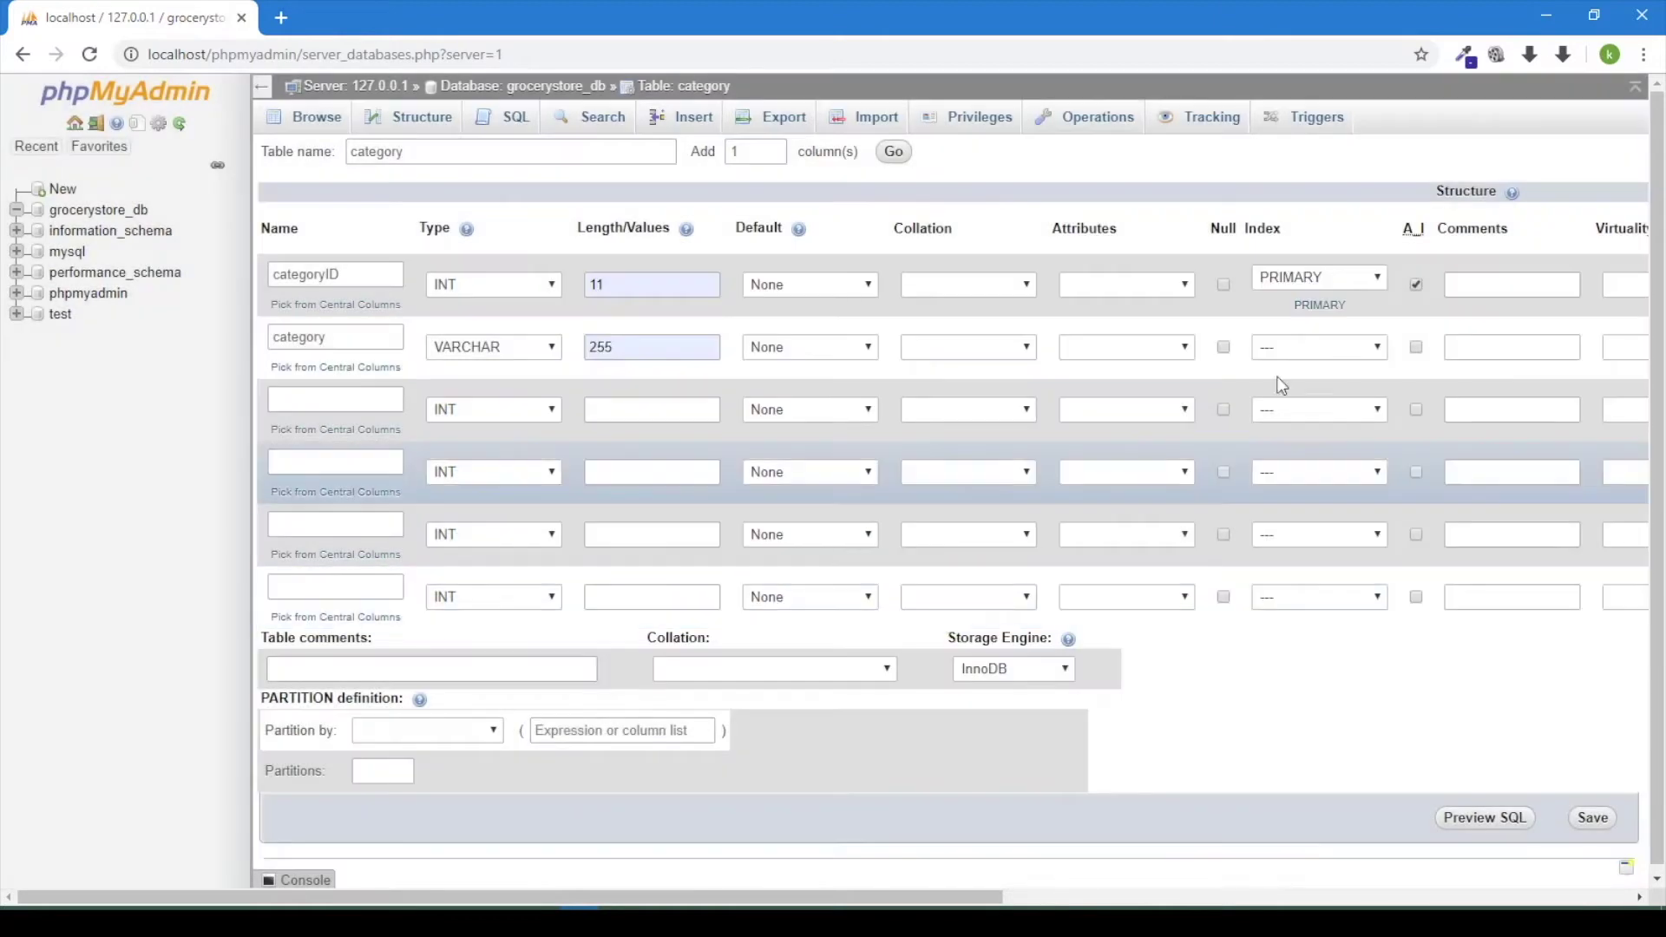
drag(948, 897, 1527, 898)
click(631, 818)
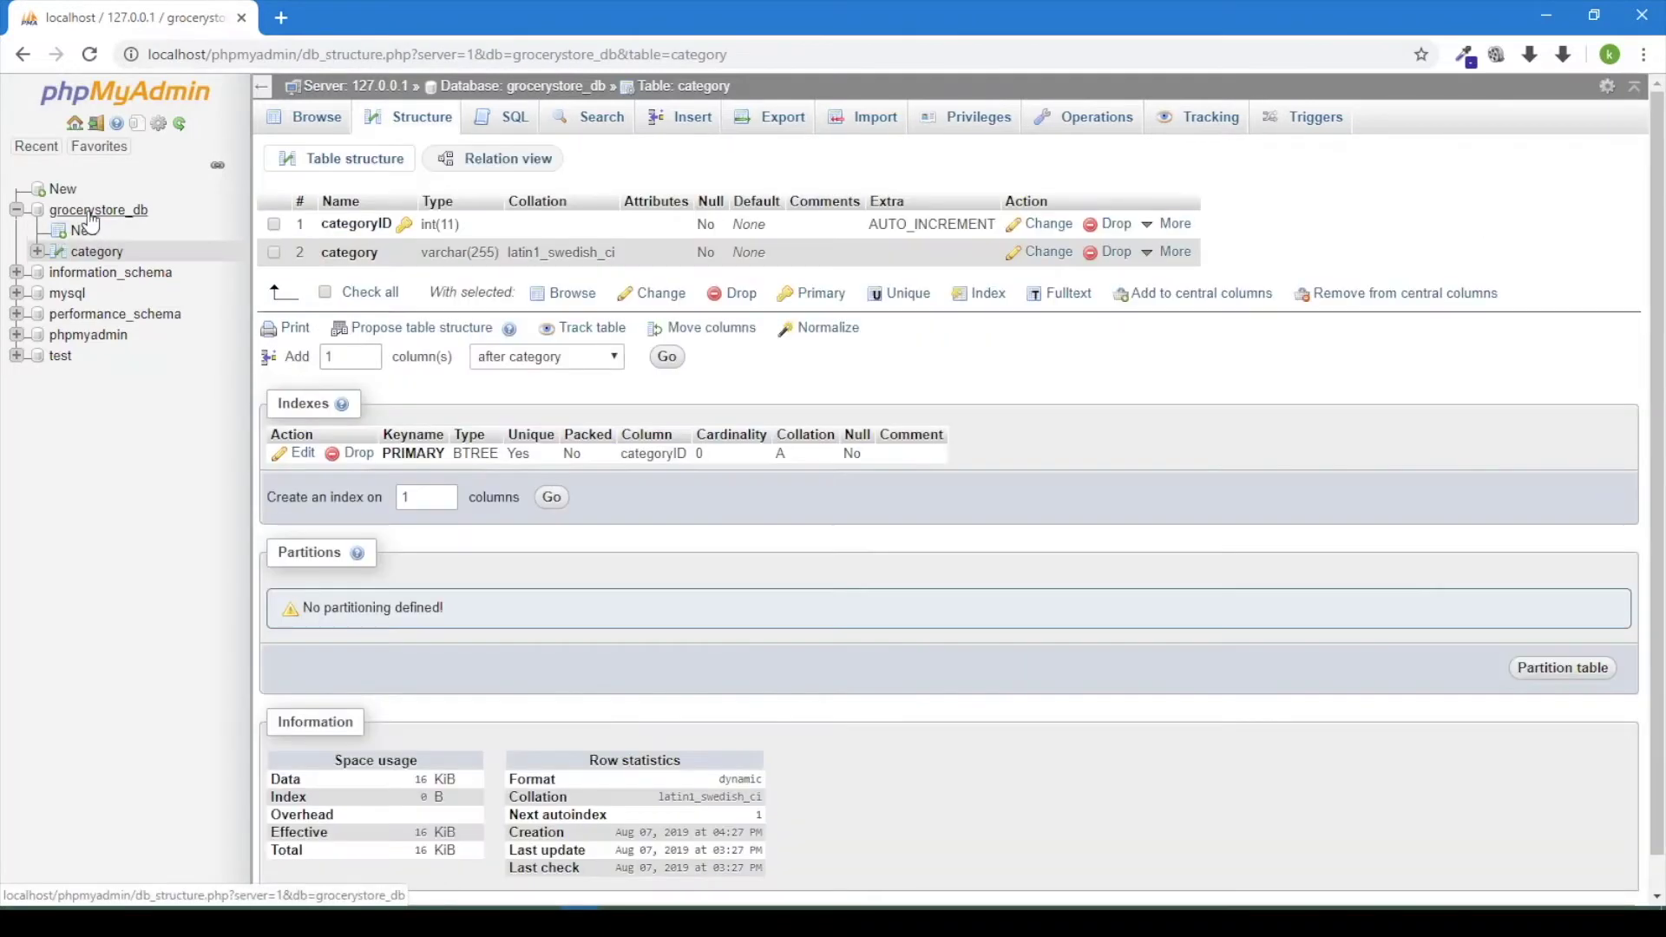
click(90, 214)
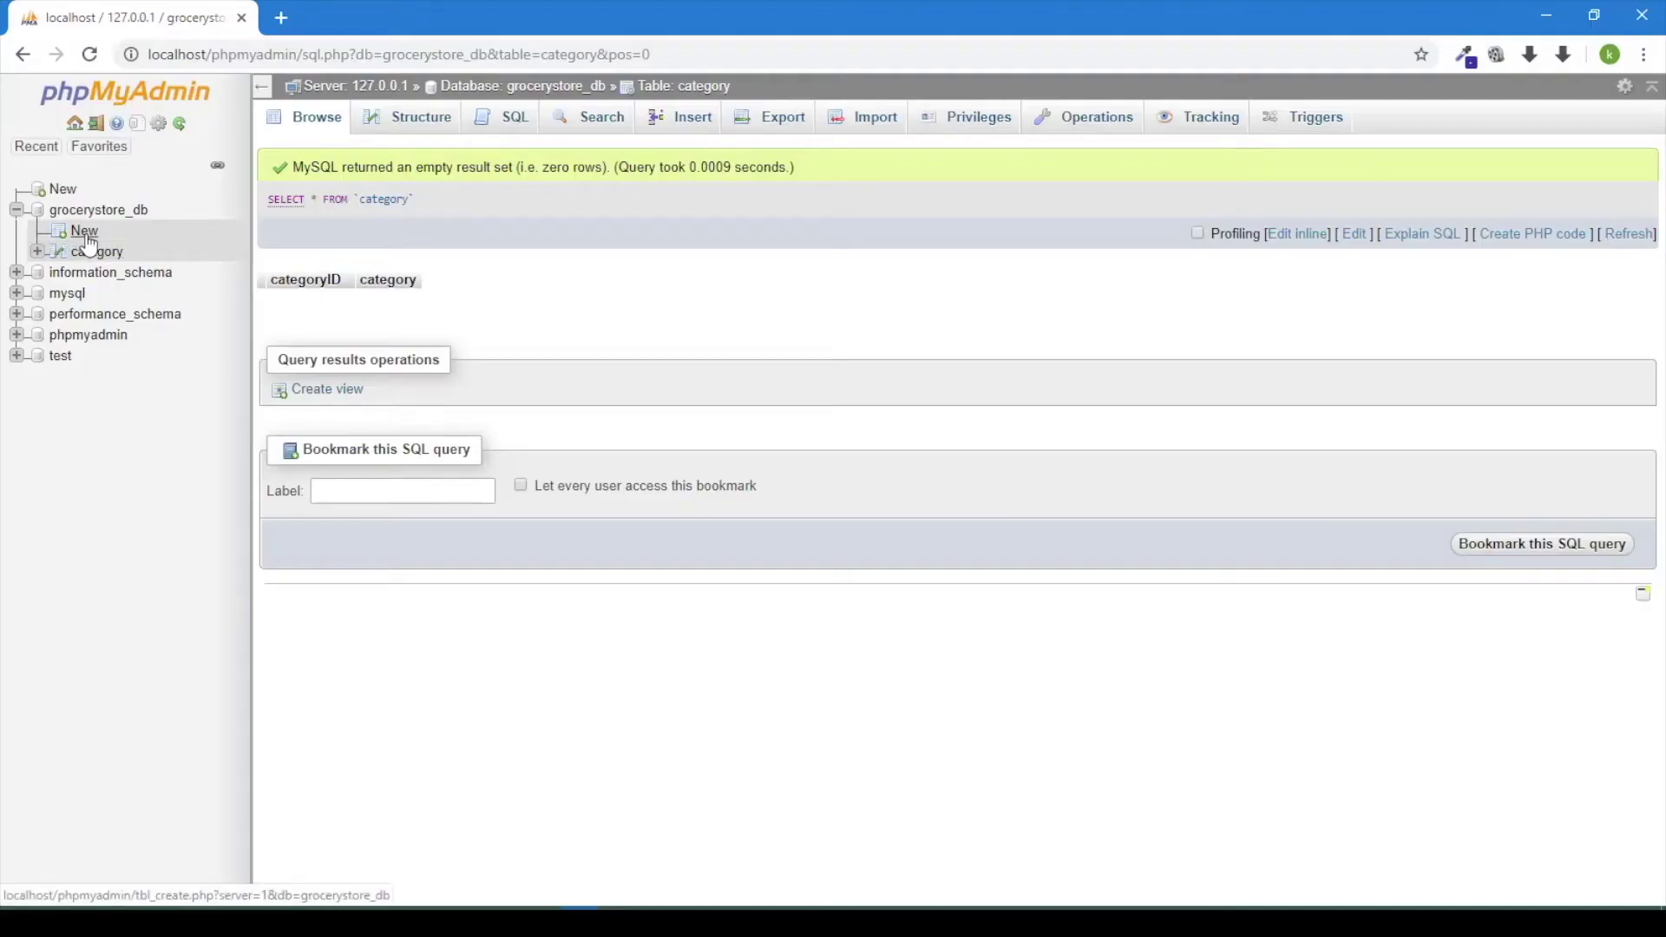
- Open a blank create-table form under grocerystore_db
click(88, 241)
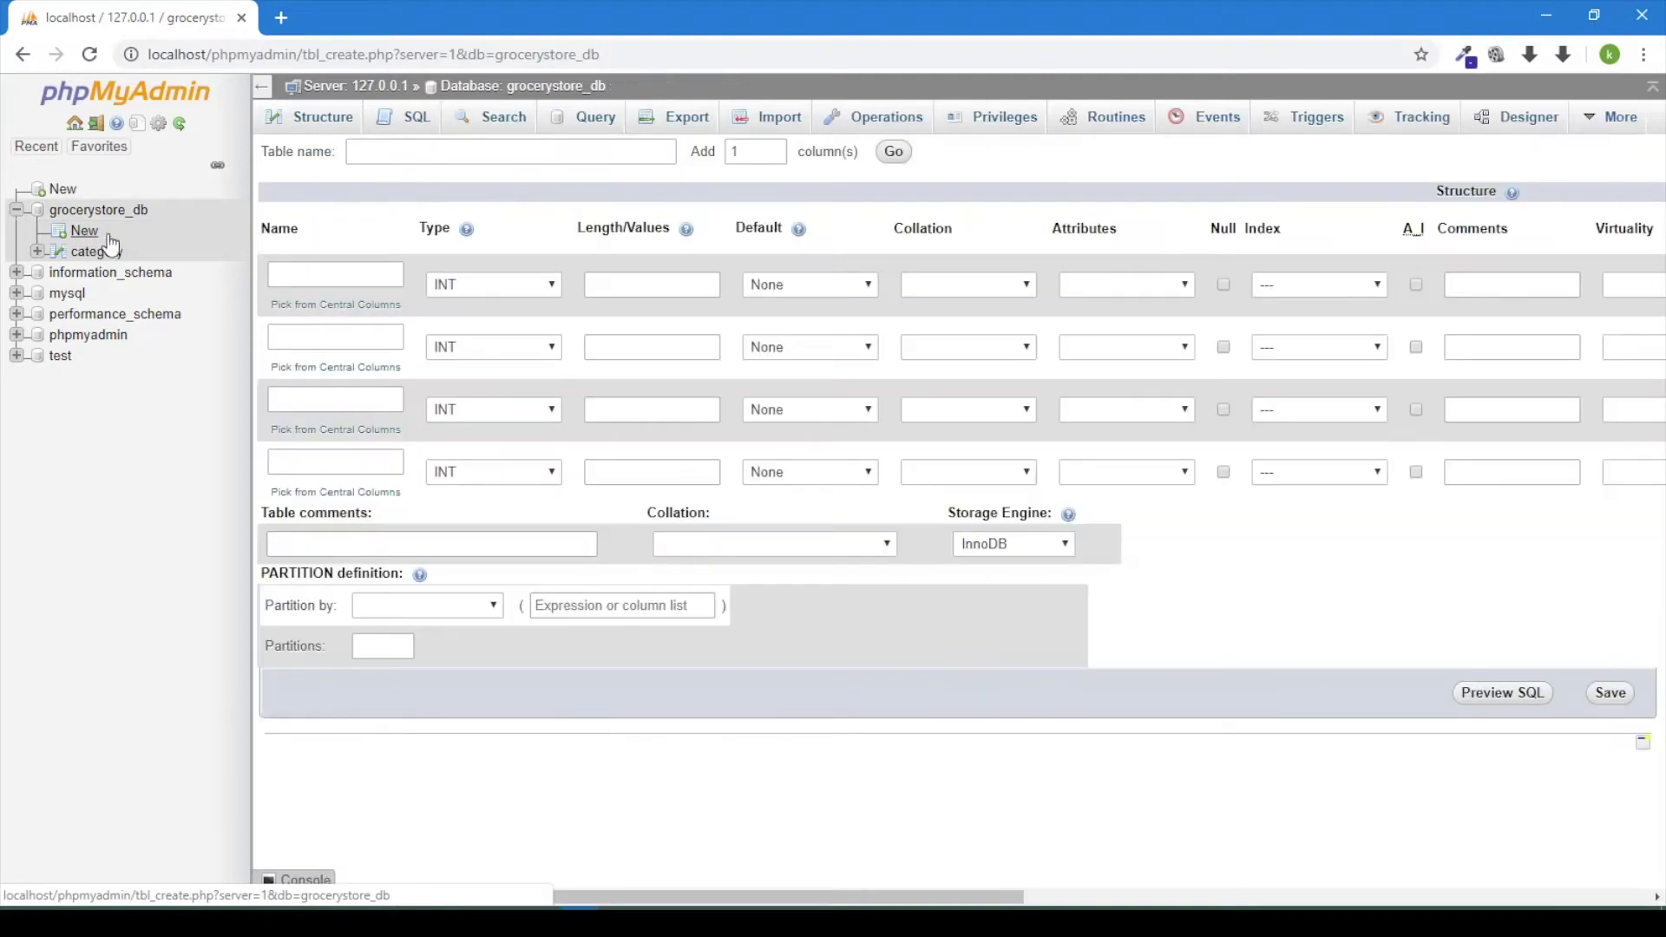
- Name the new table users and its first four columns userID, userName, password and fullName
click(390, 155)
text(user)
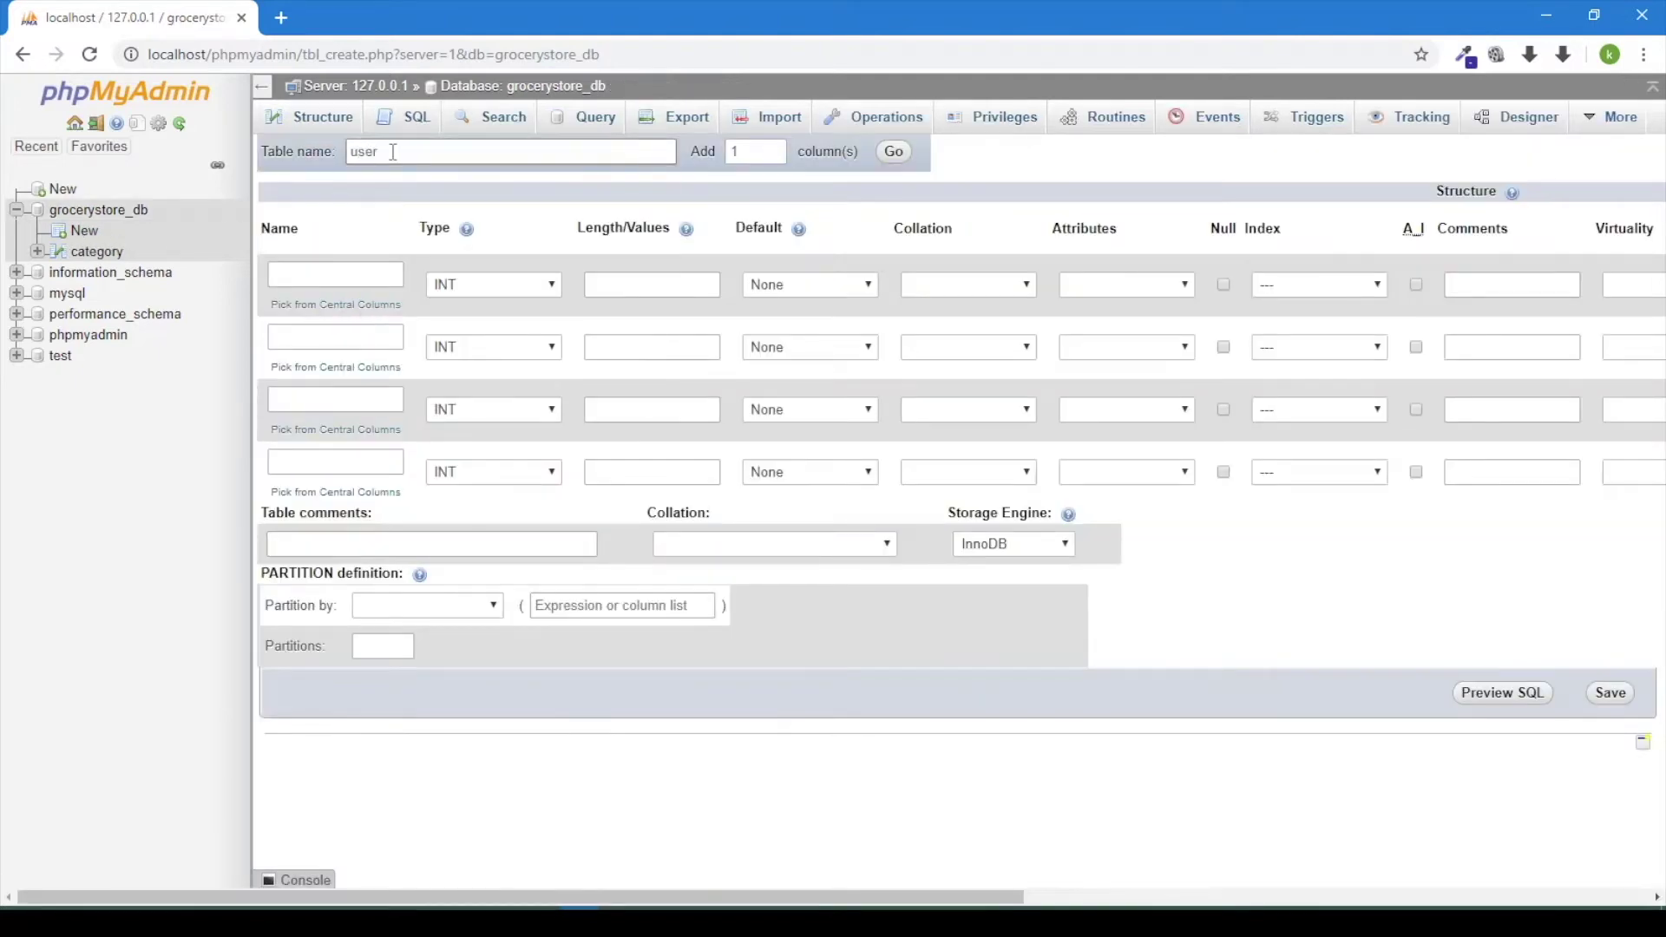
text(s)
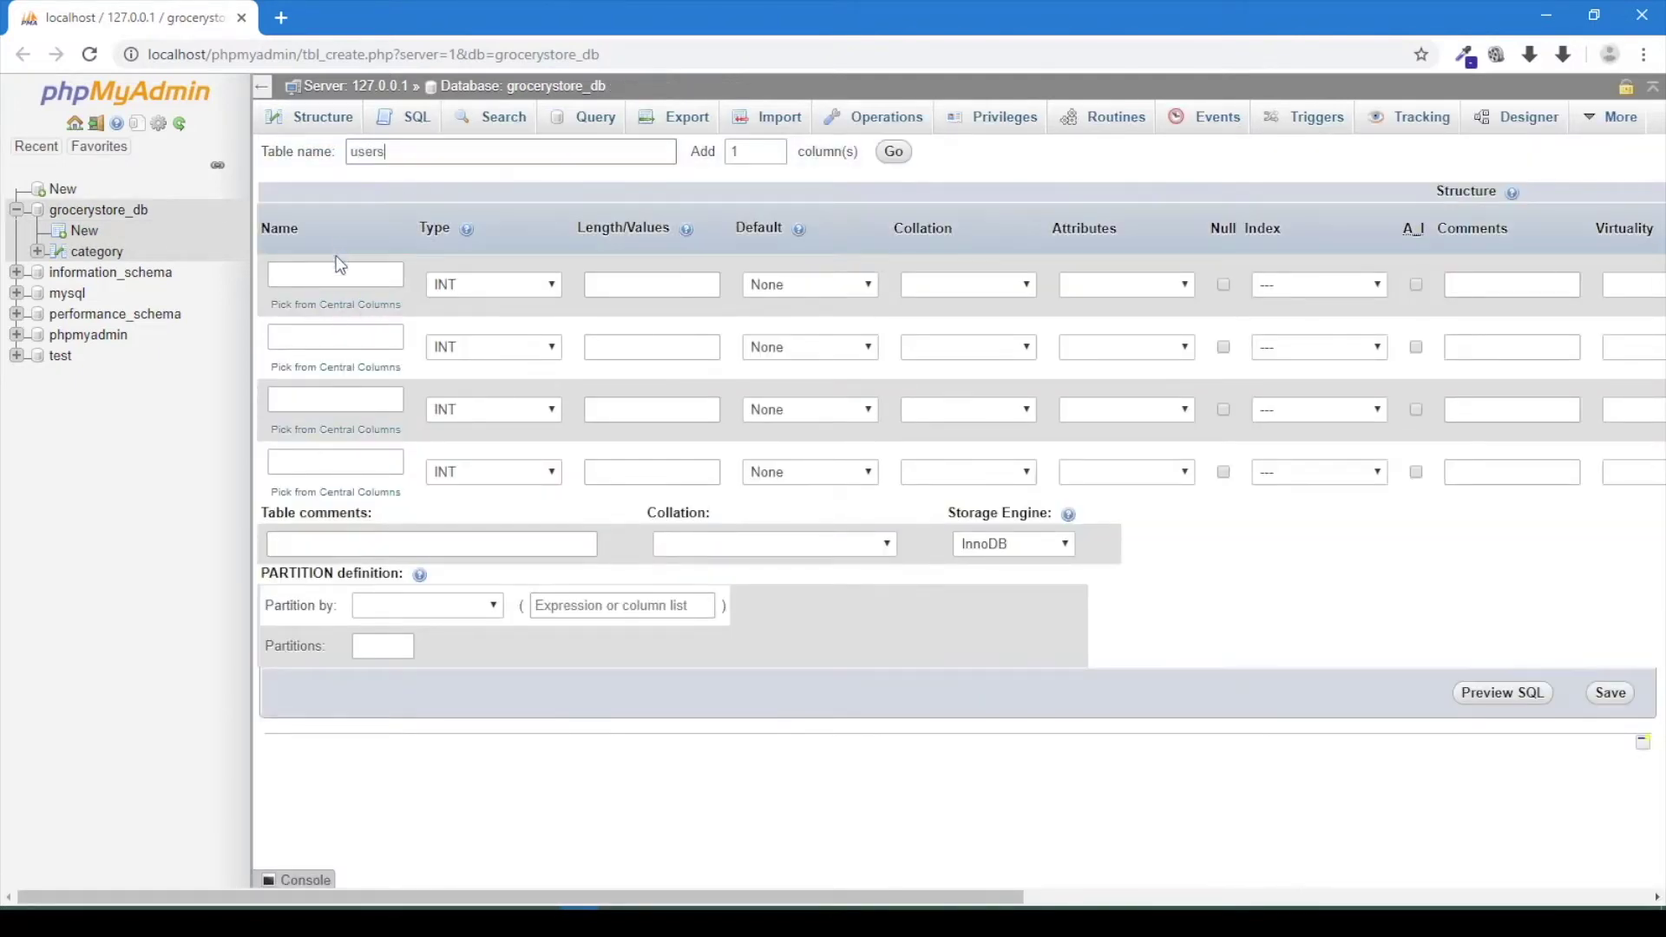
click(338, 276)
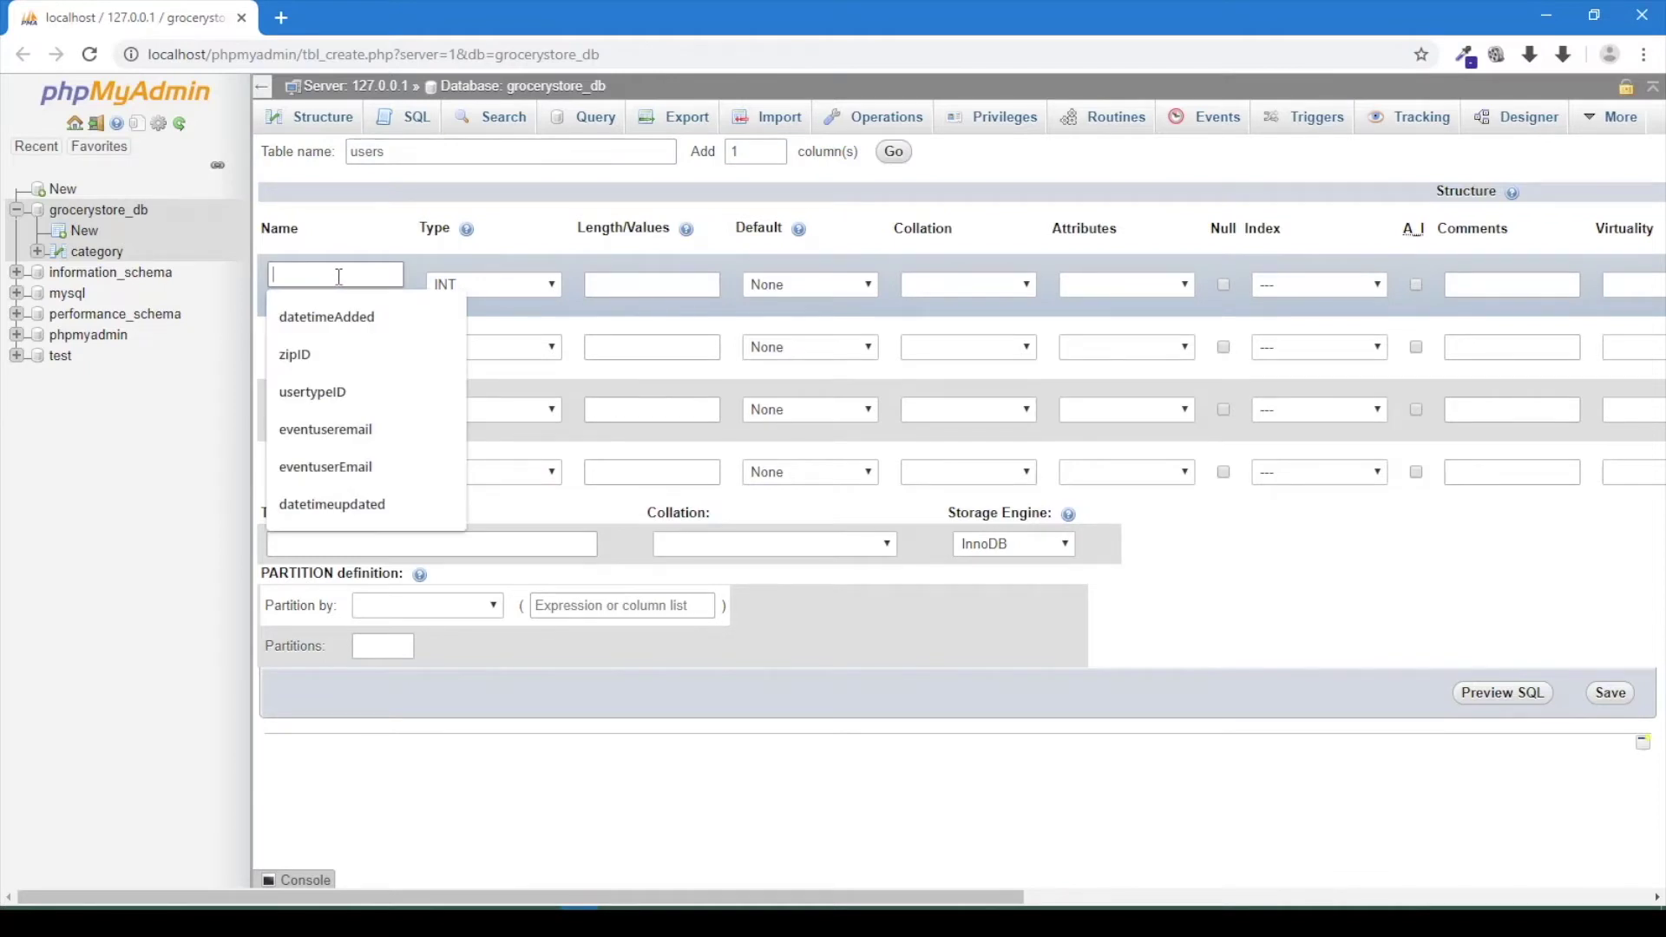
text(userID)
click(343, 336)
text(userName)
click(300, 399)
text(password)
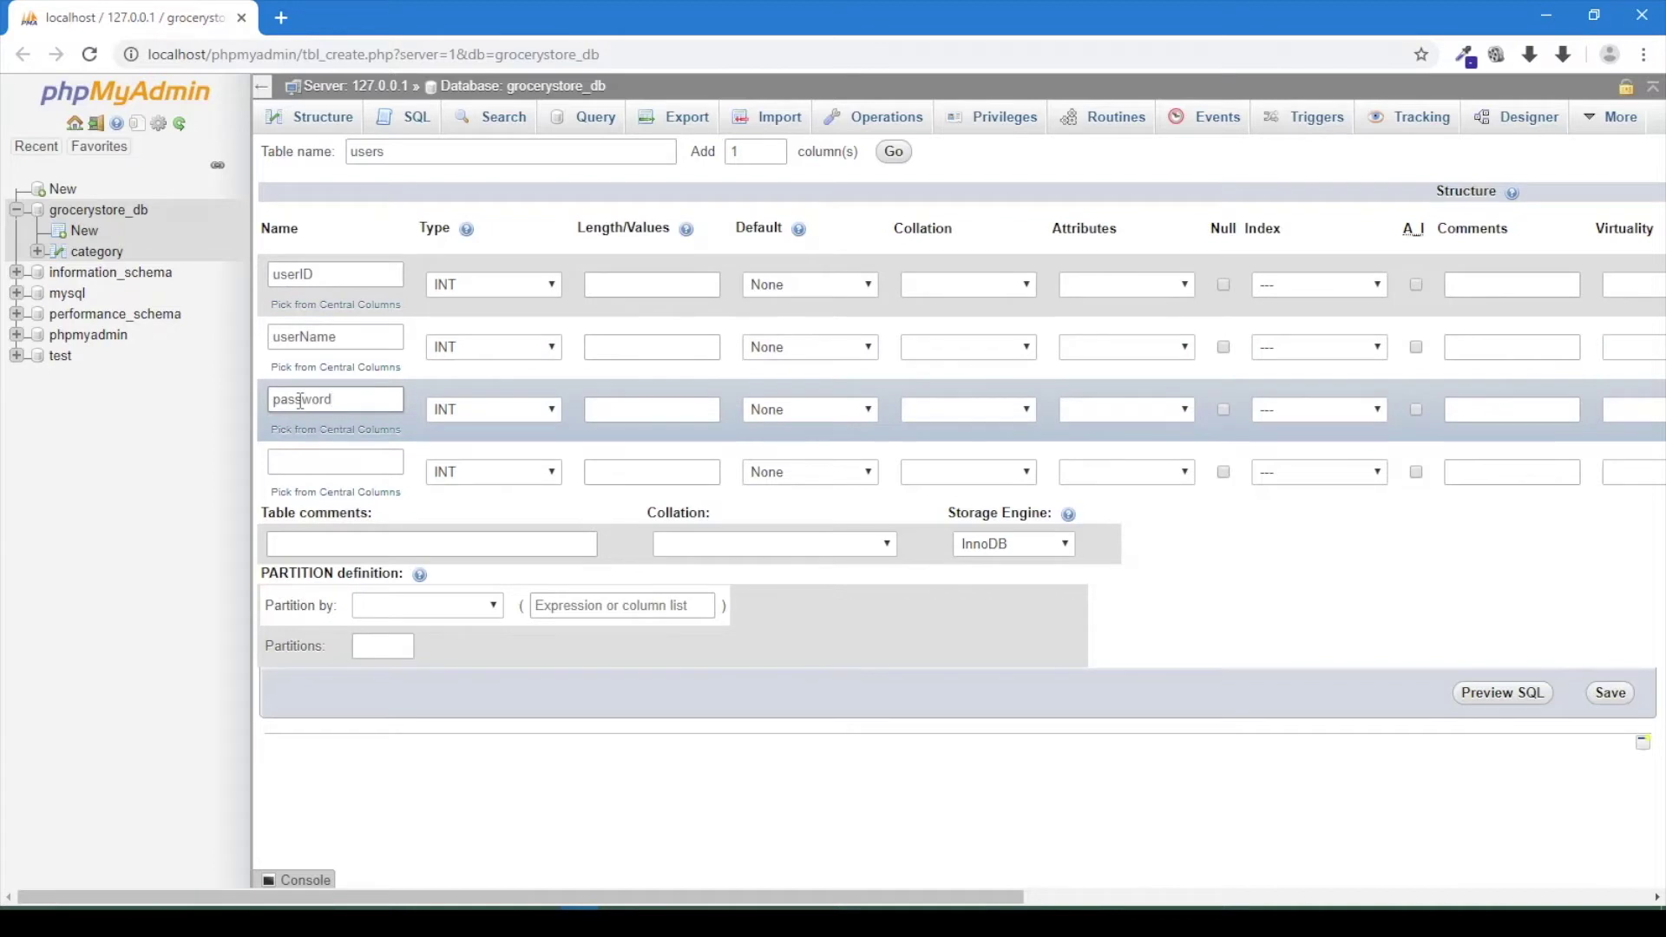
click(343, 462)
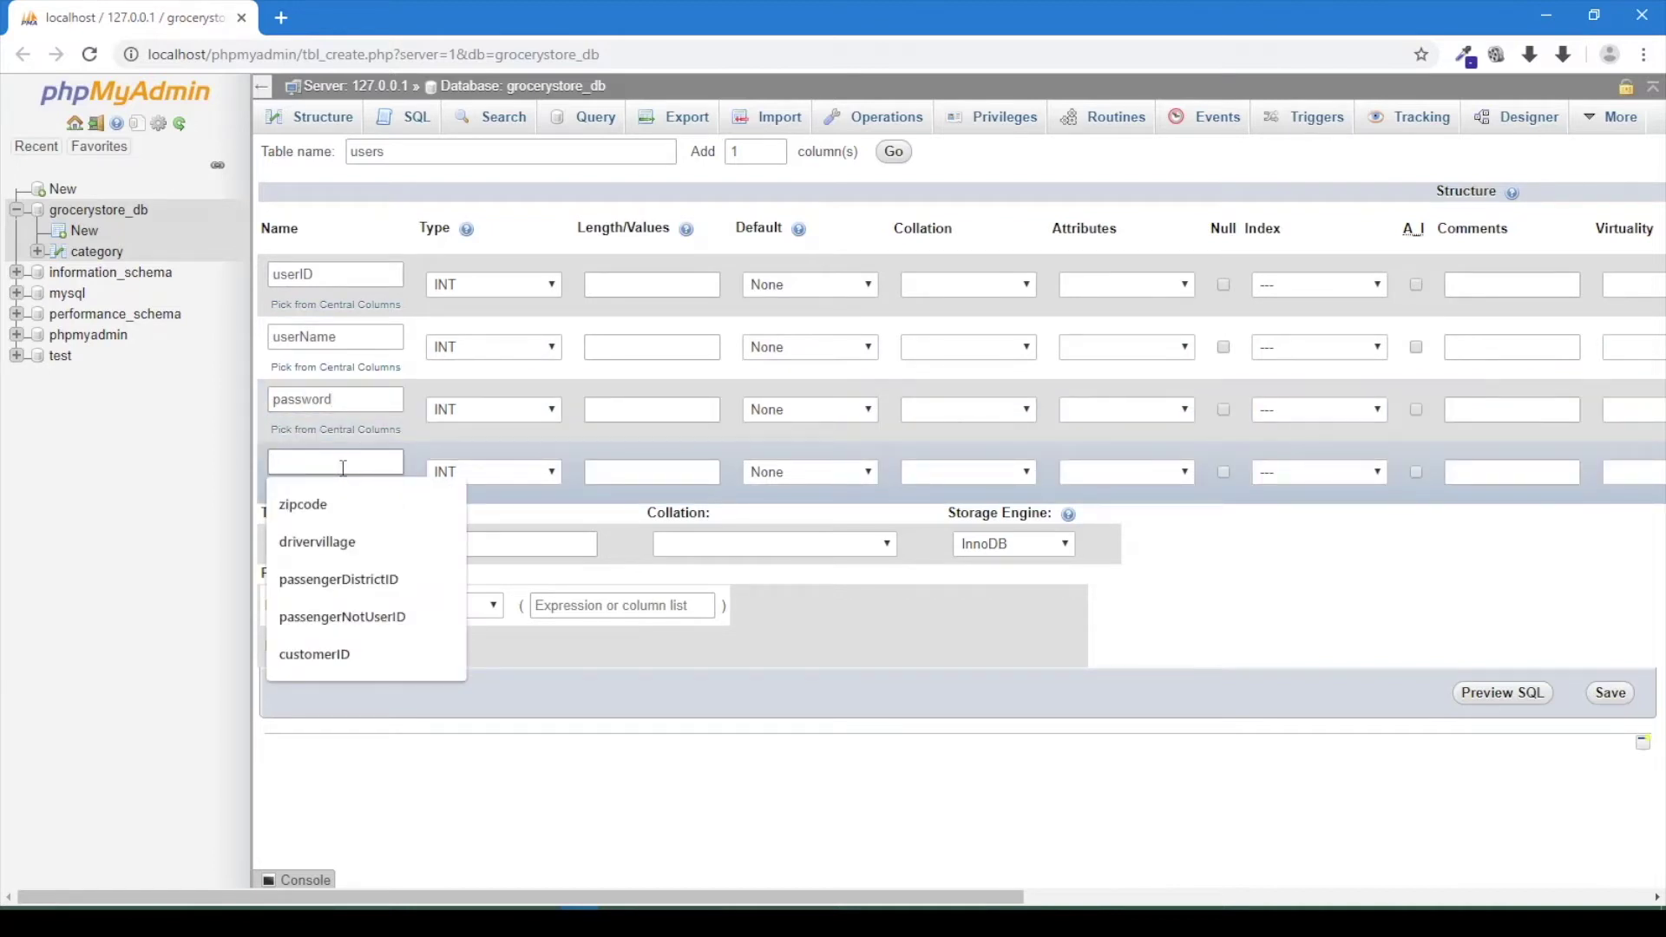
text(fullName)
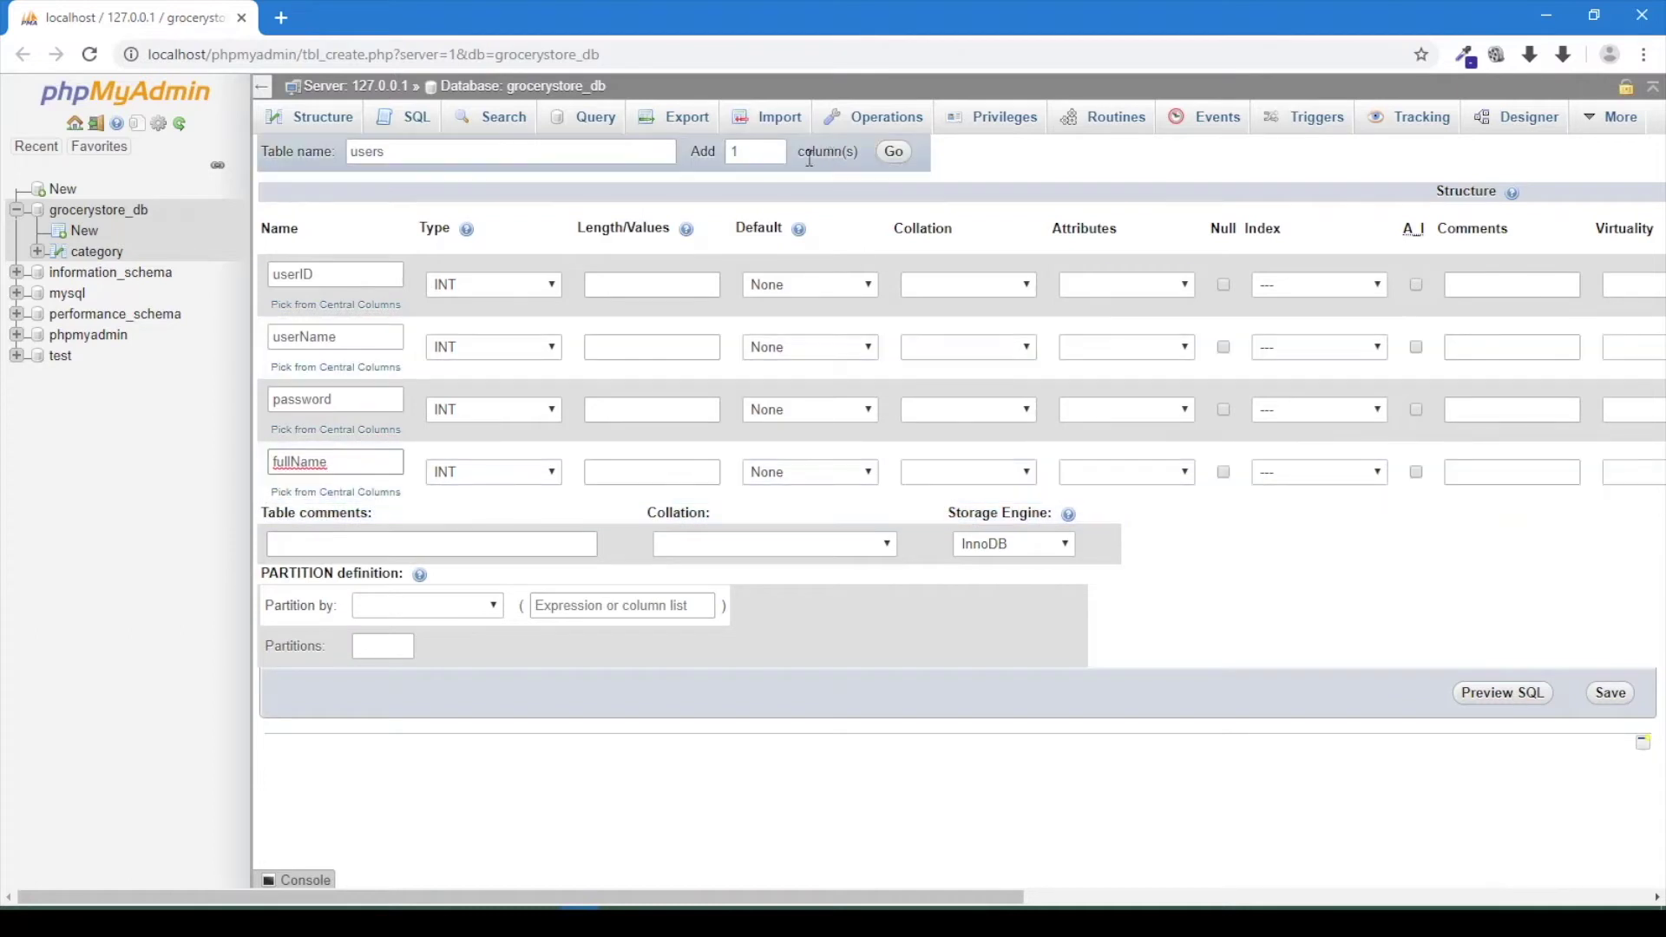
- Add three more column rows and name them address, mobile and email
click(894, 154)
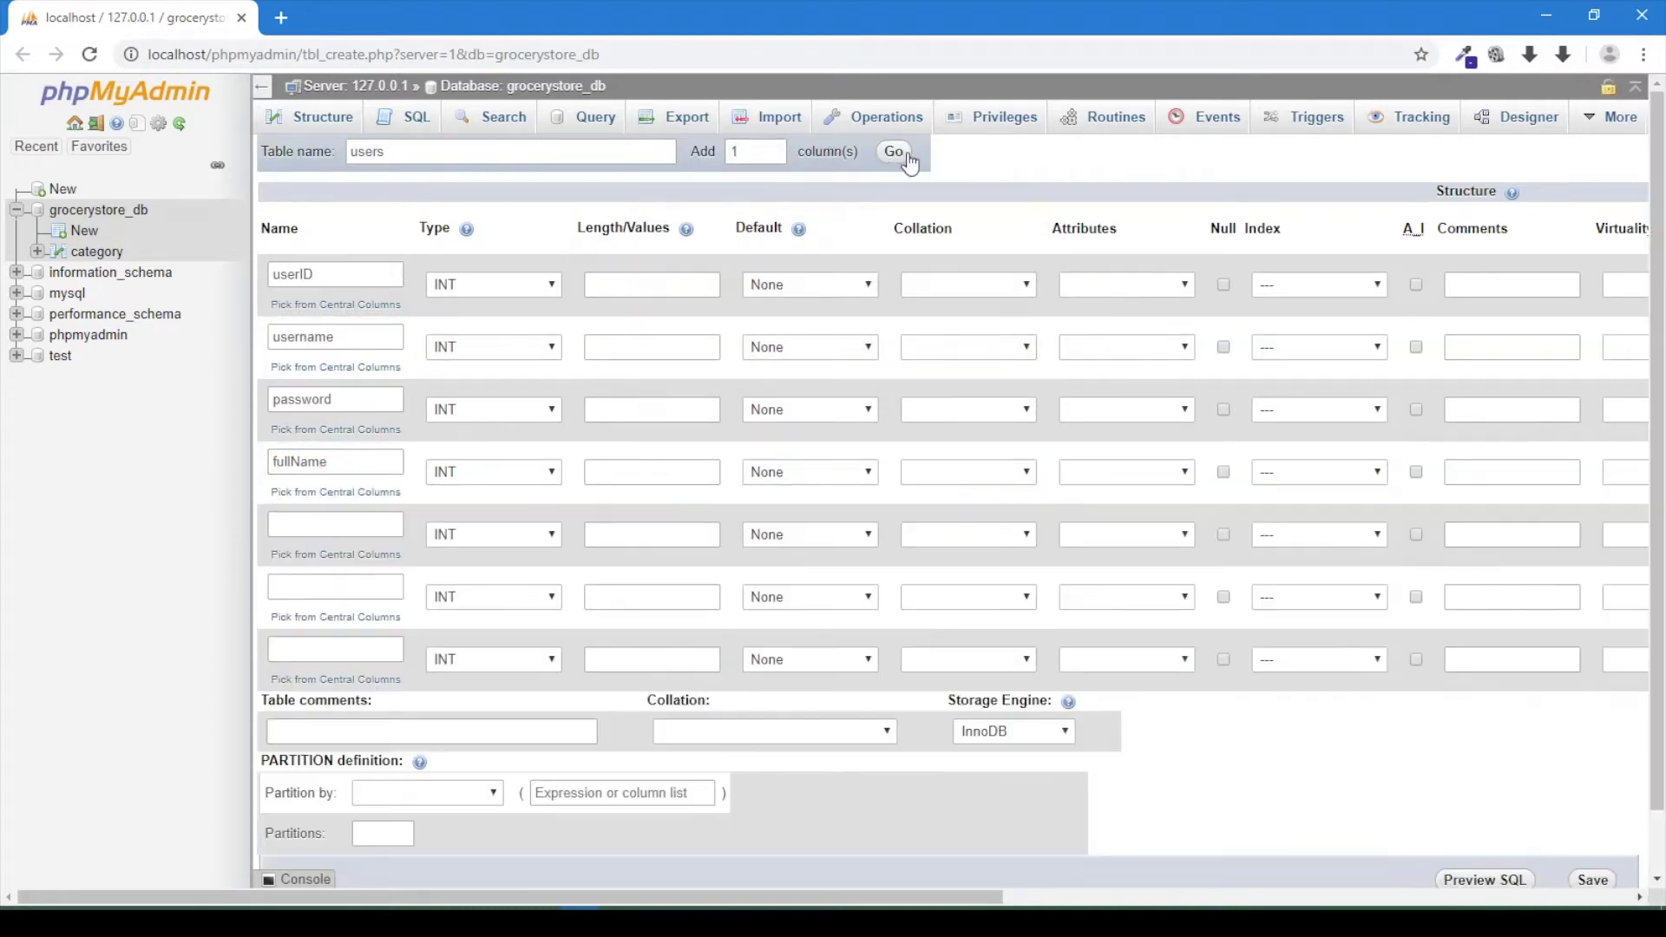
click(336, 521)
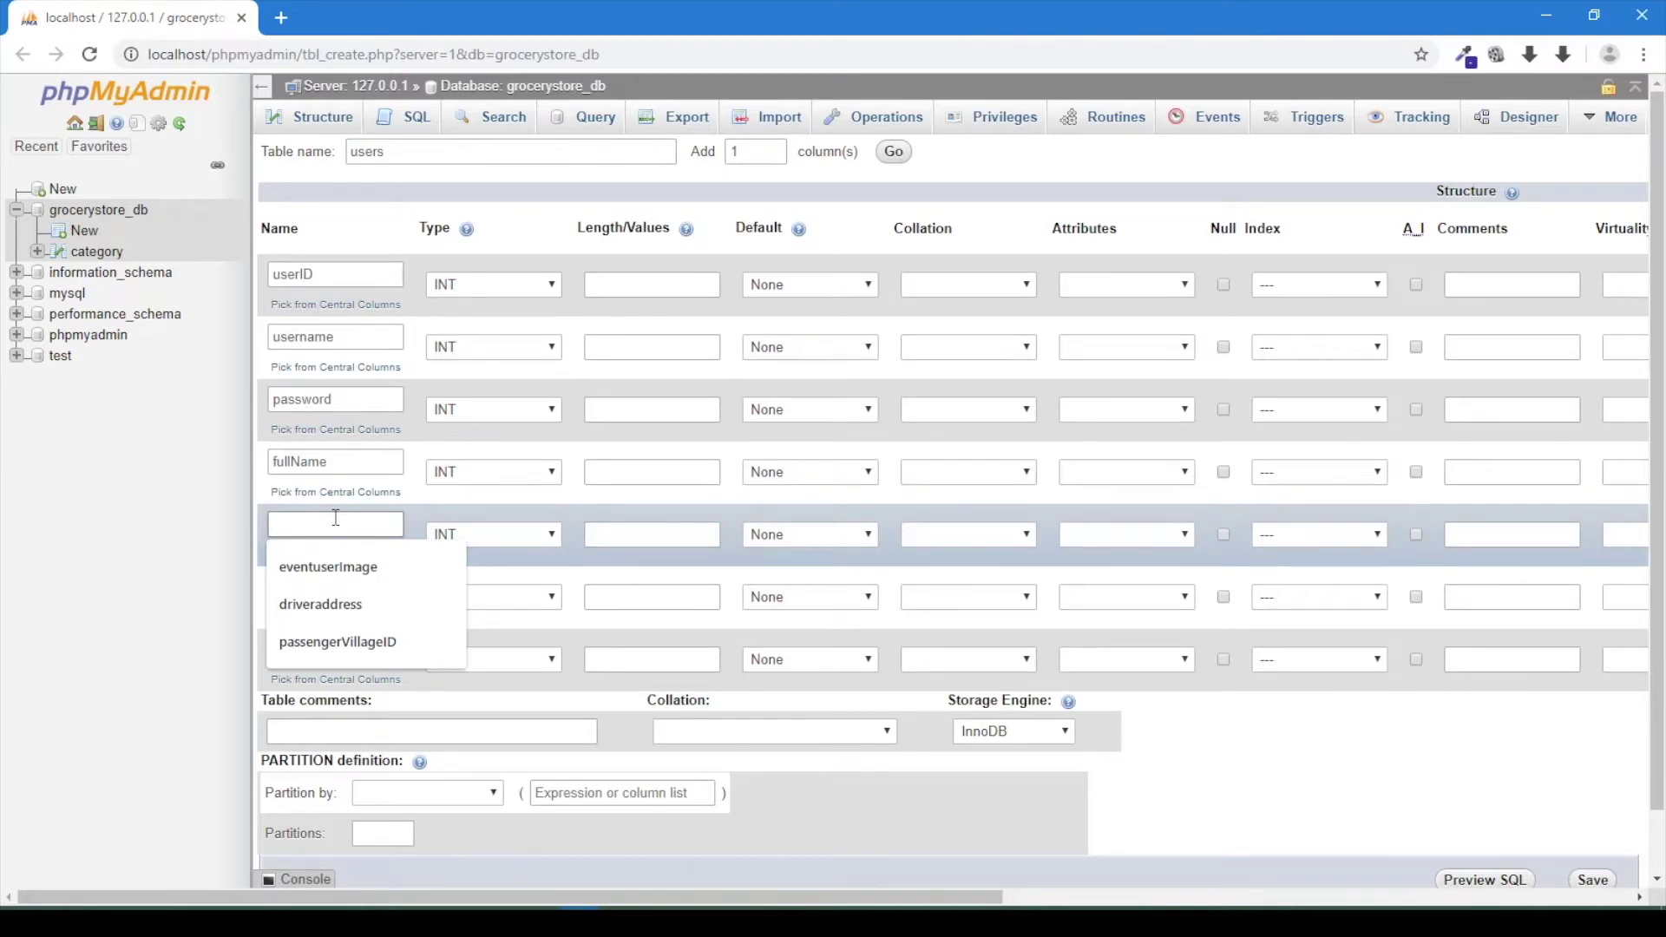
text(address)
click(357, 583)
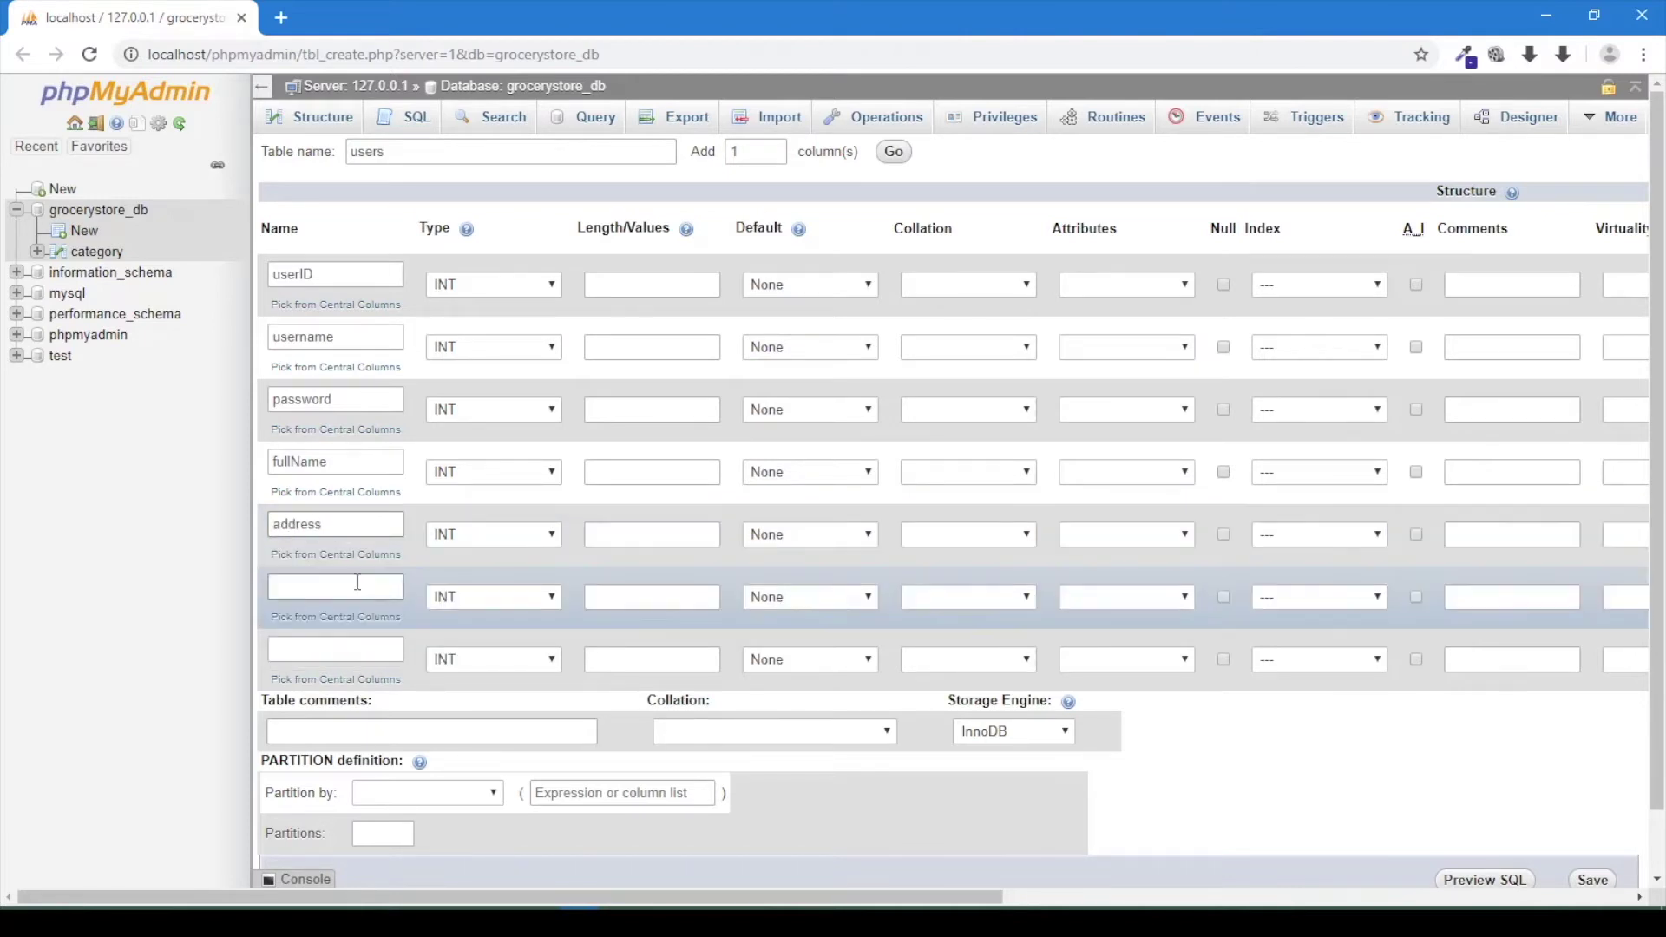
text(mobile)
click(355, 649)
text(im)
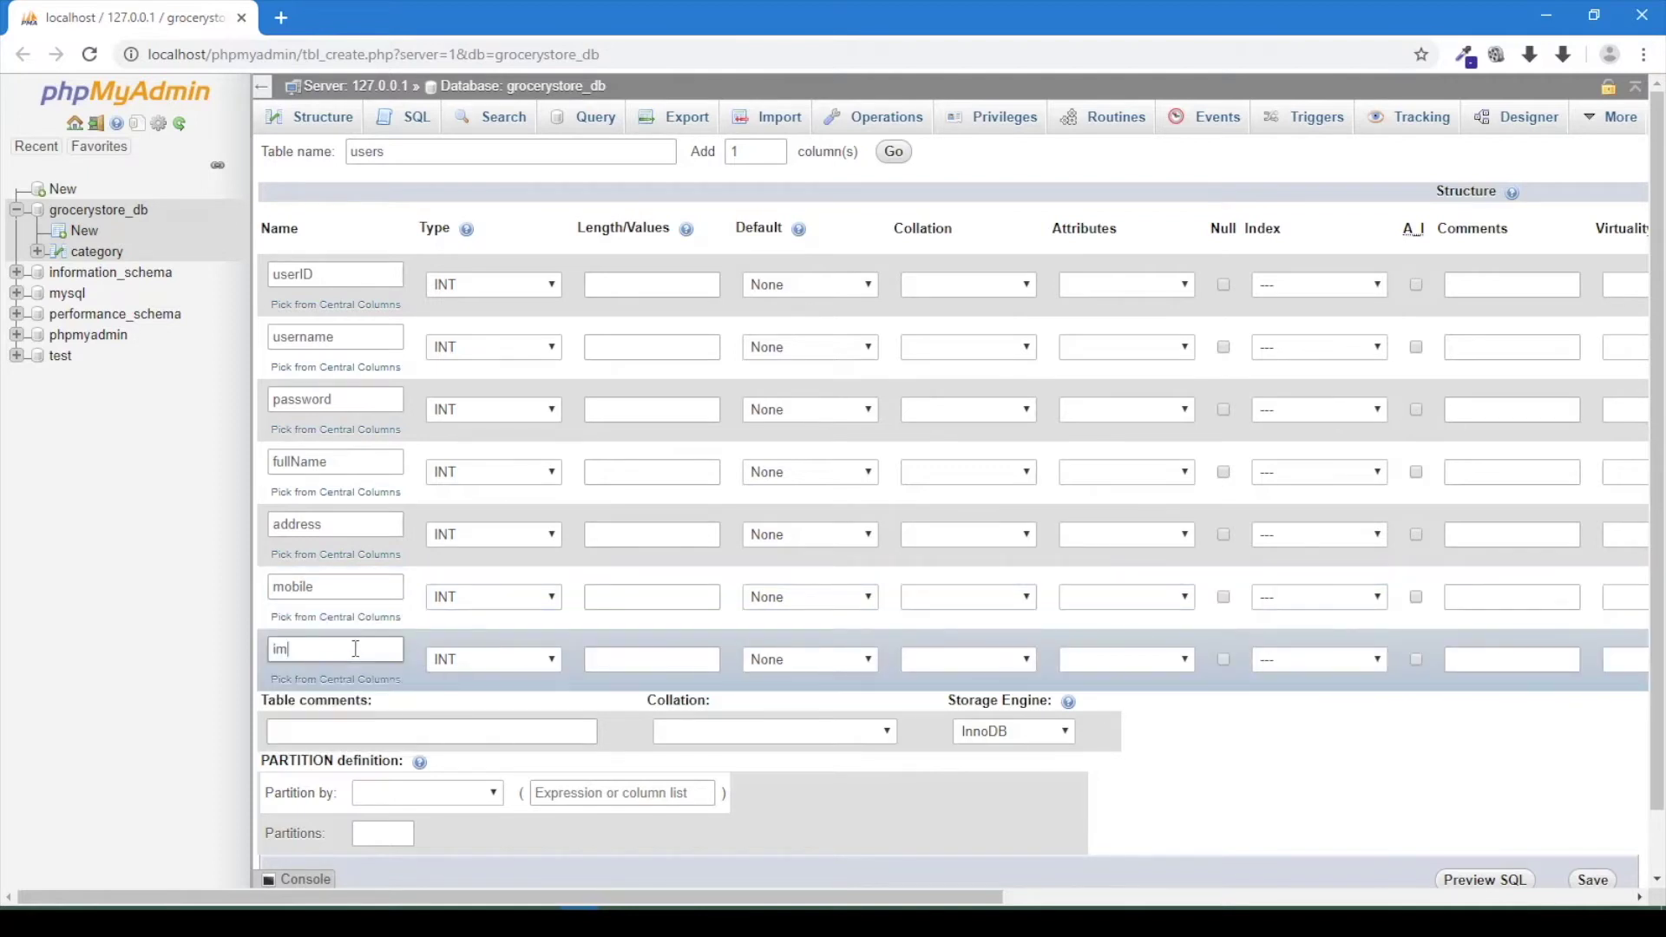
key(BackSpace)
key(BackSpace)
text(em,a)
text(ail)
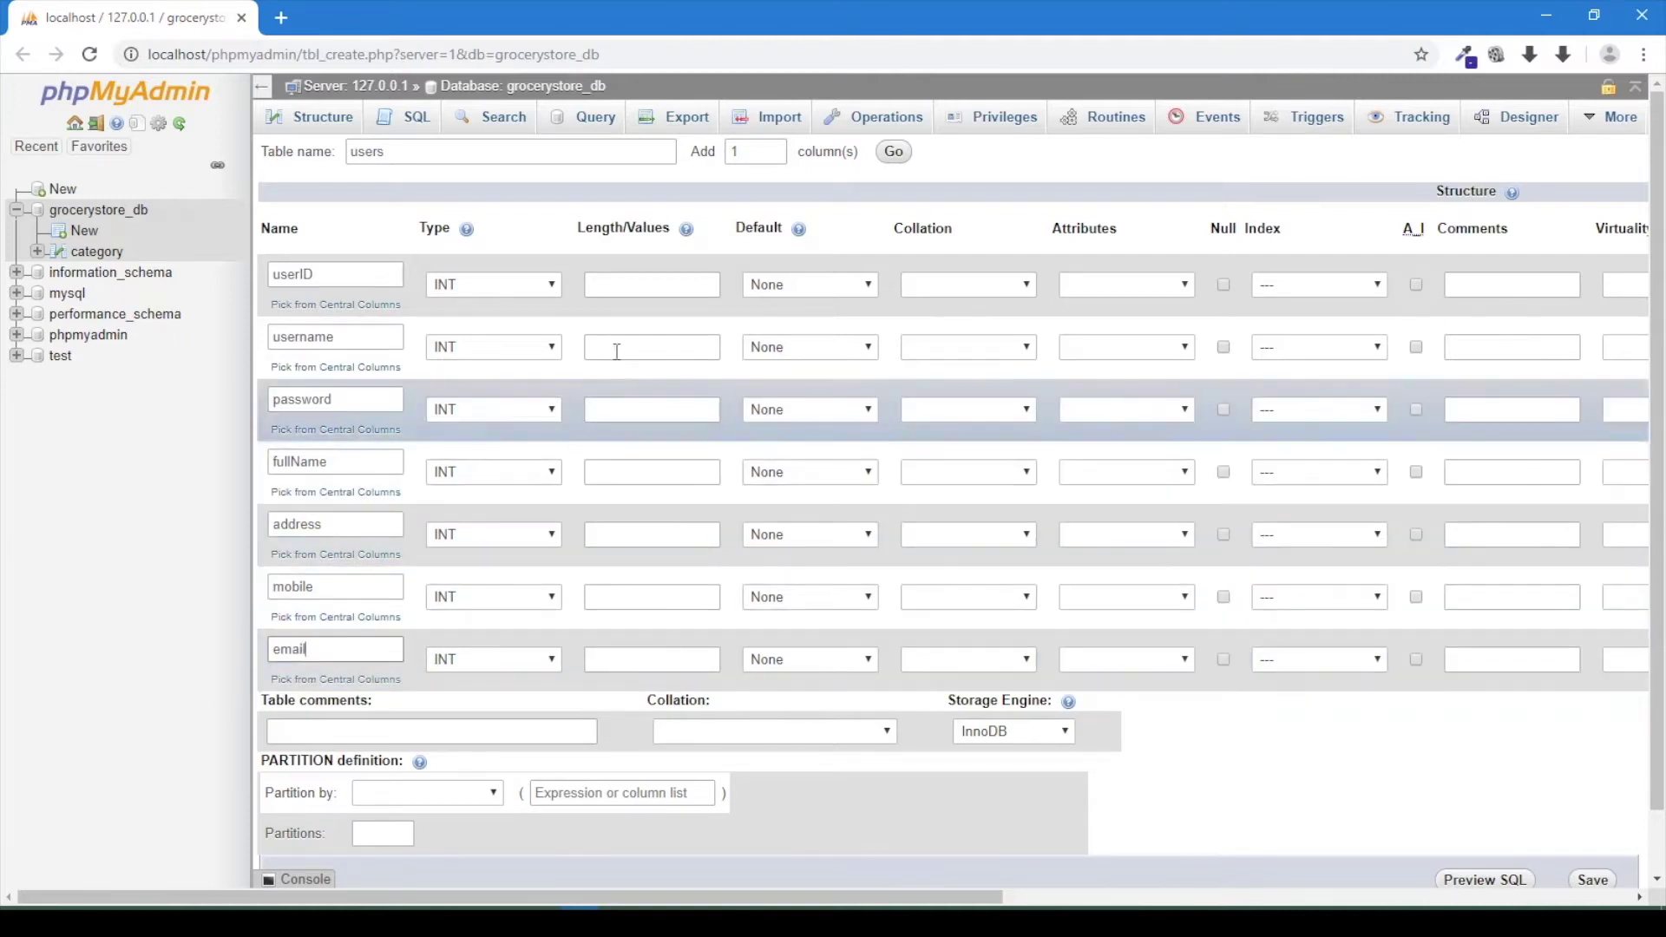
click(493, 347)
- Set username, password, fullName, address, mobile and email columns to VARCHAR
click(493, 384)
click(493, 410)
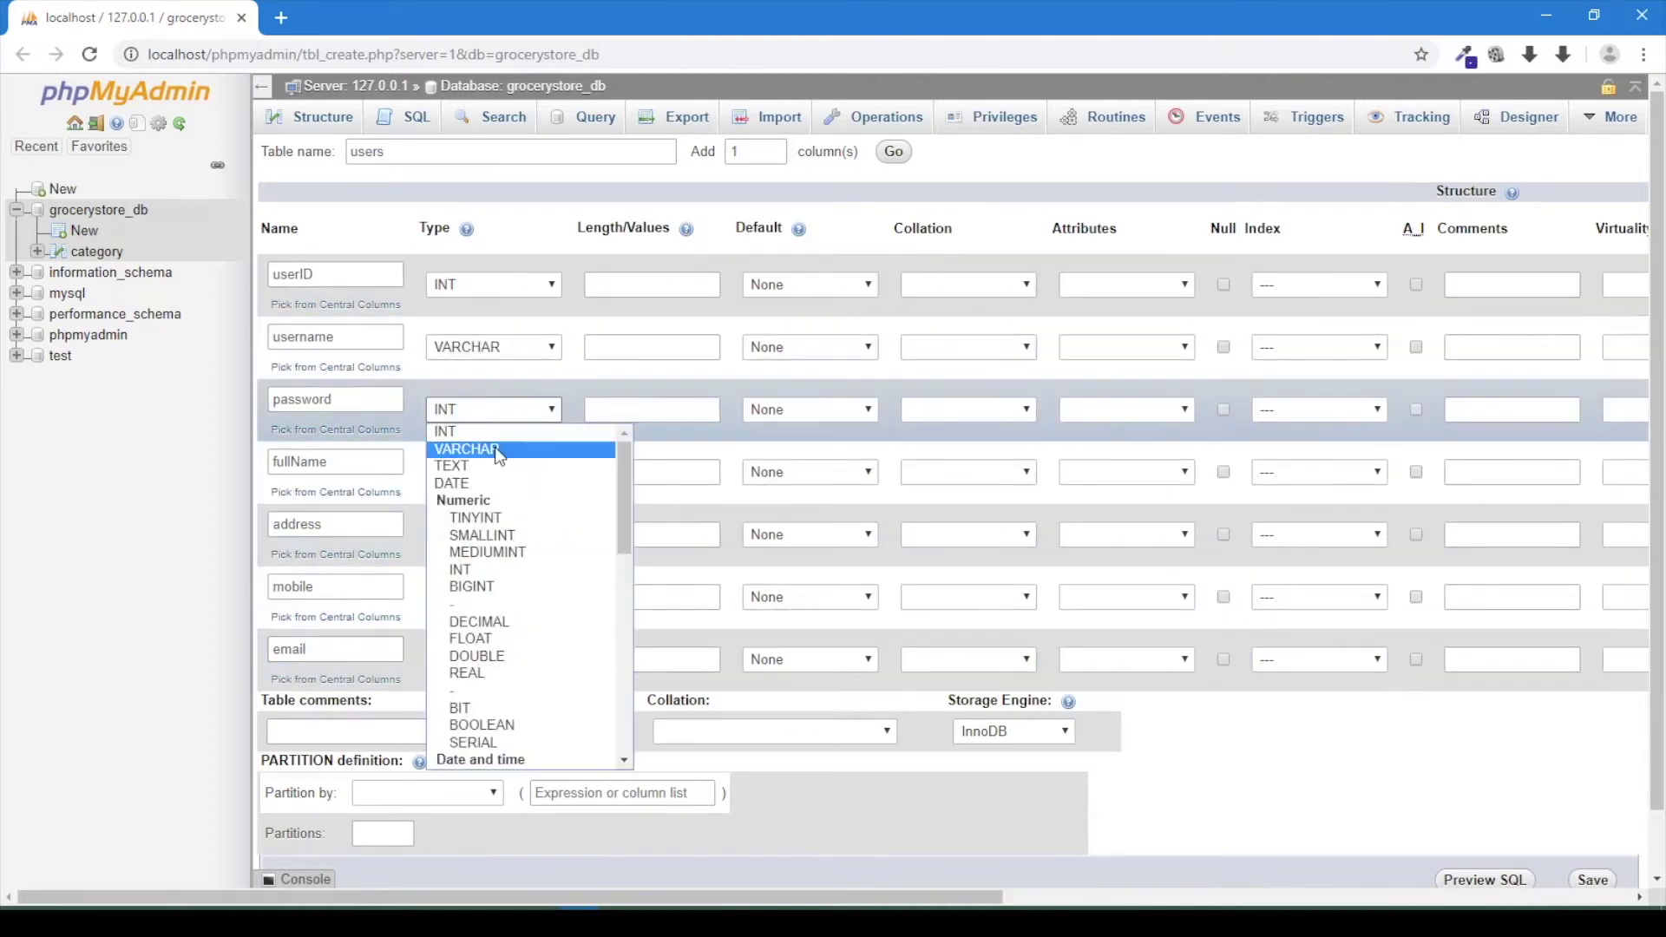
click(496, 447)
click(492, 472)
click(492, 509)
click(476, 535)
click(479, 574)
click(480, 596)
click(480, 620)
click(492, 659)
click(511, 338)
- Give userID length 11, and username and password length 25
click(640, 285)
click(608, 327)
click(640, 347)
click(607, 502)
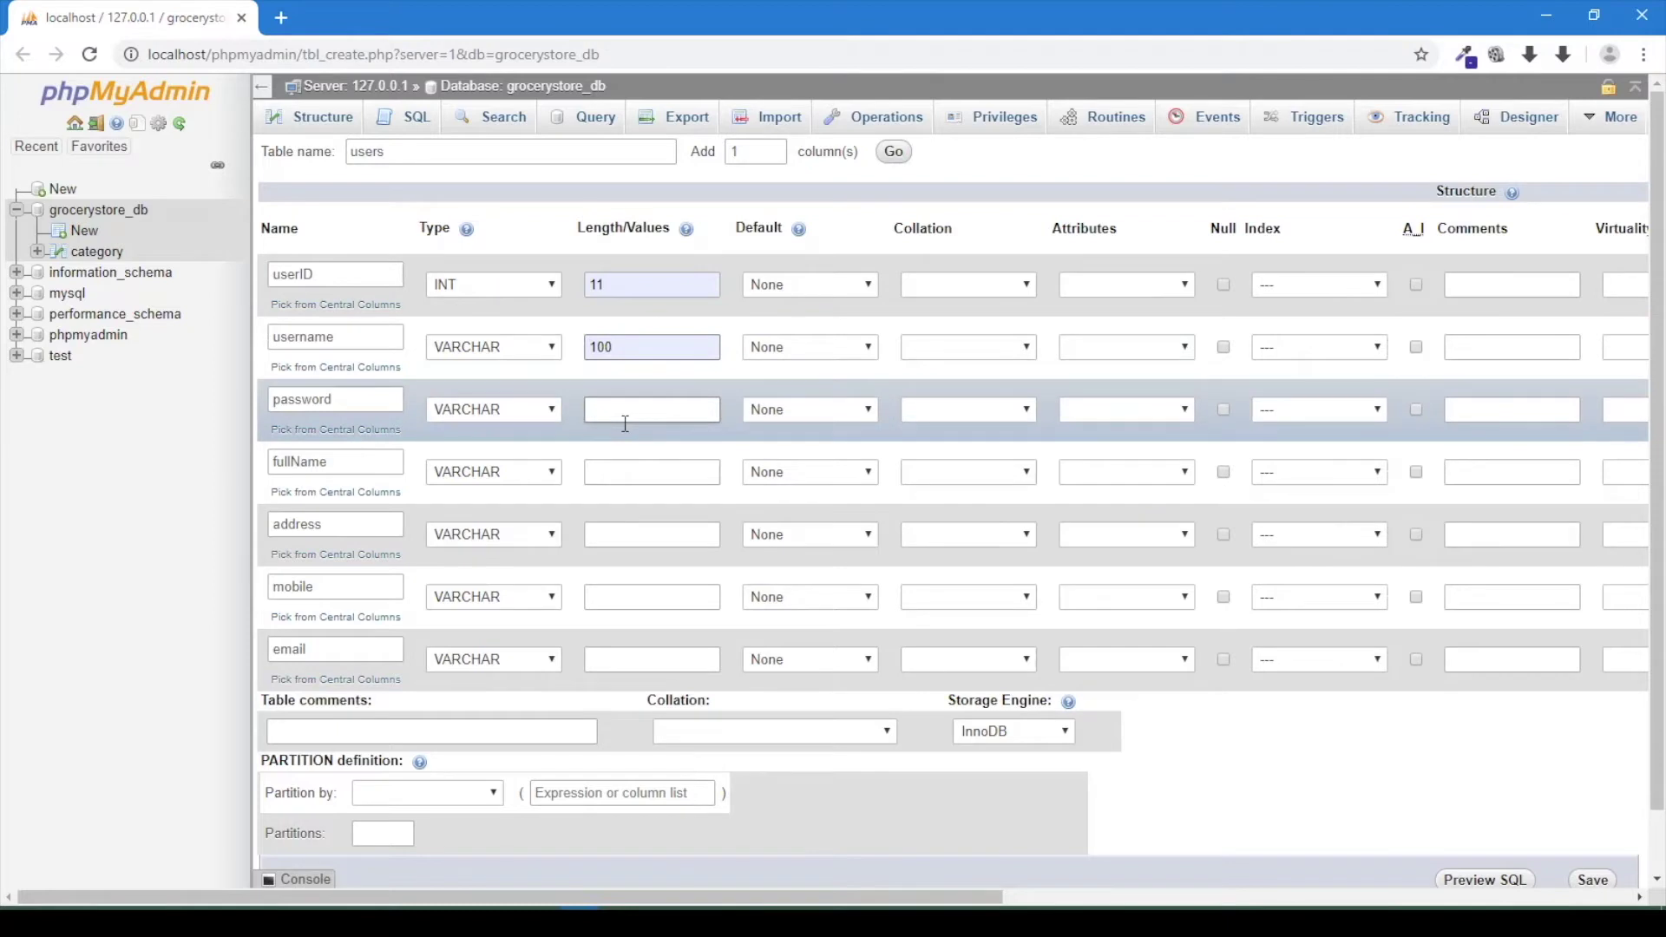
click(626, 411)
text(100)
click(640, 474)
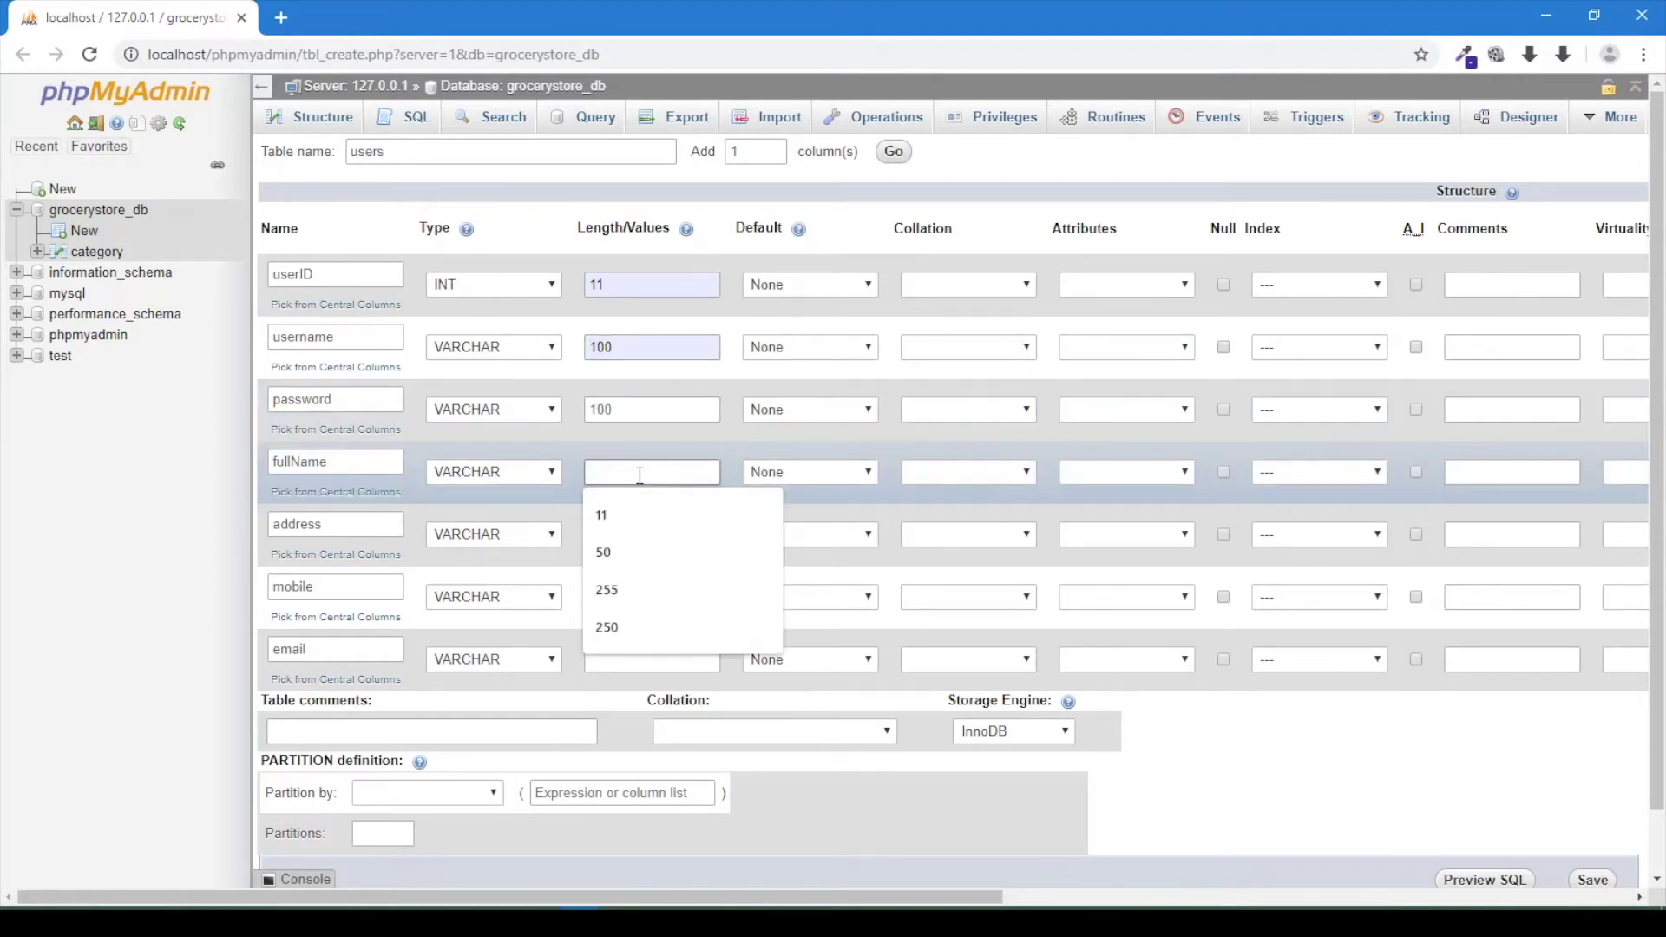
double_click(650, 347)
text(25)
double_click(650, 409)
text(25)
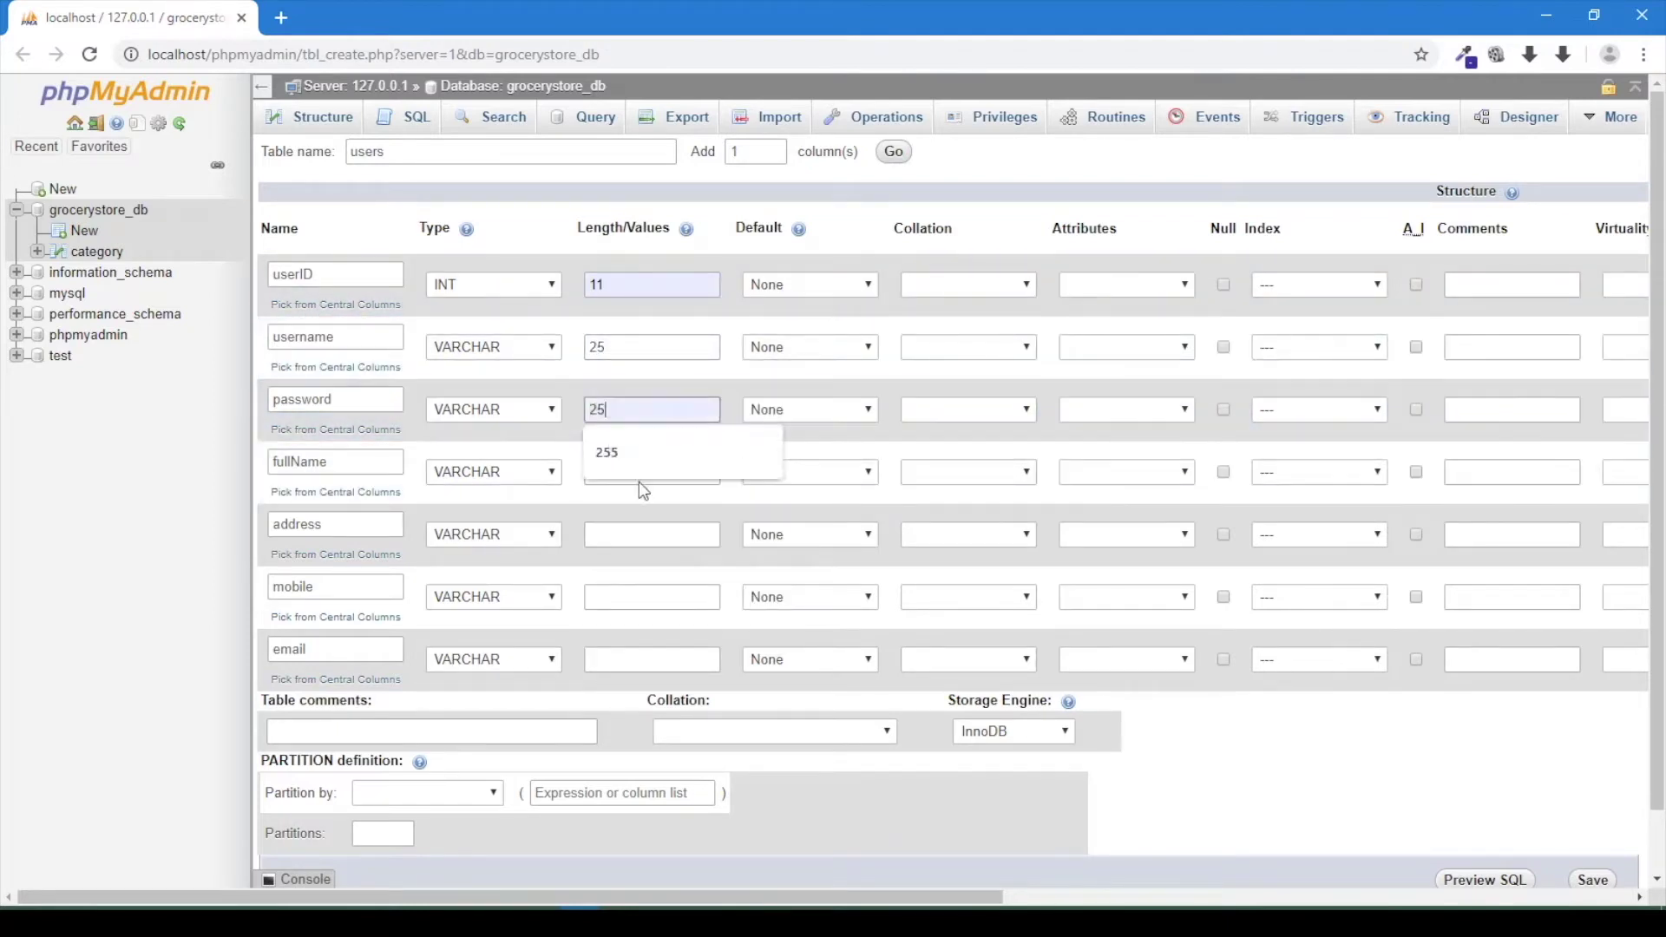
- Set lengths for fullName 50, address 255, mobile 20 and email 30
click(637, 471)
text(50)
click(639, 533)
text(255)
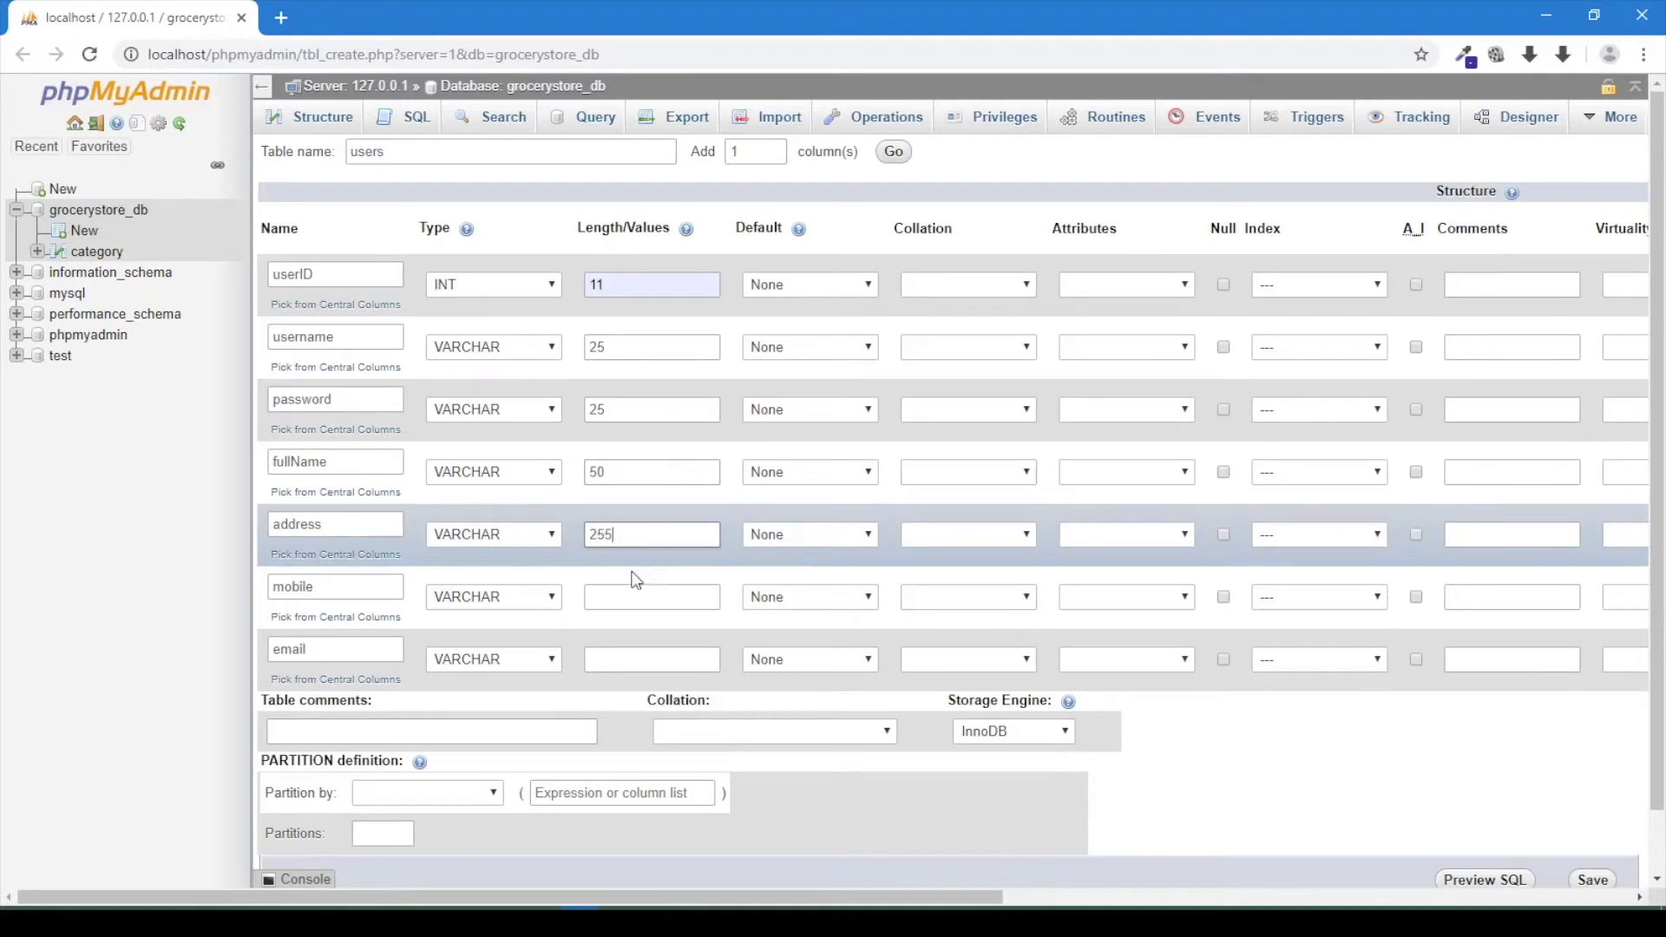
click(634, 597)
text(20)
click(586, 659)
text(20)
double_click(587, 659)
text(3)
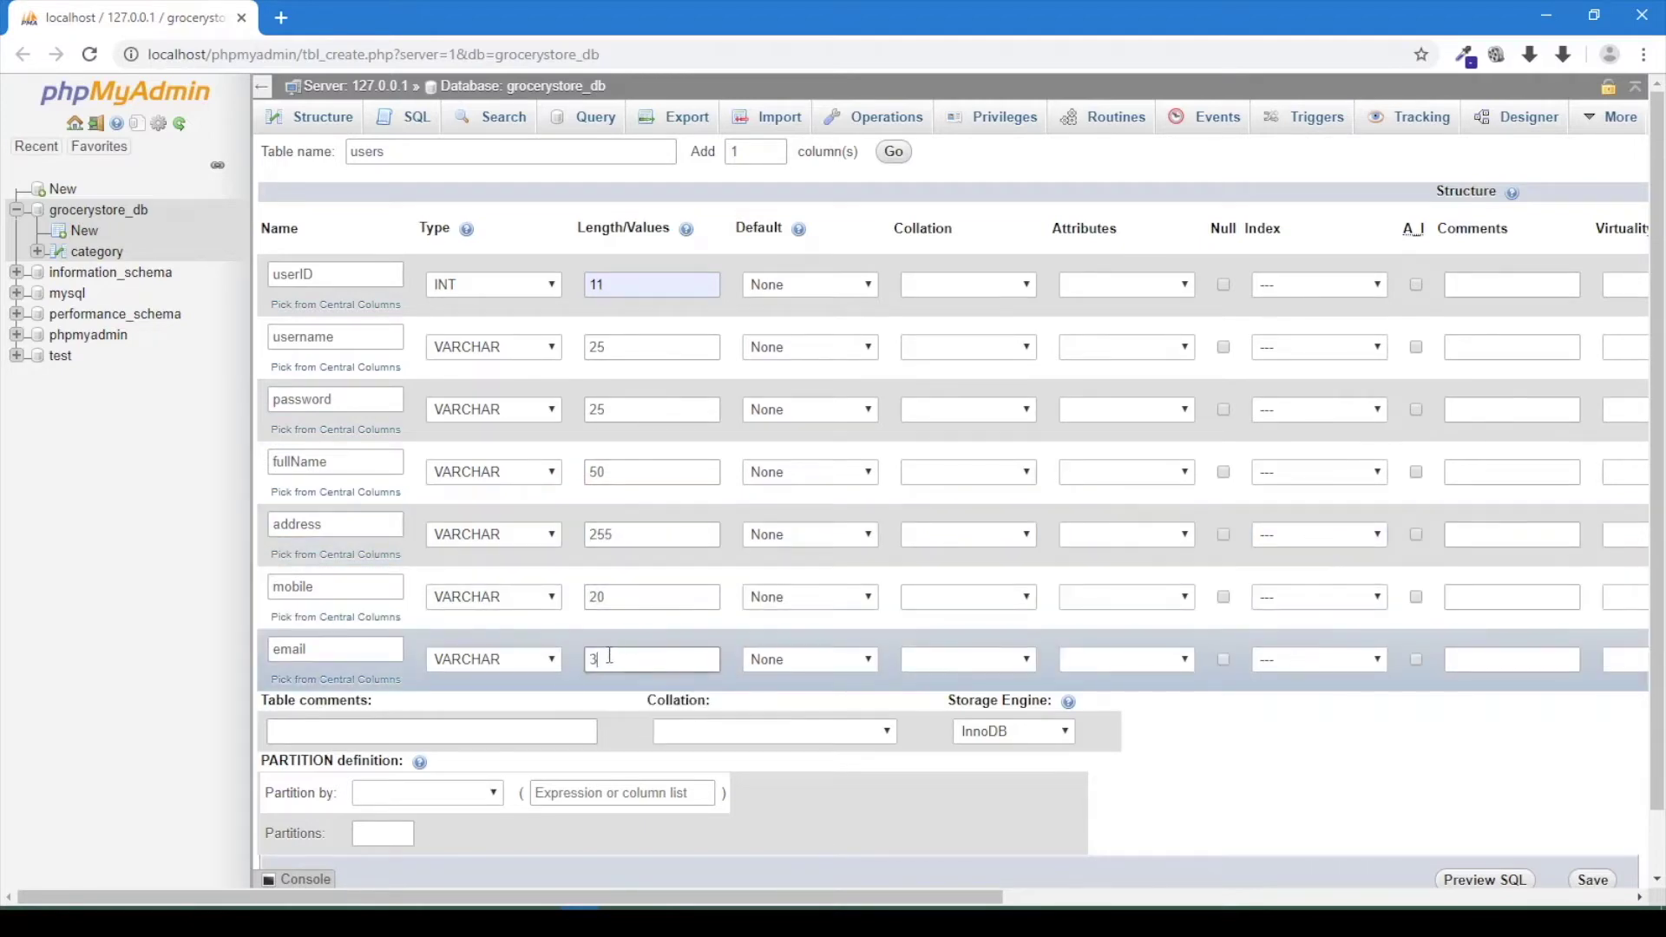
text(0)
- Make userID an auto-incrementing primary key and save the users table
click(1416, 286)
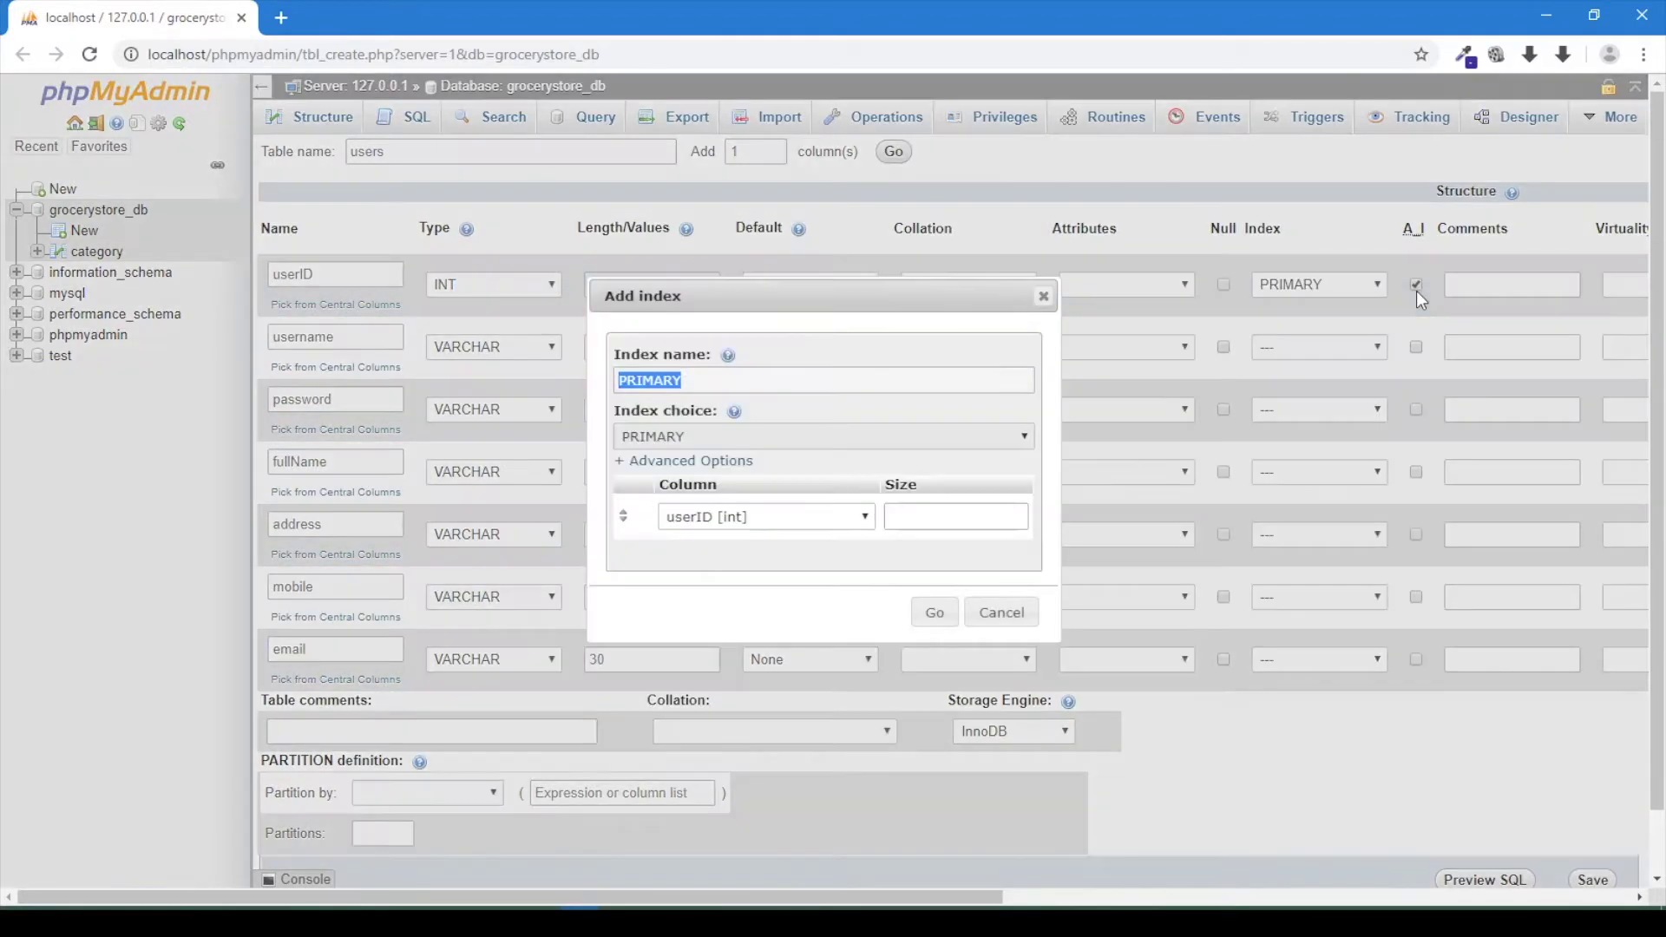
click(935, 614)
scroll(1404, 778, down, 1)
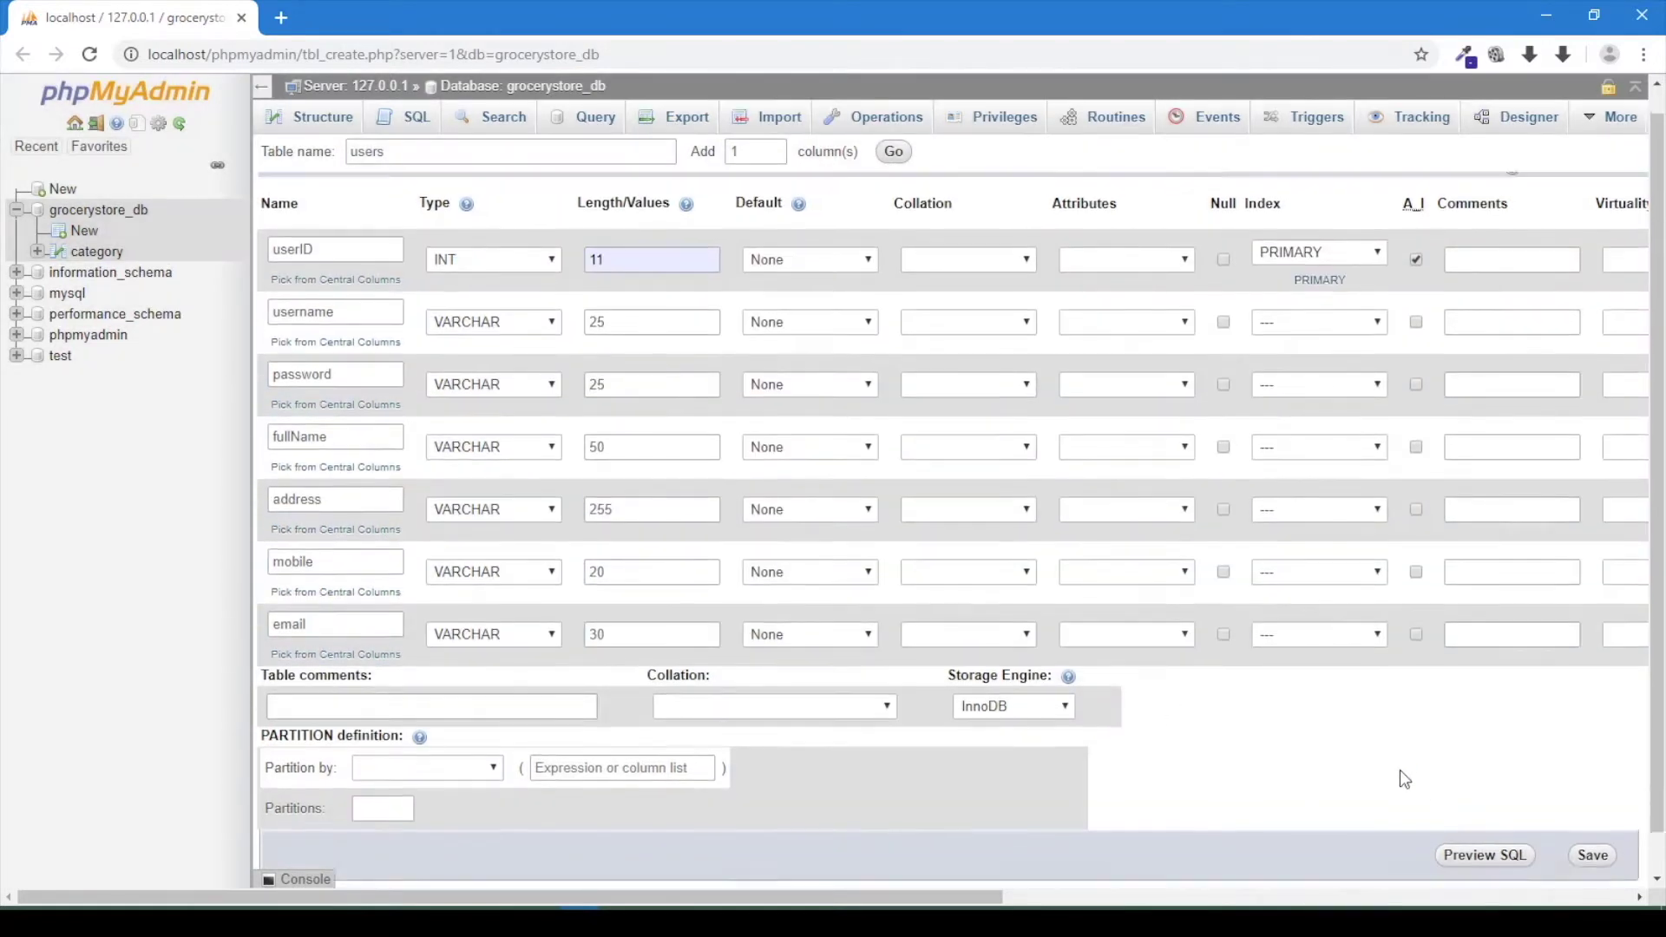
click(1591, 812)
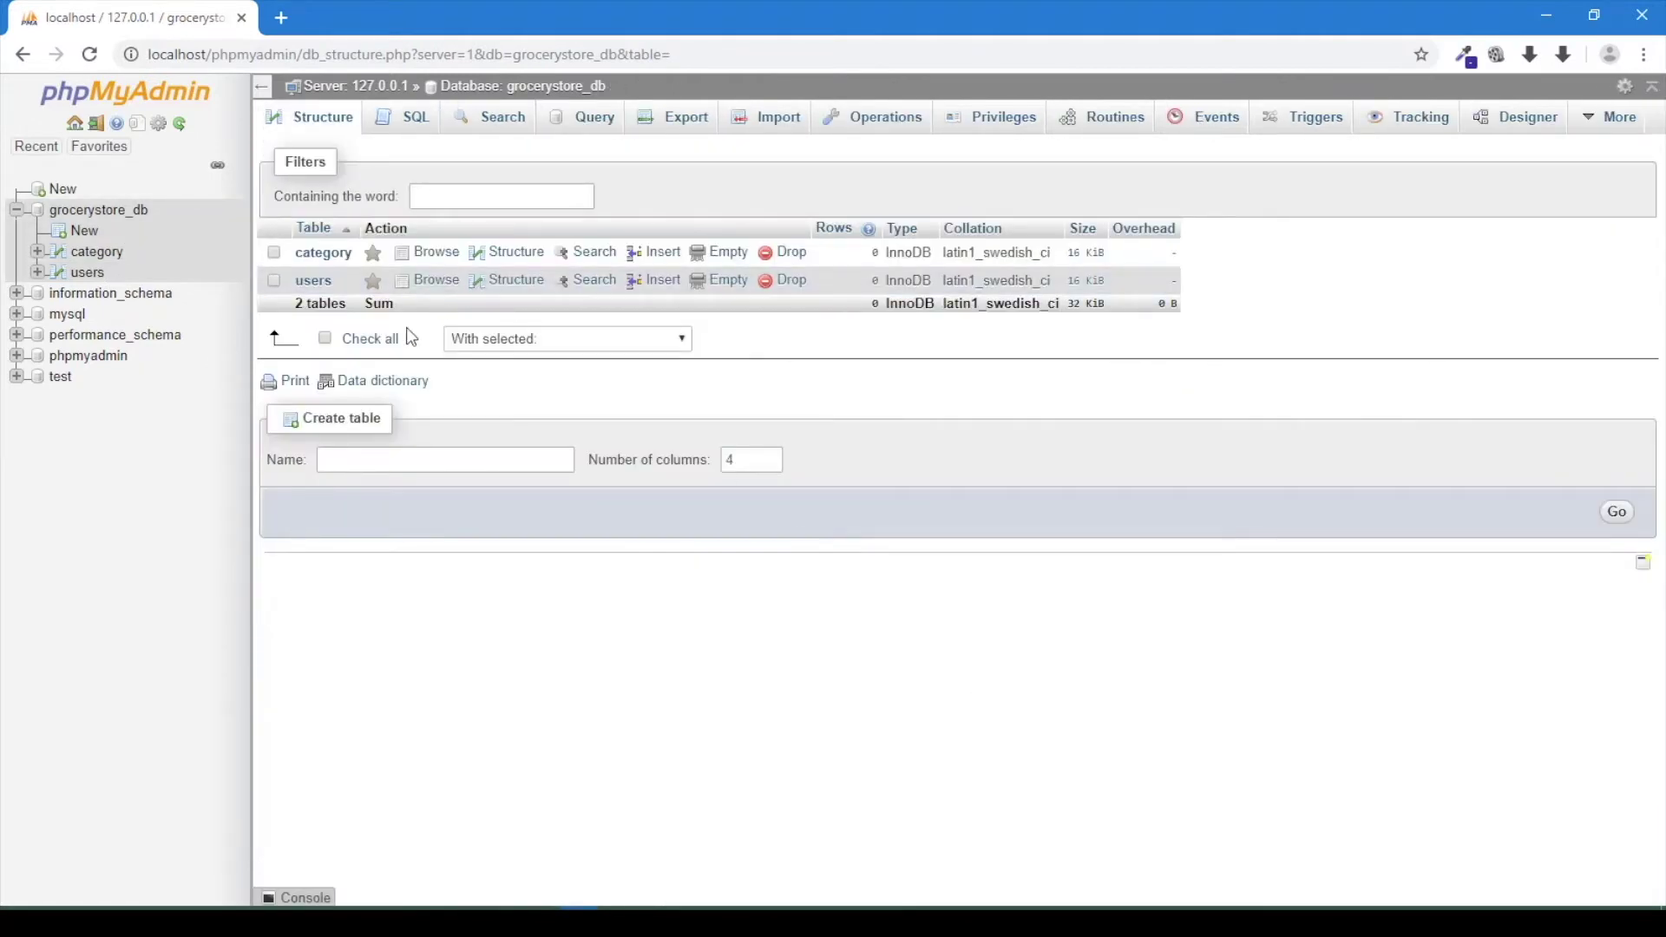
click(316, 284)
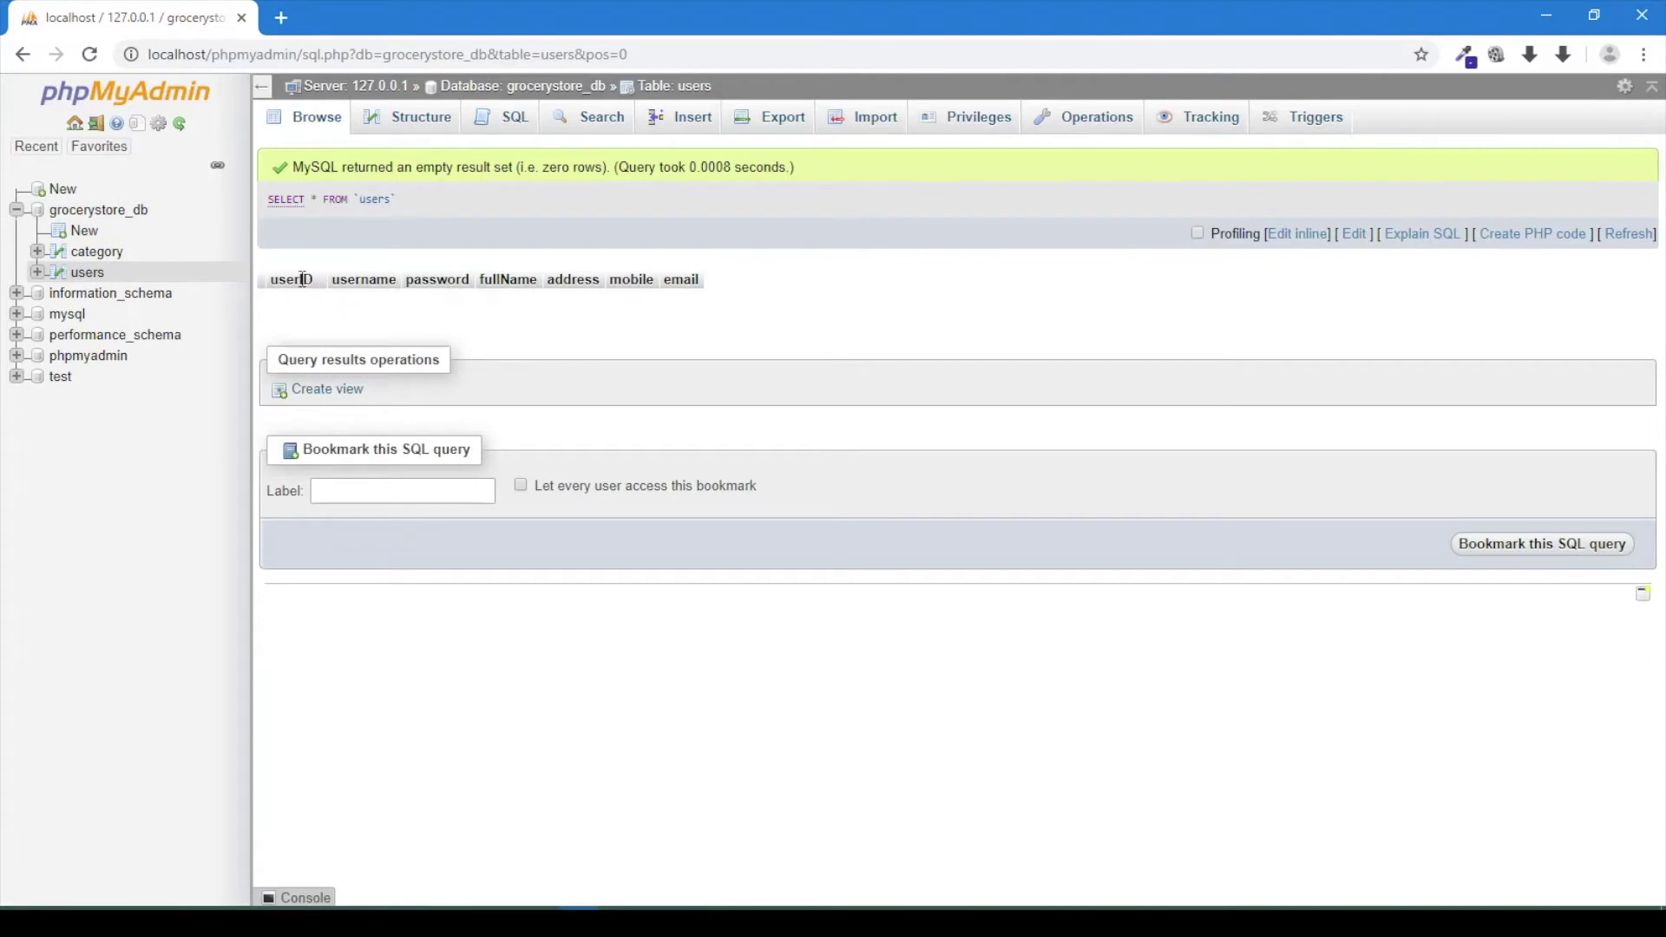
- Show the users table's structure and open the new-column position dropdown
click(401, 118)
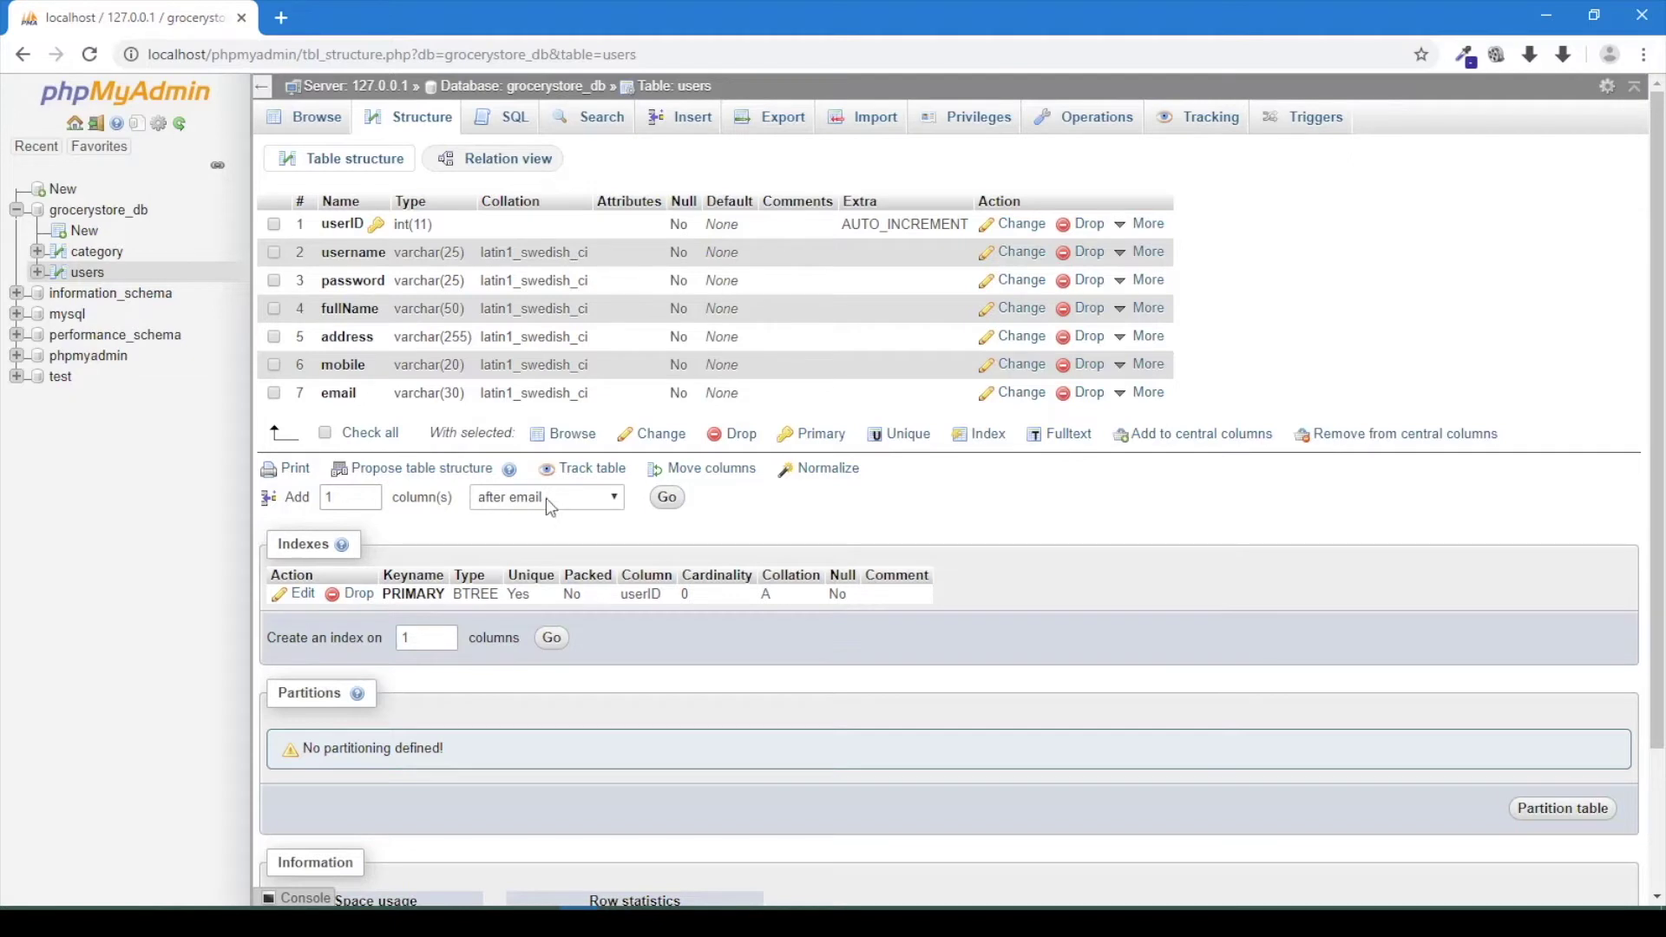
click(527, 503)
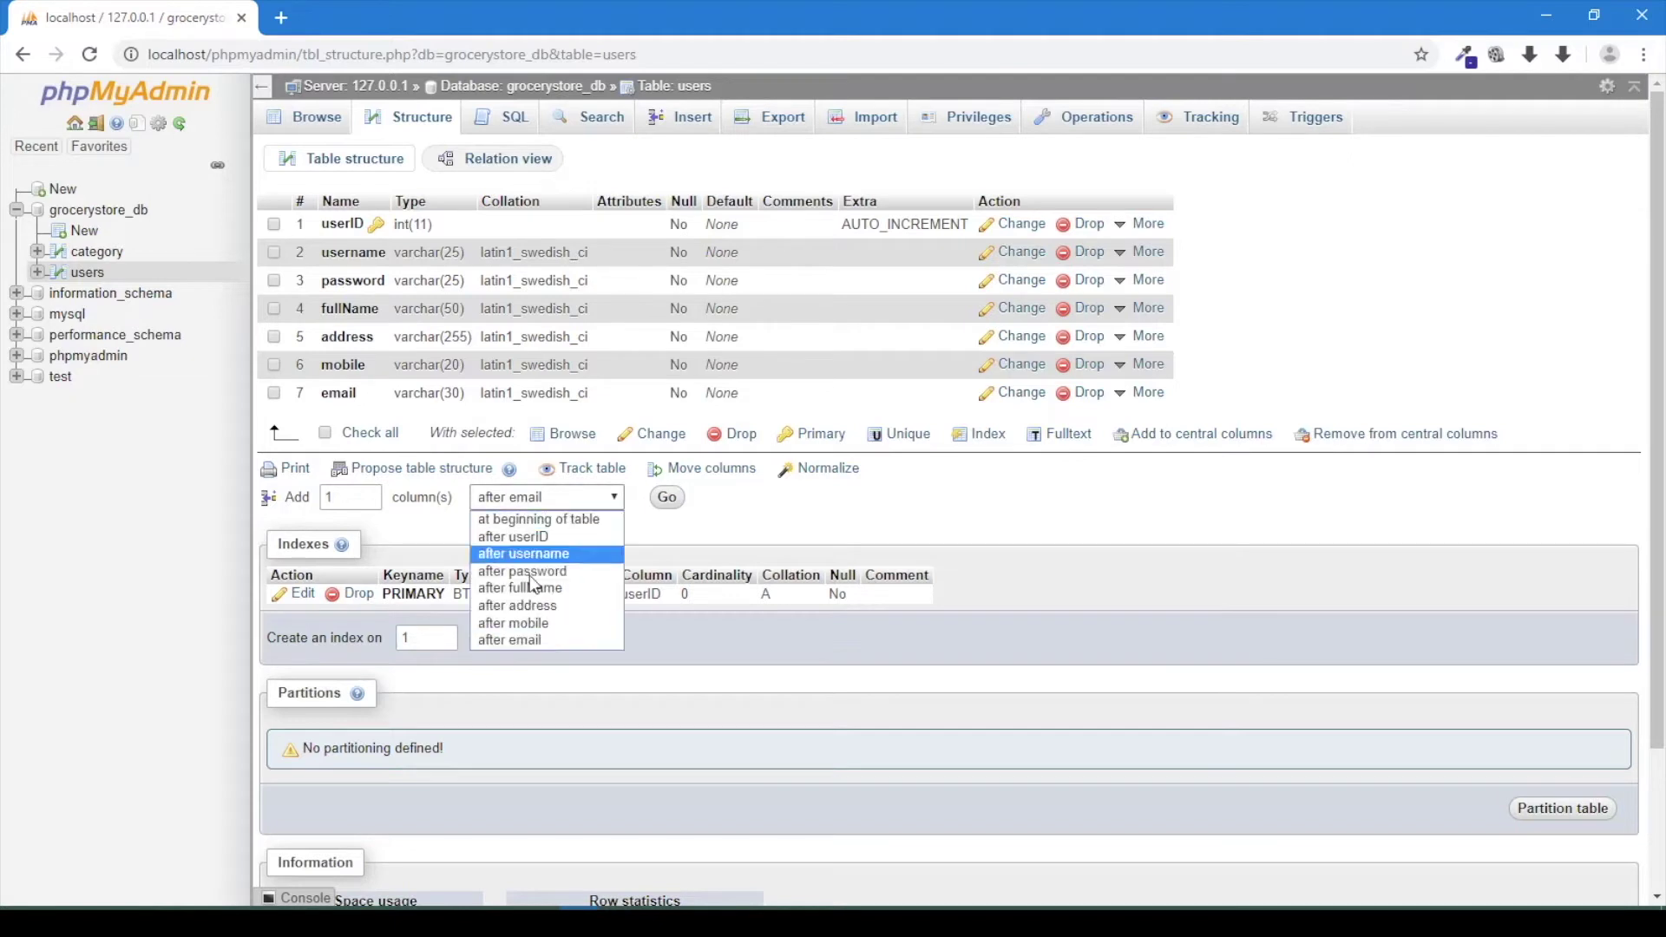
- Add a TEXT column named userimage after email, save, and return to grocerystore_db's tables
click(531, 641)
click(667, 497)
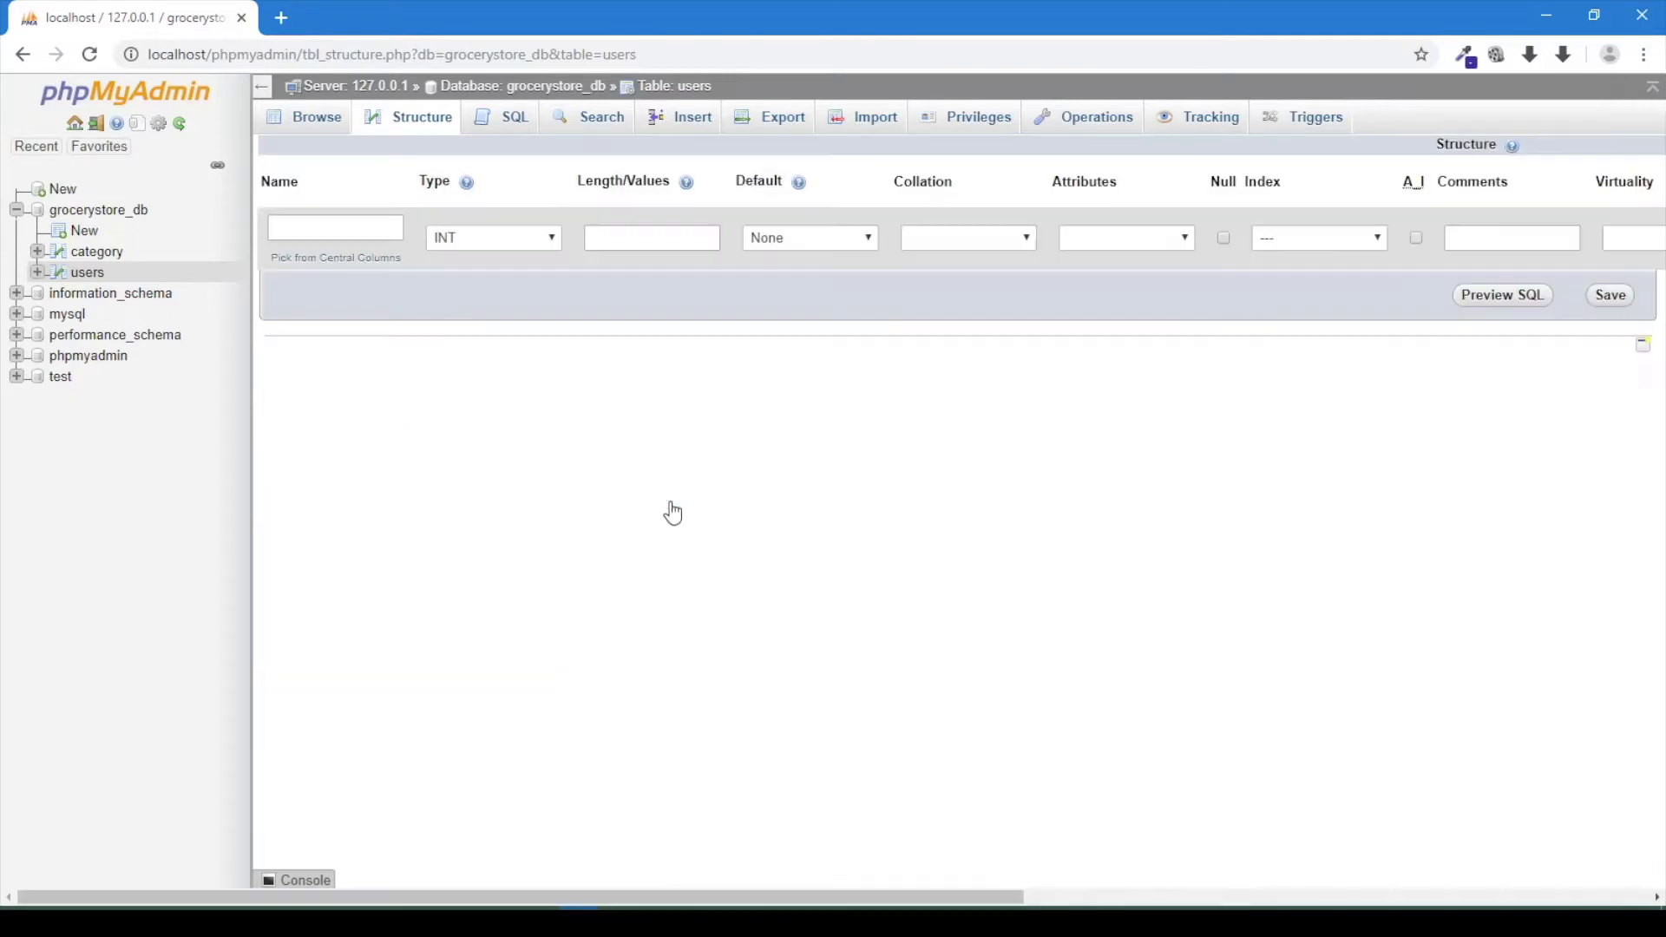
click(356, 230)
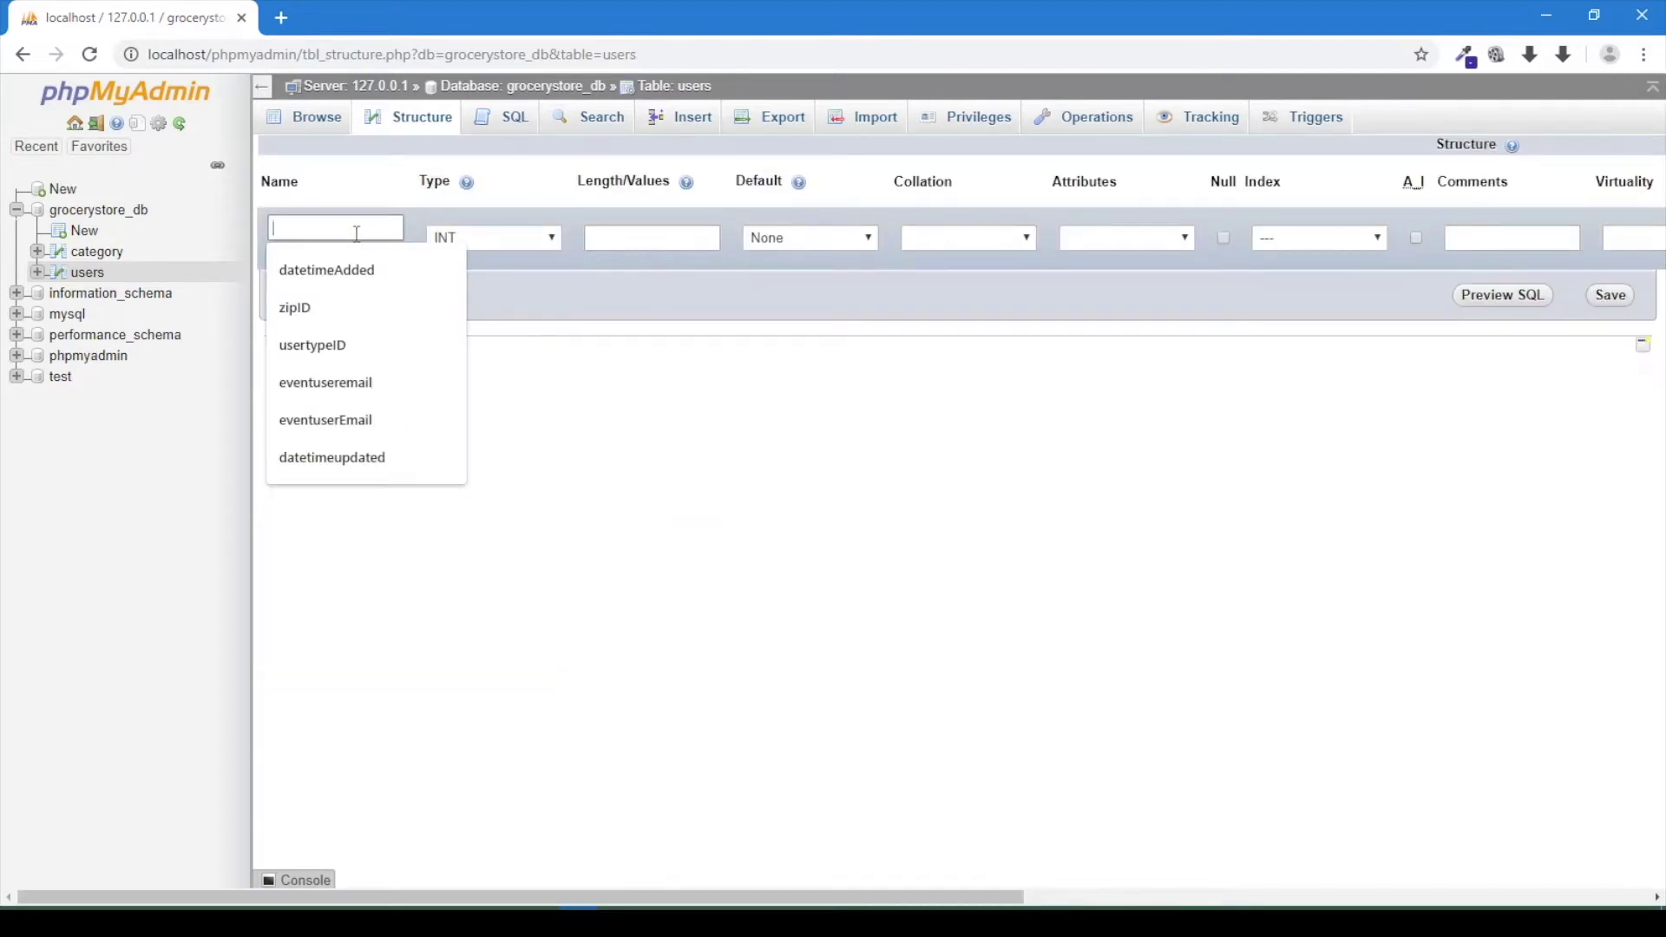
text(userimage)
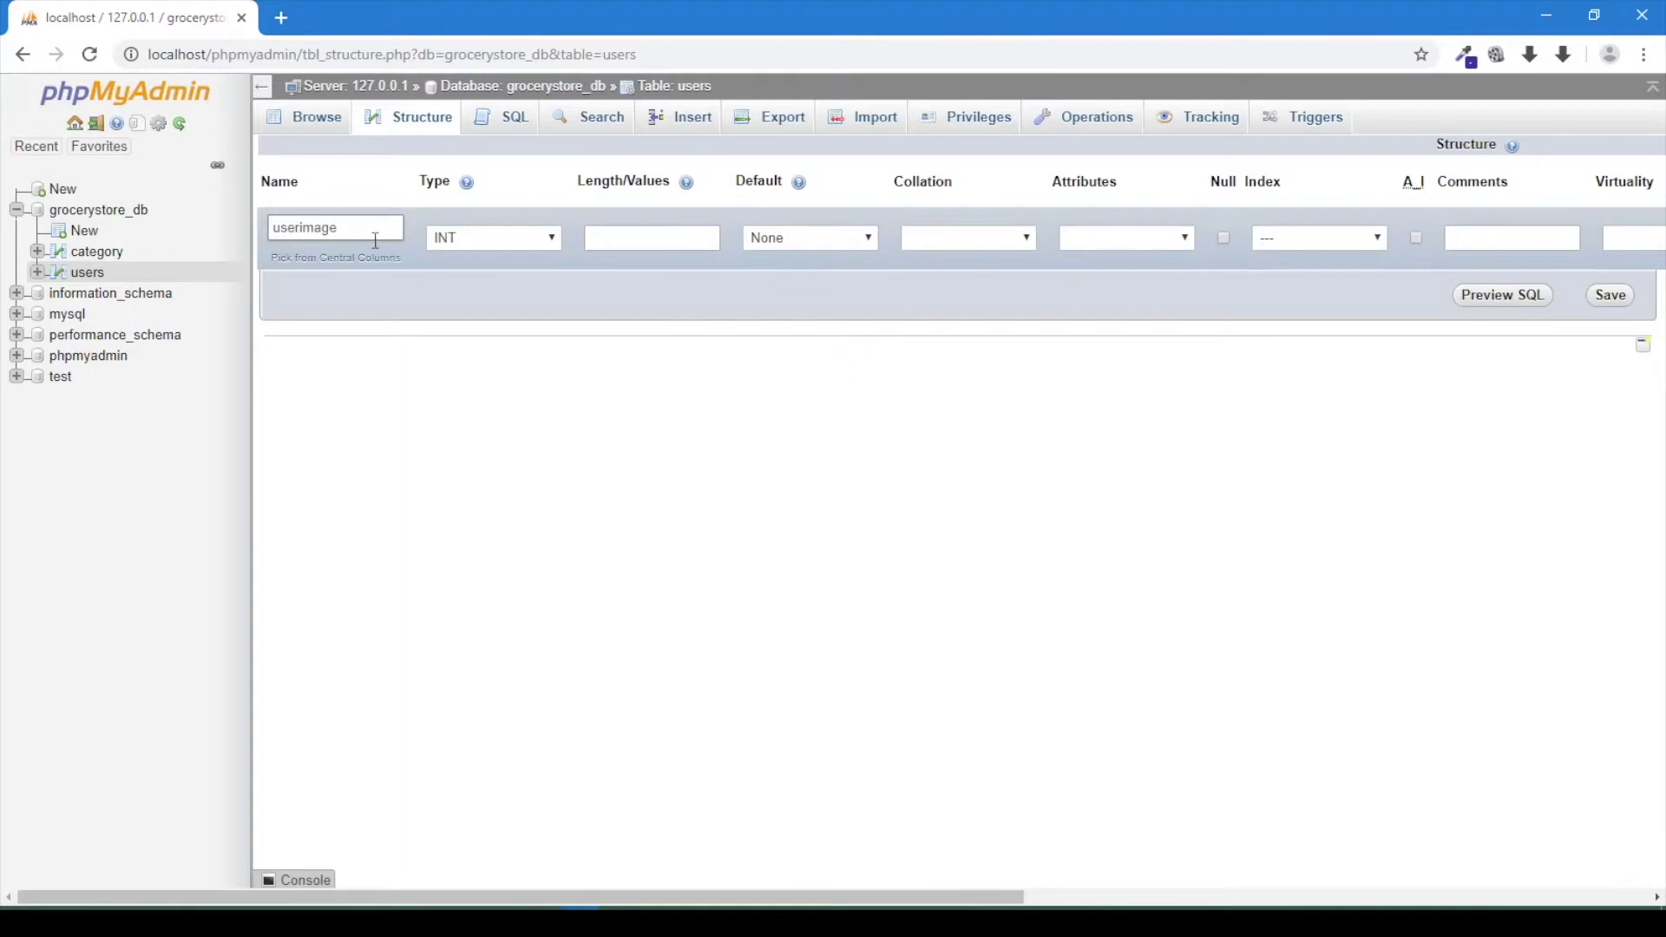
click(454, 243)
click(447, 290)
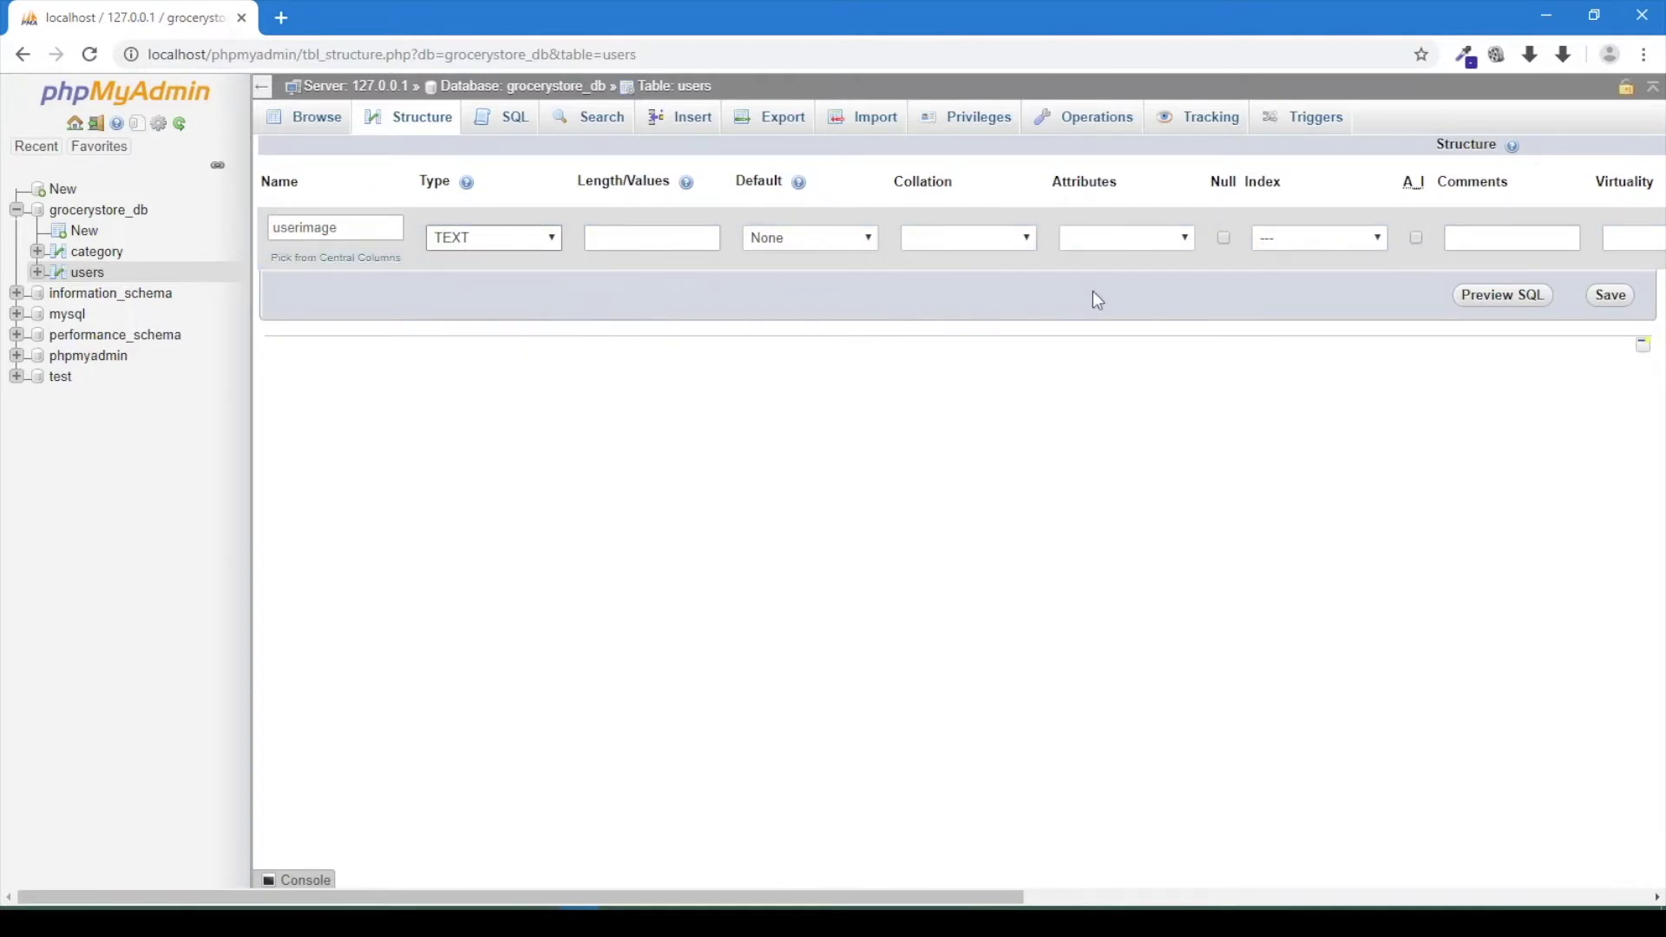
click(615, 227)
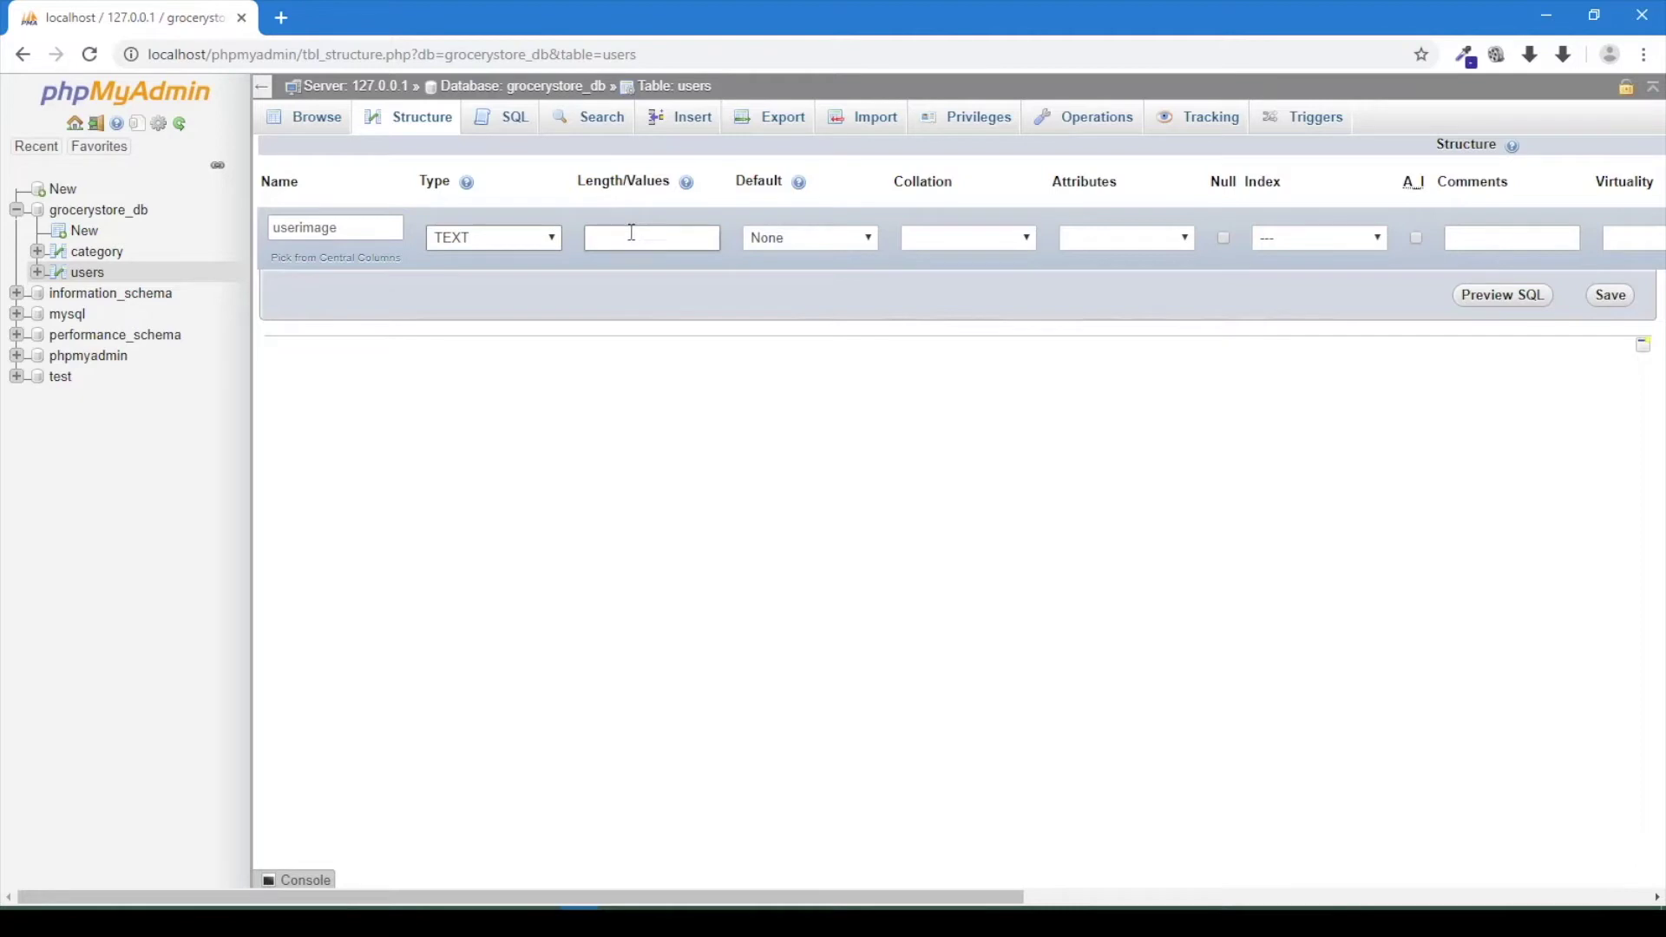
click(1612, 299)
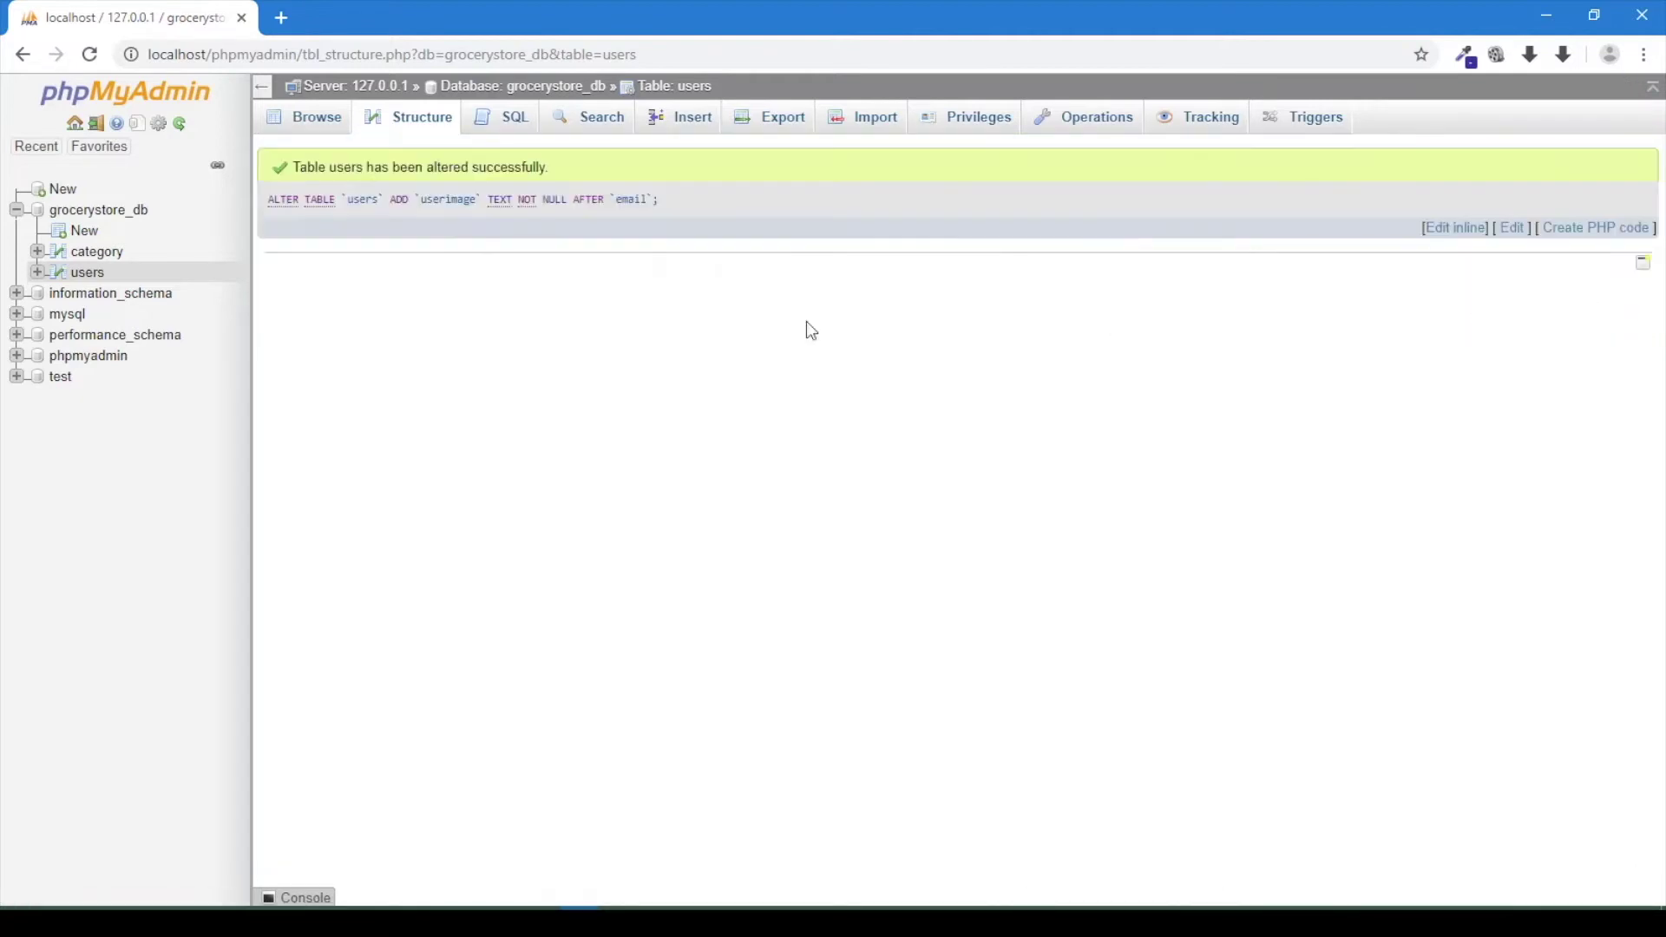
click(402, 130)
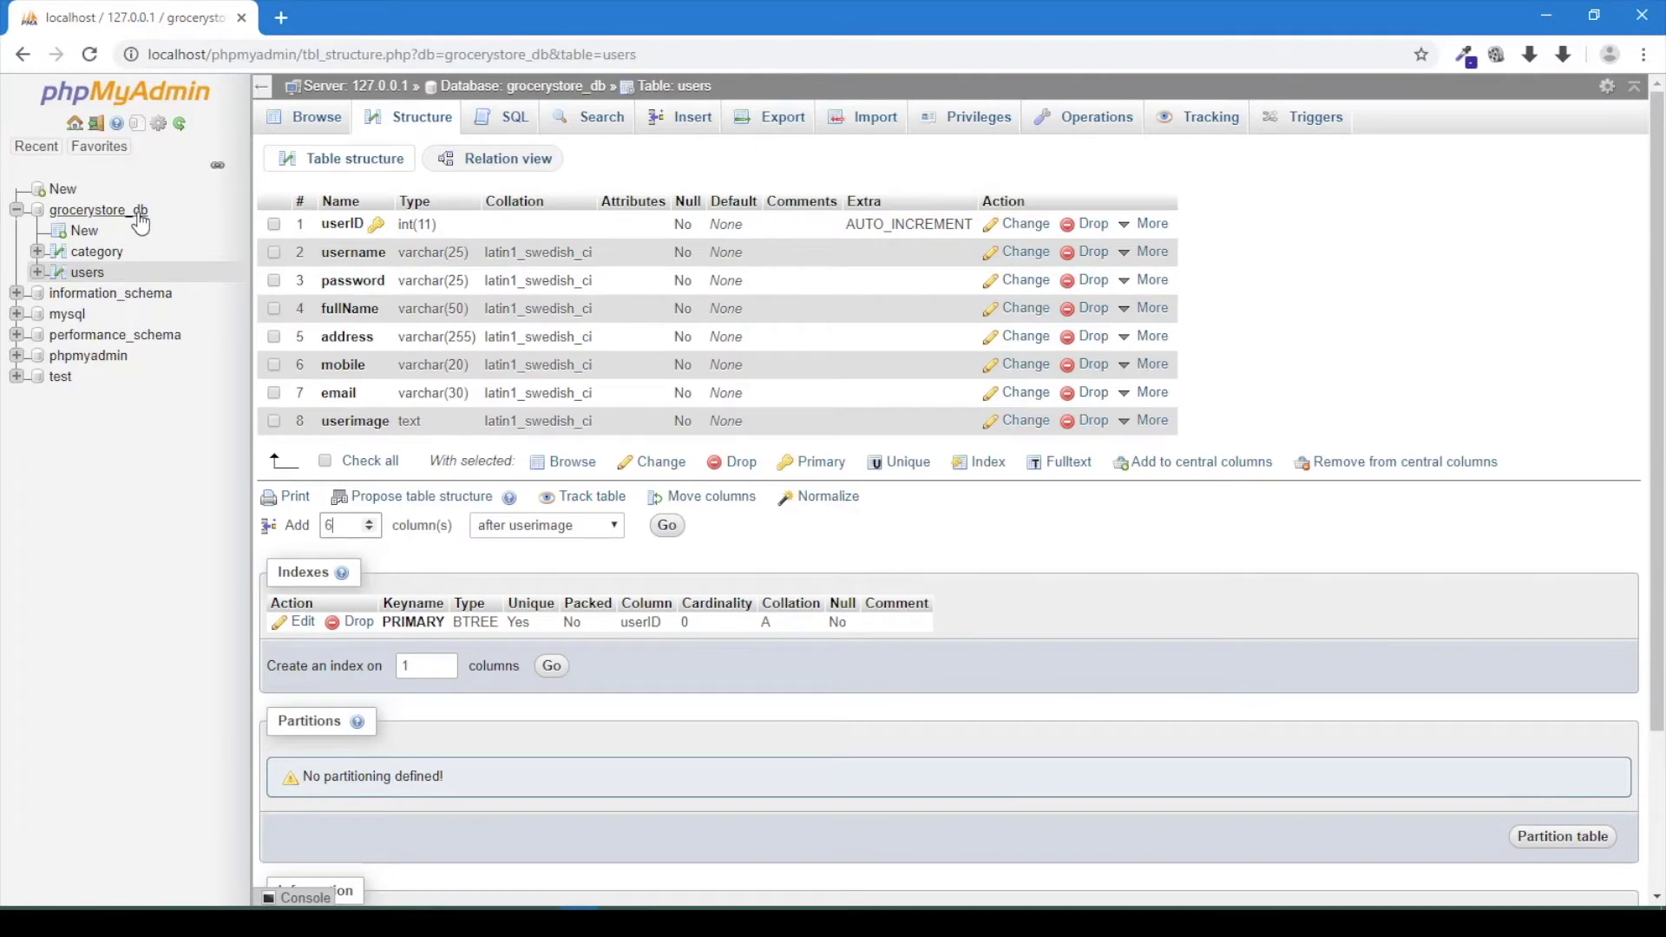
click(139, 215)
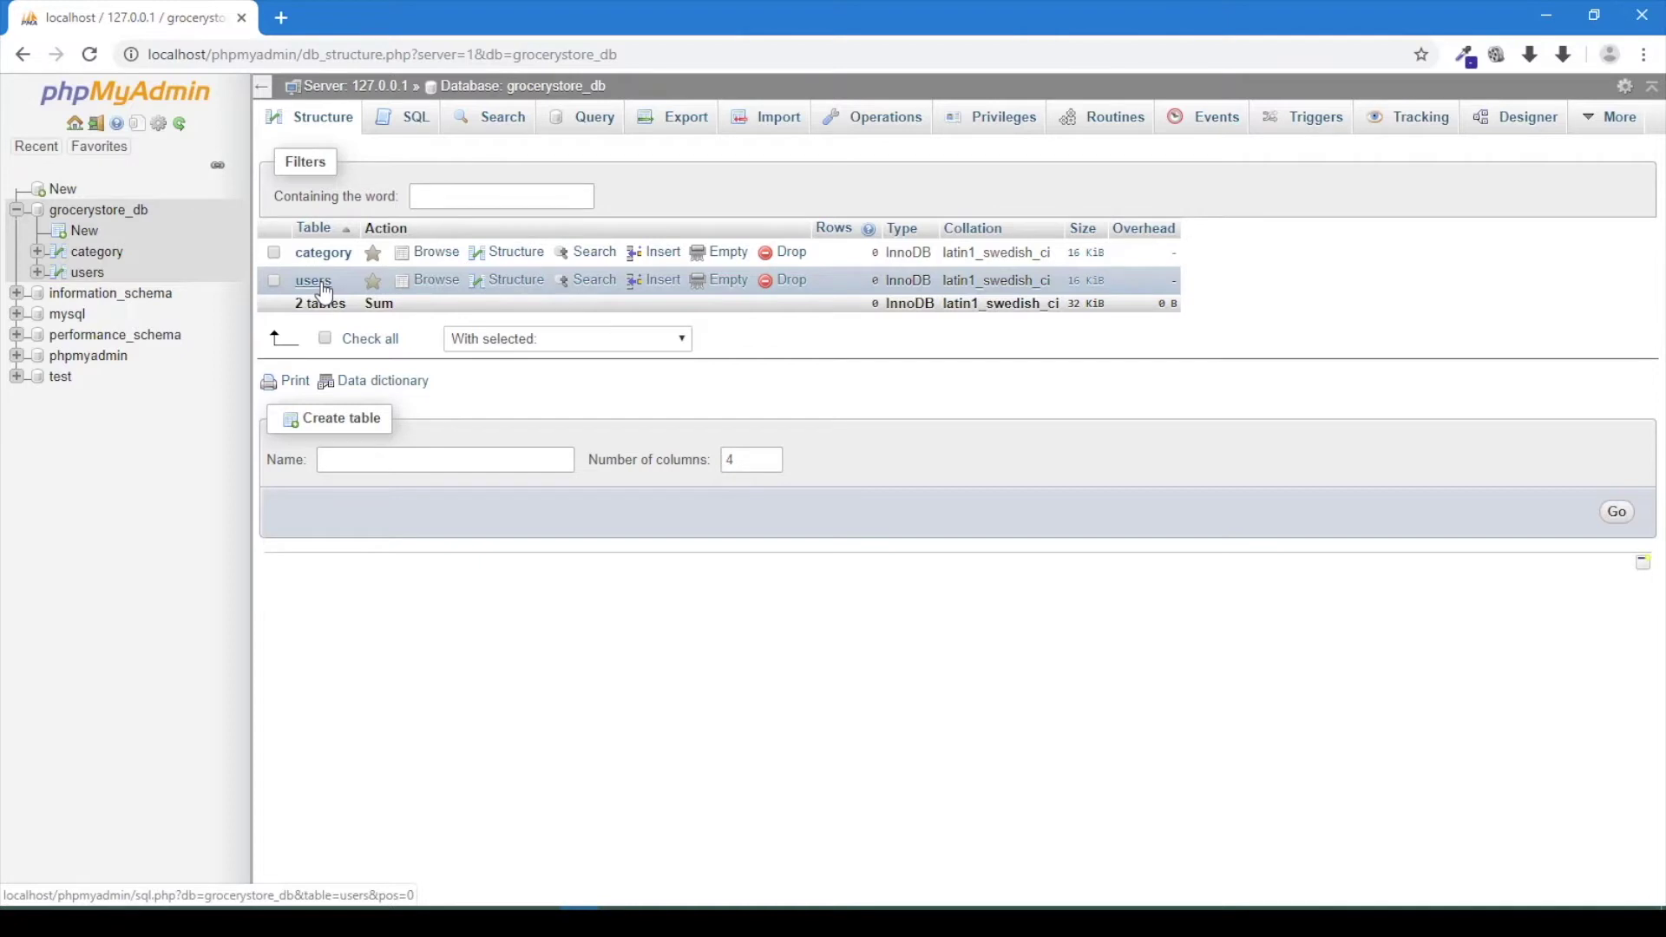
- Rename the users table to useraccount from its Operations page
click(322, 286)
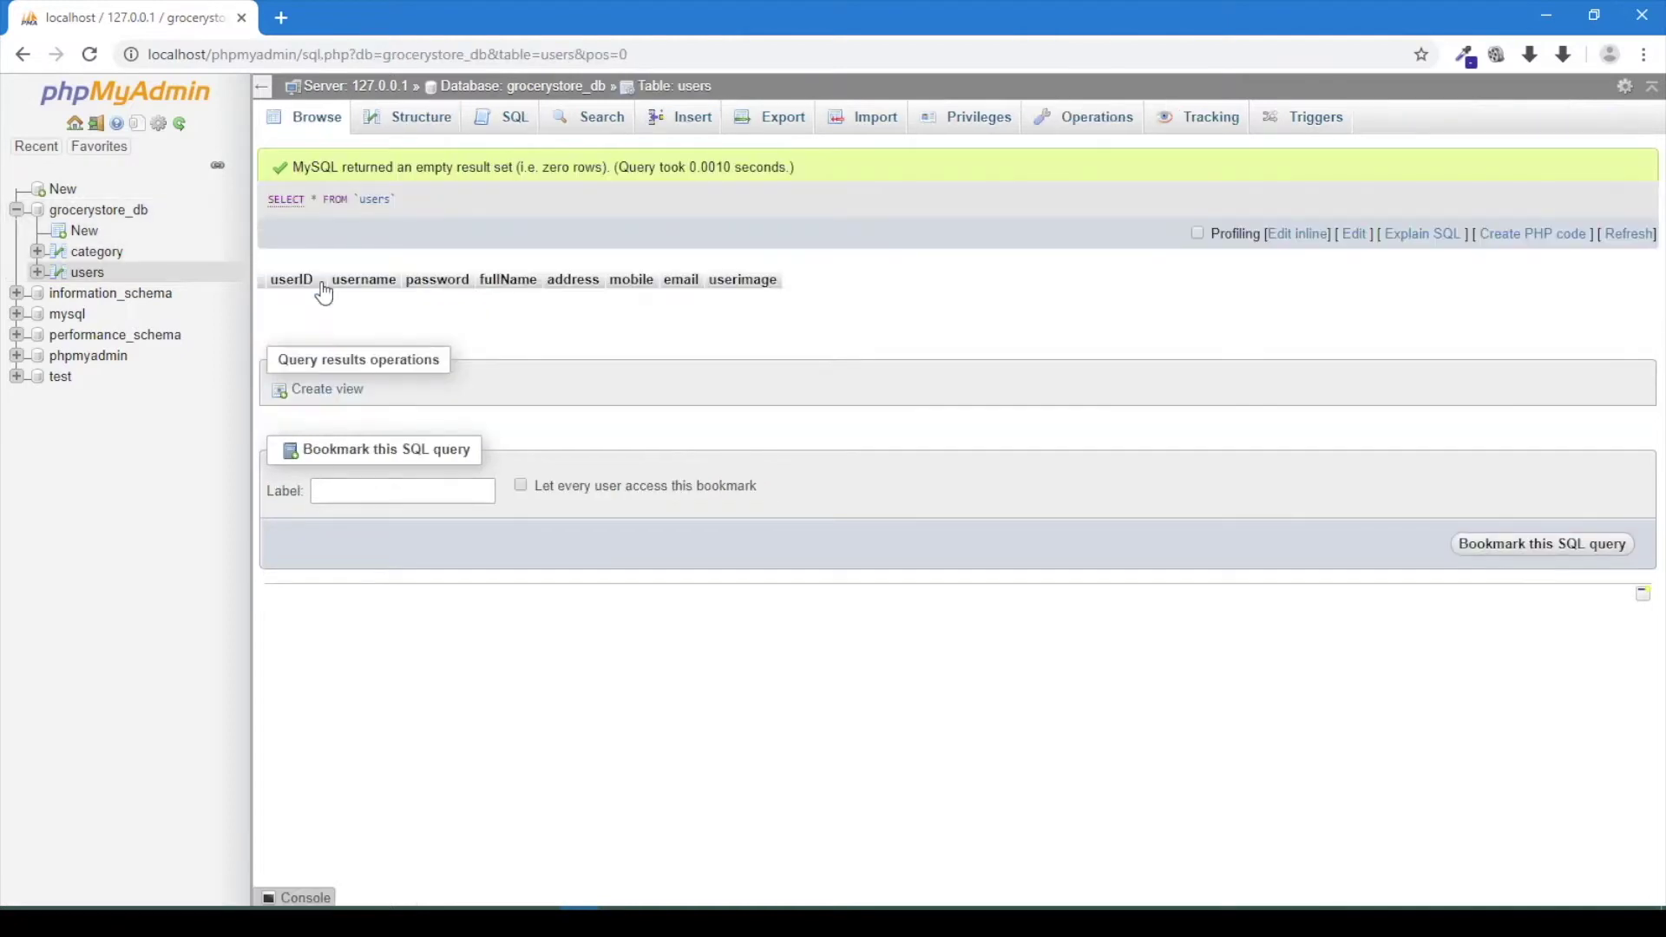
click(1064, 130)
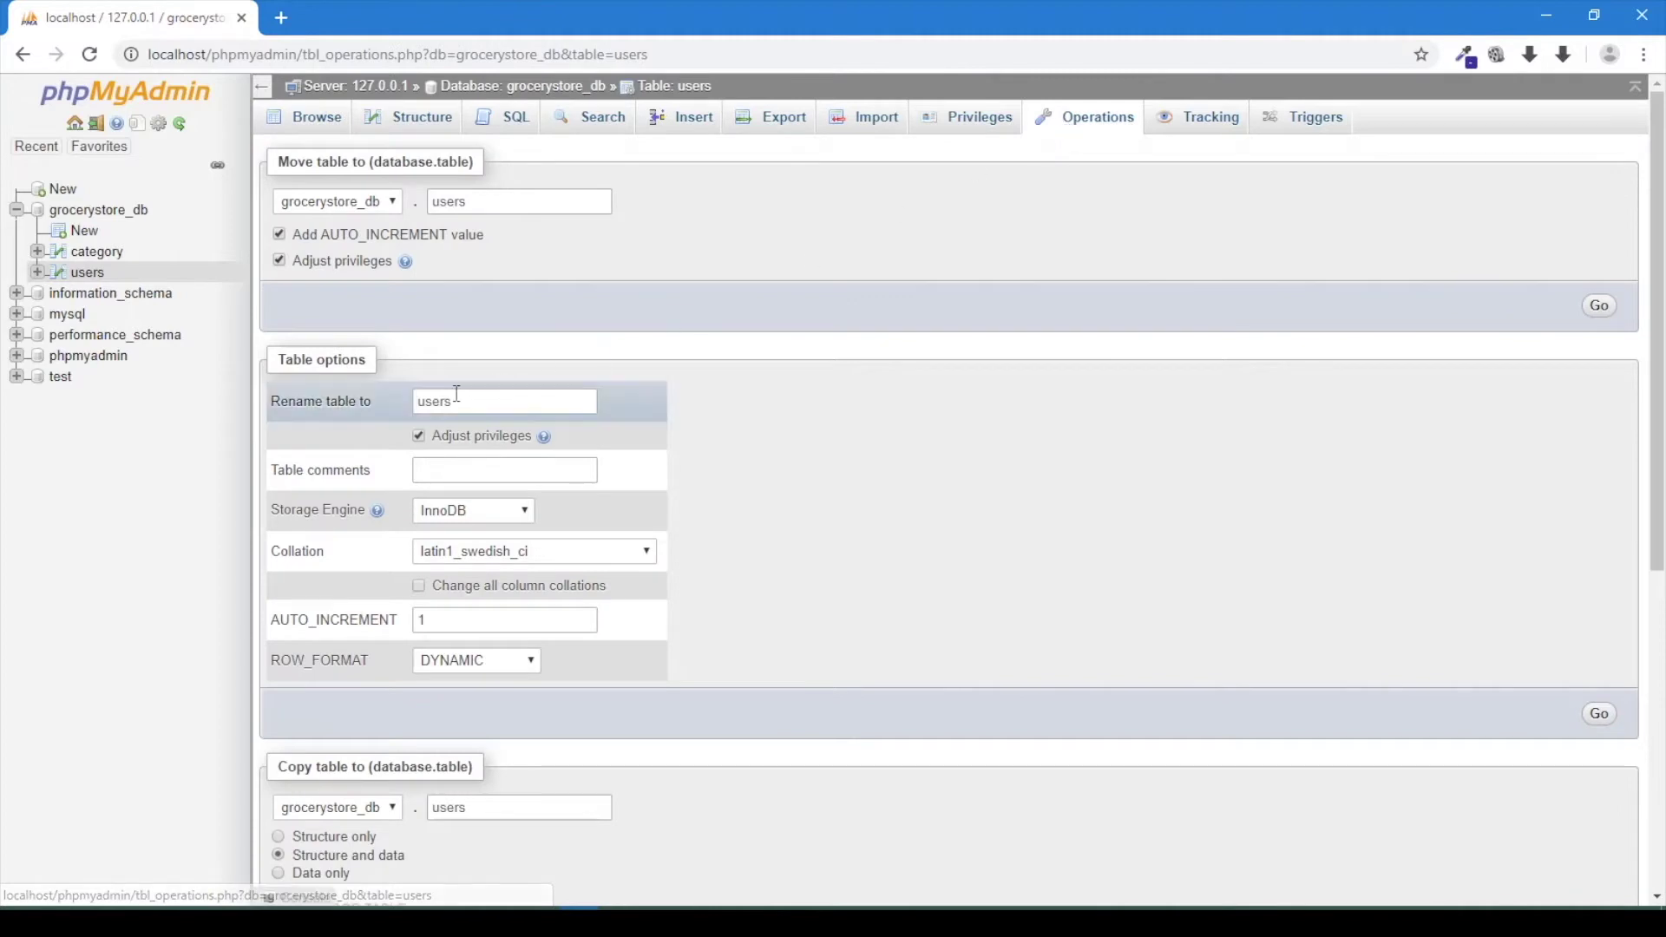
drag(296, 402, 368, 404)
click(488, 401)
text(account)
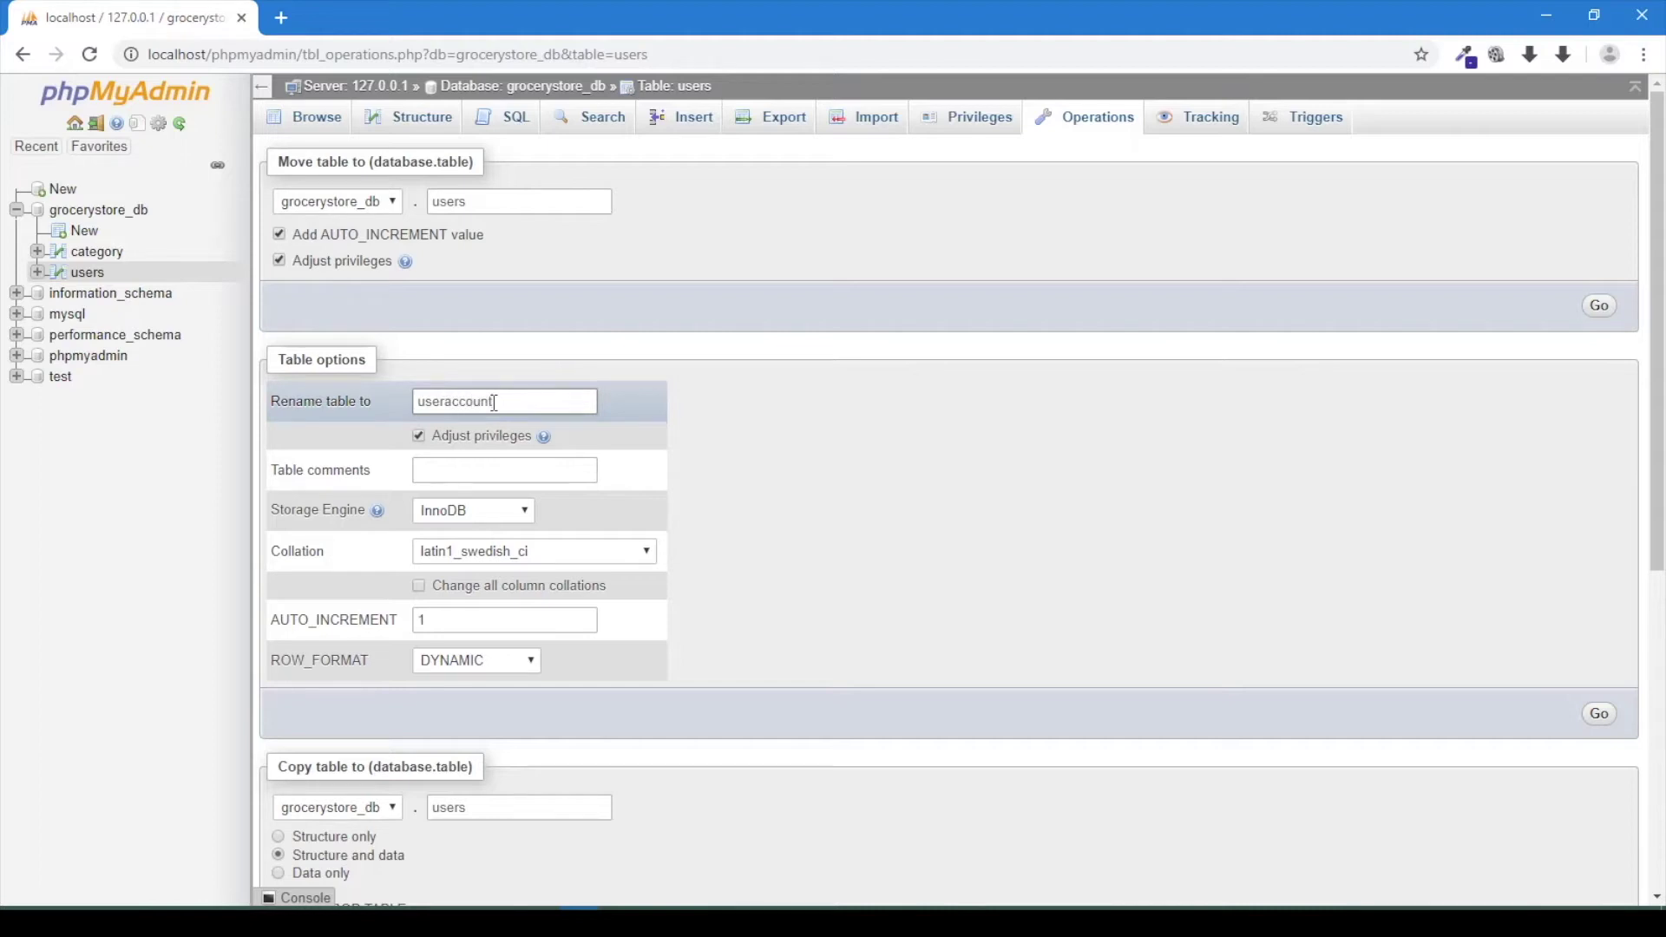
drag(444, 403, 535, 402)
click(535, 402)
click(1599, 716)
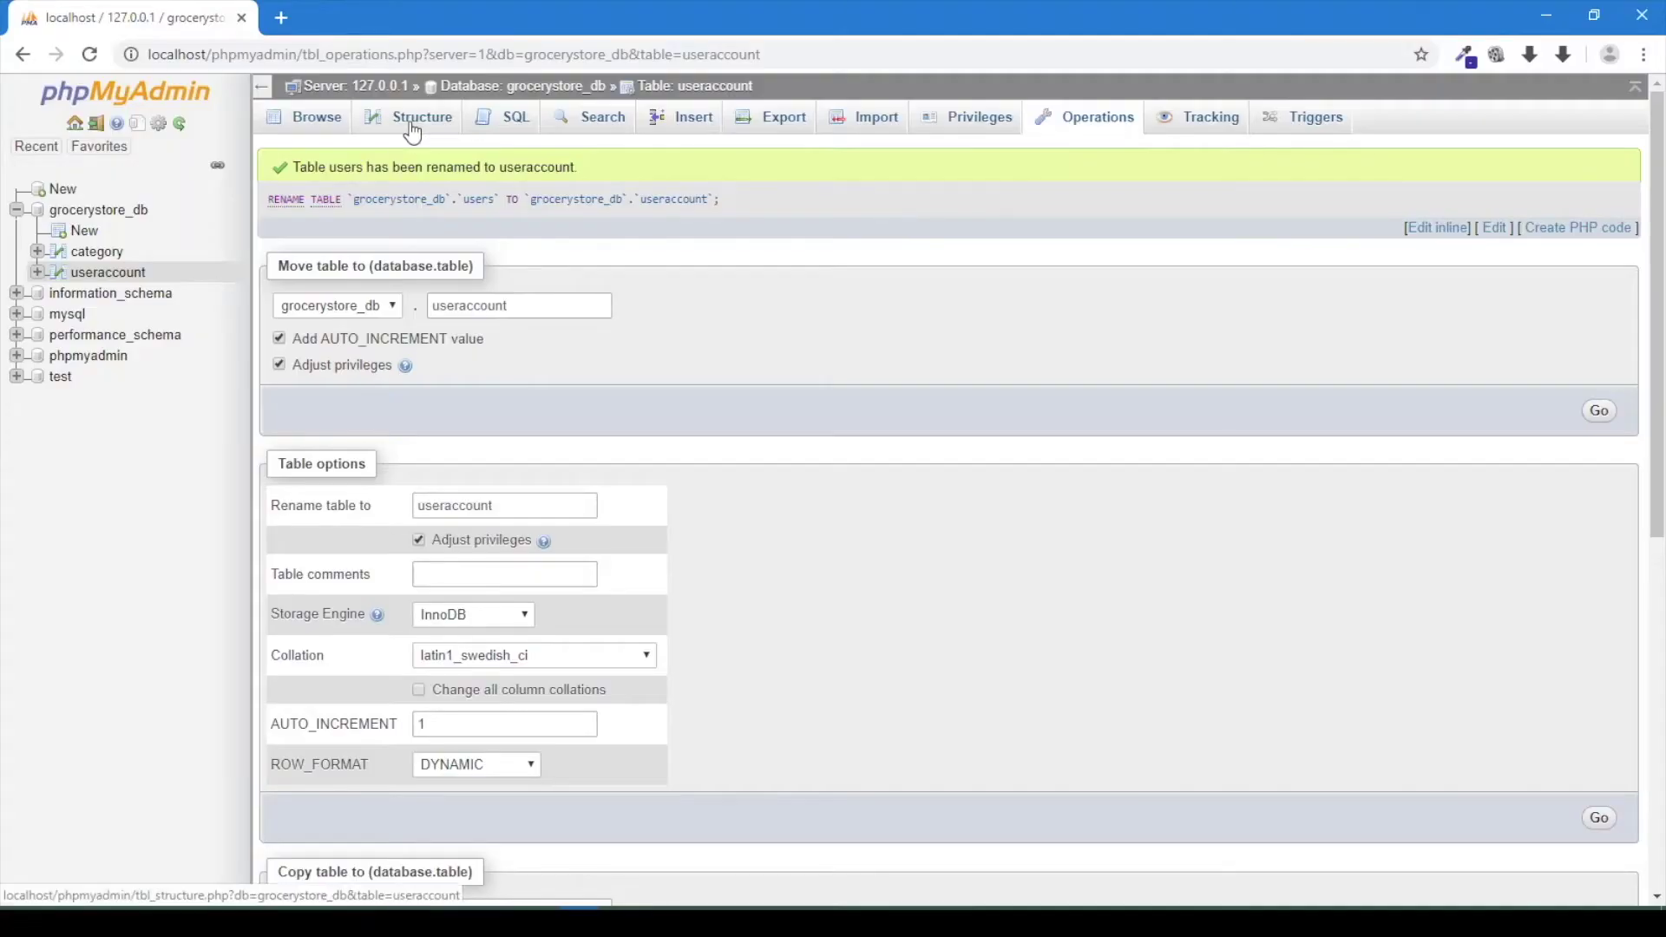
click(410, 120)
- Change userimage from TEXT to VARCHAR(255), then tick the userimage and email rows
click(1022, 427)
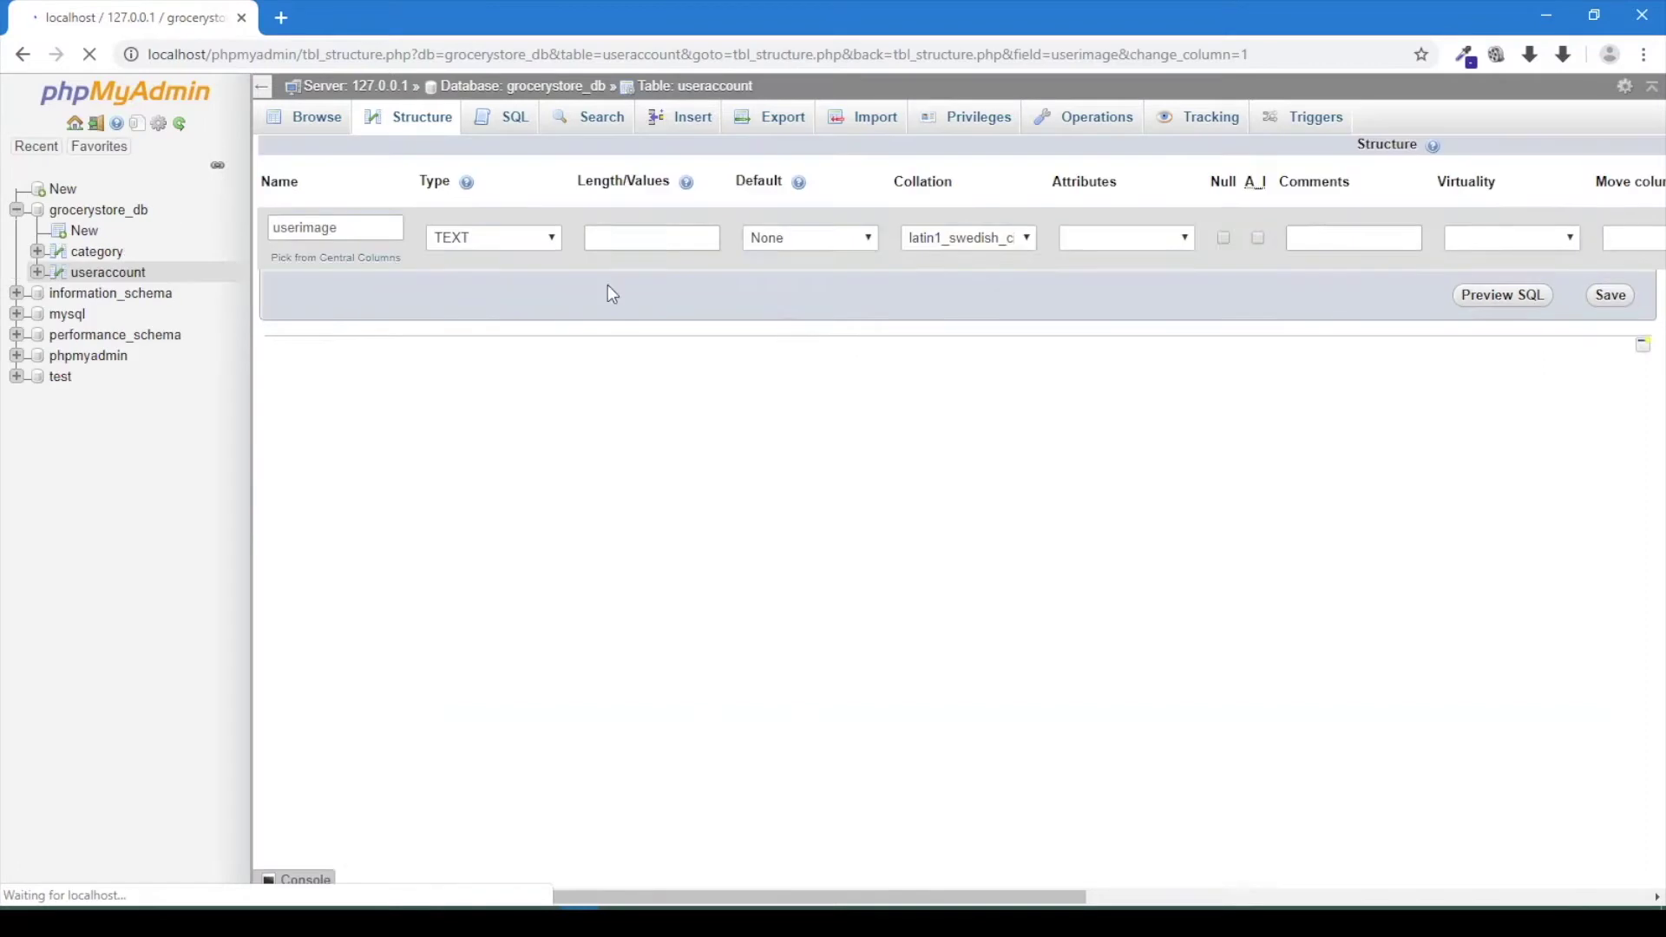
click(483, 247)
drag(621, 382, 630, 297)
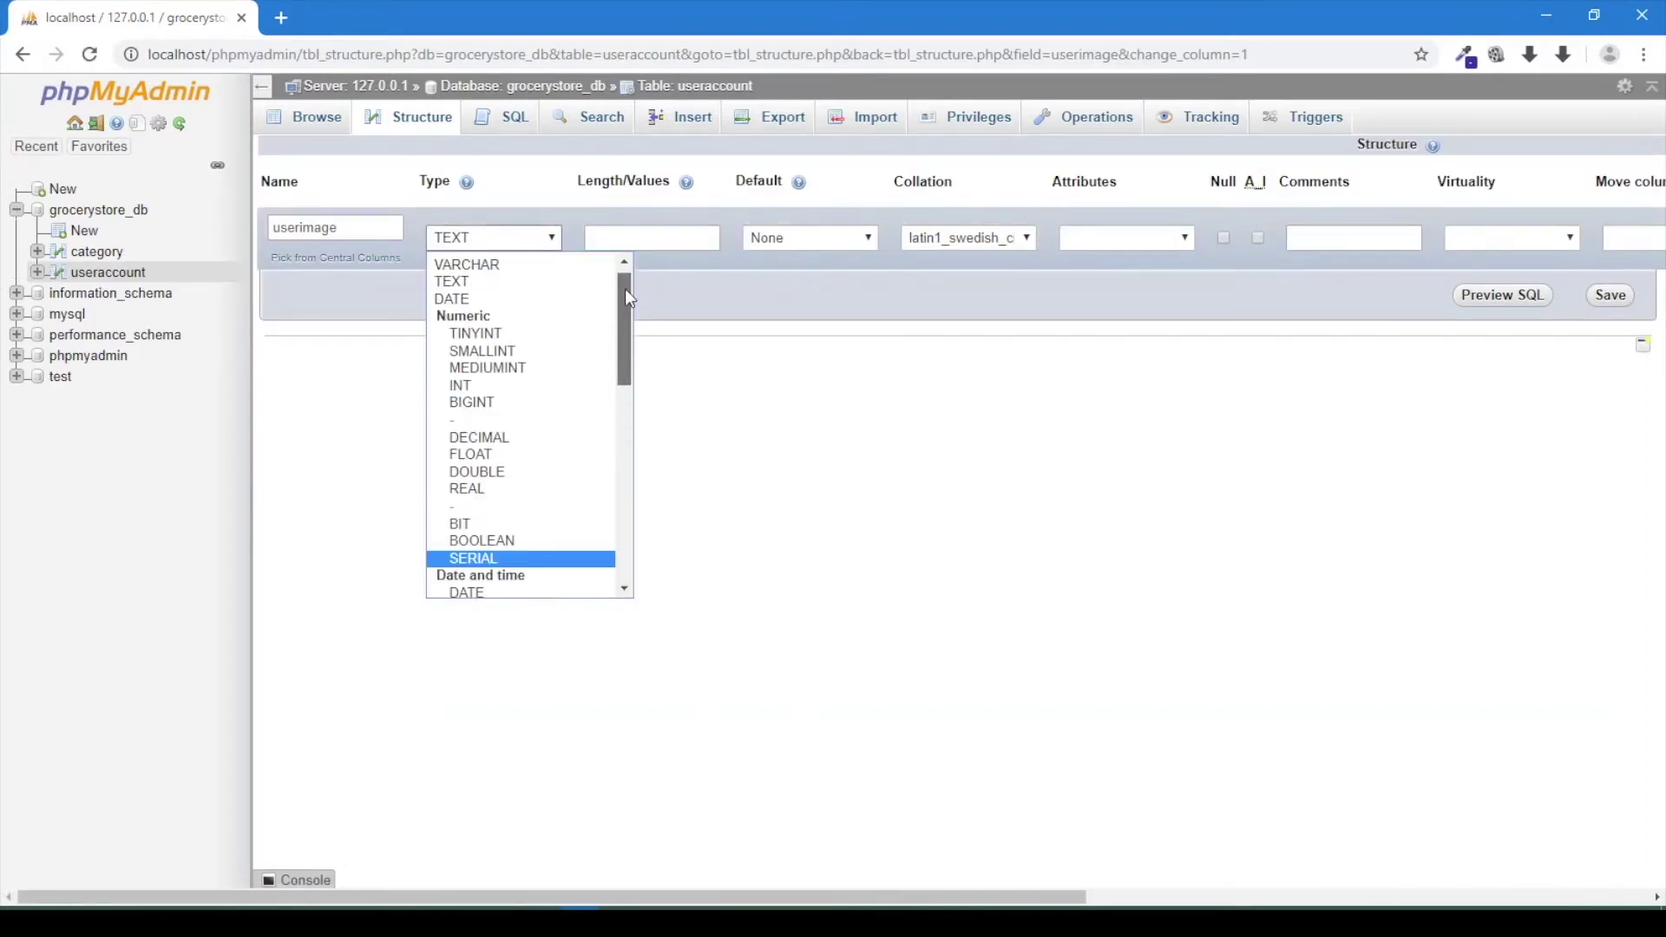
click(498, 265)
click(645, 231)
text(255)
click(1606, 298)
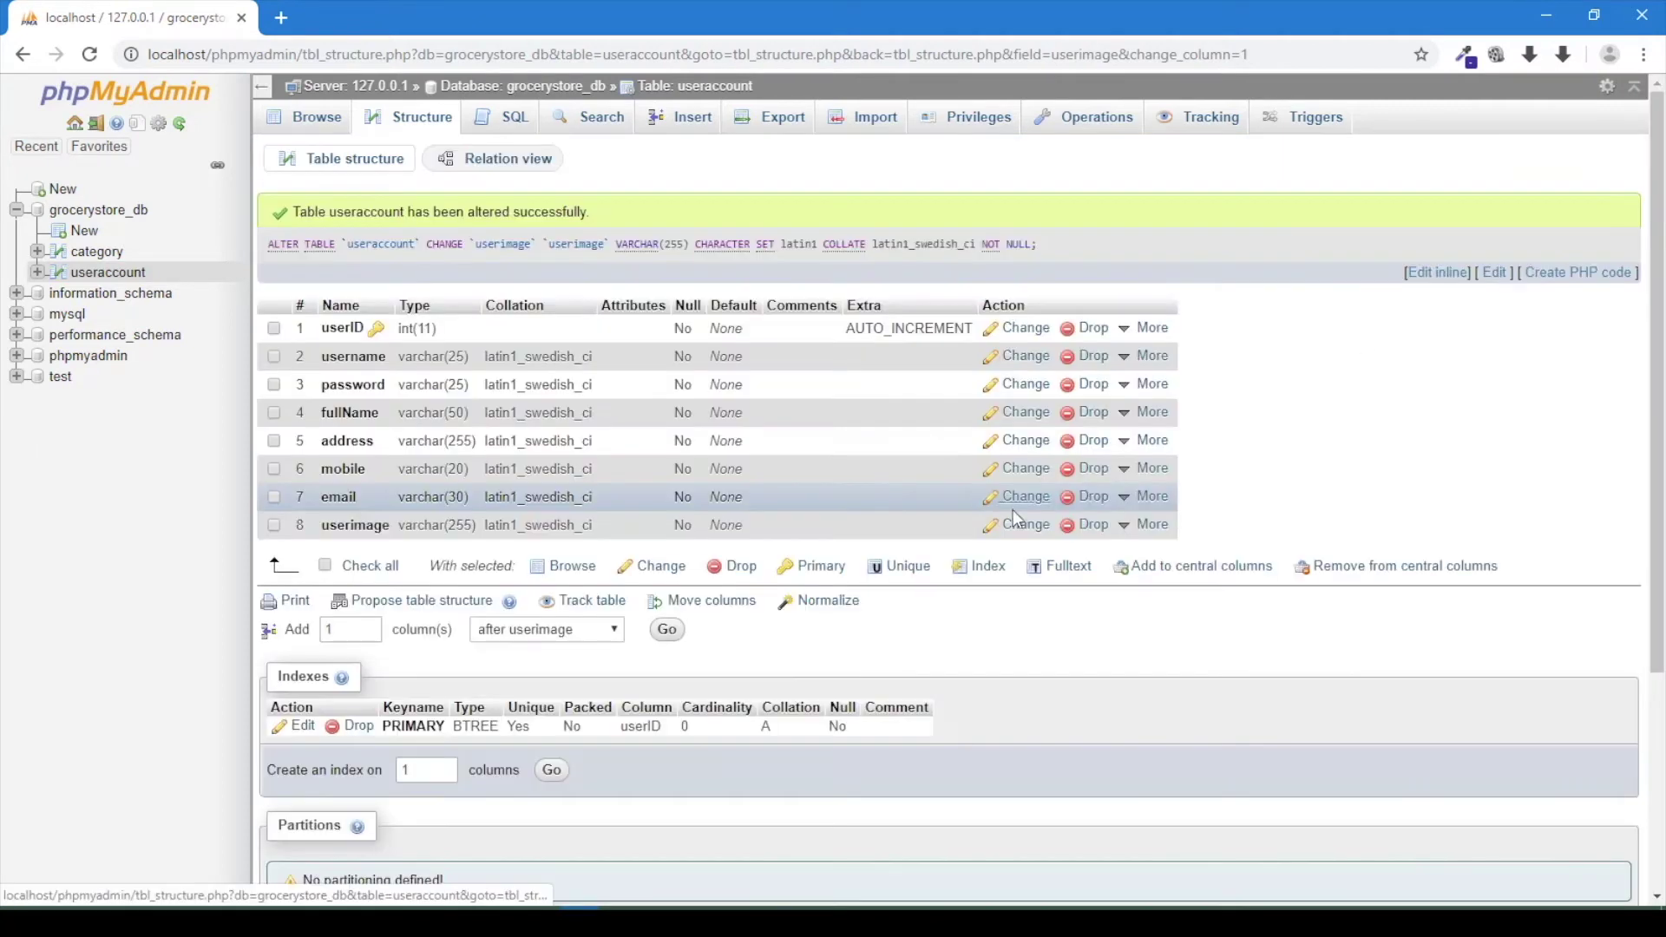
click(274, 525)
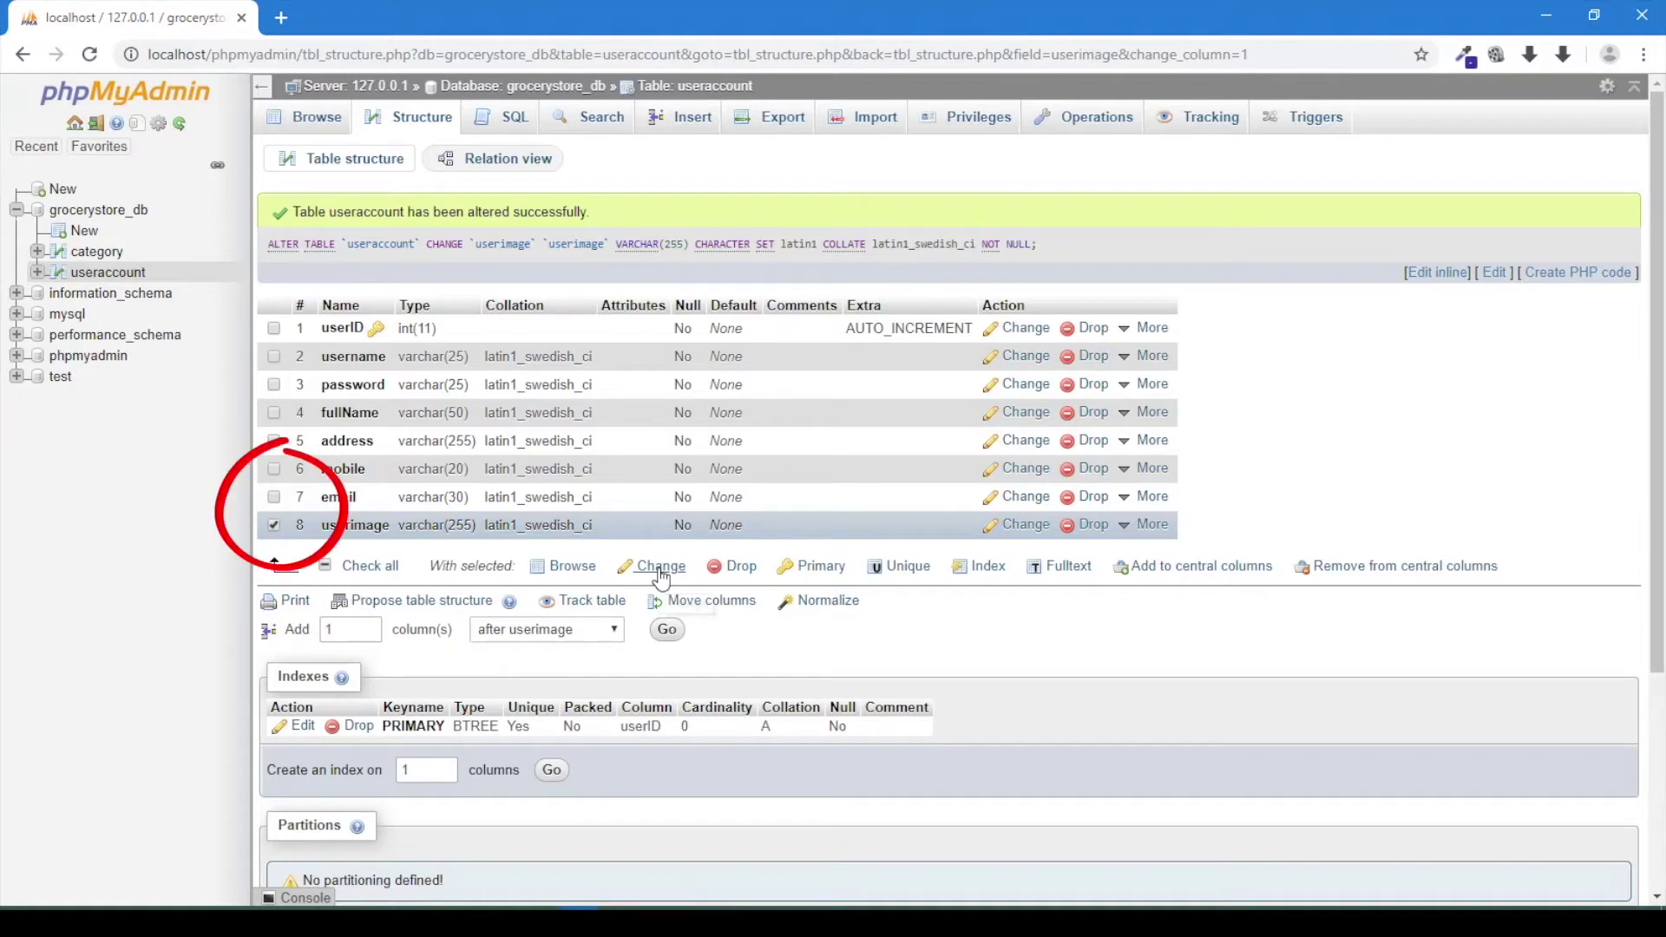
click(274, 497)
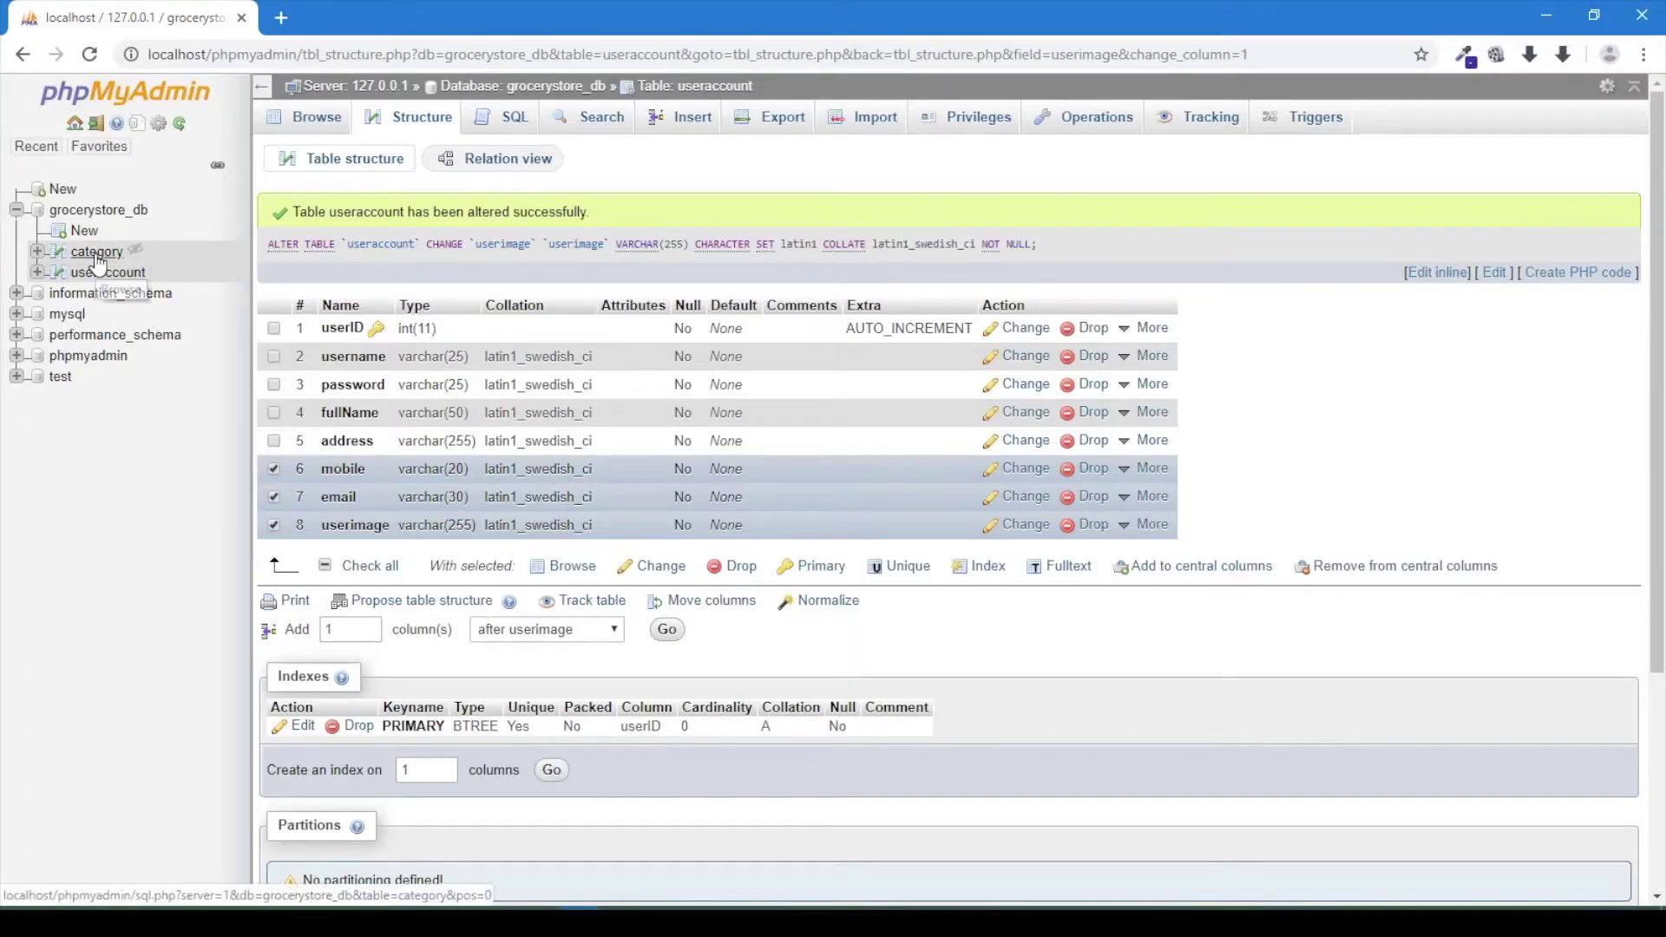
click(100, 252)
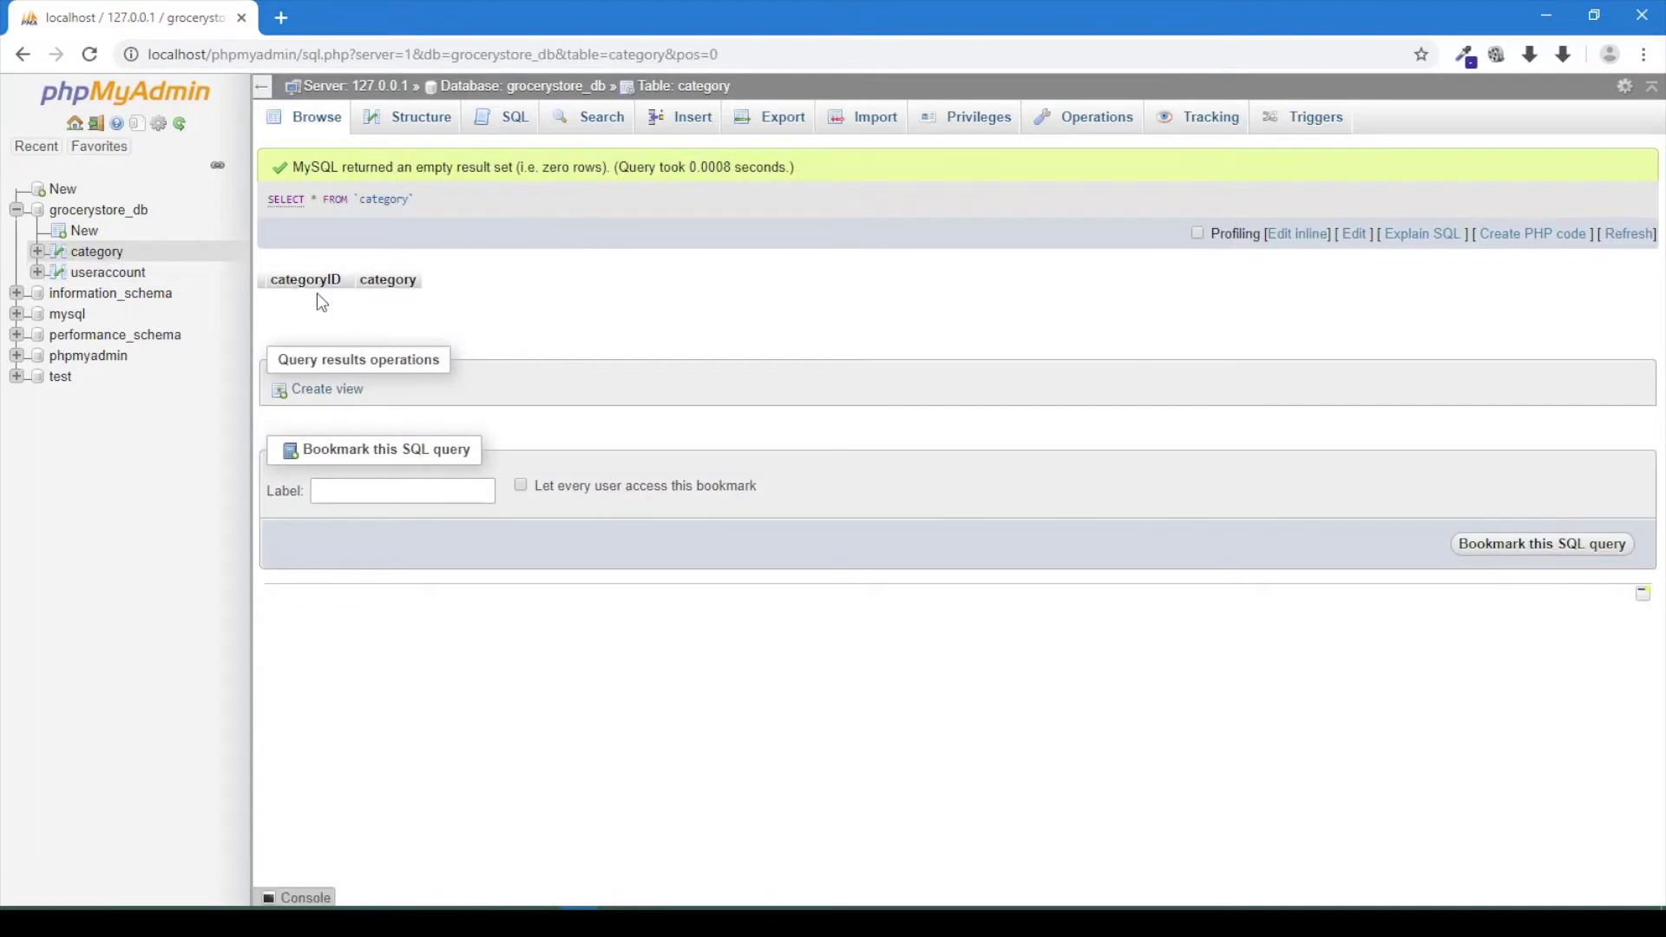
- Insert two category rows: vegetables and canned goods
click(681, 123)
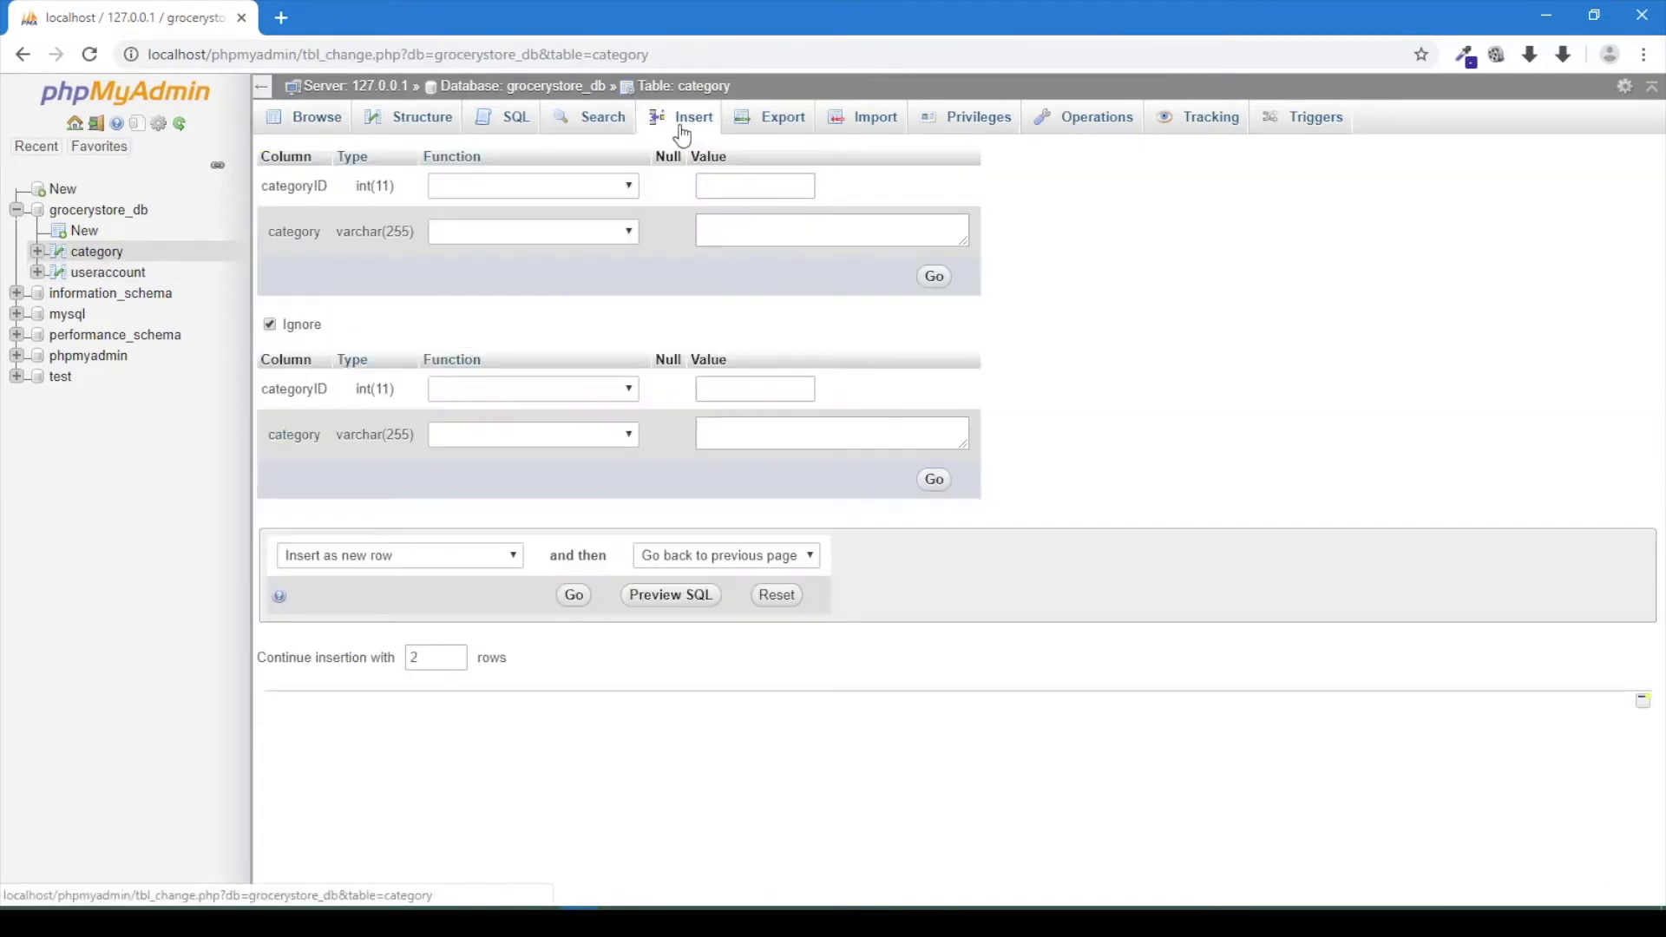
click(730, 230)
text(vegetables)
click(789, 436)
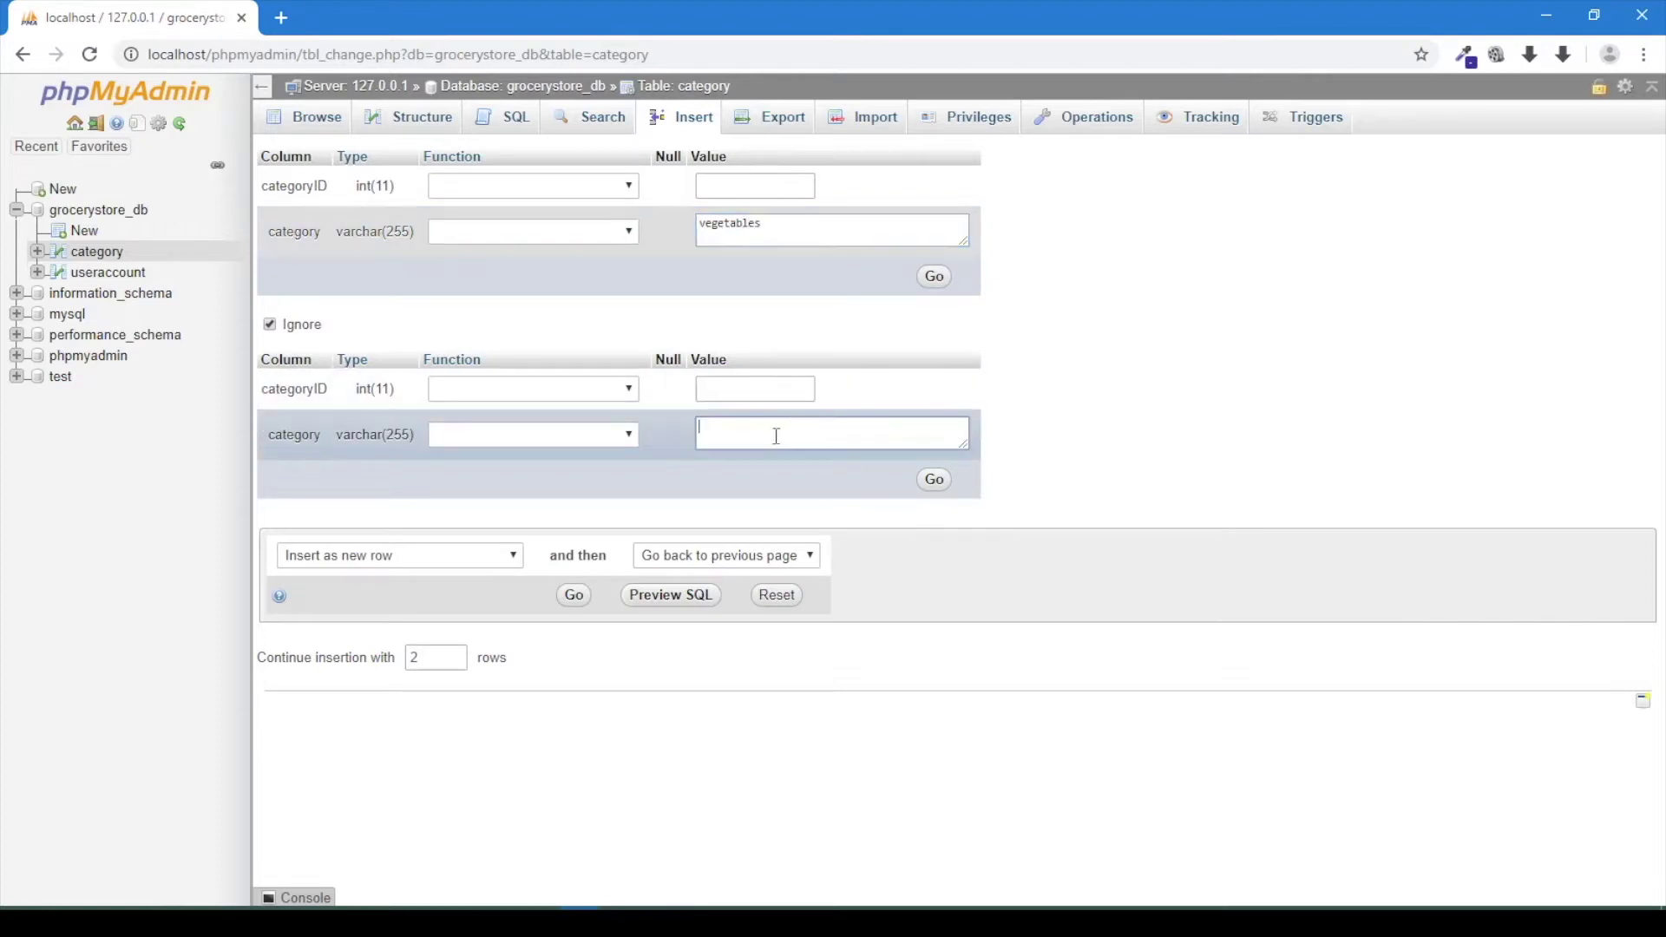
text(canned goods)
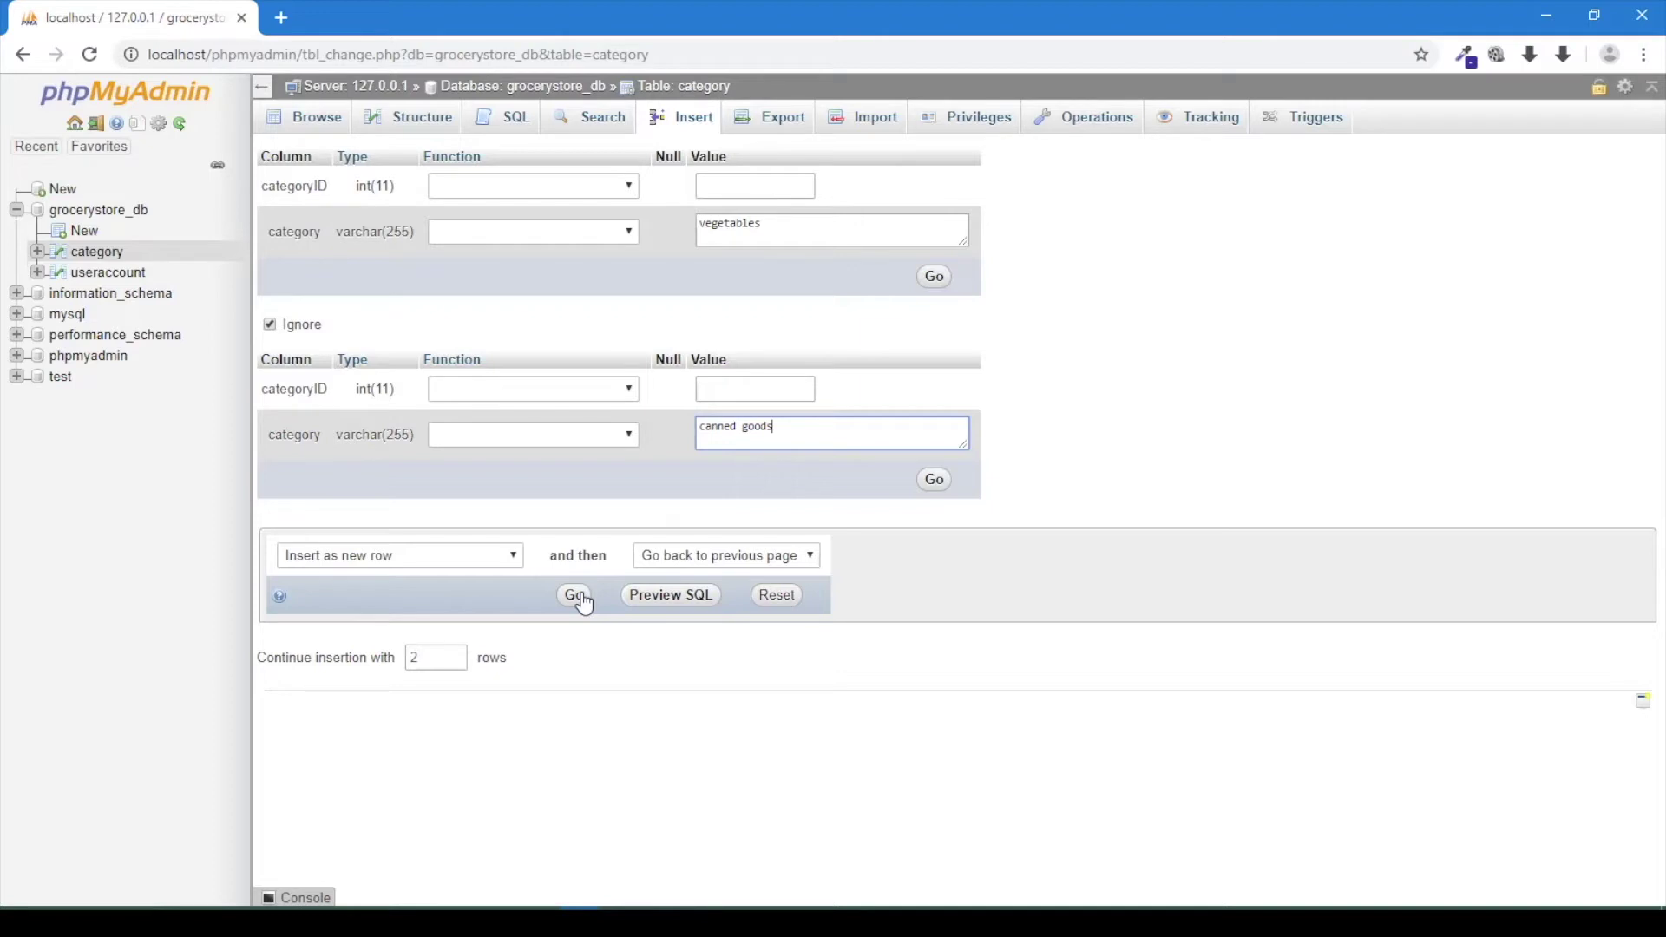
click(573, 595)
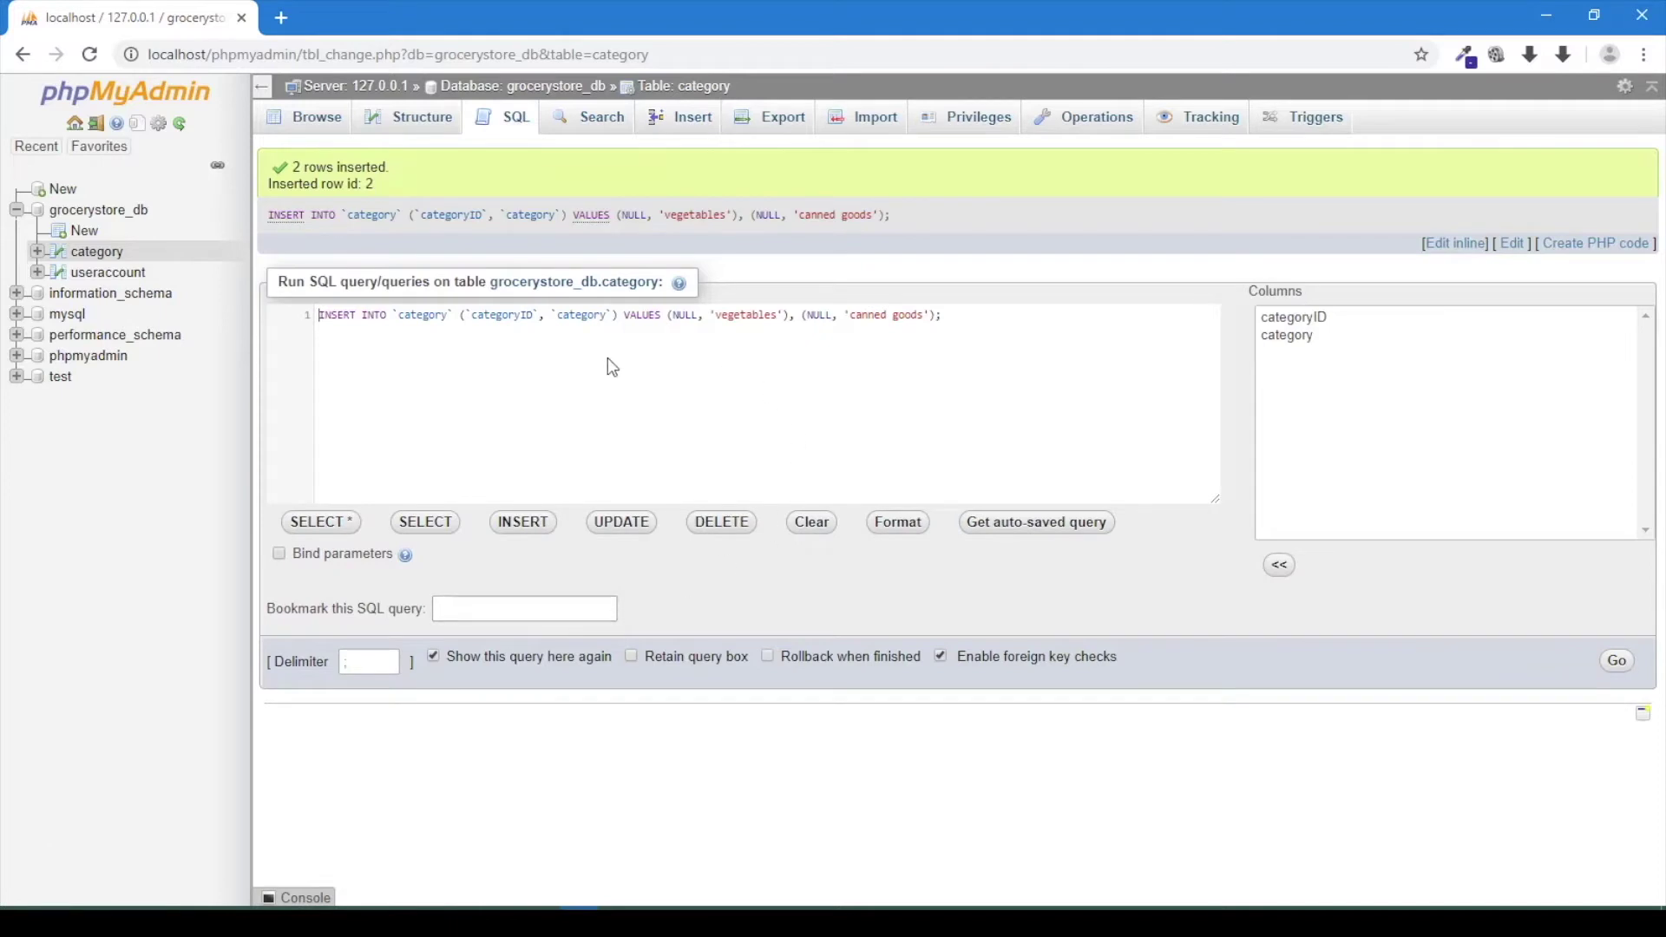
- Browse the category rows, then reopen the insert form with a third blank row
drag(319, 314, 978, 314)
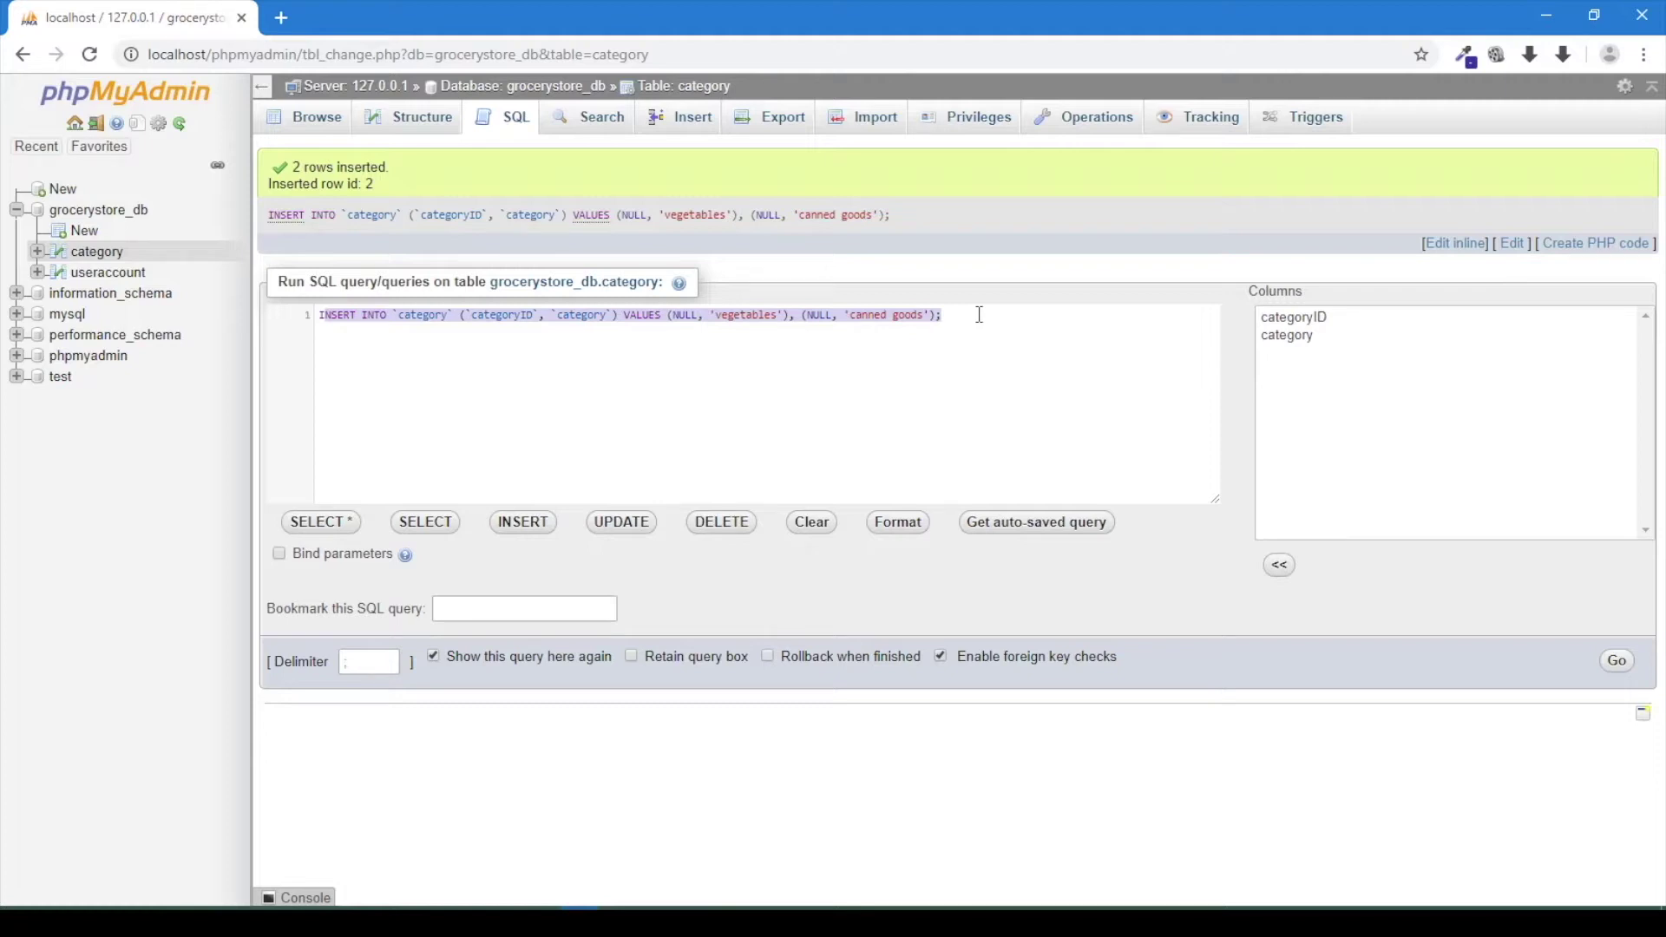
click(979, 314)
click(322, 130)
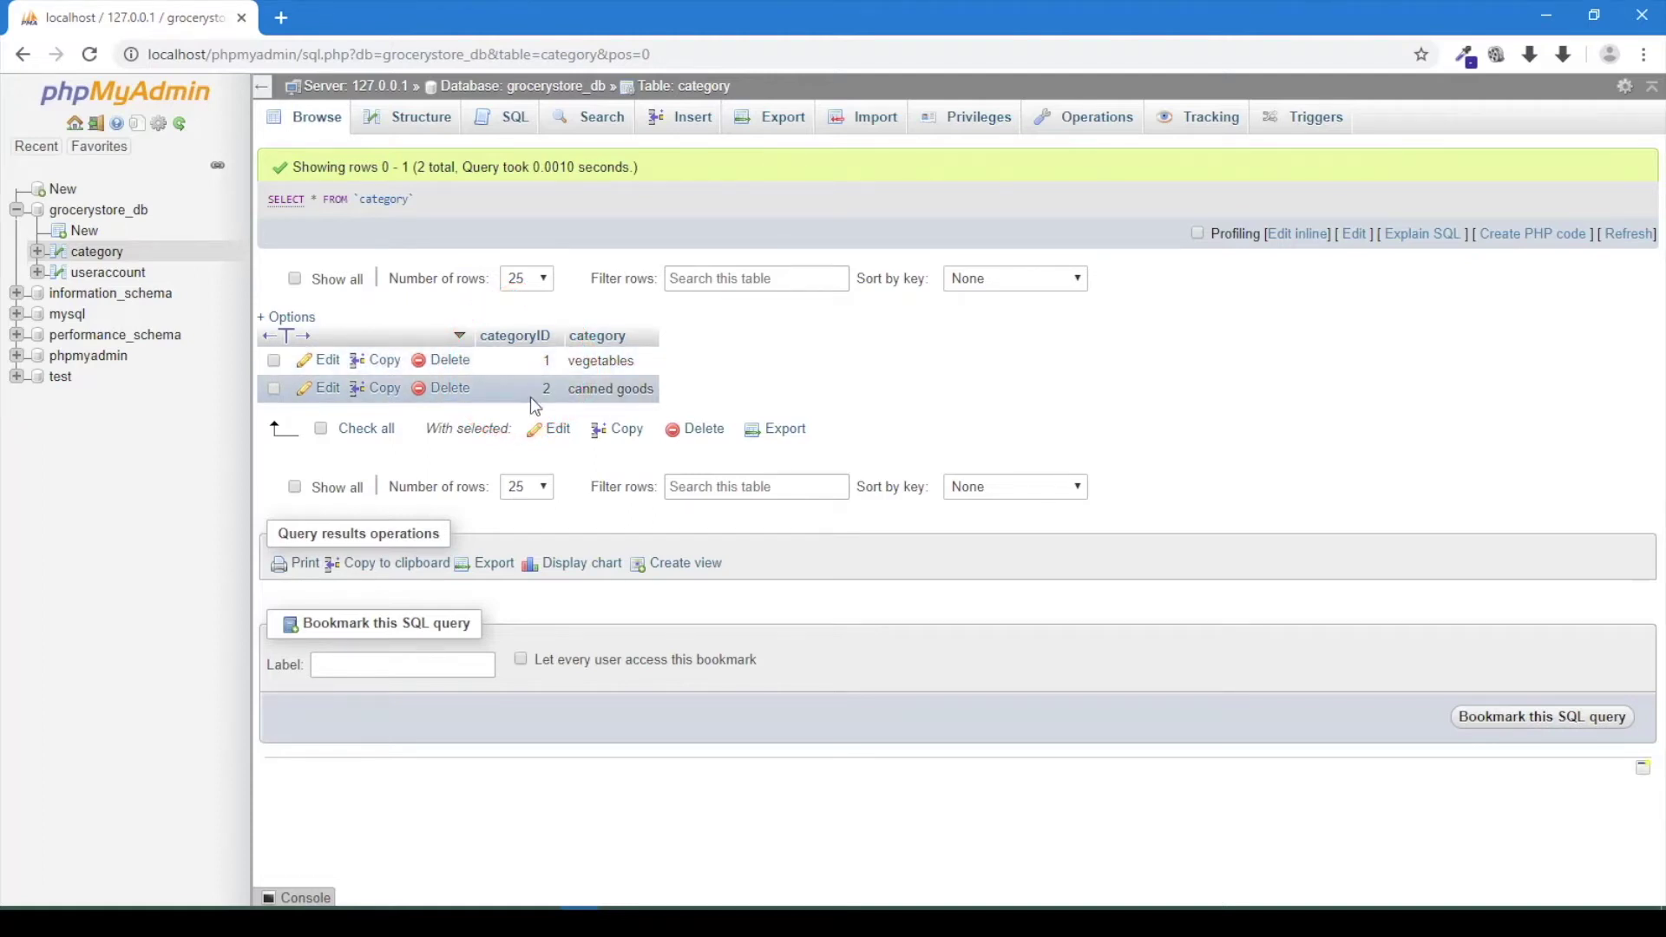
click(682, 117)
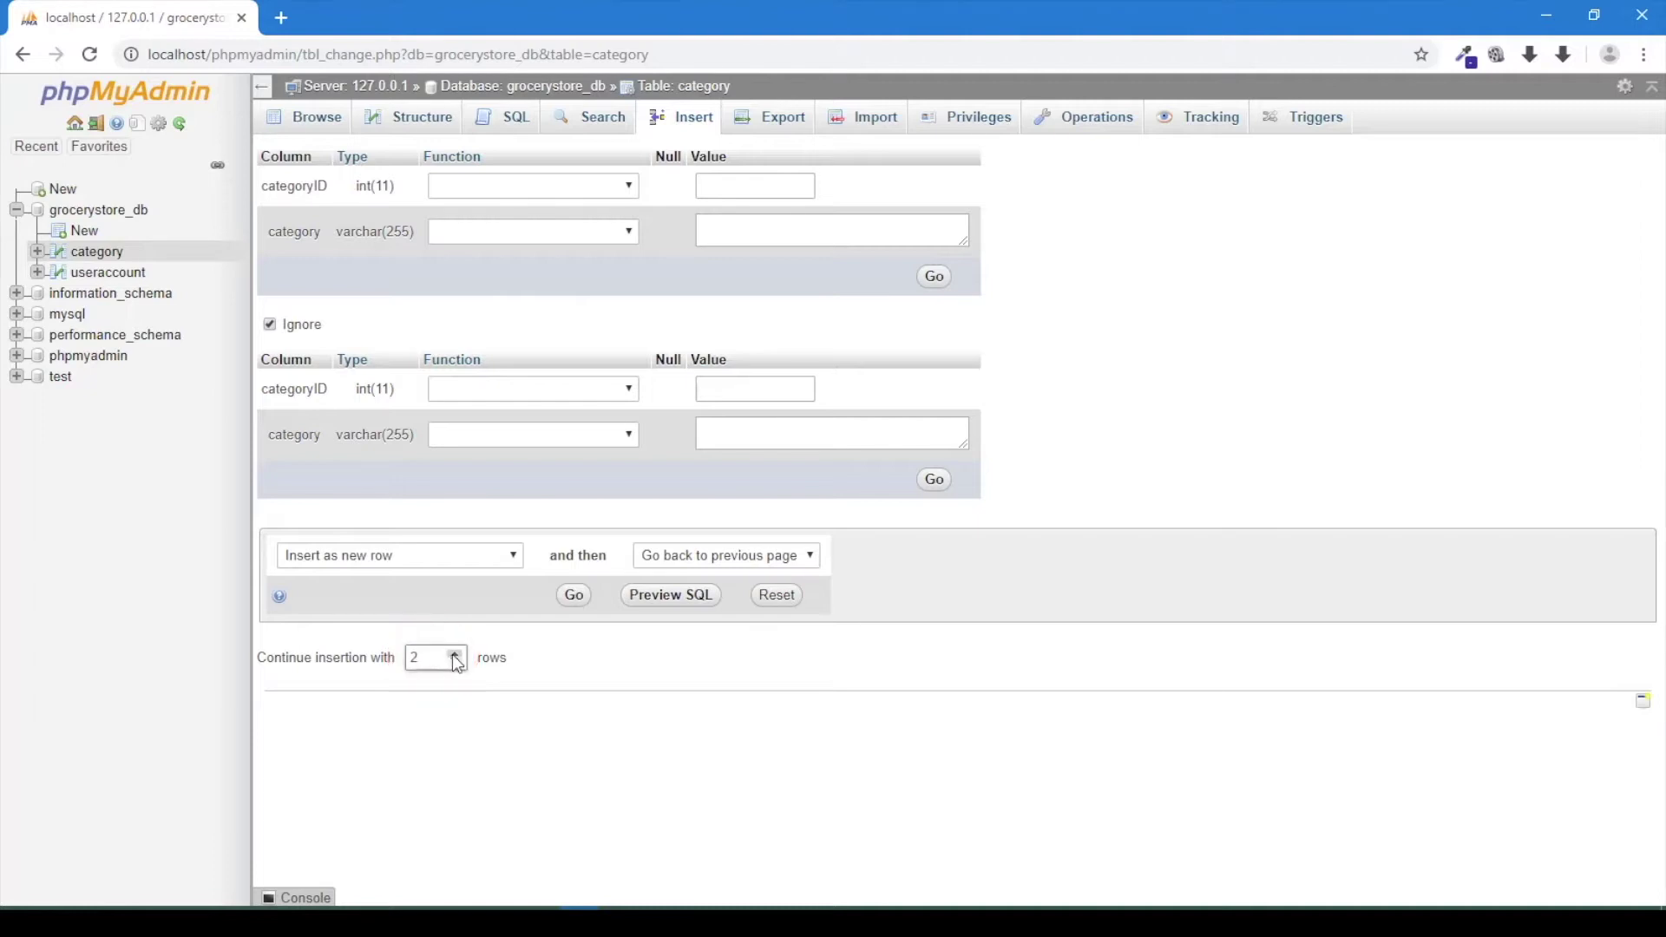
click(457, 659)
- Add a fourth blank row and fill in soda, juice, fruits and noodles
scroll(502, 696, down, 1)
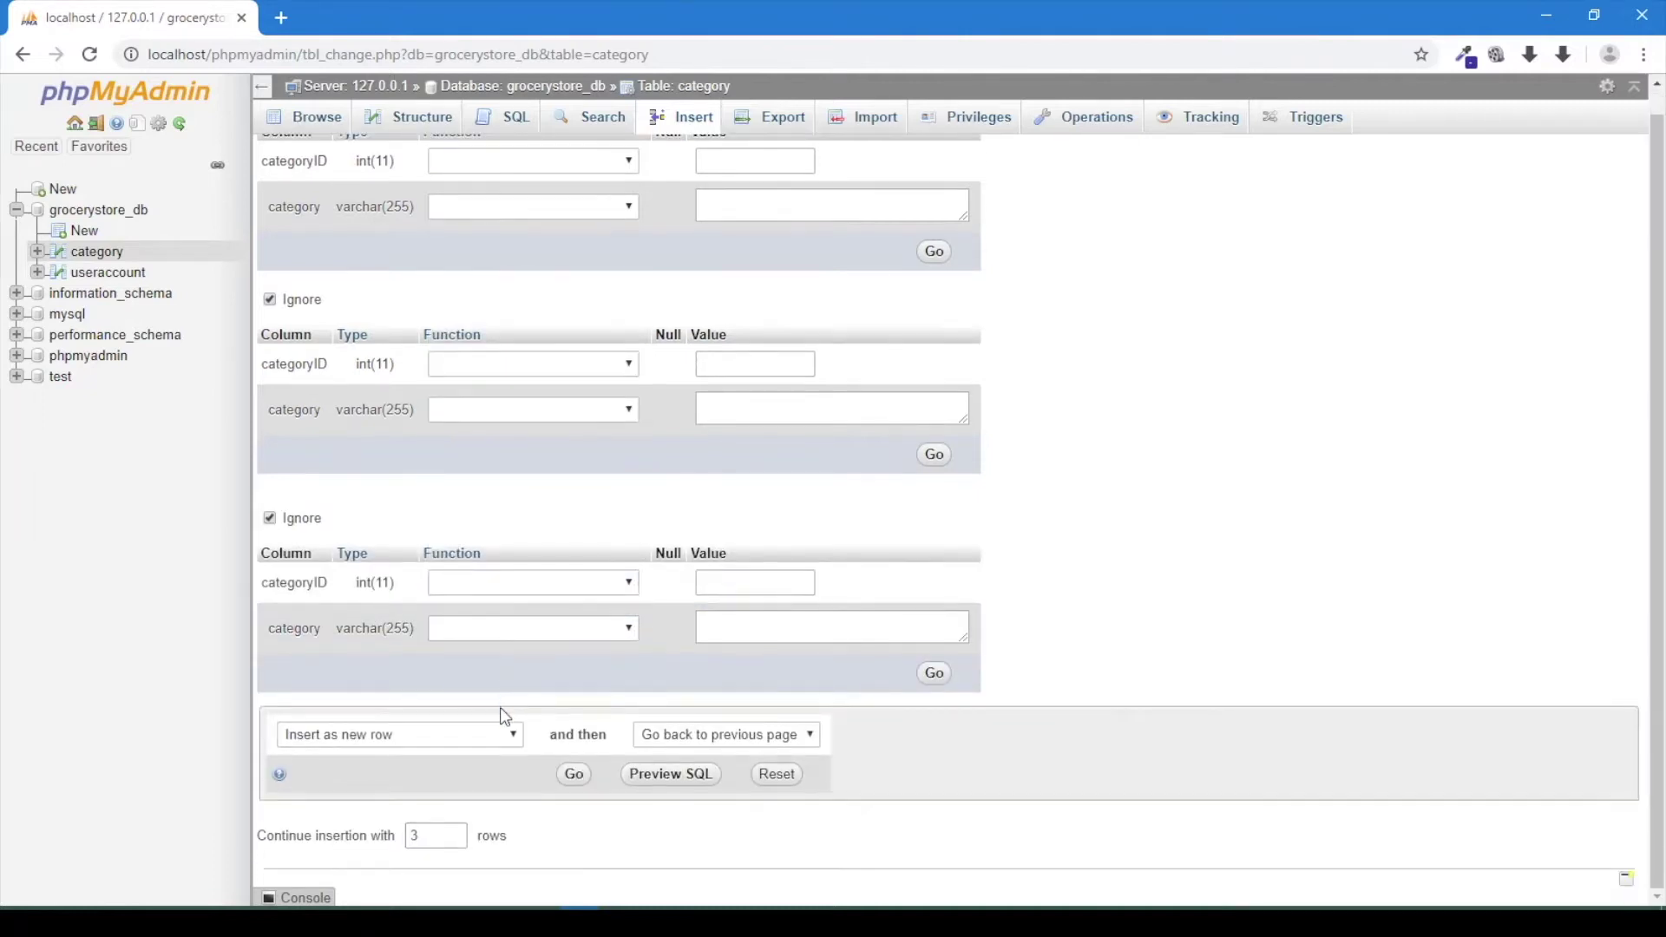
click(452, 831)
scroll(463, 796, down, 3)
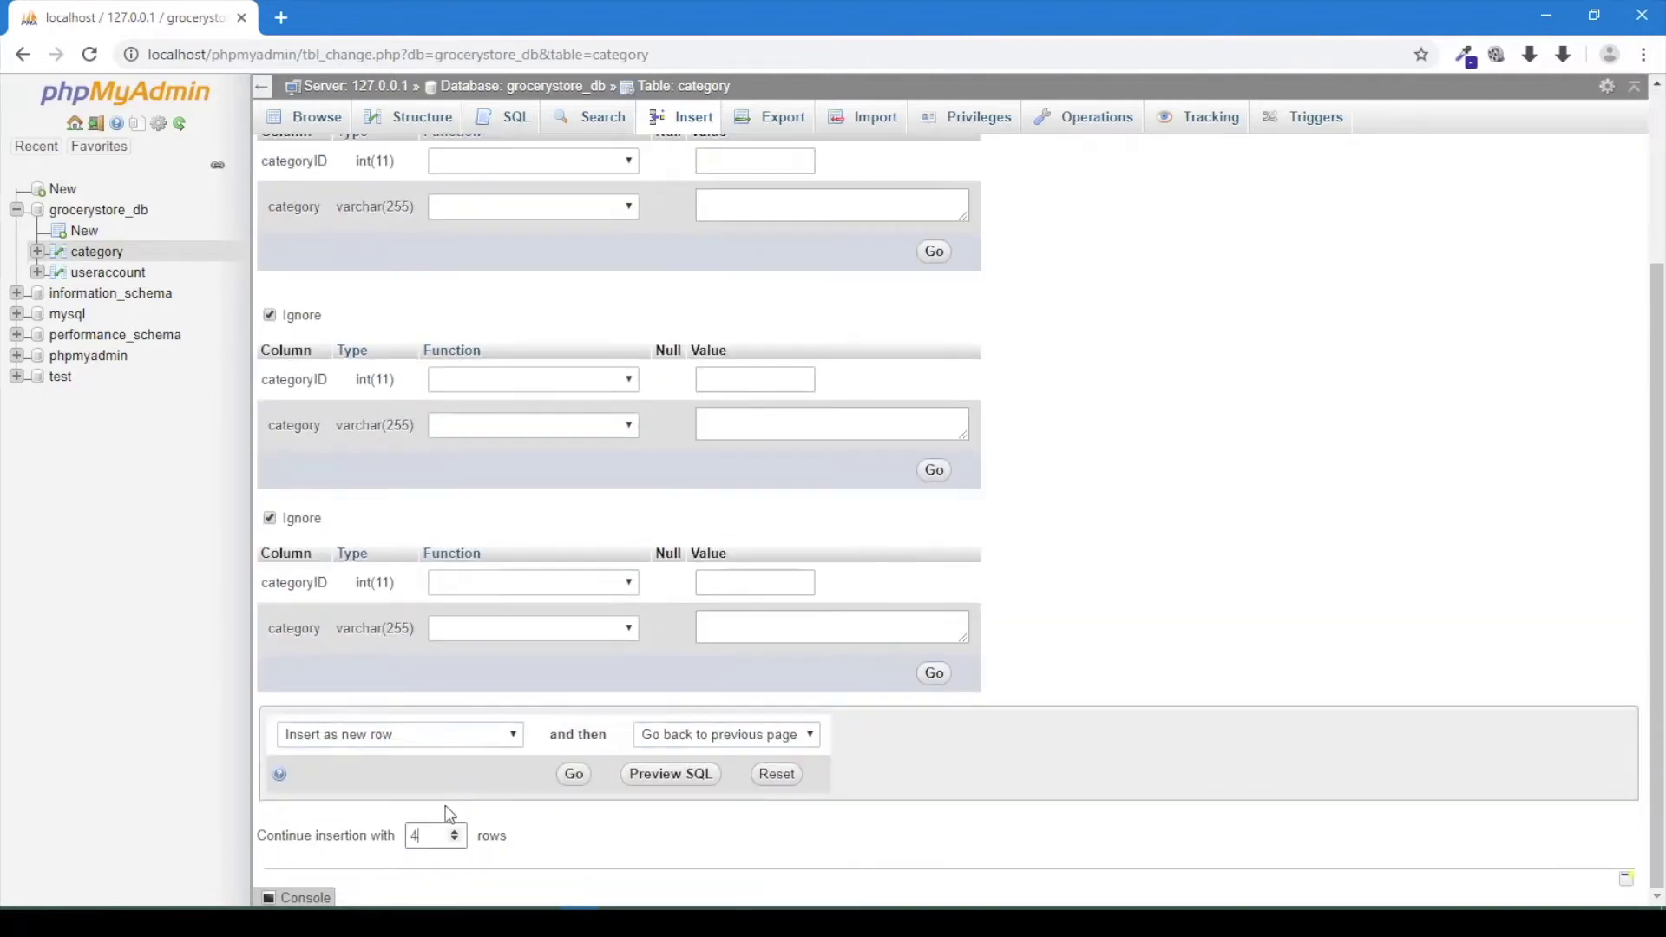
scroll(572, 794, up, 3)
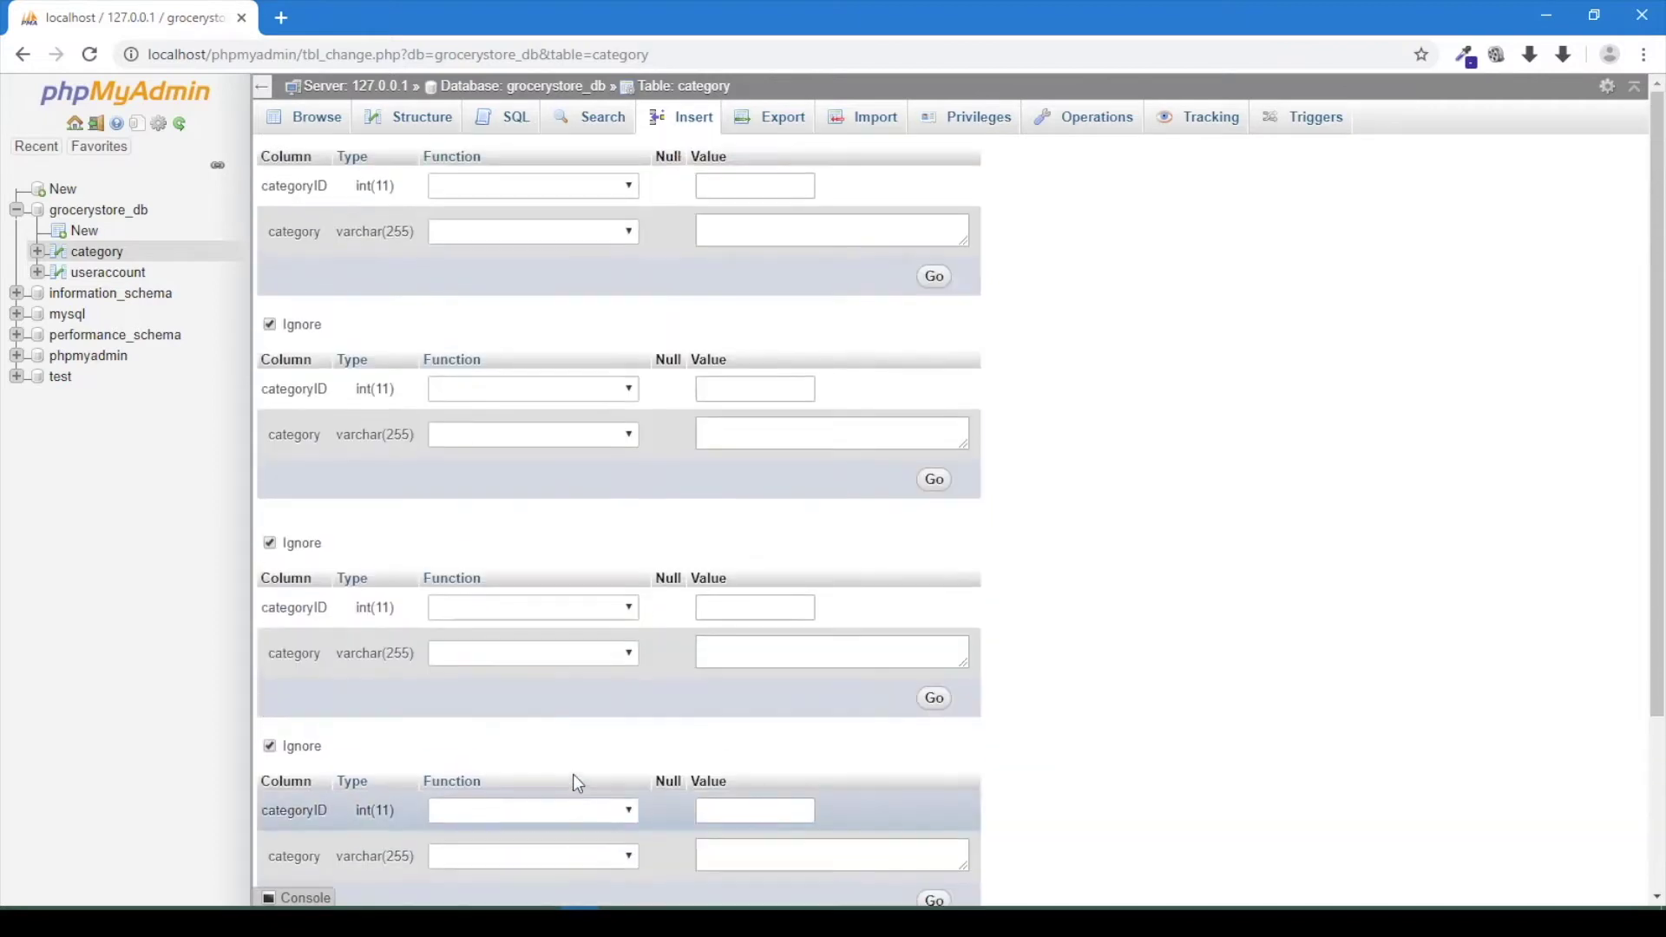
click(767, 232)
text(soda)
click(794, 447)
text(juice)
click(757, 653)
text(fruits)
scroll(799, 691, down, 3)
click(776, 626)
text(noodles)
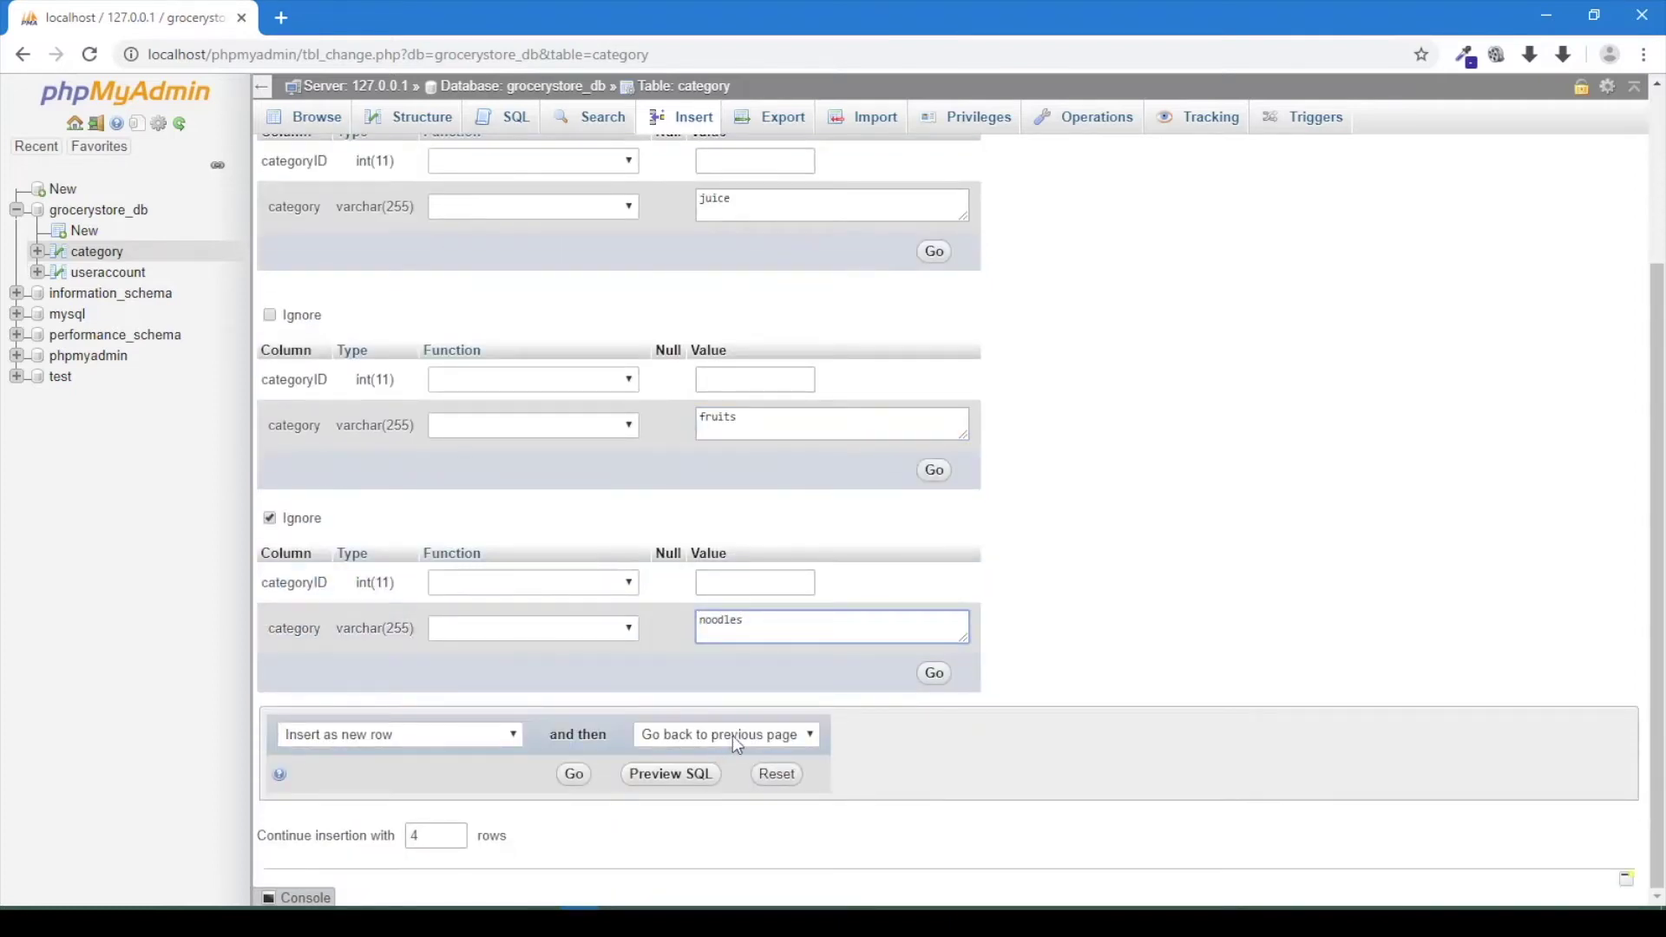
- Choose 'Insert another new row', insert the four categories, and browse the category table
click(748, 736)
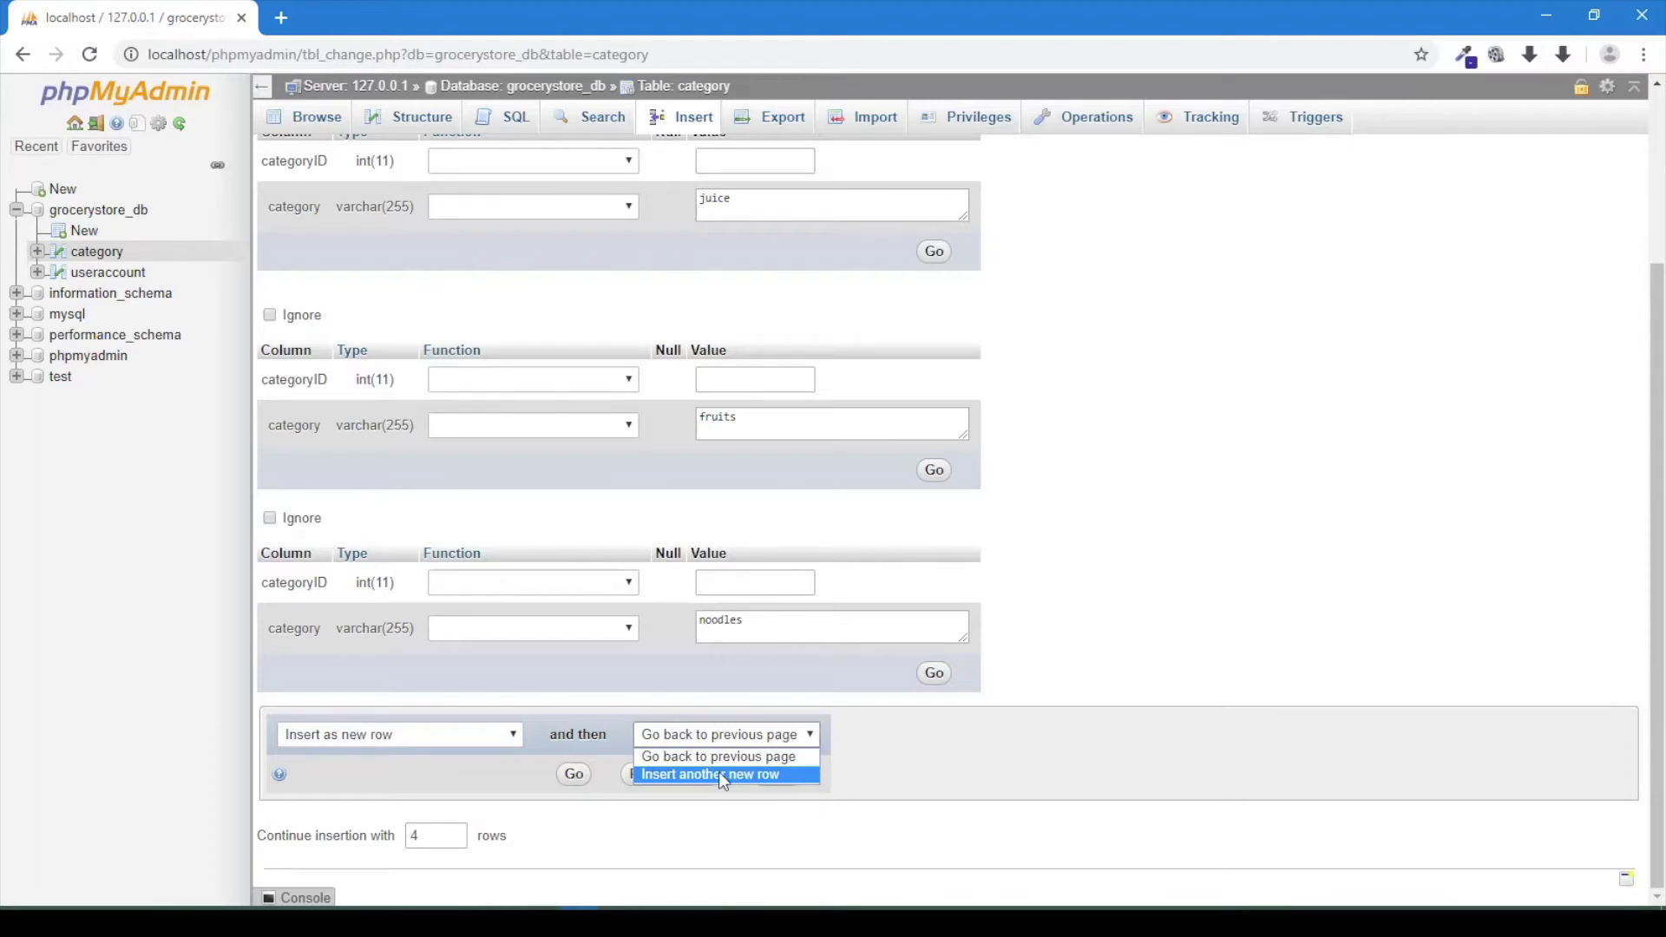
click(718, 775)
click(574, 777)
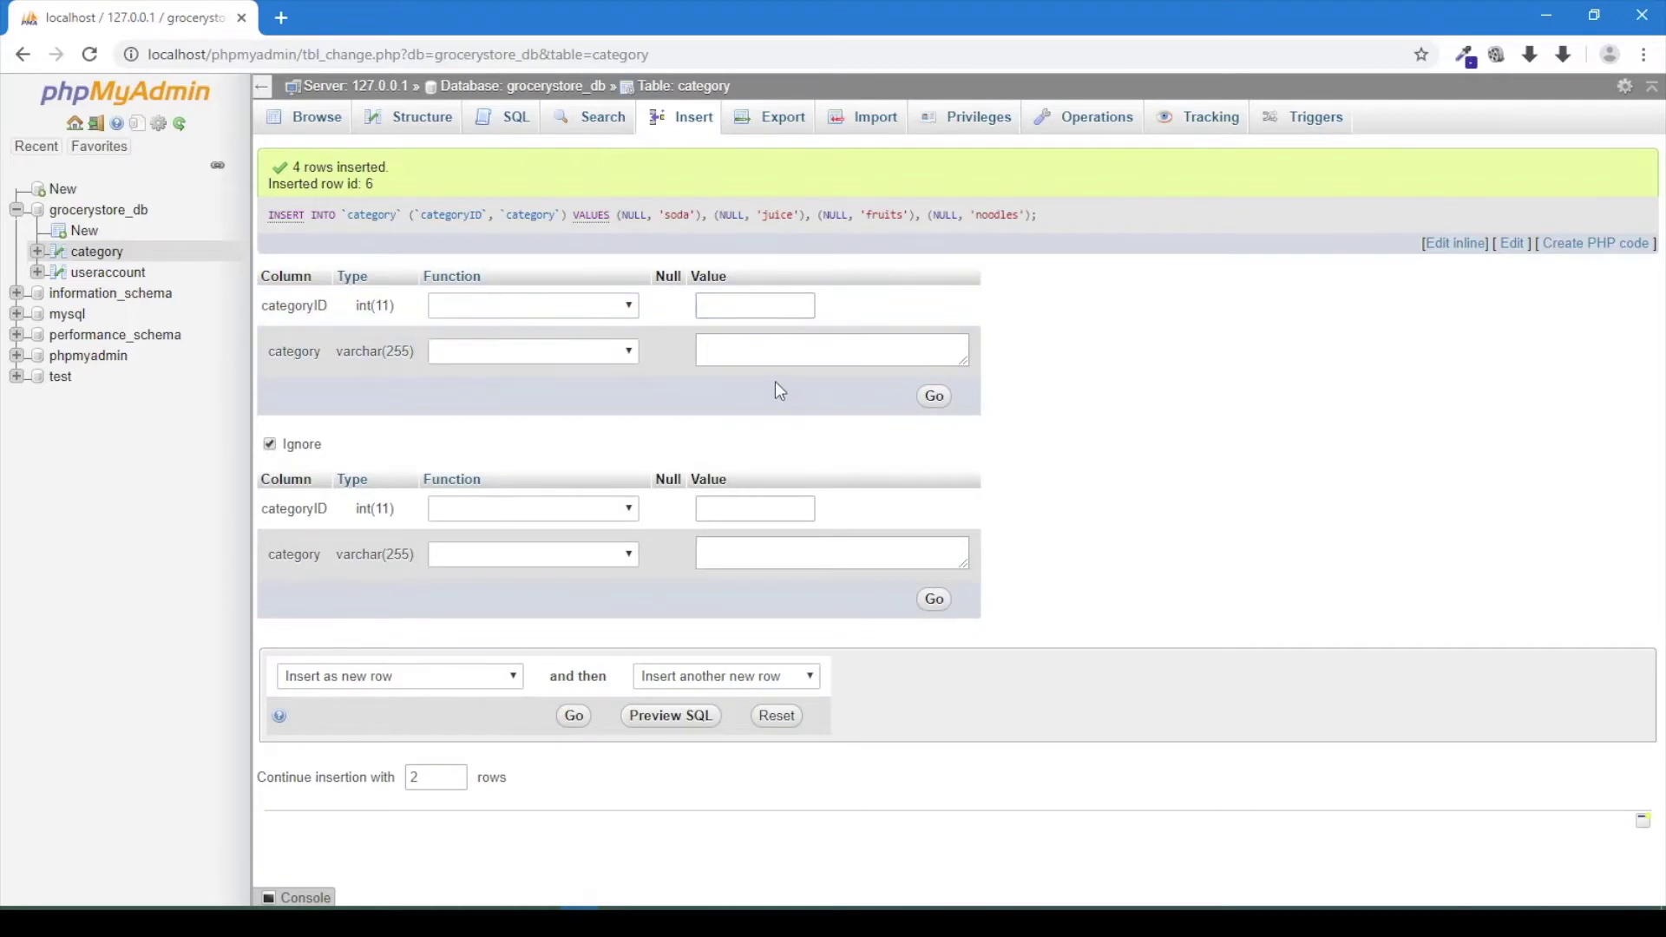
click(305, 121)
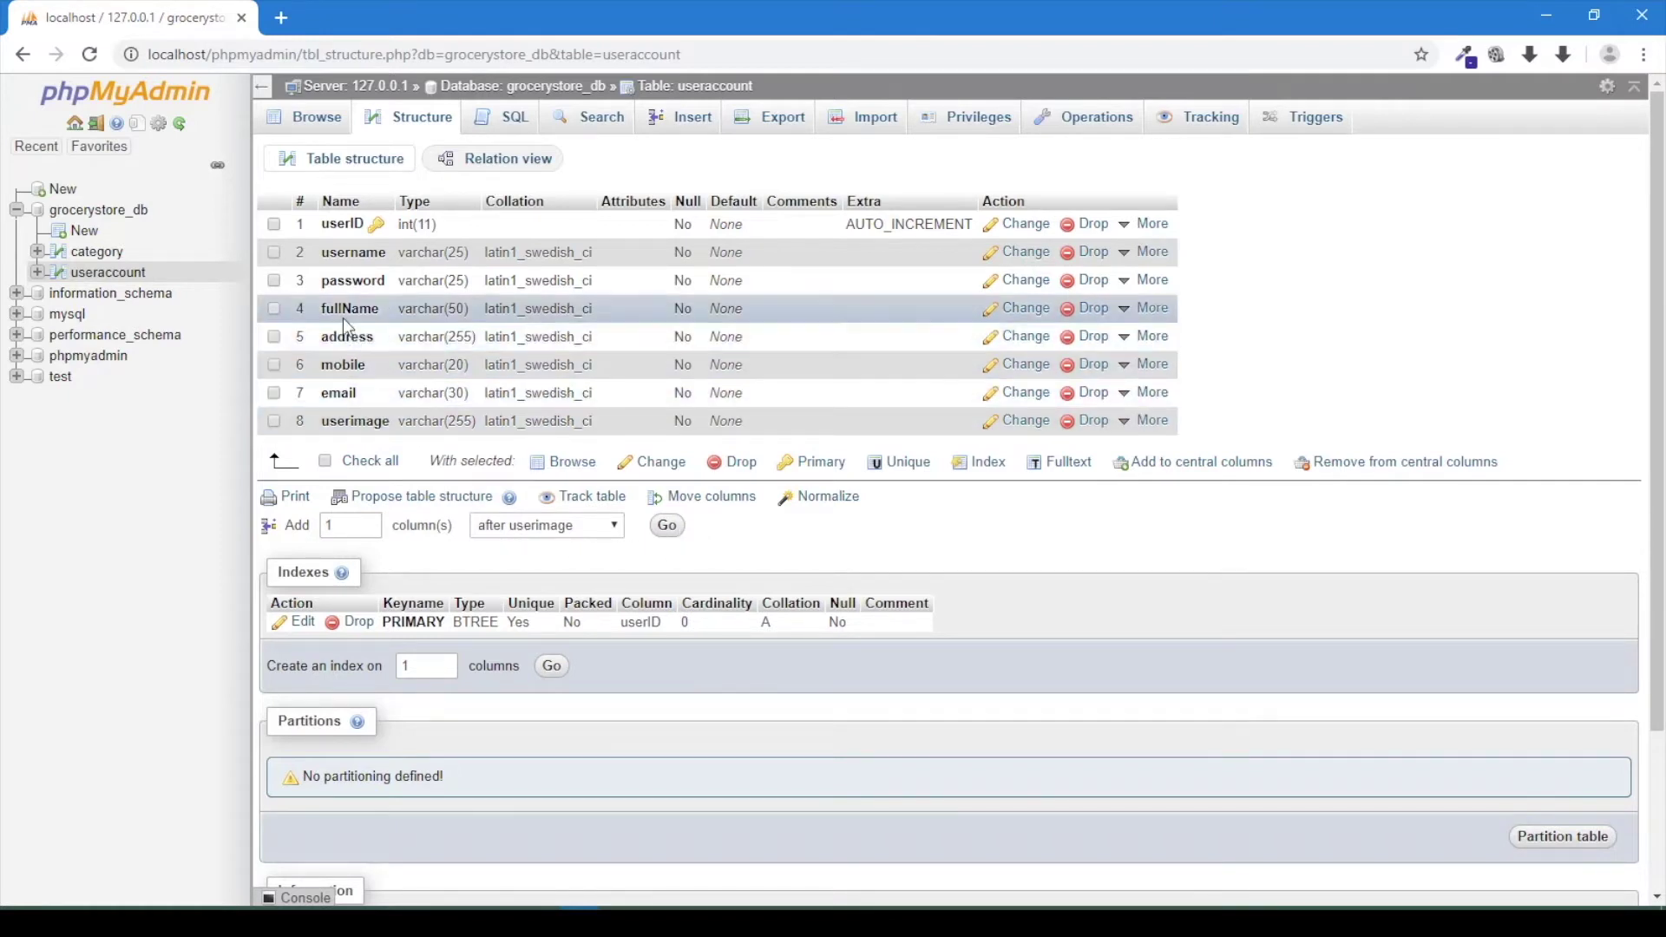
- Add a column after fullName named gender with type ENUM
click(547, 524)
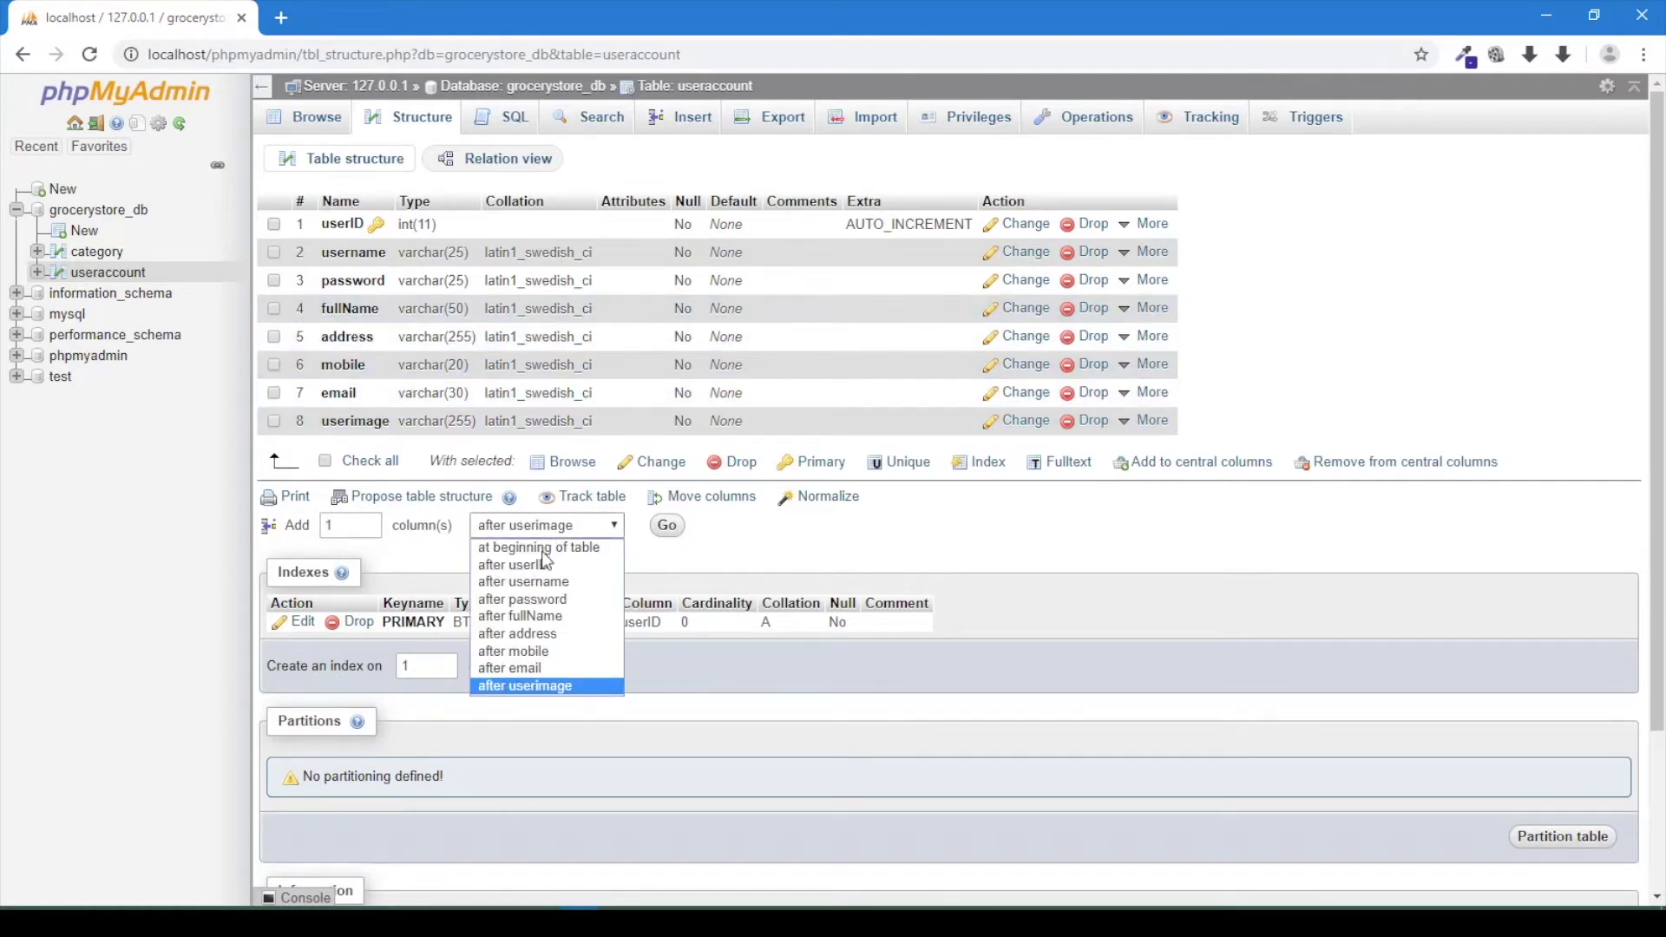
click(547, 619)
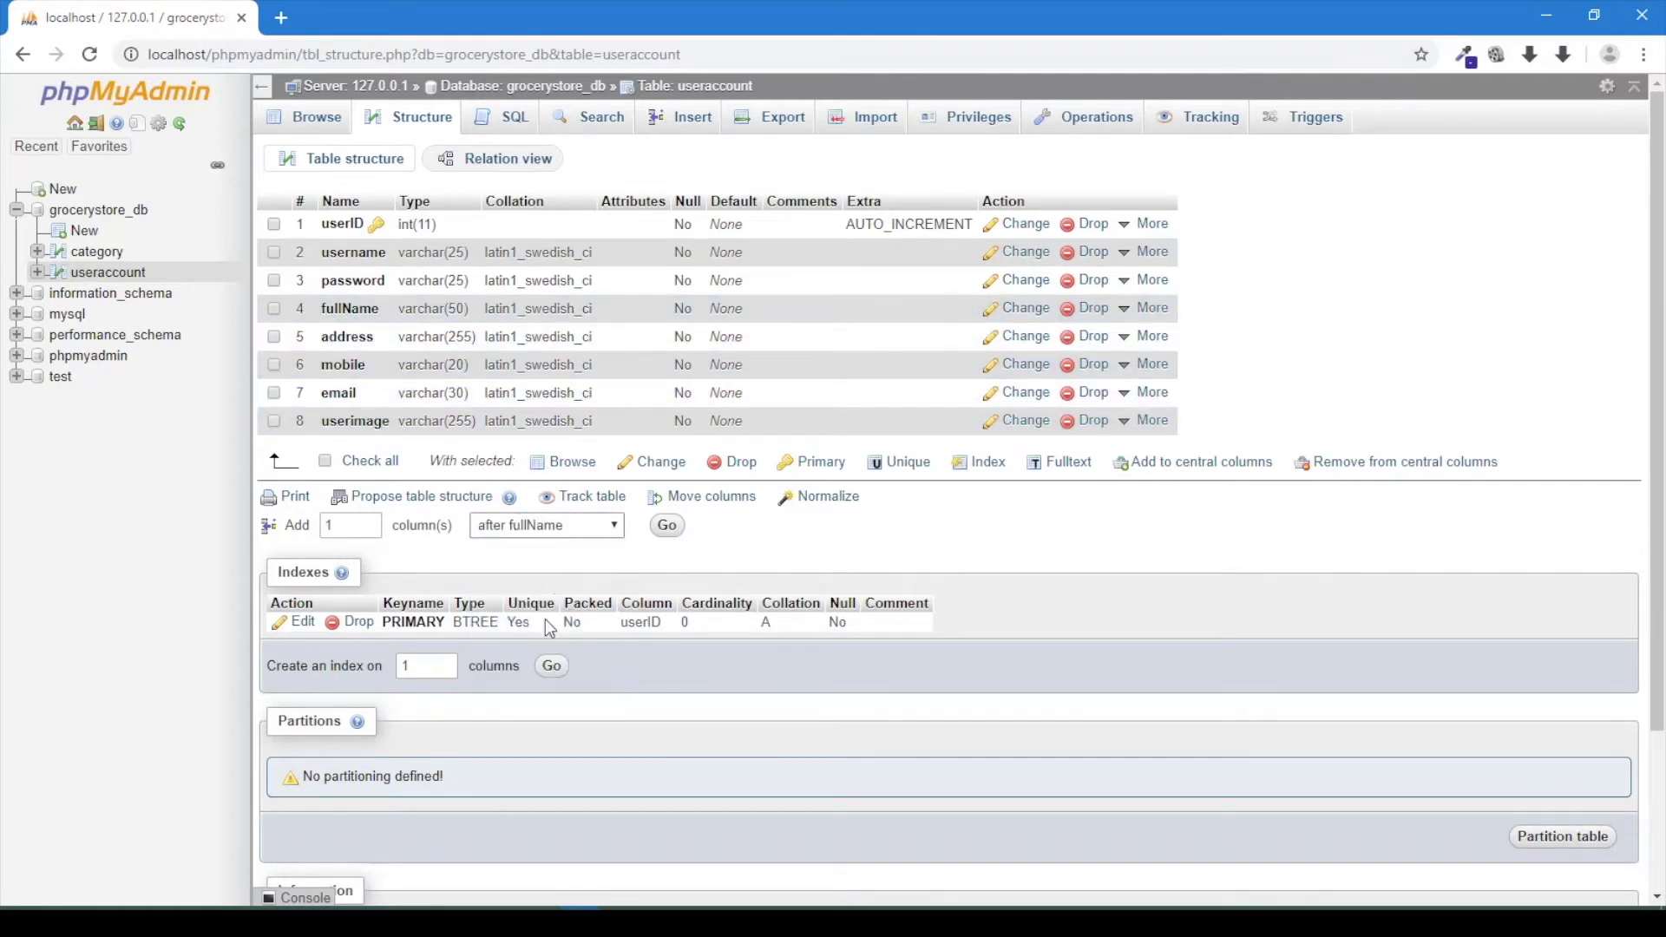
click(668, 526)
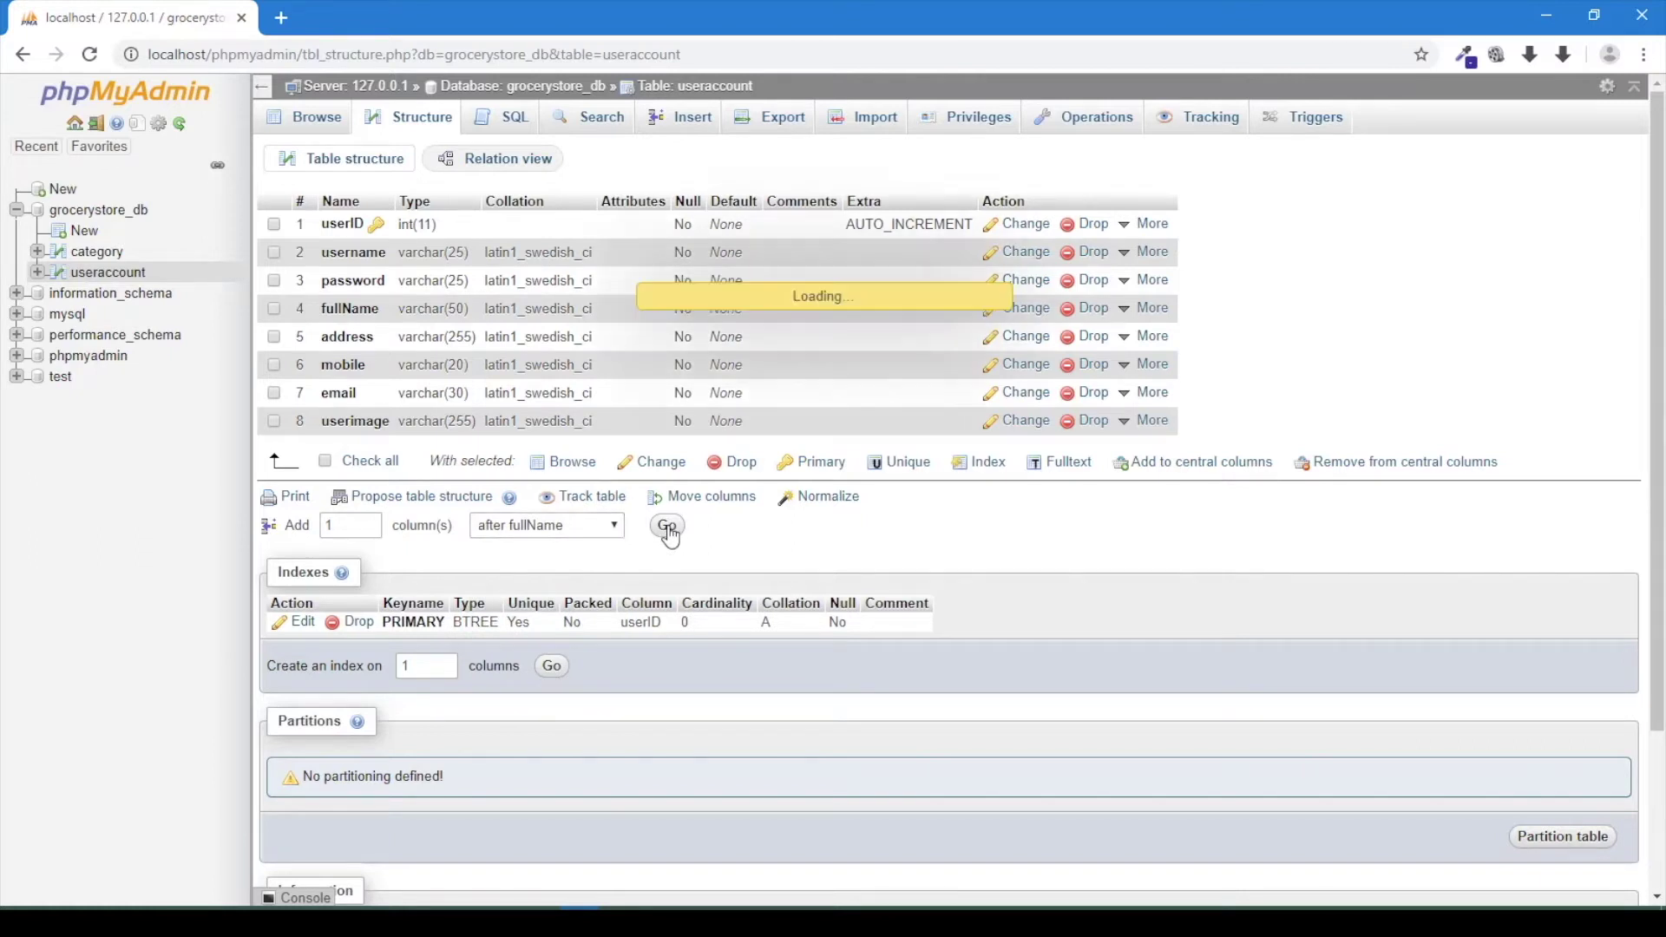
click(353, 225)
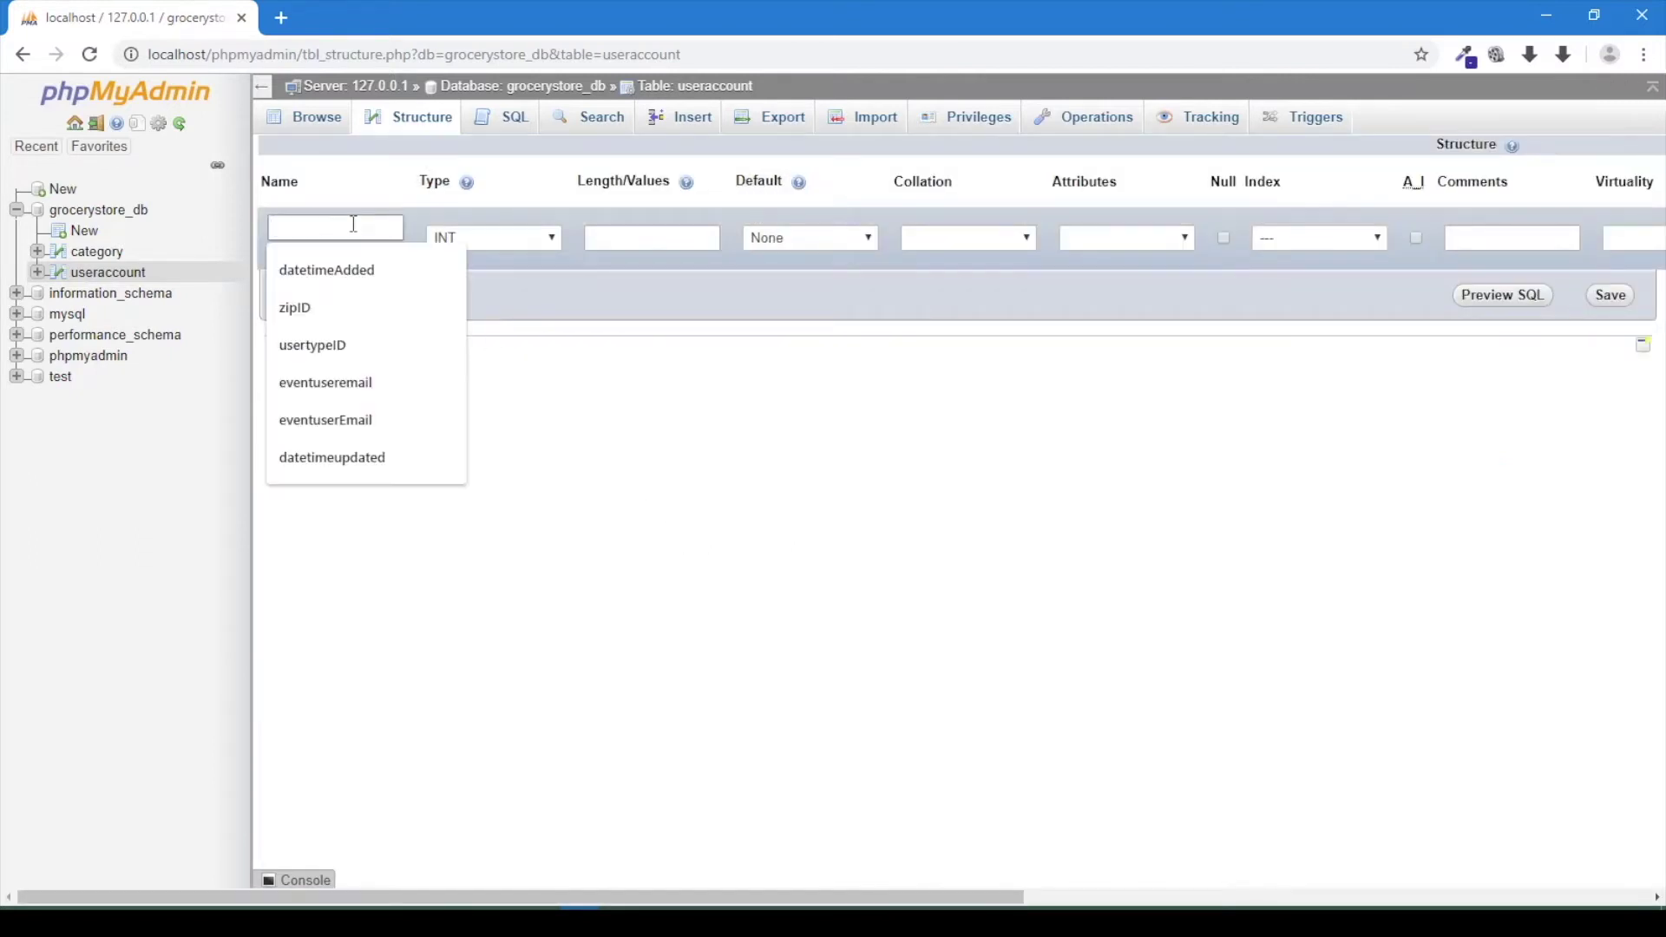
text(gender)
click(474, 238)
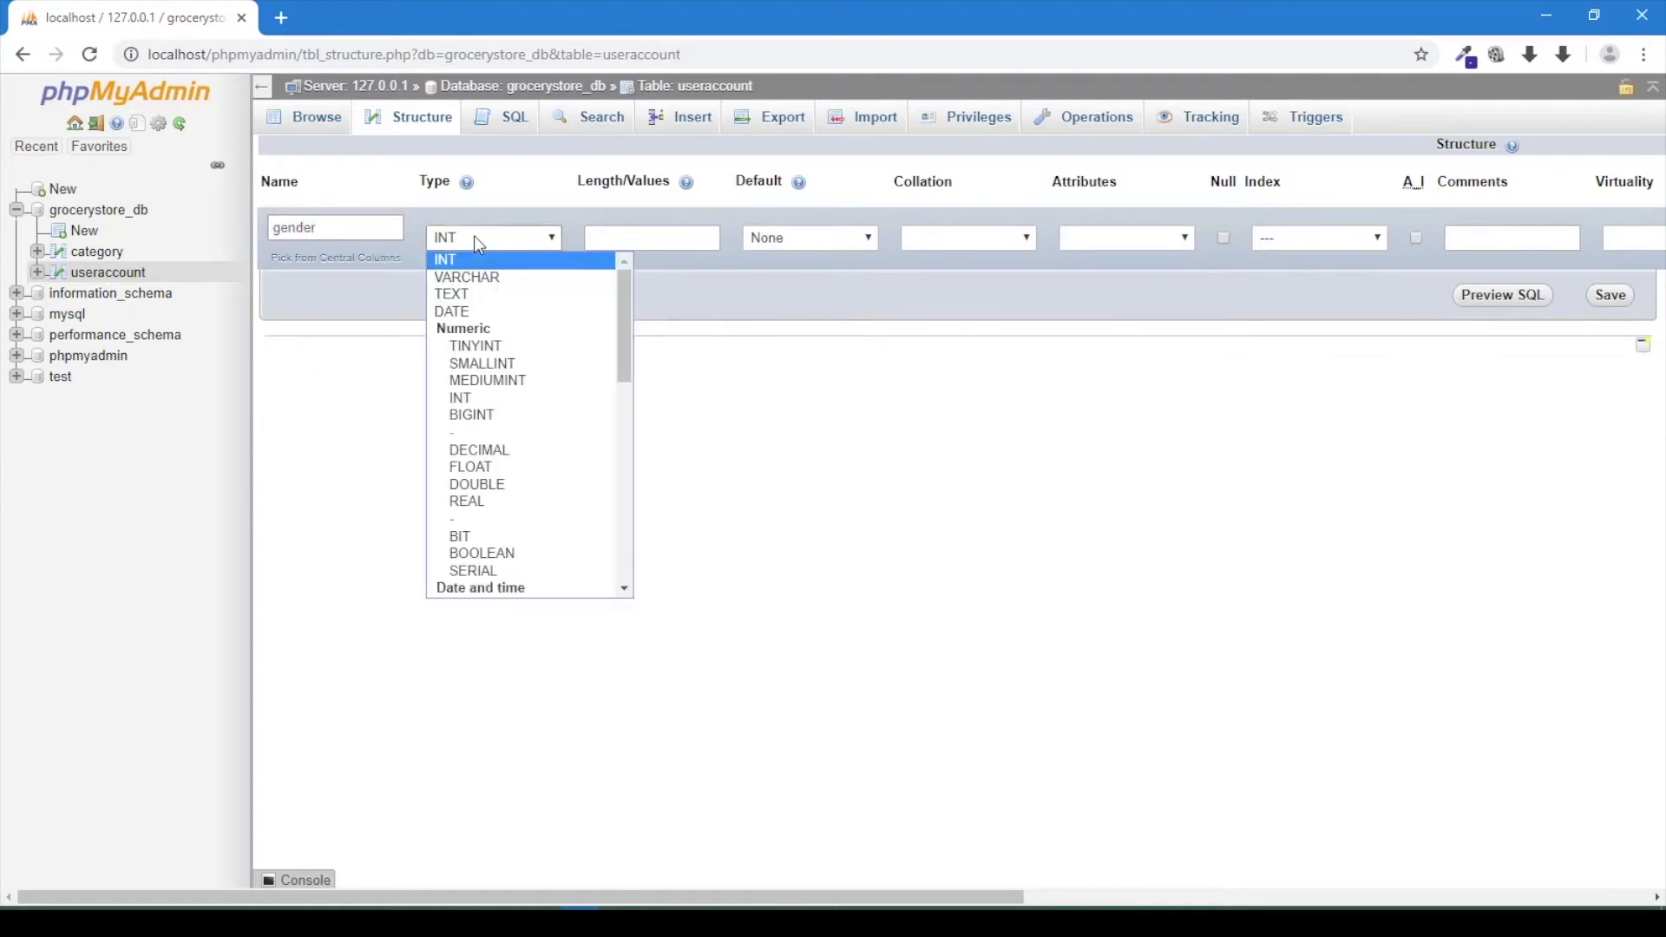
key(e)
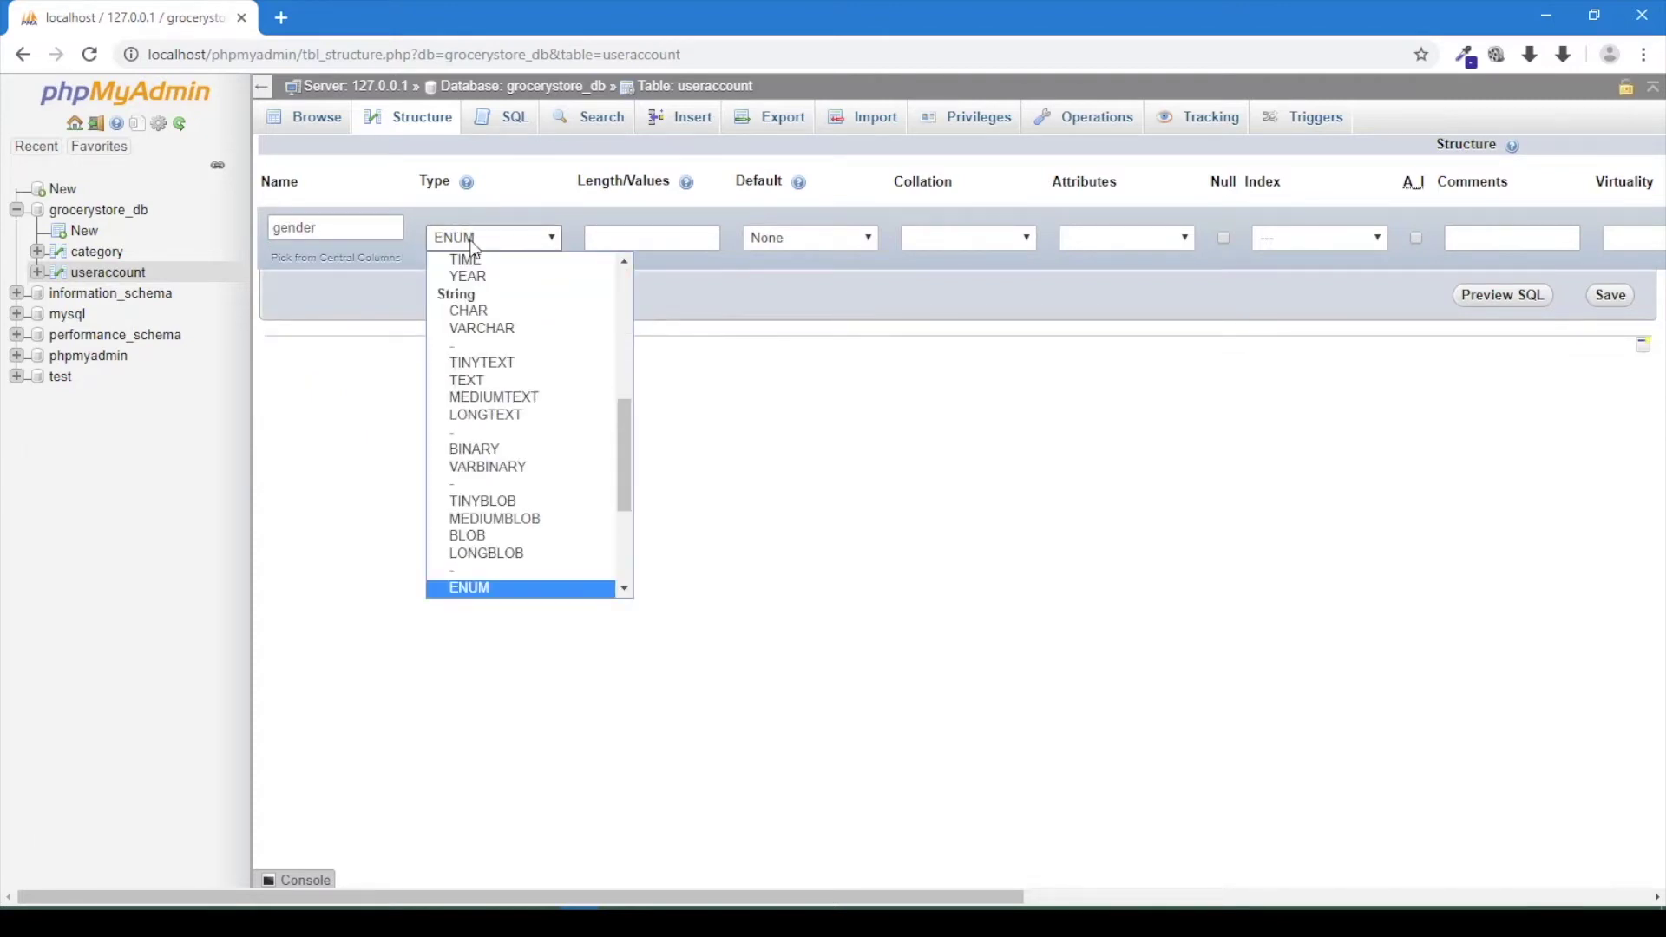
click(491, 590)
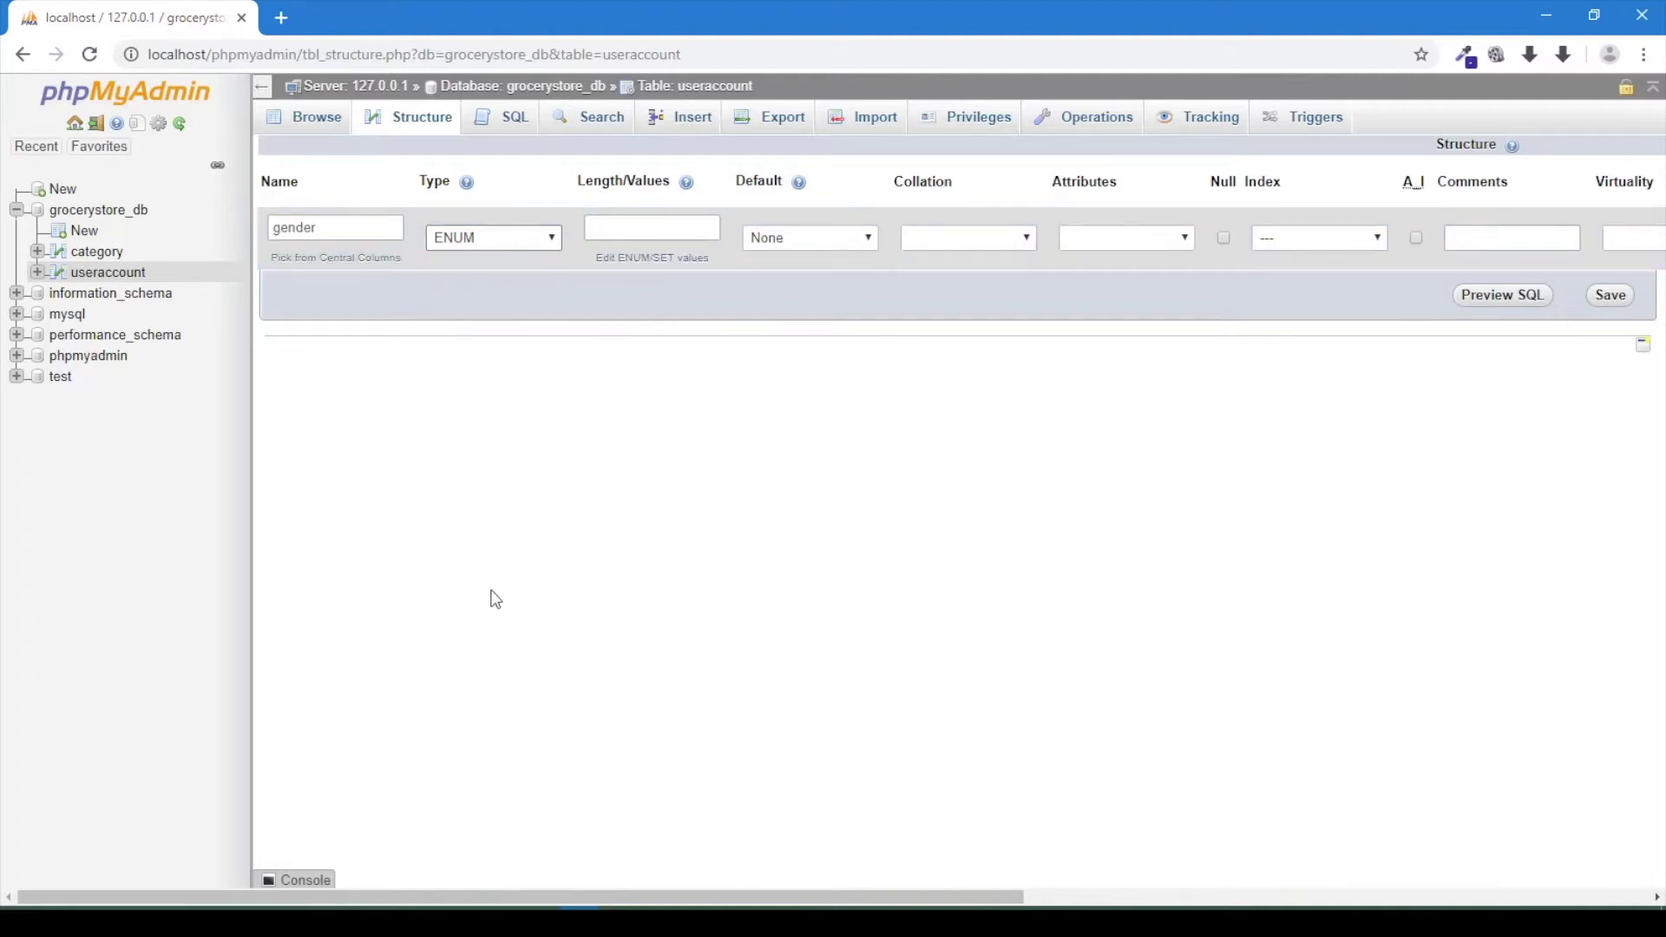
- Give gender the ENUM values male and female, save, and open useraccount's insert form
click(655, 273)
click(763, 435)
text(male)
click(785, 465)
text(fem)
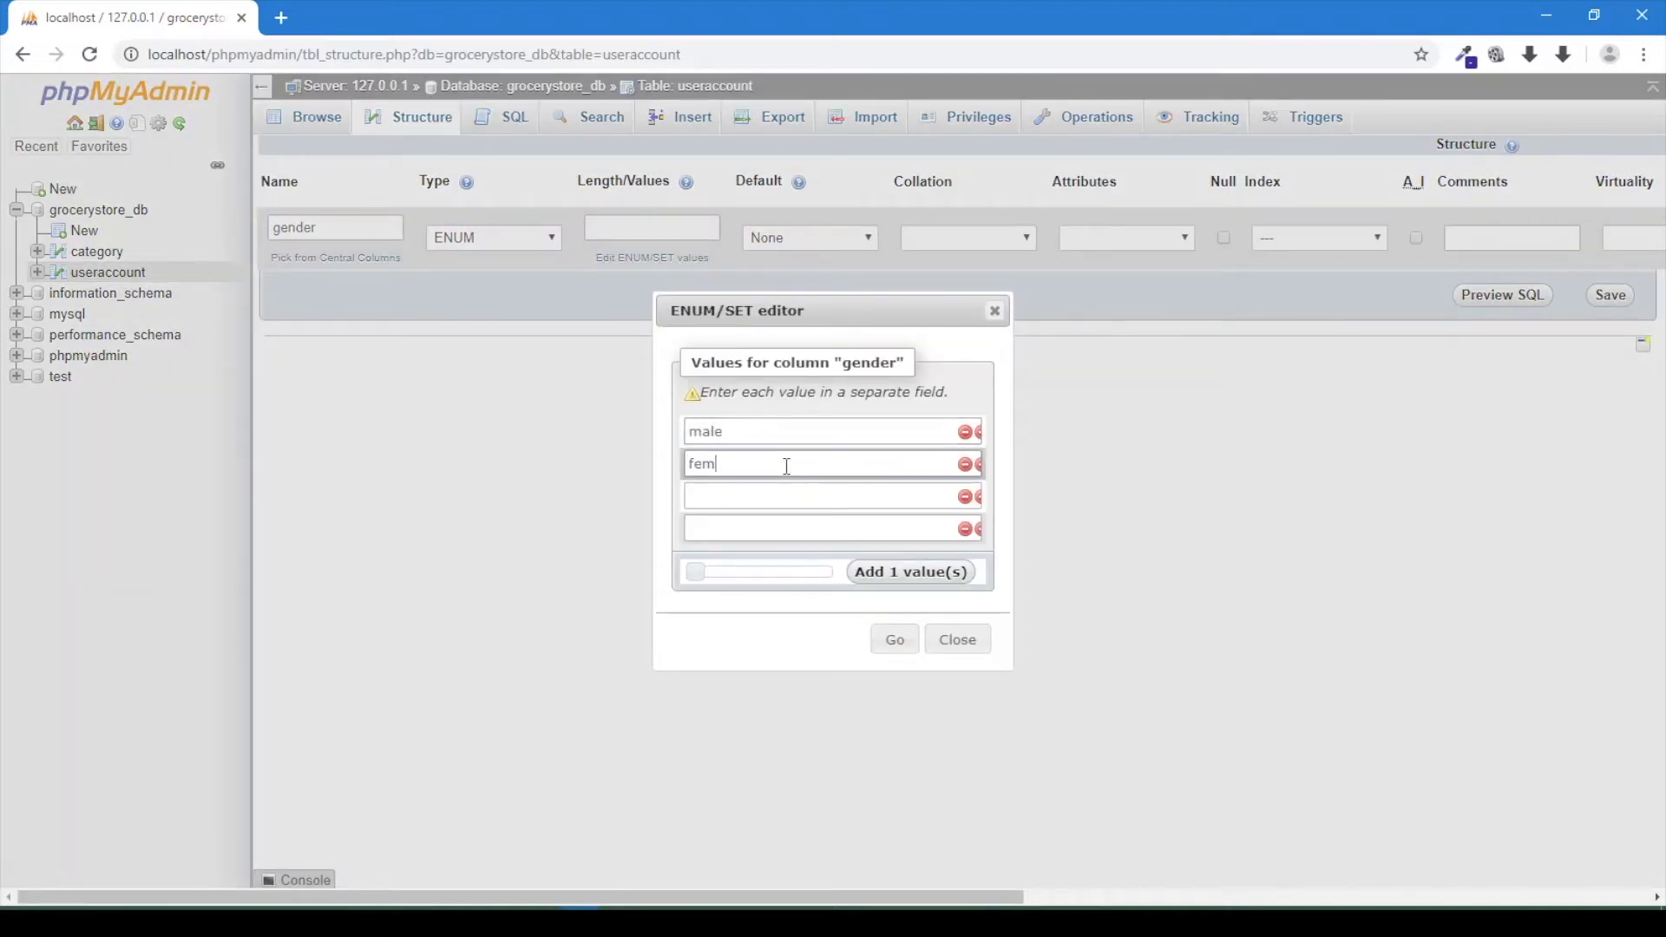
text(ale)
click(893, 646)
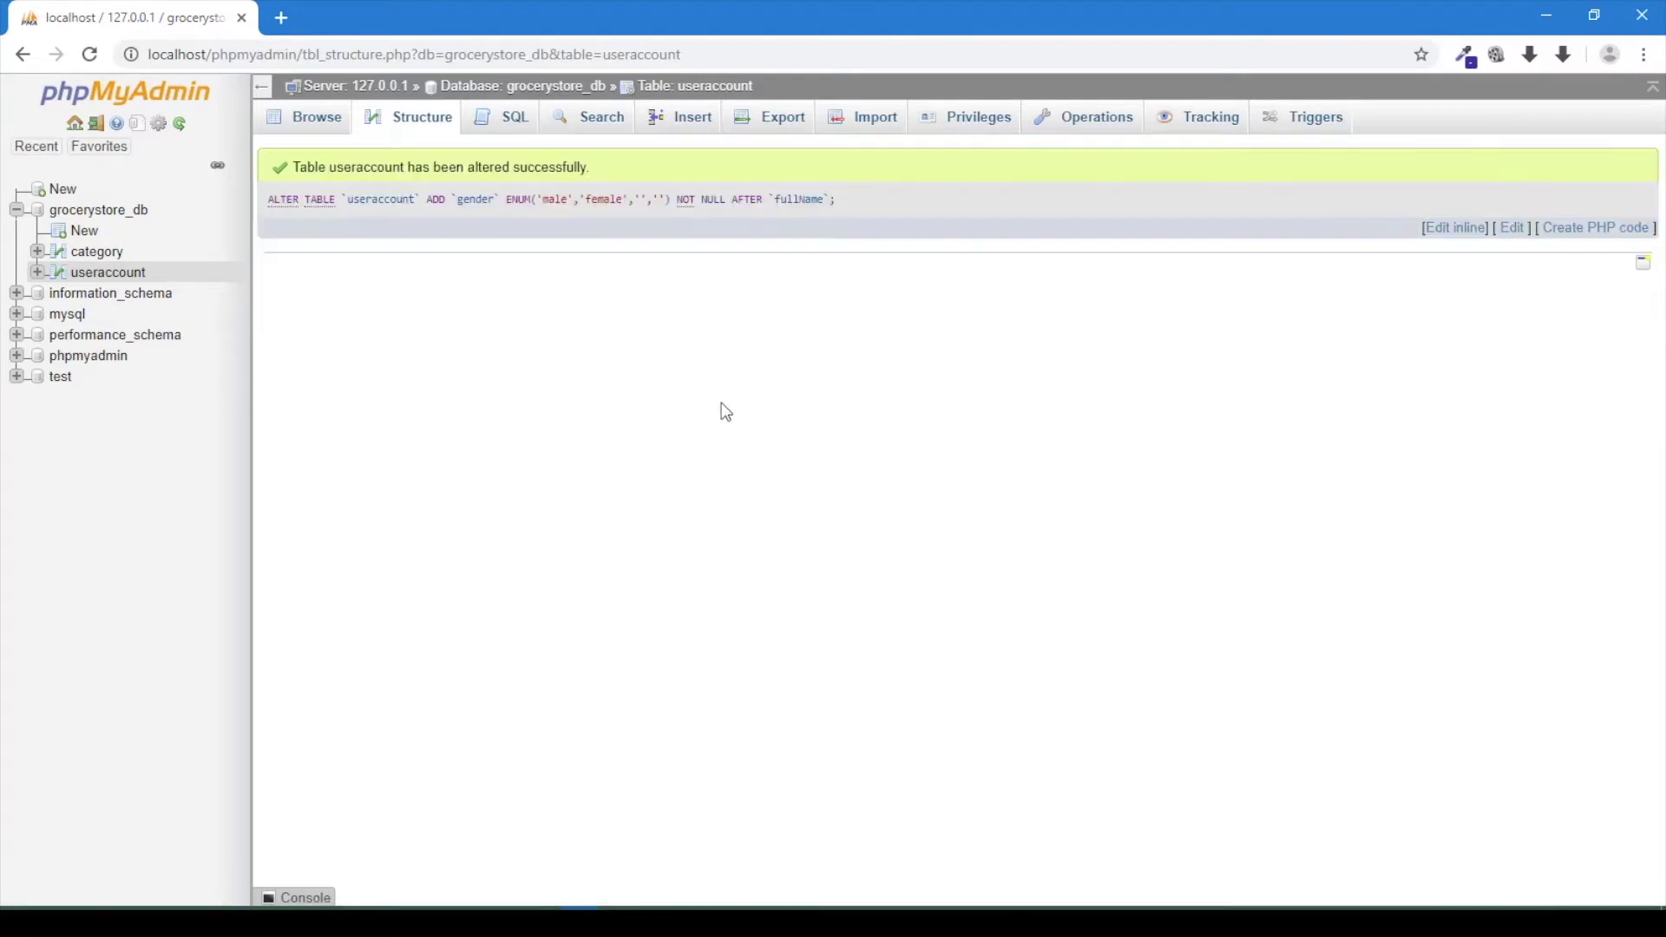
drag(884, 205, 302, 199)
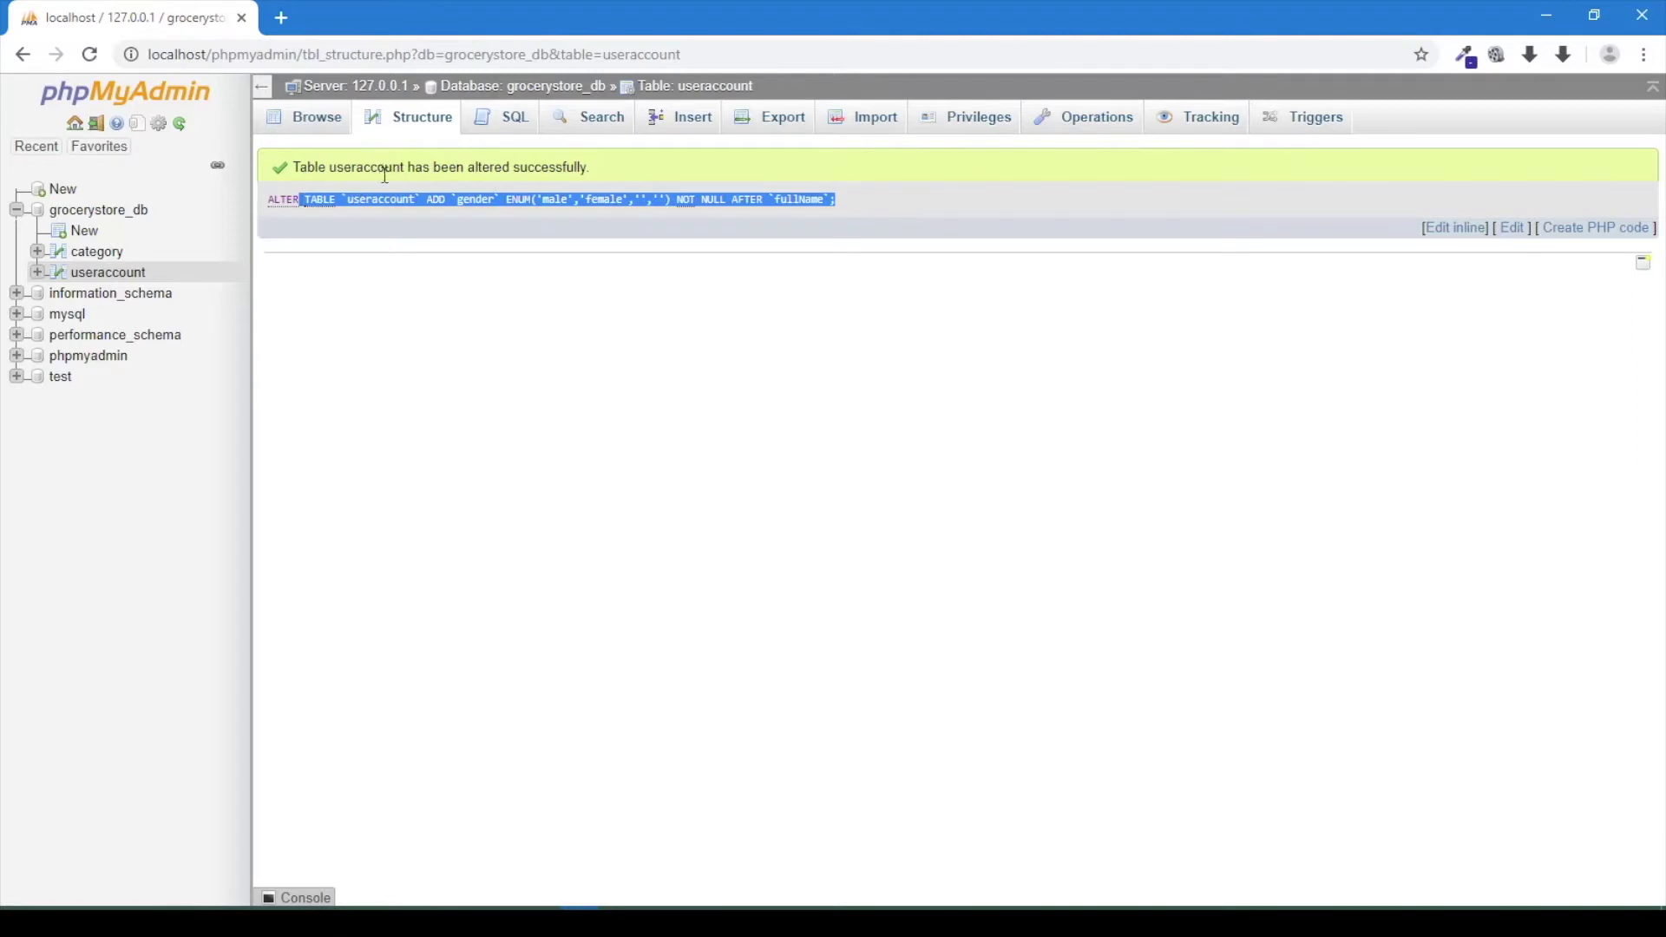
click(303, 116)
click(681, 116)
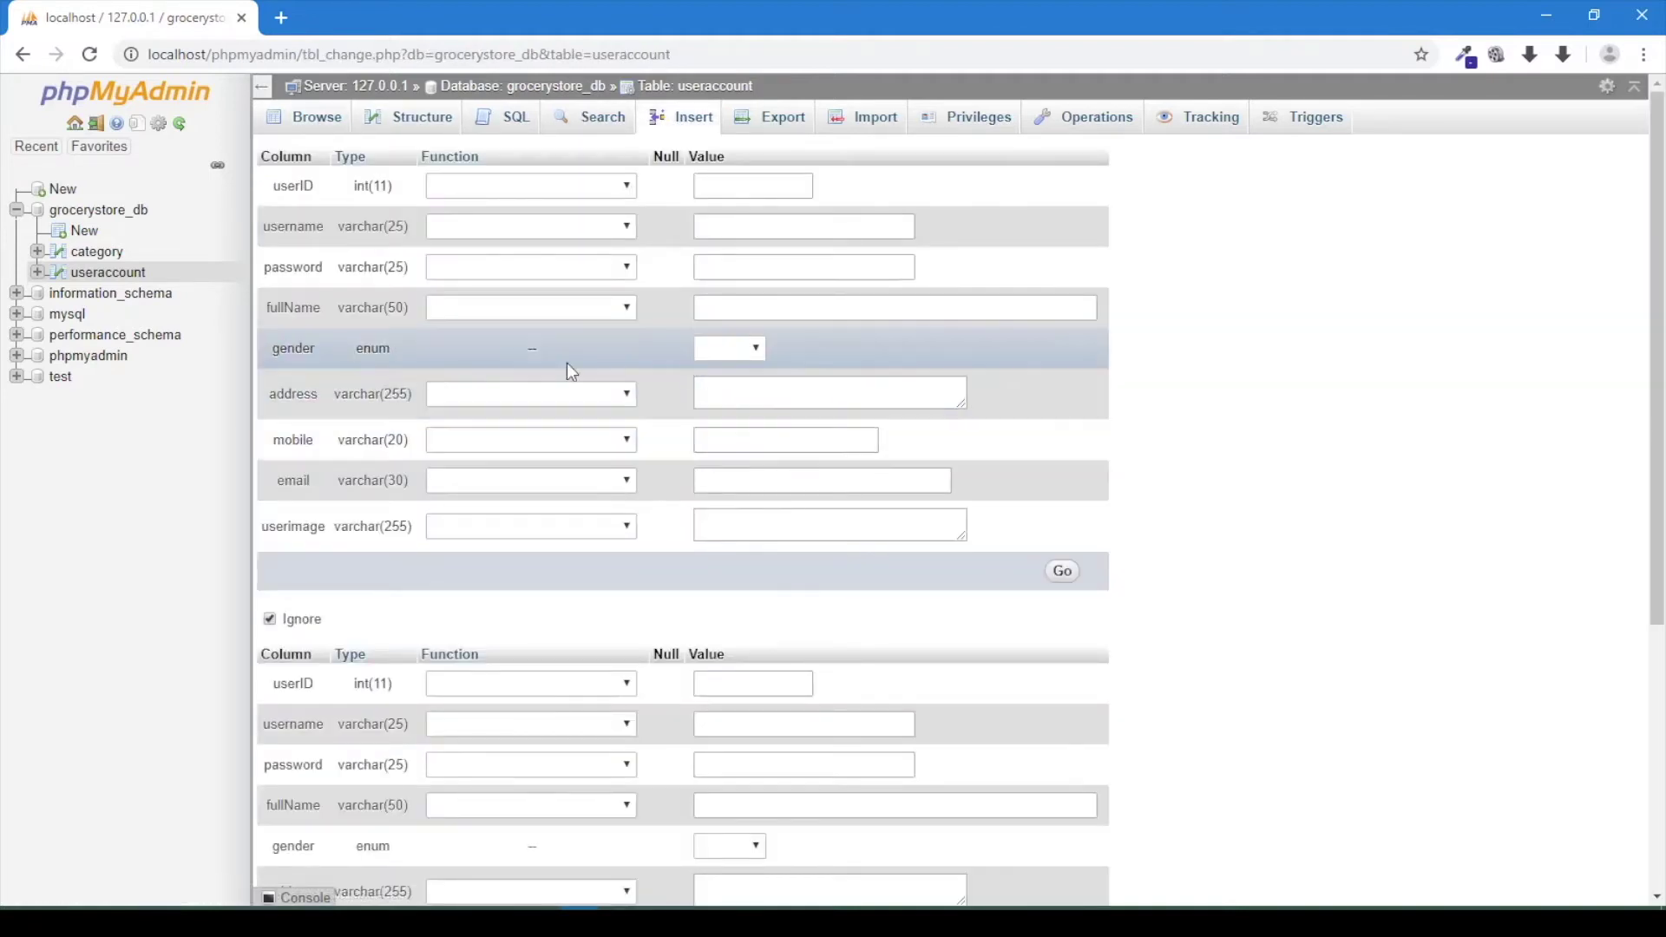
- Look over the allowed gender values without choosing one
click(735, 350)
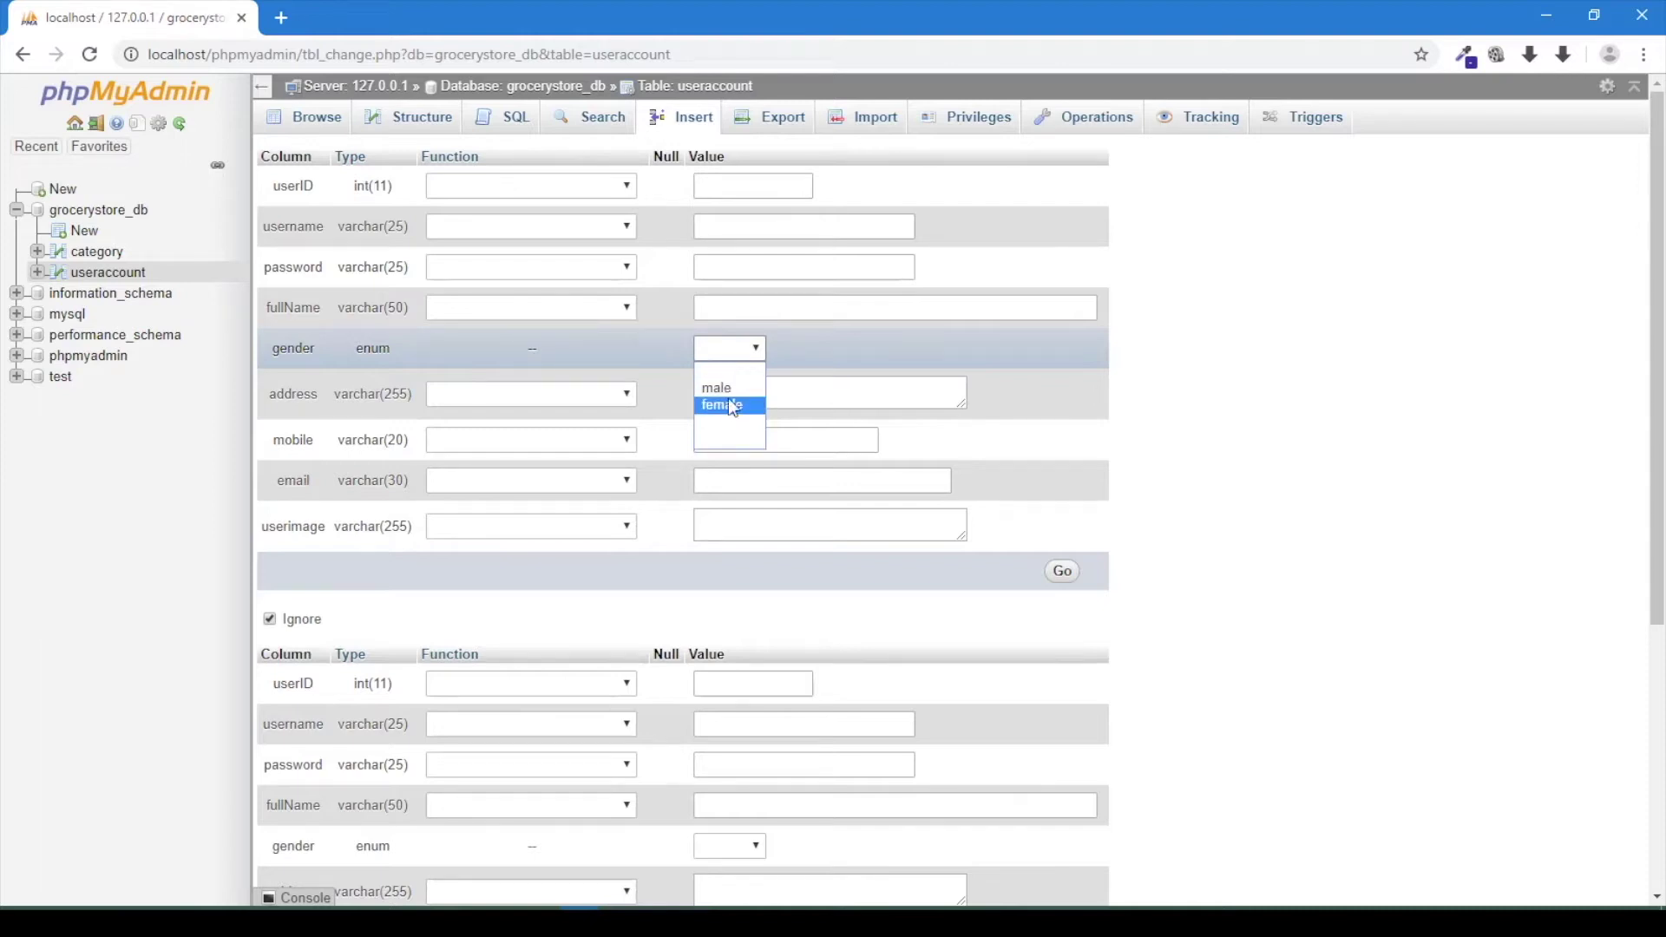
double_click(365, 352)
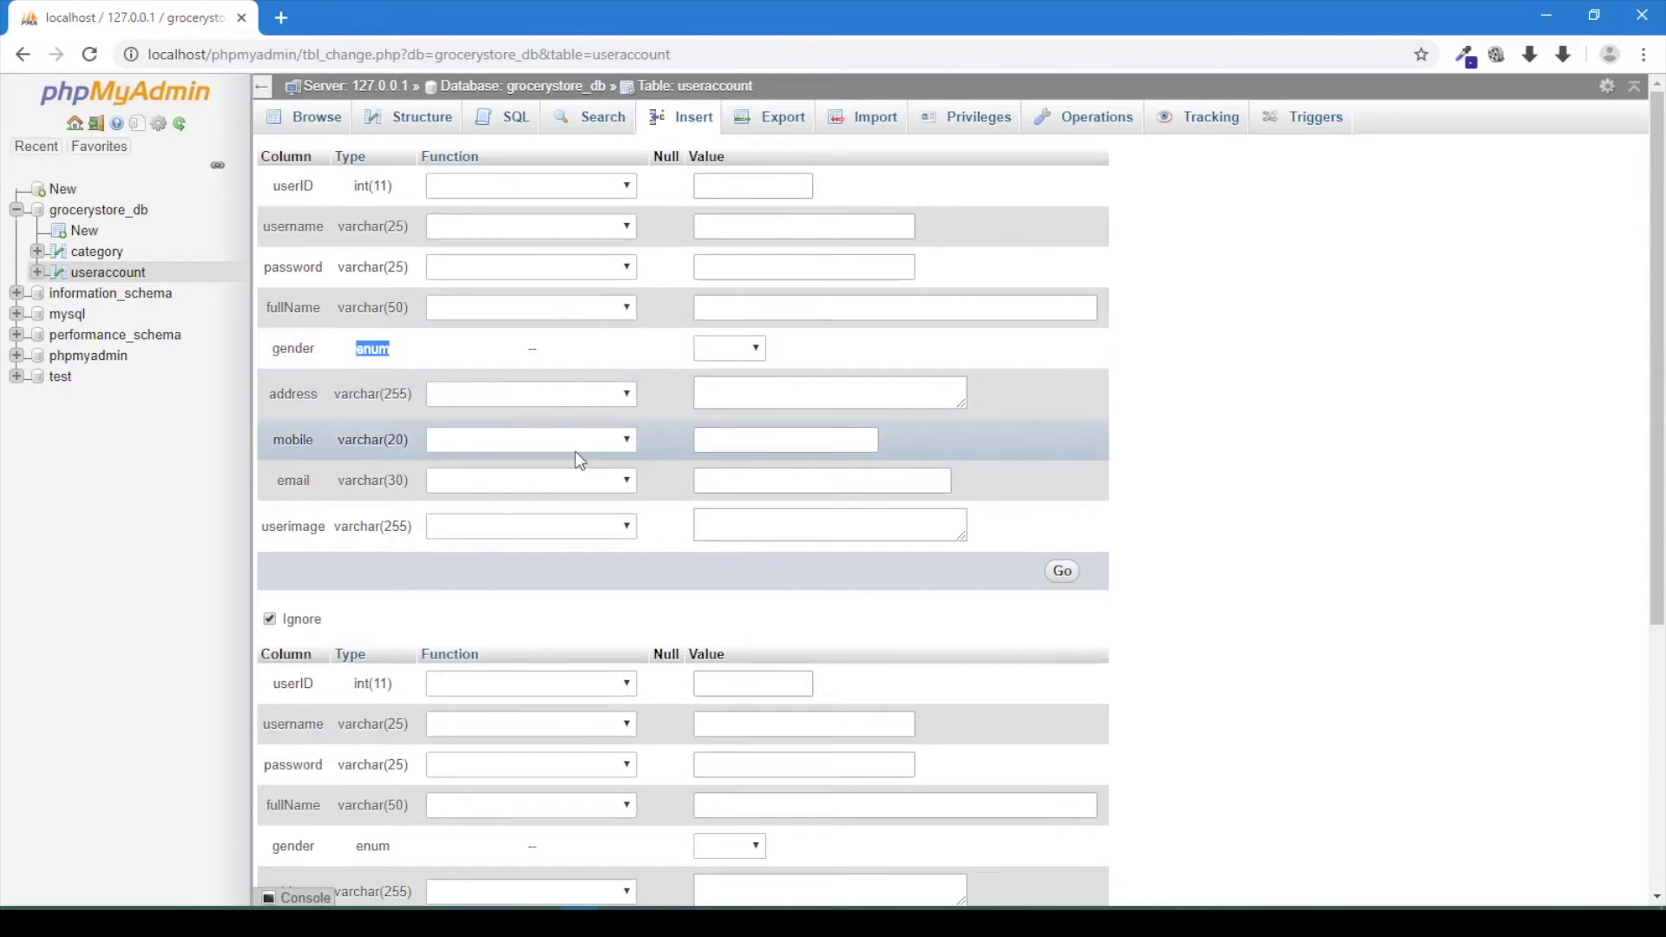
click(746, 351)
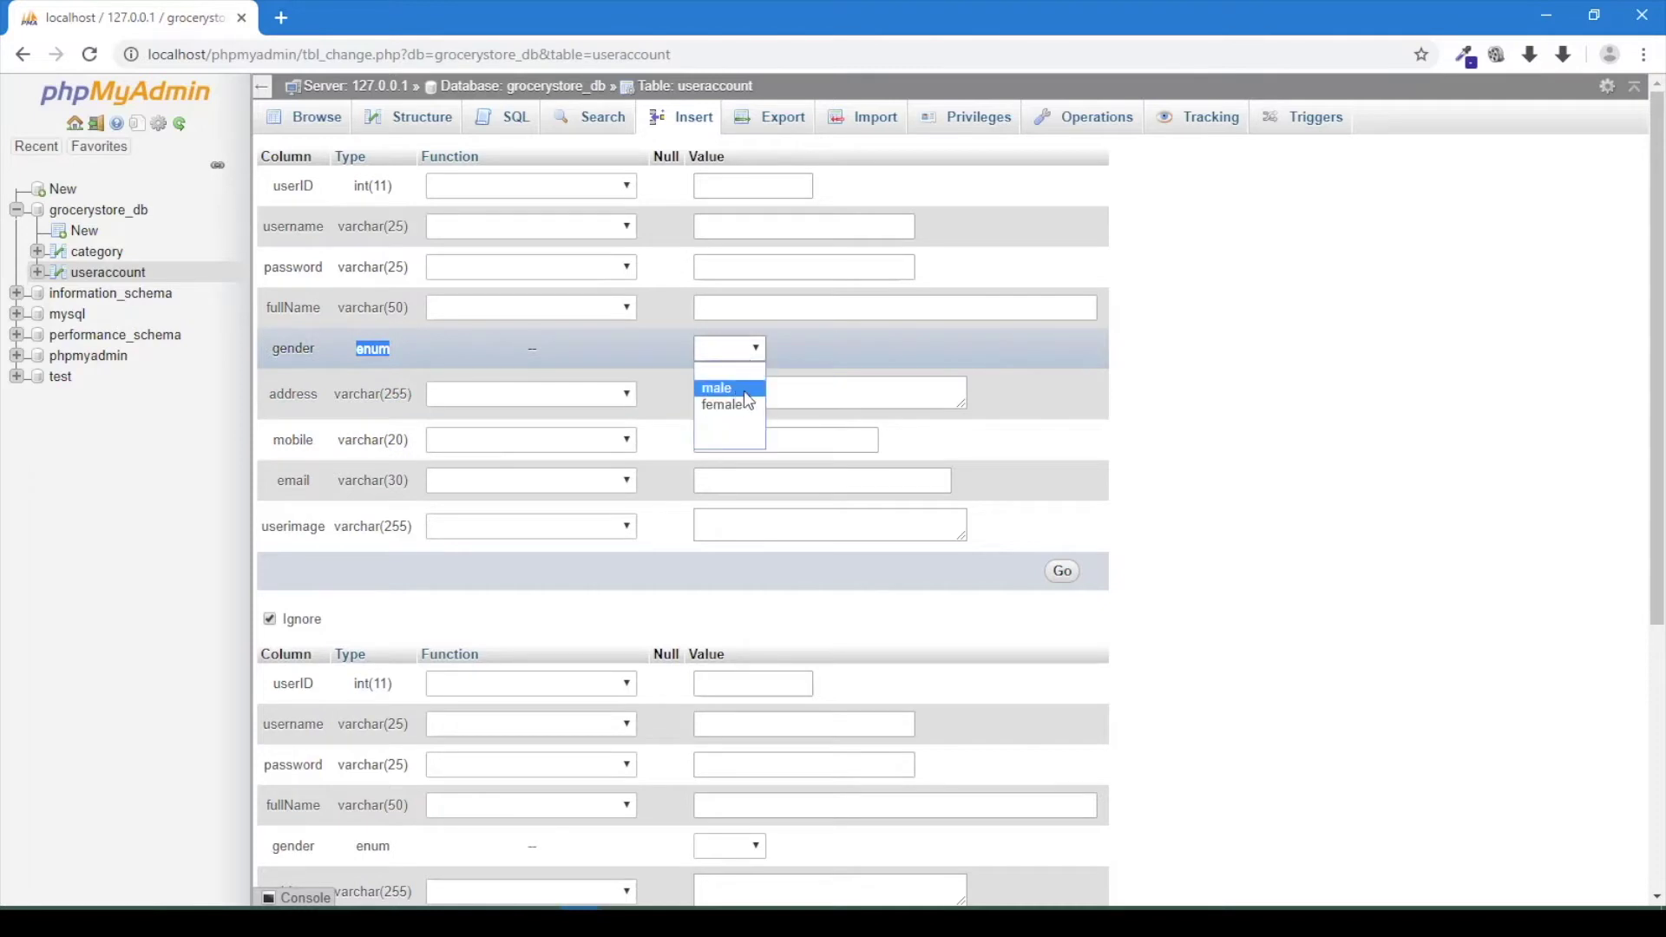
click(1150, 404)
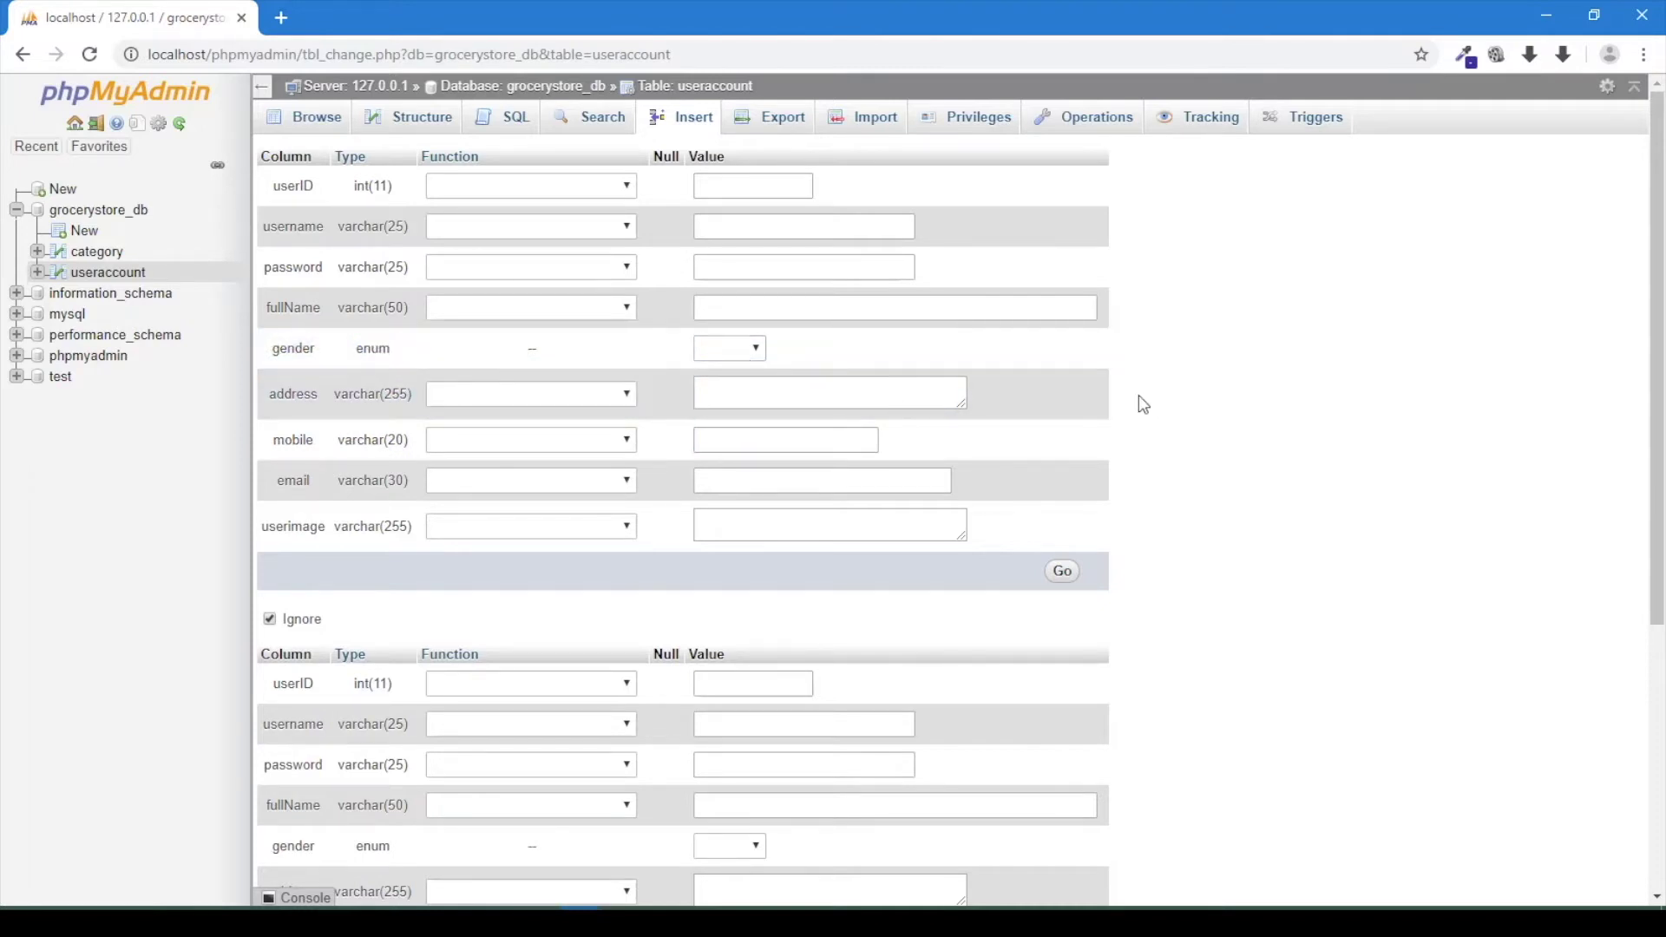
- Enter the new account's username, accept the suggested password, and fill in the full name
click(756, 223)
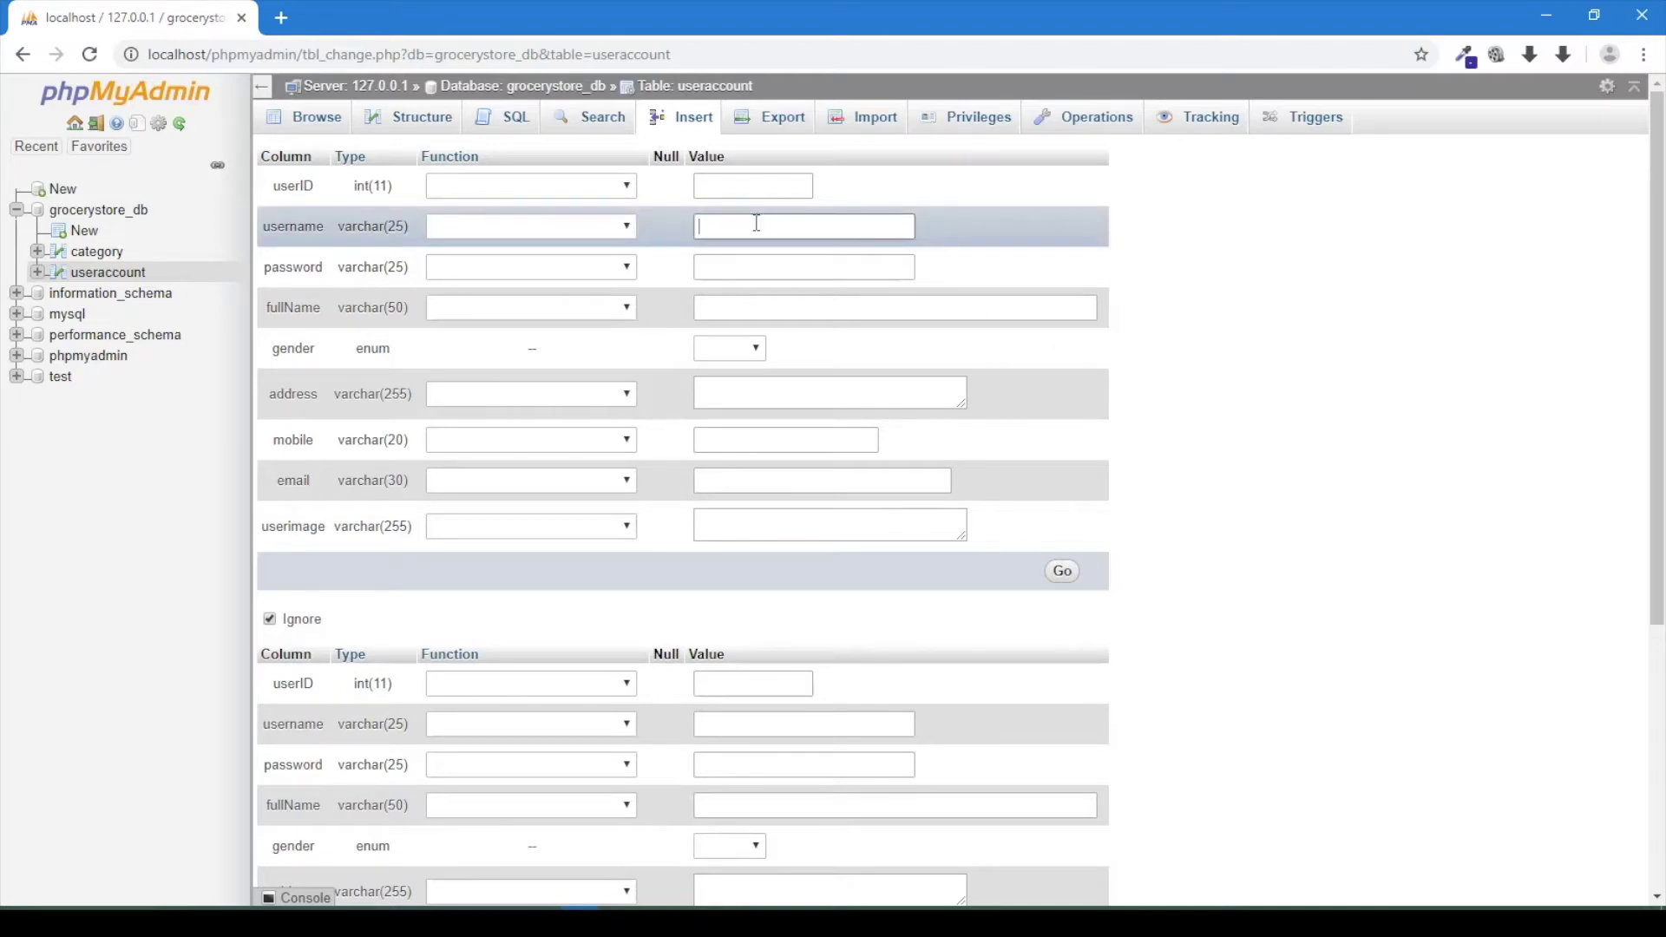
text(tarpolana)
click(792, 267)
click(767, 305)
click(768, 296)
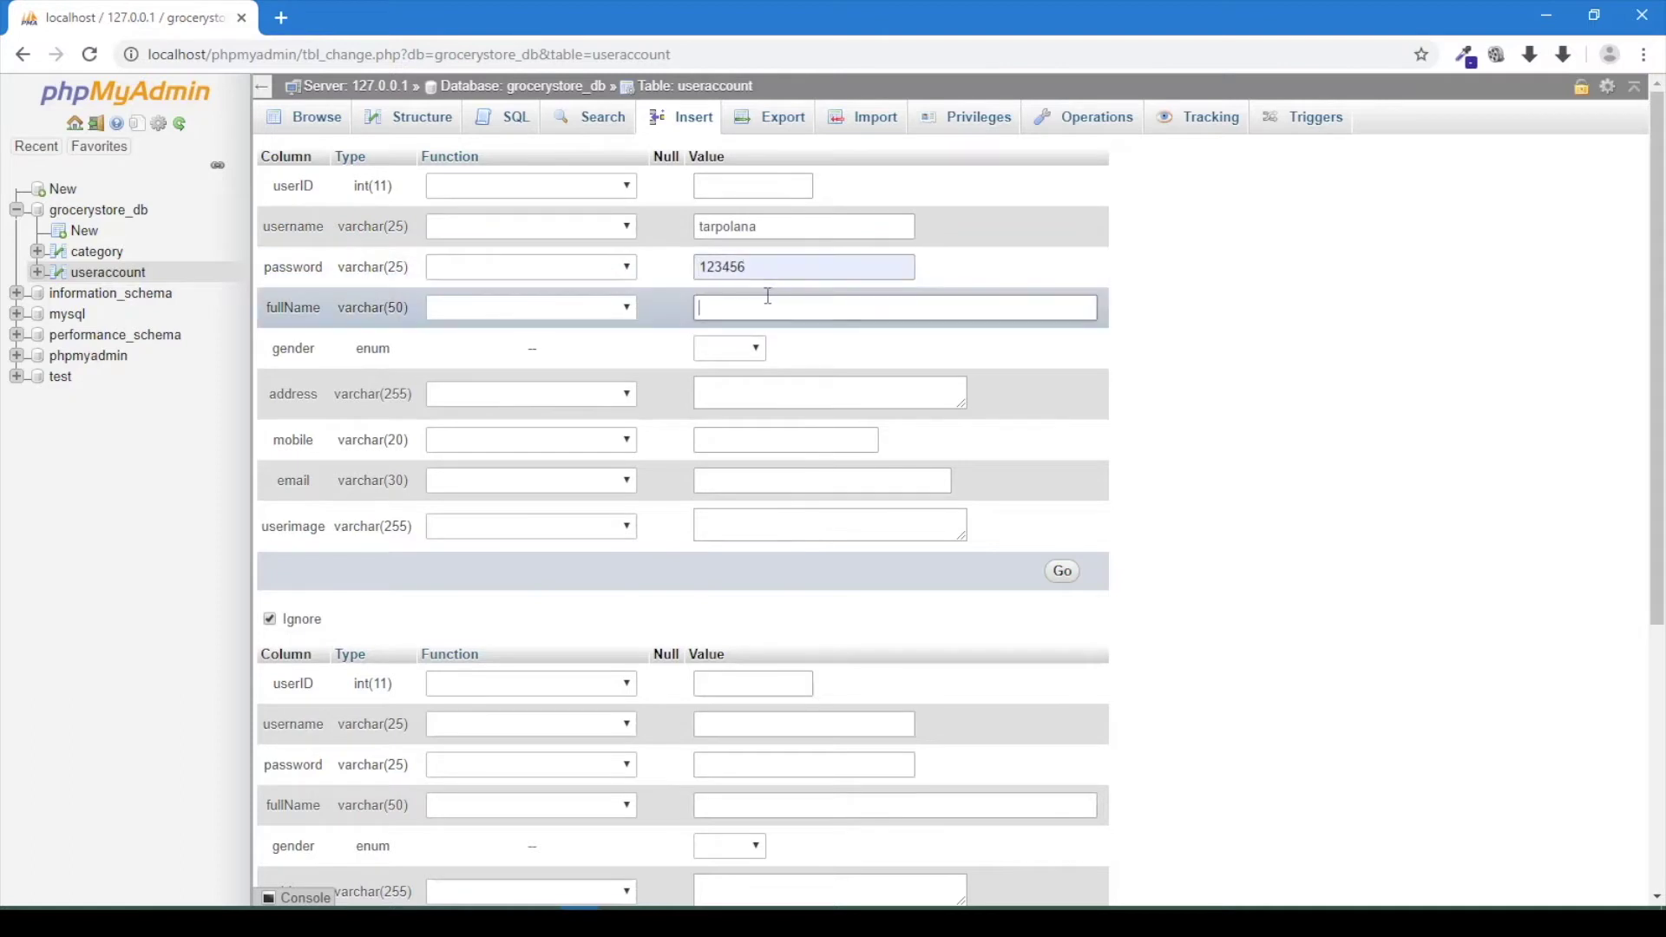
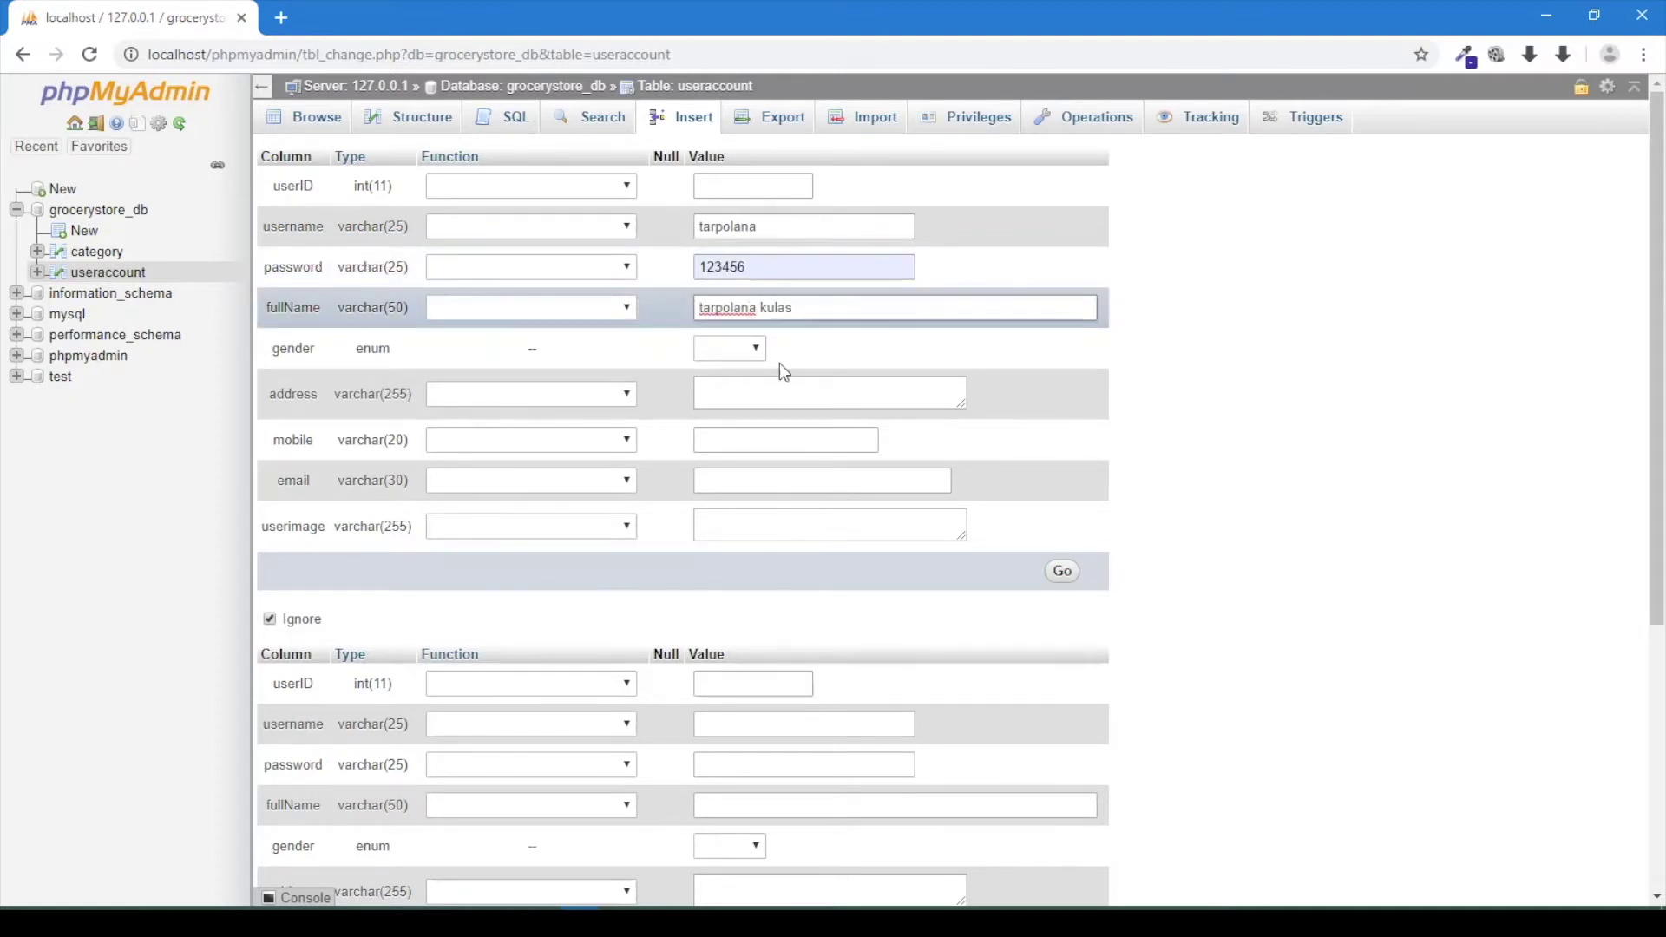
- Set gender to female, fill in address, mobile number and e-mail, then insert and browse the row
click(729, 348)
click(740, 405)
click(766, 391)
text(Manila)
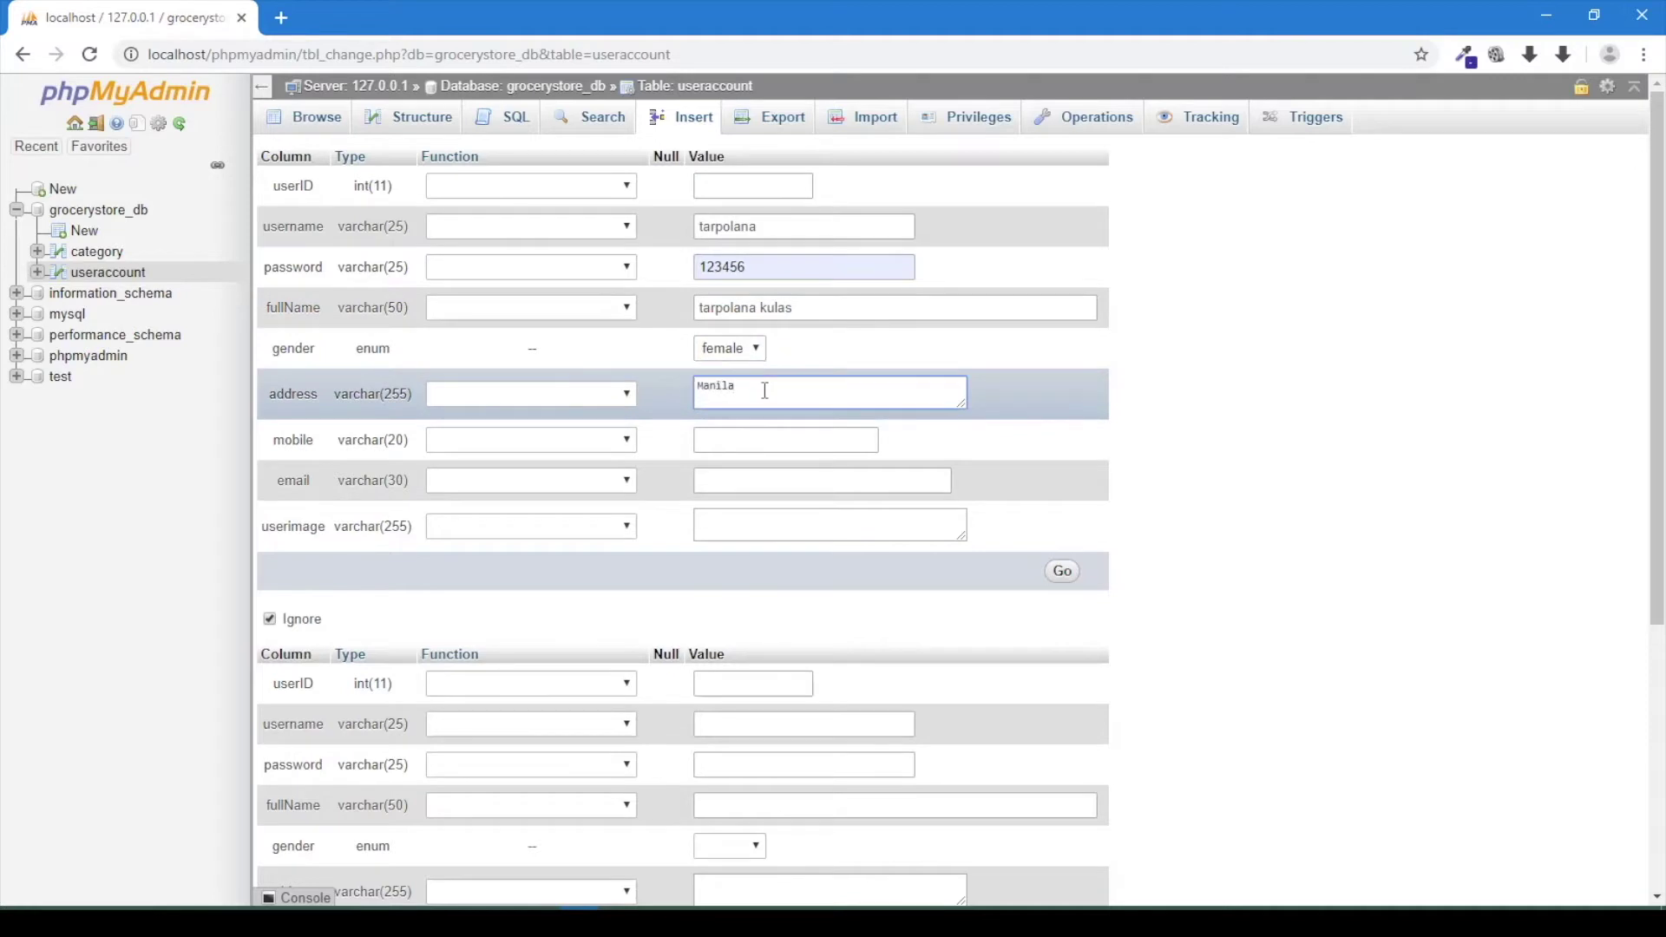
click(772, 439)
text(123456789)
click(772, 470)
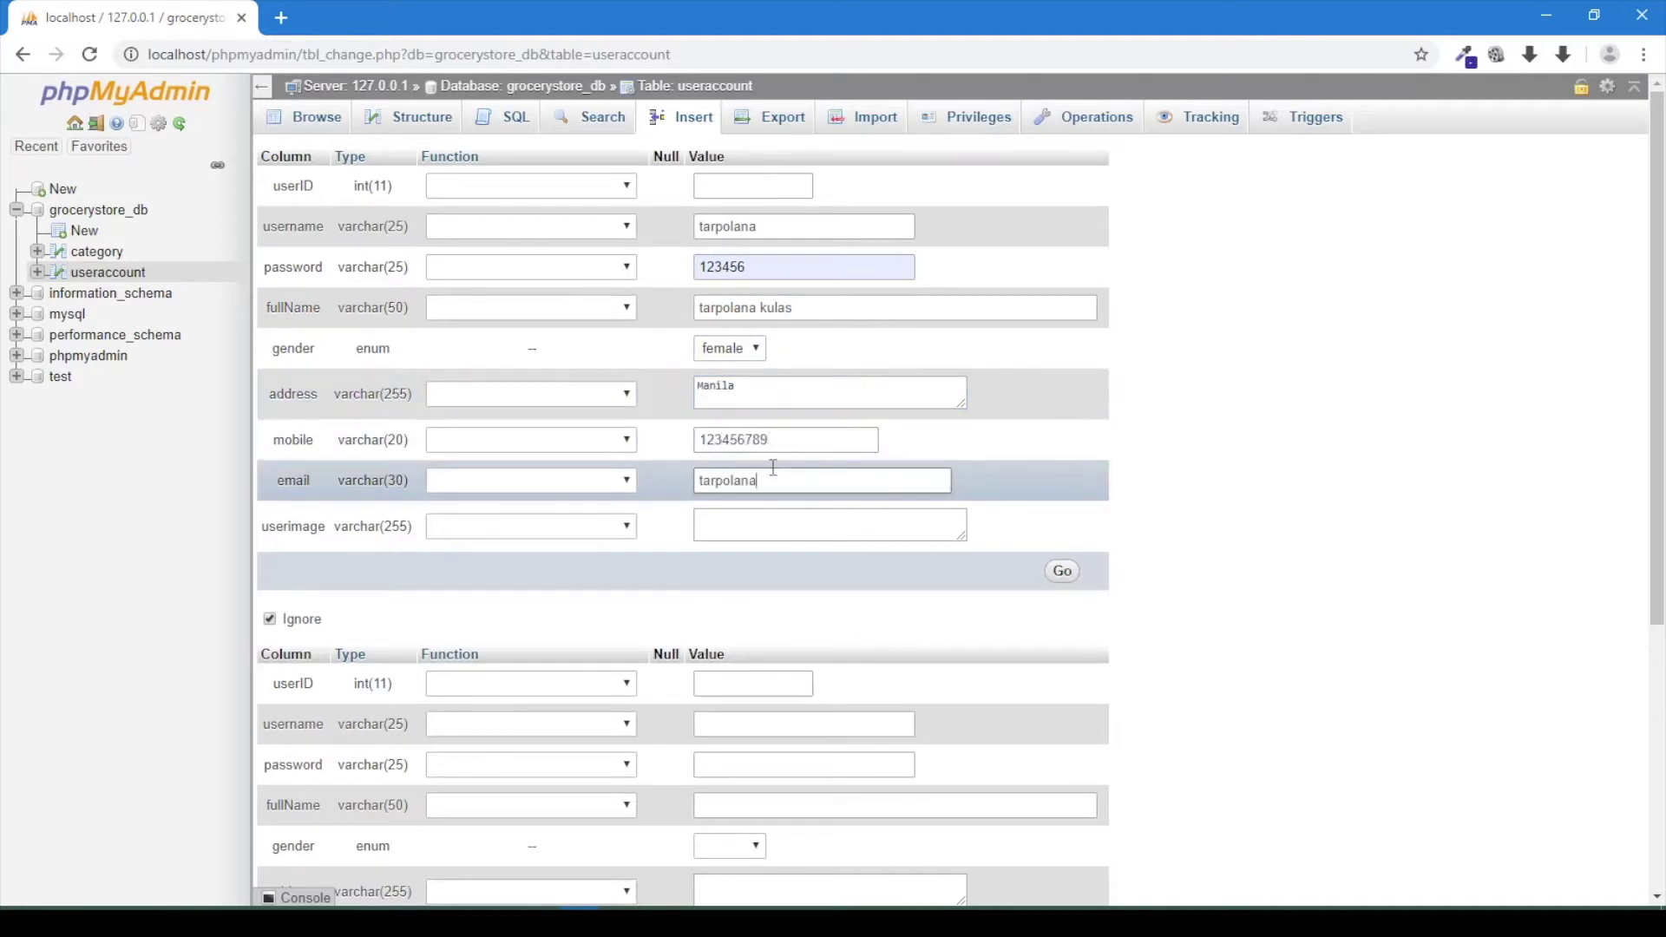
click(750, 516)
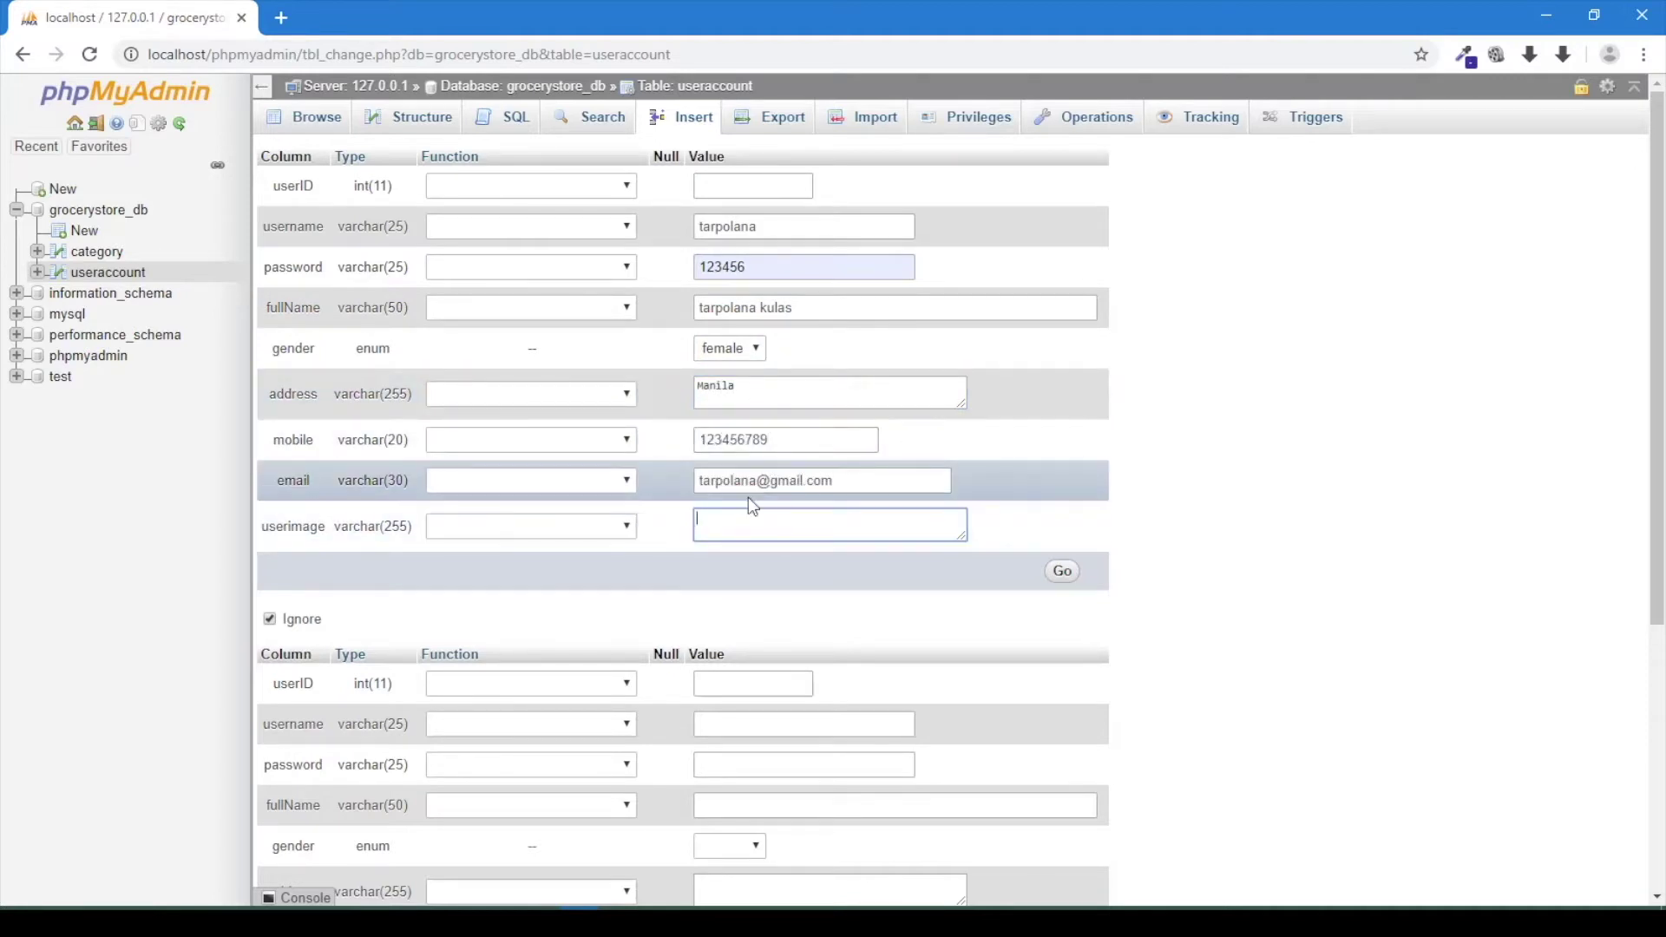
click(1062, 571)
click(310, 122)
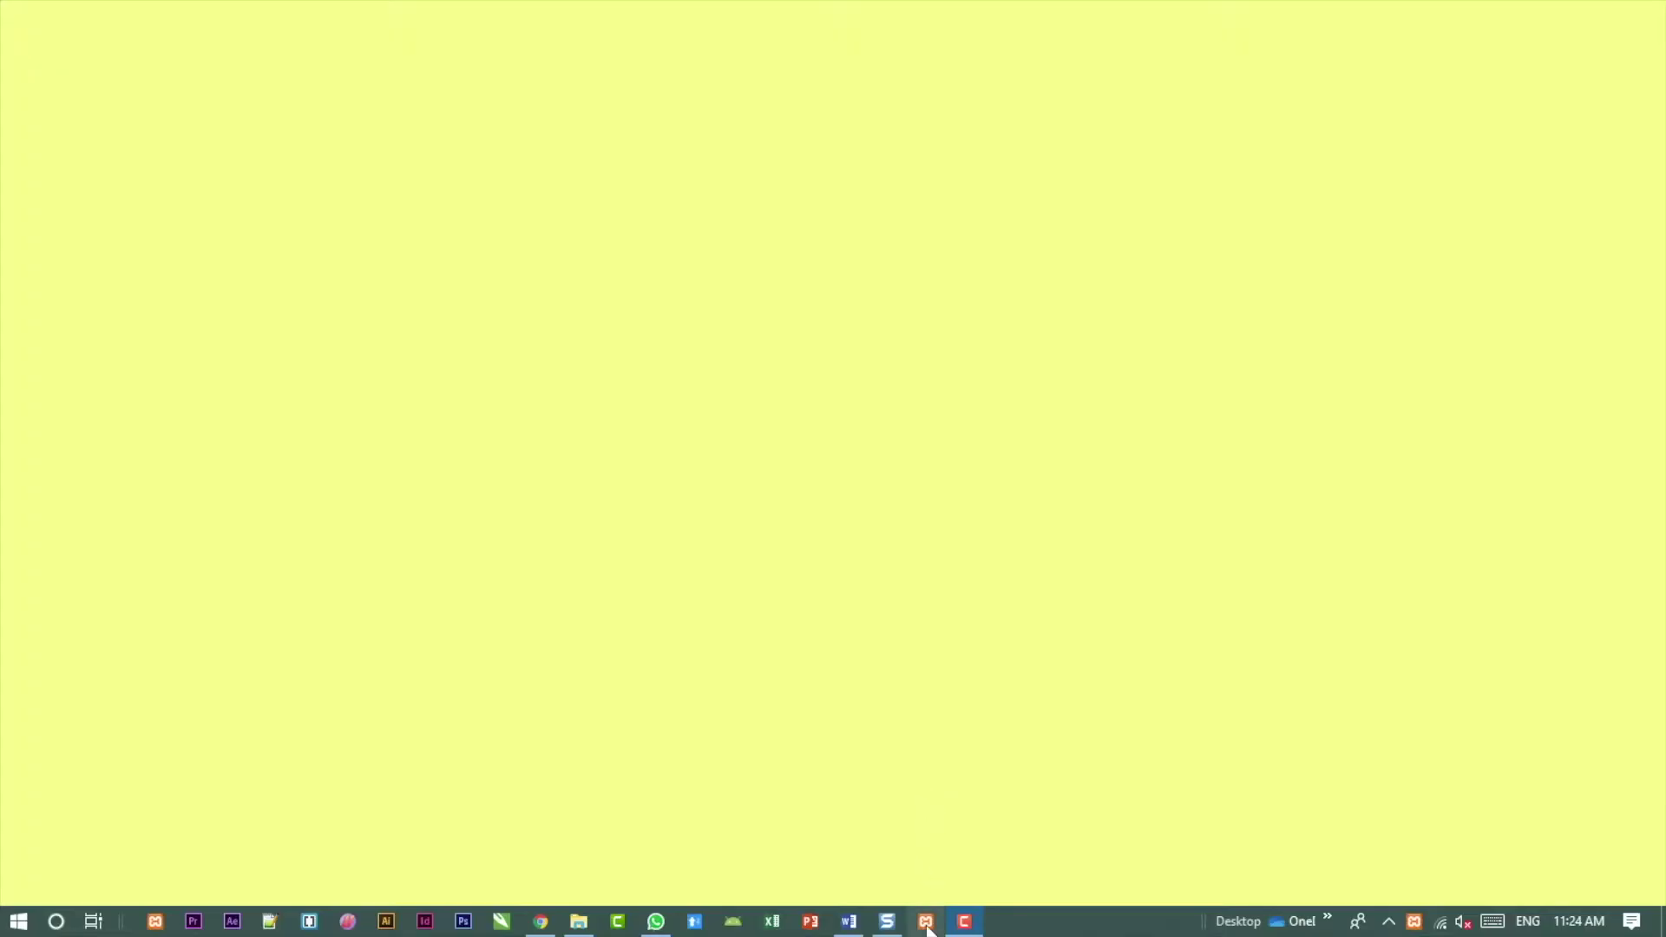
- Start the Apache and MySQL services from the XAMPP Control Panel
click(926, 926)
click(358, 116)
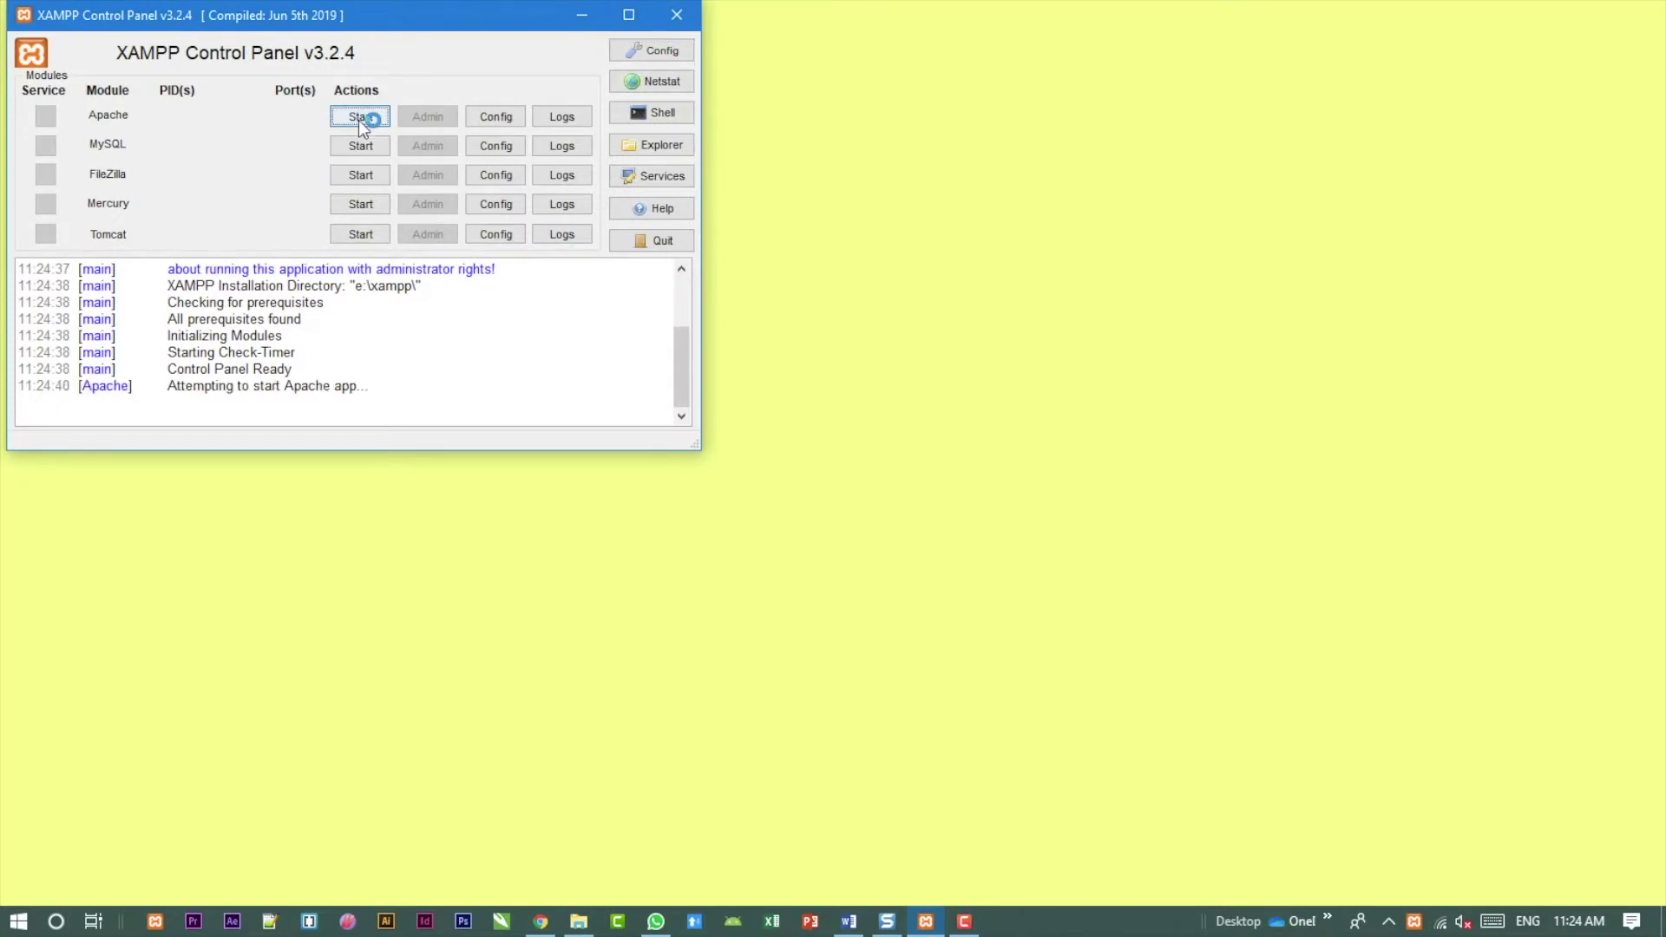
click(358, 148)
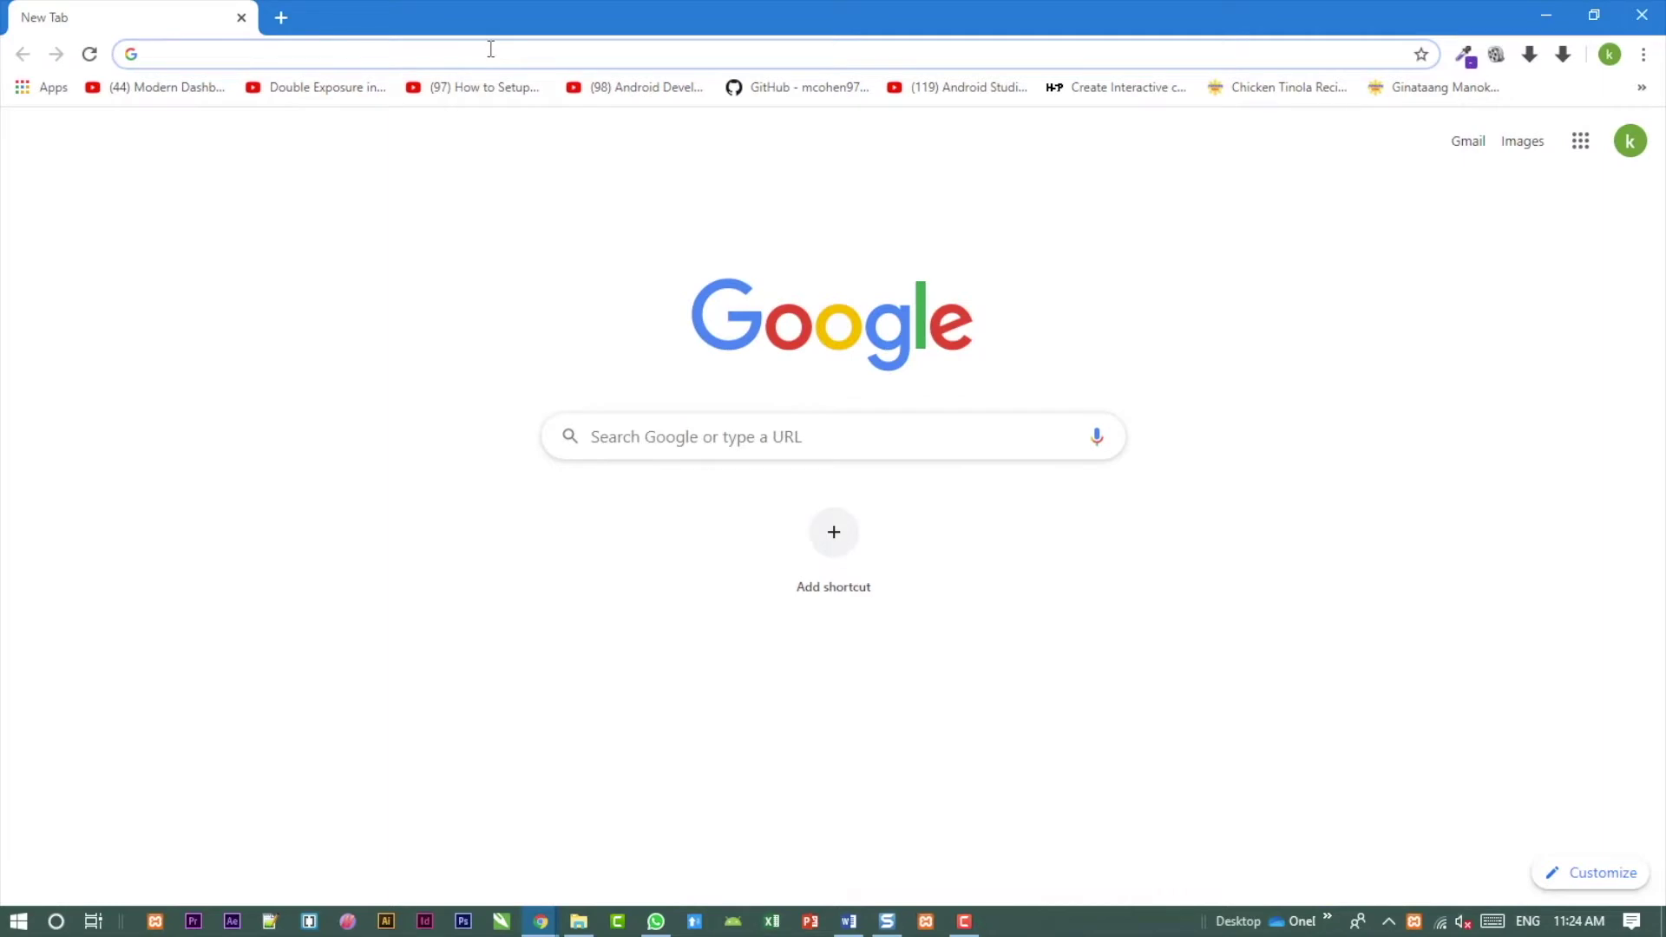
- Go to localhost and open phpMyAdmin from the XAMPP dashboard
text(local)
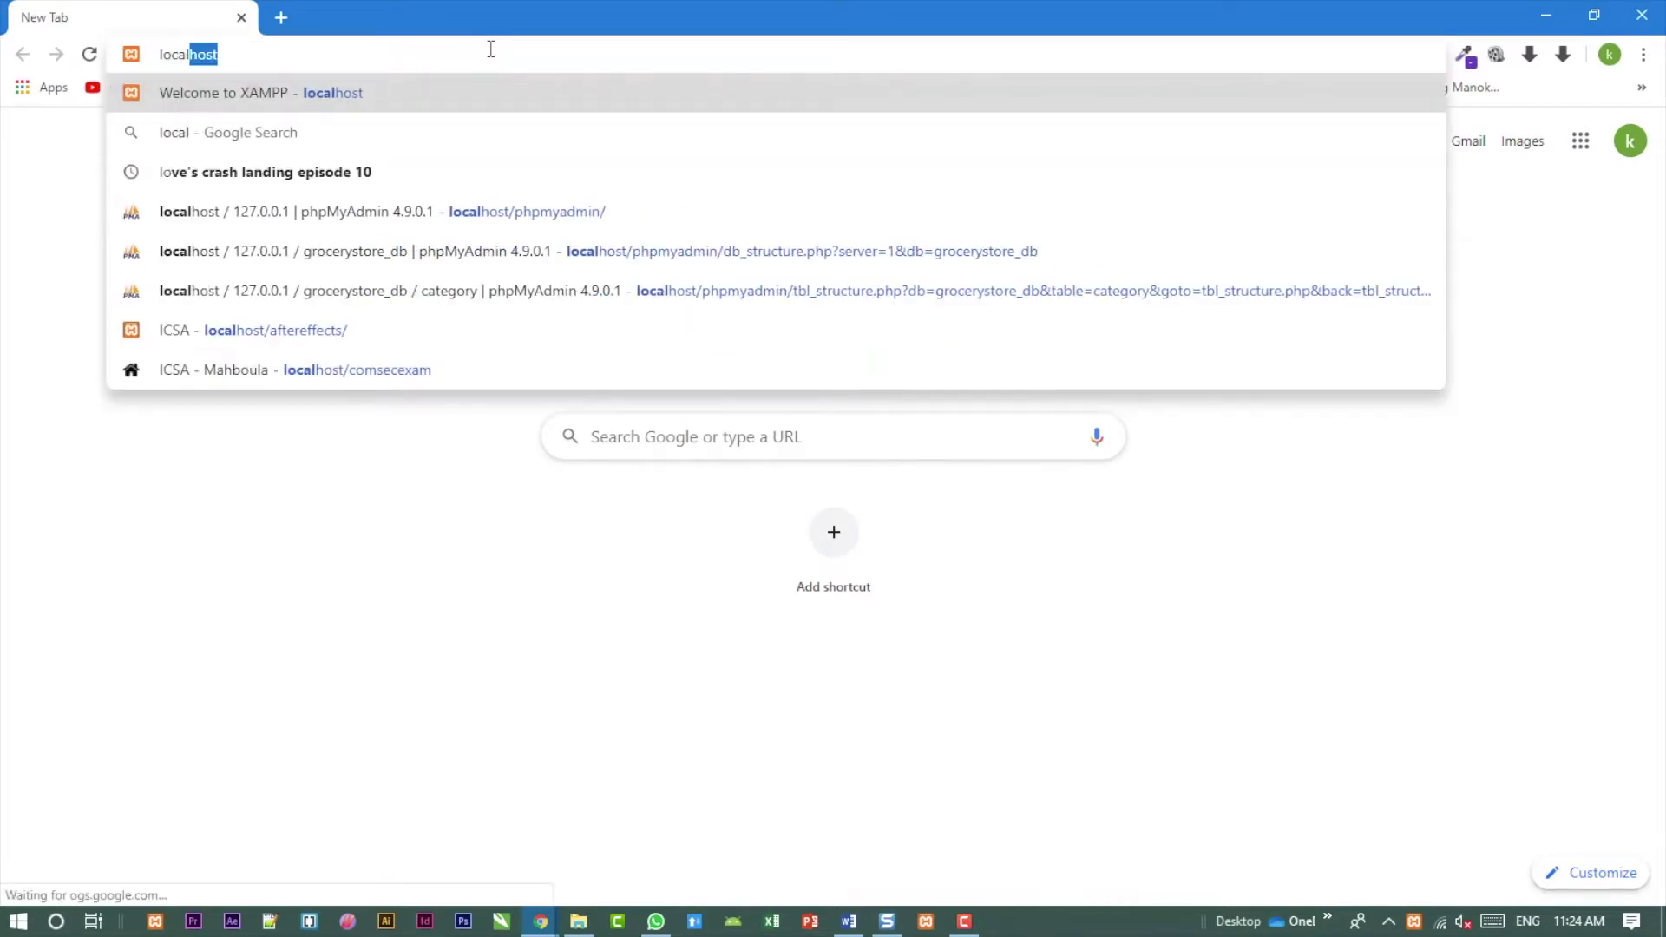
key(Return)
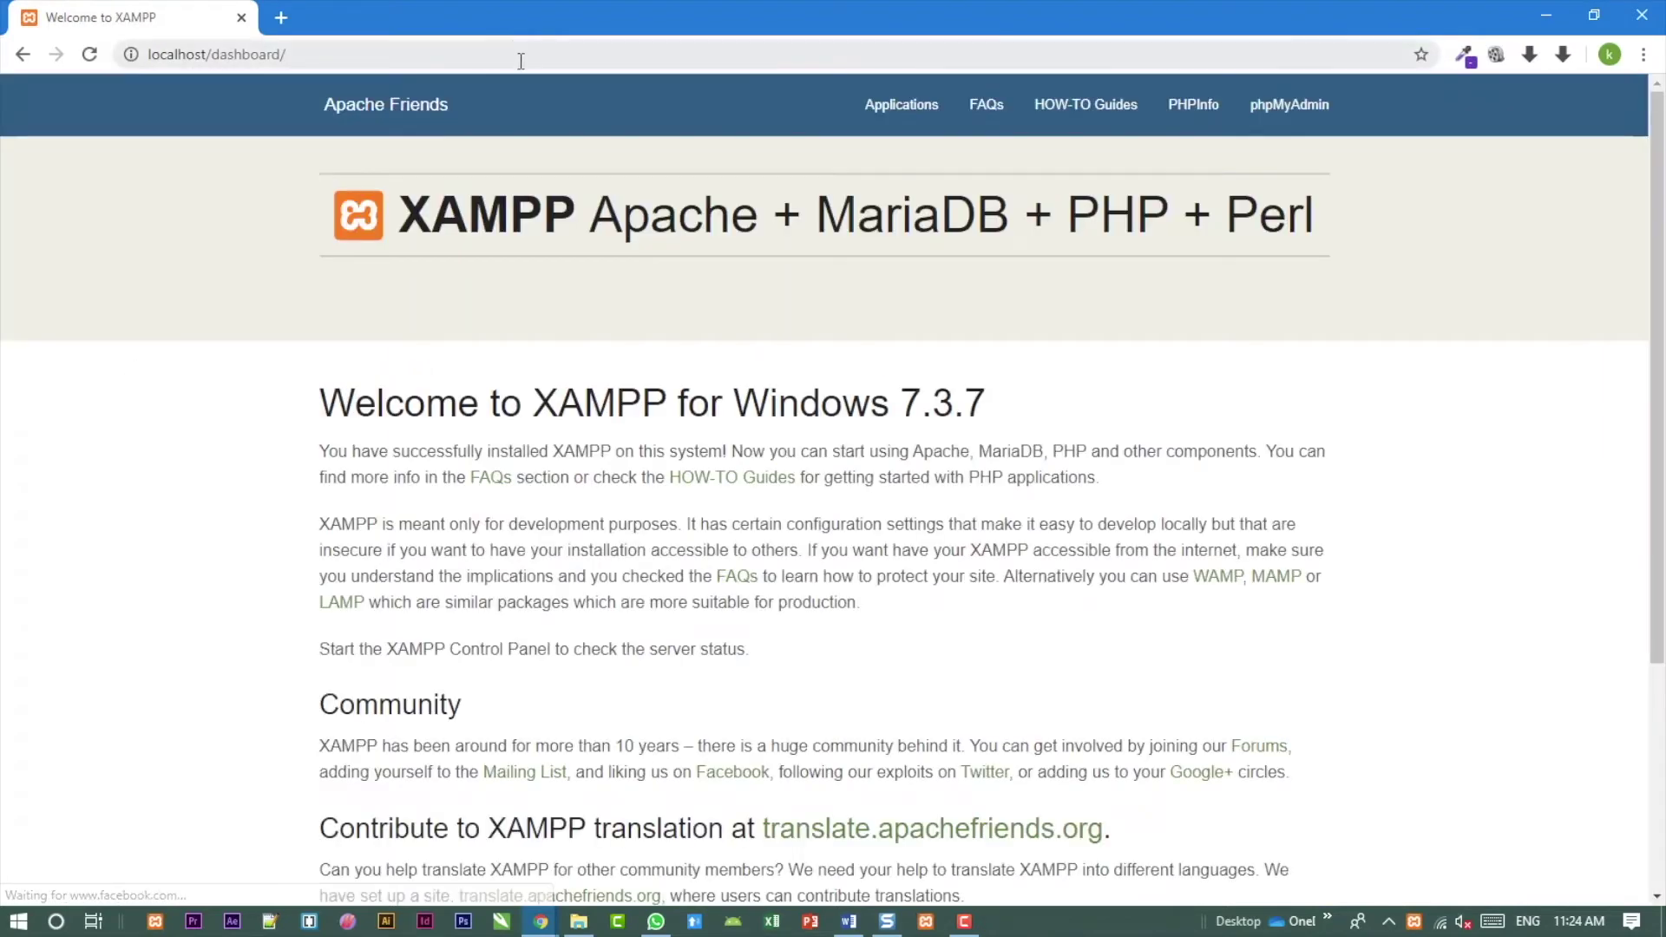
click(1289, 117)
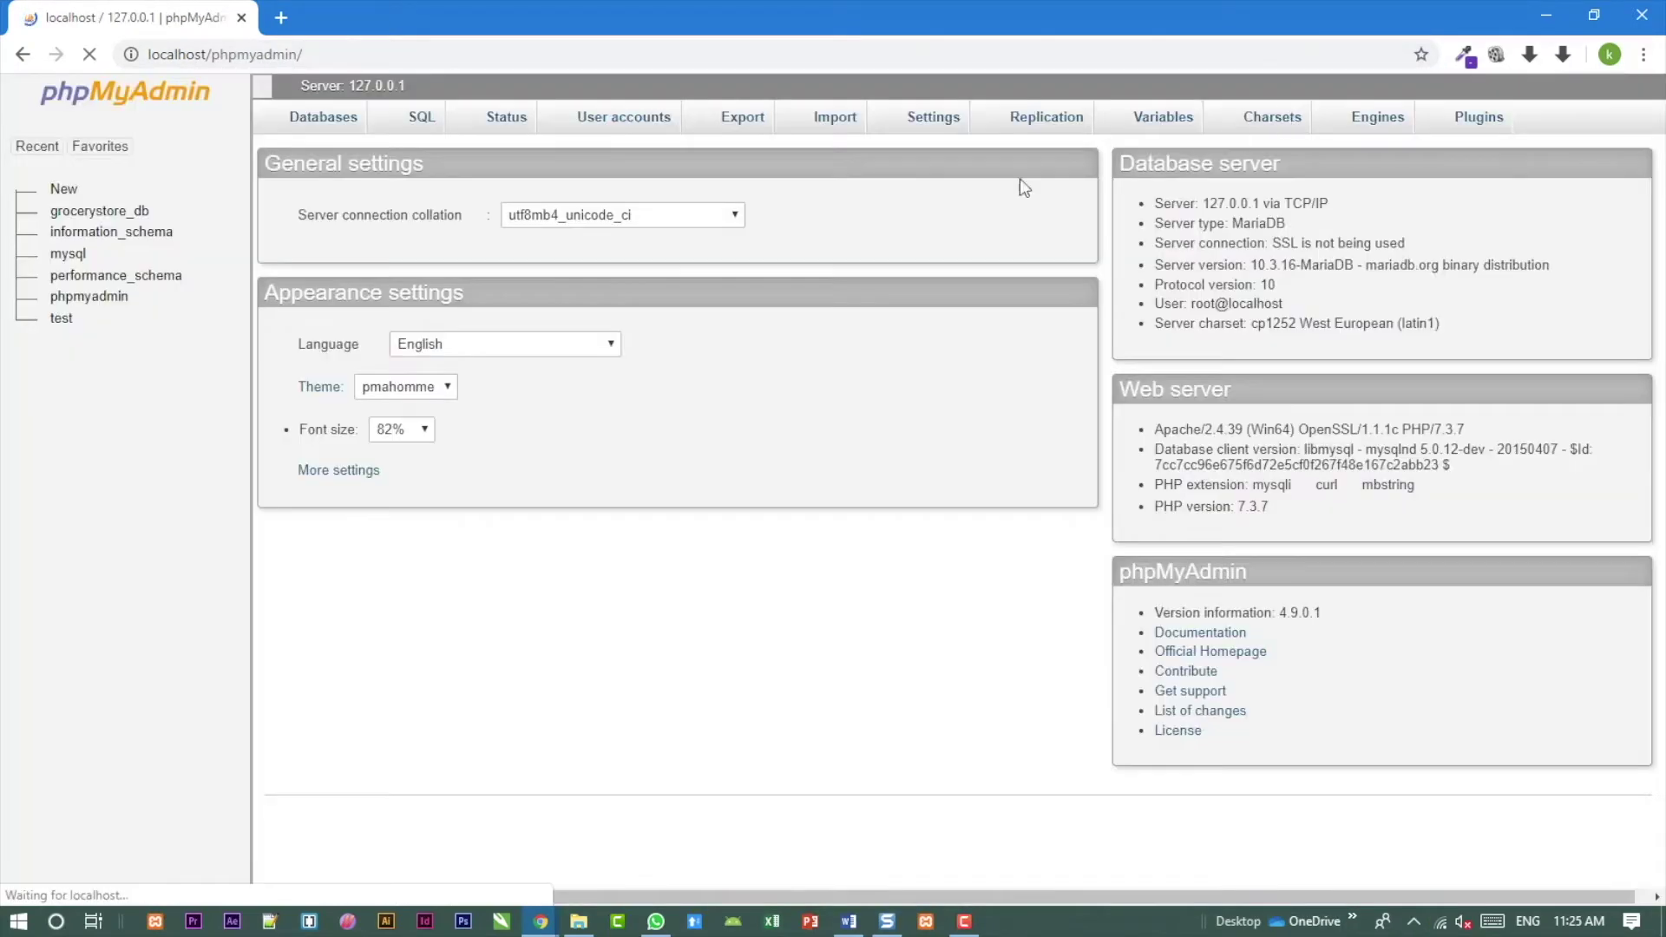
- Start a new table 'items' in grocerystore_db with first columns itemID and categoryID
click(103, 216)
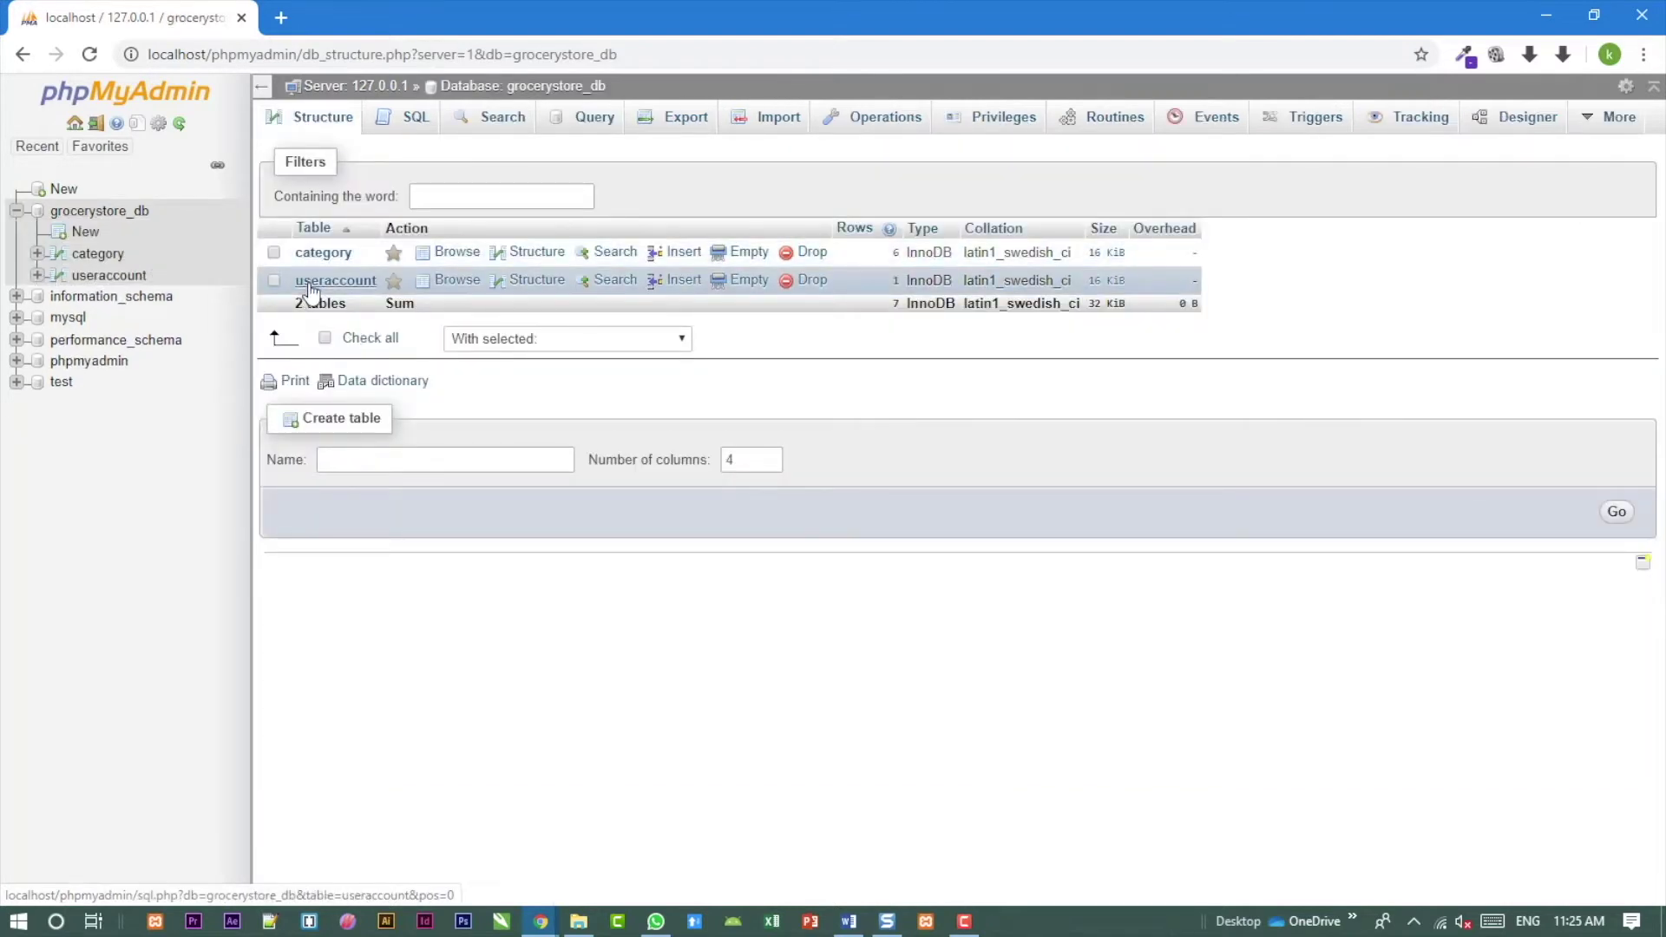
click(88, 236)
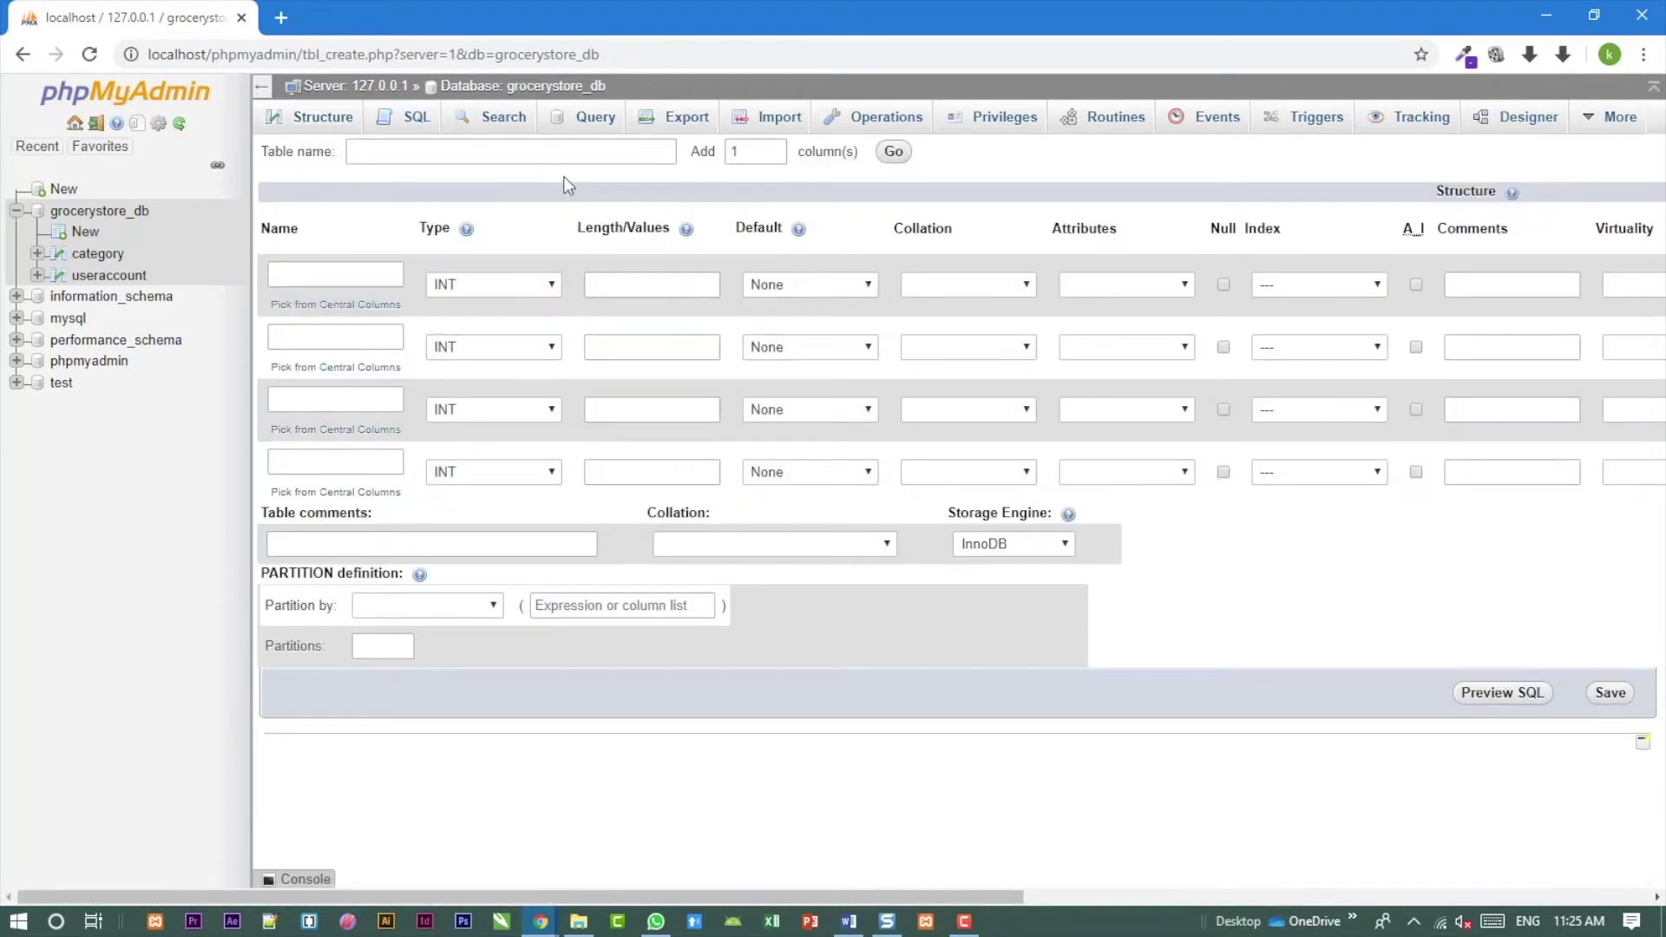
click(552, 150)
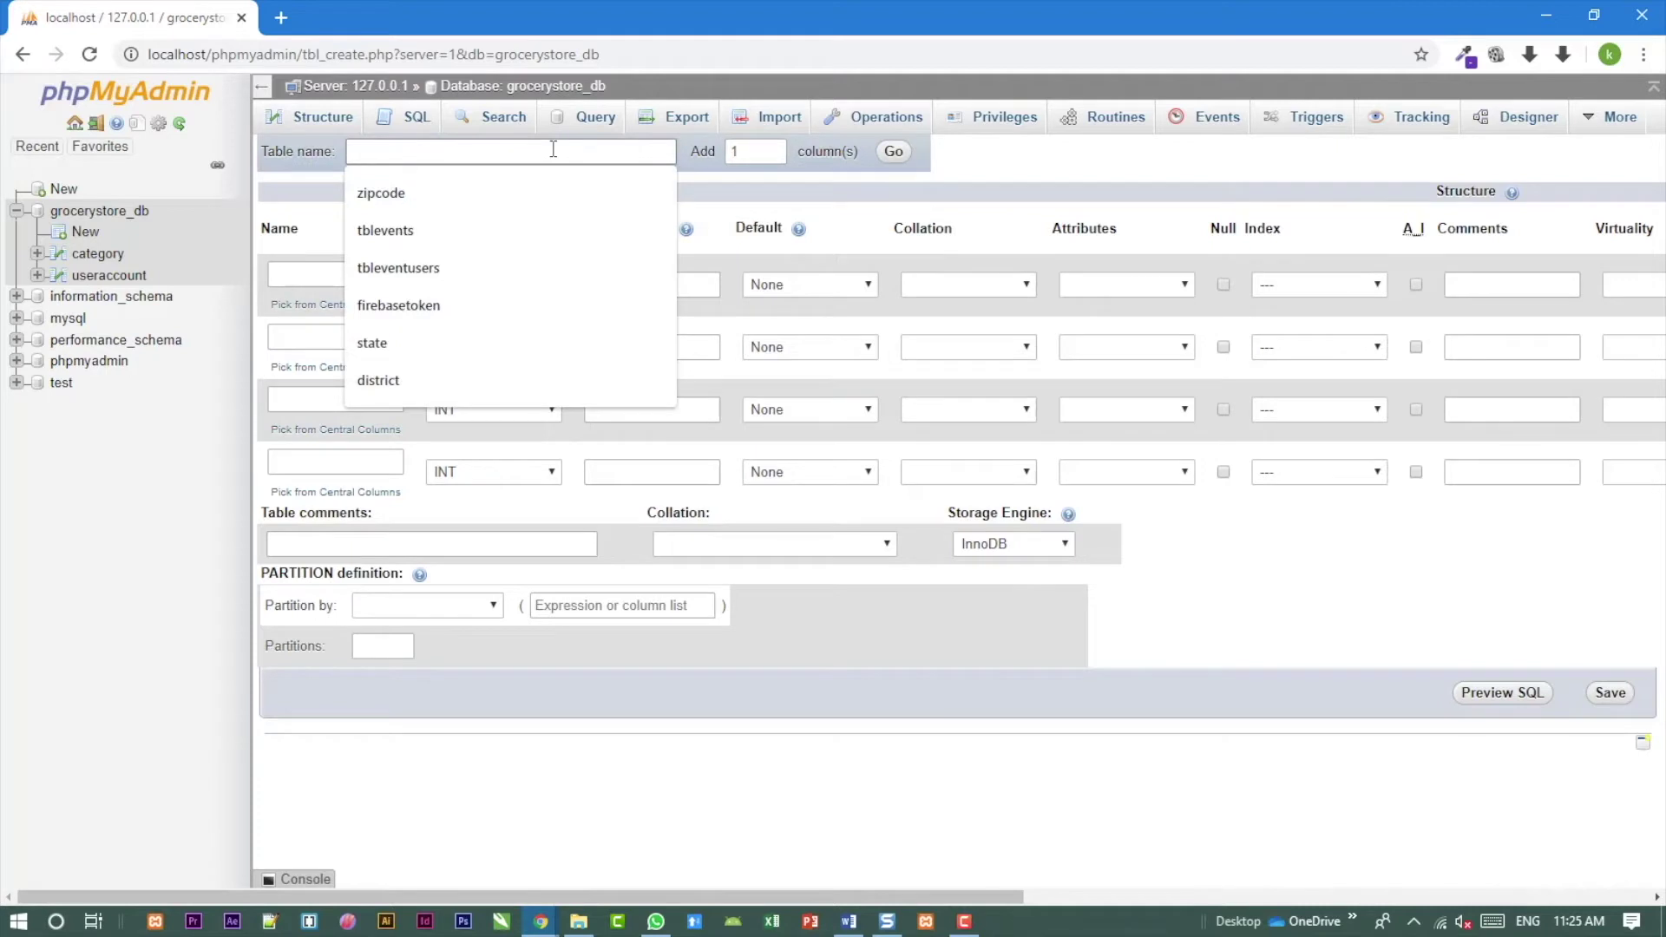
text(items)
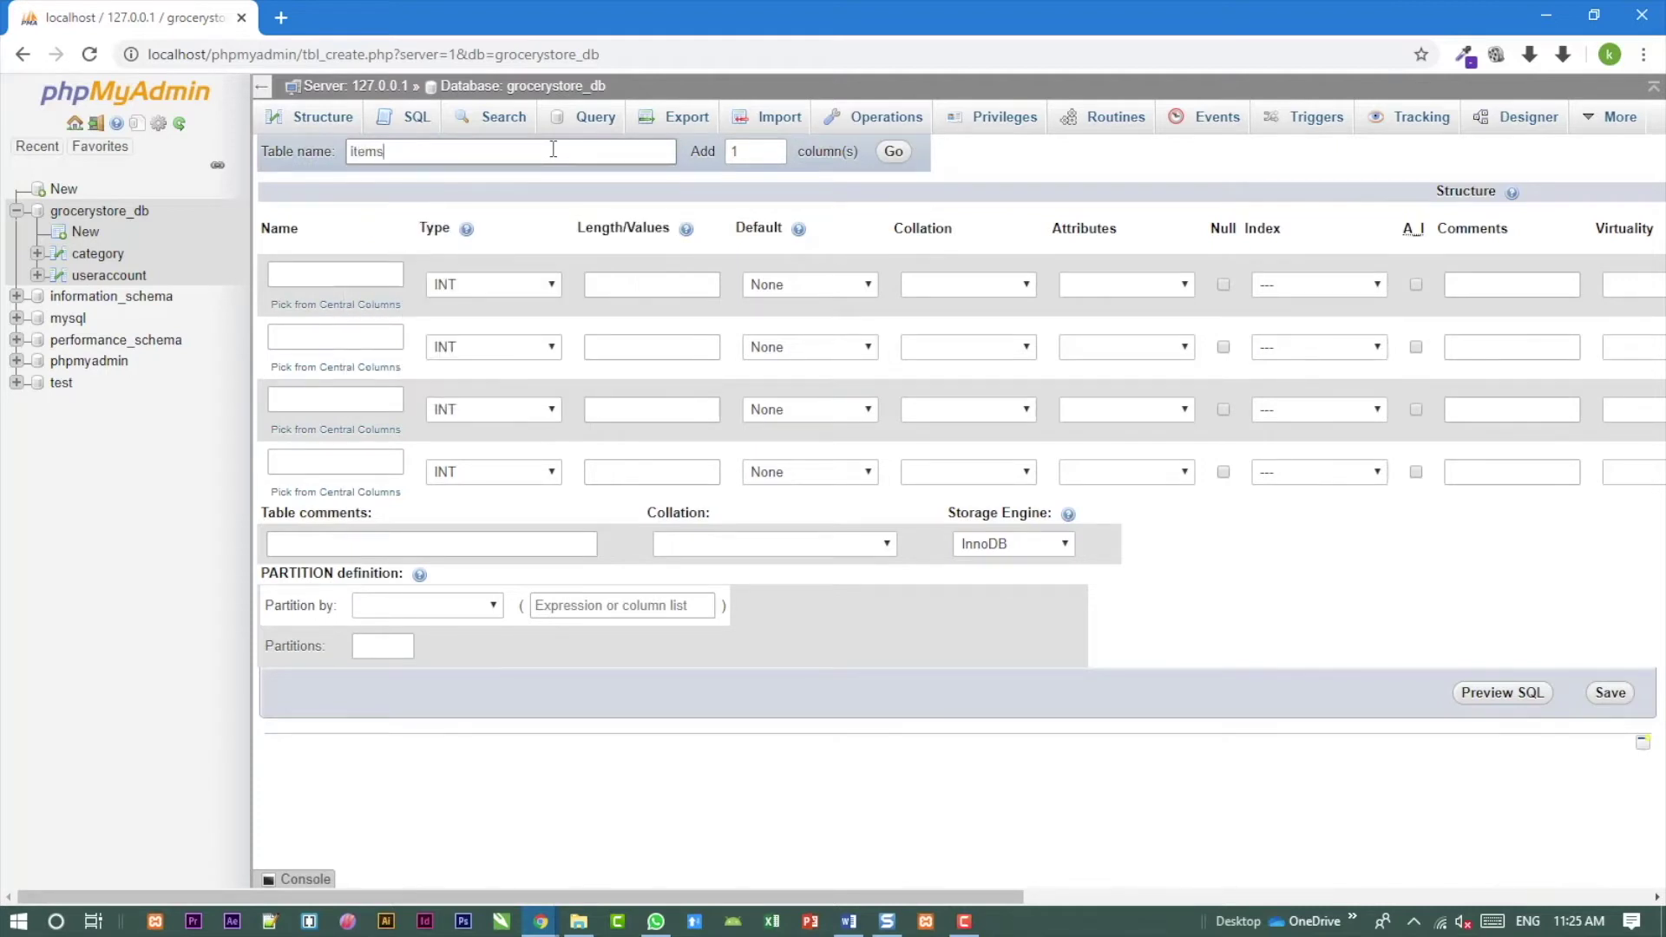
click(358, 273)
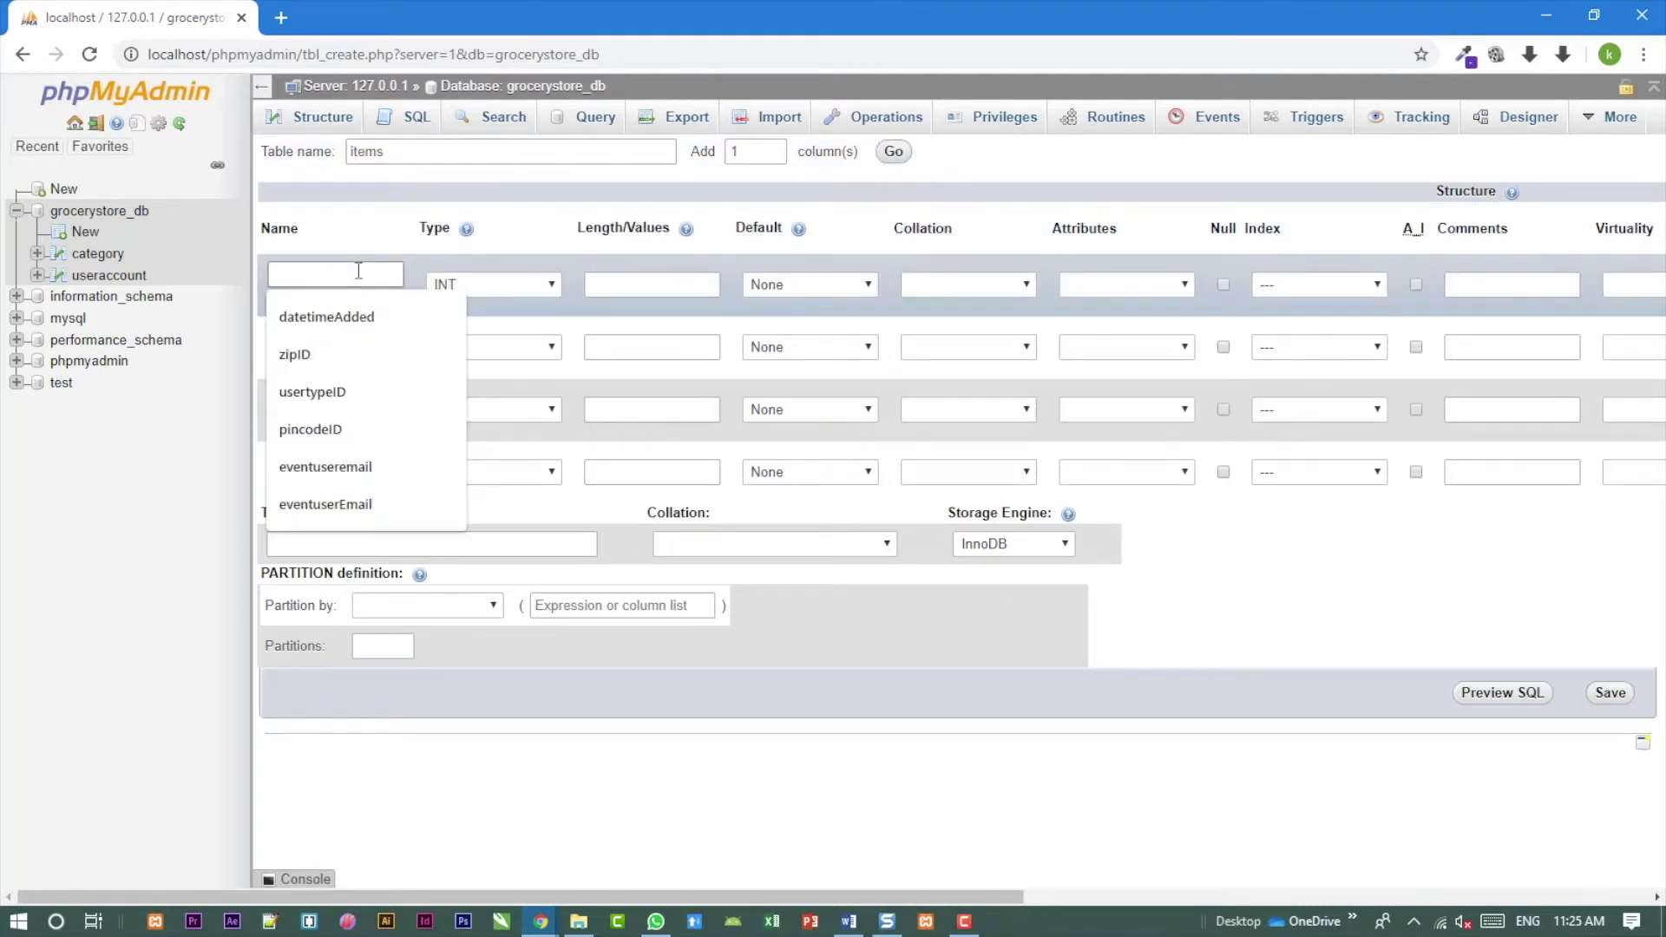
text(itemID)
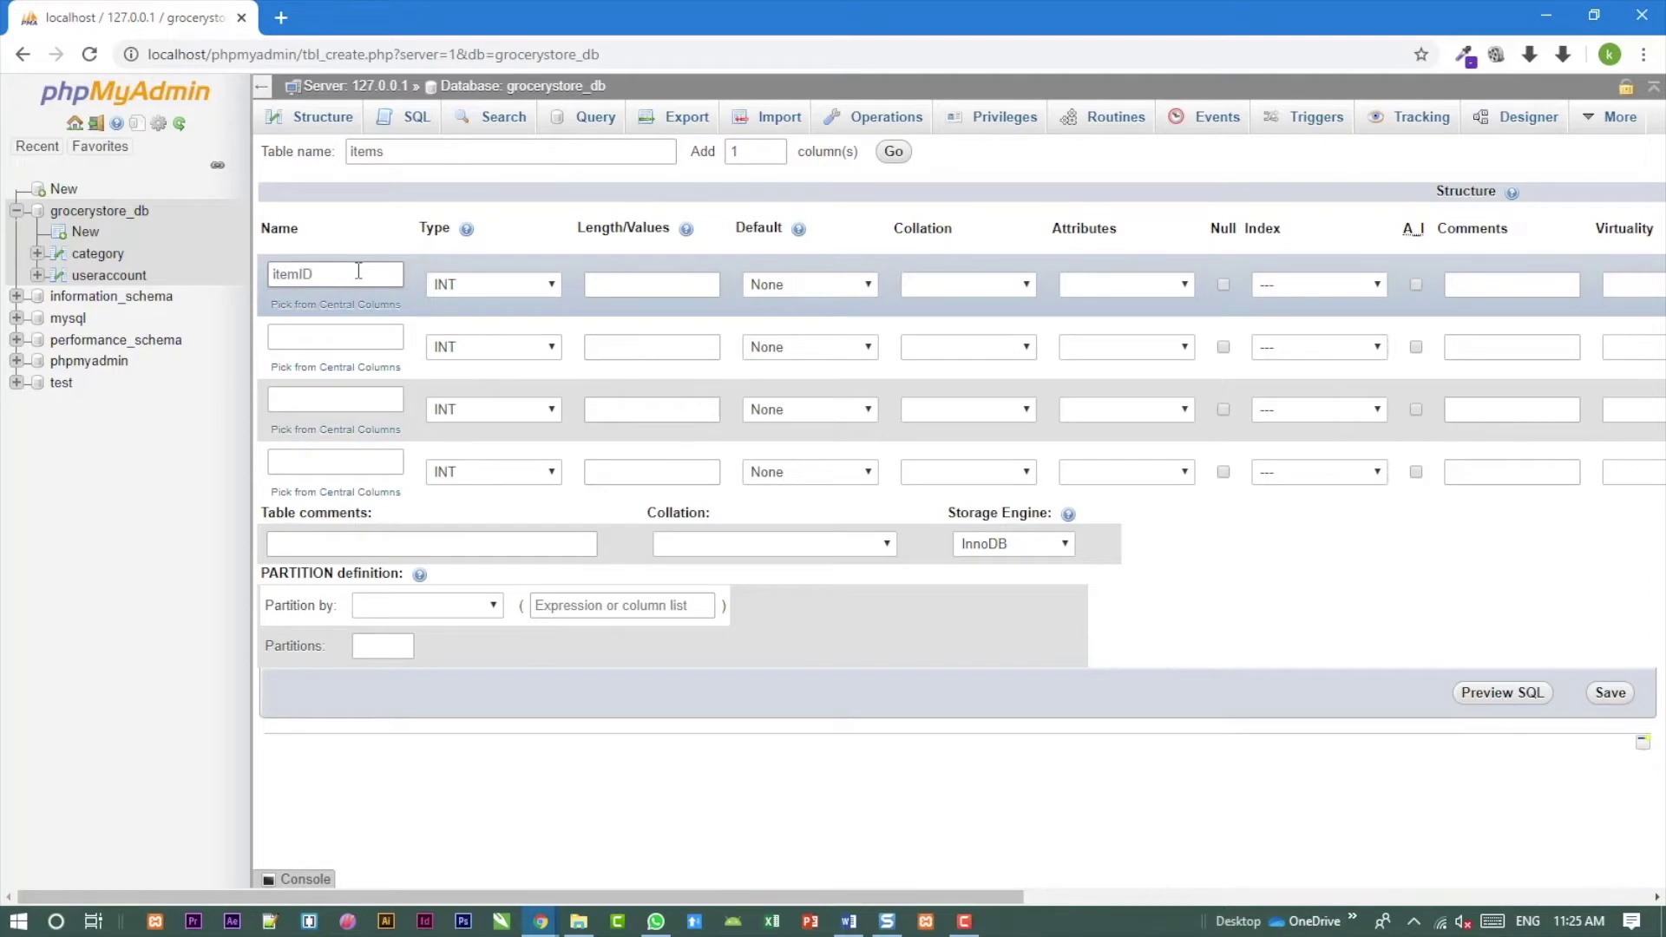
click(352, 335)
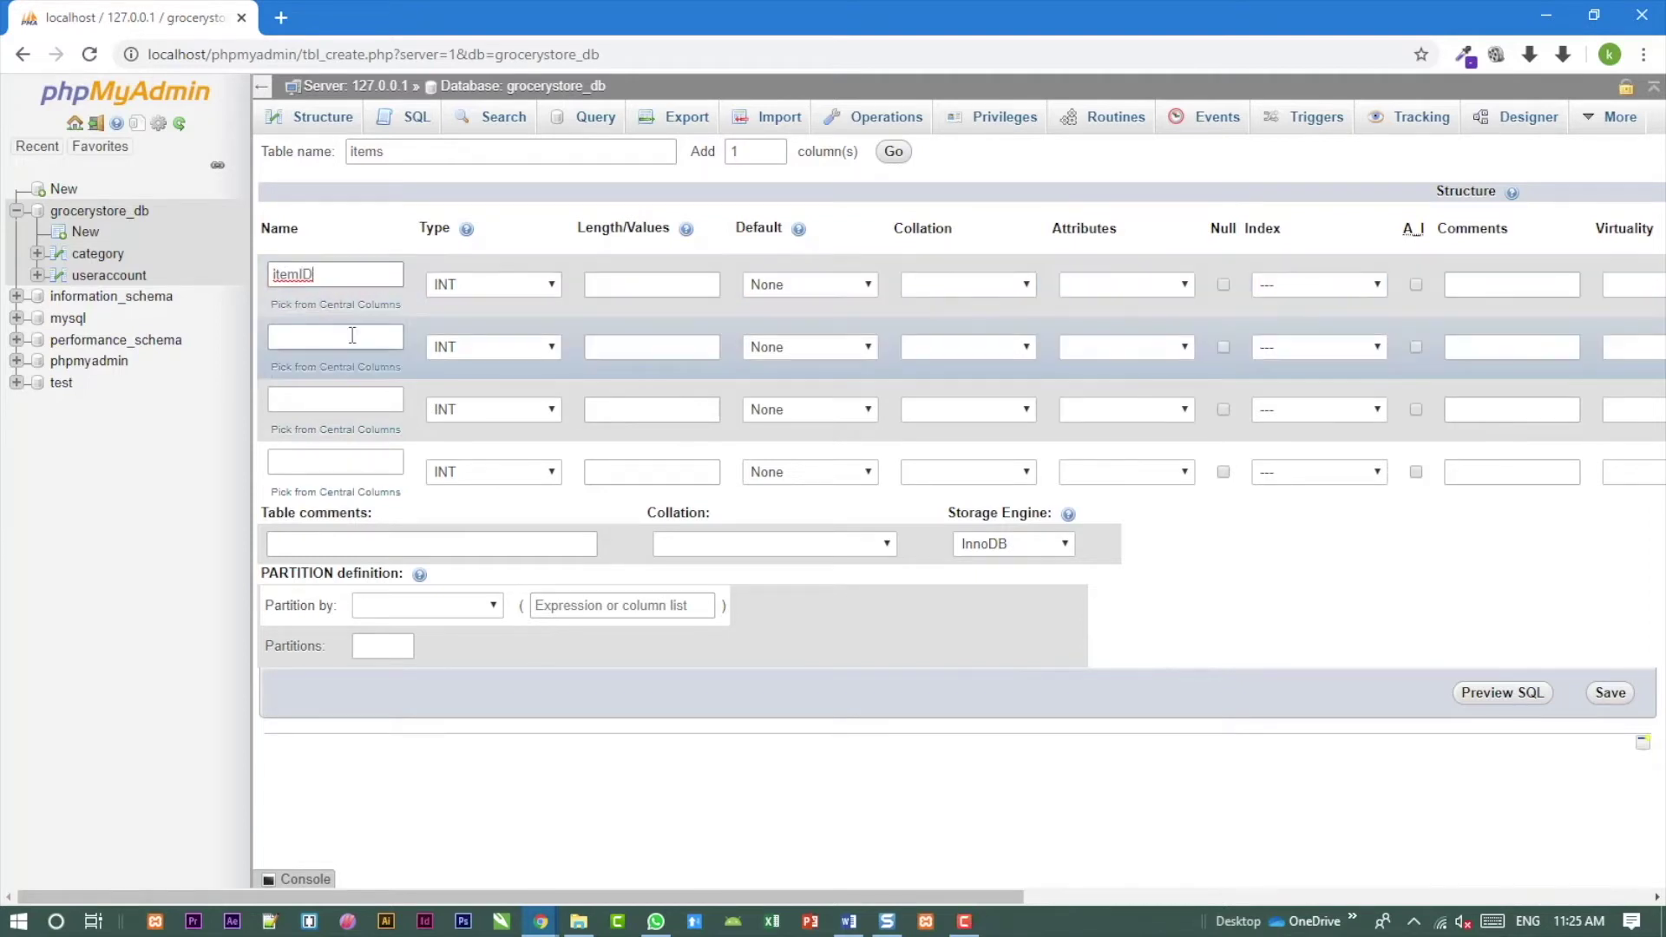
text(categoryID)
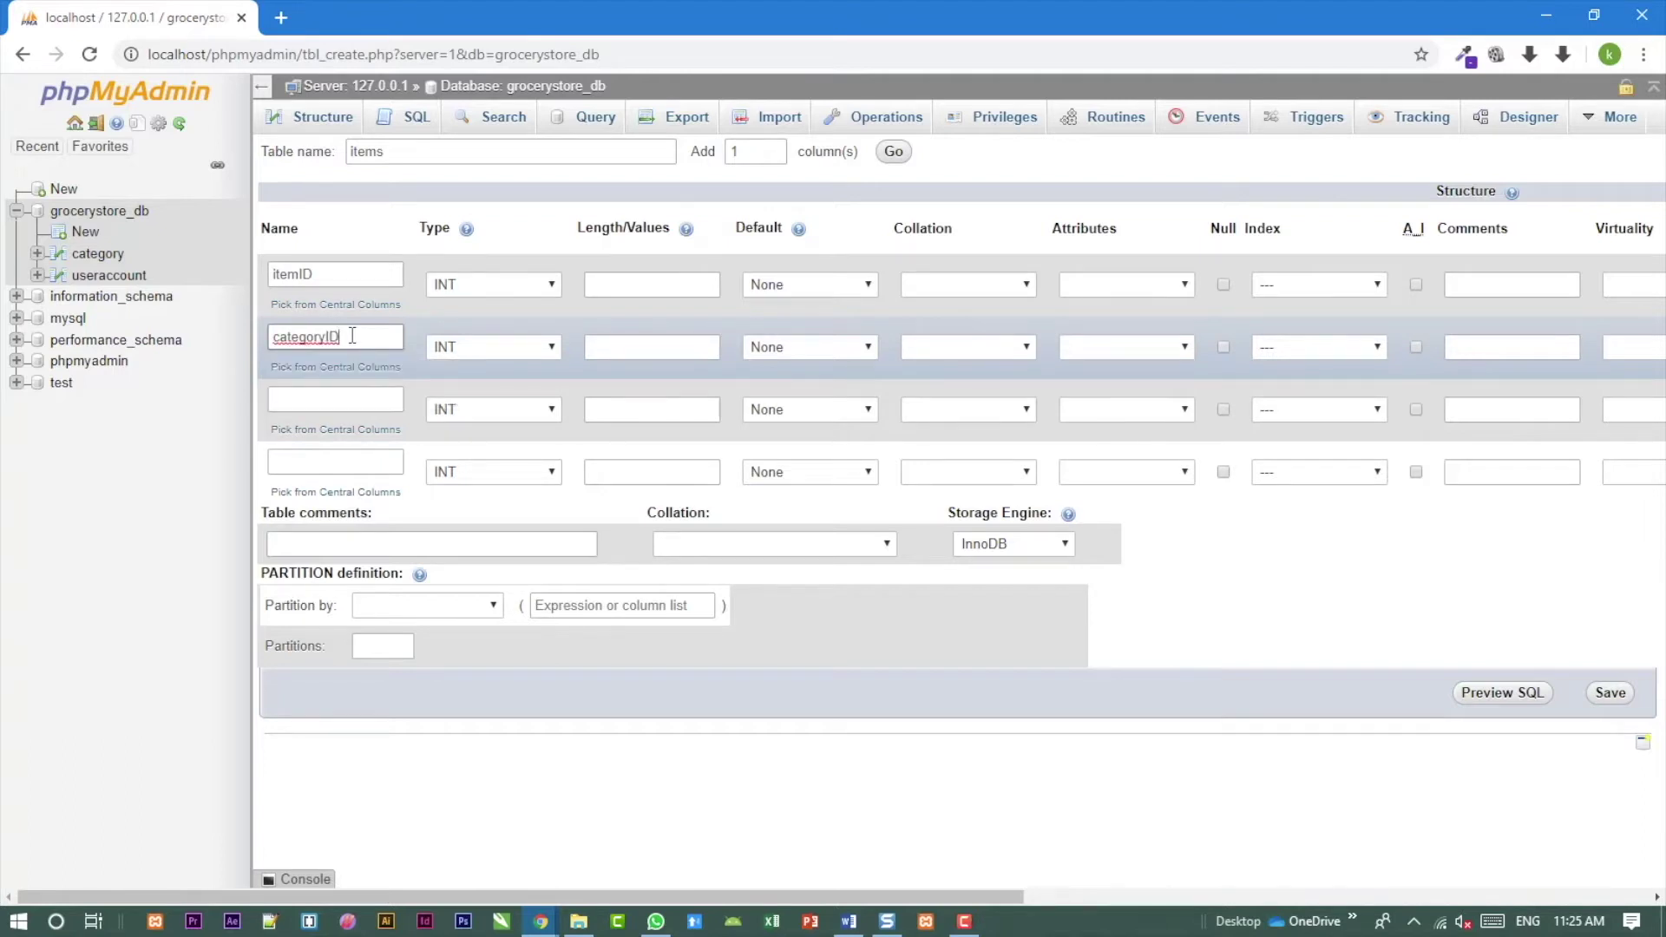
right_click(100, 260)
- View the category table's rows in a new tab, then return to the items form
click(149, 272)
click(326, 11)
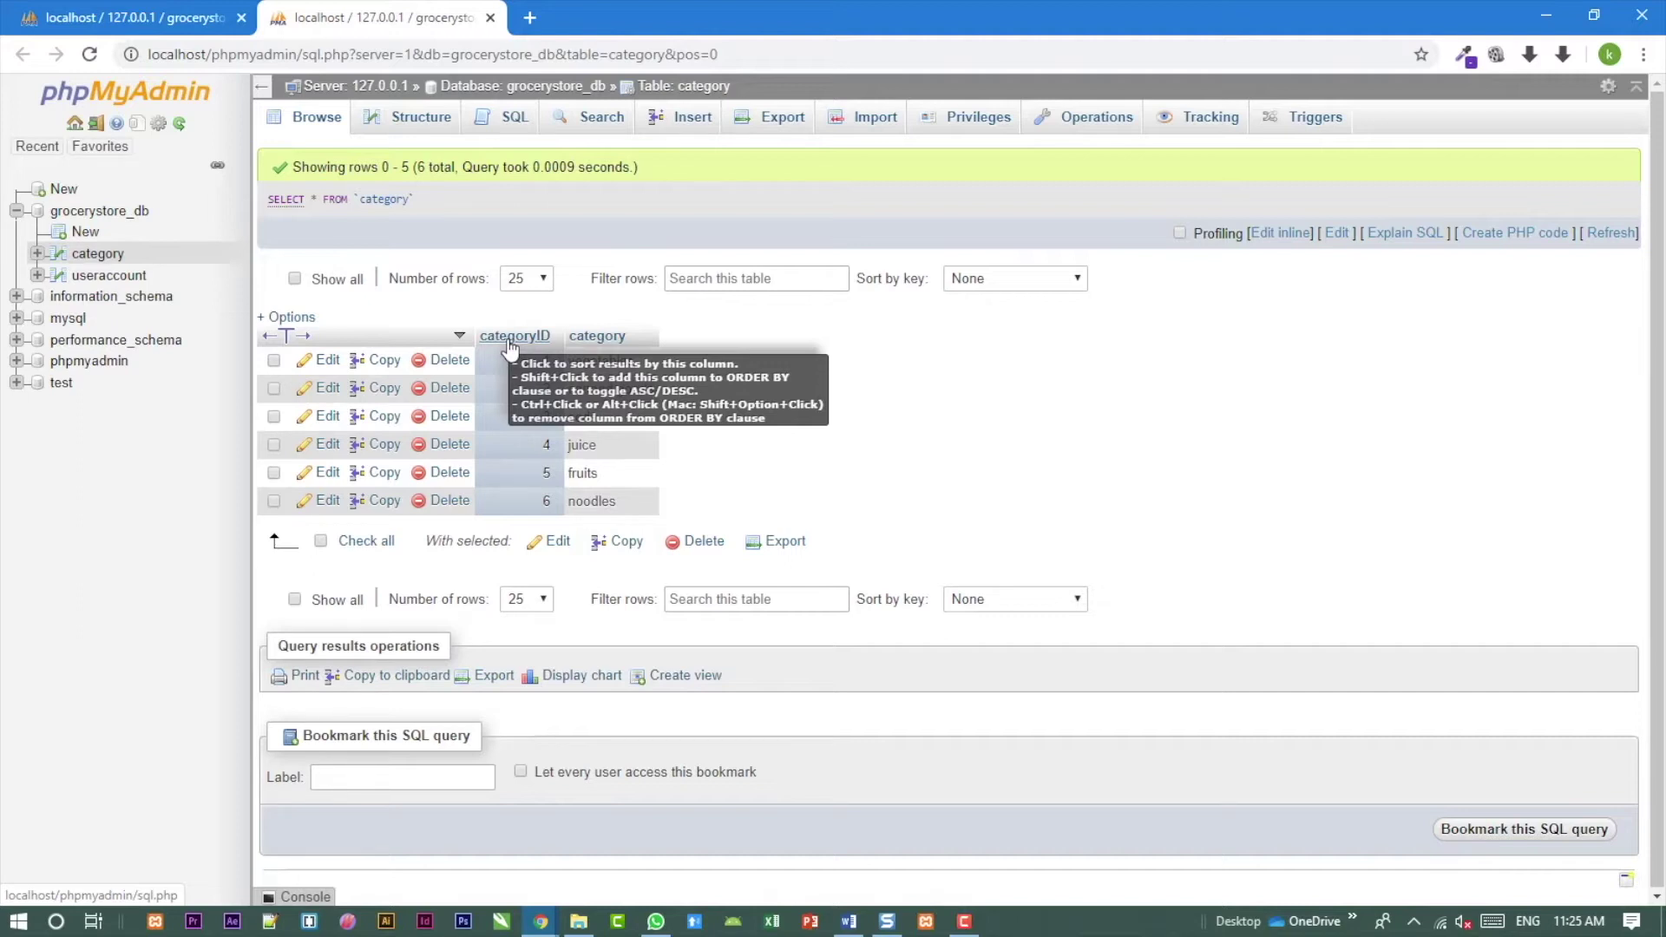
click(174, 17)
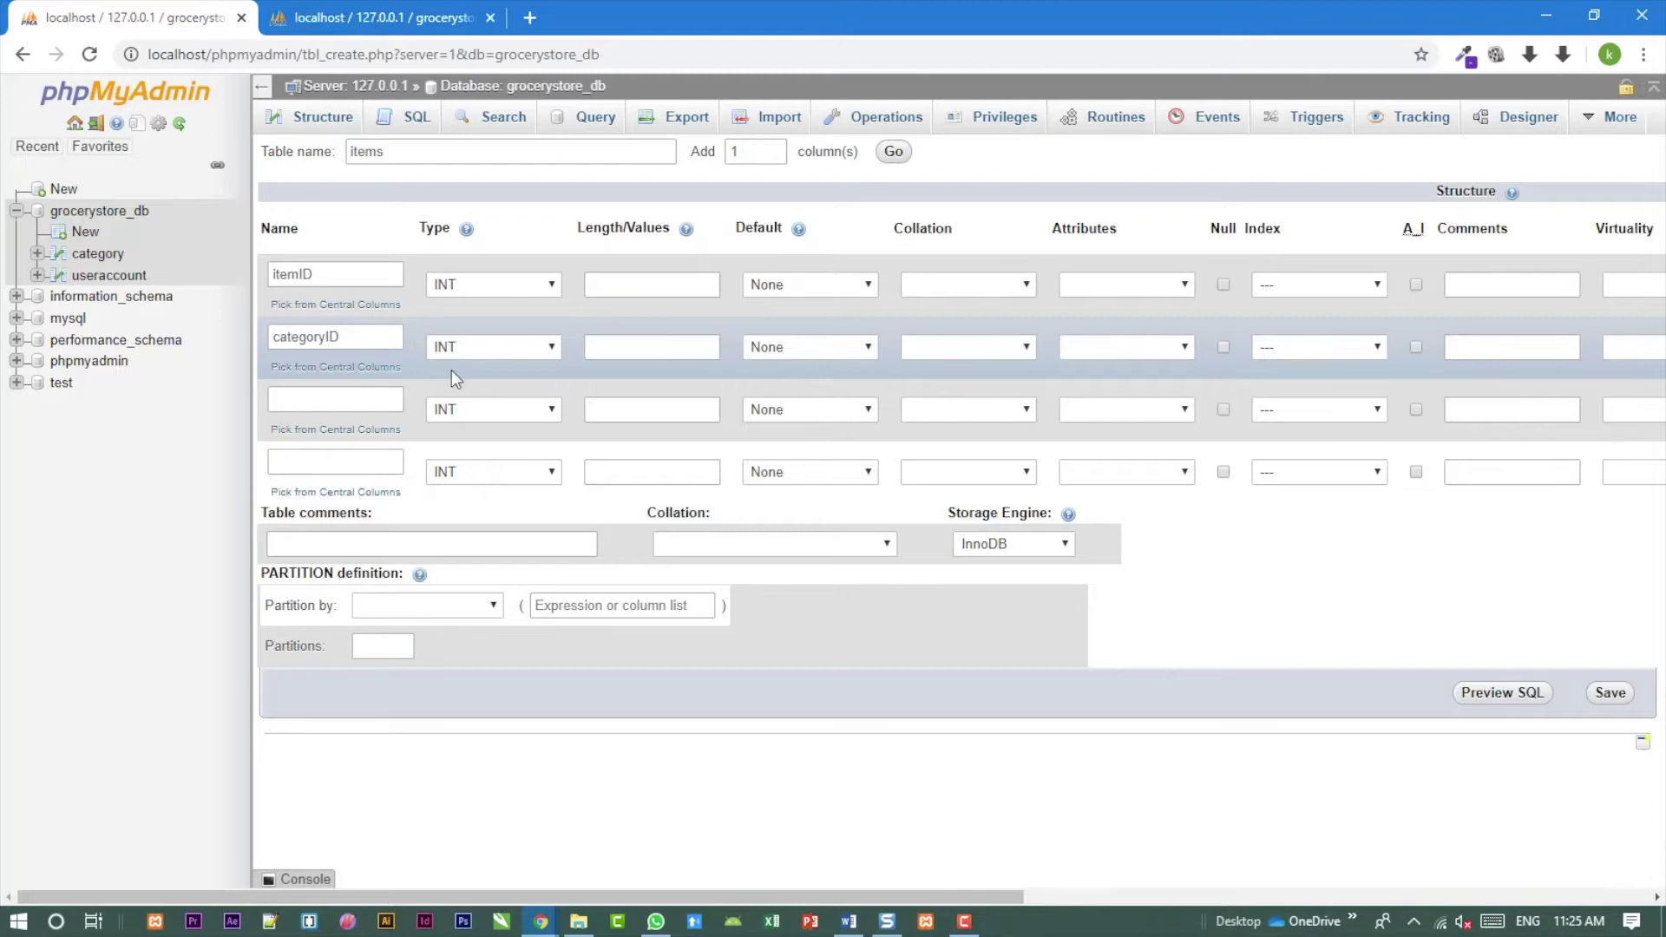
- Name the third and fourth columns item and price, and add a fifth column 'deccription'
click(342, 402)
text(item)
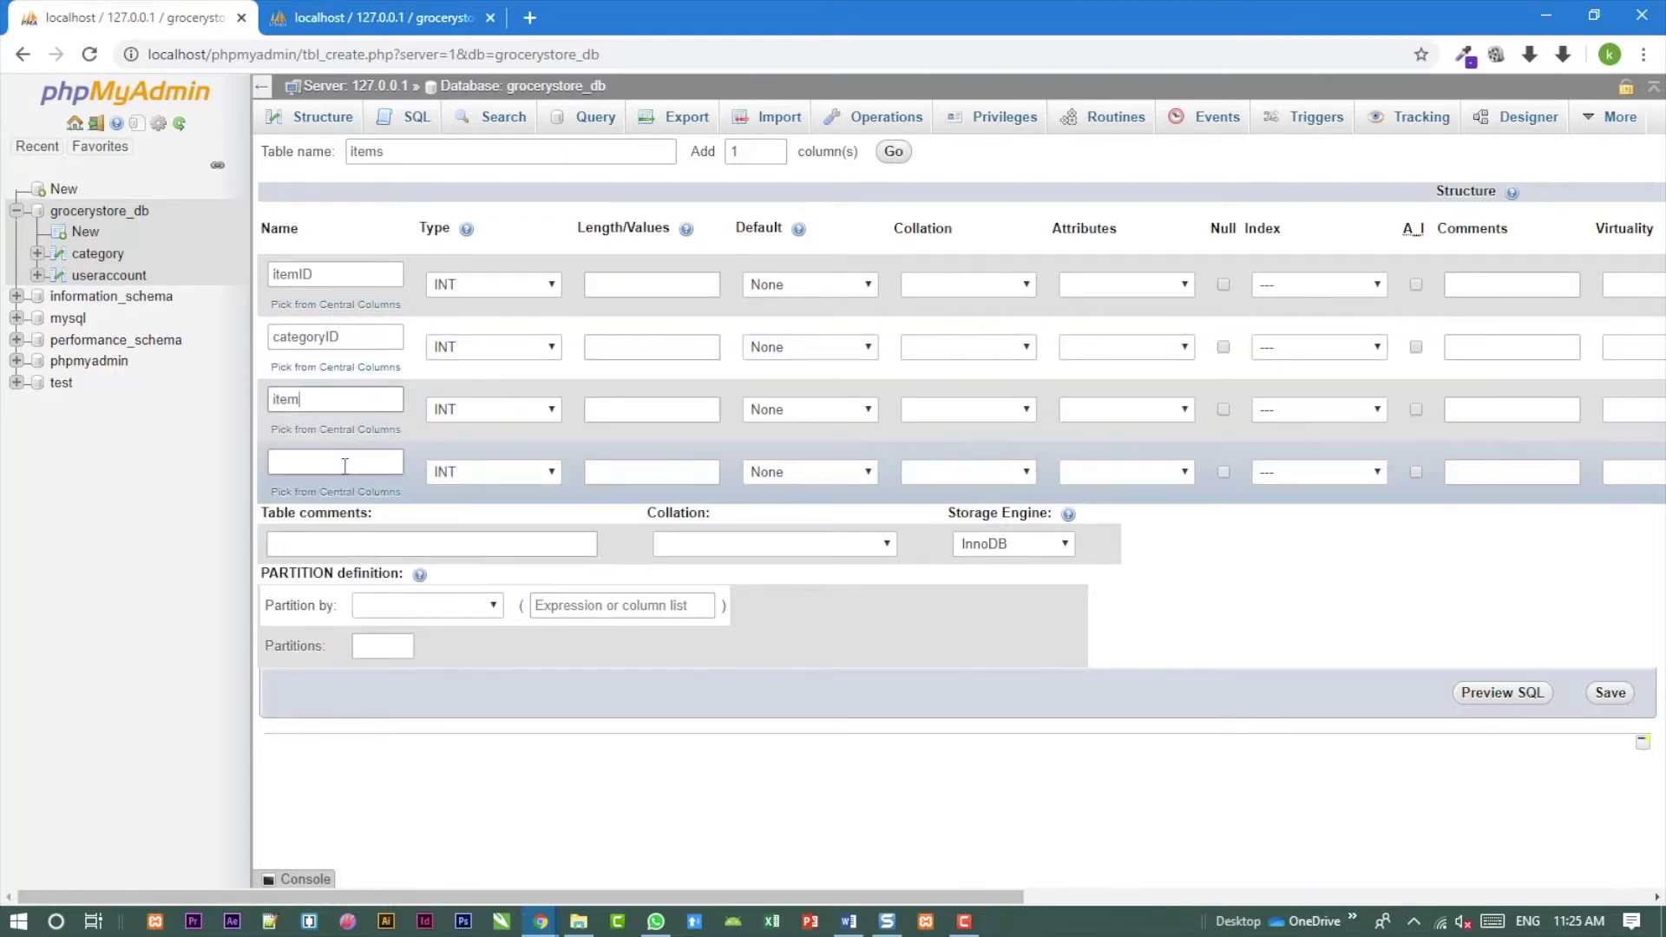
click(344, 462)
text(price)
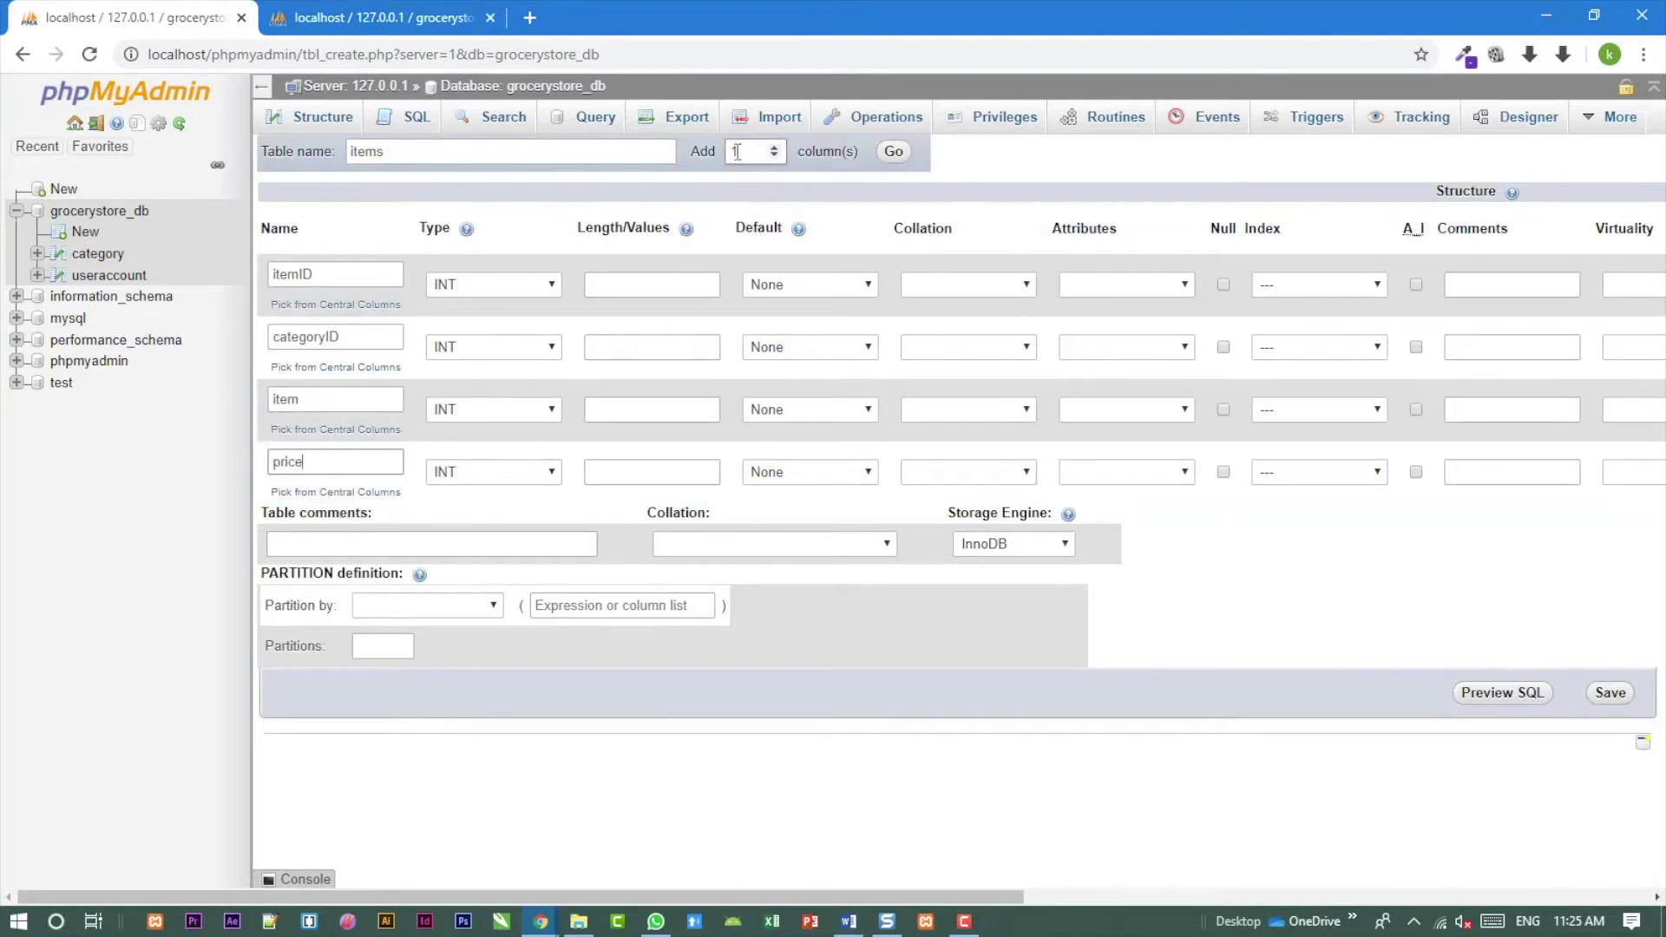
click(890, 154)
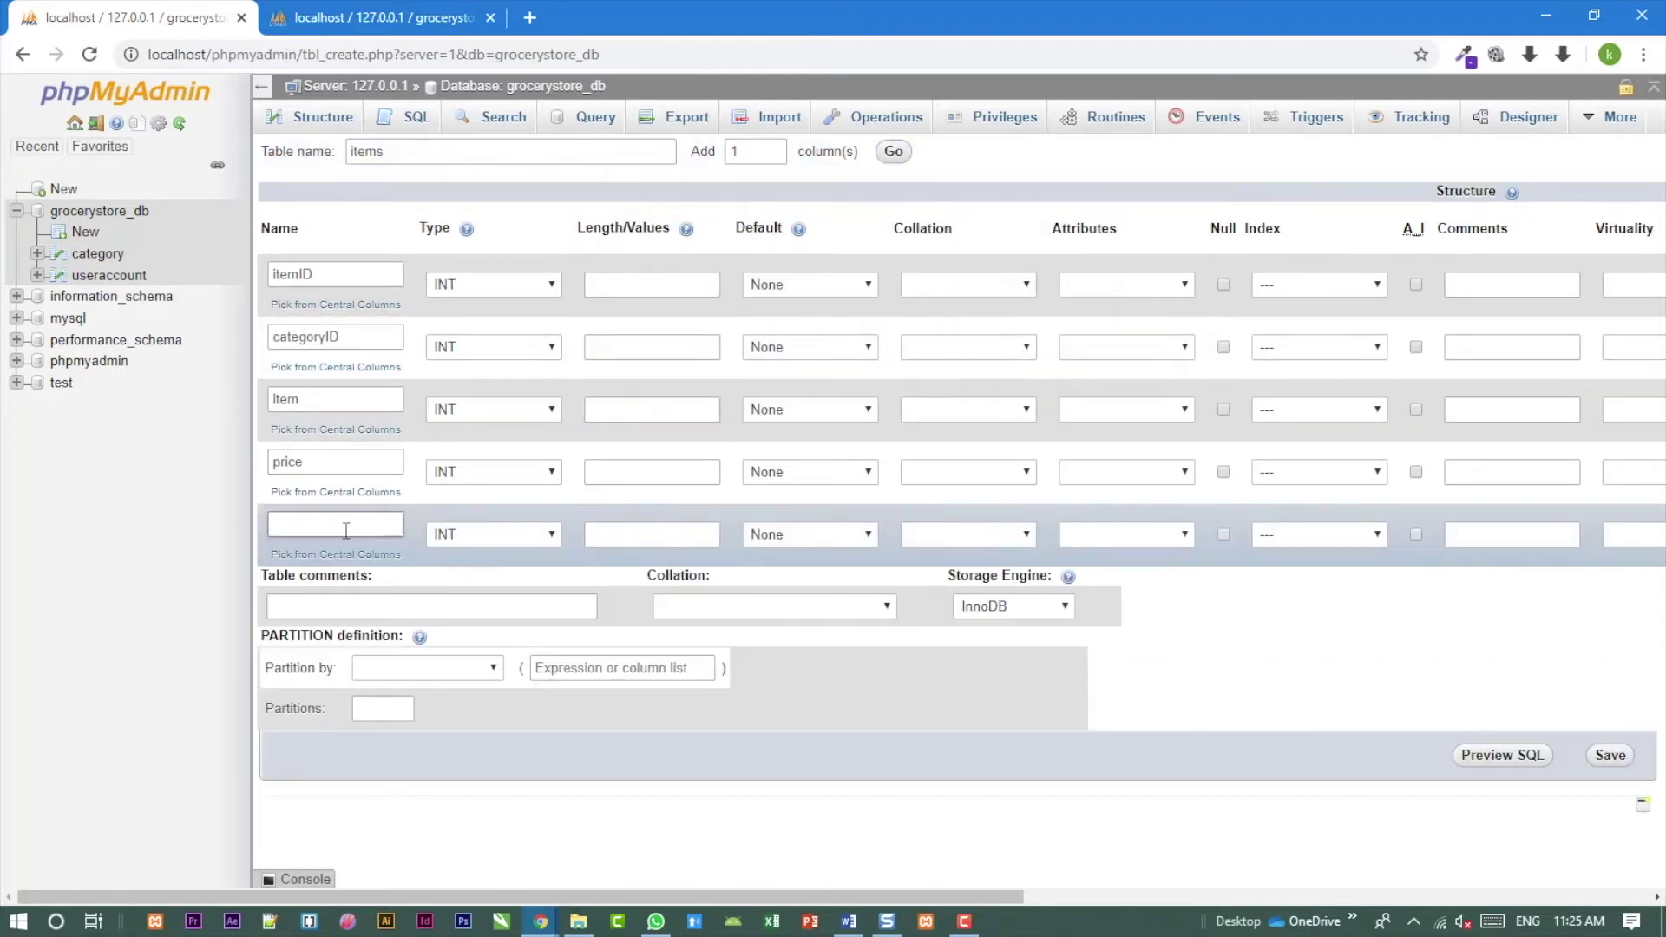
click(346, 525)
text(dec)
text(cription)
- Give itemID length 11 as auto-increment PRIMARY key, and categoryID length 11
click(624, 286)
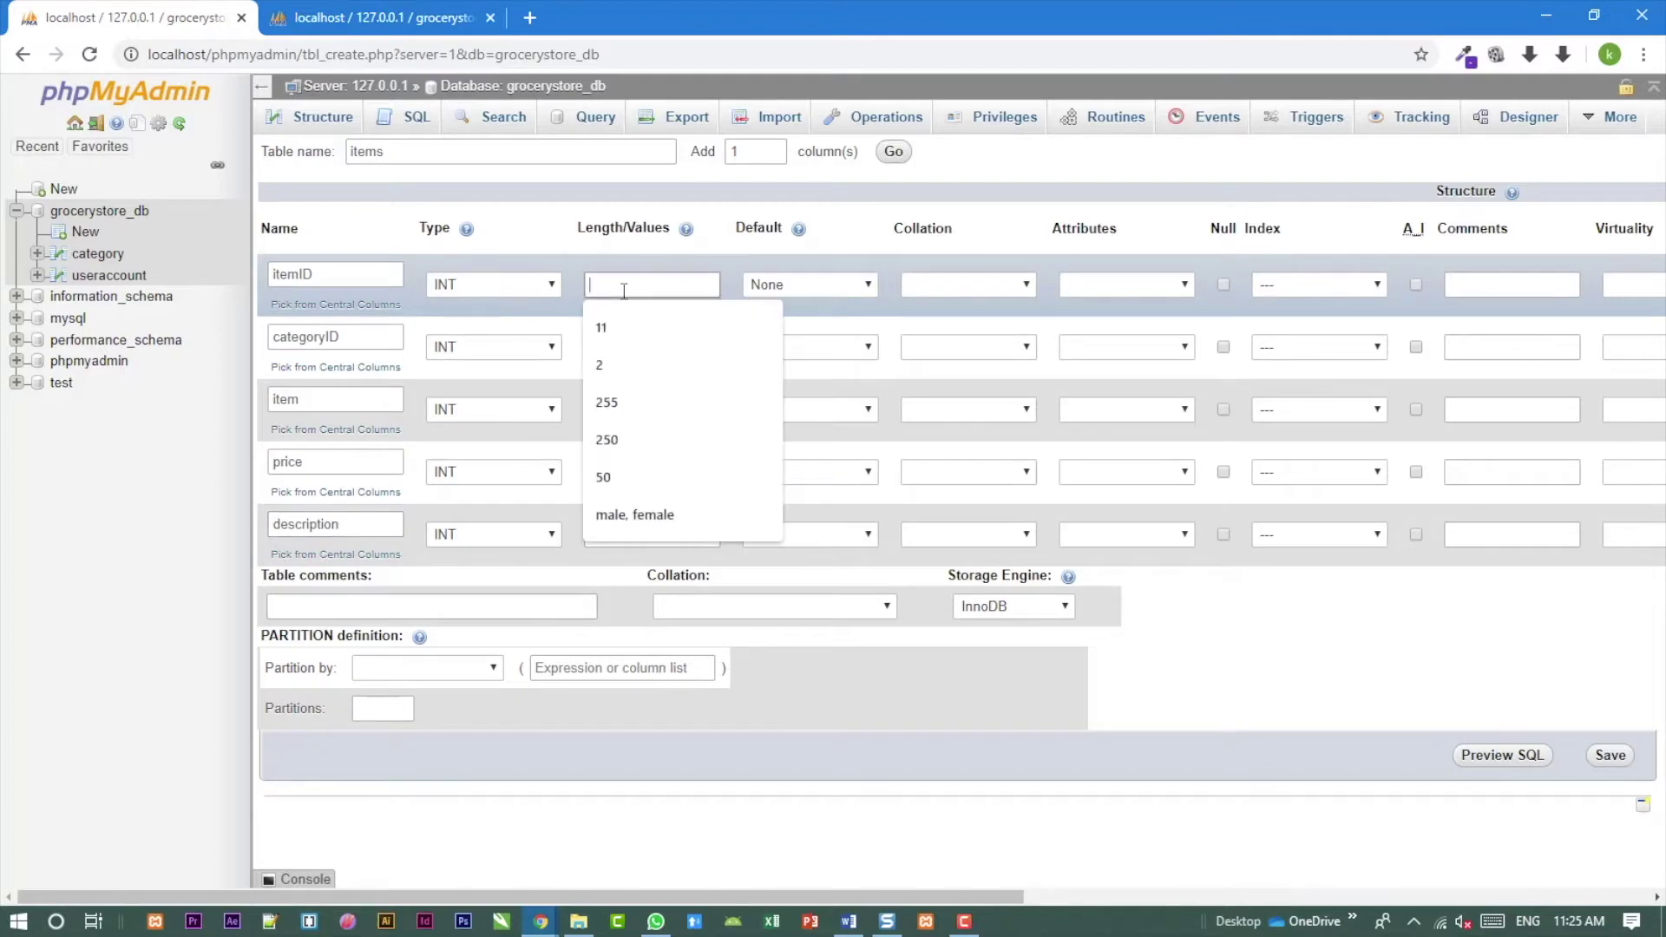
click(626, 327)
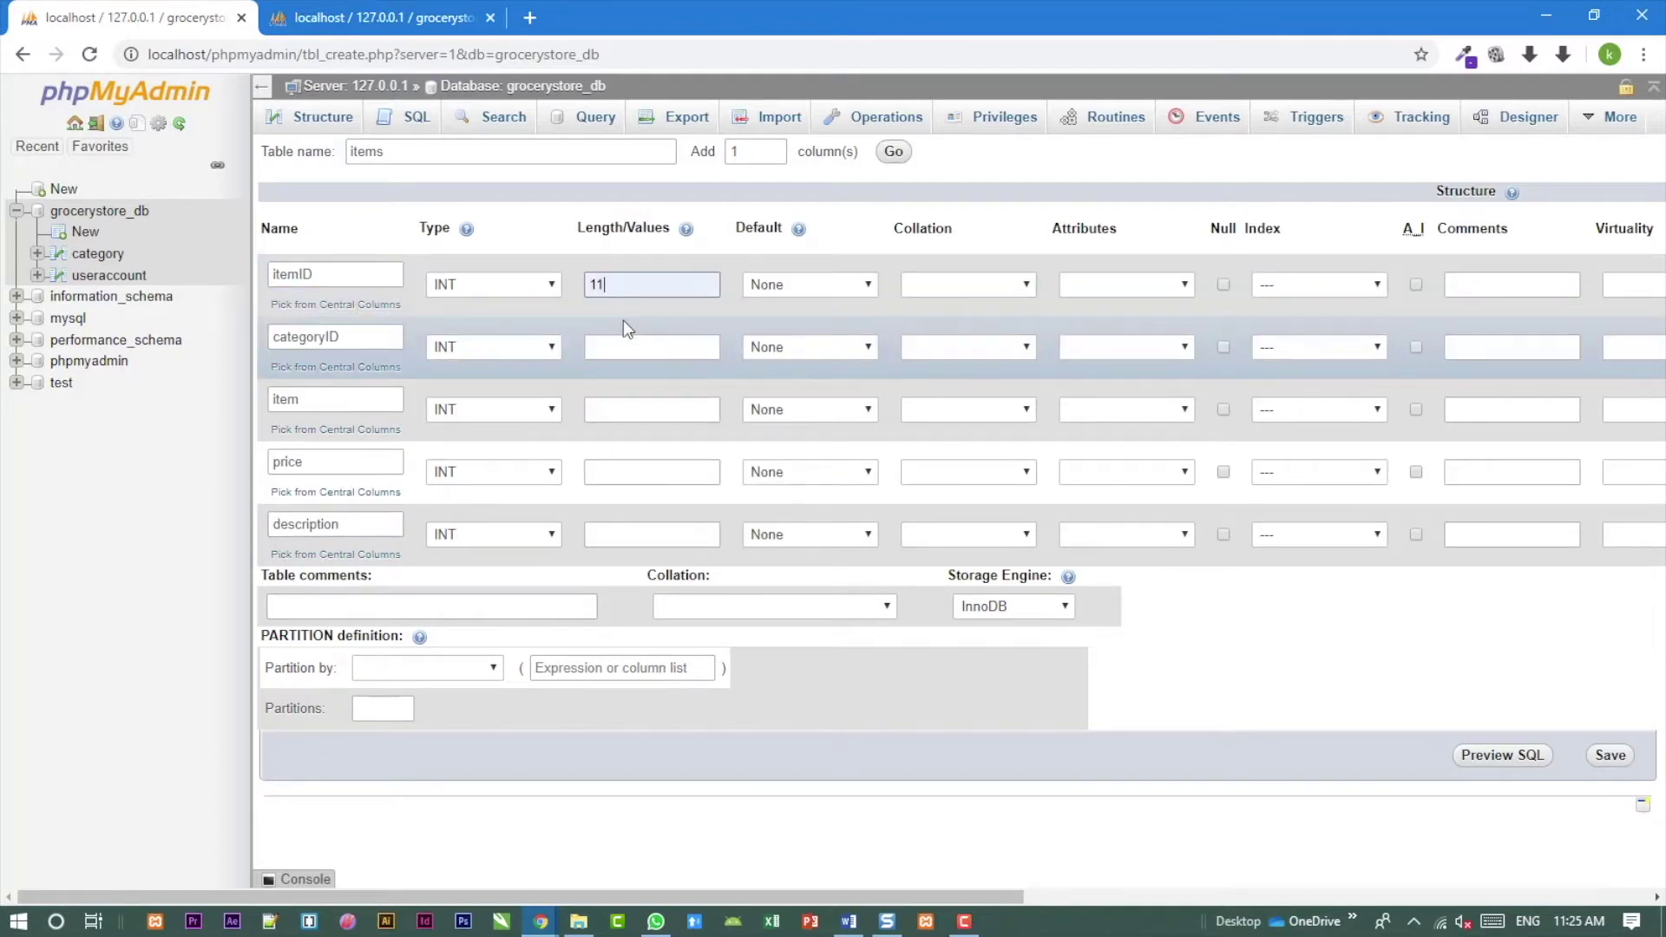
click(1417, 284)
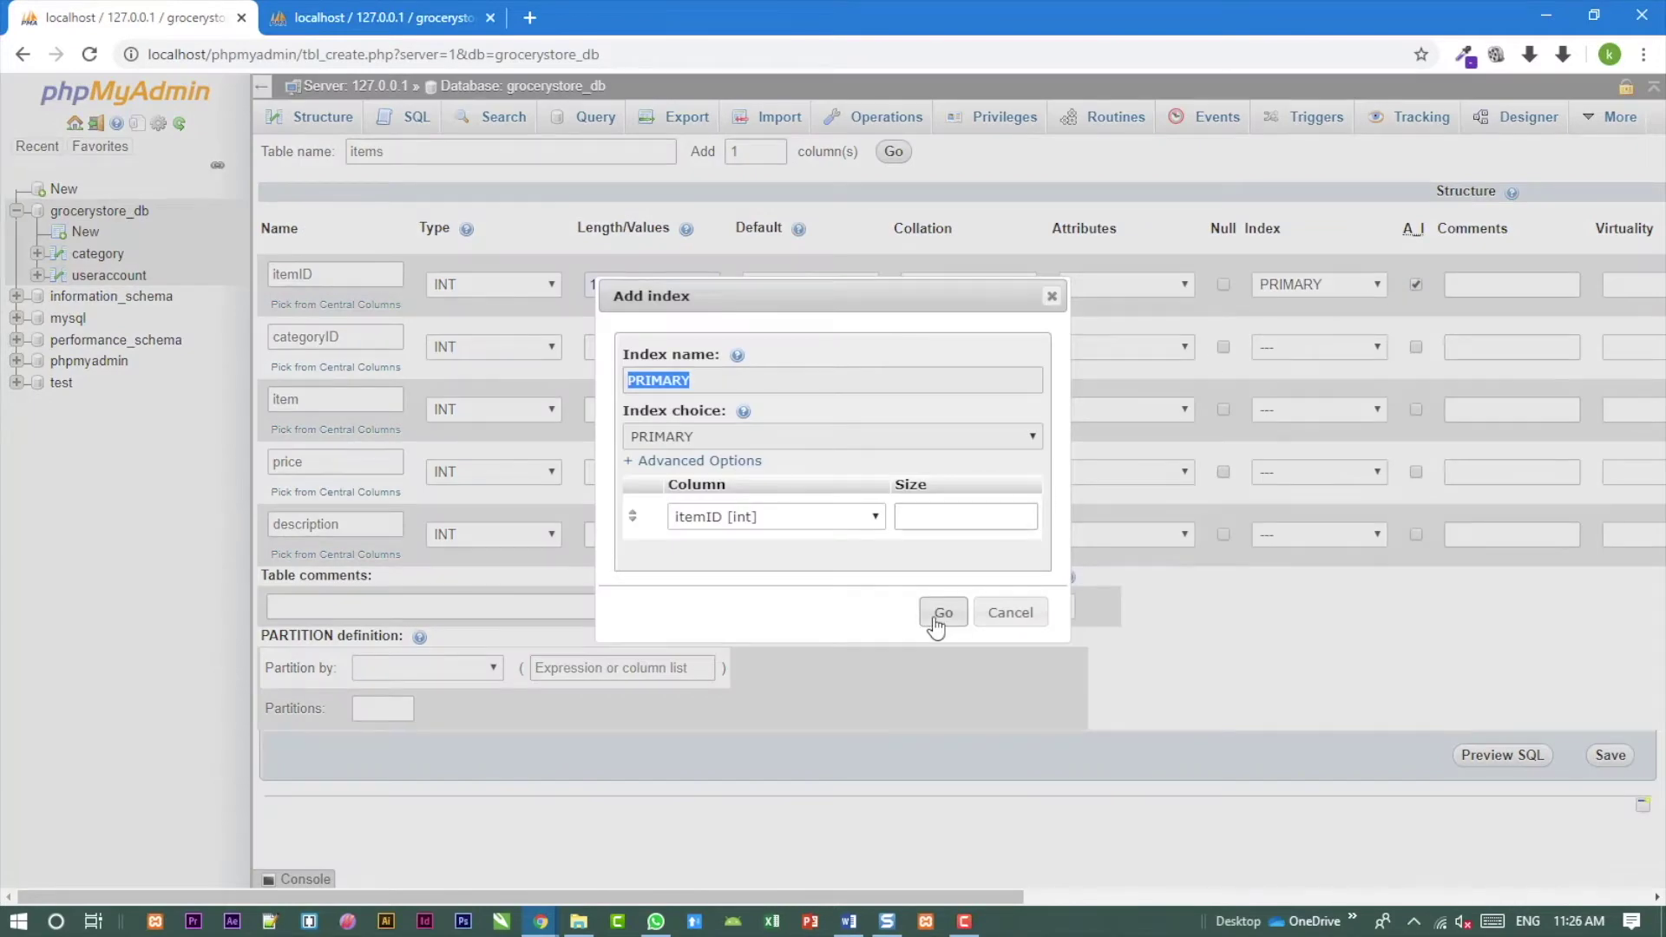
click(939, 613)
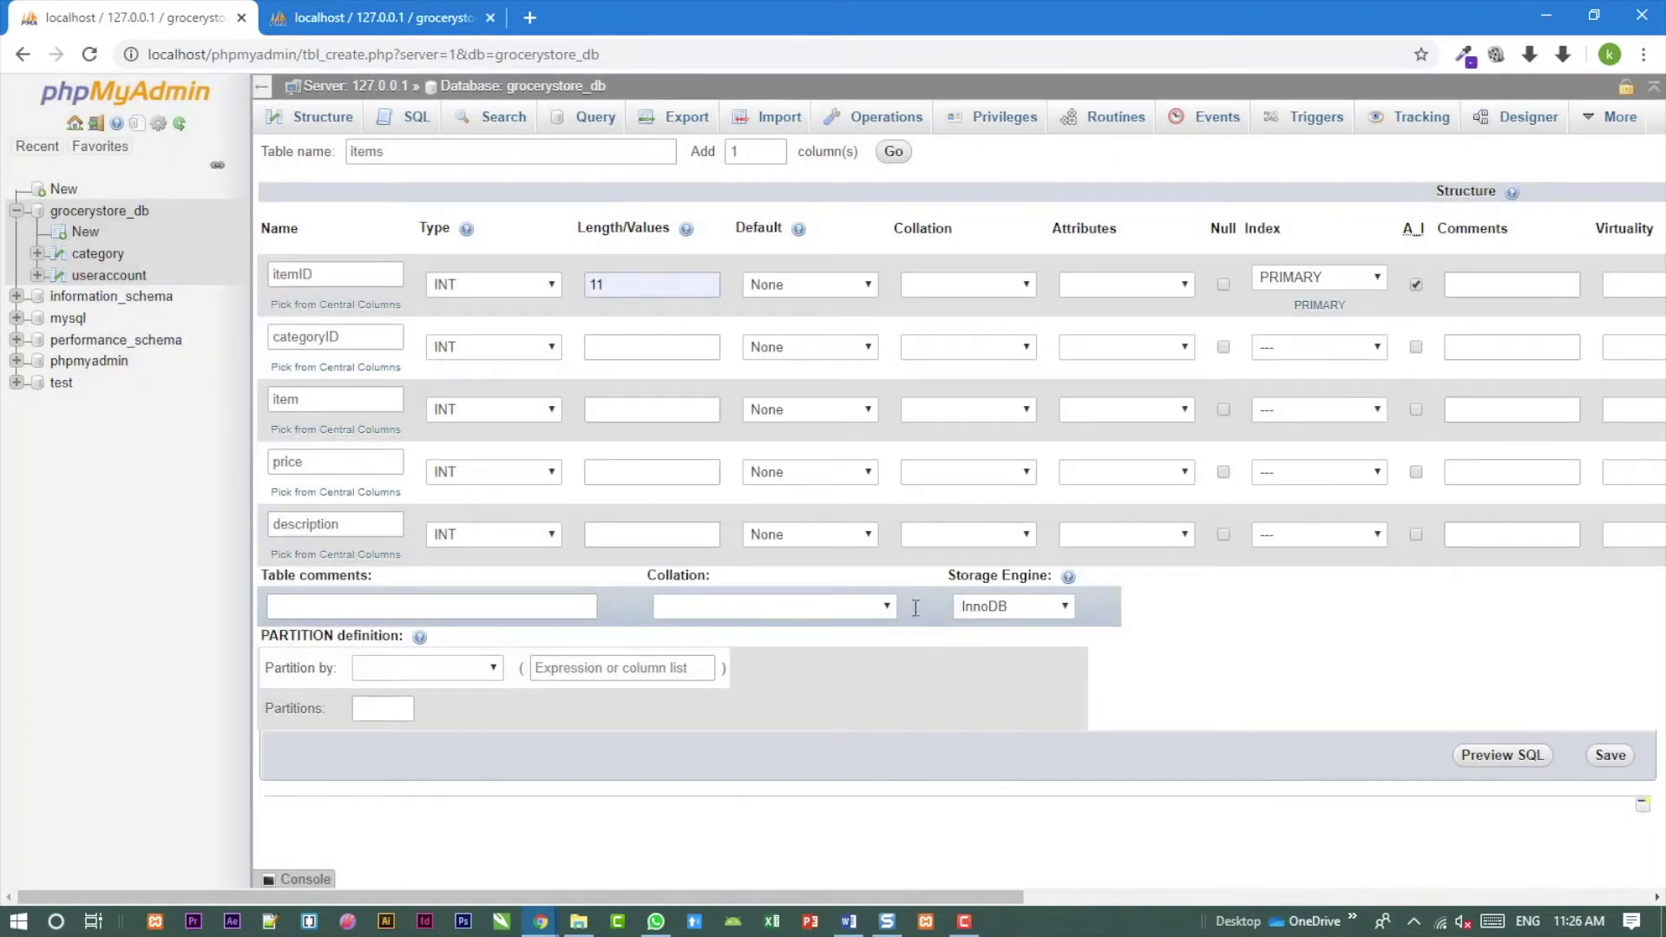
click(593, 347)
text(11)
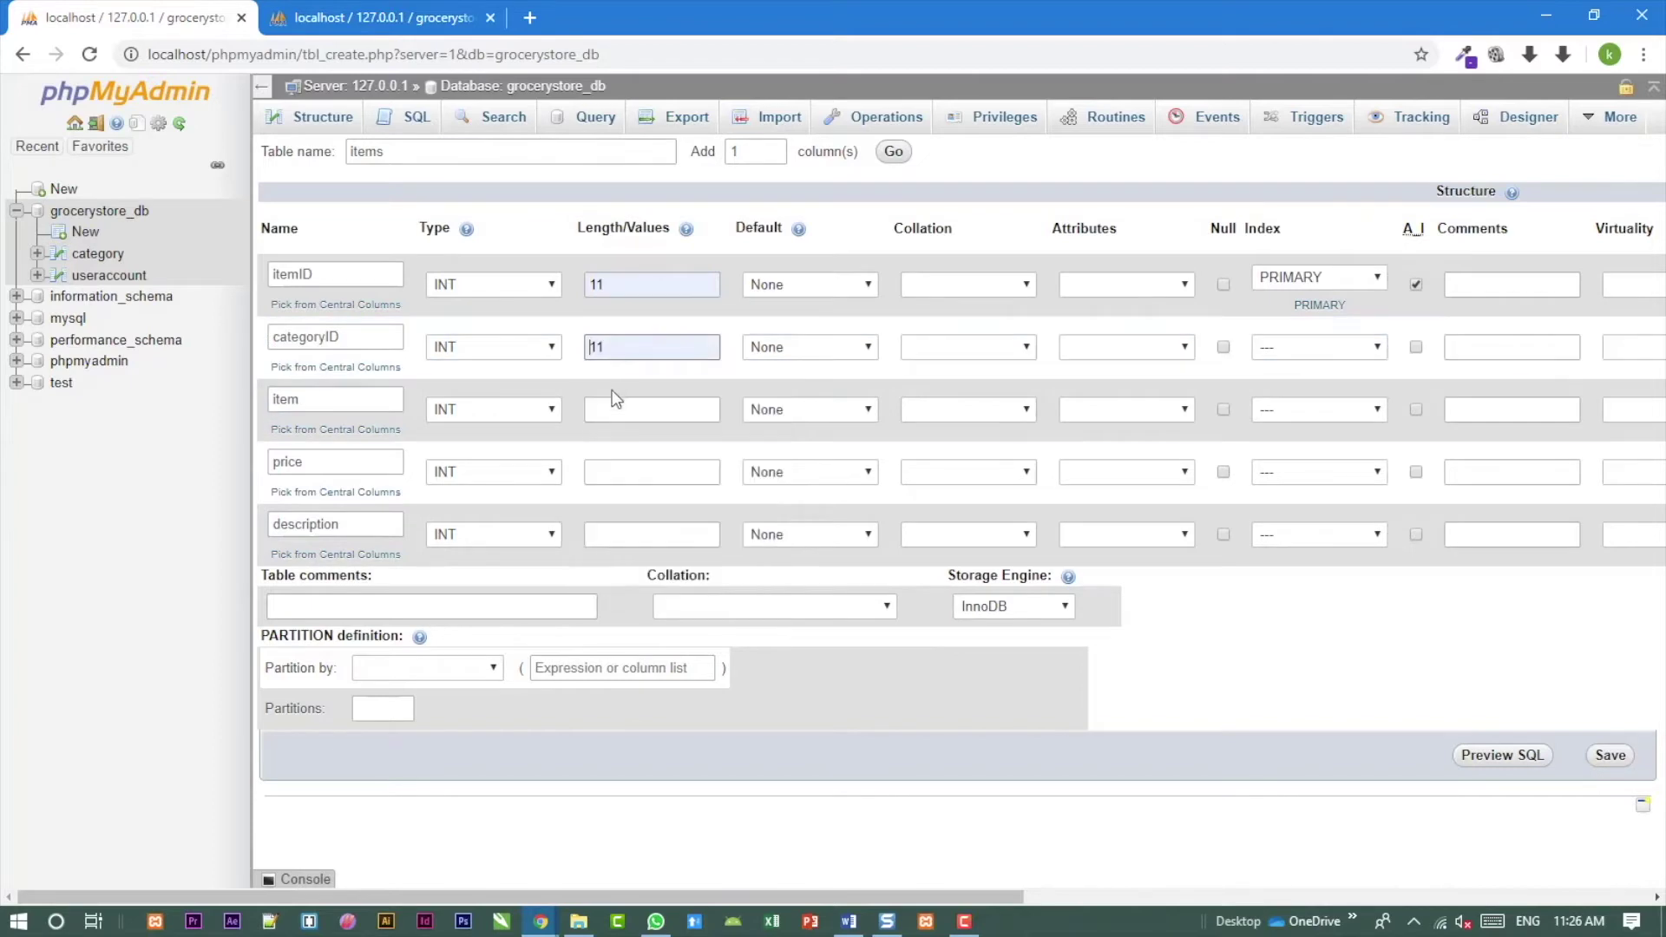
- Make item VARCHAR(255) and price DECIMAL(10,2)
click(550, 409)
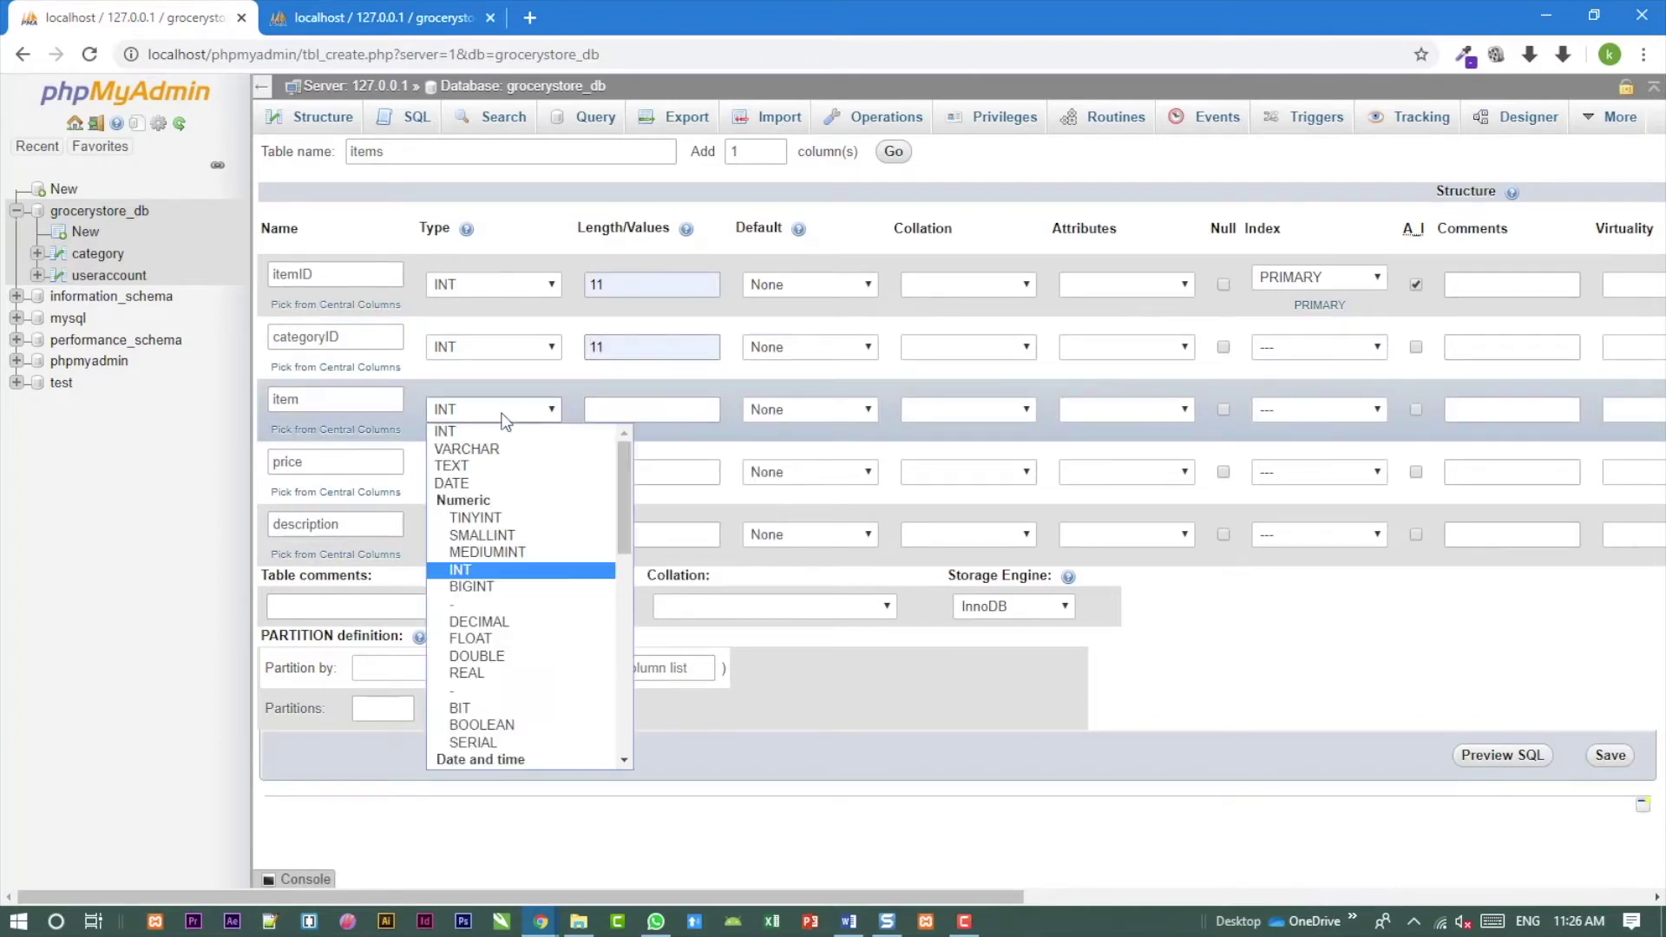
click(469, 449)
click(607, 408)
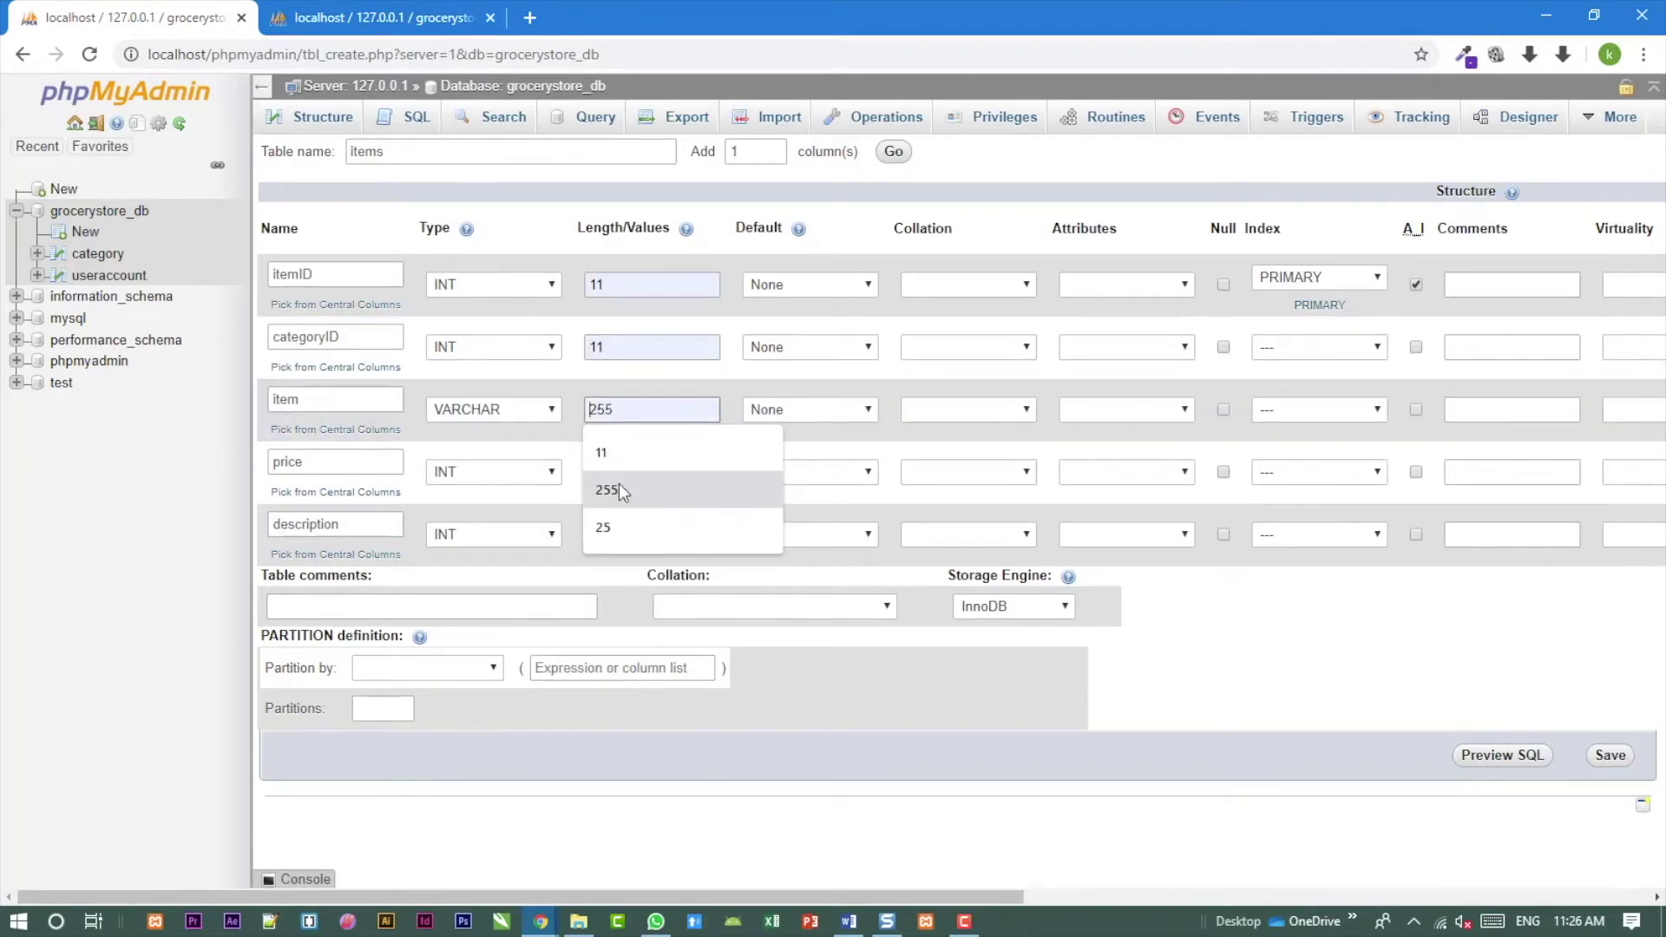
click(617, 484)
click(489, 476)
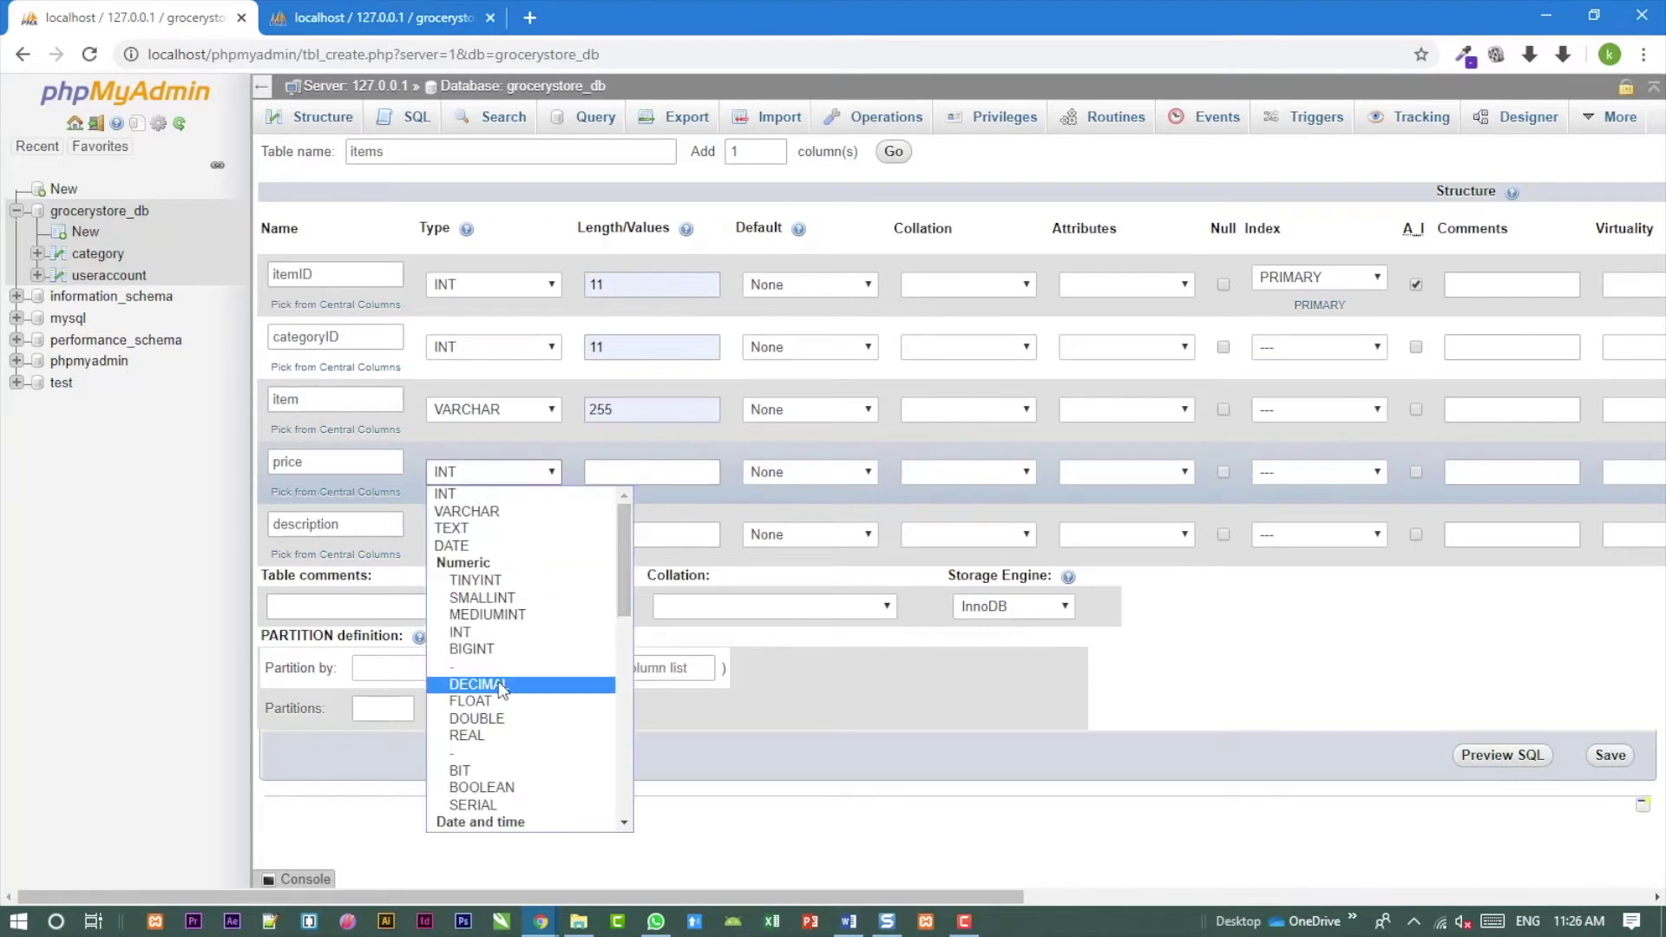
click(500, 691)
click(649, 471)
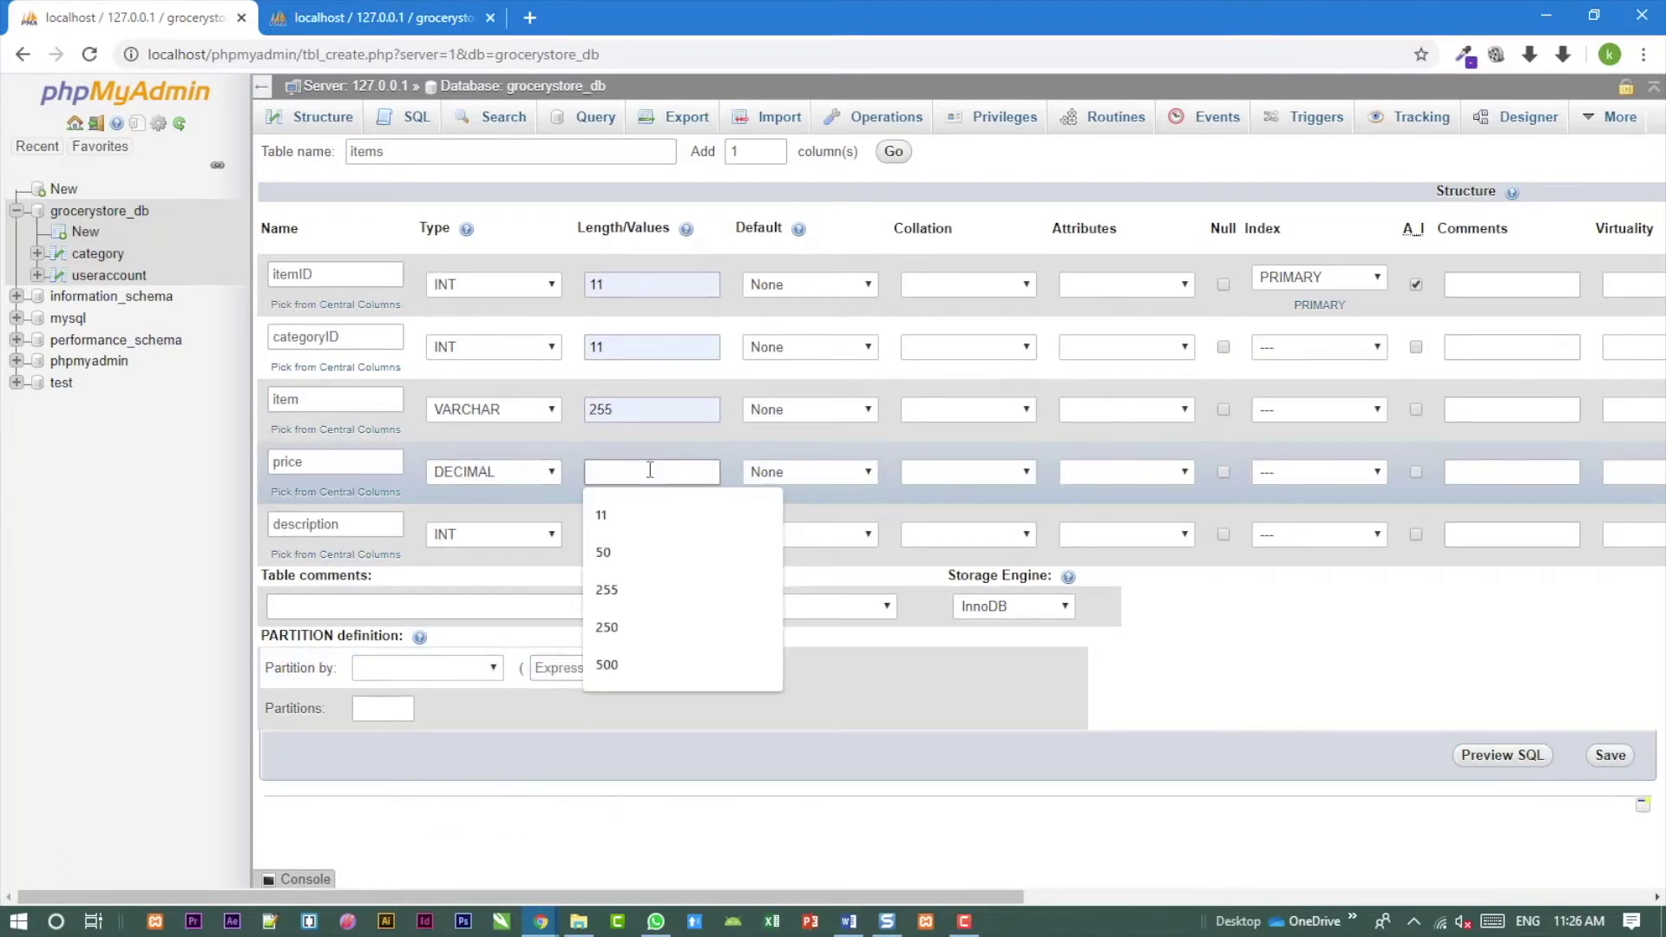
text(10,2)
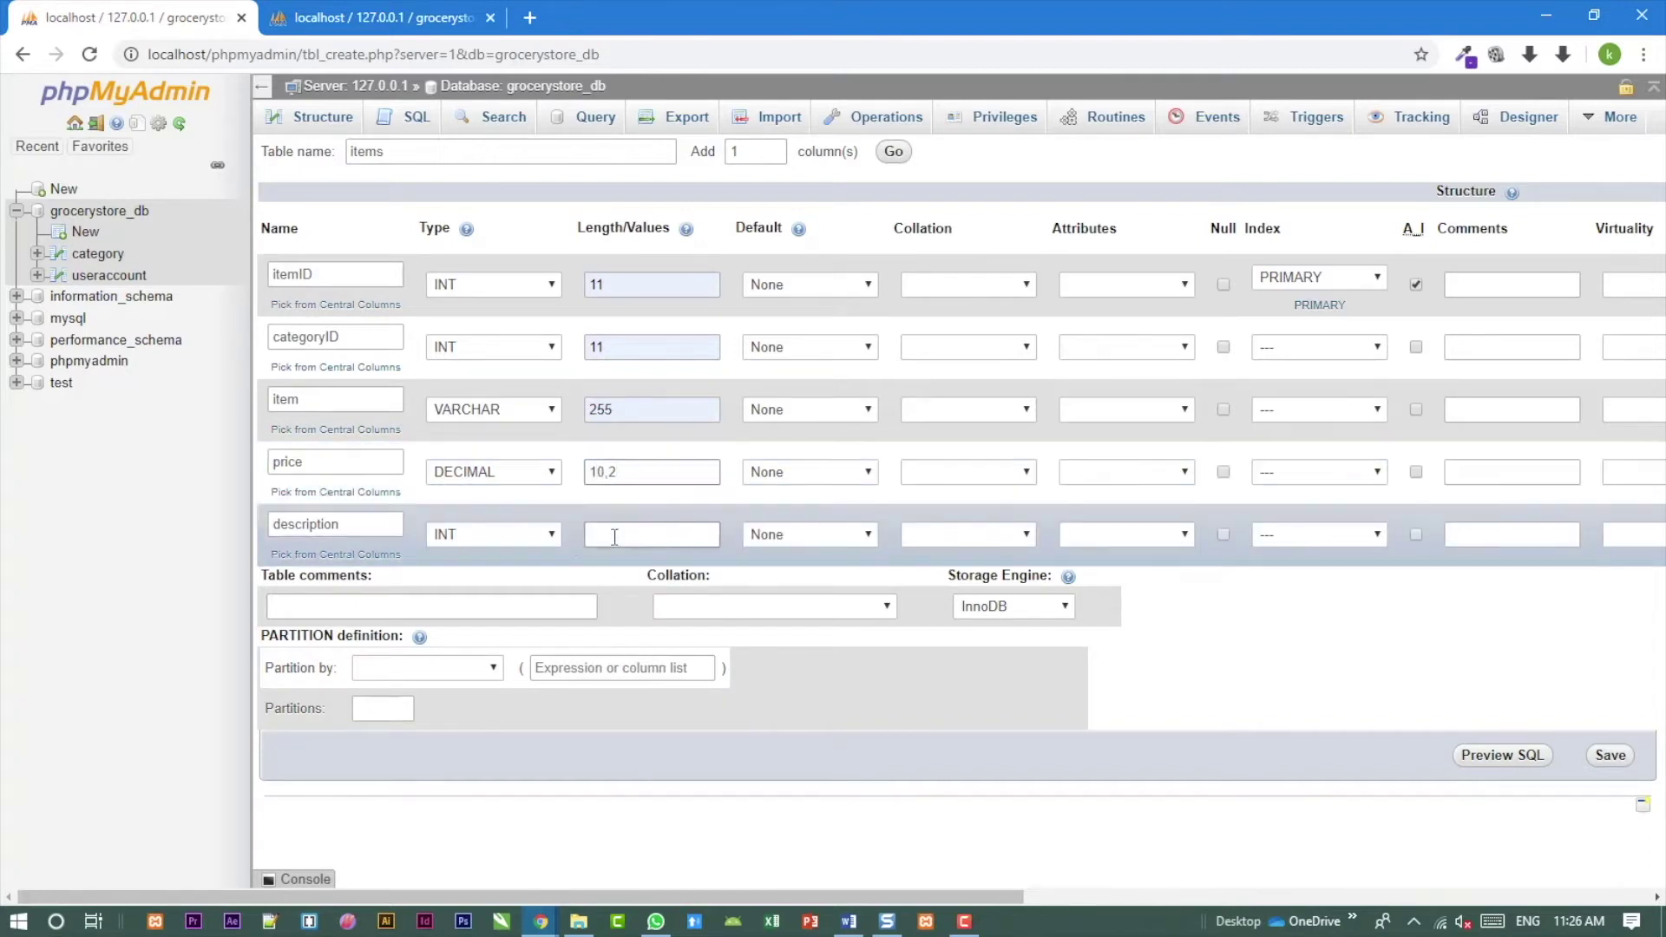
- Make description VARCHAR(255), review all column names, and save the items table
click(529, 538)
click(511, 576)
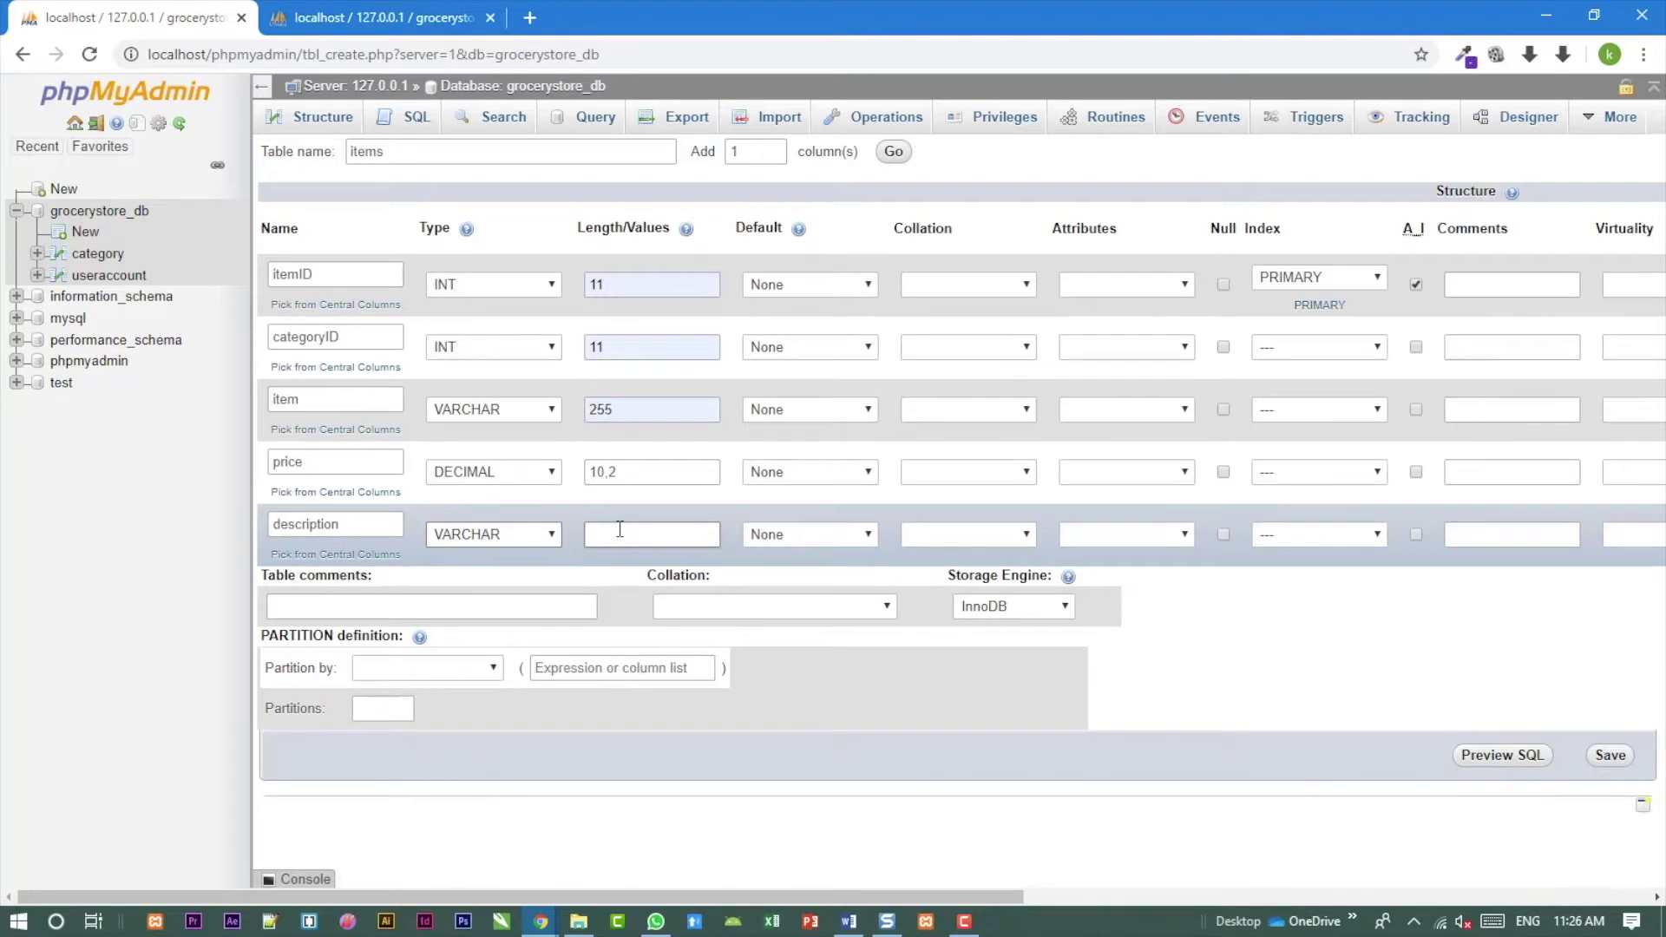
click(619, 528)
click(627, 570)
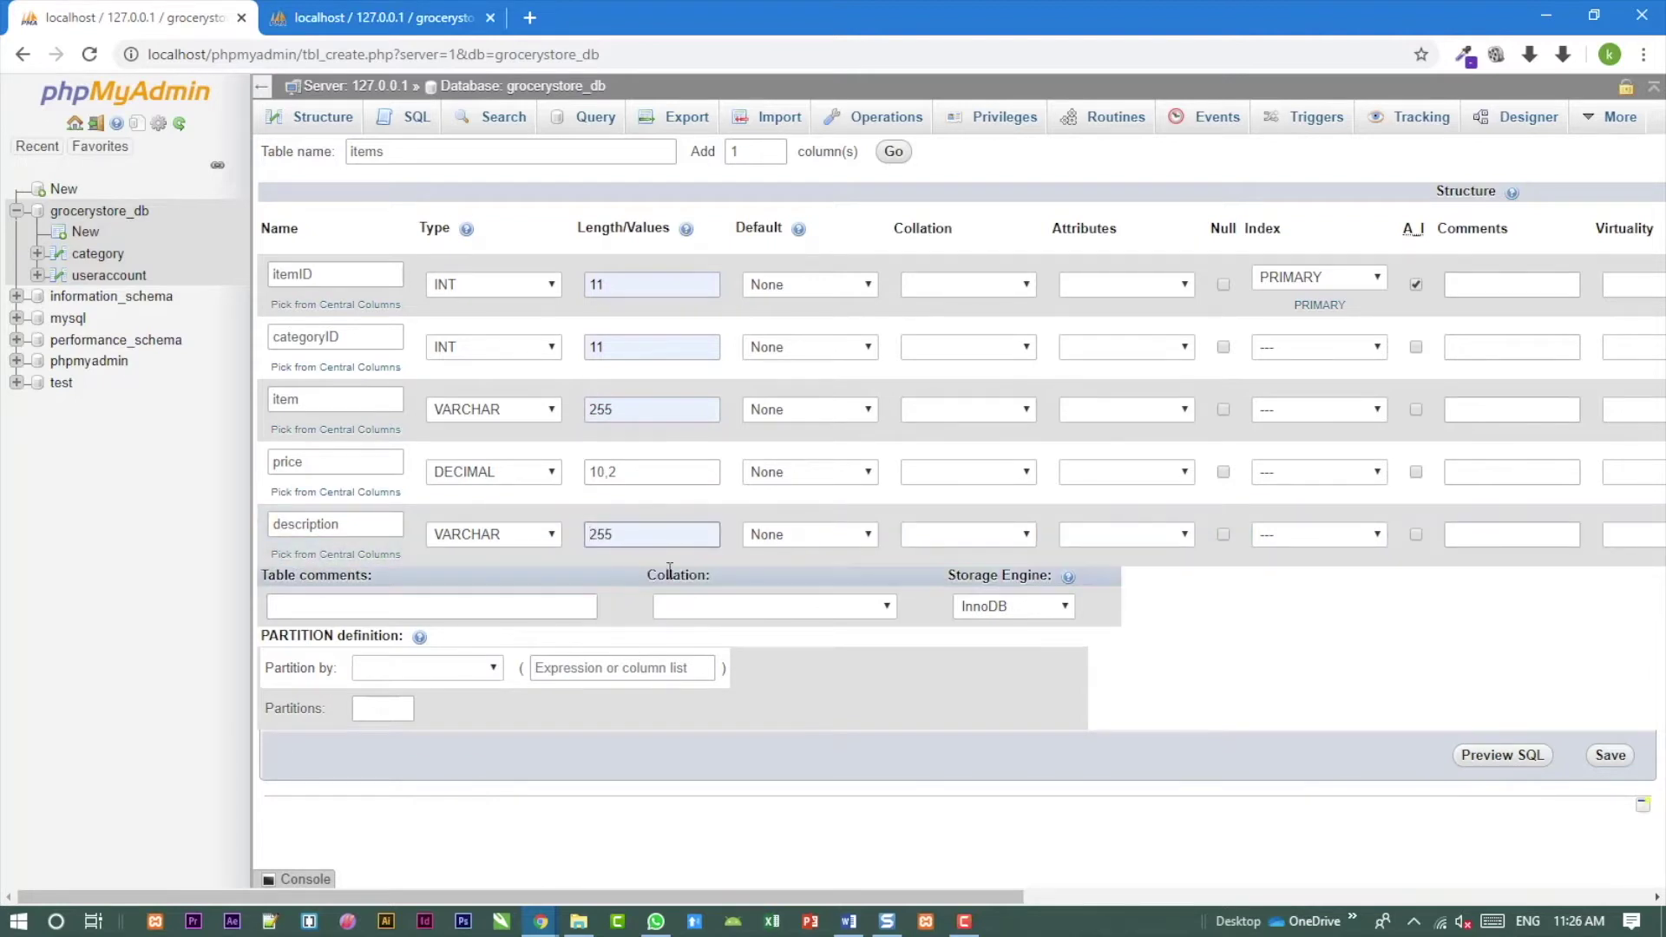
click(341, 273)
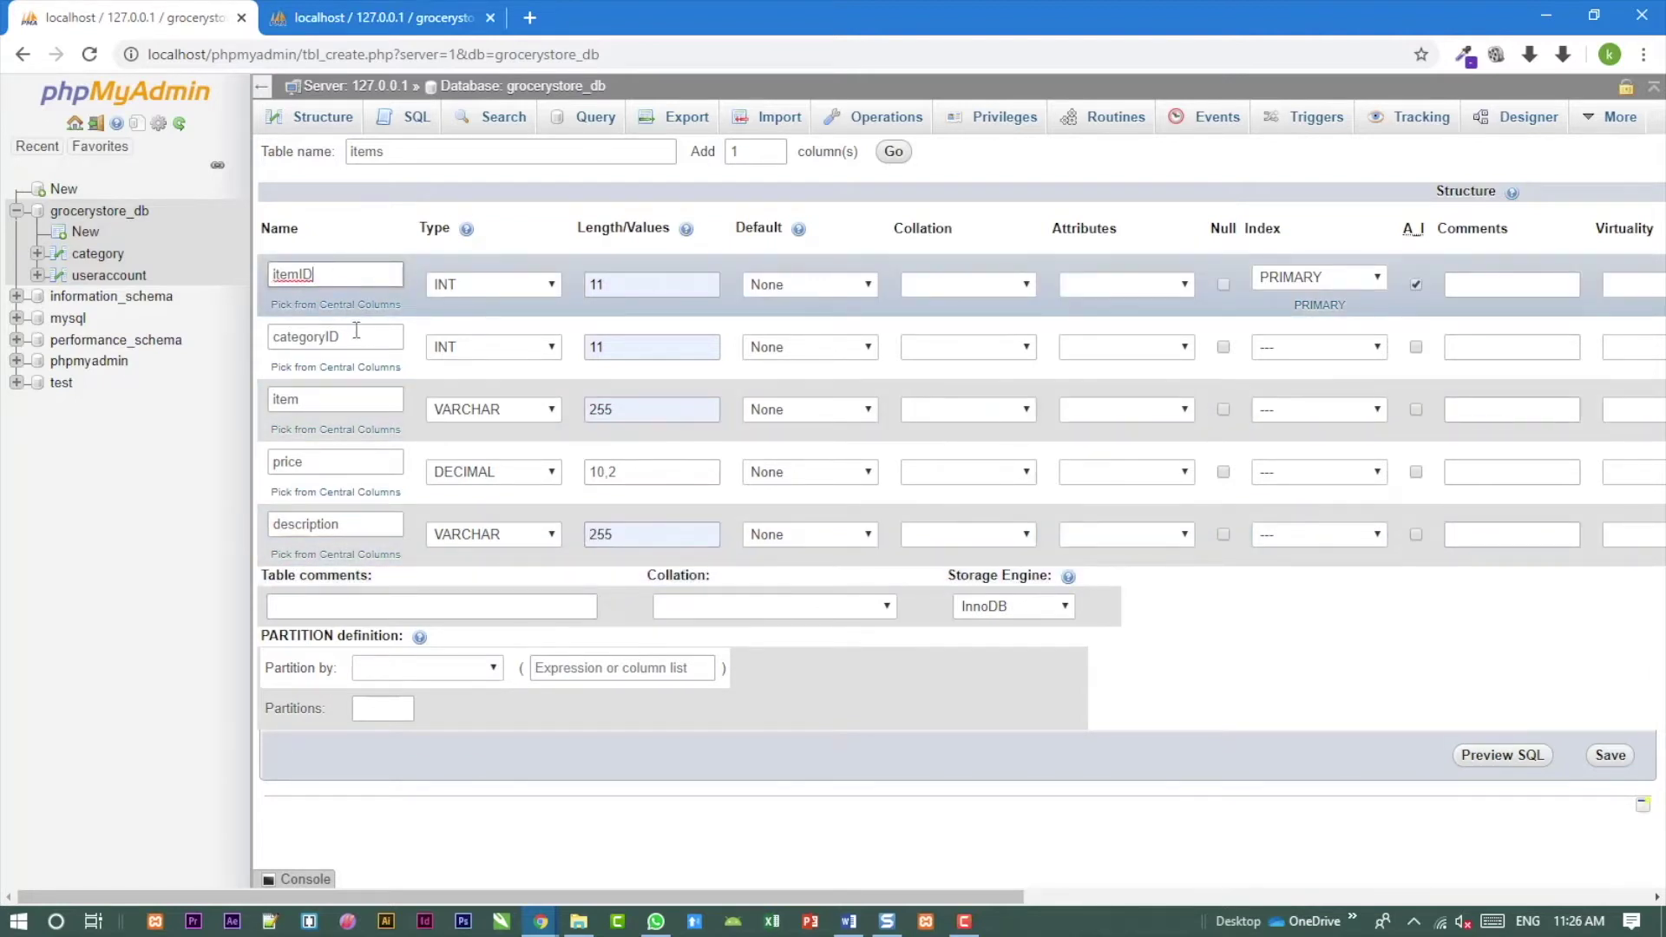
click(347, 336)
click(347, 399)
click(352, 462)
click(375, 524)
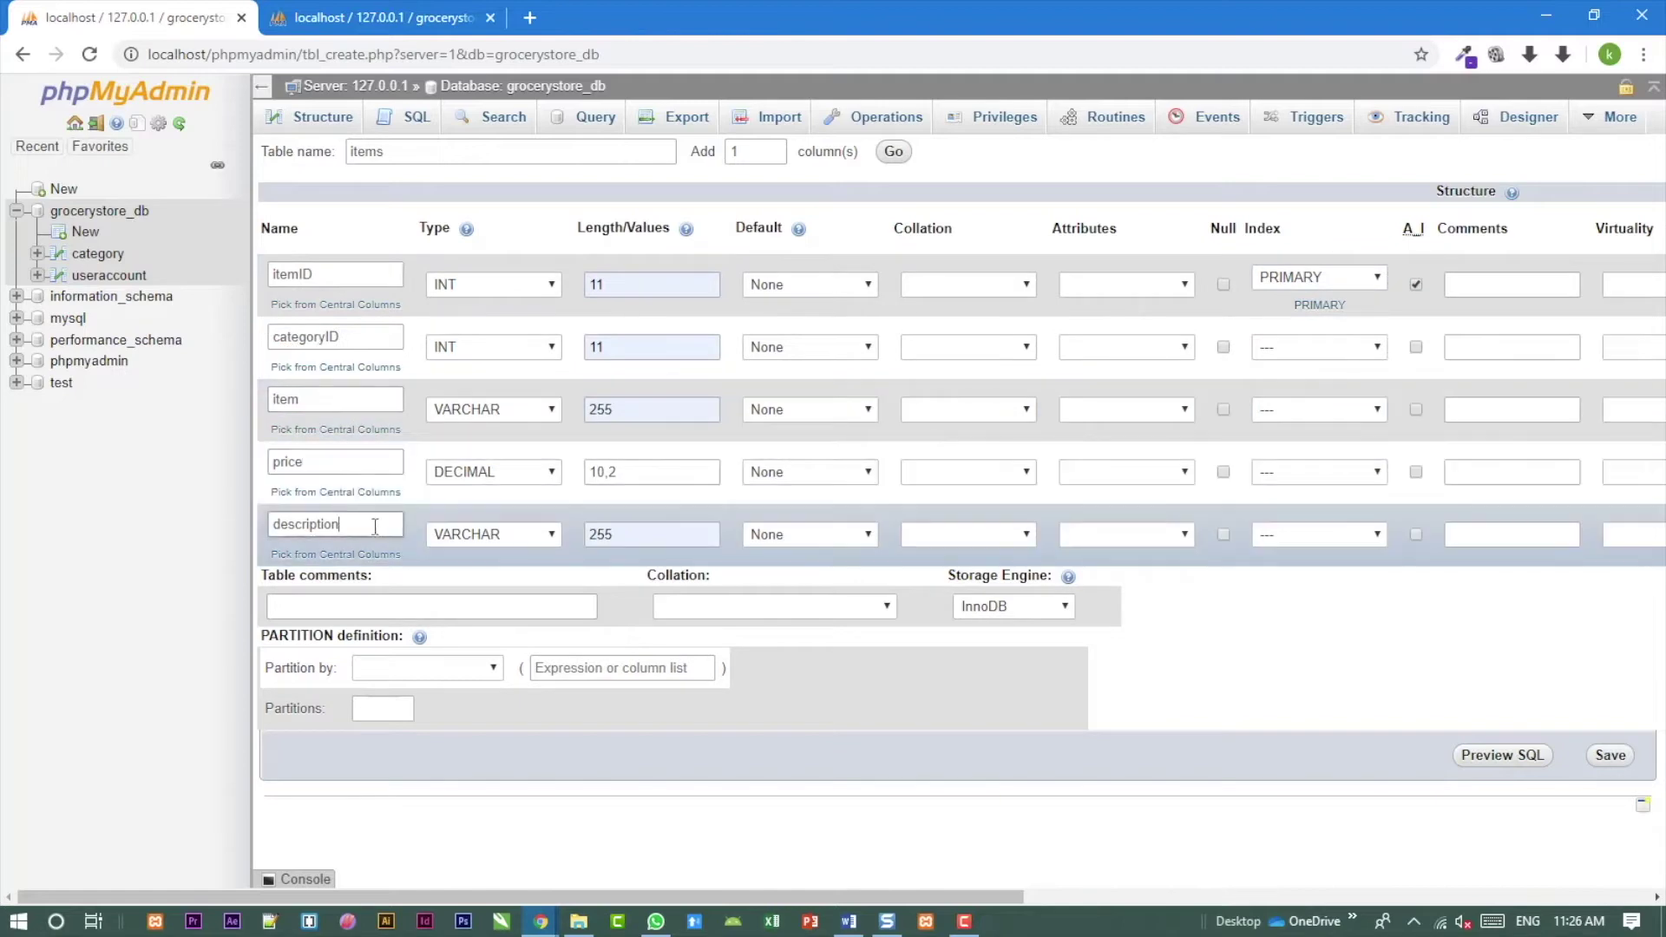
click(1610, 756)
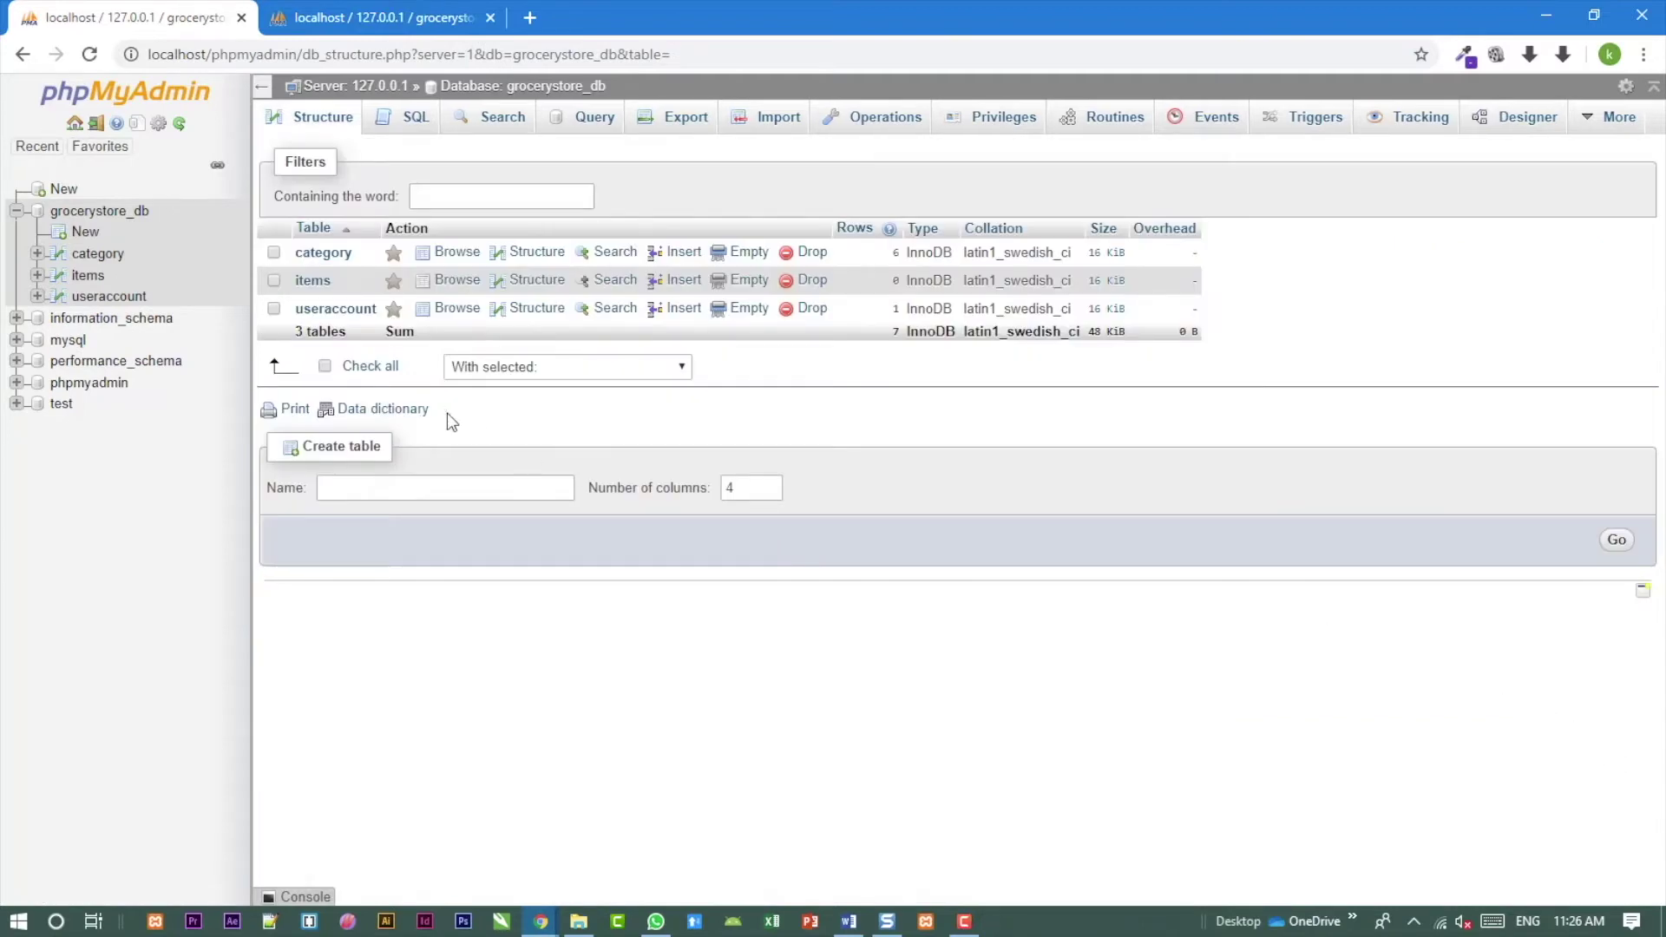
- Open the items table structure and highlight price's decimal(10,2) type
click(328, 282)
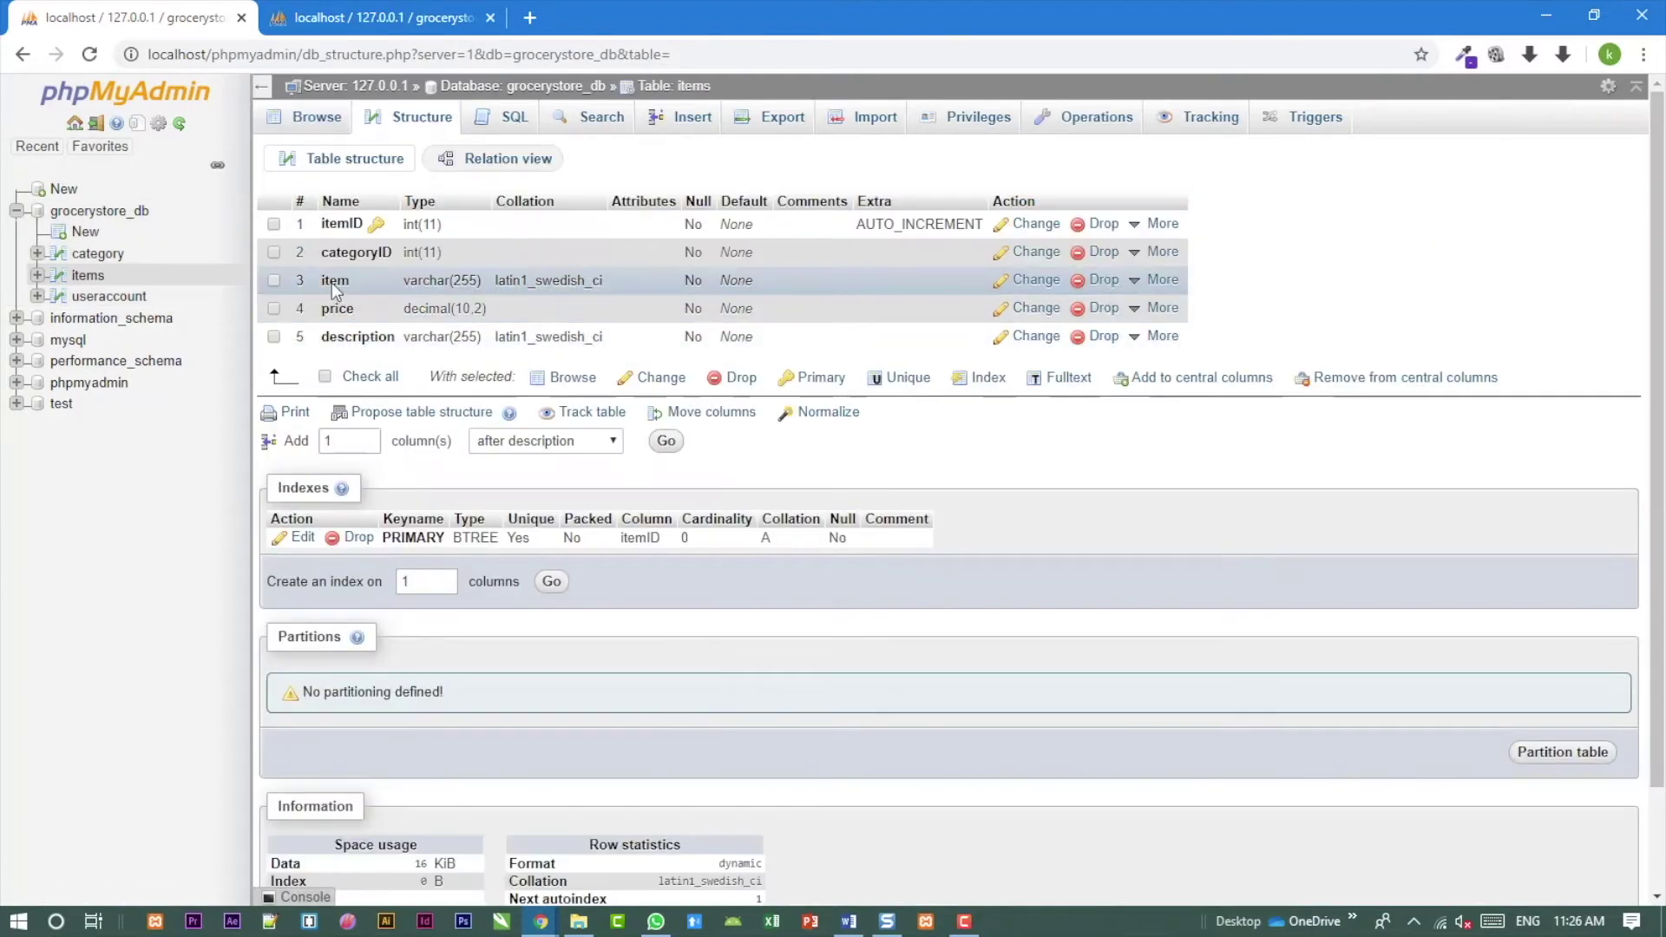
drag(454, 309, 500, 309)
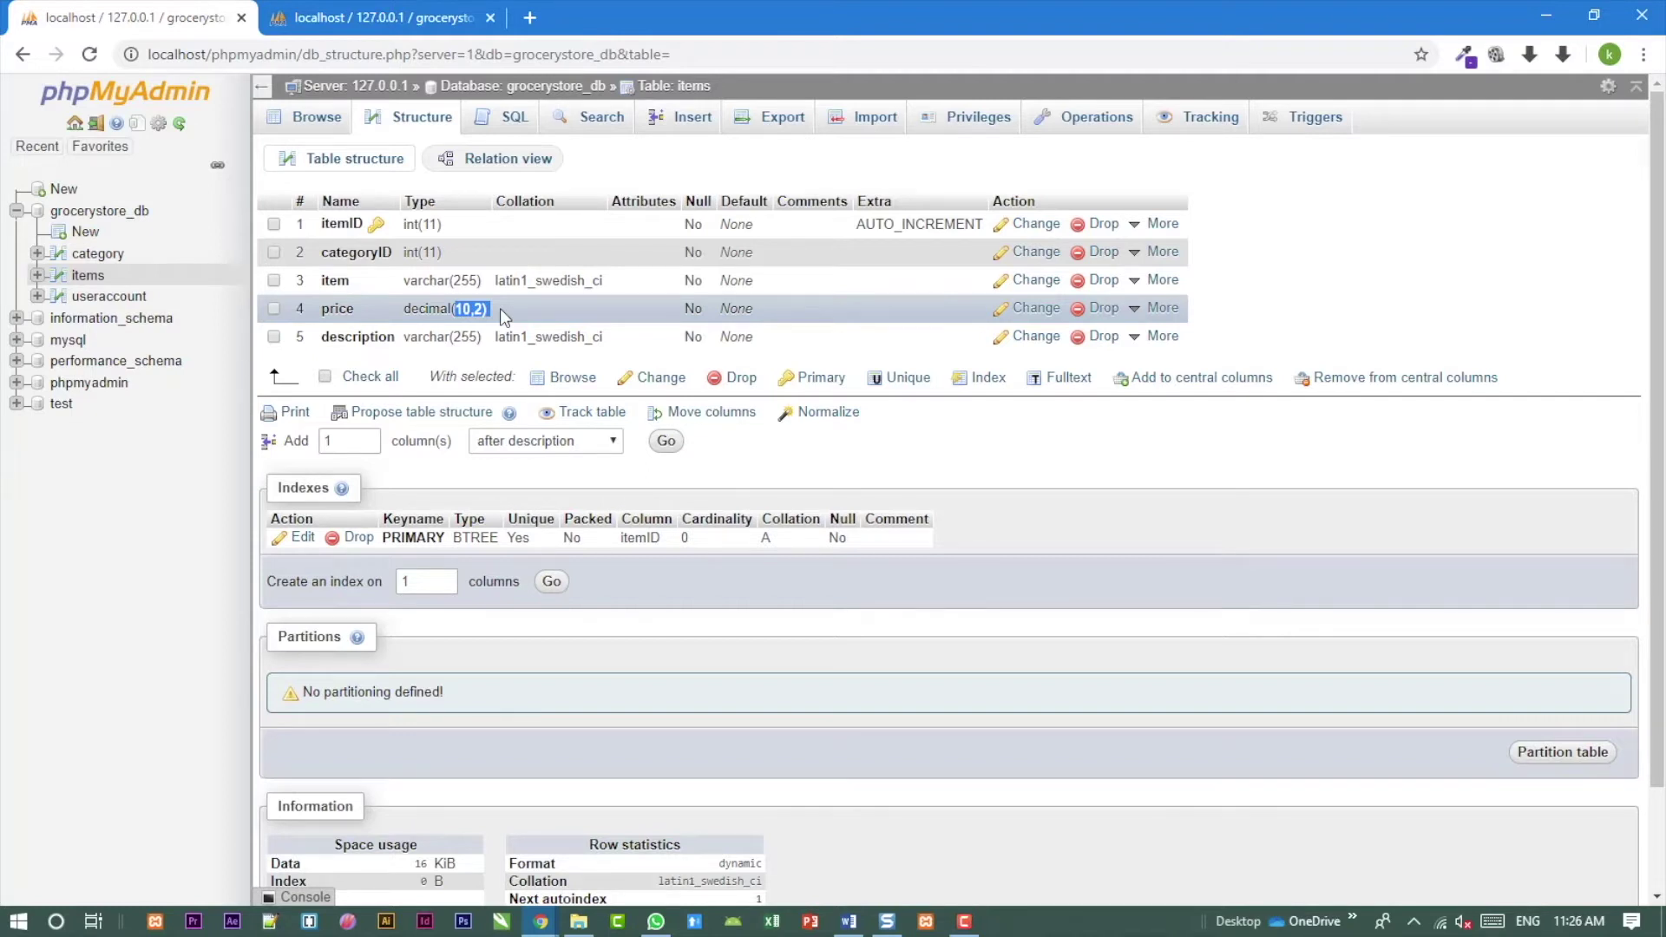
drag(451, 310, 511, 319)
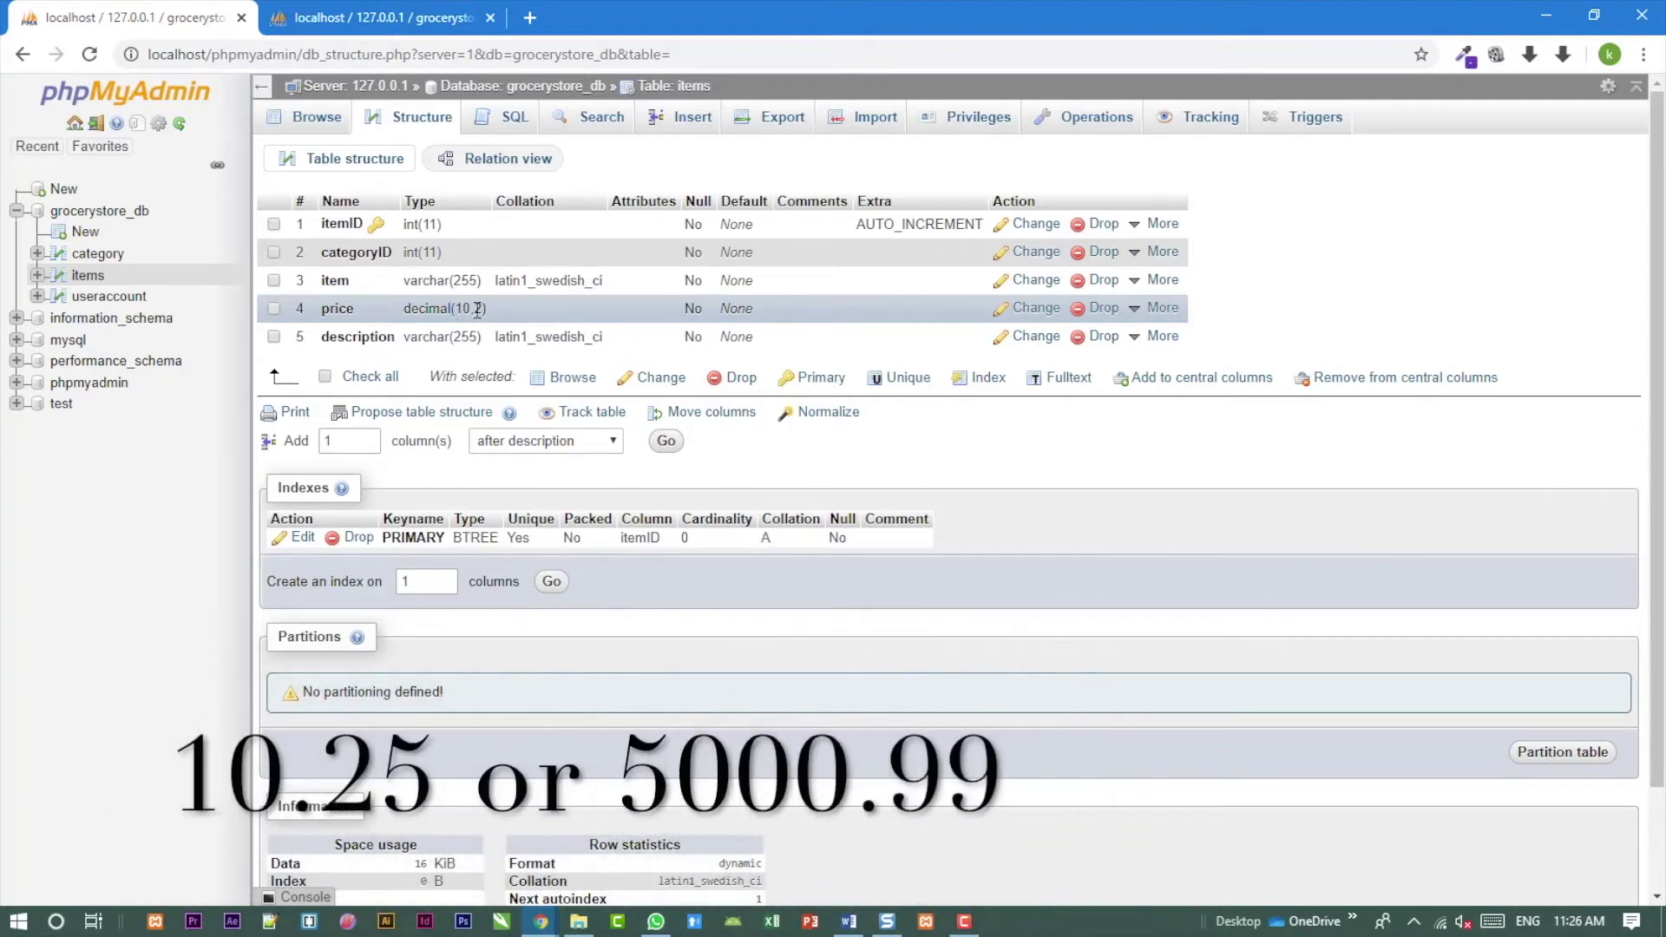
click(584, 339)
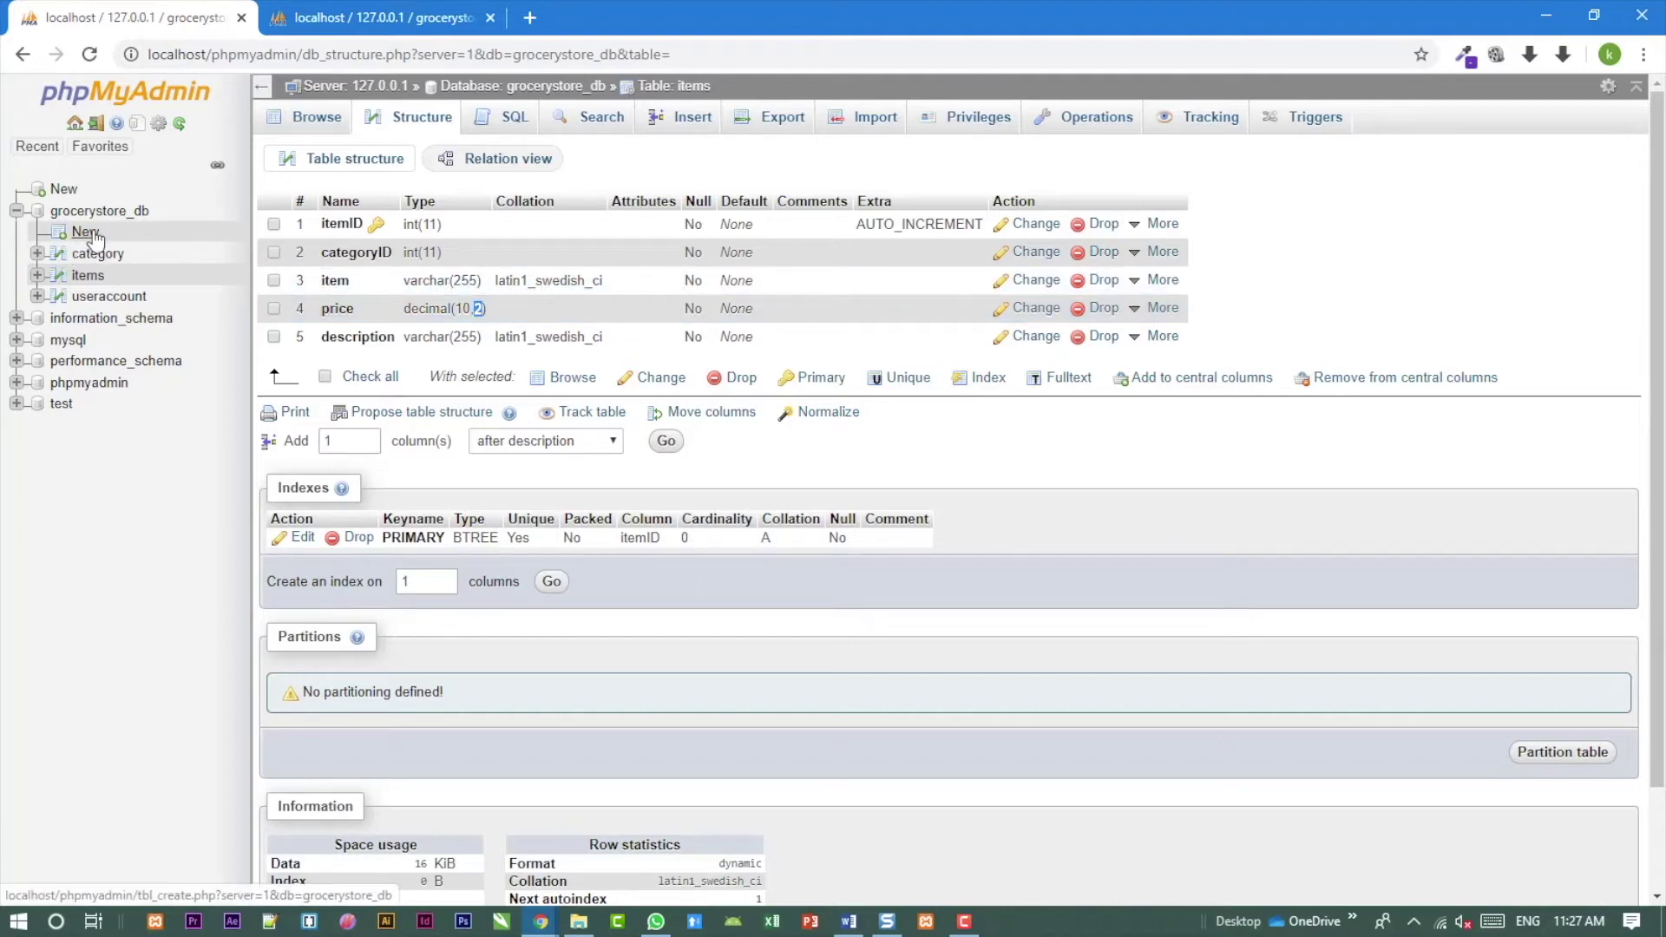
- Start a new table 'orders' with columns orderID, userID, itemID and orderDate
click(85, 231)
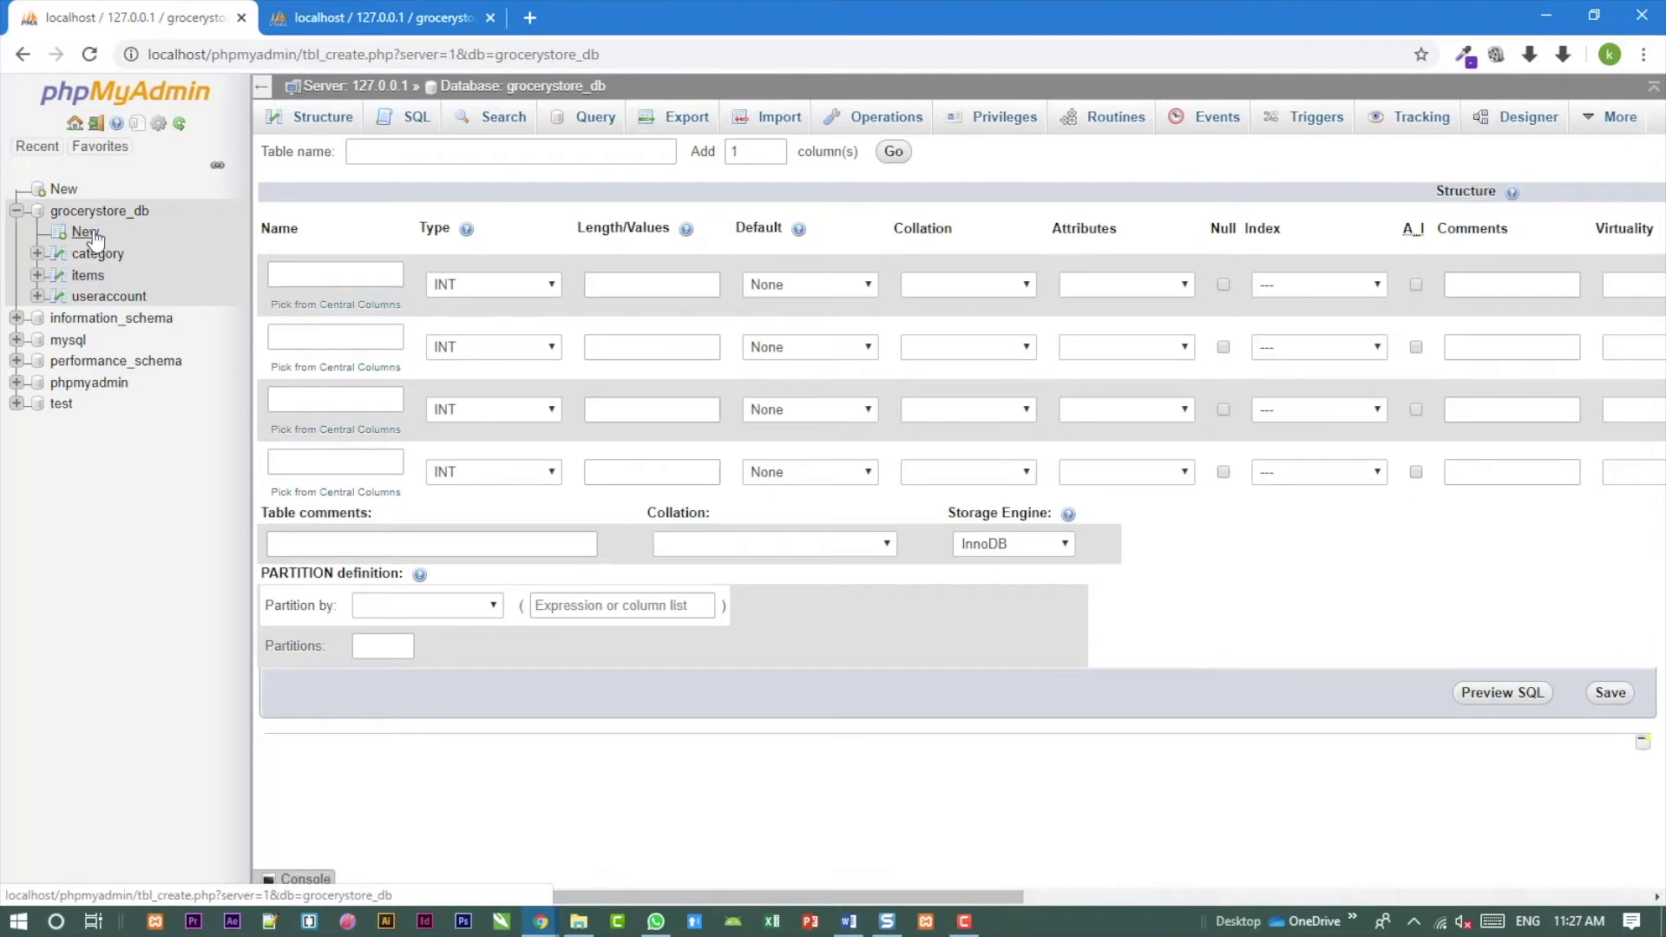
click(393, 154)
text(orders)
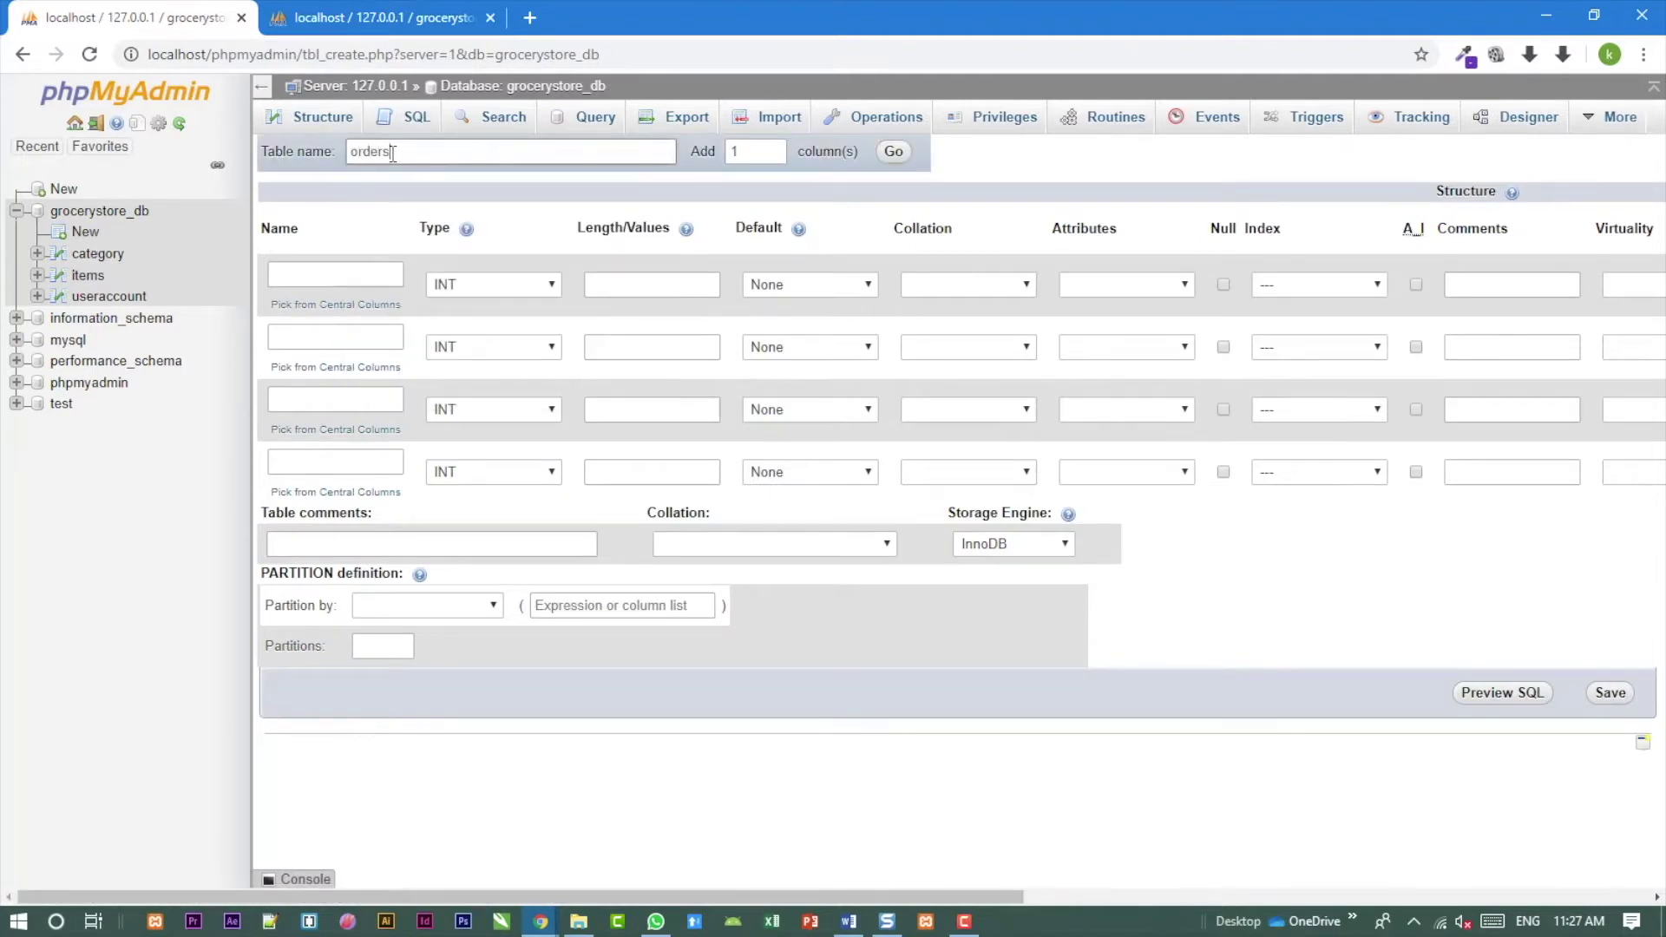
click(348, 275)
text(orderID)
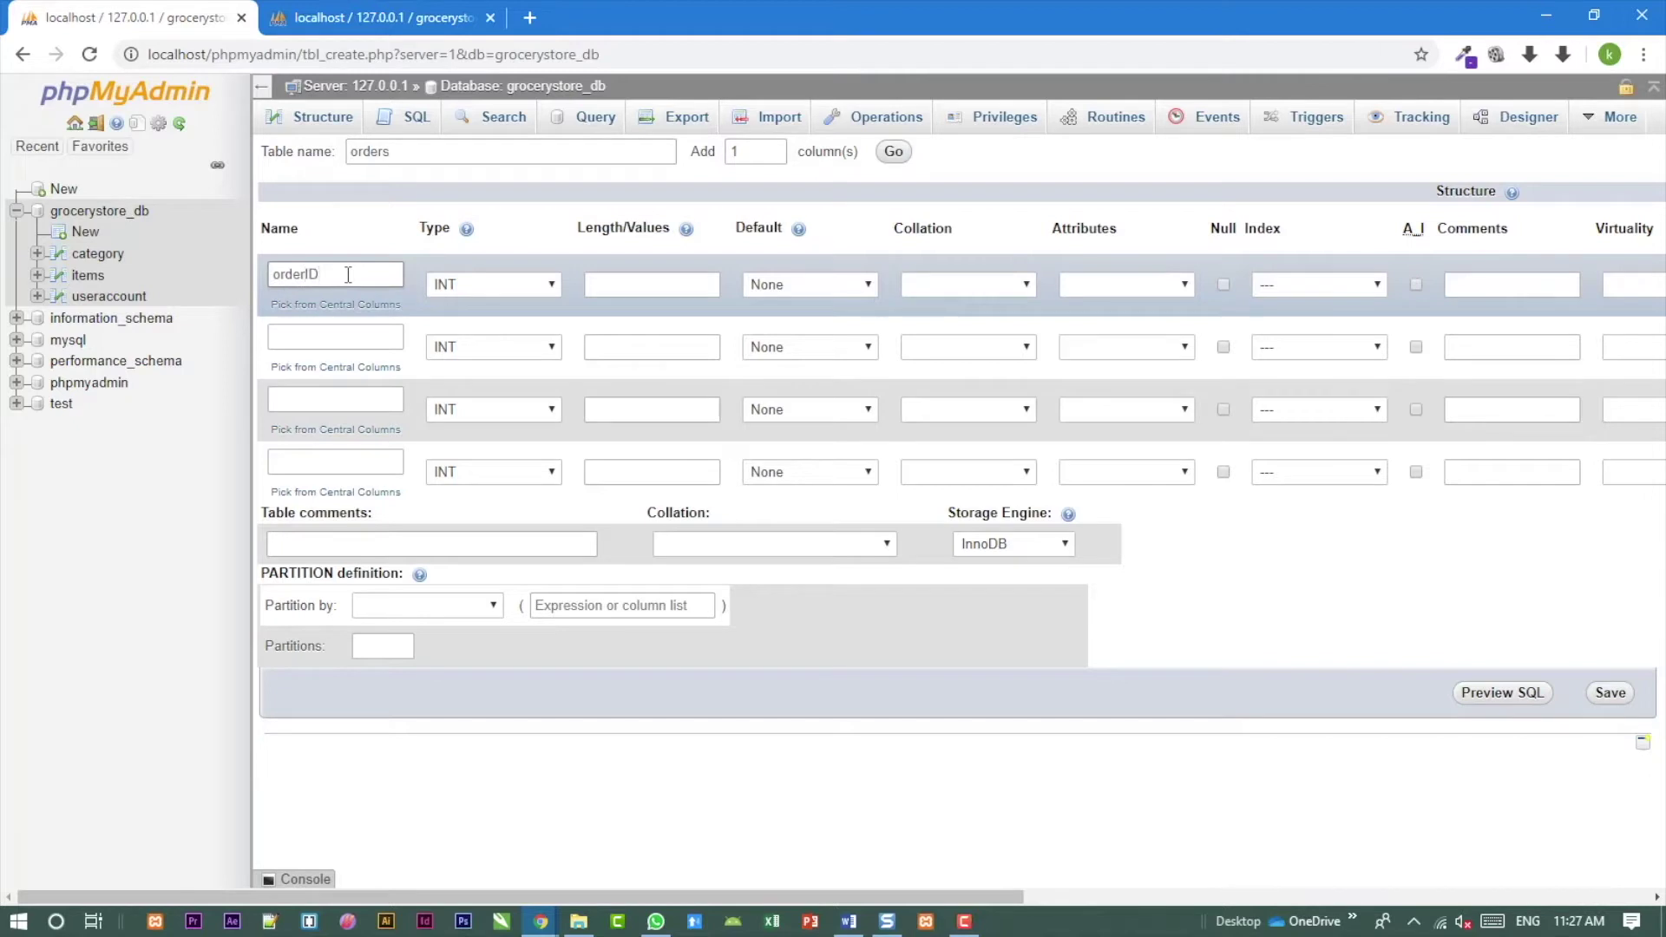
click(320, 335)
text(userI)
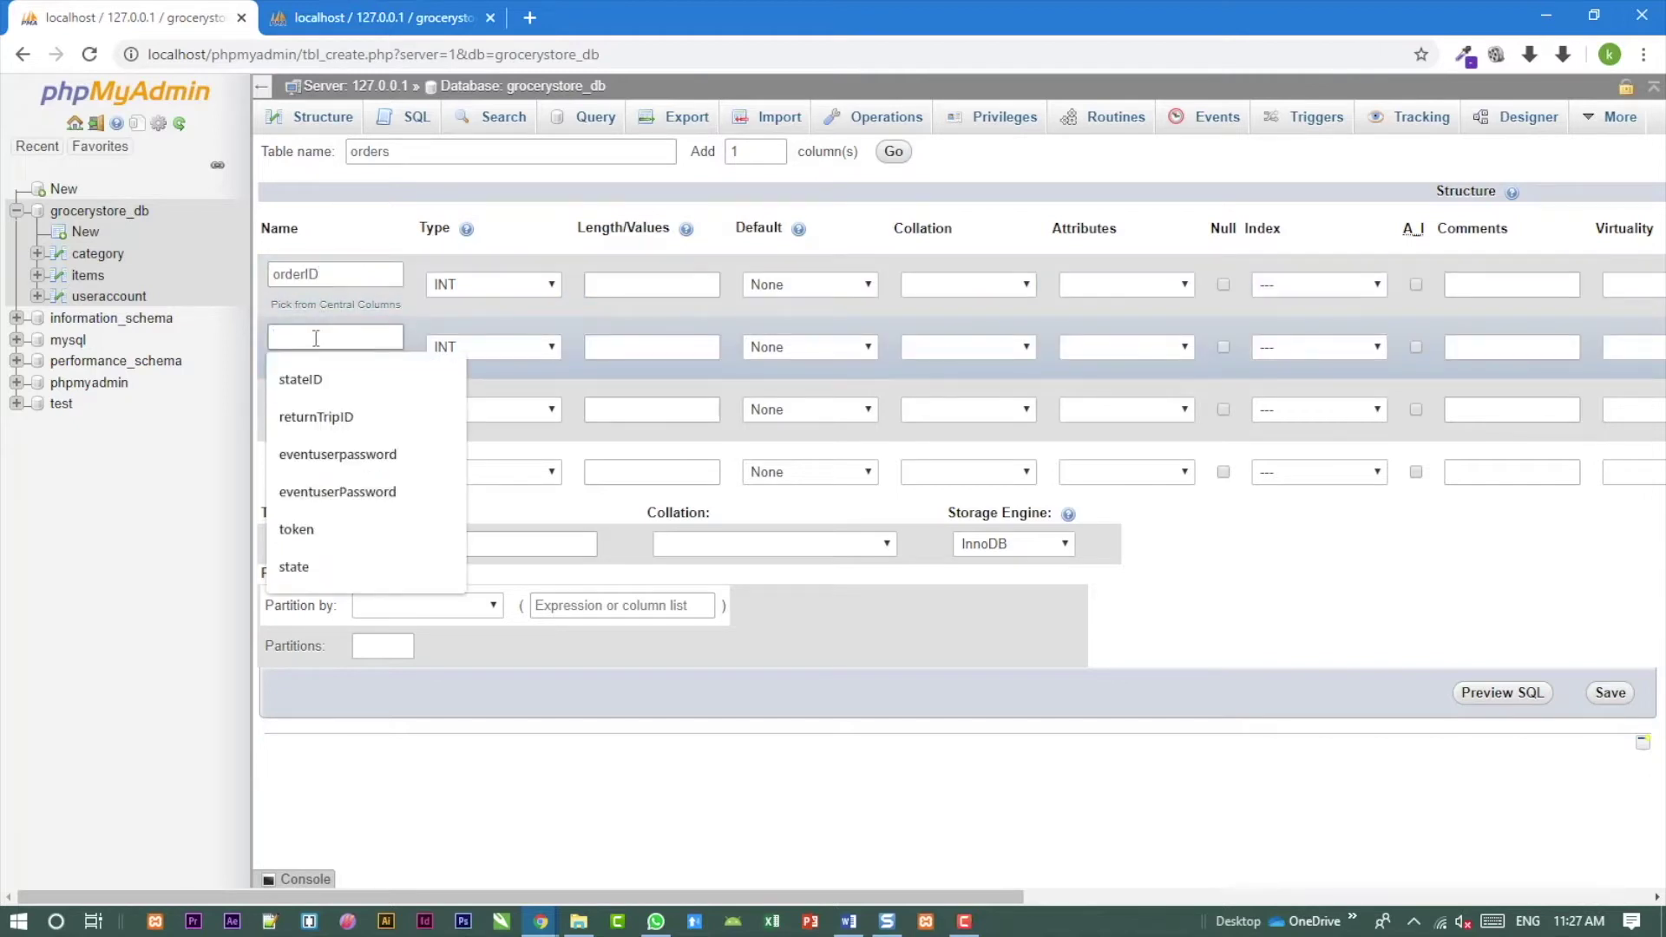
text(D)
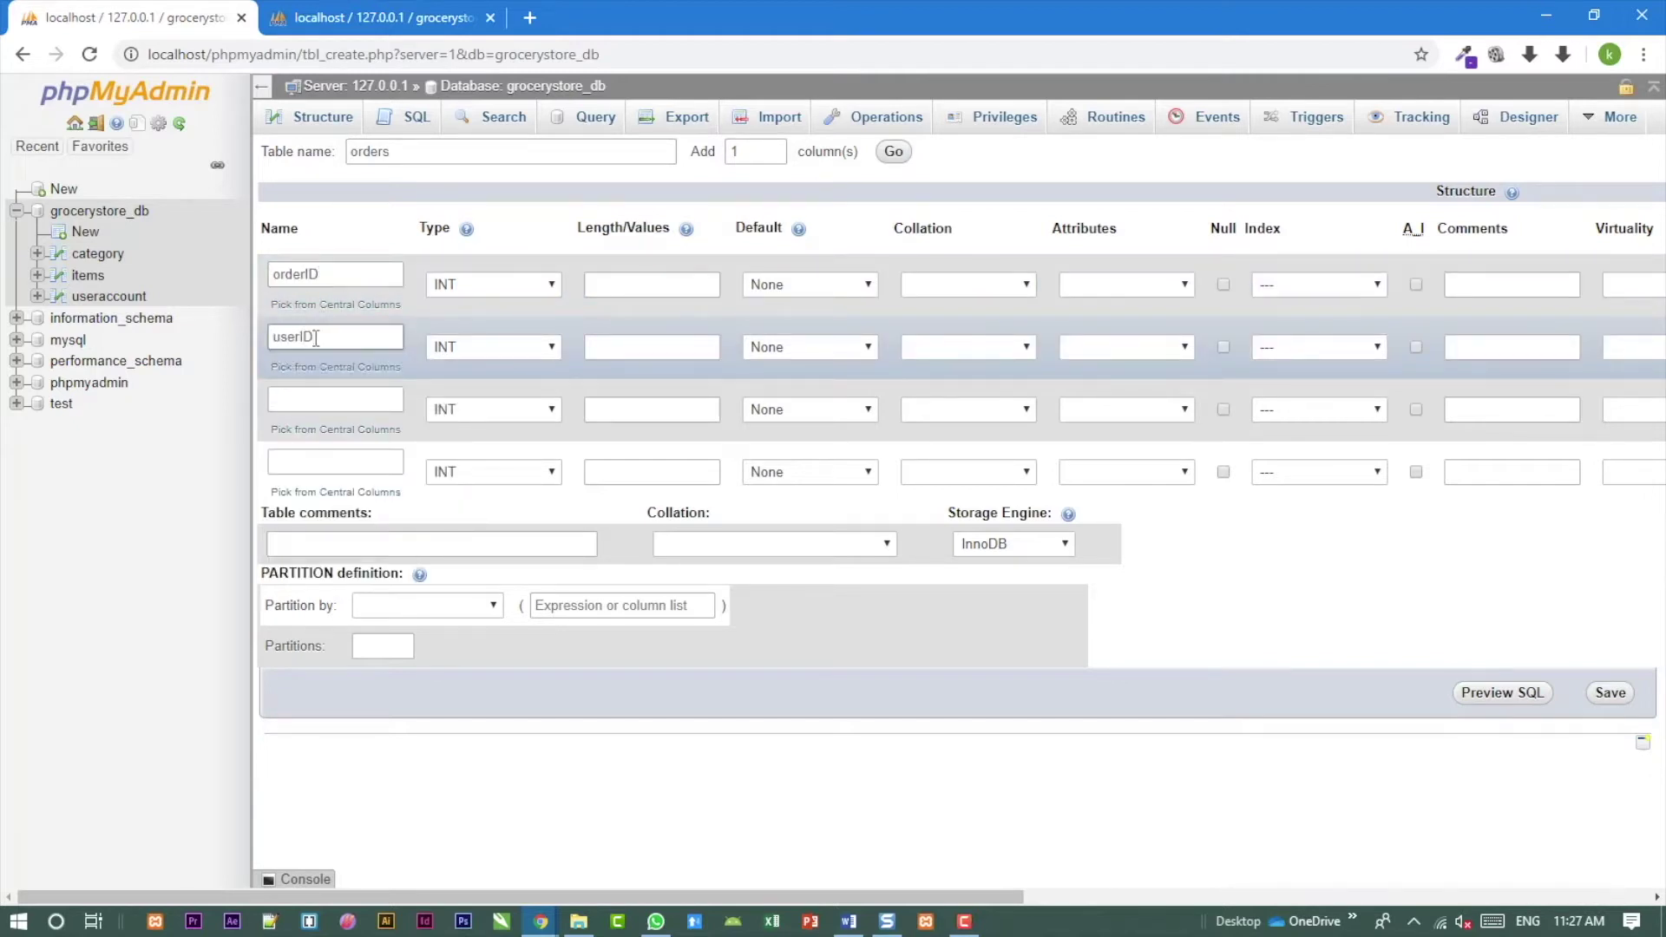
click(312, 396)
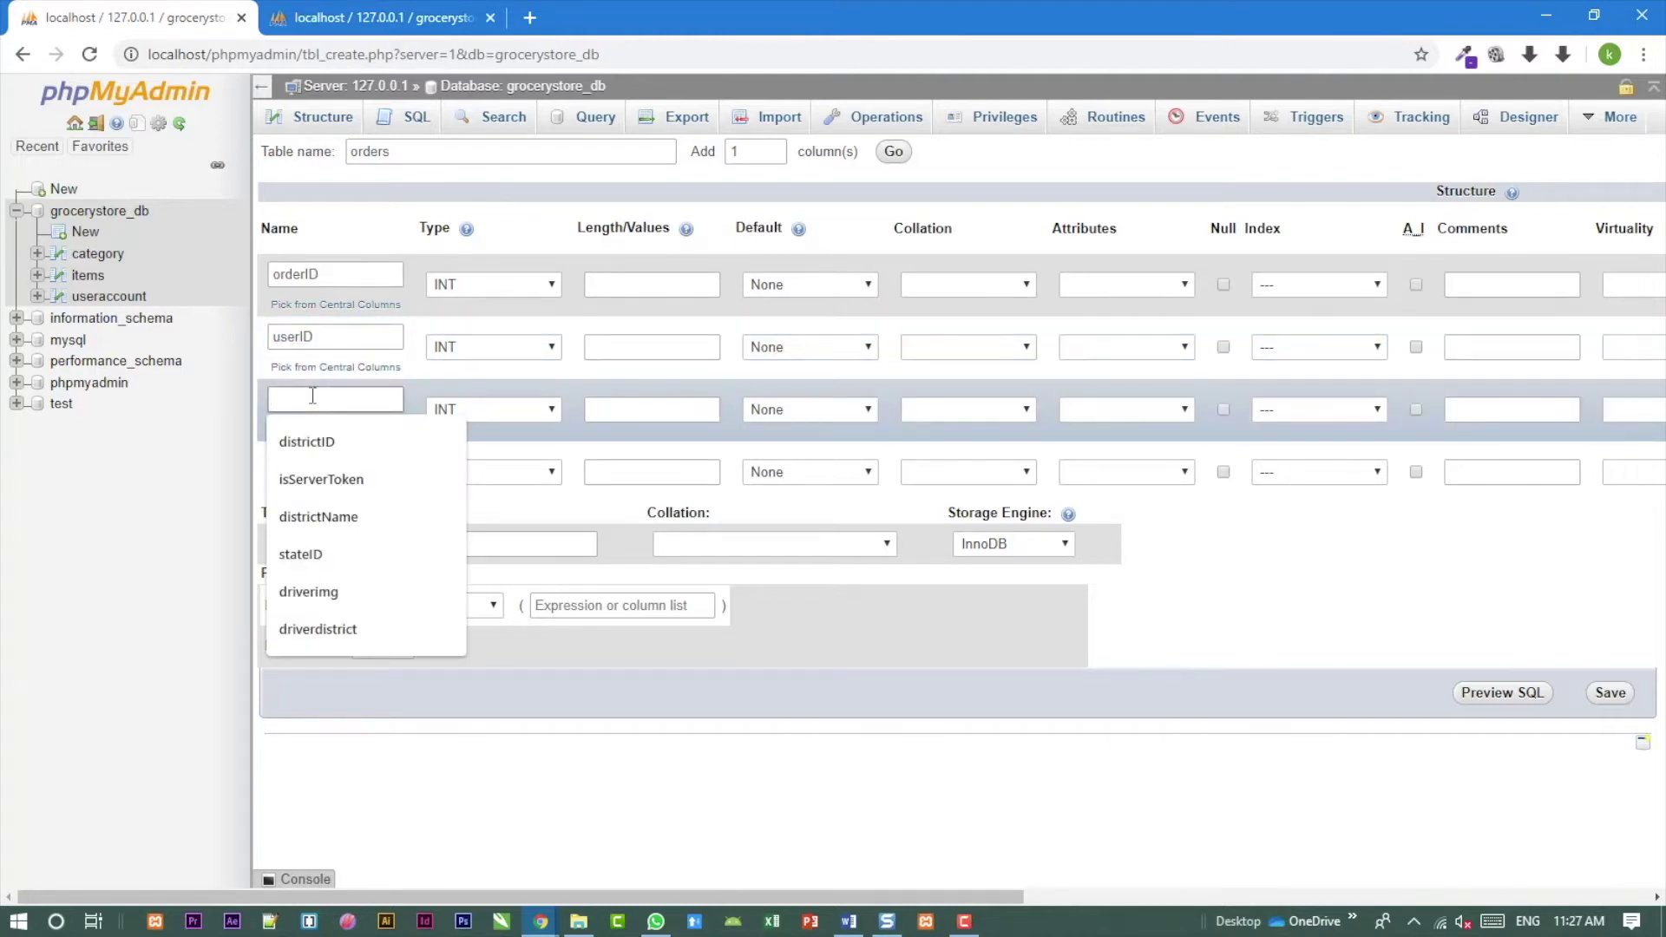
text(itemID)
click(314, 461)
text(orderDate)
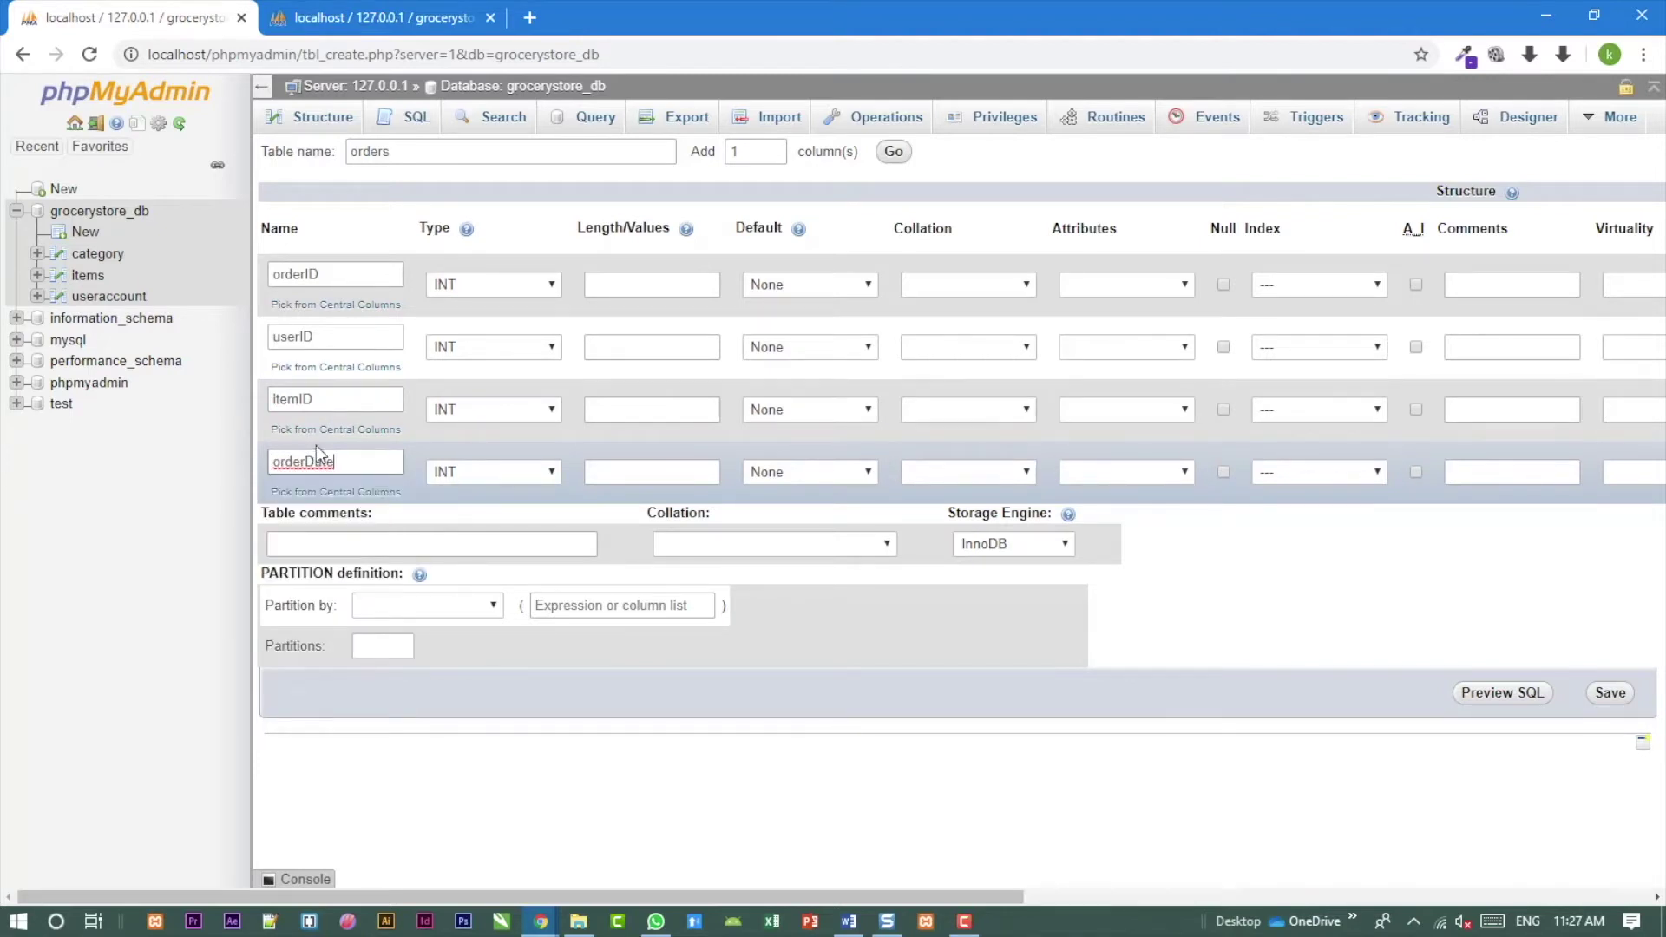
- Set ID lengths to 11, orderDate to DATETIME, orderID as auto-increment primary key, and save
click(635, 280)
text(11)
click(669, 346)
text(11)
click(631, 408)
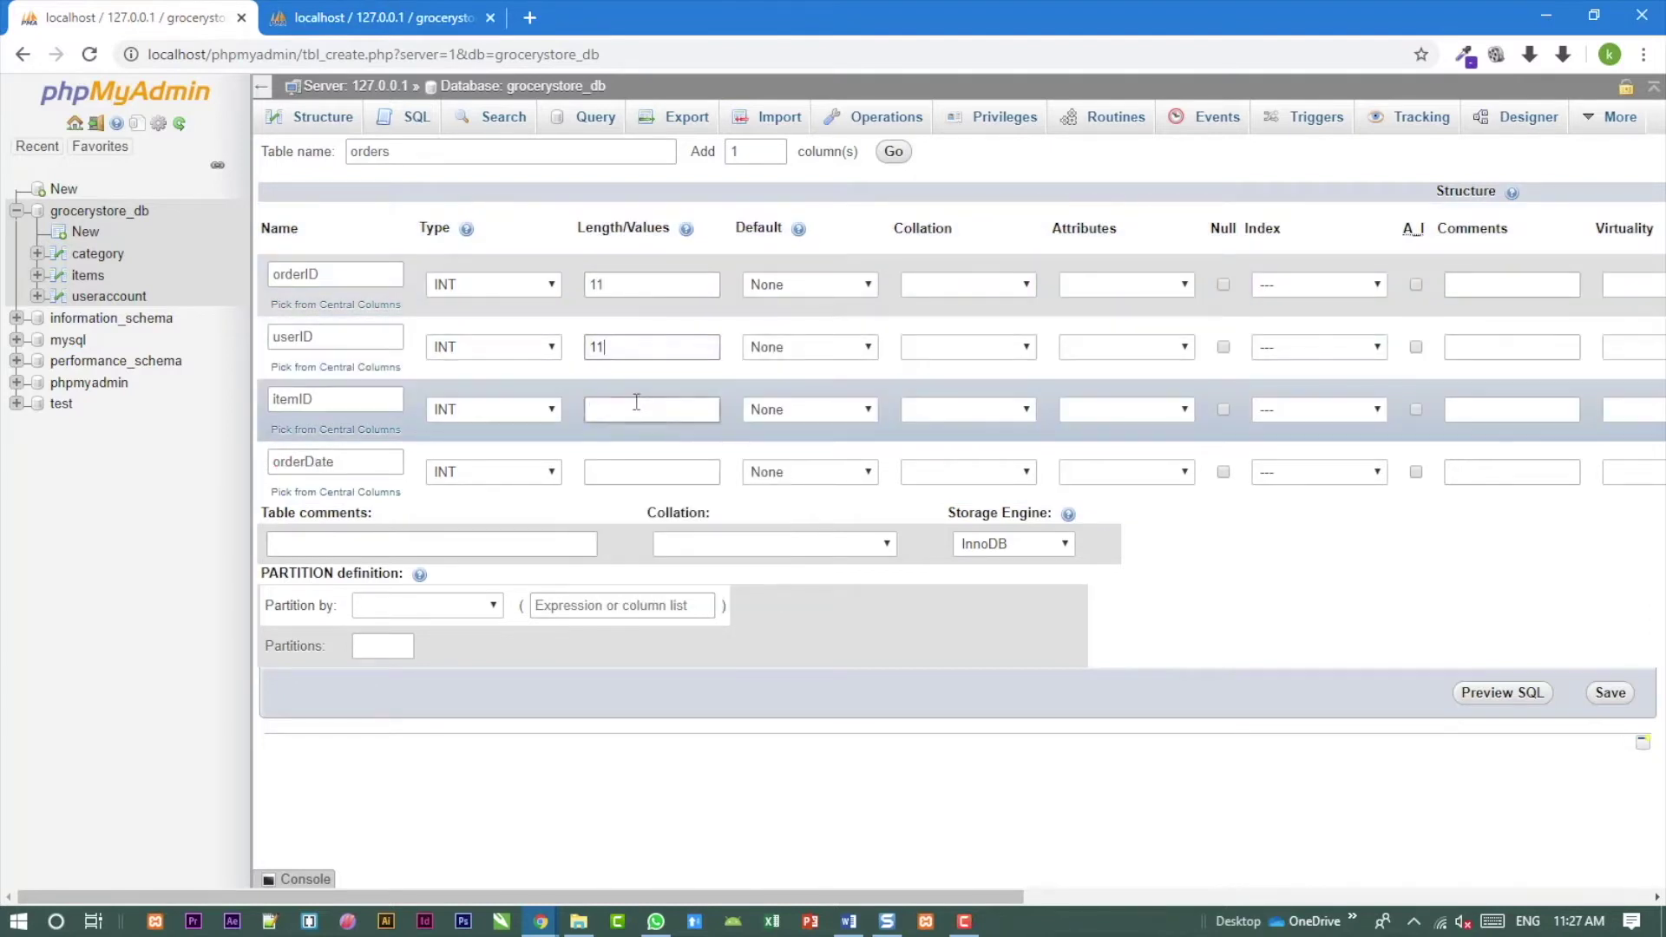
text(11)
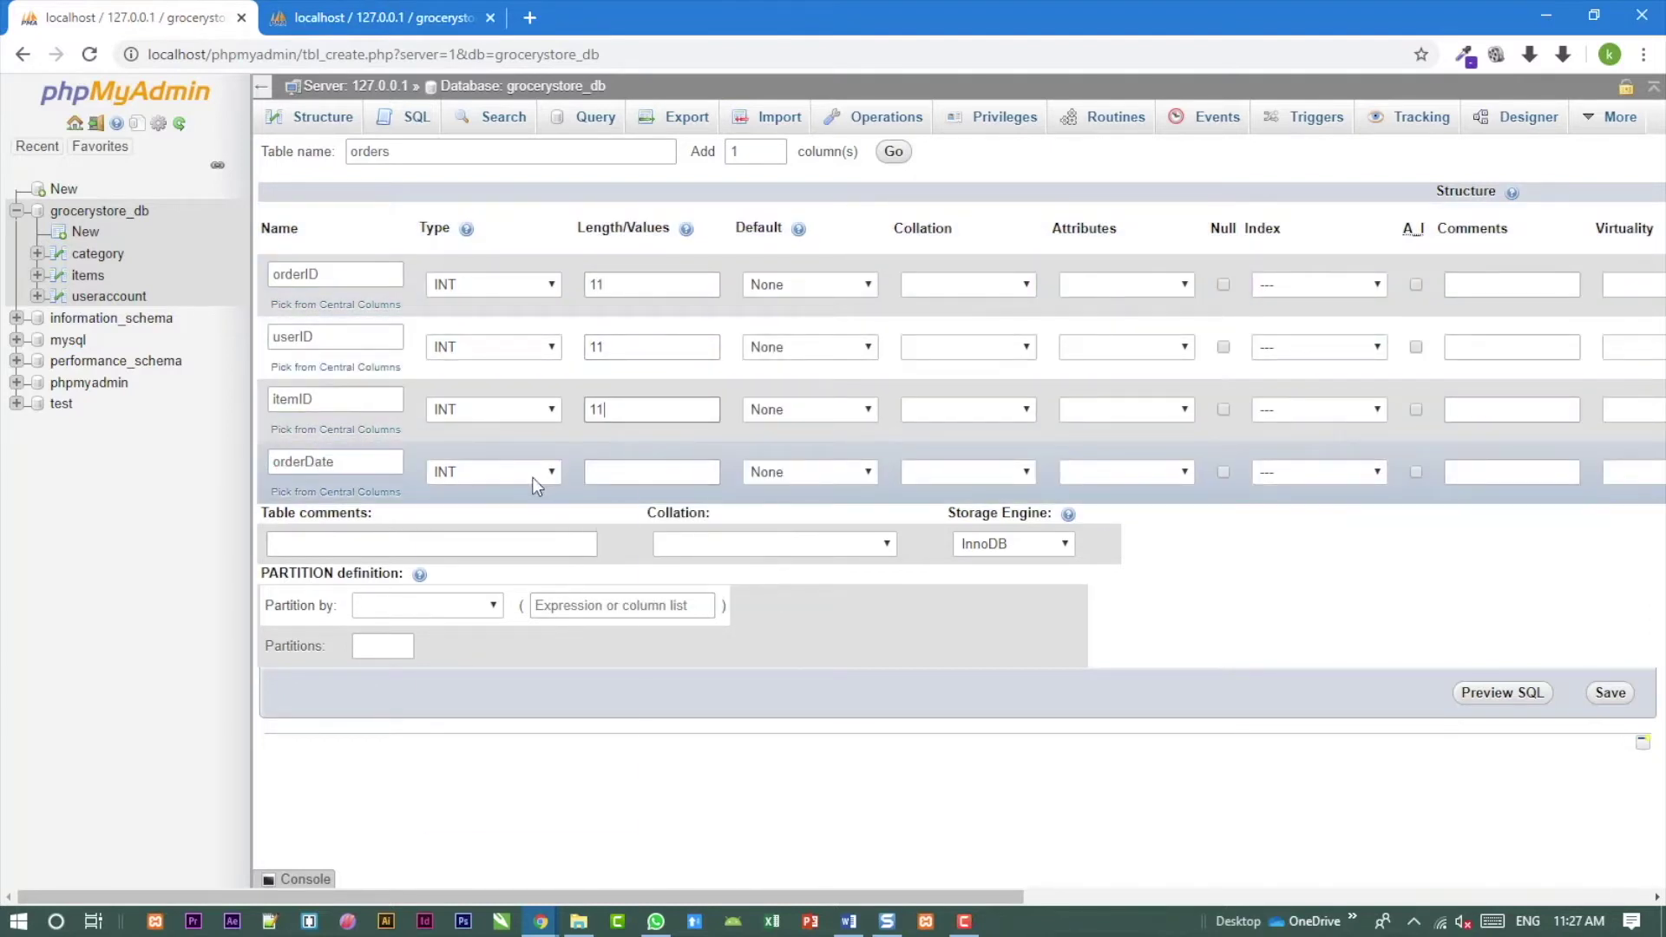
click(534, 477)
drag(628, 541, 628, 599)
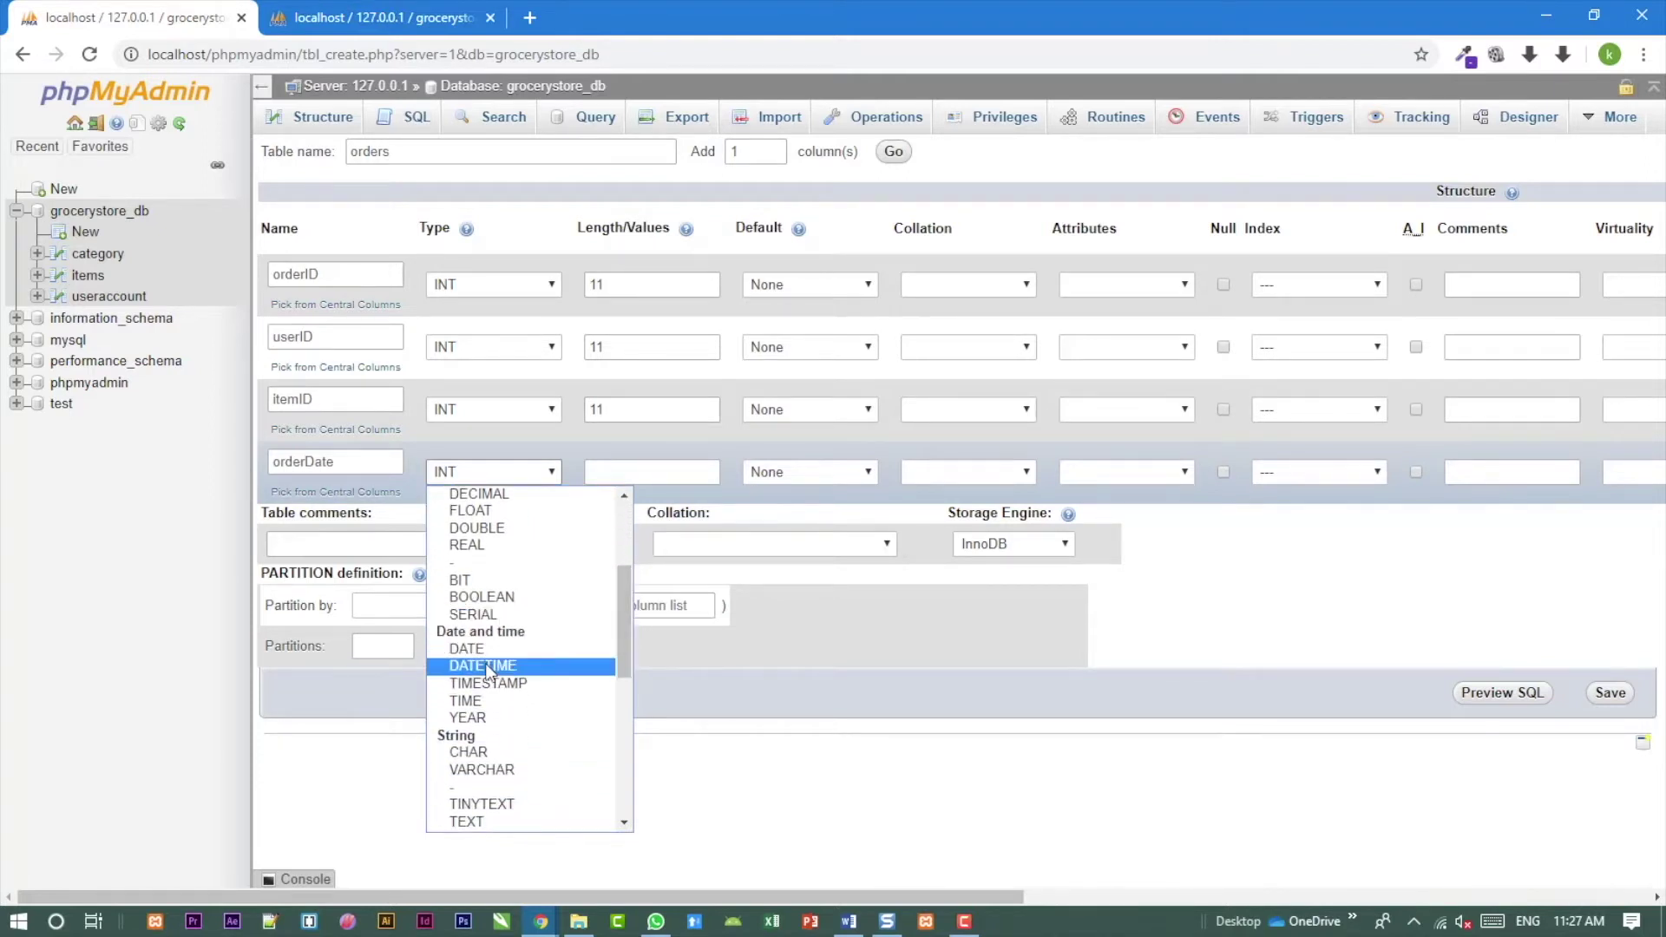
click(487, 666)
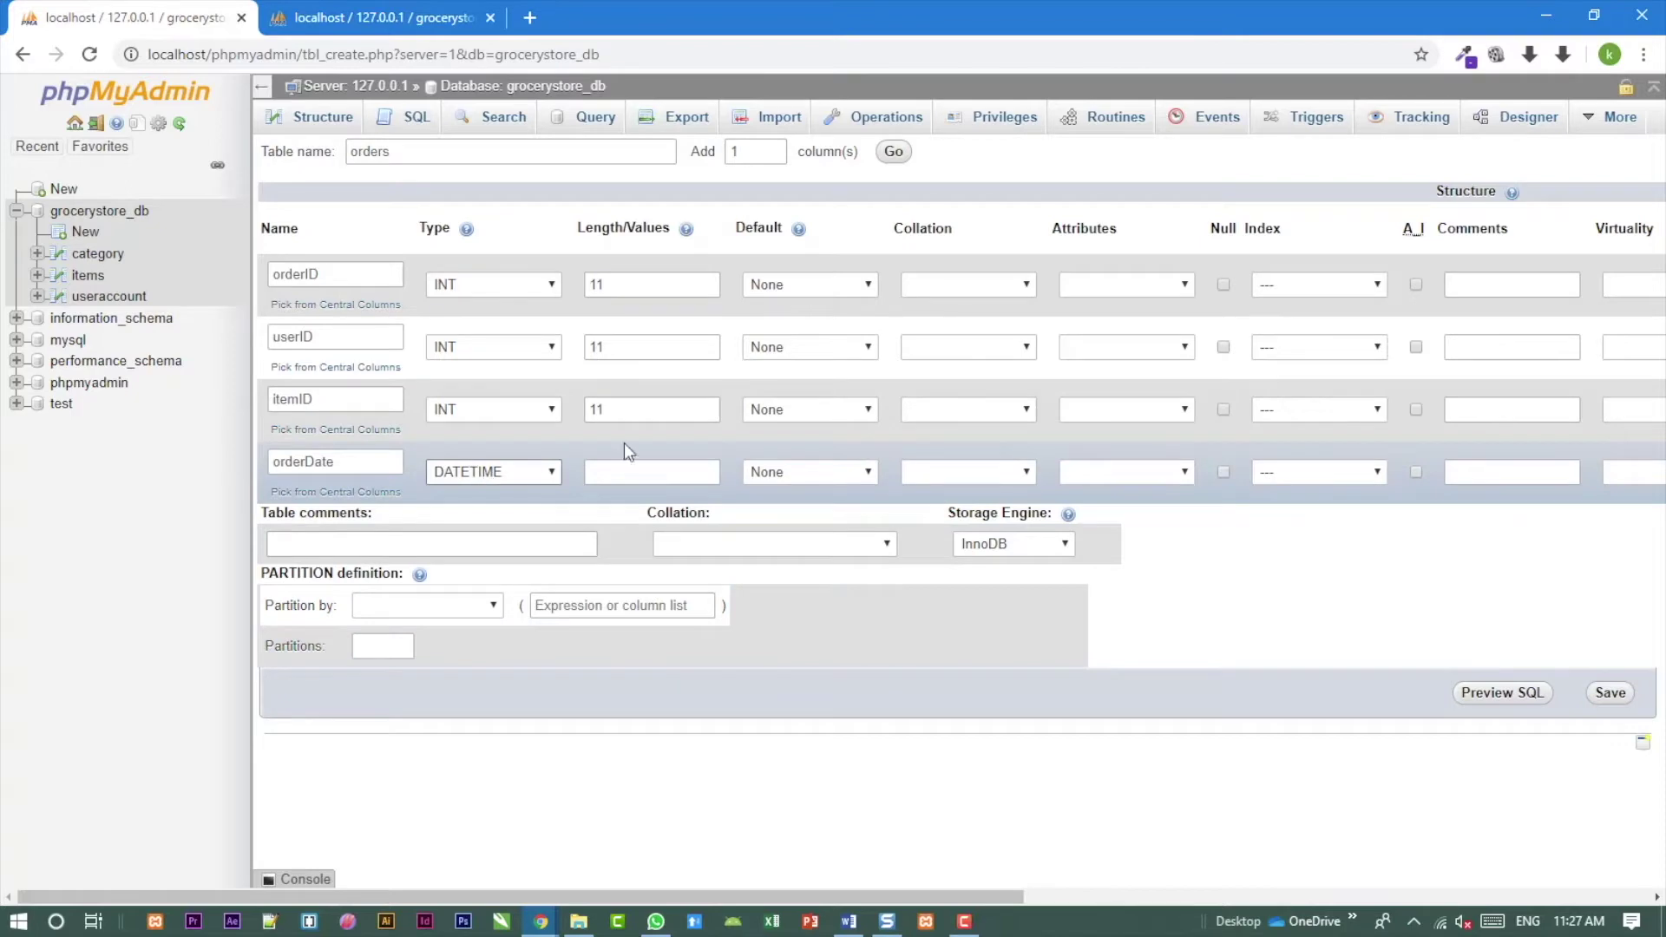
click(1415, 284)
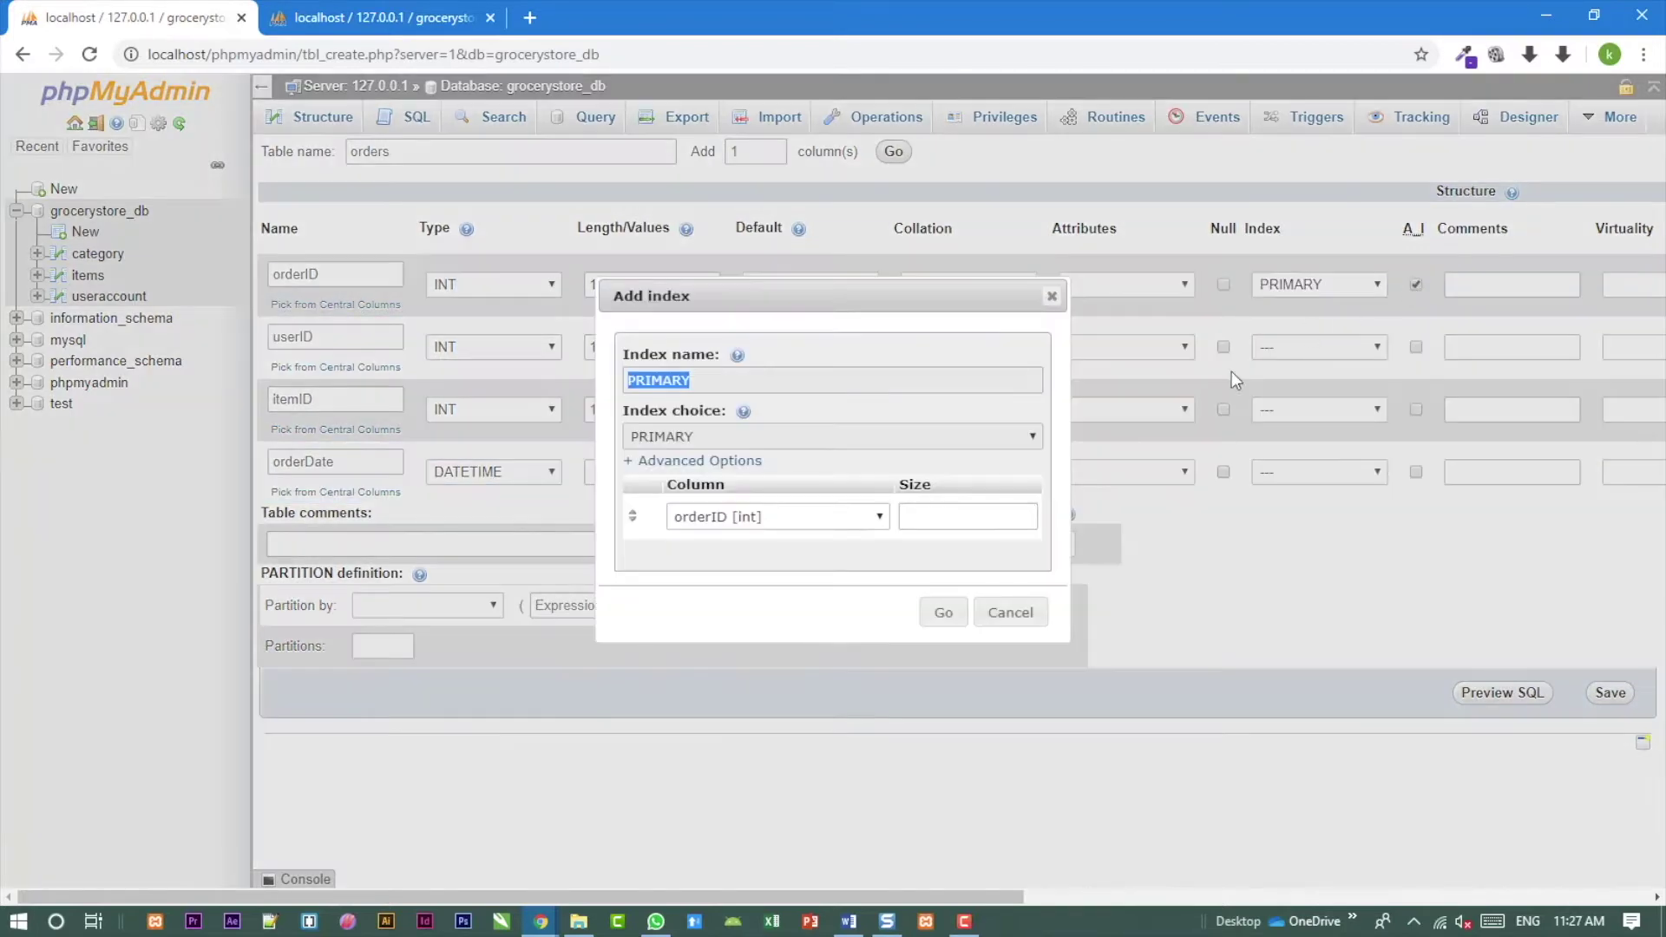
click(943, 611)
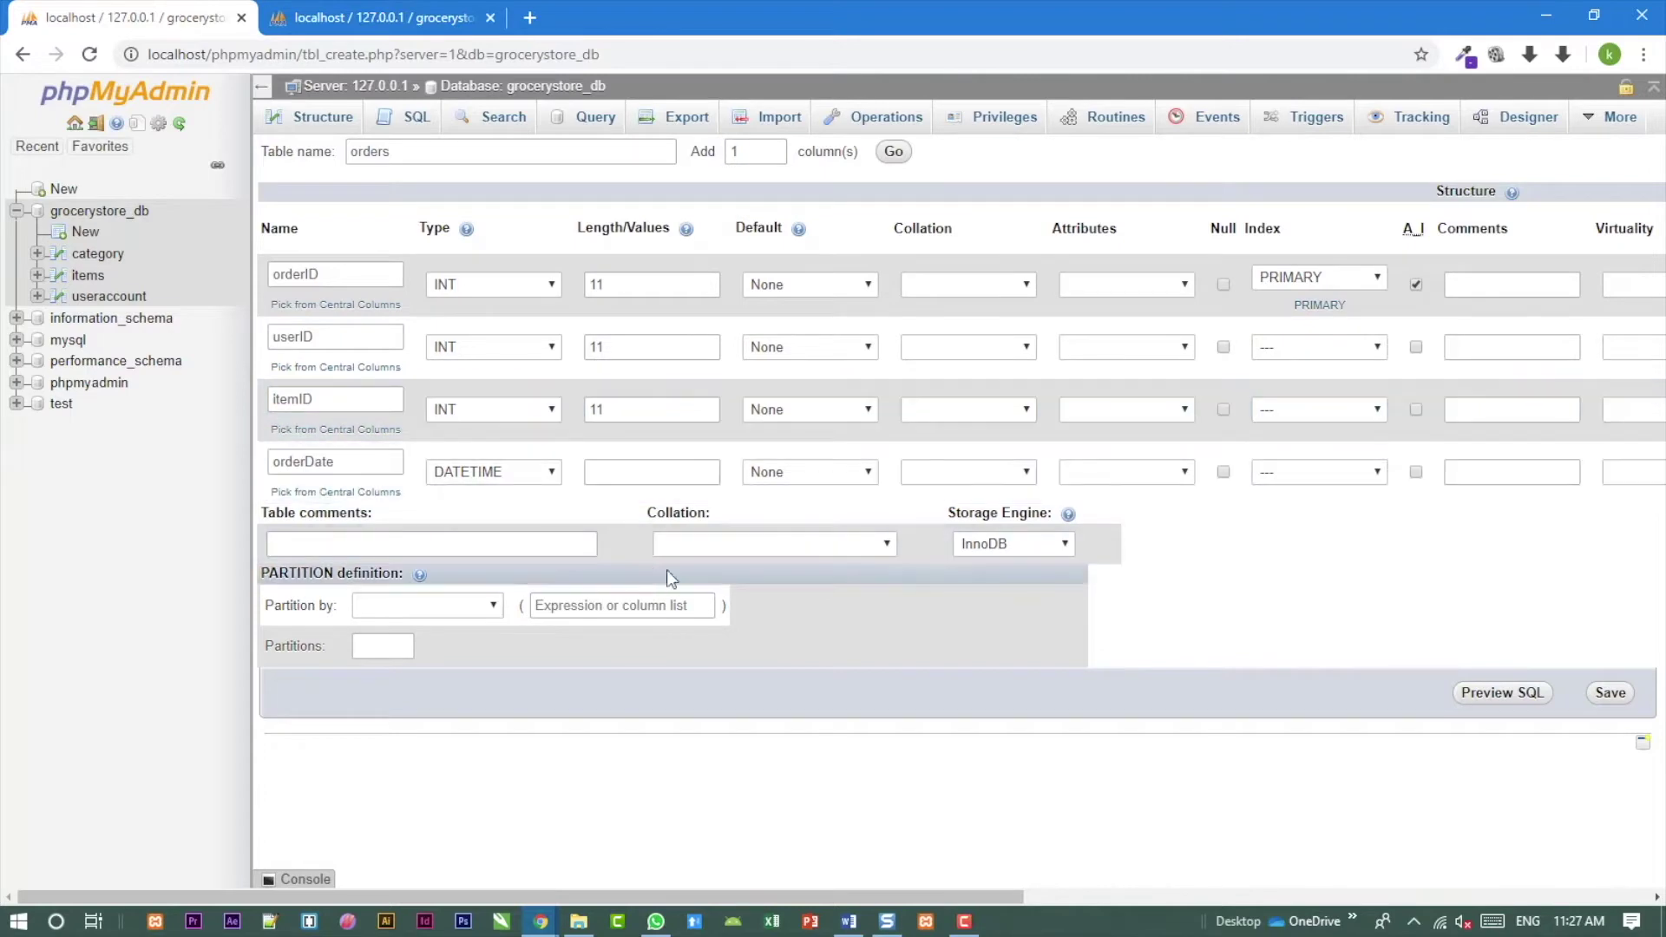
click(1596, 694)
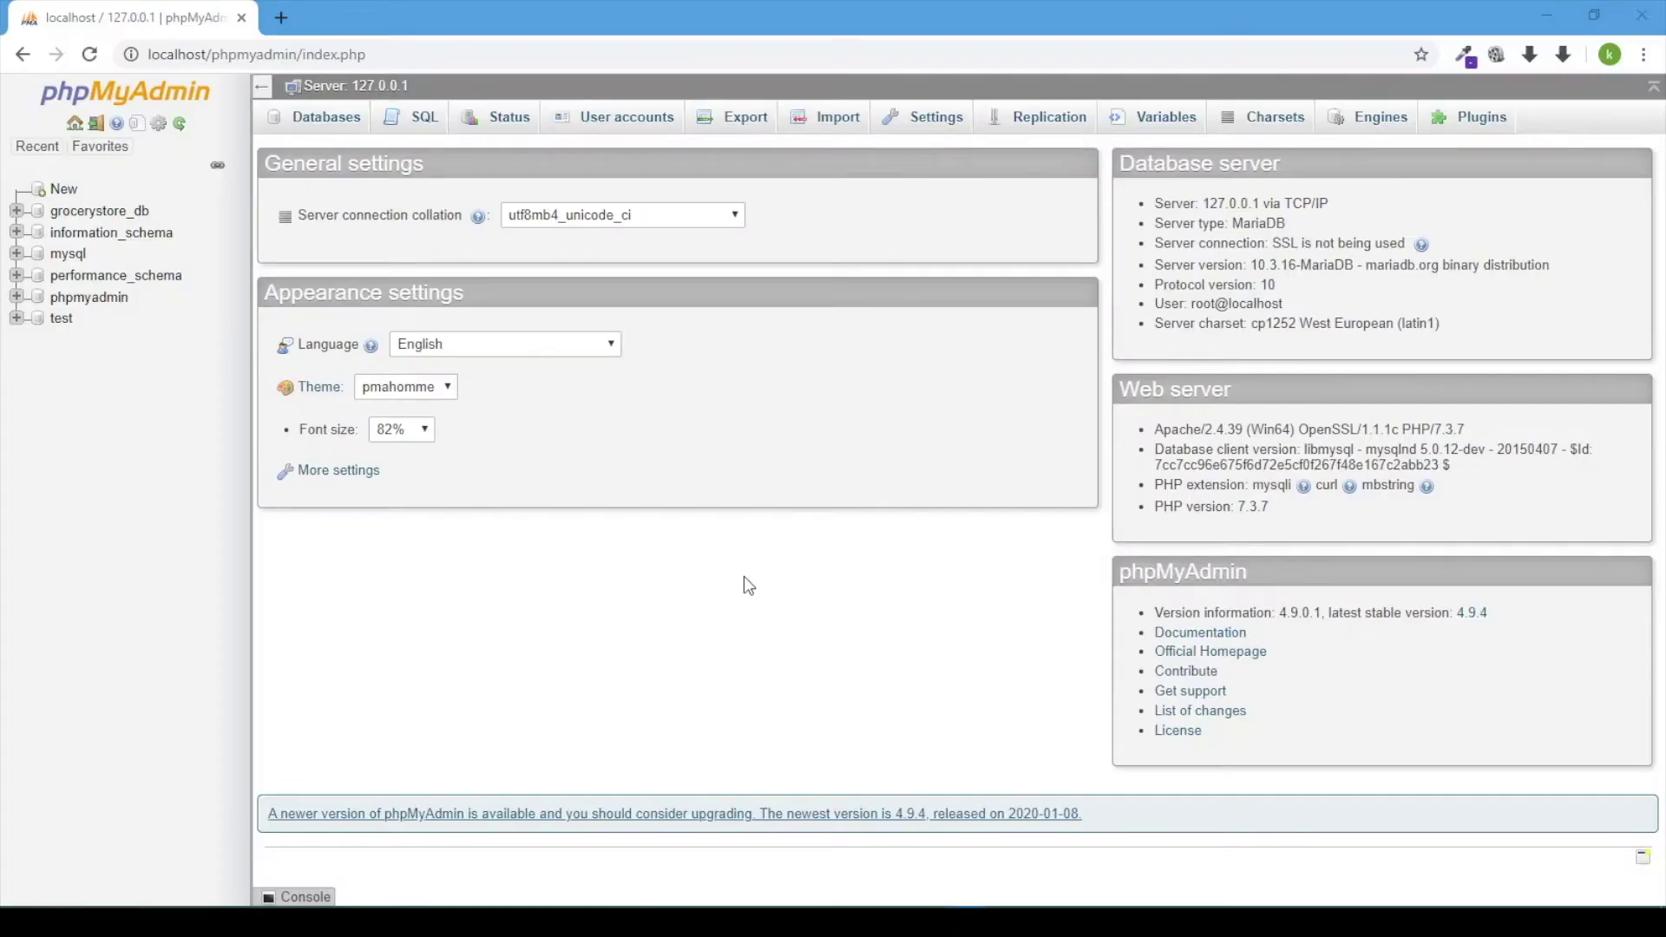
- Visit the phpMyAdmin home page, then its Databases, SQL, Status and User accounts pages
click(184, 57)
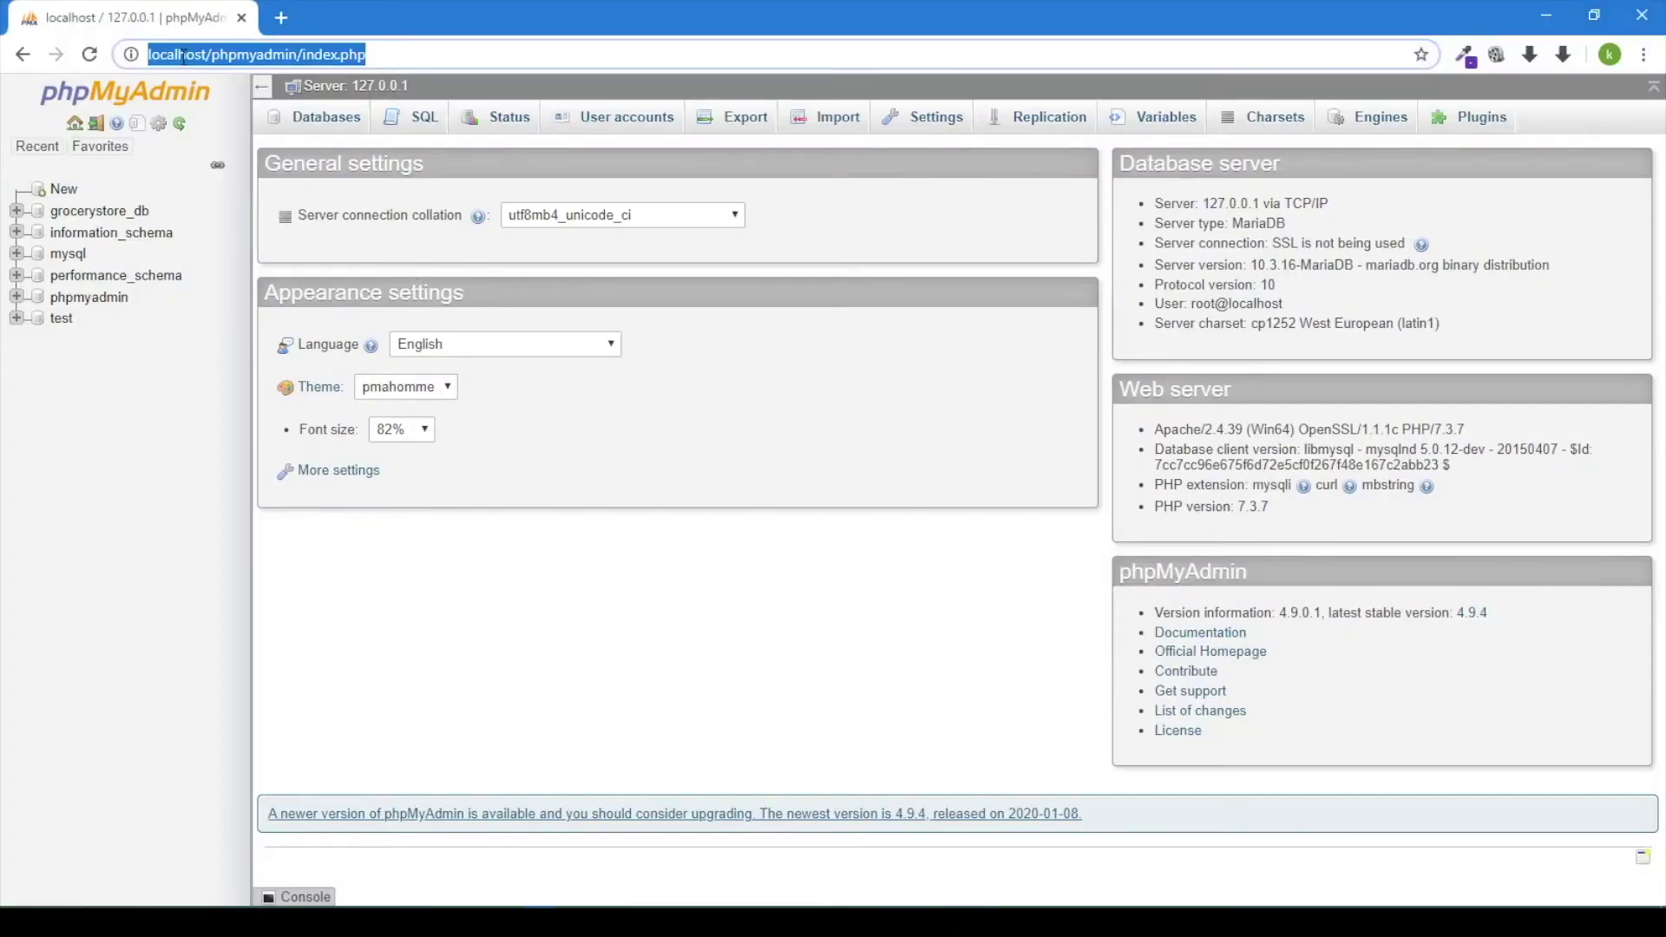
click(76, 127)
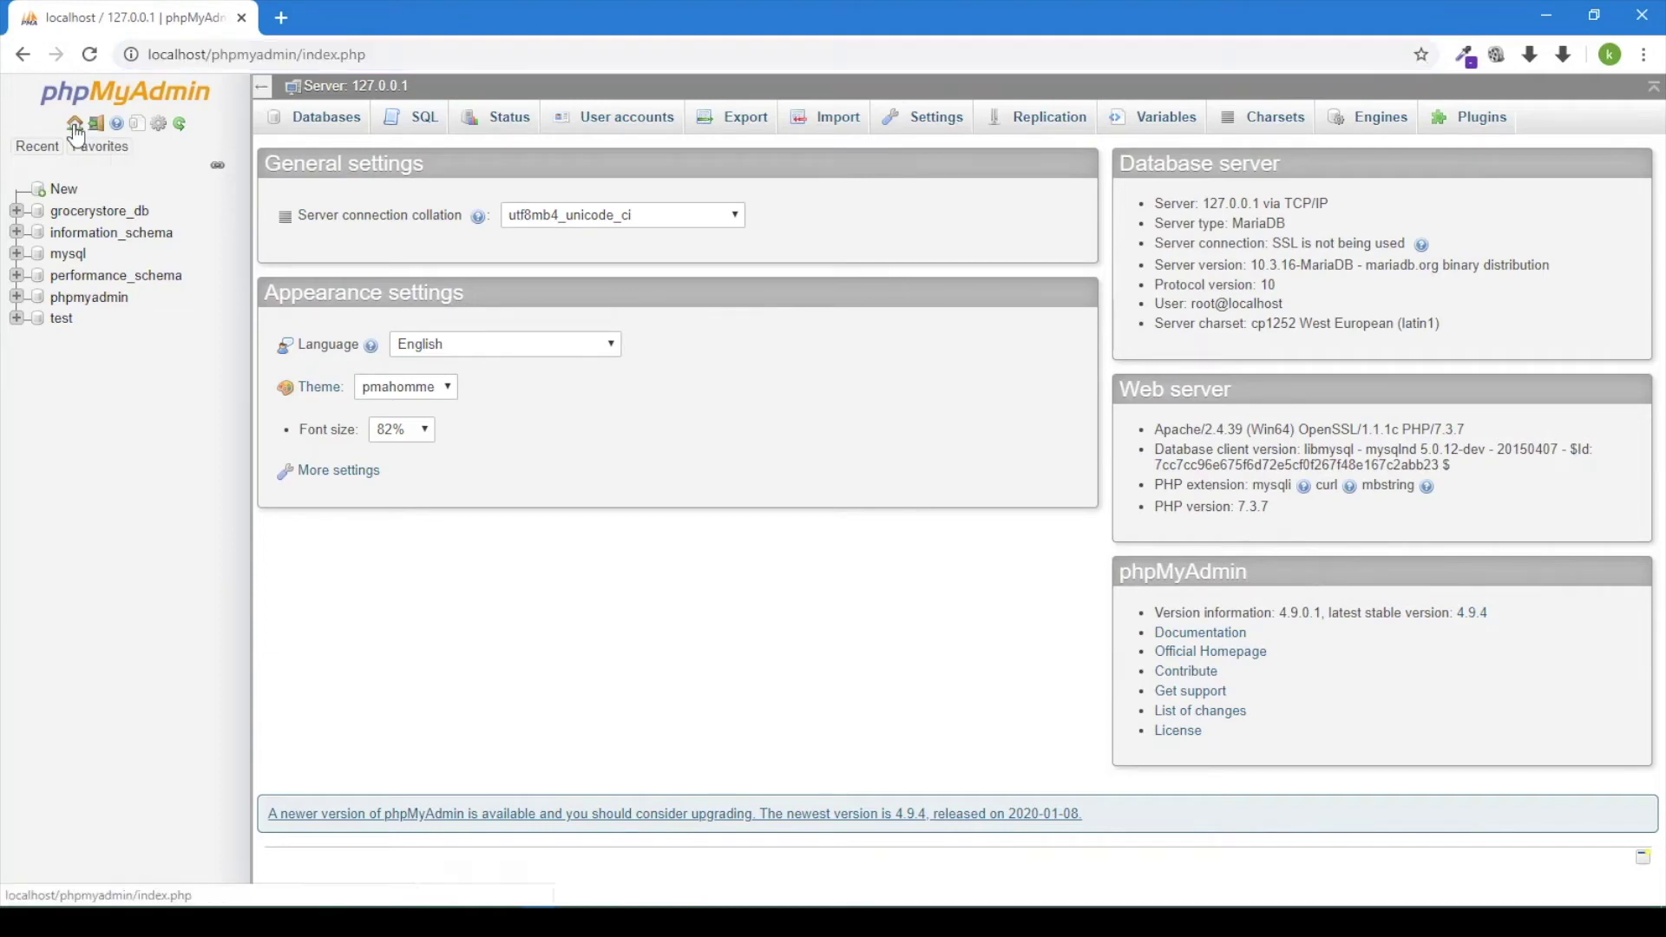
click(331, 131)
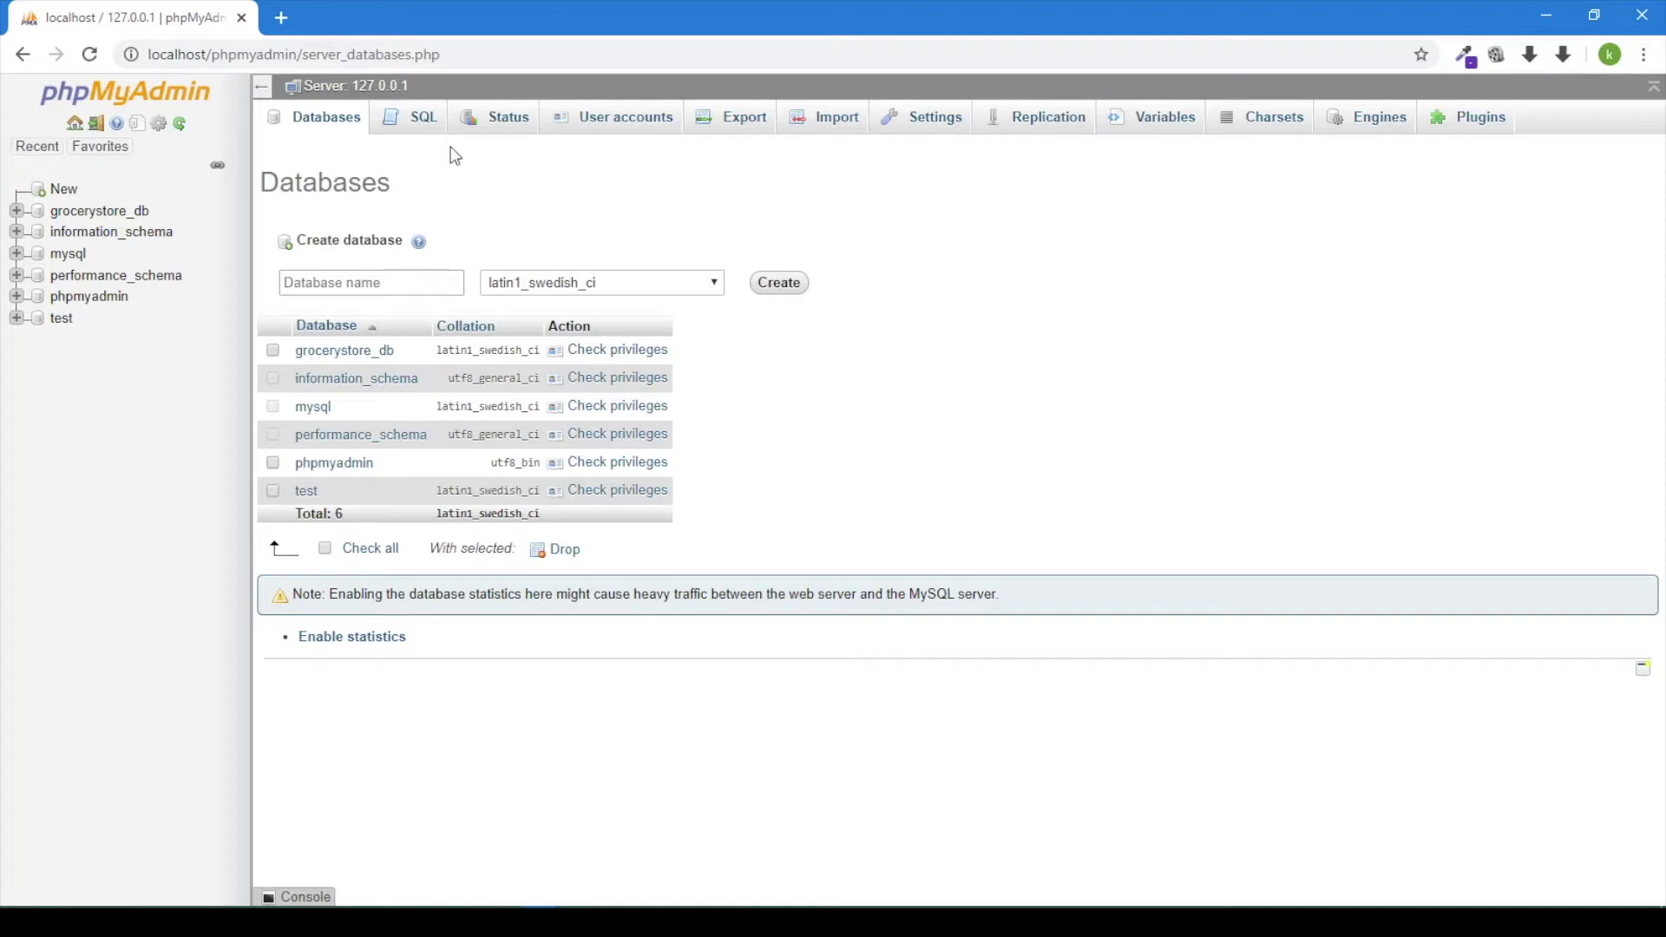
click(417, 130)
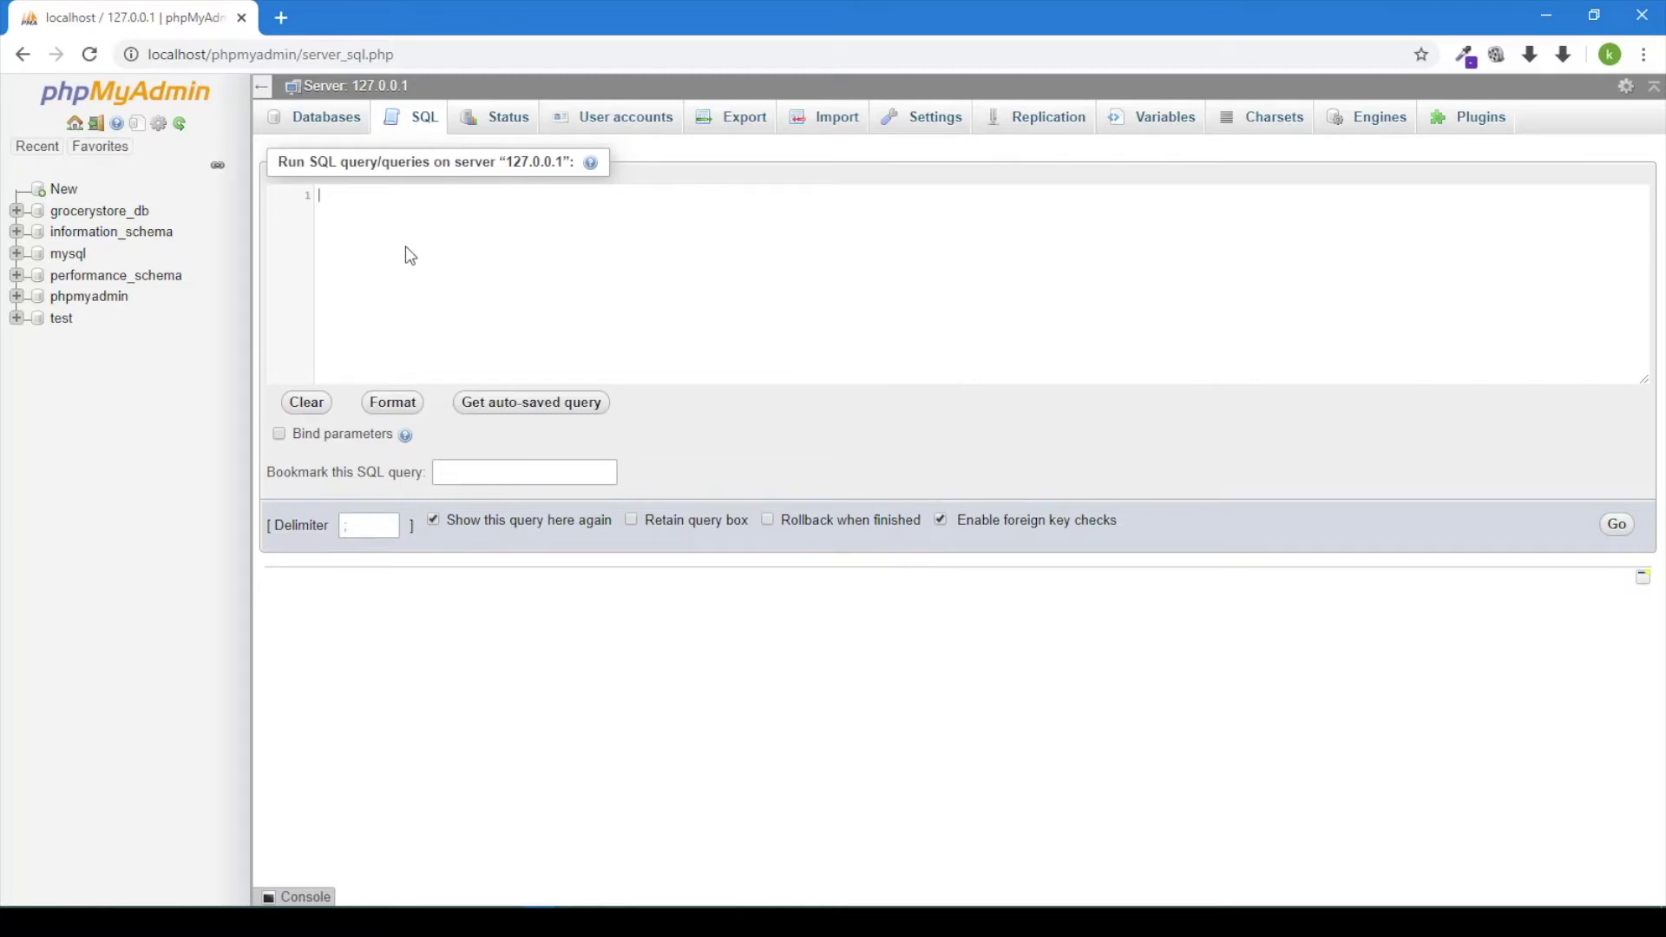
click(486, 122)
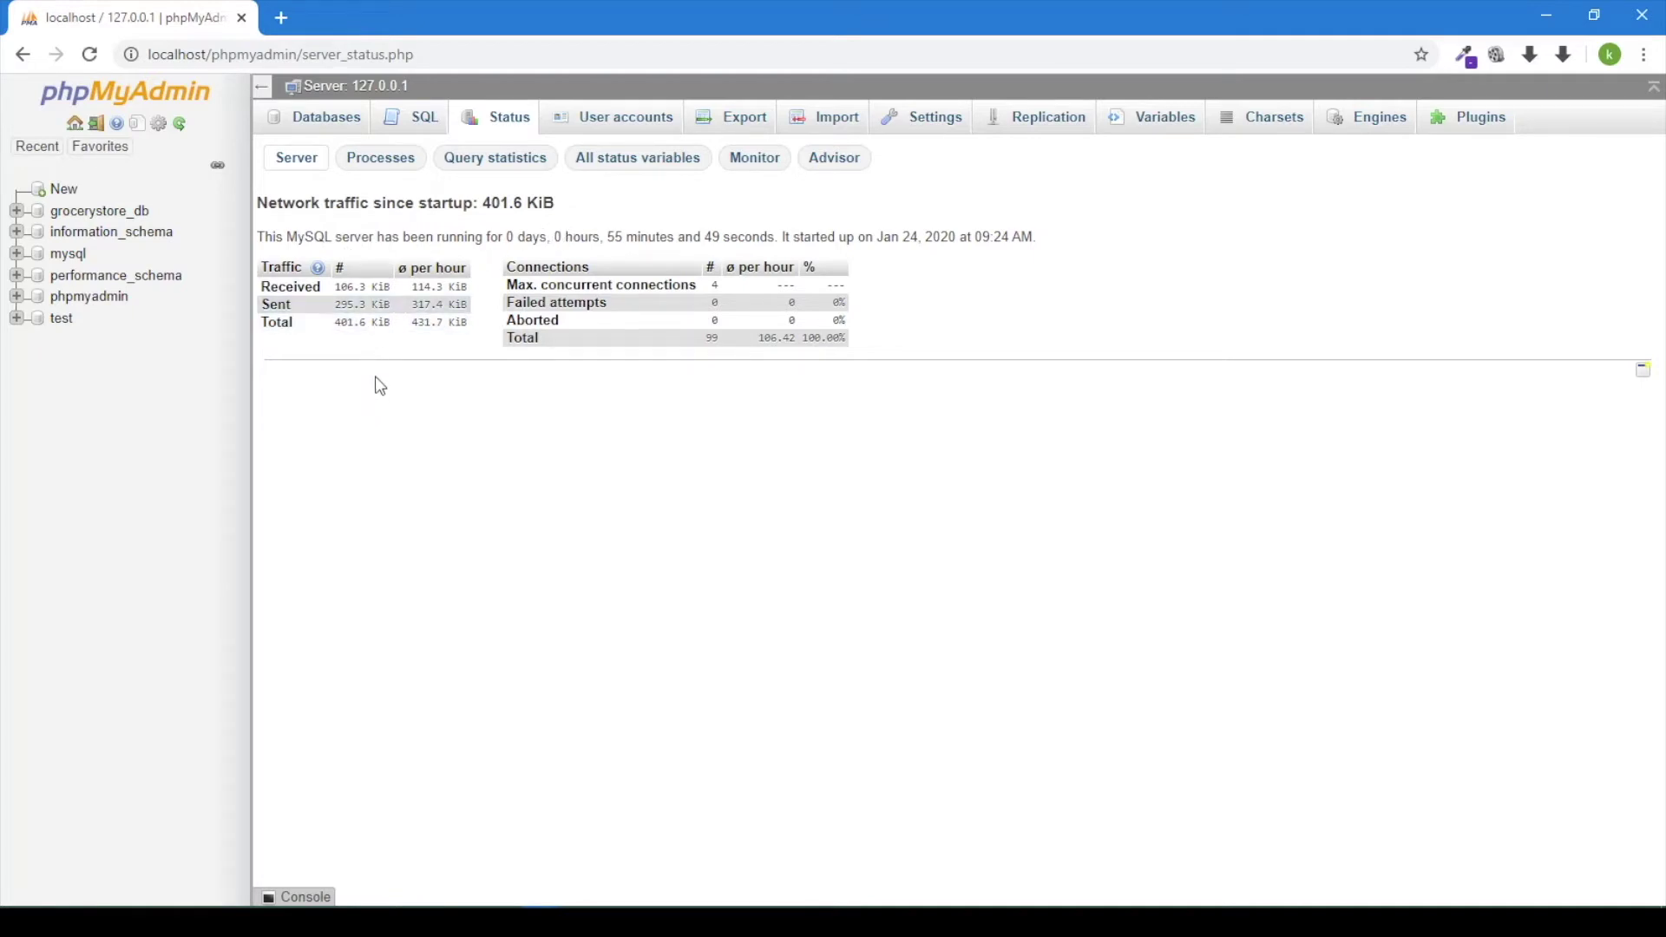
click(592, 118)
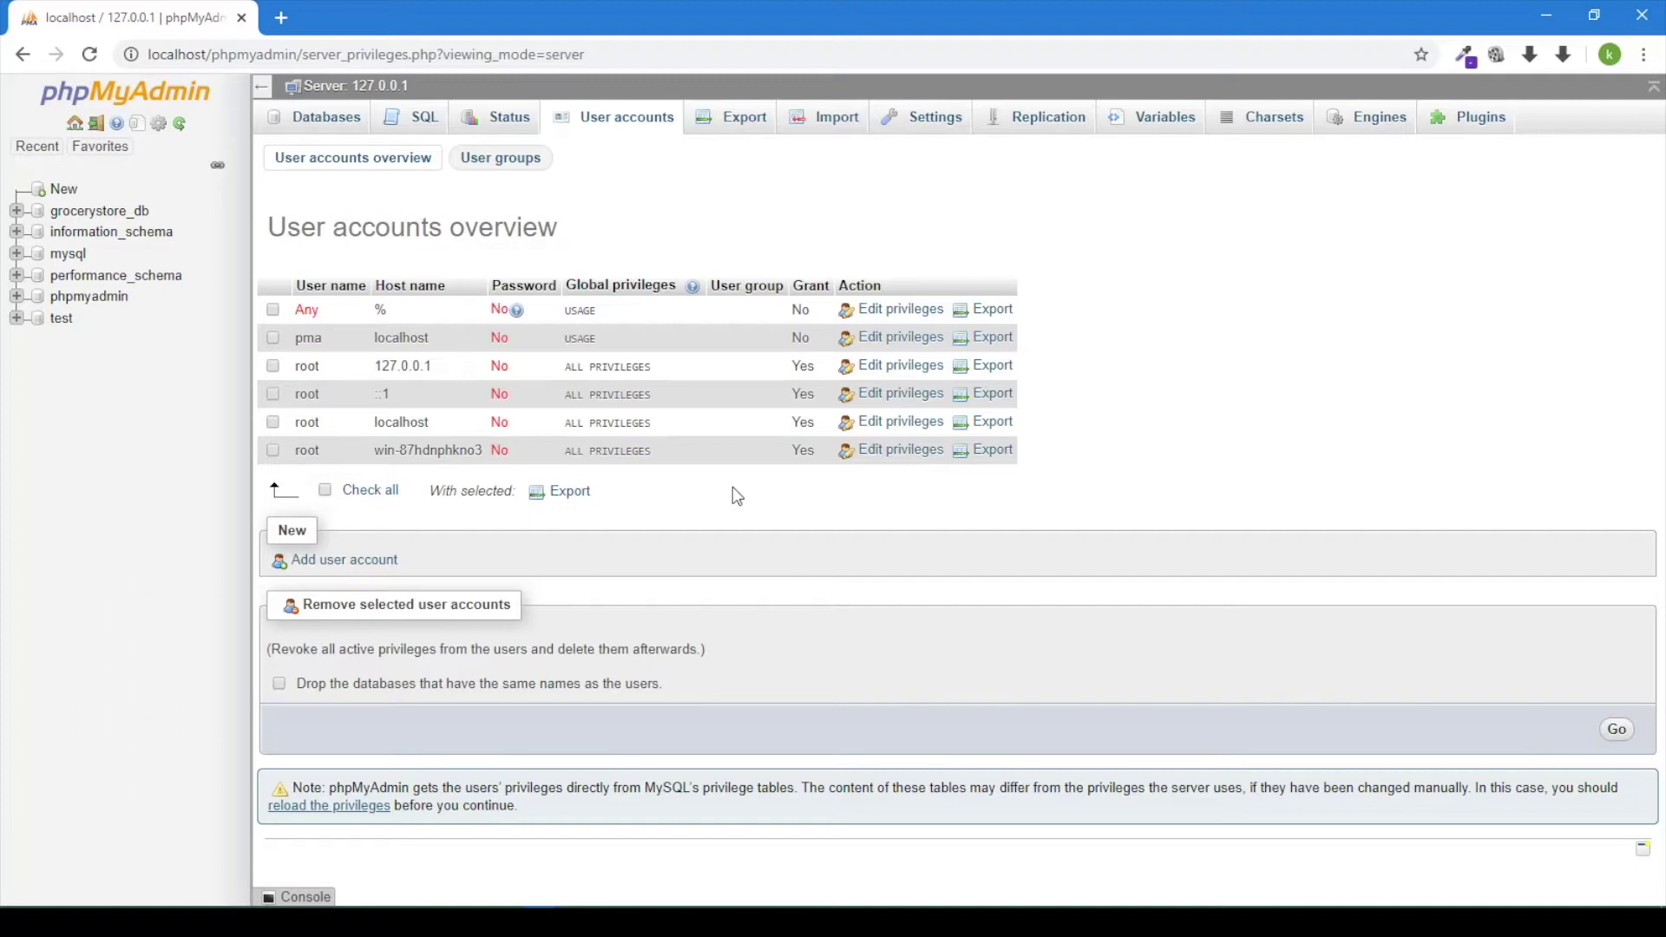
- Look over the server Export and Import pages, then view Charsets and collations
click(728, 128)
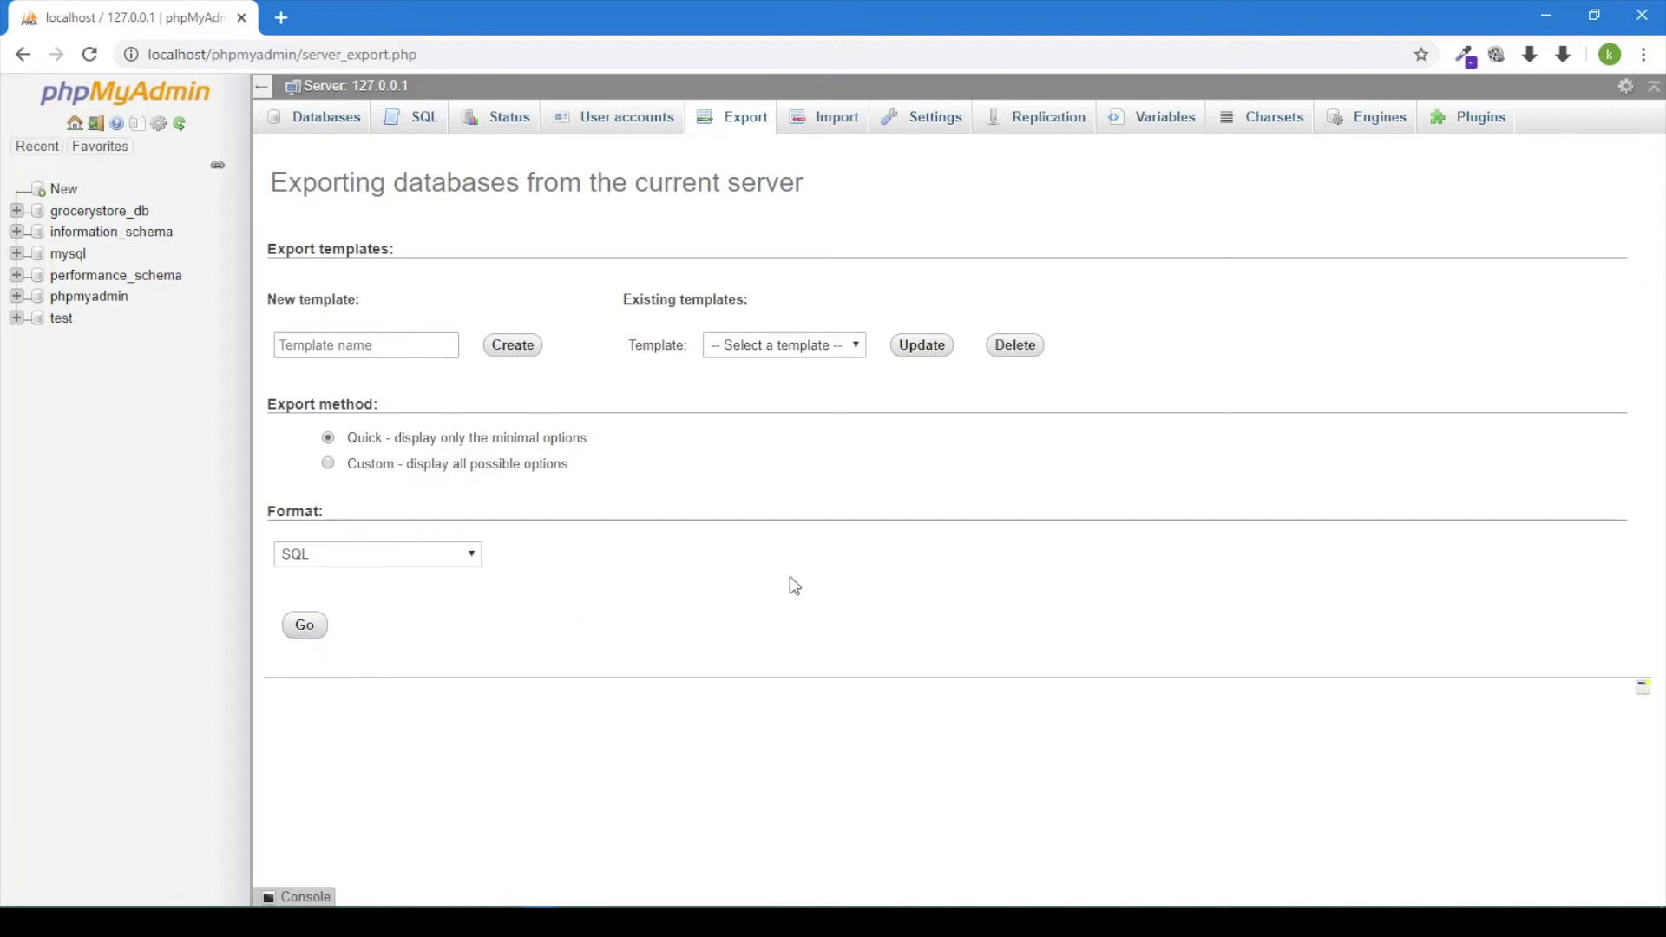
click(838, 136)
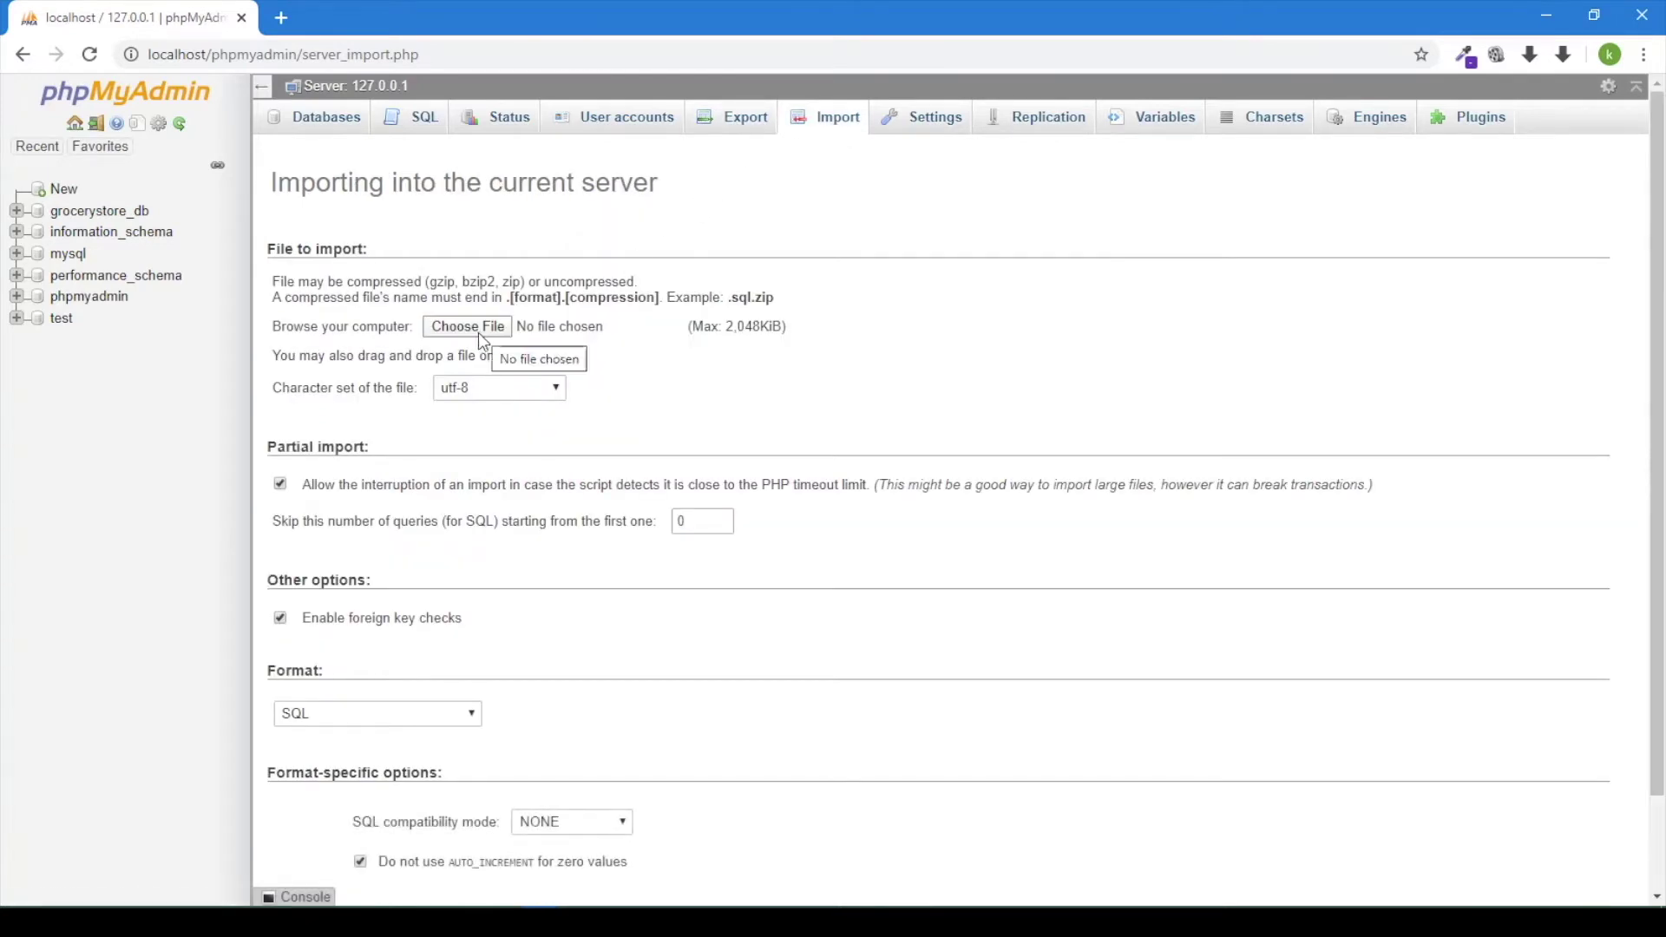
scroll(543, 608, down, 3)
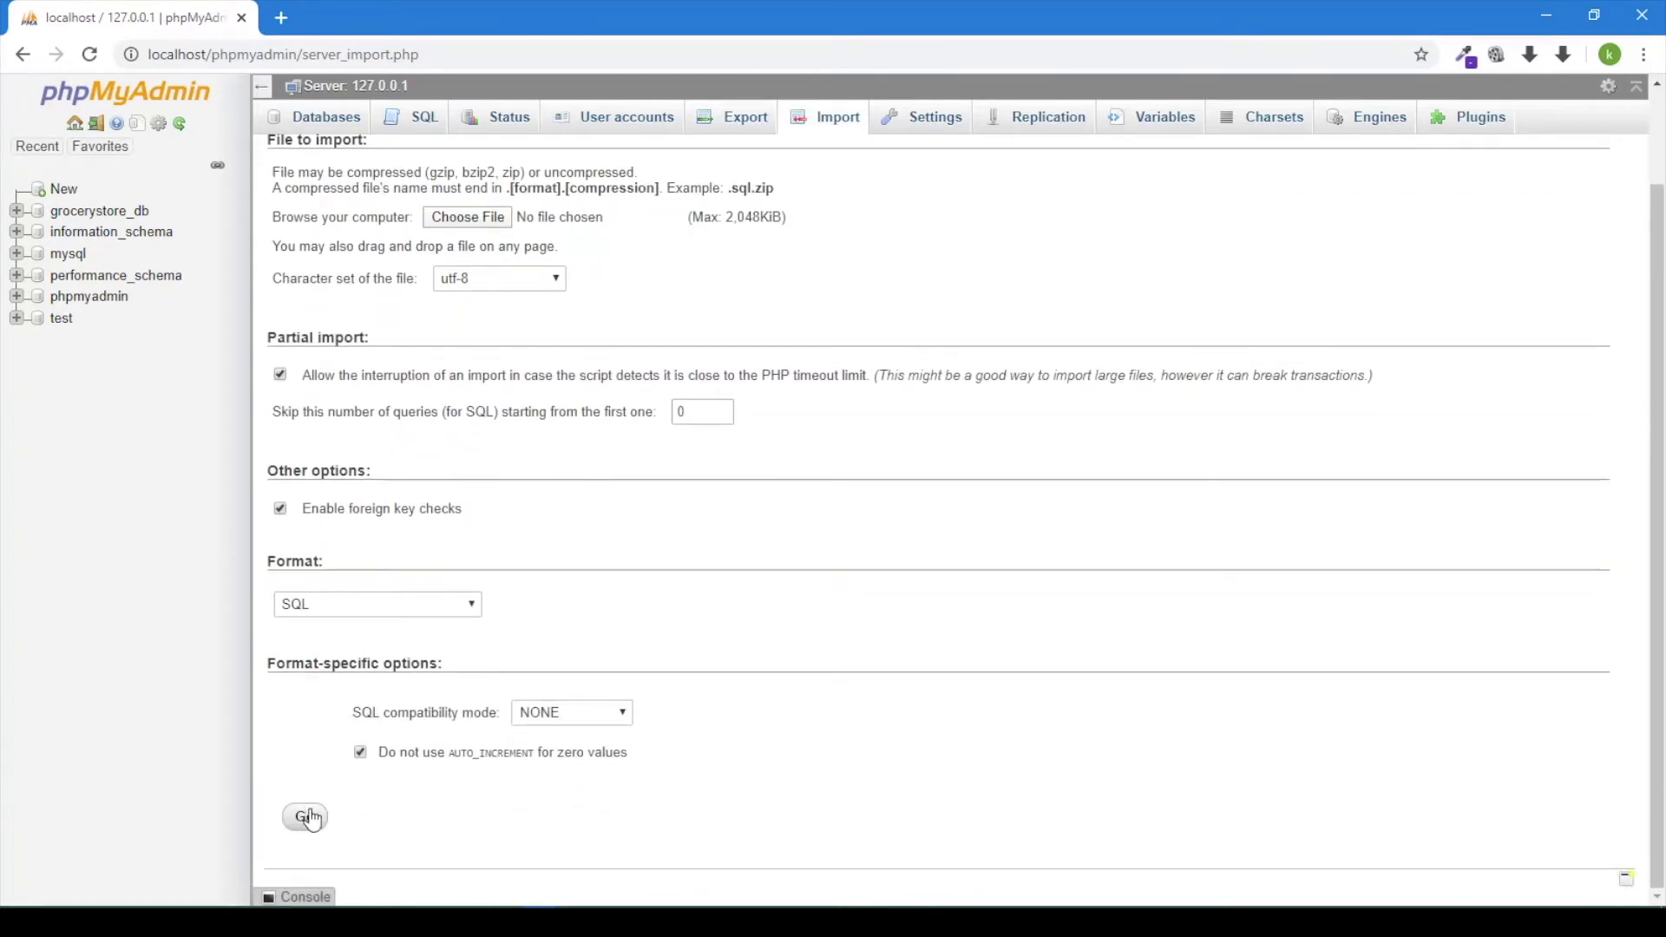
scroll(613, 766, up, 3)
click(1262, 117)
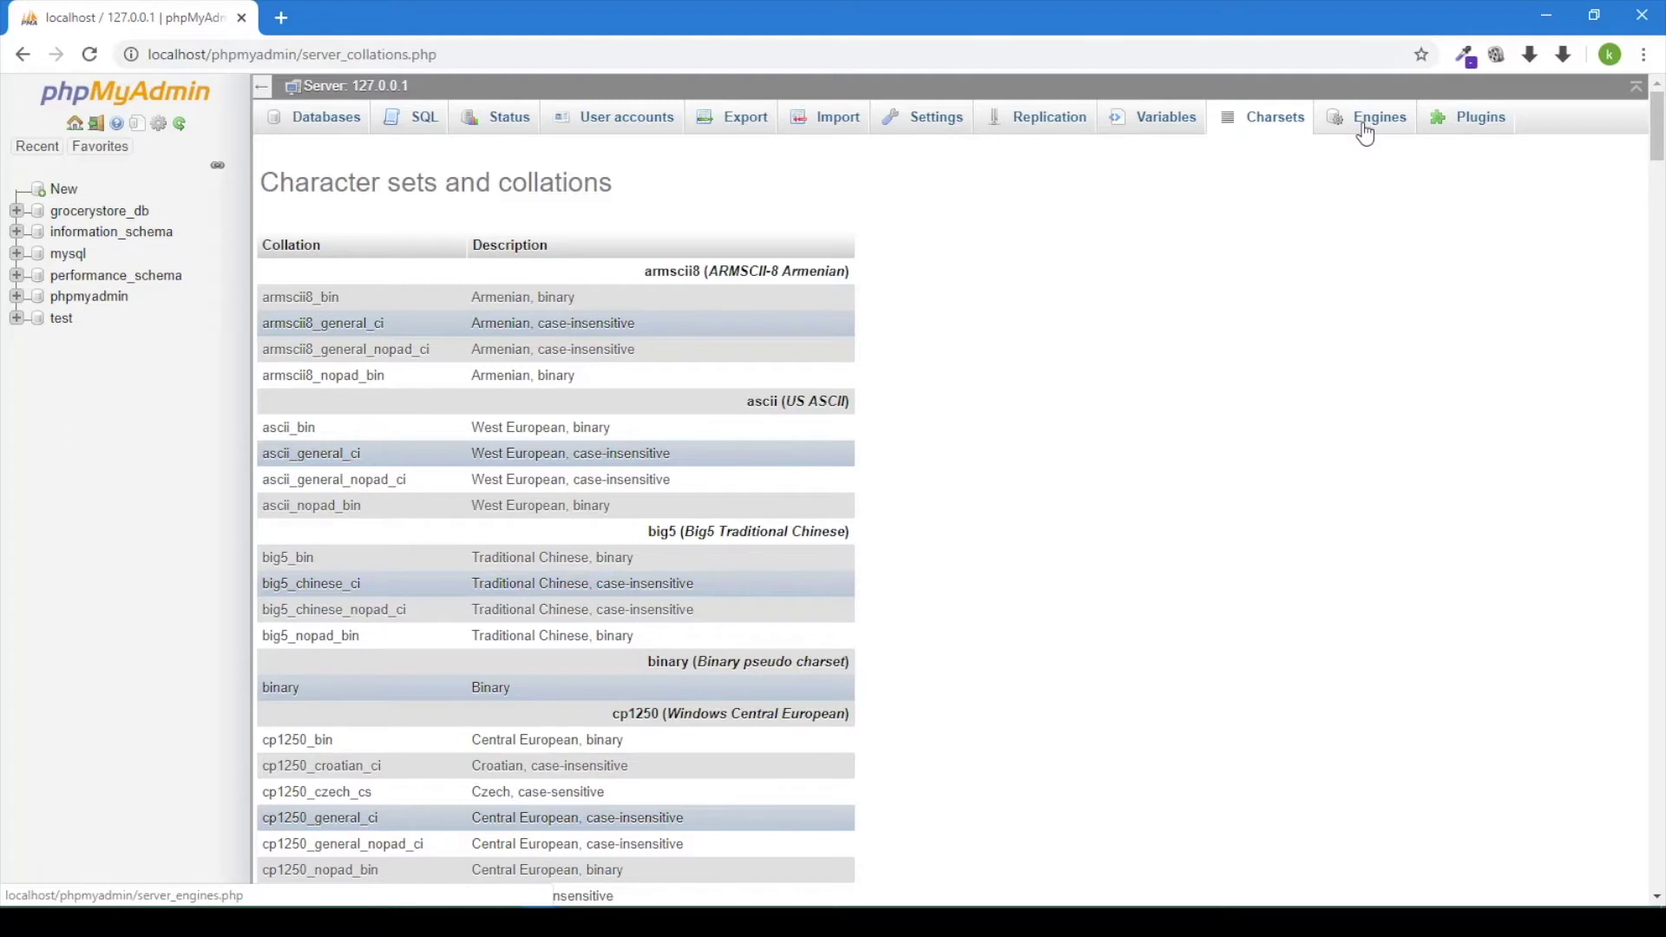
- Read the InnoDB entry in the storage engines list, then return to grocerystore_db's table list
click(1366, 130)
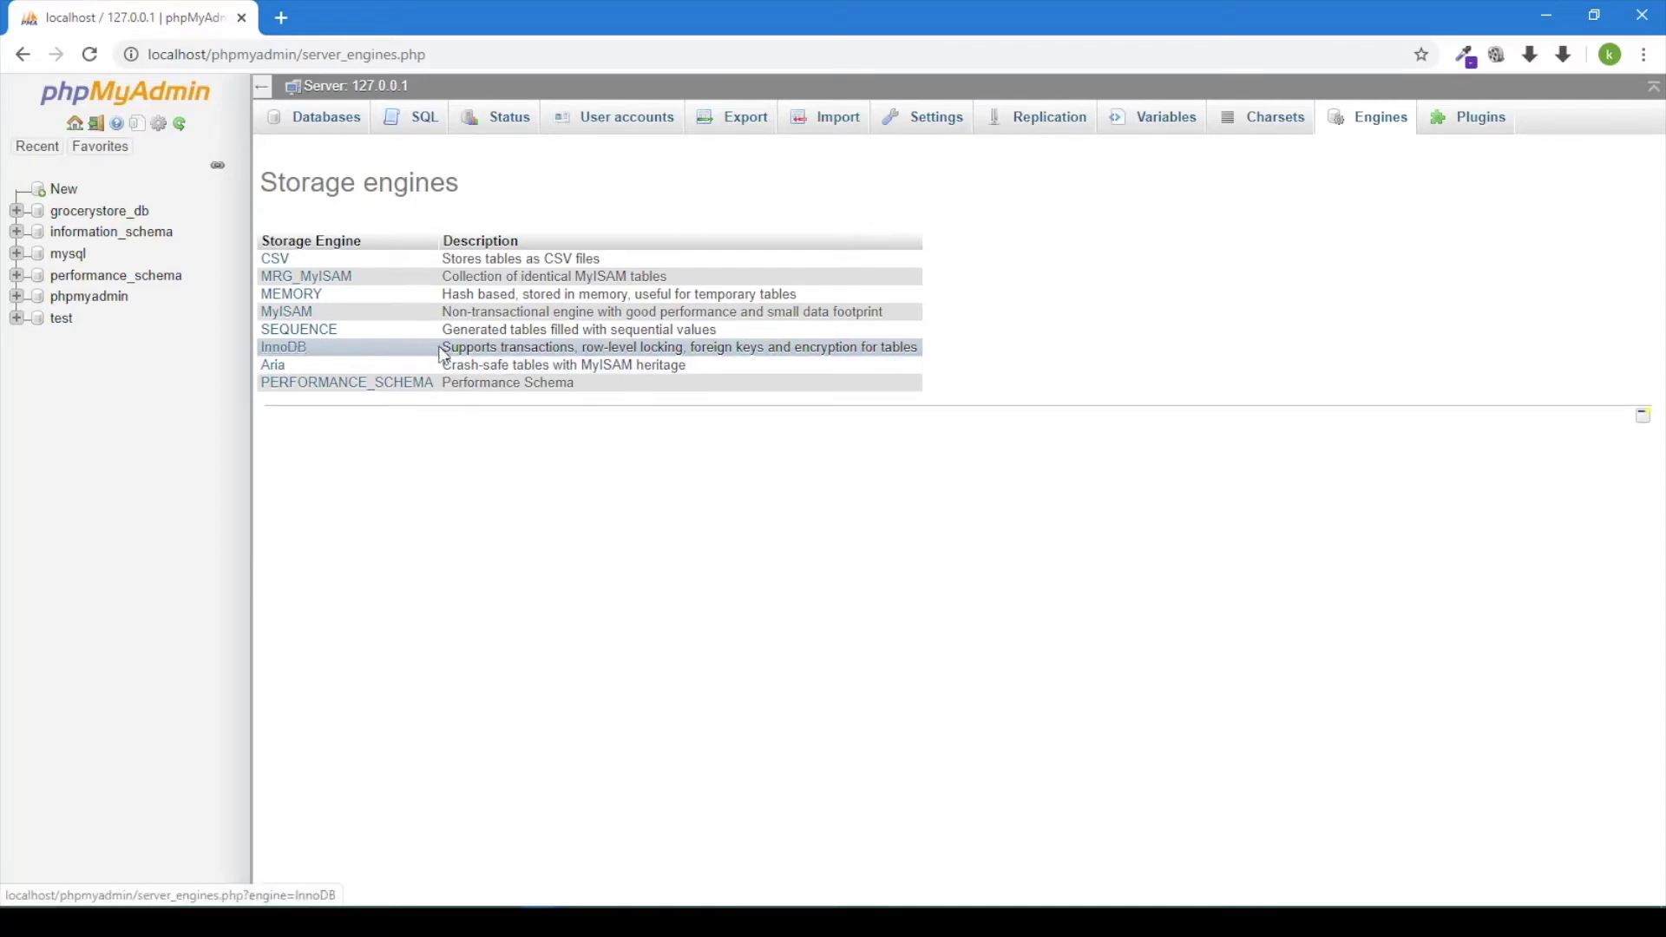
drag(574, 349, 902, 346)
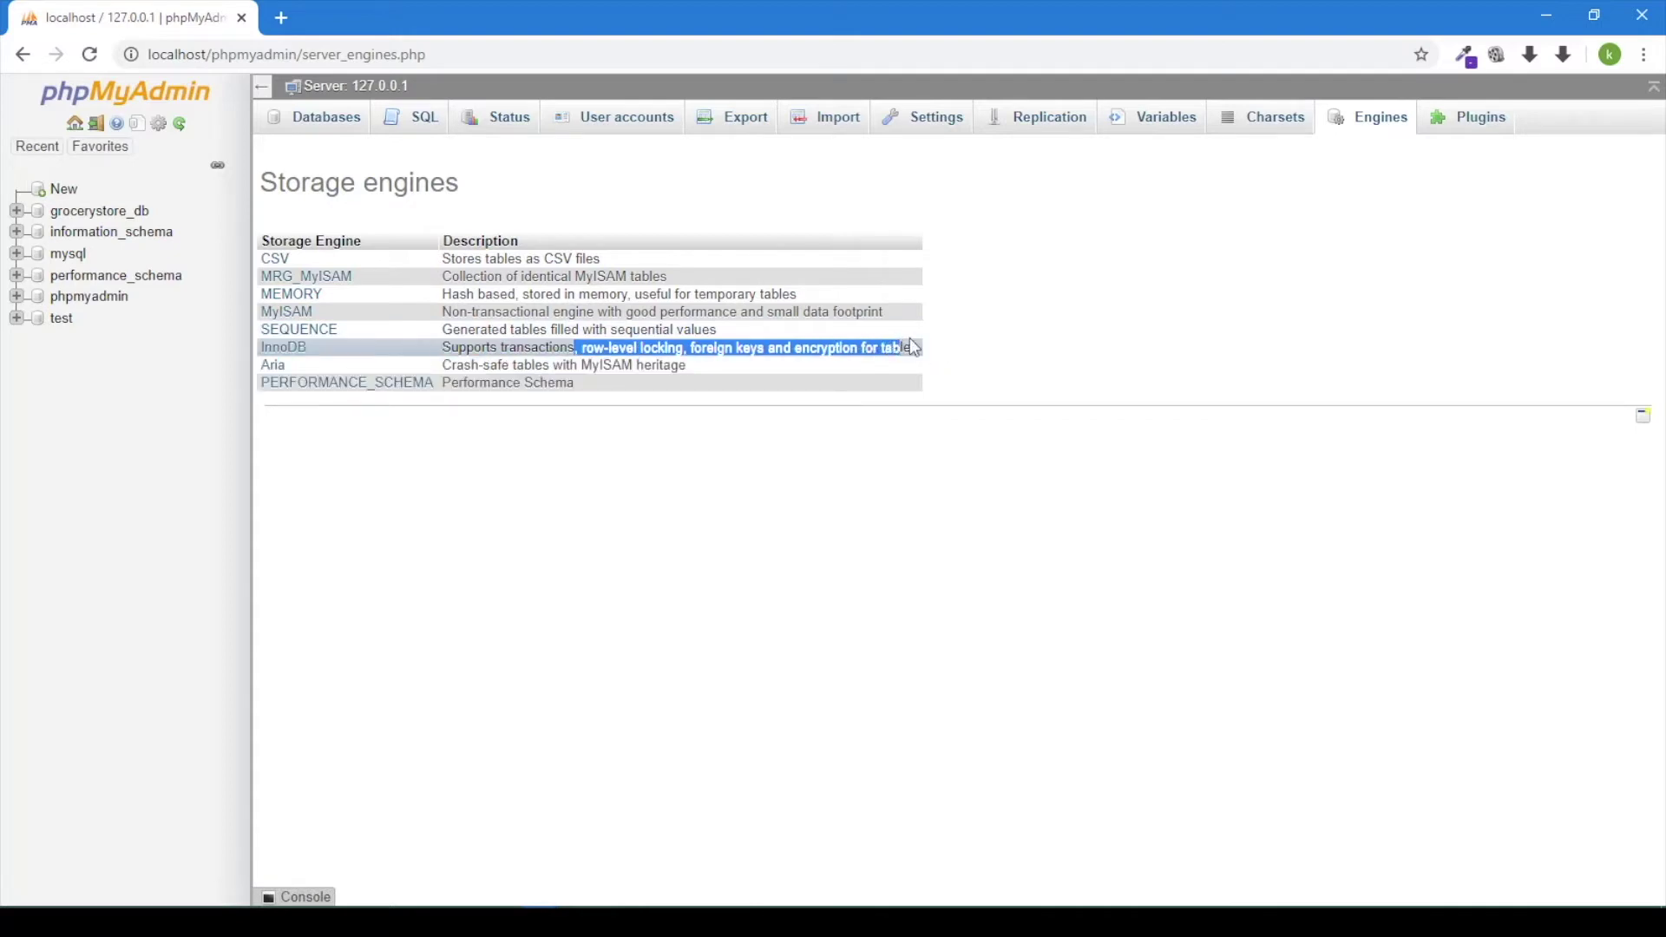
click(1052, 344)
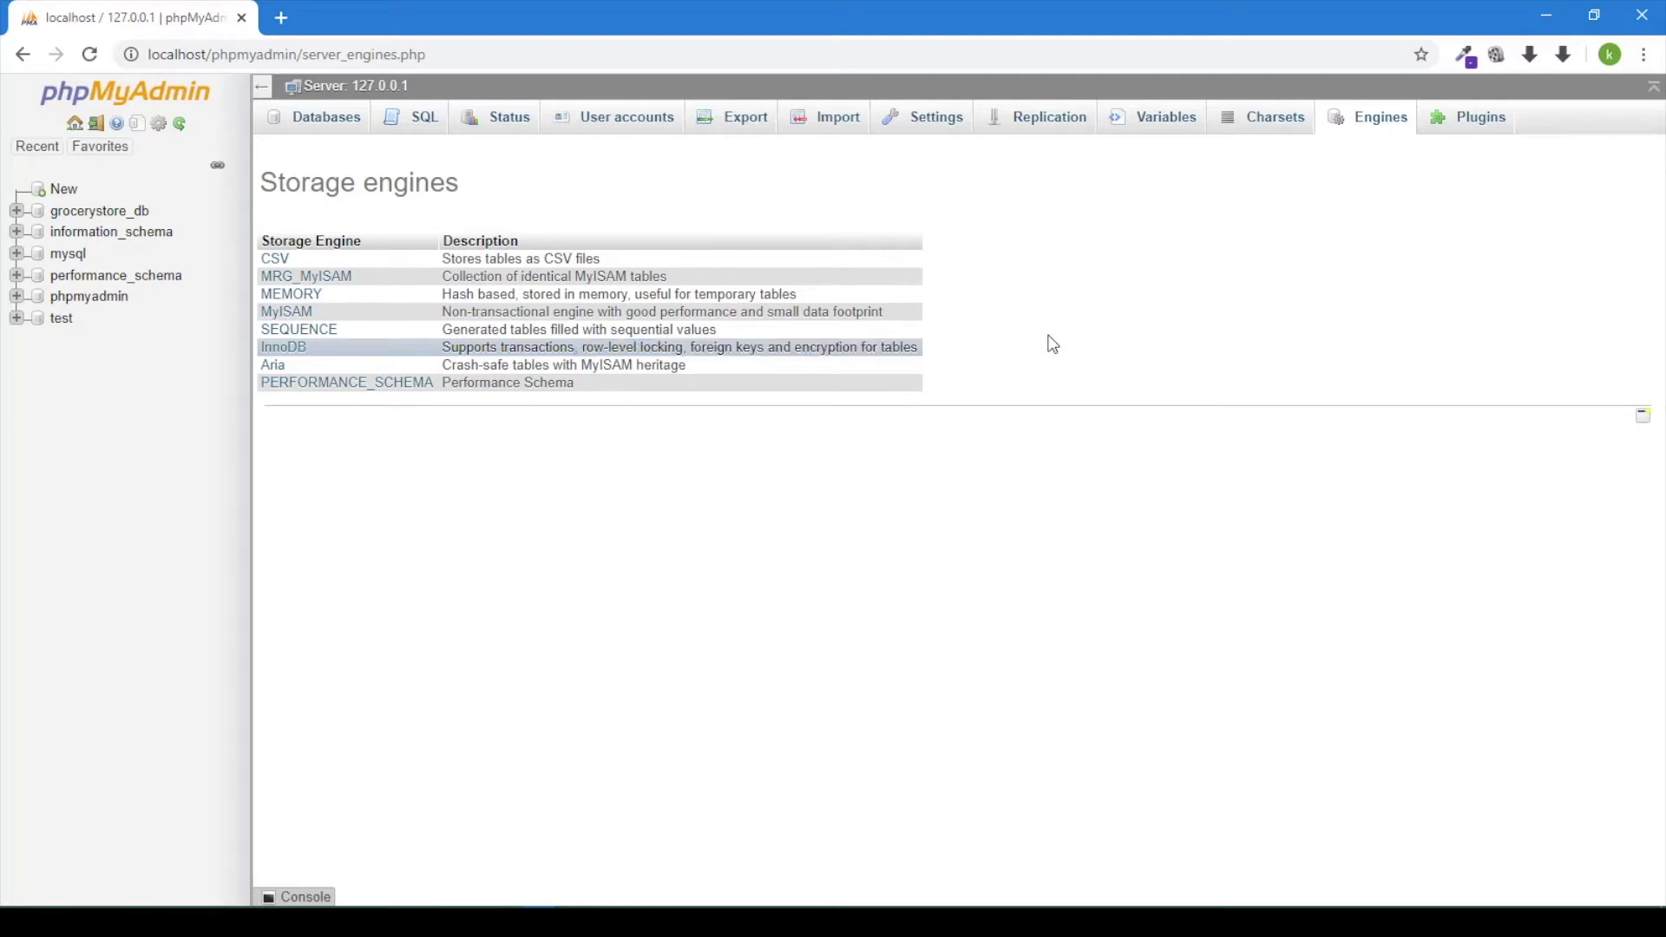
click(118, 215)
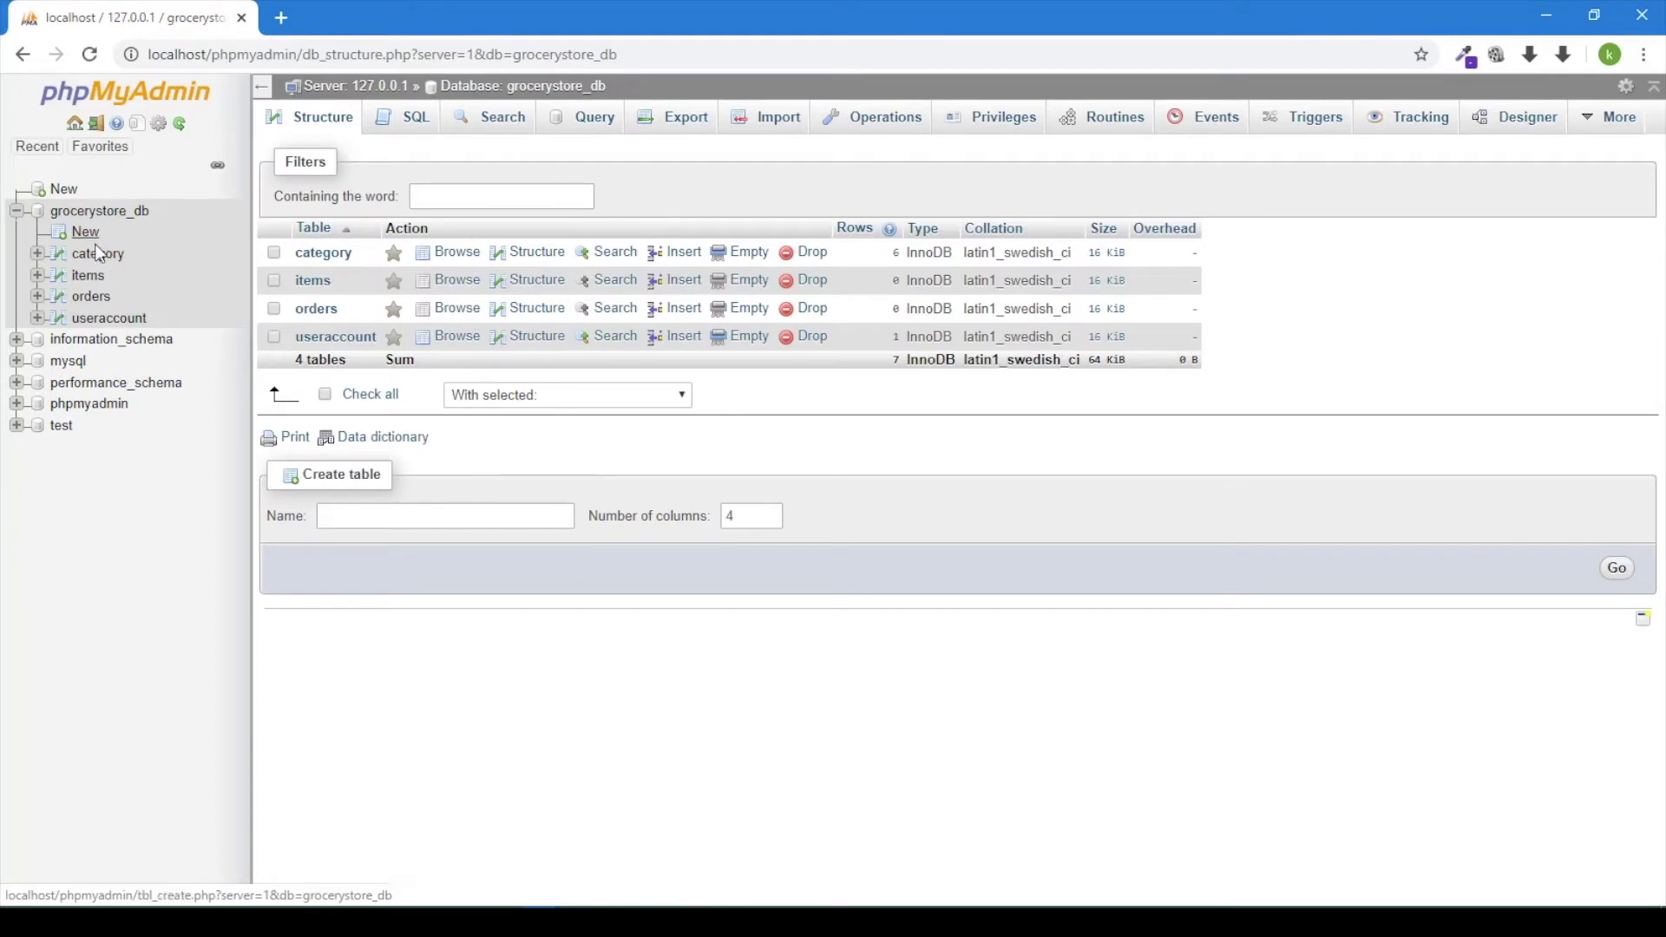
- View the category table's structure: categoryID int(11) auto-increment primary key and category varchar(255)
click(98, 260)
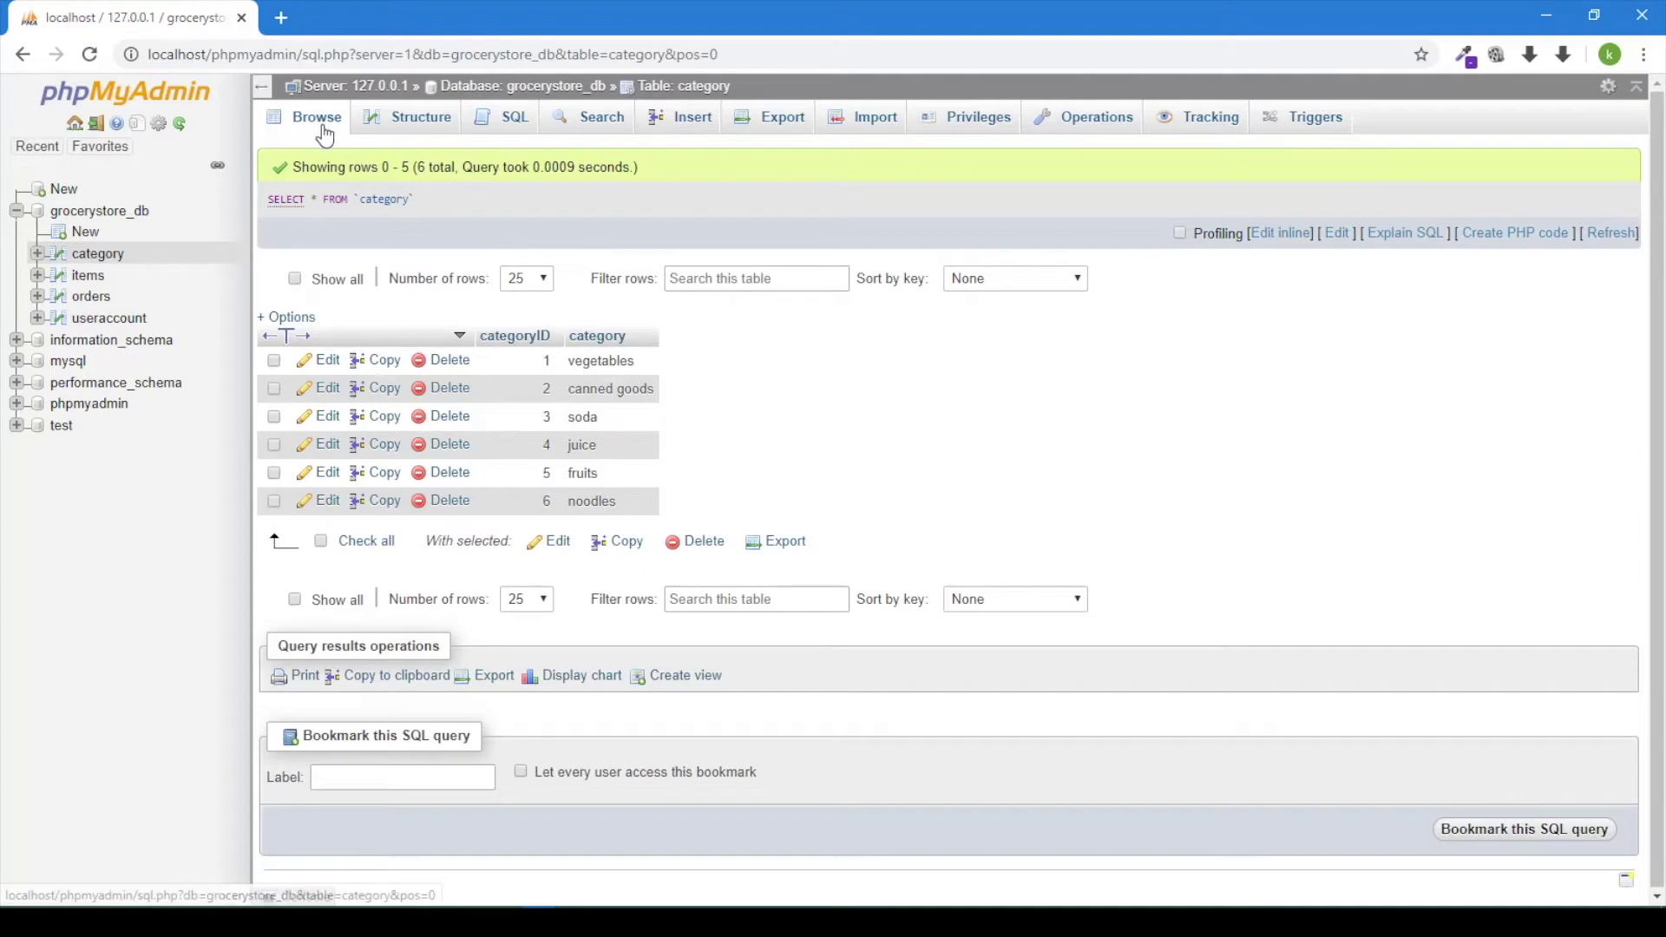
click(411, 129)
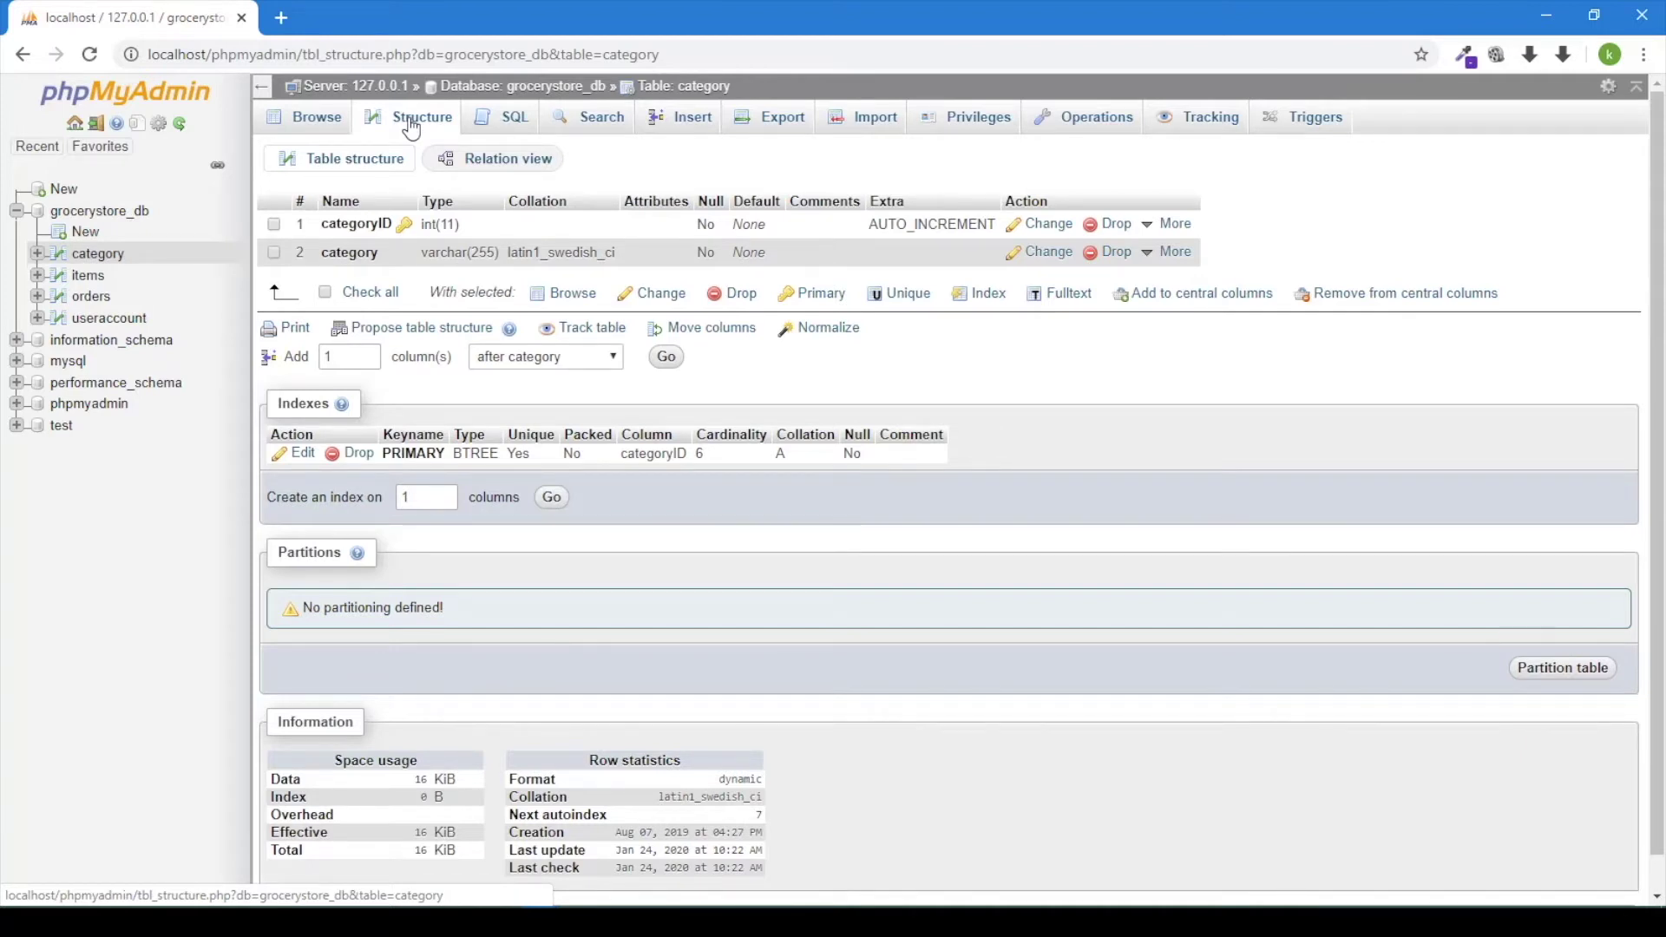
- Look through the category table's SQL editor, Search form operators and Insert form
click(509, 132)
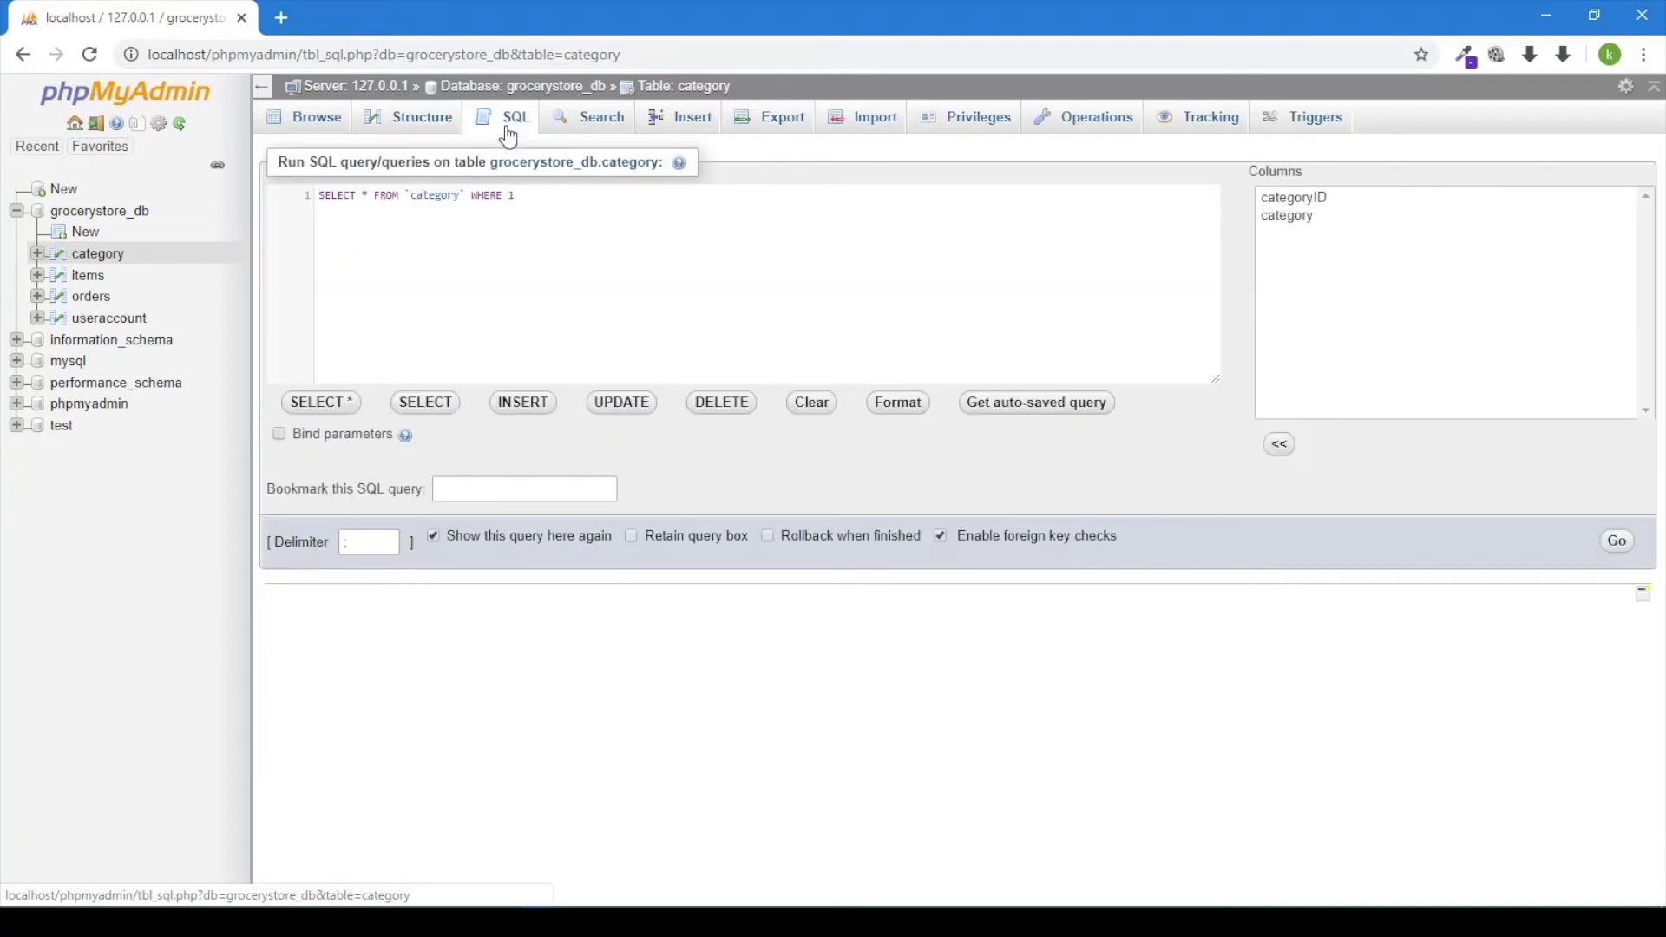
drag(517, 196, 314, 197)
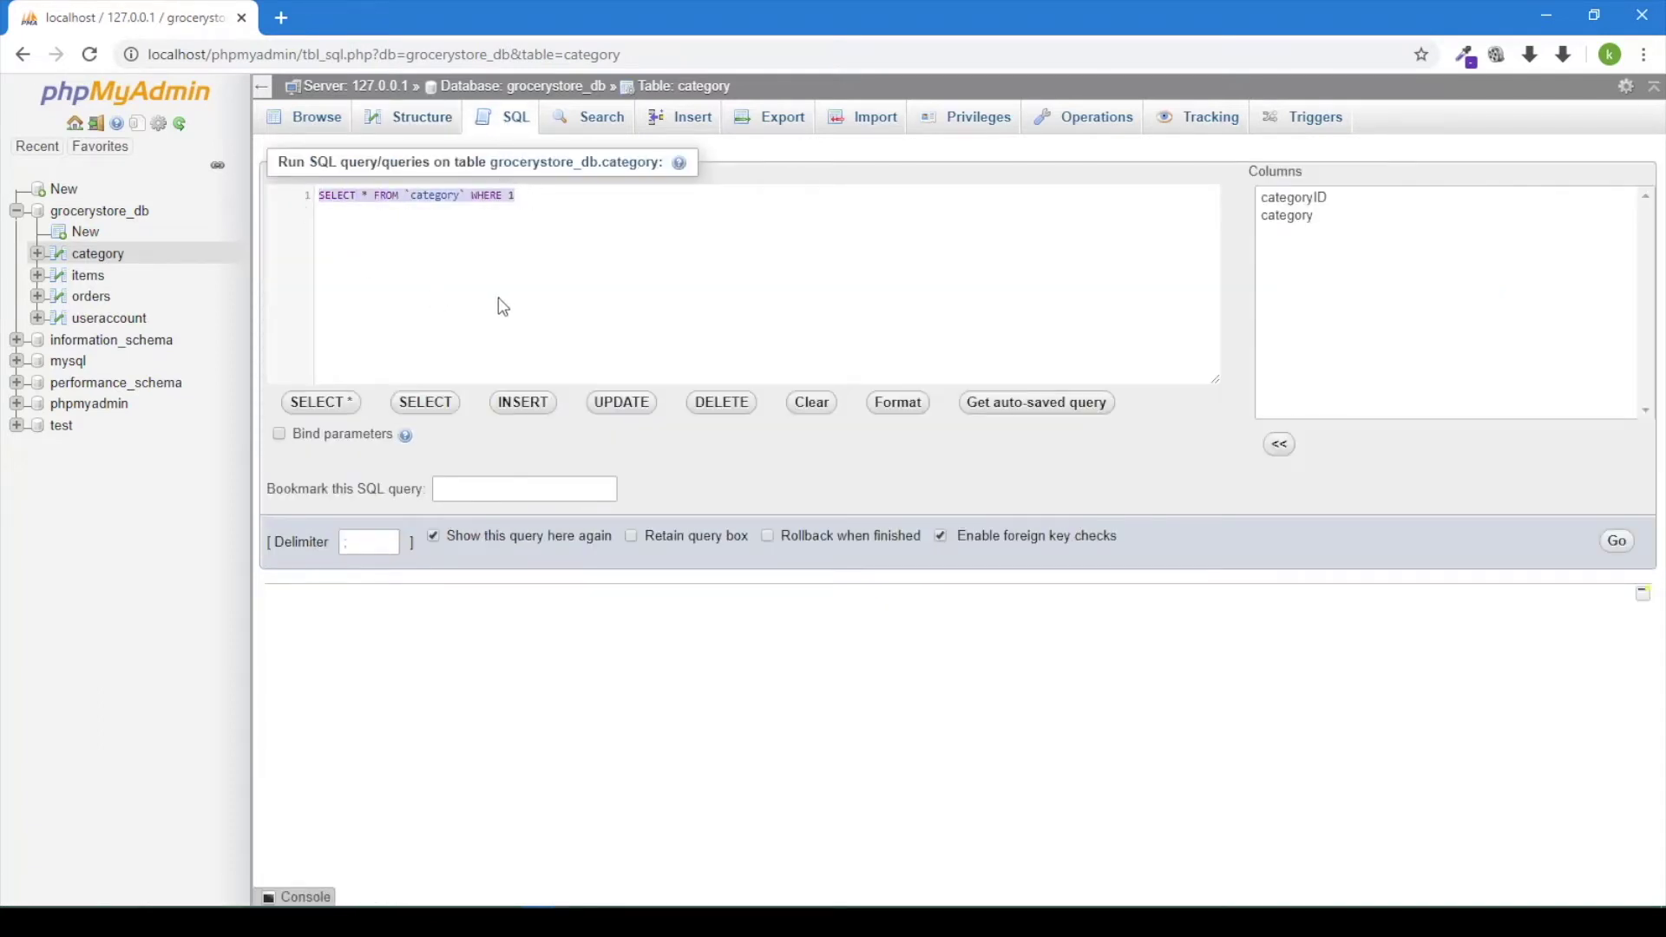
click(585, 130)
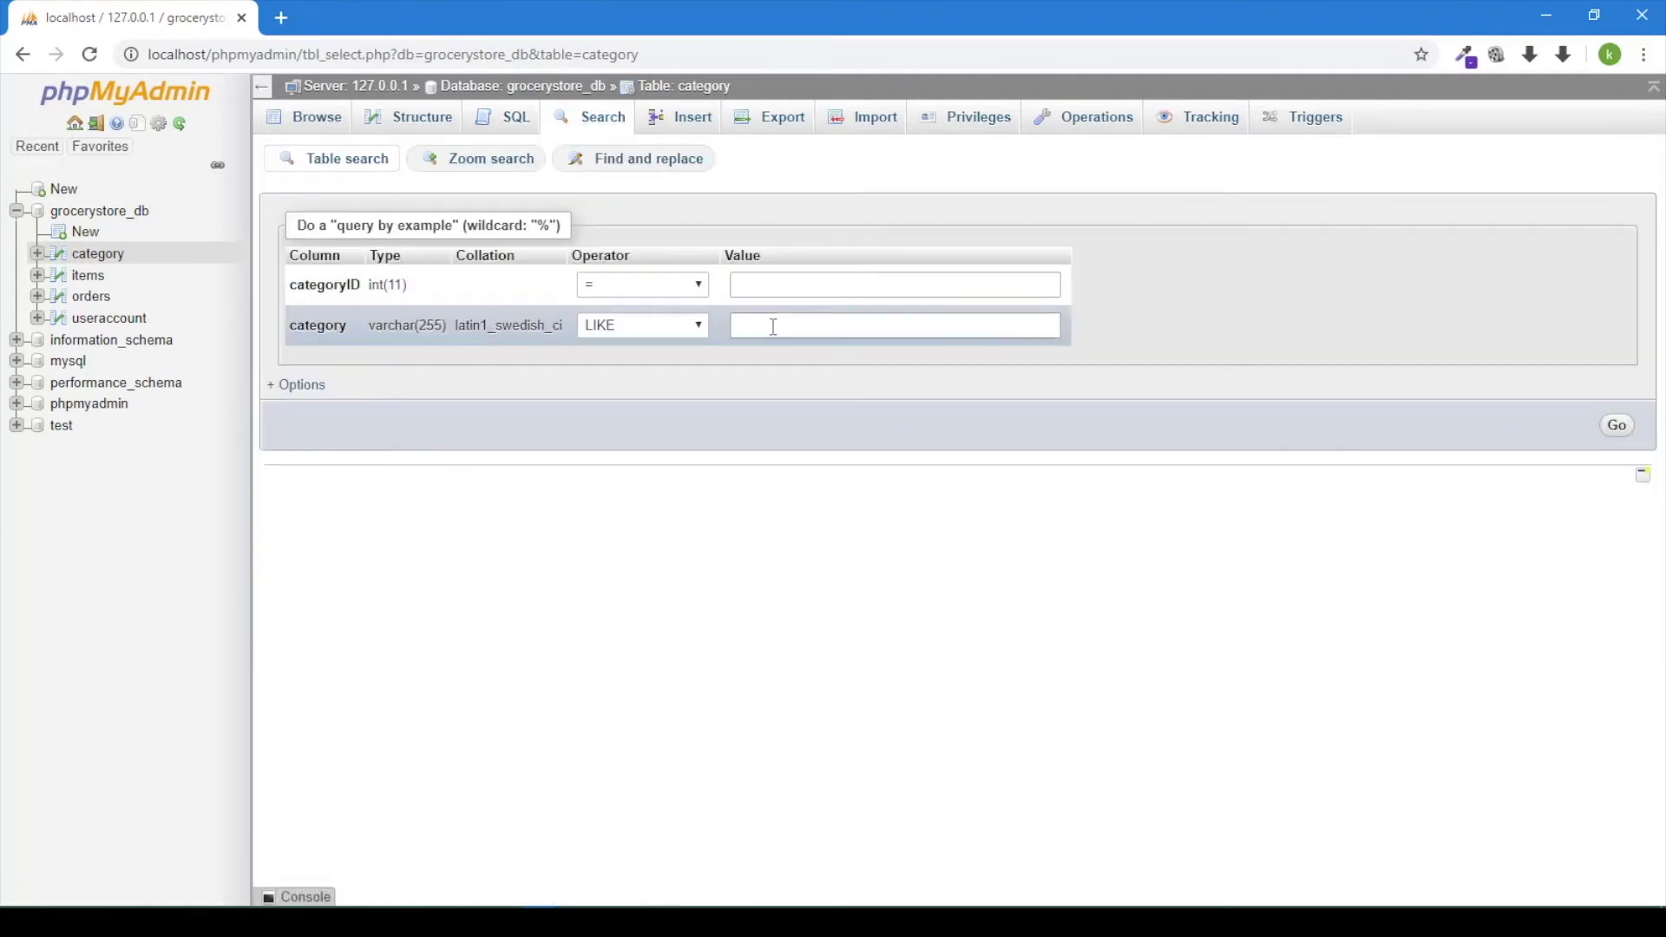
click(698, 326)
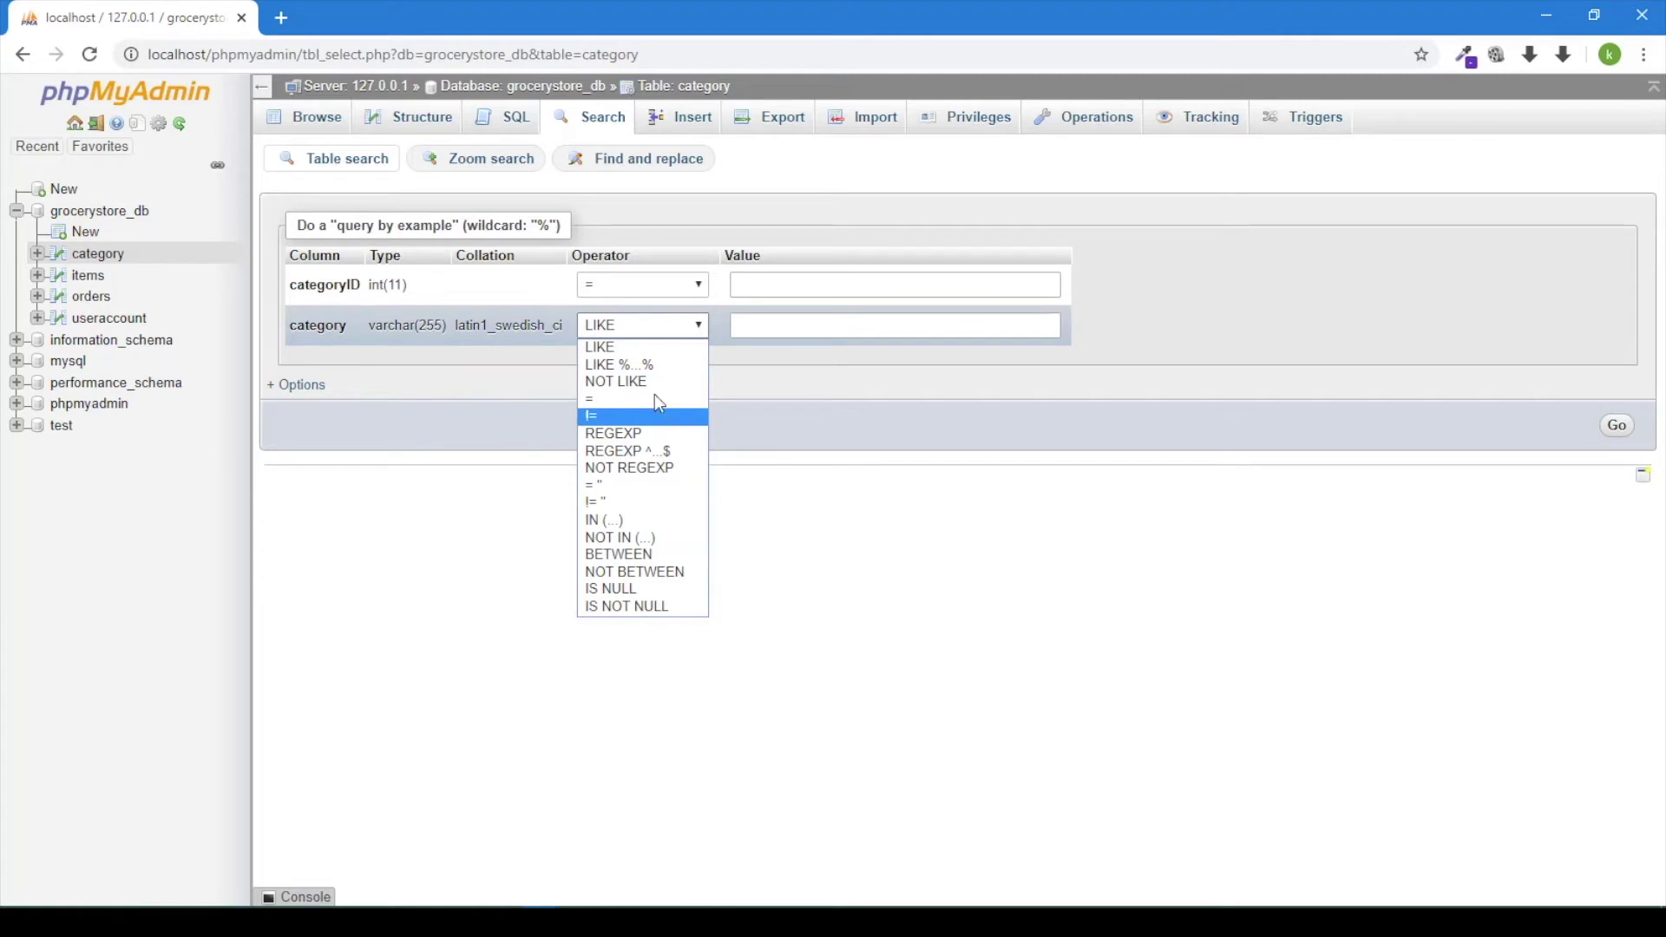
click(753, 354)
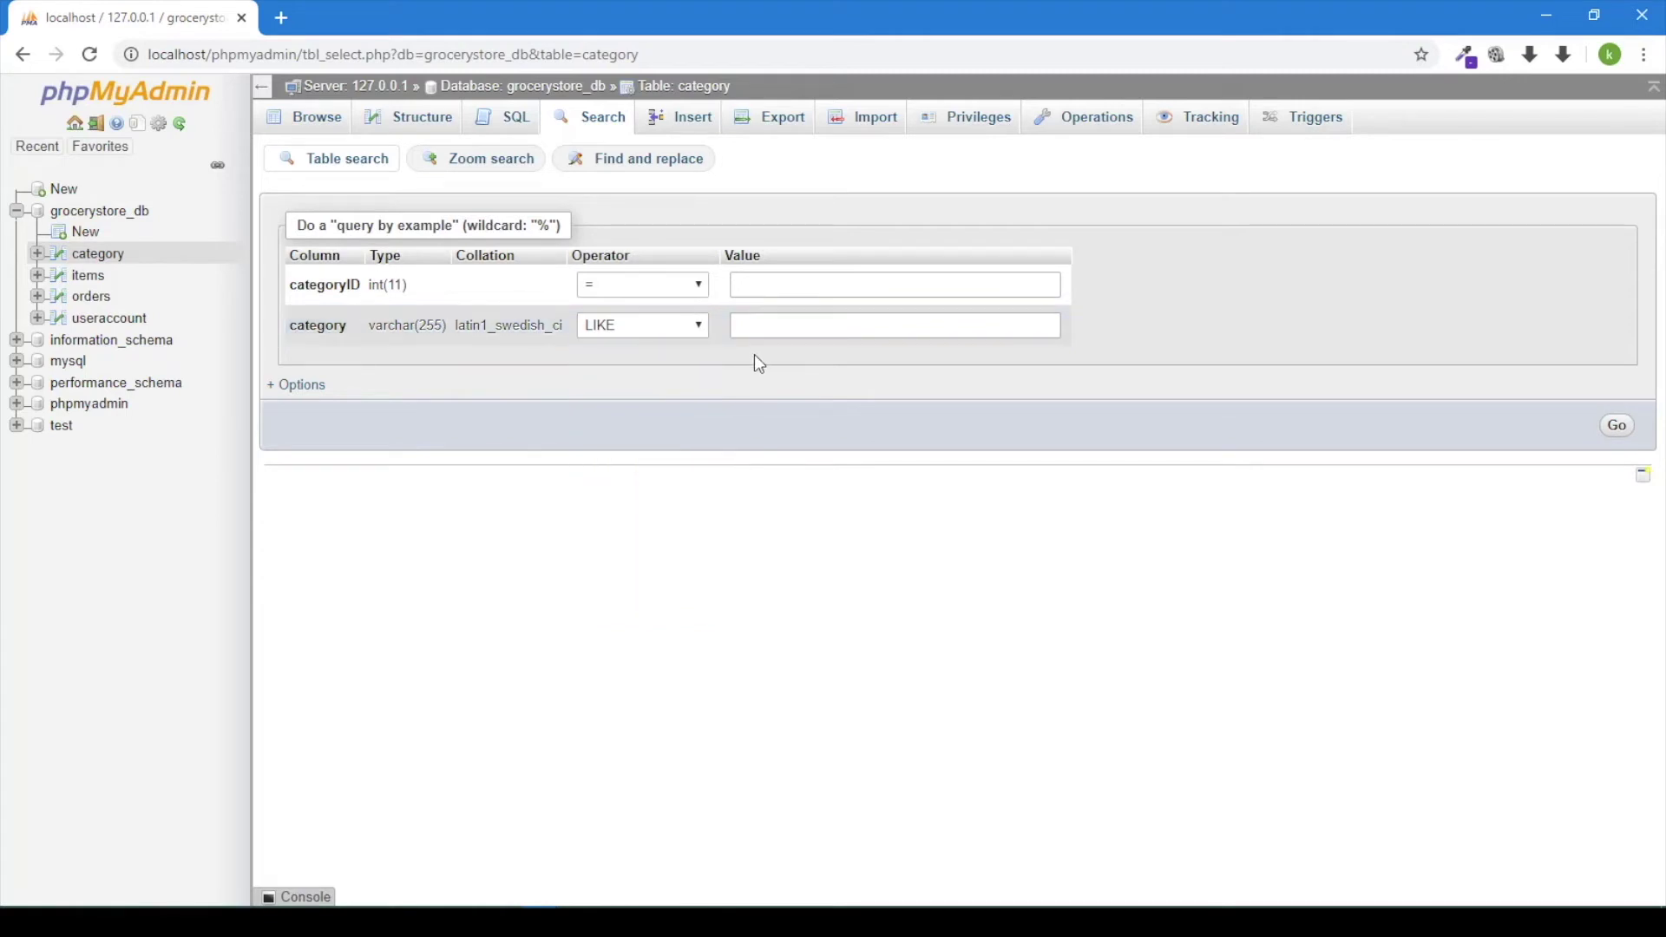
click(683, 120)
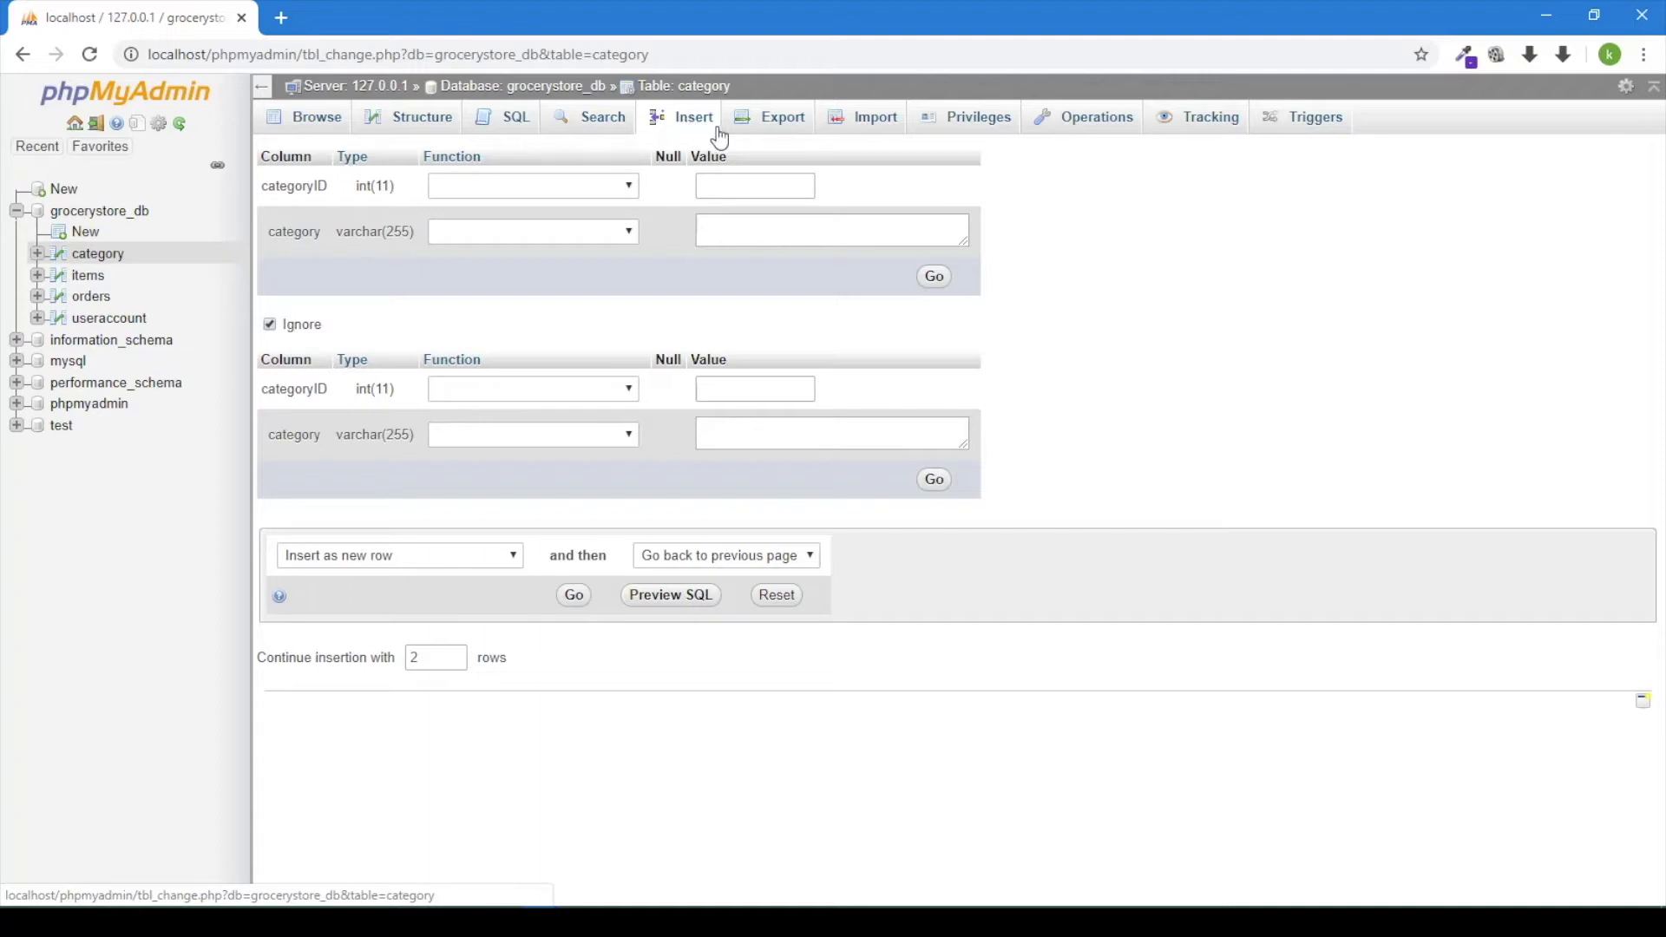
- Review category's Export, Import, Privileges, Operations, Tracking and Triggers pages, then browse its six rows
click(766, 128)
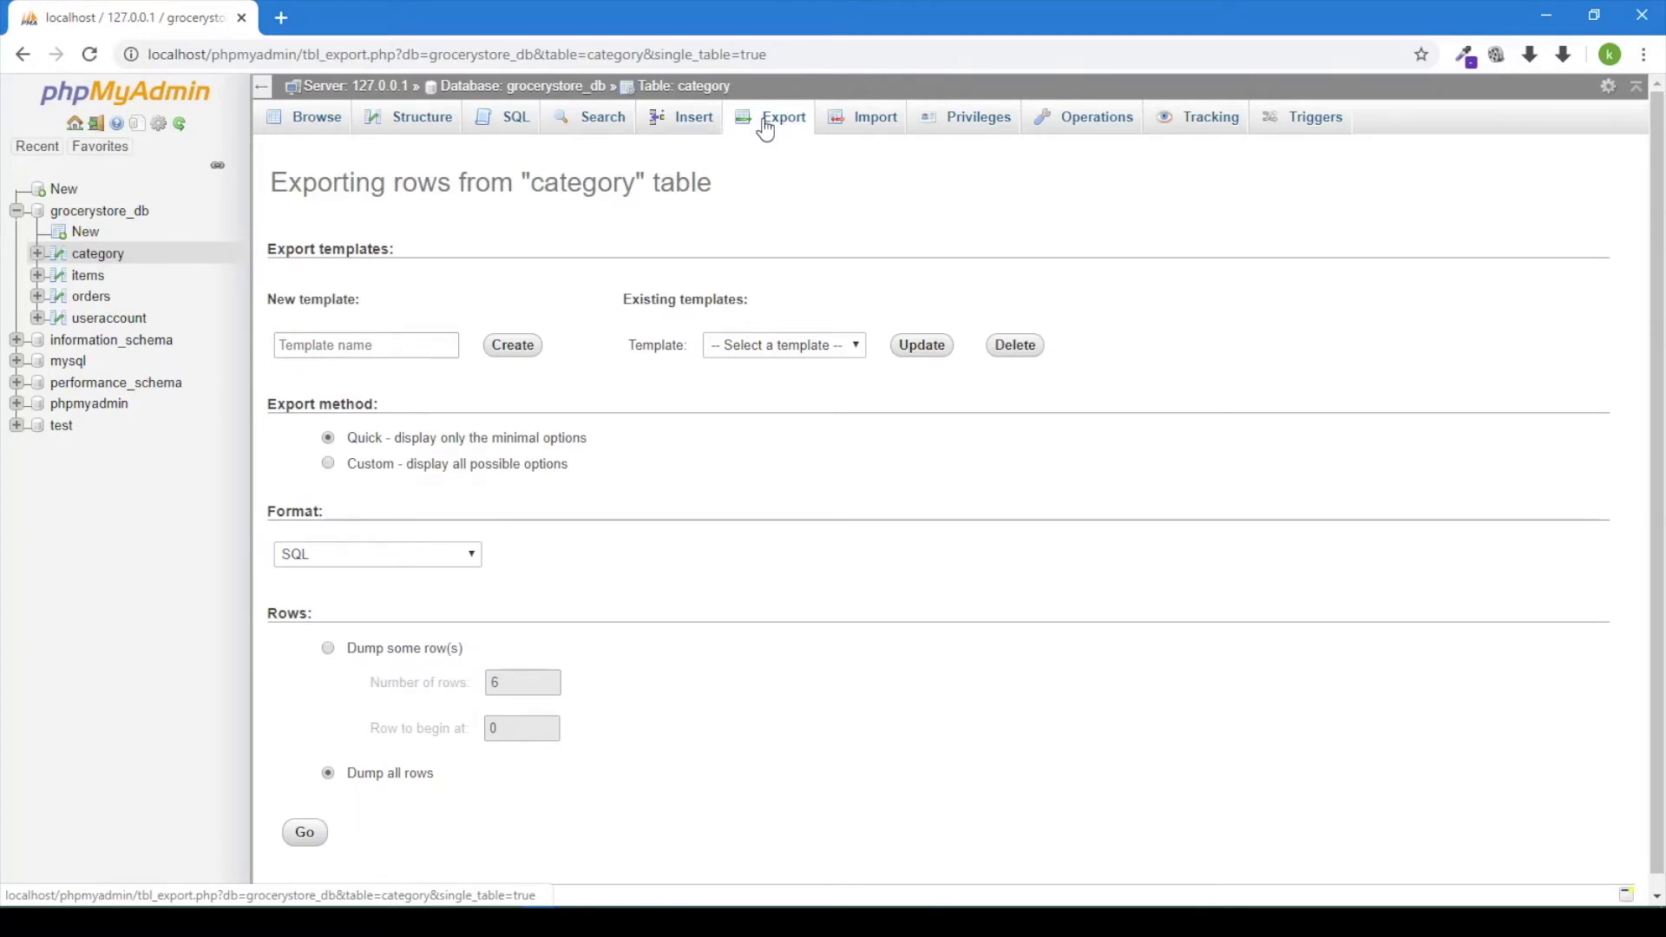
click(861, 132)
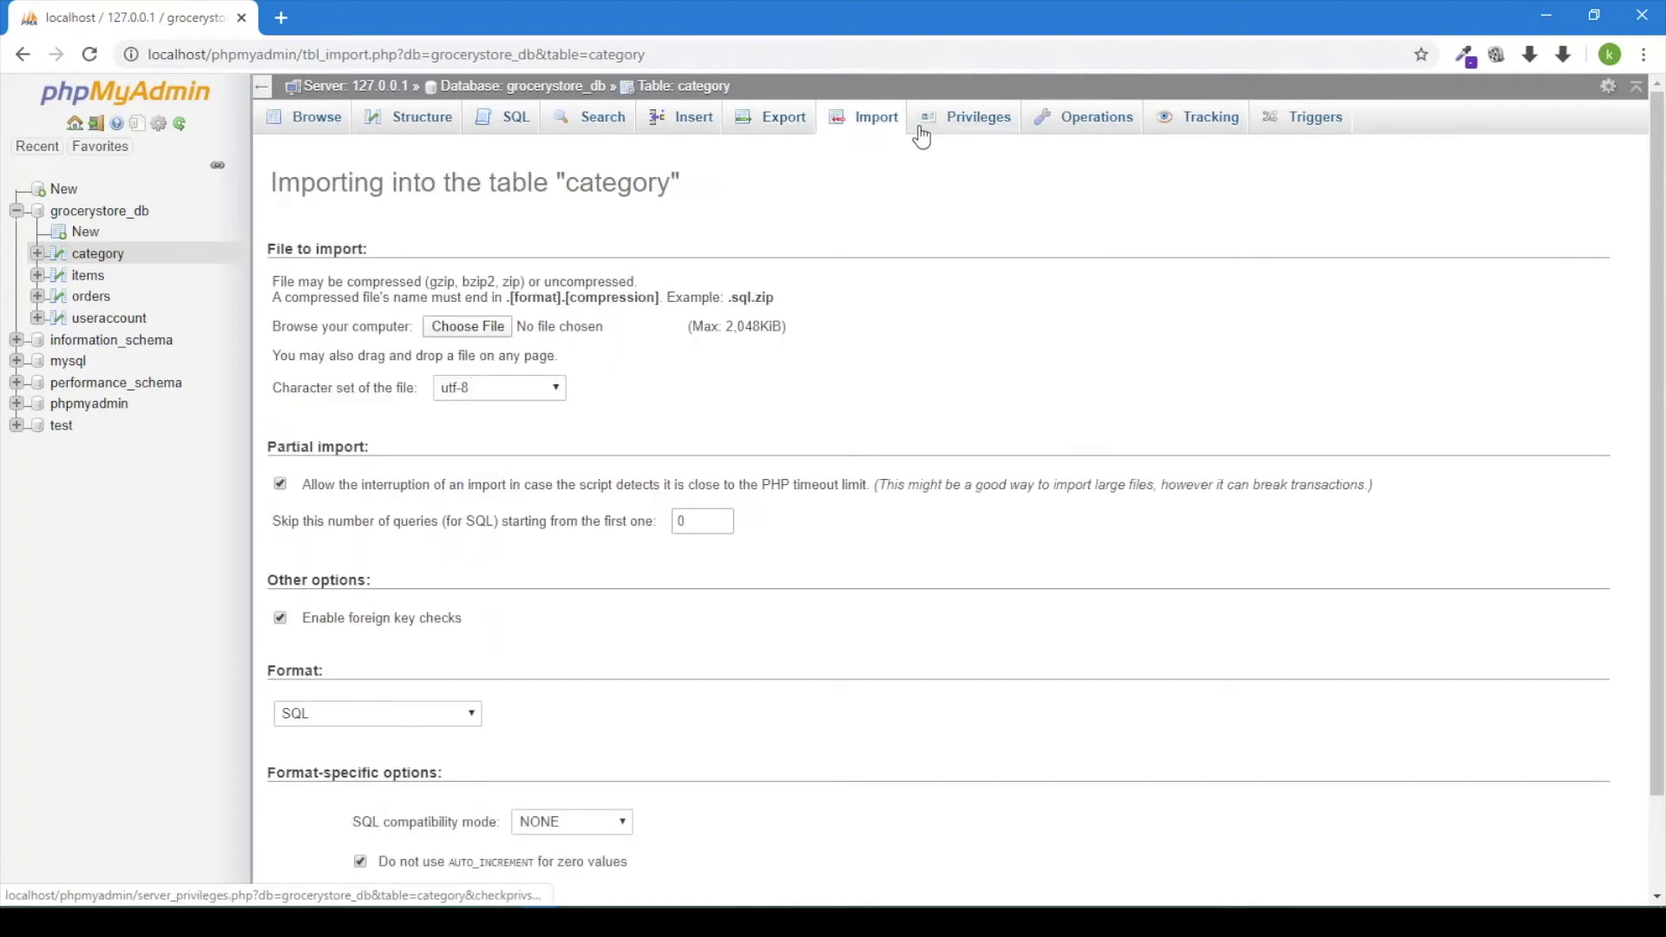
click(953, 132)
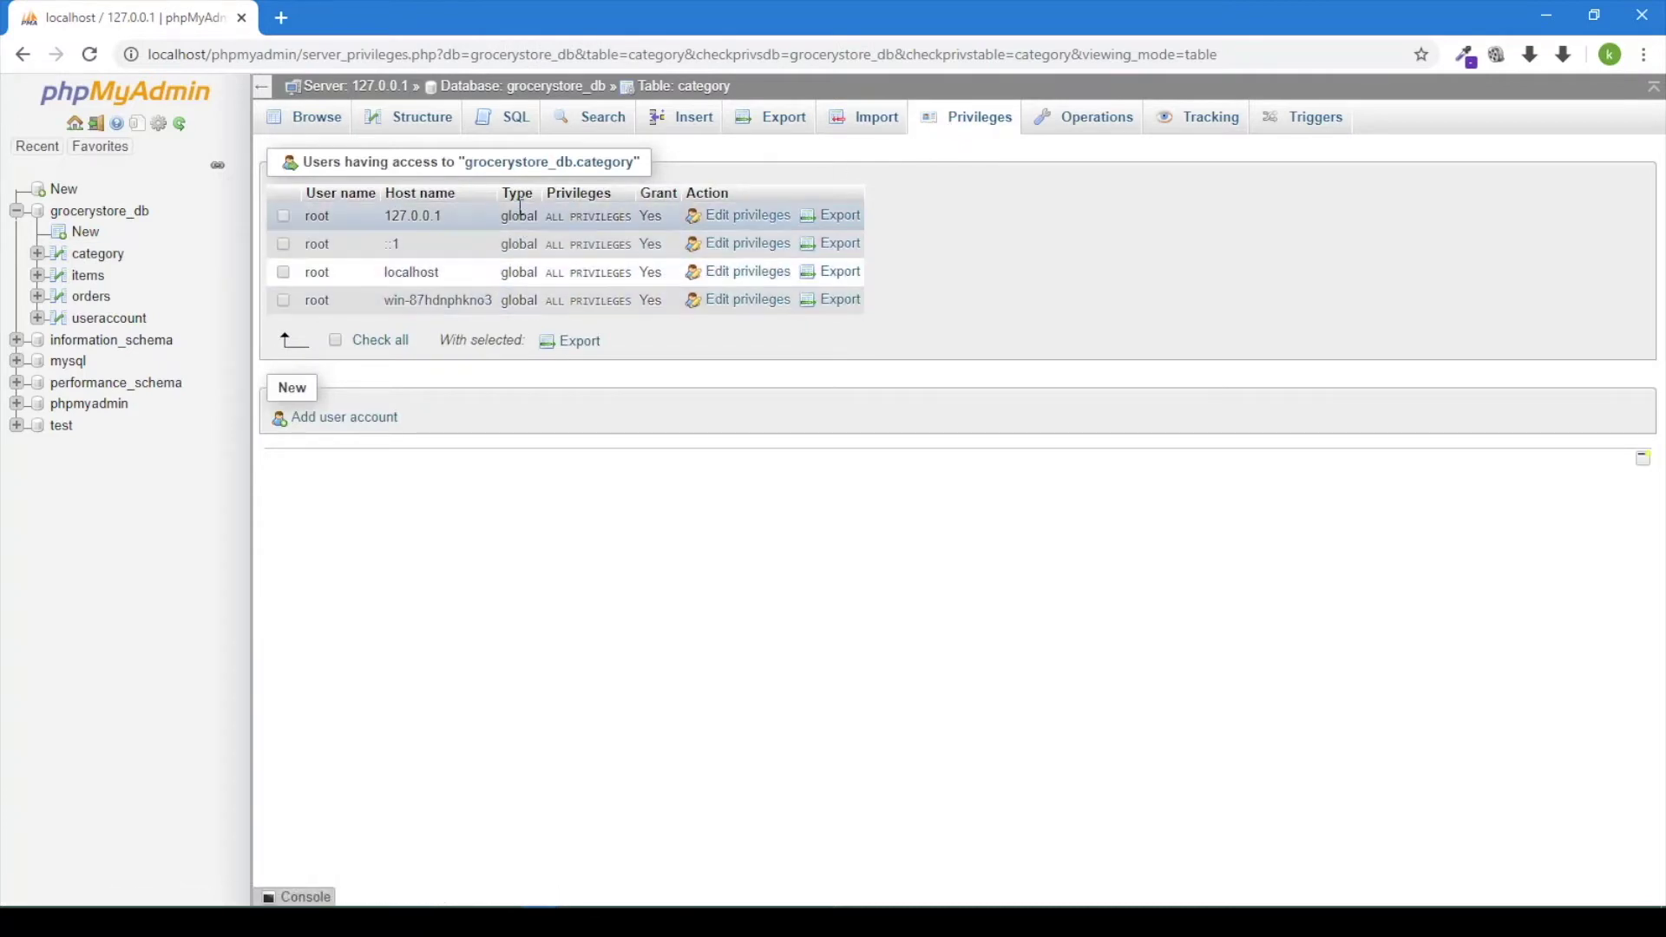
click(1069, 130)
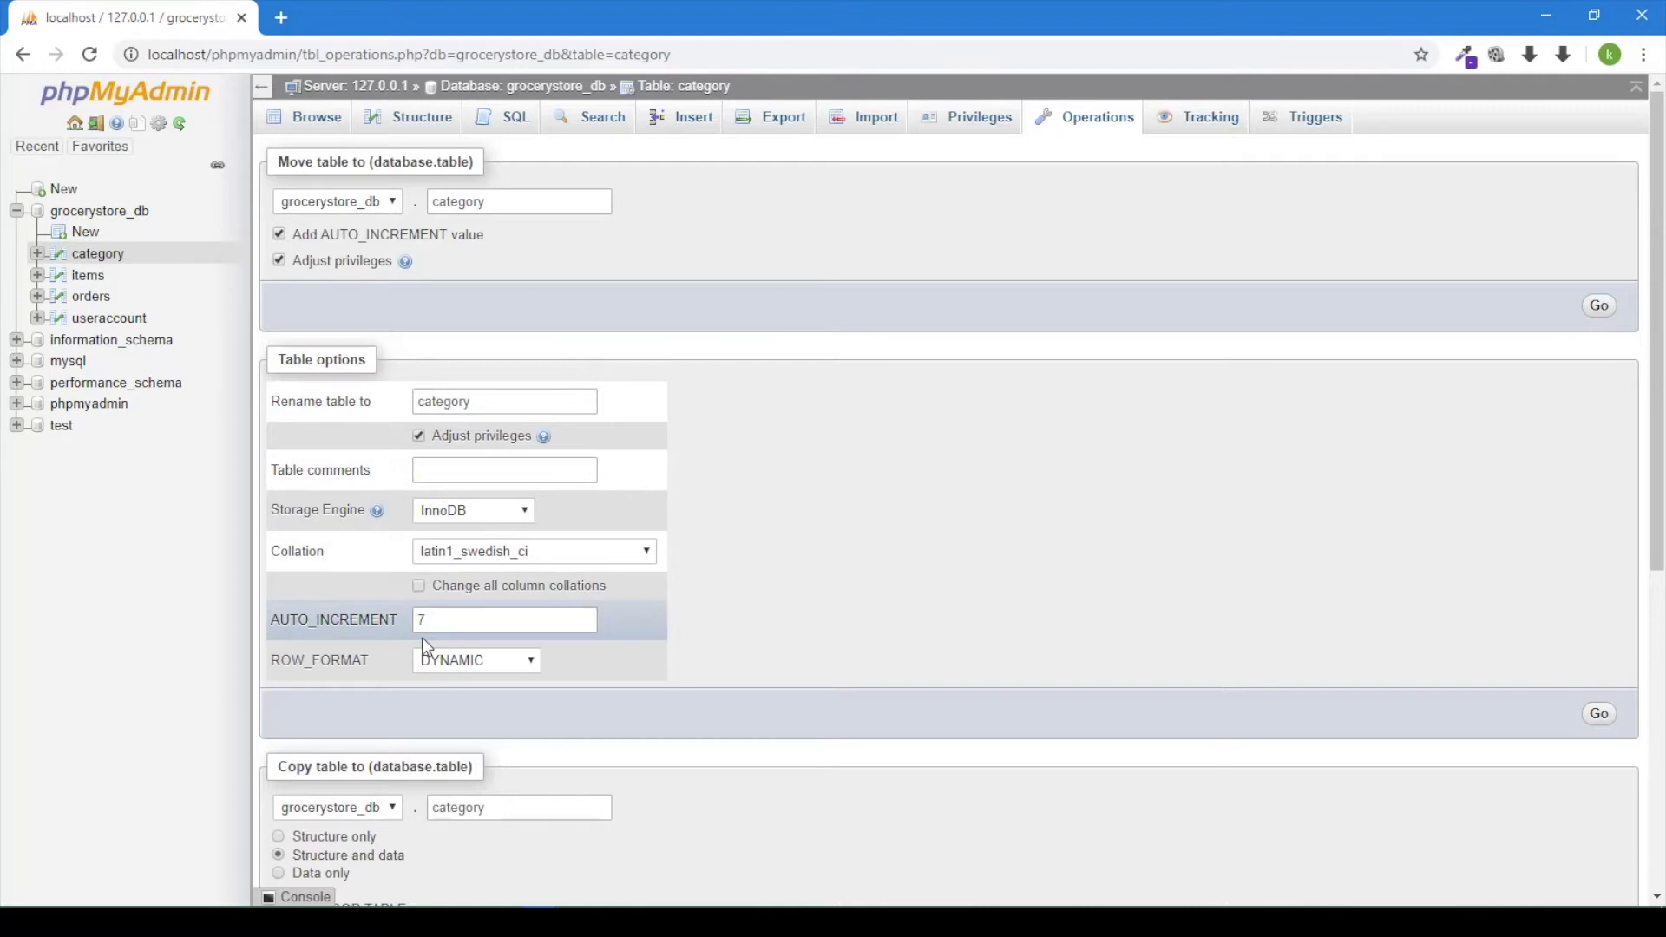
click(1180, 125)
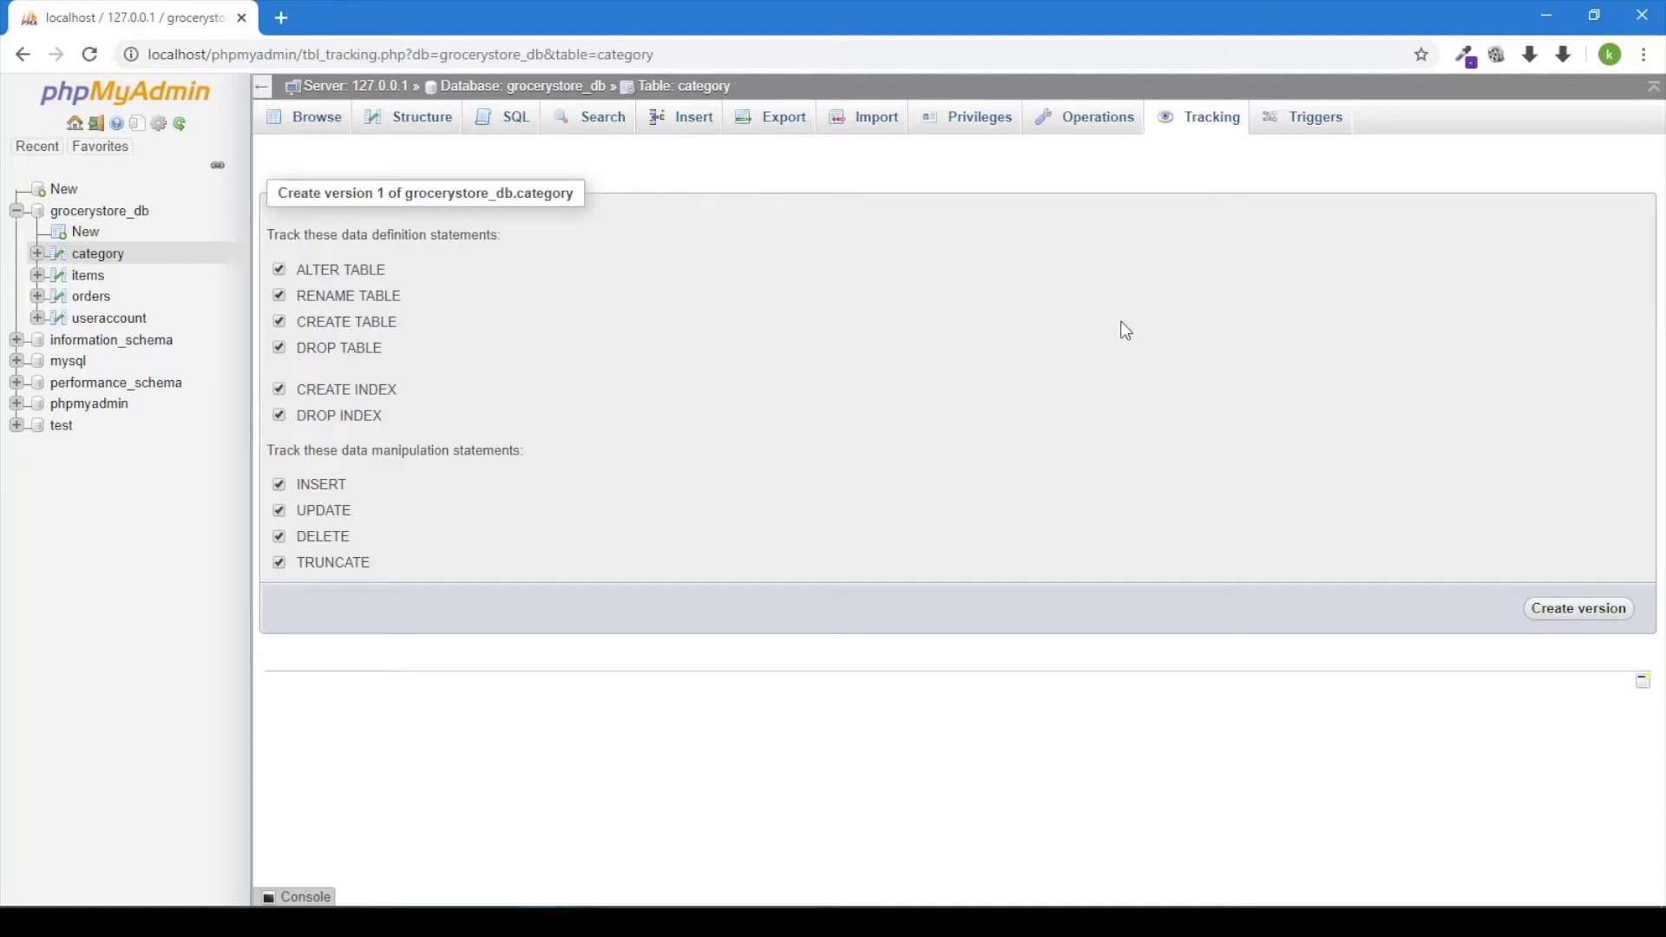
click(1306, 117)
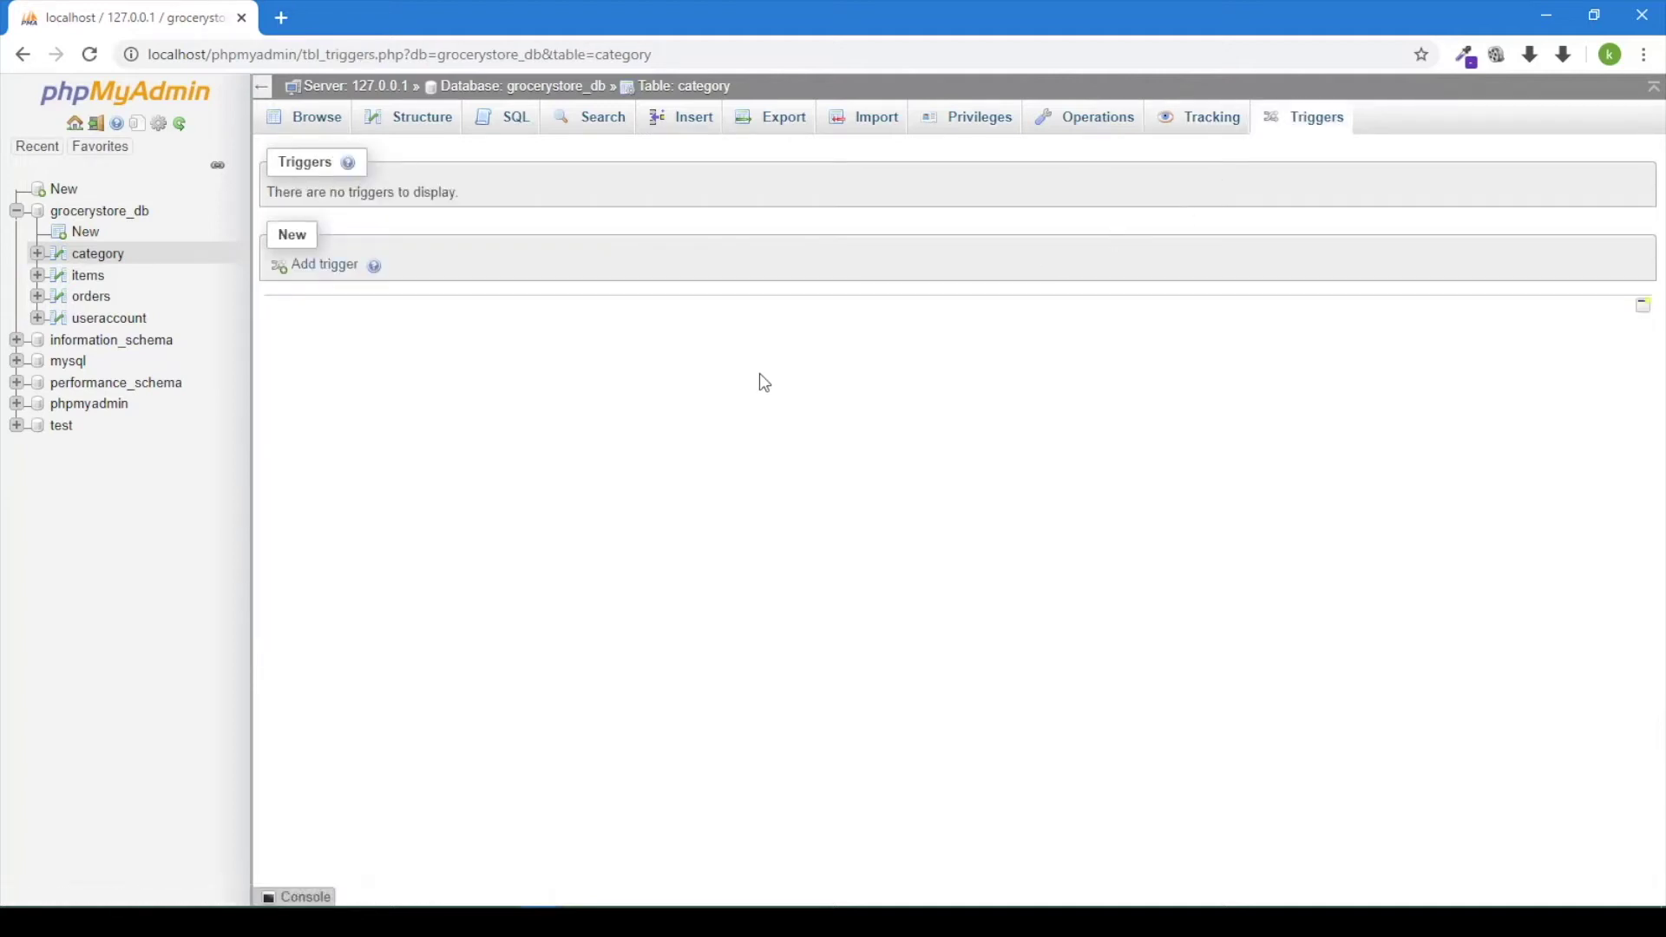
click(318, 134)
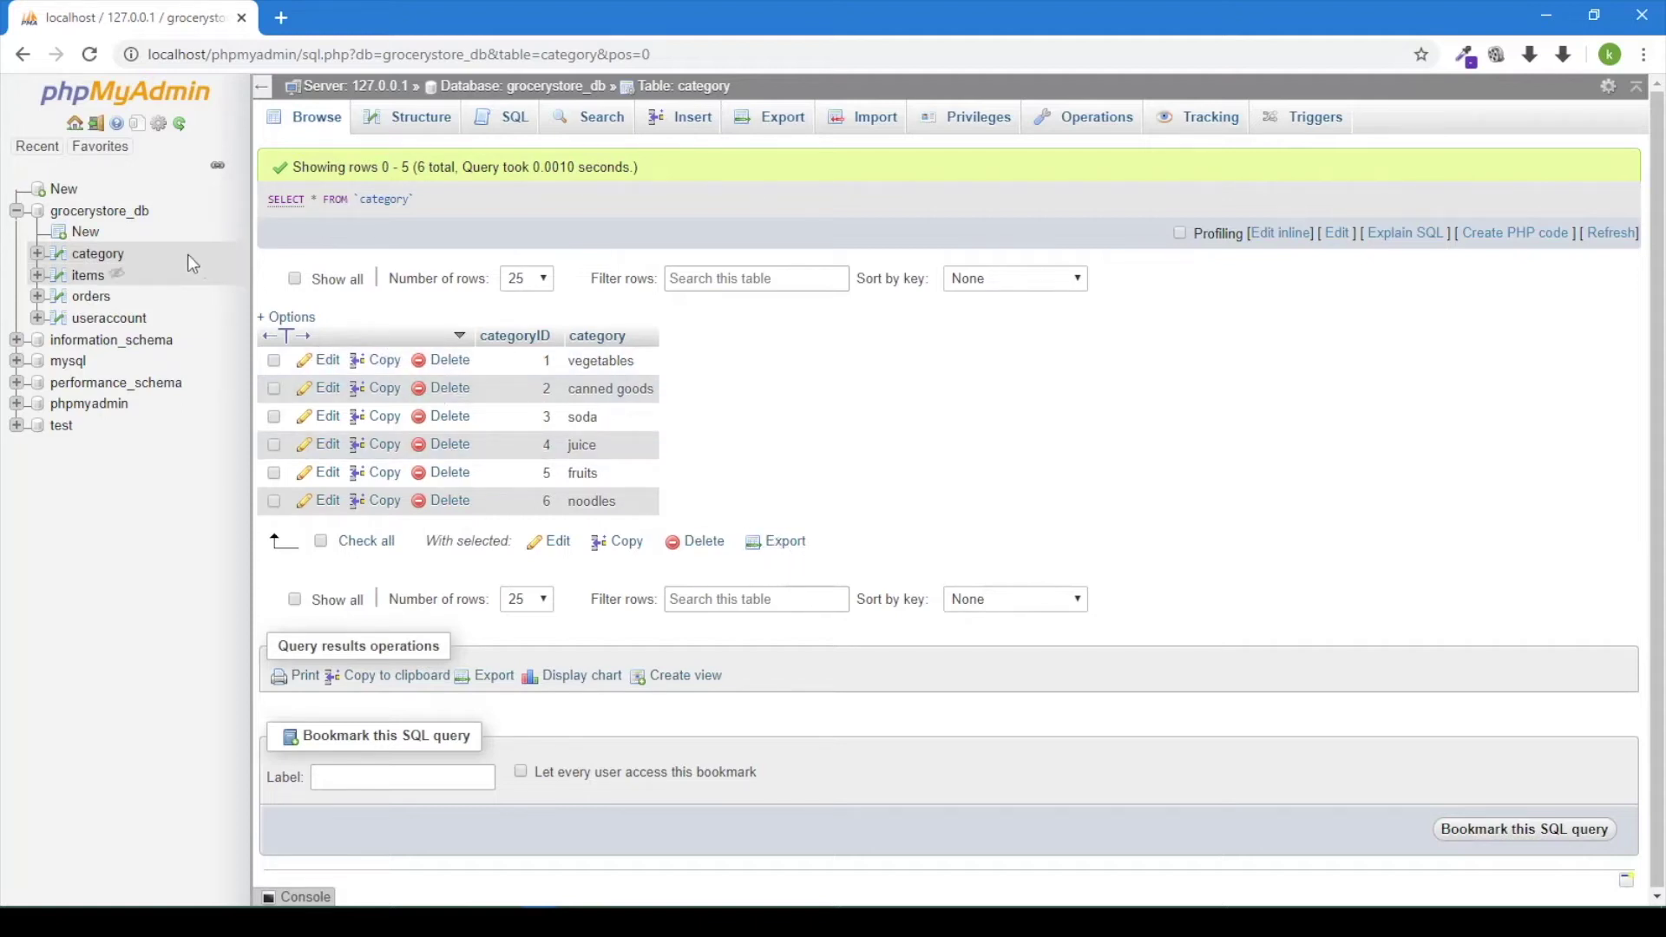
- Return to the grocerystore_db overview showing category with 6 rows and useraccount with 1
click(116, 216)
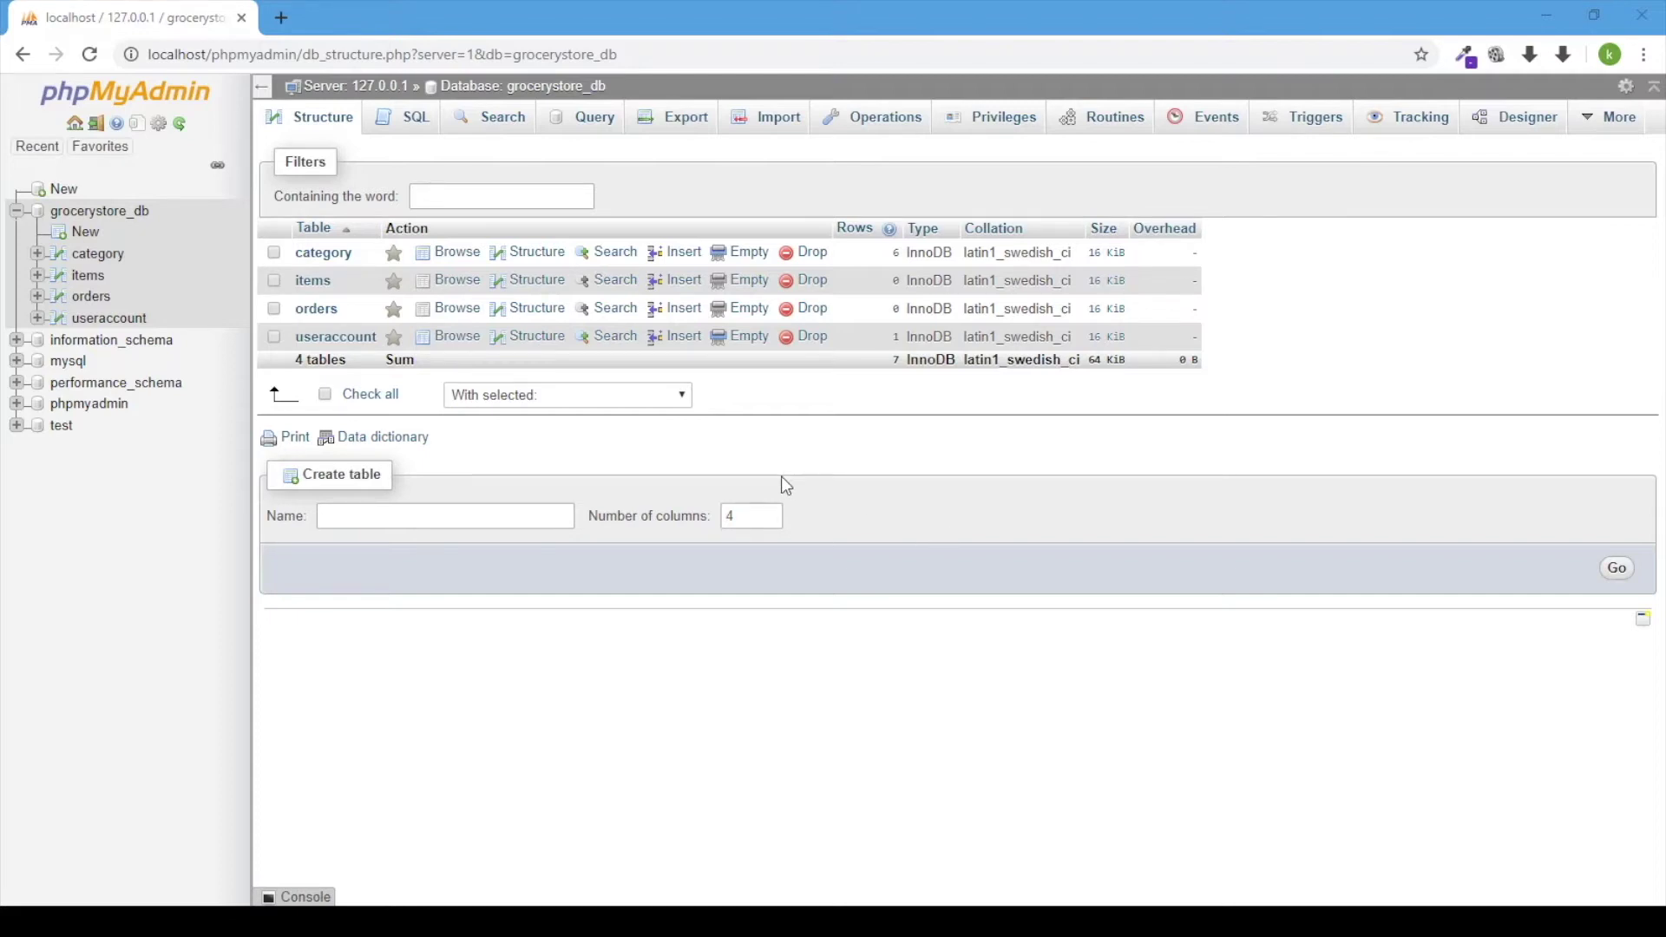
click(128, 223)
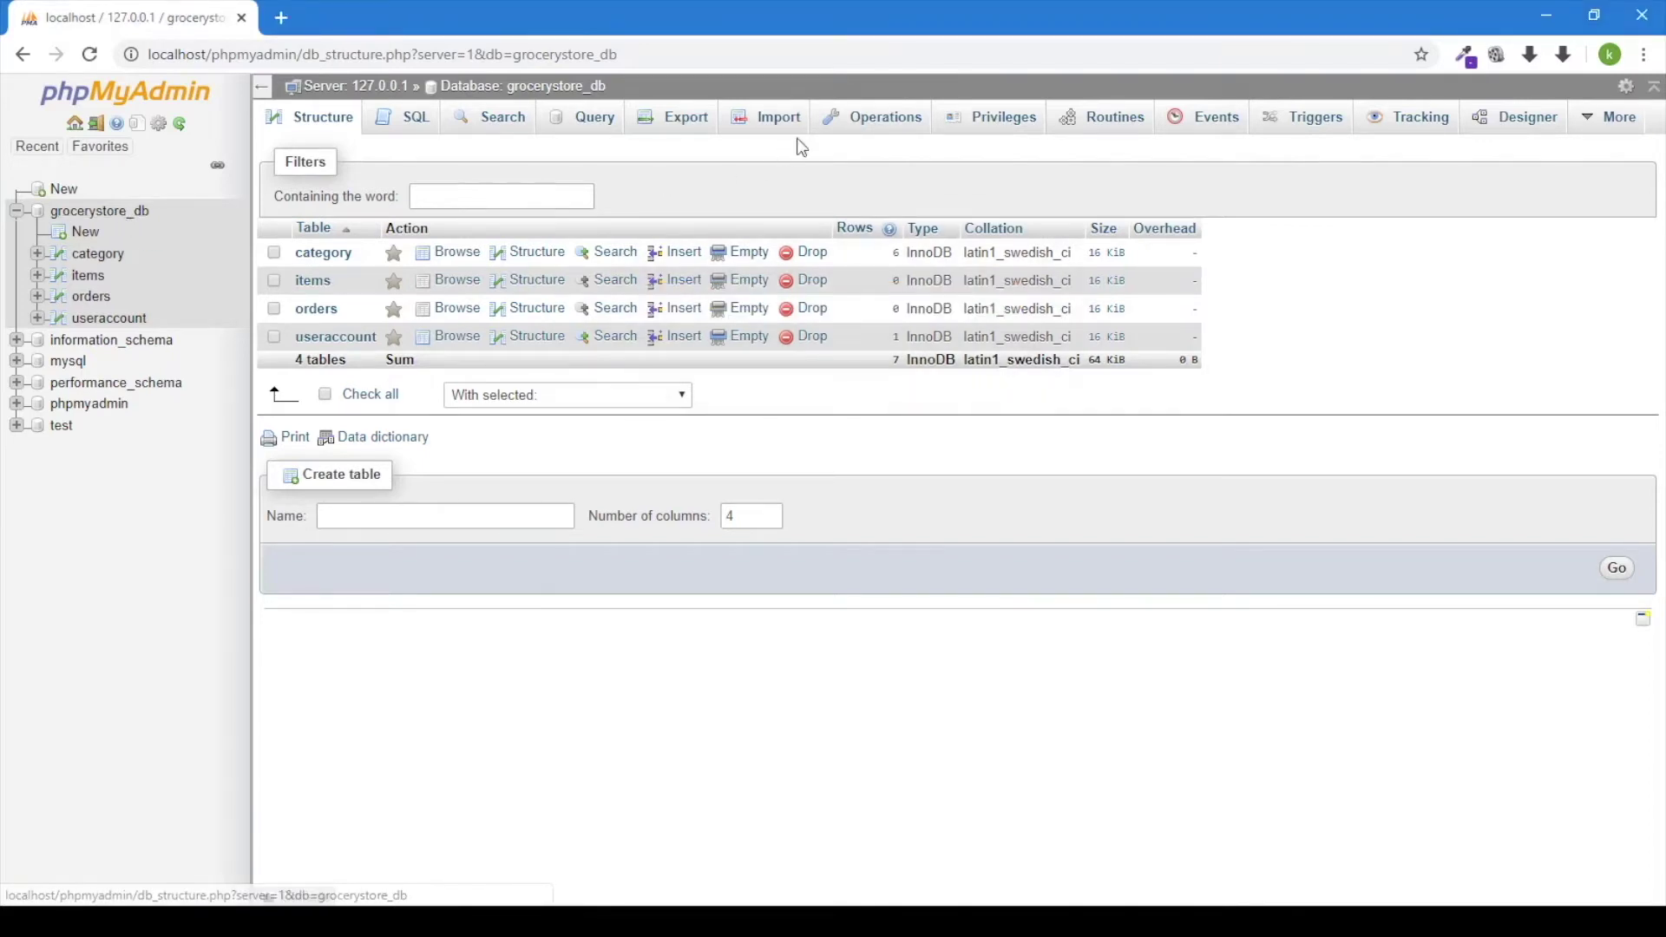
- Export grocerystore_db in SQL format and show the downloaded grocerystore_db.sql in its folder
click(683, 119)
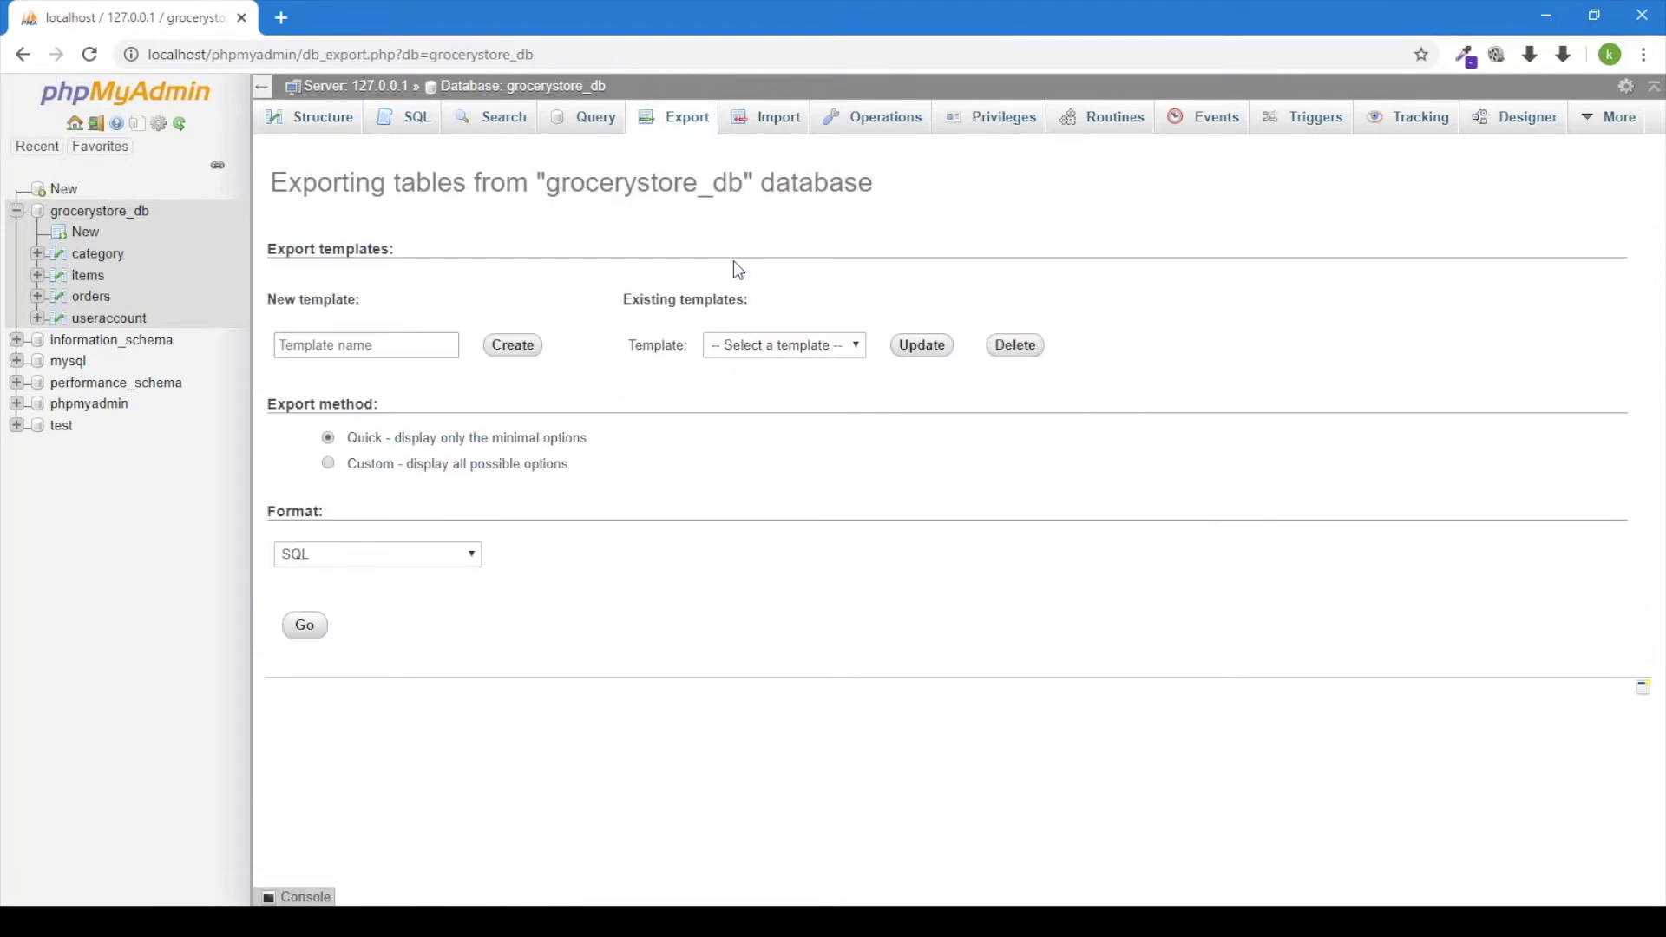
click(468, 556)
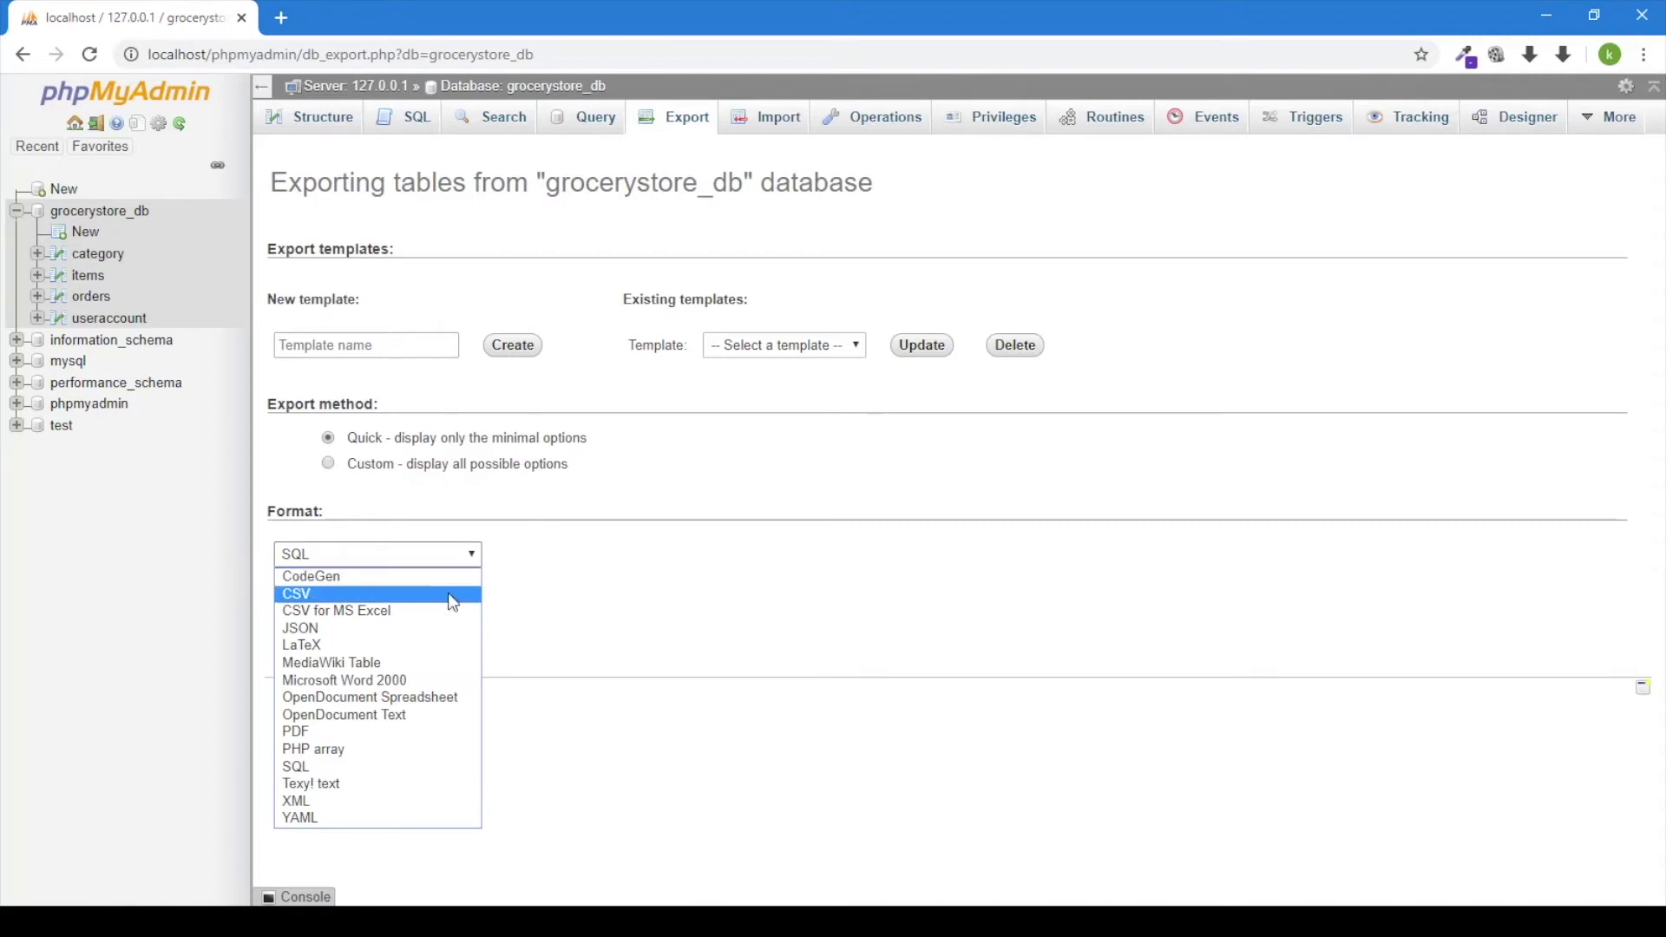
click(401, 767)
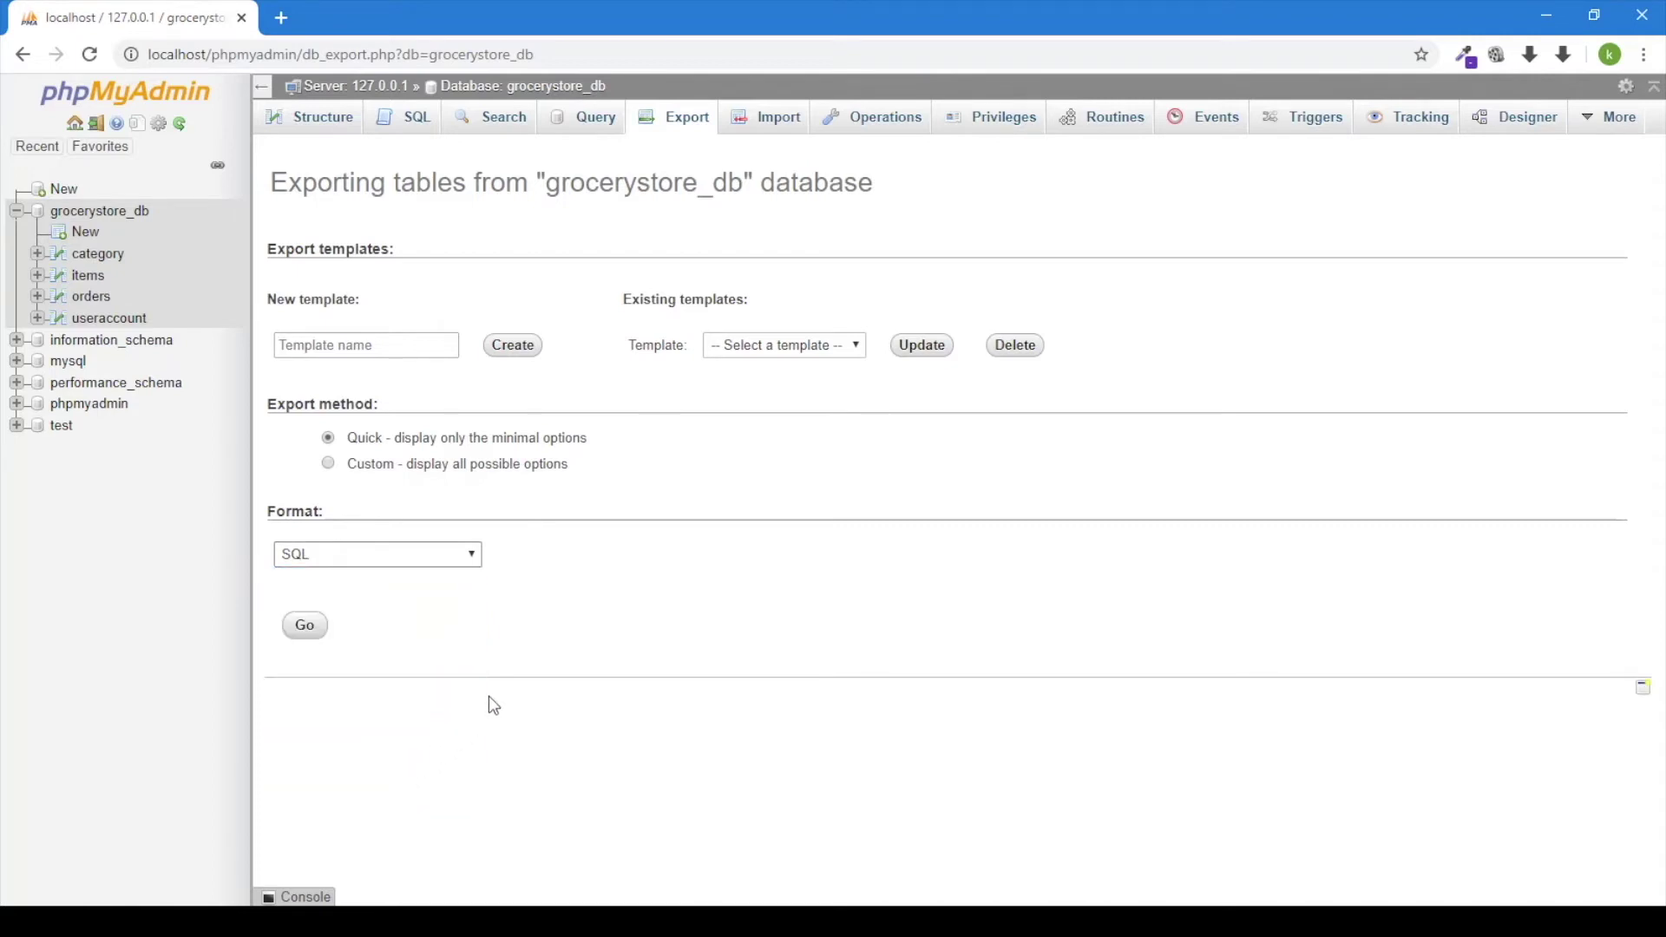
click(310, 631)
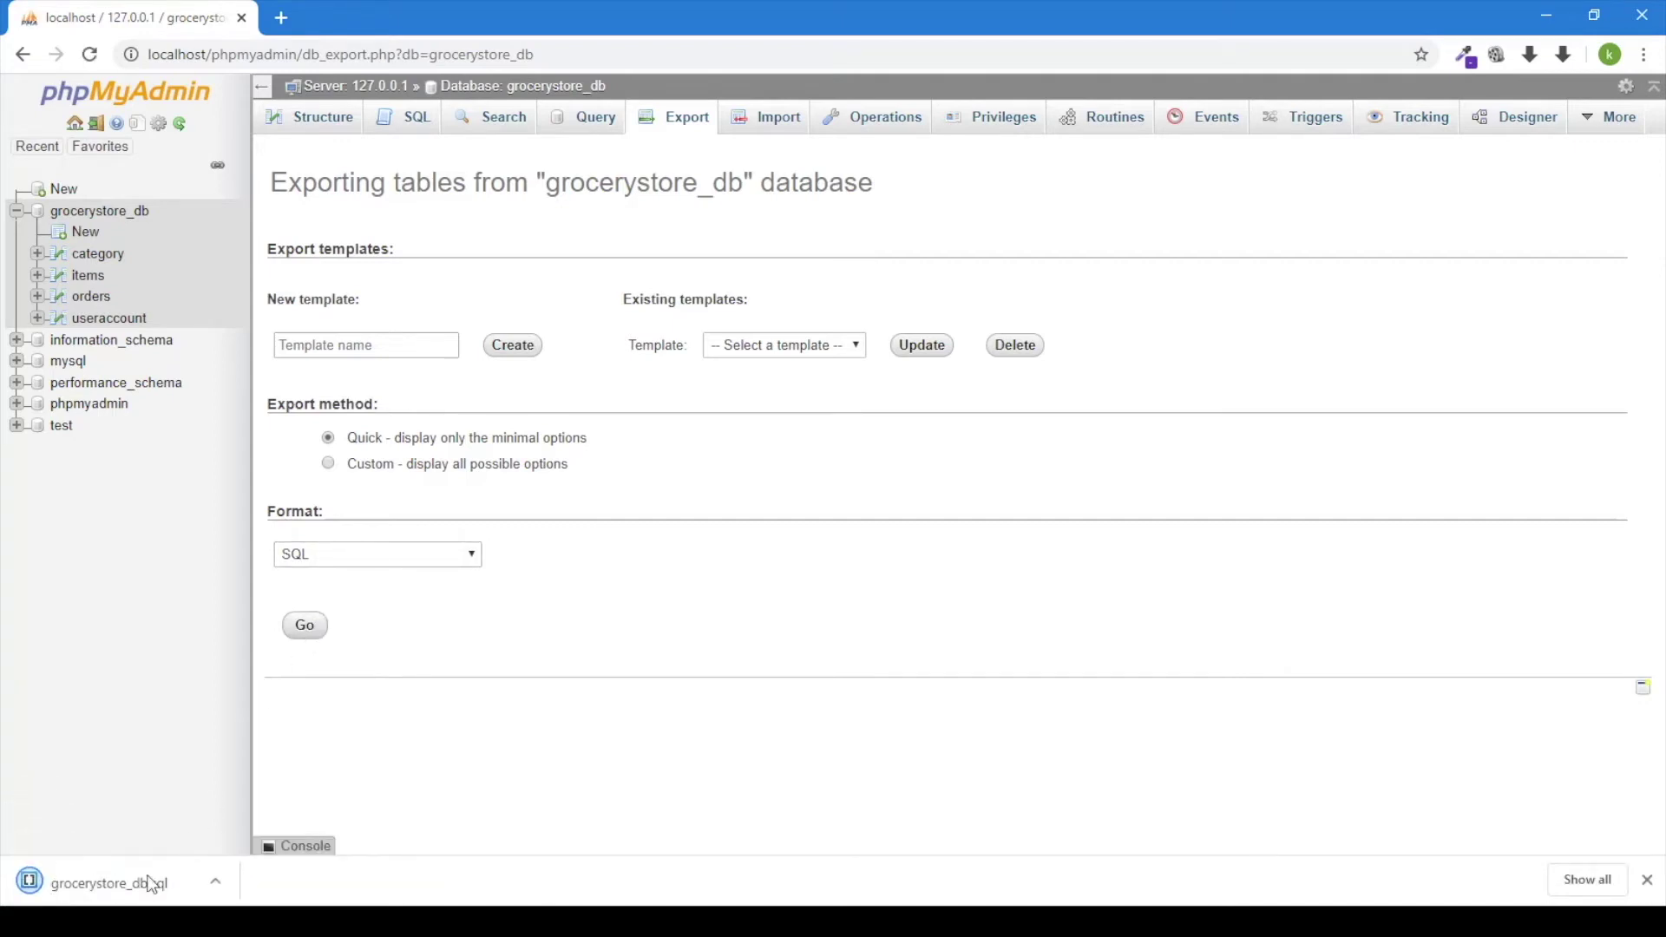
click(216, 882)
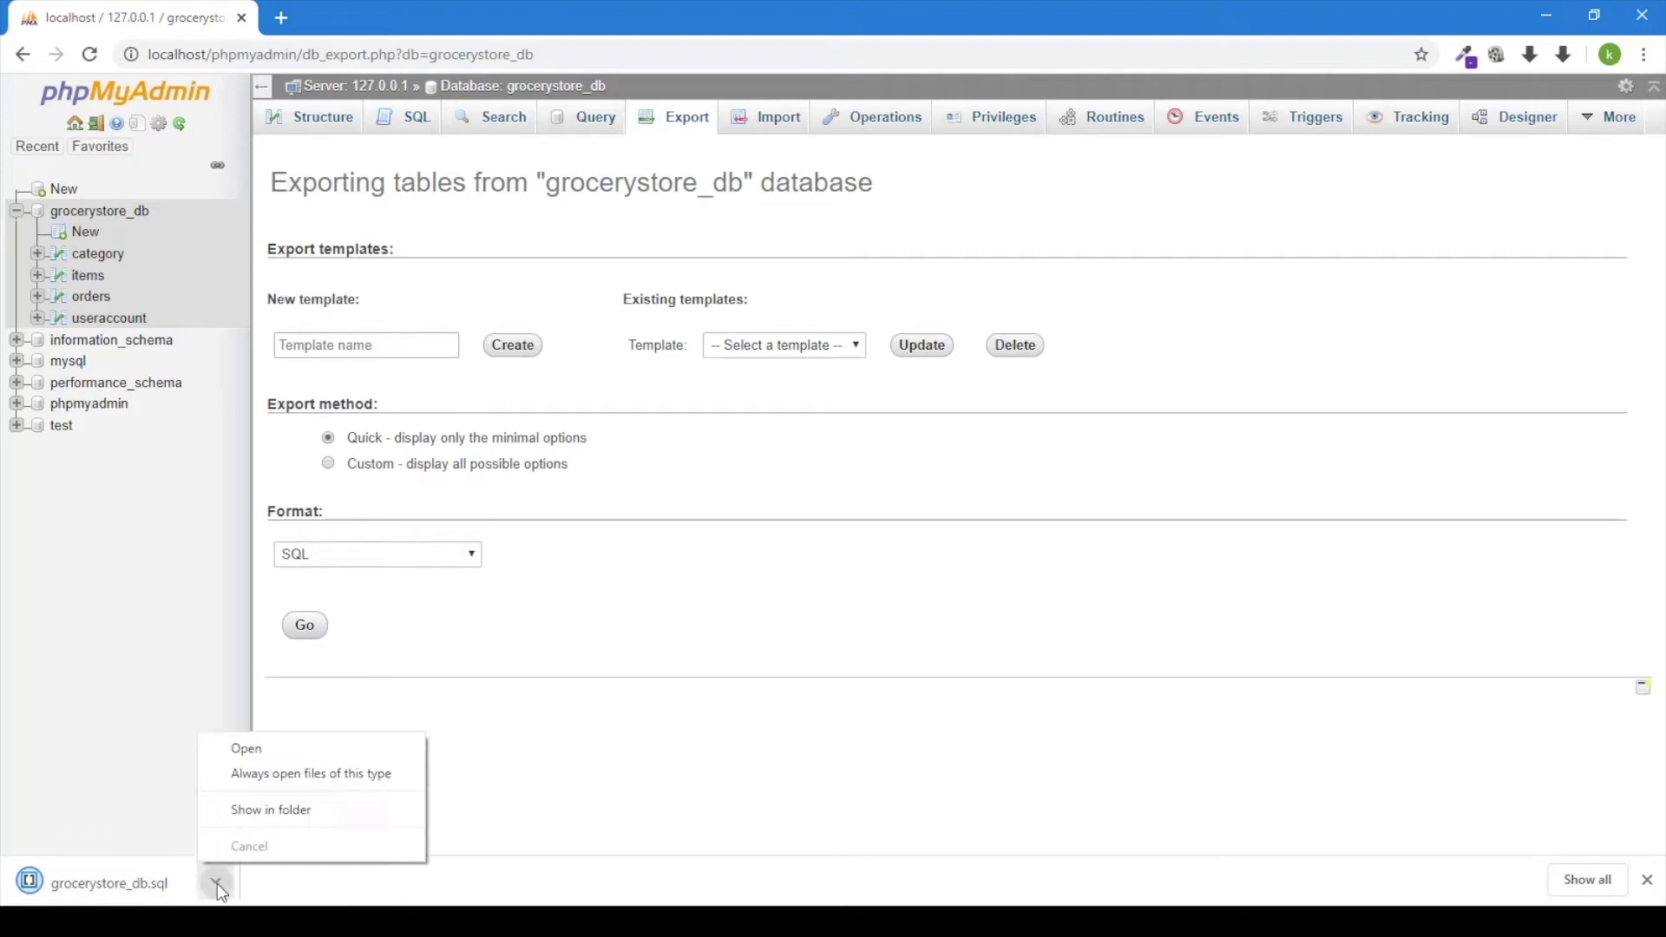
click(269, 811)
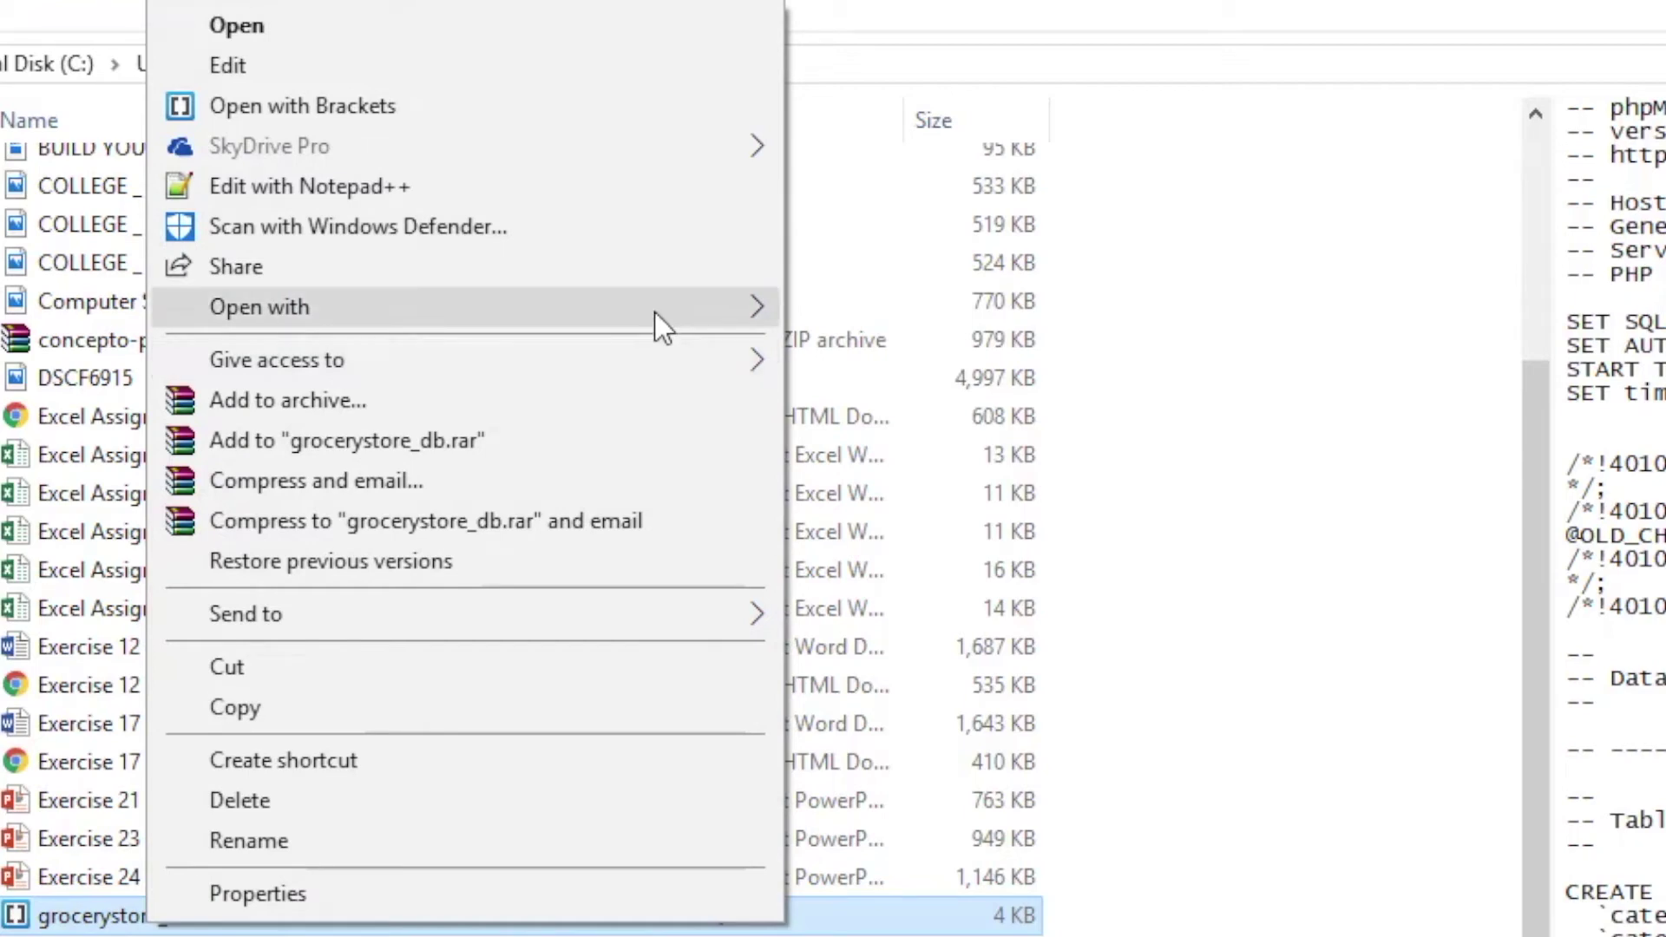
- Bring up the Open with app choices for grocerystore_db.sql in File Explorer
mouse_move(654, 312)
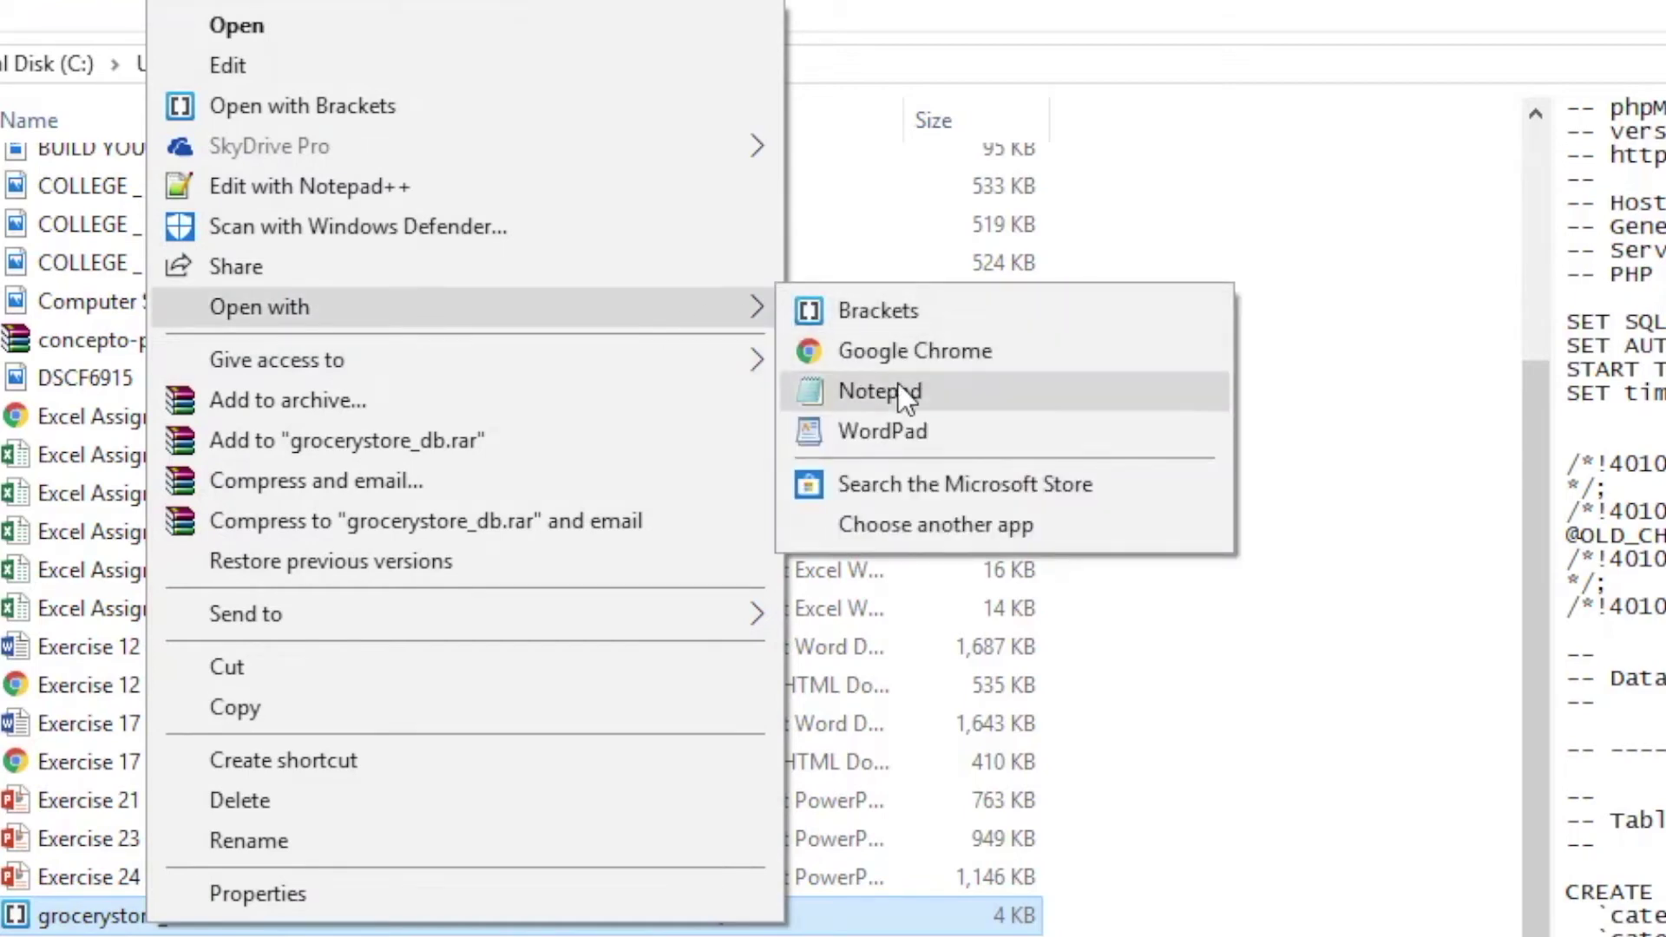
- Open grocerystore_db.sql in WordPad and review its CREATE TABLE and INSERT statements
click(903, 430)
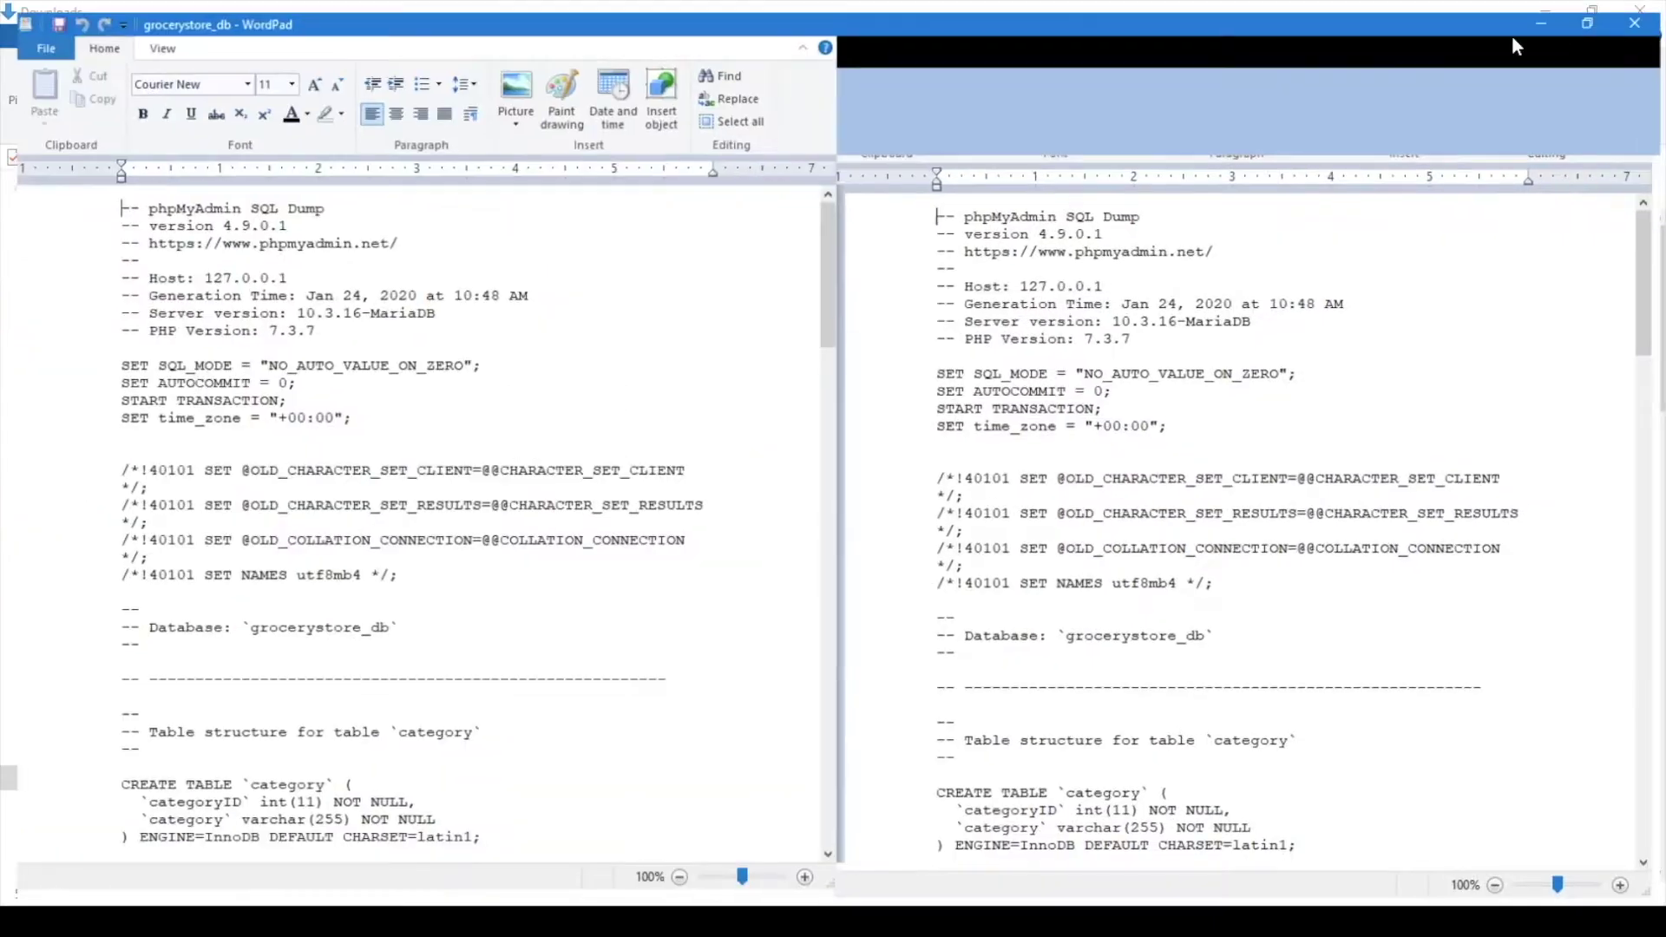
scroll(709, 507, down, 2)
scroll(710, 508, down, 3)
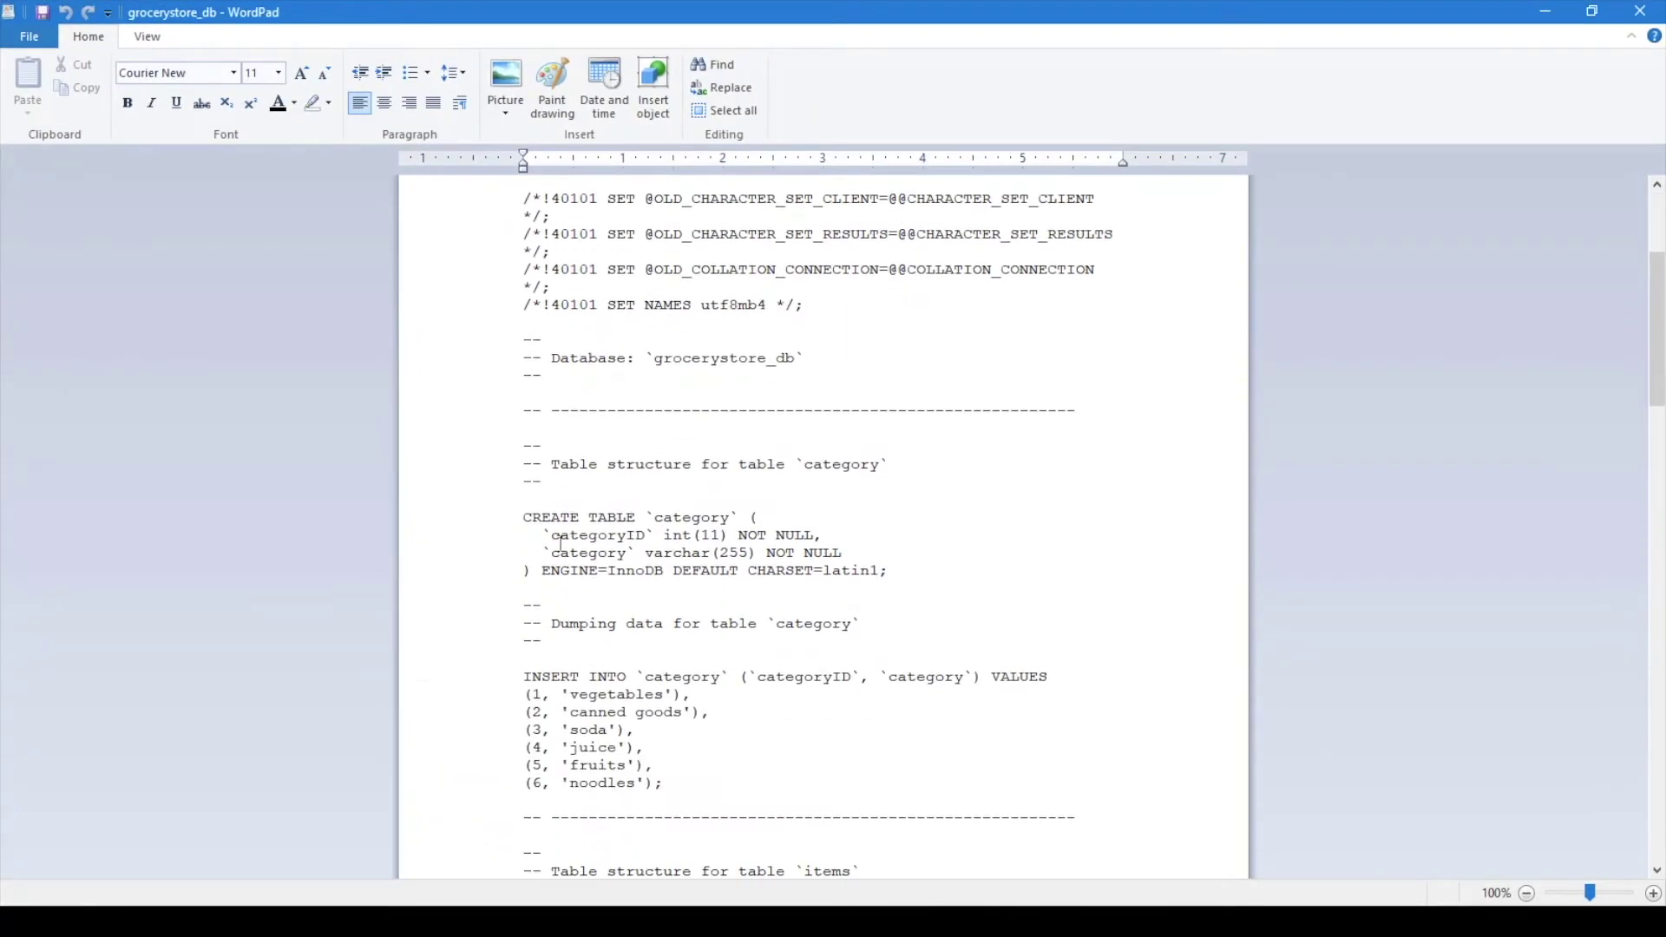
drag(512, 520, 509, 577)
scroll(528, 577, down, 3)
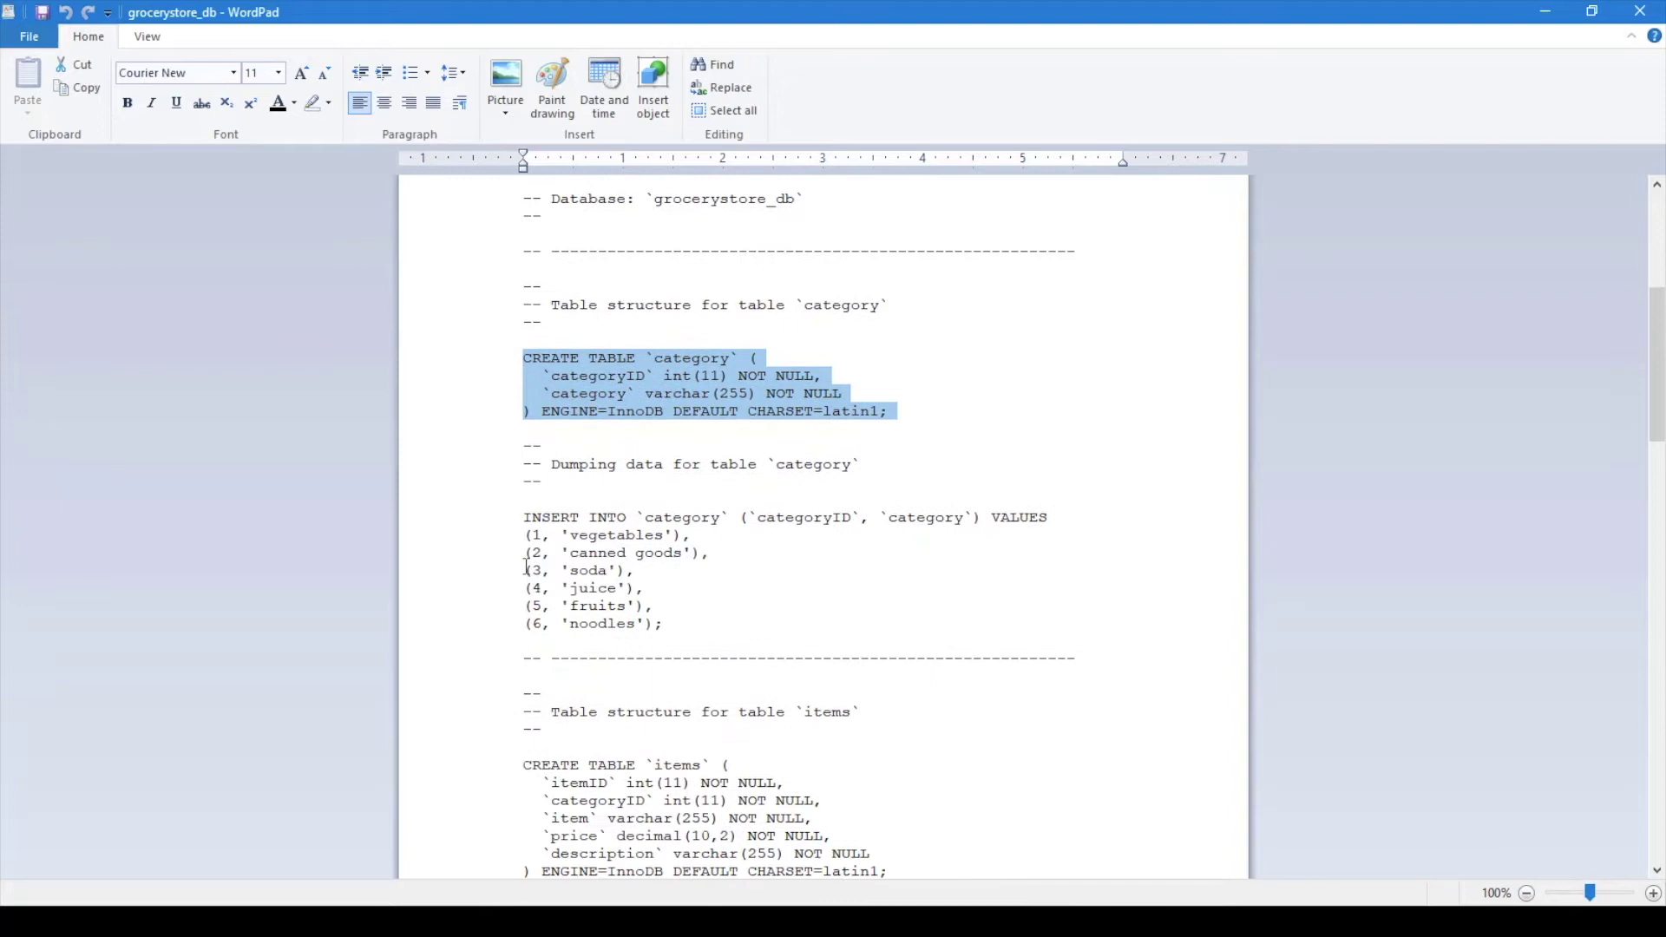
drag(505, 520, 488, 639)
scroll(490, 608, down, 4)
drag(490, 560, 495, 662)
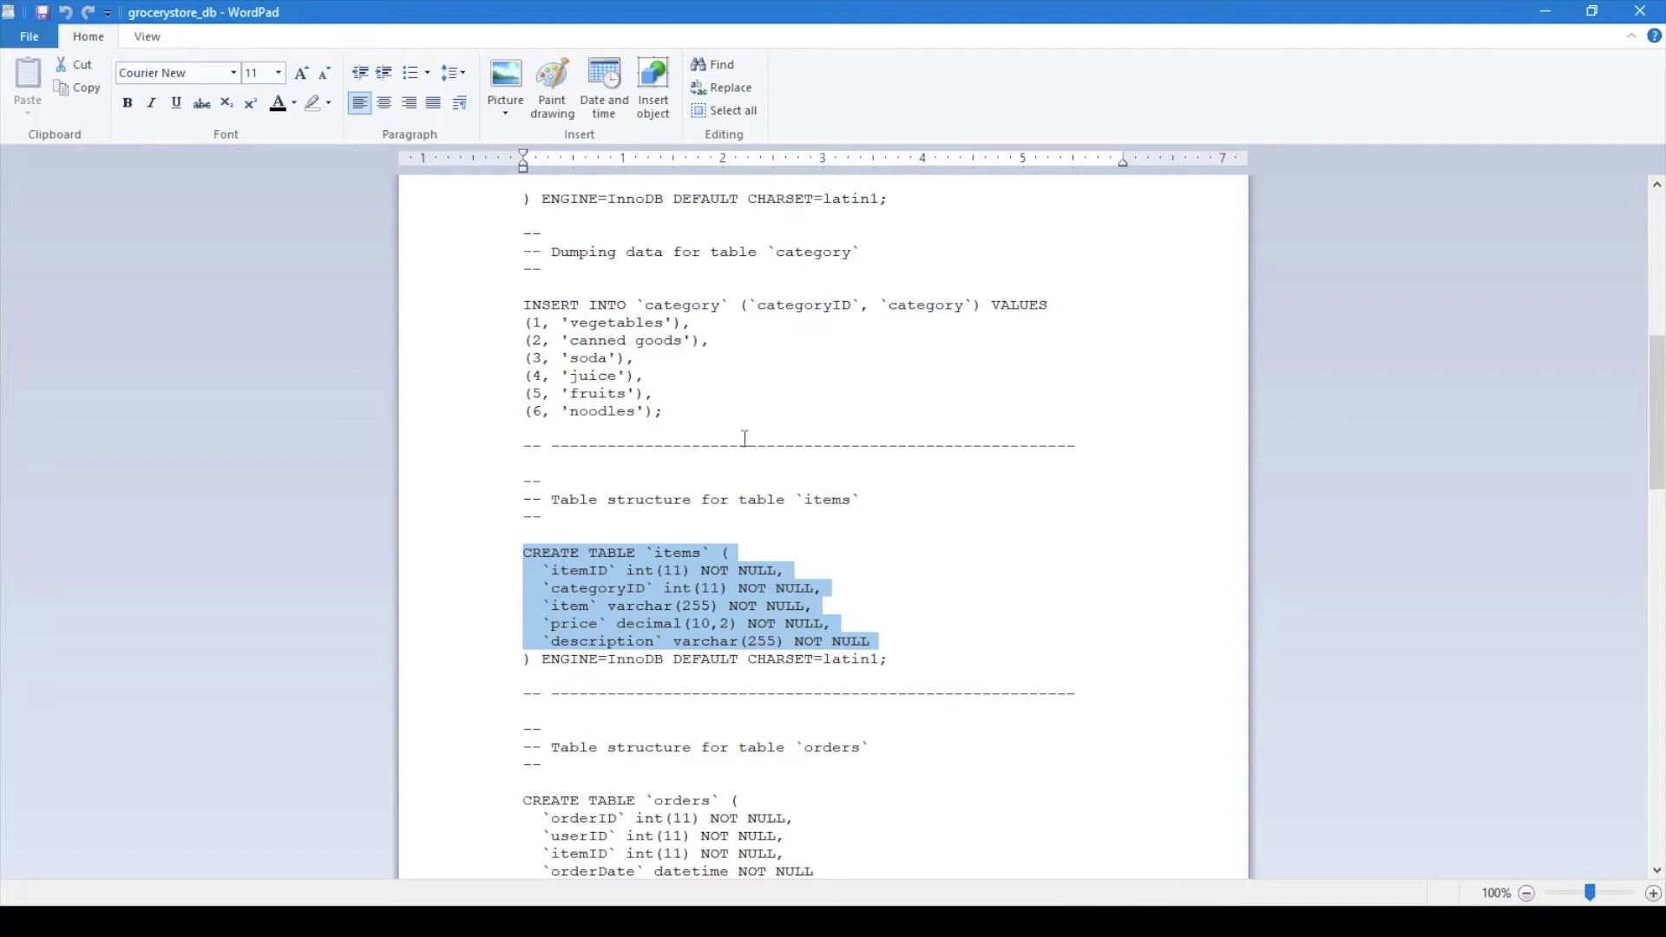
key(alt+Tab)
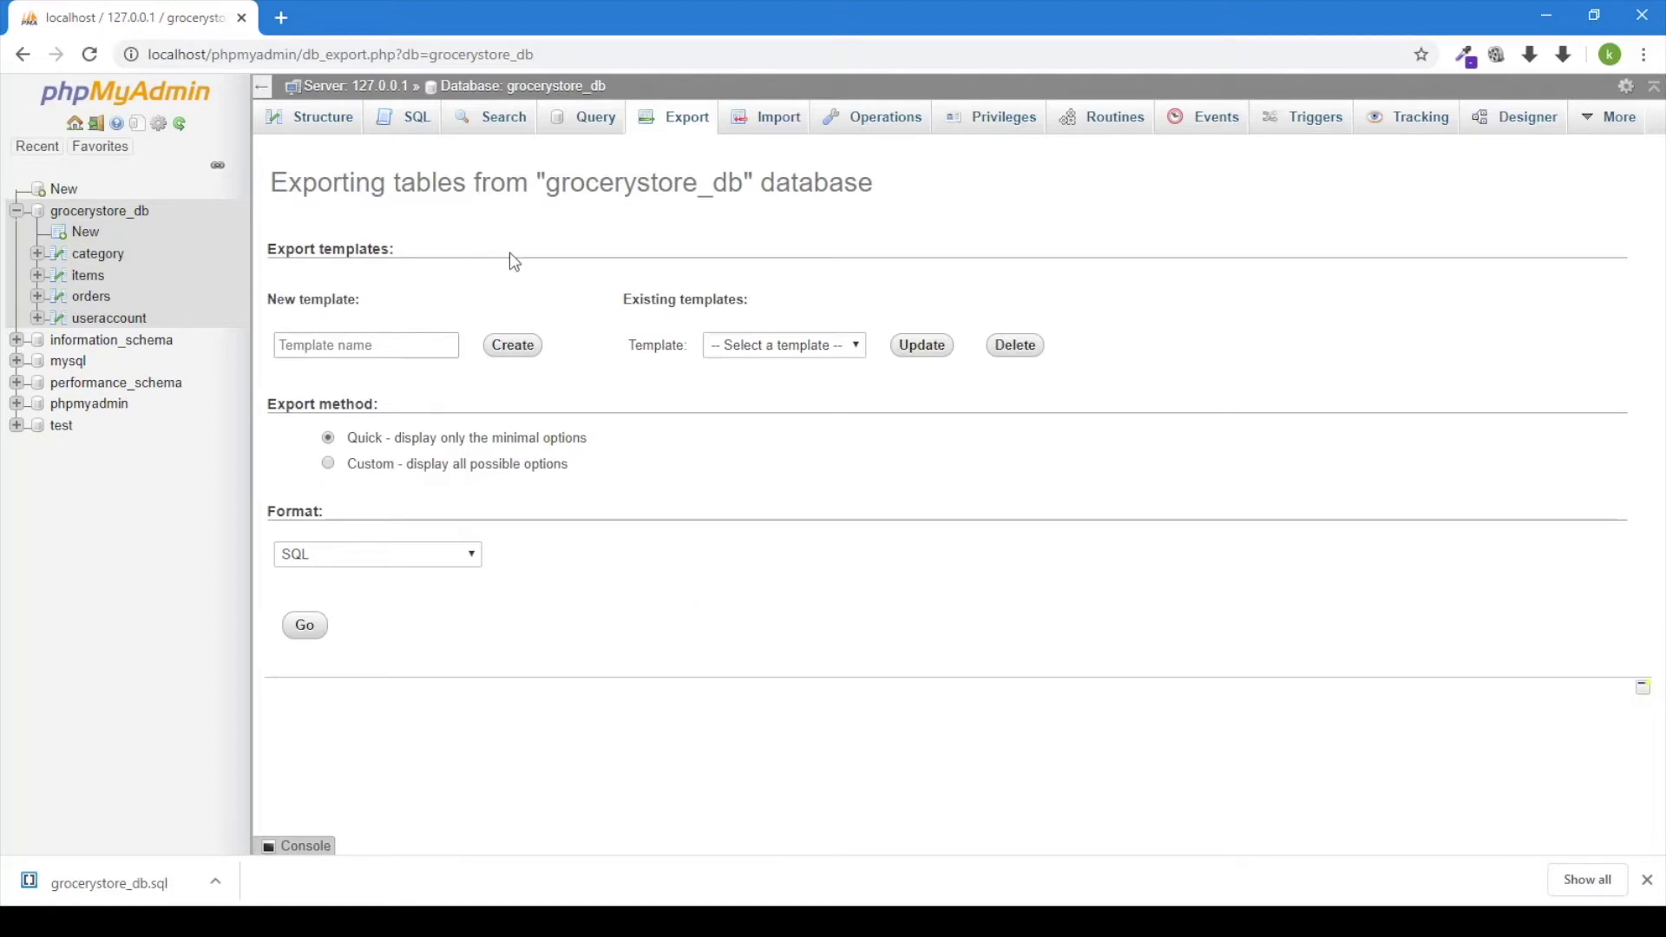
- Drop grocerystore_db from the server's Databases list, confirming the deletion
click(100, 211)
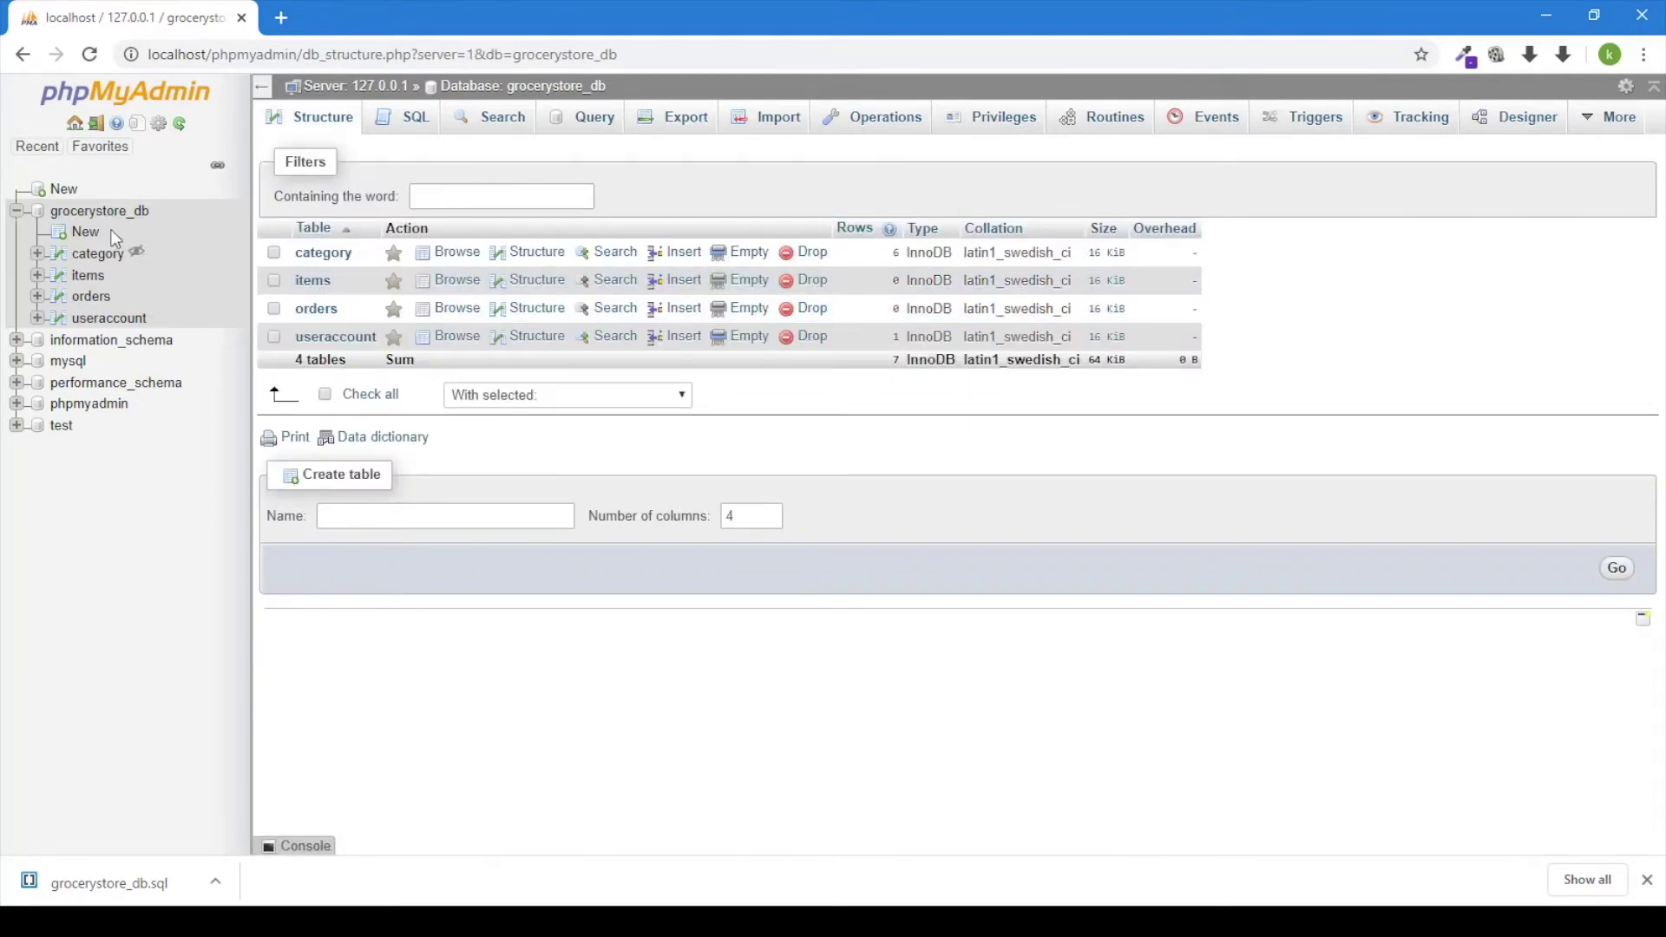
click(74, 125)
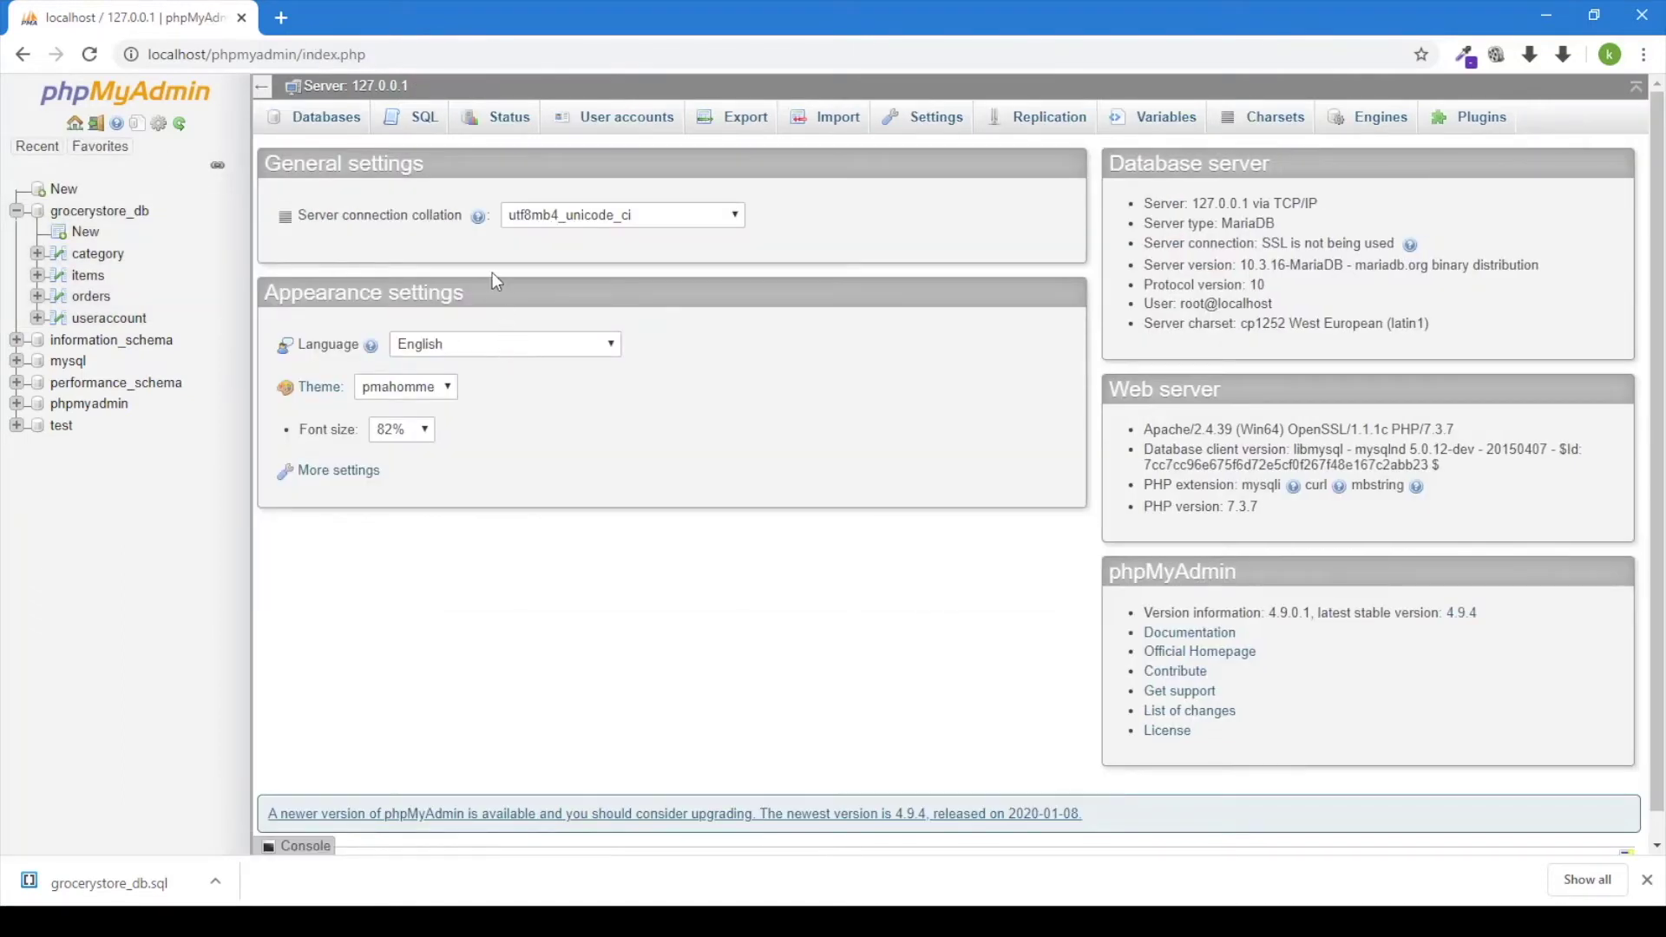
click(326, 120)
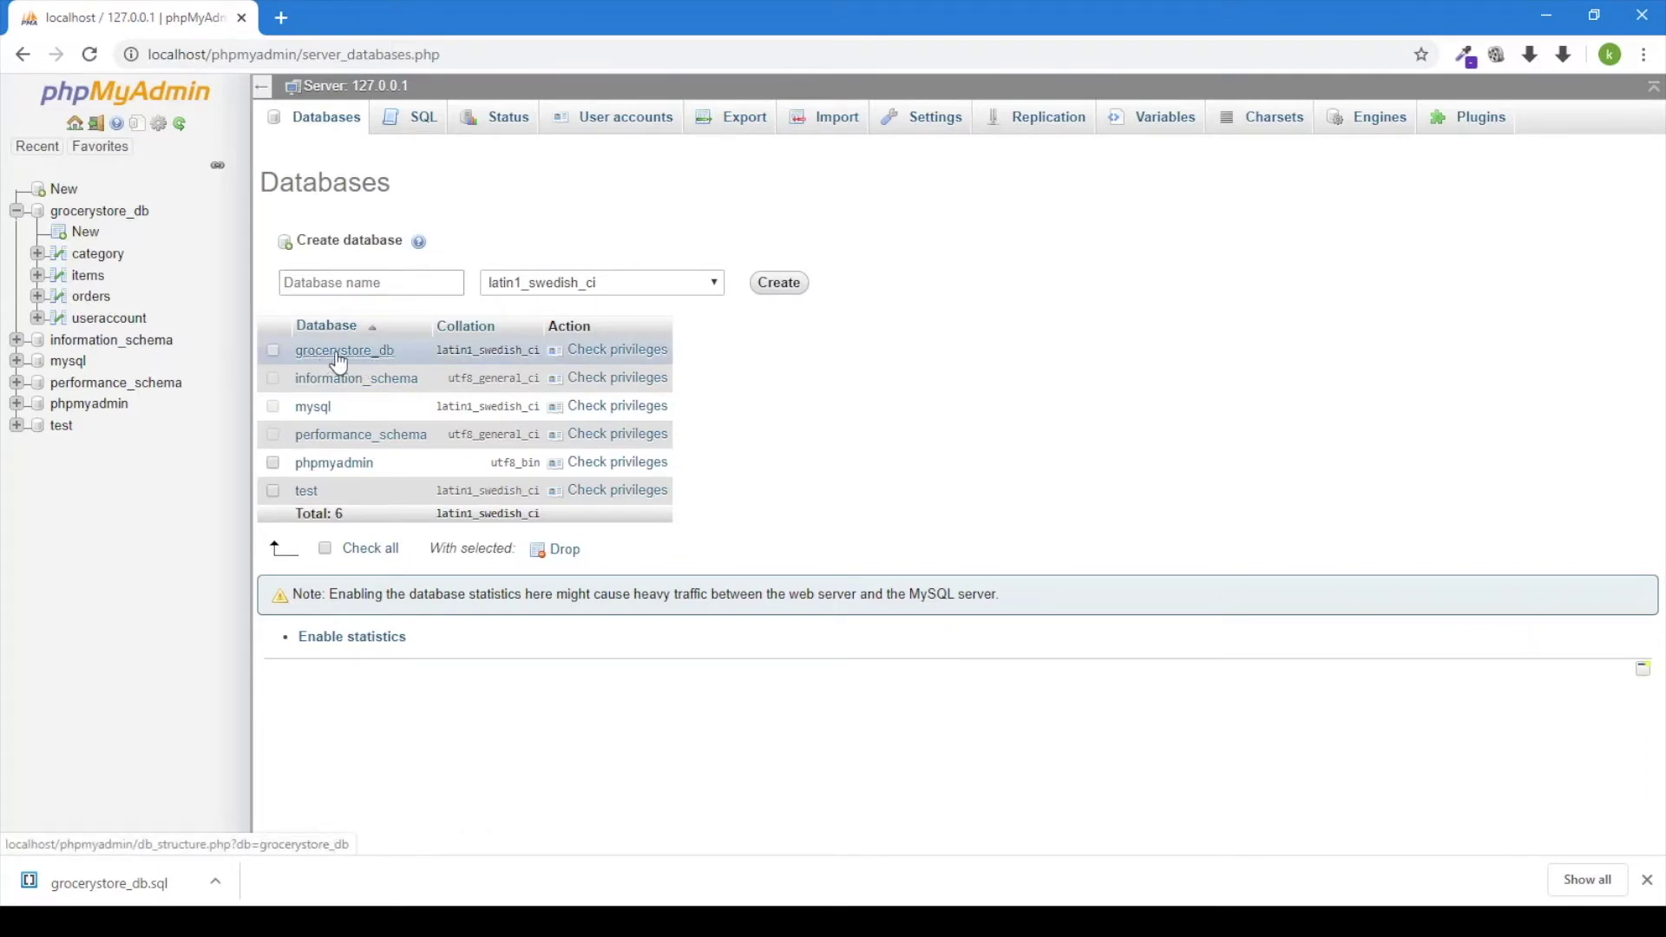
click(273, 350)
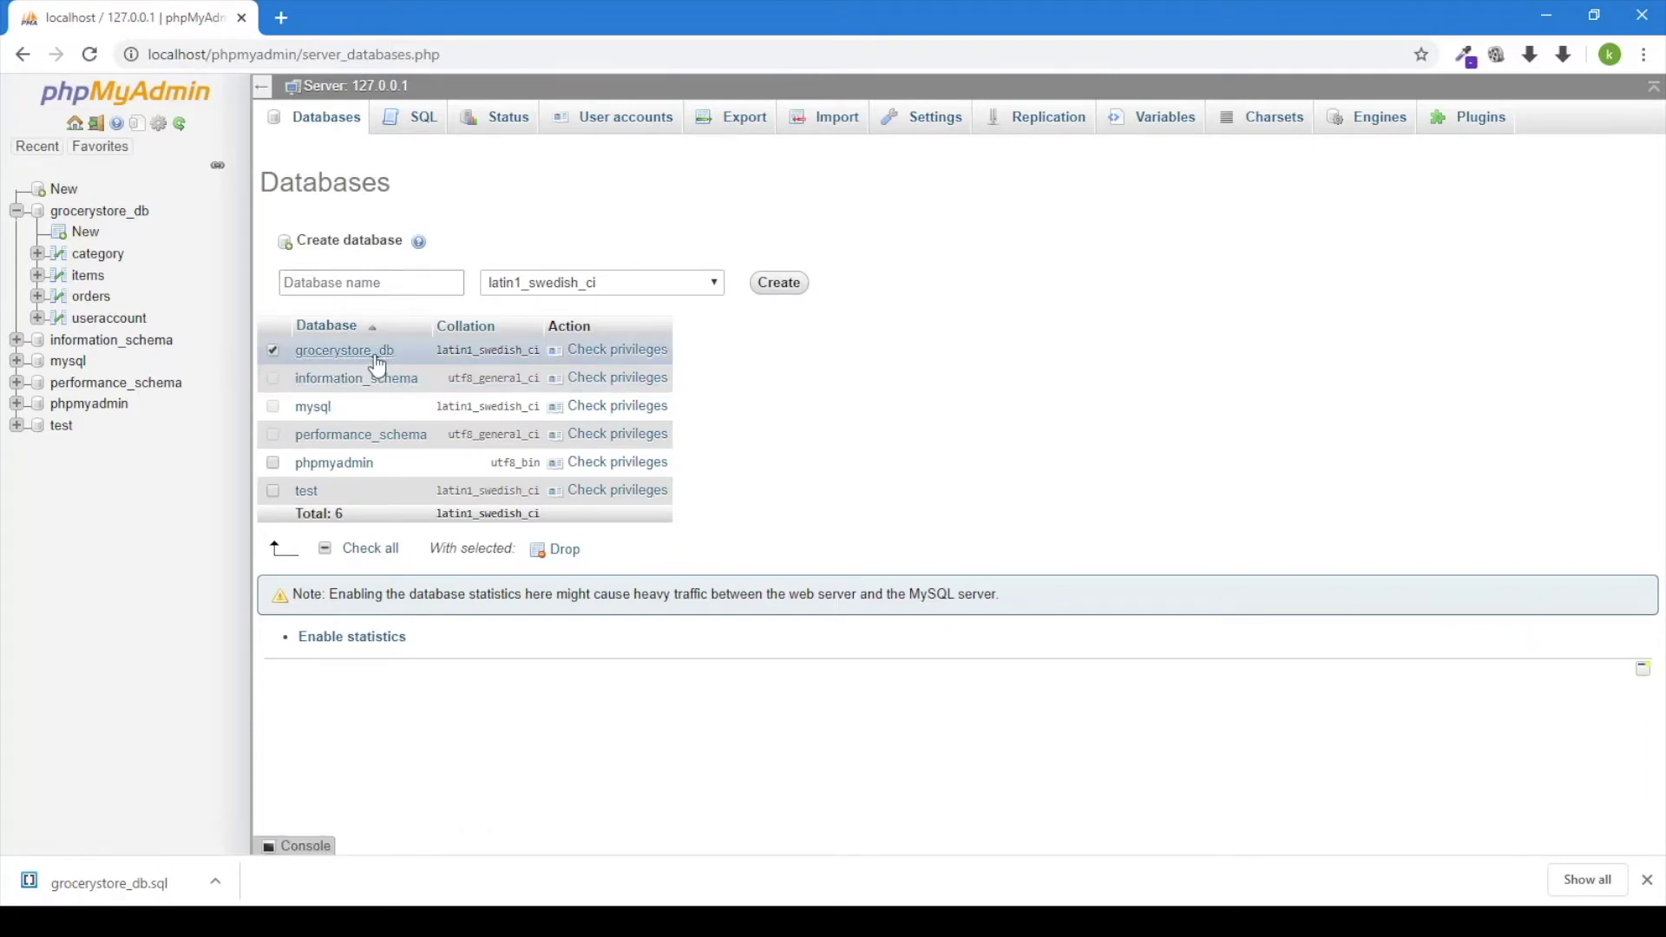
click(558, 552)
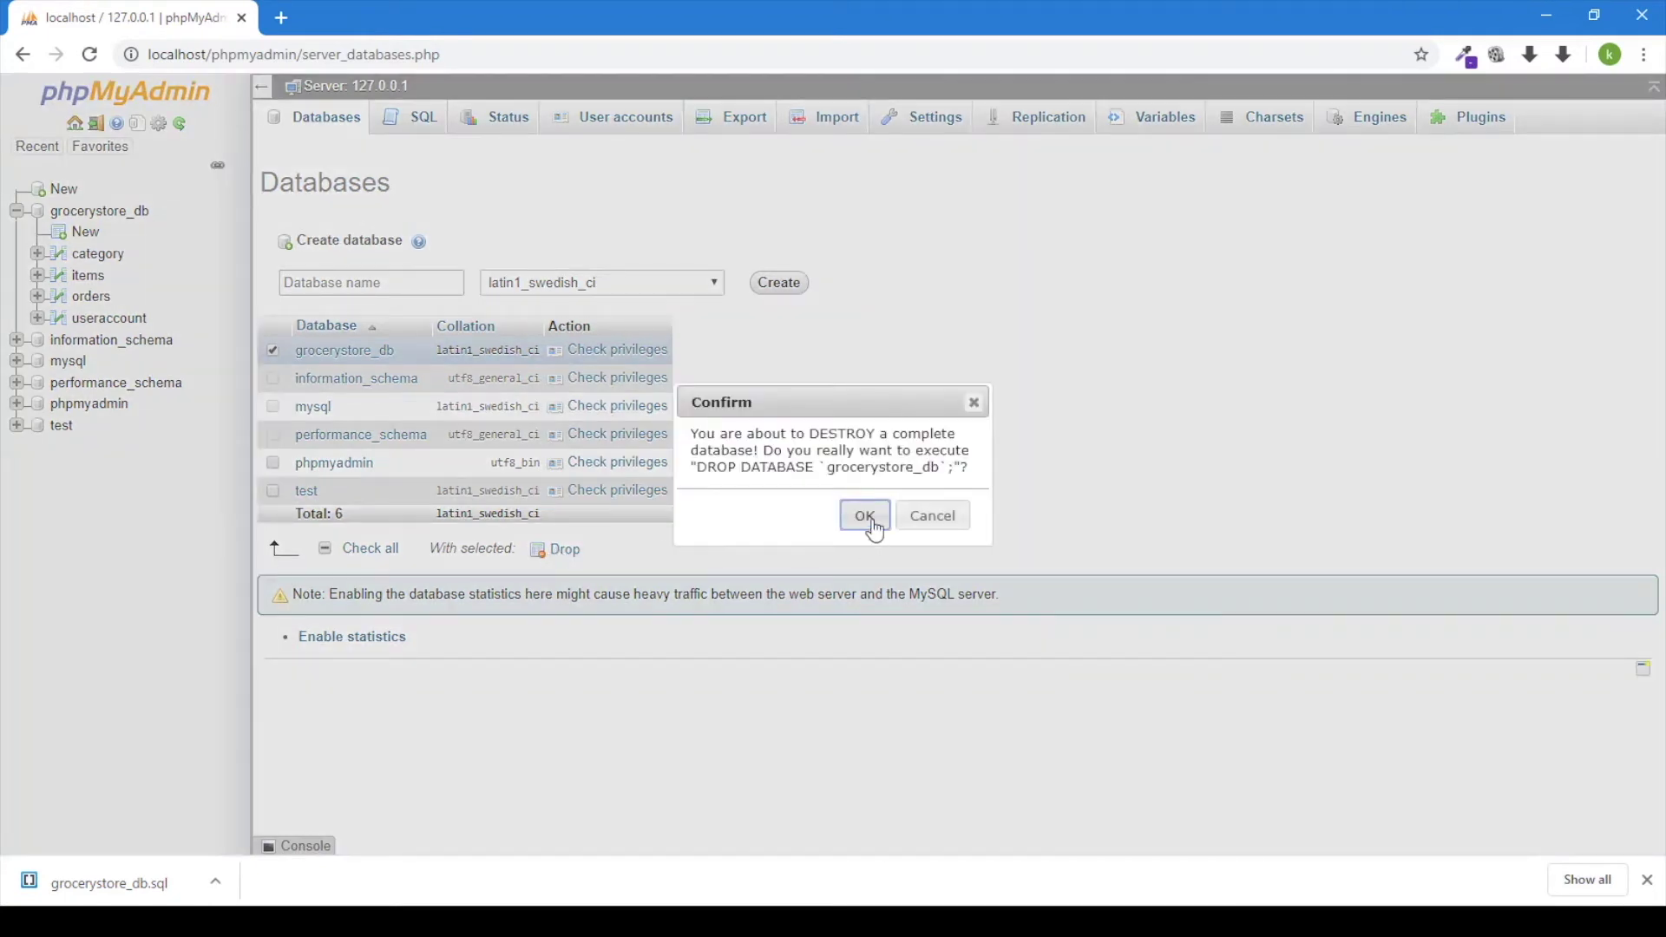
click(865, 516)
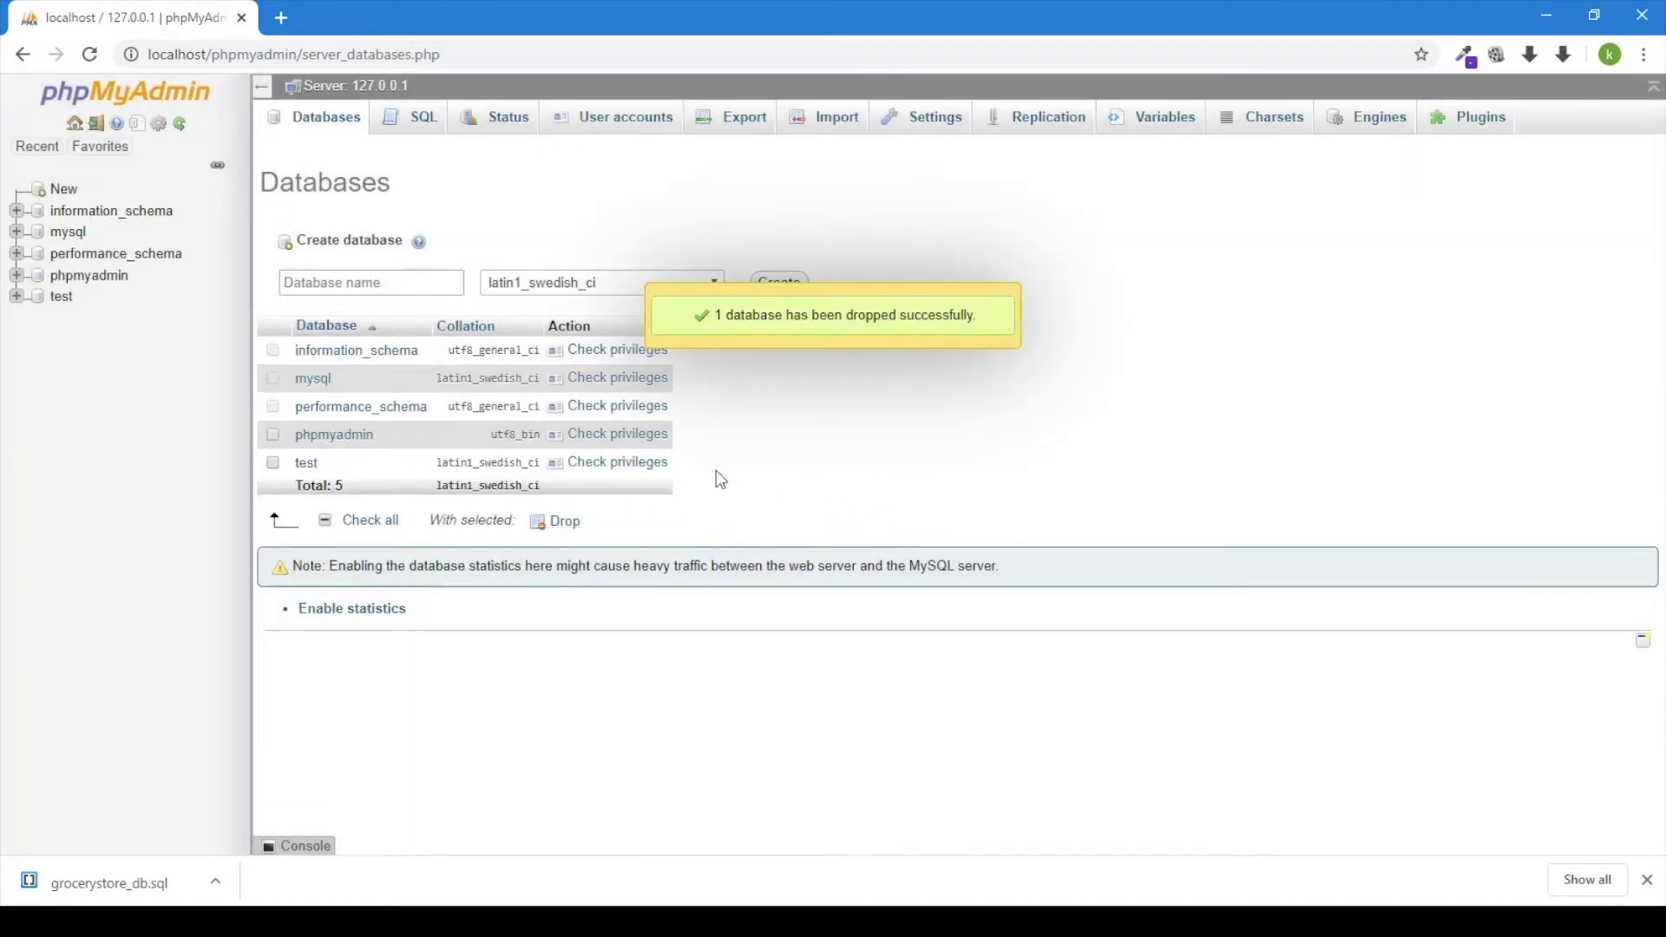
click(357, 283)
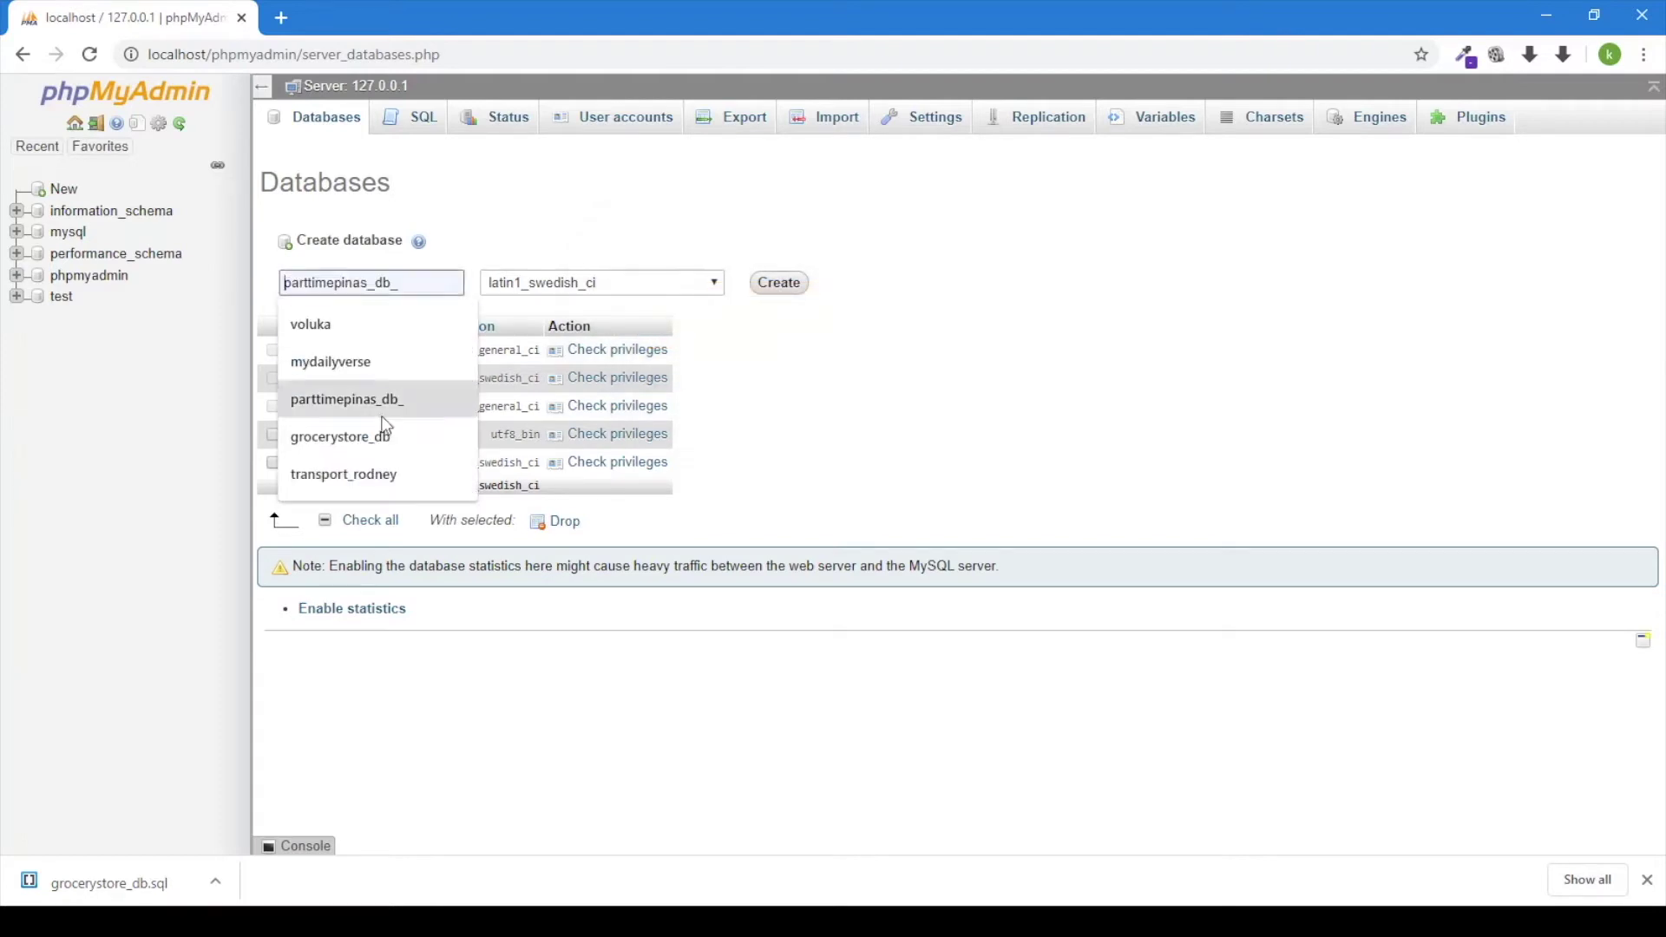
- Create a new empty database named grocerystore_db
click(385, 434)
click(777, 294)
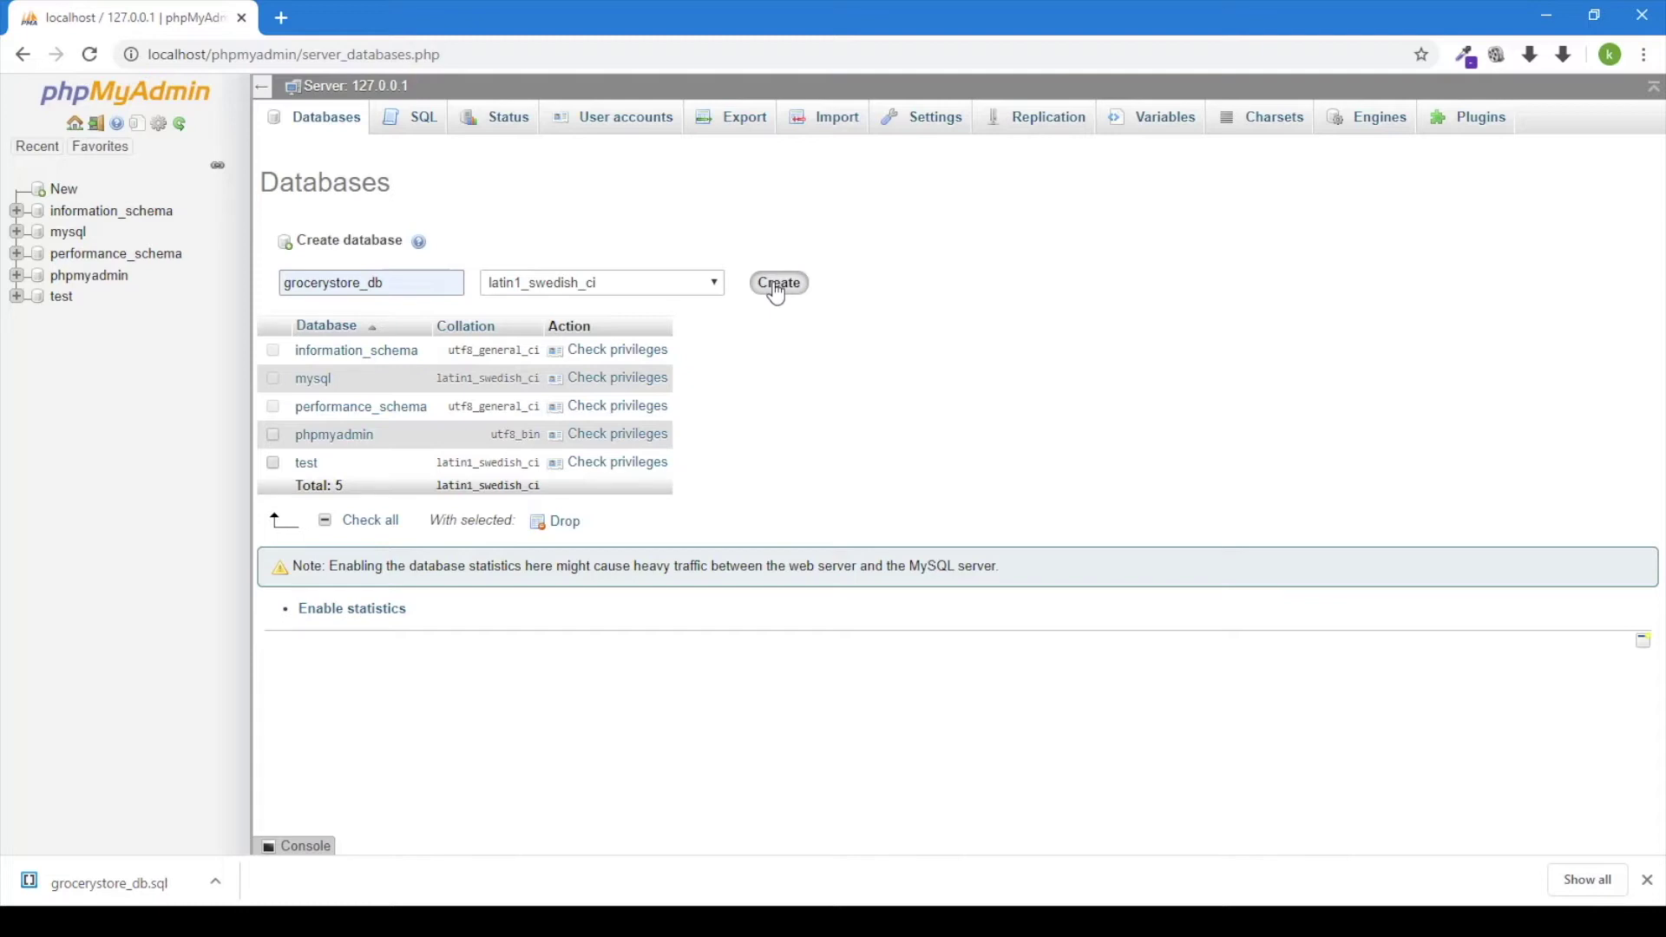
click(778, 284)
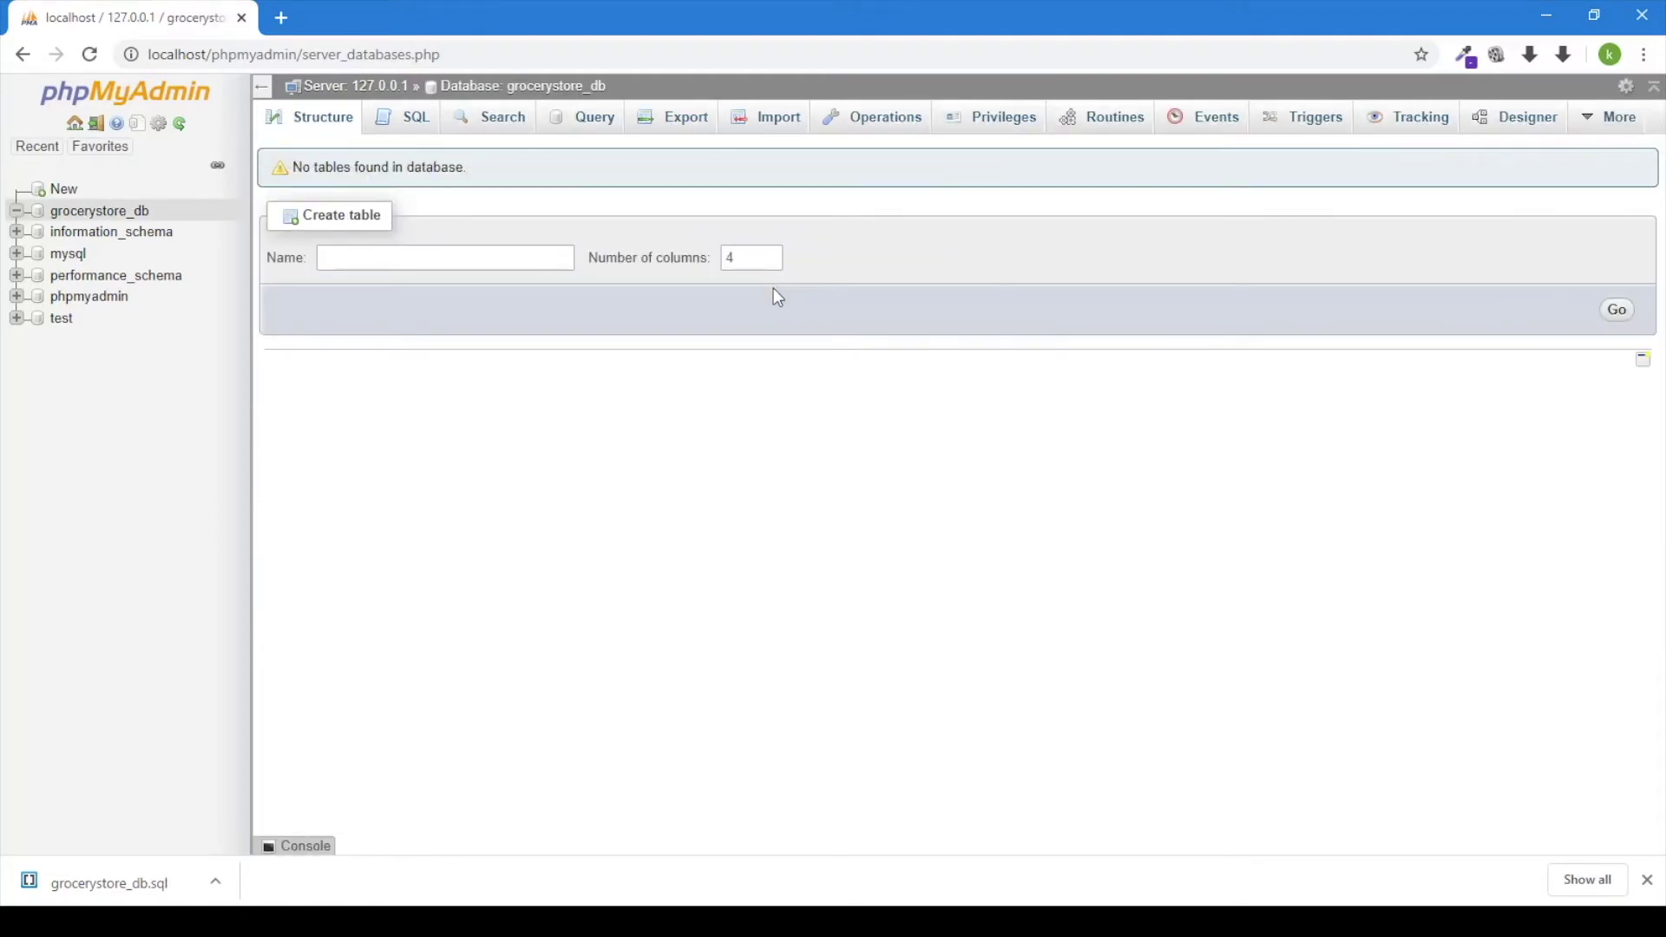
click(770, 127)
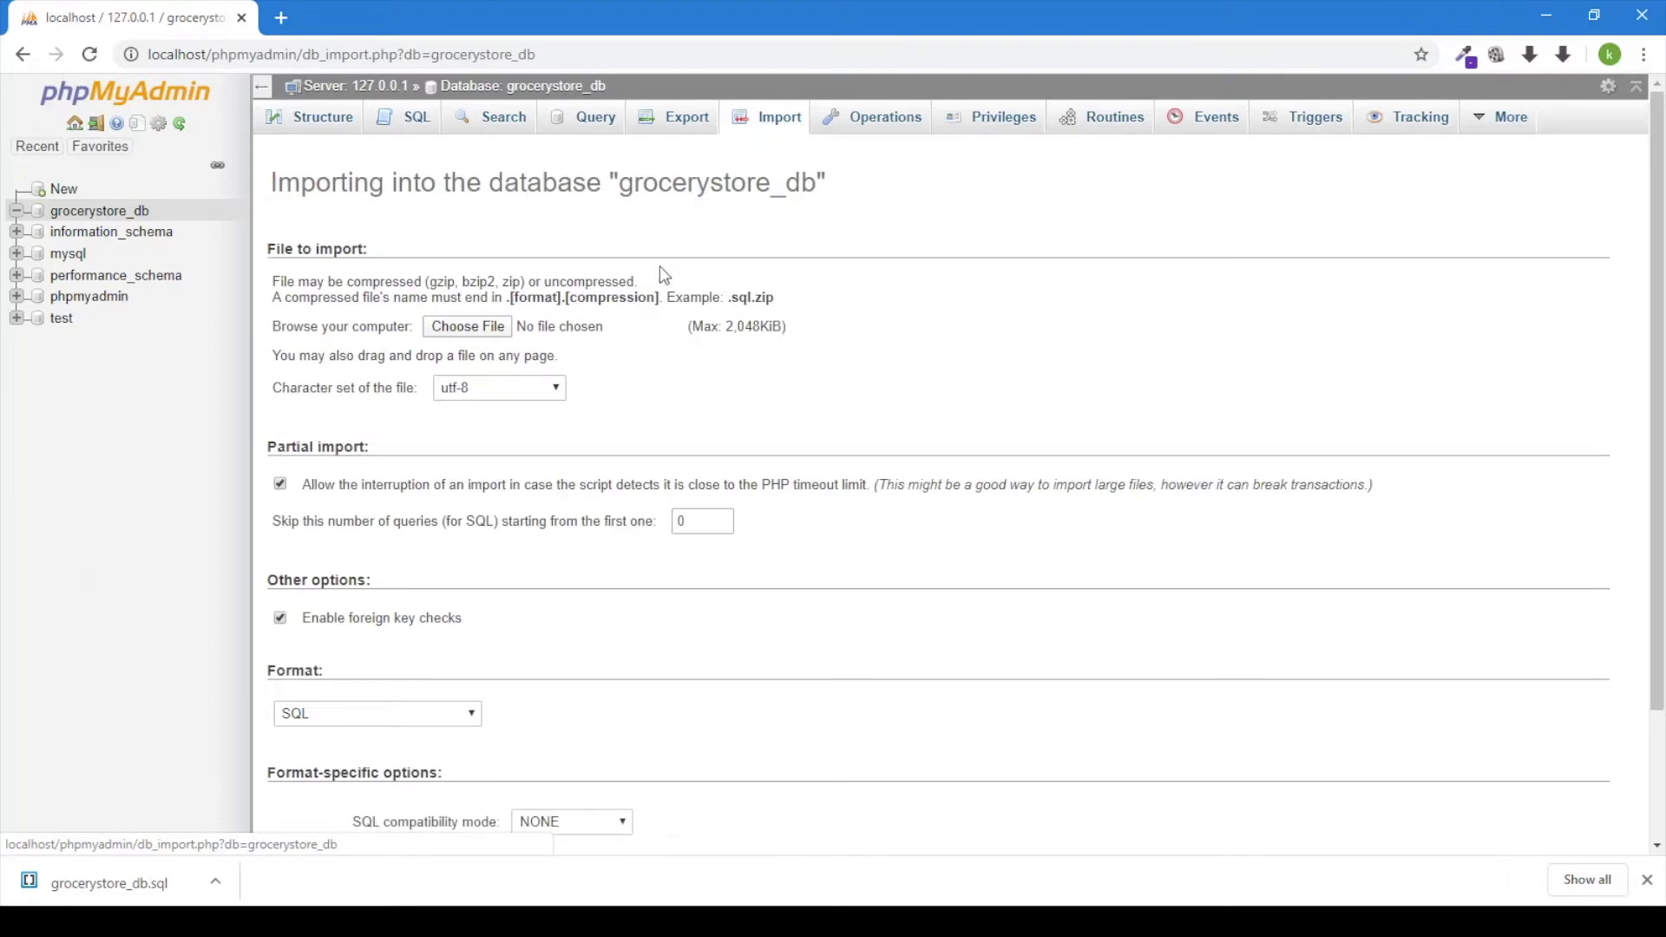
- Import grocerystore_db.sql and highlight the success message reporting 26 executed queries
click(468, 327)
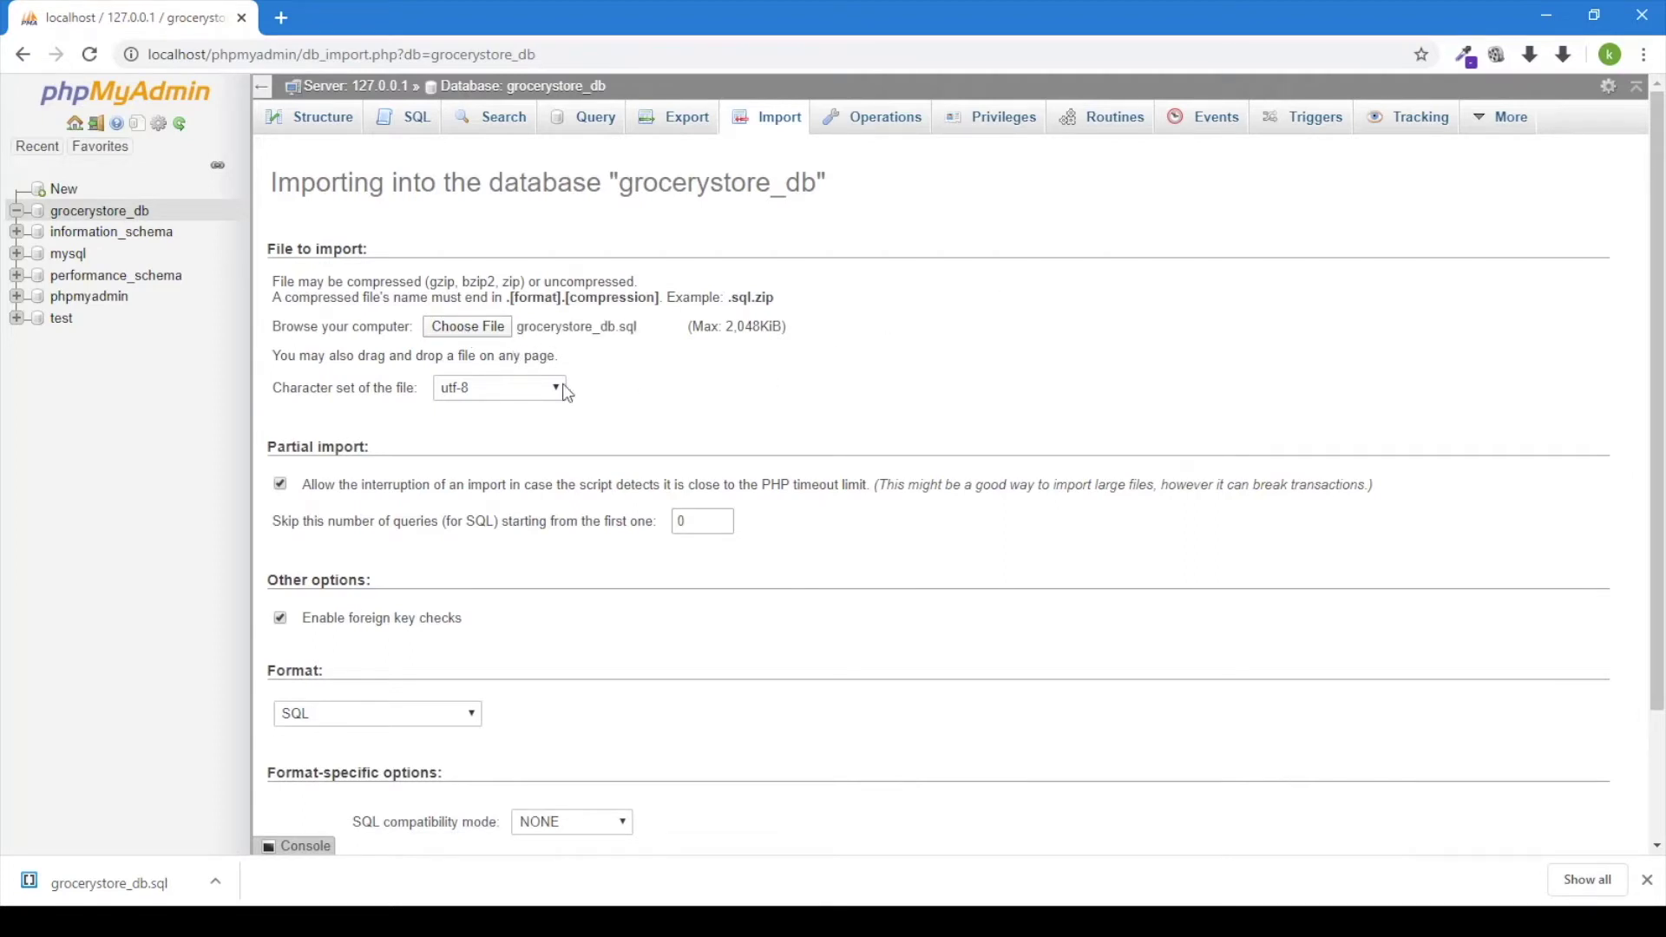
scroll(603, 639, down, 2)
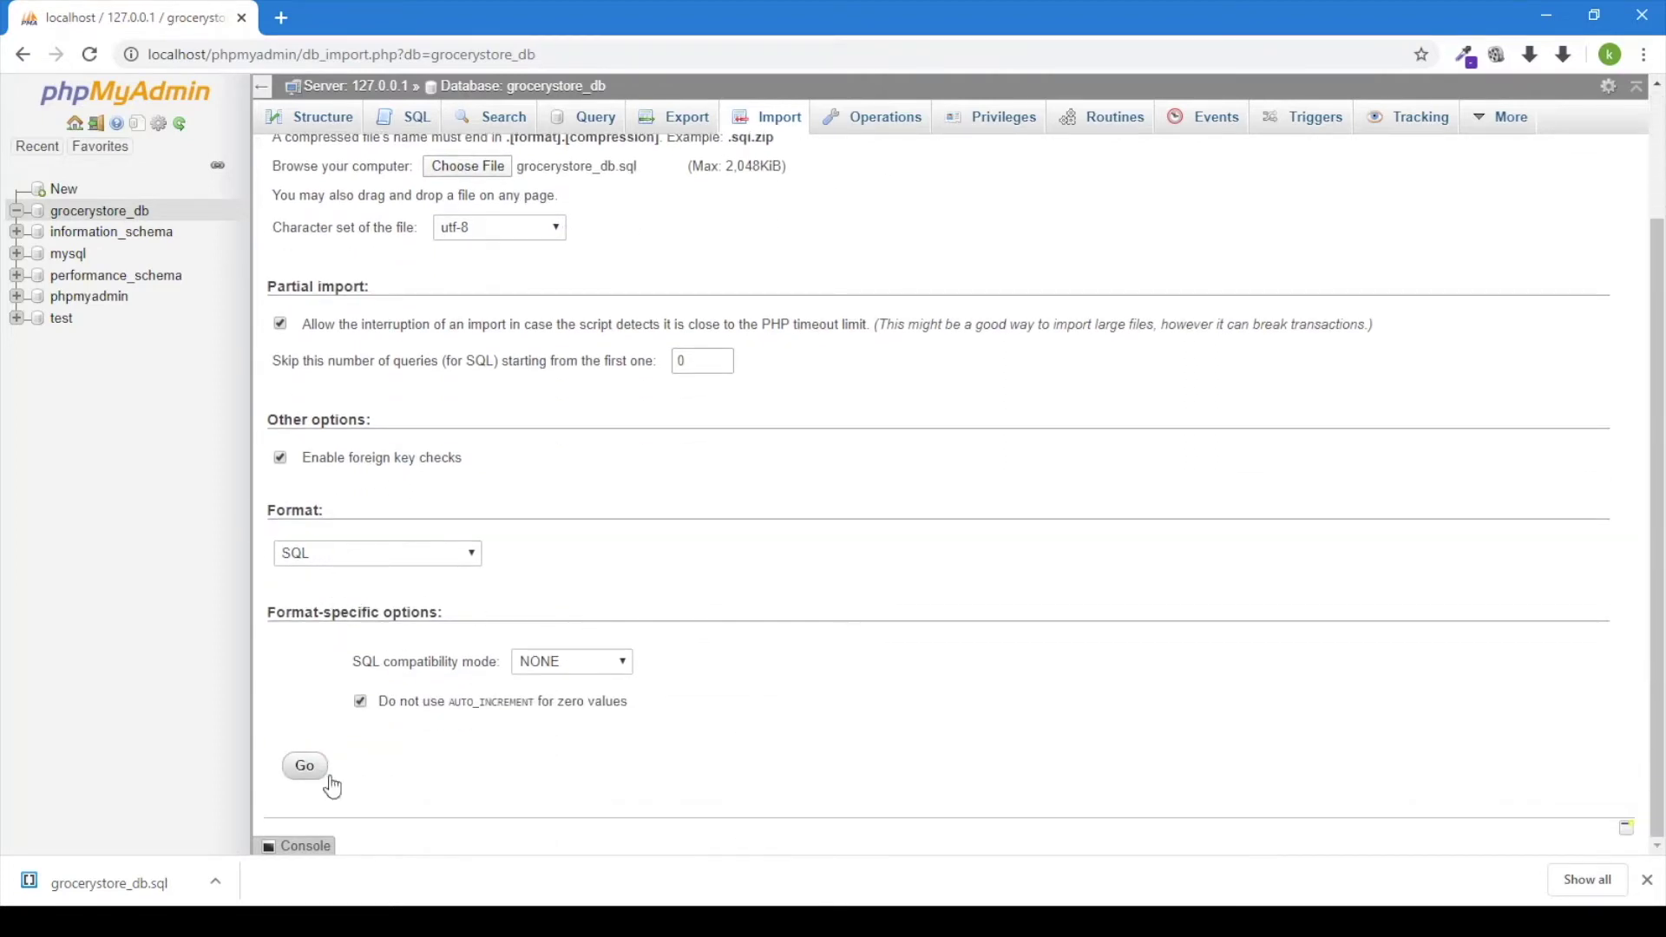
click(306, 769)
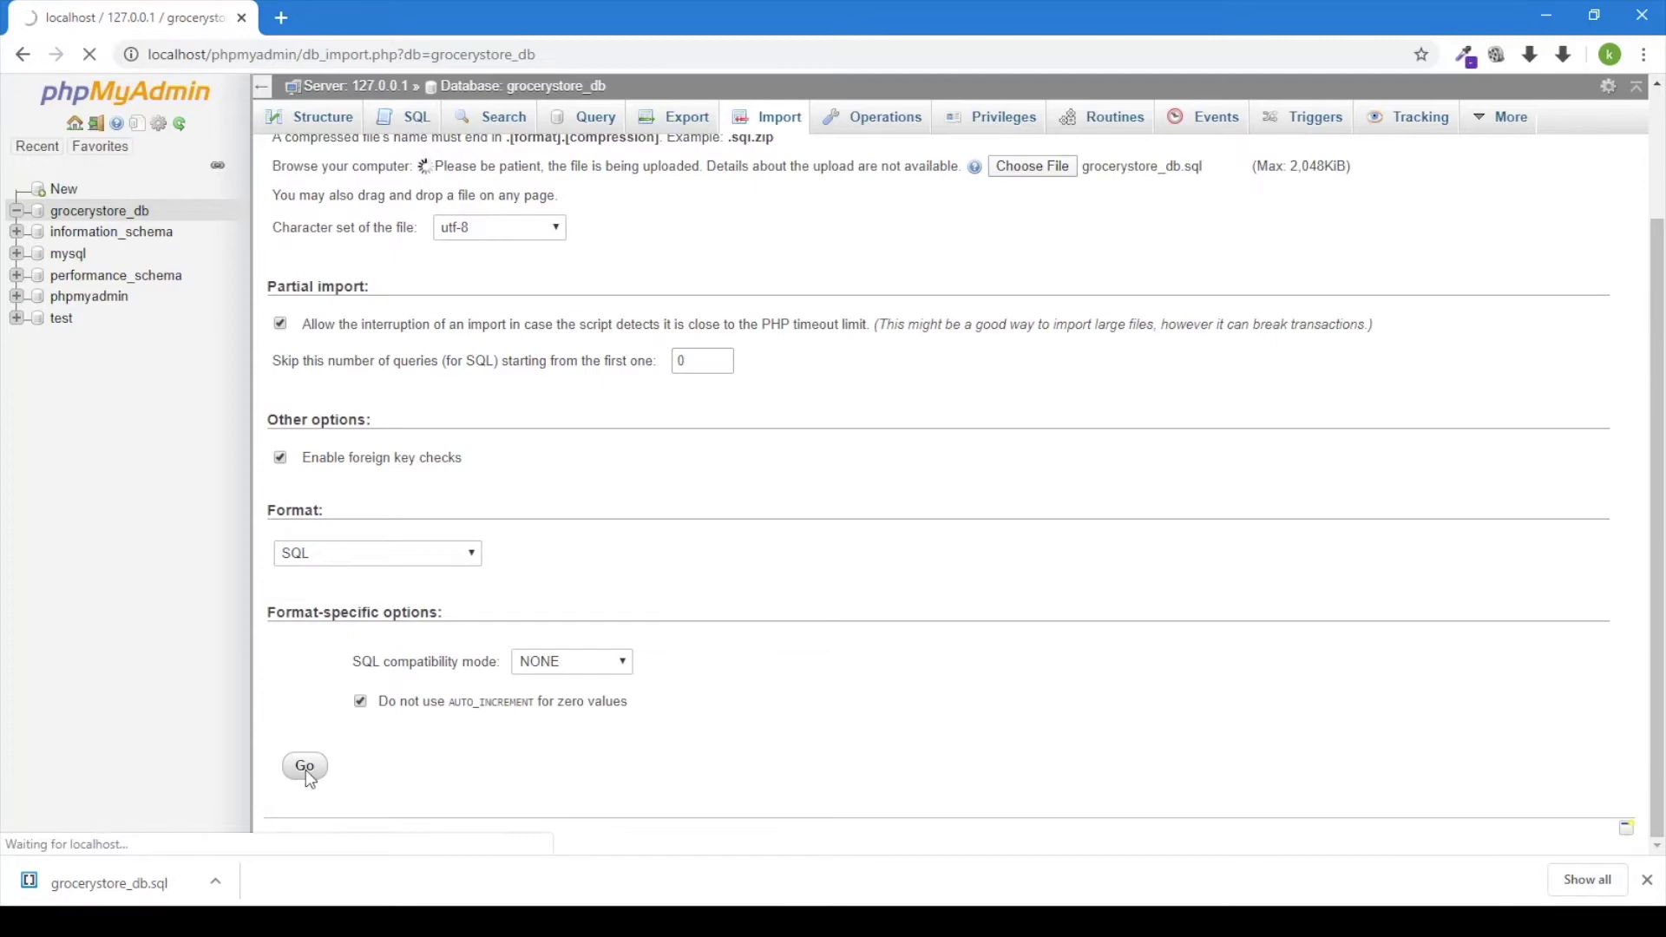
scroll(430, 342, up, 2)
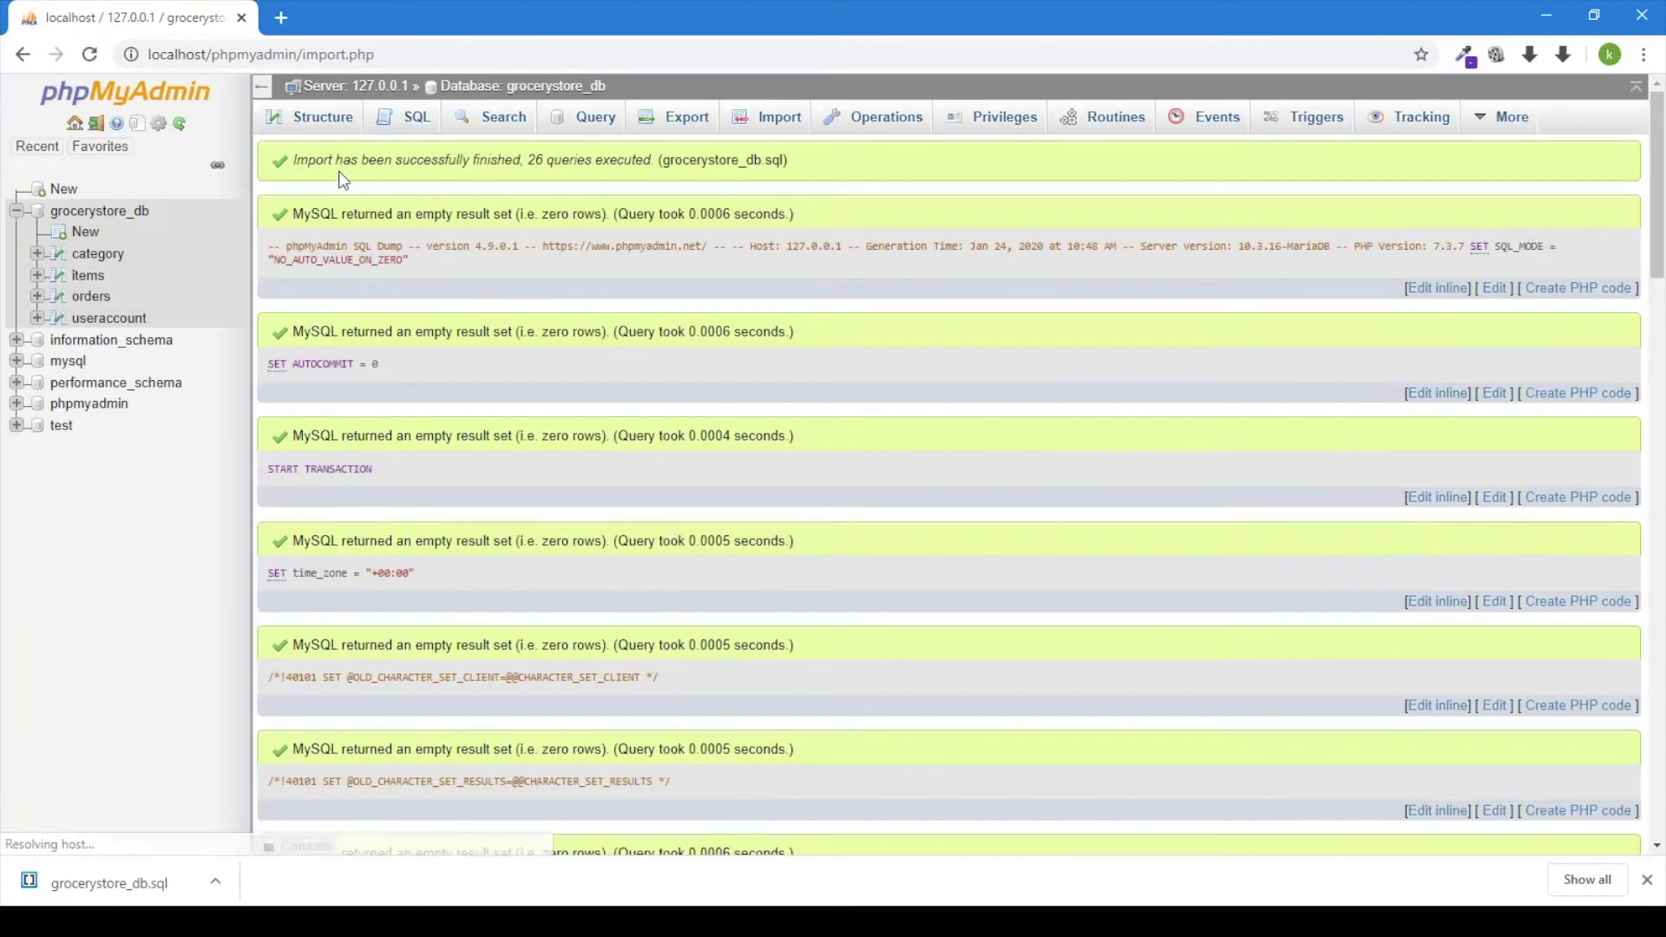
drag(308, 161, 810, 141)
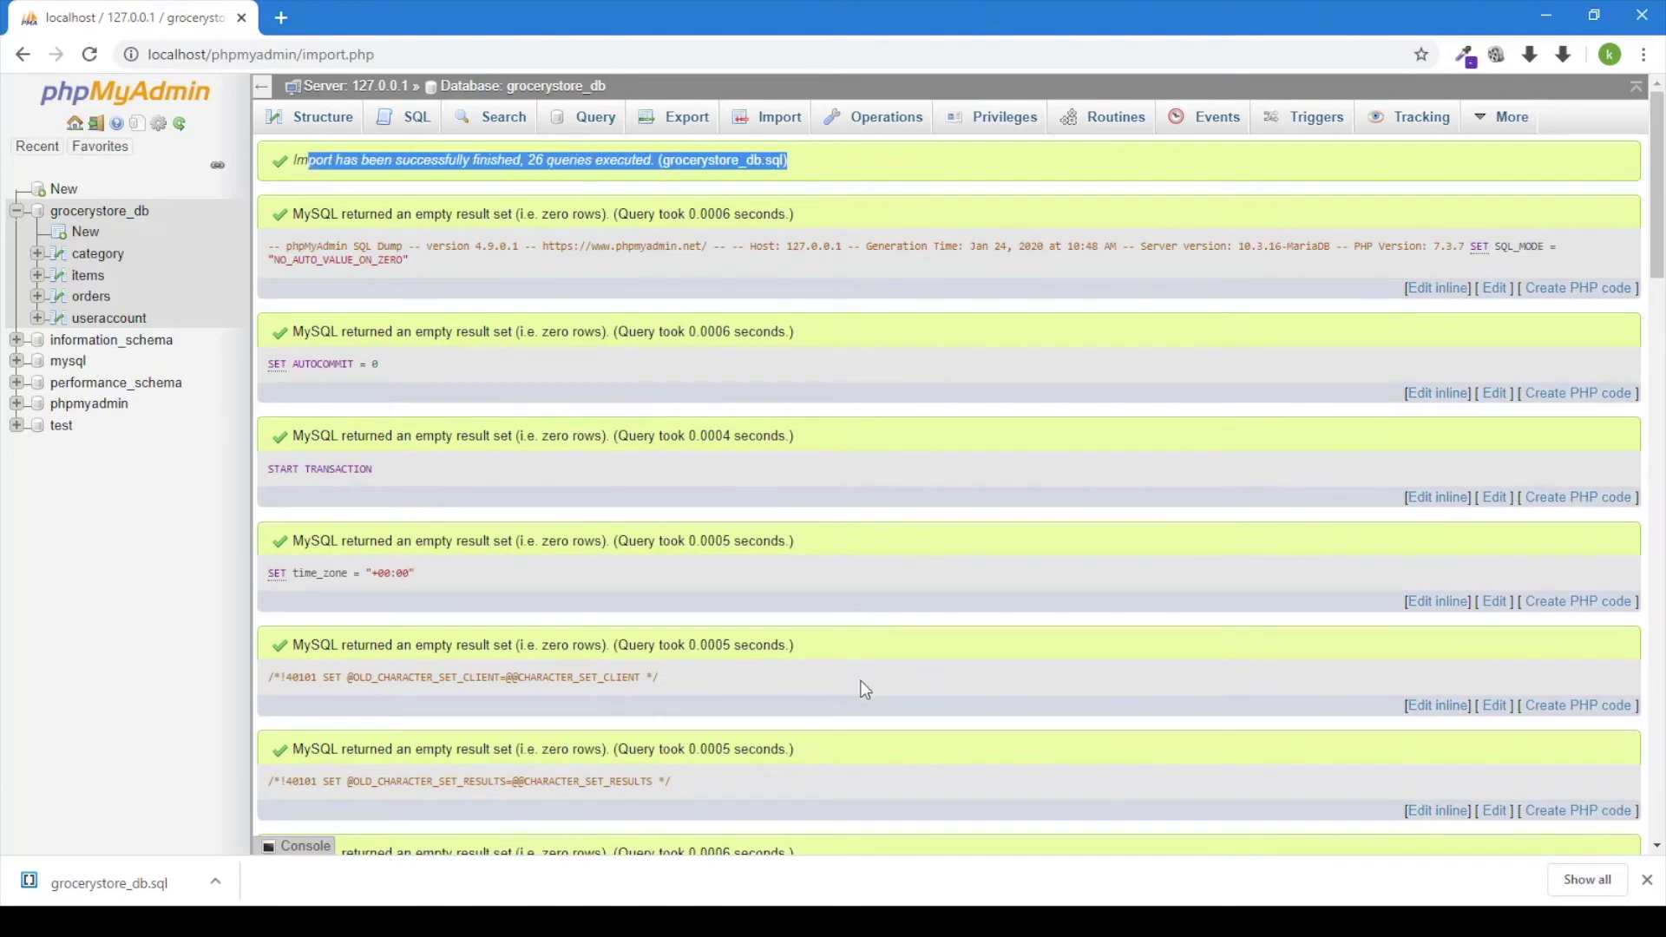
- Select grocerystore_db to confirm the category, items, orders and useraccount tables are restored
scroll(861, 690, down, 20)
scroll(859, 707, down, 2)
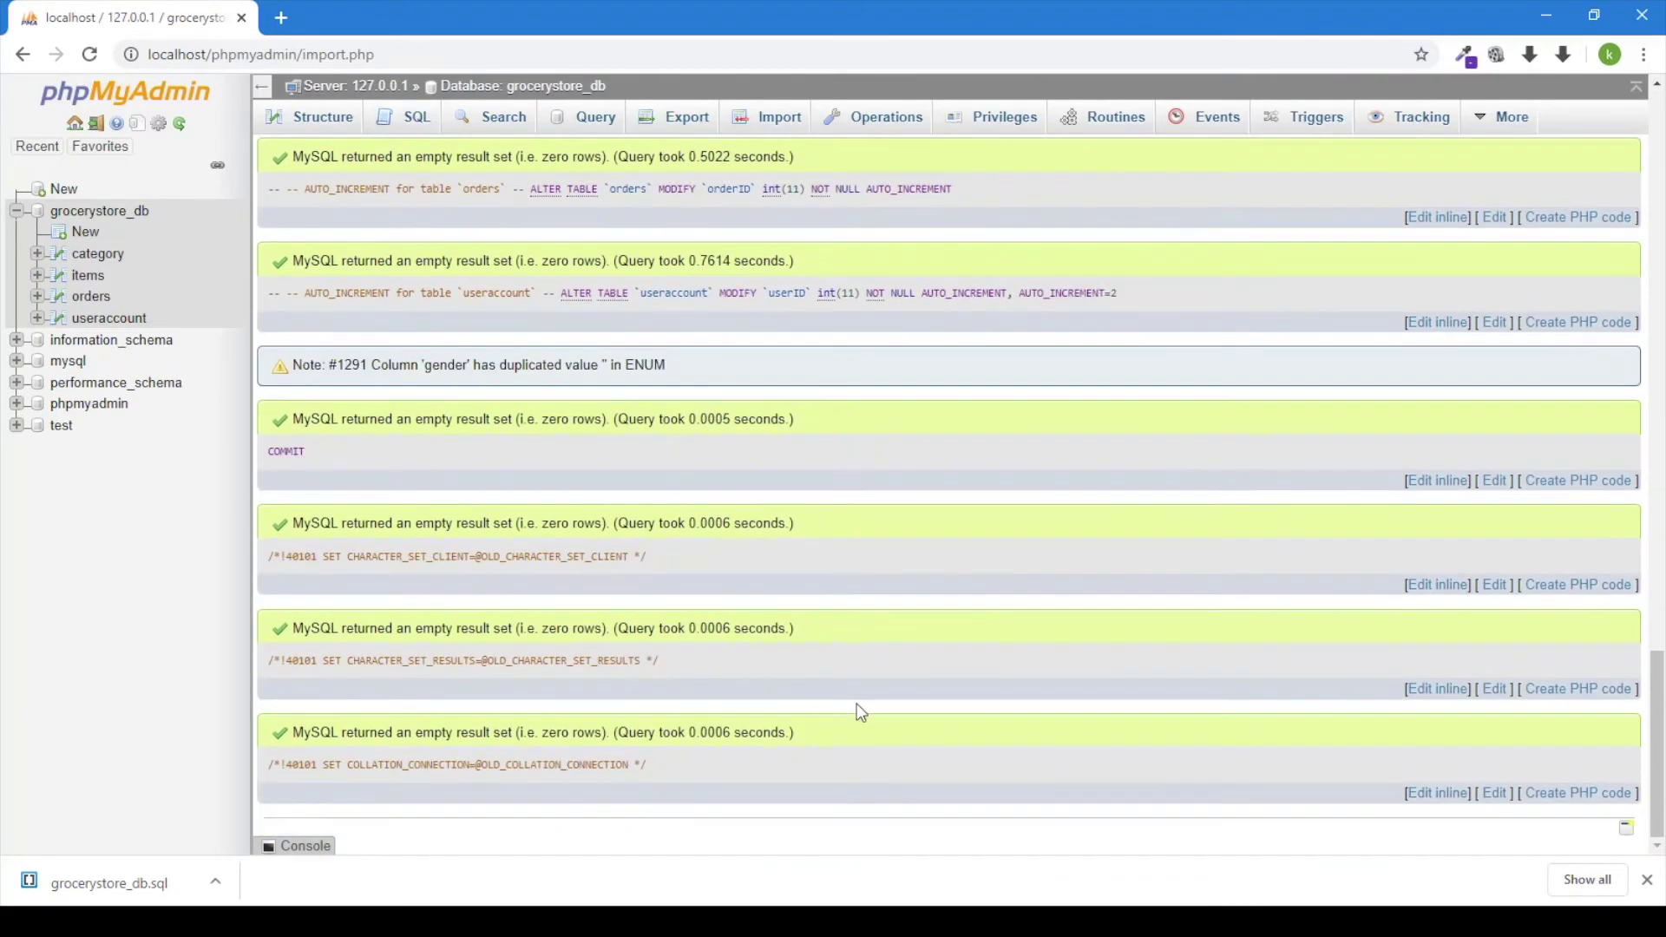
click(99, 211)
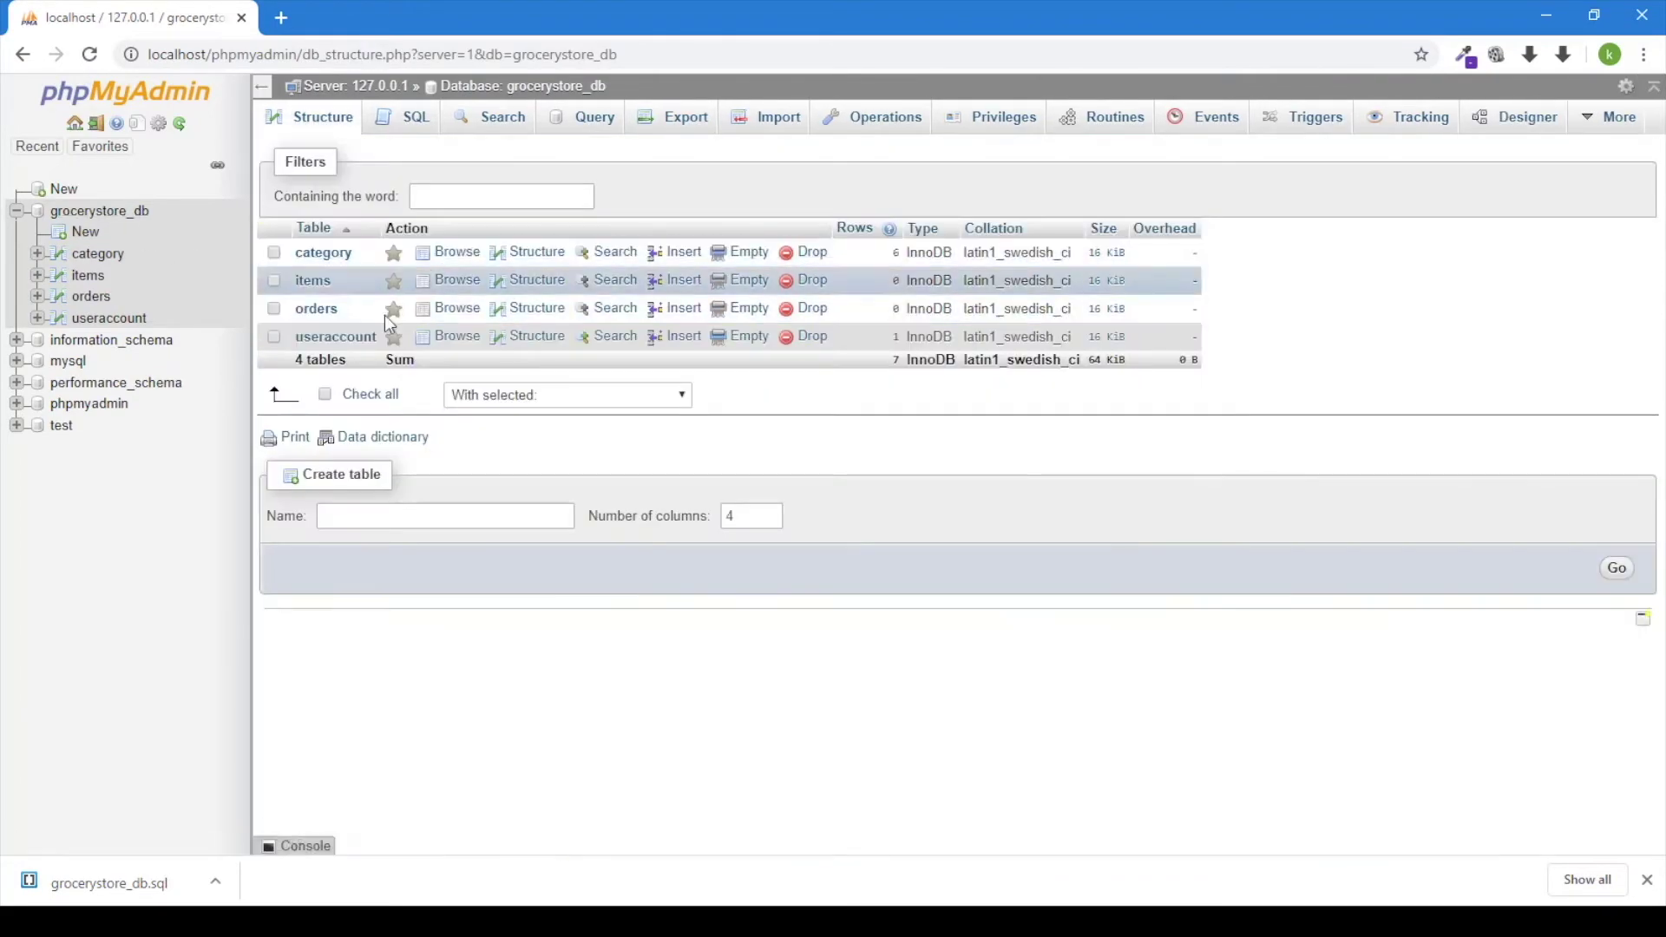
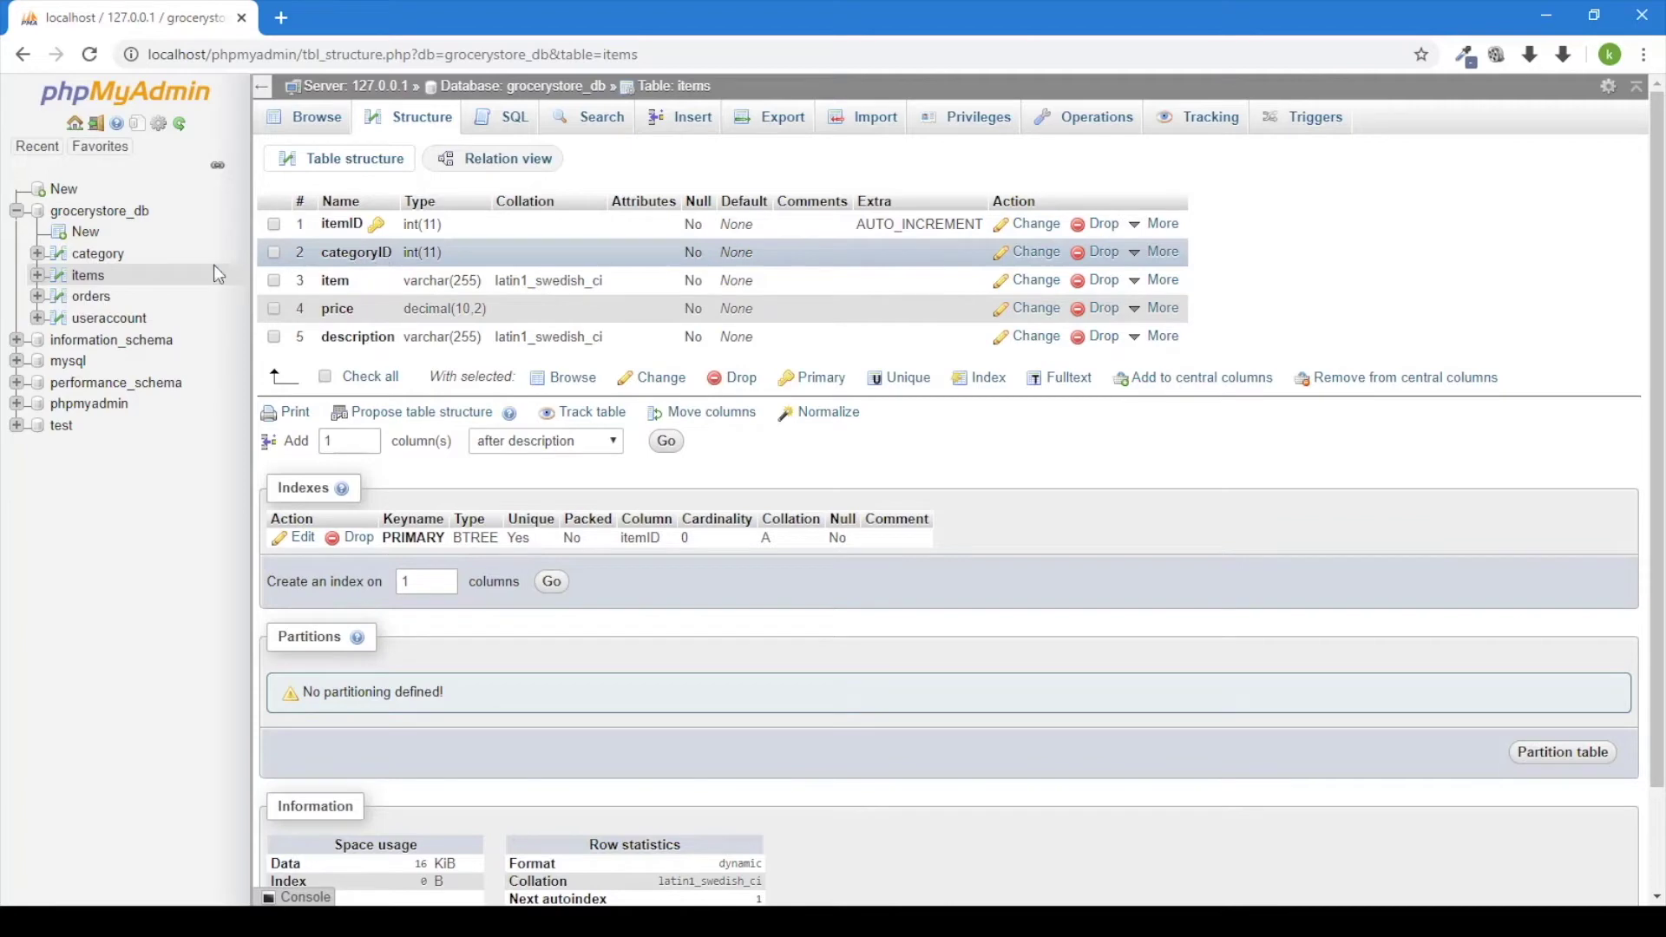
- View the category table's six rows in a new tab, then return to the items structure
right_click(95, 255)
click(121, 270)
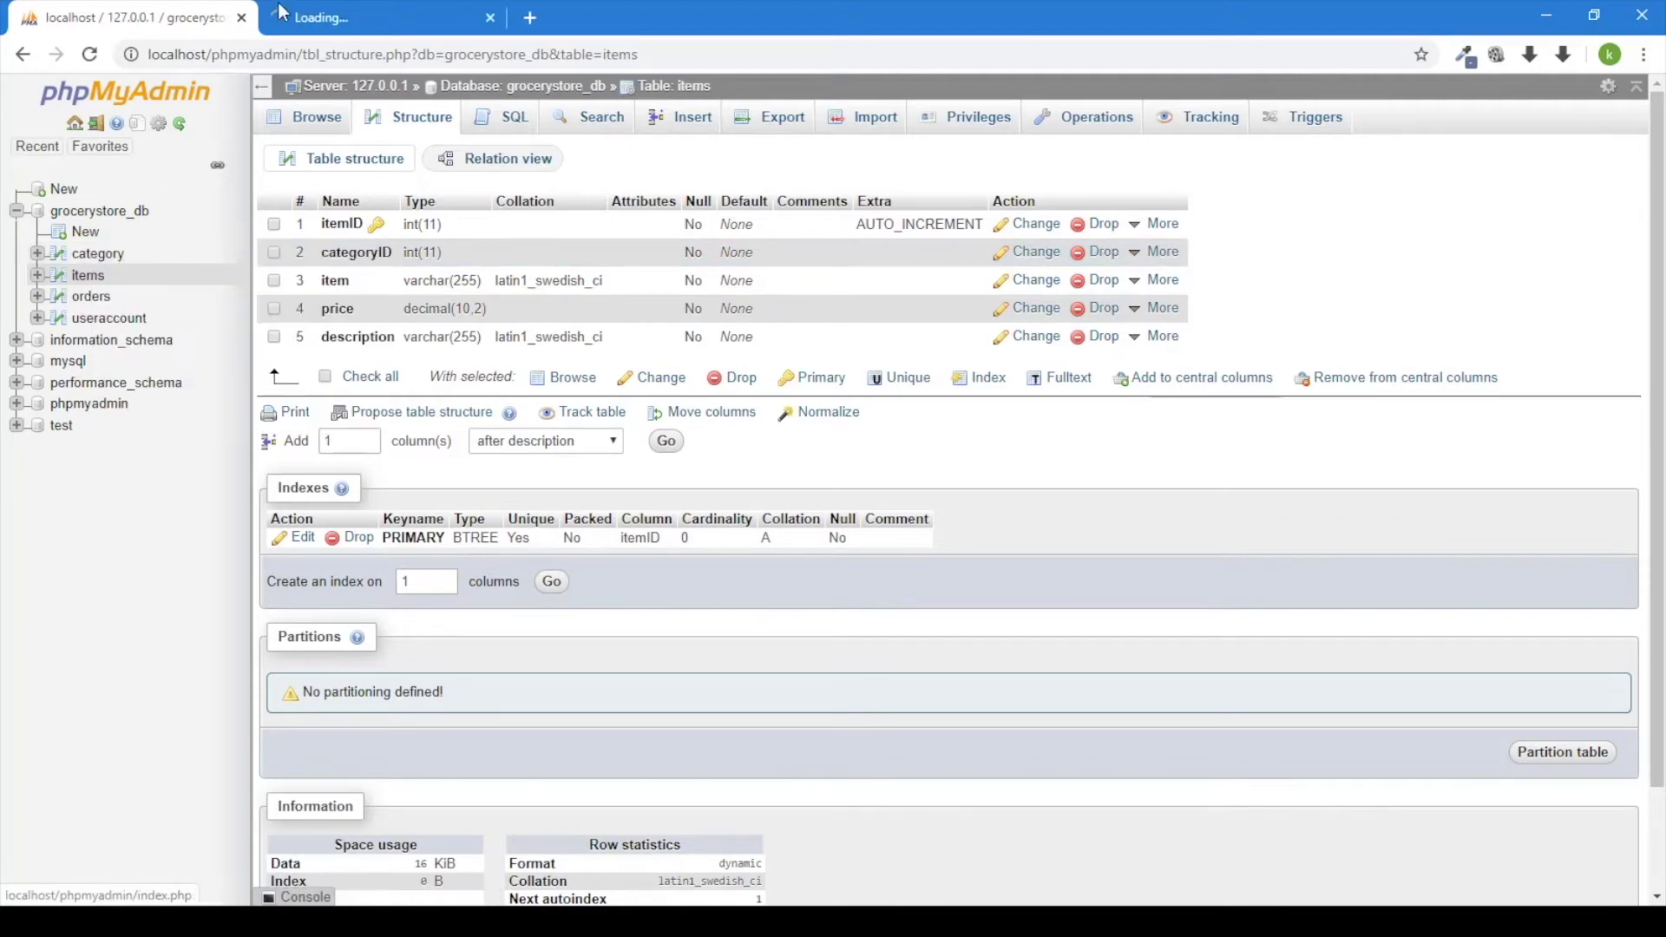
click(360, 12)
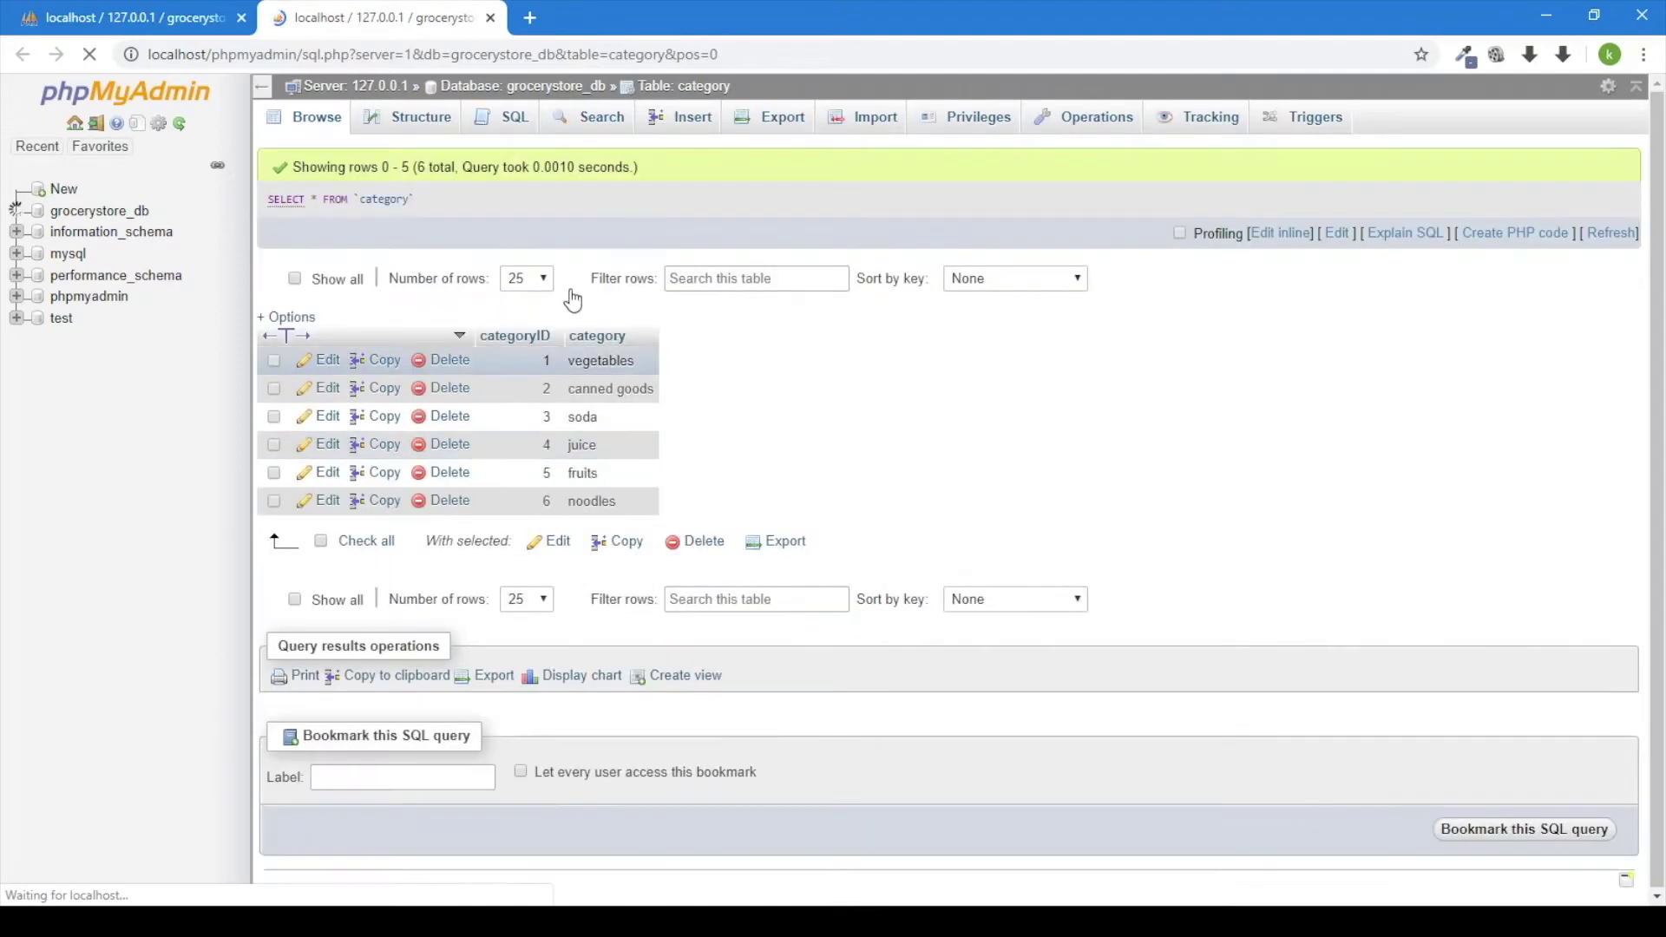
click(190, 17)
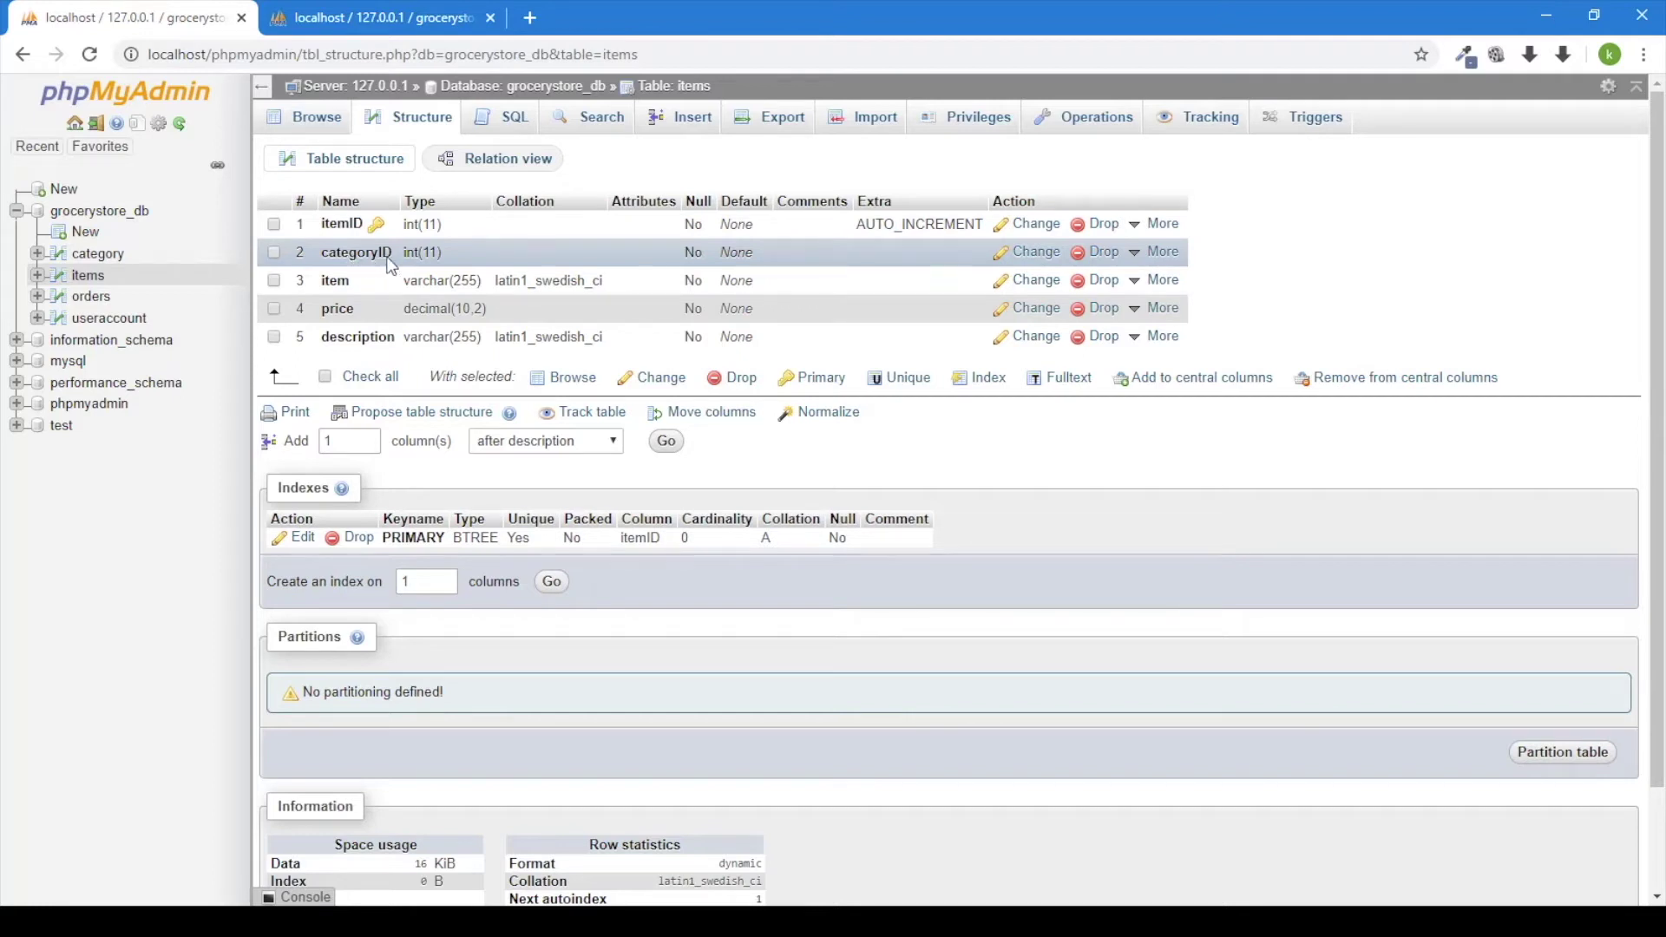
- In the items Relation view, set a new foreign key to CASCADE on delete and update
click(501, 165)
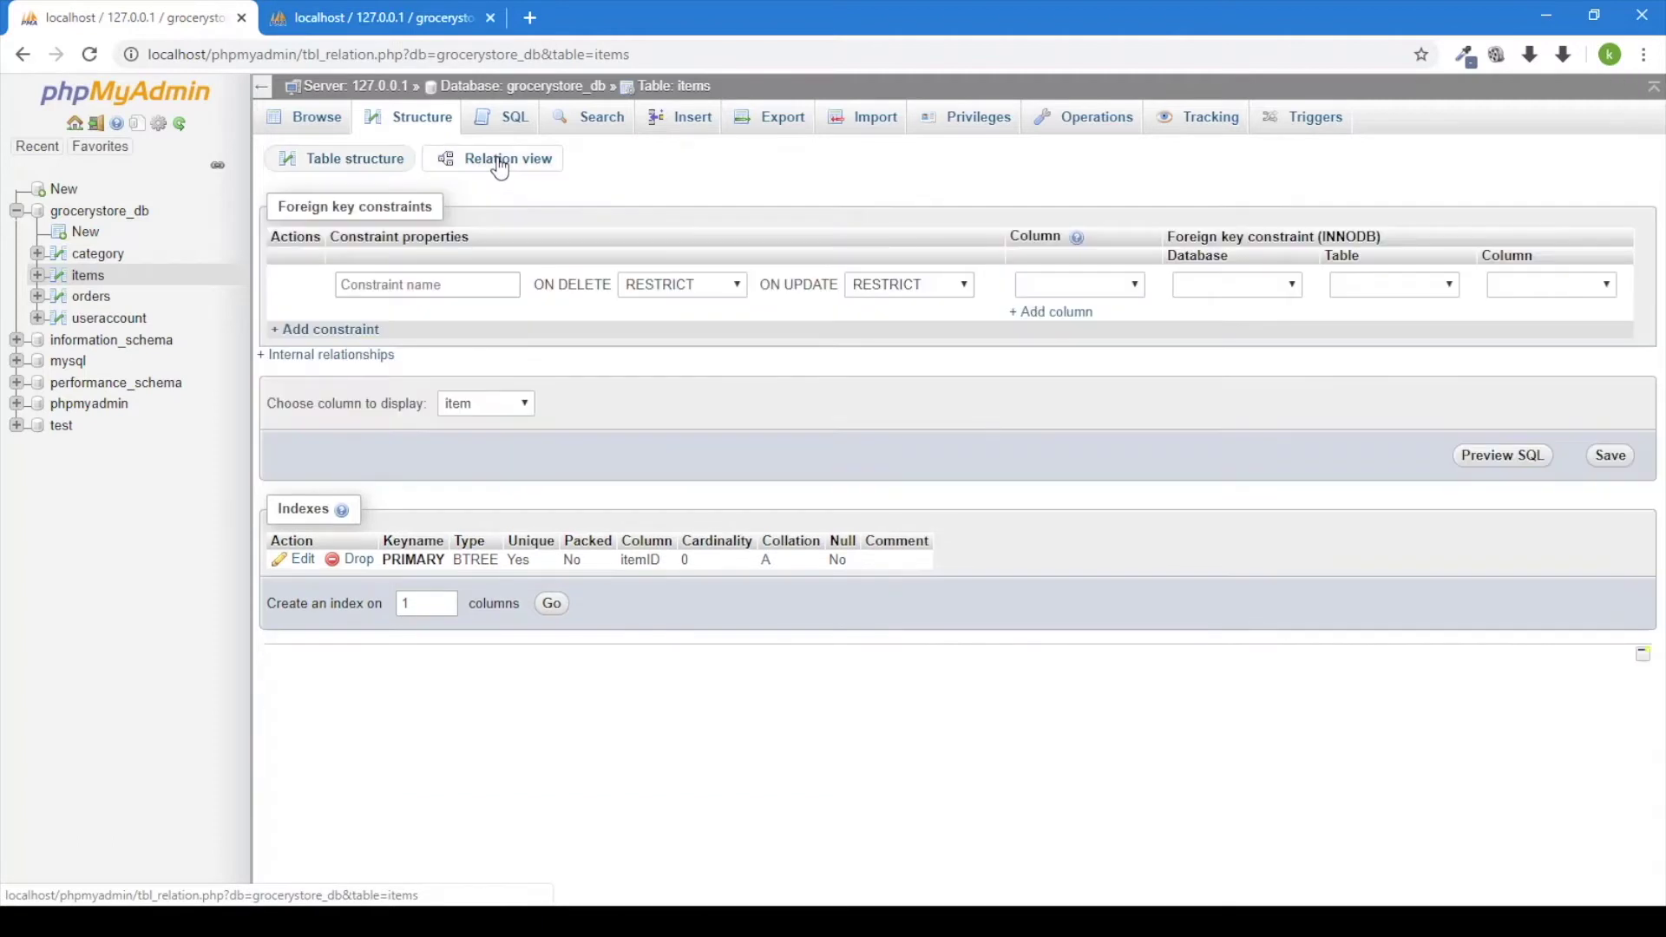
click(435, 286)
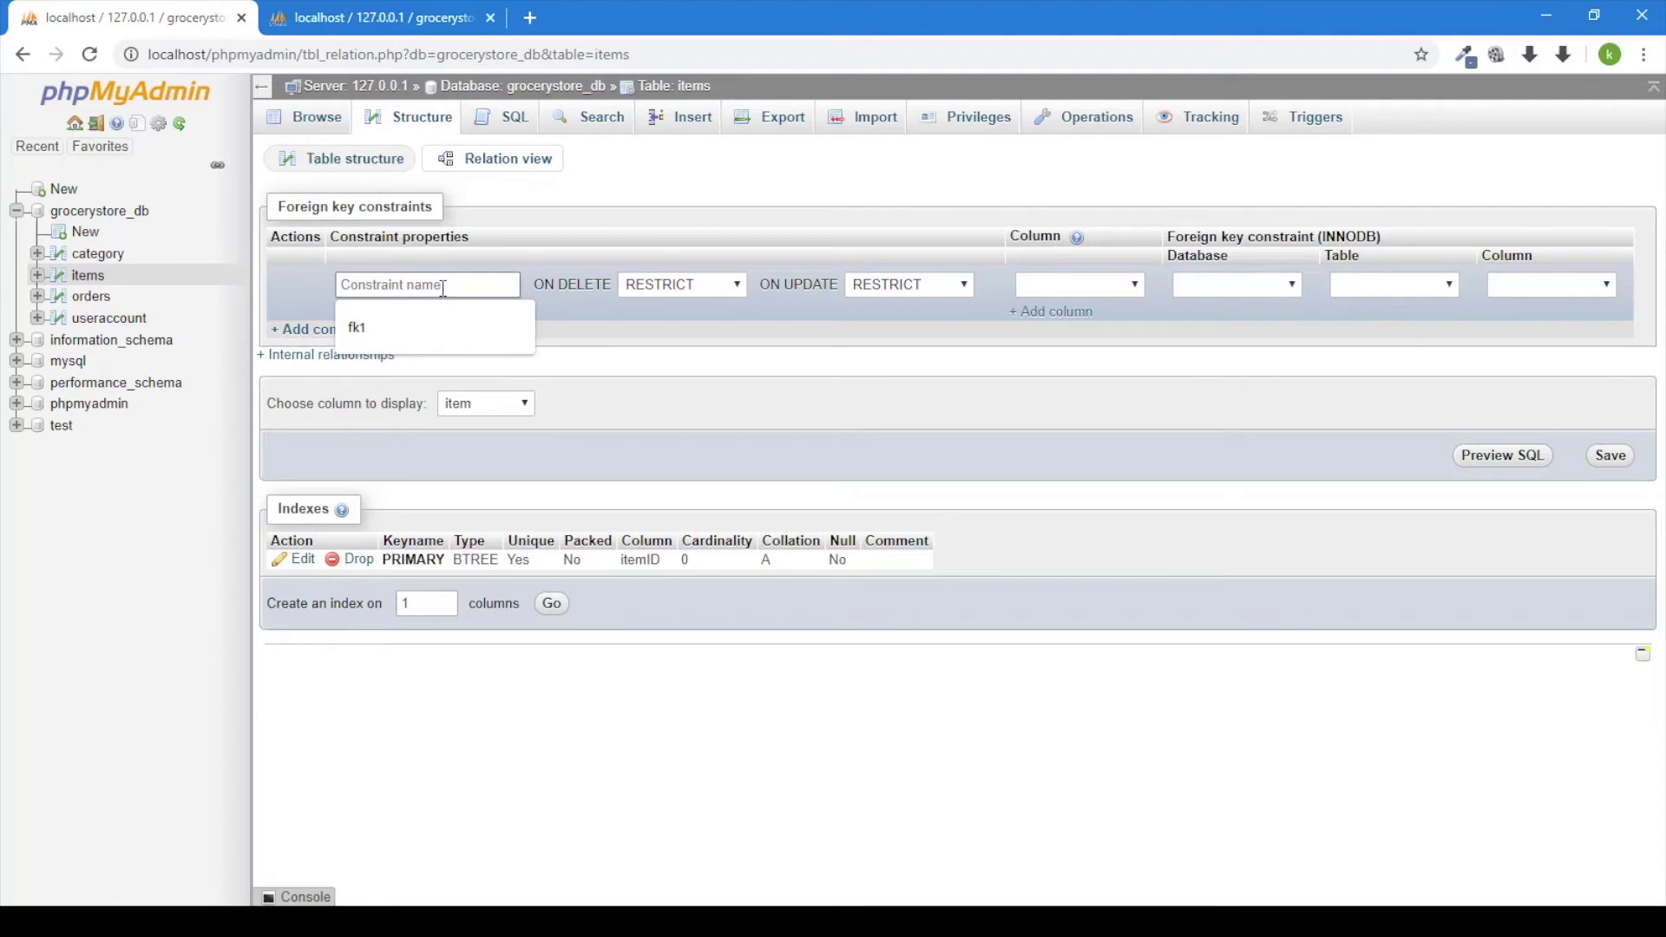
click(691, 288)
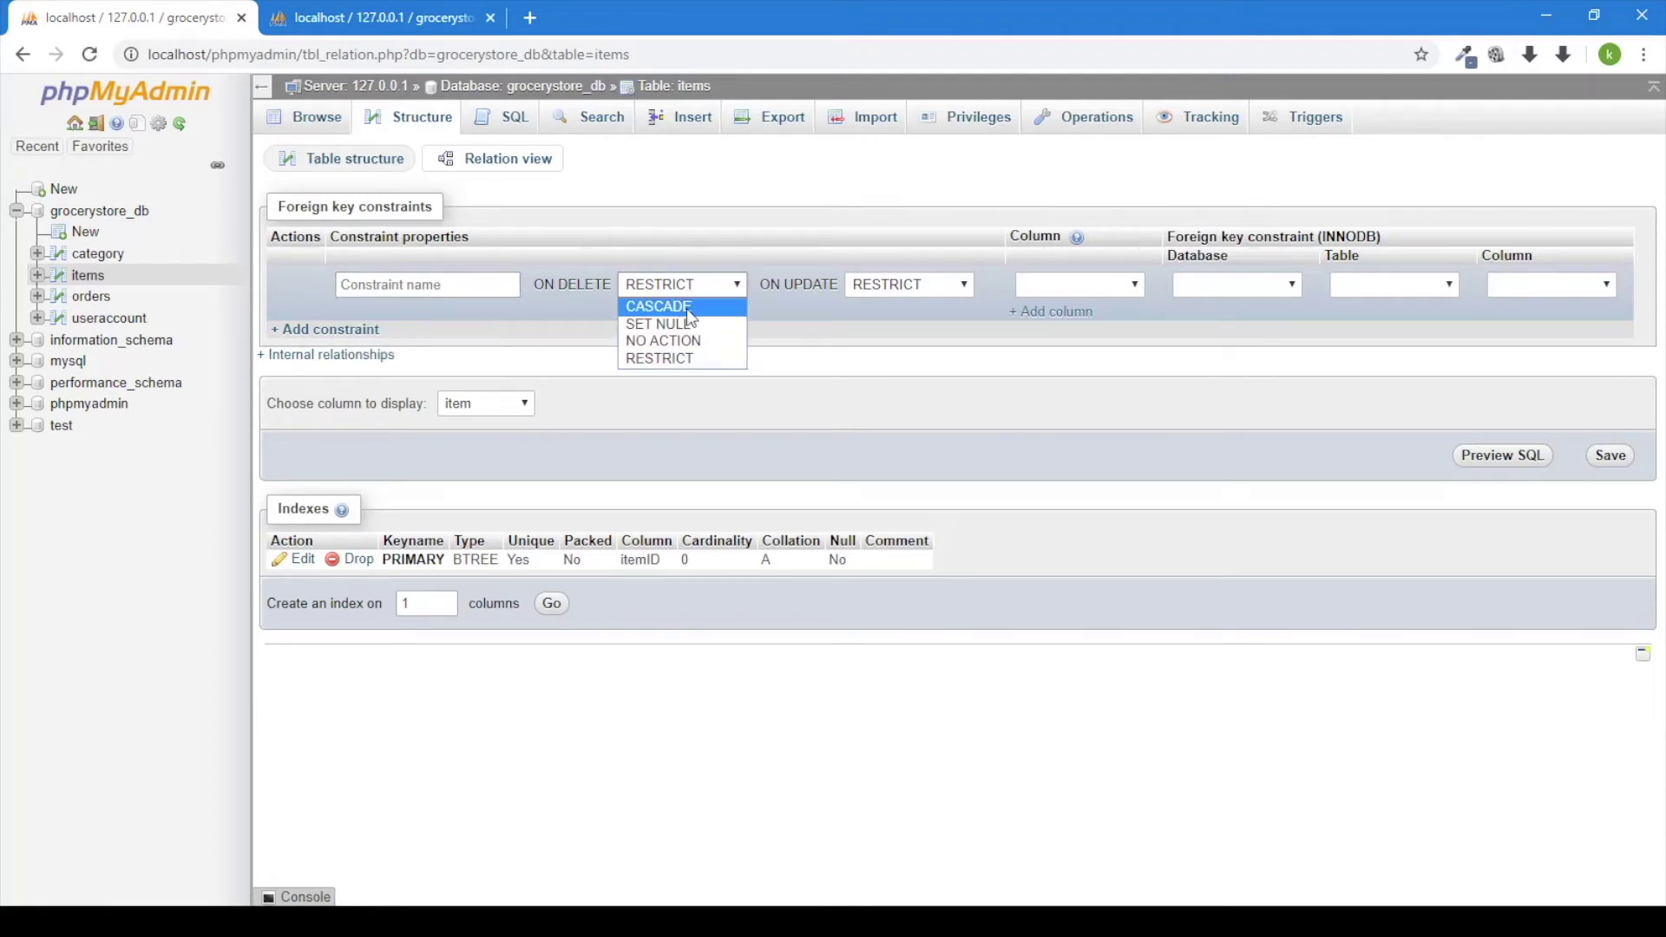
click(690, 307)
click(907, 284)
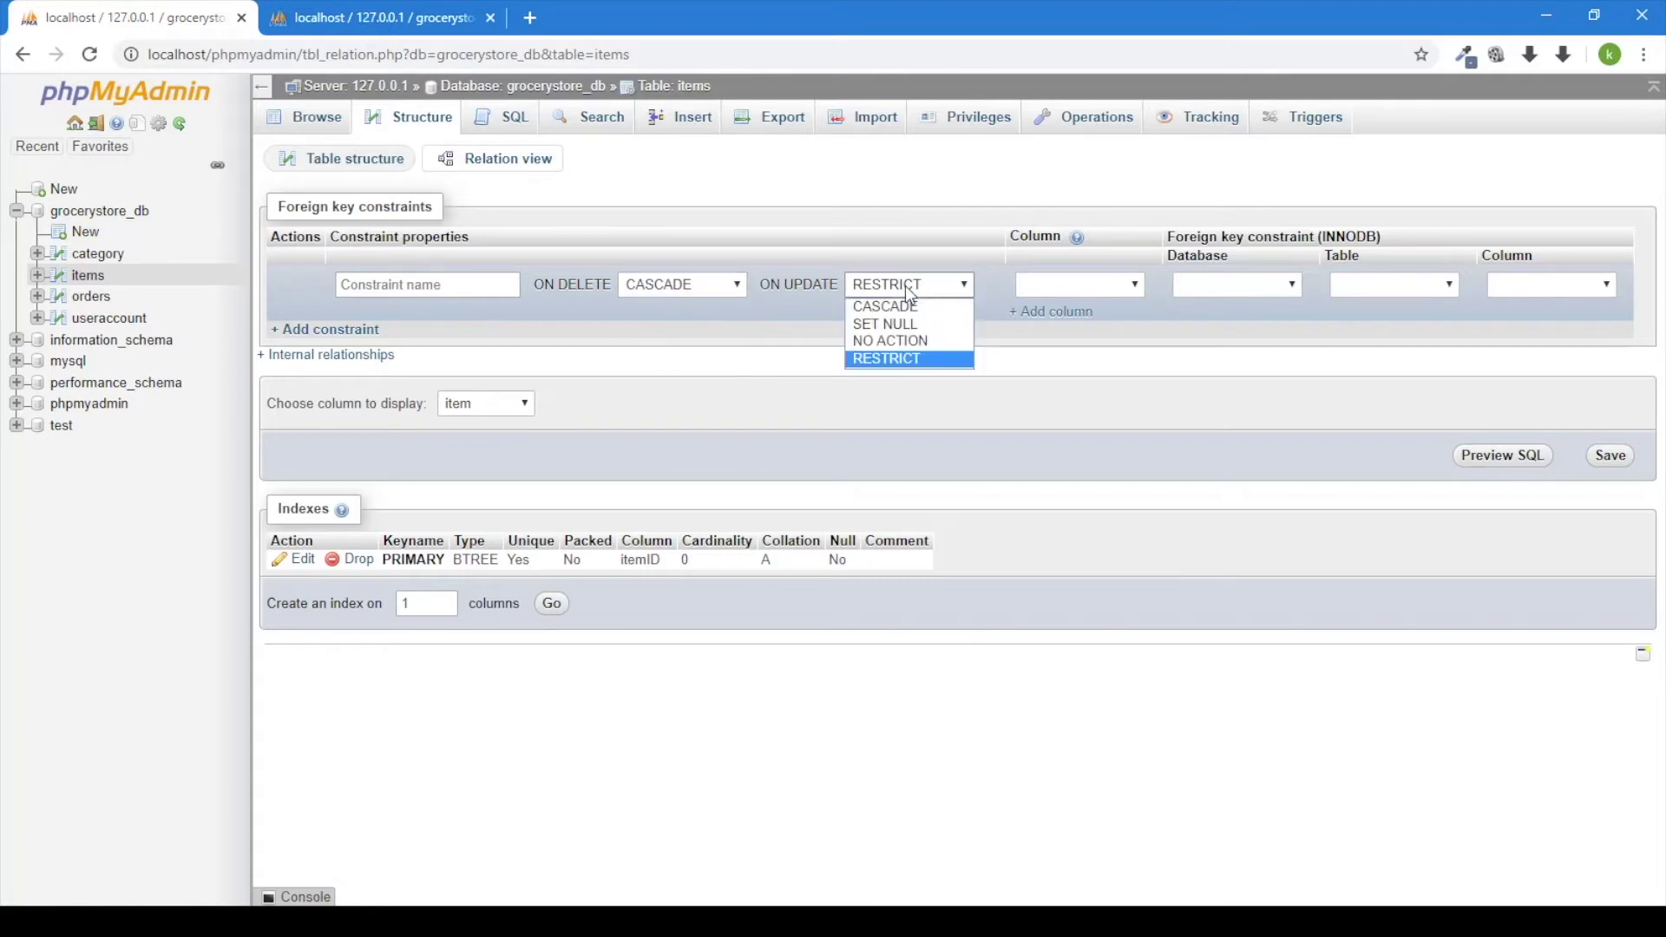
click(895, 307)
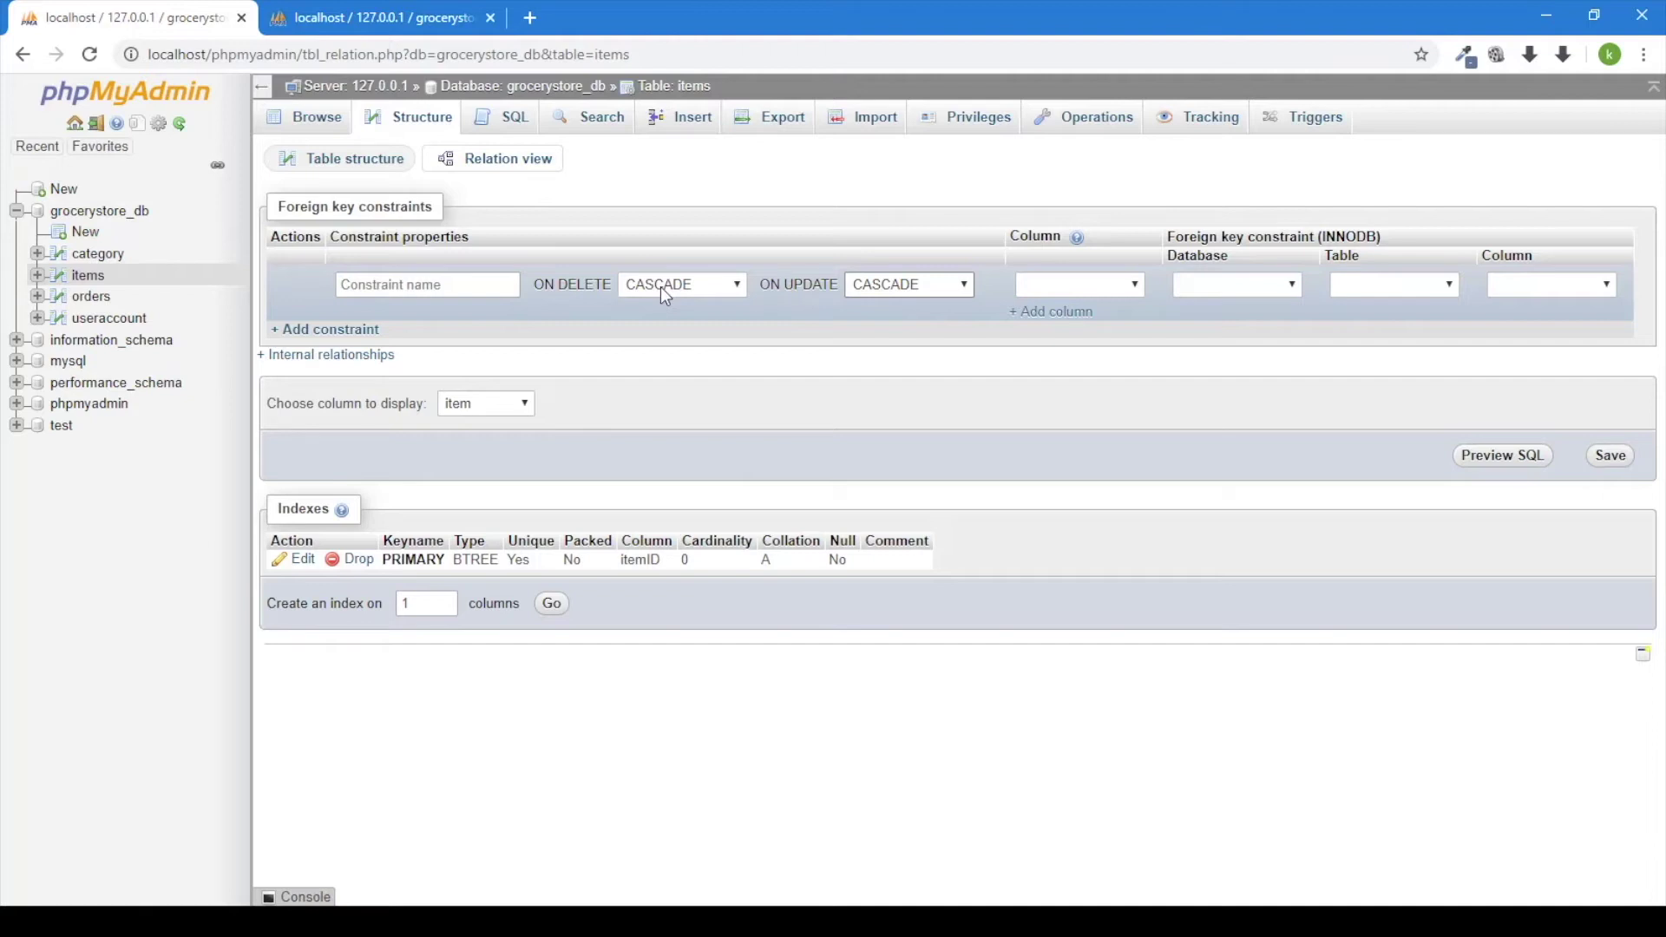
- Link items.categoryID to grocerystore_db's category.categoryID column
click(1081, 296)
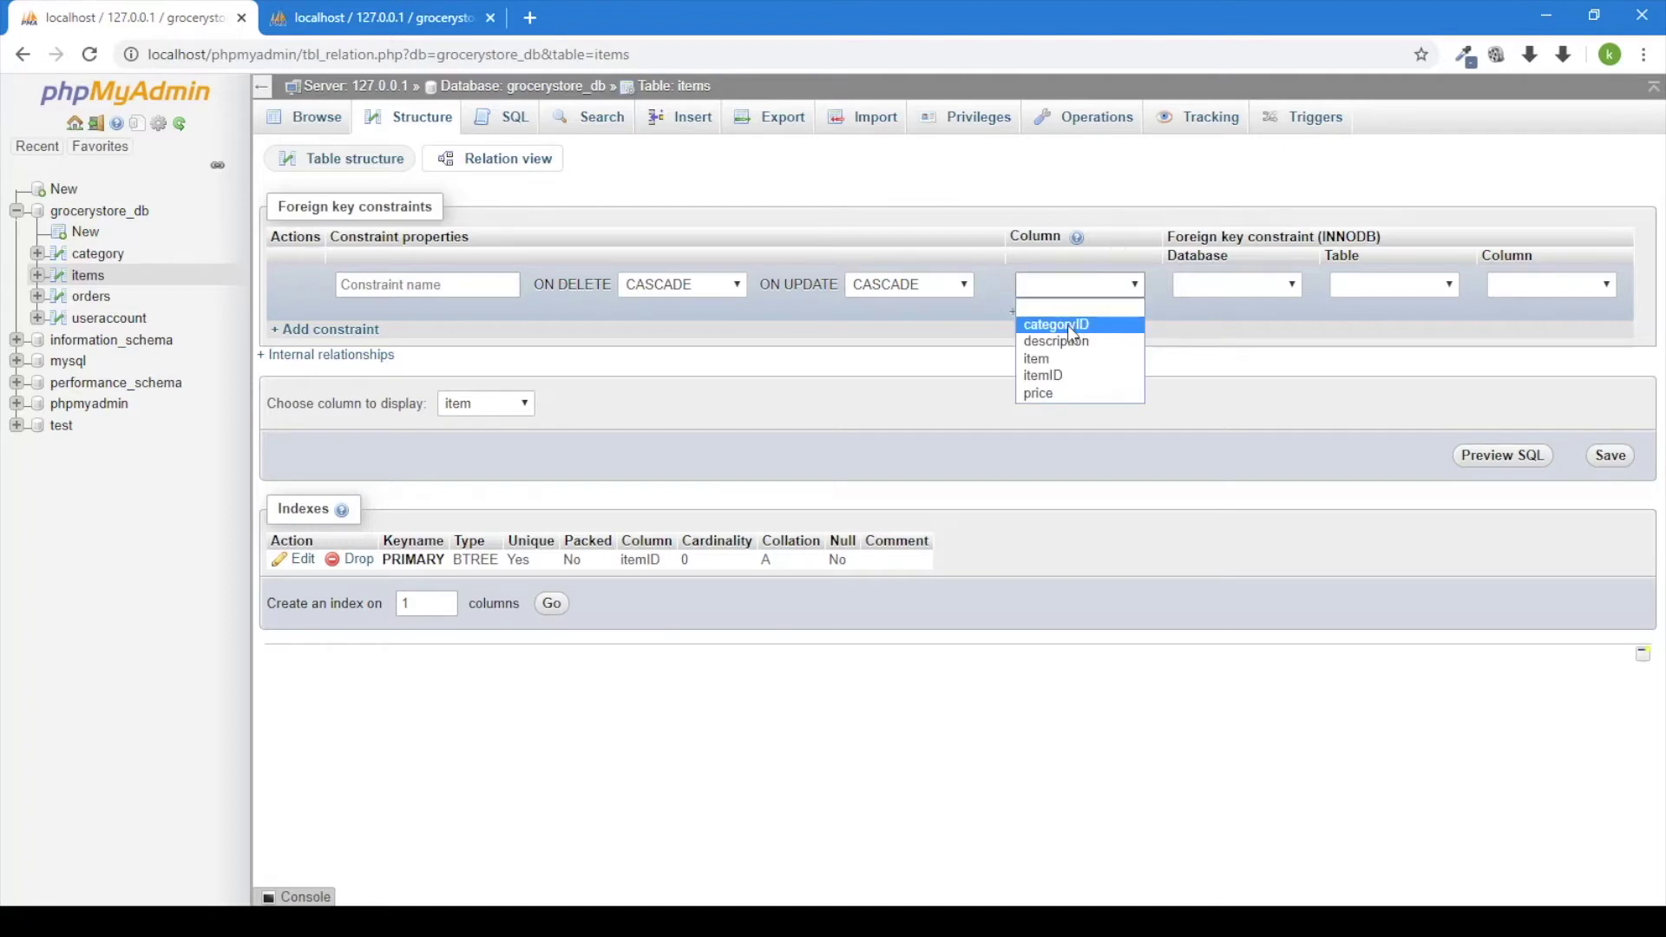
click(1069, 328)
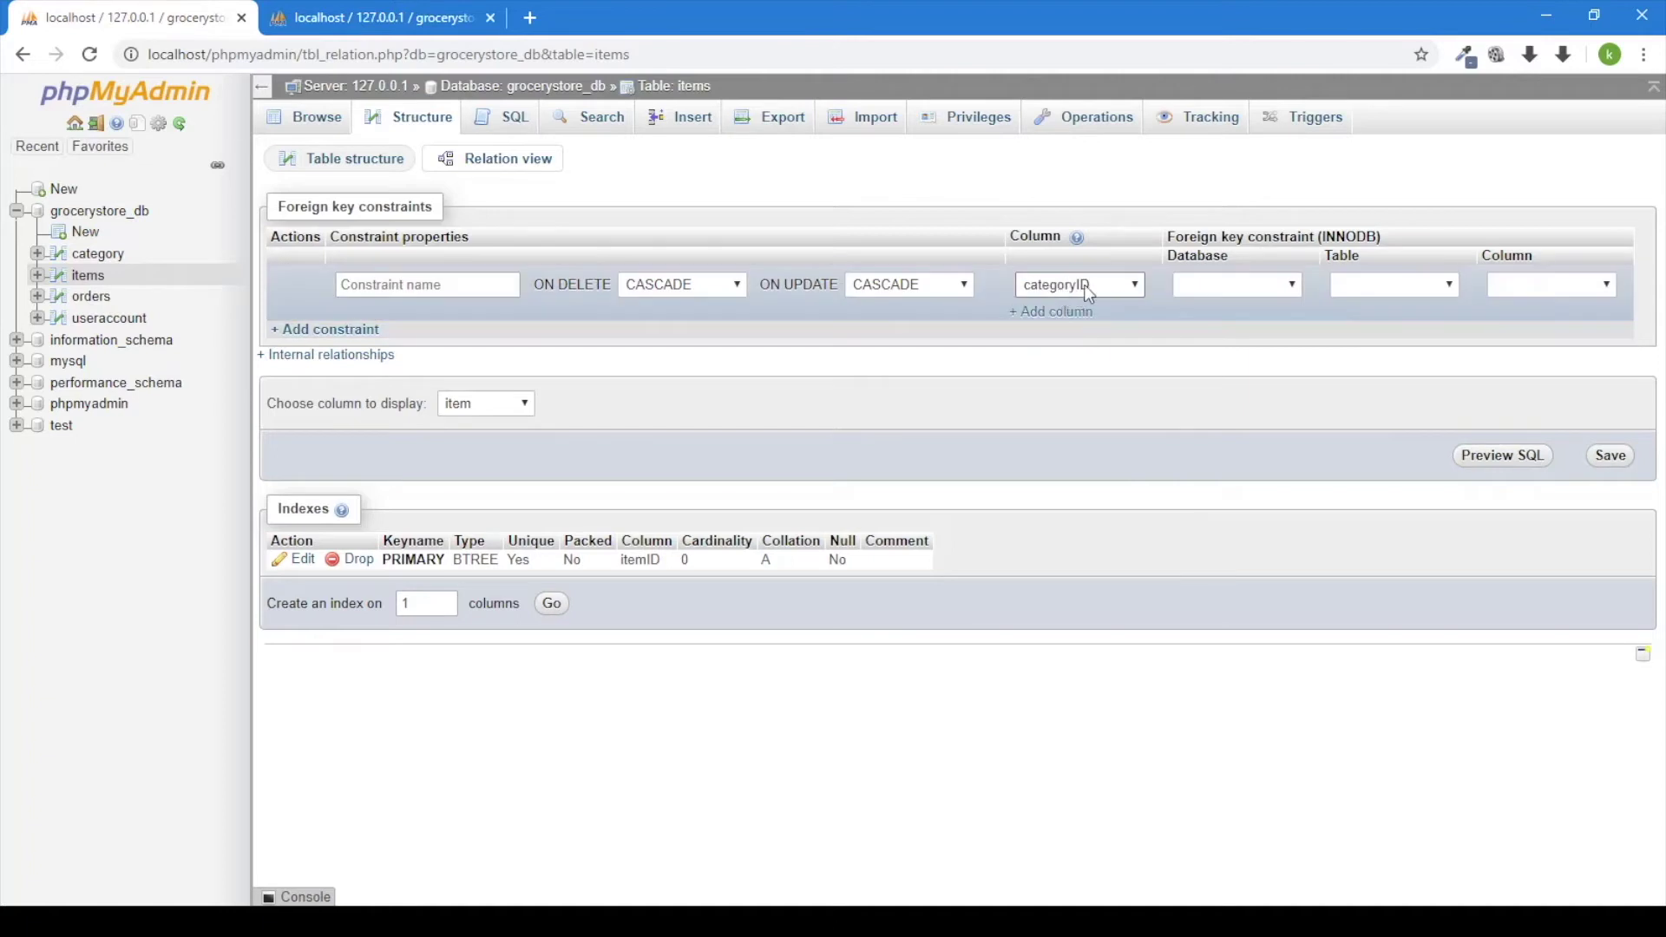
click(1224, 297)
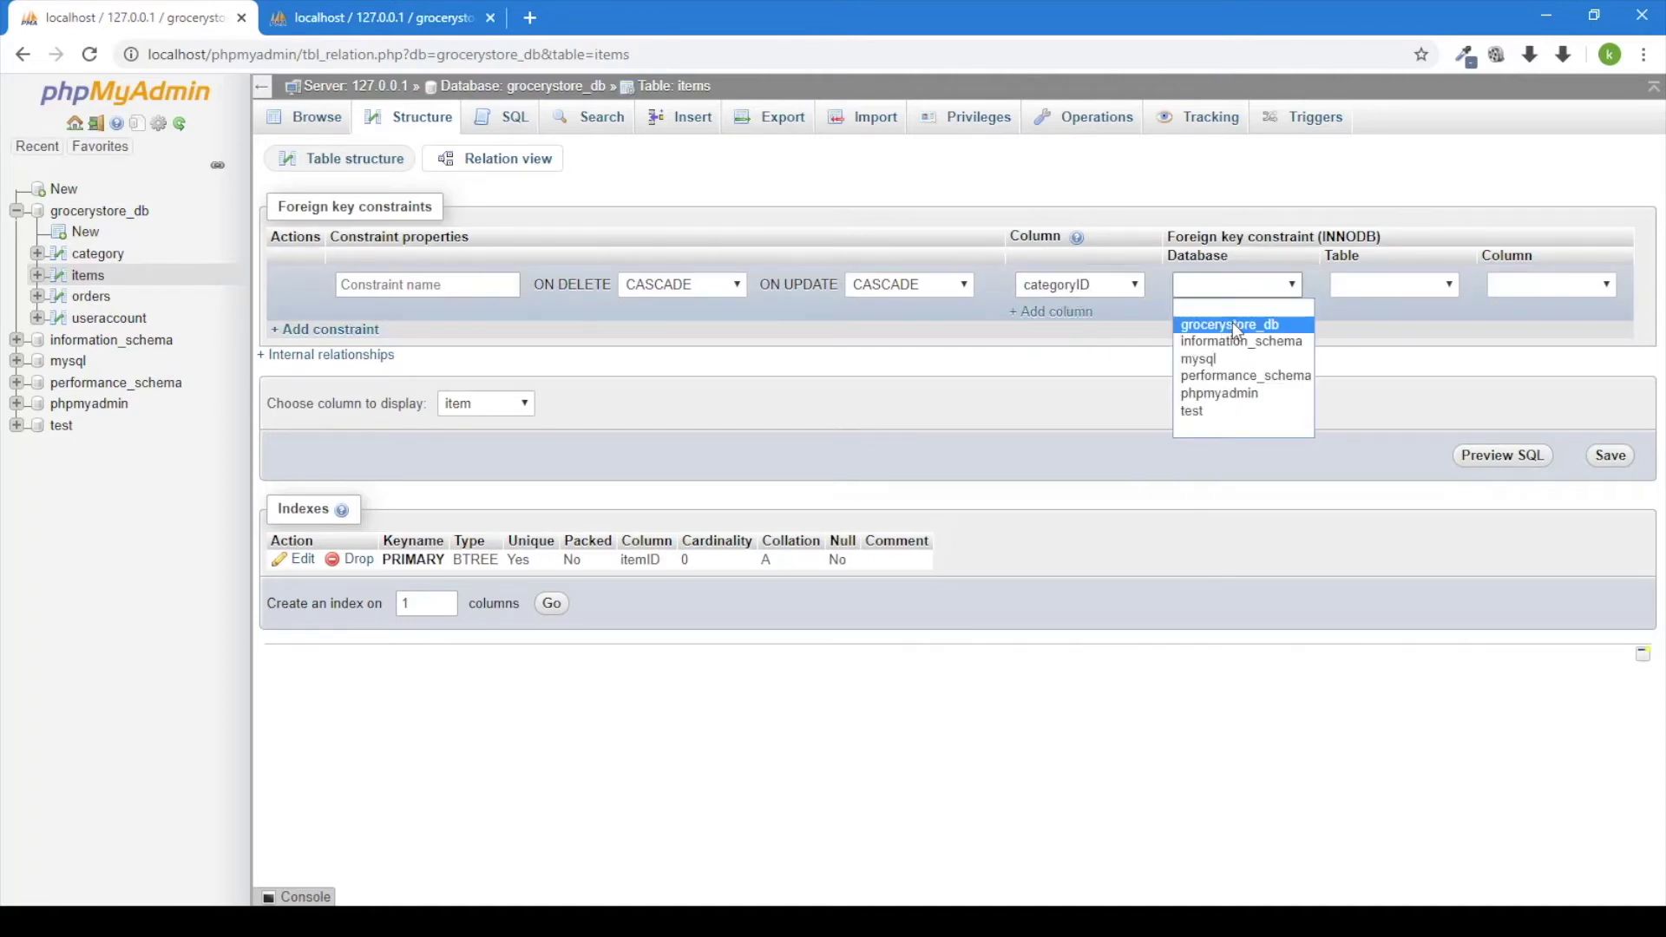
click(1231, 328)
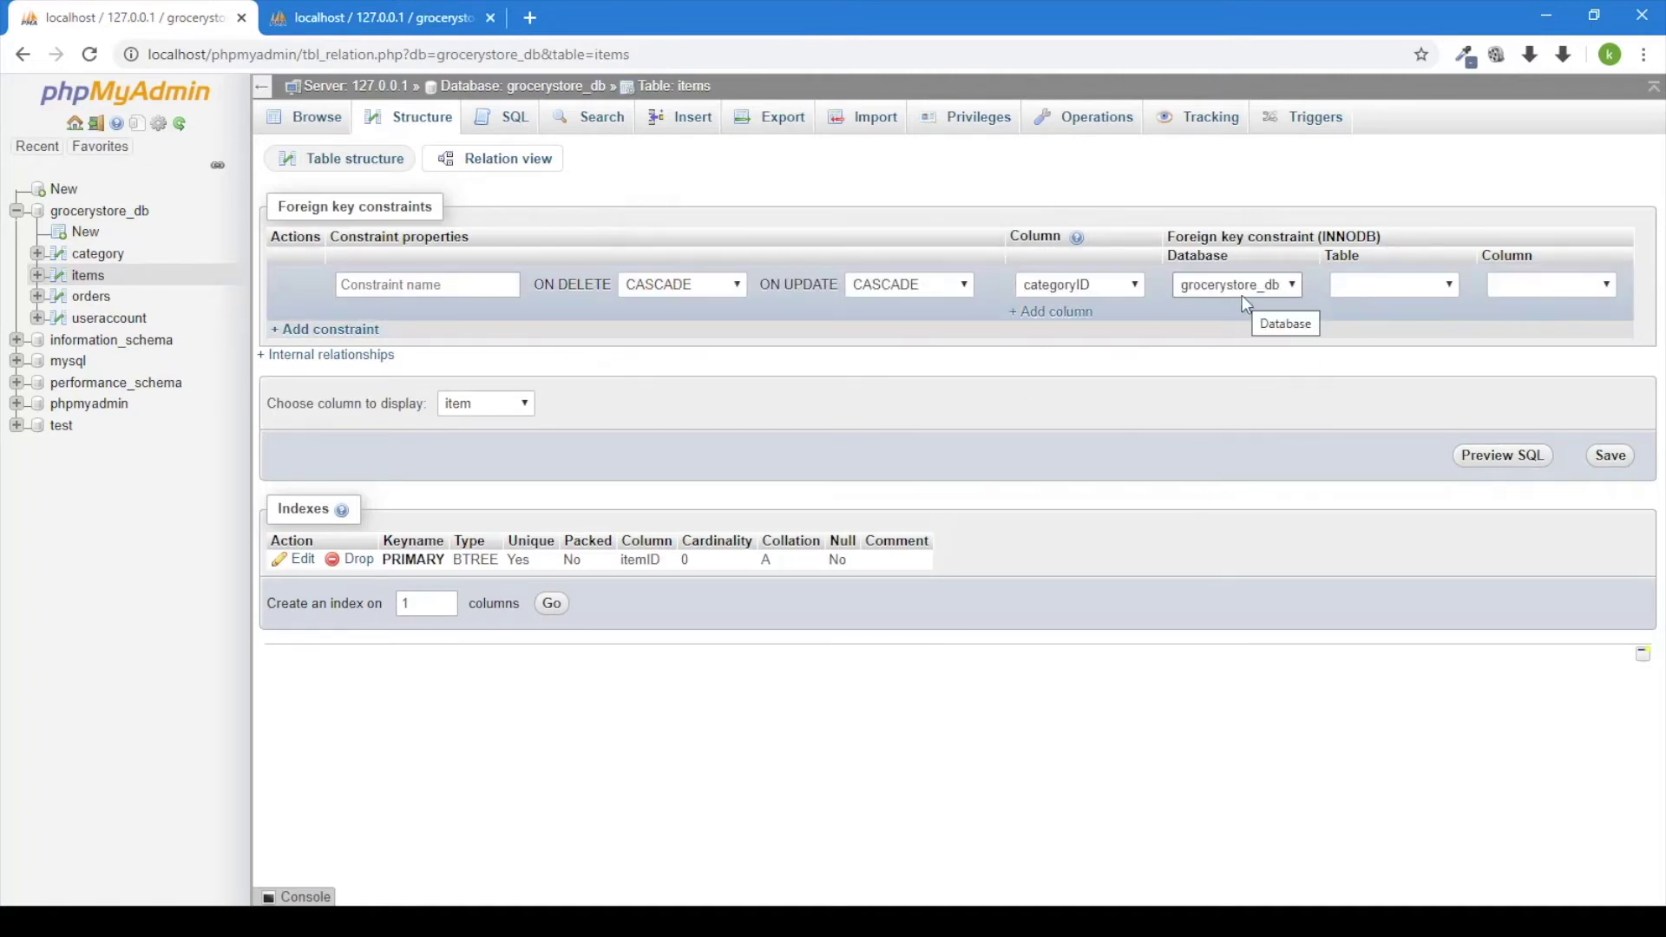
click(1362, 286)
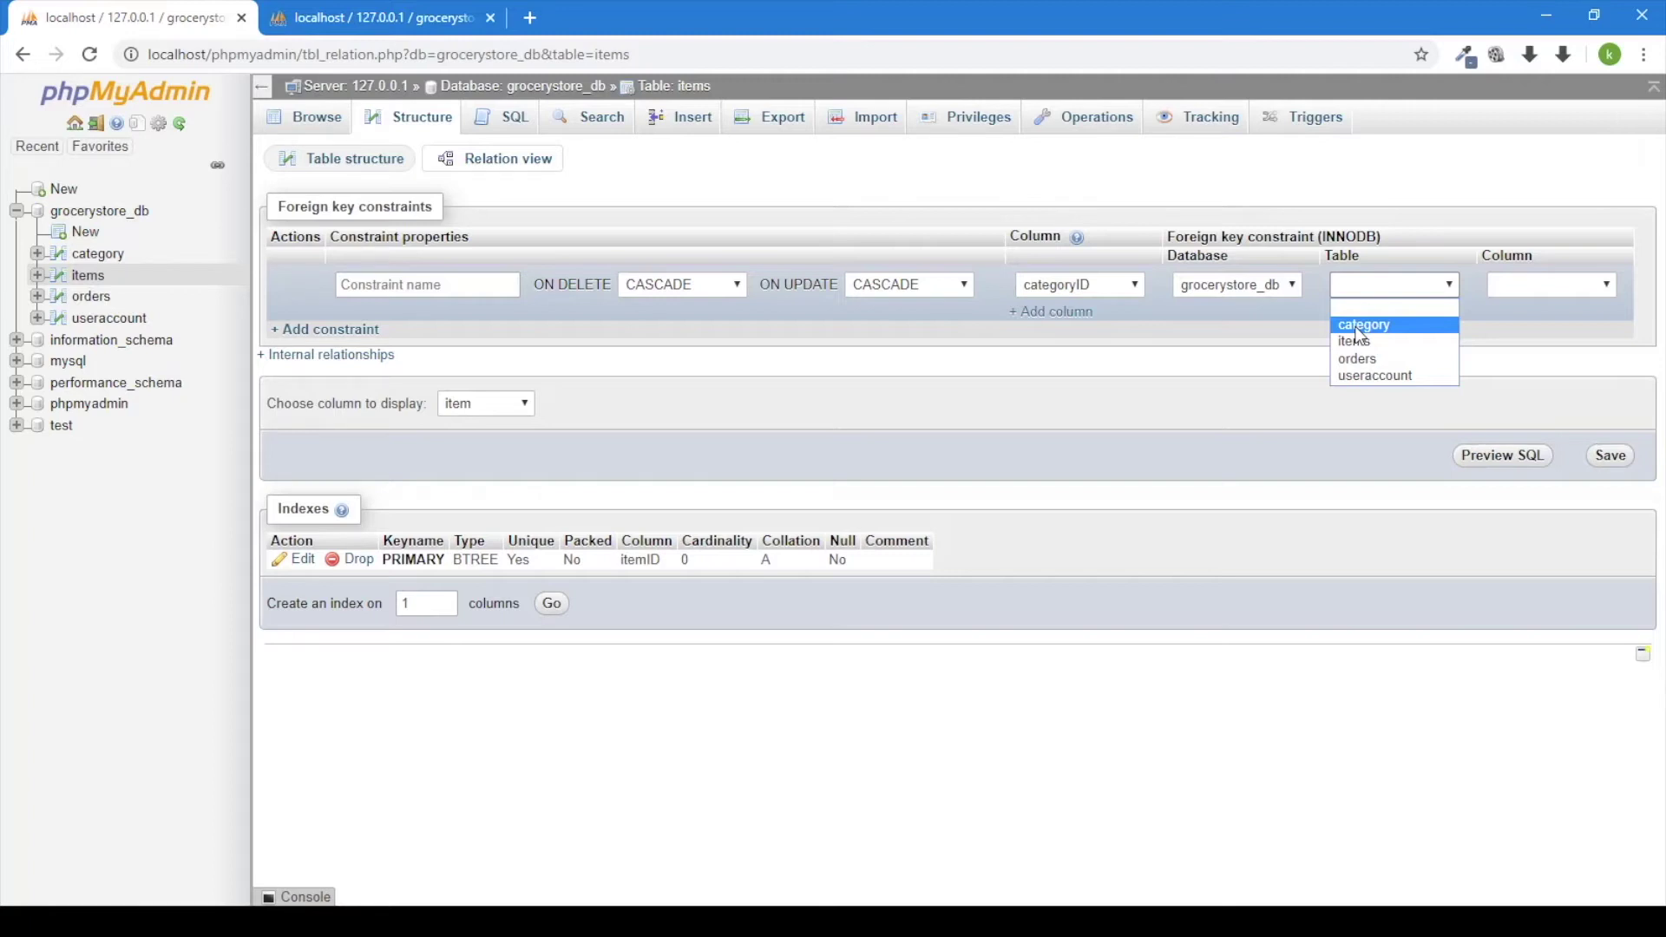
click(1359, 328)
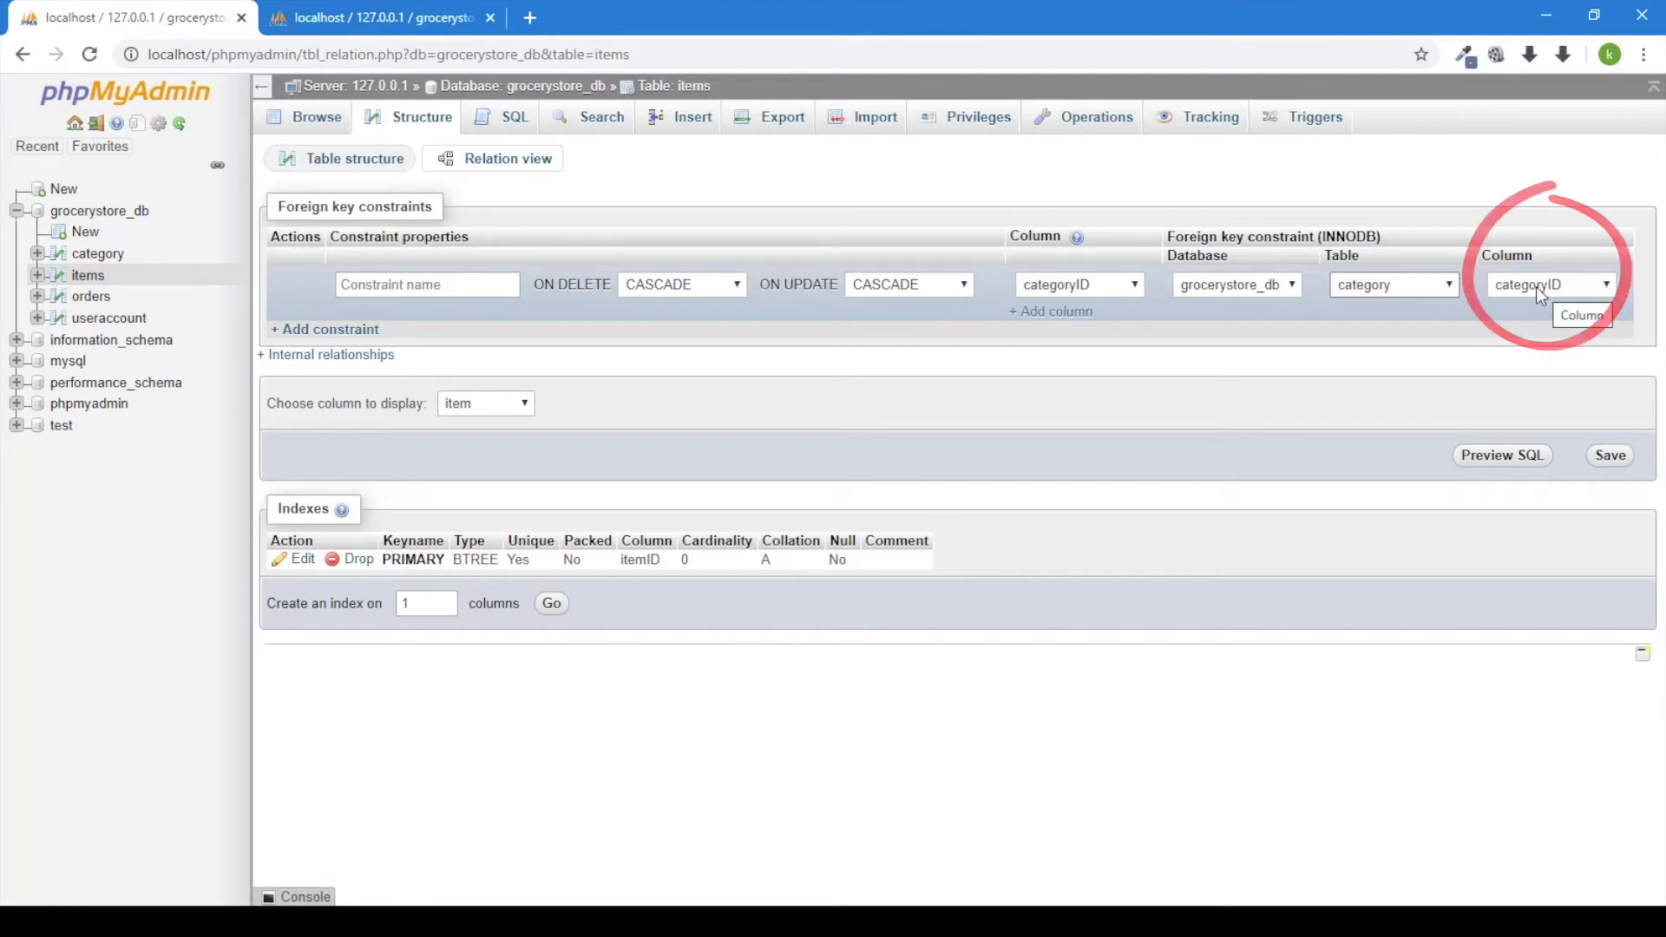
- Save the items_ibfk_1 constraint, check the ALTER TABLE output, and return to the Structure page
click(1608, 457)
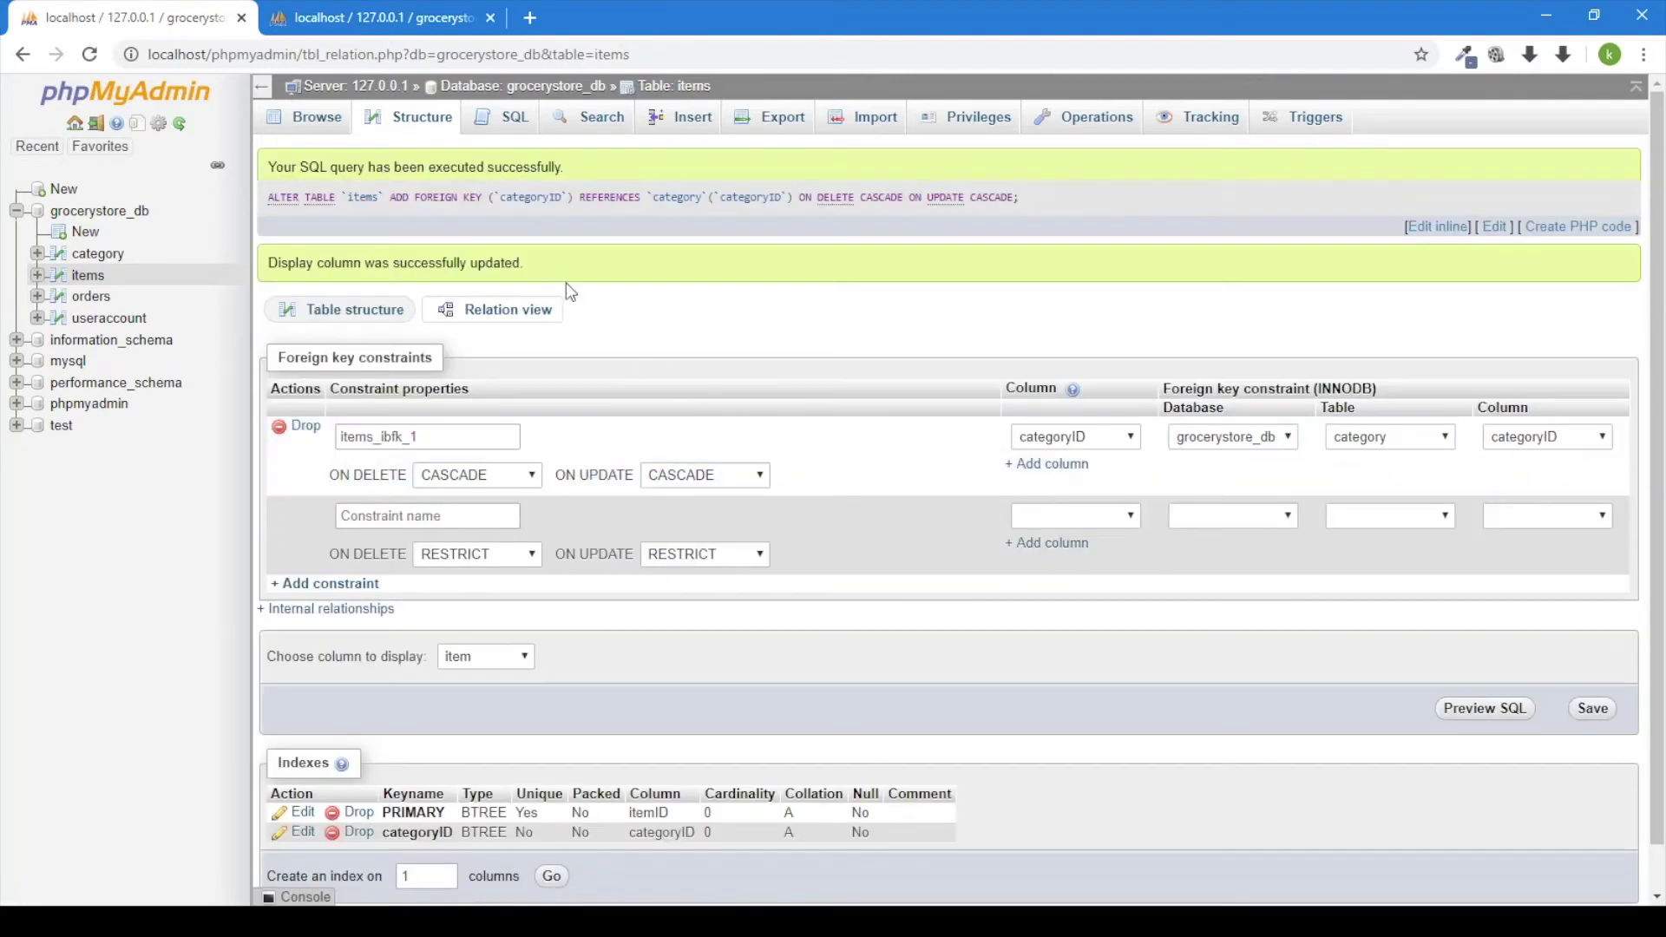
drag(278, 196, 1067, 196)
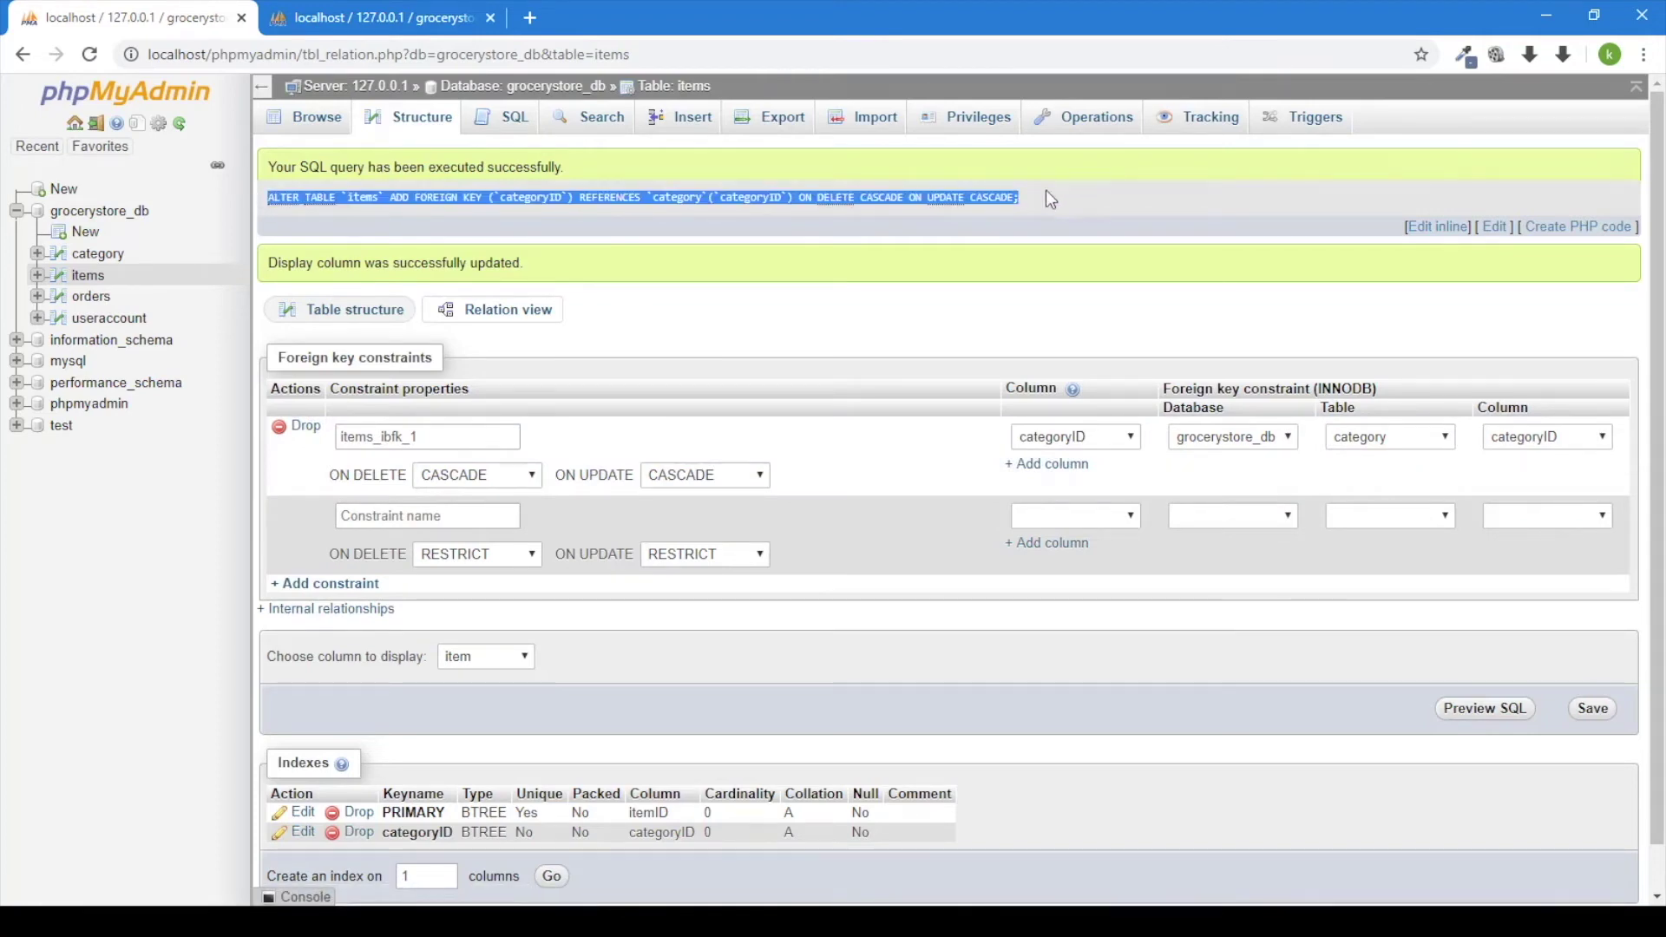
drag(409, 167, 583, 168)
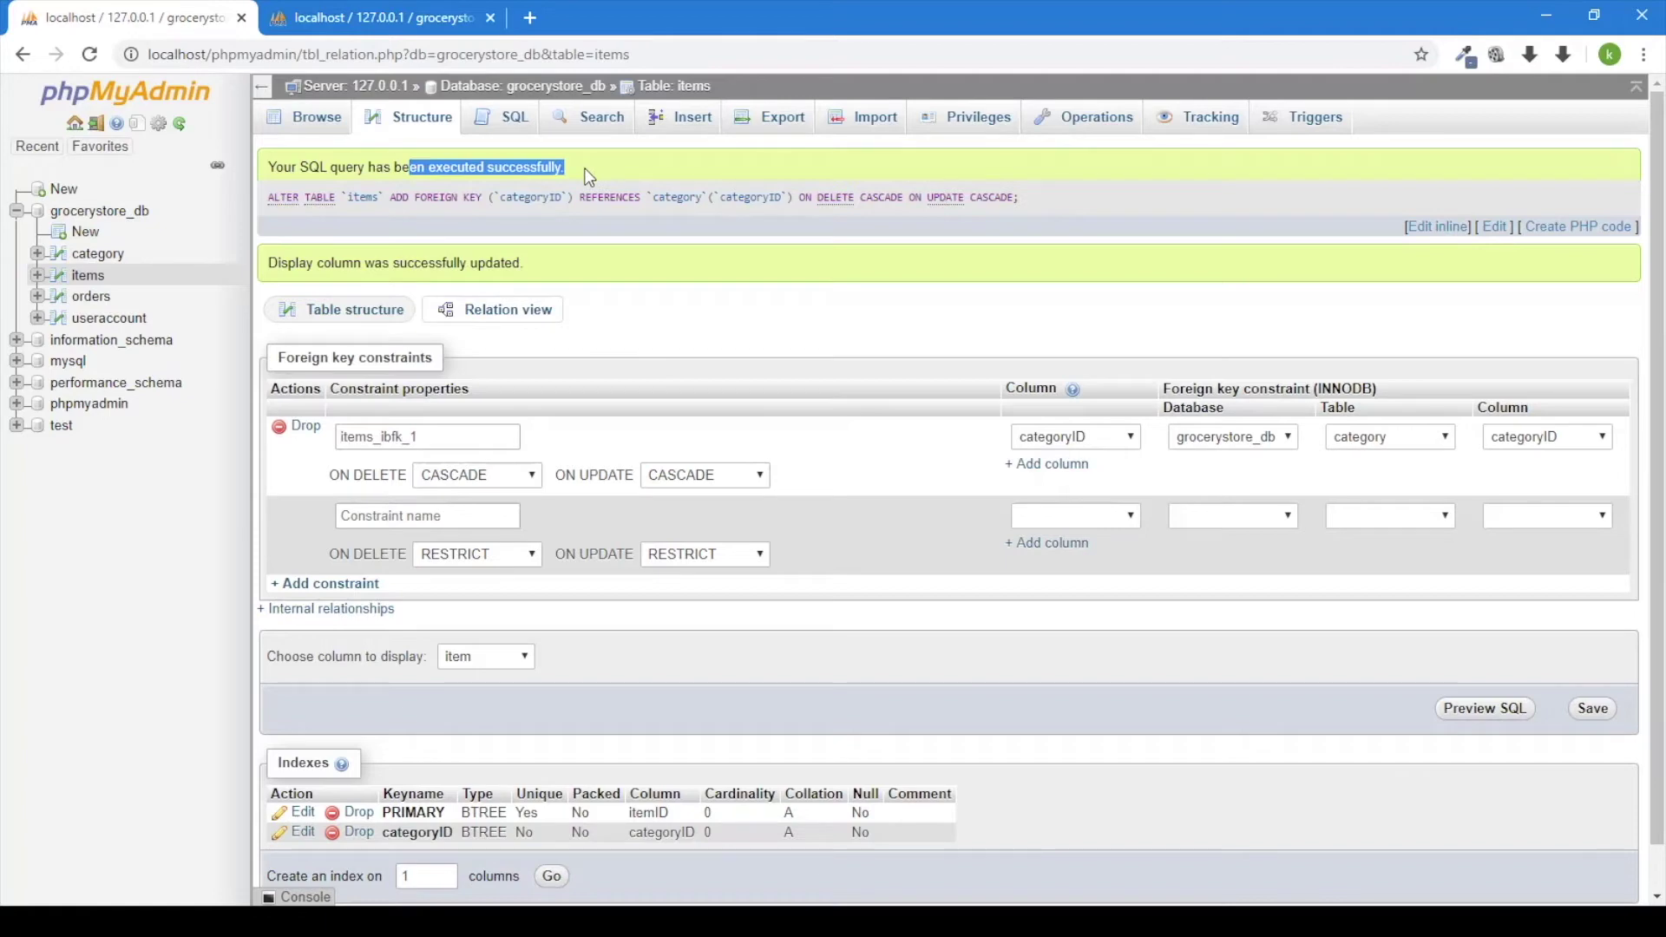
click(389, 119)
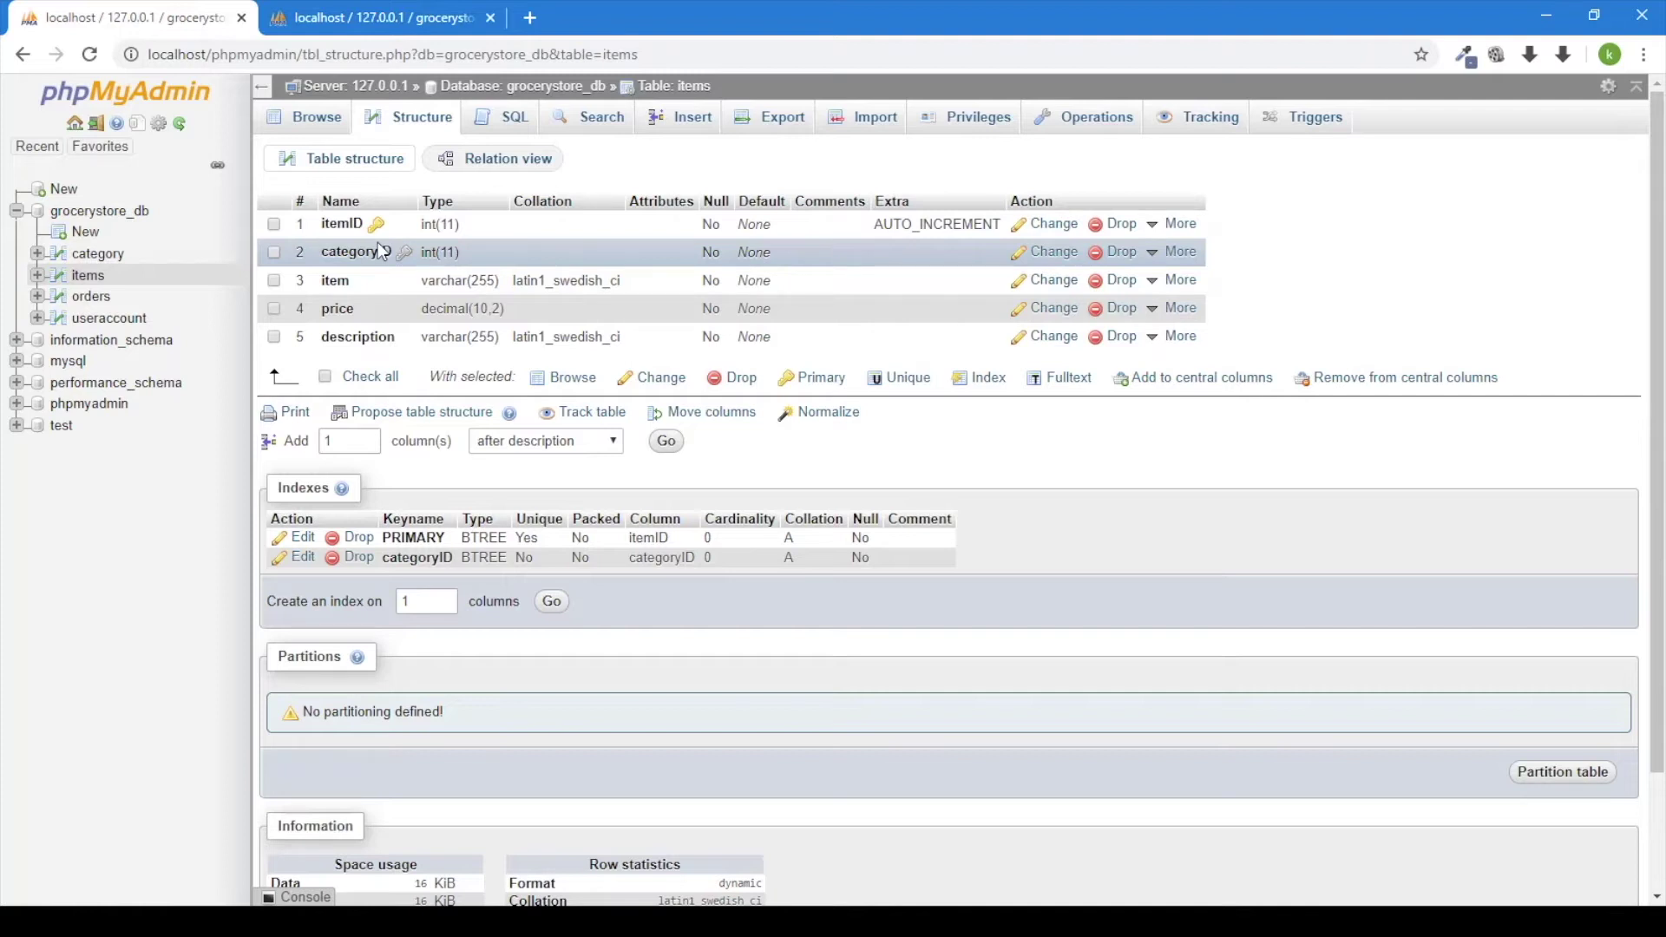
- On the items Insert form, compare category IDs in the other tab, then show the categoryID choices
click(686, 124)
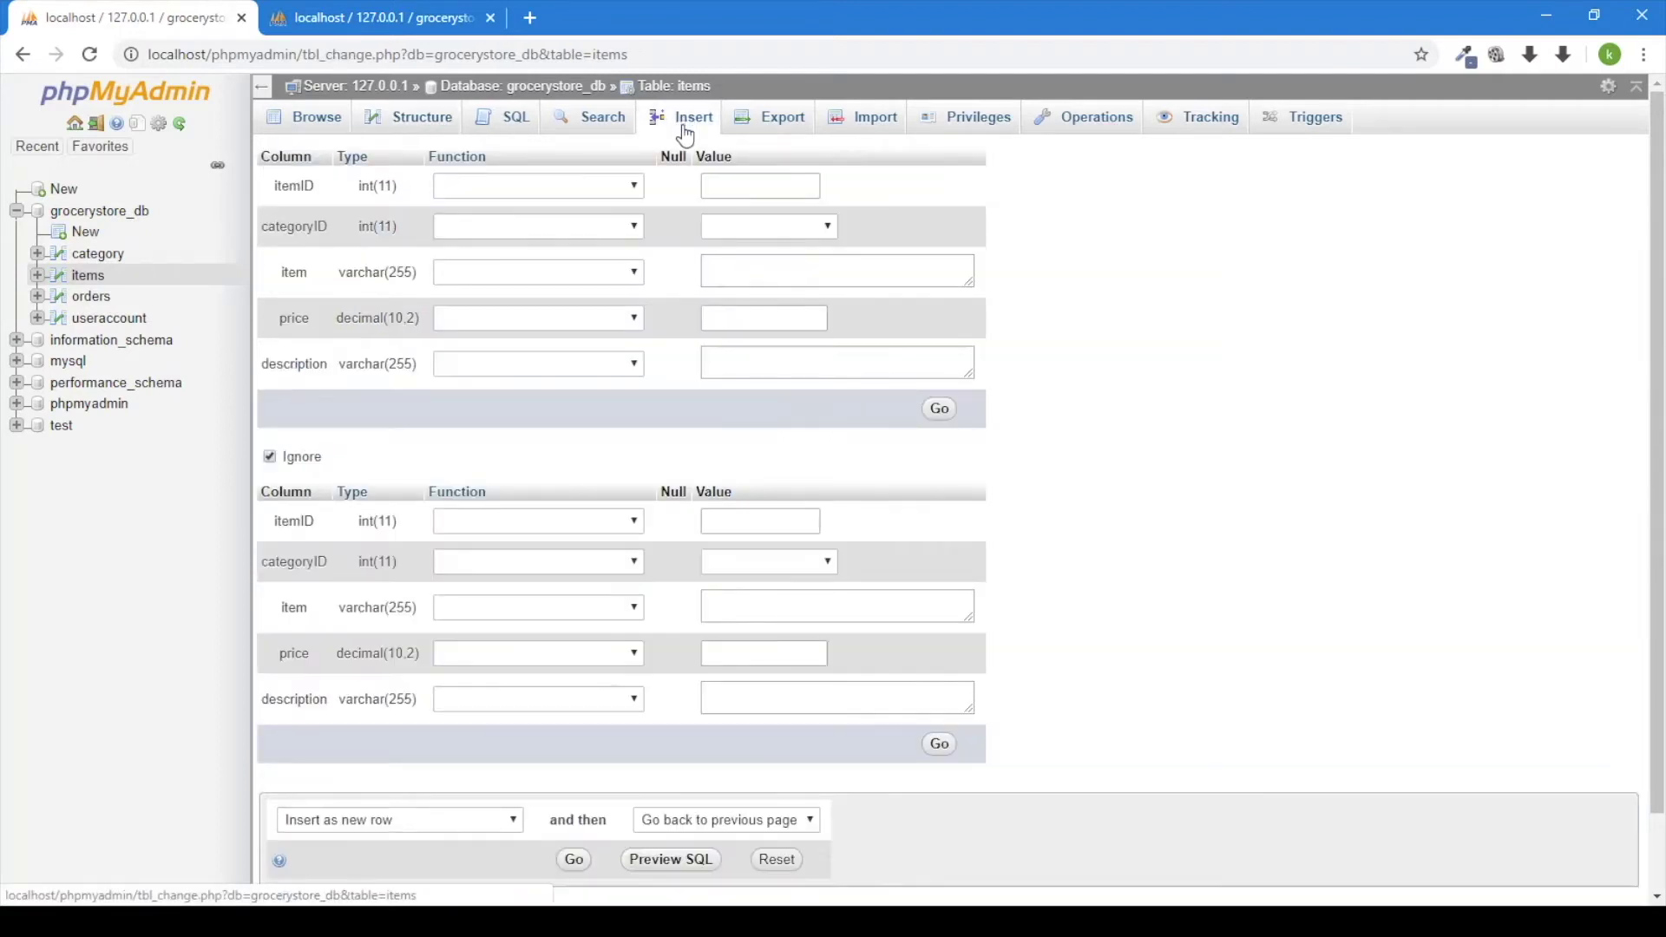
drag(260, 219, 345, 237)
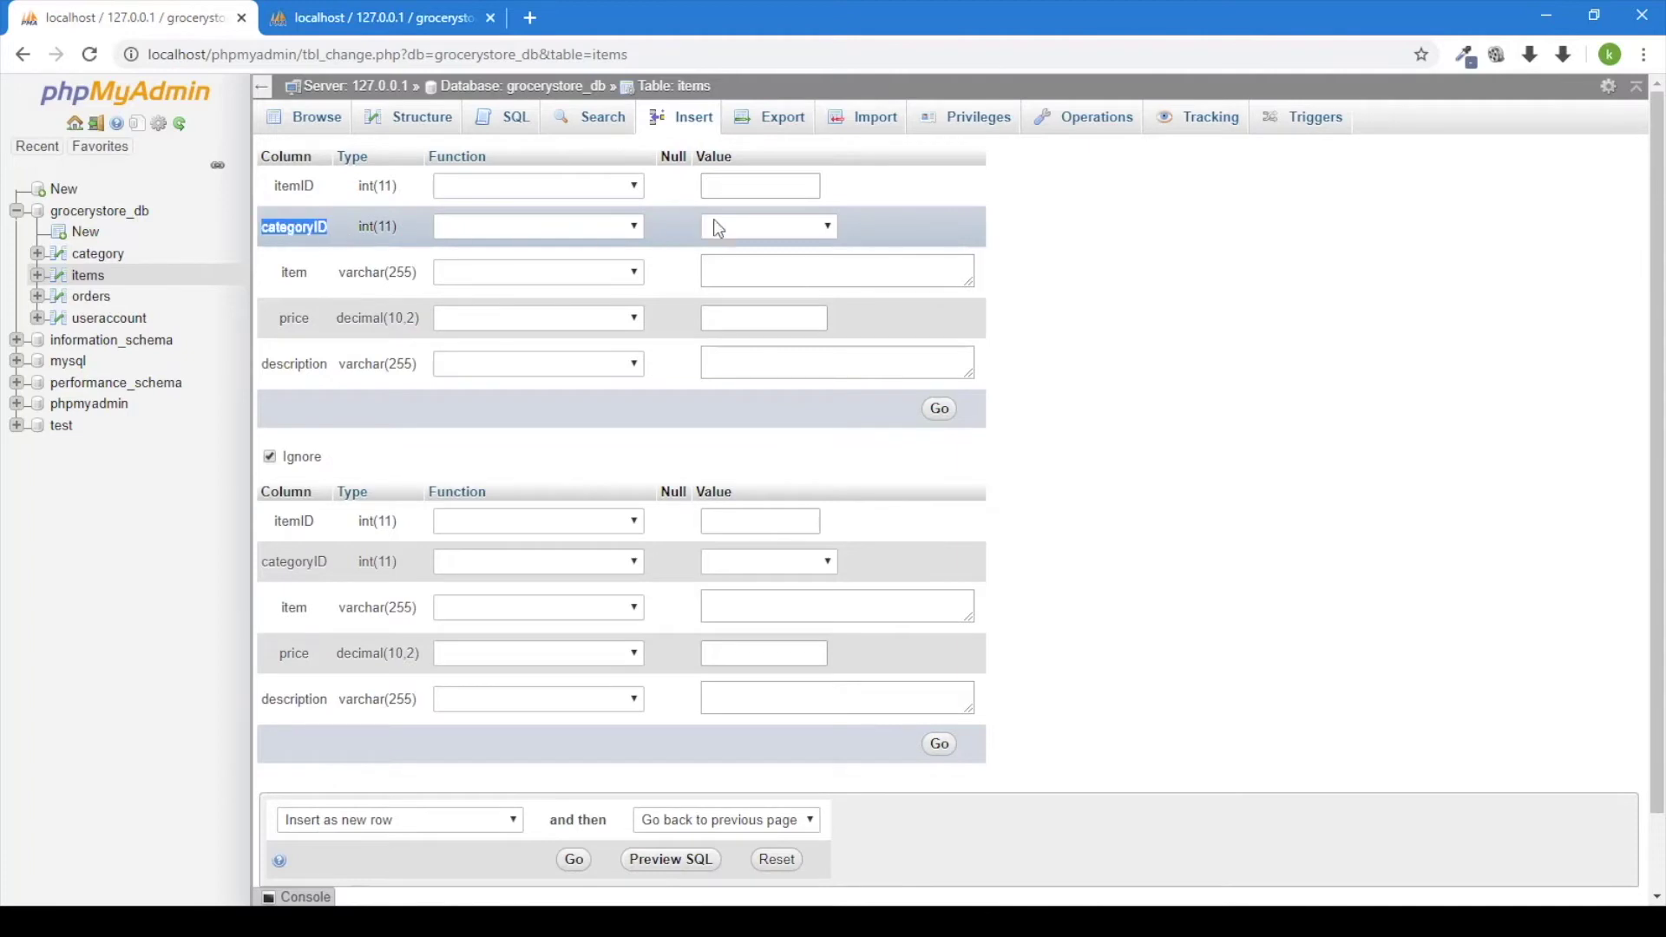
click(825, 226)
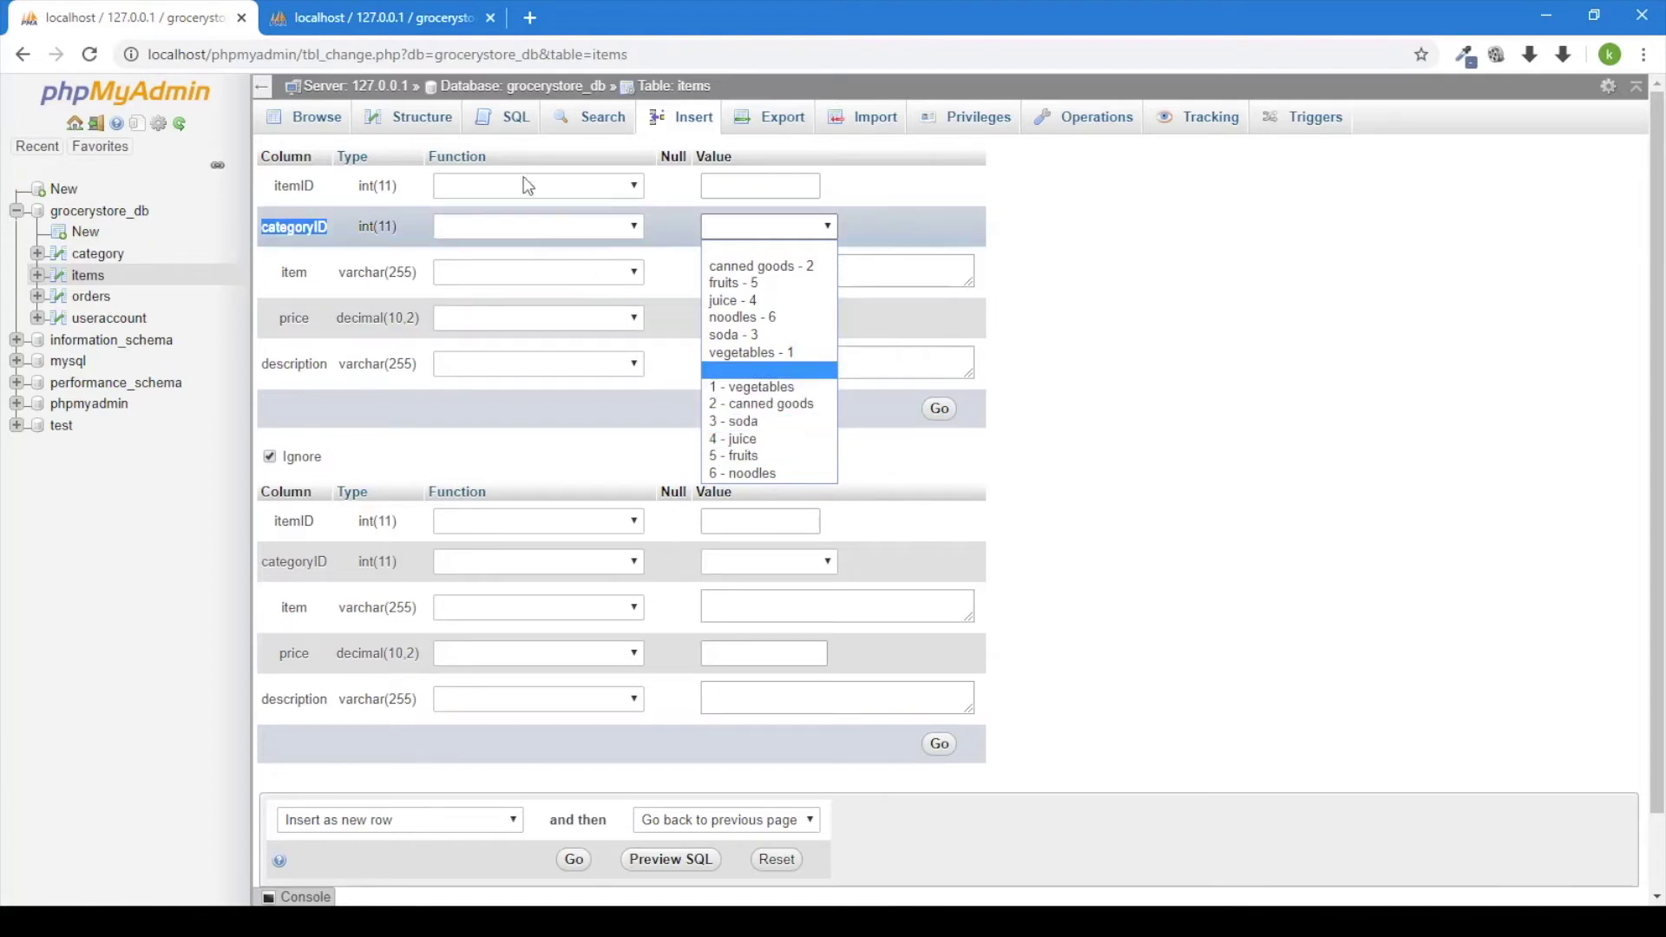
click(412, 26)
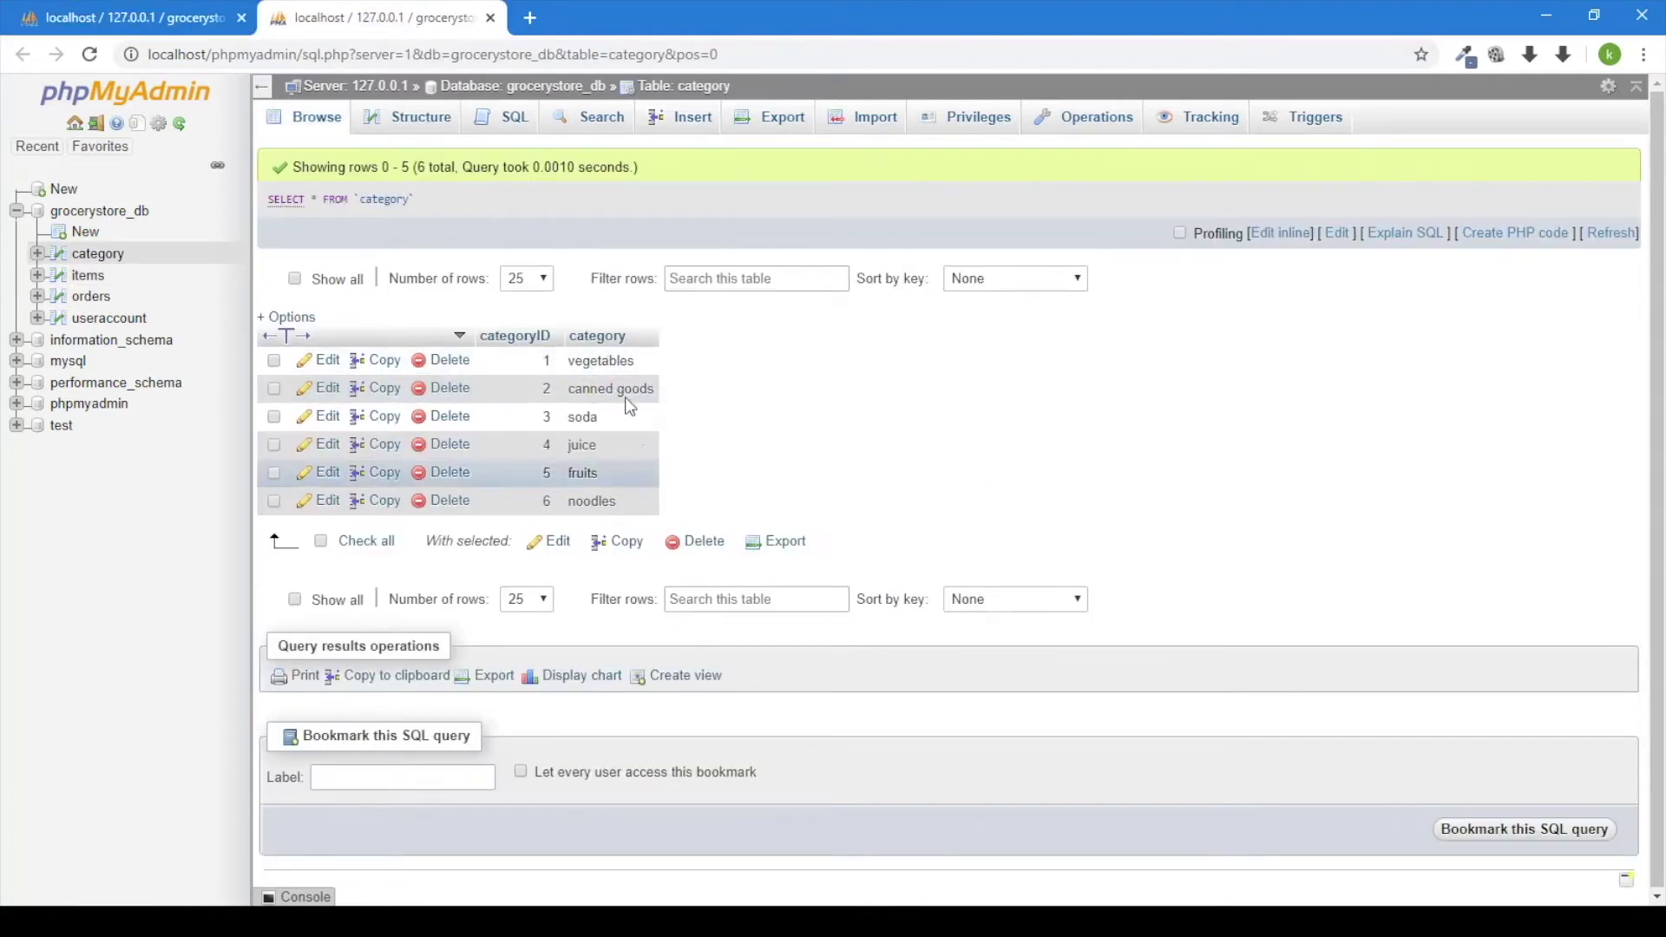
click(176, 12)
click(798, 231)
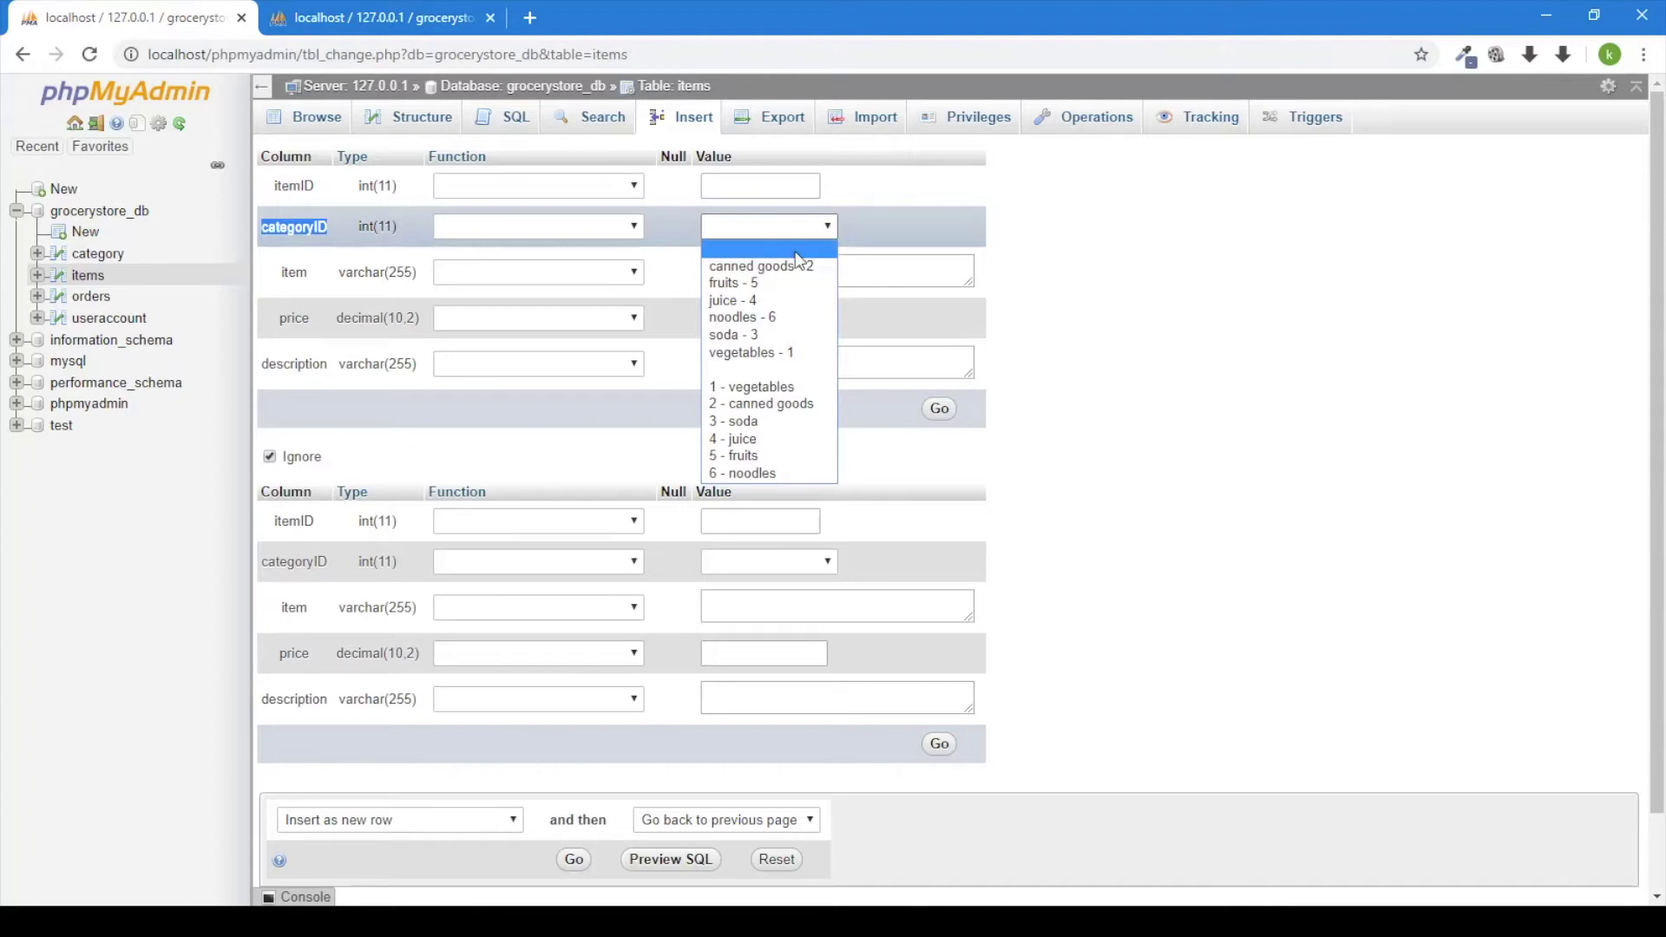
- Fill the first row as fruits - 5, item apple, price 20.00, description fuji apple
click(793, 282)
click(794, 274)
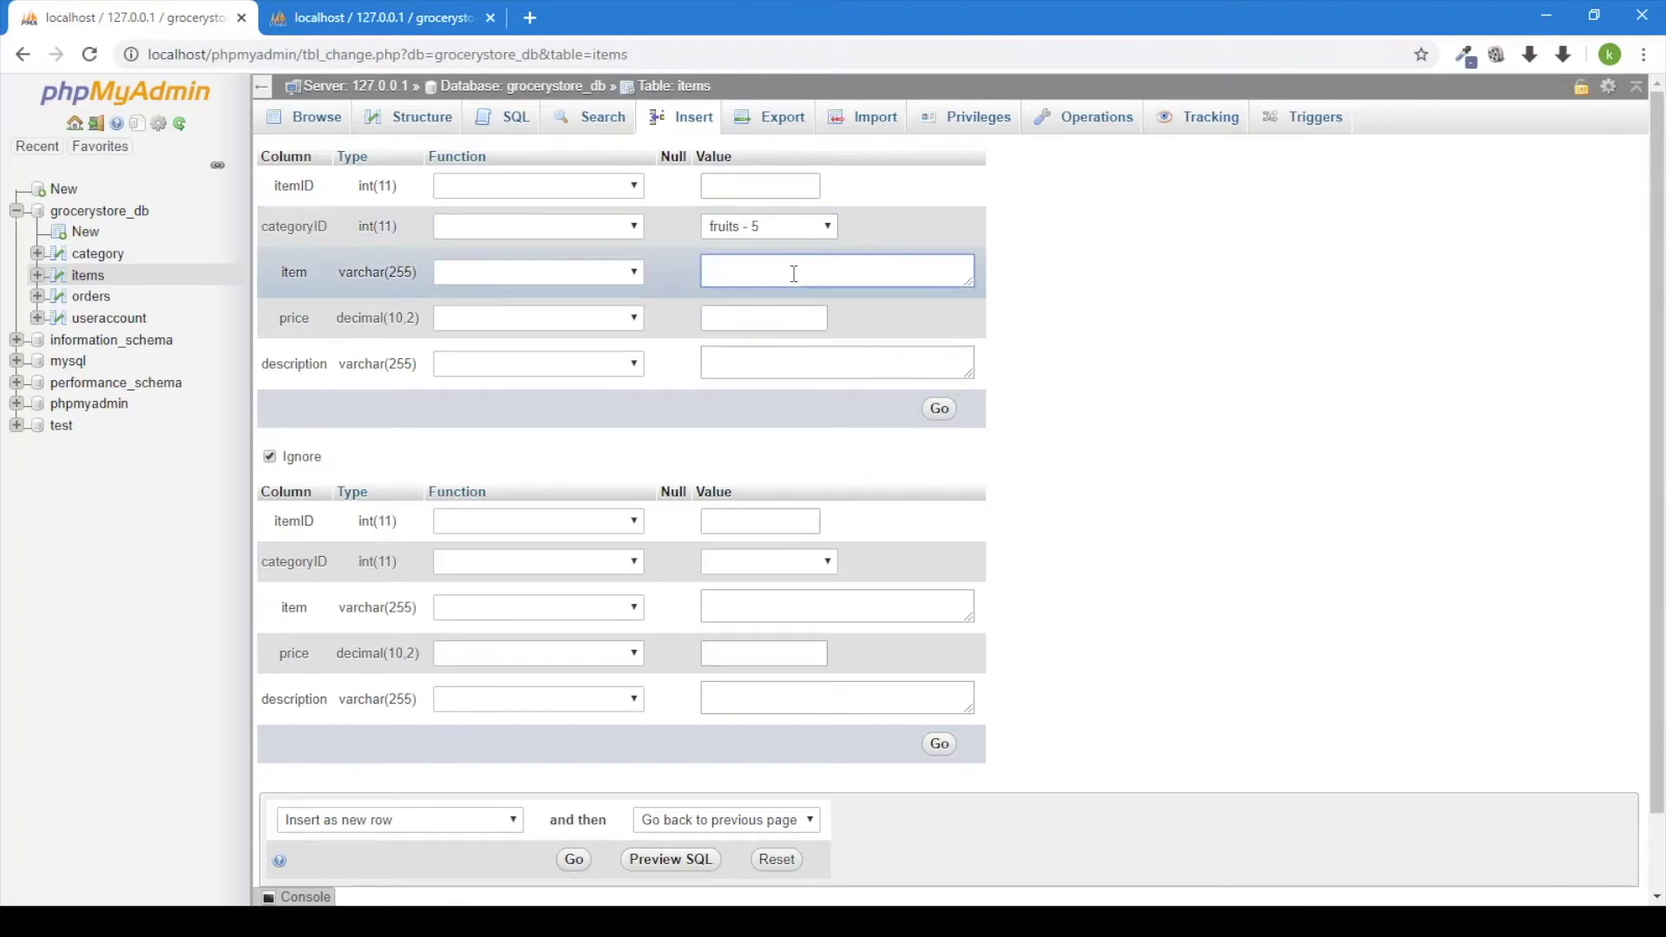
text(apple)
click(772, 323)
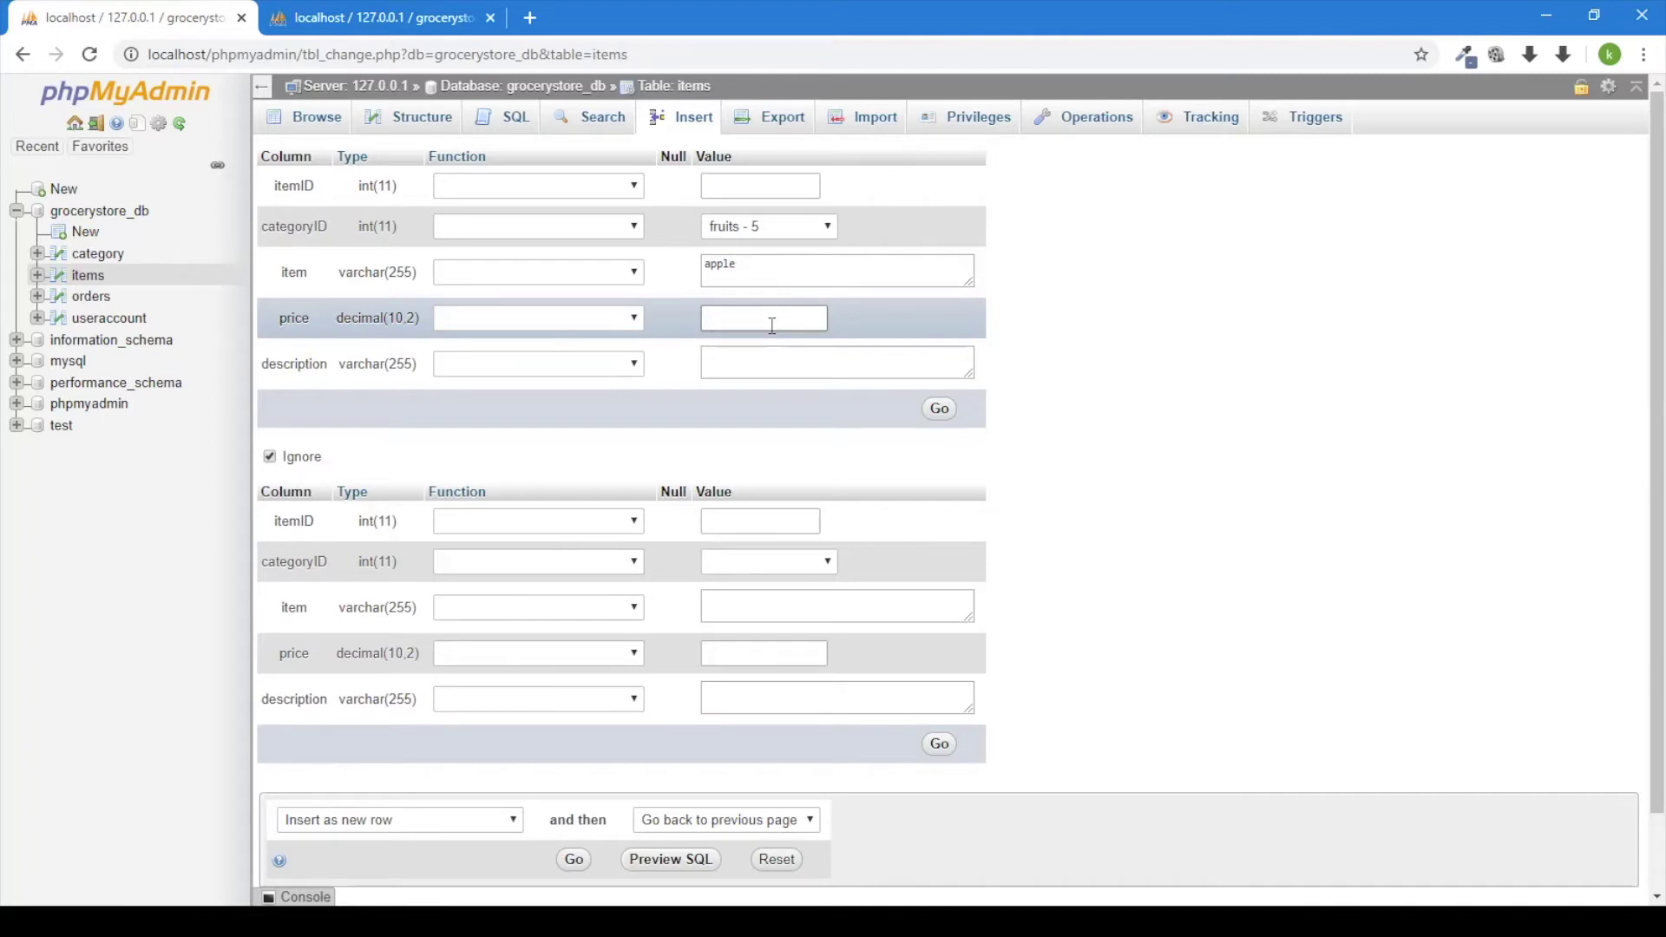
text(20.00)
click(778, 363)
text(fuji)
text(apple)
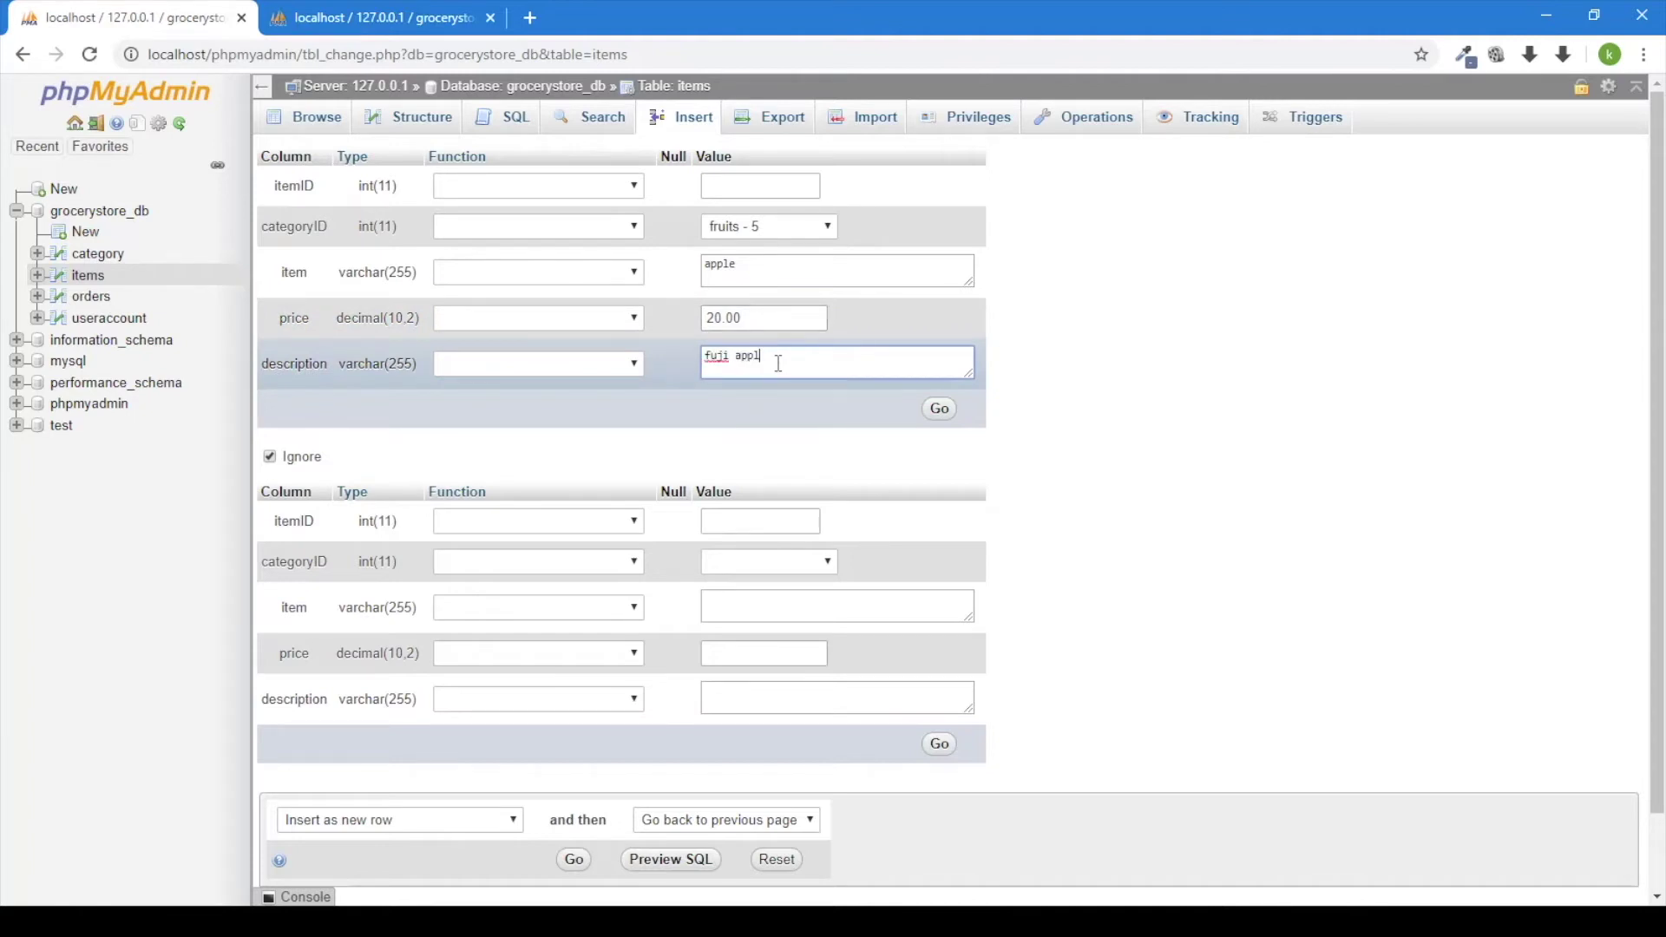
- Fill the second row as fruits - 5, item banana, price 10.00, description DOLE banana
click(778, 562)
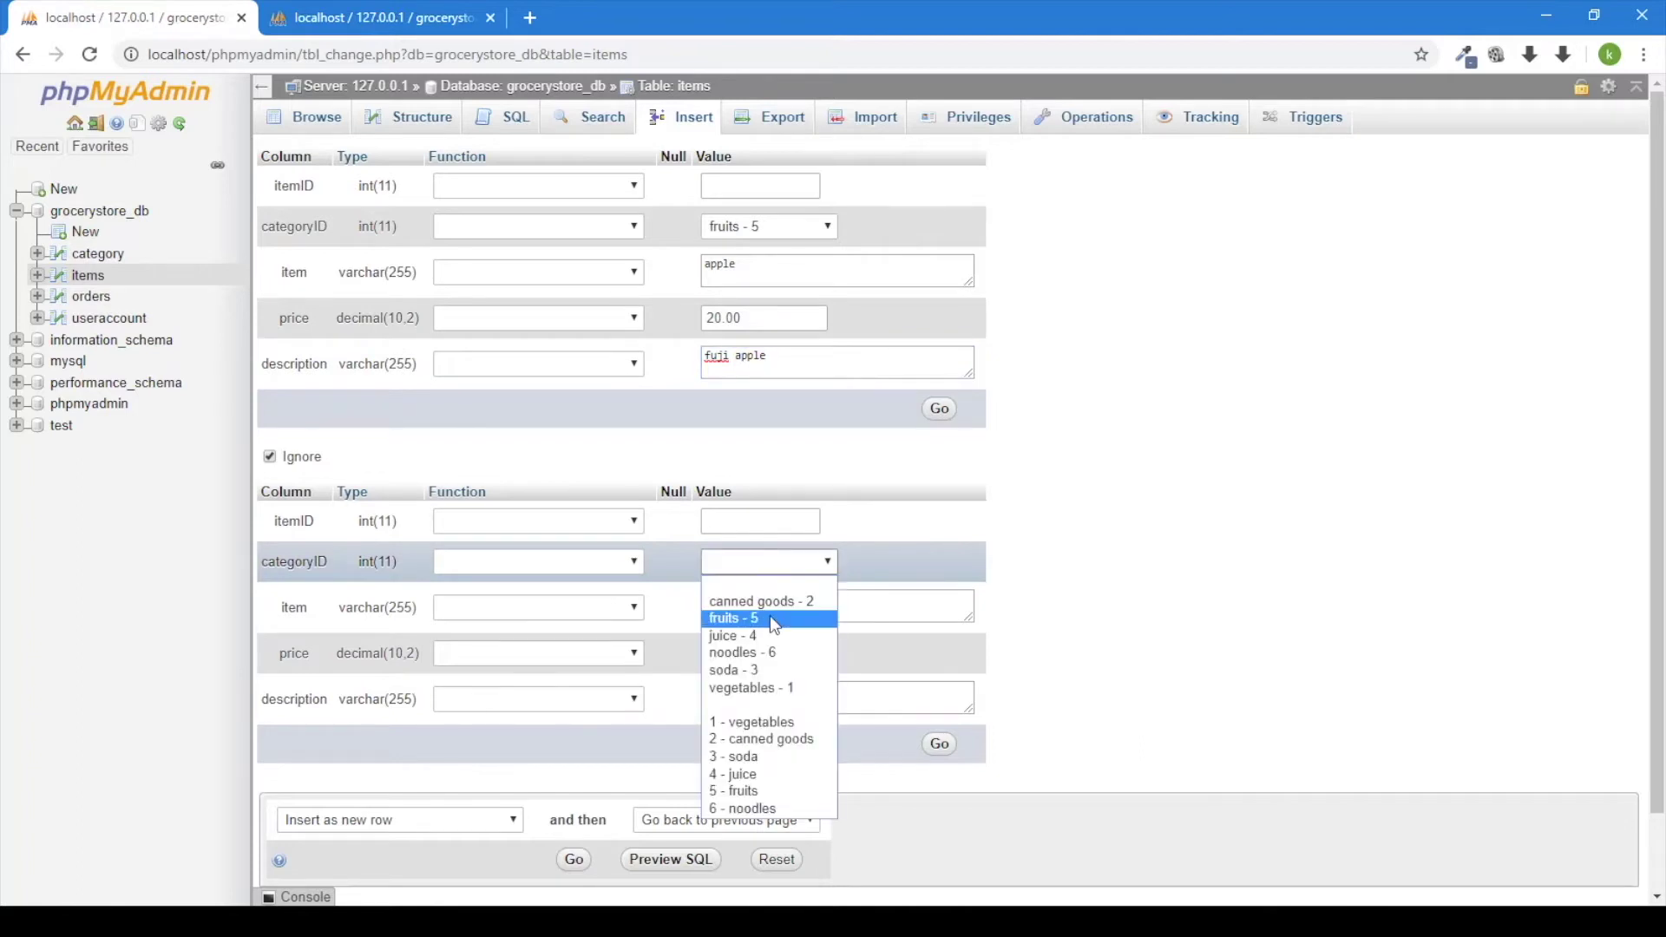
click(769, 618)
click(772, 617)
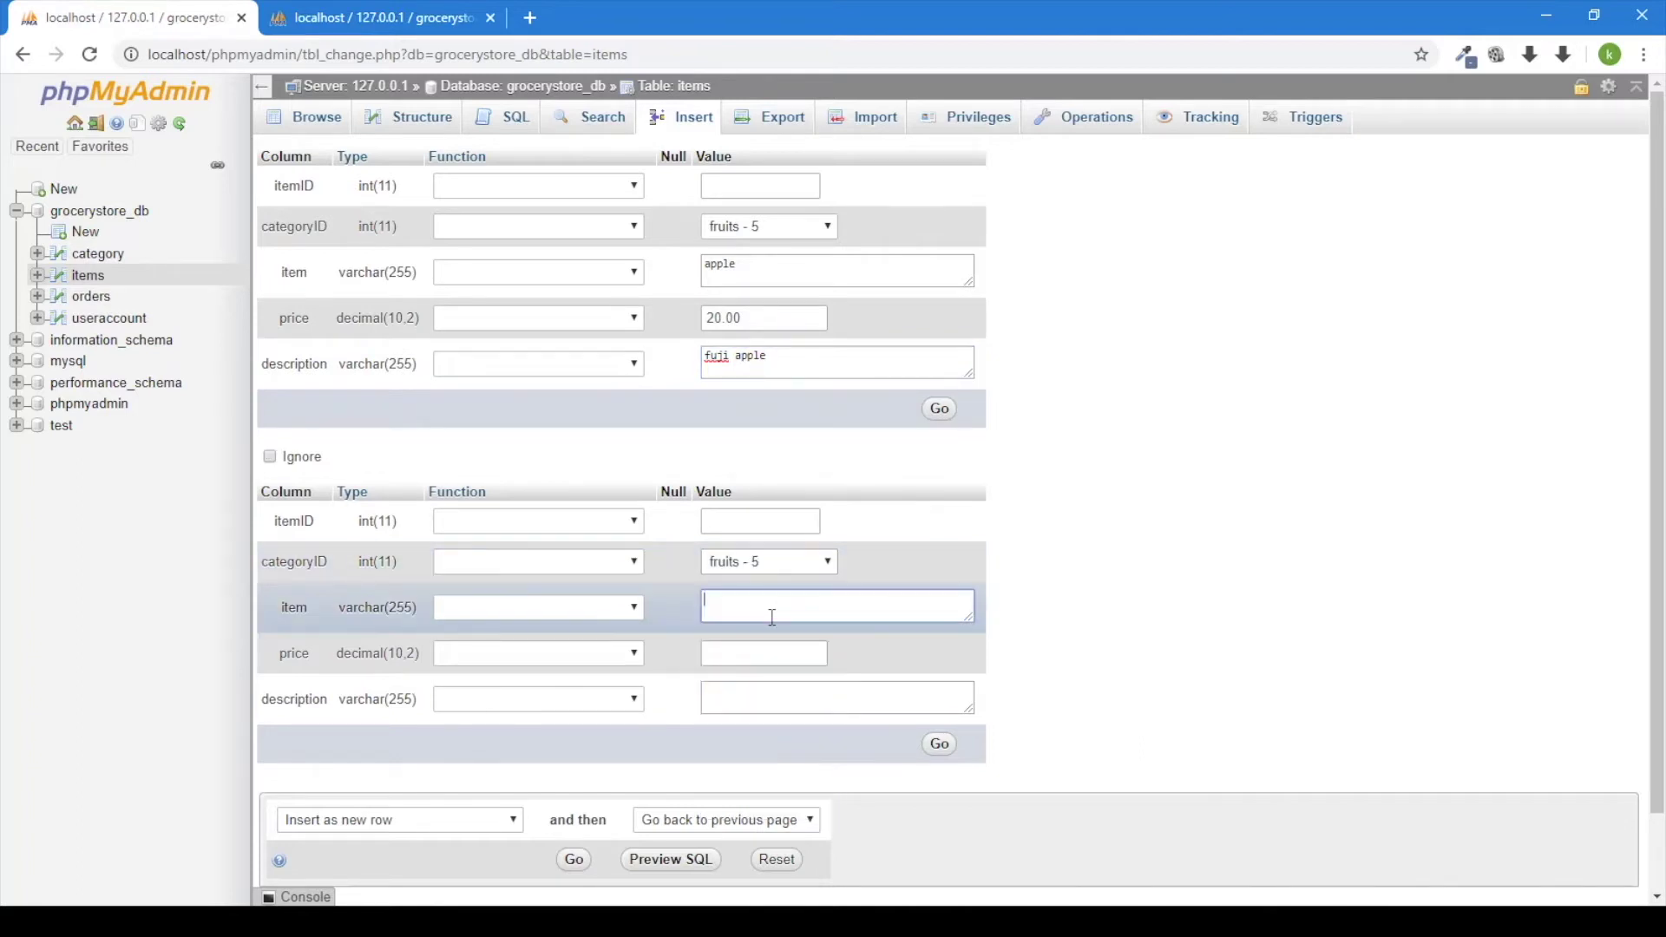
text(banana)
click(761, 652)
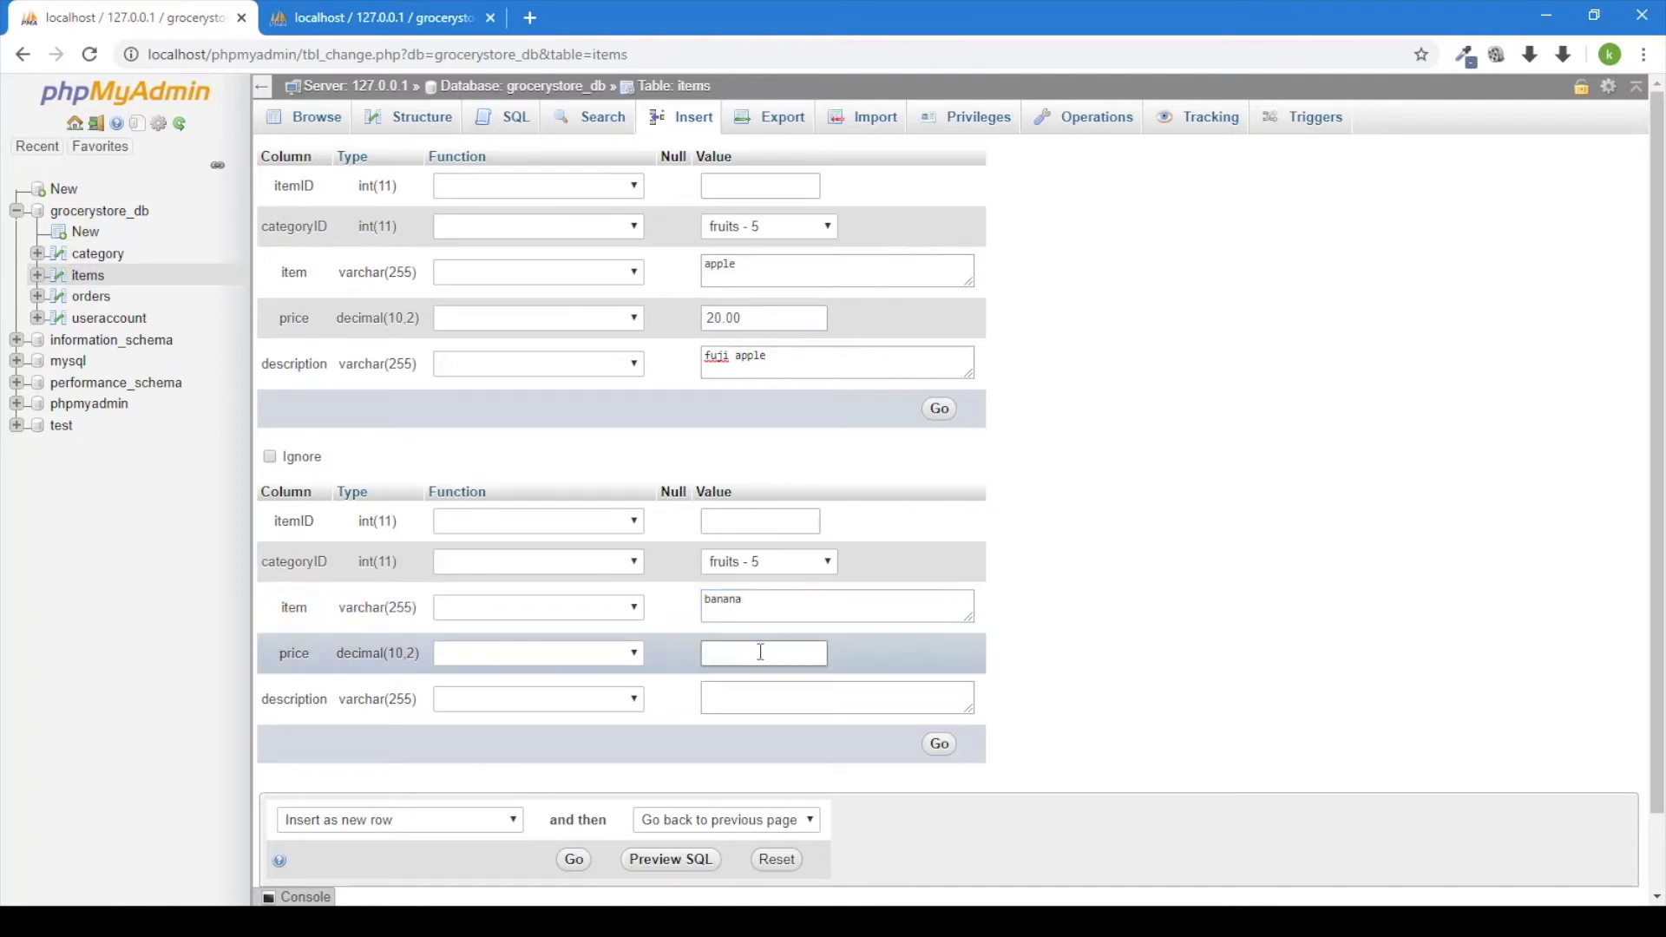
text(10.00)
click(763, 689)
text(DOLE banana)
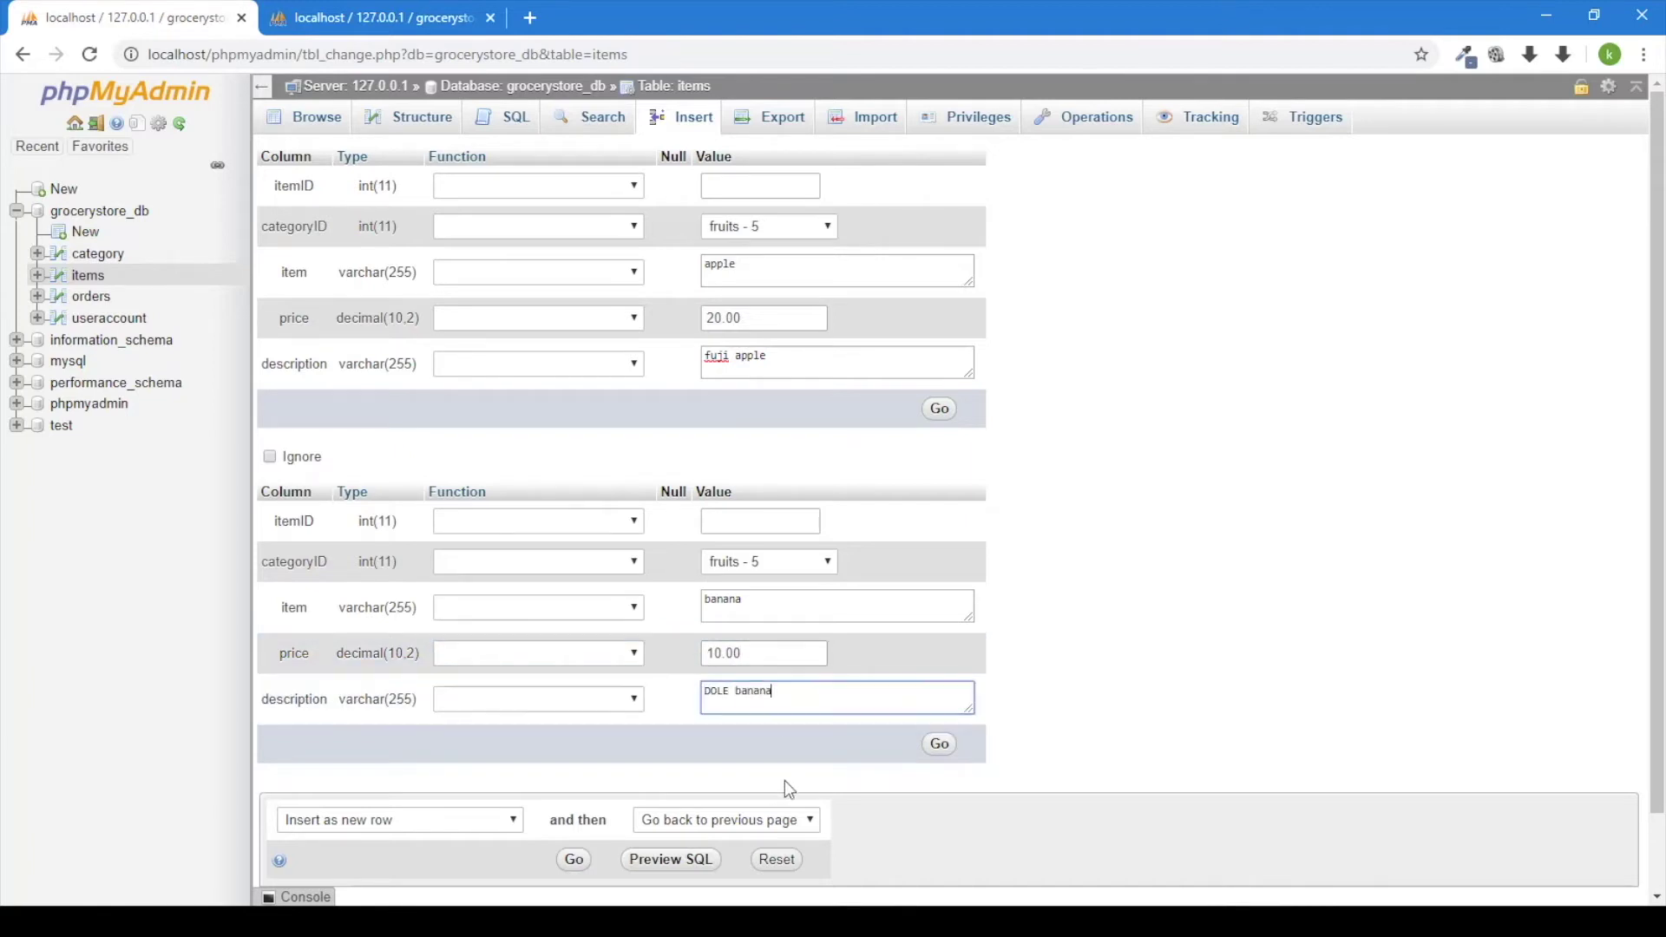
- Insert both rows and check the INSERT statement and 2-rows-inserted confirmation
click(574, 861)
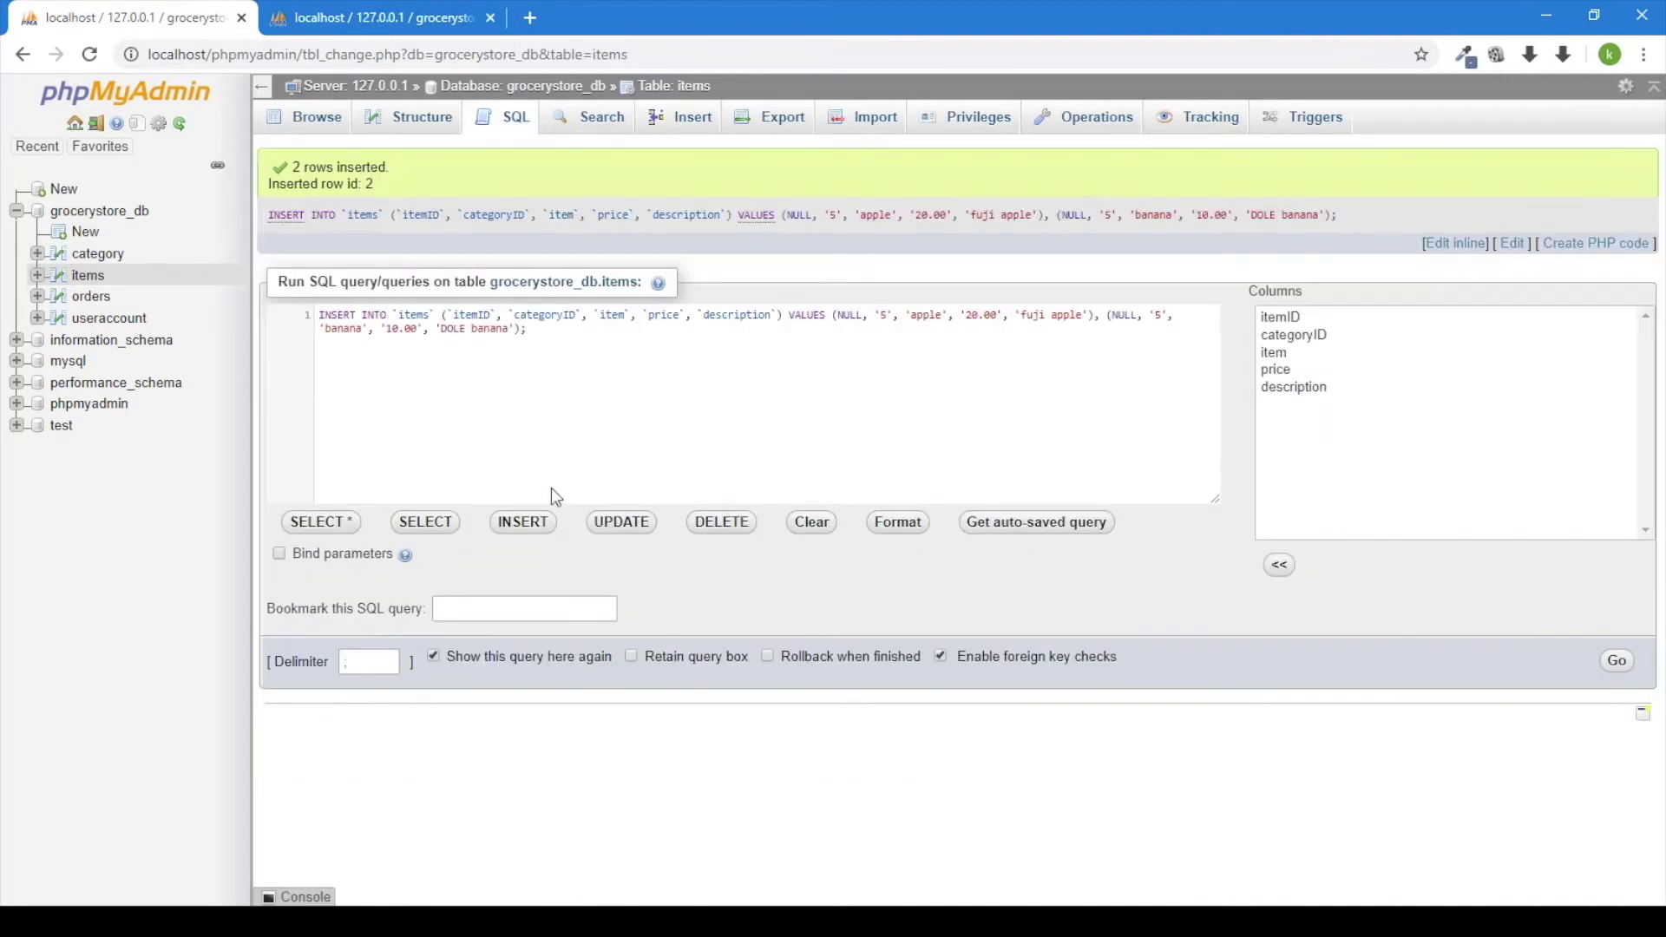
drag(264, 217, 1386, 214)
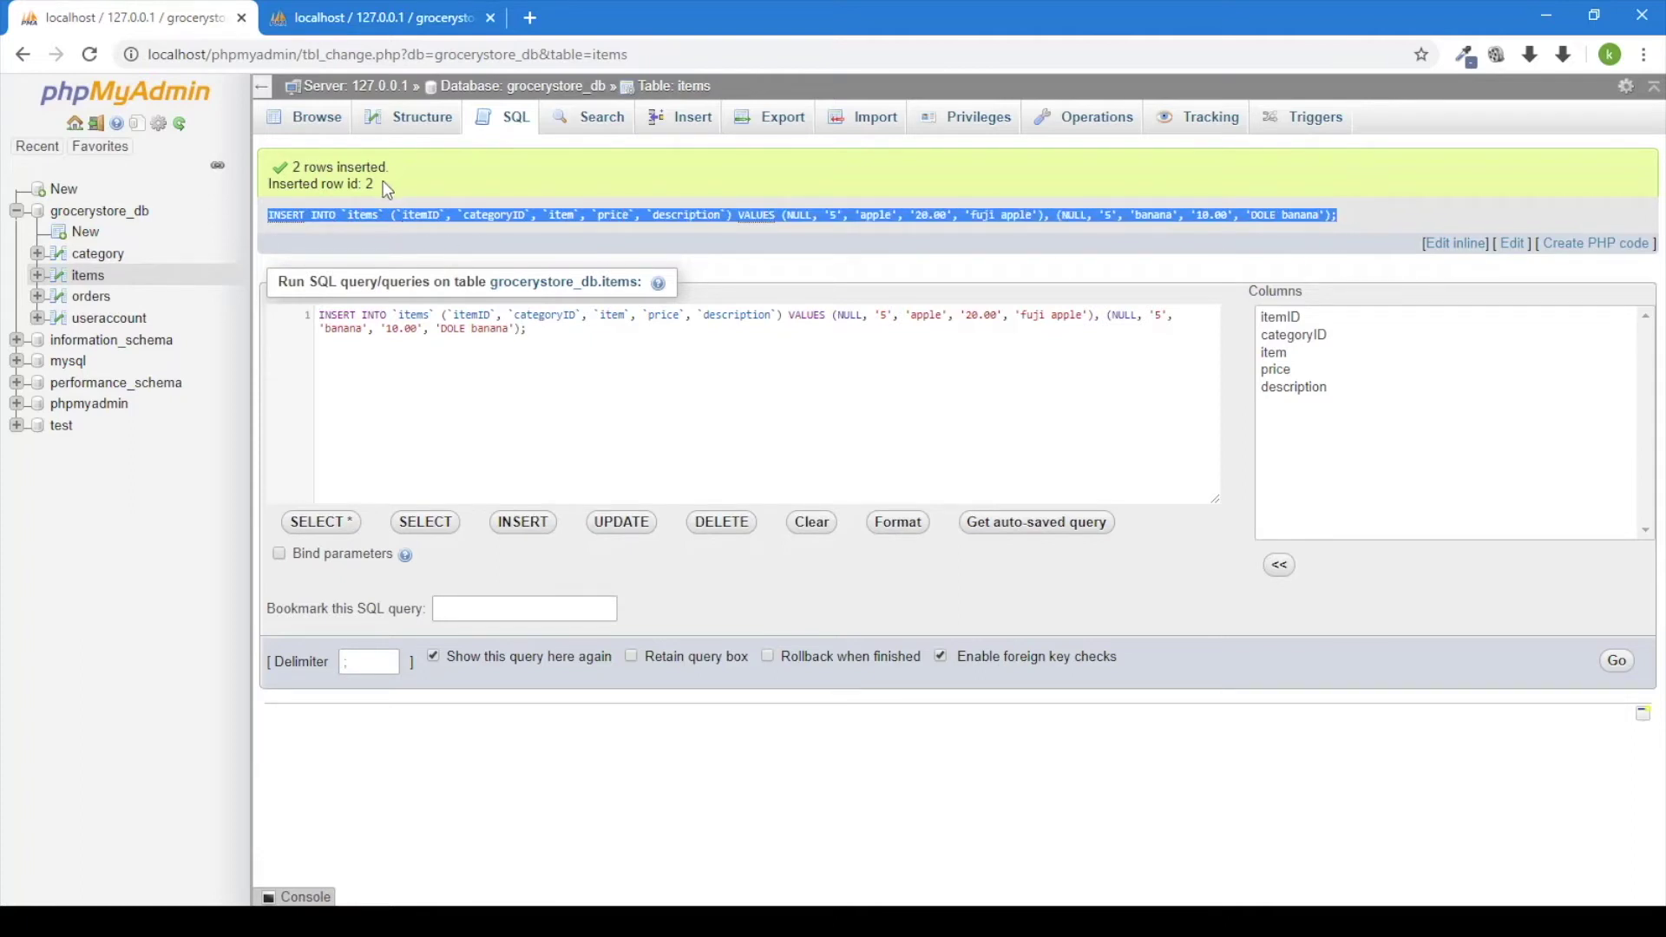
drag(383, 184, 278, 163)
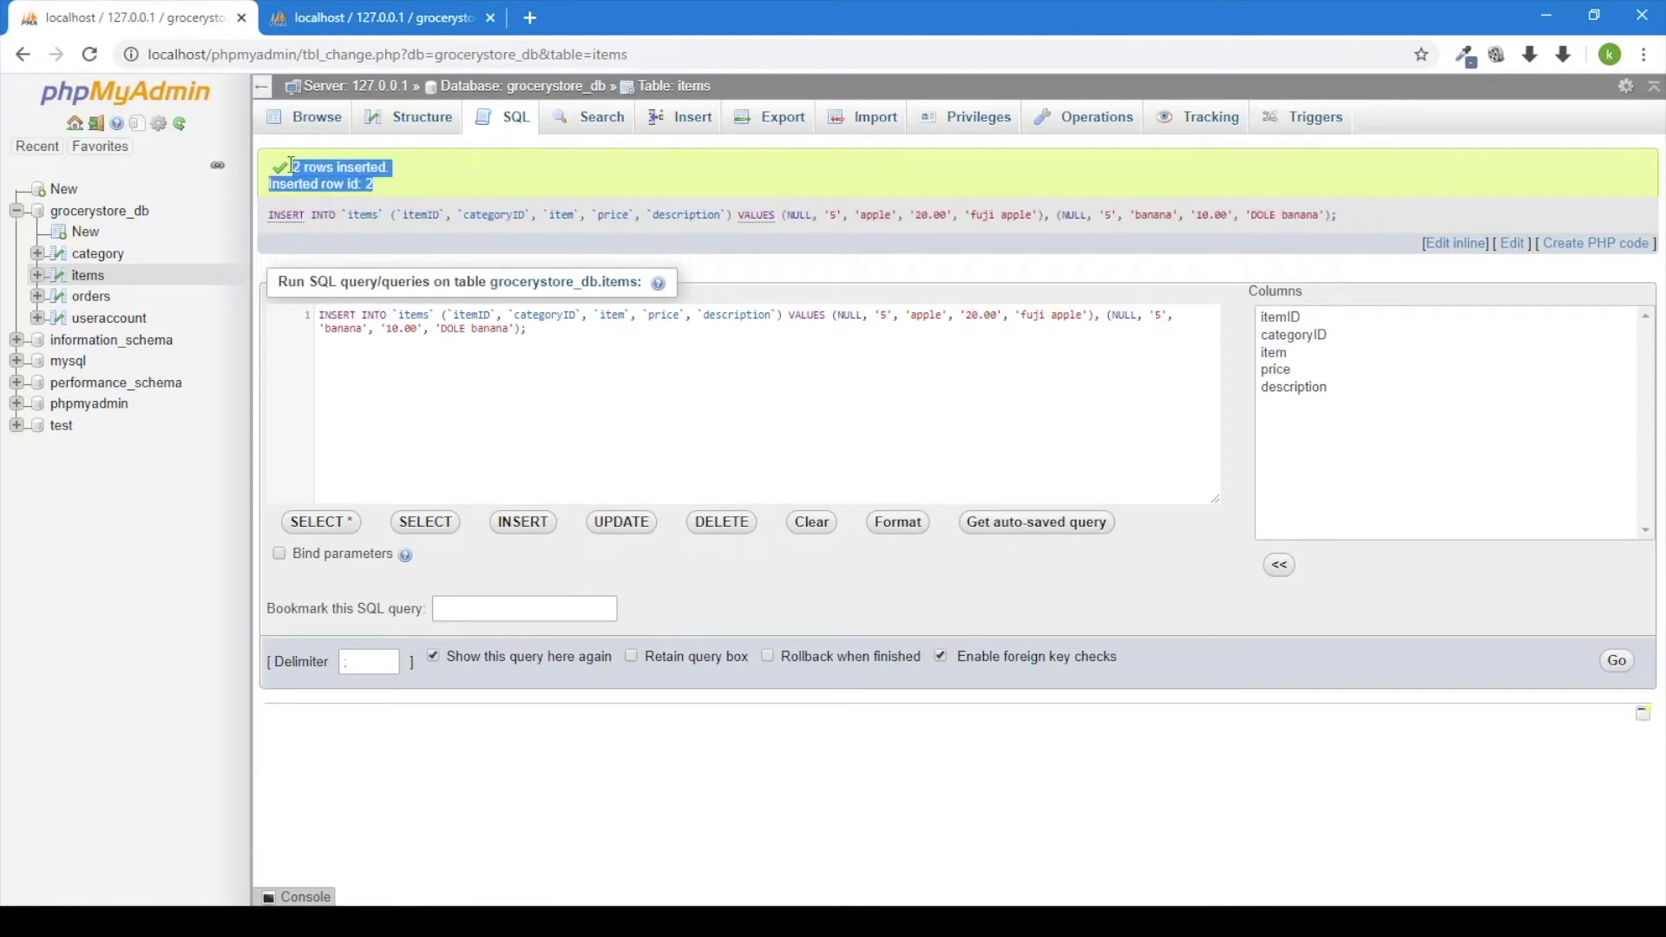
click(454, 395)
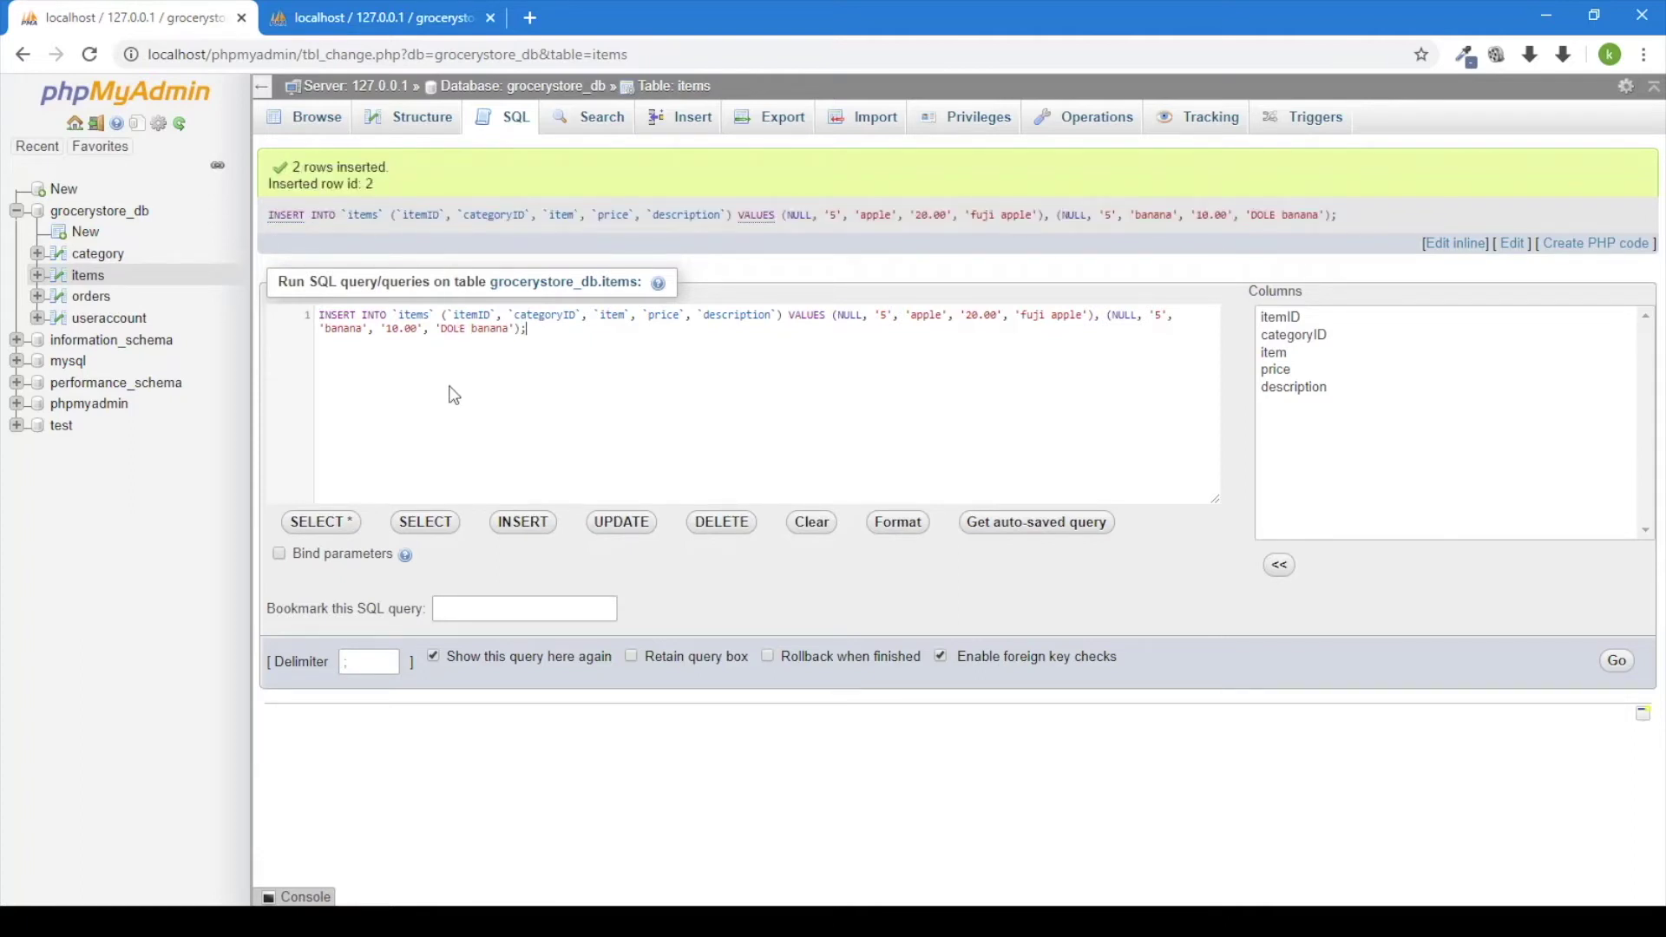
- Browse the items rows and confirm categoryID 5 matches fruits in the category table
click(315, 130)
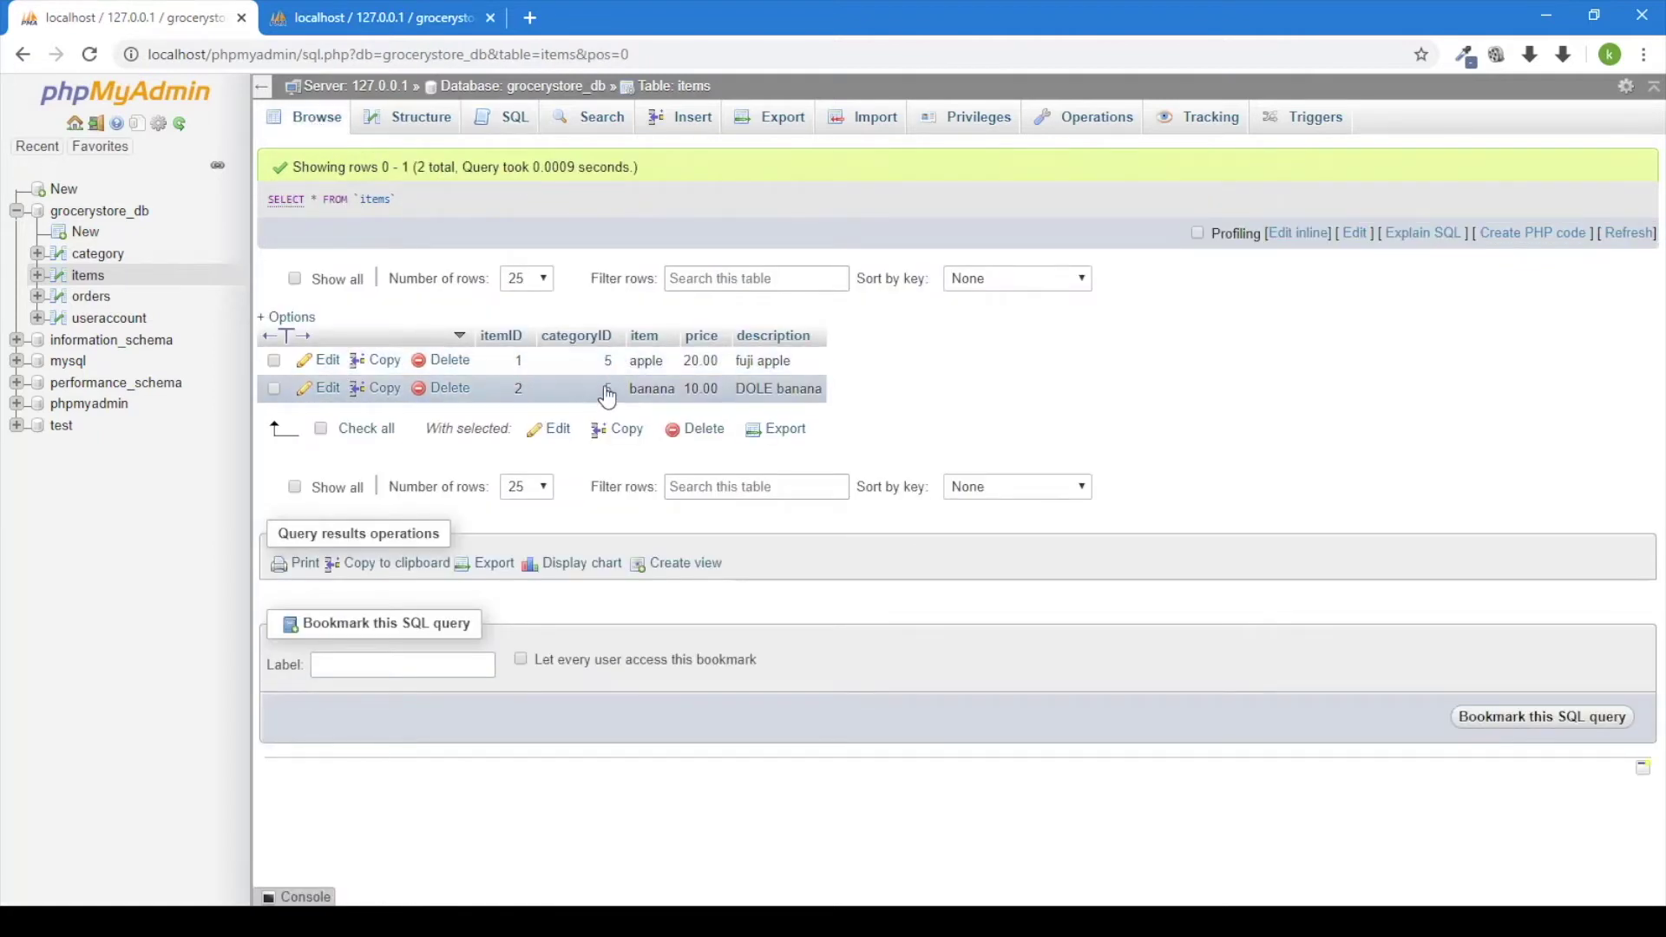
mouse_move(607, 401)
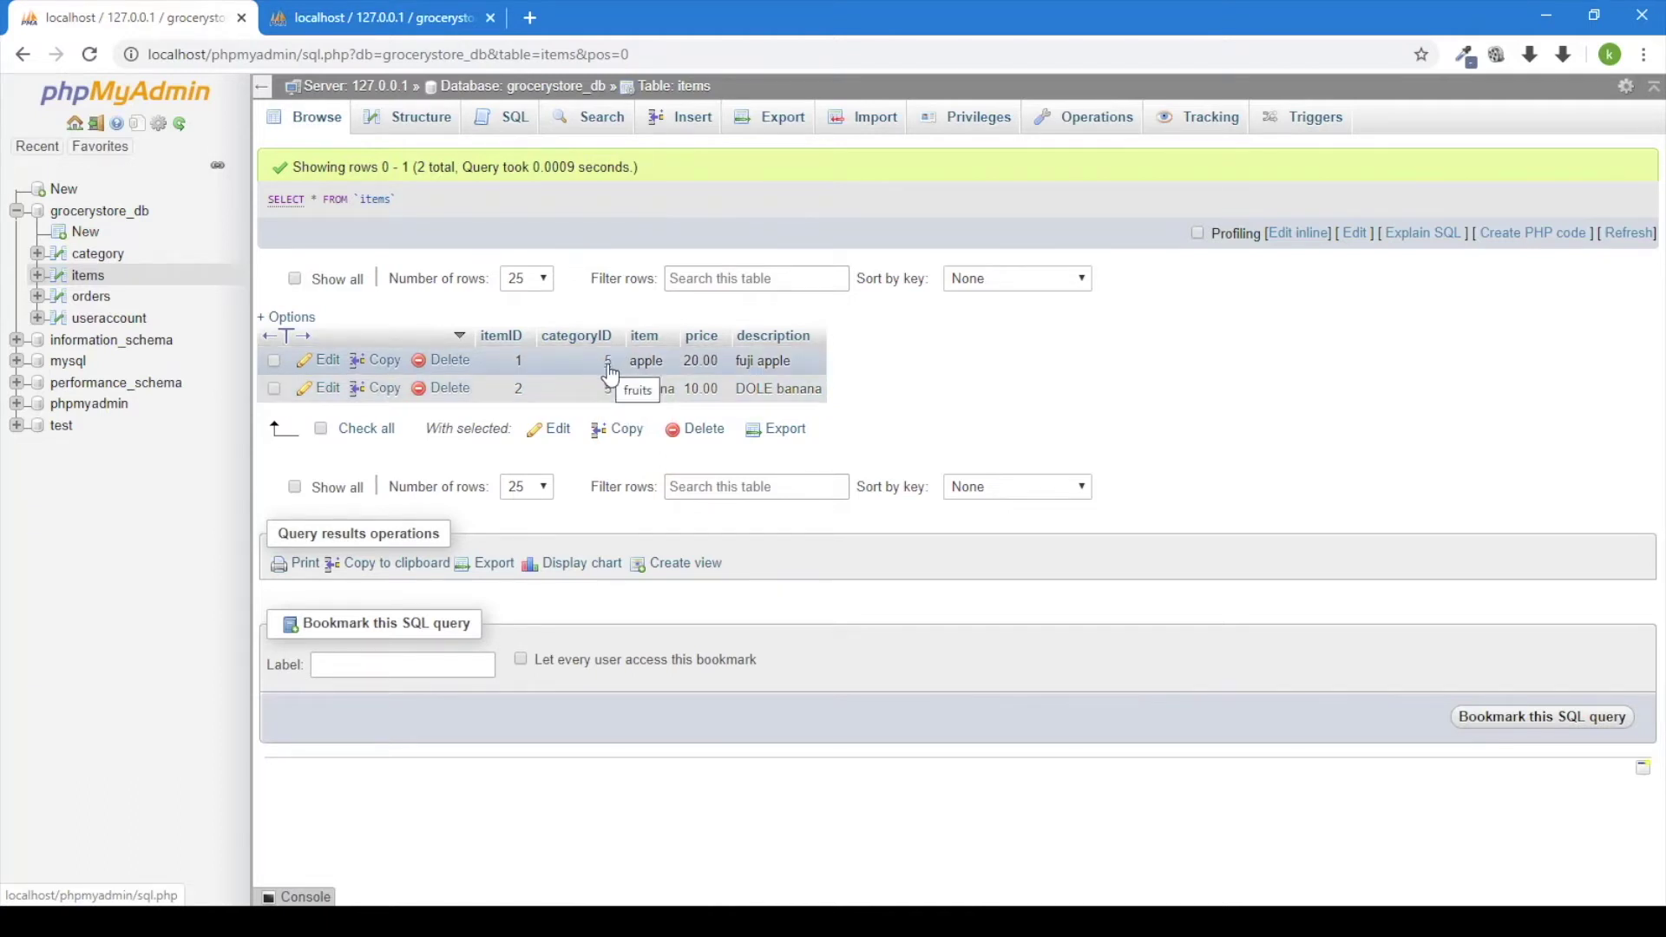
key(ctrl+Tab)
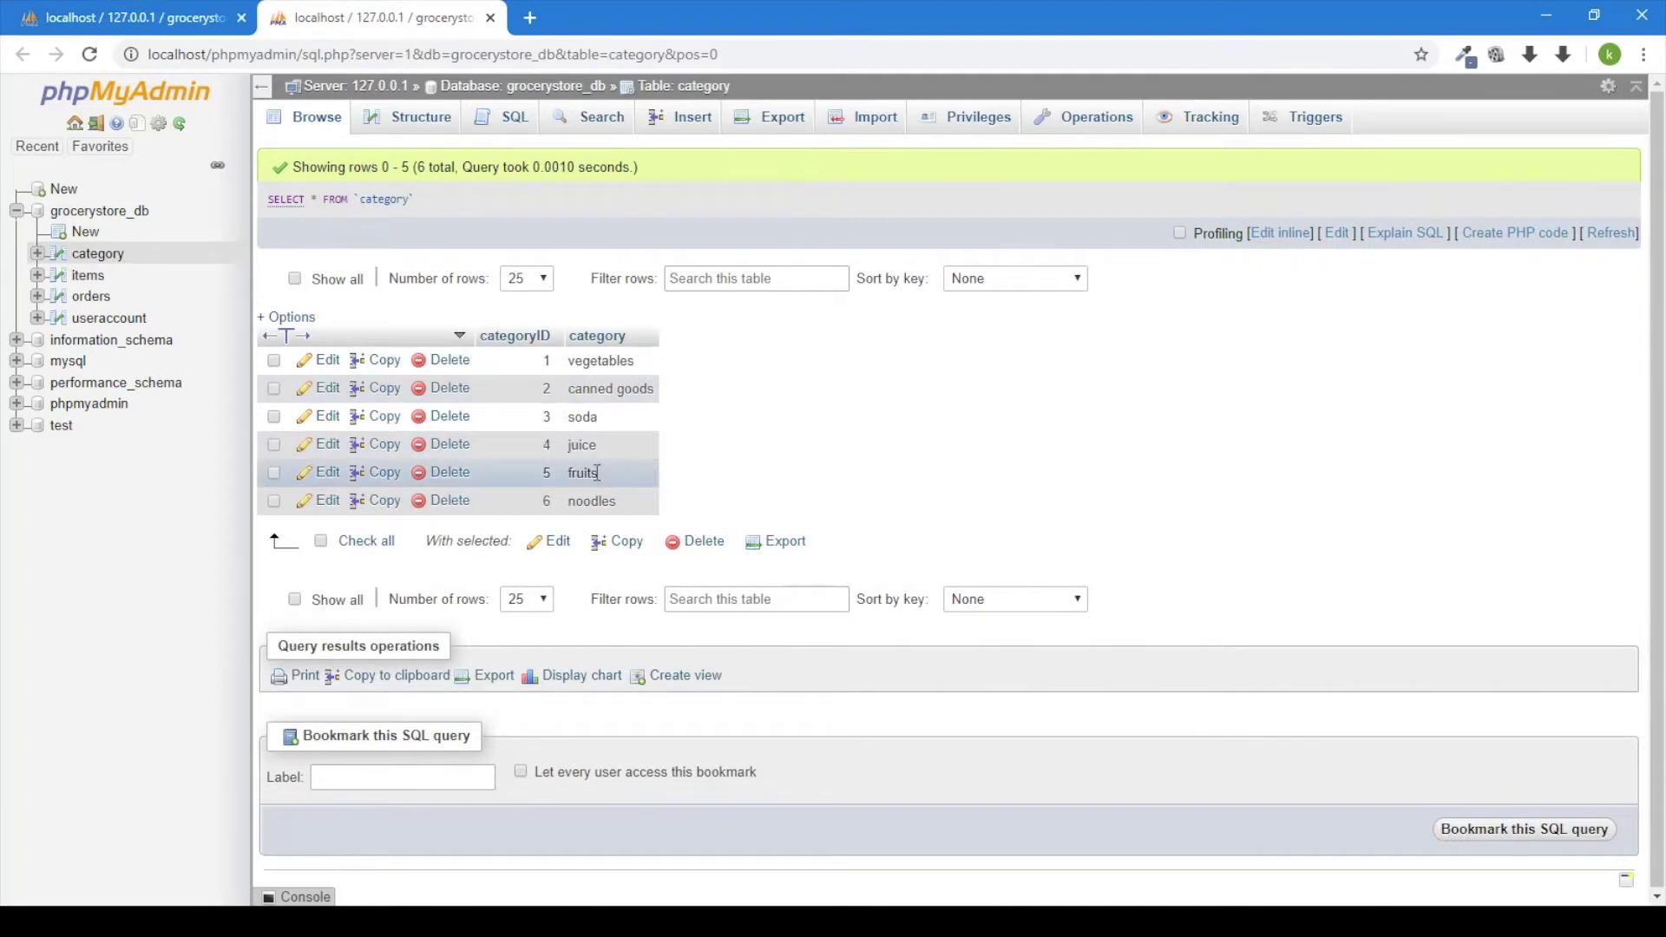
drag(601, 472, 556, 480)
key(ctrl+Tab)
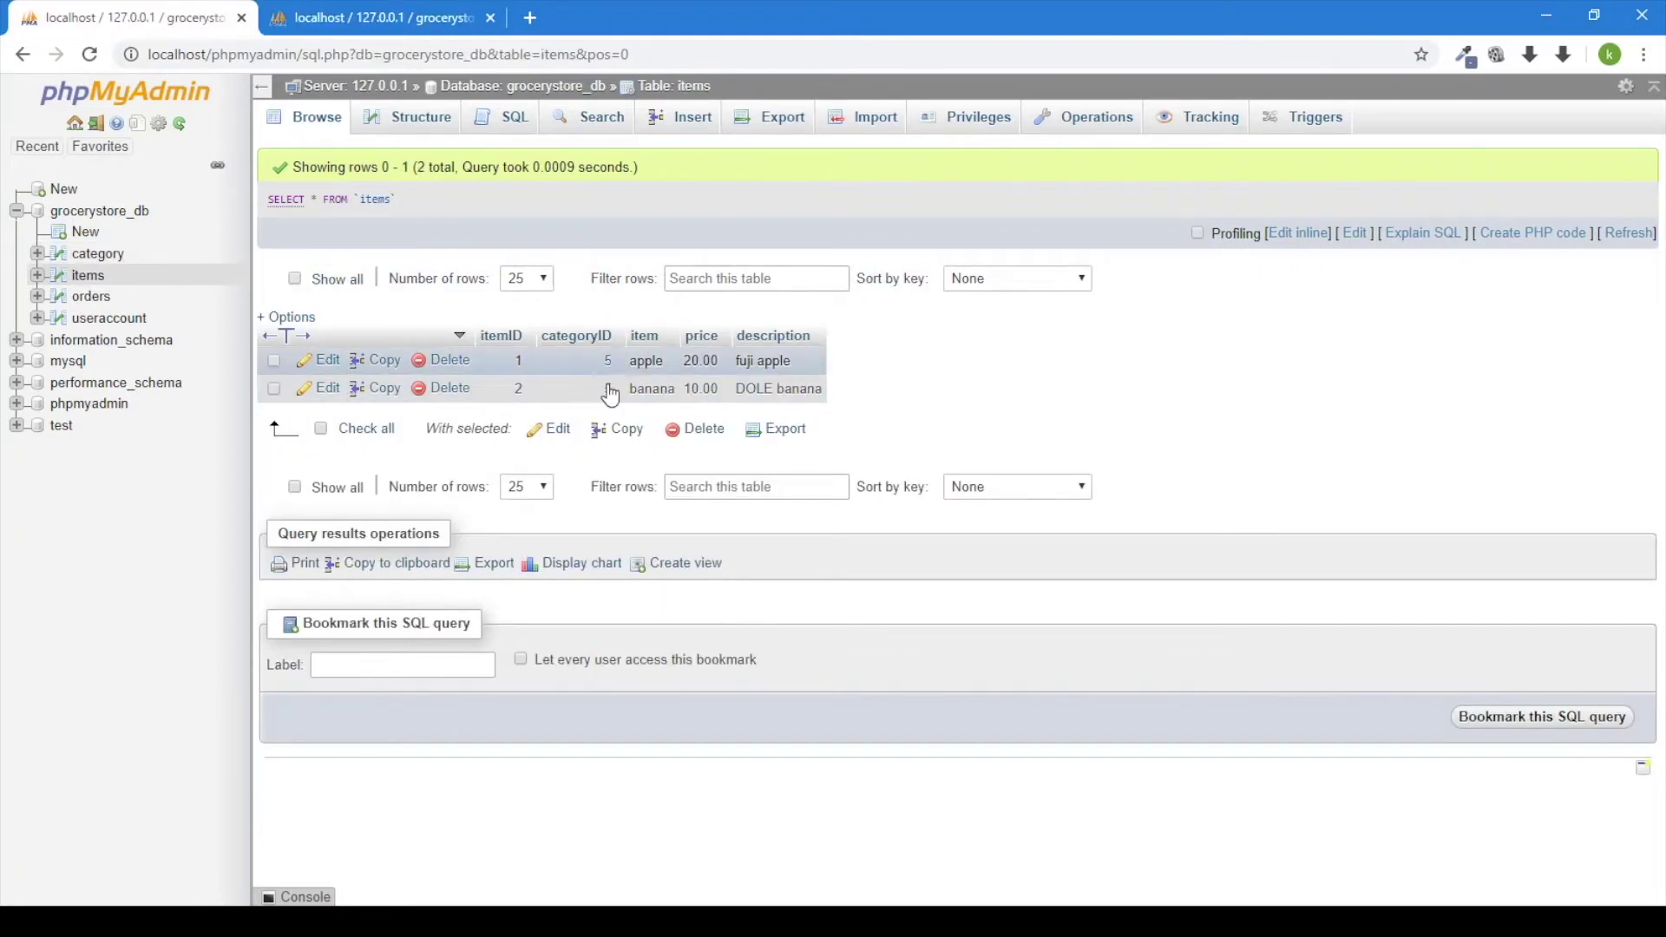
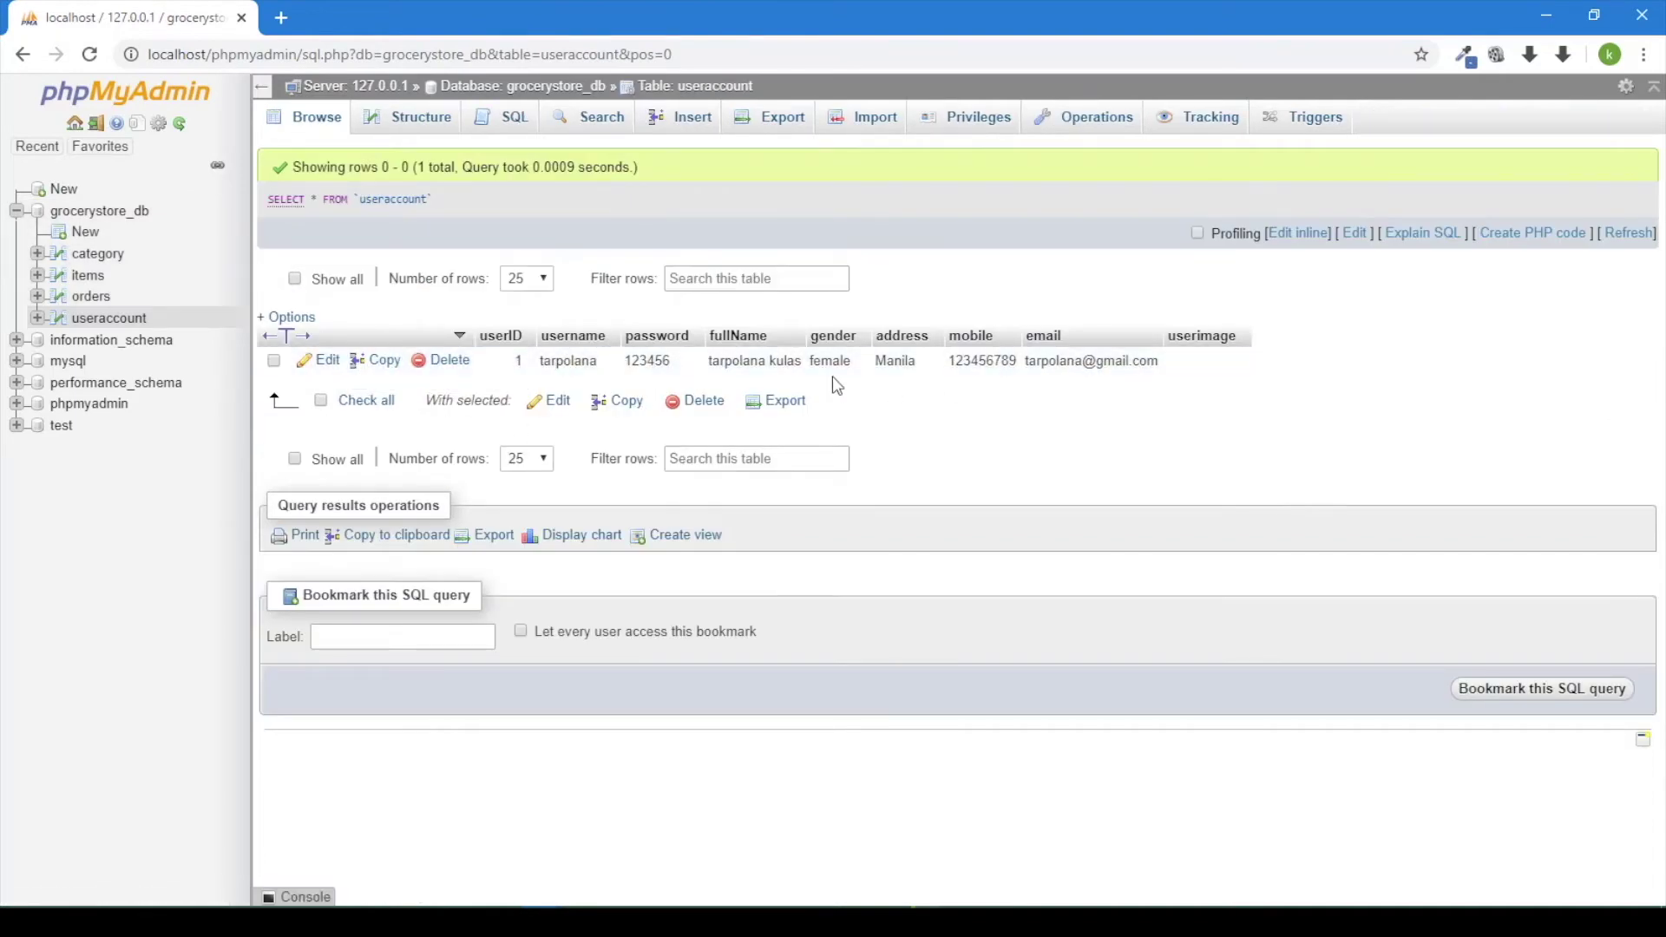
- Drop the username and password columns from useraccount and browse the remaining record
click(410, 116)
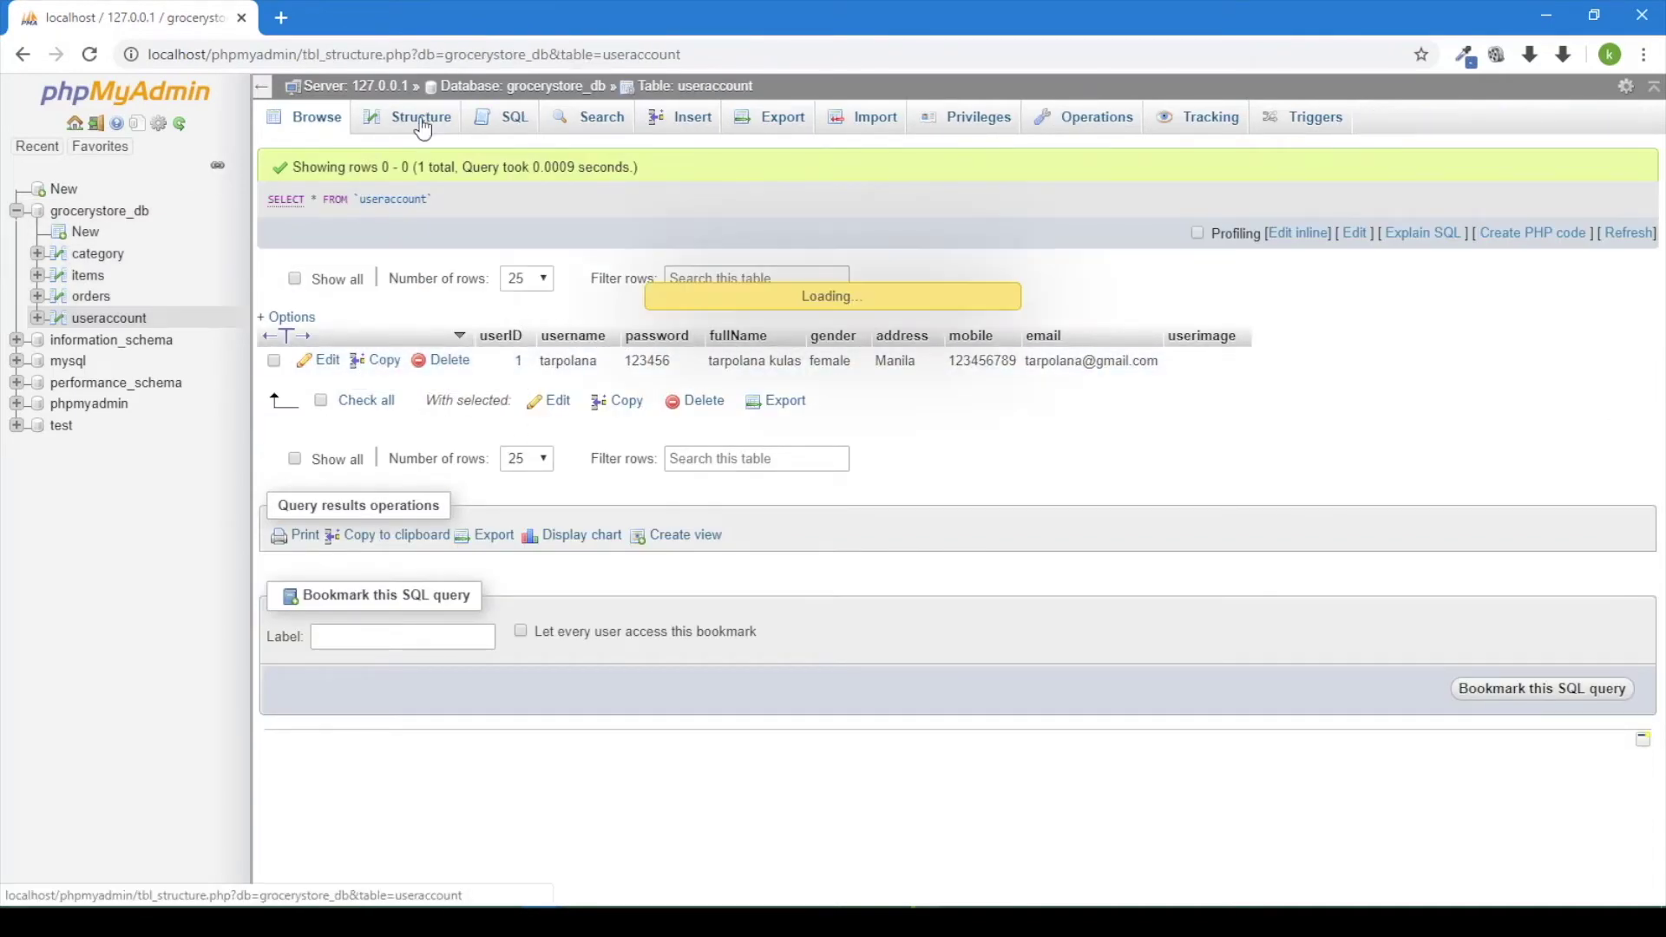
click(274, 252)
click(274, 281)
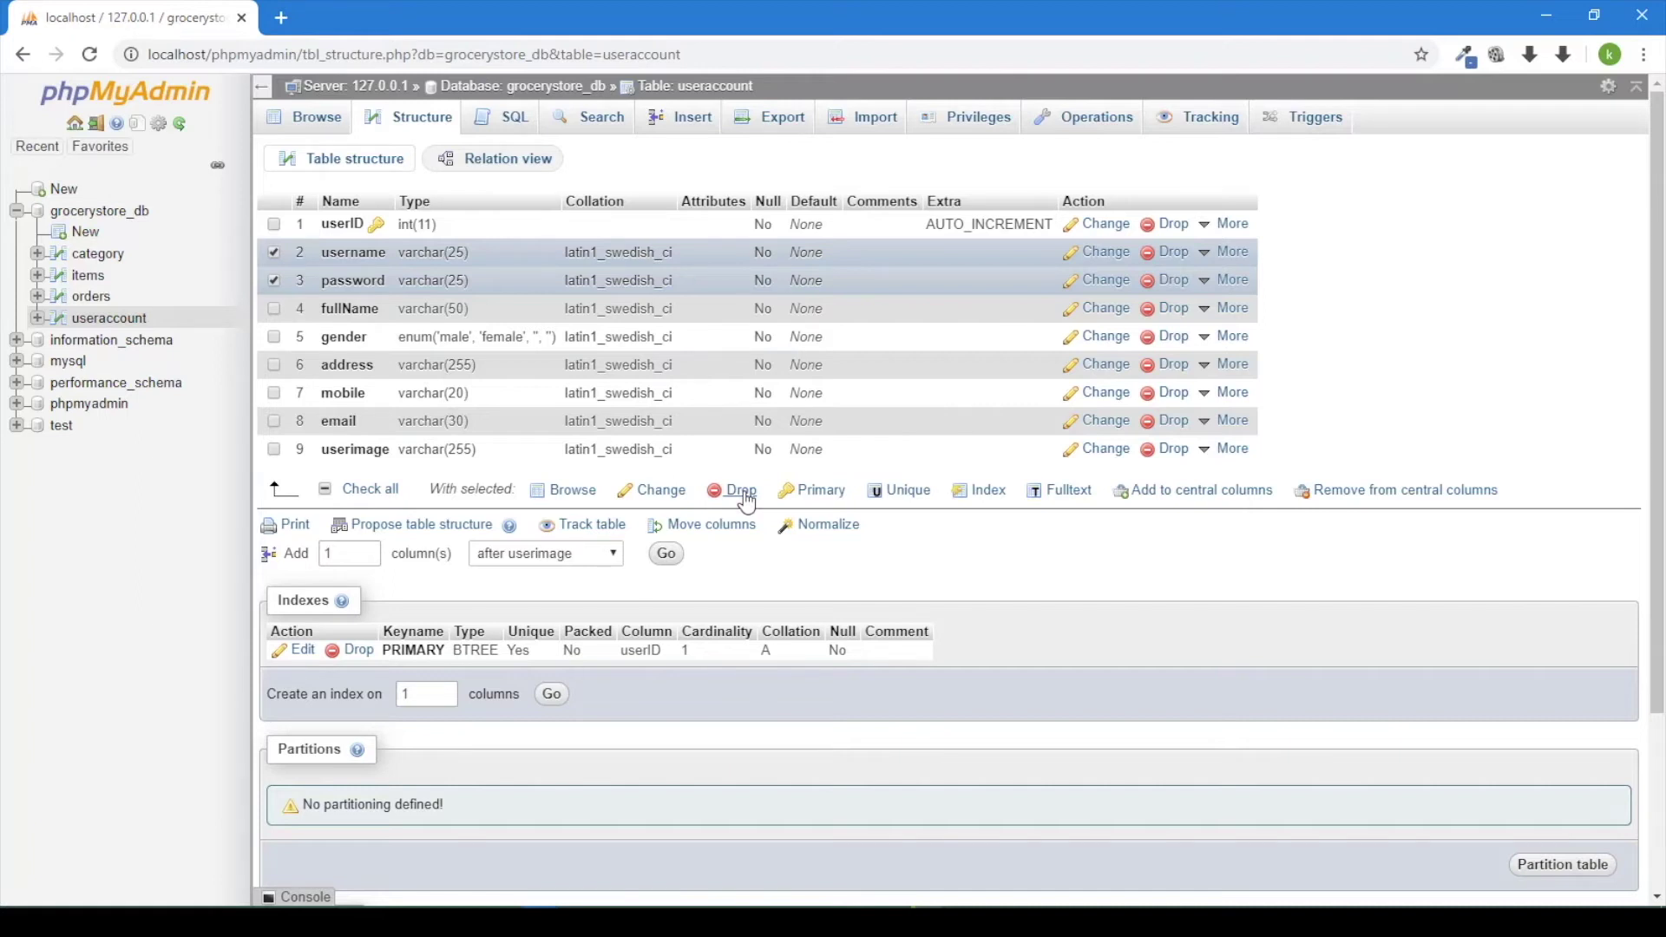
click(746, 502)
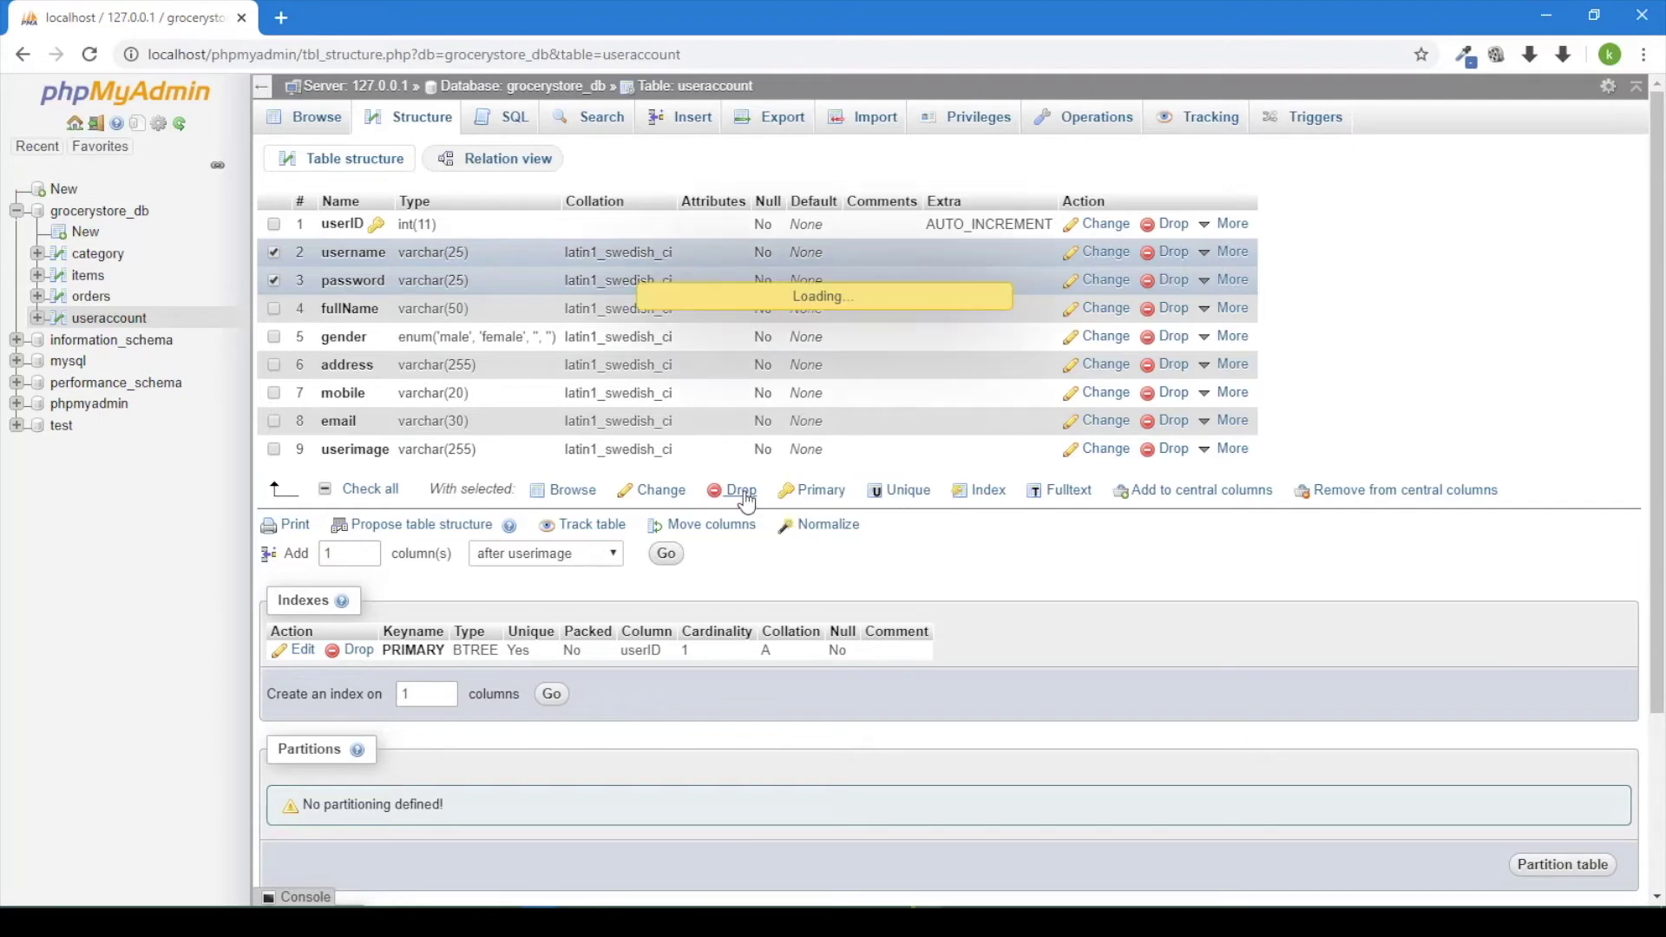
click(1545, 271)
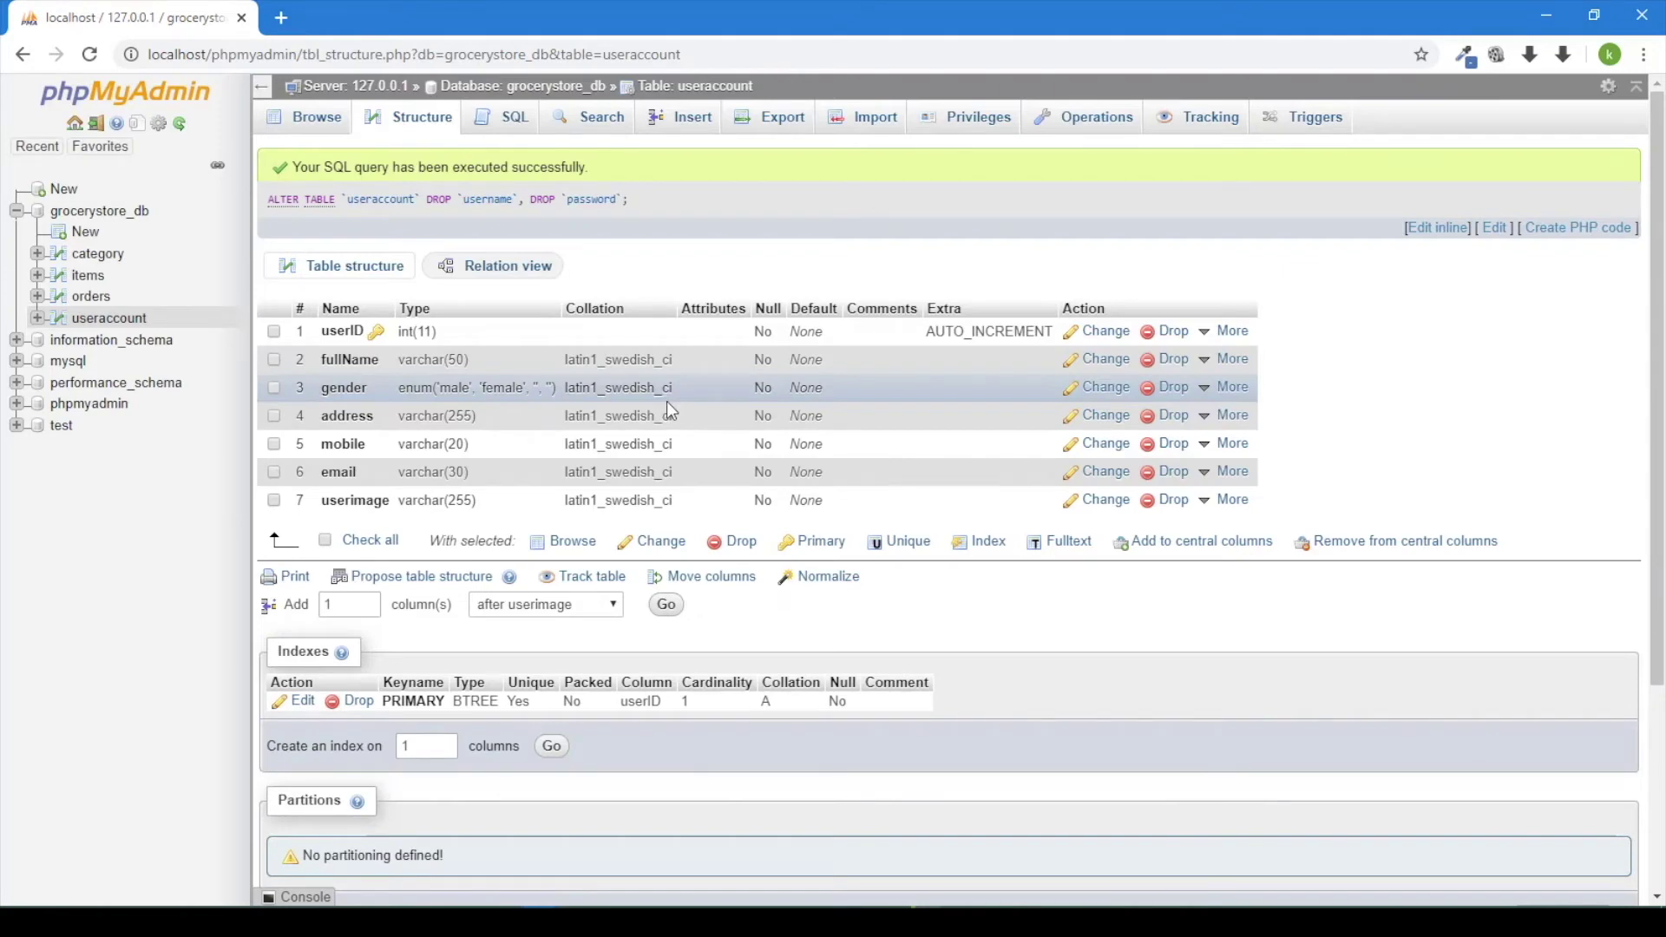
click(304, 116)
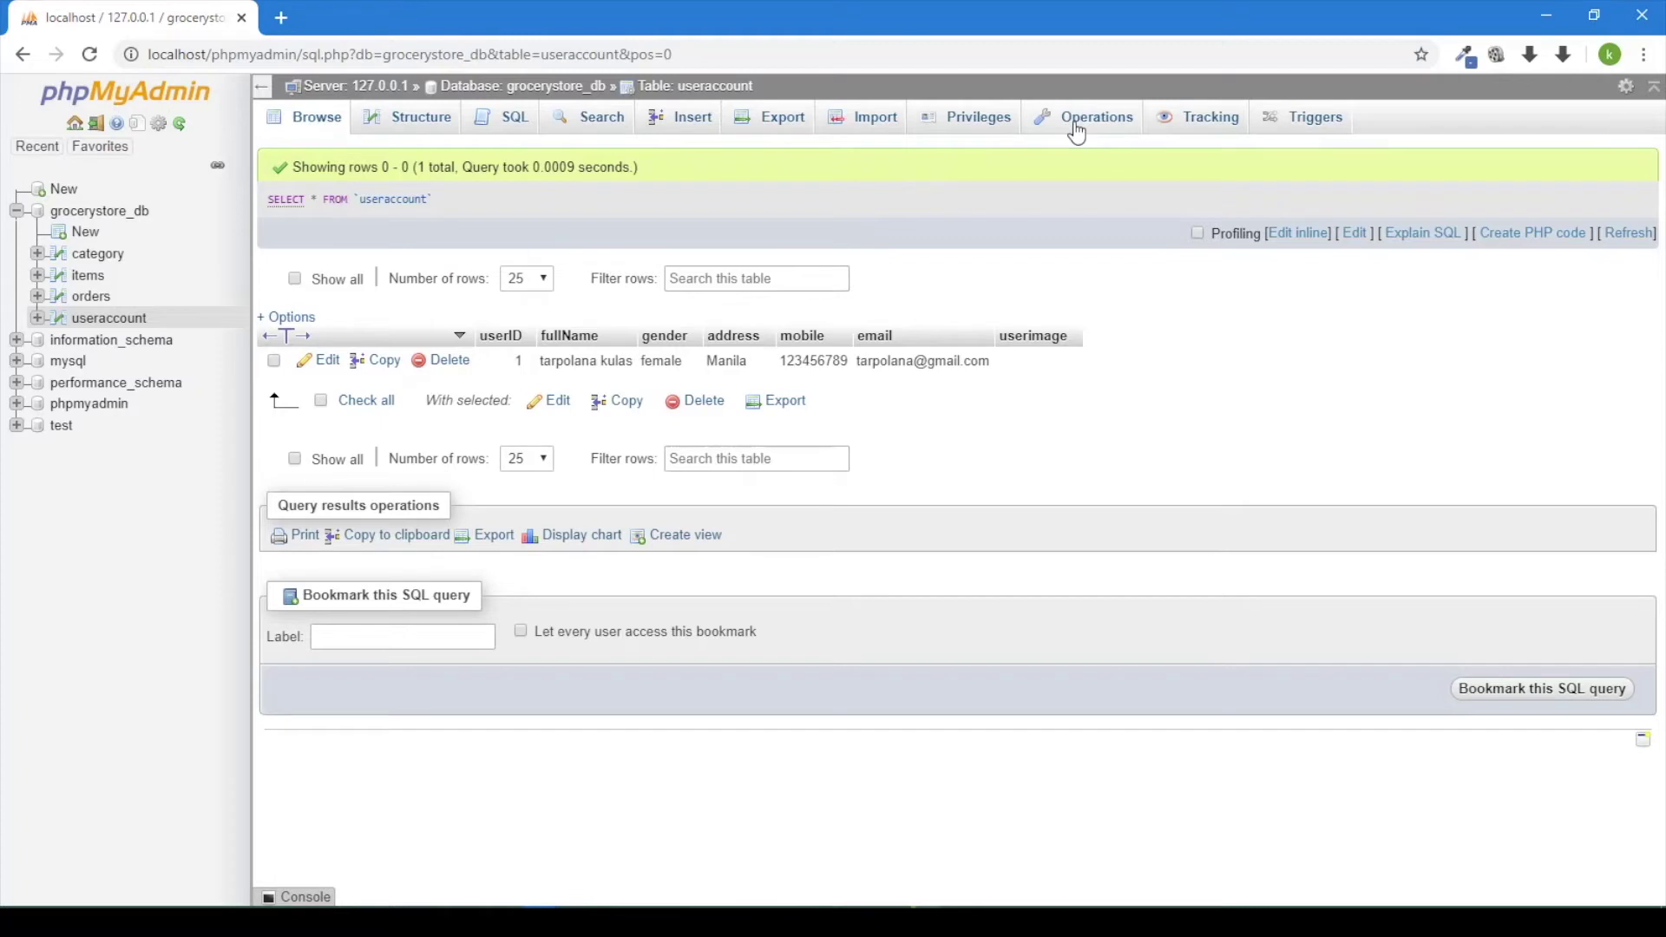
- Rename the useraccount table to 'client' and check its column structure
click(1076, 121)
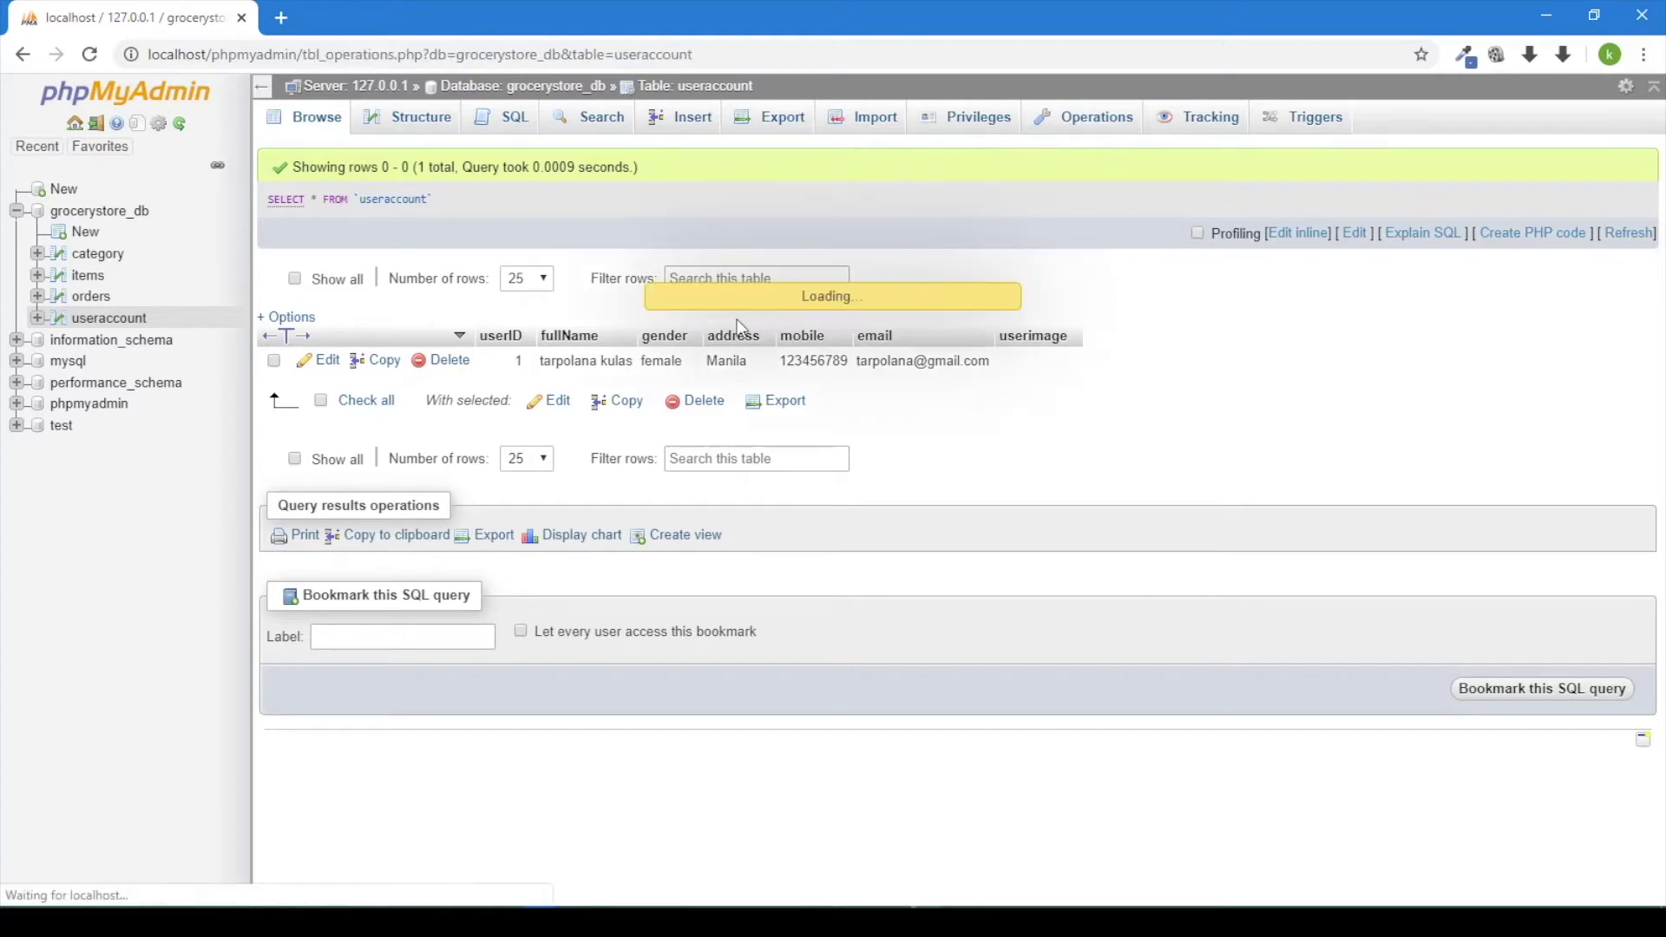
drag(508, 401, 327, 400)
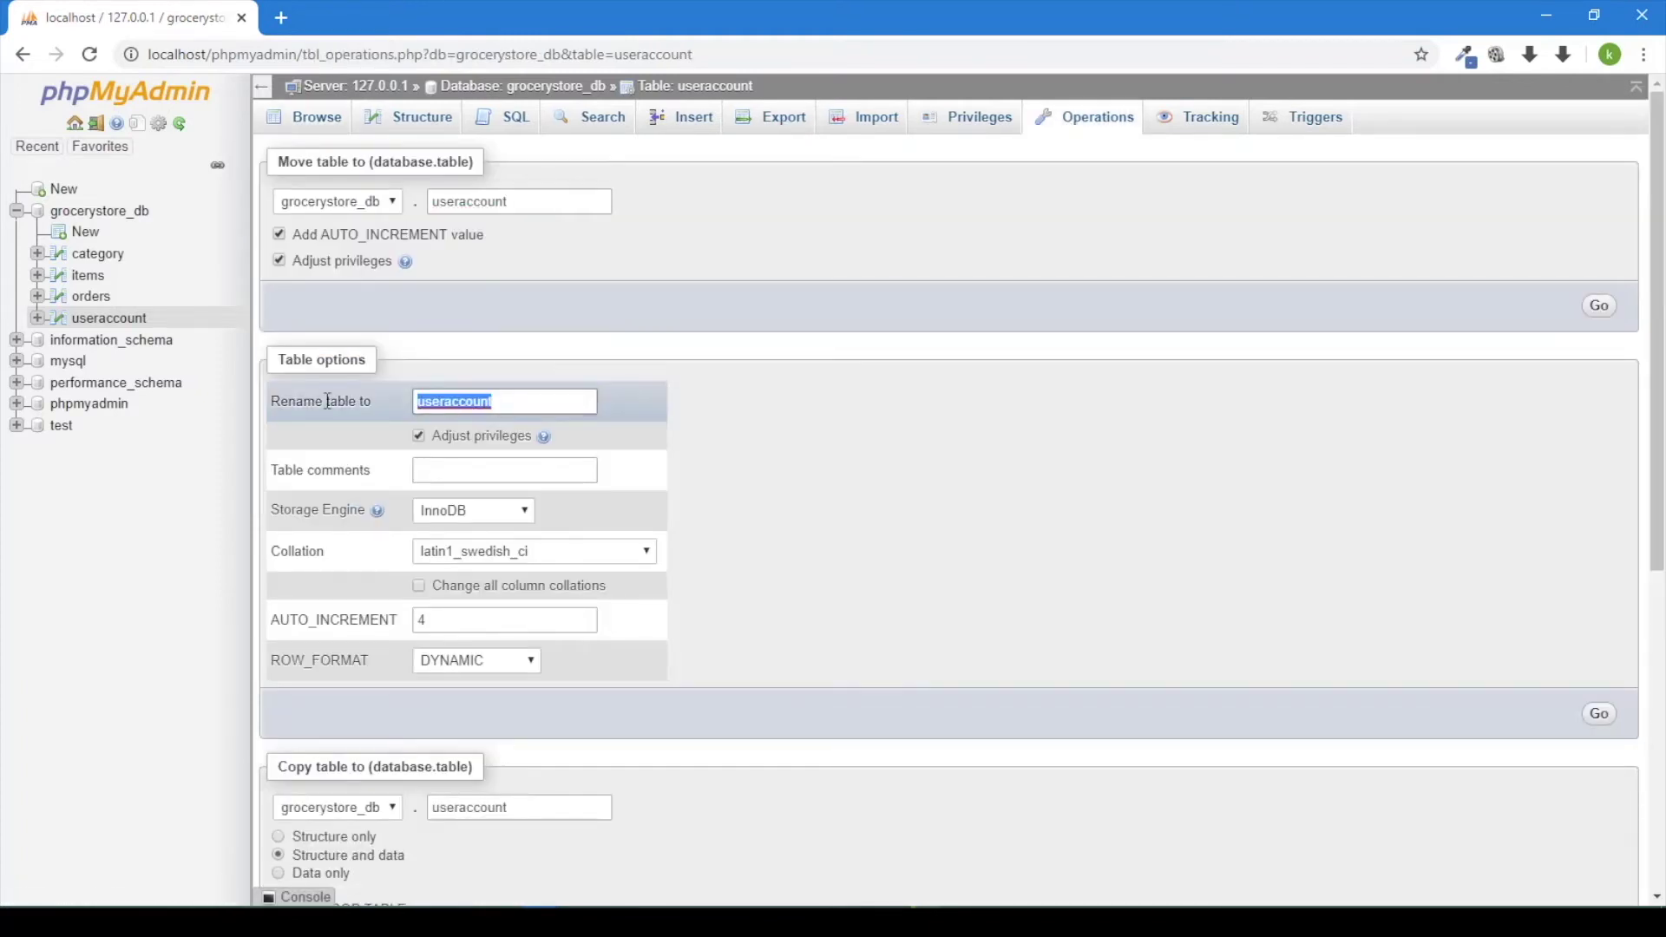
key(BackSpace)
text(client)
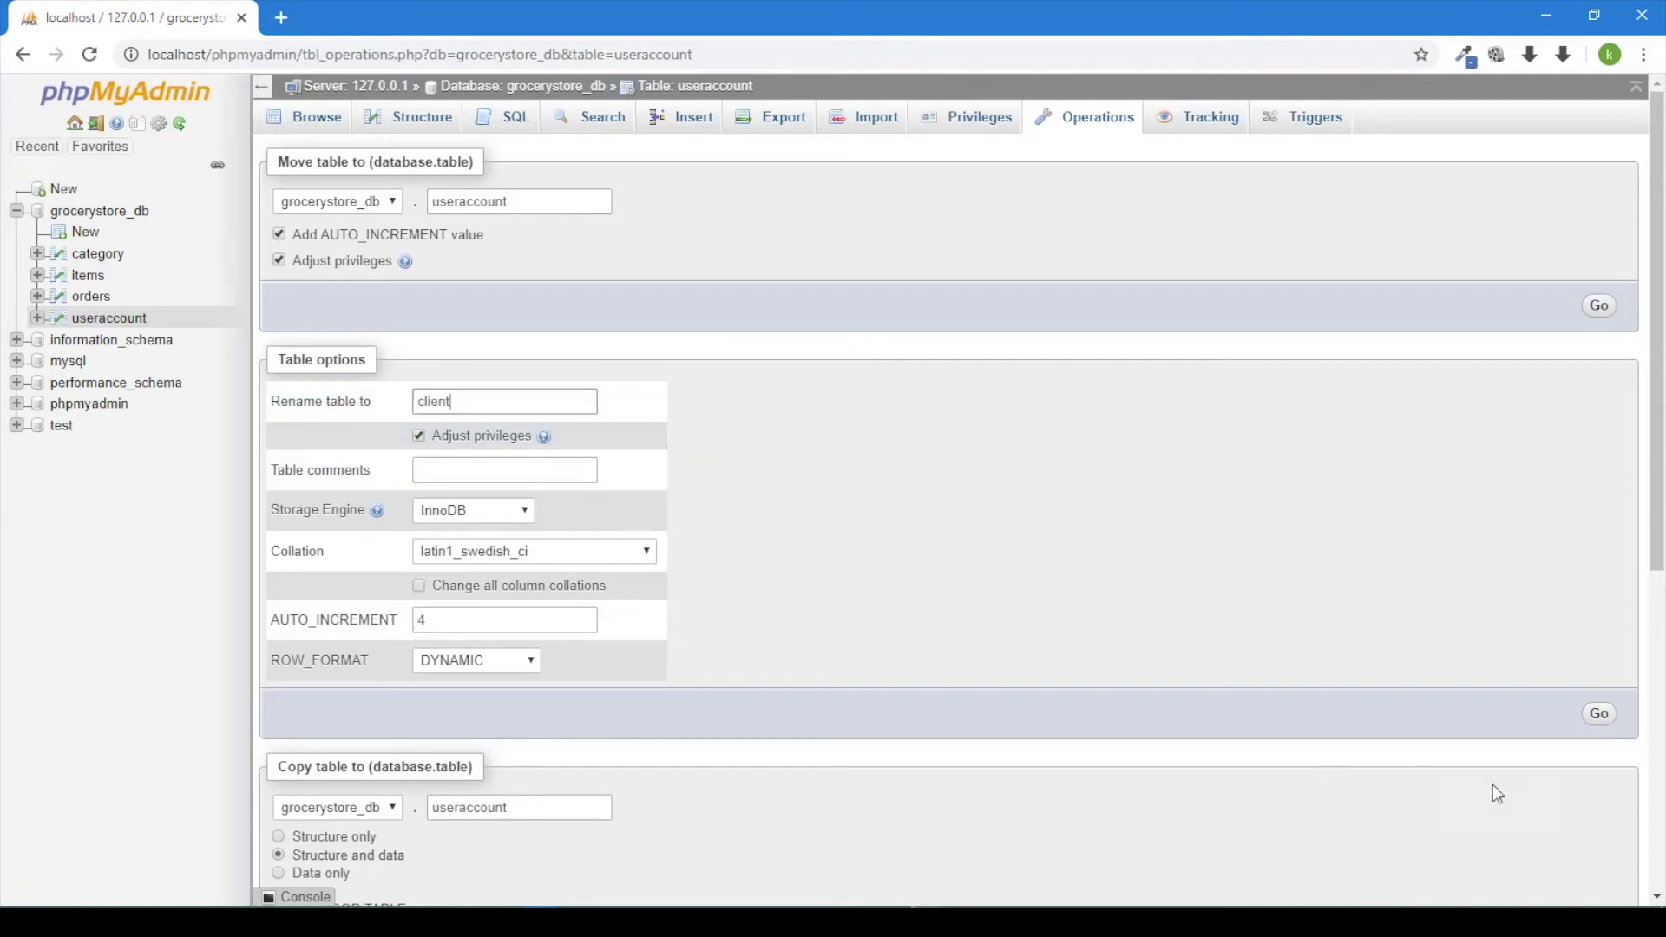
click(1601, 715)
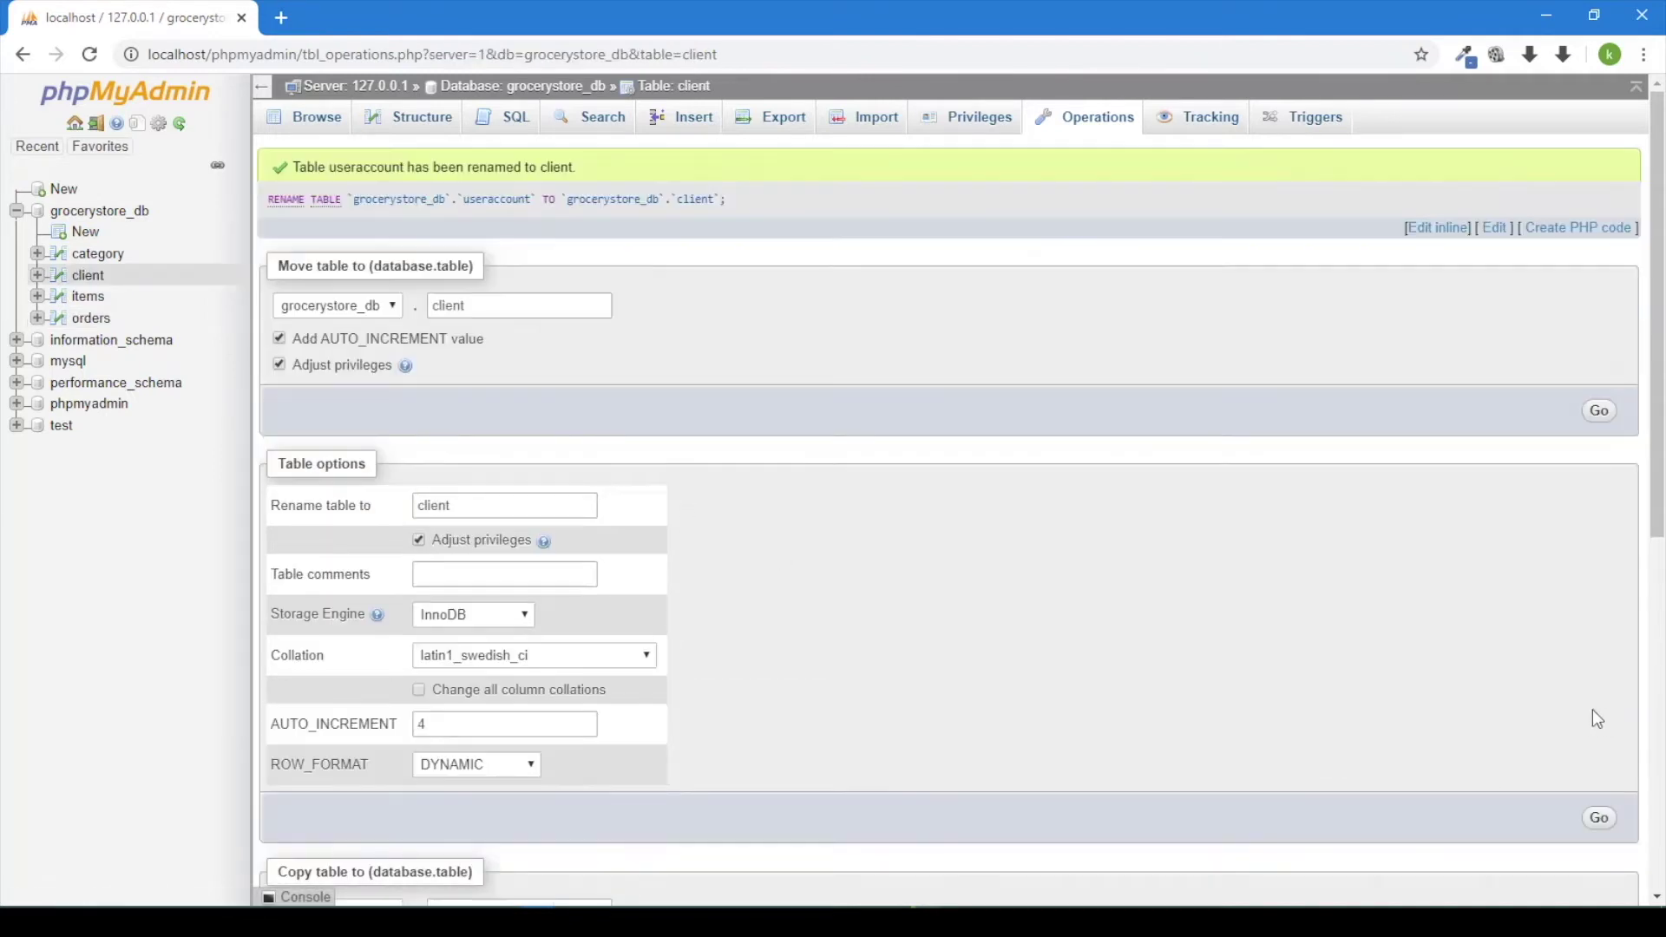
click(438, 132)
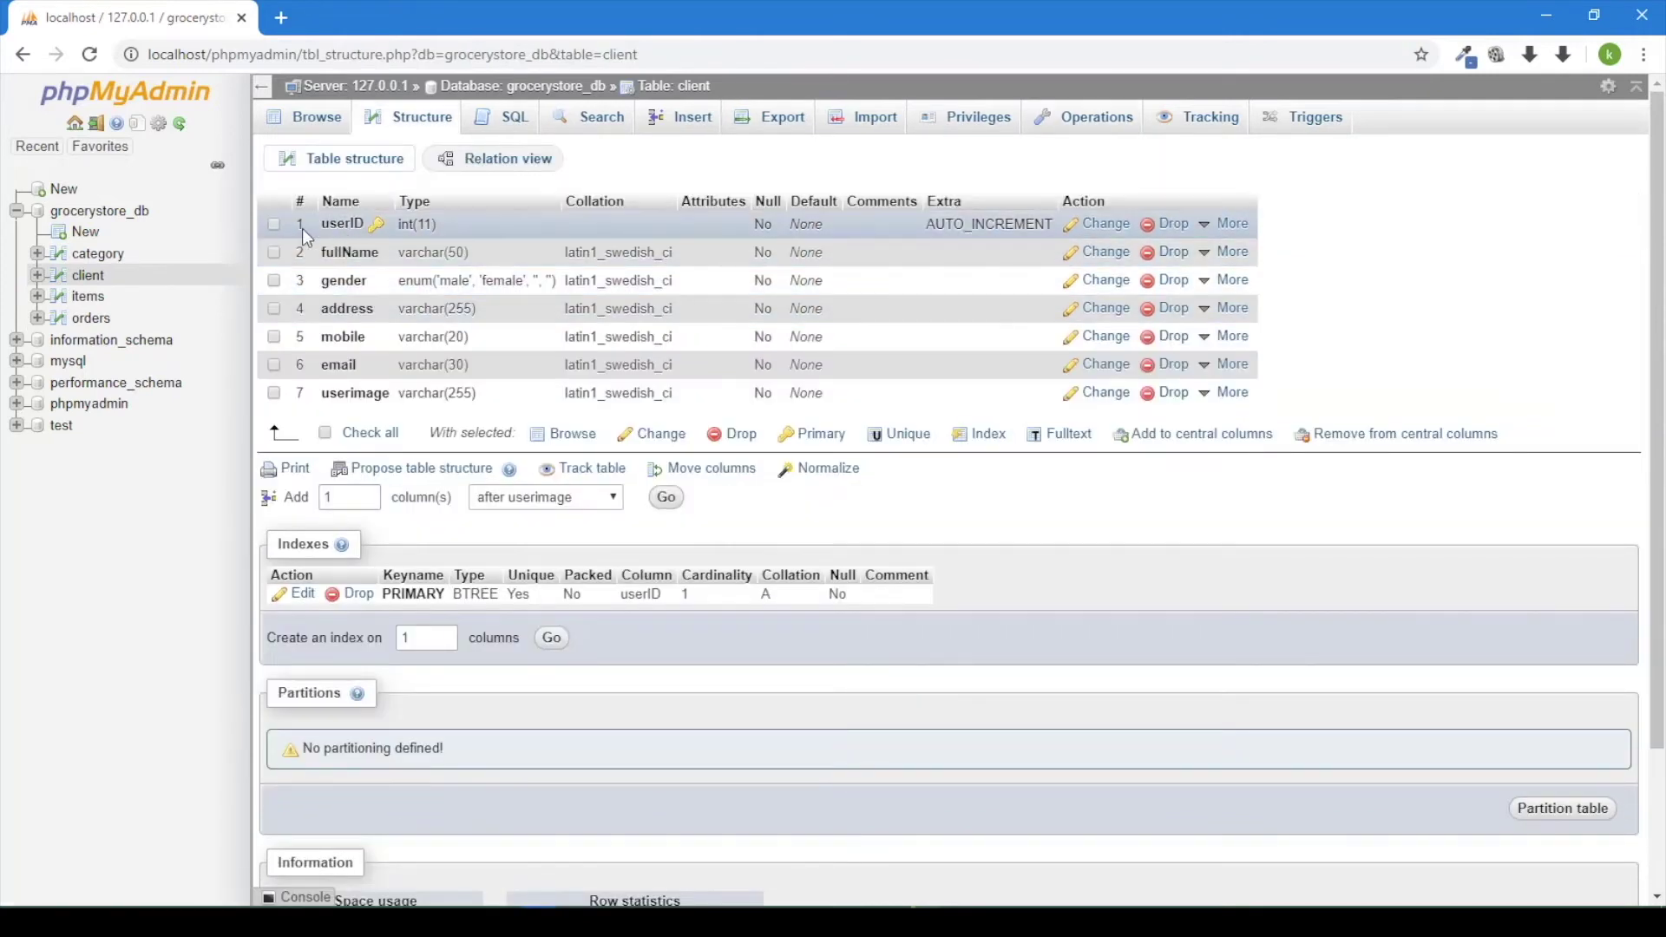
- Rename the client table's userID column to clientID and browse its record
click(1095, 225)
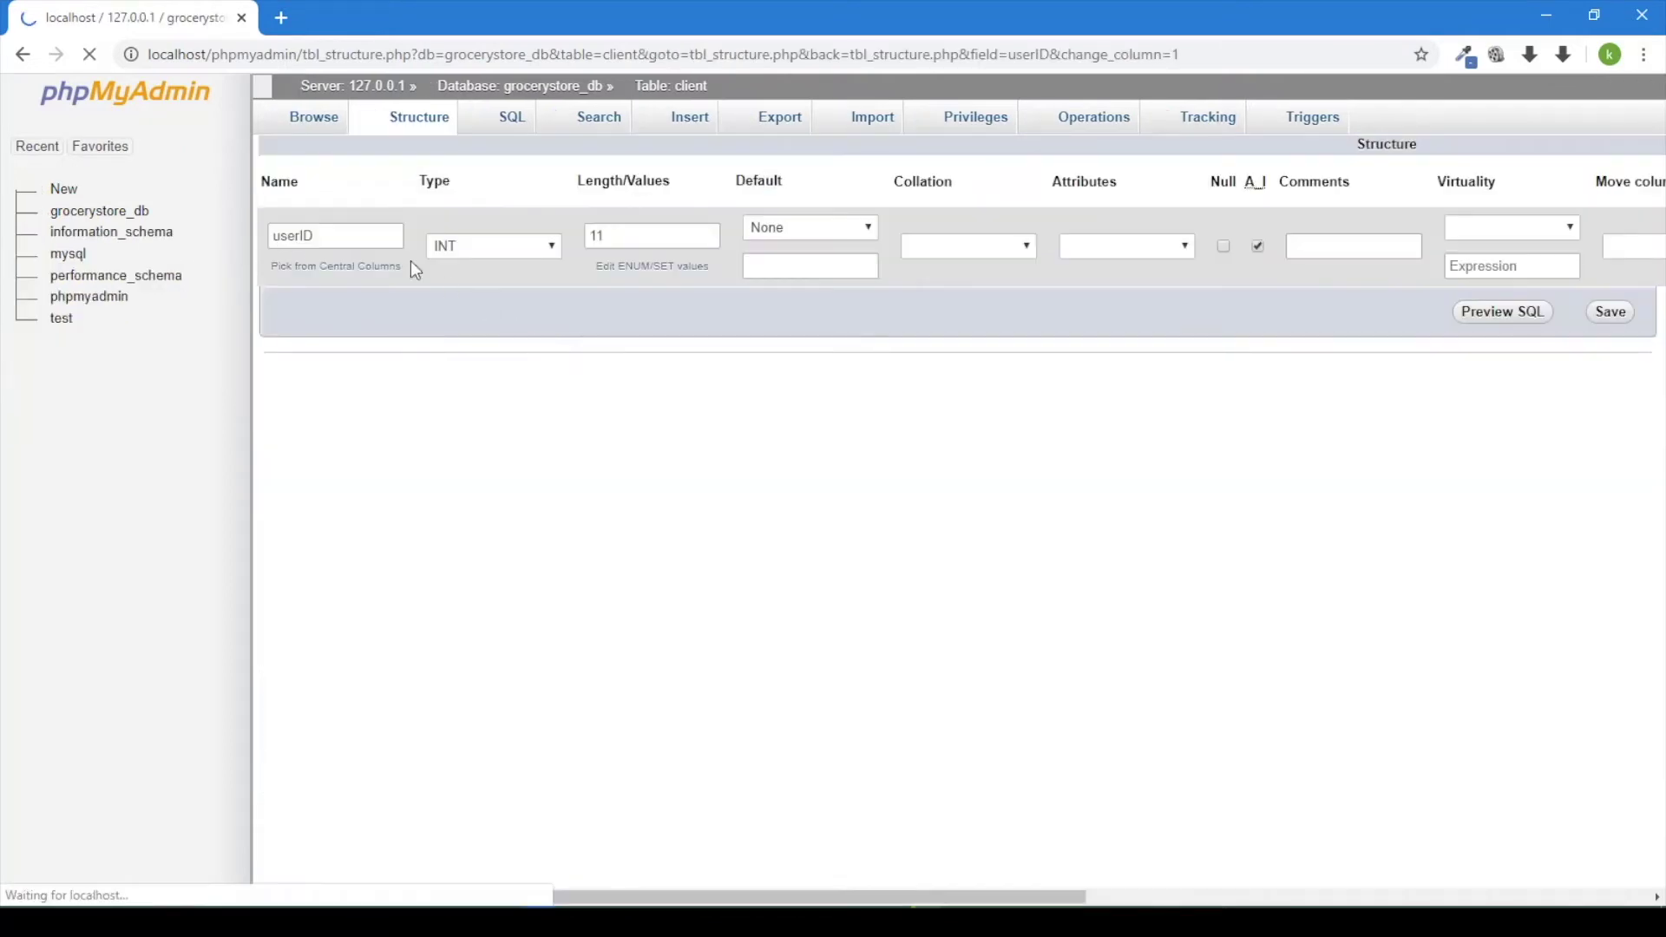
drag(303, 228, 254, 226)
text(client)
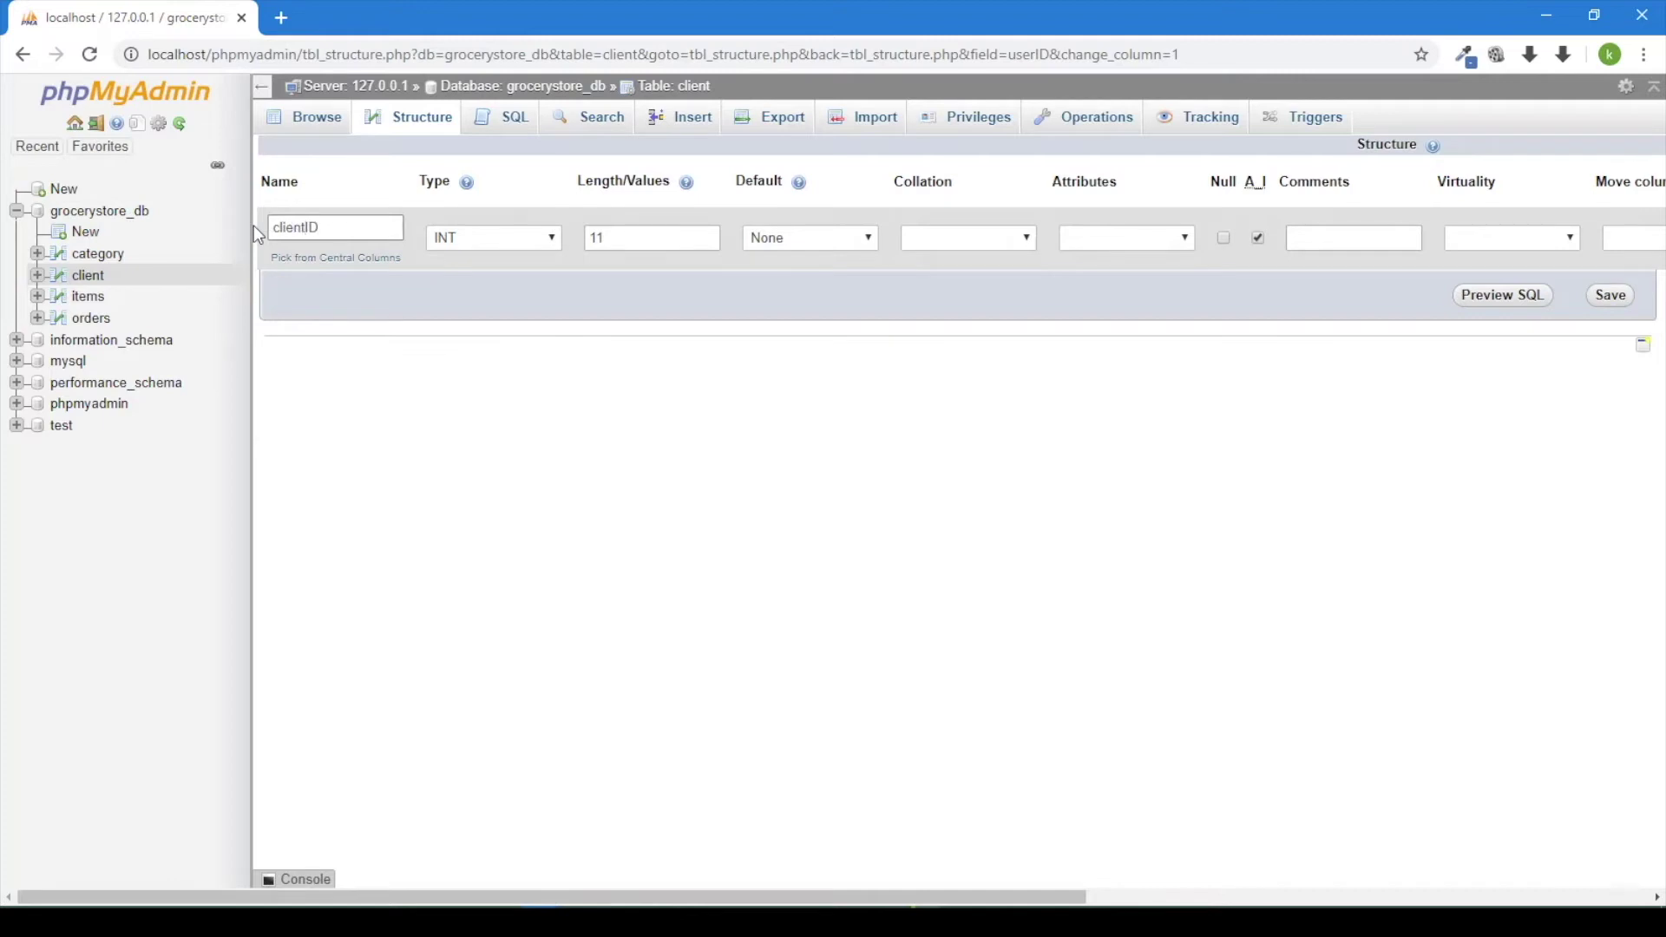
click(1611, 297)
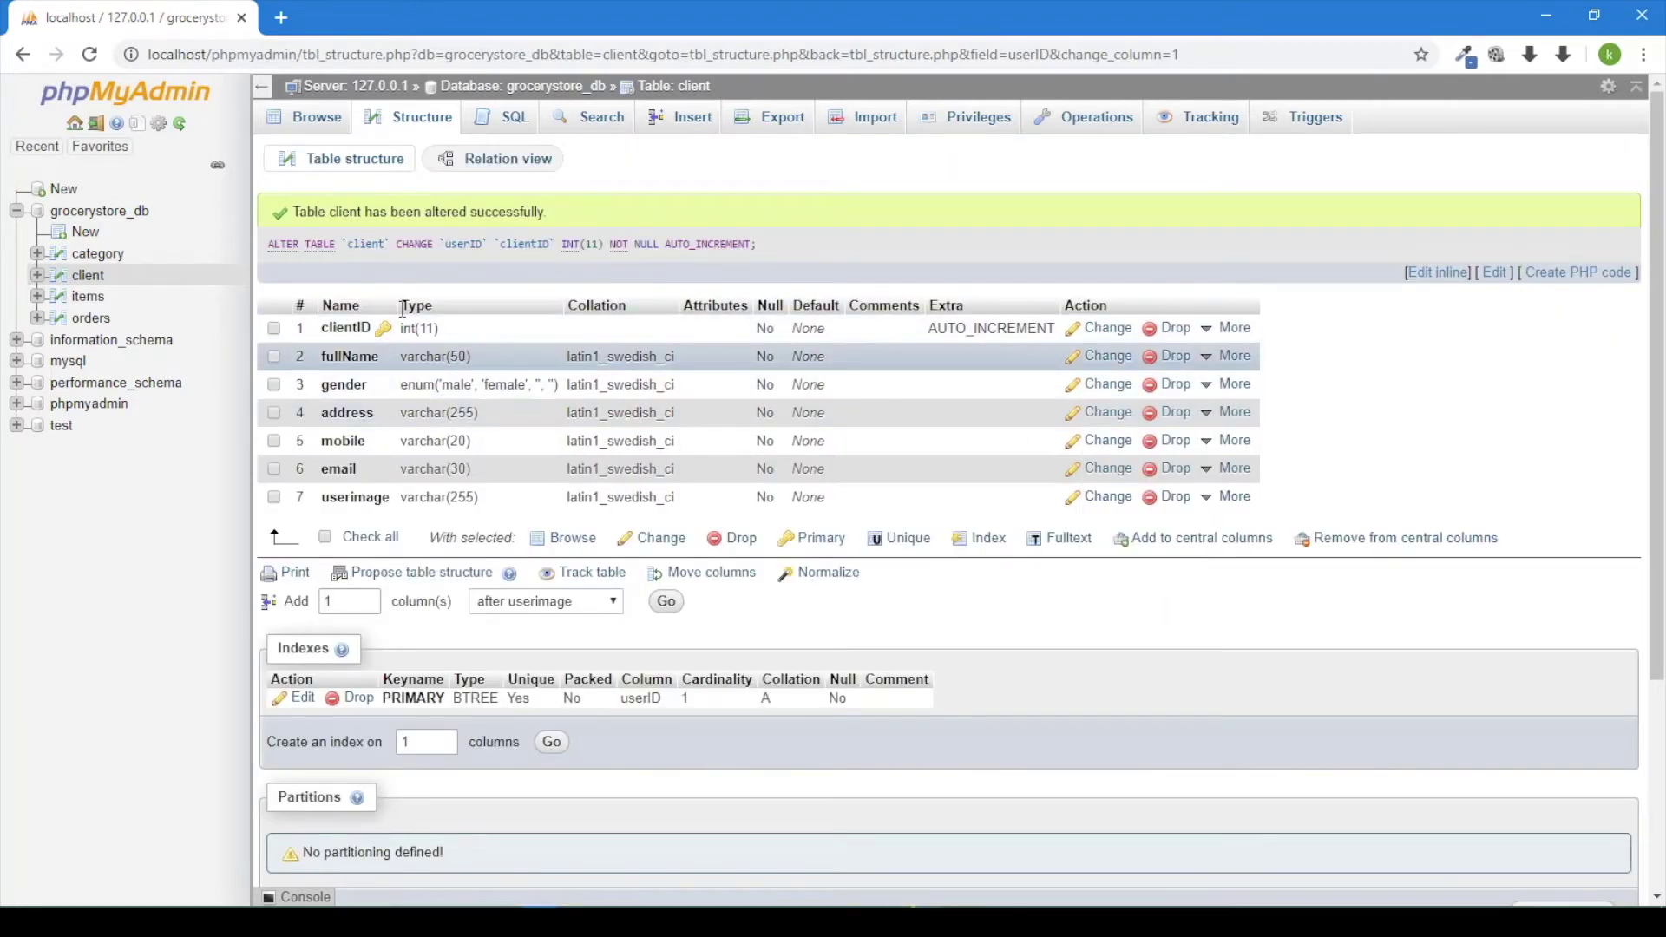
click(314, 117)
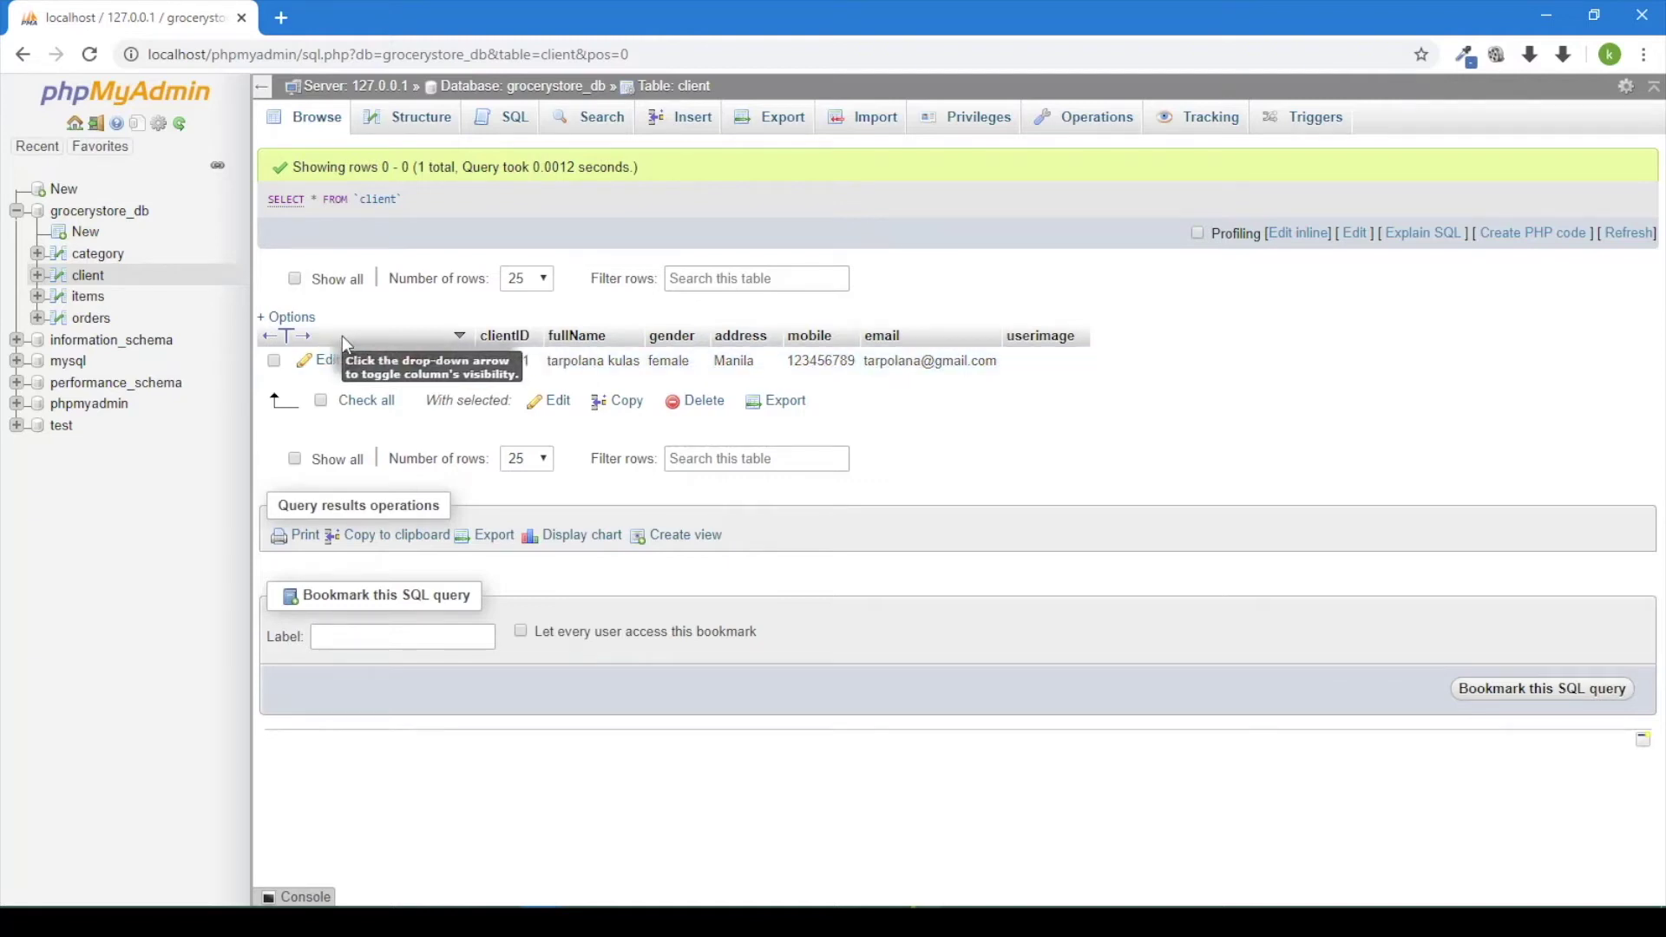
- Start a new table 'useraccount' with columns userID, username and password
click(86, 236)
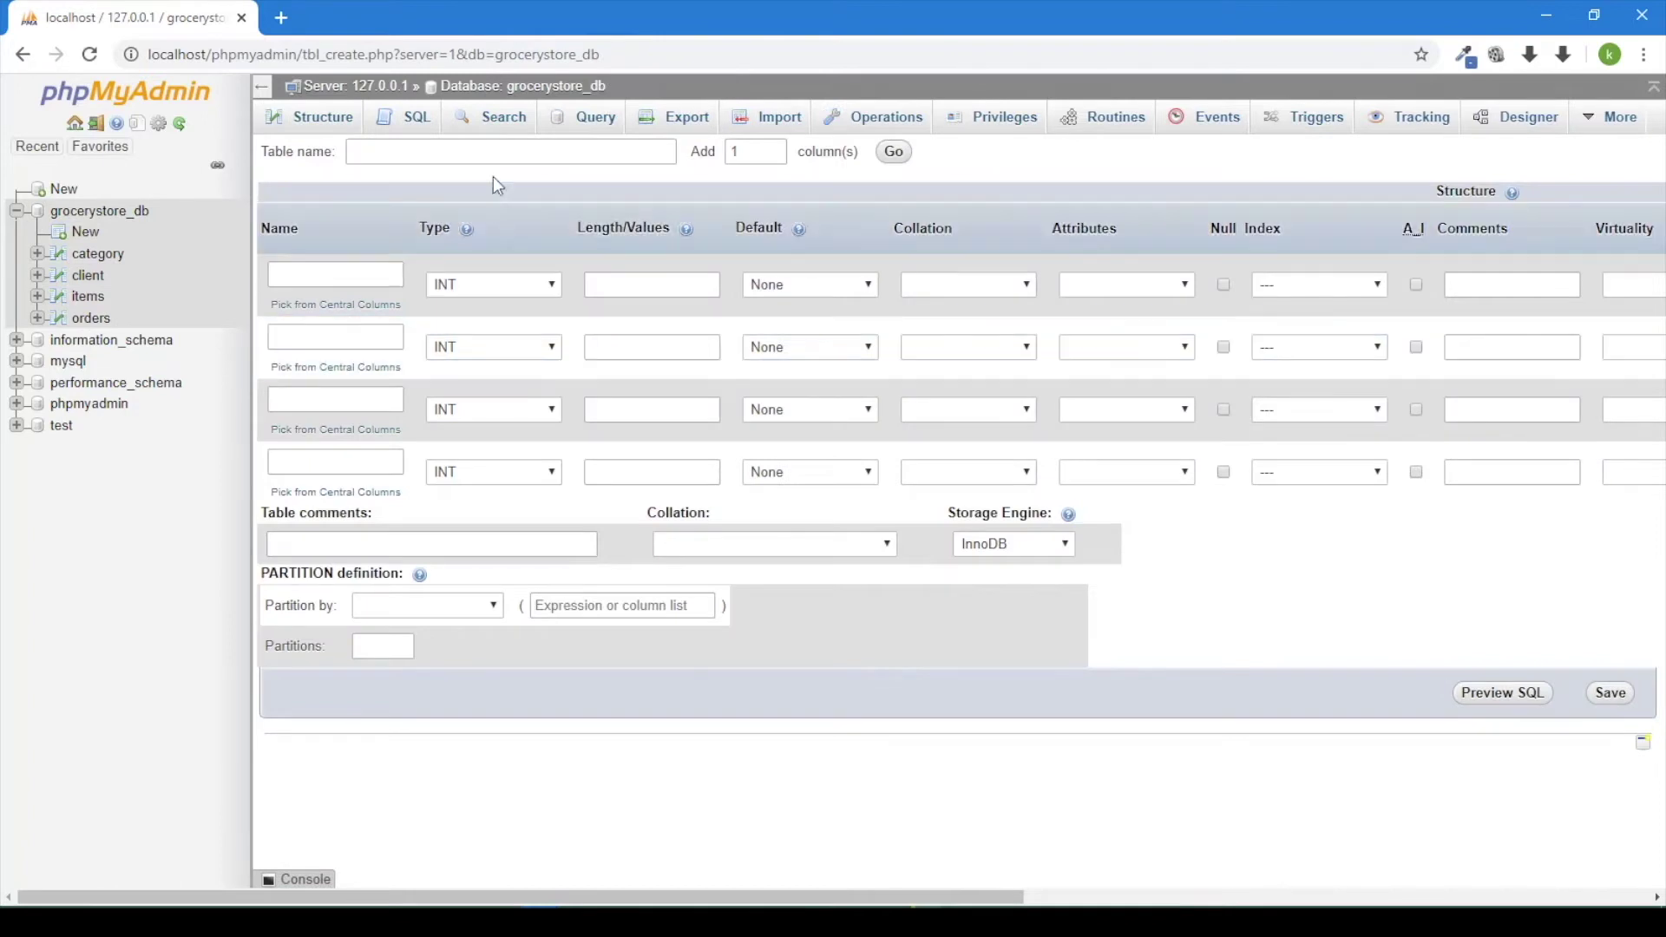
click(497, 154)
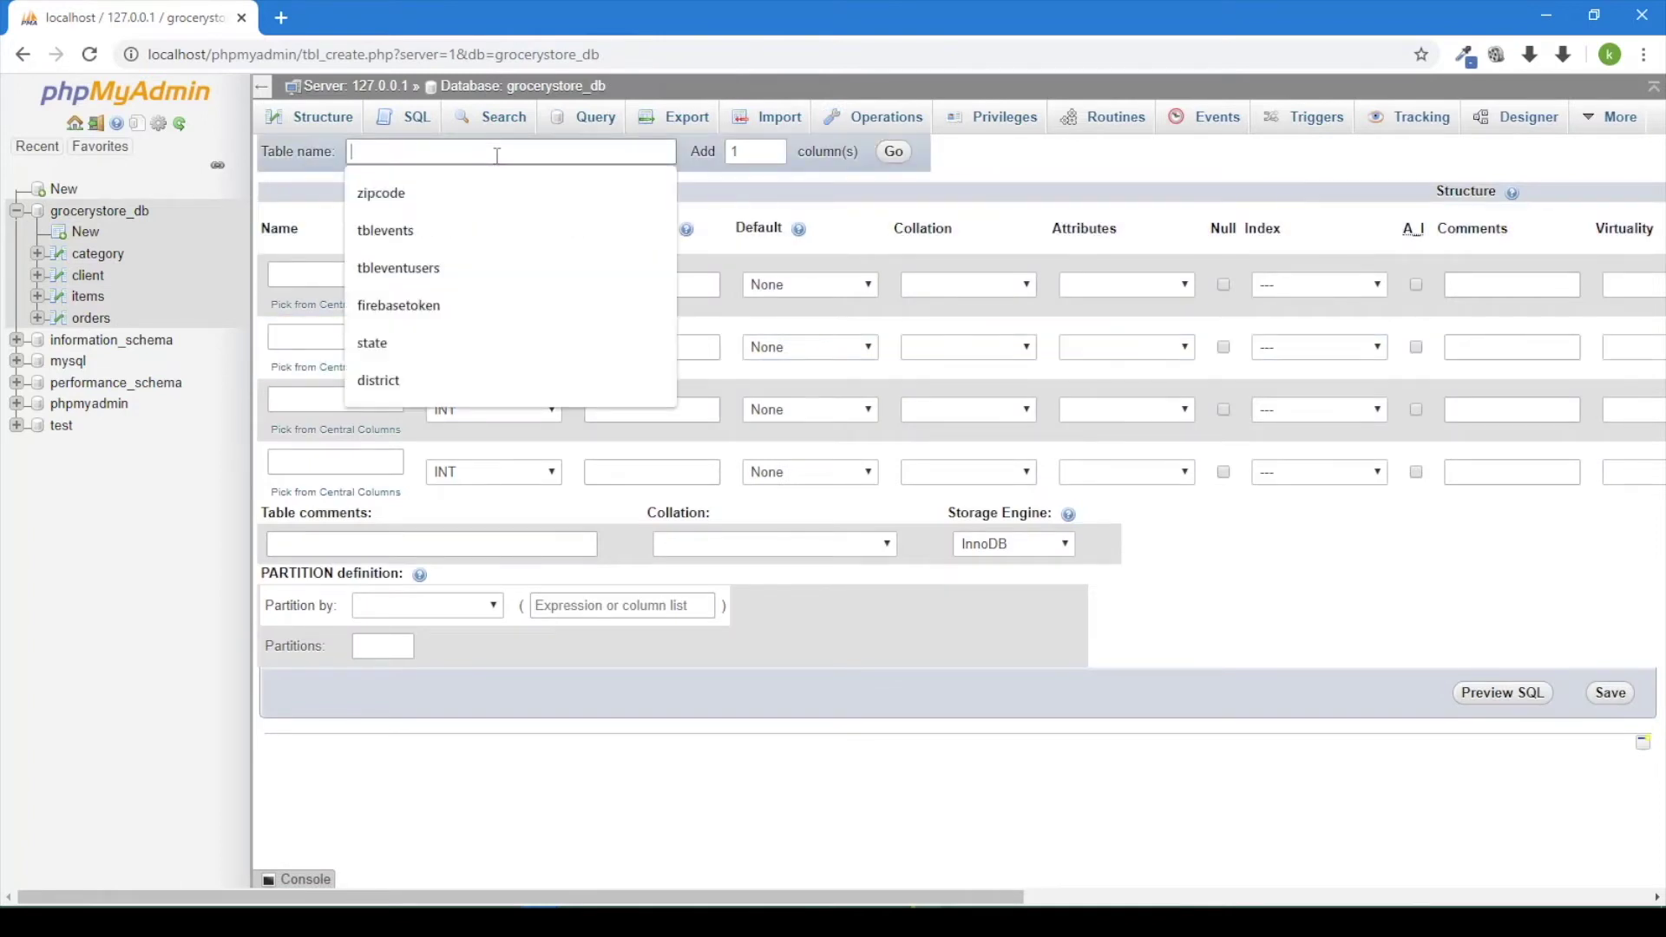
text(useraccount)
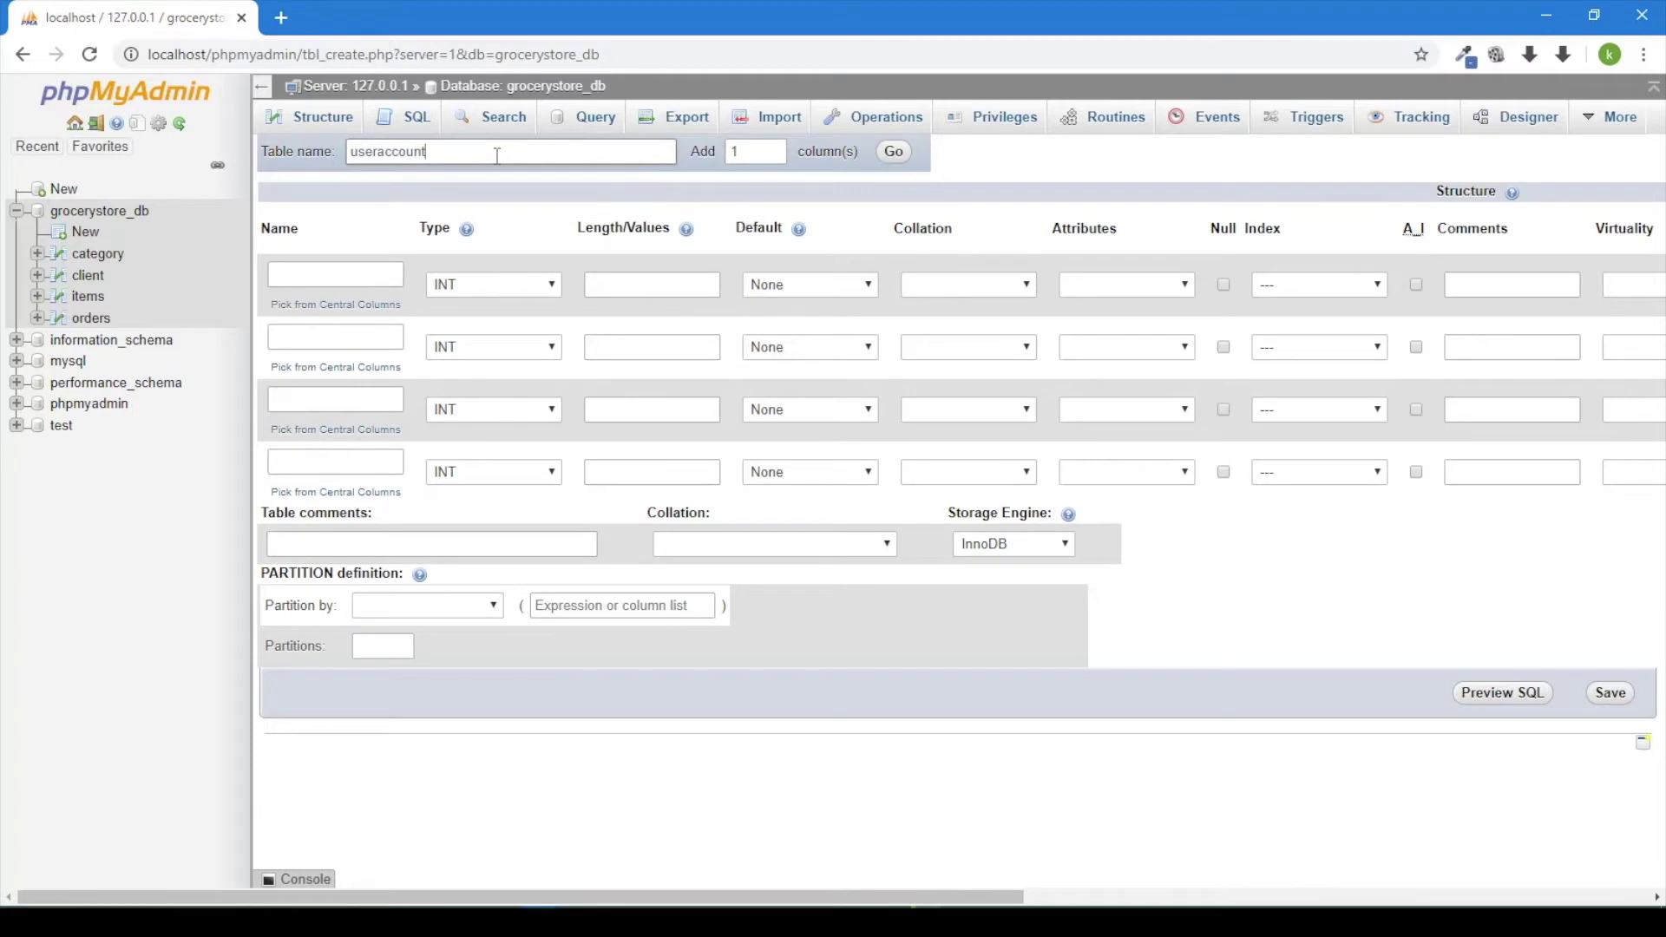
click(365, 274)
text(us)
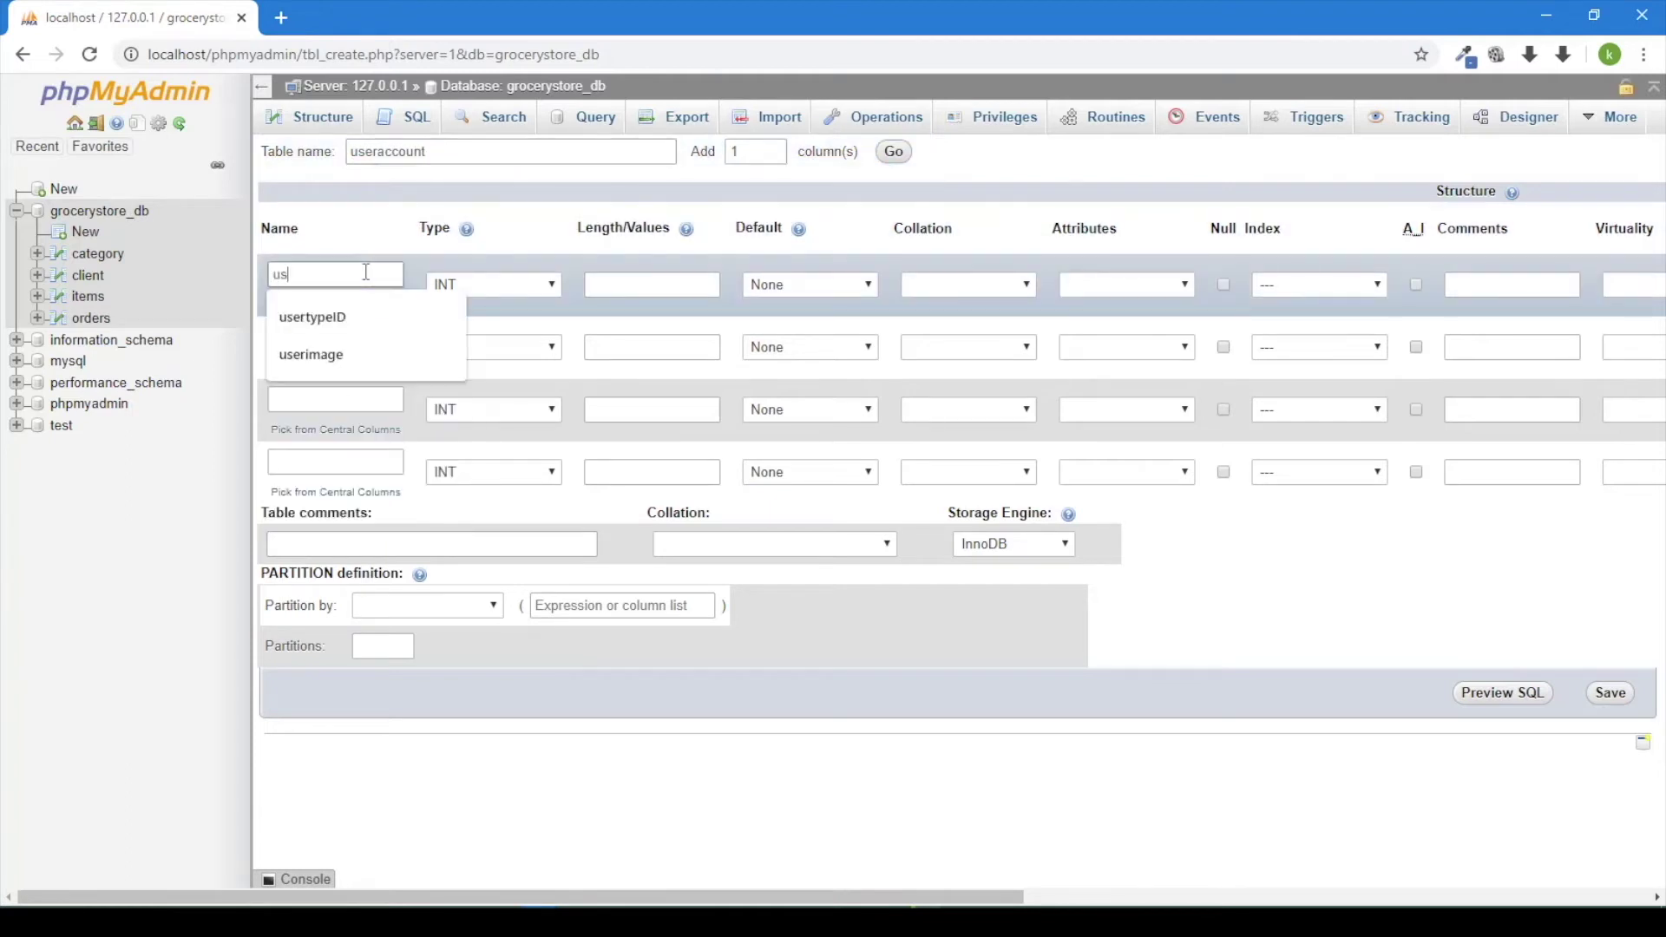
text(erID)
click(371, 338)
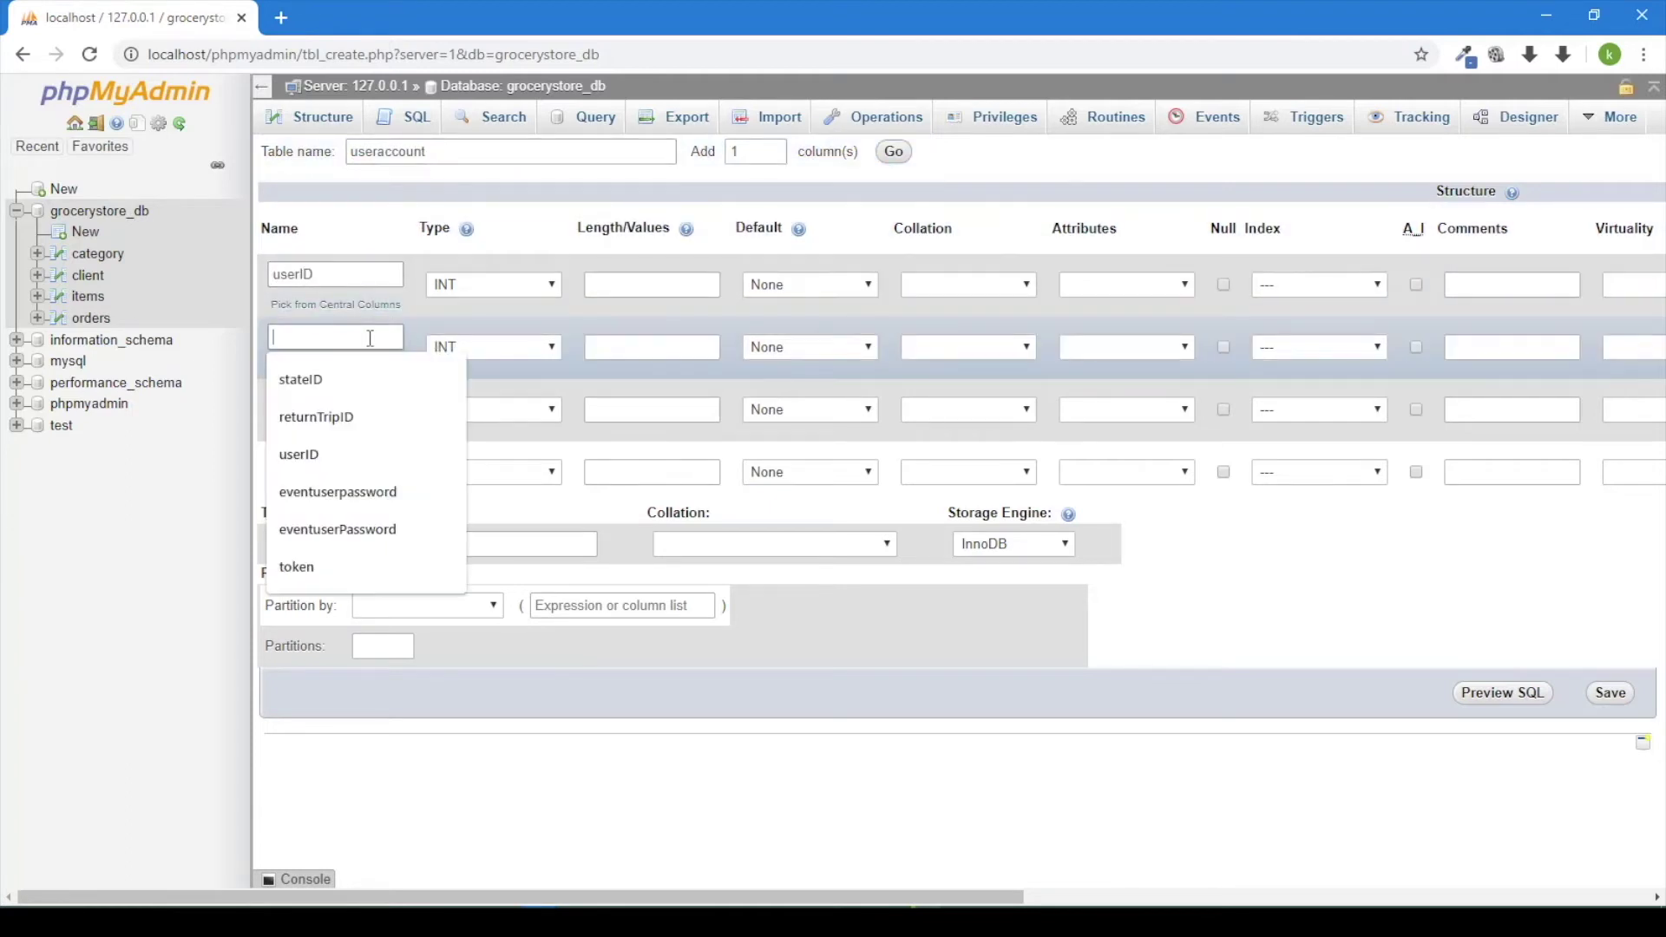
text(username)
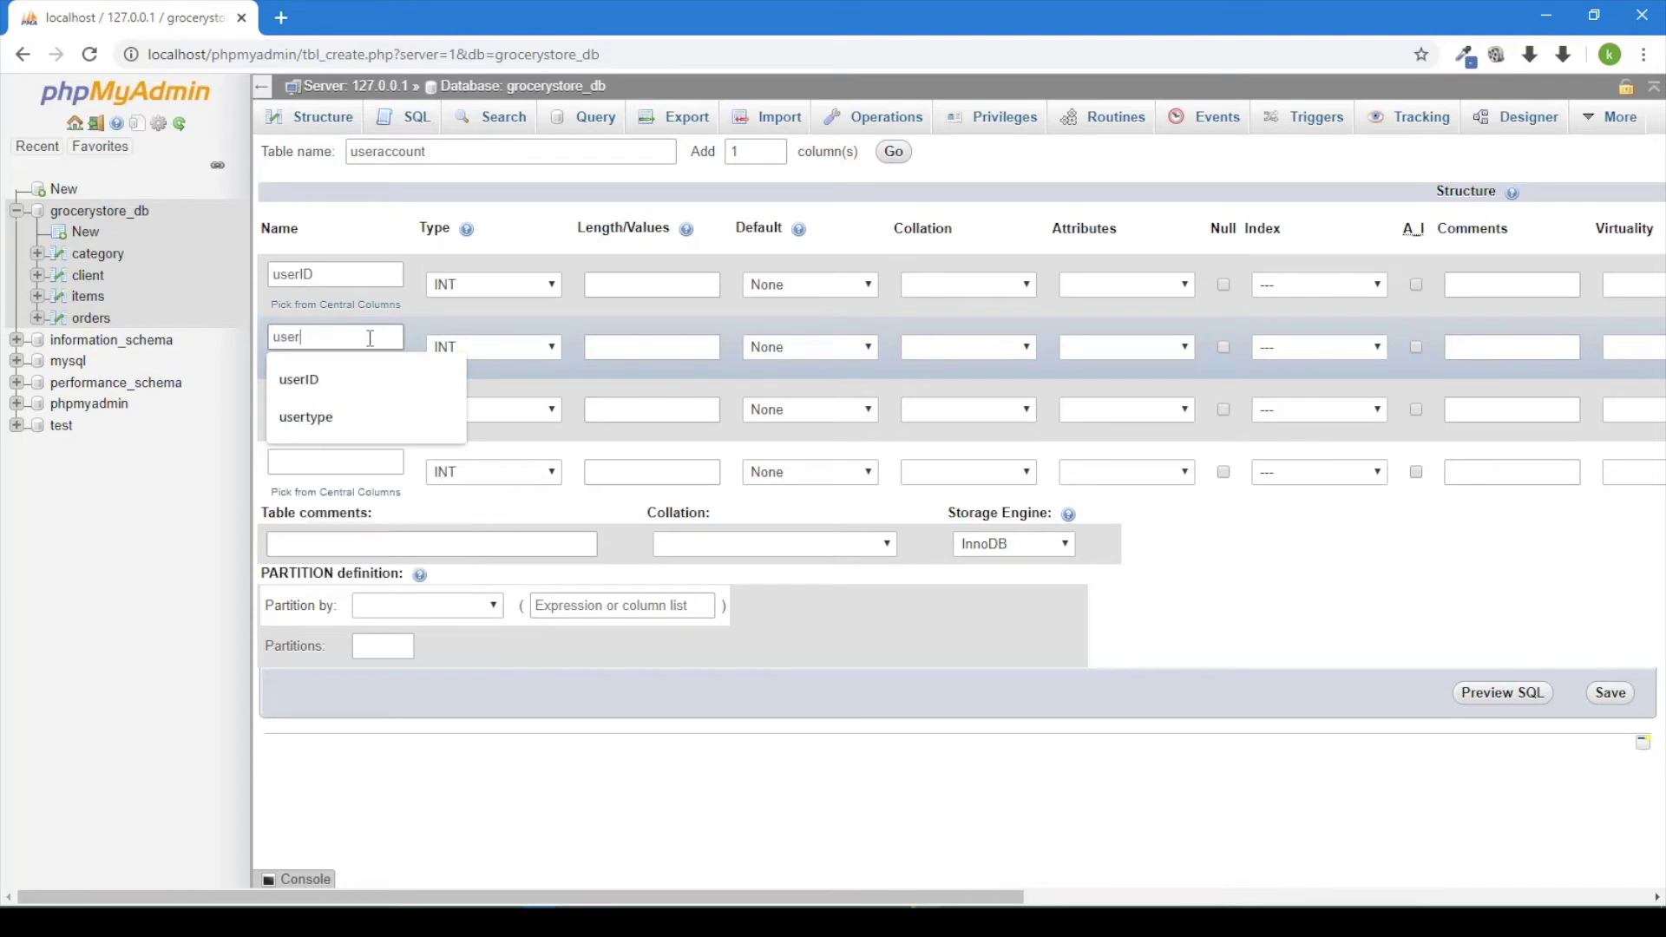
click(383, 397)
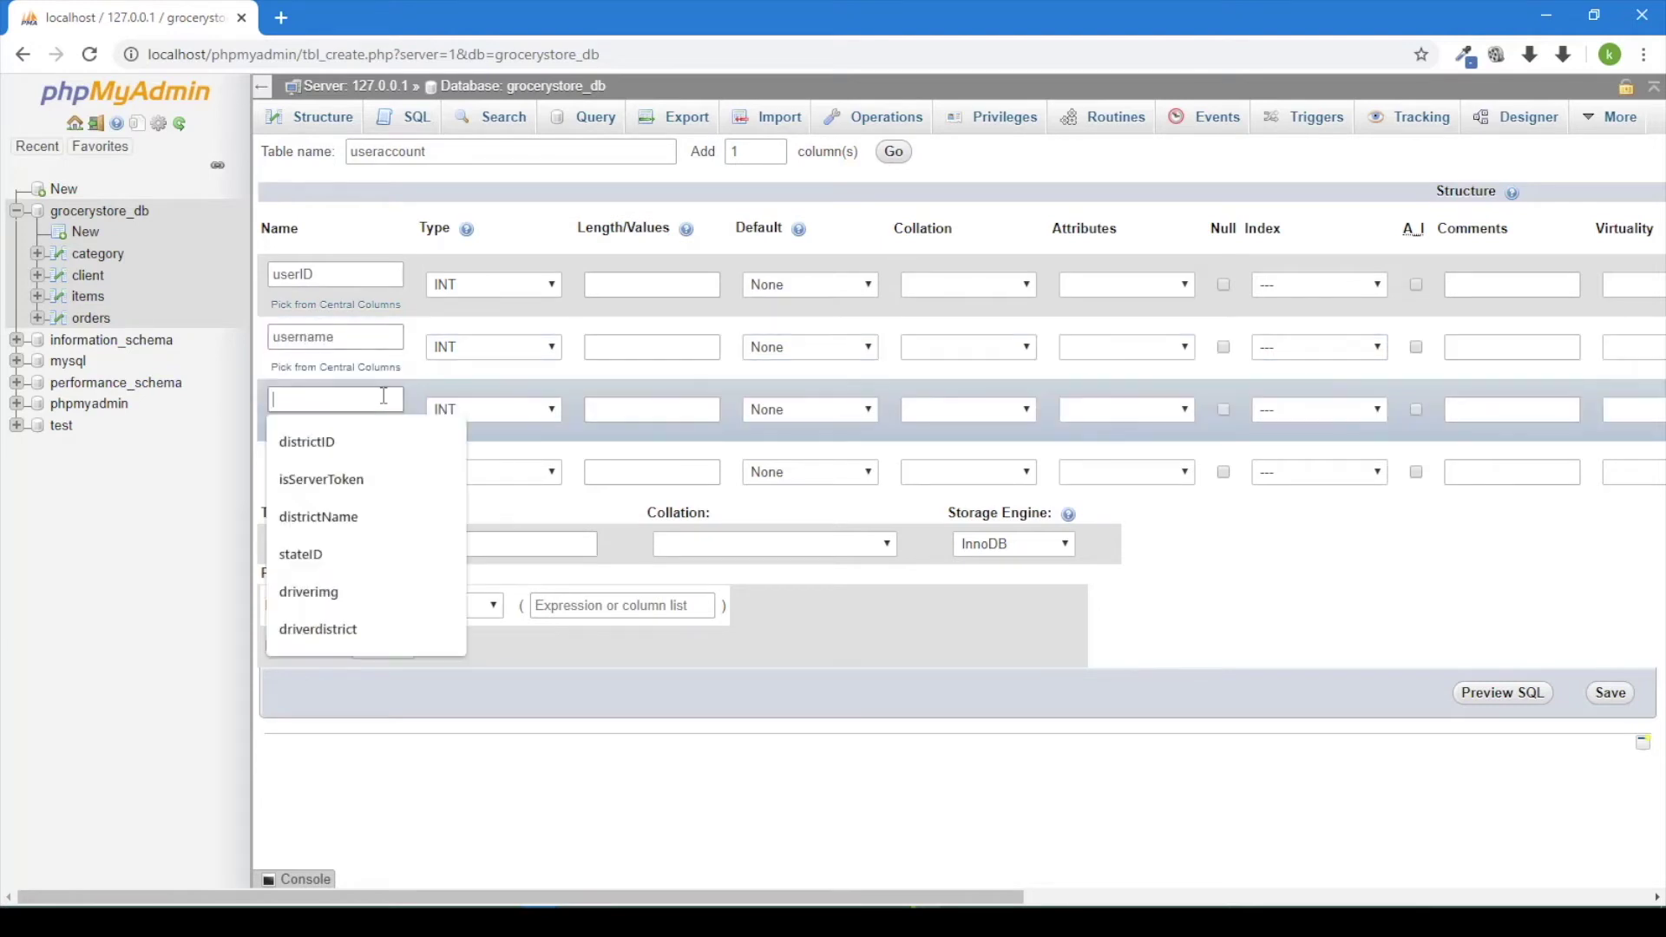
text(password)
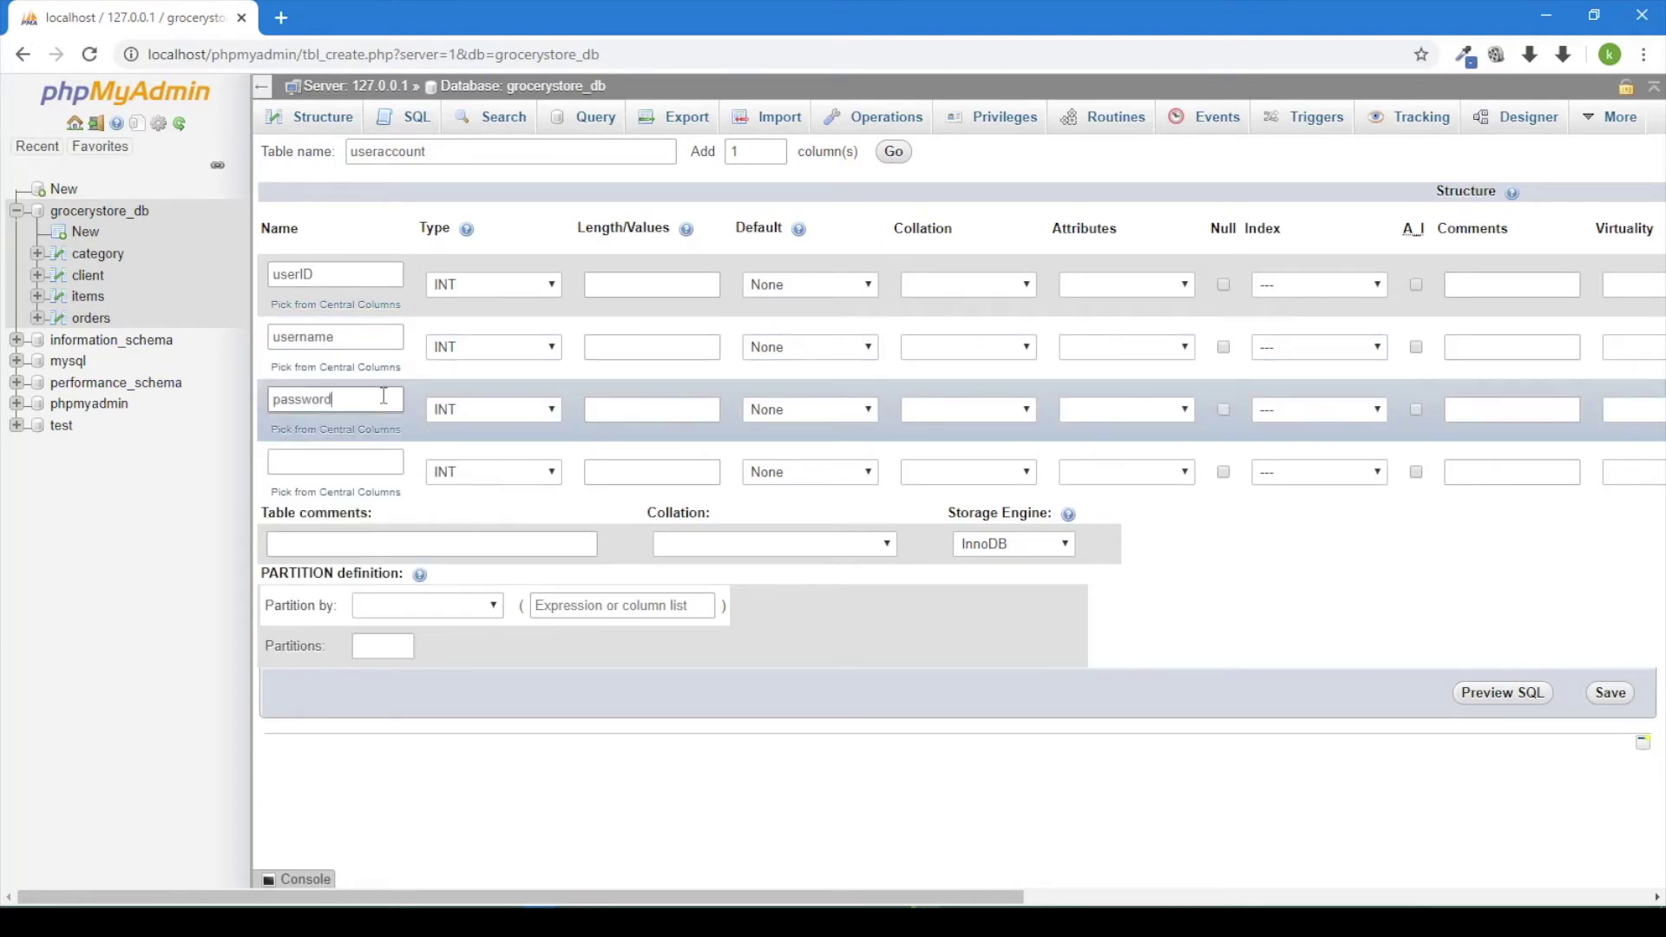
- Make username and password VARCHAR(255) and give userID length 11
click(483, 408)
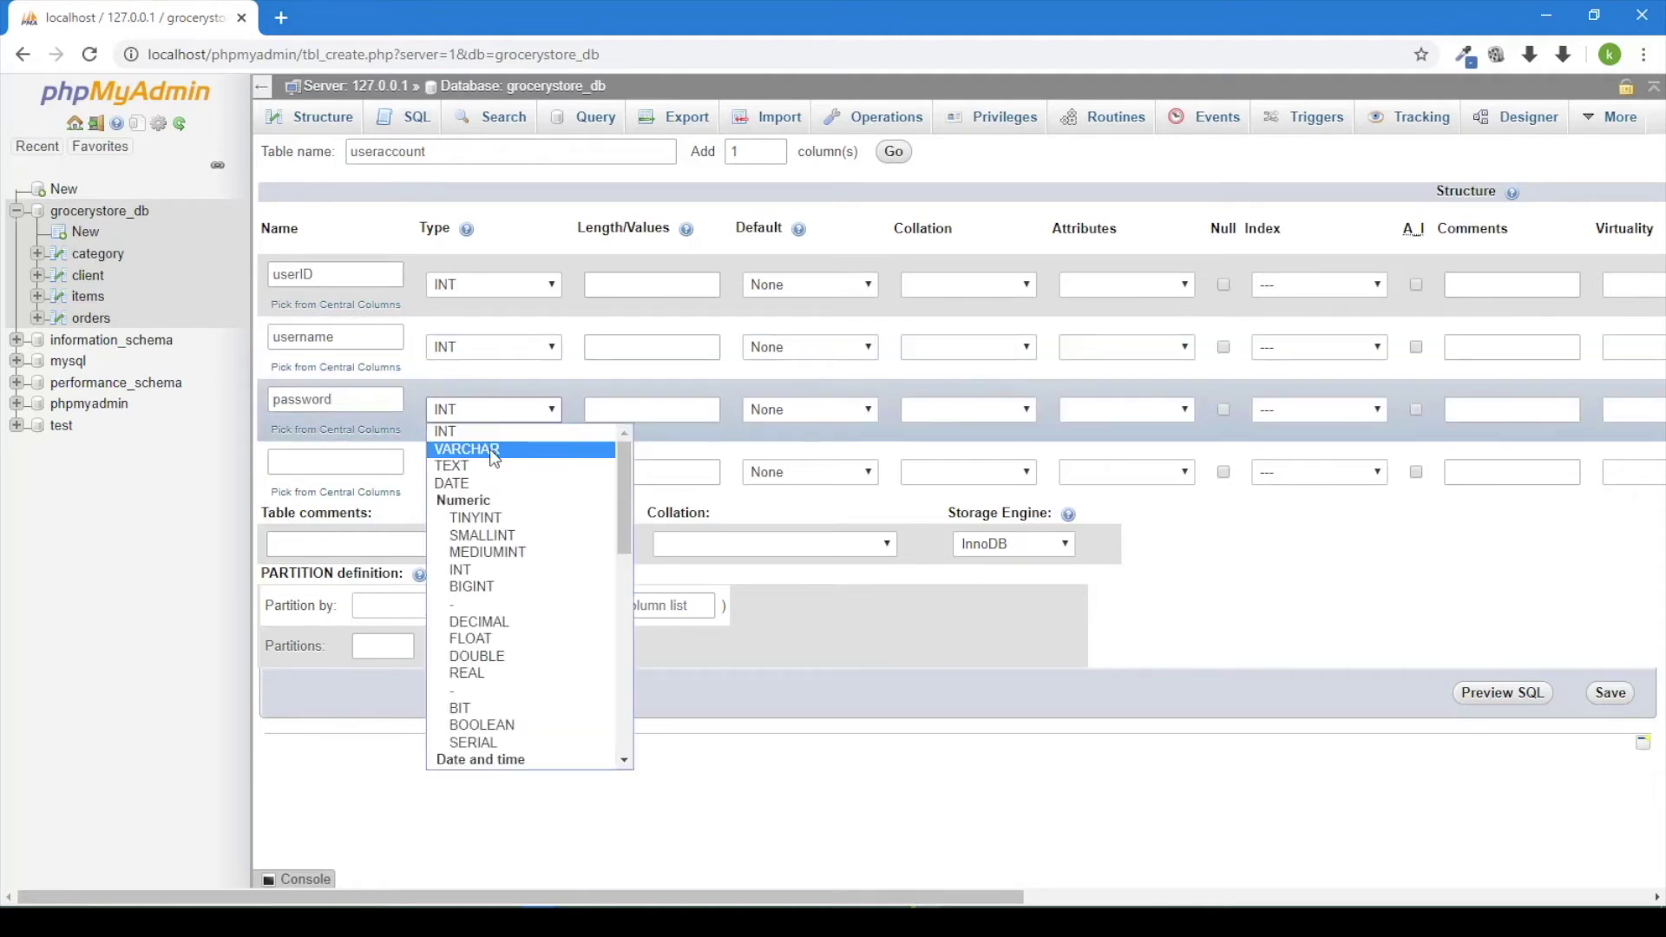
click(495, 451)
click(497, 347)
click(497, 383)
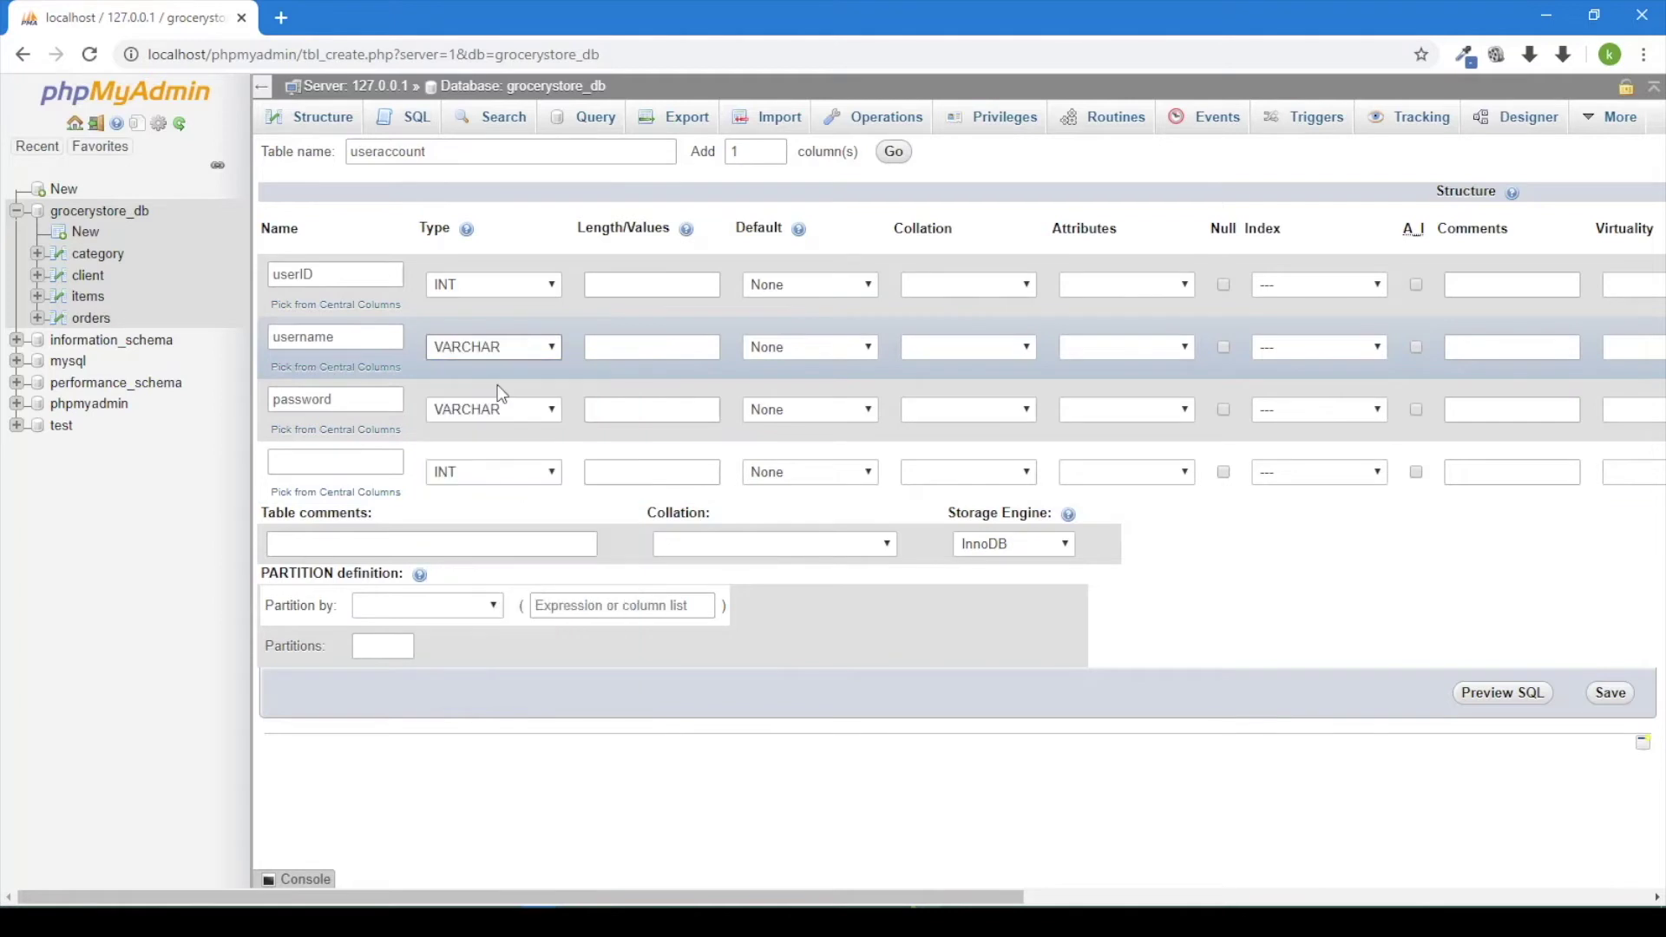
click(608, 286)
click(607, 328)
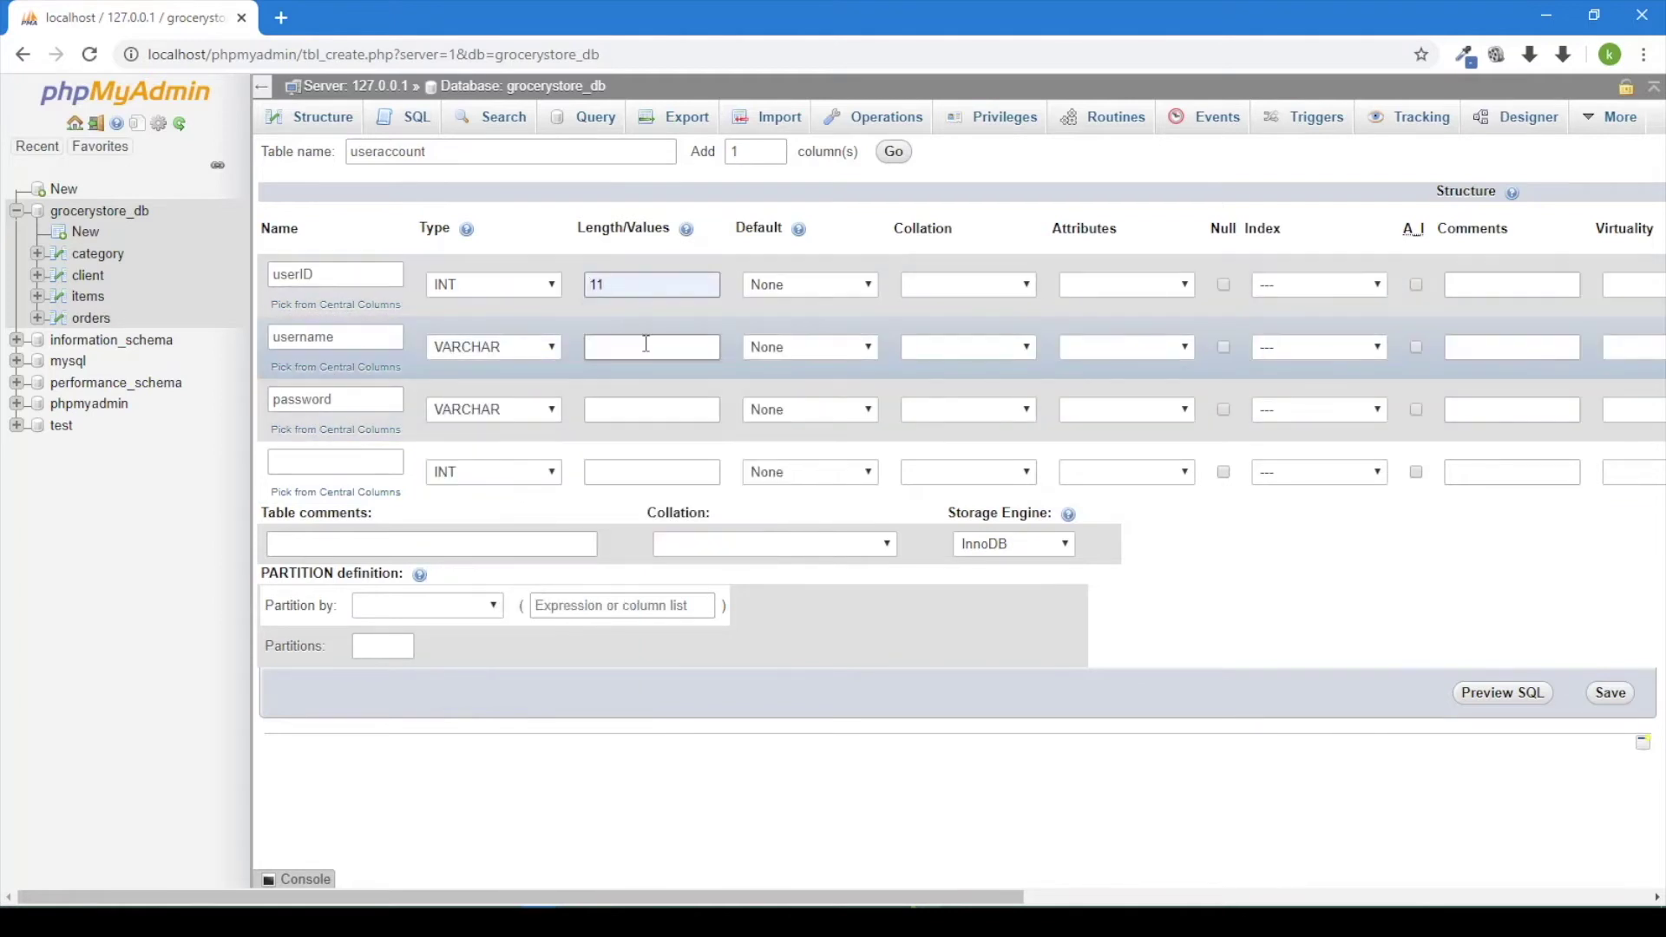
click(646, 344)
text(255)
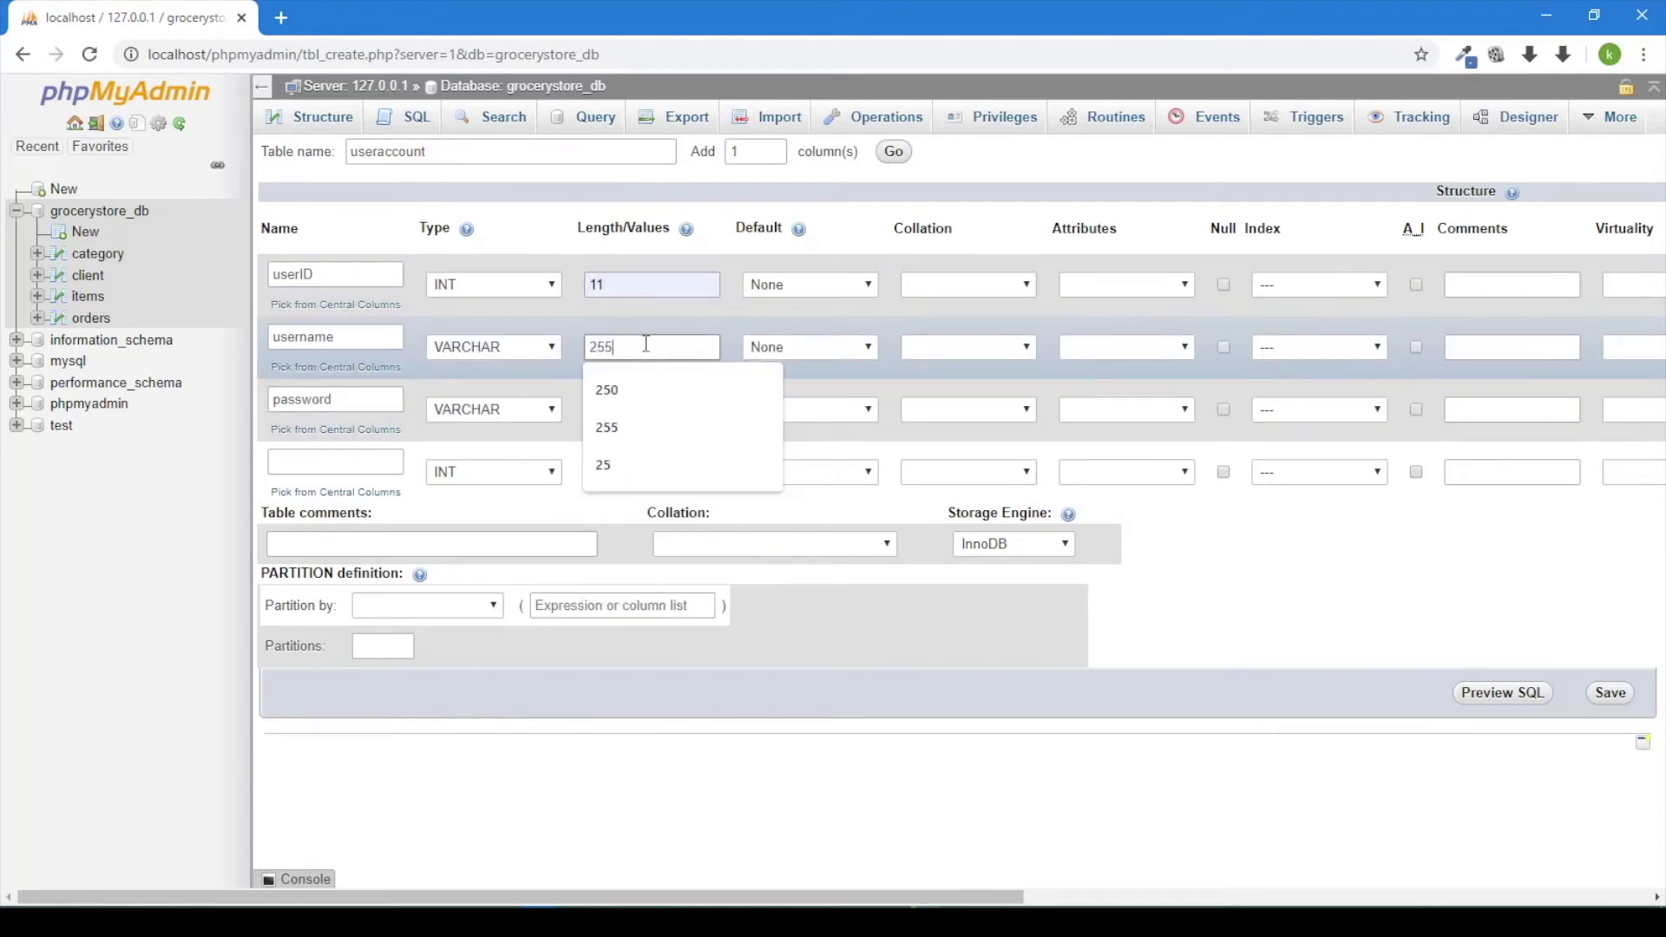
click(637, 403)
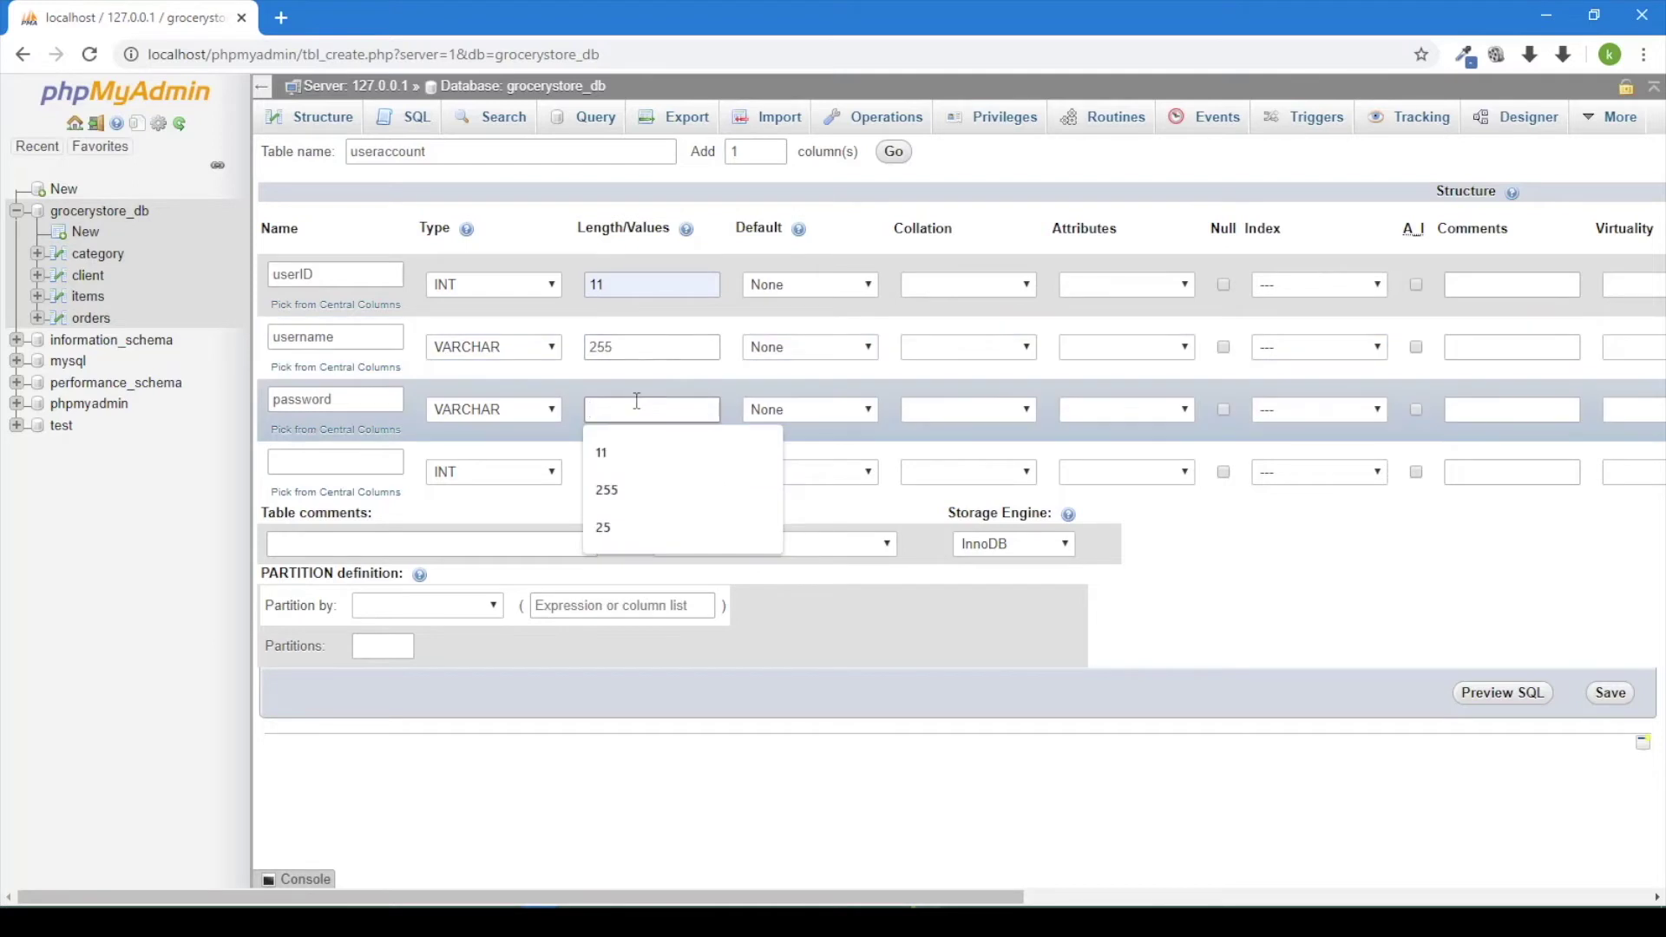
text(255)
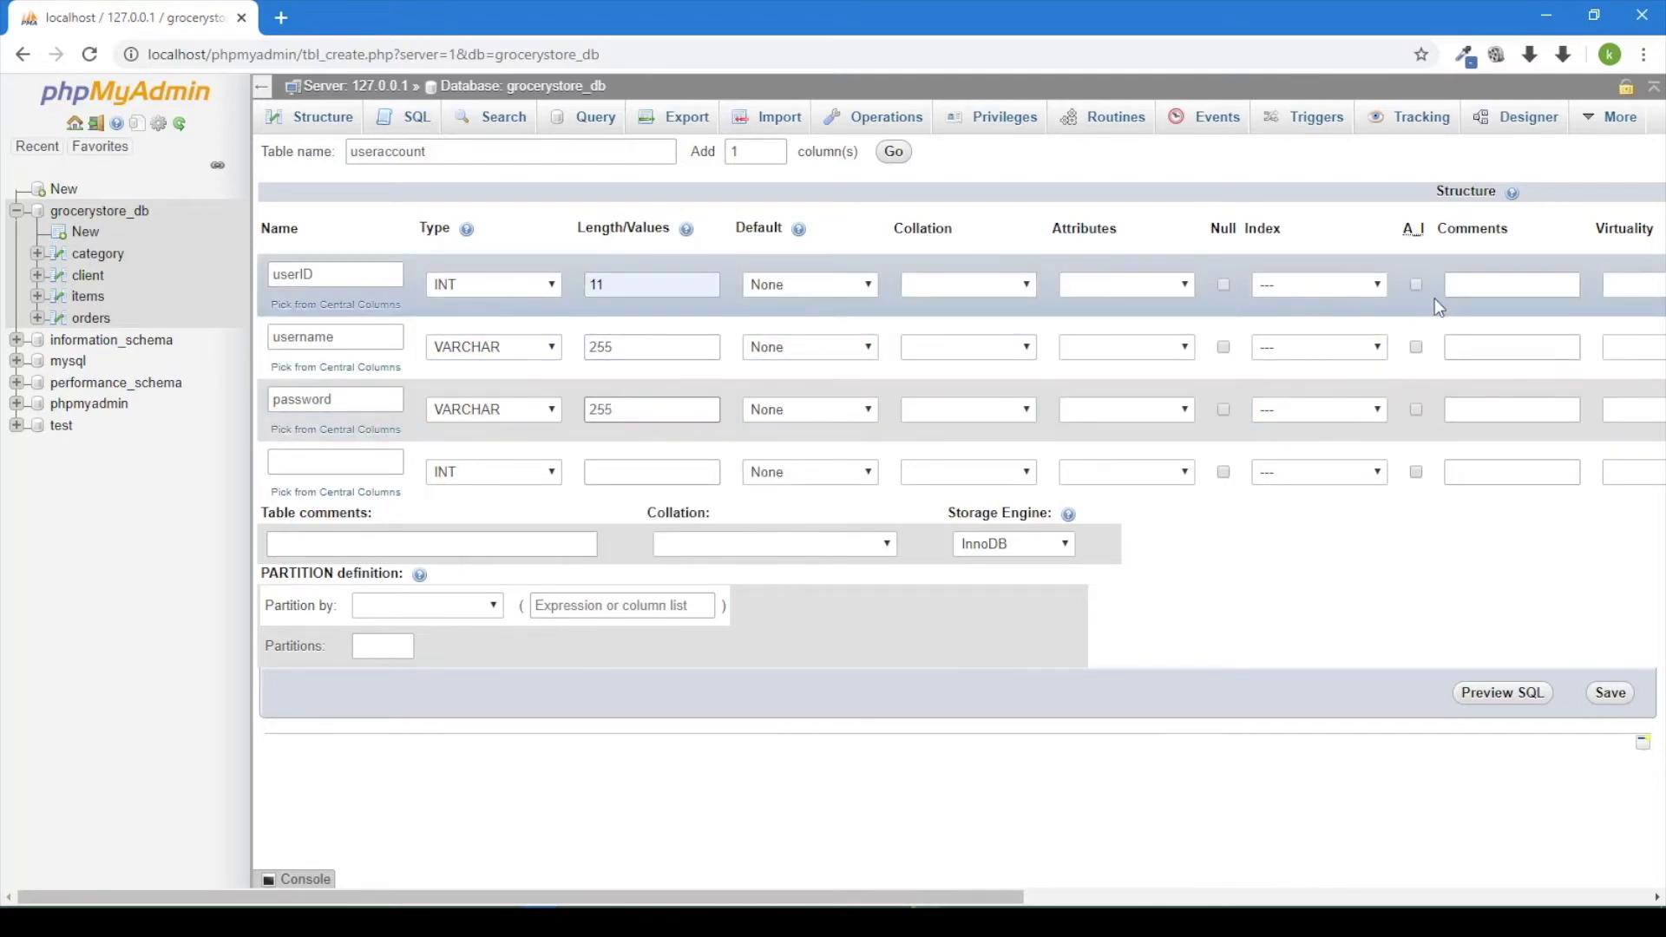
- Make userID the auto-increment PRIMARY key, create the table and browse it
click(1415, 284)
click(943, 612)
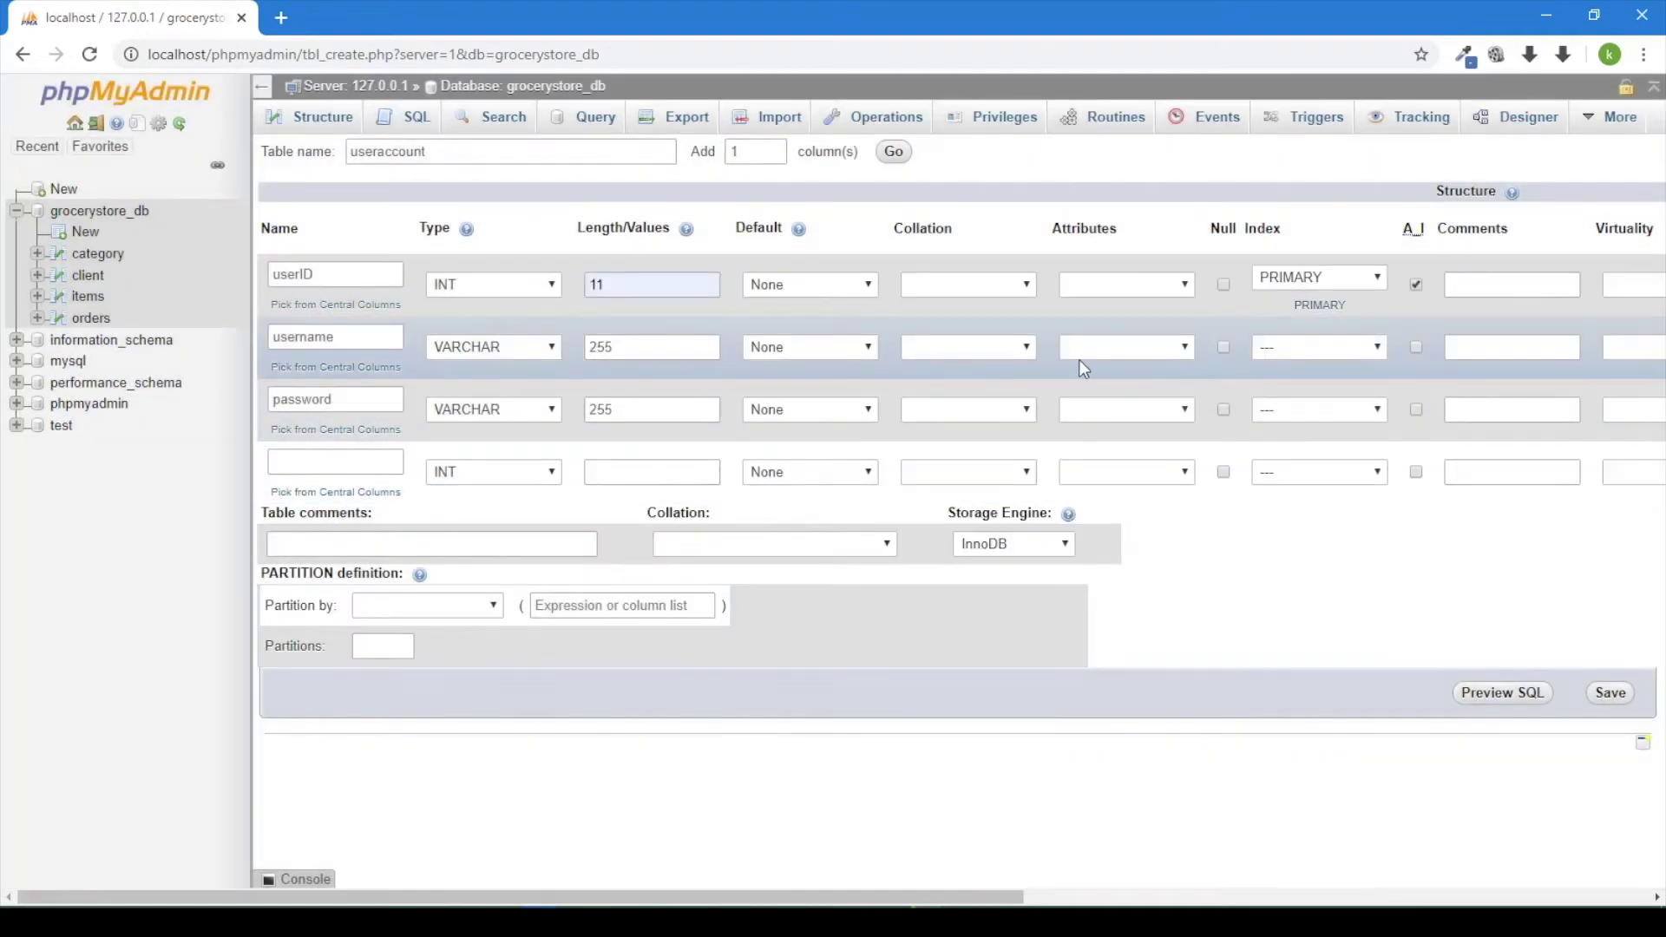
click(1609, 692)
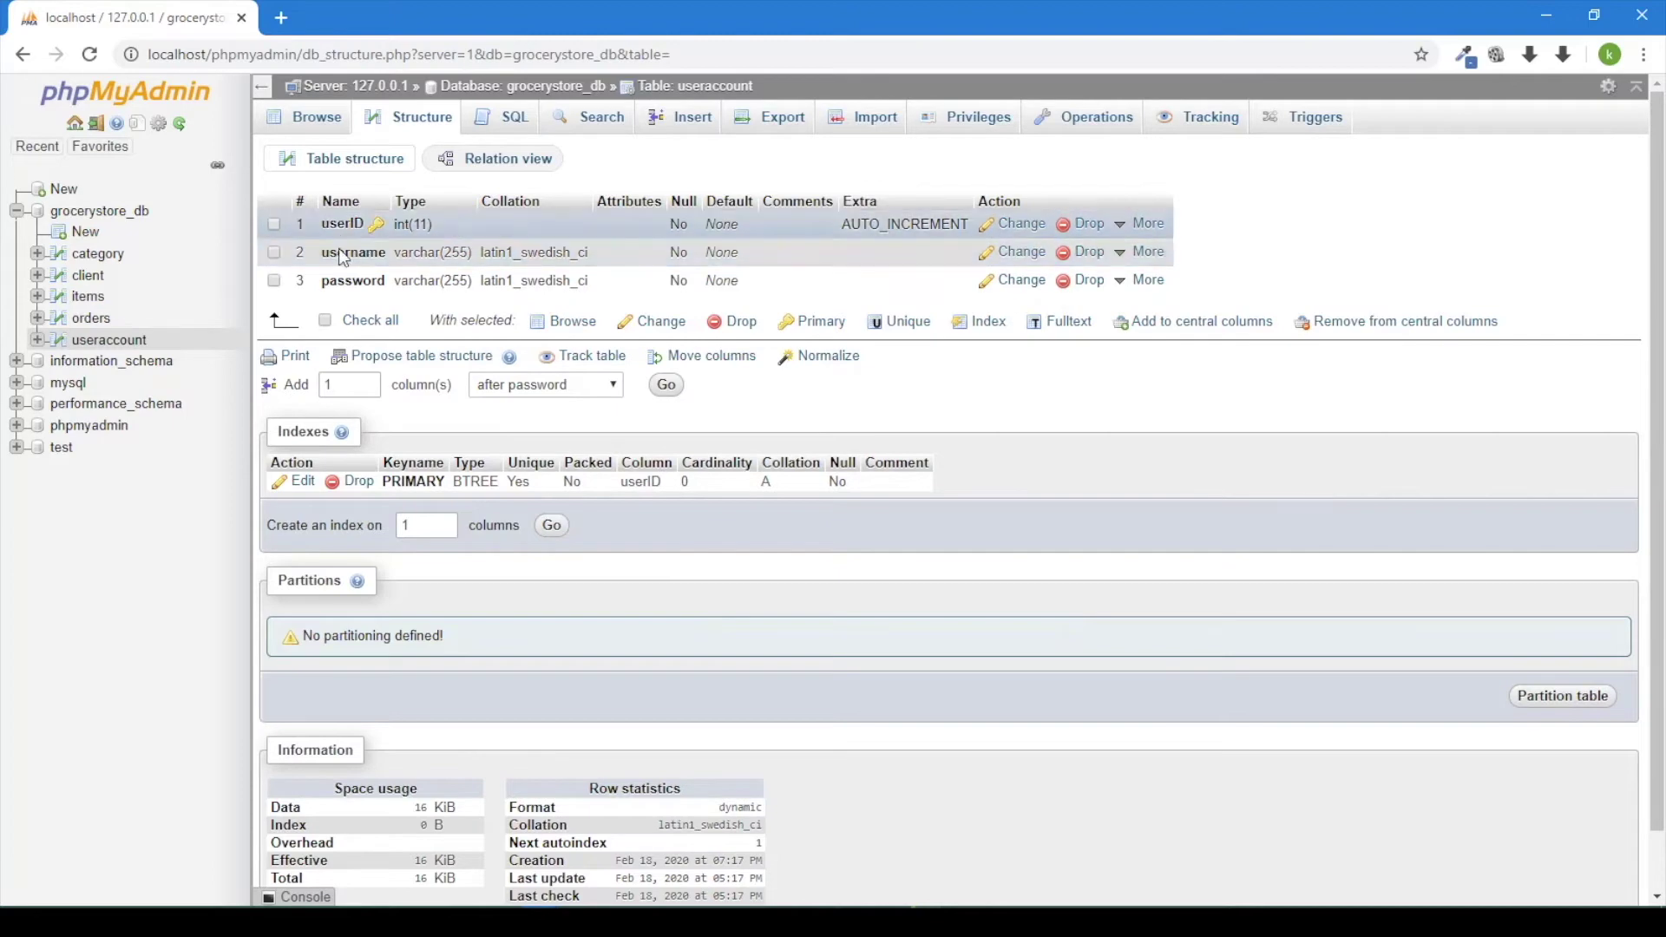
click(313, 117)
- Add a clientID INT(11) column after userID in the useraccount table
click(420, 122)
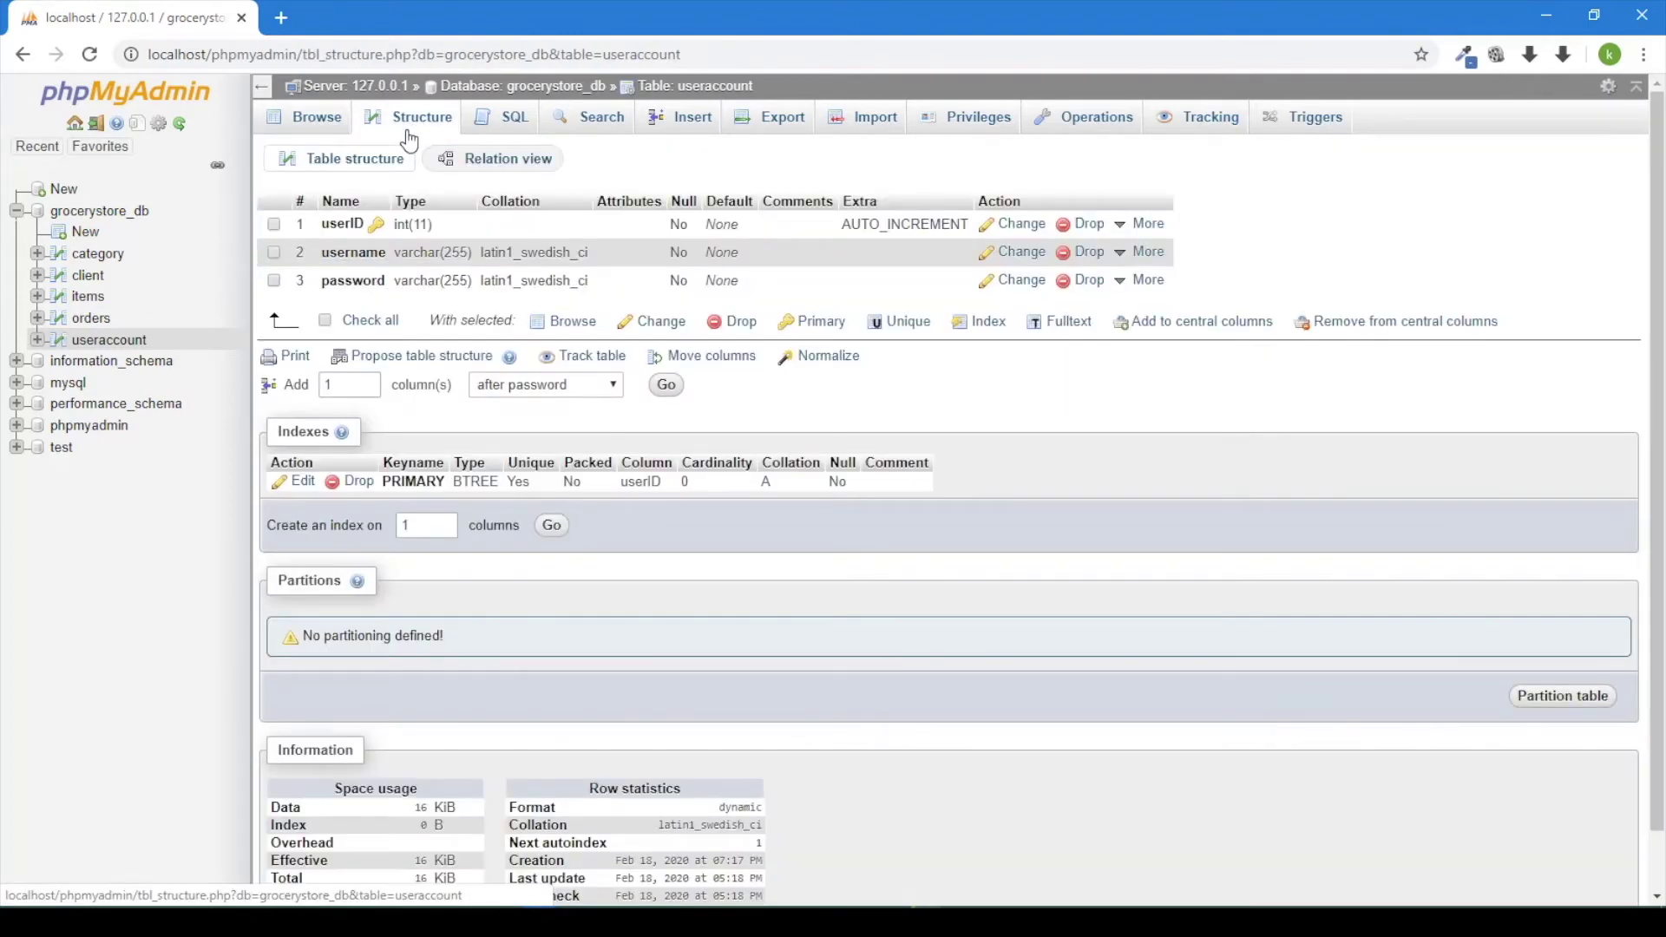
click(546, 385)
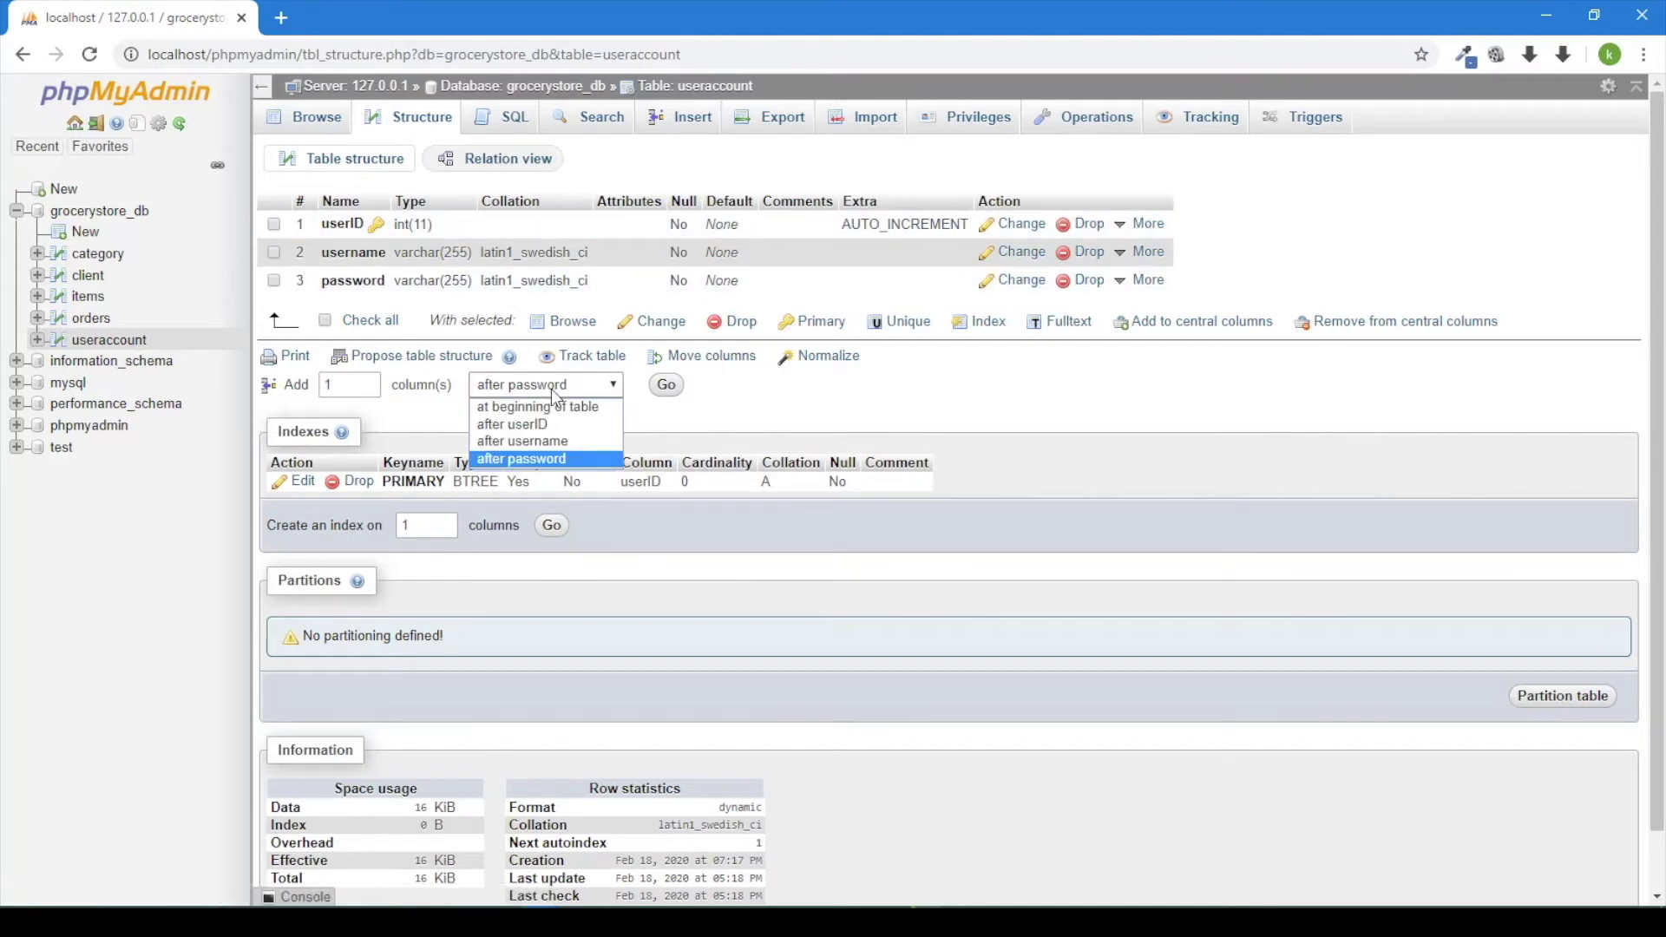
click(535, 426)
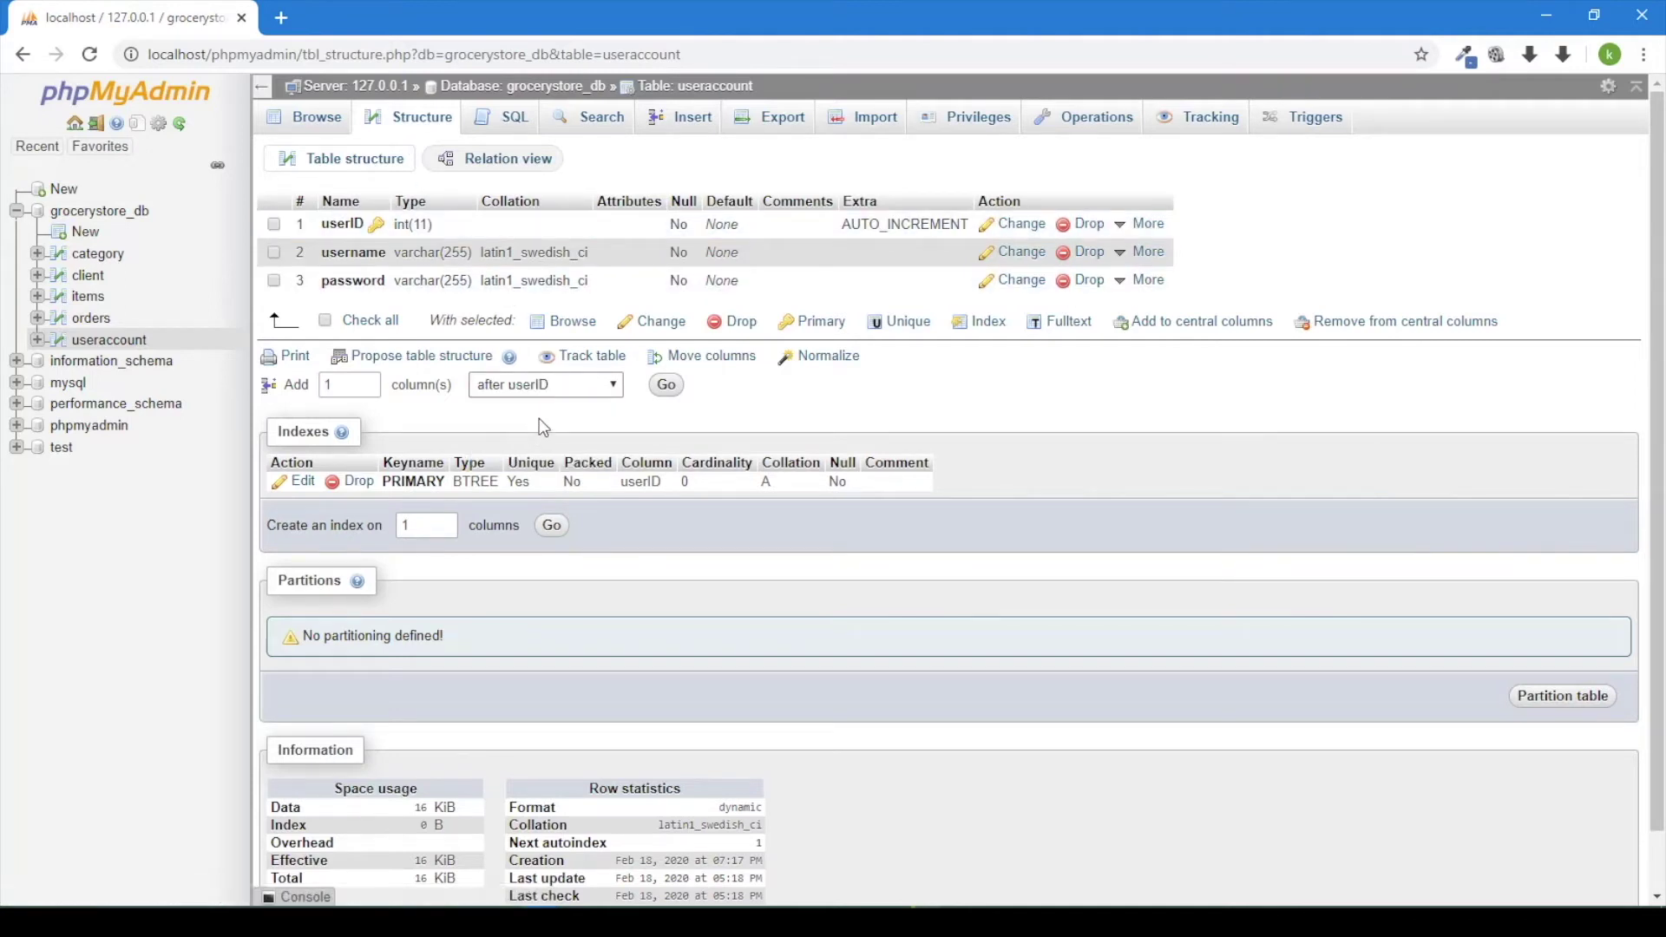
click(666, 384)
click(359, 227)
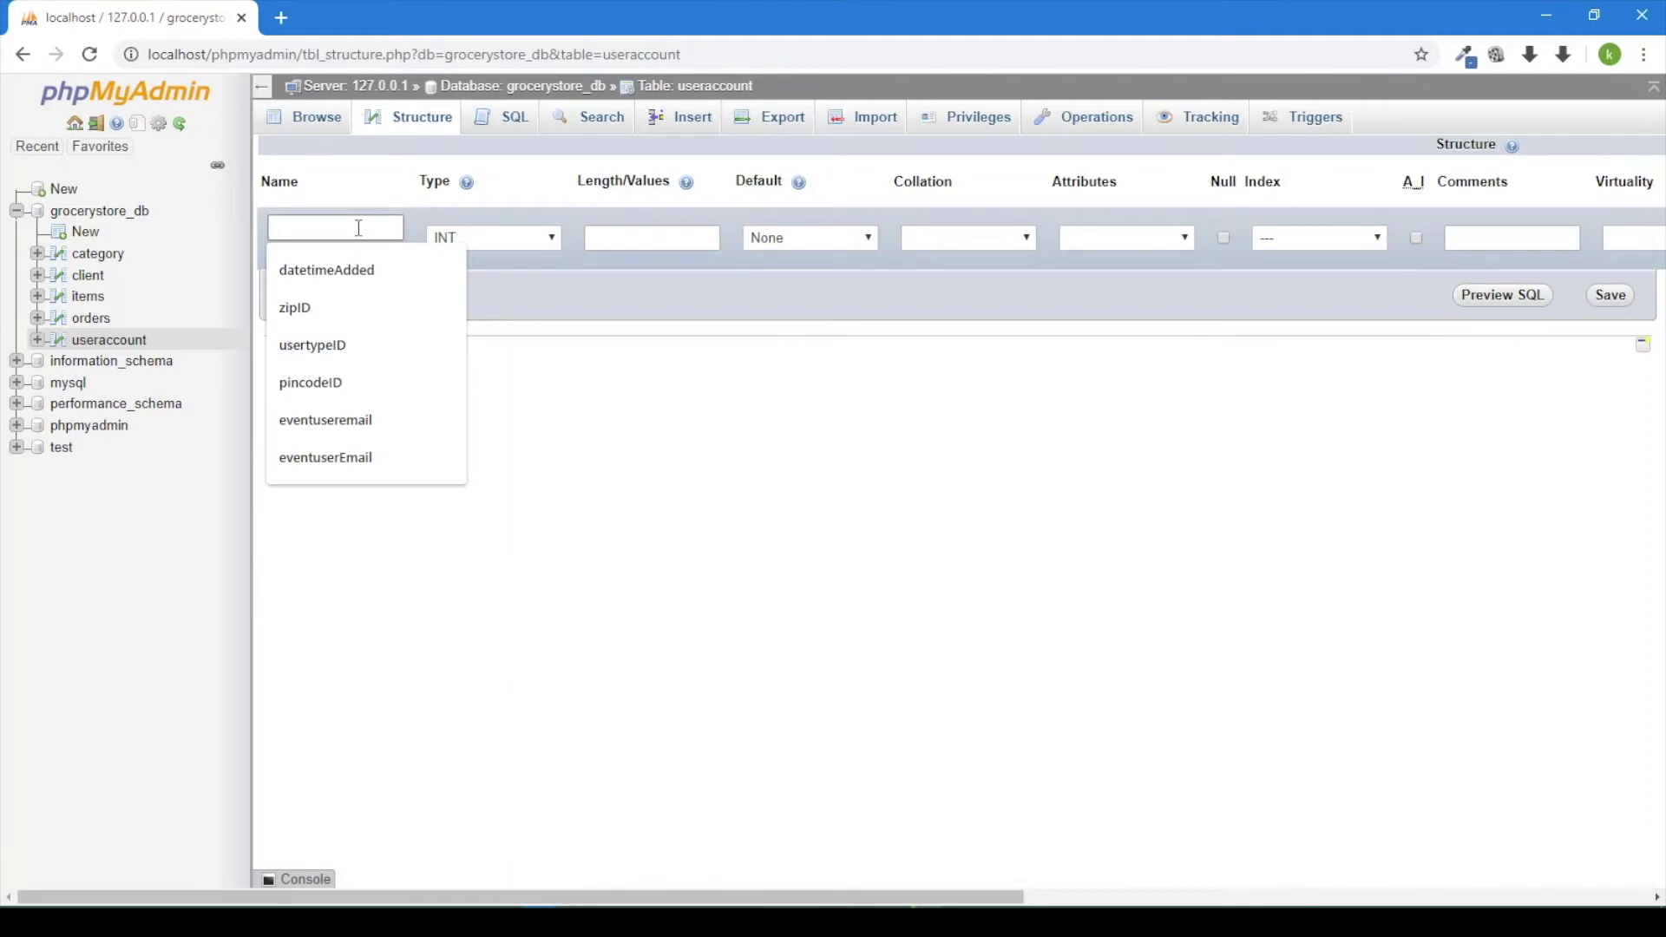
text(clie)
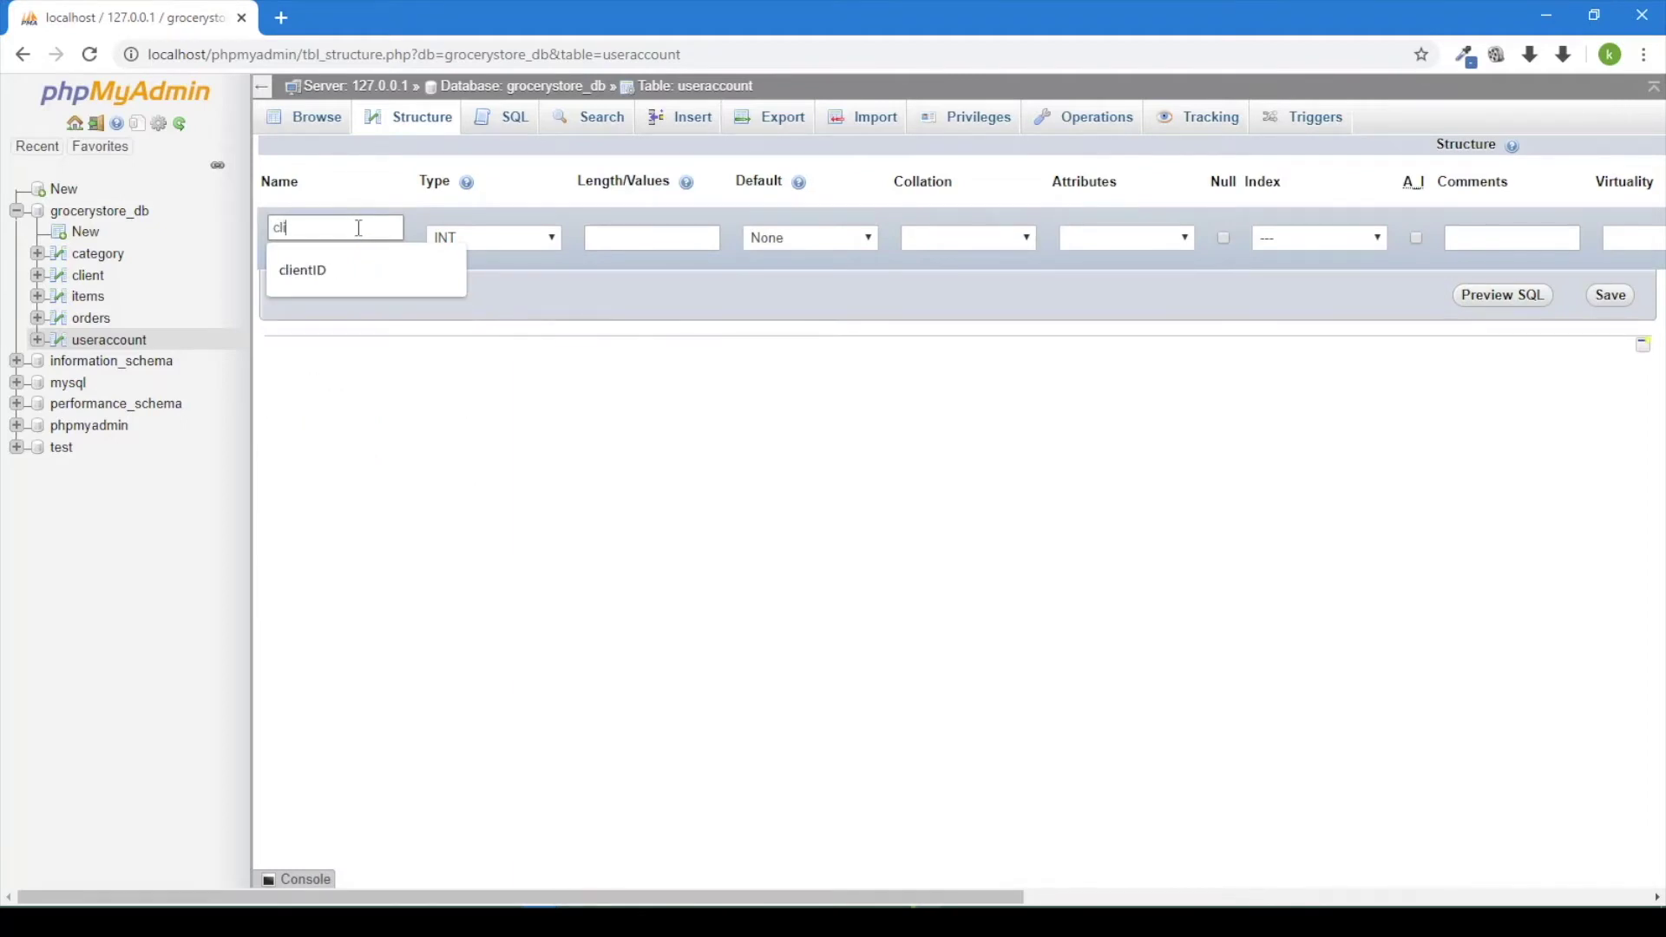
click(336, 267)
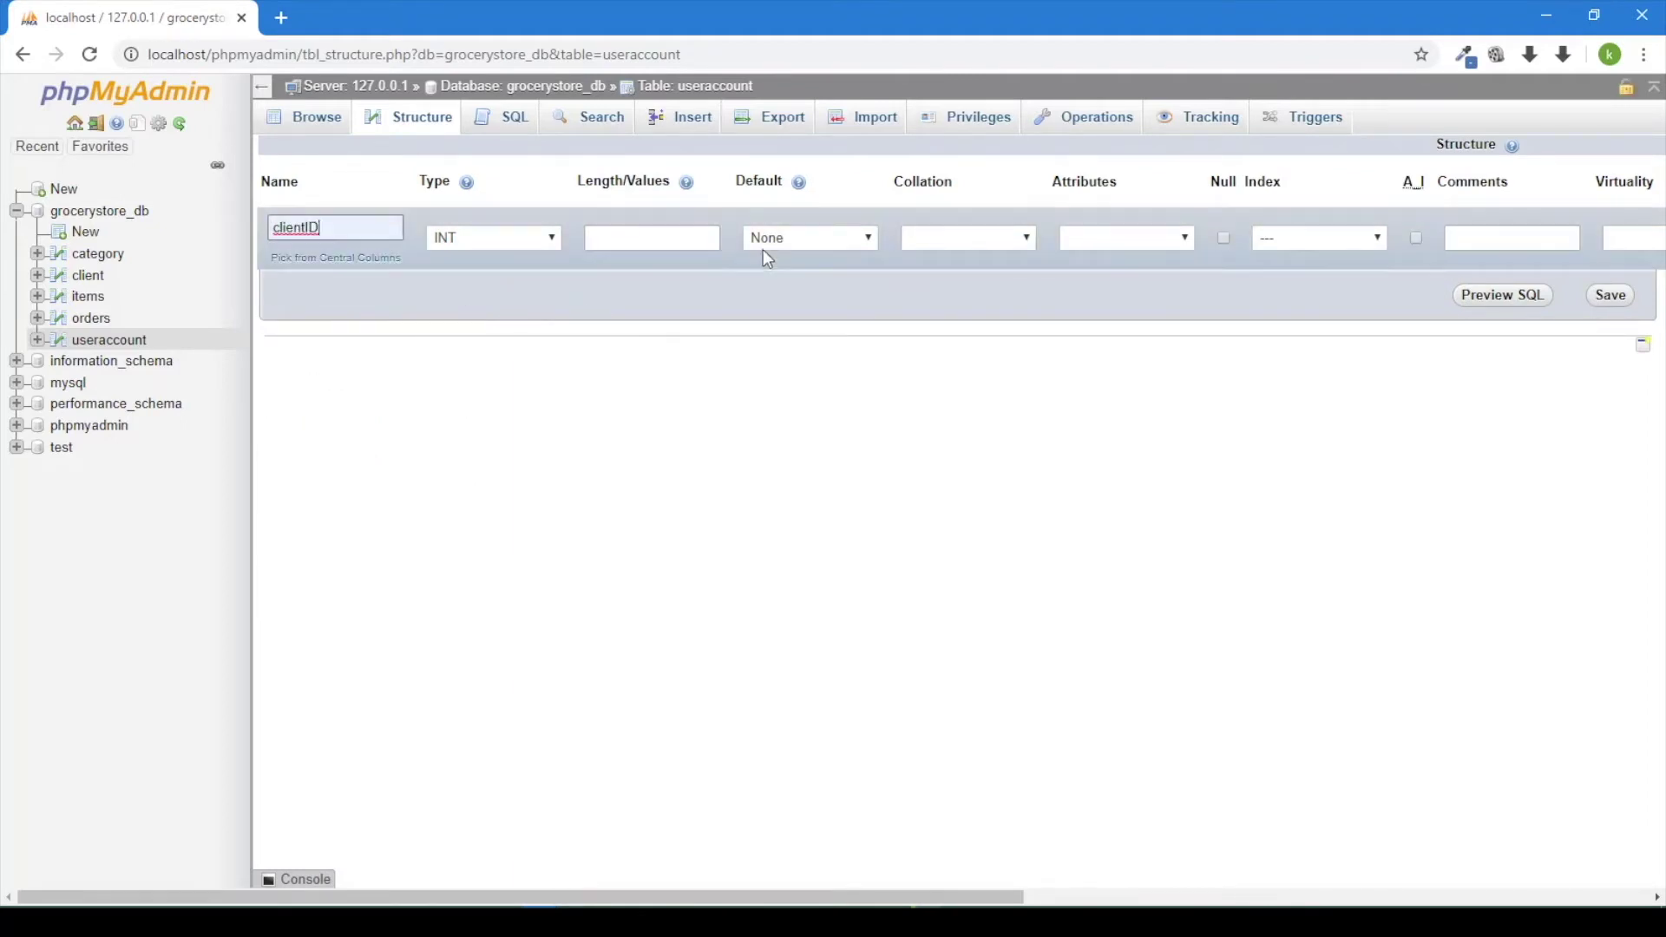
click(659, 239)
click(736, 282)
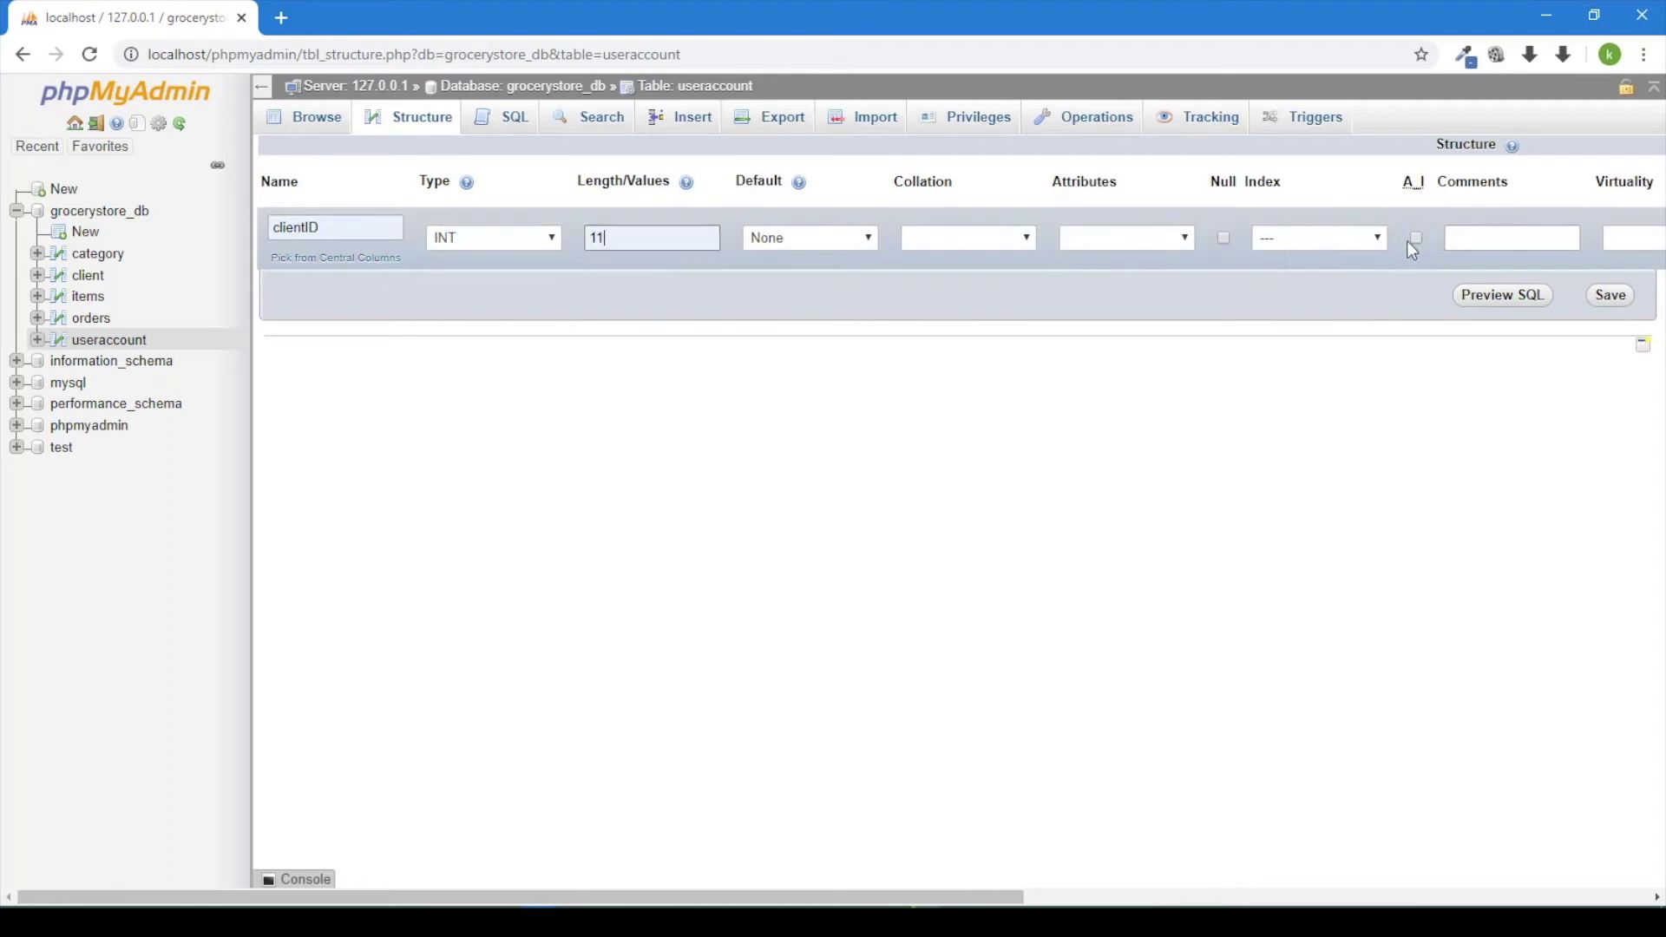
click(1623, 299)
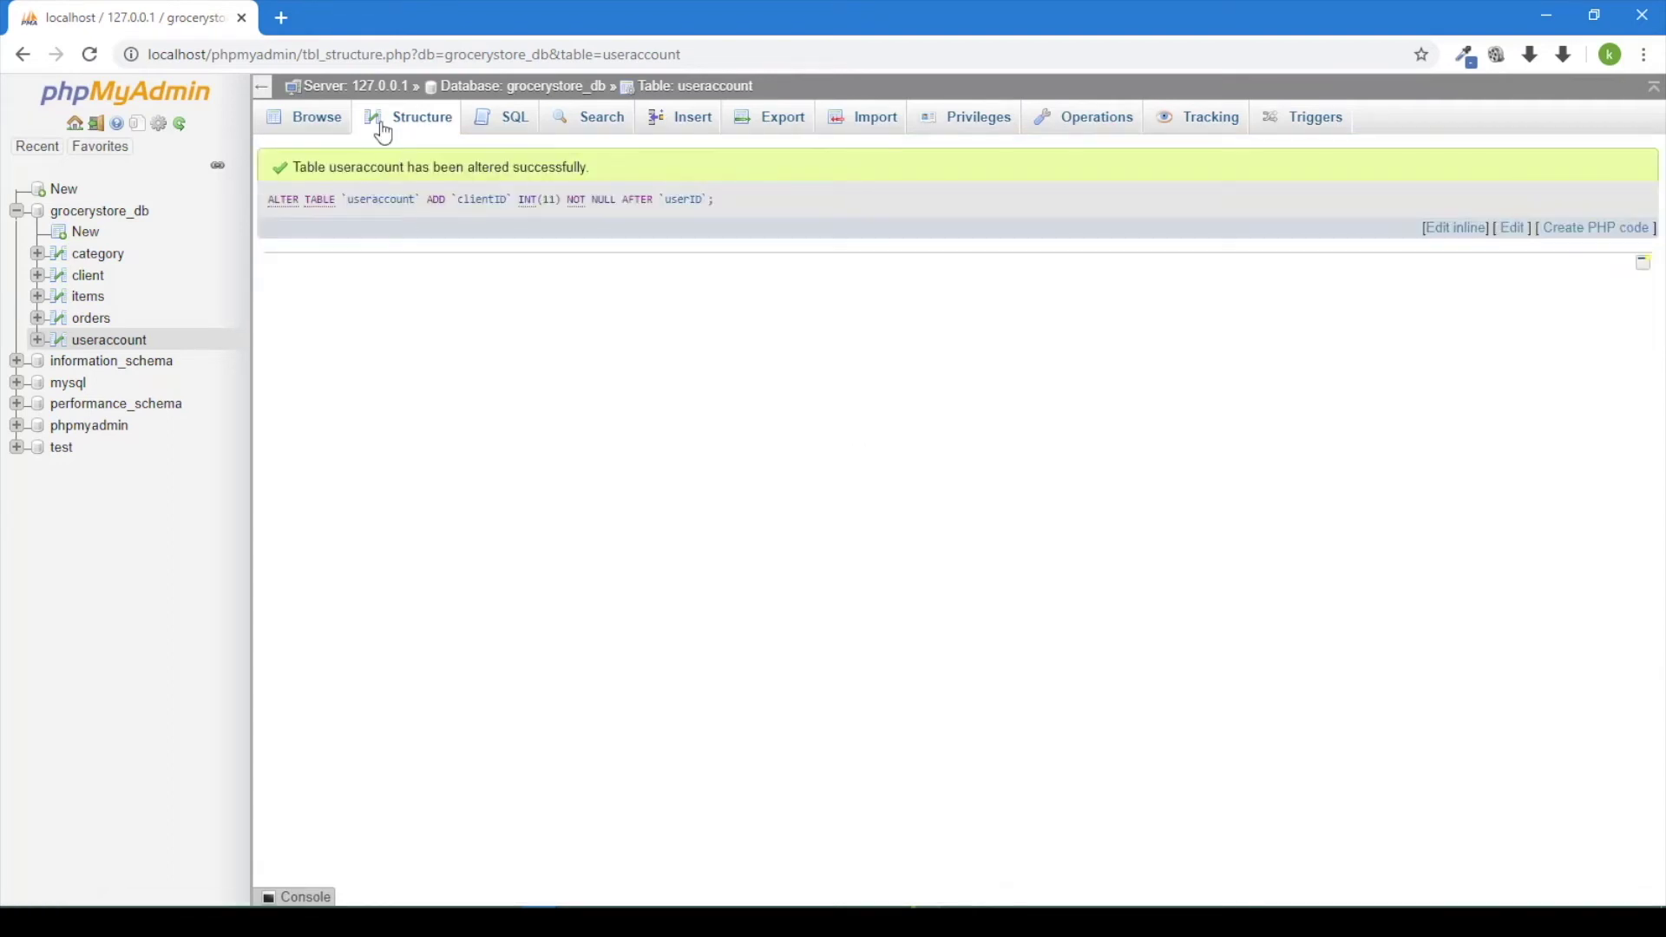
click(379, 121)
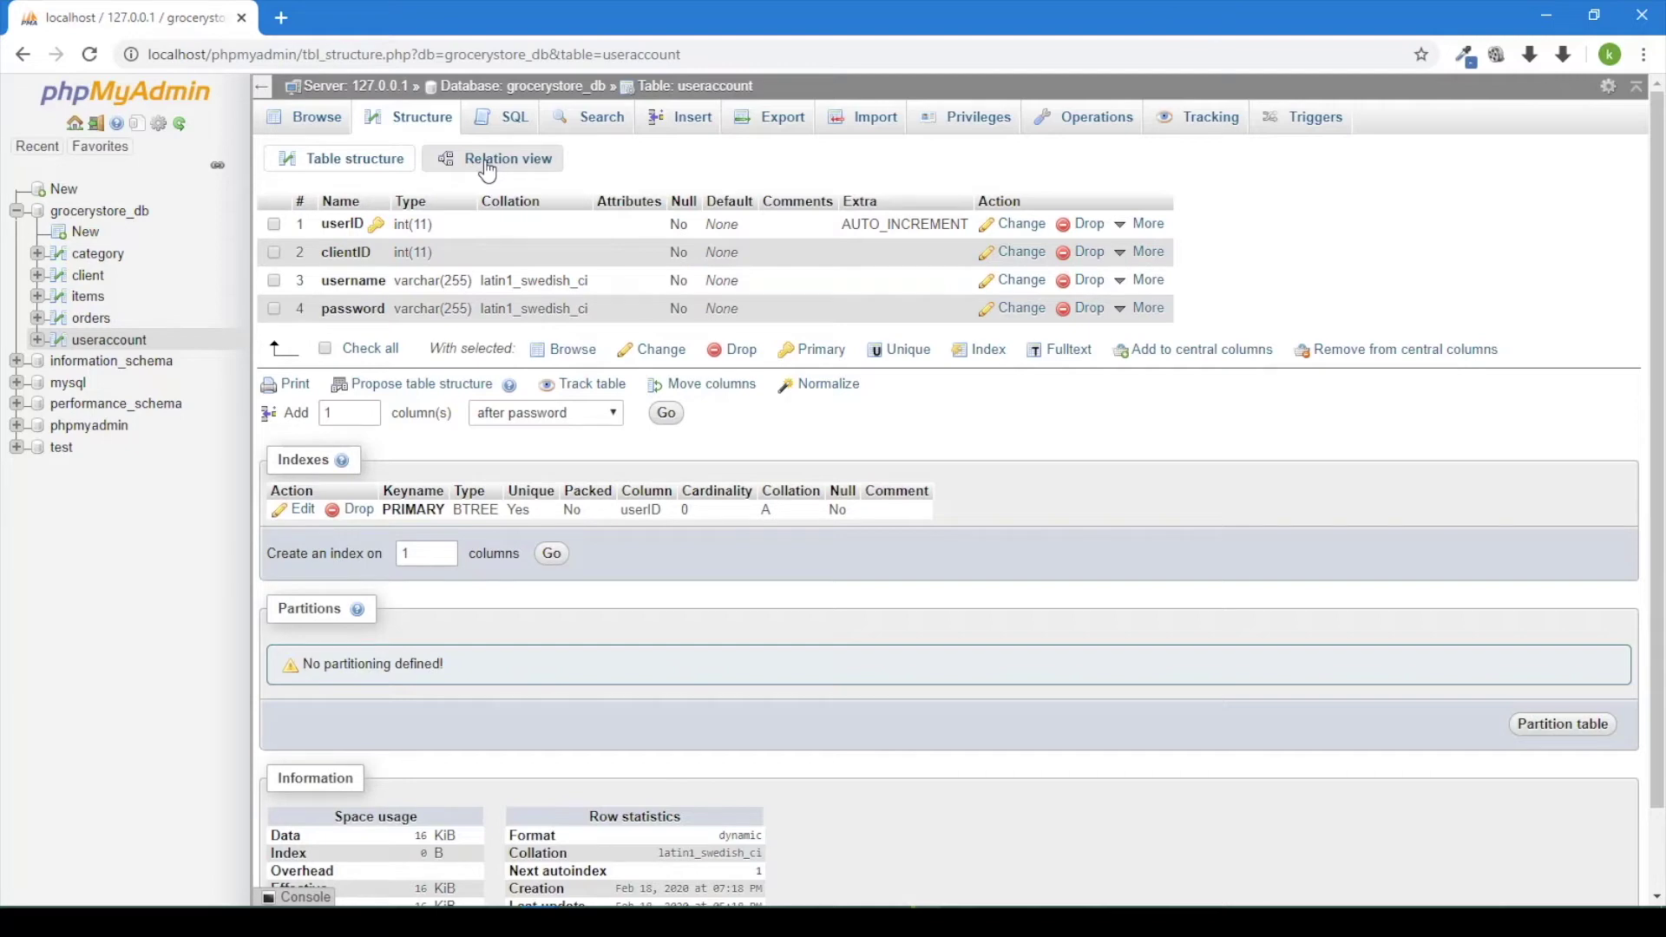
- Link useraccount.clientID to grocerystore_db.client.clientID with CASCADE on delete and update
click(489, 168)
click(698, 286)
click(691, 305)
click(911, 285)
click(884, 305)
click(1081, 287)
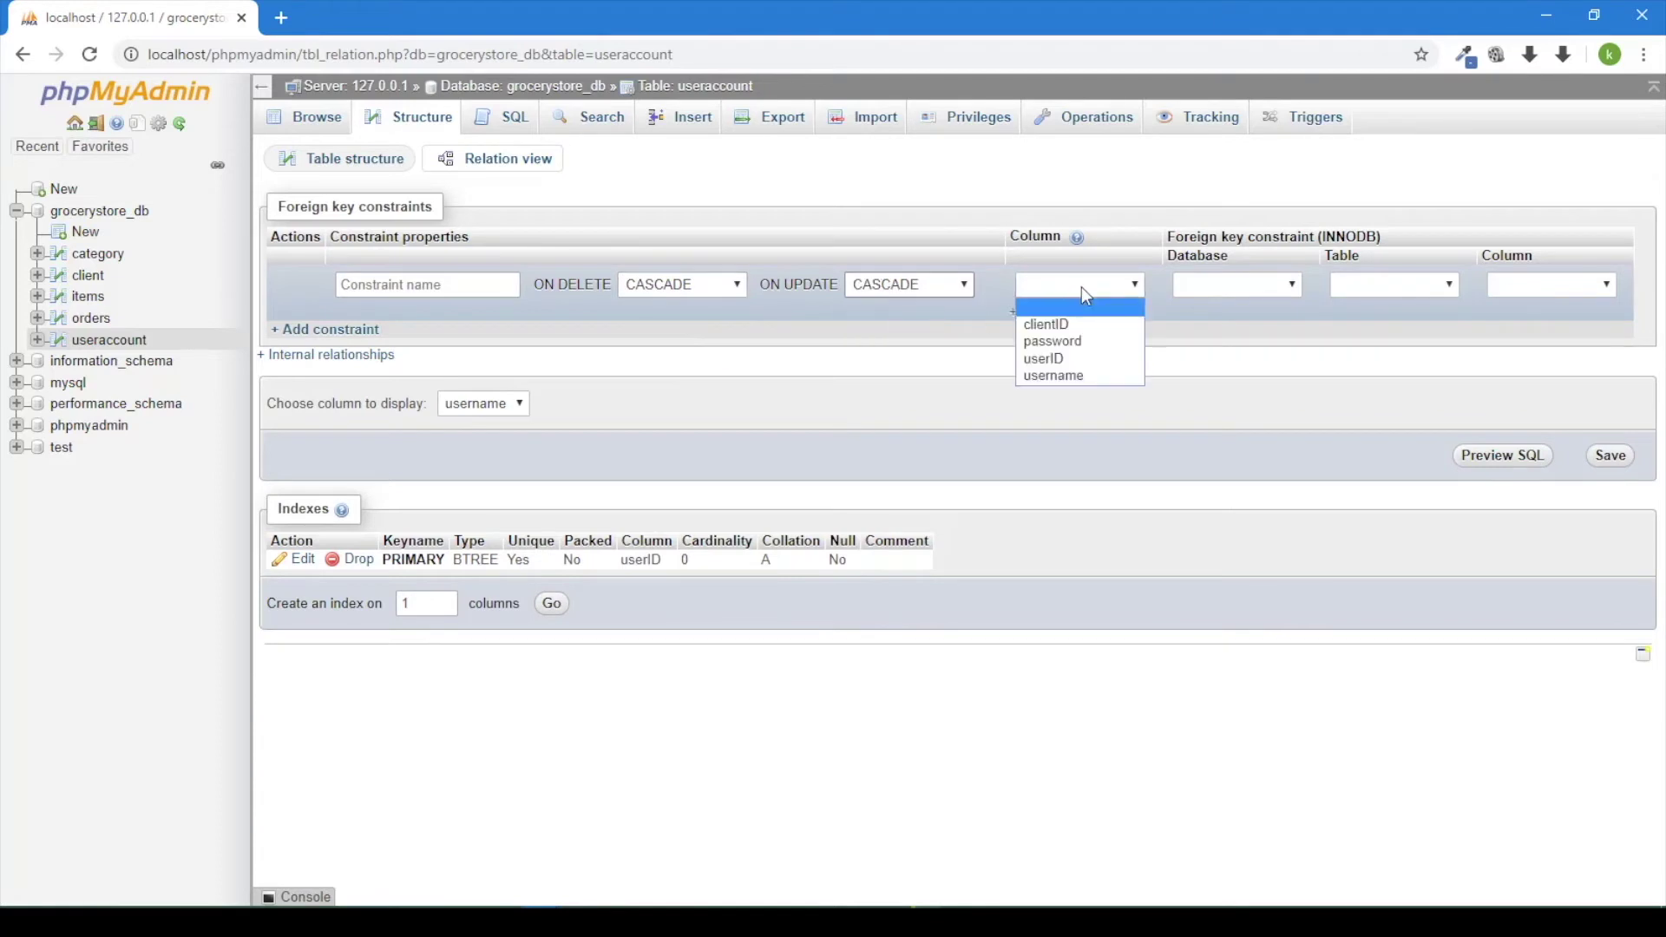
click(1046, 323)
click(1226, 284)
click(1233, 314)
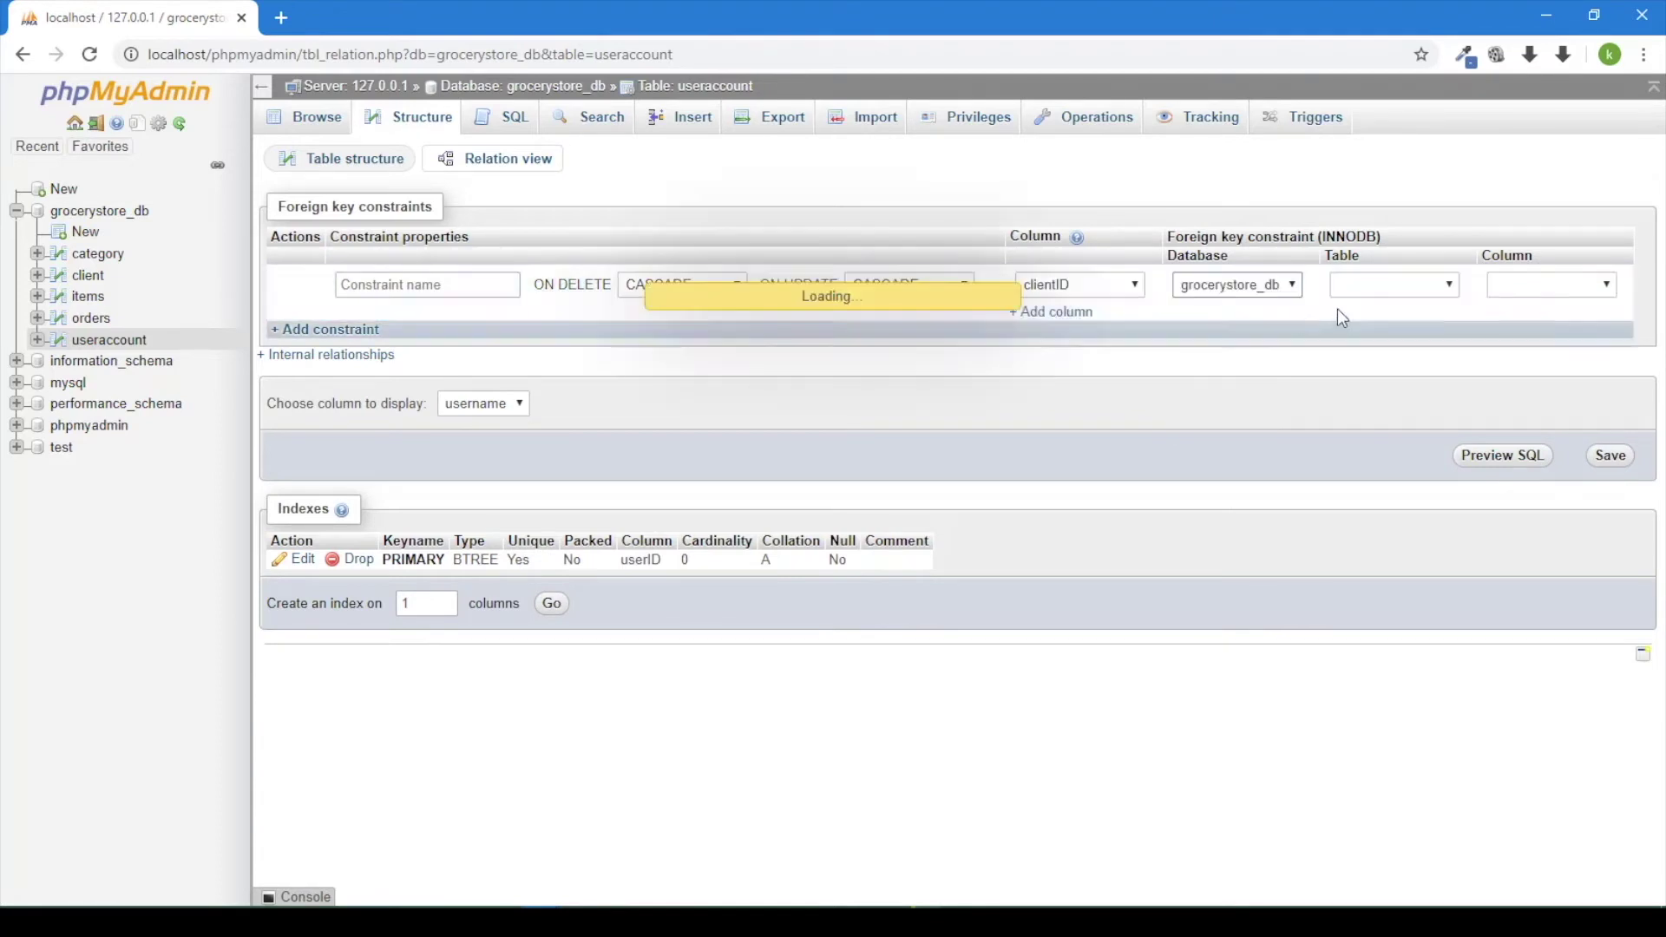
click(1382, 292)
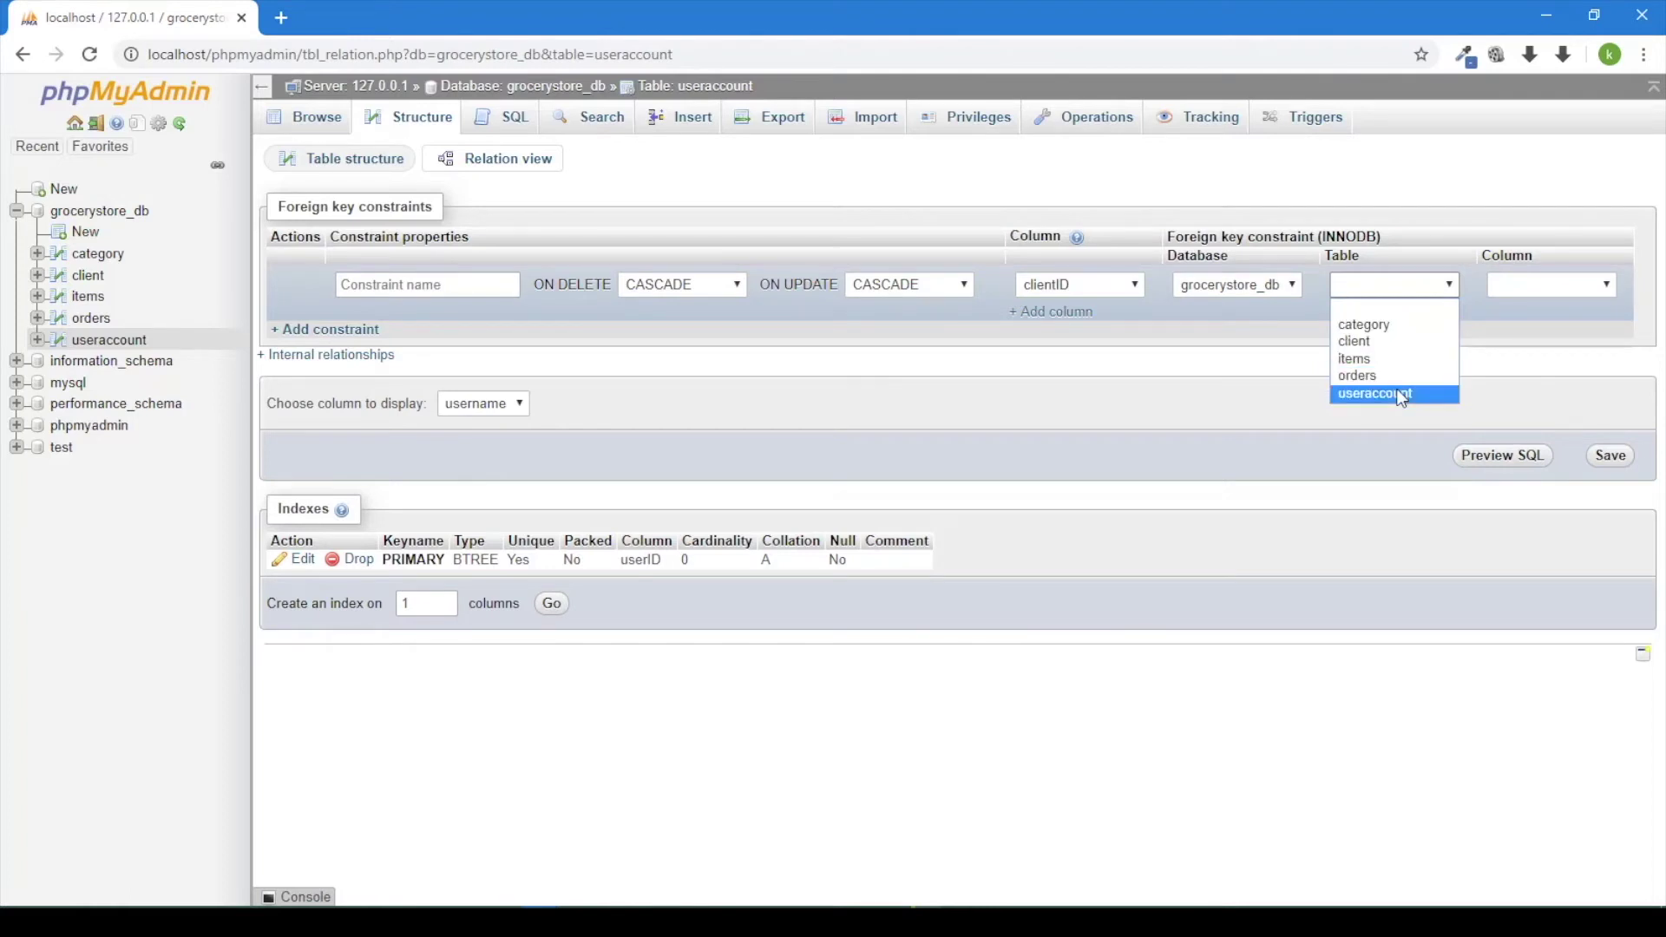
click(1396, 341)
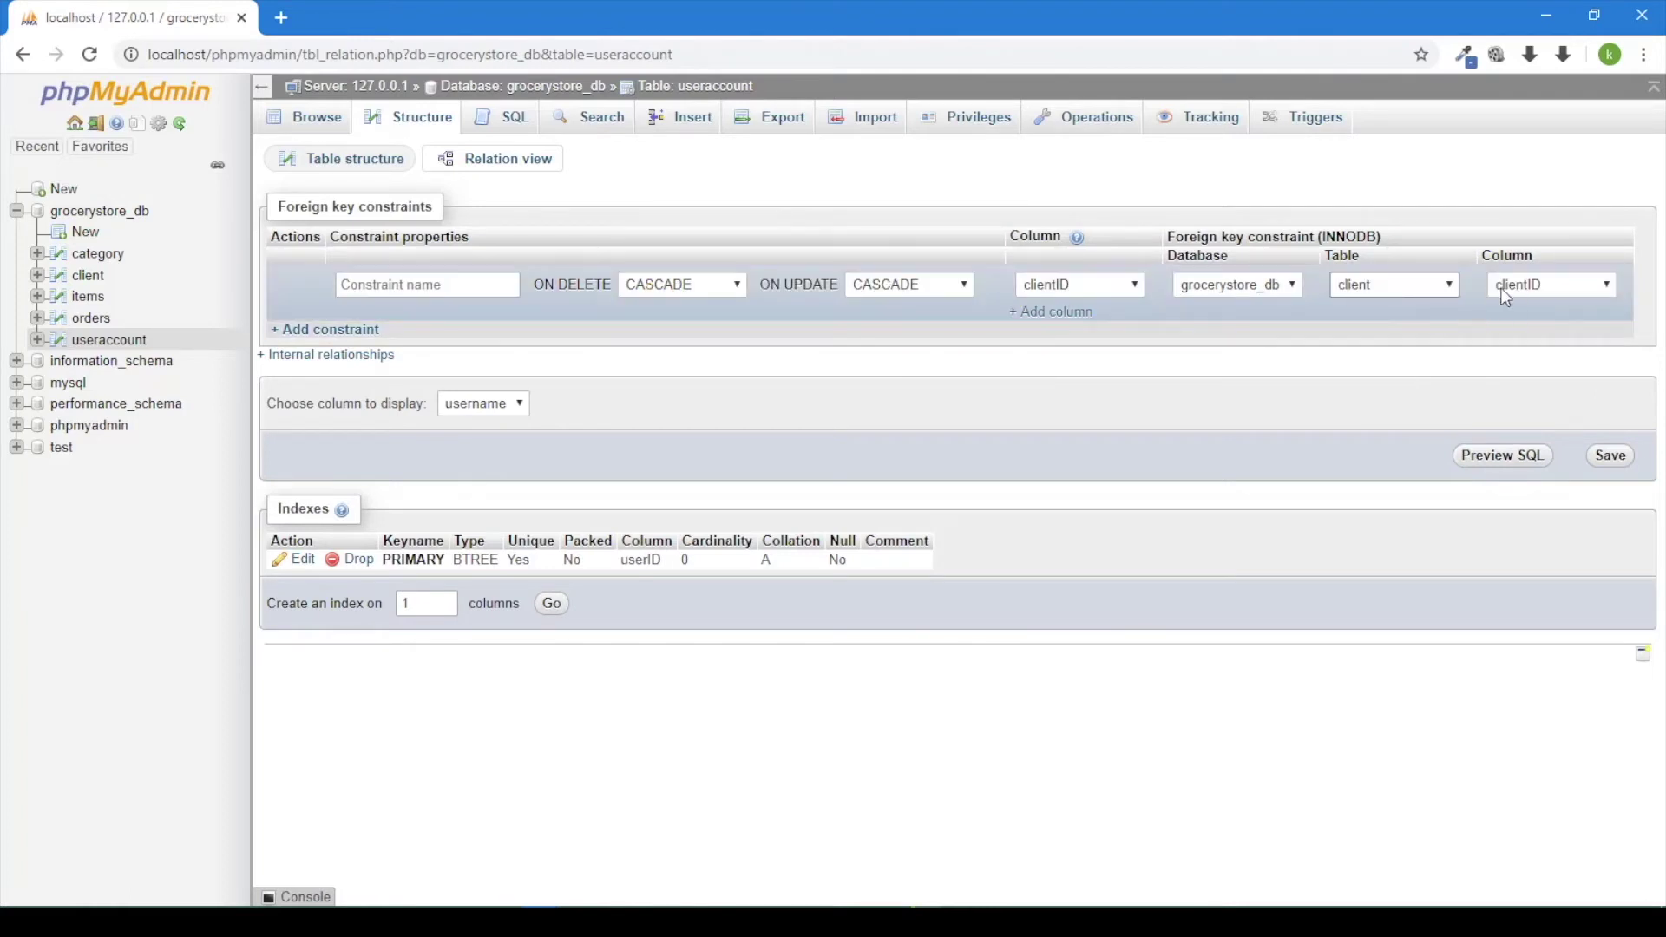
click(1610, 455)
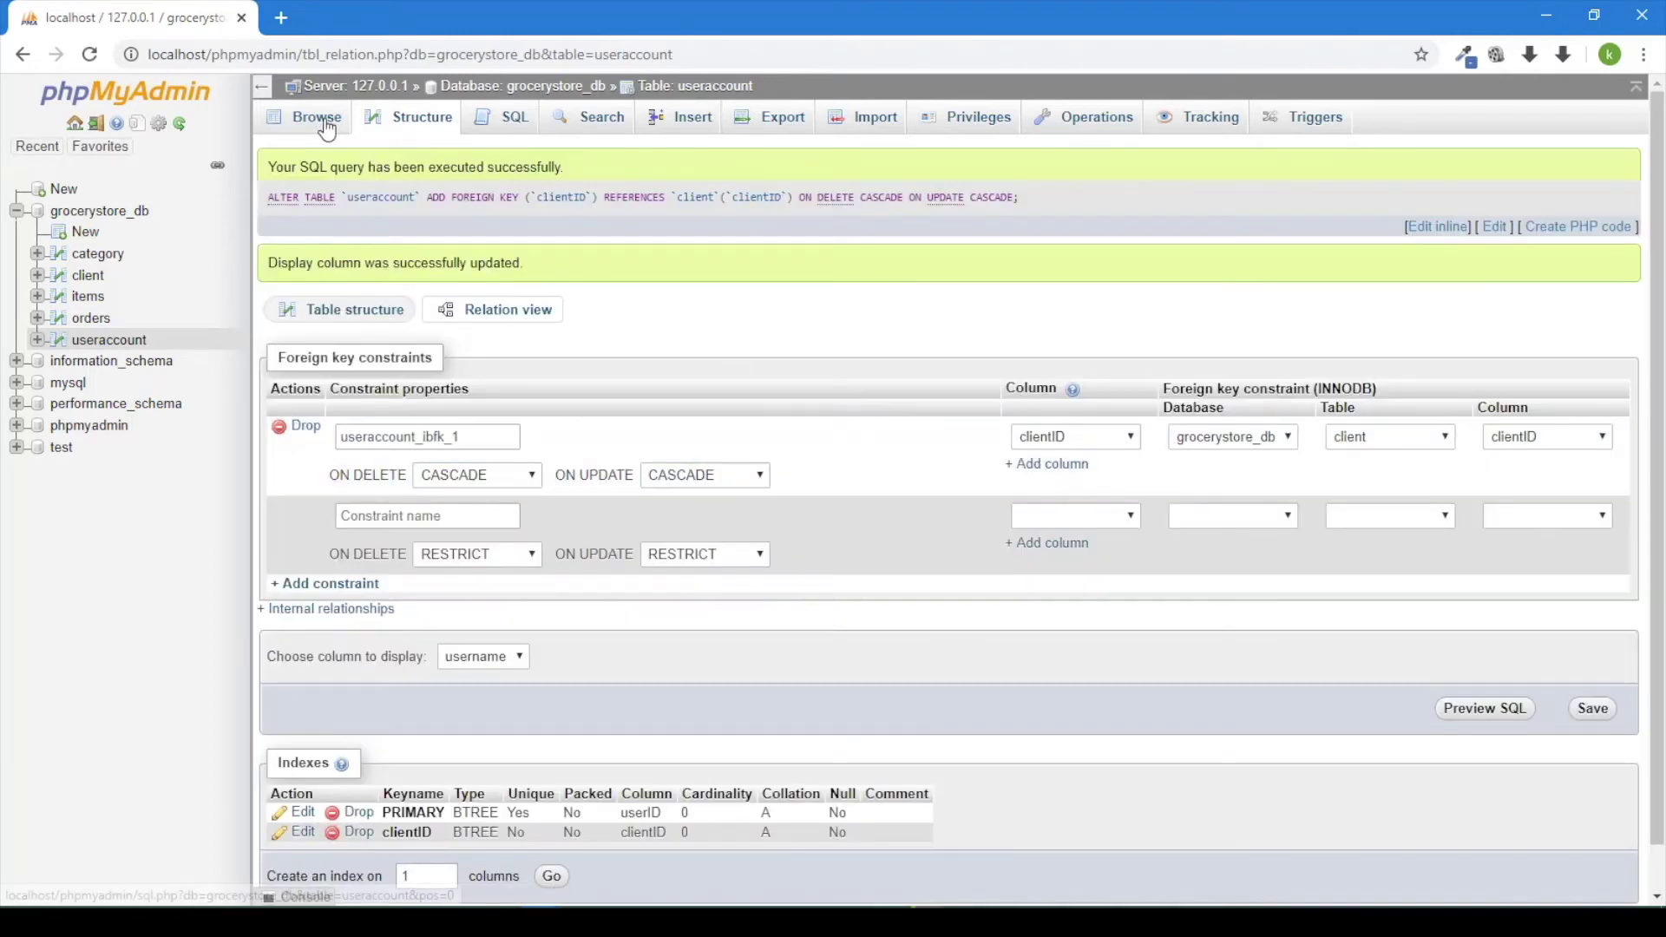
click(386, 117)
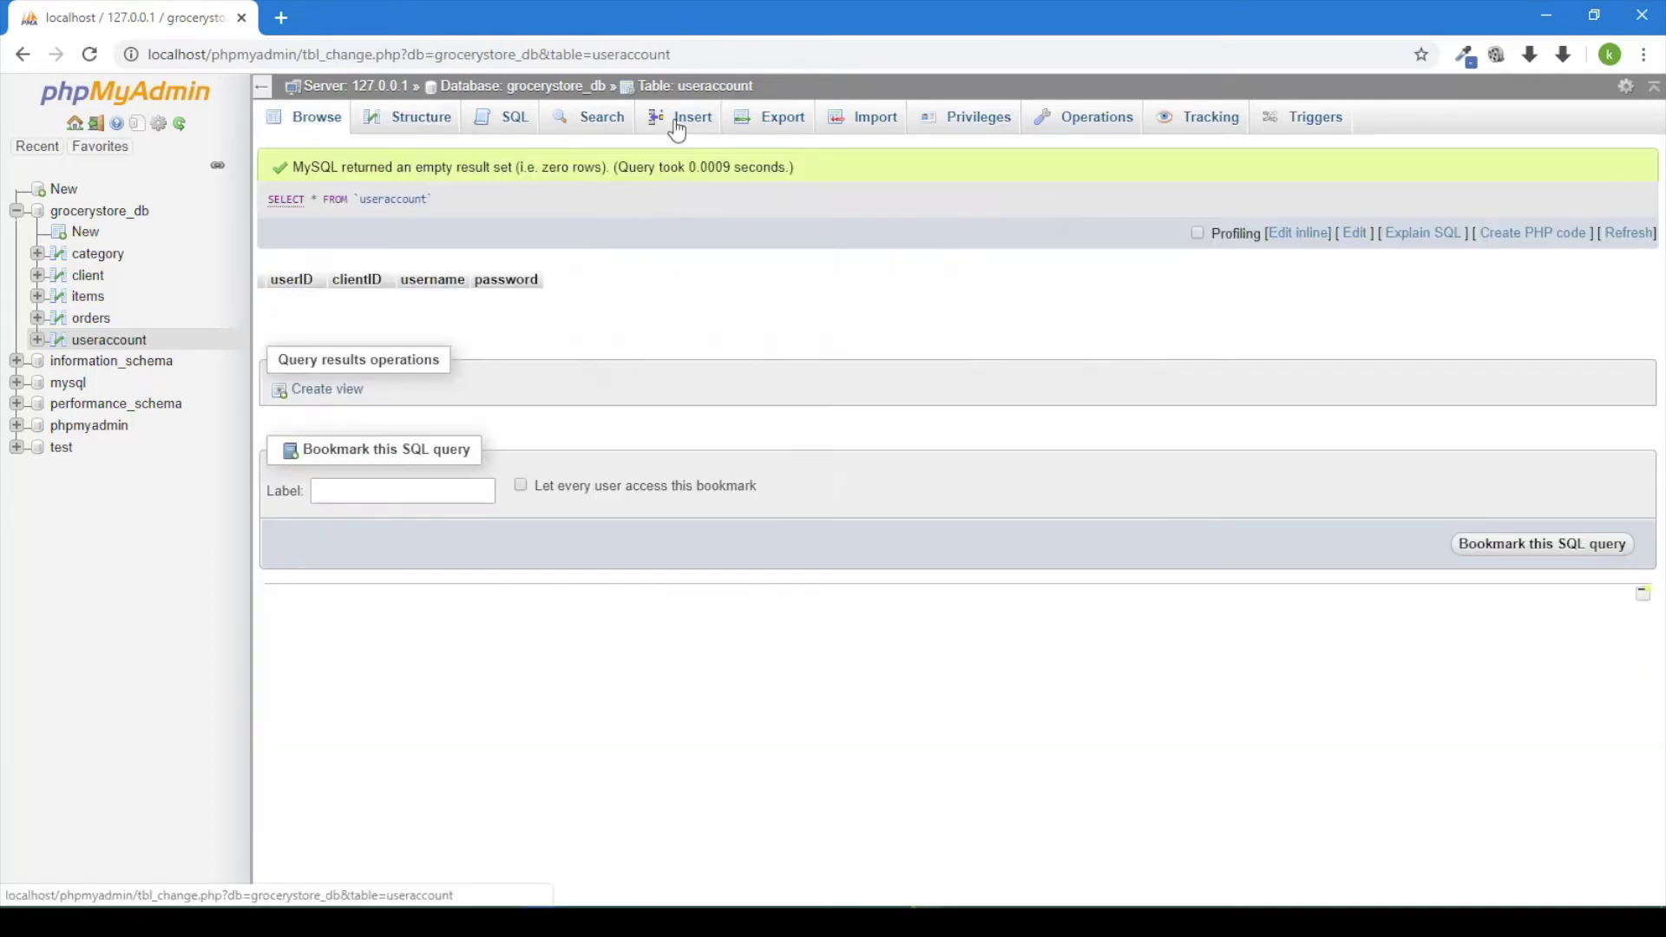
- Insert a useraccount row for client 1 with a username and password
click(678, 118)
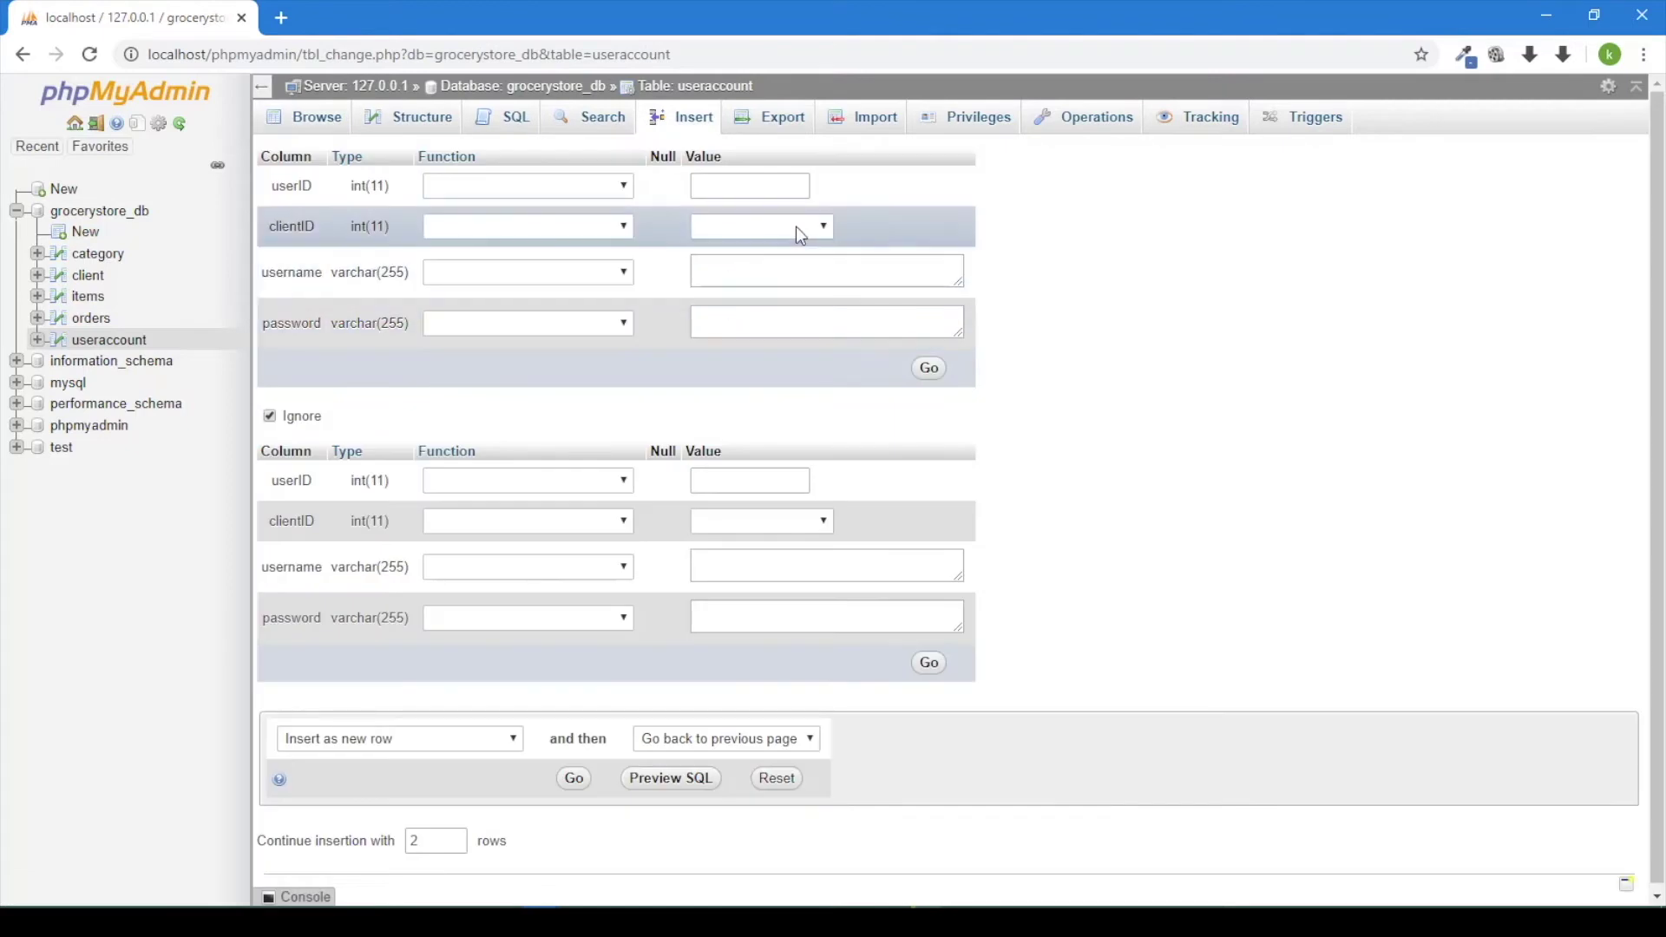
click(800, 227)
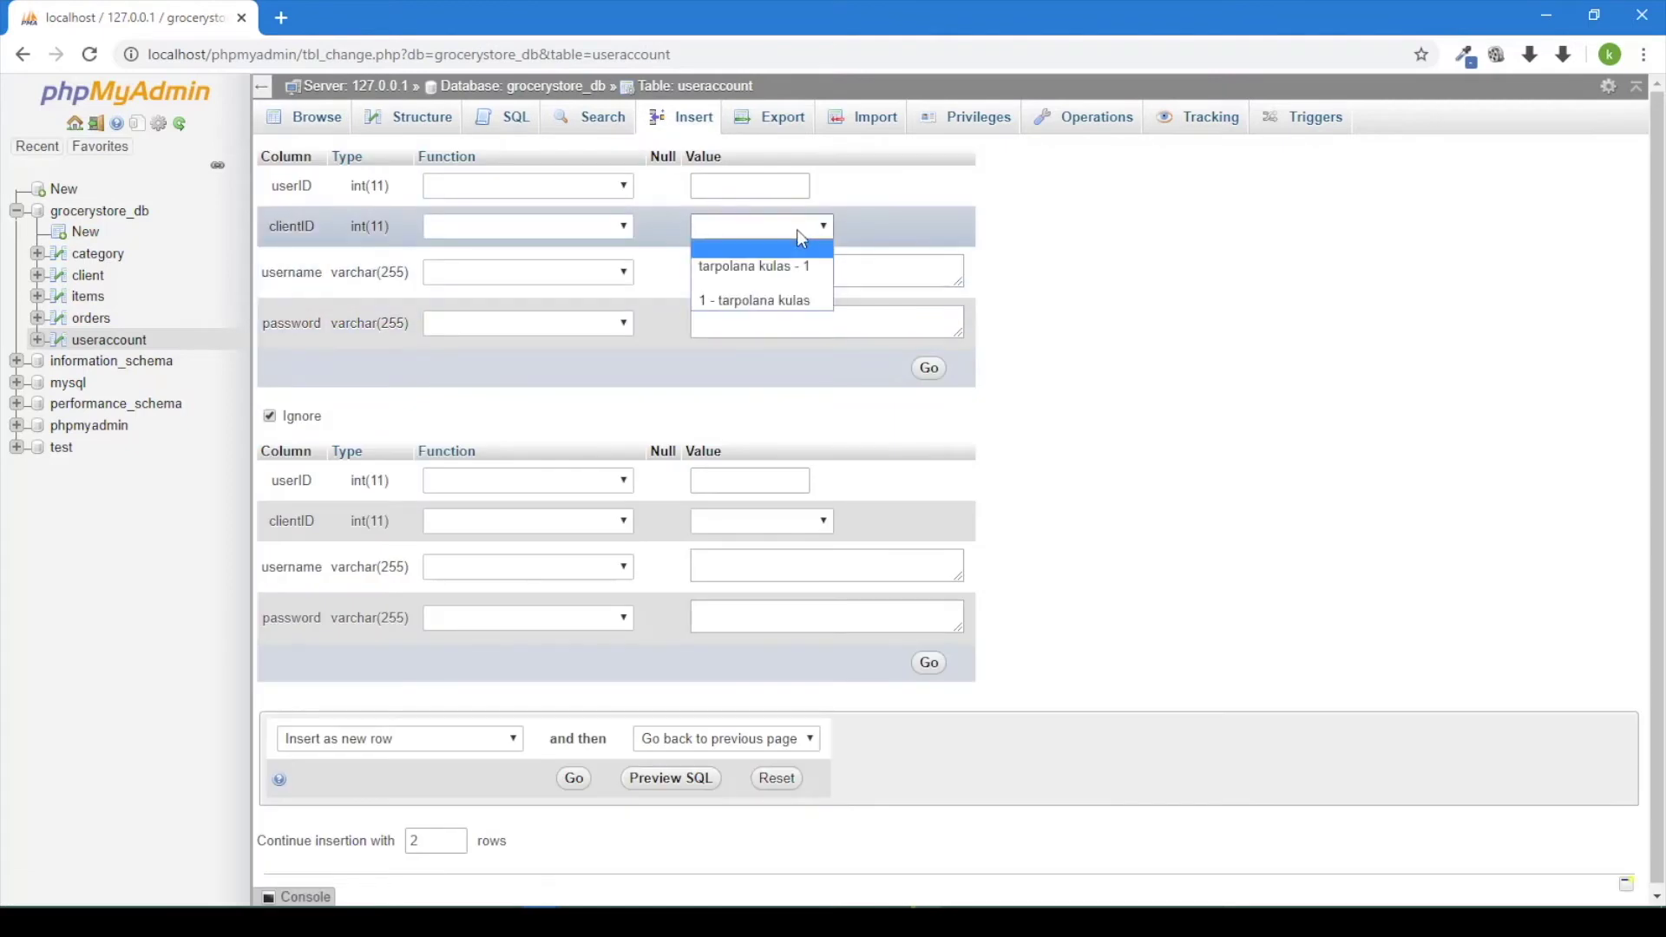
click(792, 274)
click(776, 269)
text(tarpolana)
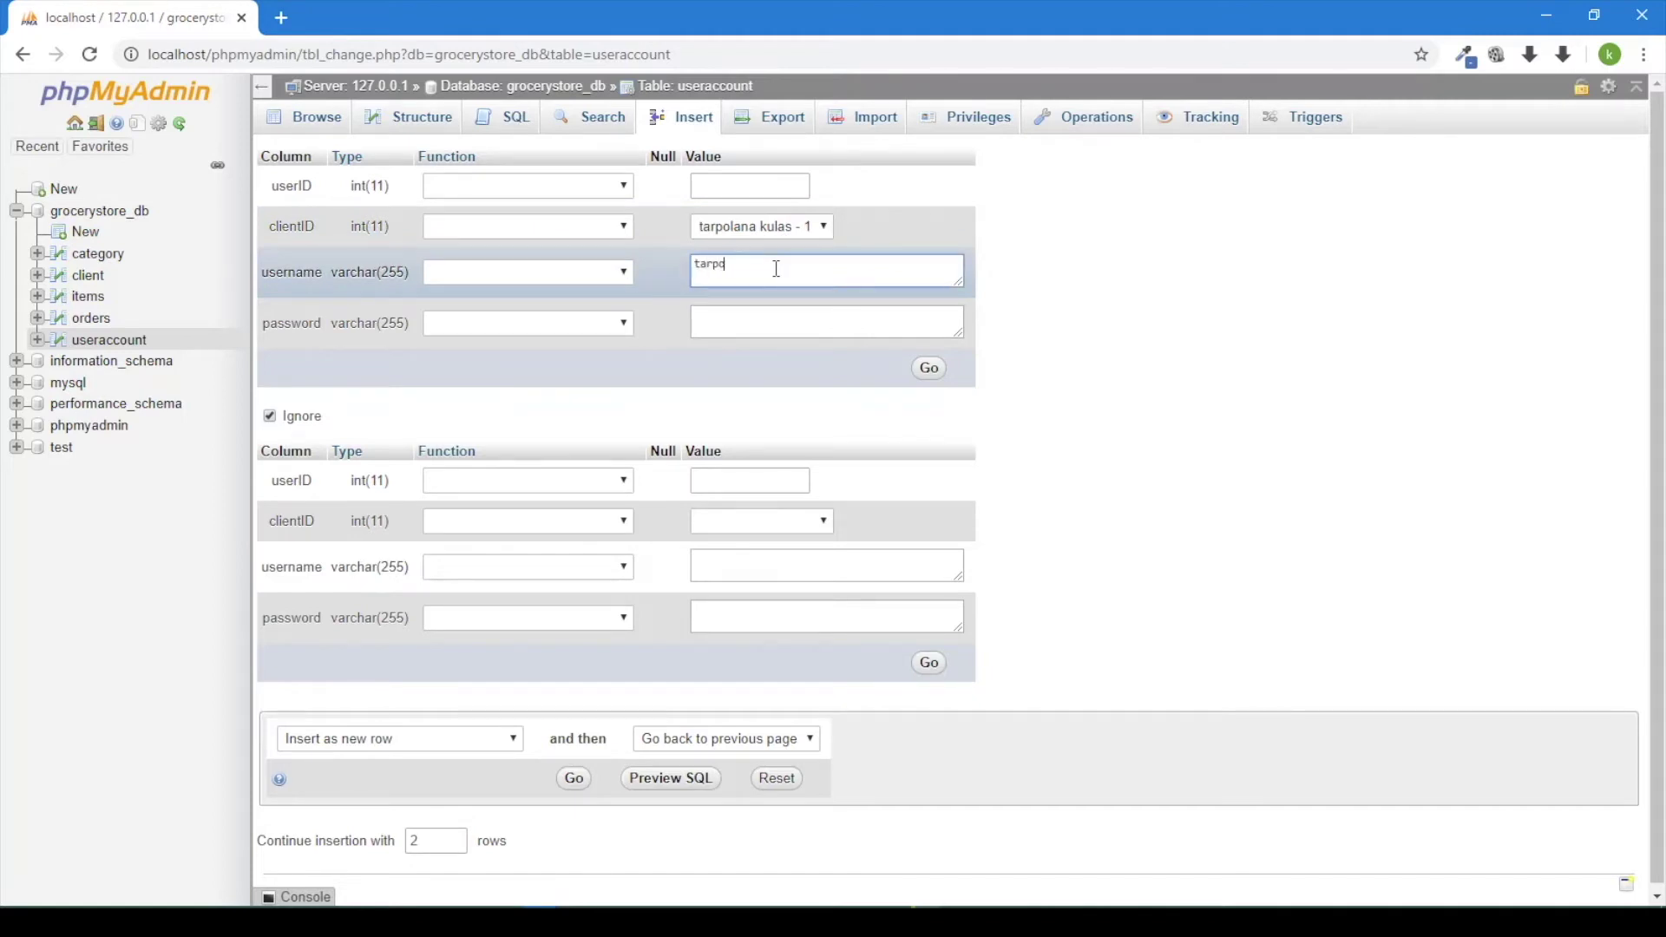
click(767, 312)
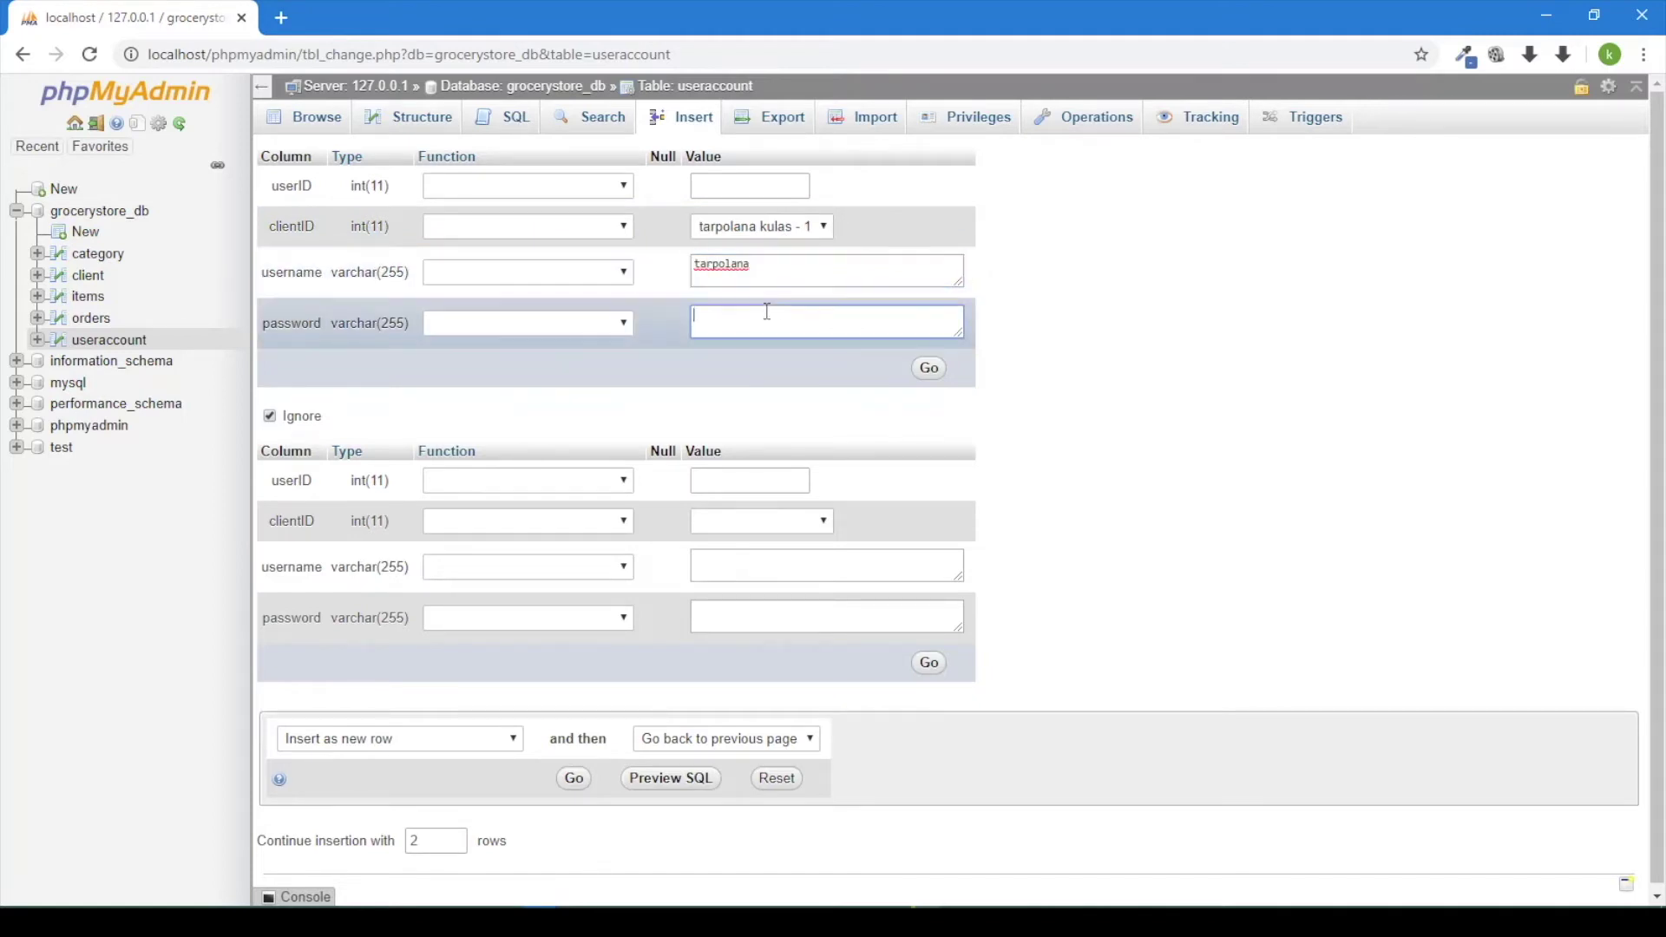
text(123456)
click(930, 370)
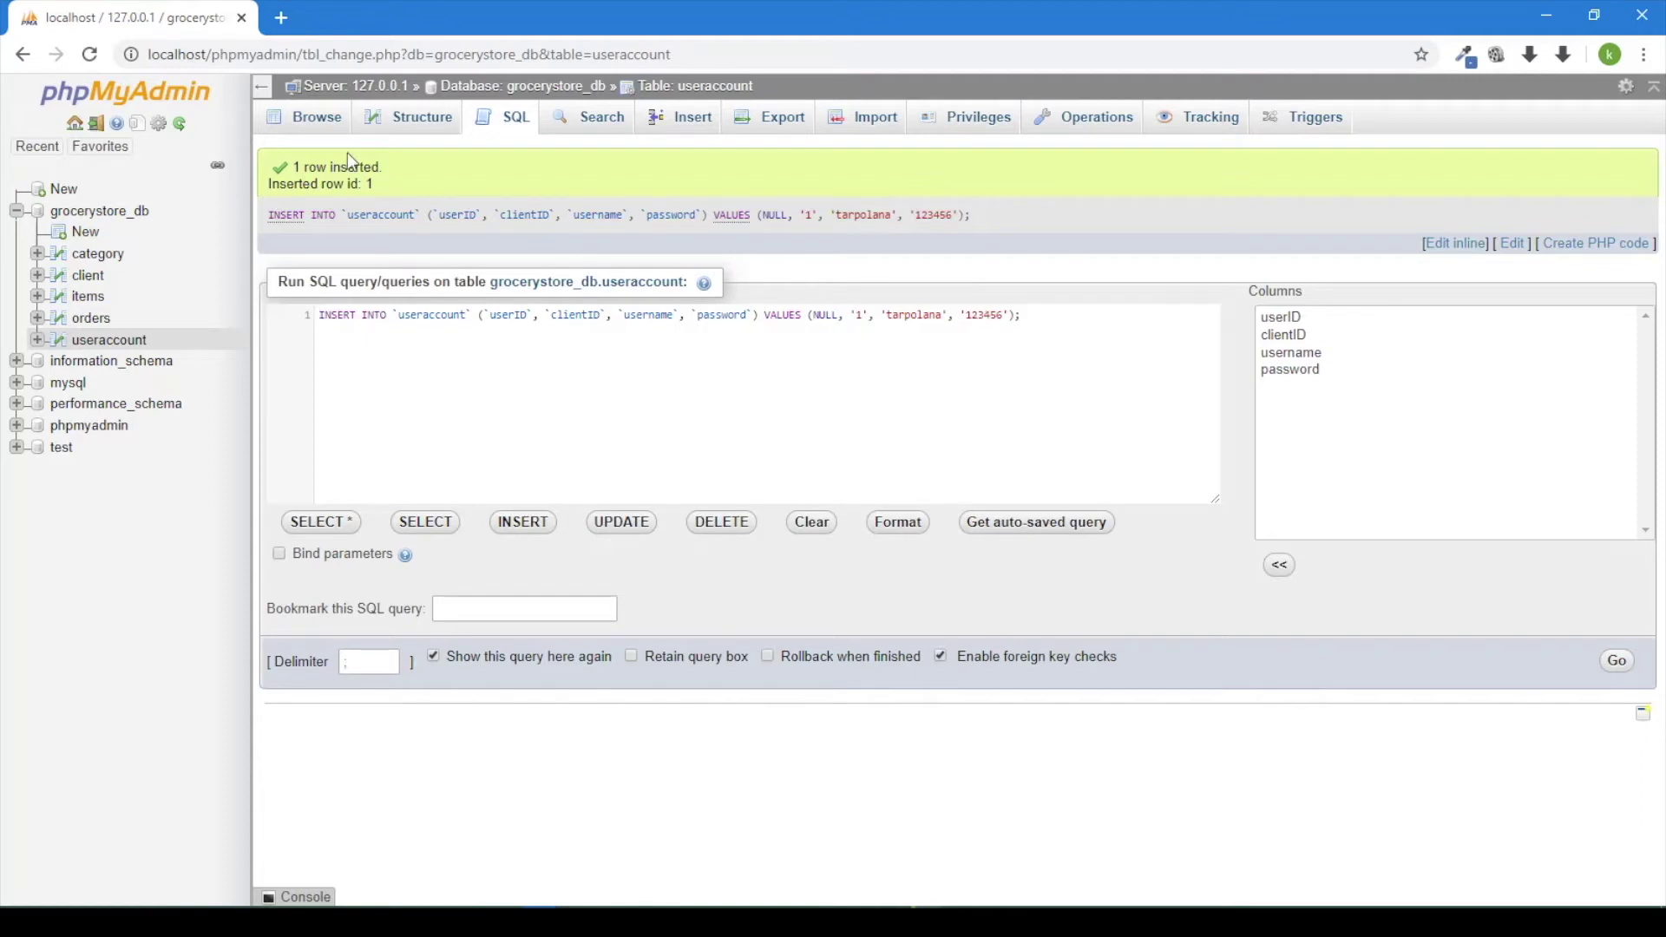
- Fill in client 2's gender as female, plus address, mobile number and email, and save
click(313, 119)
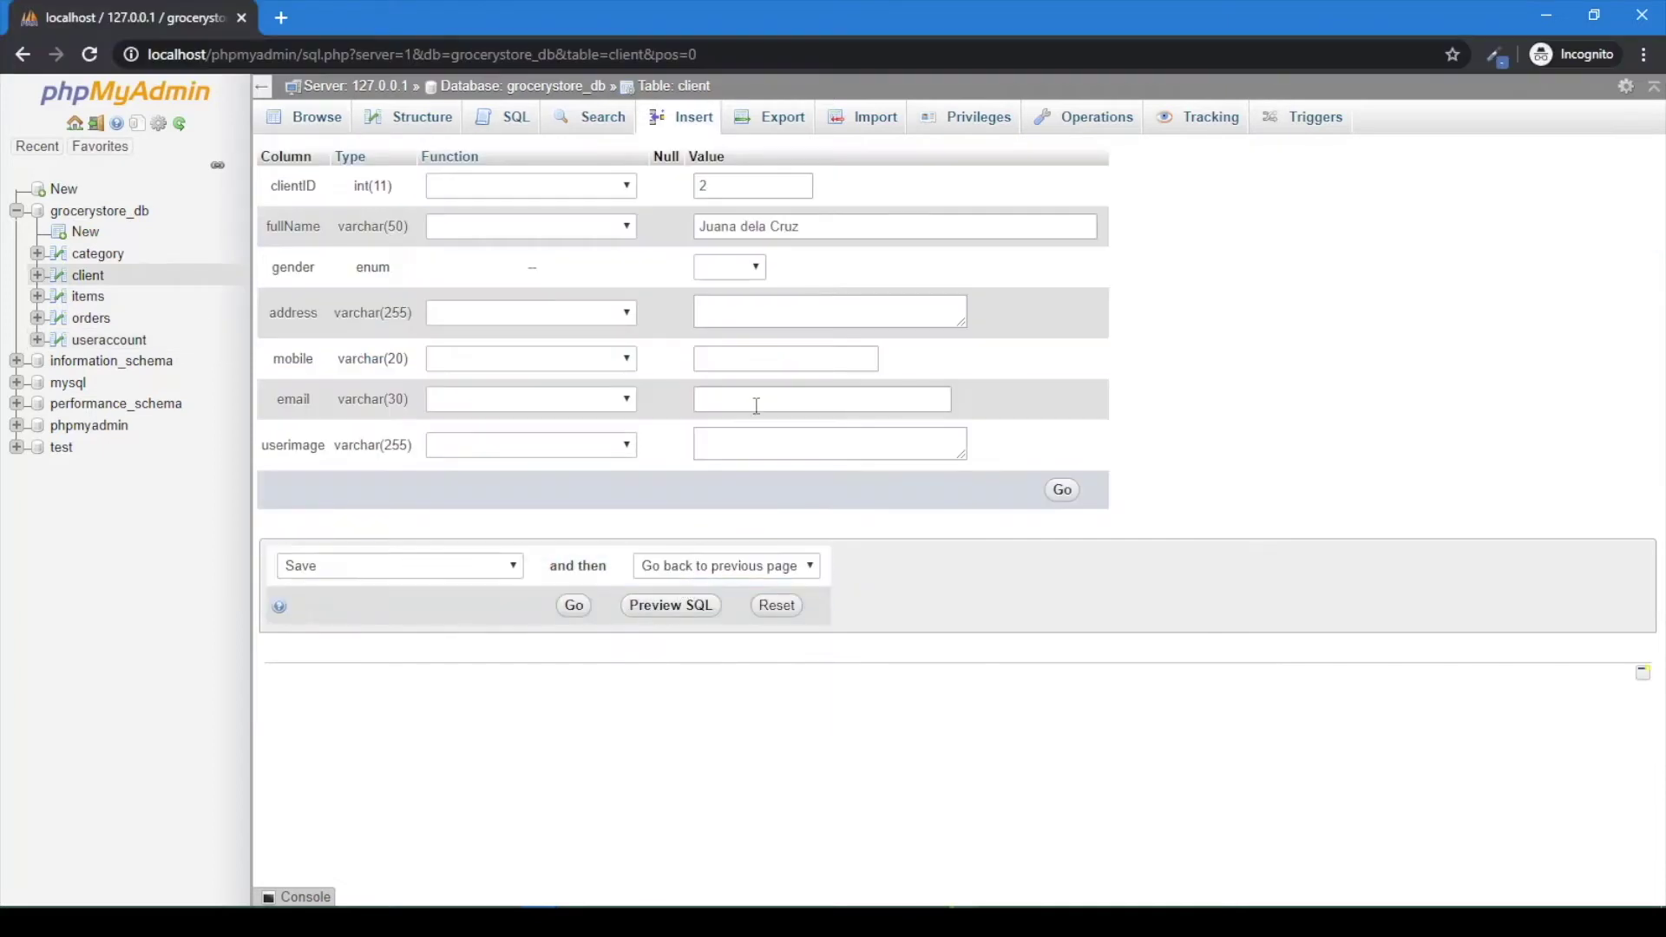
click(757, 271)
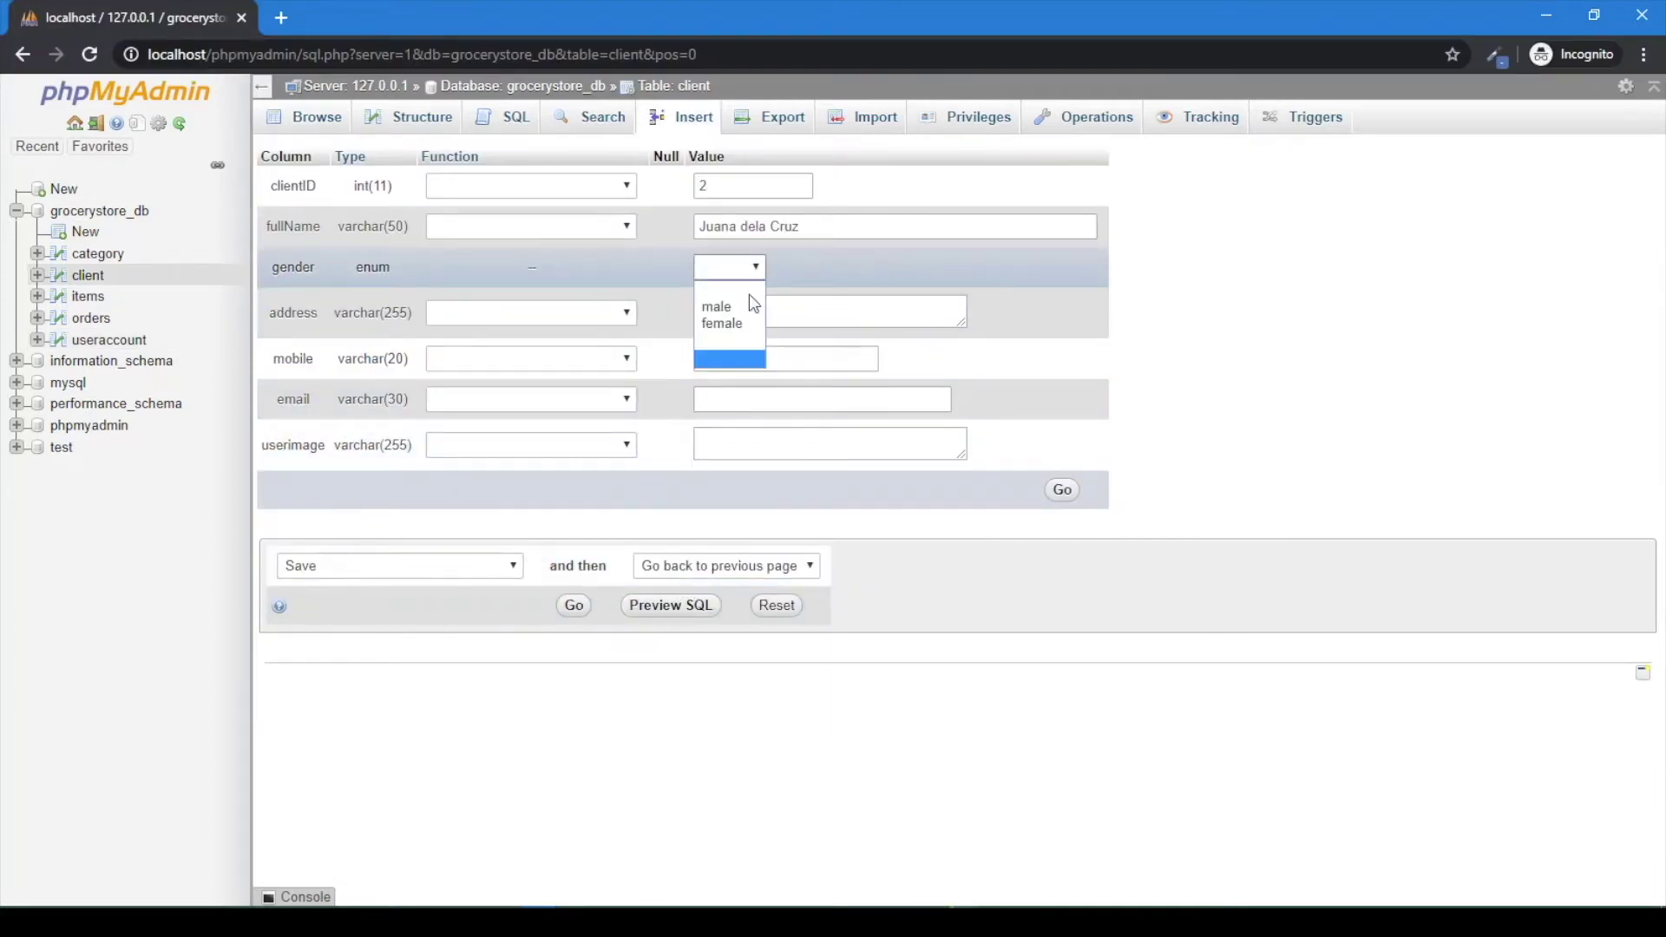
click(748, 323)
click(777, 317)
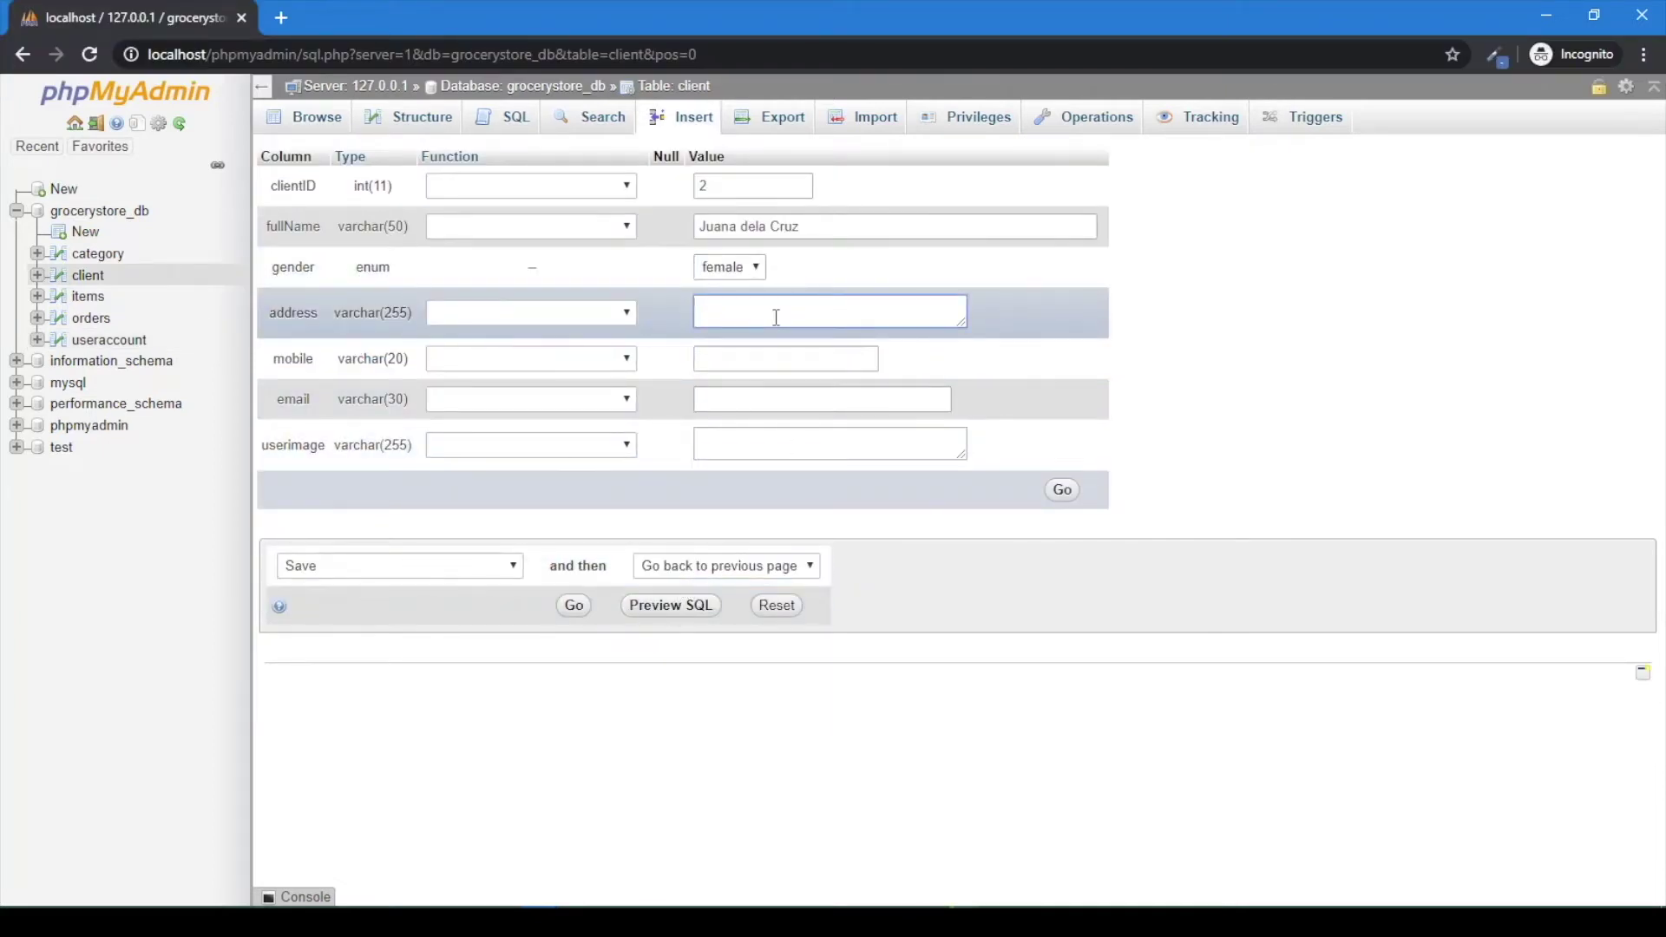
text(Taguig City)
click(766, 356)
text(789541263)
click(727, 405)
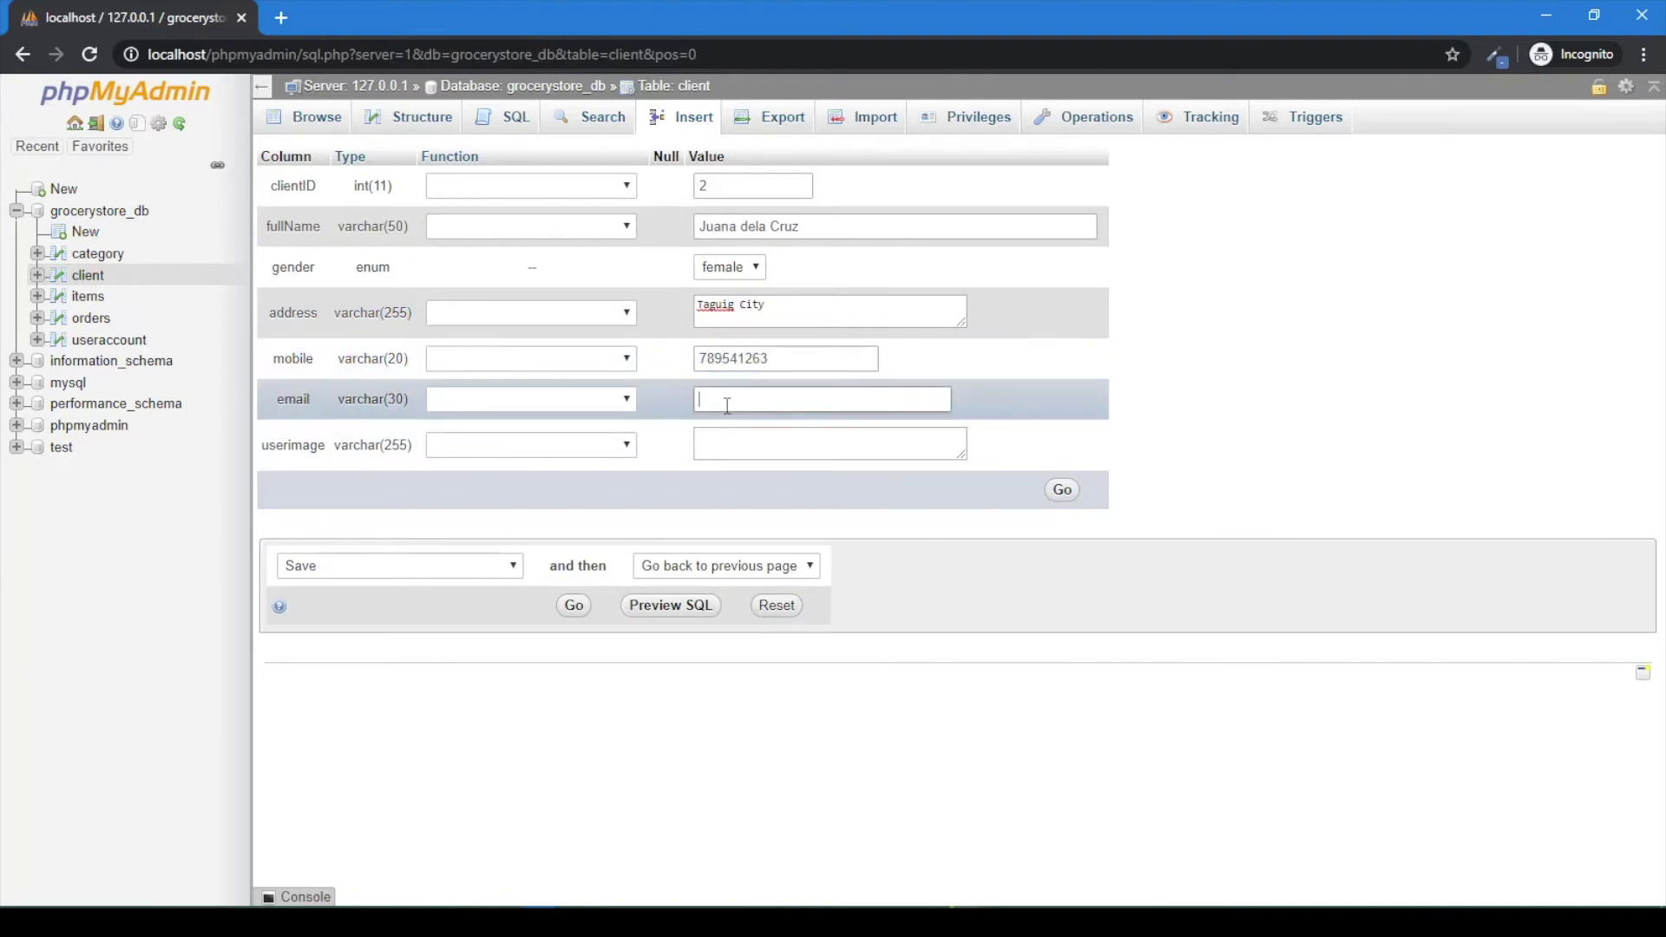
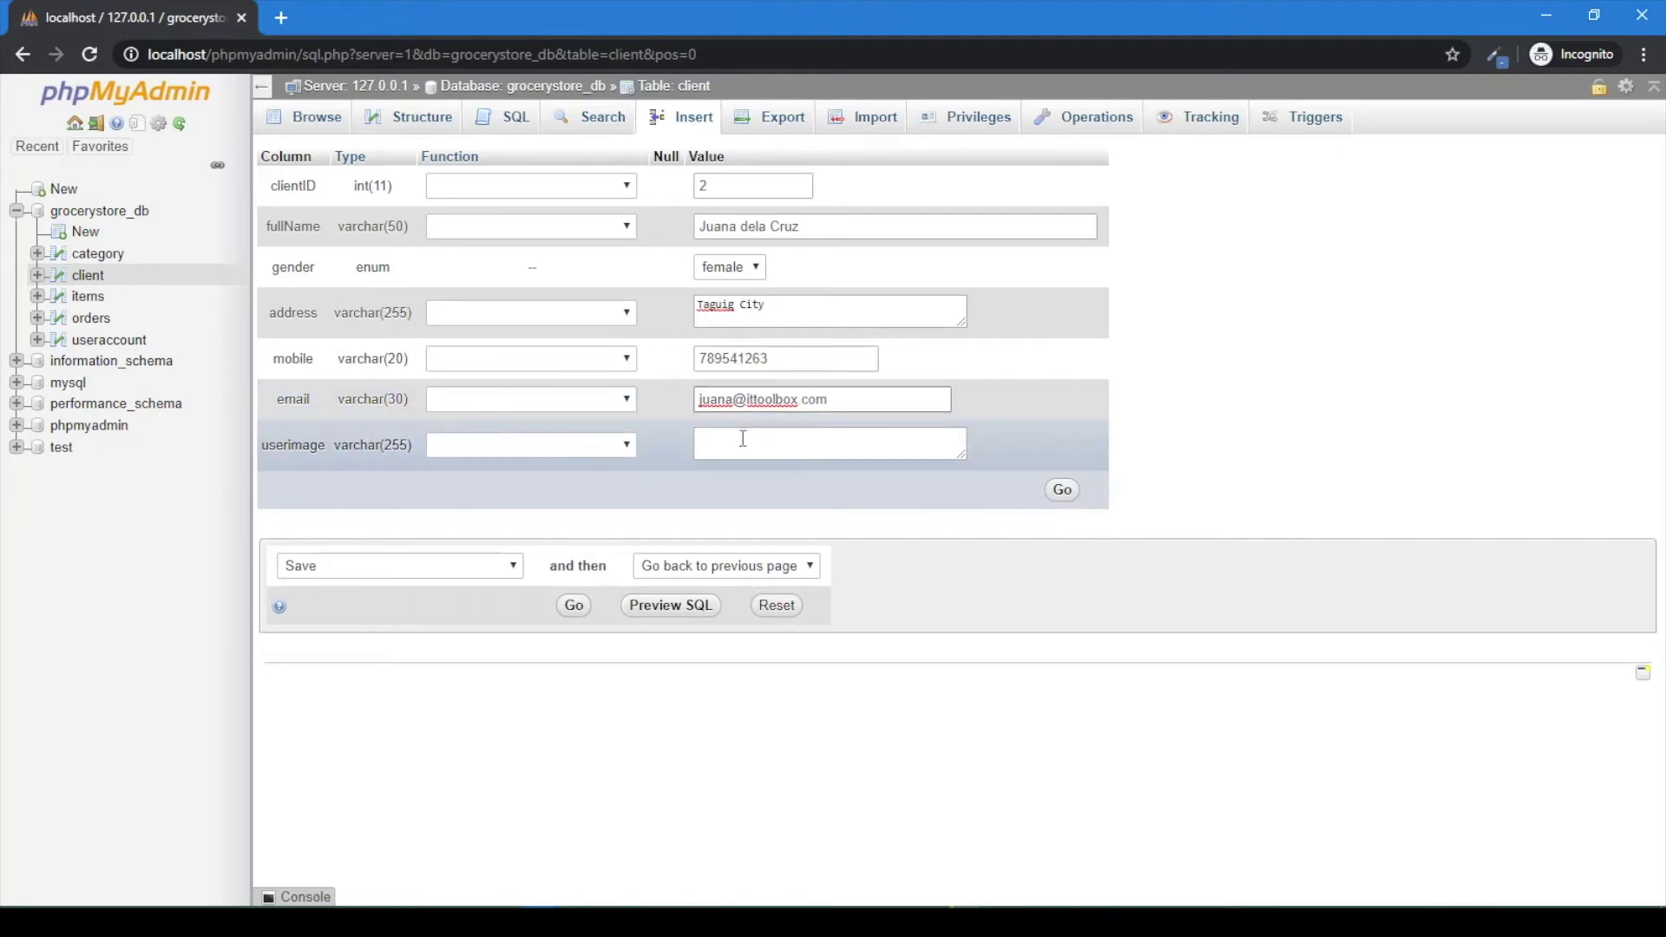
click(751, 443)
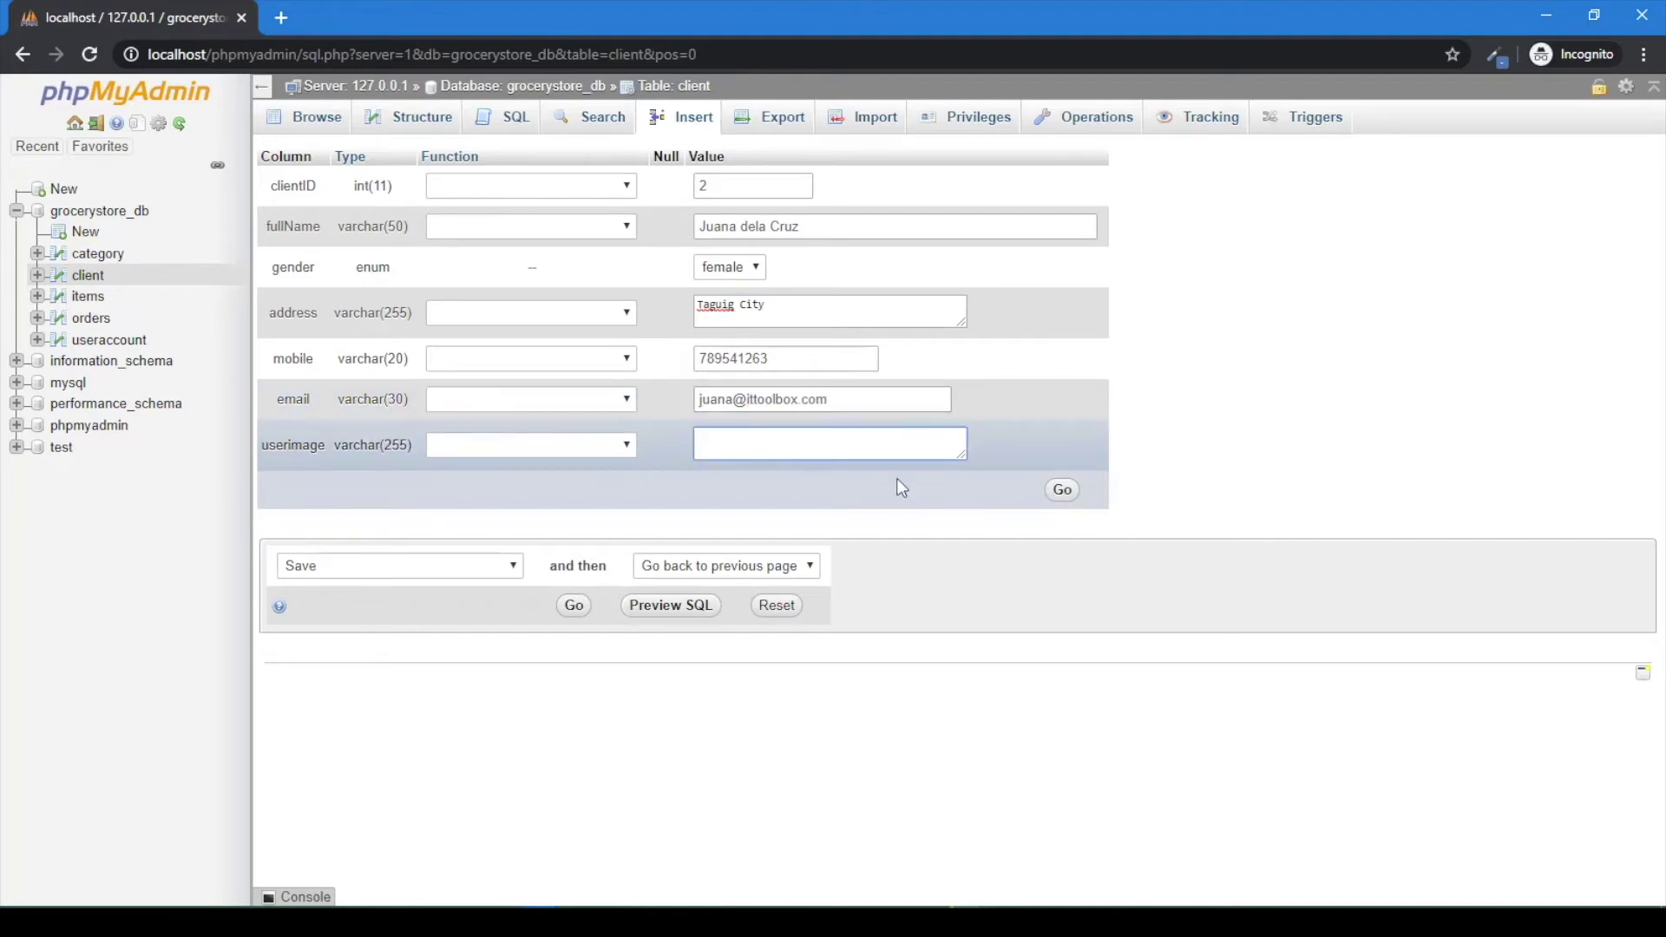
click(1061, 489)
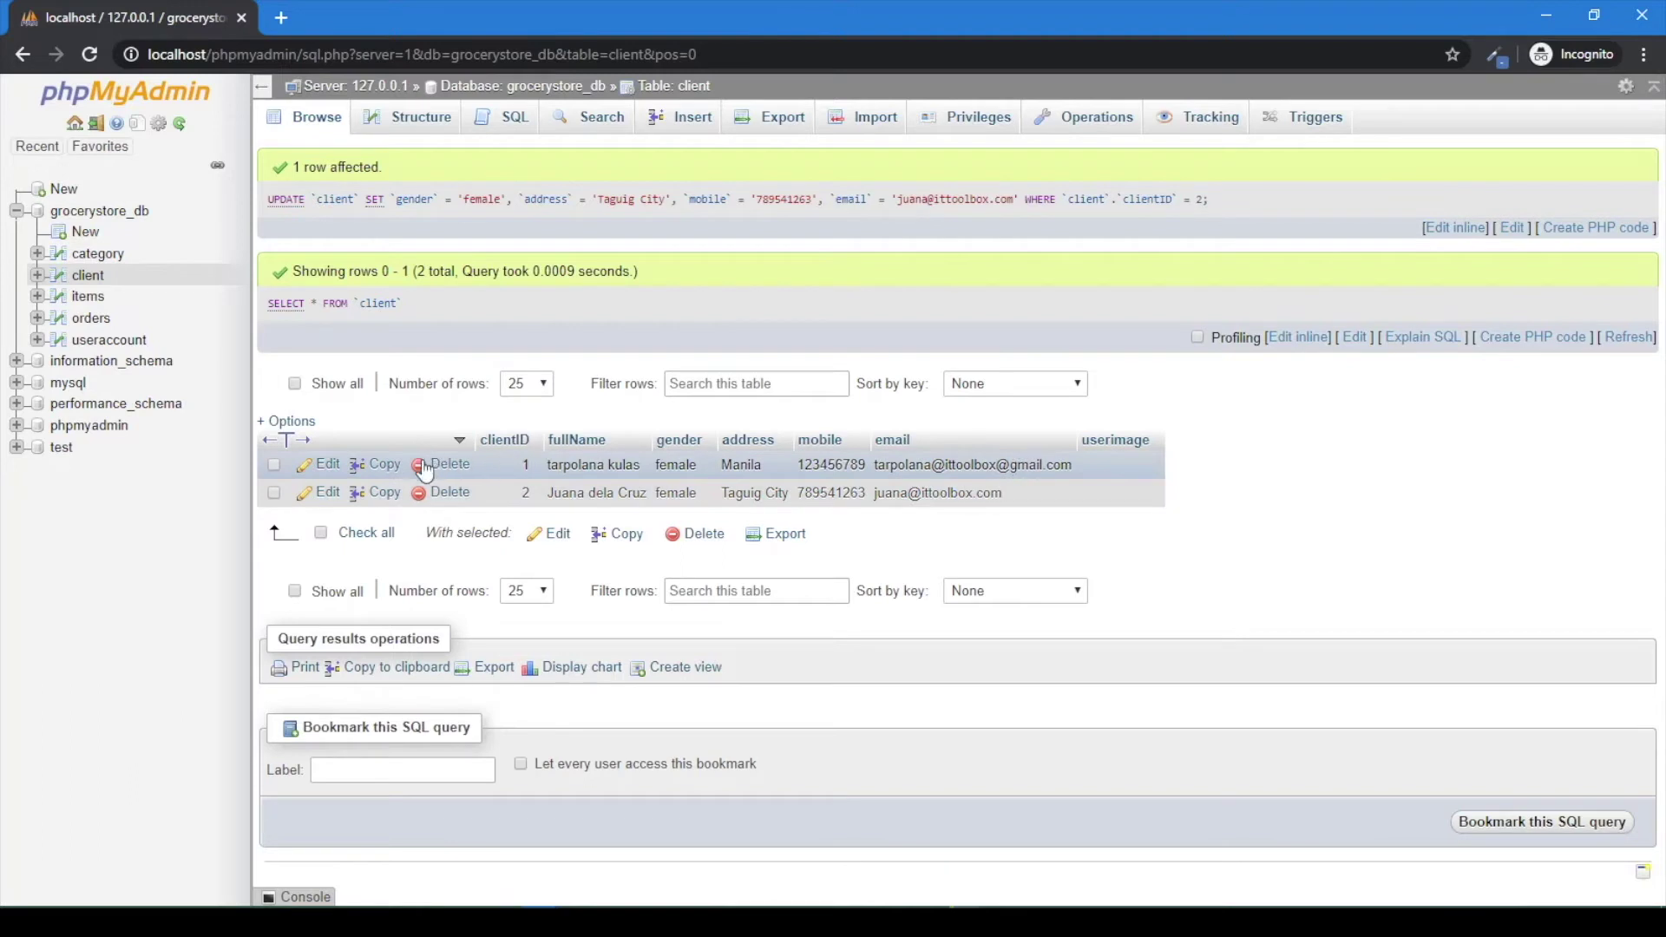
- Delete the extra gmail part from client 1's email so it uses ittoolbox.com
click(328, 464)
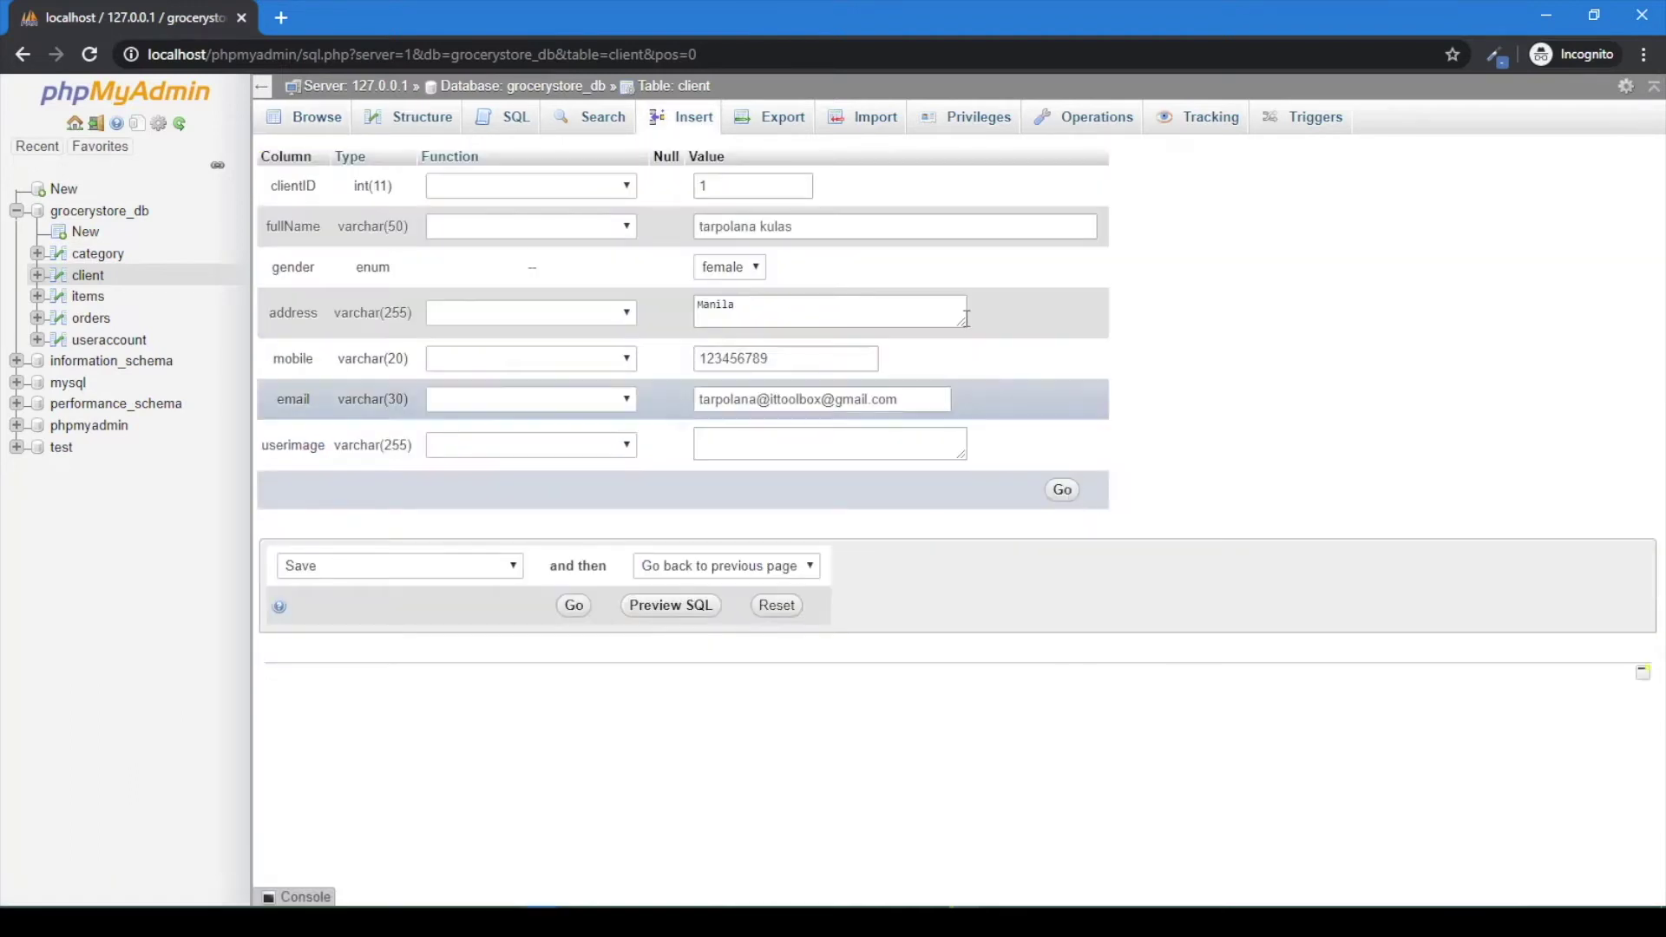
double_click(848, 400)
key(BackSpace)
key(BackSpace)
key(Return)
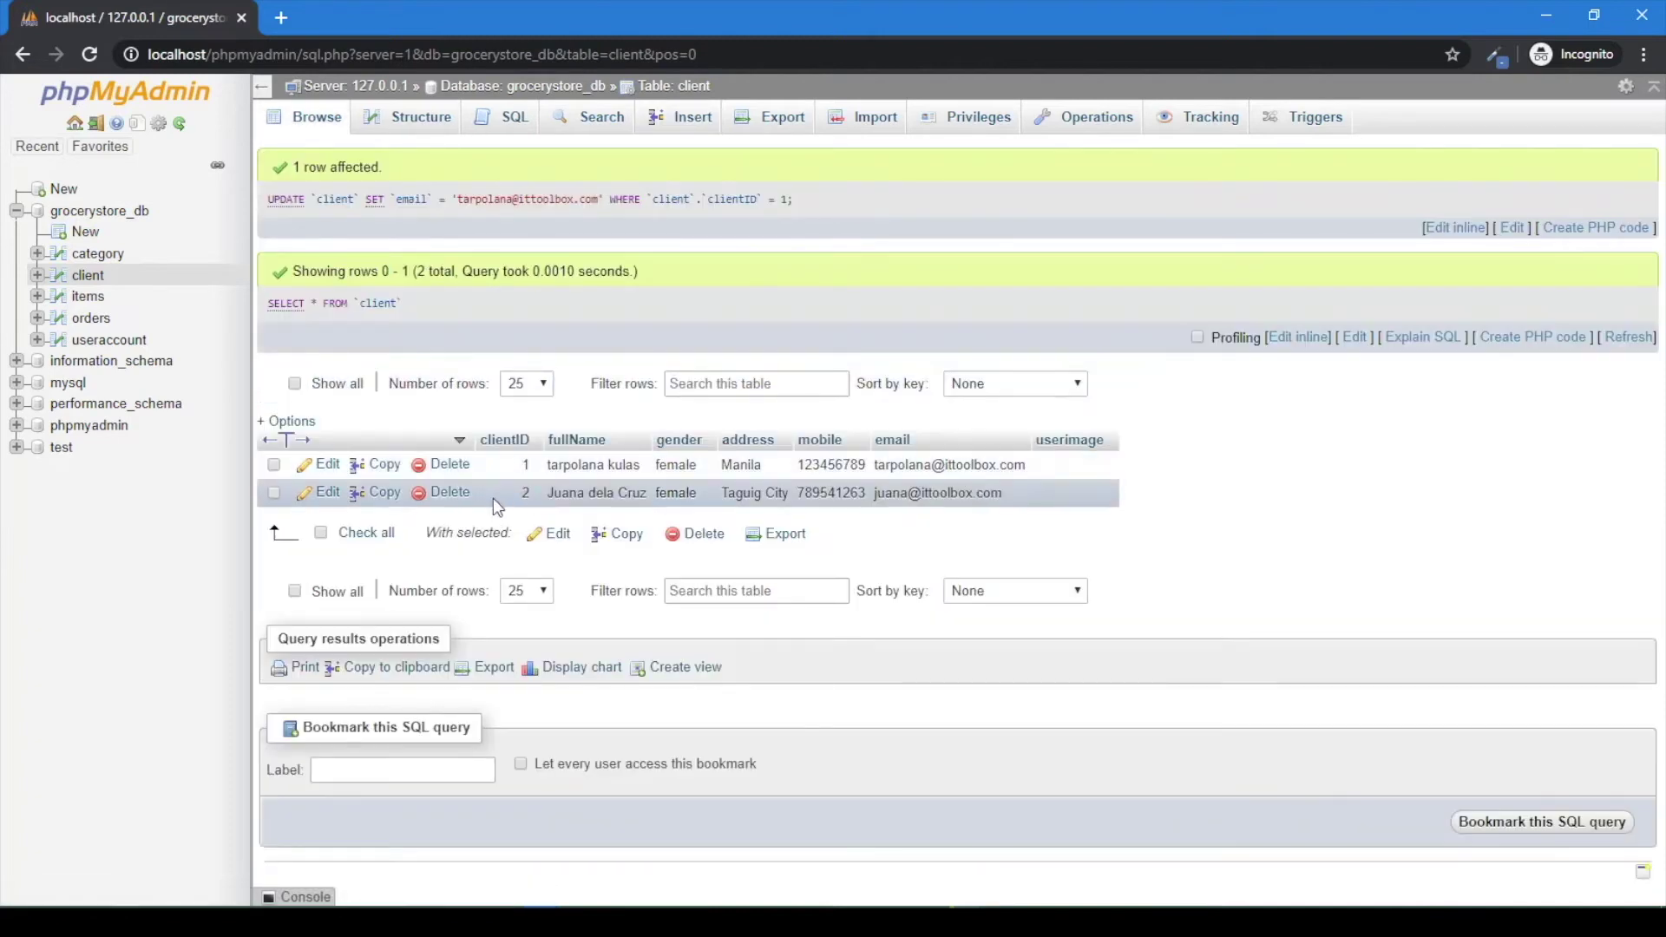
- Enter the new client's full name, male gender and address
click(687, 118)
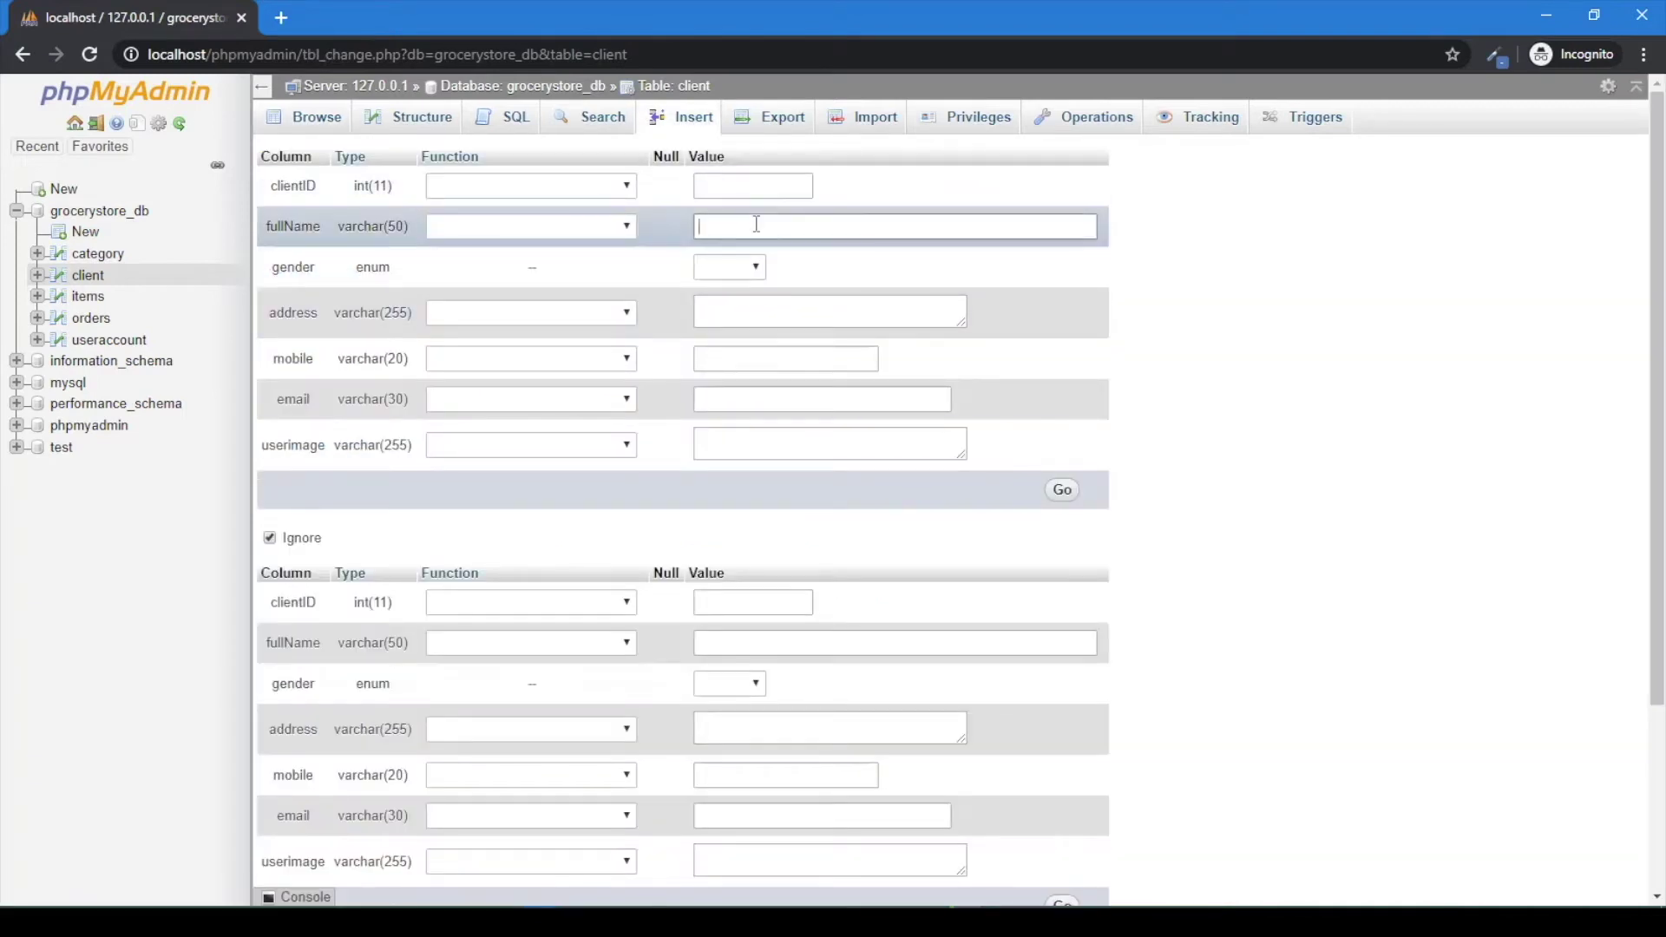
text(Juan dela Cr)
click(729, 267)
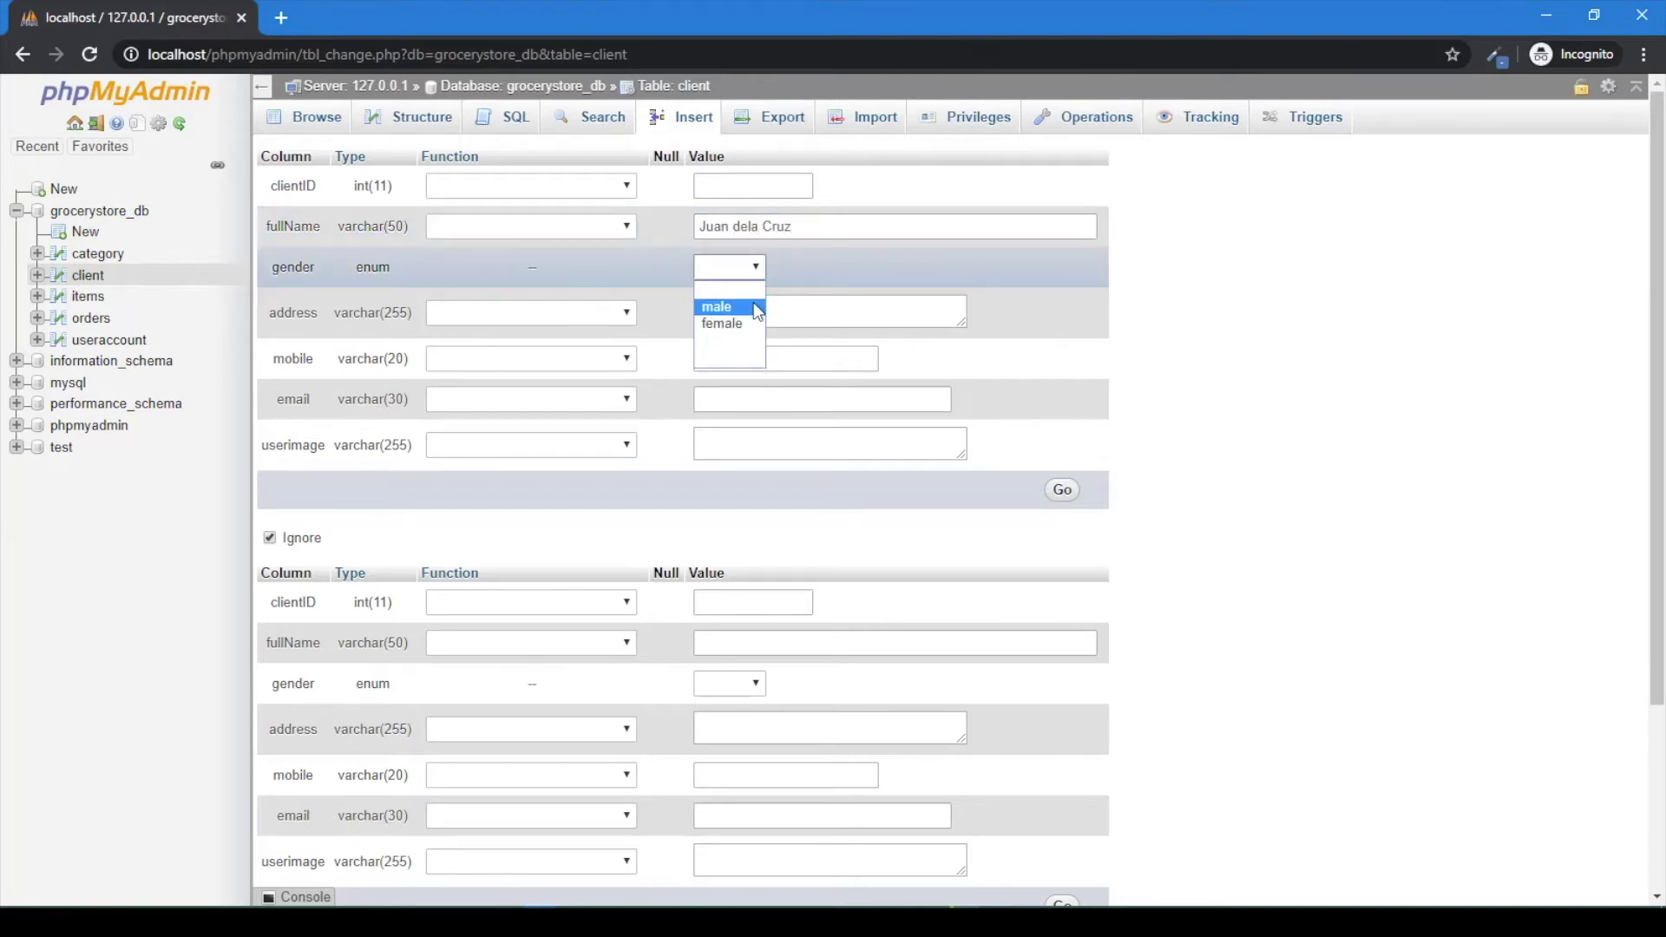
click(753, 301)
click(762, 313)
text(Para)
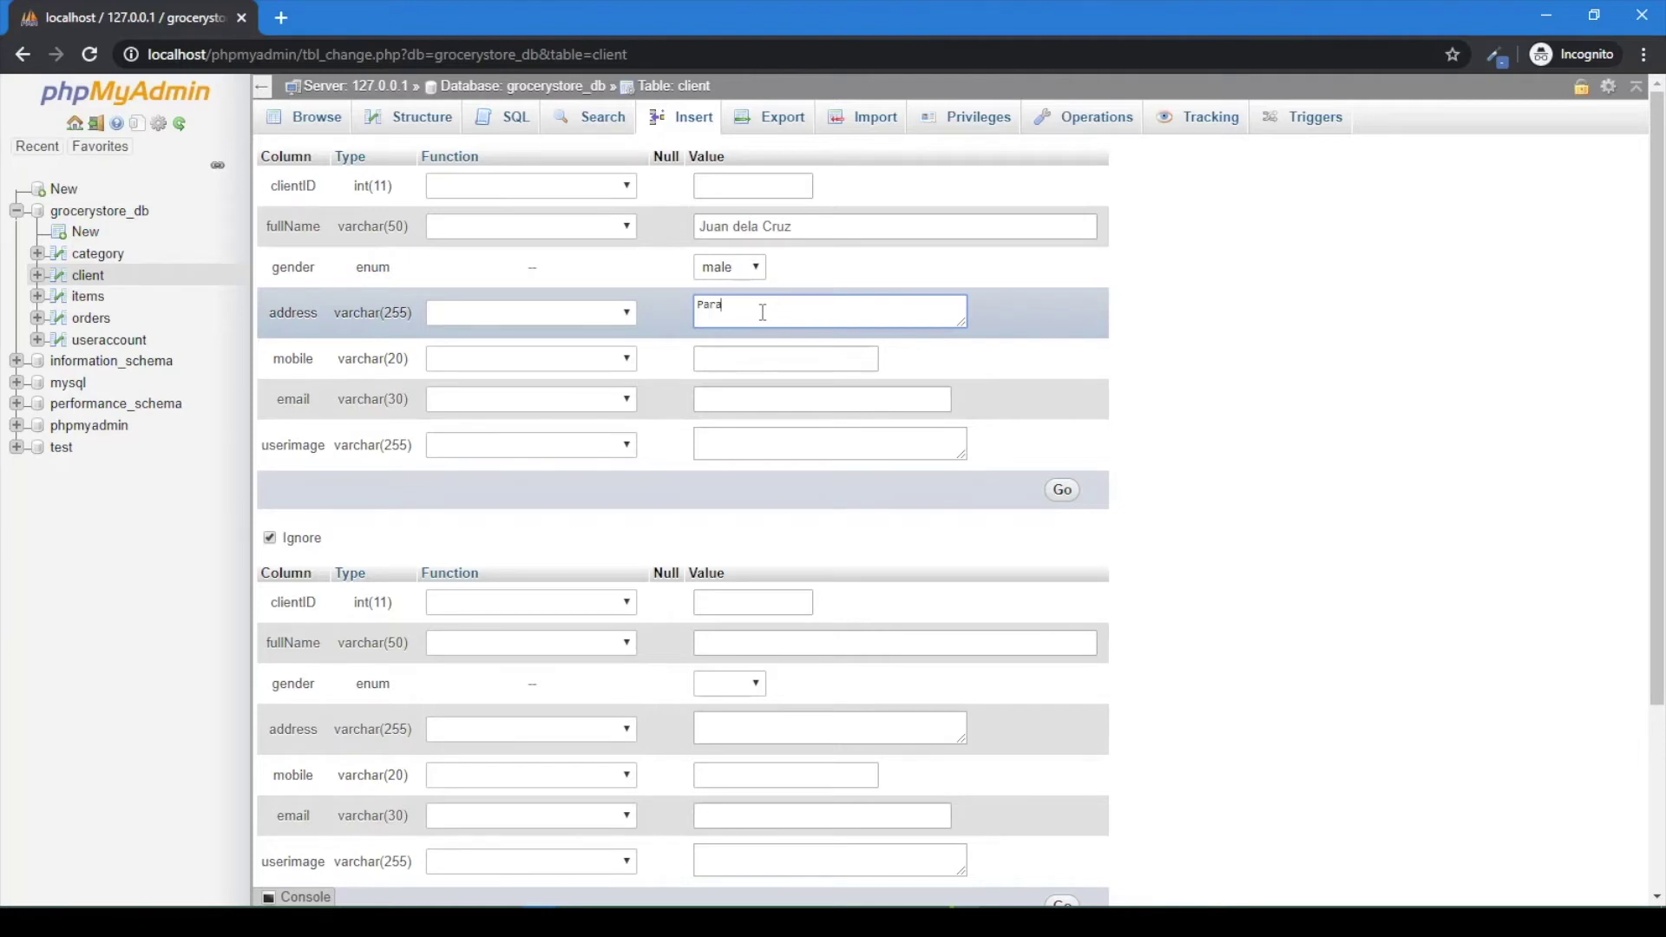
text(ñaque)
click(772, 353)
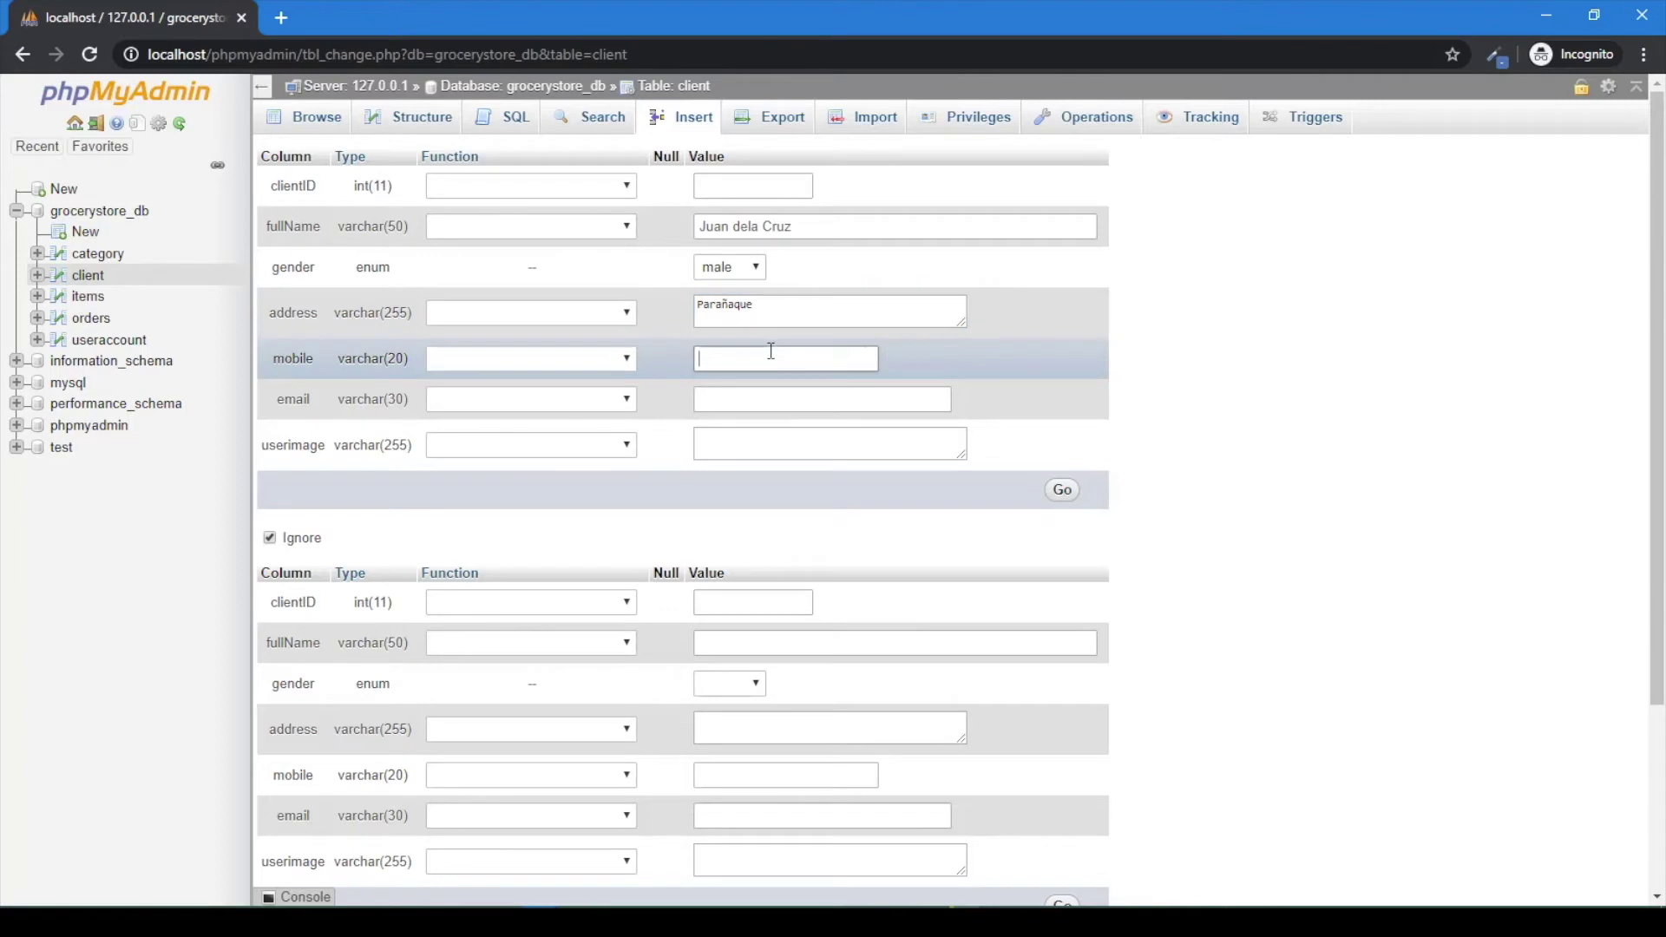
click(795, 314)
text(City)
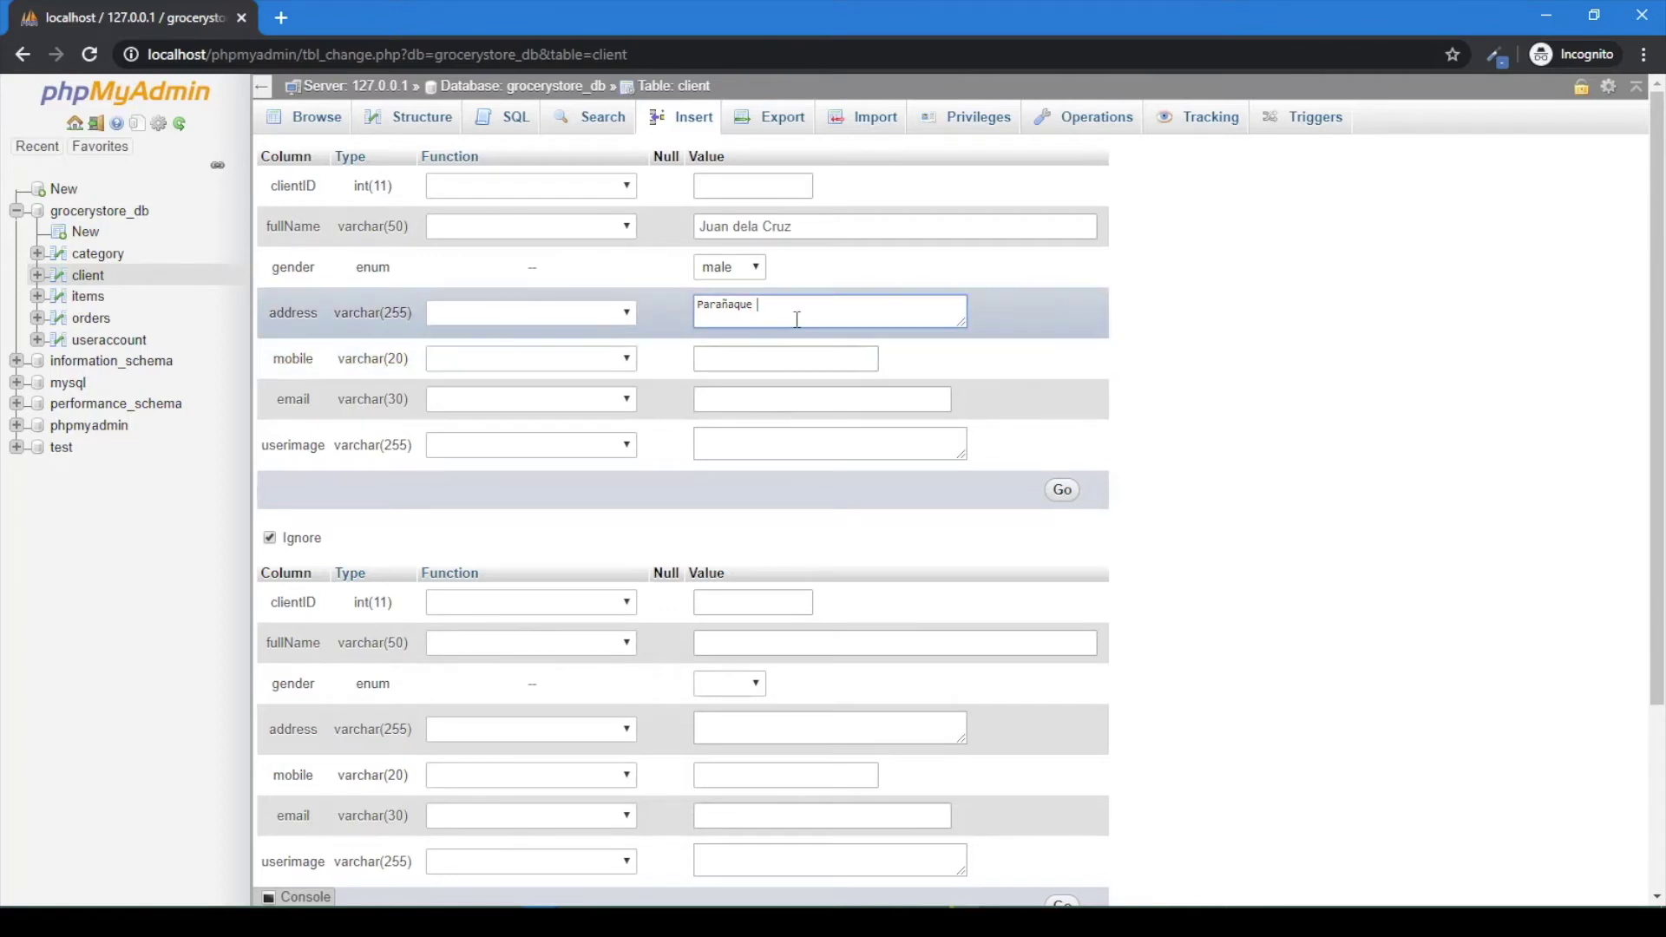
- Add the client's mobile number and email, insert the record, and browse the client table
click(788, 351)
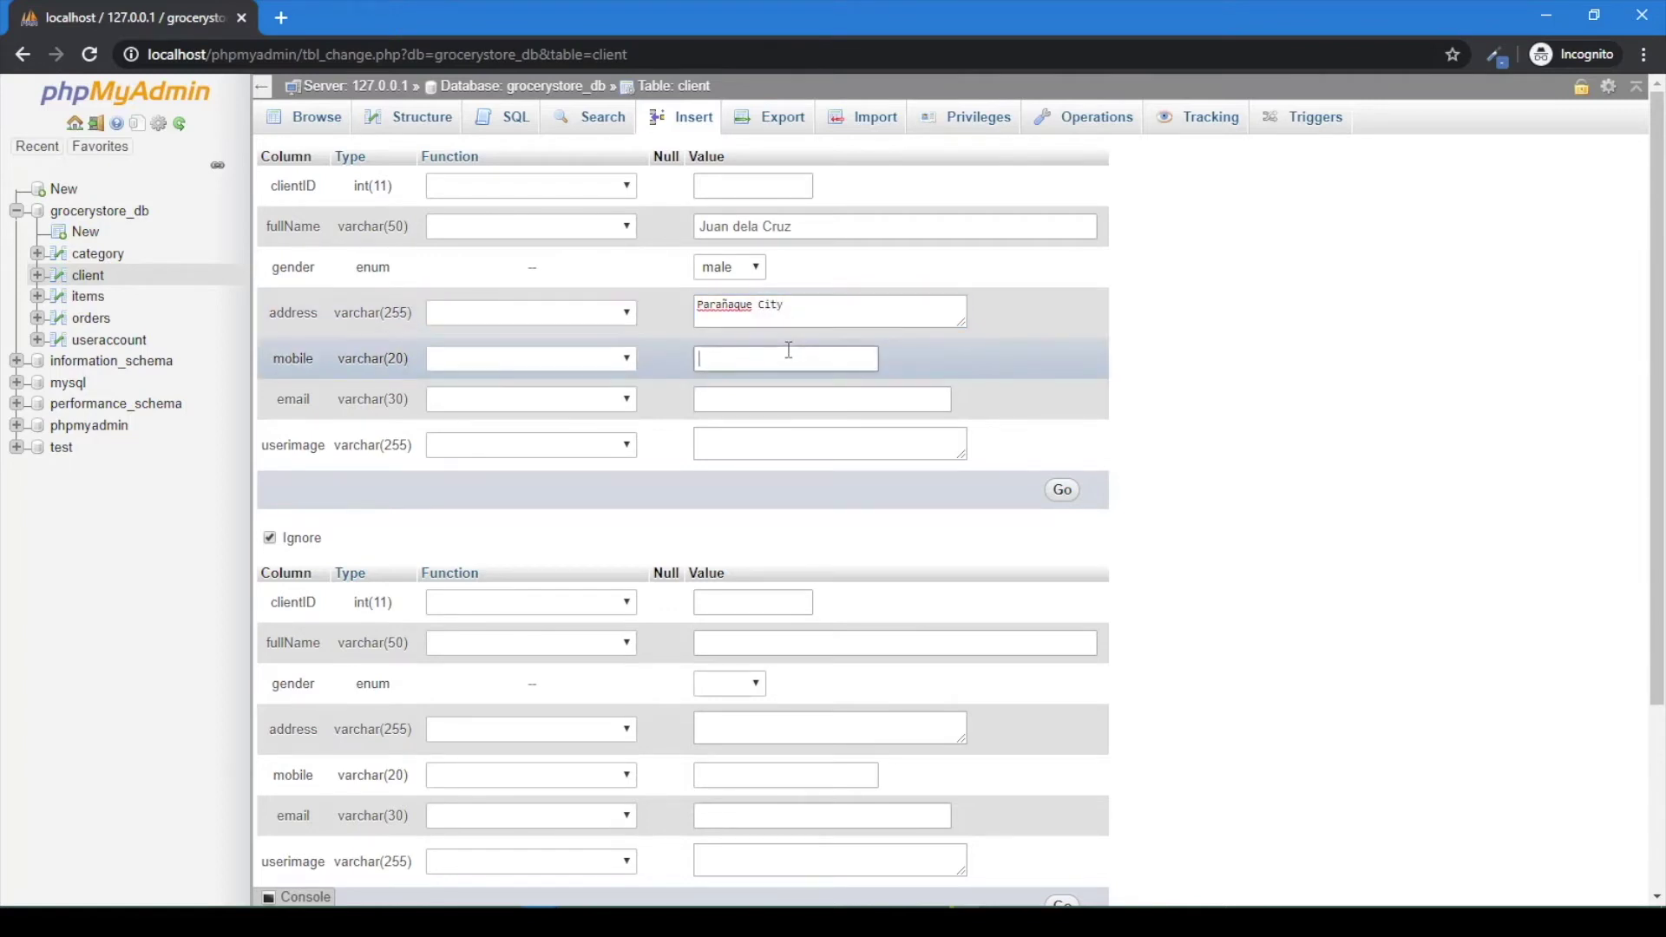
text(845123697)
click(786, 402)
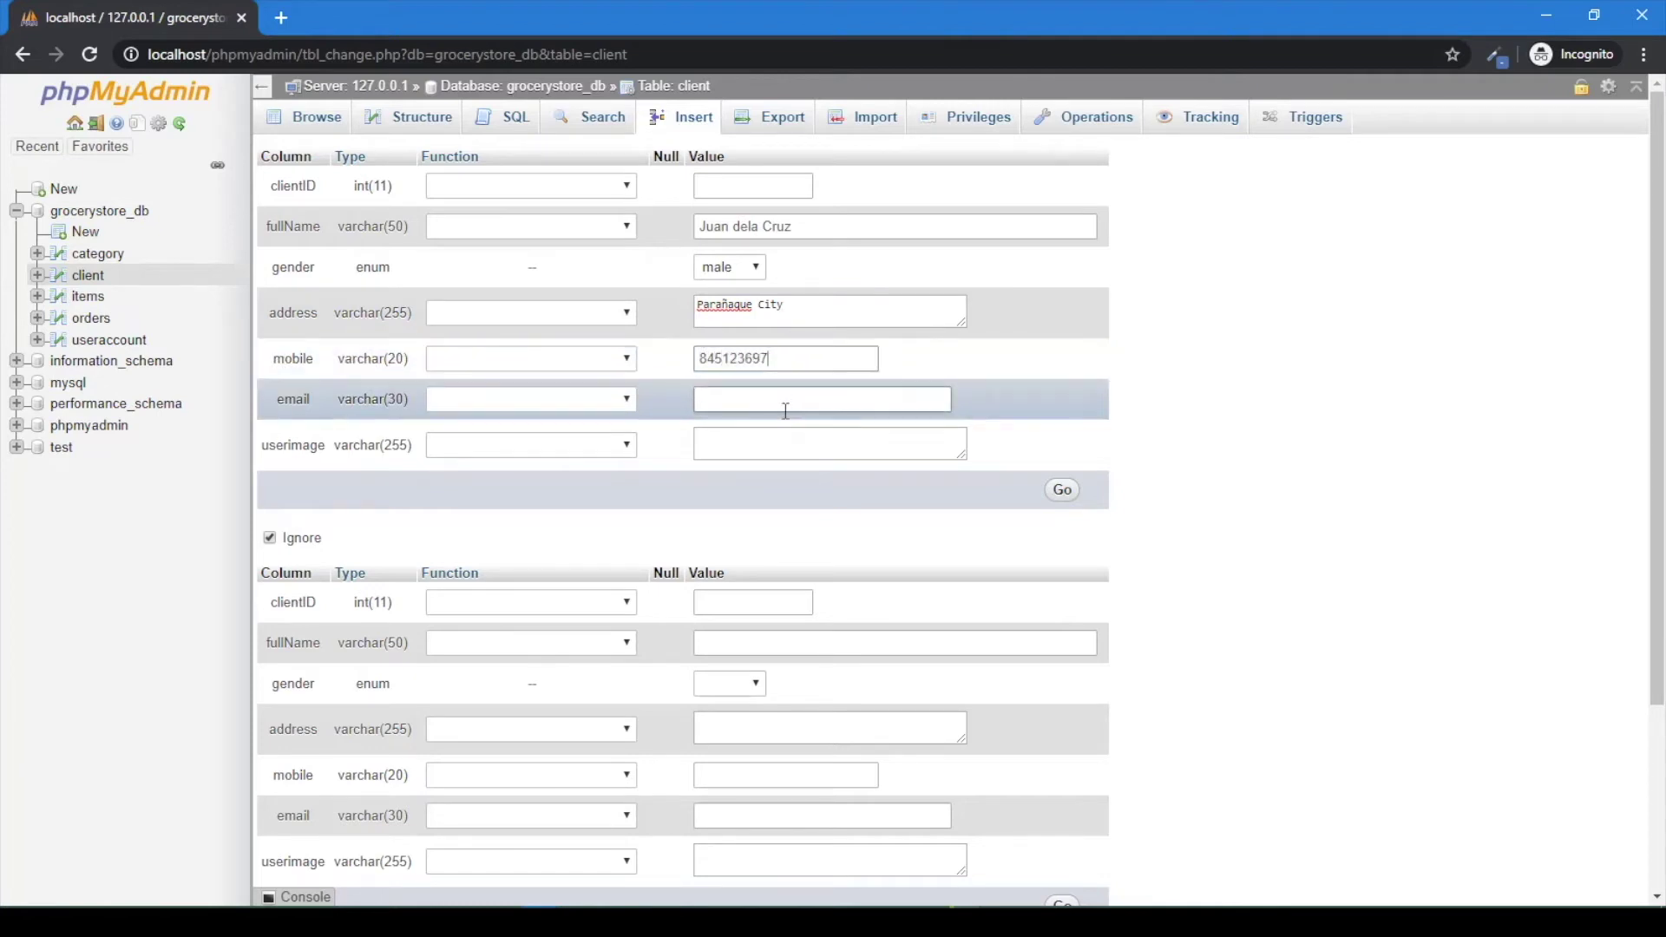
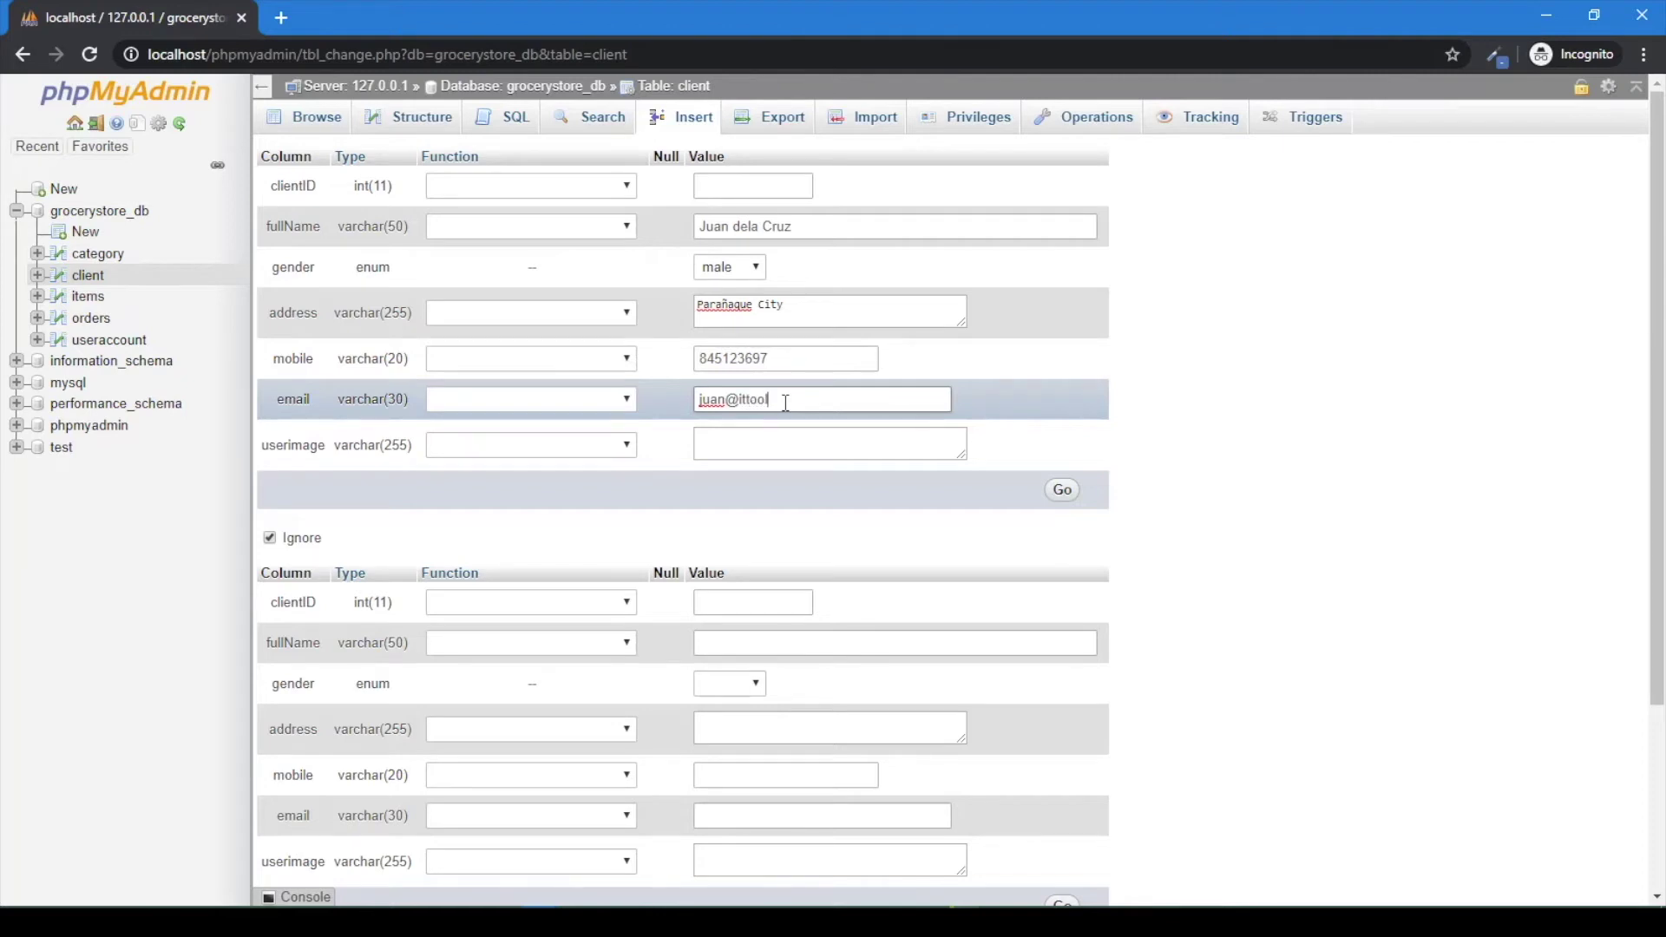
key(Return)
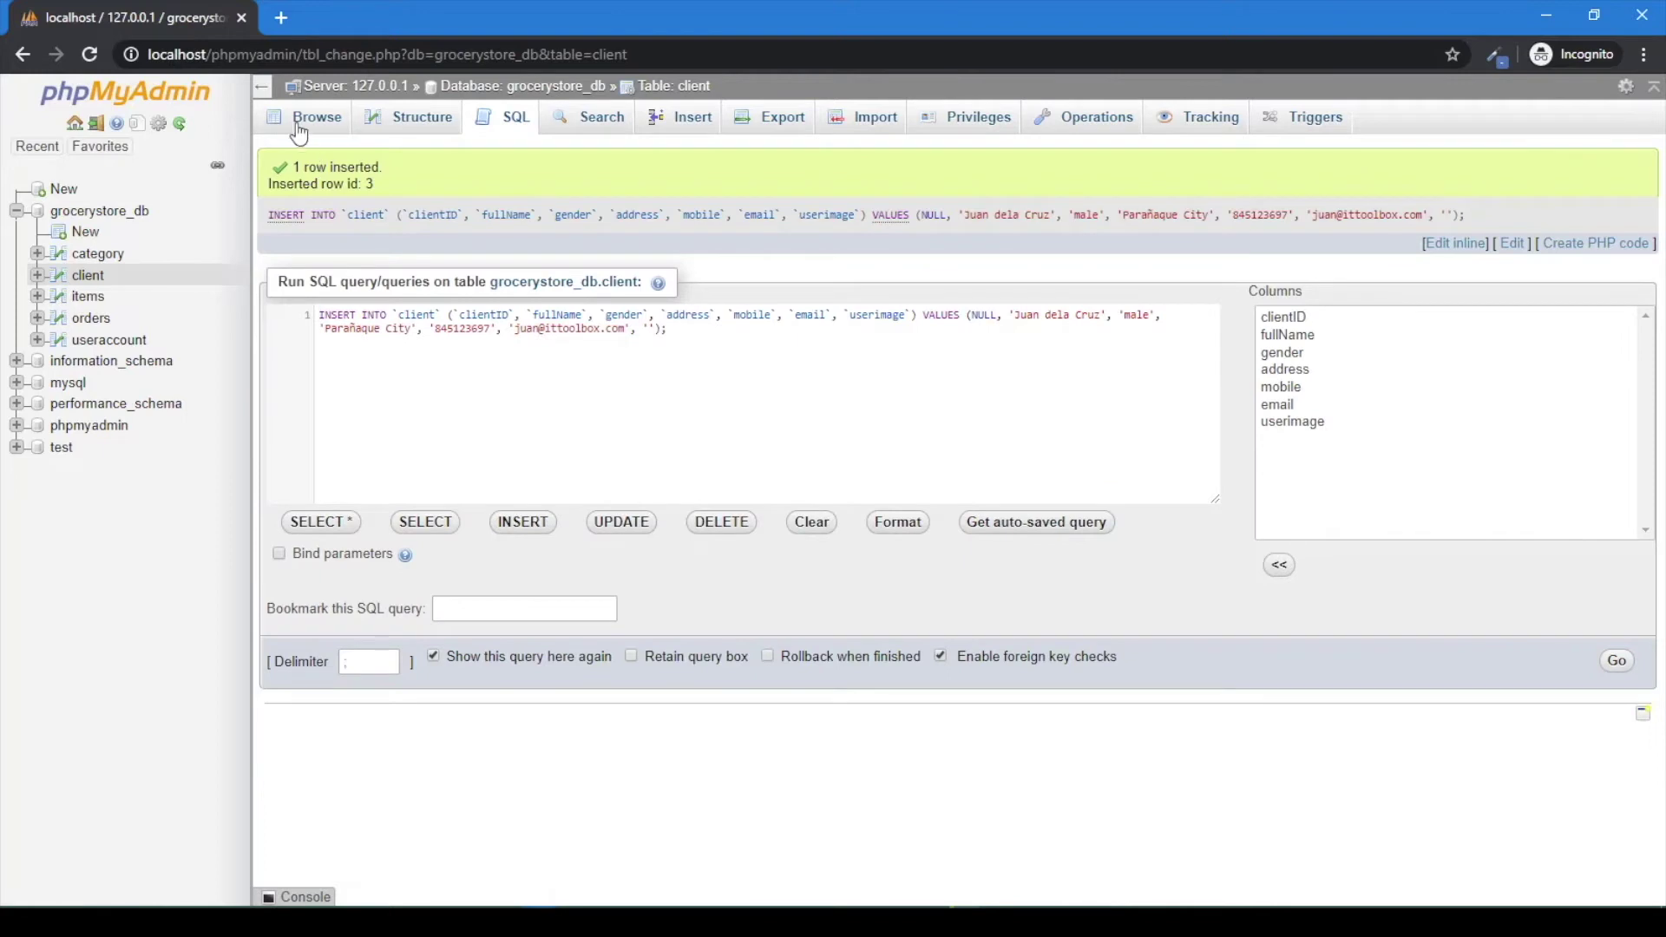
click(299, 128)
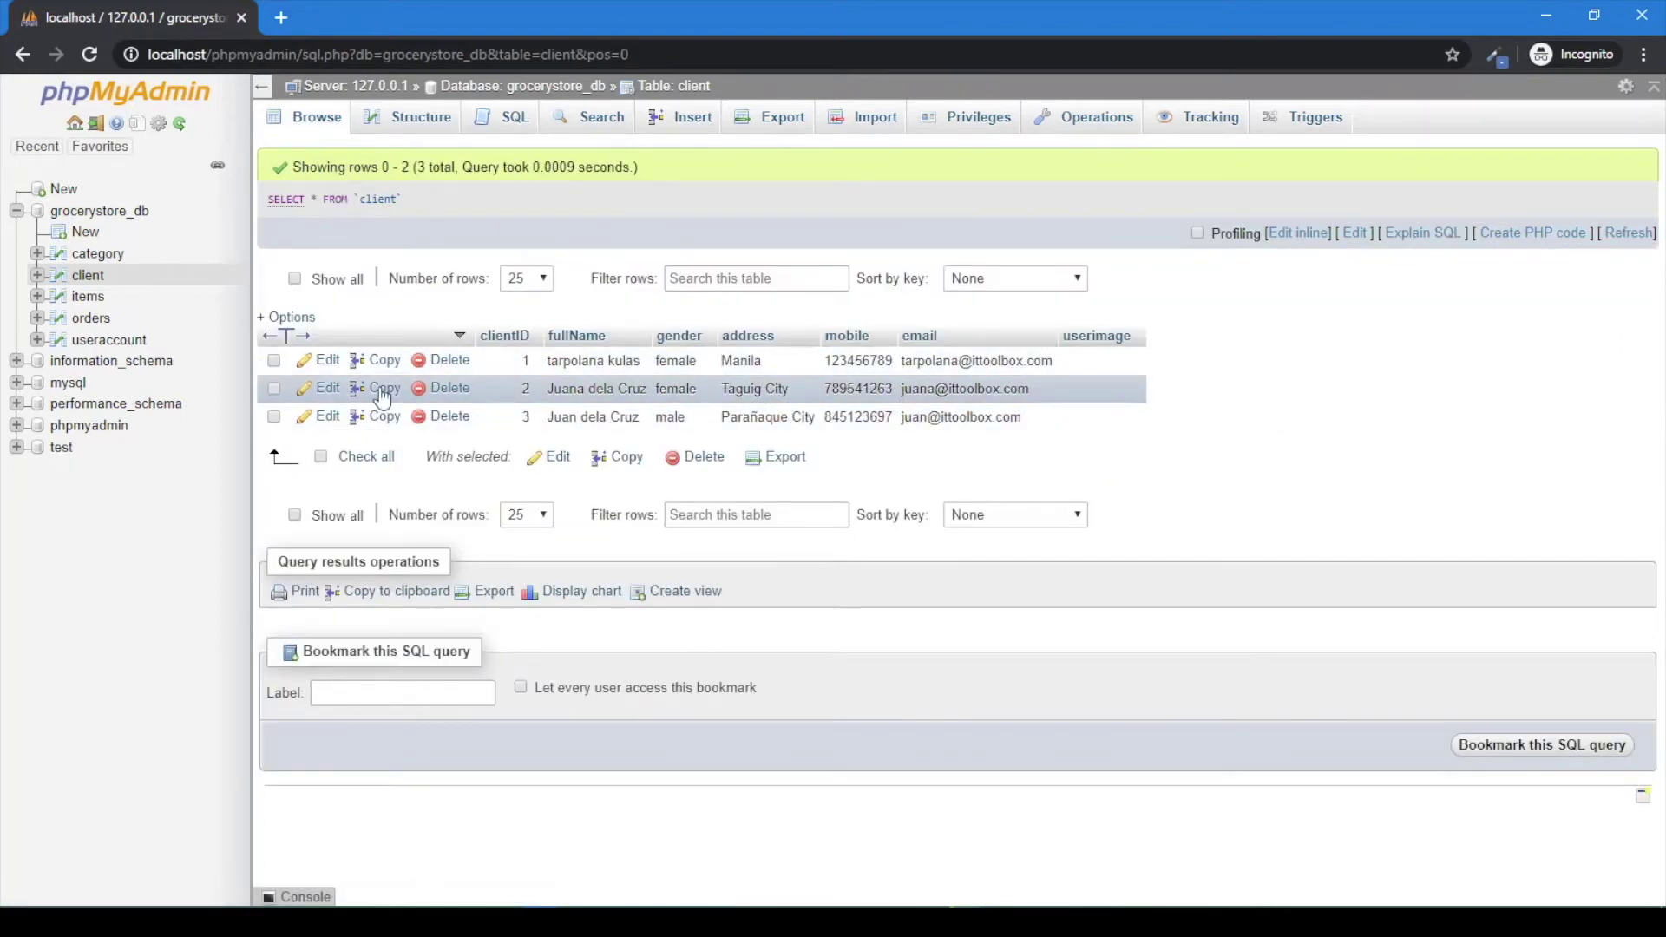
- Inspect useraccount's rows and structure to check the login's clientID value
click(119, 352)
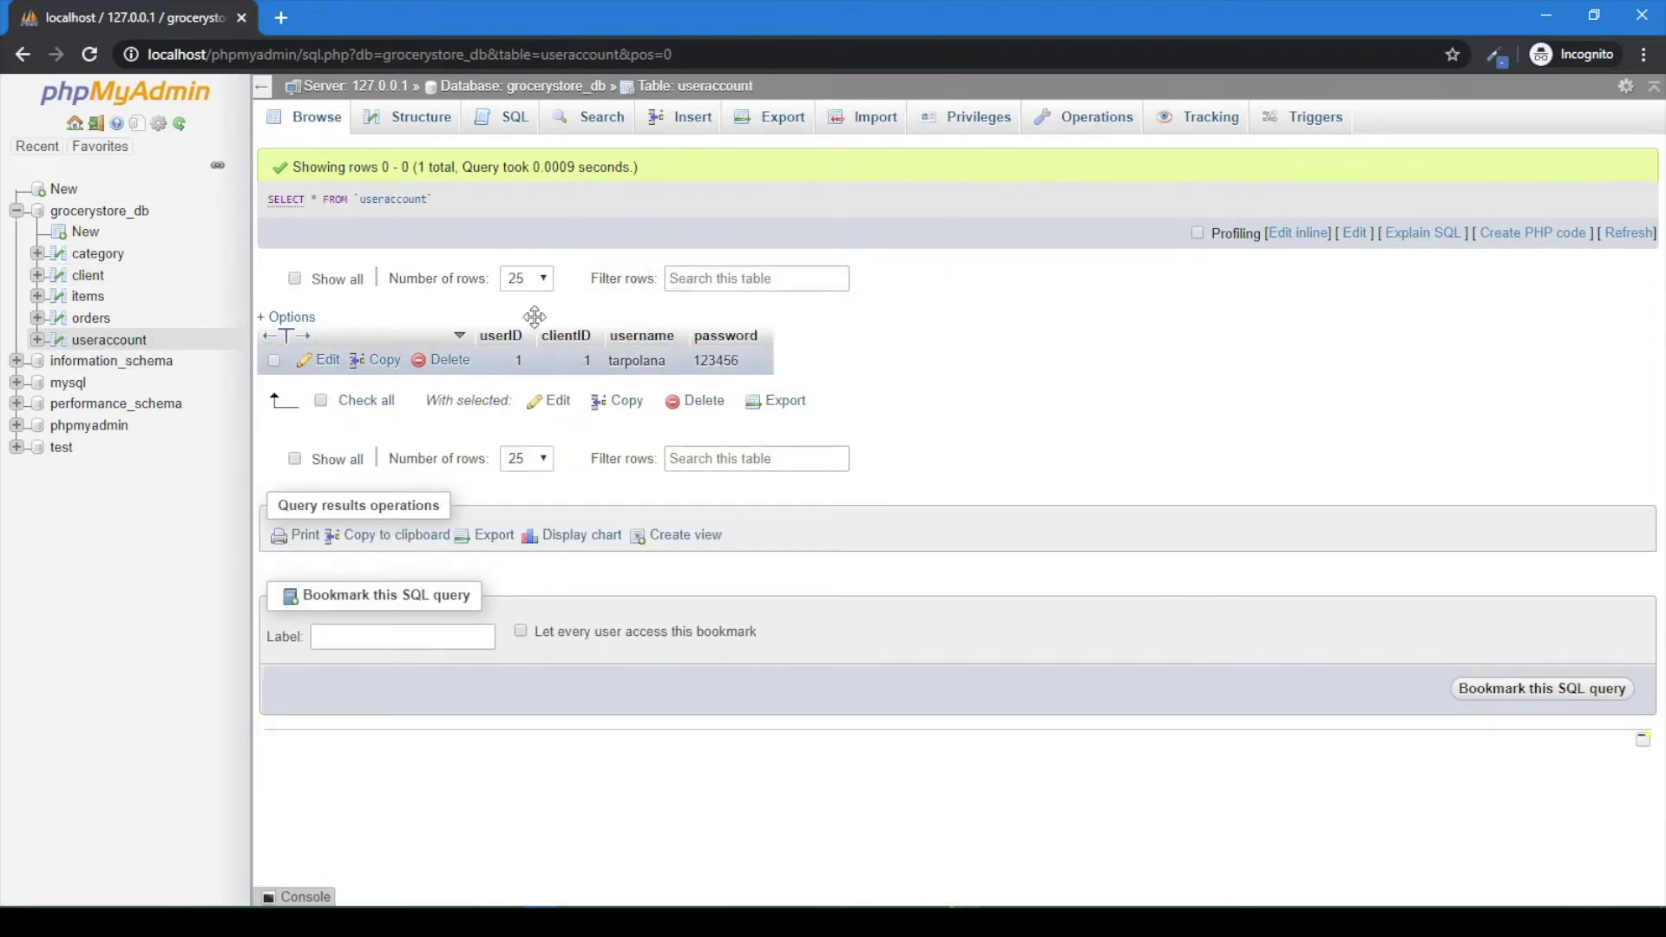
click(418, 119)
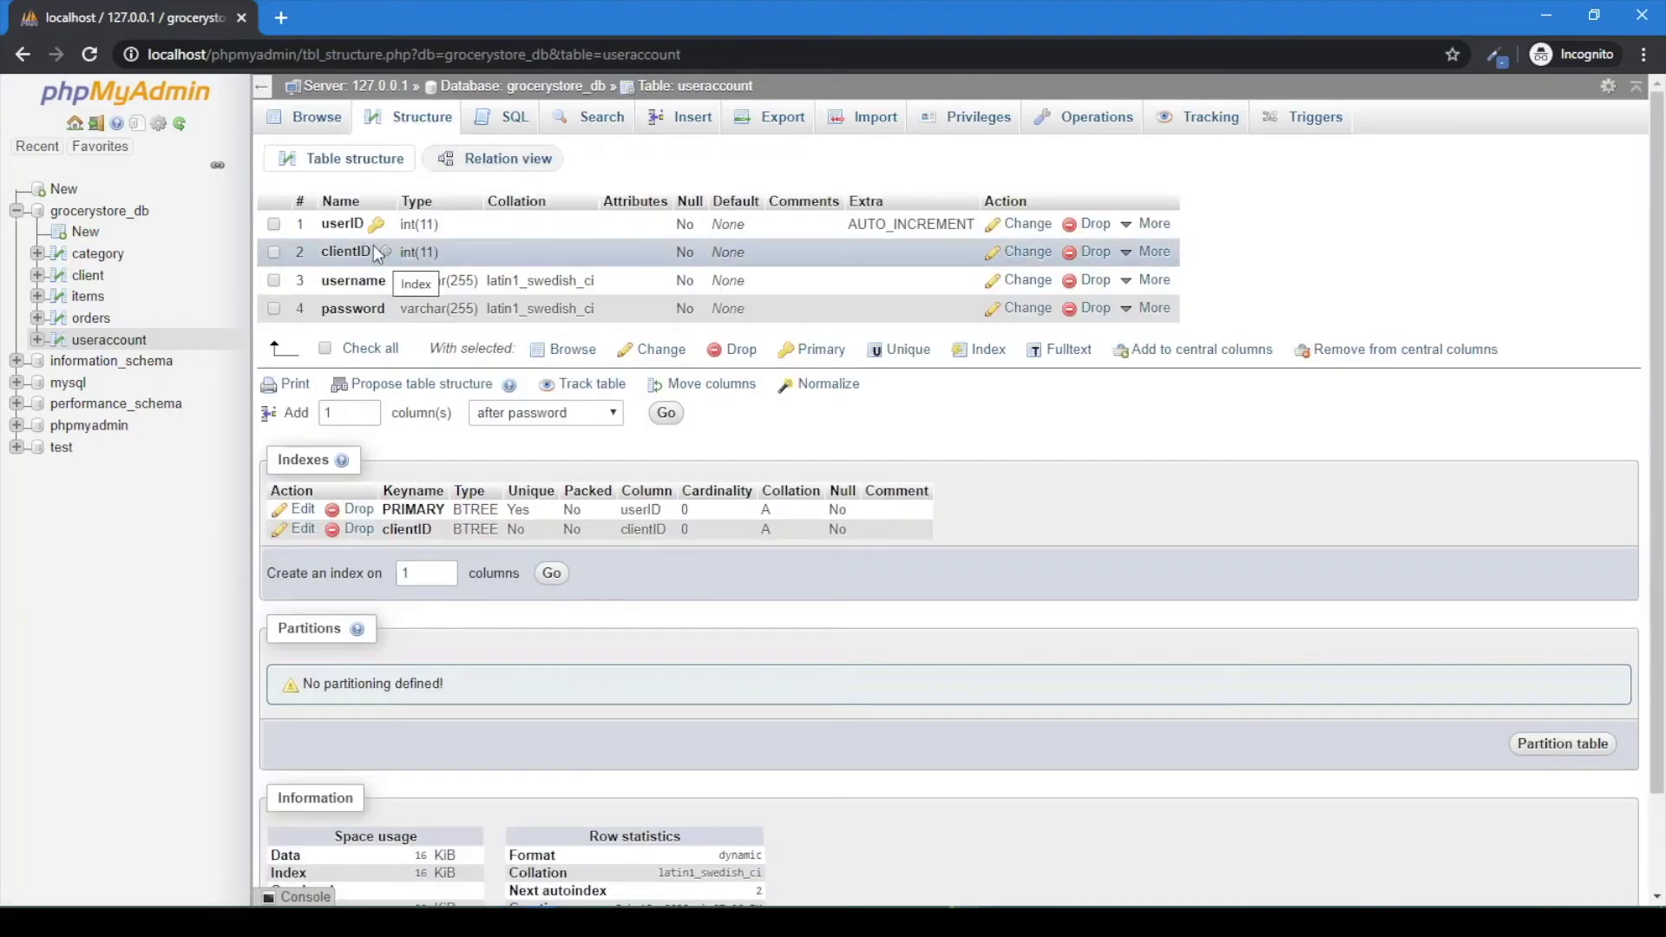
click(308, 116)
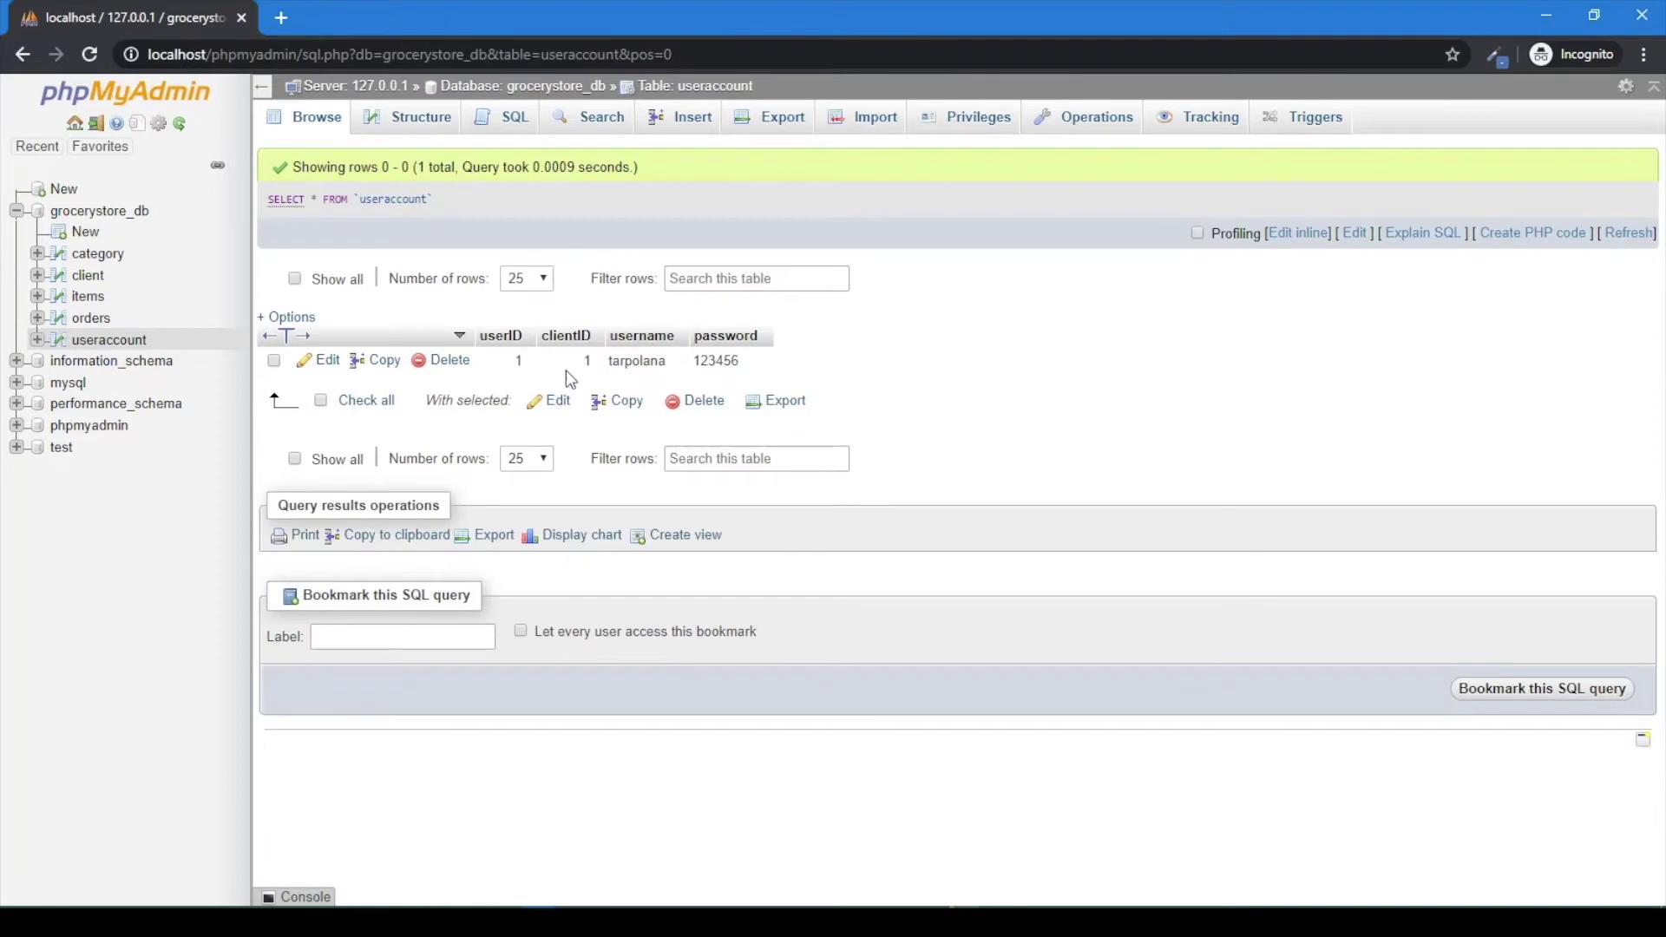
drag(580, 361, 595, 363)
click(410, 116)
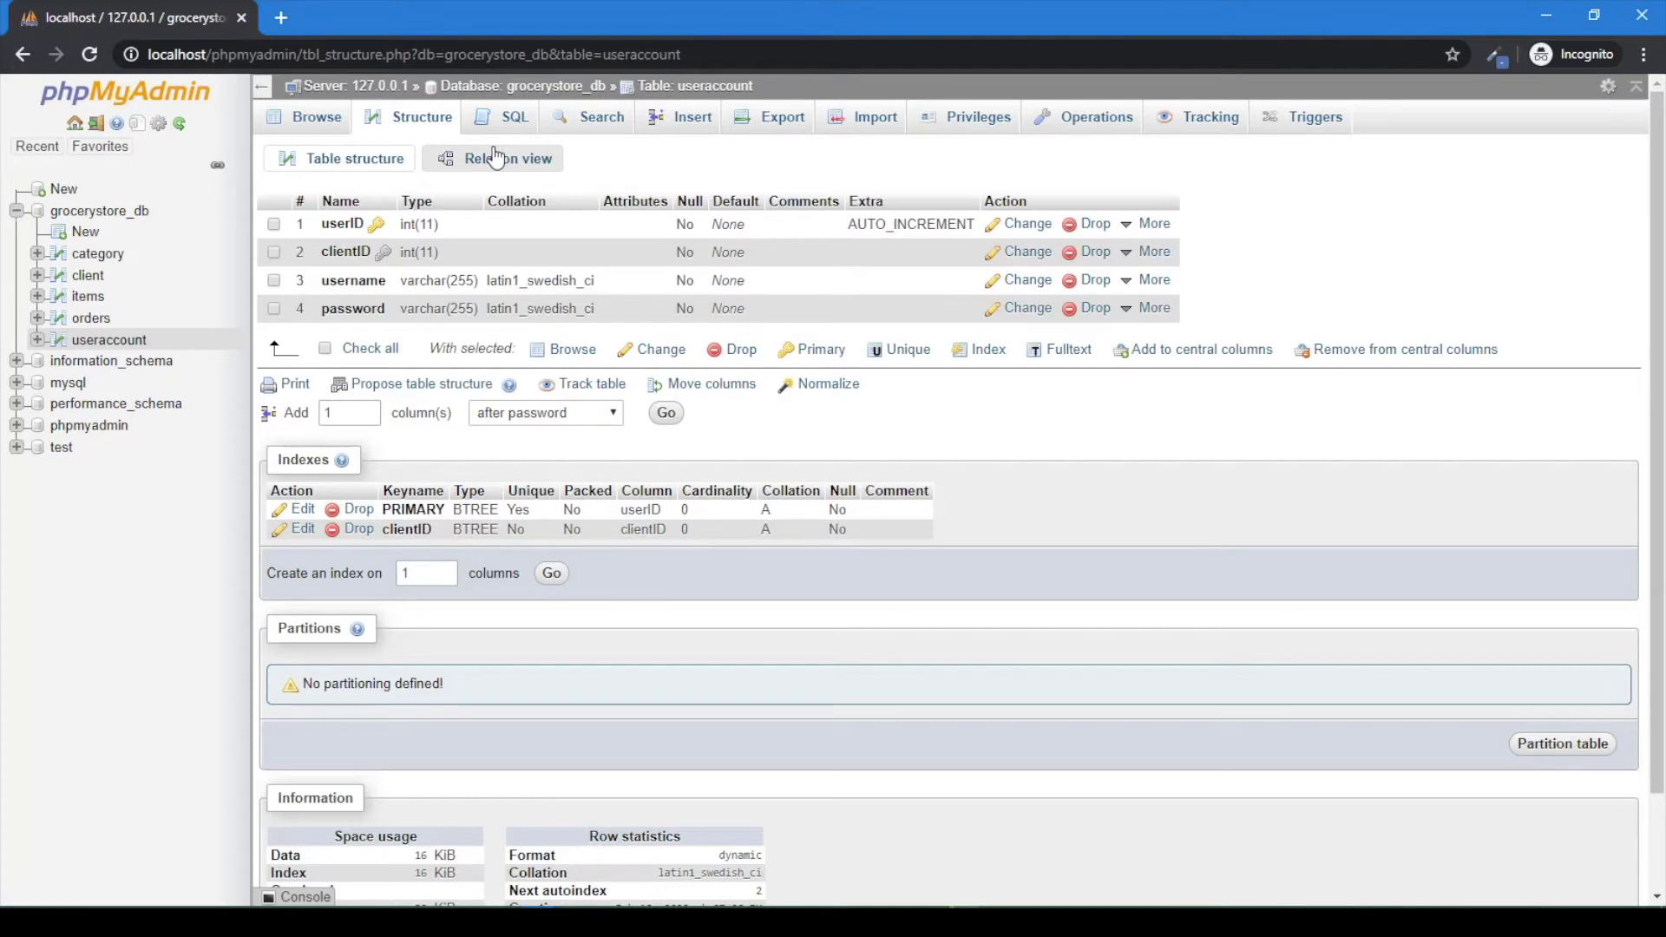
- Add a foreign key from useraccount.clientID to grocerystore_db.client.clientID, then browse the rows
click(495, 157)
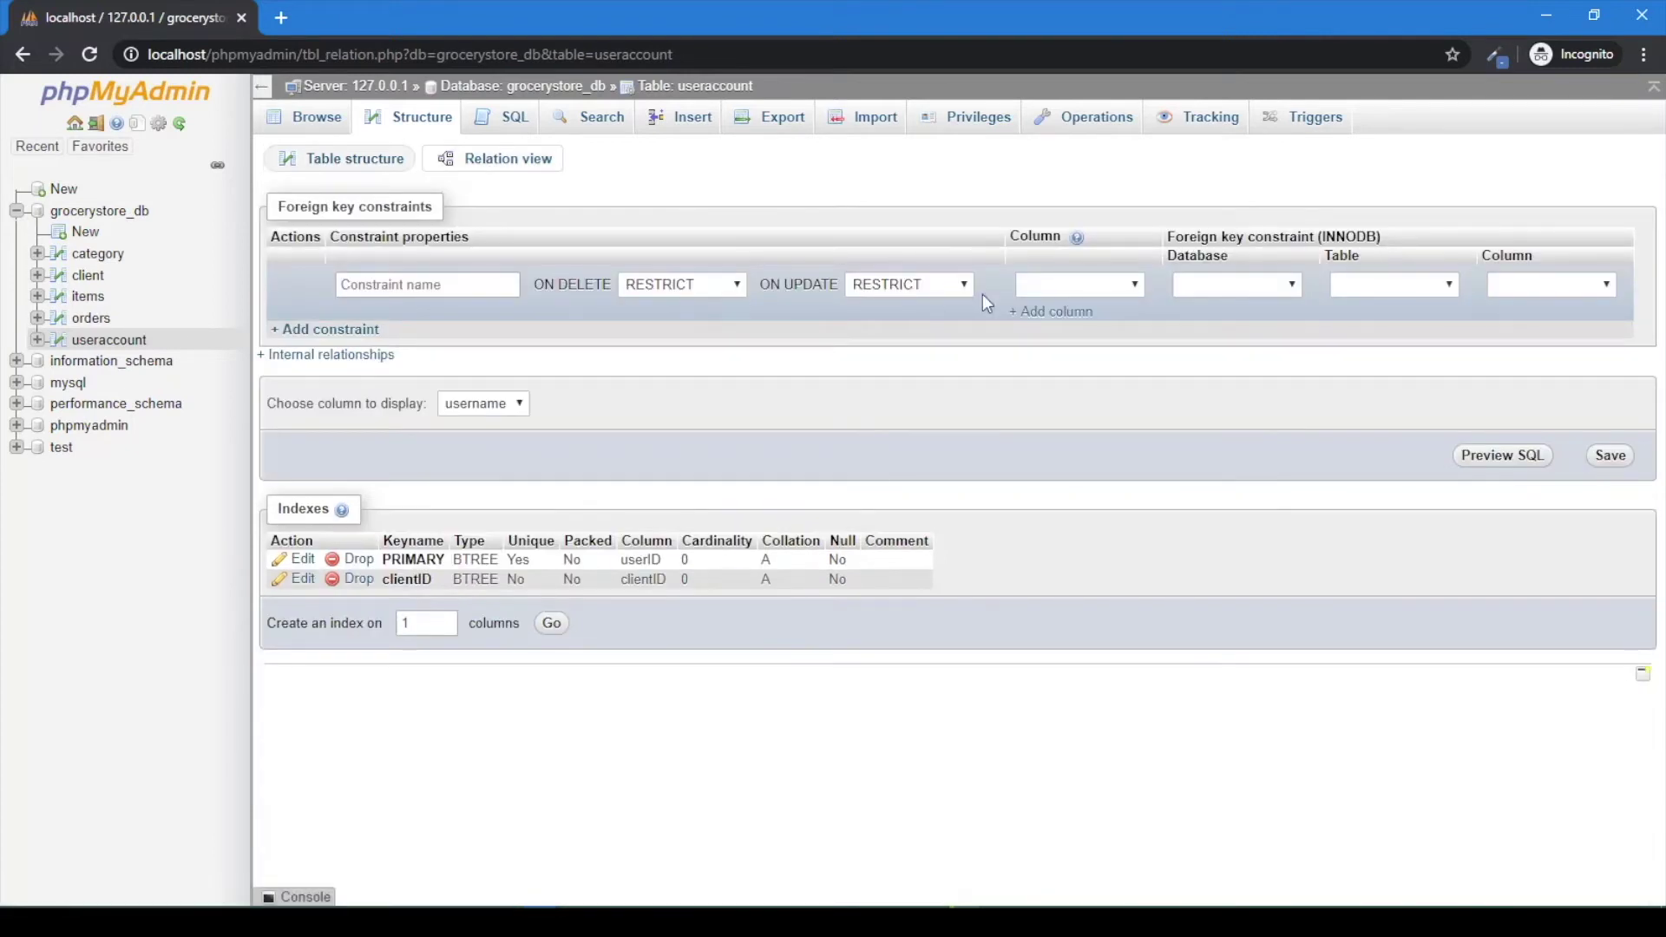
click(1110, 293)
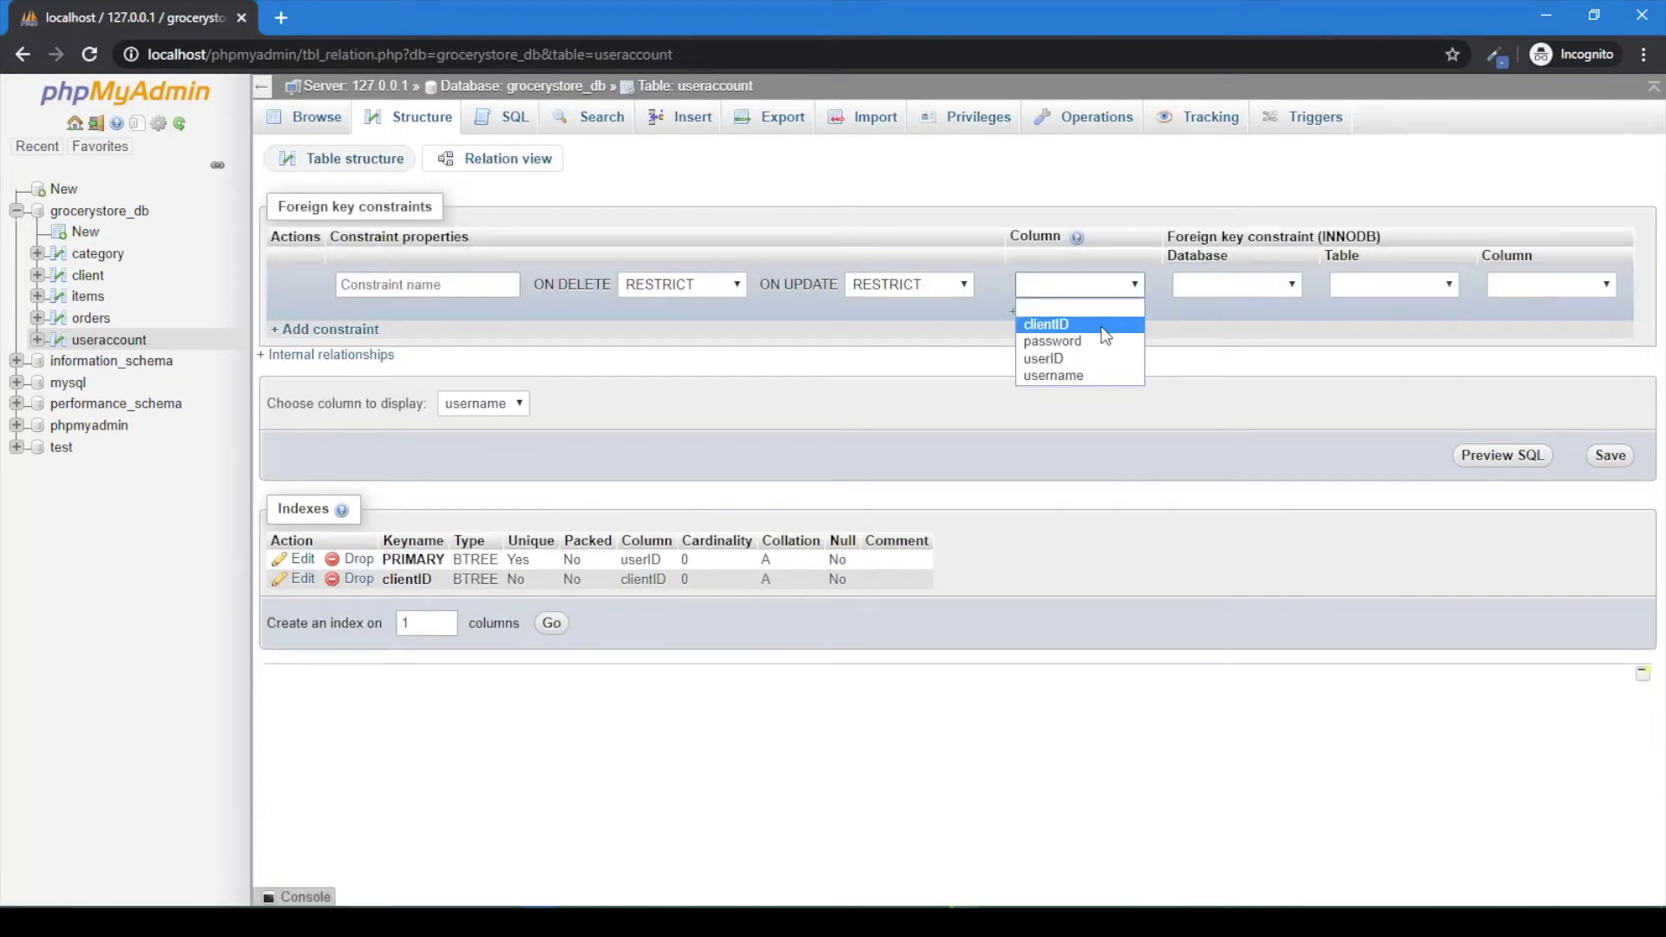
click(1101, 327)
click(1232, 284)
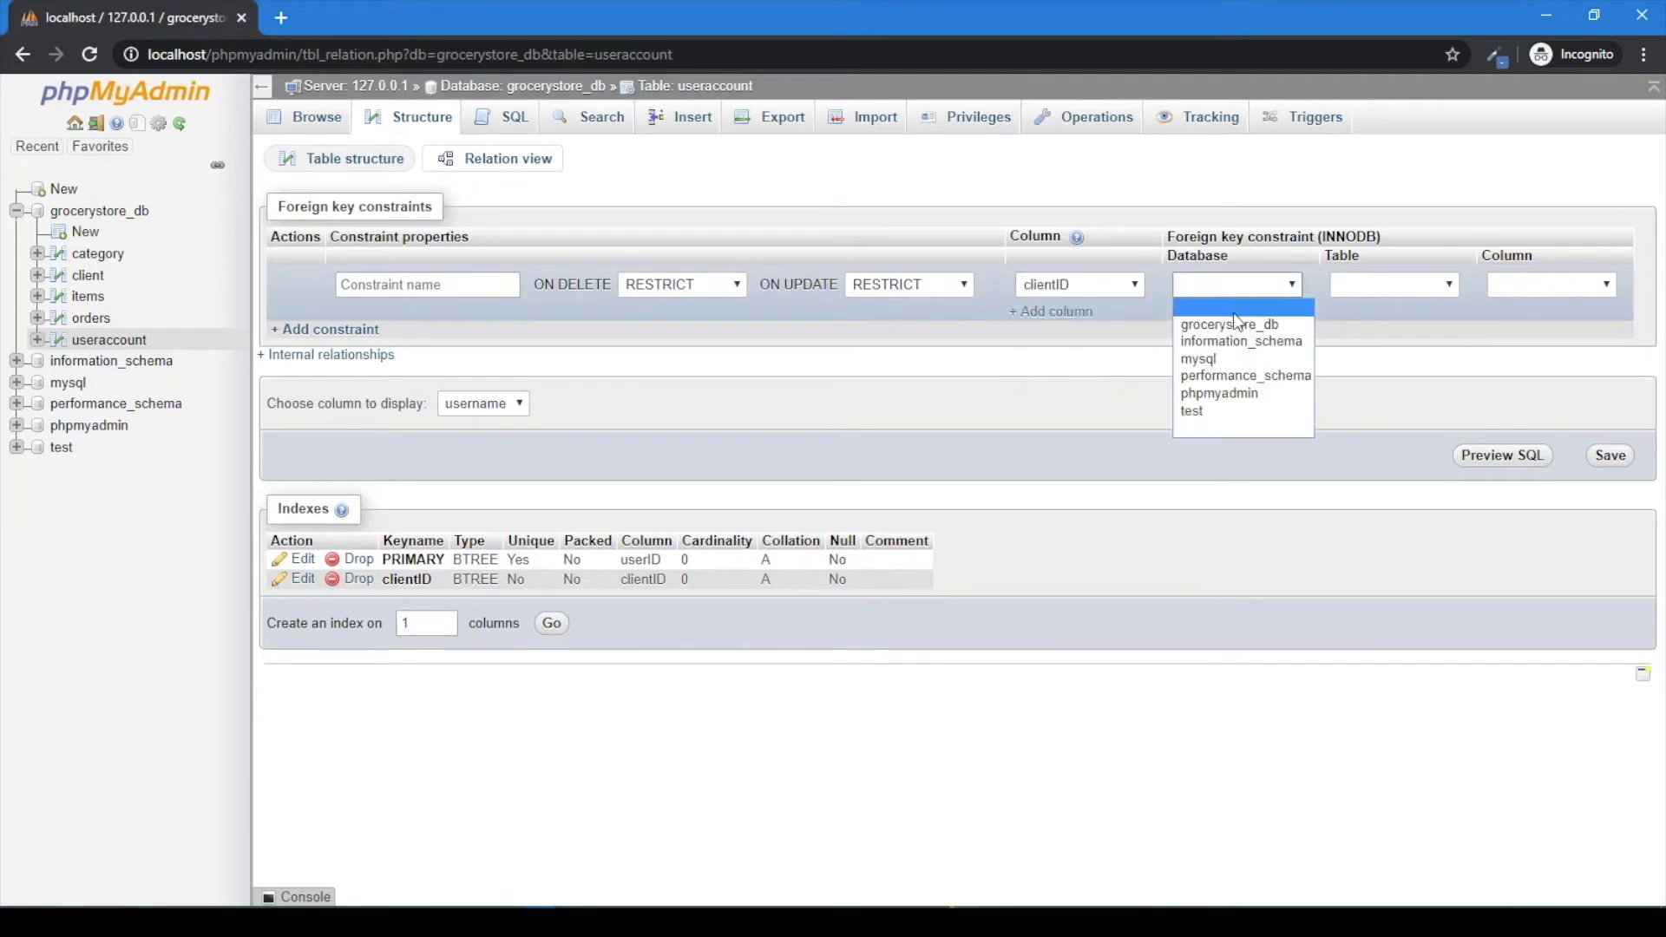
click(1249, 322)
click(1413, 283)
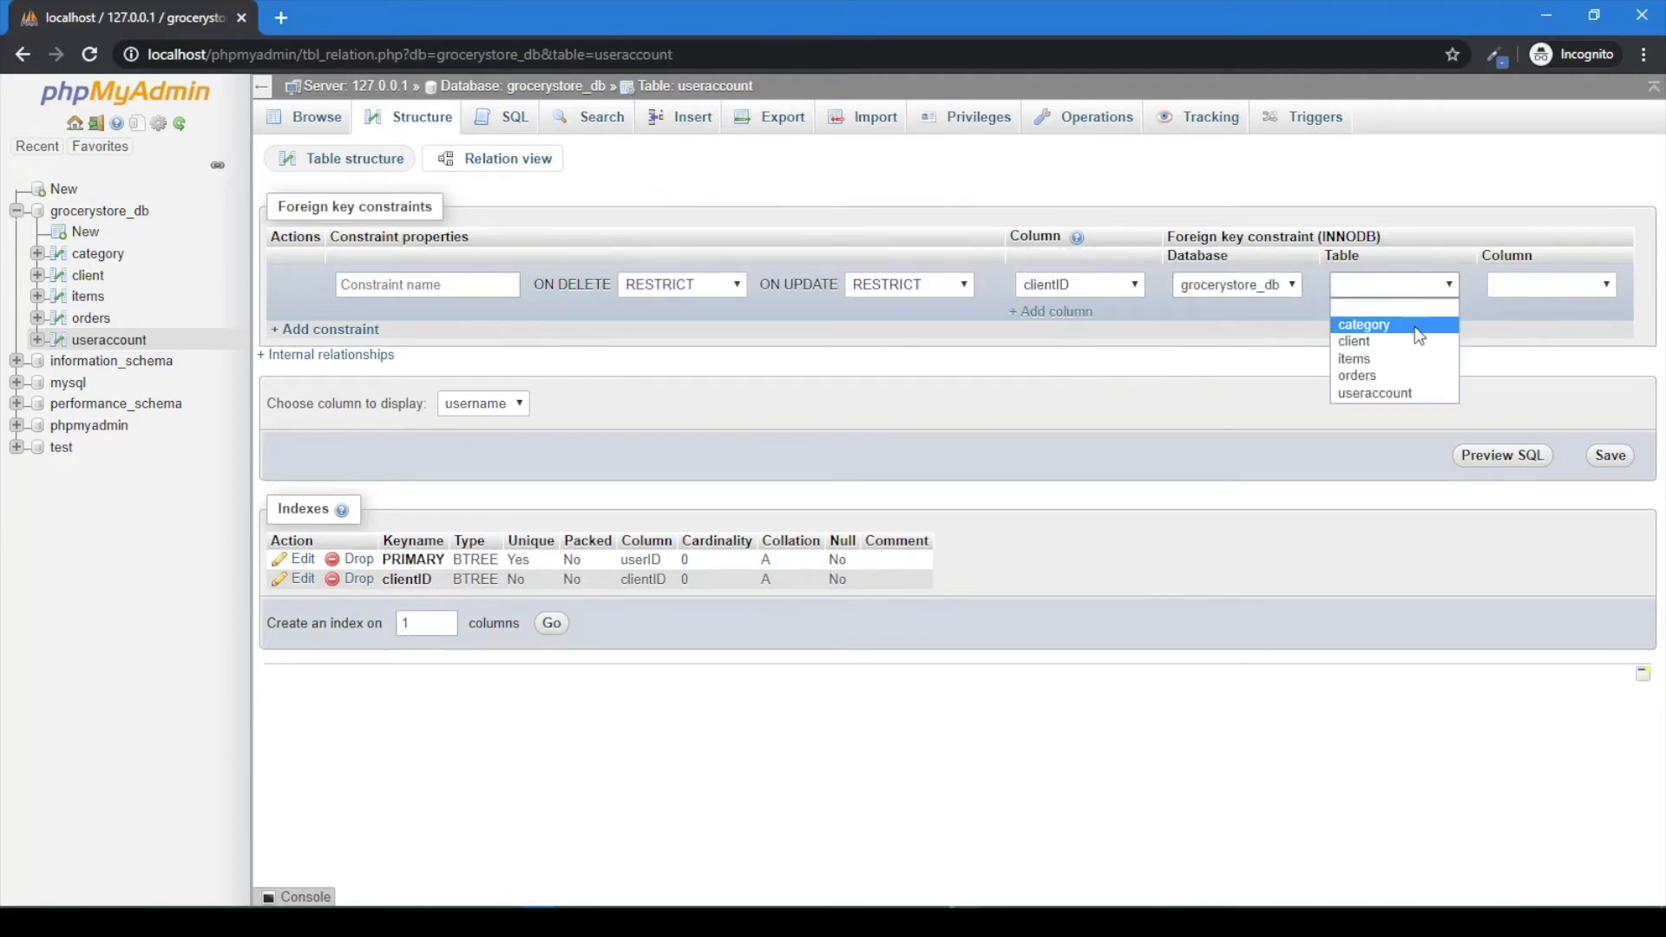
click(1409, 343)
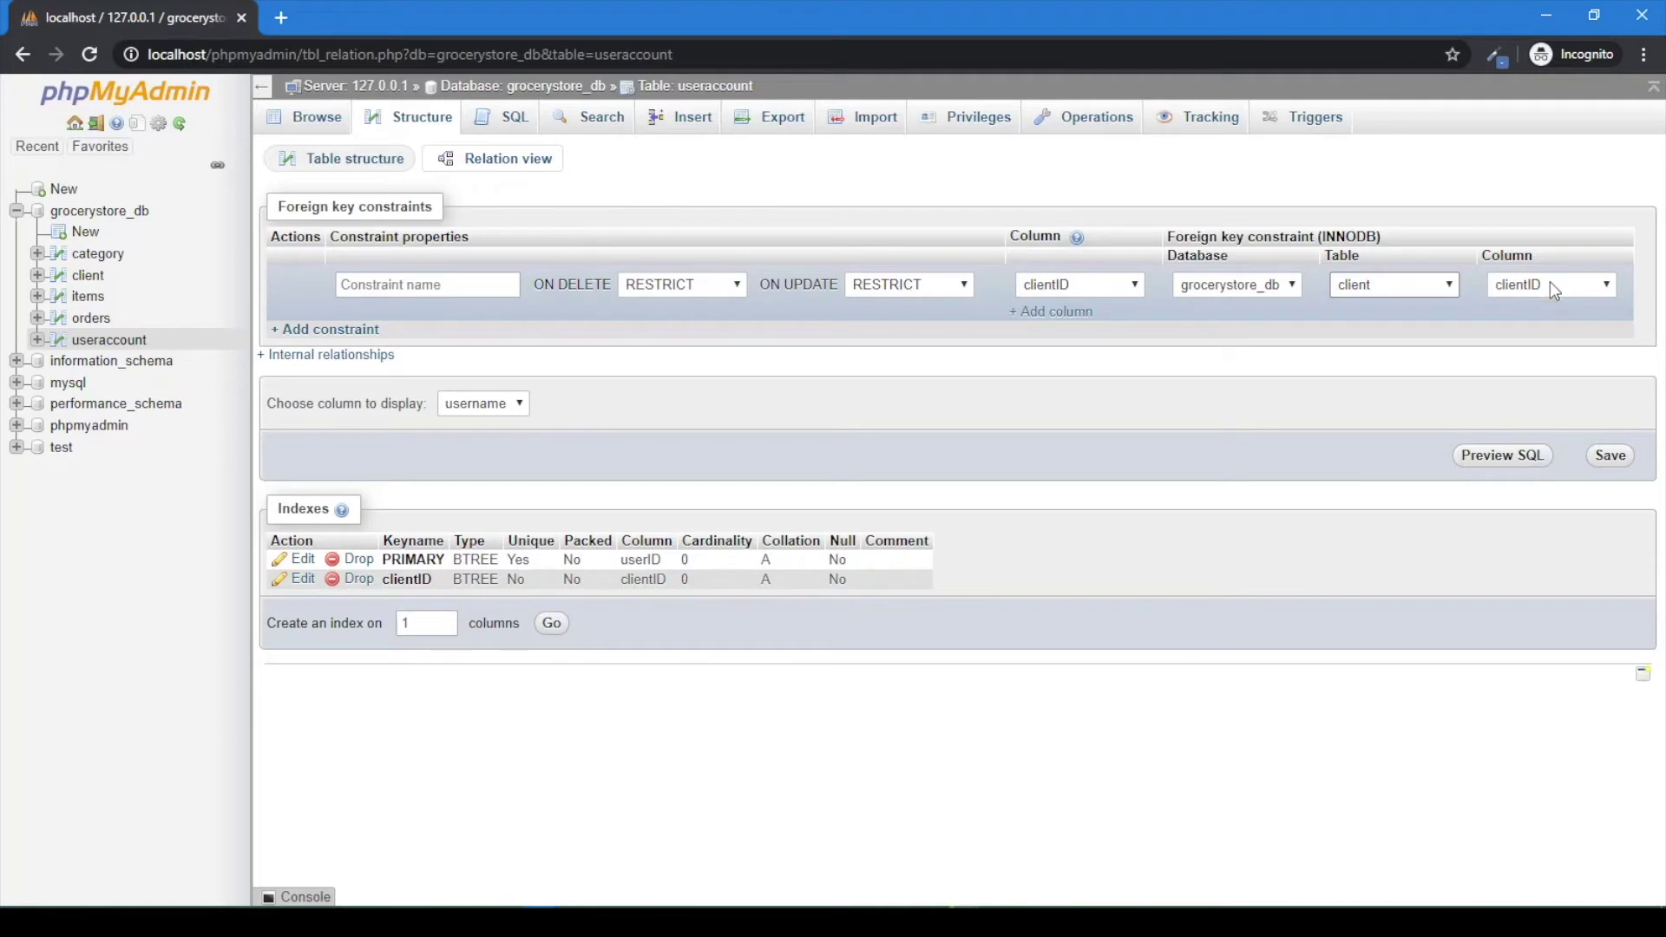
click(1612, 458)
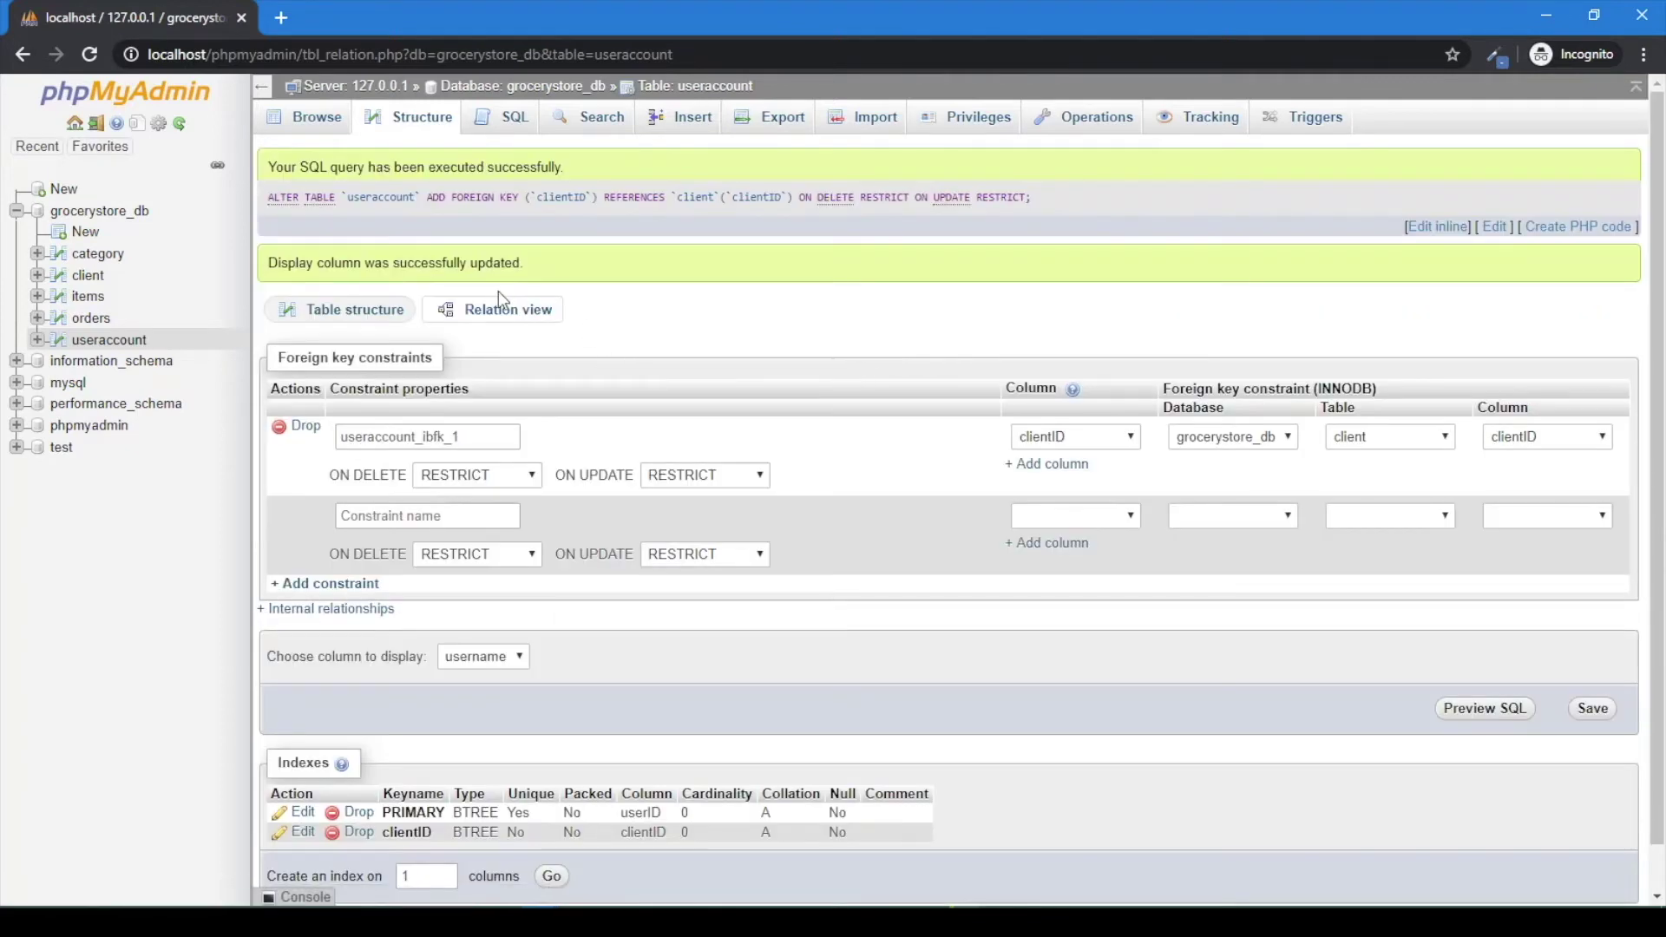
click(311, 116)
mouse_move(590, 369)
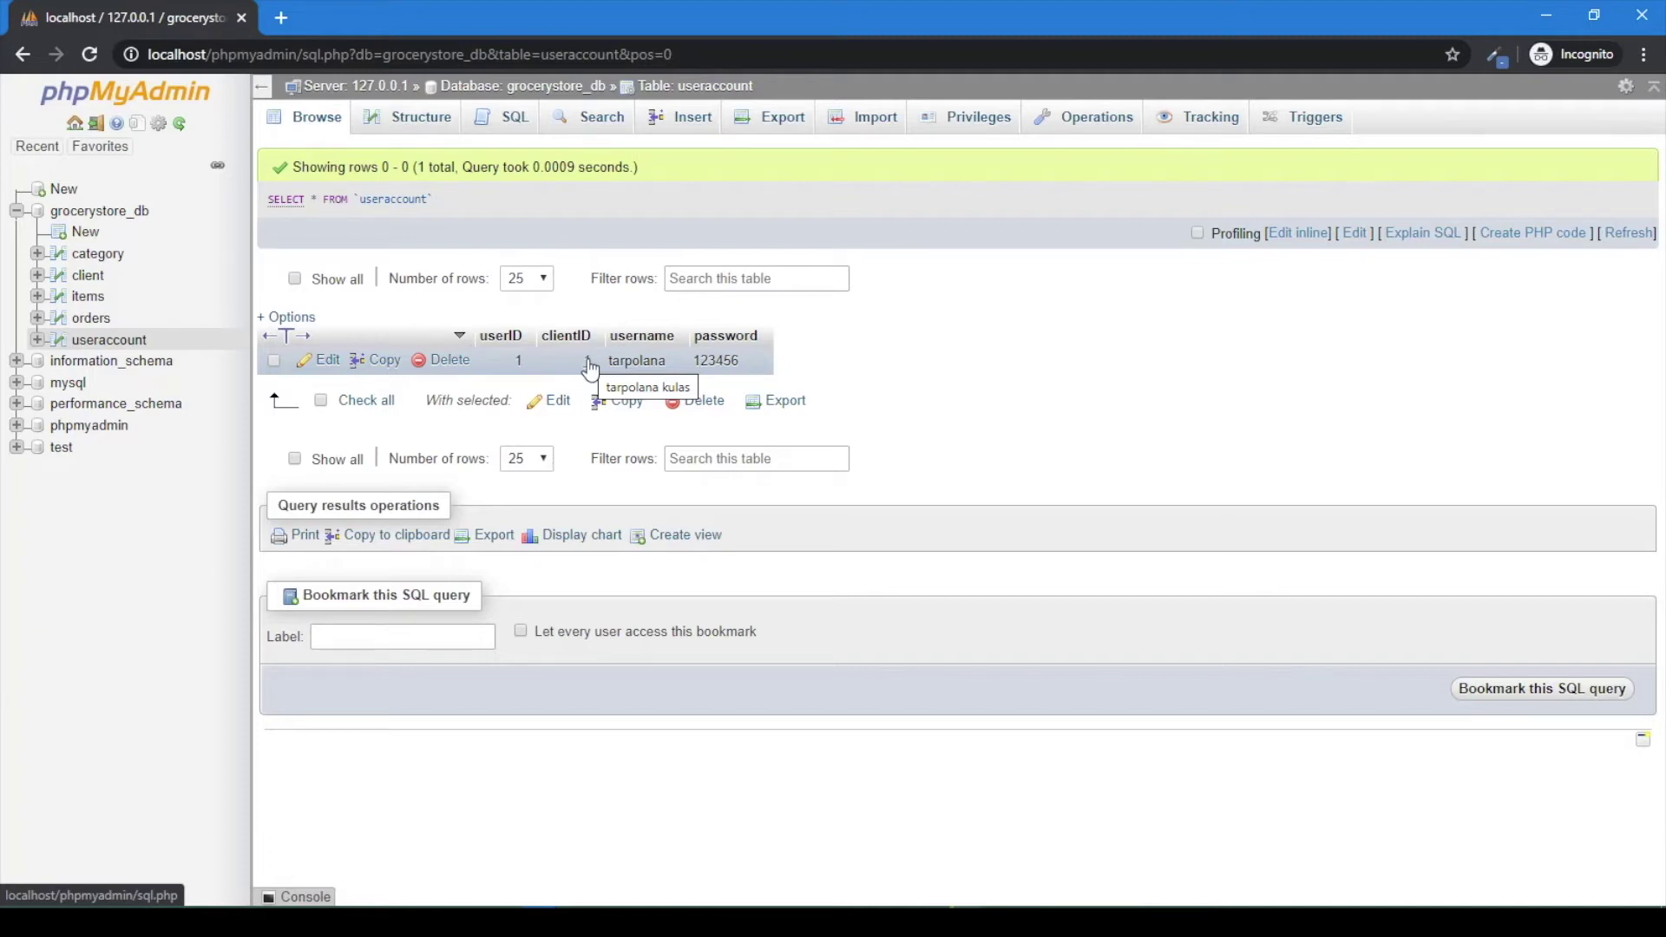
- Add a new useraccount row linked to client ID 2, with its username and password
click(691, 118)
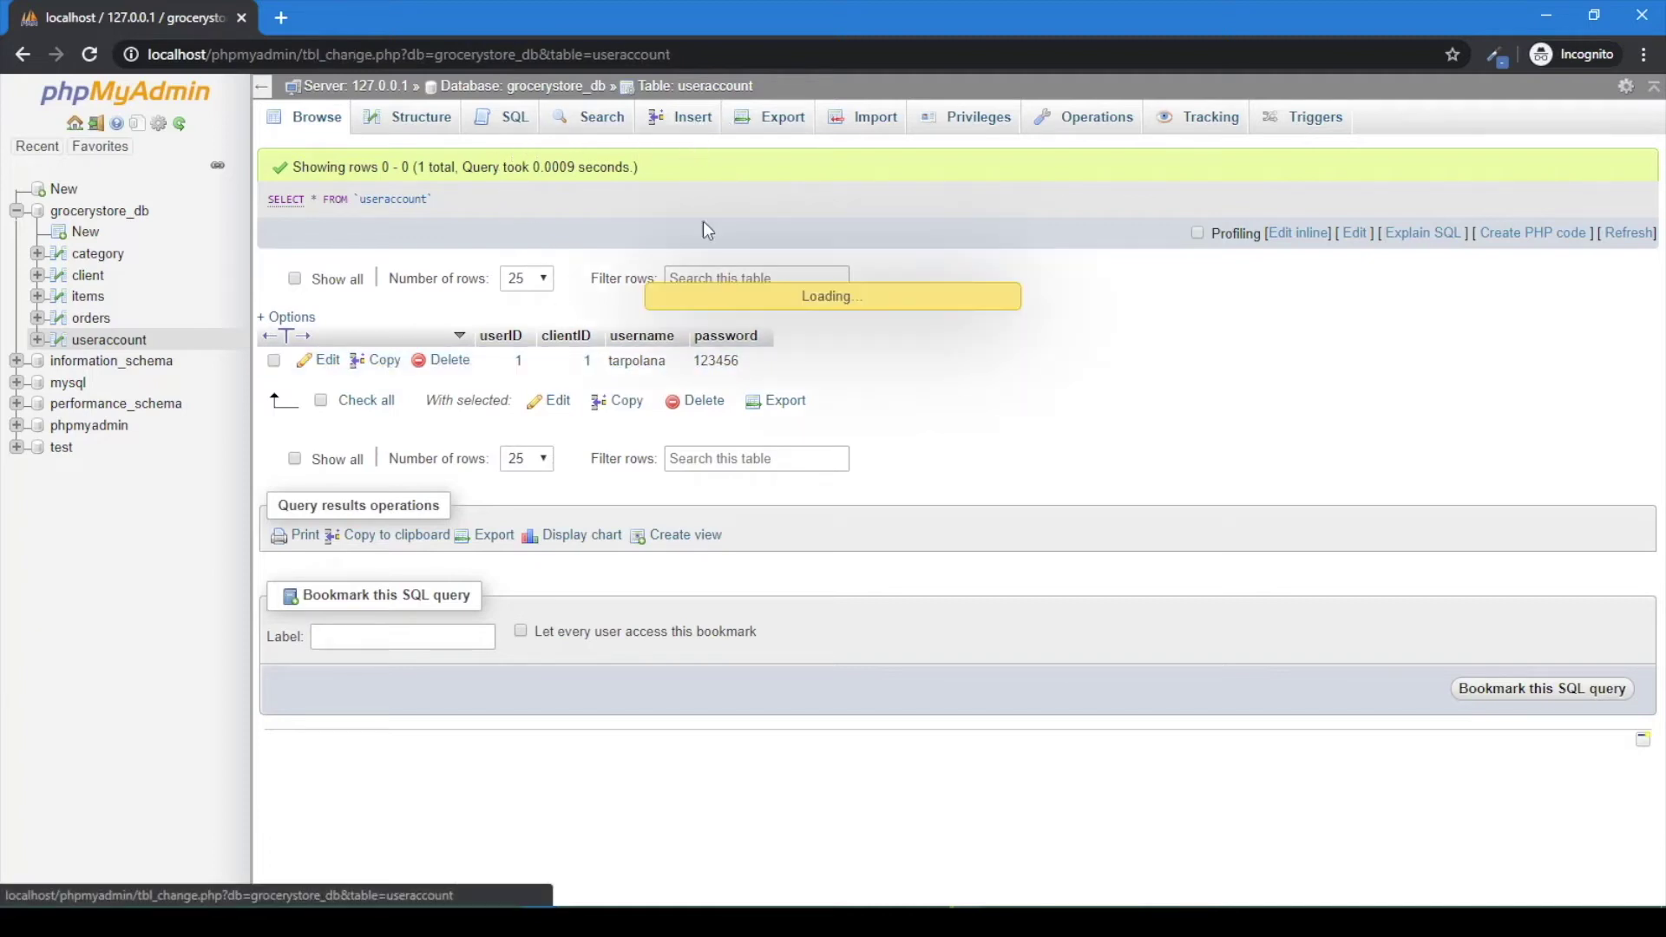
click(826, 227)
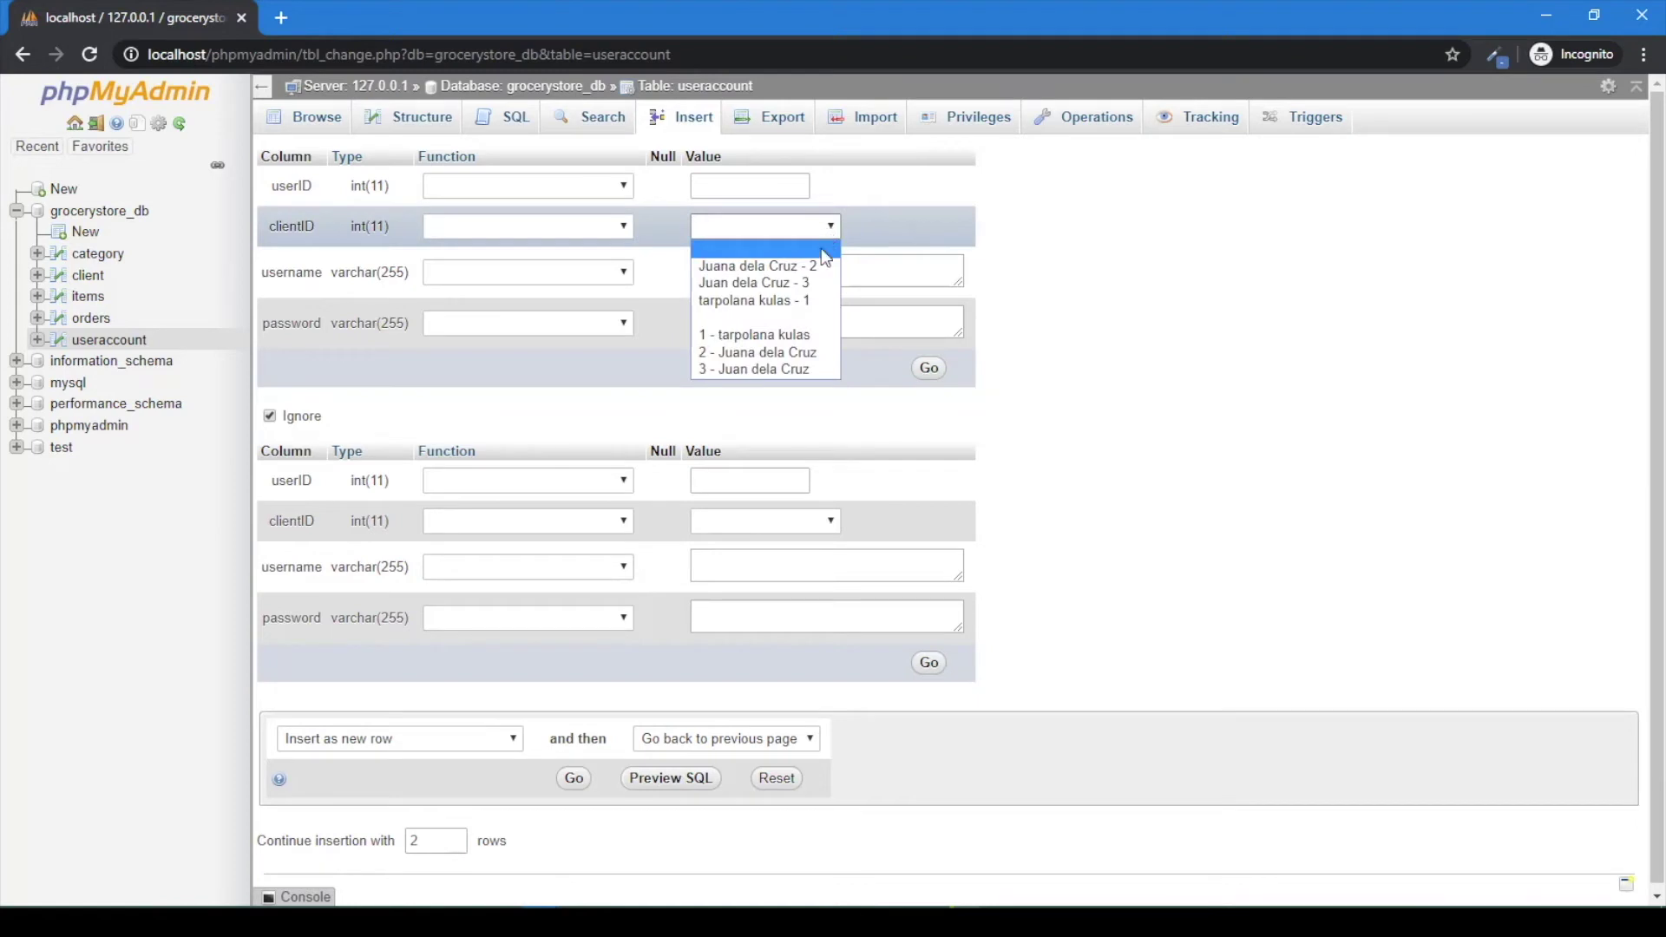
click(823, 267)
click(807, 270)
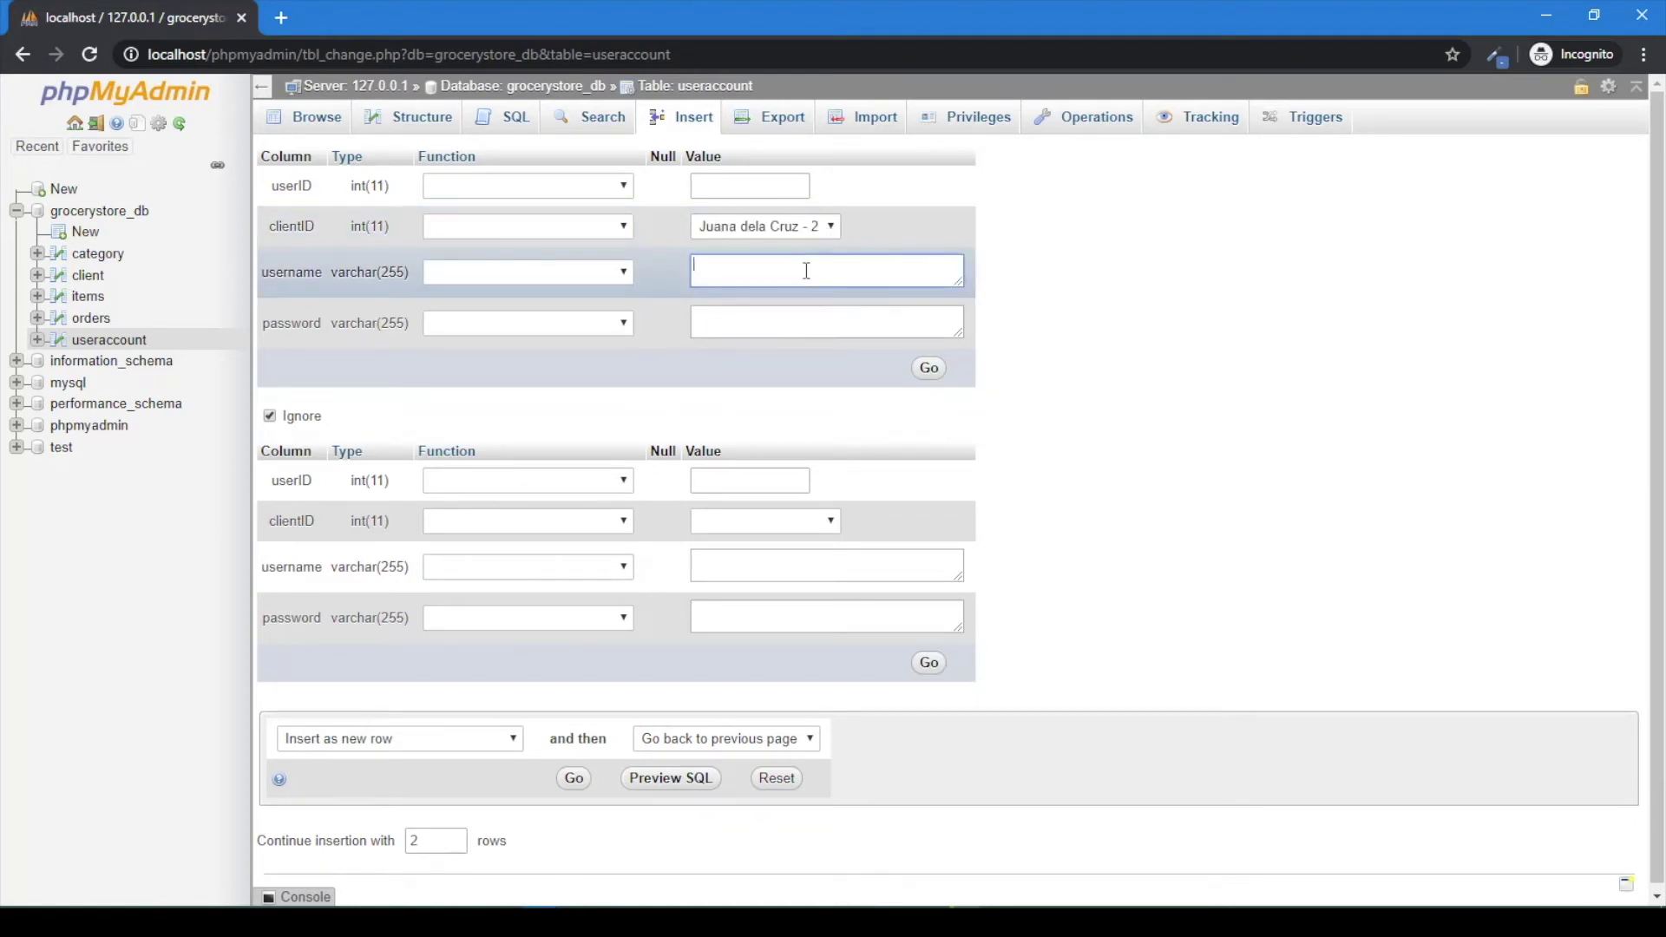
text(juana123)
click(808, 326)
text(457896)
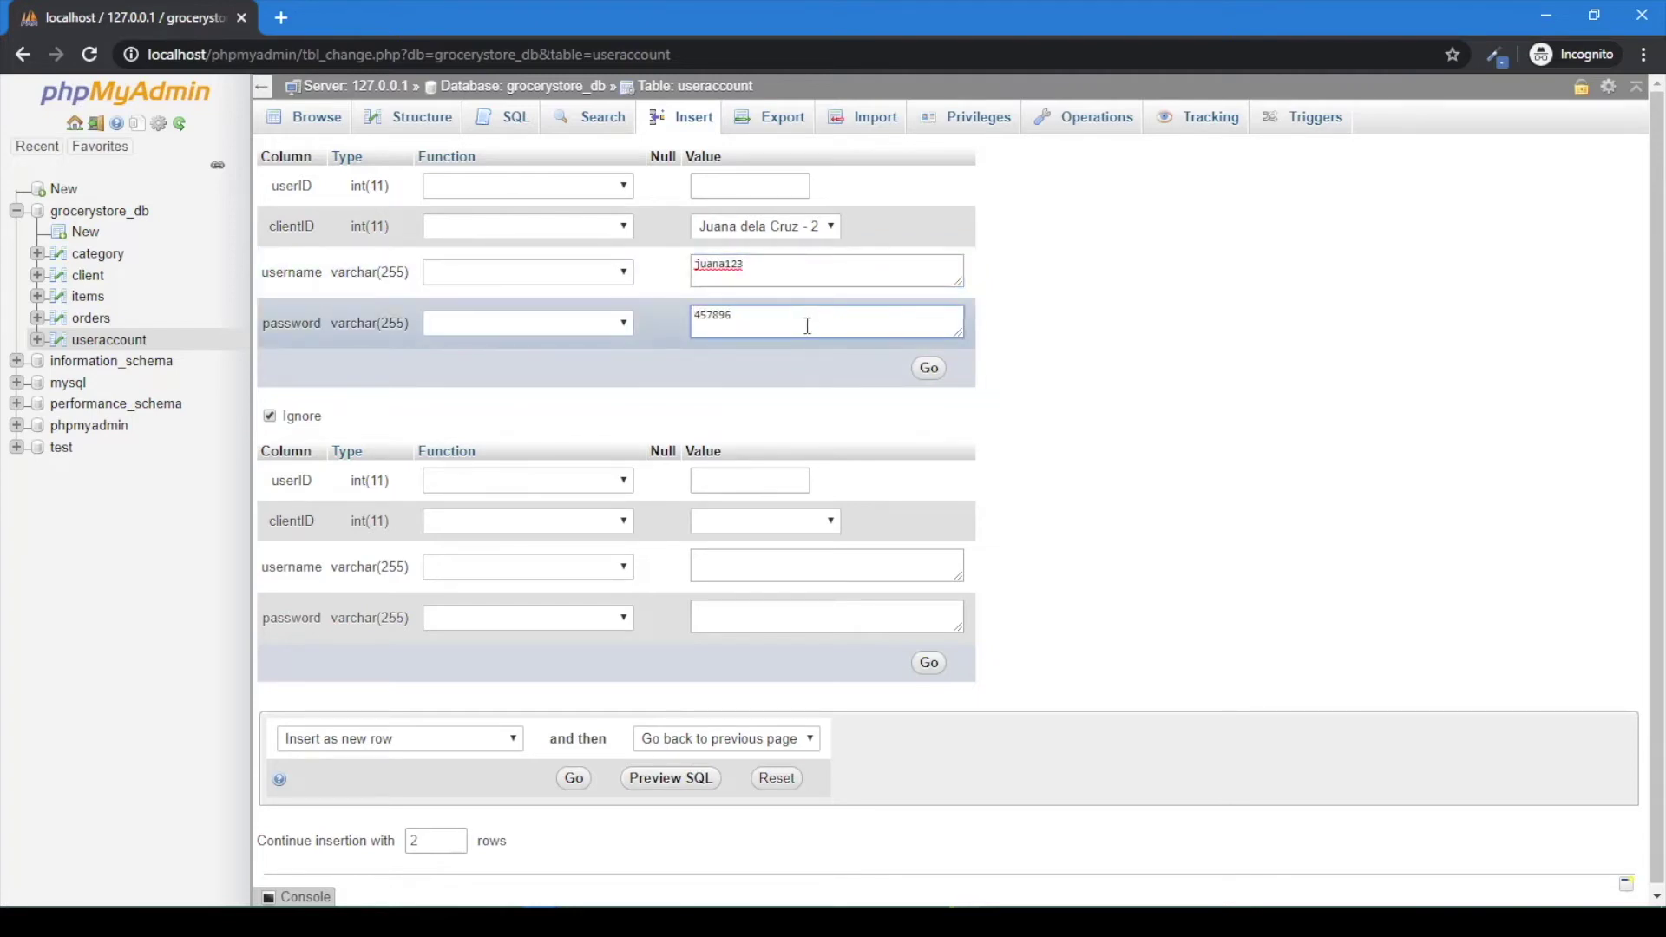
- Link a second login to client ID 3 with its credentials, insert both rows, and browse useraccount
click(803, 520)
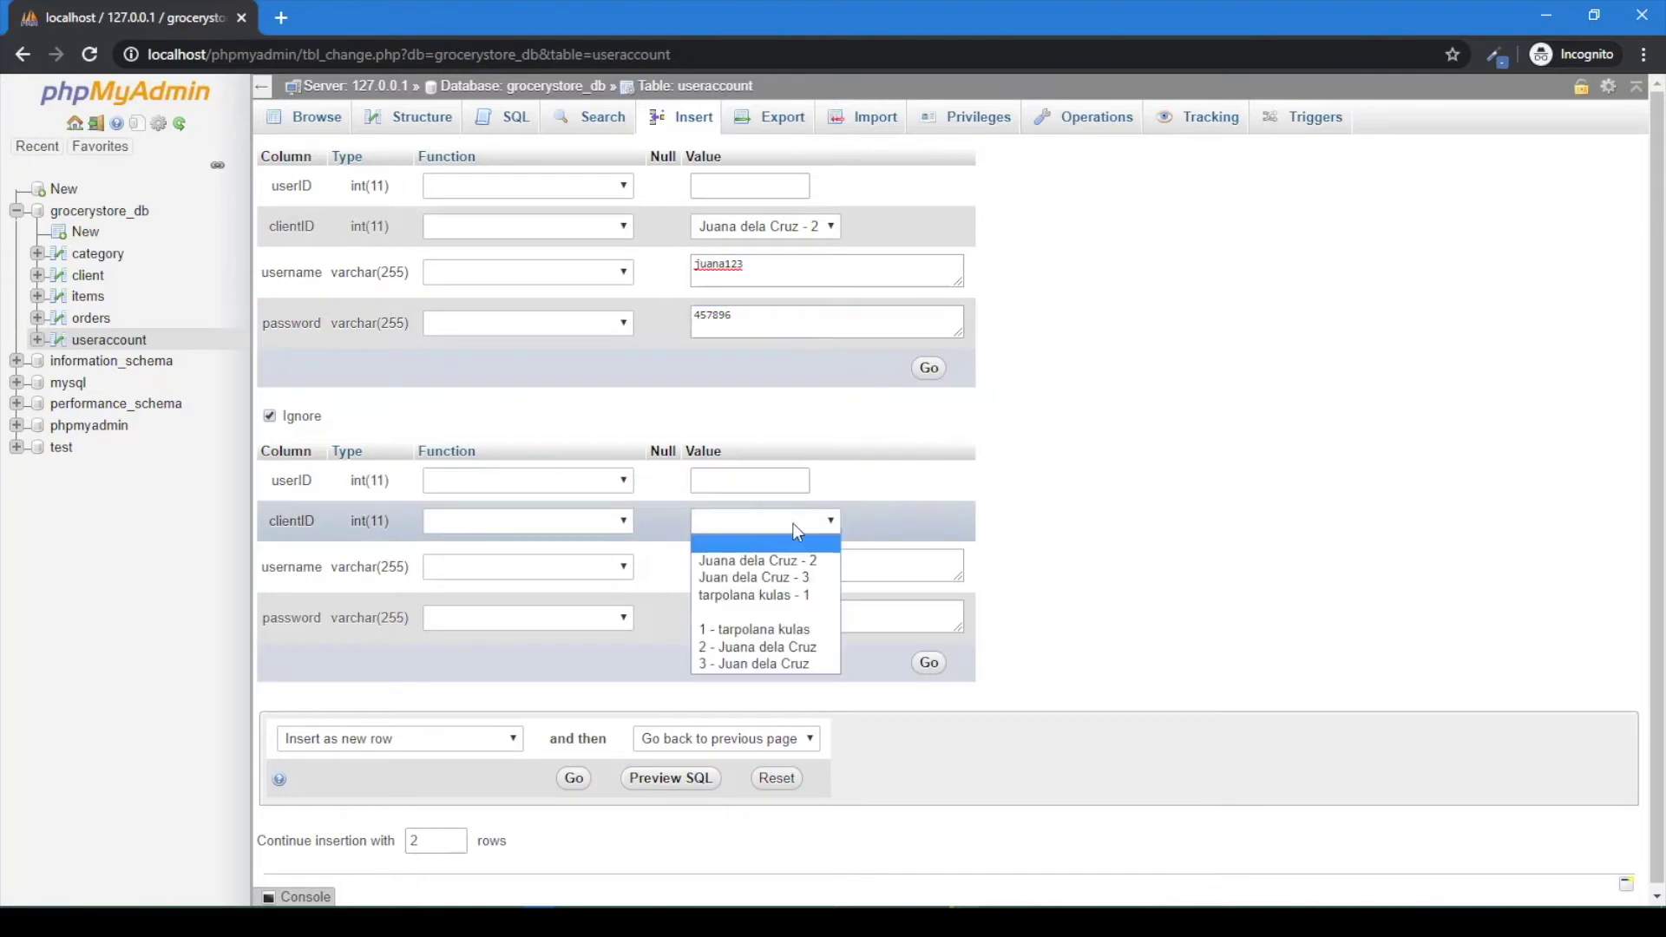
click(784, 579)
click(772, 561)
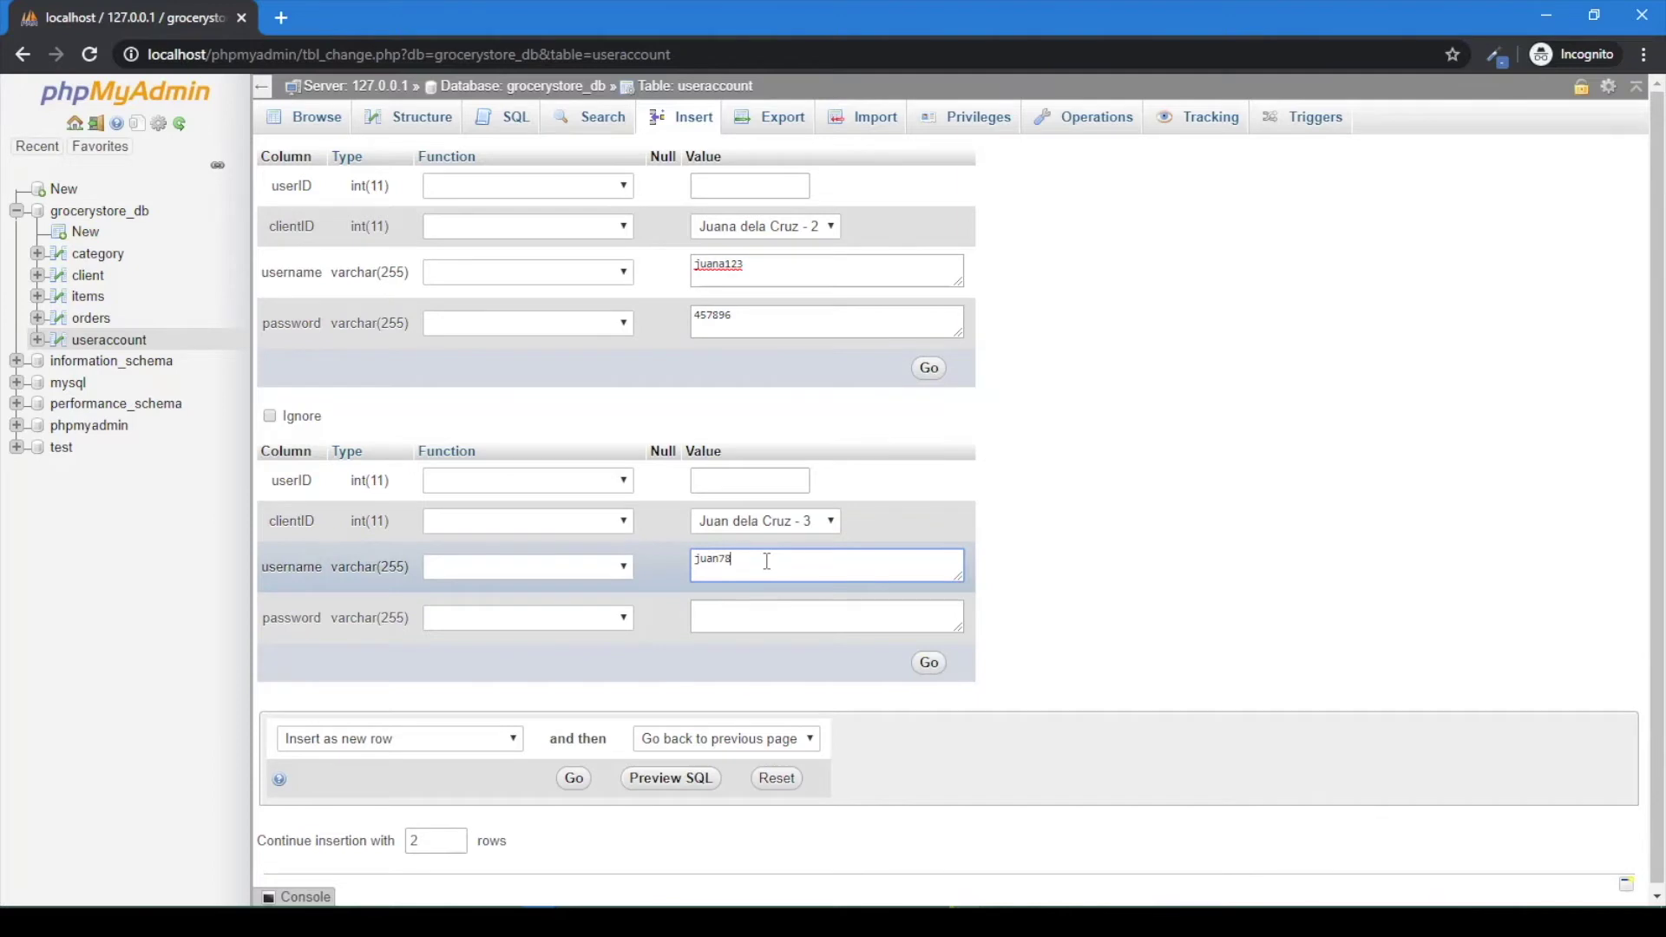
click(753, 618)
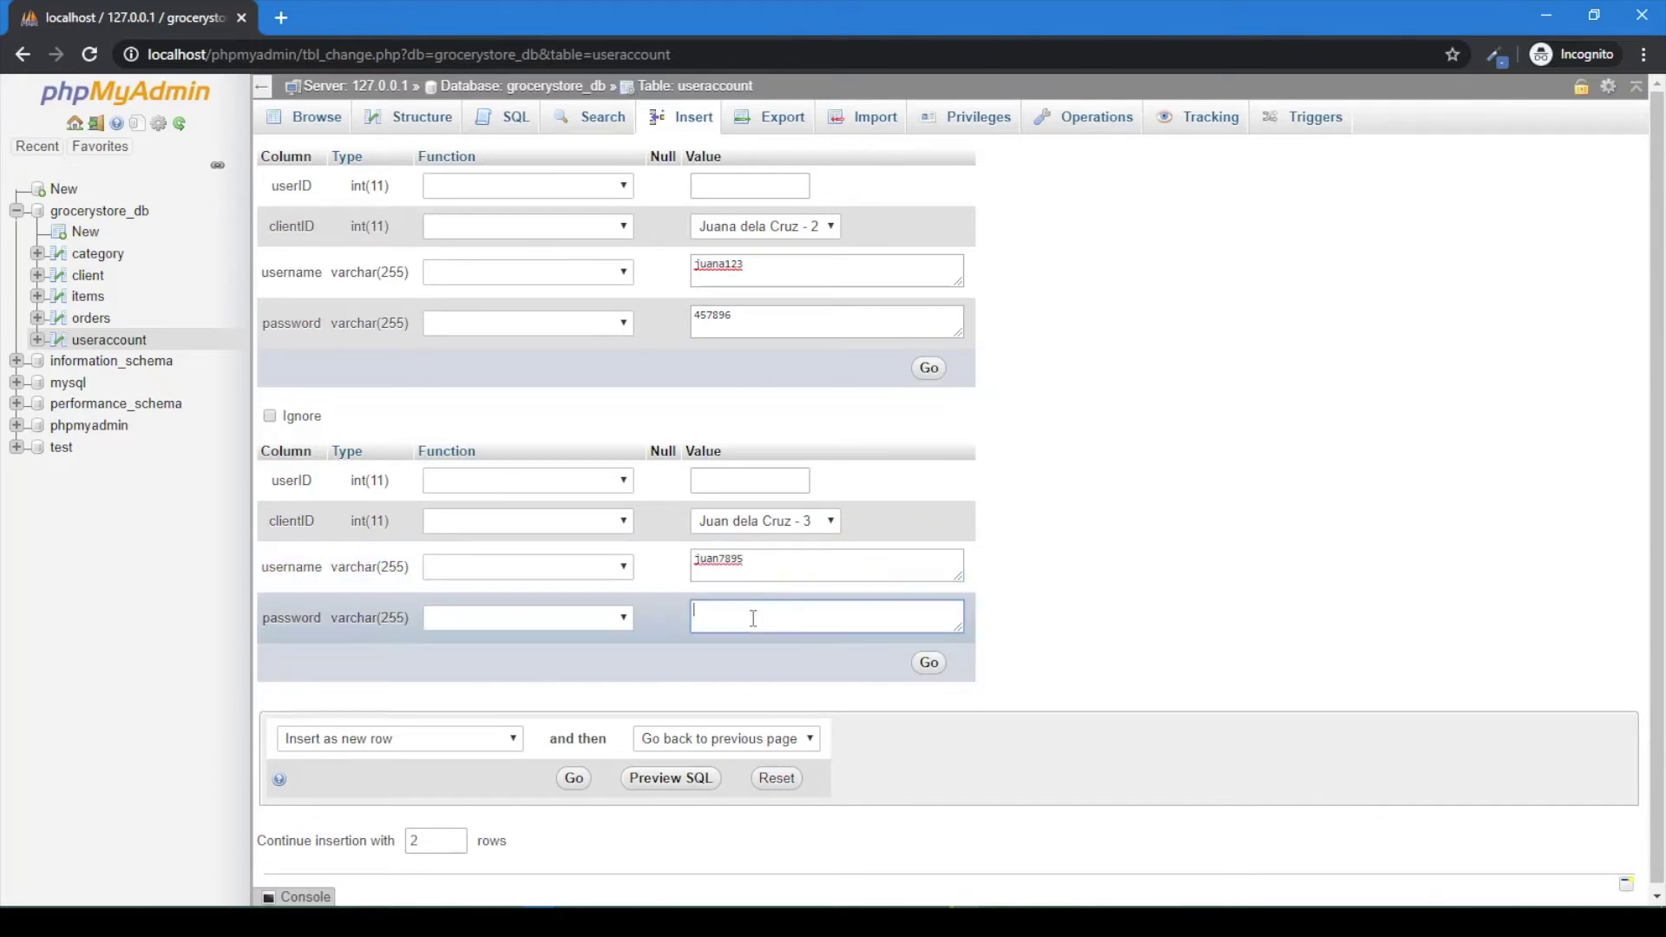
text(123478)
click(576, 780)
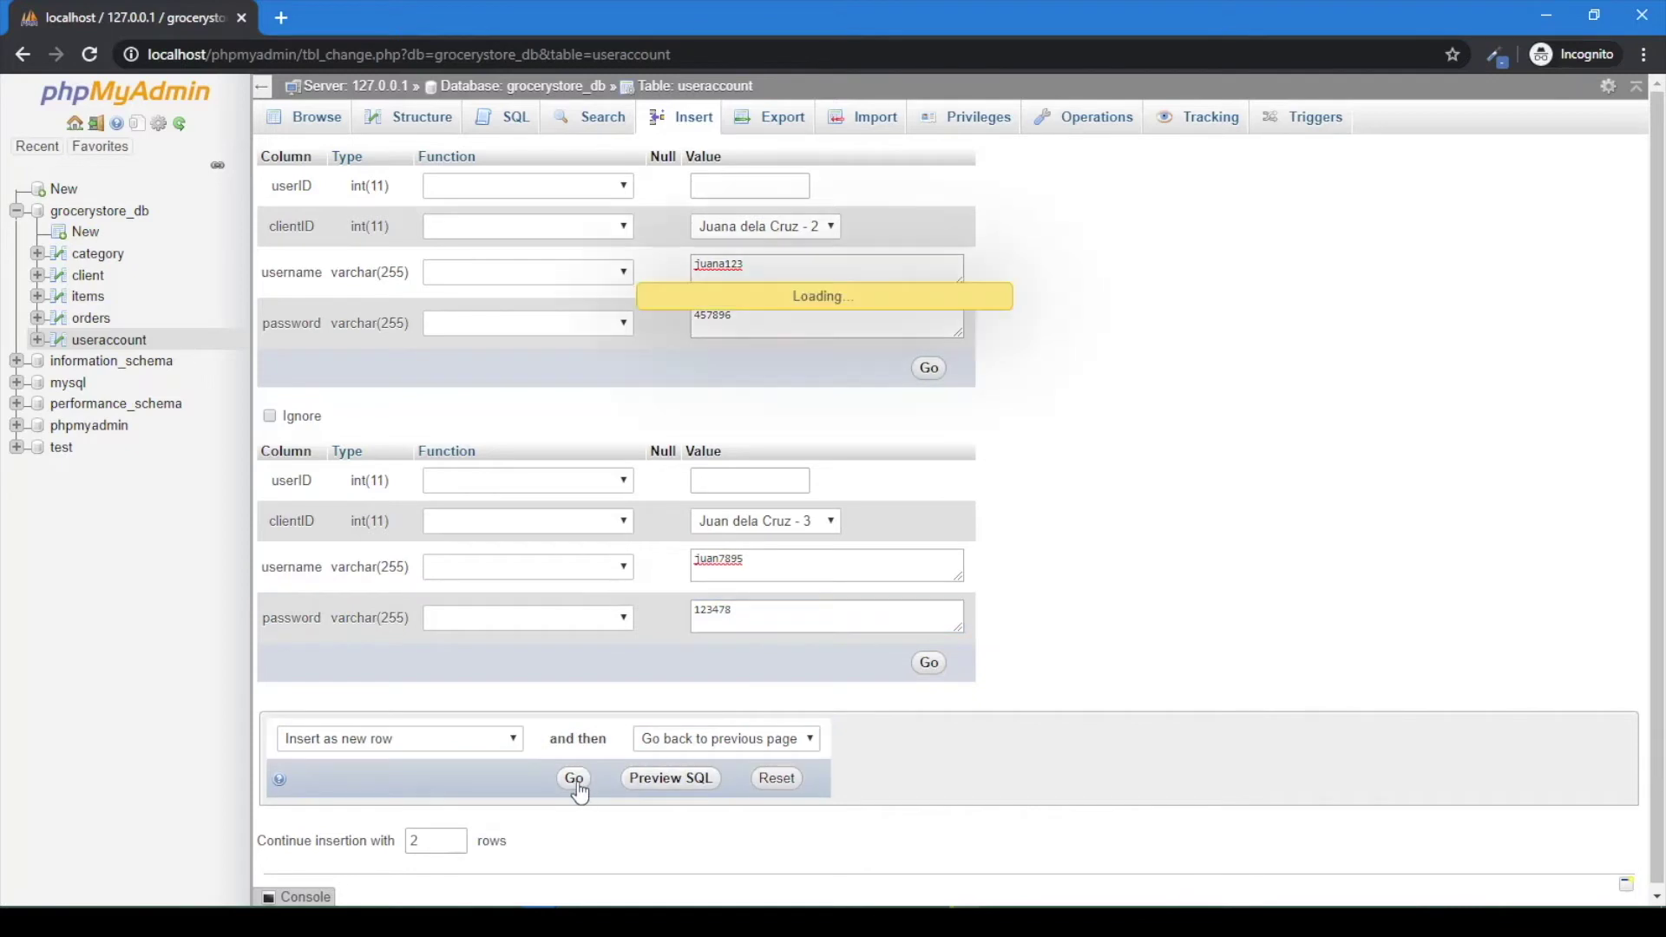
click(307, 118)
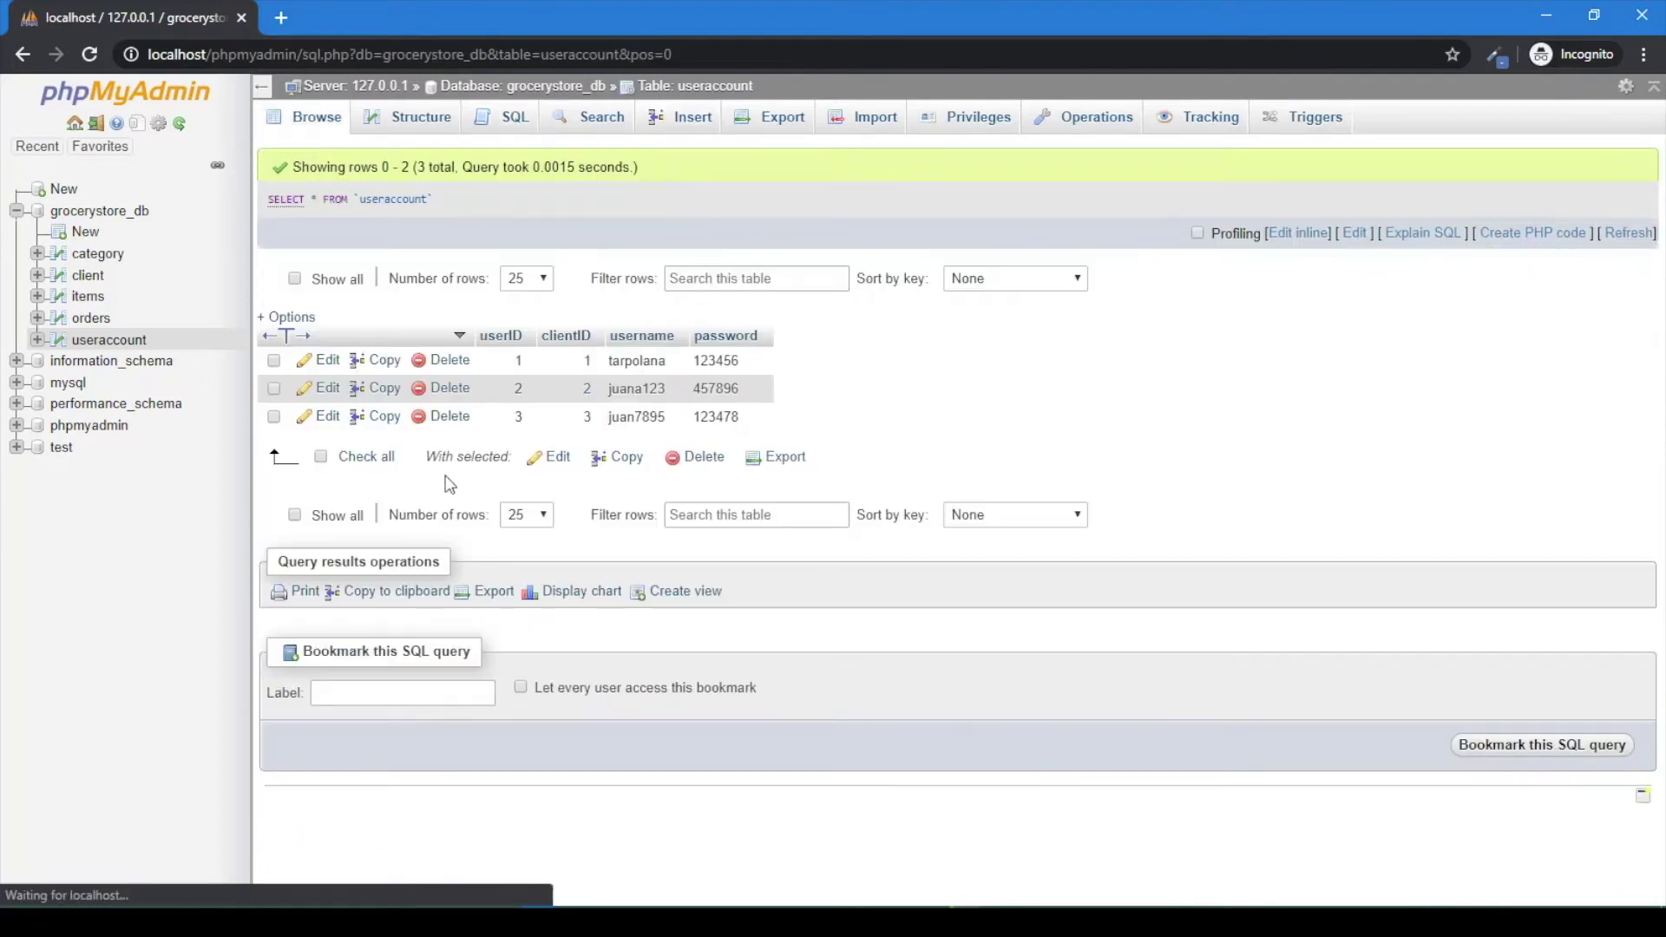
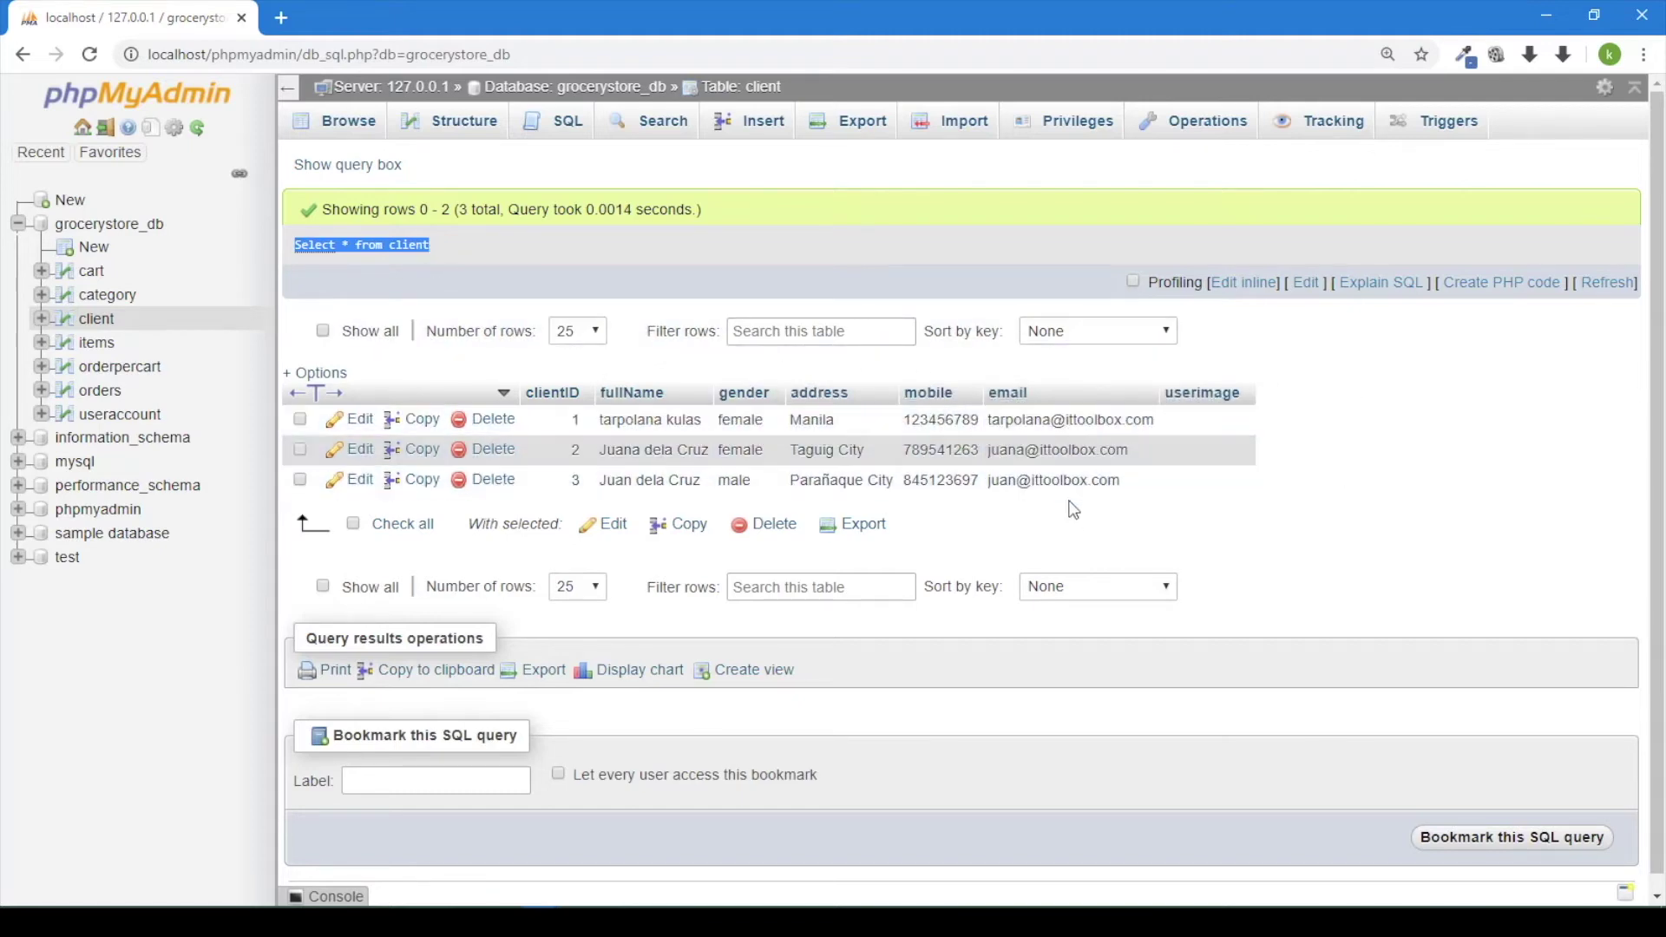
- Replace the default client query with 'select fullName from client' and run it to list the three names
click(337, 135)
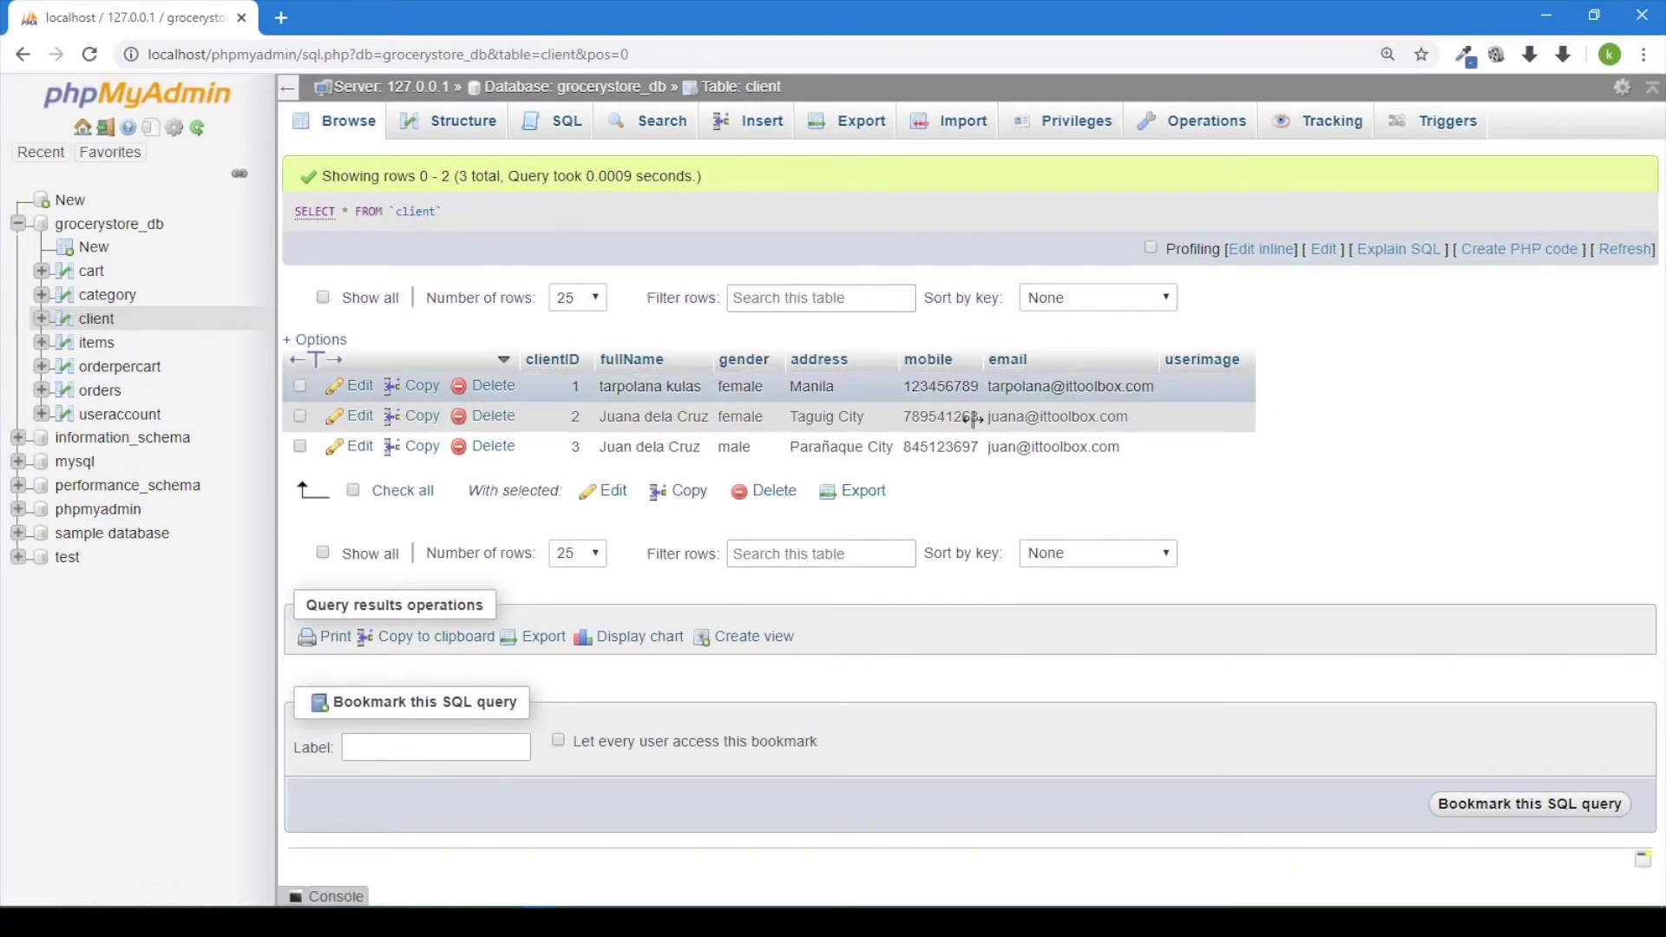
drag(443, 212, 288, 213)
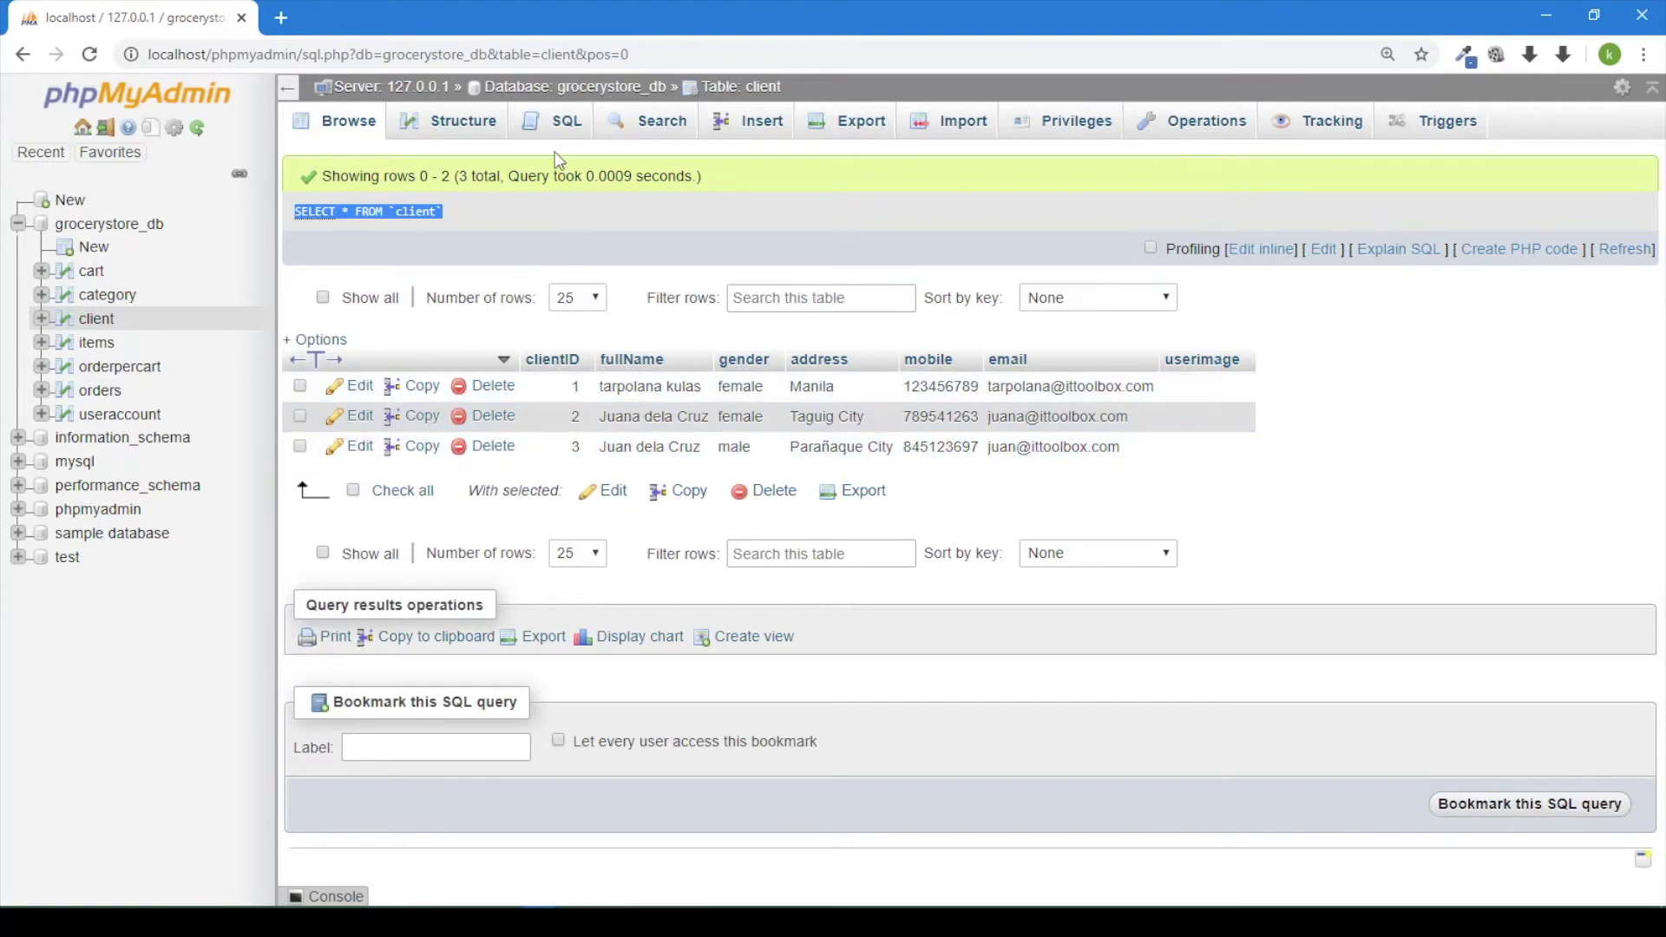
click(559, 121)
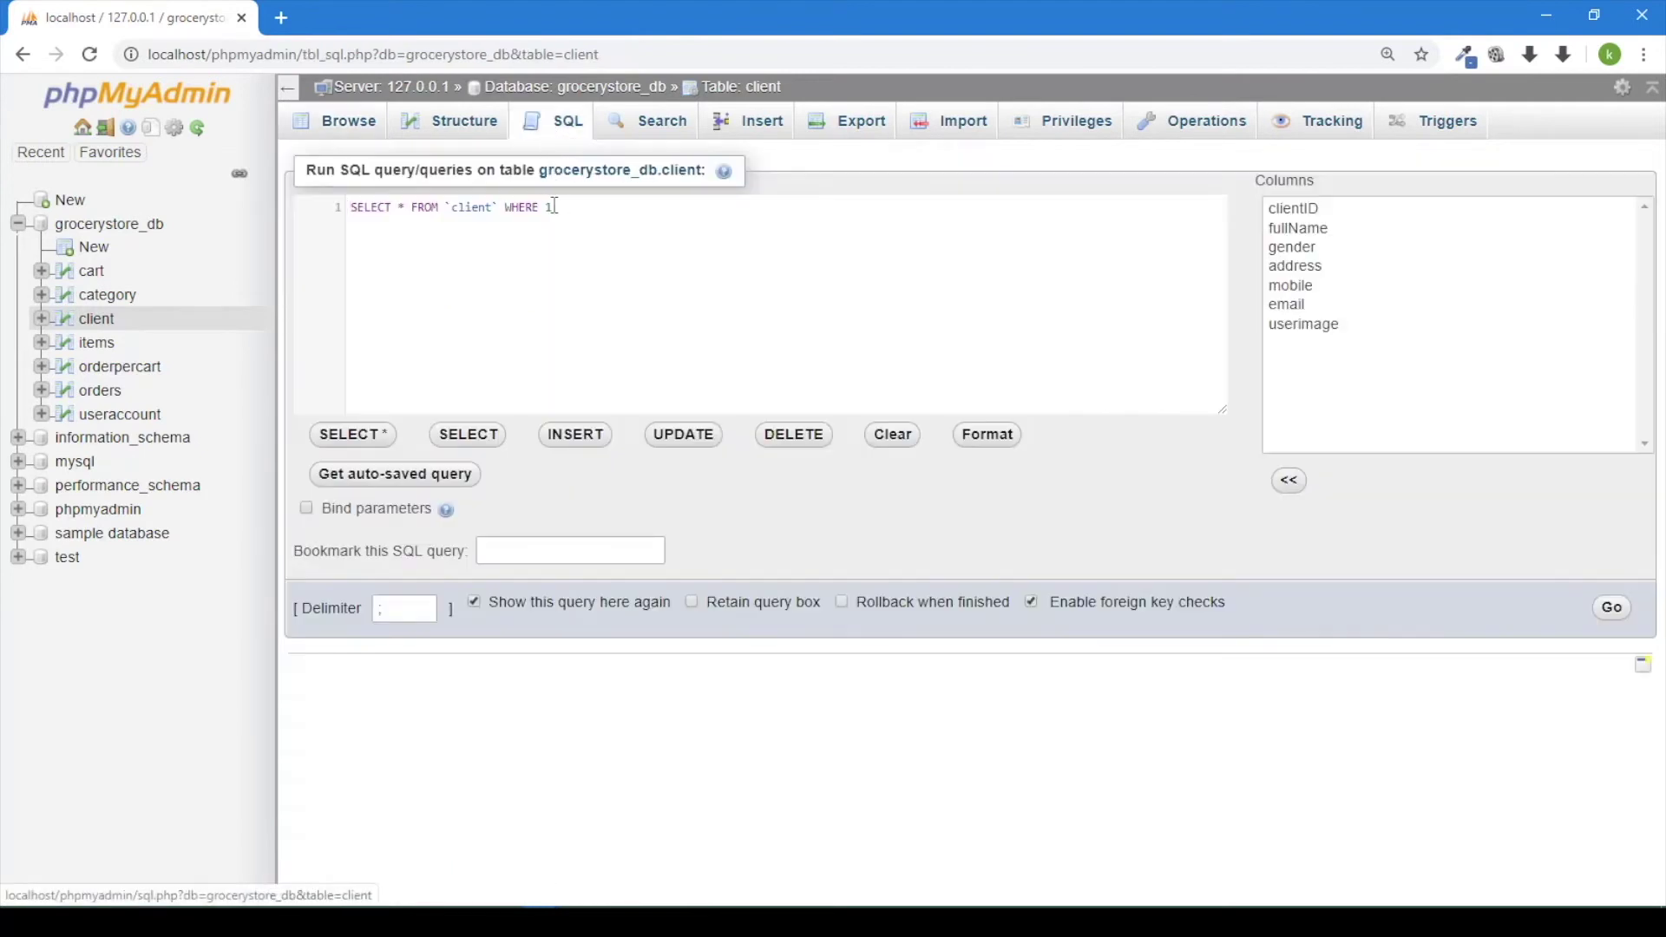
drag(555, 206, 298, 208)
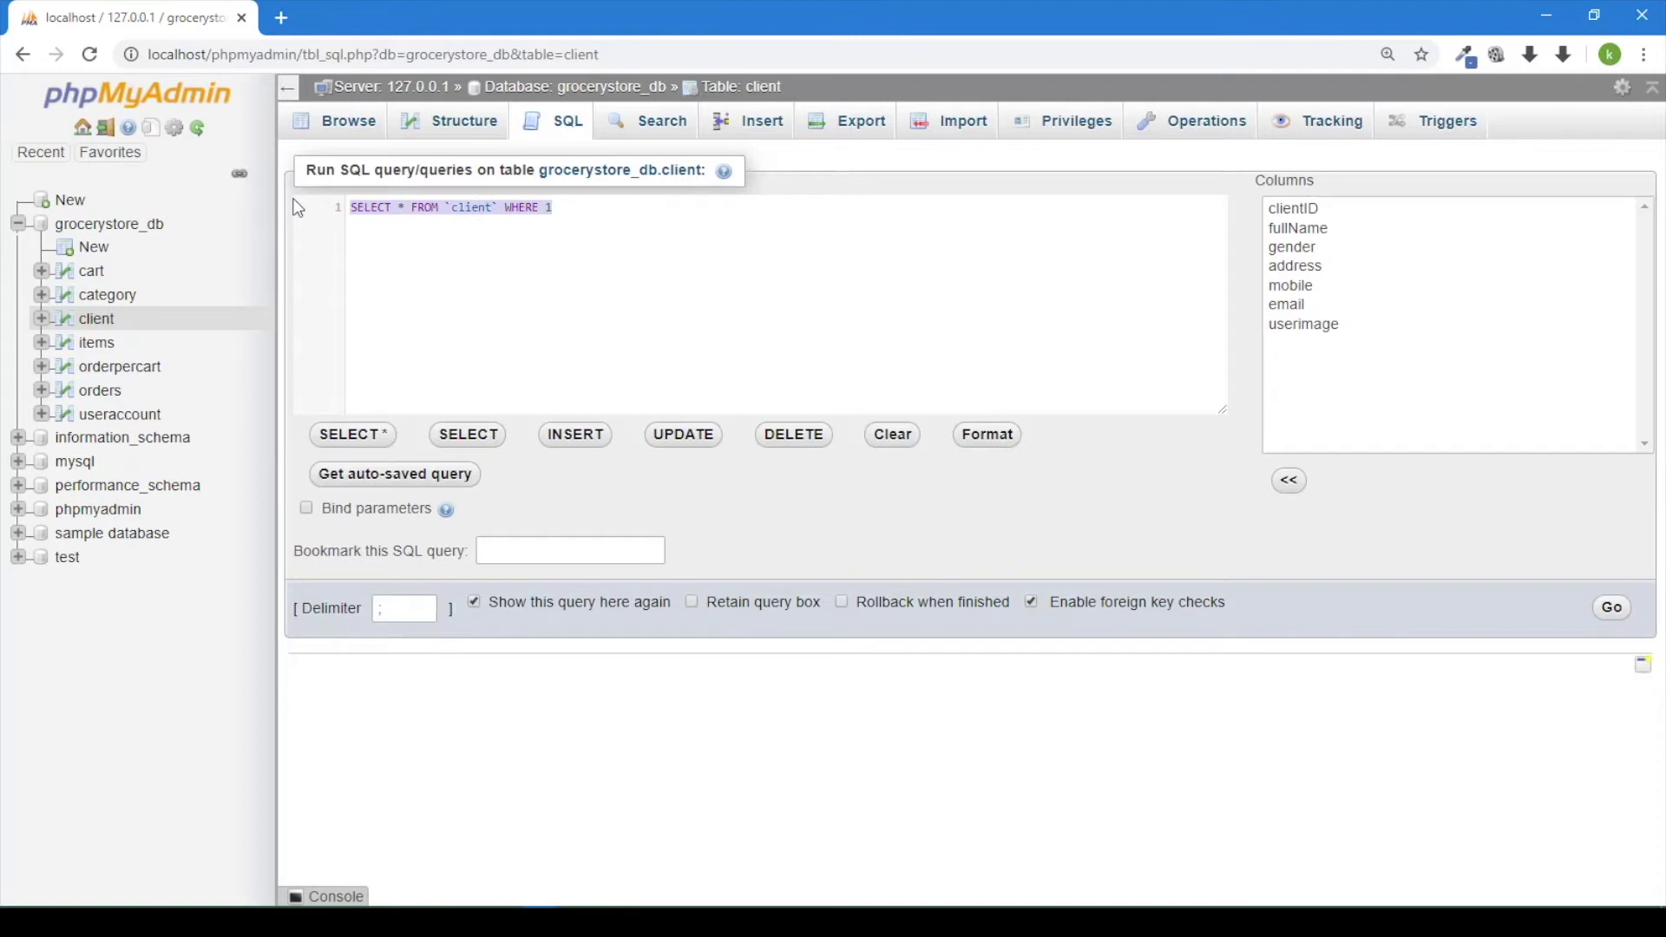
text(select)
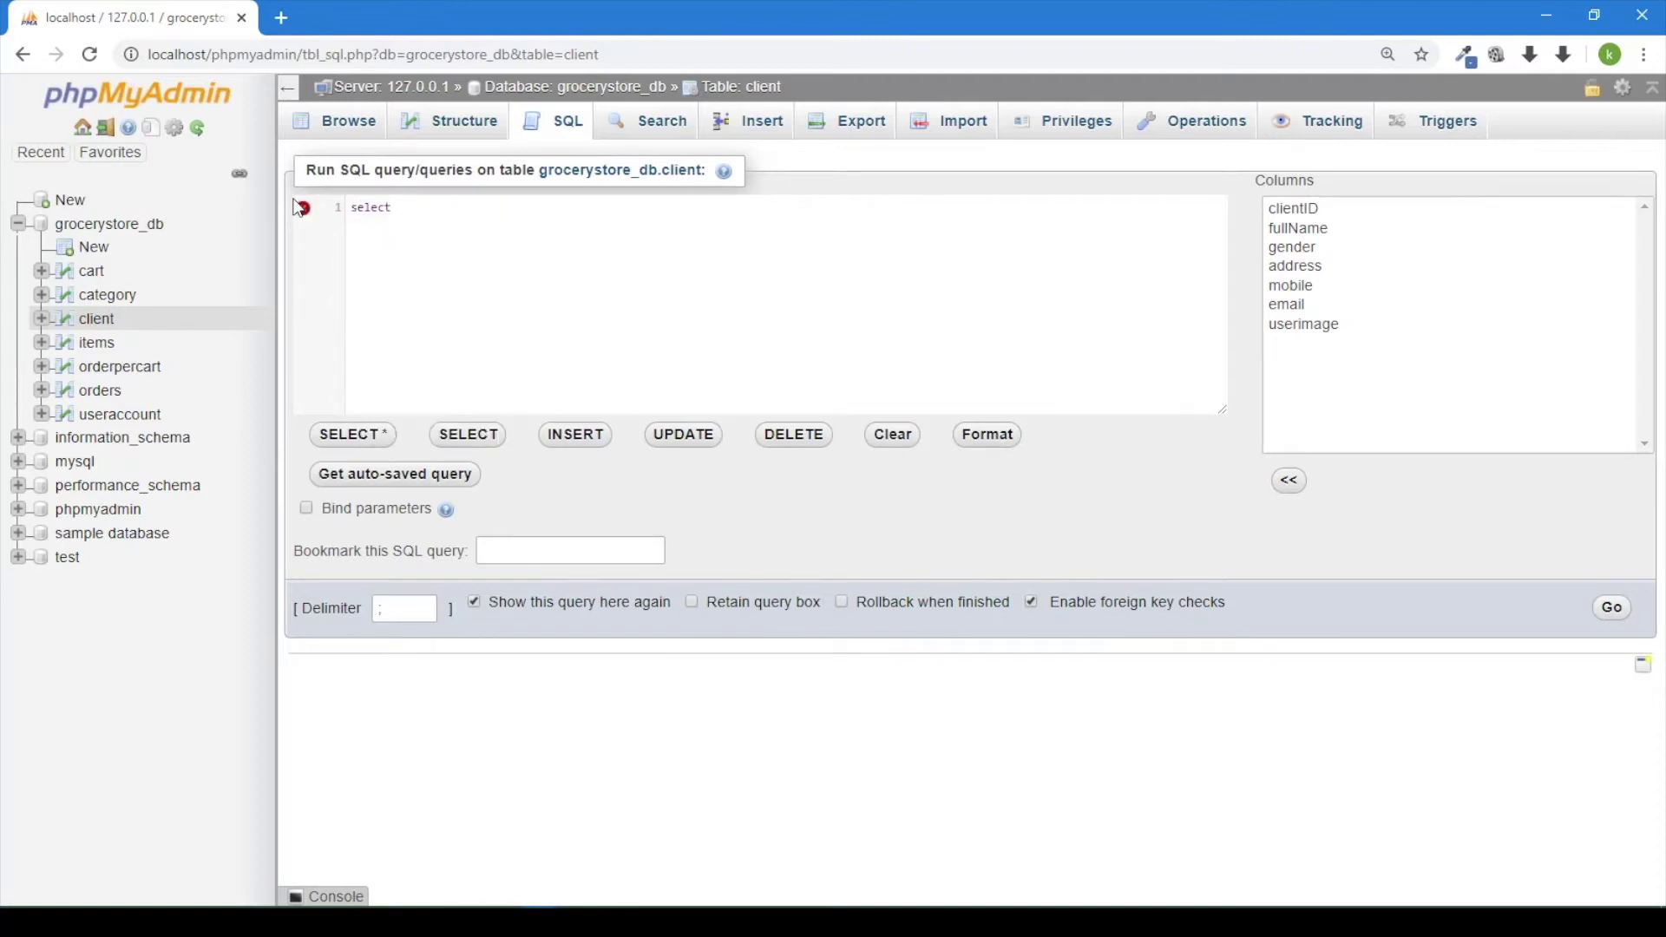
text( ful)
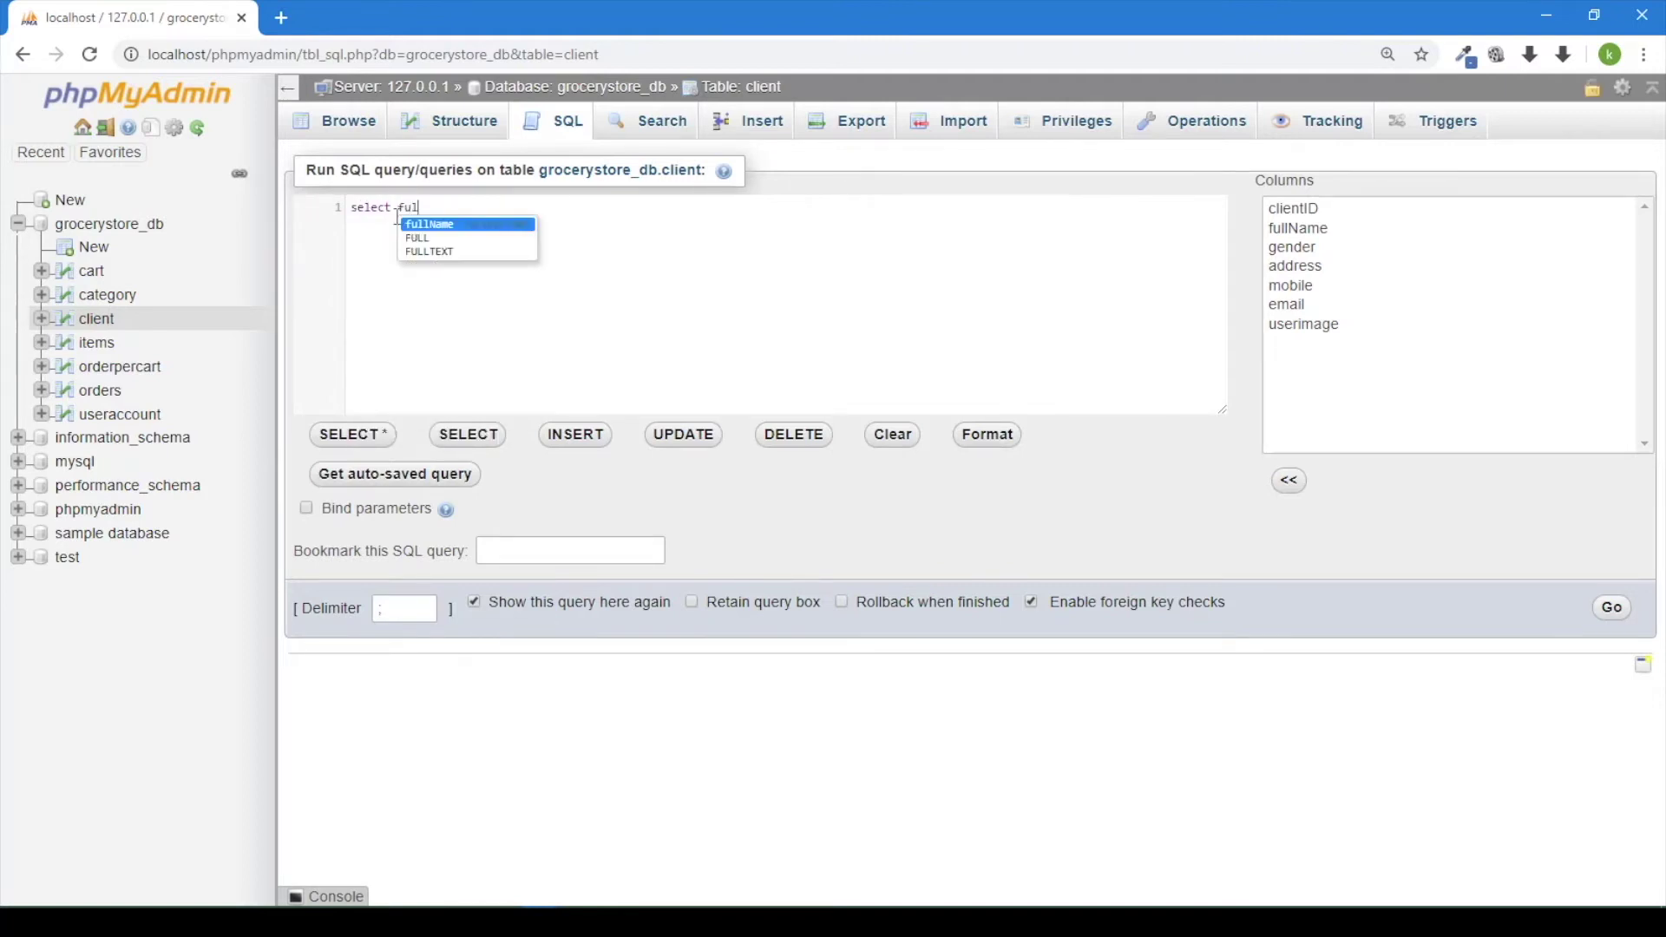
click(432, 227)
text(from cl)
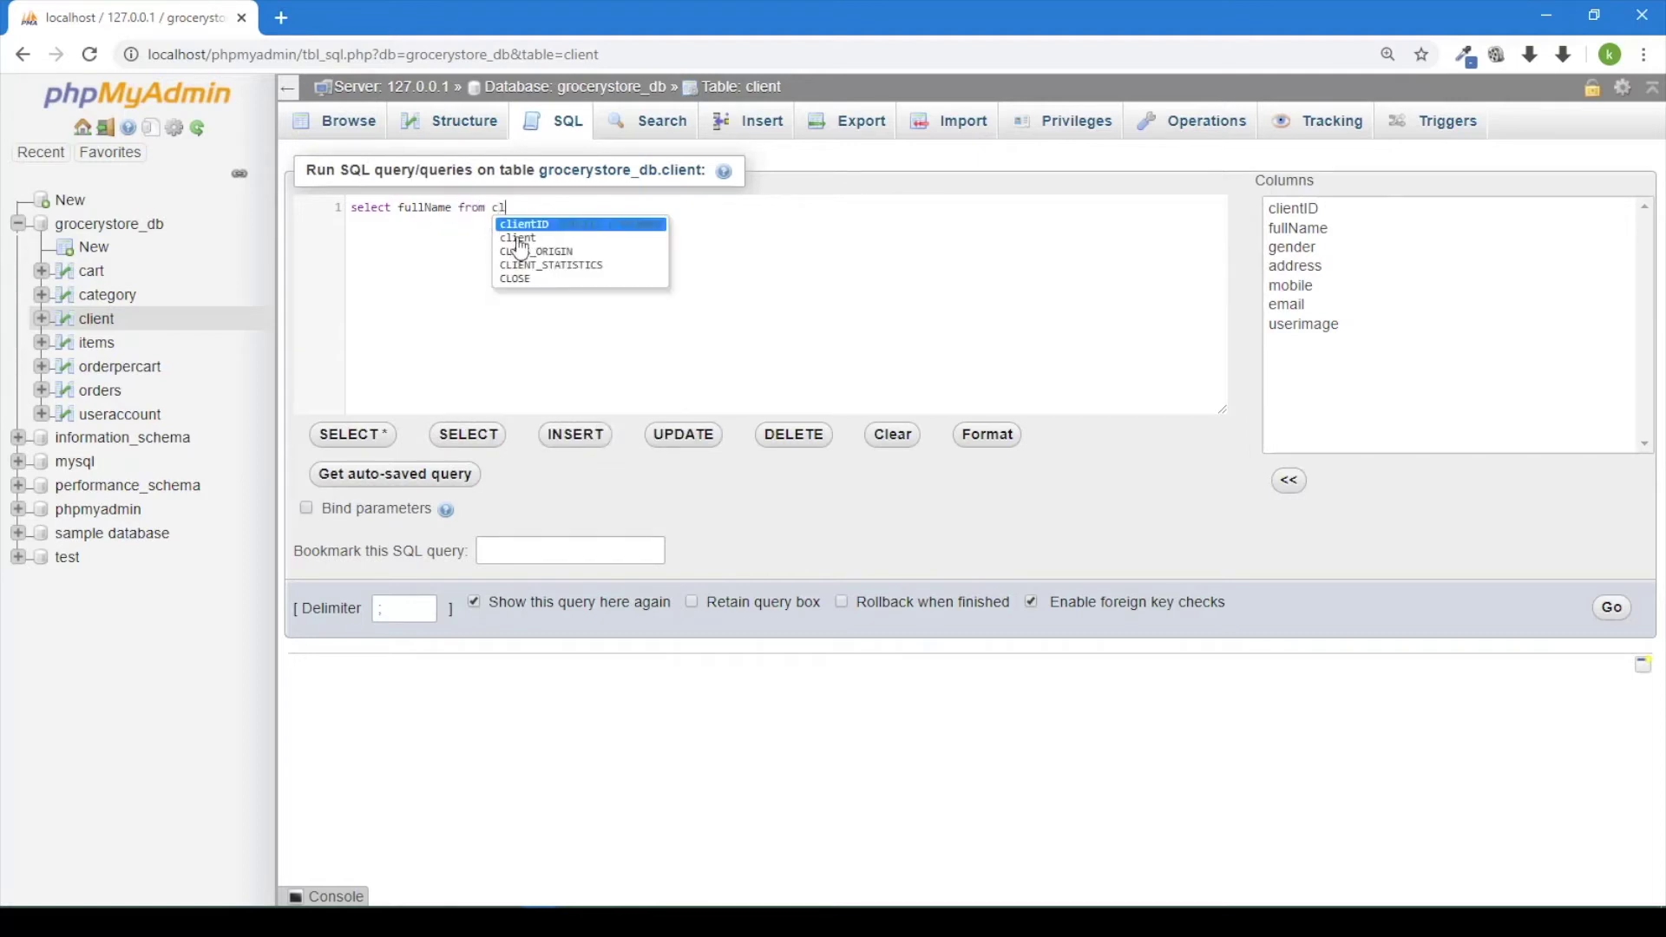
click(520, 238)
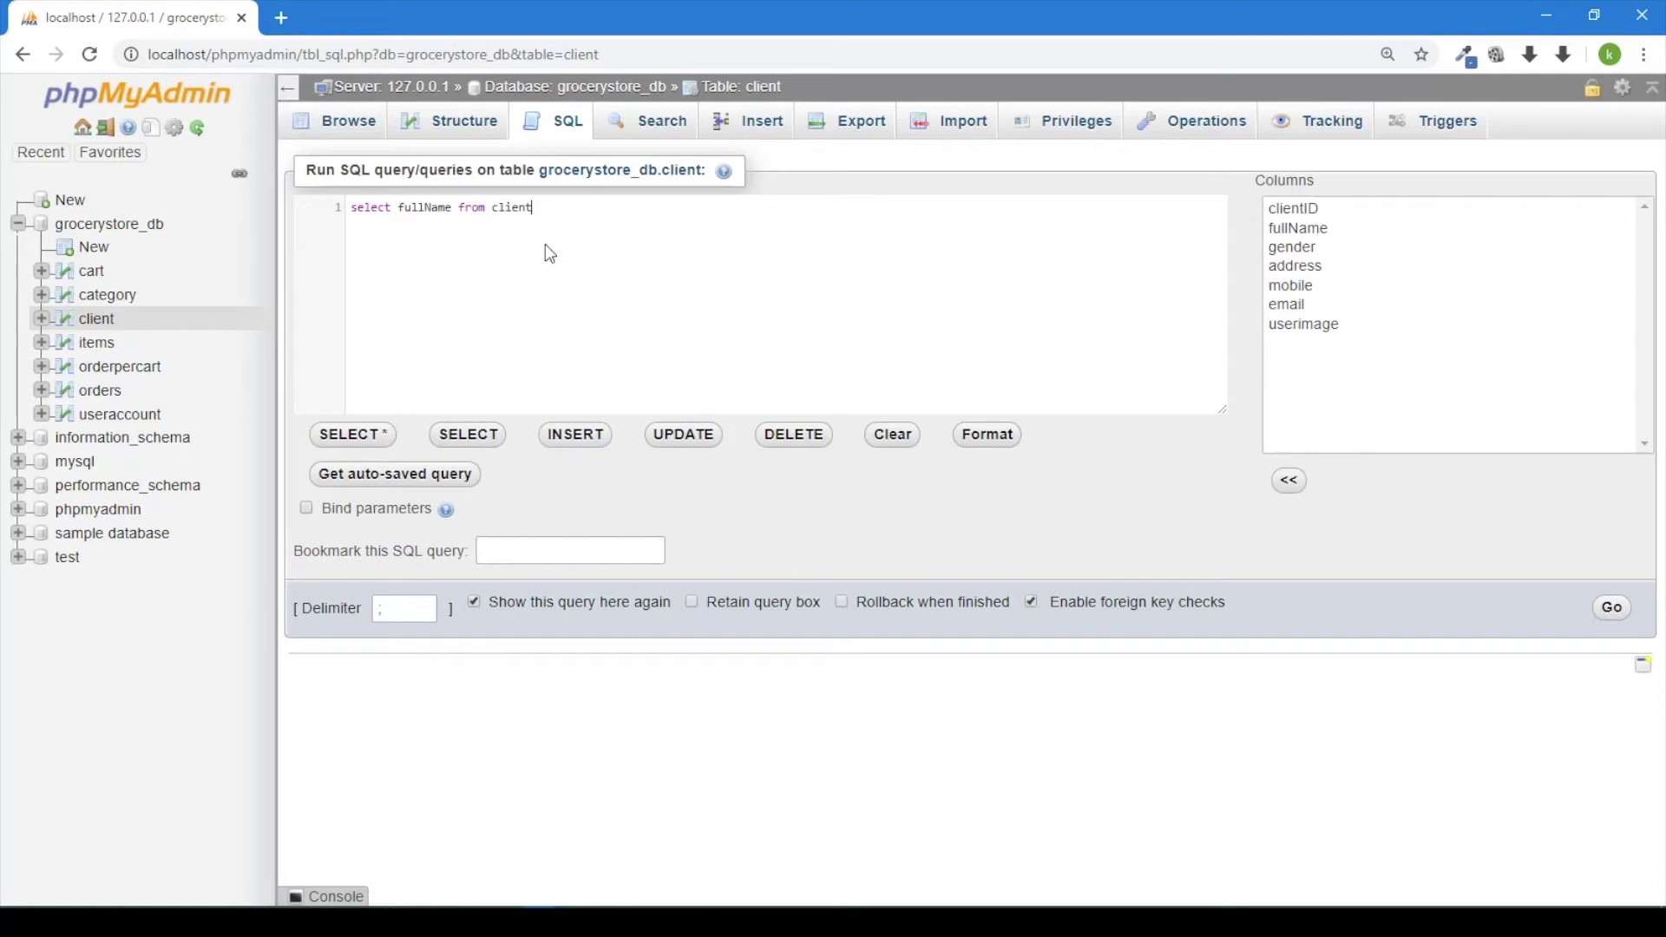
click(1611, 607)
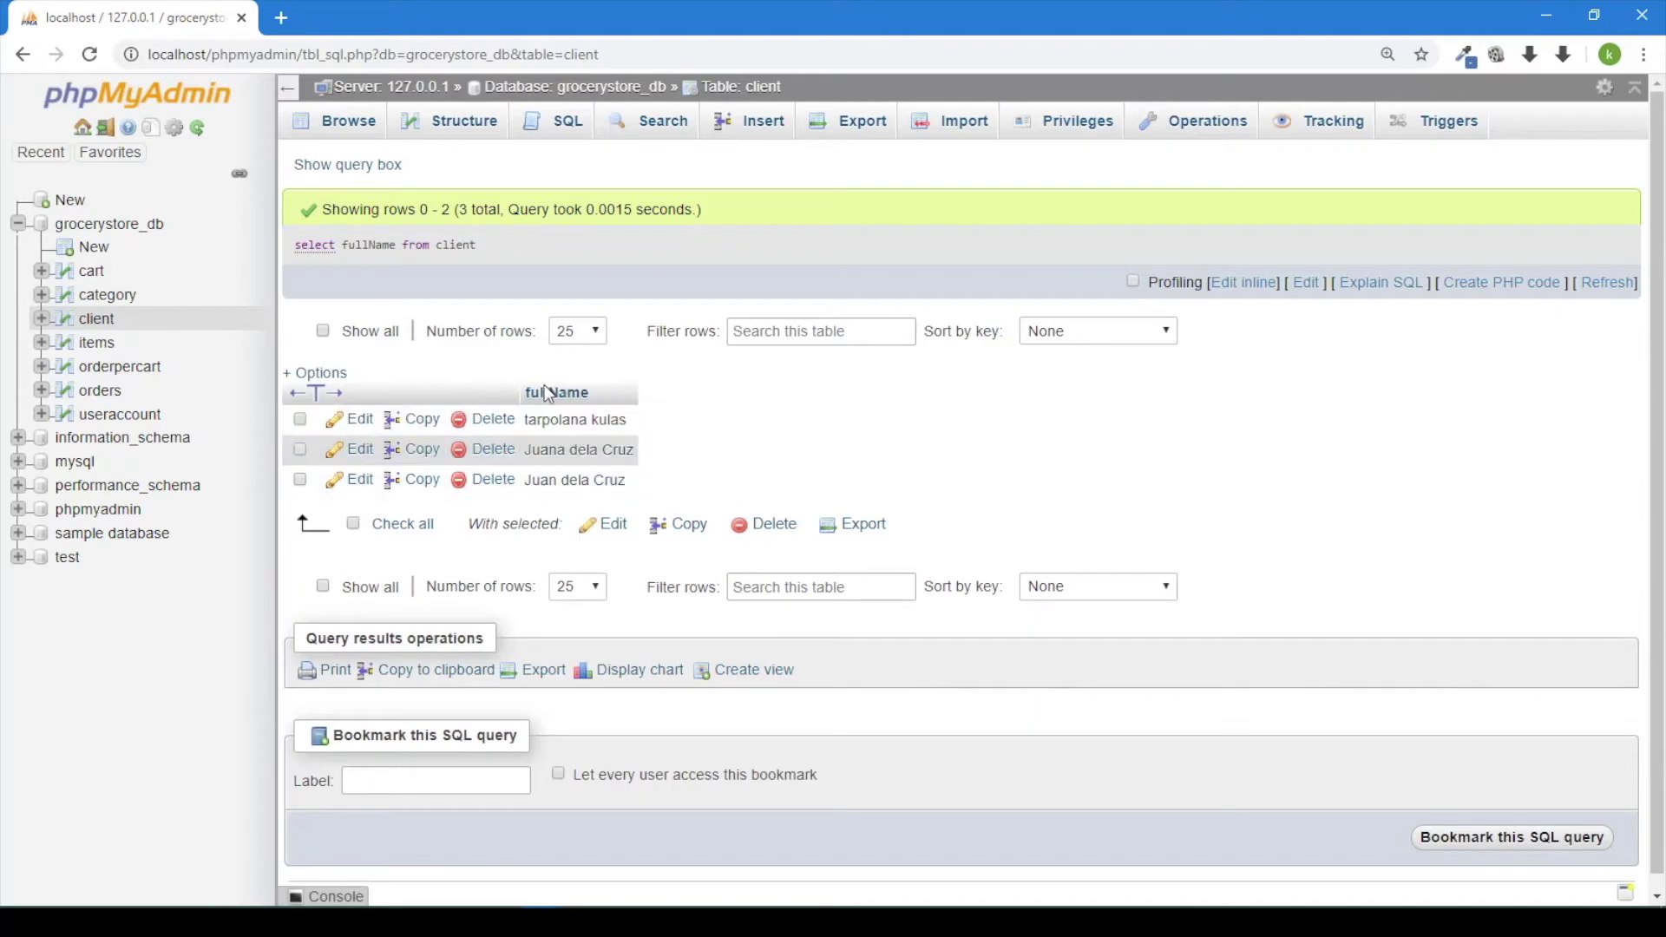
drag(485, 245, 283, 250)
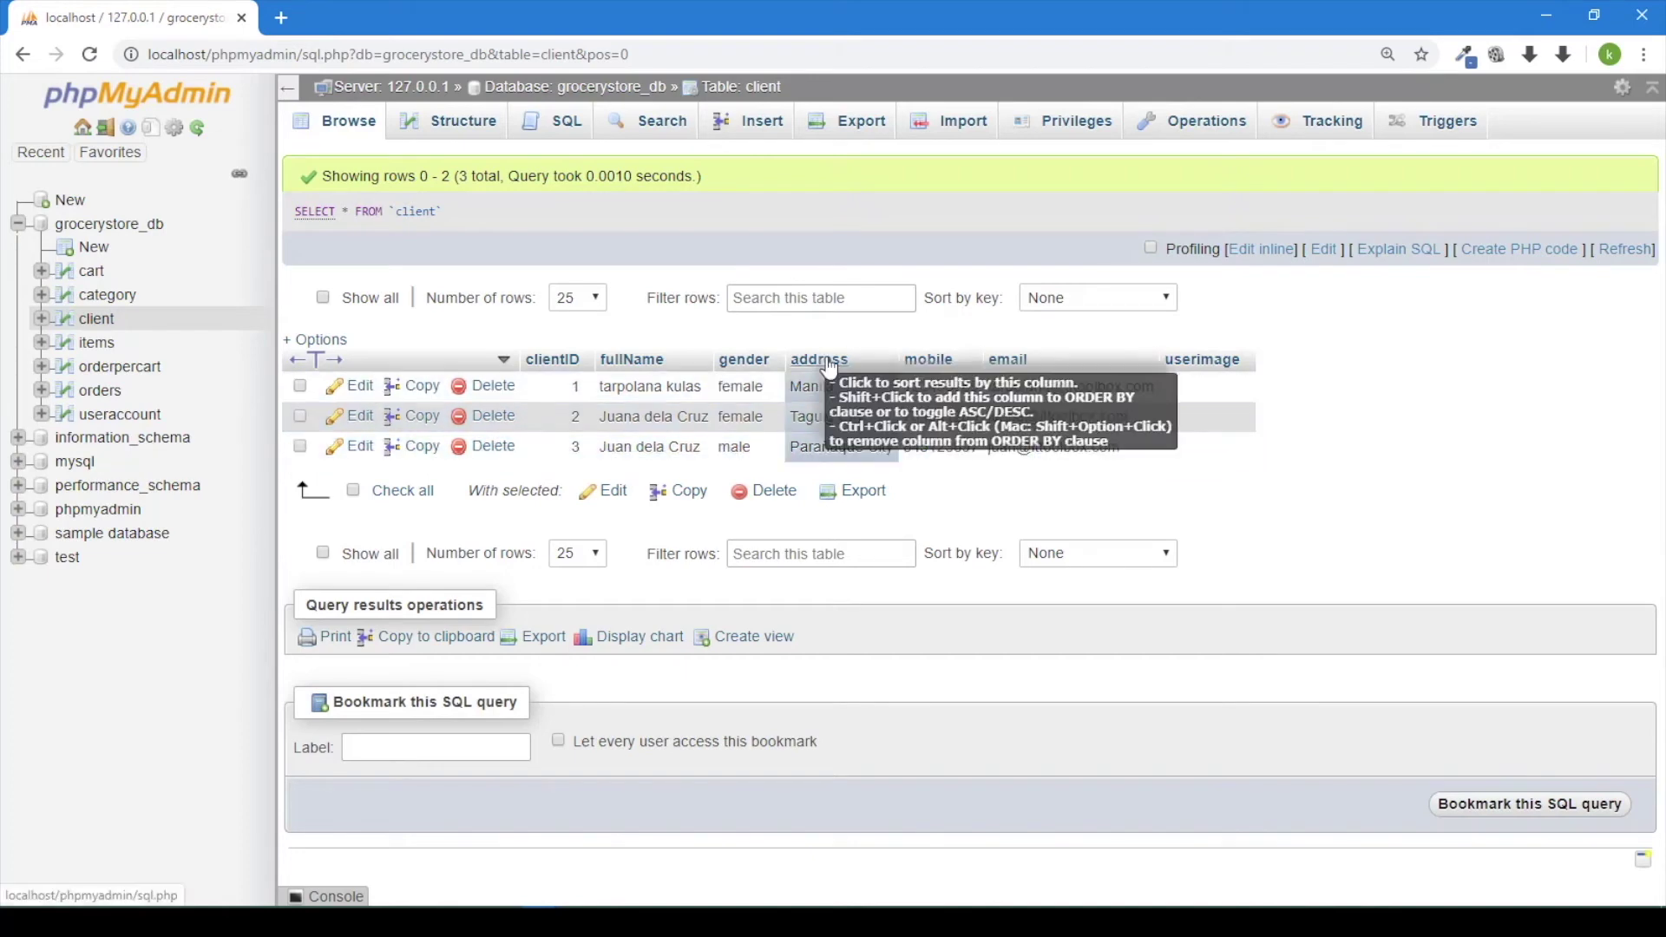
- Run 'select fullName, gender, address from client', completing names with autocomplete
click(565, 132)
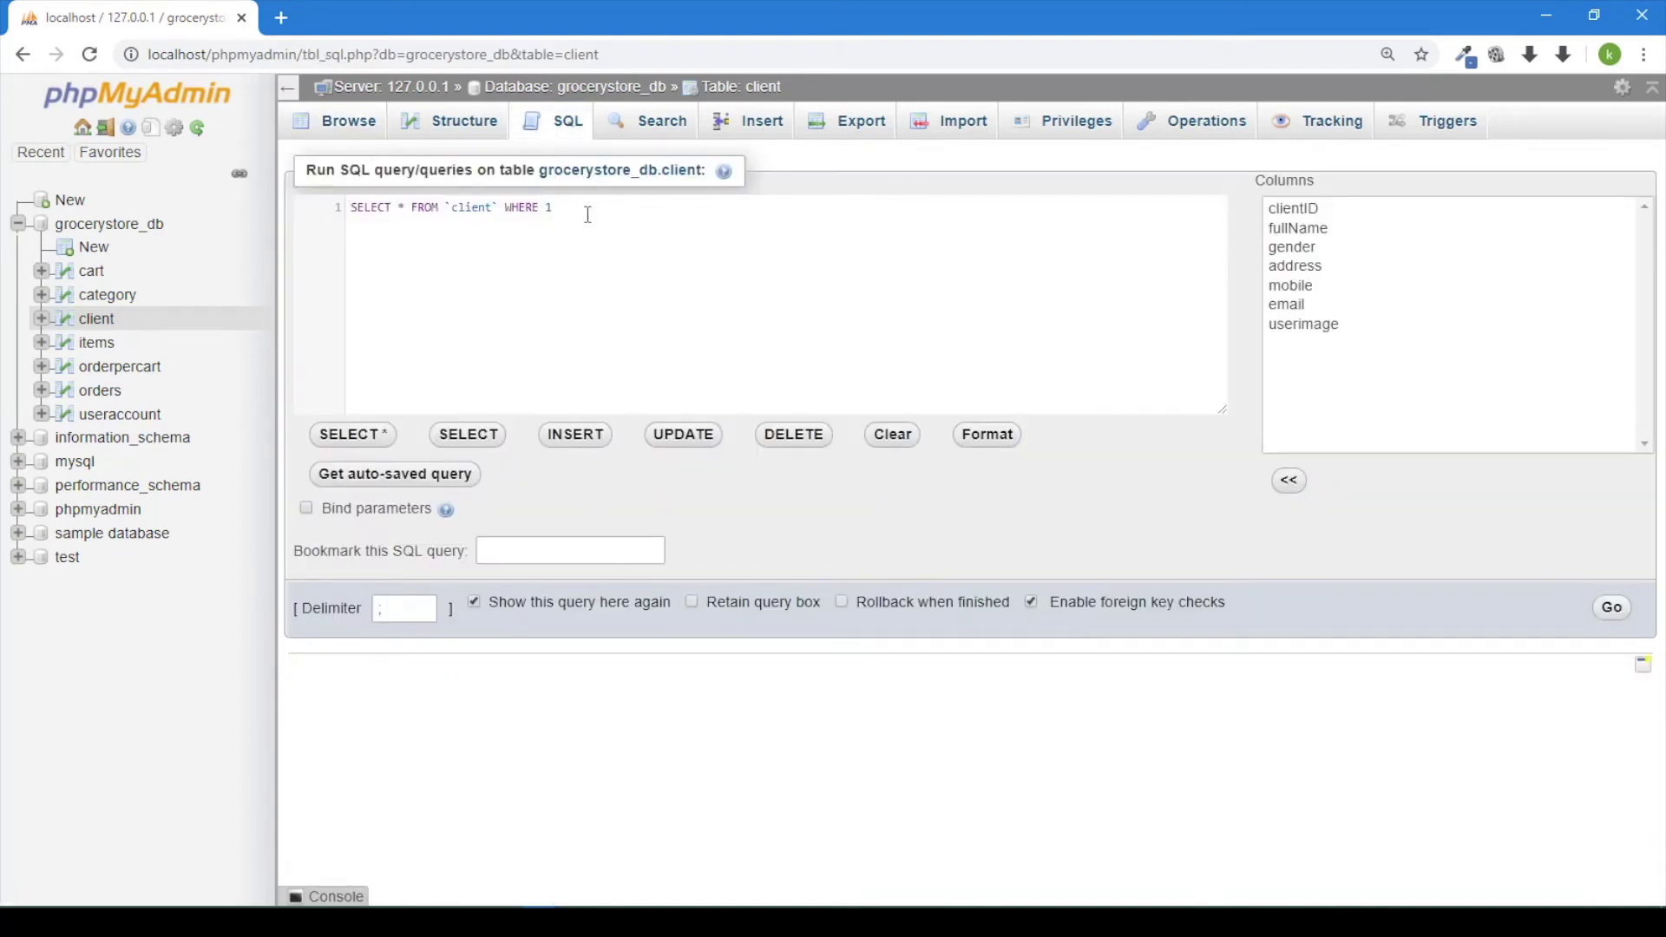
drag(586, 209, 313, 210)
text(select full)
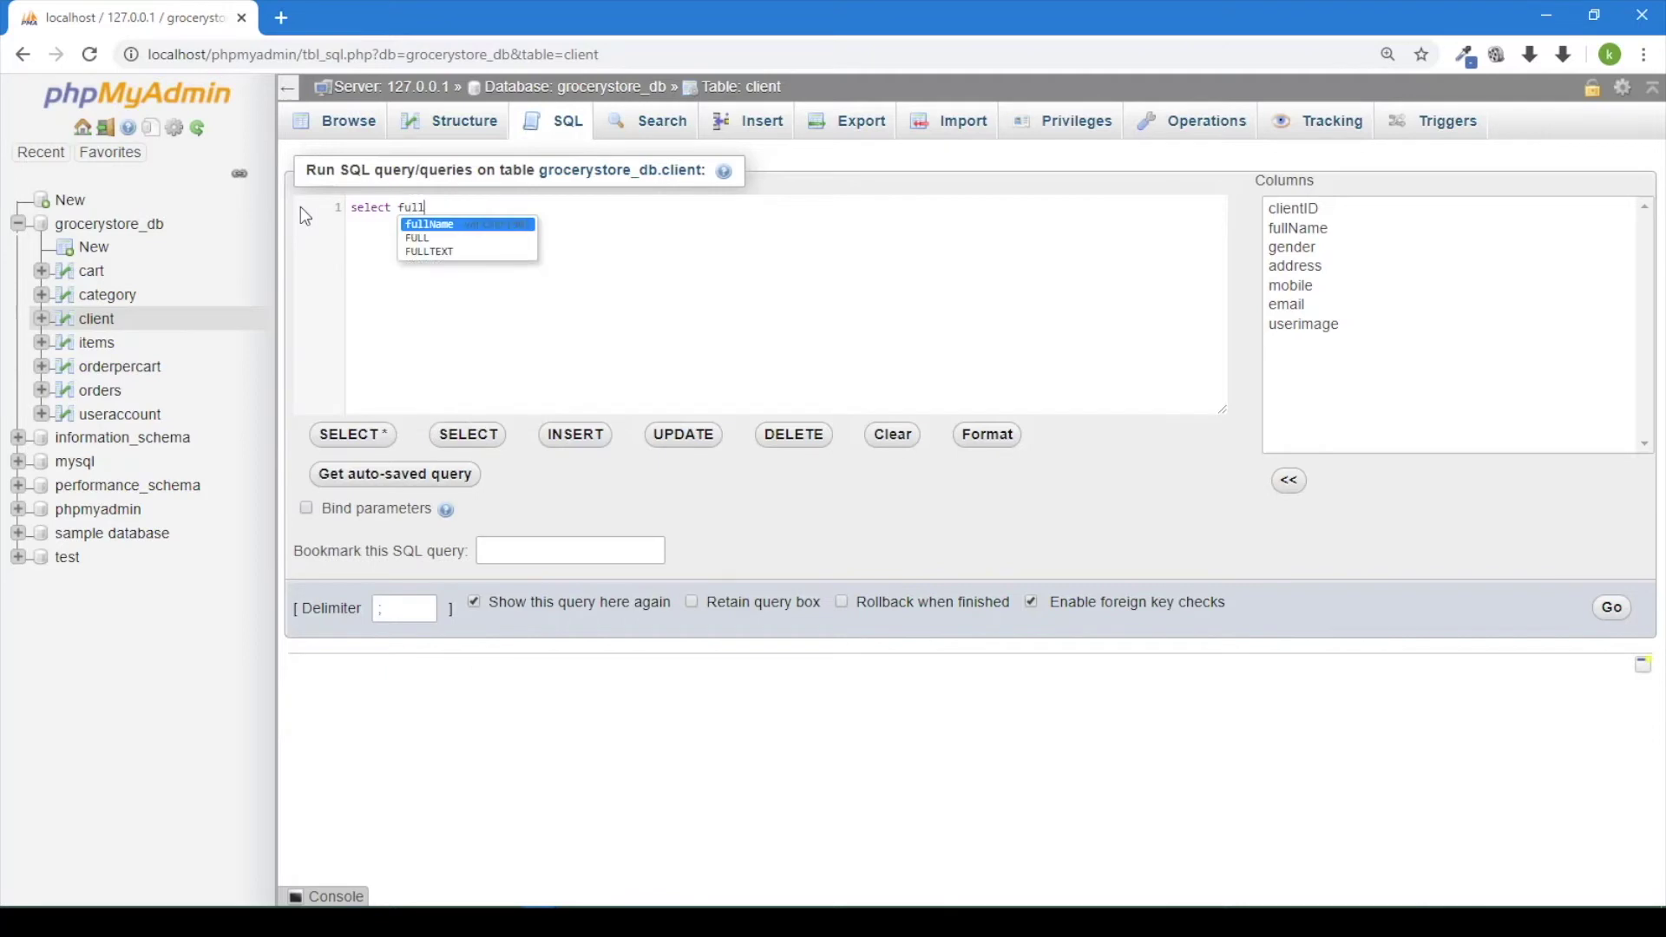
key(Return)
text(, )
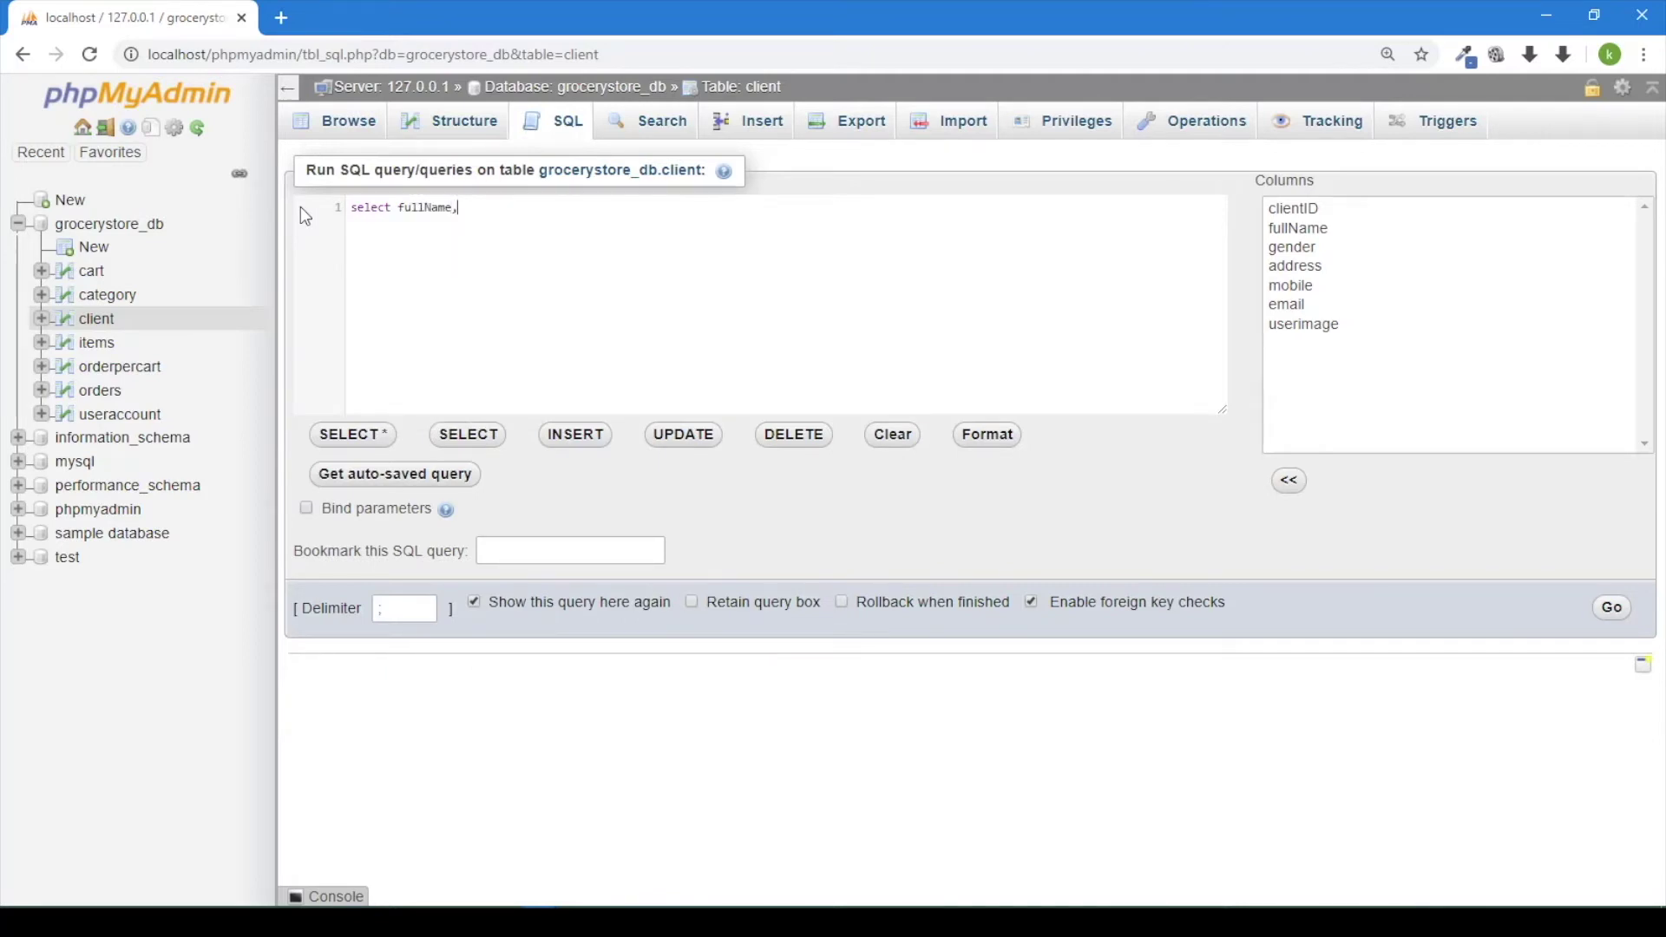
text(gen)
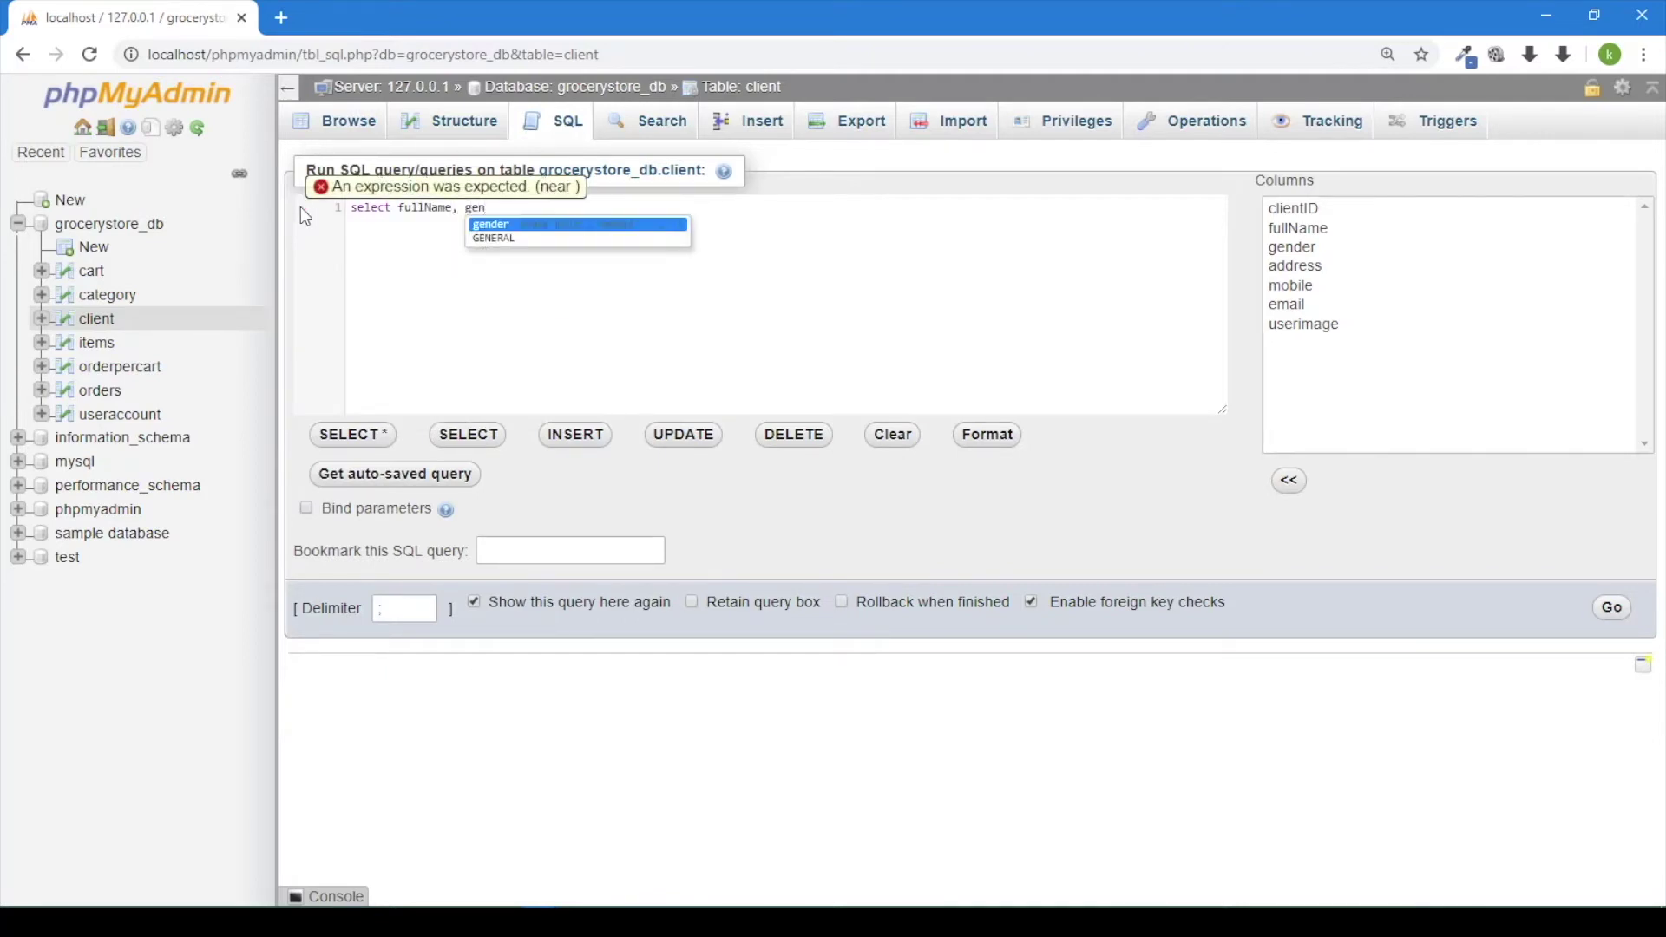
key(Return)
text(, add)
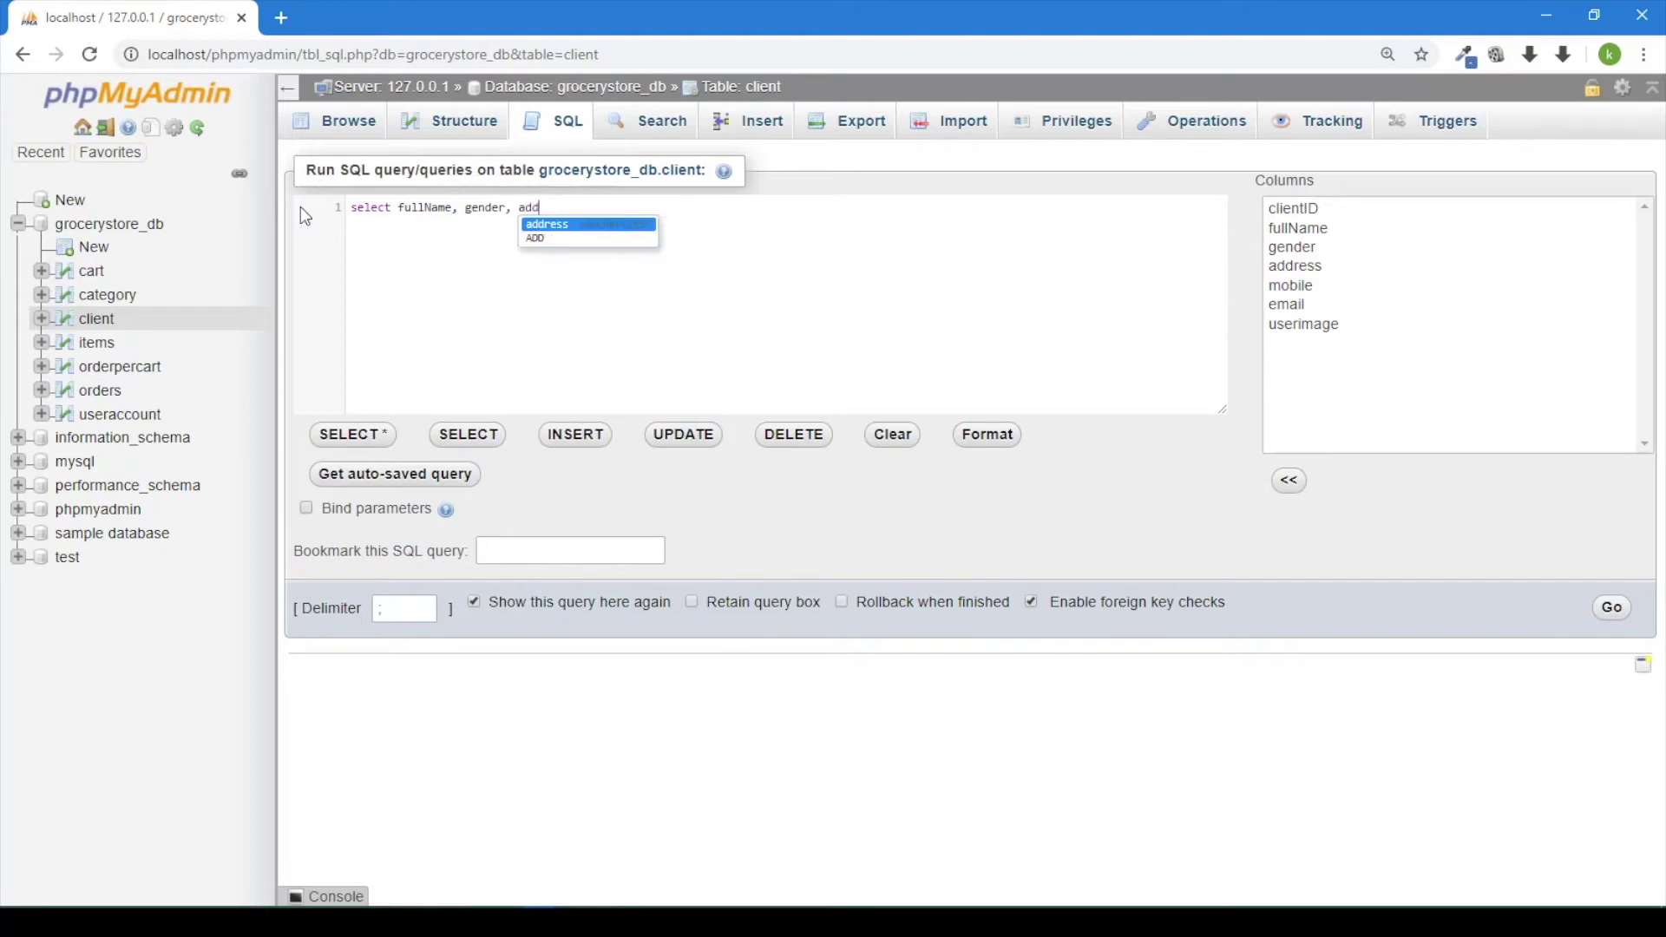
text(ress from cl)
key(Down)
key(Return)
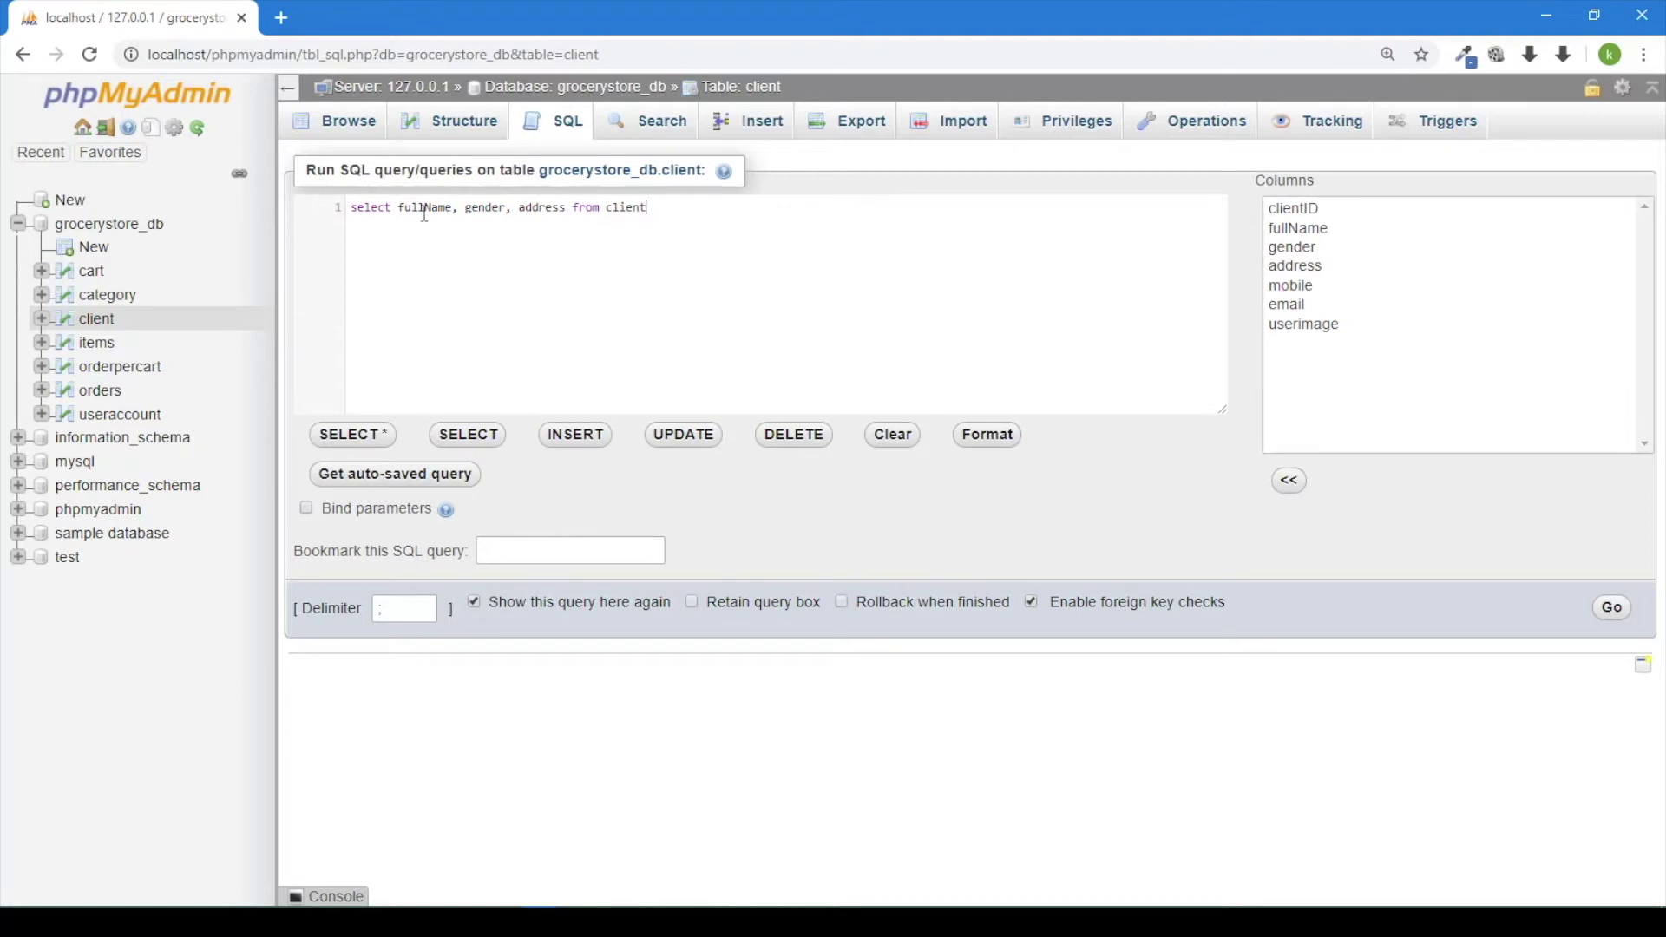
drag(400, 208, 450, 205)
drag(466, 209, 559, 213)
click(666, 209)
click(1609, 607)
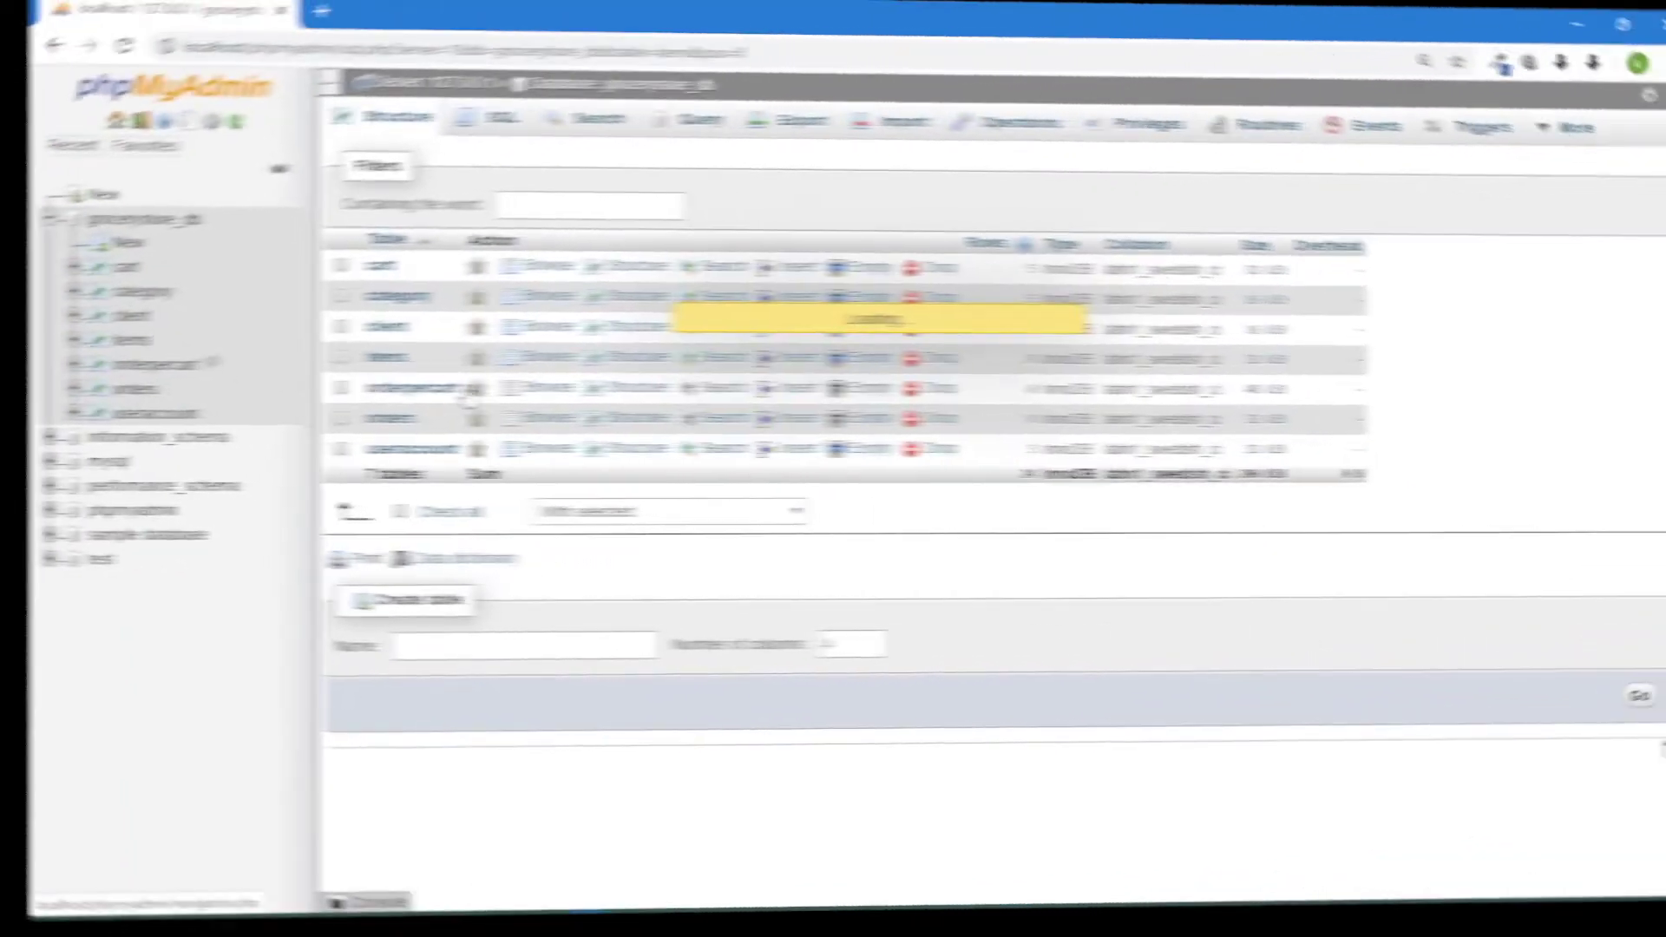
- Replace the items query with 'select item, price, description from items' and run it
key(ctrl+a)
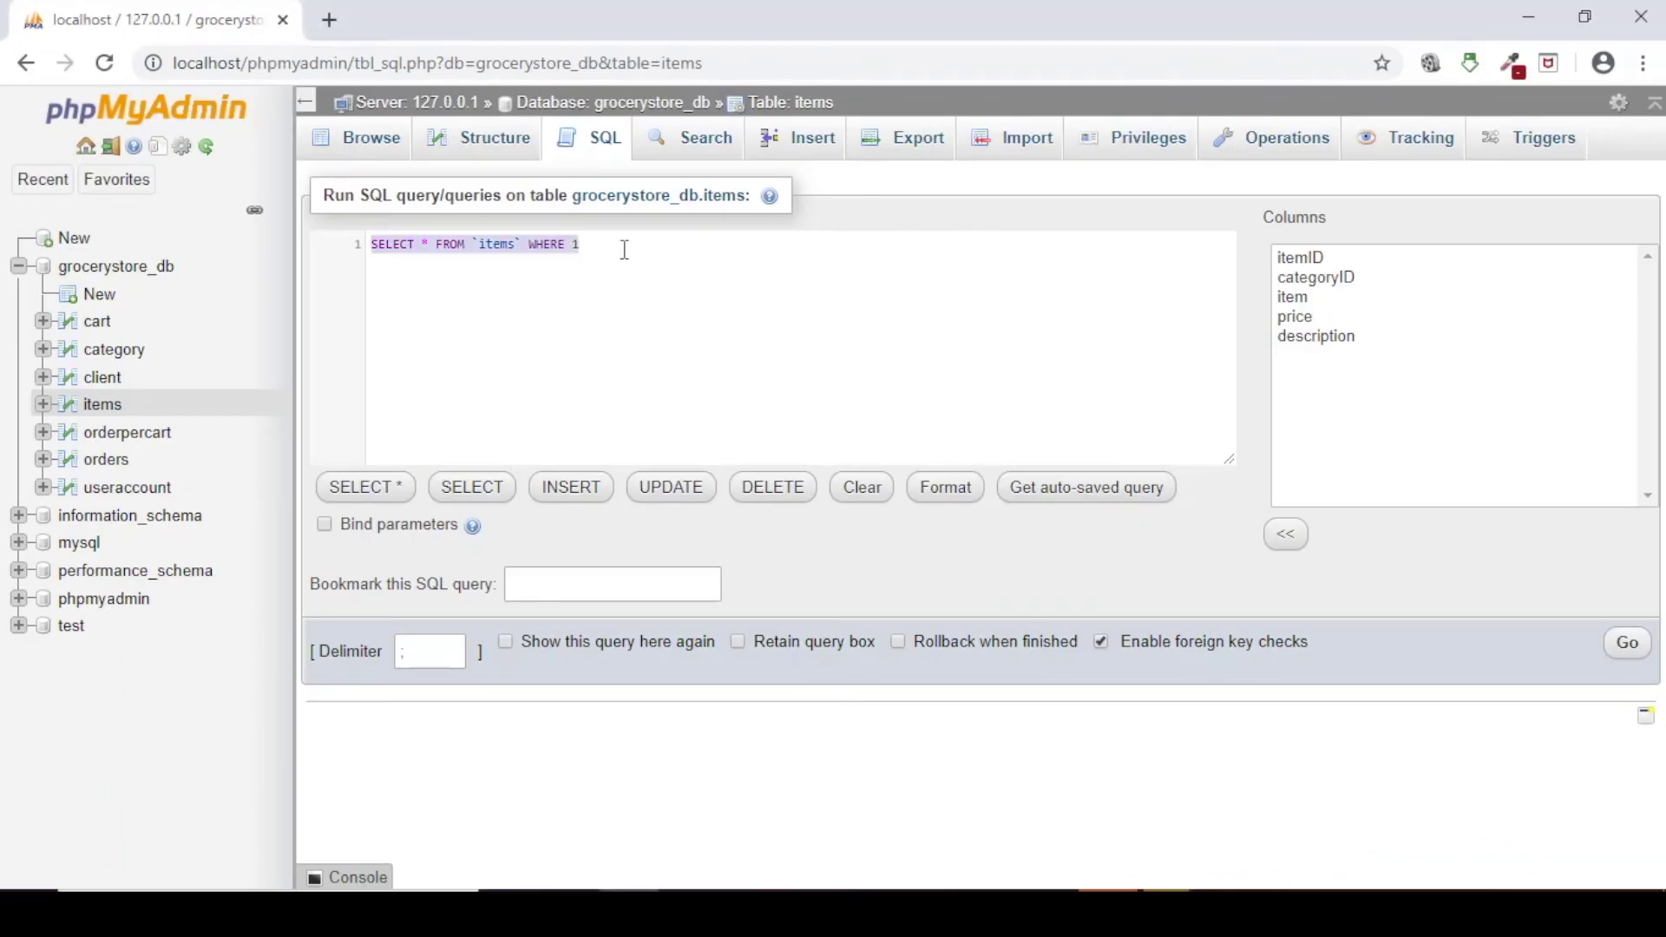
text(select )
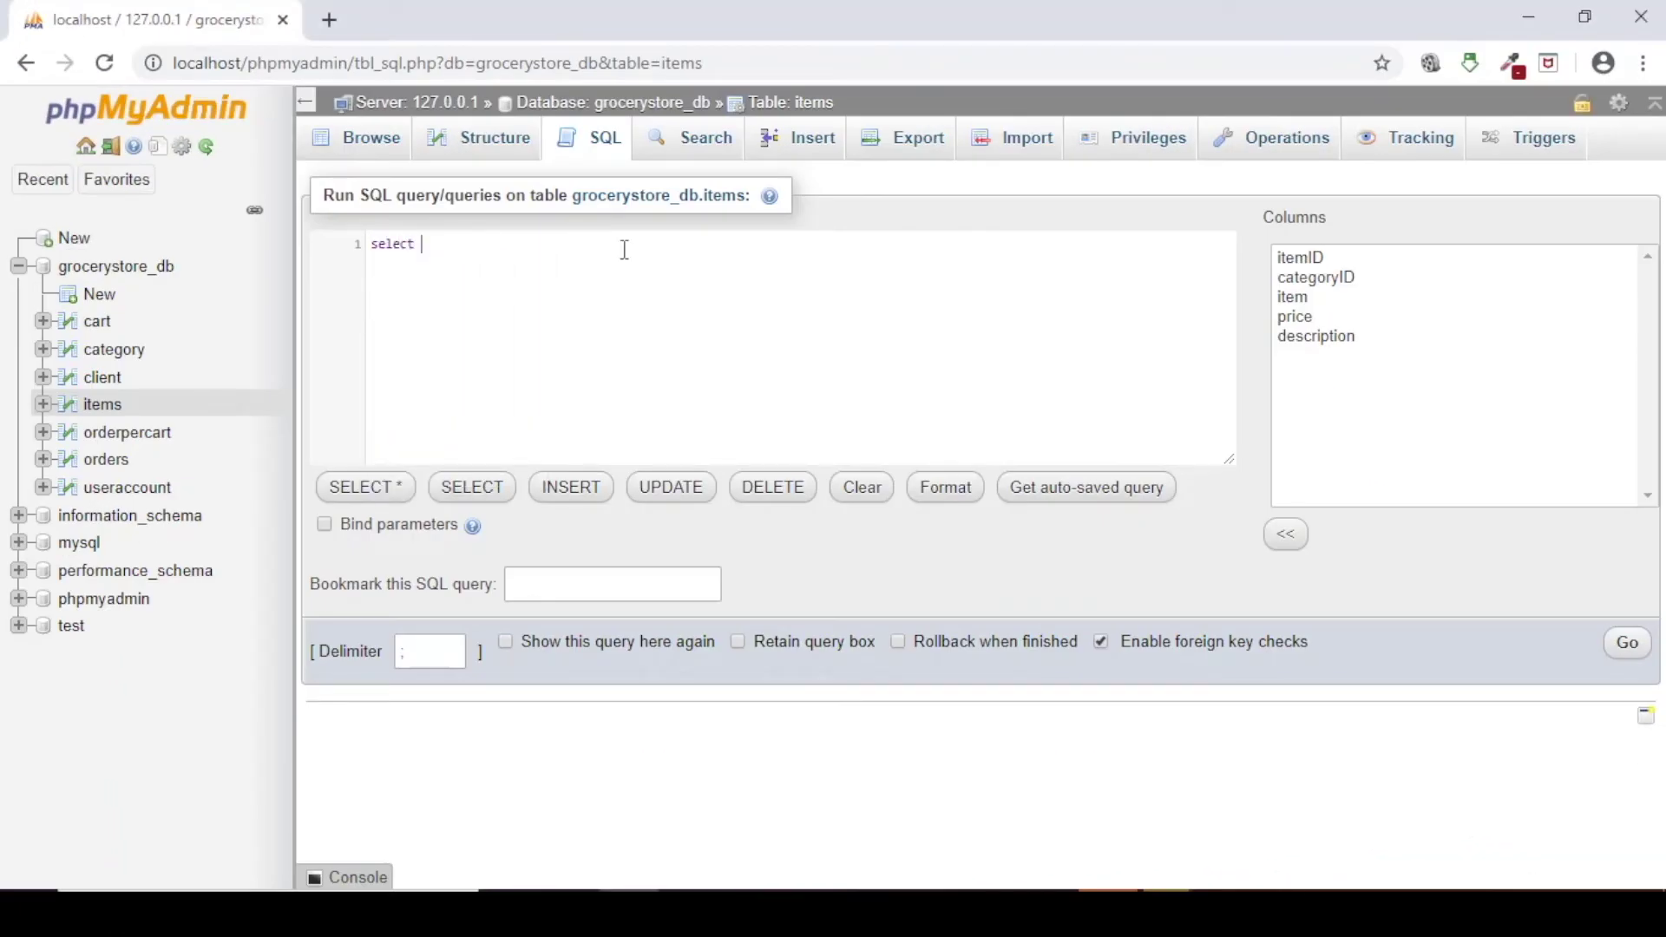
text(item)
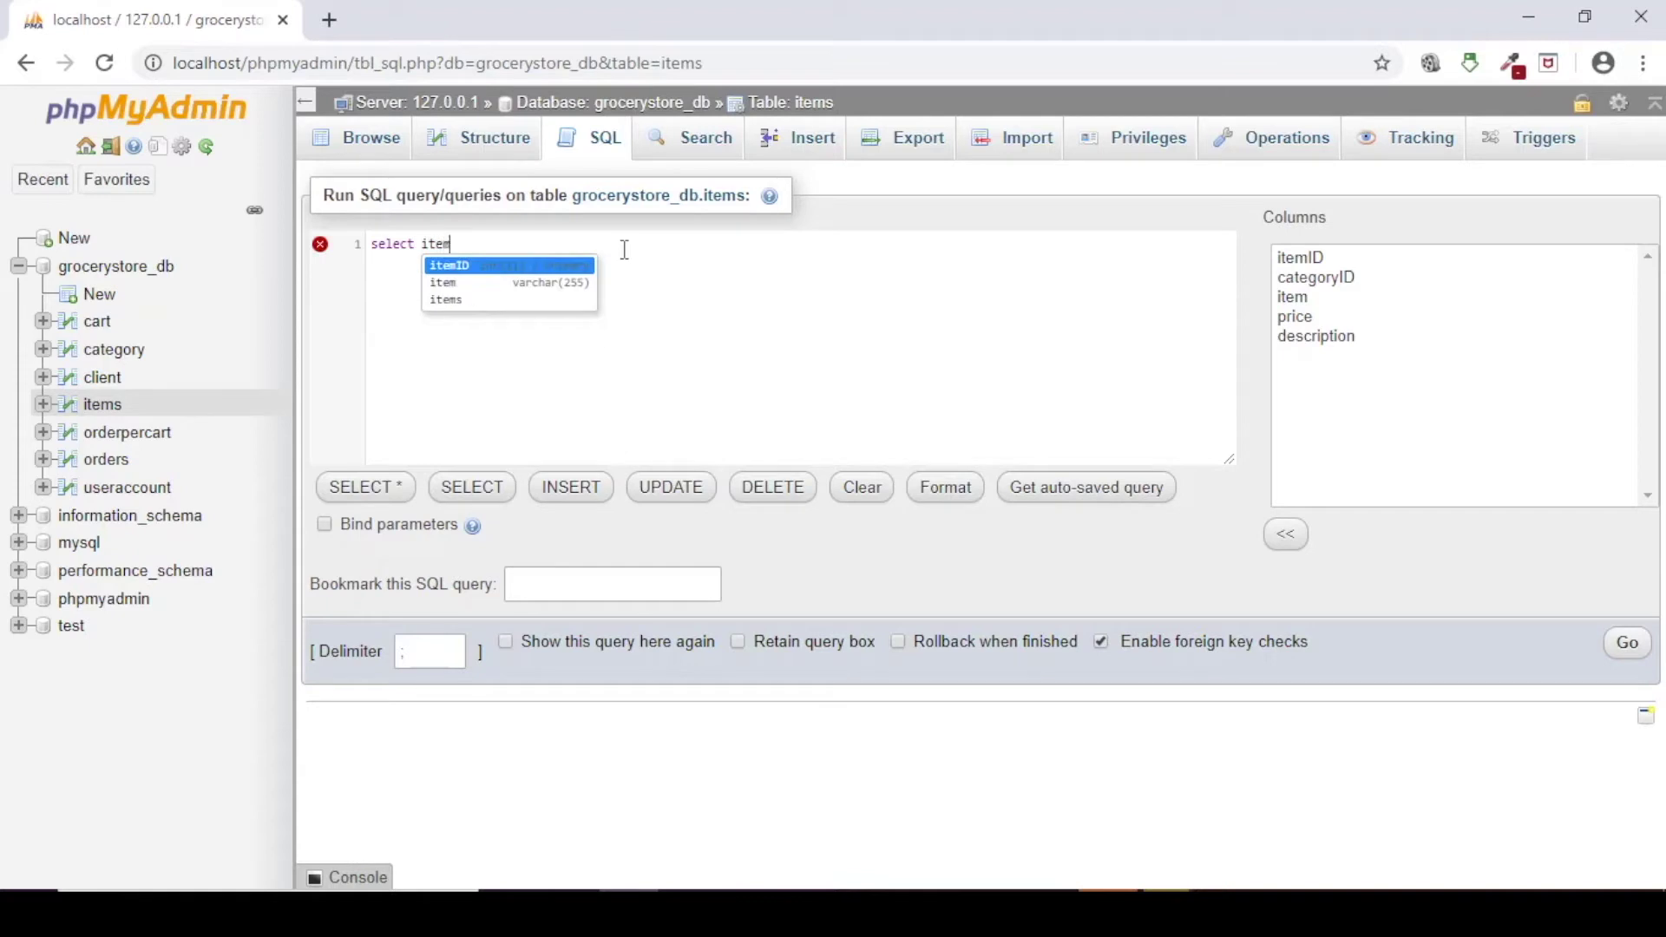
text(, prie)
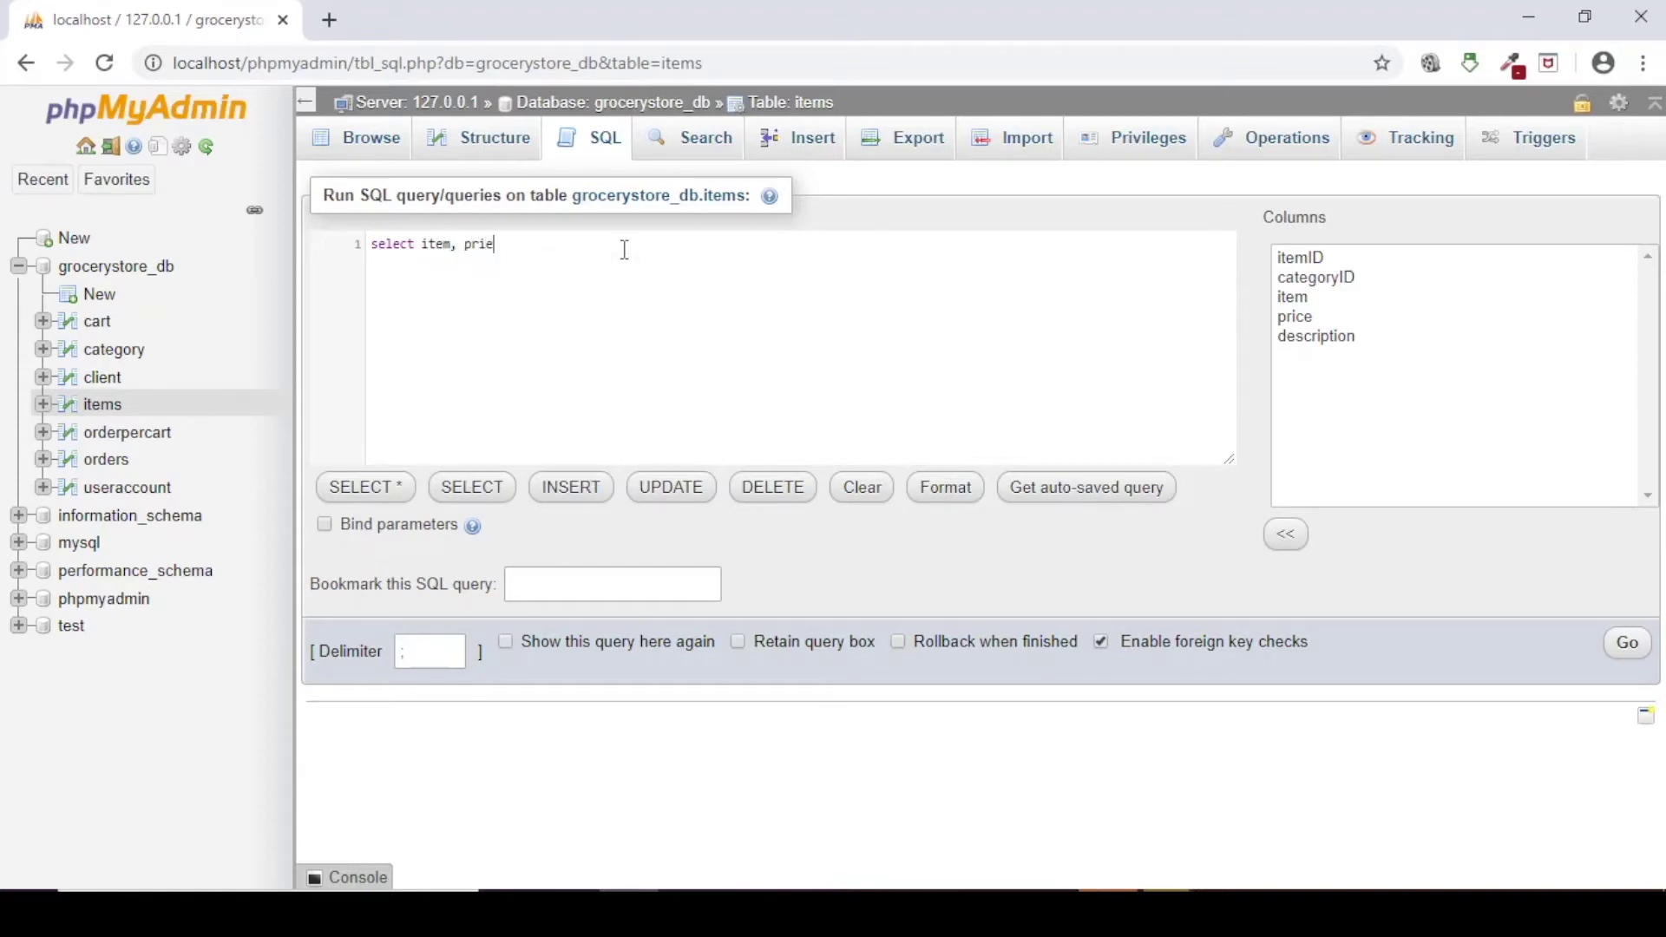
key(BackSpace)
text(ce, )
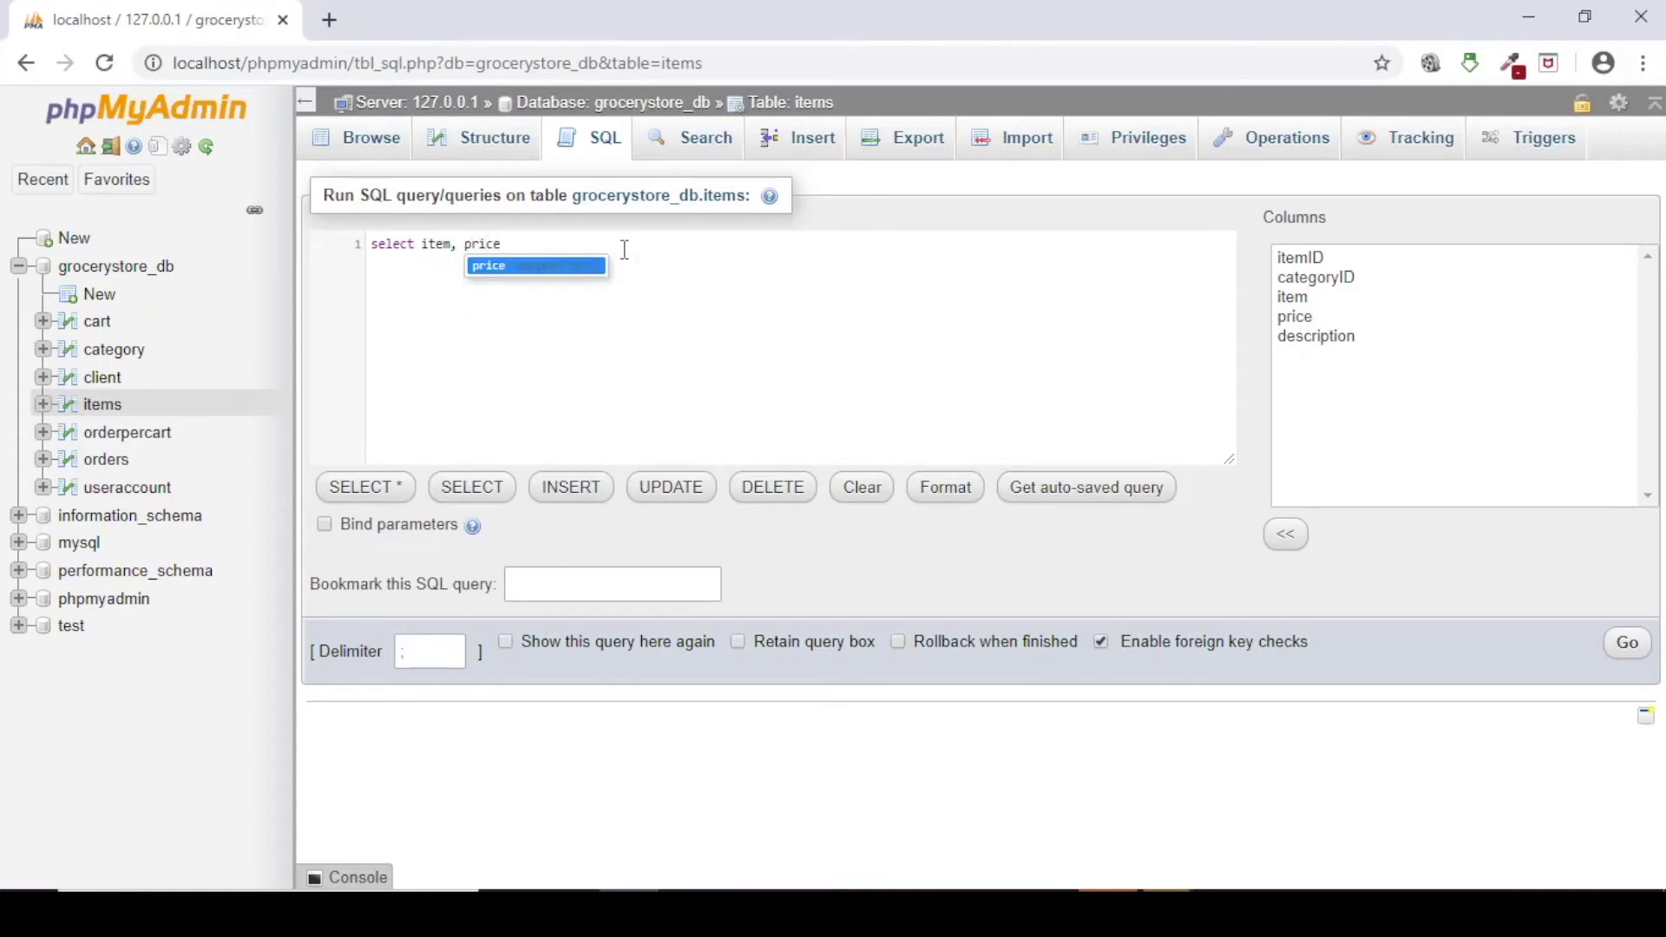
text(des)
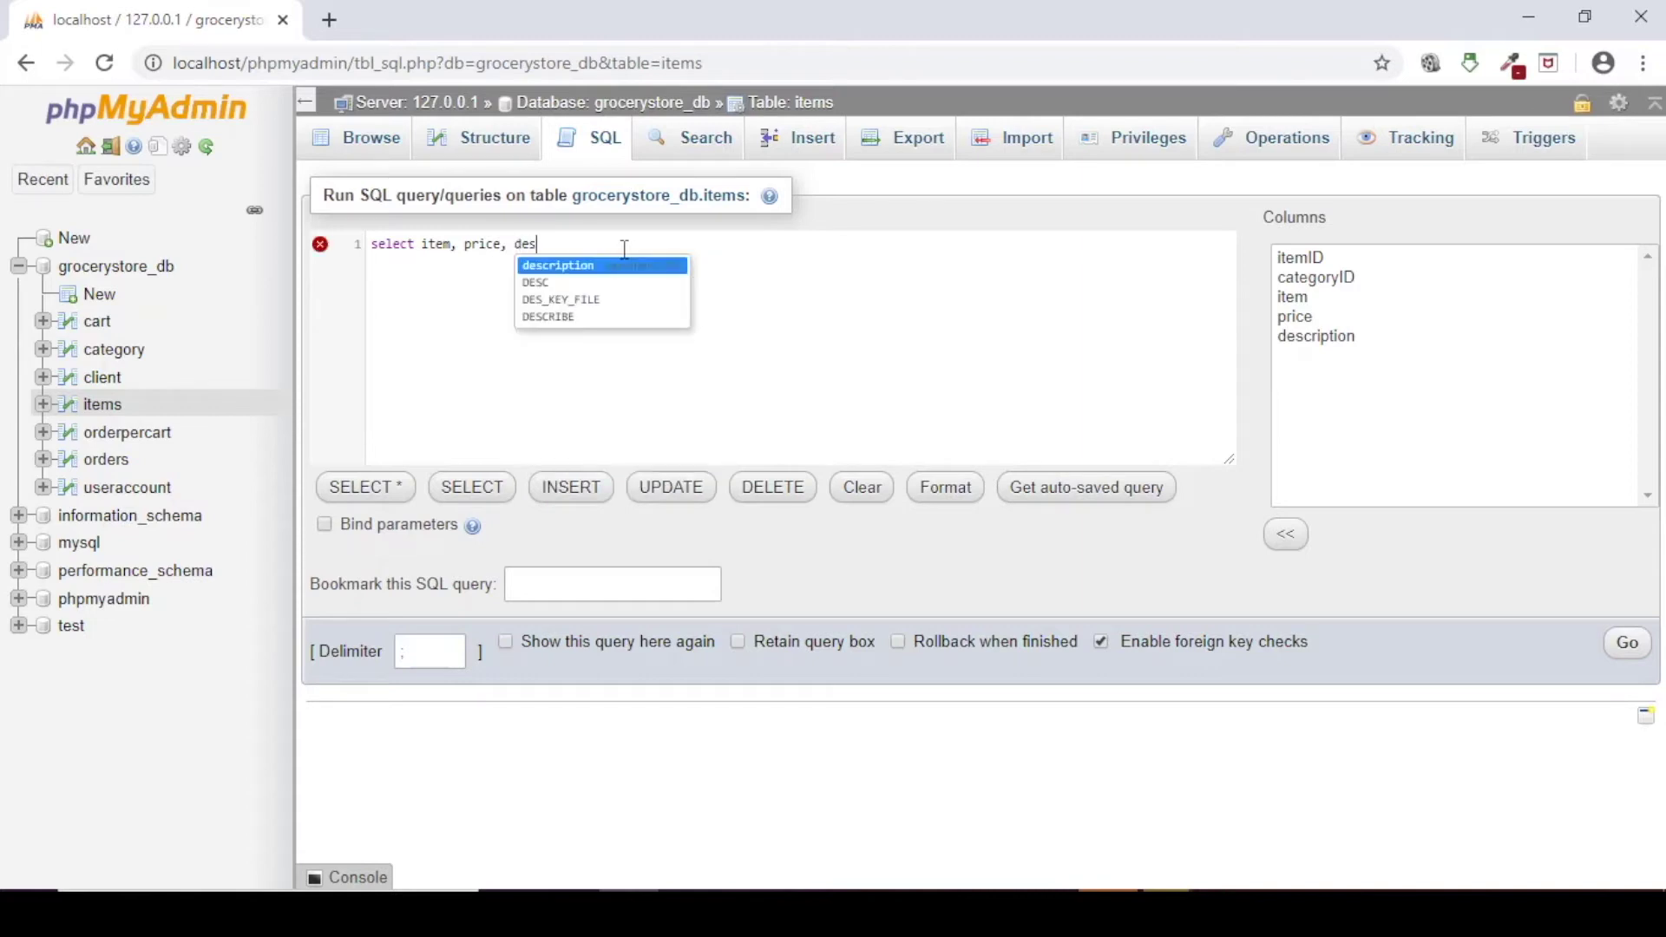
text(cription)
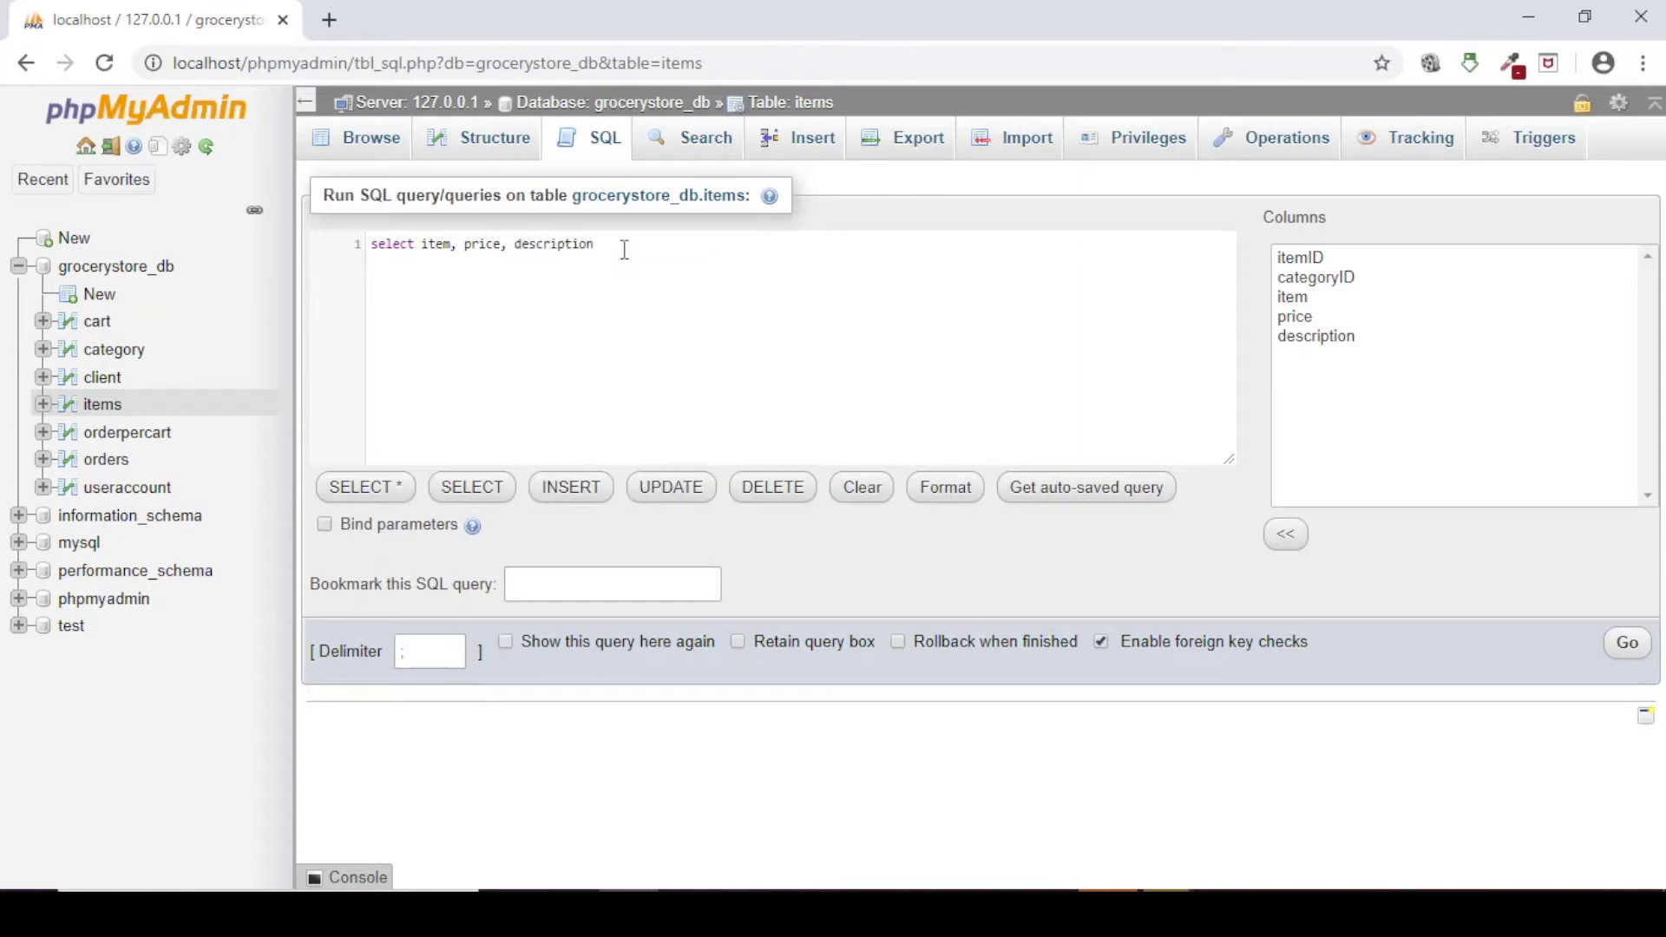
text( from items)
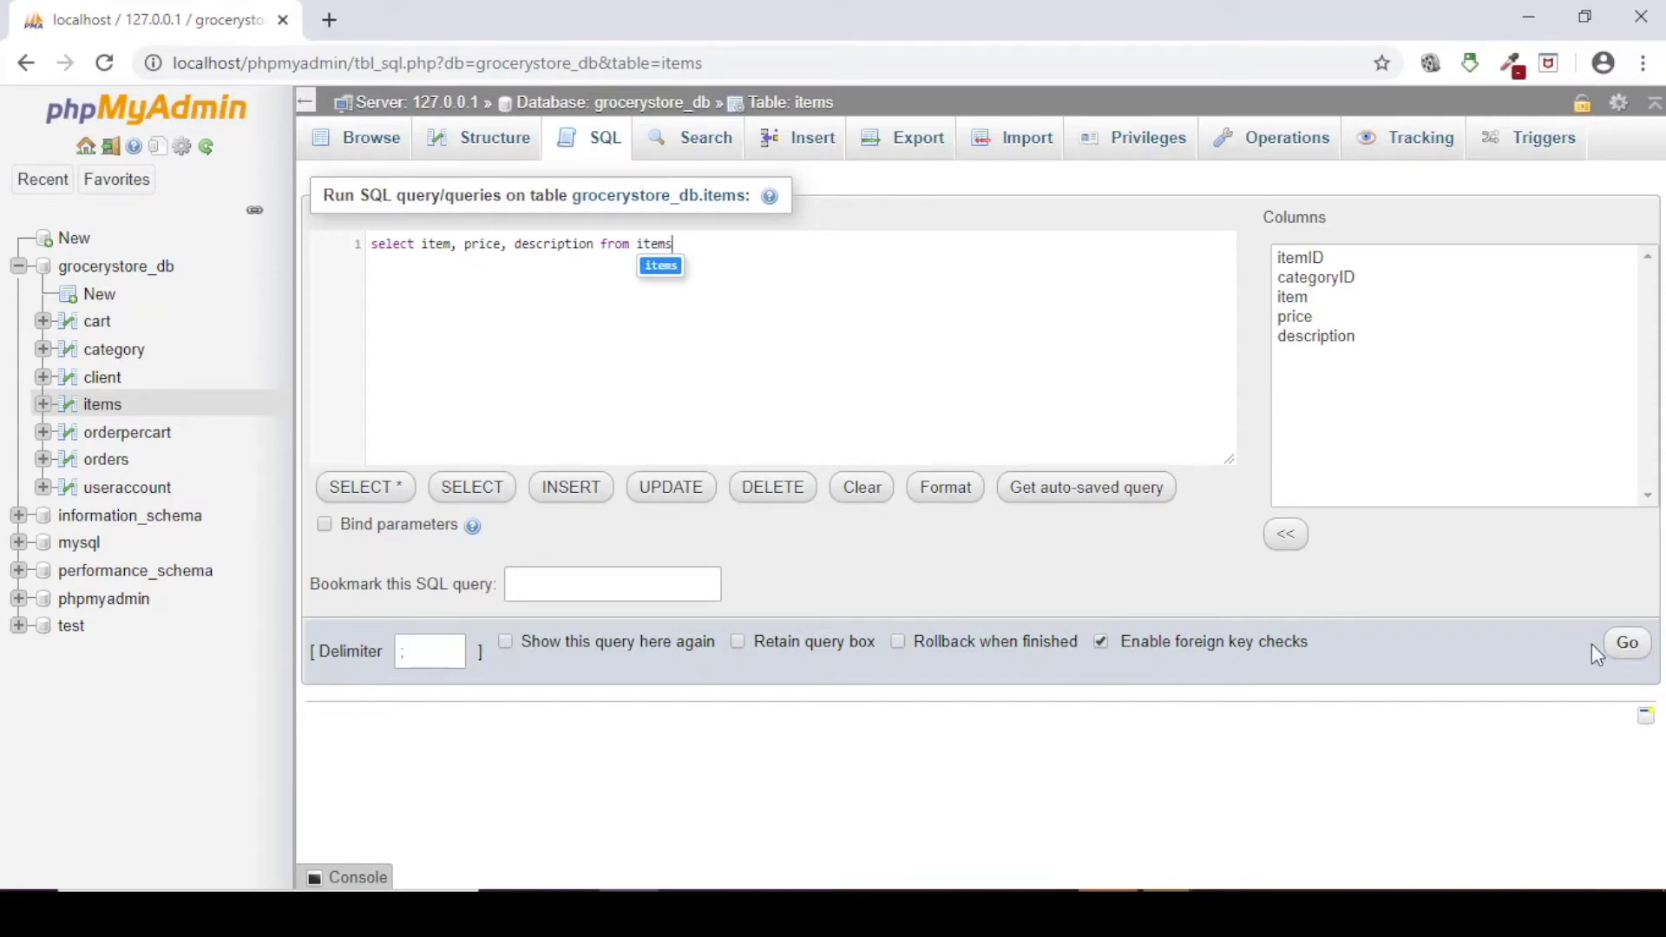
click(1628, 646)
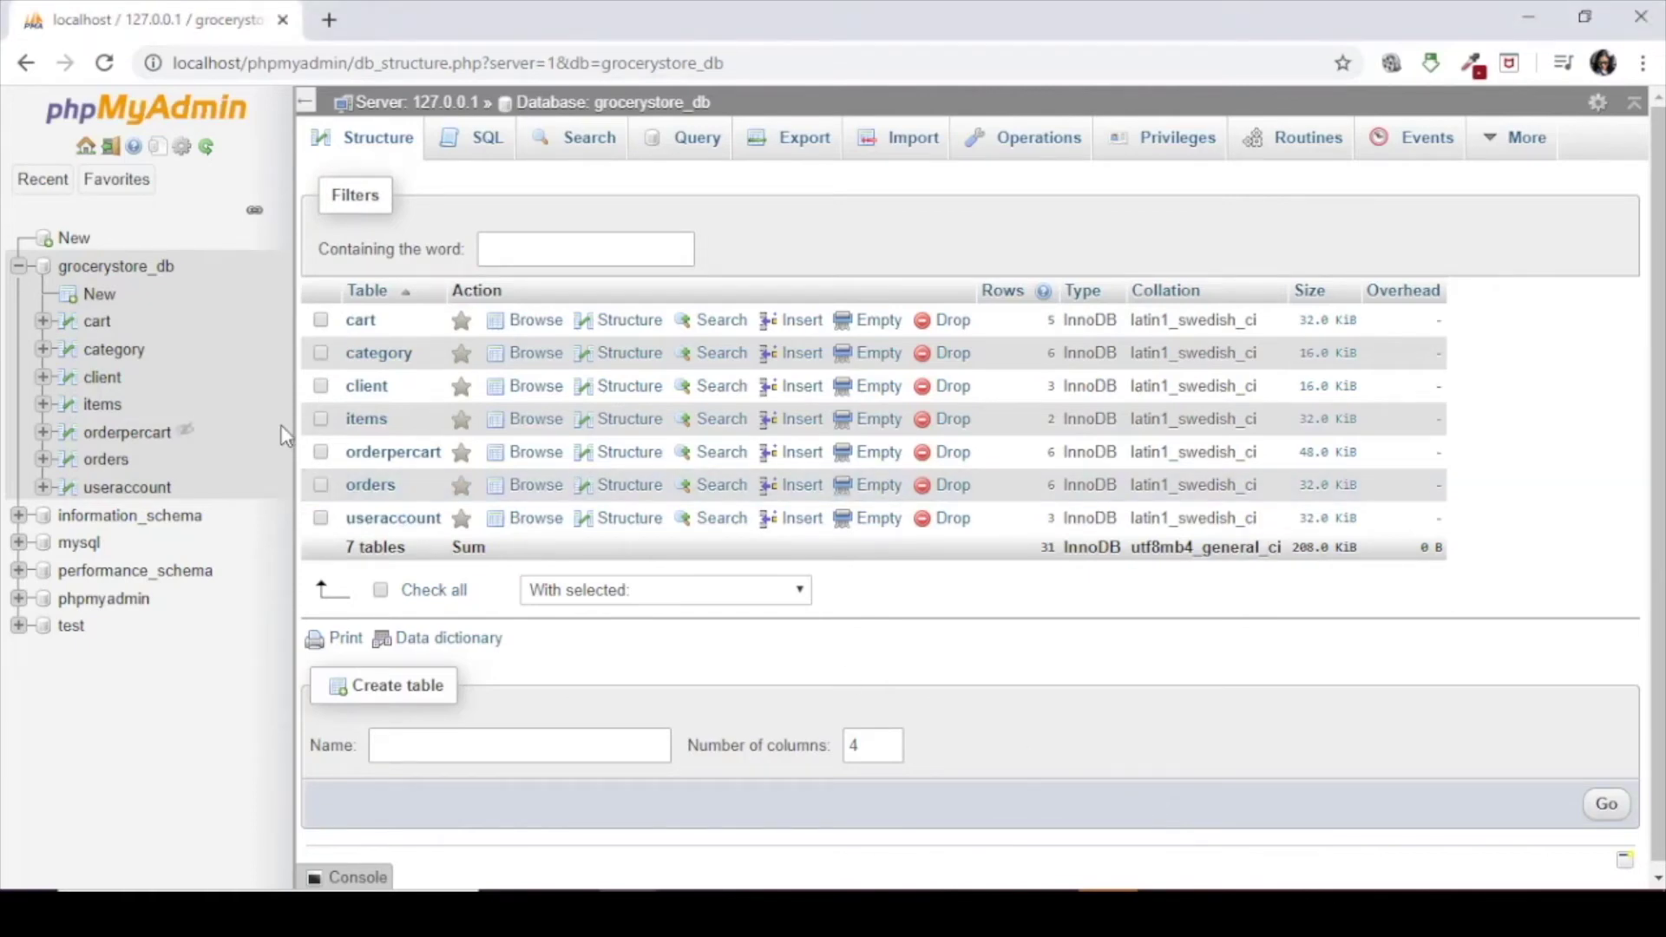
- Open the Designer diagram and move the useraccount, cart, orders and items tables
mouse_move(1498, 138)
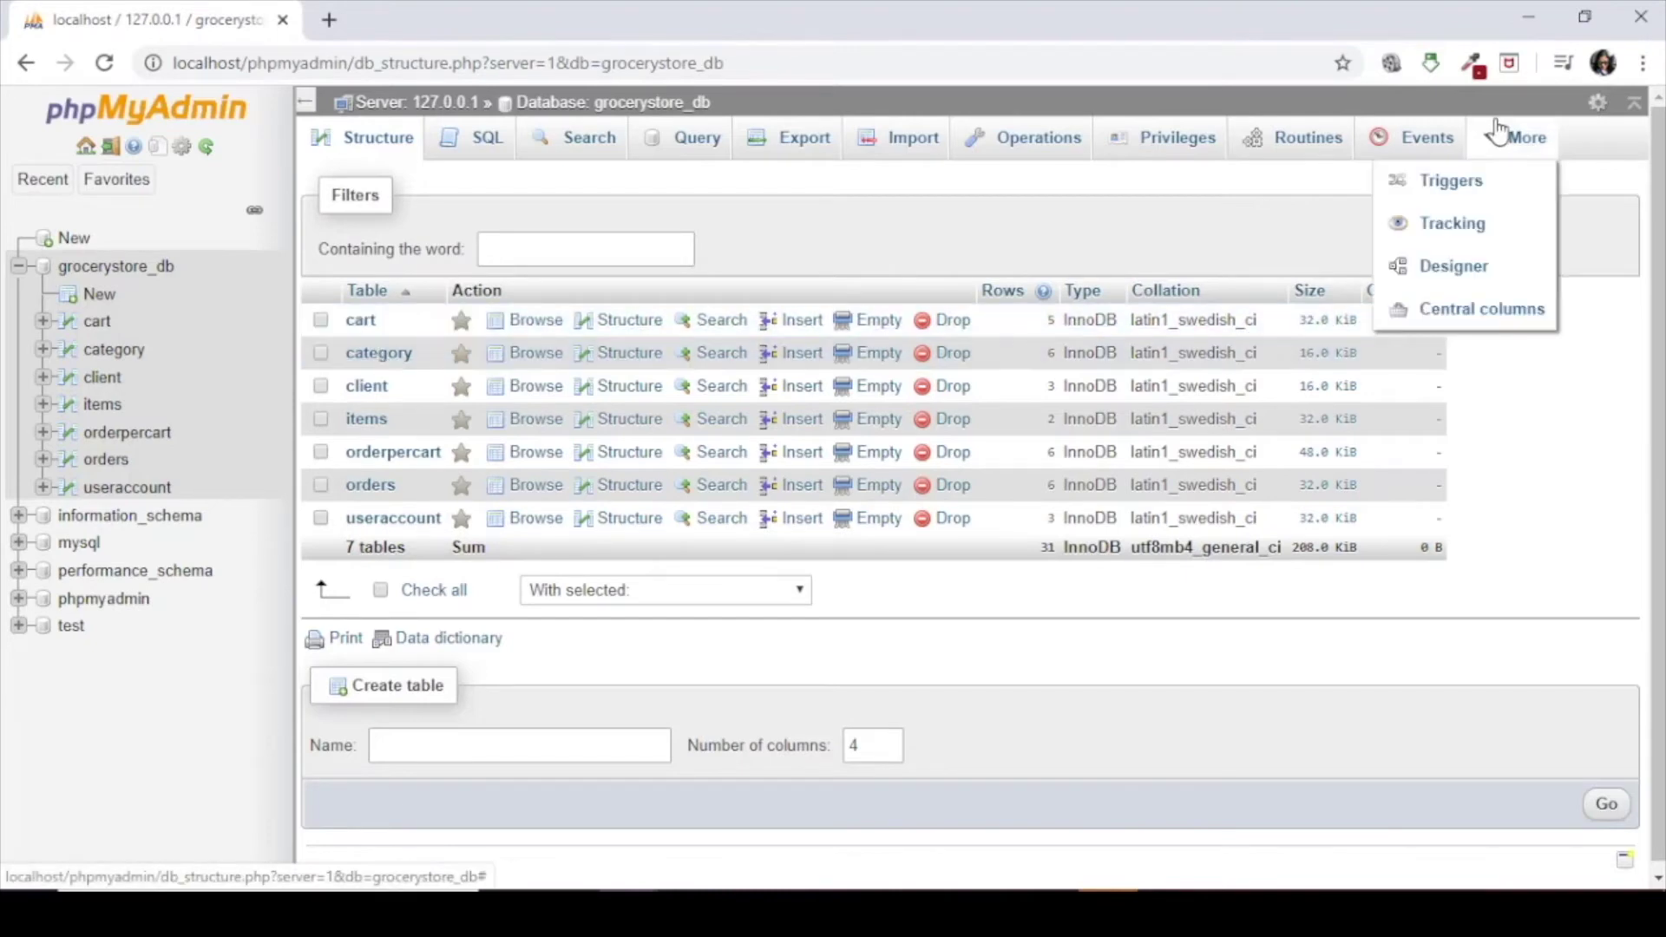
click(1443, 276)
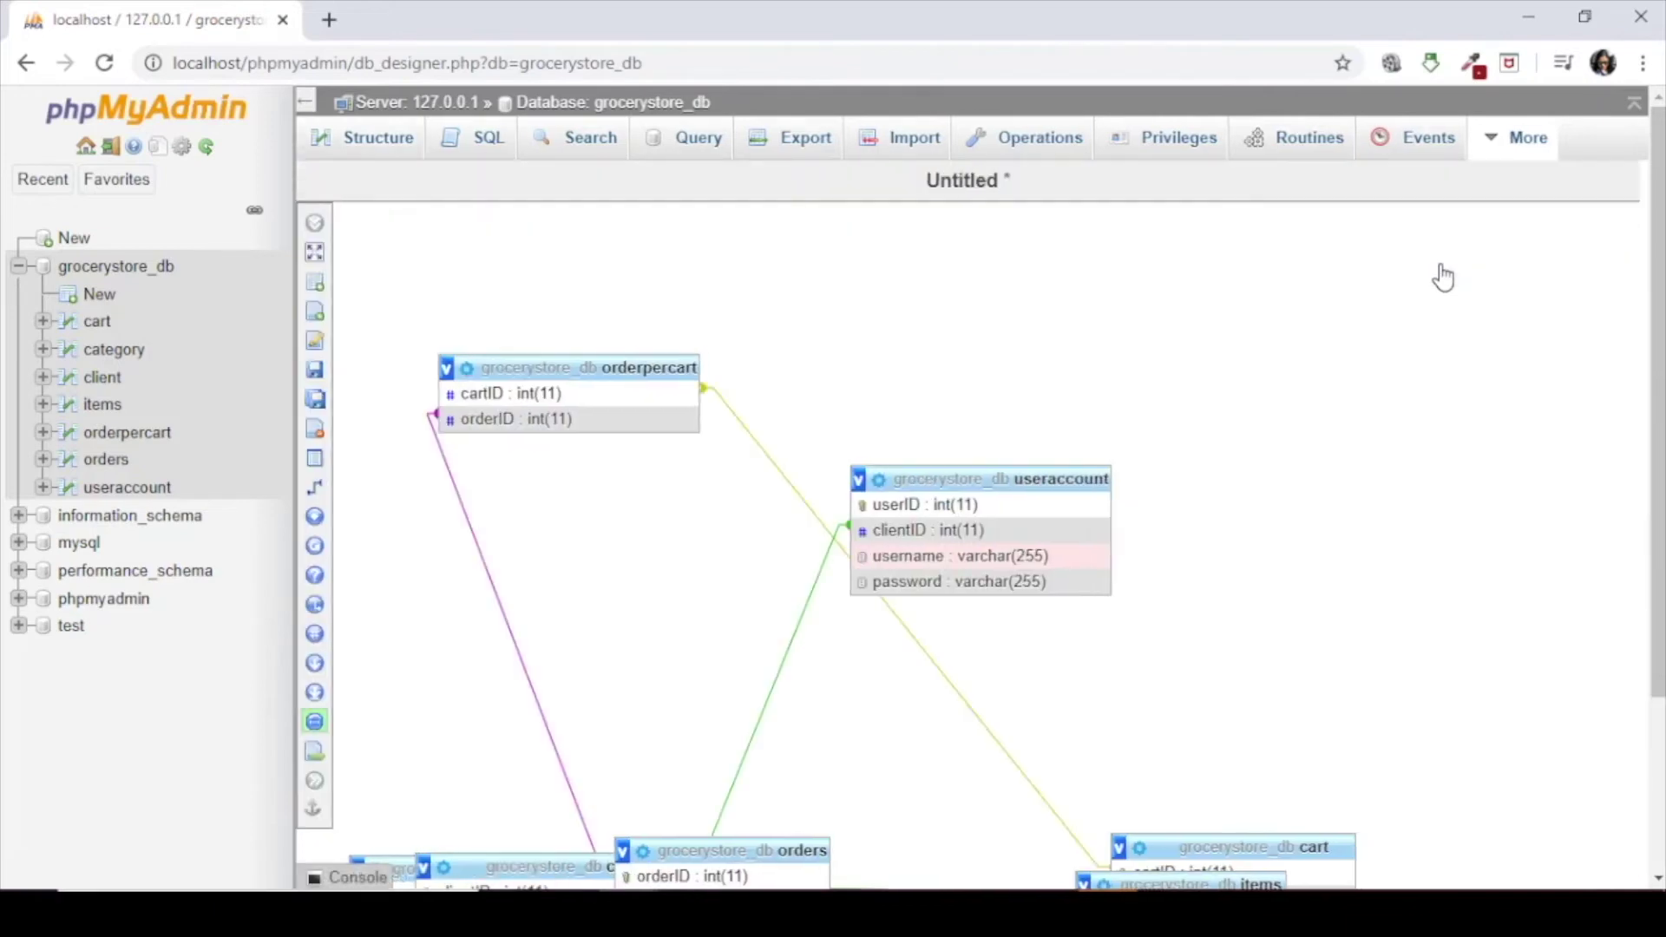
drag(908, 469, 824, 281)
drag(1189, 839, 874, 473)
drag(718, 850, 583, 542)
right_click(584, 543)
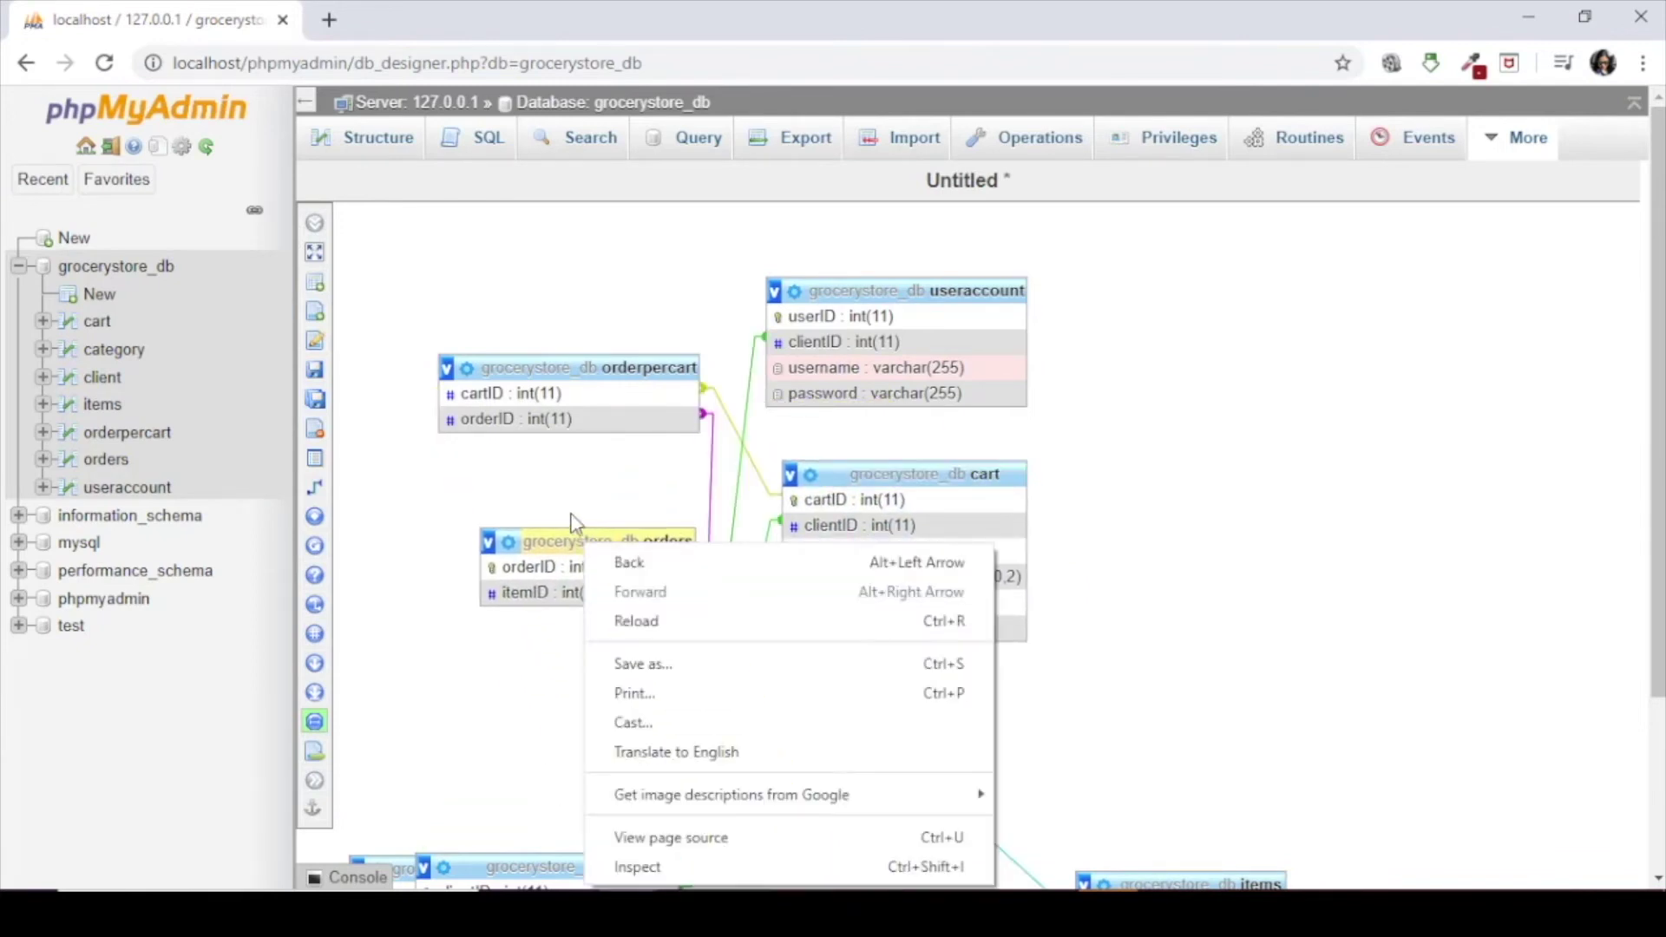
click(1198, 611)
scroll(1154, 638, down, 3)
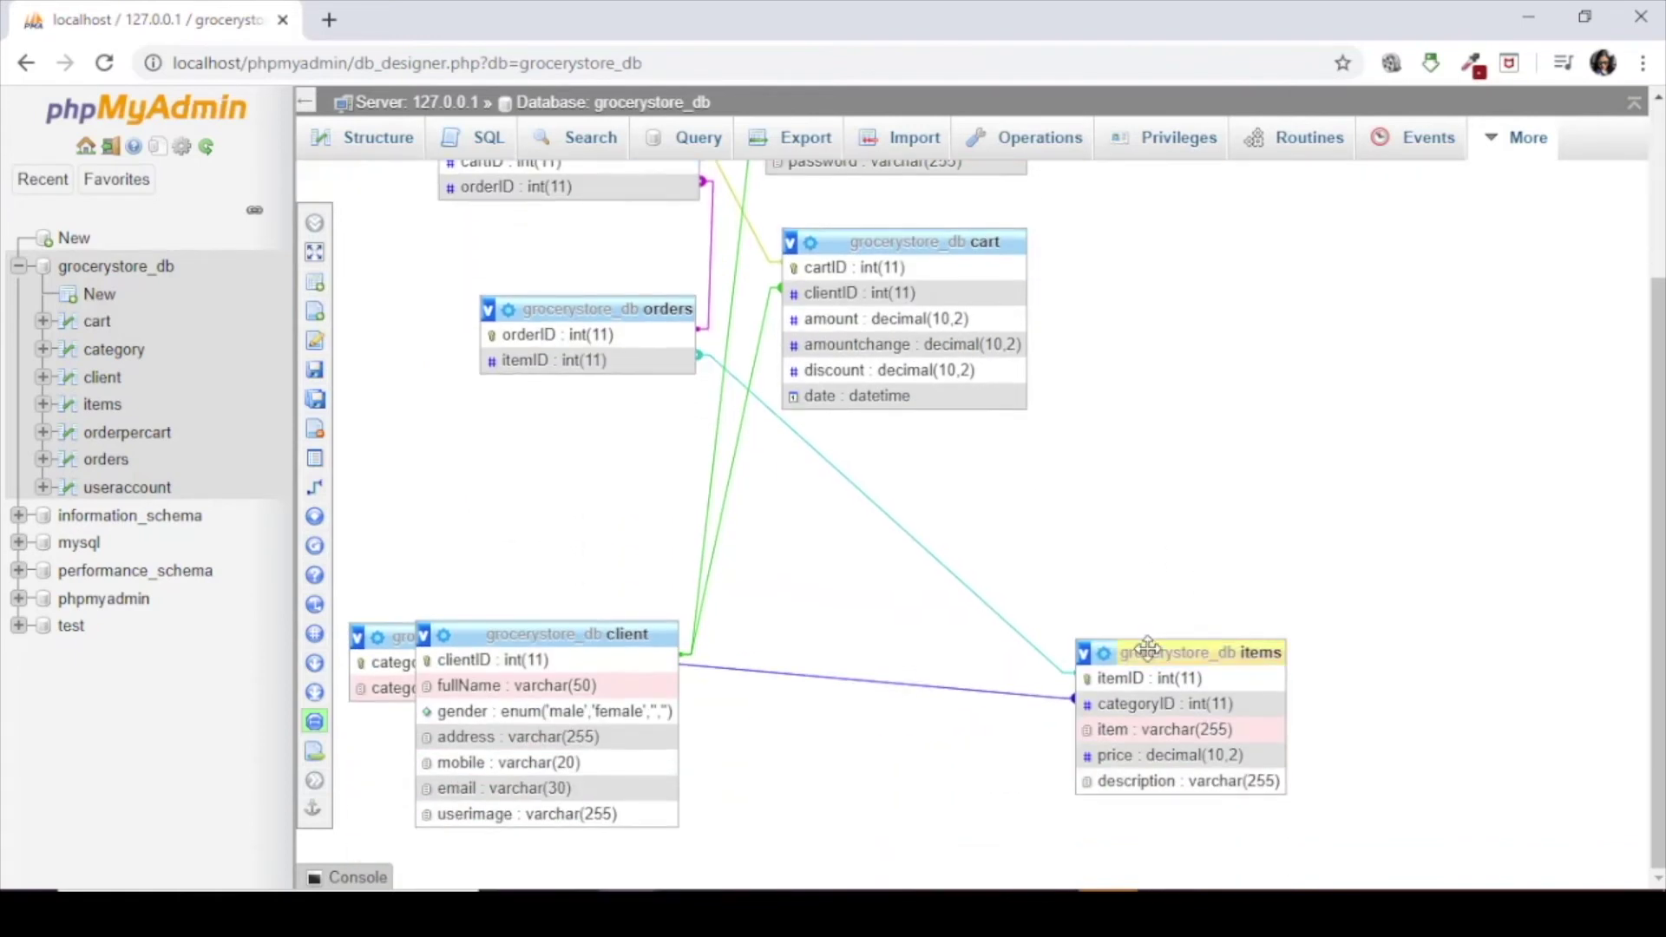
drag(1148, 649, 1153, 514)
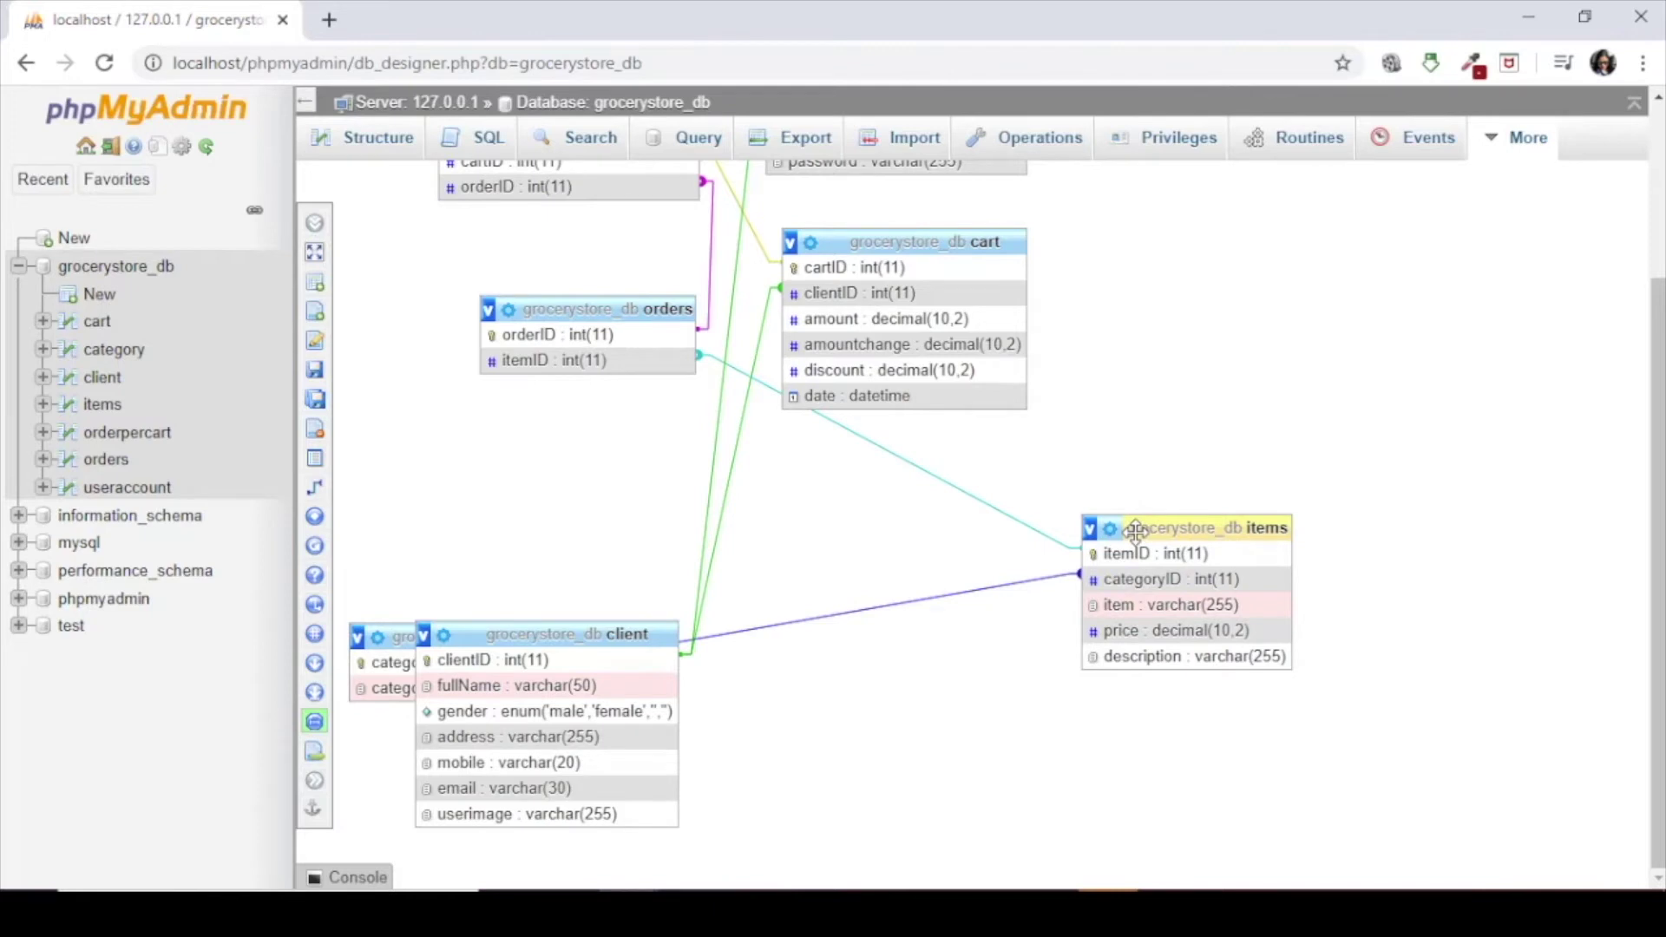
drag(1148, 526, 1155, 394)
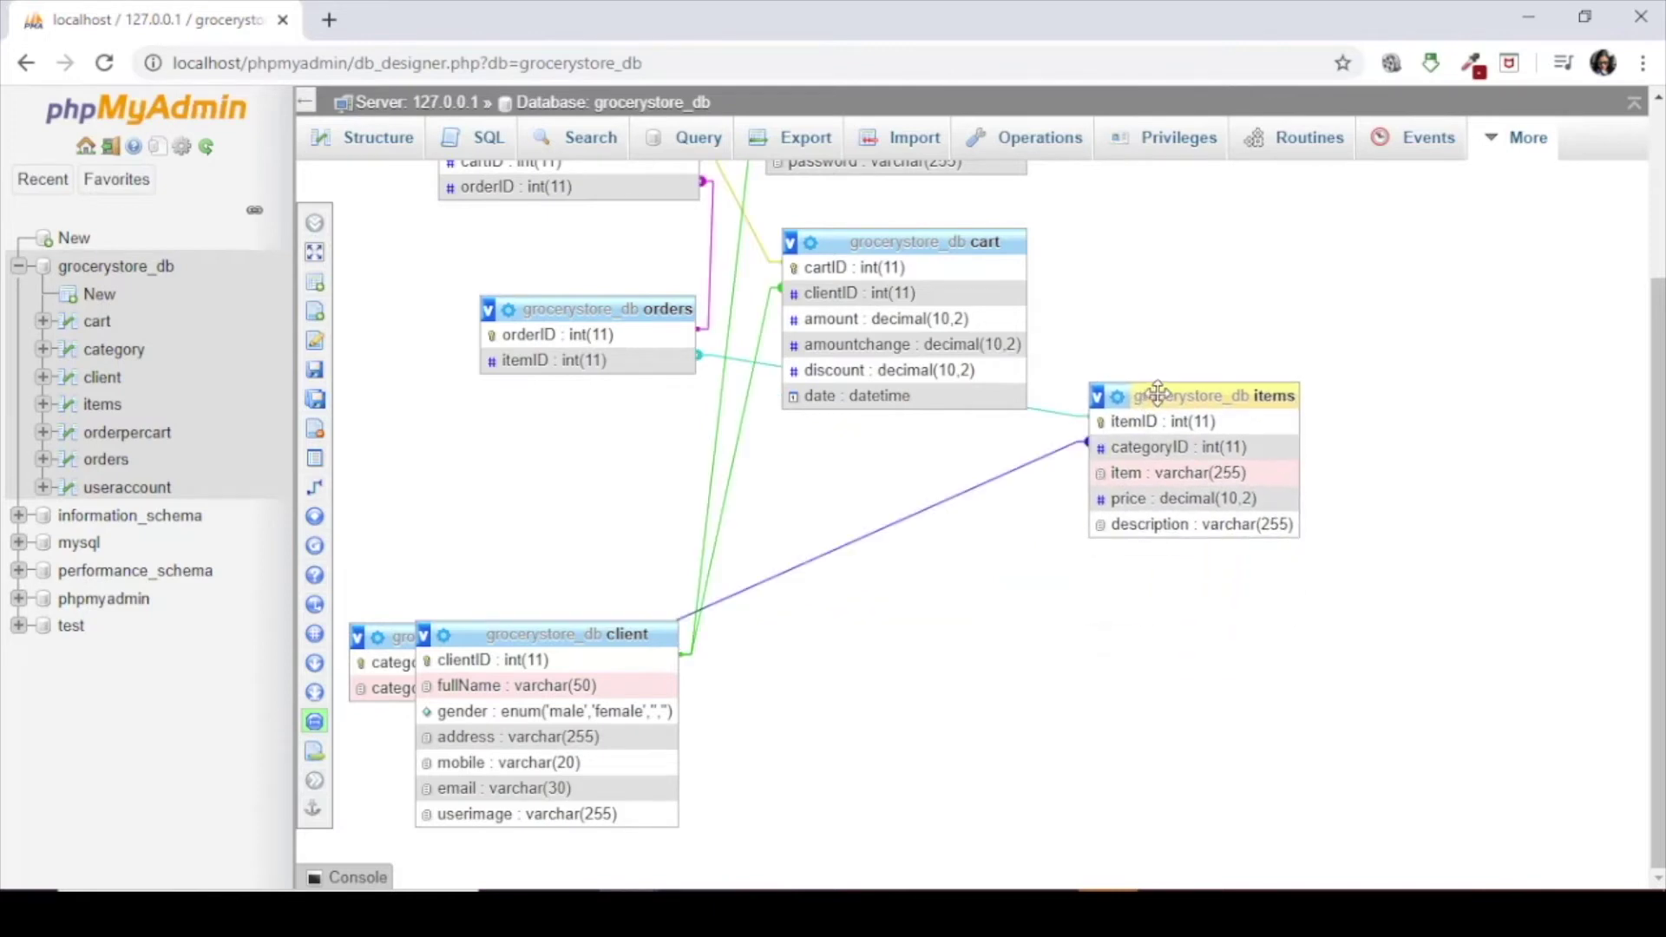
- Reposition the client, items, cart and useraccount tables around the diagram
drag(586, 631, 894, 455)
scroll(618, 607, up, 1)
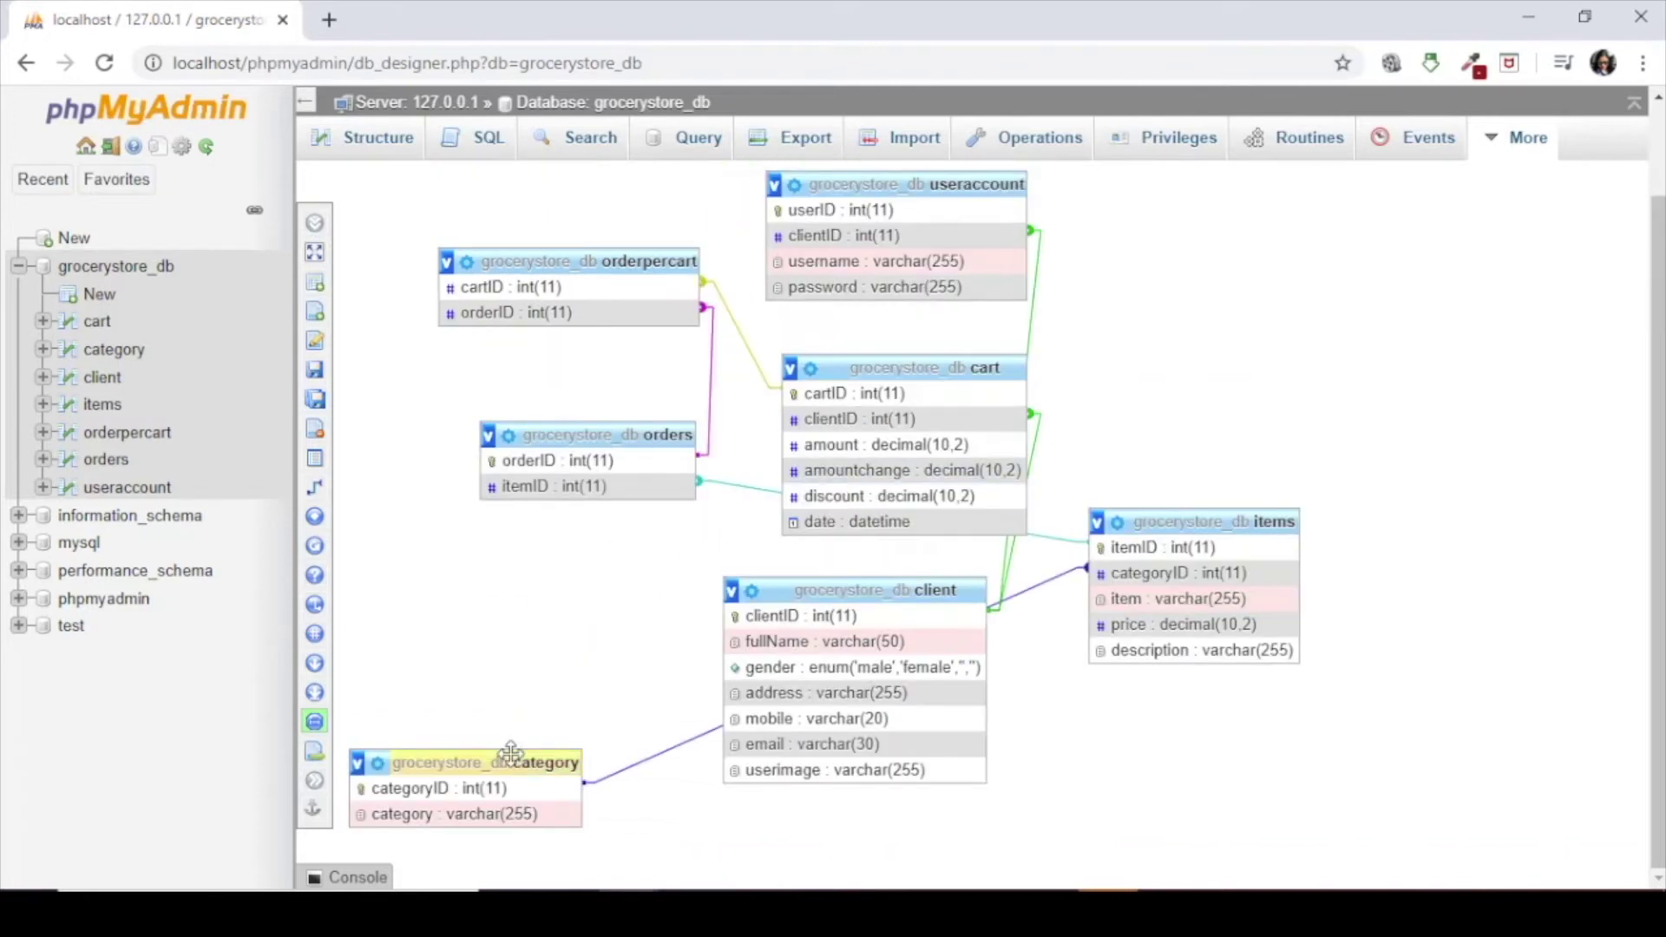
drag(512, 757, 639, 558)
scroll(989, 608, up, 1)
drag(1145, 564, 1151, 264)
drag(937, 411, 1302, 492)
drag(921, 626, 1143, 673)
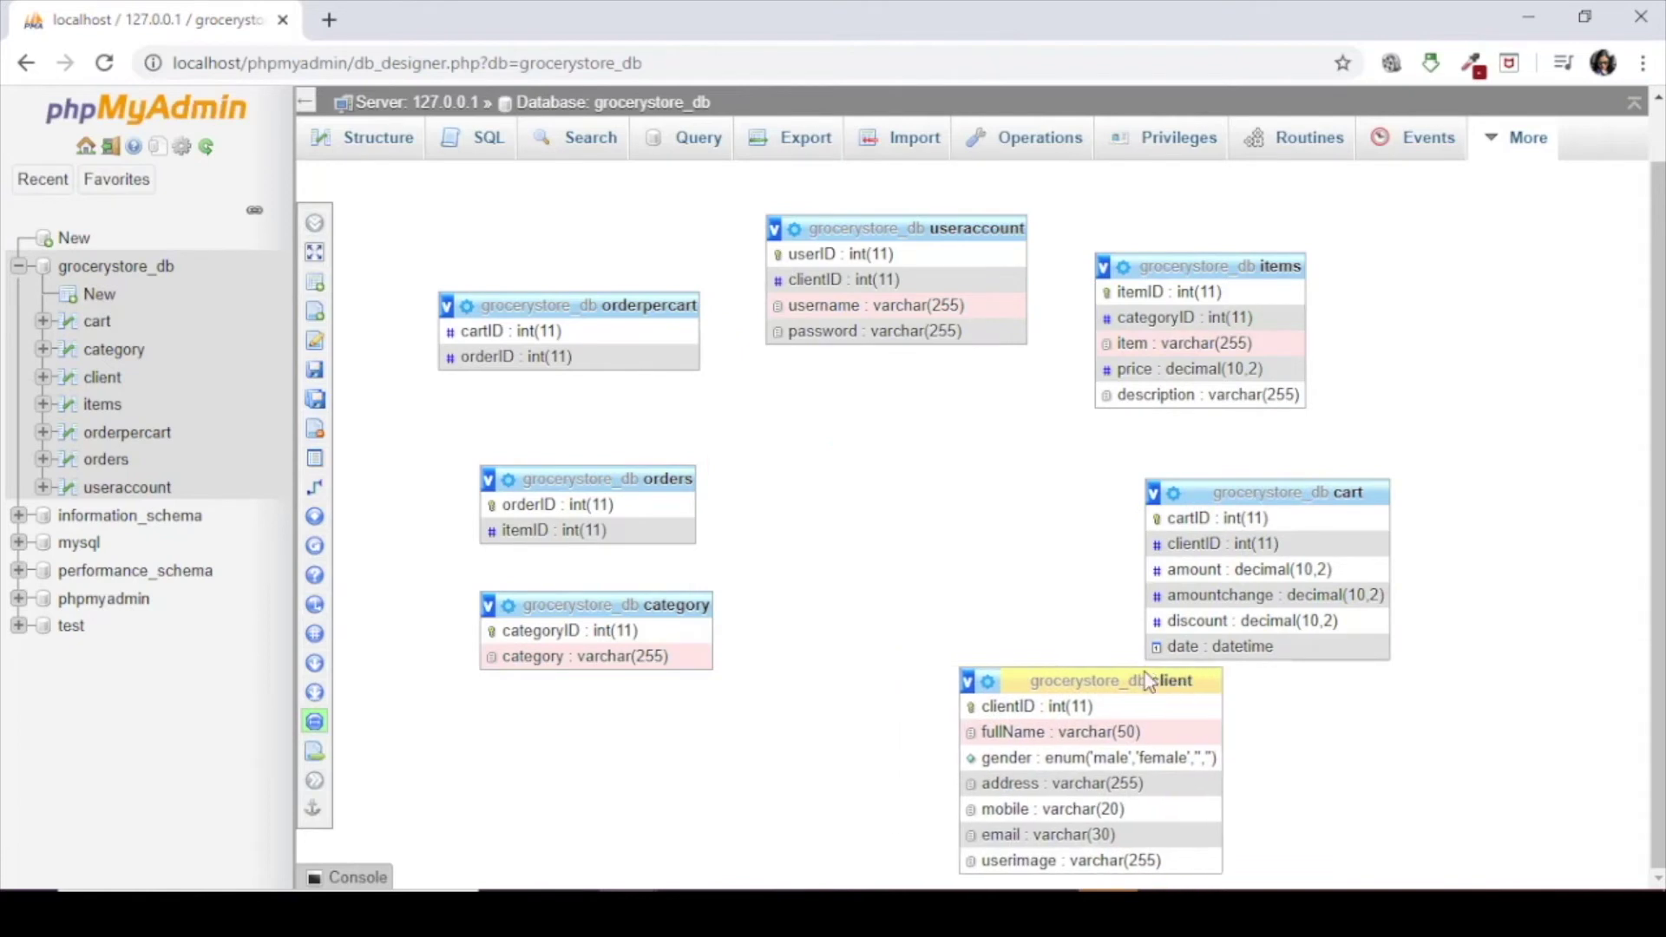
scroll(1143, 674, down, 1)
drag(1151, 218, 605, 679)
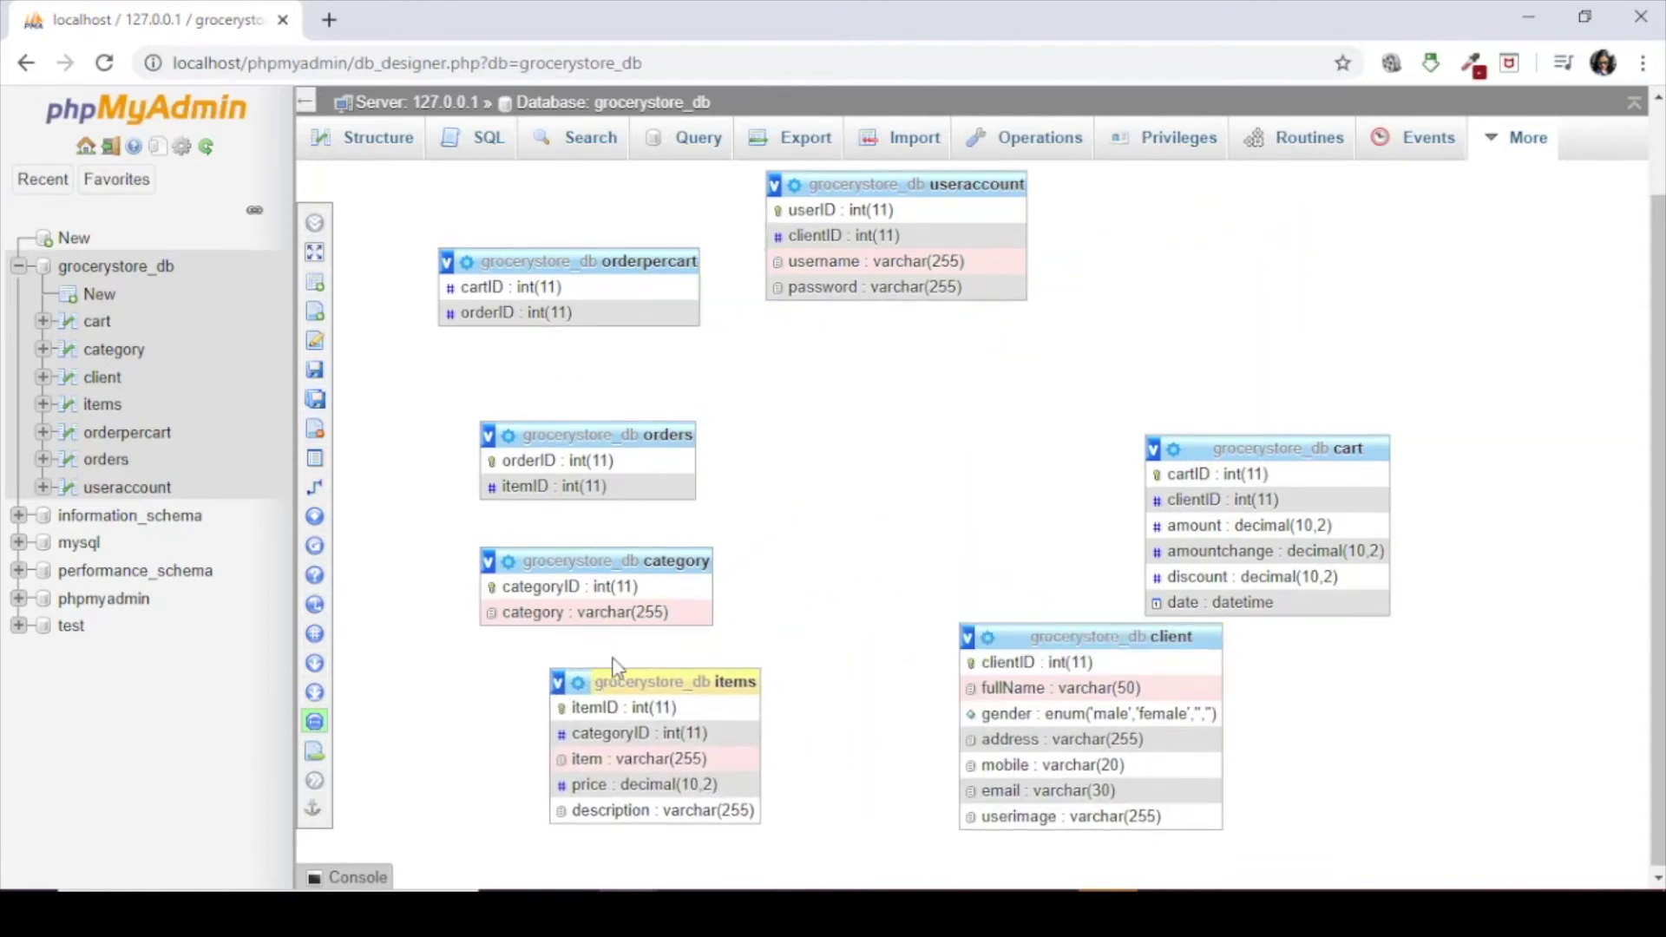
drag(950, 184, 1323, 334)
drag(1100, 627, 929, 299)
- Fine-tune the useraccount, cart, client, category, items and orders positions into a tidy layout
drag(1196, 333, 1143, 293)
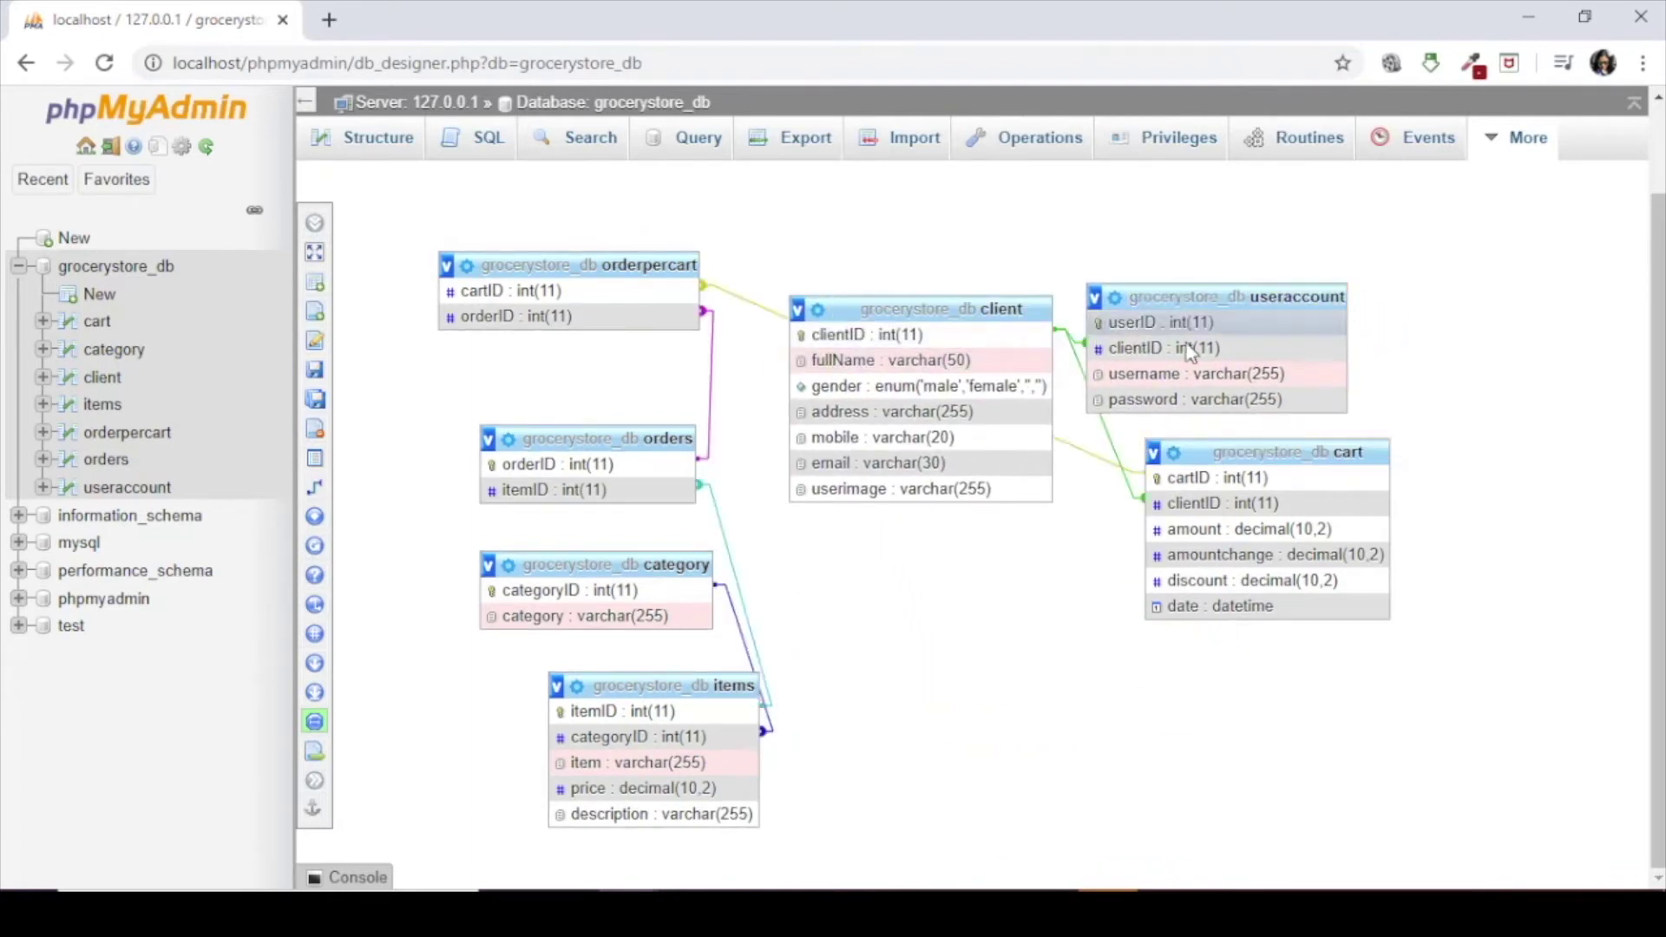
drag(1197, 455, 1133, 526)
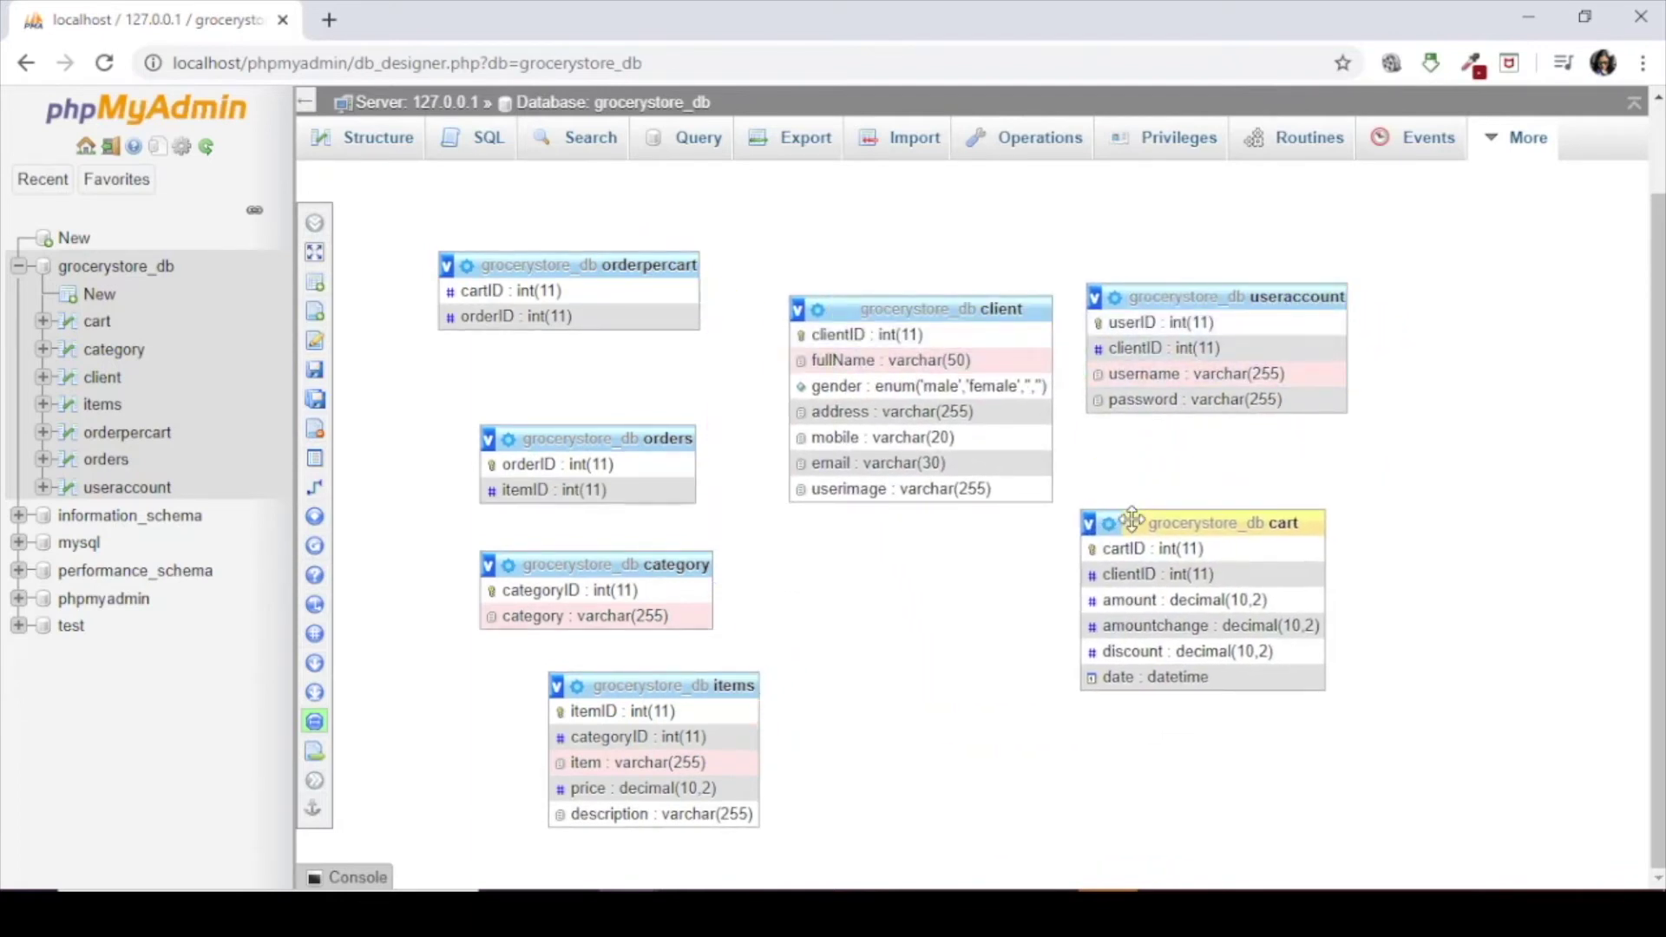
drag(921, 308, 943, 570)
drag(1148, 522, 859, 257)
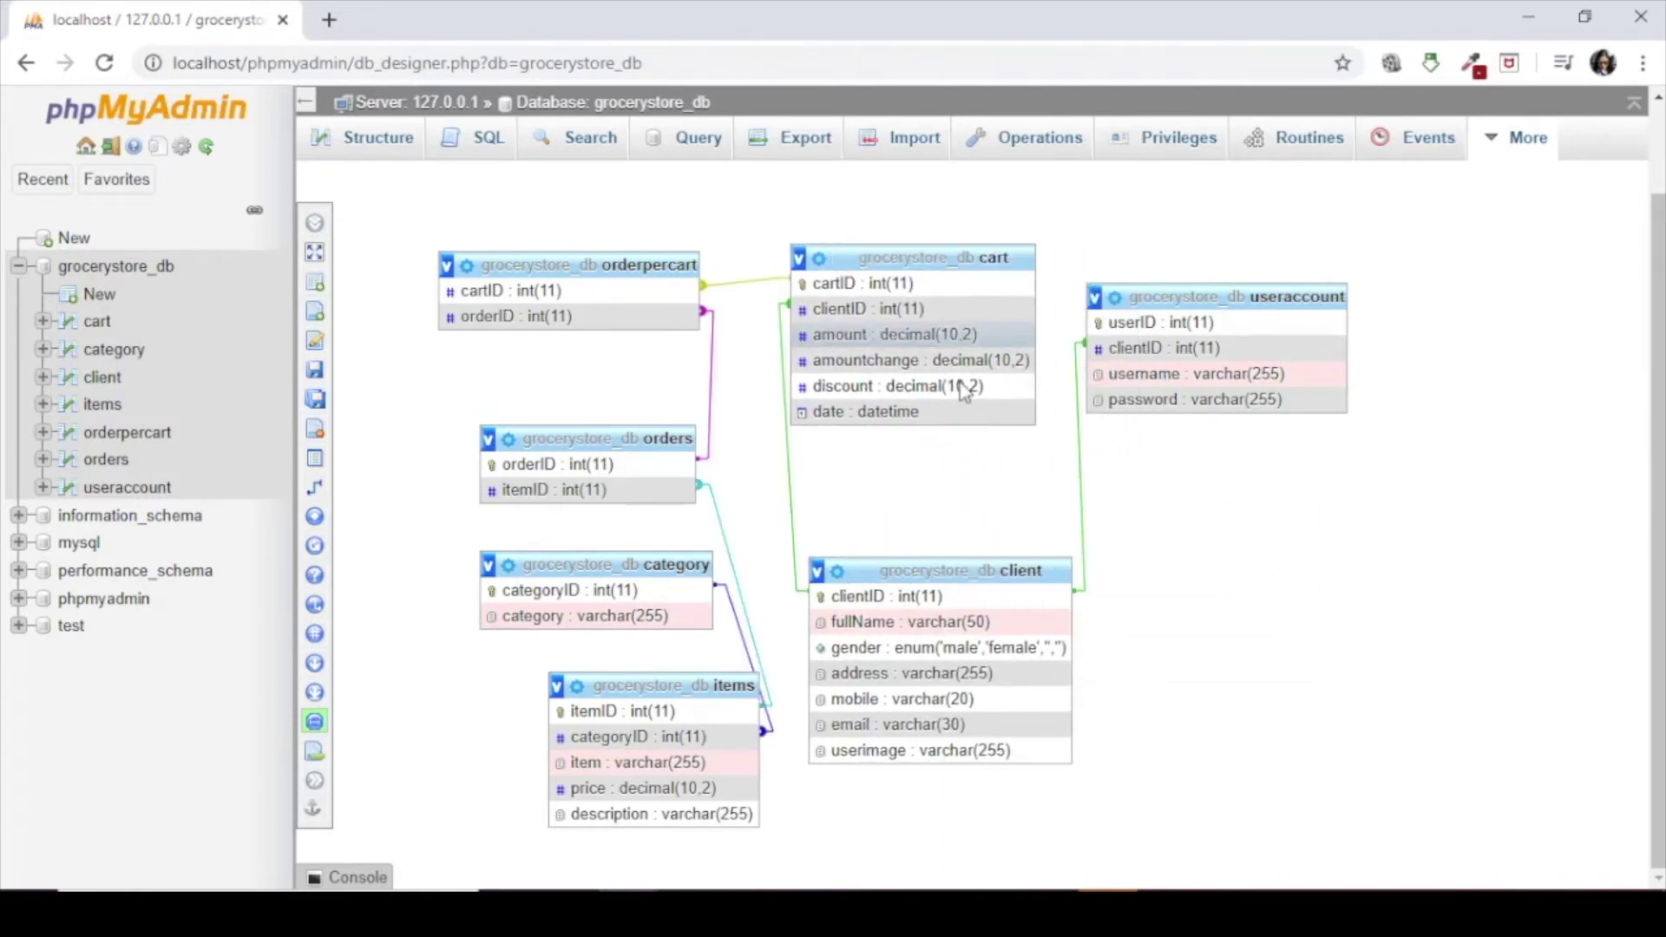
drag(1003, 571, 1020, 569)
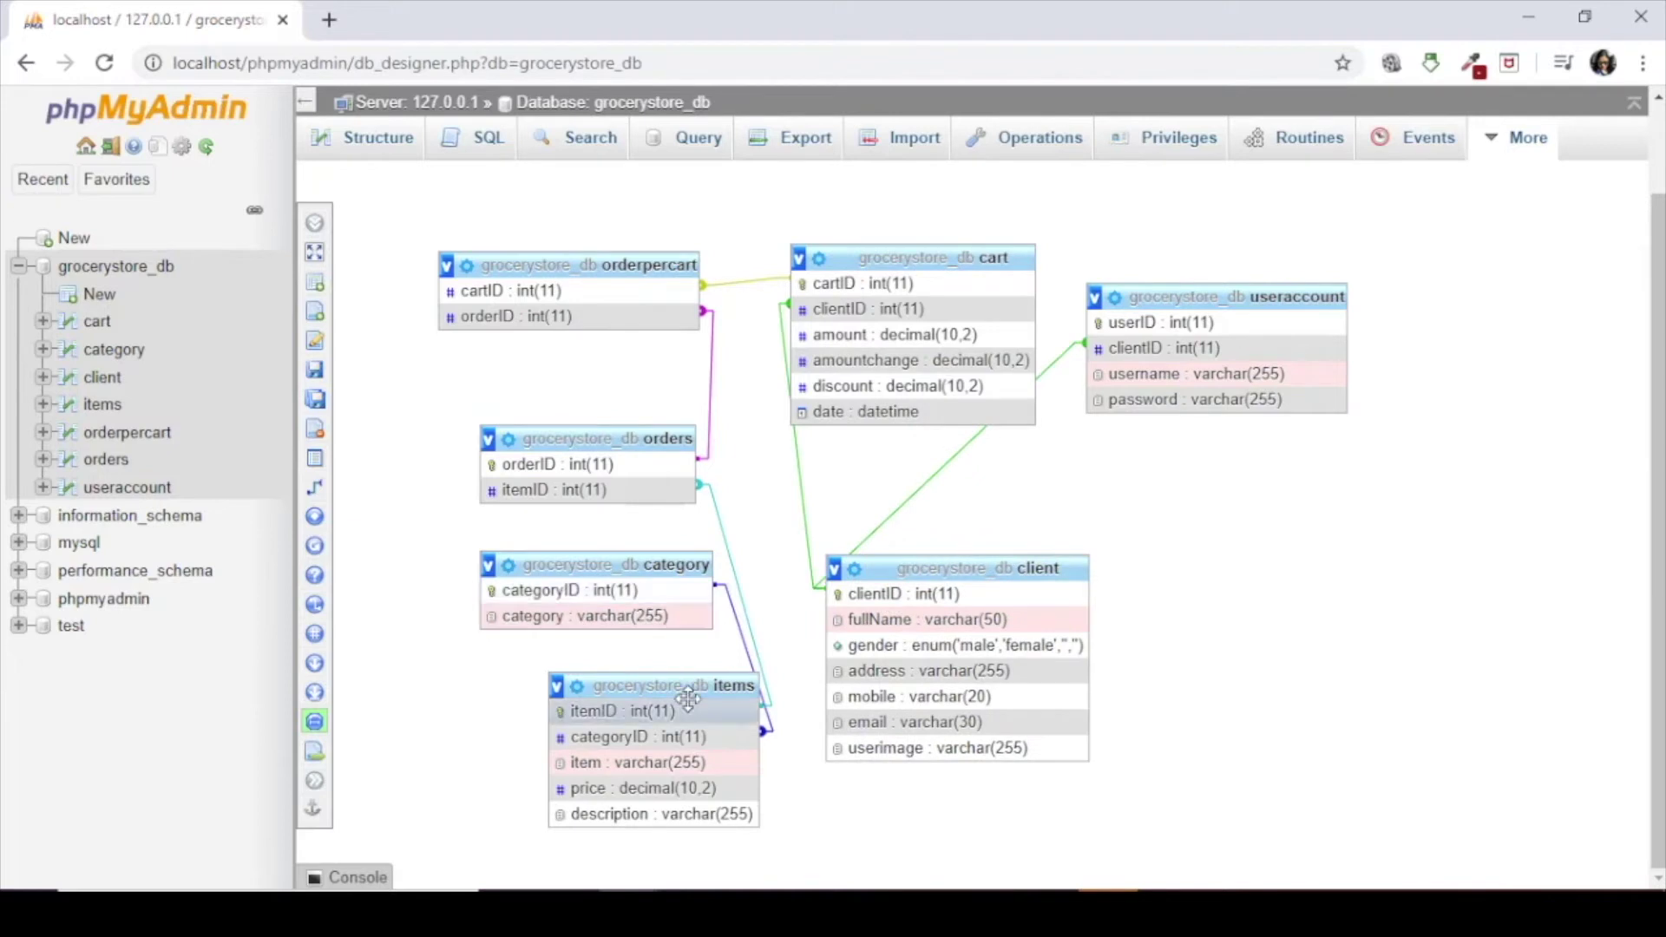
drag(658, 564, 920, 779)
drag(690, 676, 623, 562)
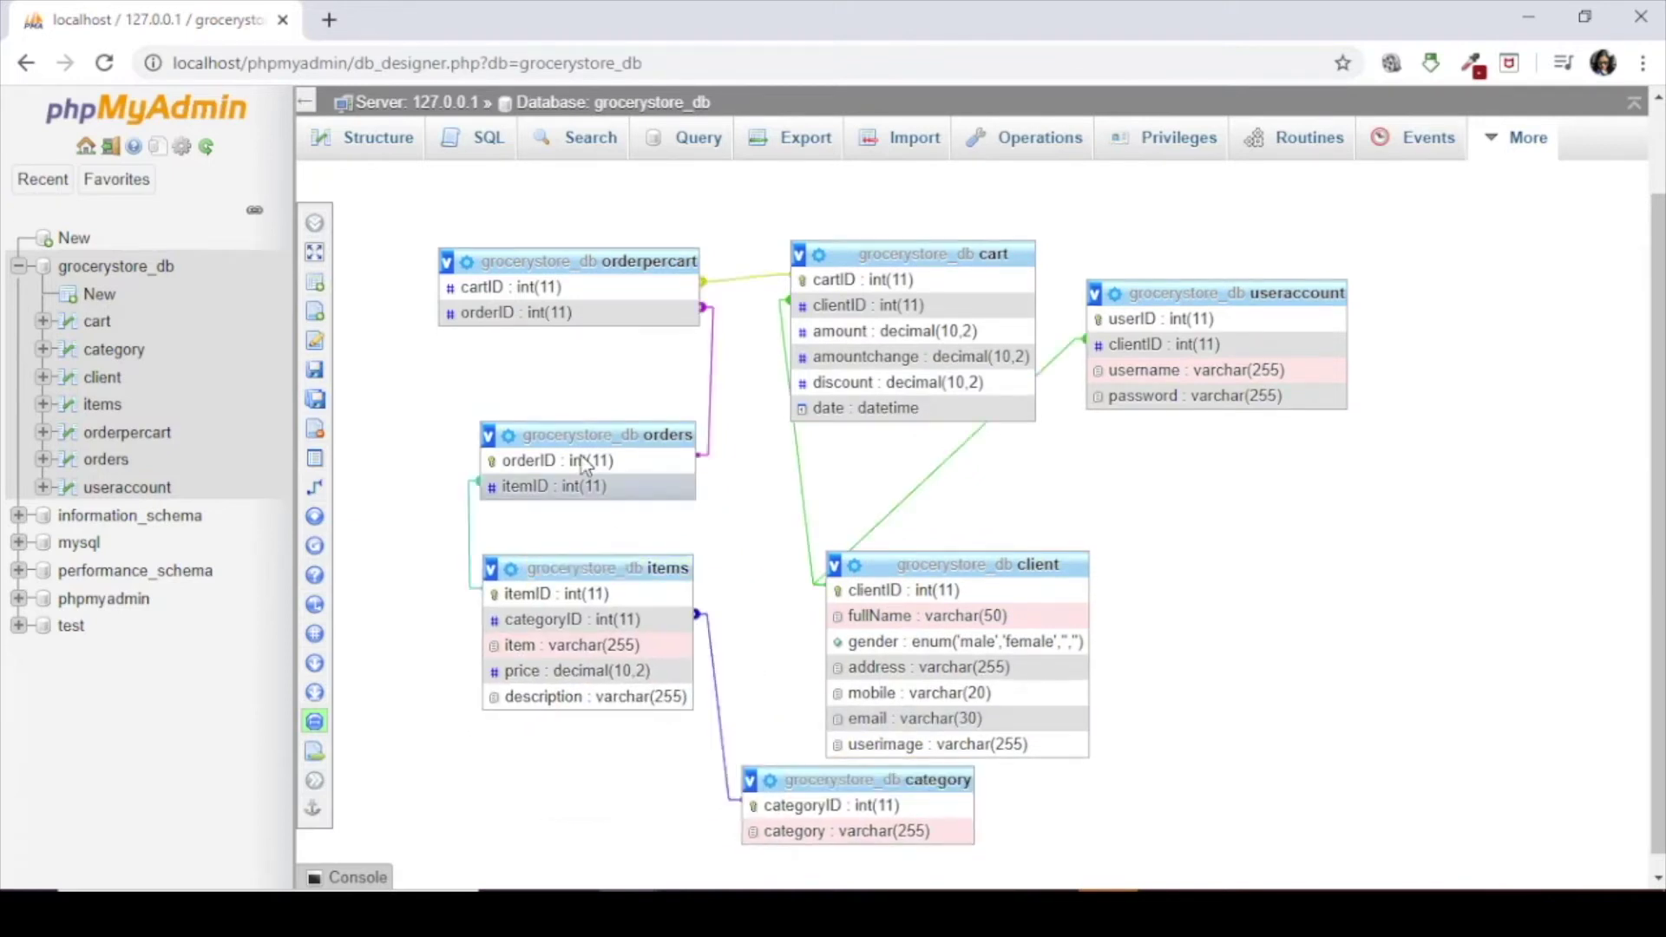
drag(607, 428, 590, 379)
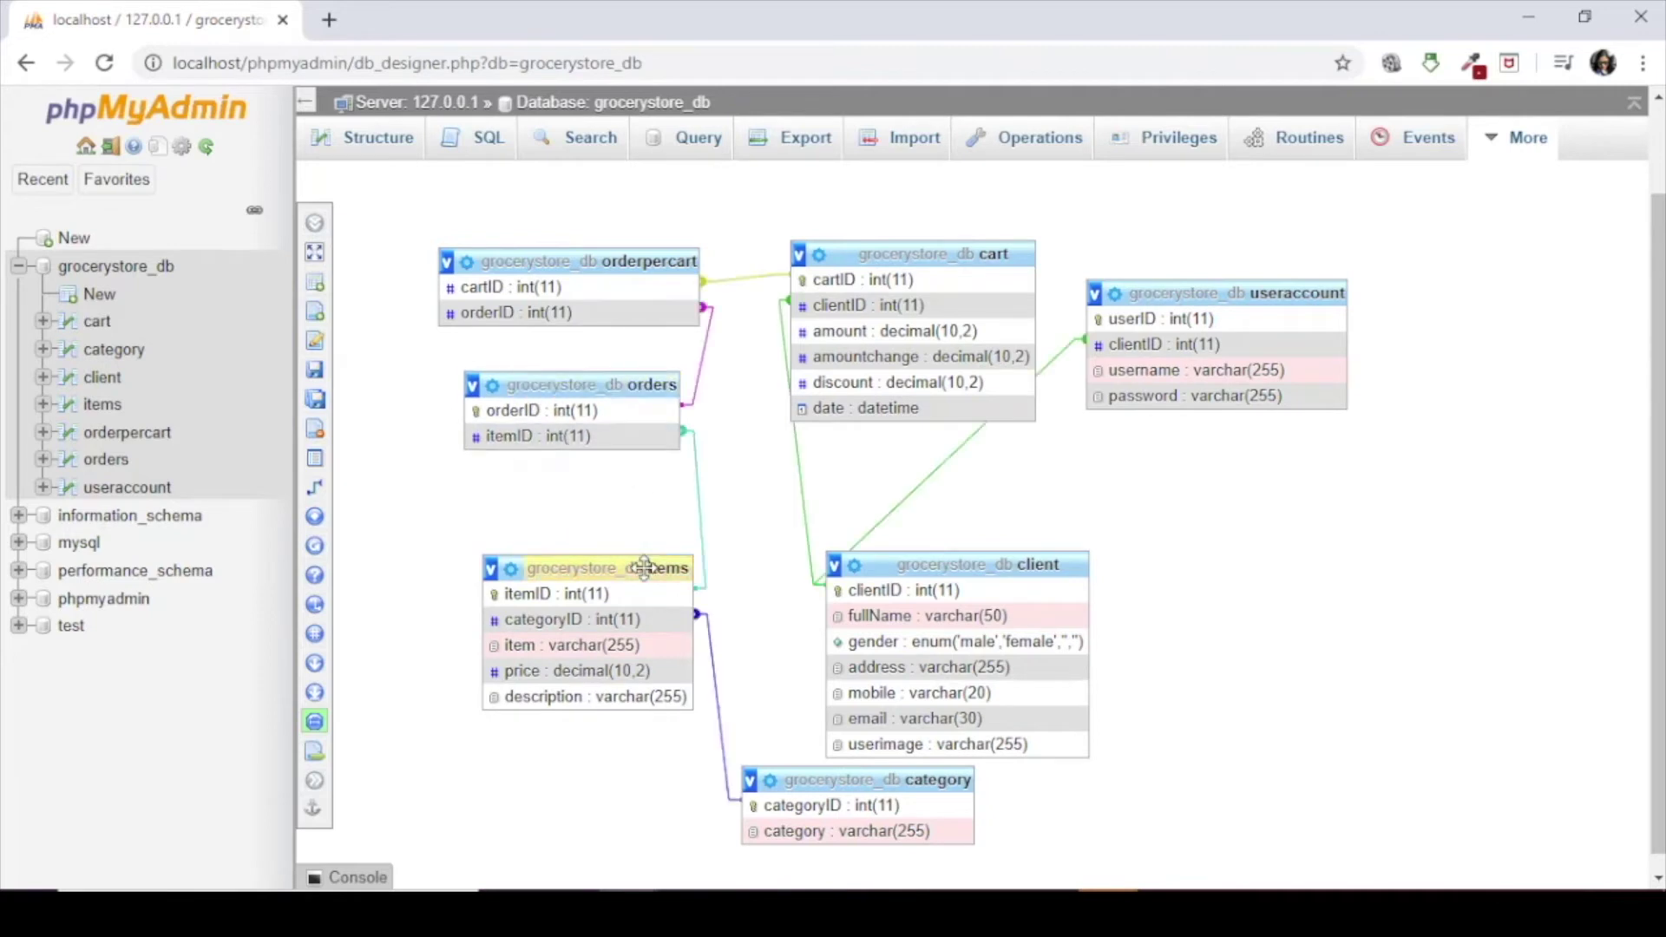
drag(655, 568, 638, 508)
drag(805, 779, 532, 676)
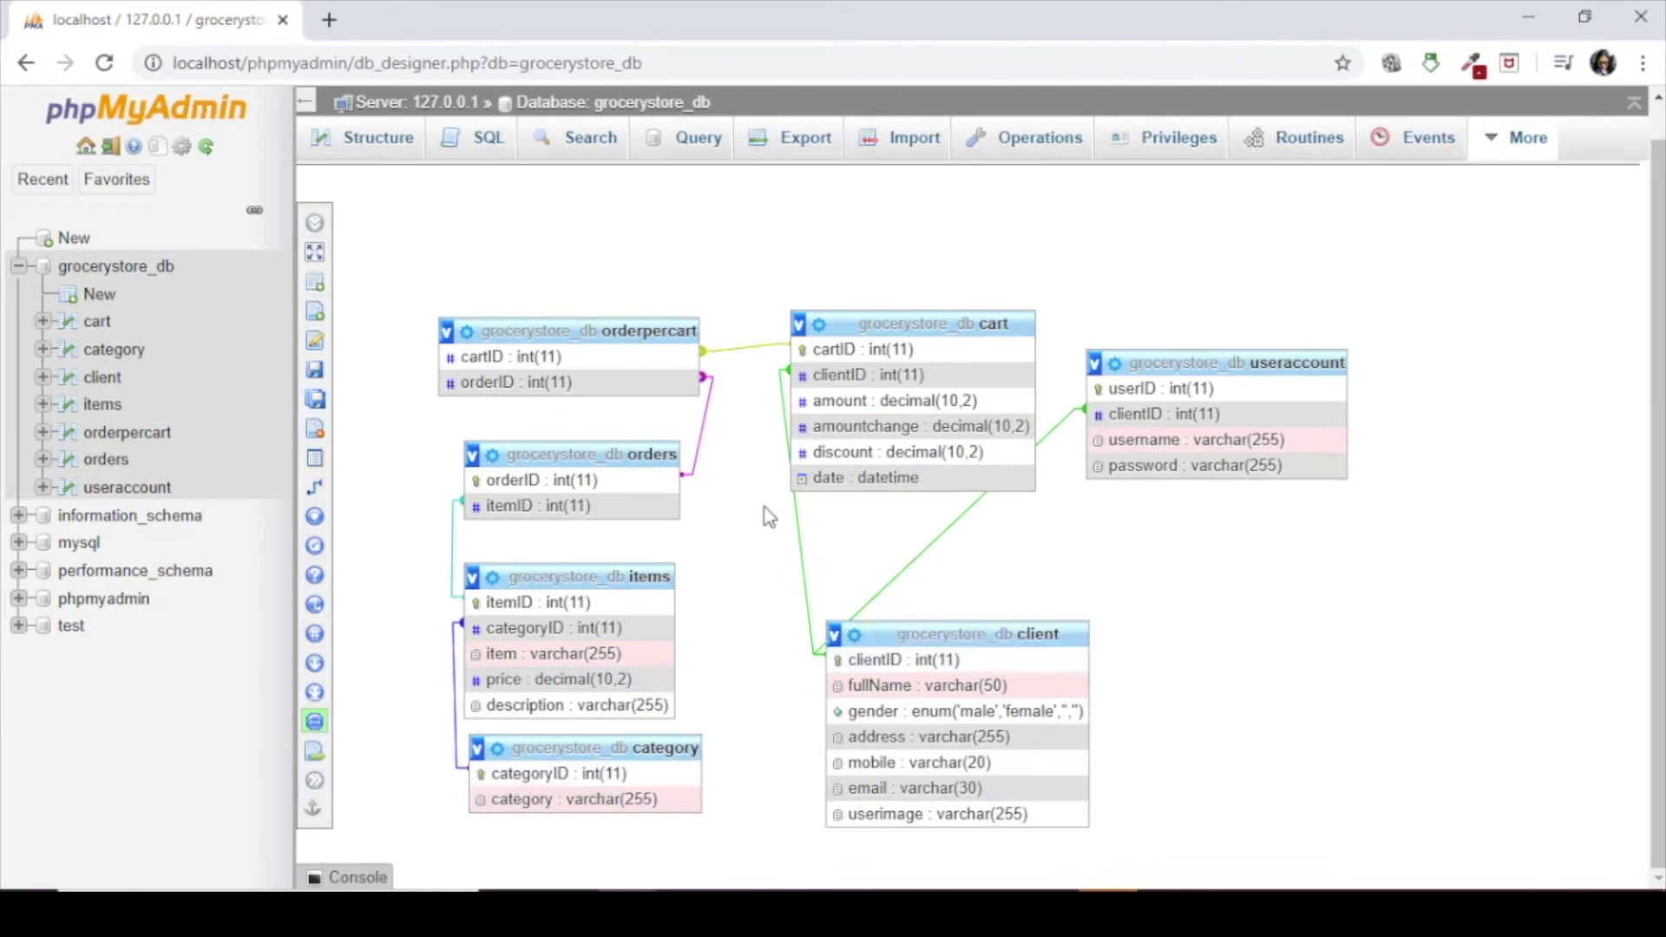
mouse_move(865, 618)
mouse_down()
mouse_move(850, 549)
mouse_move(919, 554)
mouse_move(866, 611)
mouse_up()
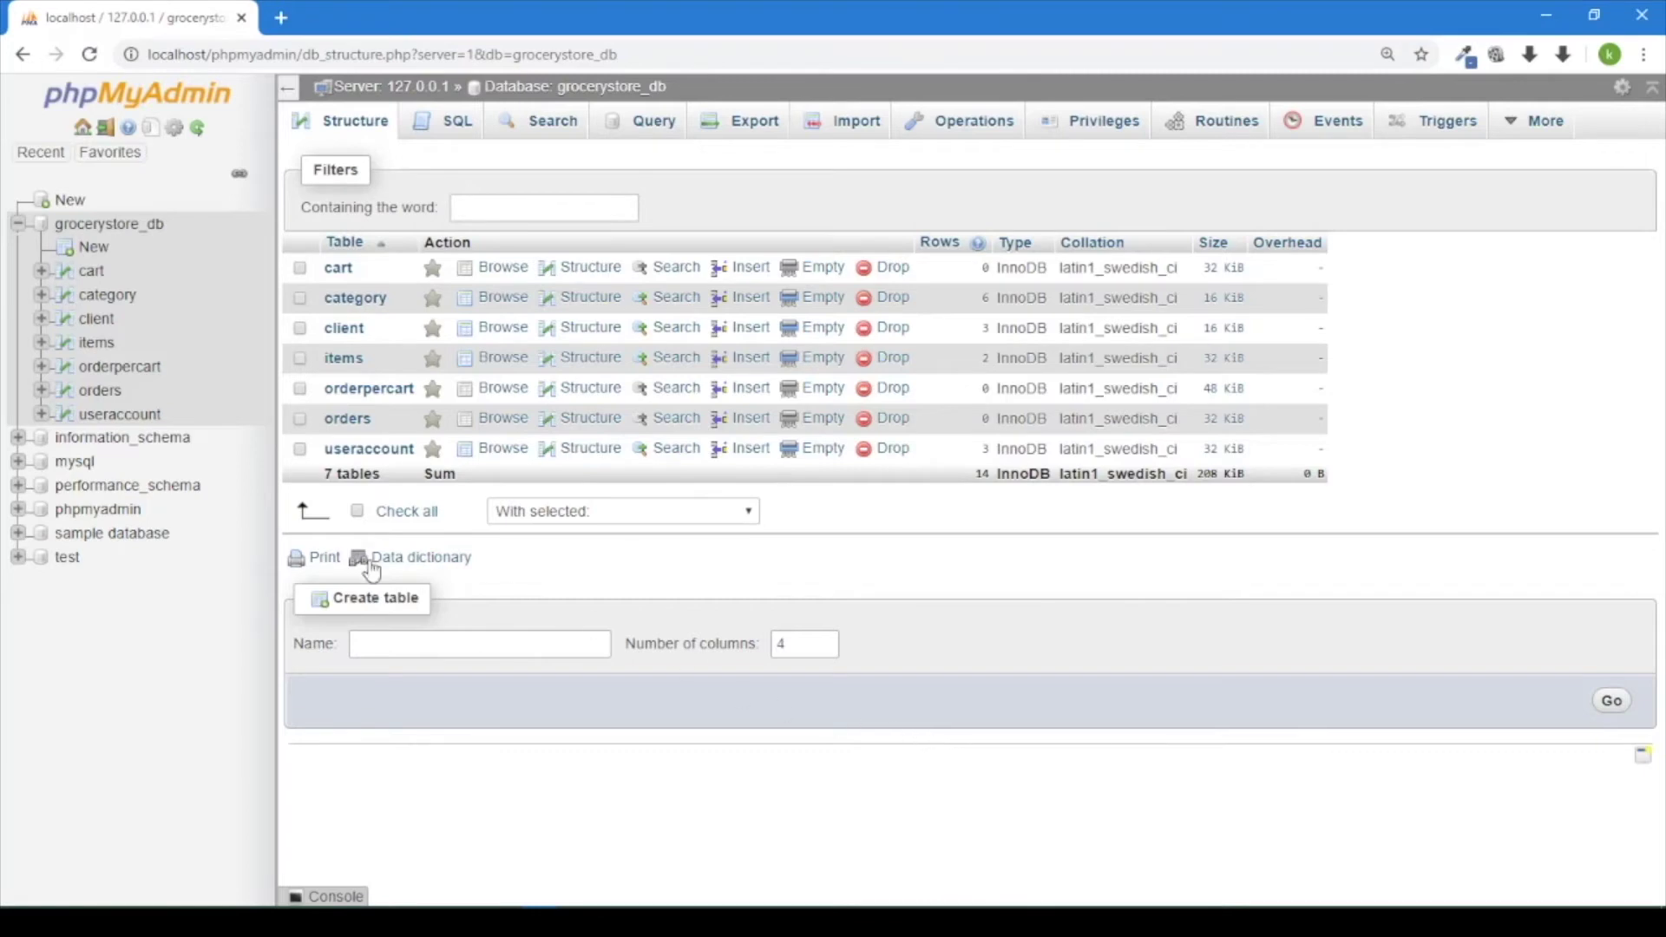
- Insert two orders rows with itemID apple - 1 and banana - 2, keeping the insert form for another row
click(100, 392)
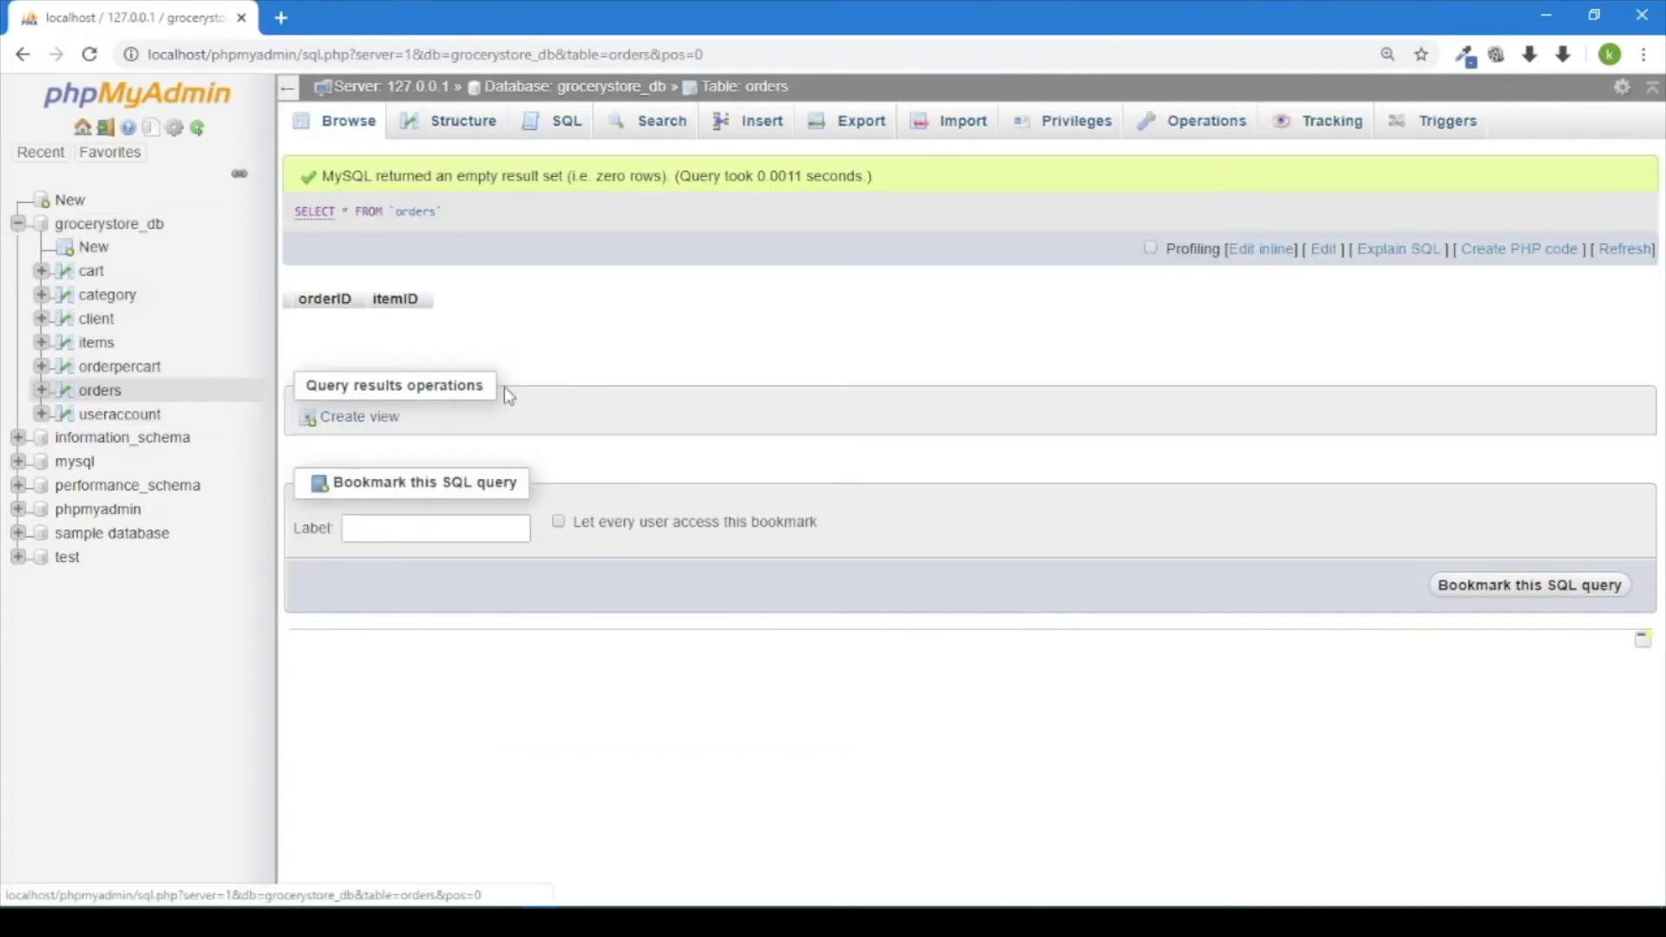
click(752, 130)
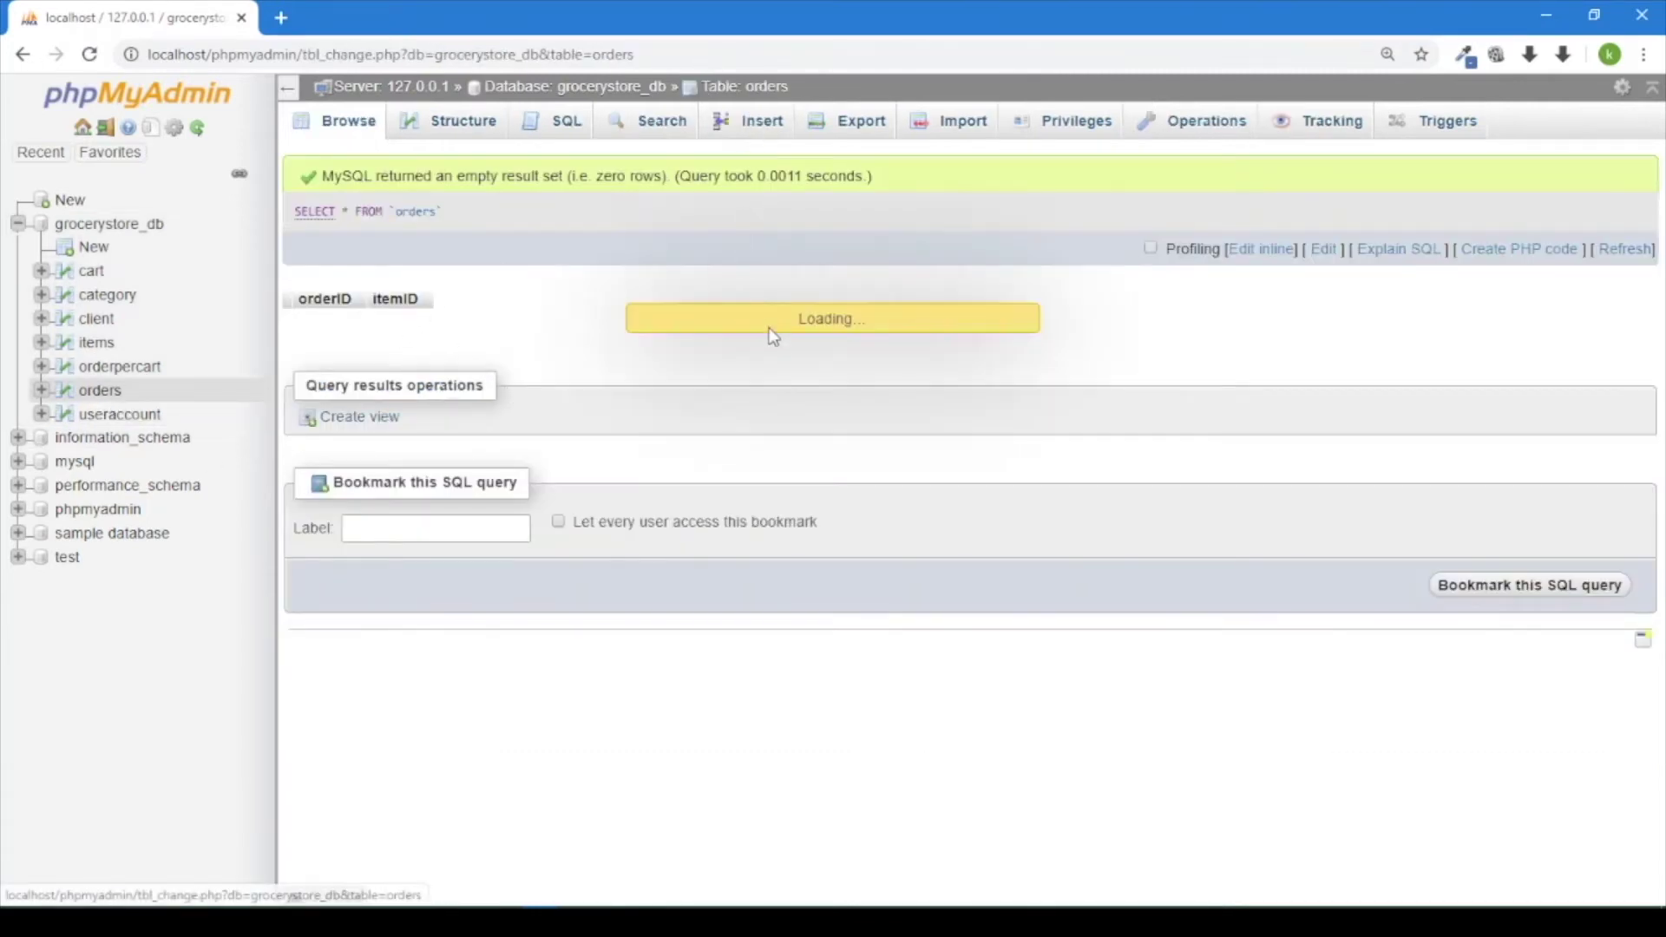
click(774, 241)
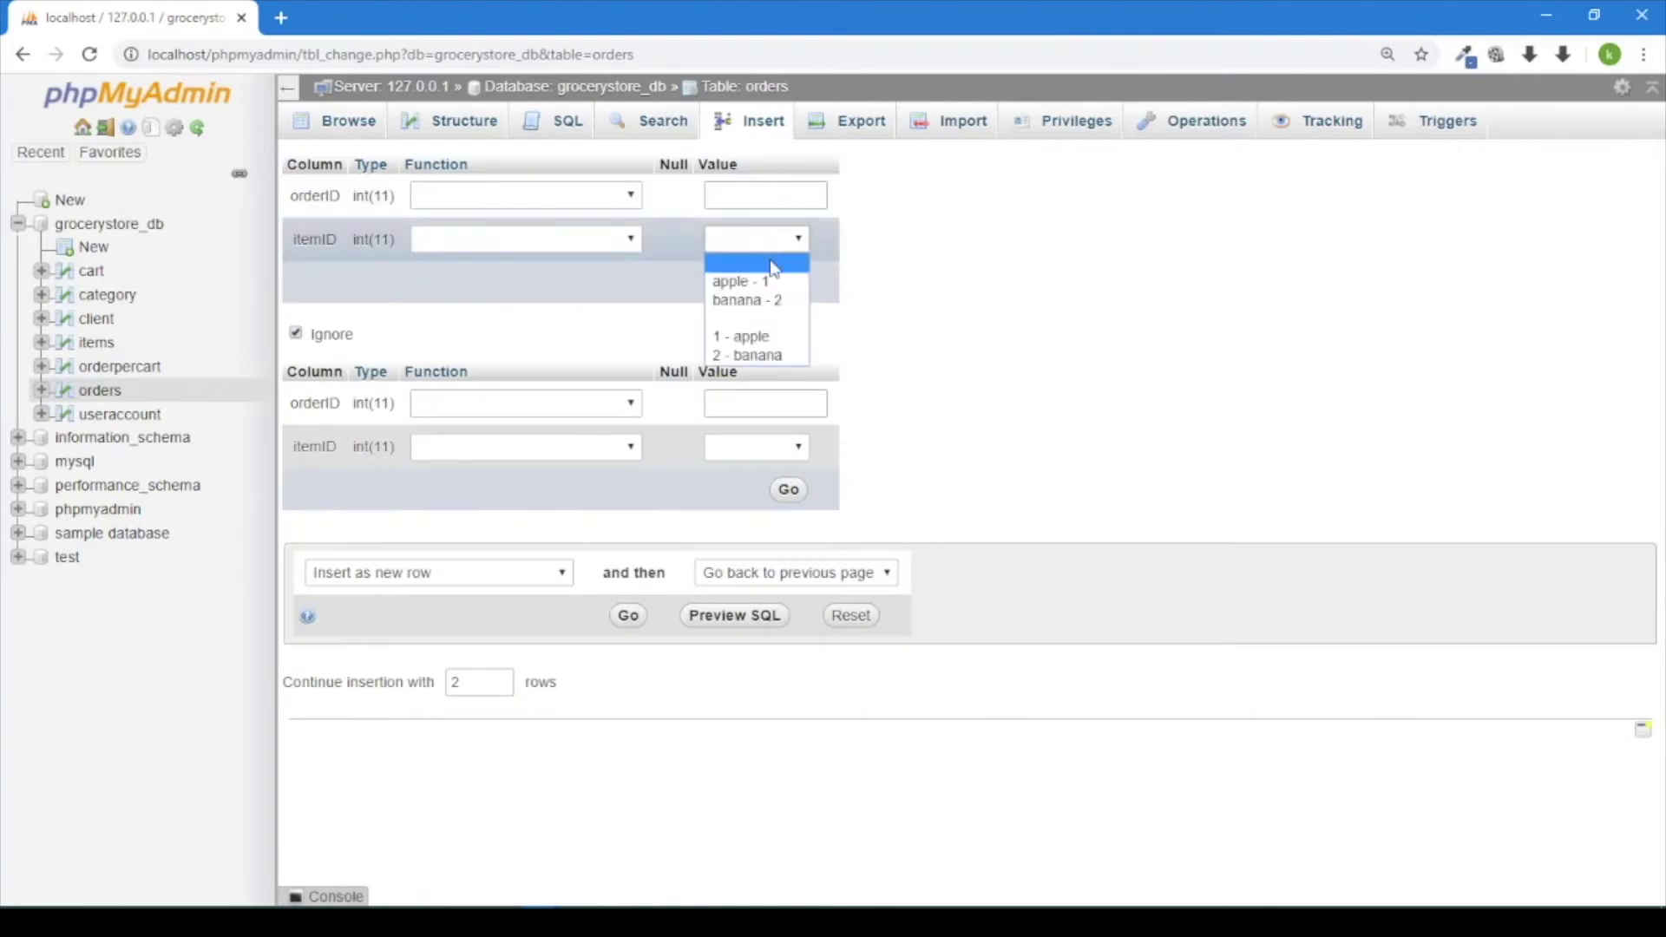
click(770, 281)
click(754, 447)
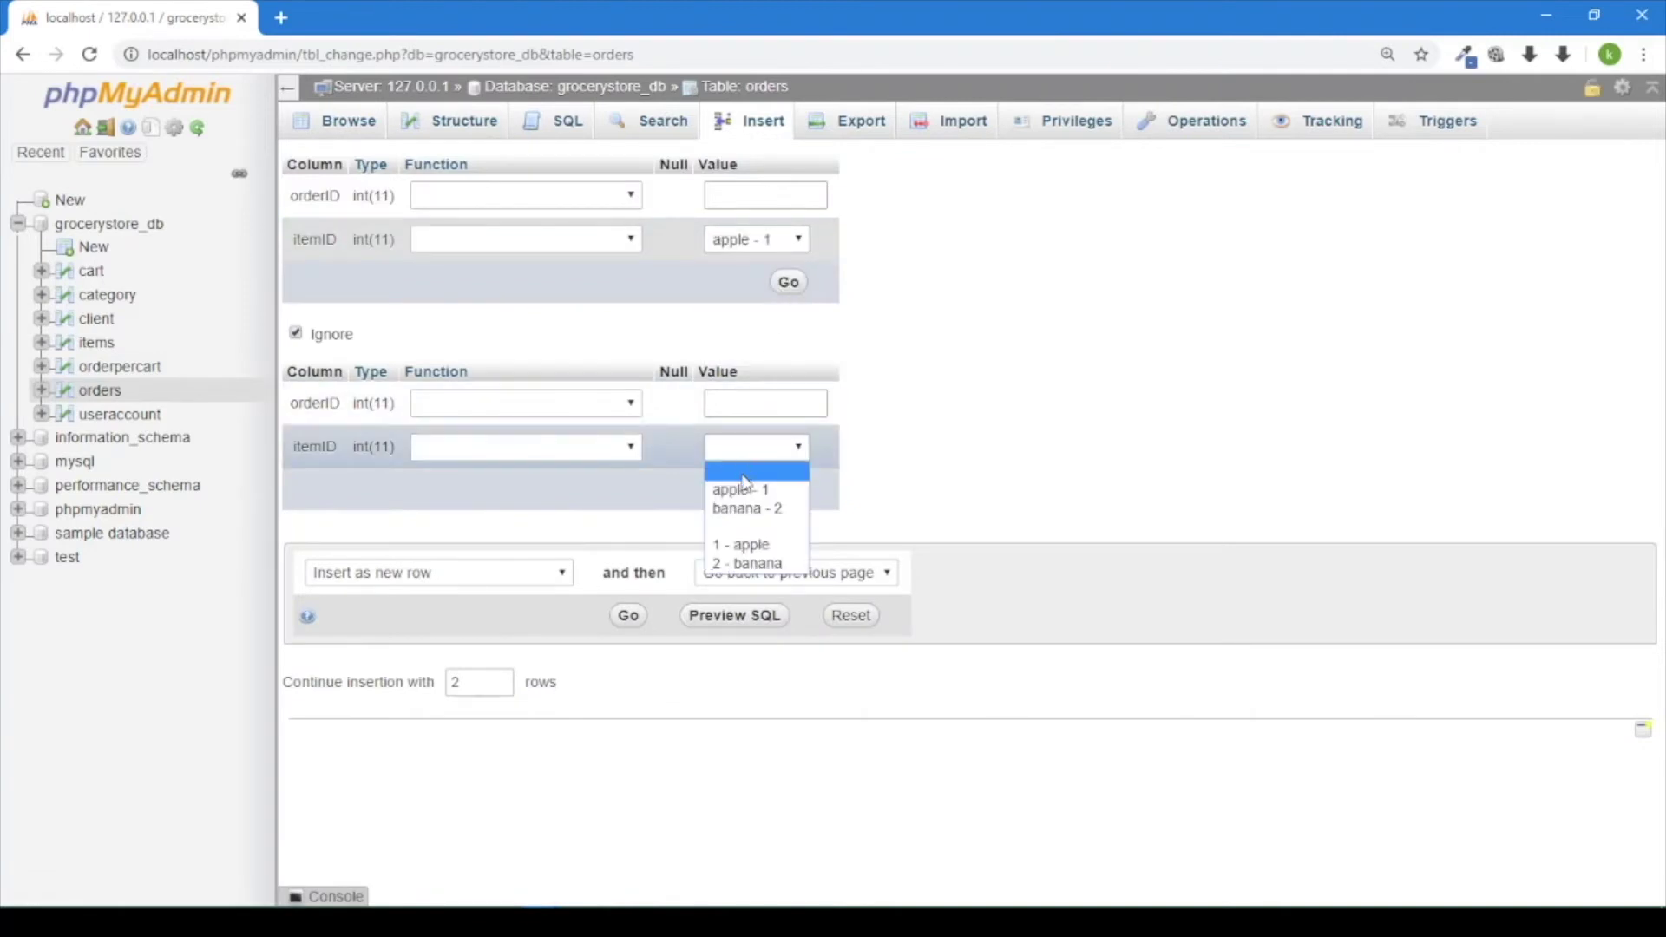
click(749, 512)
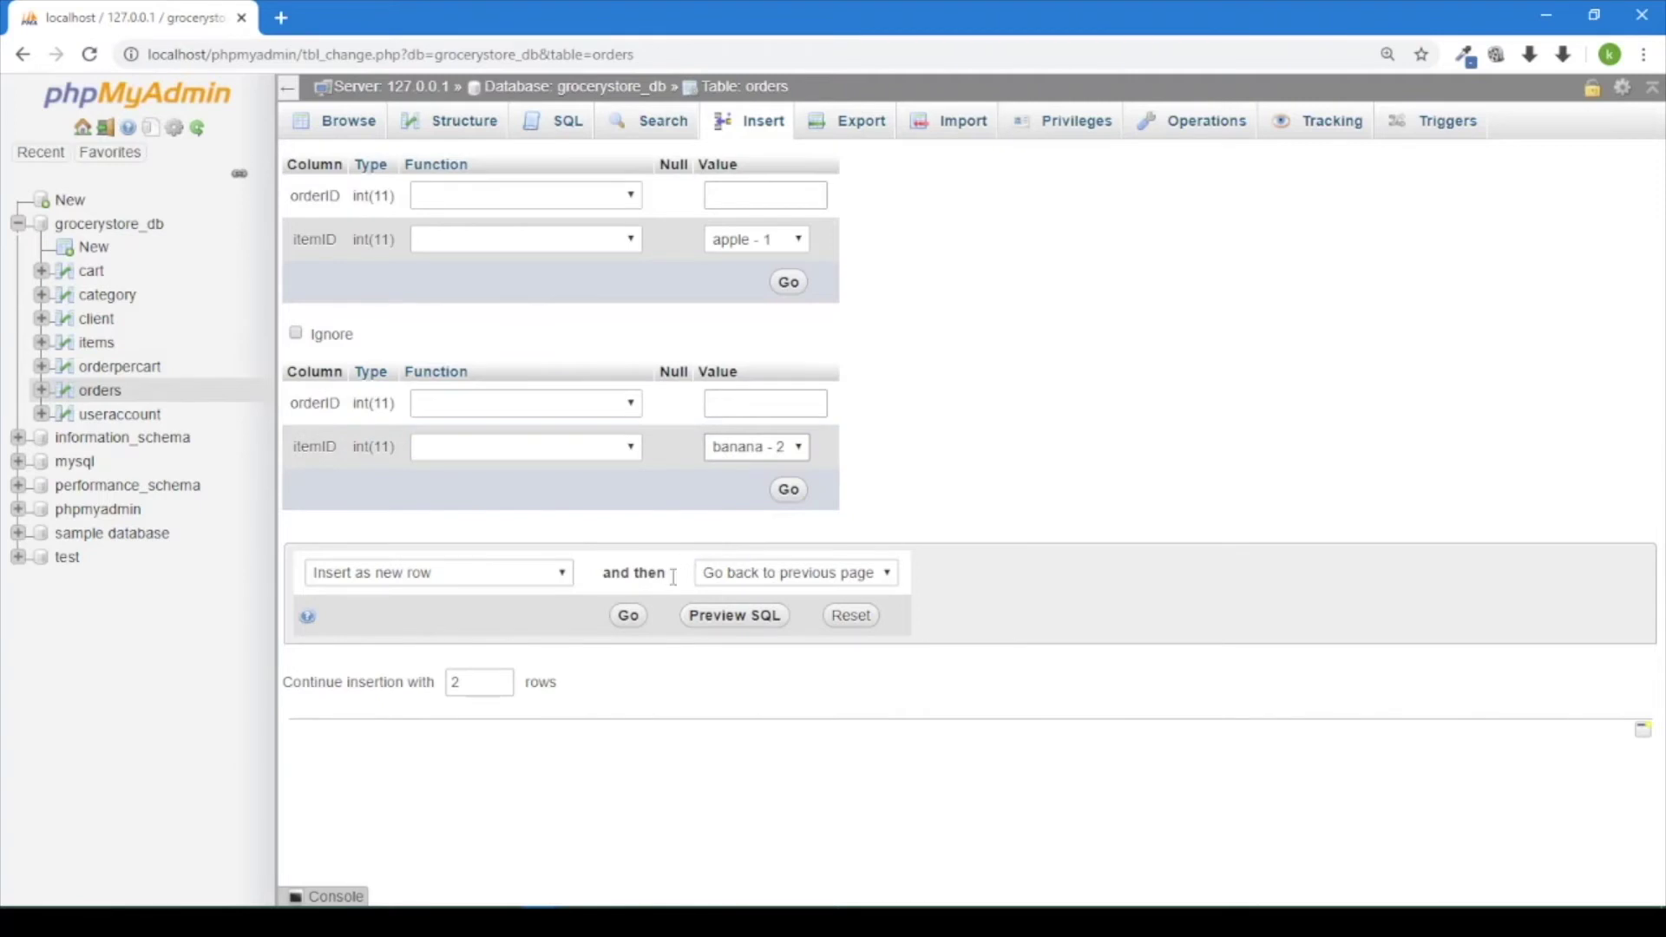
click(799, 580)
click(816, 616)
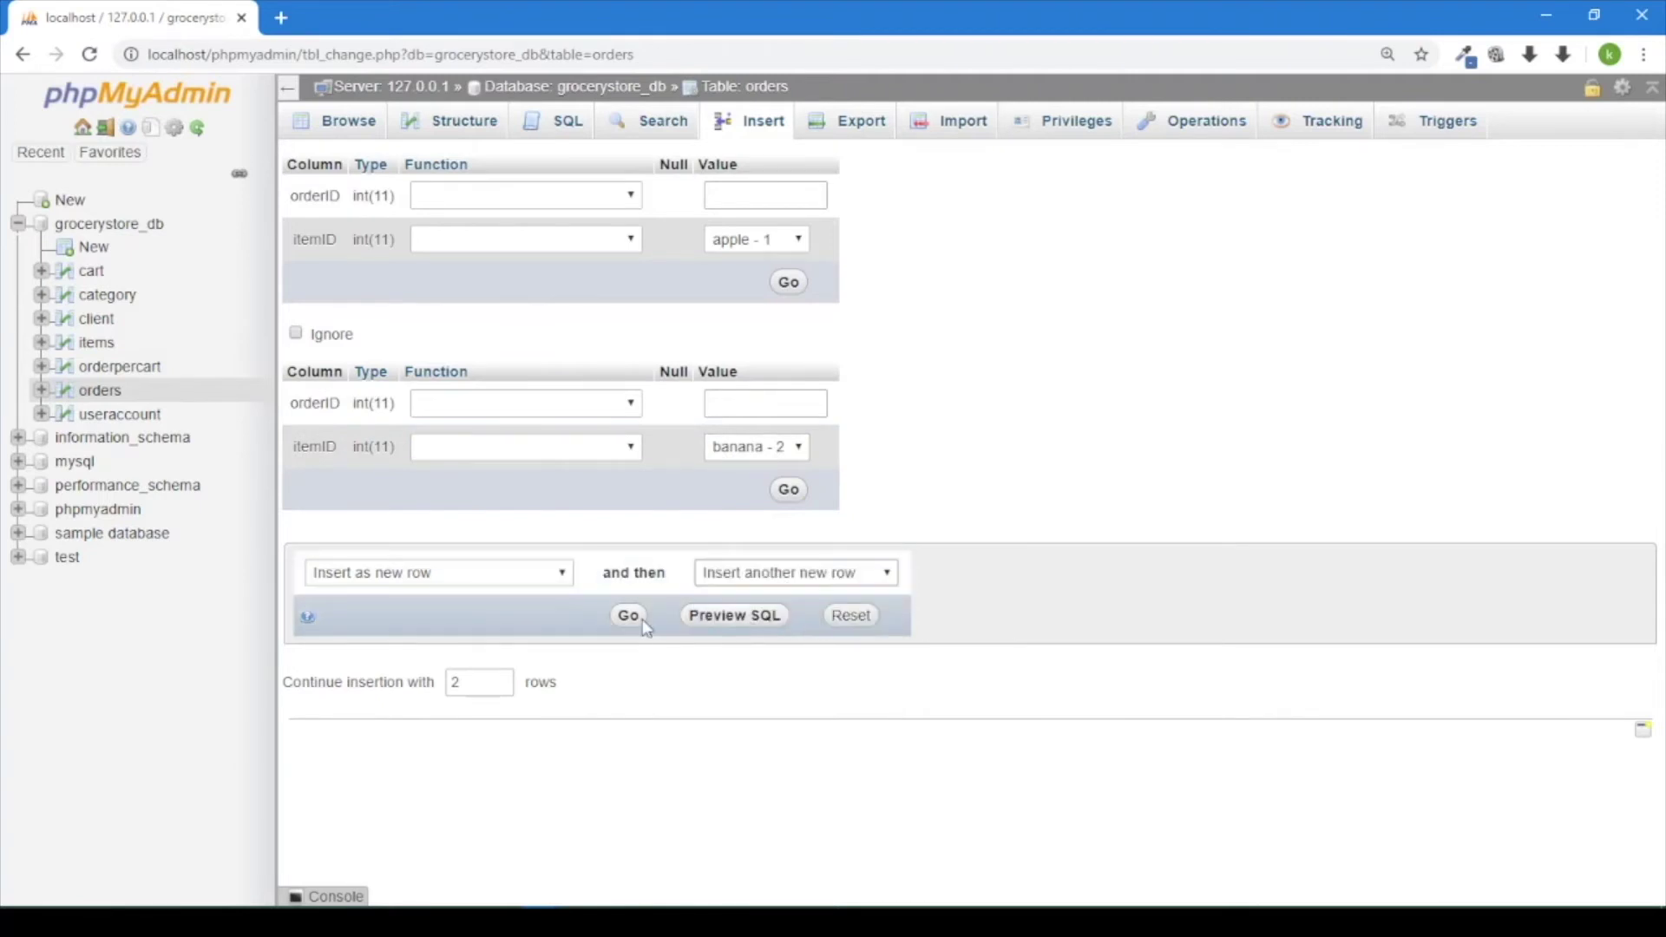
click(628, 617)
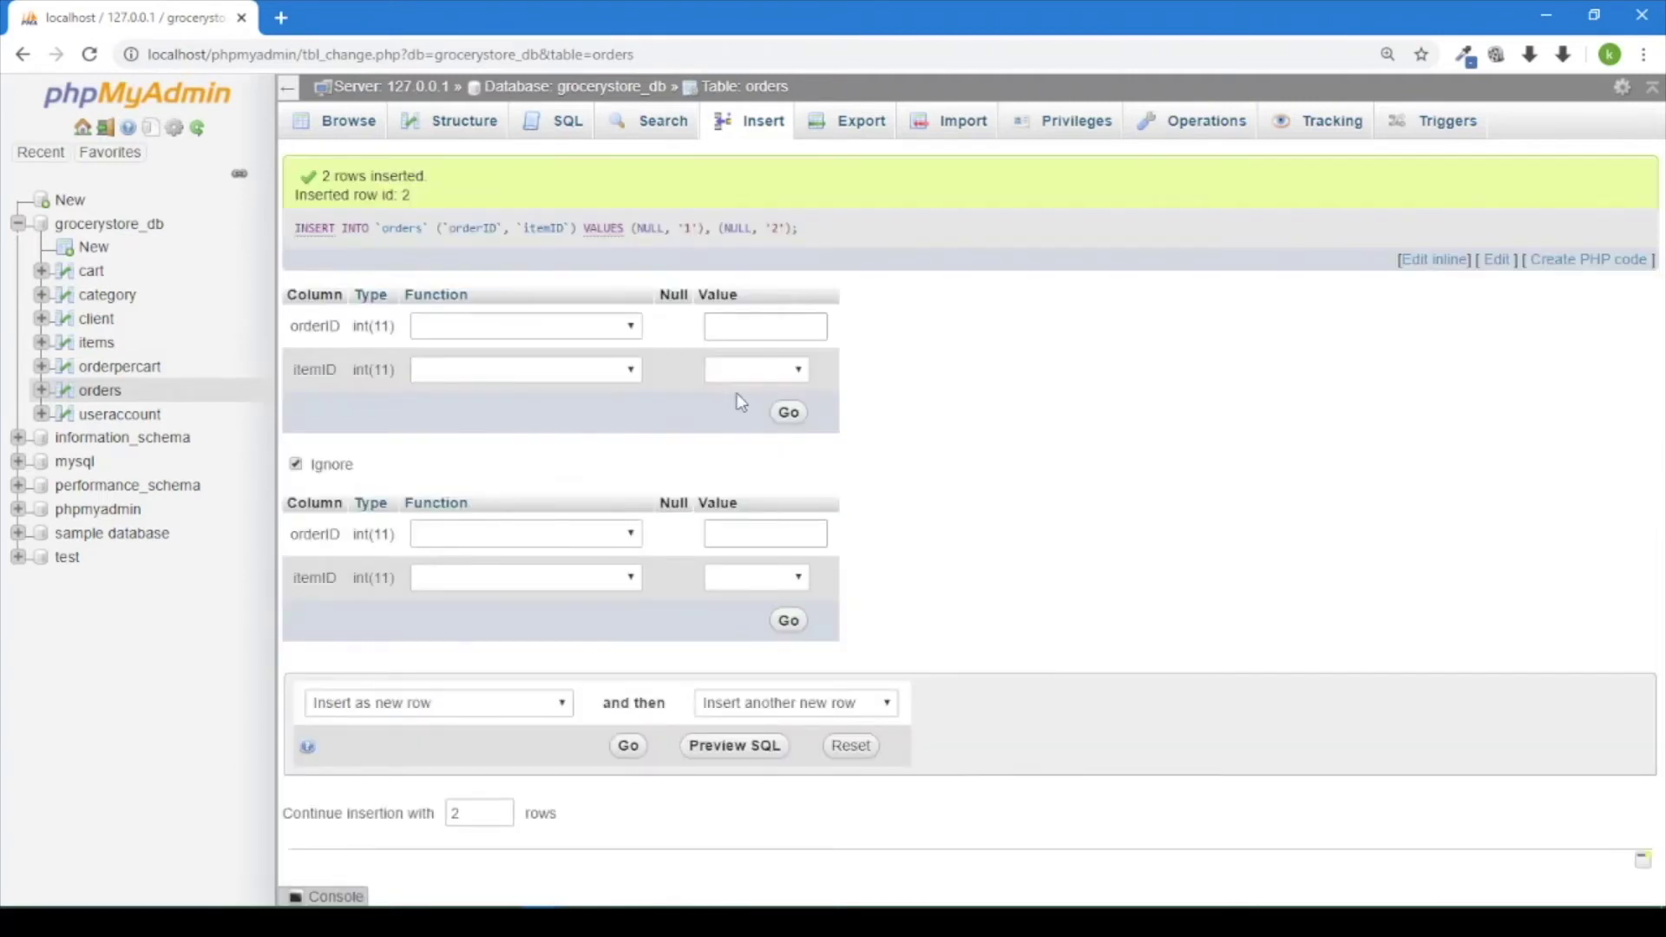
- Insert two more orders rows, both with itemID apple - 1
click(761, 372)
click(745, 413)
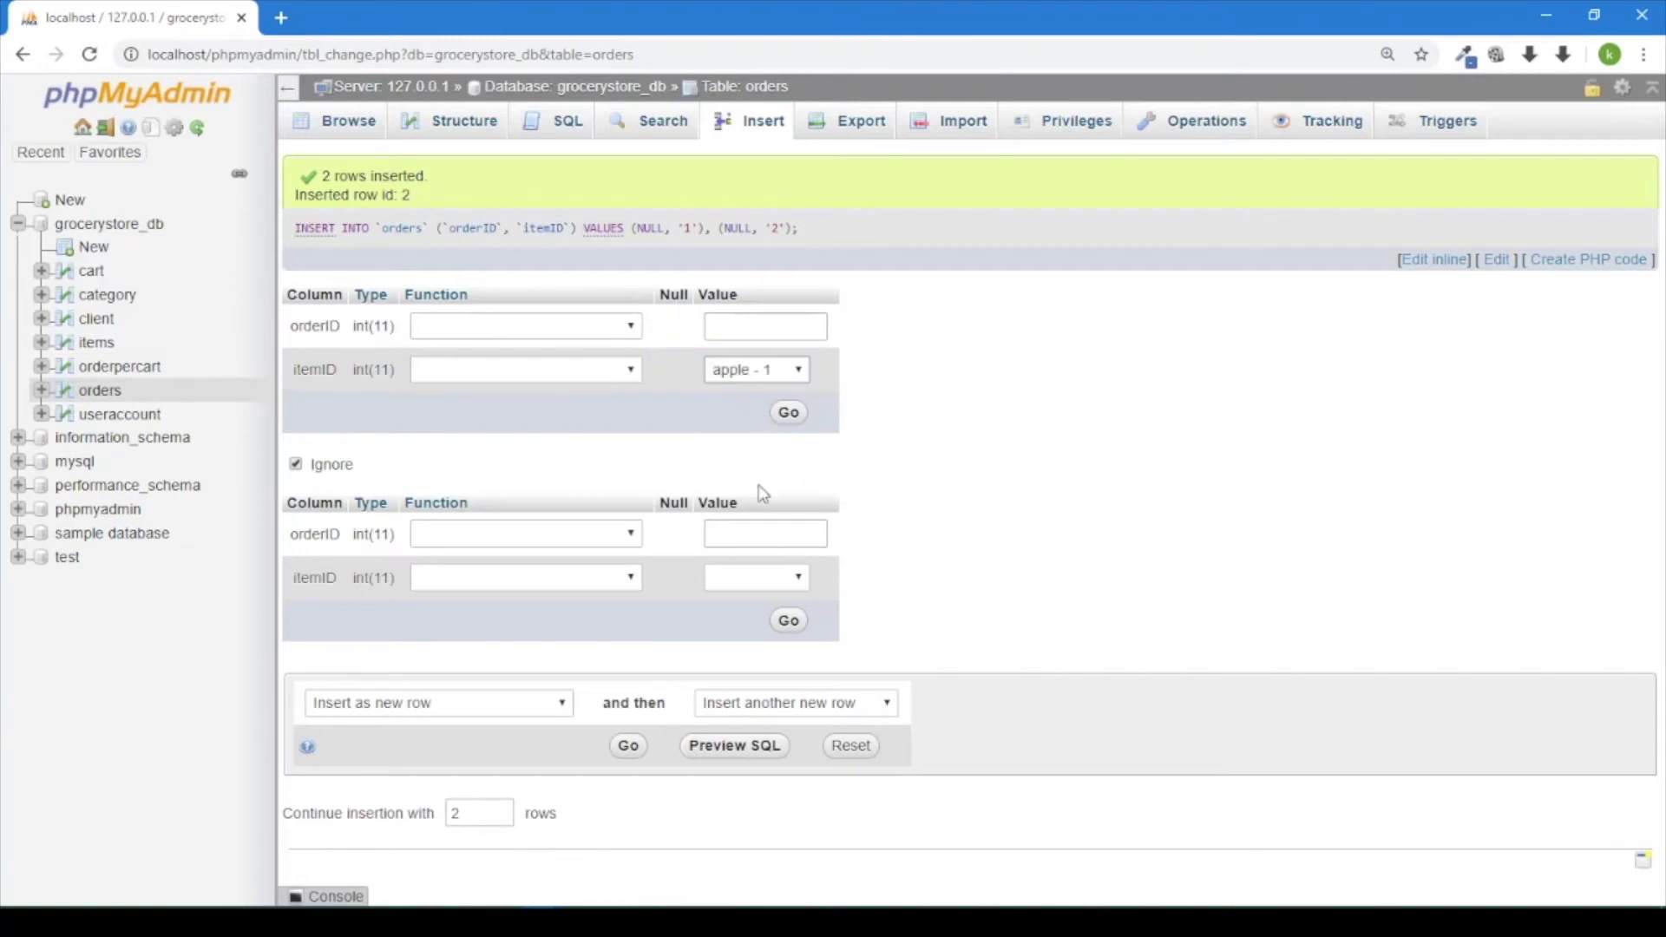
click(760, 578)
click(757, 618)
click(627, 745)
- Insert two orders rows with itemID 2 - banana and browse the resulting orders table
click(786, 370)
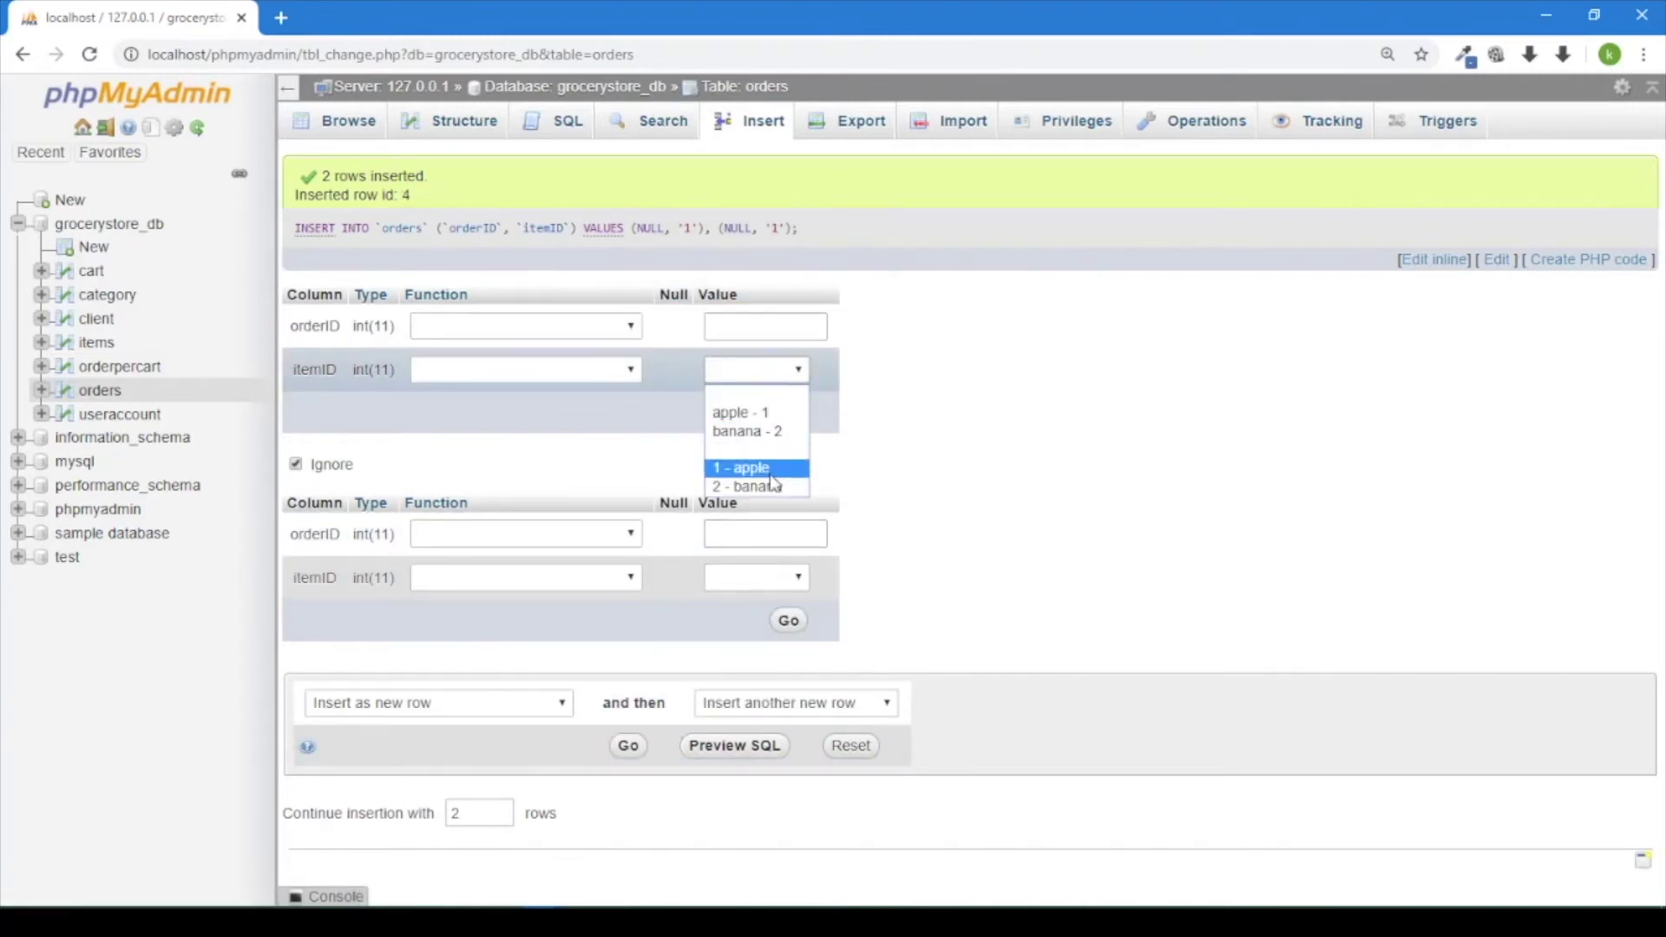
click(772, 487)
click(755, 578)
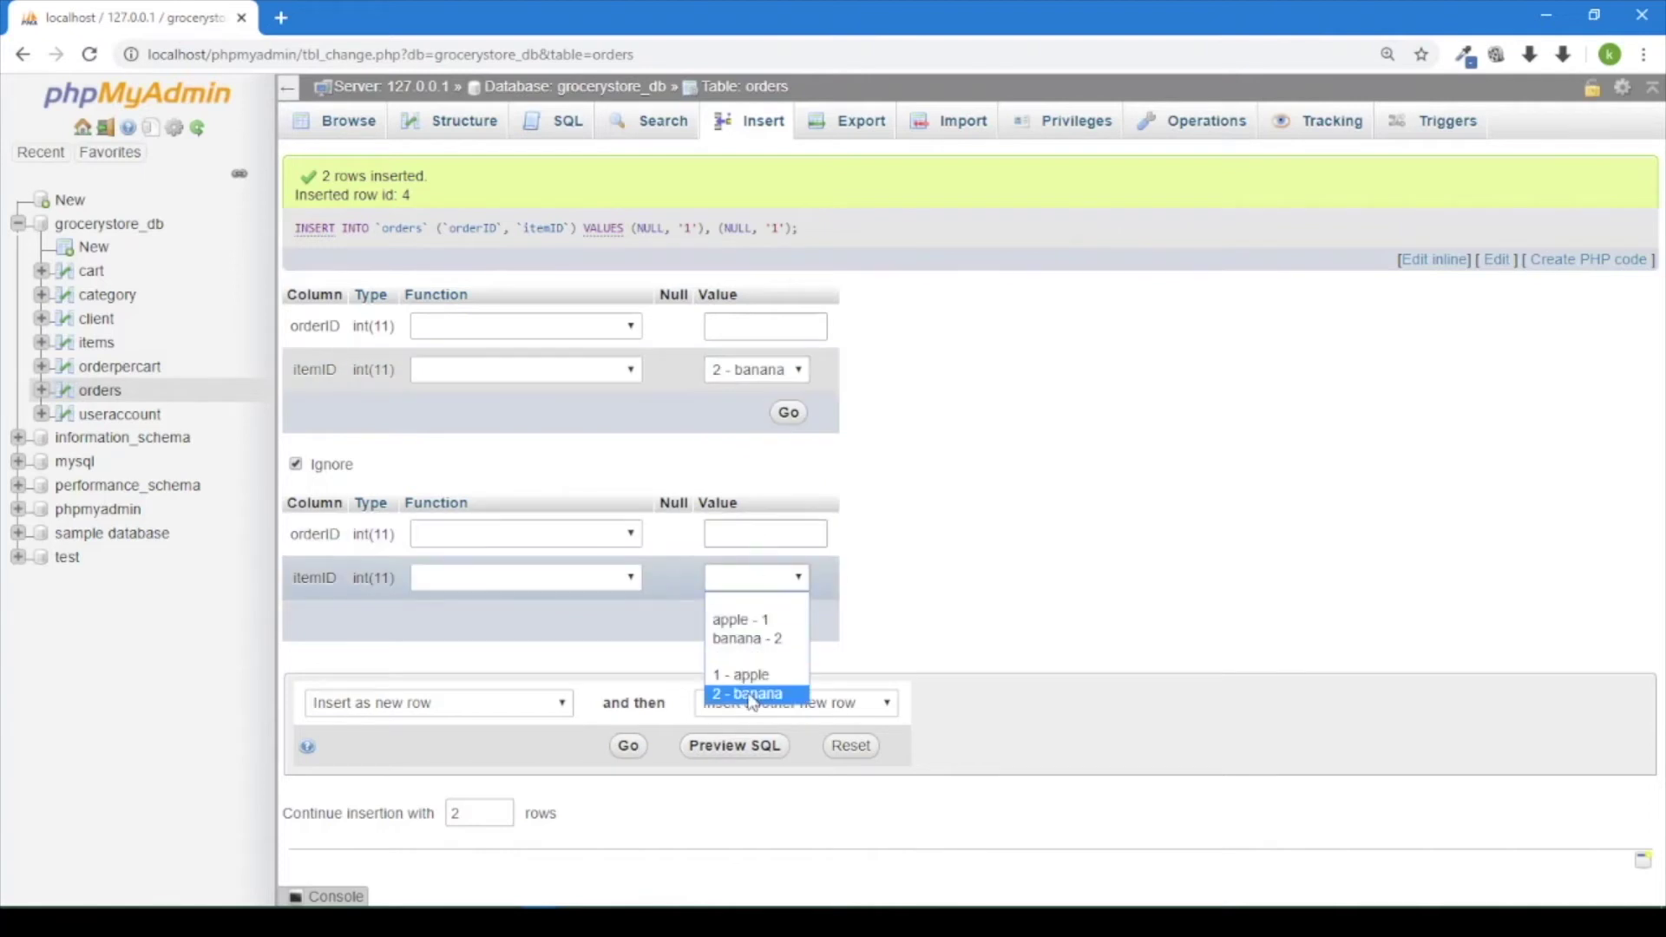
click(751, 694)
click(626, 746)
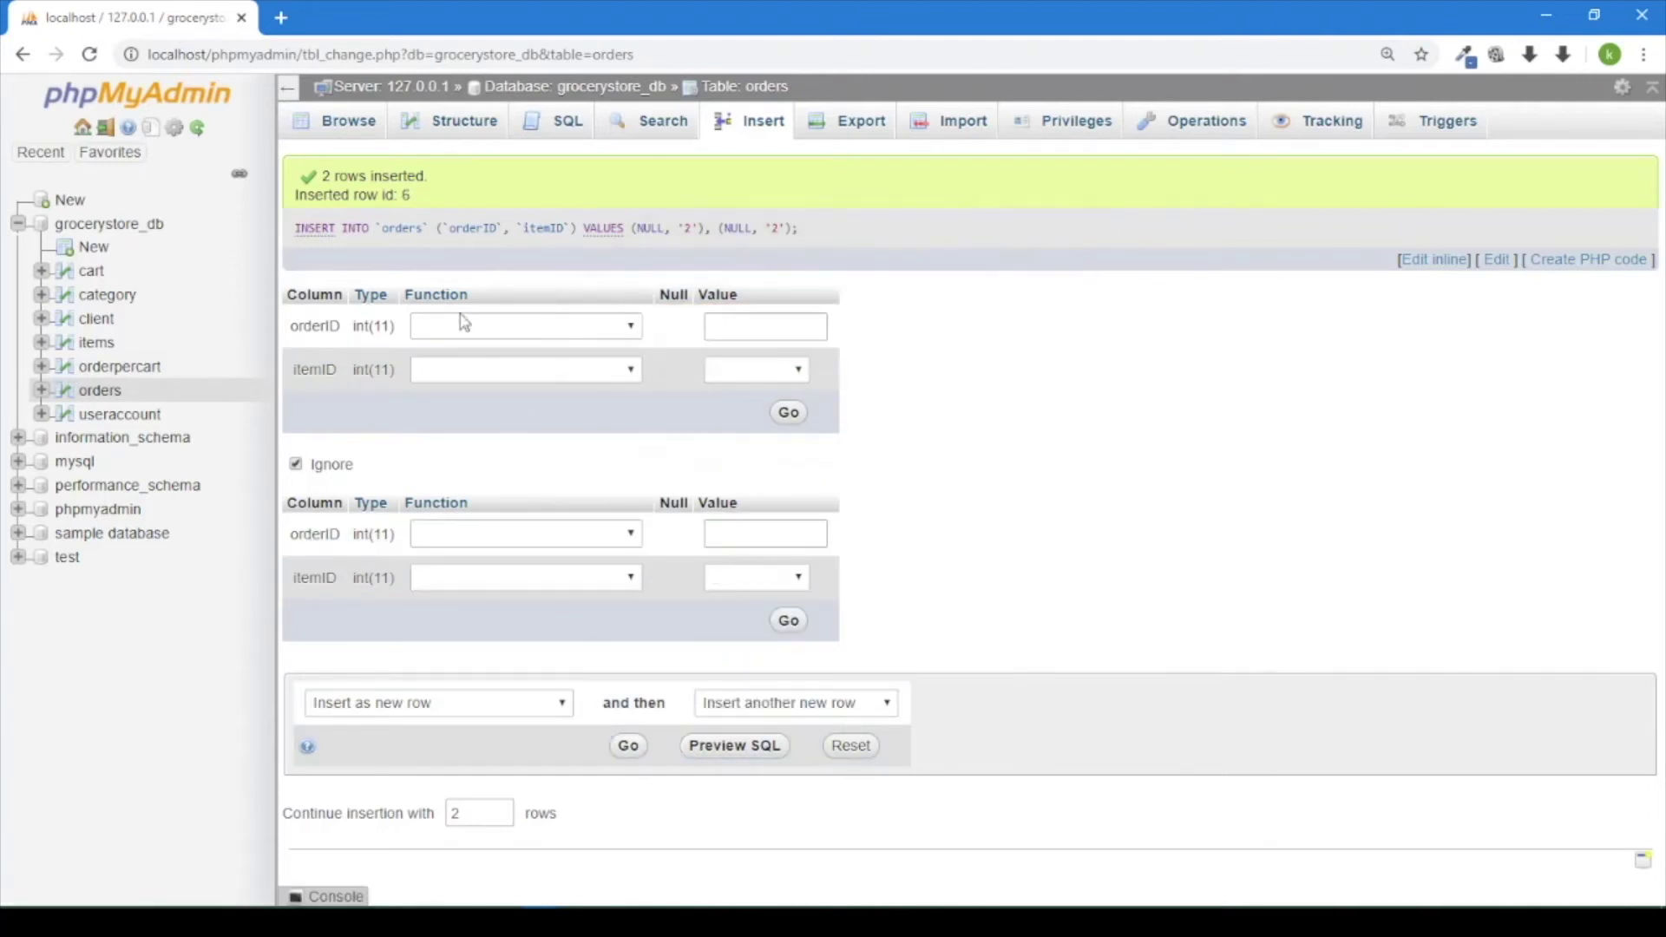
click(339, 128)
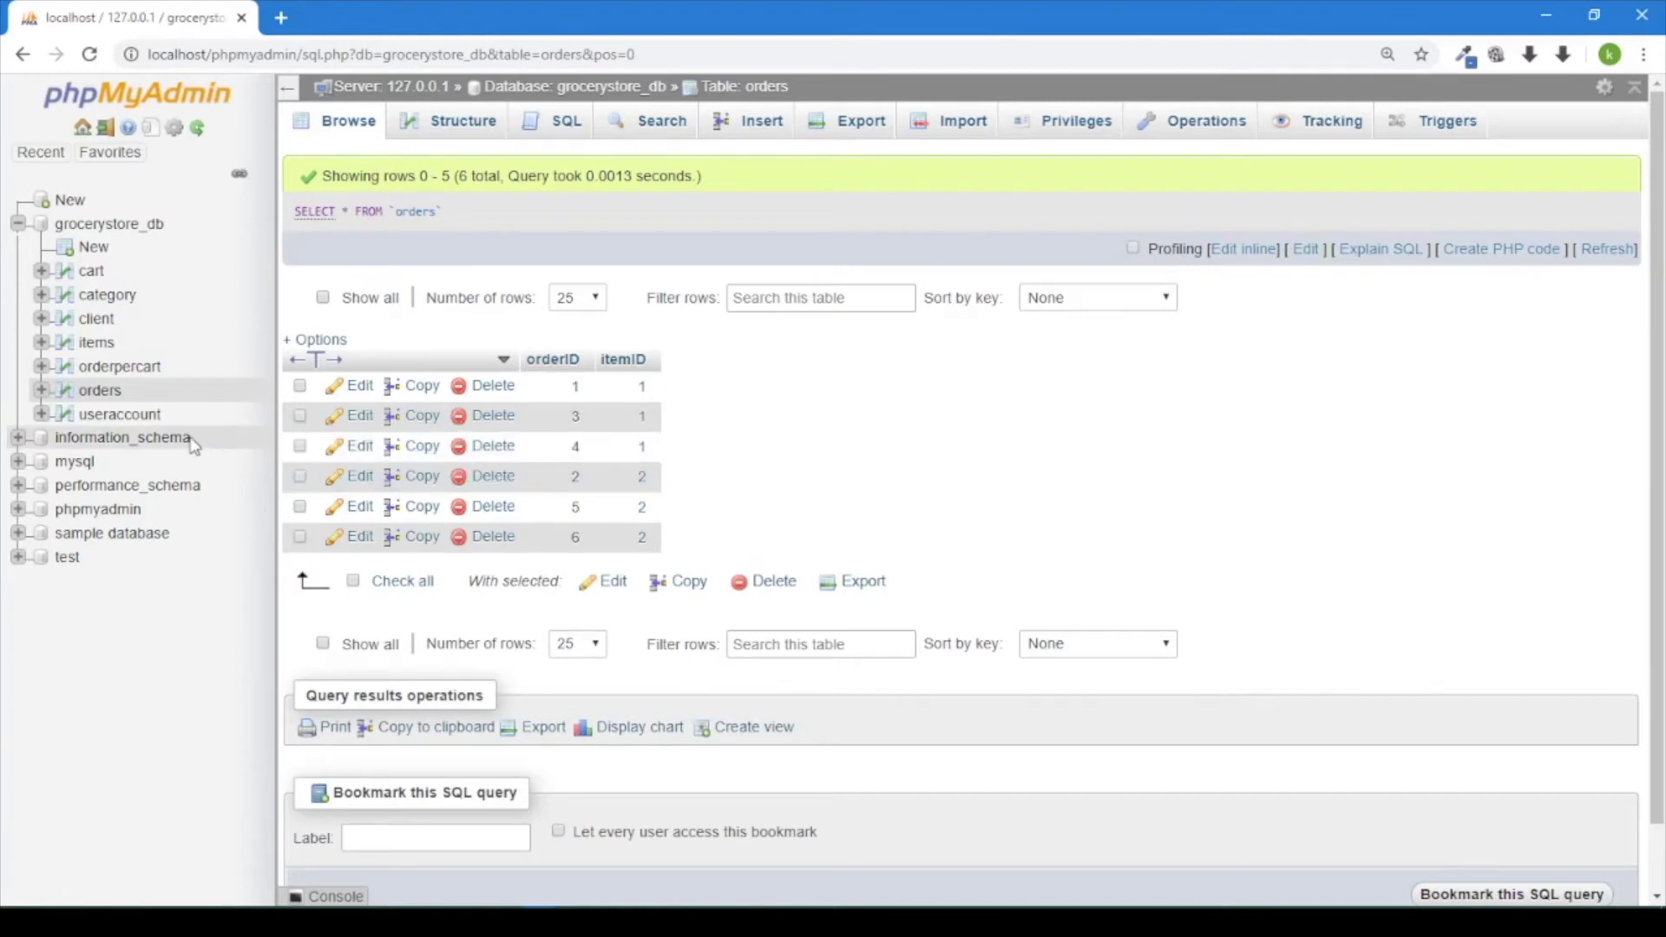
- Switch to the cart table and bring up its Insert form
click(91, 271)
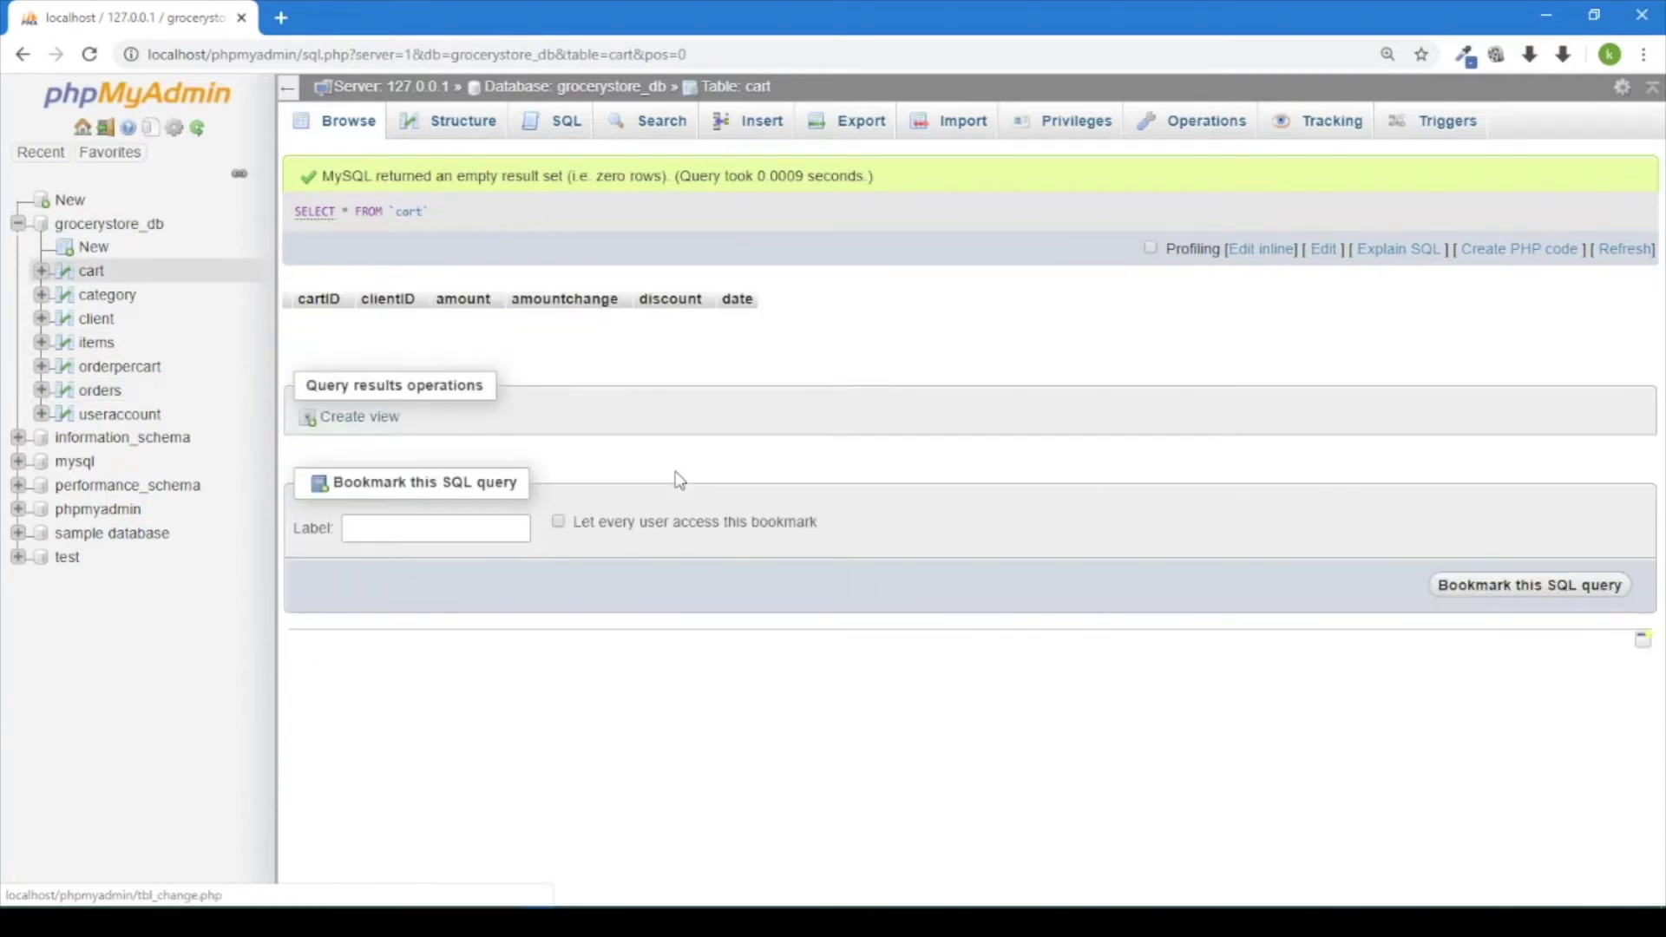
click(750, 120)
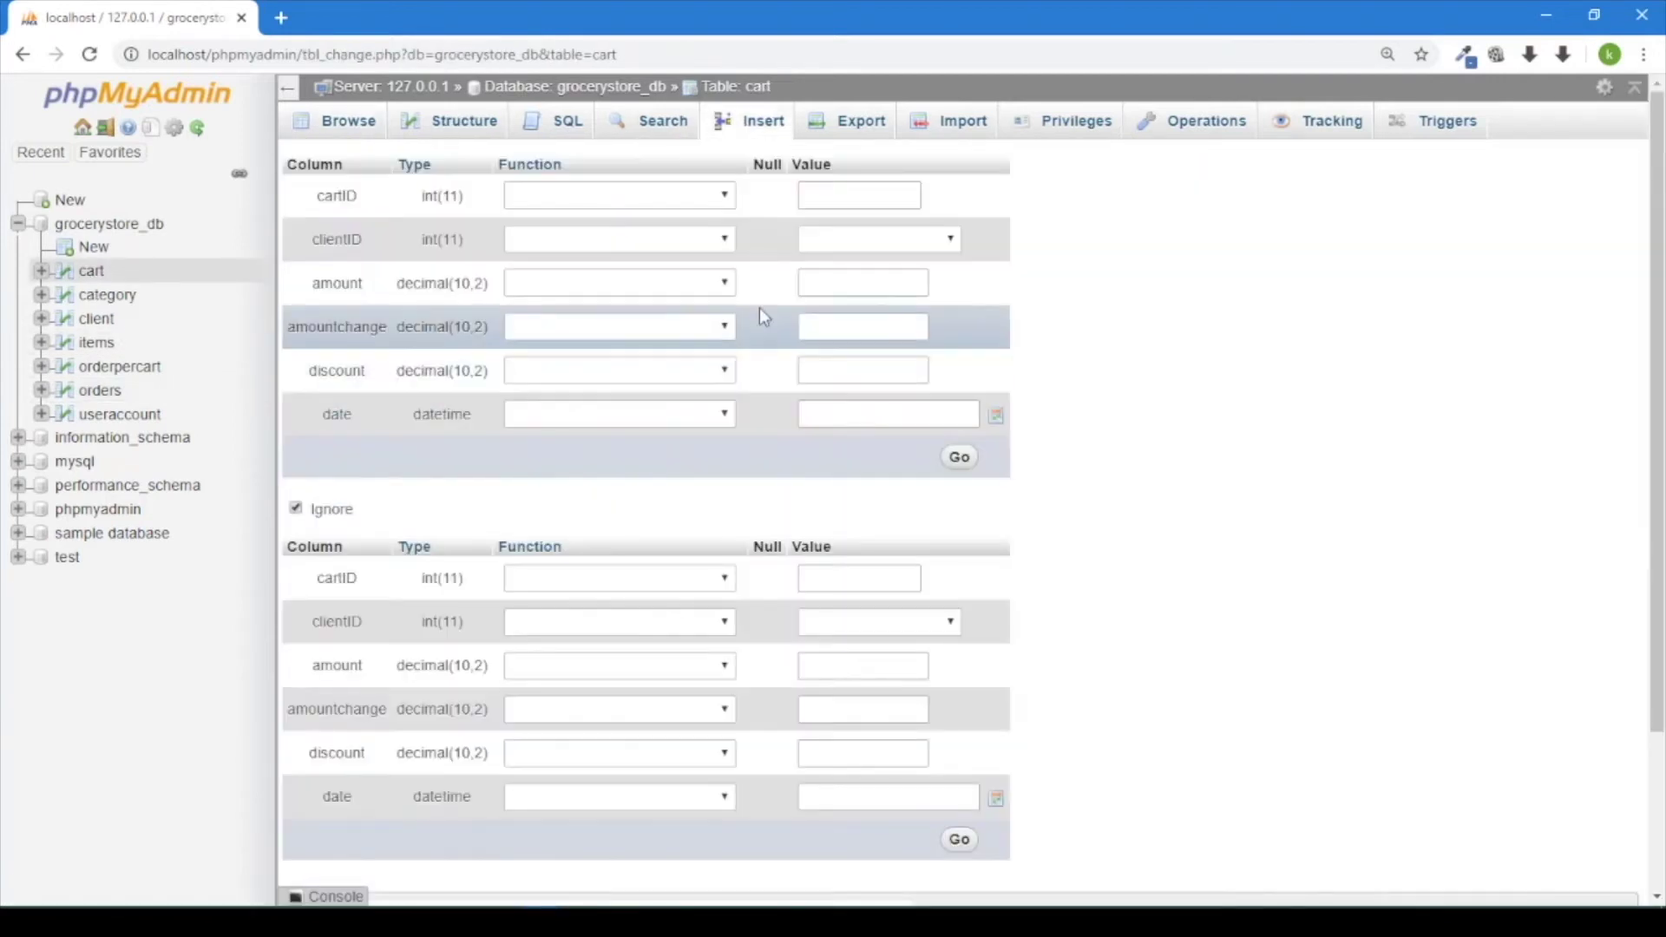
- Fill the first cart row with client 2, a discount, and a 24 February 2020 date and time
click(847, 243)
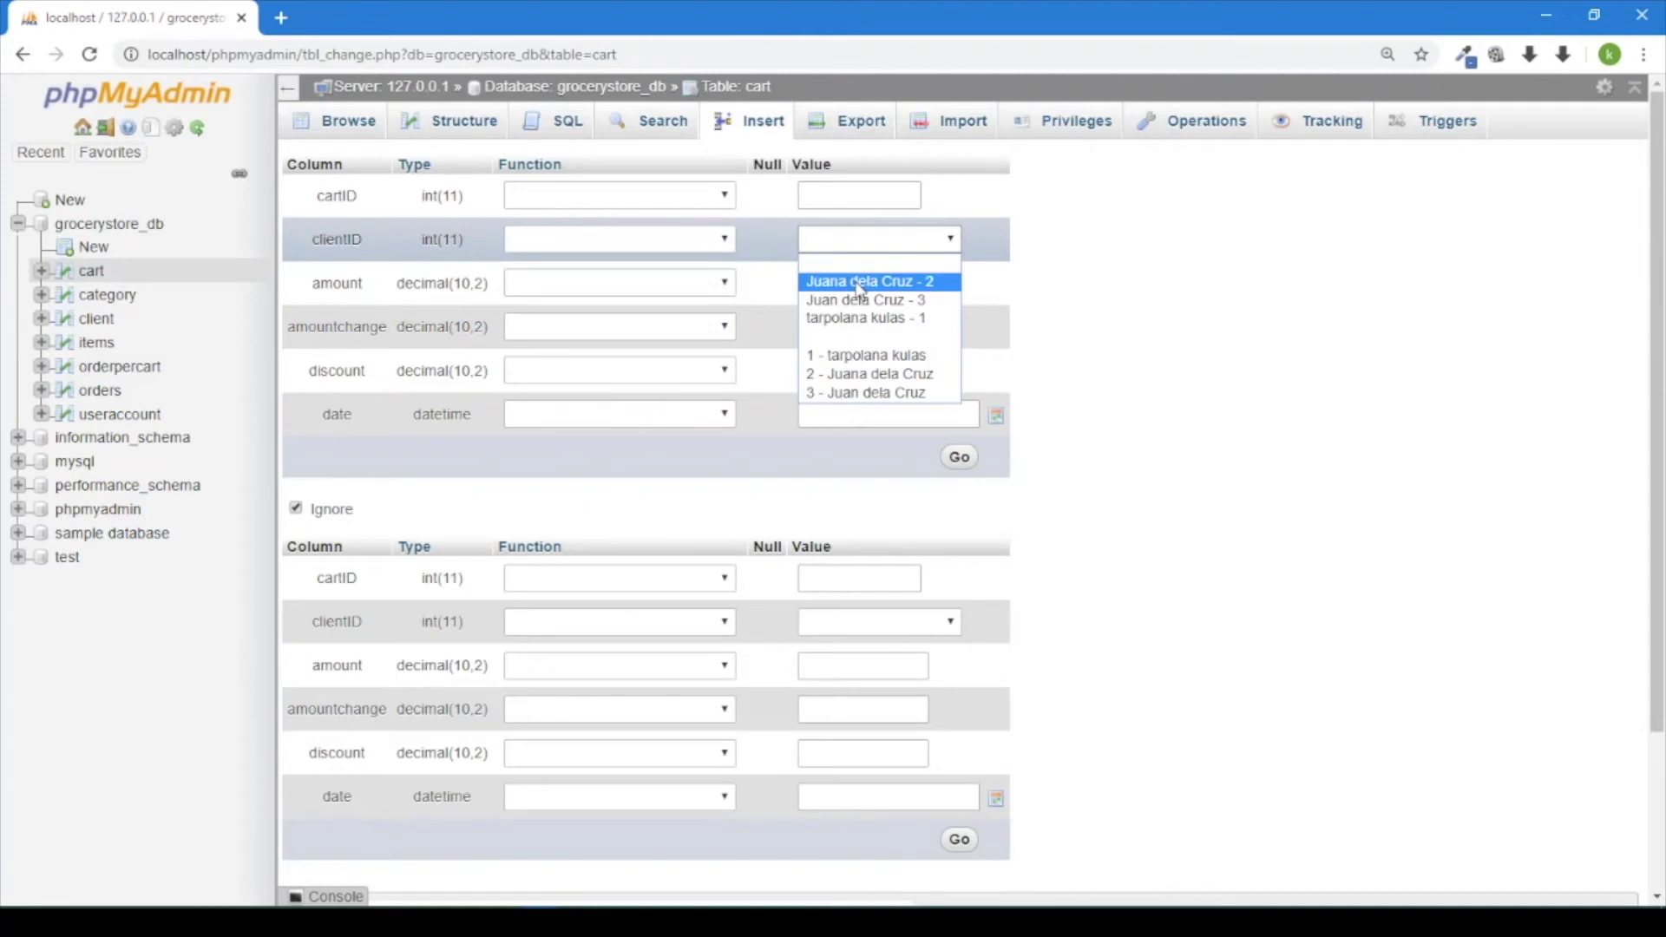
click(859, 281)
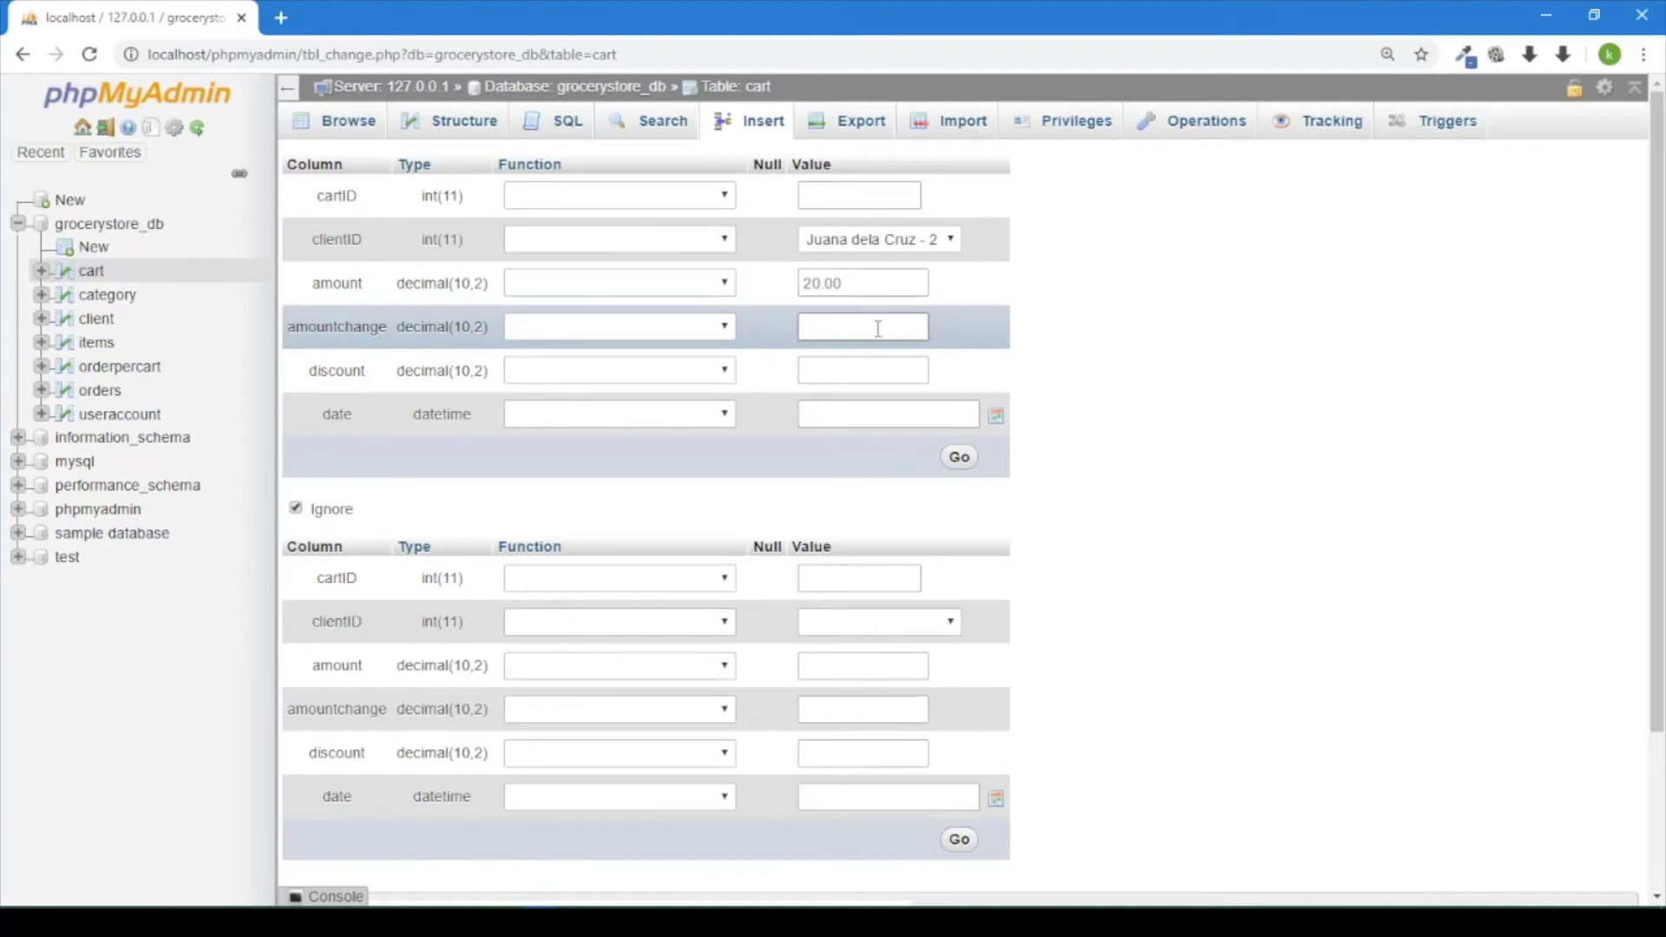
click(876, 370)
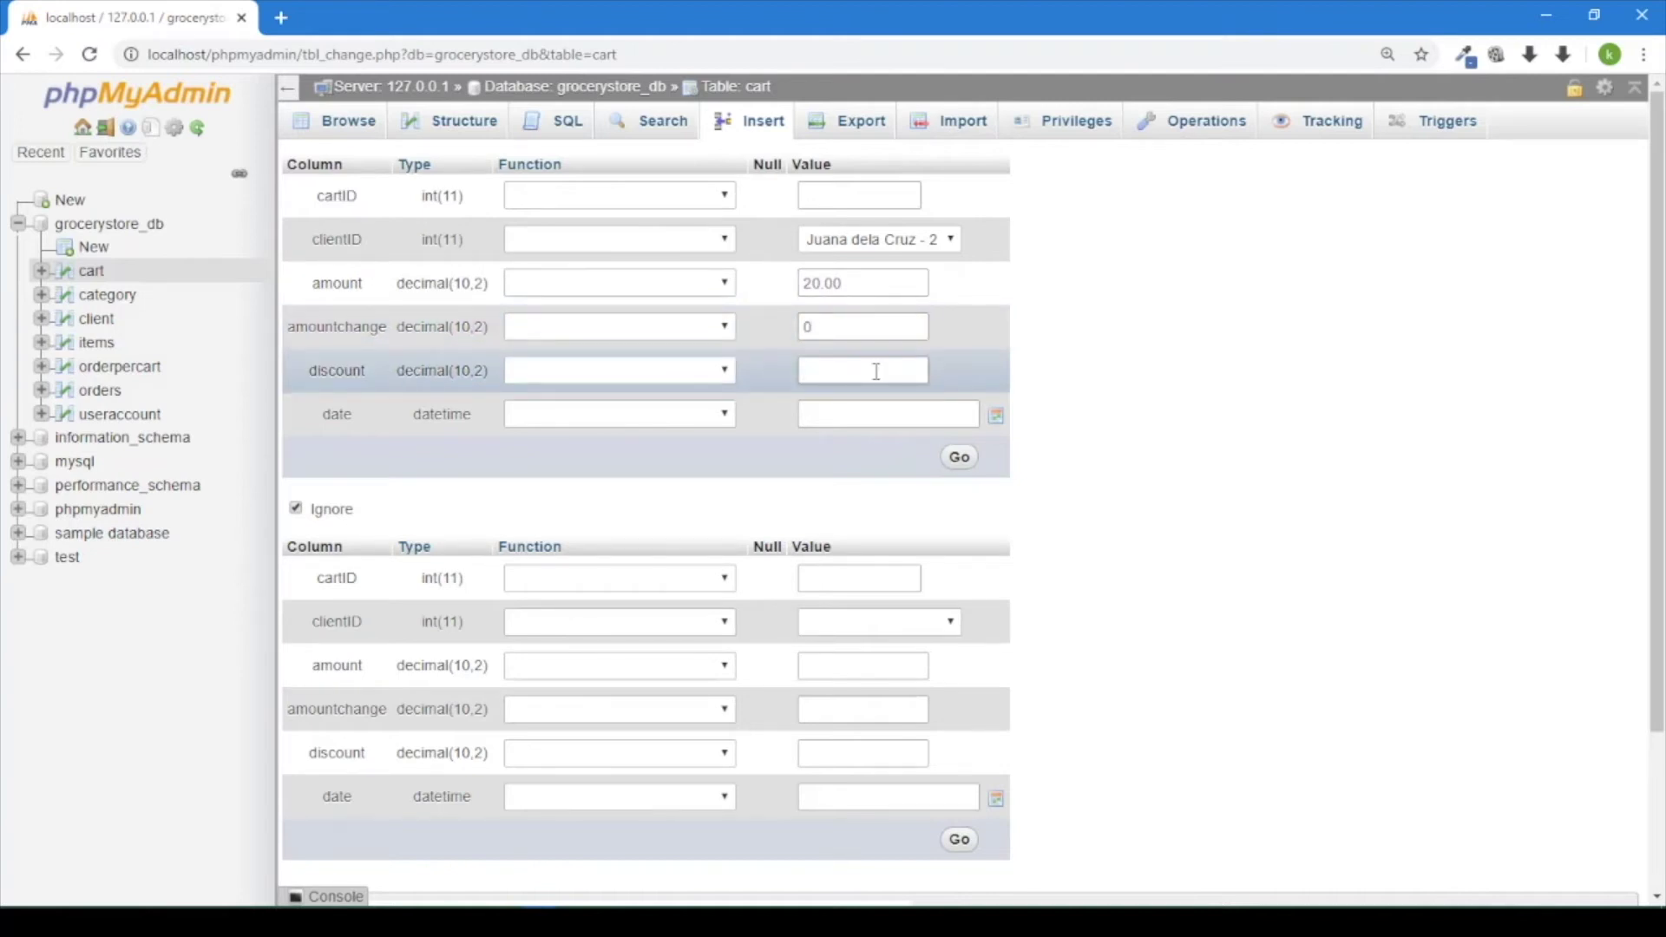
click(997, 420)
click(859, 620)
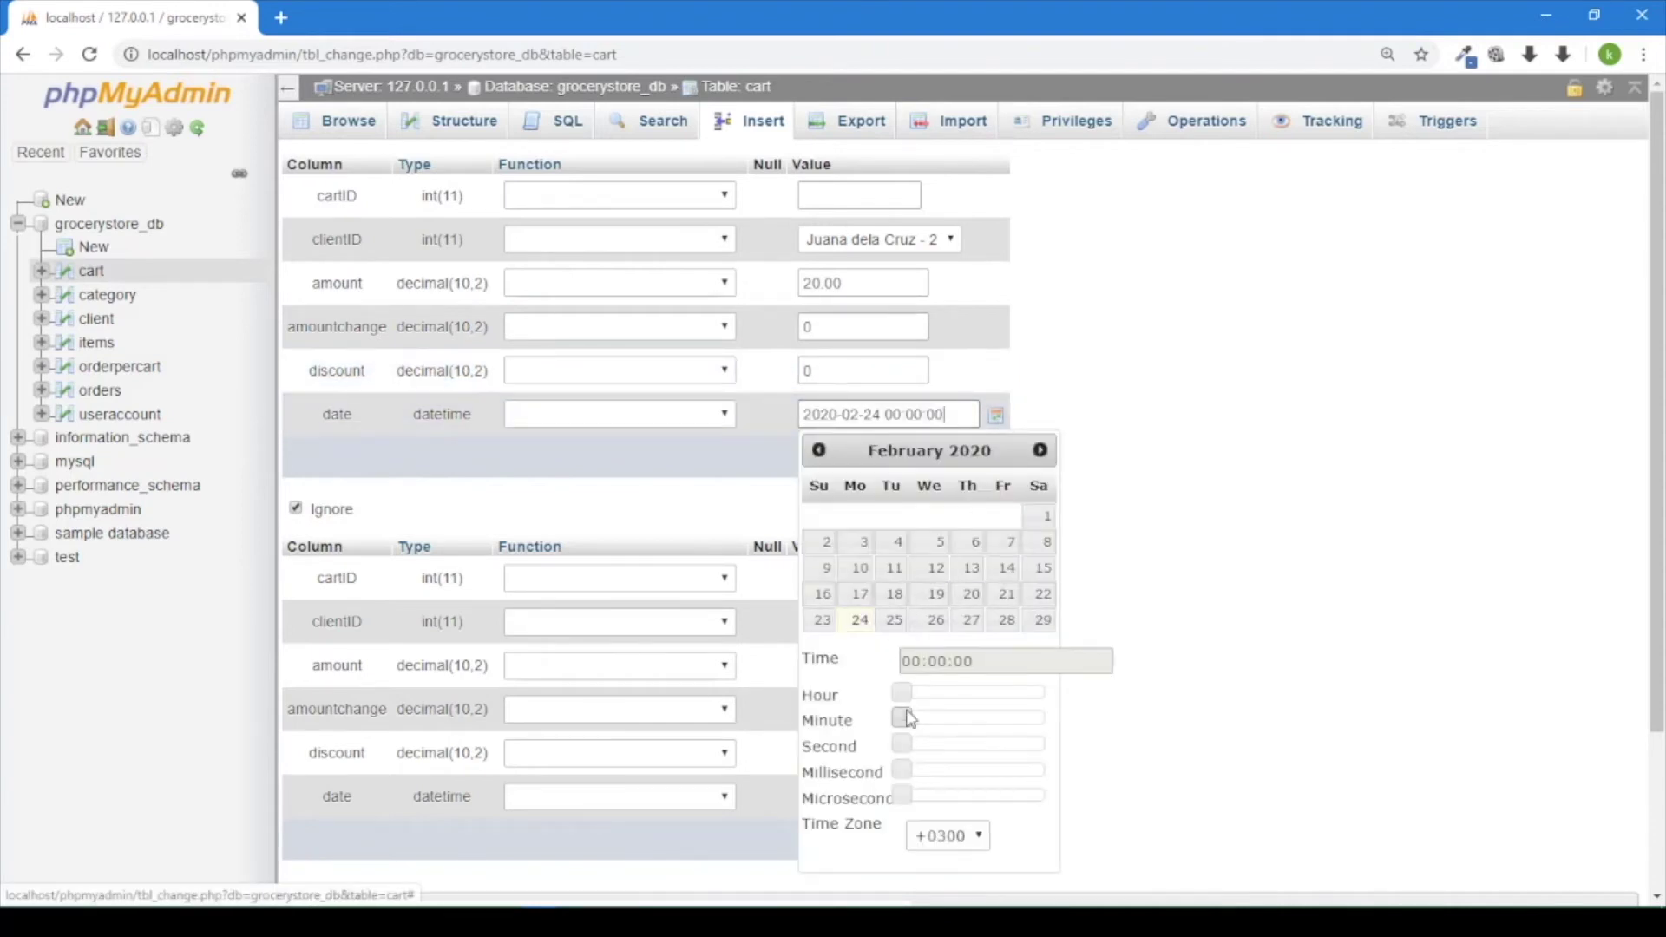
drag(902, 692, 920, 691)
click(904, 718)
drag(905, 752, 915, 752)
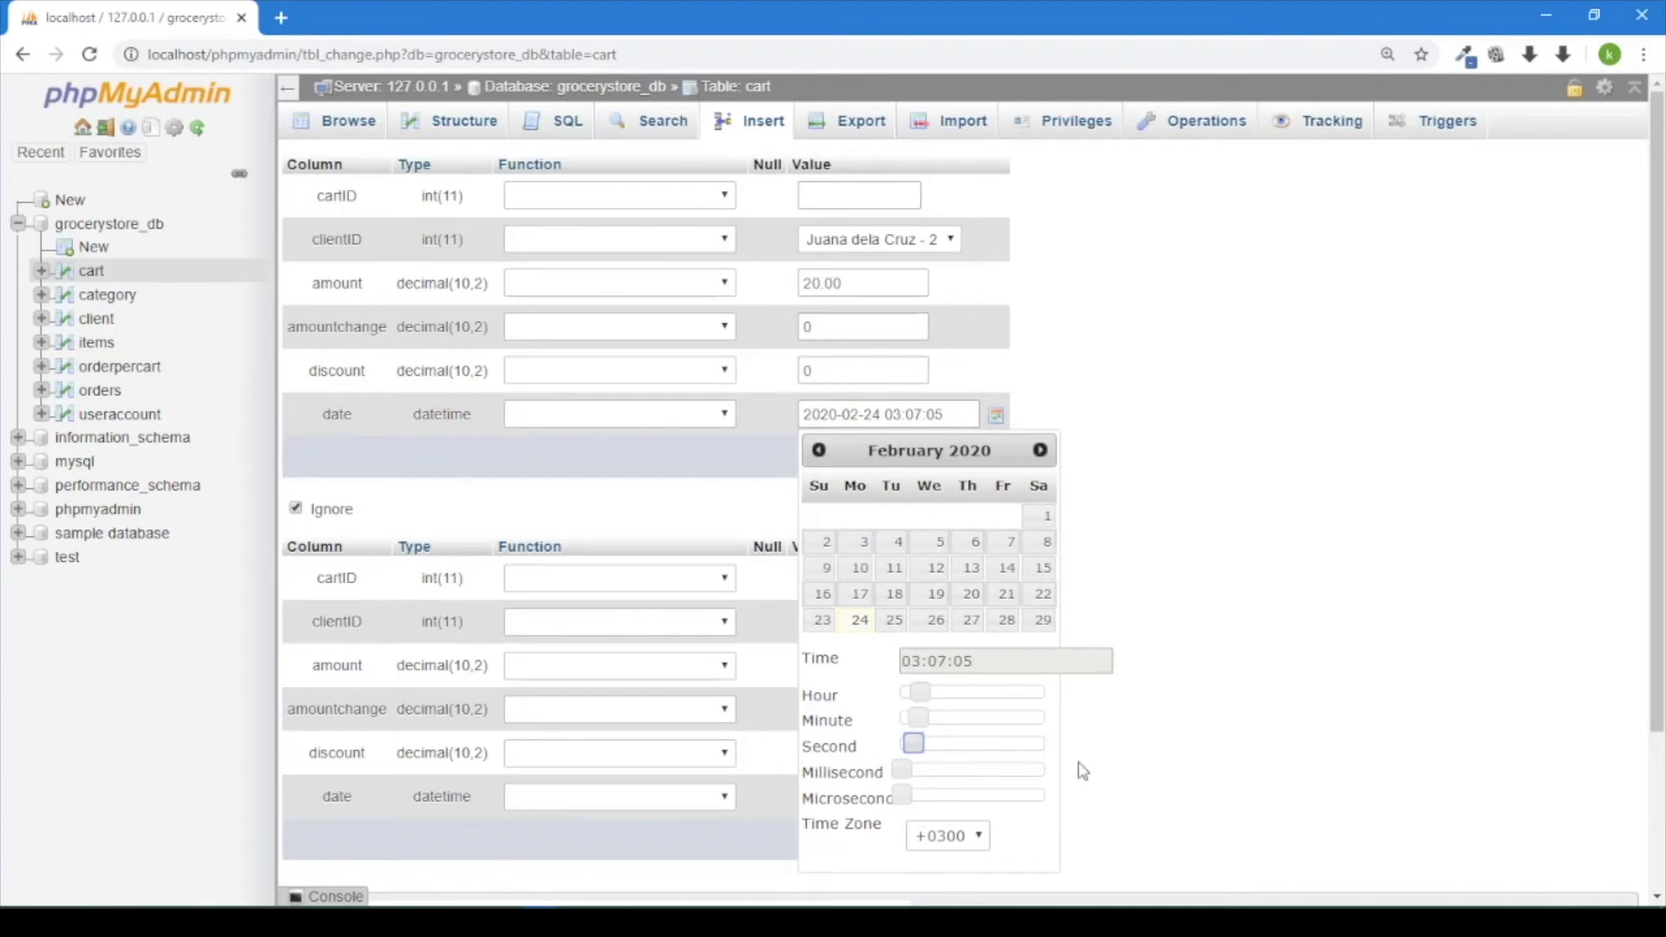
click(1134, 760)
scroll(1073, 724, down, 1)
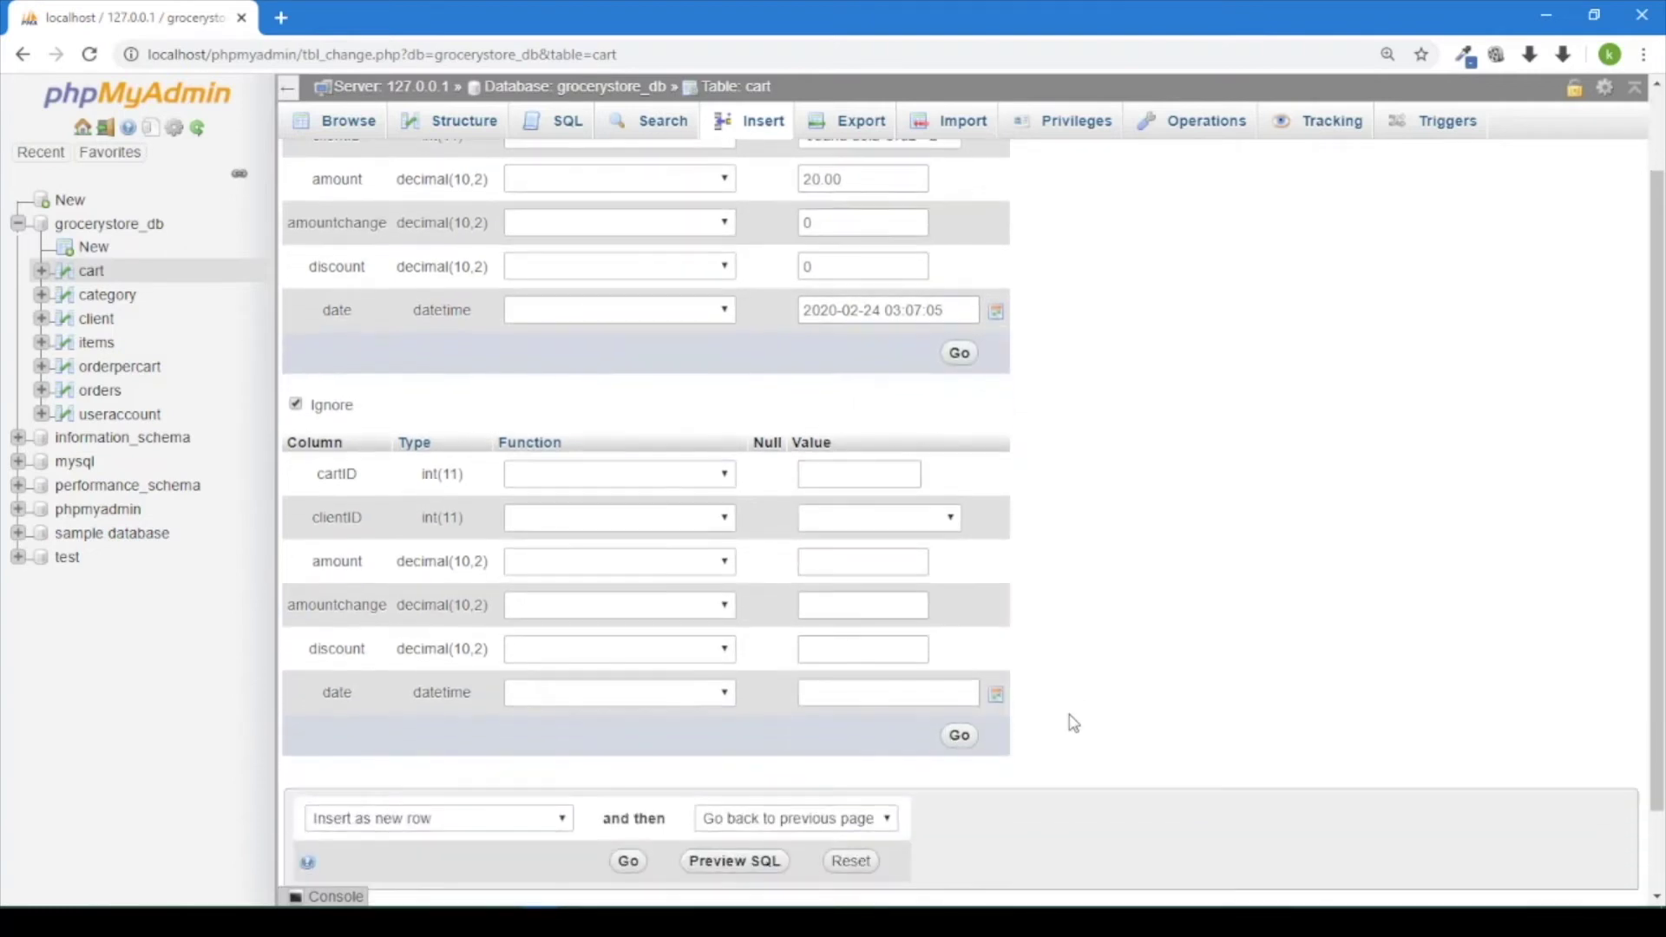
click(903, 520)
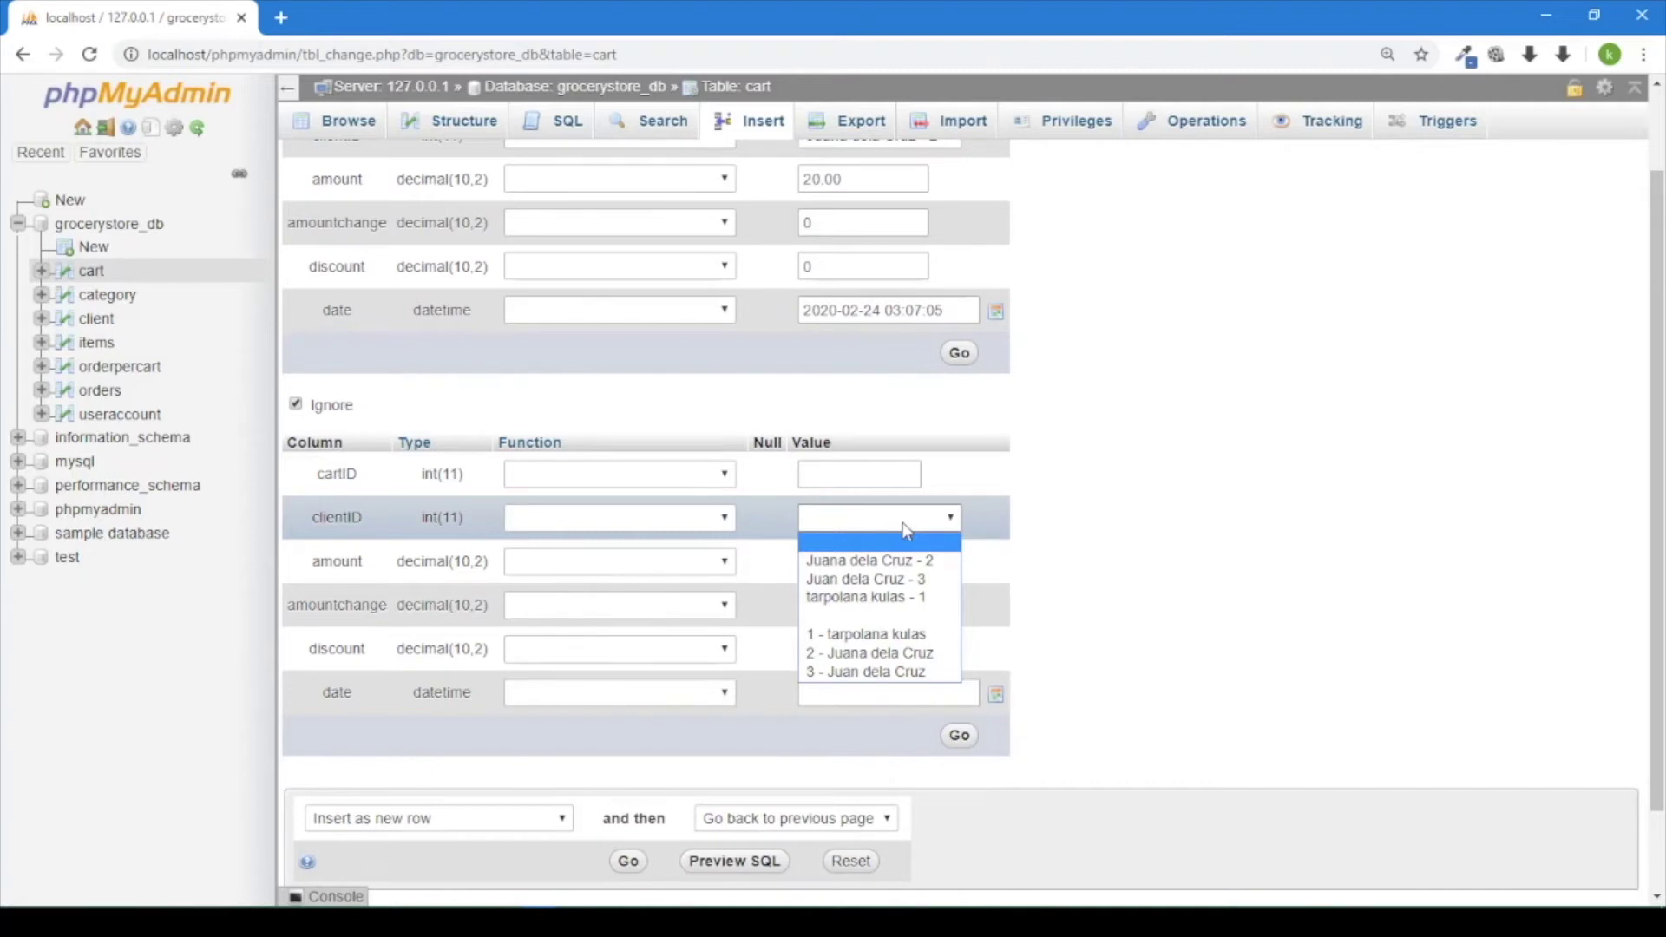
click(905, 579)
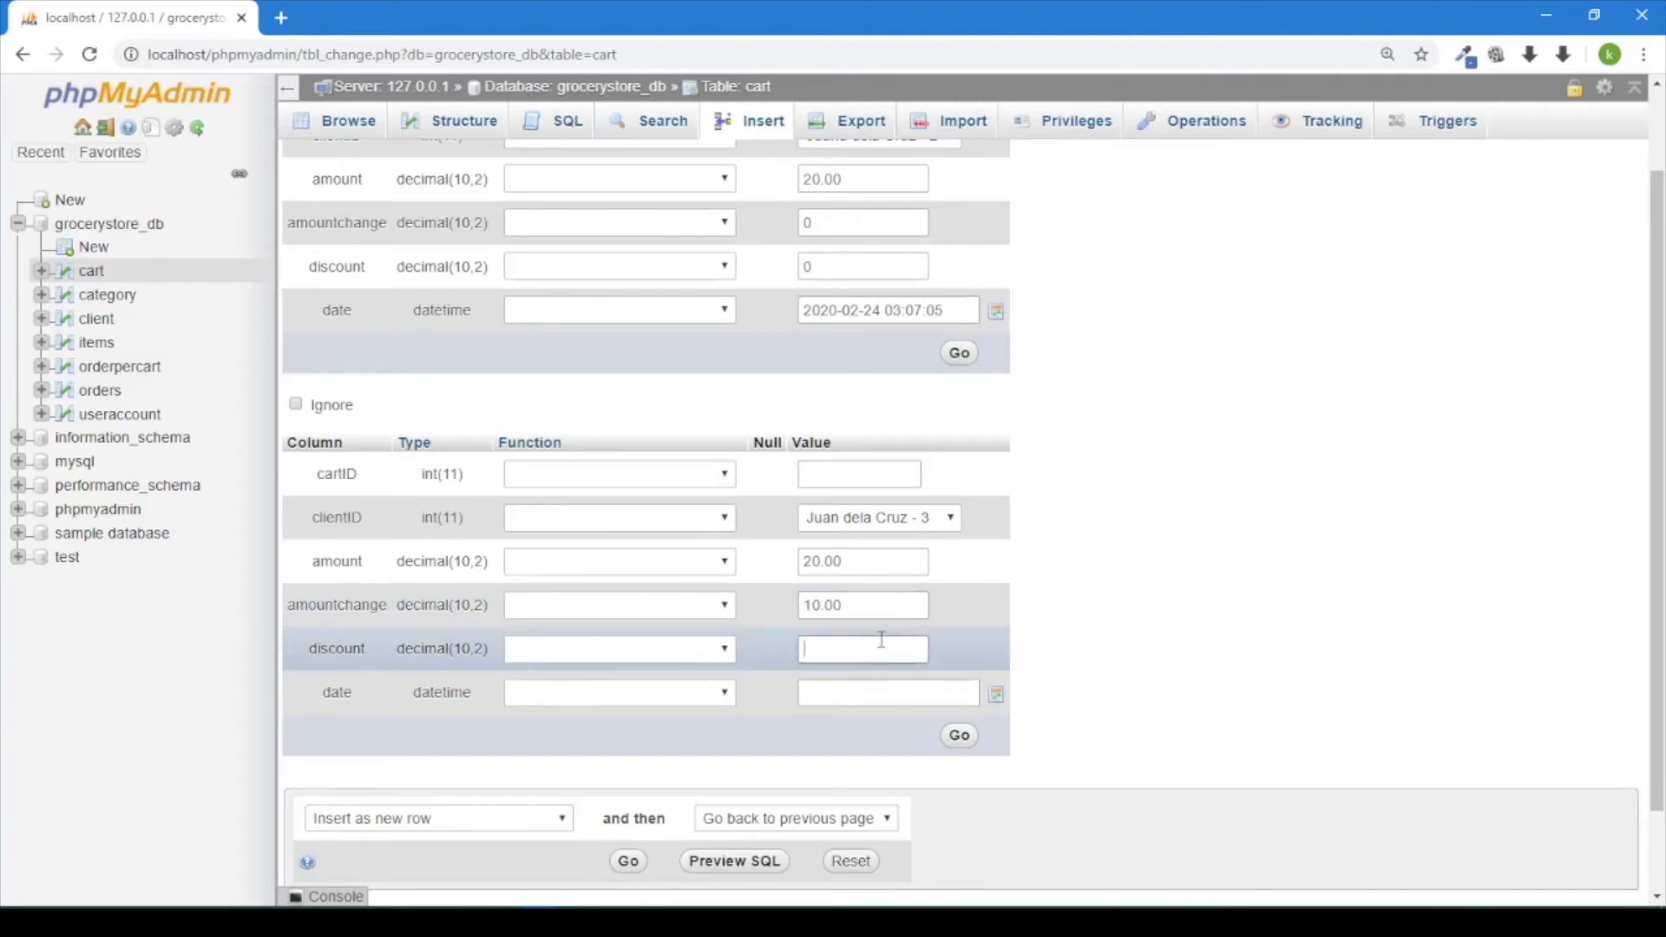
click(995, 694)
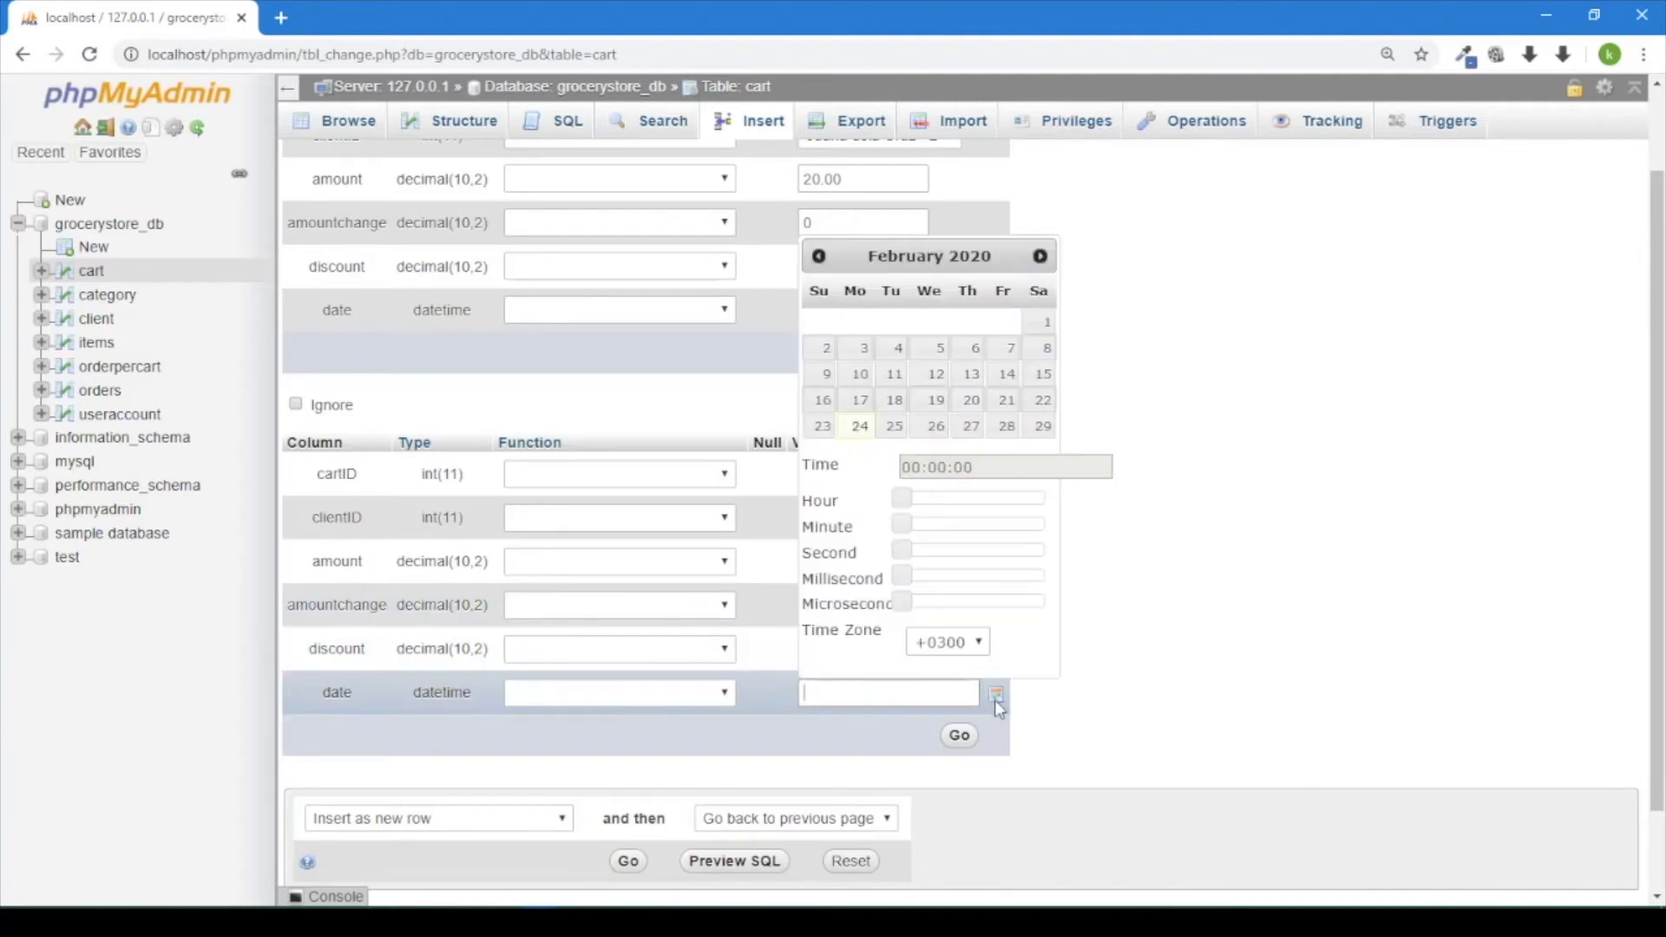
click(873, 434)
drag(902, 497, 913, 531)
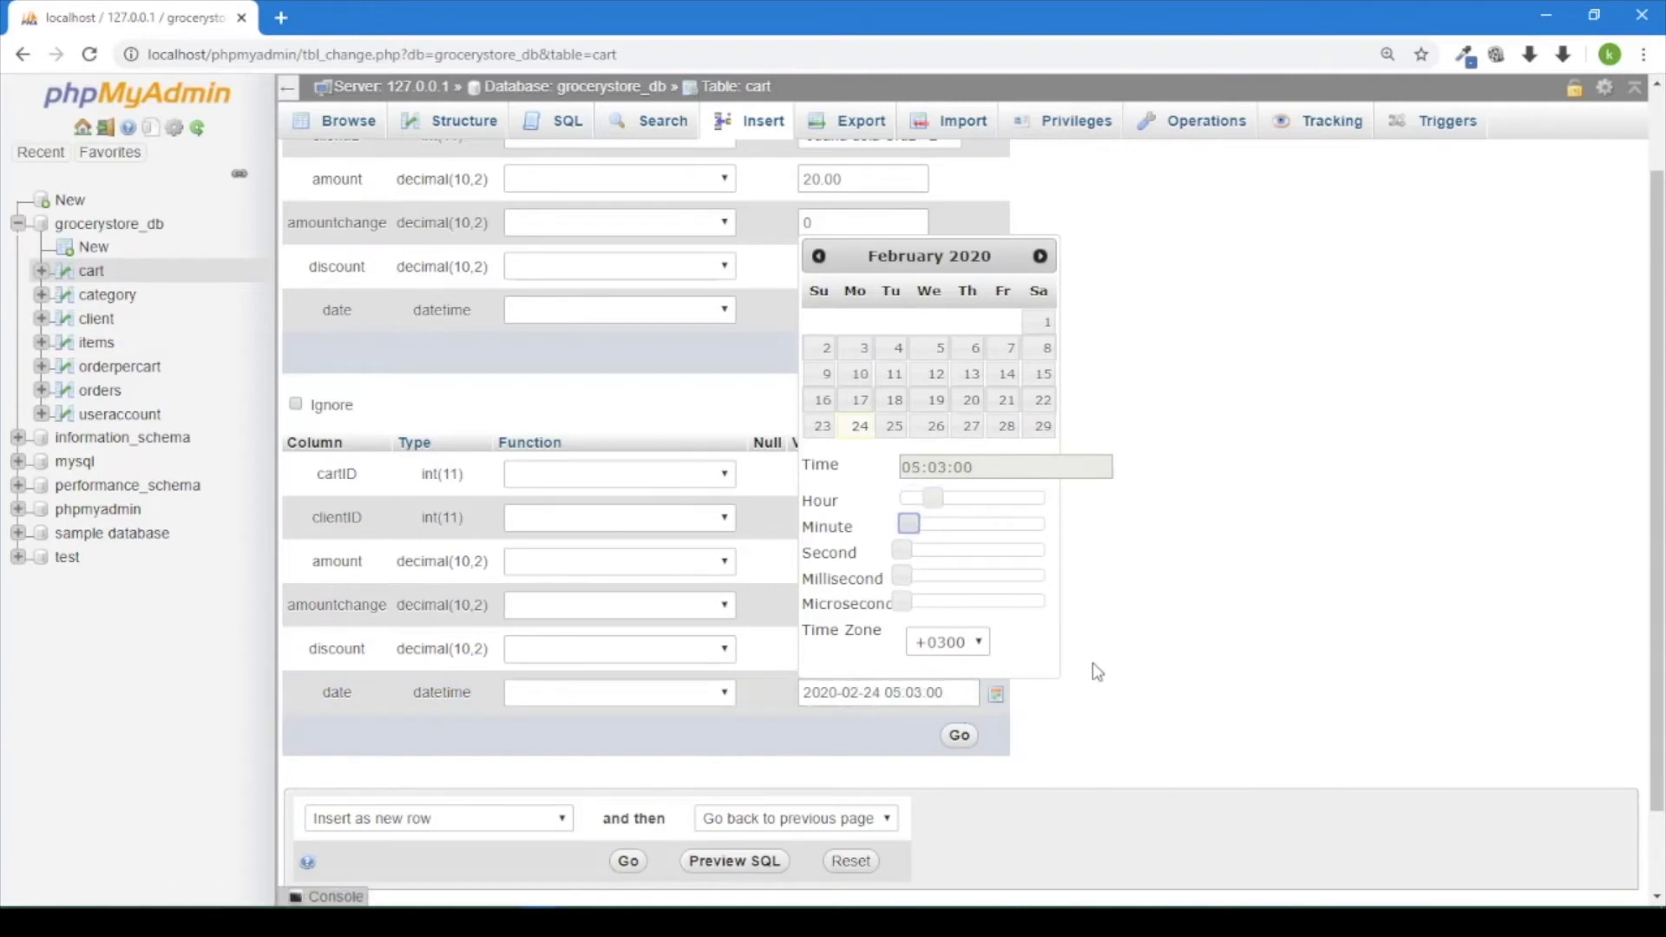
click(1100, 733)
click(728, 819)
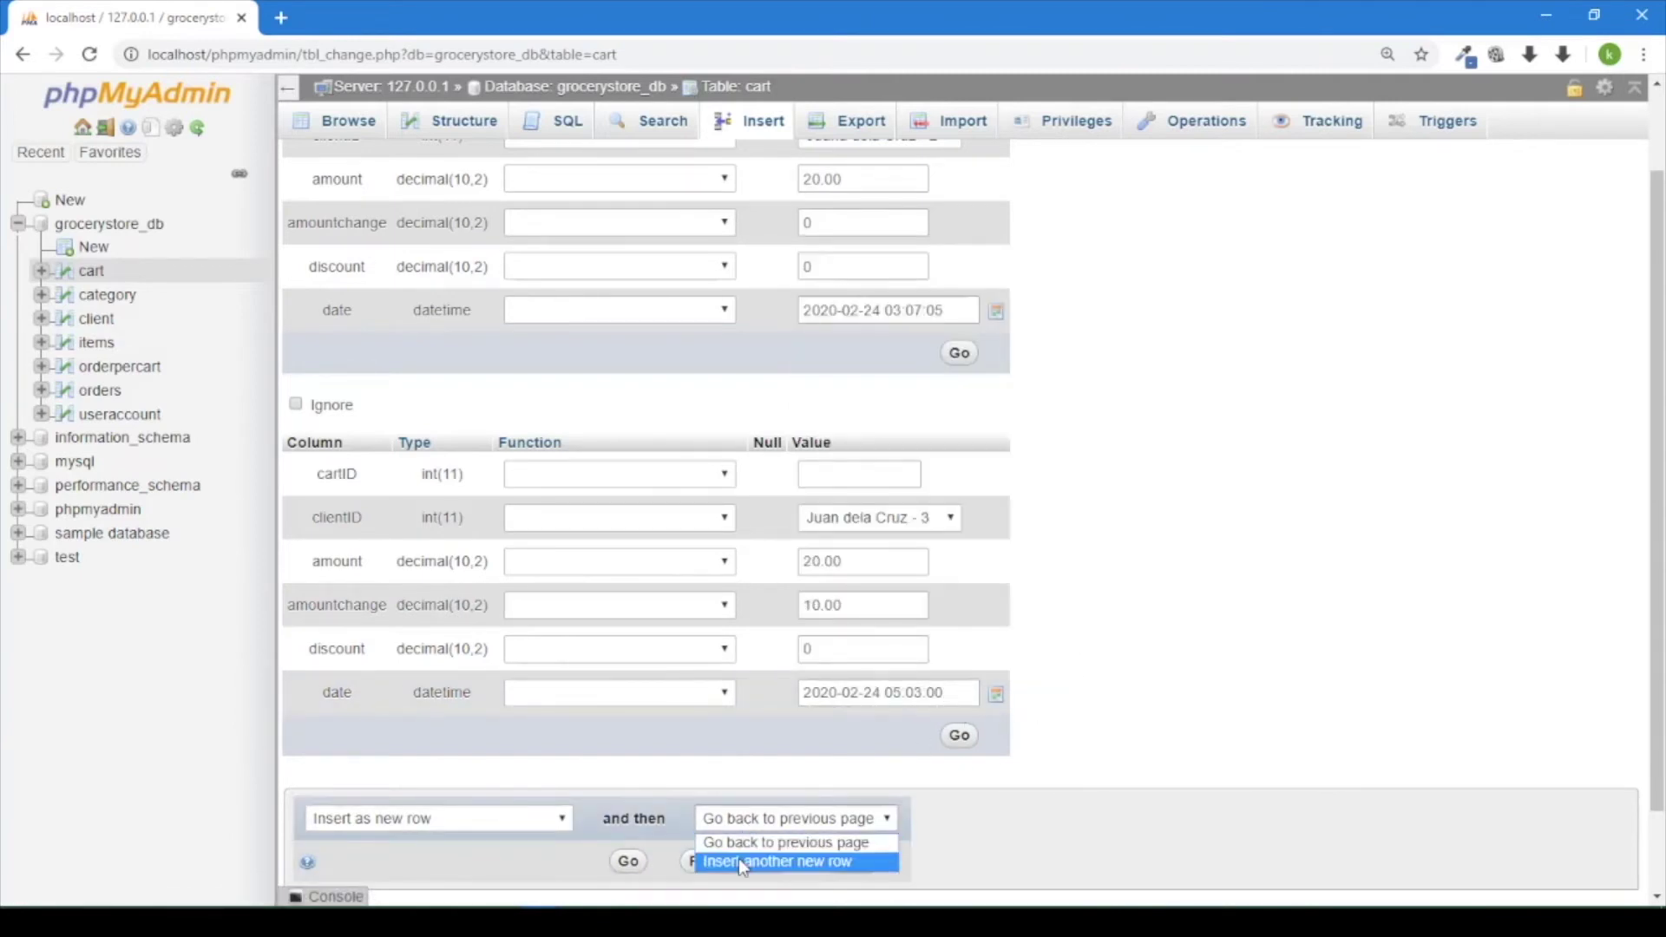
click(737, 859)
click(630, 863)
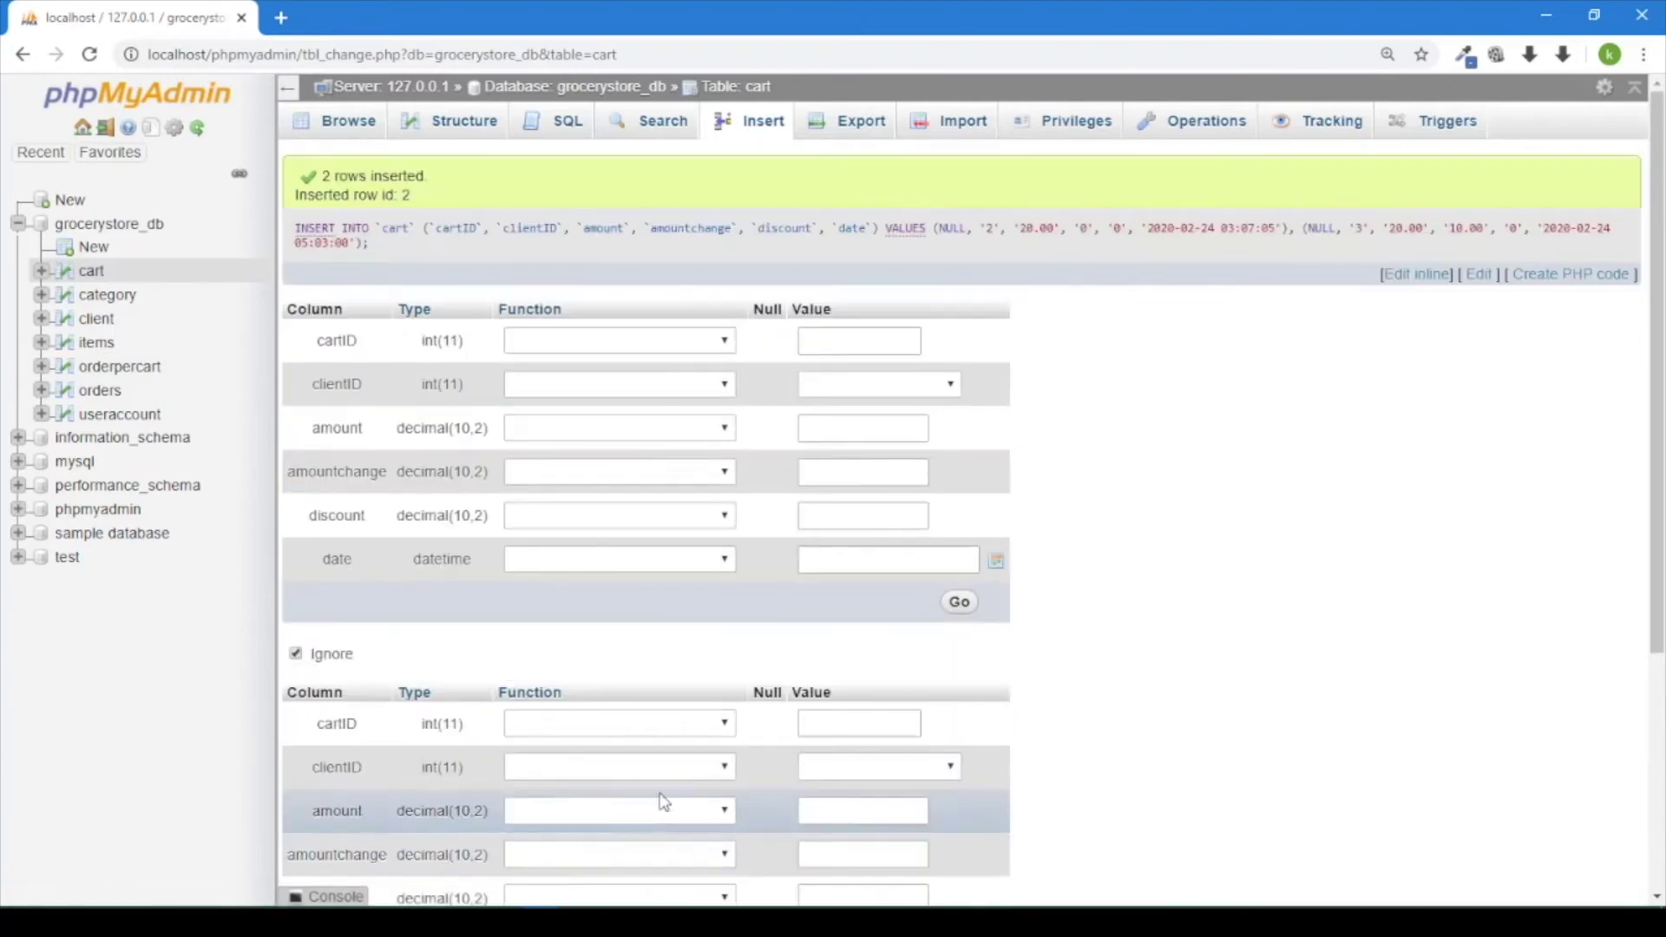
- Browse the cart table, then start a new cart row for client 1
click(343, 121)
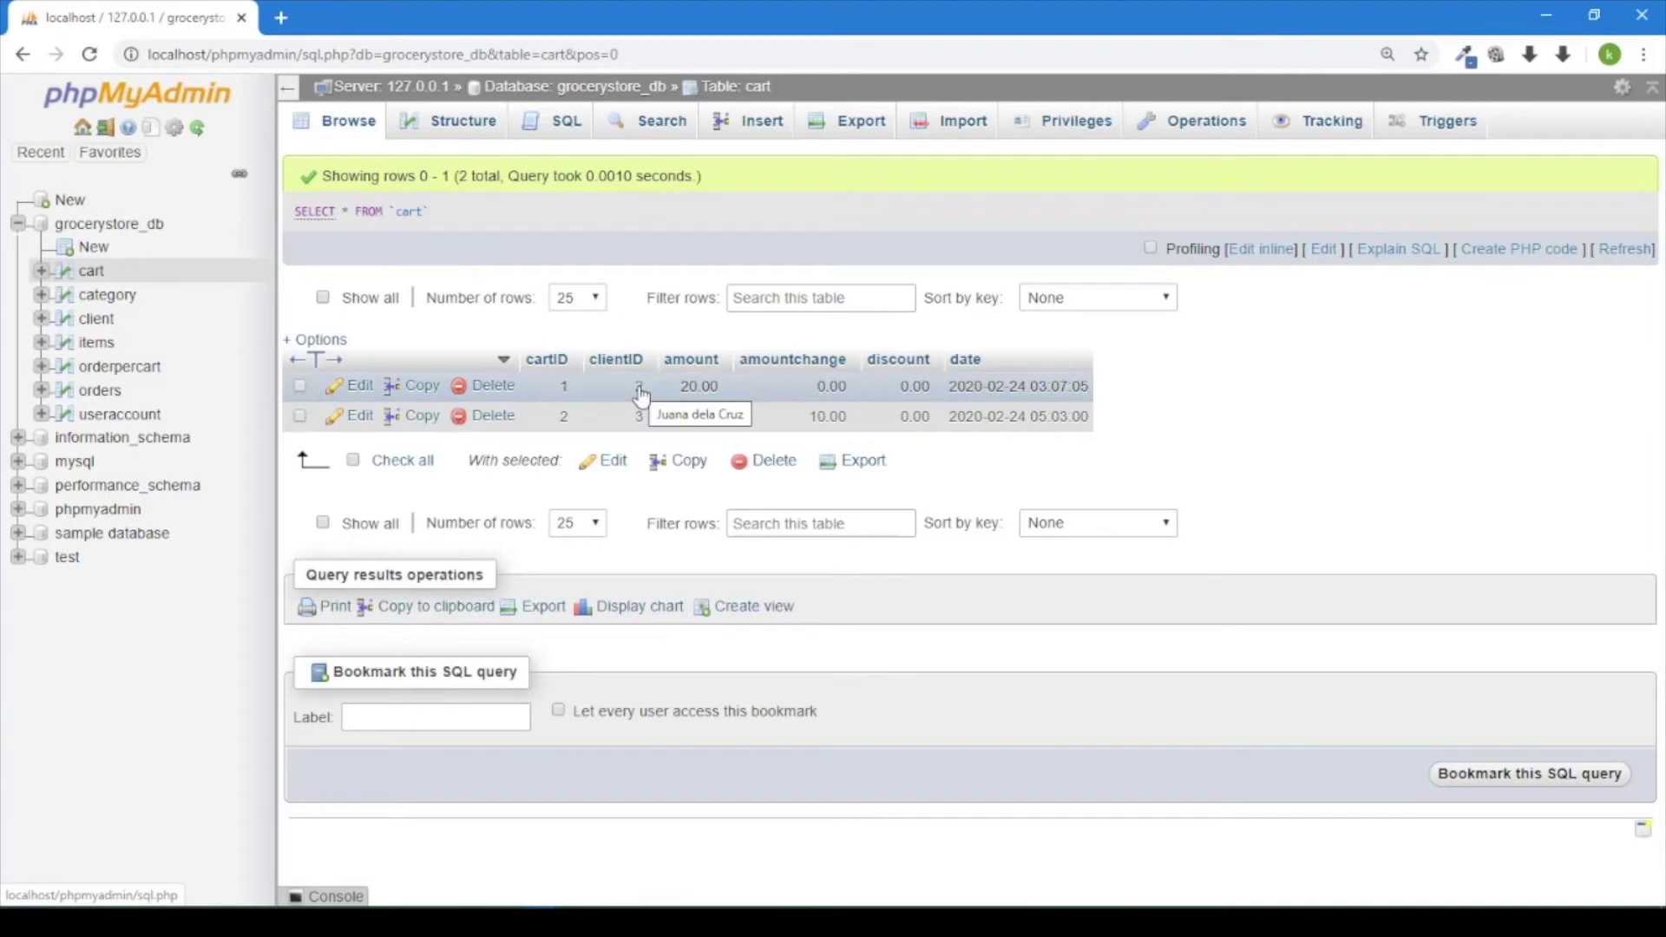
click(751, 130)
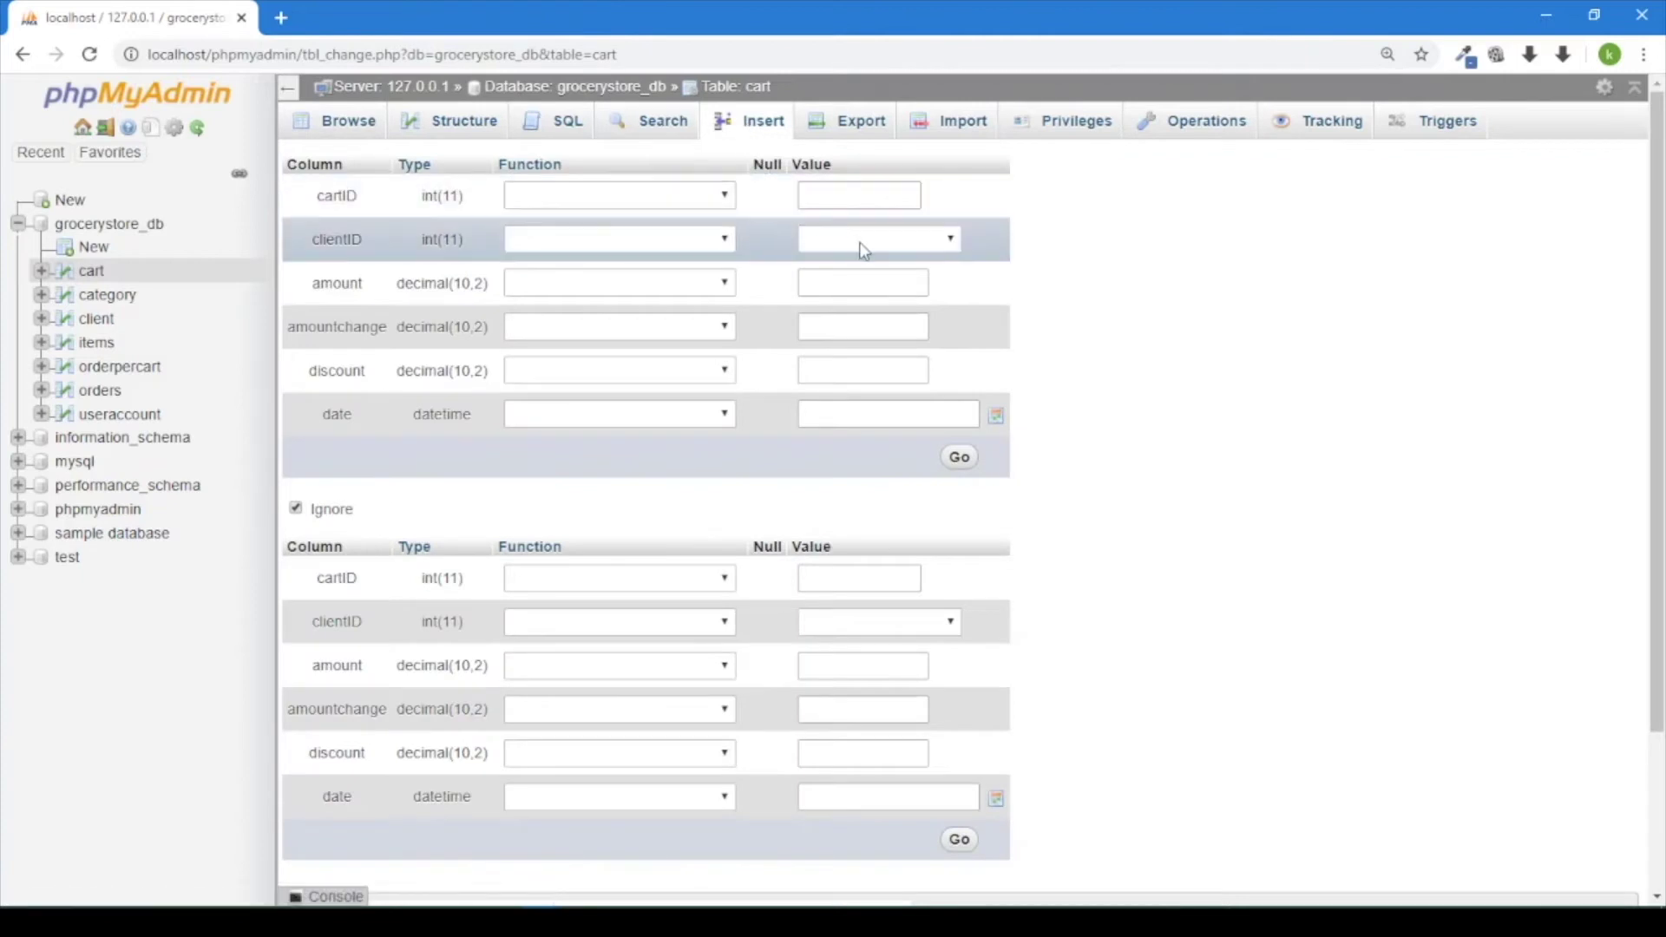
click(859, 241)
click(859, 318)
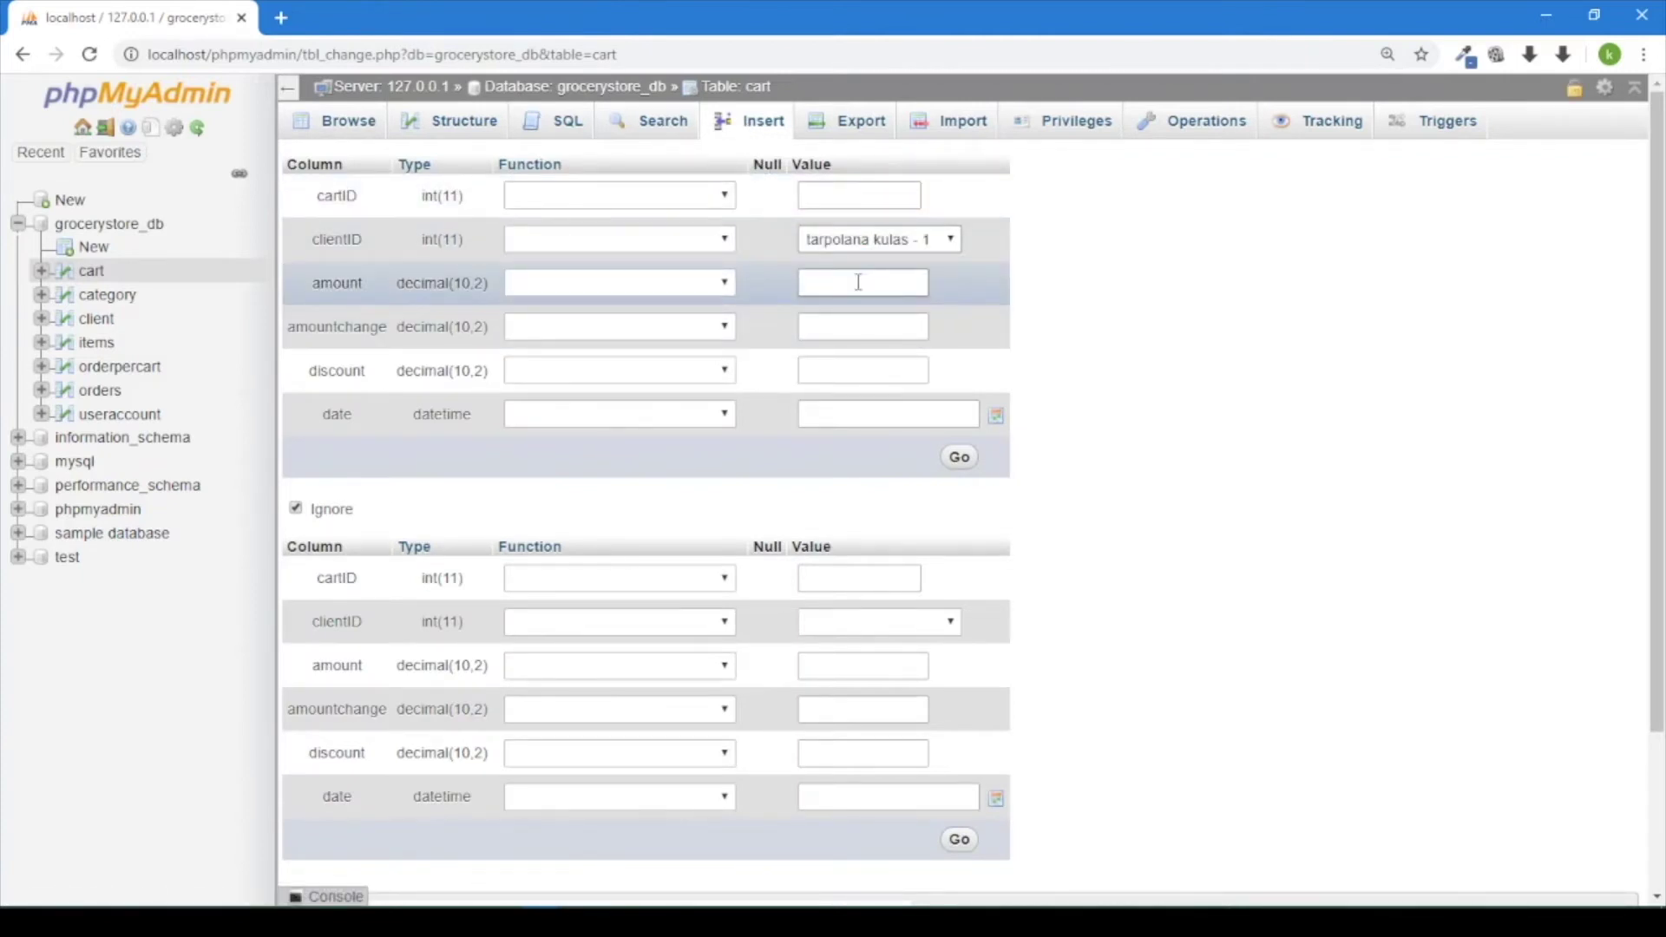
click(858, 282)
click(860, 328)
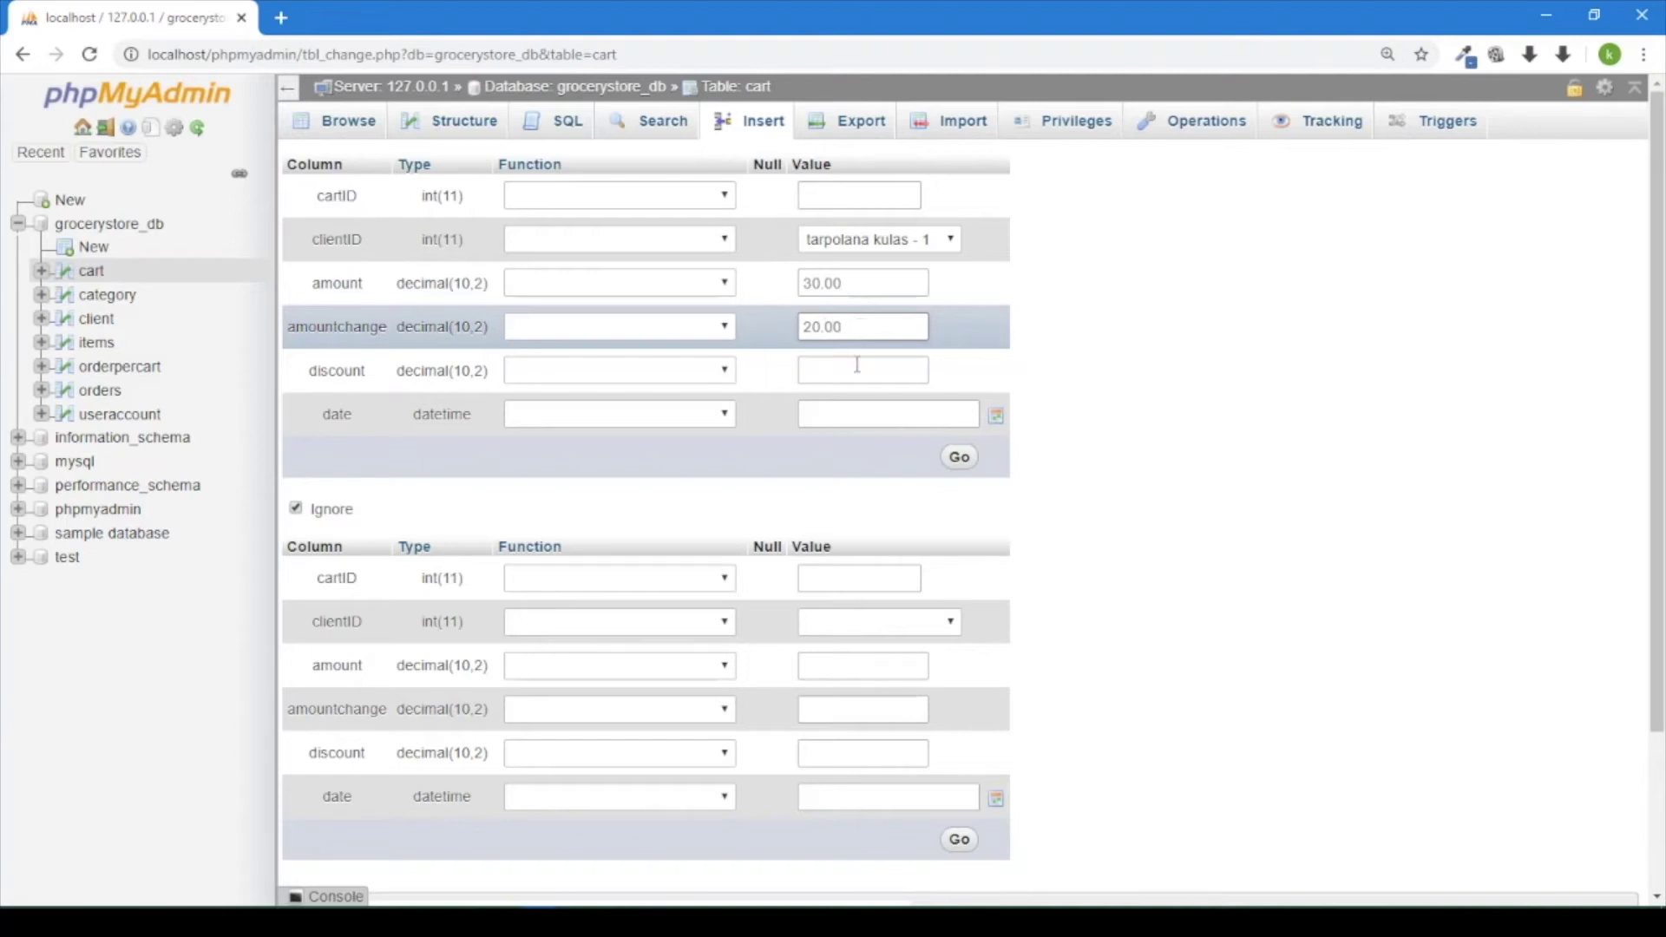
click(857, 367)
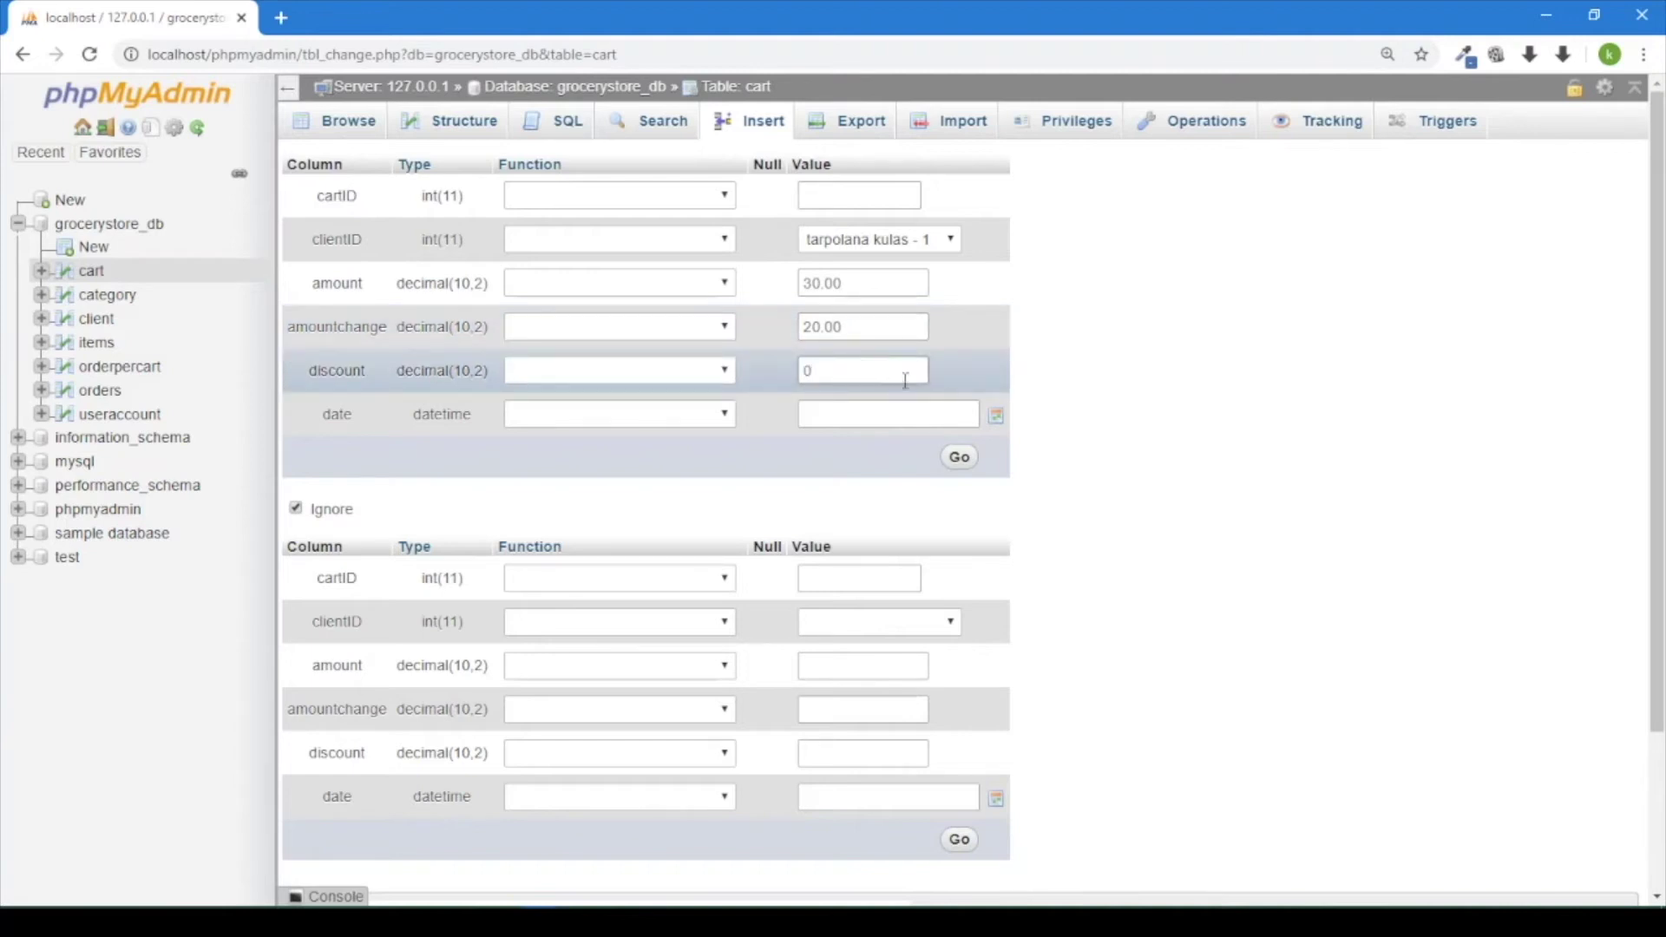
click(867, 415)
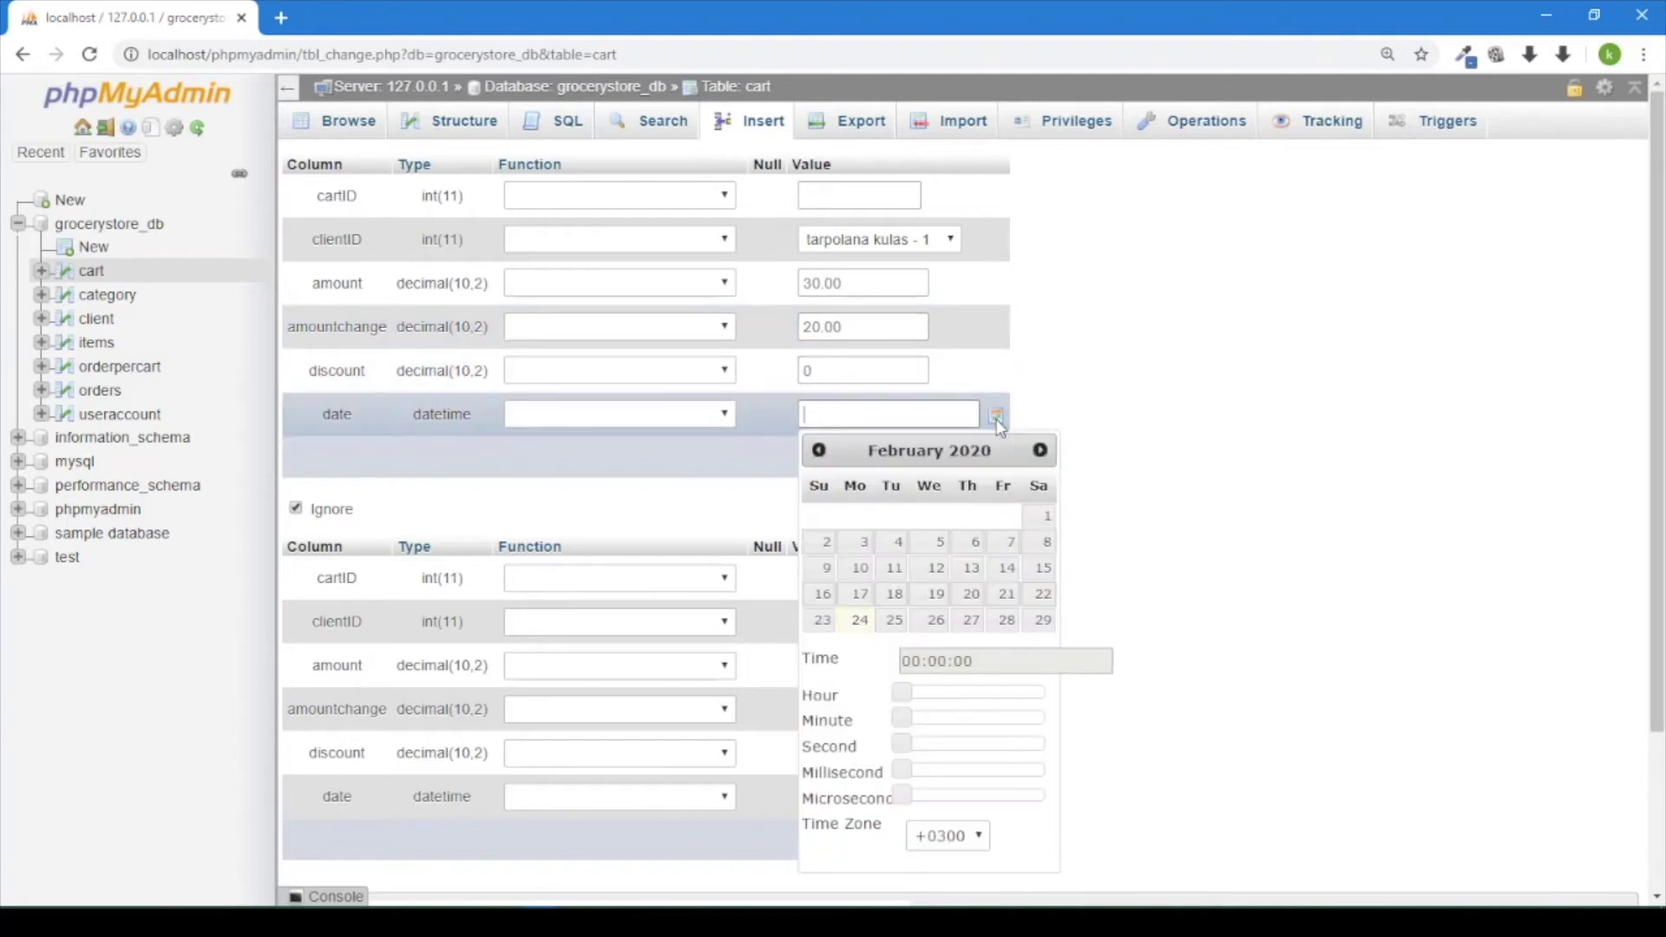
click(894, 626)
drag(902, 691, 908, 745)
click(1119, 730)
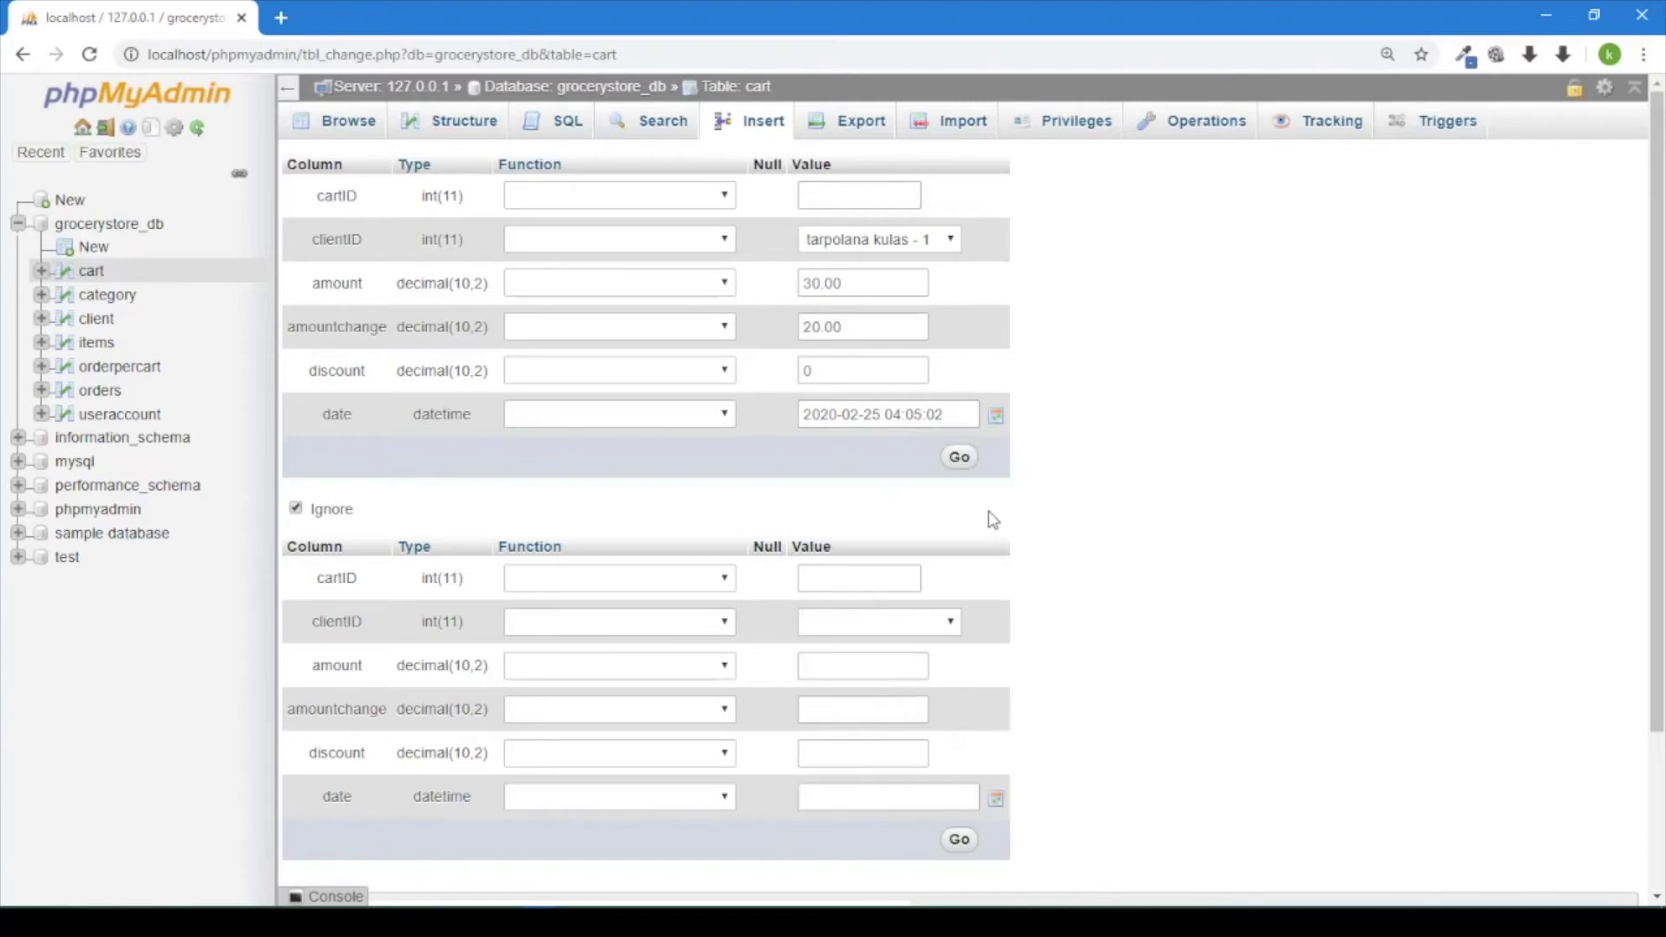
click(959, 457)
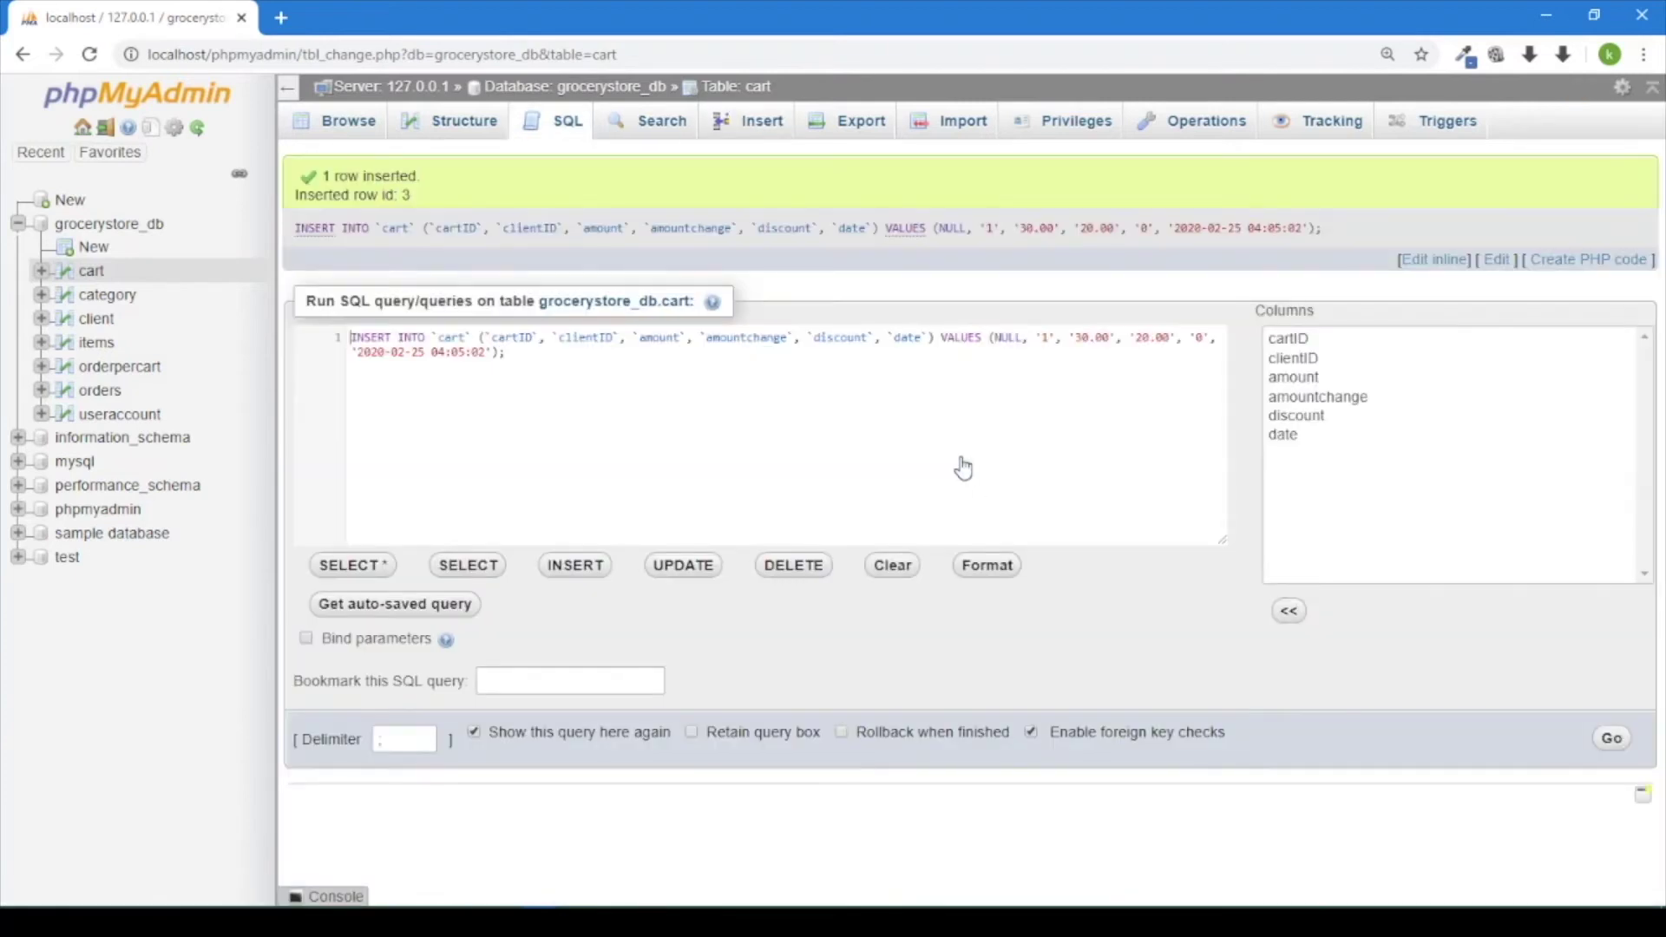
- Fill a new cart row with client 2, amount 20.00, discount 0 and date 25 February at 04:02
click(757, 123)
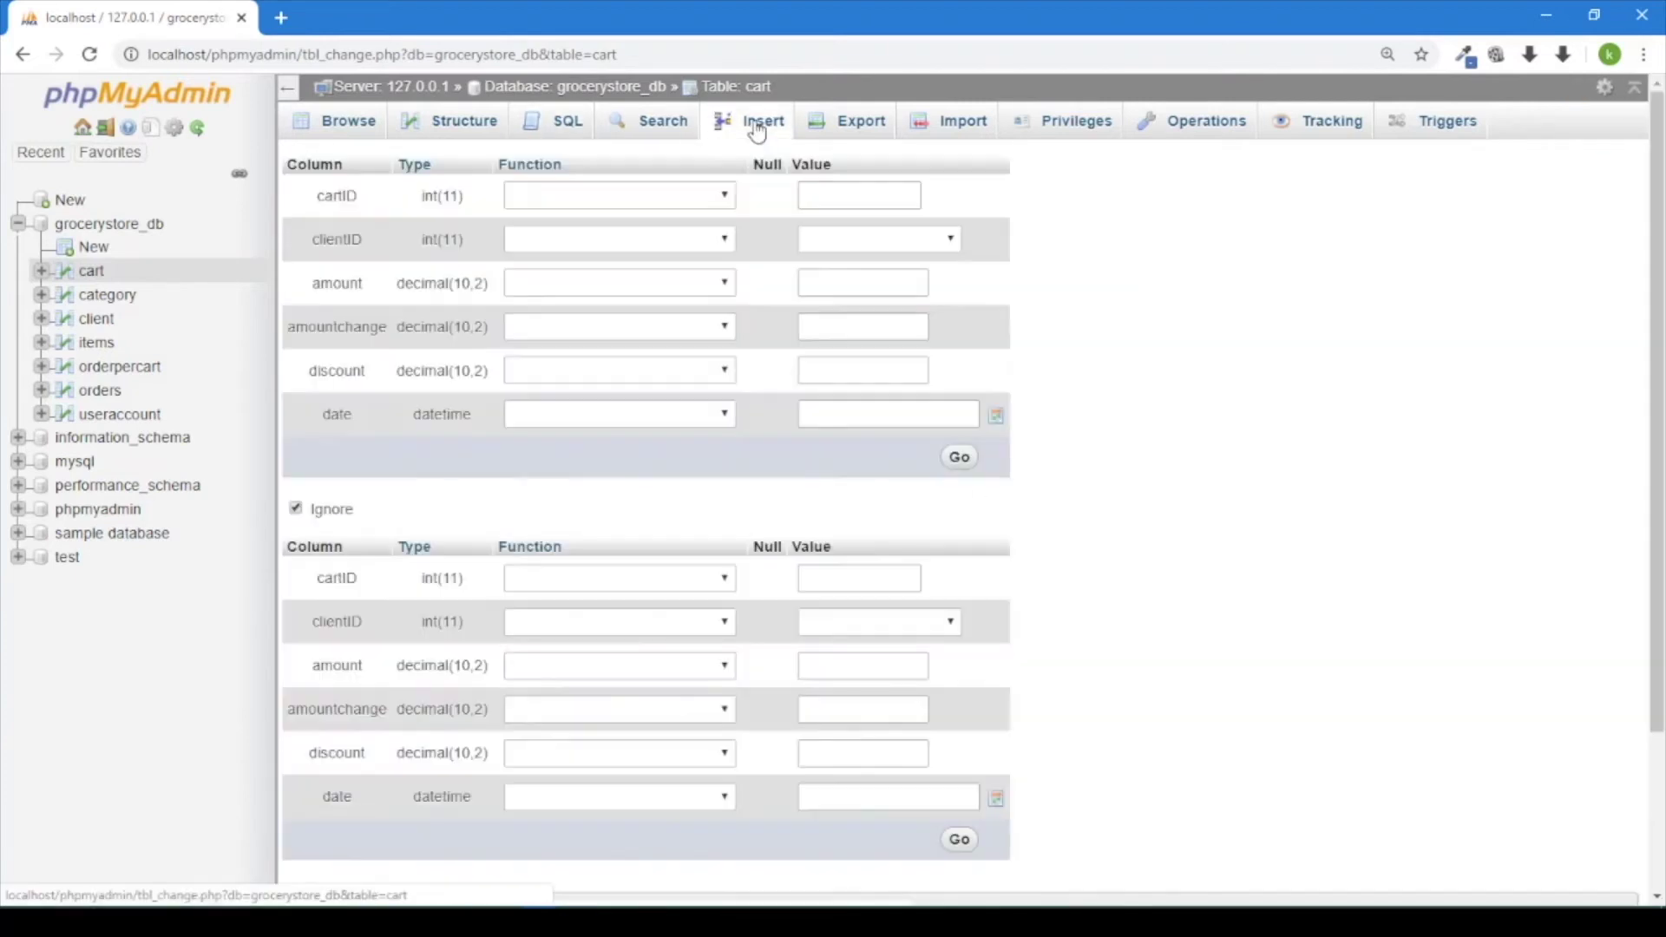
click(929, 239)
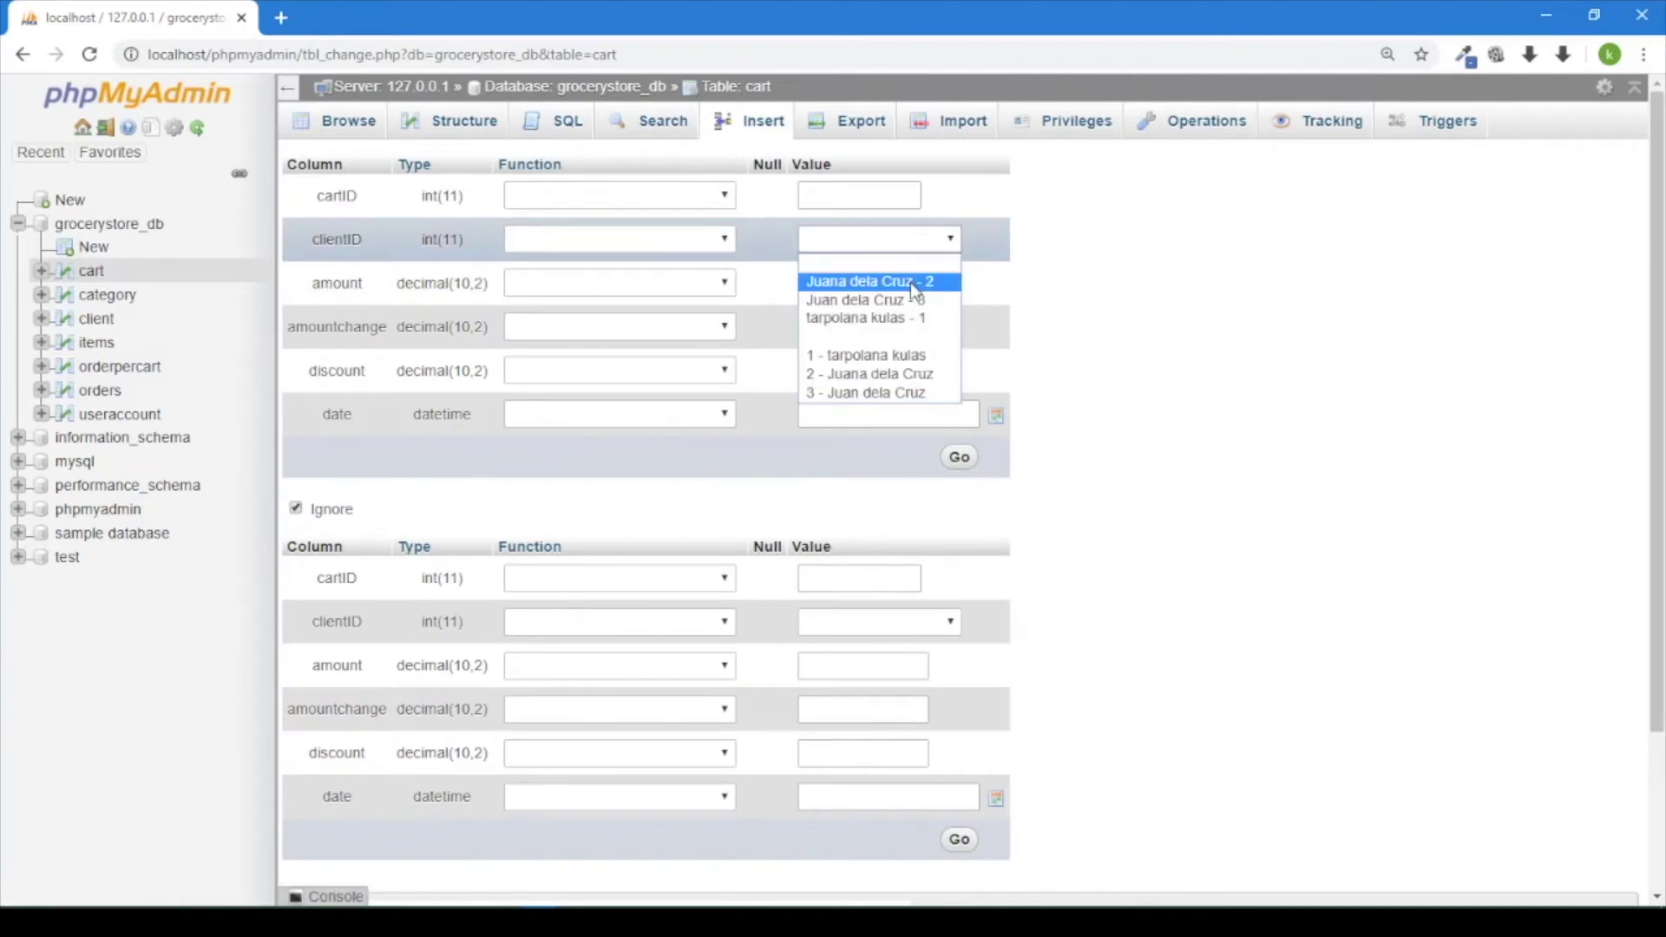
click(912, 282)
click(883, 286)
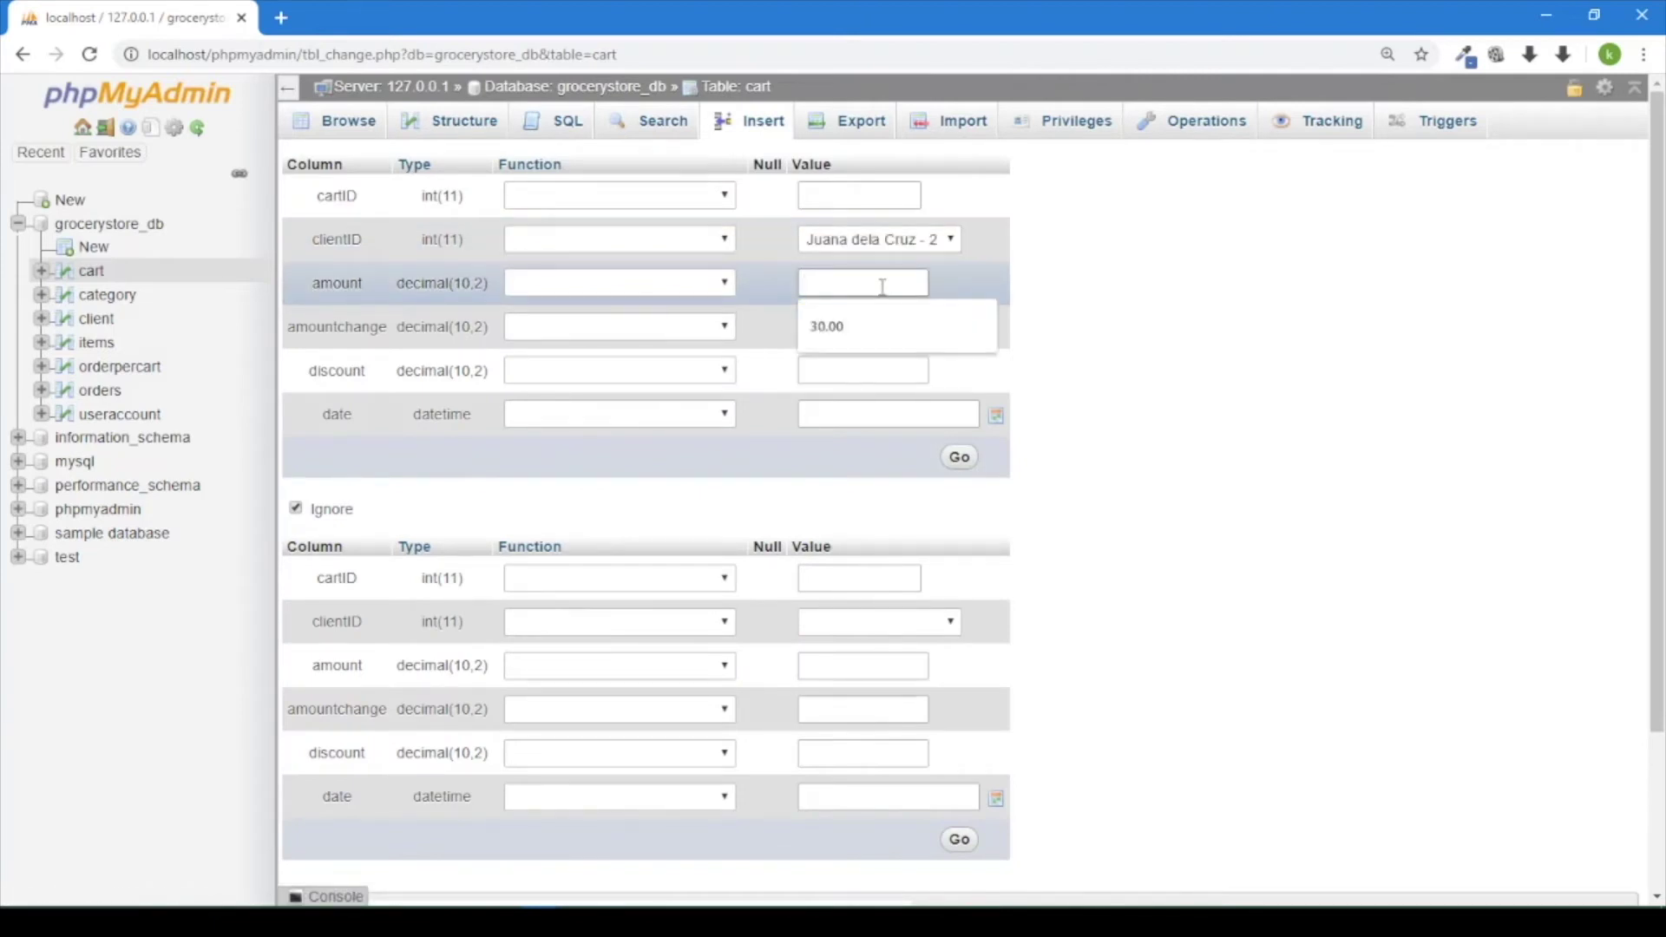
text(20)
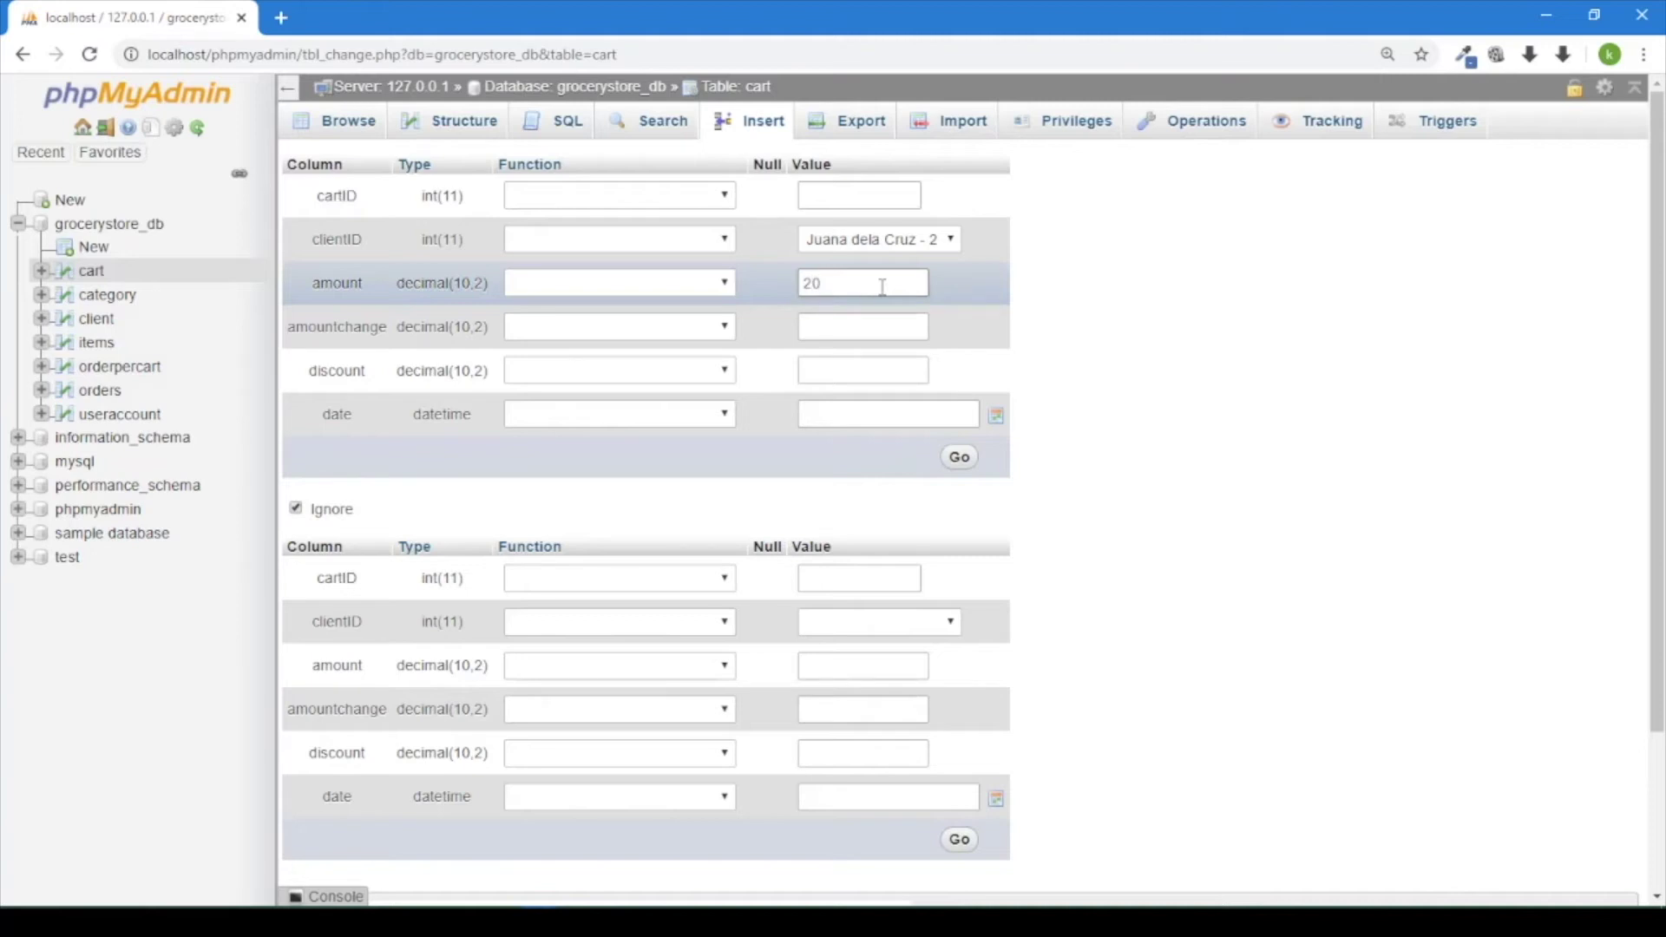
text(.00)
click(860, 336)
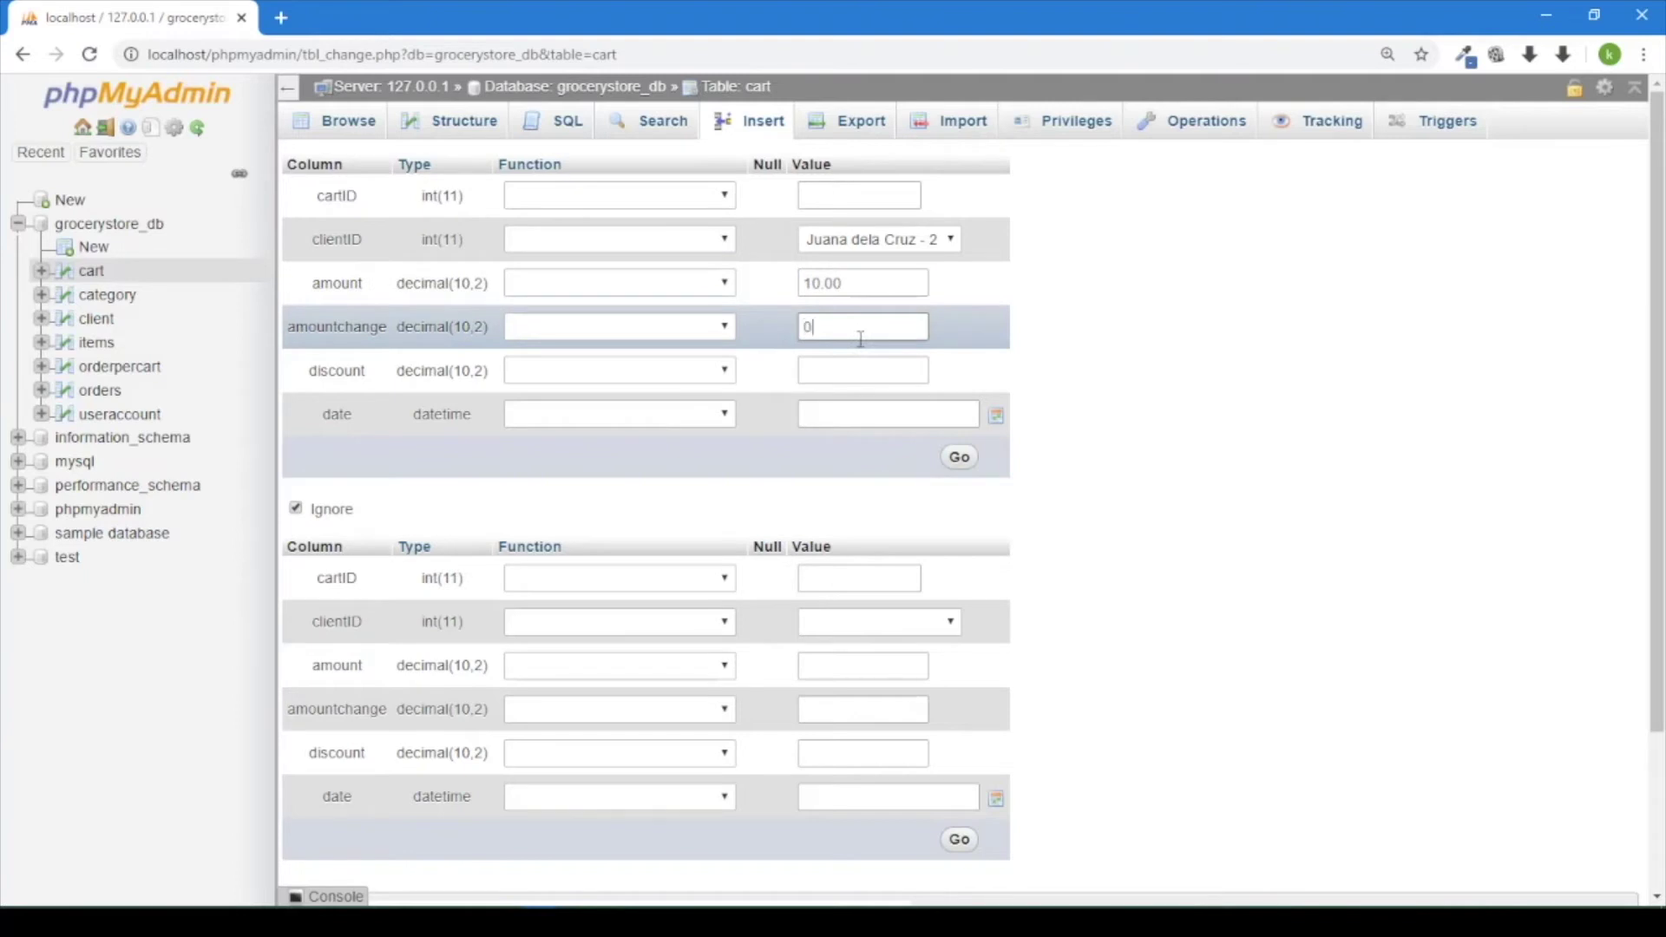
click(827, 370)
text(0)
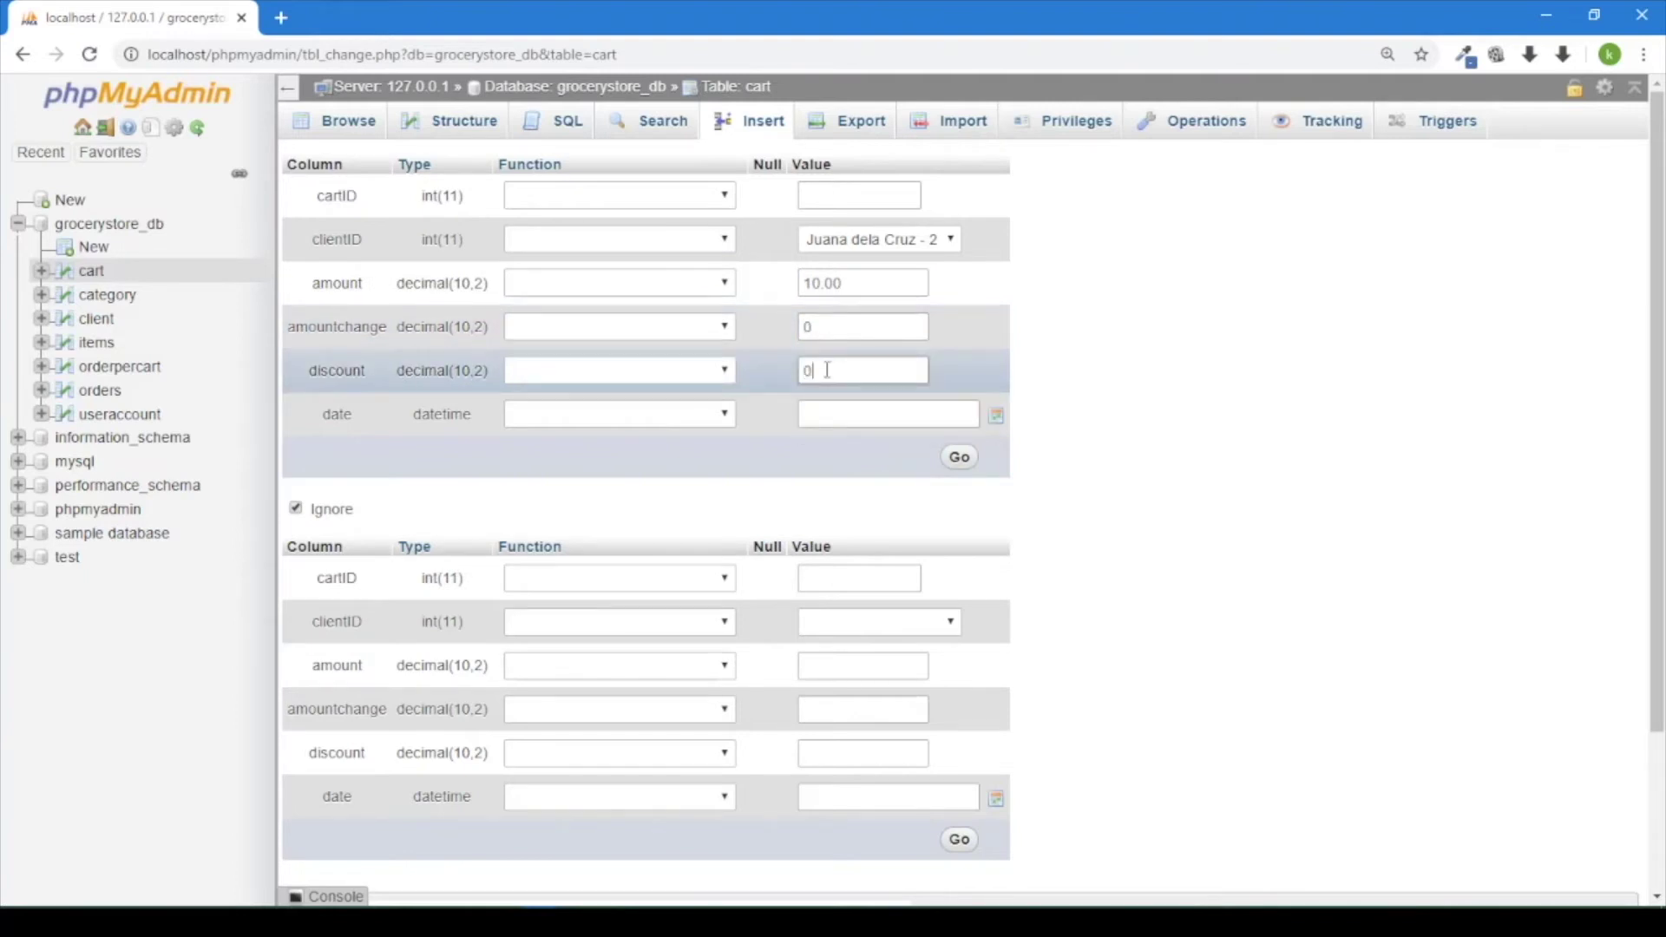
click(998, 418)
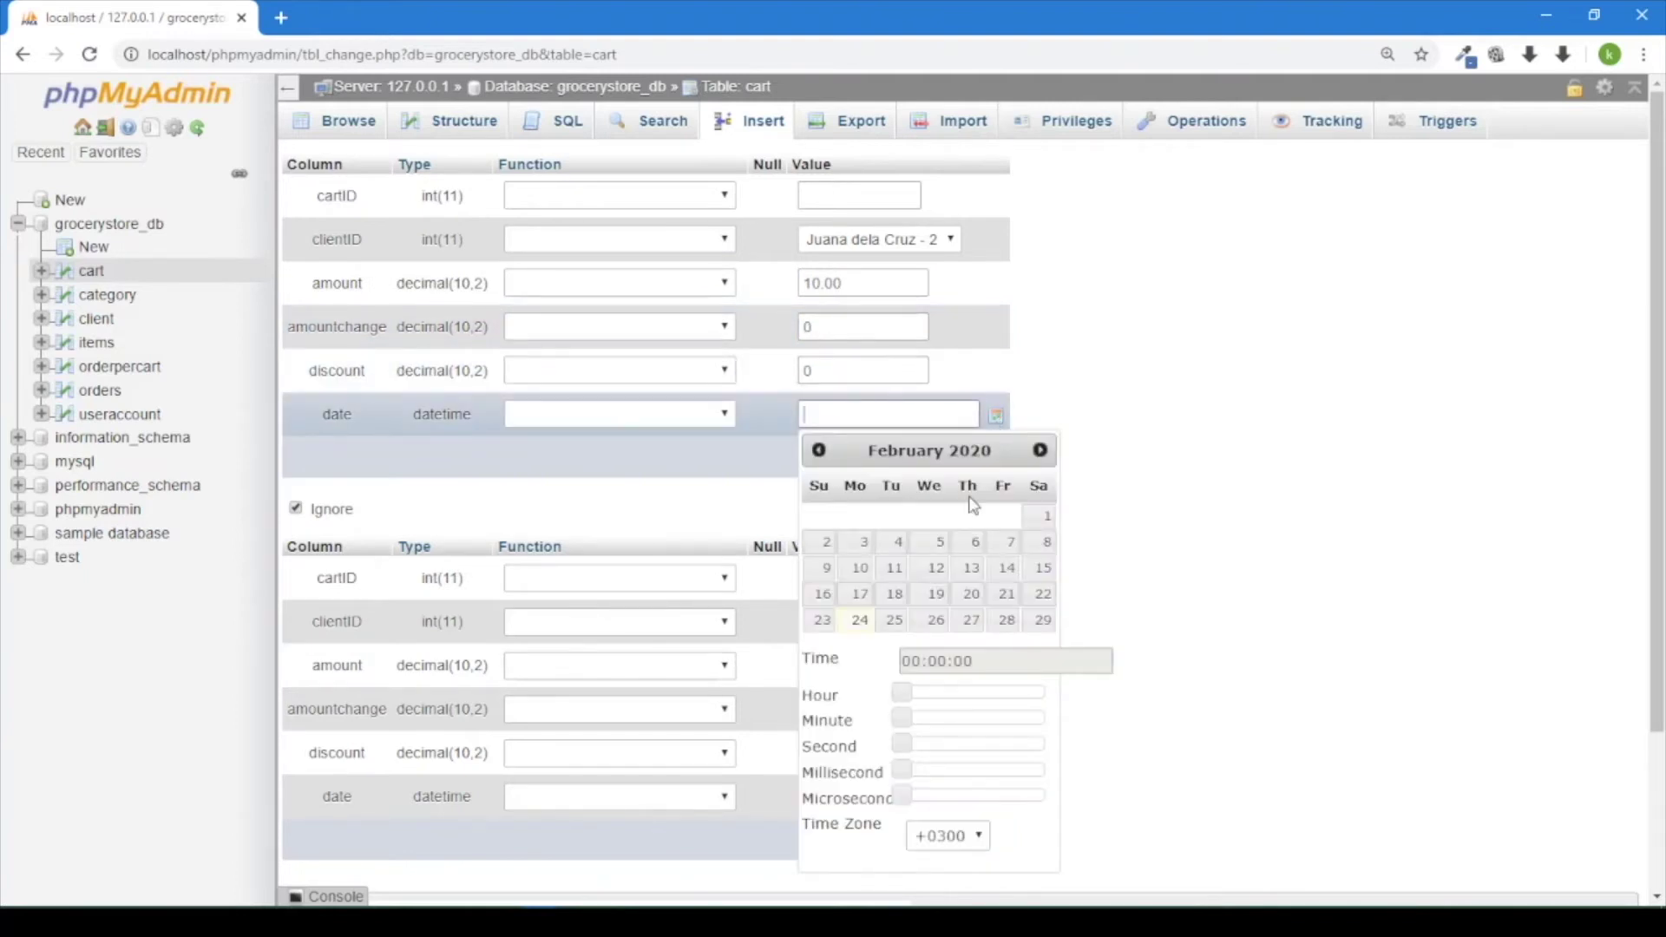
click(893, 619)
drag(902, 692, 914, 727)
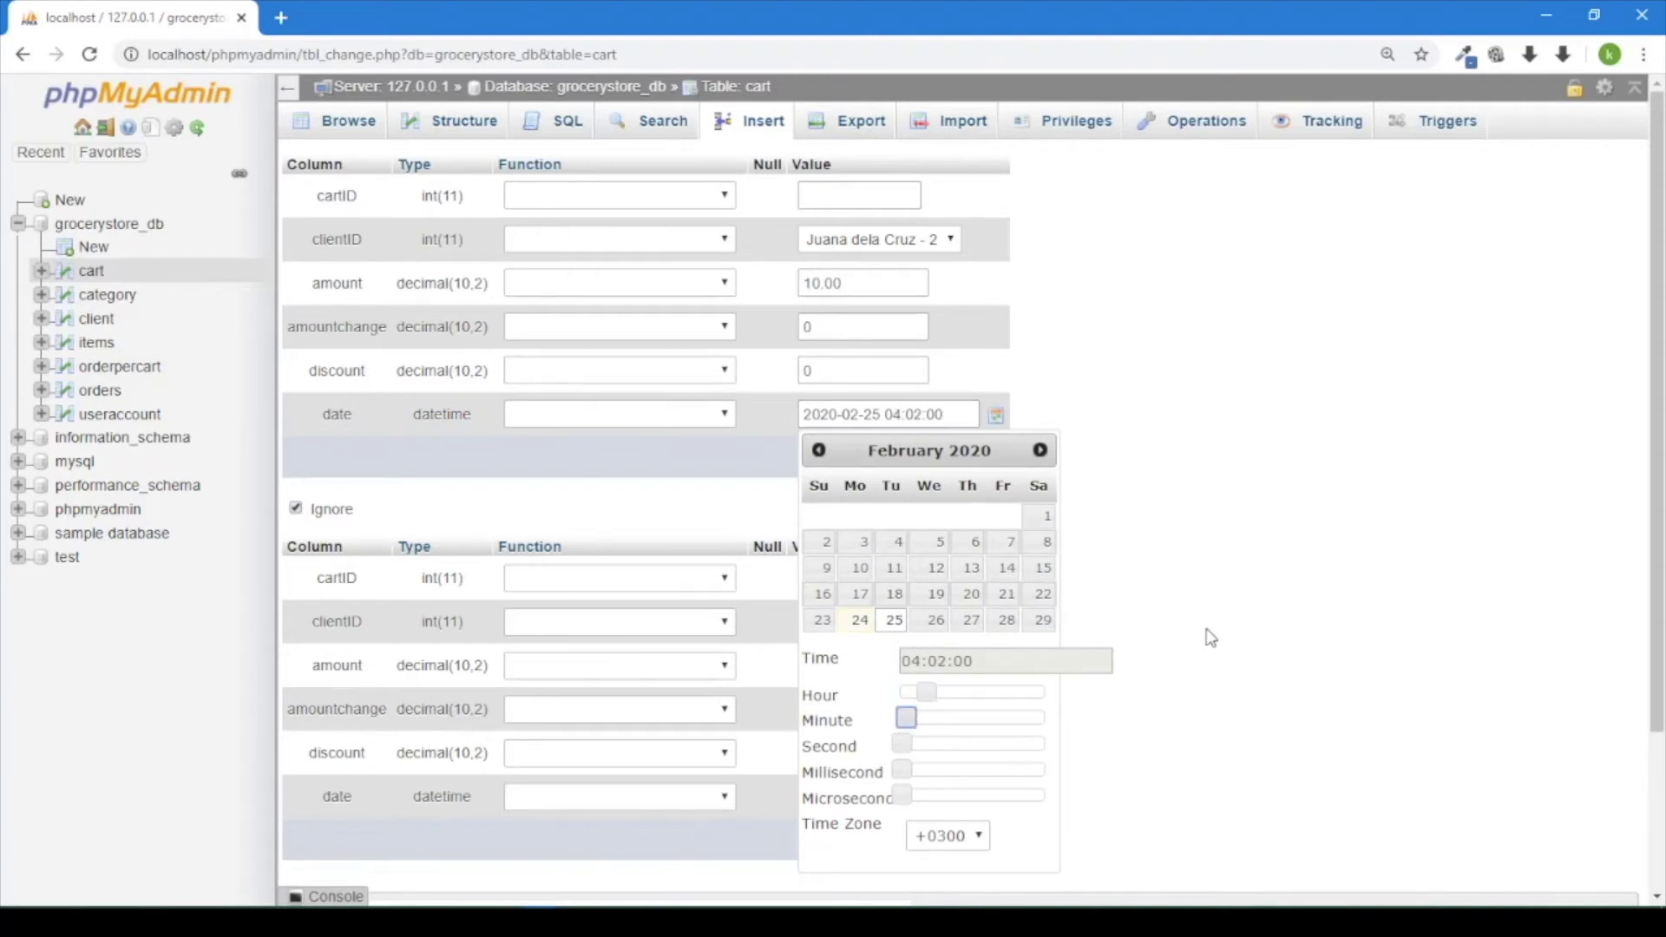
click(1158, 659)
- Fill a second row with client 3, amount 10.00 and date 26 February at 02:03, then insert both
click(910, 630)
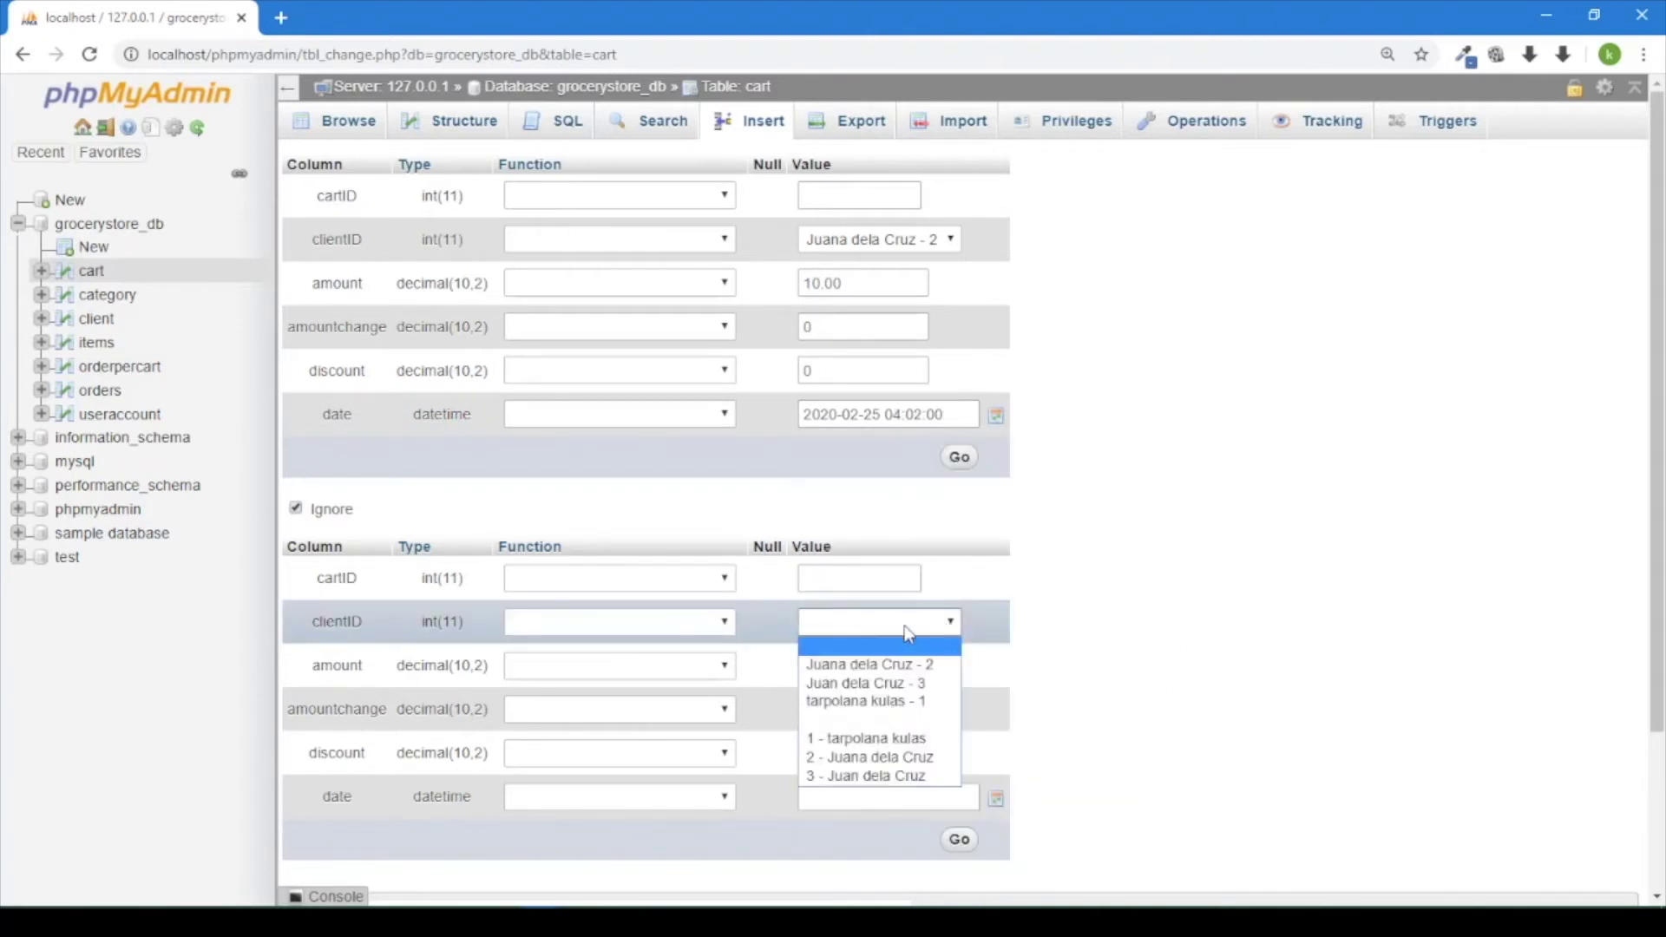
click(892, 683)
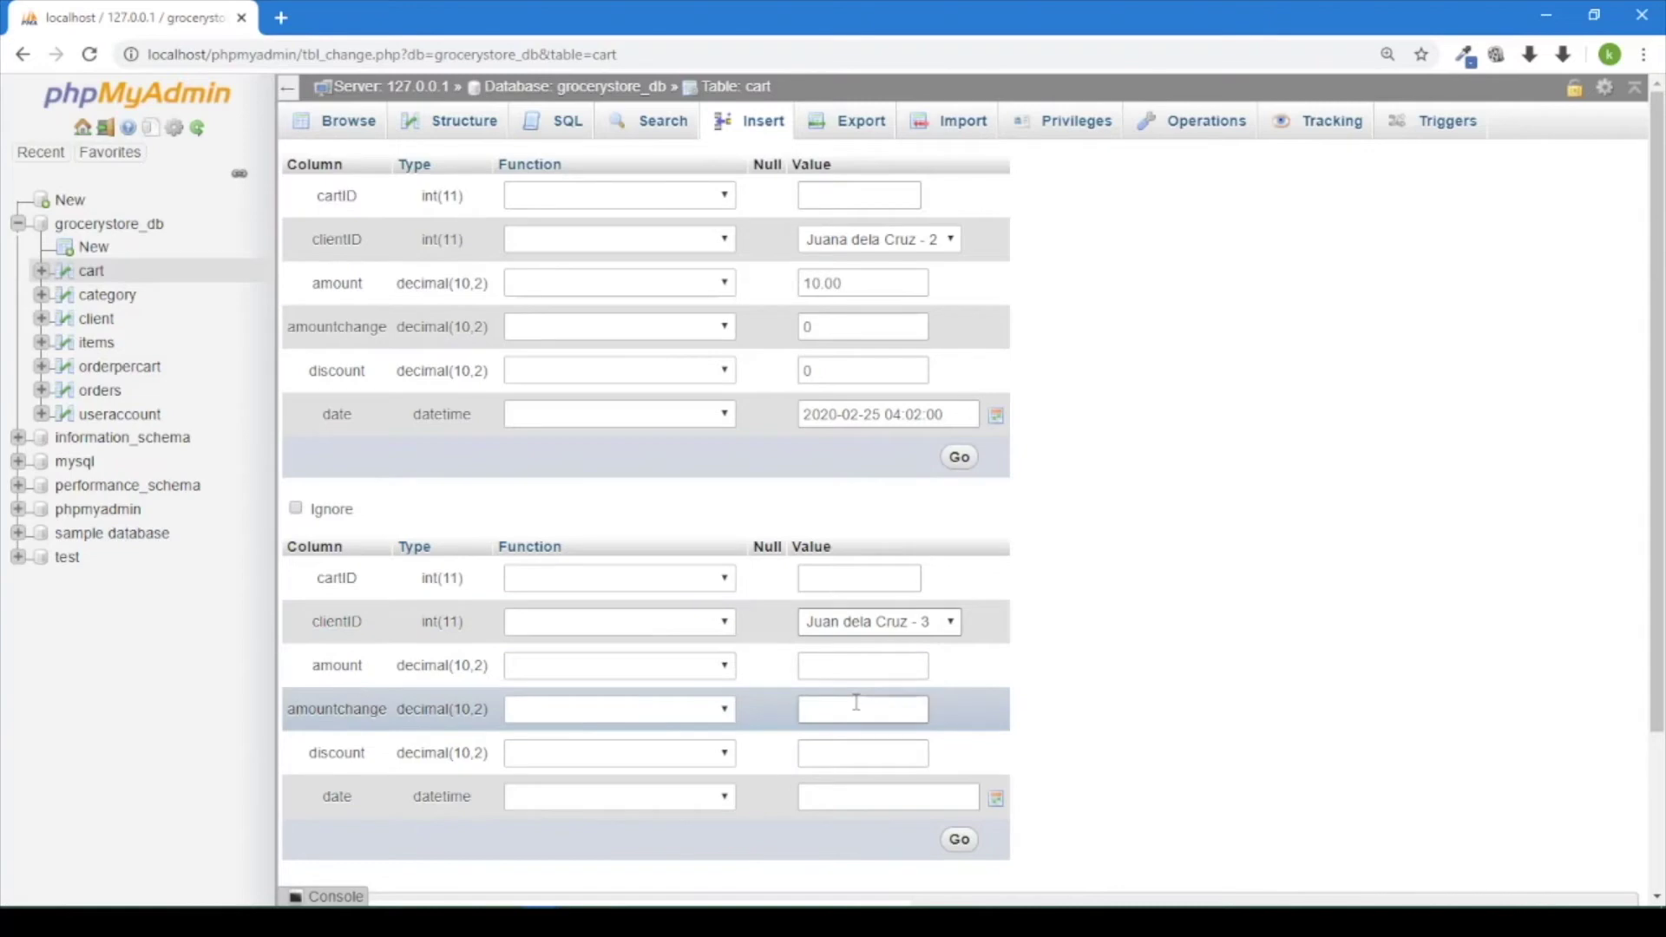
click(857, 666)
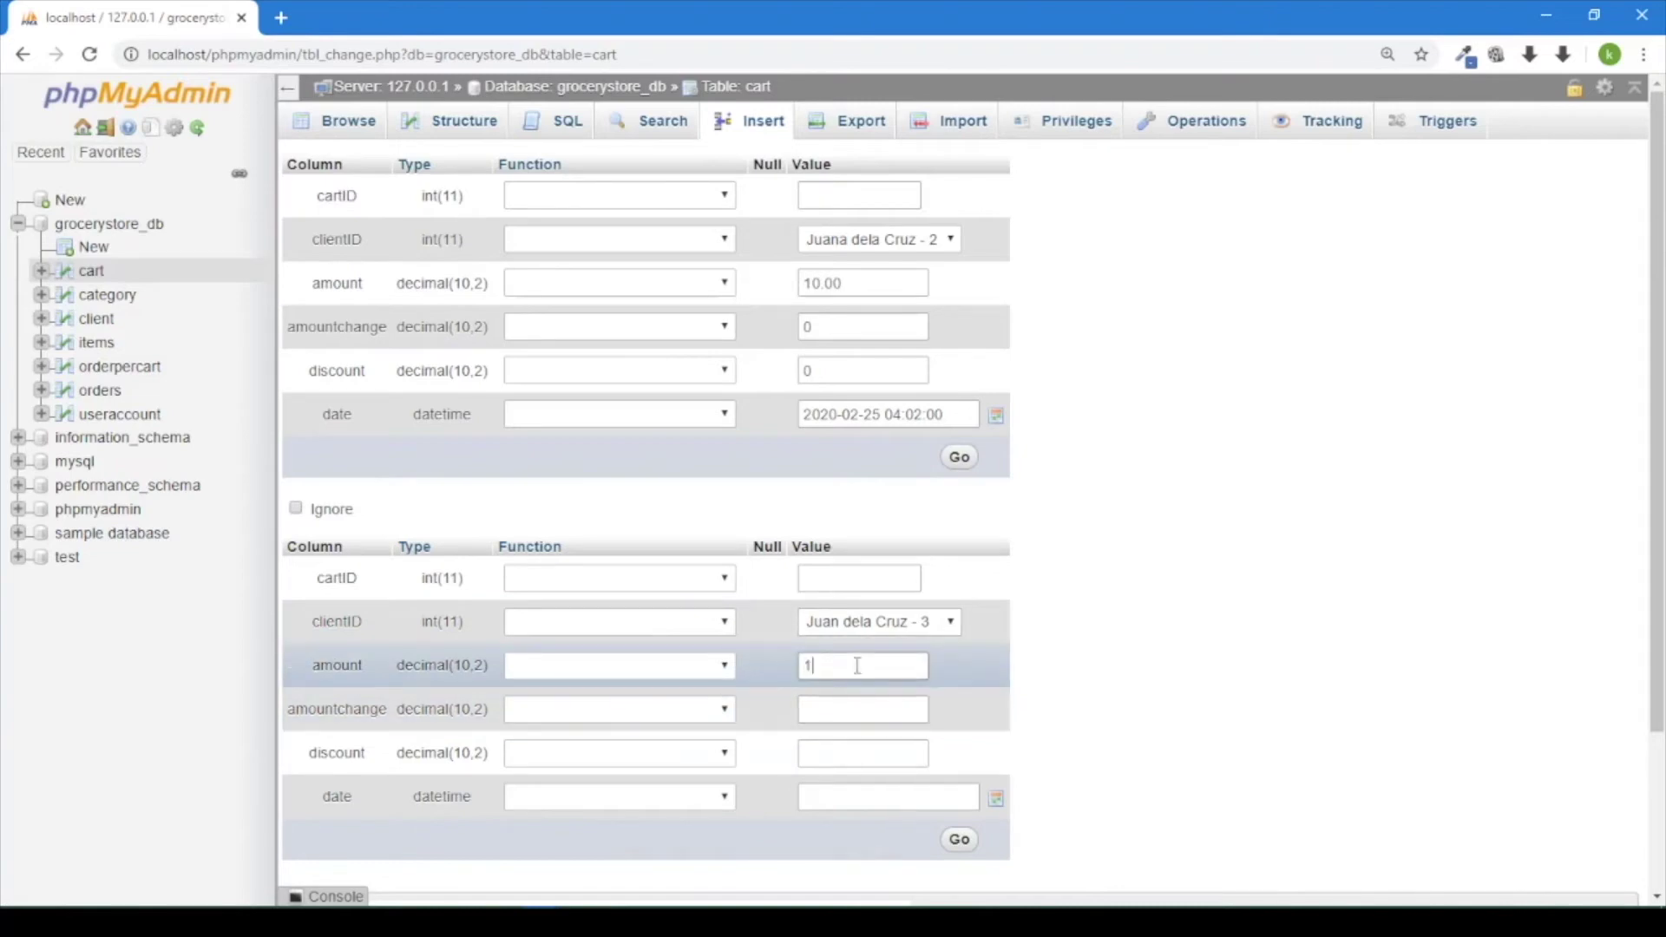
text(10.00)
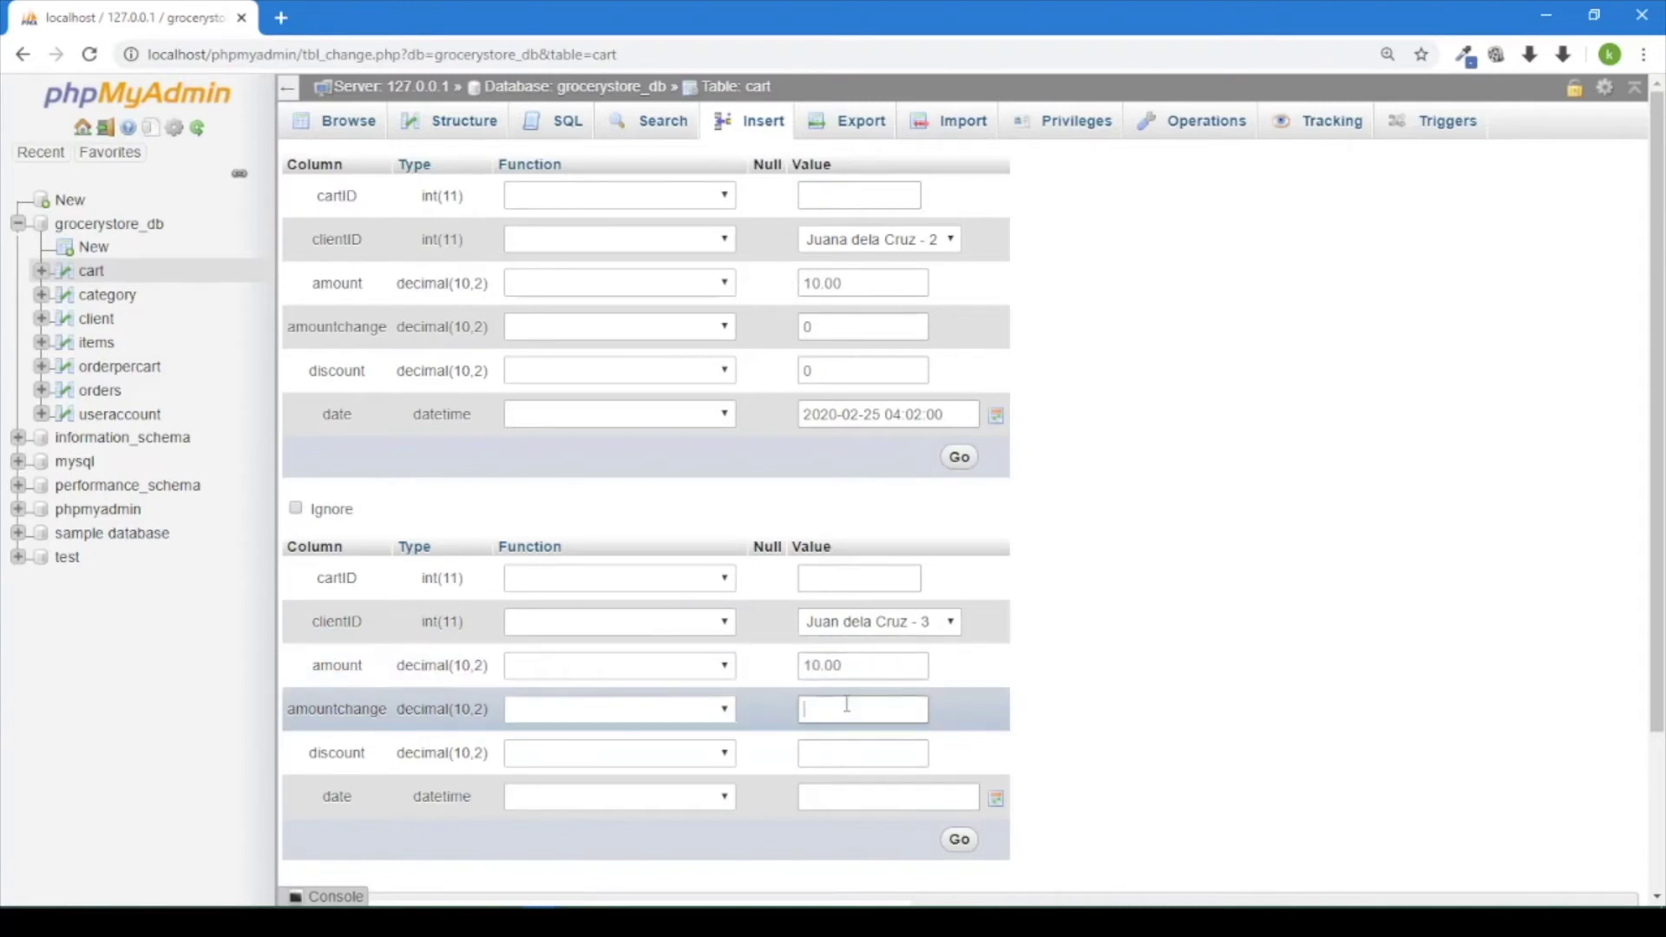
click(848, 744)
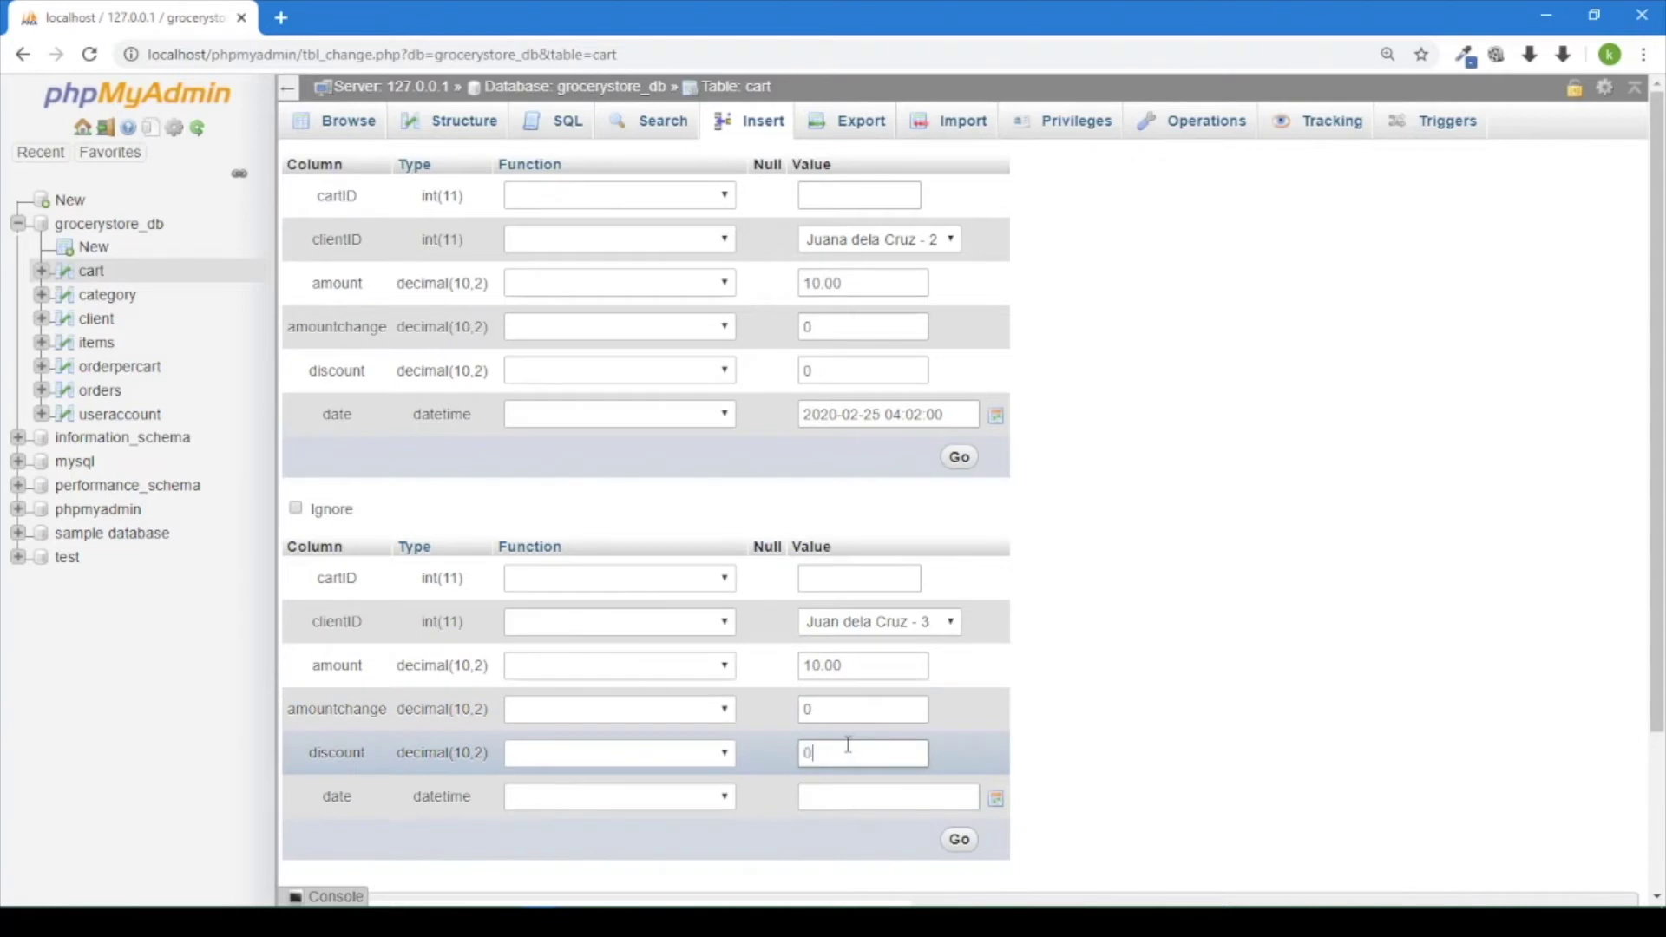
click(995, 798)
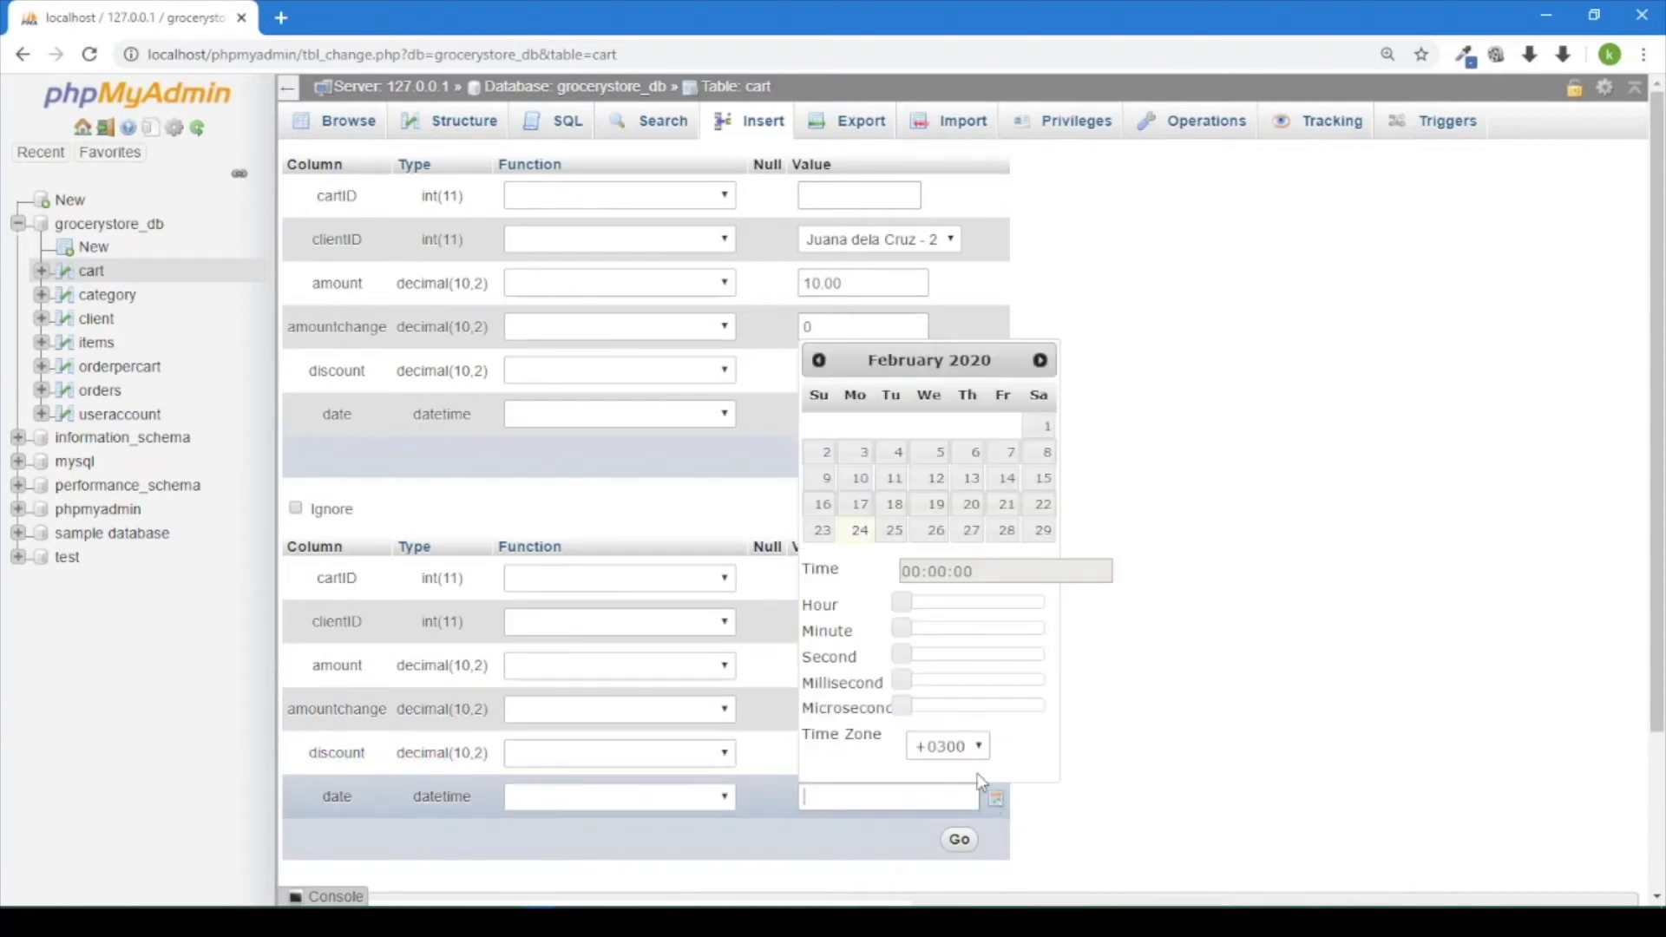
click(932, 530)
drag(902, 602, 908, 628)
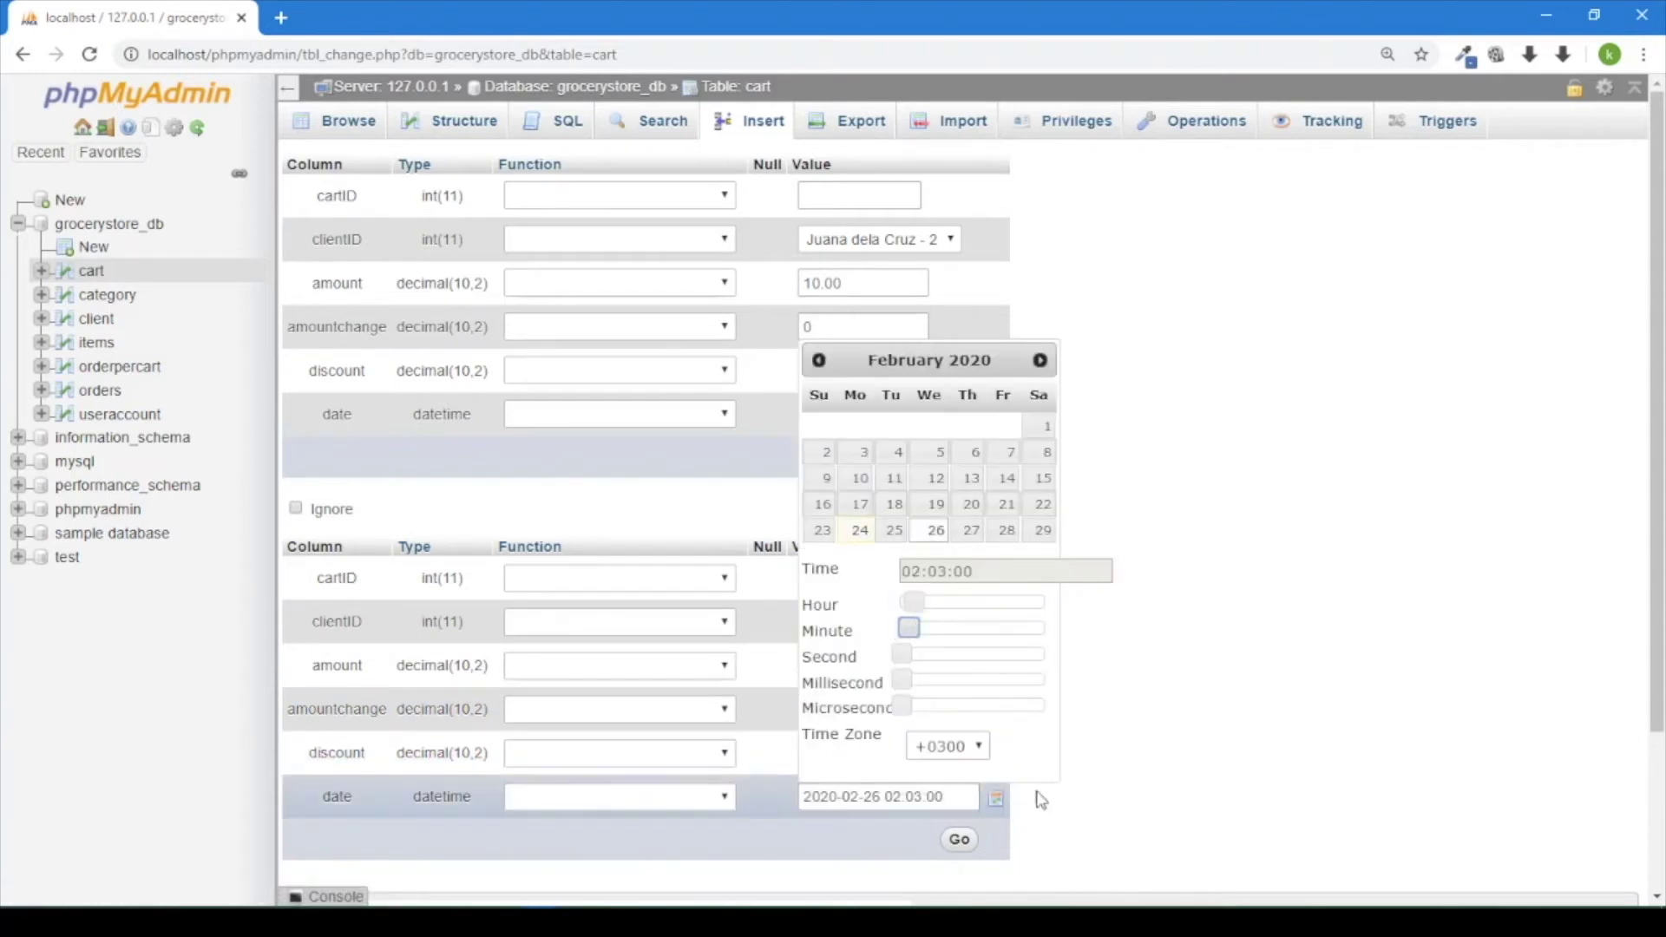
click(1176, 769)
scroll(1128, 780, down, 5)
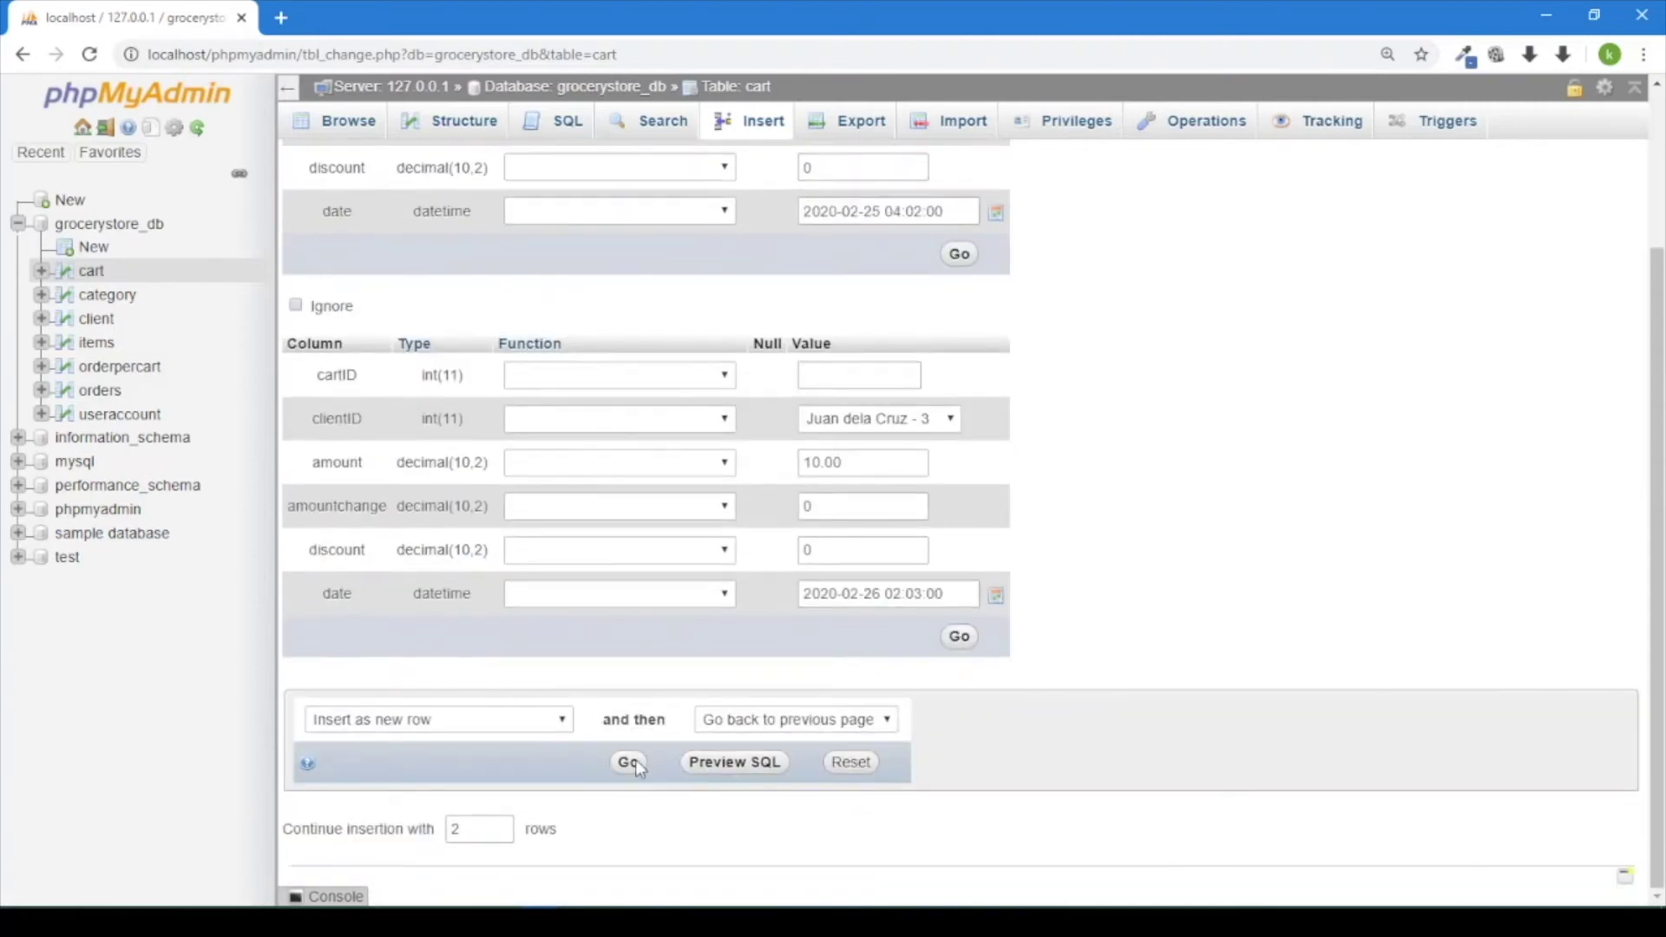
click(630, 764)
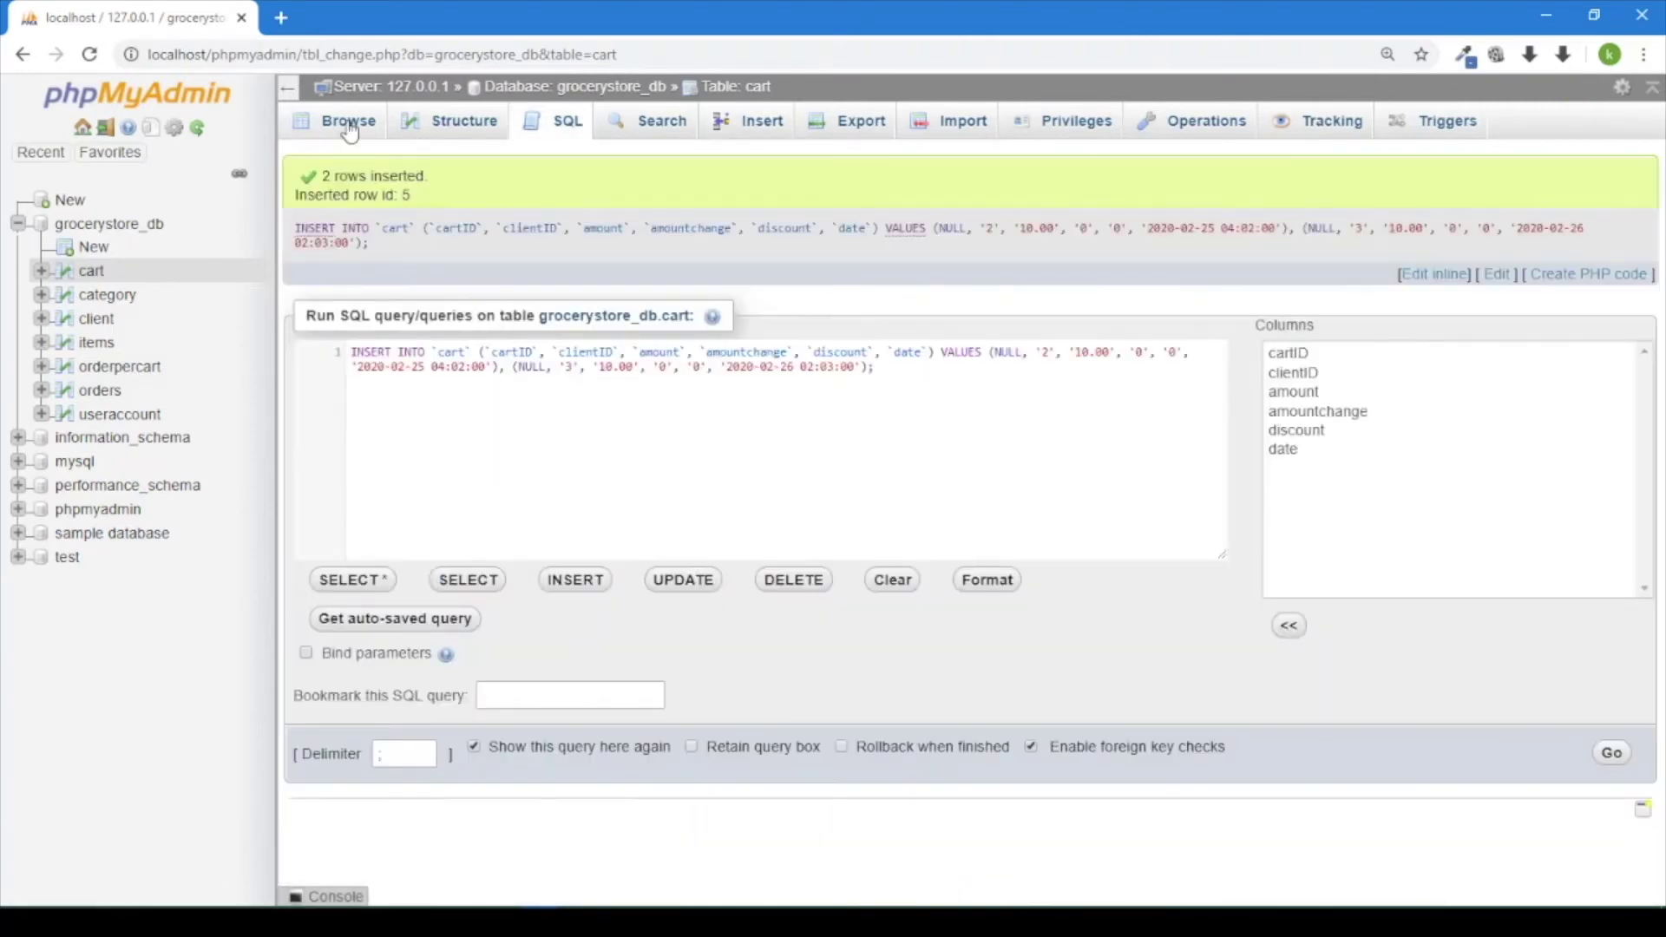
- Review the cart rows, then bring up the empty orderpercart table's insert form
click(350, 129)
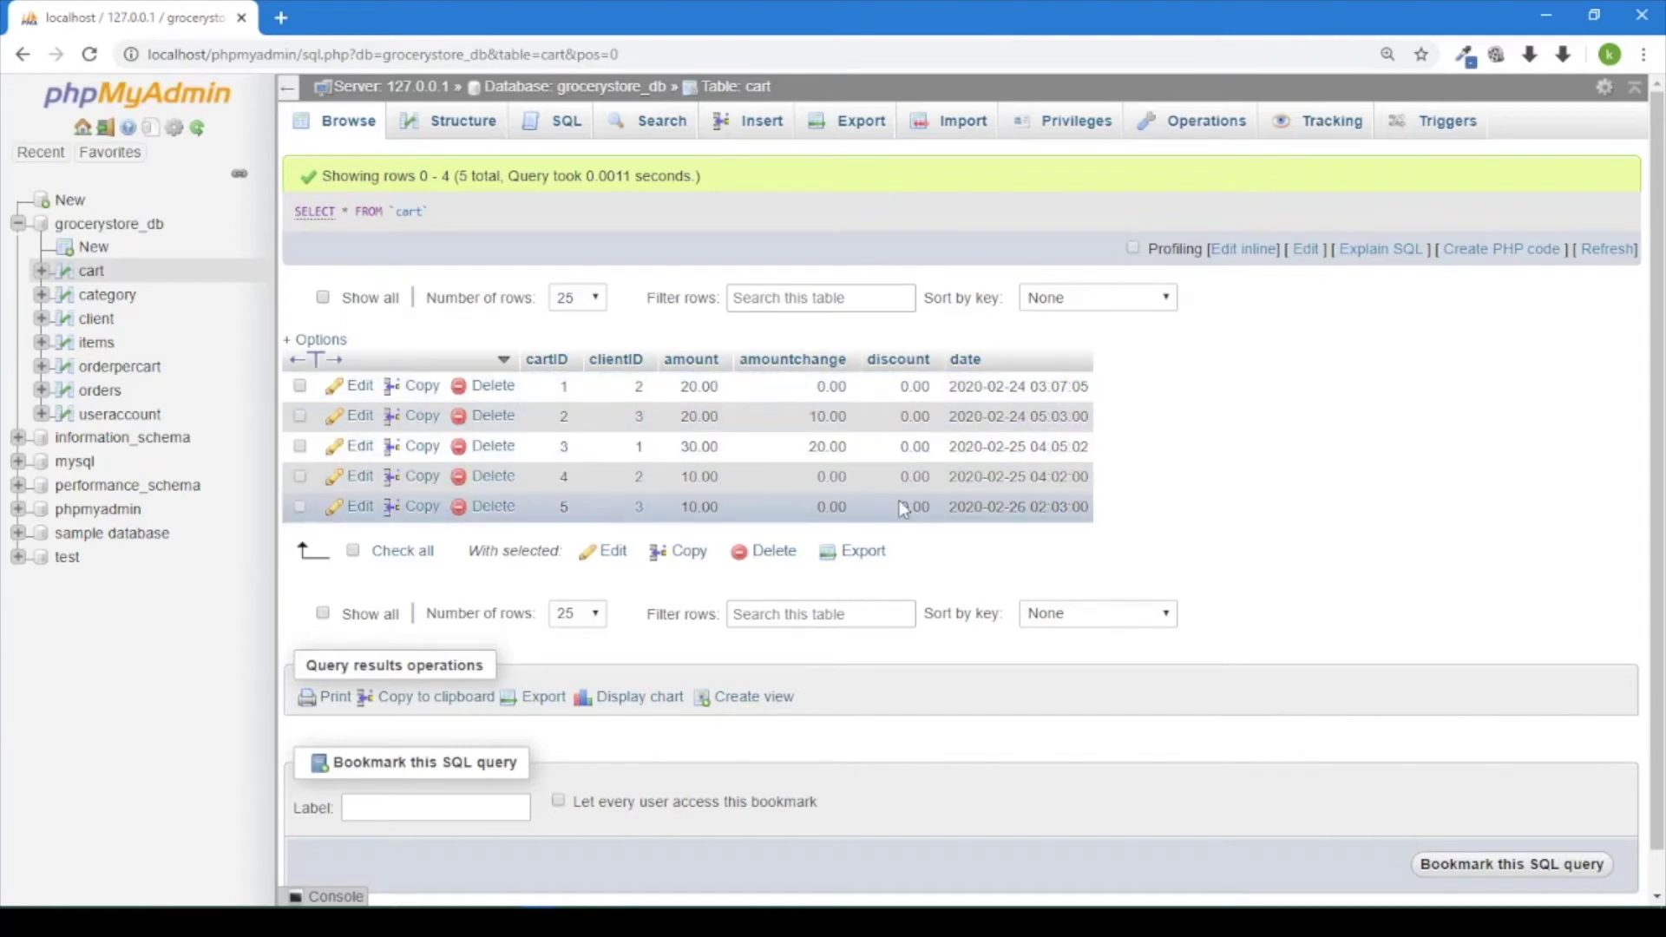
click(92, 272)
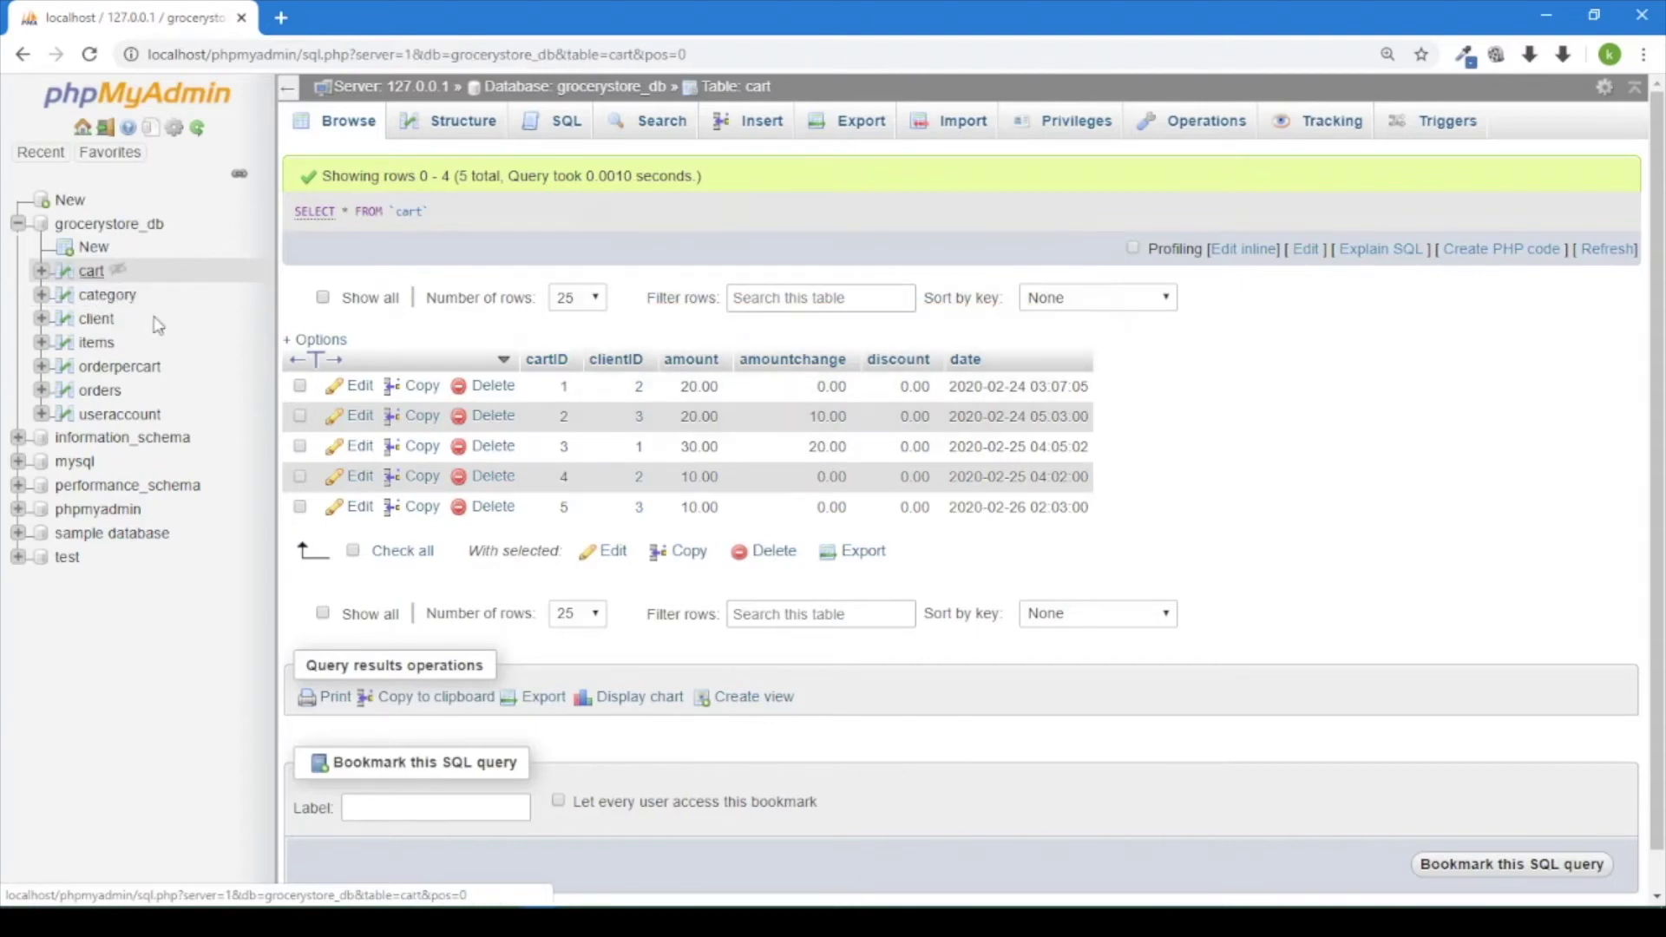
click(115, 373)
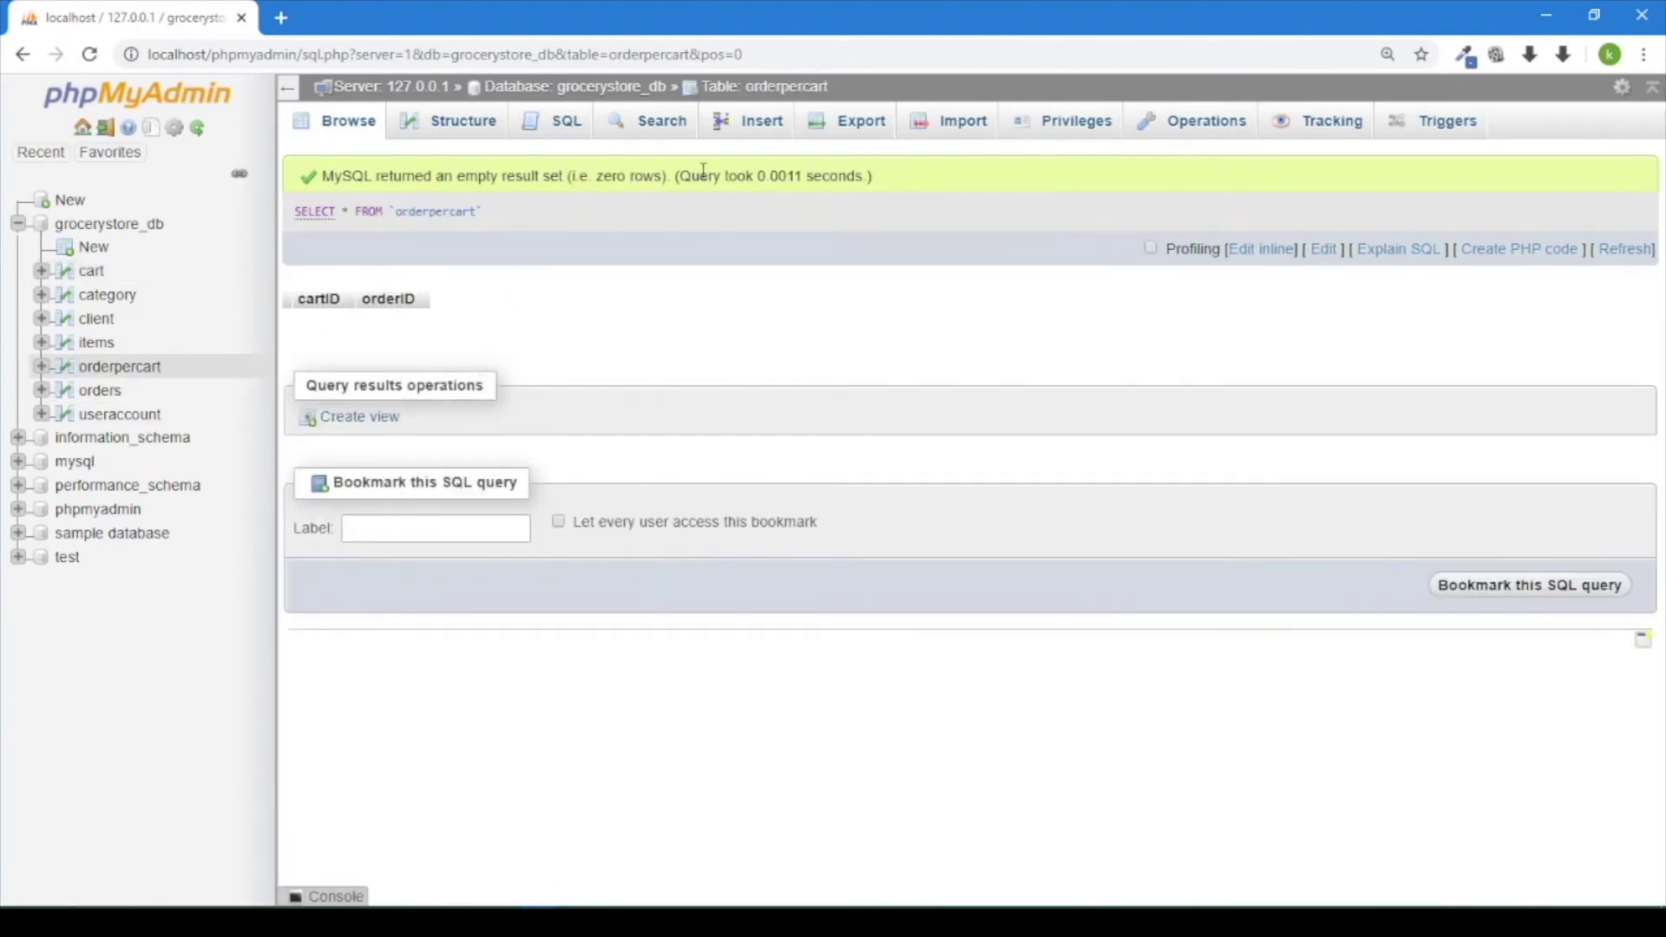
click(760, 121)
- Insert orderpercart rows cartID 1/orderID 1 and cartID 2/orderID 3, keeping the form for another insert
click(727, 197)
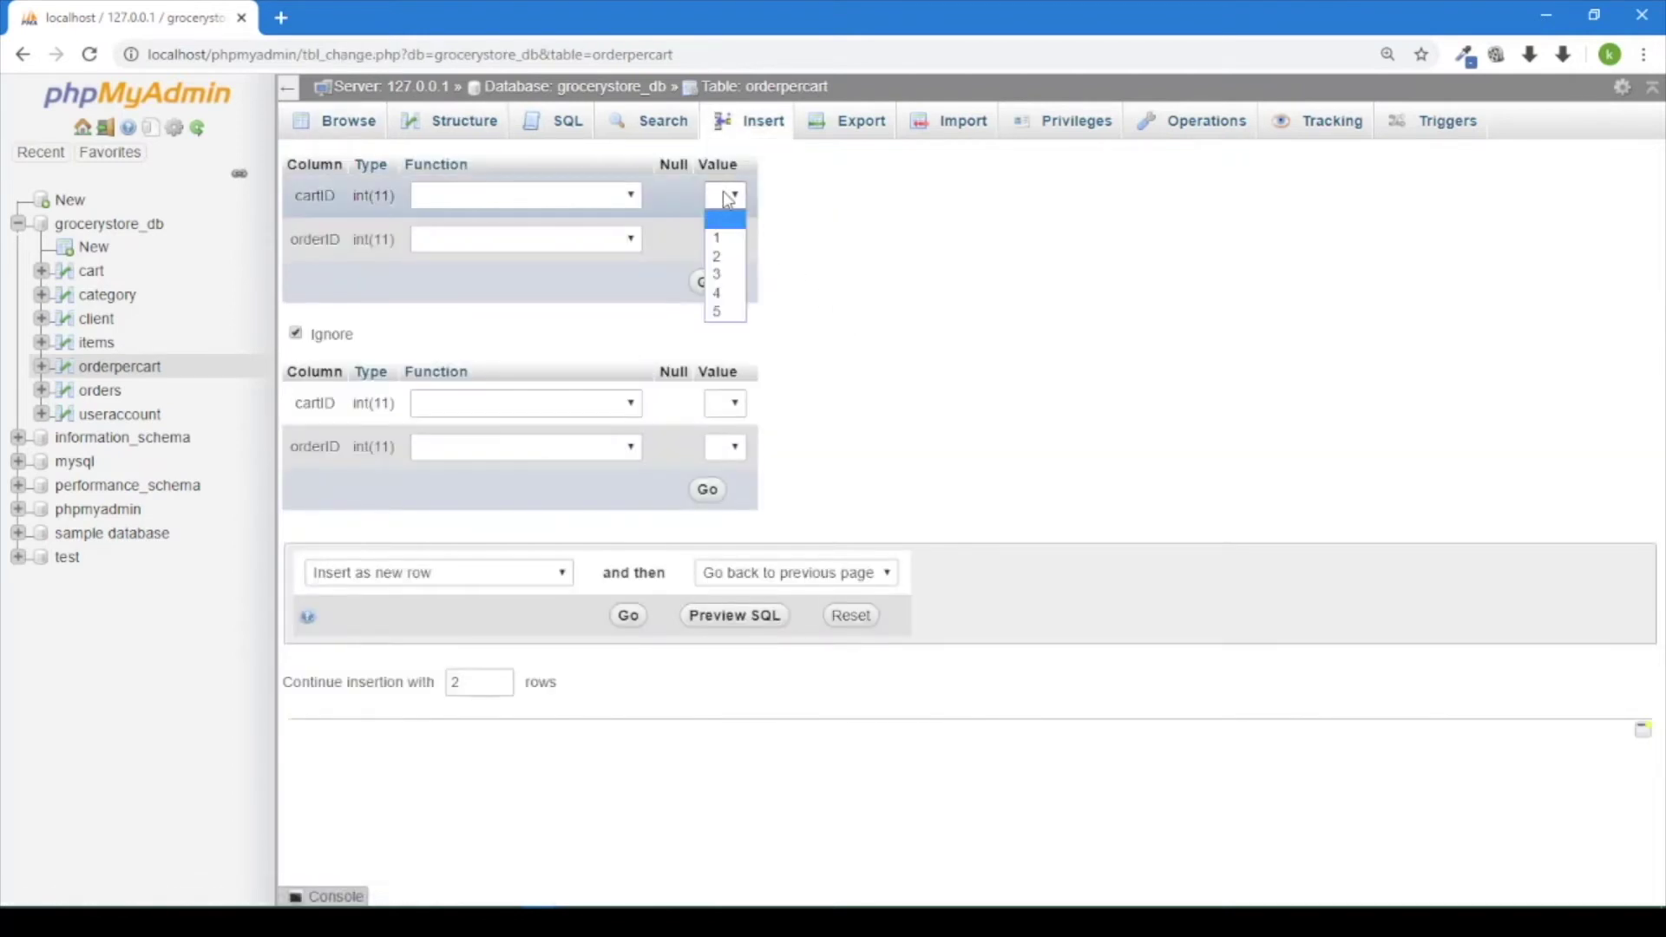
click(727, 239)
click(734, 241)
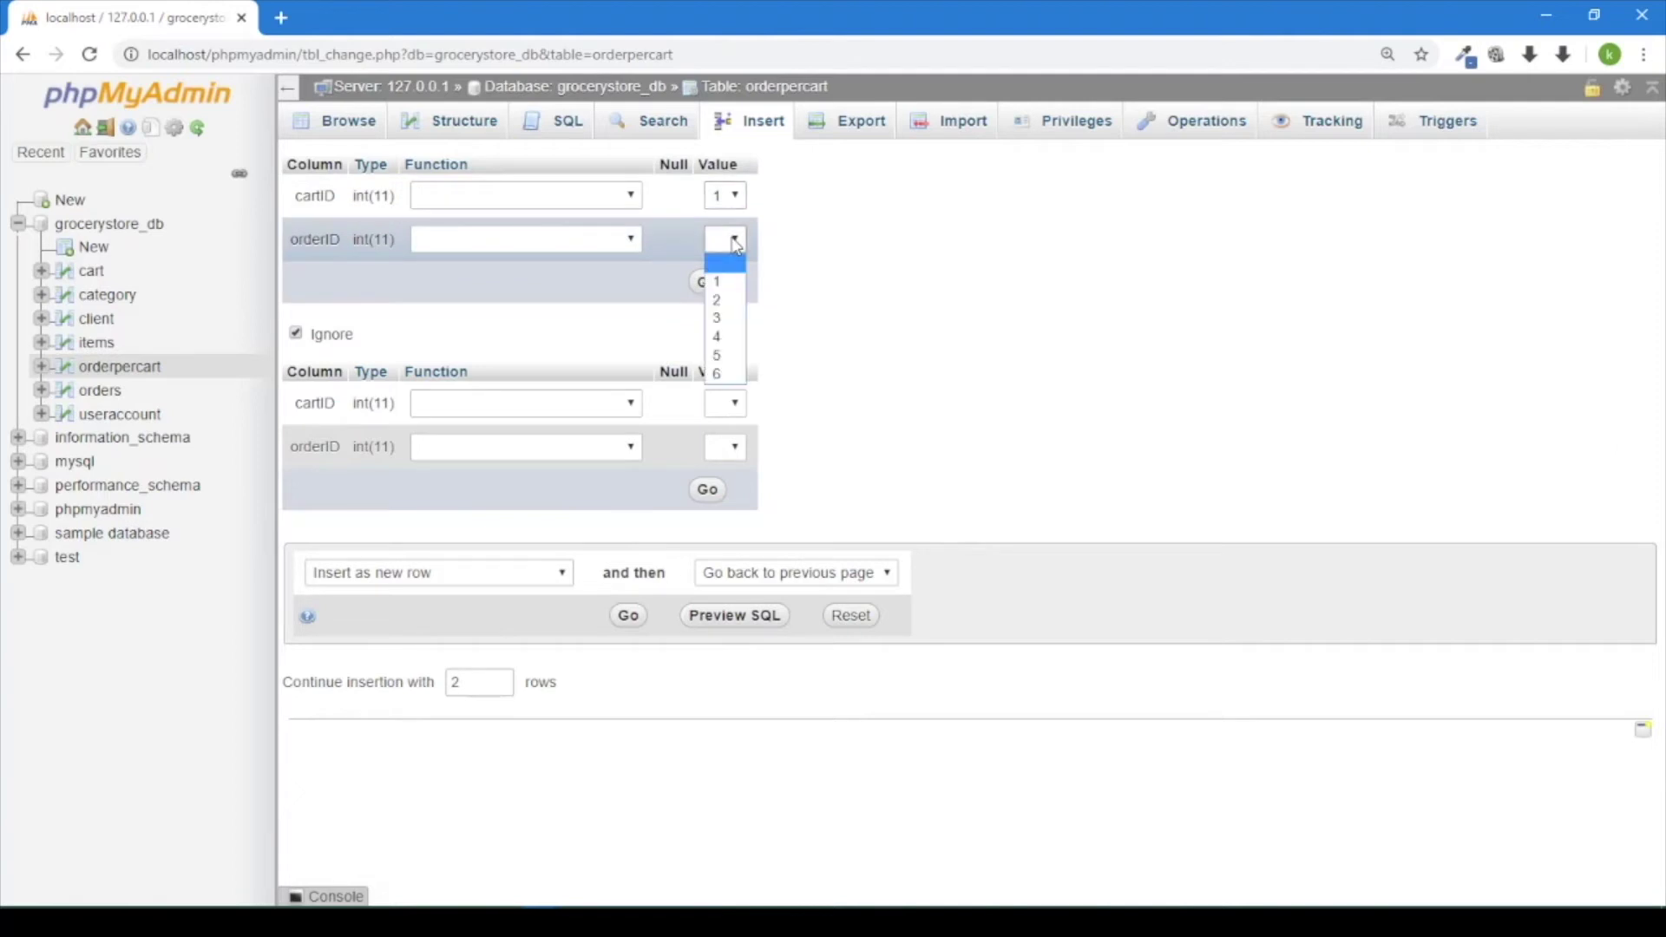
click(735, 286)
click(725, 406)
click(726, 464)
click(727, 447)
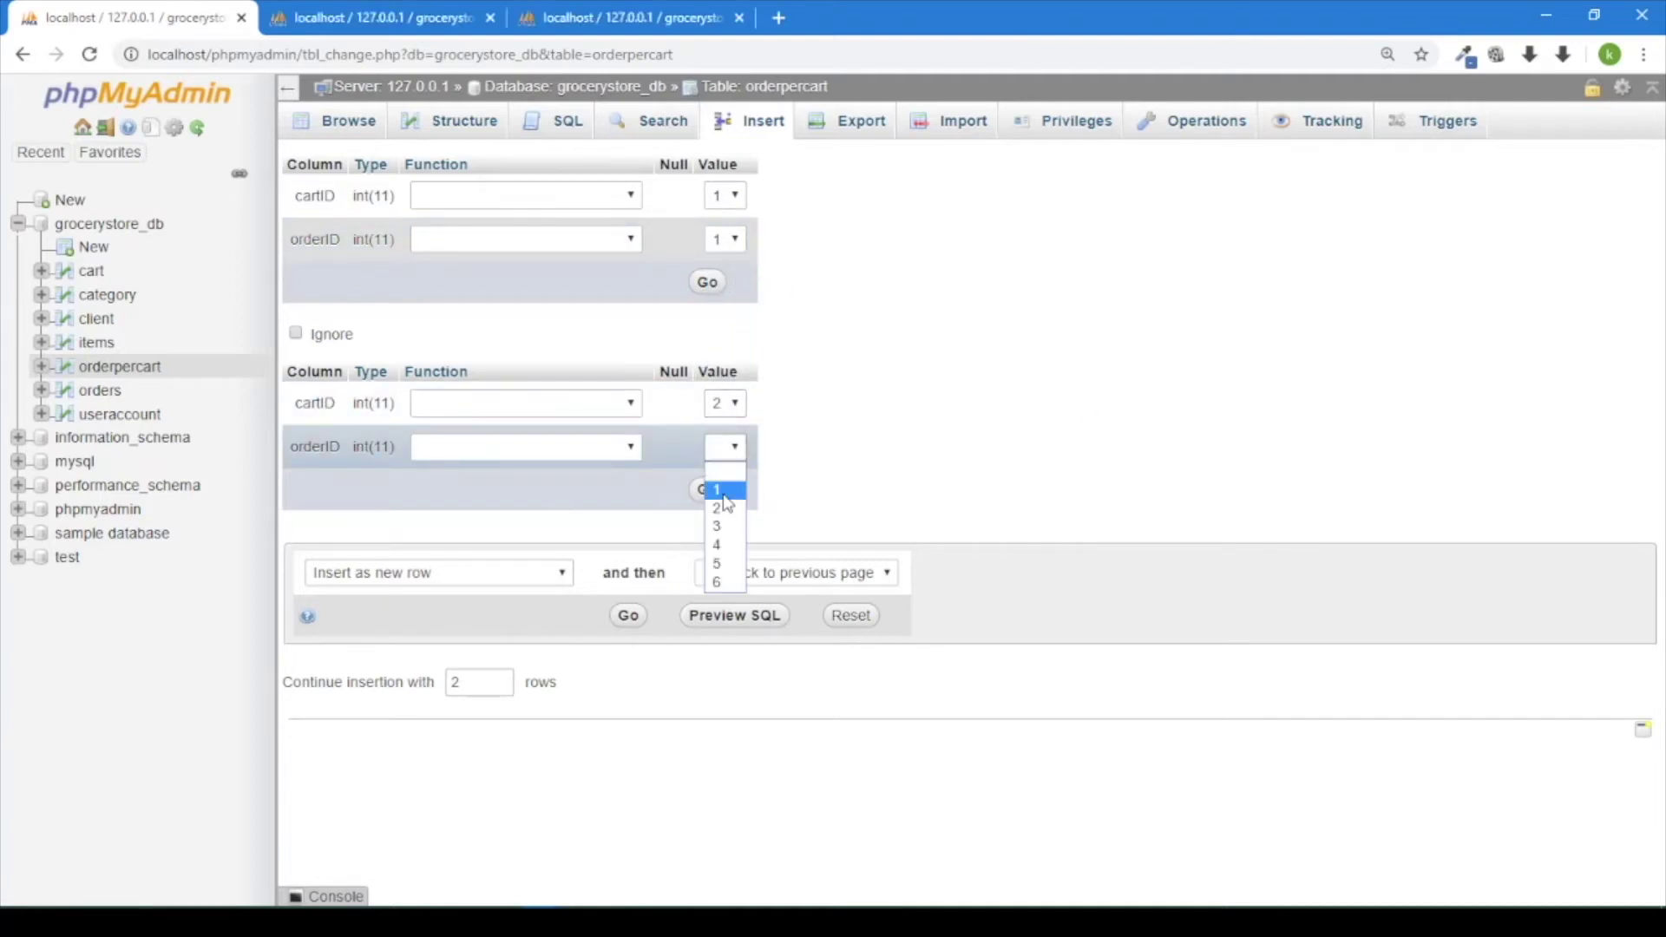
click(725, 526)
click(796, 573)
click(781, 613)
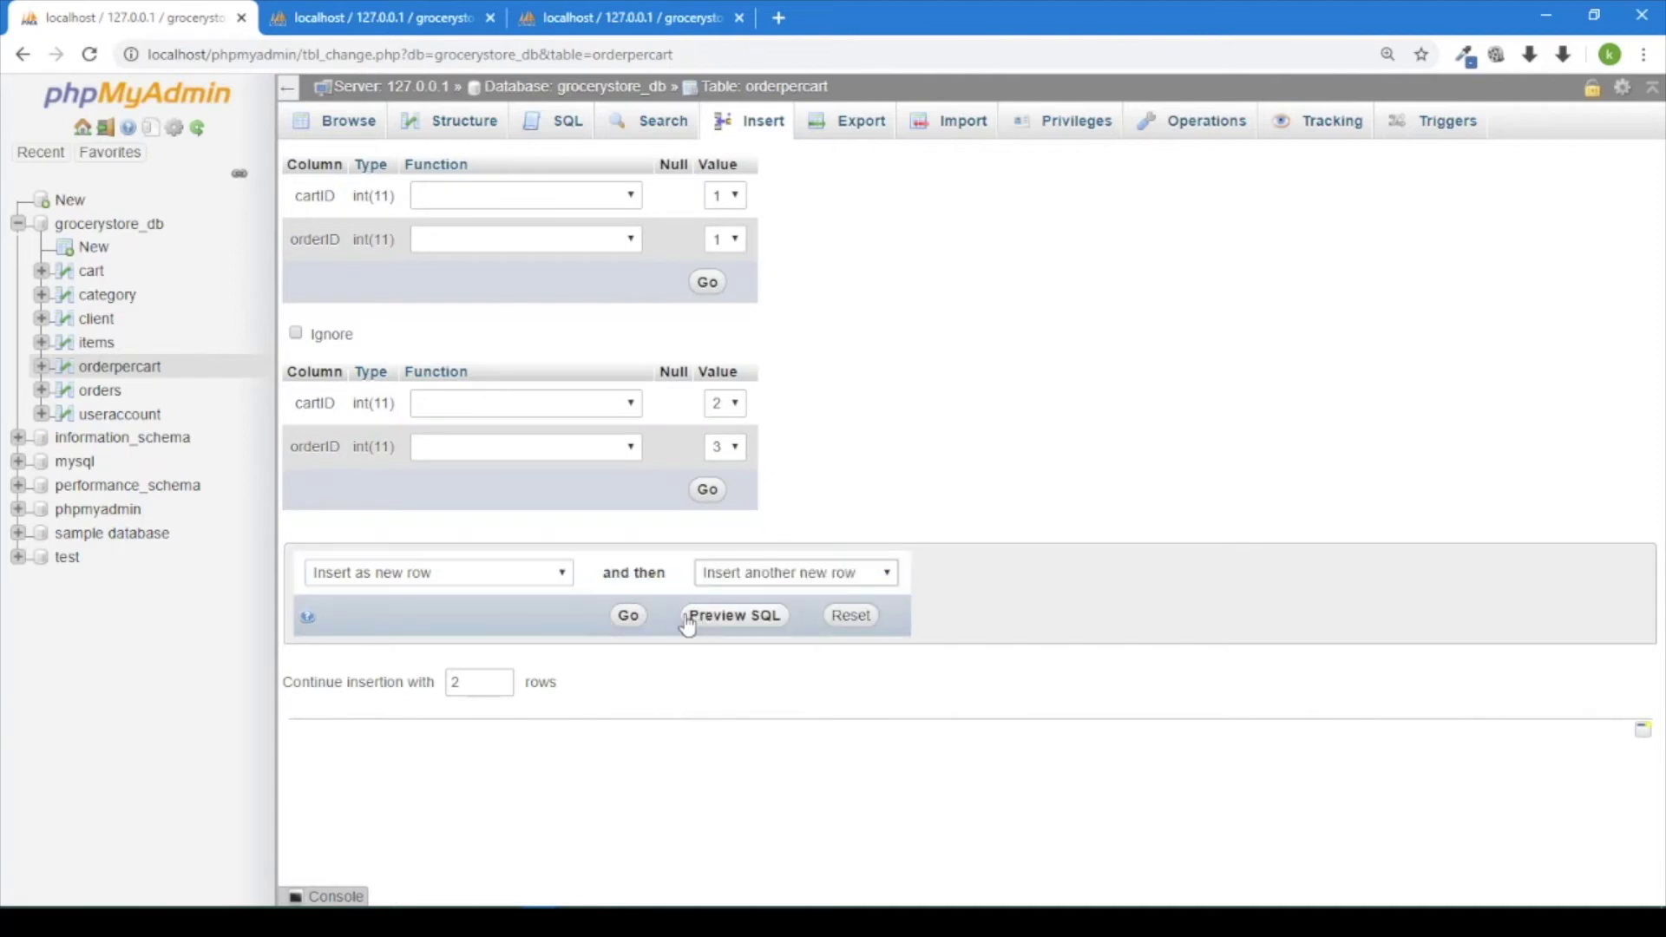
click(627, 616)
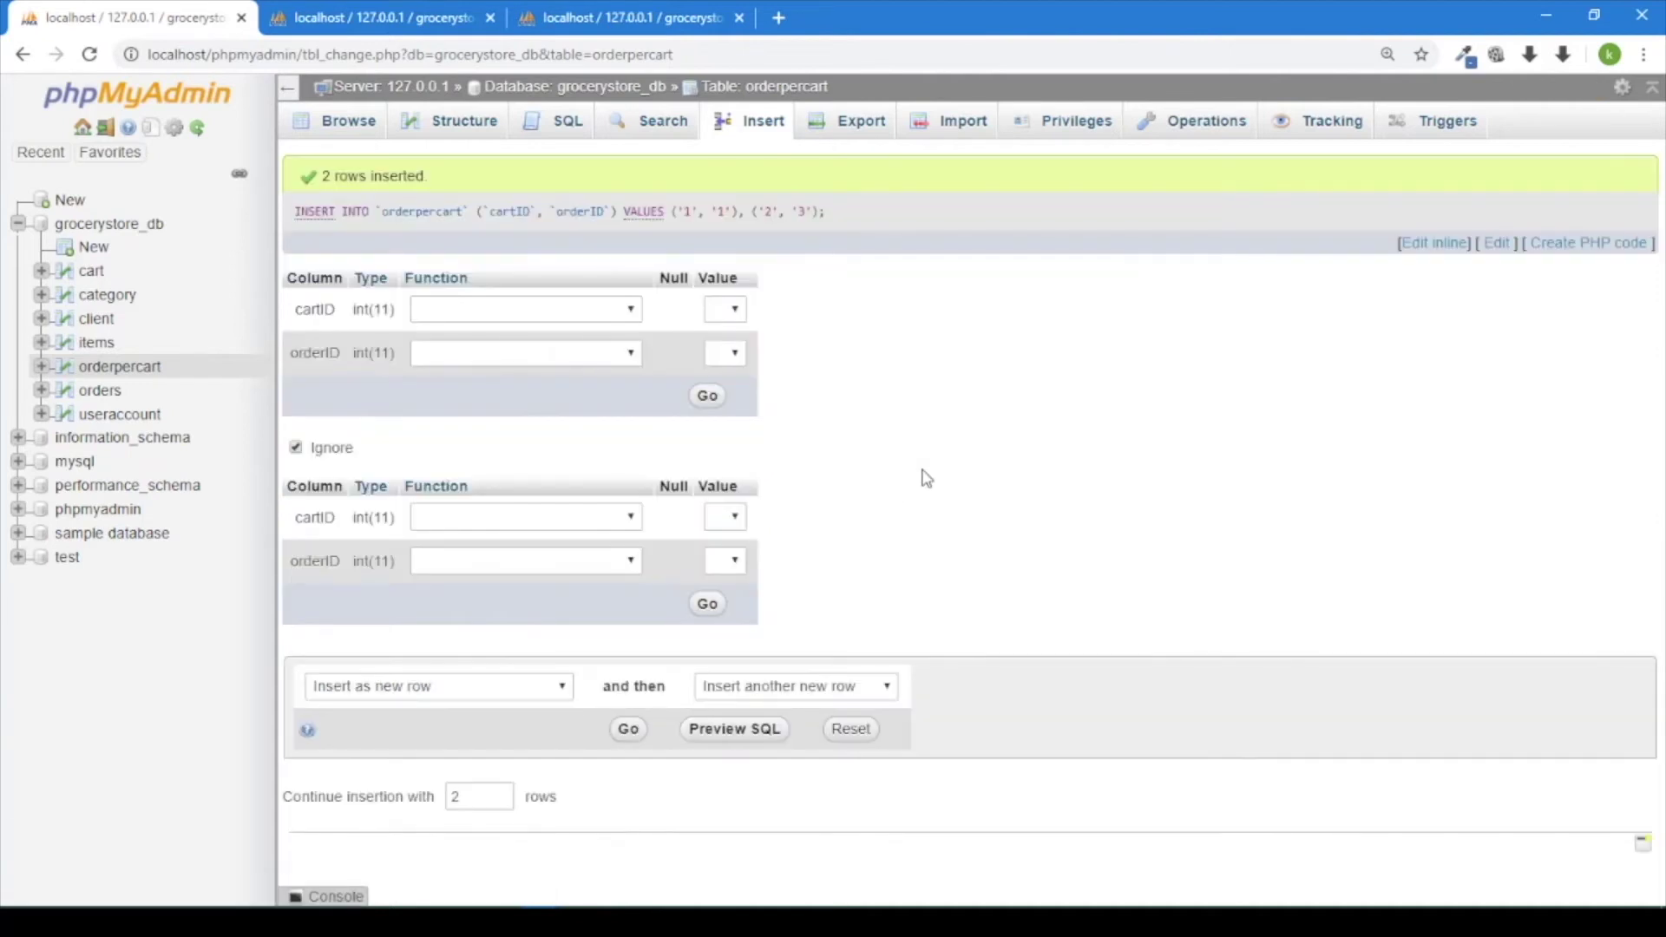
- Insert rows cartID 3/orderID 2 and cartID 3/orderID 4
click(729, 308)
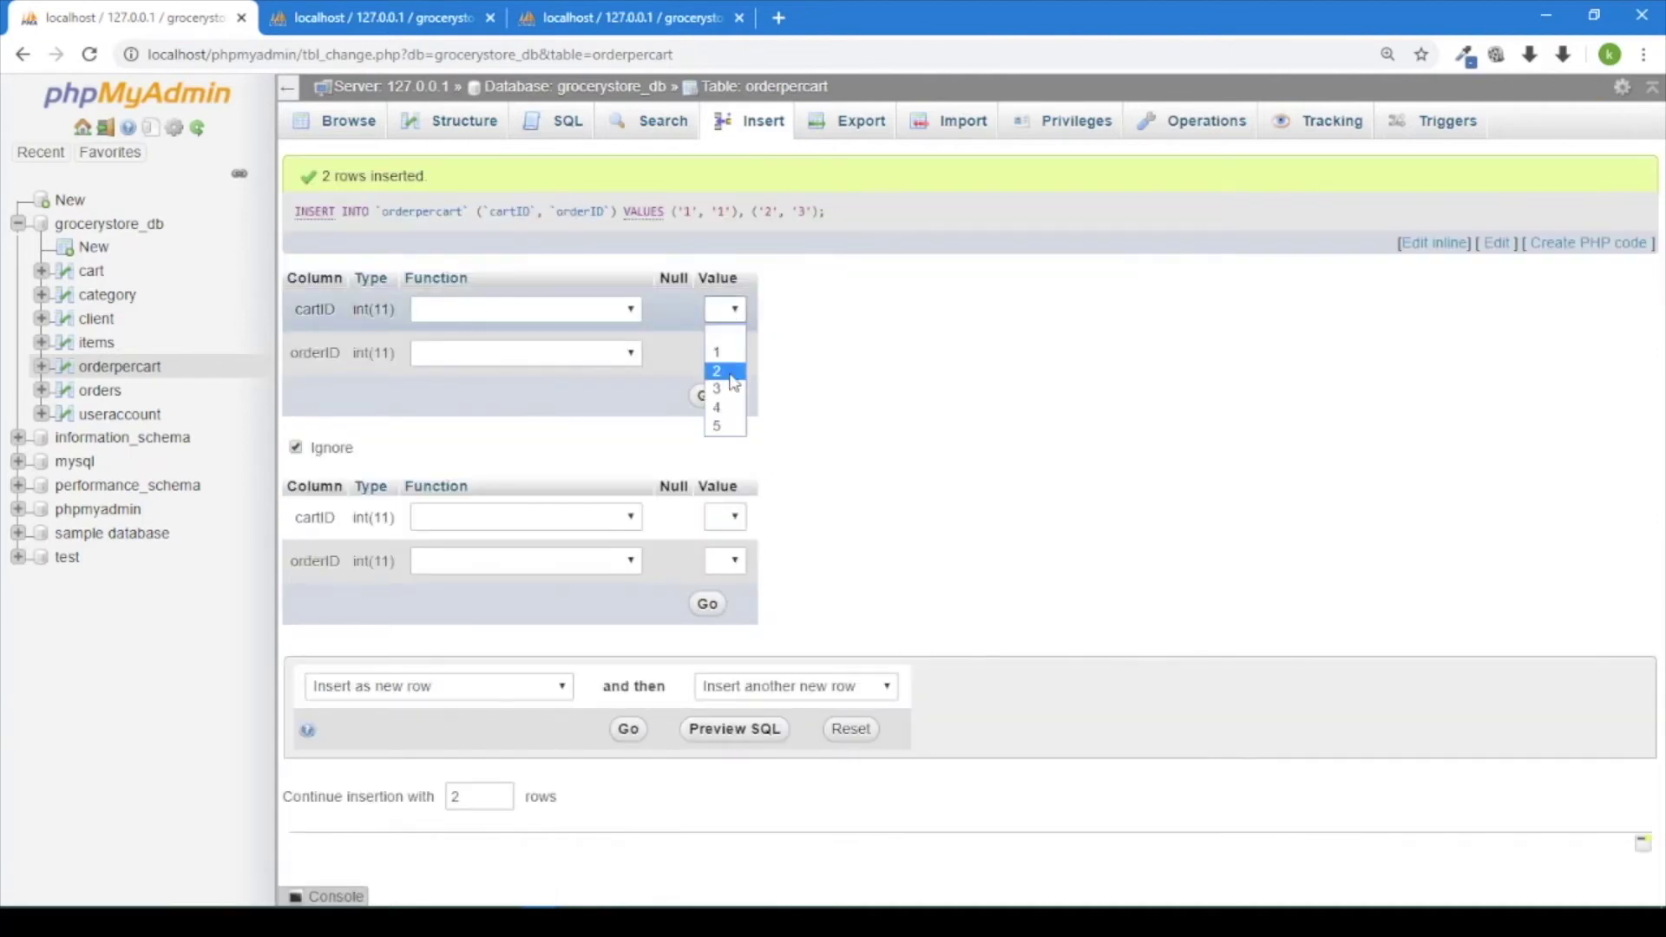
click(725, 389)
click(727, 352)
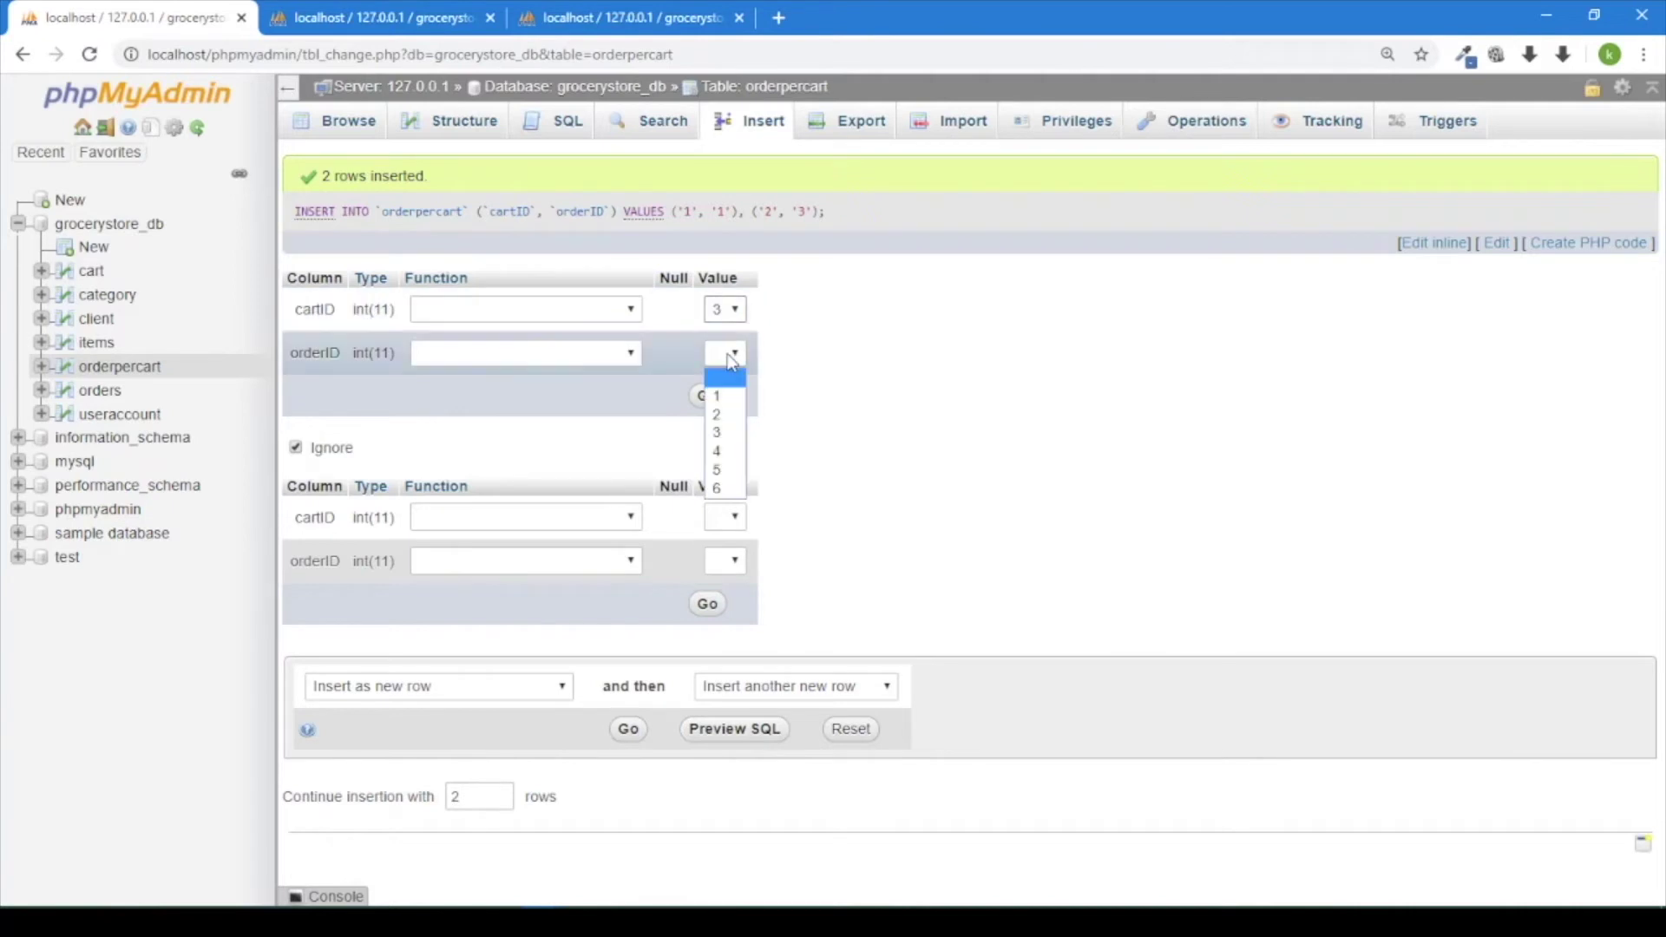
click(725, 415)
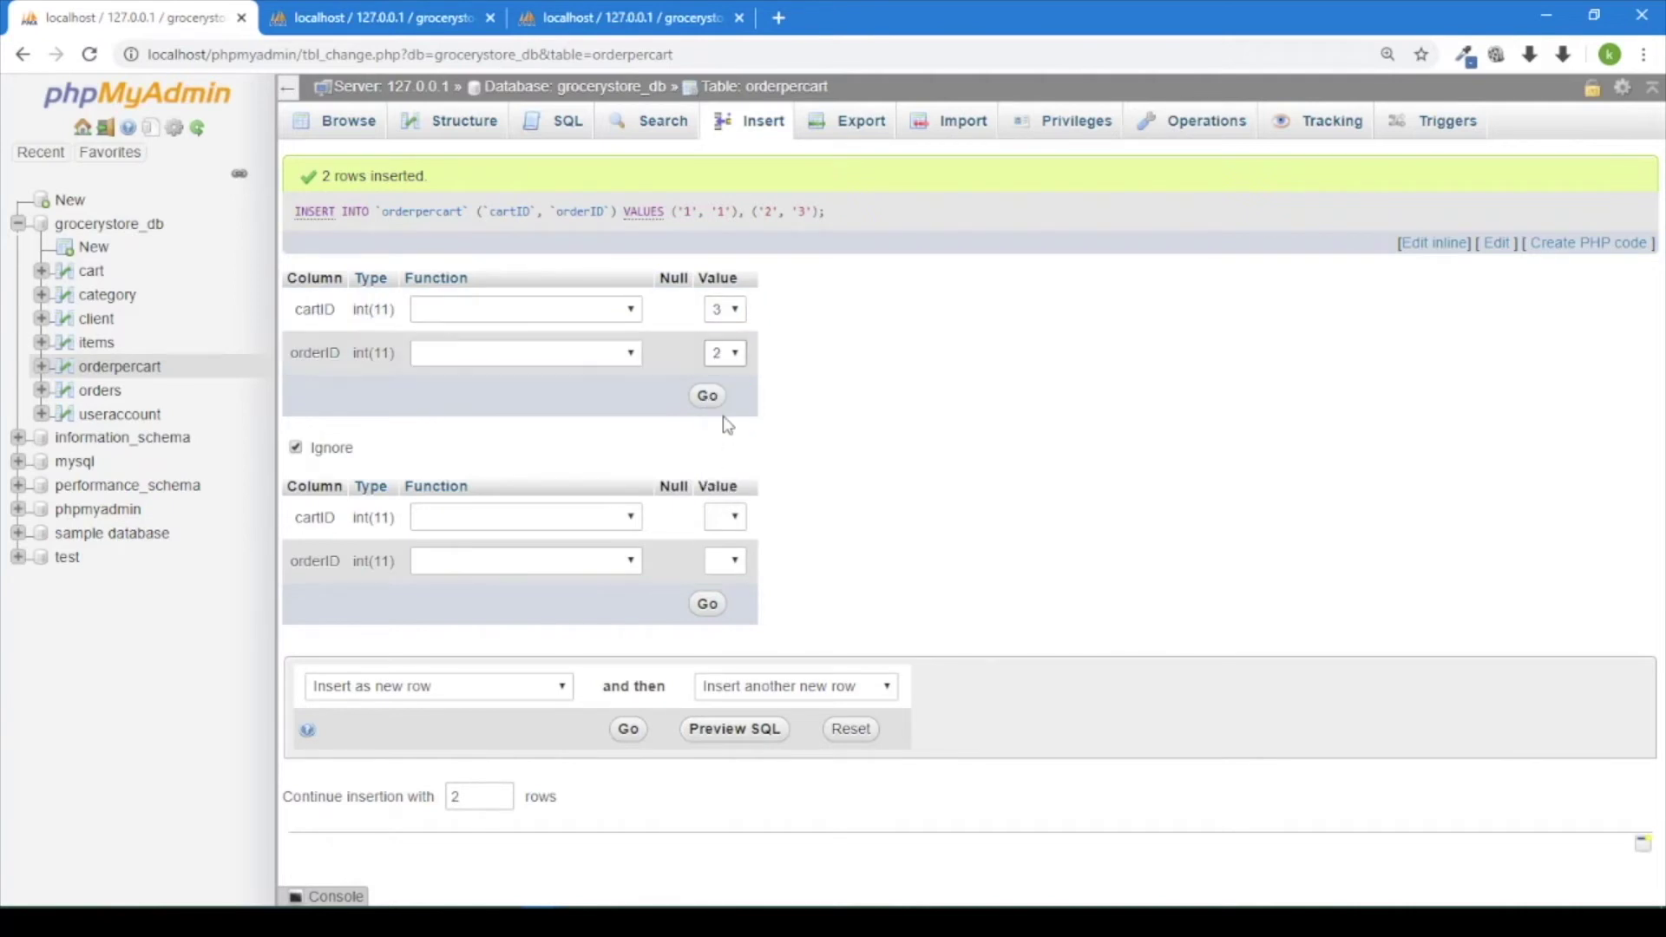
click(728, 518)
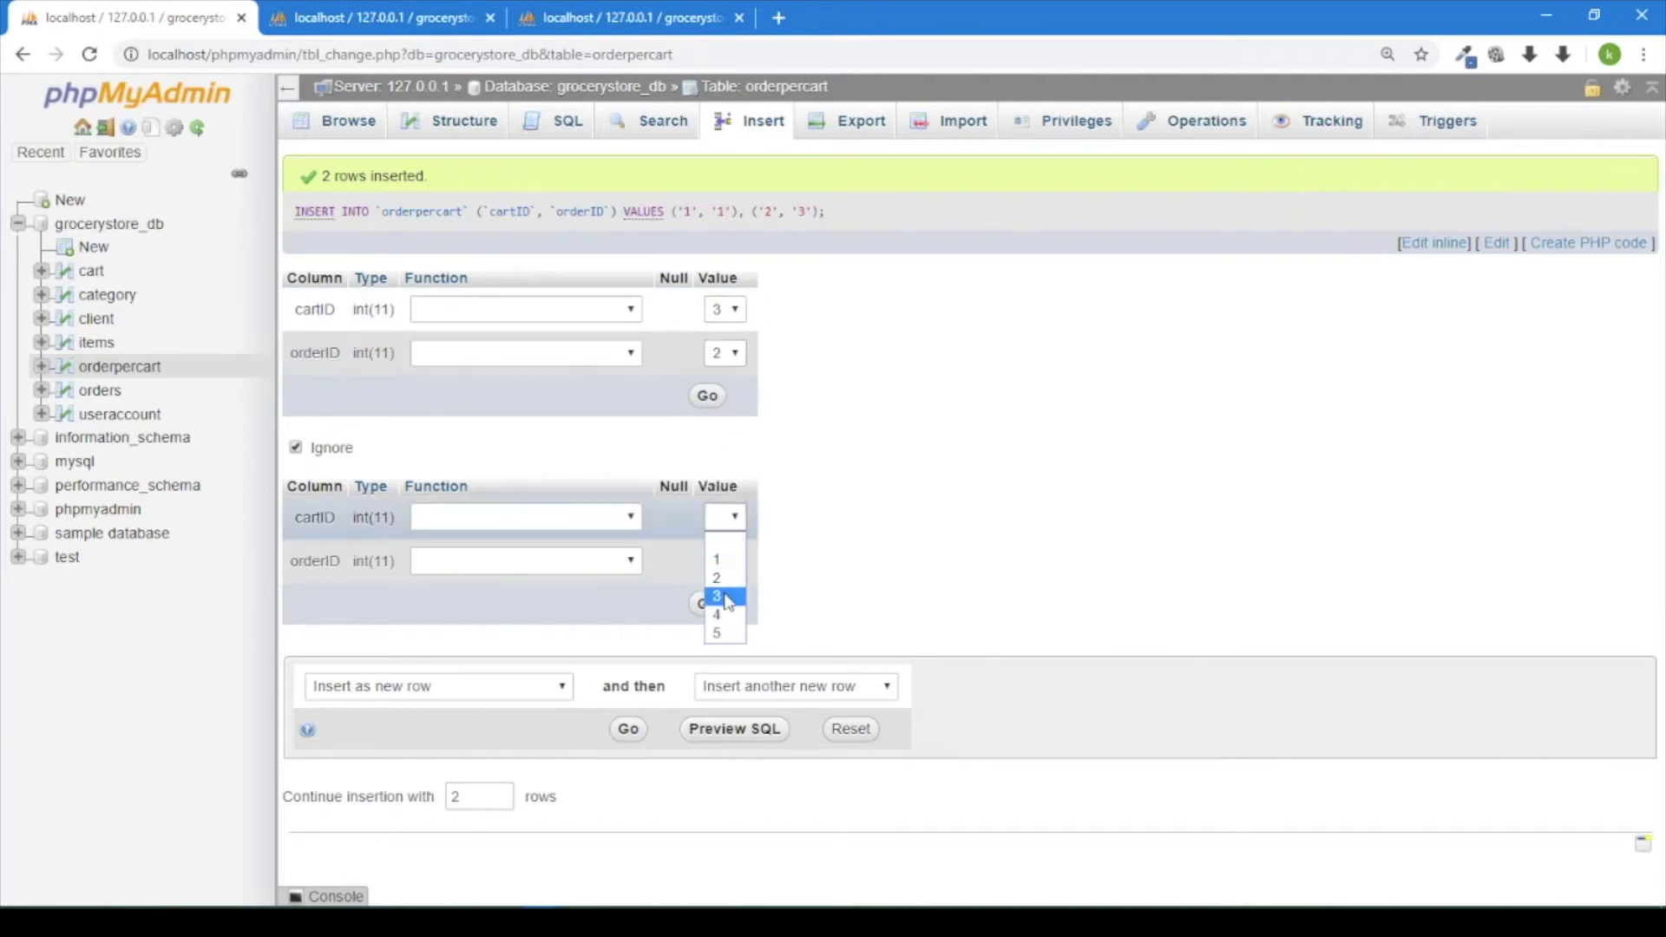
click(726, 597)
click(727, 560)
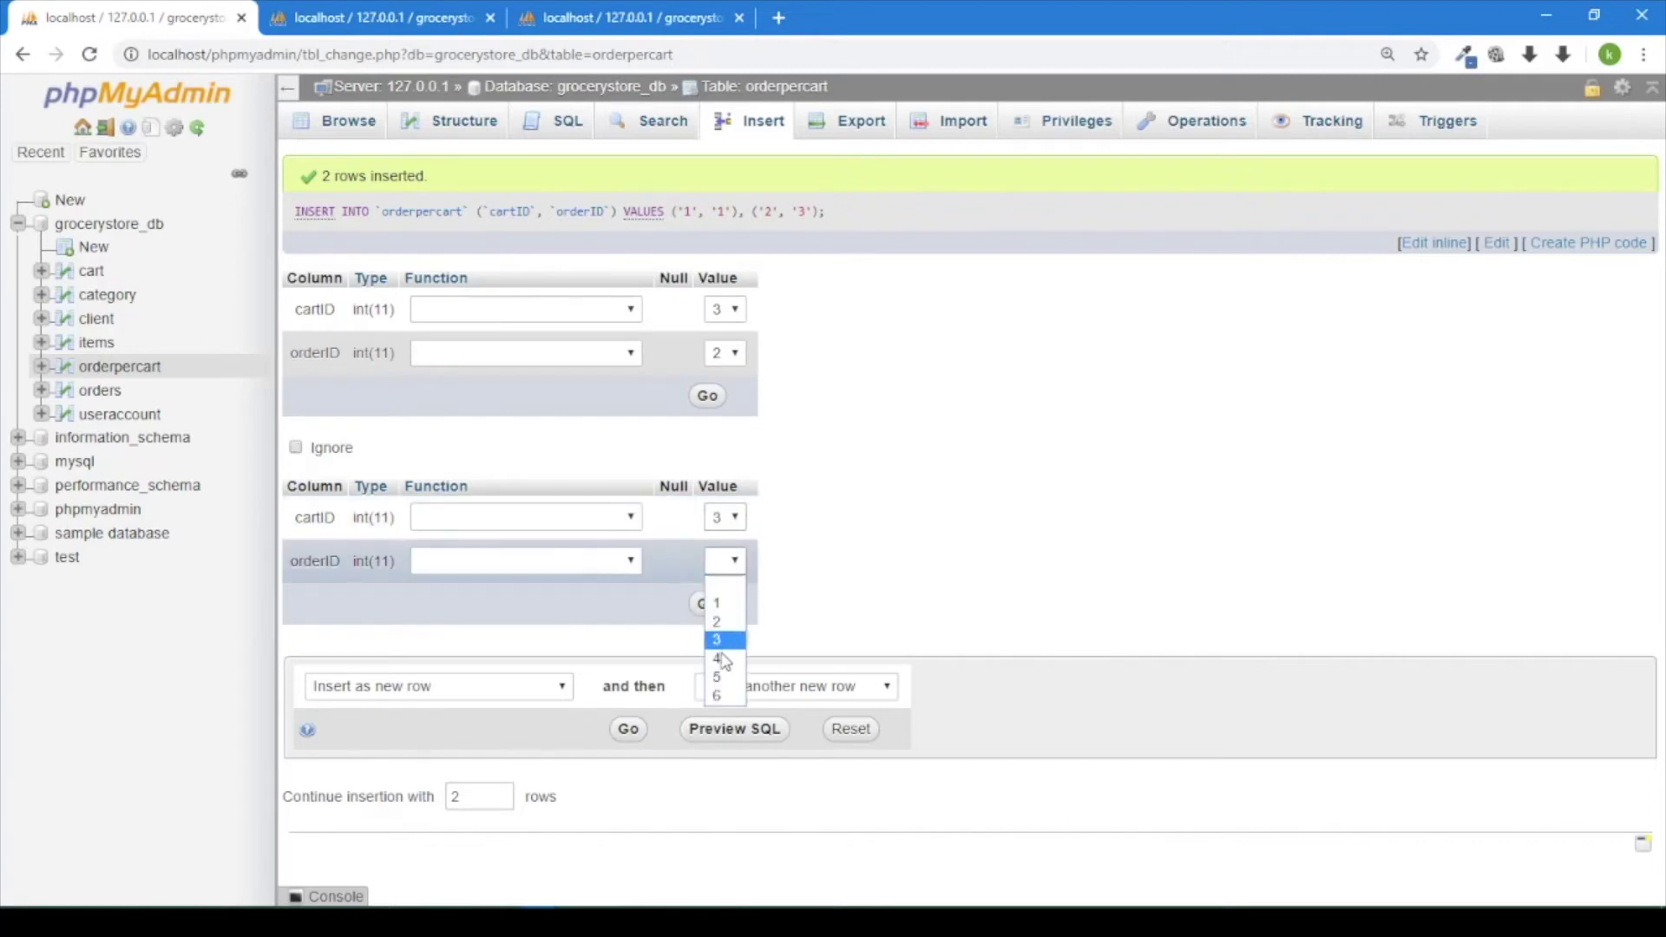
click(717, 660)
click(628, 729)
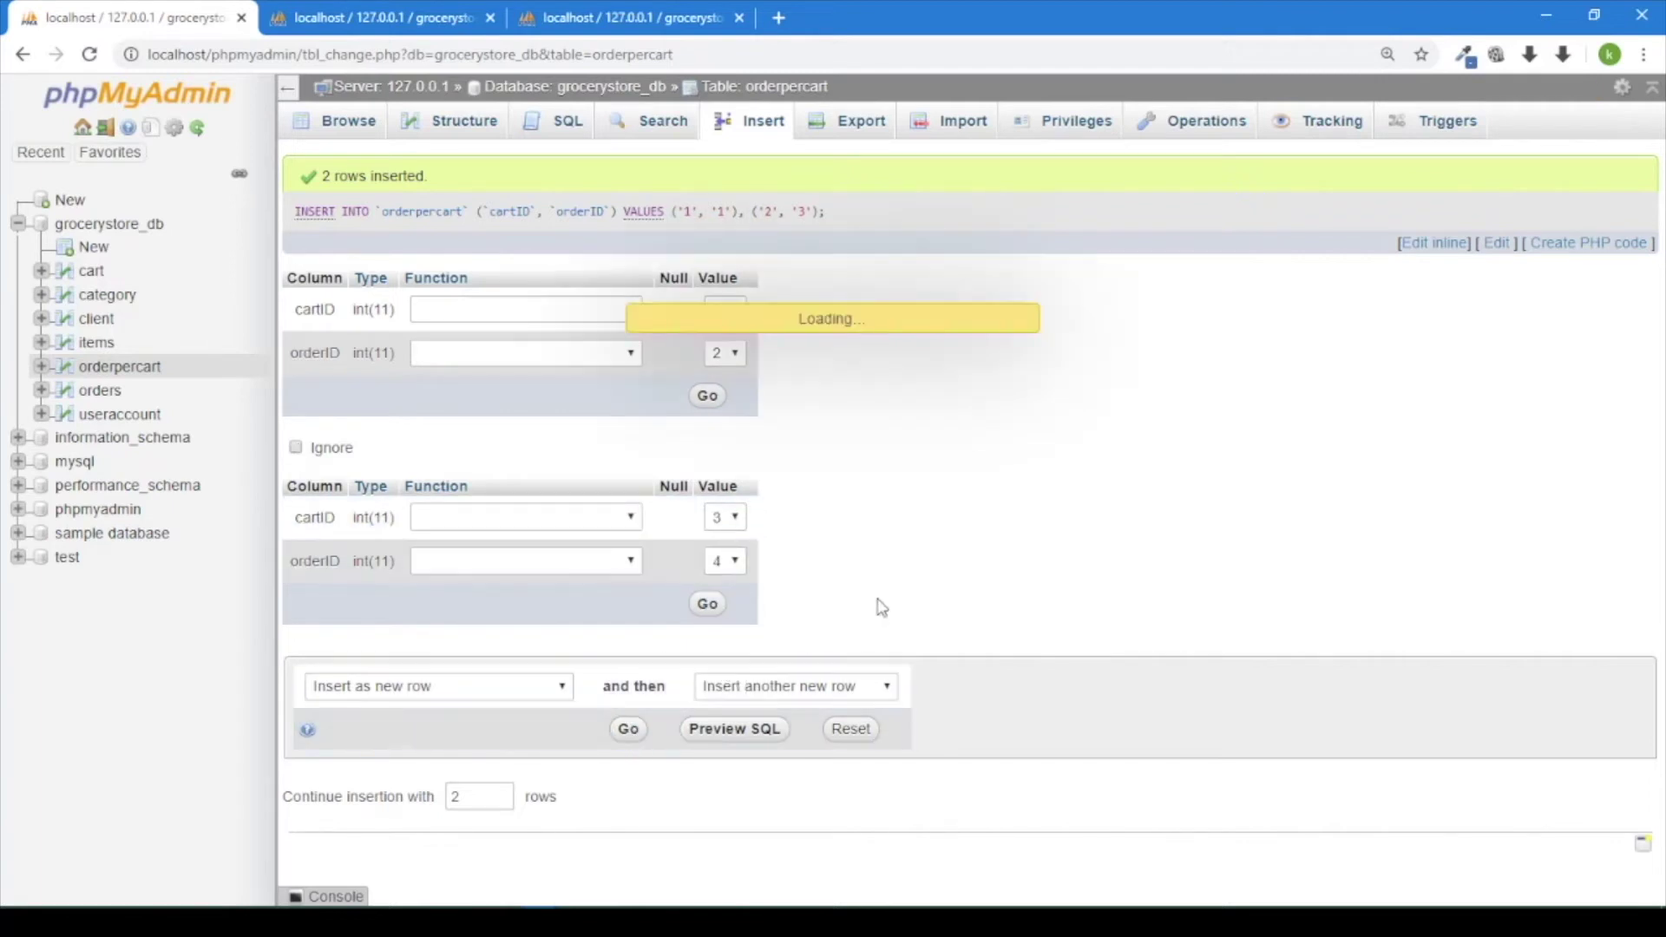
- Insert rows cartID 4/orderID 5 and cartID 5/orderID 6, then browse orderpercart's six rows
click(729, 310)
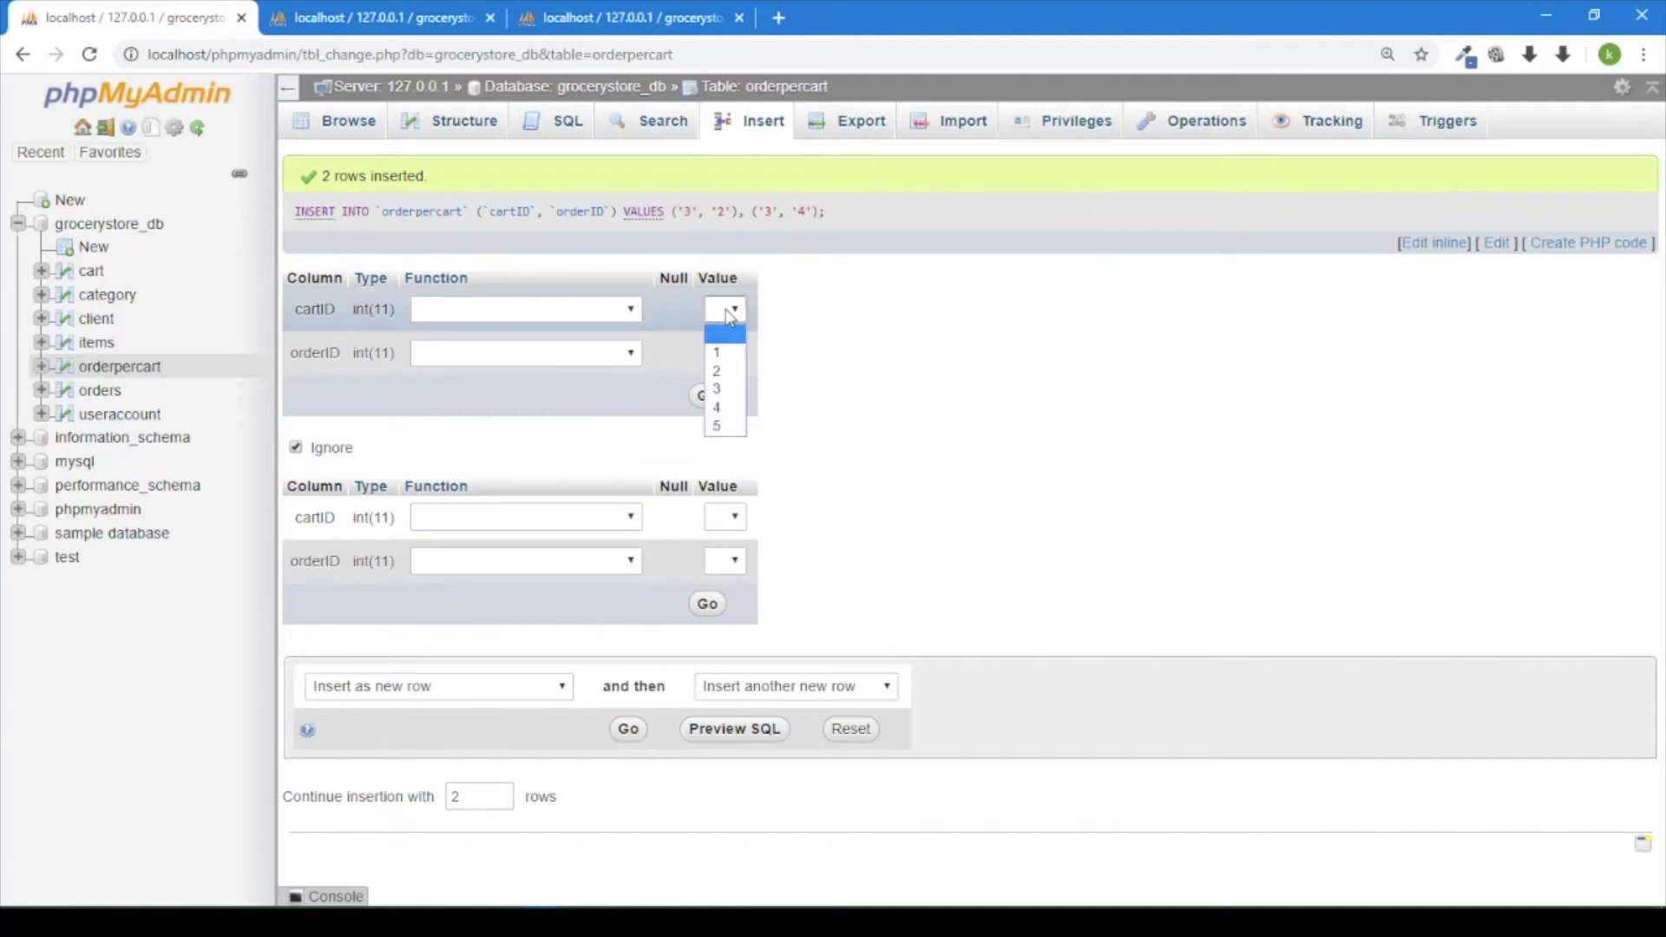
click(723, 417)
click(734, 353)
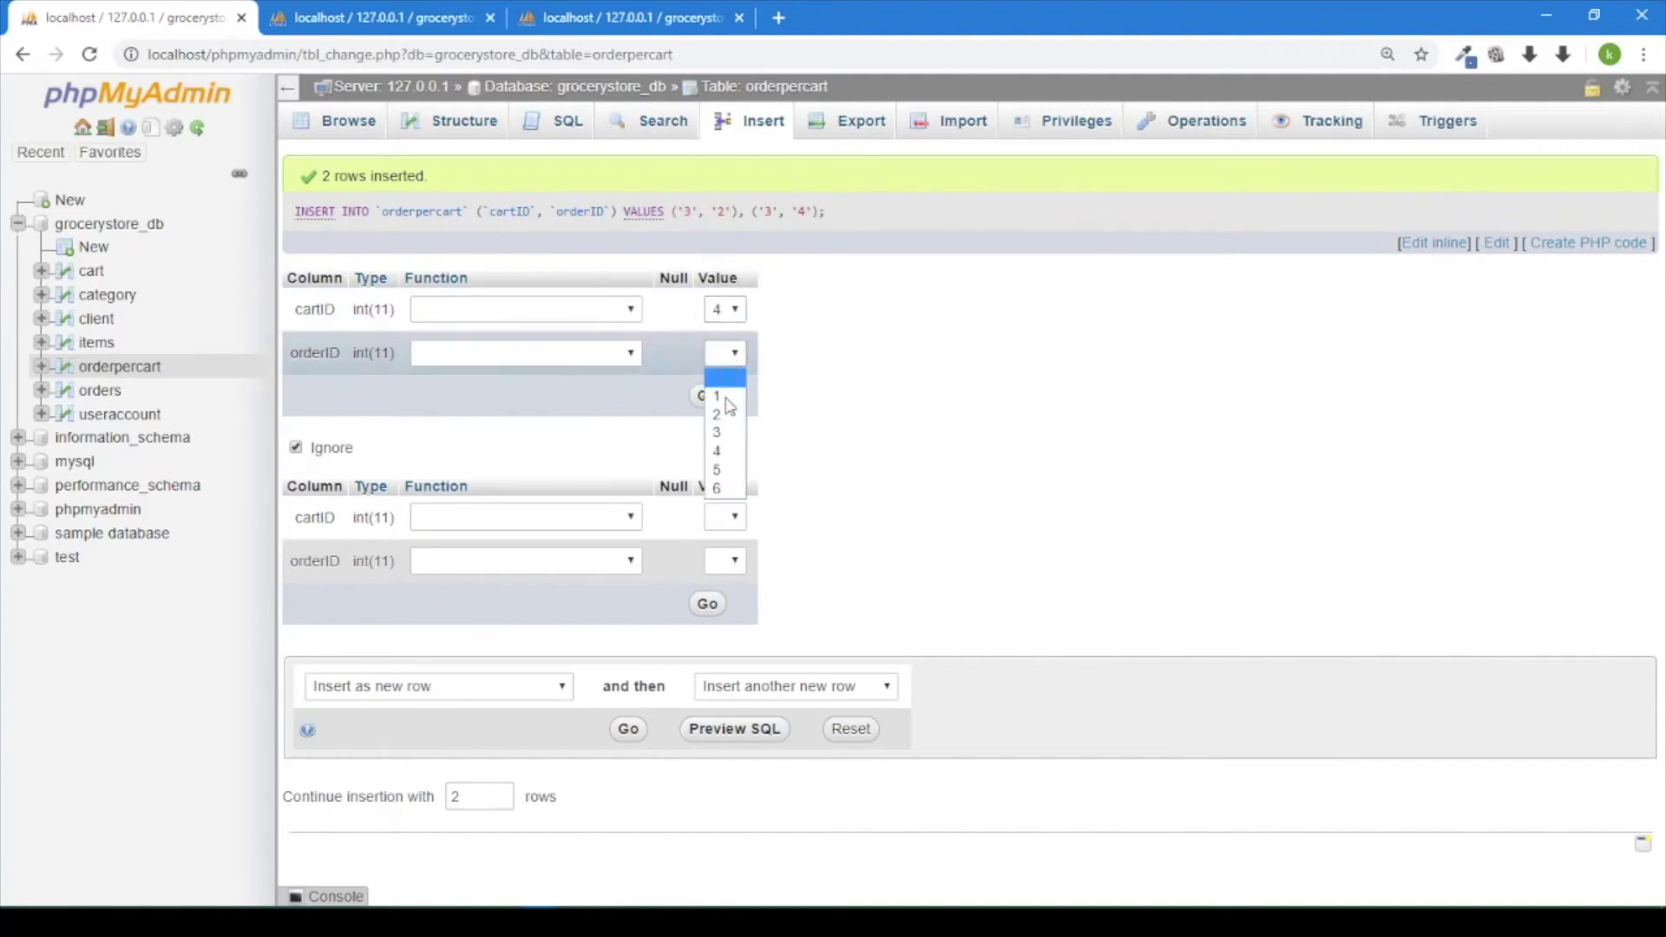
click(733, 481)
click(728, 518)
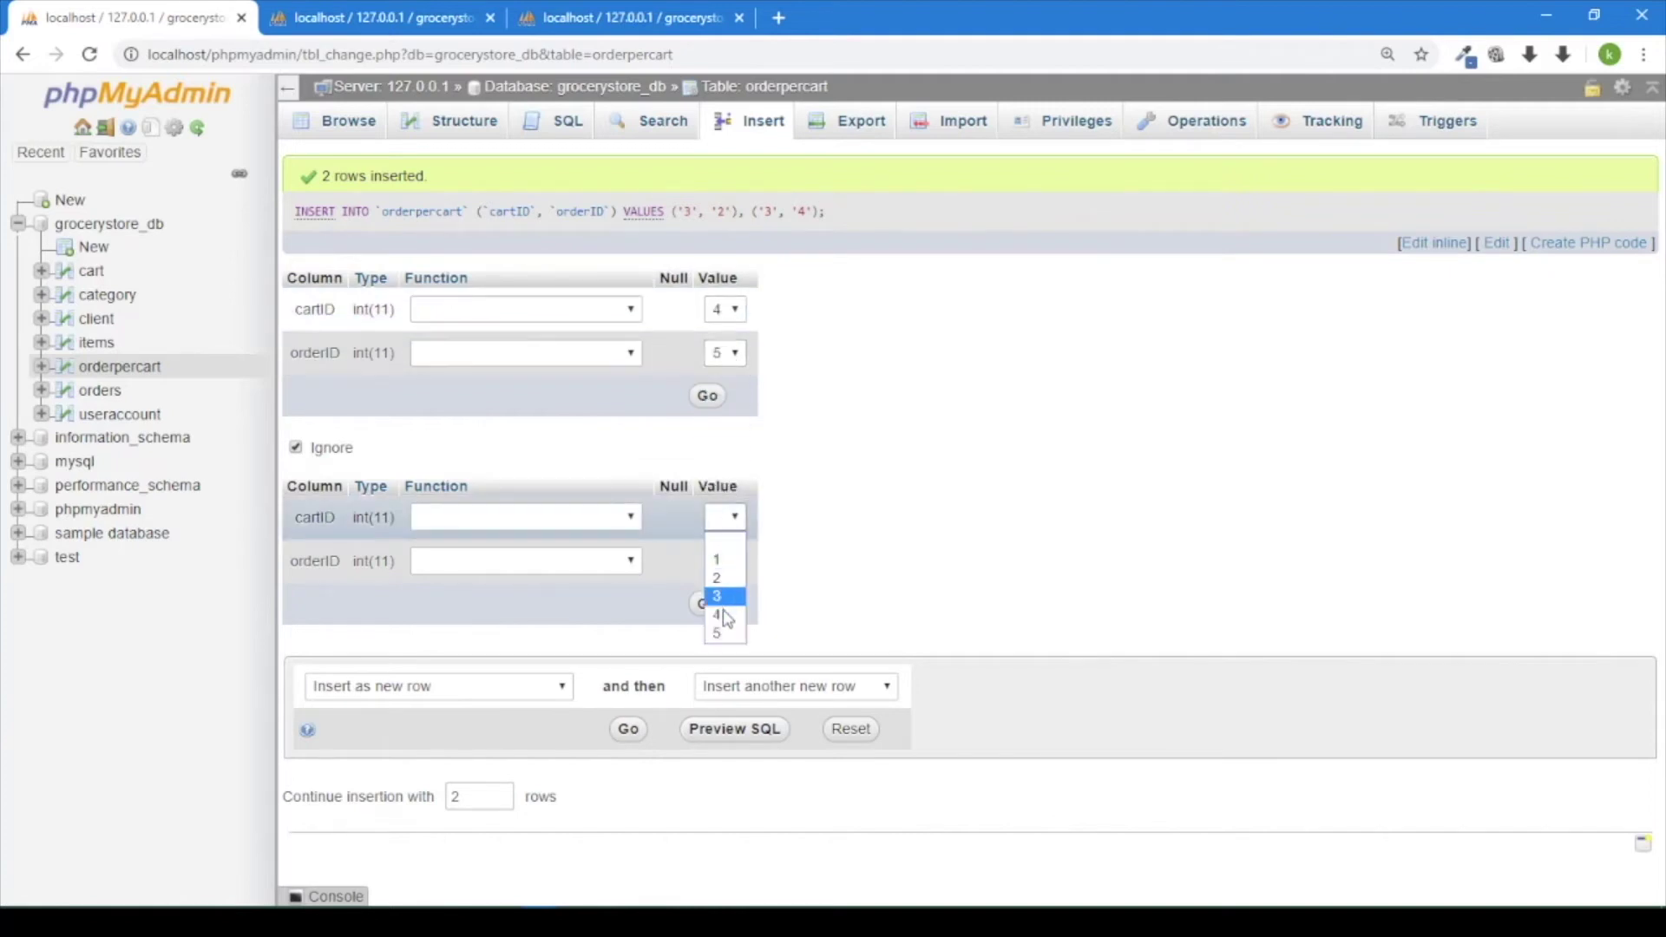
click(727, 634)
click(733, 561)
click(725, 698)
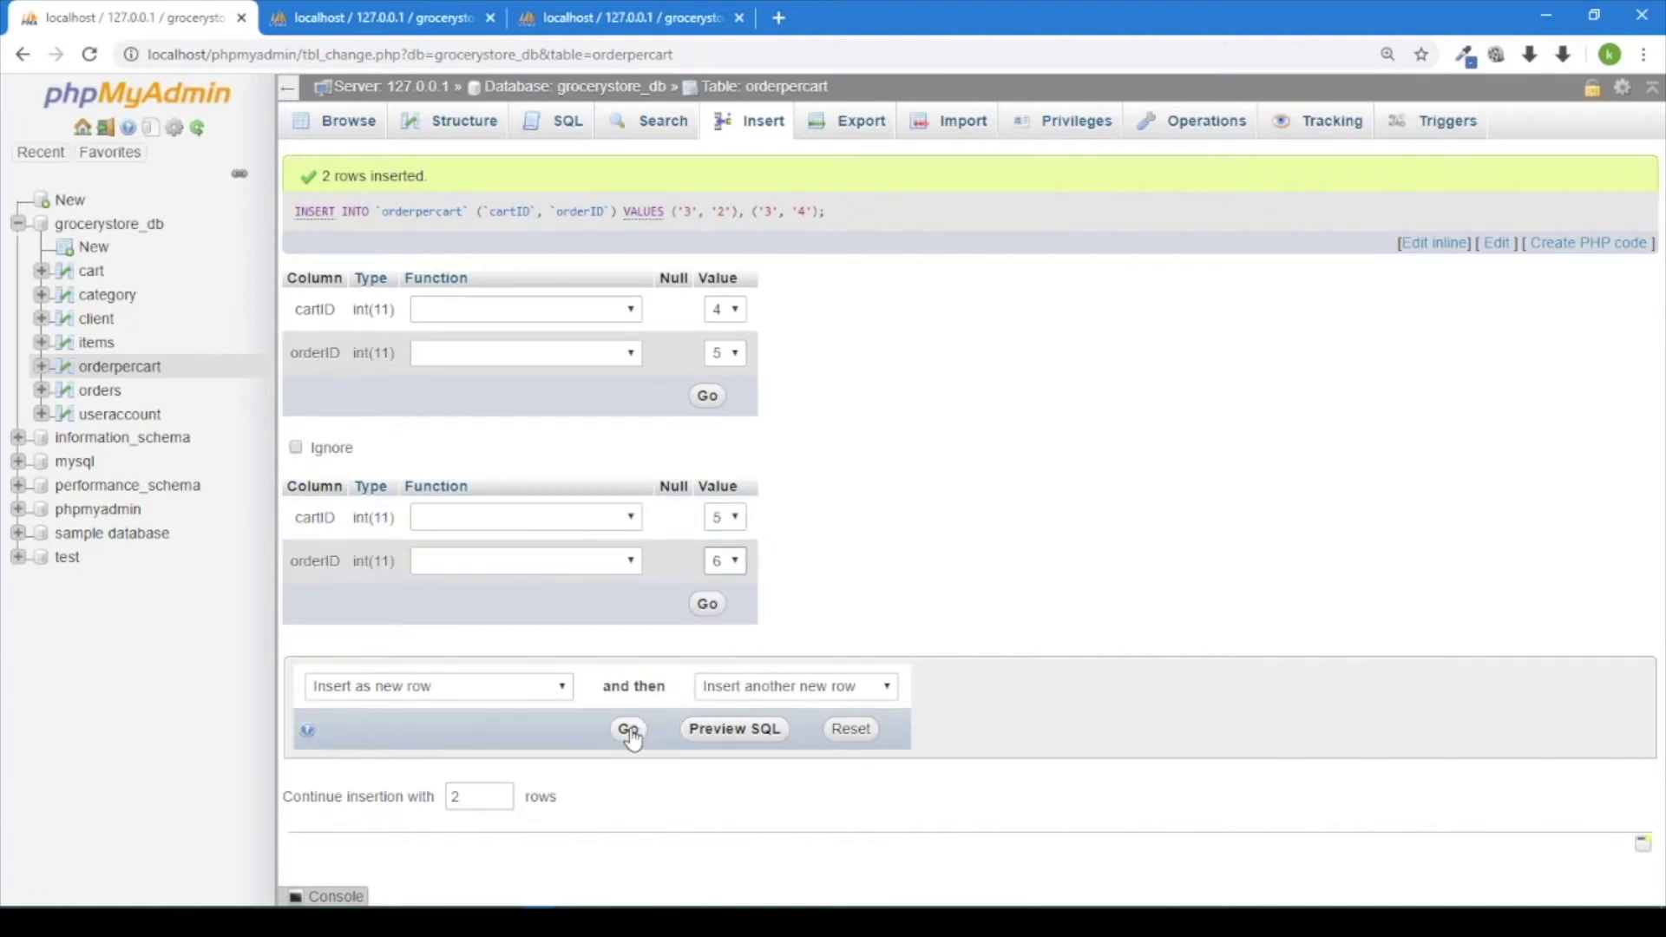
click(629, 731)
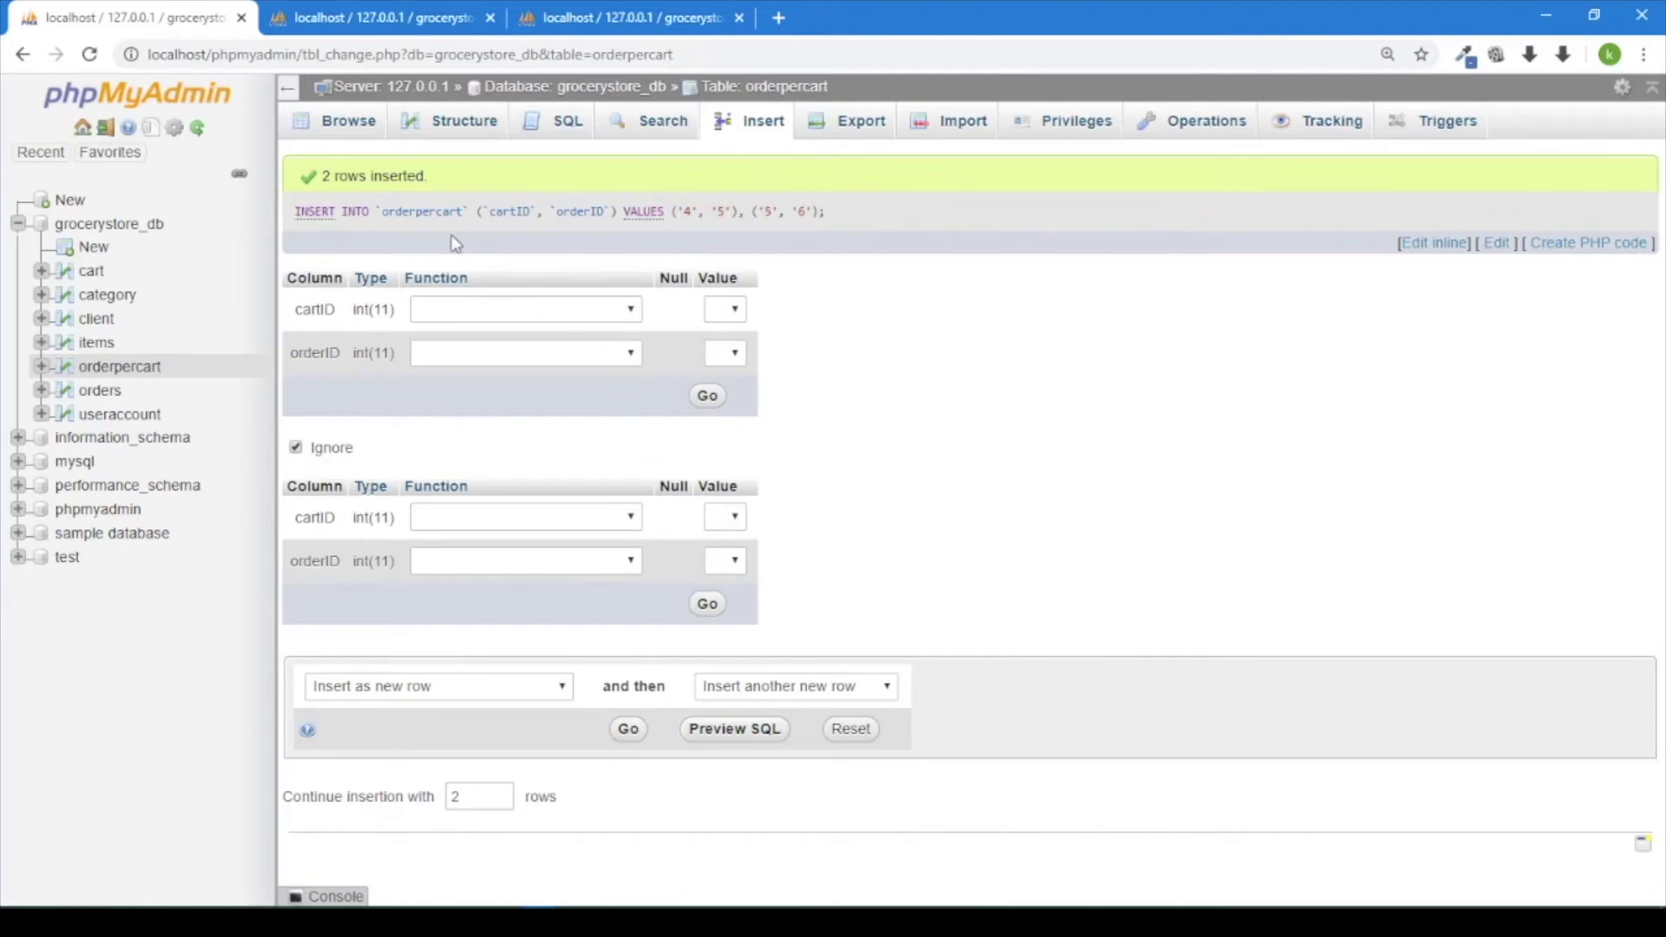
click(345, 128)
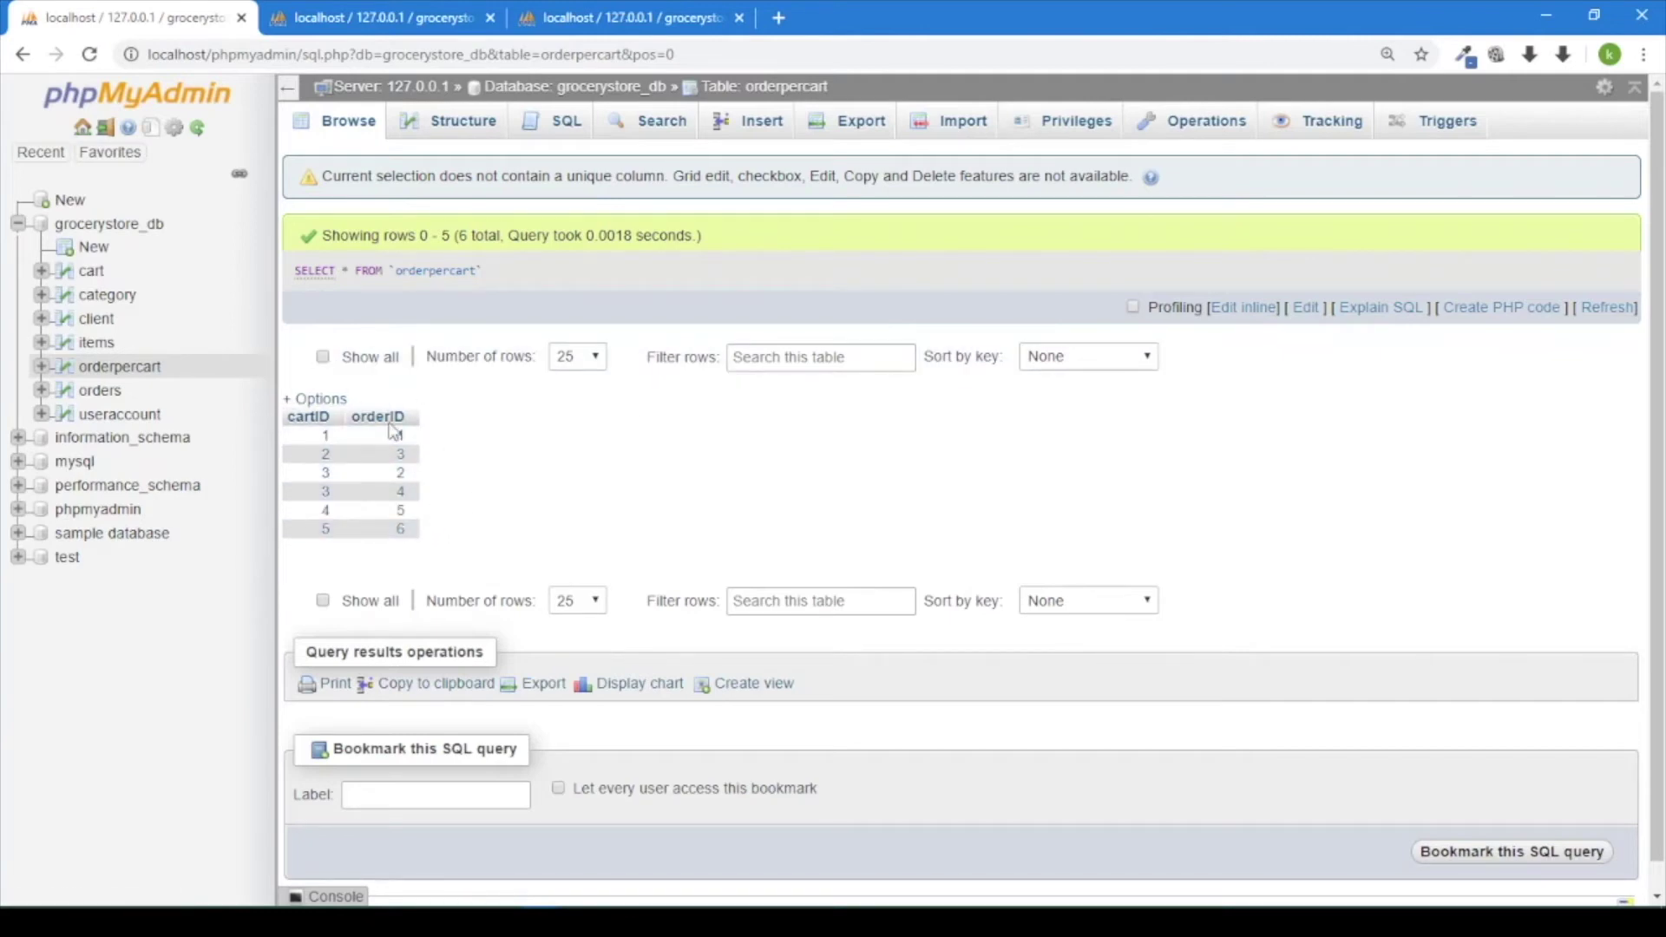
- Go to grocerystore_db, open the items table and its SQL query editor
click(130, 225)
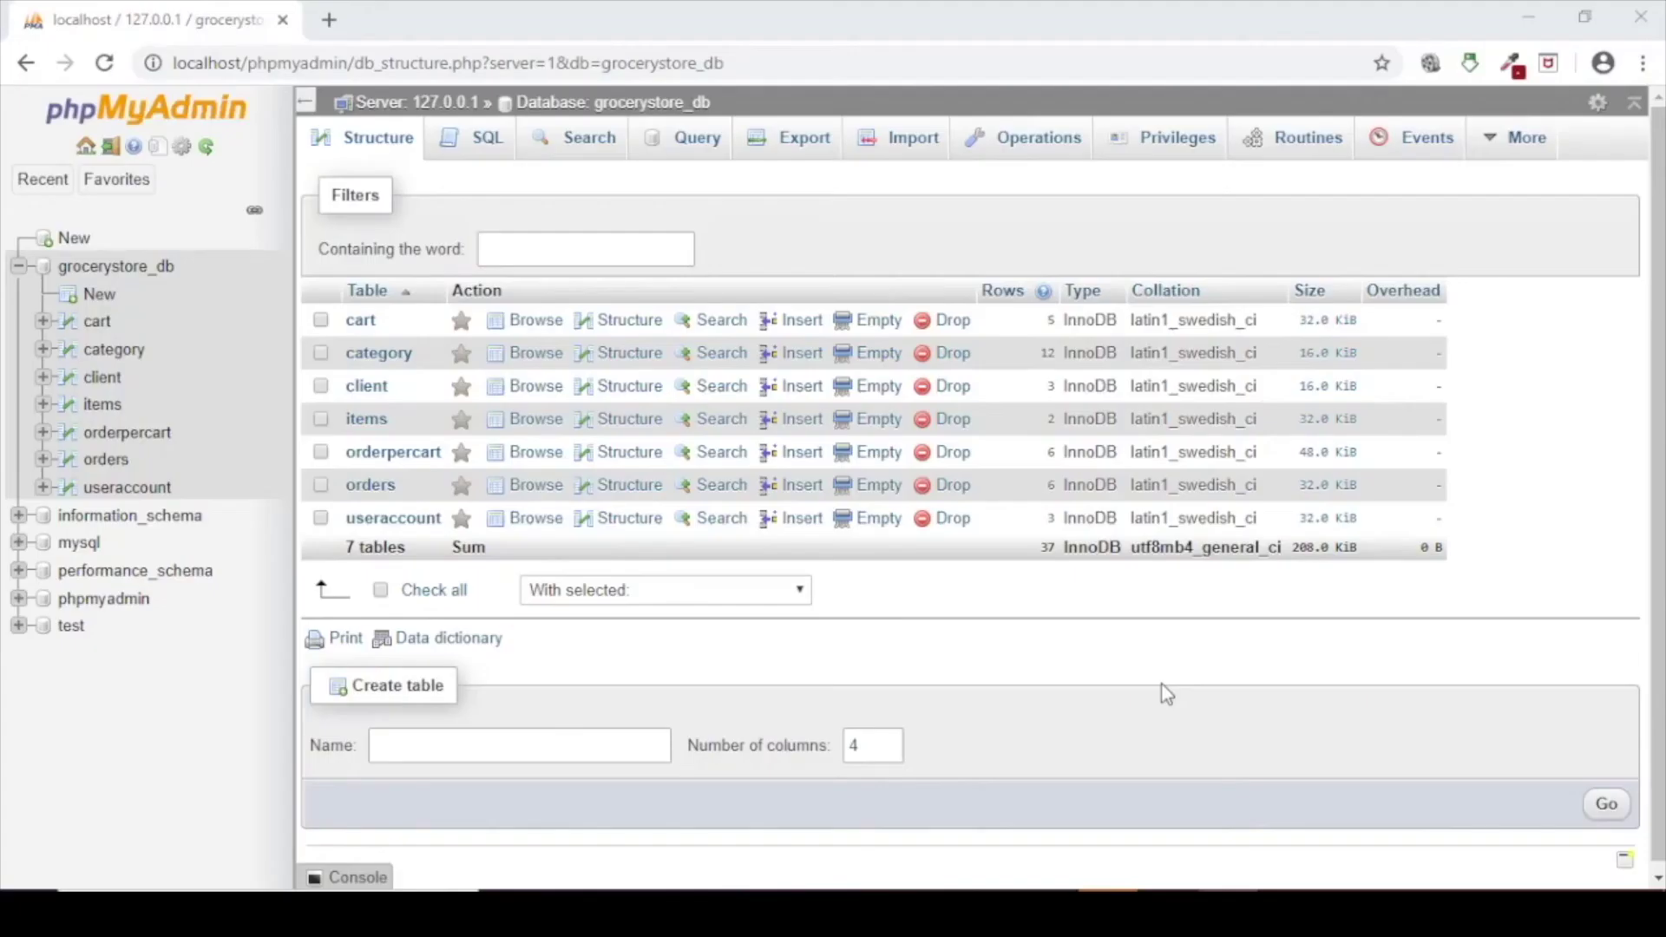
click(366, 420)
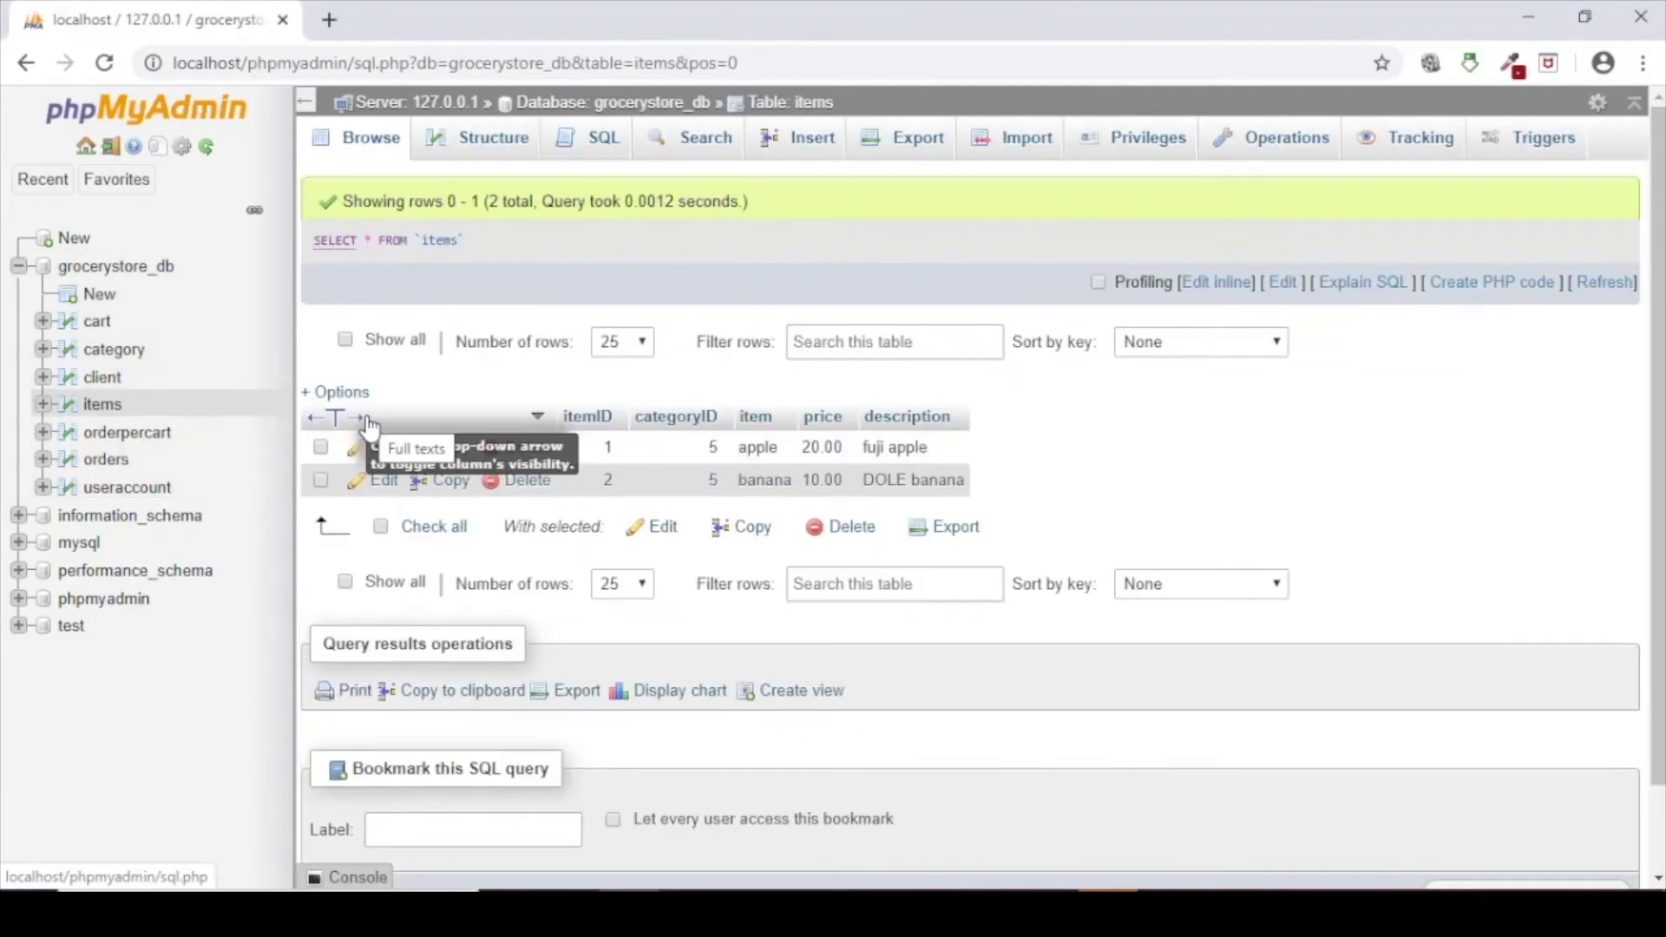
click(603, 137)
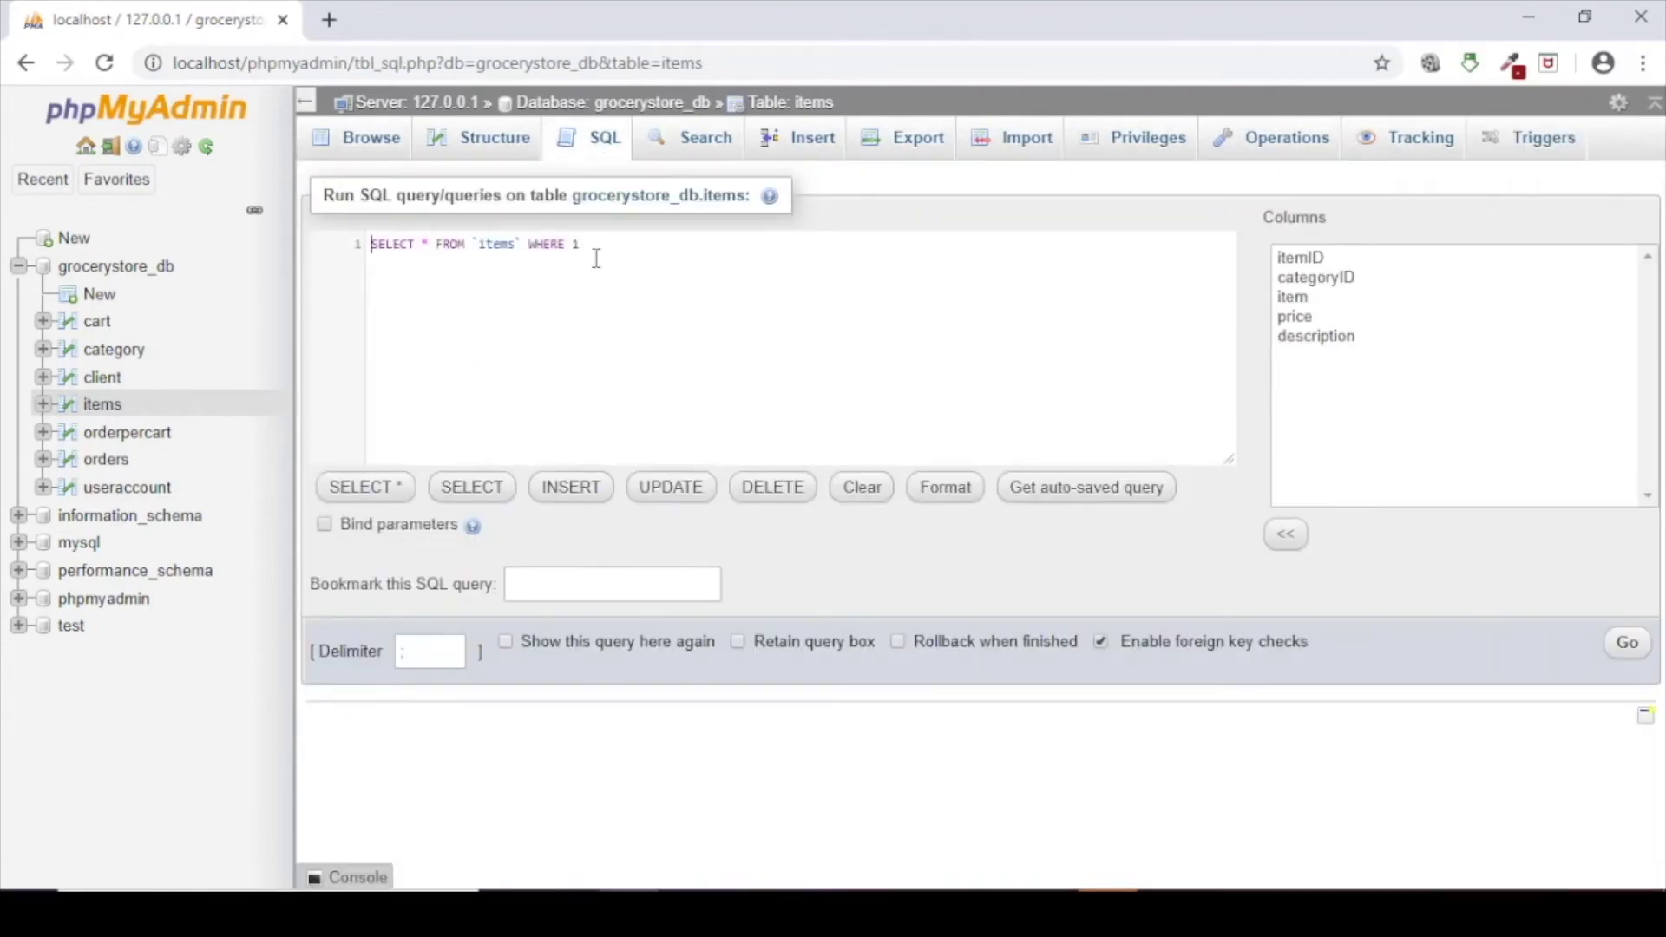
- Replace the default query with 'select item, price from items' and run it
key(ctrl+a)
text(select)
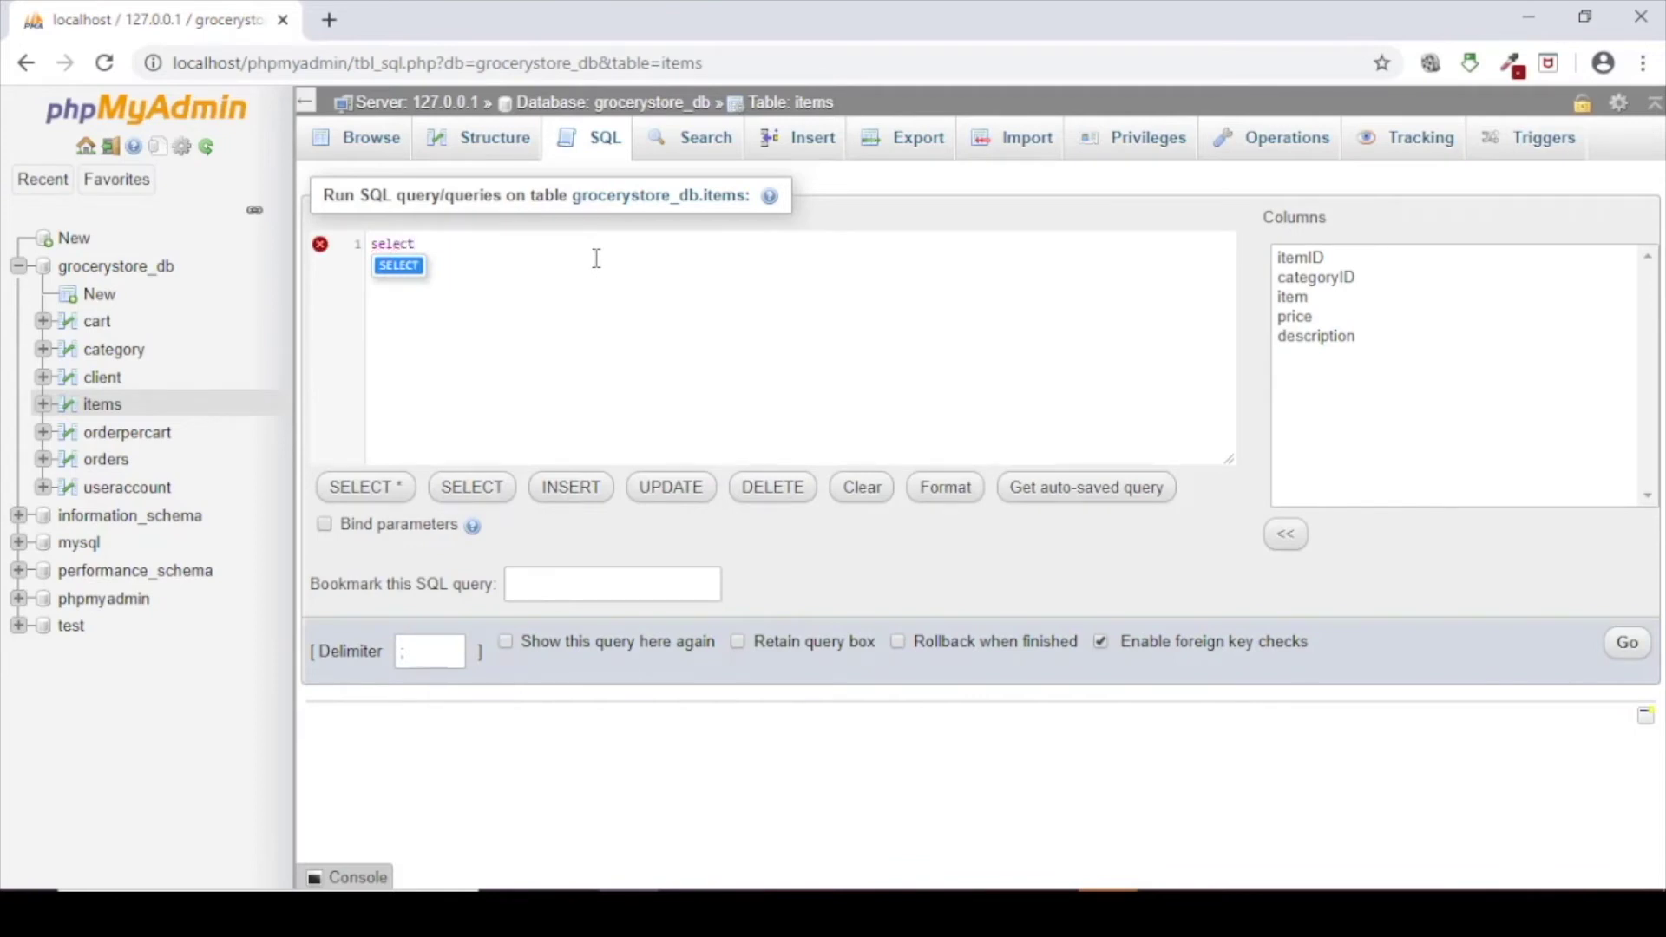
text( item)
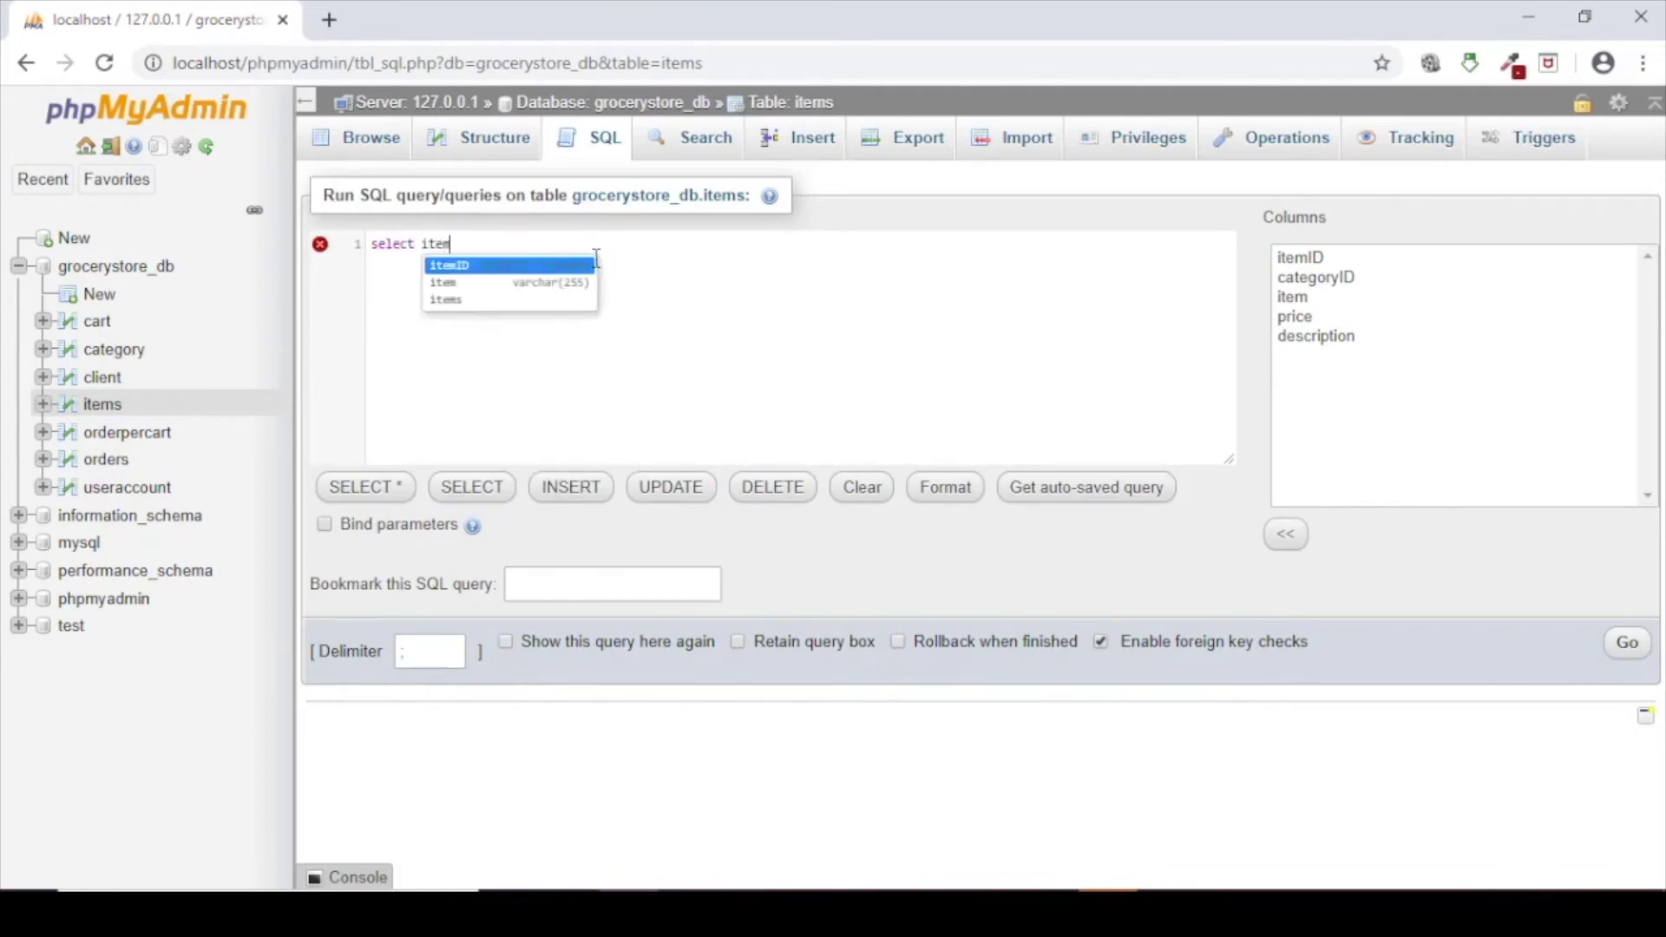
text(,)
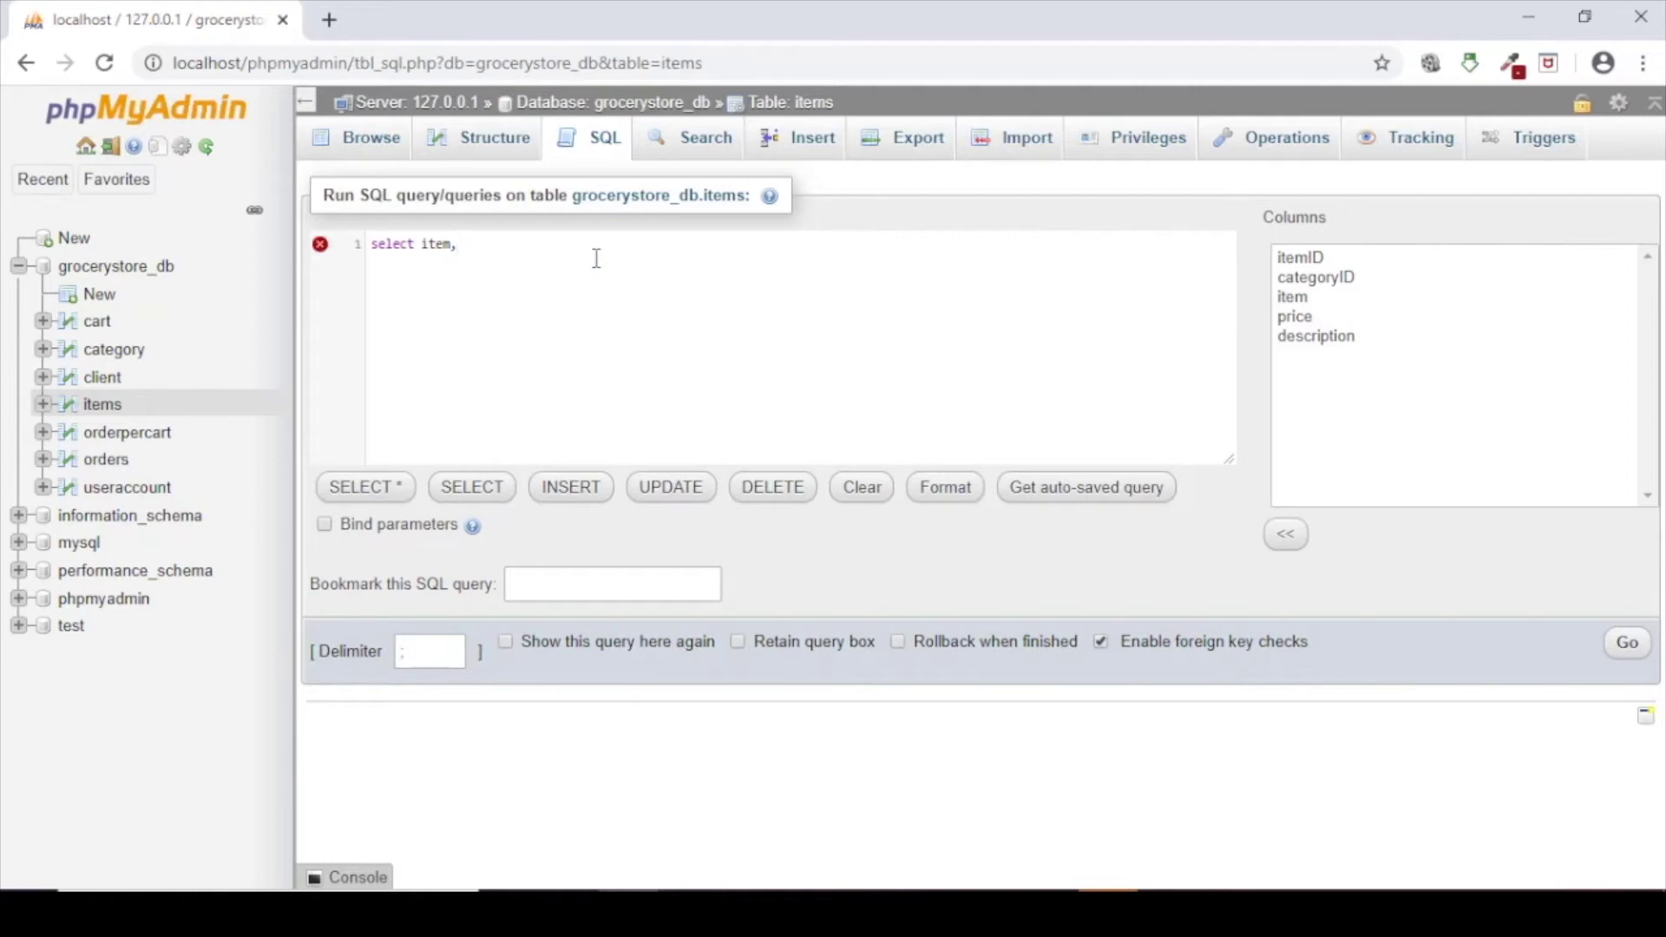
text( pric)
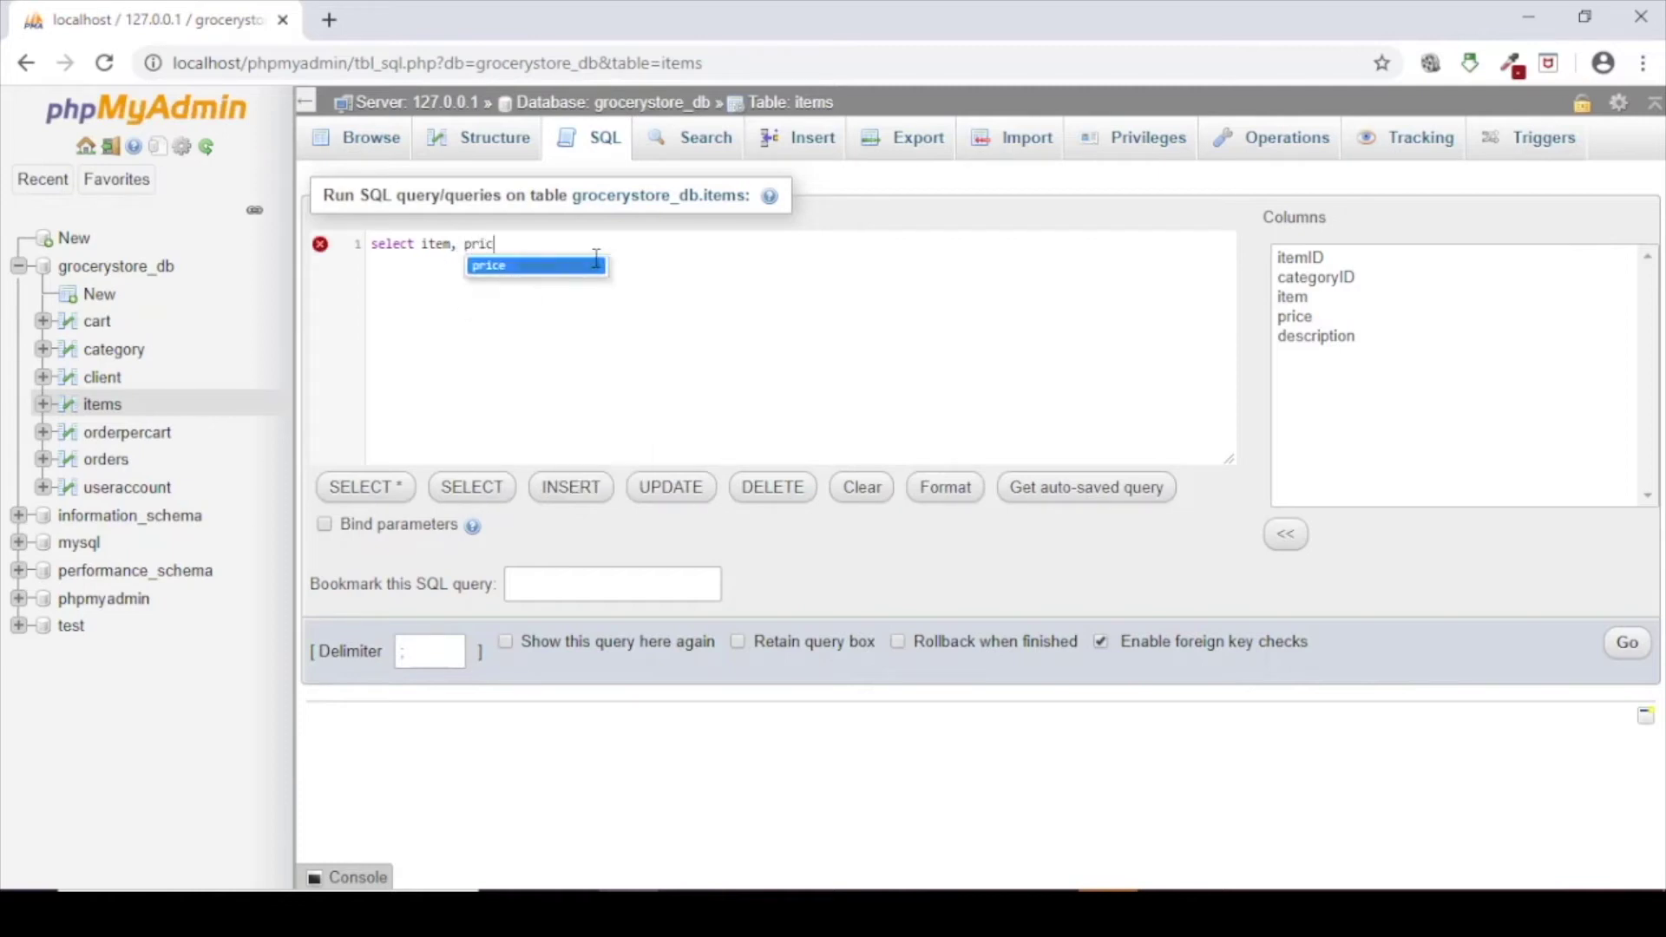
text(e f)
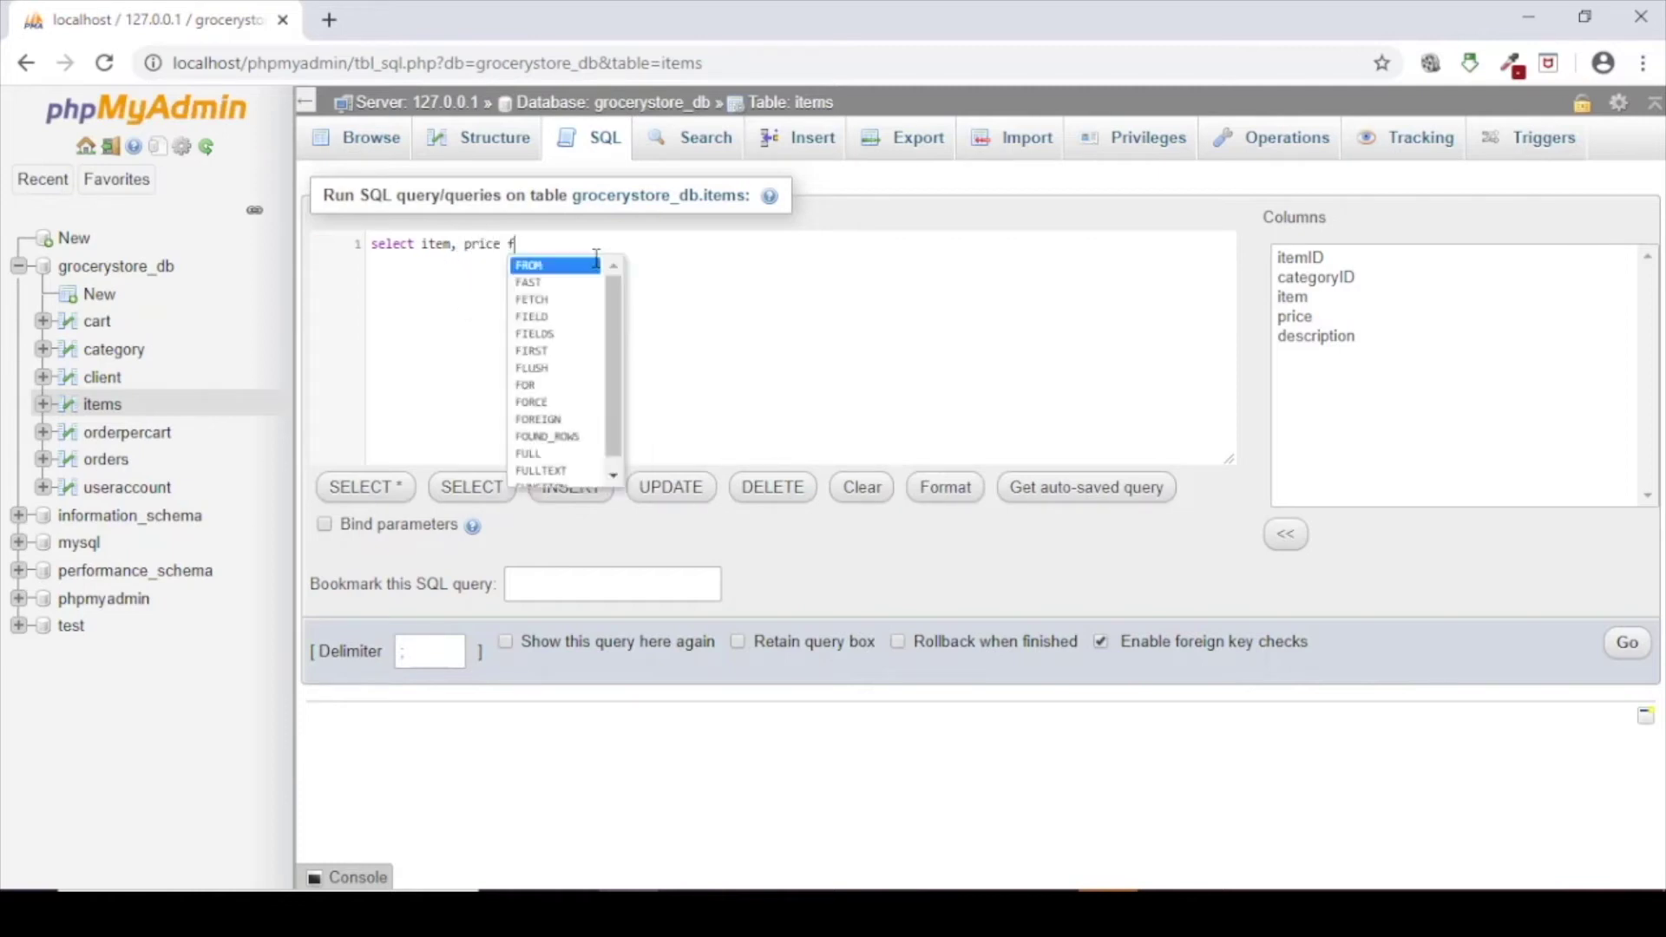
text(rom items)
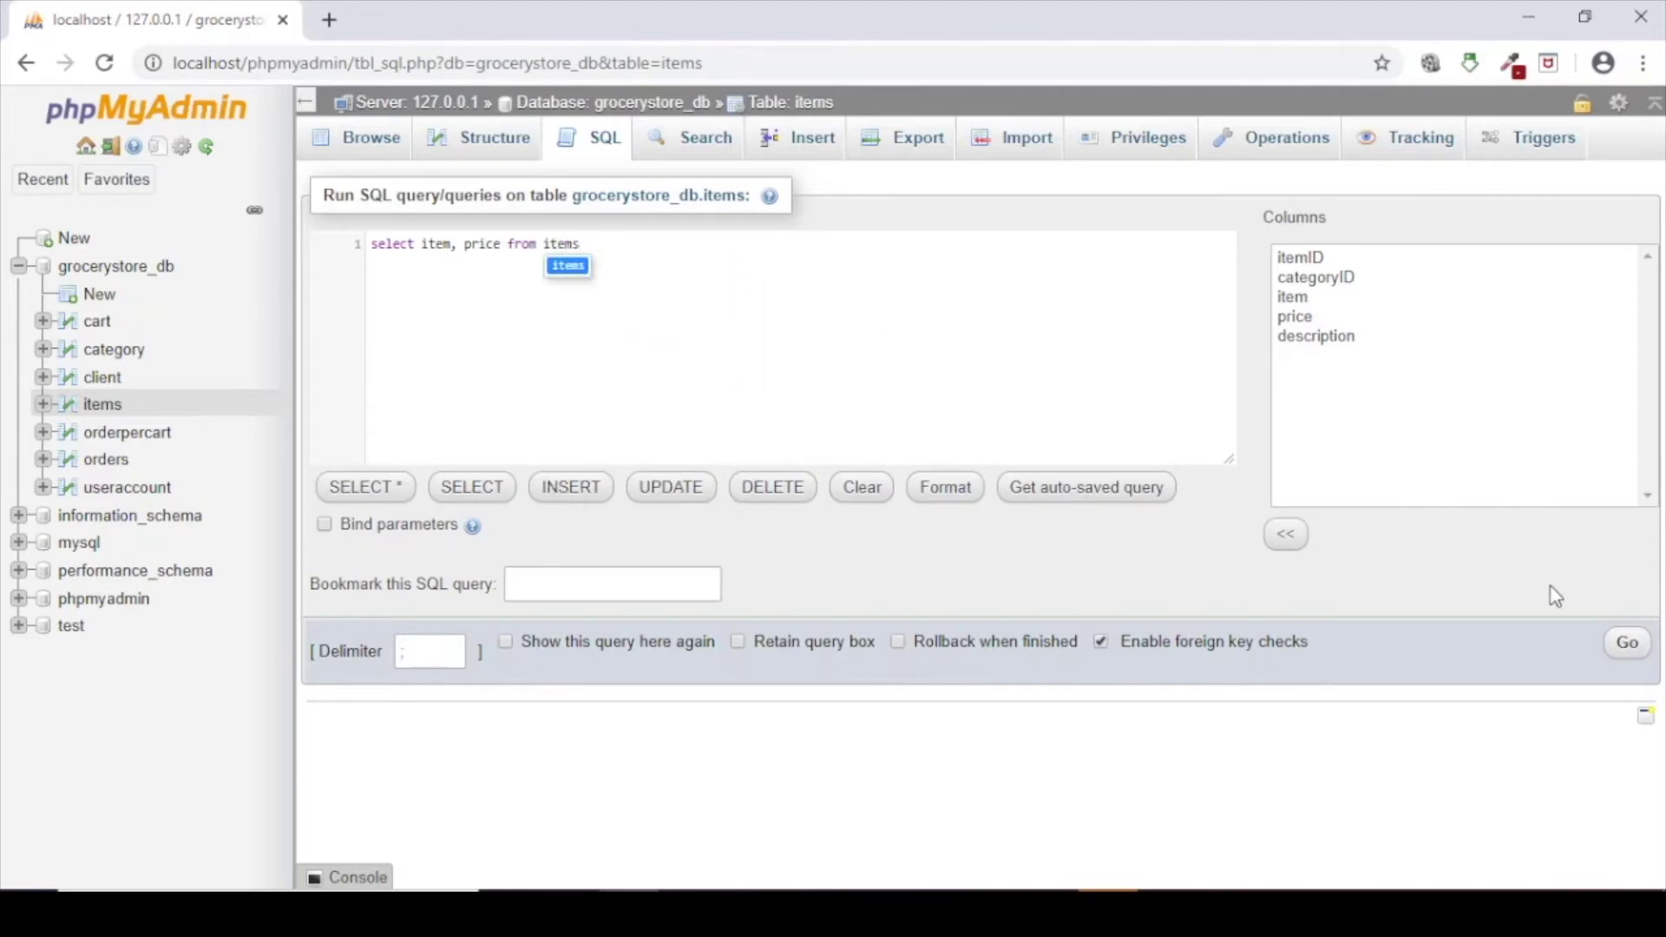
click(1626, 657)
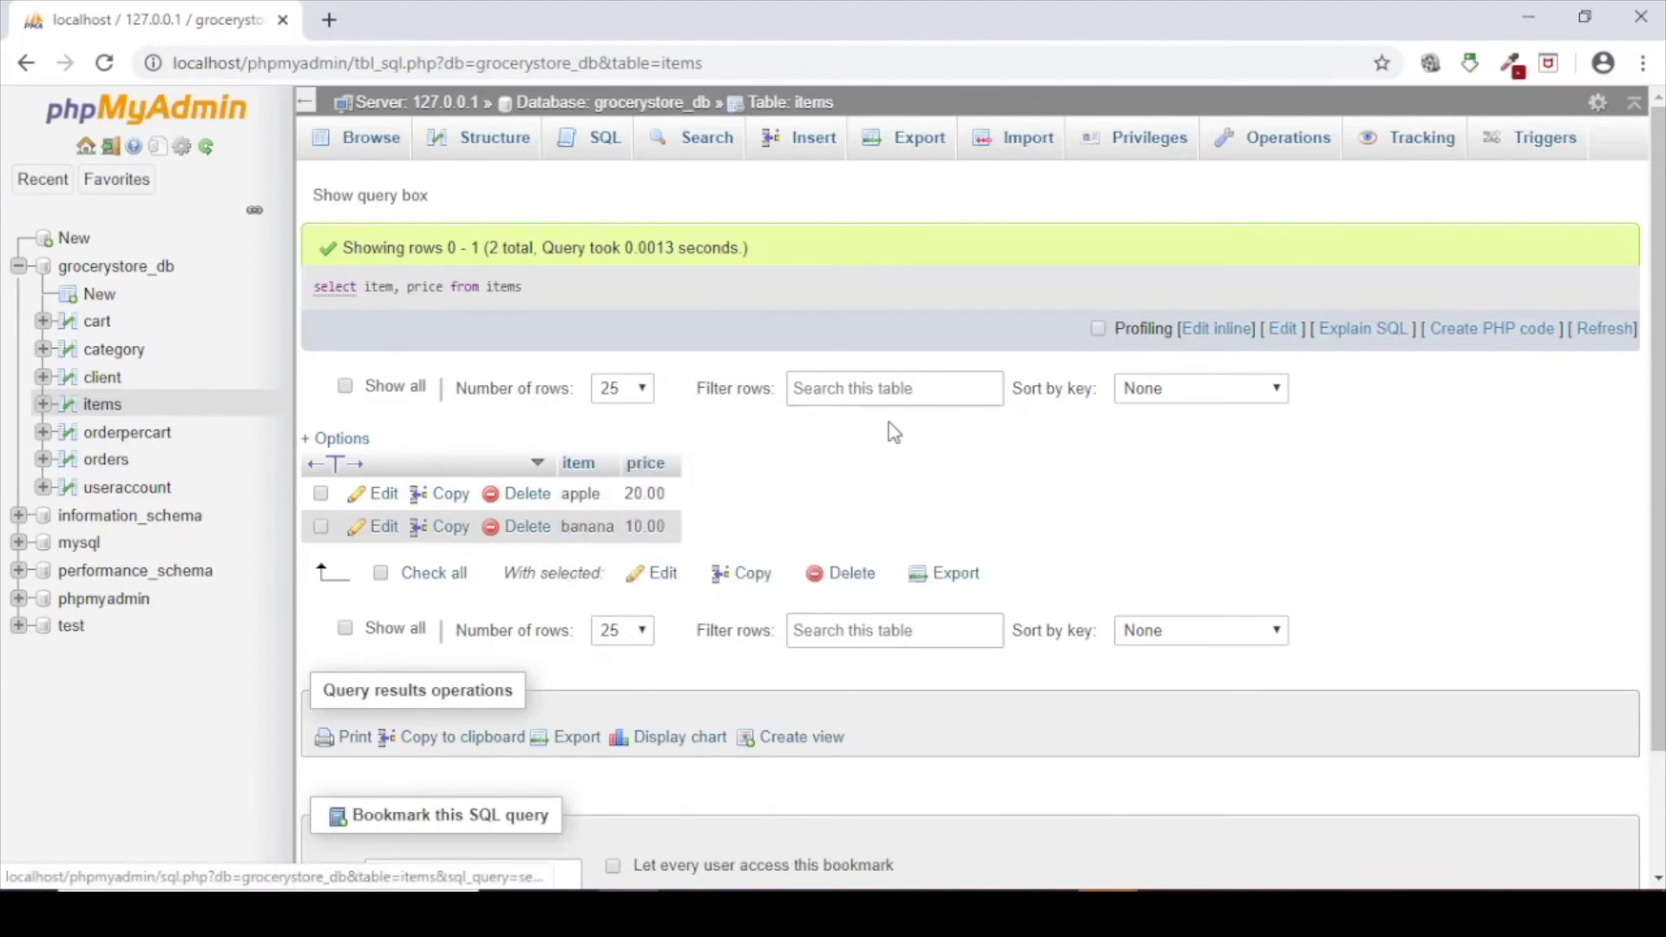
- Edit the query to alias item as "available items" and price as "price per item", then run it
click(1284, 329)
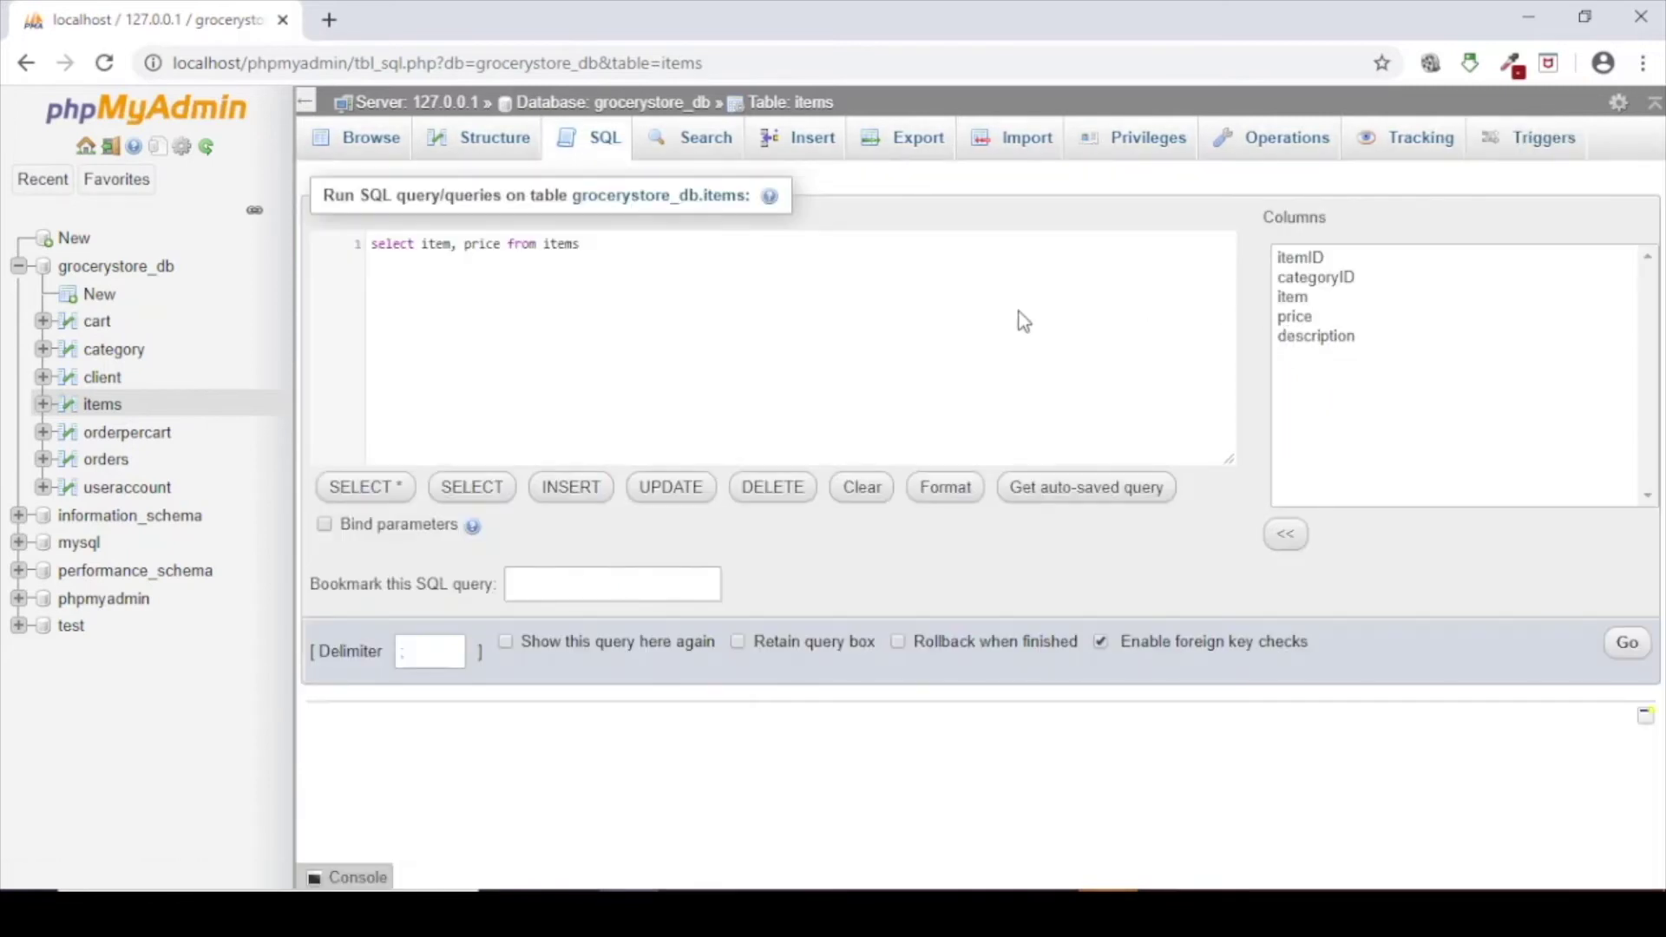
click(452, 244)
text(as )
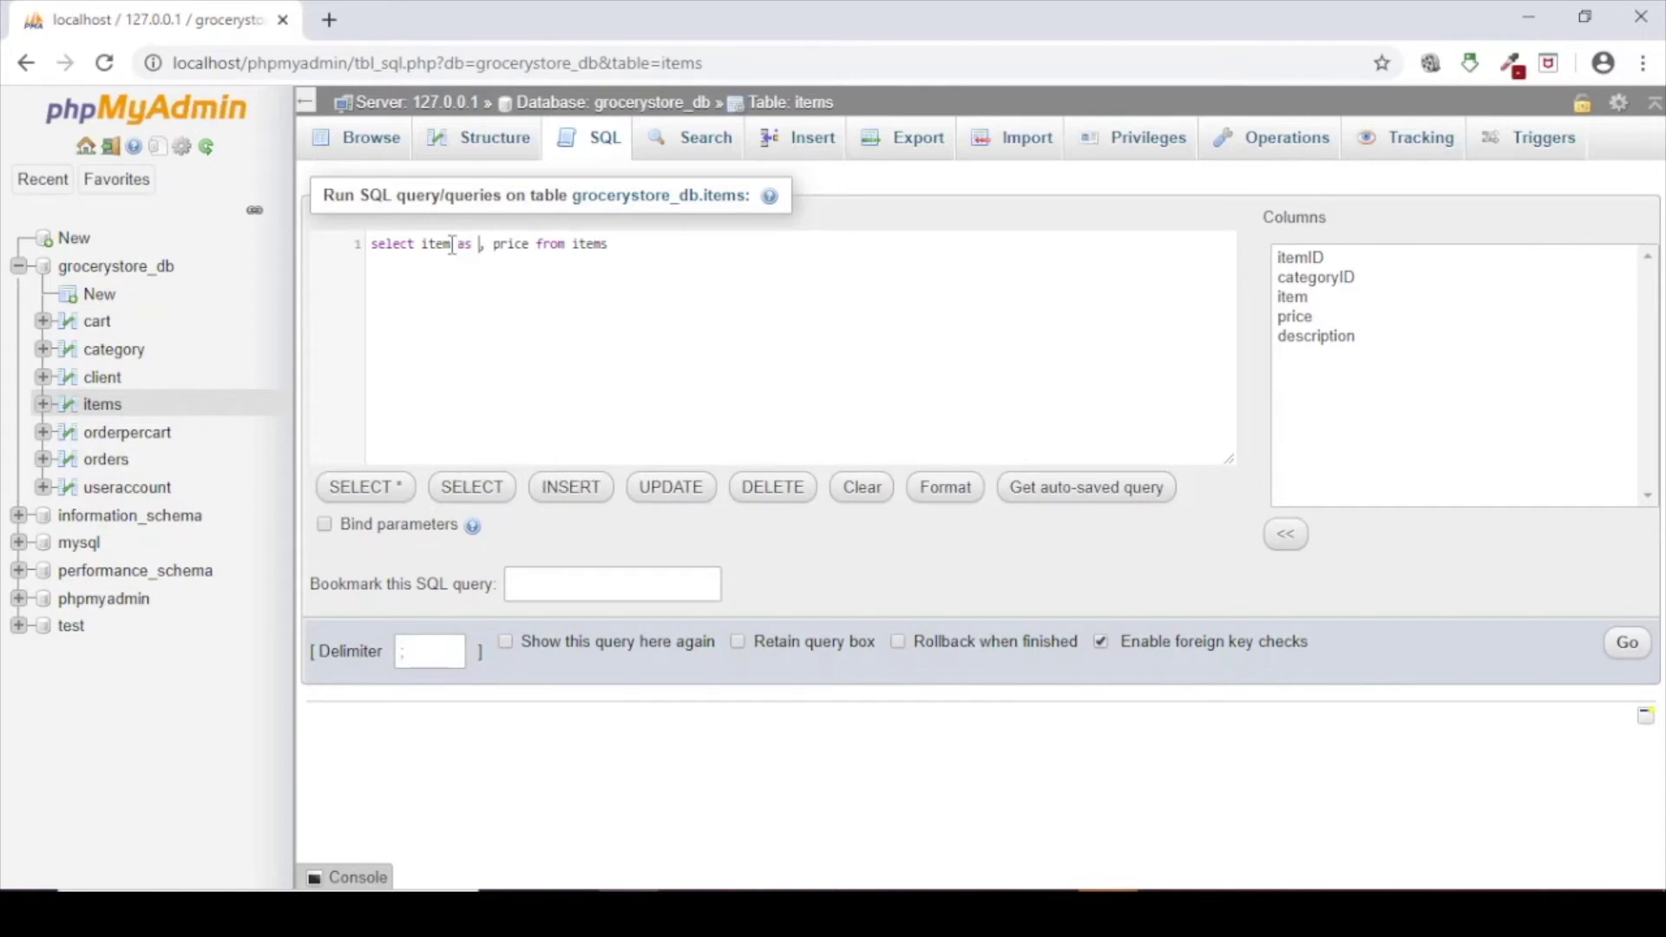
text(")
text(availabl)
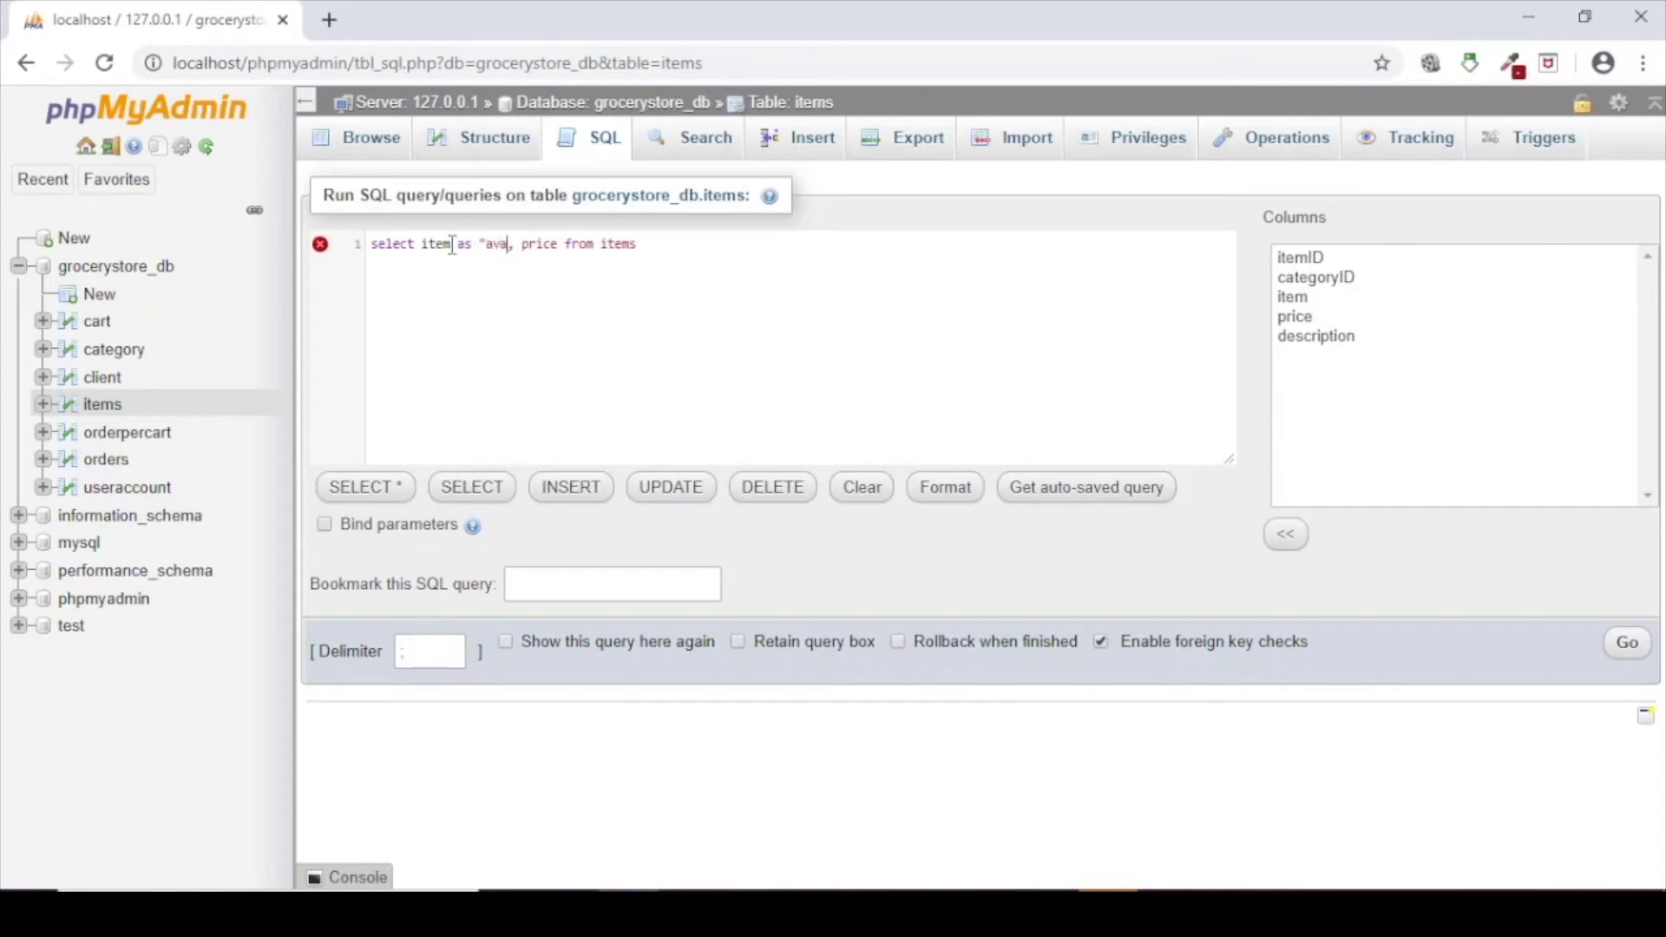
text(e ")
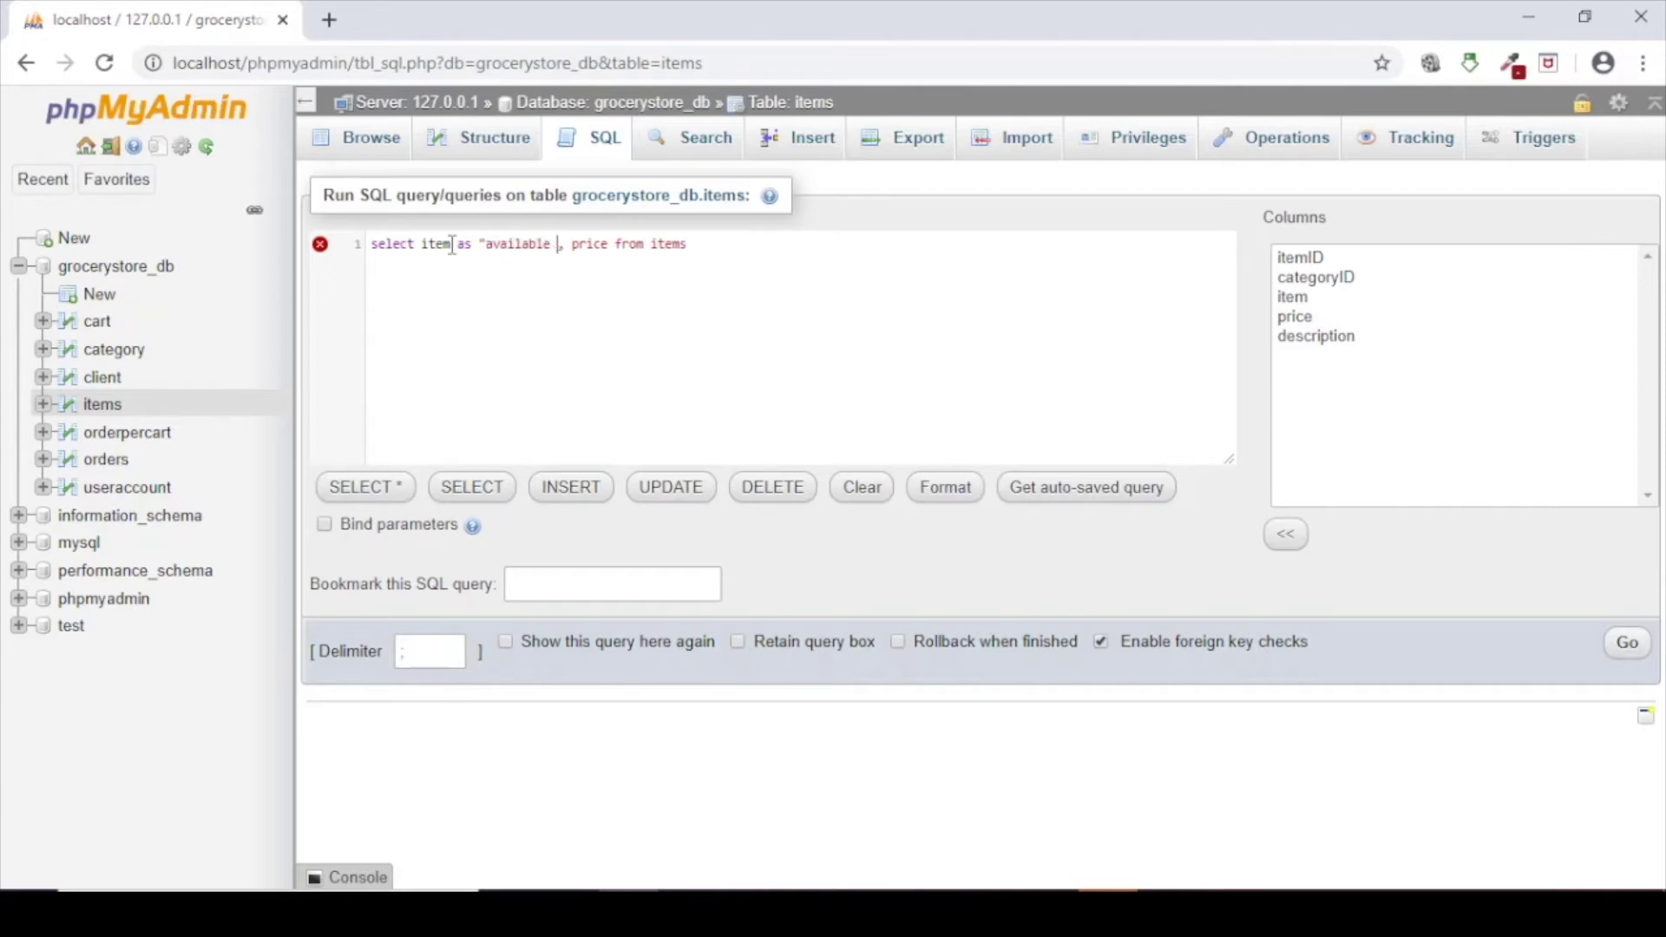
text(items")
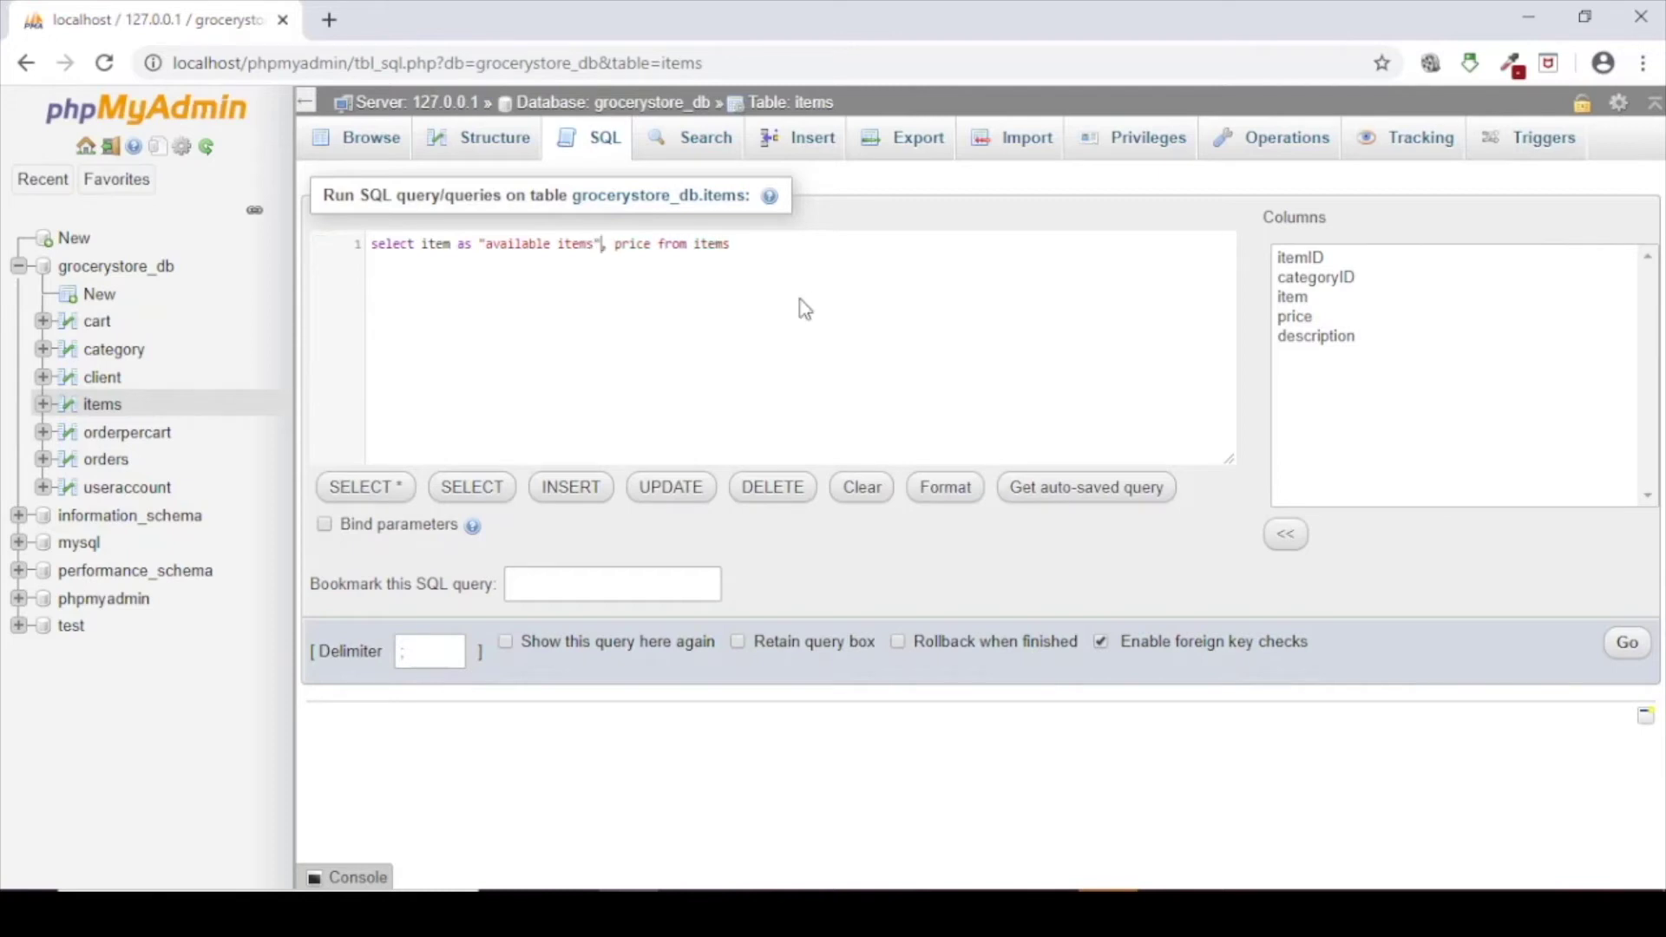
click(654, 245)
text(as " )
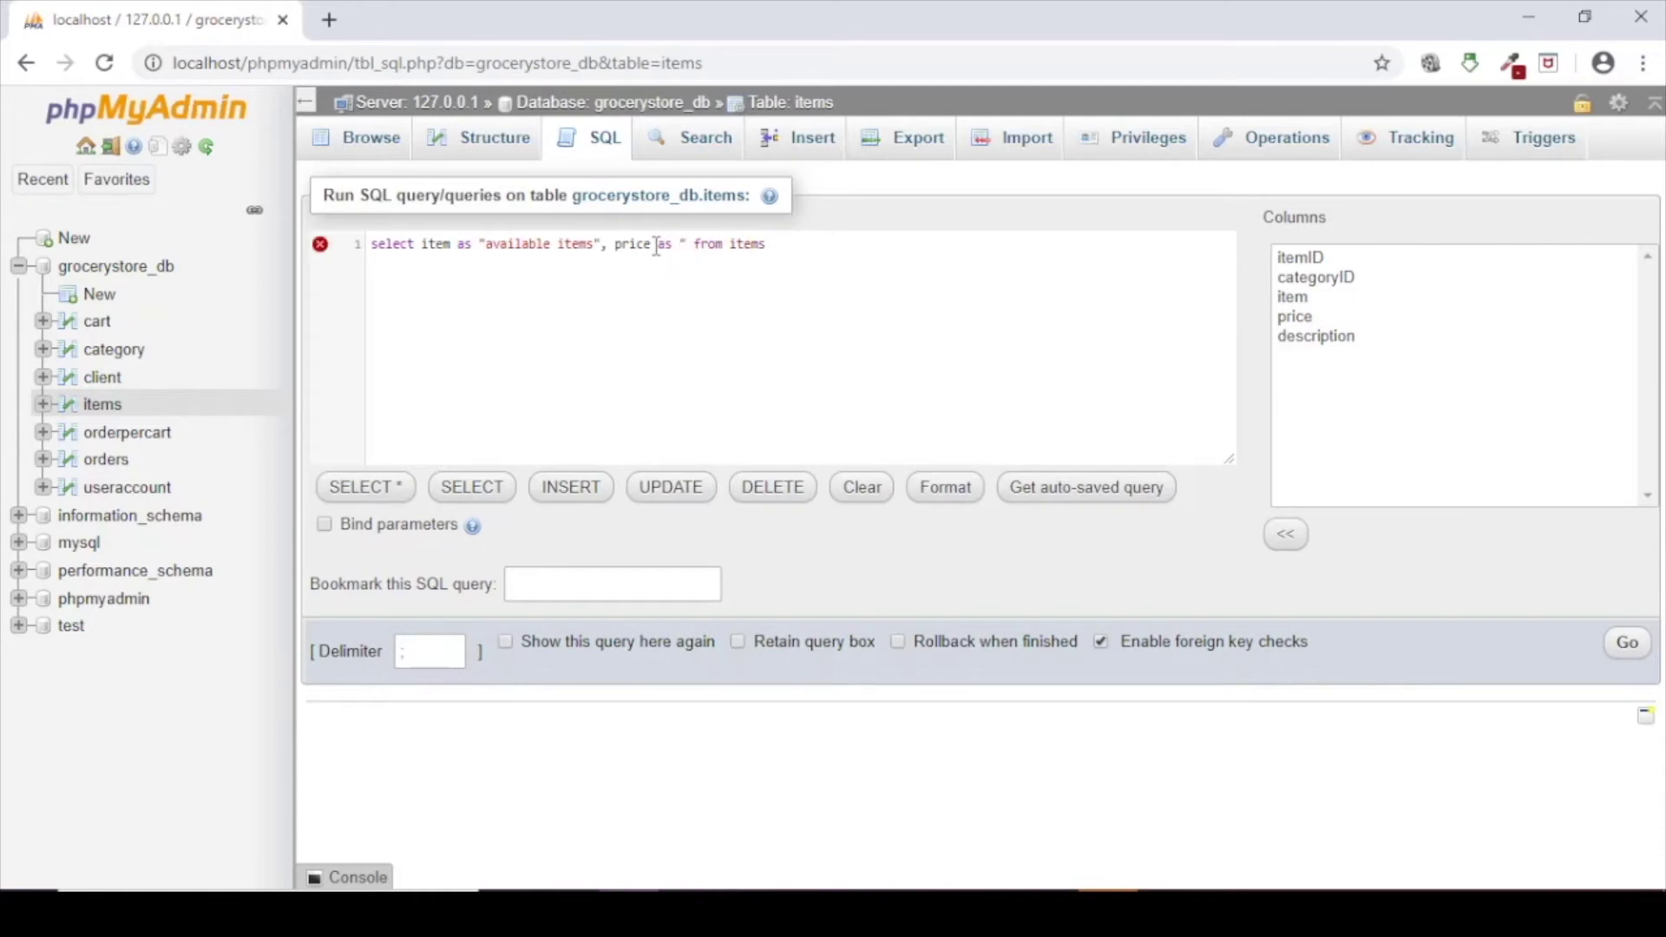
text(price per item")
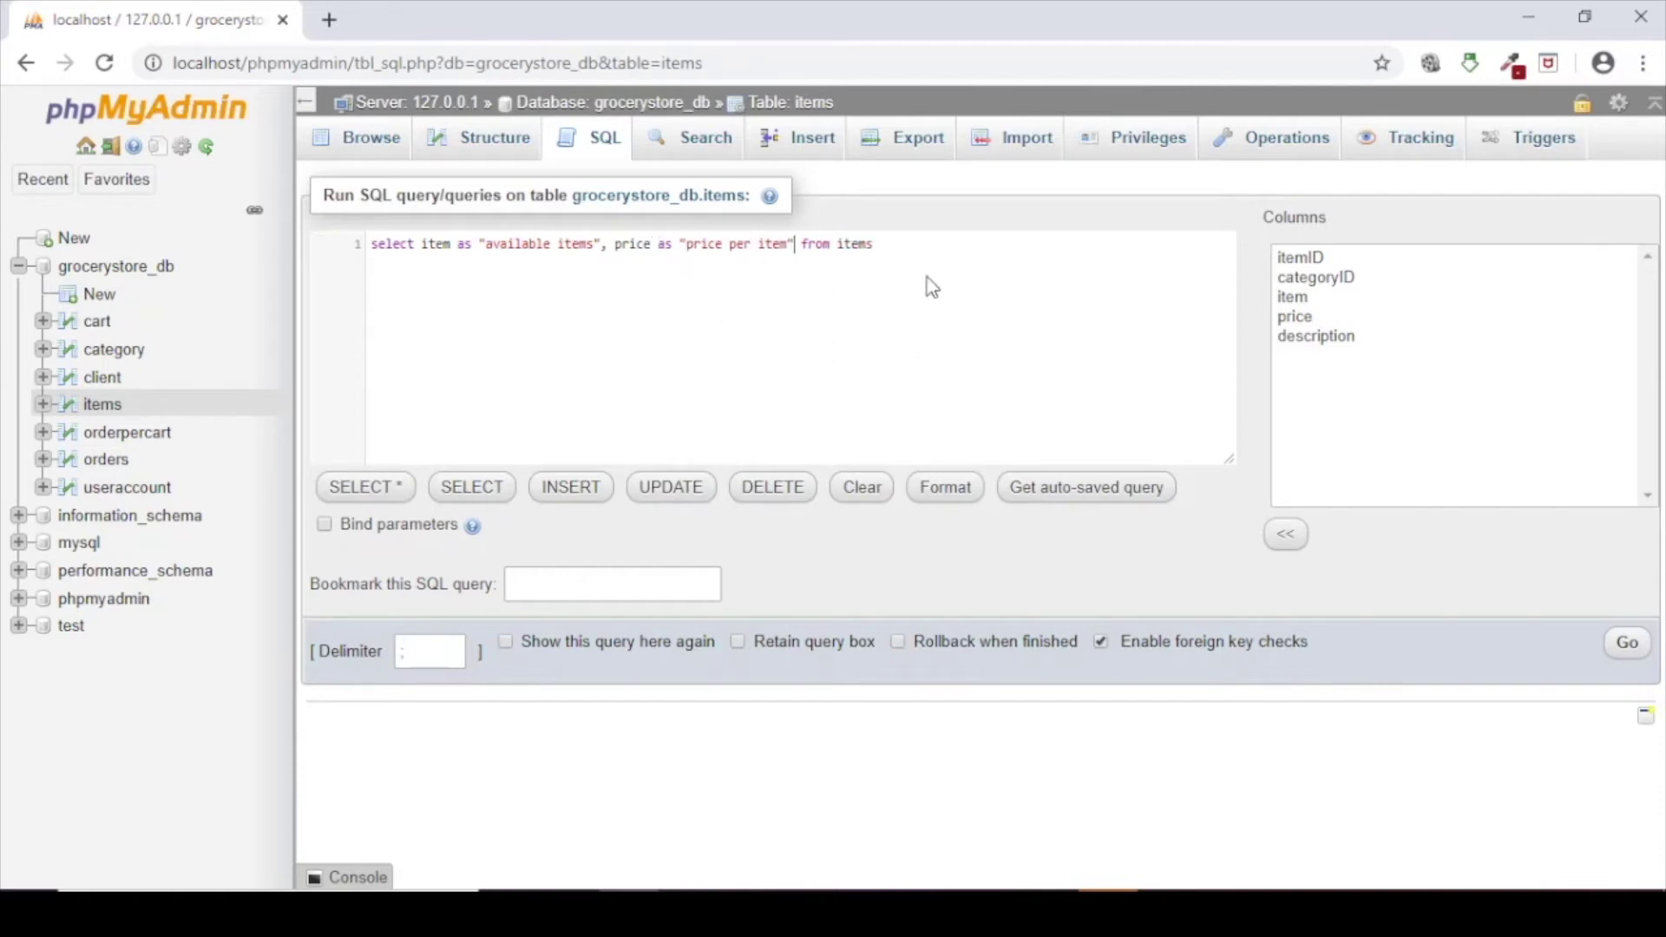
click(1635, 646)
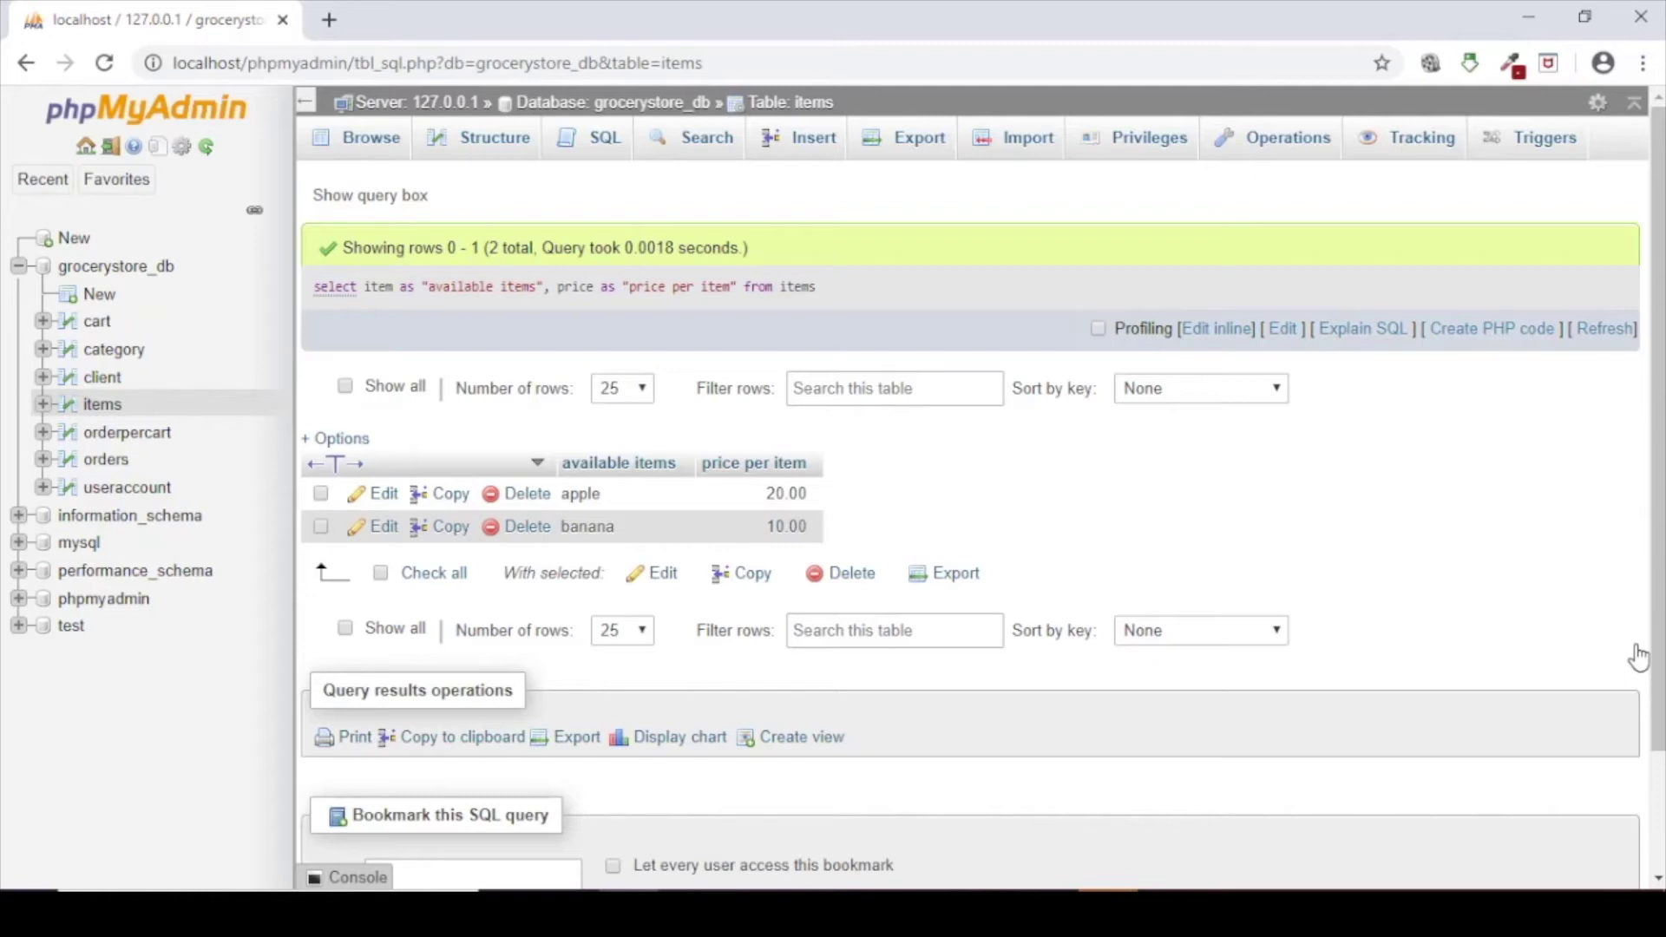
click(438, 277)
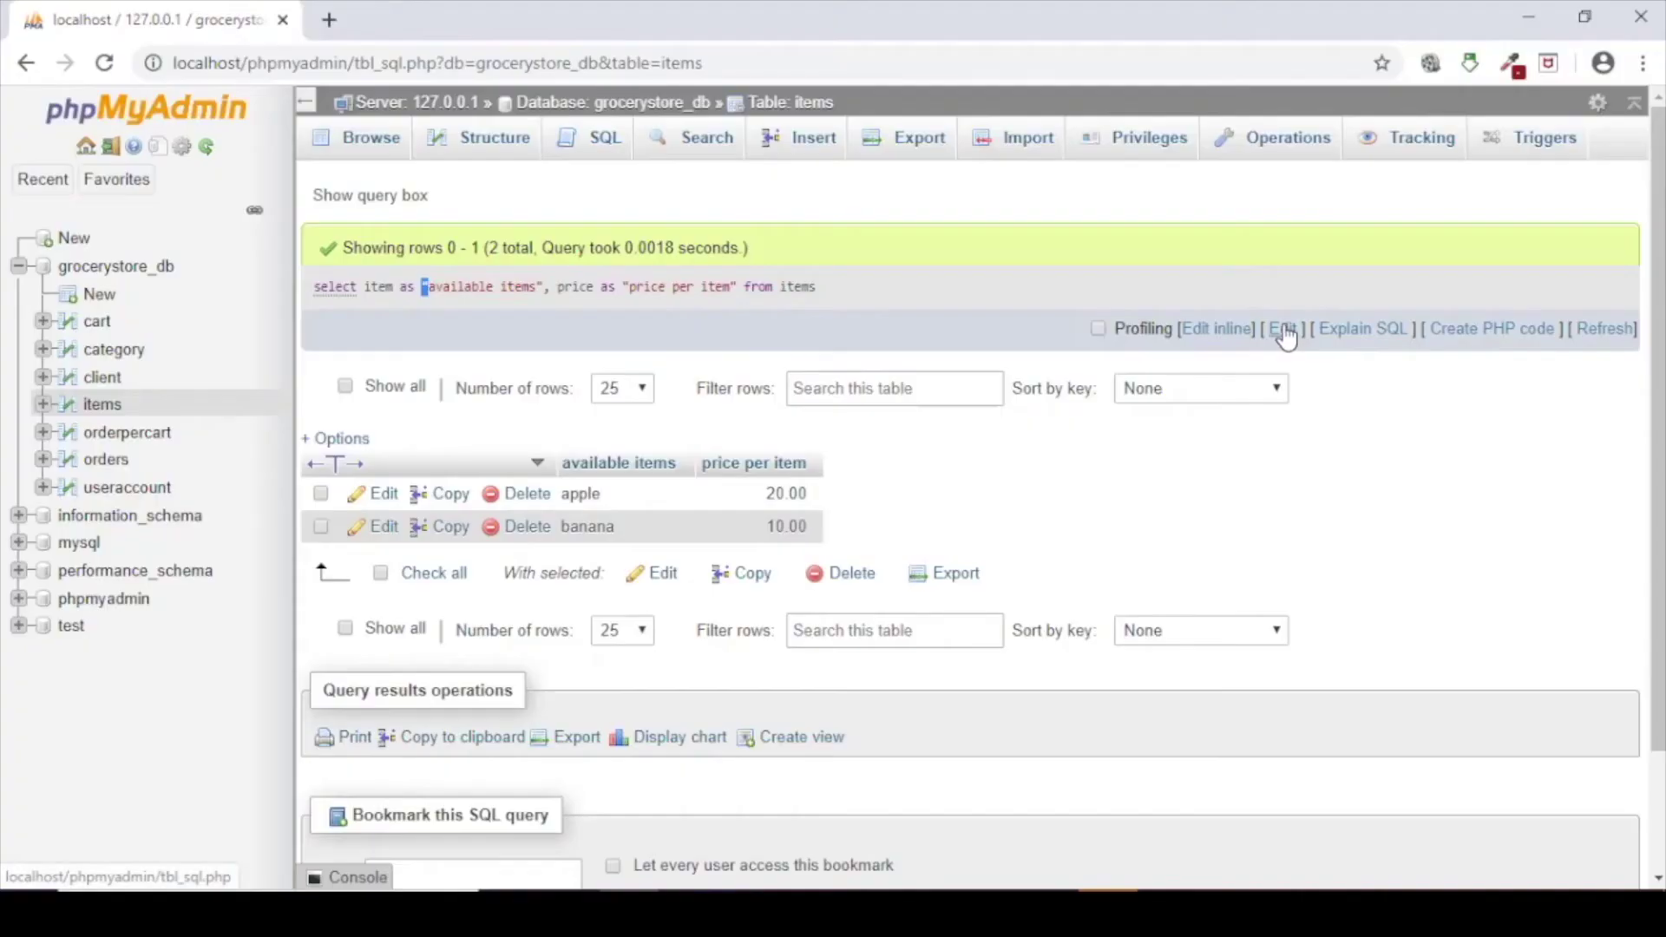
- Reopen the aliased items query in the SQL editor
click(1279, 329)
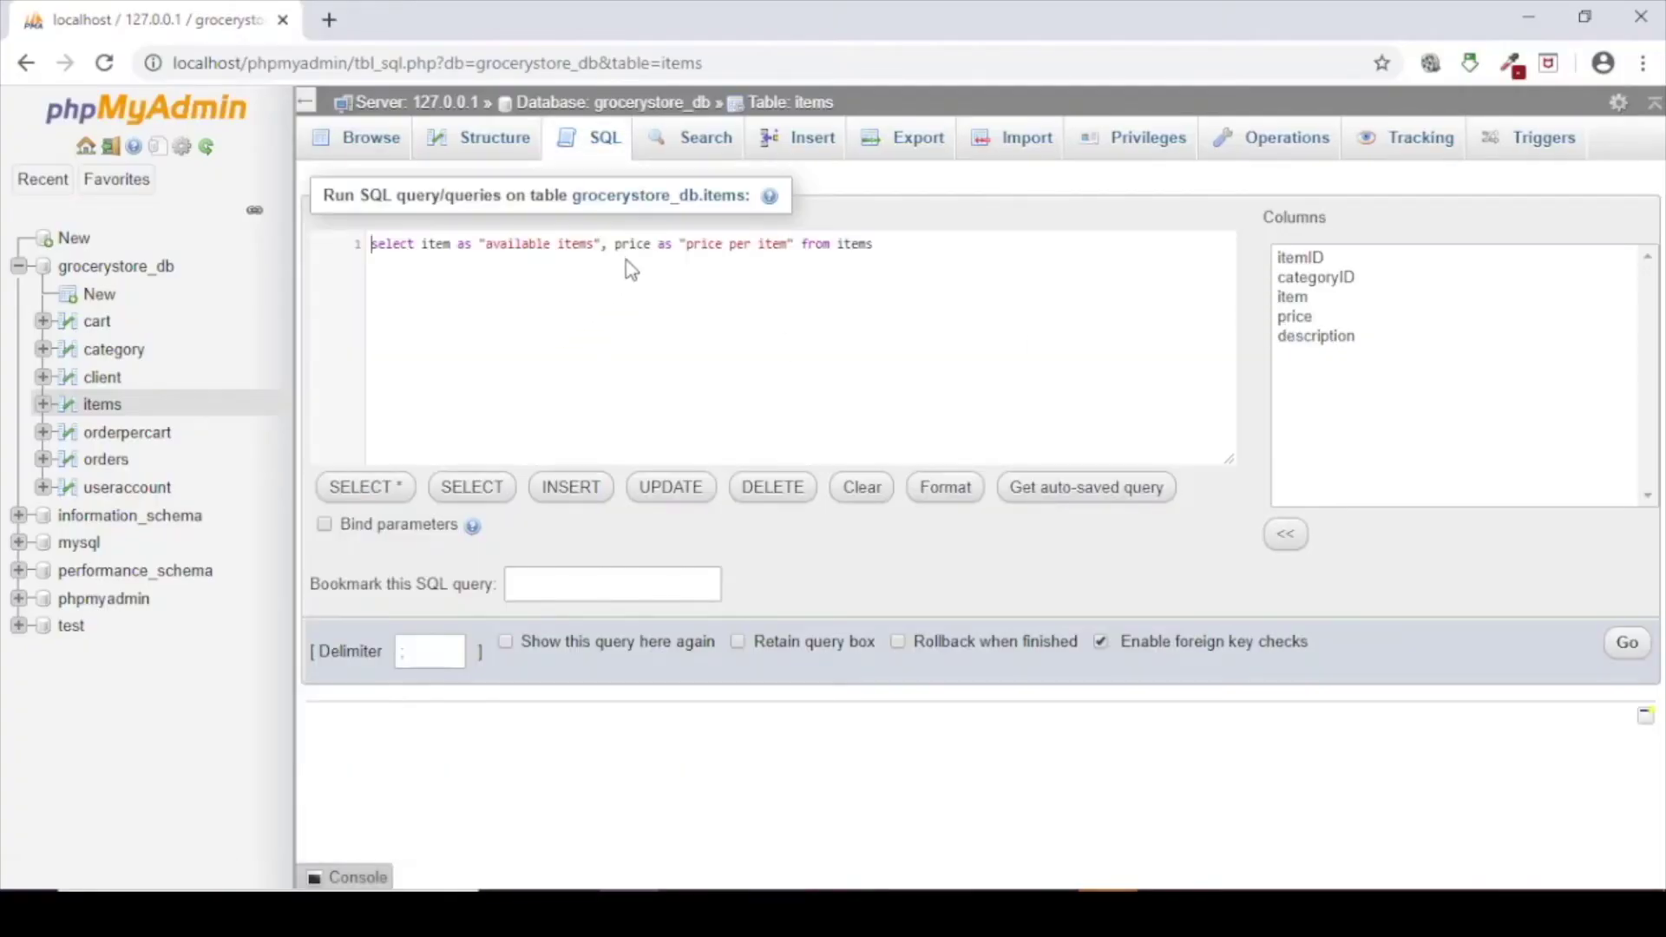
- Remove the quotes around available items and run the query to trigger the syntax error
click(600, 244)
key(BackSpace)
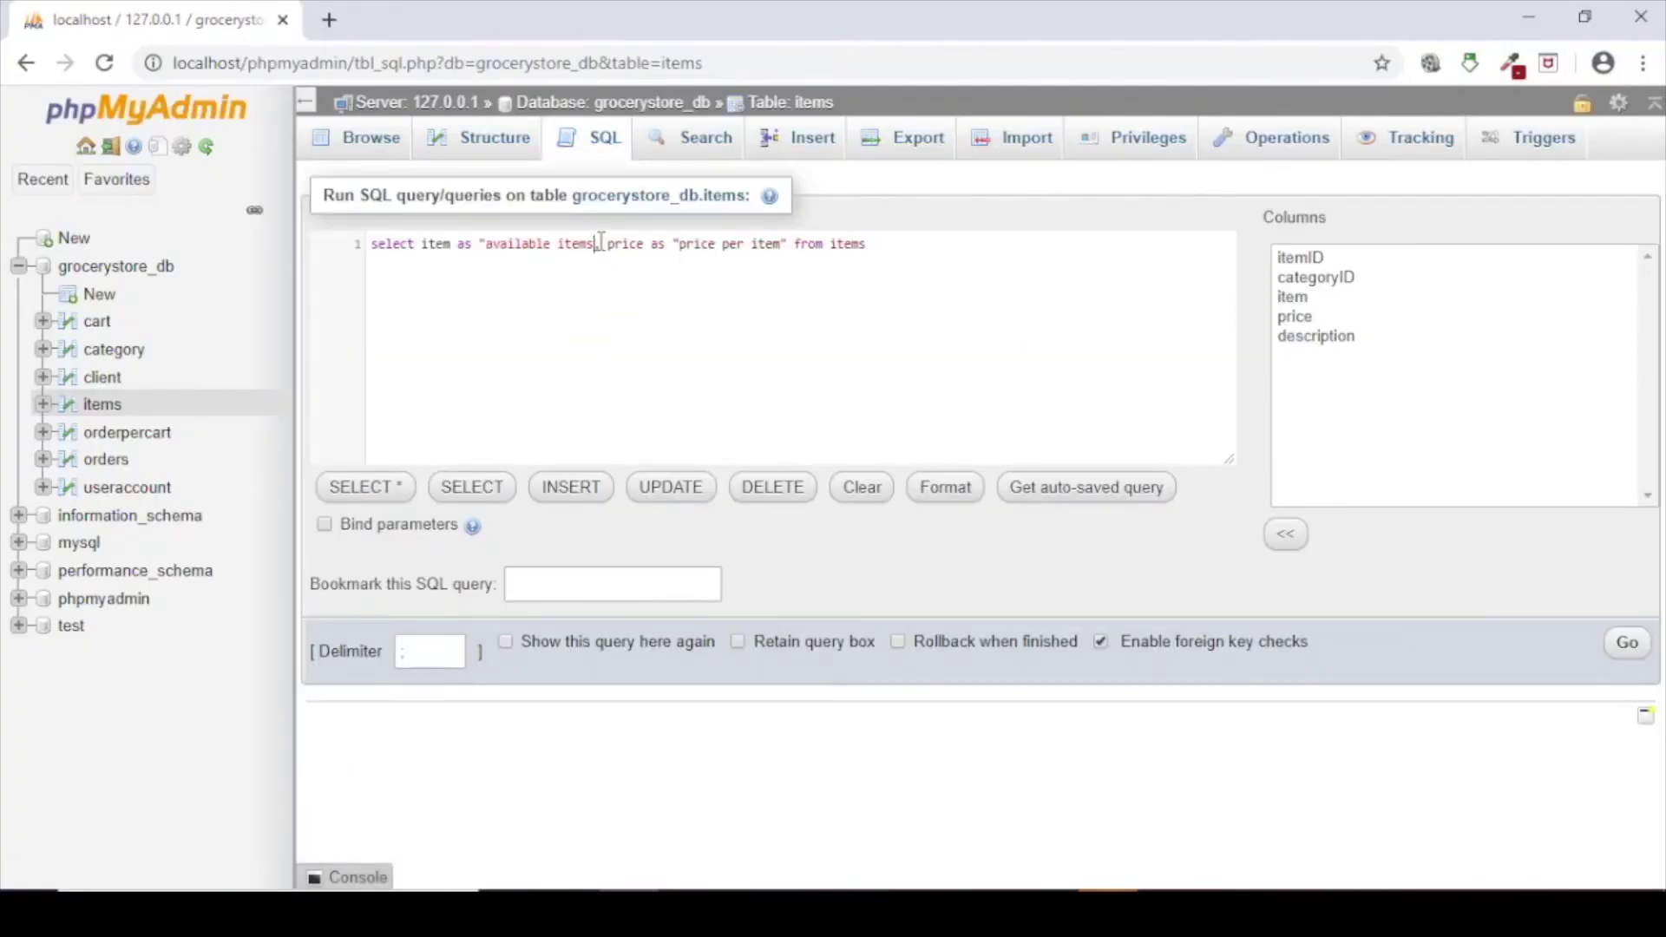
click(488, 244)
key(BackSpace)
click(1626, 642)
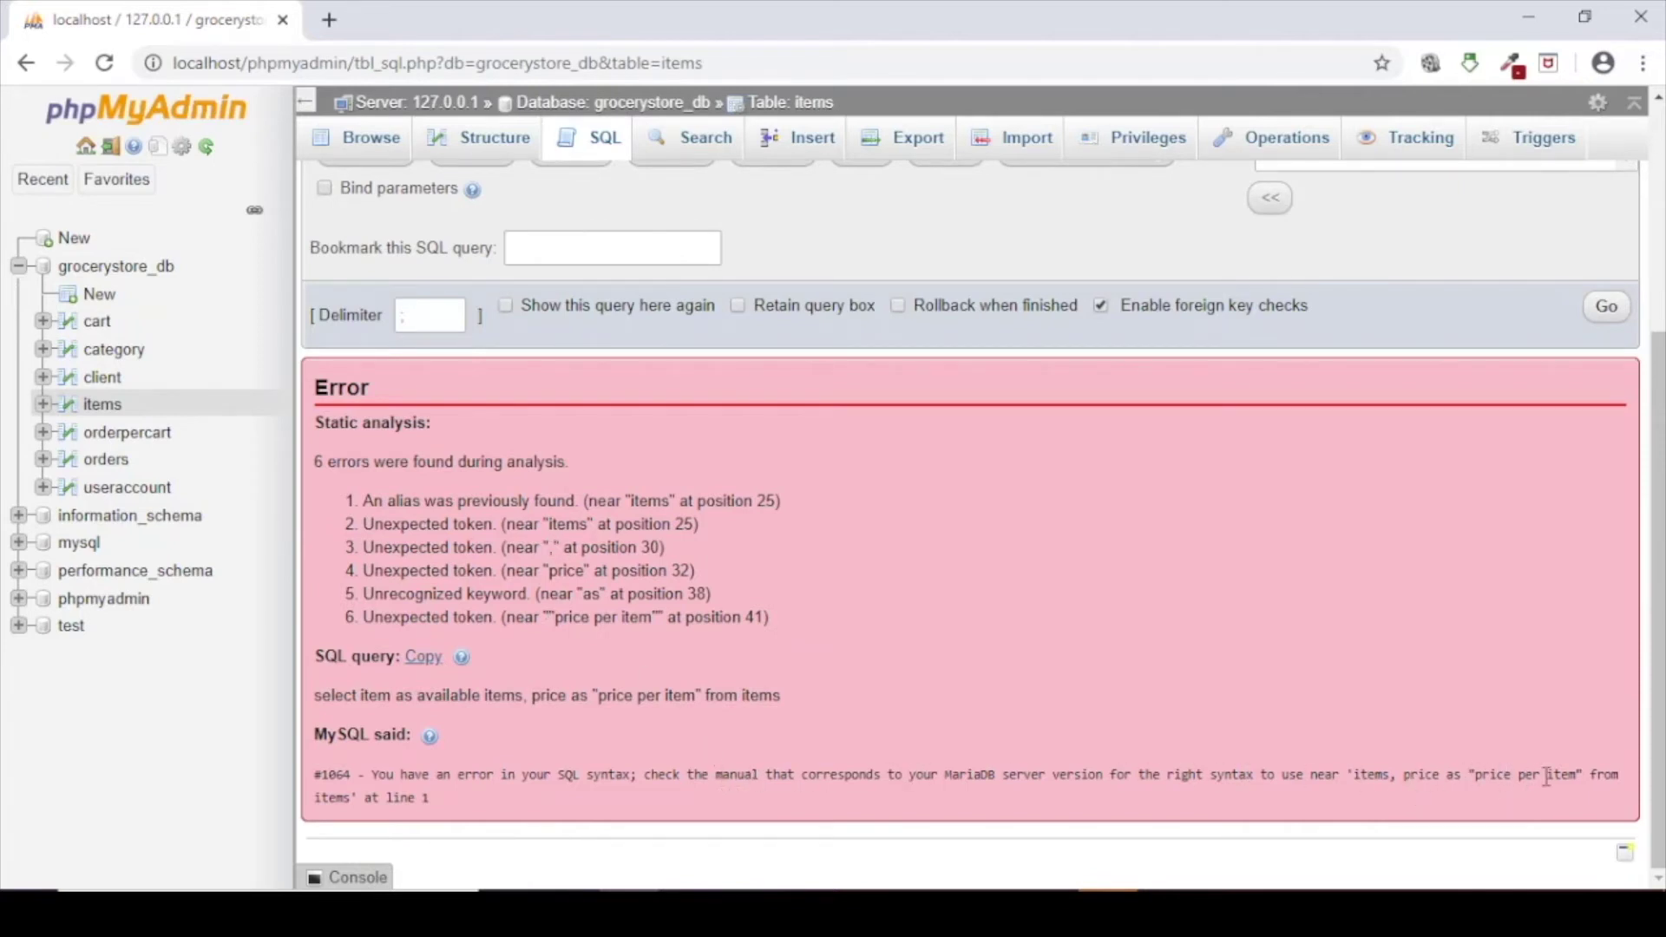
scroll(892, 420, up, 4)
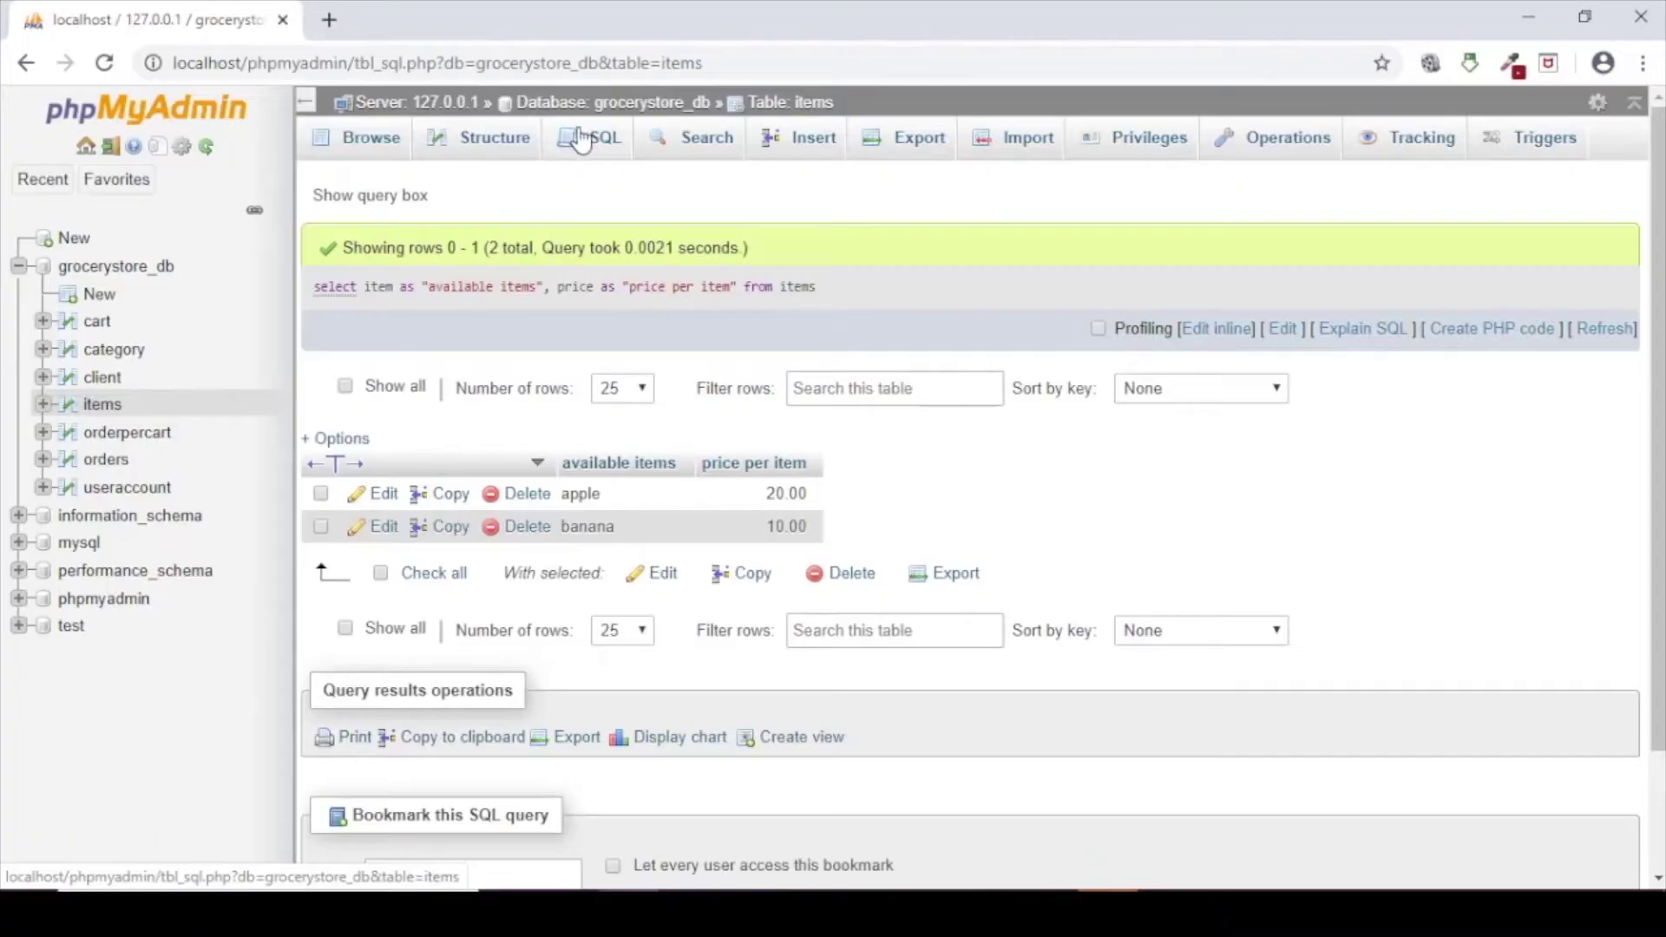
- Run 'select item as "available items" from items' to list only item names
click(590, 137)
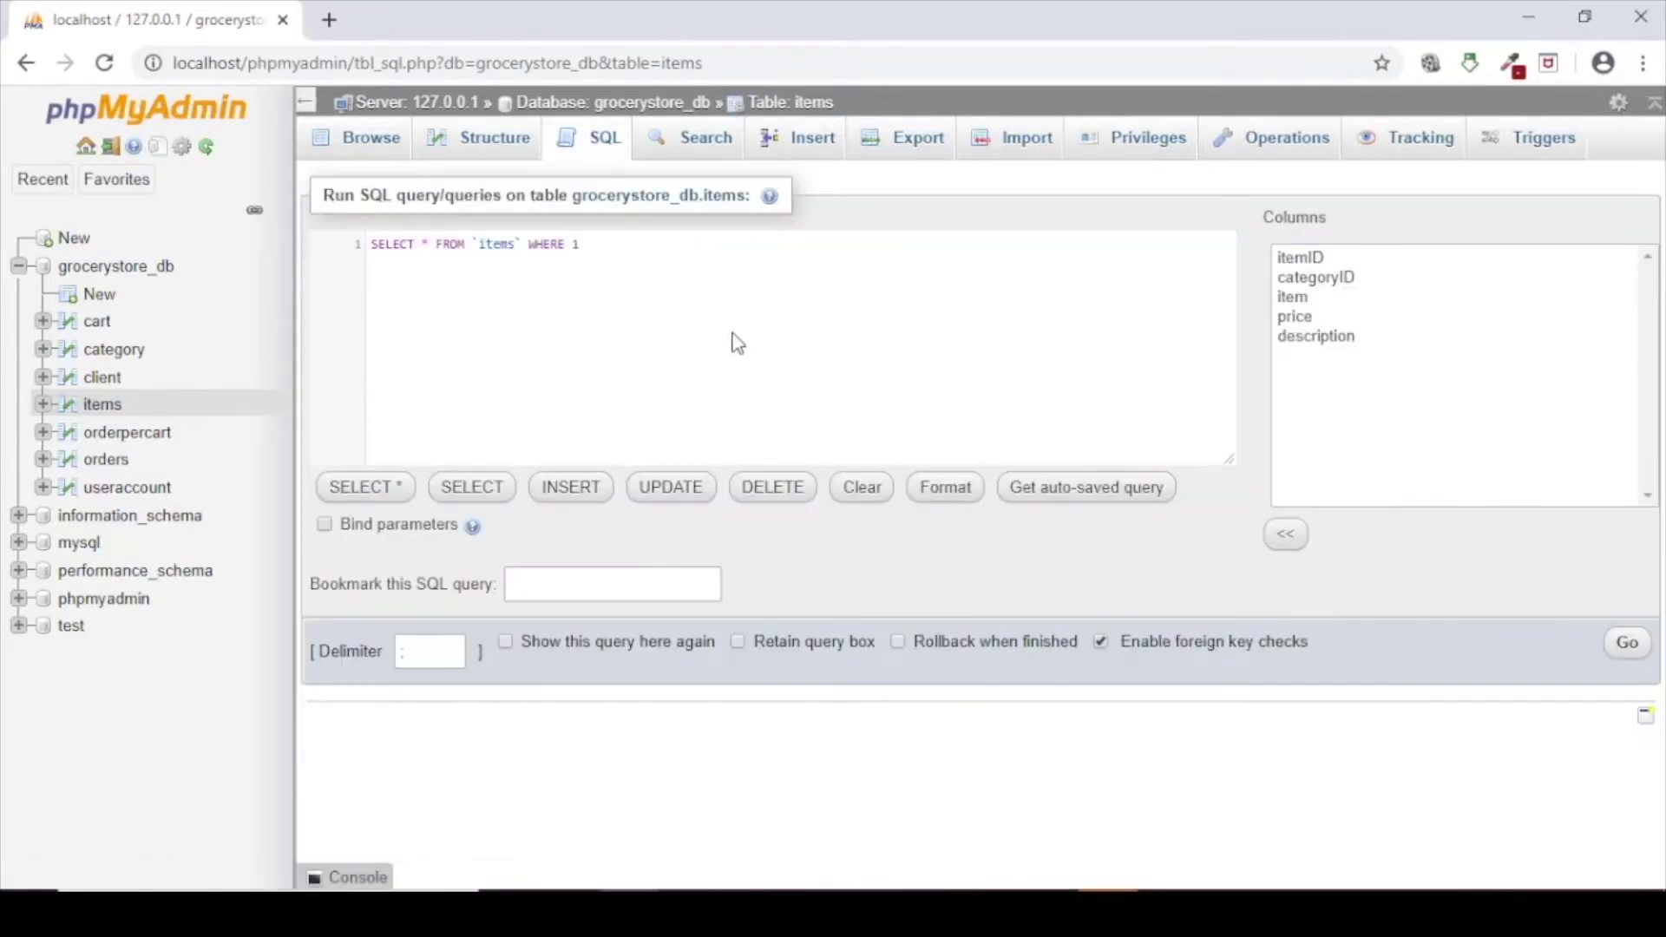
key(ctrl+a)
text(se)
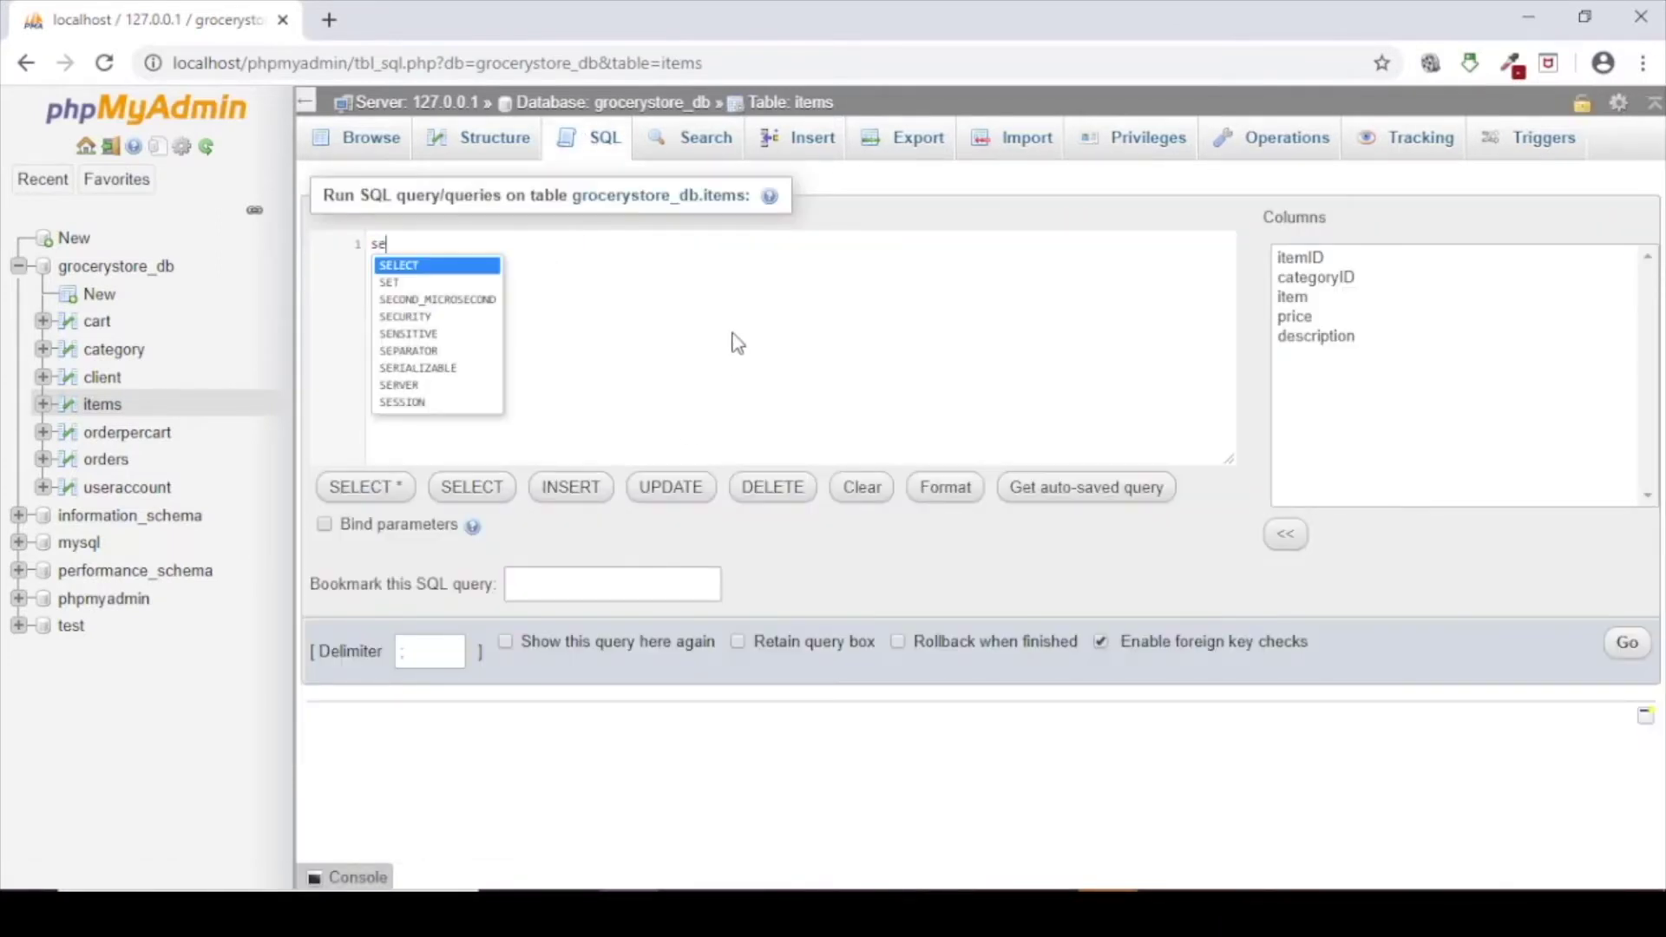
text(lect item as )
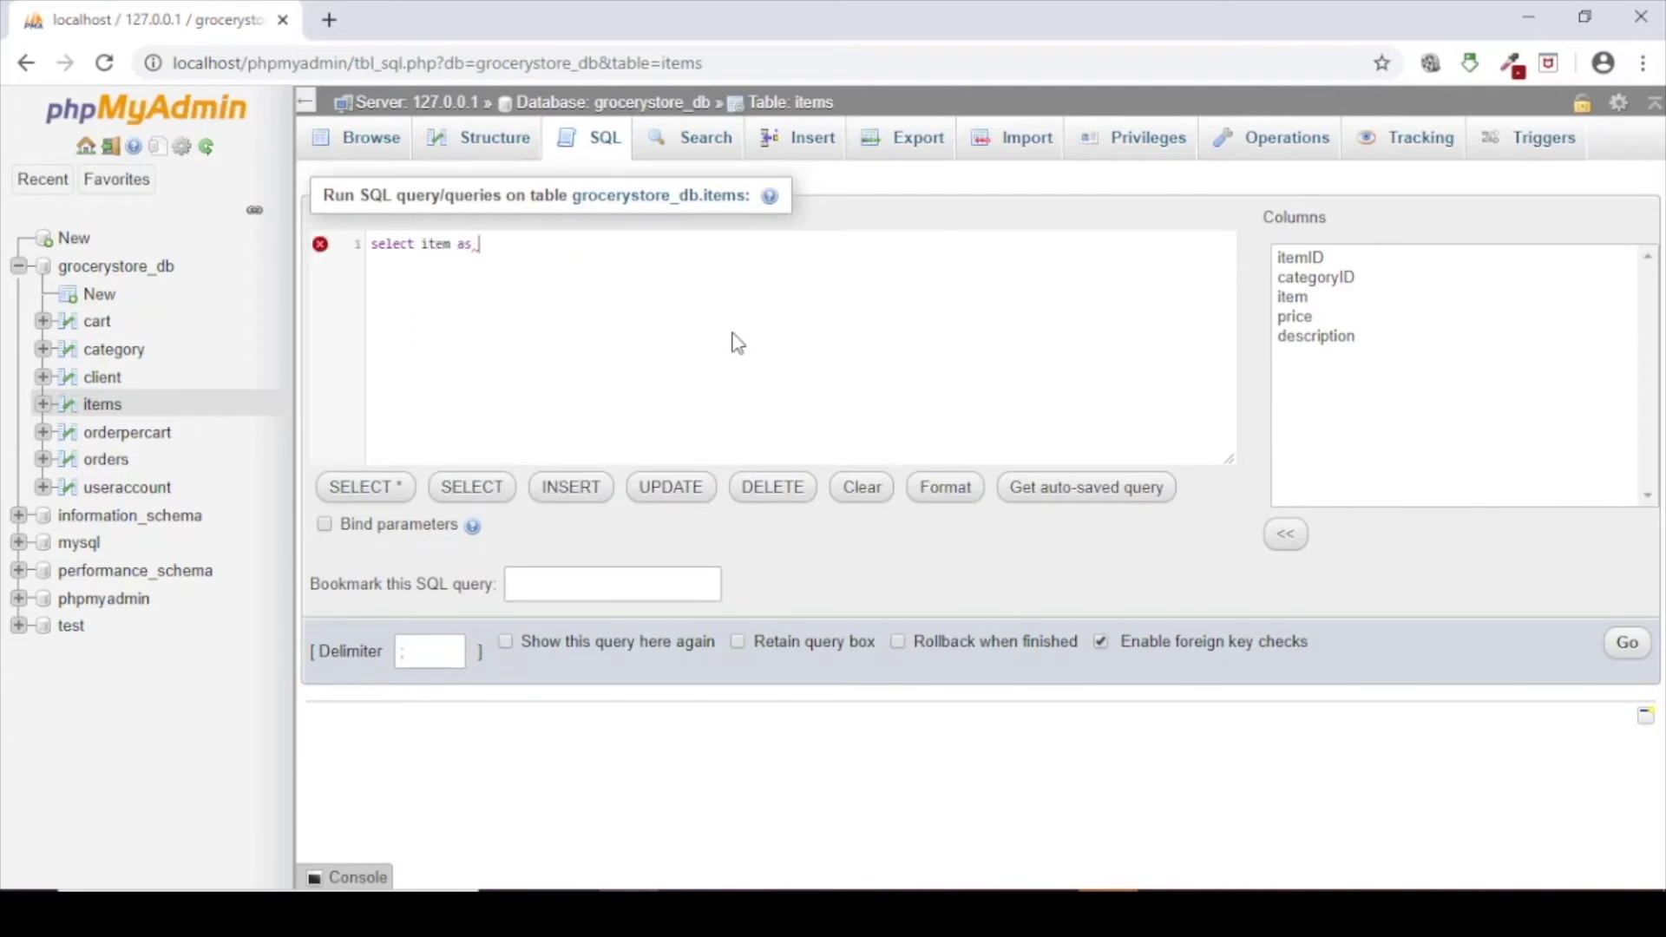
text("available items)
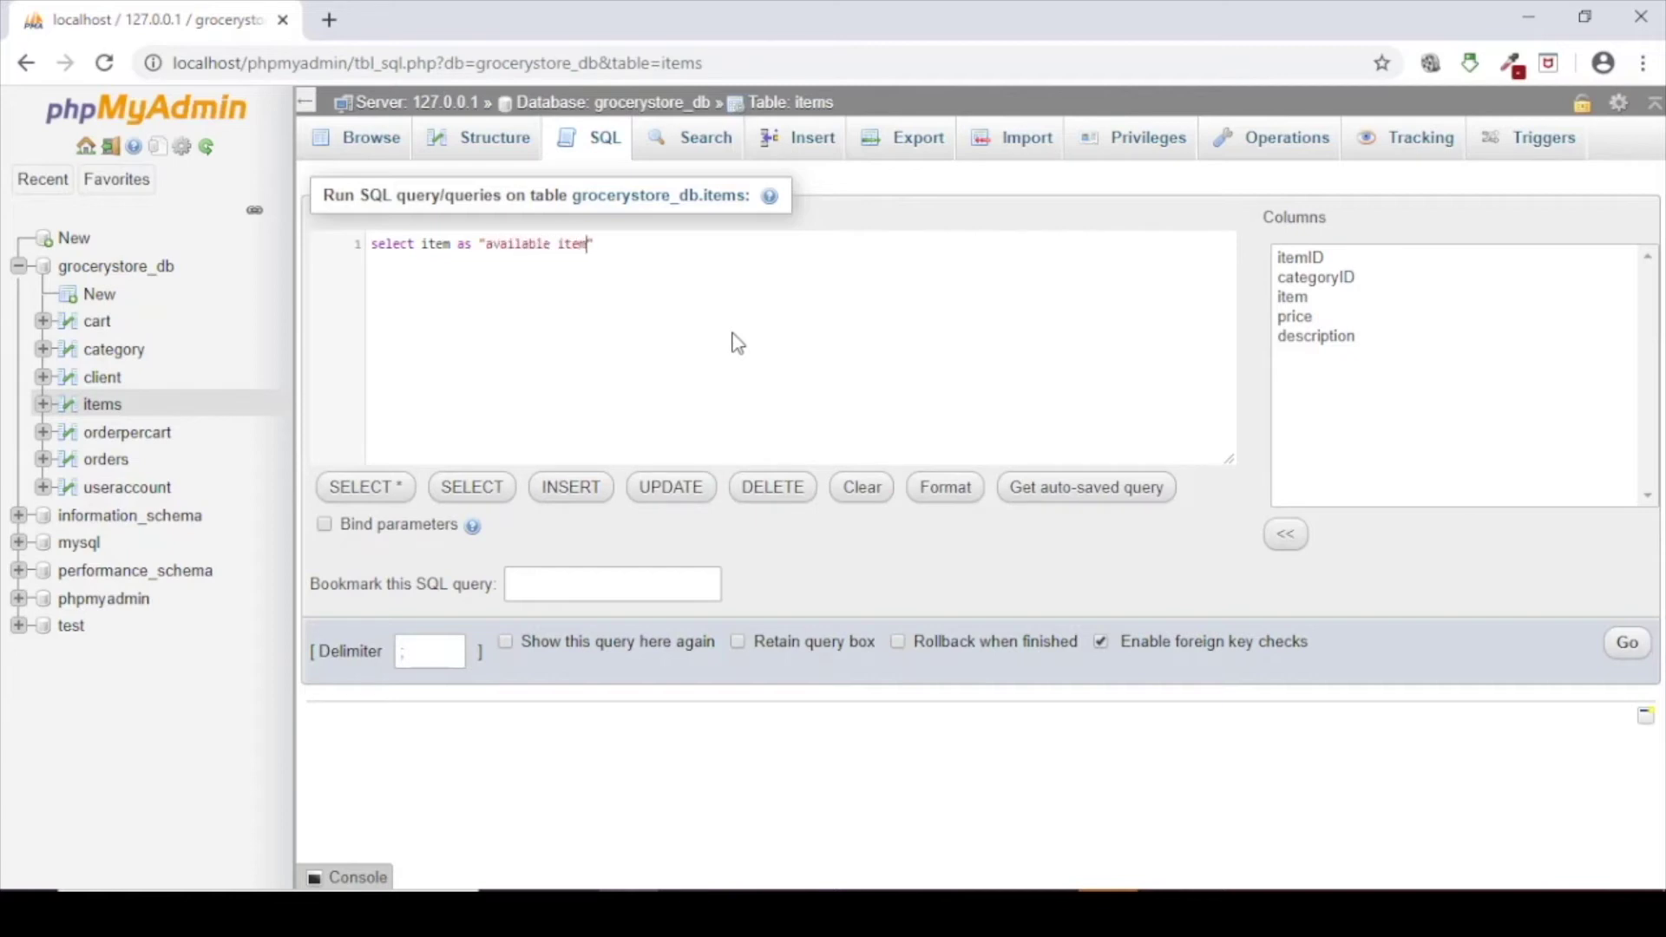
click(714, 245)
text(fro)
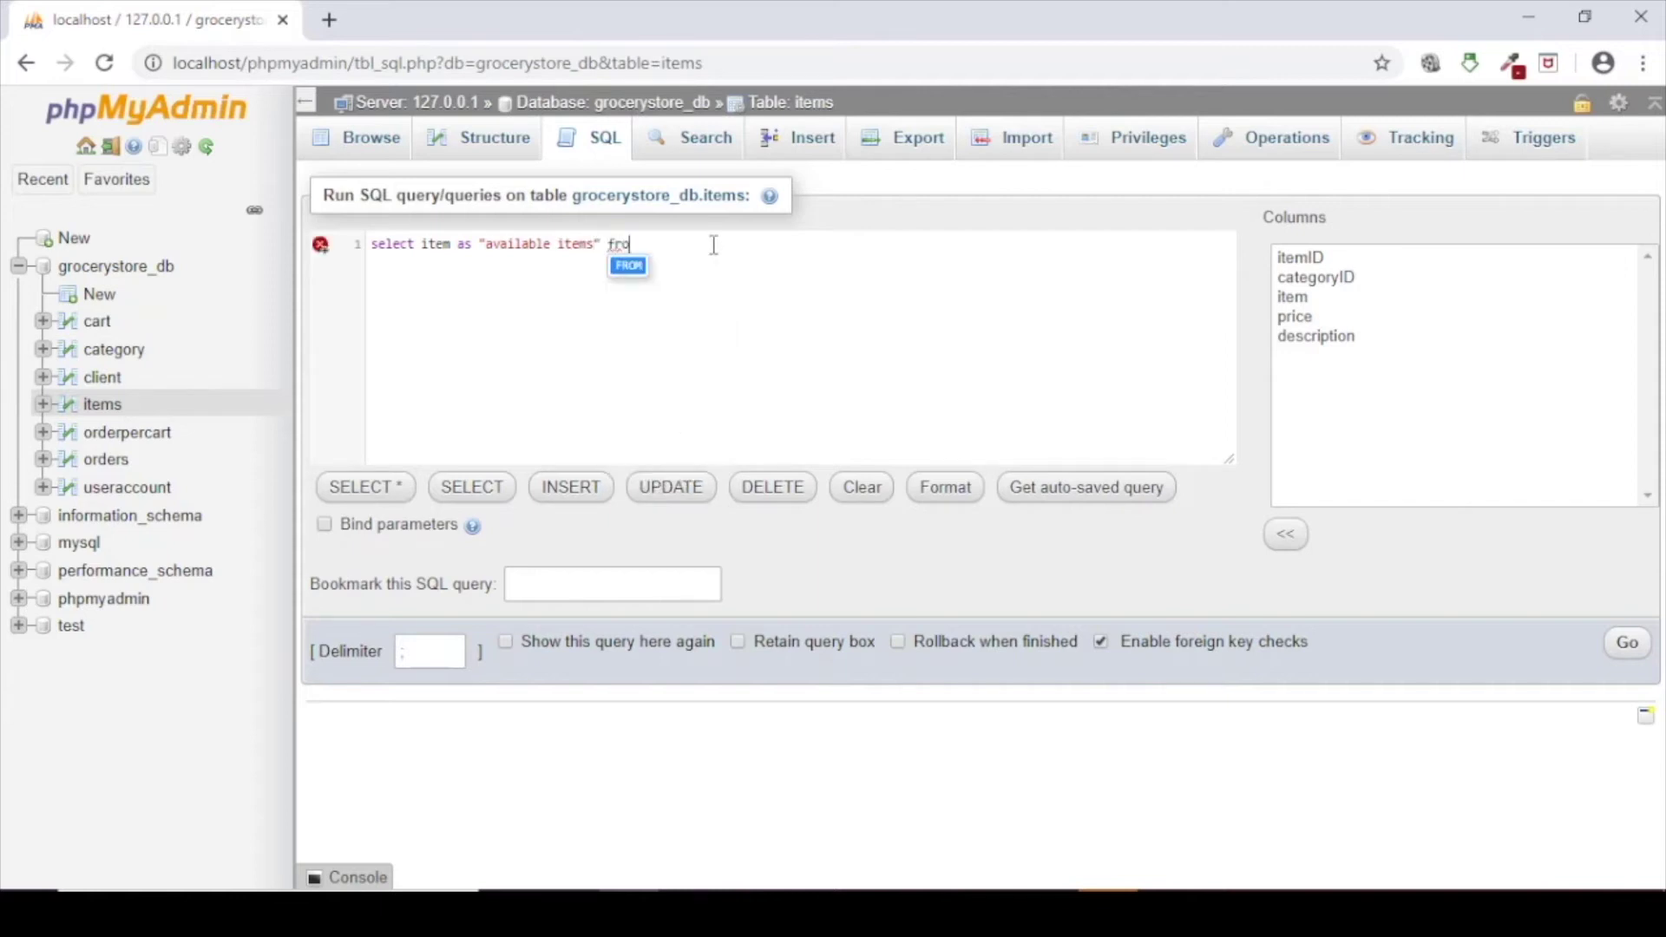
text(m)
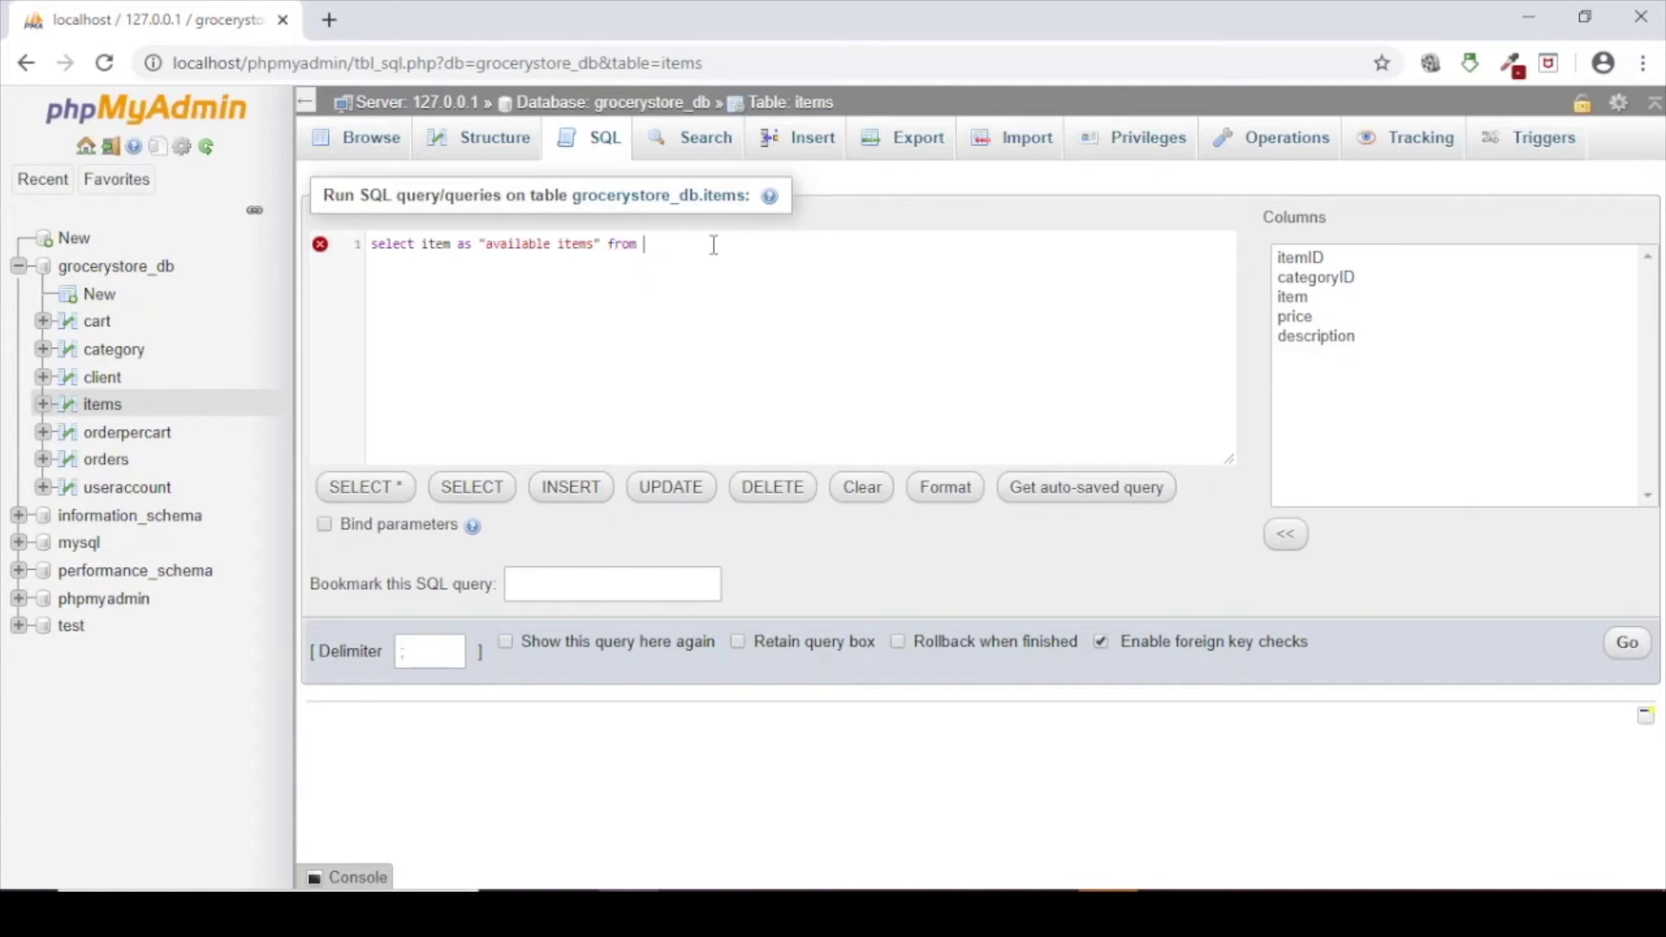
text( items)
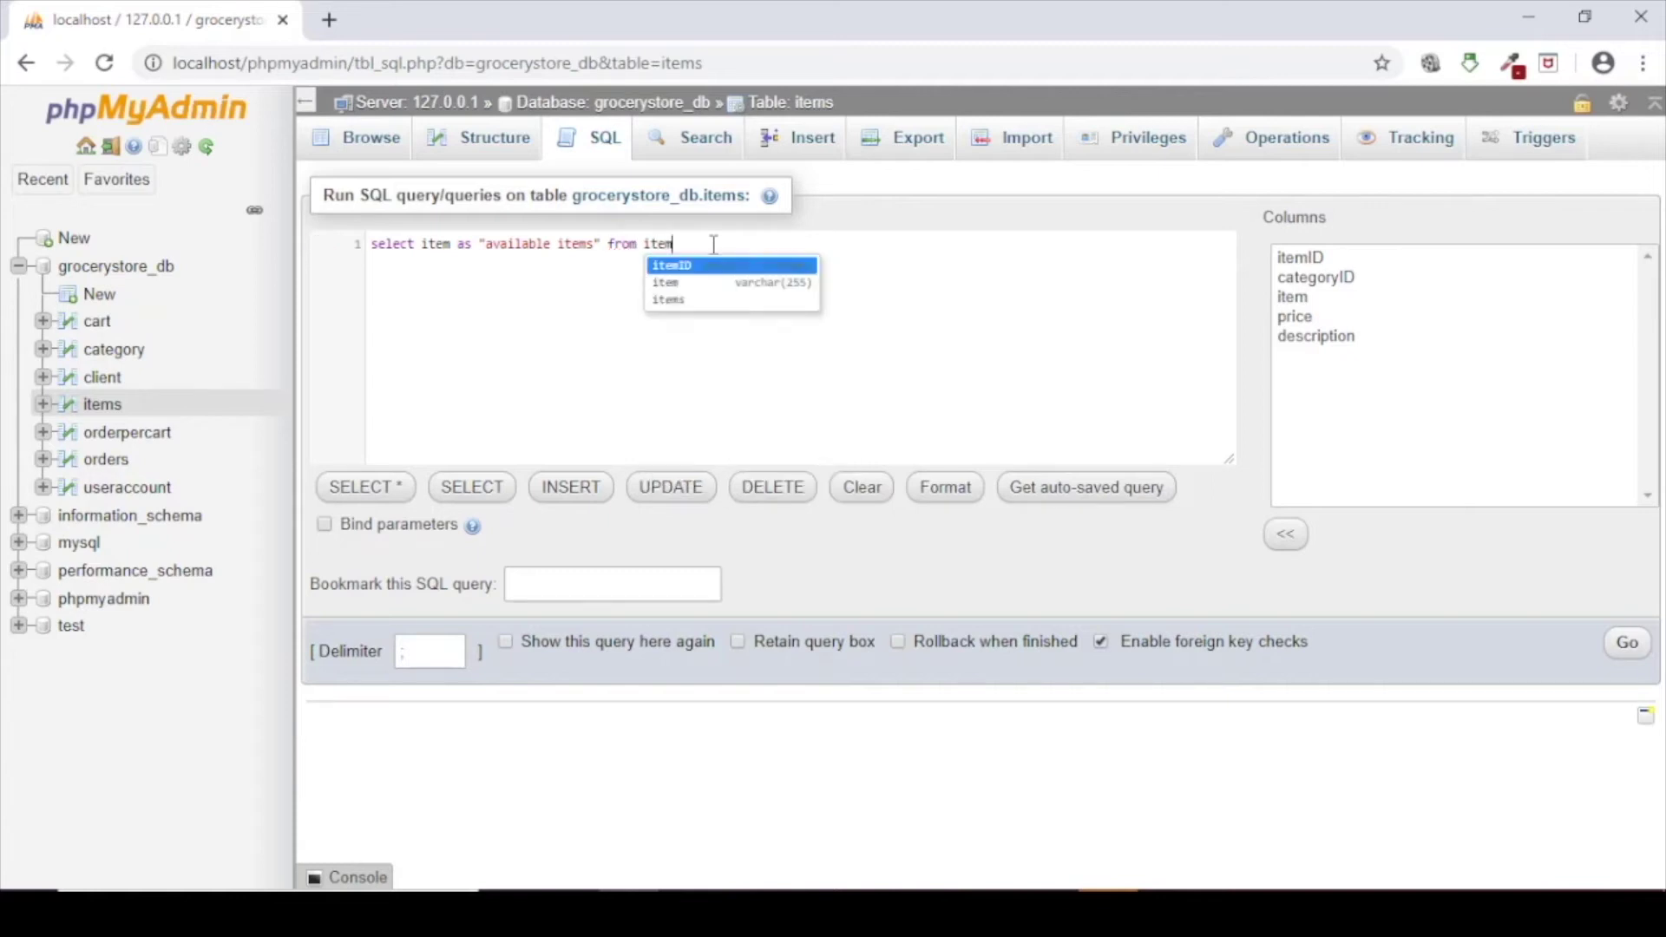
click(1625, 651)
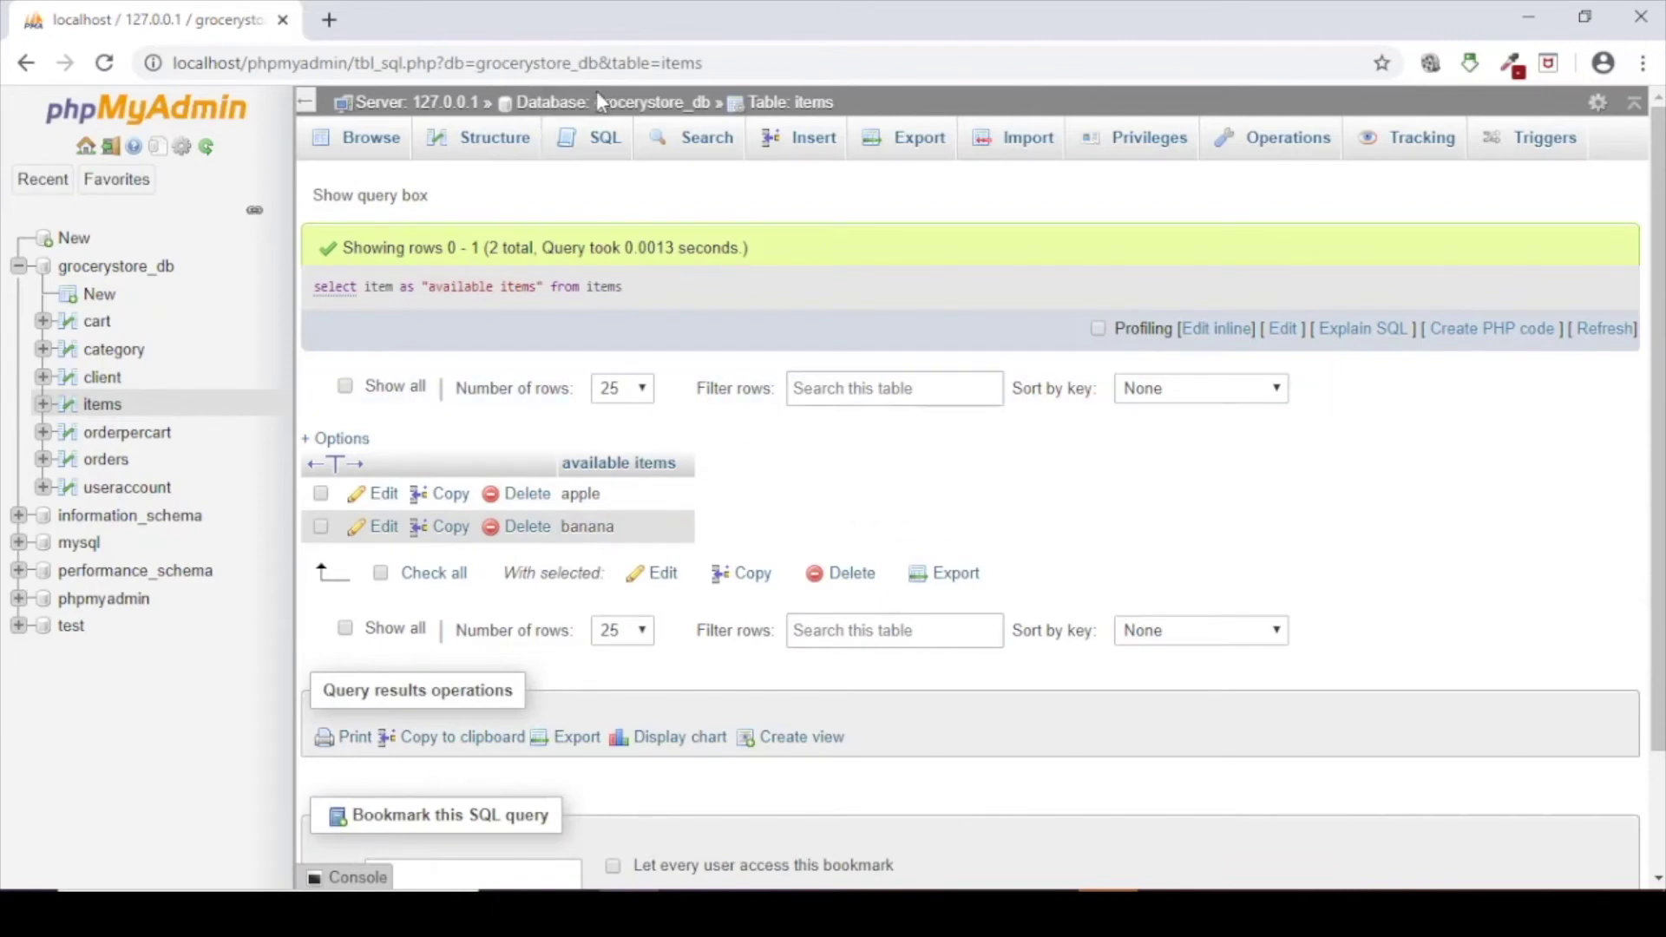
click(596, 145)
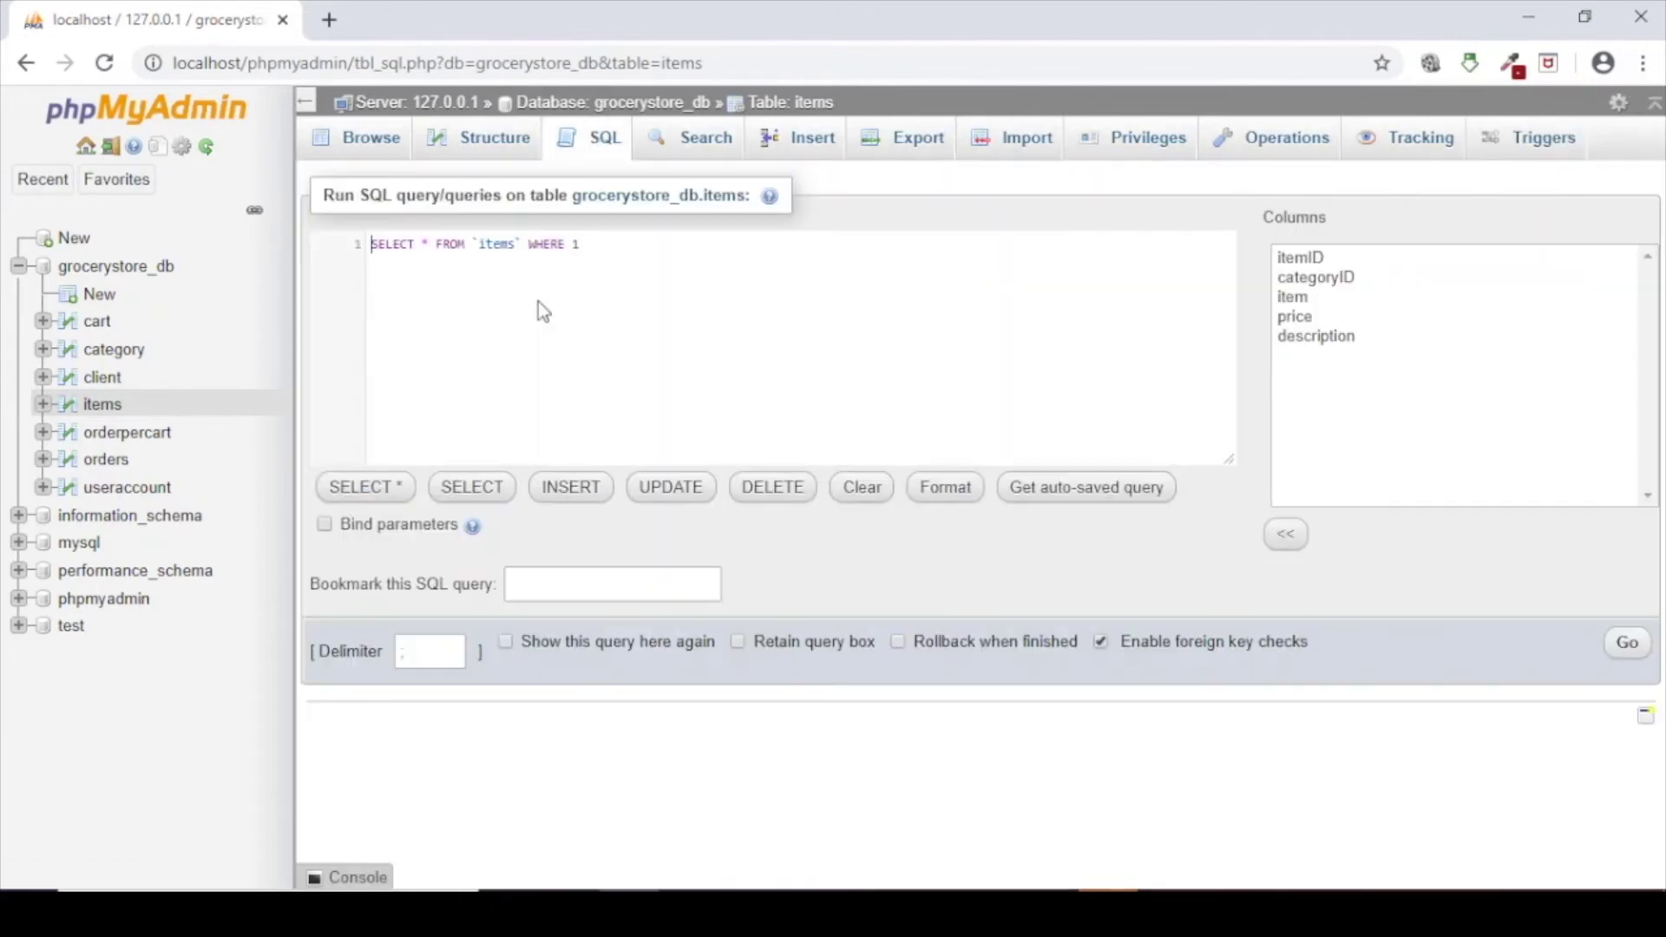
- Run 'select category as categories from category' with autocomplete, listing all 12 categories
key(ctrl+a)
text(sel)
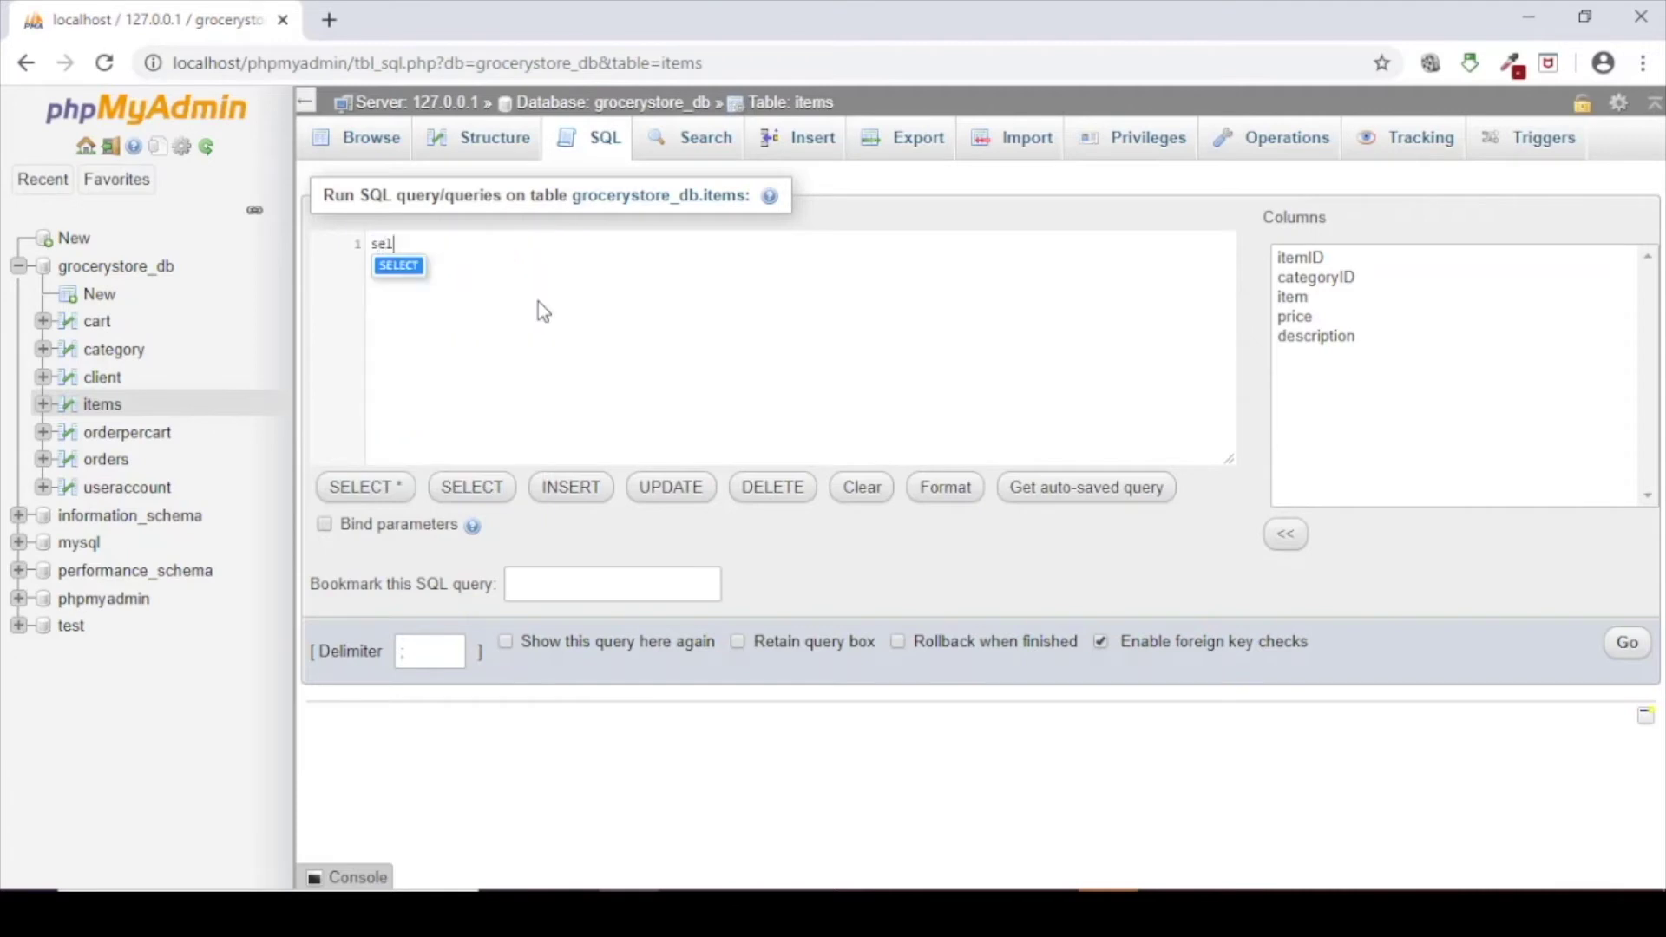
text(ect cate)
key(Down)
key(Return)
text(as)
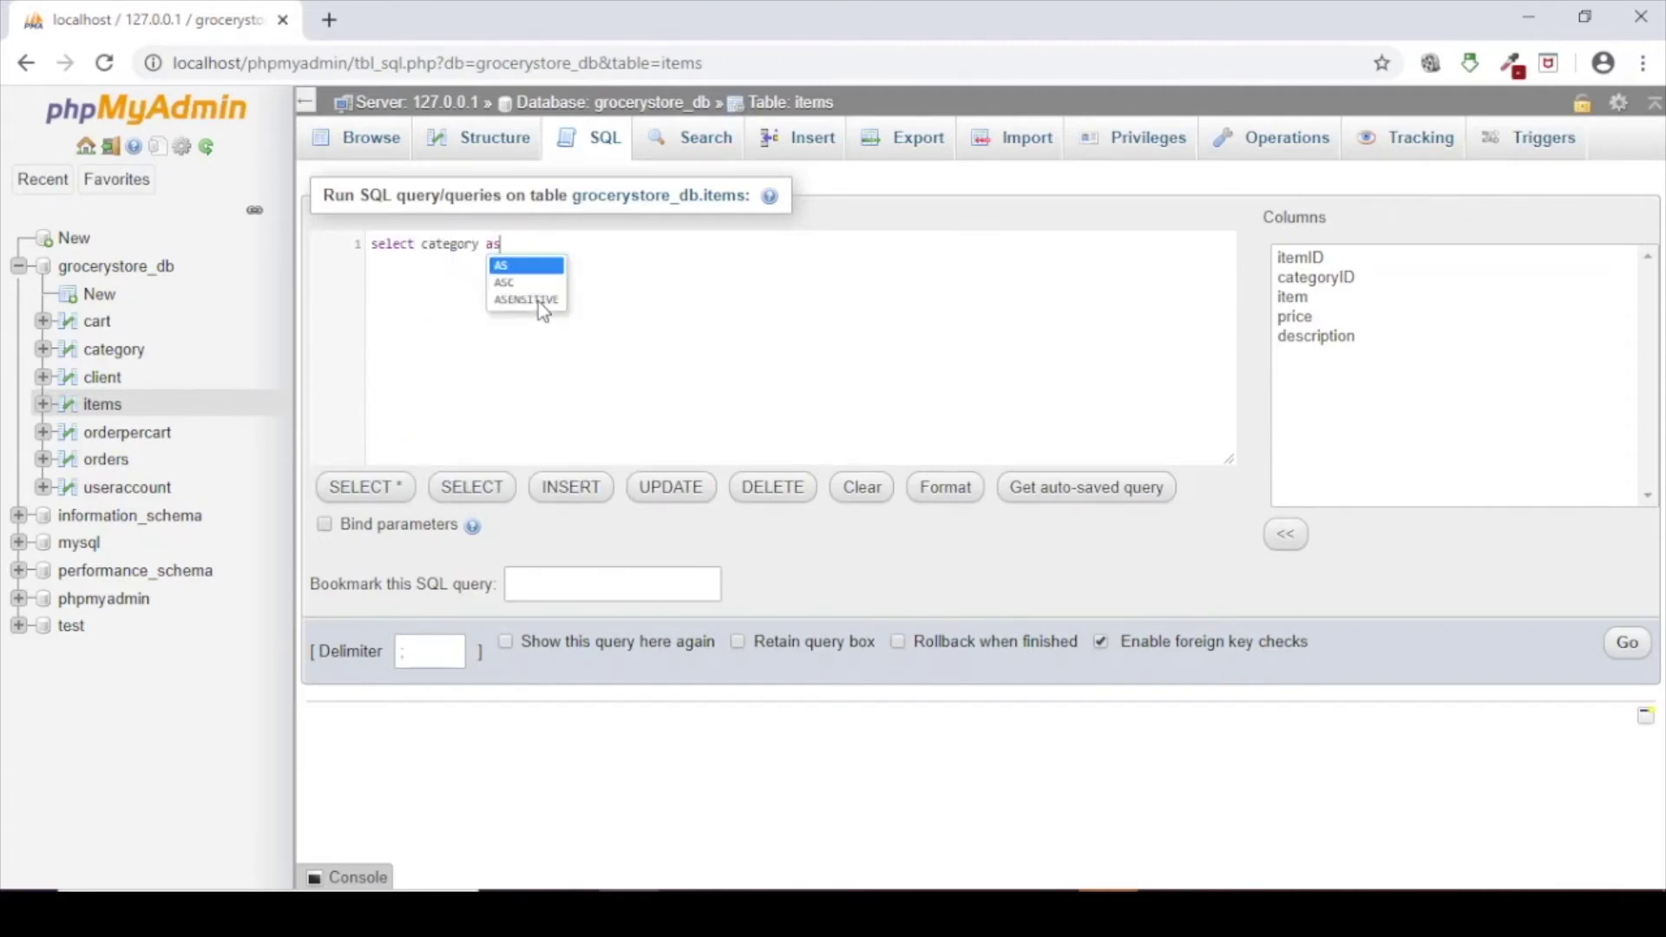
text( ")
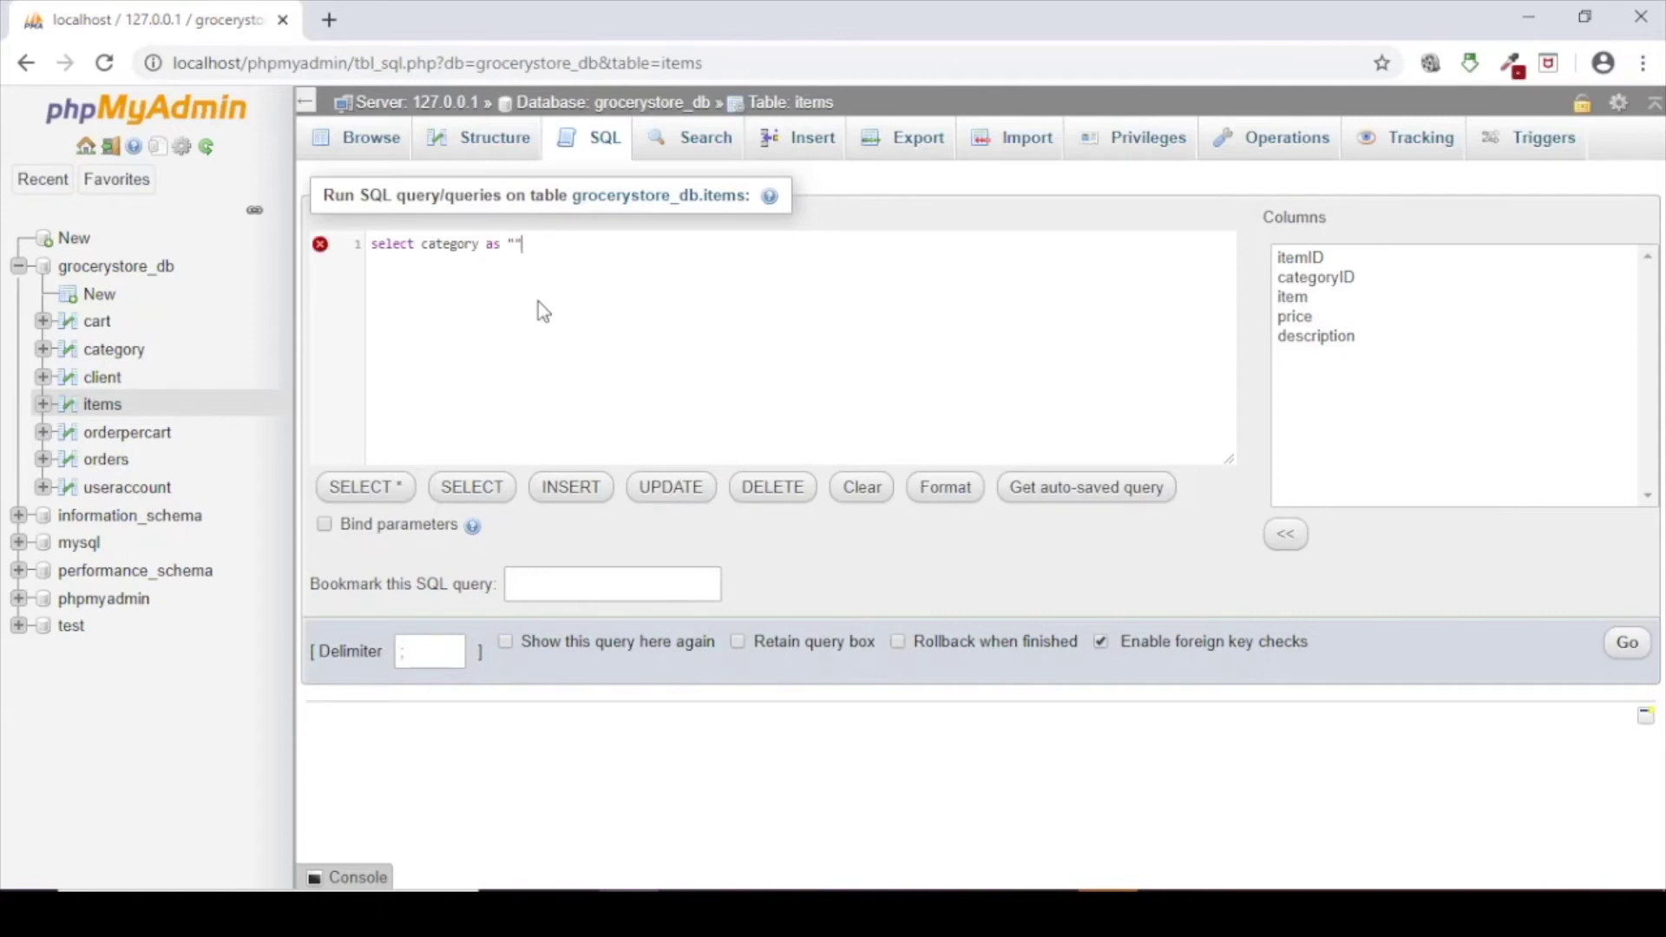
text(")
key(BackSpace)
key(BackSpace)
text(catego)
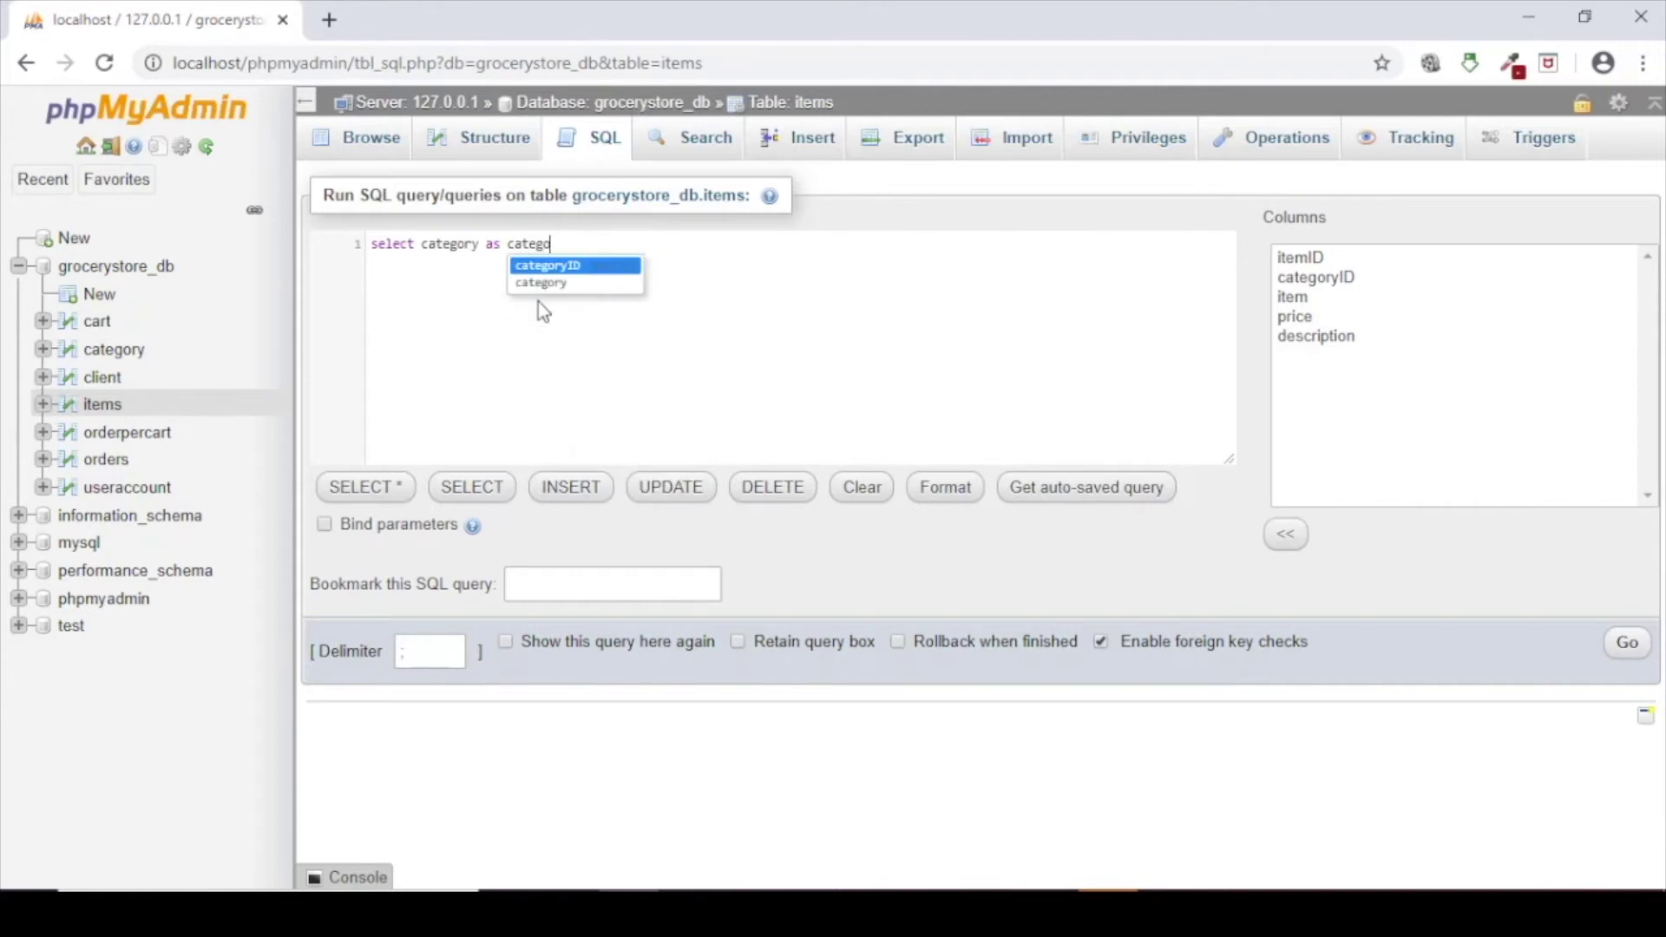
text(ries)
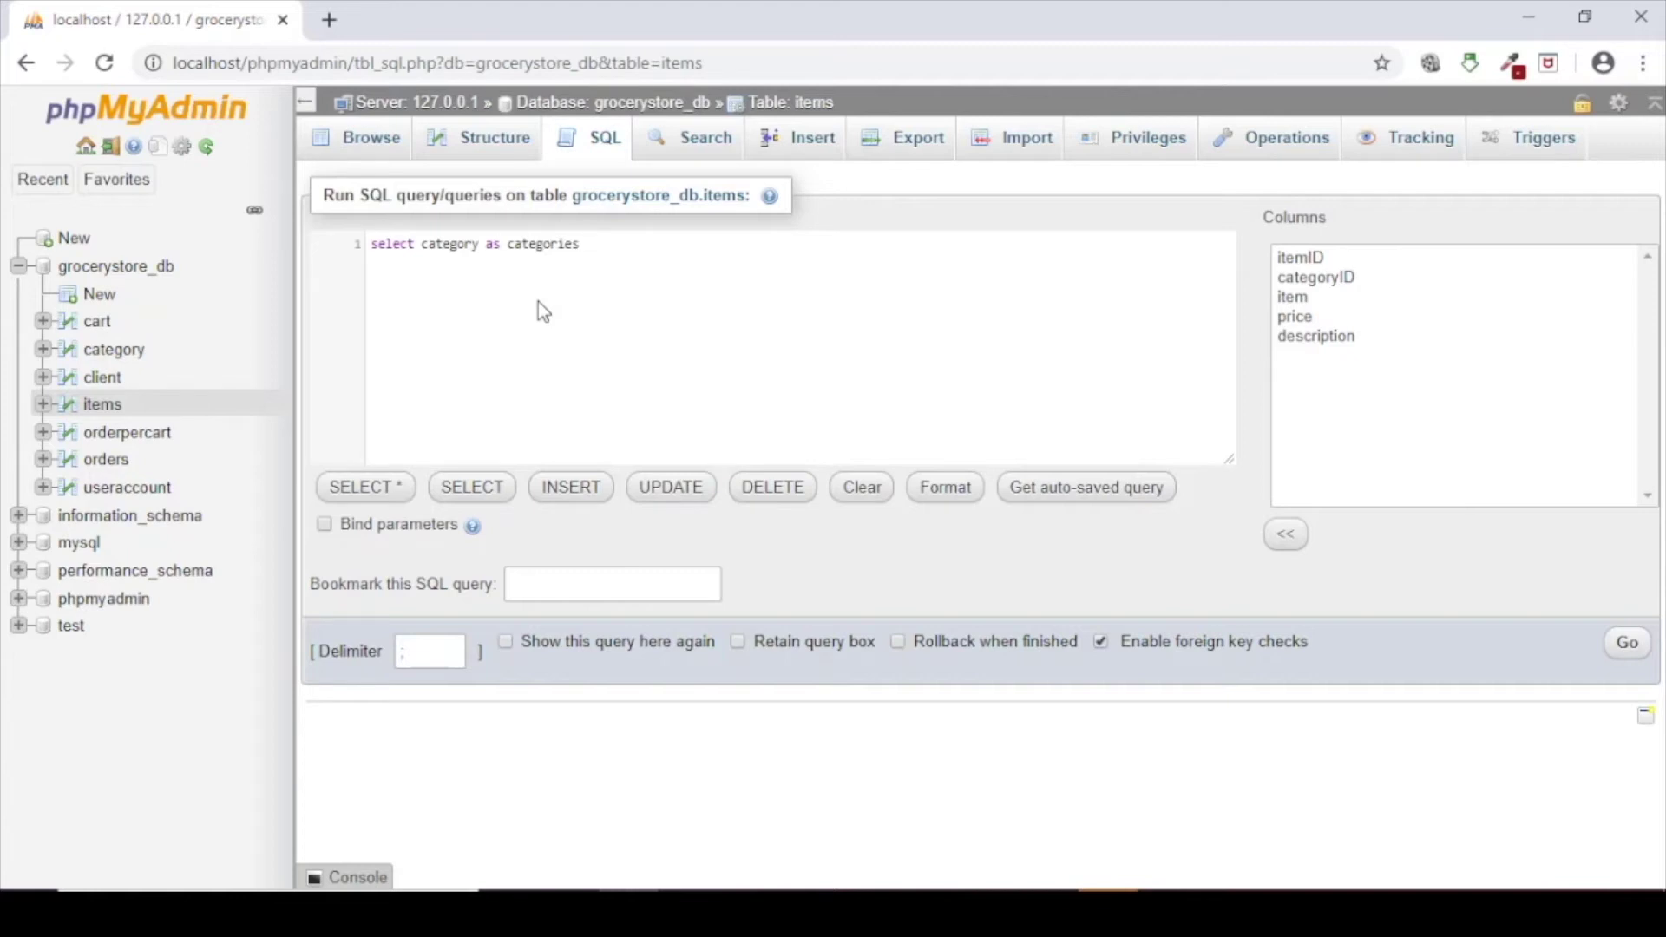
text( from ca)
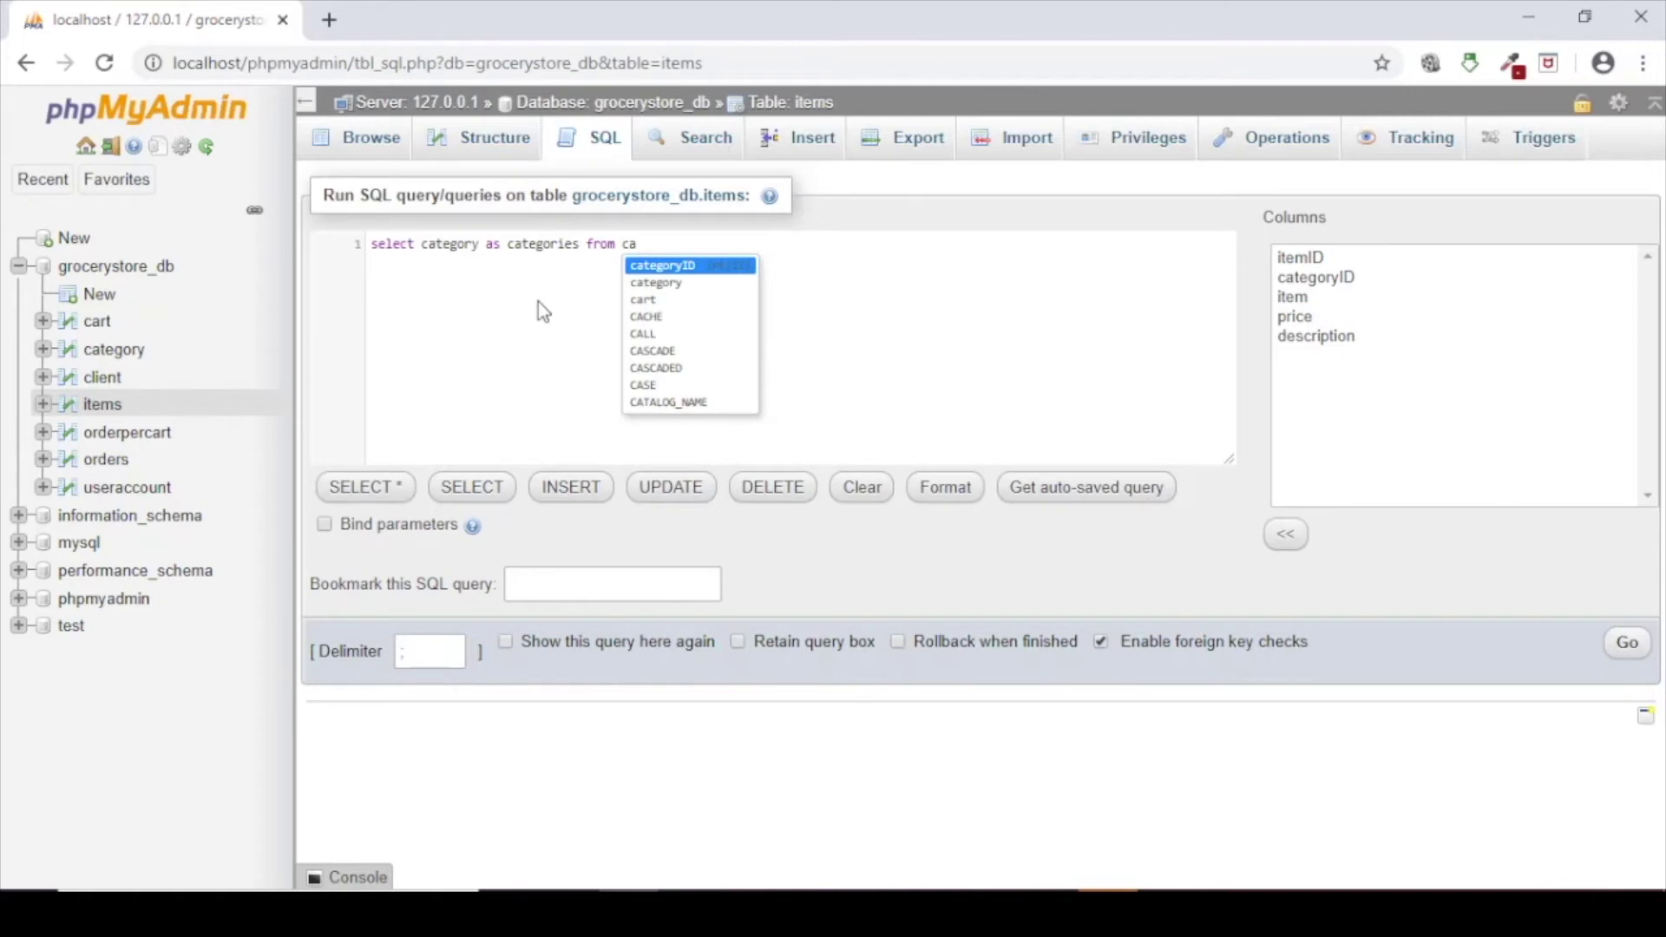
key(Down)
key(Return)
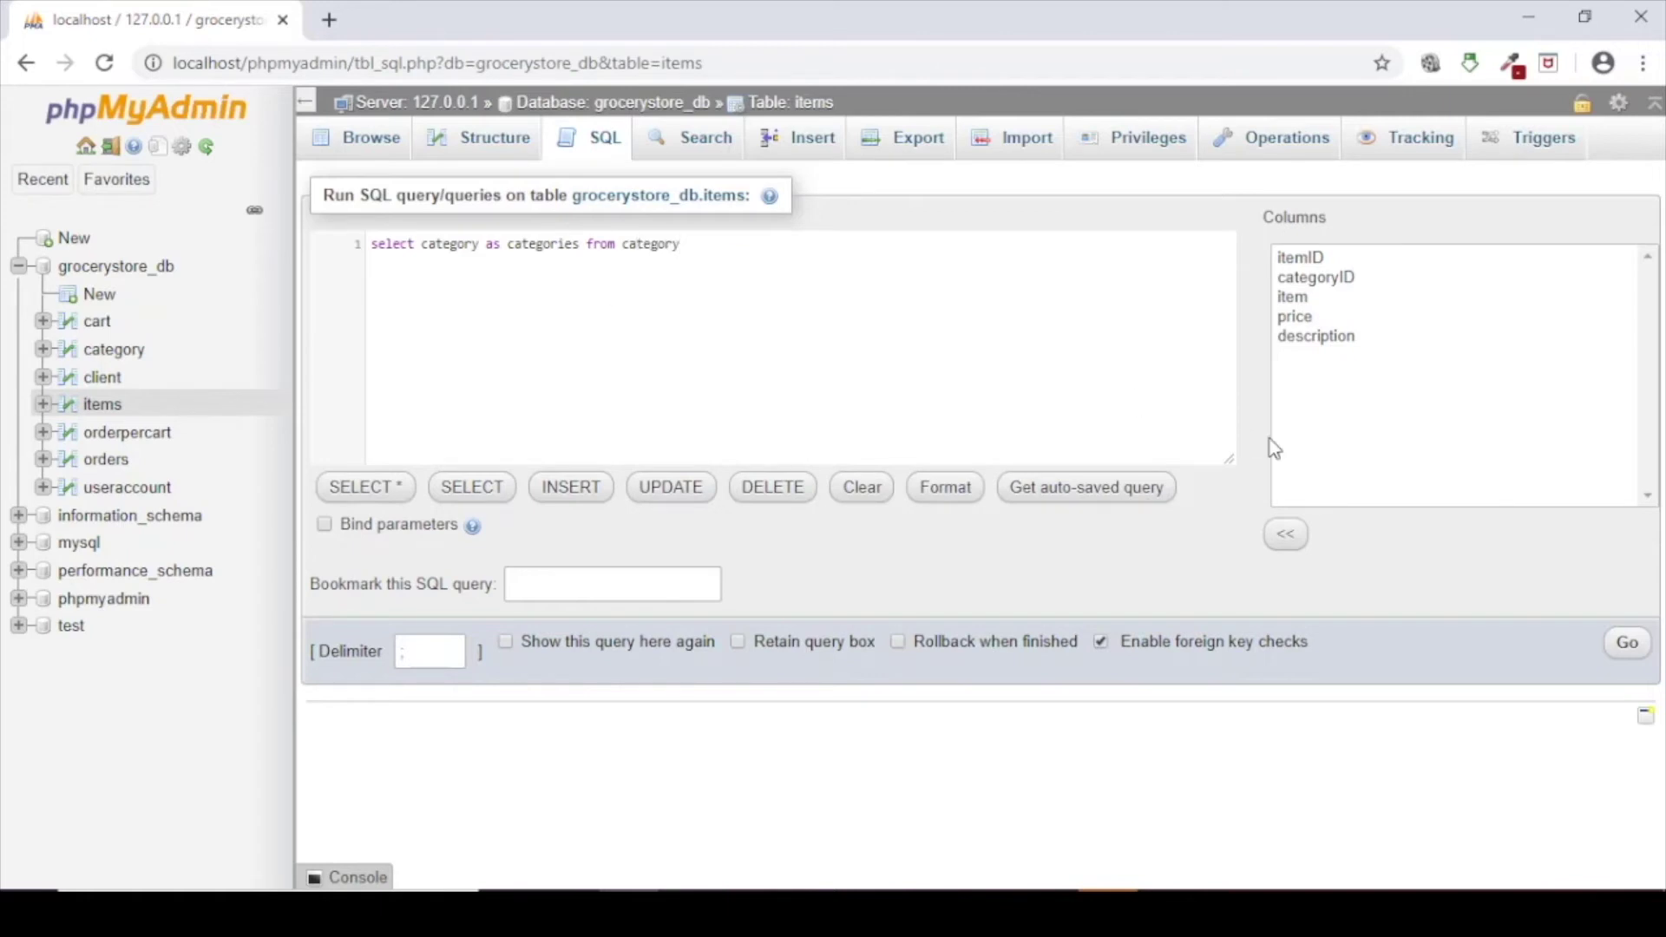
click(1627, 647)
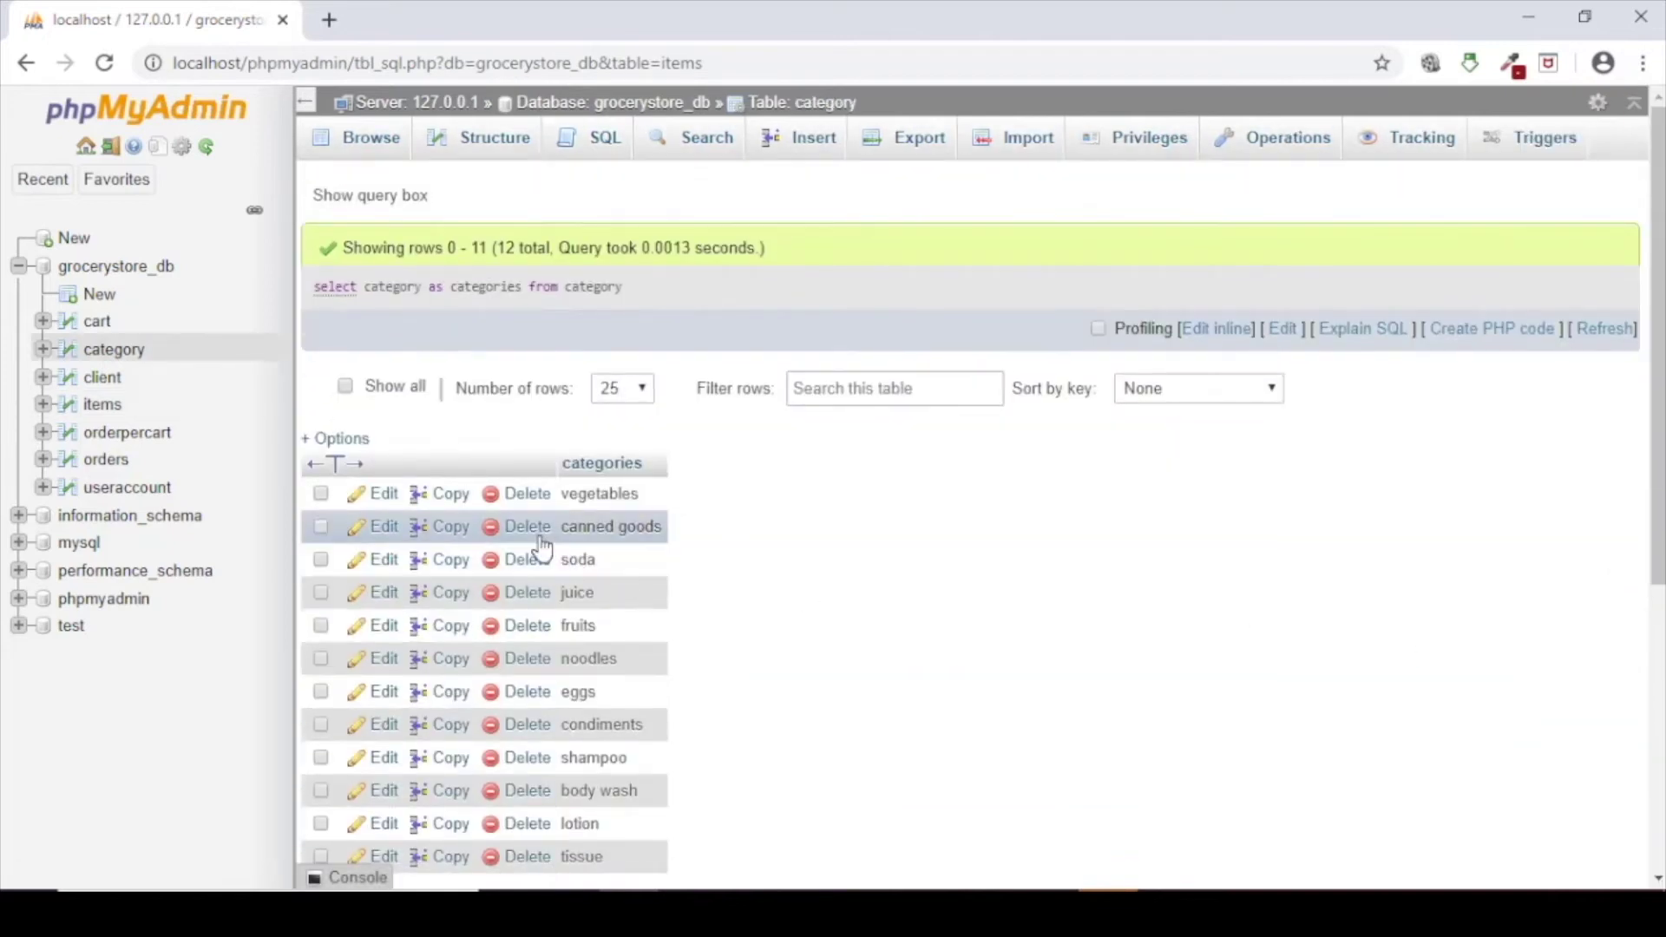
click(1284, 329)
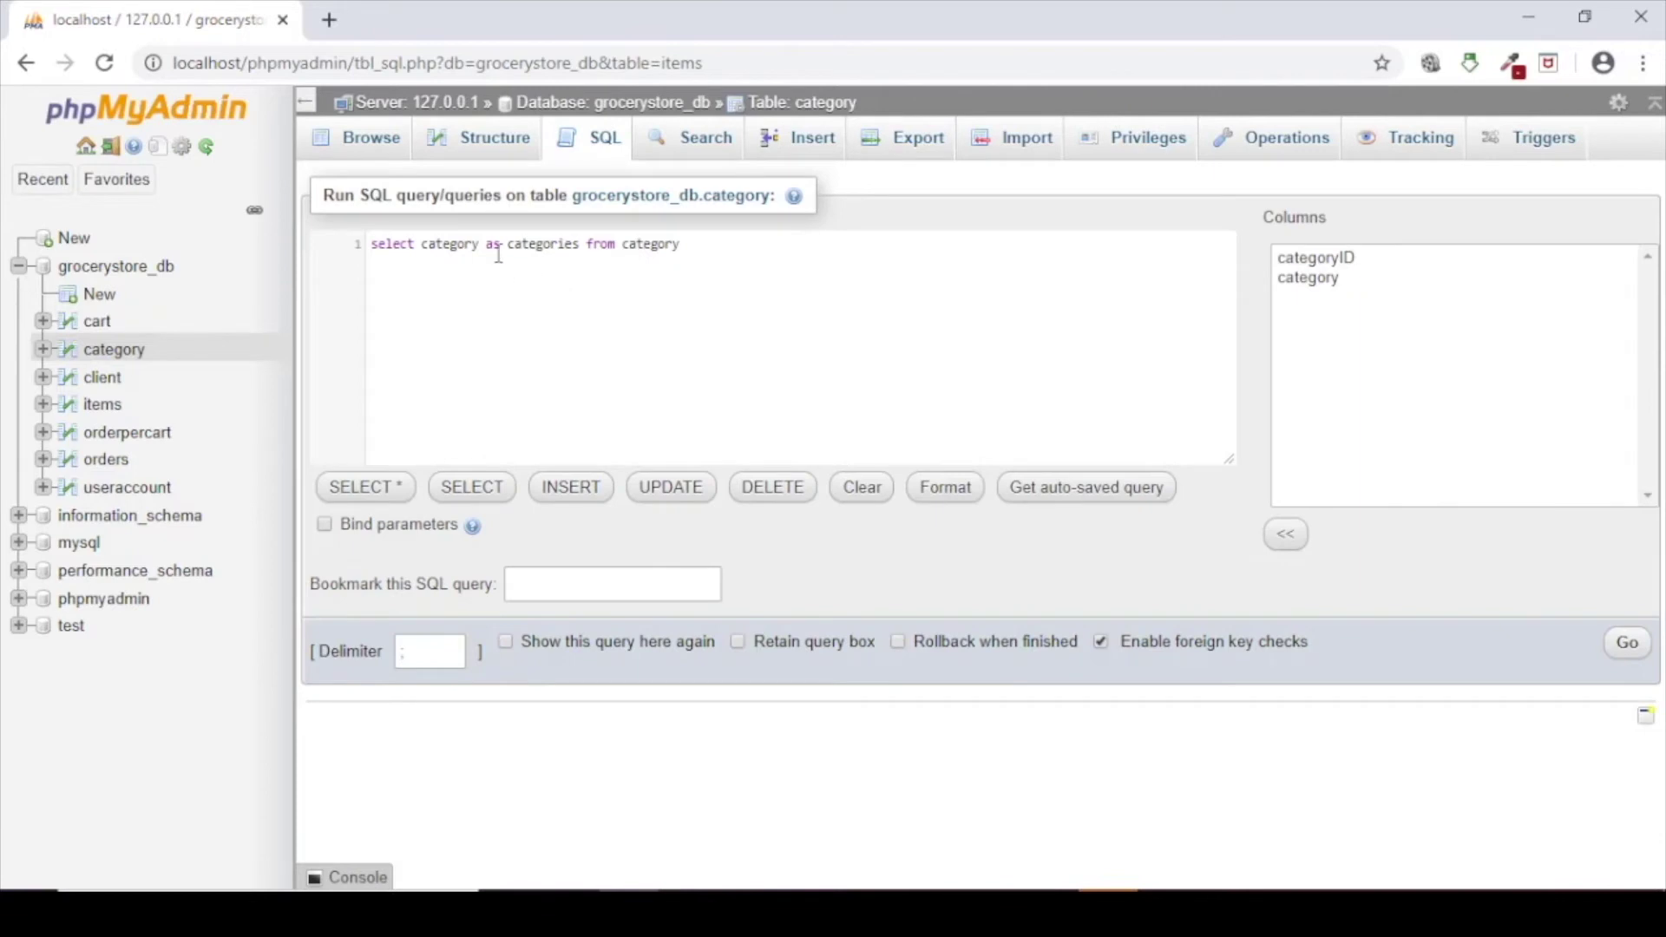
- Change the alias to "list of categories" and rerun, reviewing all 12 categories
double_click(545, 242)
key(BackSpace)
text("list of categories)
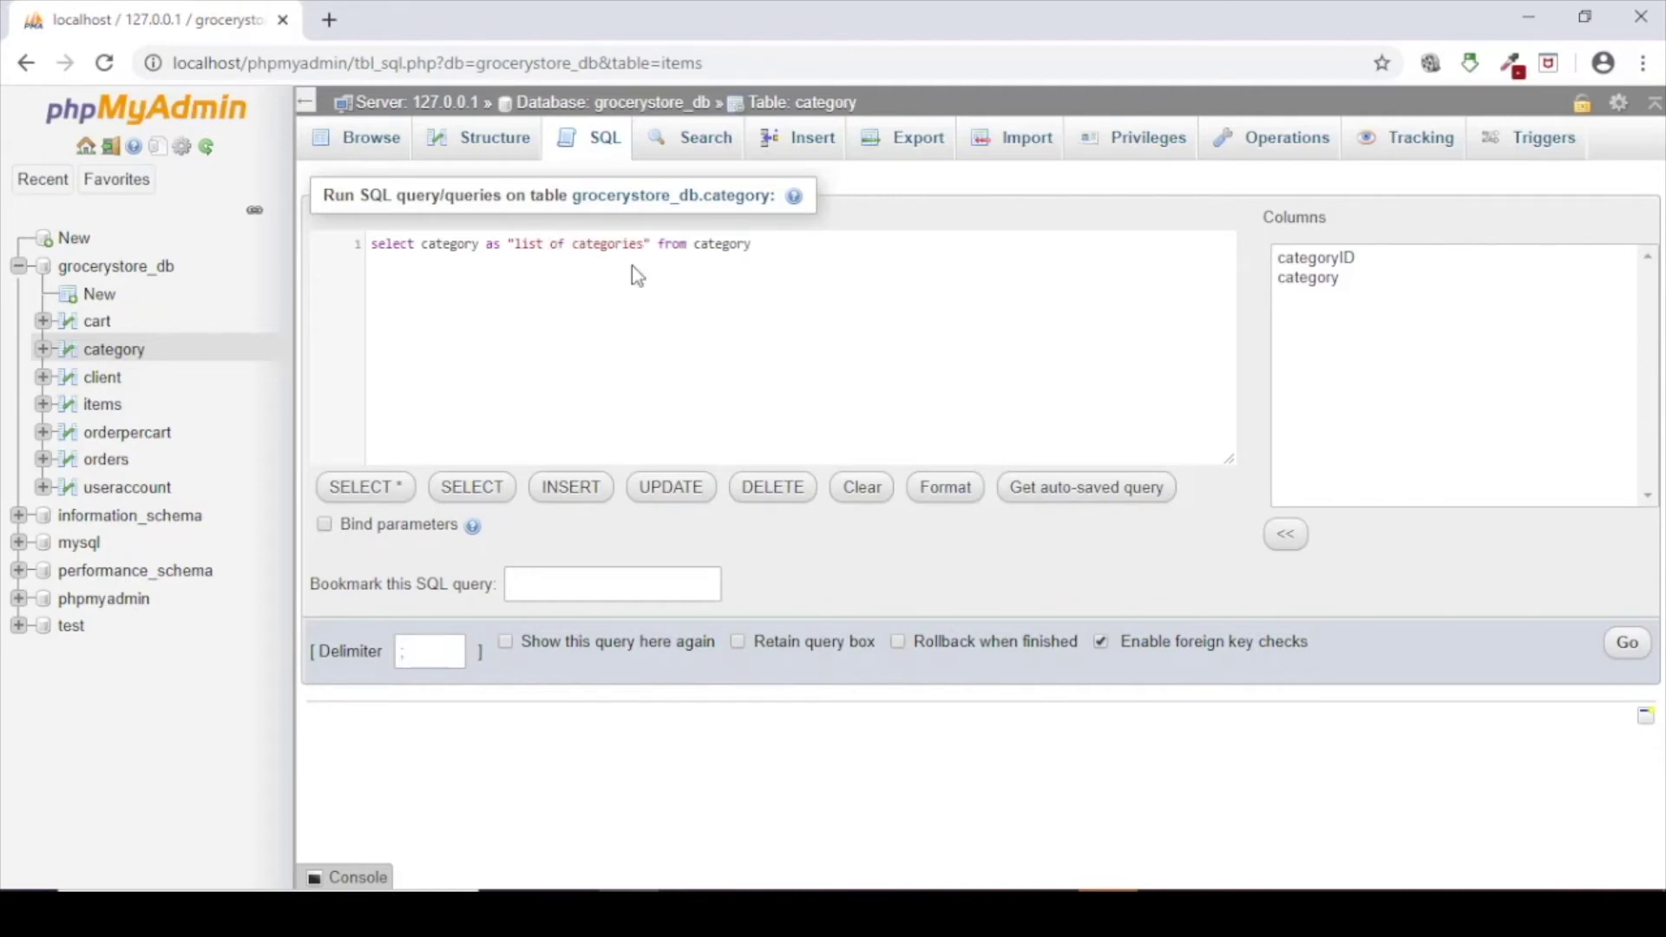
click(1627, 646)
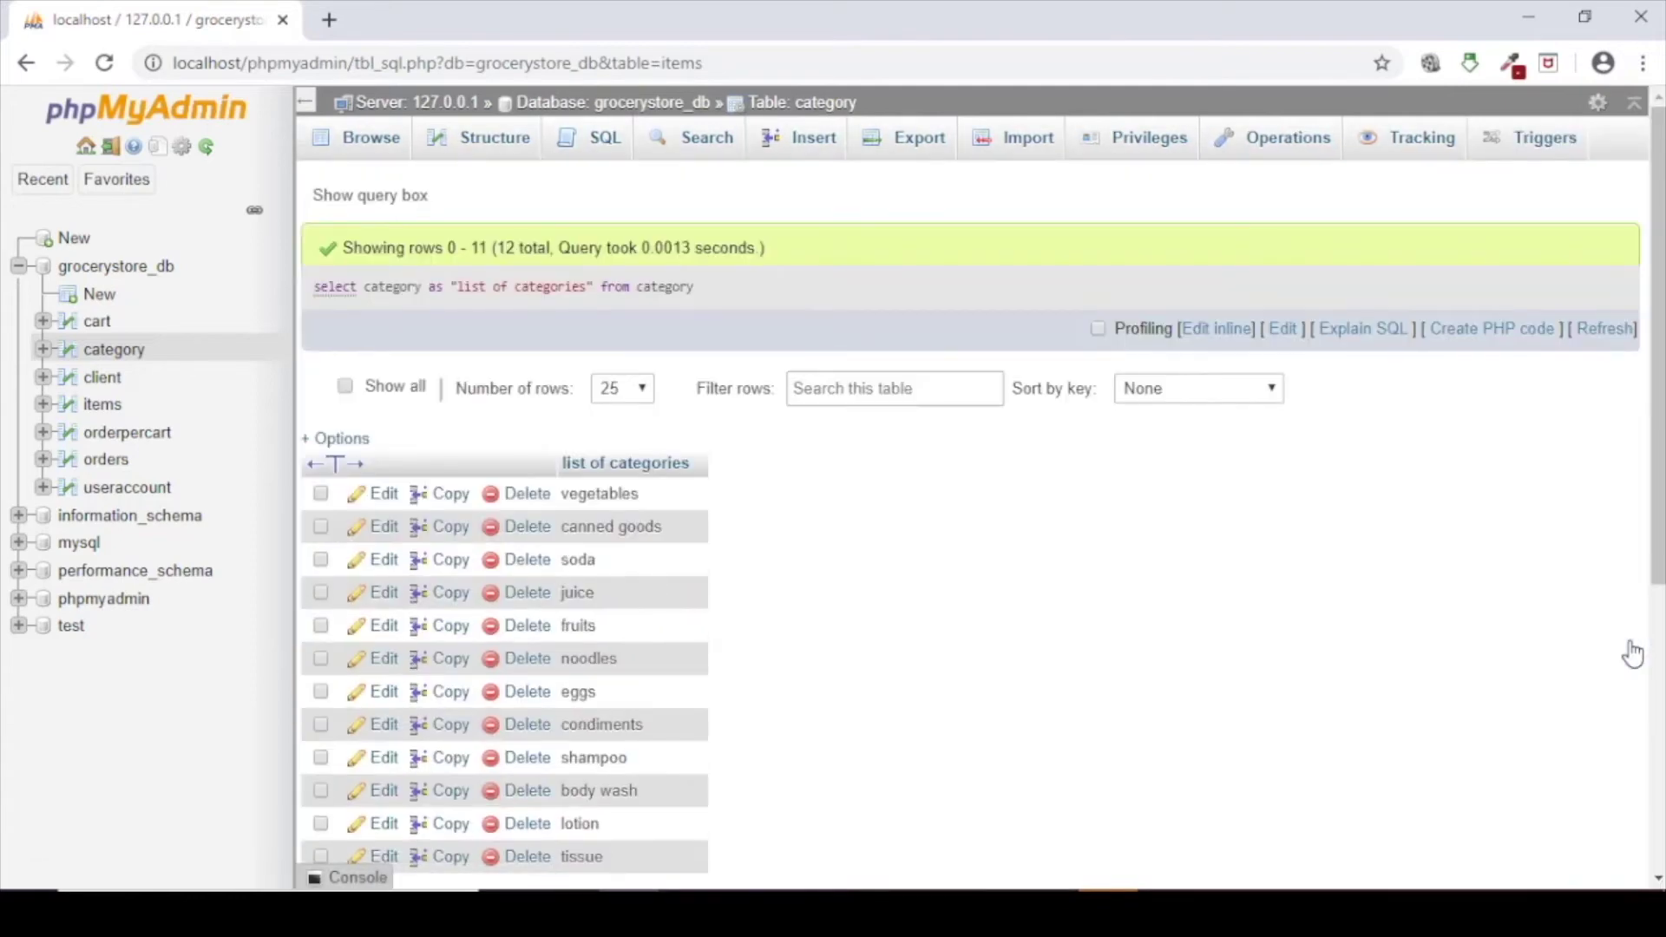
scroll(900, 712, down, 1)
scroll(897, 709, down, 6)
scroll(897, 709, up, 5)
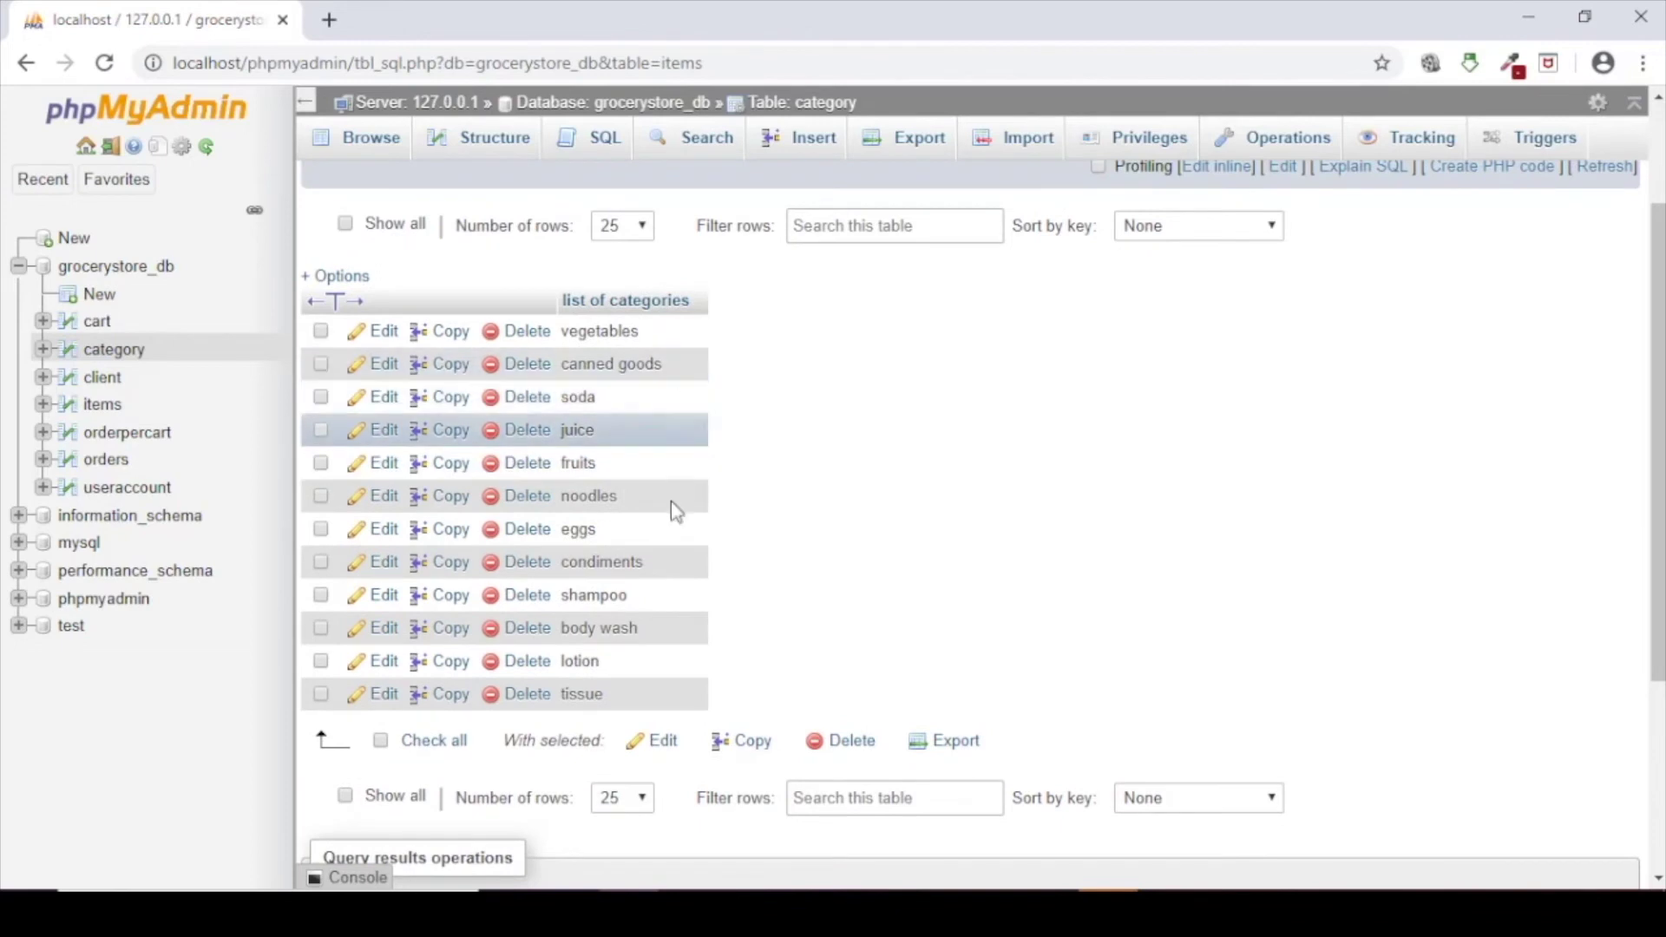
scroll(821, 645, up, 2)
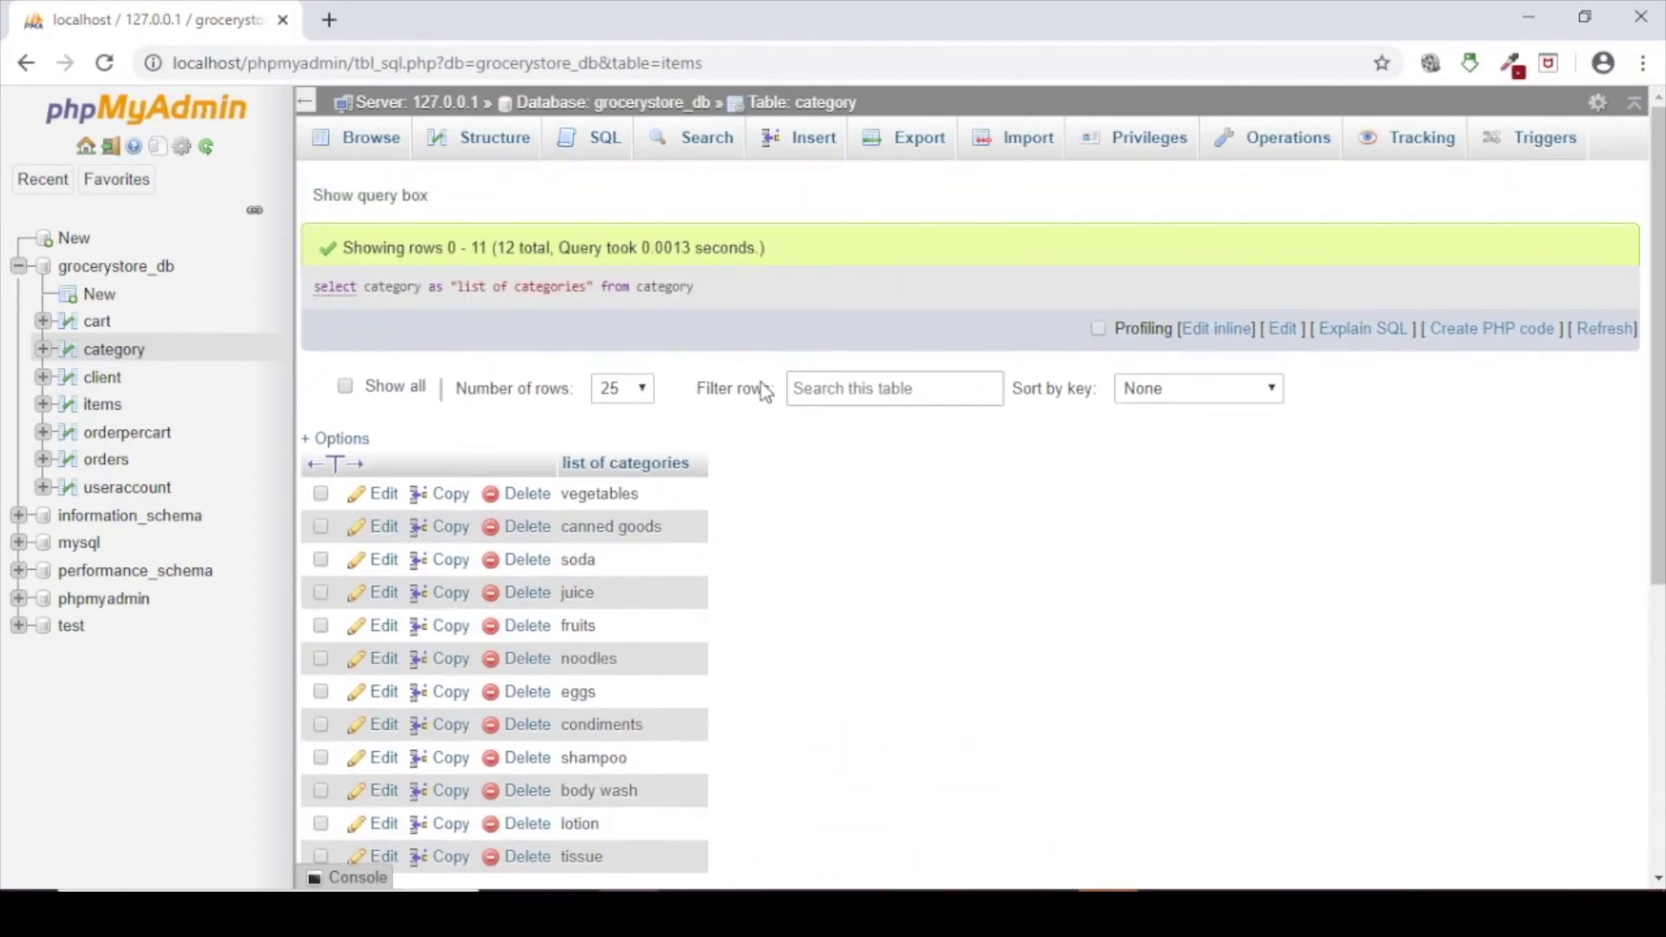
click(596, 144)
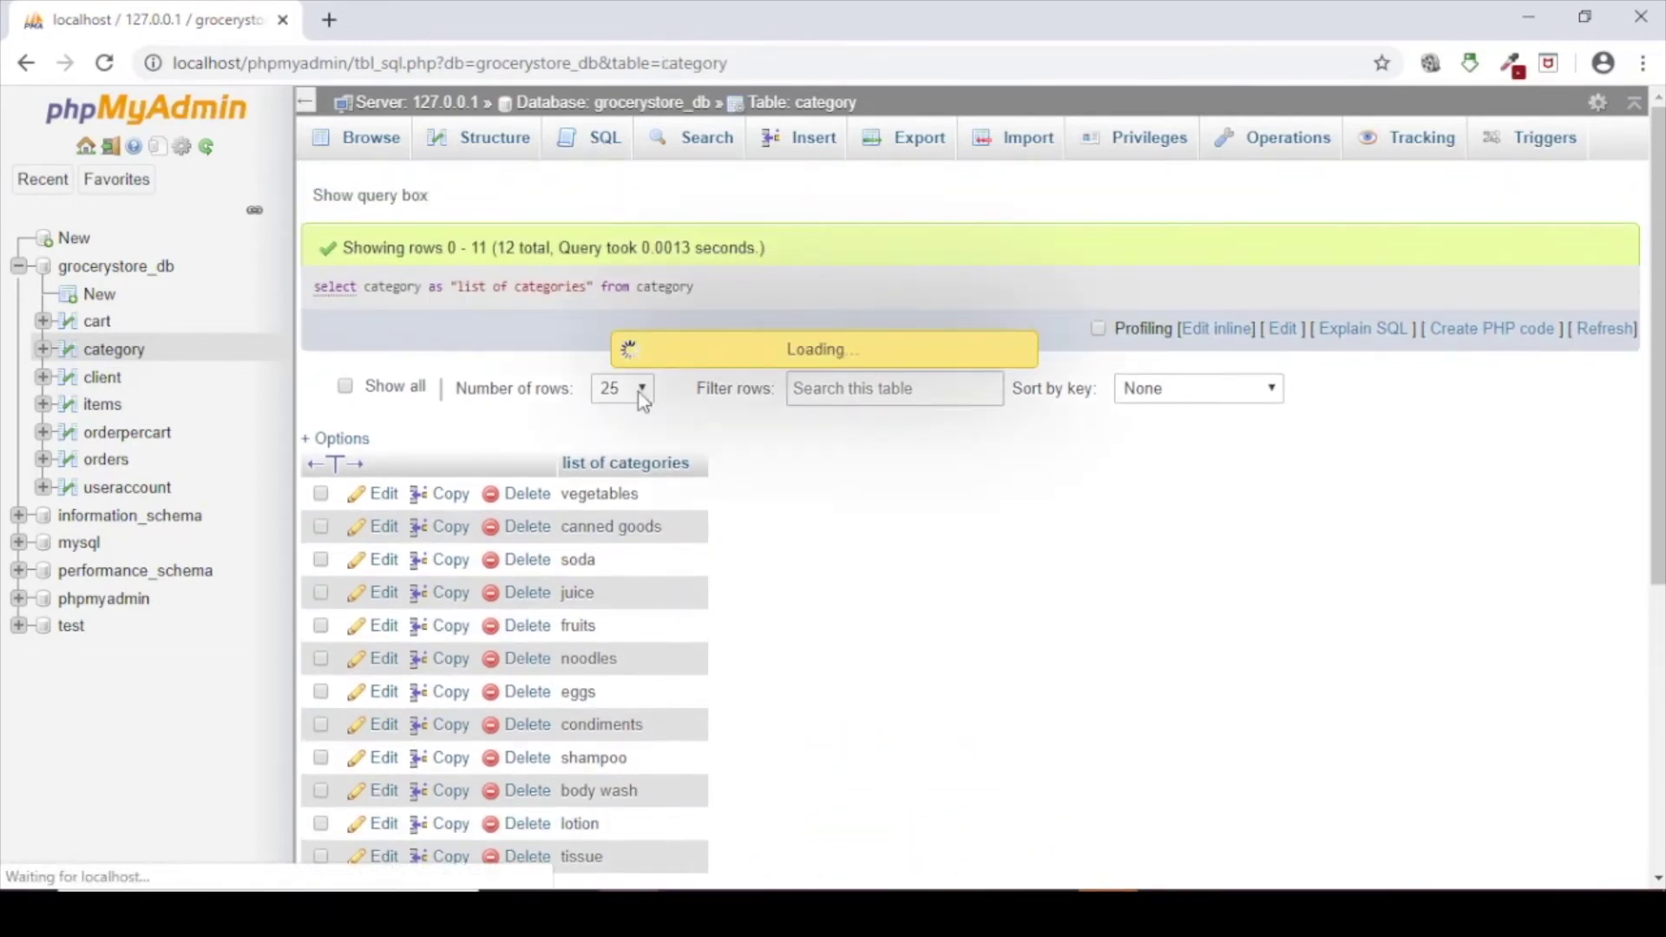
- Run 'select fullname as "list of client names" from client' on the client table
key(ctrl+a)
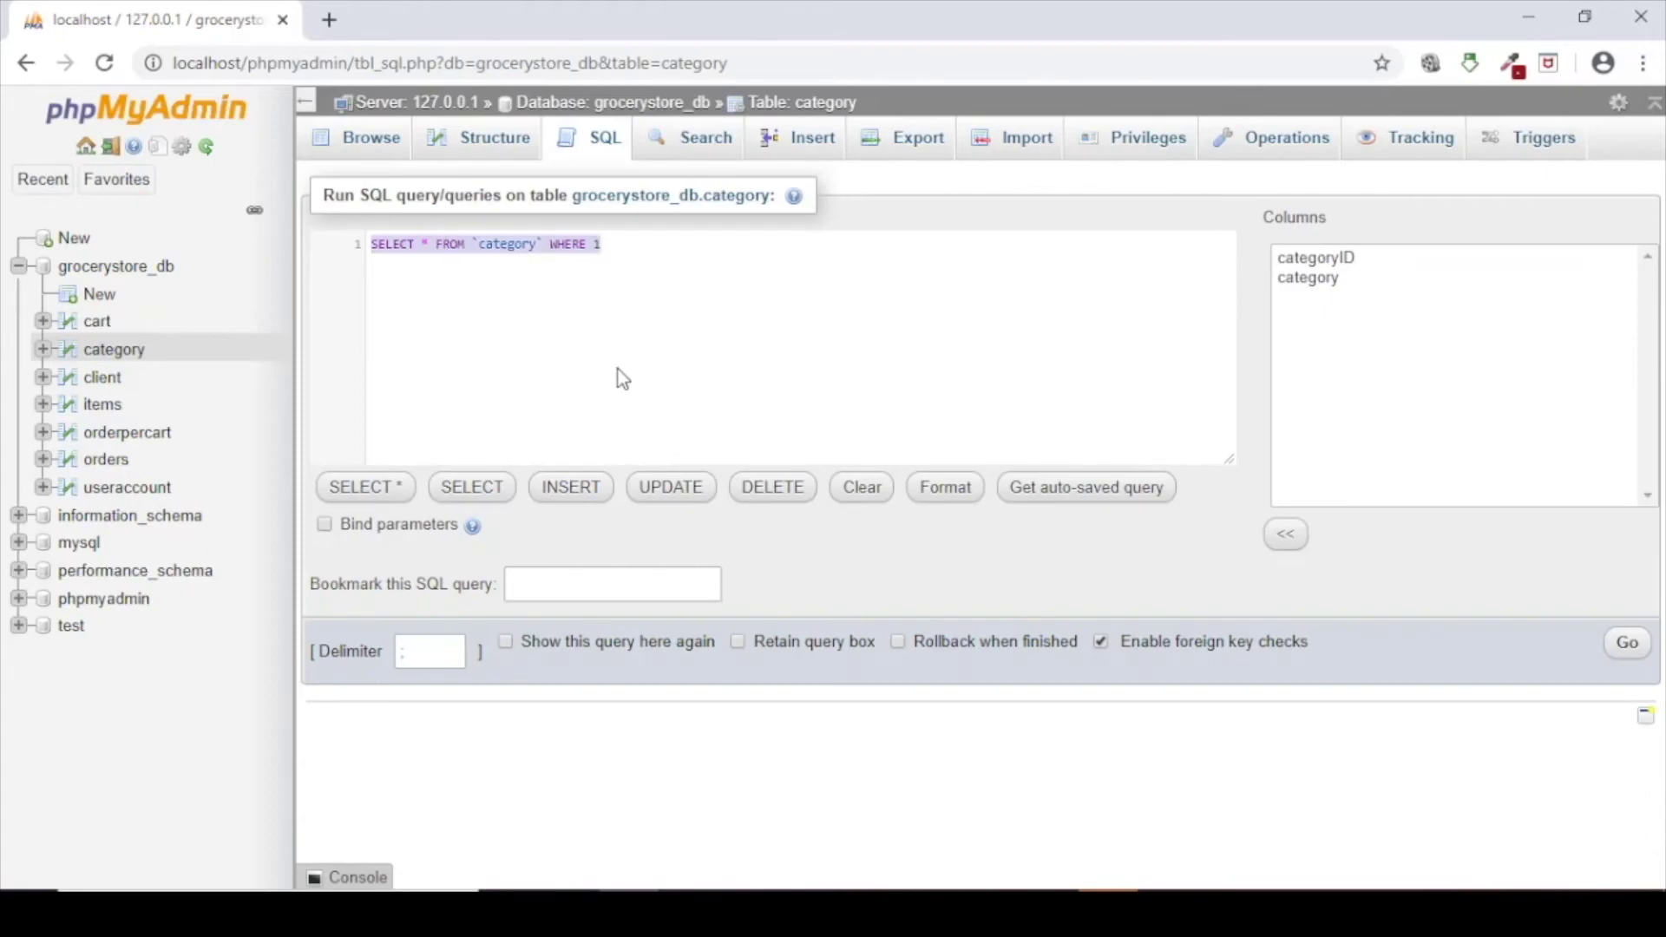
text(se)
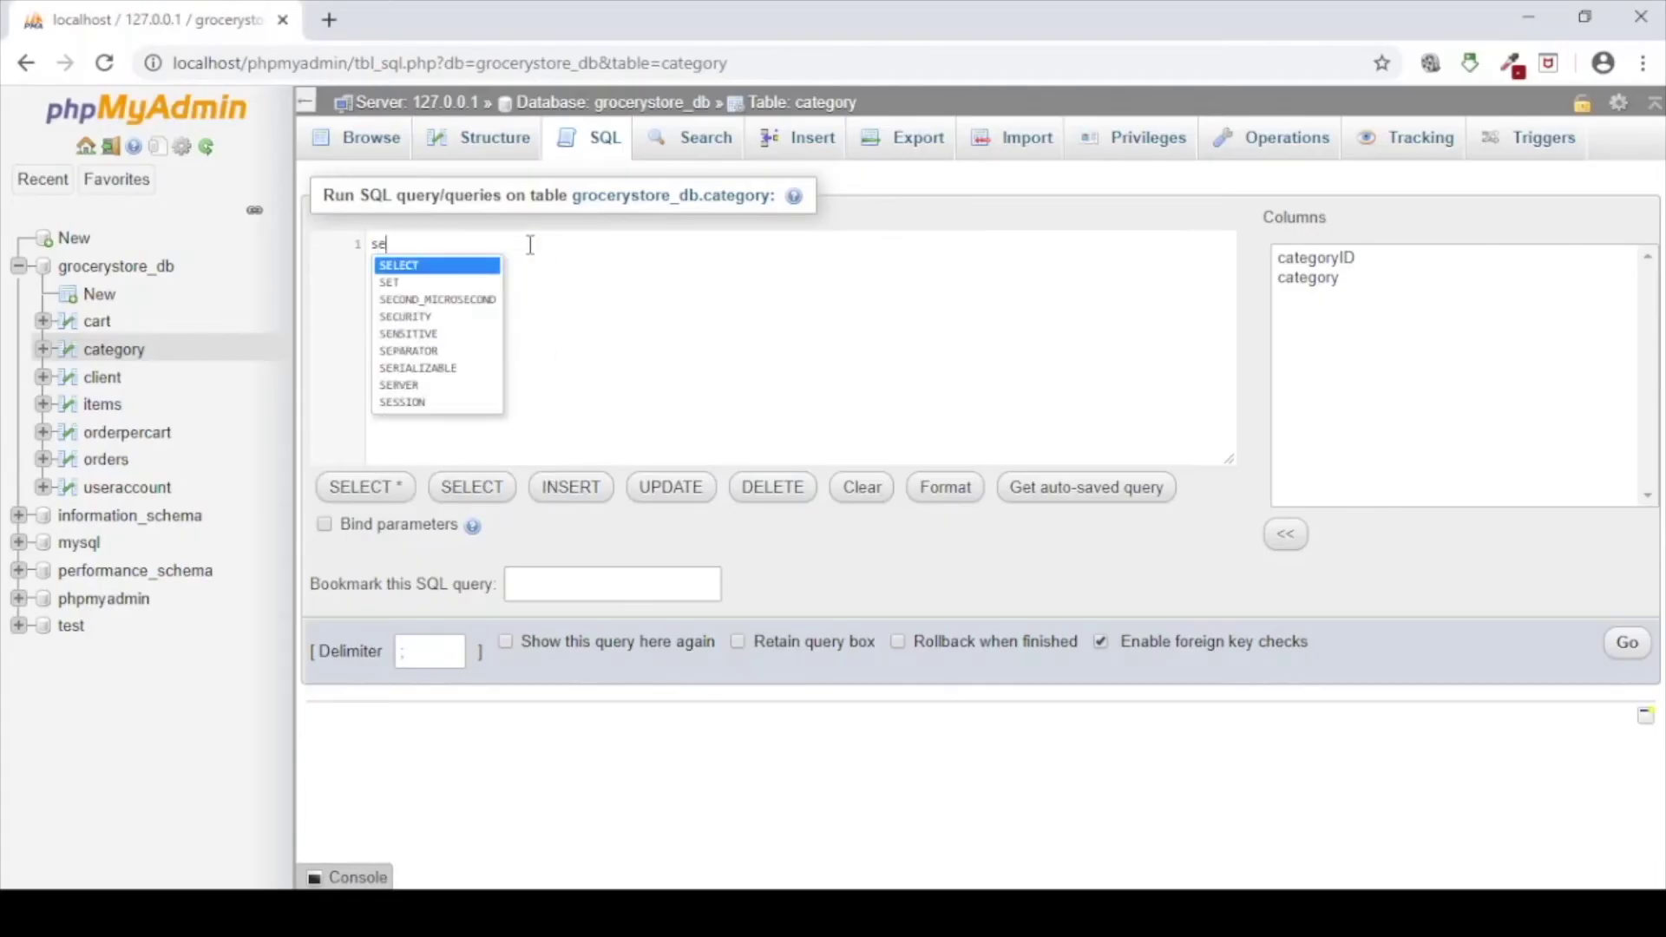
text(lec)
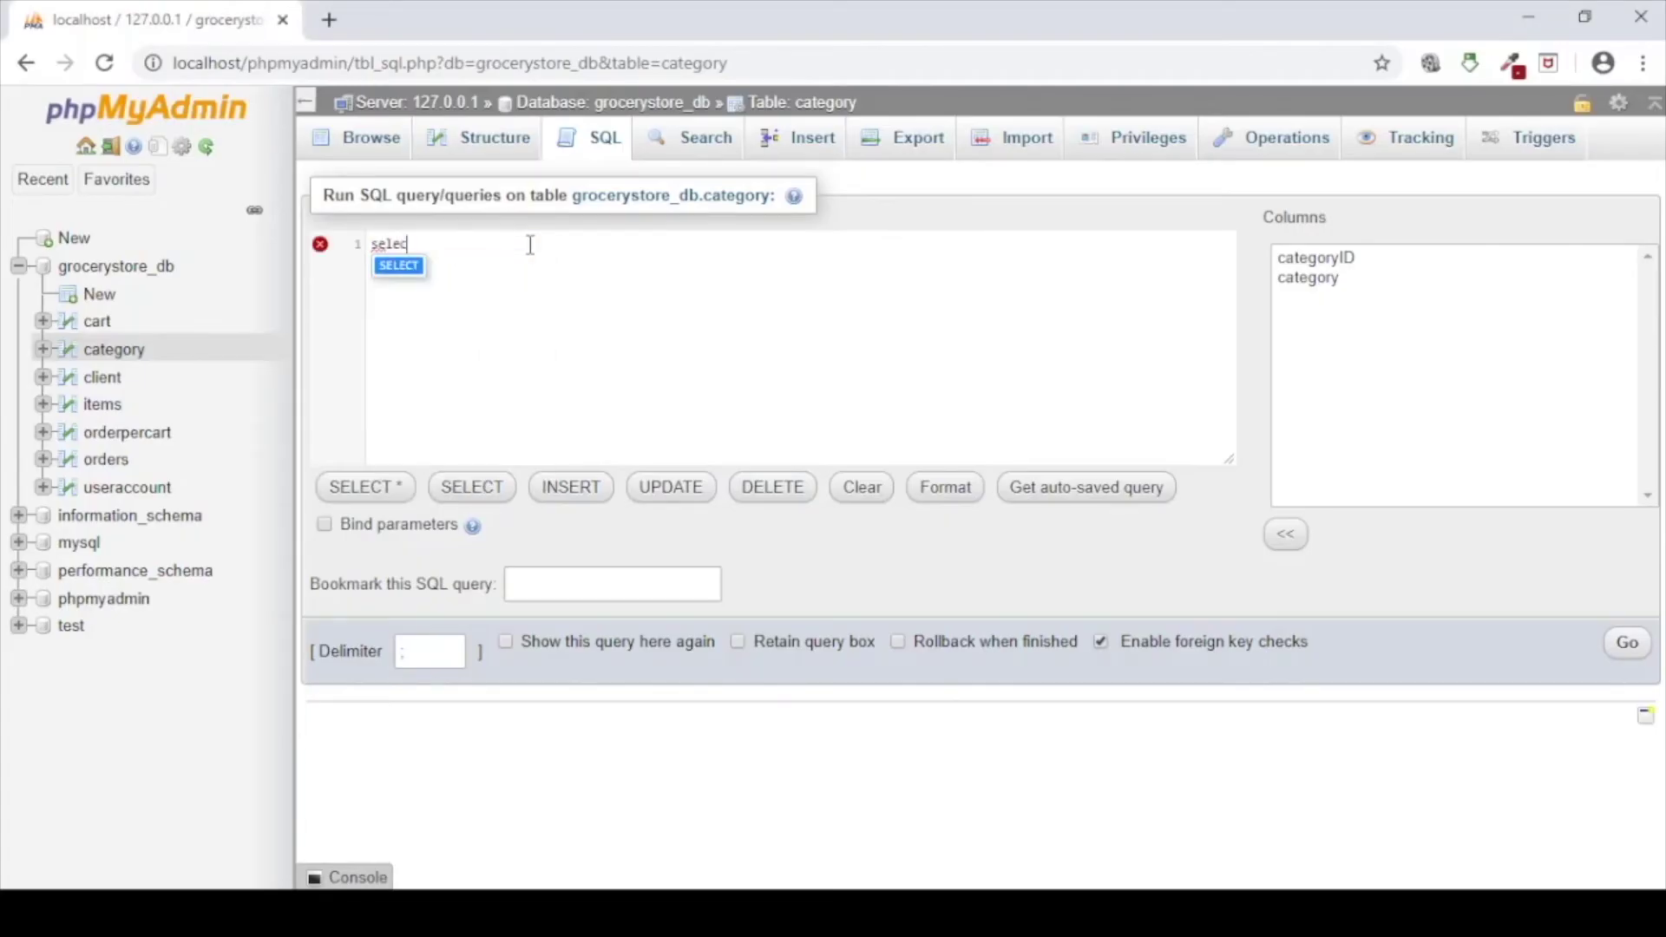
text(t fullname )
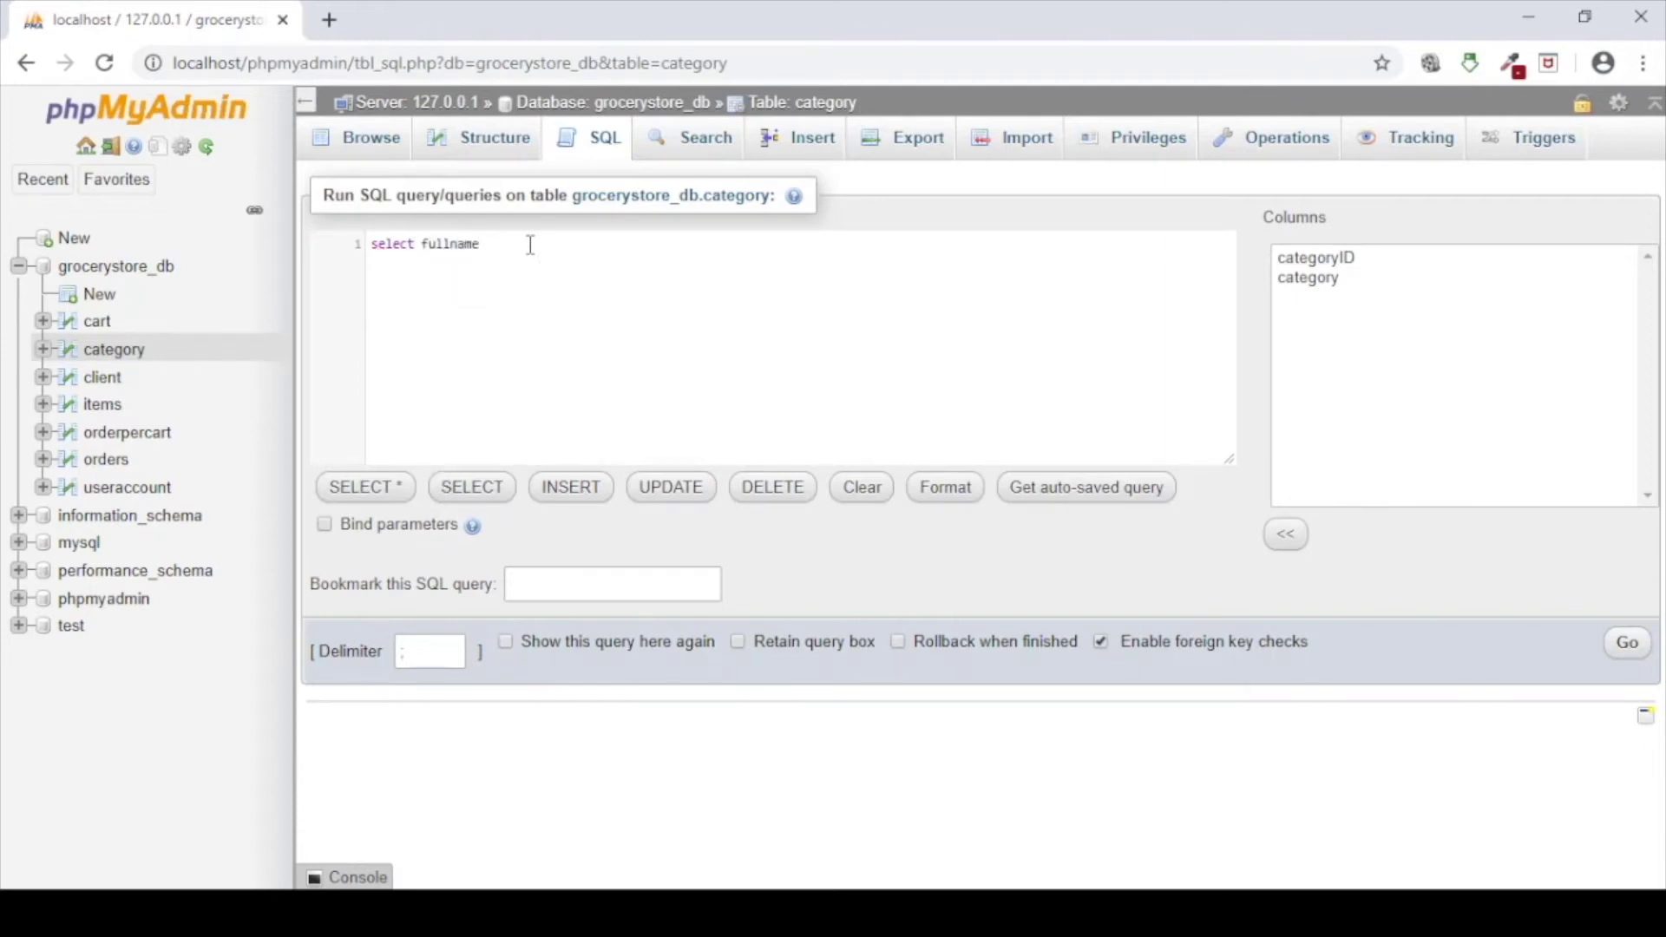
text(as "list of client na)
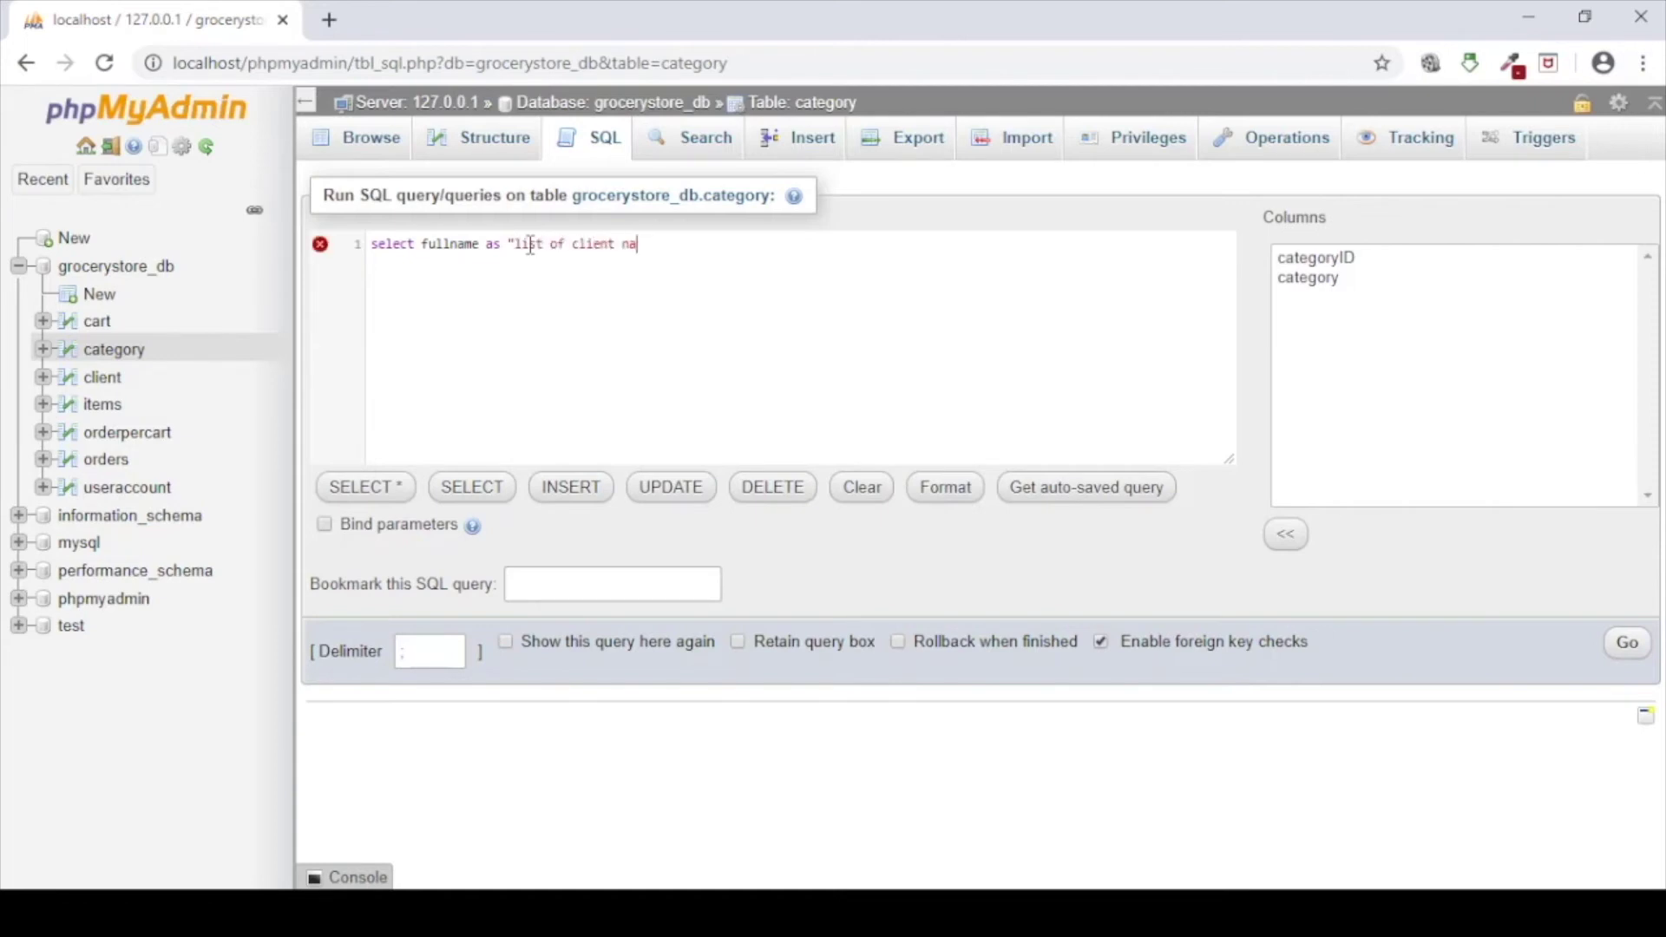
text(from client)
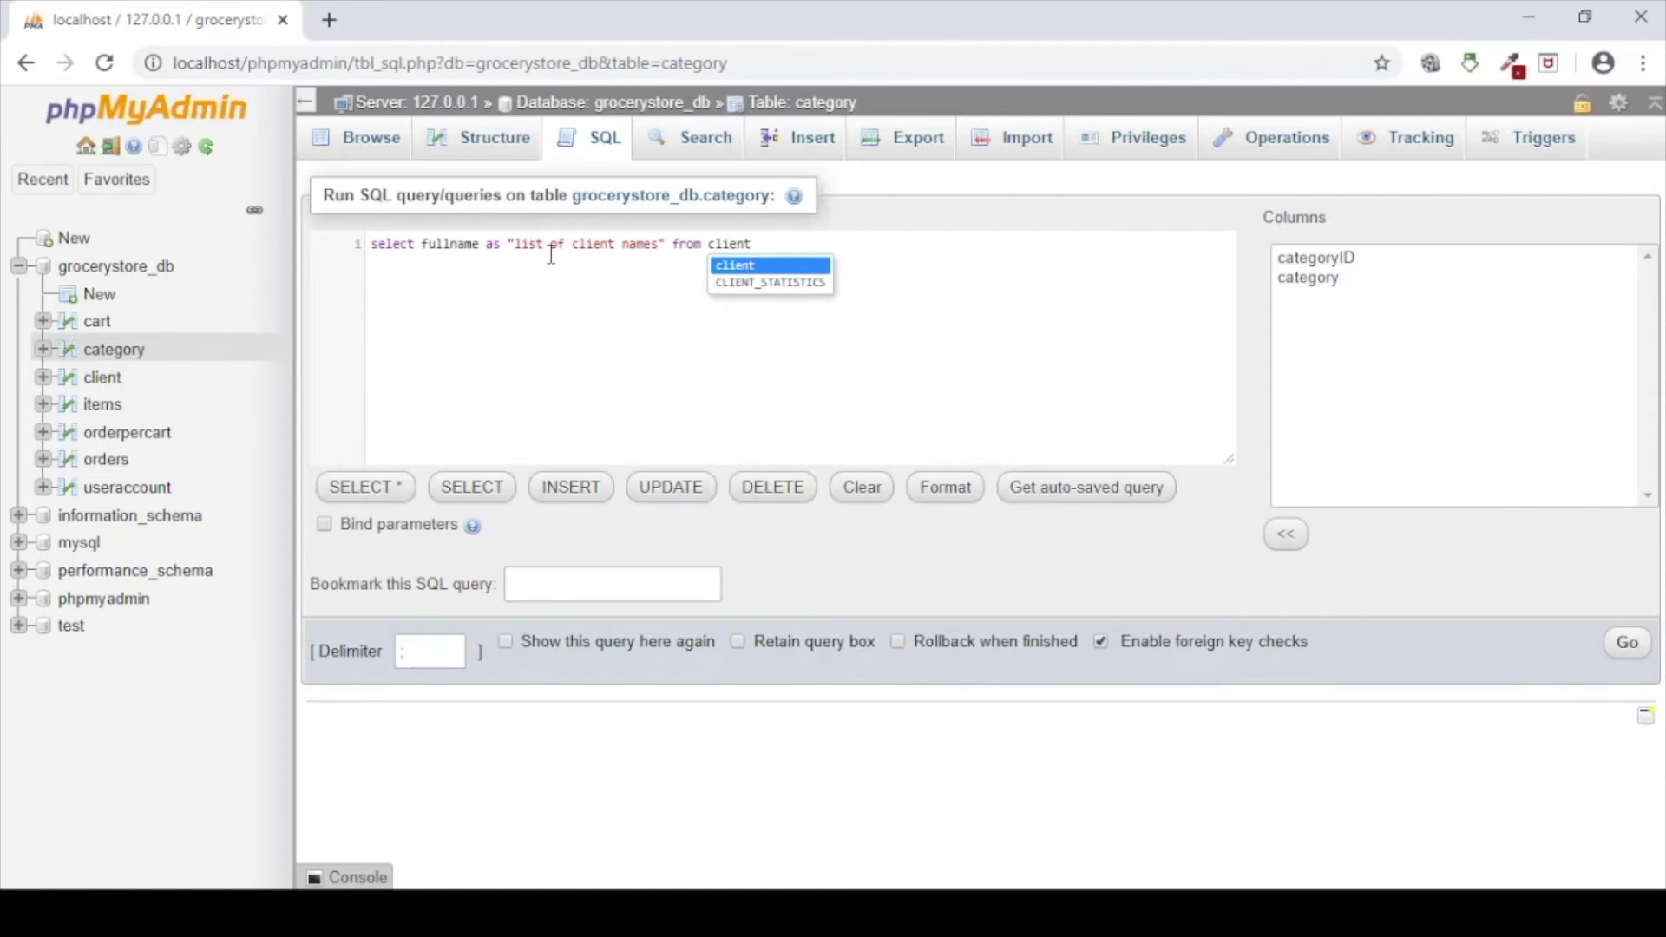
drag(514, 244, 653, 244)
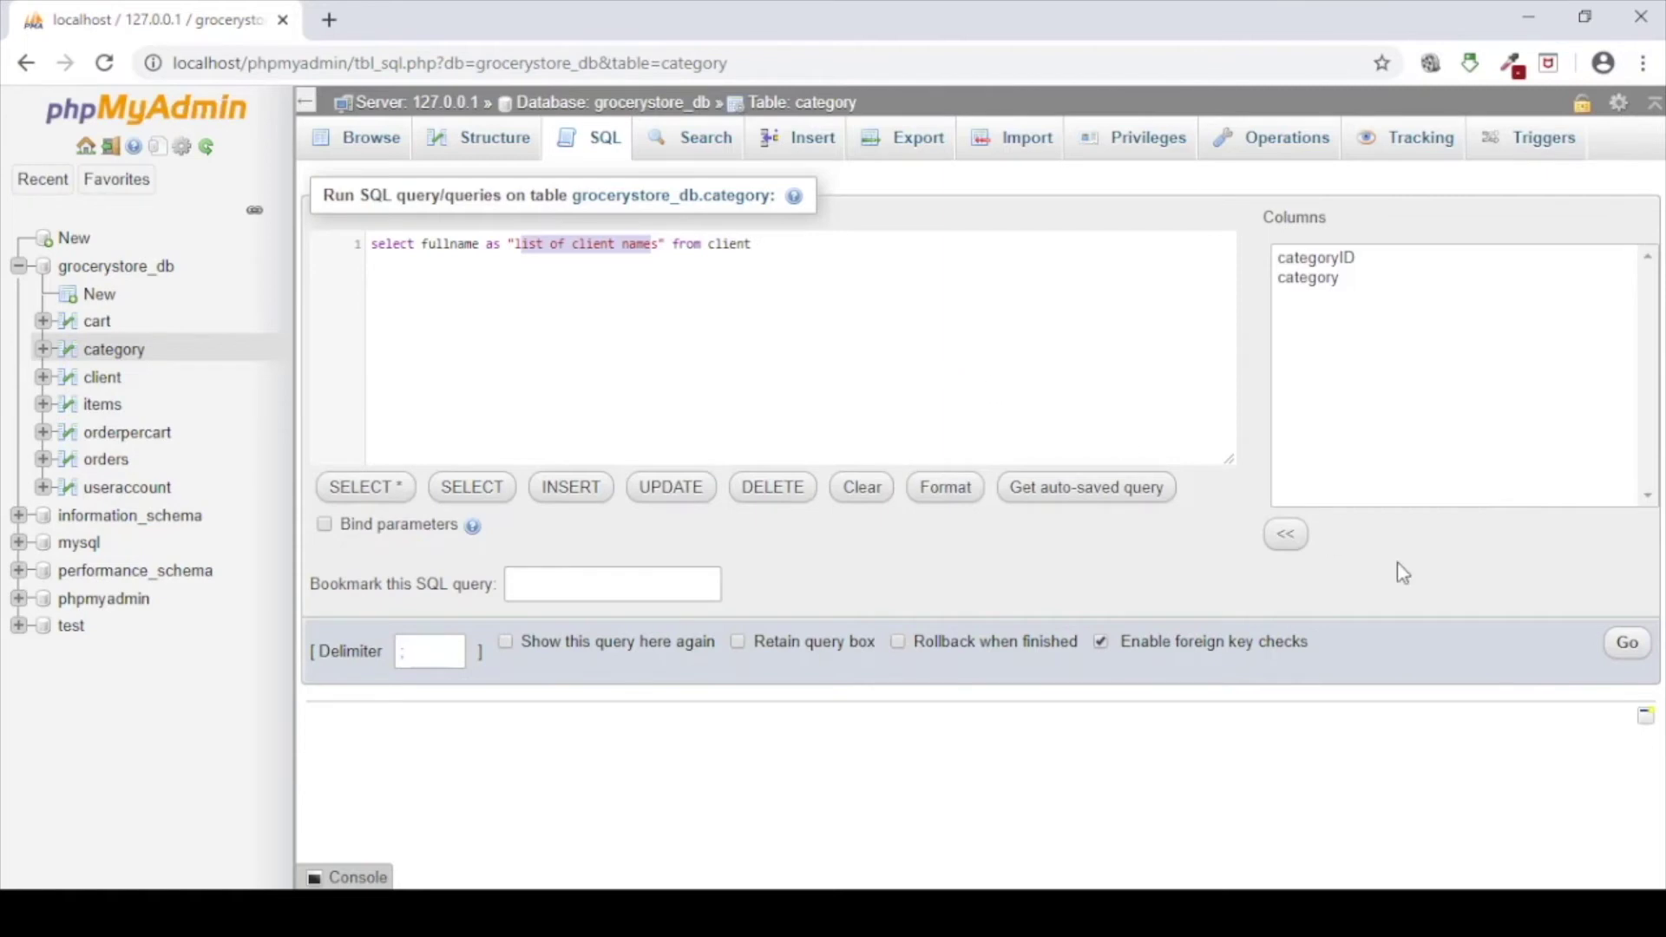
click(1631, 644)
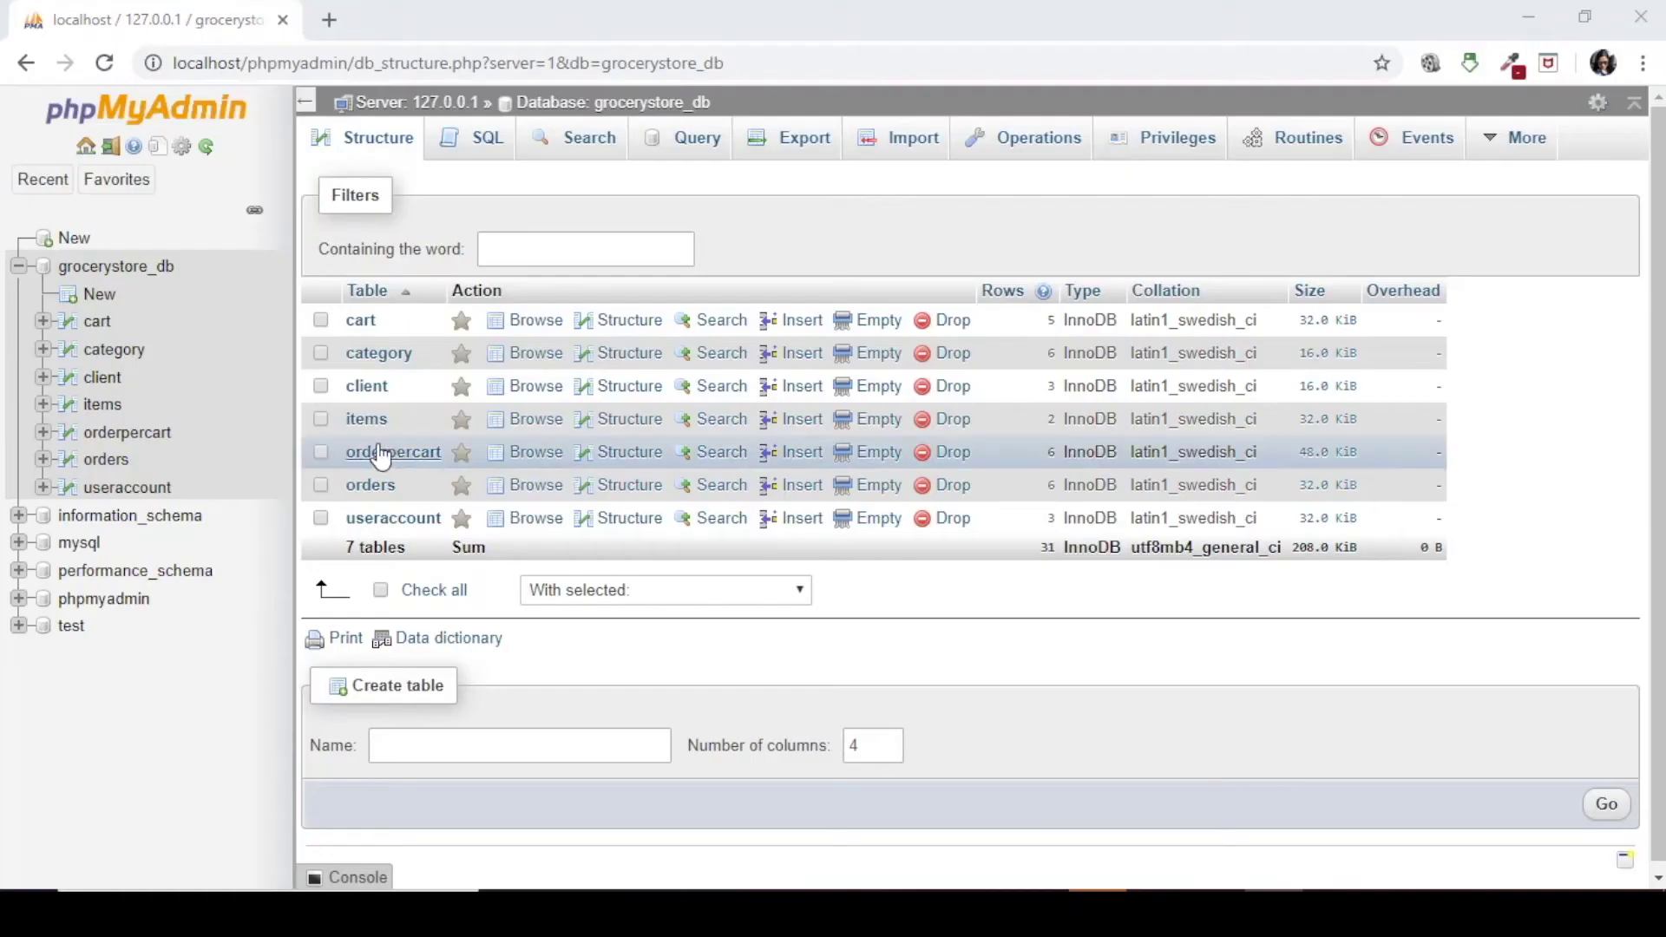
- Run SELECT * FROM client WHERE address = "Parañaque City" on the client table, returning client 3
click(364, 386)
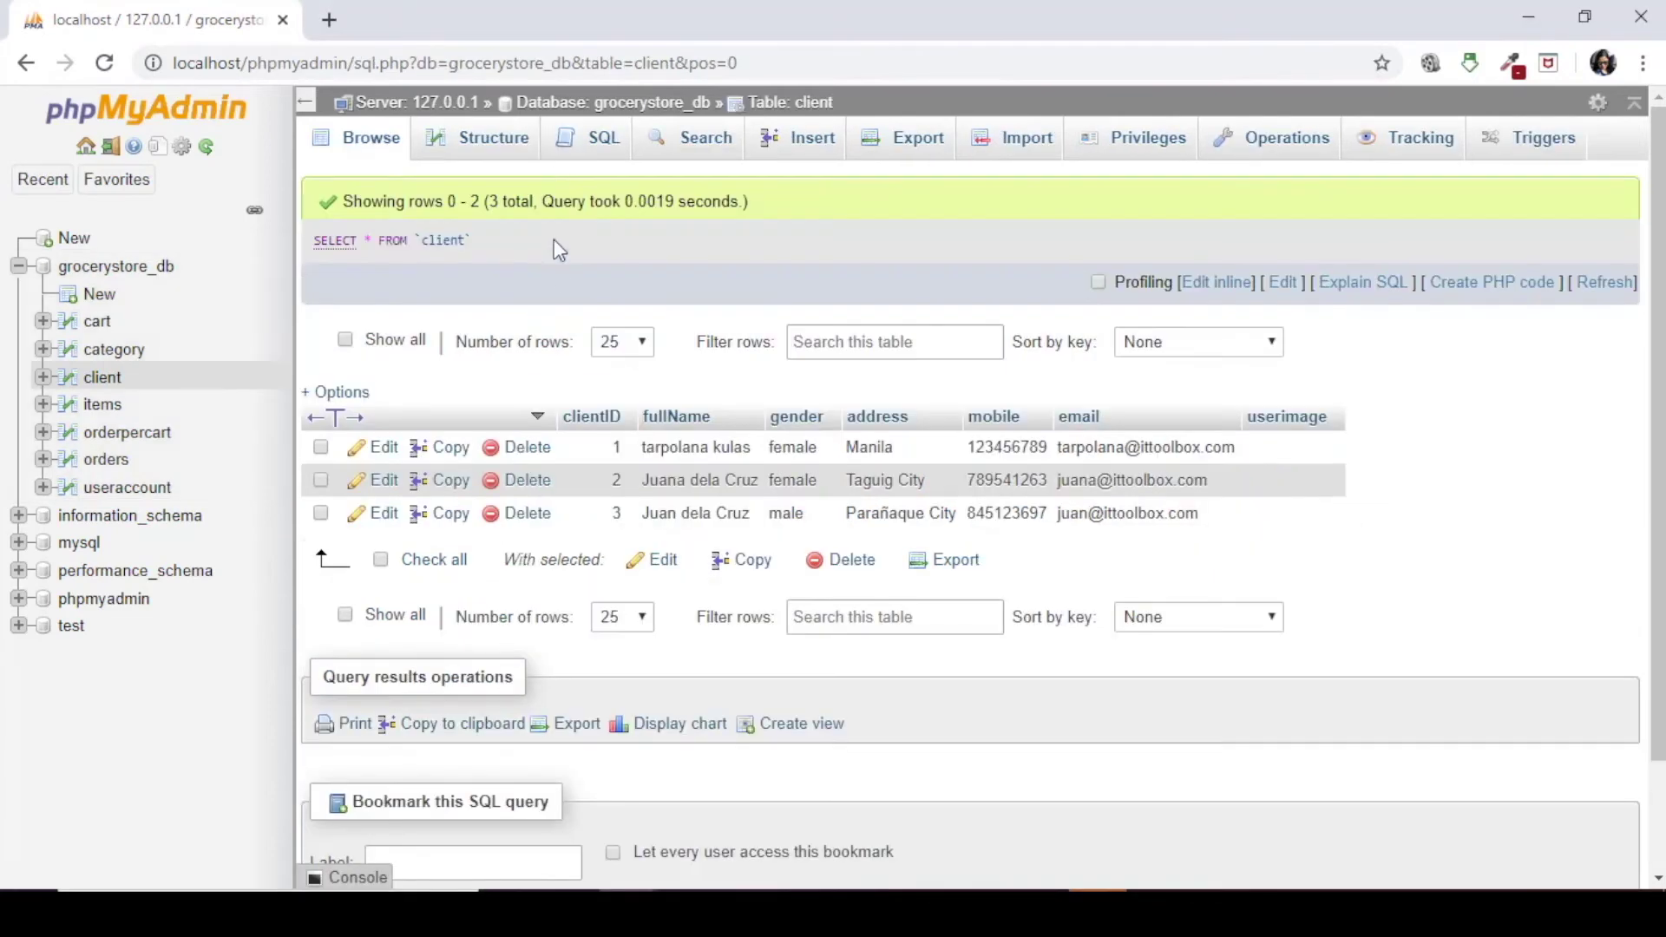
click(597, 155)
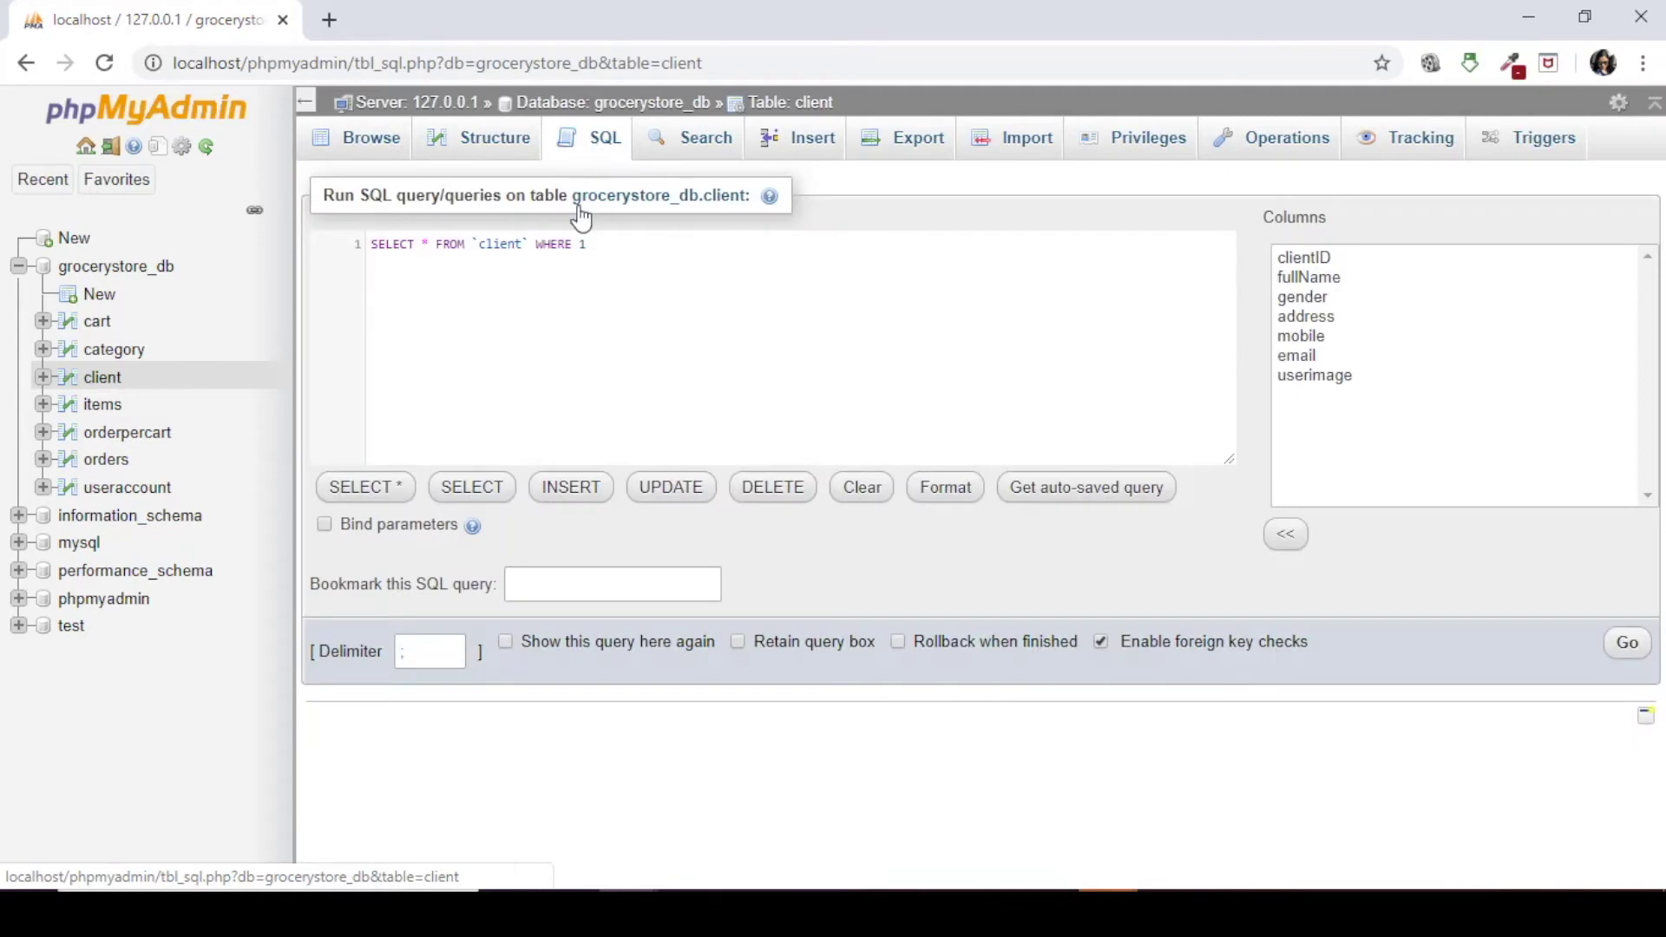
click(386, 227)
text(se)
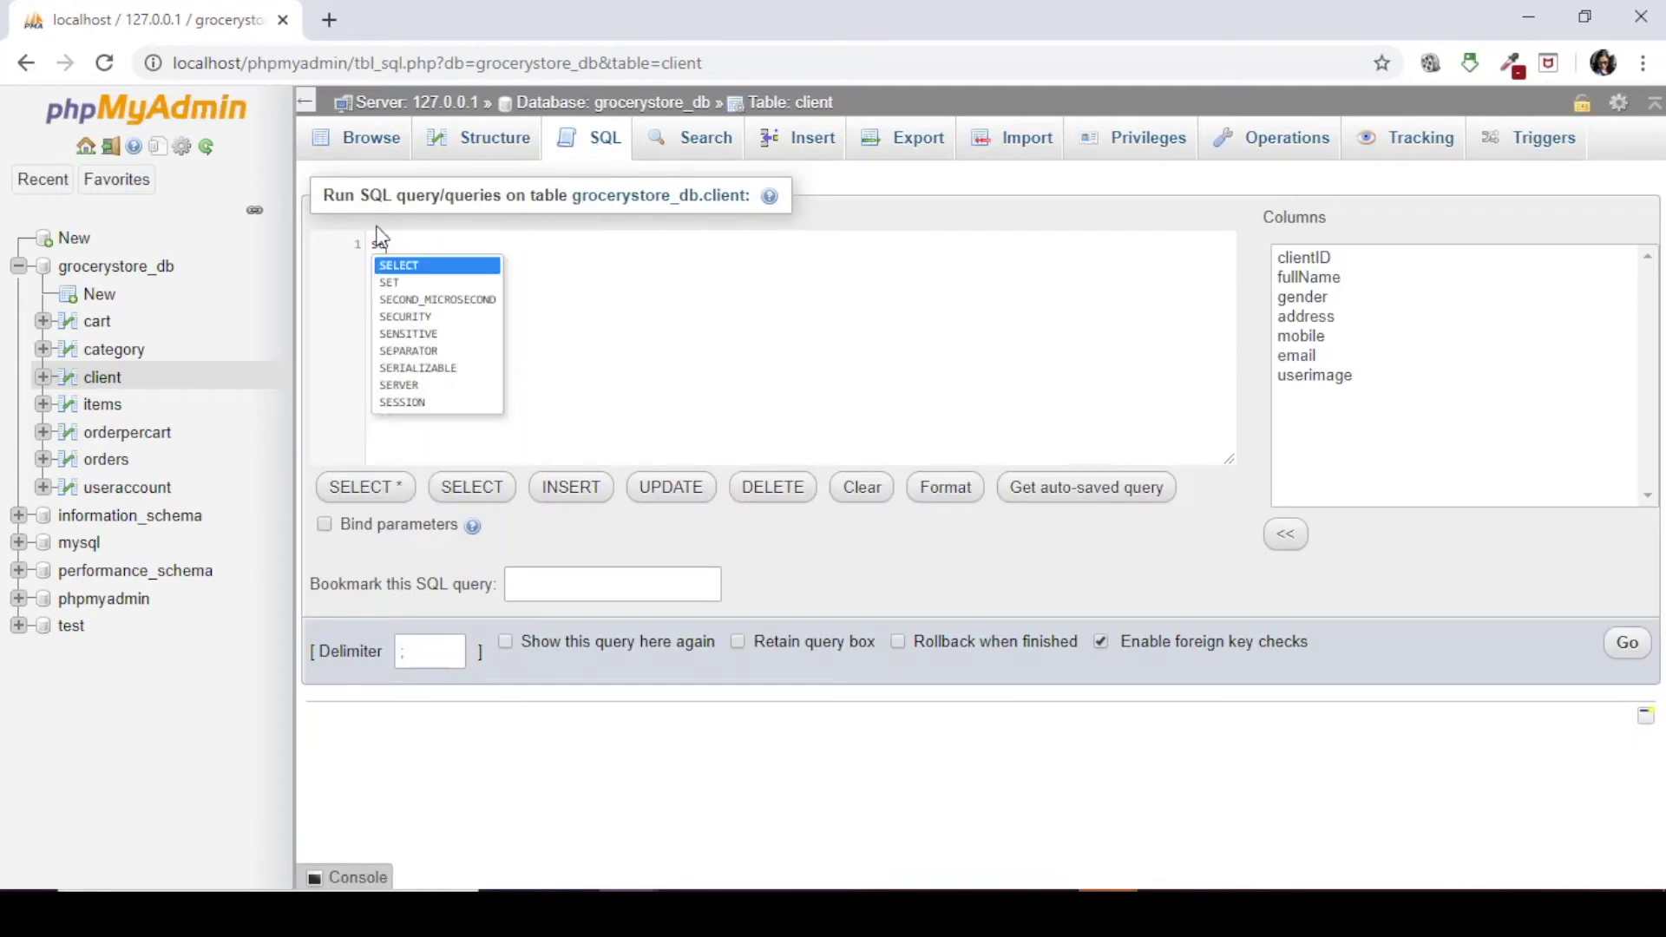
key(Escape)
text(lect * from)
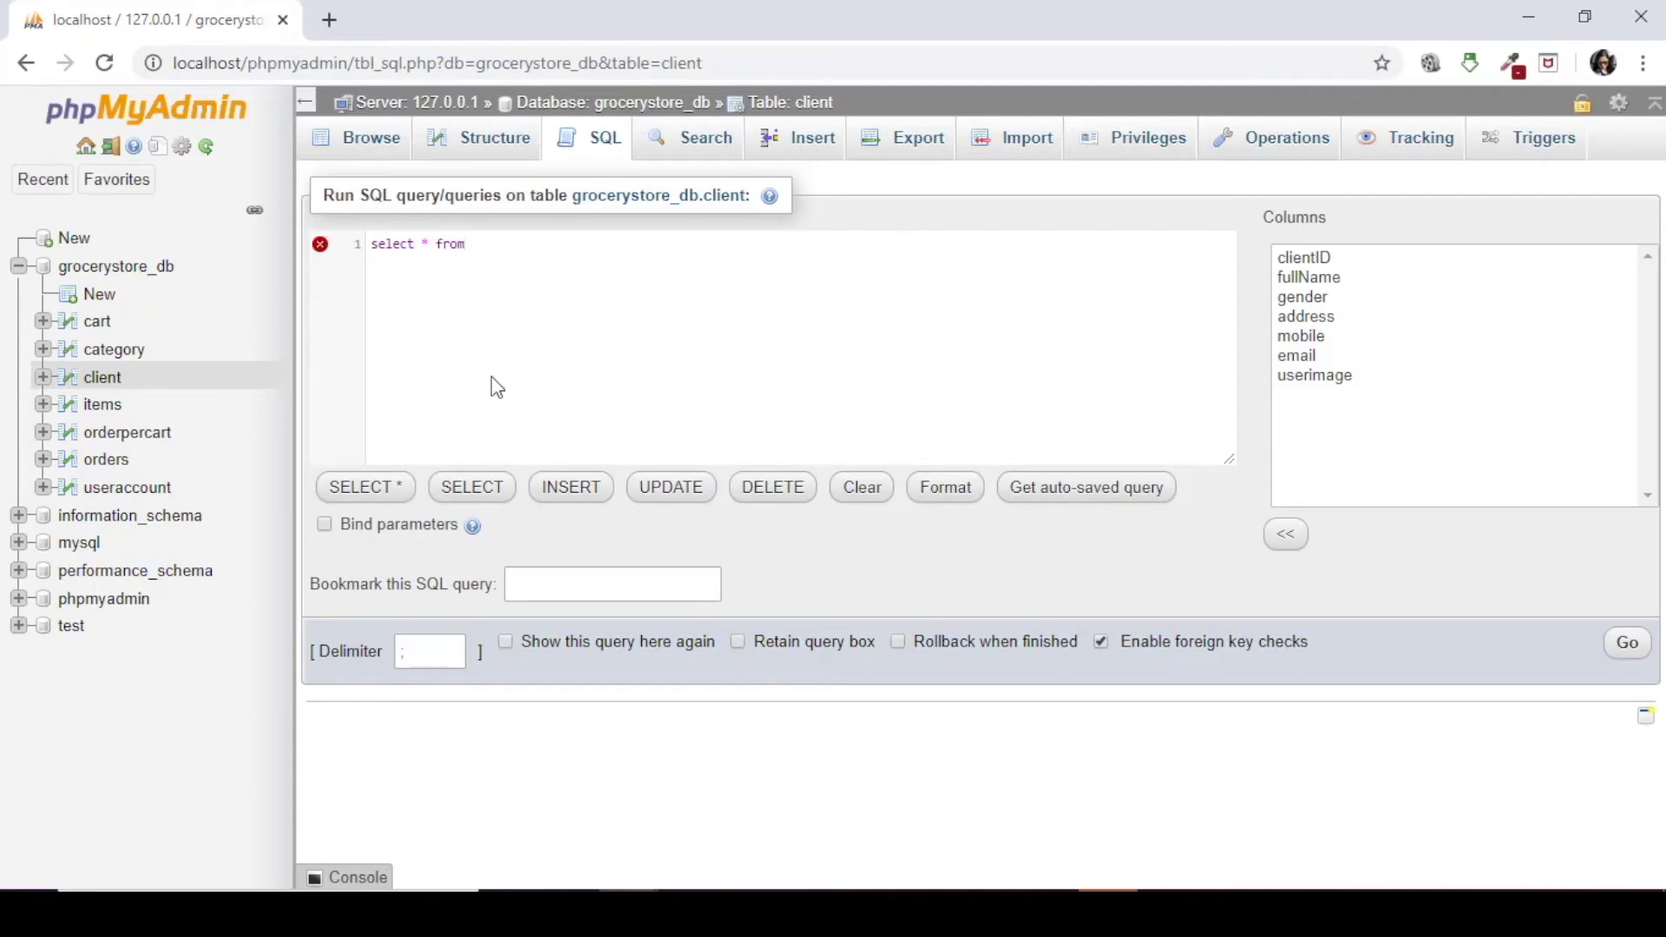
text( client)
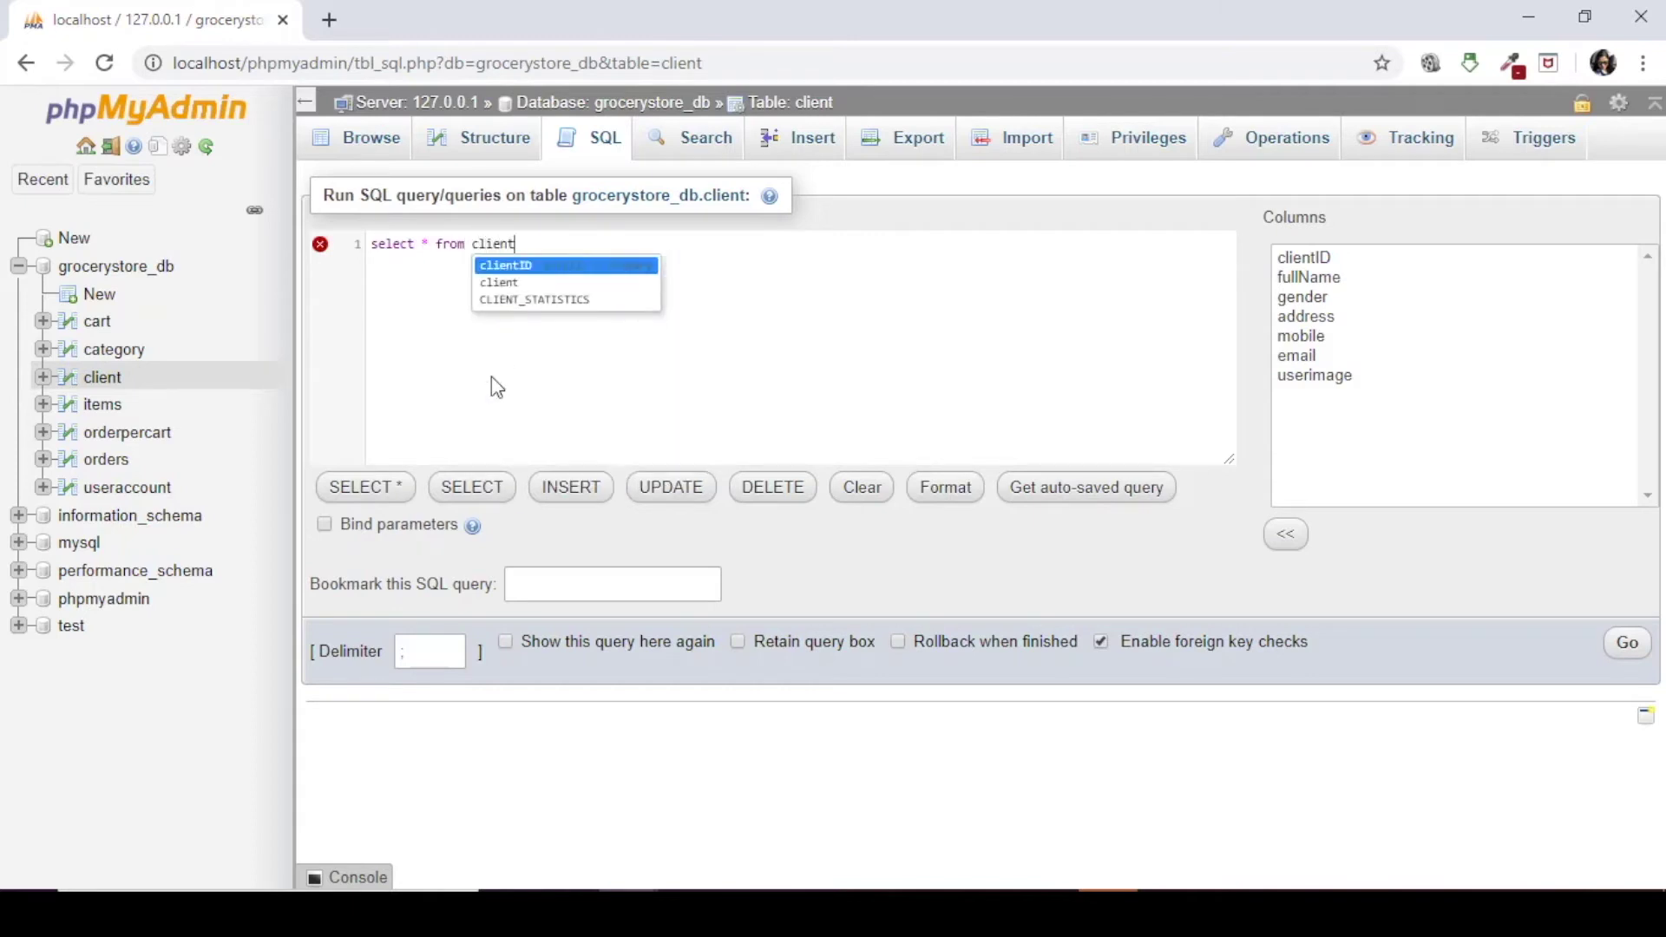
text( where)
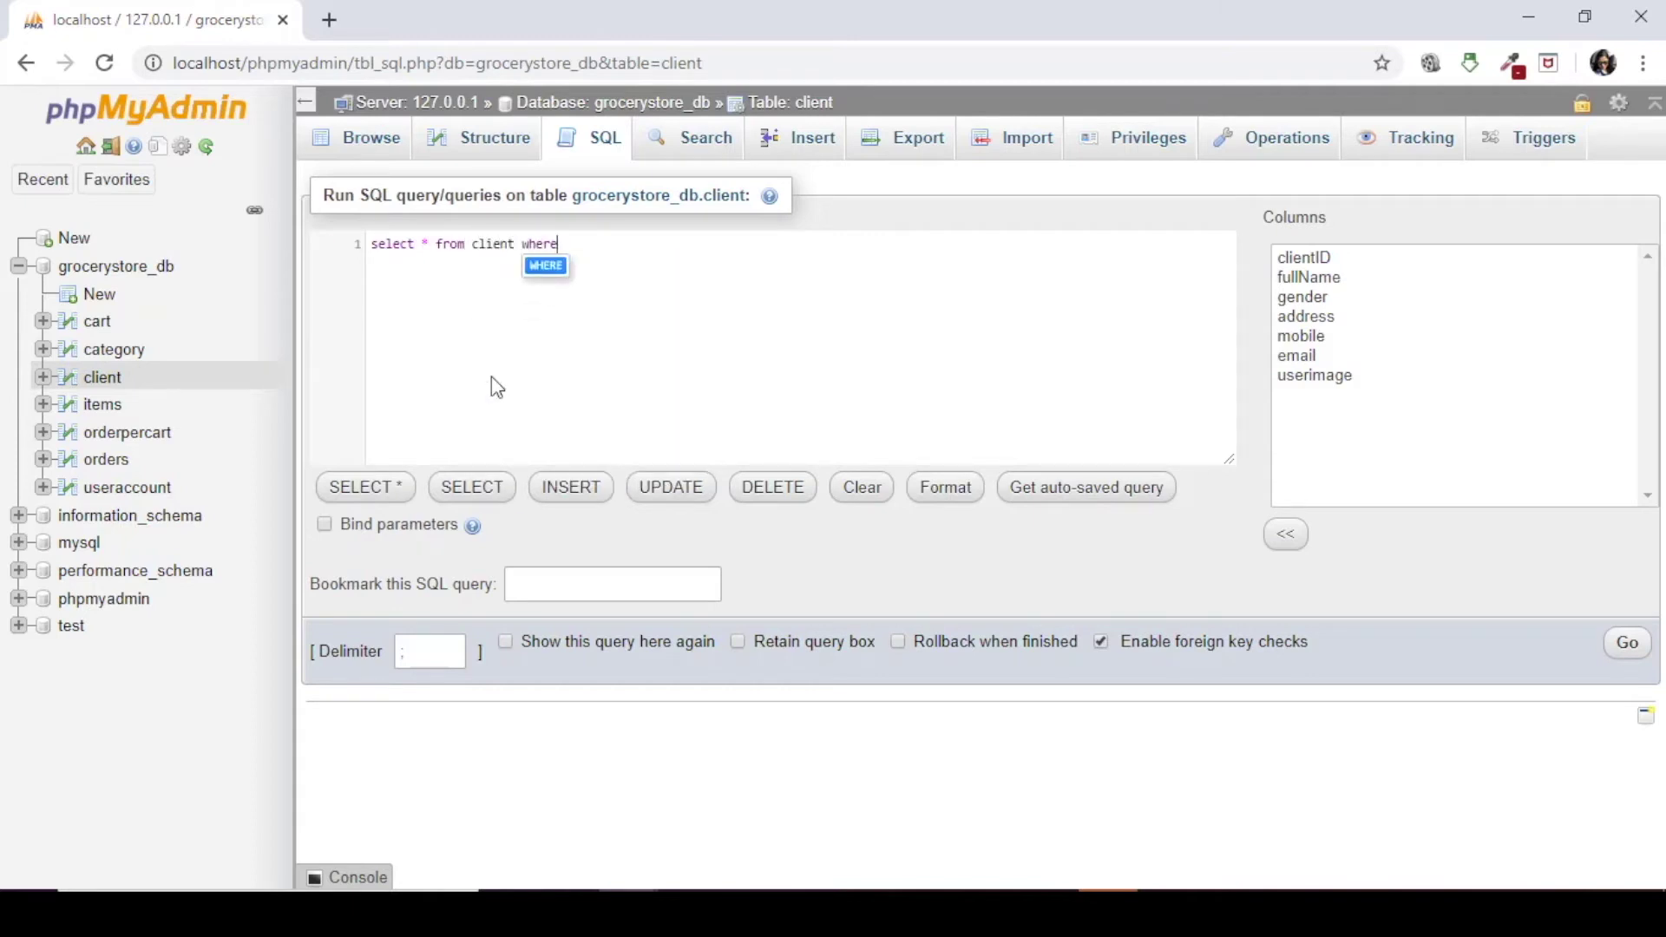
text( add)
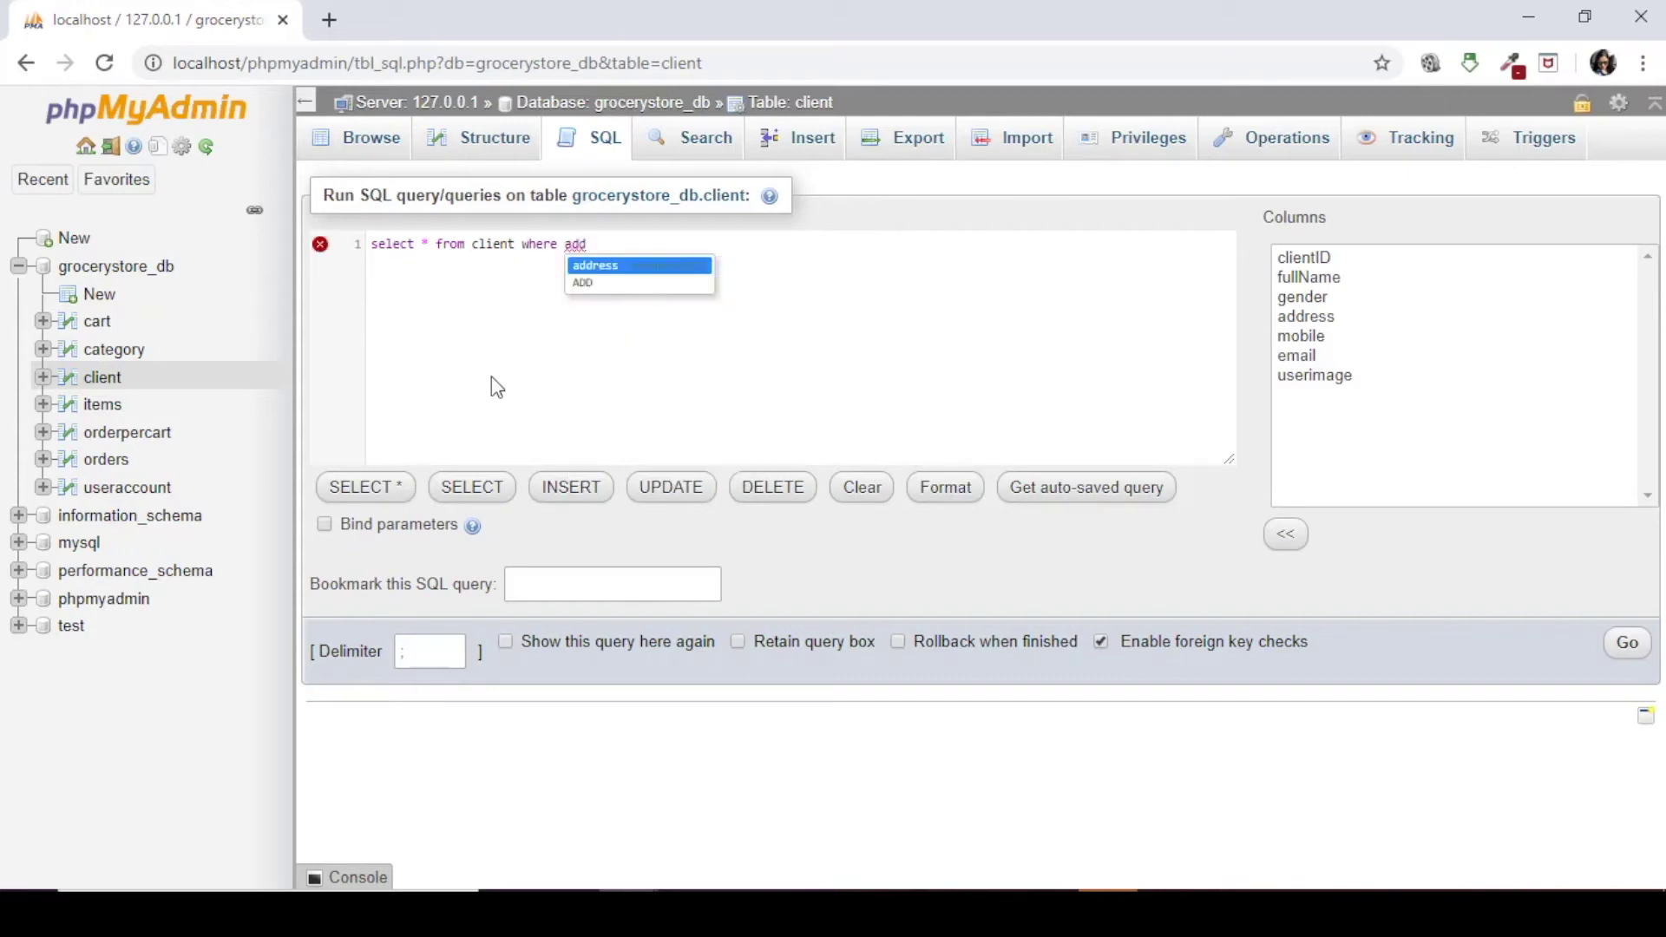
key(Return)
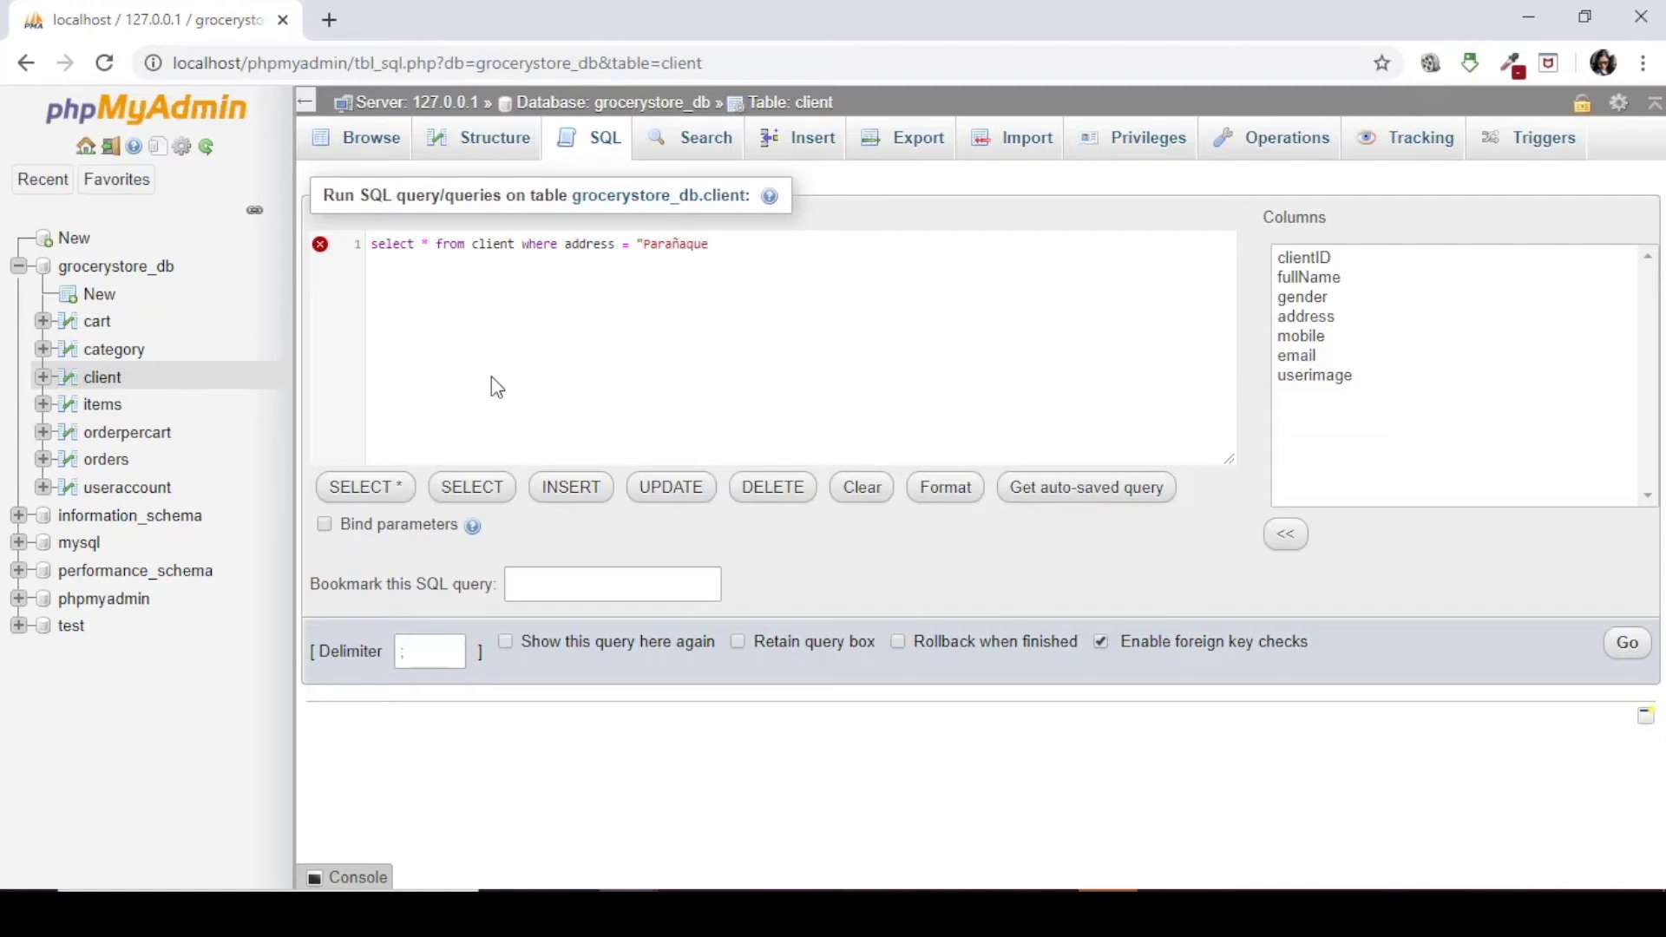
text(ty)
click(1628, 650)
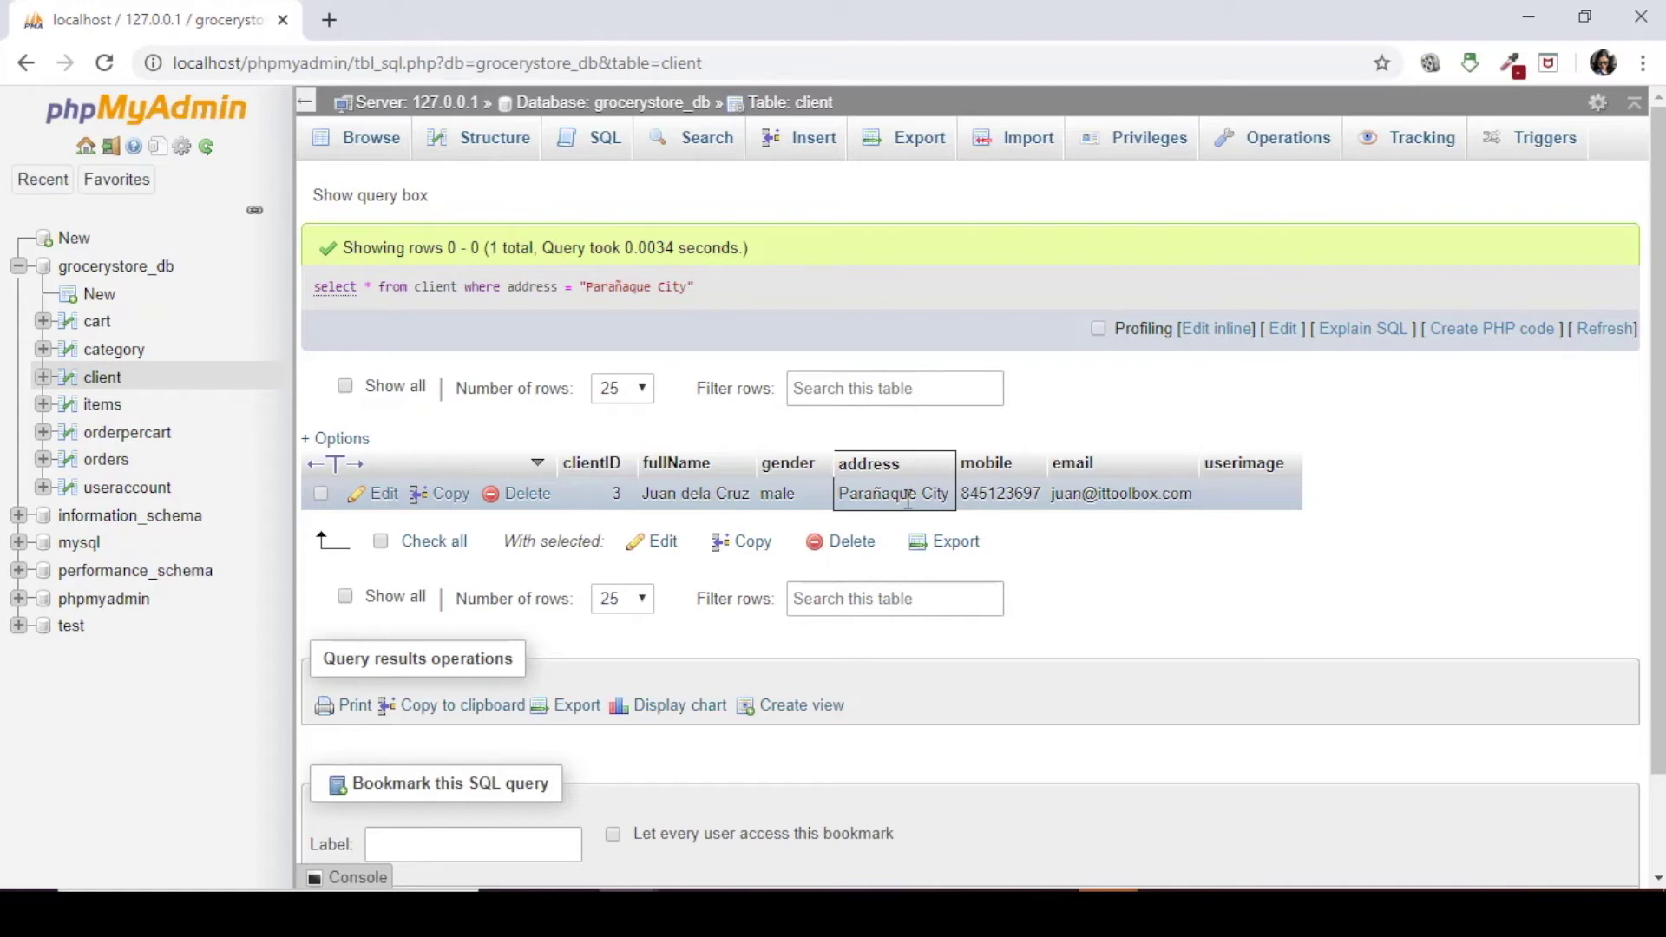
click(1283, 330)
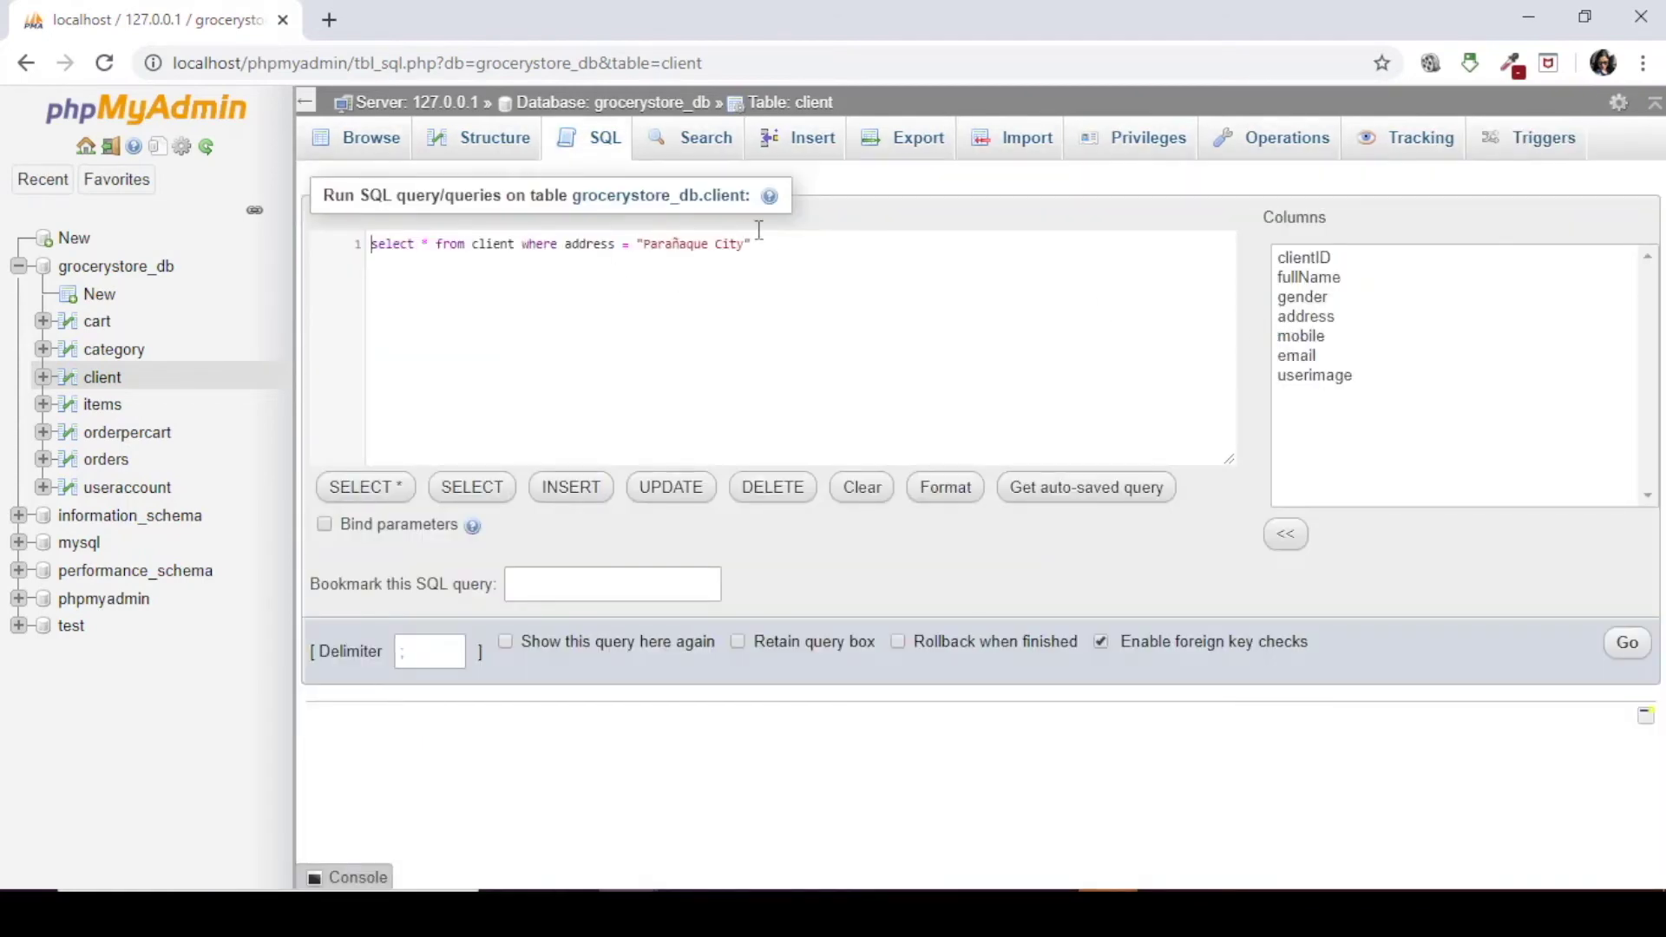
- Remove 'City' so the filter is address = "Parañaque", rerun it, and highlight the zero-row empty result message
double_click(725, 245)
key(BackSpace)
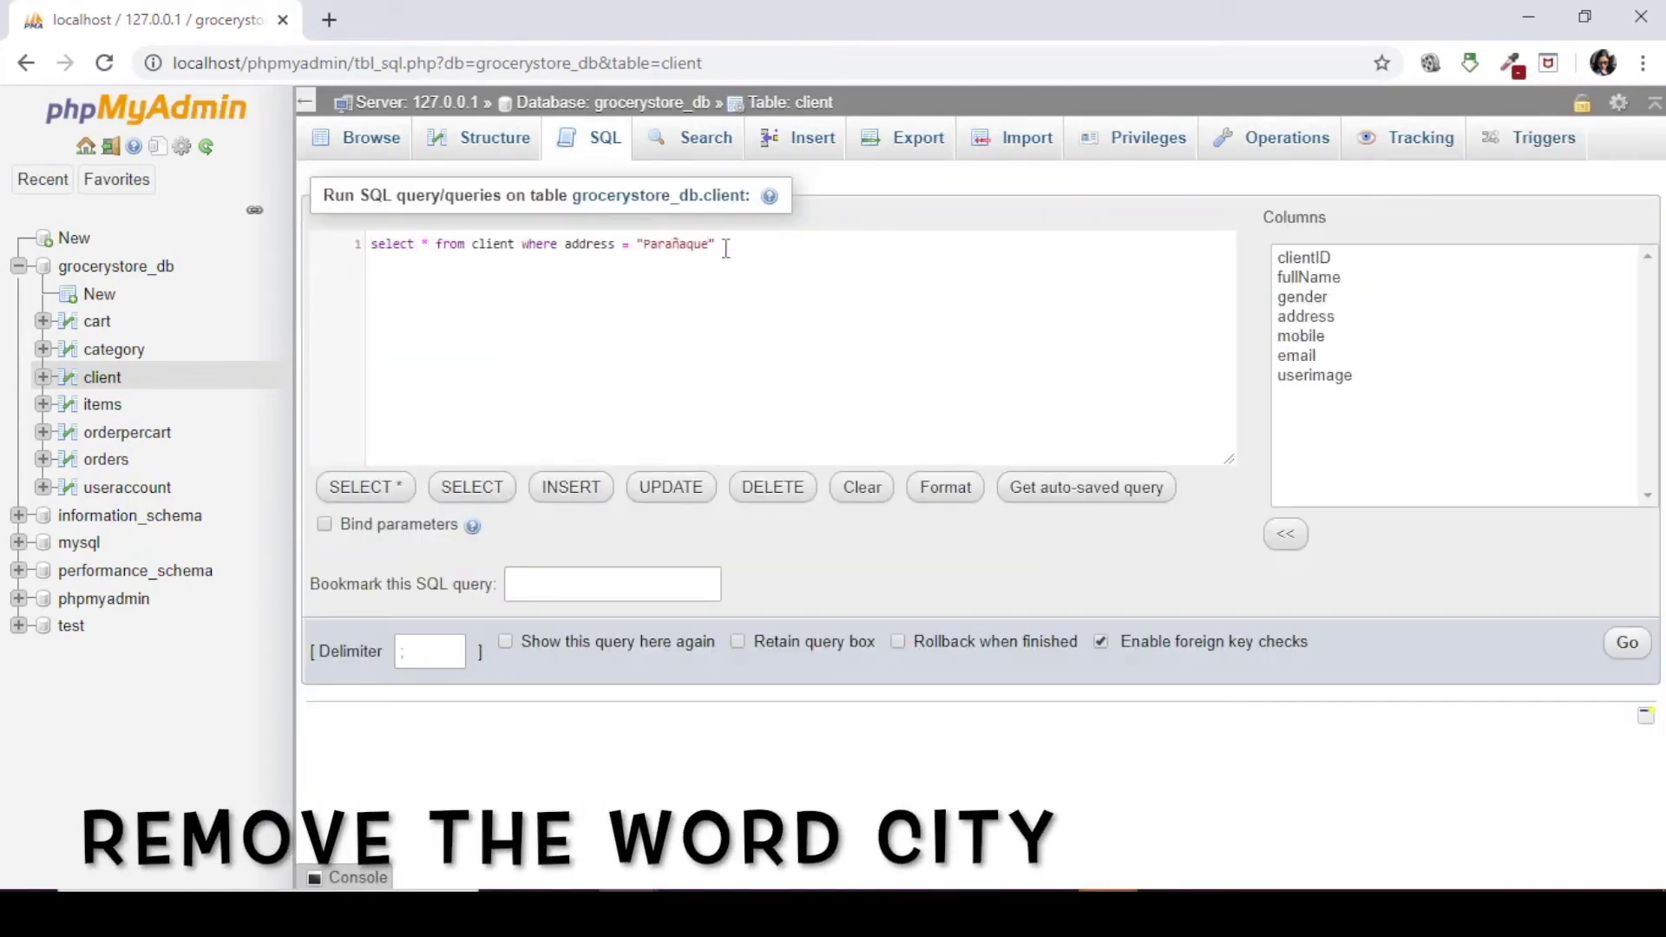
click(1628, 655)
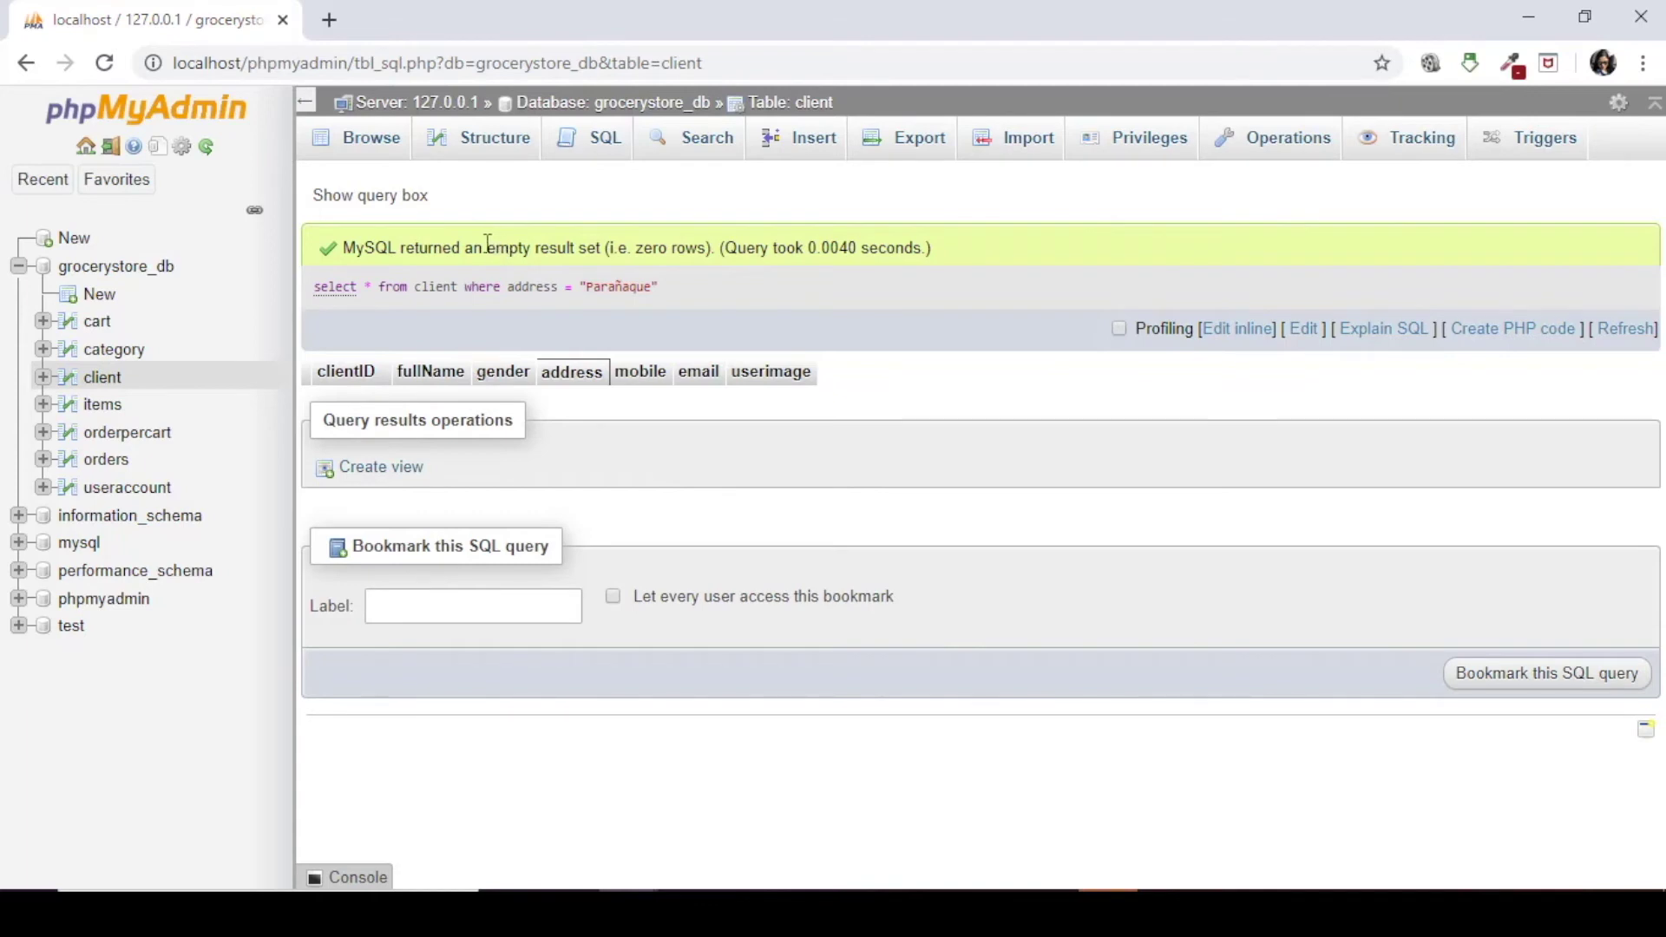
drag(492, 250, 610, 245)
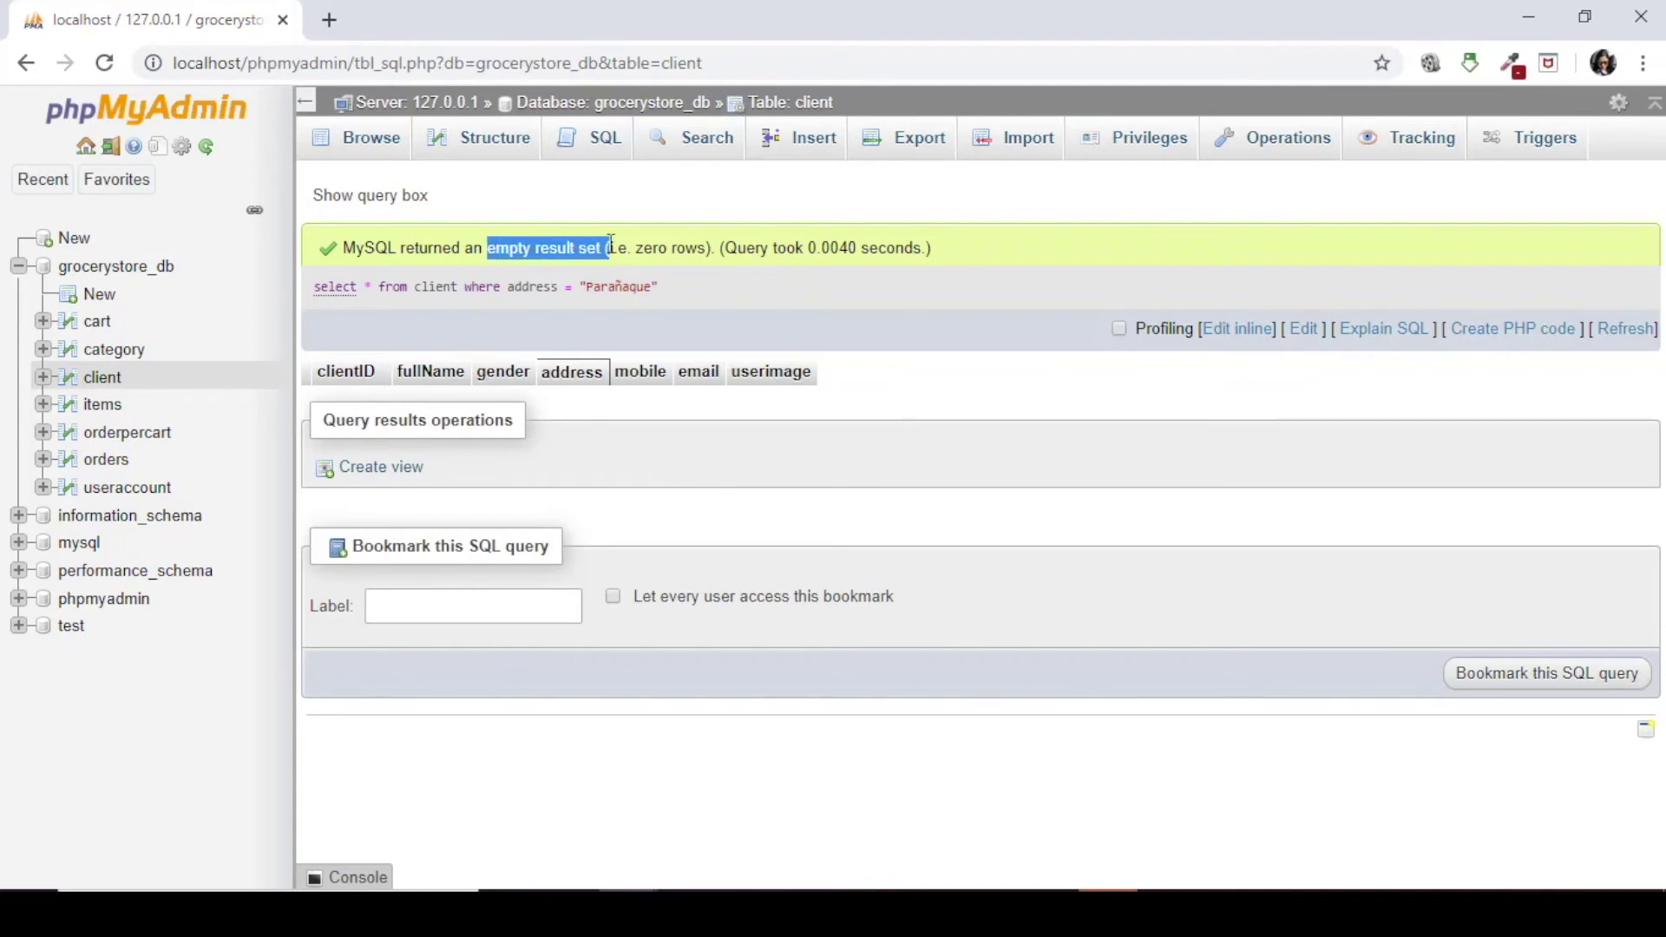
drag(639, 250, 672, 250)
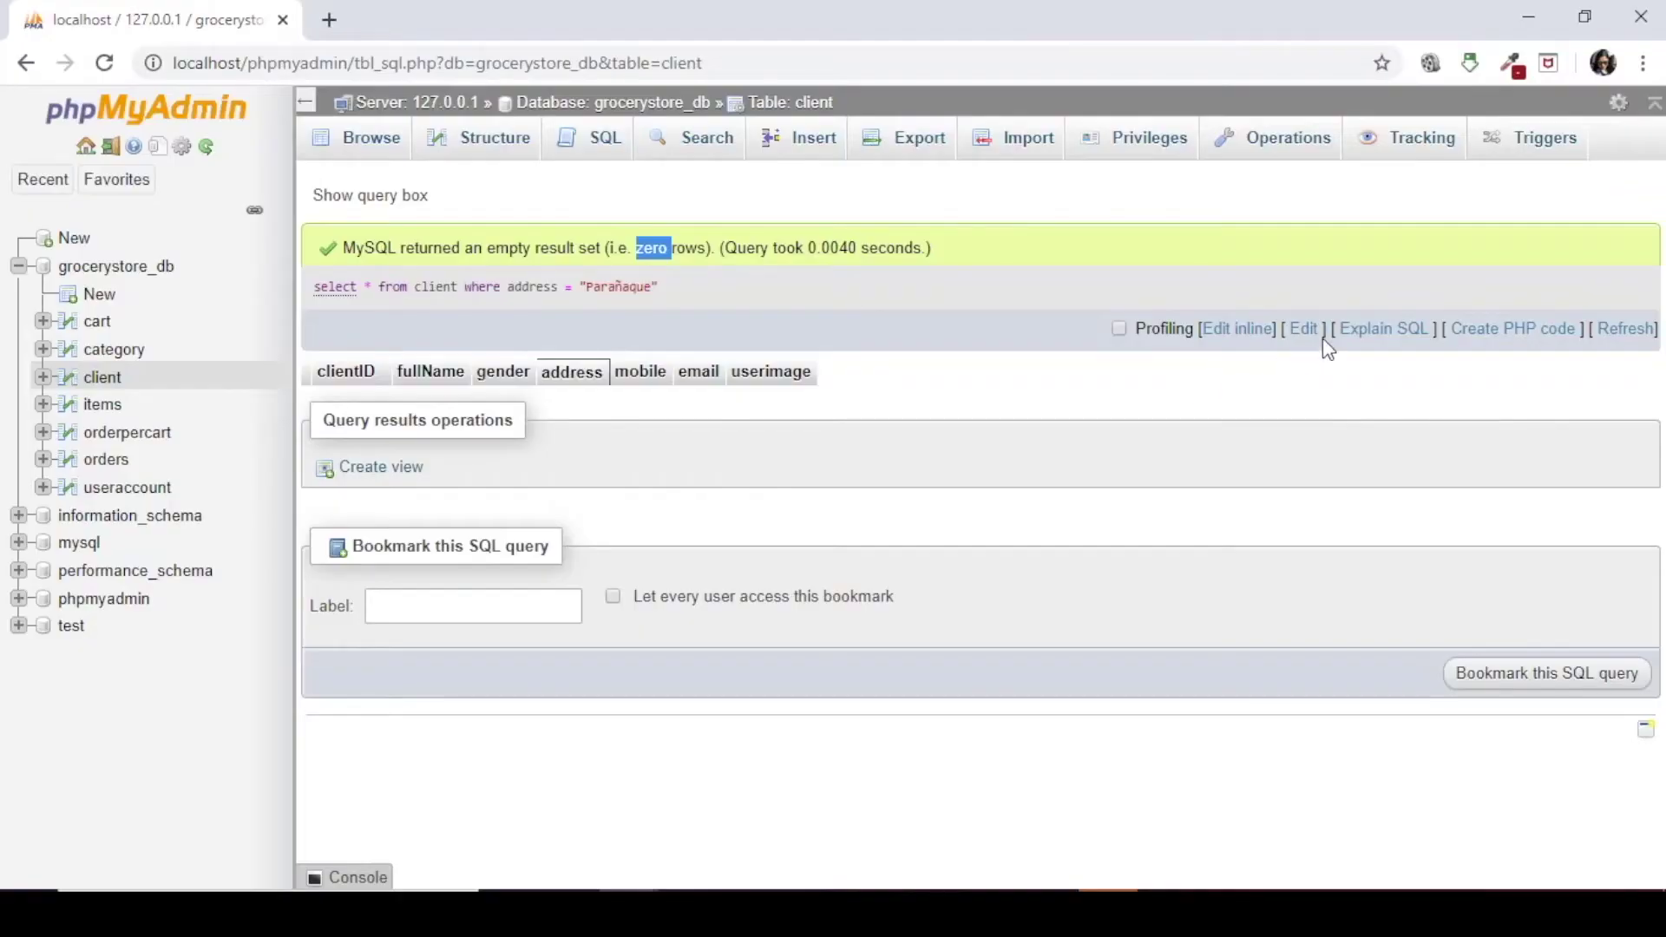
- Replace = with LIKE, wrap Parañaque in % wildcards, and run address like "%Parañaque%"
click(1301, 331)
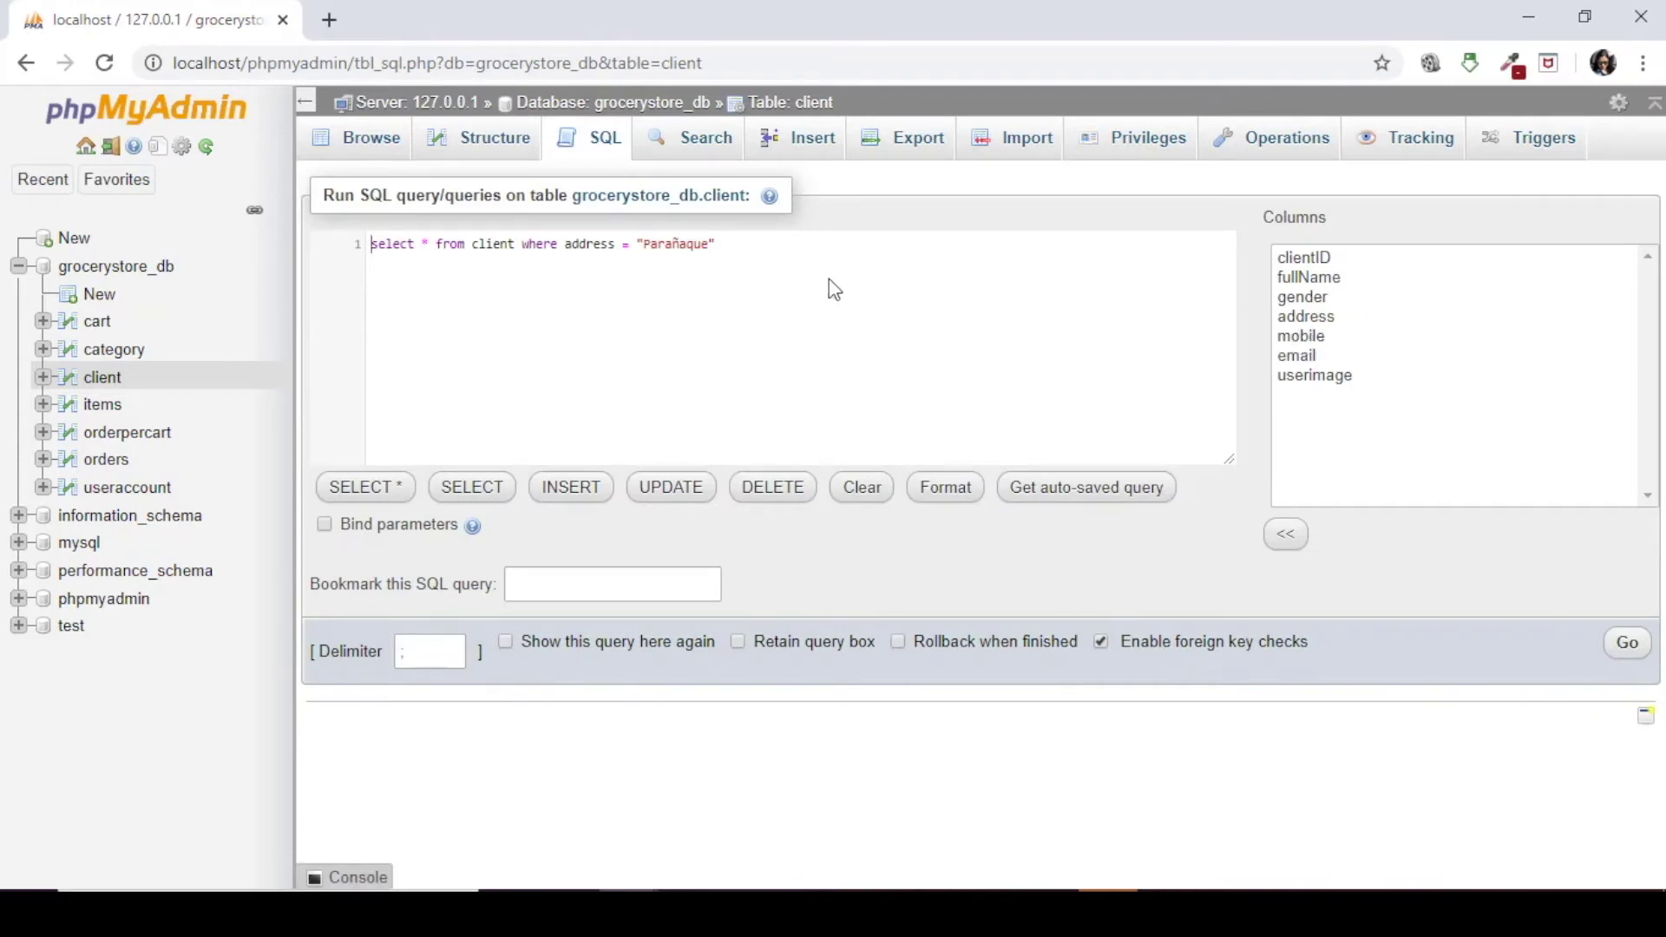
click(632, 243)
key(BackSpace)
text(like)
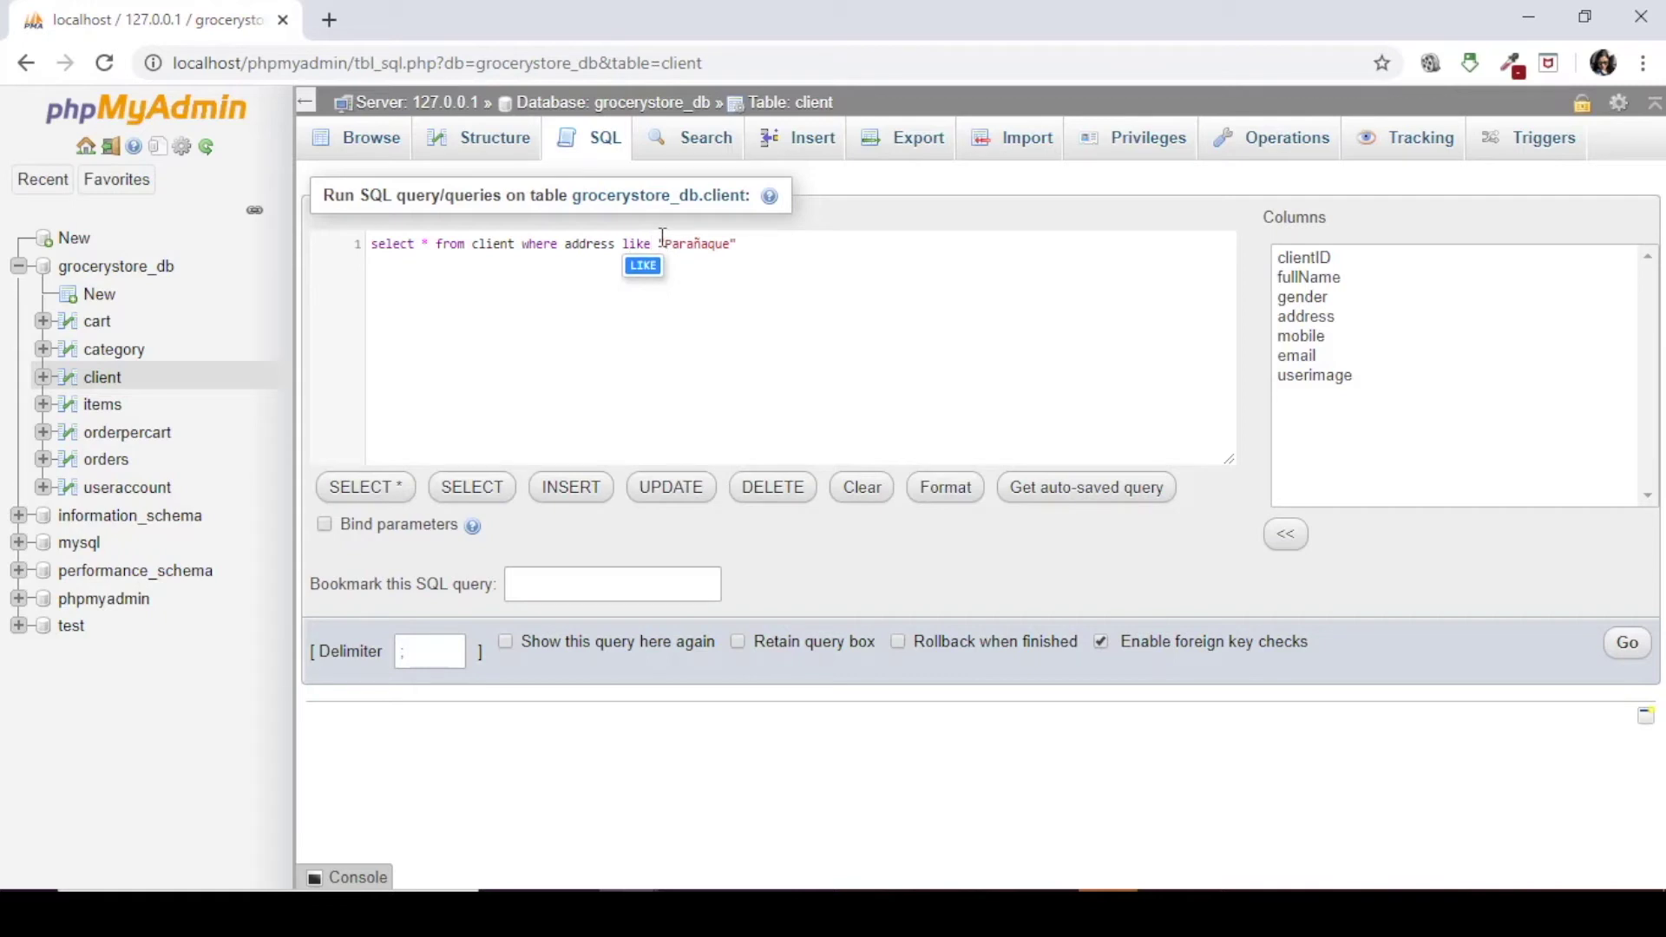
click(664, 243)
text(%)
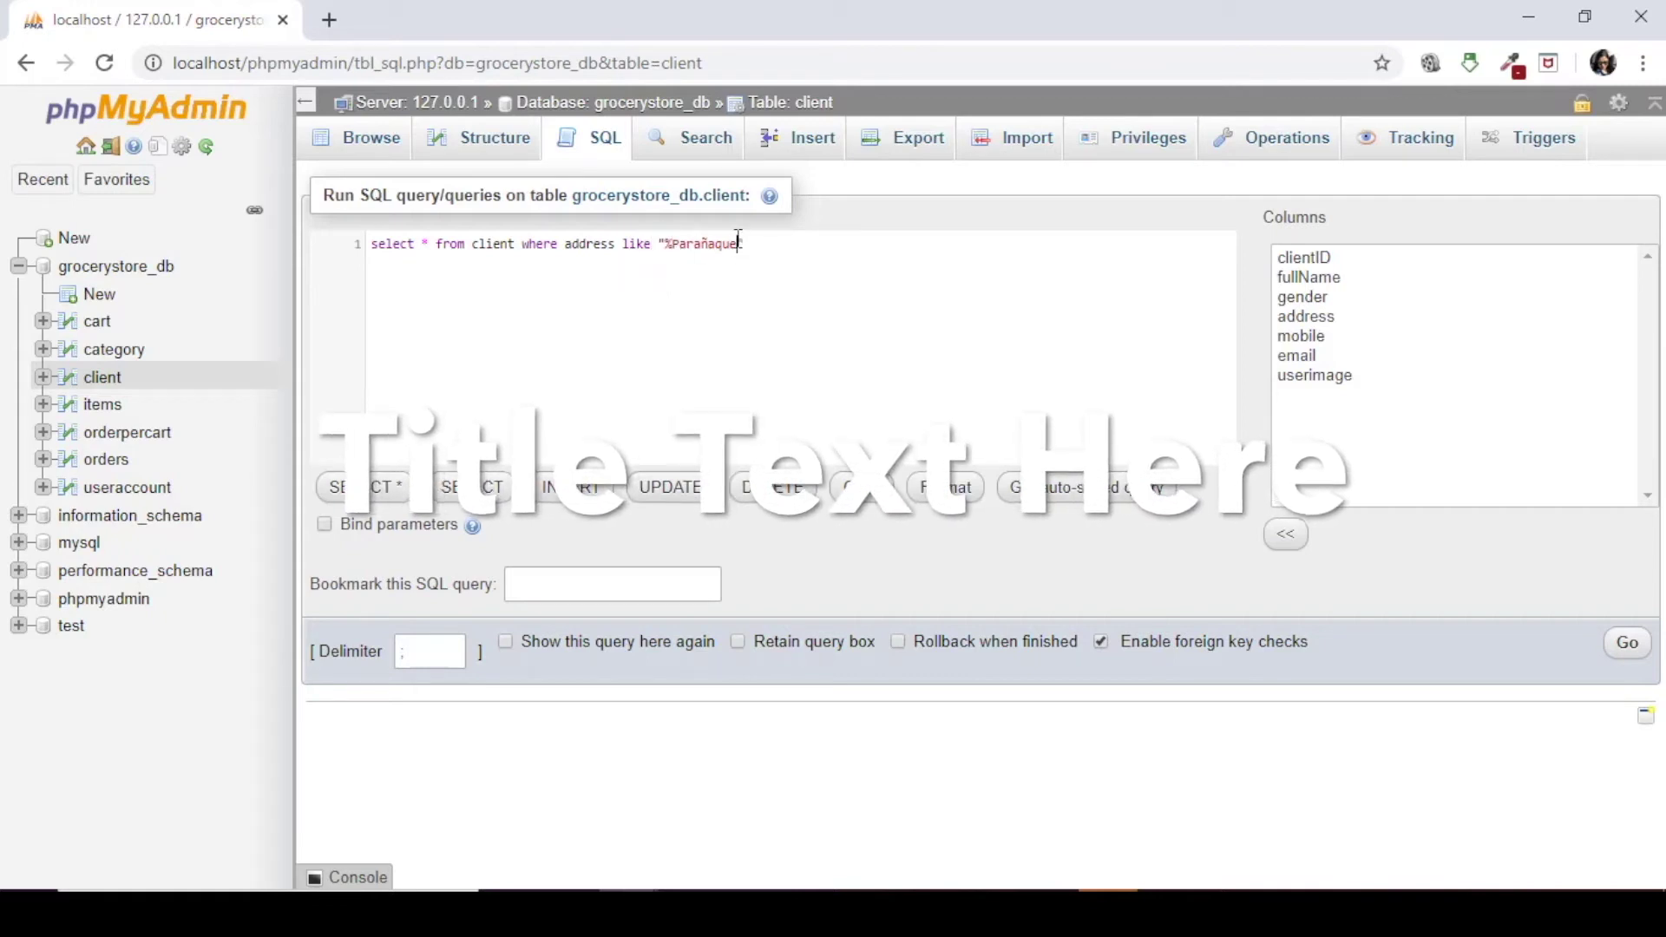
text(%)
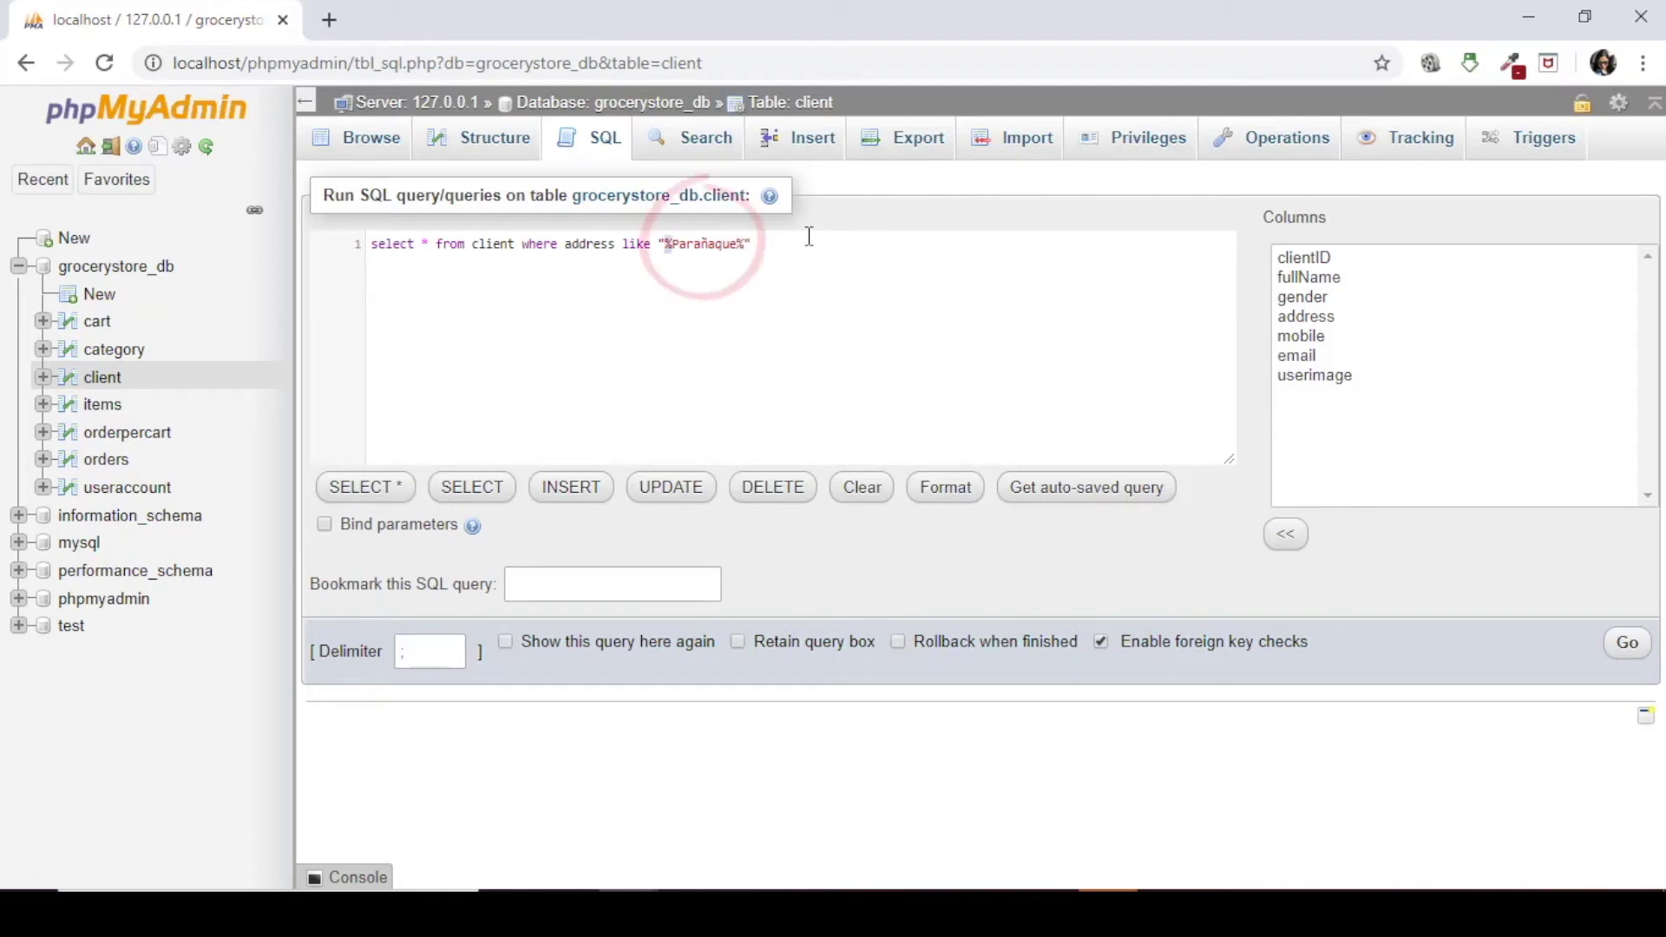
click(838, 259)
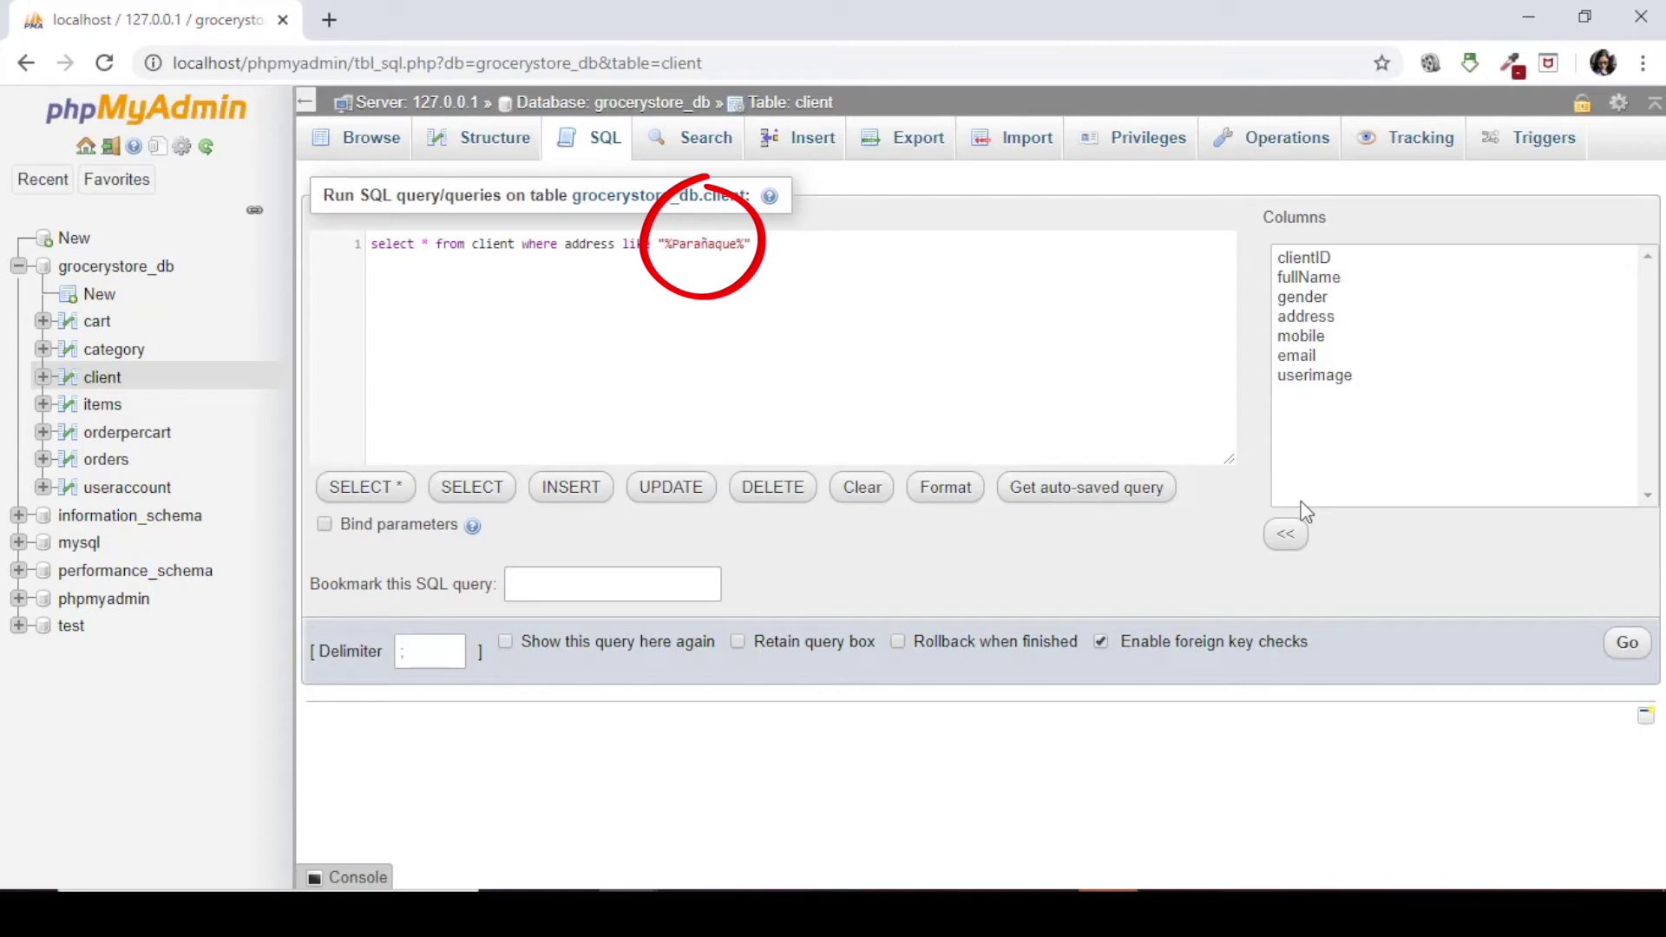
click(1637, 643)
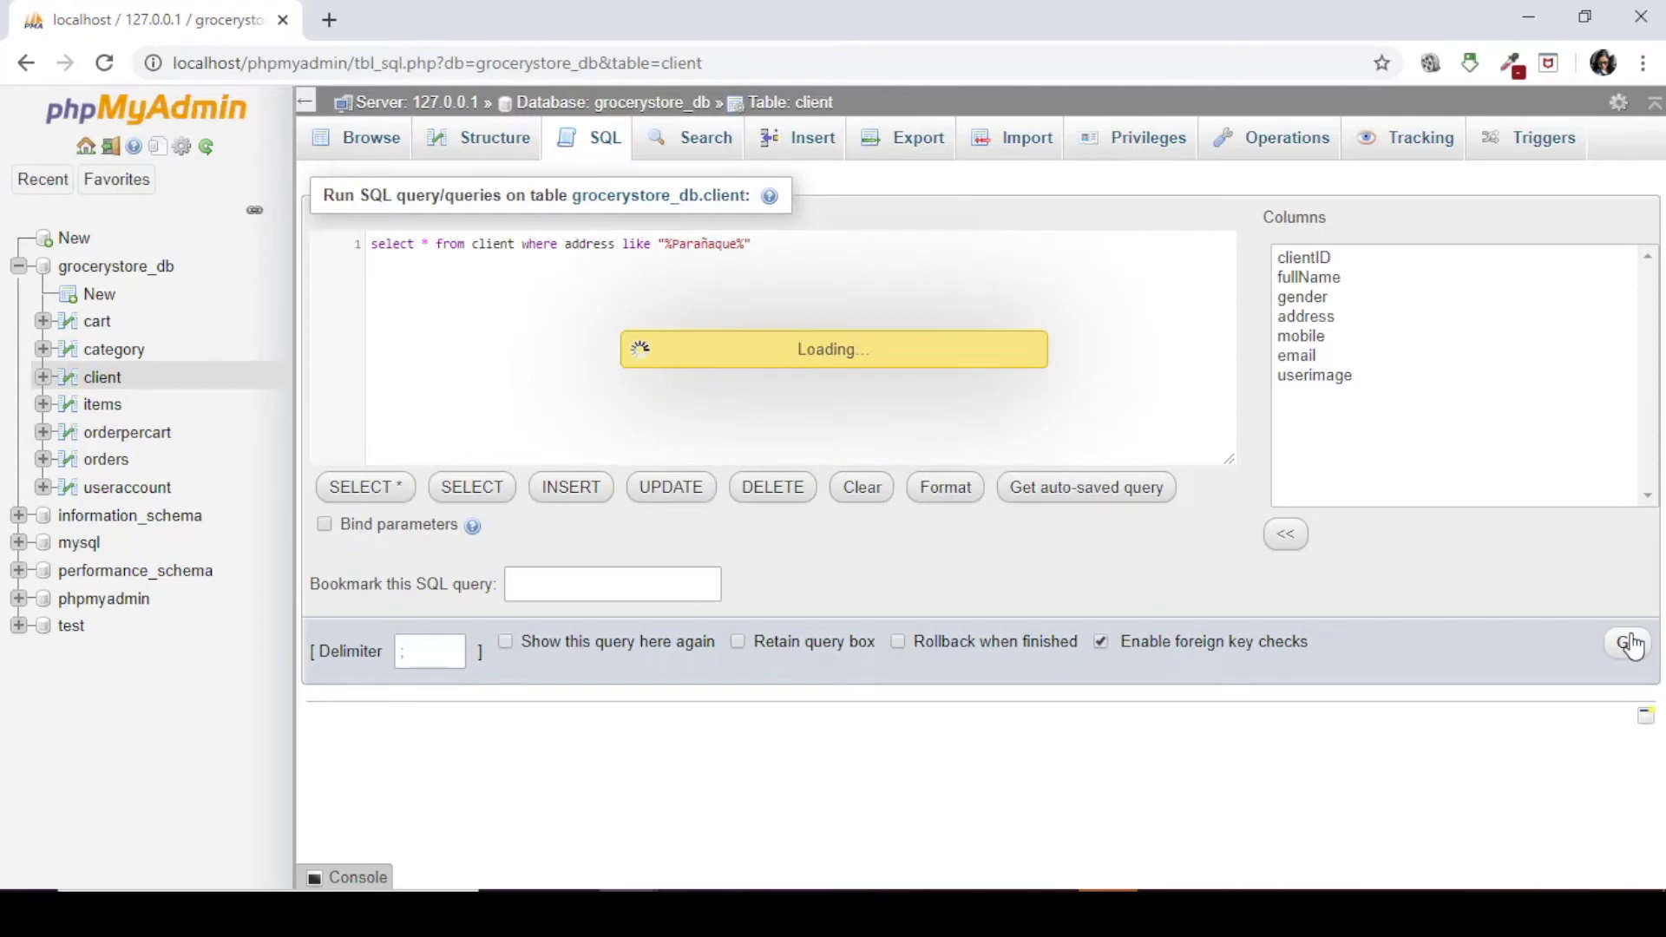
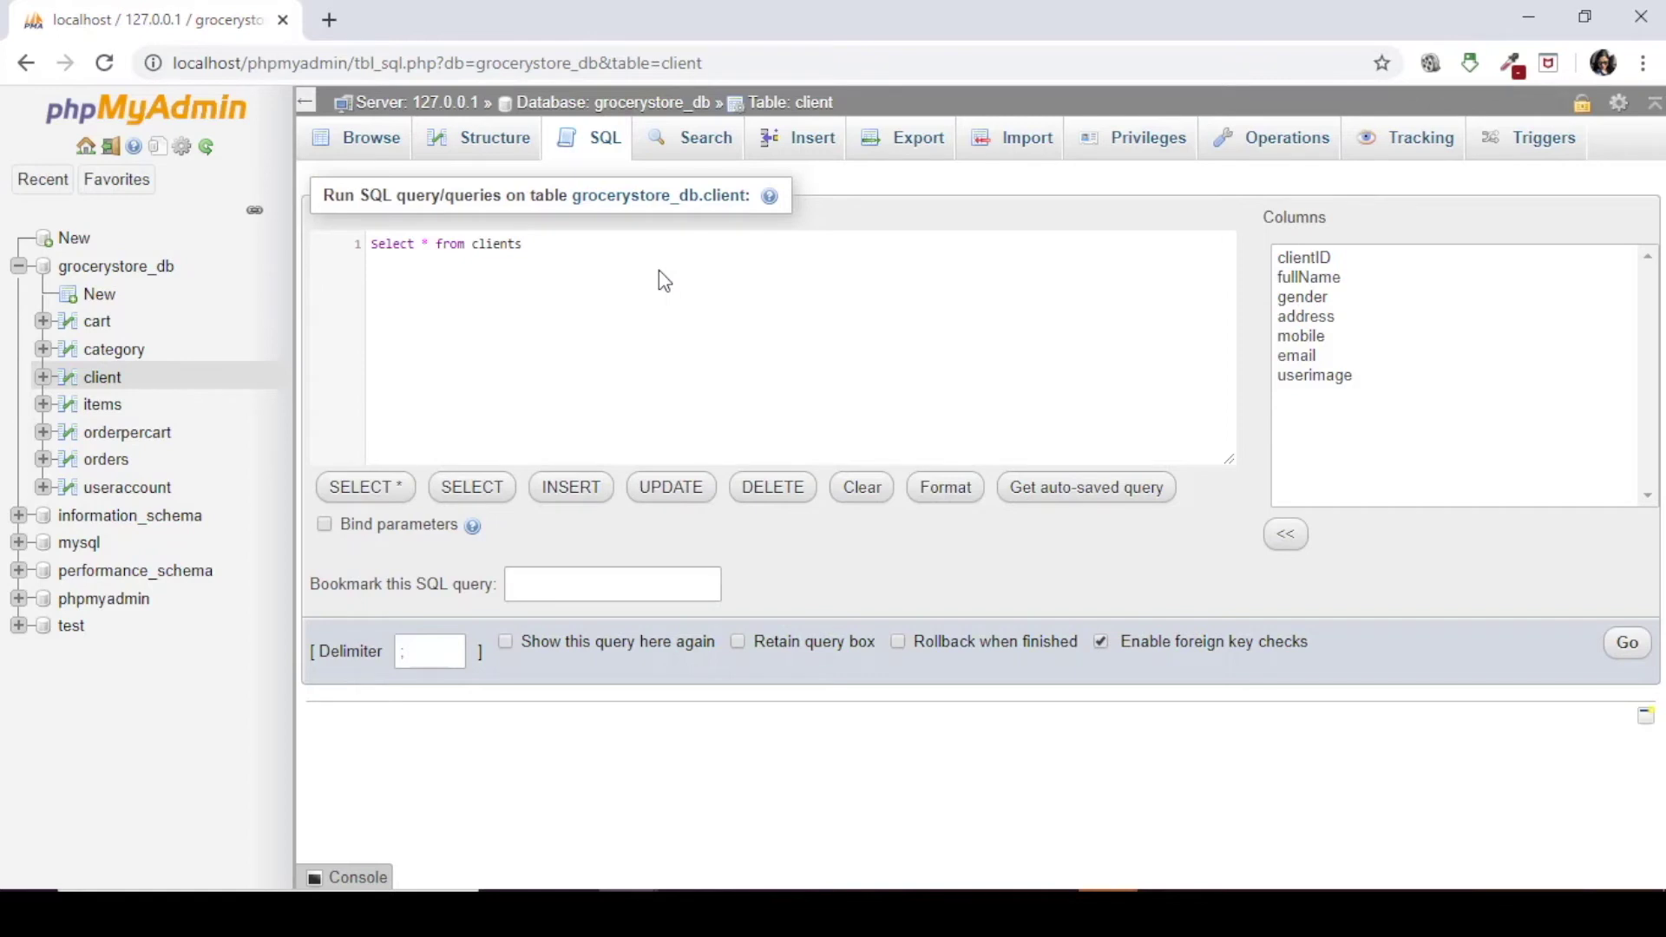
- Add the condition where address != "Parañaque City" to the query and run it
text(where)
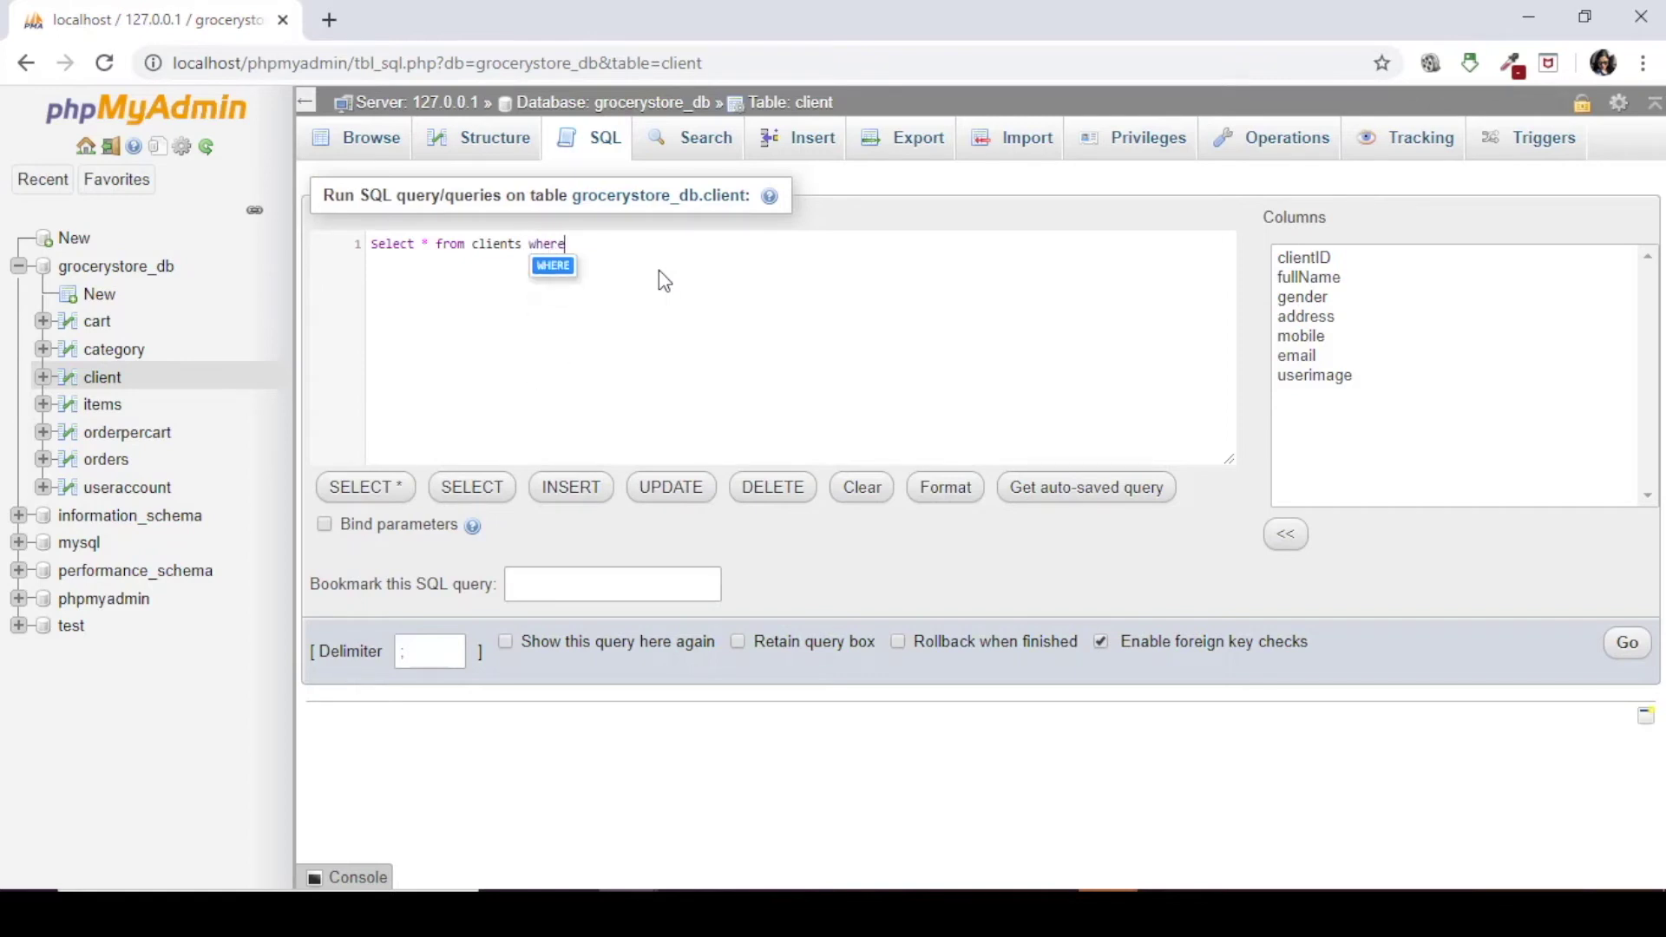
text( address != "Para)
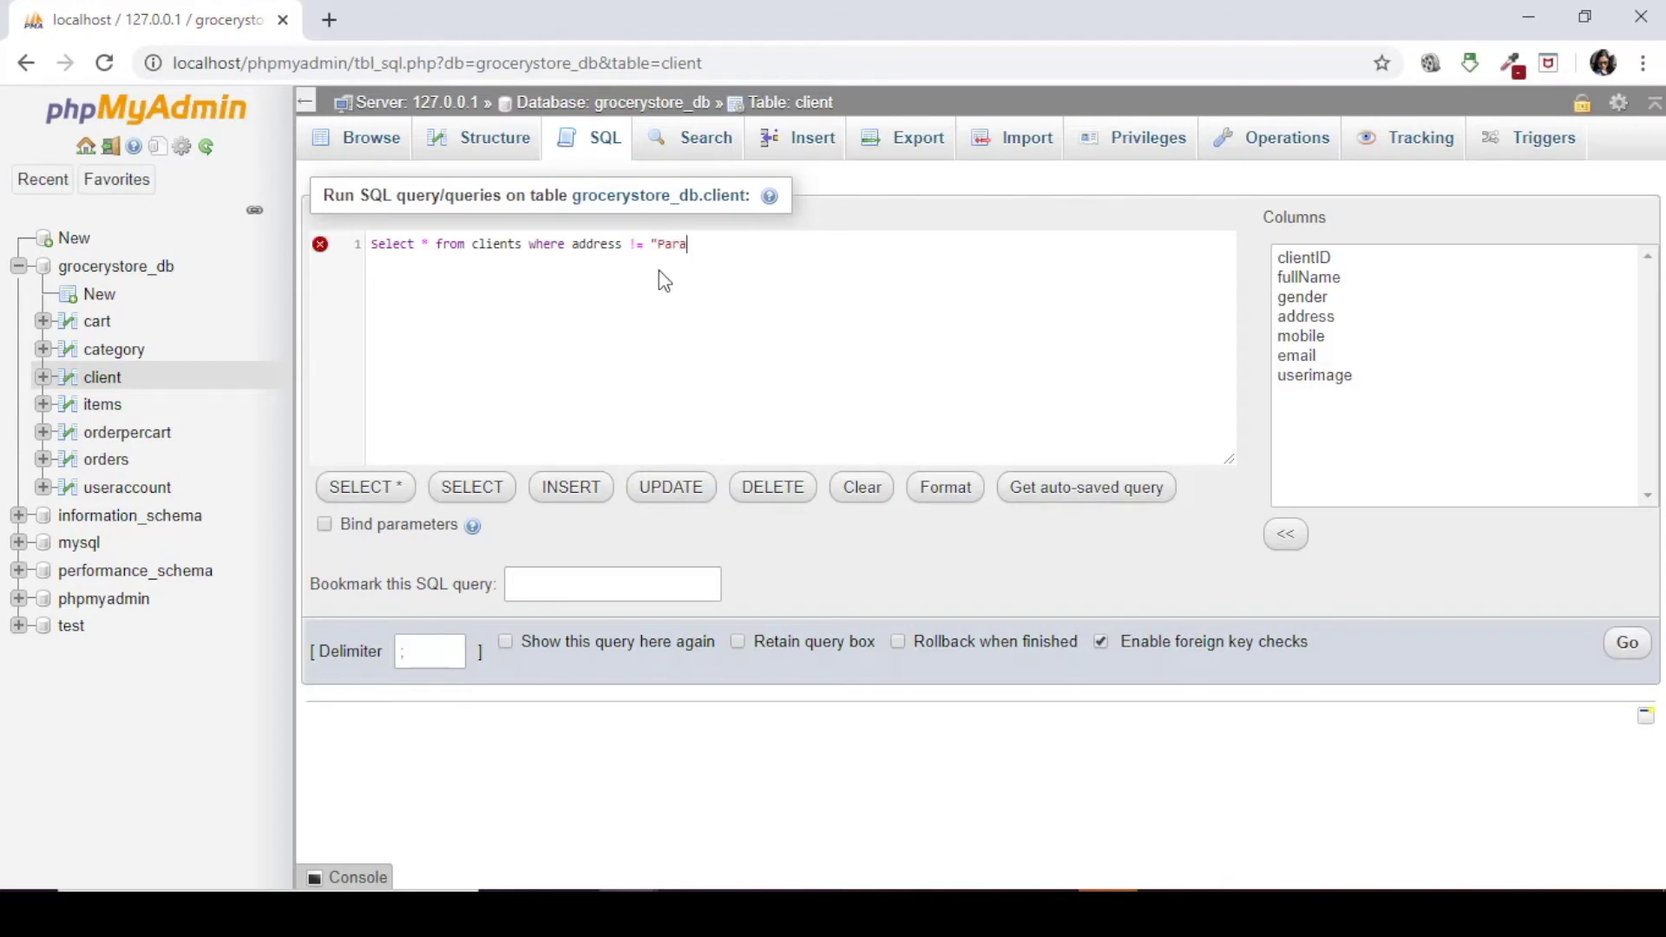
text(que City")
drag(628, 245, 654, 246)
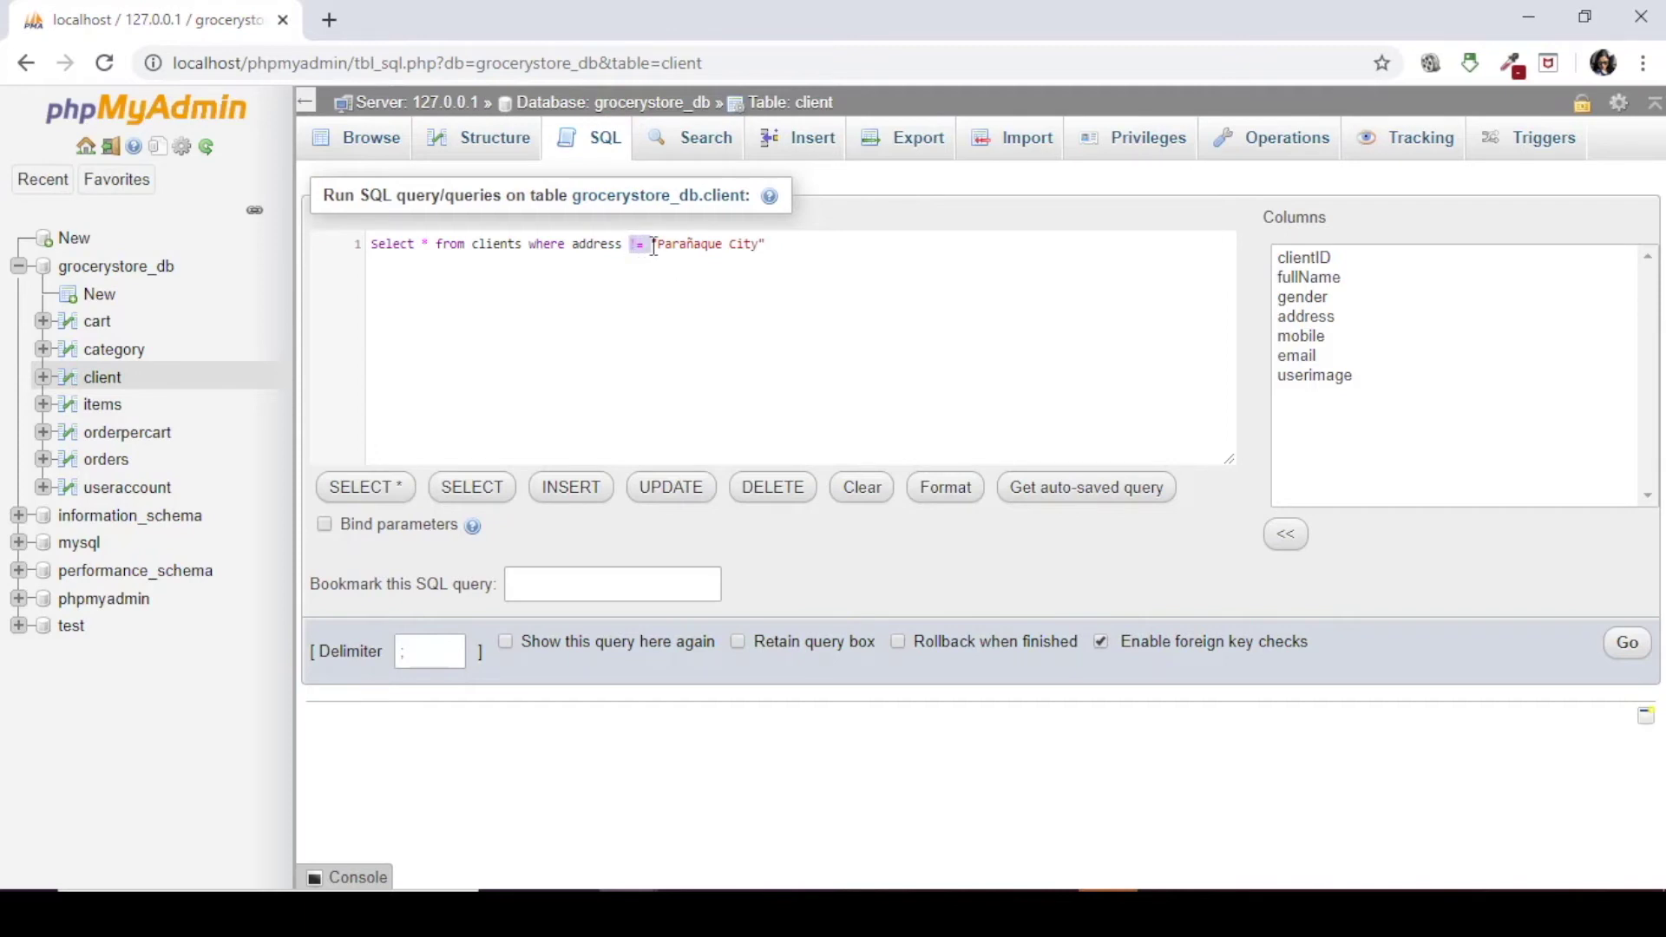
click(786, 380)
click(1628, 644)
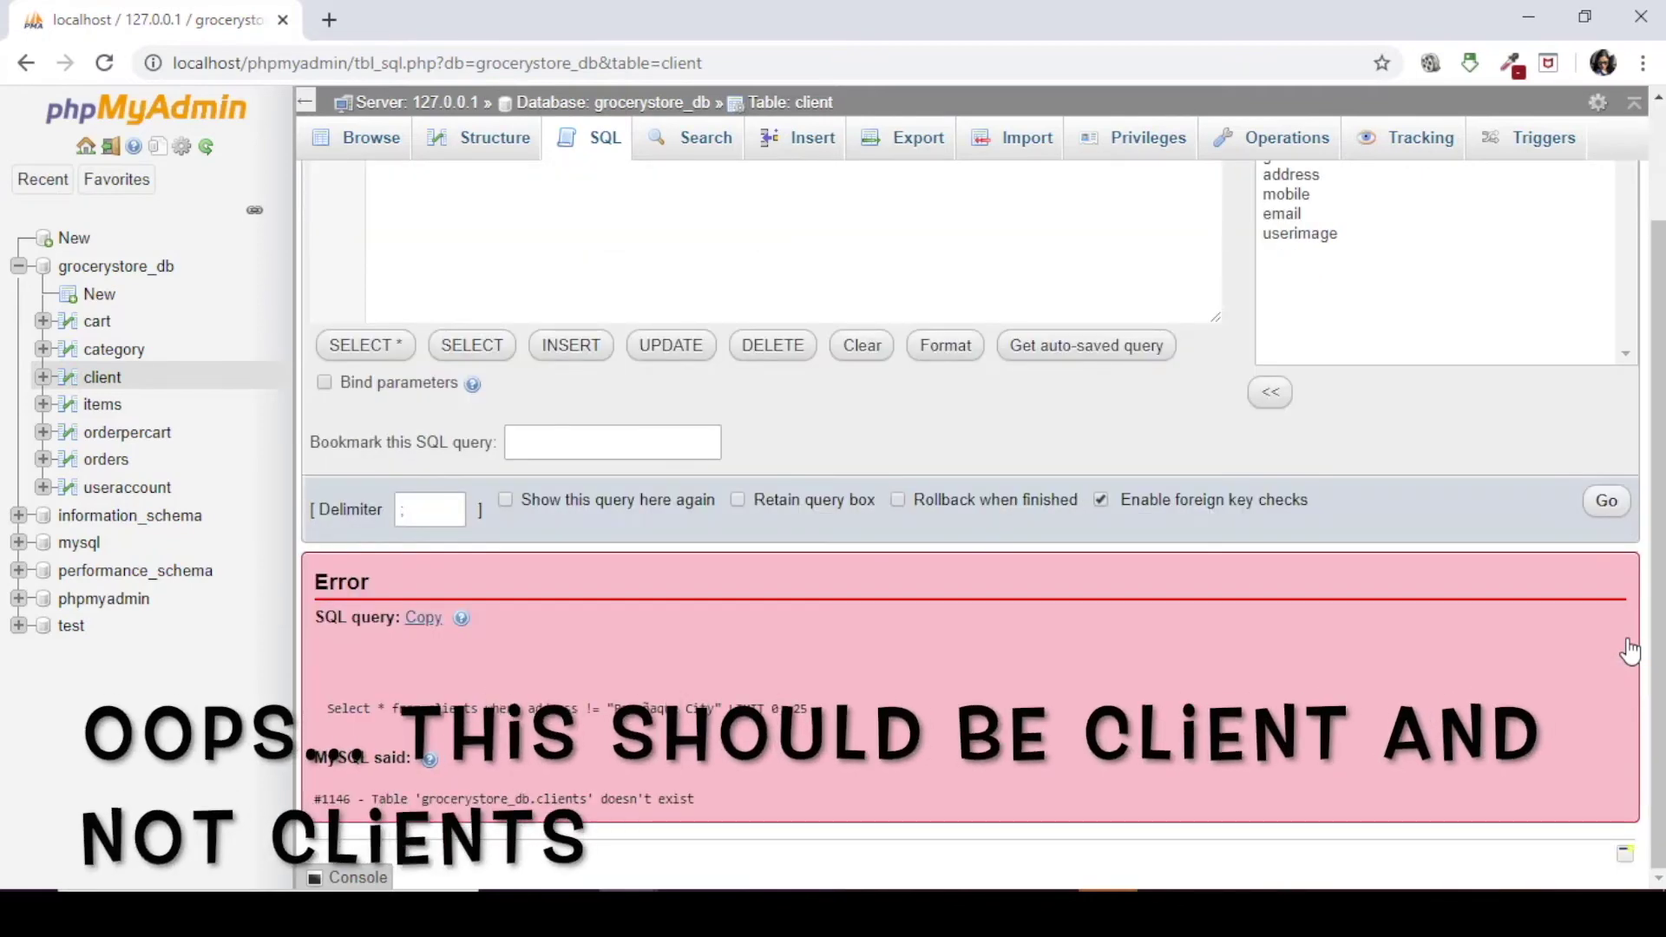
- Correct the table name 'clients' to 'client' and rerun the filtered query
scroll(755, 297, up, 2)
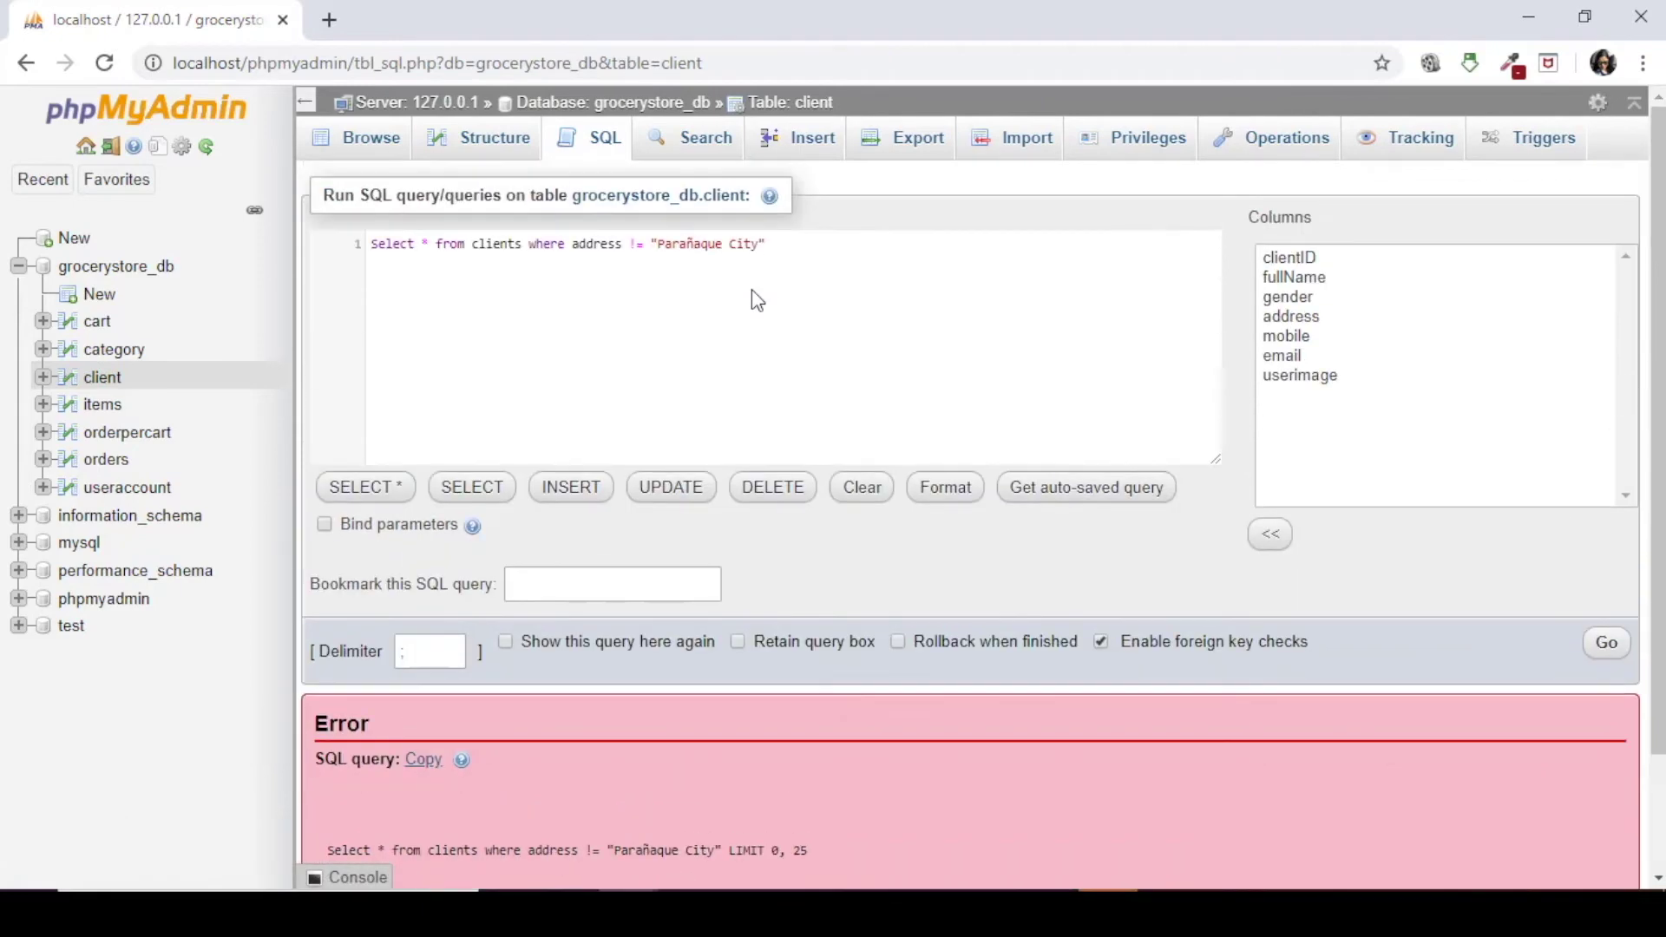
click(523, 243)
key(BackSpace)
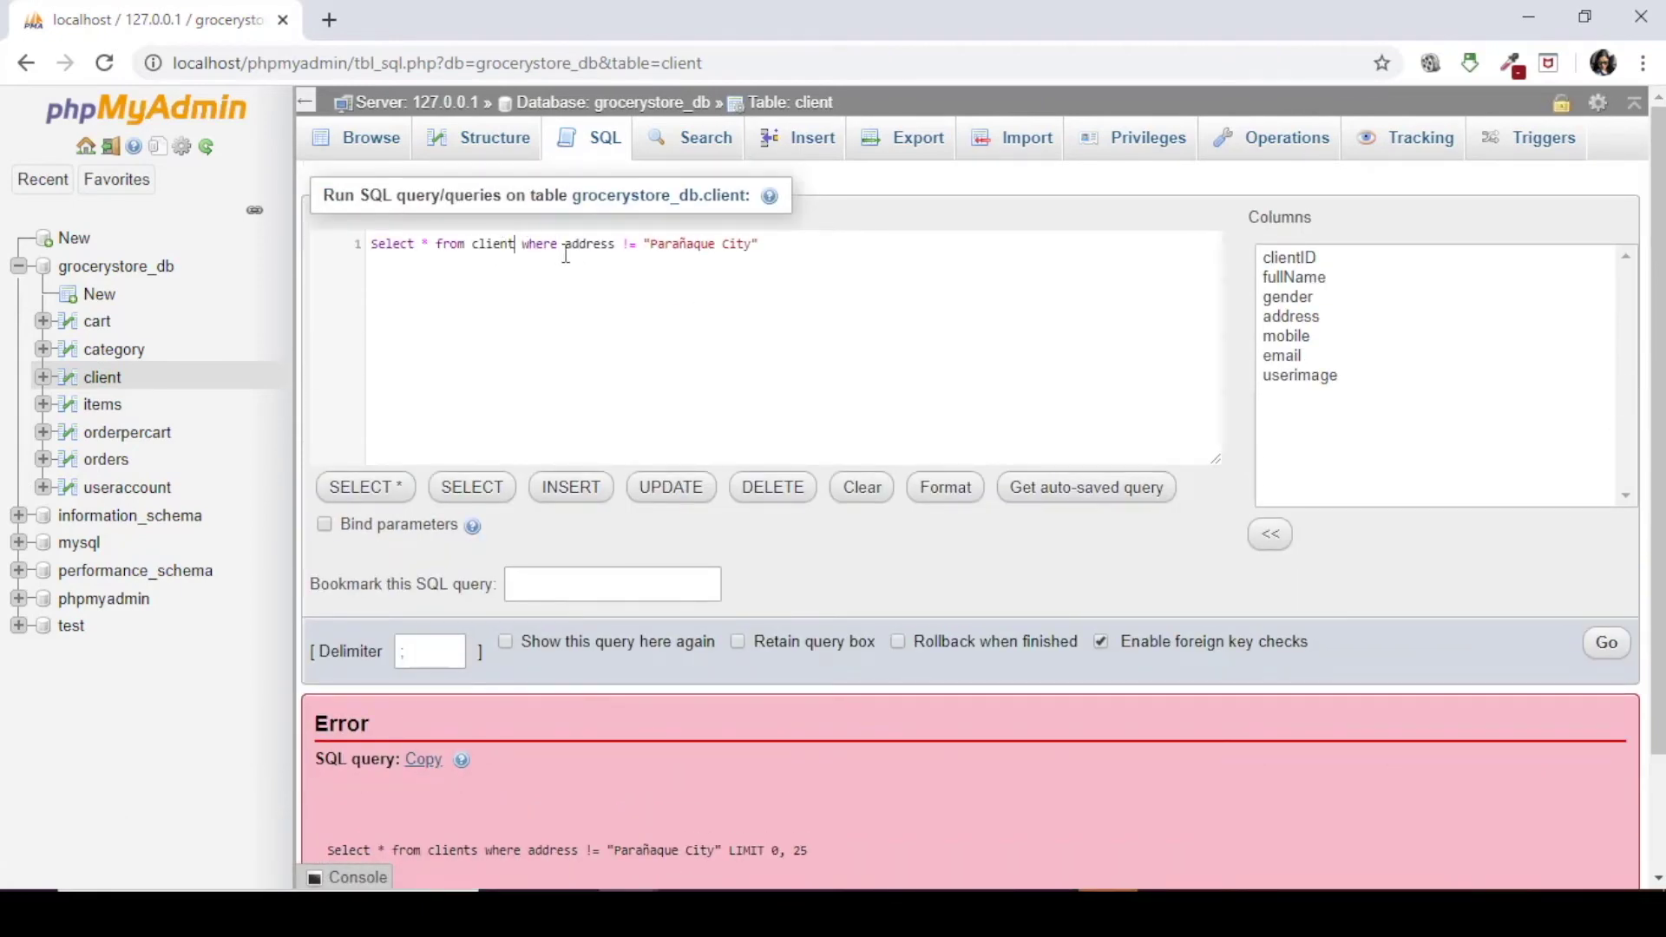
click(1612, 648)
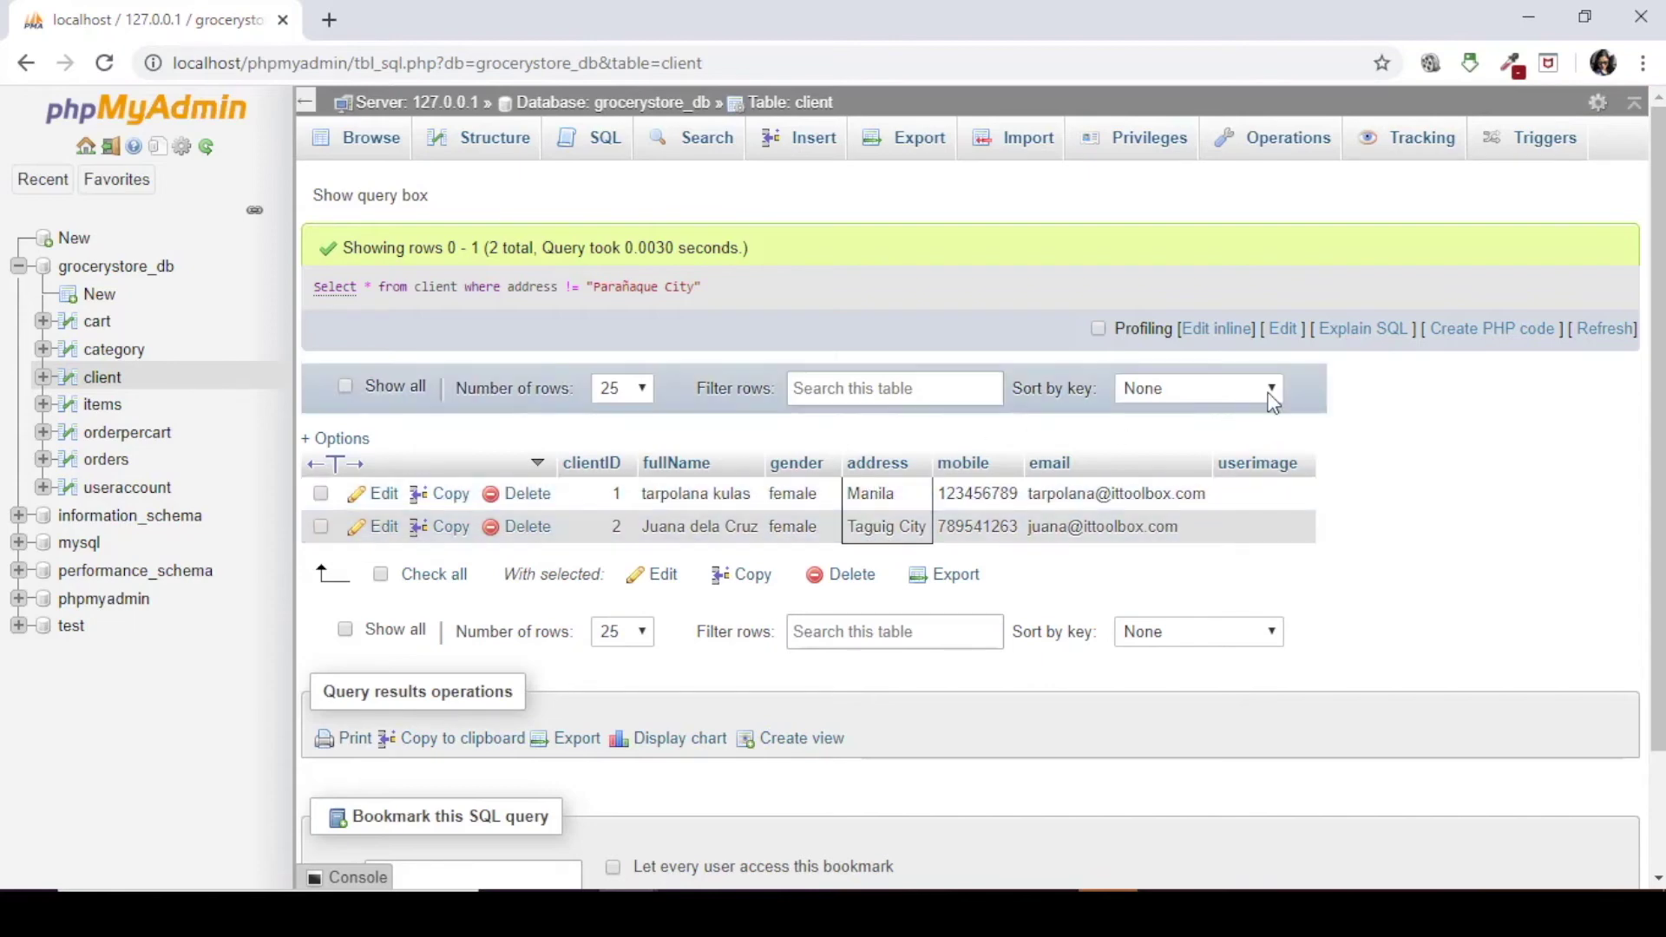
- Replace the != operator with <> and rerun the Parañaque City filter
click(1283, 330)
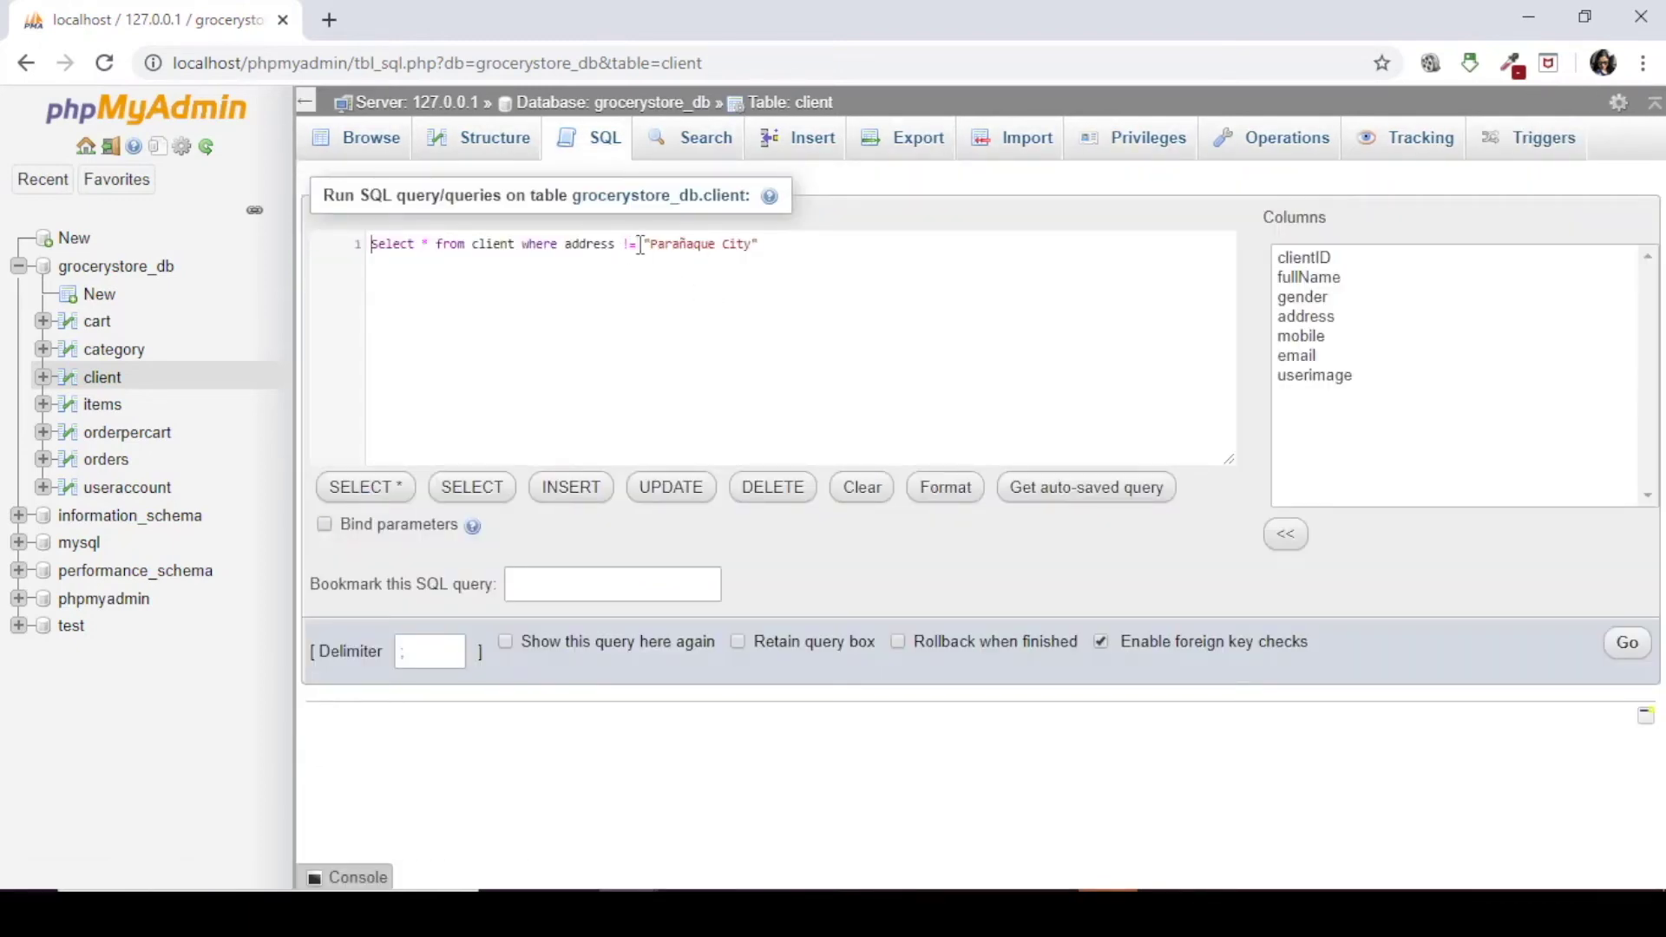
click(640, 246)
key(BackSpace)
key(BackSpace)
text(<>)
click(1625, 643)
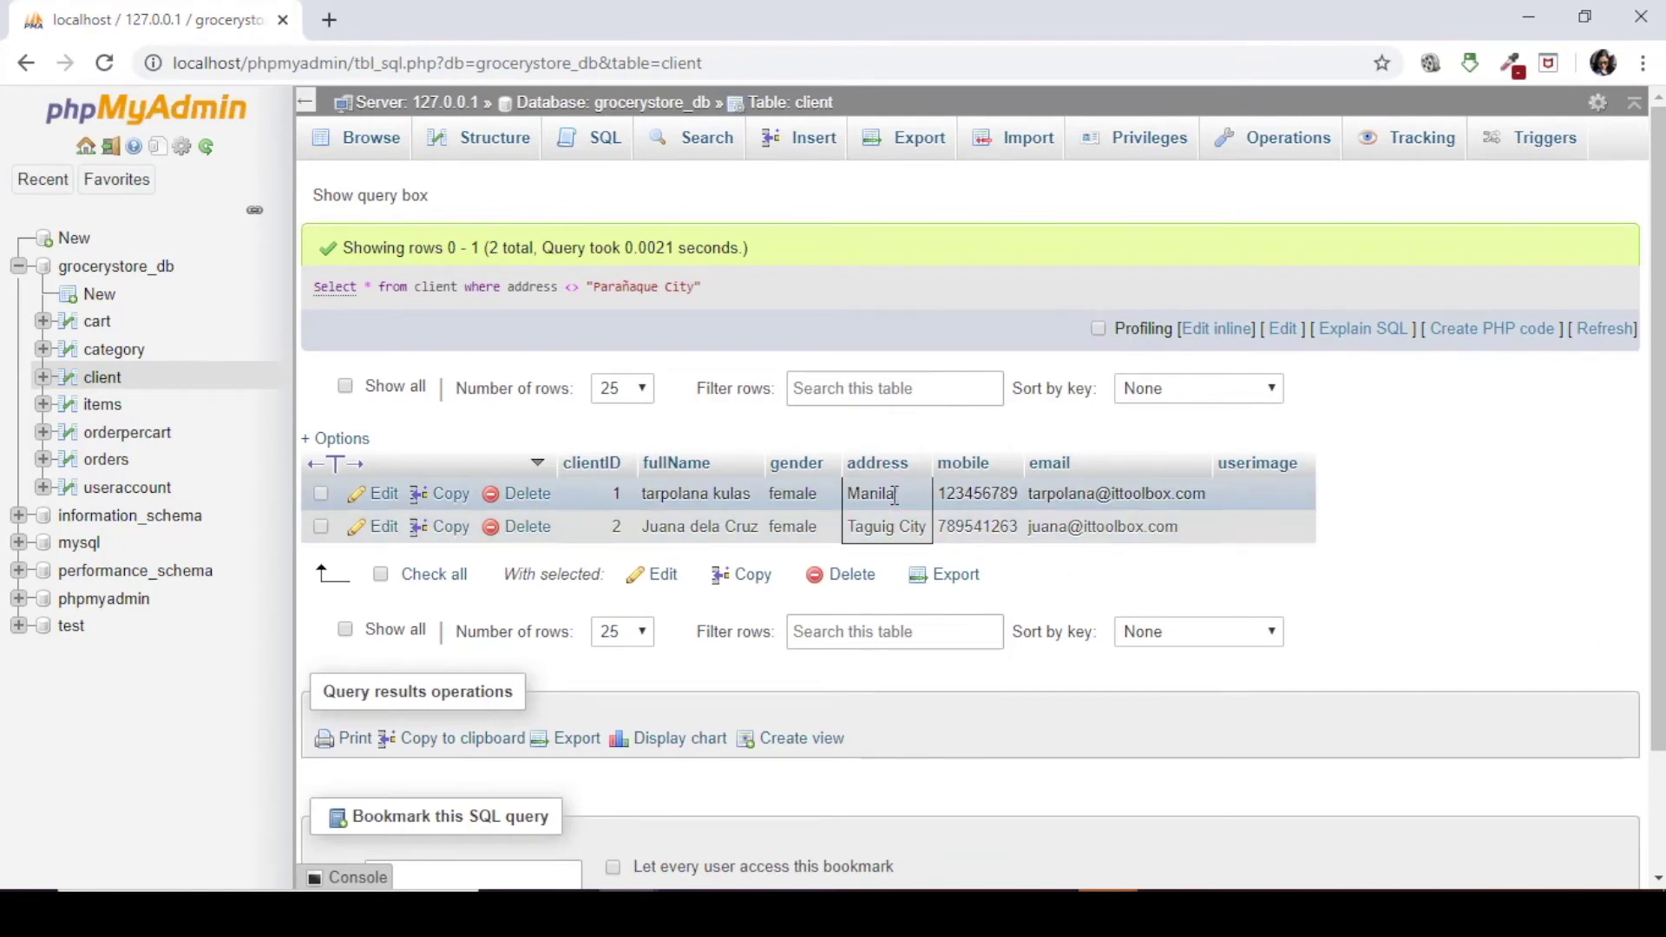
double_click(571, 287)
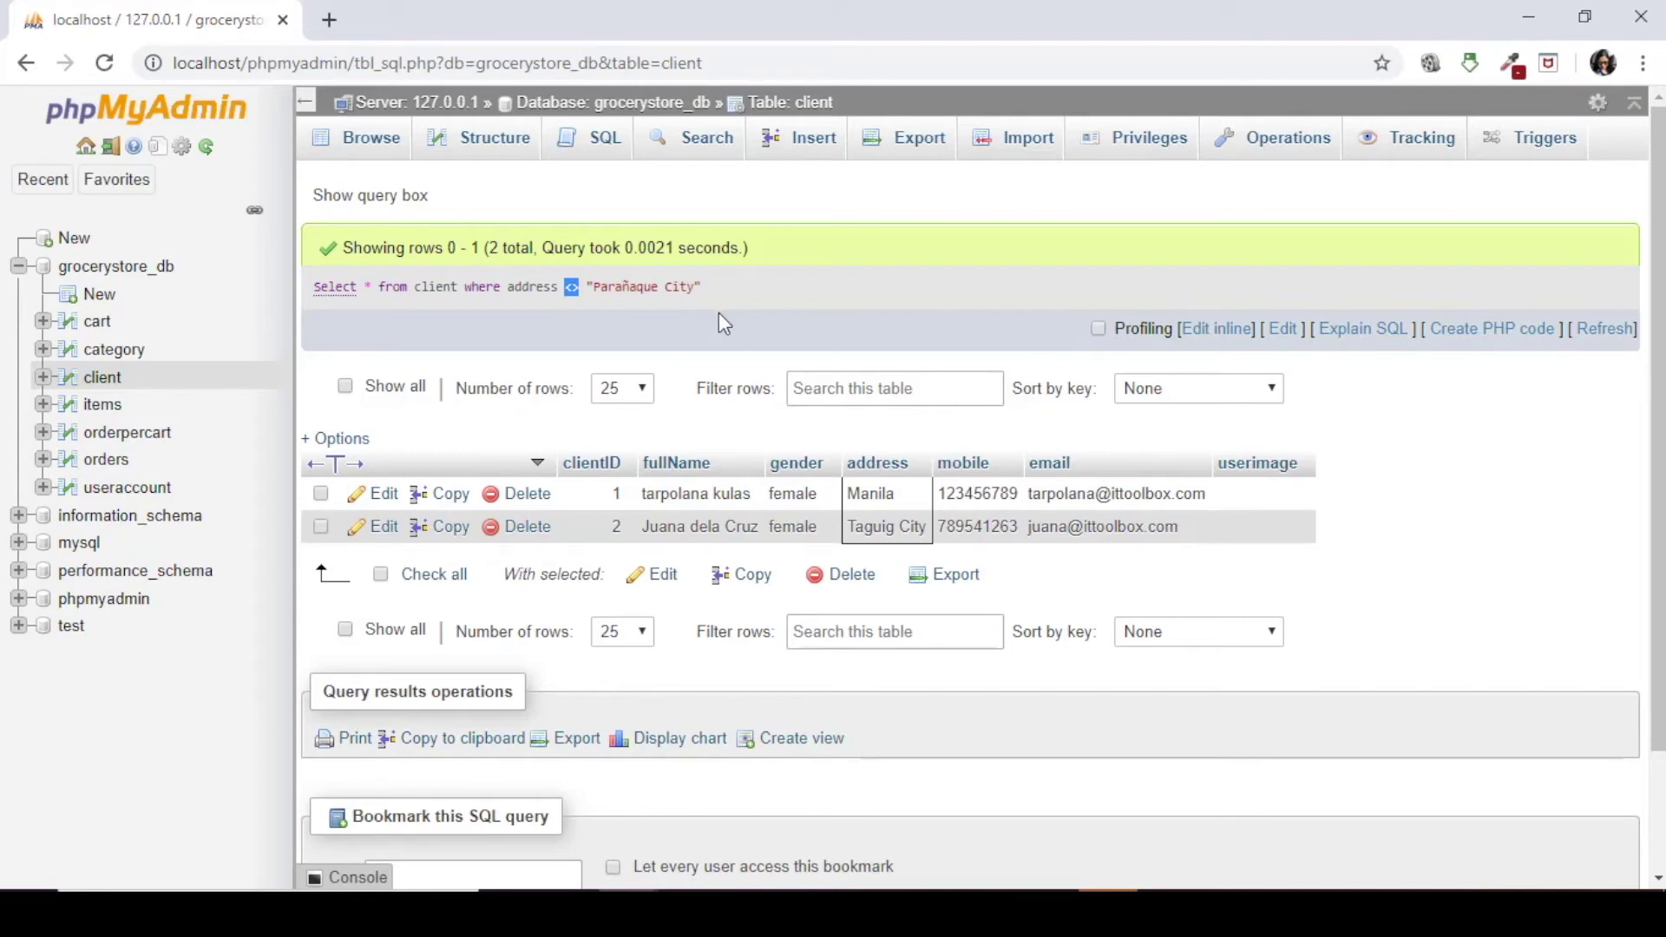
- Reopen the query for editing and delete the * column list
click(1285, 331)
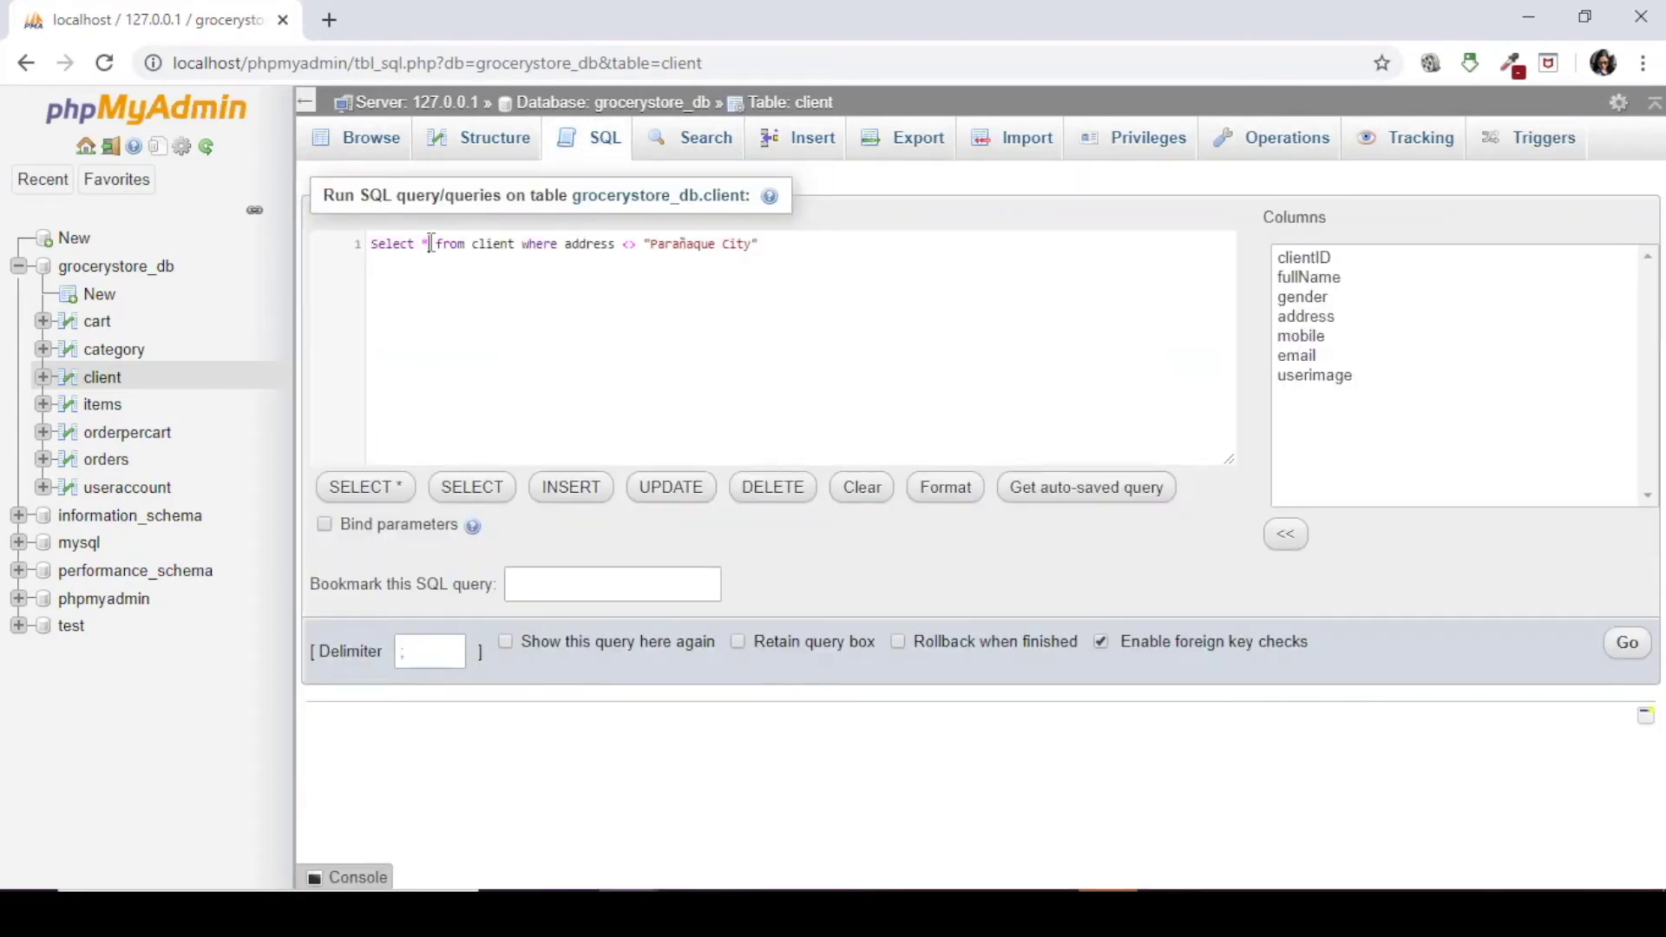
click(430, 244)
key(BackSpace)
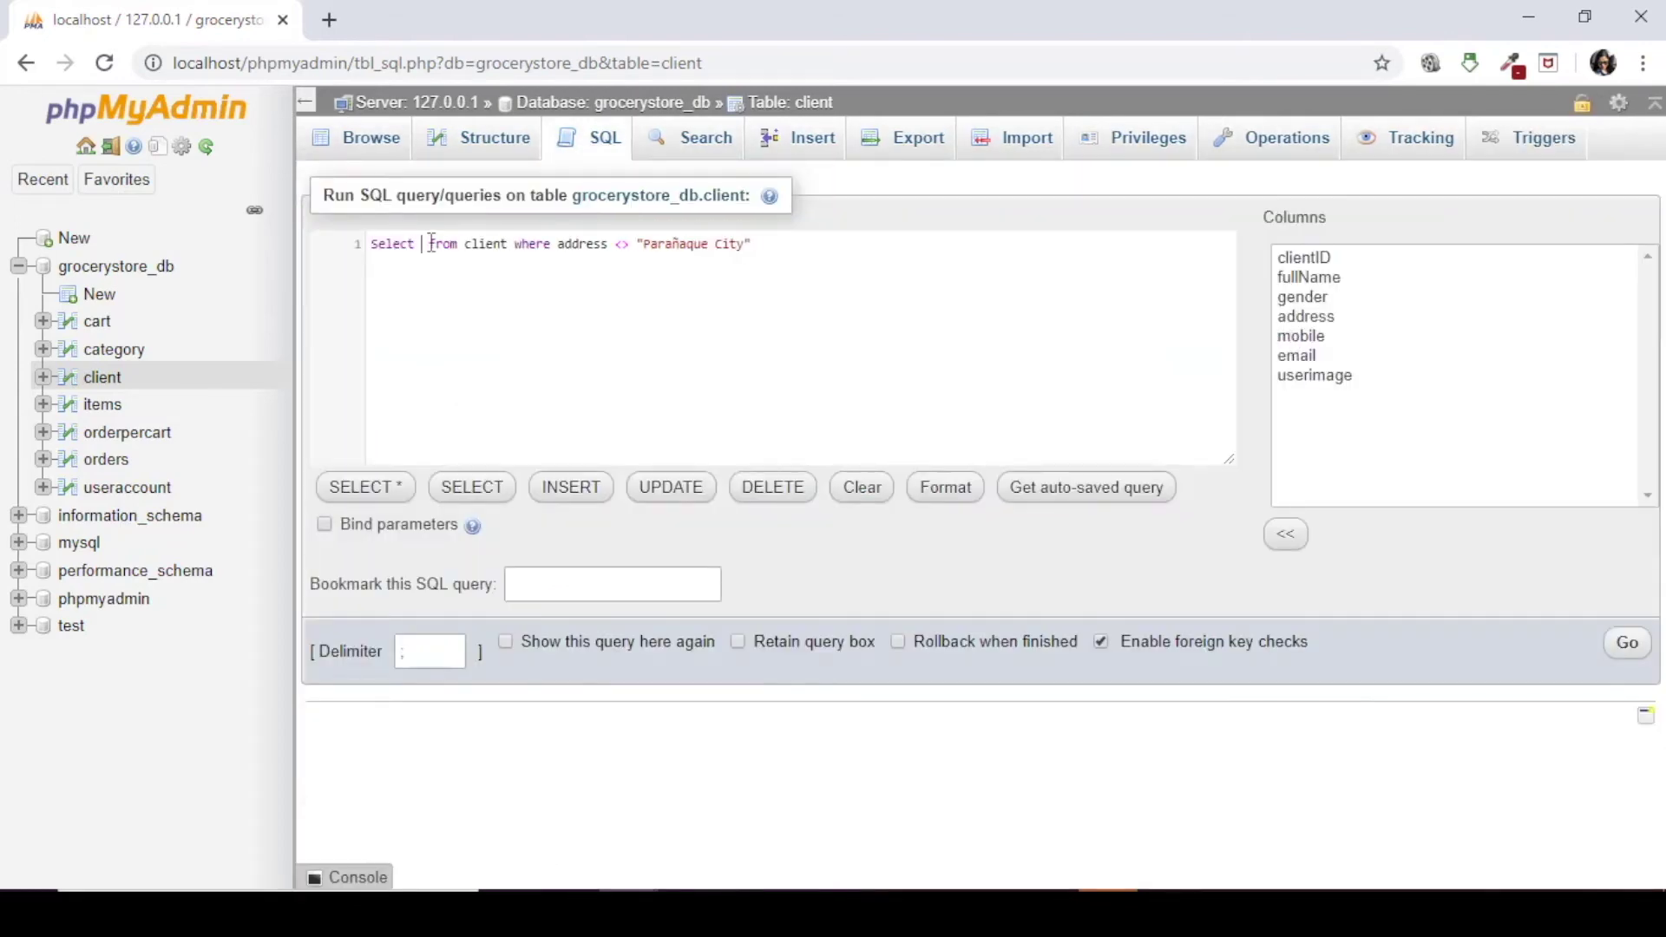
- Select only the fullname and mobile columns from client where address <> "Parañaque City"
text(fullname,)
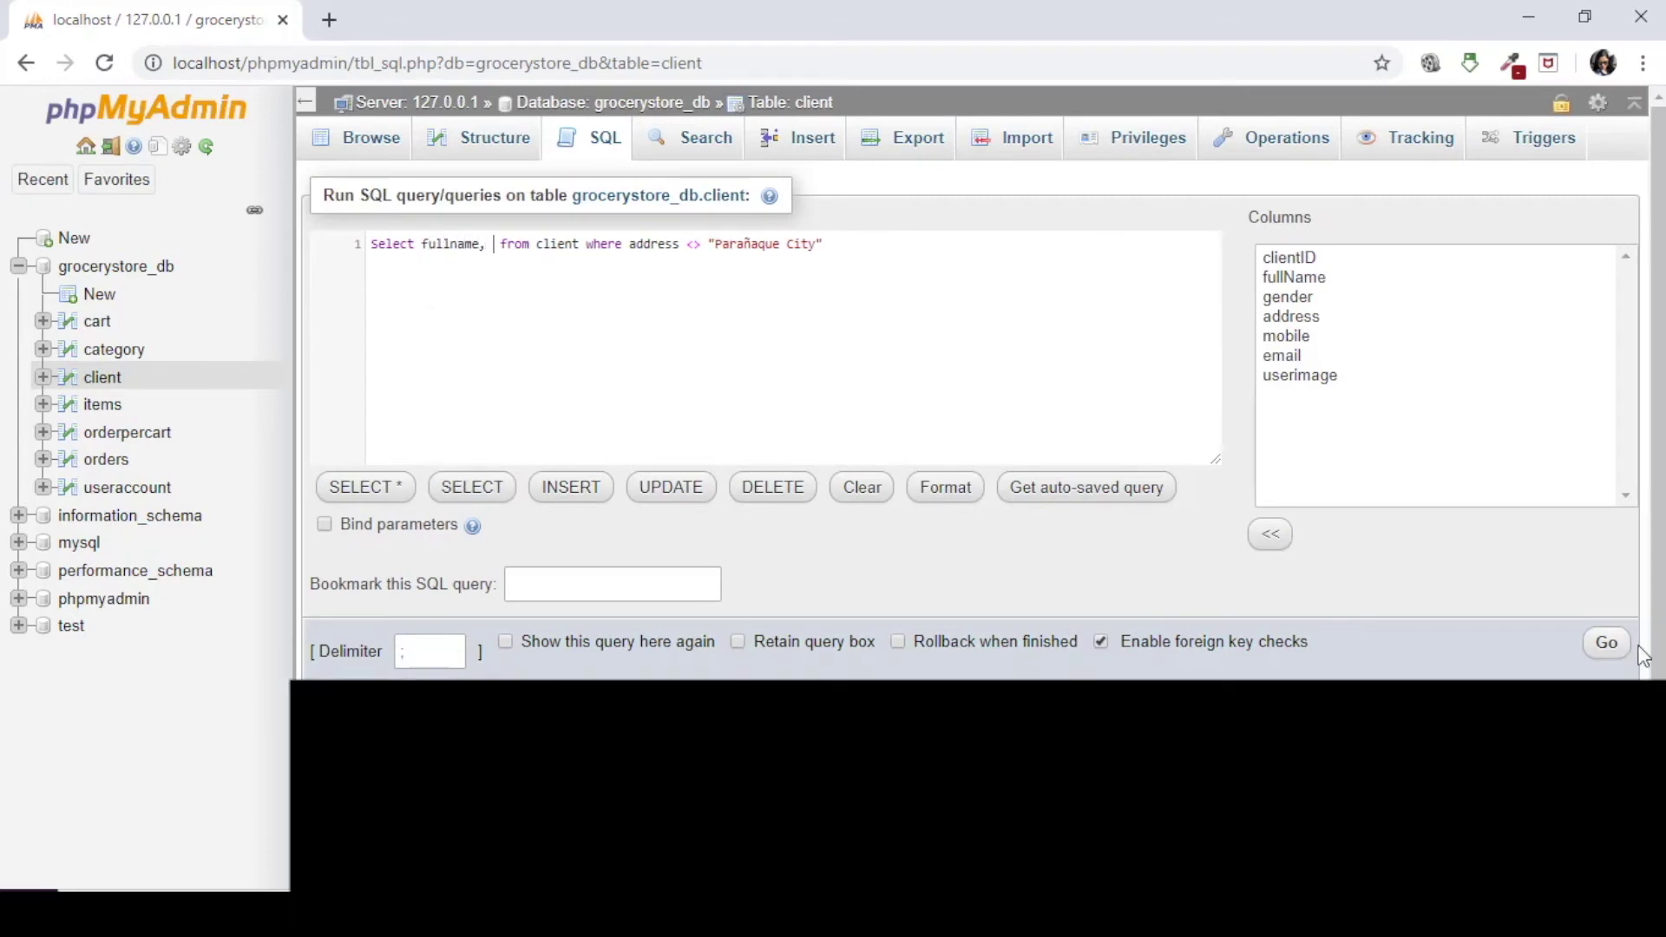
text( mobile)
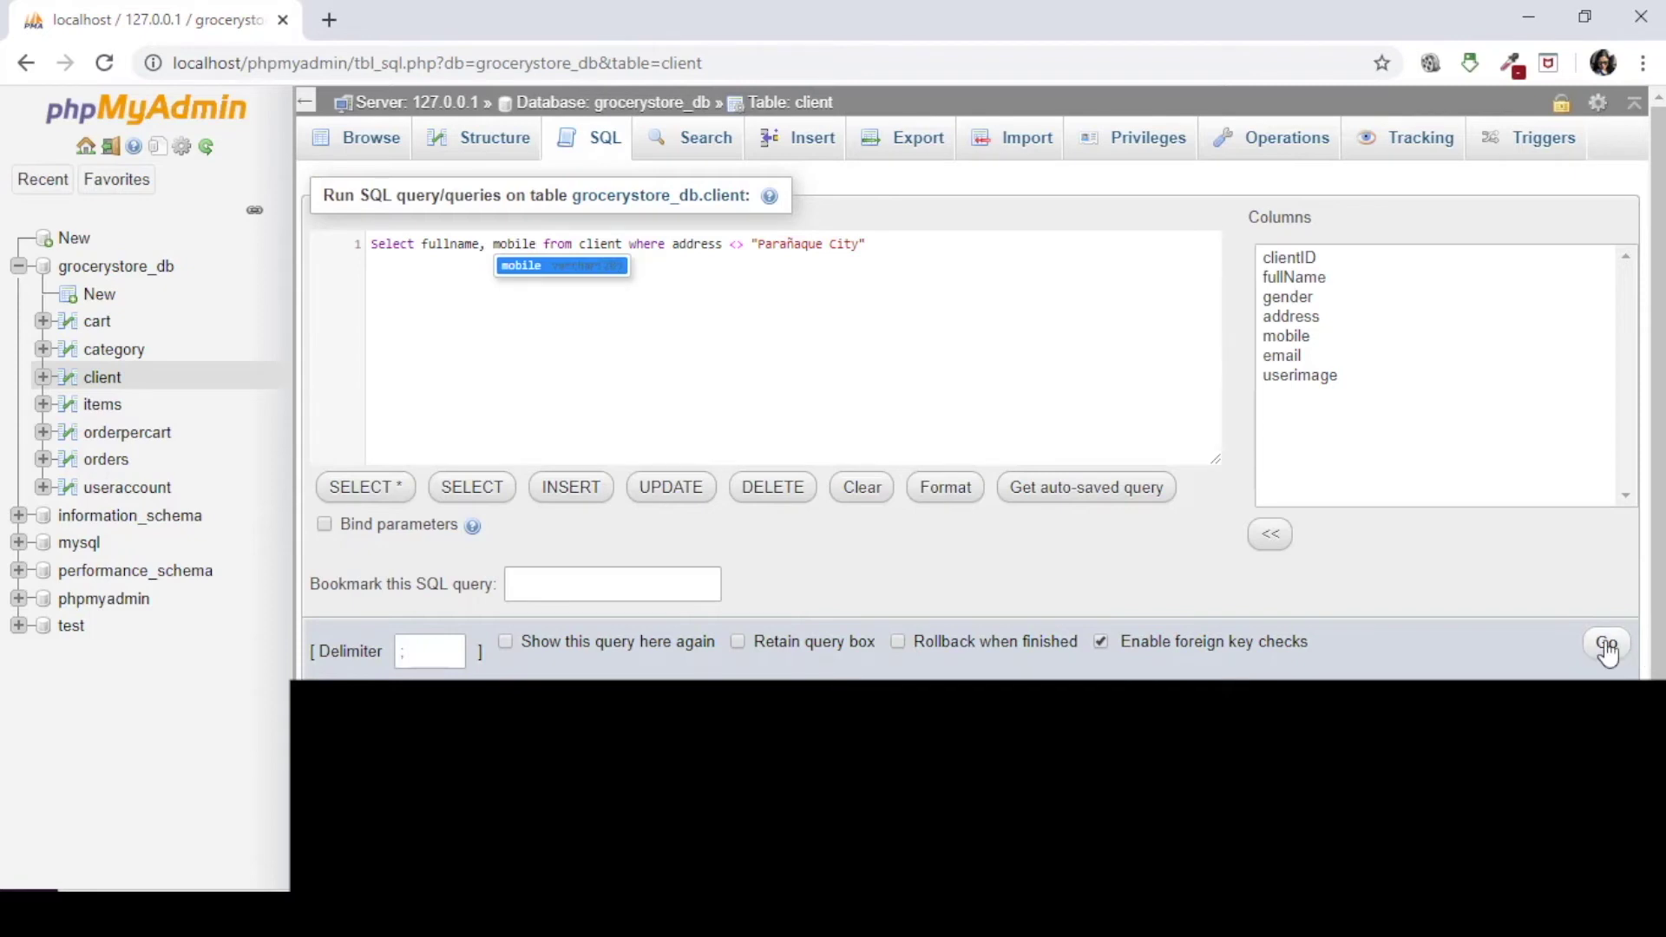
click(1606, 647)
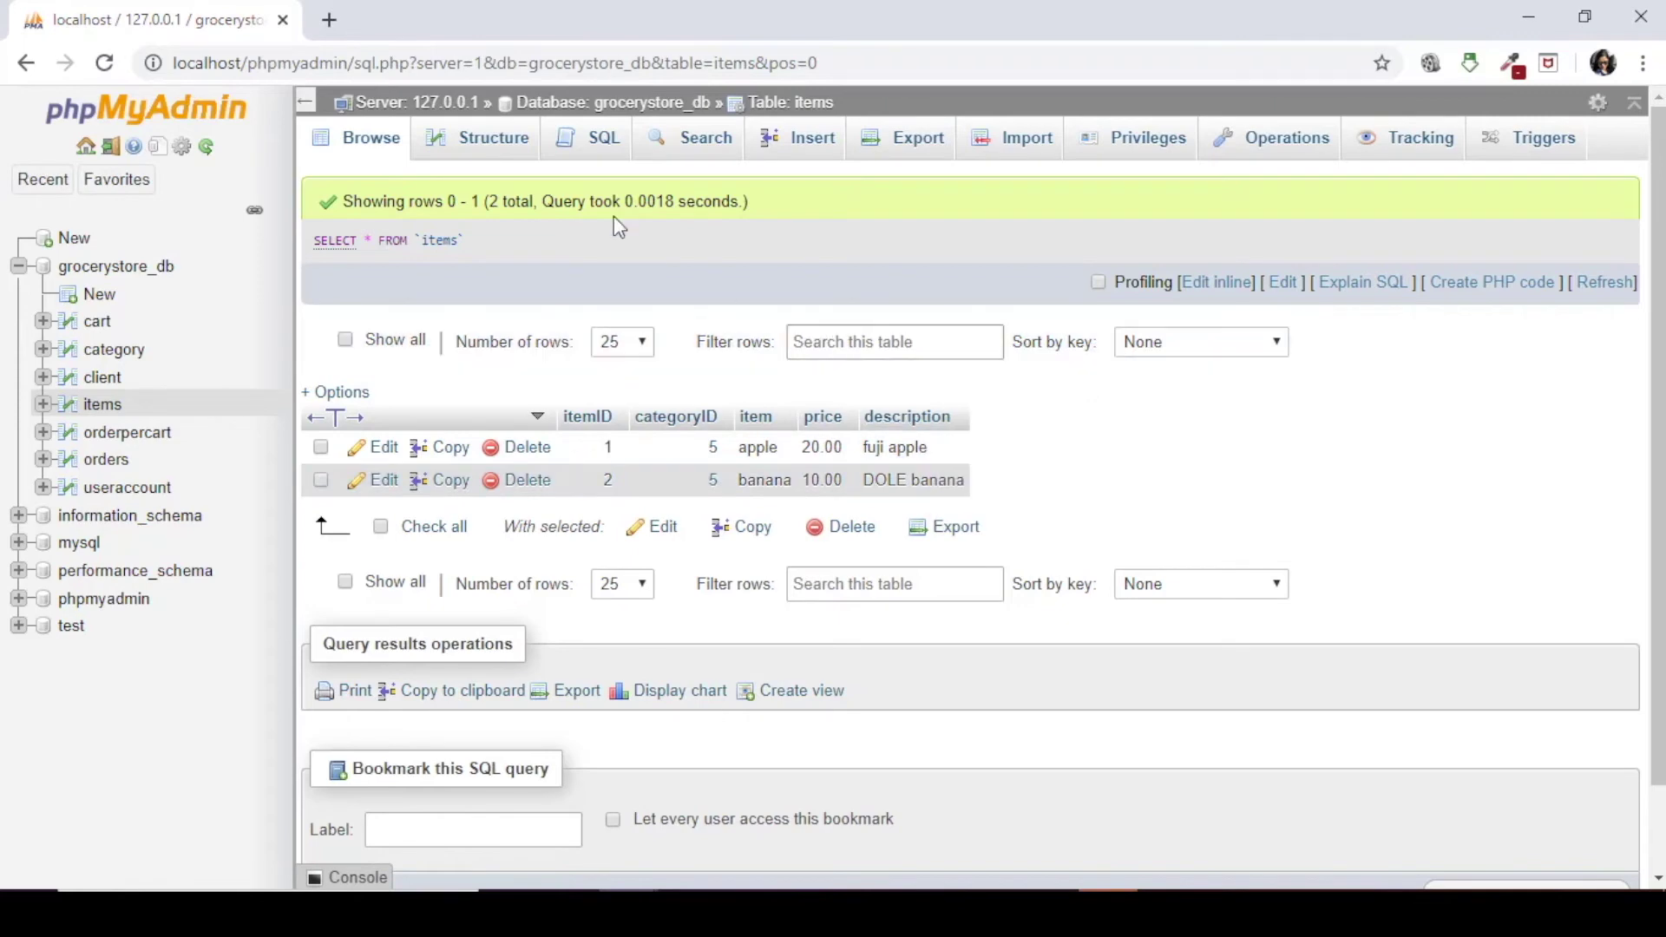
- Replace the items query with 'select * from items where price <= 20 AND categoryID = 5'
click(596, 143)
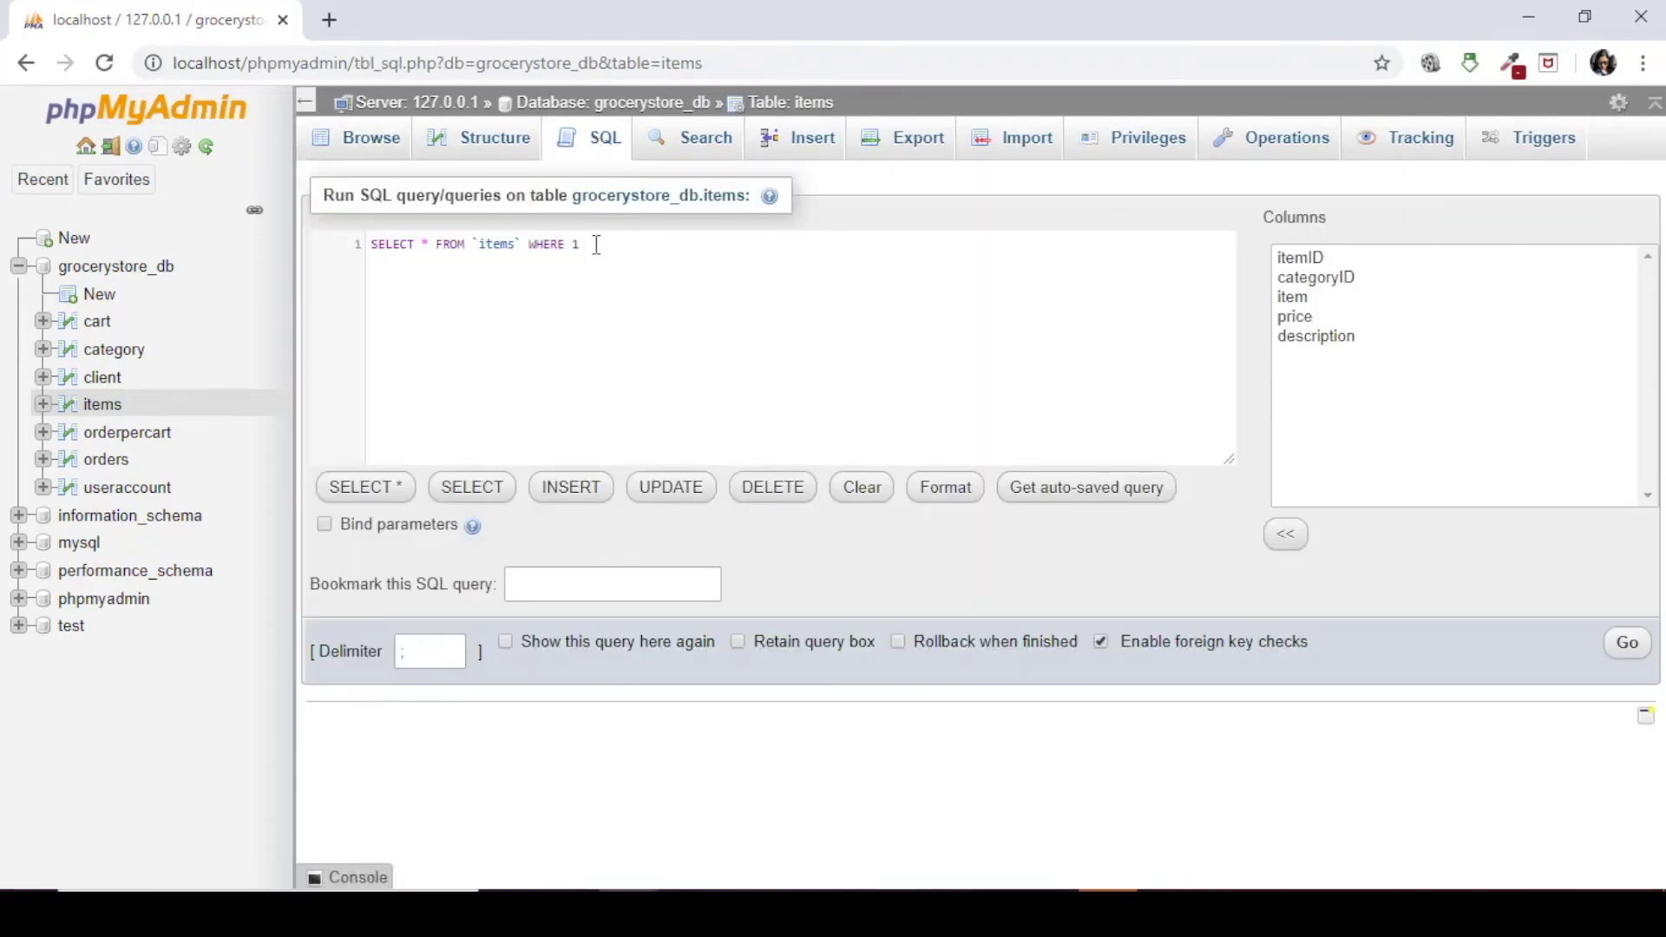
key(ctrl+a)
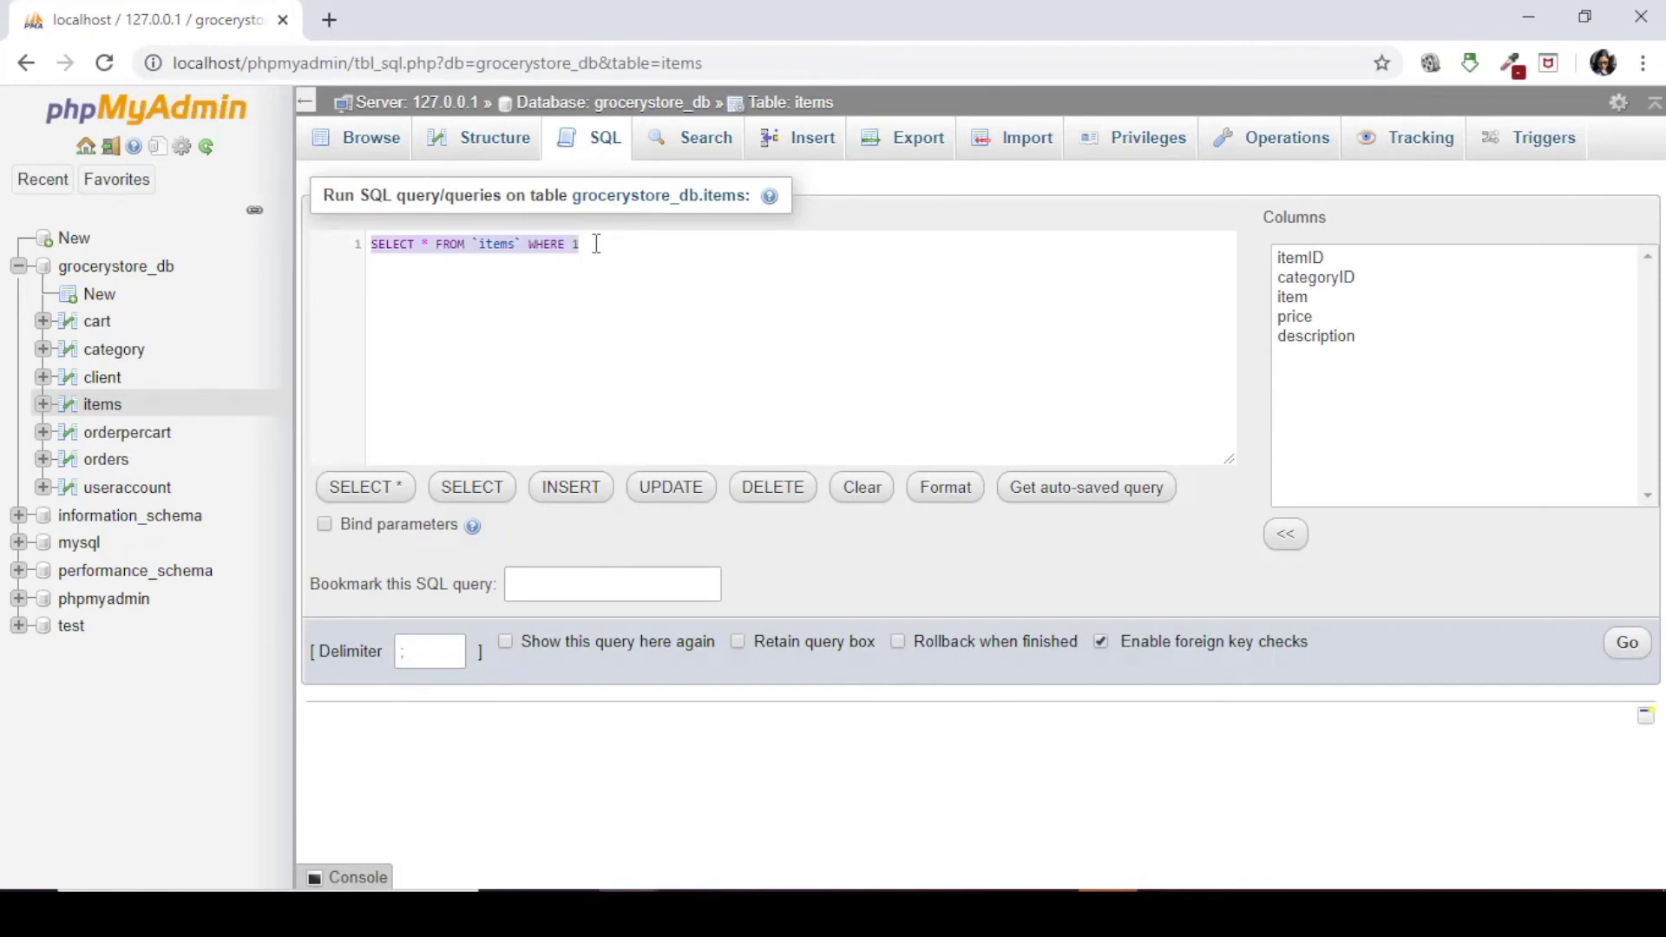
text(select)
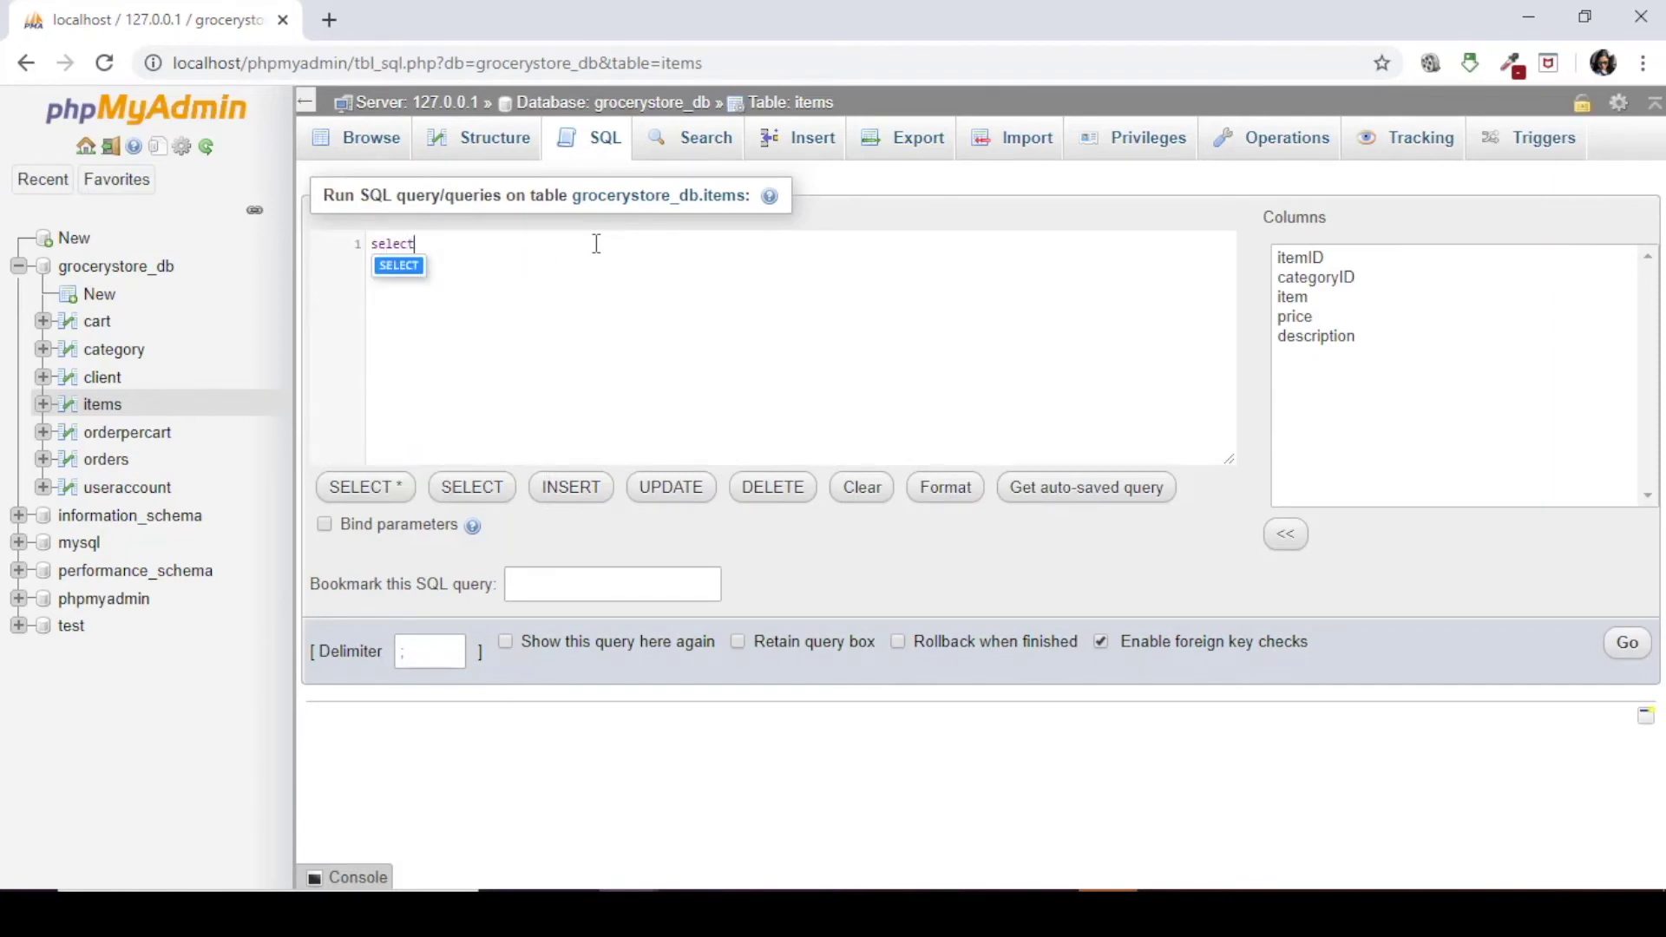
text( * from items)
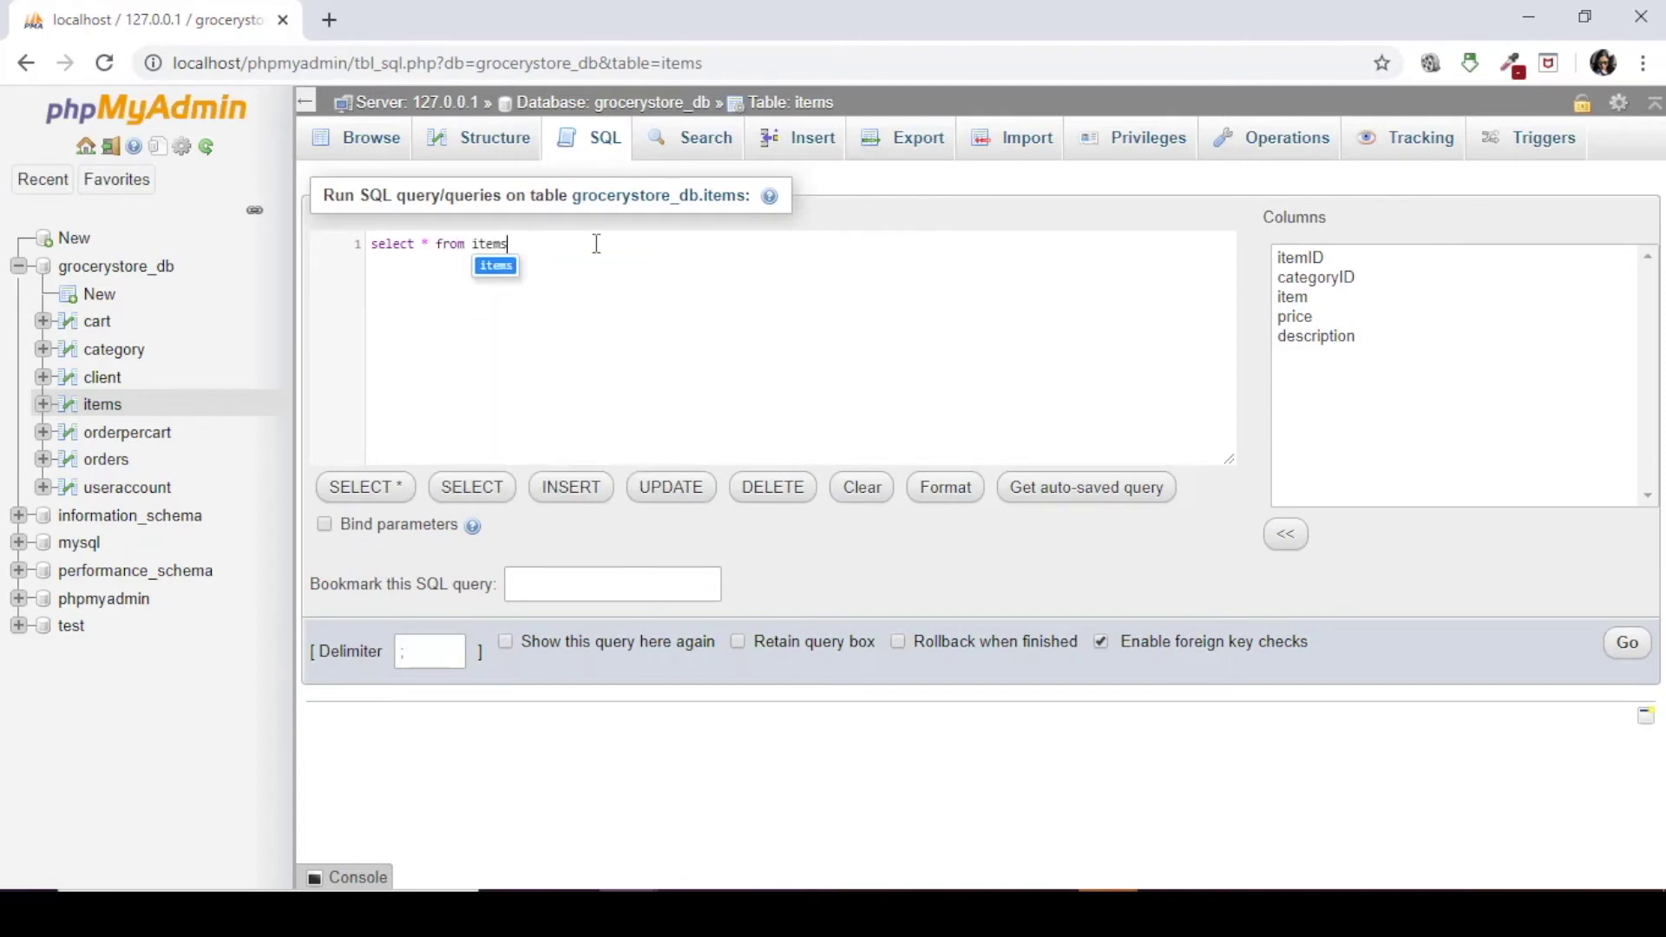
text( where price)
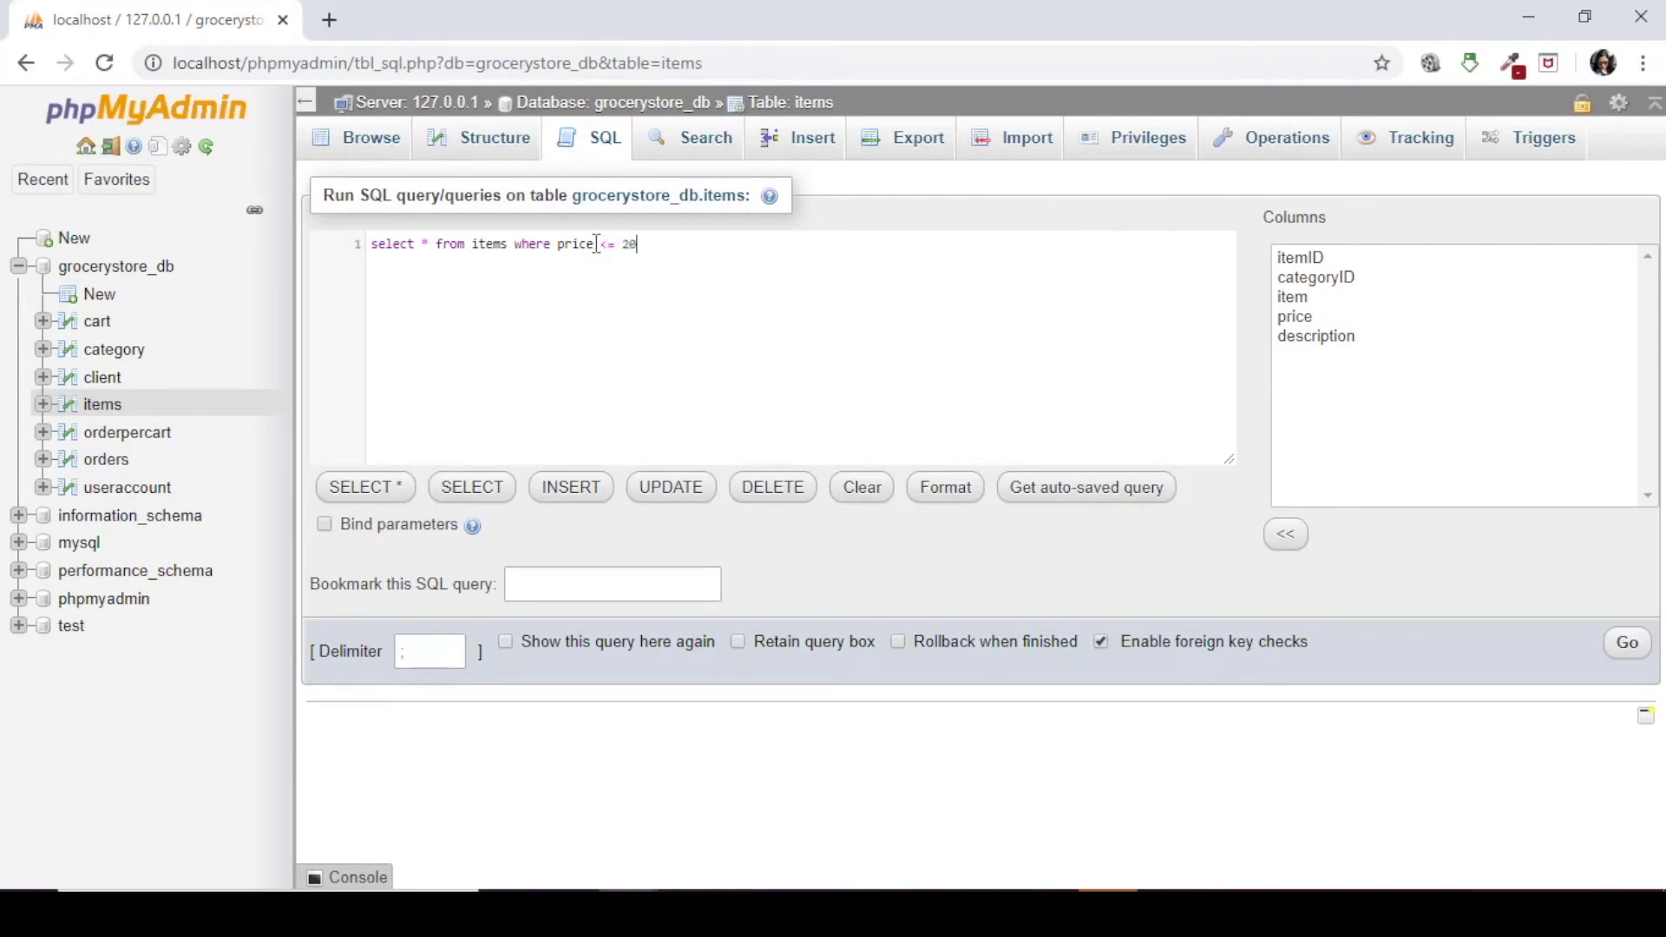
text( <= 20 A)
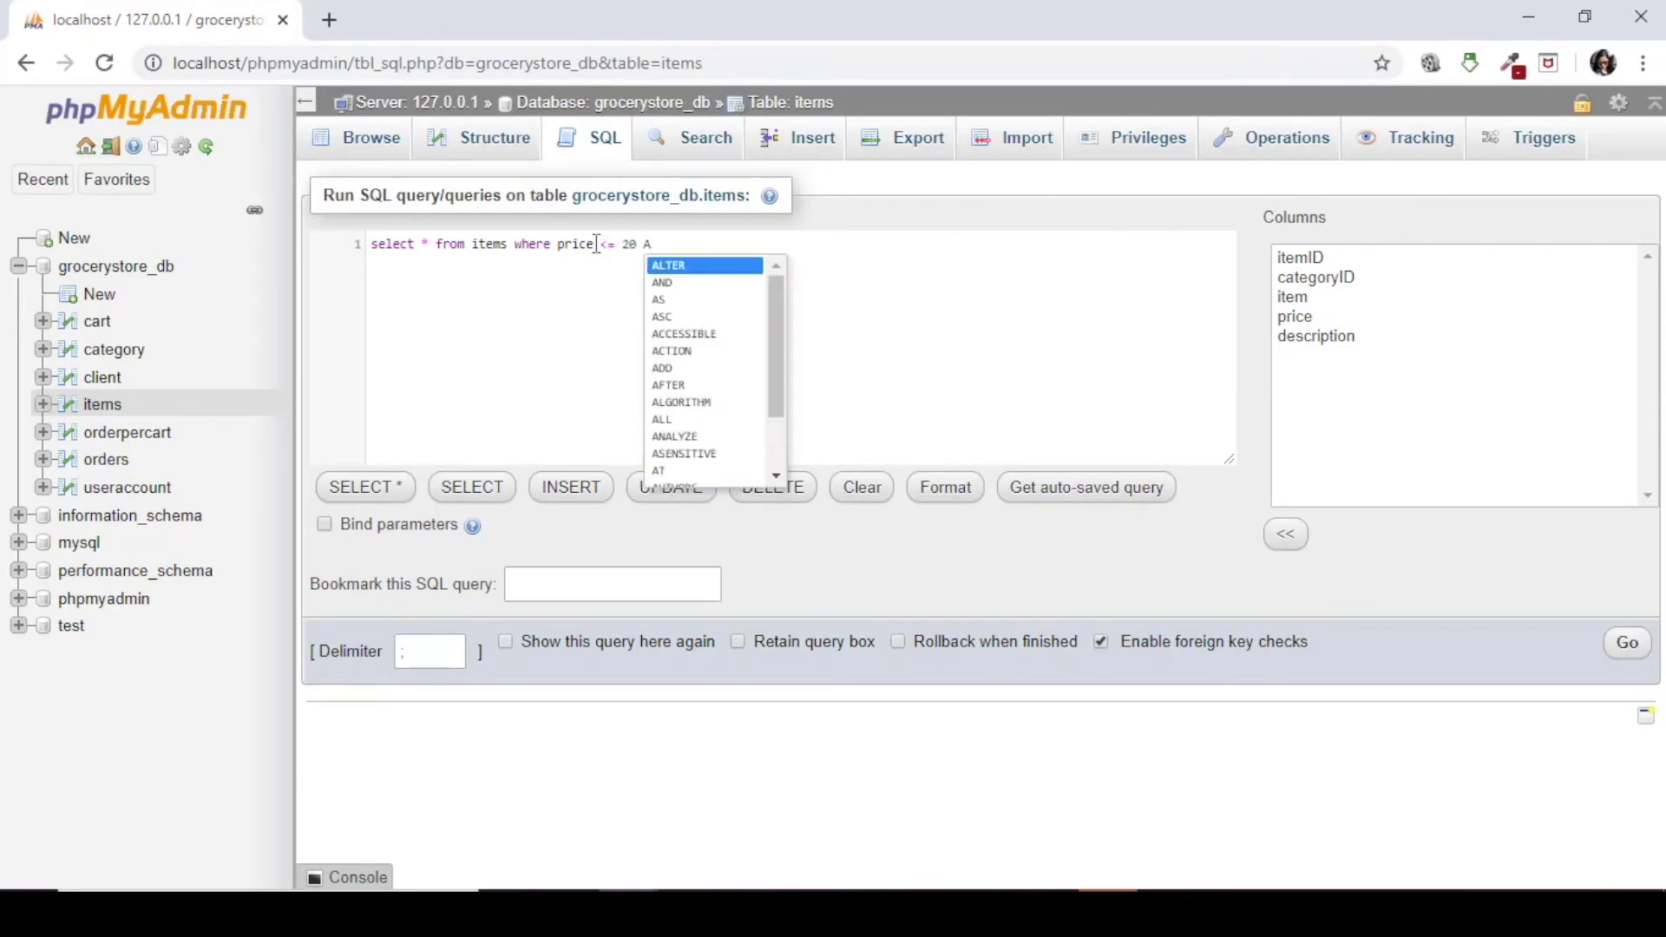
text(ND )
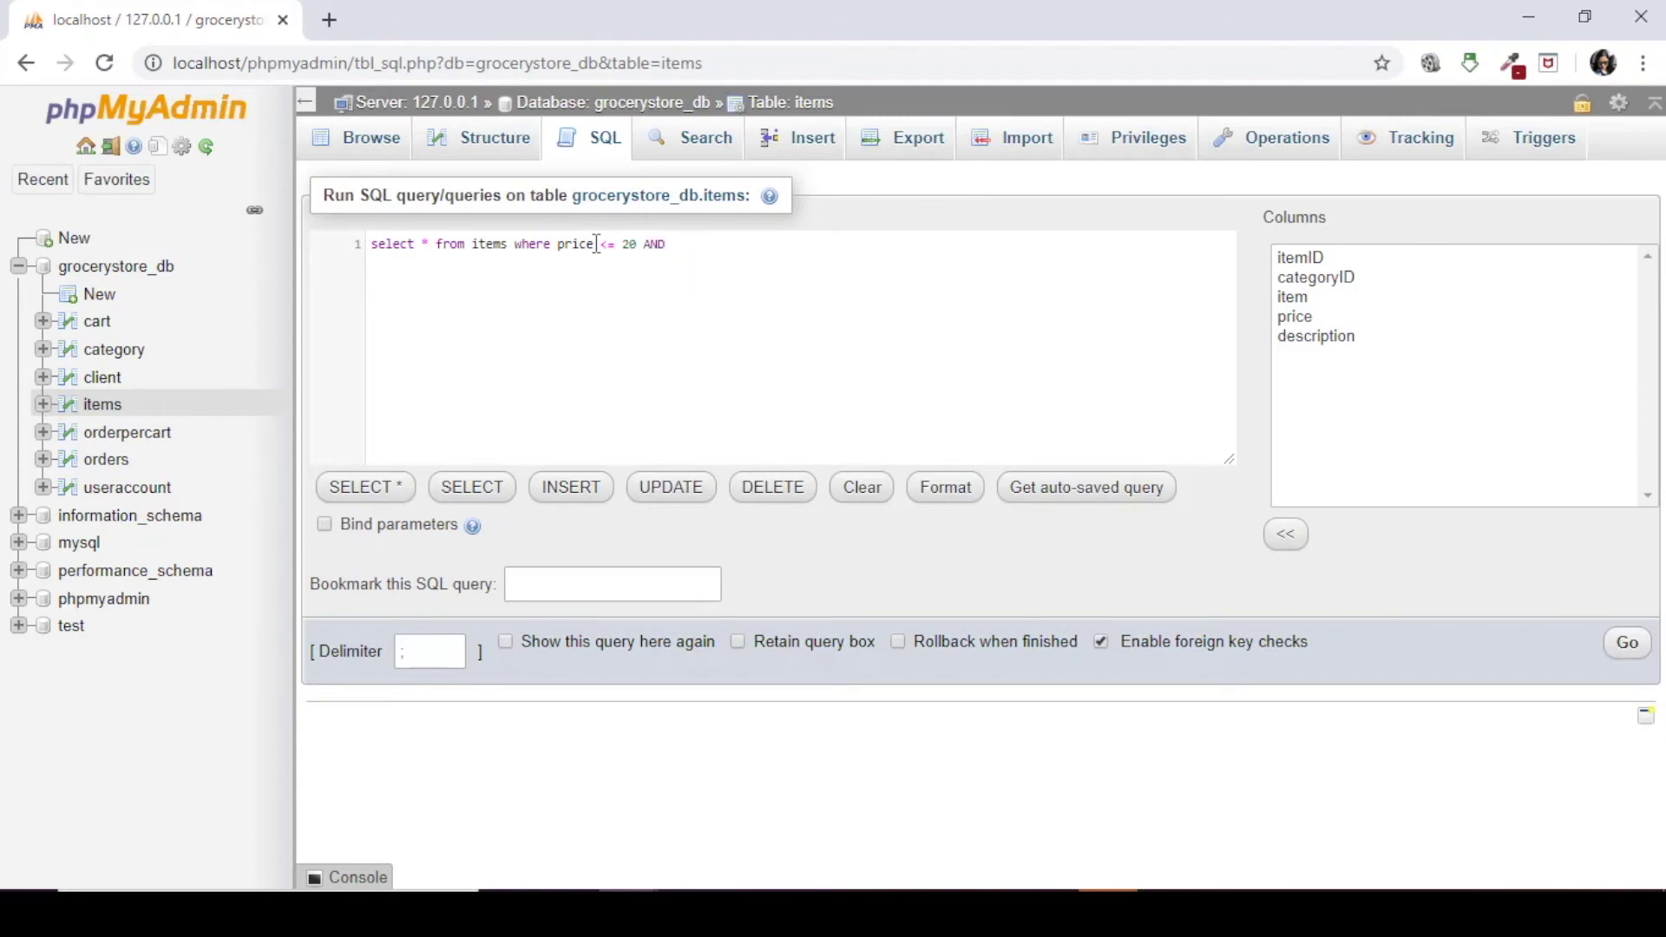
text(category)
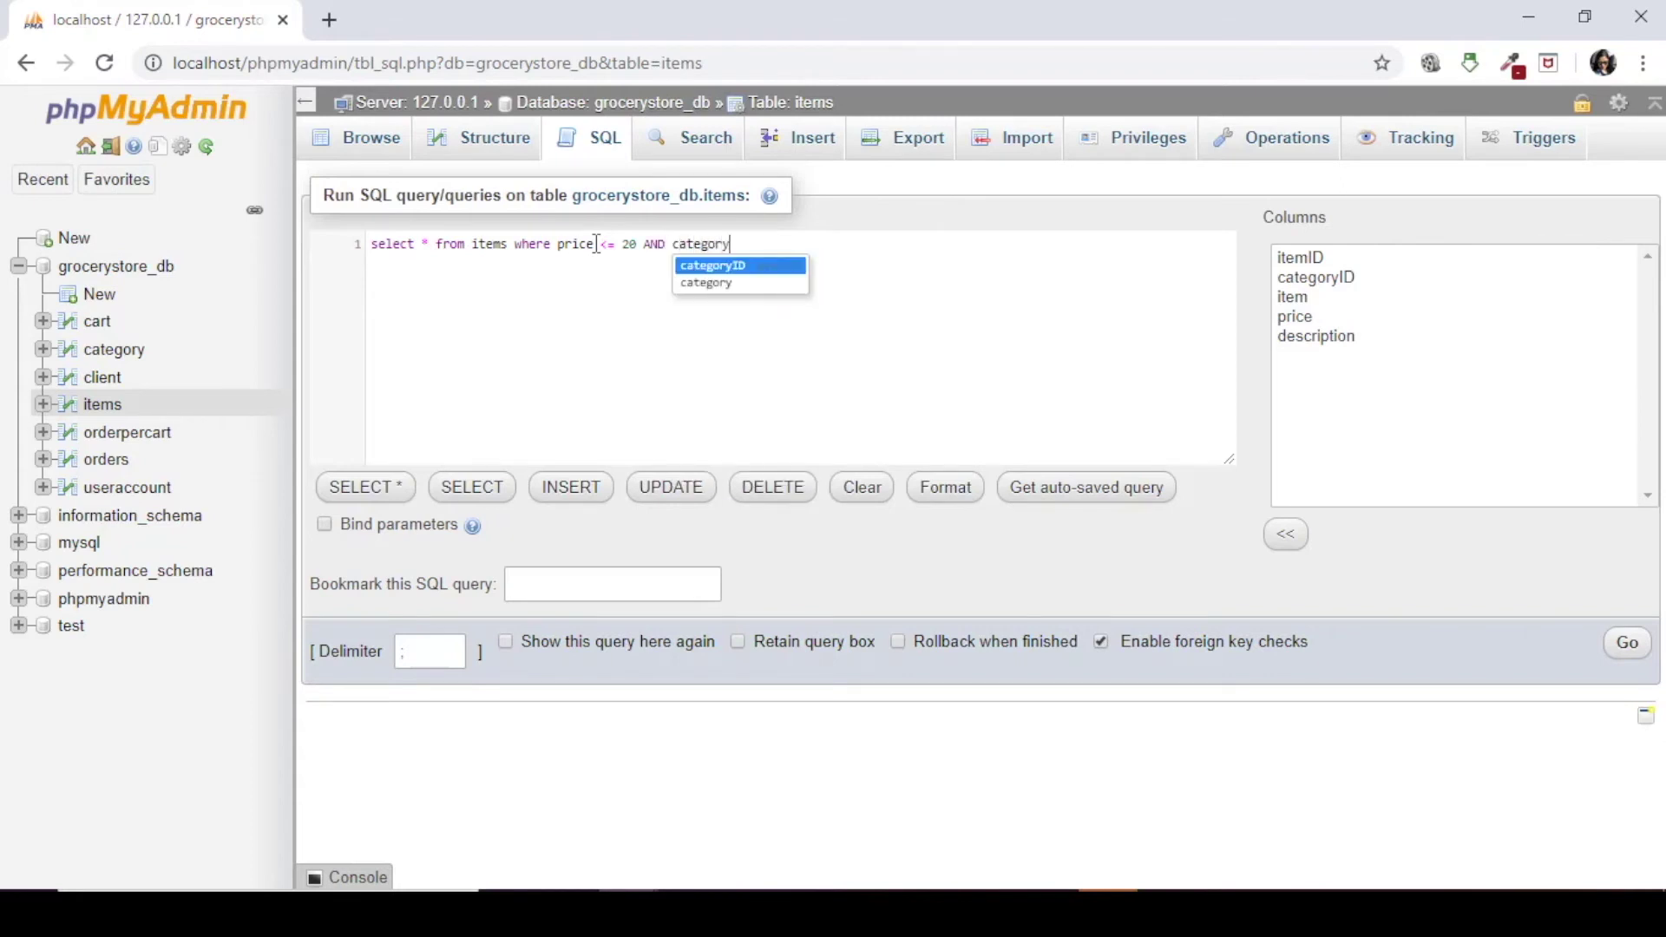
text(ID = 5)
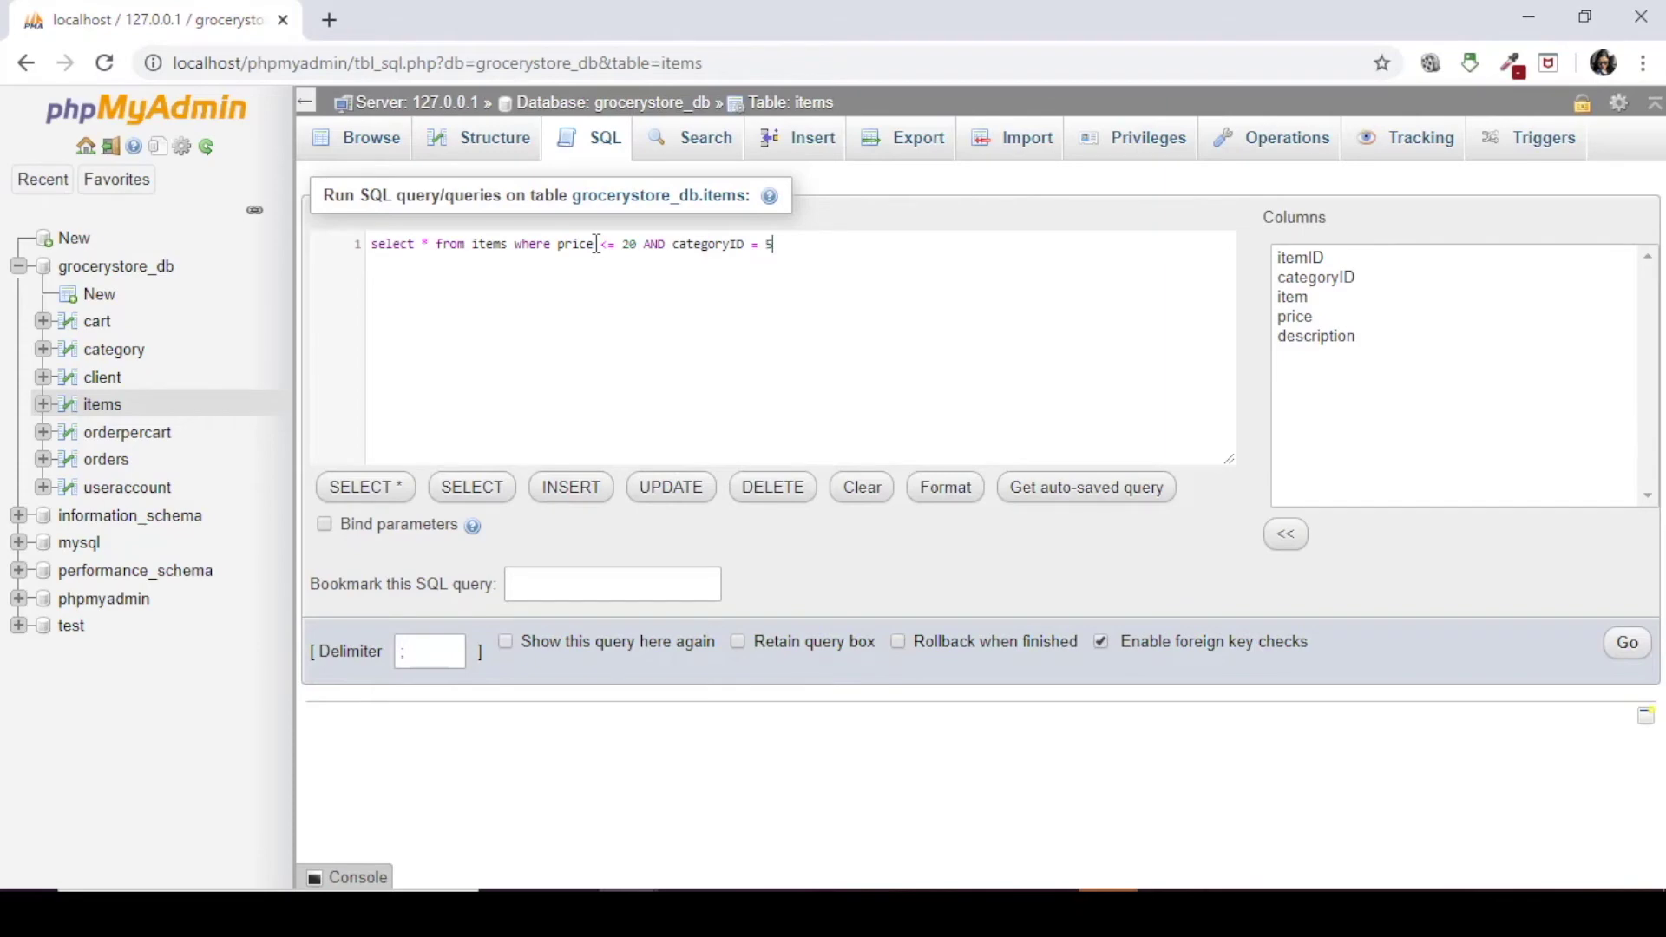
- Highlight the select keyword, both conditions and the AND, then run the query
double_click(385, 245)
drag(550, 244, 642, 240)
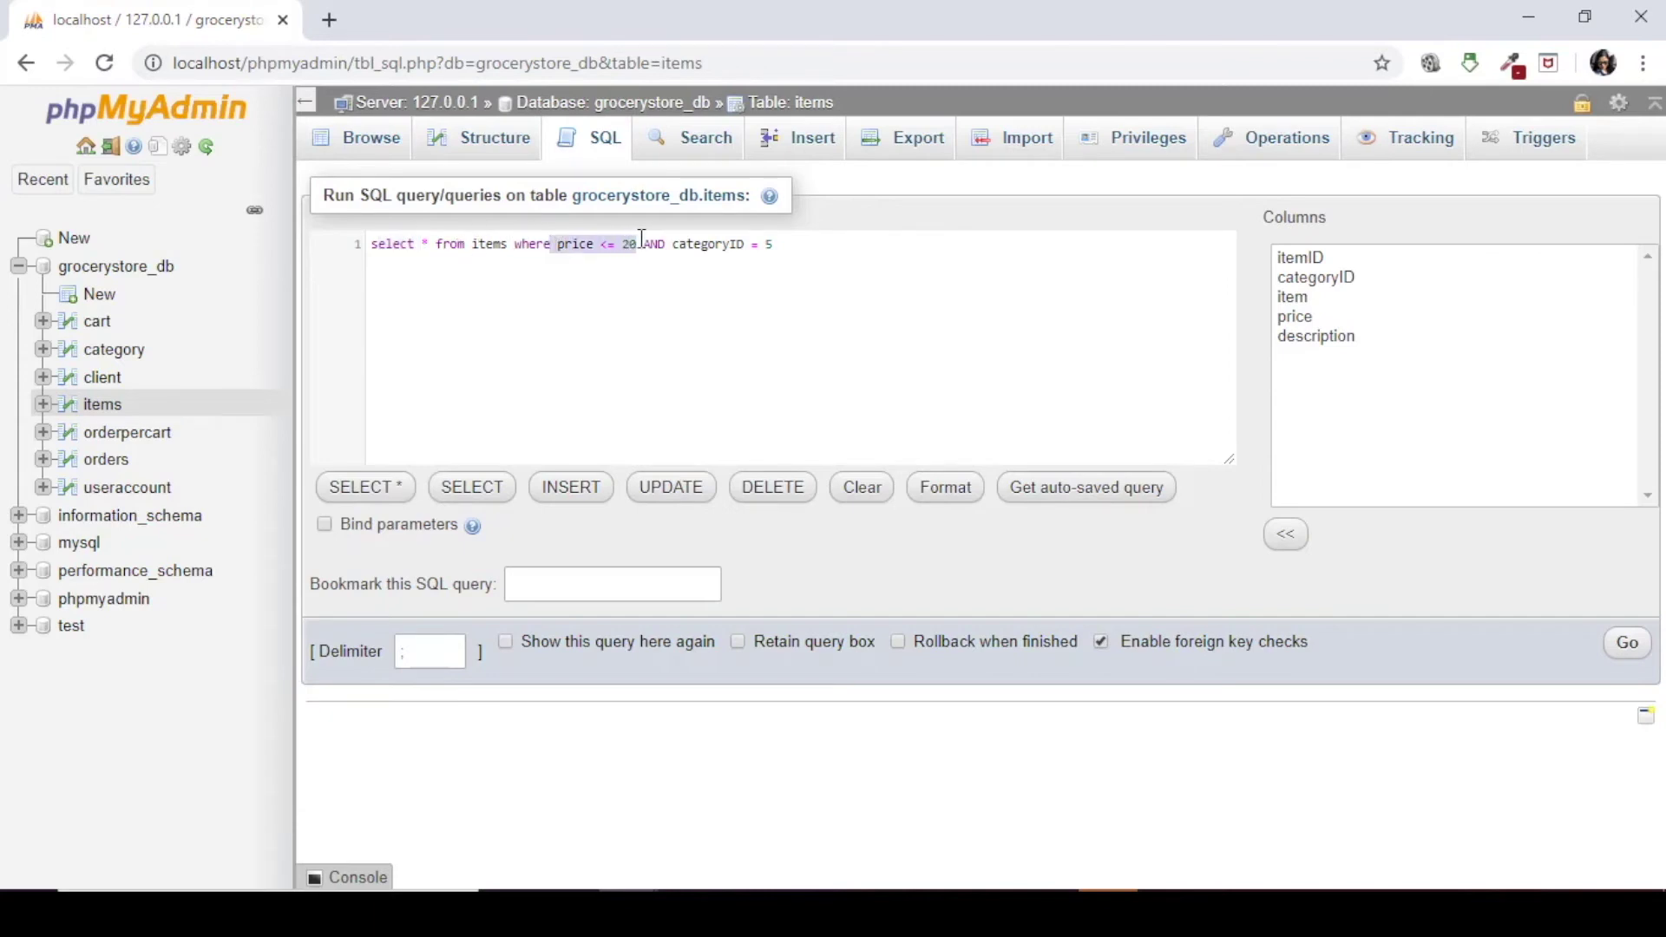
click(681, 245)
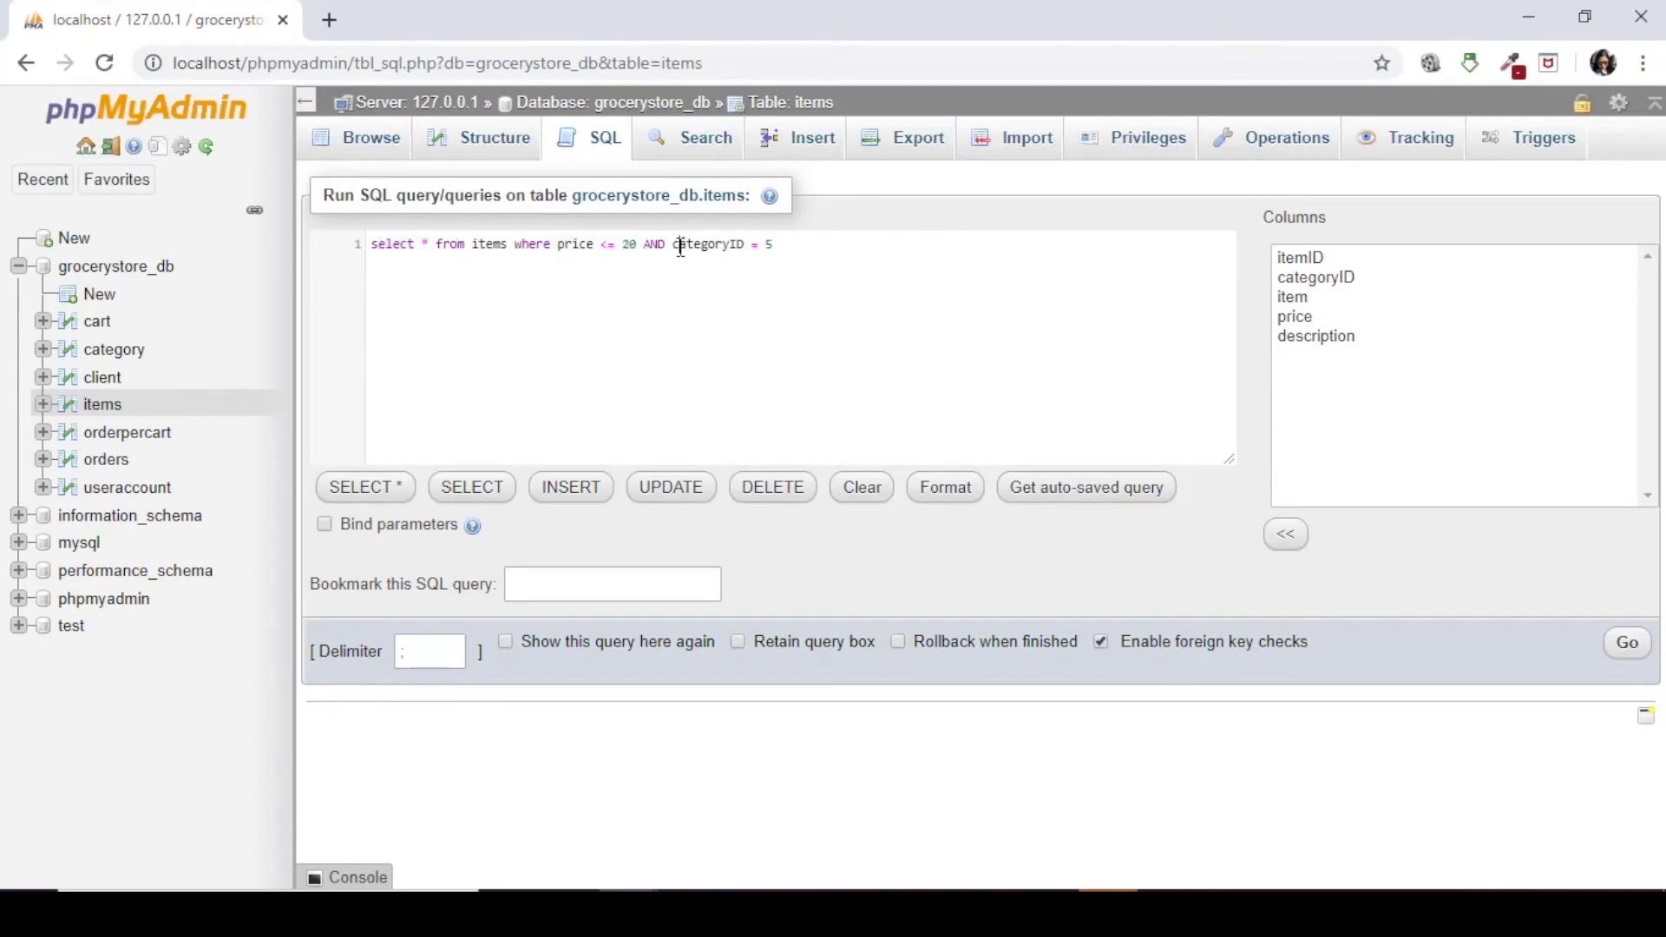
drag(681, 247, 788, 243)
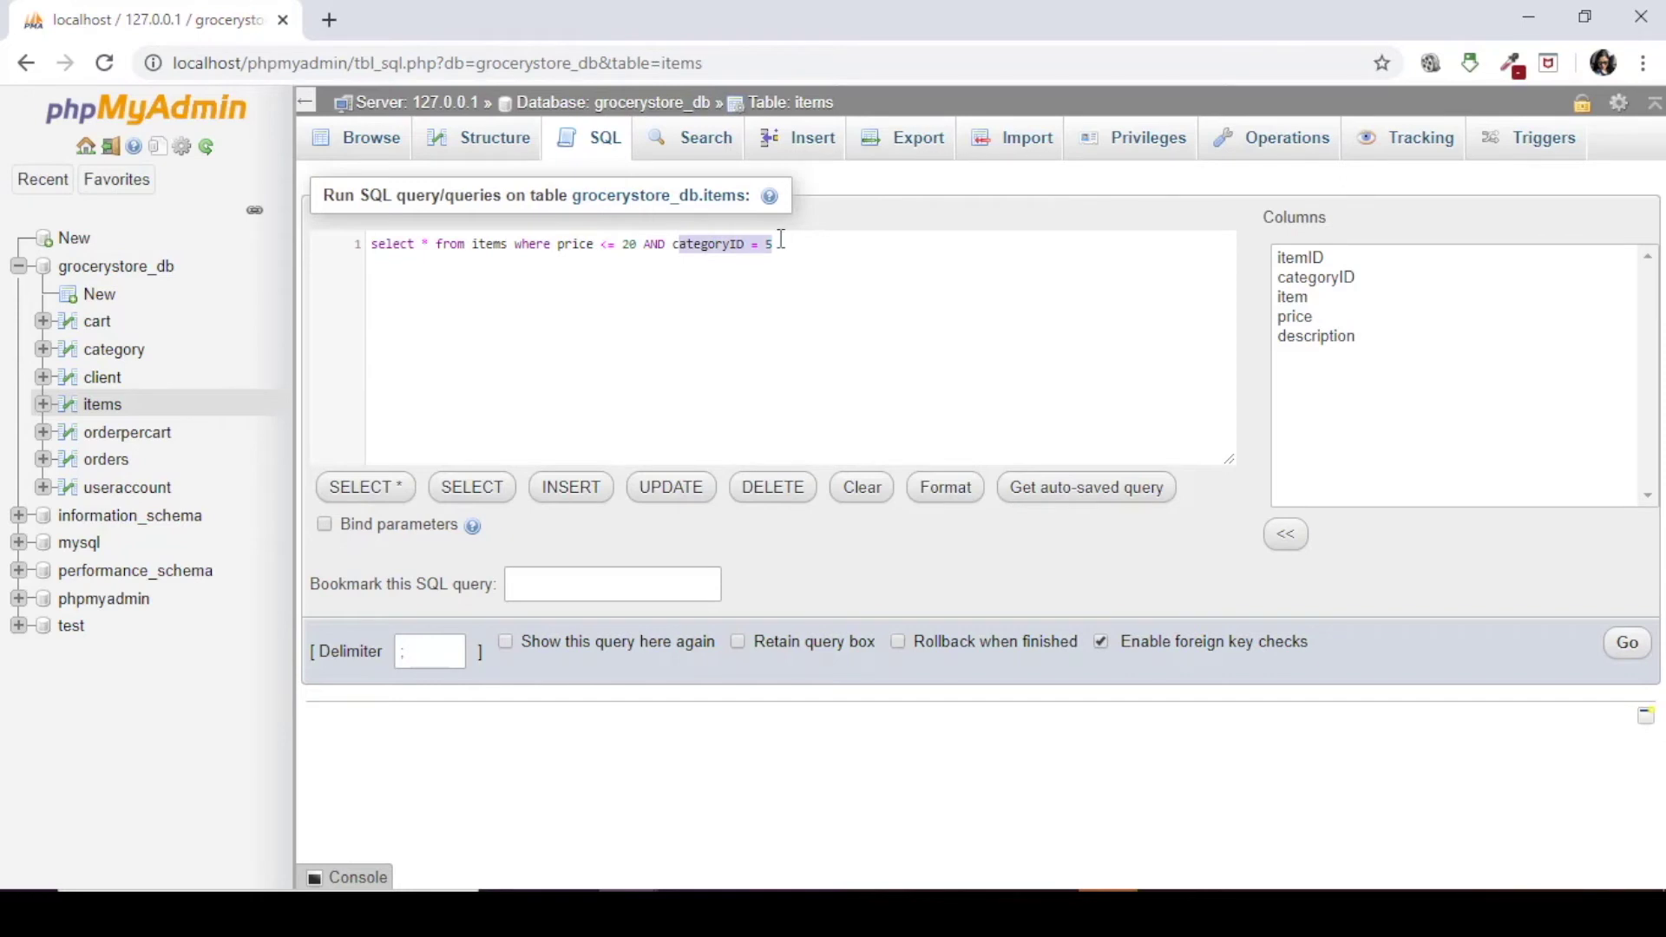
double_click(653, 244)
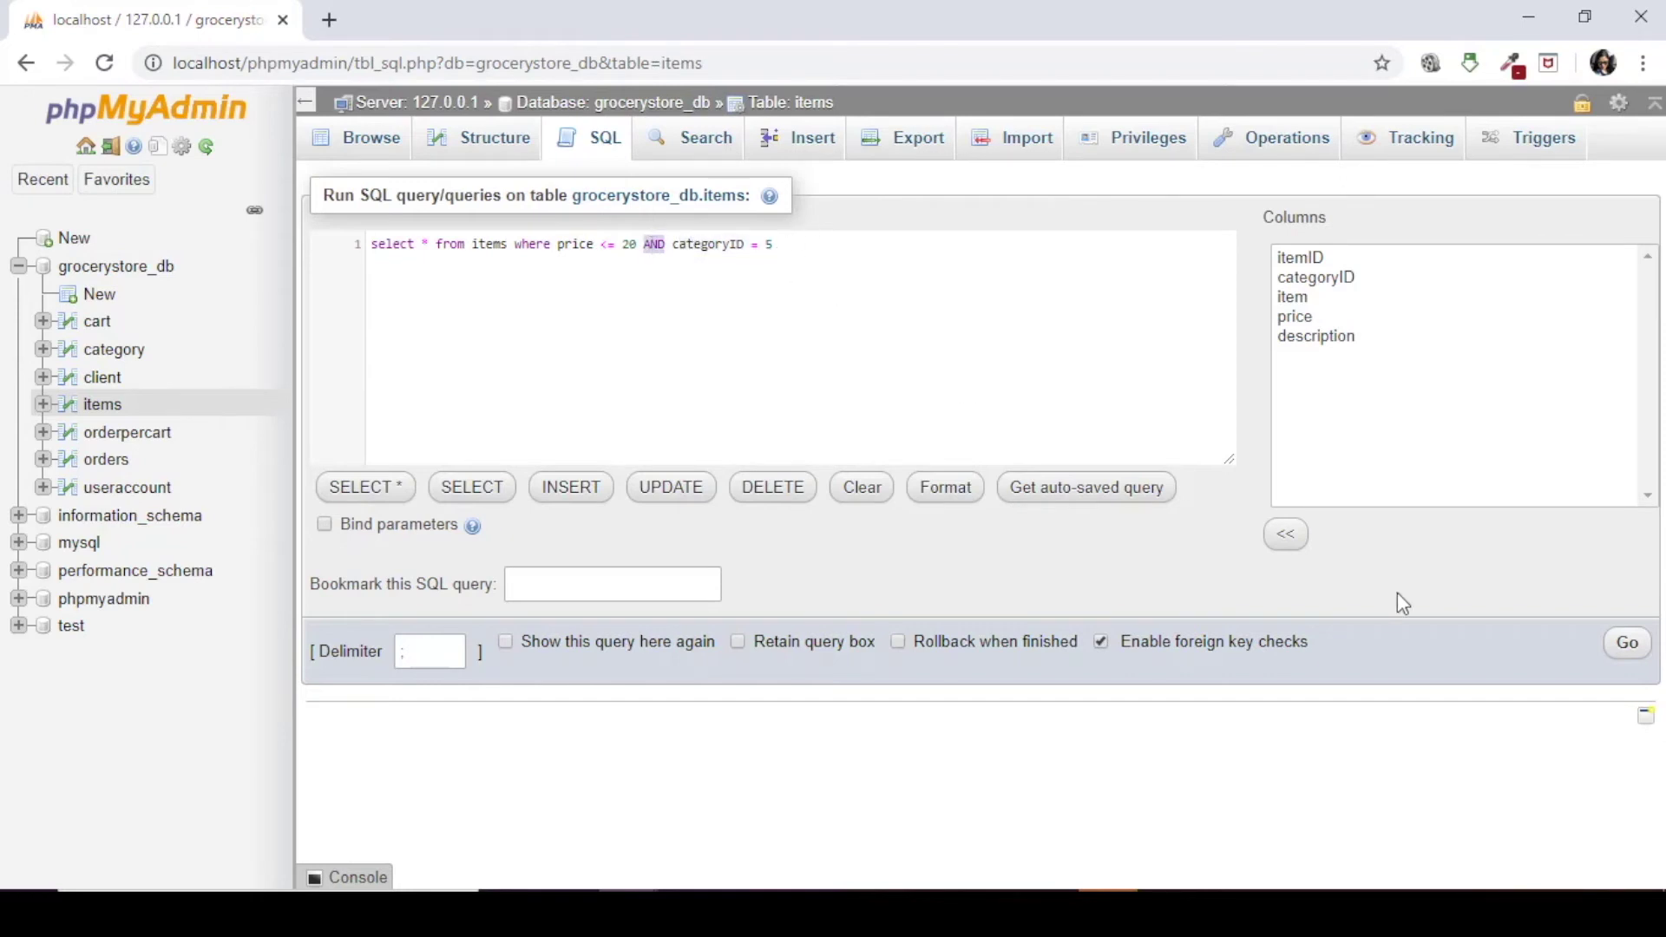
click(1631, 649)
- Change the condition to 'price > 10 or categoryID = 4' and run it, returning the apple row
click(639, 246)
key(BackSpace)
key(BackSpace)
key(BackSpace)
key(BackSpace)
key(BackSpace)
text(>)
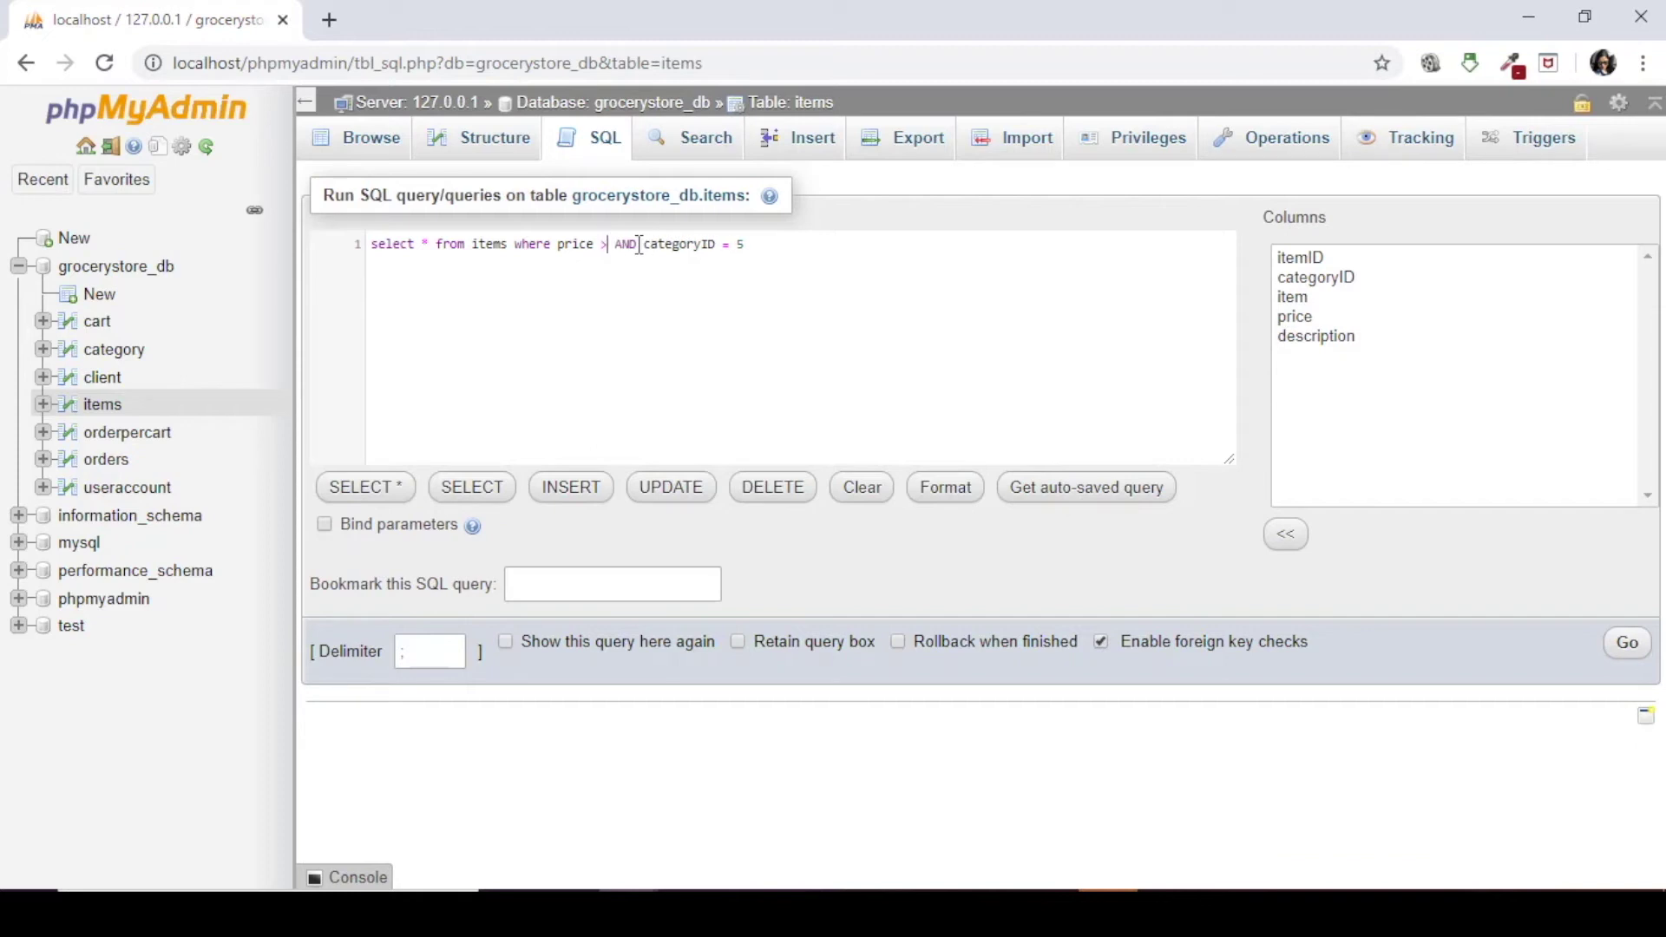
text( 10)
double_click(648, 244)
text(or)
key(BackSpace)
click(1628, 645)
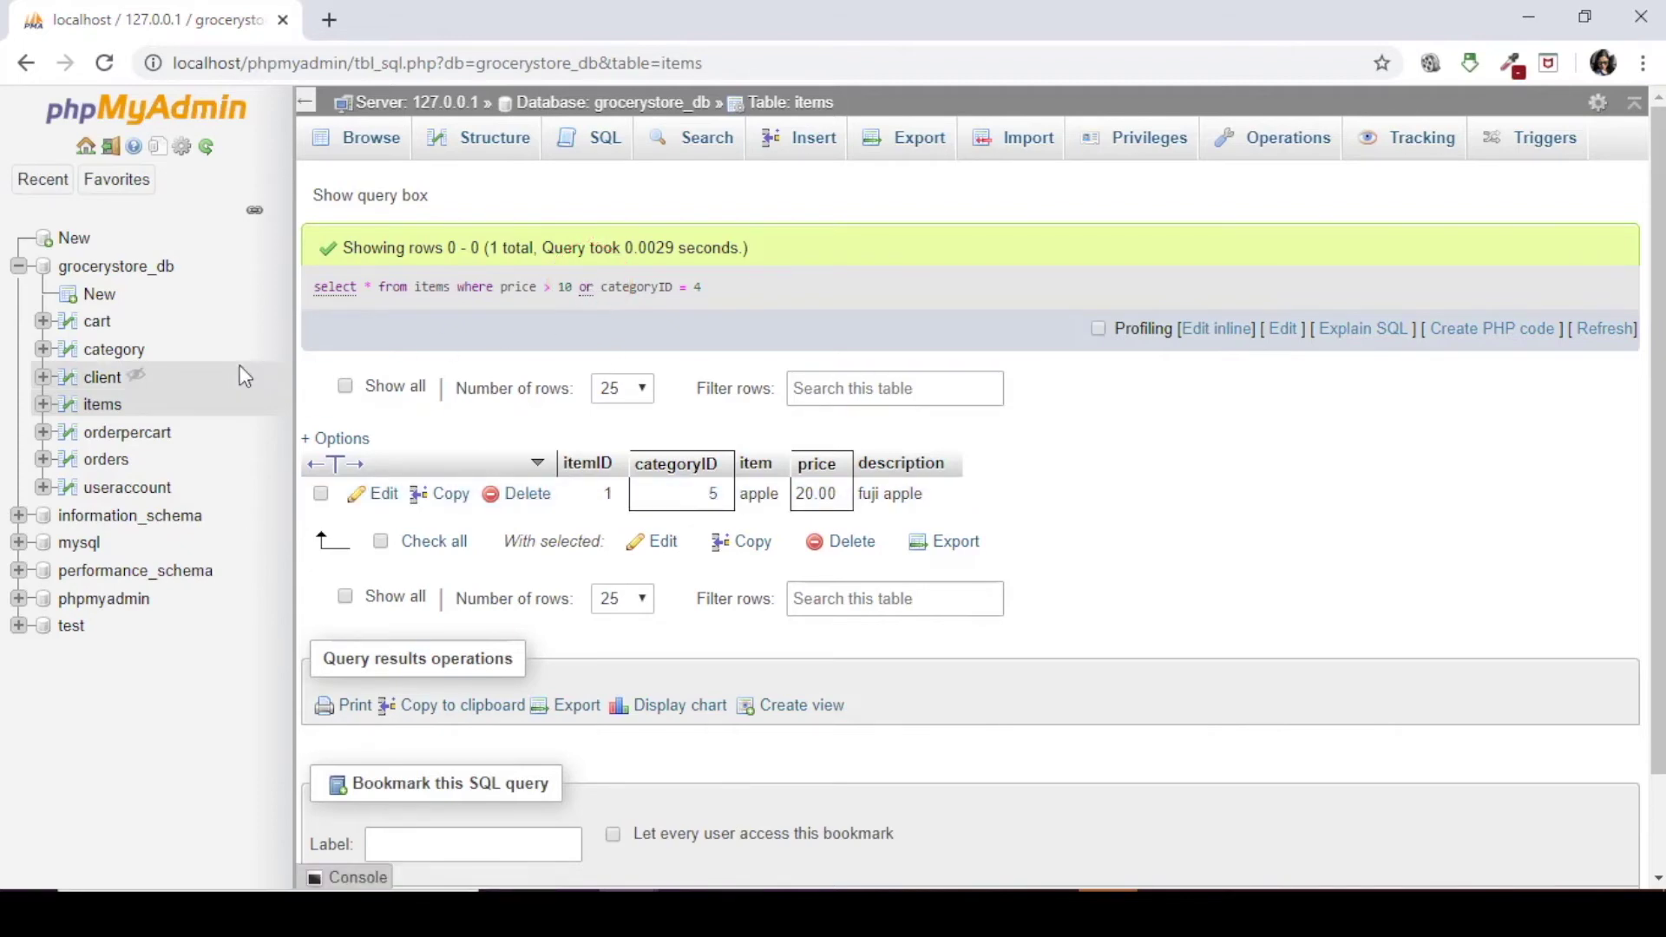
- Query the full names of clients with clientID 1, 2 or 10, then browse the client table
click(104, 379)
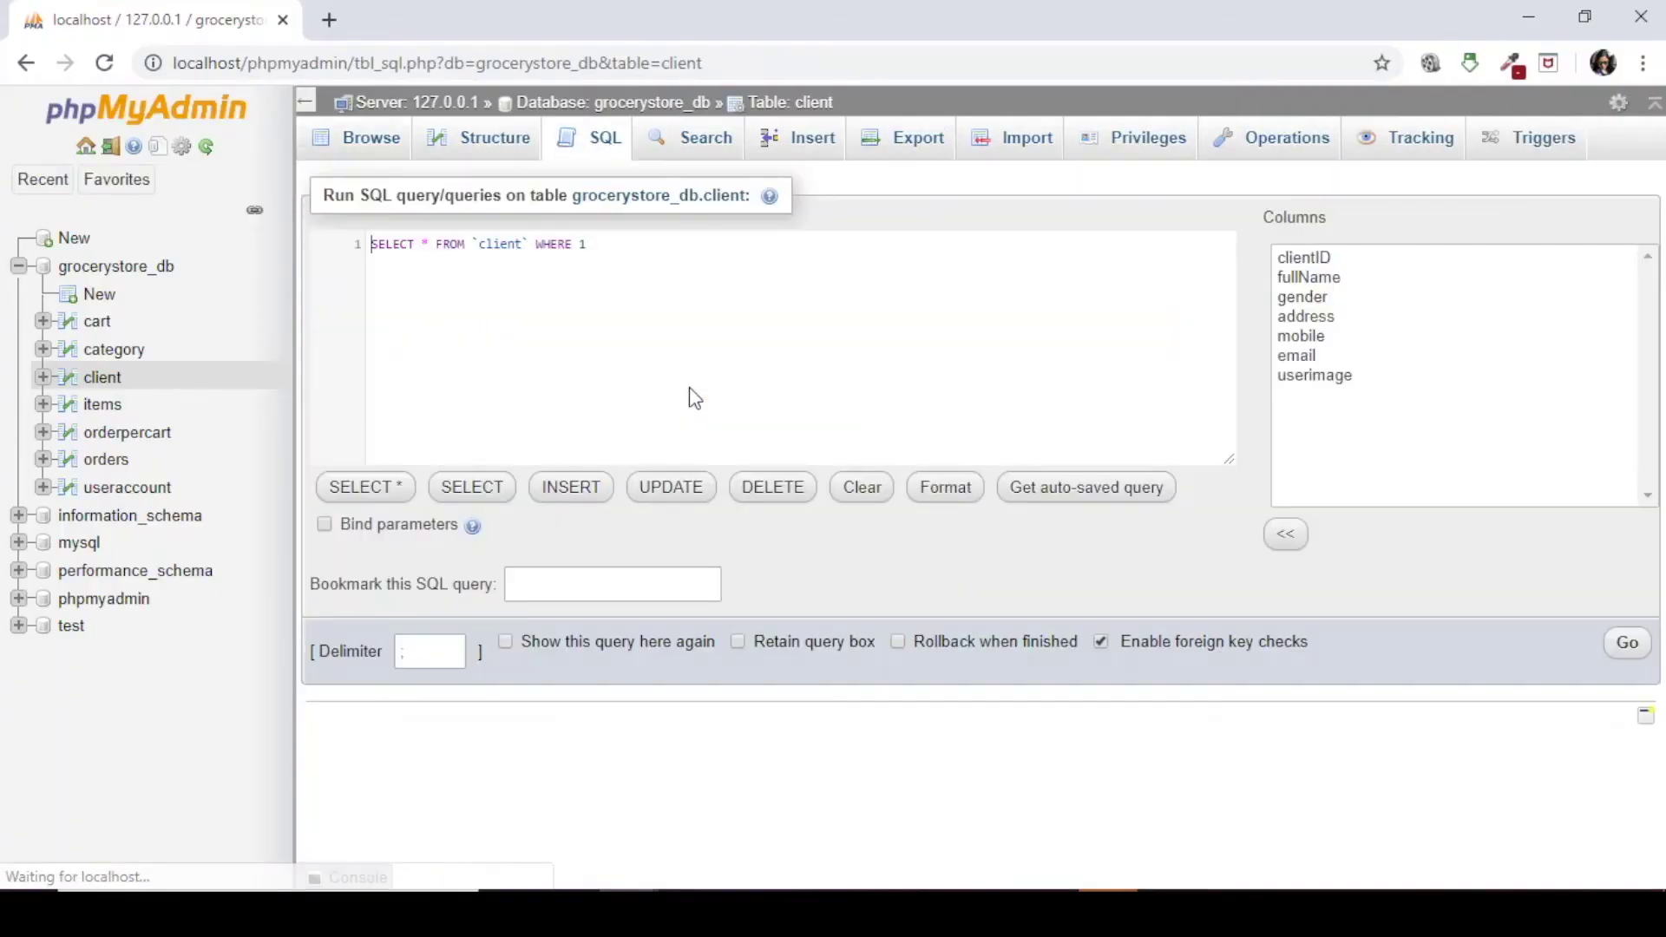
key(ctrl+a)
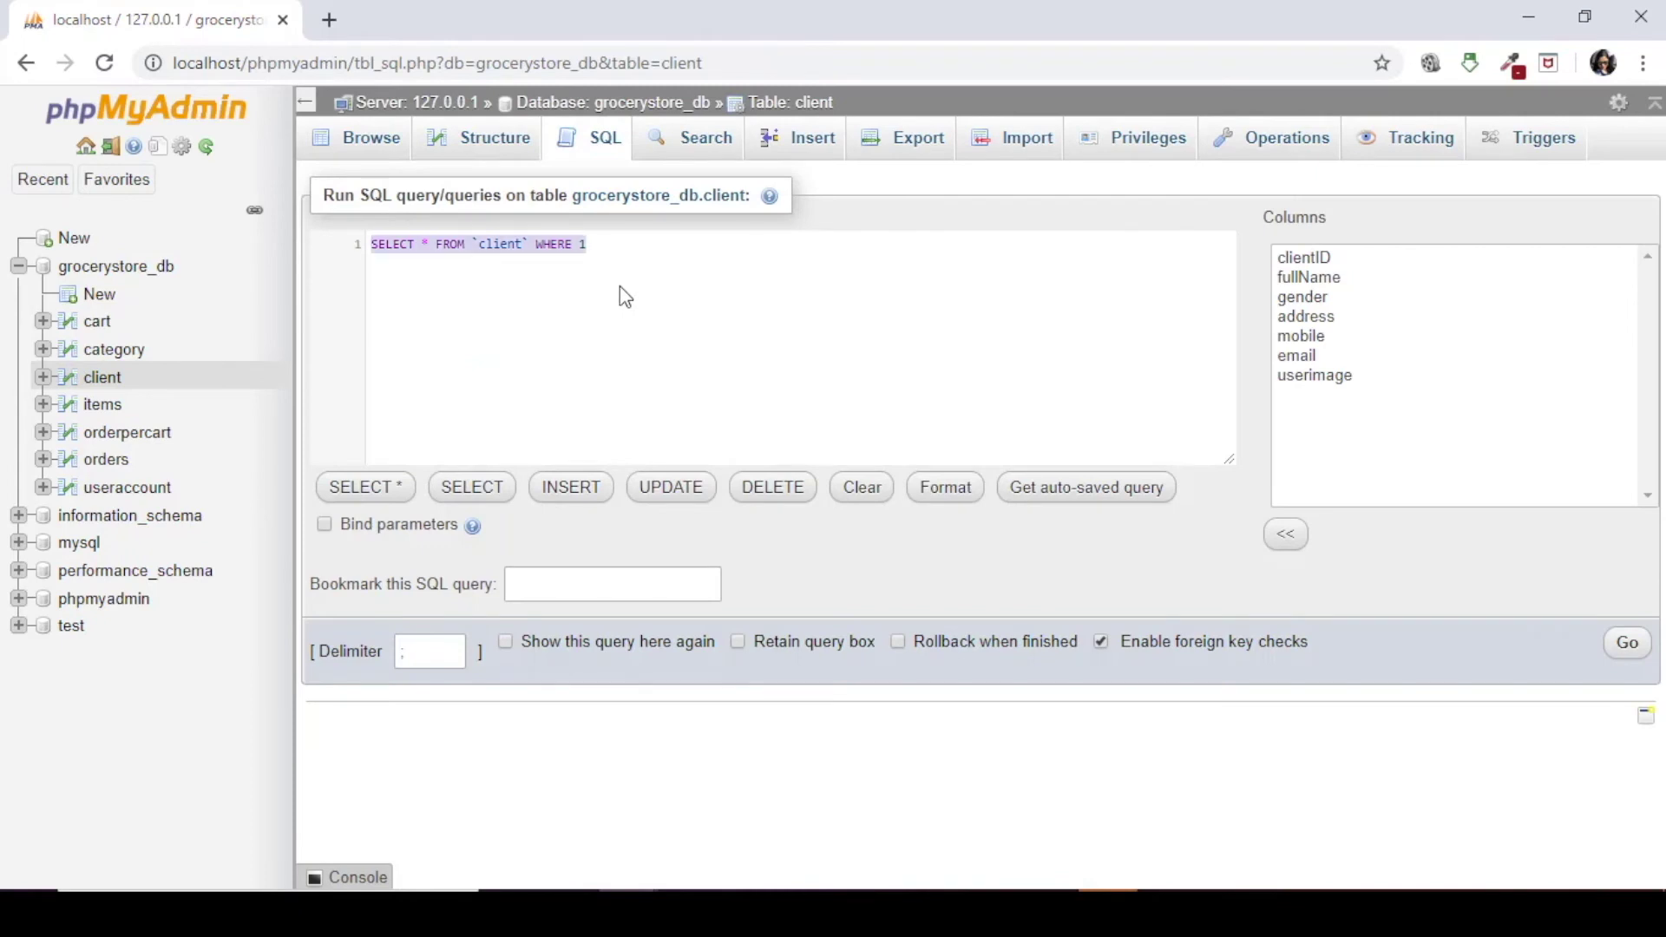
text(select)
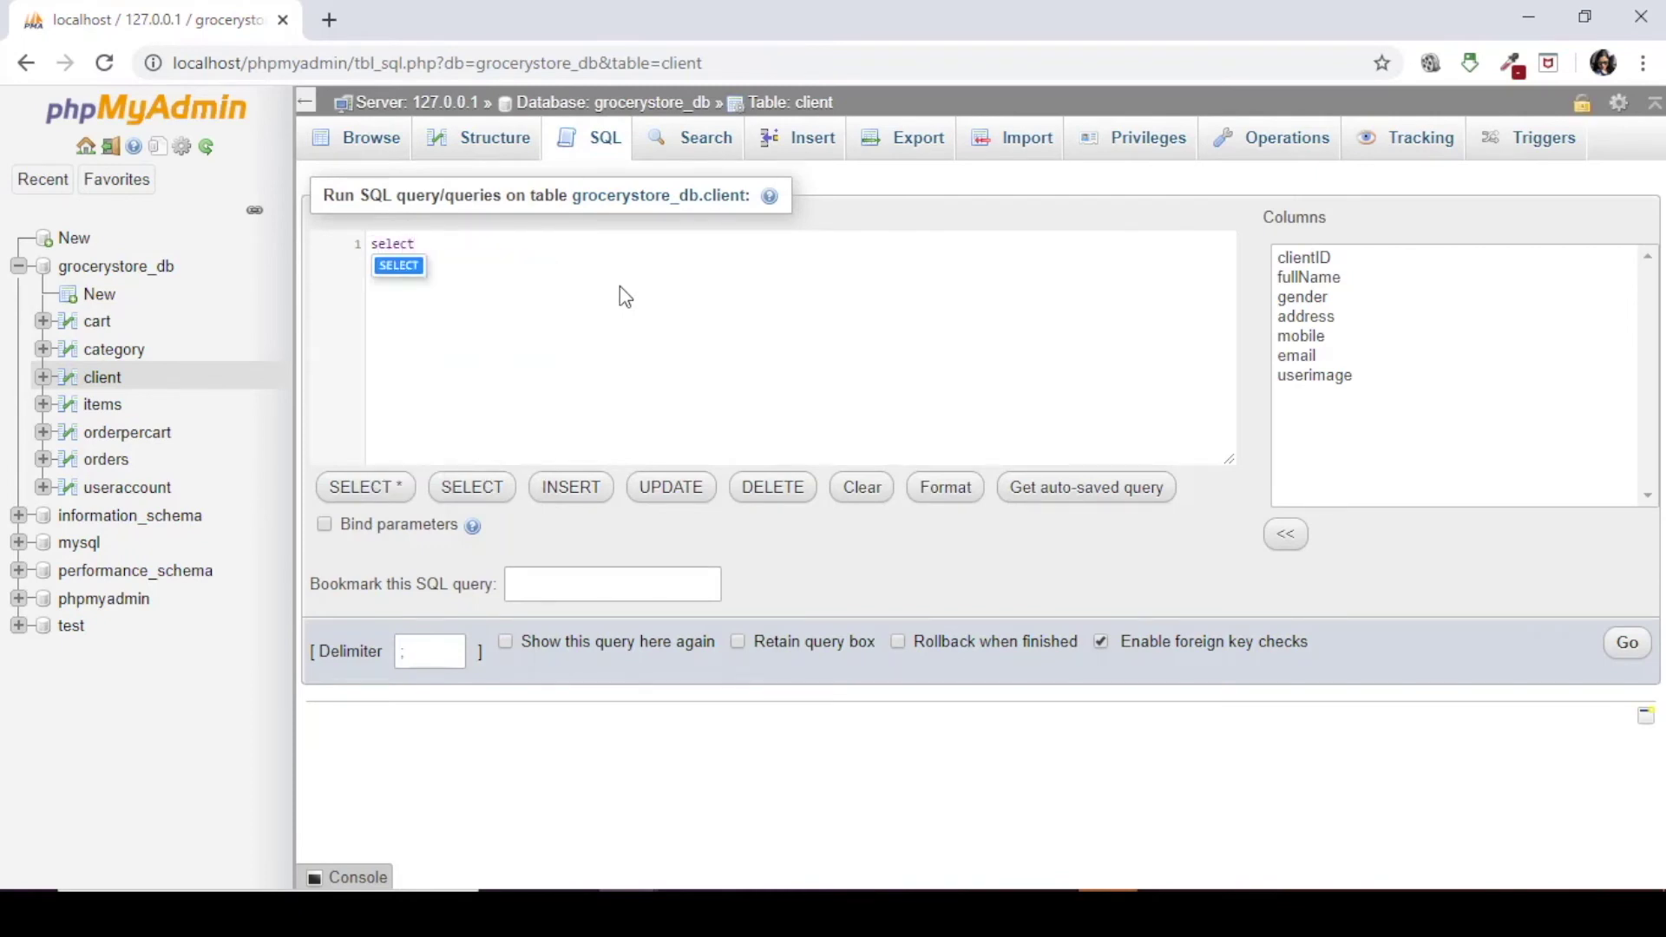
text( fullname fro)
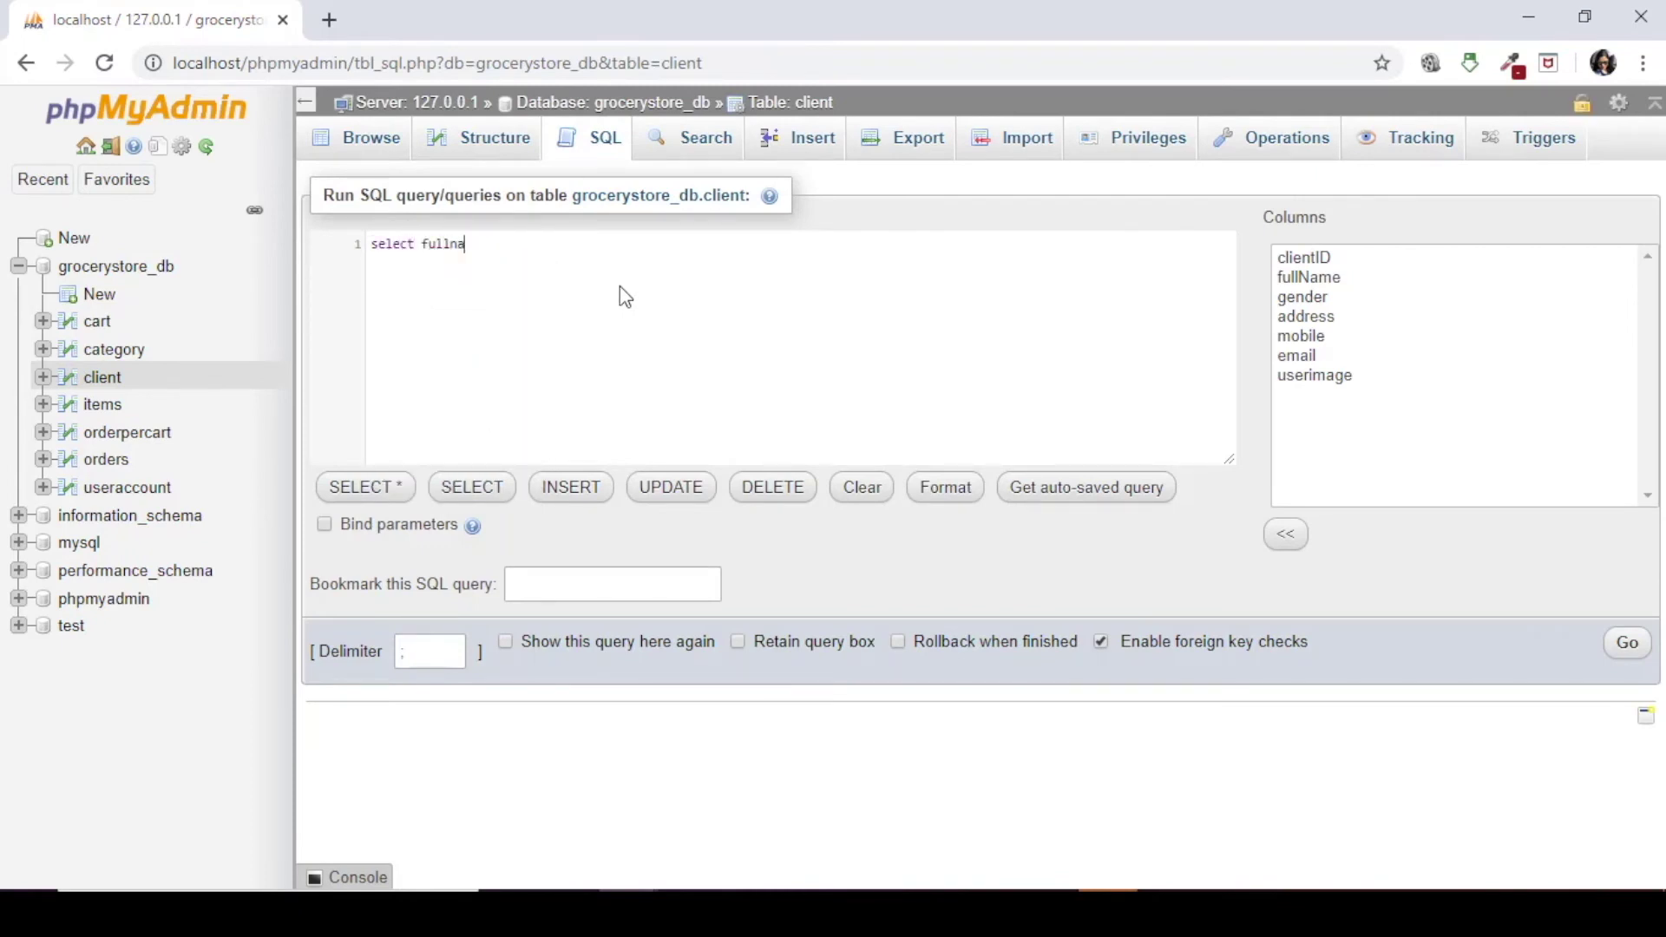
key(BackSpace)
key(BackSpace)
text(om client where cli)
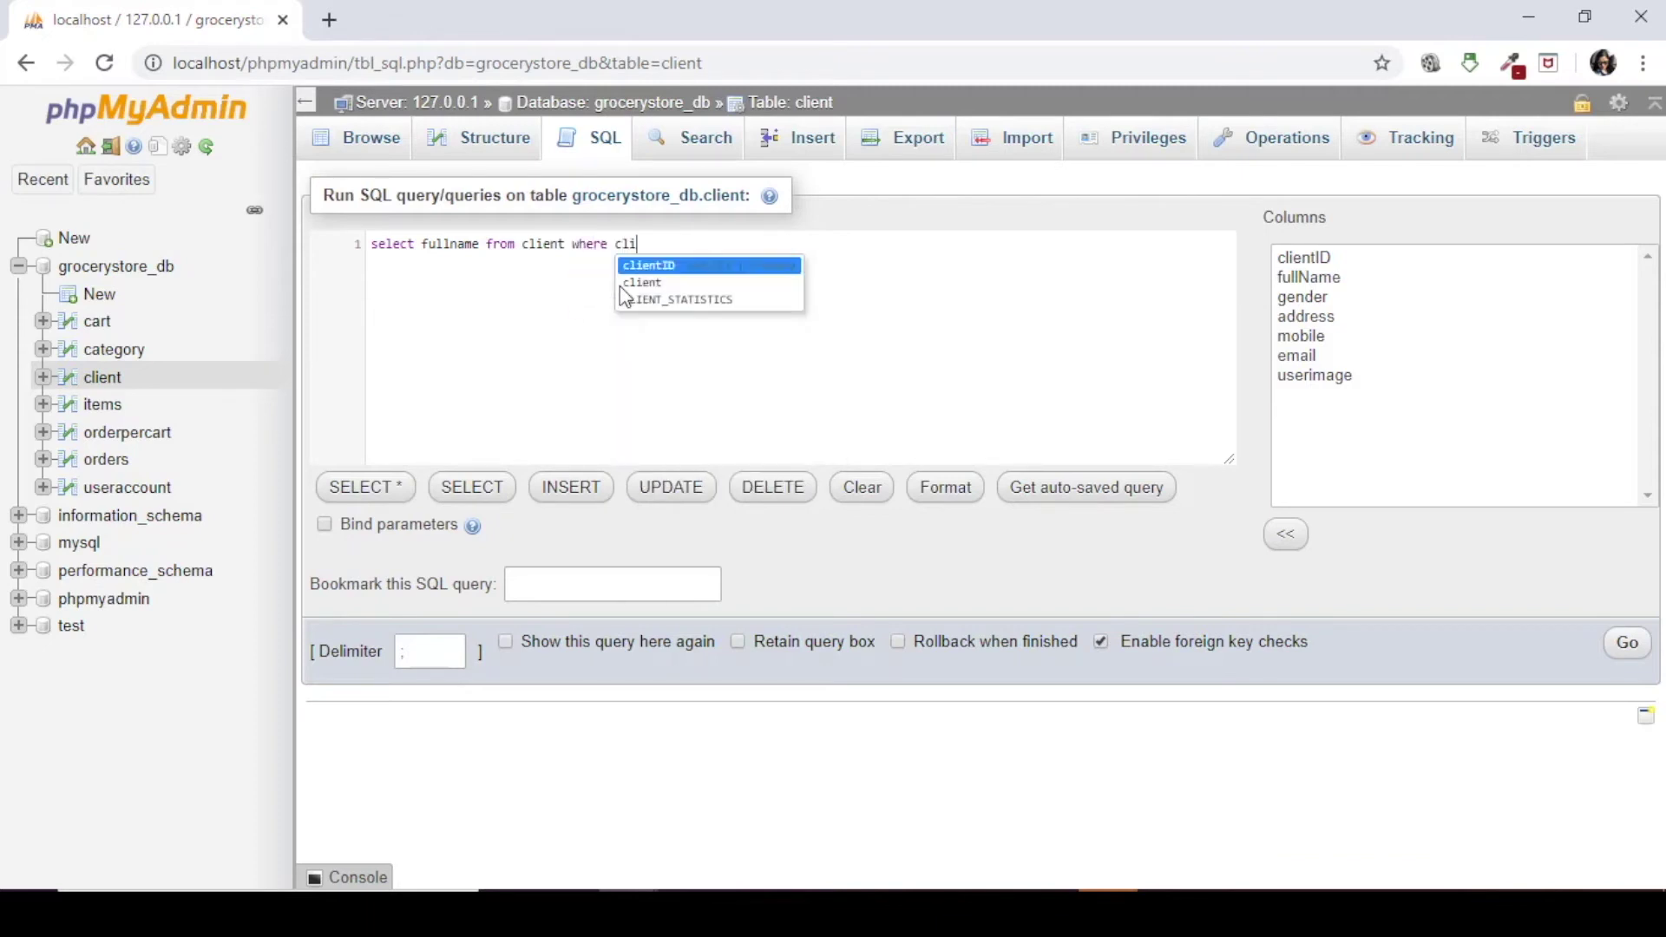
key(Return)
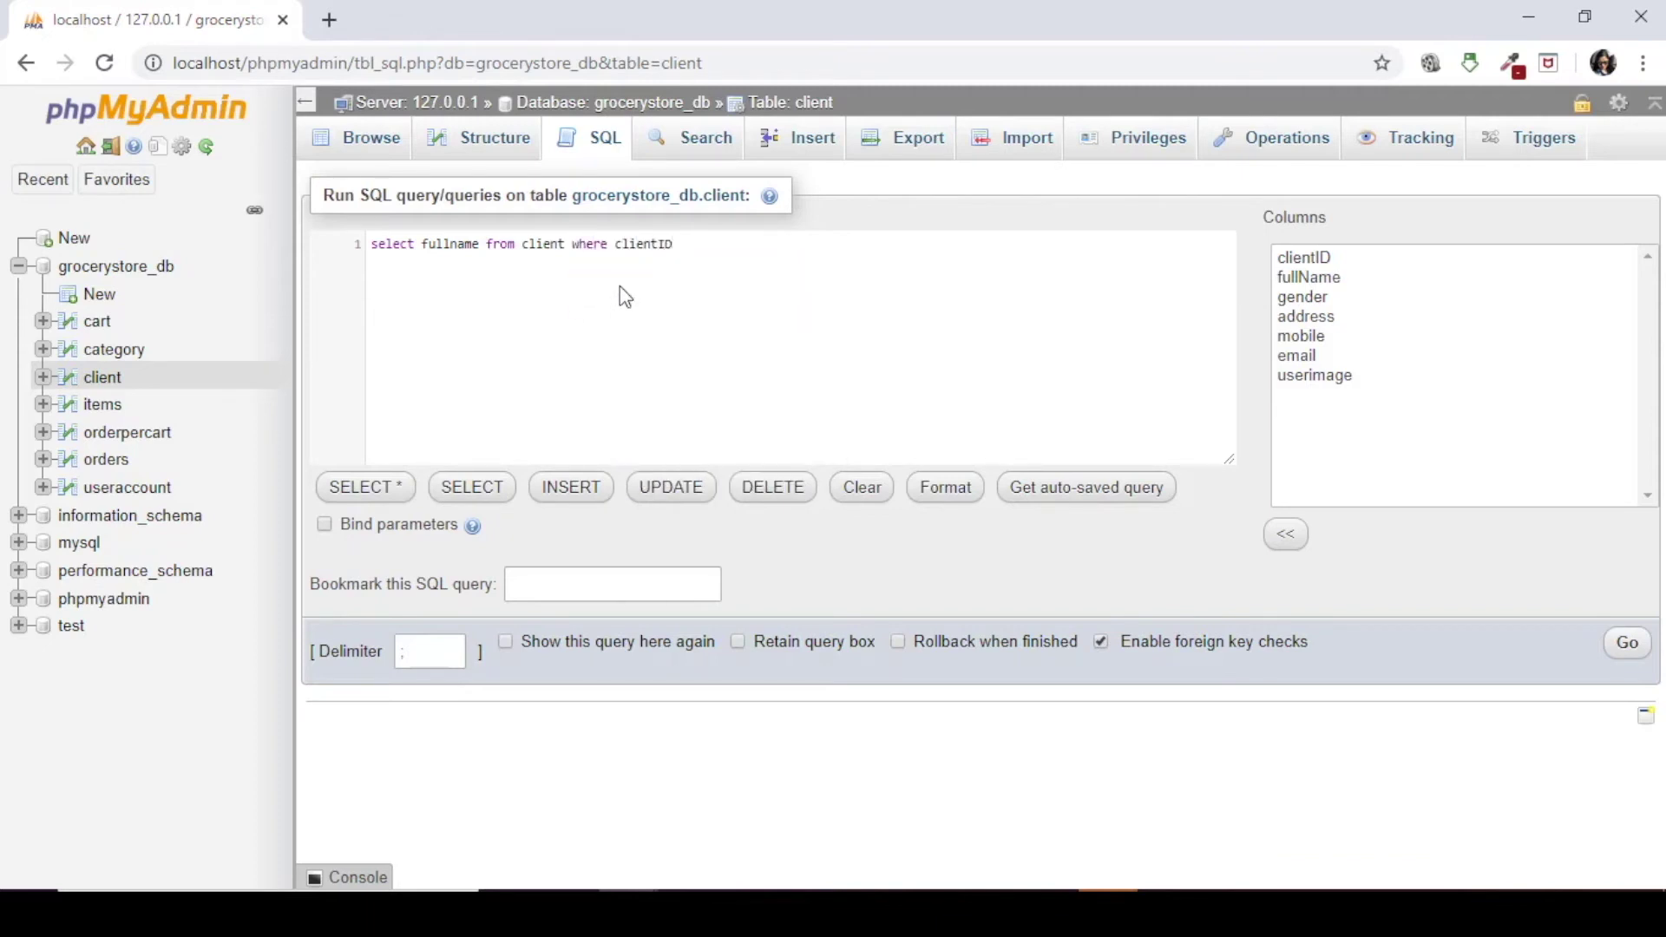
text(= 1 or c)
key(Return)
text(= 2 or cli)
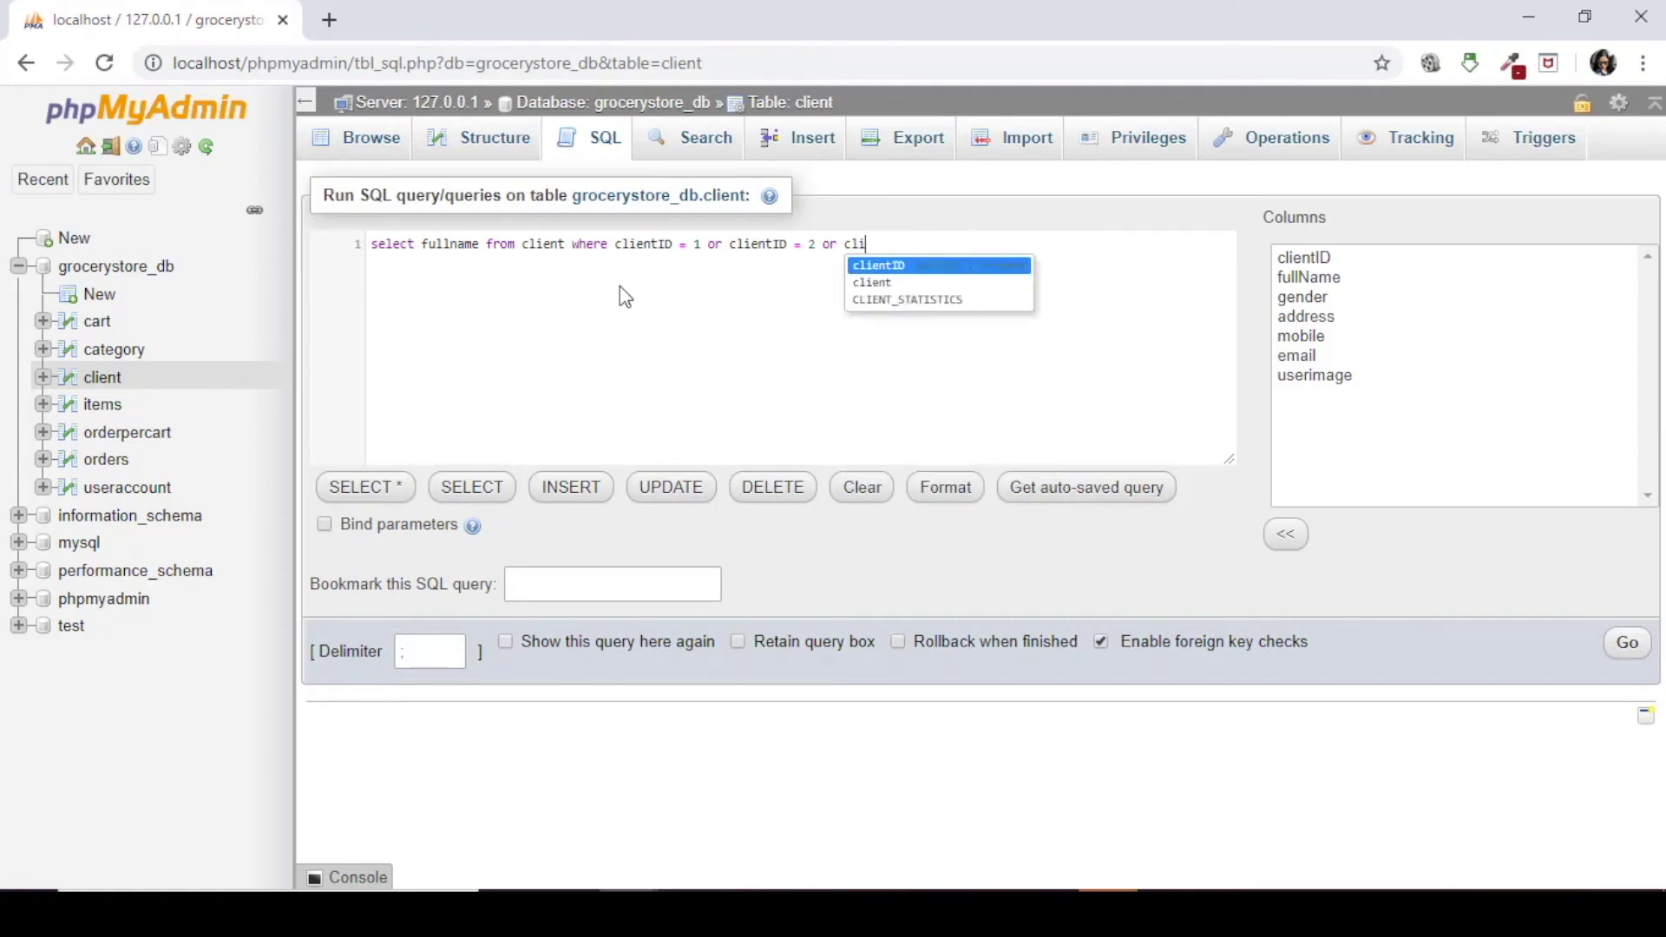
key(Return)
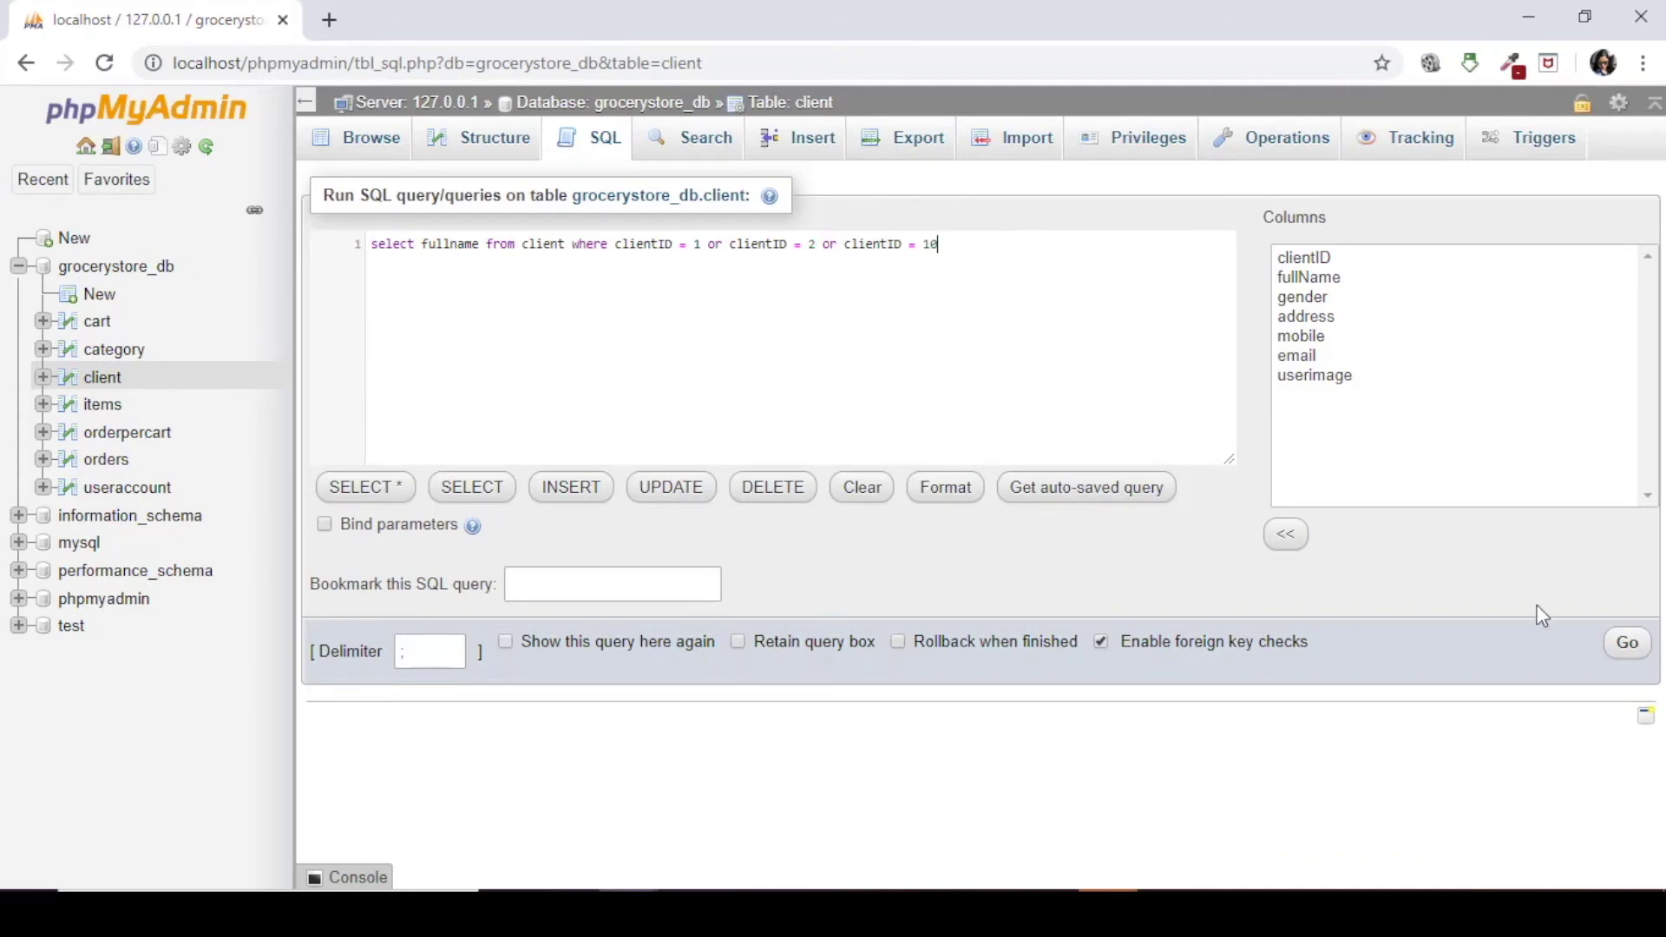
click(1631, 647)
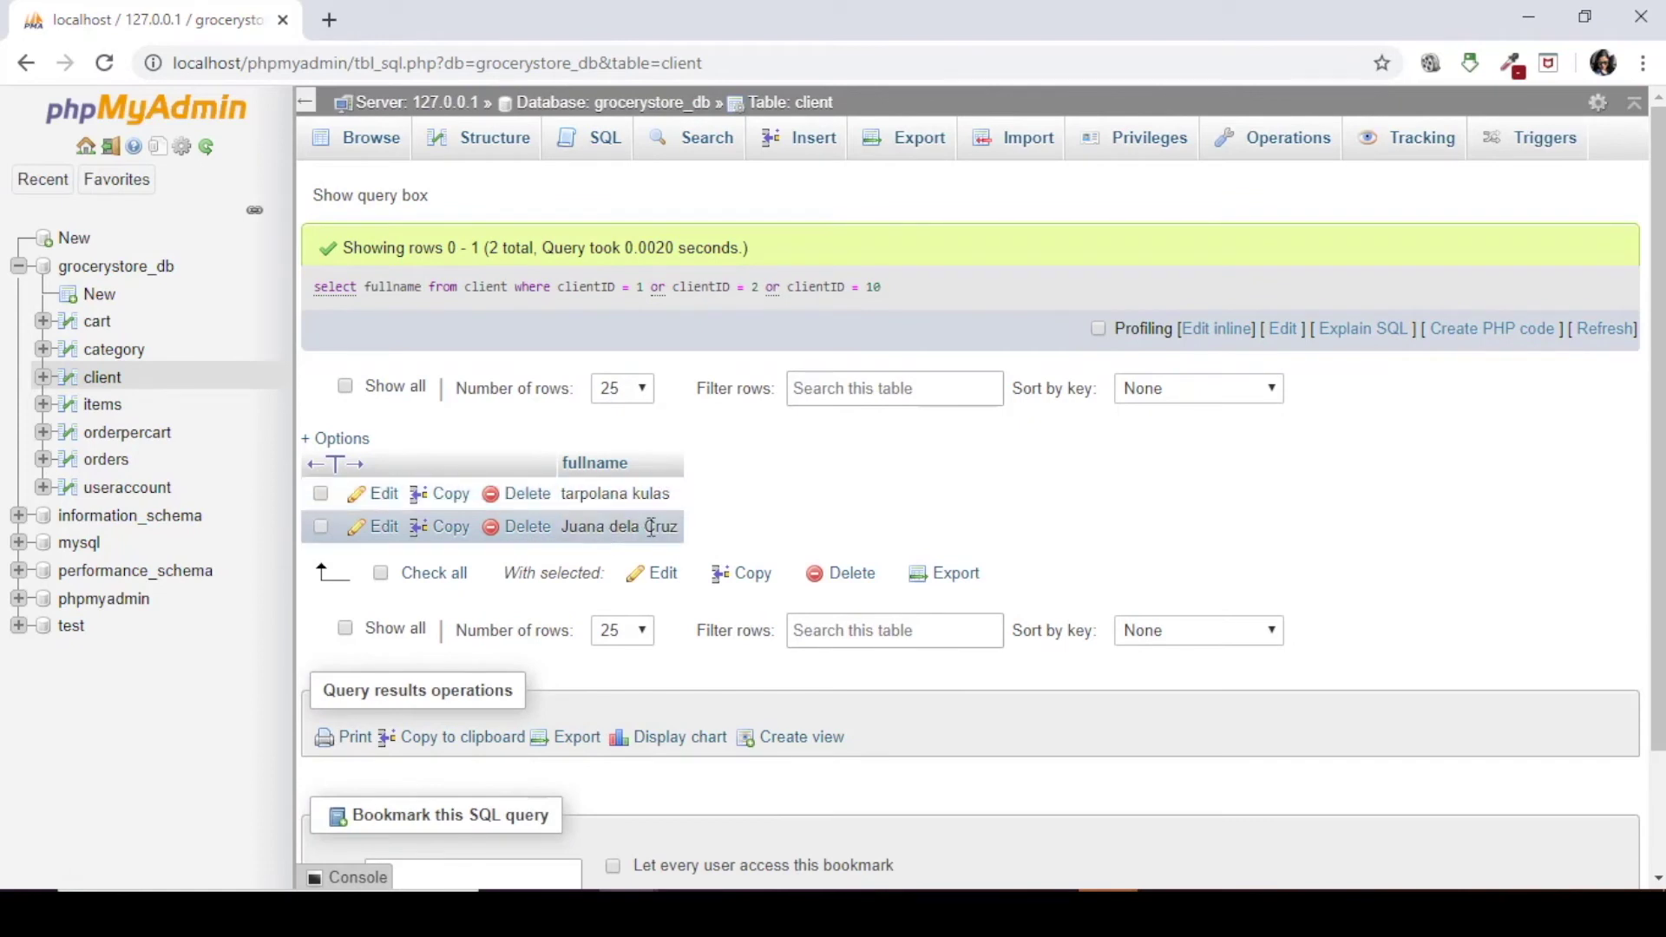
click(376, 147)
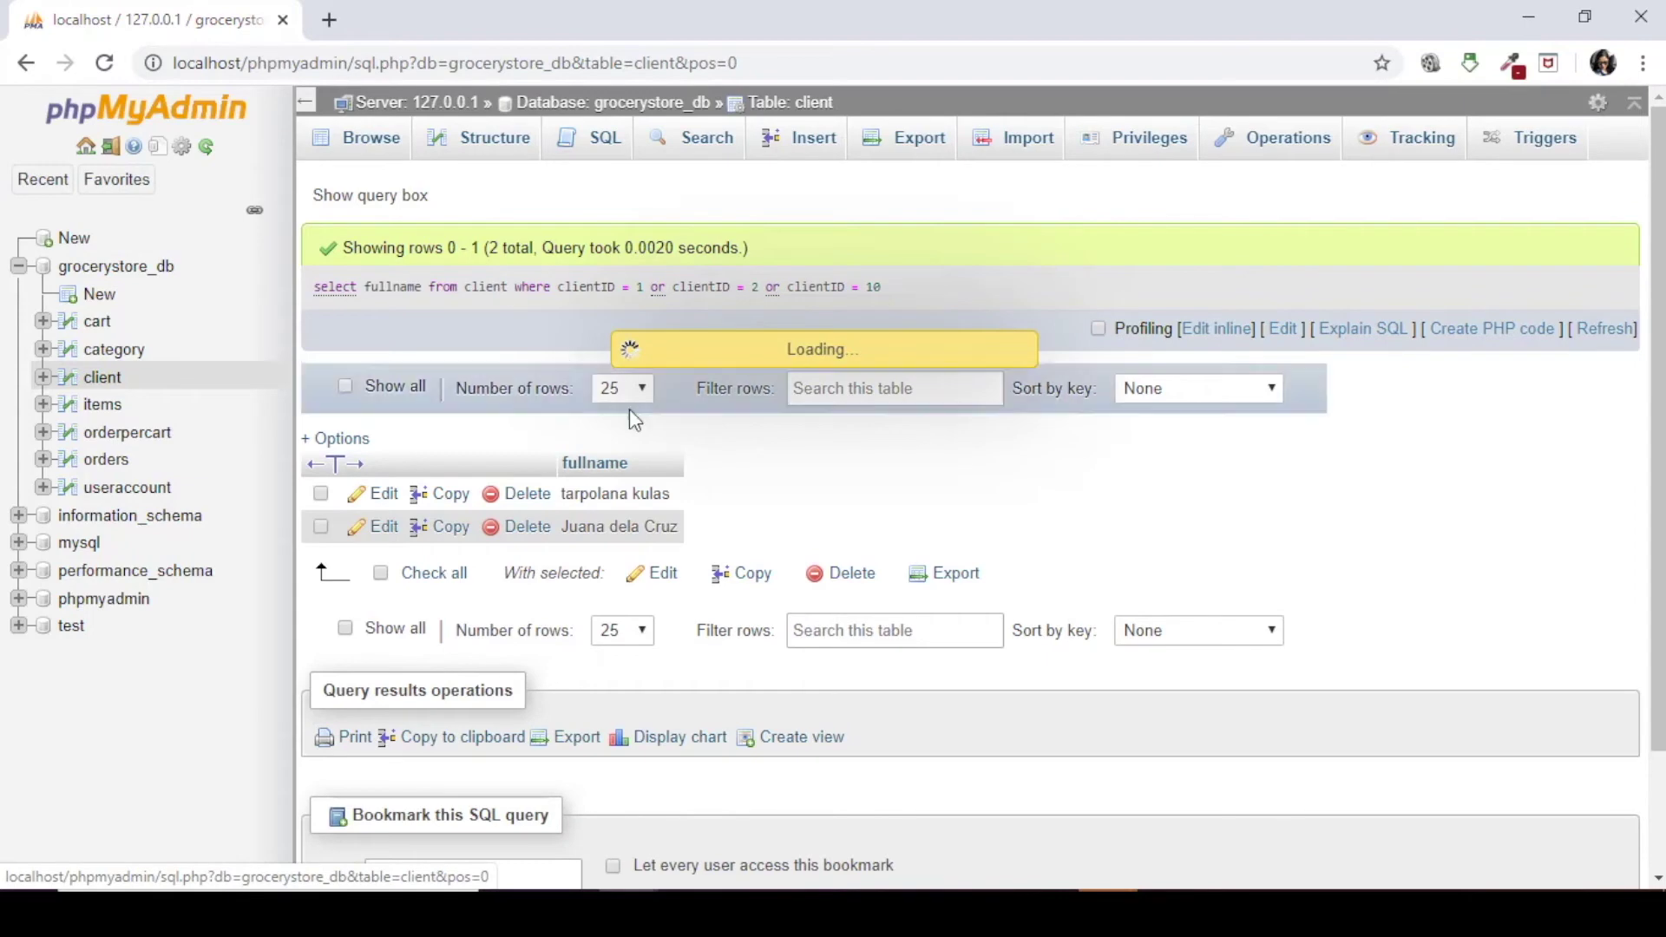
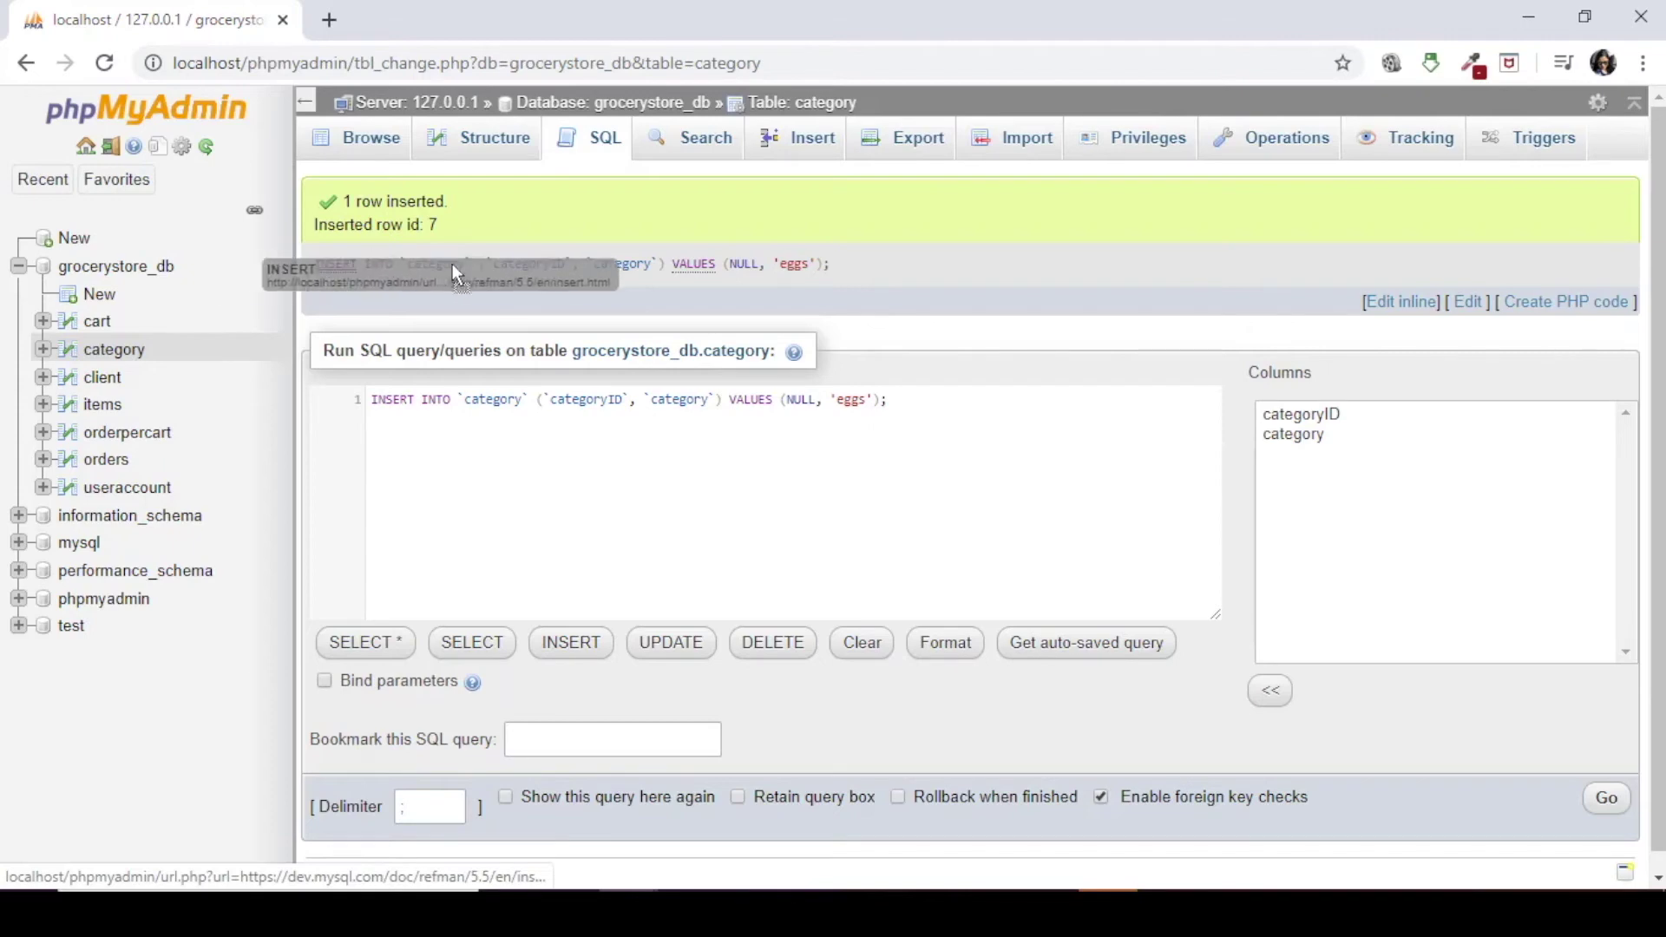
- Check that eggs is listed in the category rows, then start a fresh SQL query for category
drag(819, 264, 319, 274)
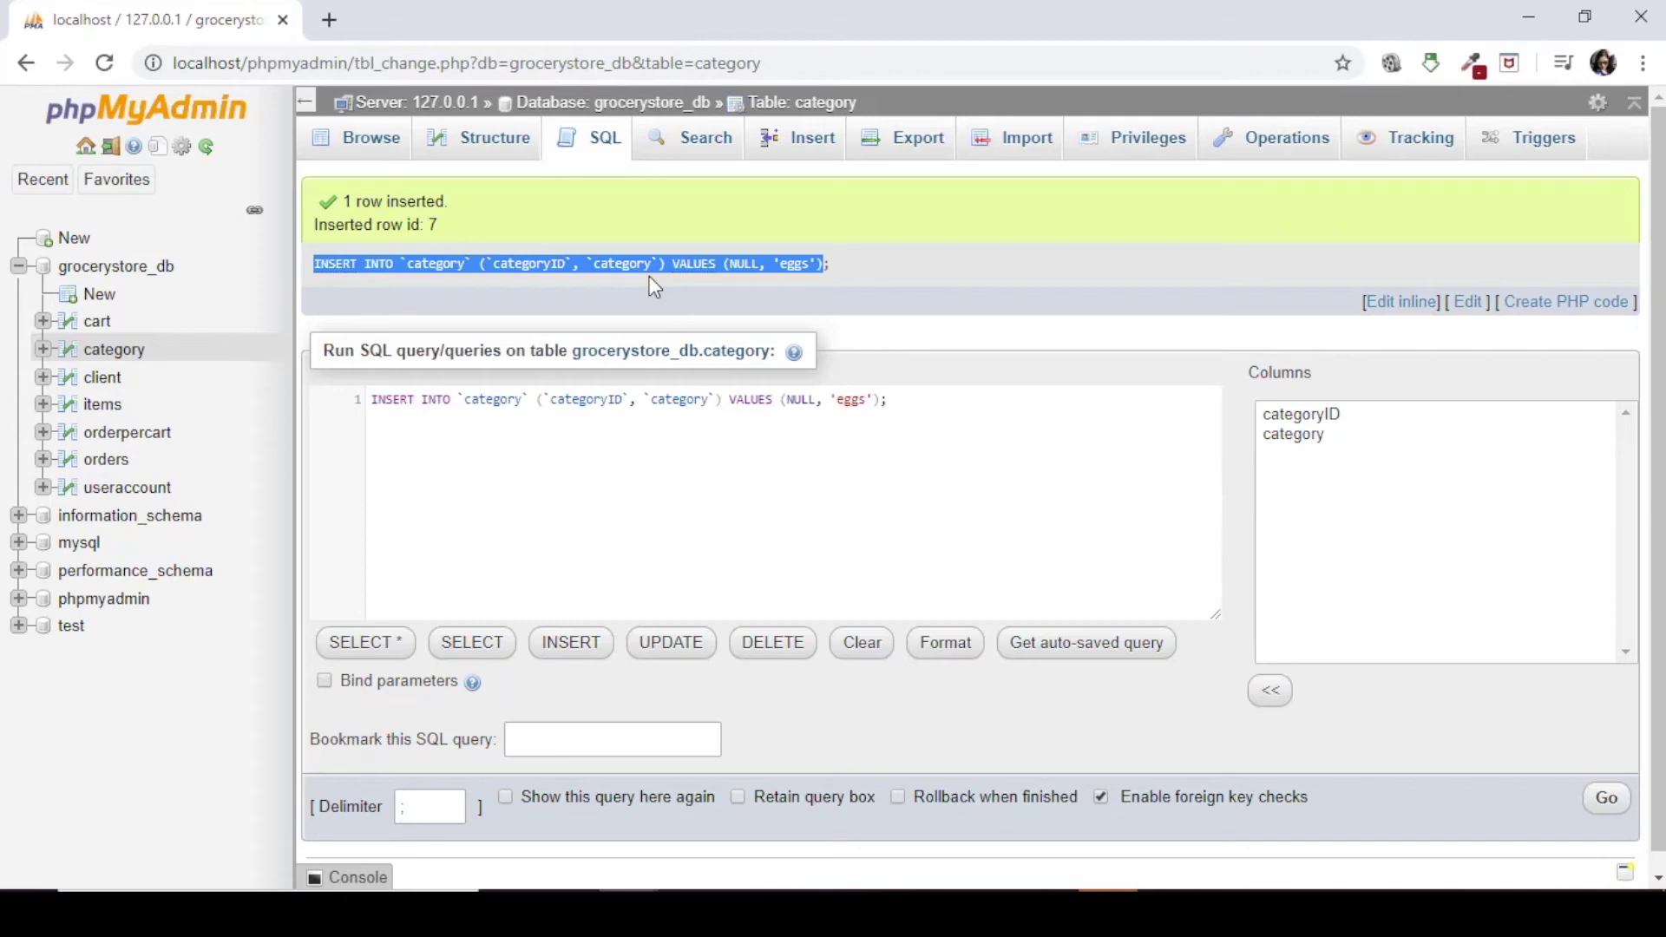
click(370, 141)
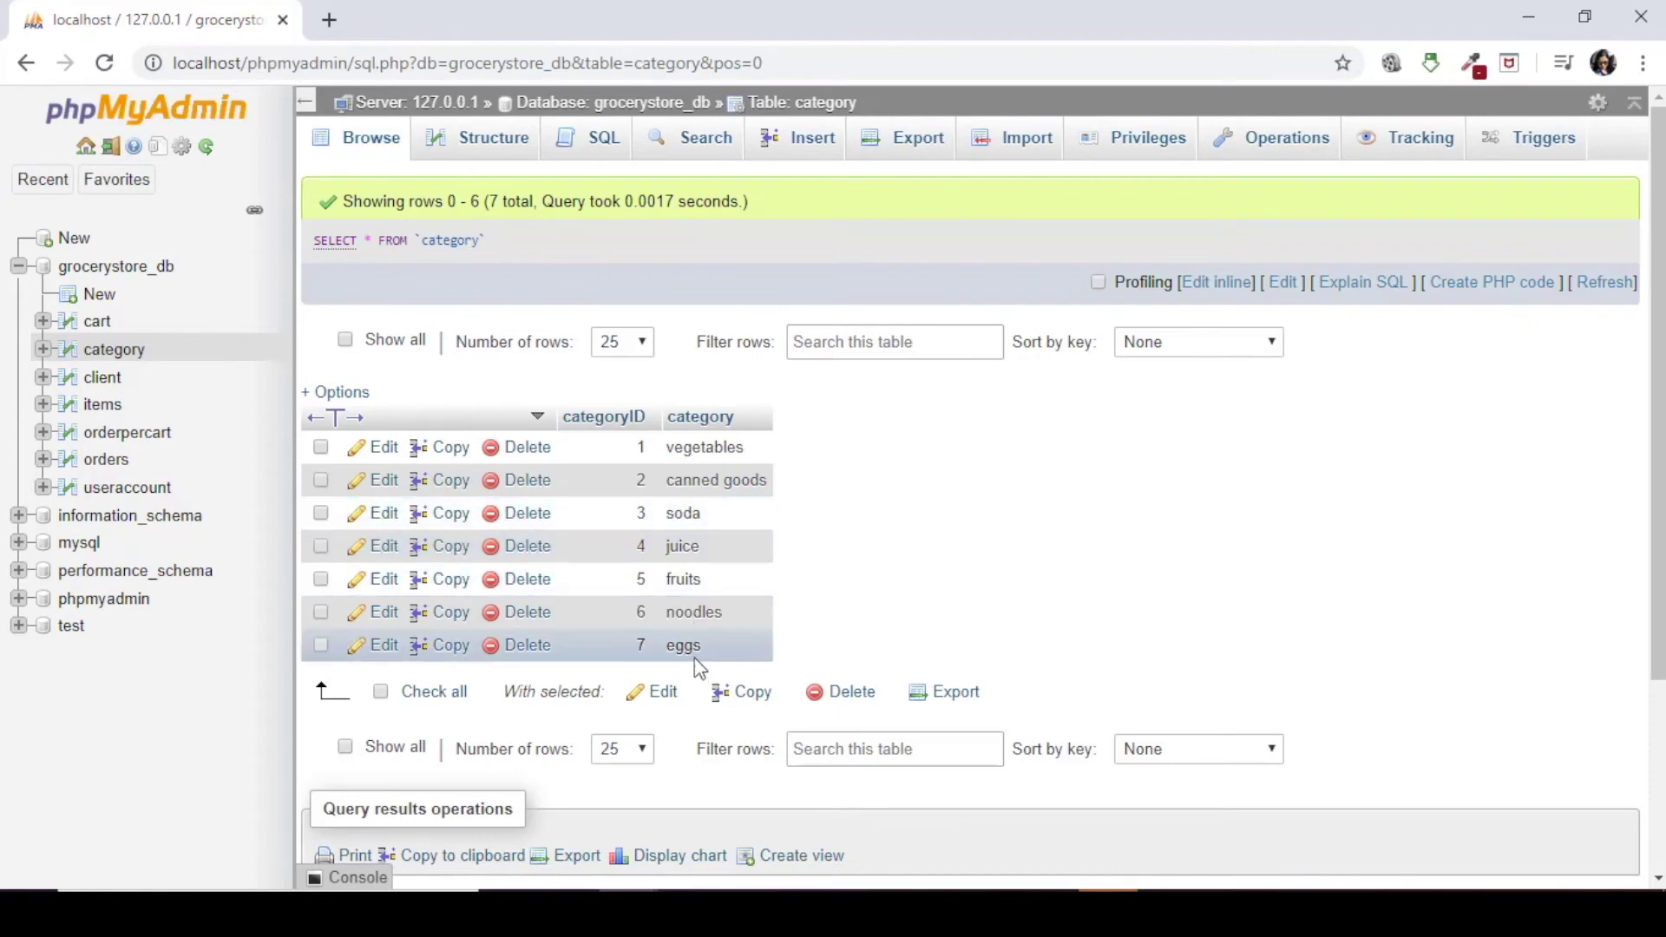
click(590, 139)
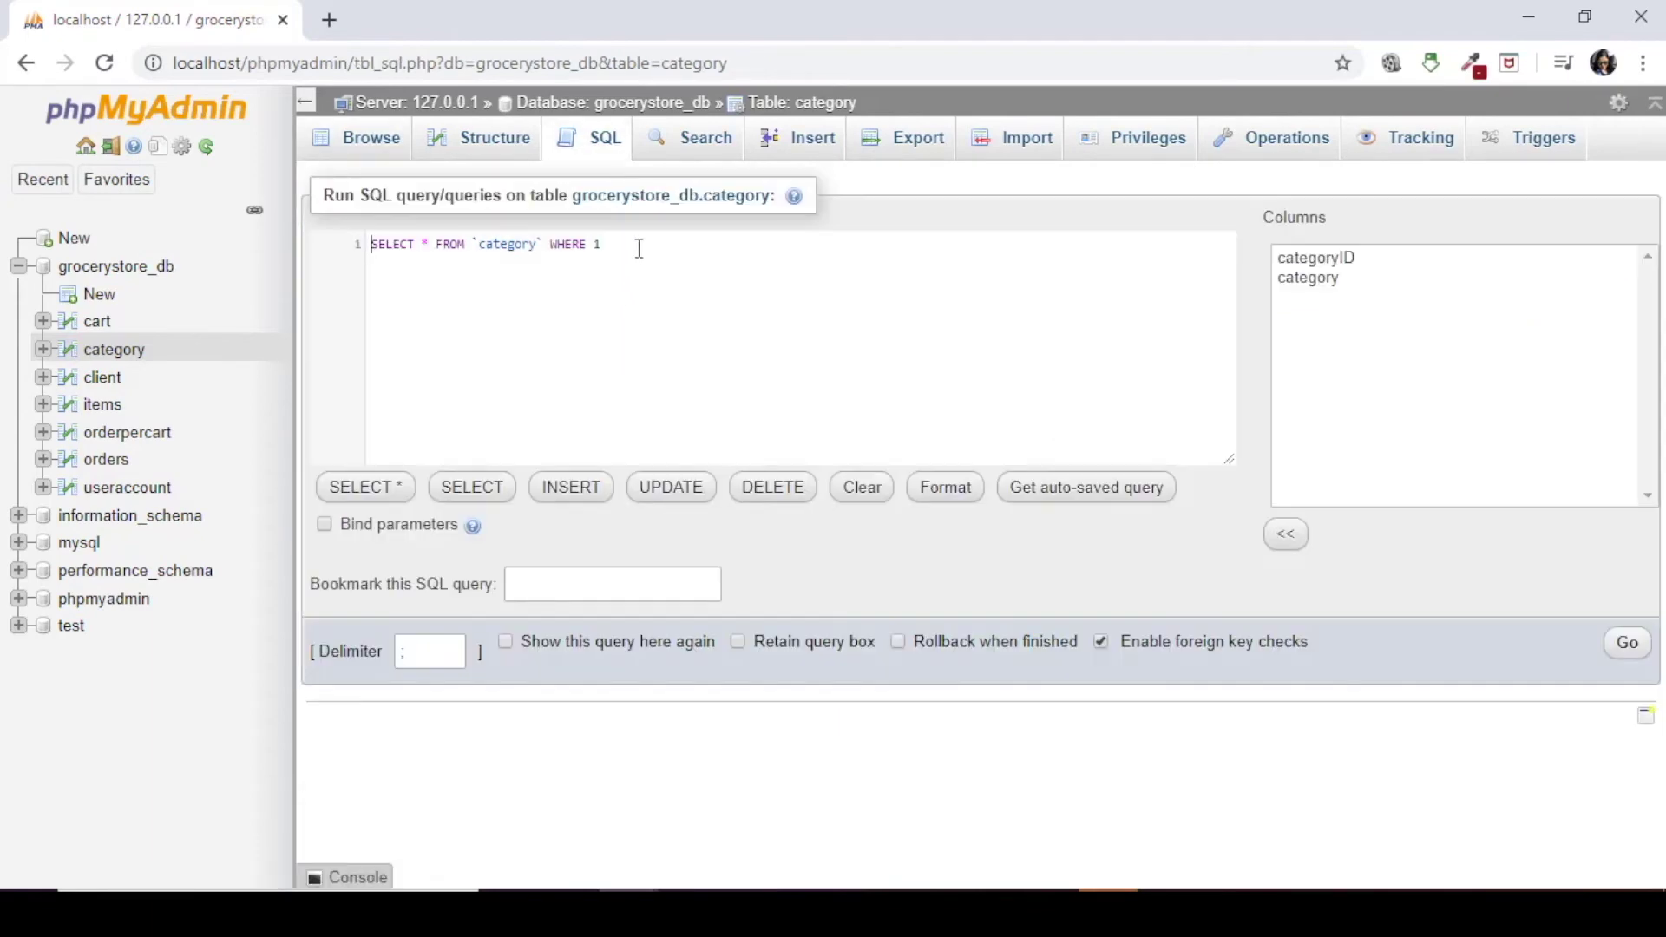
- Replace the prefilled query with INSERT INTO category VALUES (8, "condiments")
key(ctrl+a)
text(o)
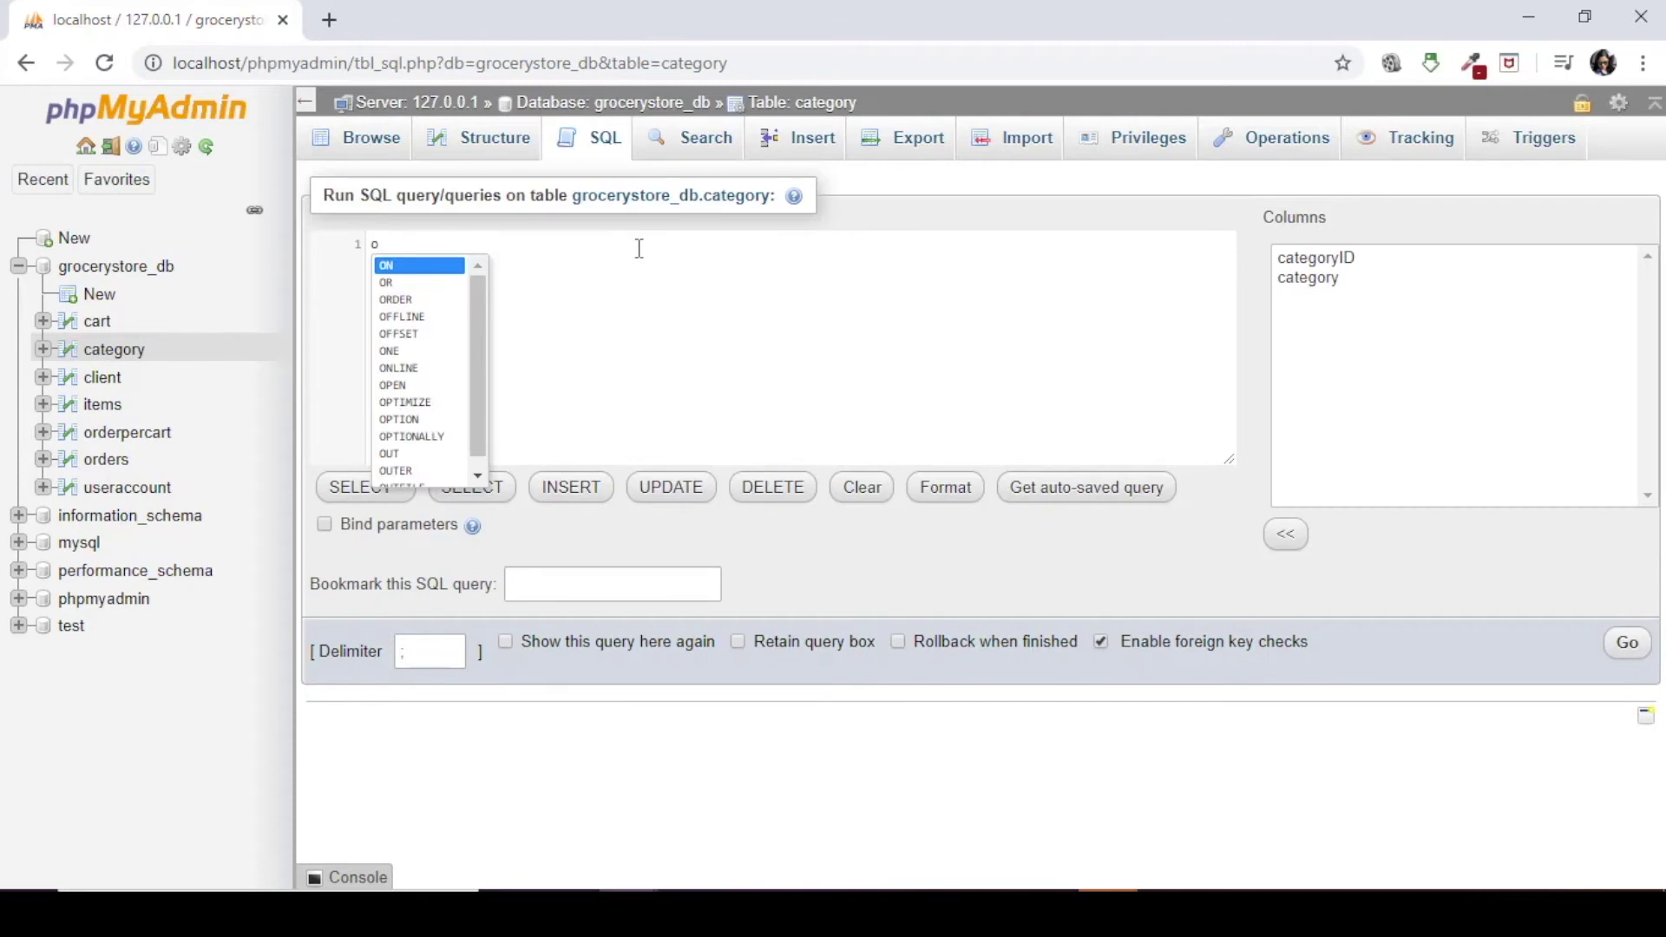
key(BackSpace)
text(insert iny)
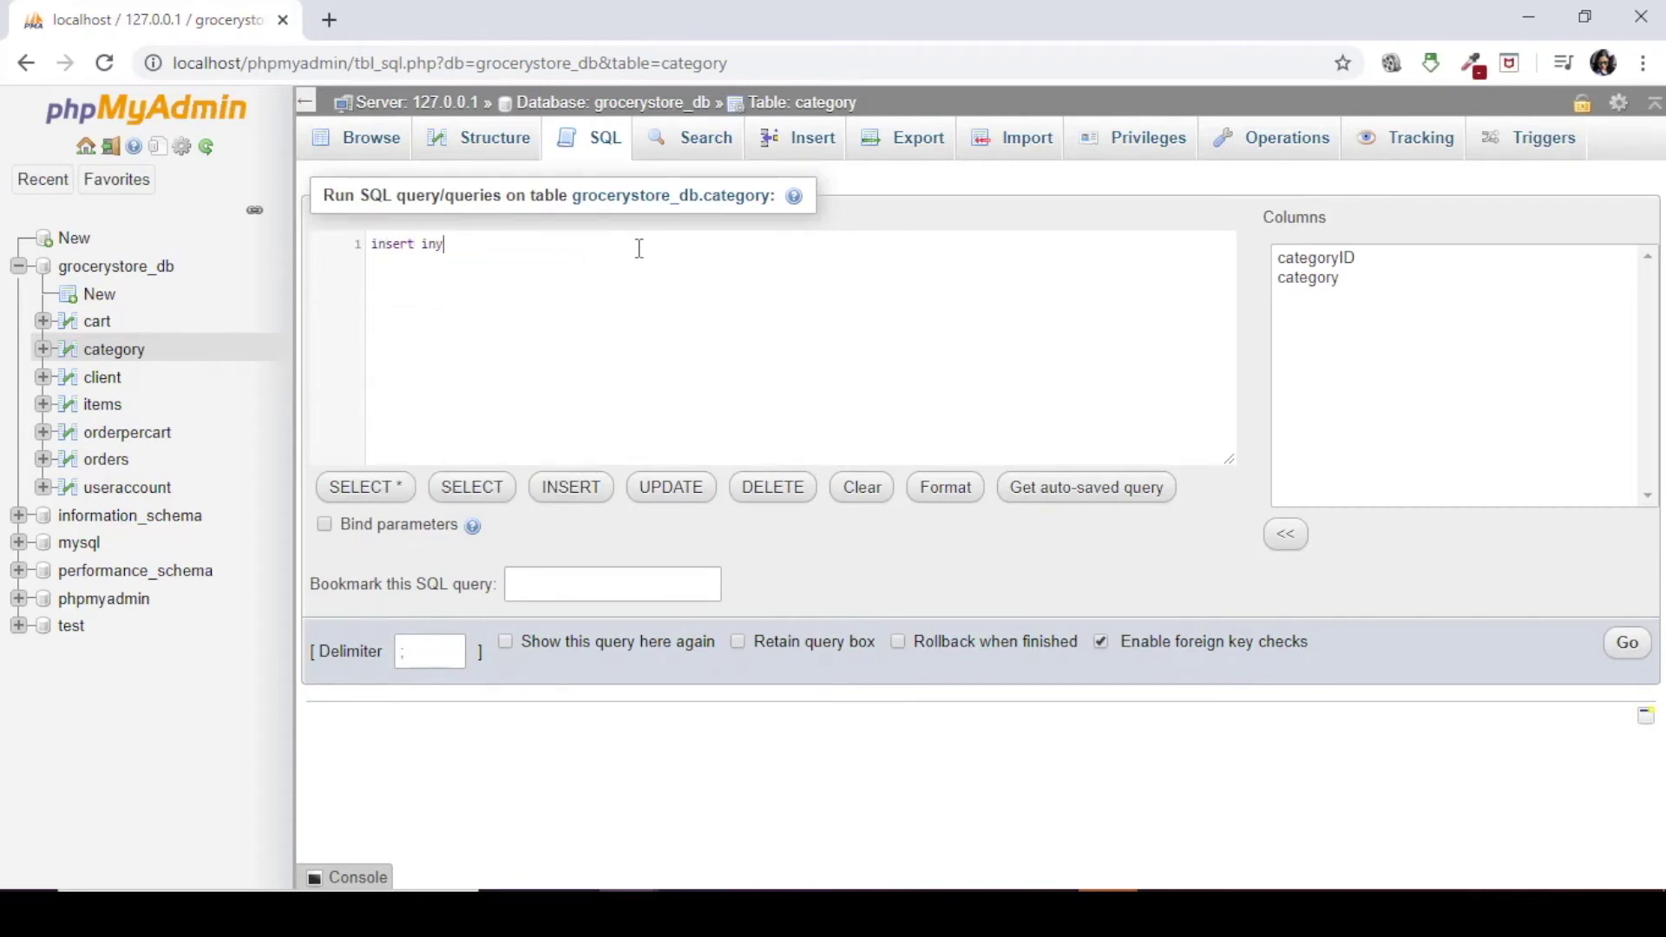
key(BackSpace)
text(to)
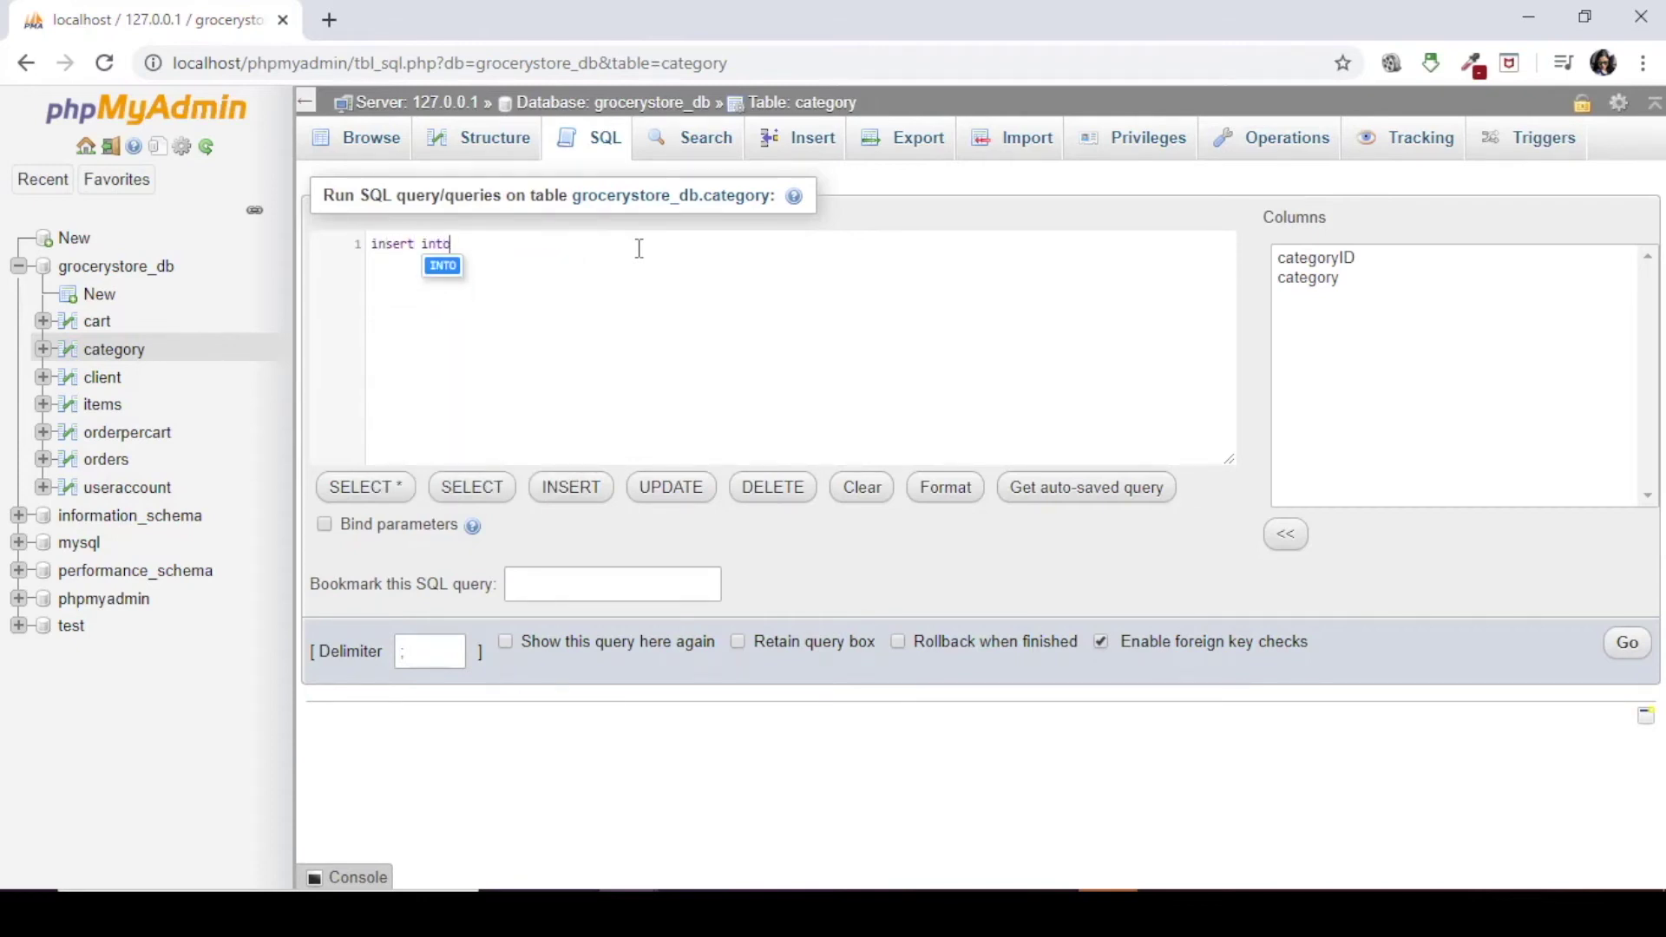
text( cate)
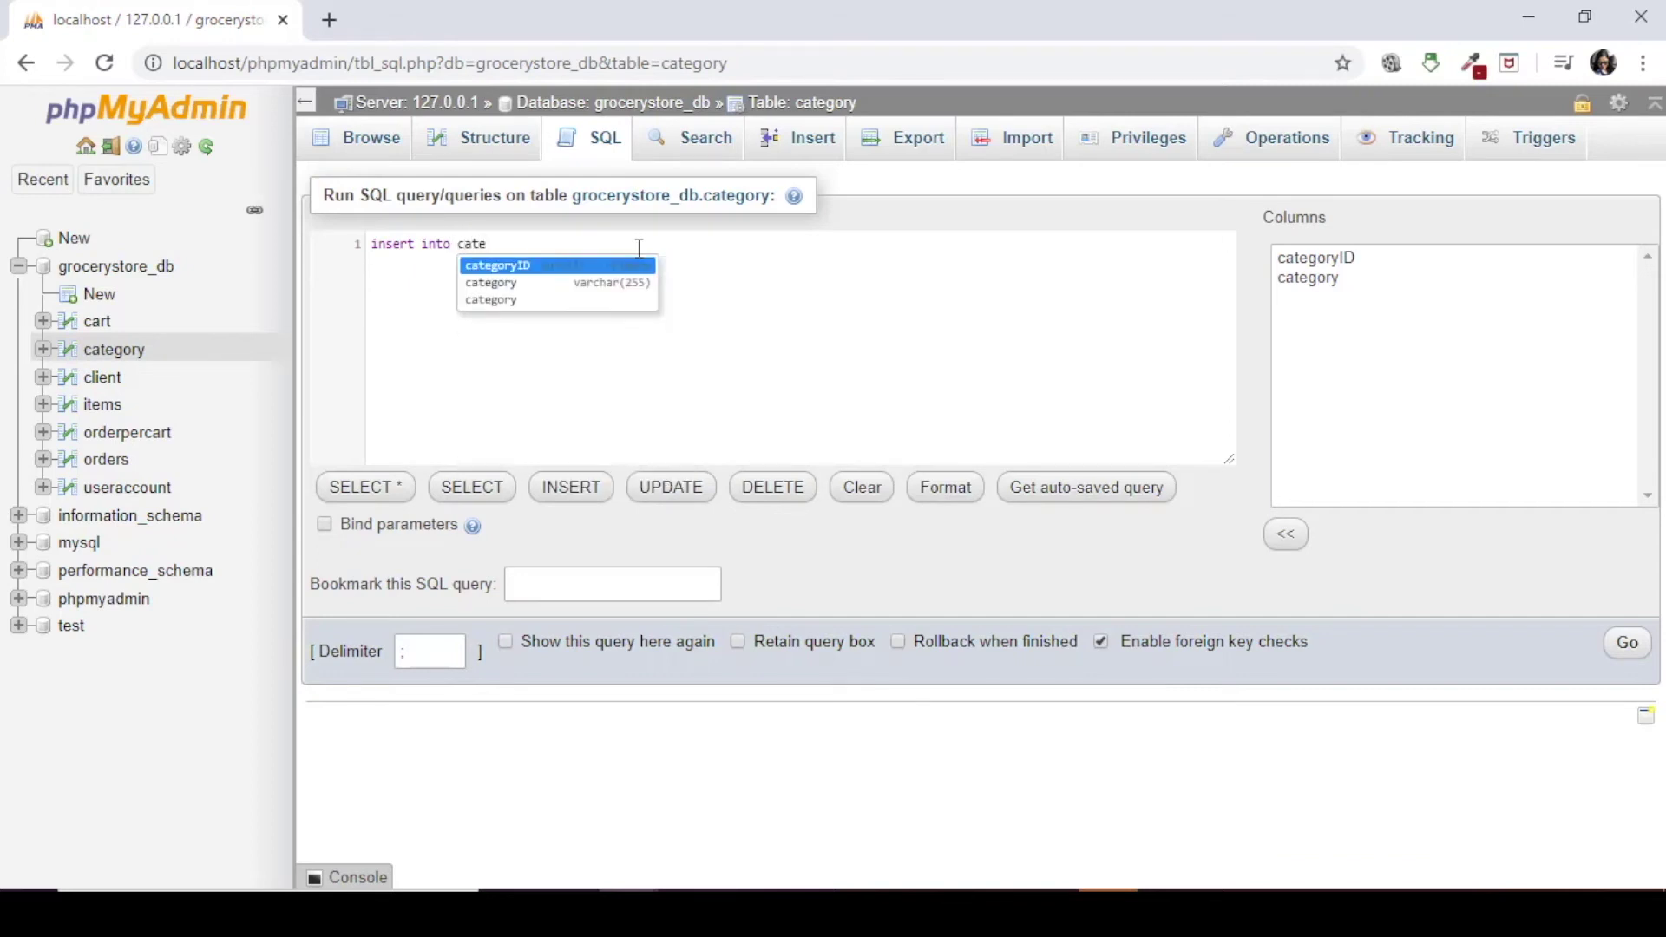
text(gory)
key(Down)
key(Down)
key(Return)
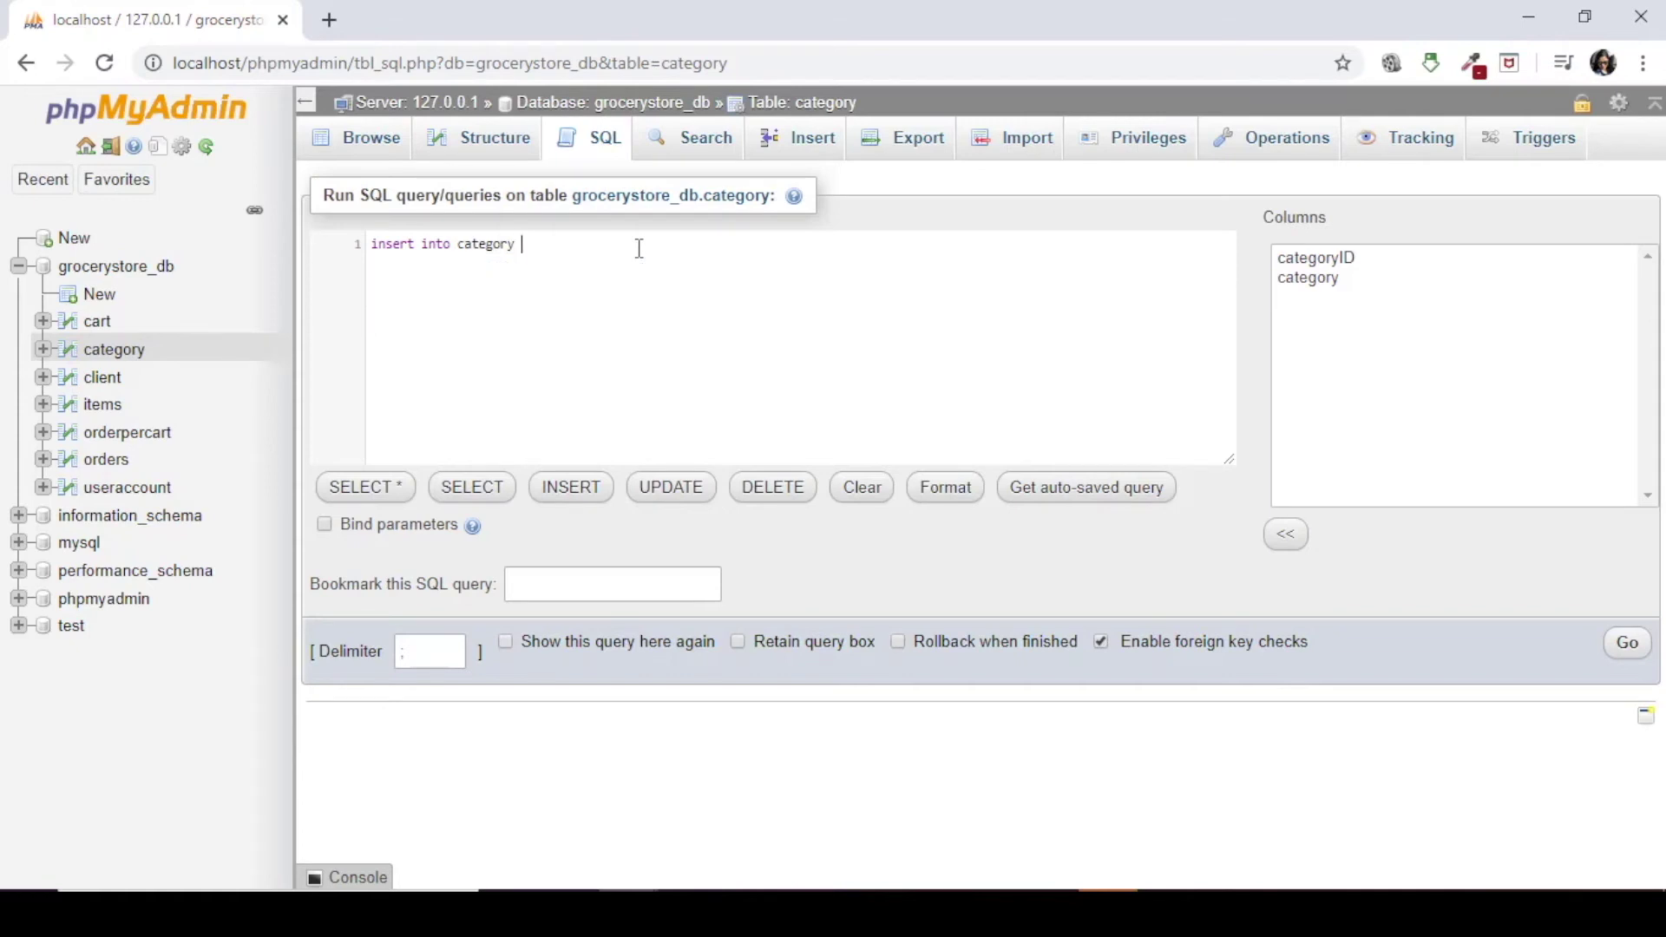
text(values (8, "condiments"))
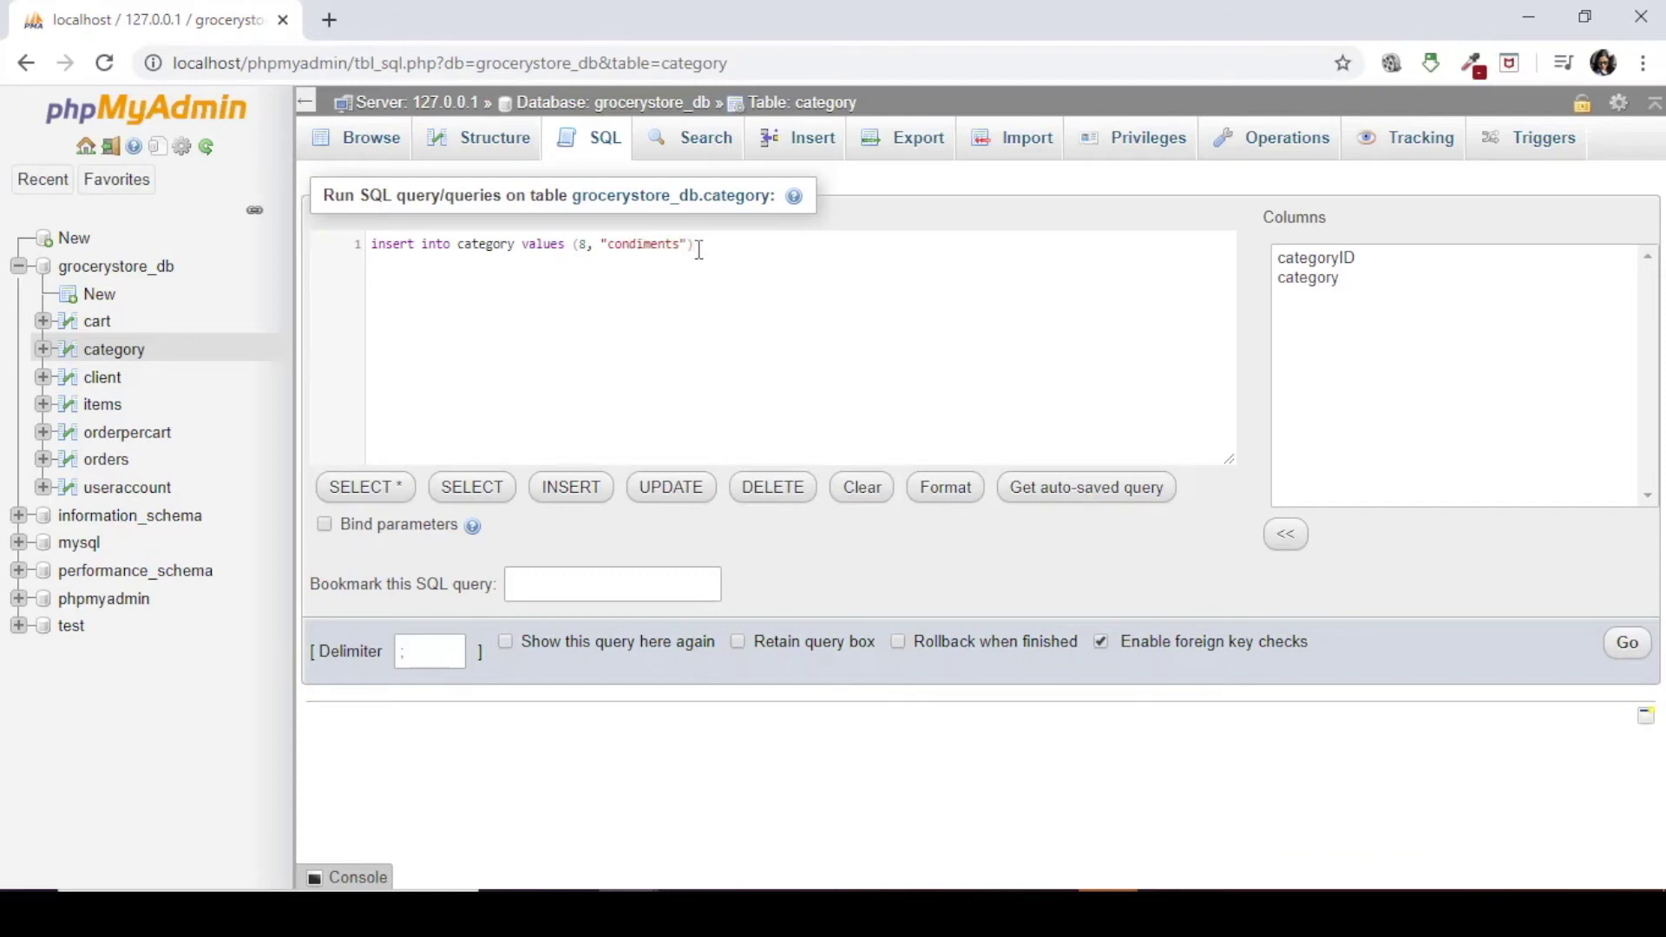
- Run the insert, confirm condiments appears as id 8, and return to the SQL editor
click(1627, 655)
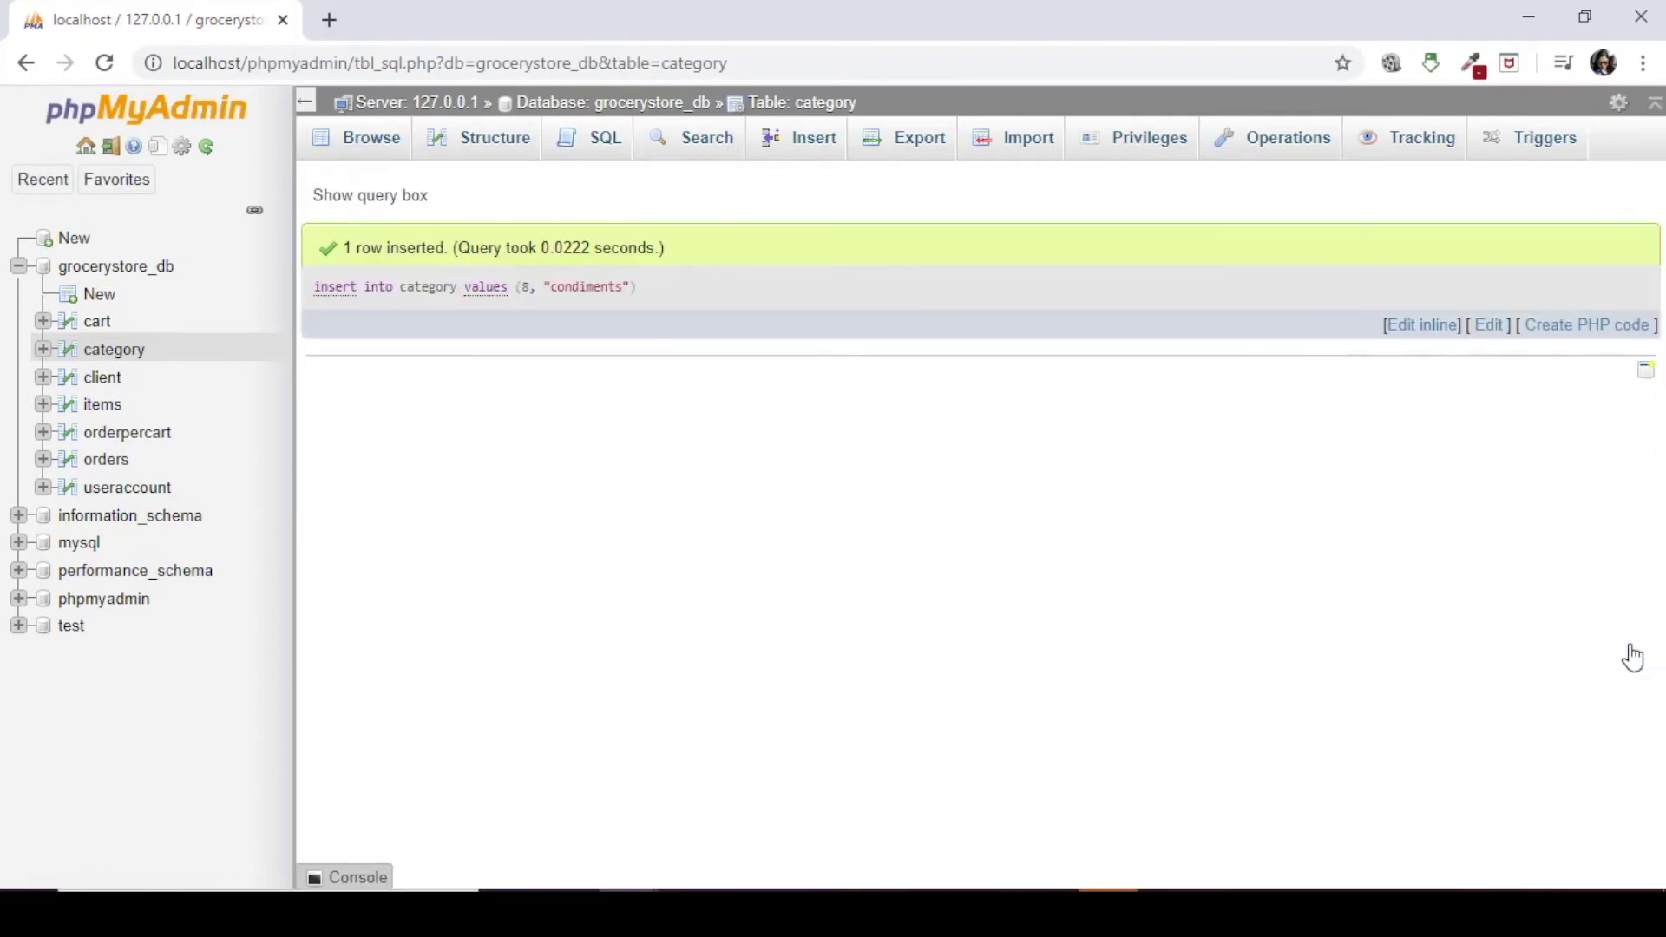
click(360, 137)
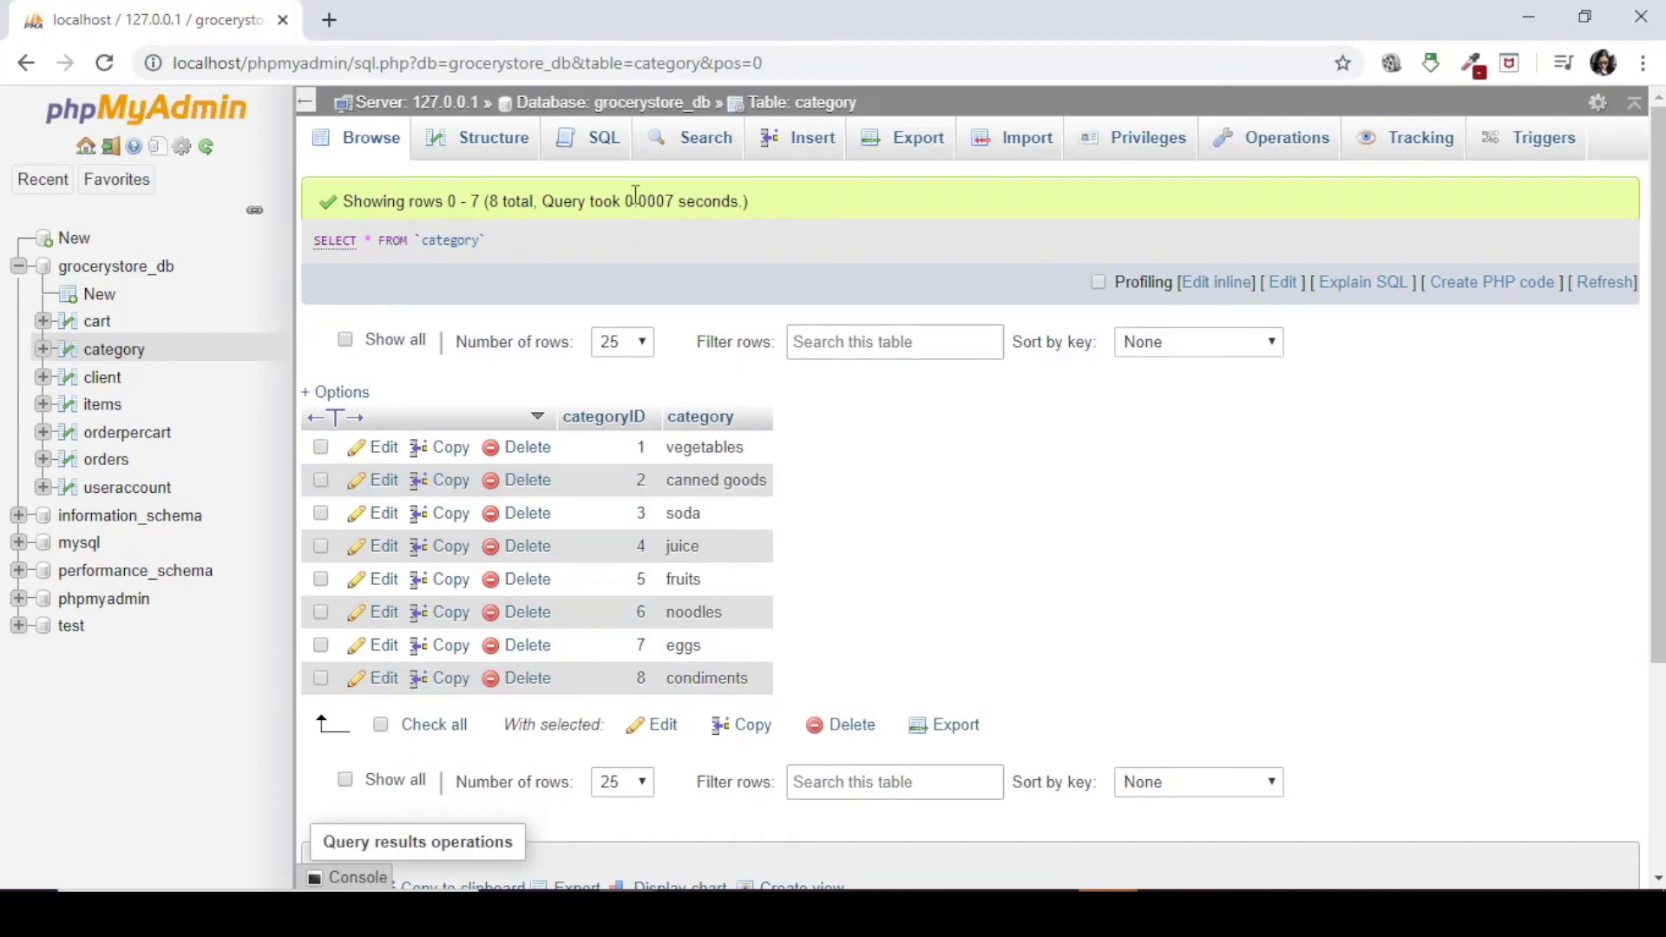
click(586, 140)
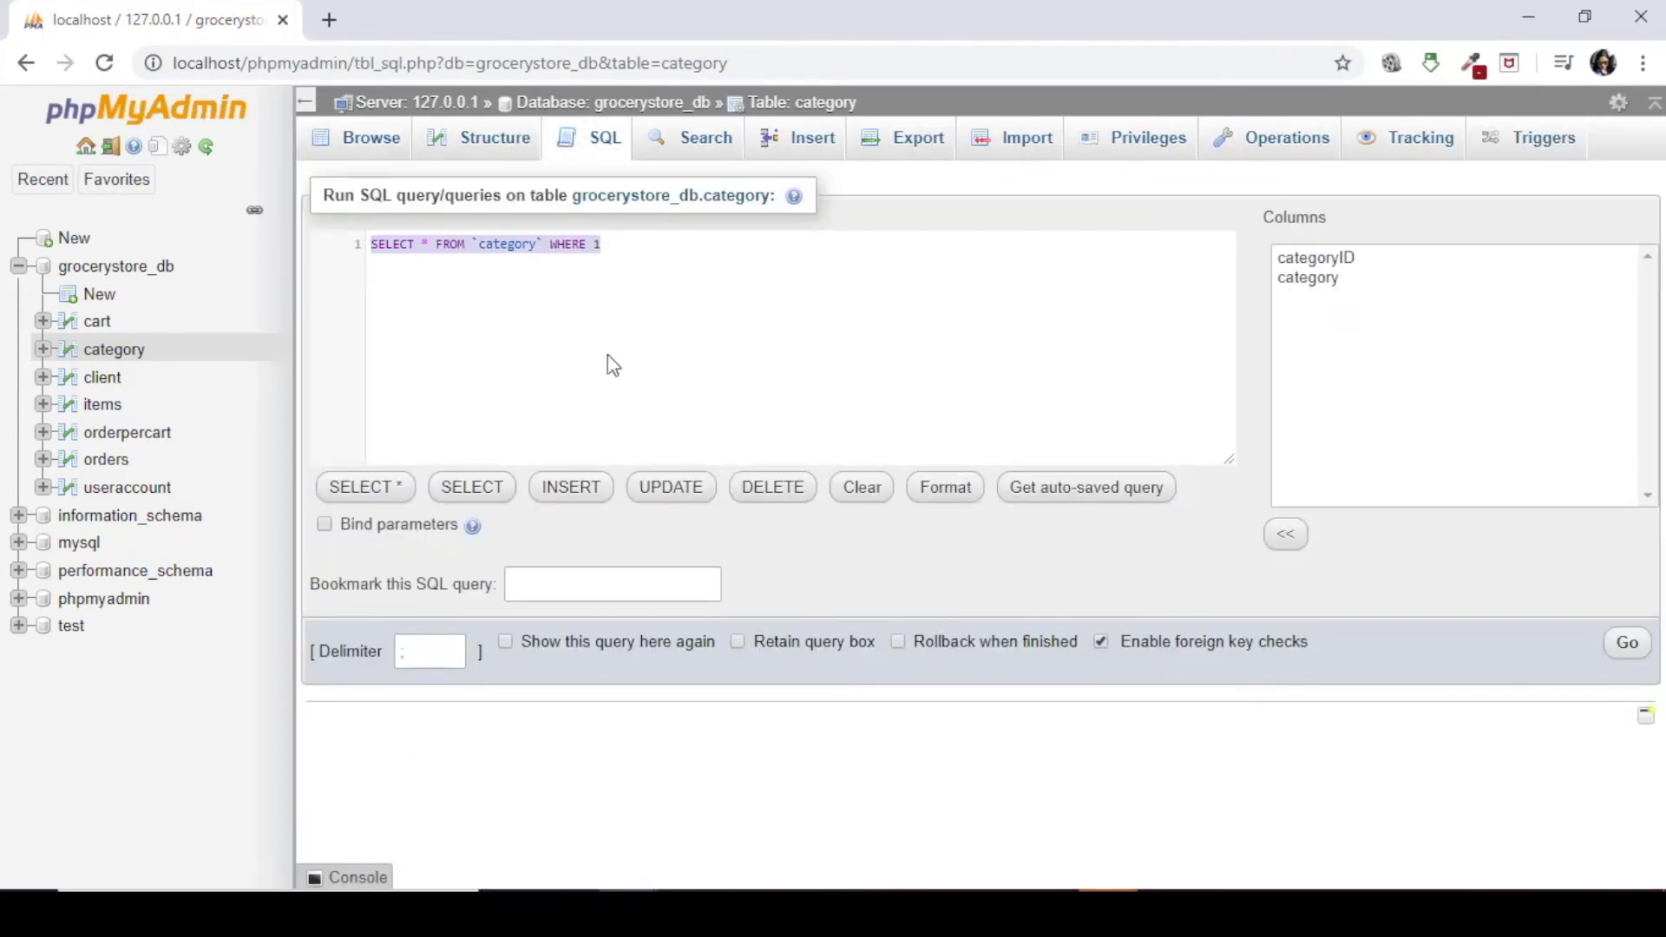
- Run INSERT INTO category (category) VALUES ("shampoo") and confirm shampoo received id 9
text(insert in)
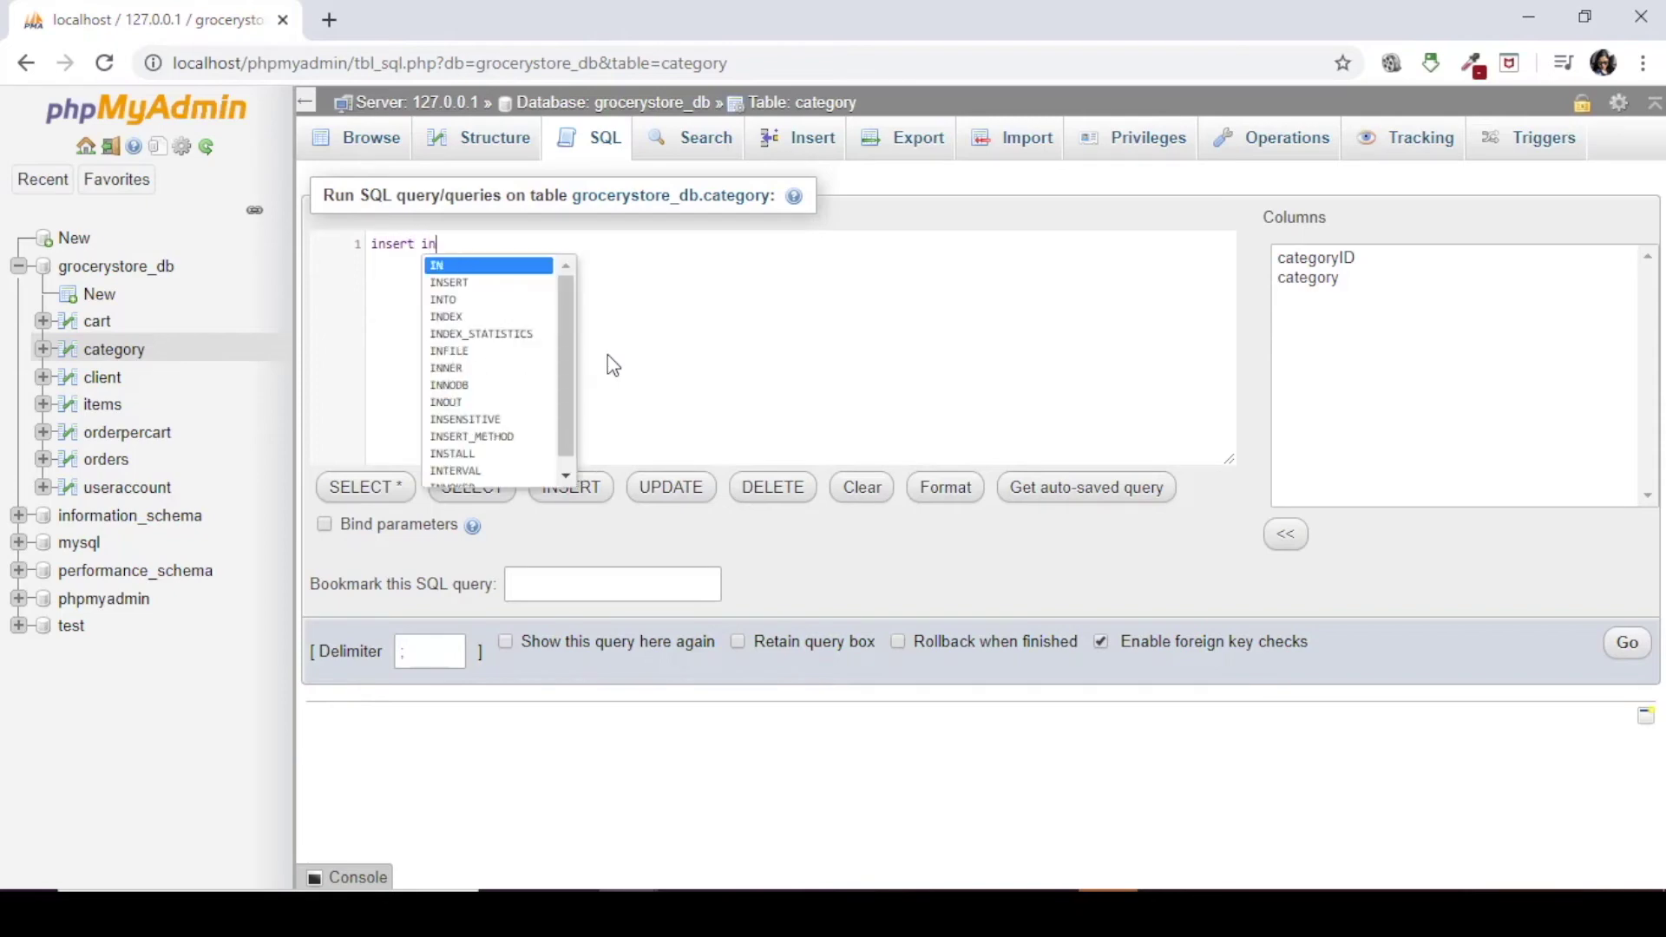
text(to)
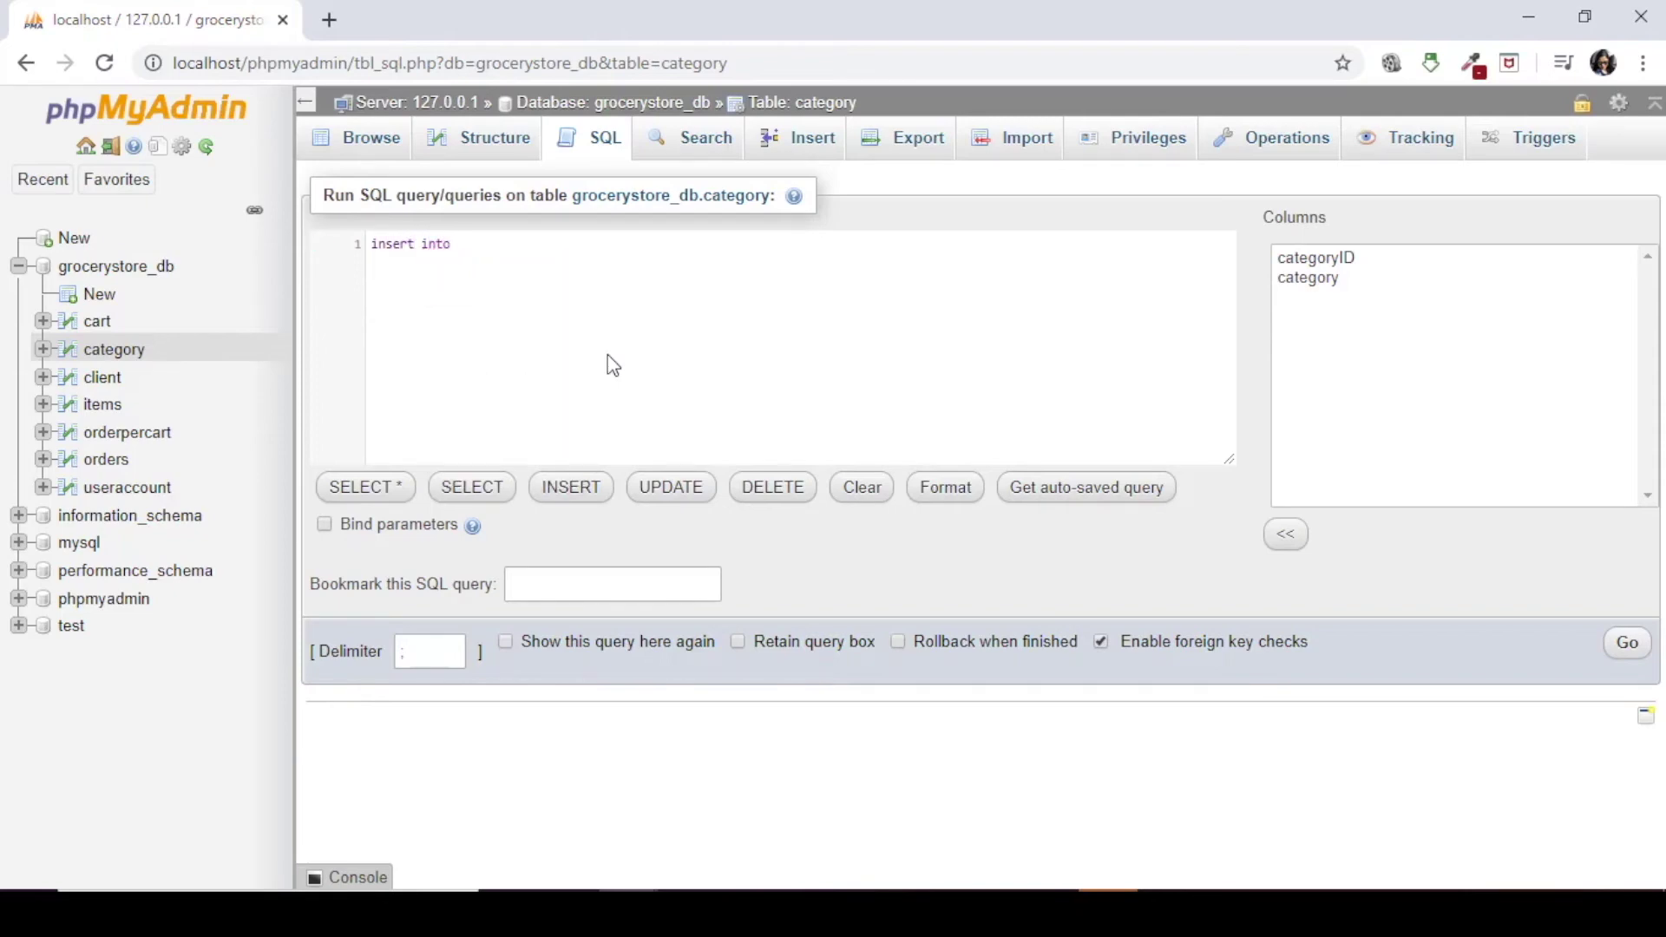
text( category)
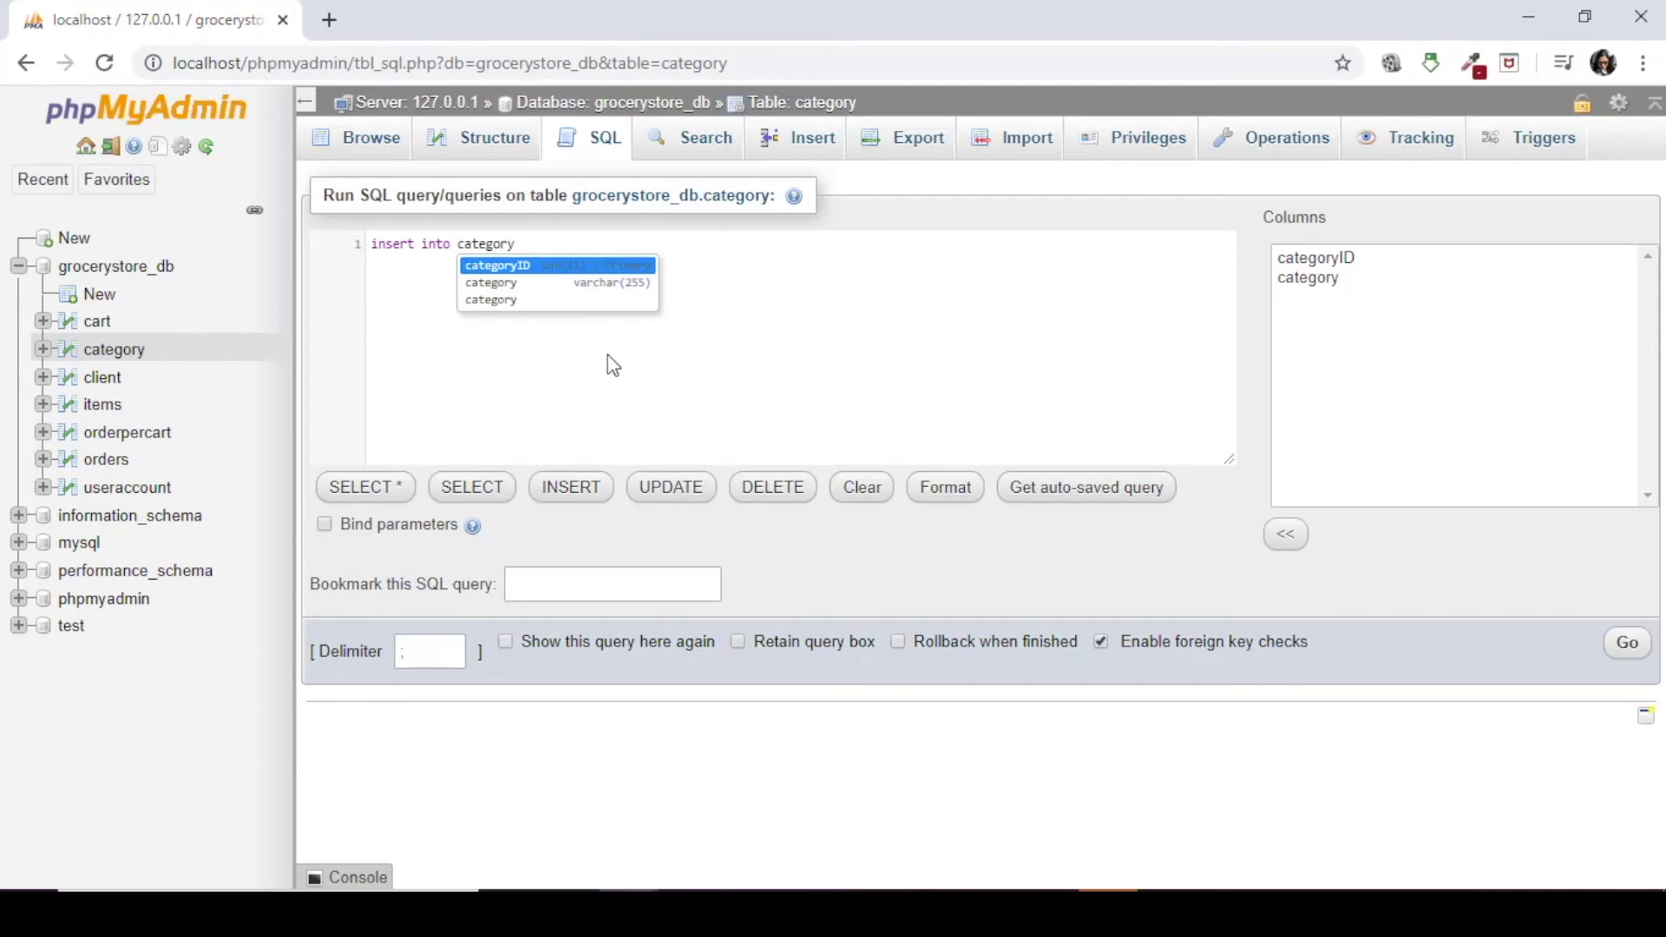
text( ()
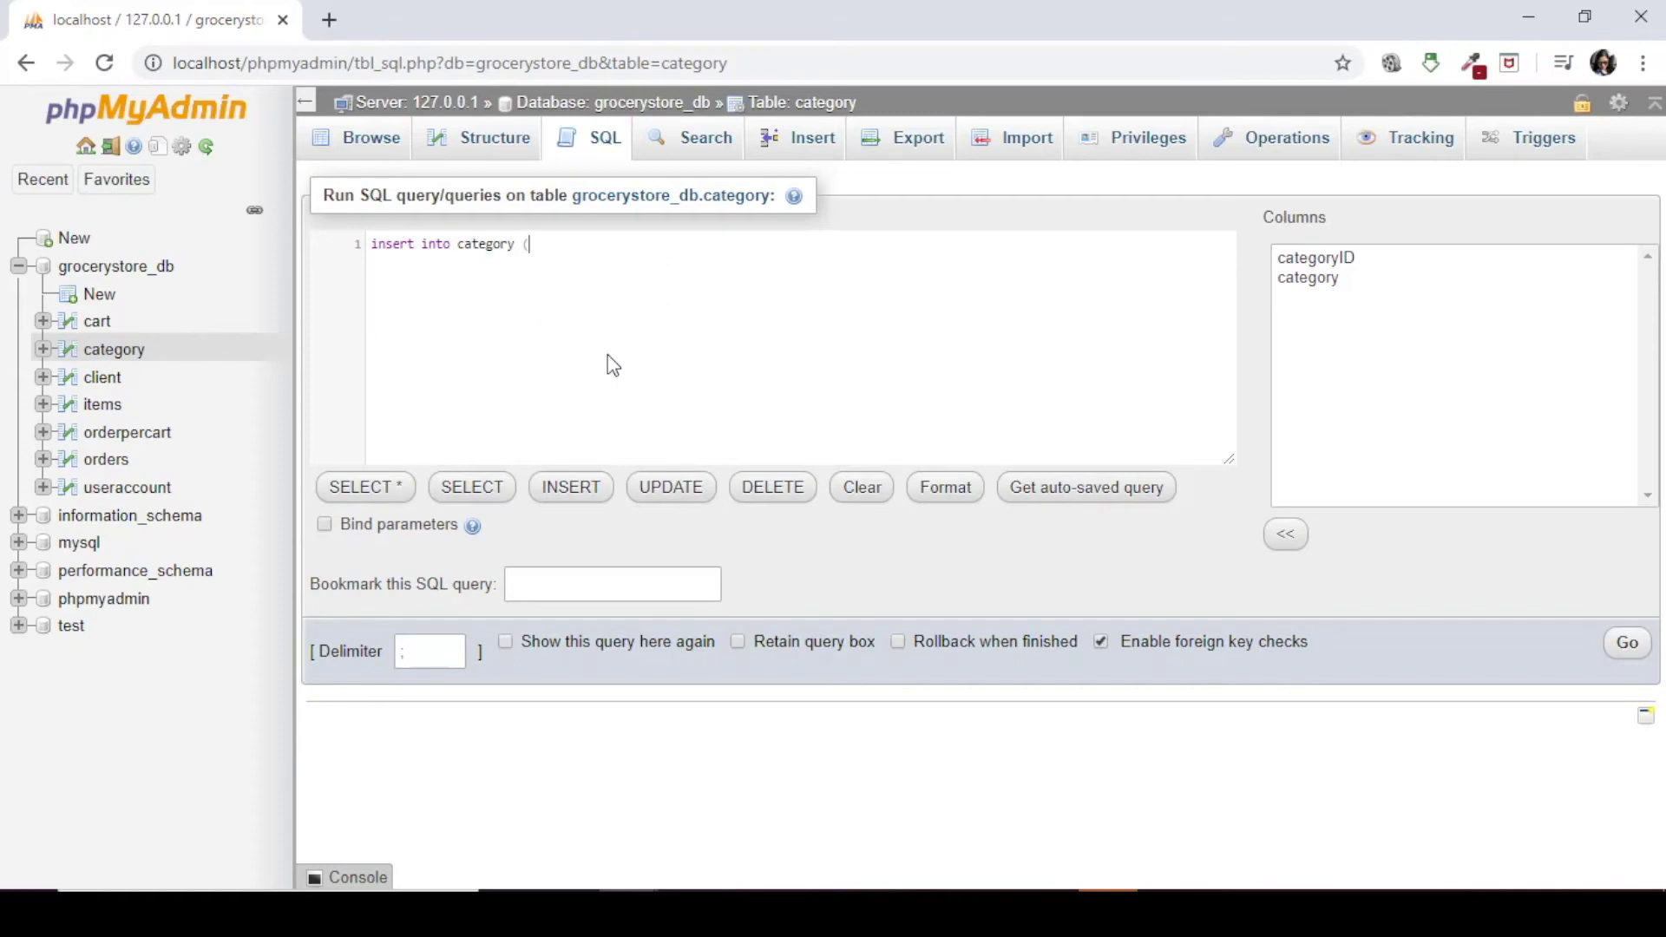
text(cate)
key(Down)
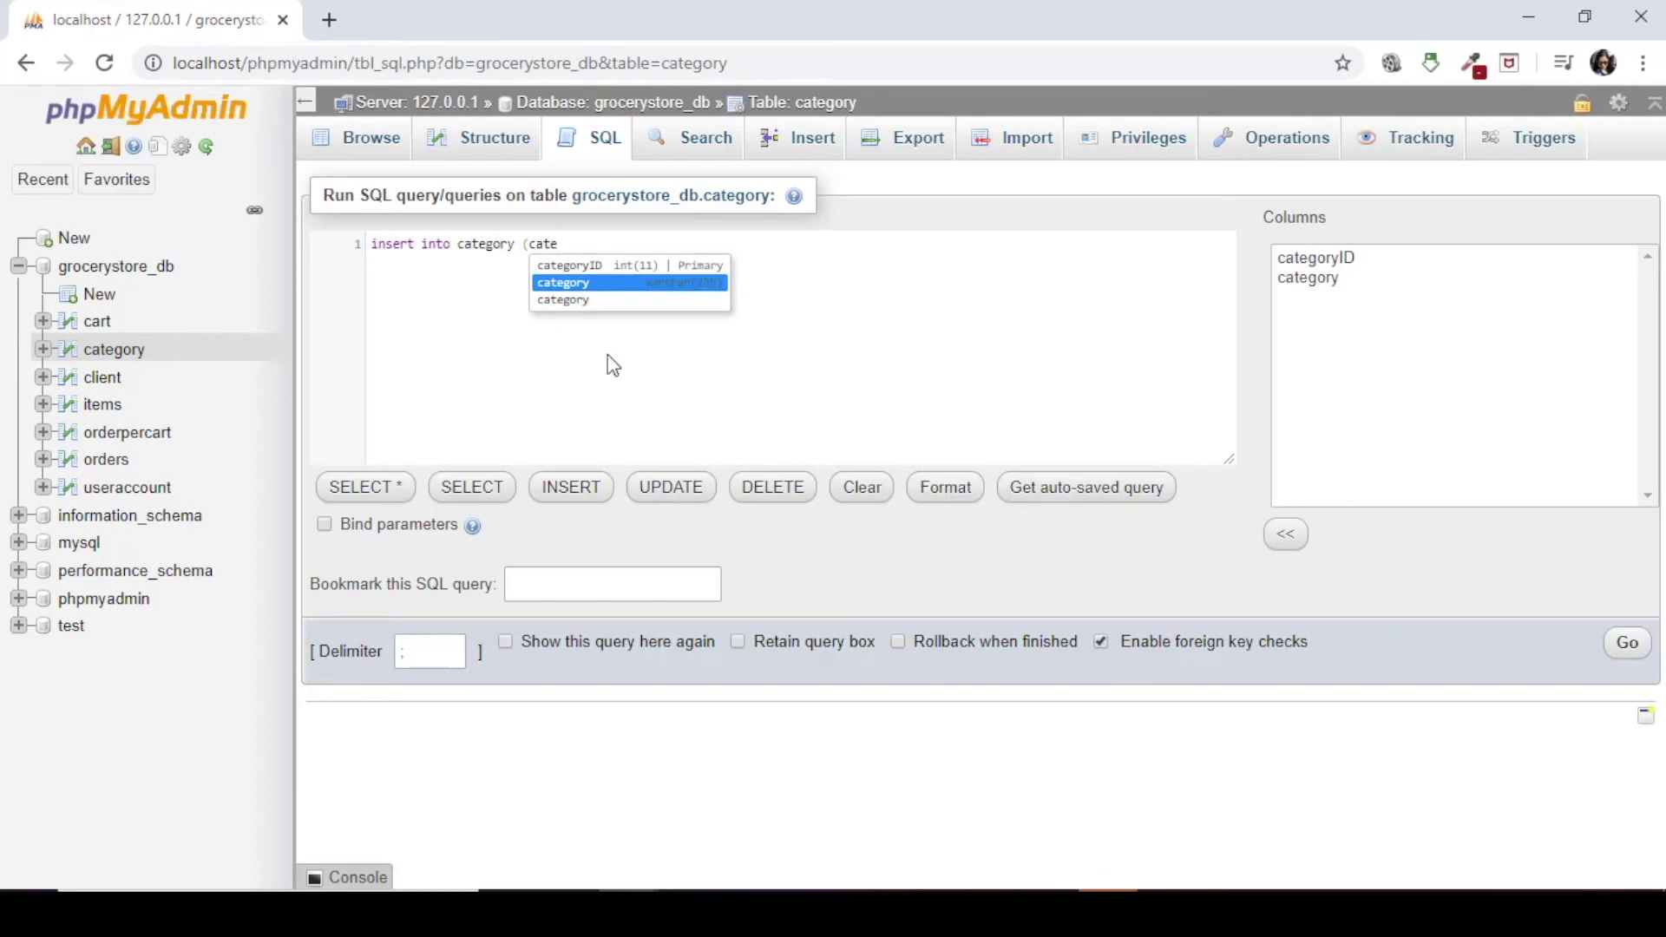
key(Return)
text() val)
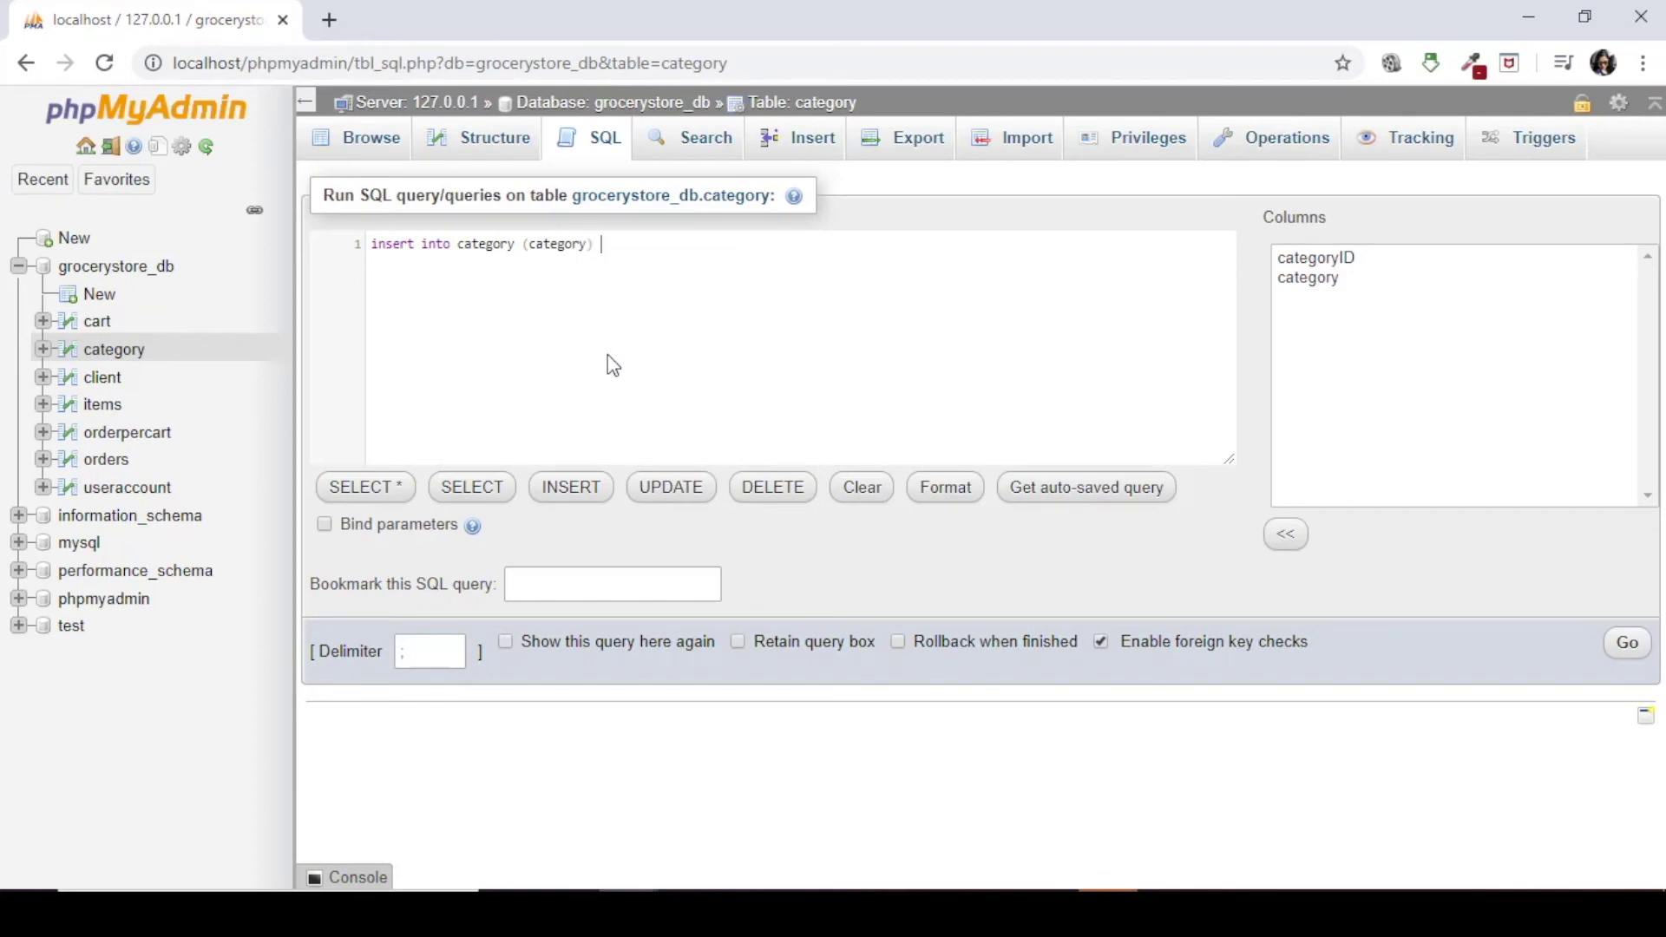
text(ues ("shampoo"))
click(1618, 652)
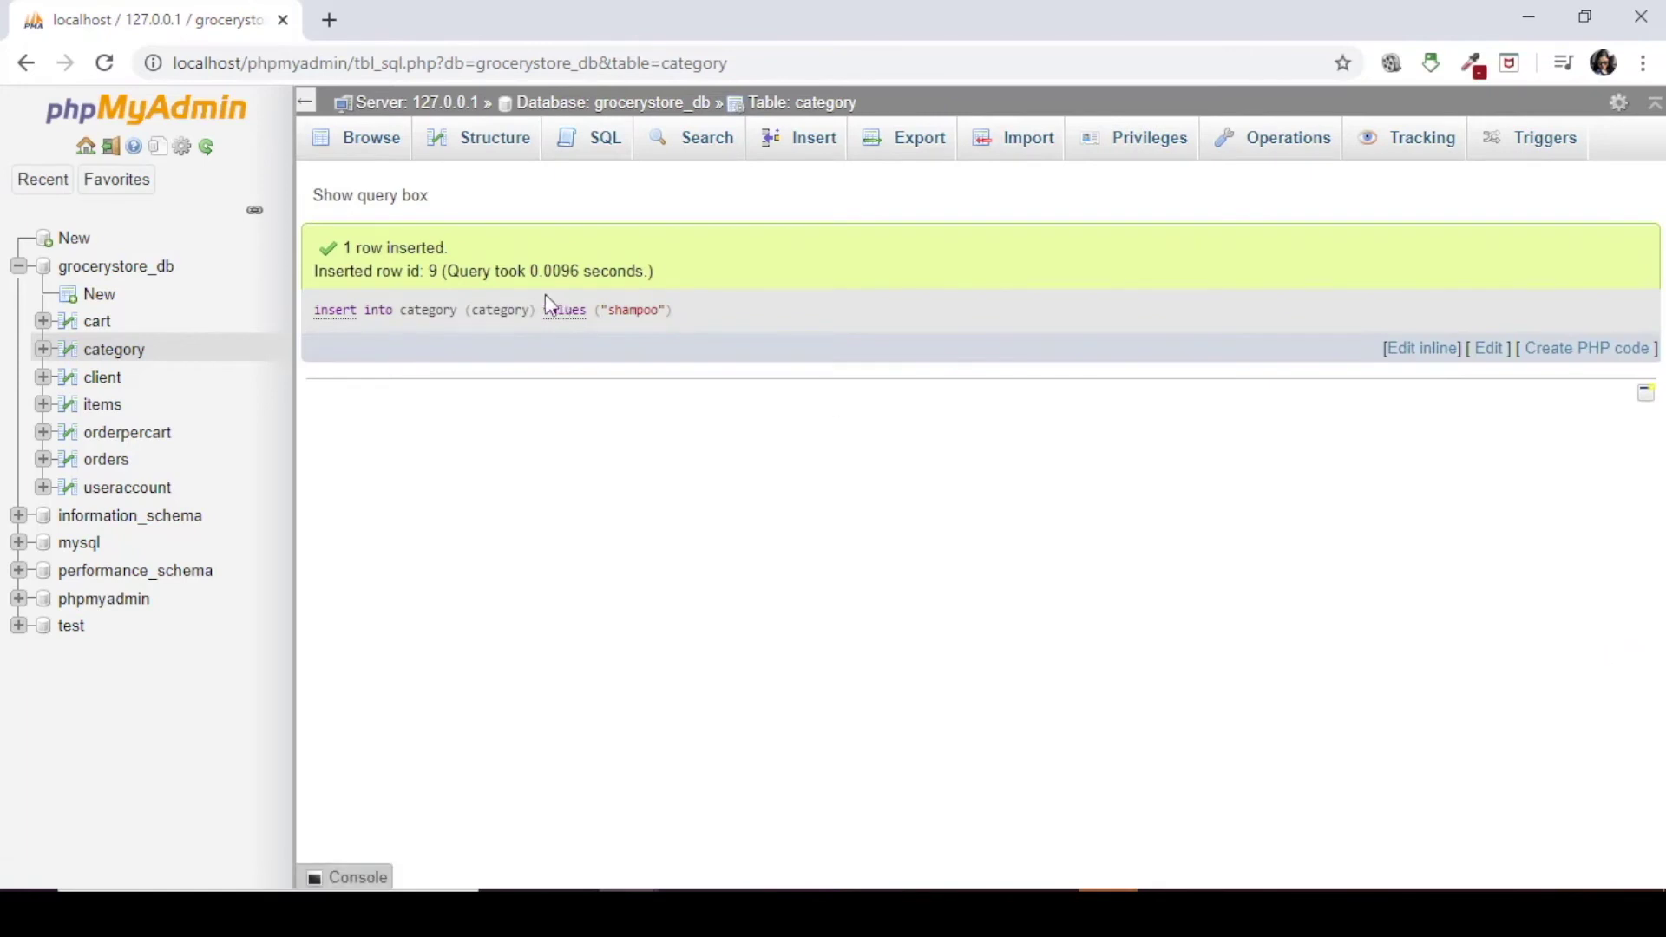
drag(335, 271, 454, 276)
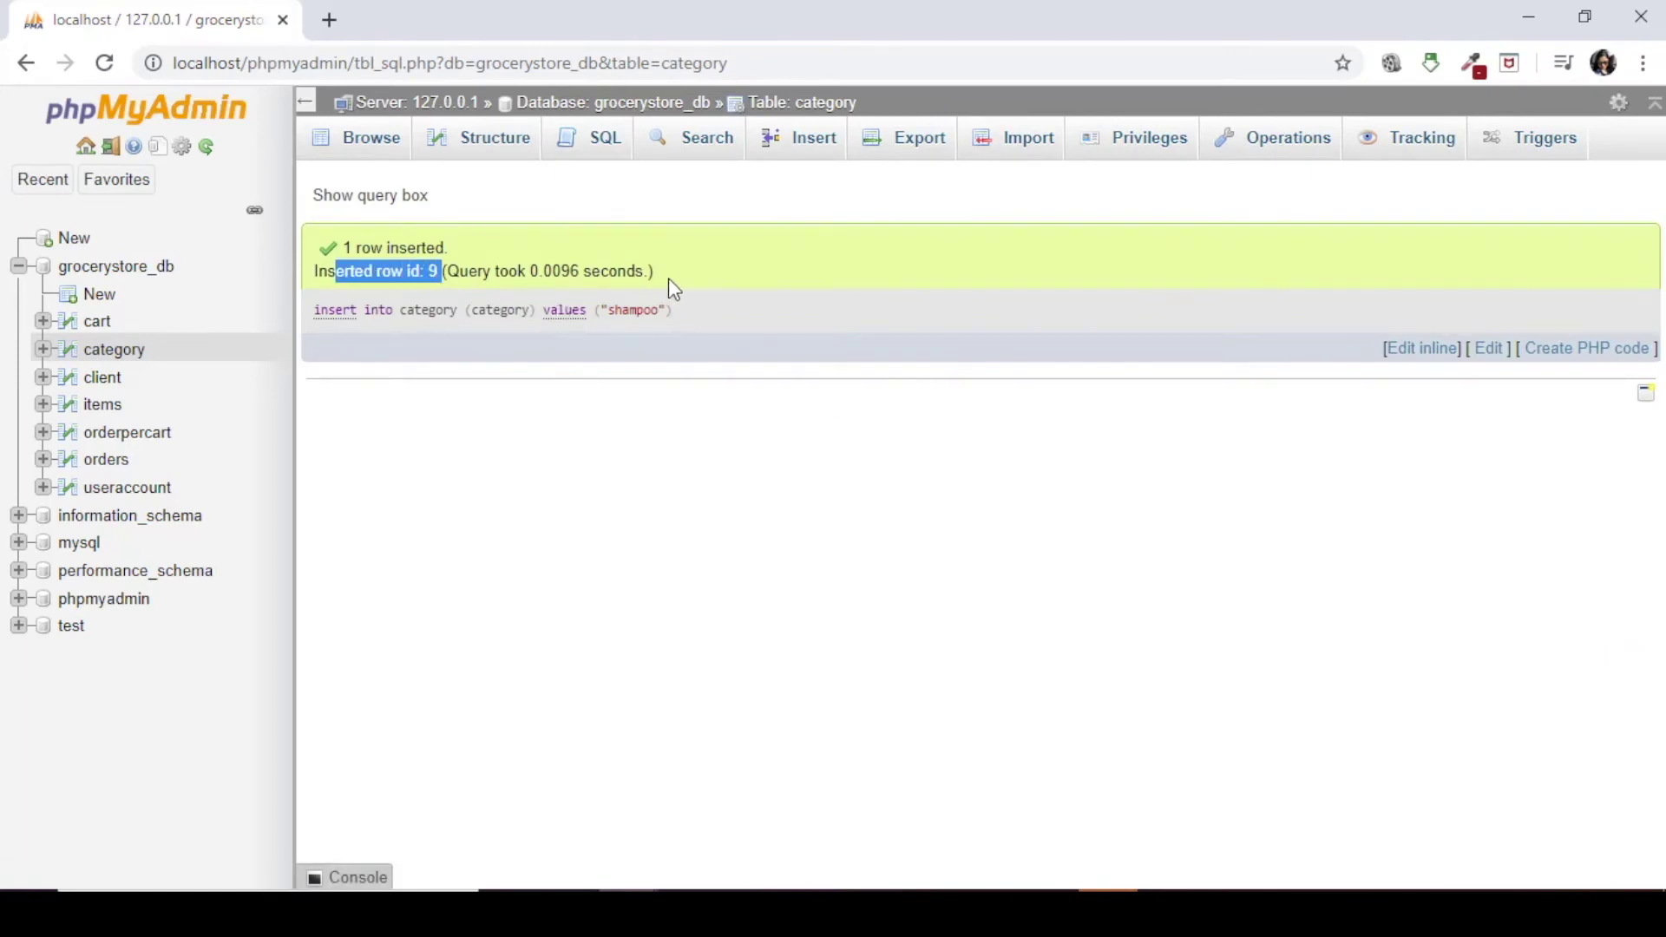
click(377, 149)
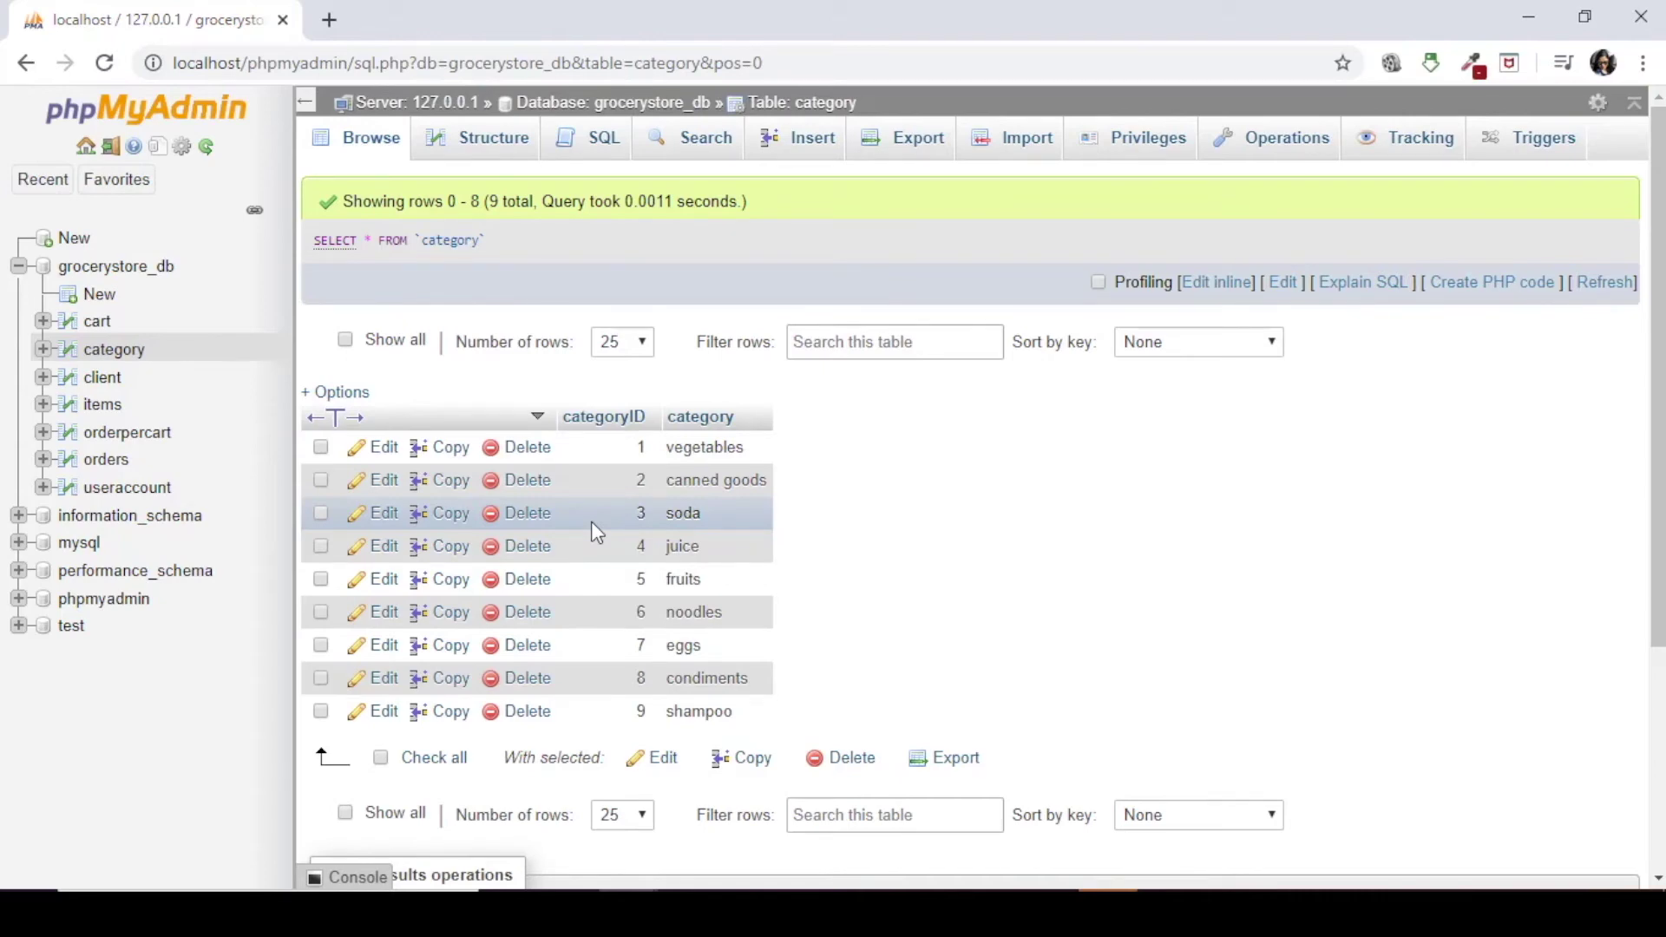
click(595, 135)
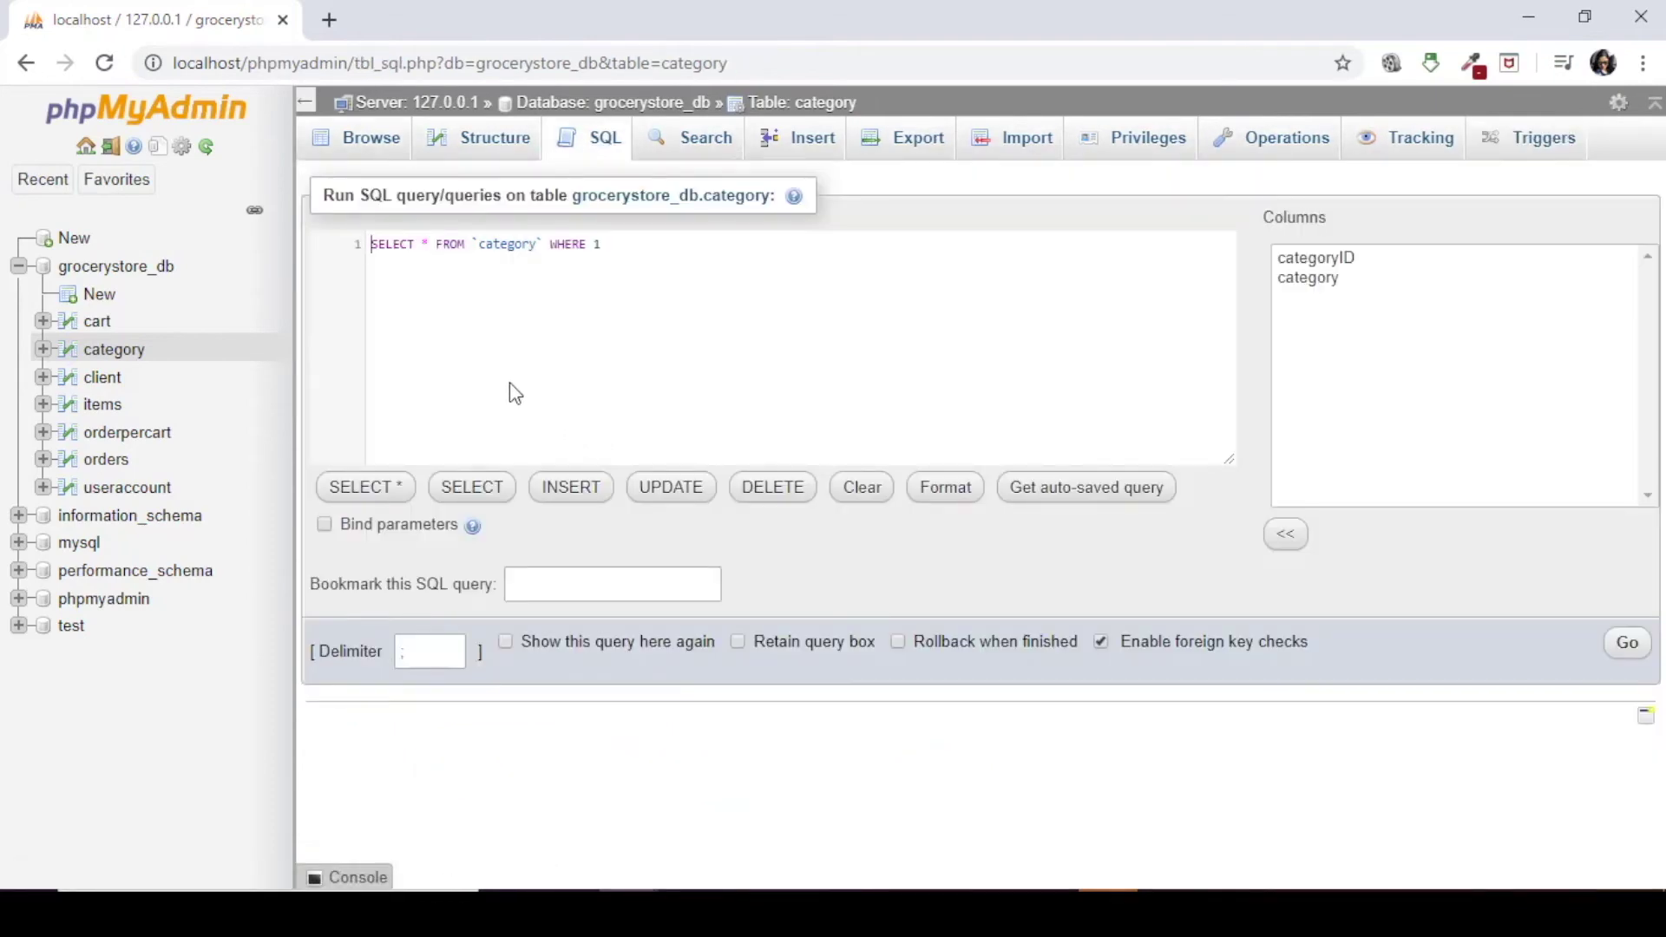
- Write an INSERT into category's category column with values 'body wash', 'lotion' and 'tissue'
text(i)
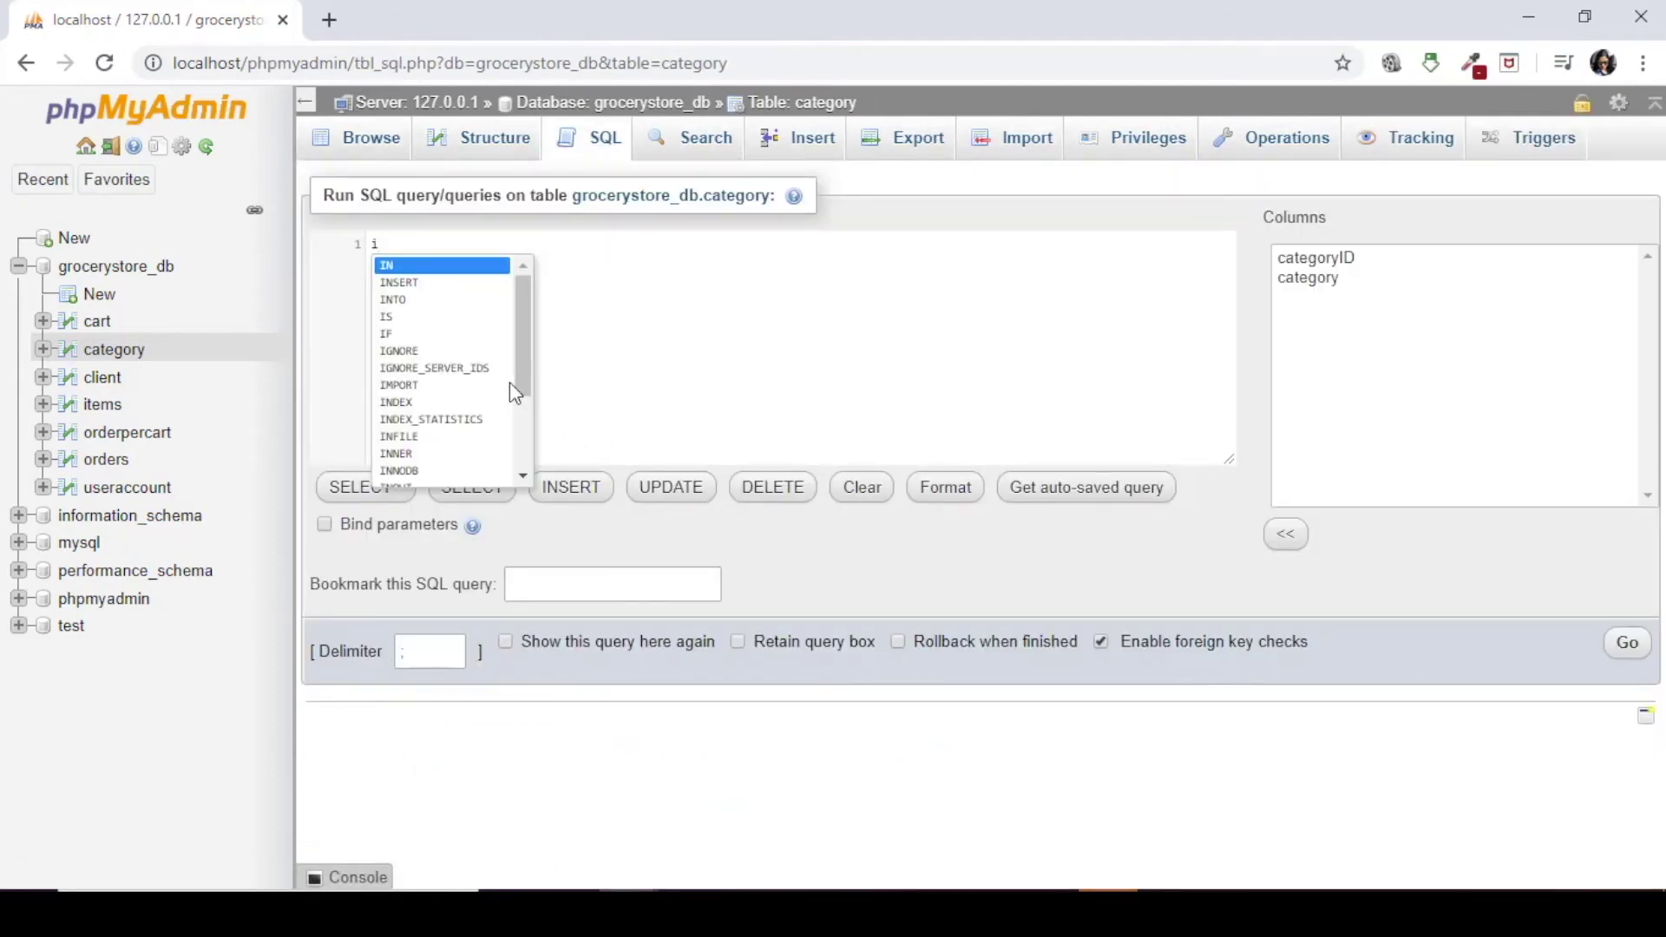
text(nsert inyo)
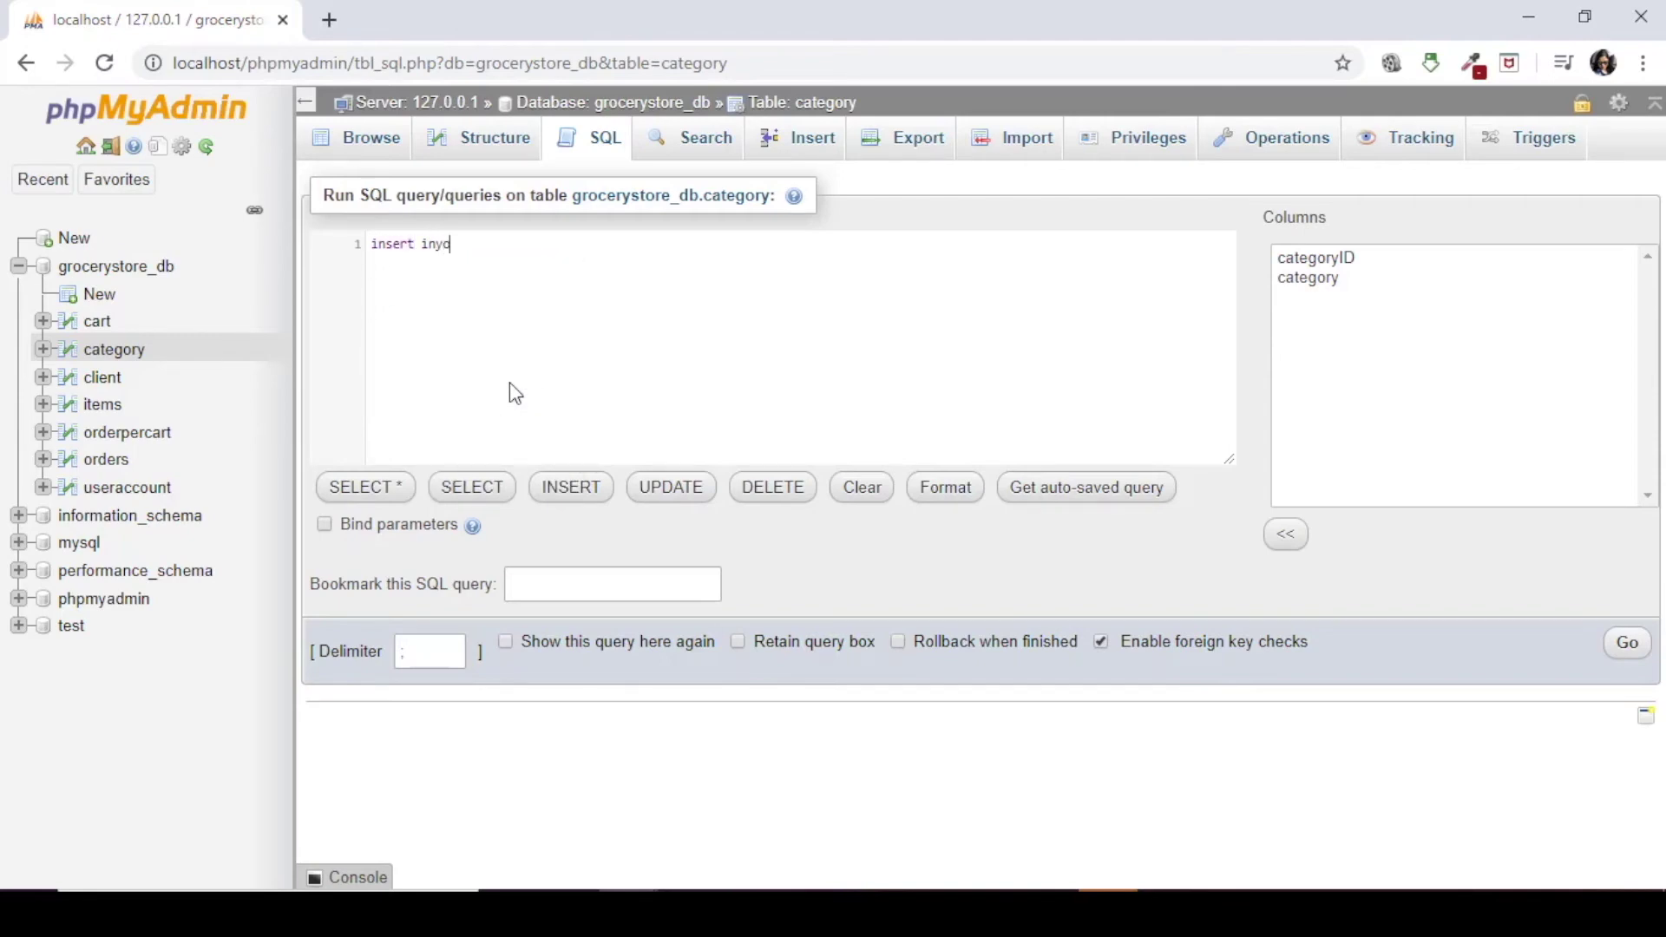
key(BackSpace)
key(BackSpace)
text(to category)
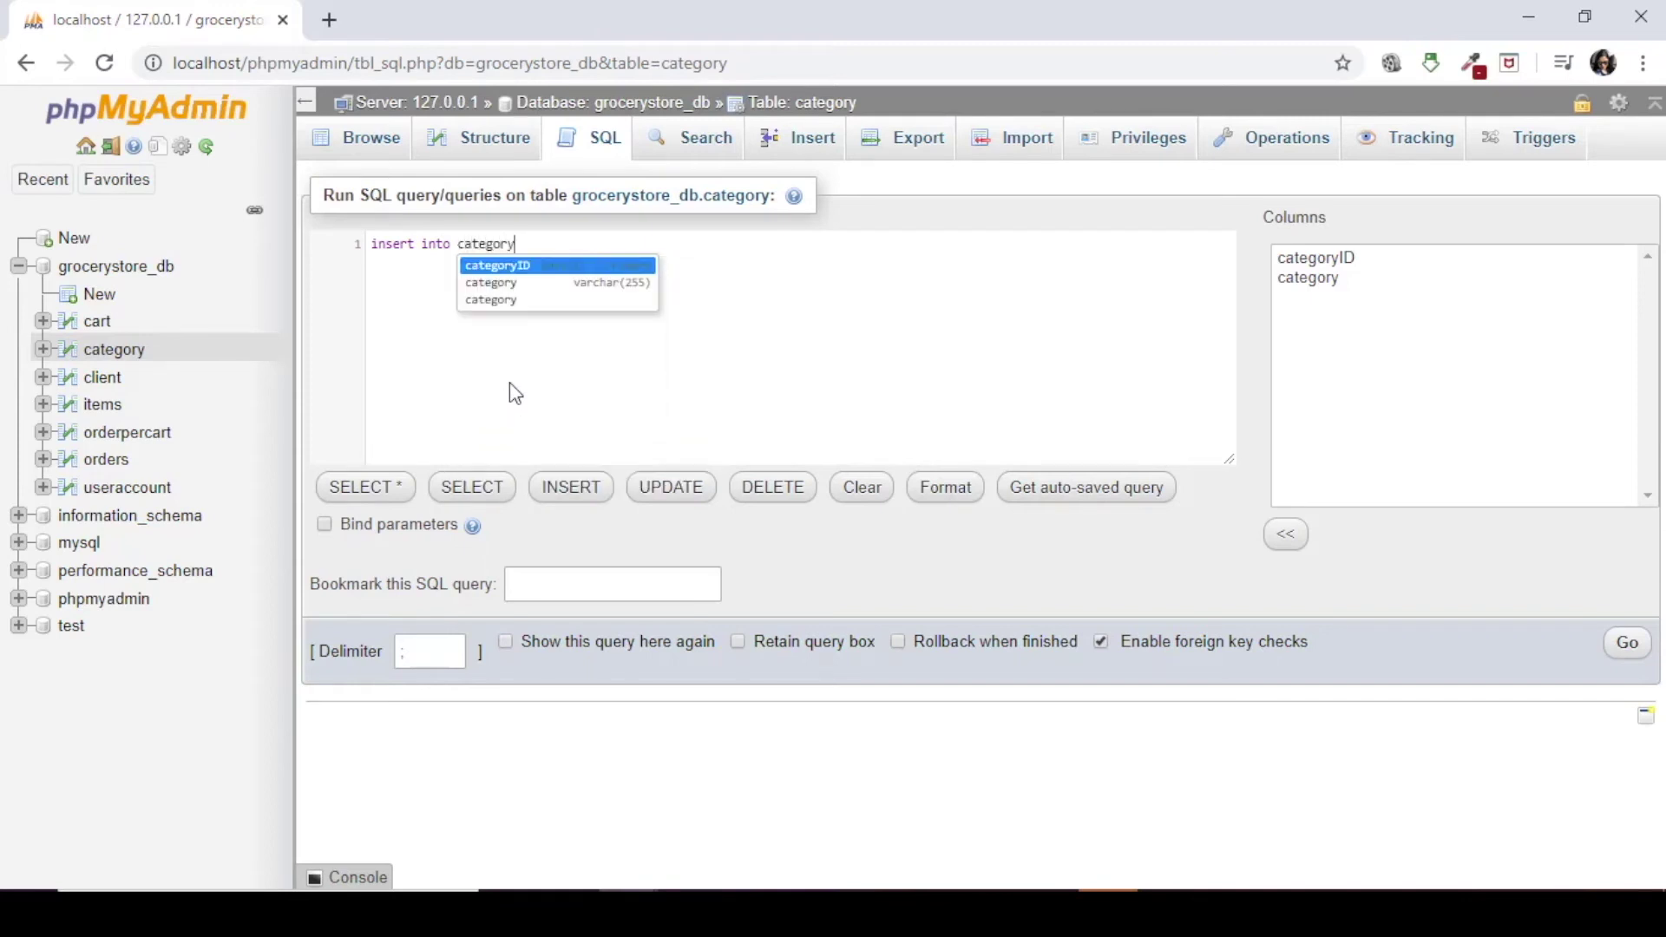
text( (cate)
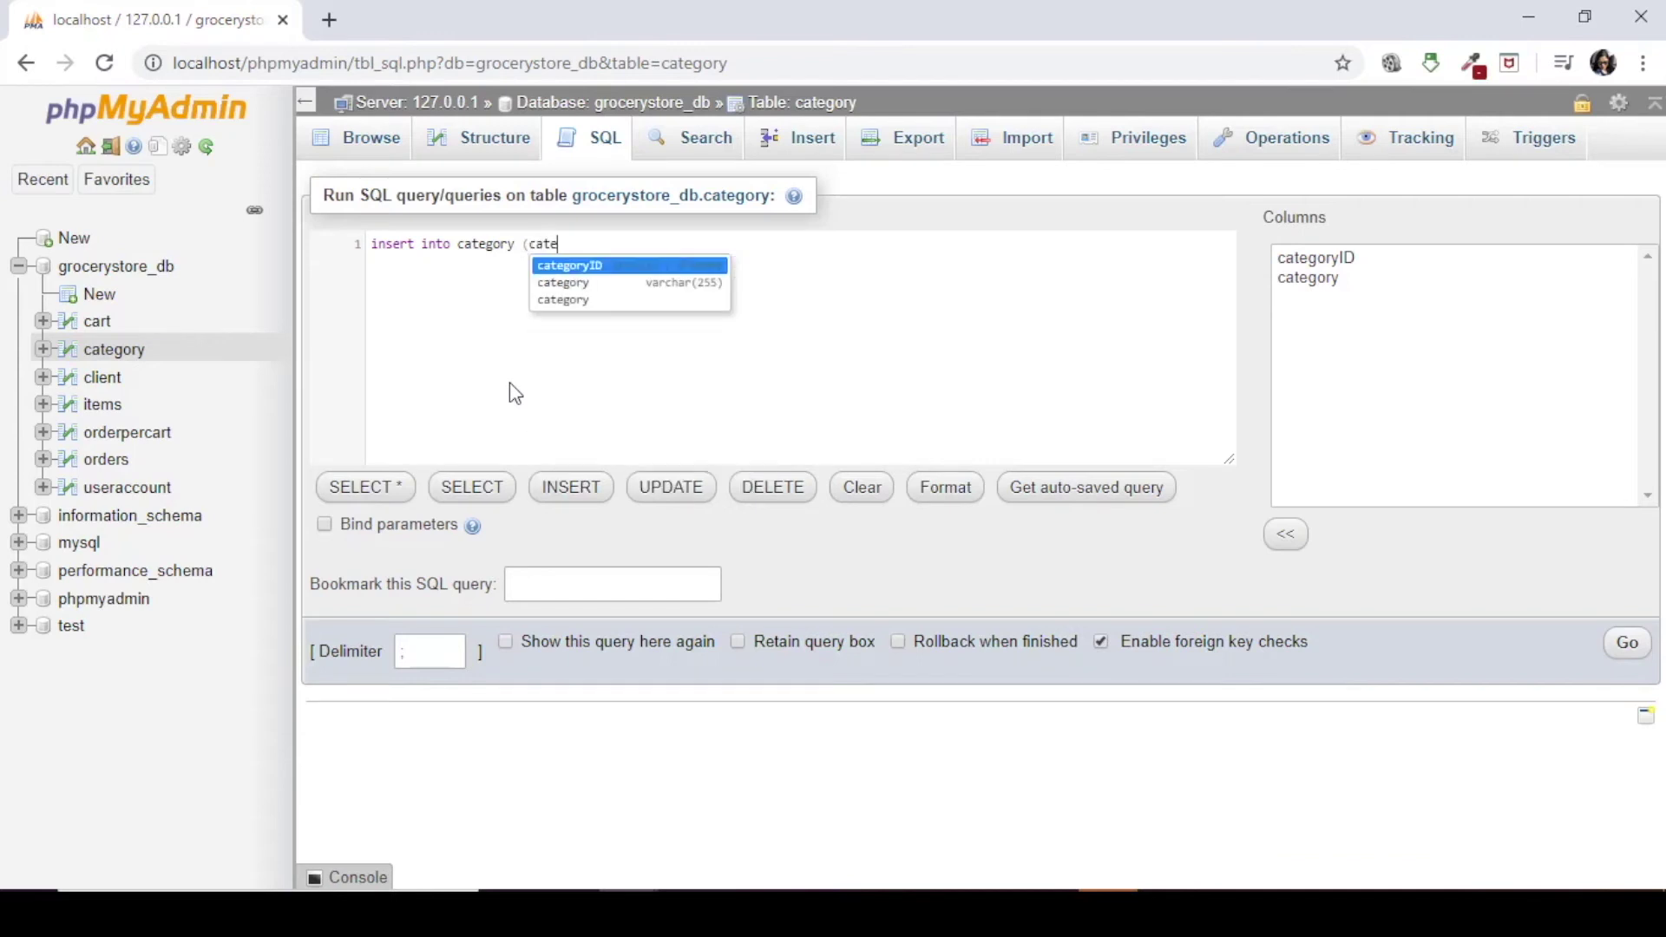
key(Down)
key(Return)
text() vaues)
key(BackSpace)
key(BackSpace)
key(BackSpace)
text(lues)
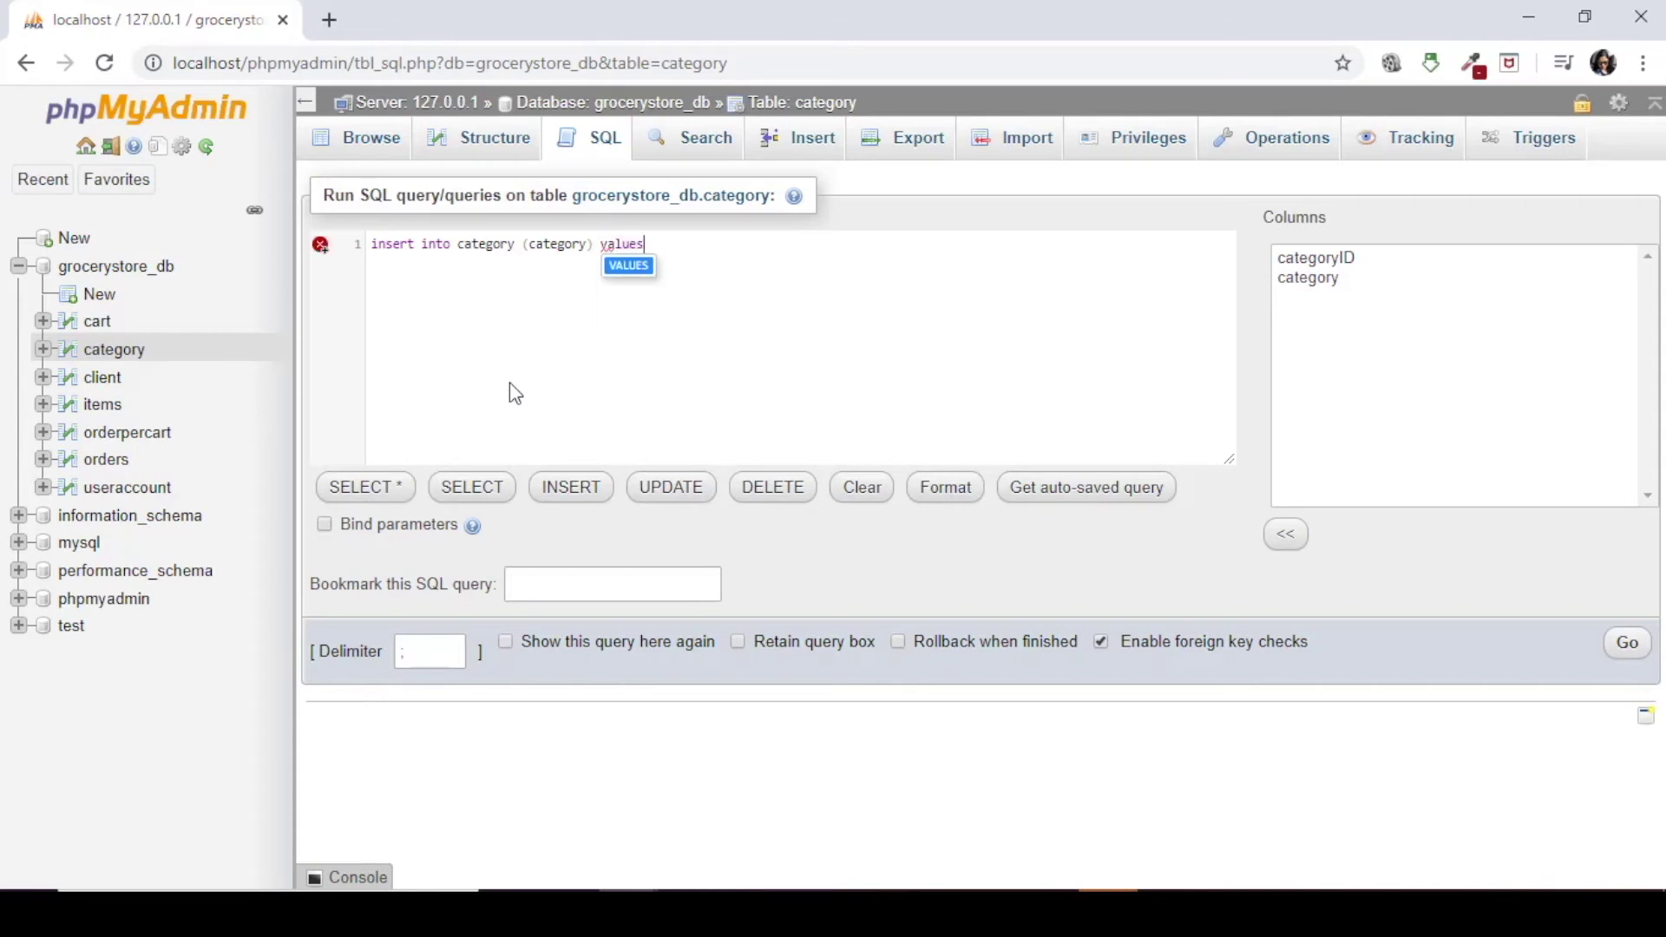
text( ()
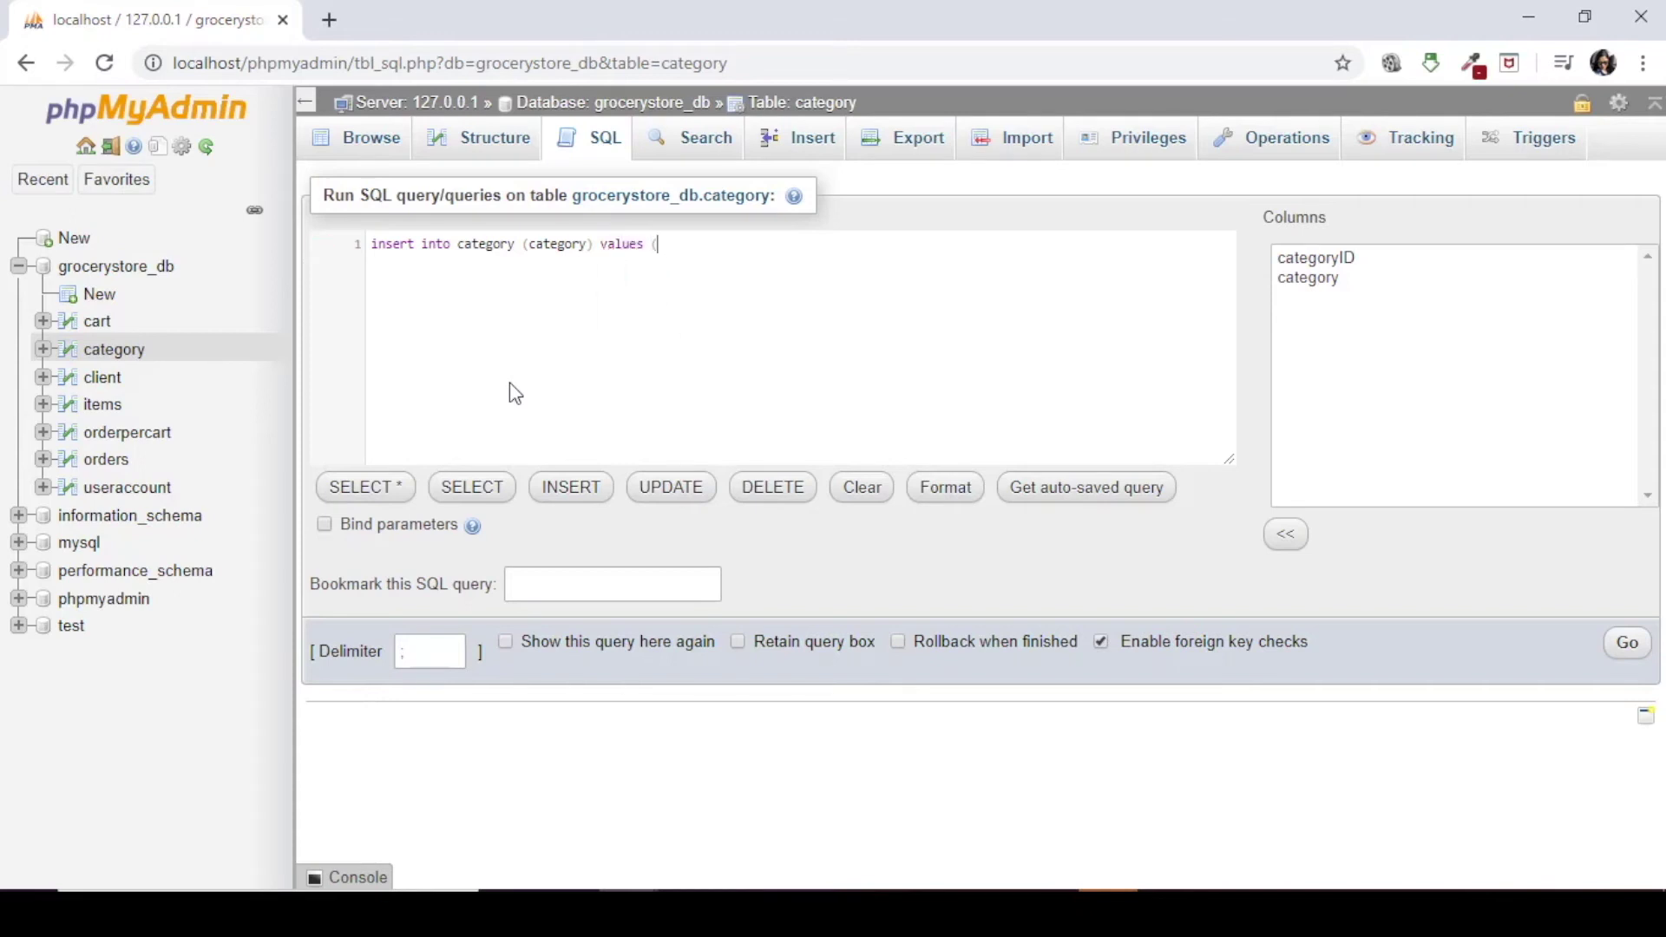
text("body wash"), ()
text("lotion"), ")
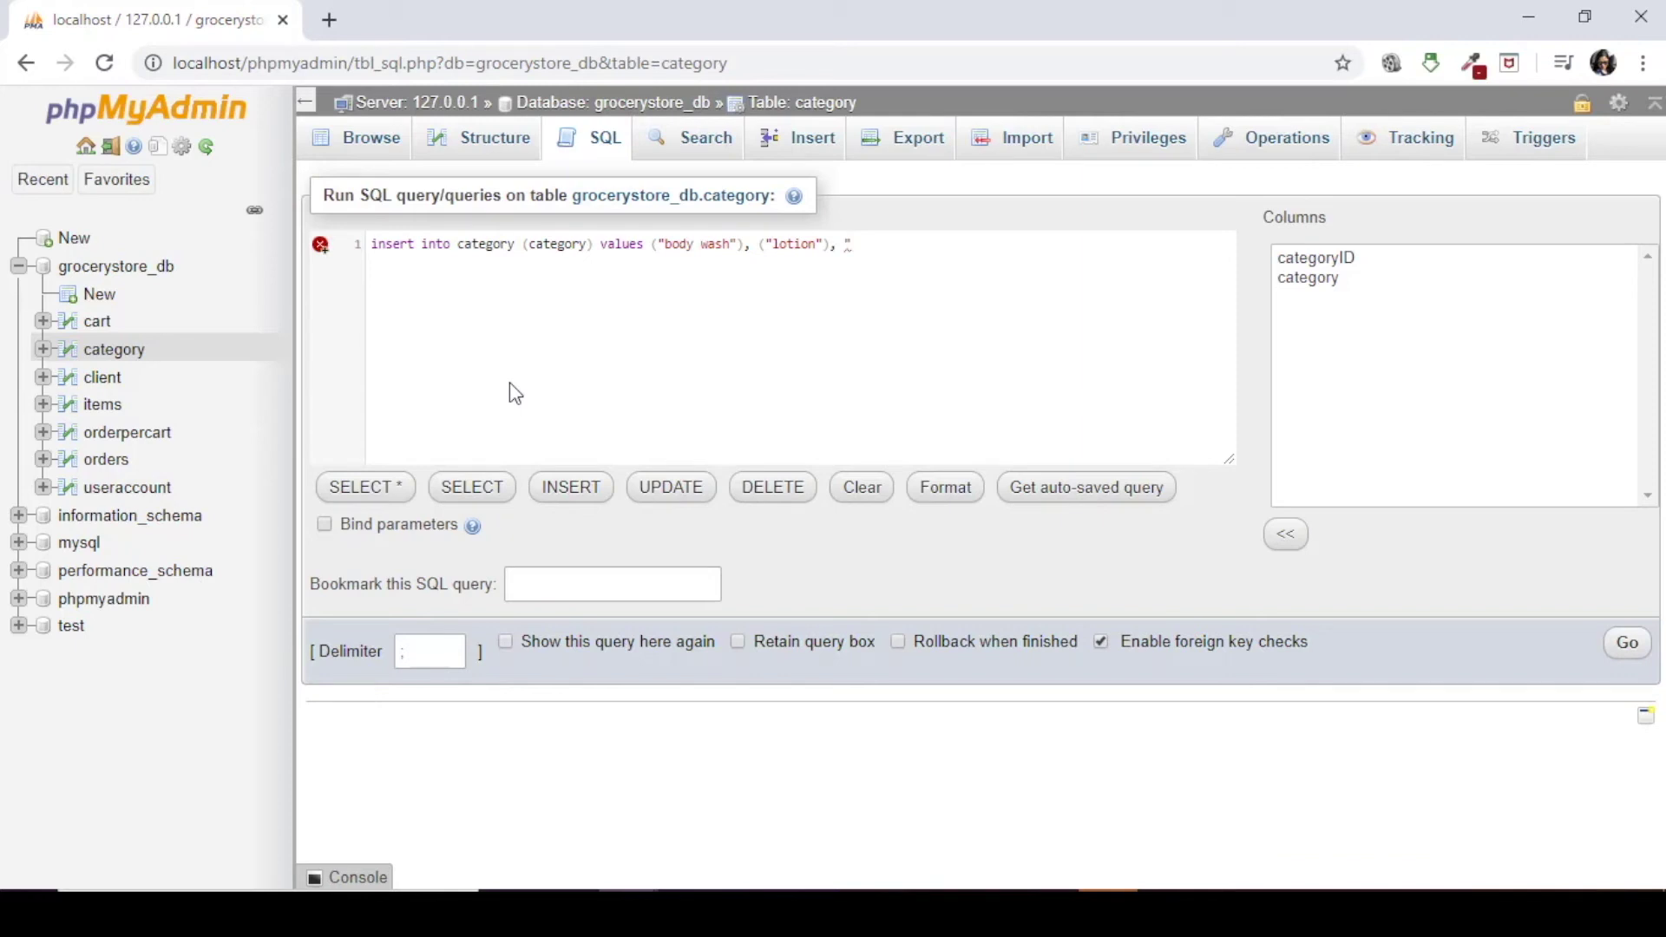
text("tissue"))
- Run the three-row insert, check the confirmation, and review the items table rows
click(1629, 647)
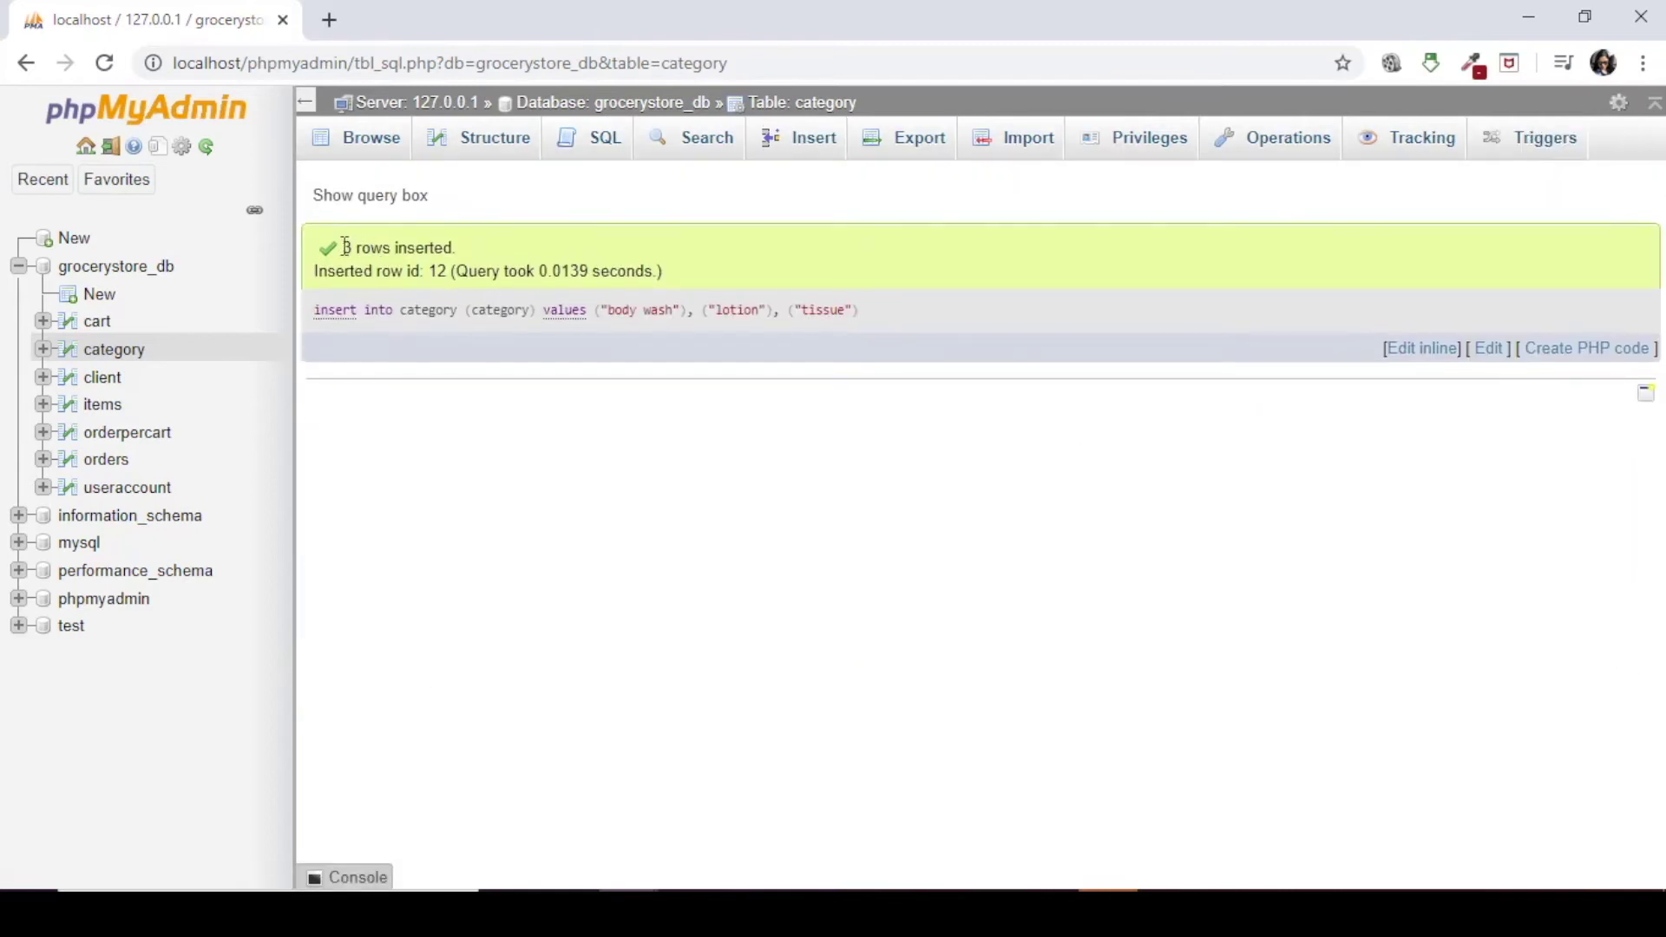
drag(342, 247, 477, 252)
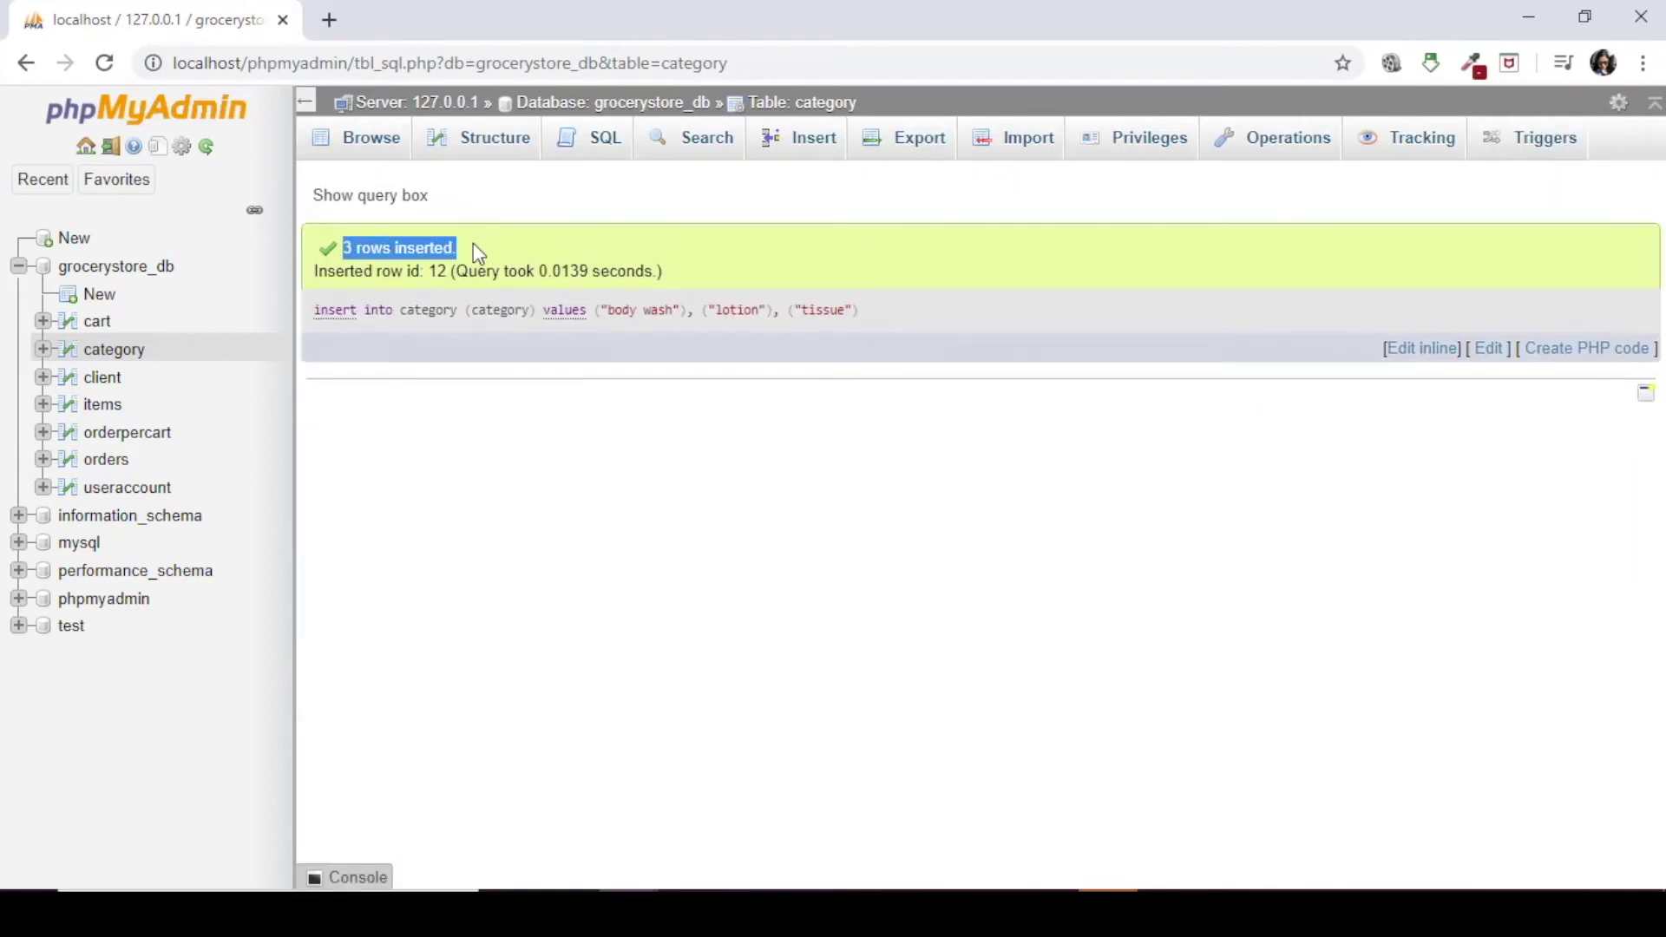
click(354, 141)
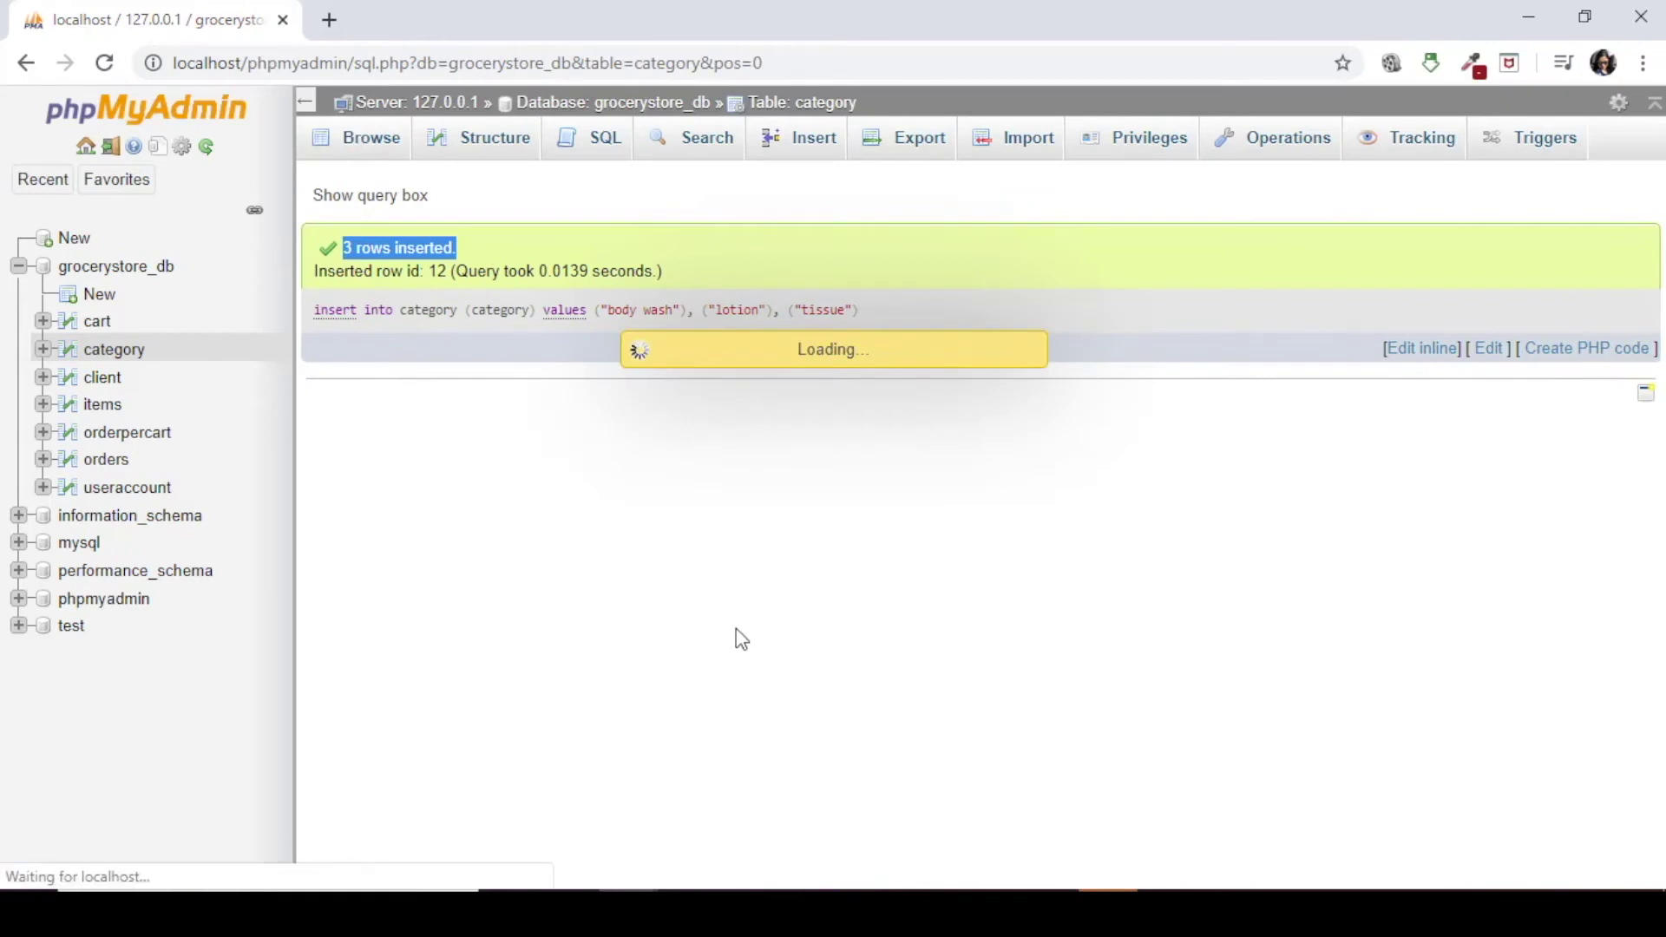
scroll(748, 646, down, 3)
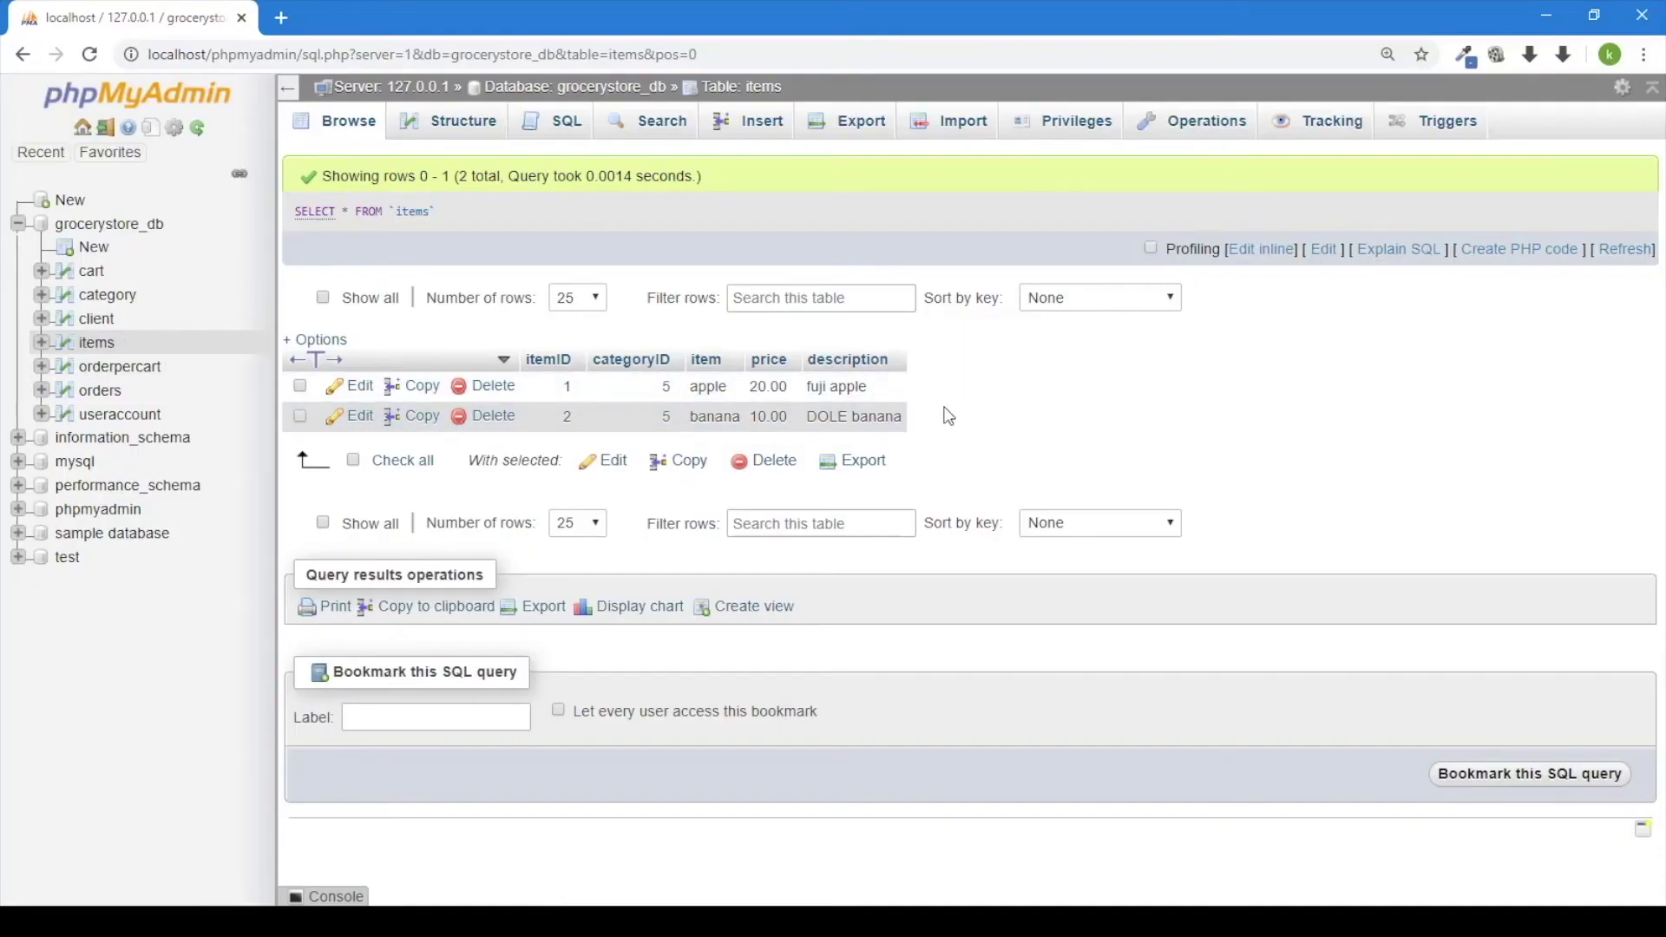
- Fill the first new item row: brocolli, vegetables - 1, price 50.00, 'green and fresh'
click(750, 124)
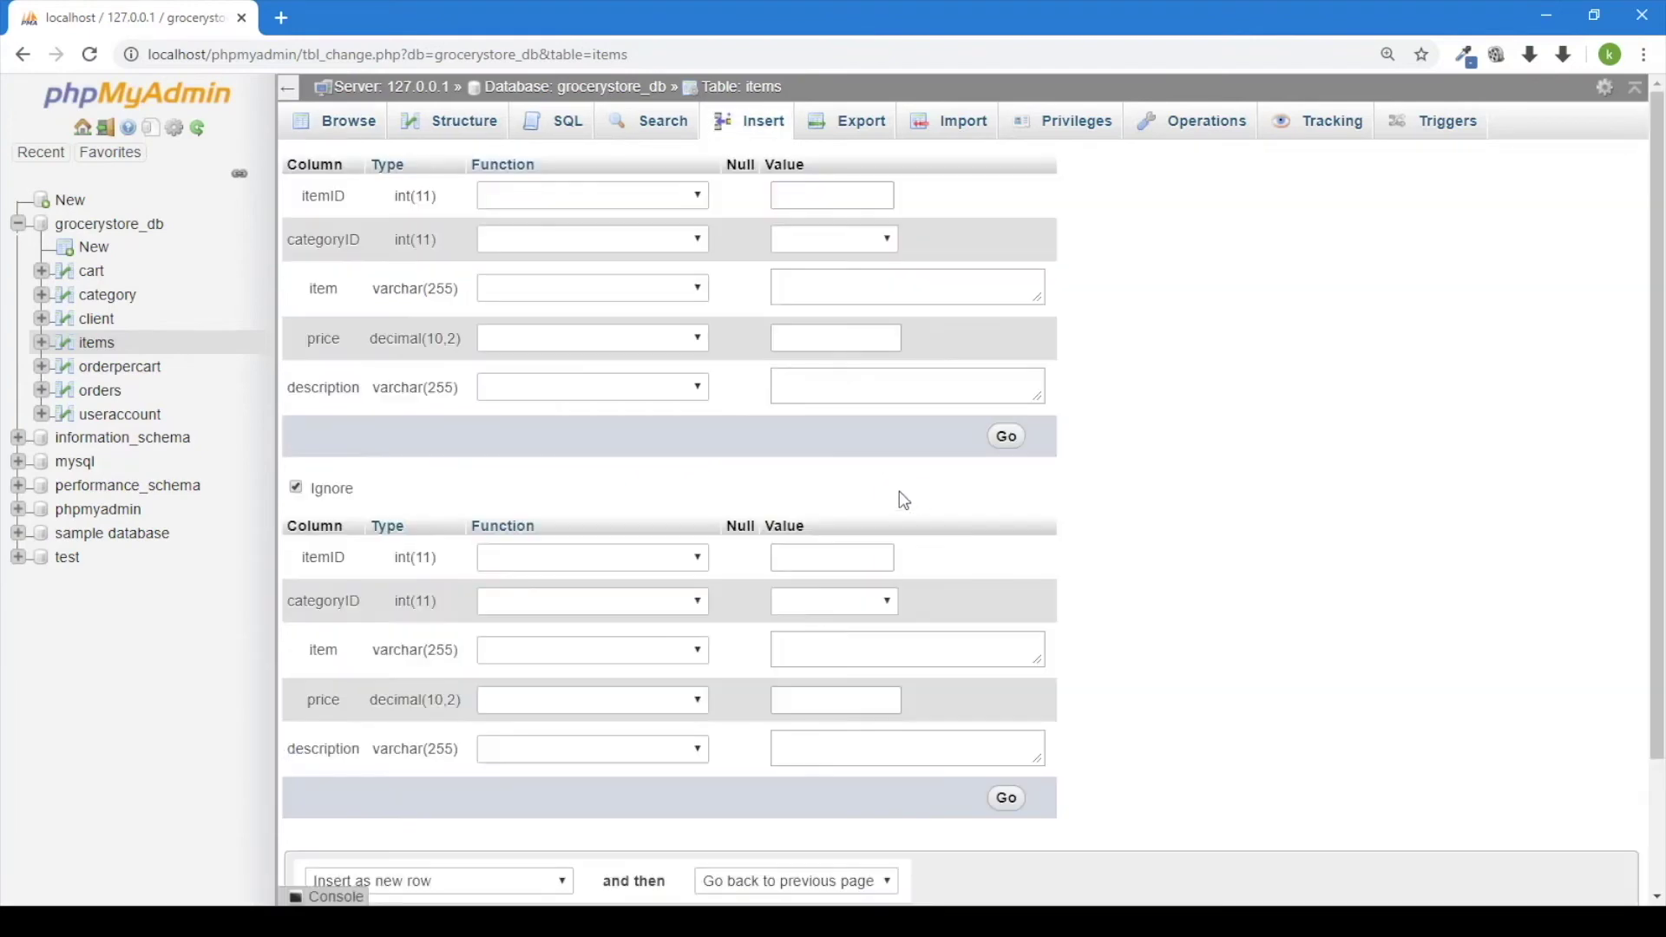
click(870, 241)
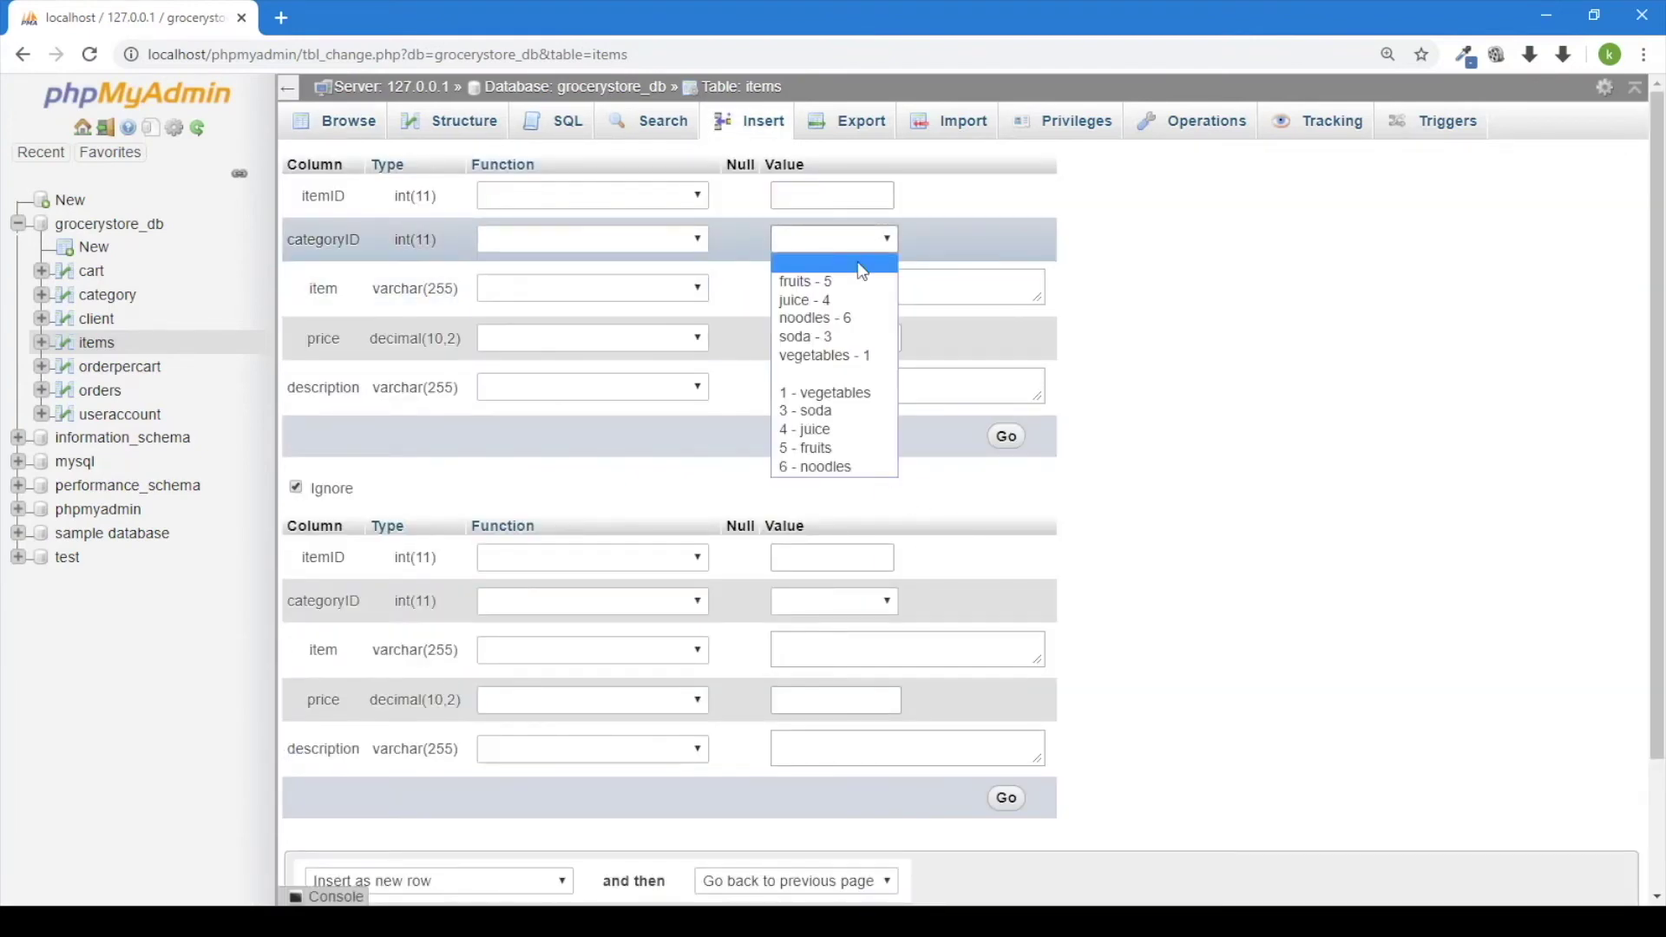
click(838, 355)
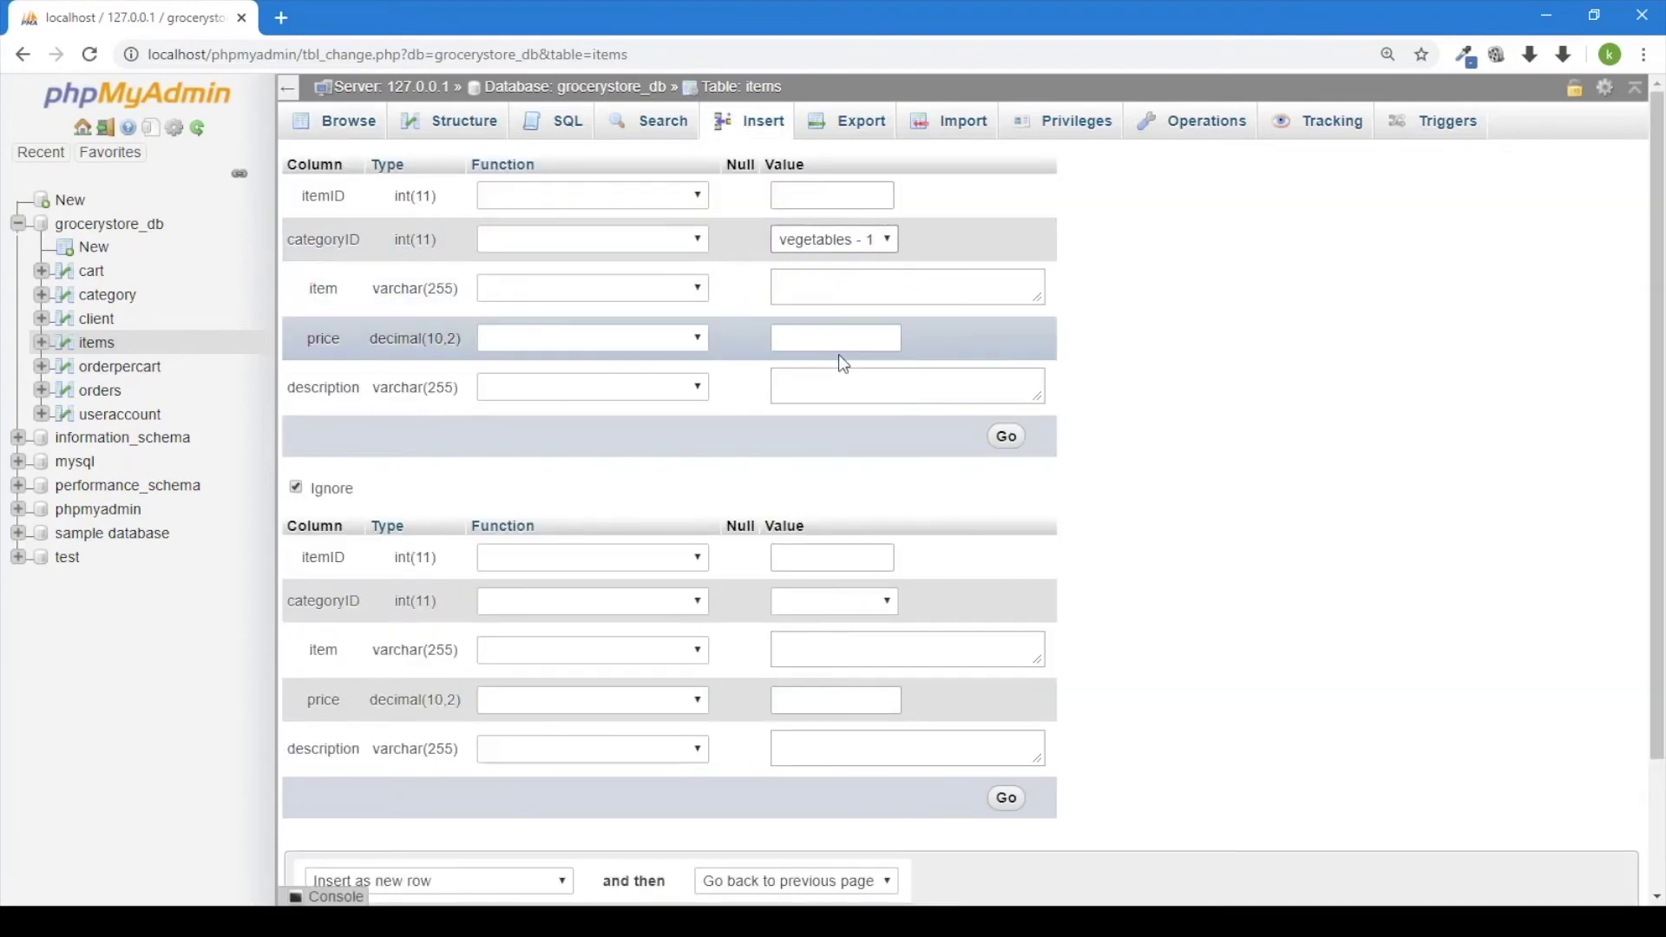
click(835, 292)
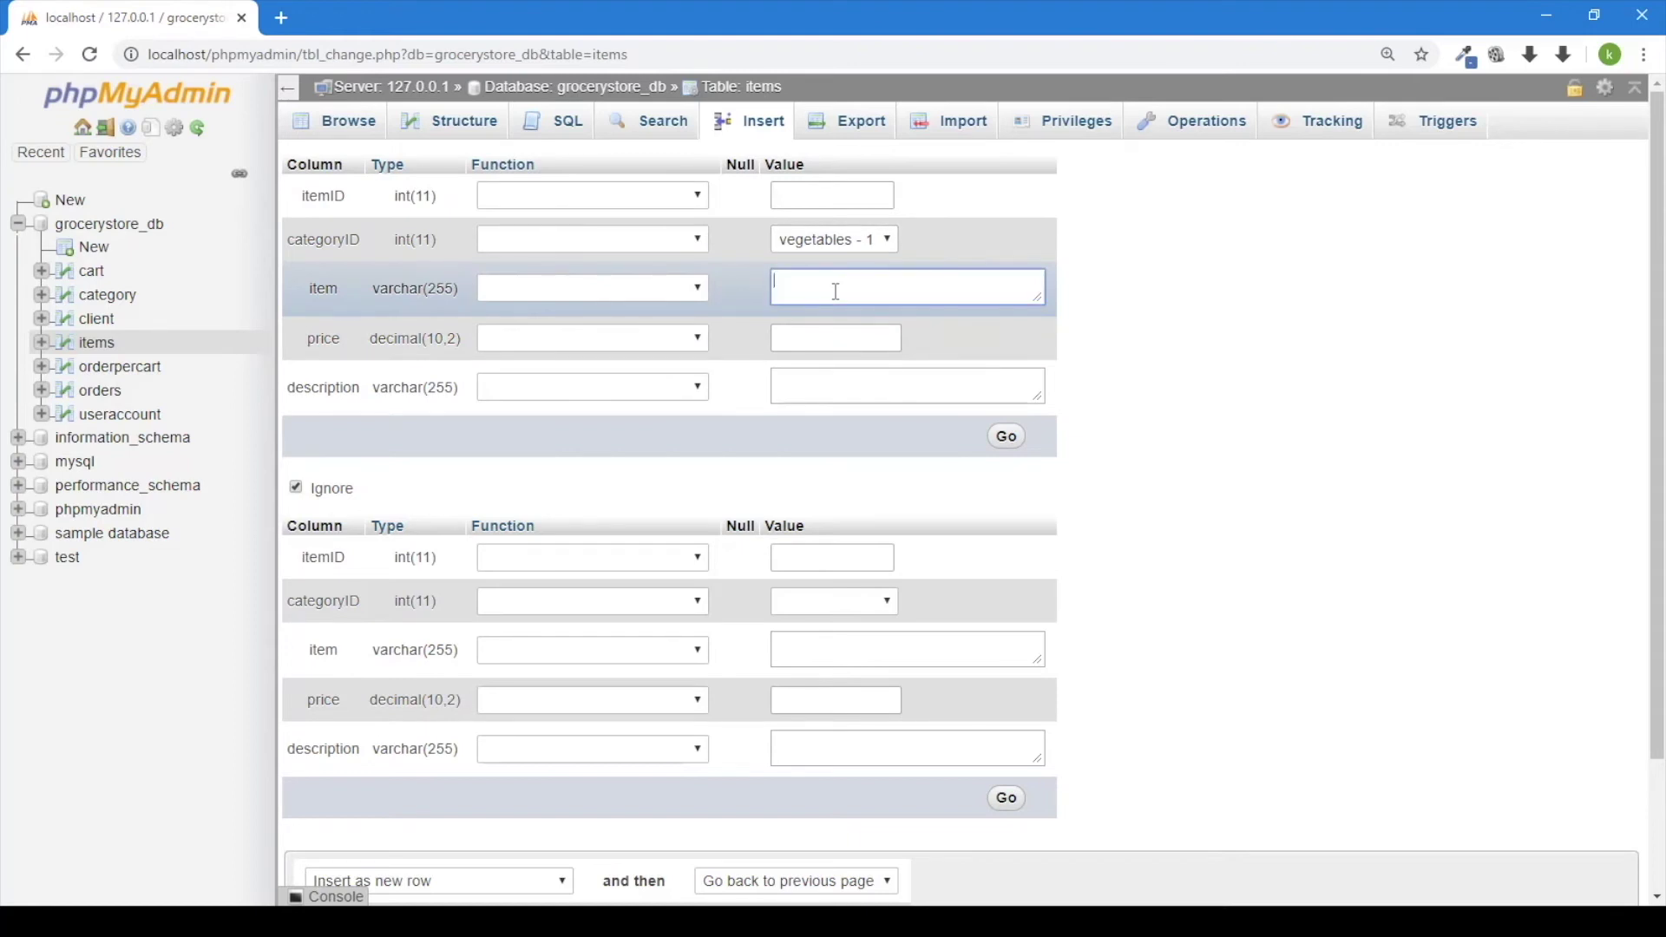
text(brocolli)
click(833, 340)
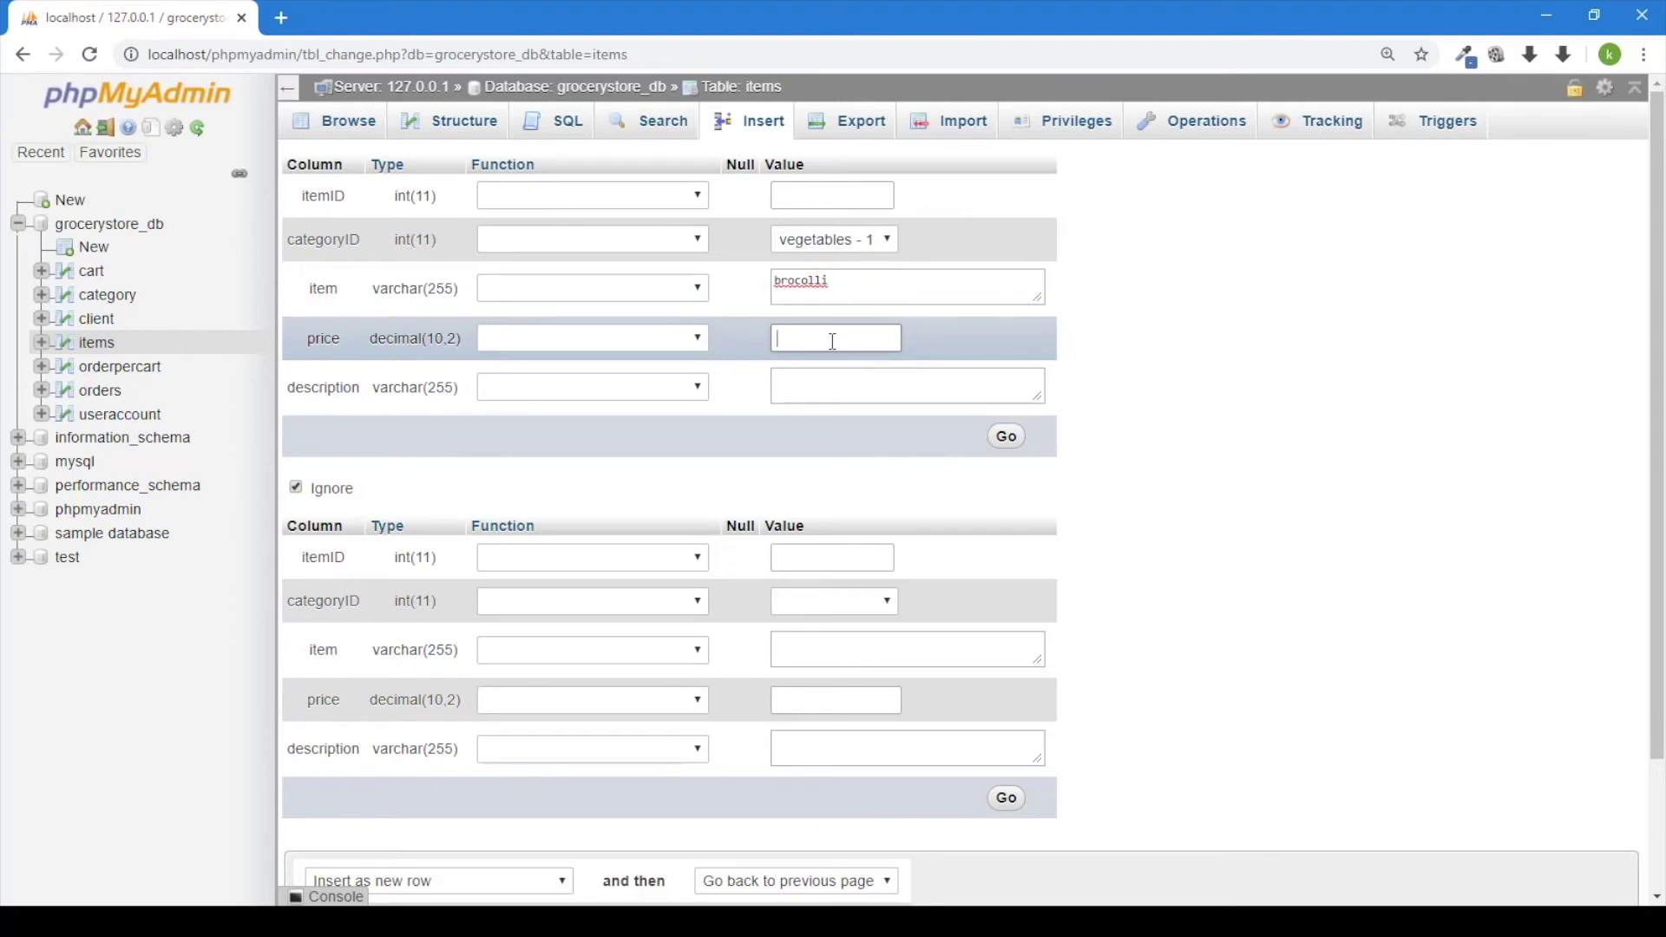
text(50.00)
click(851, 391)
text(green an)
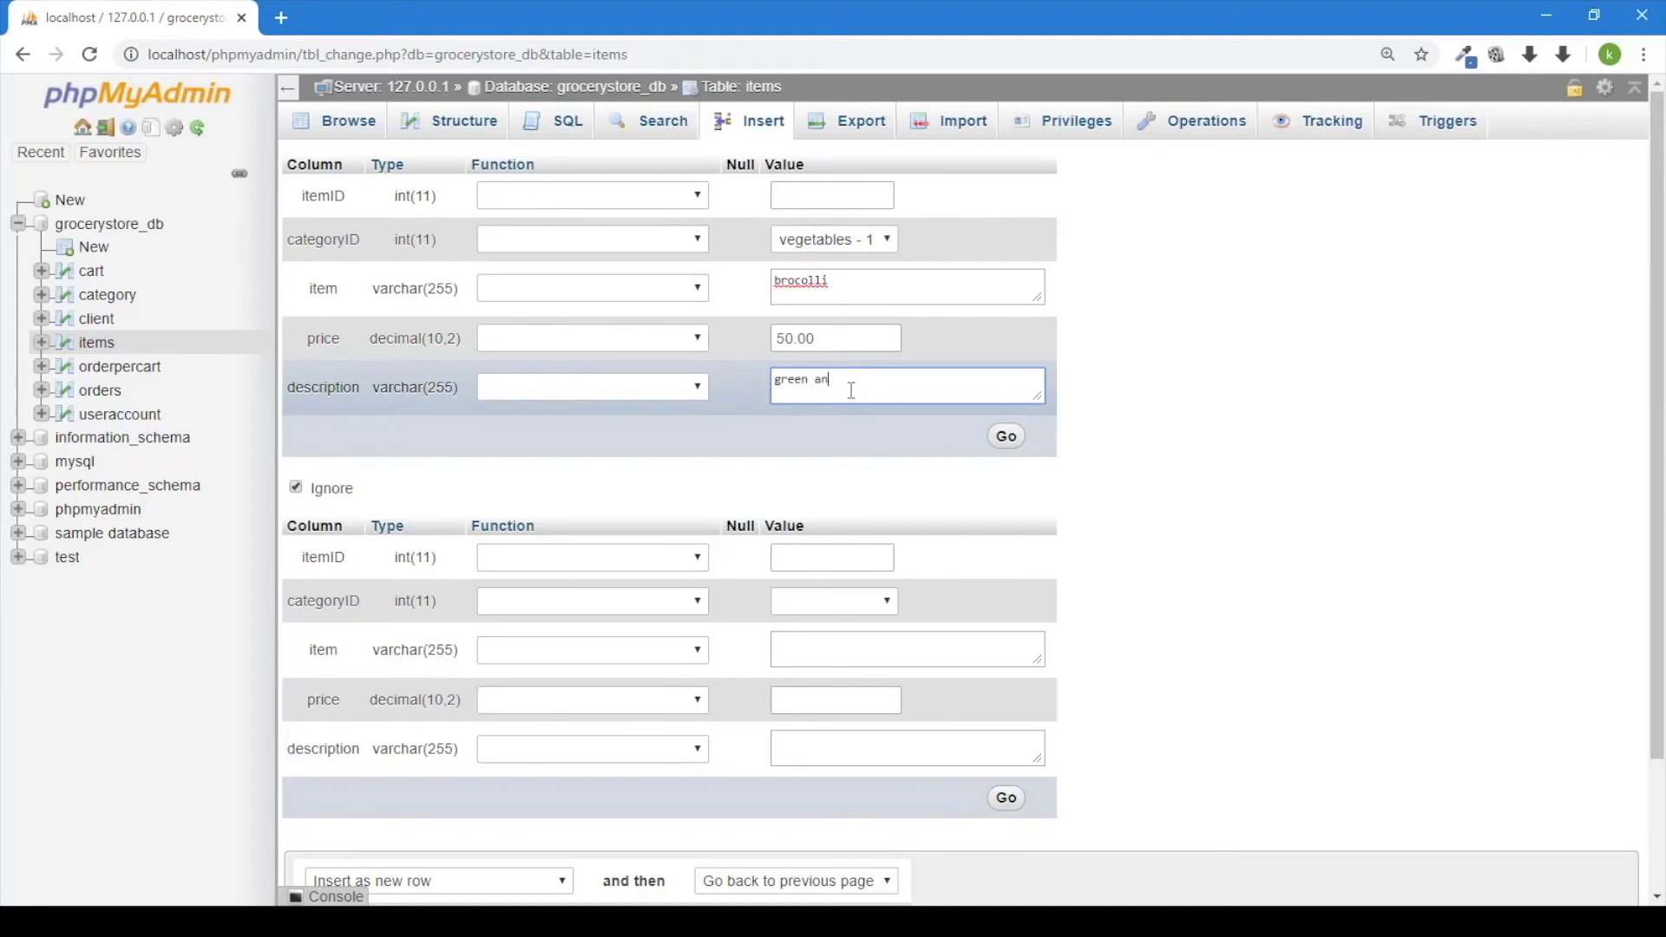
text(d fresh)
- Fill the second item row: pineapple juice, juice - 4, 9.00, 'del monte pineapple juice in can'
click(859, 602)
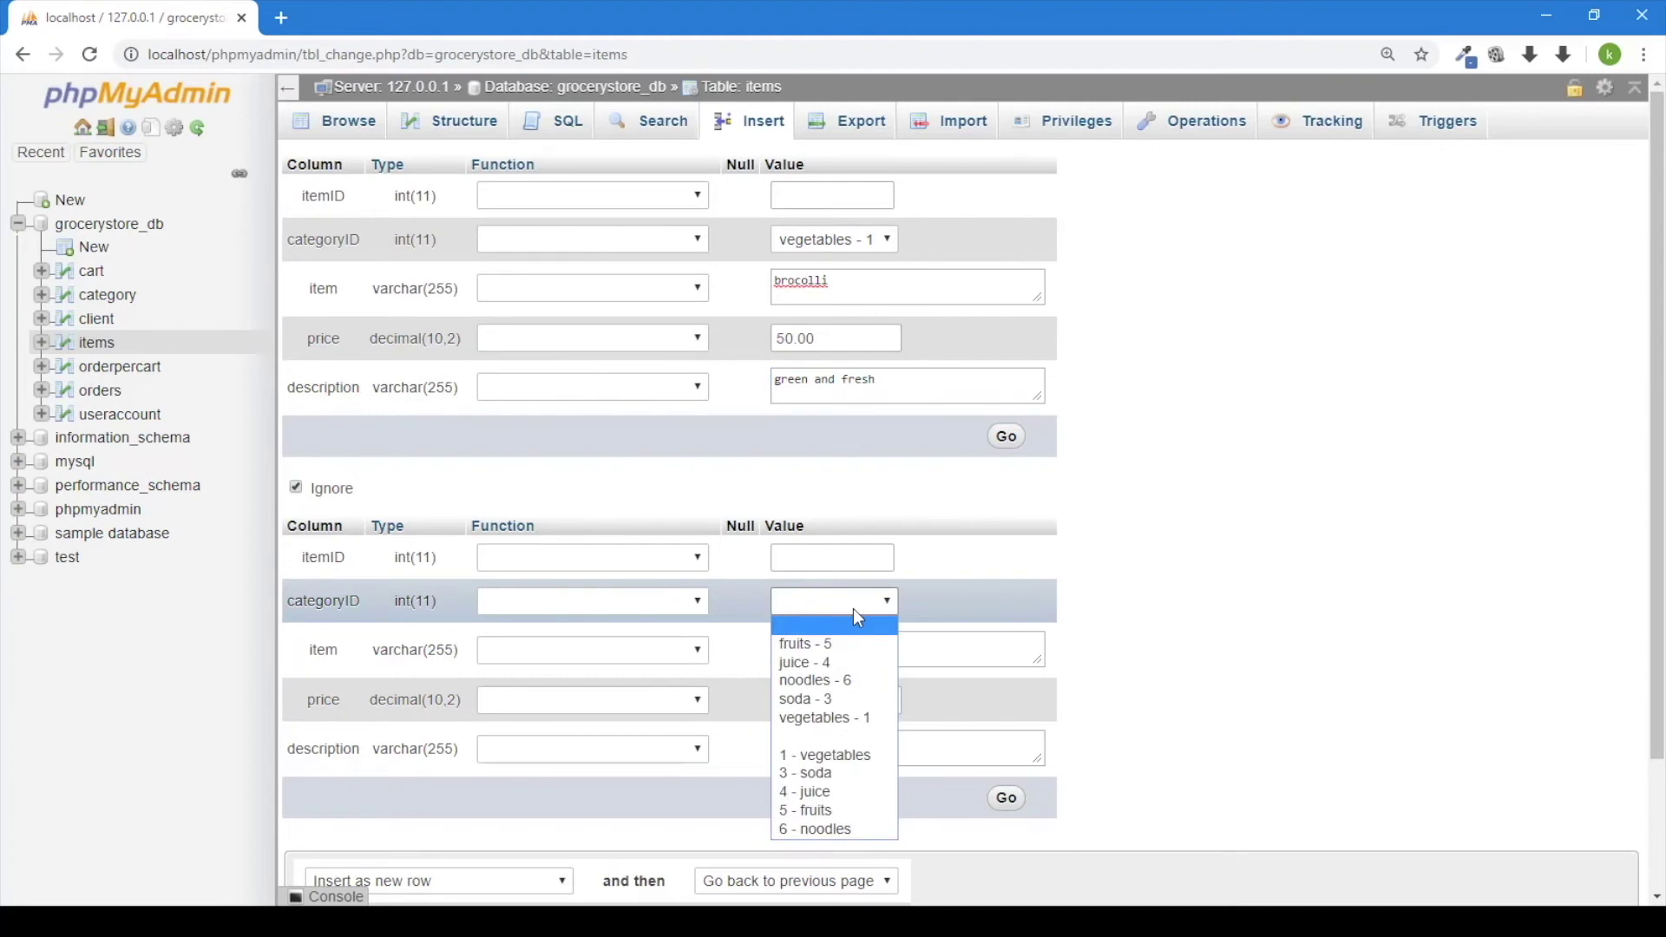
click(849, 663)
click(848, 651)
text(pineappl)
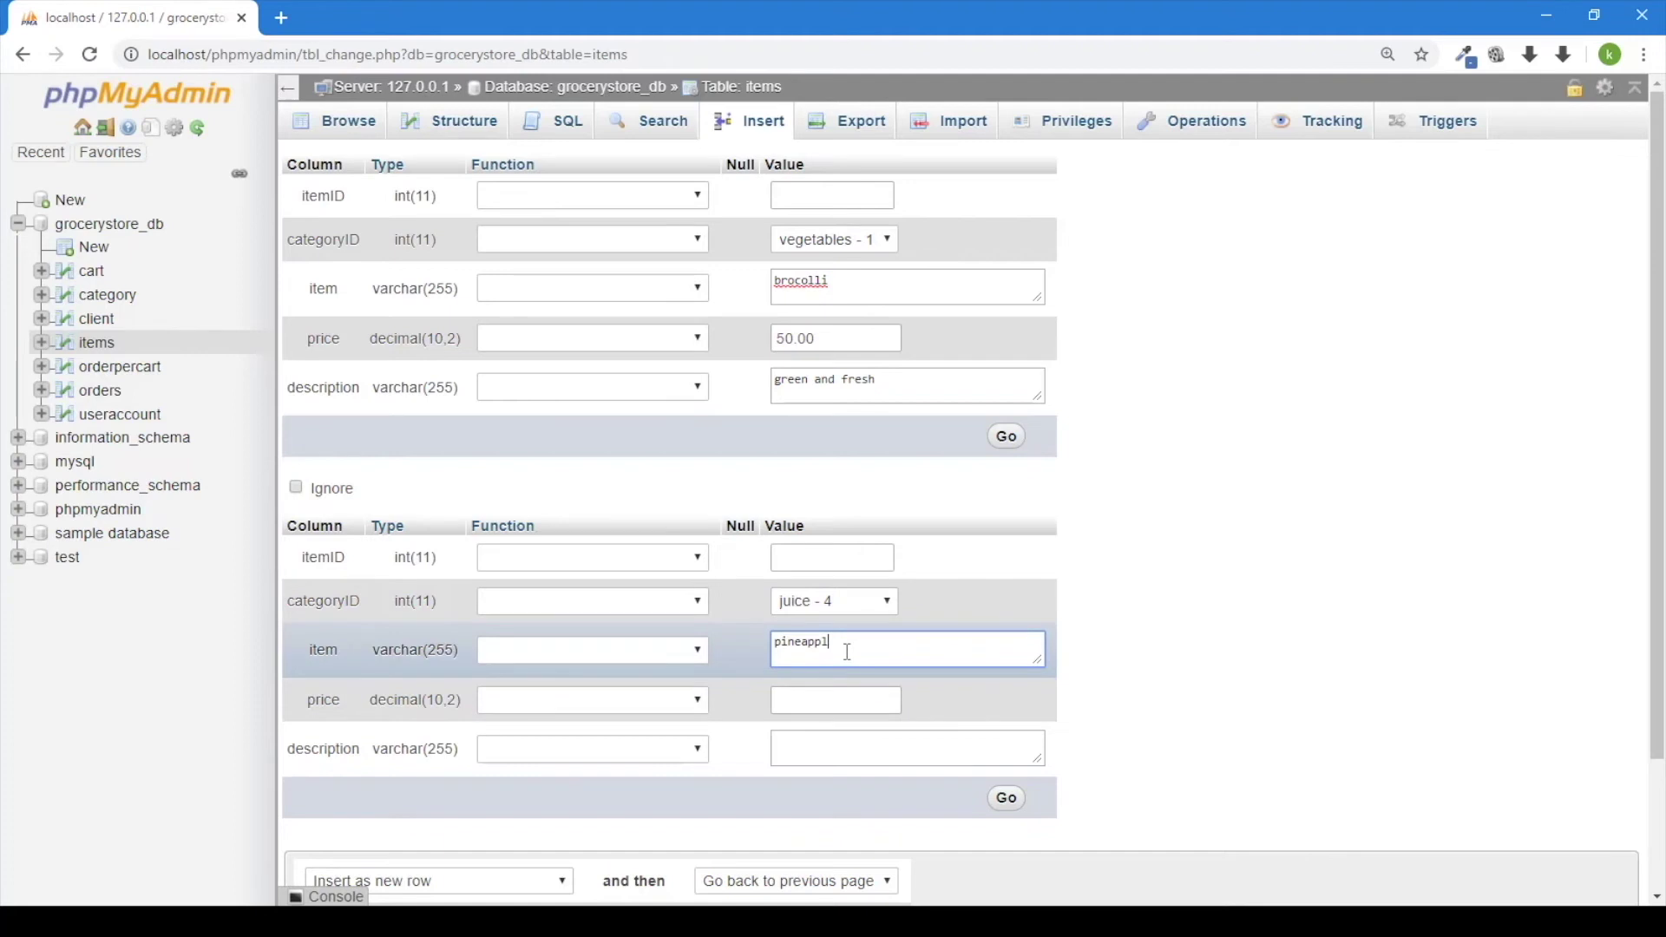
text(e juice)
click(853, 690)
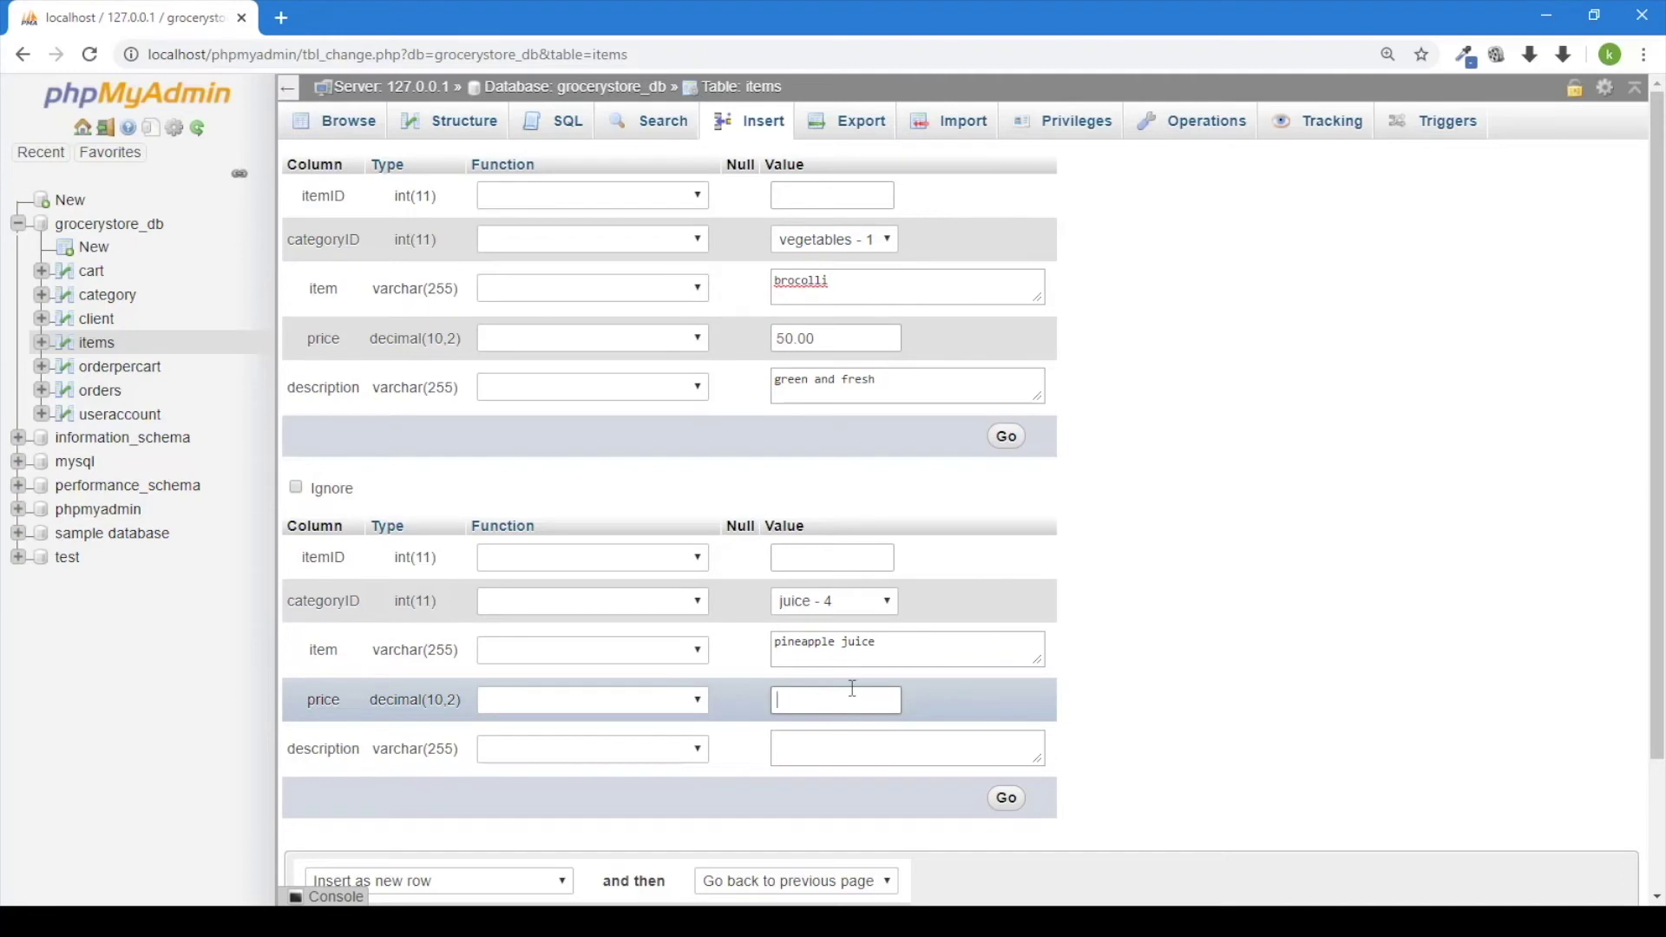
text(9.00)
click(828, 737)
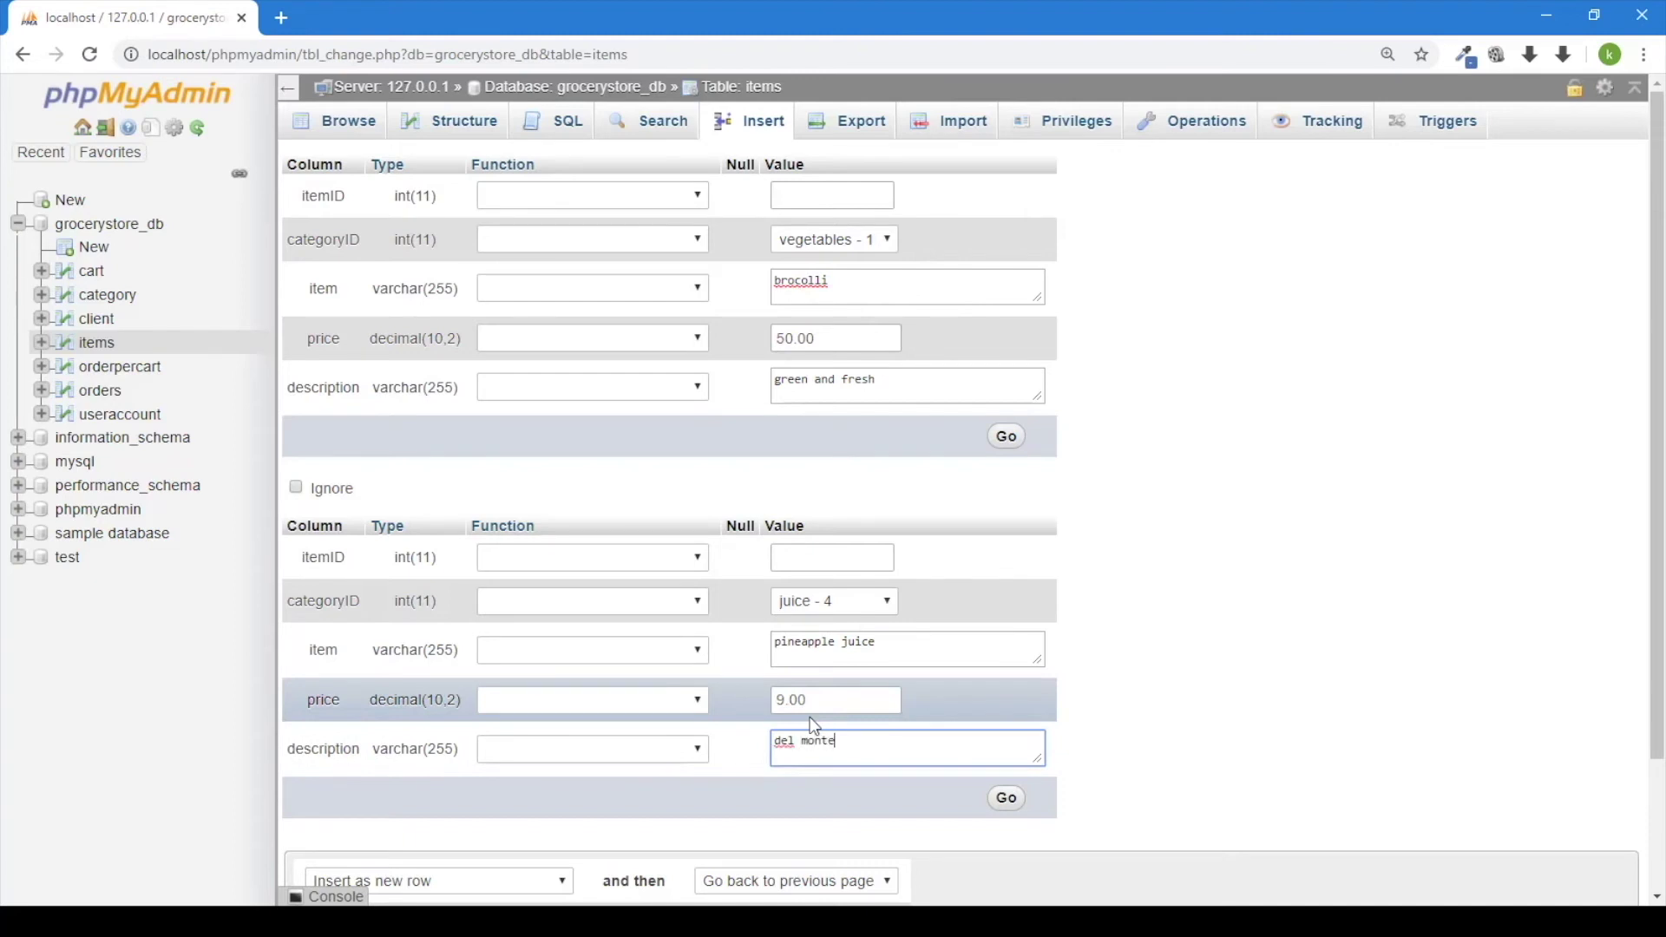
text(del monte pineapple juice in can)
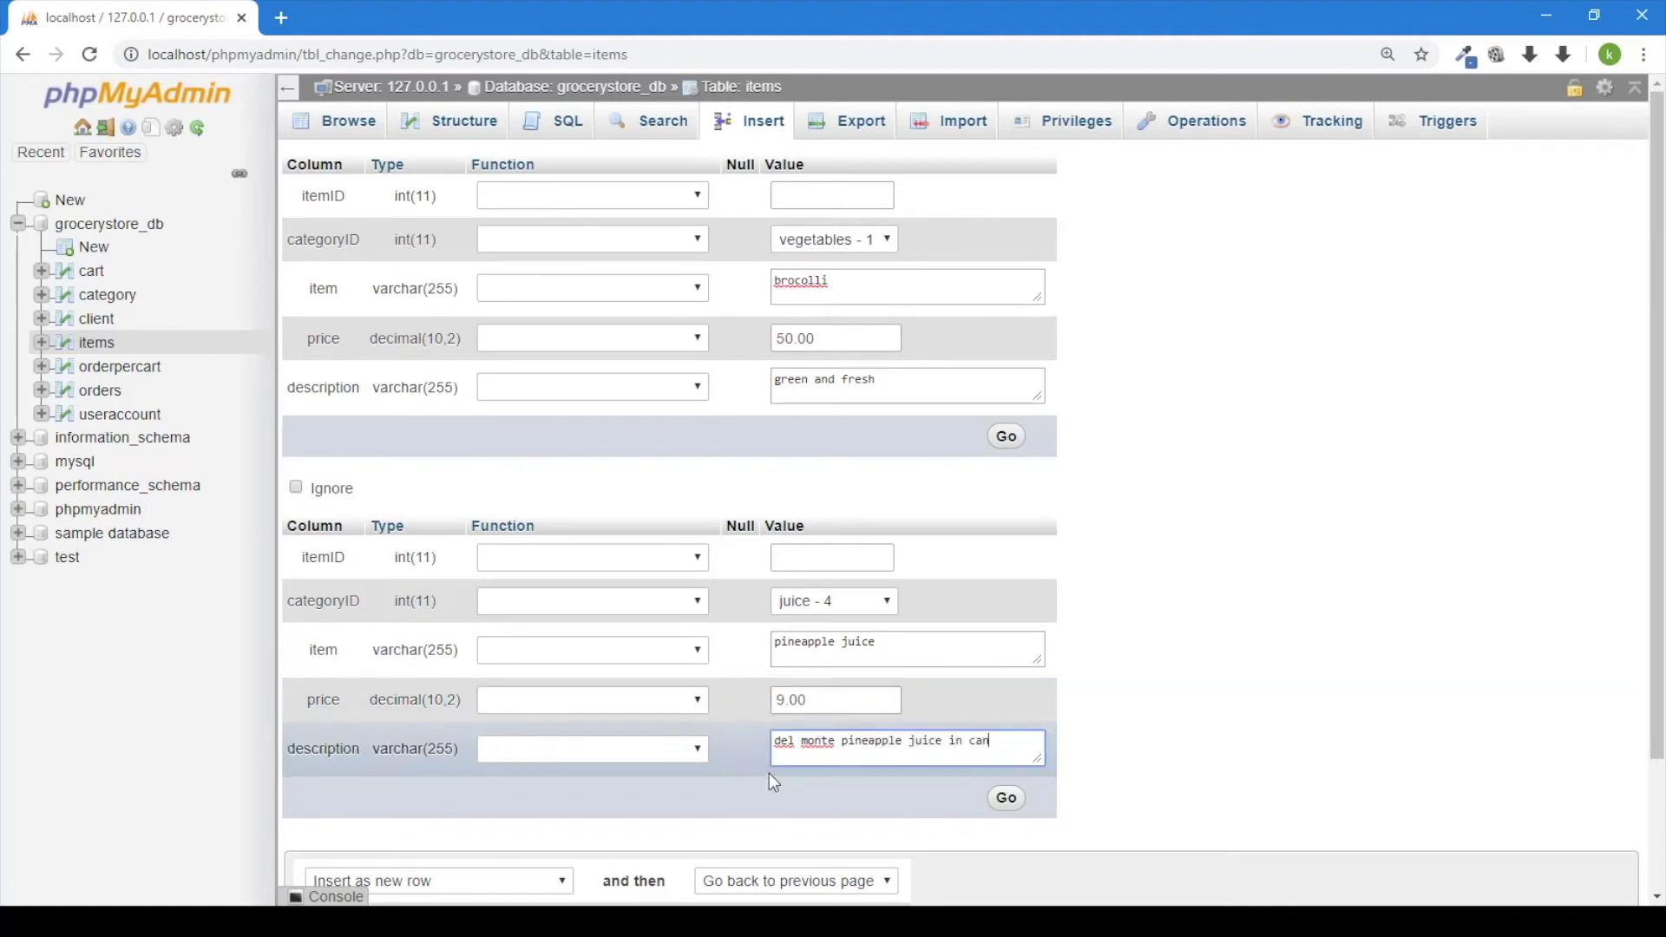
- Set the follow-up action to Insert another new row and save both items
scroll(769, 773, down, 3)
click(799, 718)
click(793, 762)
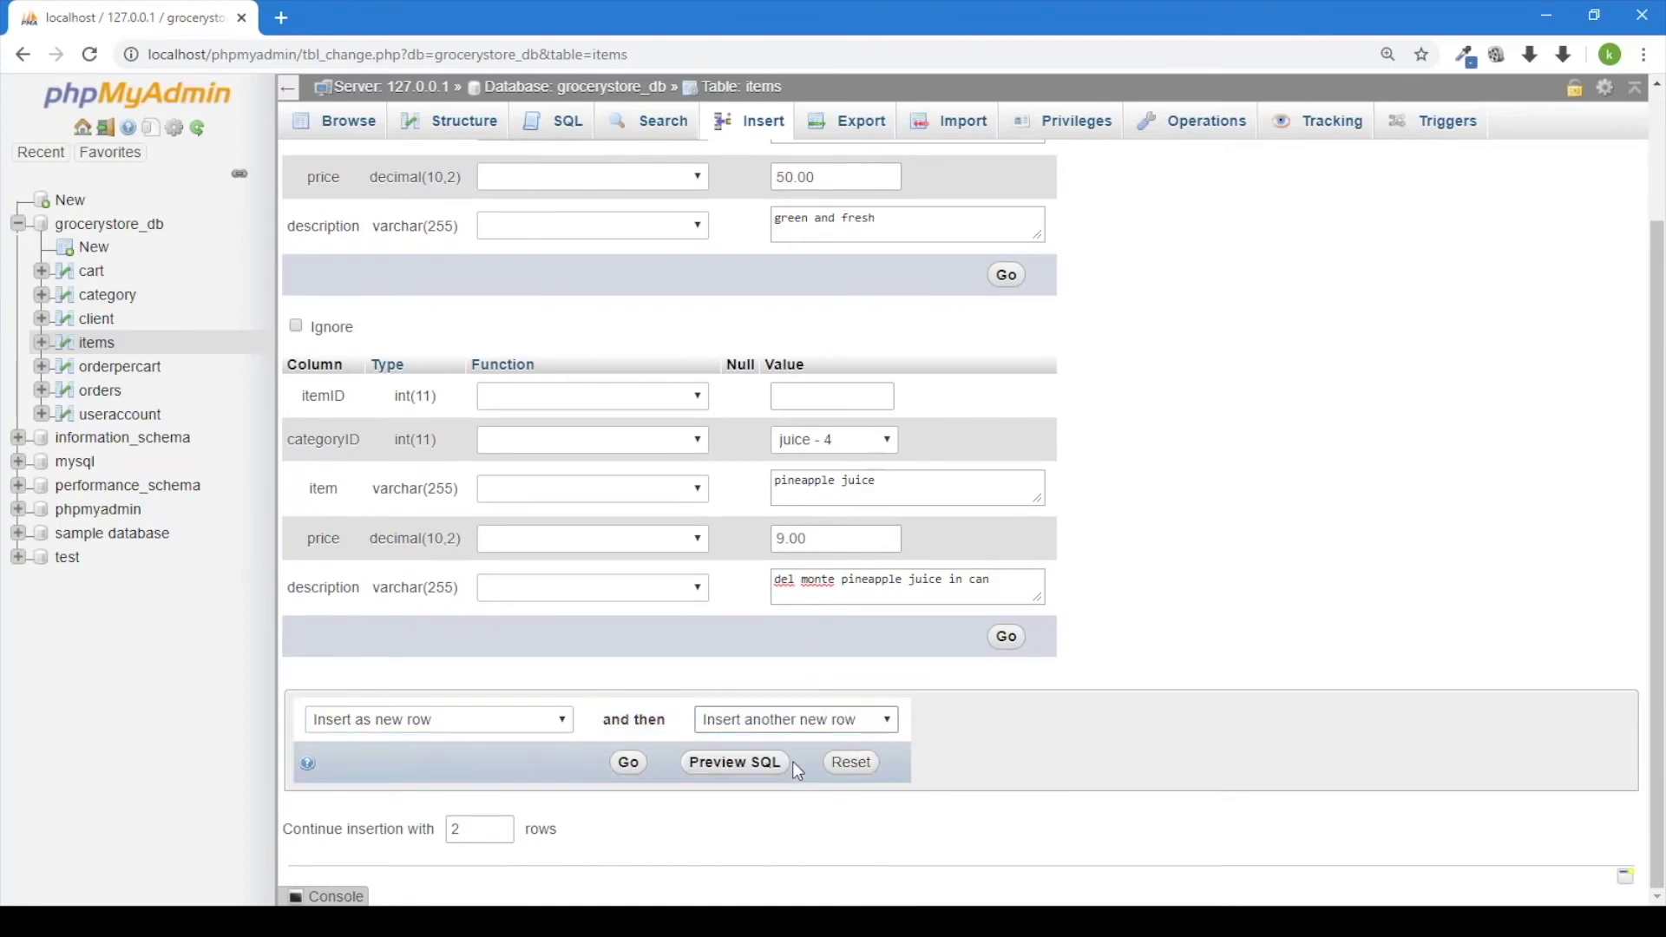
click(628, 762)
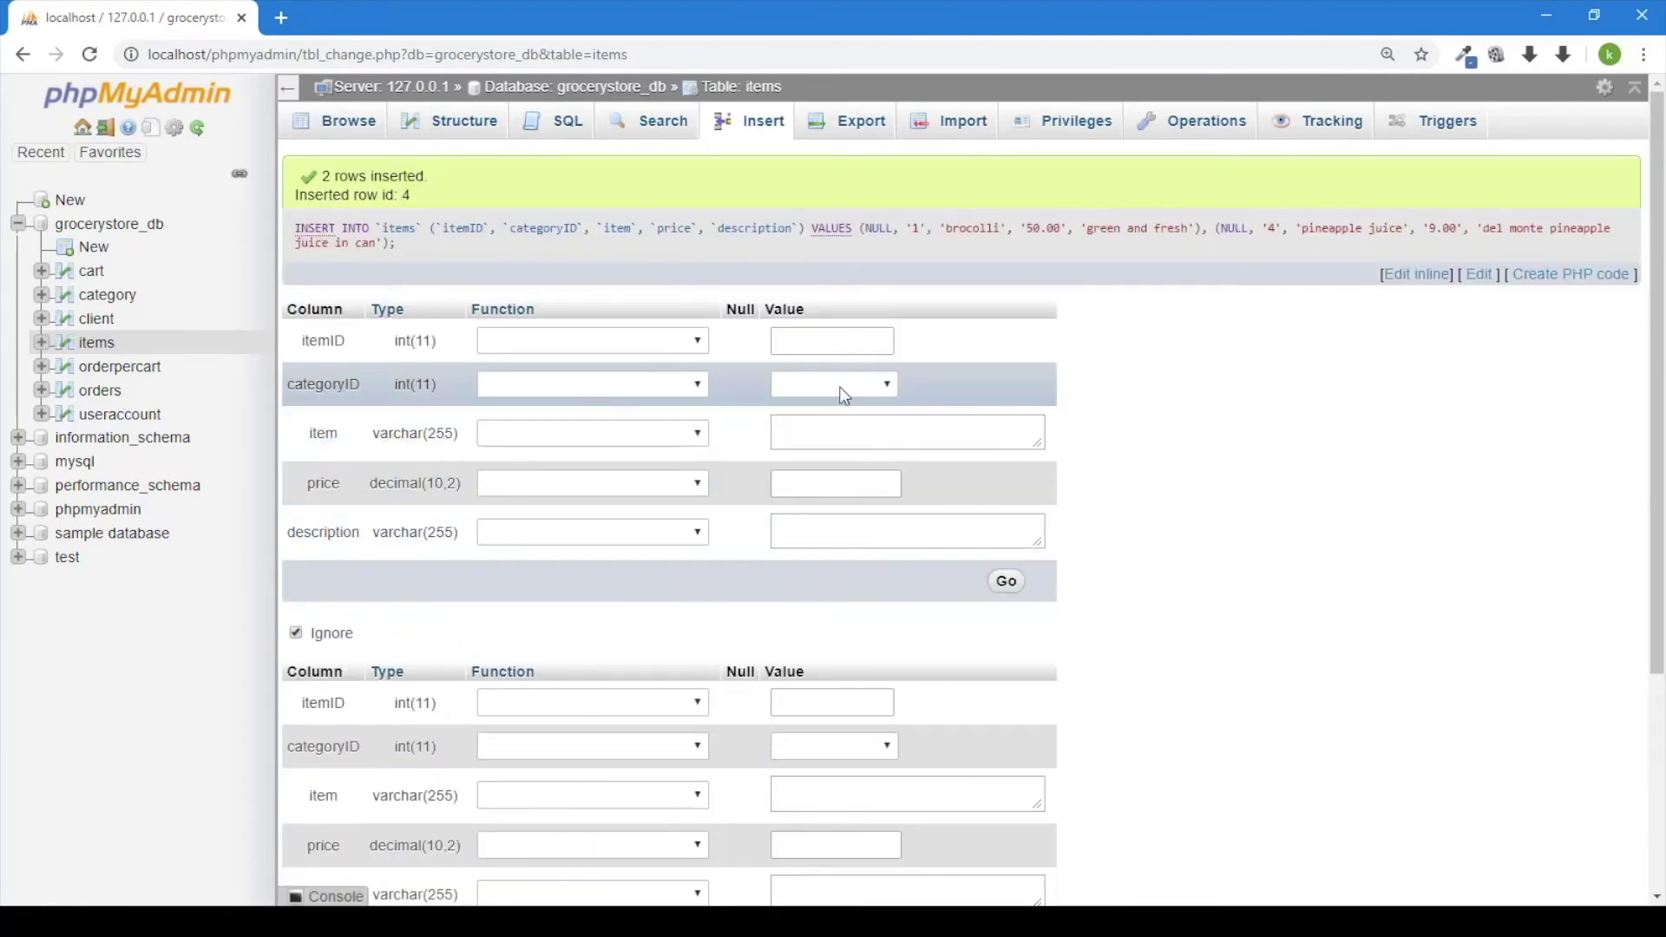
- Fill the first insert row with peach in fruits - 5, price 12.00, 'imported from korea'
click(844, 386)
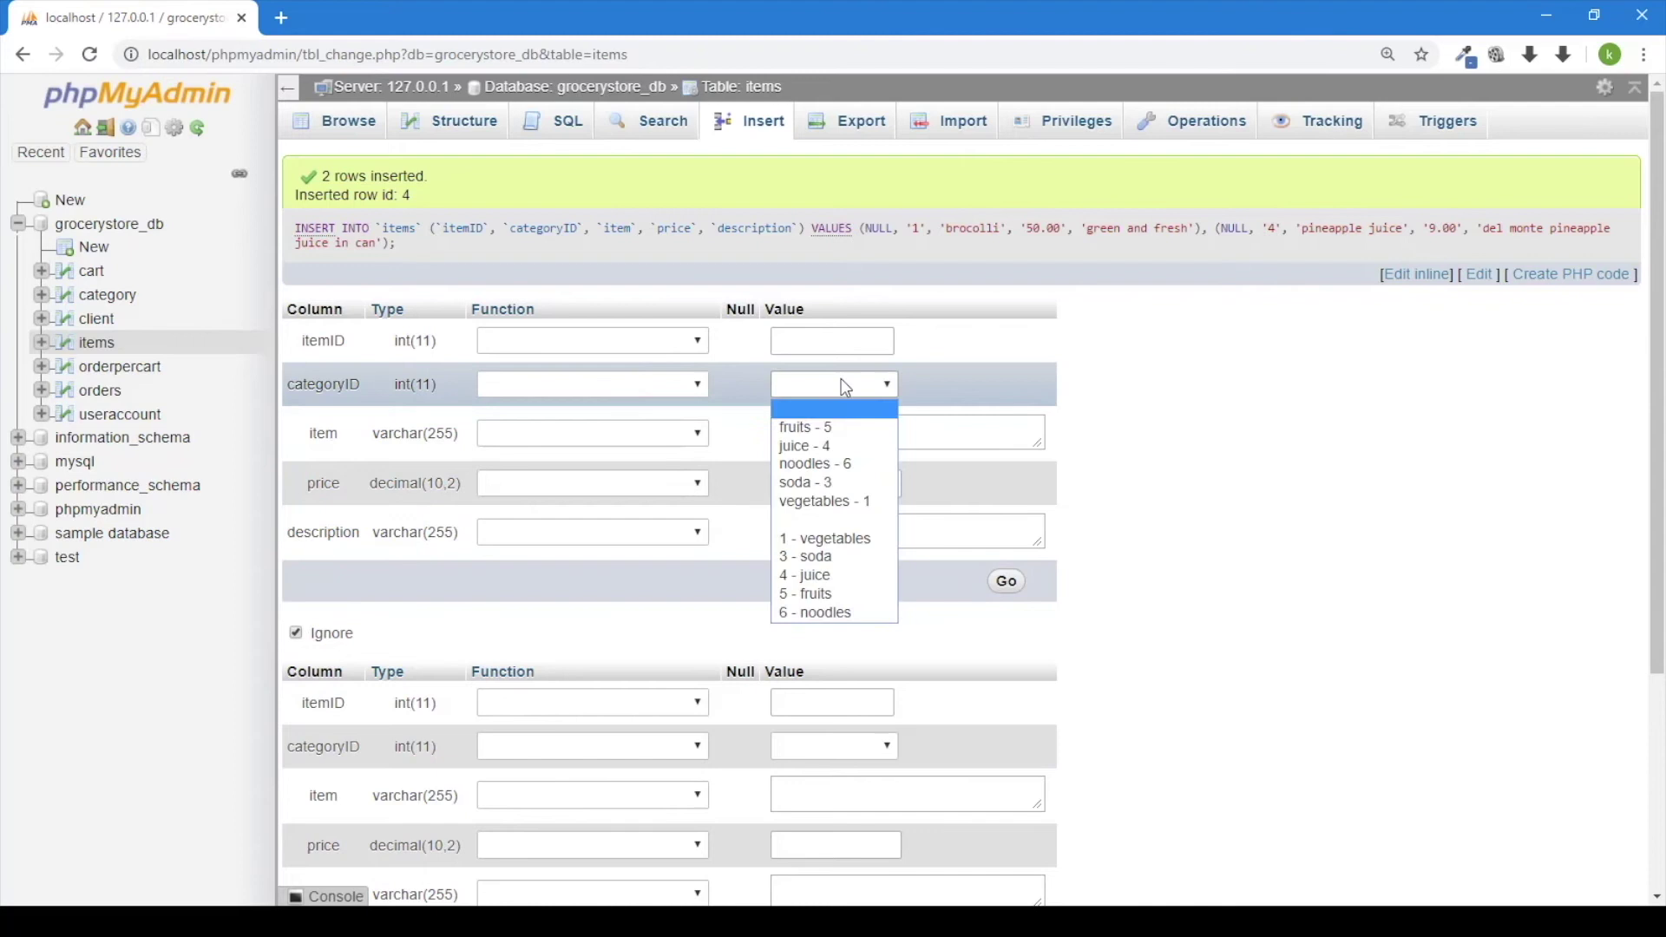
click(846, 428)
click(843, 428)
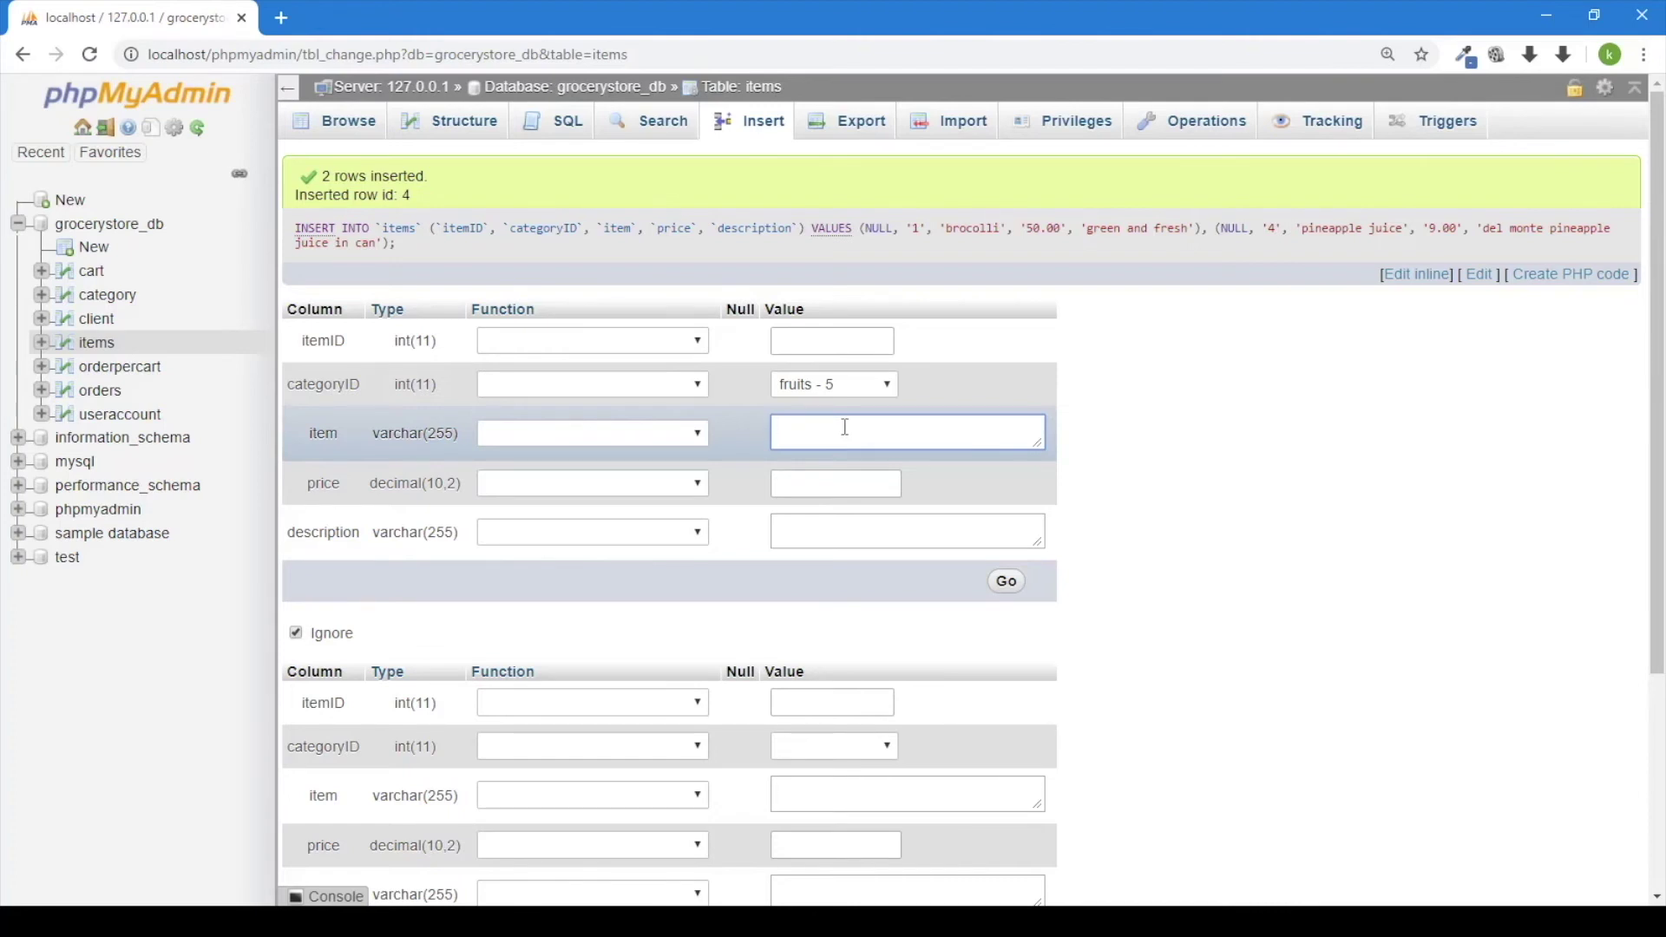
text(each)
click(847, 483)
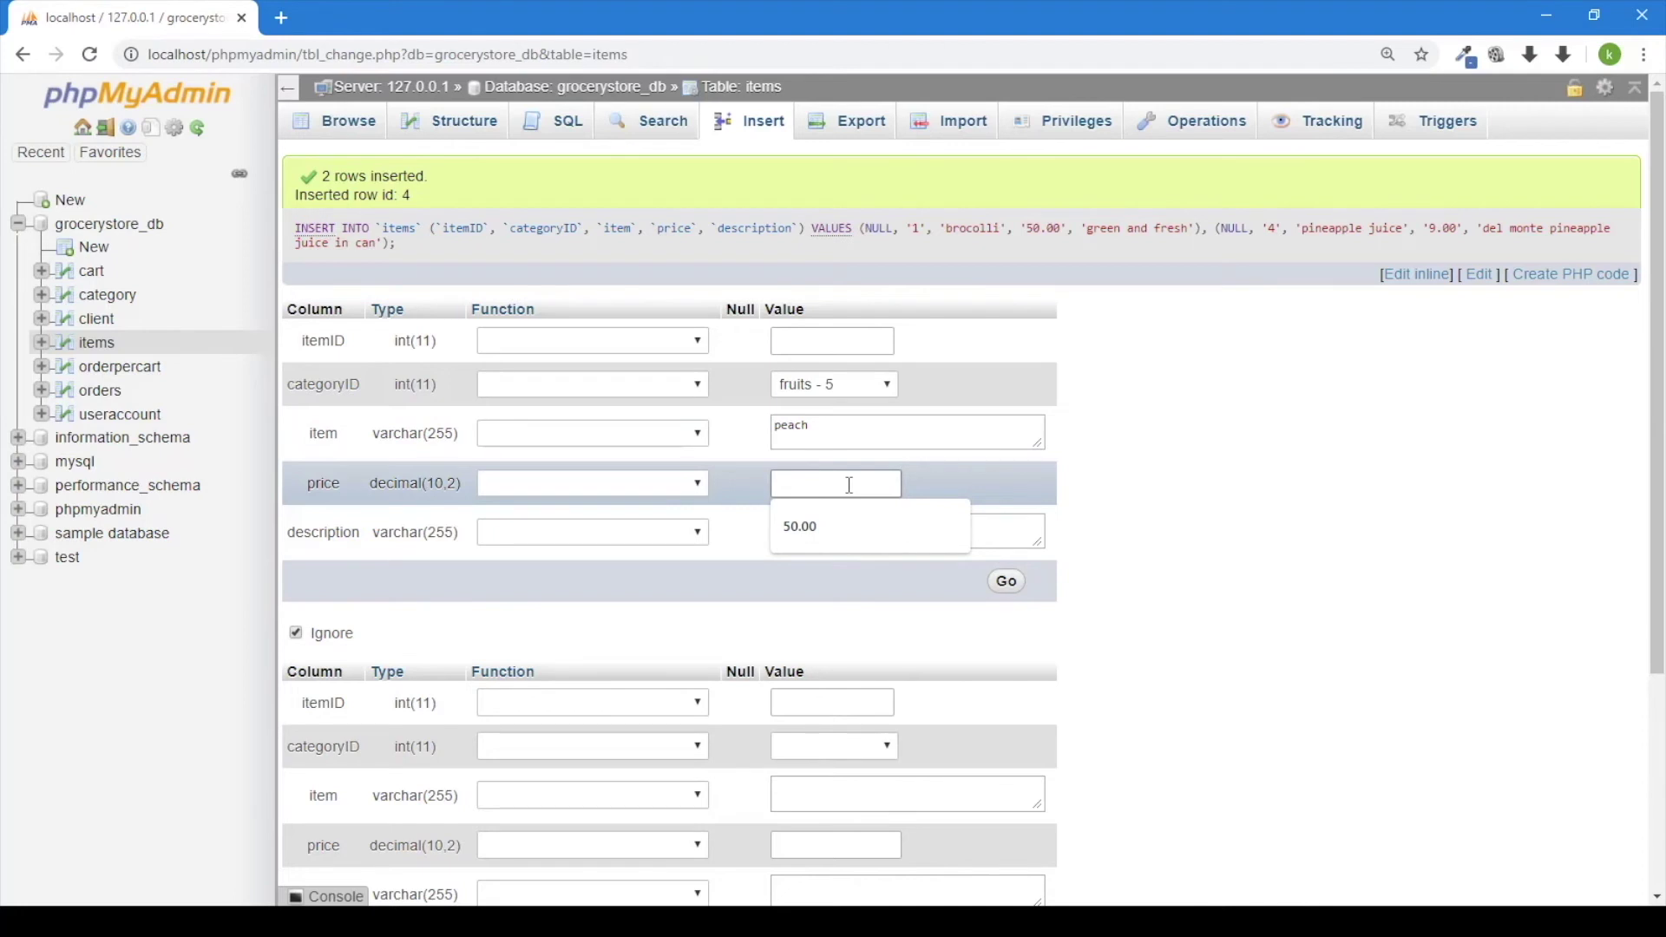
text(12.00)
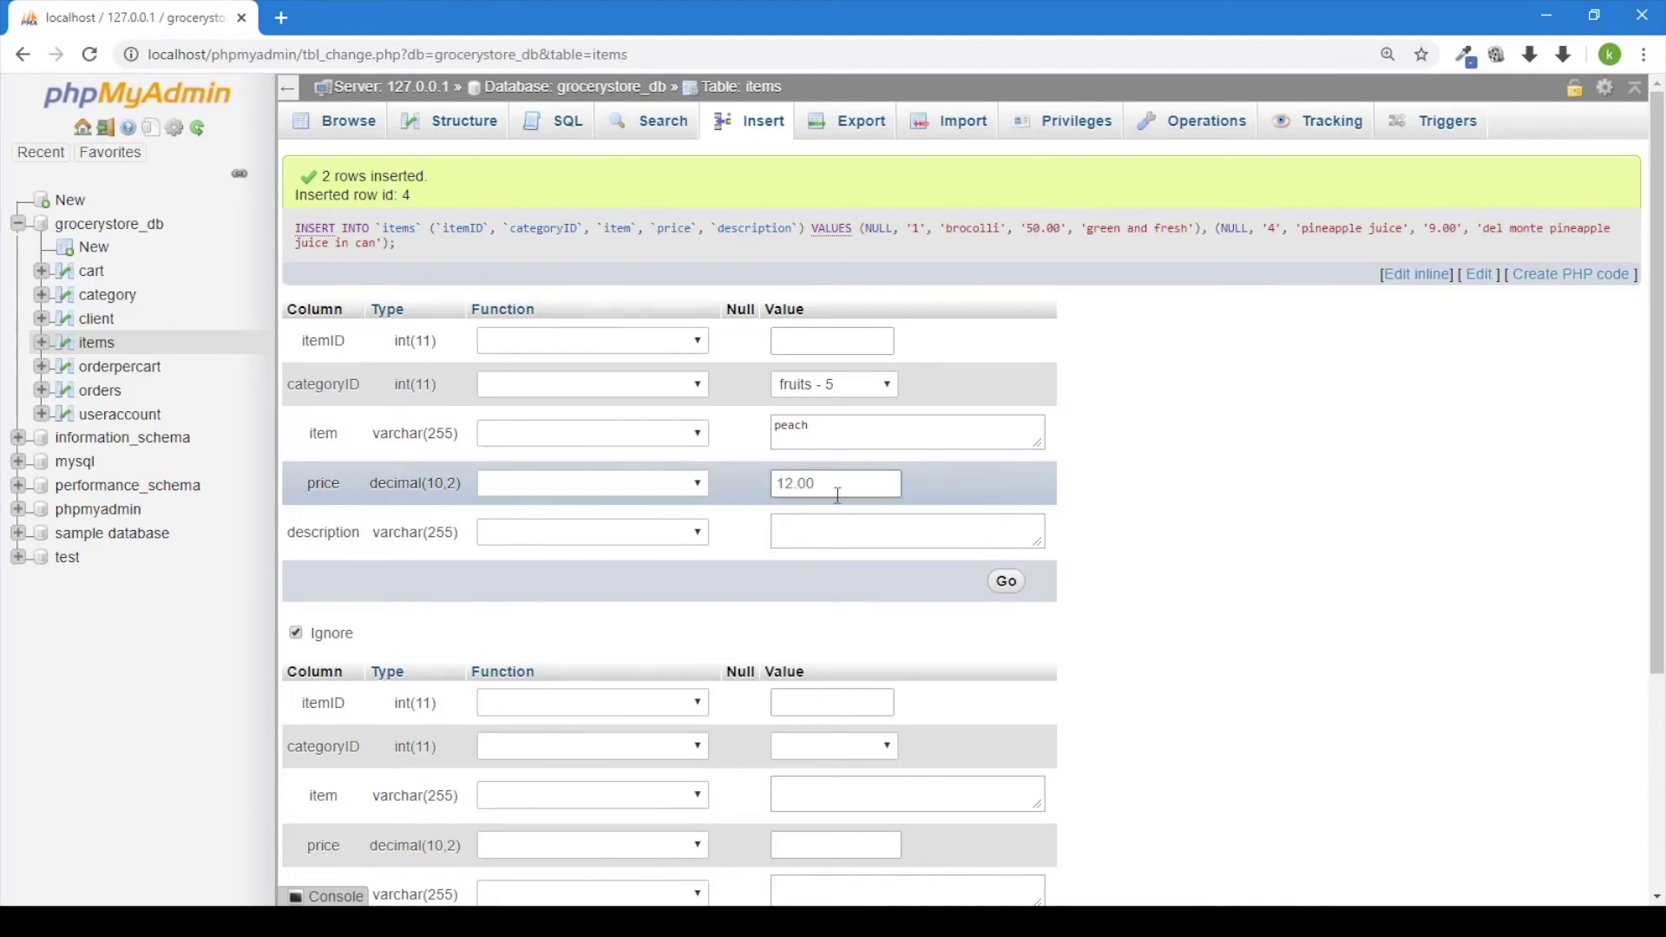
click(832, 530)
scroll(833, 477, down, 1)
text(imported from )
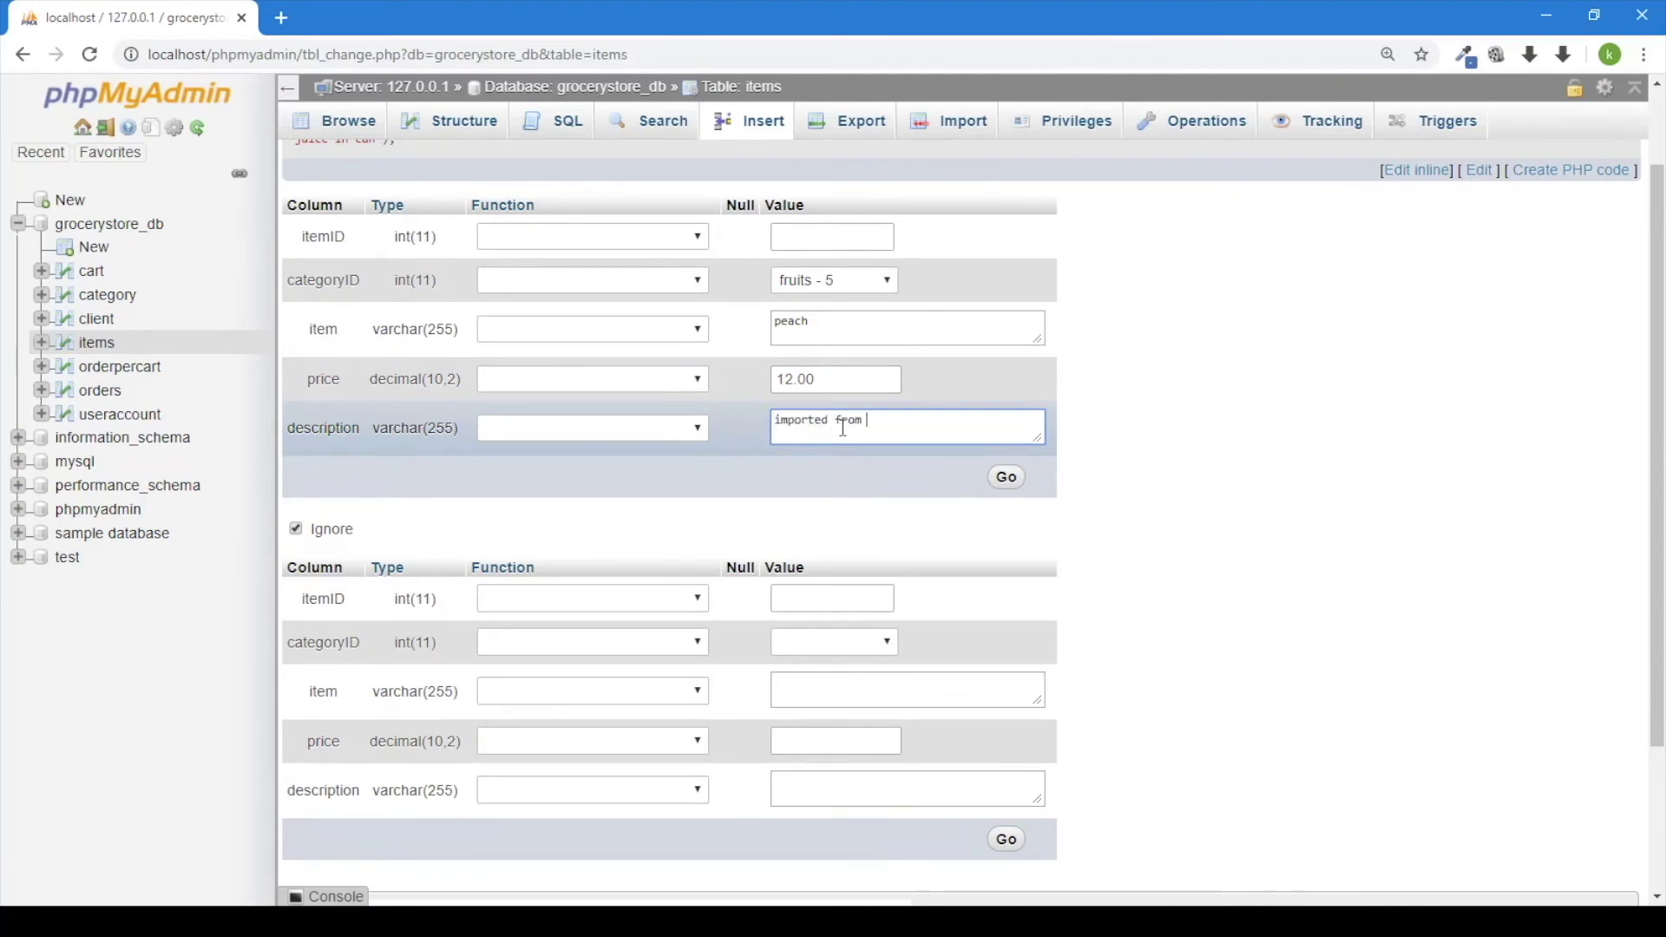
text(korea)
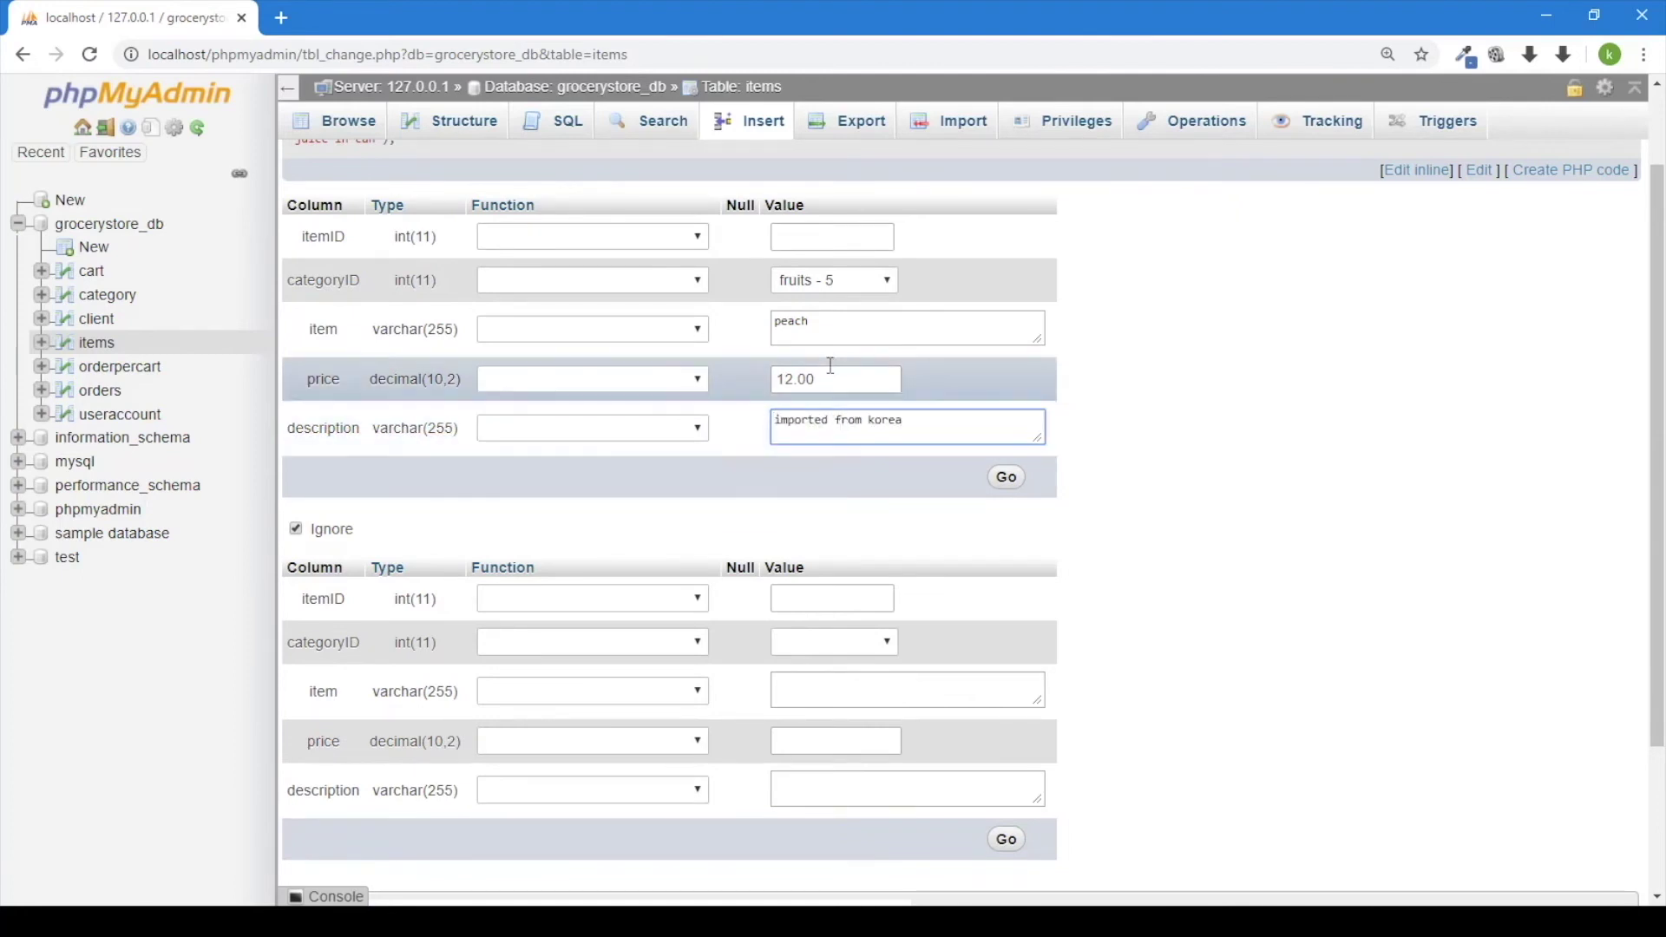
scroll(845, 419, down, 1)
scroll(845, 418, down, 2)
- Fill the second row with Rice noodles, noodles - 6, 22.50, '1 kilo per pack', and insert both rows
click(820, 440)
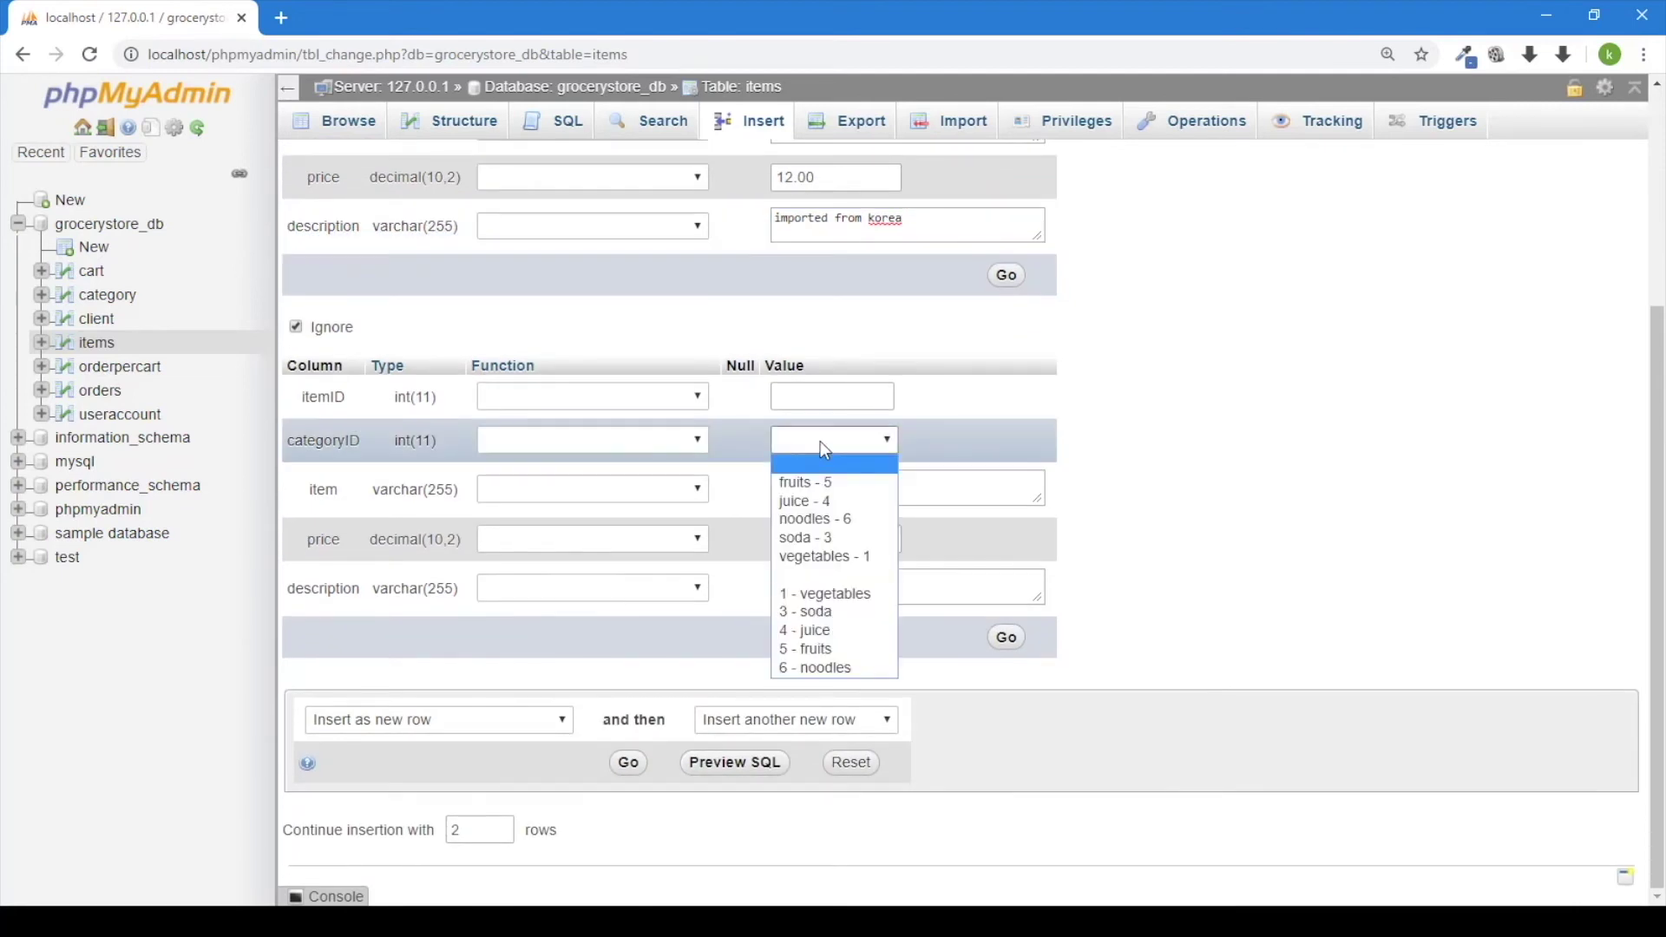
click(829, 519)
click(836, 483)
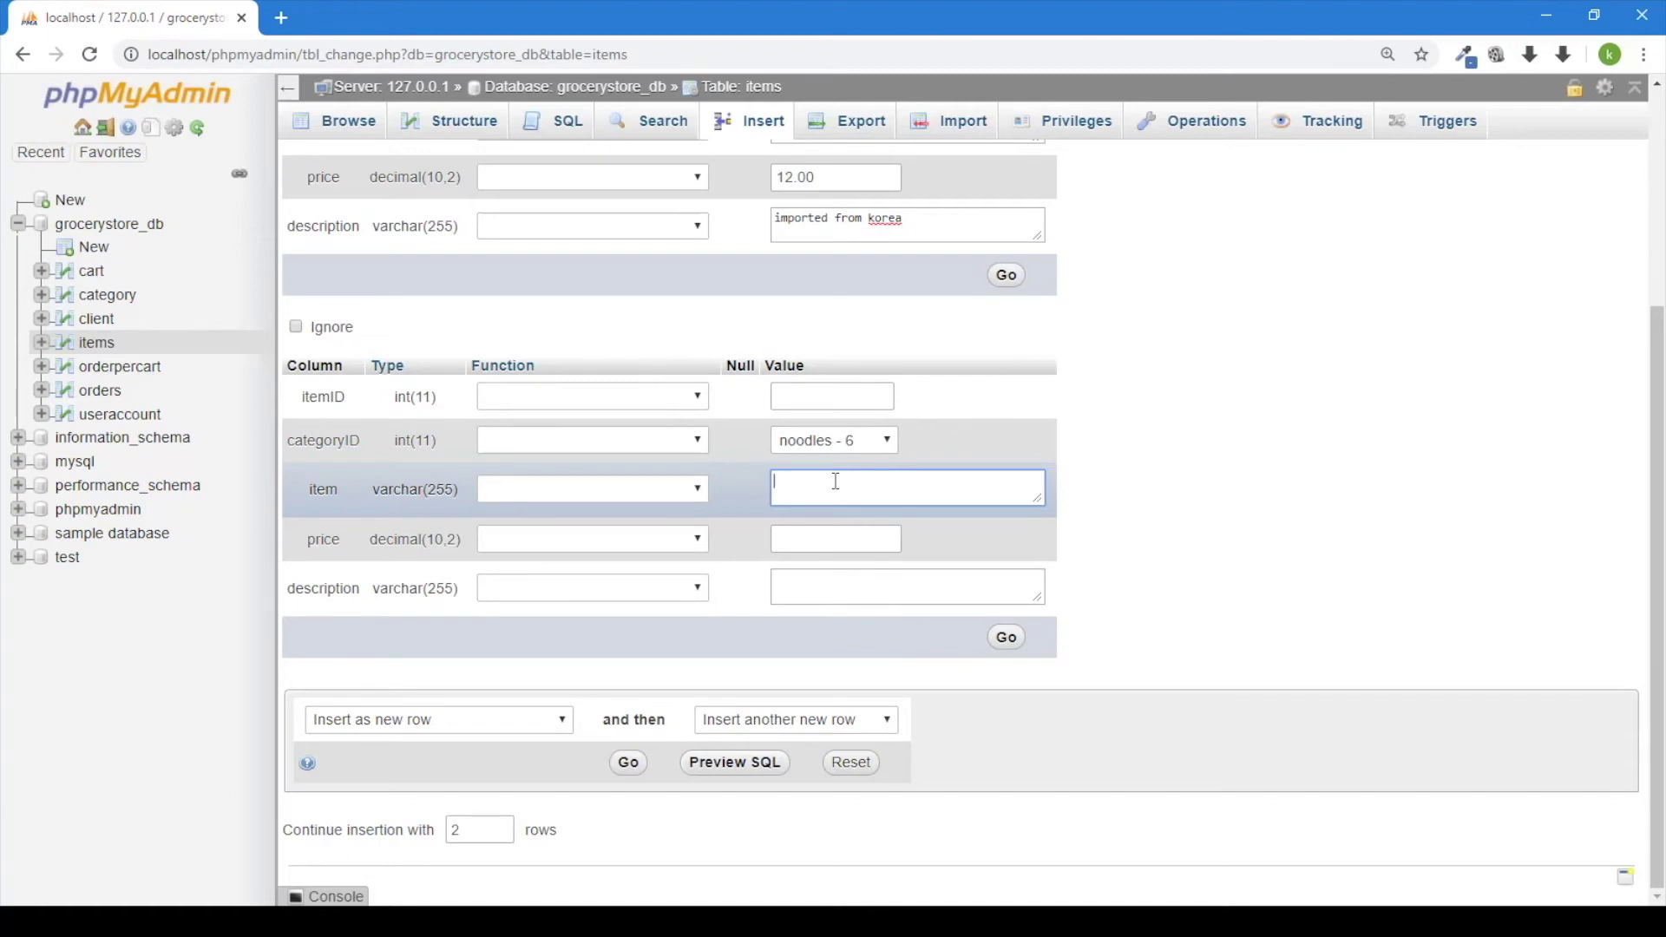
text(Rice noodles)
click(839, 541)
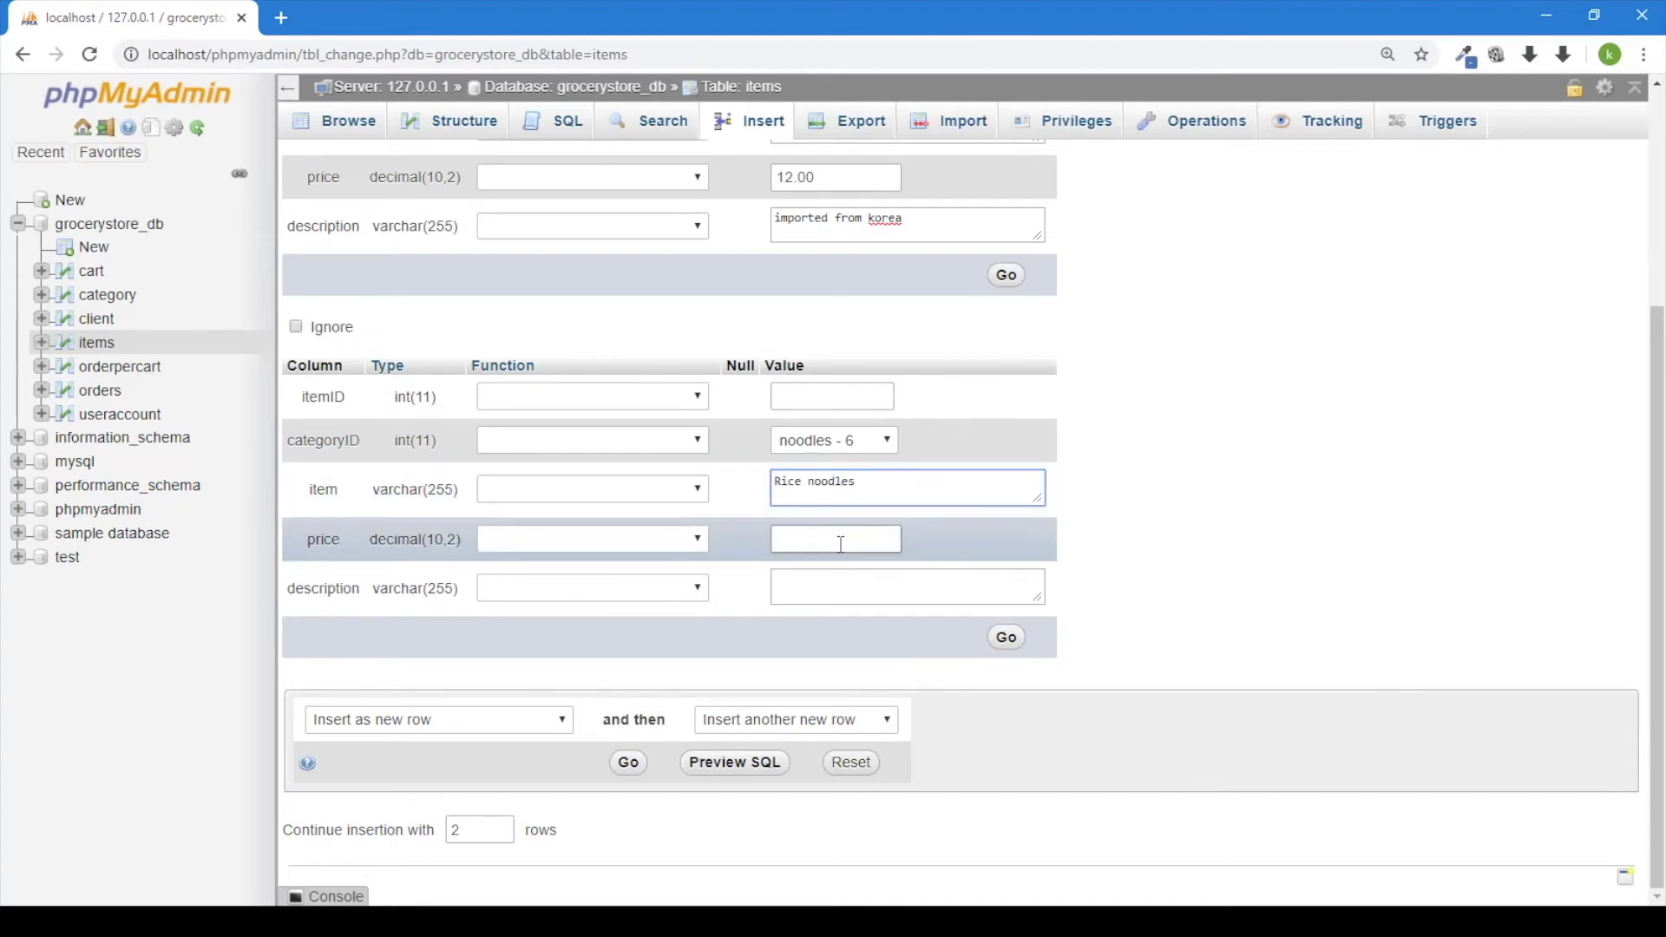
text(22.50)
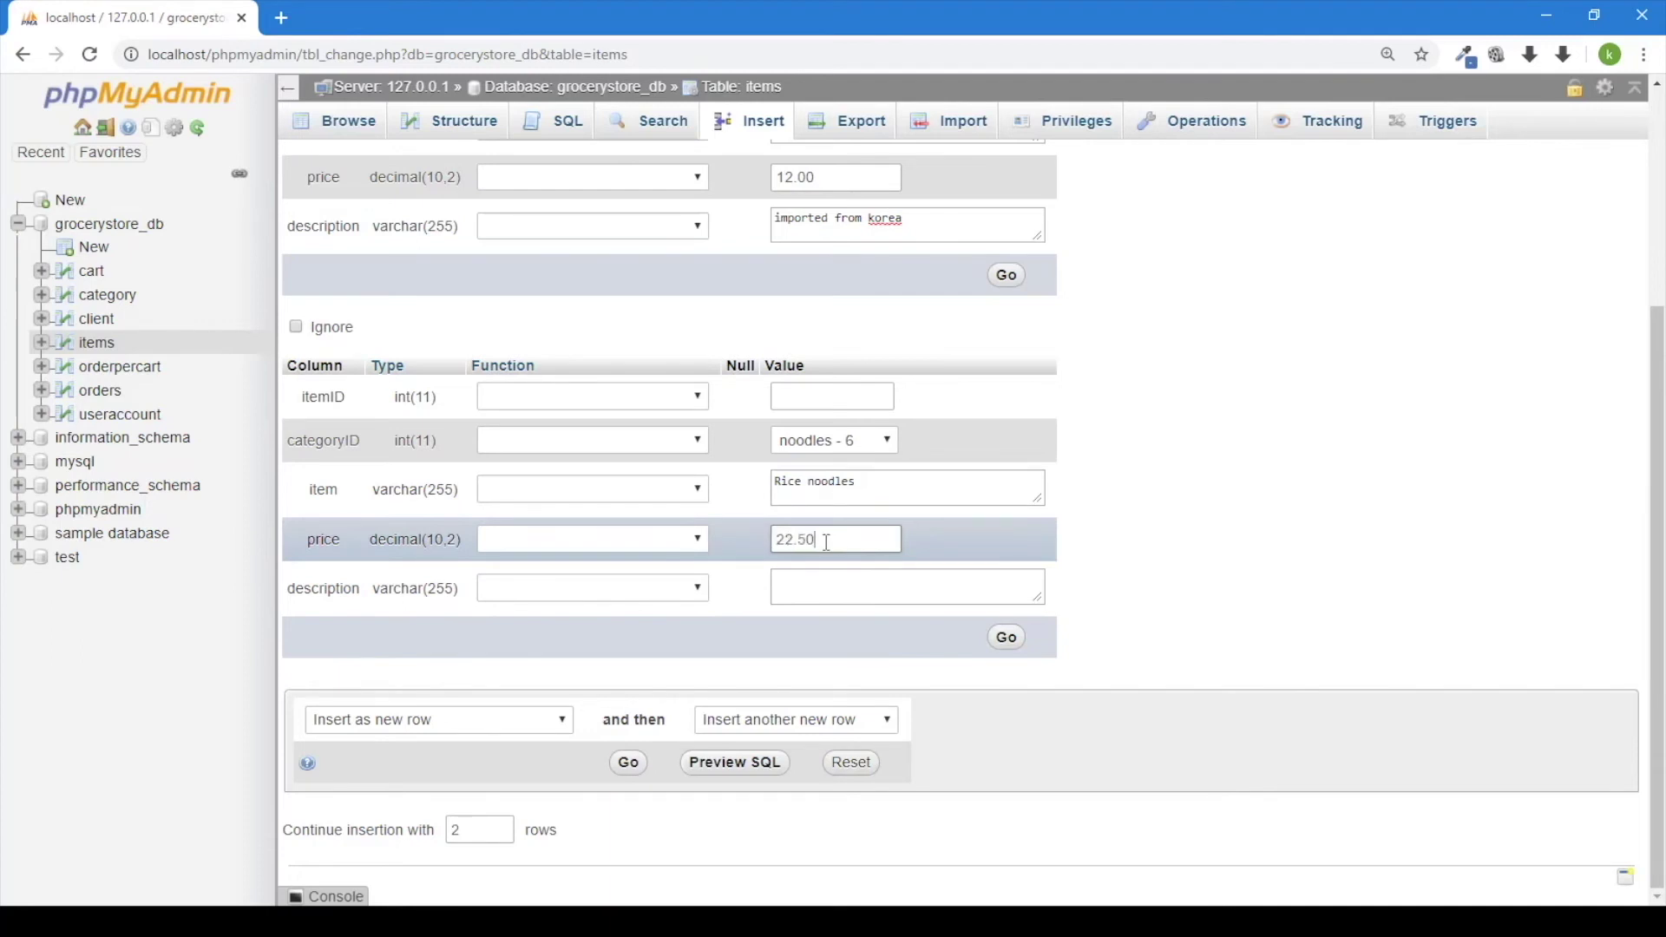
click(819, 588)
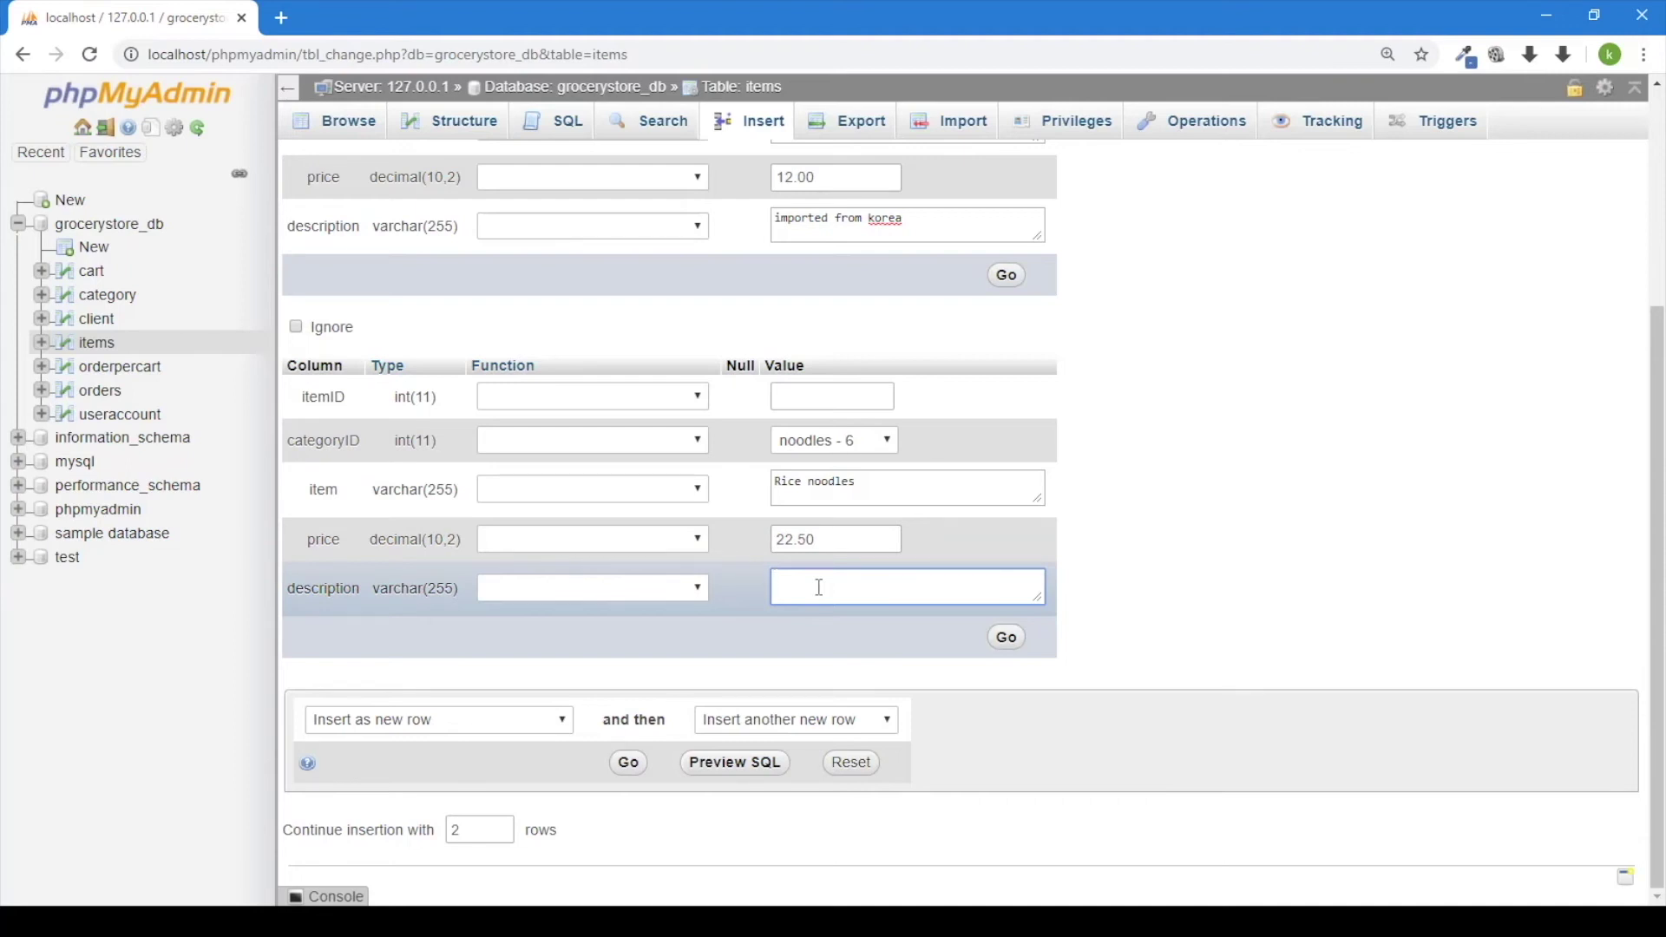
text(1 kilo per pack)
click(628, 763)
click(848, 373)
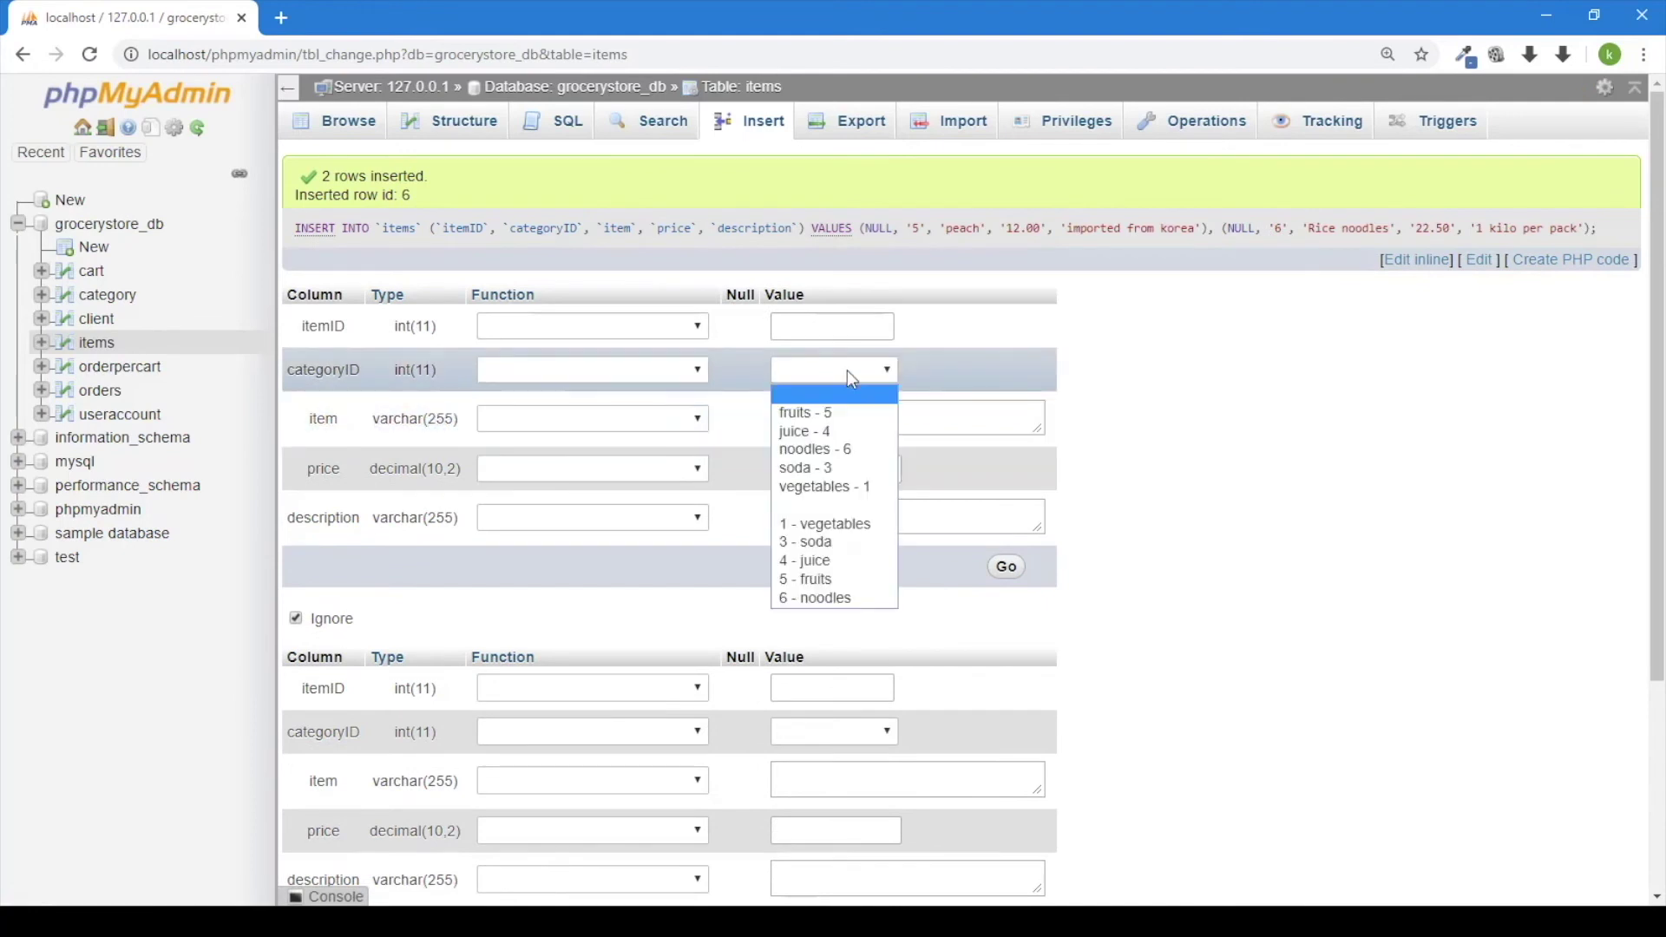
- Enter a pepsi item in soda - 3 at 8.00 described 'pepsi in can' and insert it
click(807, 467)
click(837, 414)
text(pepsi)
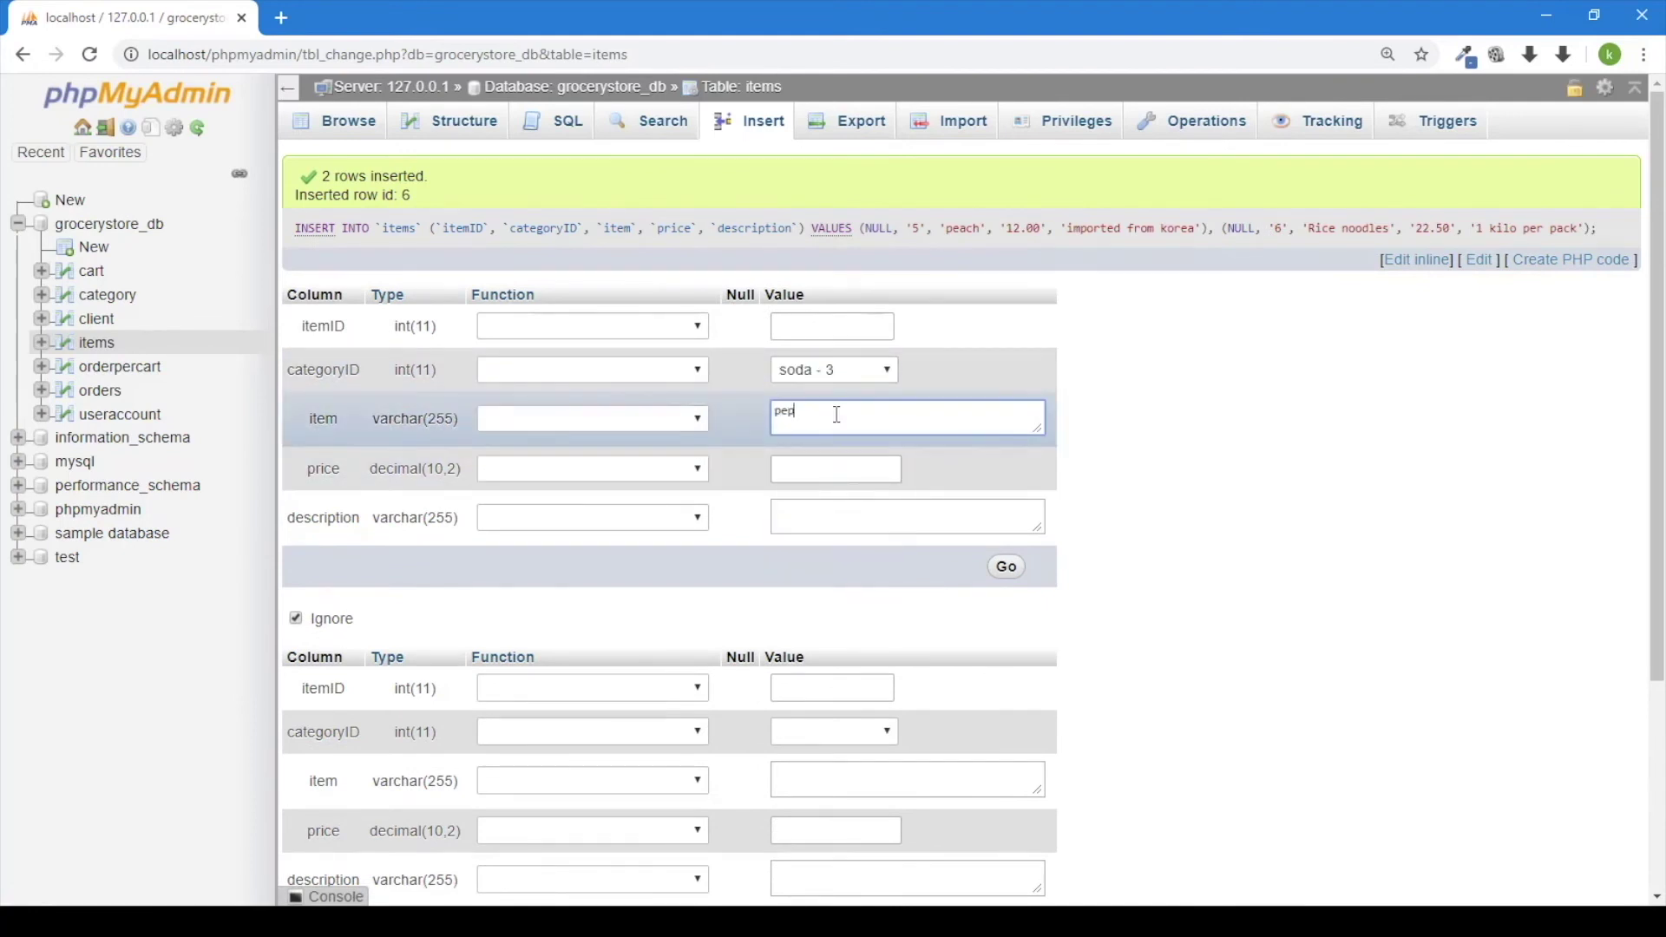
click(838, 469)
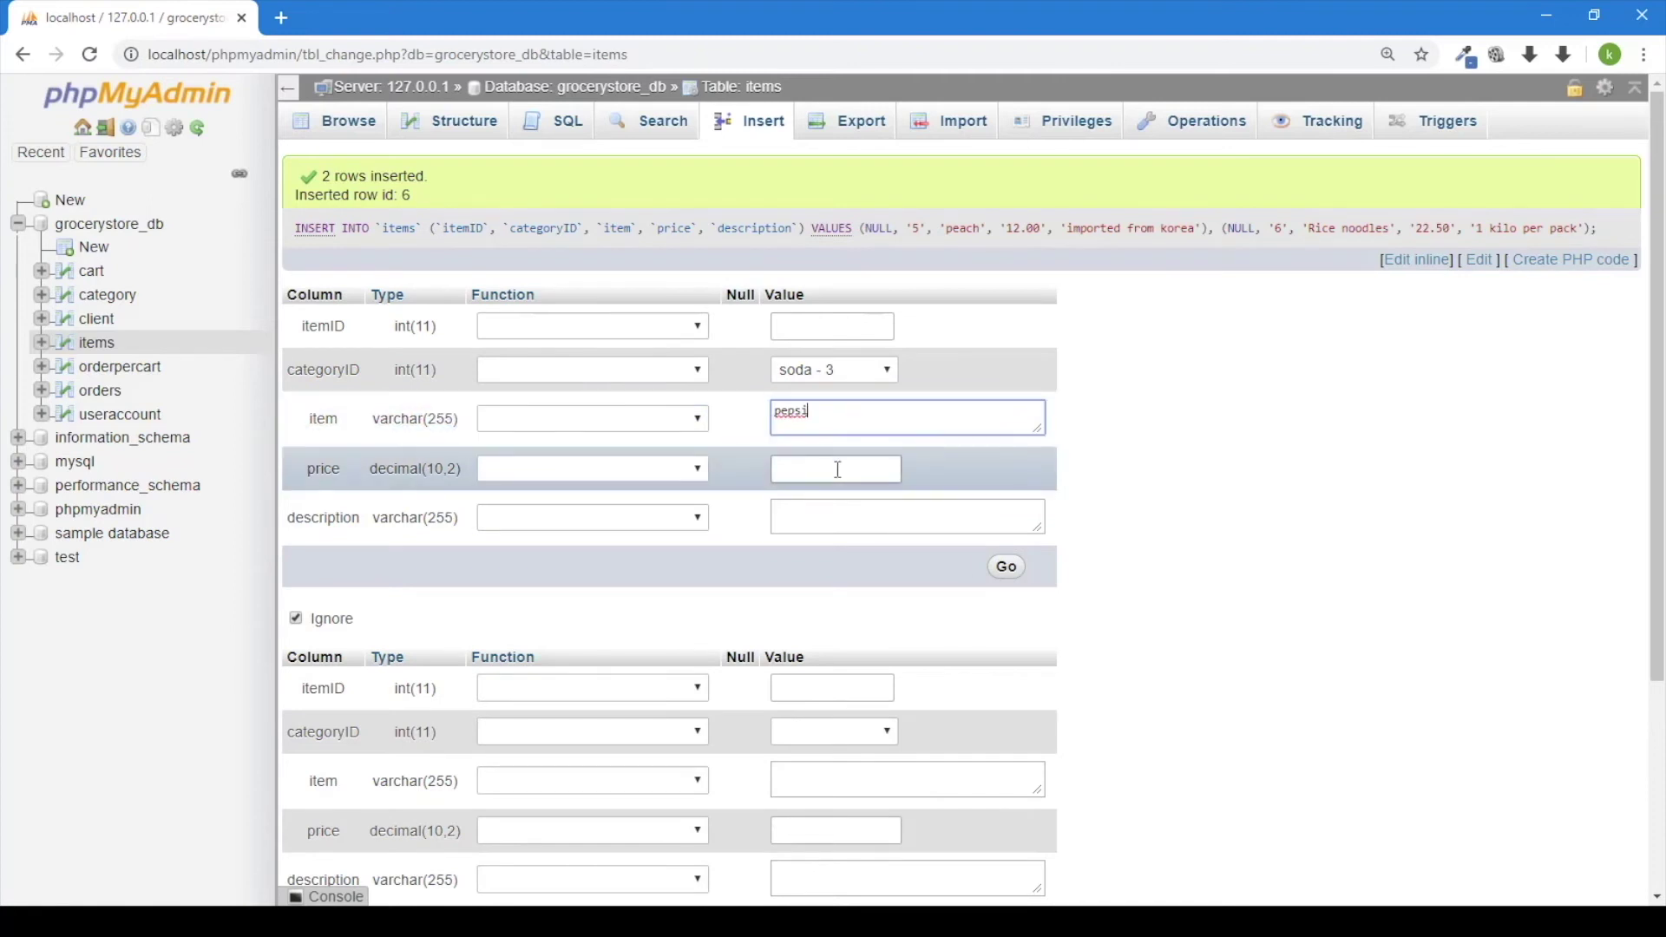
text(8.00)
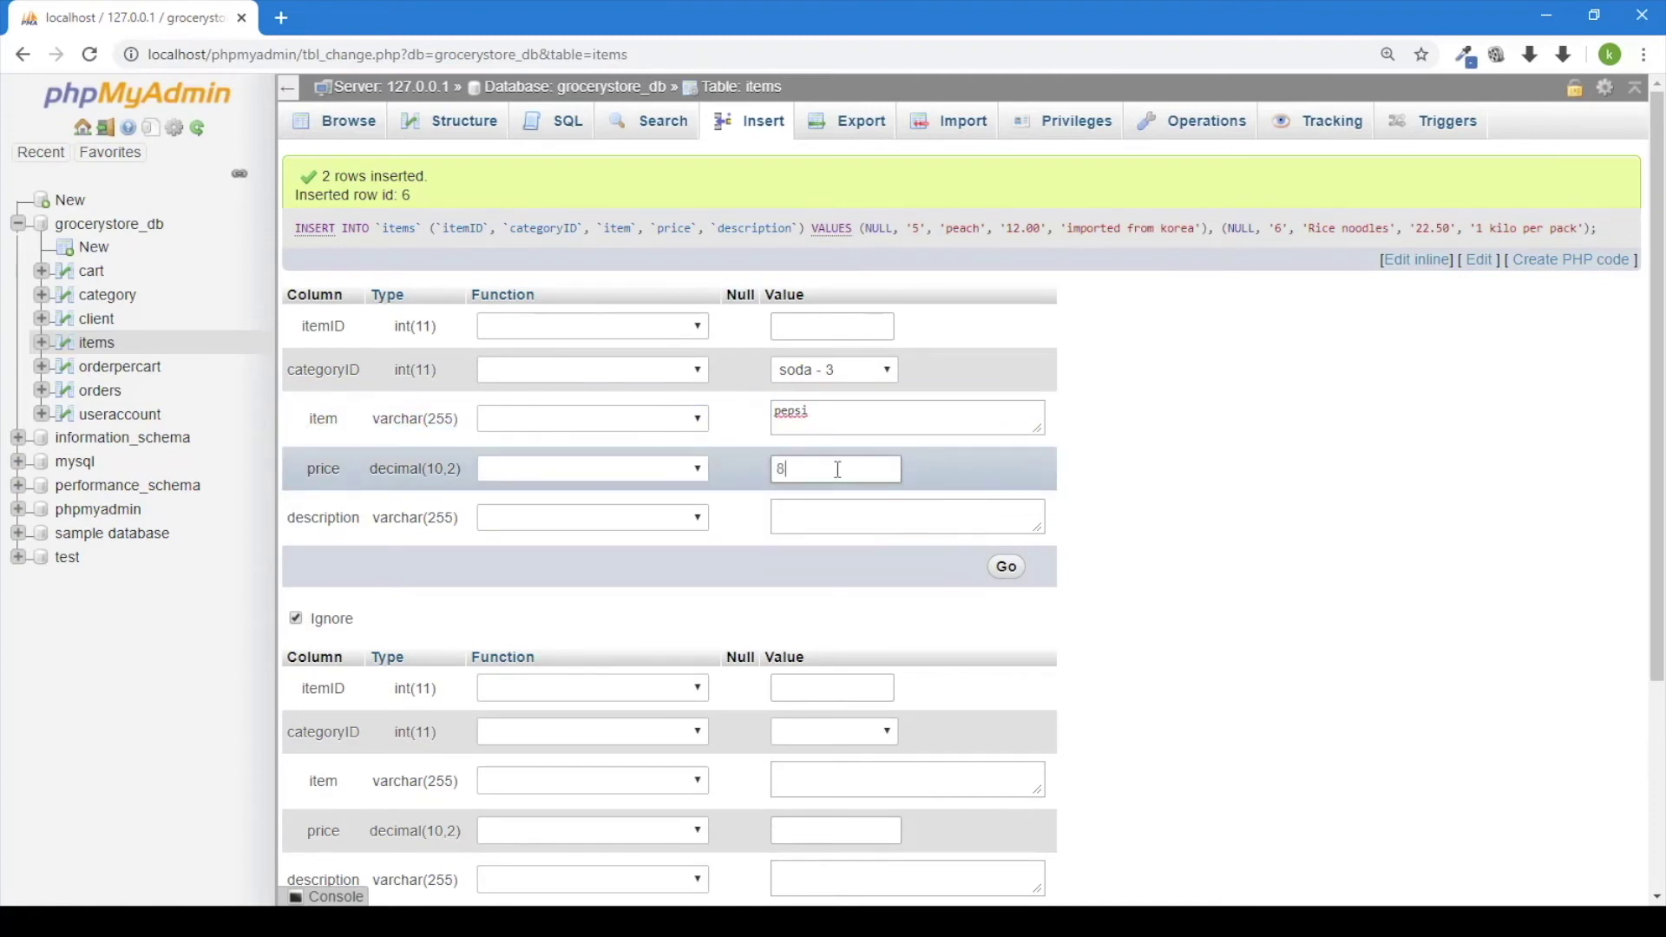
click(839, 511)
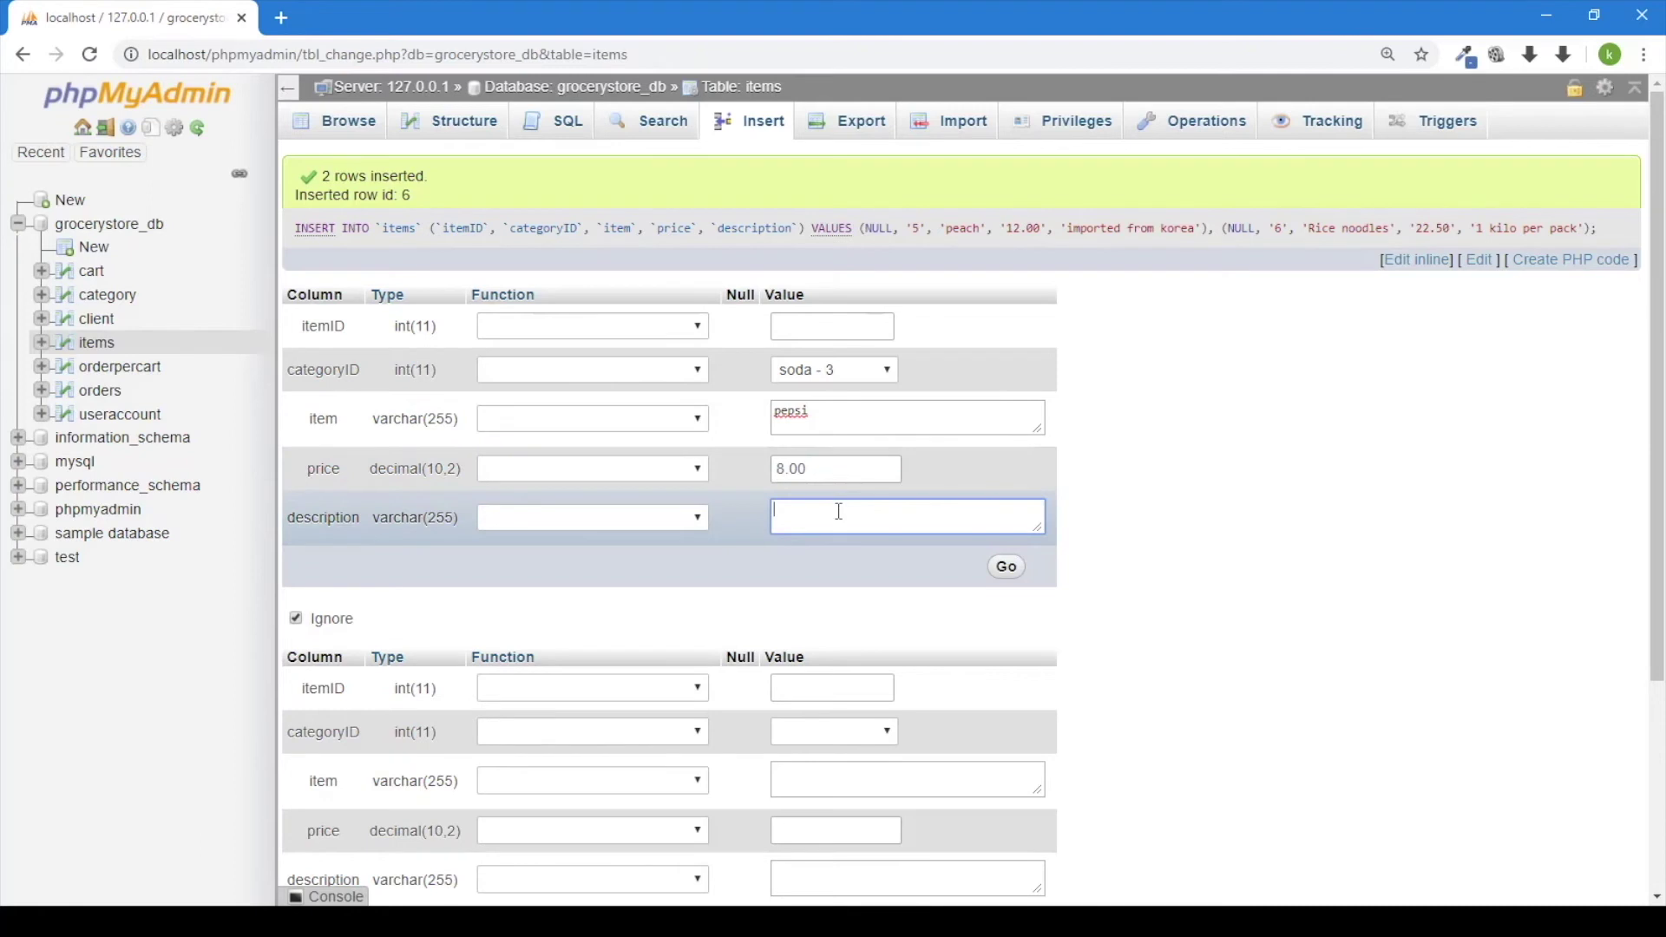
text(pepsi in can)
click(1008, 569)
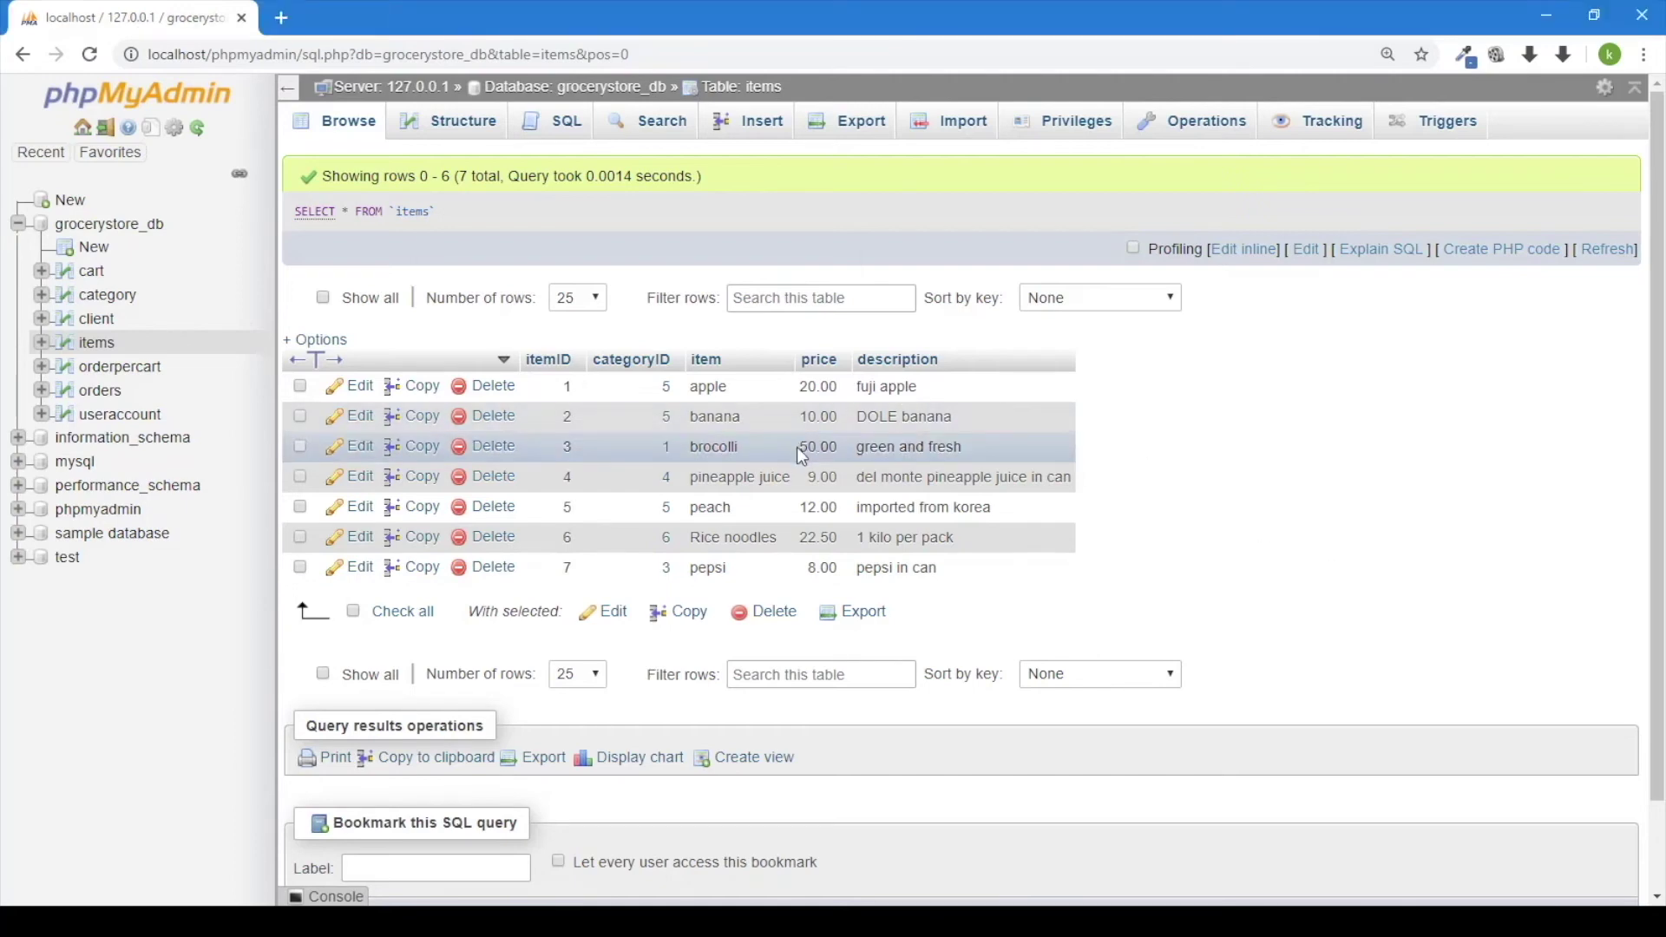
- Show the grocerystore_db structure page listing all its tables
double_click(817, 478)
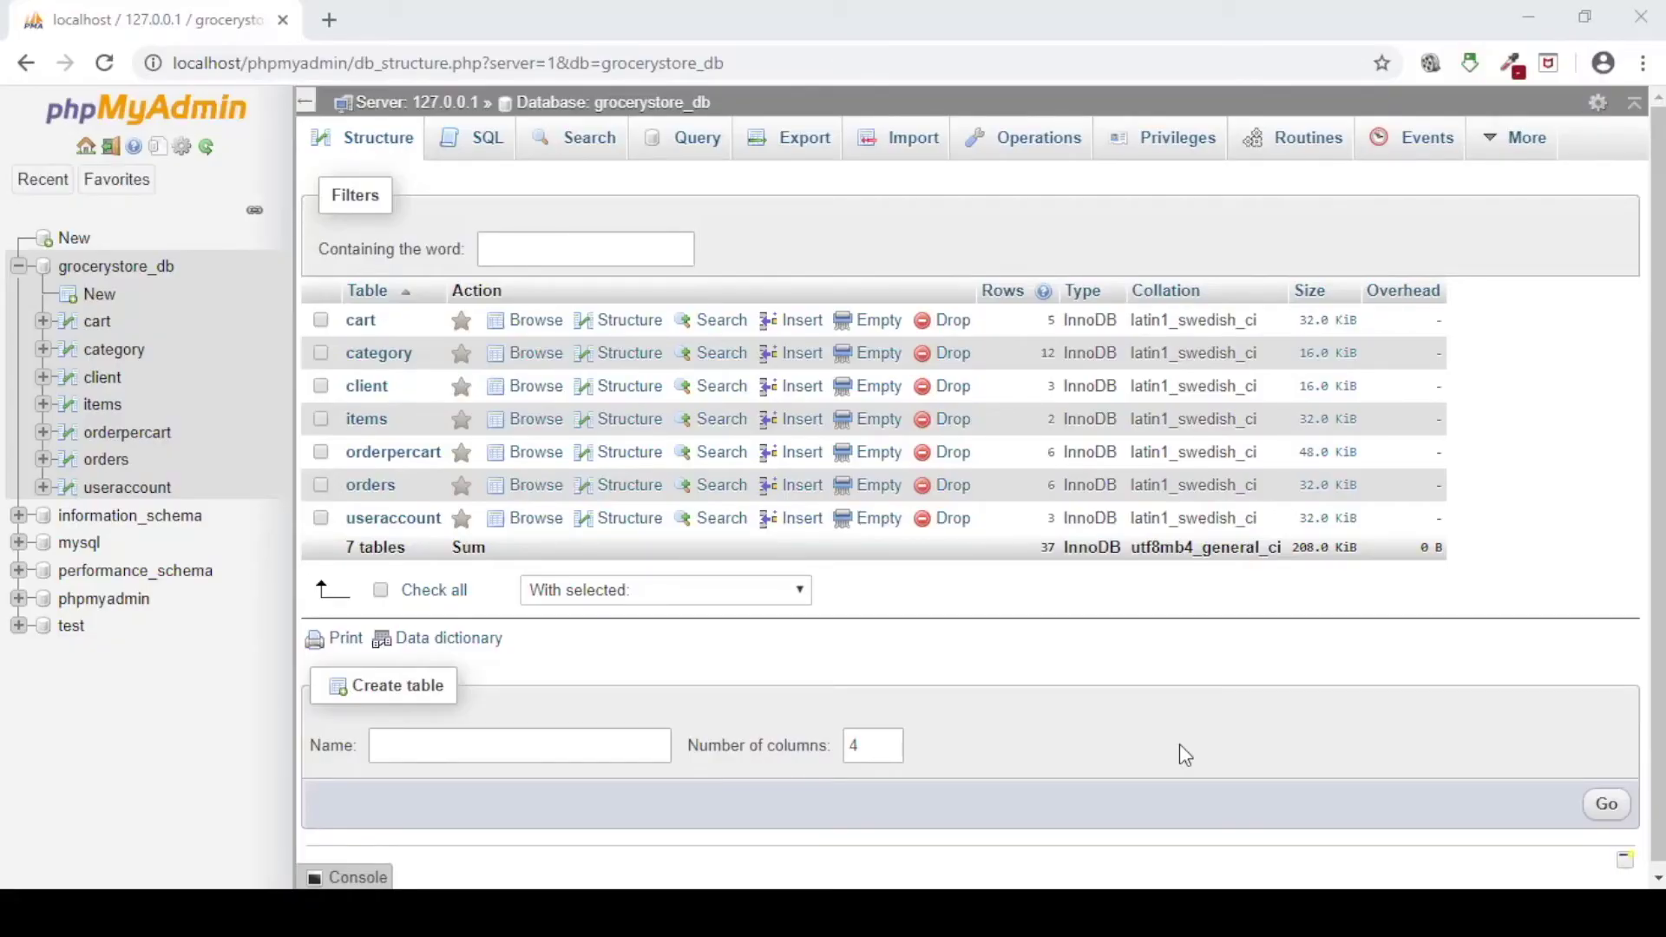
- Browse the useraccount table and replace the first account's password inline with a new value
click(398, 522)
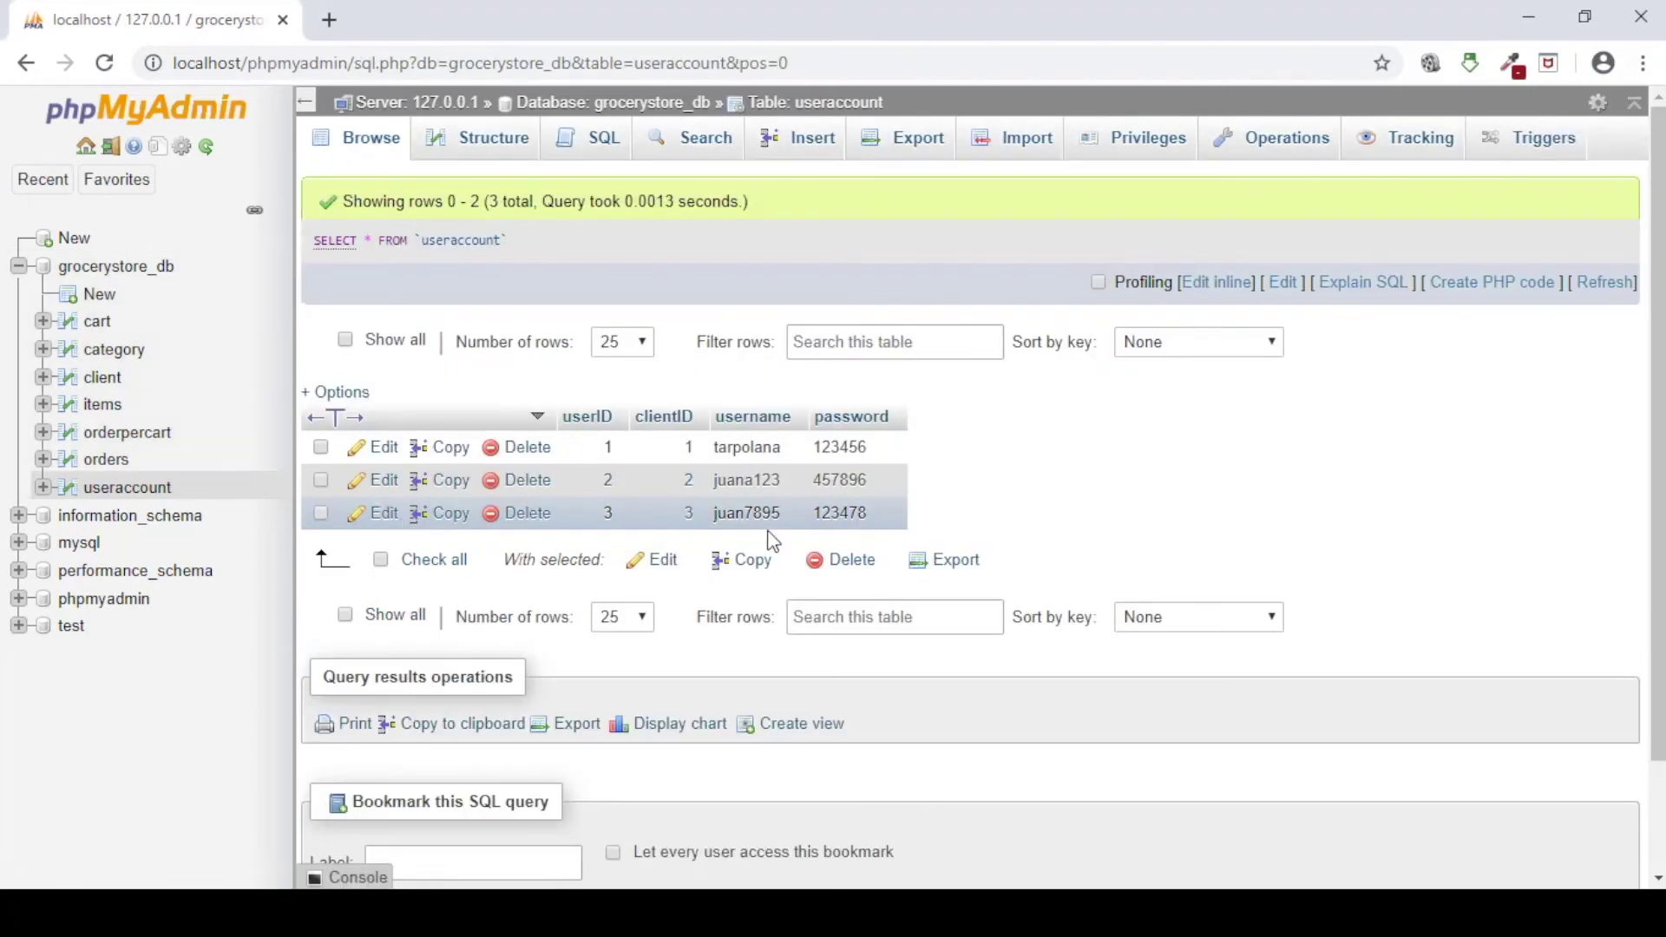
double_click(855, 447)
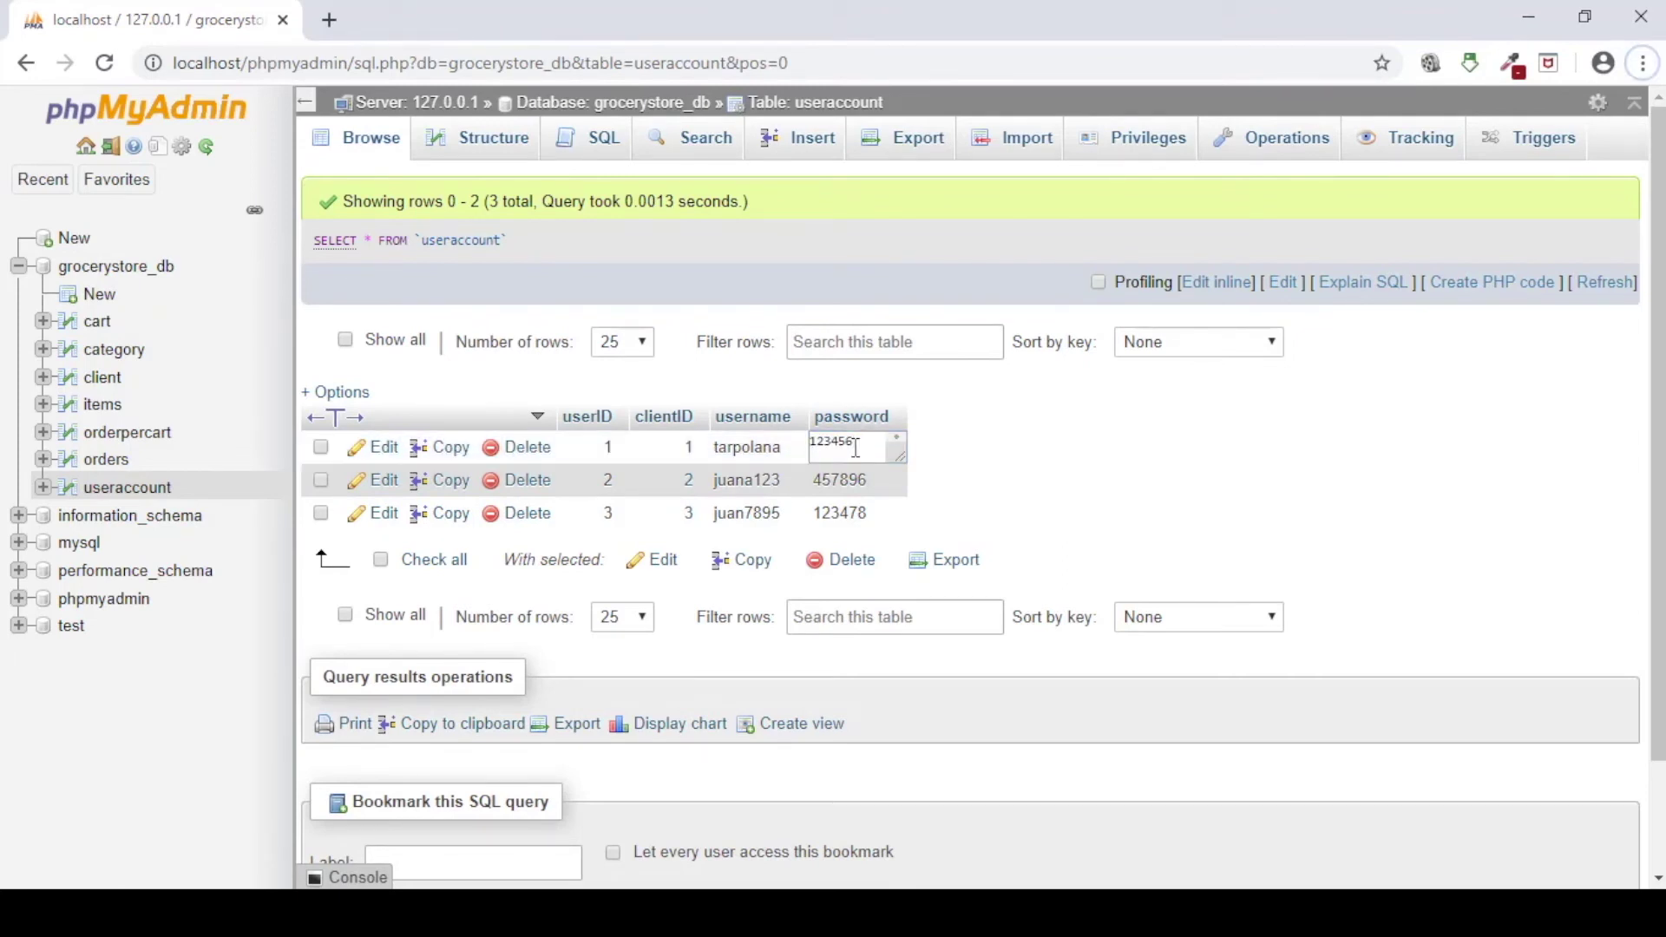
drag(856, 447, 815, 451)
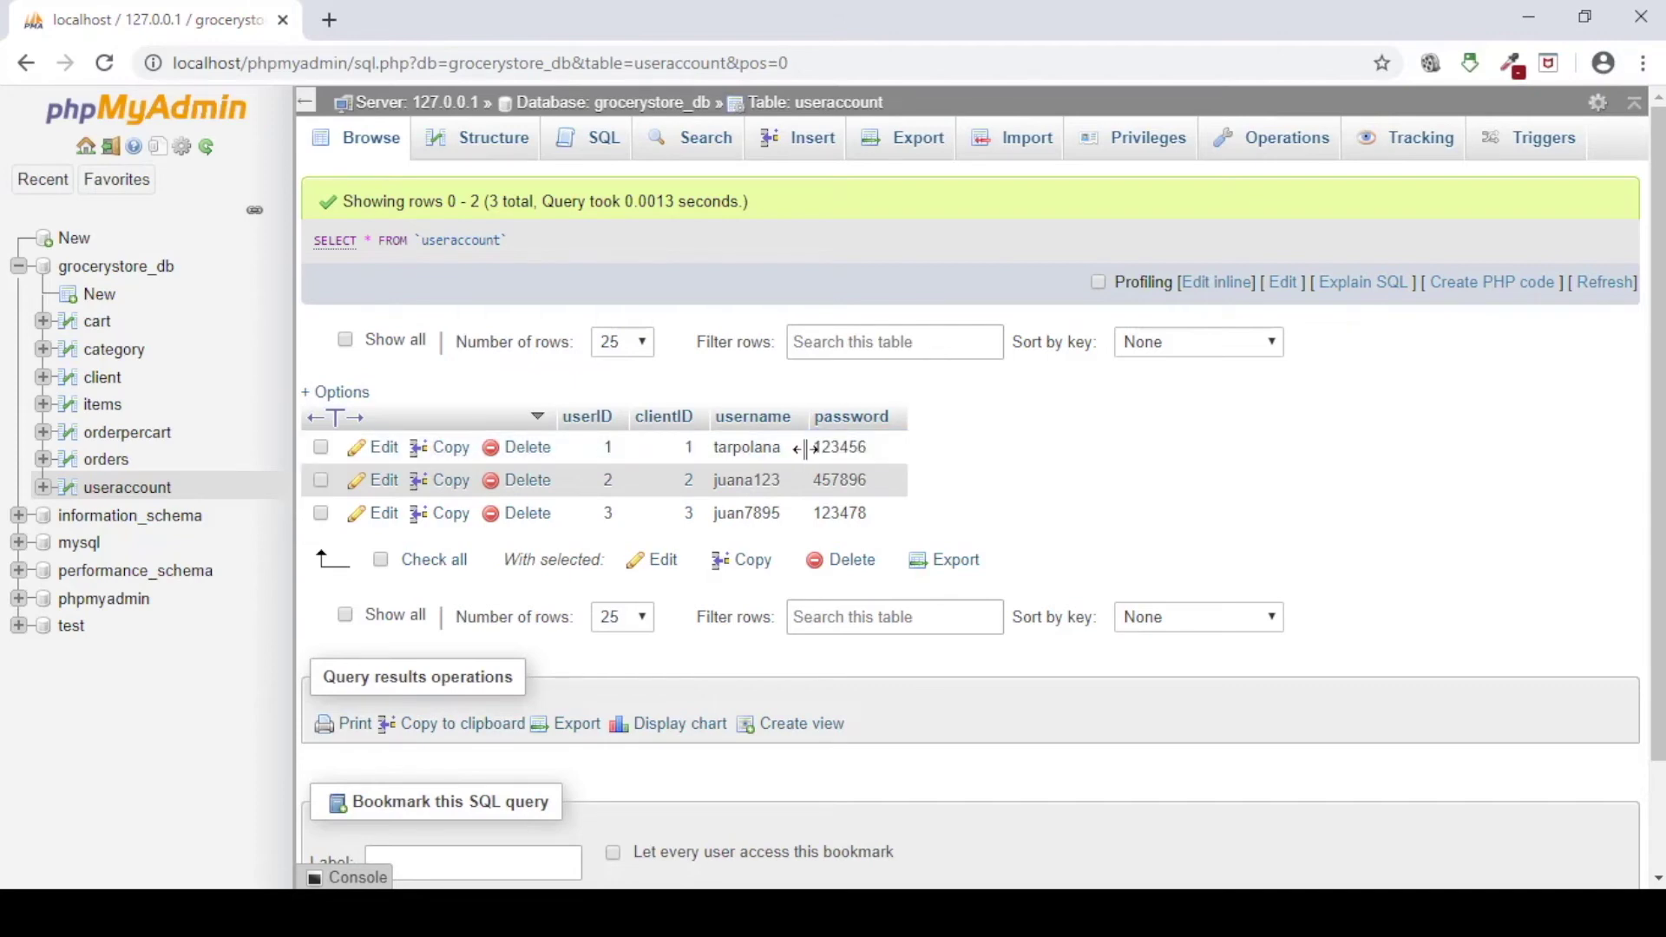
click(889, 473)
double_click(847, 452)
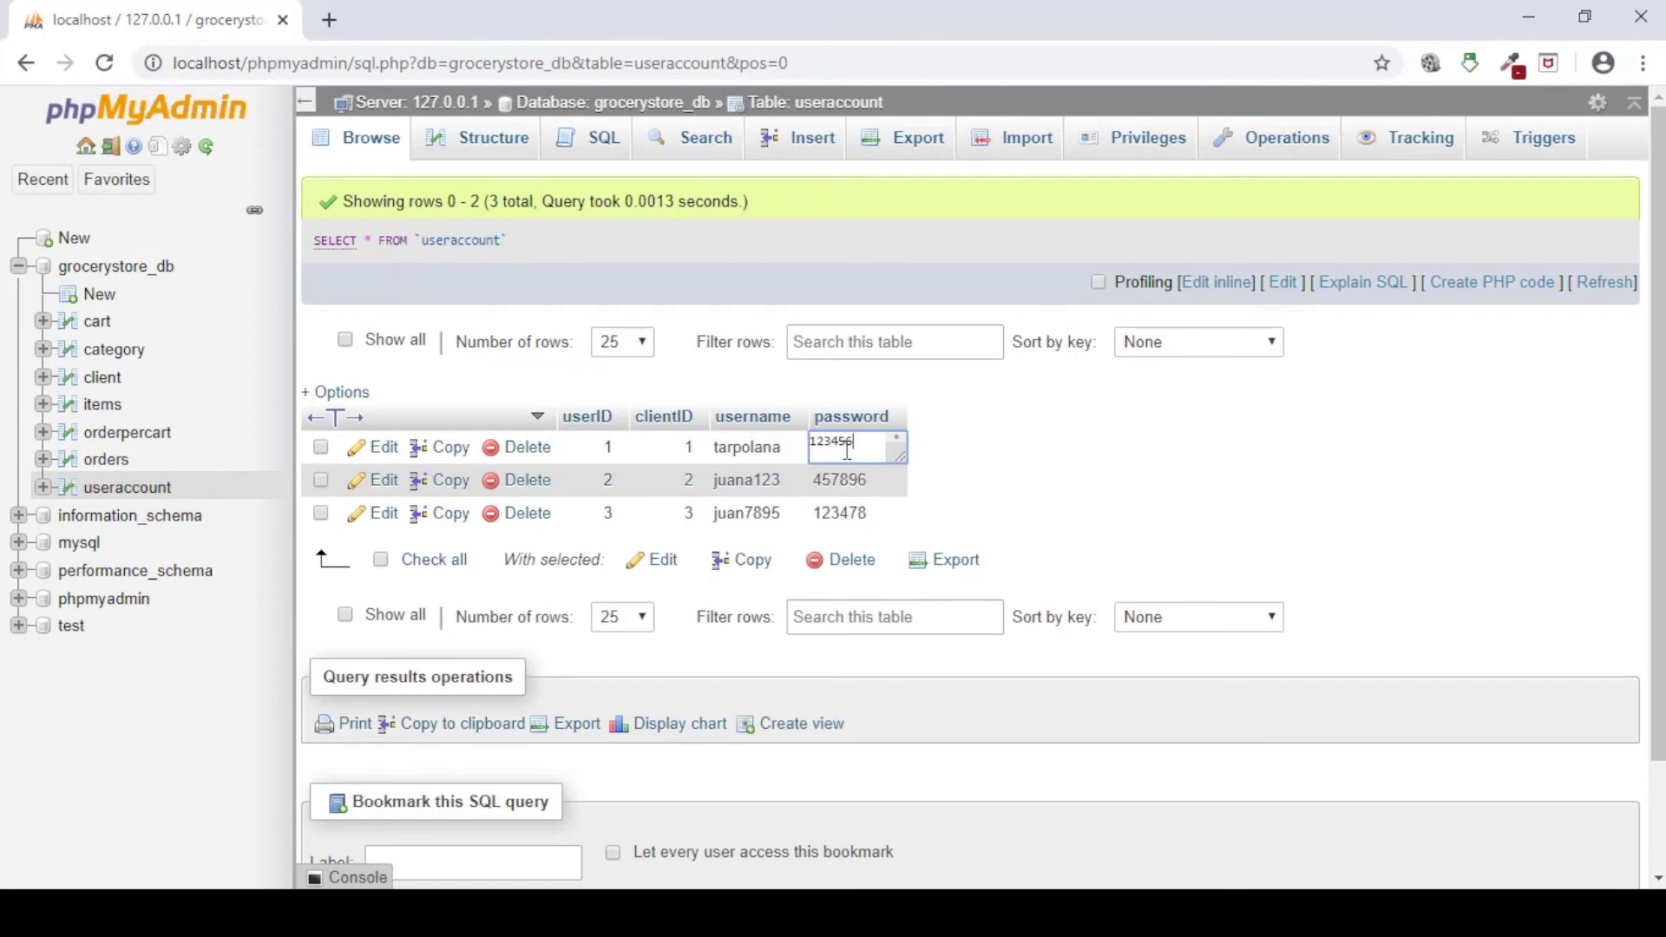
key(BackSpace)
key(BackSpace)
key(BackSpace)
key(BackSpace)
key(BackSpace)
text(888888)
key(Return)
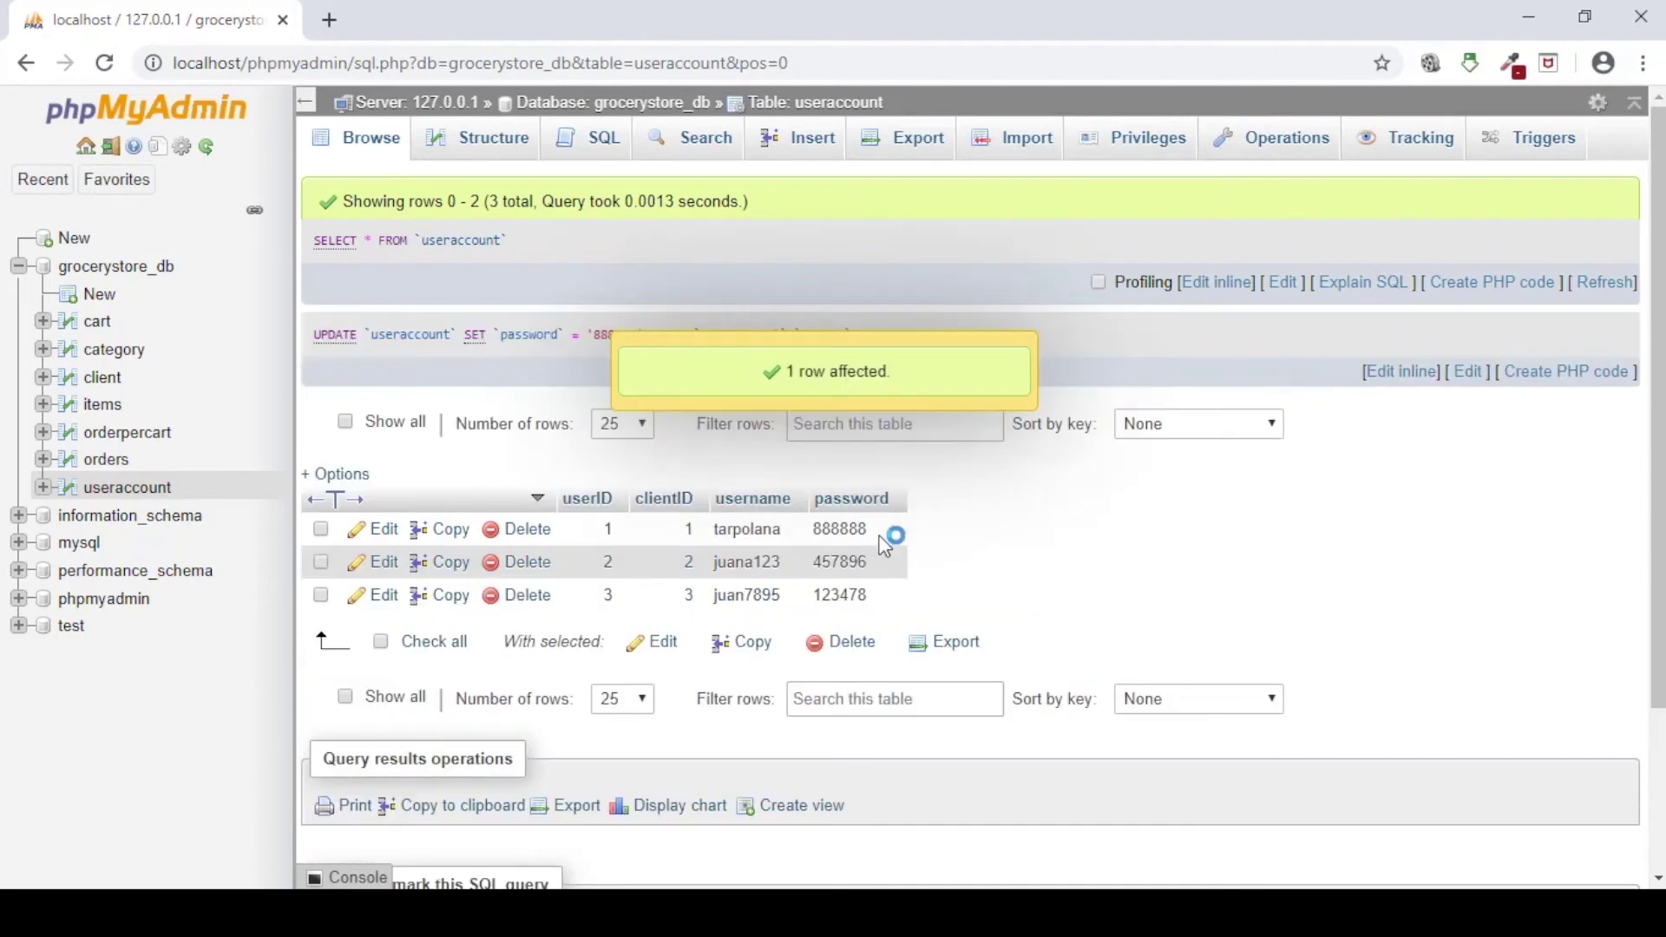
- Replace the second account's password inline with a new value and save it
double_click(837, 566)
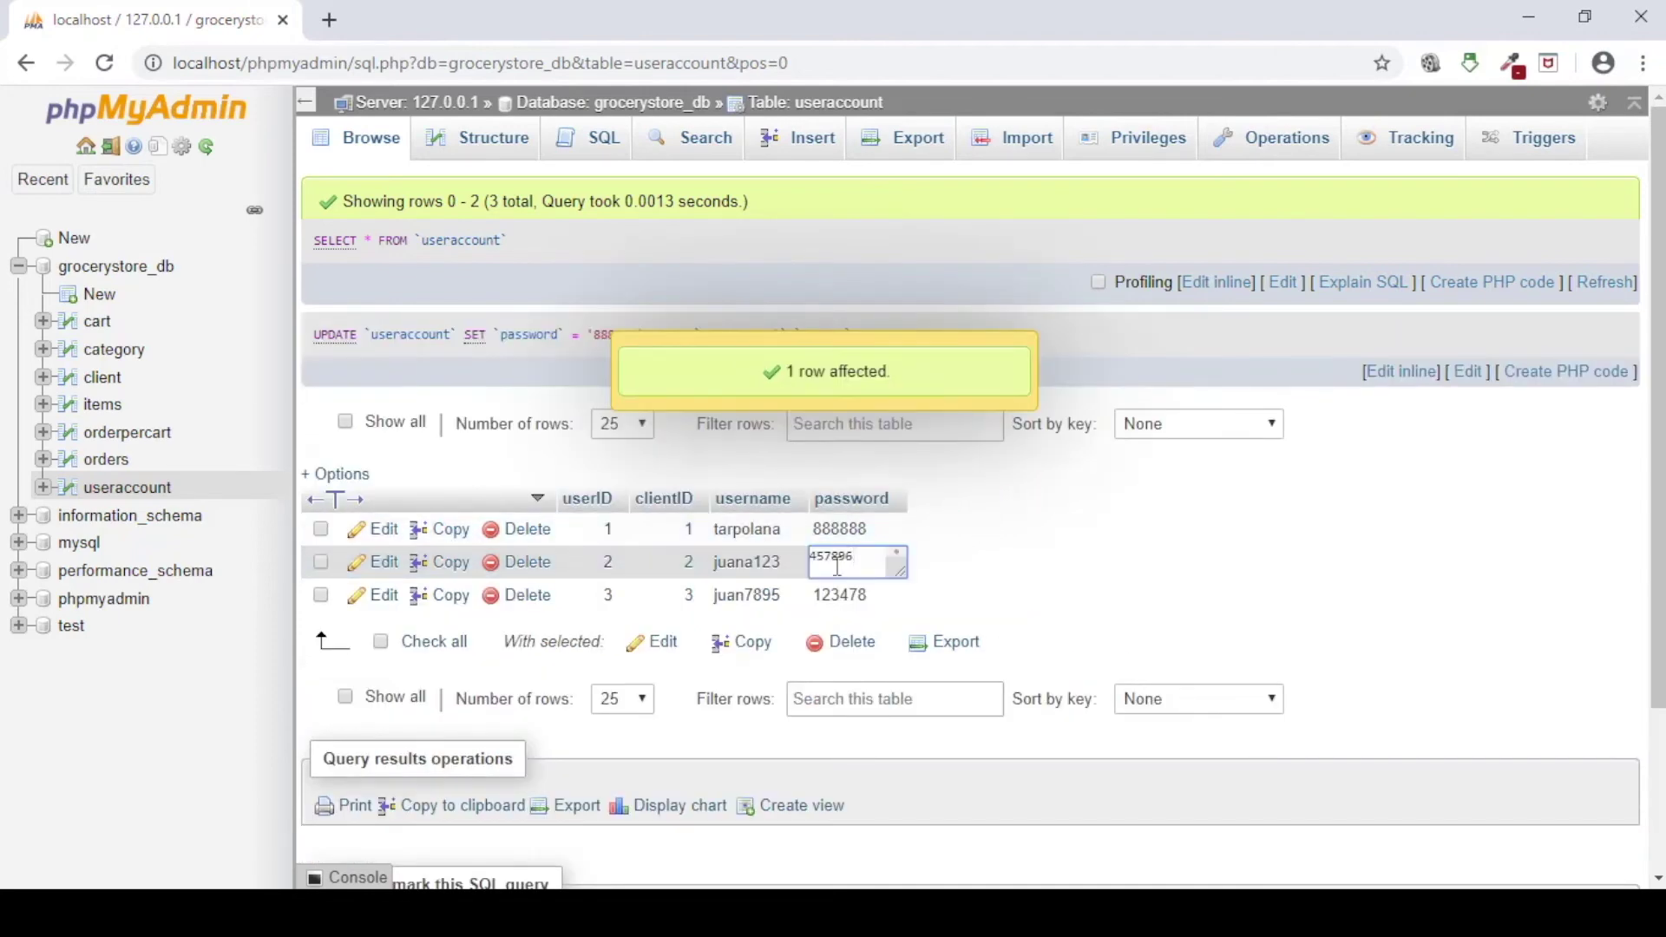
key(BackSpace)
key(BackSpace)
key(BackSpace)
key(BackSpace)
key(BackSpace)
key(BackSpace)
text(222222)
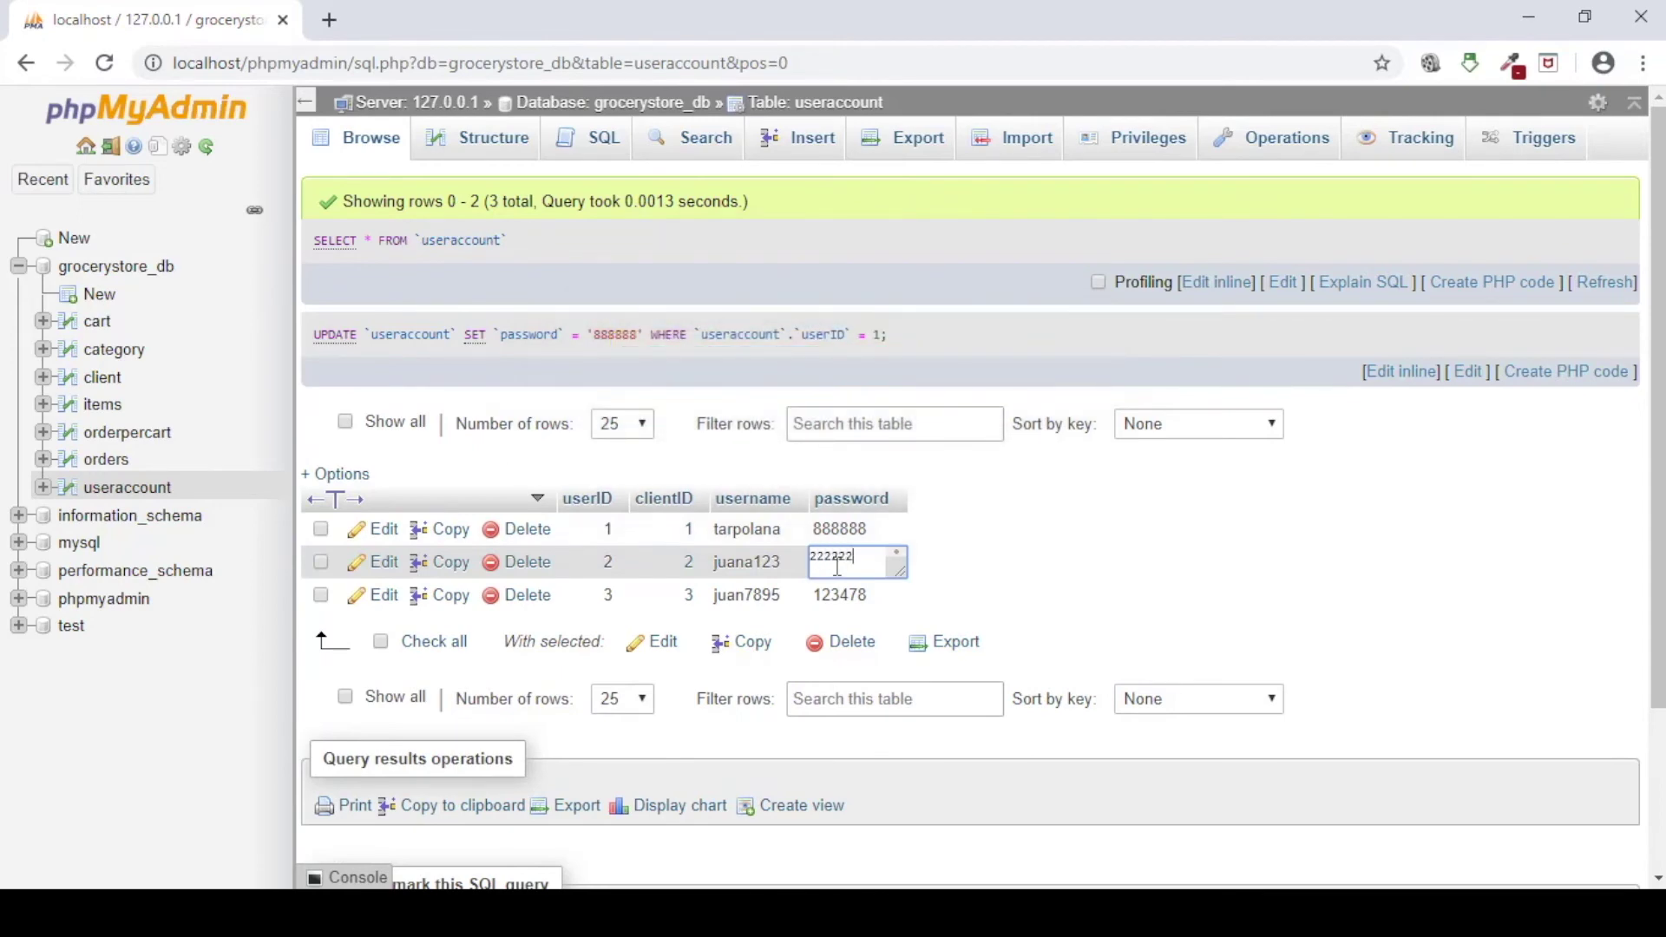
key(Return)
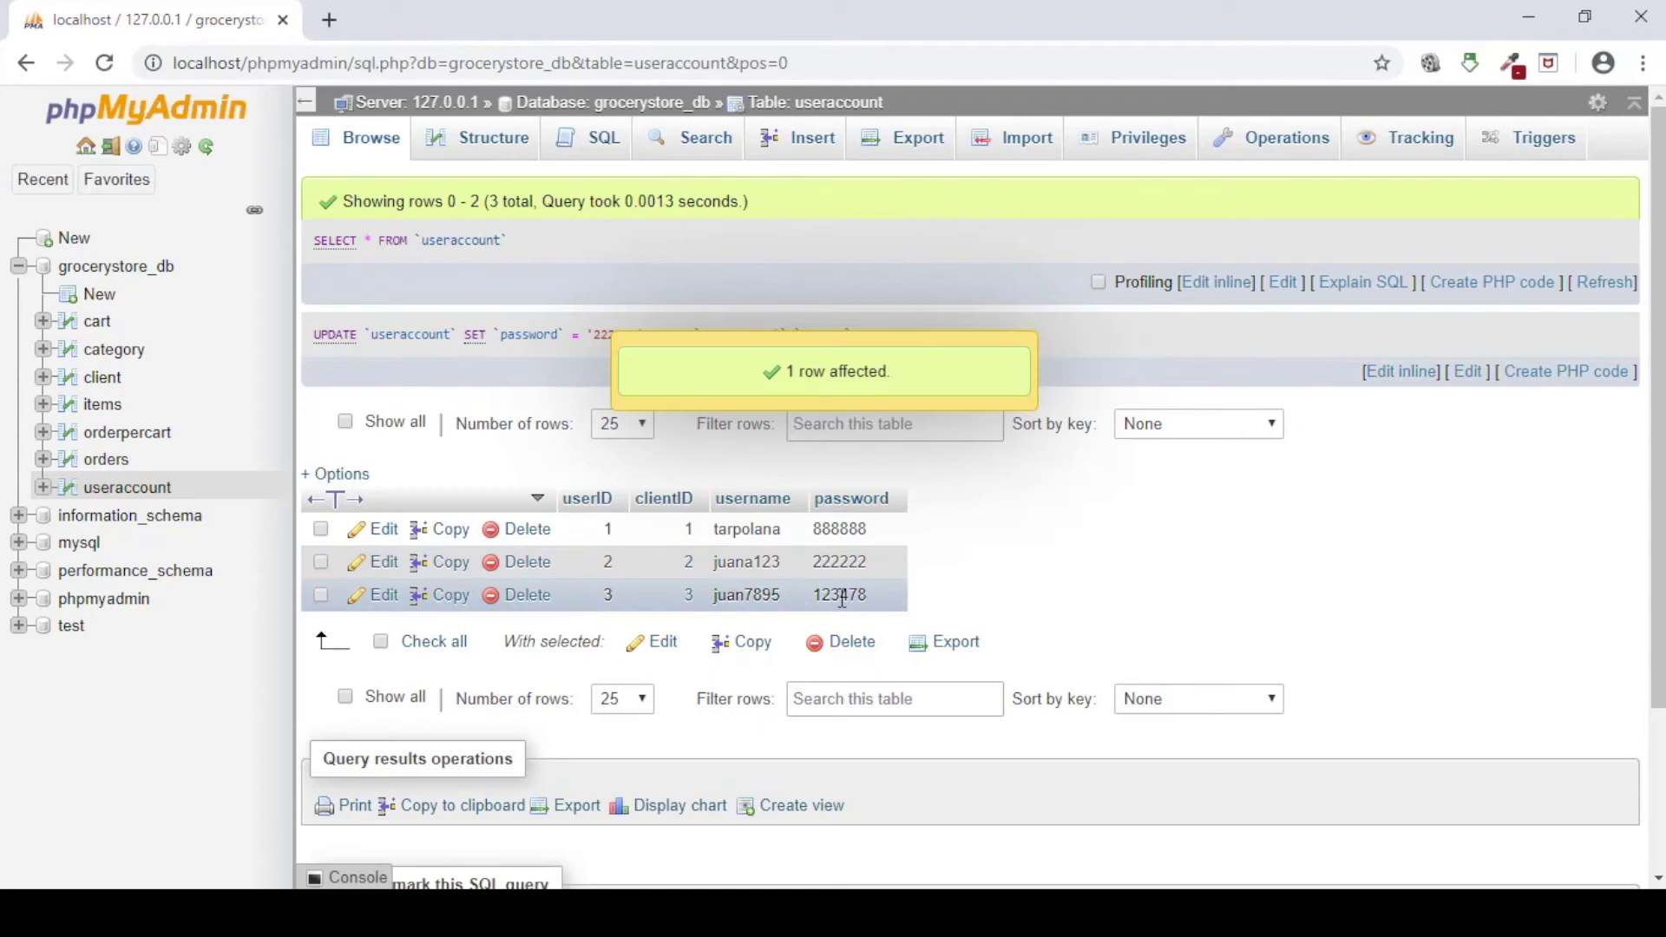
- Replace the third account's password inline, correcting an extra digit before saving
double_click(843, 597)
key(BackSpace)
key(BackSpace)
key(BackSpace)
key(BackSpace)
key(BackSpace)
key(BackSpace)
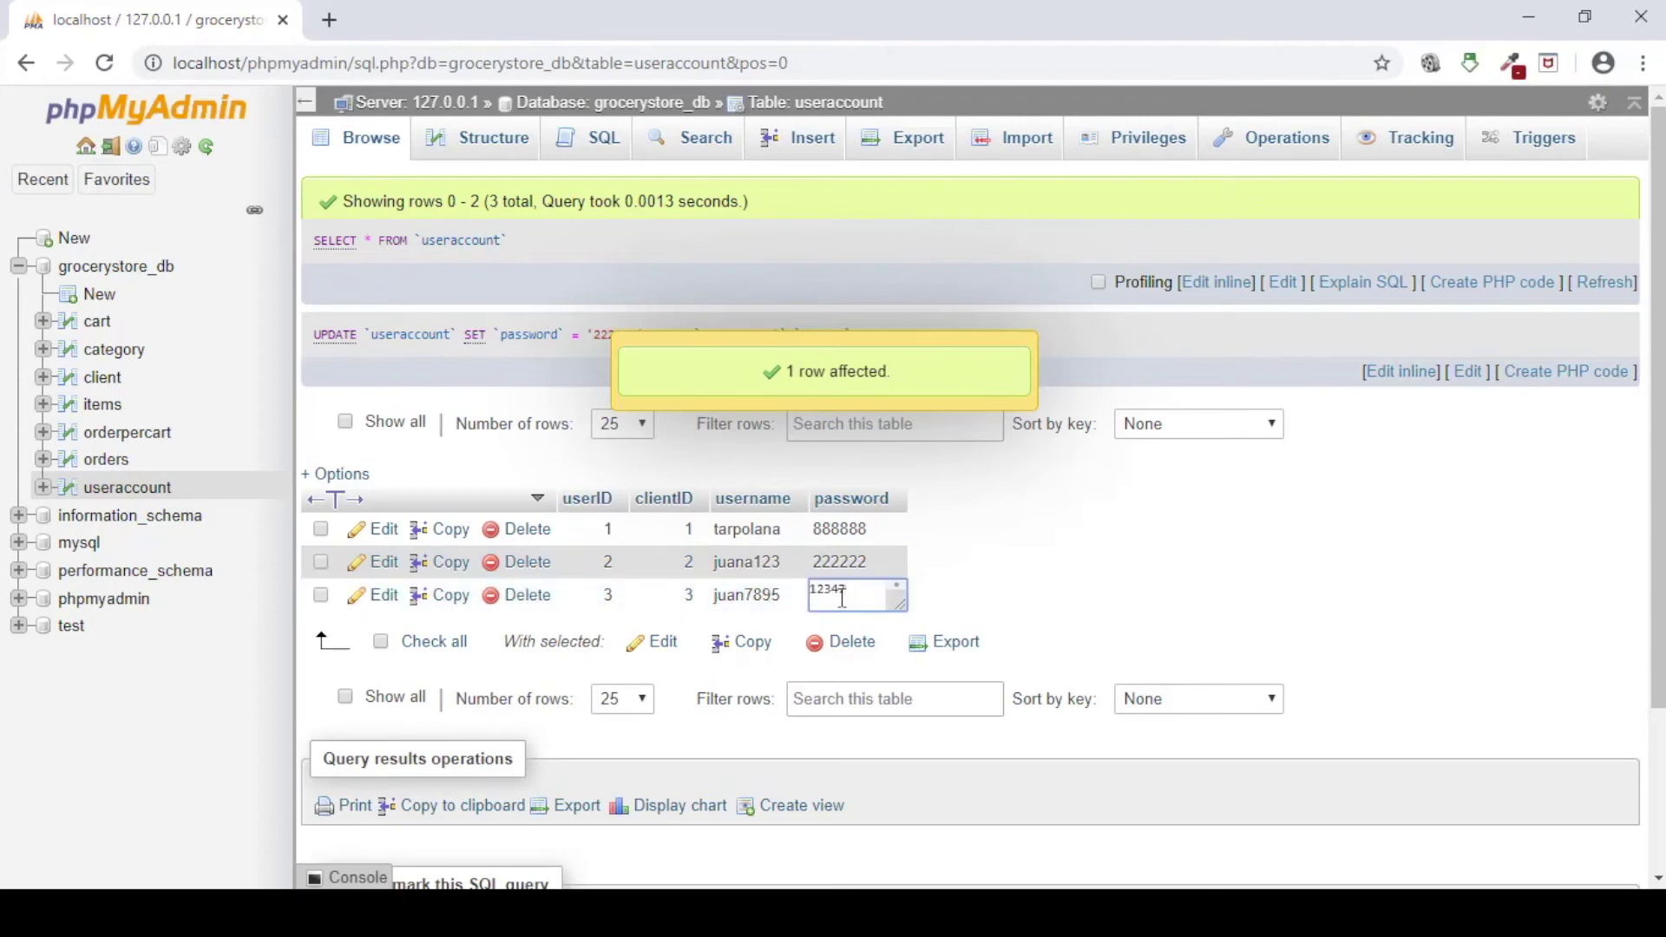
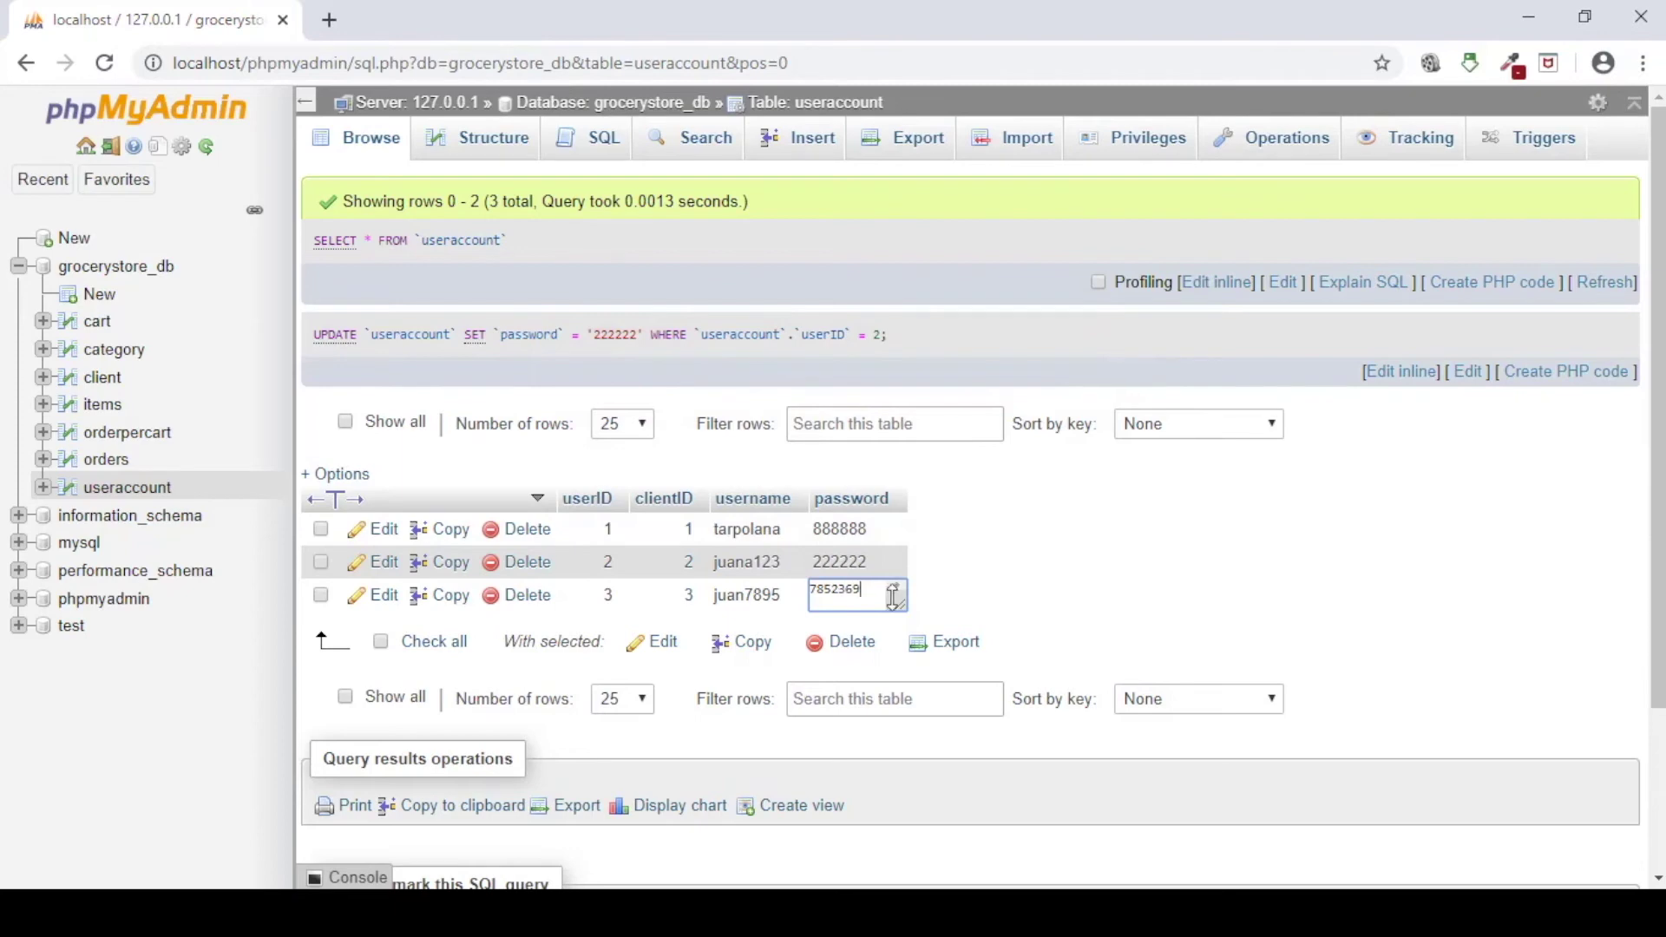
key(BackSpace)
key(Return)
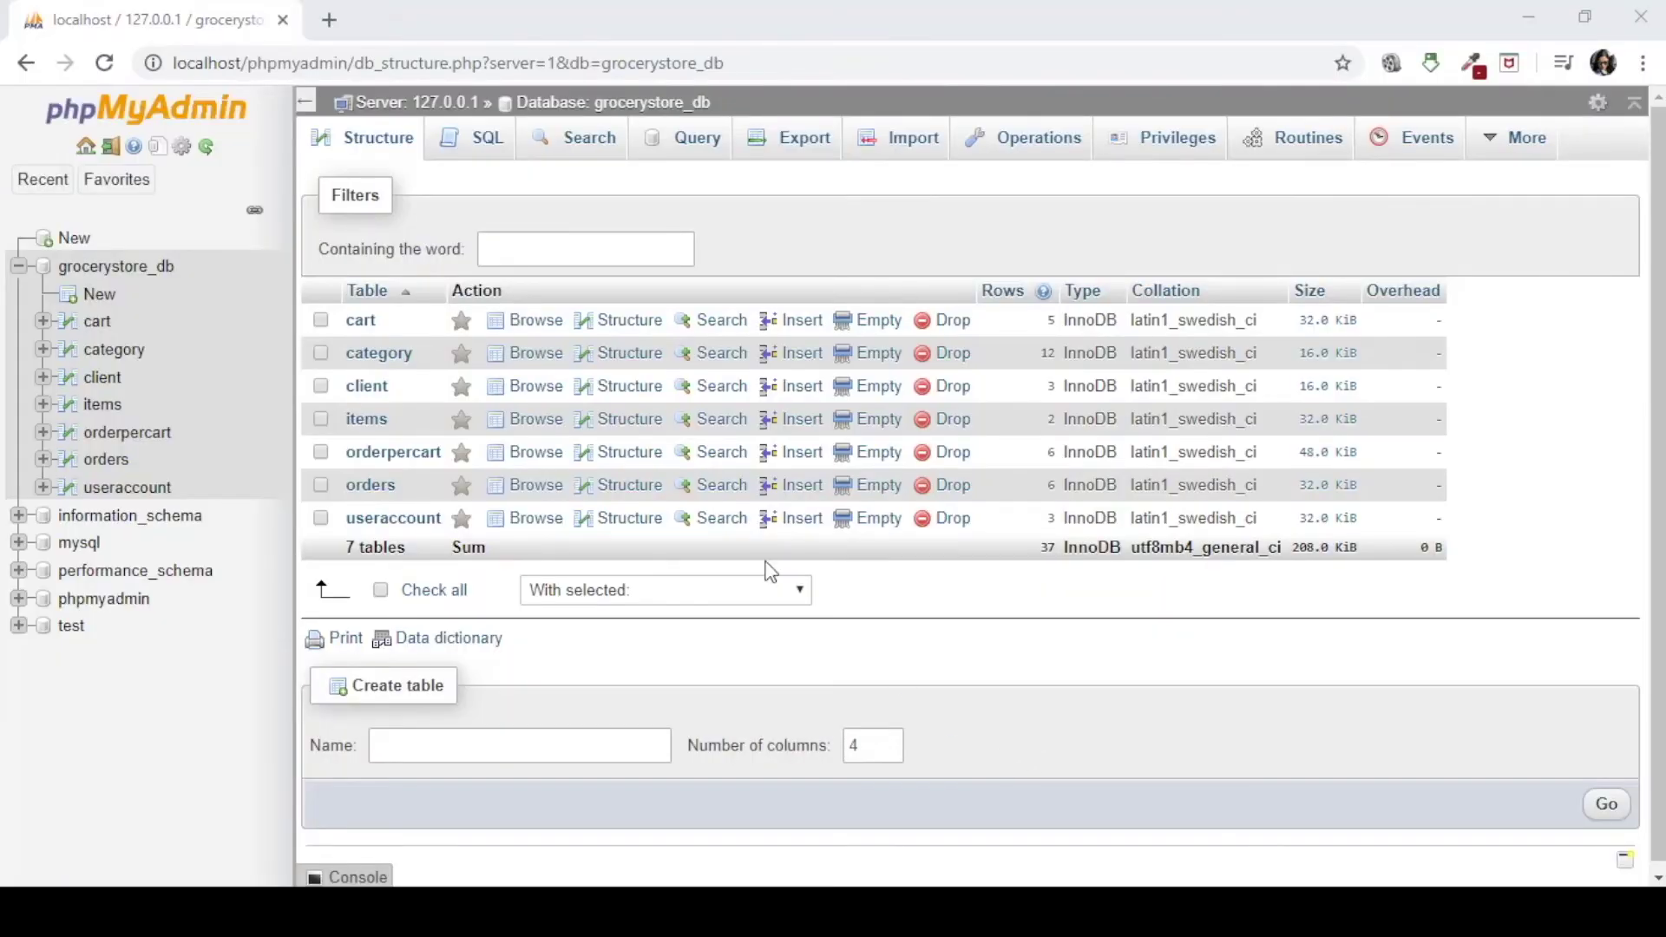
- Run an UPDATE setting client 2's mobile number WHERE clientID = 2, affecting 1 row
click(368, 387)
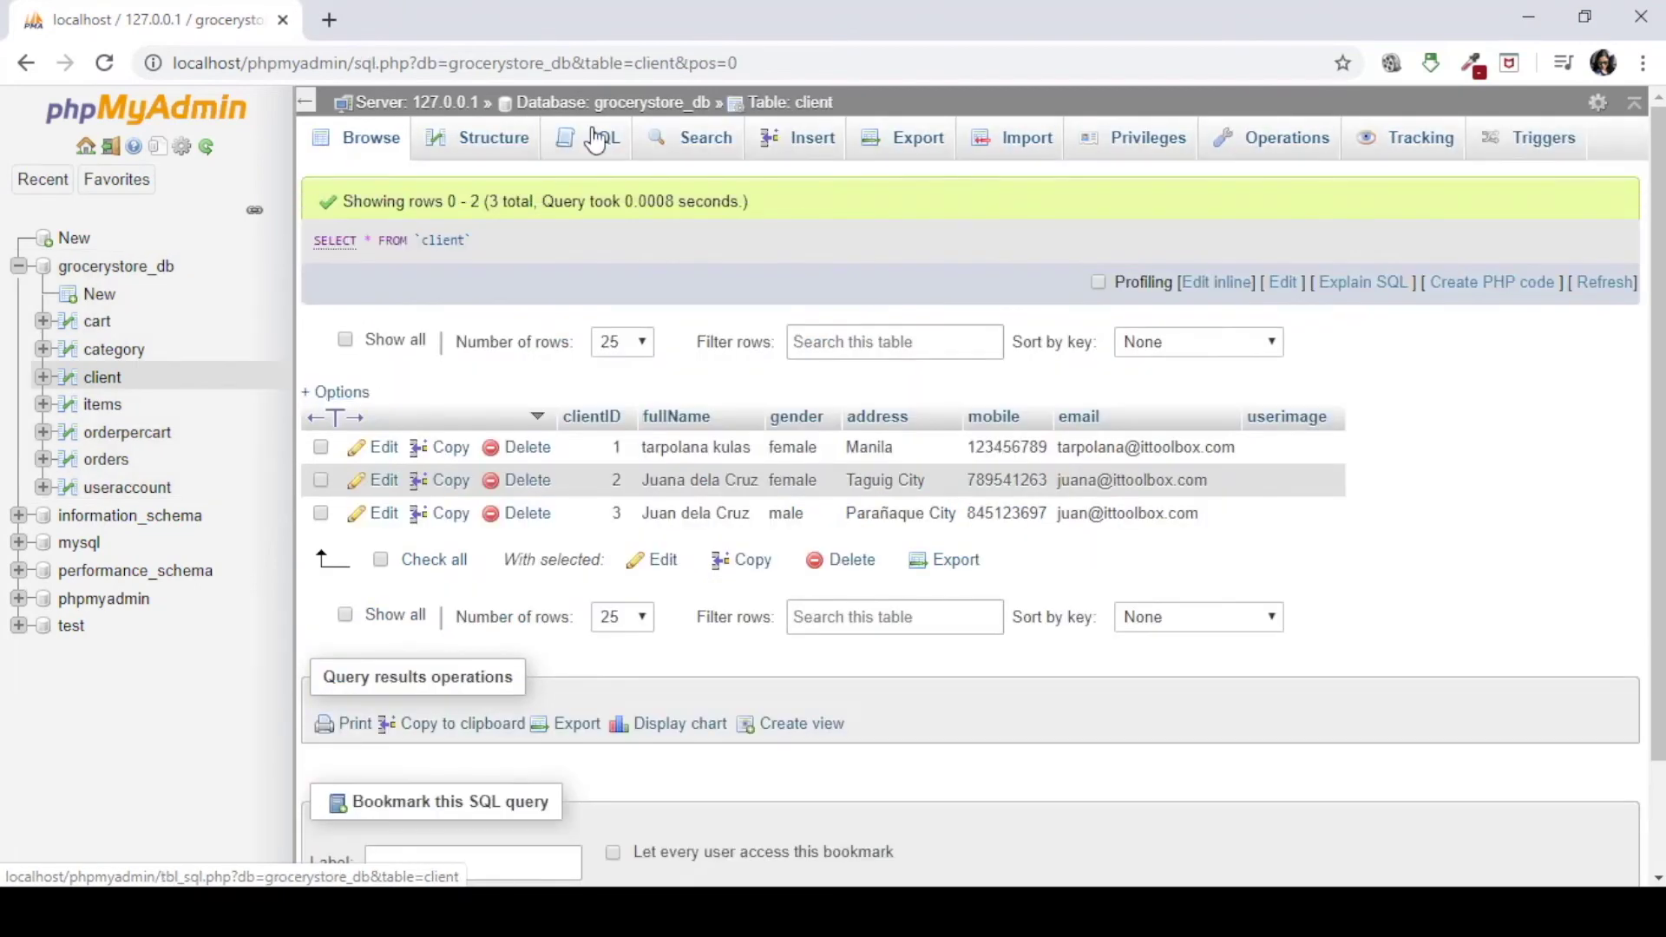
click(595, 138)
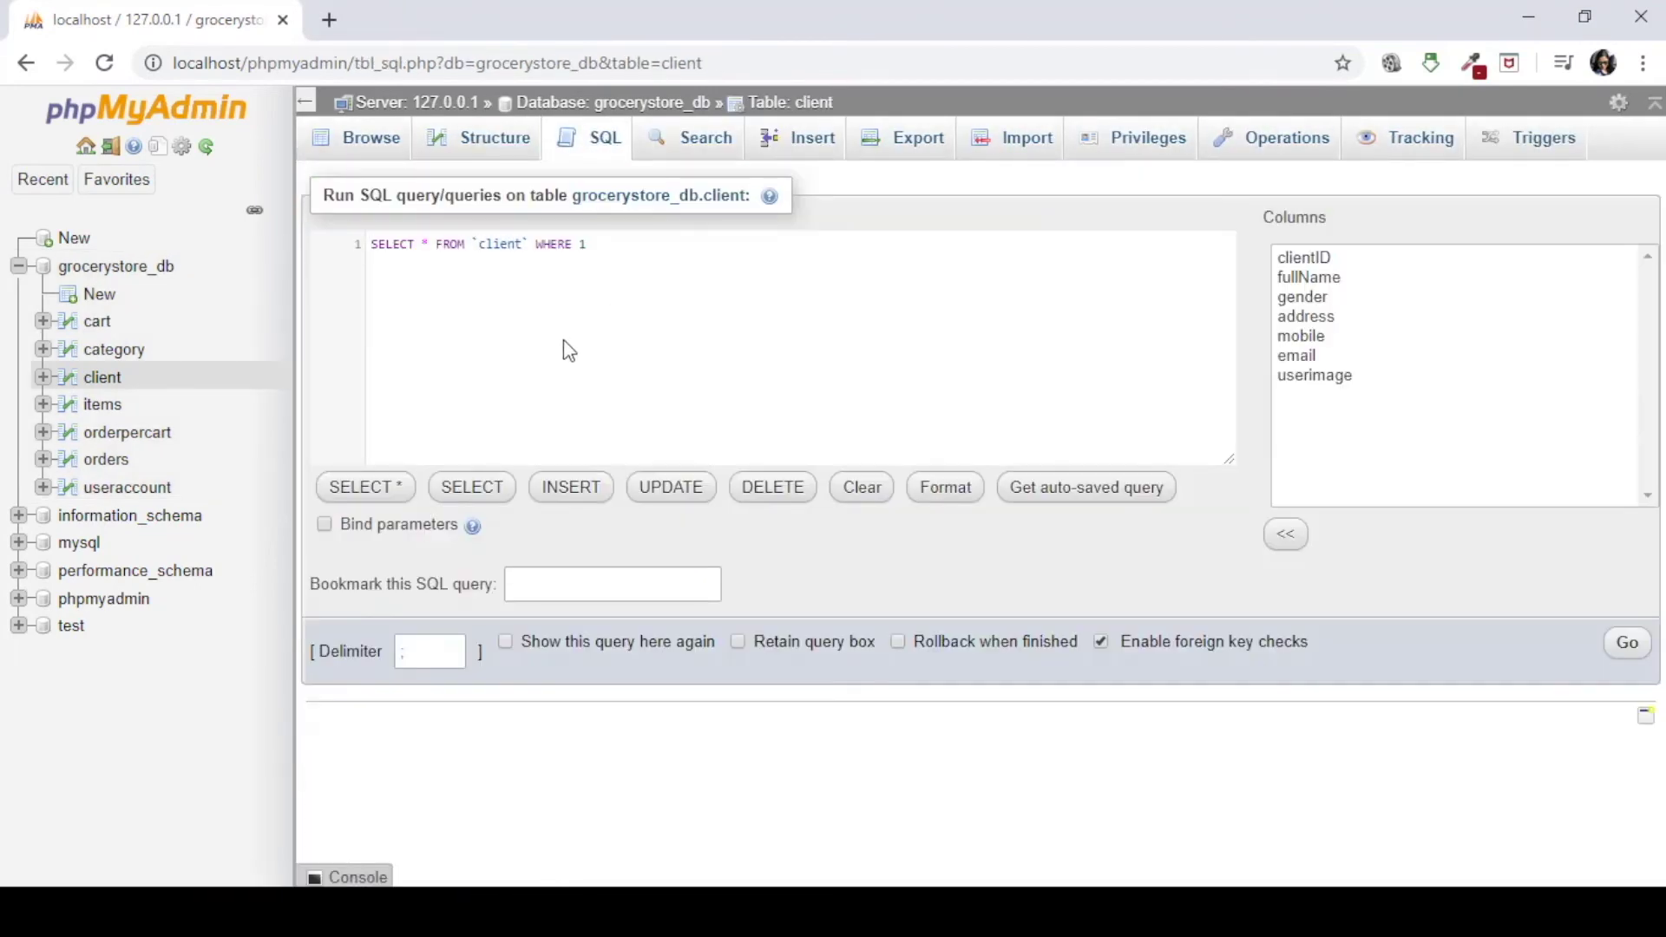
text(up)
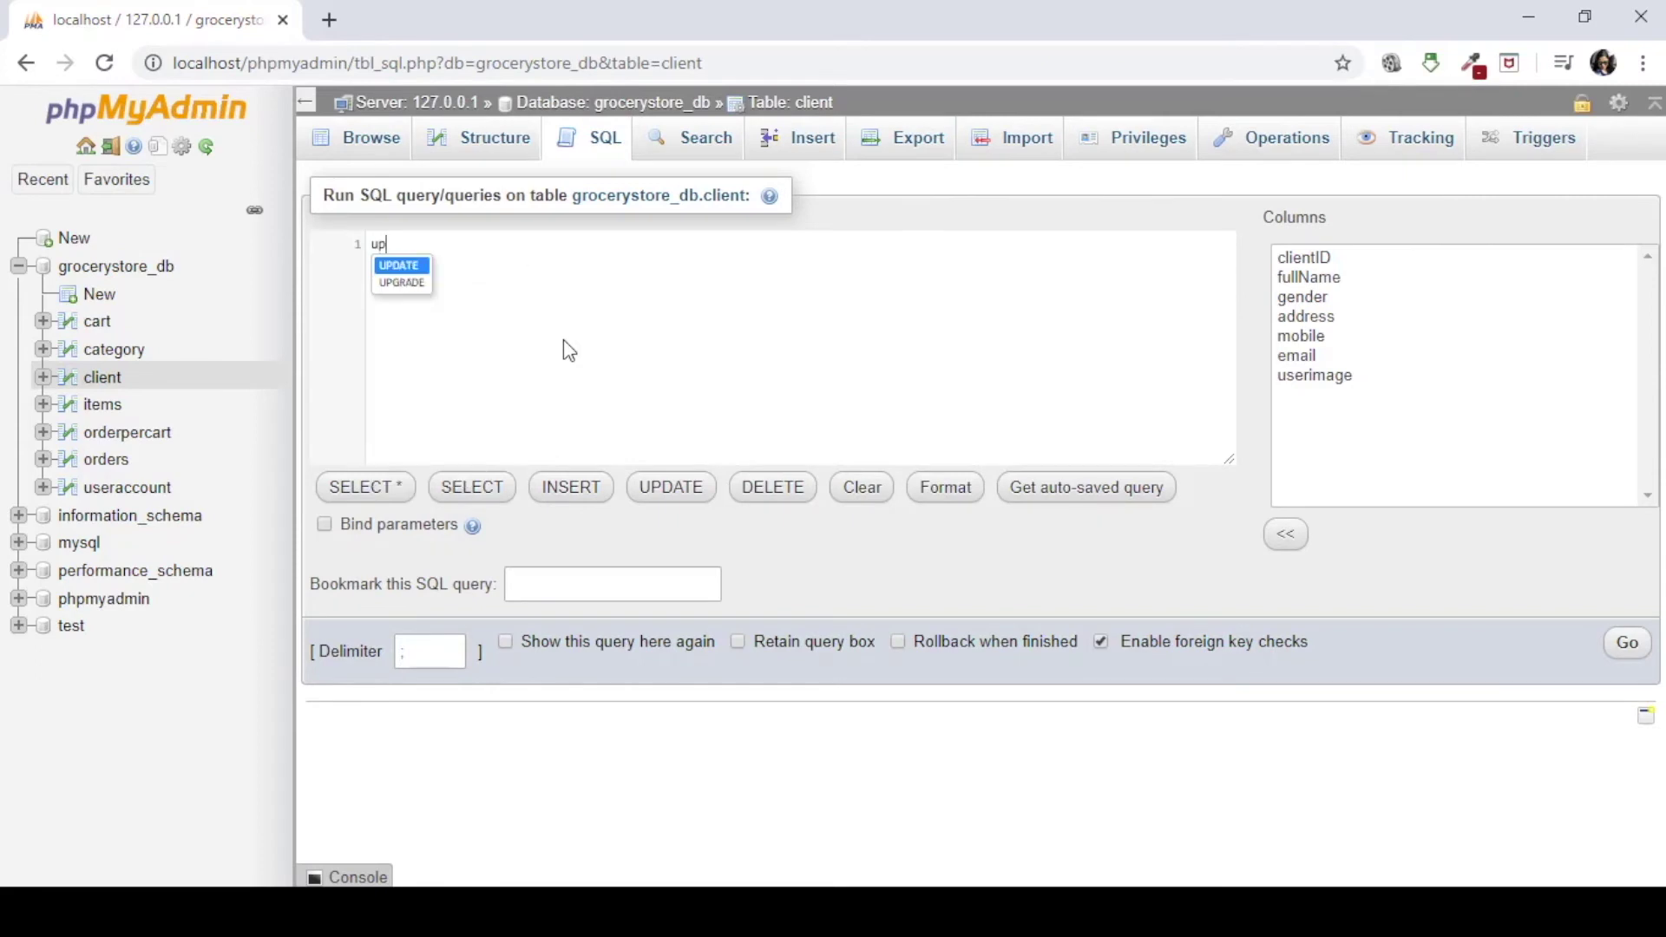
text(date)
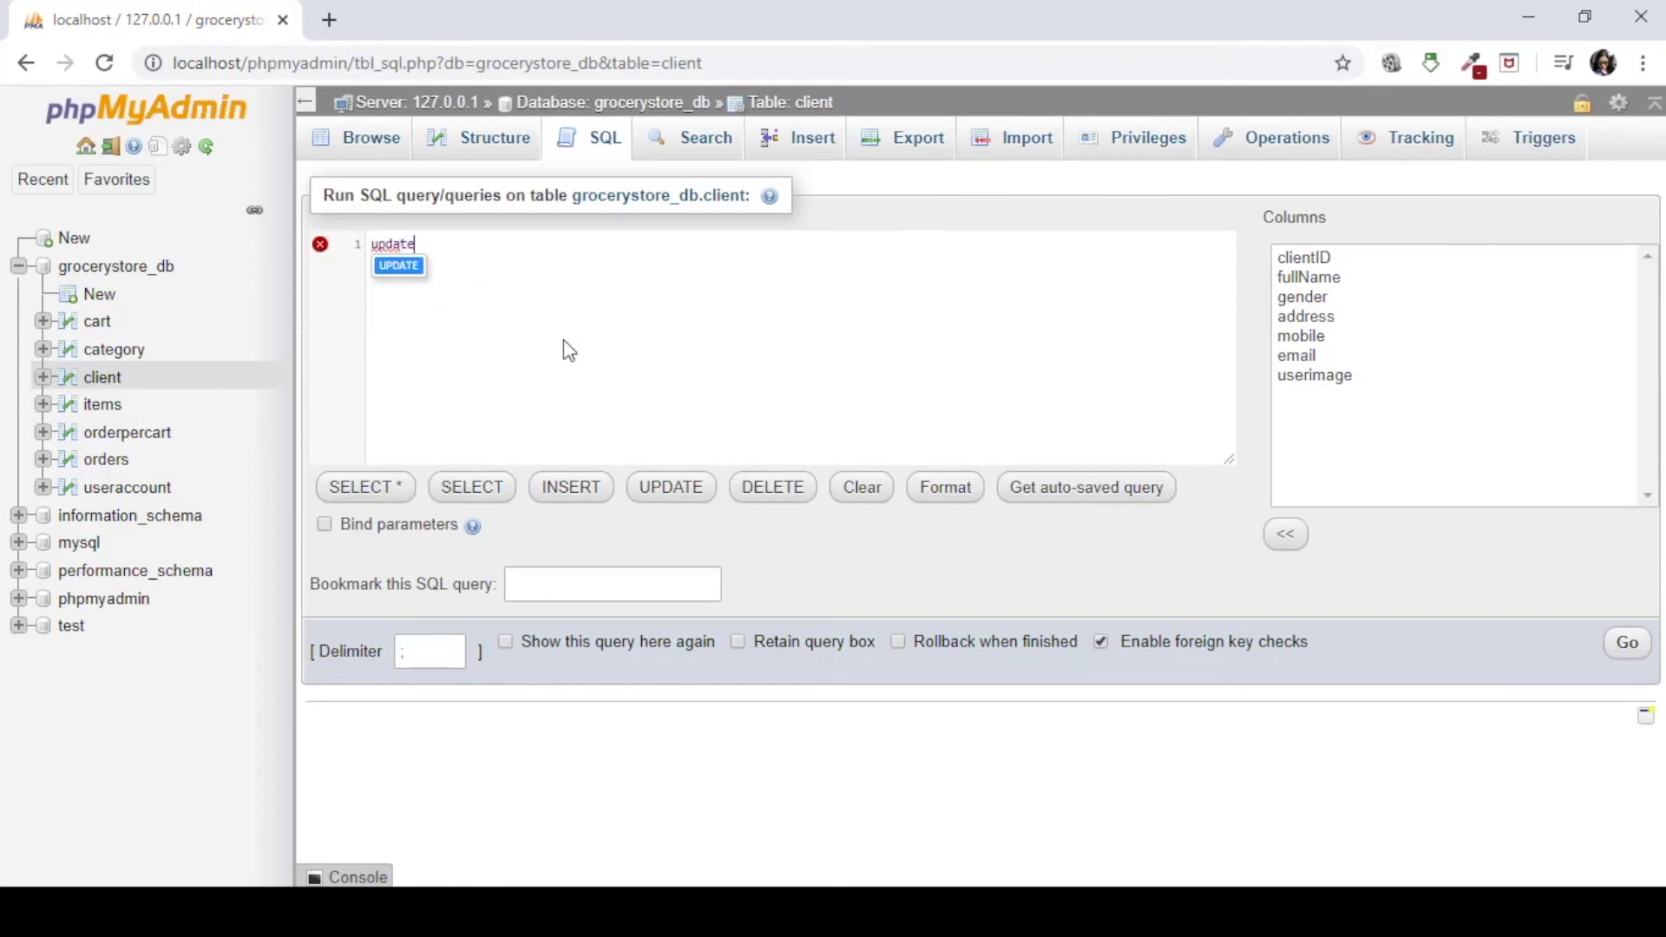
text( client)
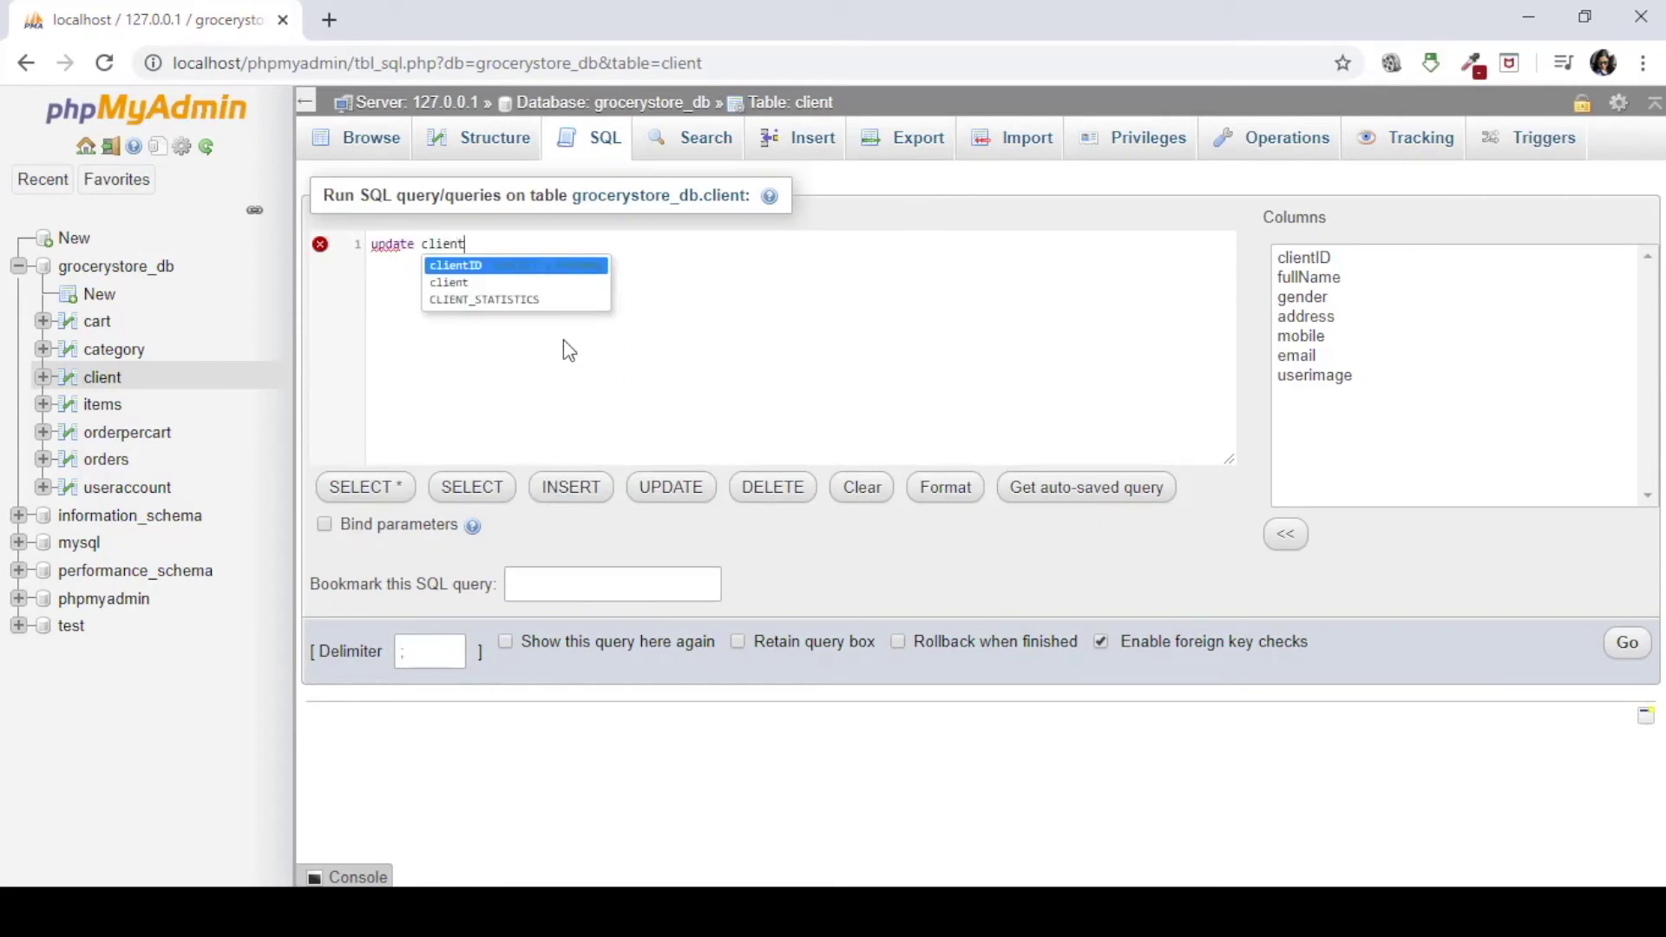
text( set )
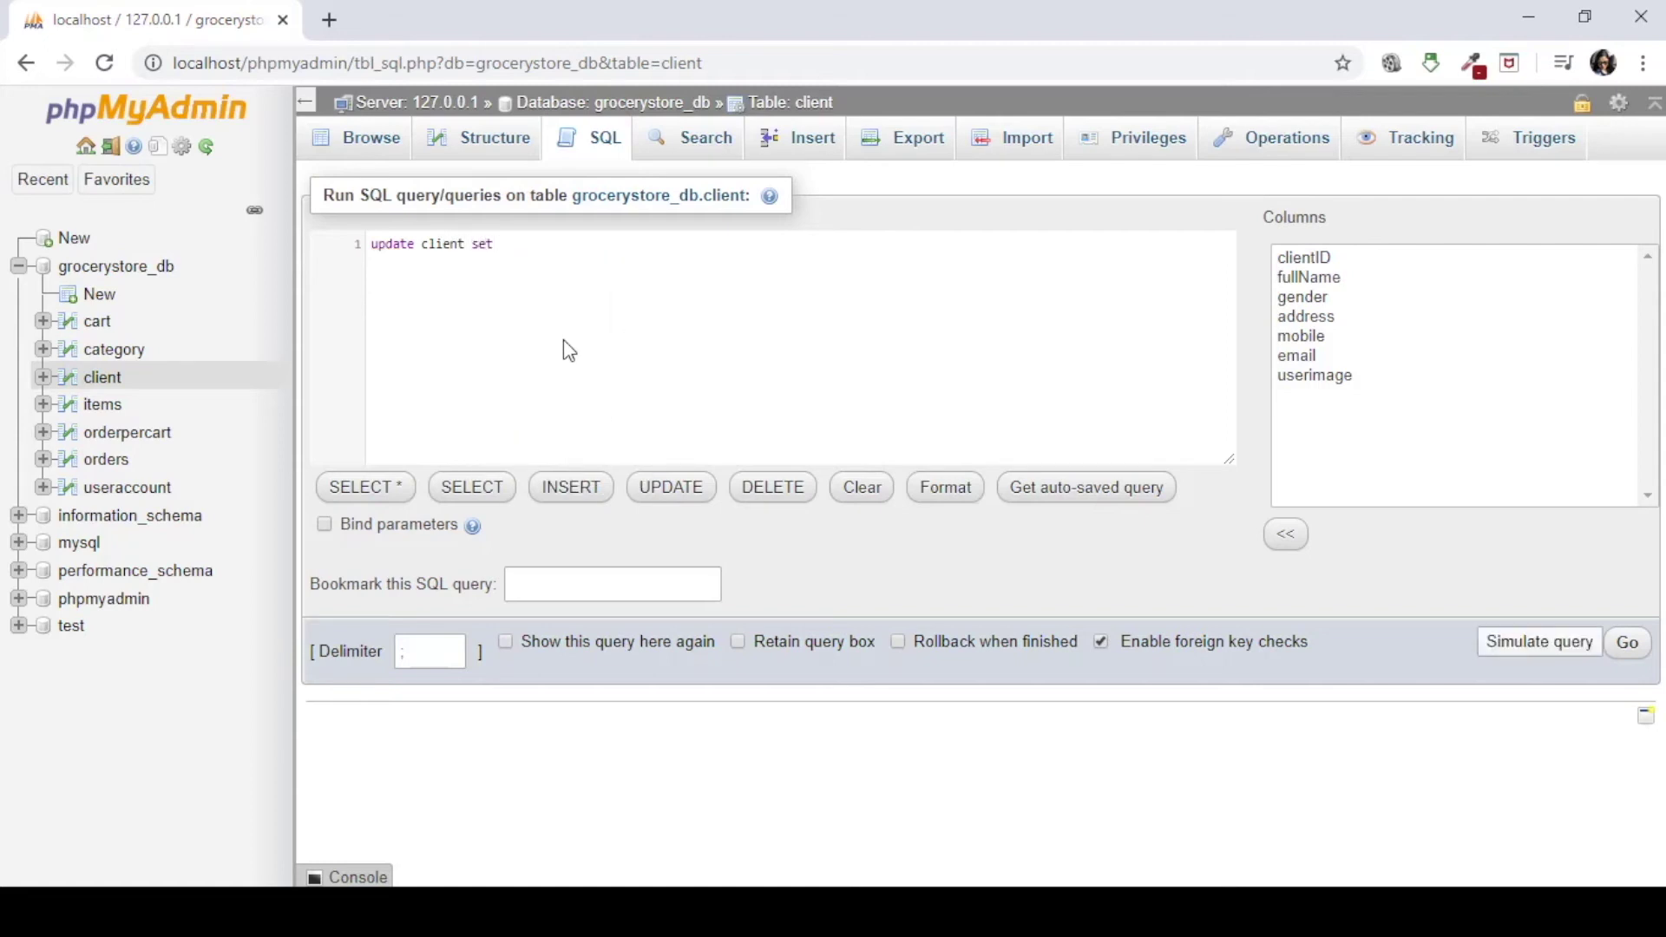
text(mobile ="555555555" where cli)
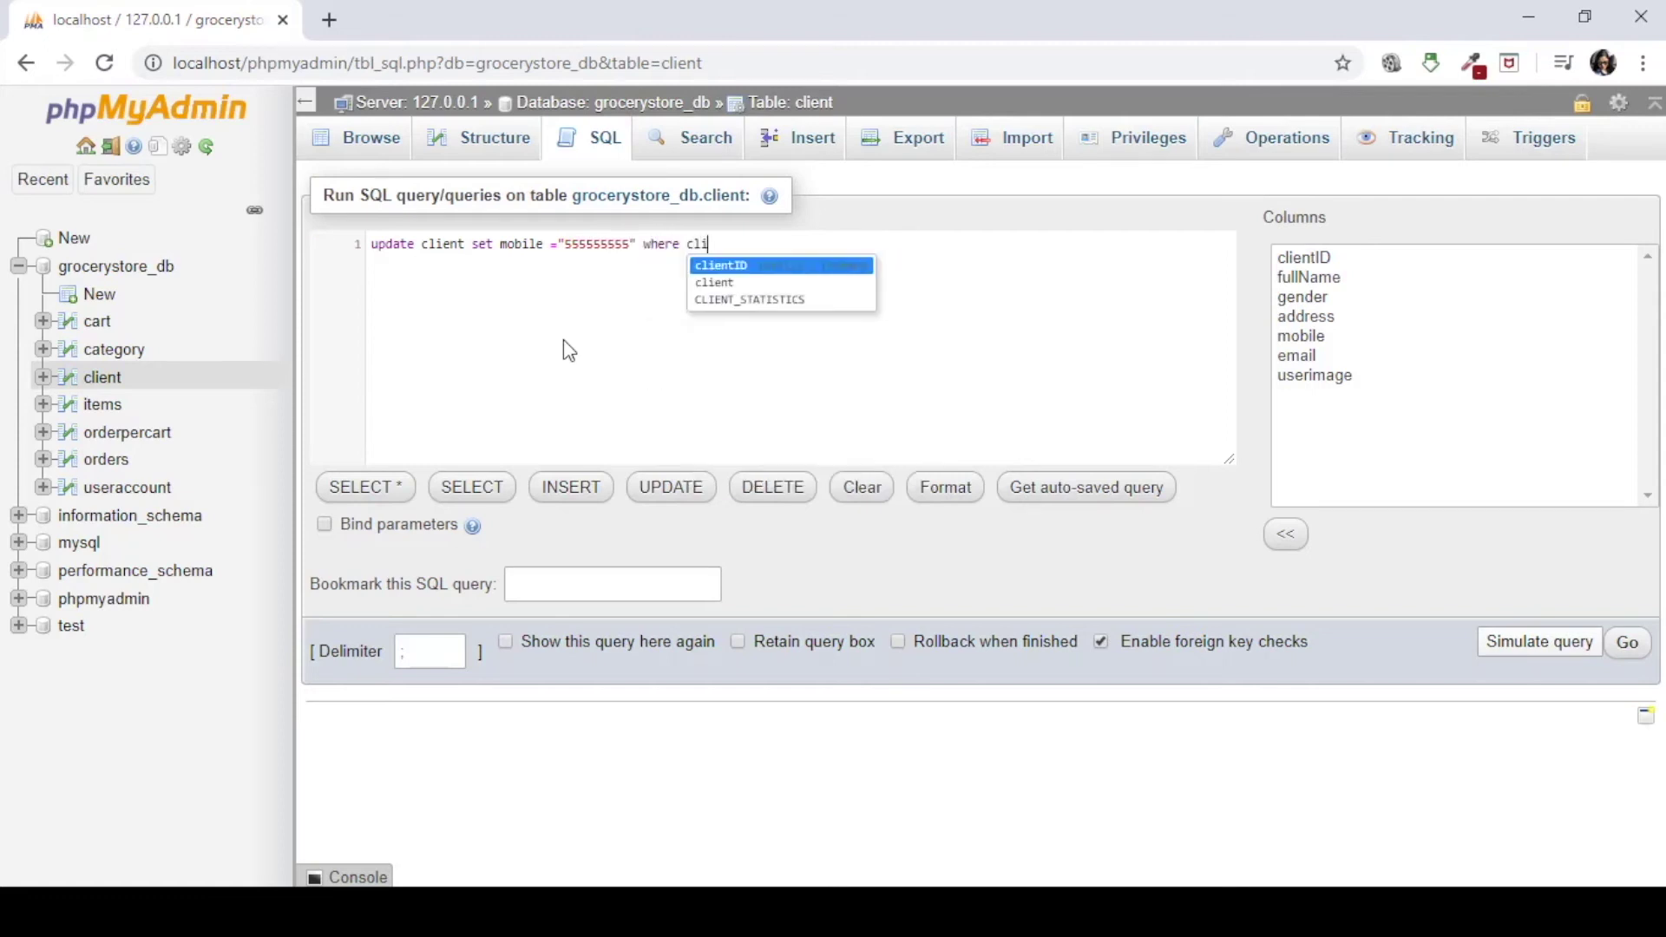
key(Return)
text(= 2)
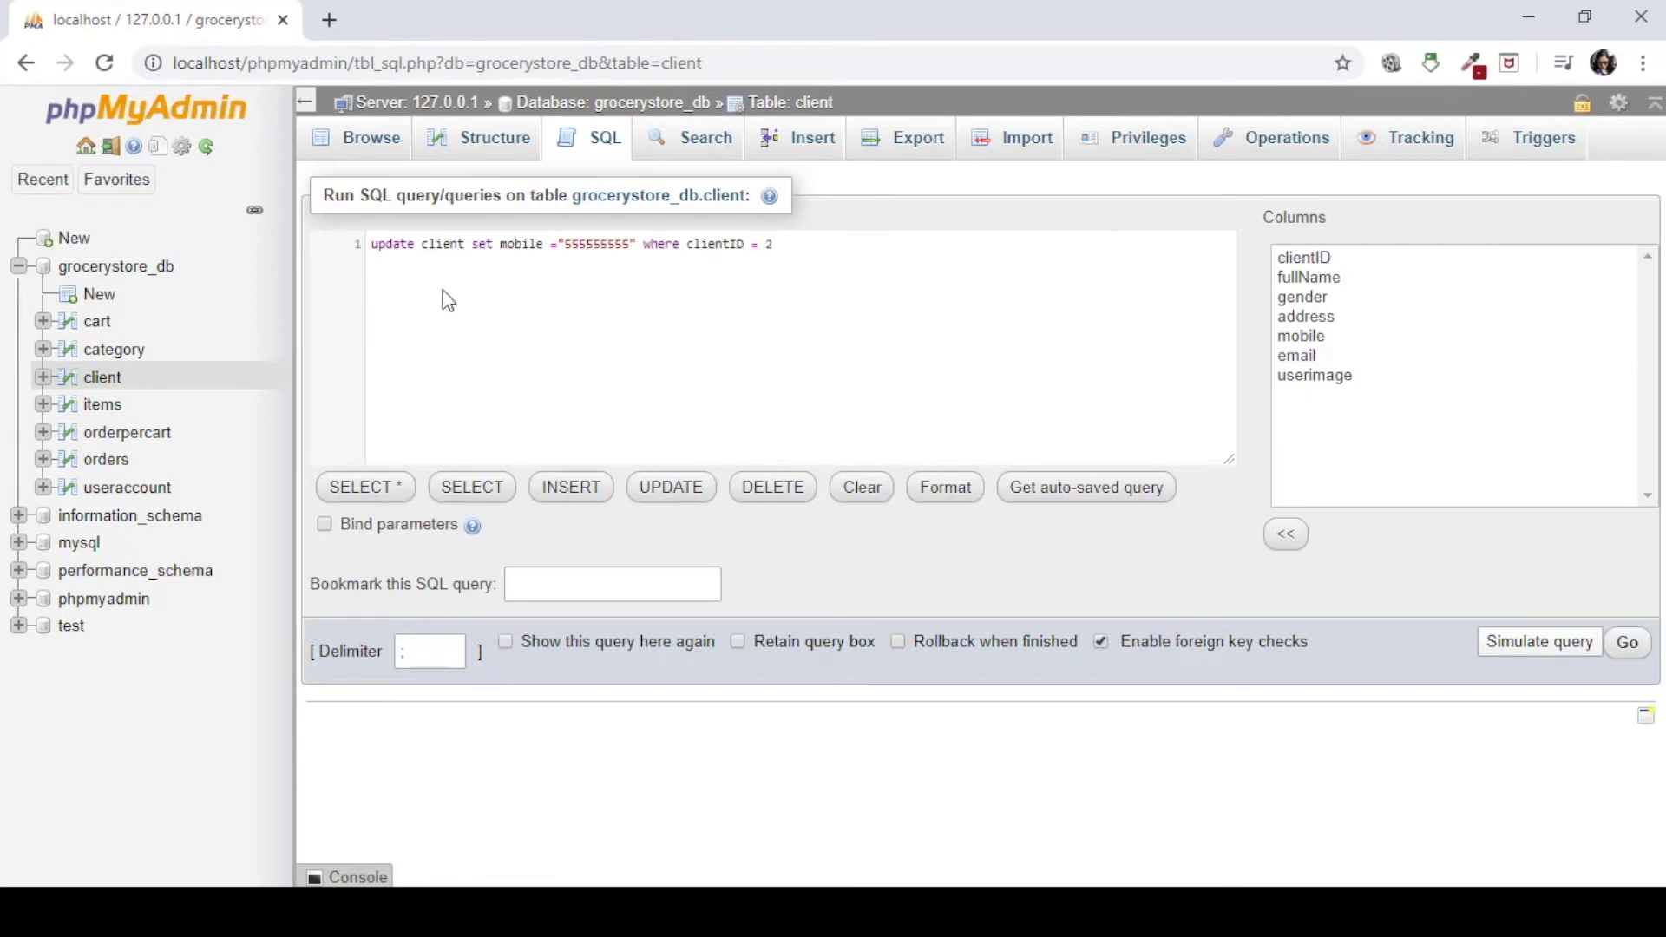
click(1626, 646)
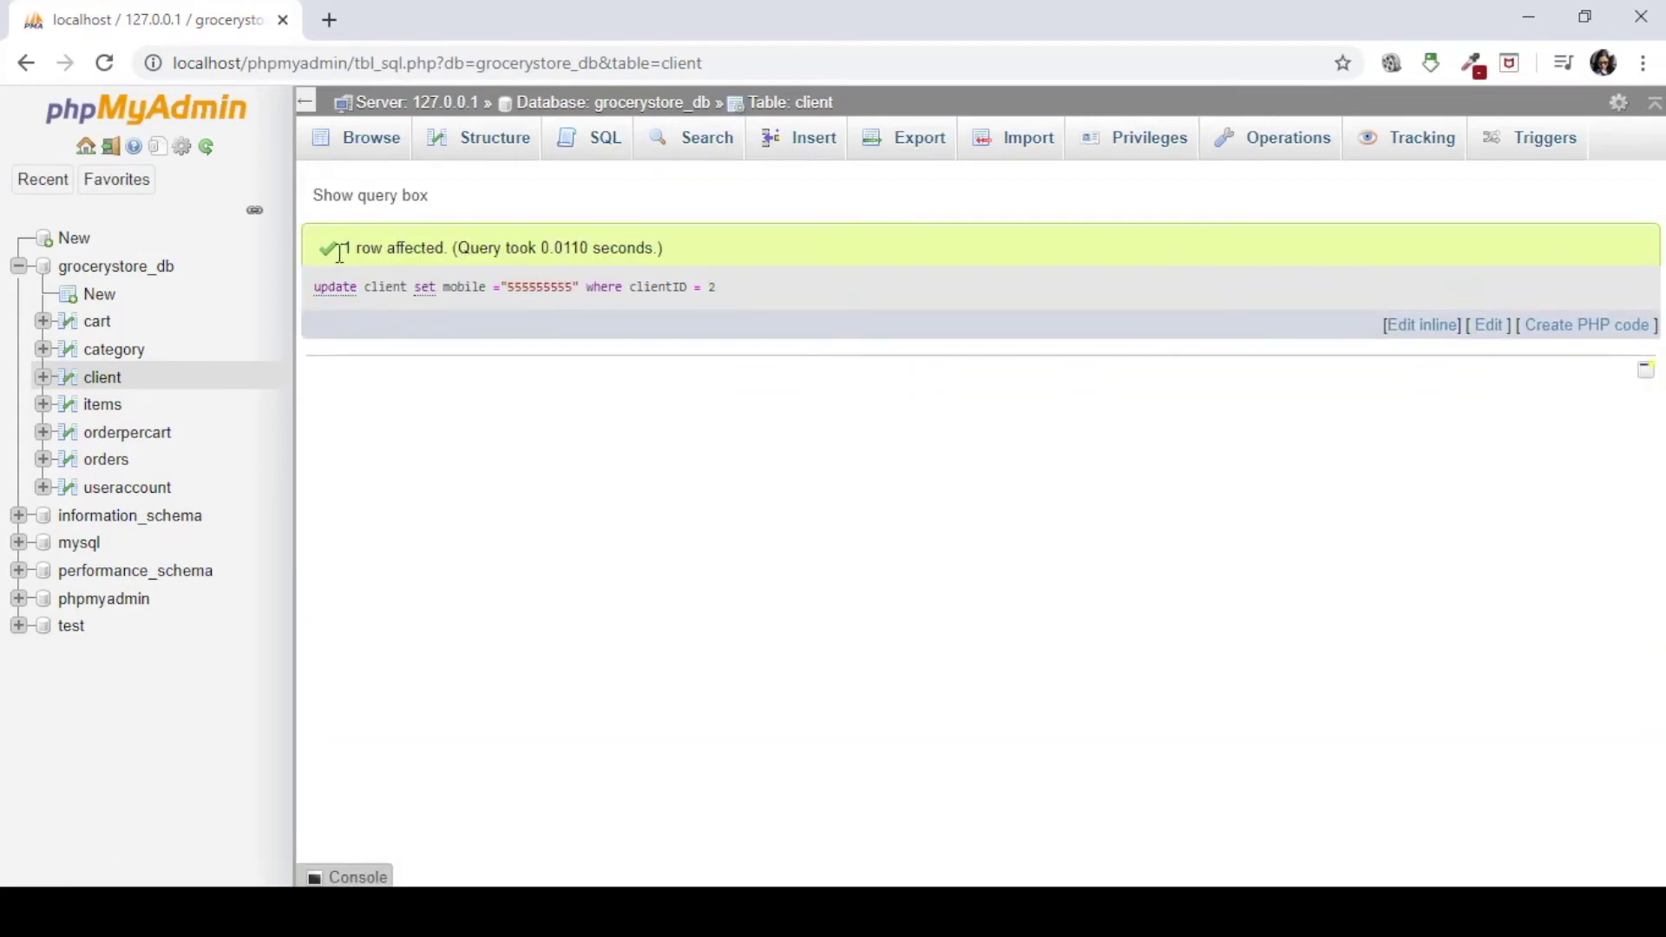
drag(349, 249, 436, 249)
- After browsing the rows, run one UPDATE setting fullName, address and mobile WHERE clientID = 3
click(371, 143)
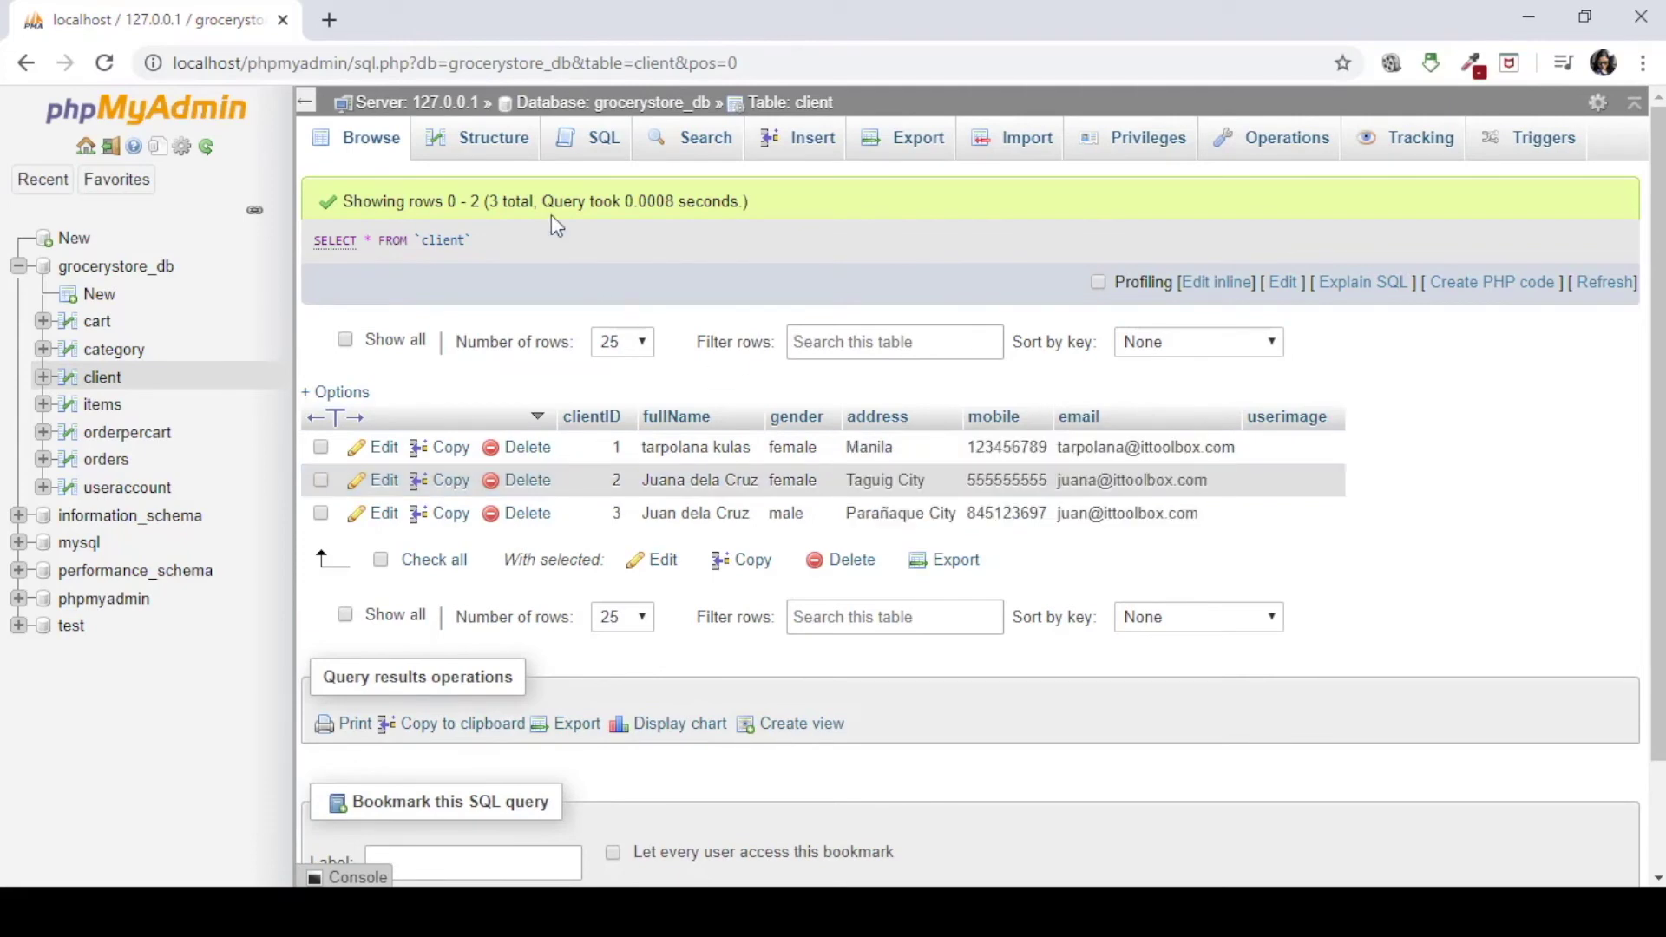
click(575, 148)
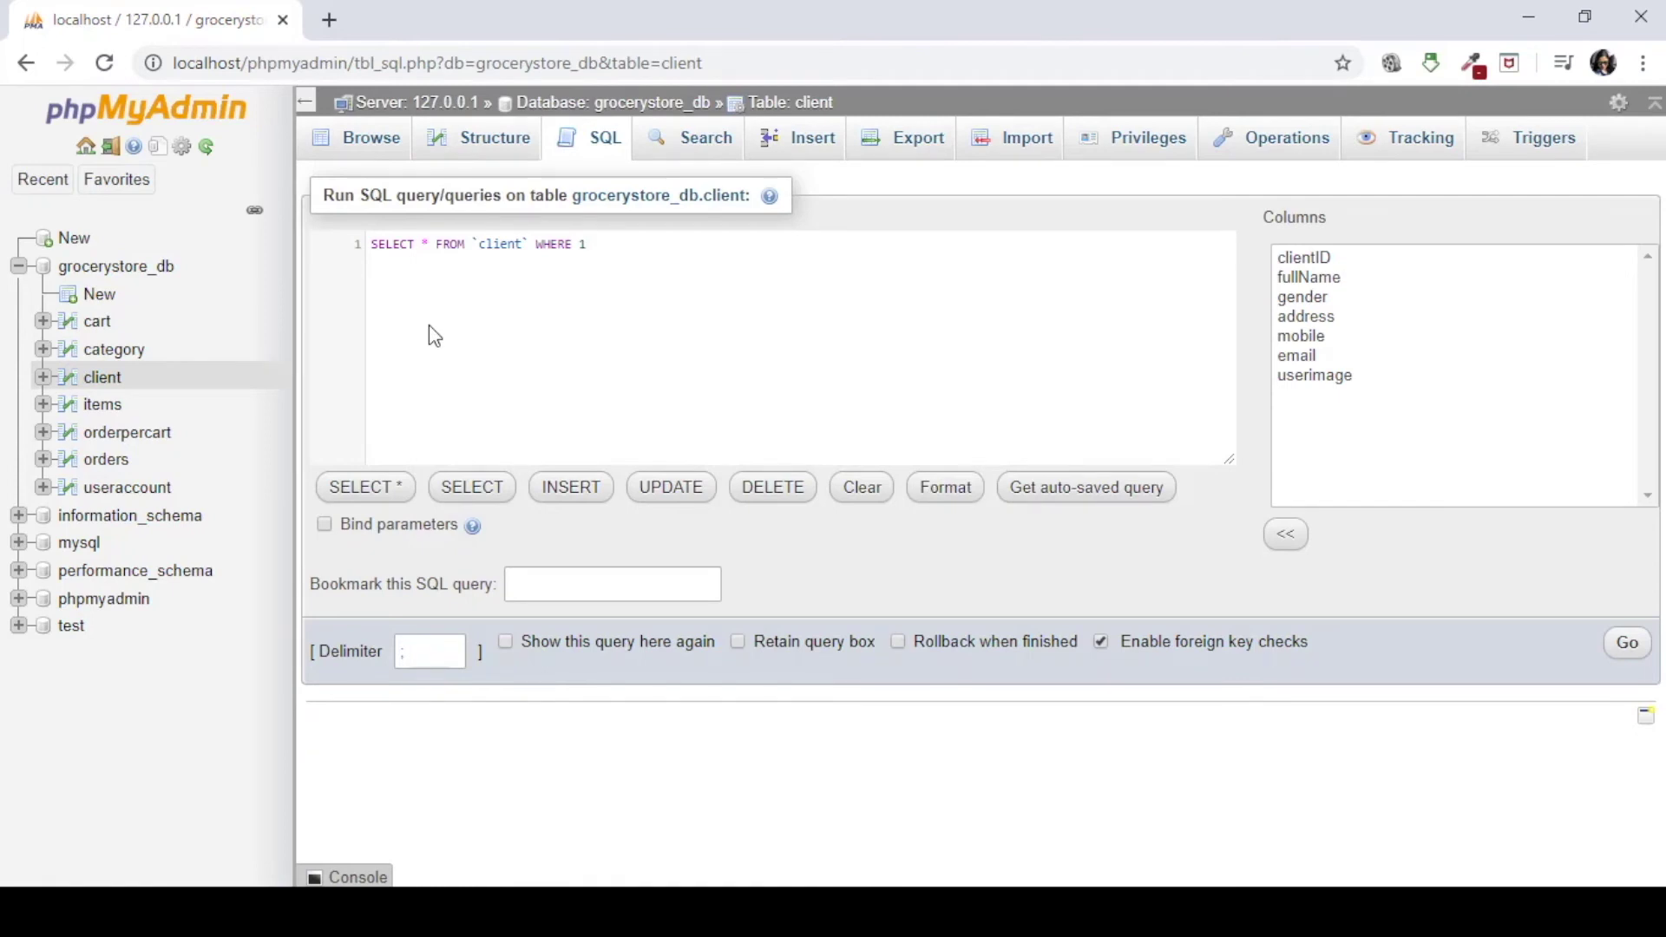
key(ctrl+a)
text(update)
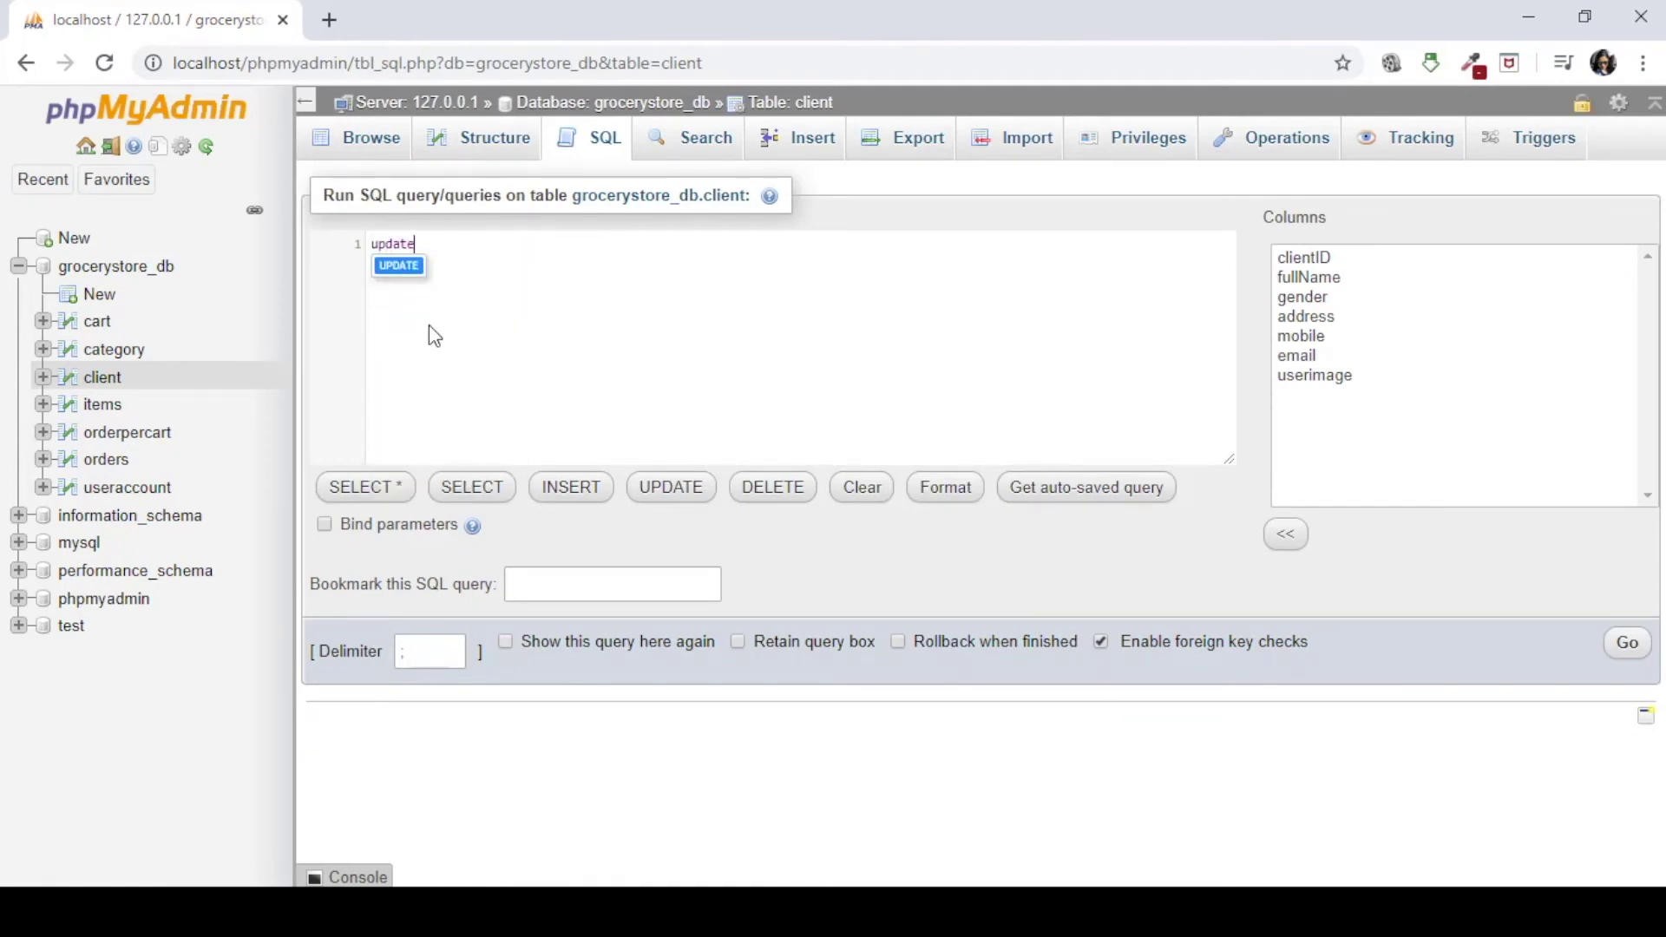
text( client set)
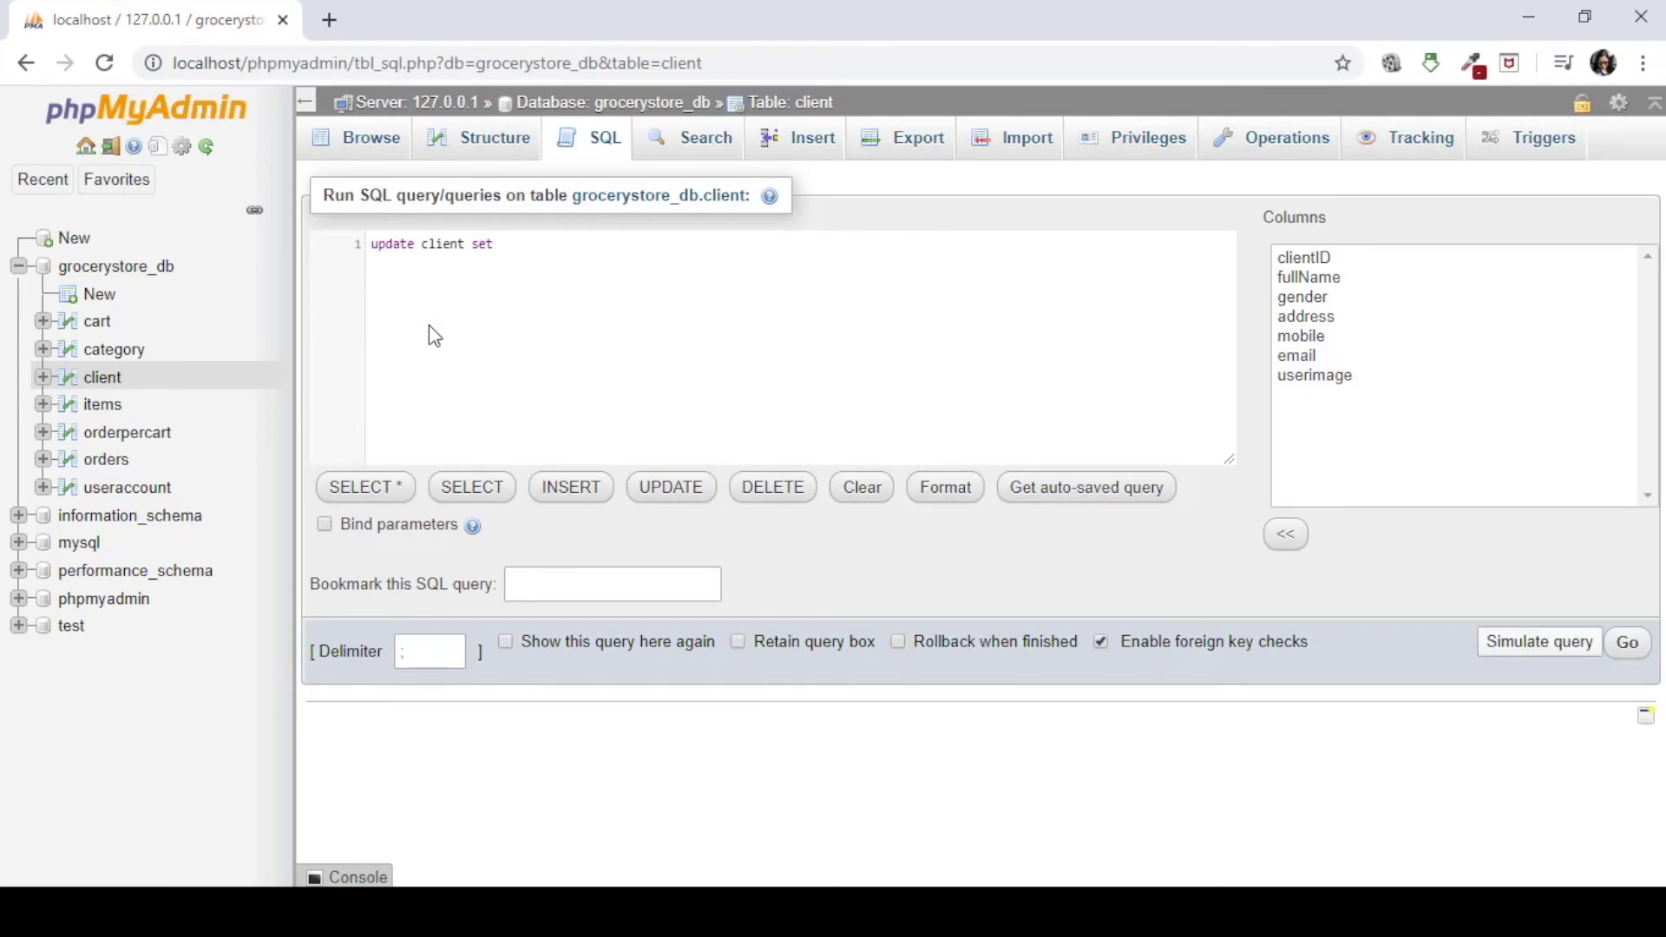
text( fullName = "Lea Marie", add)
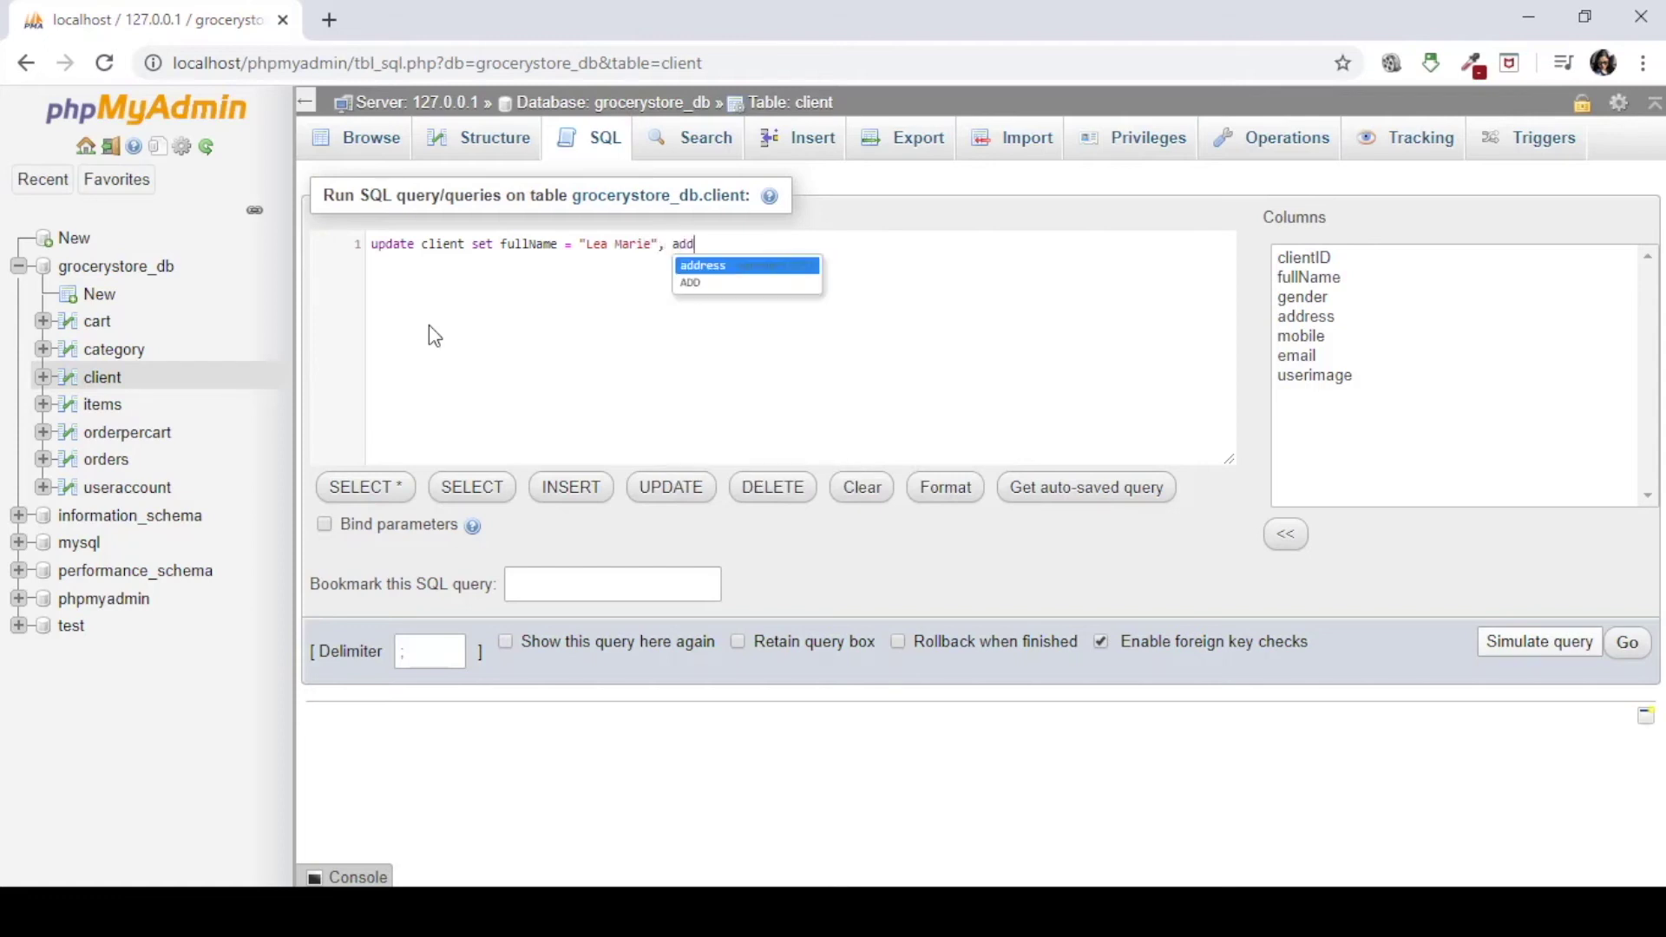
text(ress = )
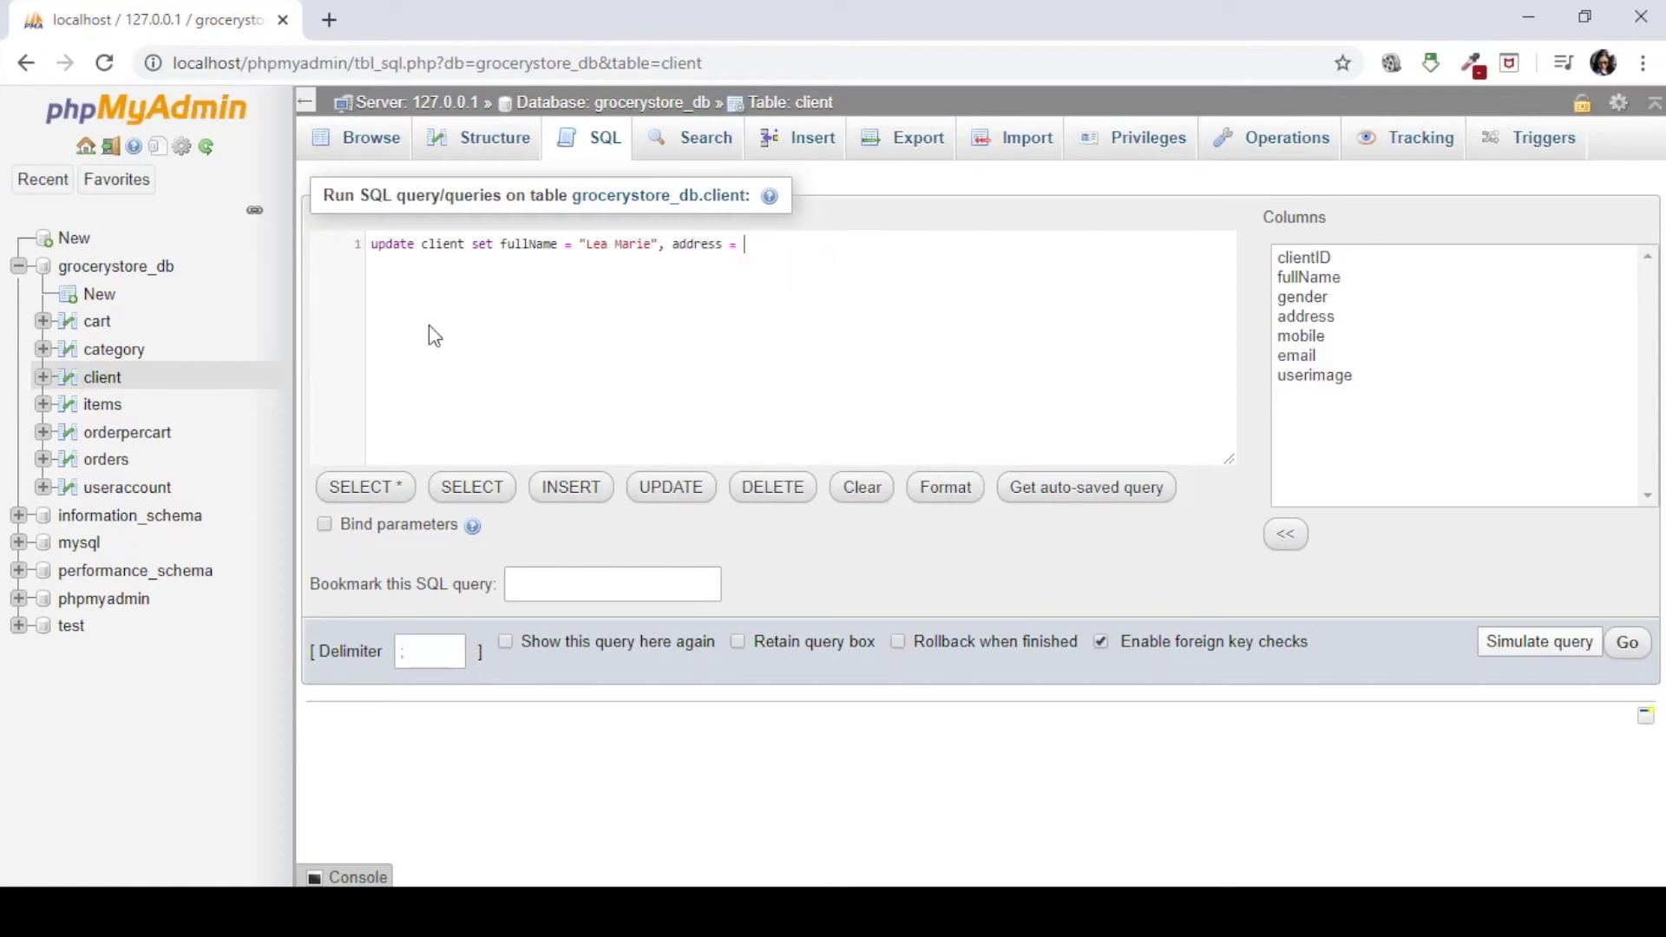
text("Para)
text(le)
text(n)
key(BackSpace)
text(ña)
text(que", mobil)
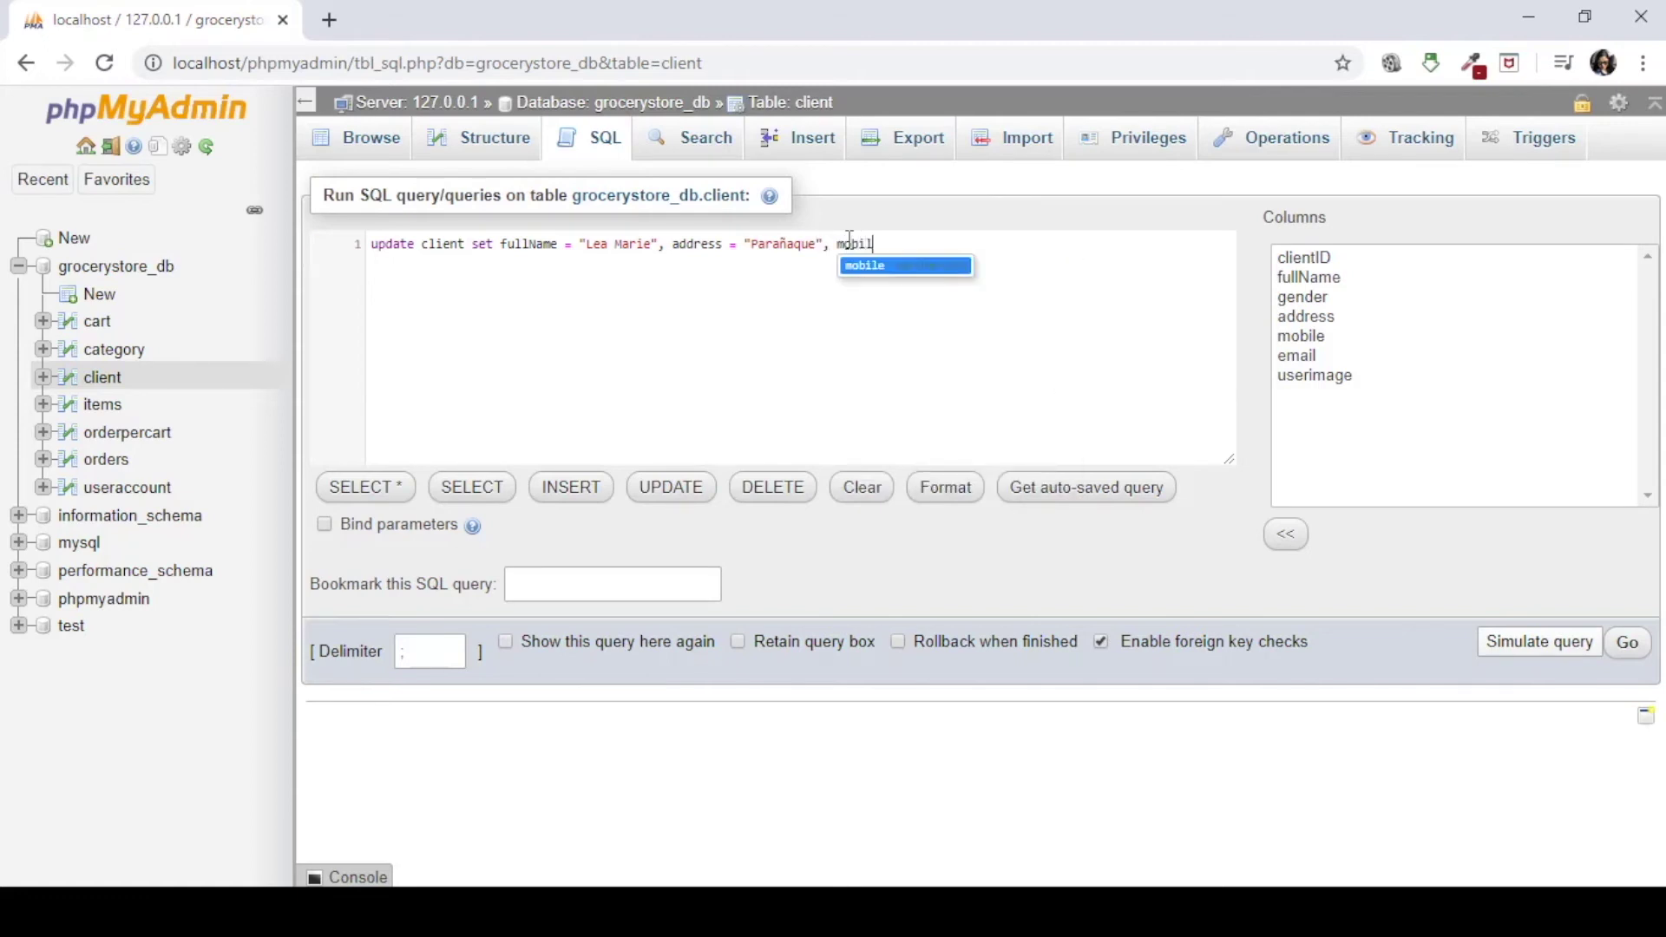
text(e = ")
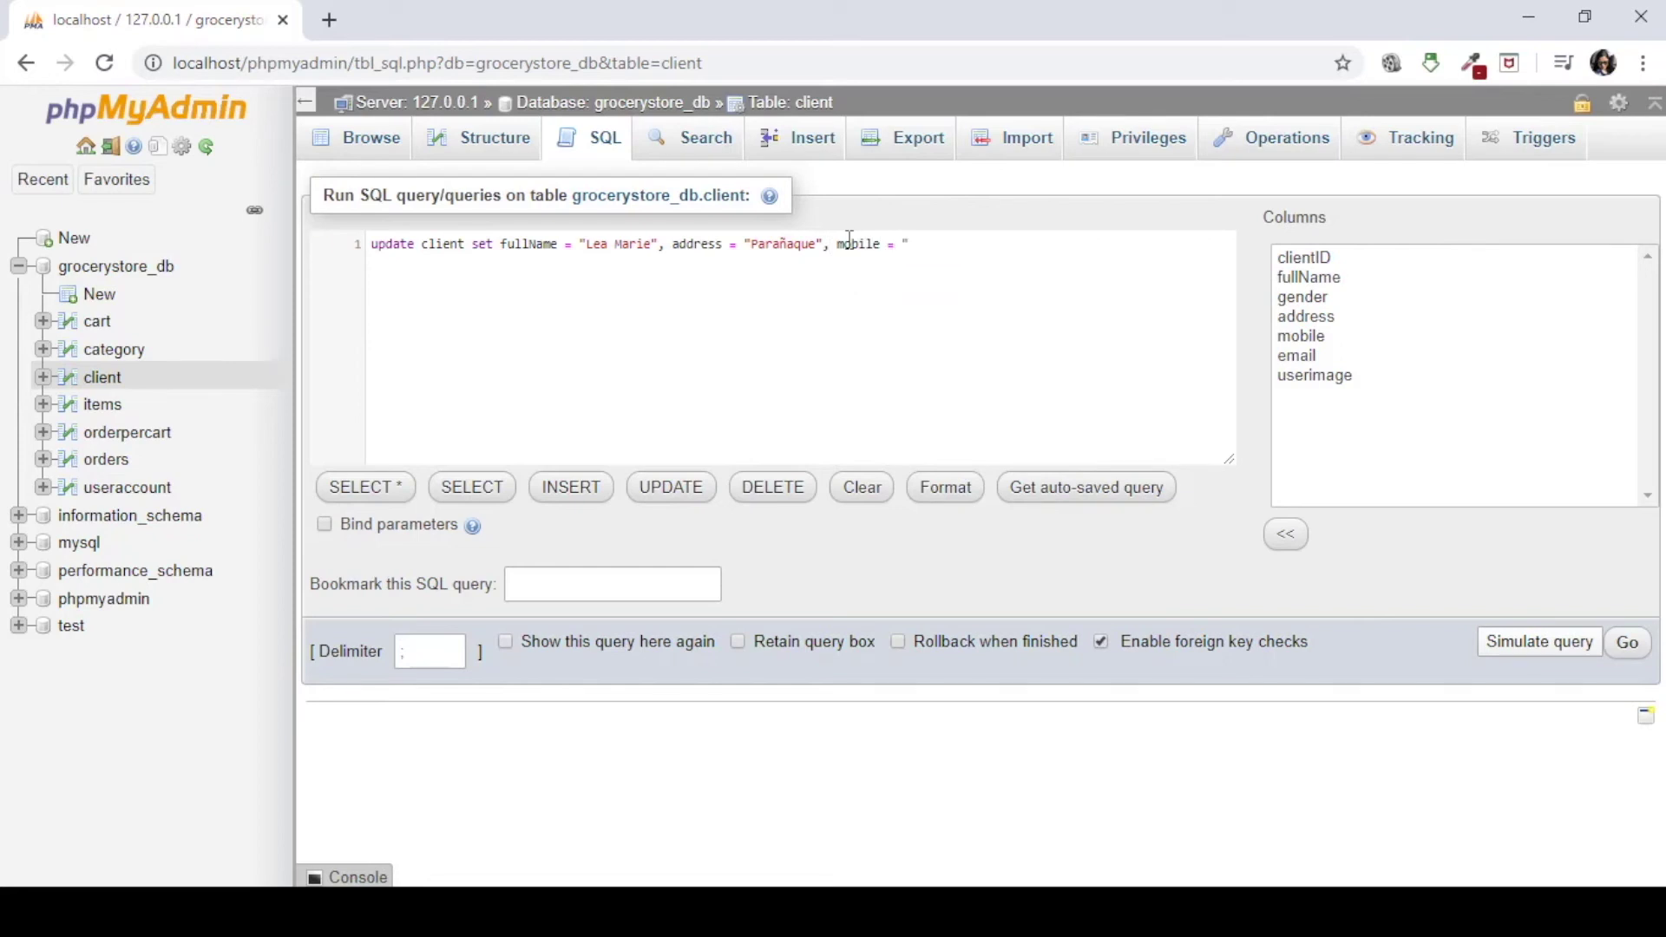
text(111111111" where client)
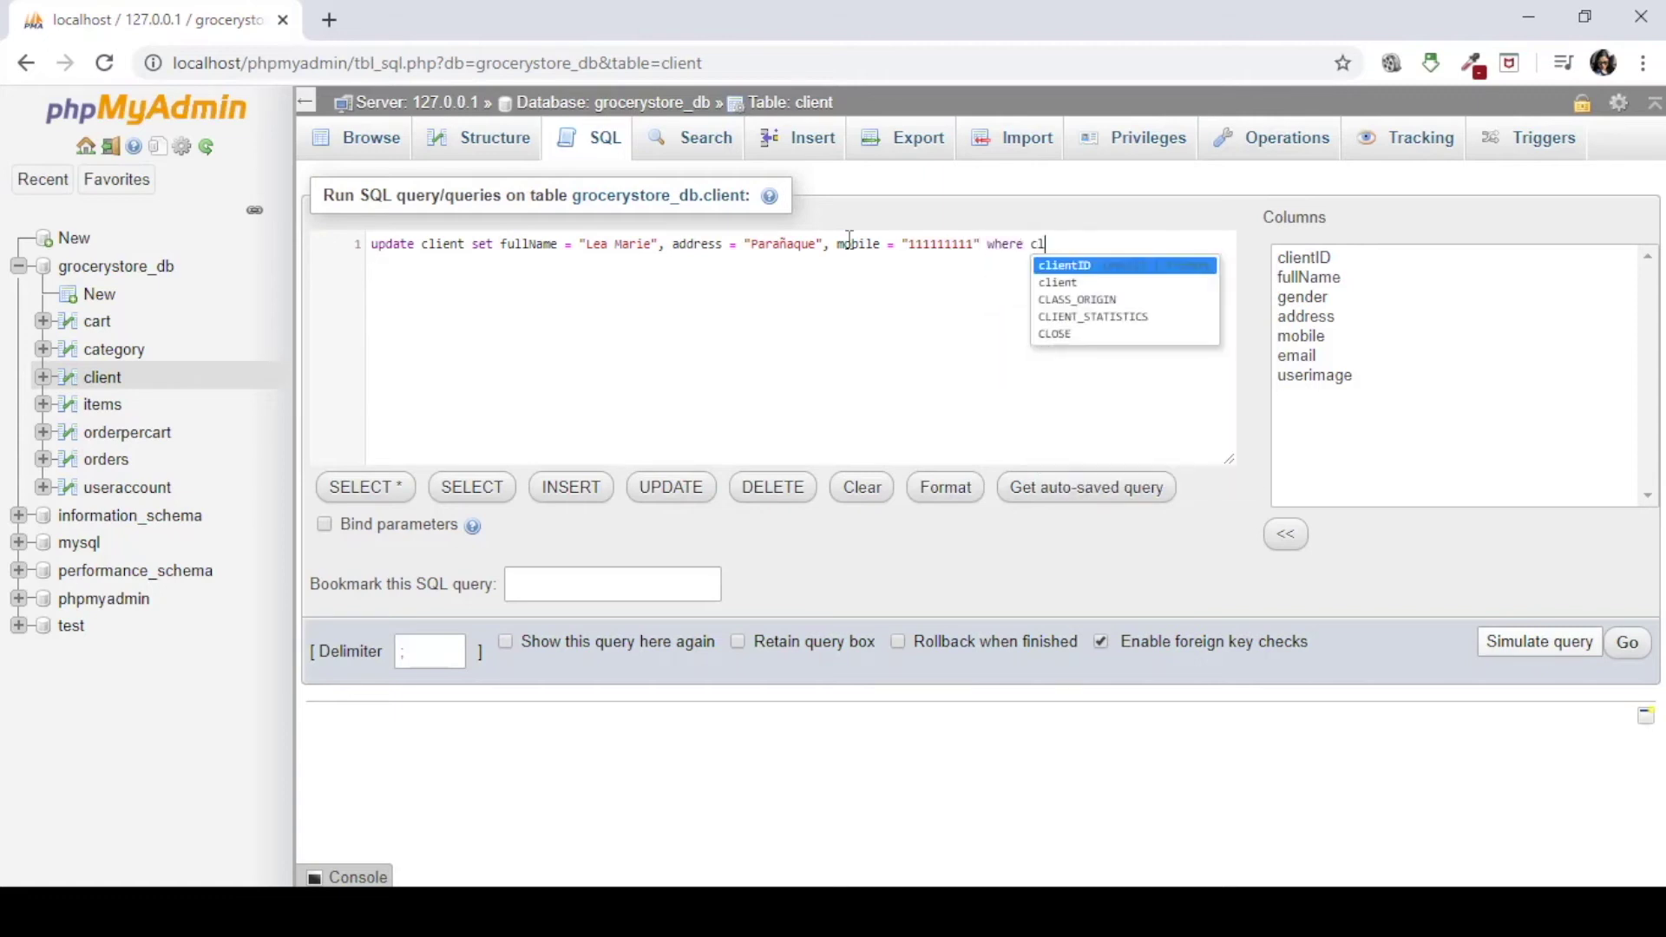
key(Return)
text(= 3)
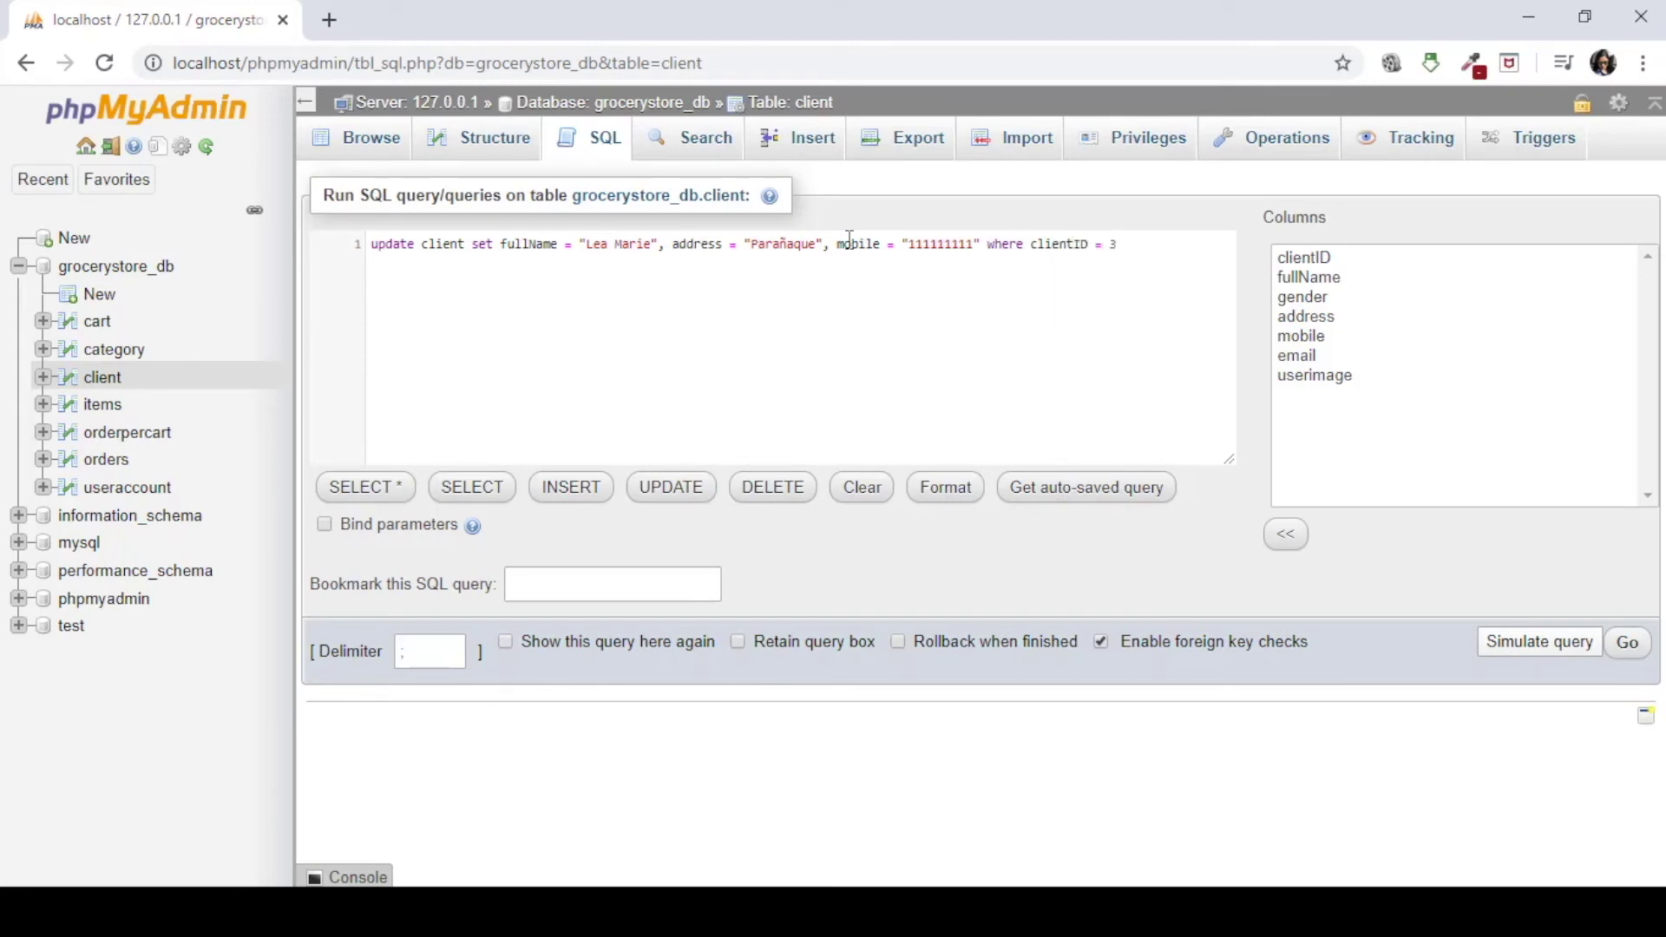
click(1628, 646)
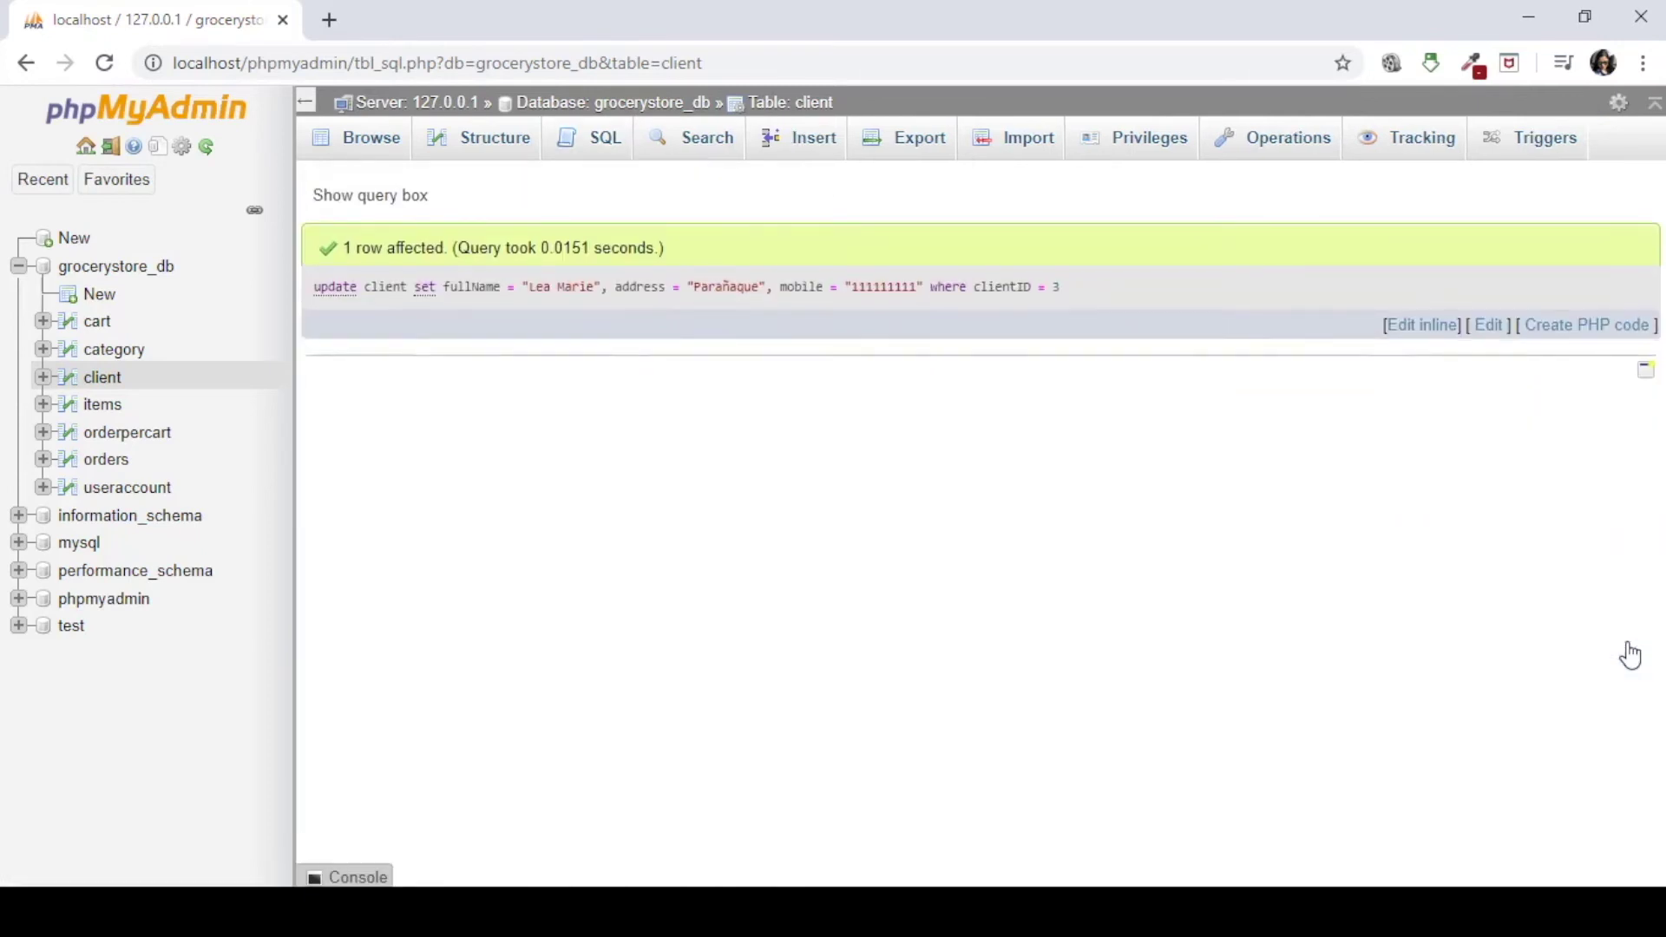
- Verify client 3's new details in the client table, then reopen the SQL editor
drag(345, 249, 454, 248)
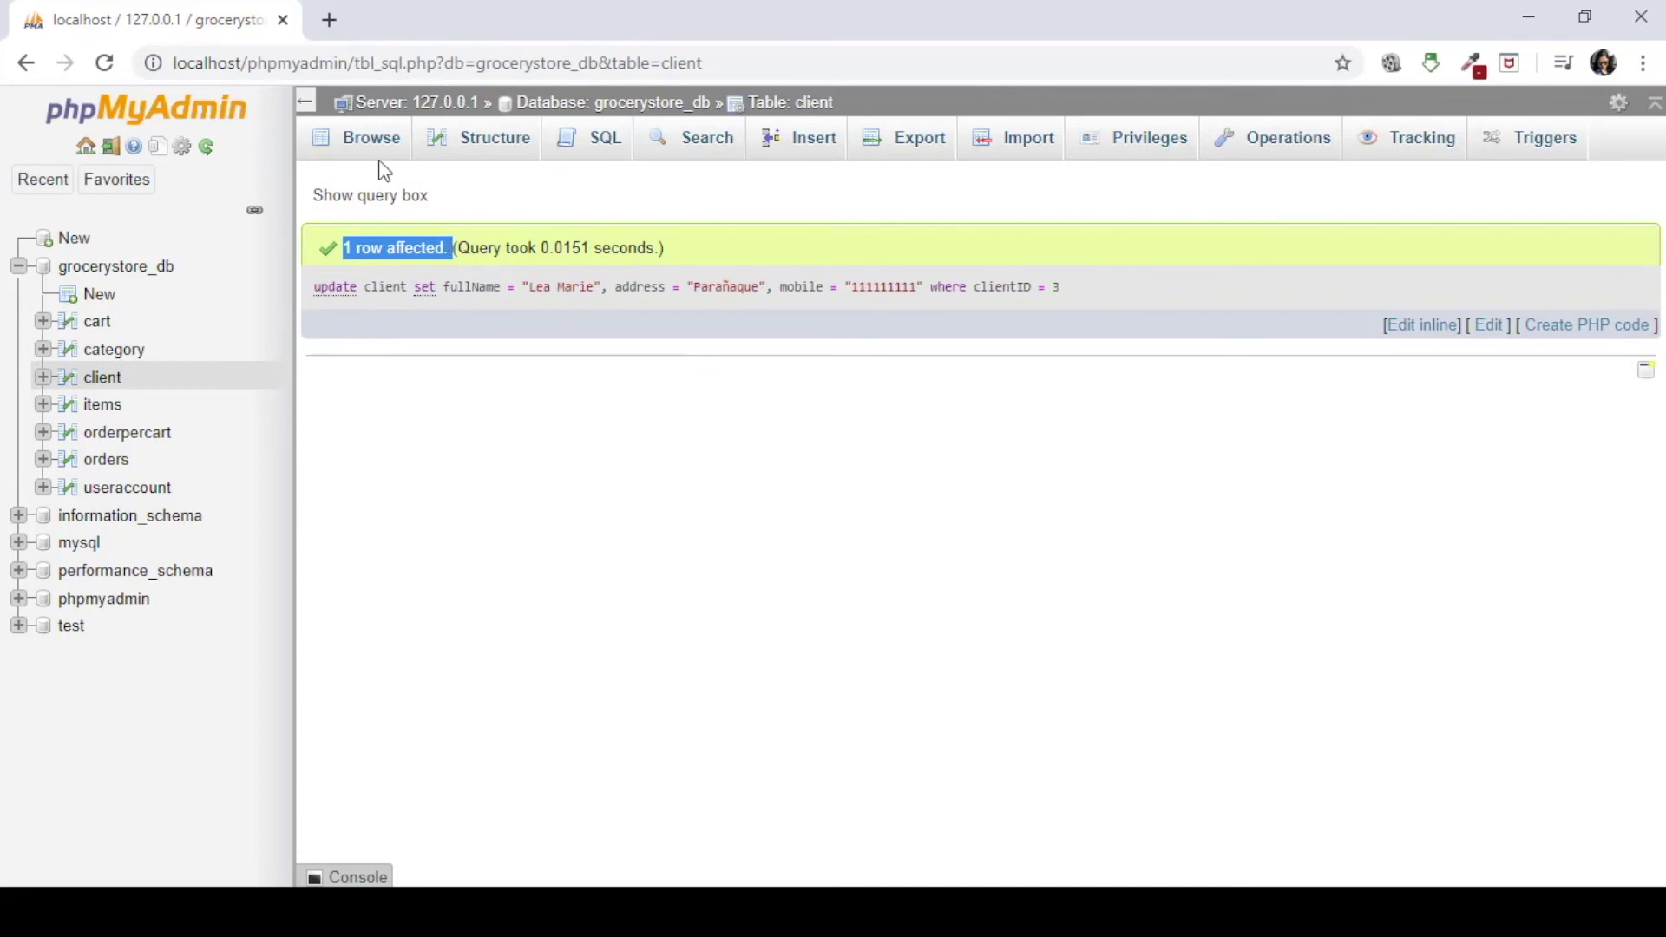
click(361, 140)
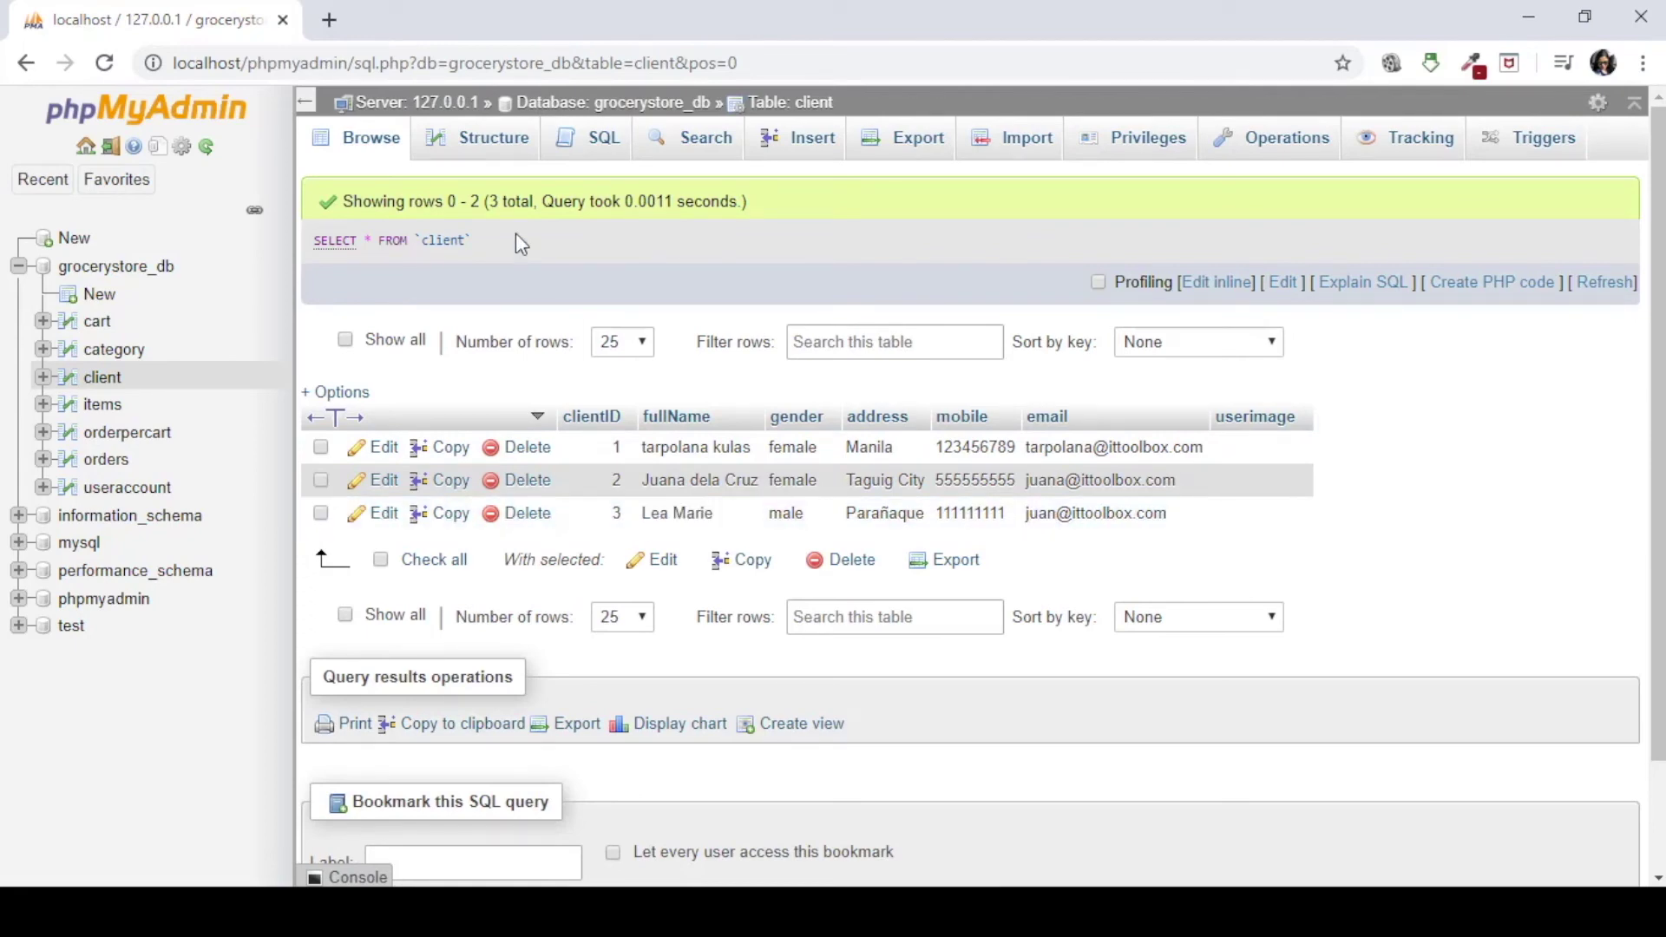
click(599, 147)
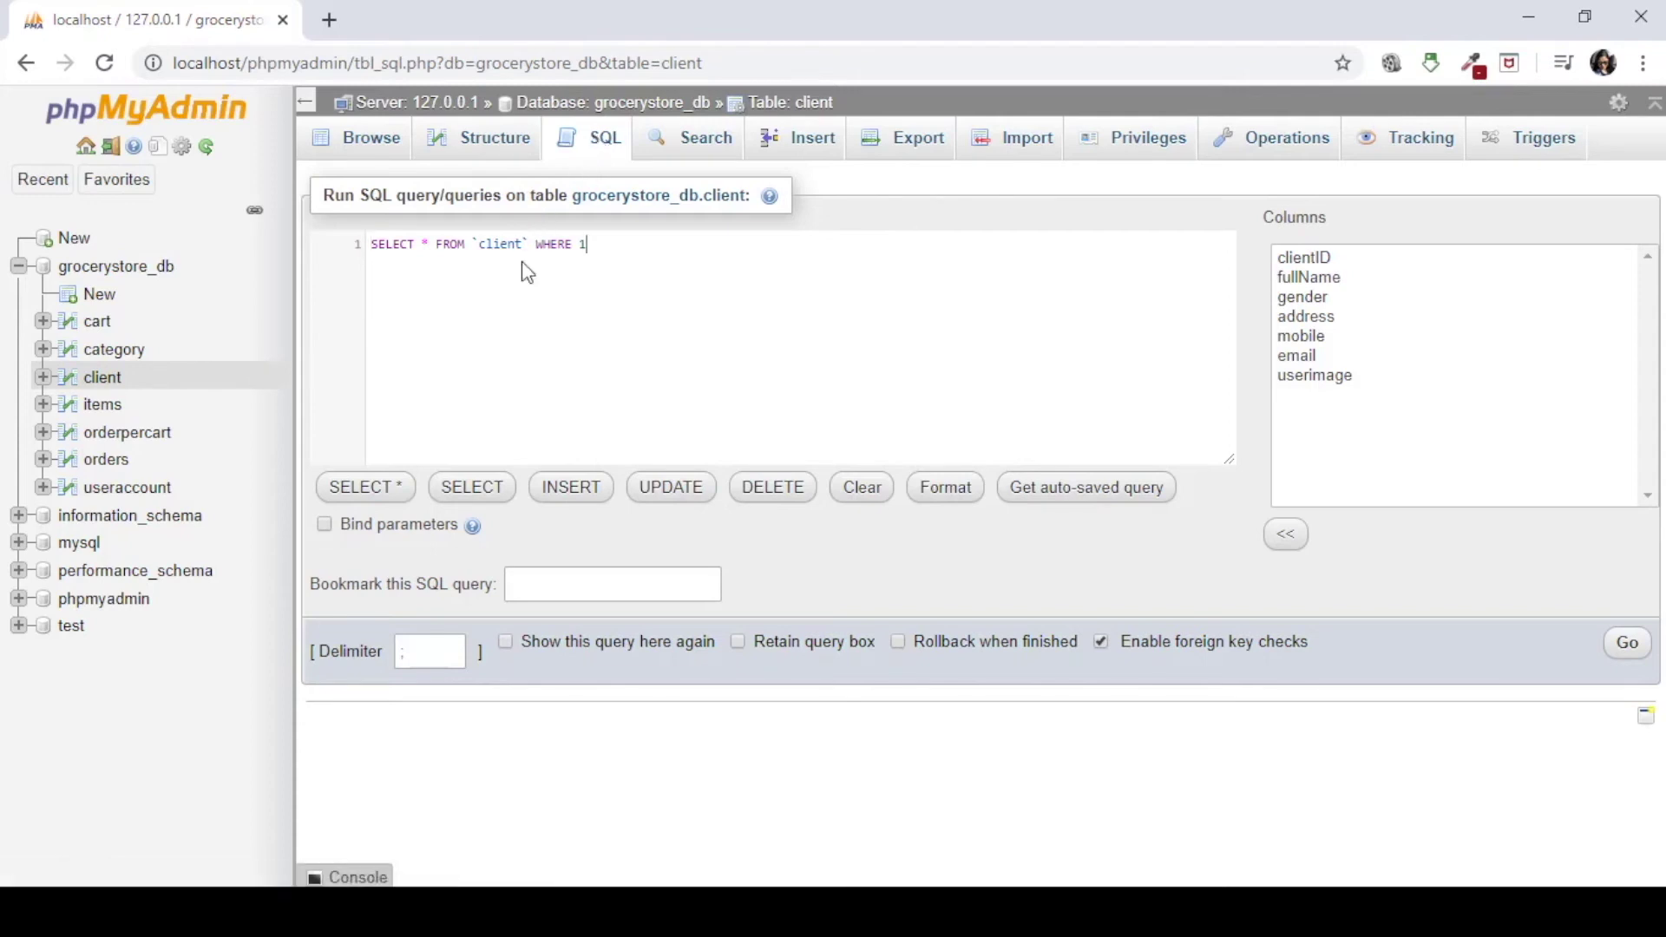
- Run an UPDATE with no WHERE giving all clients one name, address and mobile, and confirm
key(ctrl+a)
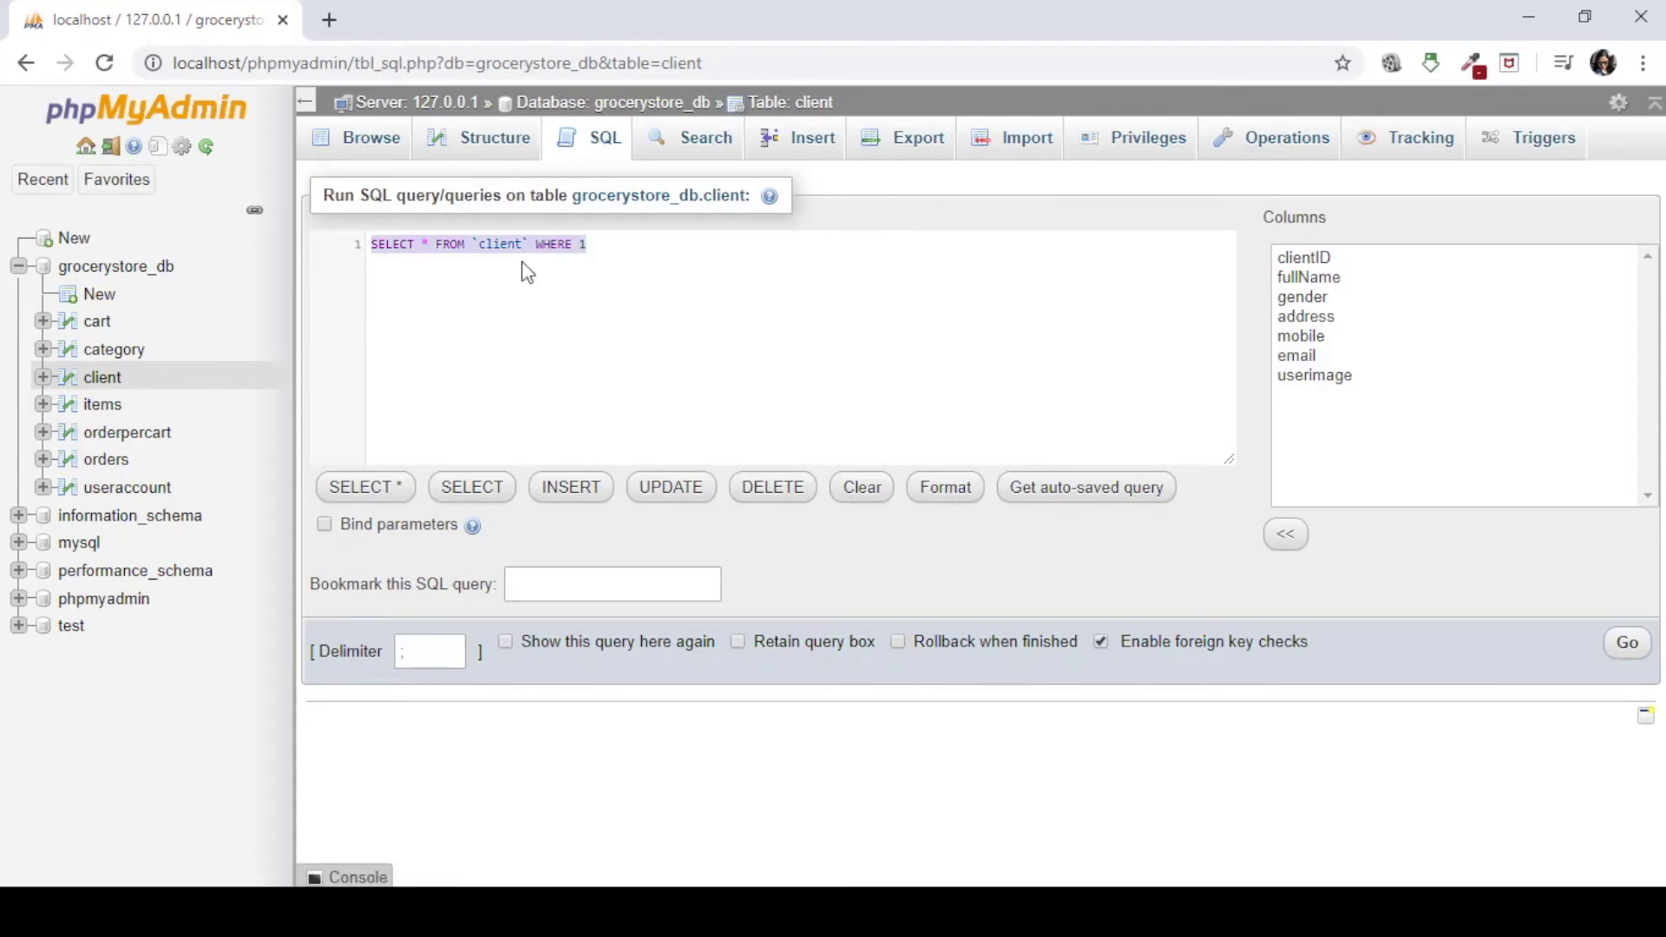
text(update )
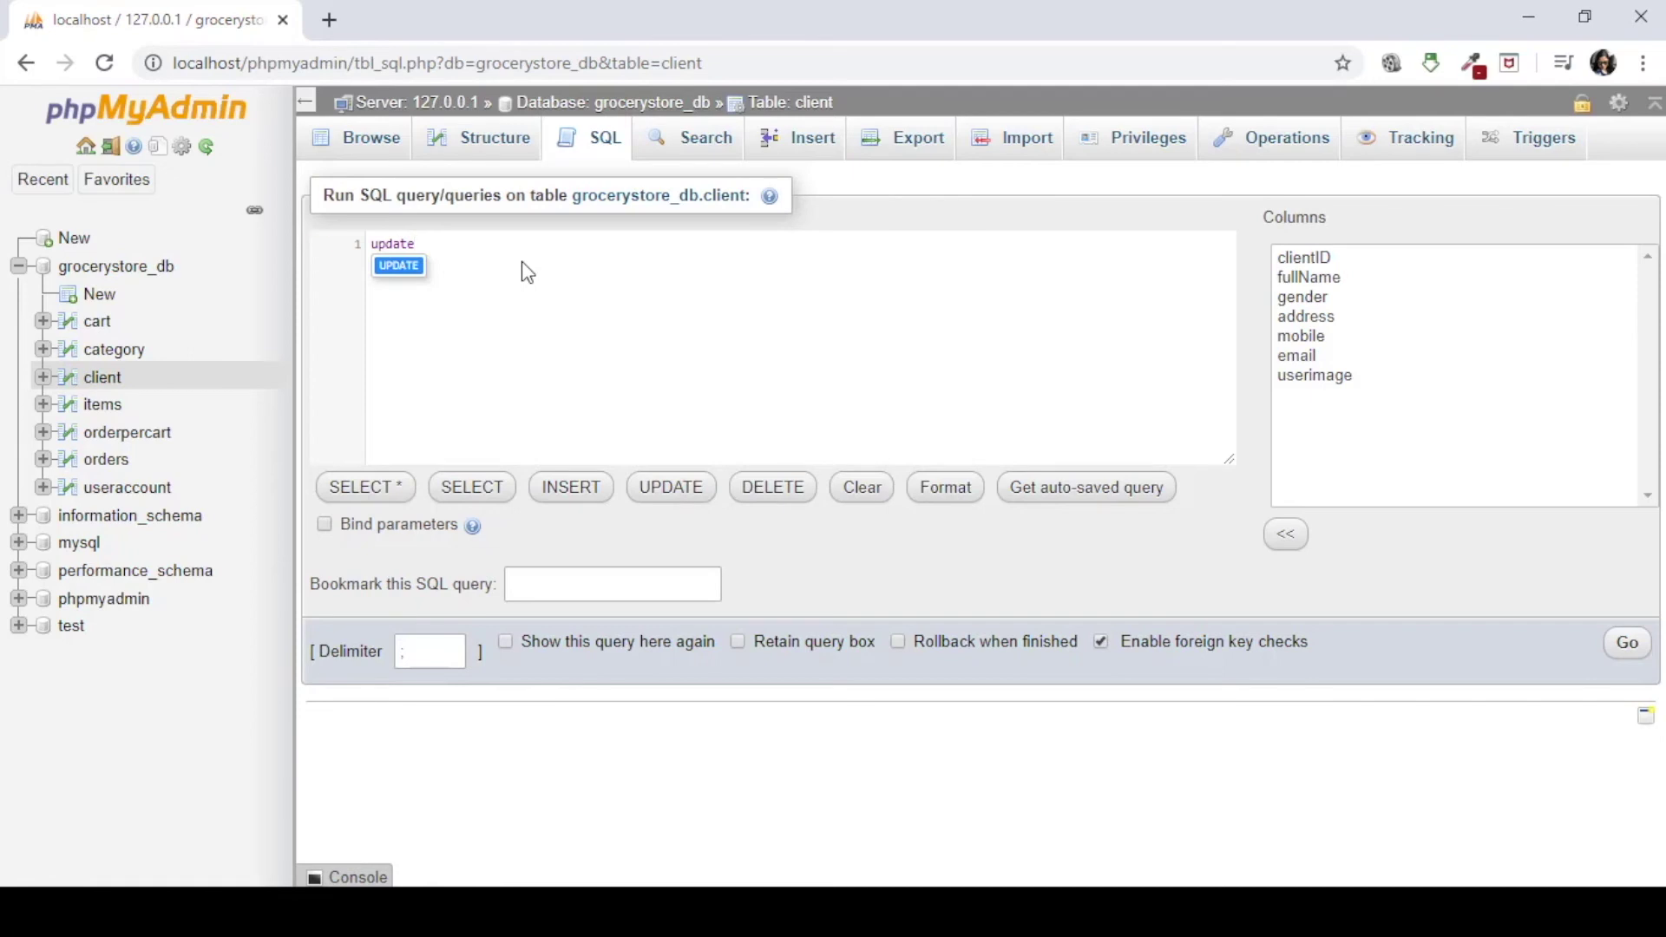
text(client)
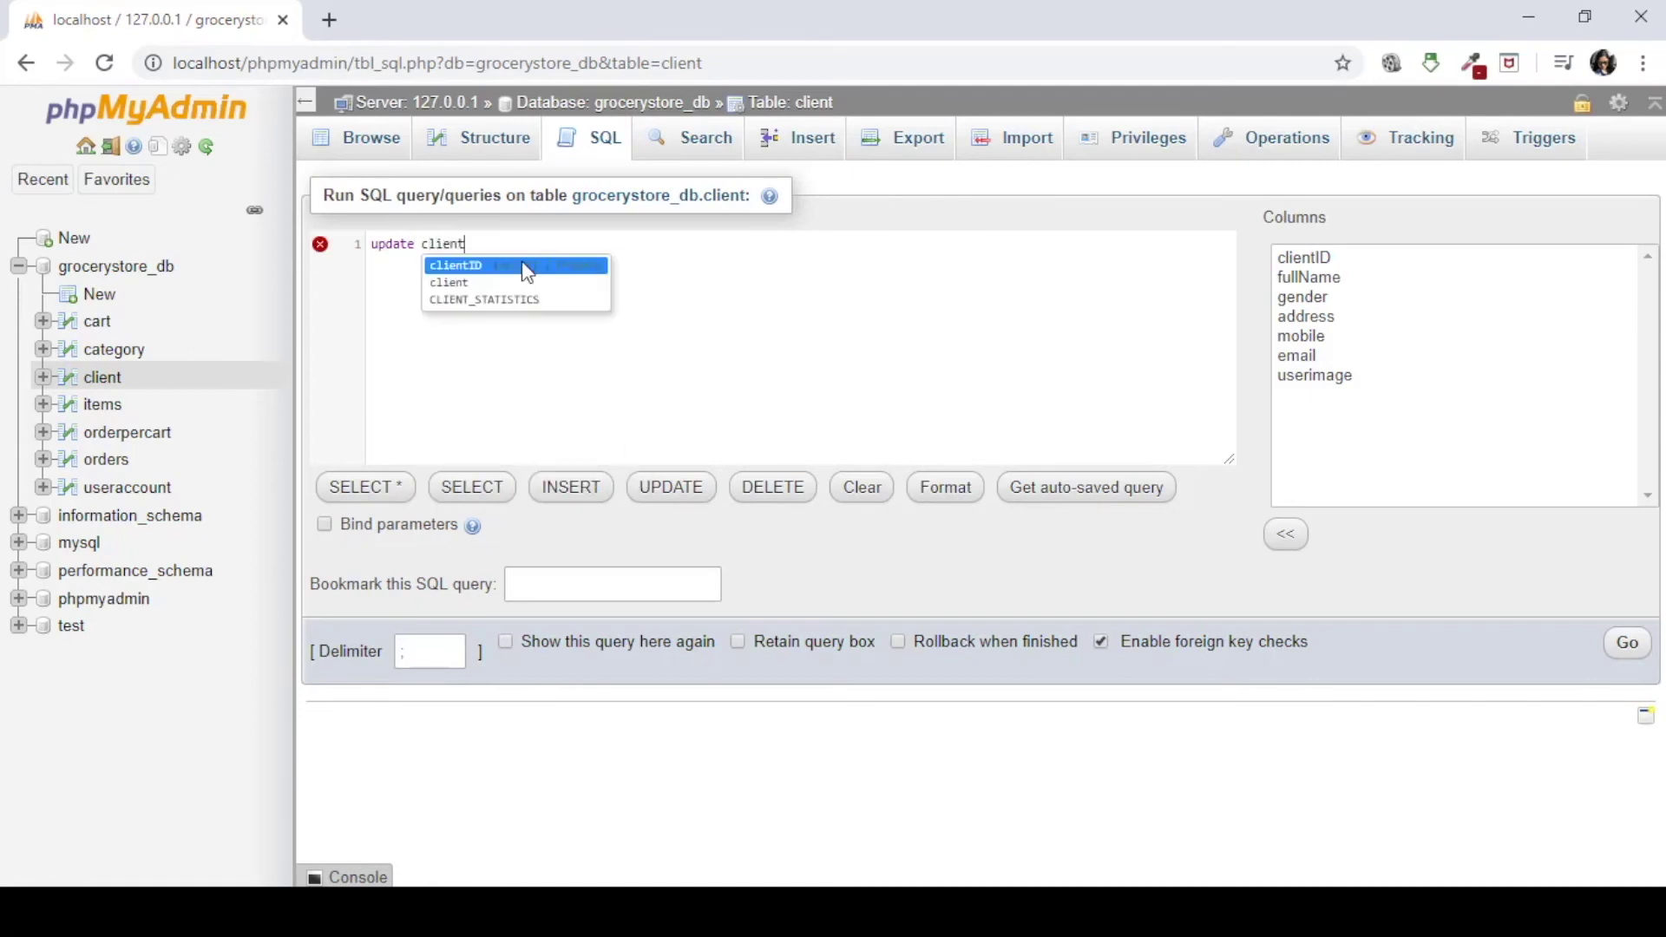
text( set fullname)
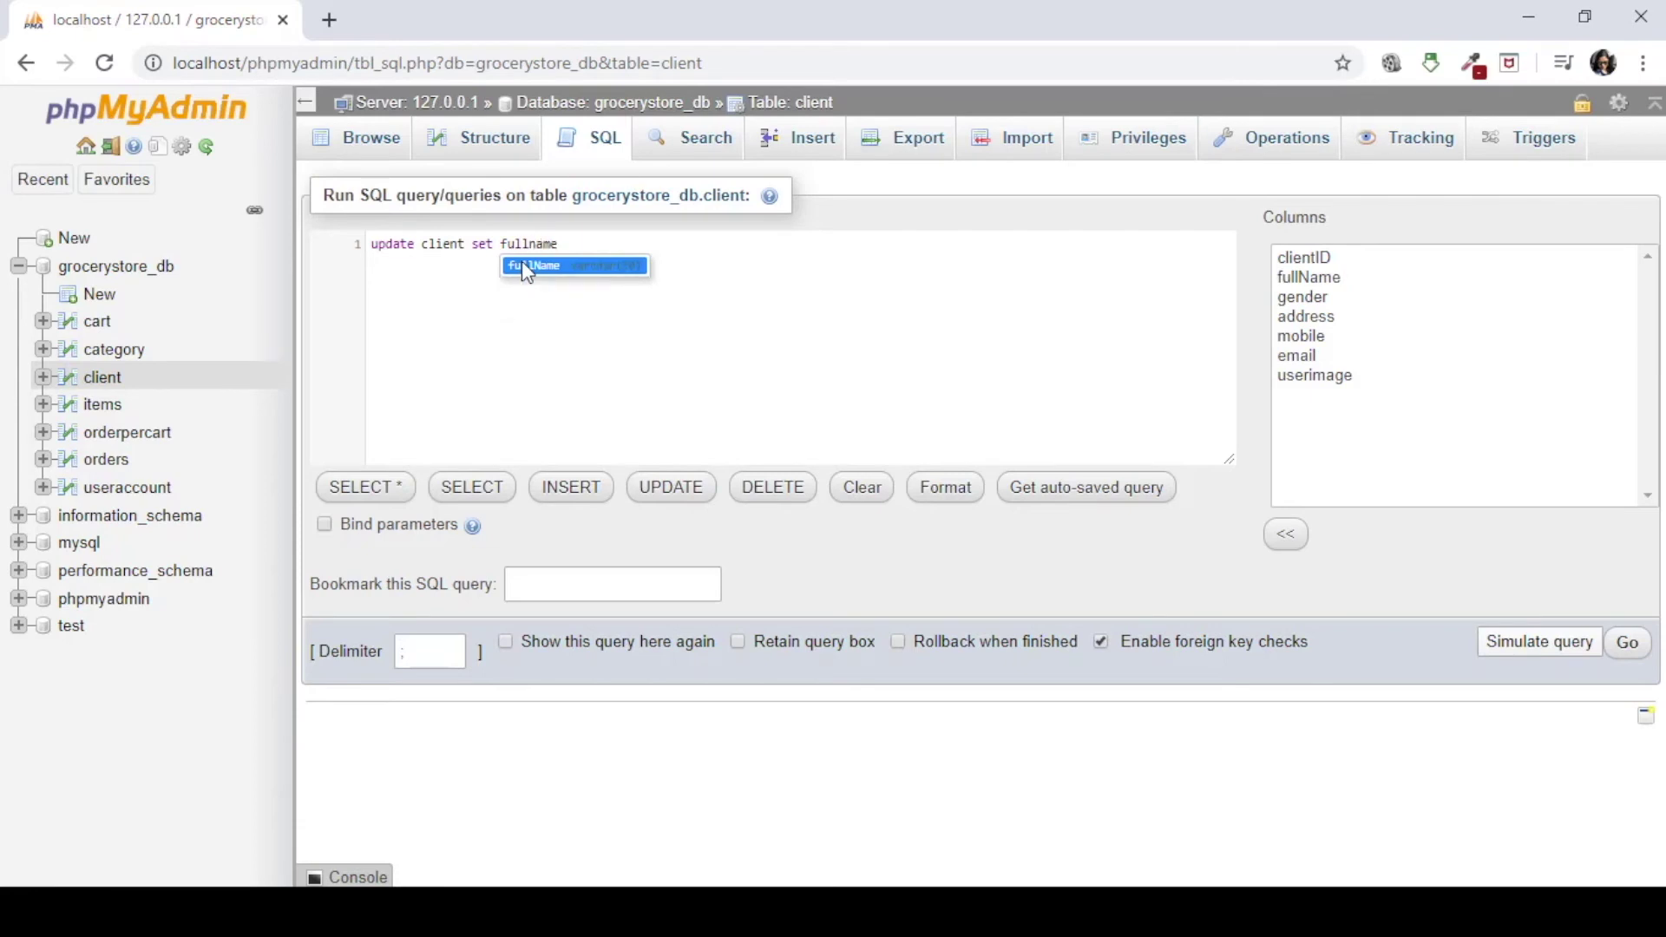
text( = ")
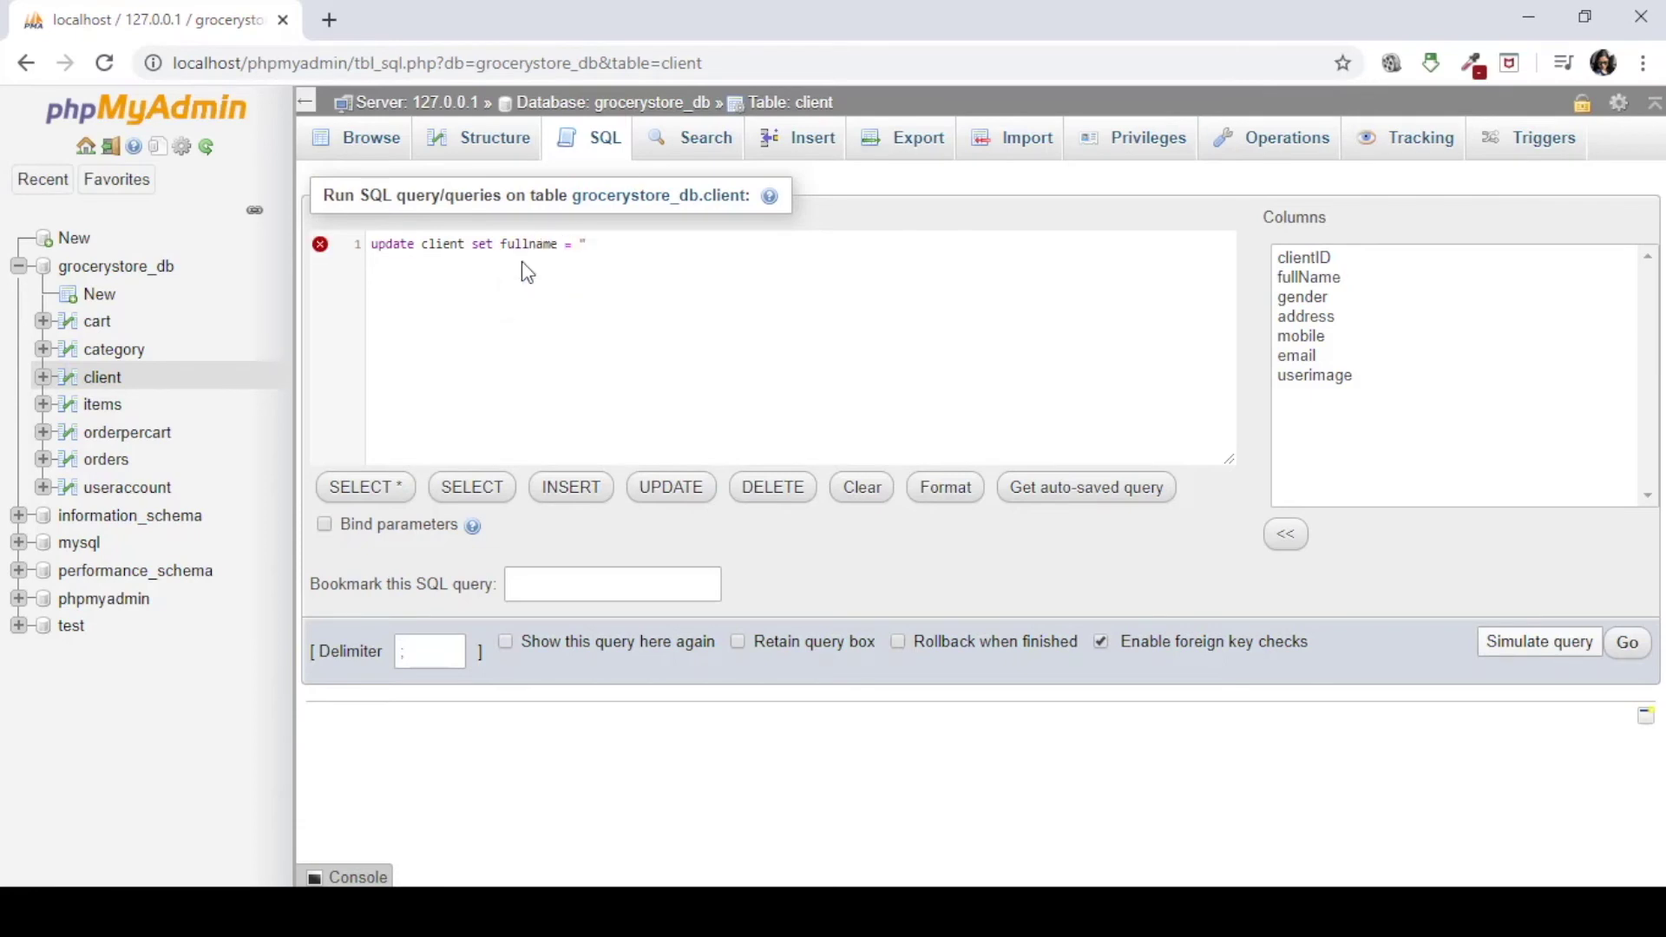
text(Amy", address)
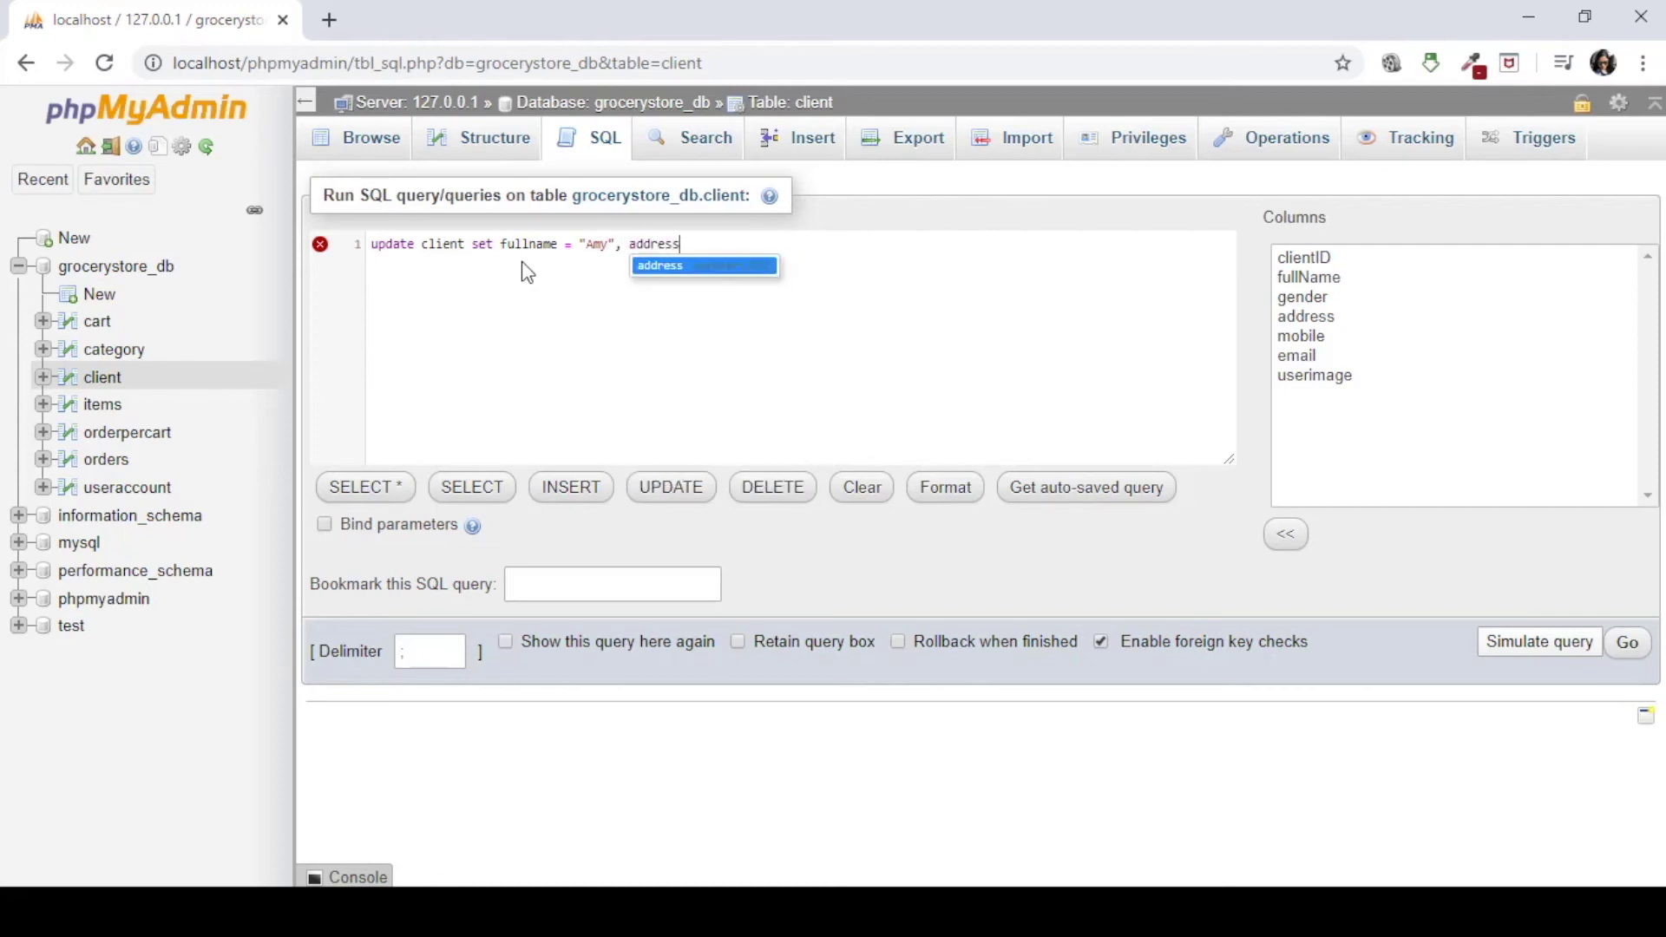
text( = "M)
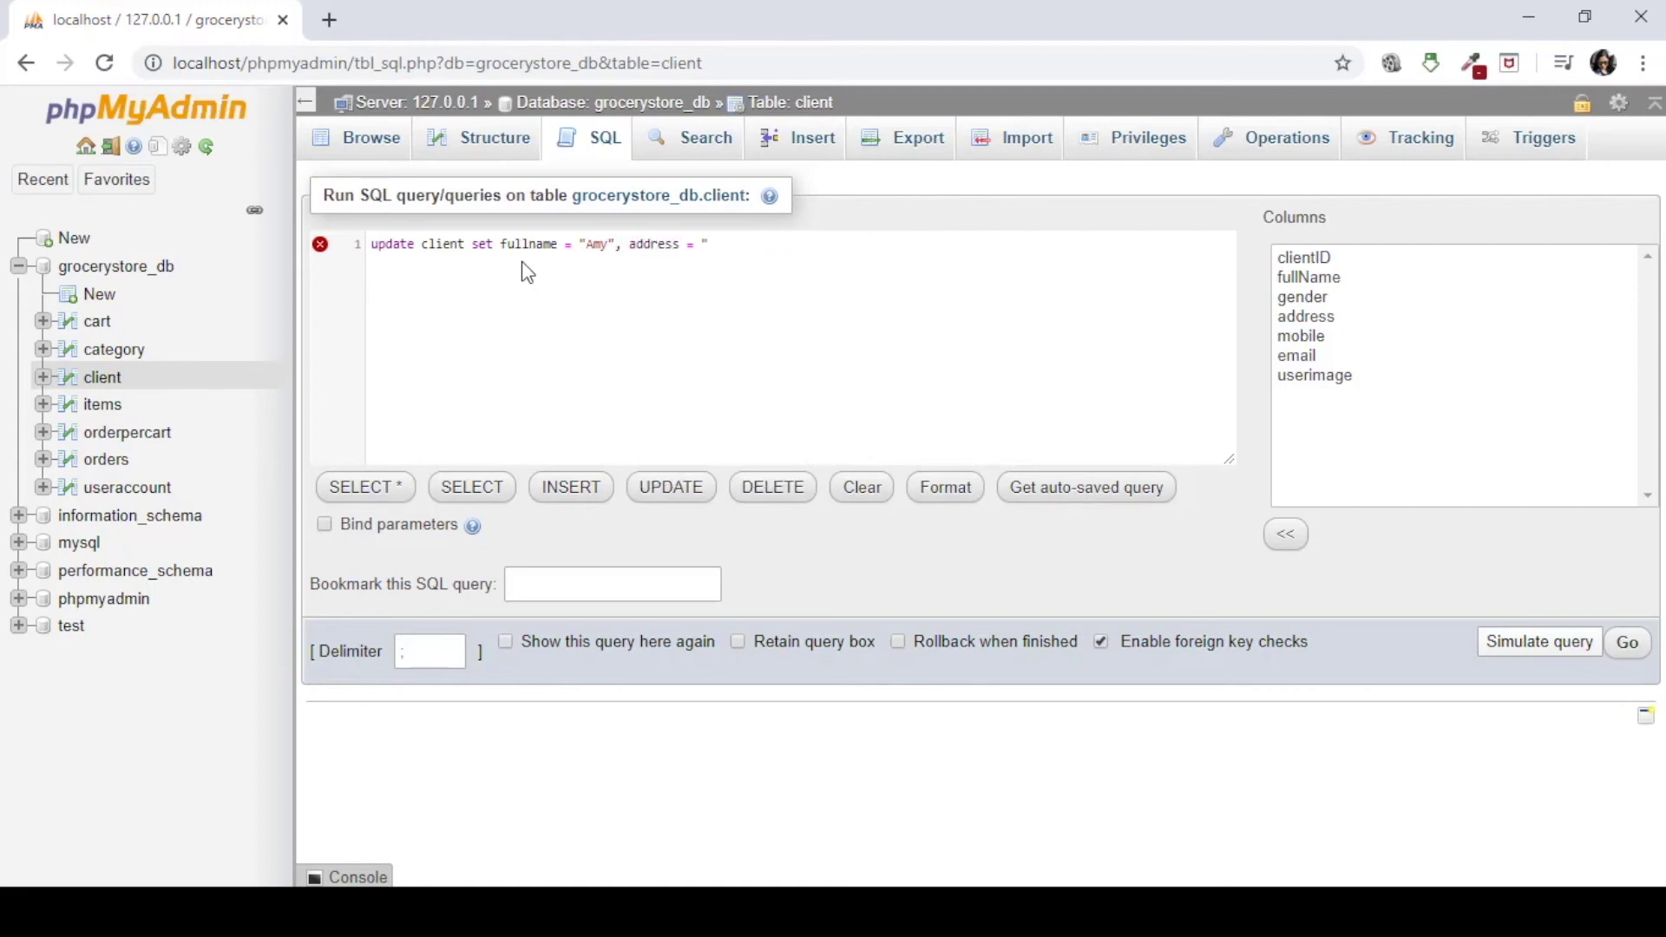
text(anila",)
text( contact)
key(BackSpace)
key(BackSpace)
key(BackSpace)
key(BackSpace)
key(BackSpace)
key(BackSpace)
key(BackSpace)
text(m)
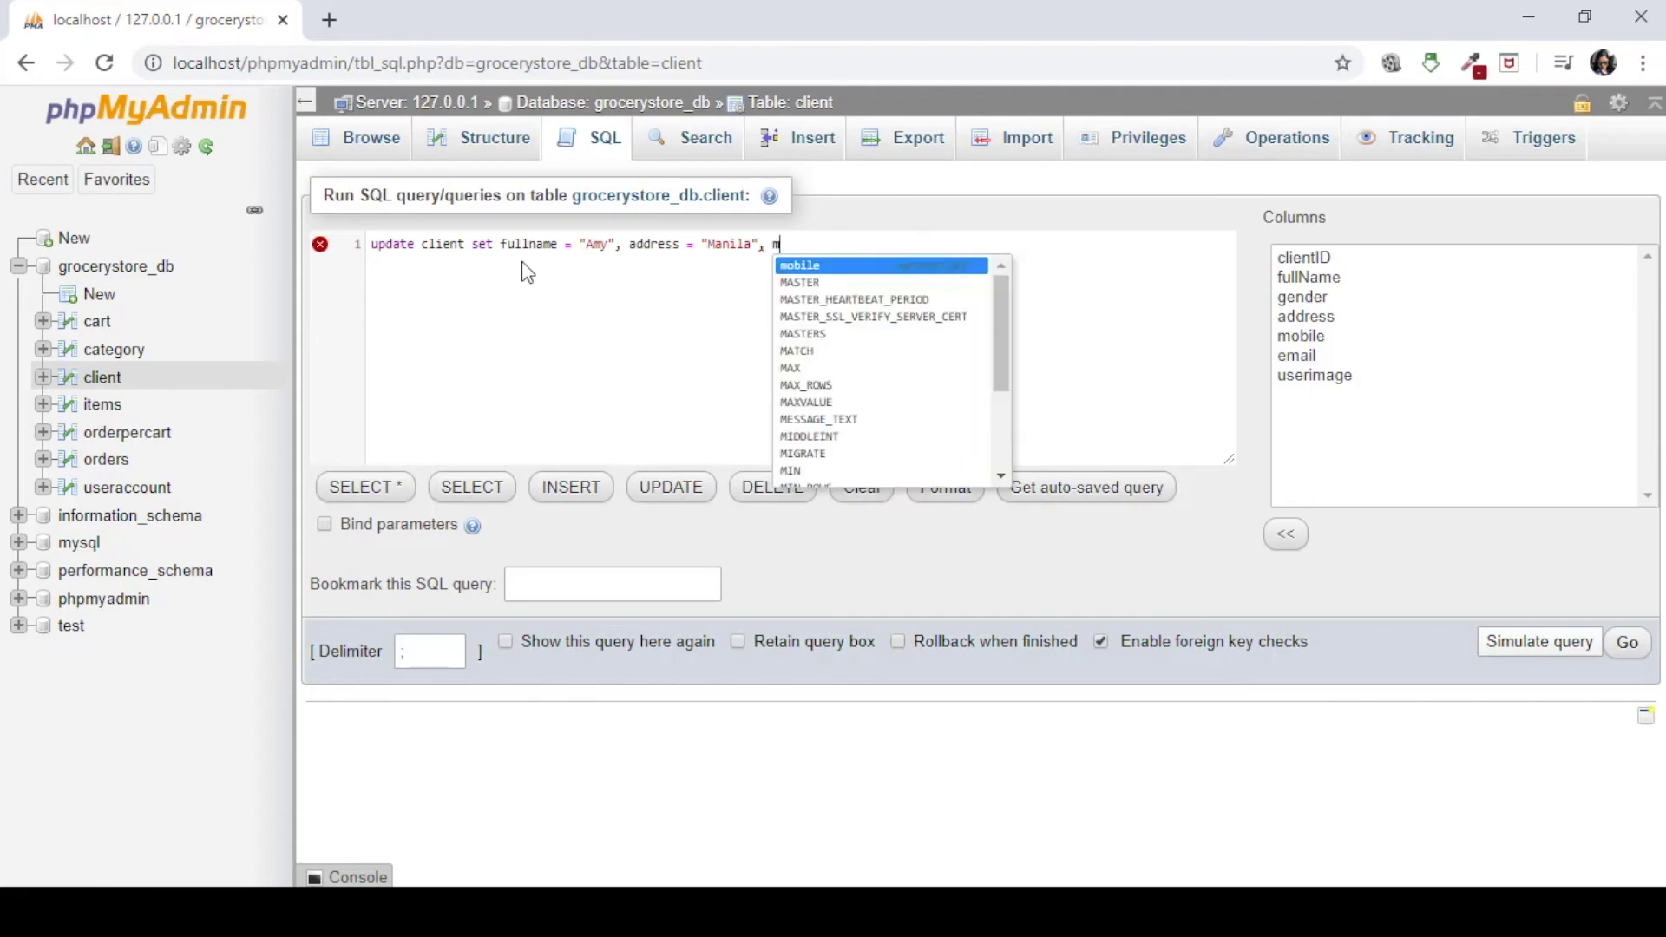
text(obile = )
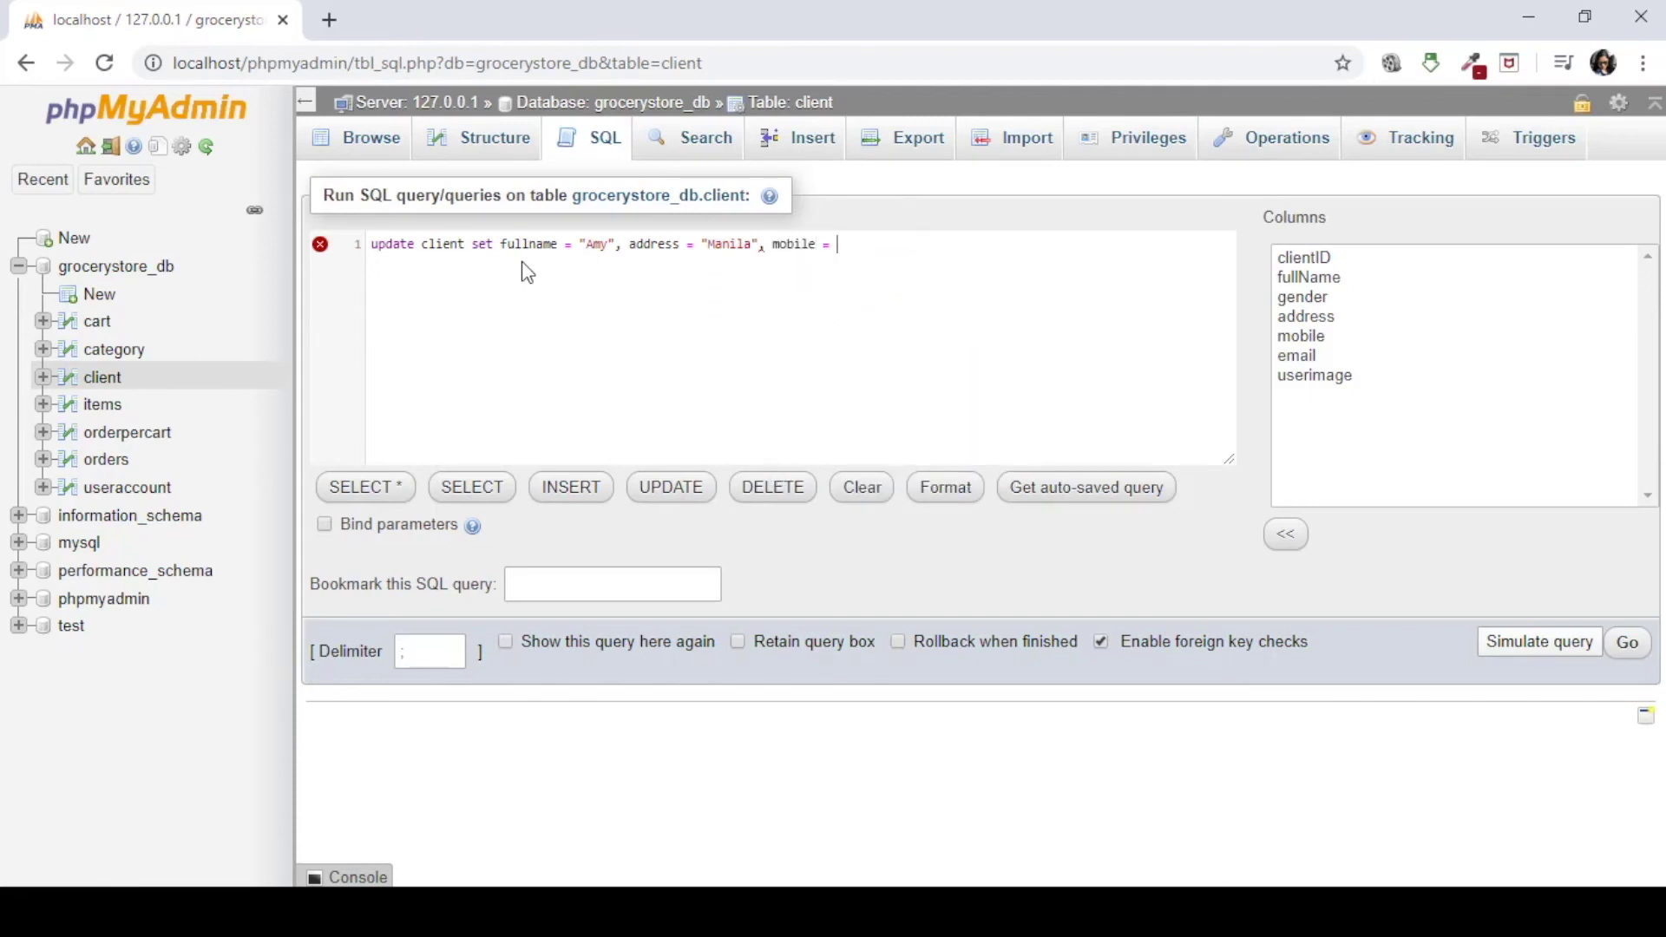
text("333333333")
click(1629, 645)
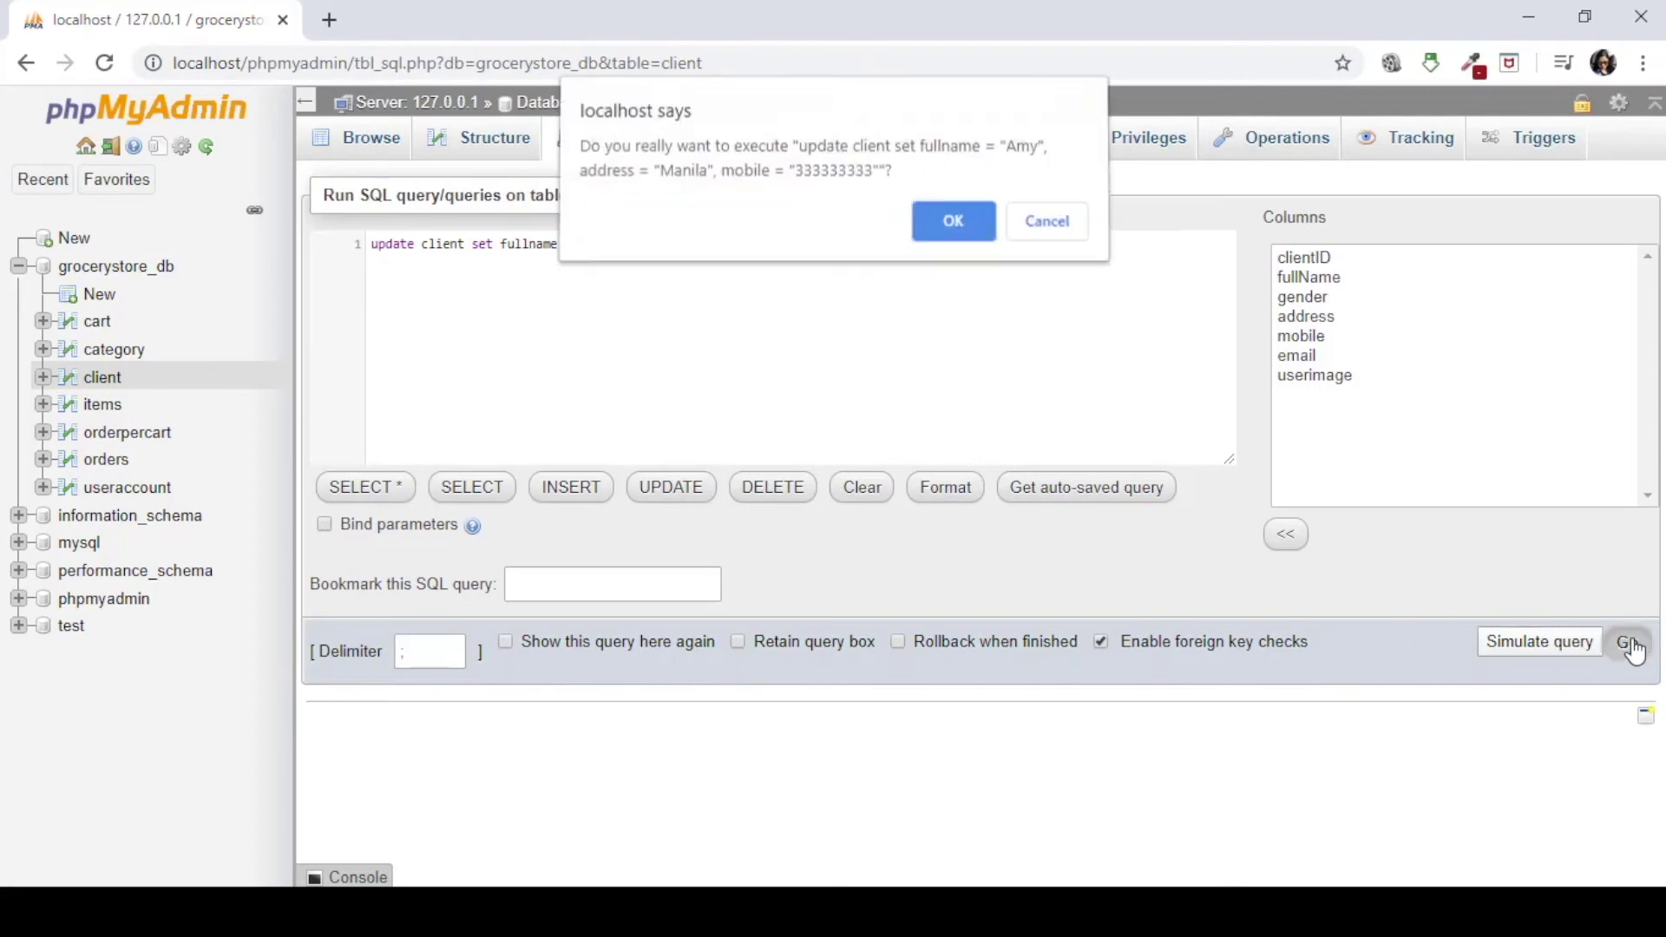
click(953, 227)
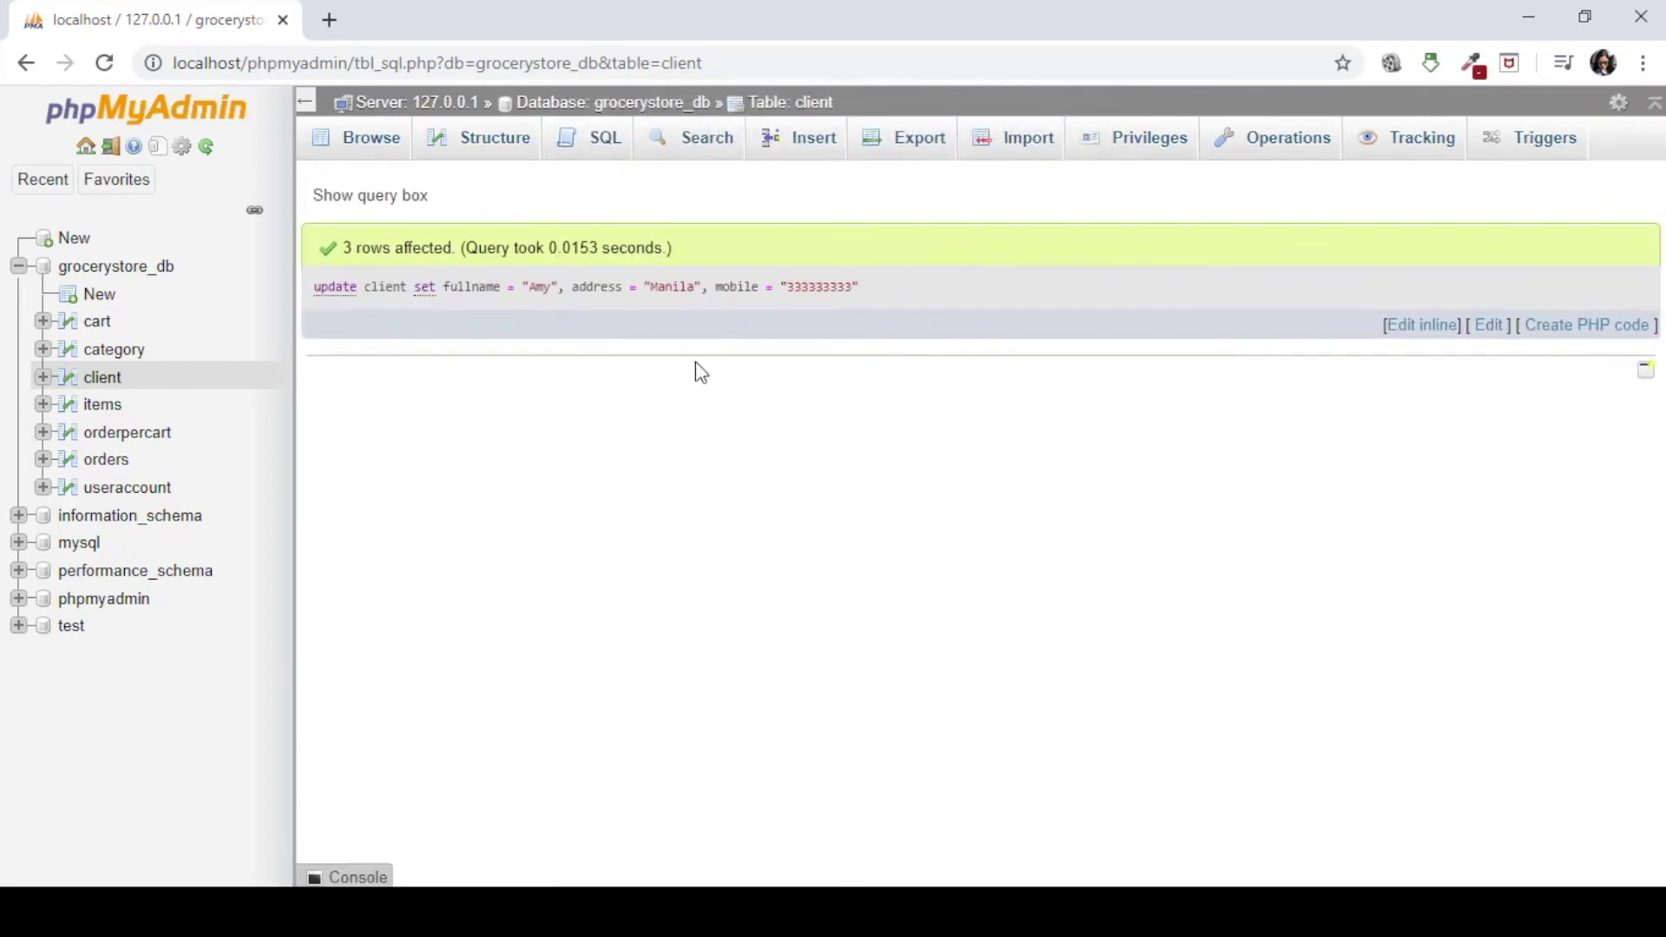
- Verify all three clients now share identical details, then reopen the client SQL editor
drag(343, 248, 460, 284)
click(377, 144)
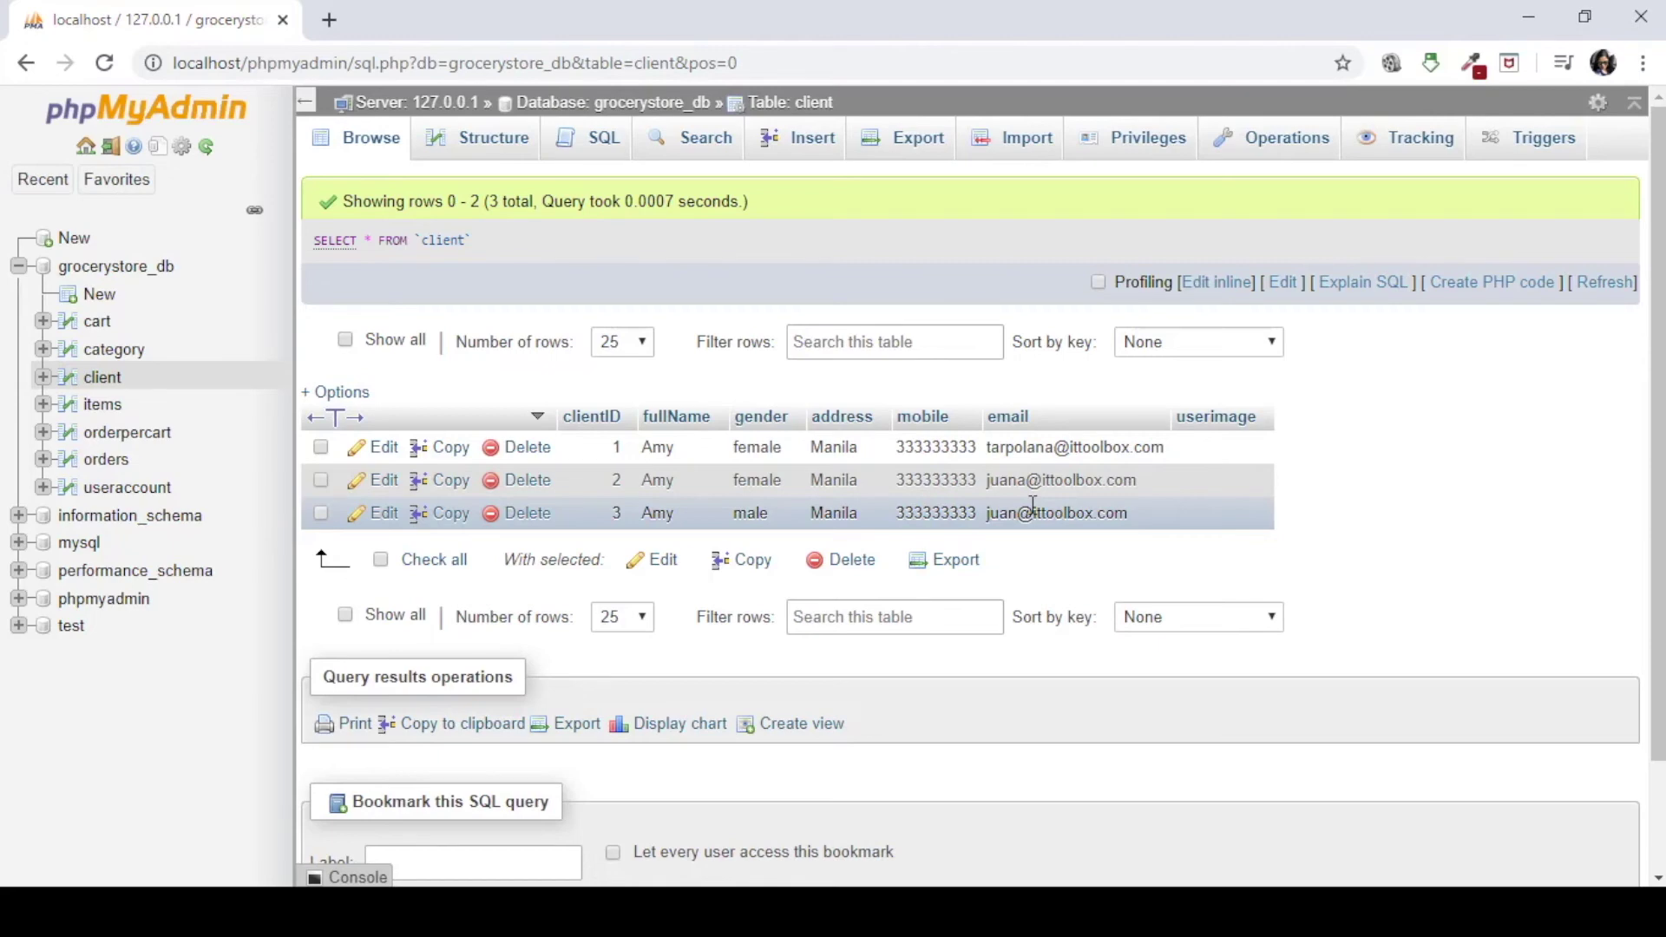
click(601, 139)
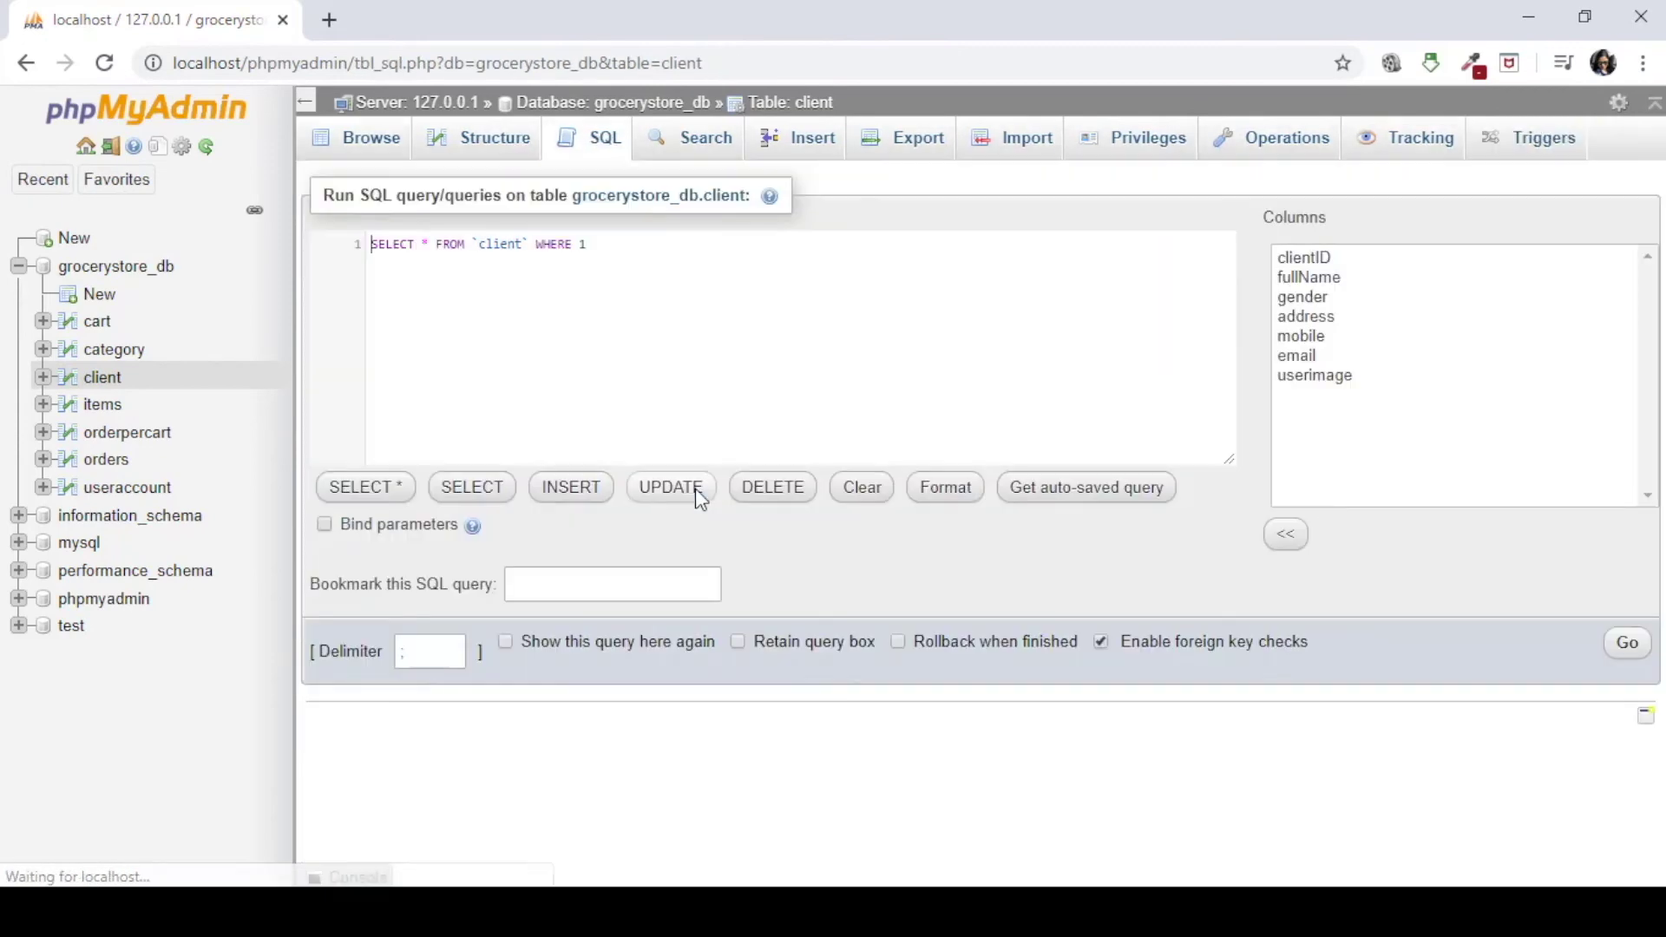
- Run an UPDATE setting client 1's fullname and address WHERE clientID = 1 AND mobile matches; 0 rows
key(ctrl+a)
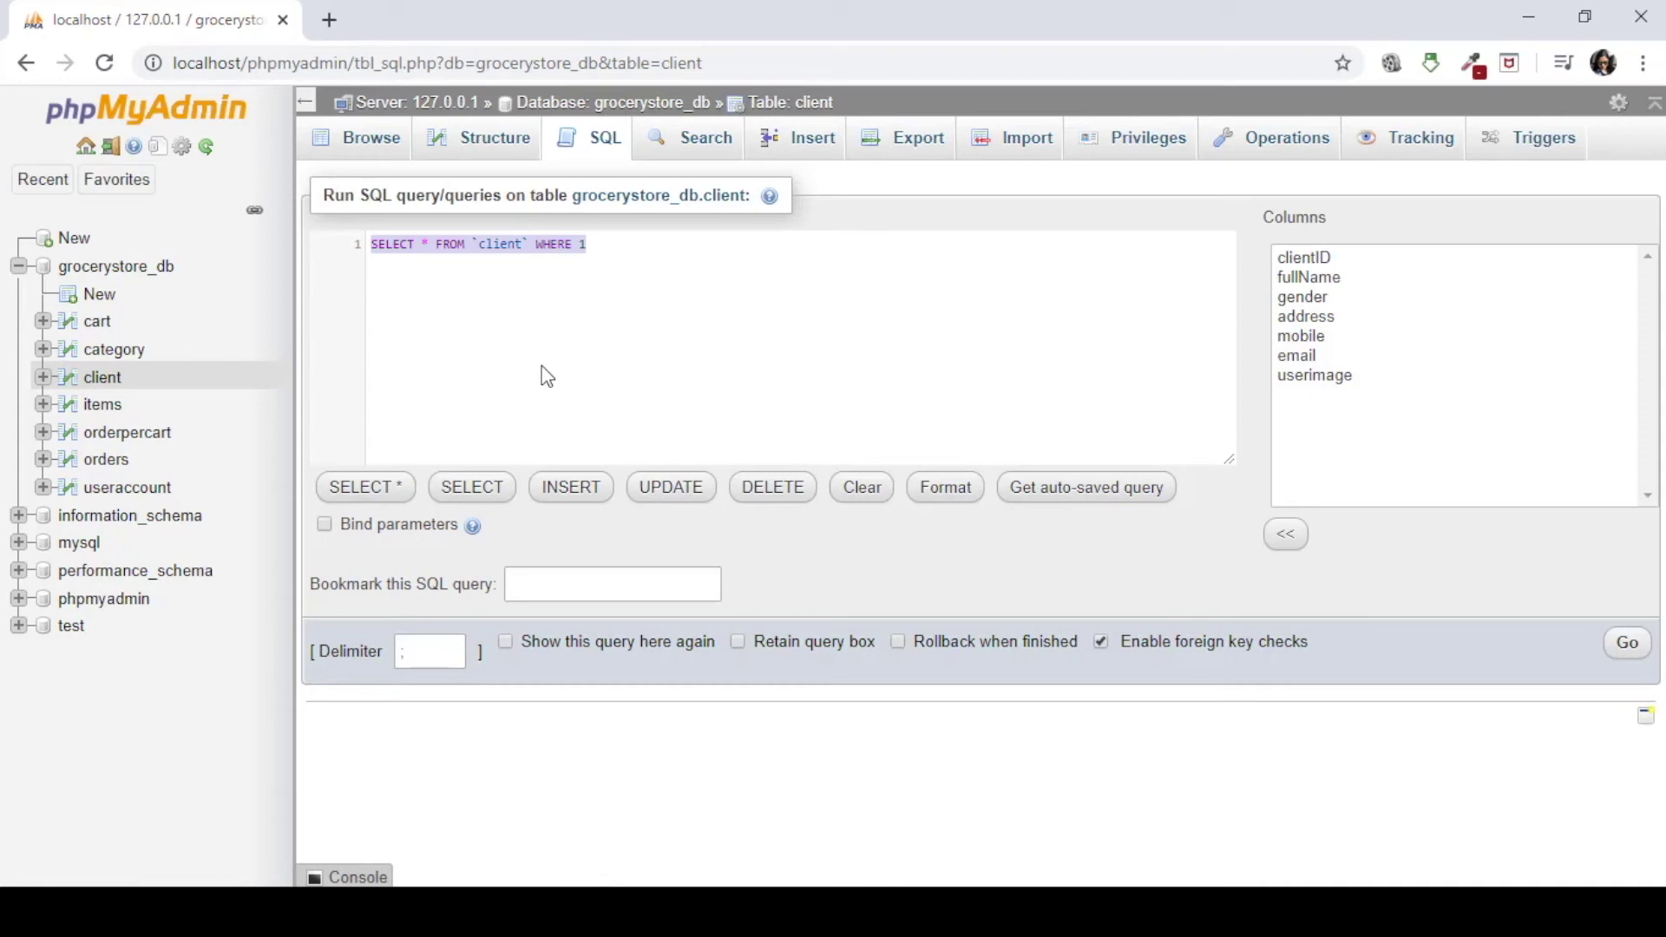
text(update client s)
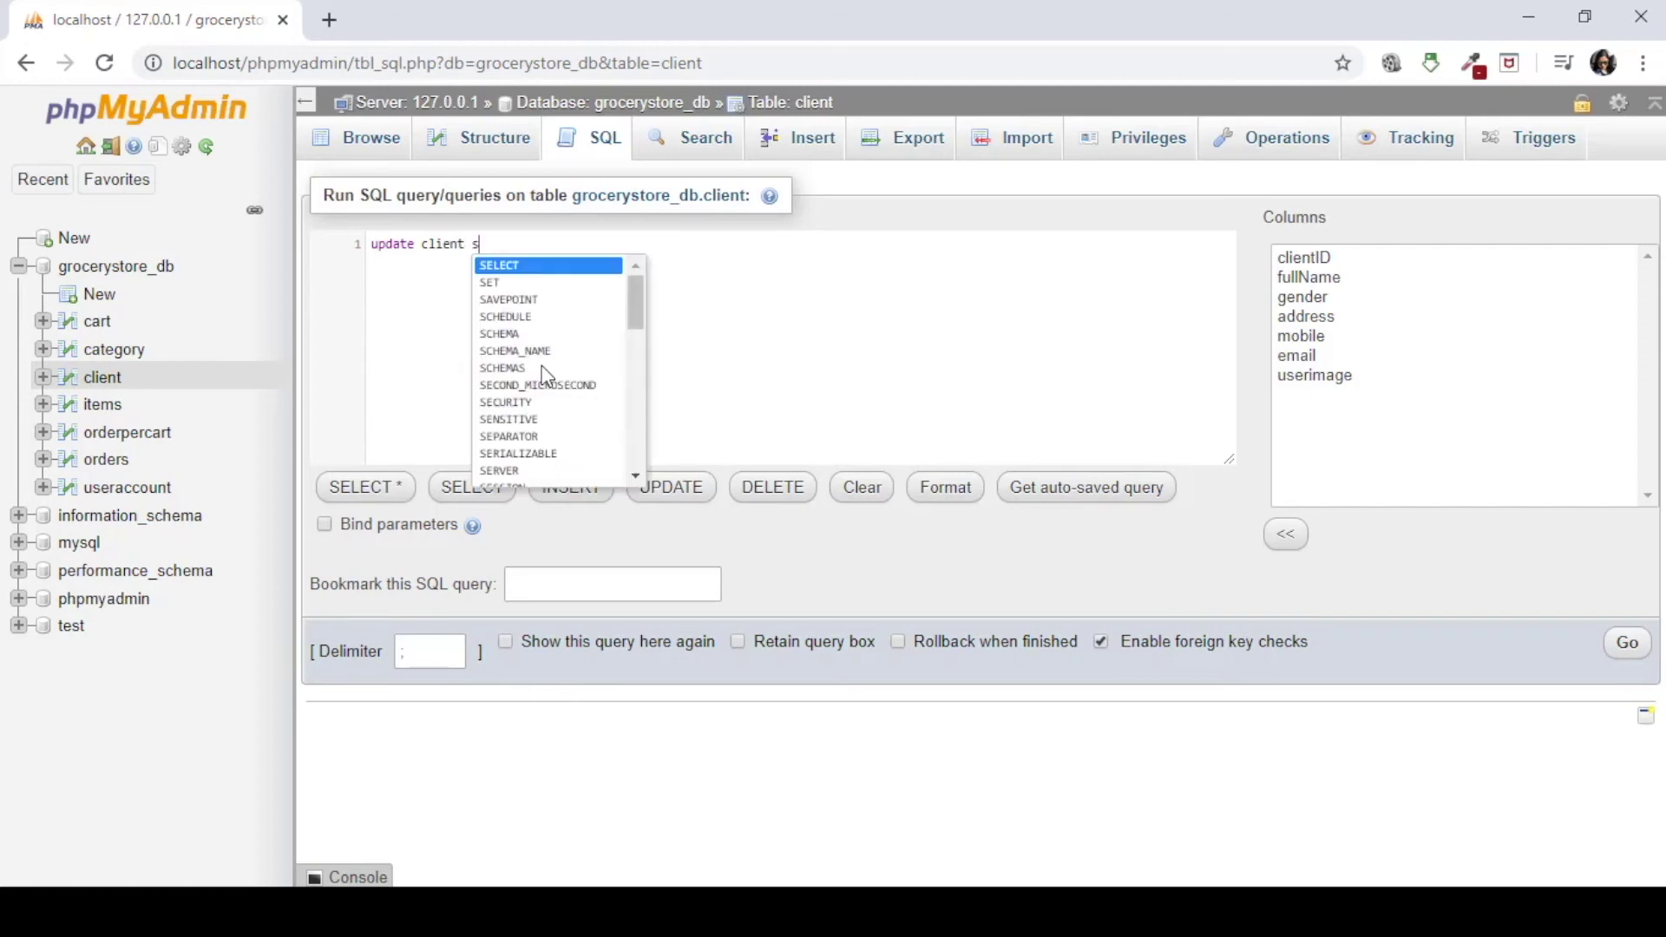
text(et fullna)
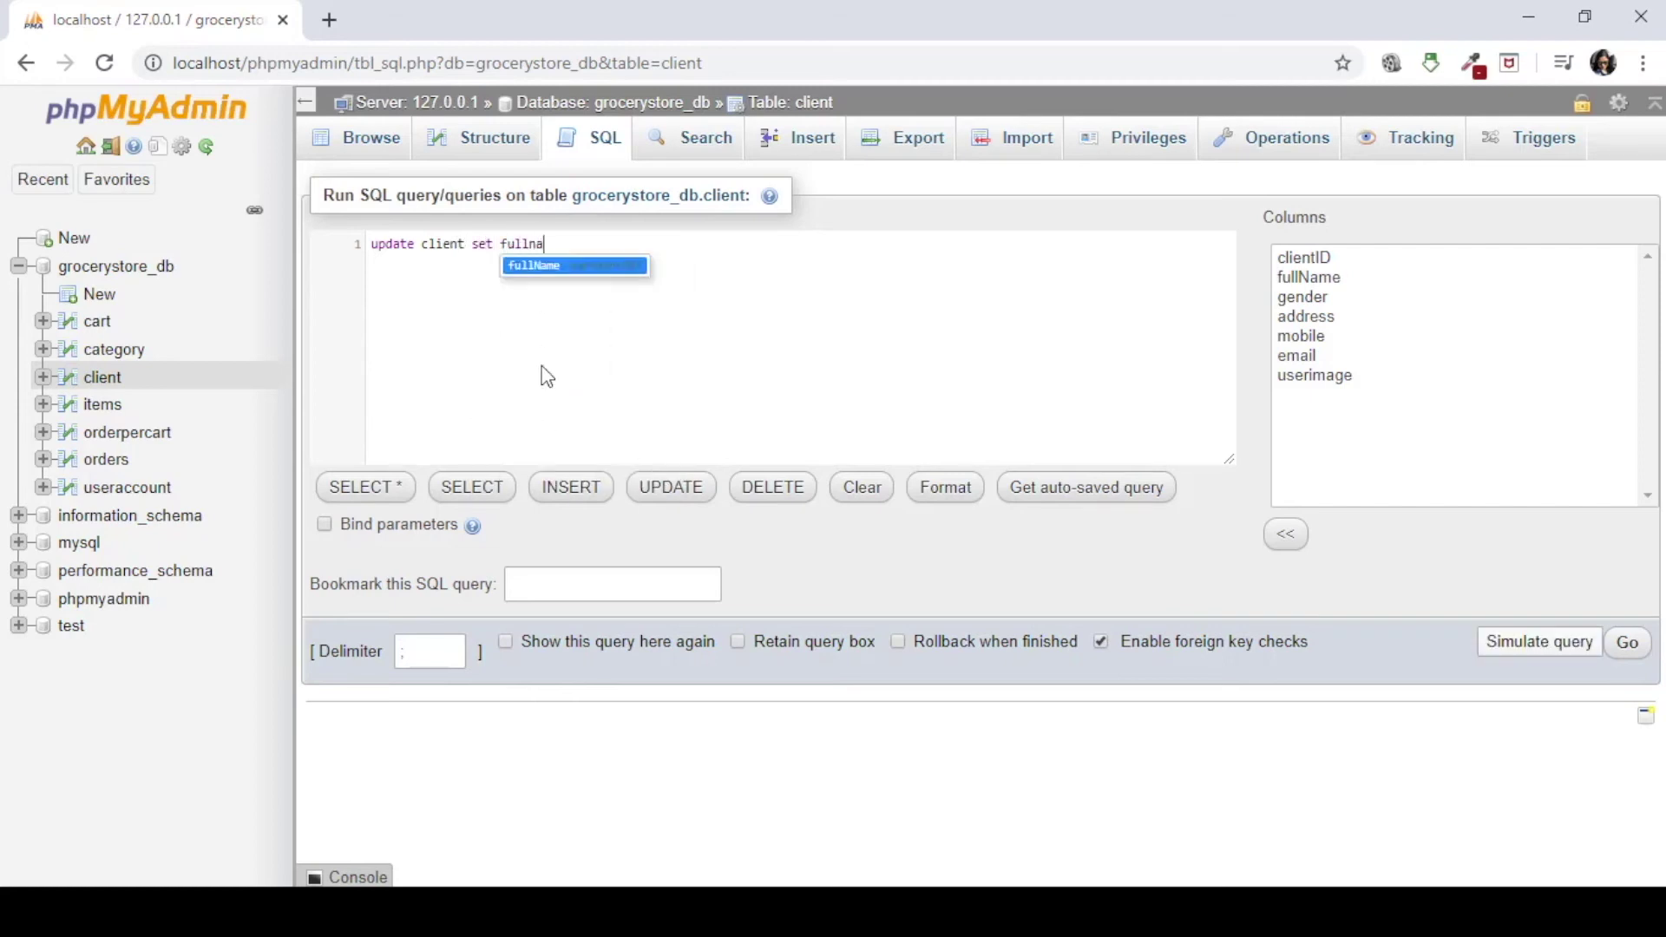
text(me = "Hear)
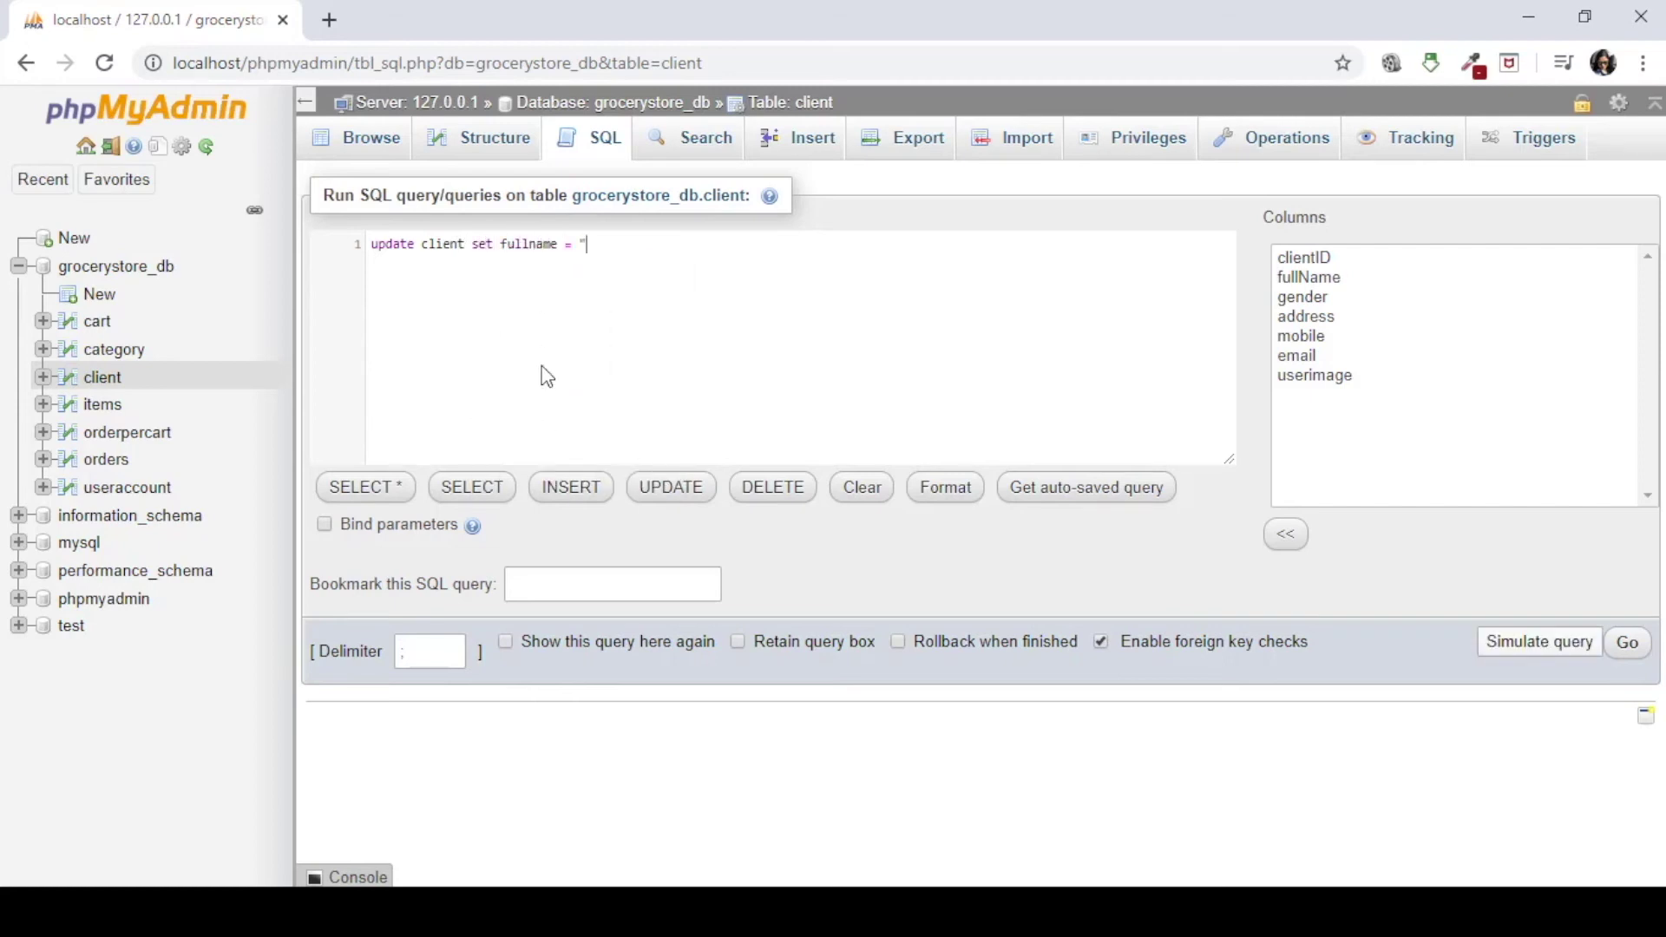
text(t", addr)
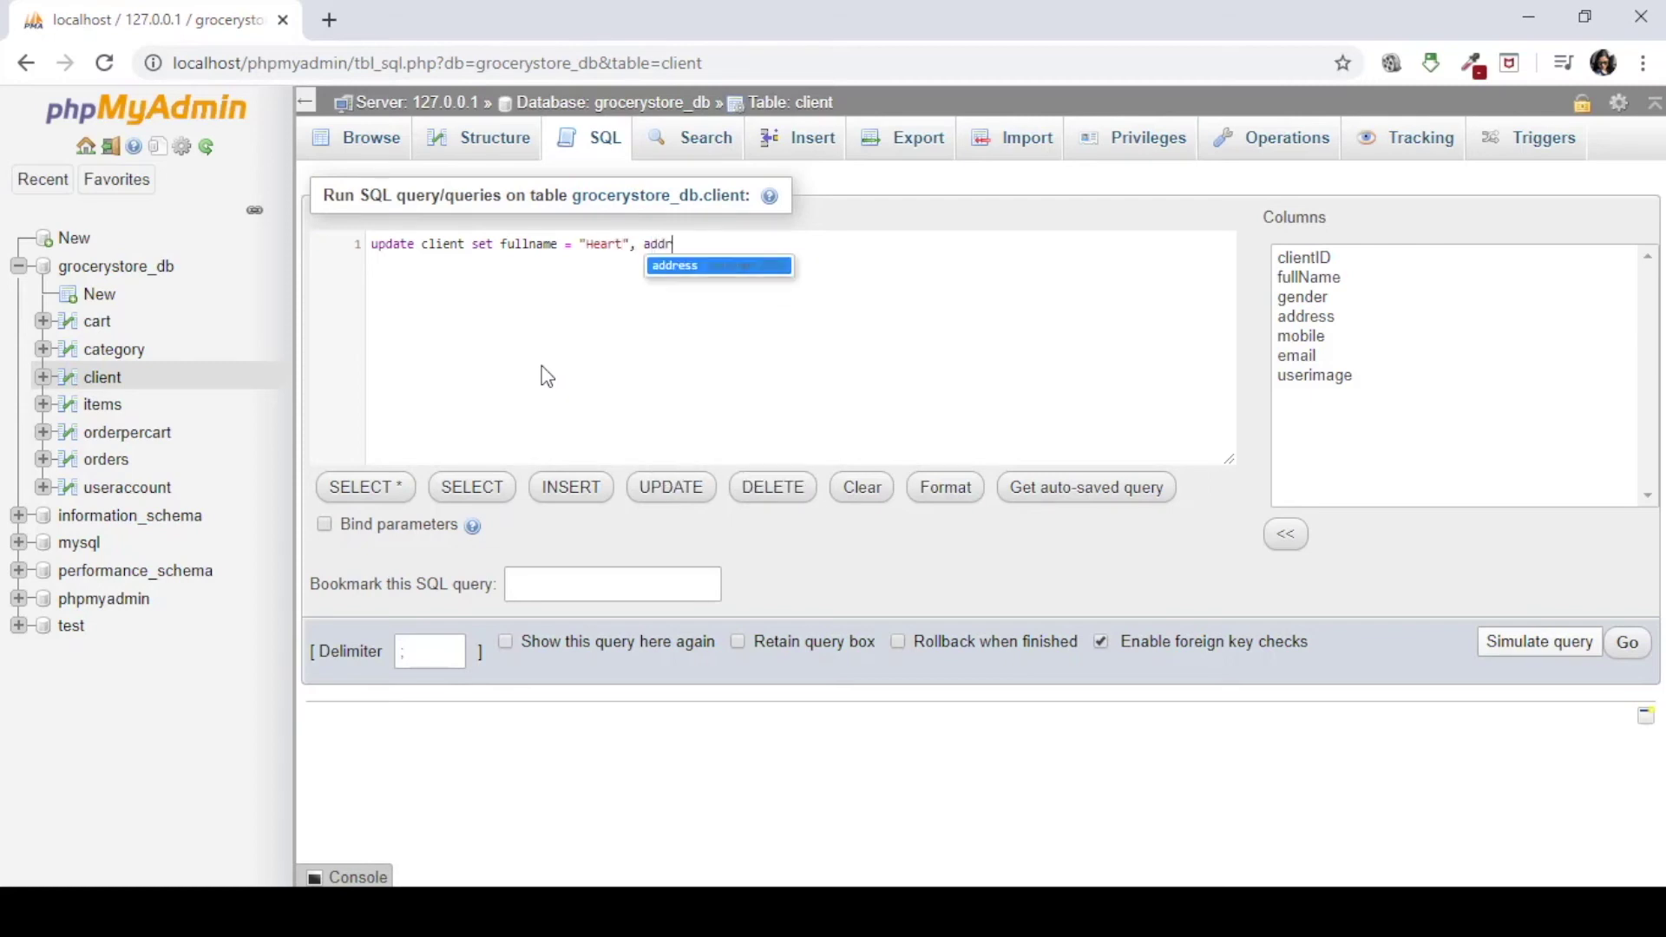
text(ess = ")
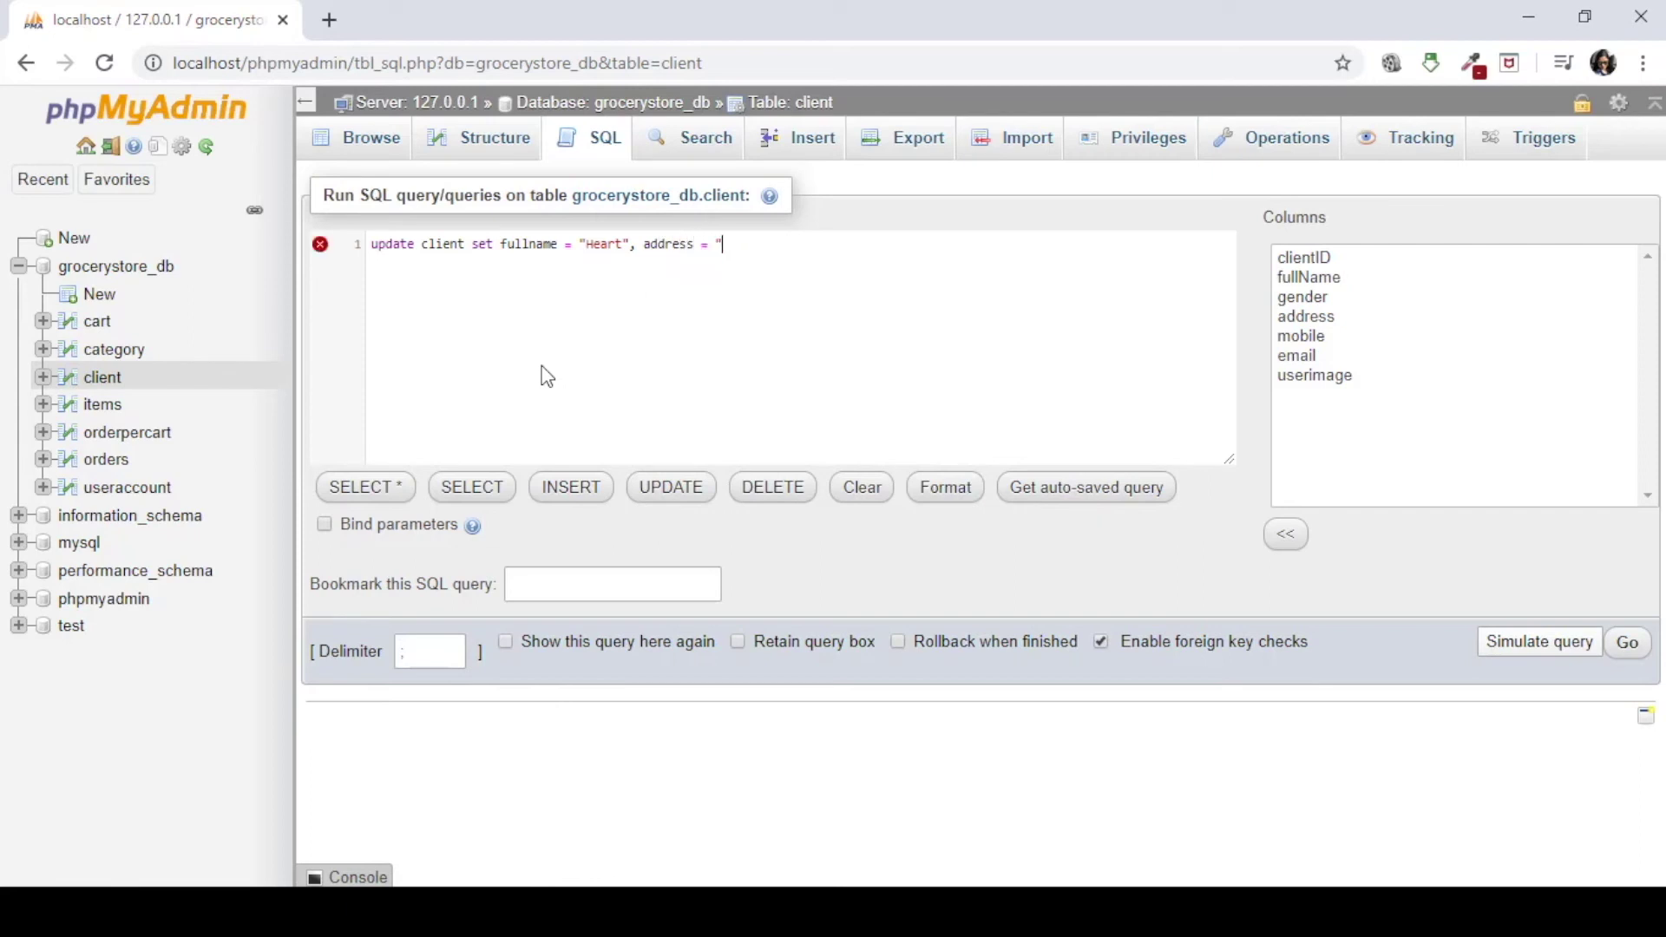
text(Malabon" wher)
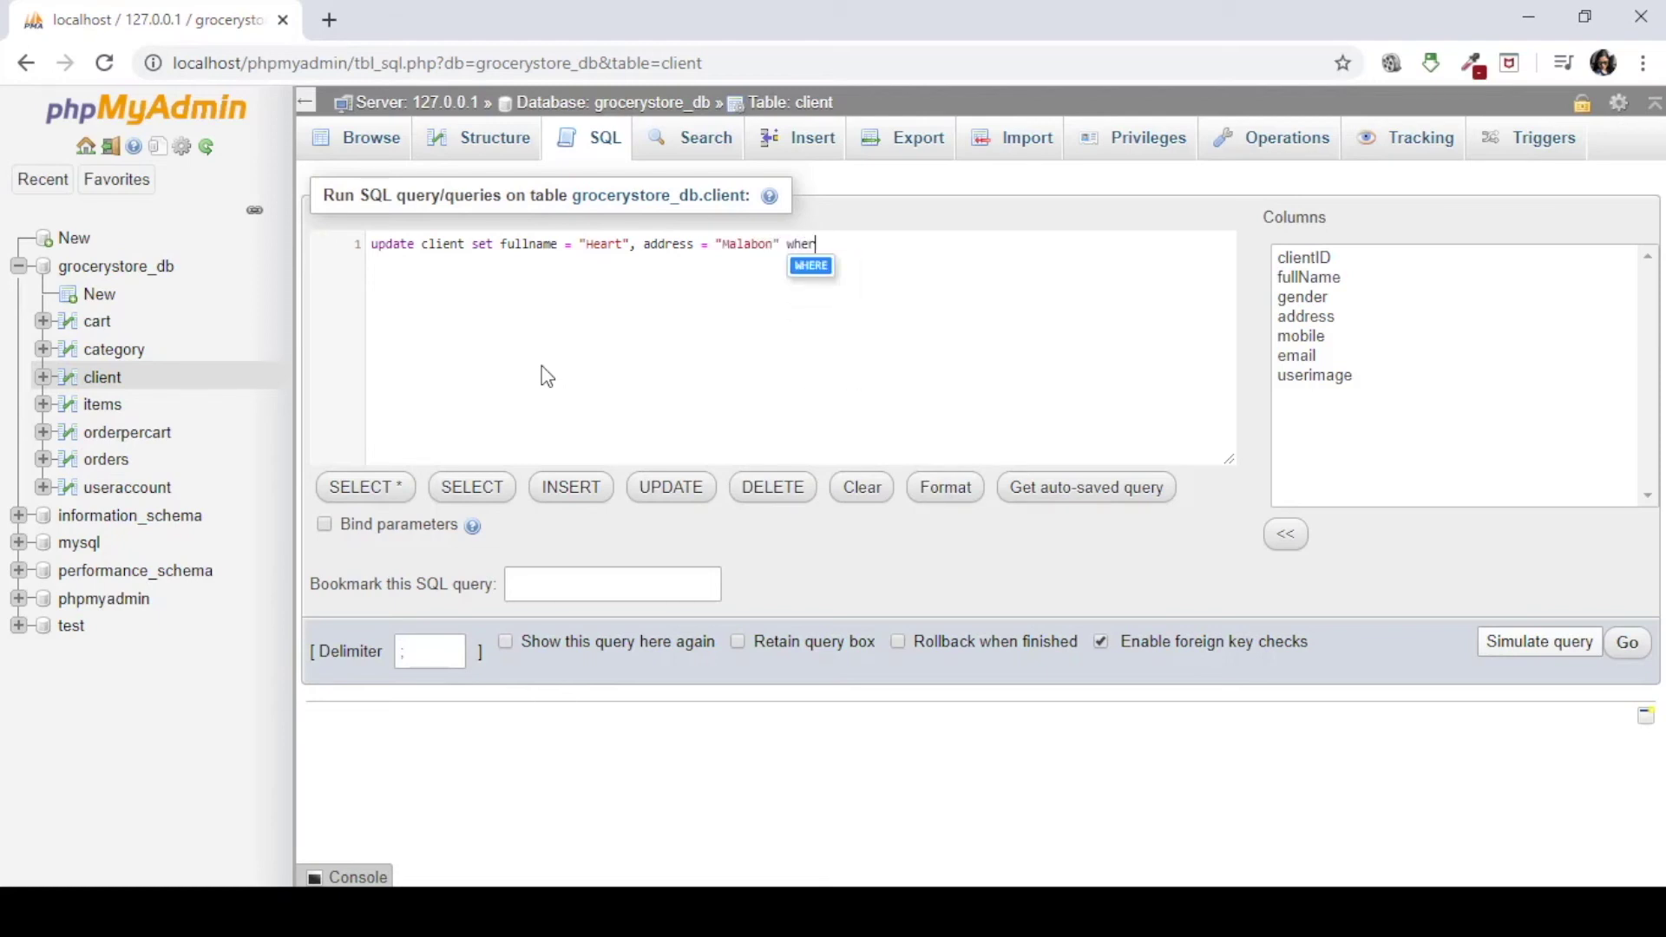
text(e client)
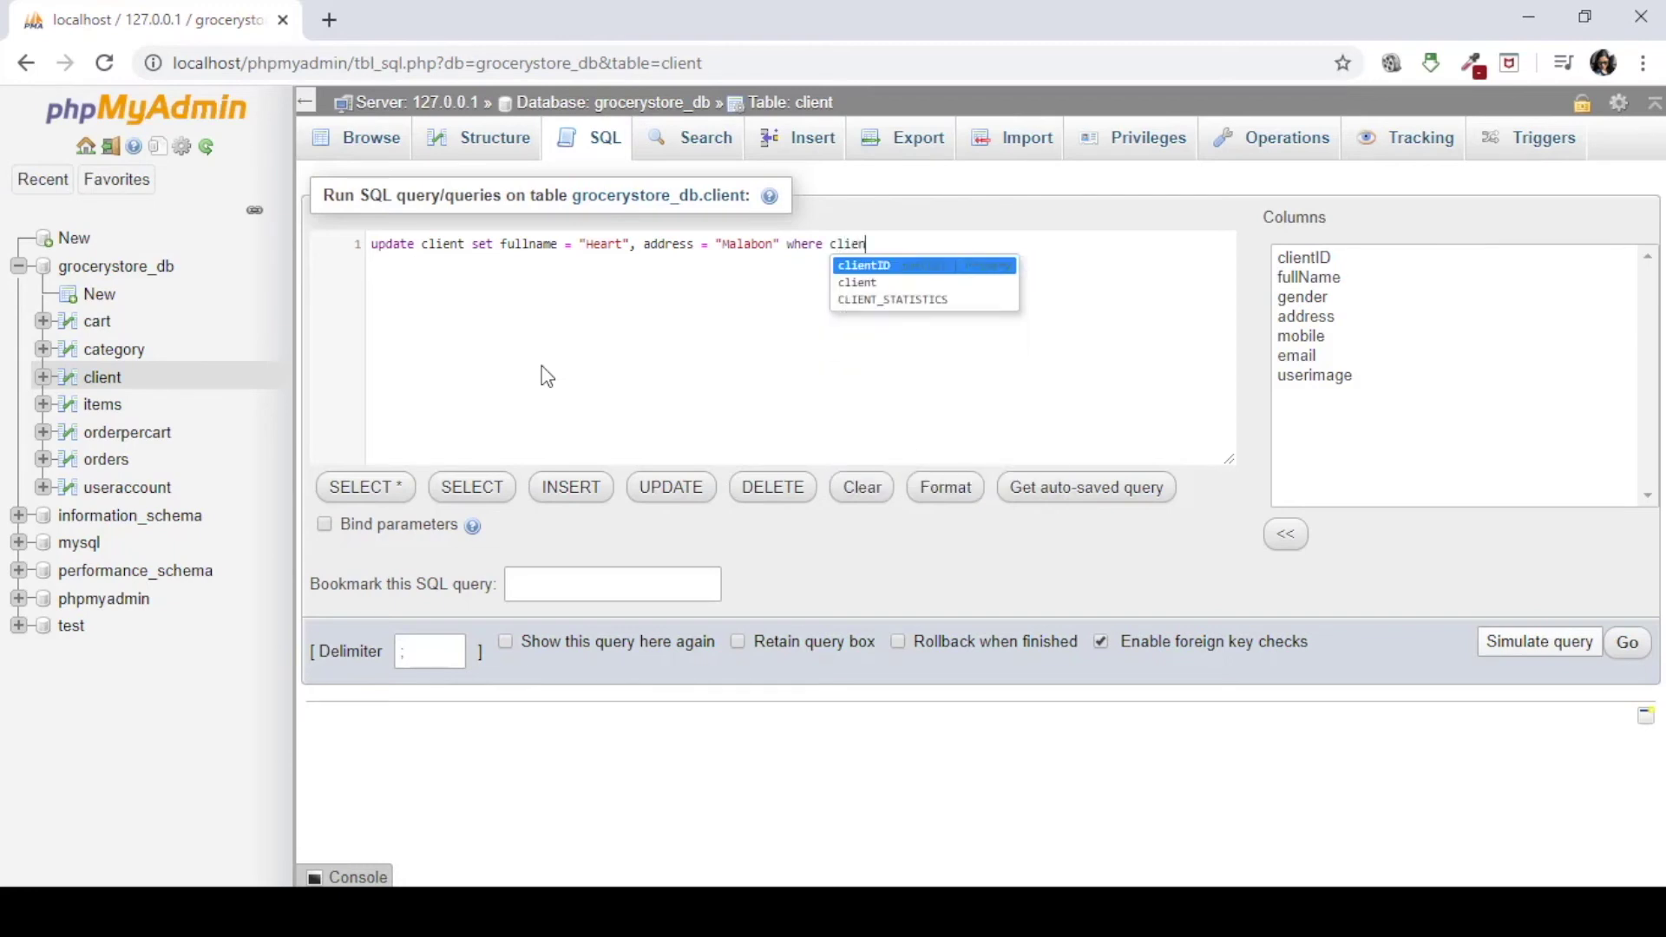
key(Return)
text(= )
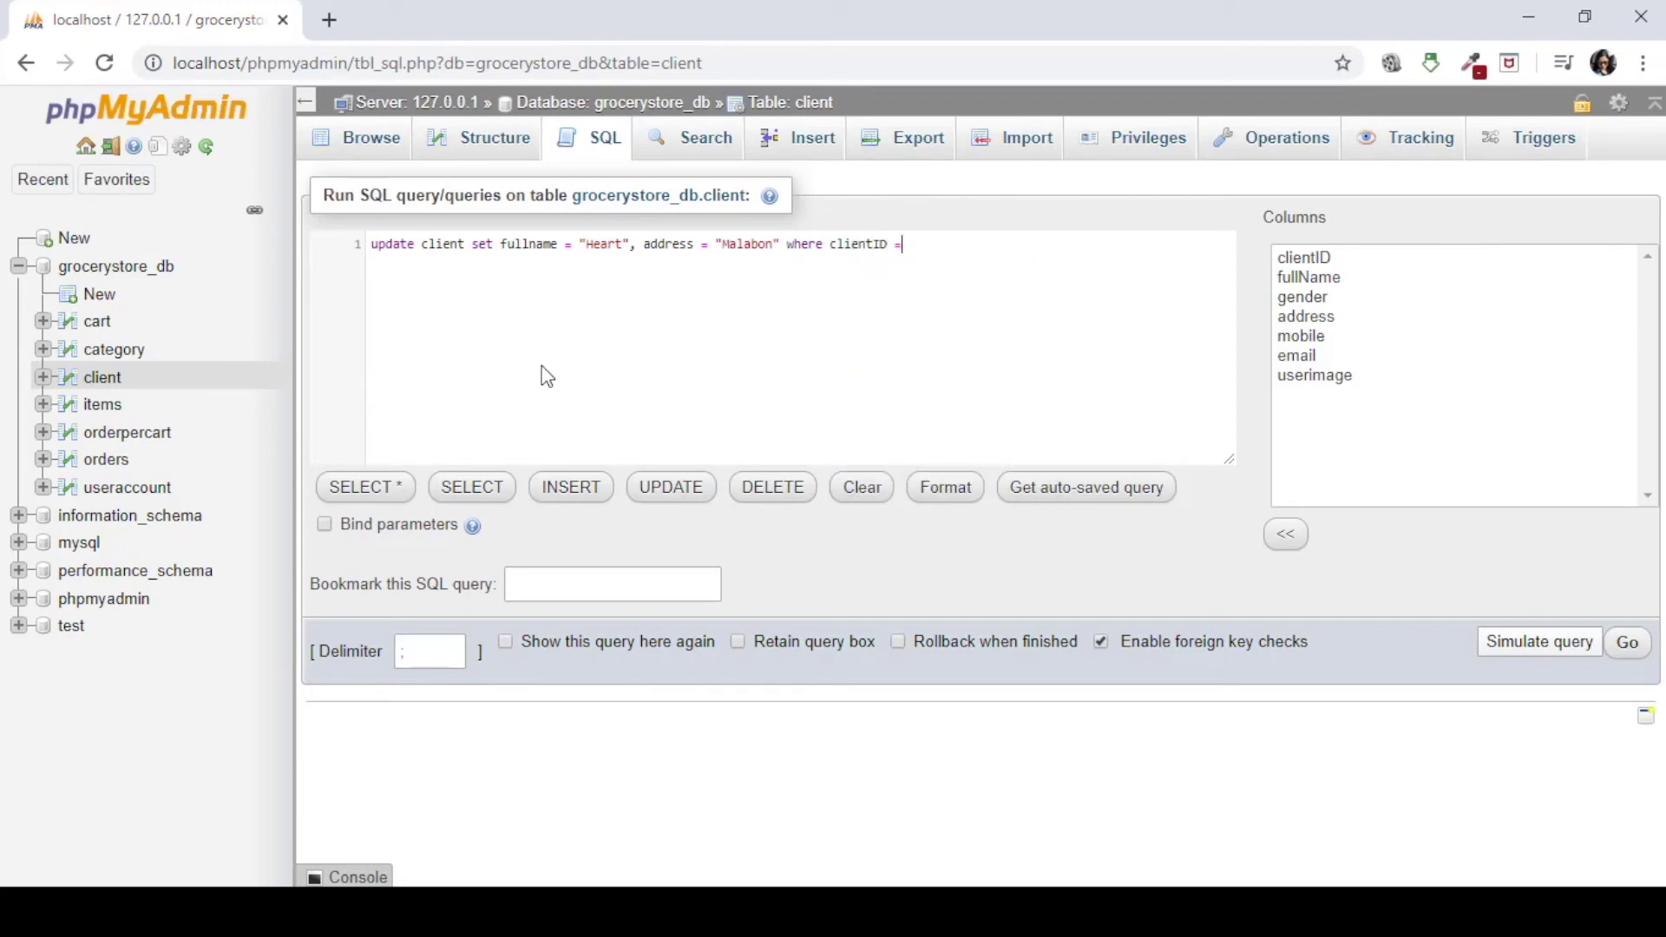
text(1 and mobile)
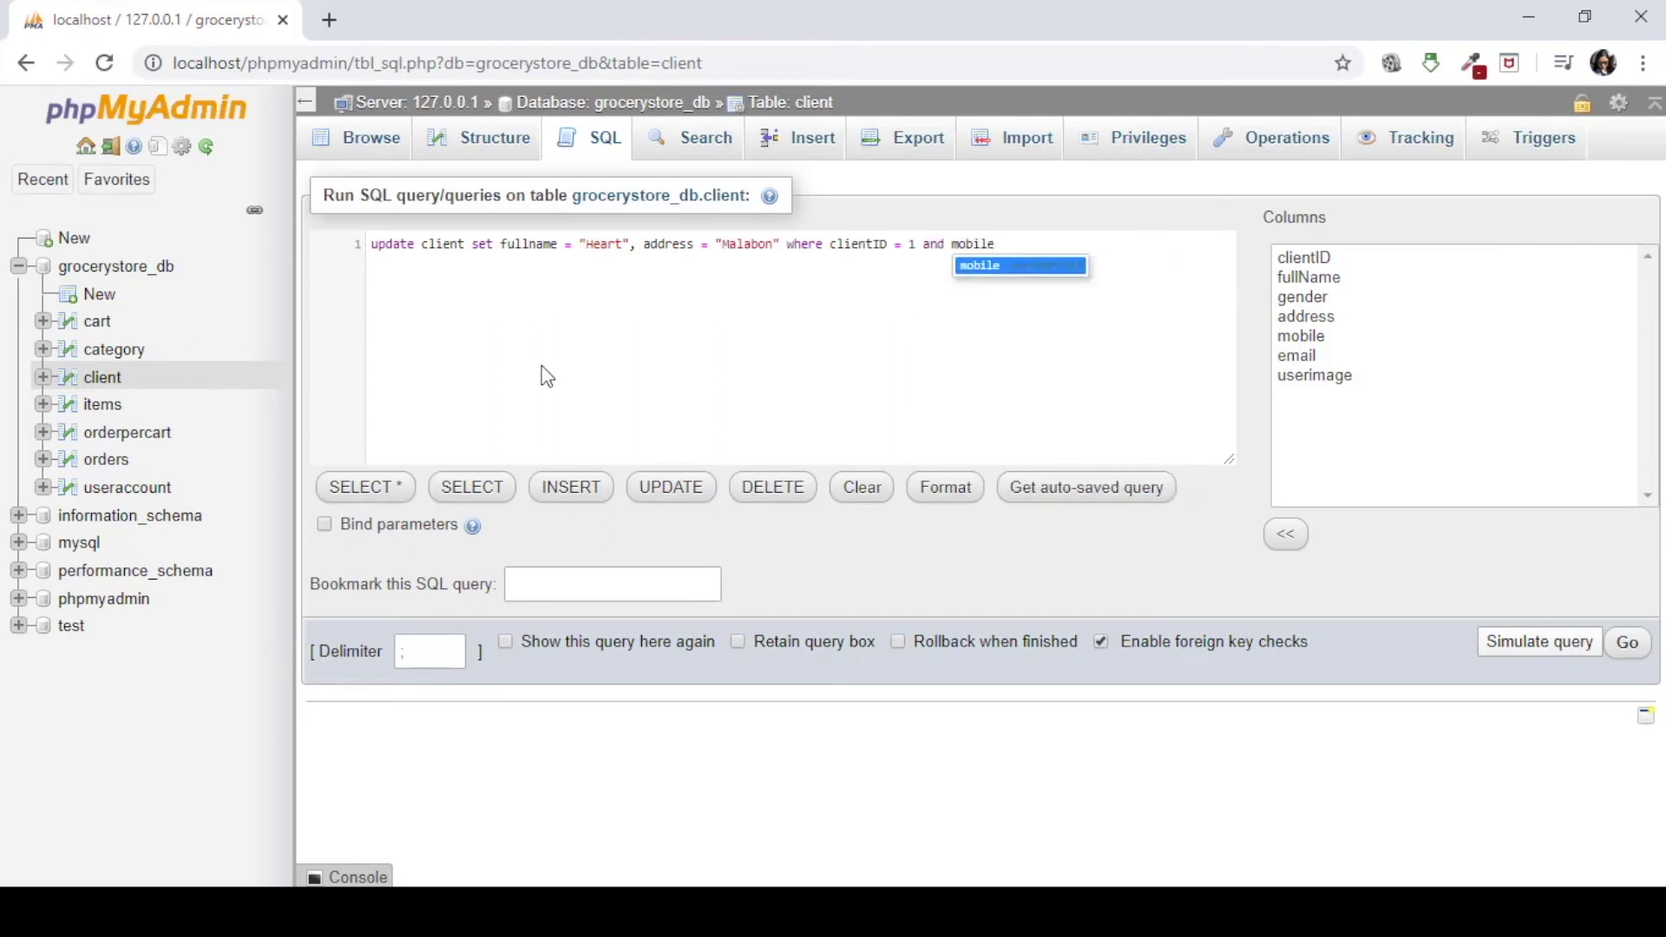
text( =)
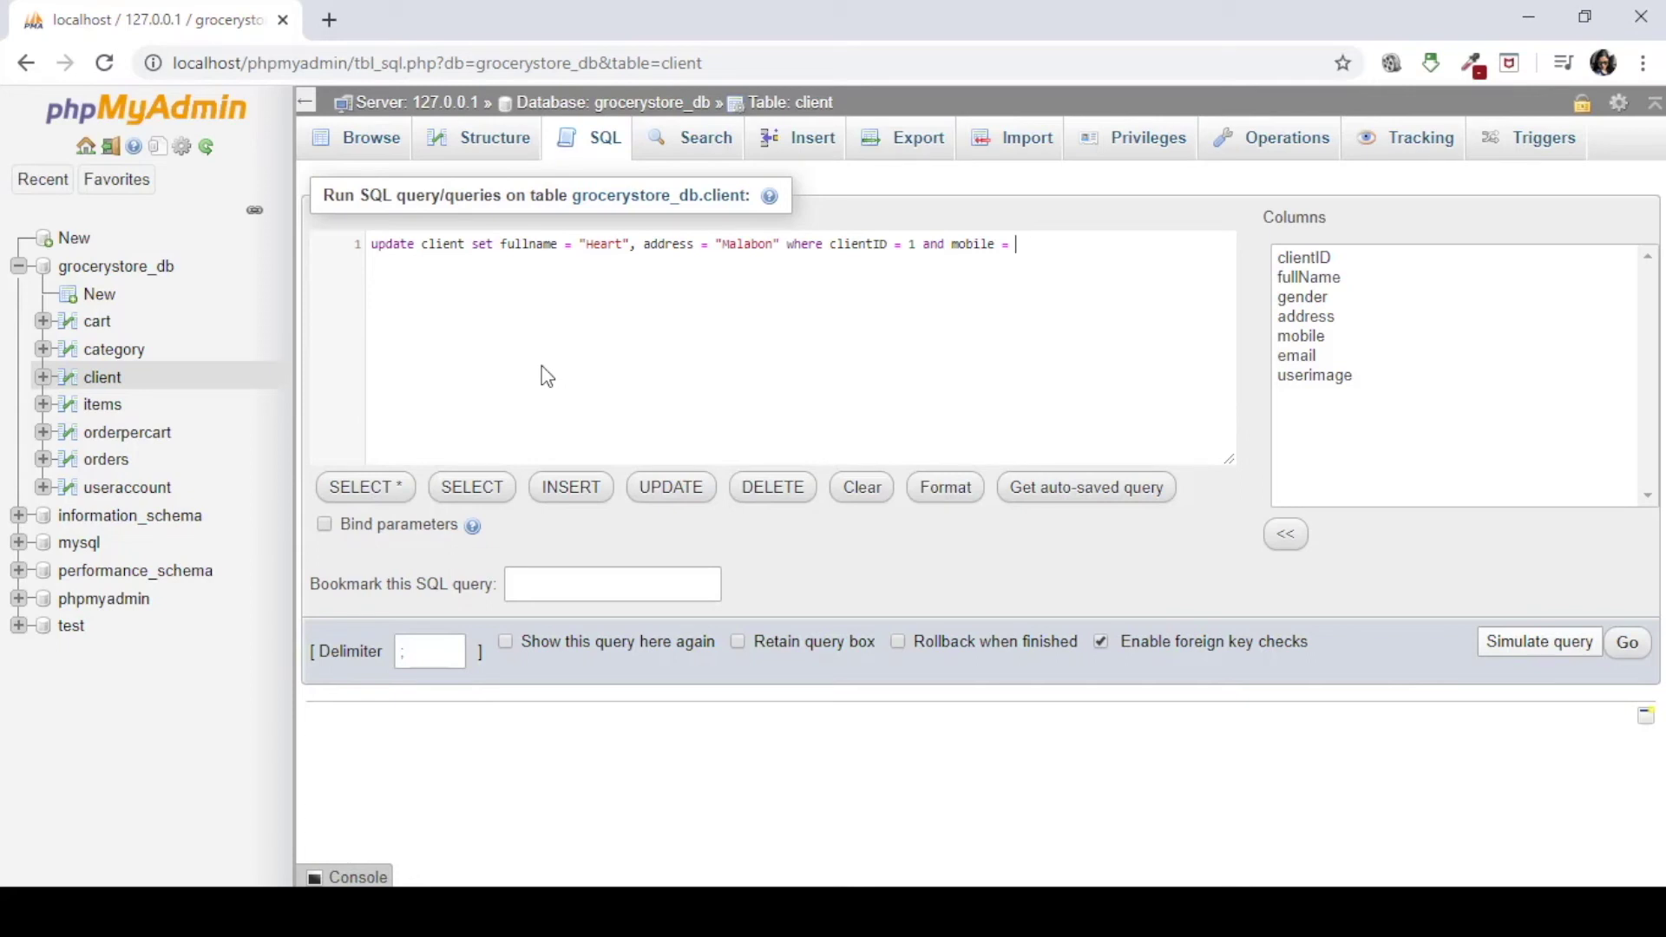
text("222222222")
click(1628, 643)
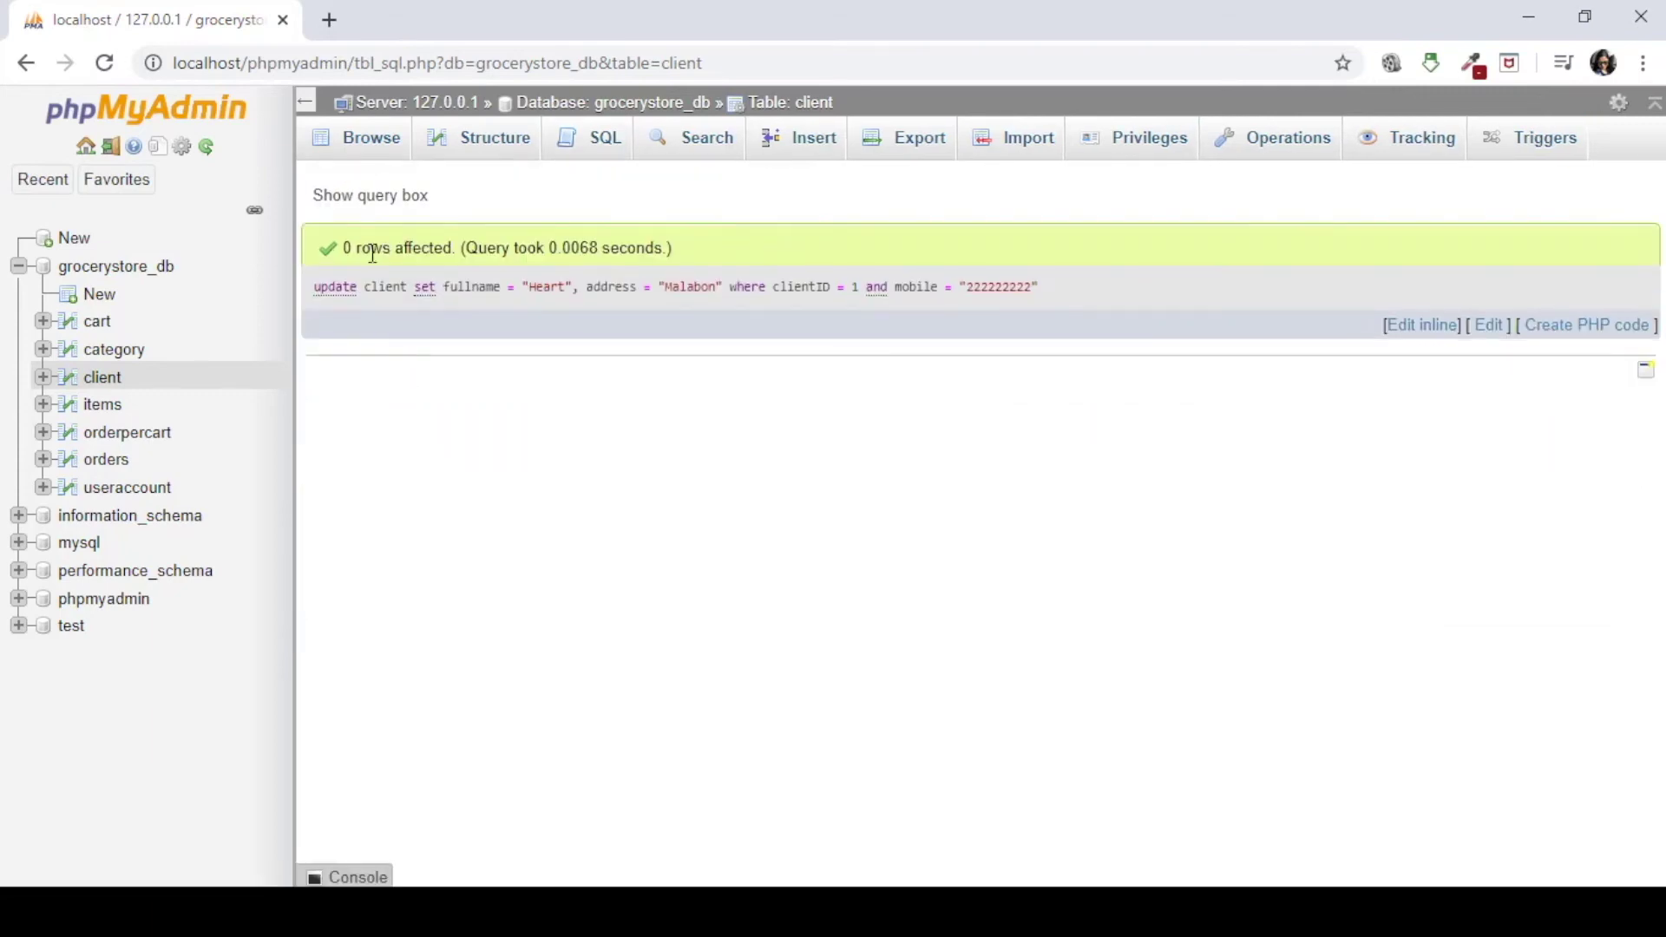
- Check the client table in a new browser tab, then reload the last update query for editing
drag(344, 247, 453, 247)
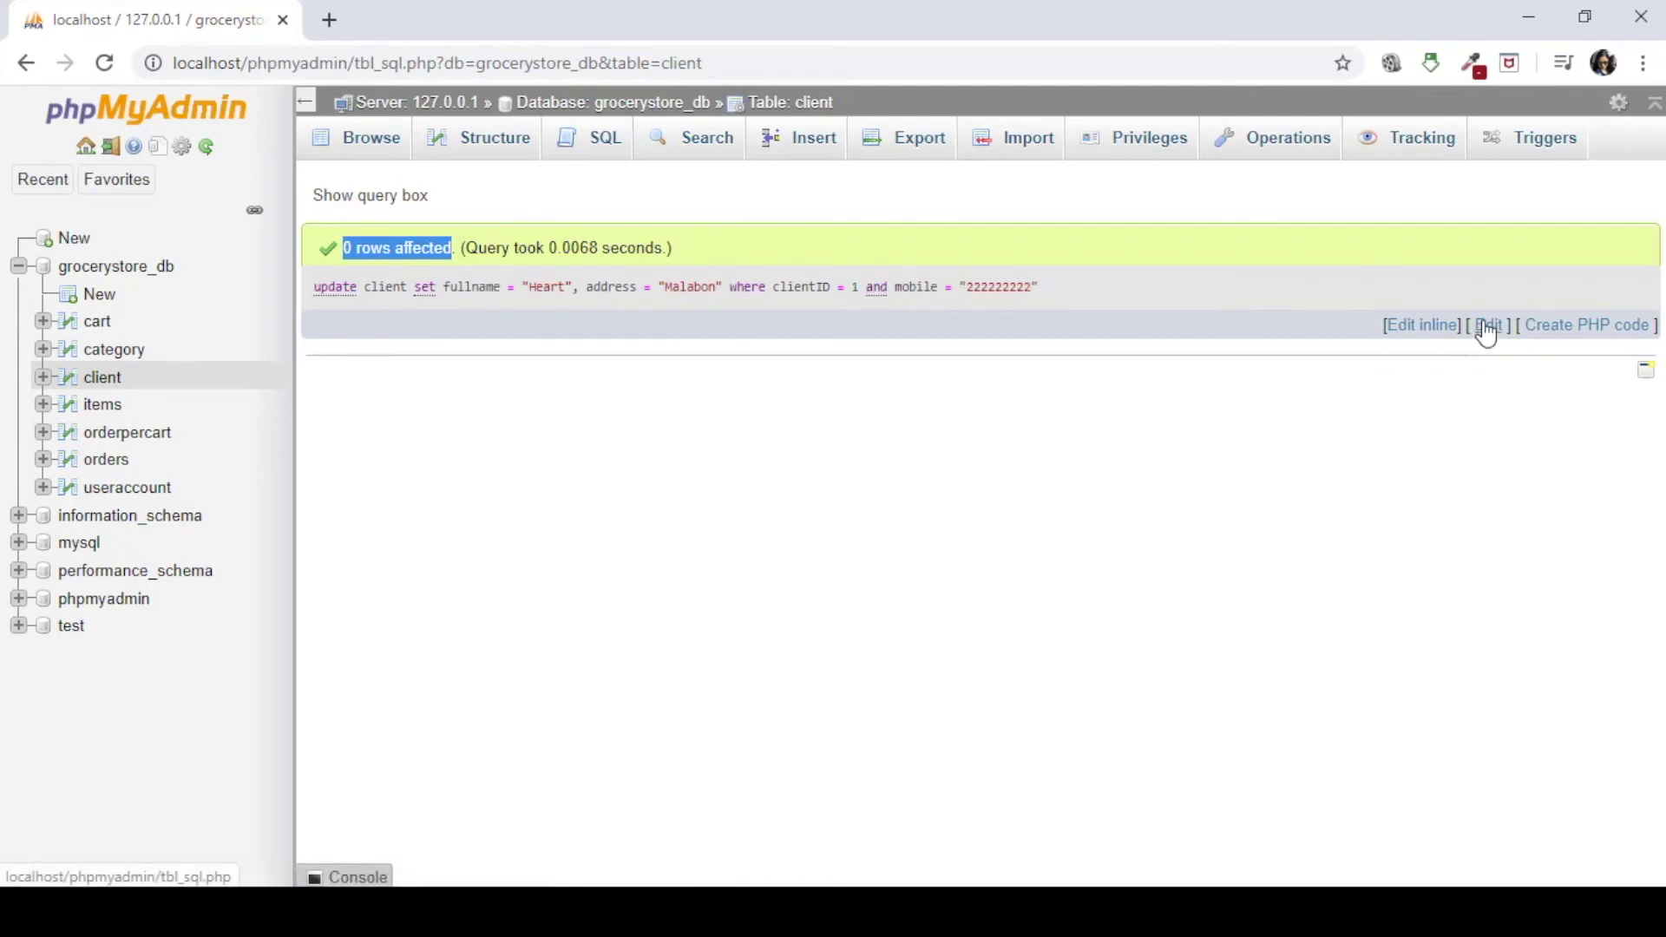
right_click(378, 159)
click(421, 164)
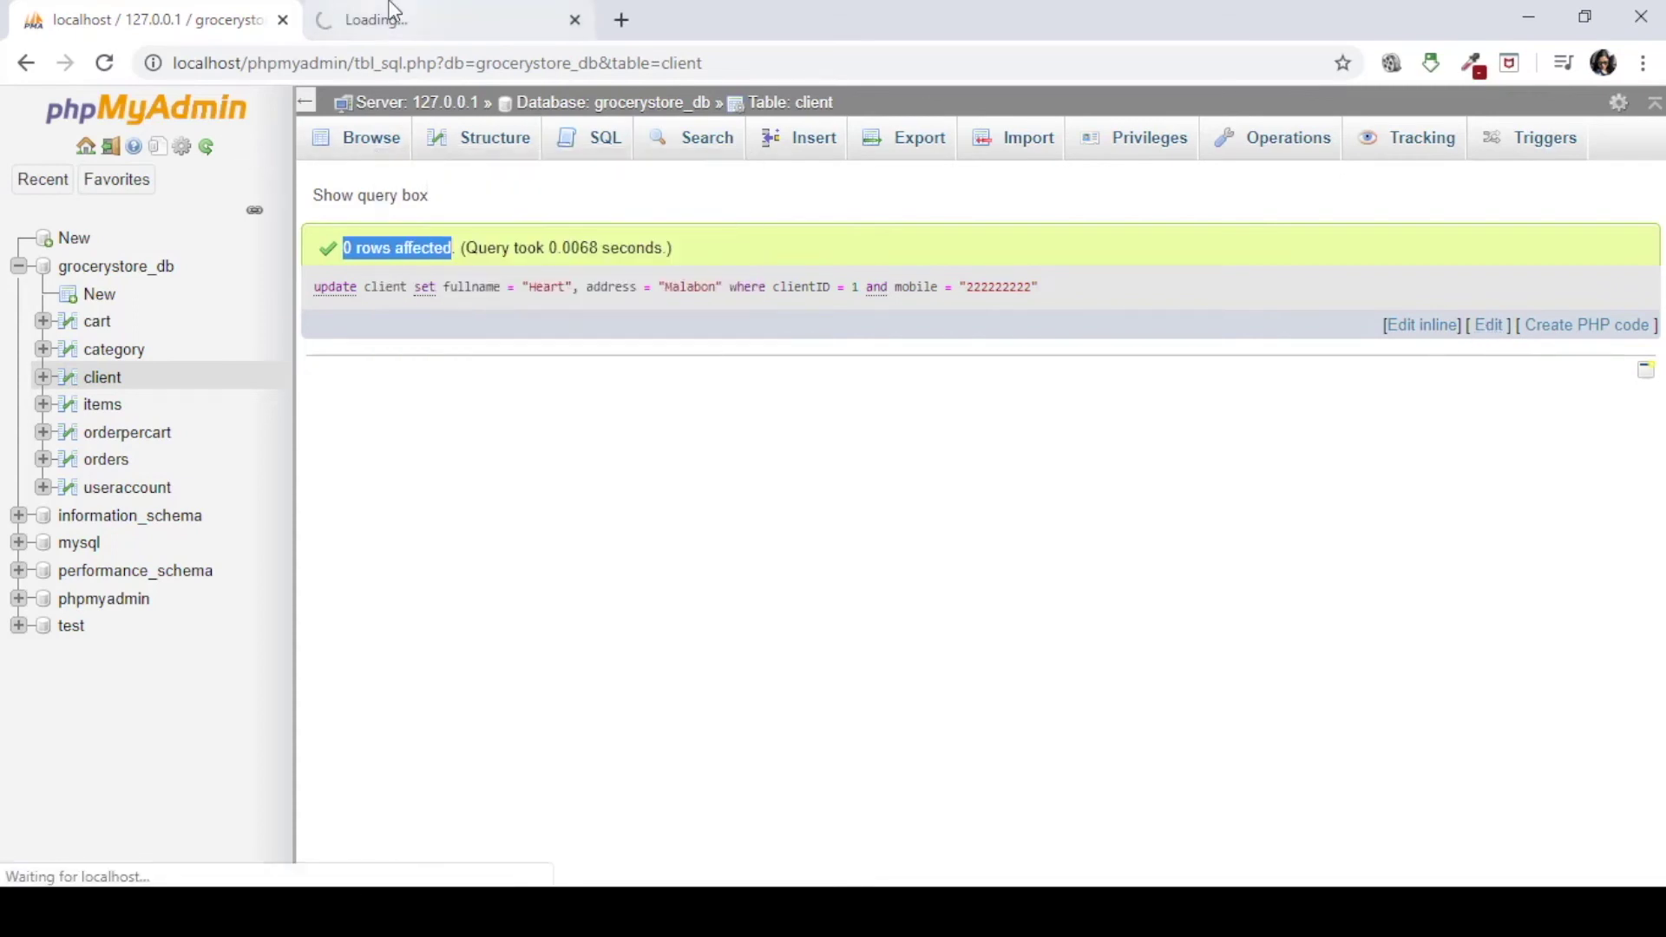
click(394, 17)
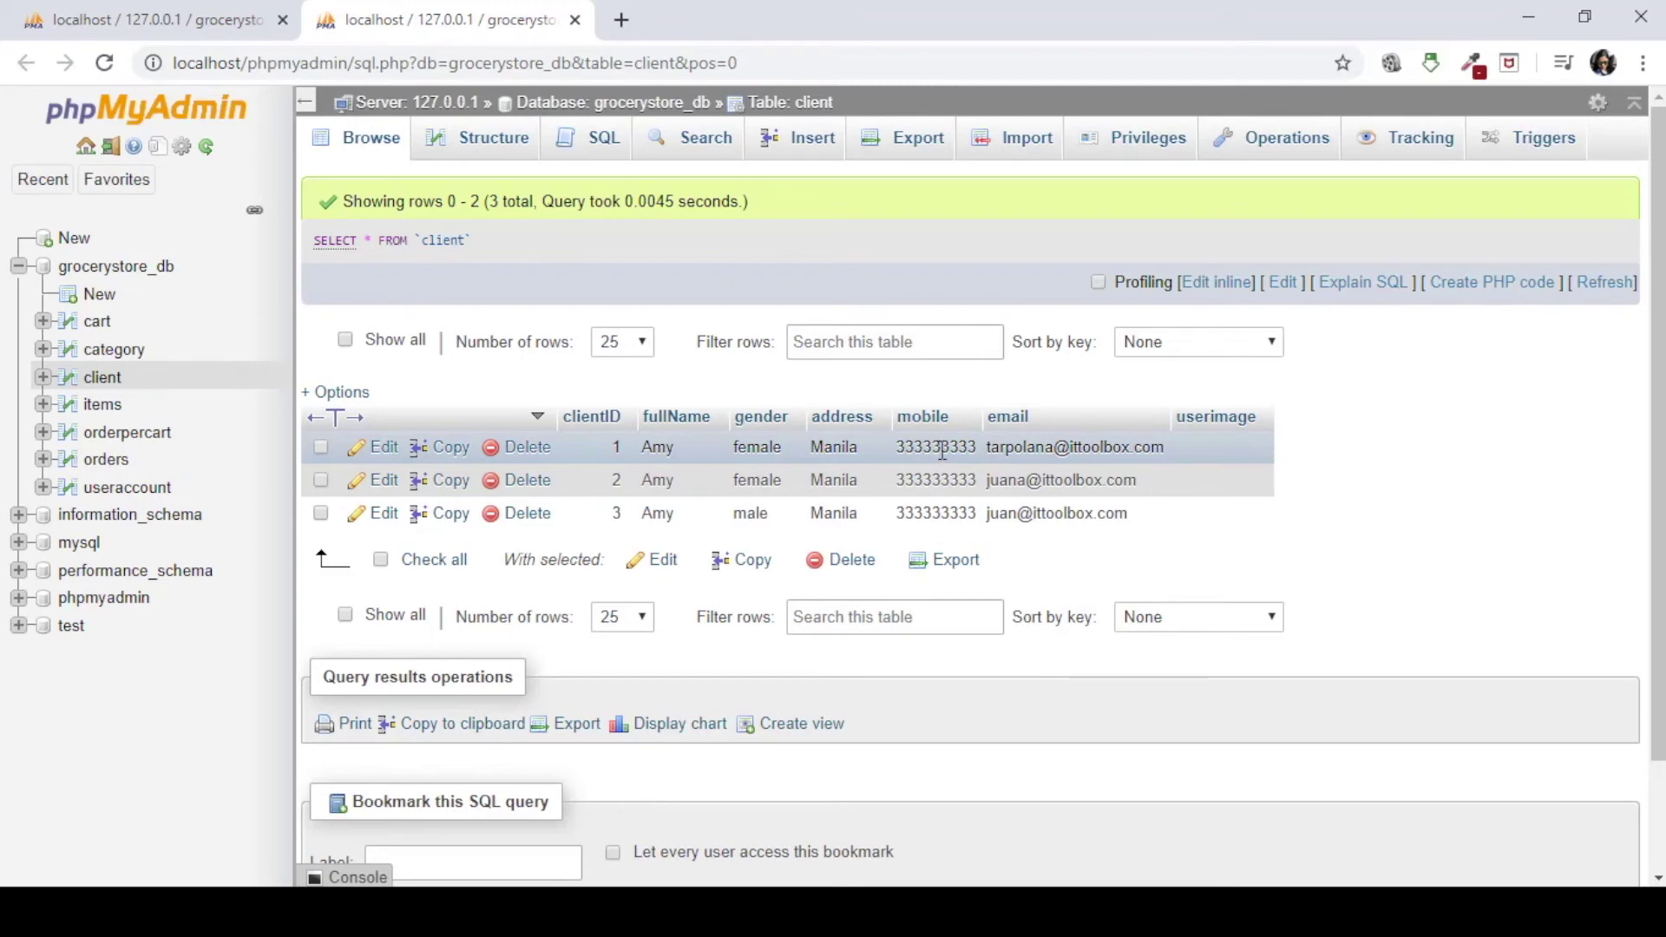
click(128, 10)
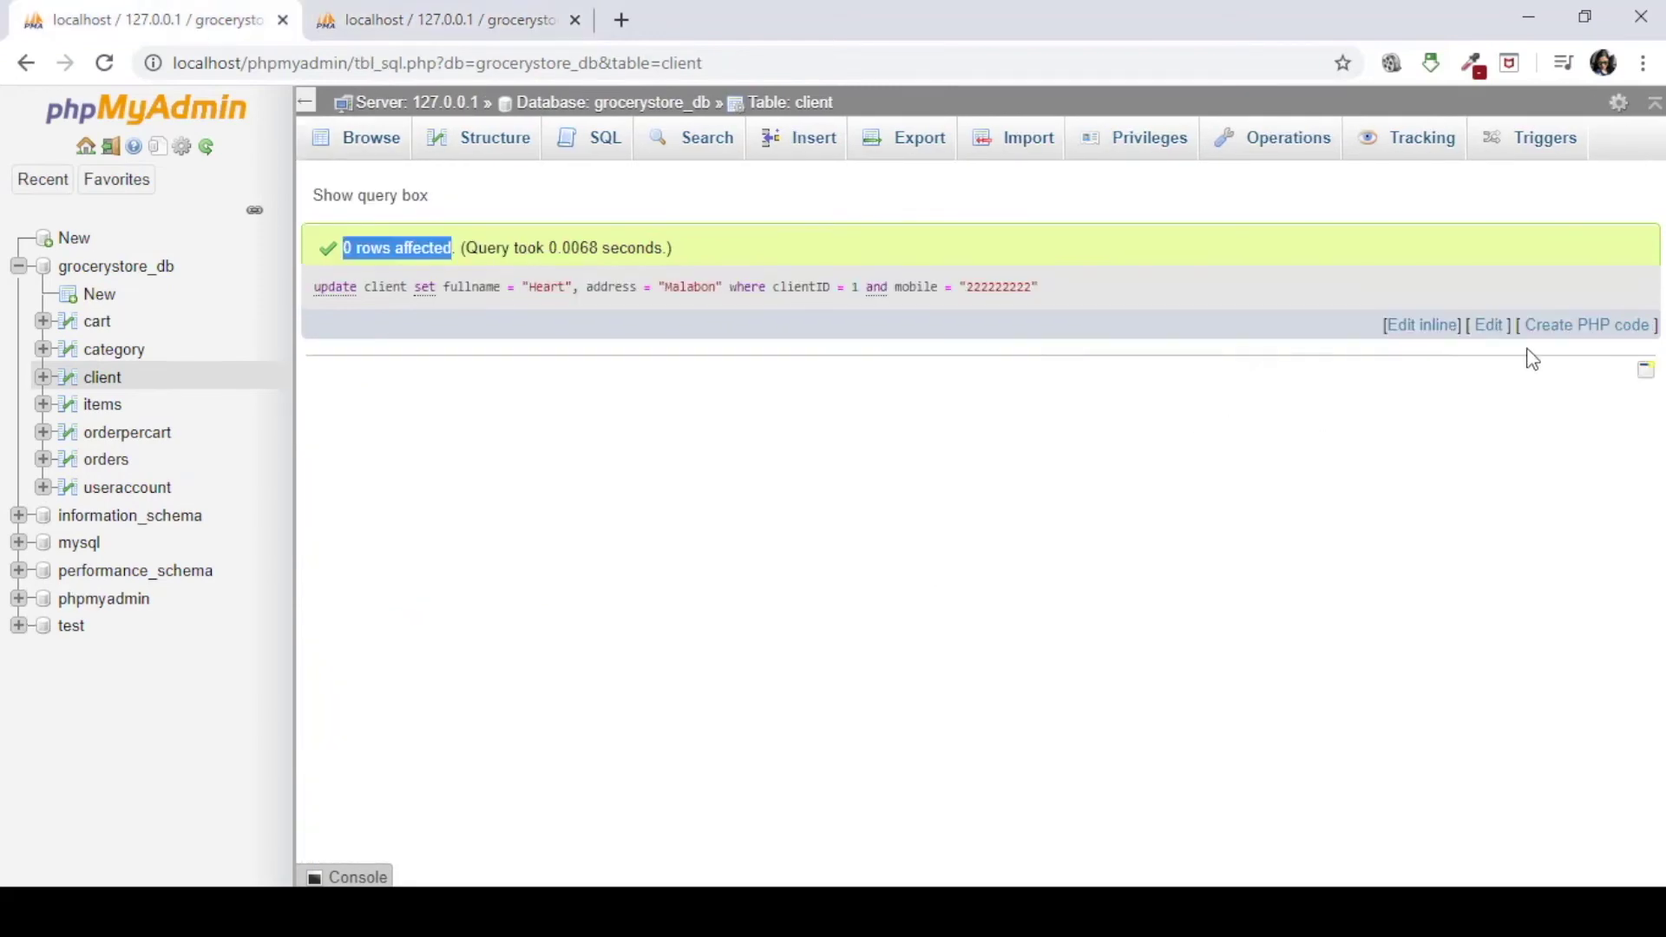
click(1488, 327)
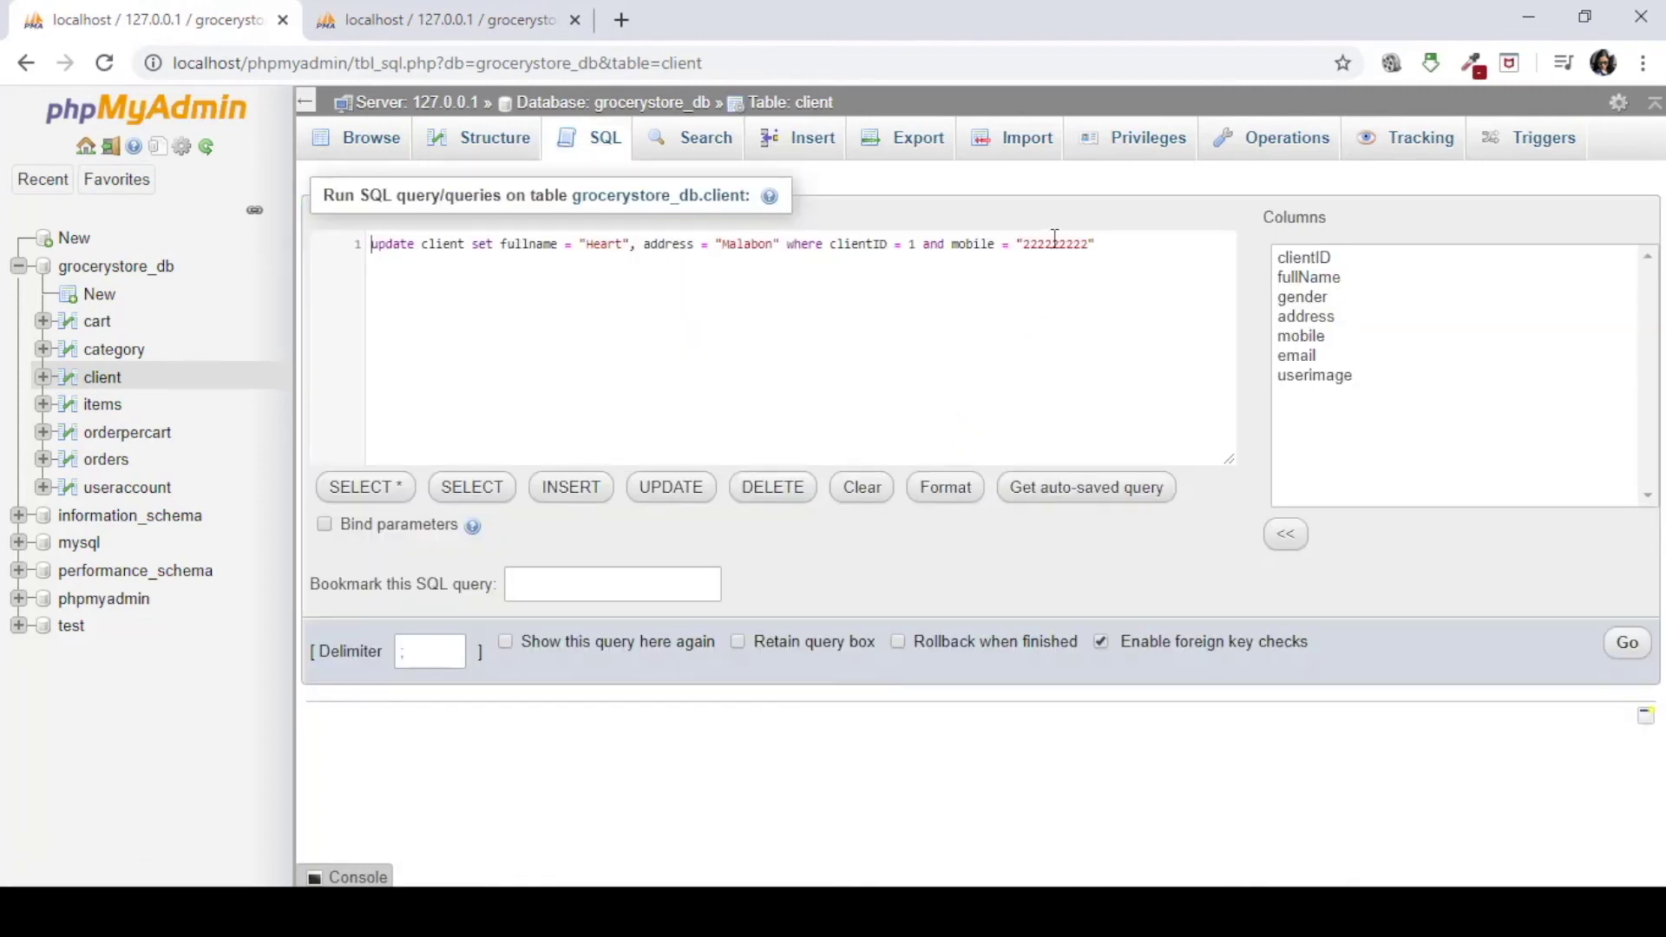
- Change the mobile condition to the clients' shared number, rerun for 1 row affected, and browse
double_click(1031, 244)
text(333333333)
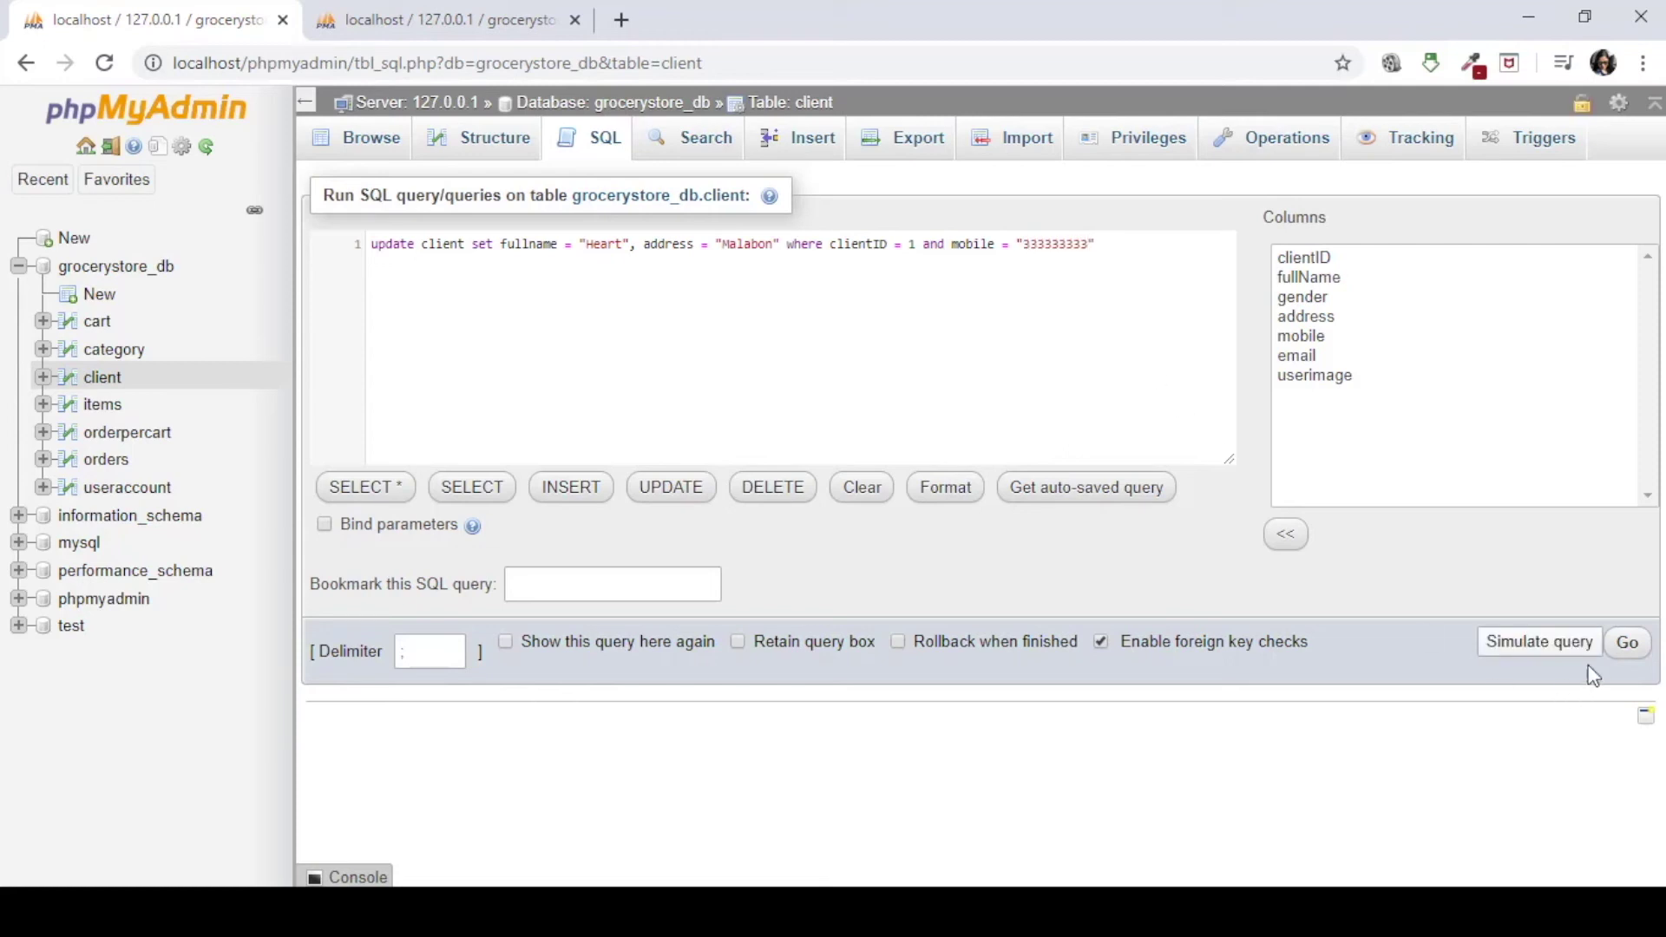
click(1622, 652)
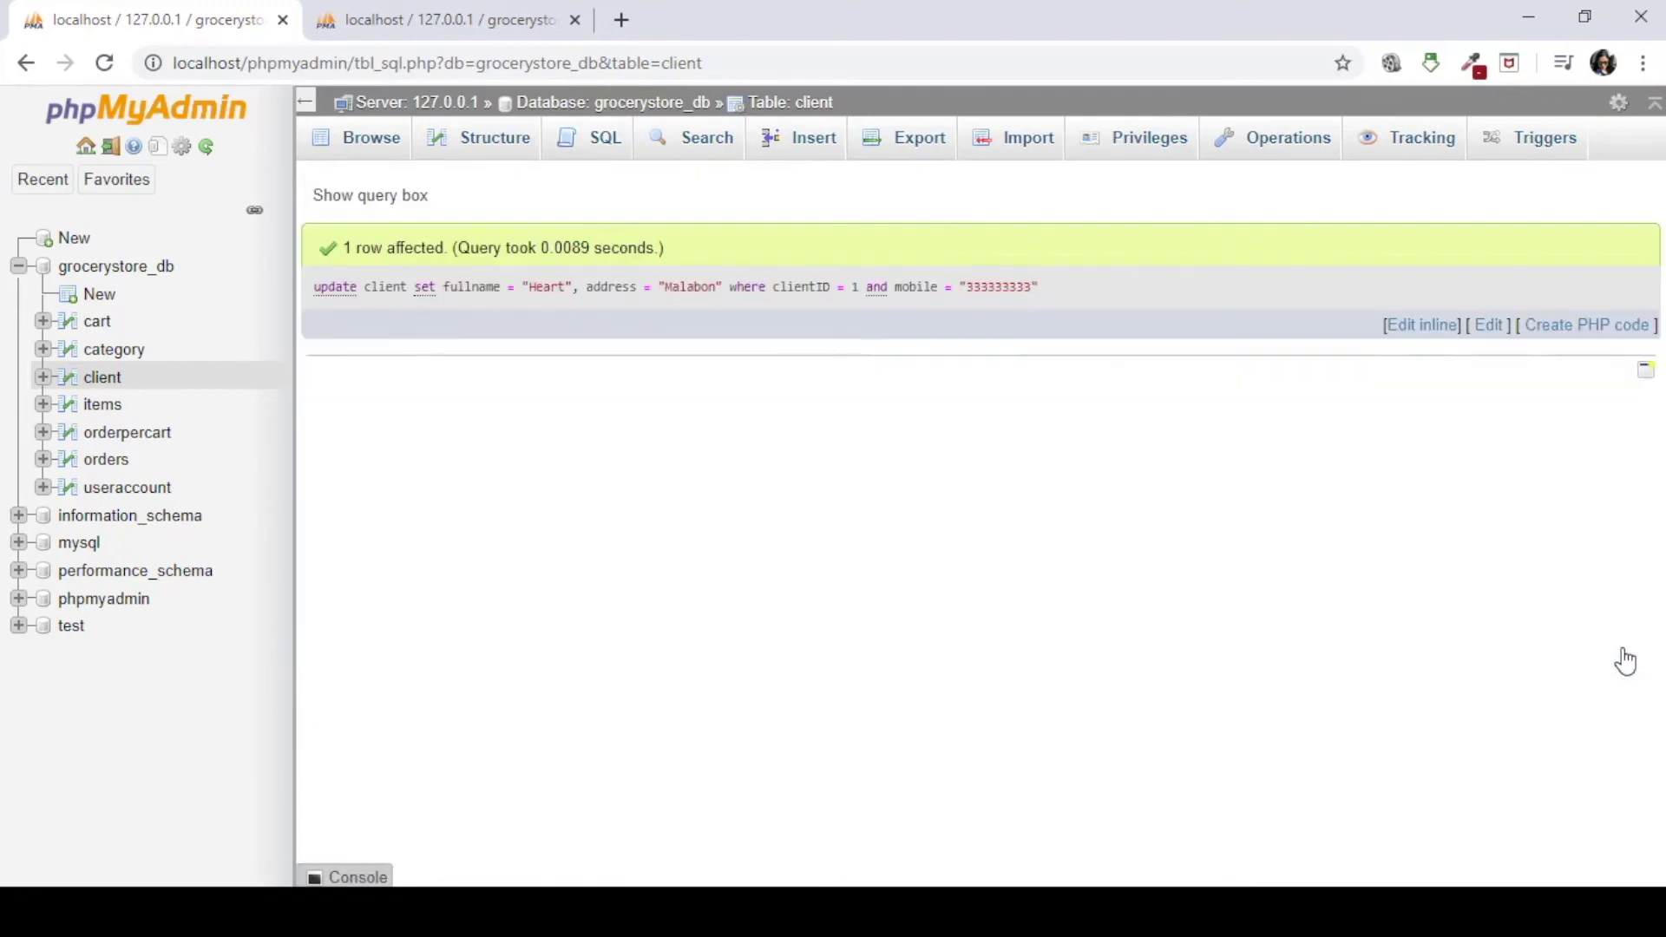
drag(344, 248, 425, 248)
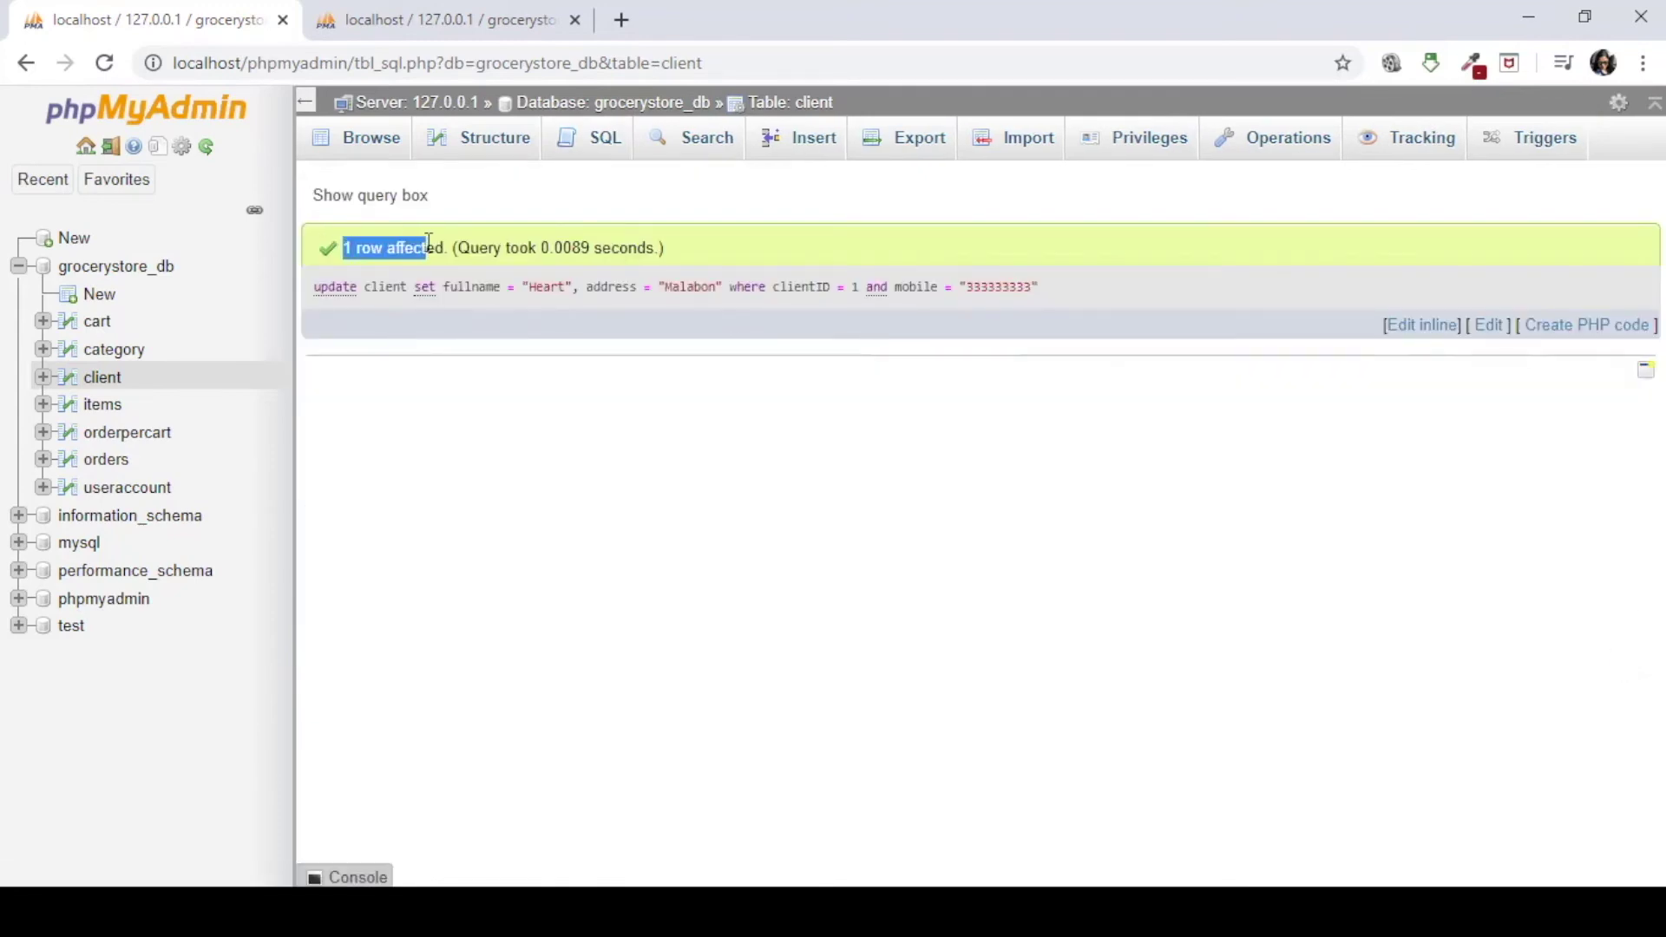
click(386, 139)
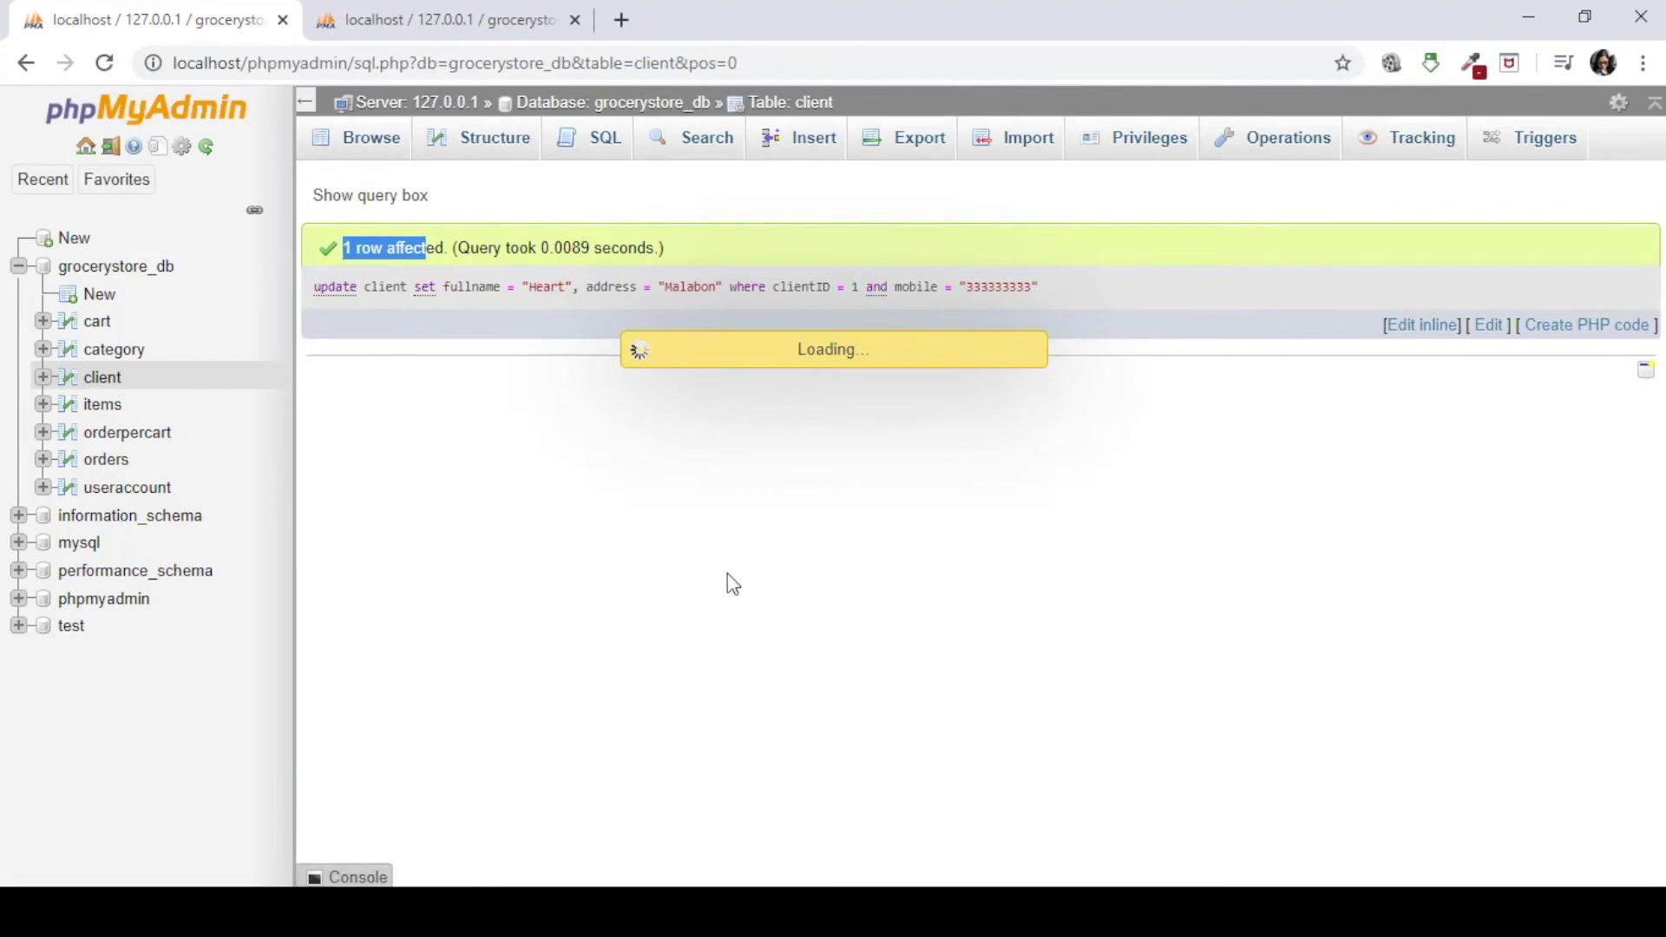
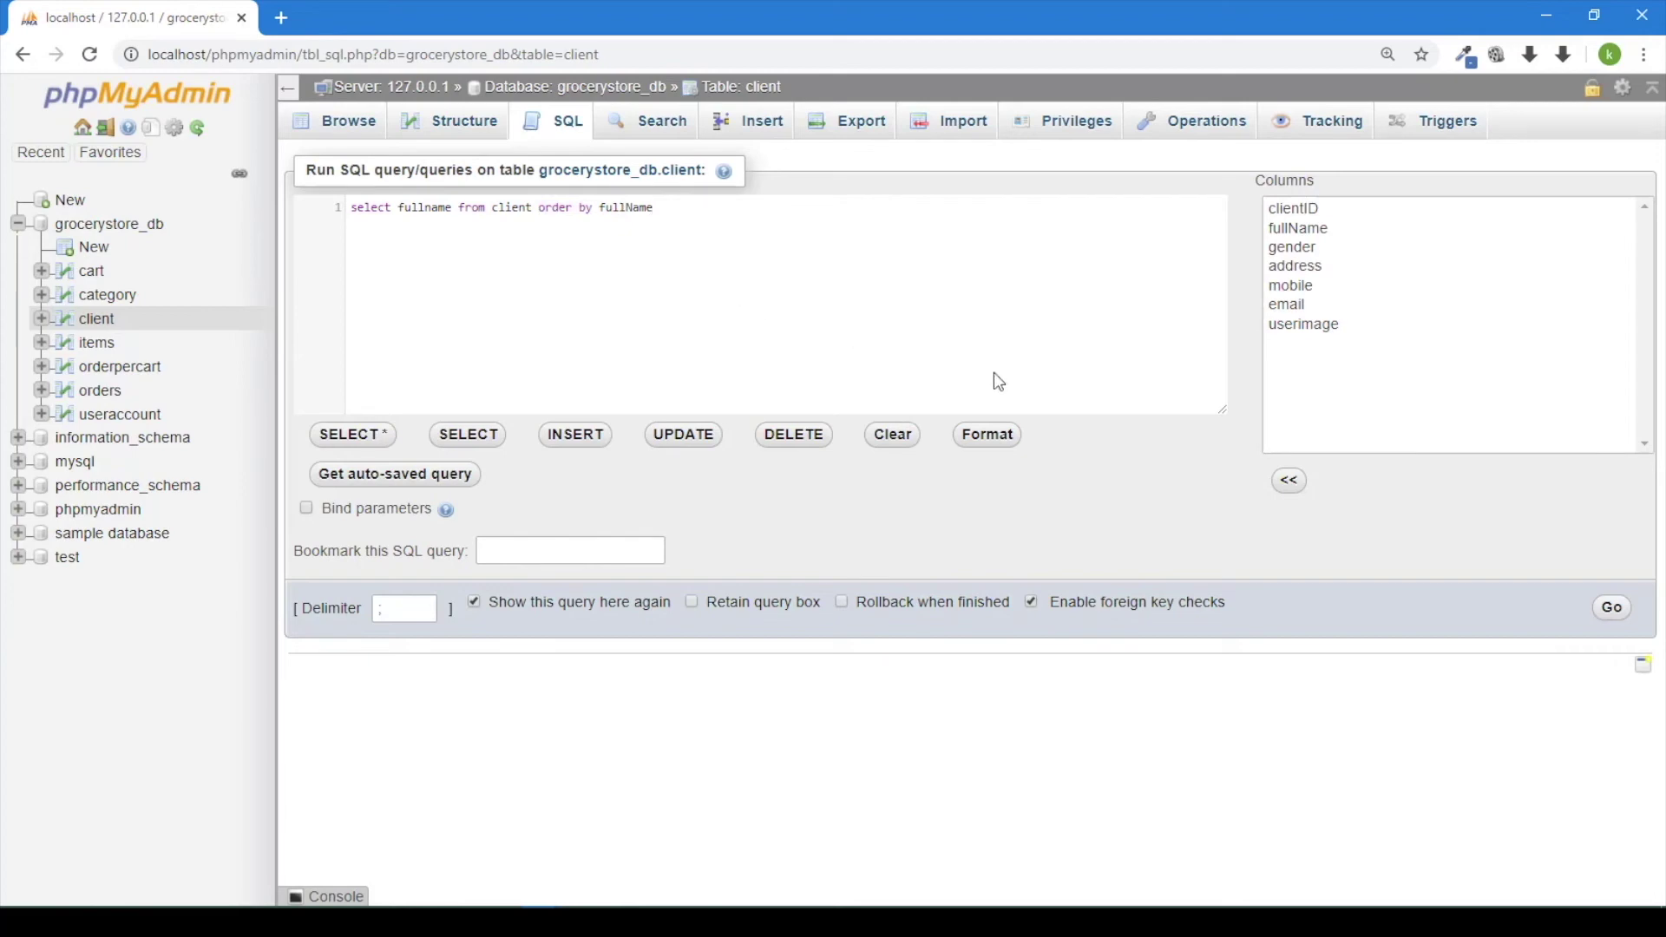
- Run the client full-name query, then re-run it with ASC appended to sort ascending
click(1609, 608)
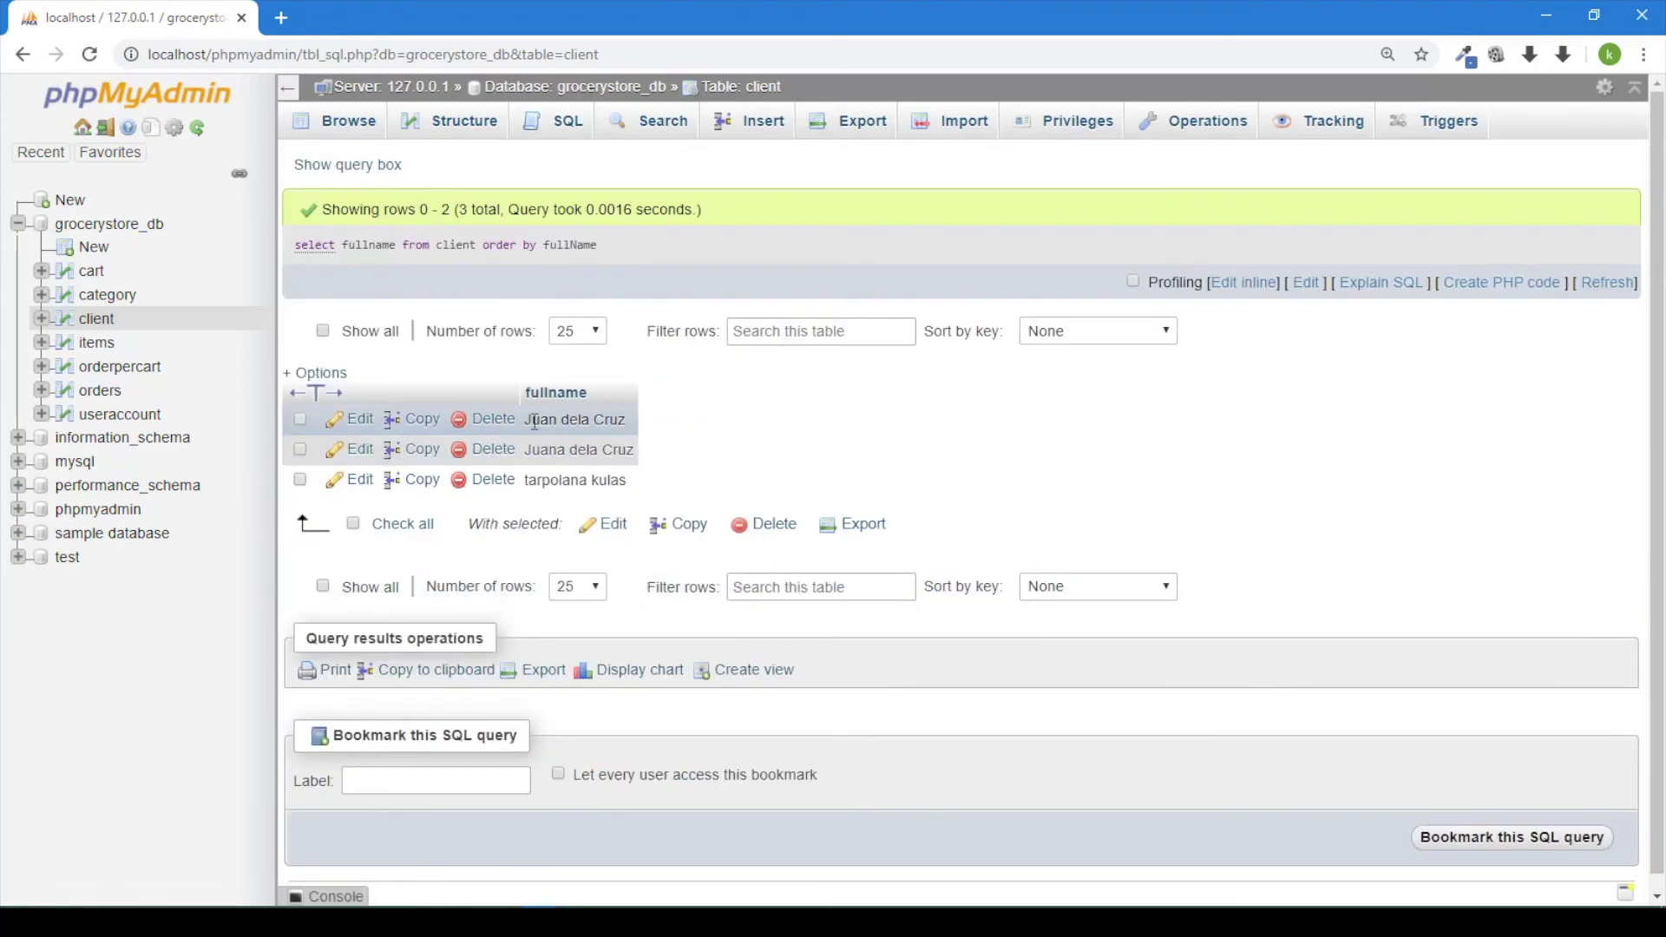
drag(534, 421, 589, 450)
click(542, 480)
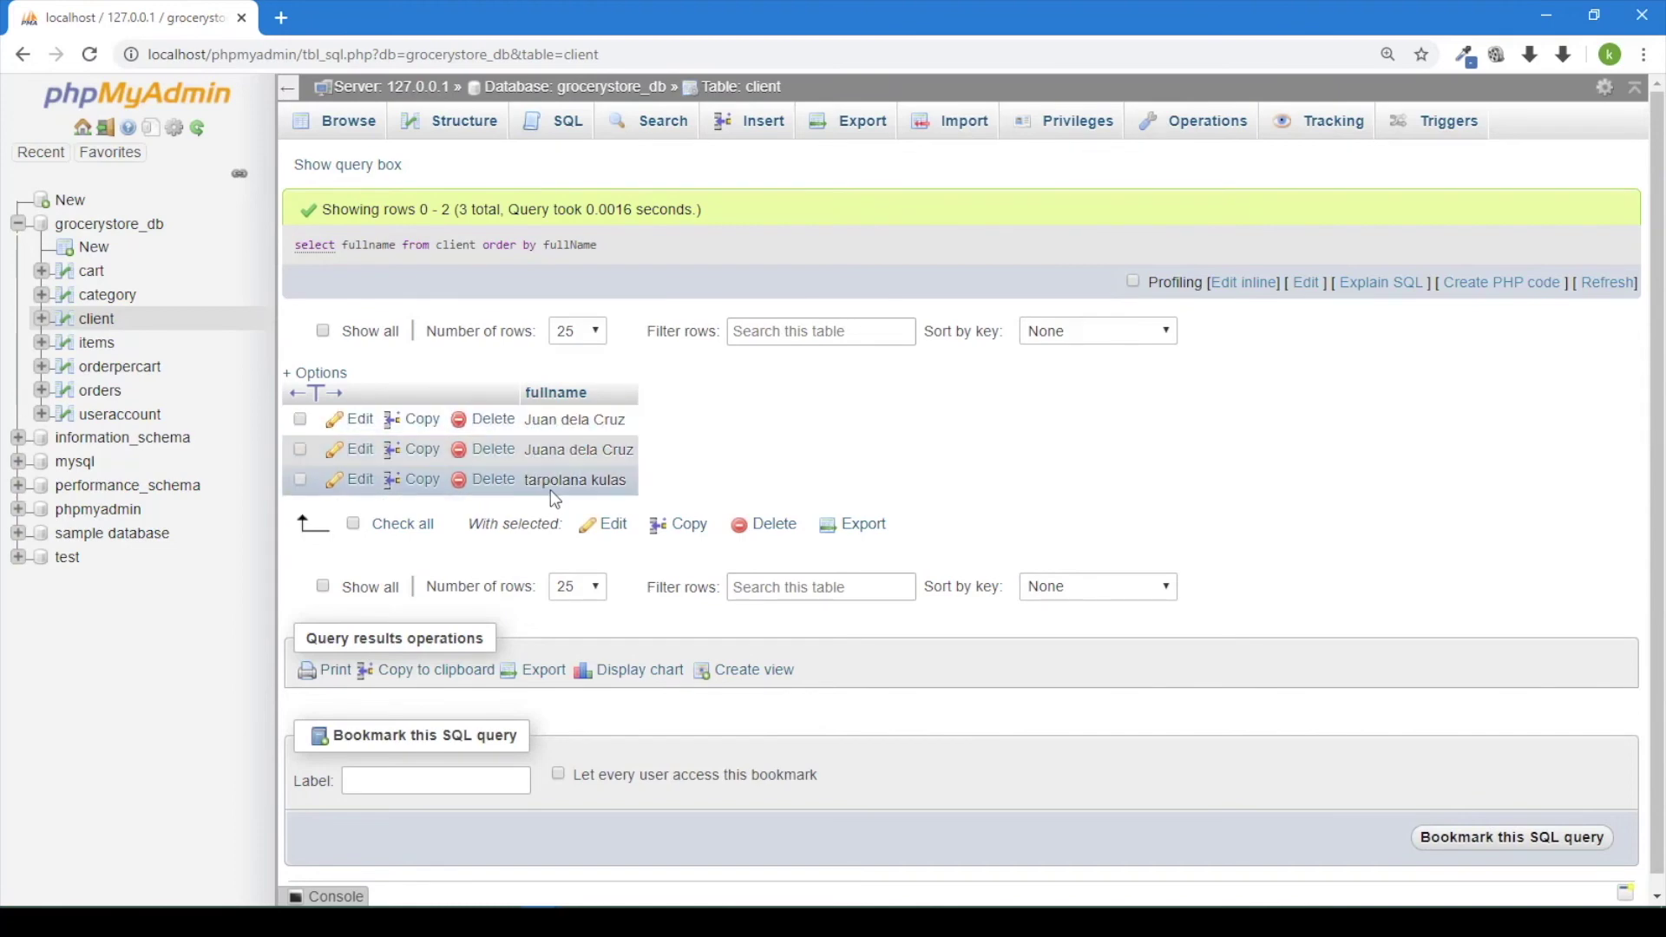
drag(598, 246, 301, 246)
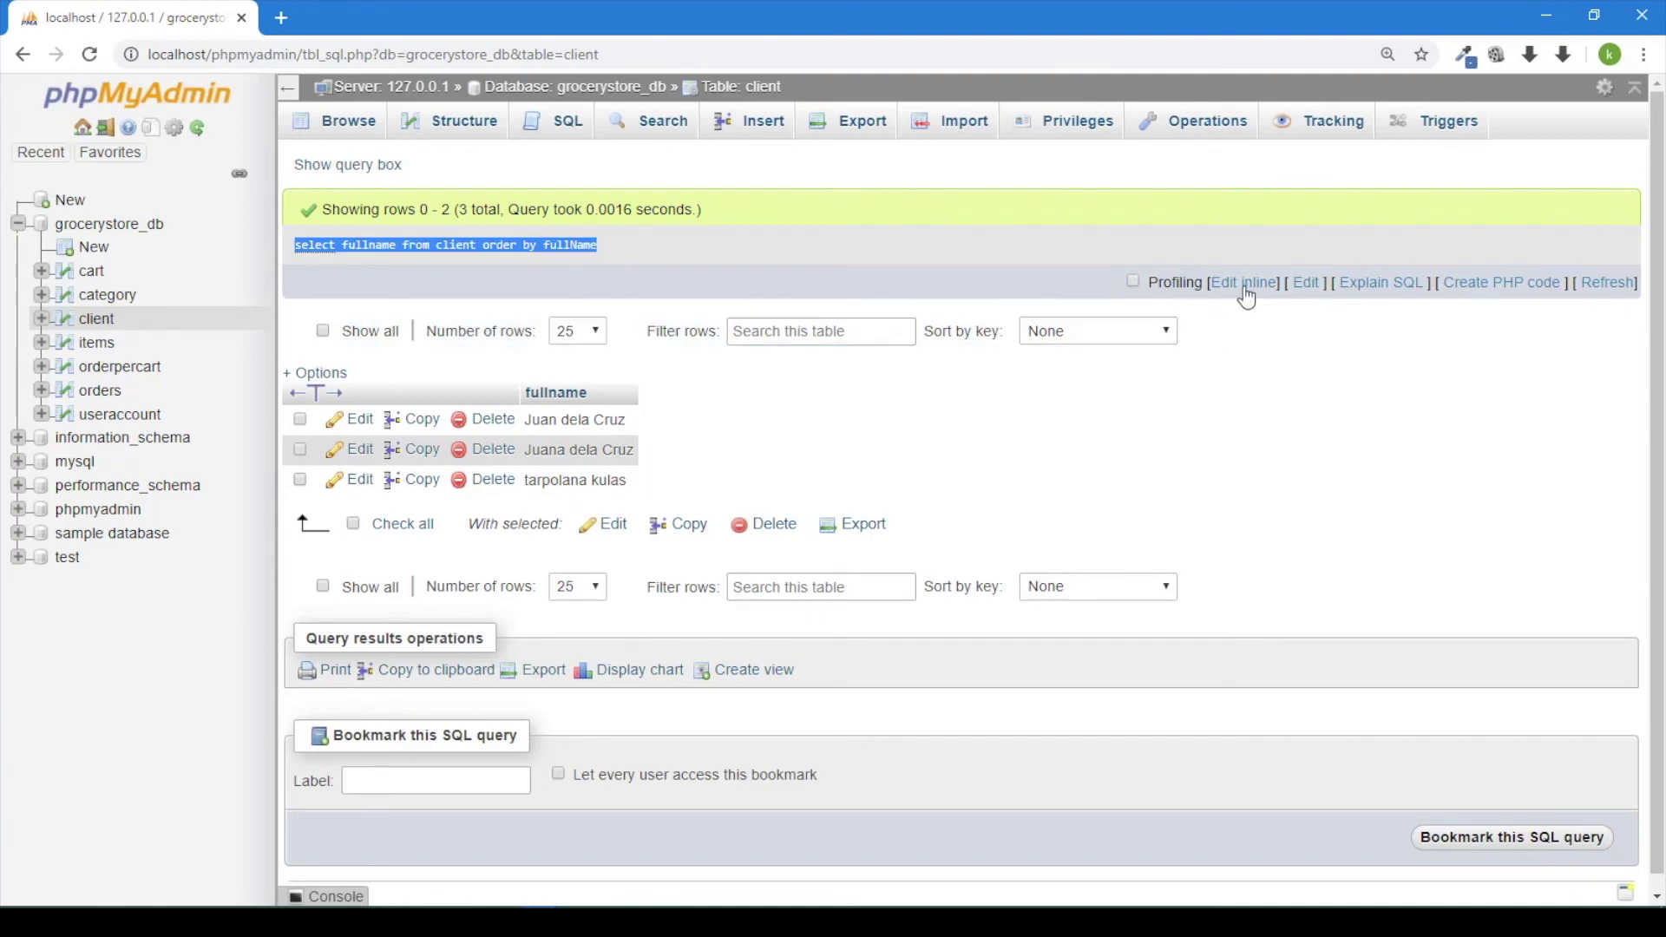
click(1308, 290)
text(asc)
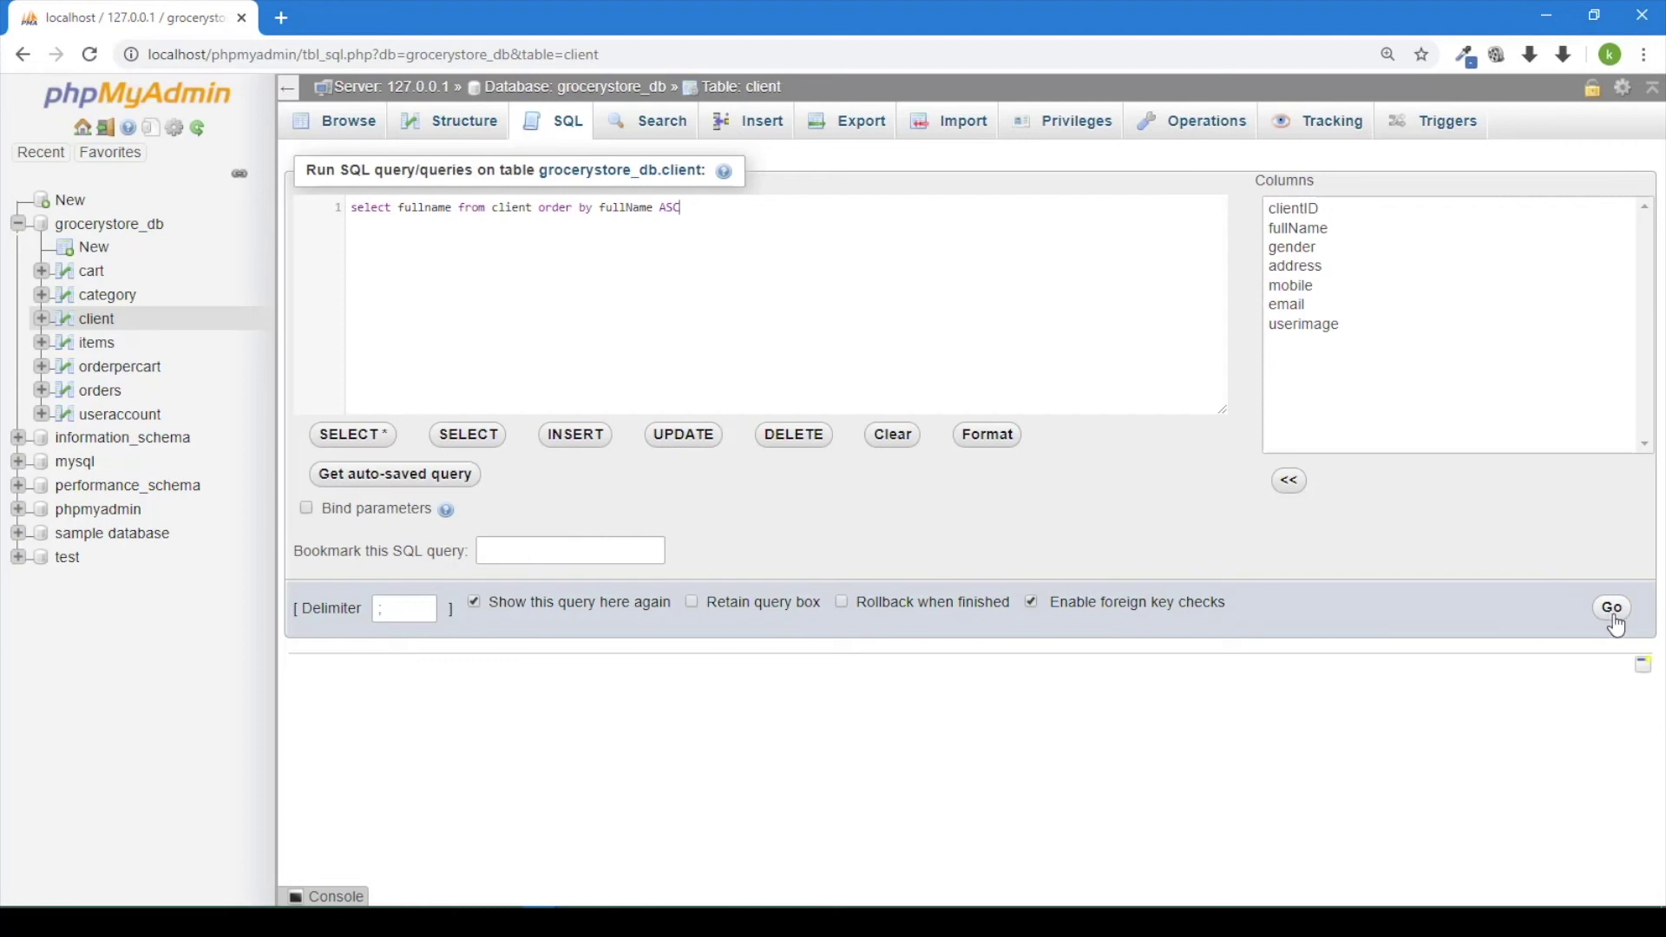
click(1611, 617)
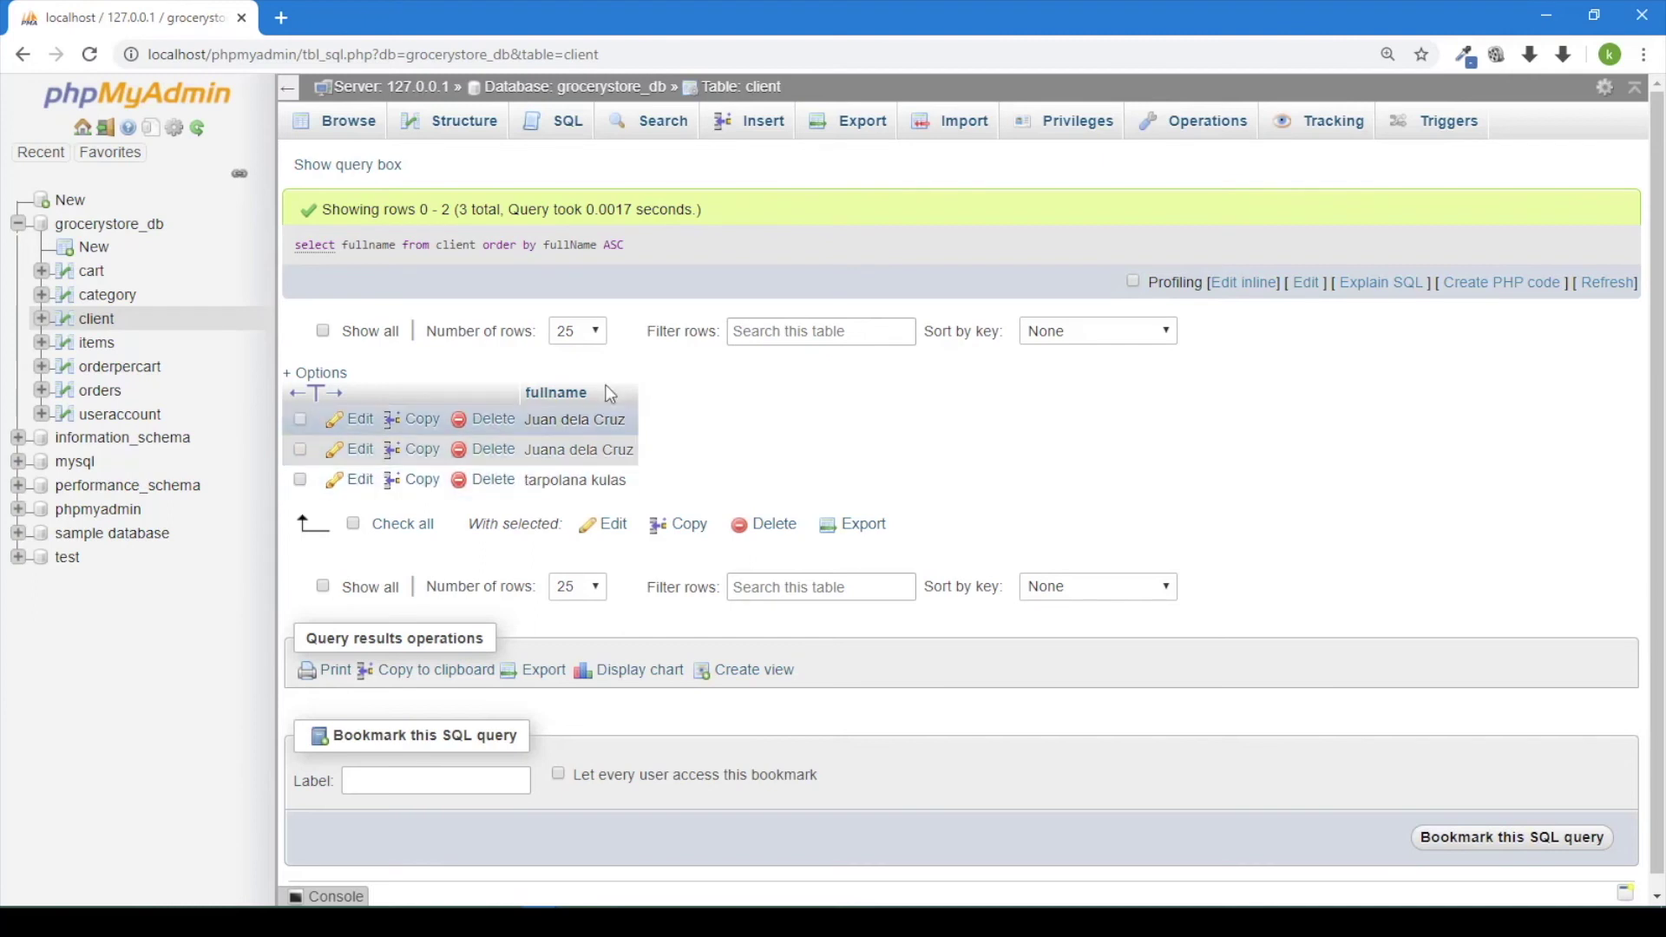
- Browse the grocerystore_db items table showing brocolli 50.00 and Rice noodles 22.50
drag(303, 275, 295, 246)
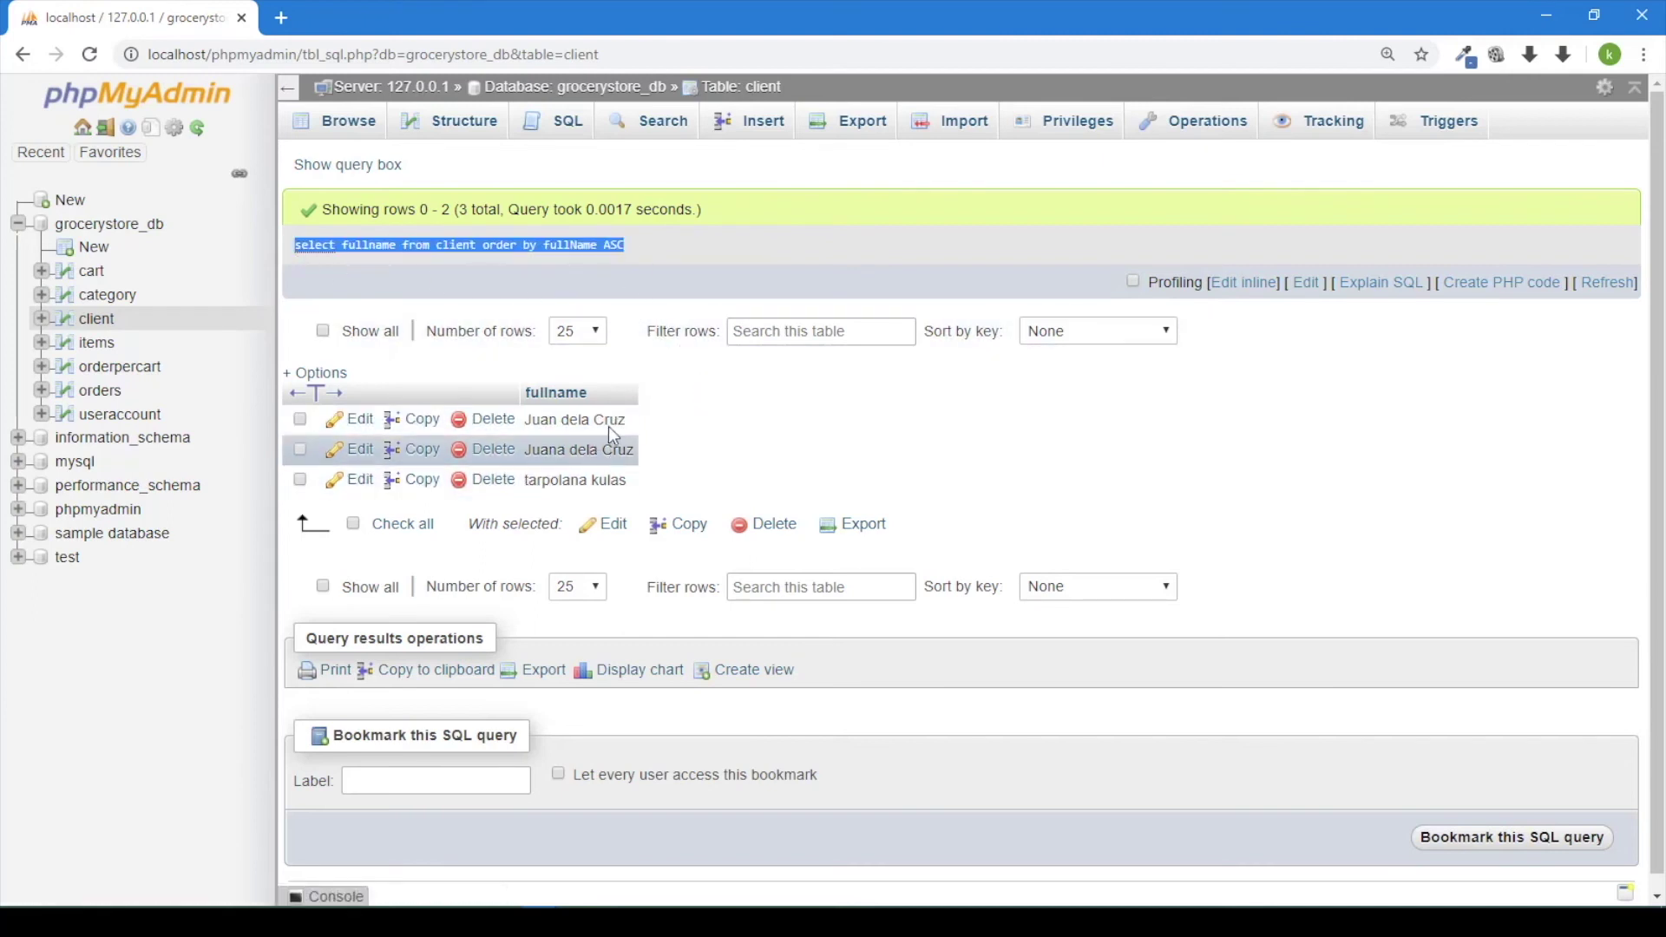
click(698, 467)
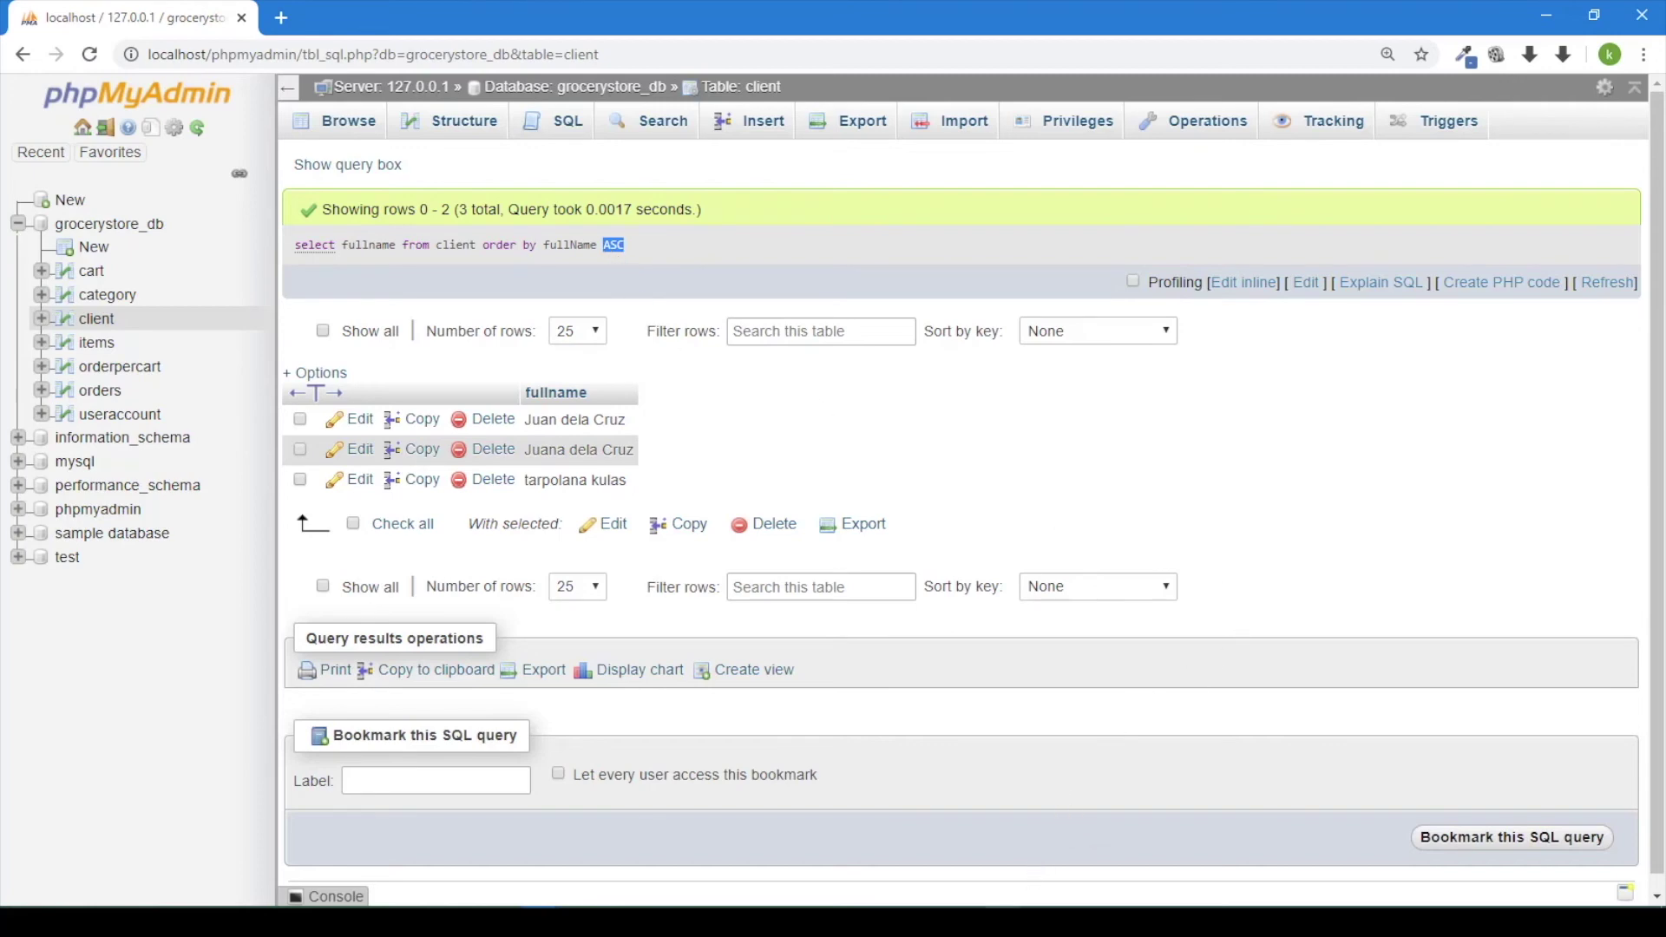
click(109, 224)
click(105, 348)
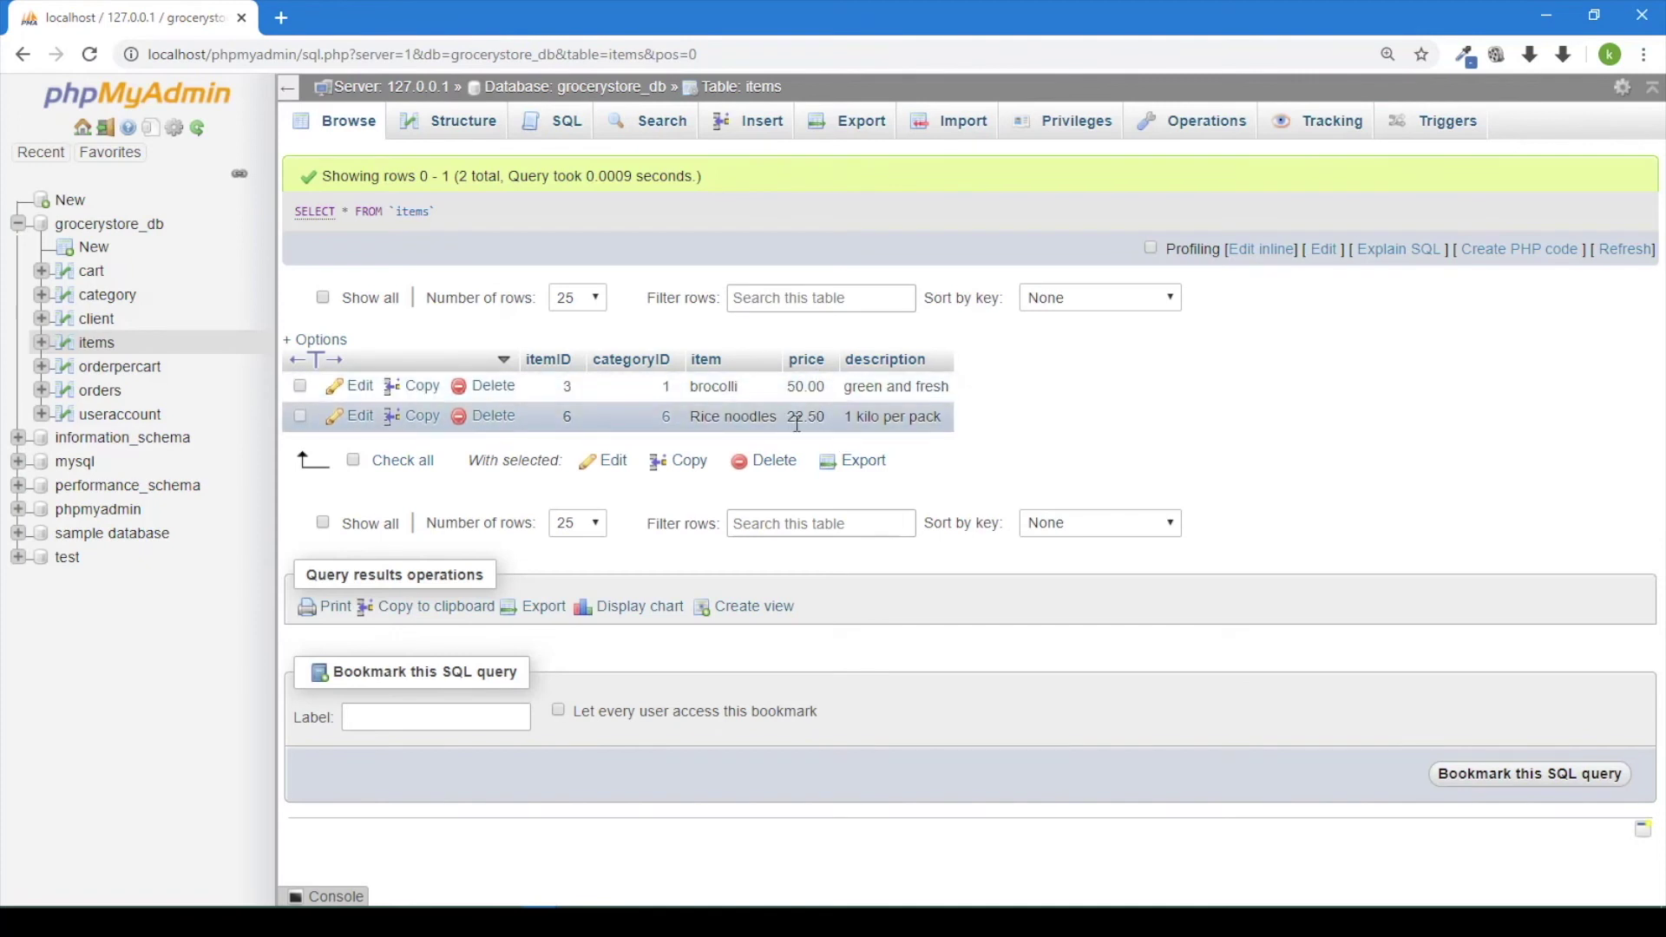
- Run SELECT item, price FROM items ORDER BY price ASC in the SQL editor
click(552, 137)
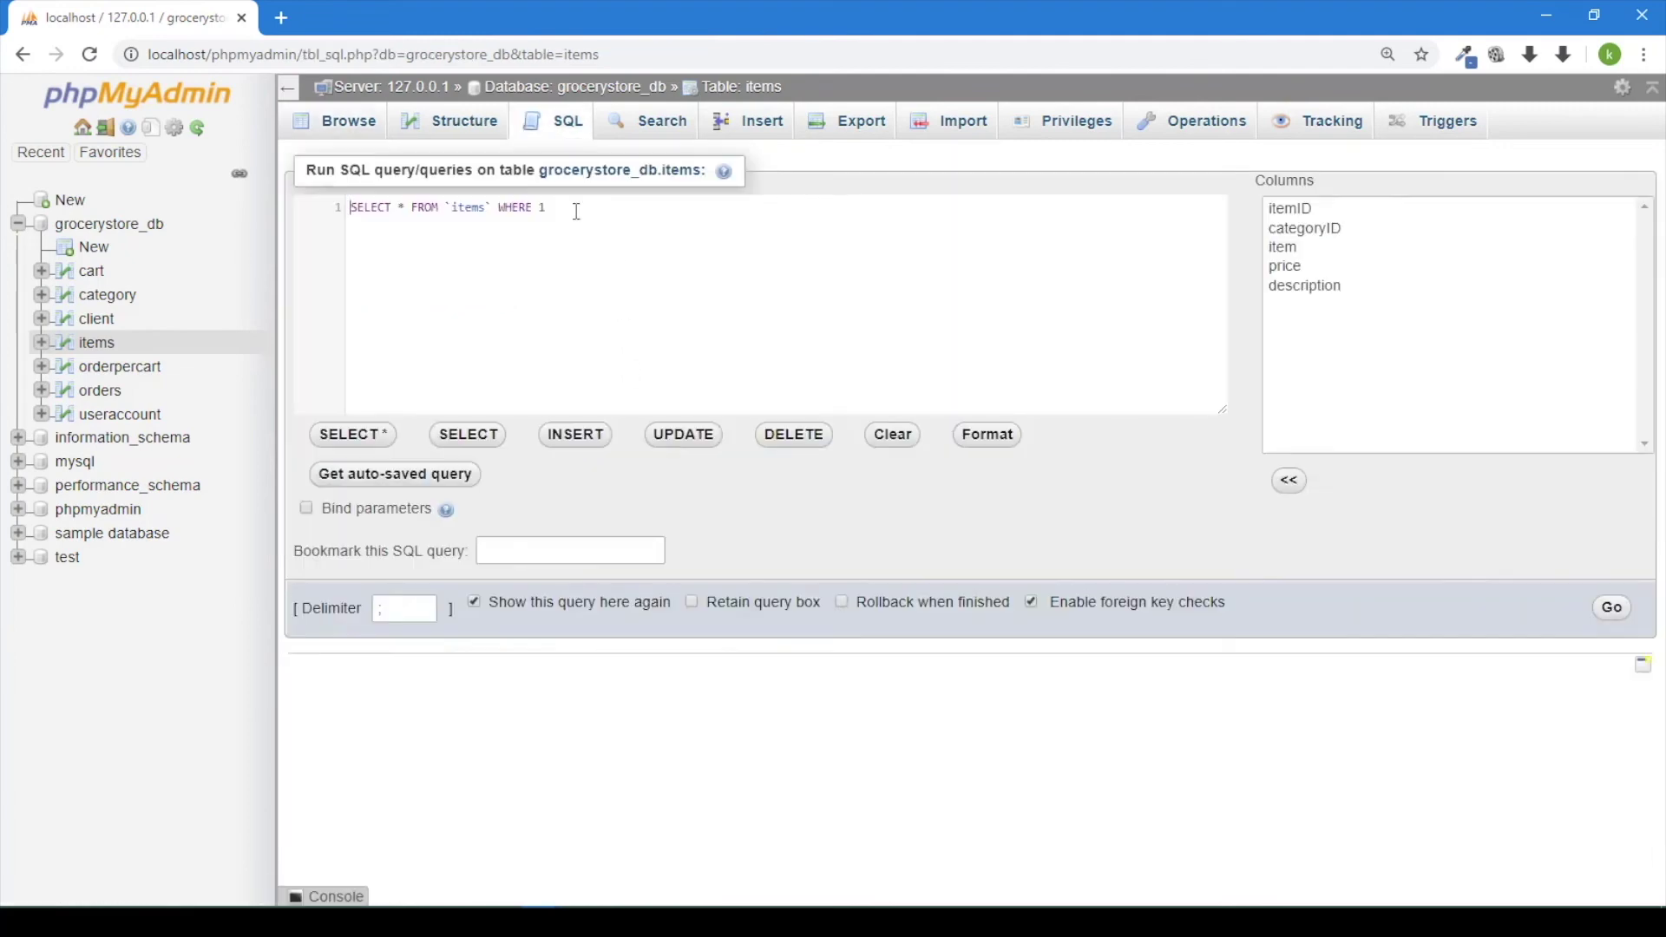
drag(576, 210, 379, 201)
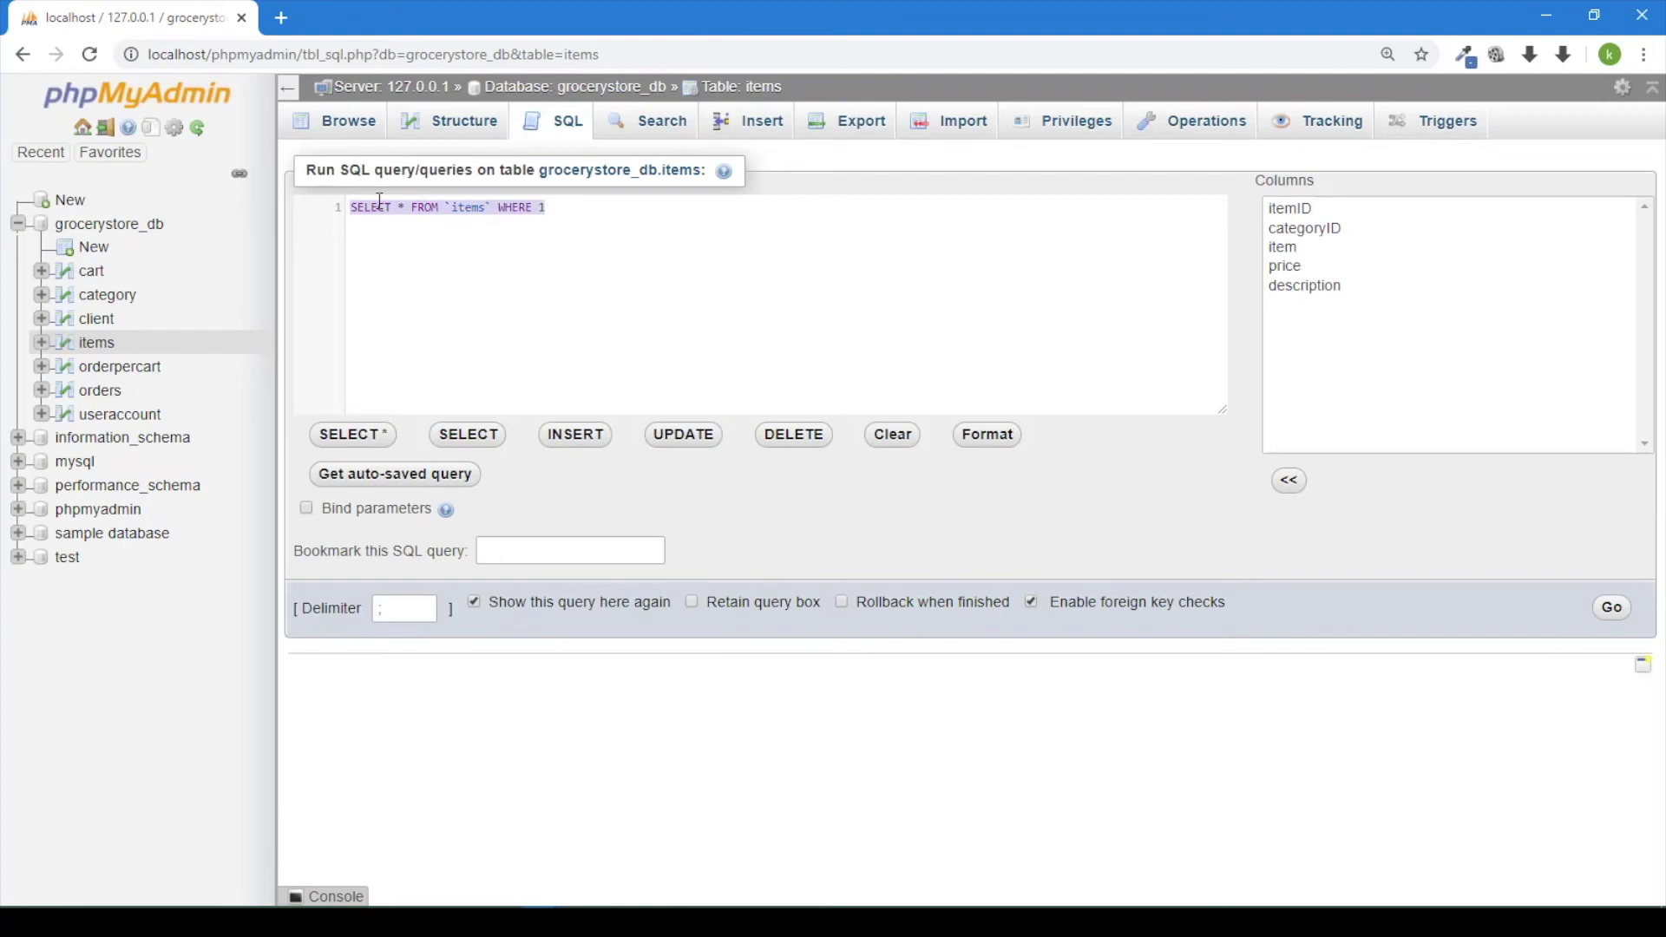
text(select item,)
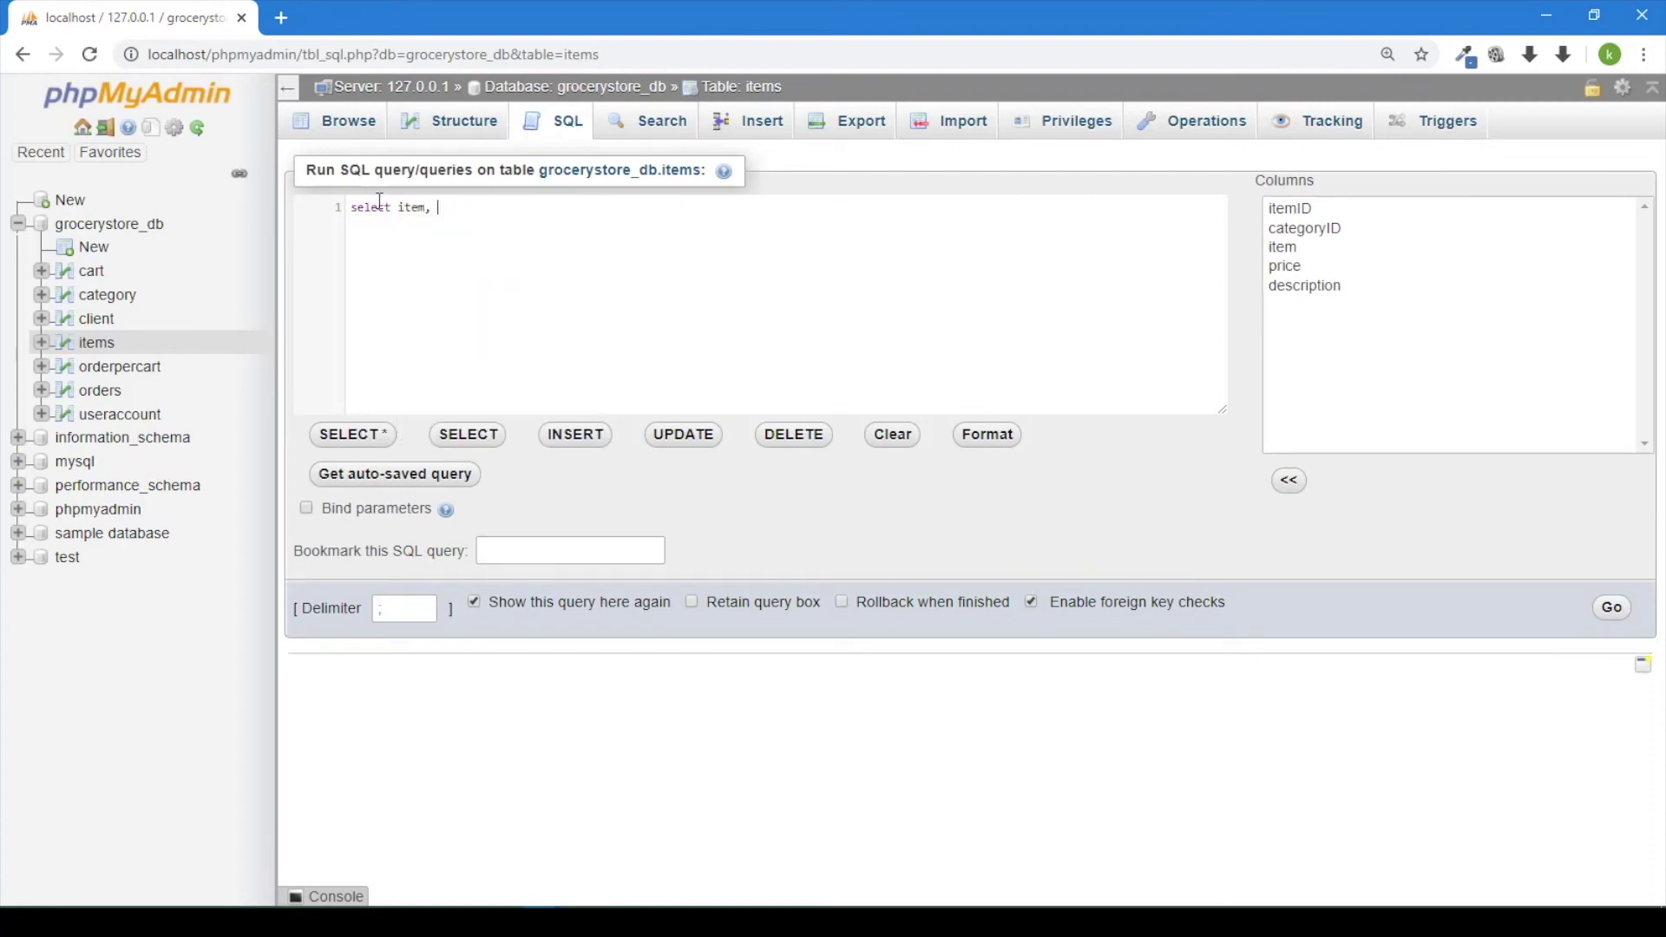
text( pr)
key(Return)
text(from i)
key(Down)
key(Down)
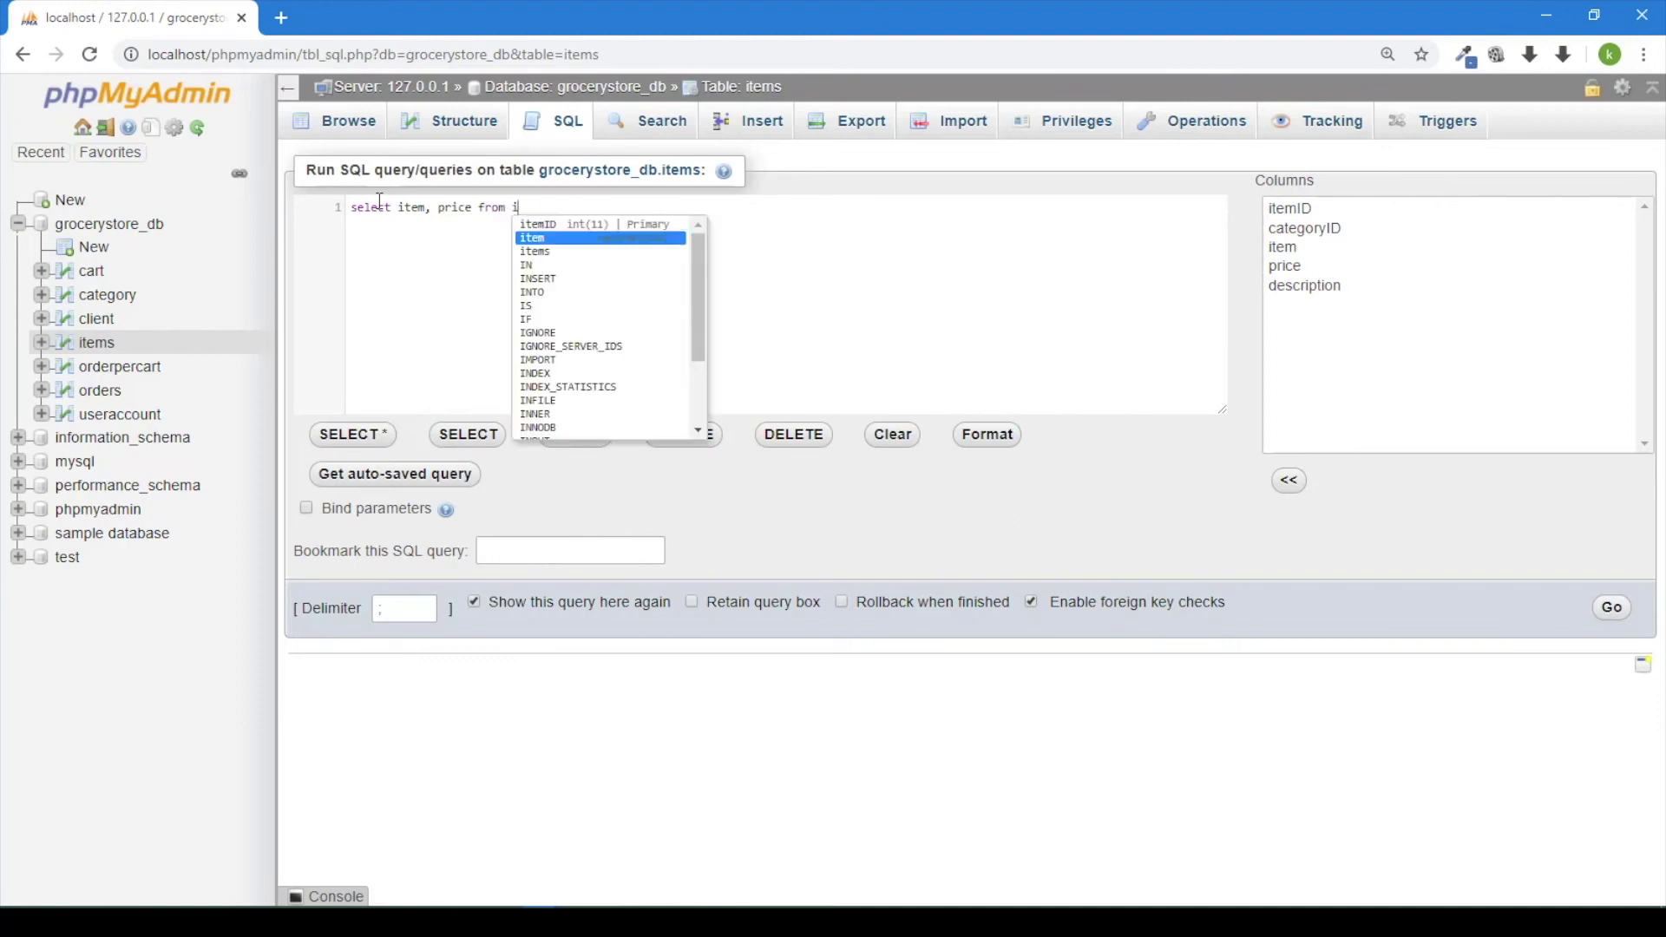
key(Return)
text(or)
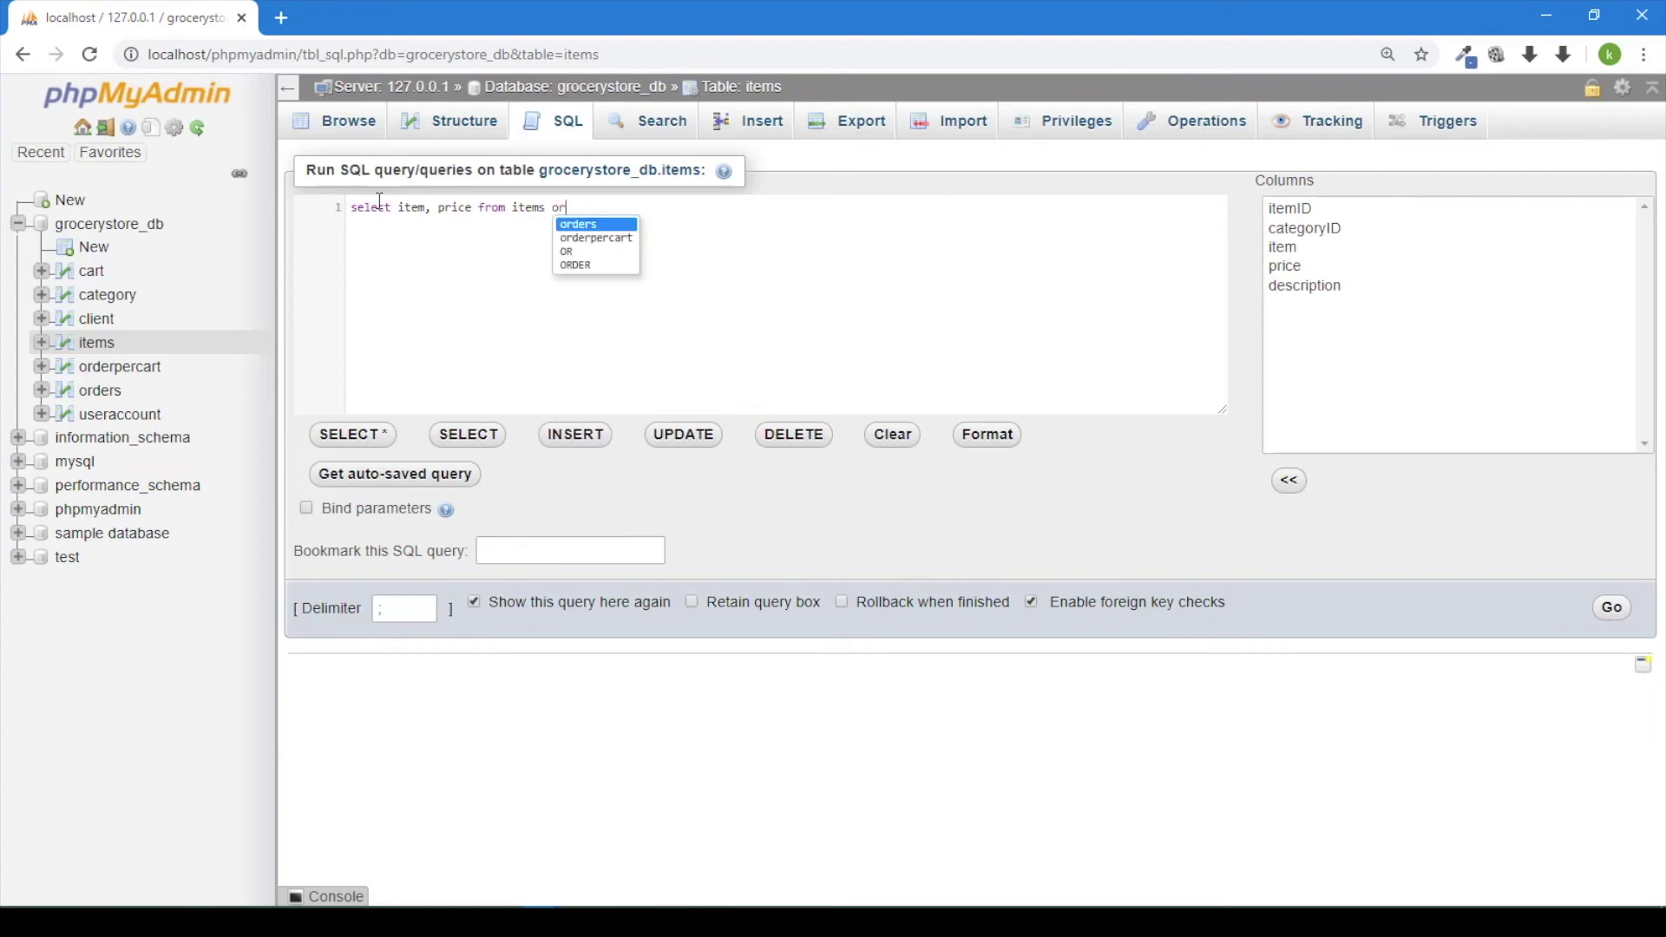
text(der by p)
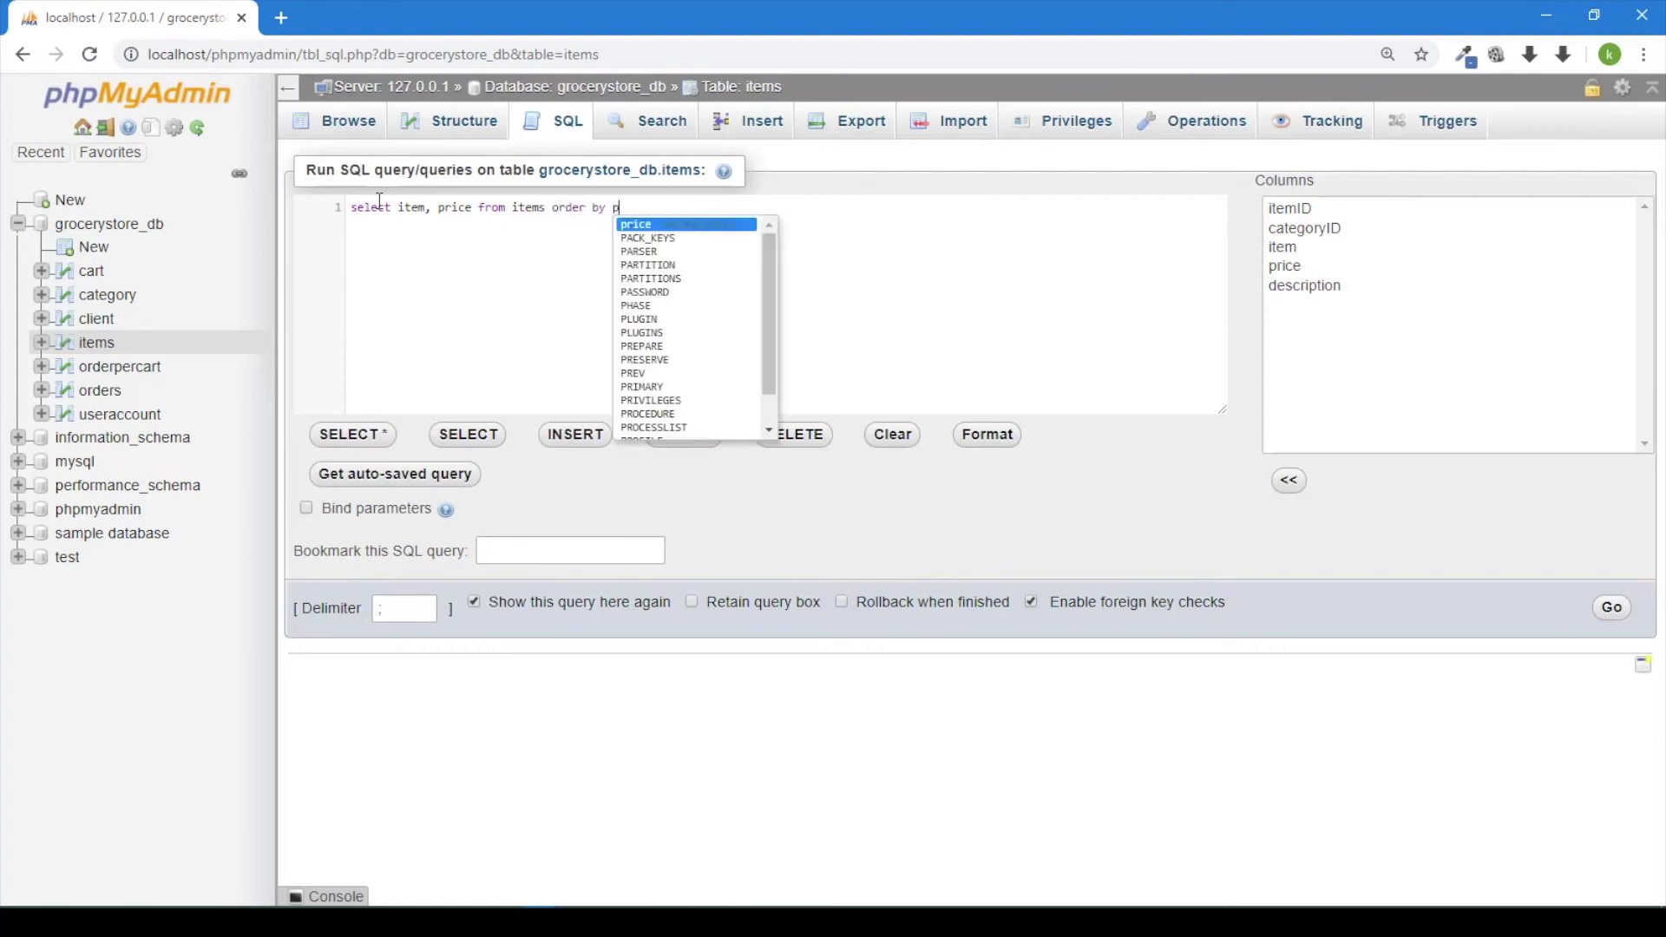
text(rice asc)
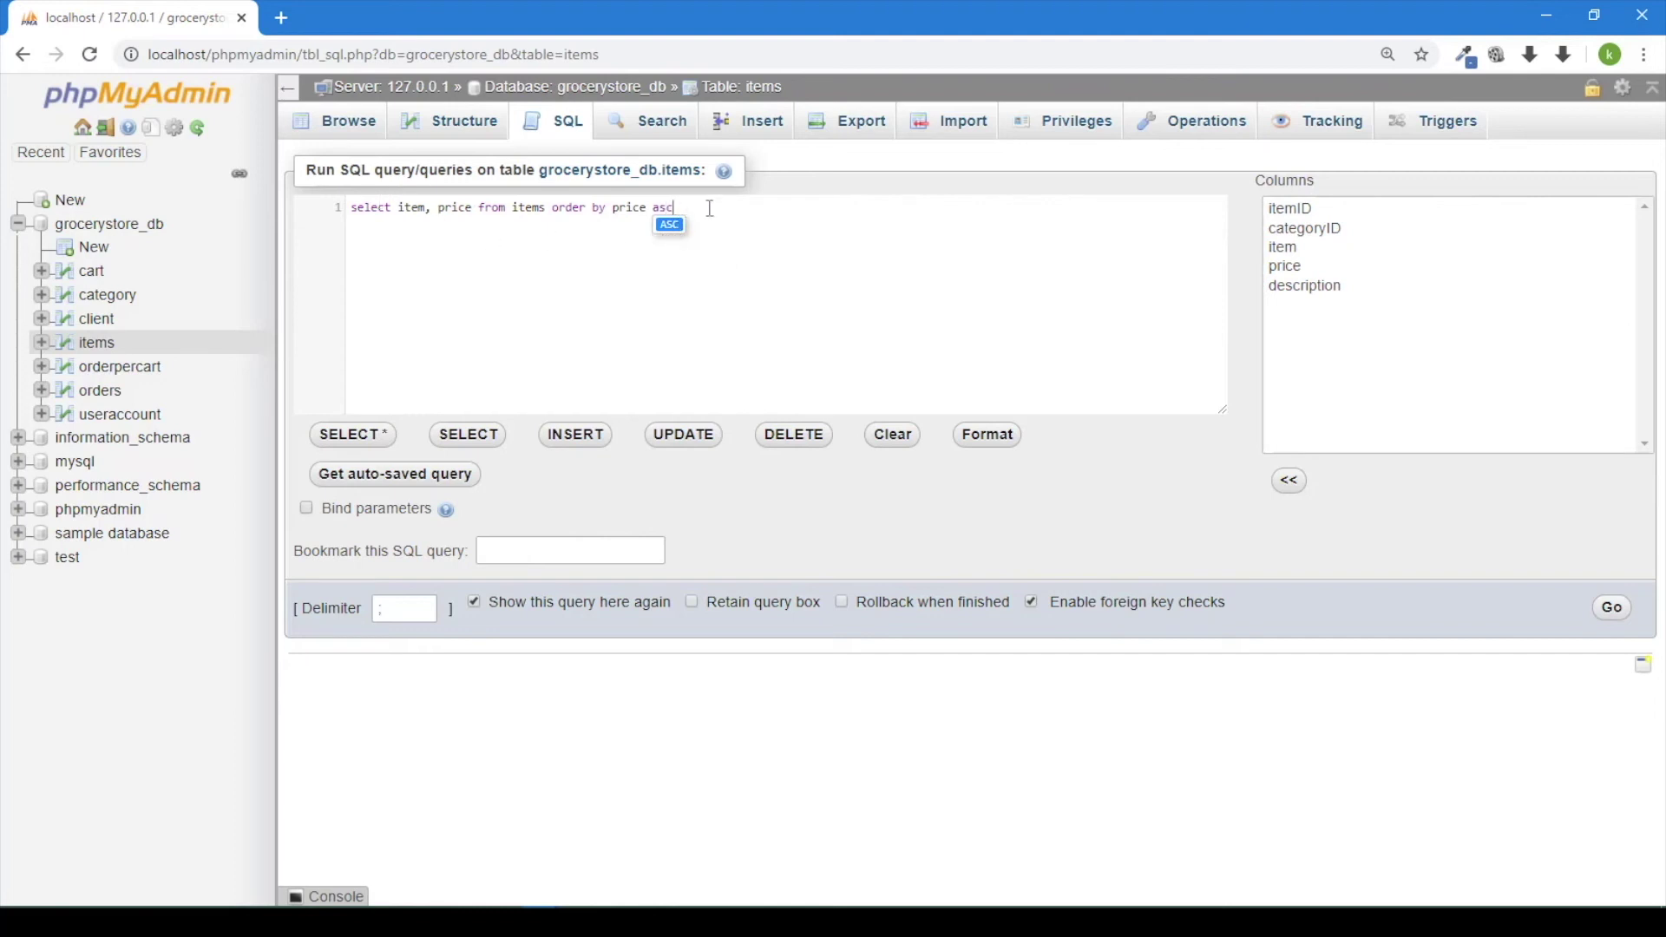
click(657, 206)
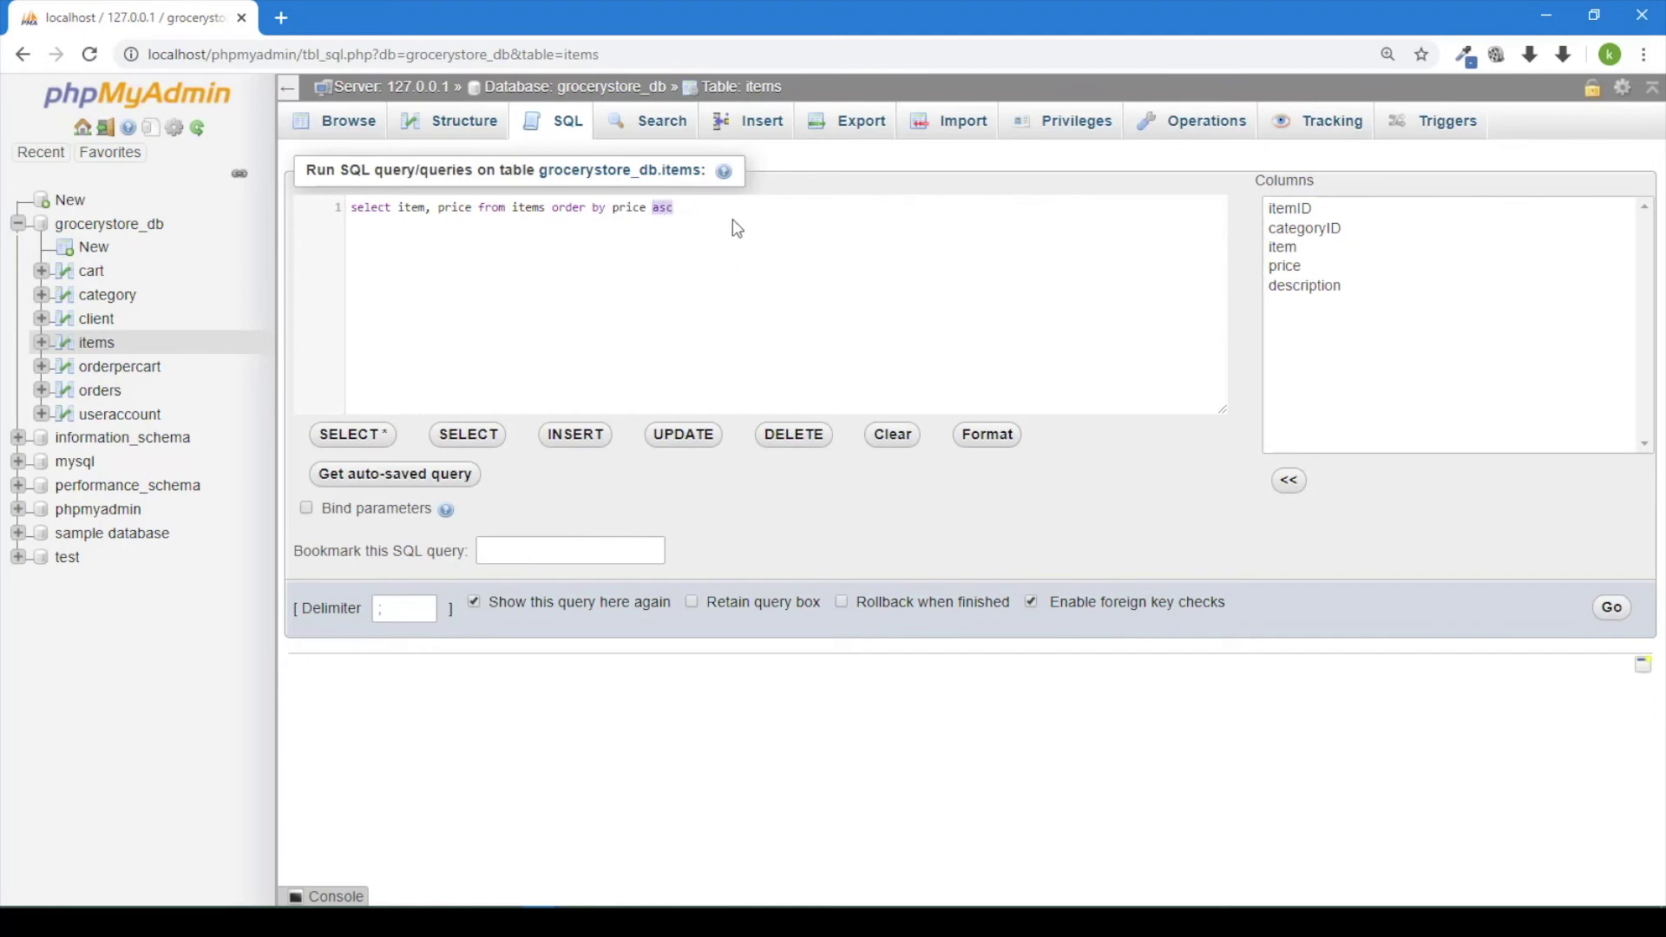
click(1613, 609)
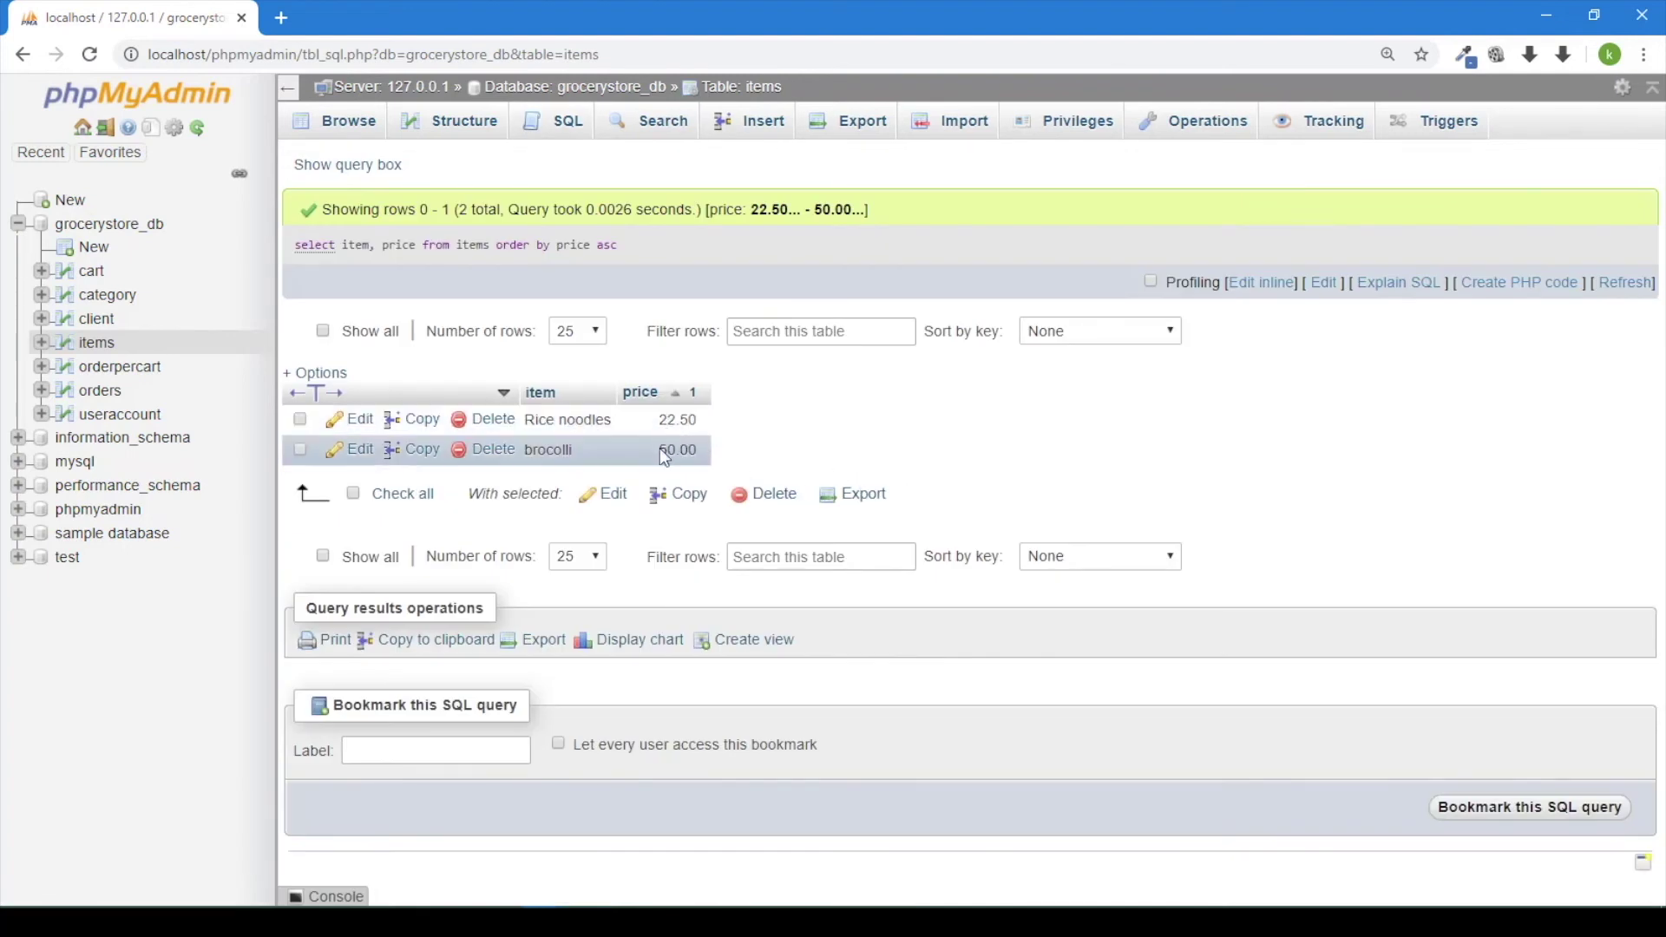
- Change the sort to DESC and re-run so the priciest items come first
drag(682, 452, 640, 256)
double_click(632, 256)
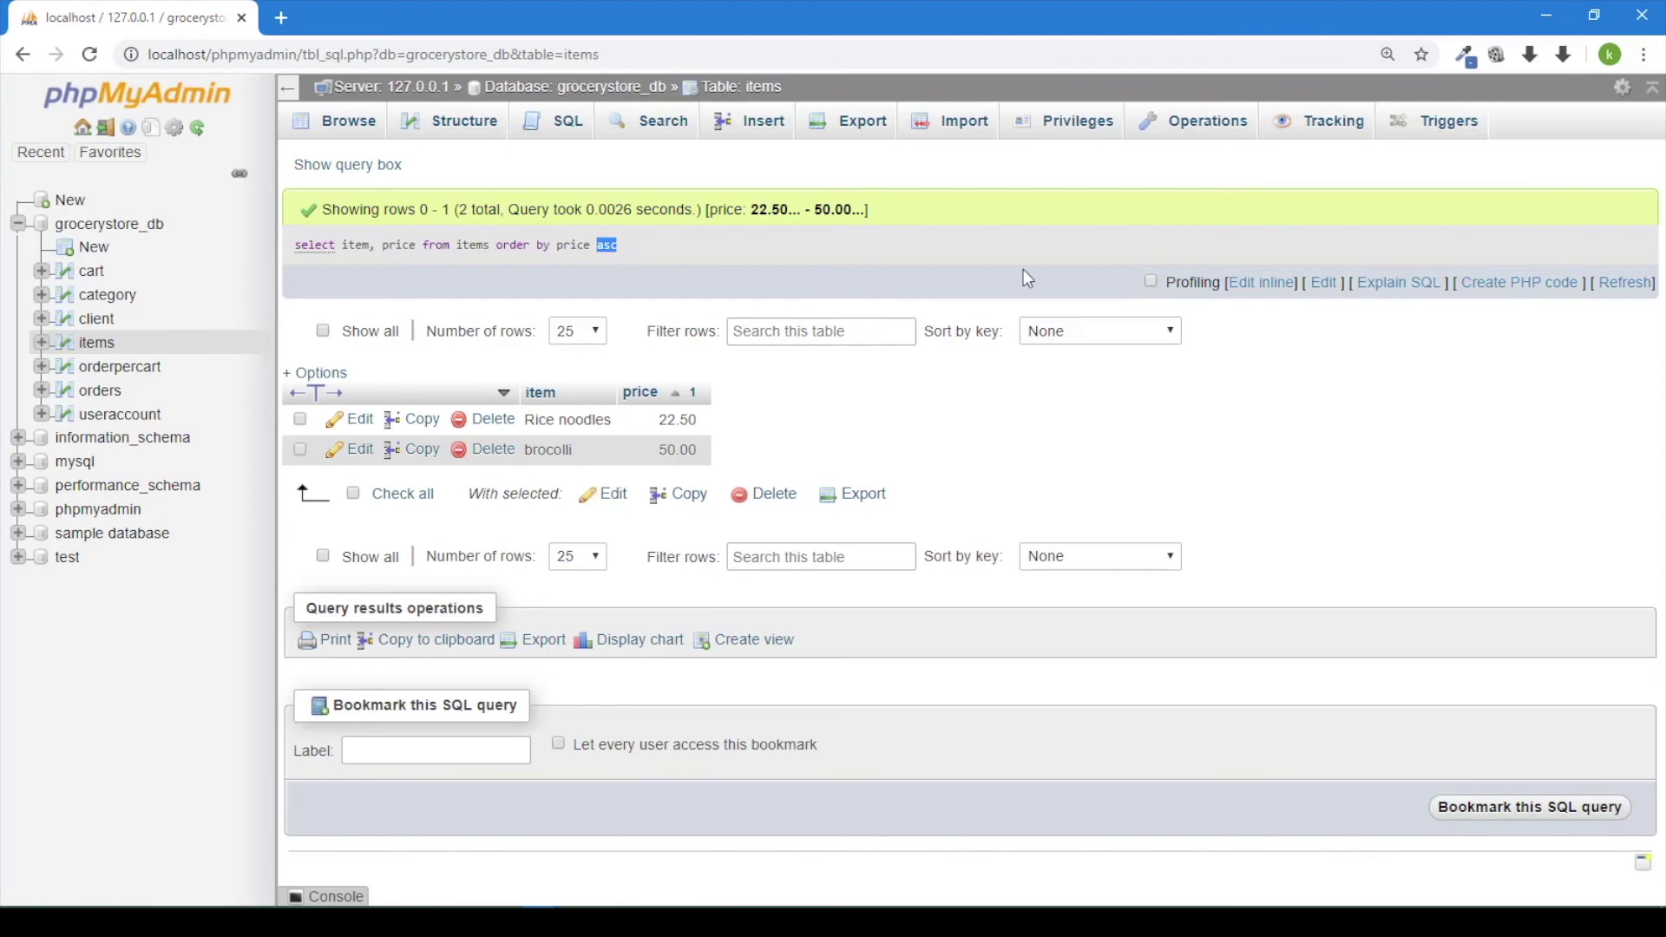
click(1322, 283)
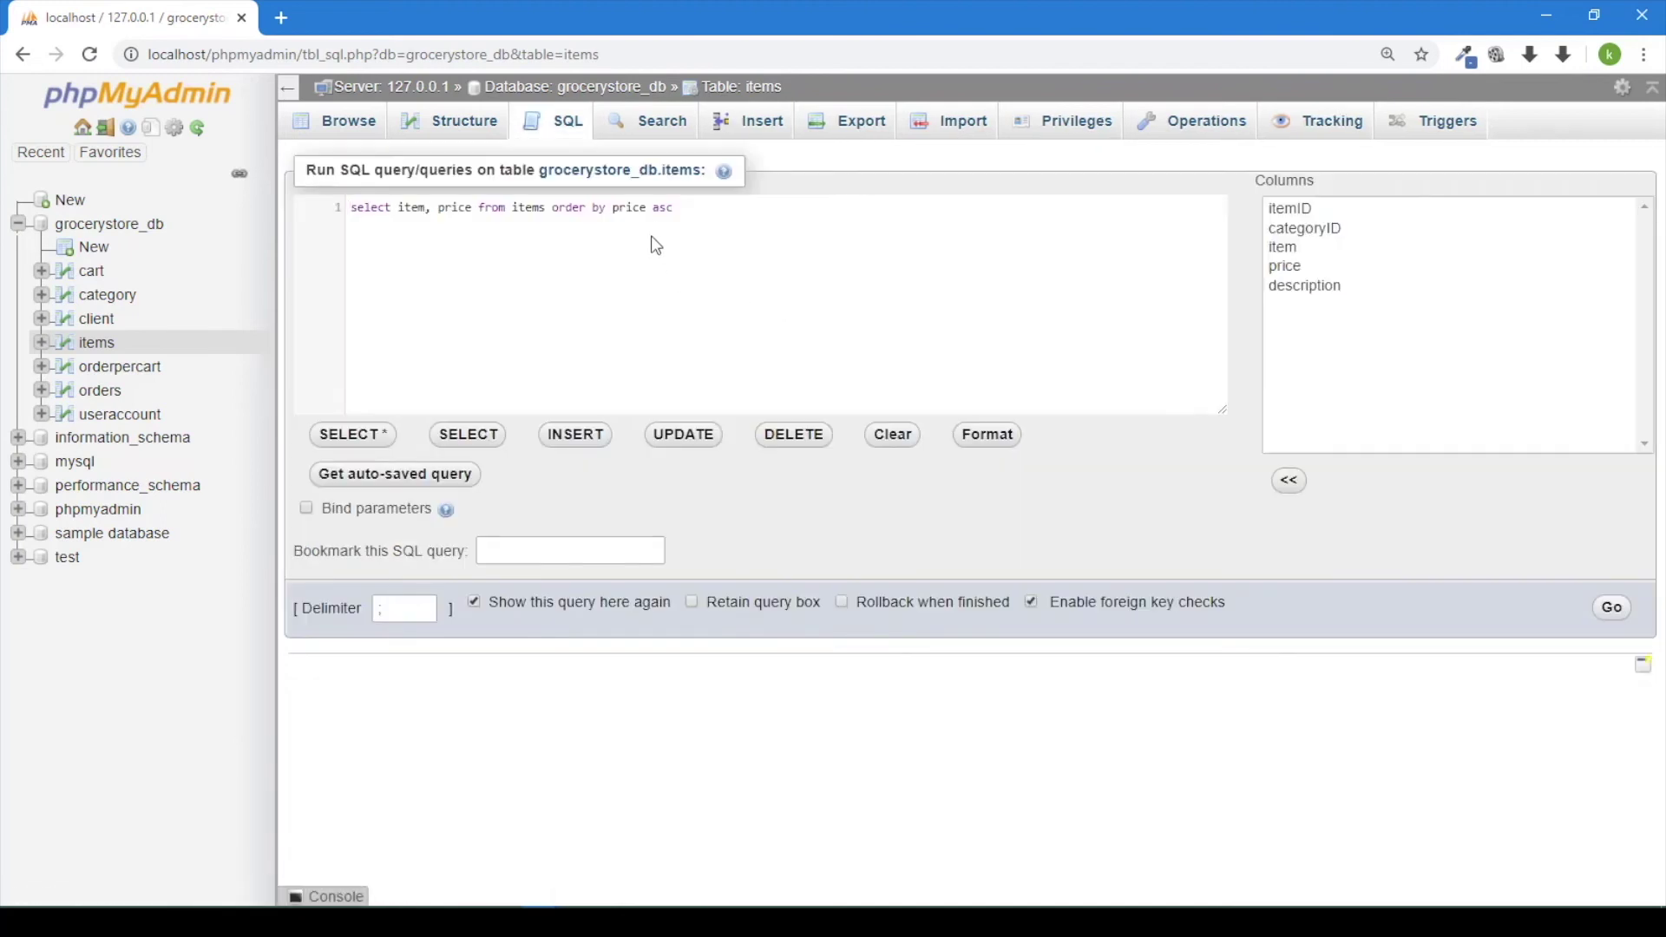
drag(652, 208, 682, 211)
text(desc)
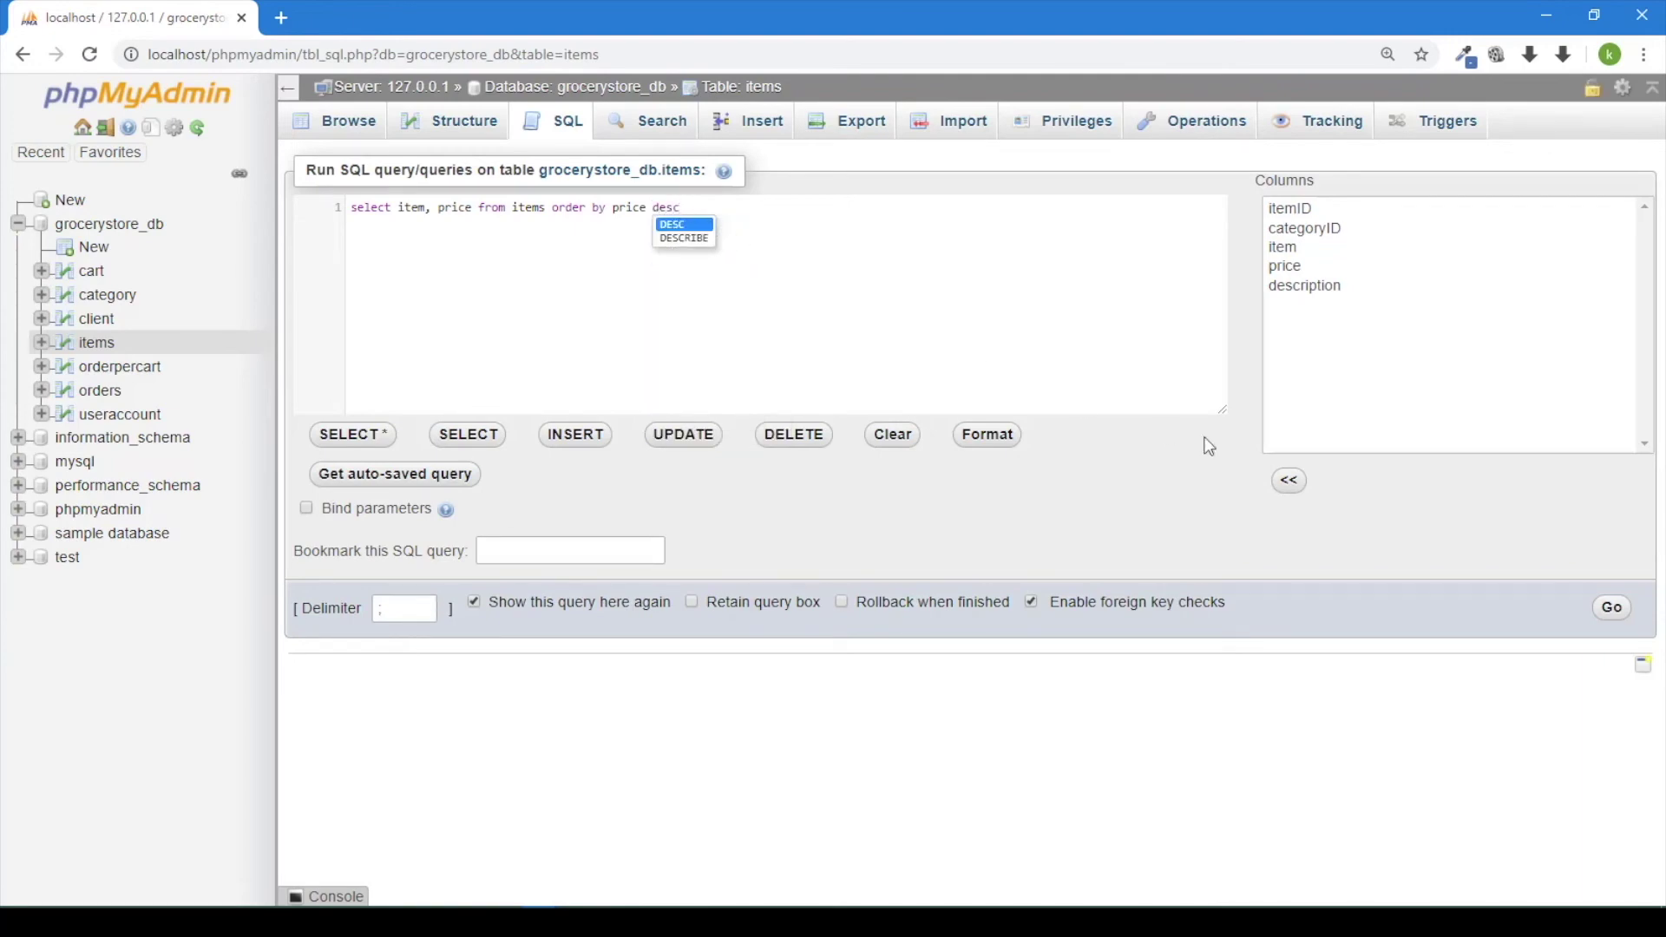
click(1611, 607)
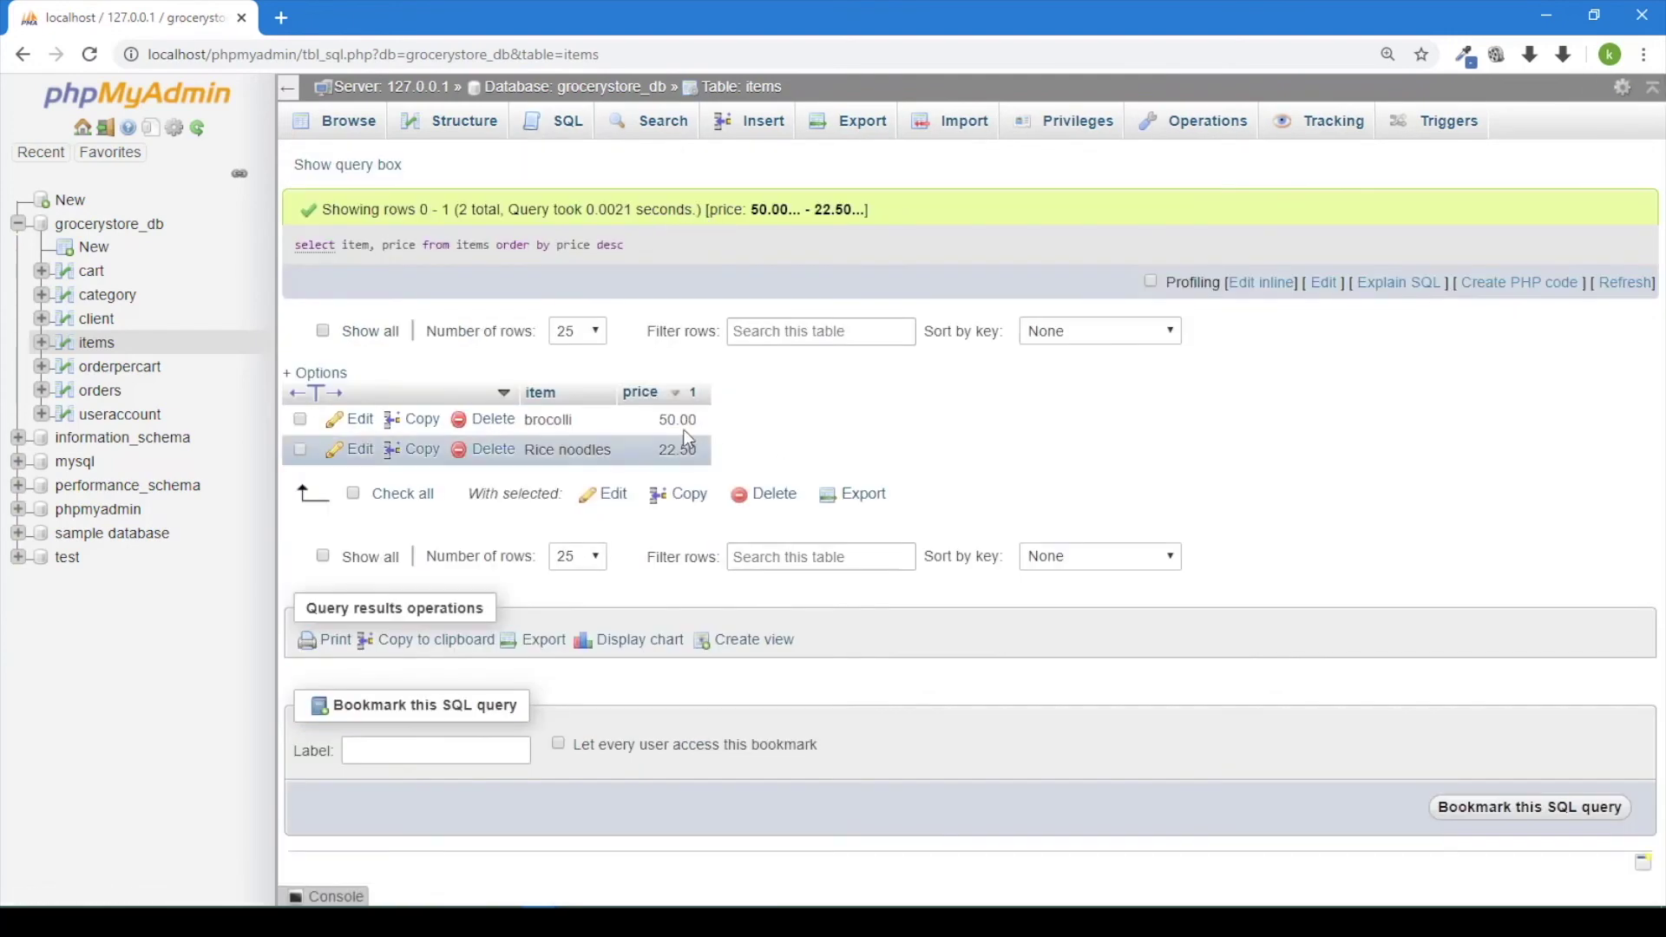
drag(657, 449, 705, 450)
click(706, 451)
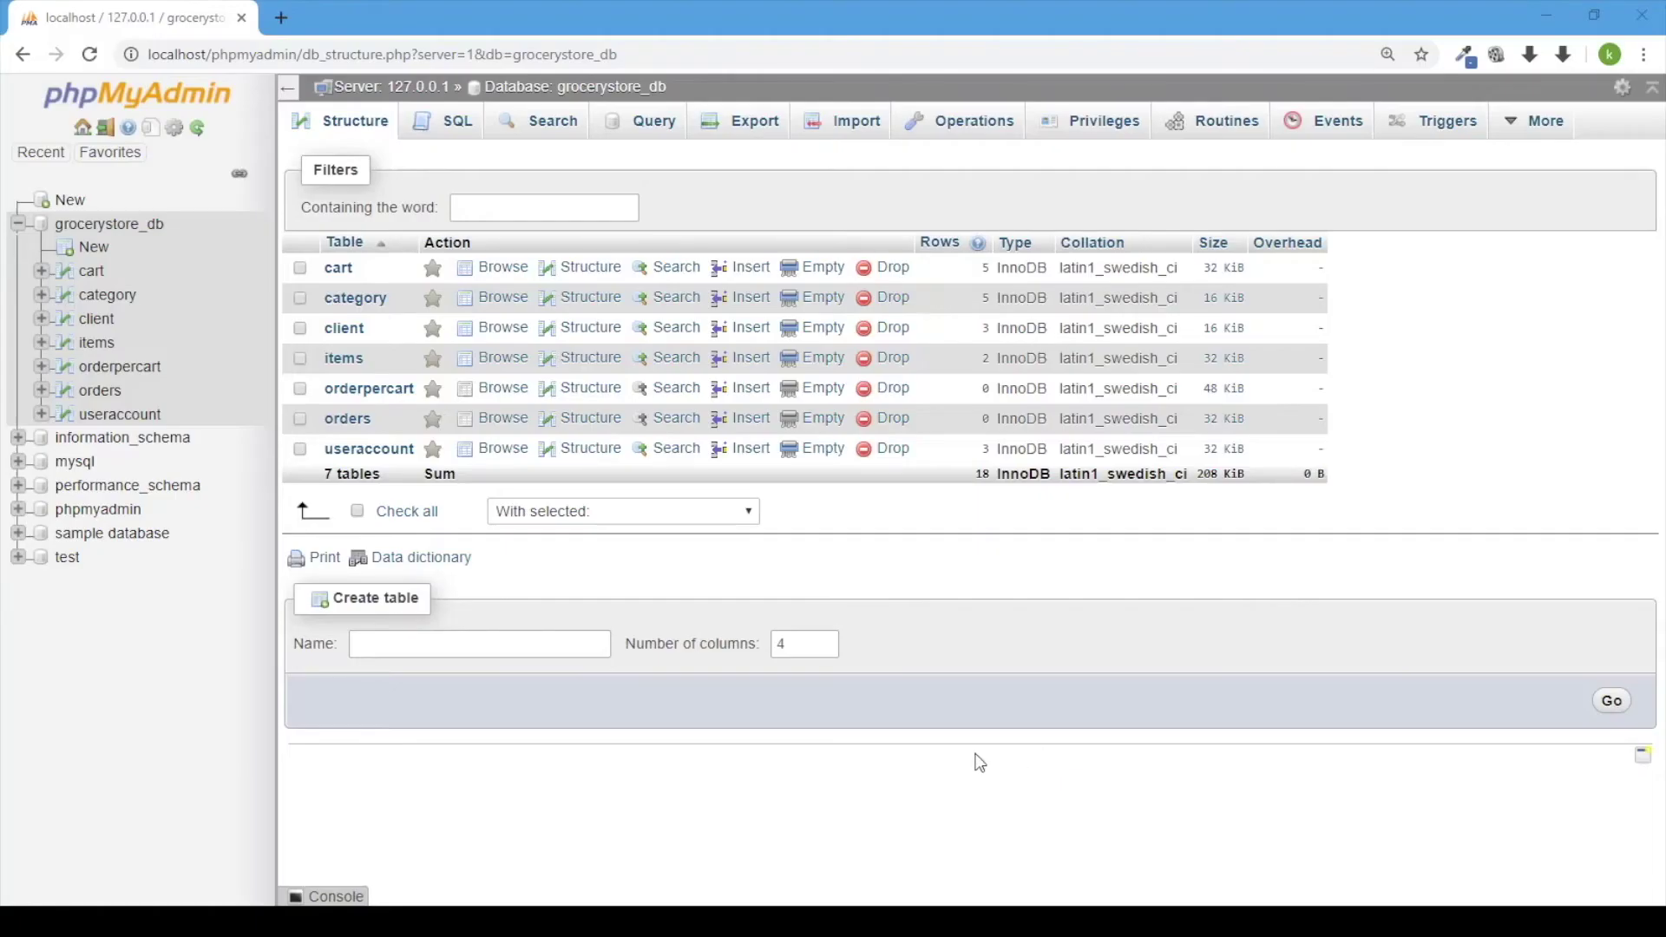
- Fill the first insert row: juice category, apple juice, 7.00, 'red apple juice'
click(337, 367)
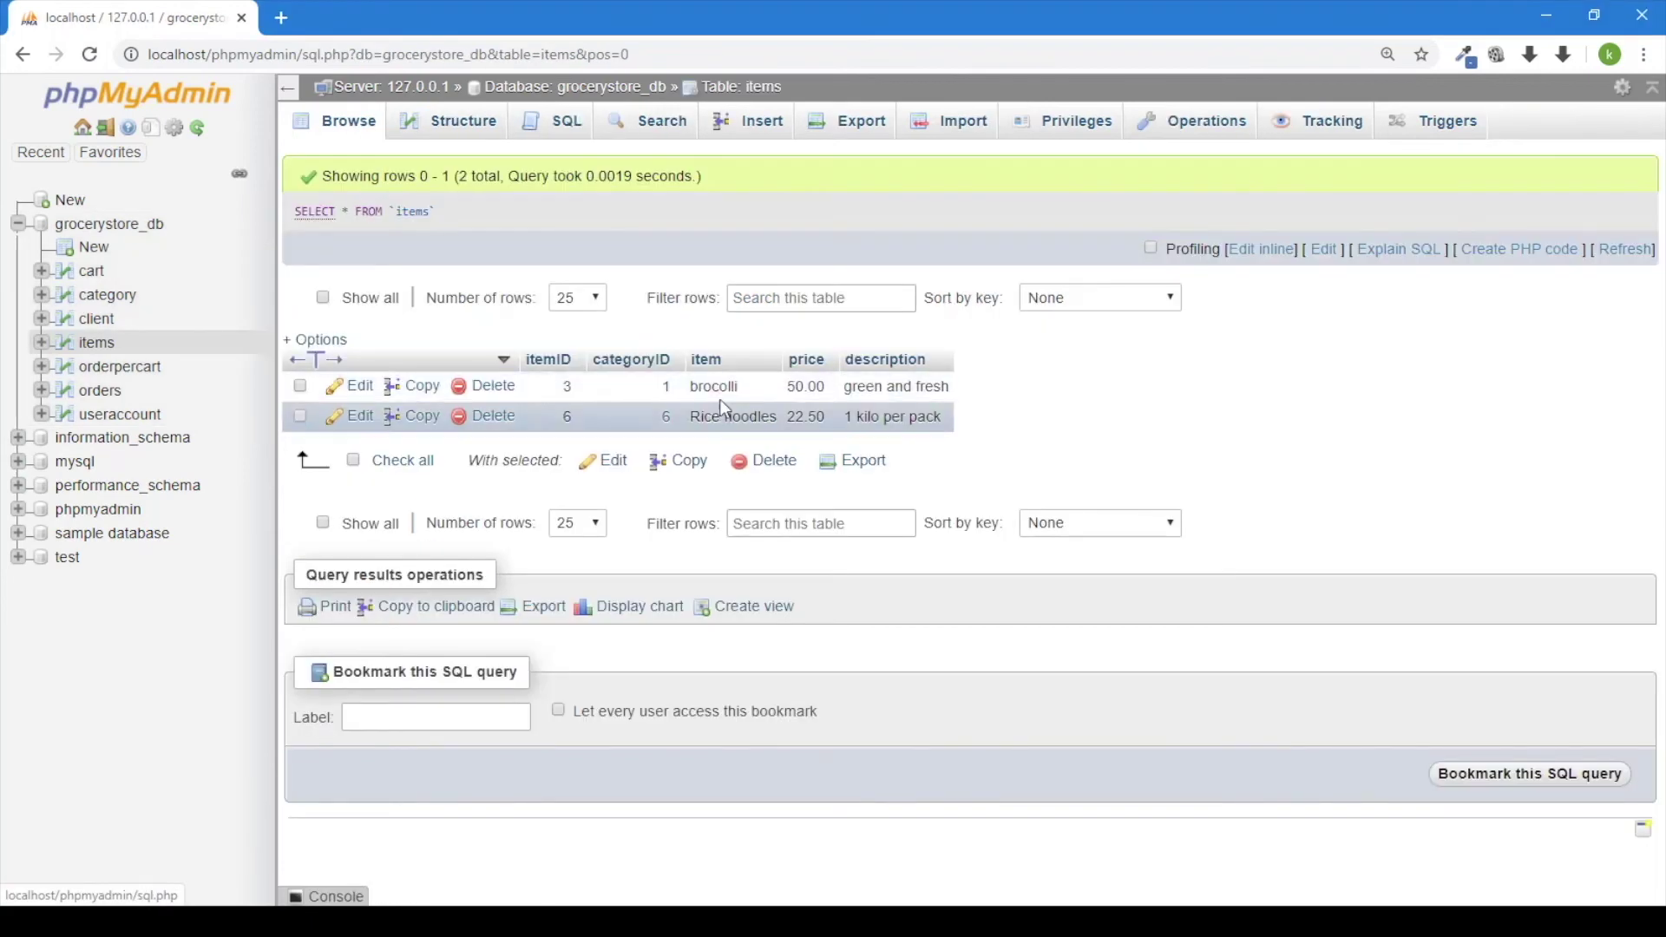
click(756, 127)
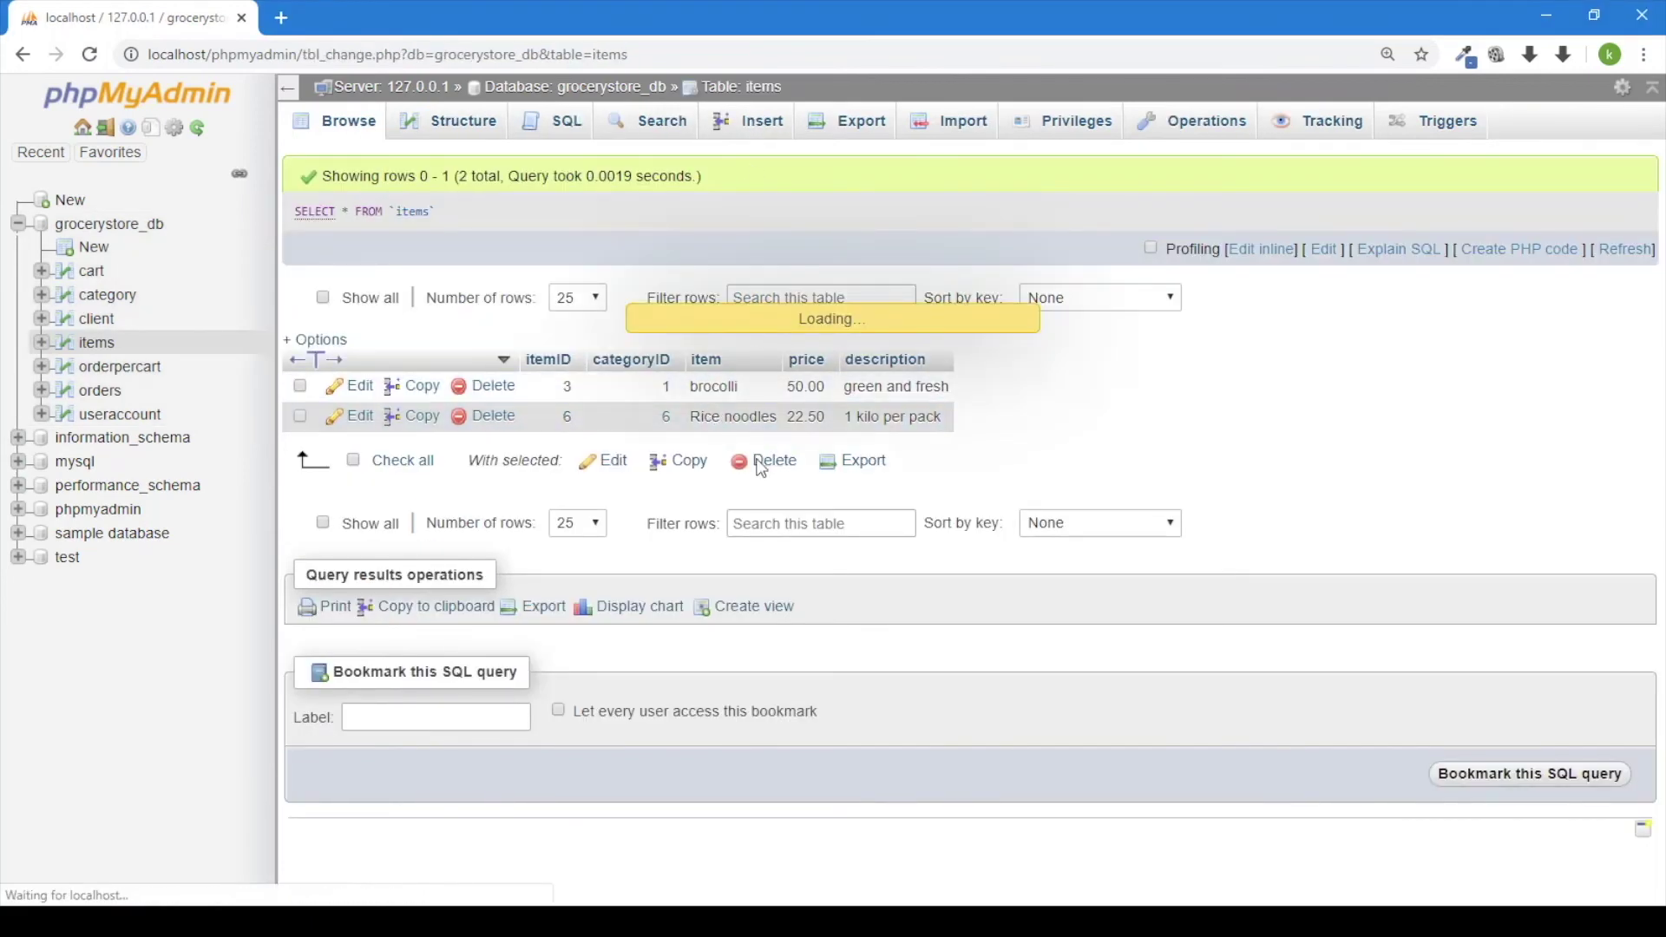
click(848, 244)
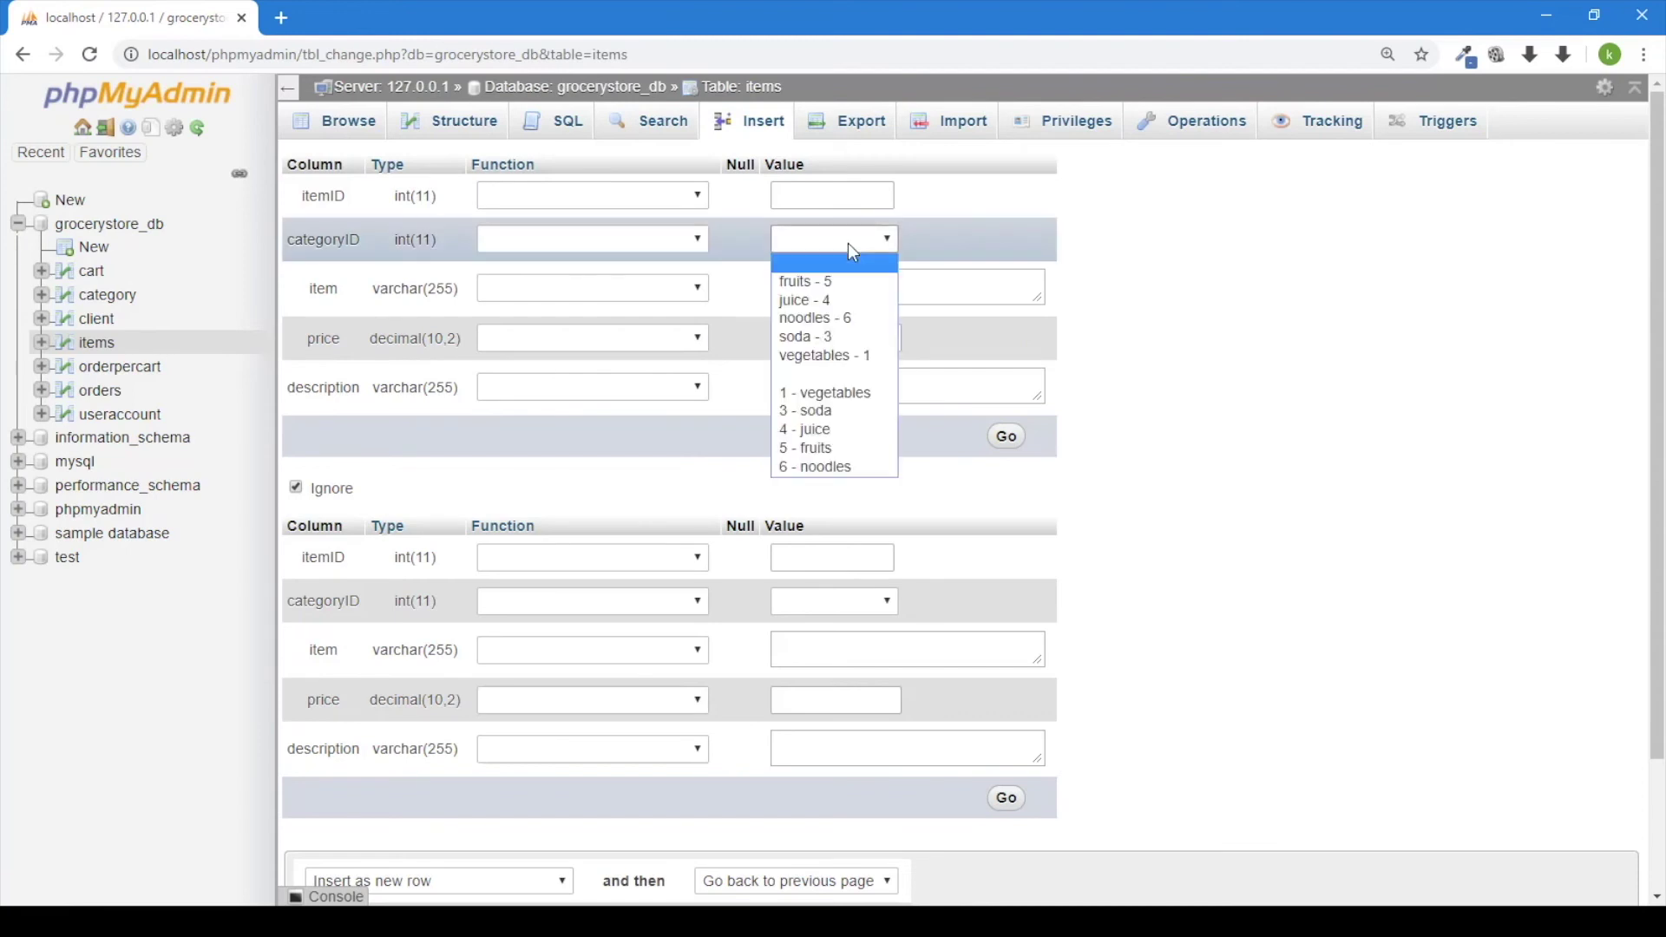
click(841, 303)
click(841, 295)
text(a)
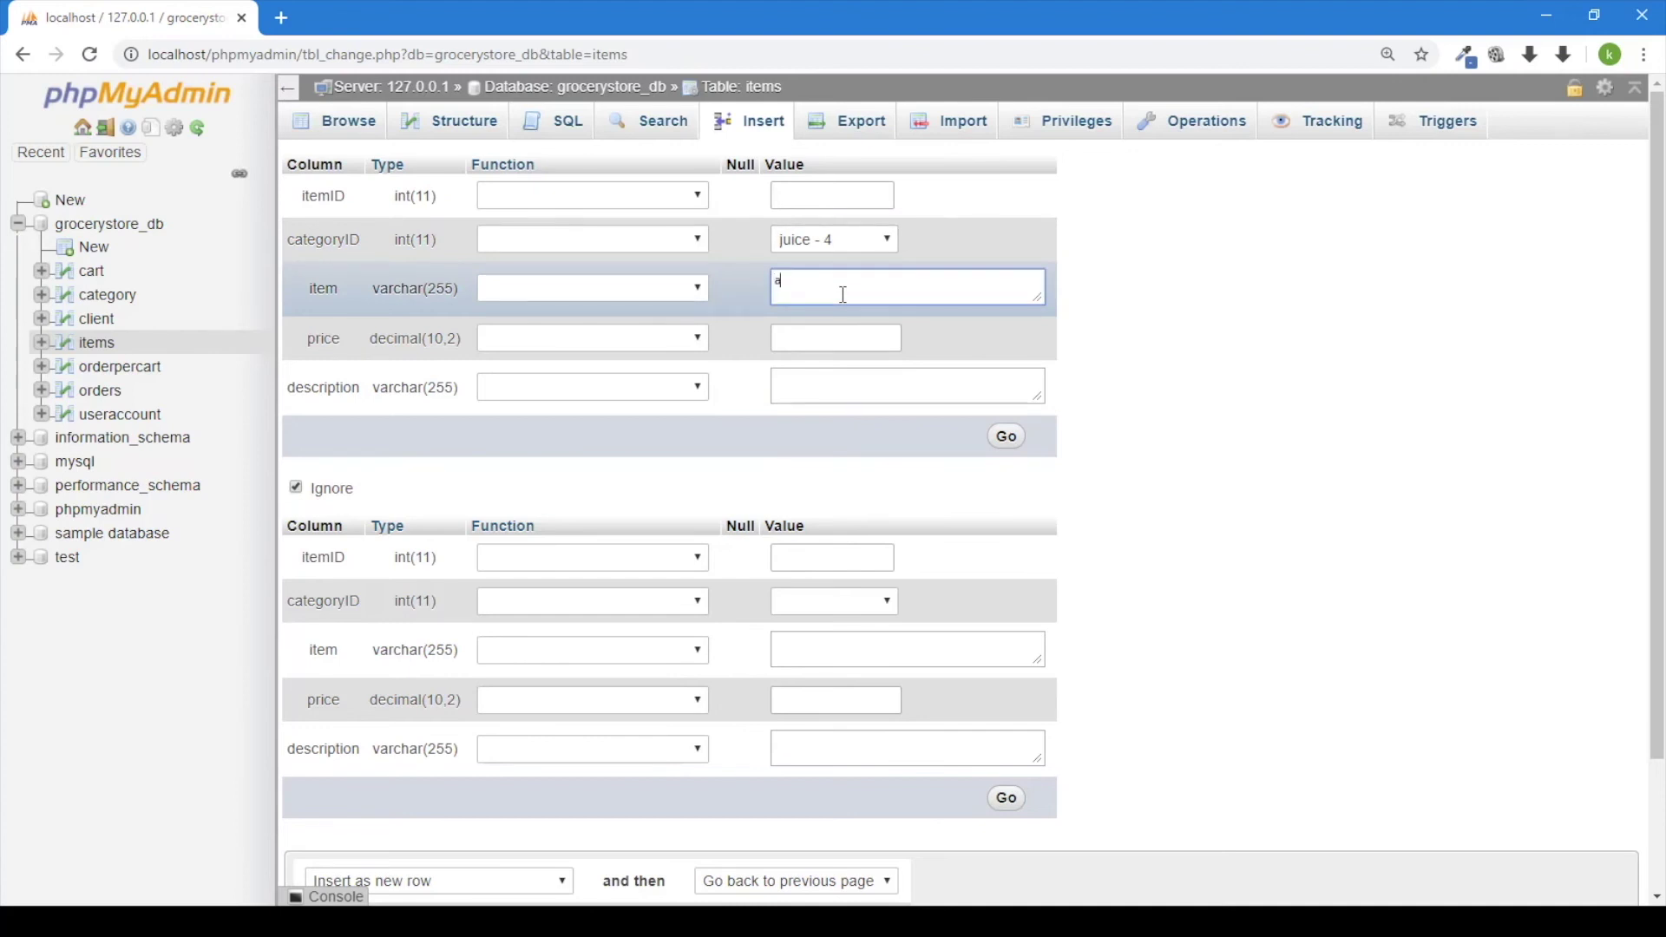
text(pple juice)
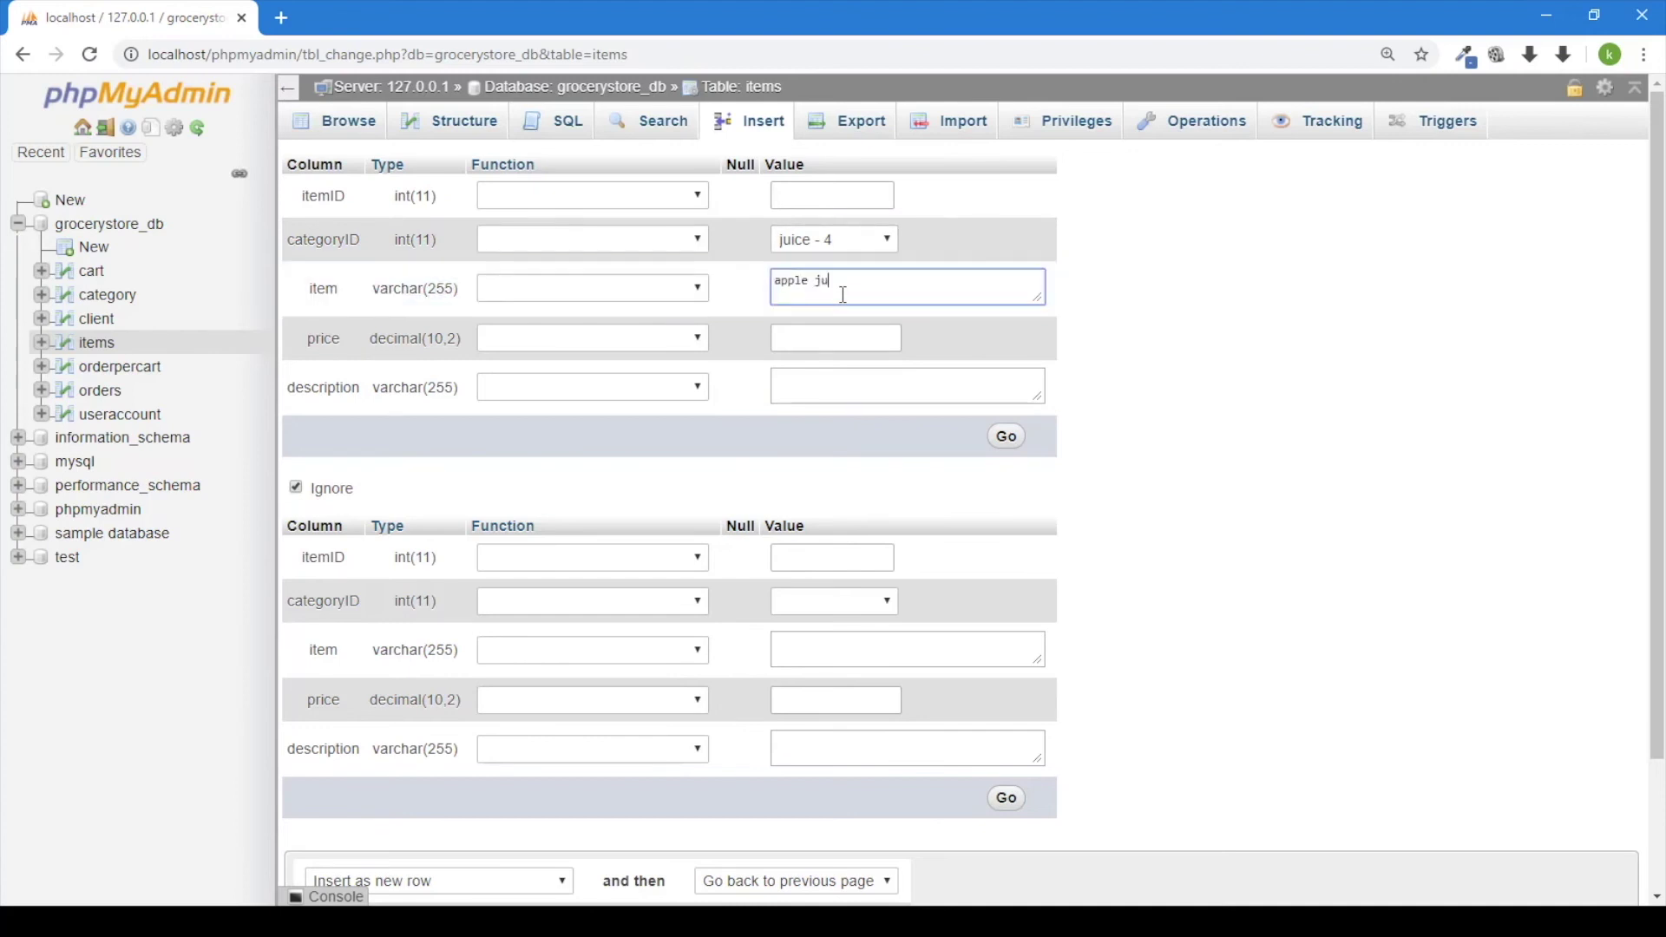
click(824, 339)
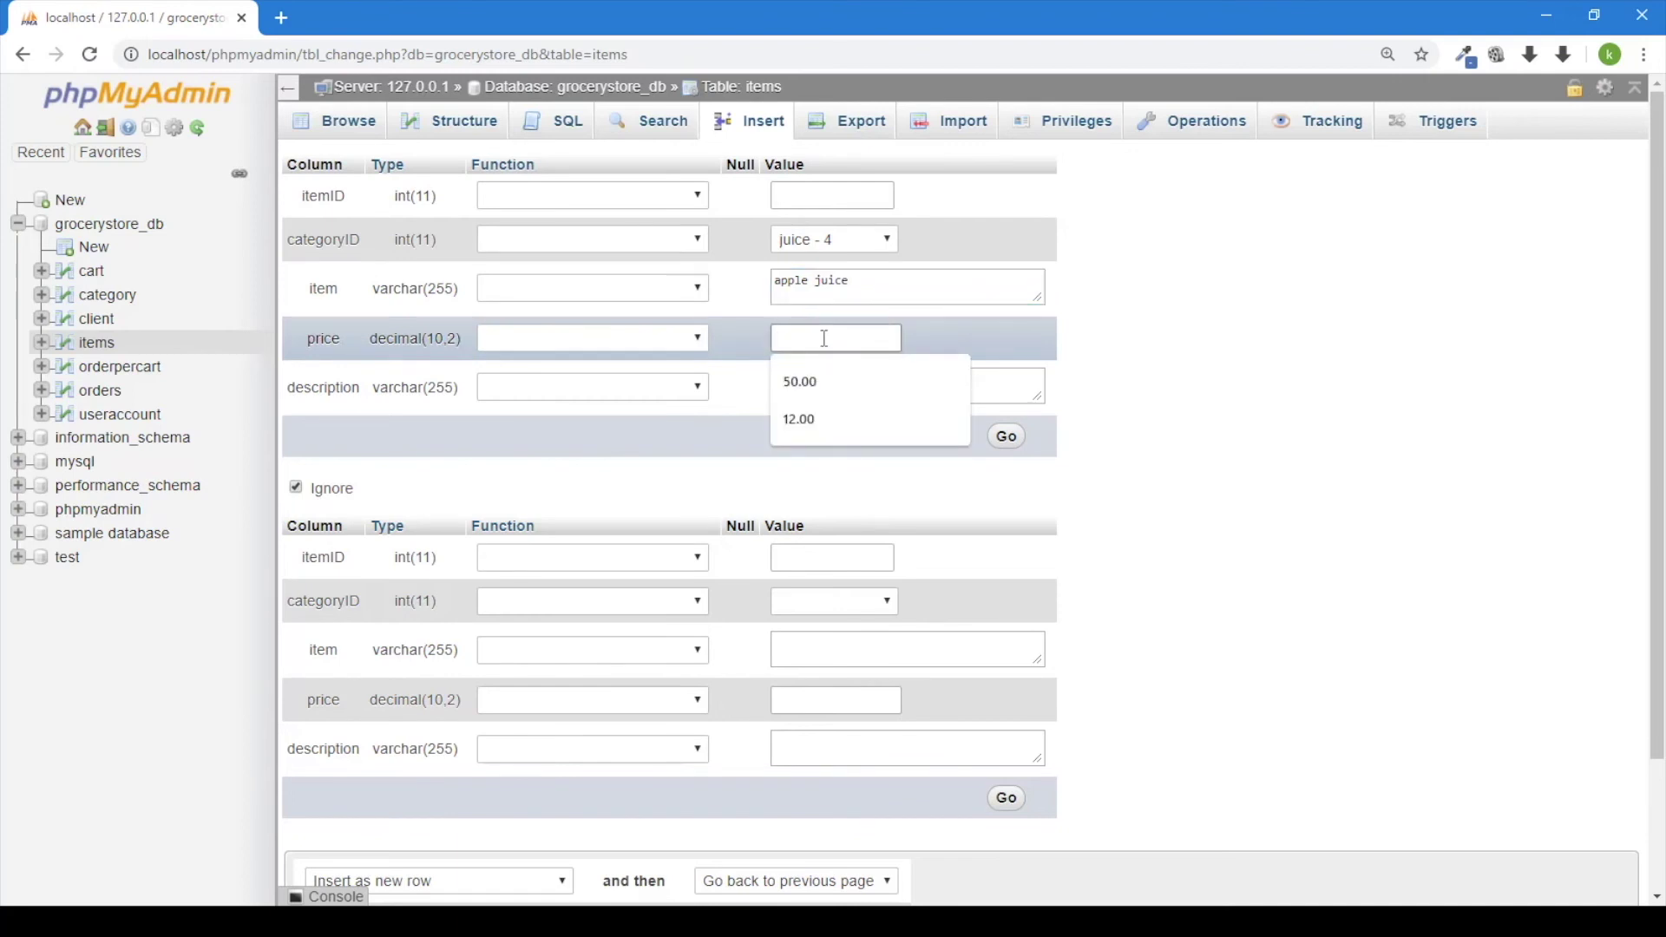
text(7.00)
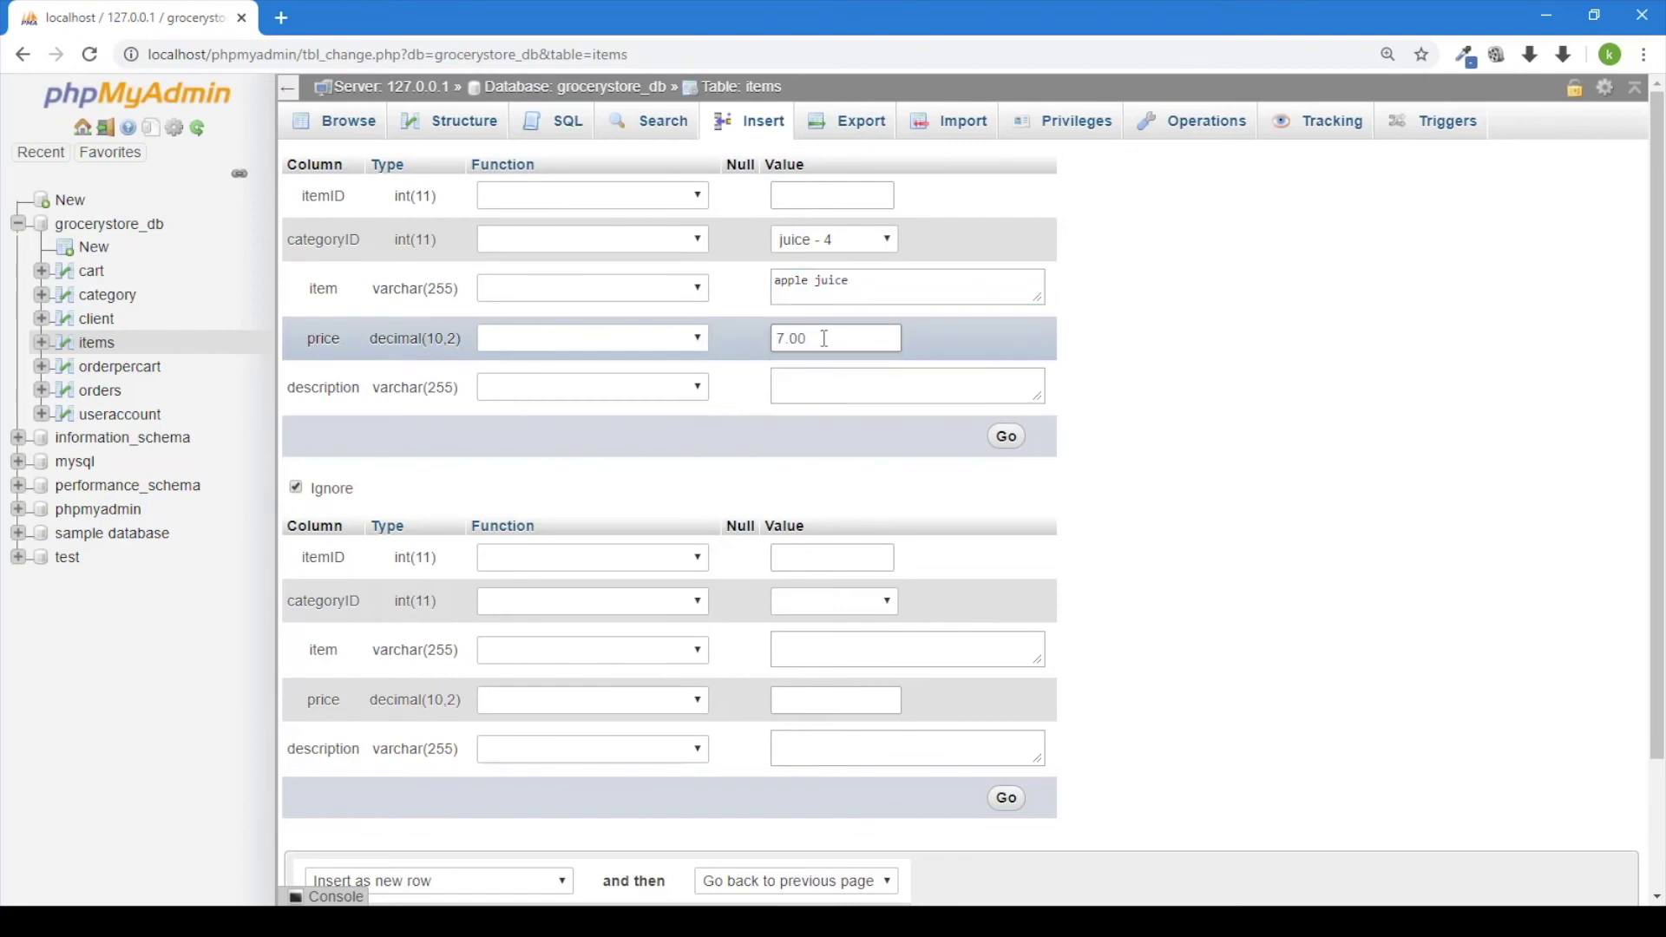
click(813, 378)
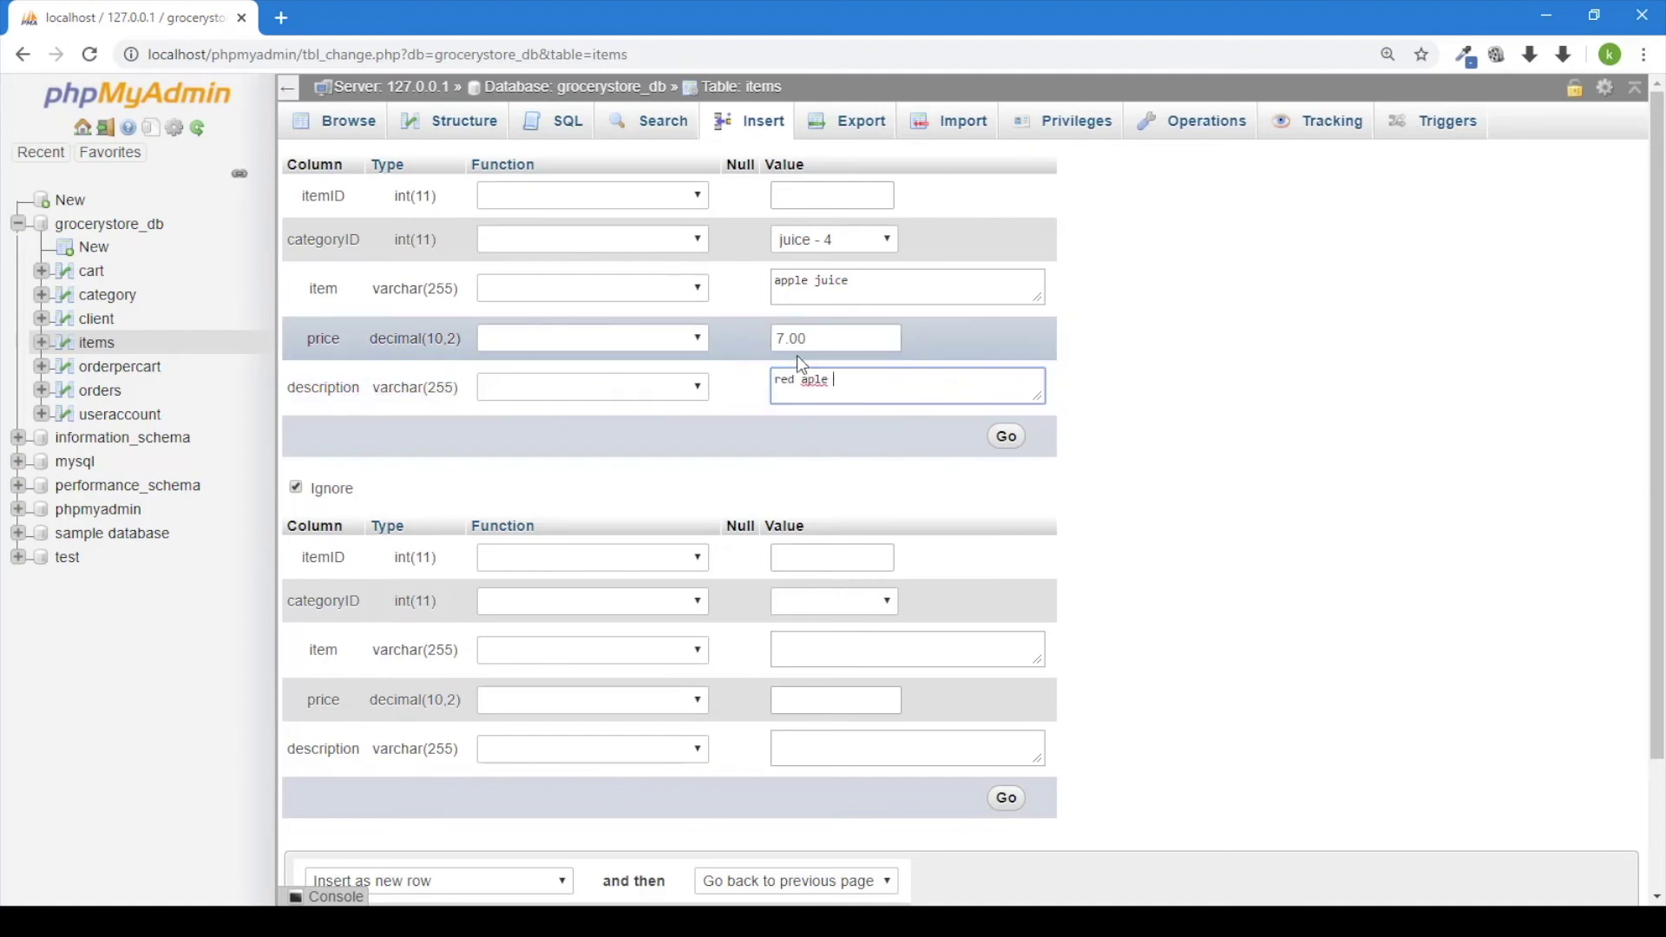
text(red apple juice)
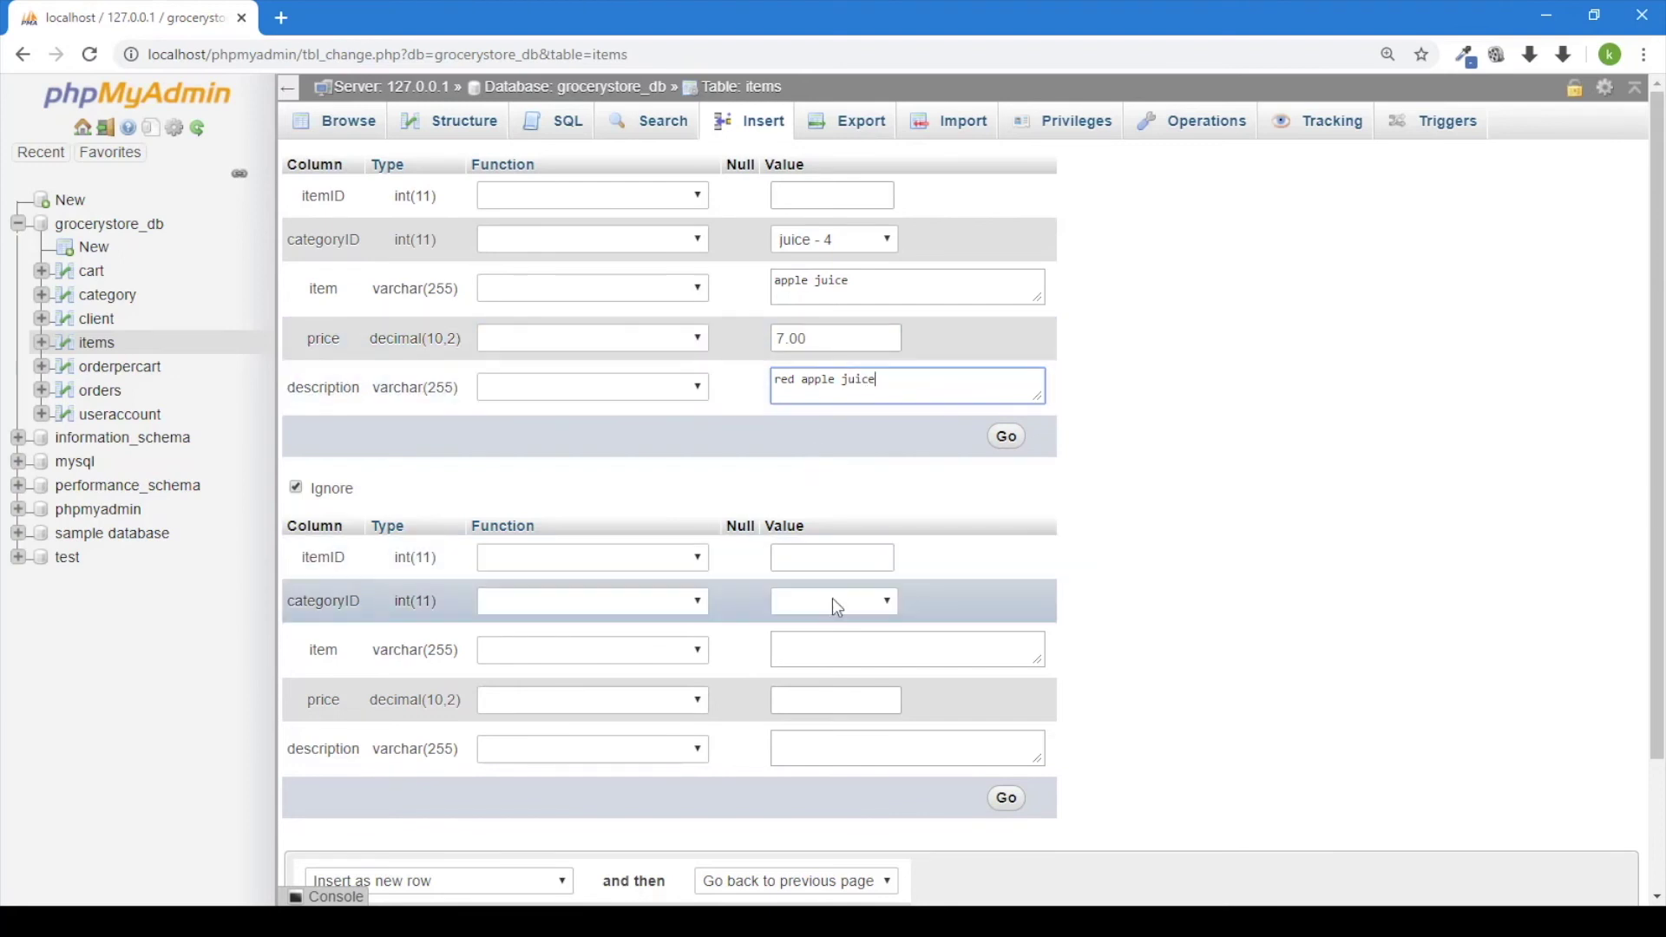
- Fill the second row: category soda - 3, mountain dew, 6.50, 'in can'
click(834, 603)
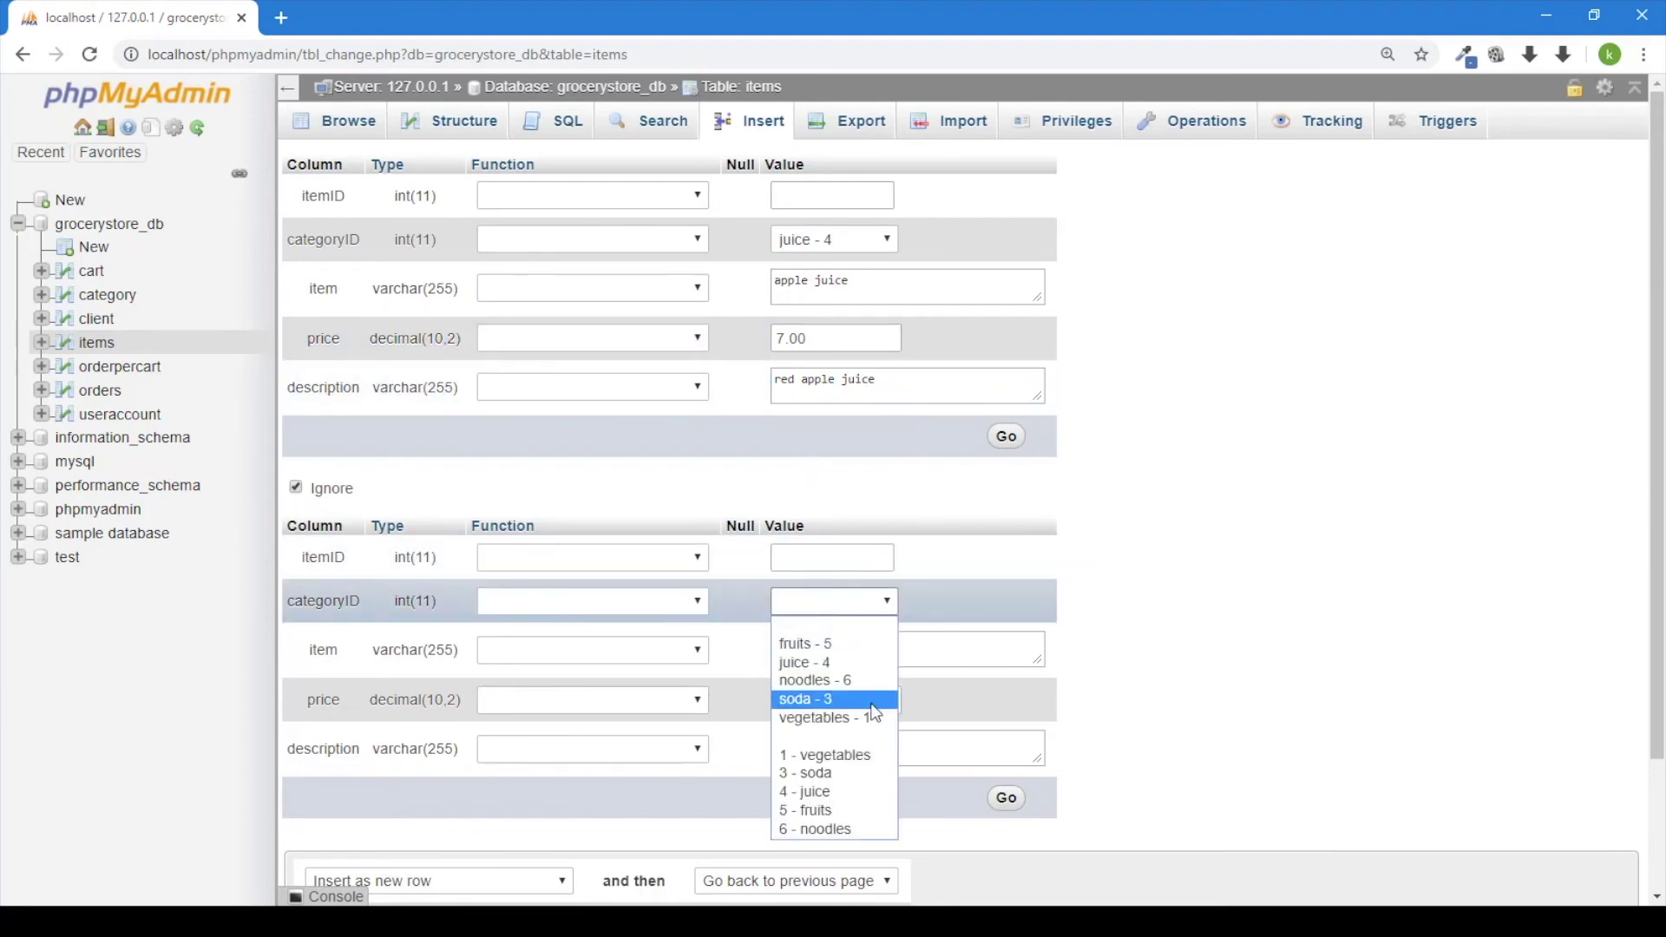
click(871, 700)
scroll(850, 607, down, 1)
click(843, 548)
text(mou)
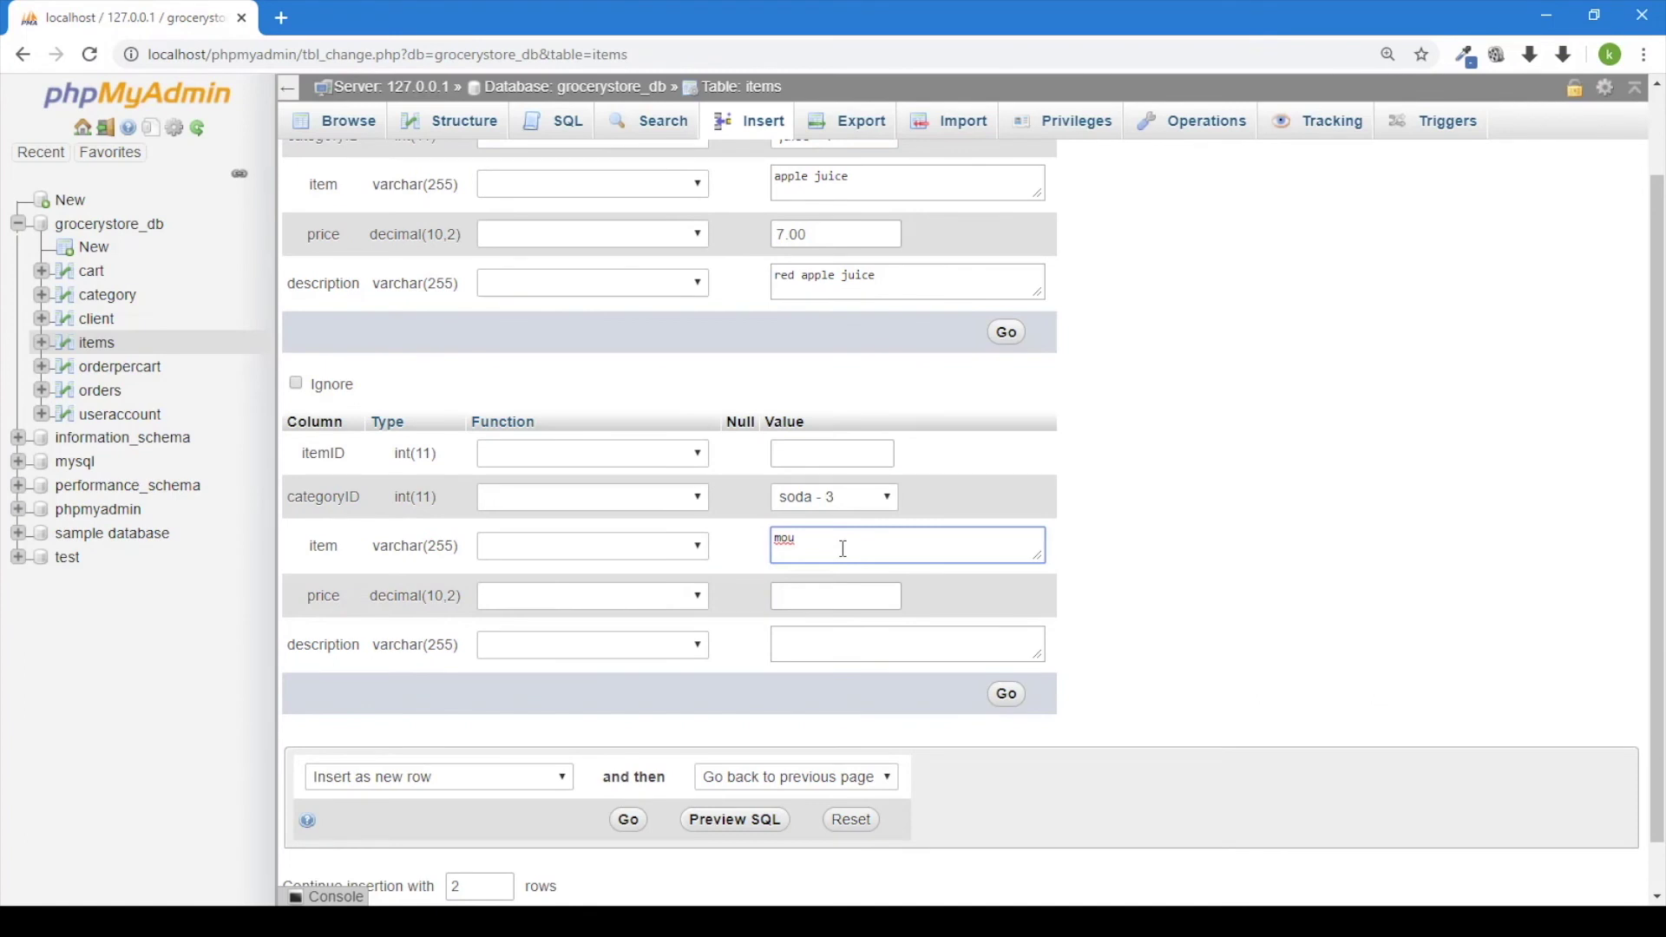
text(ntain dew)
click(784, 592)
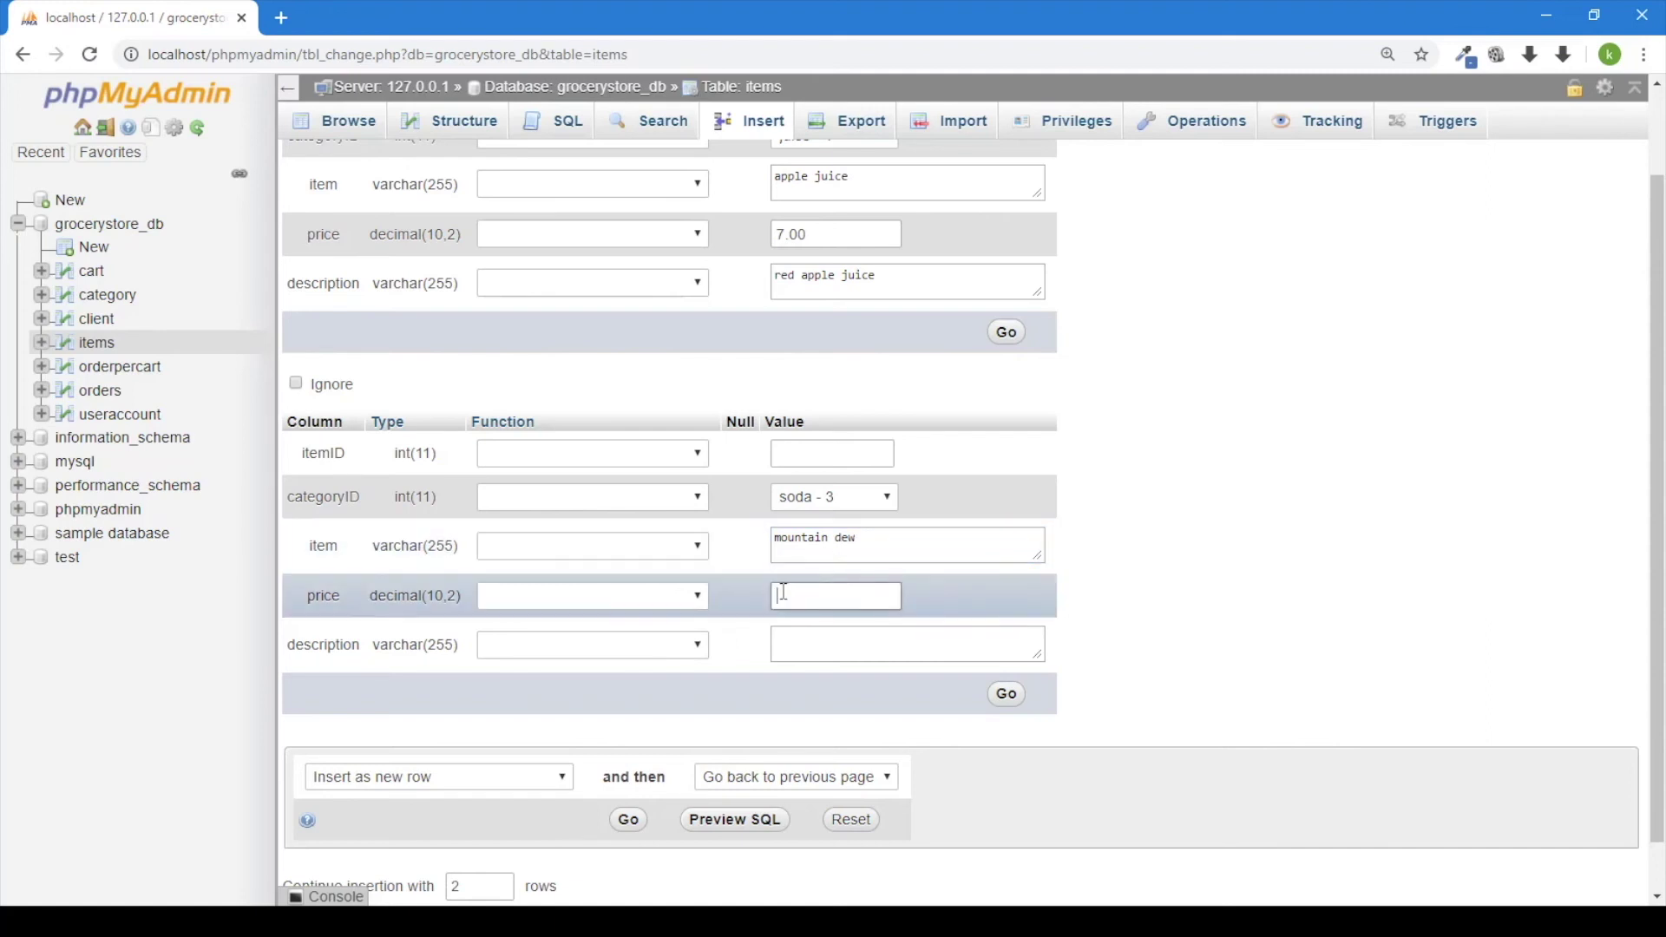
text(6.50)
click(798, 641)
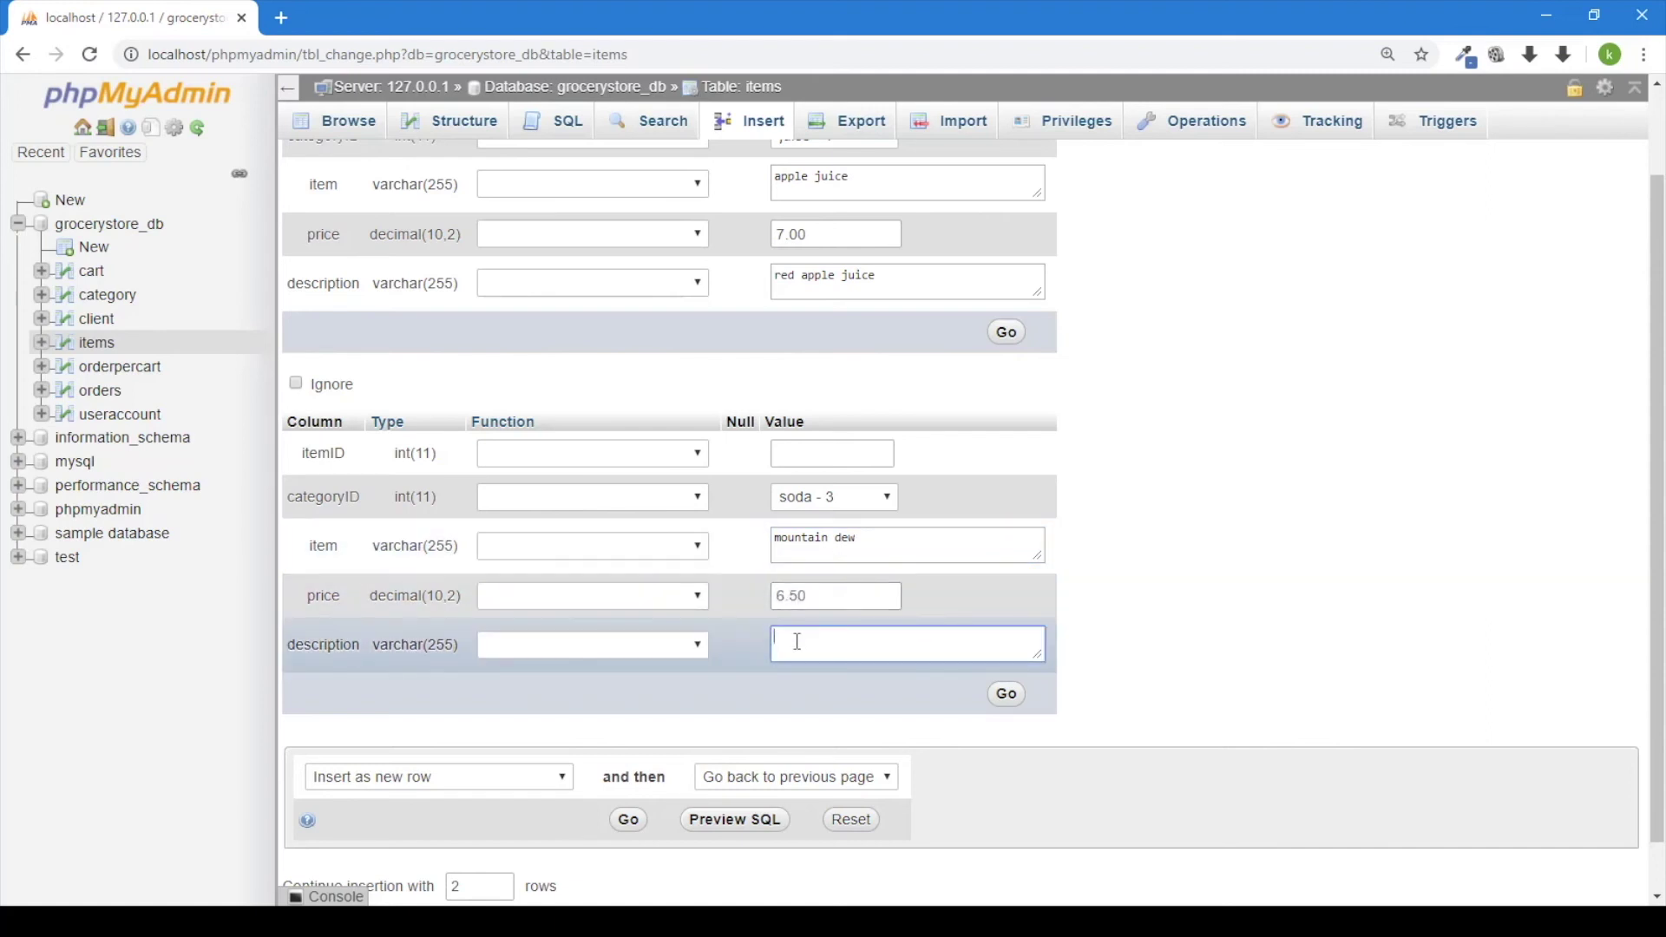
text(in can)
- Set the follow-up action to Insert another new row and submit both rows
click(764, 774)
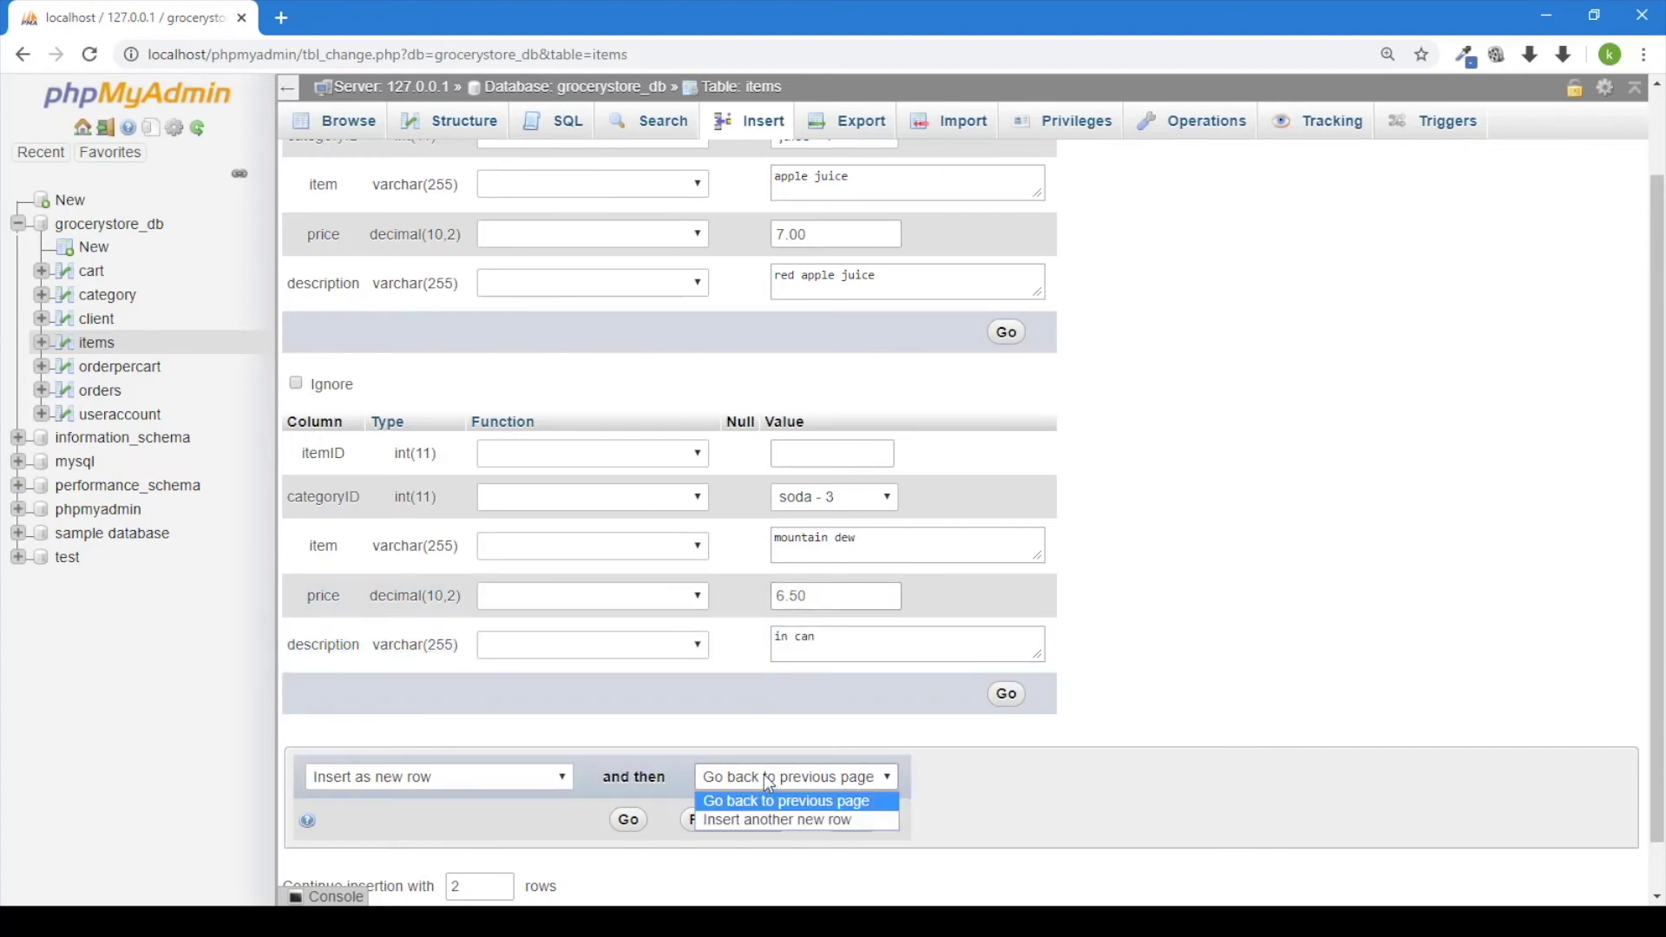
click(785, 821)
click(610, 825)
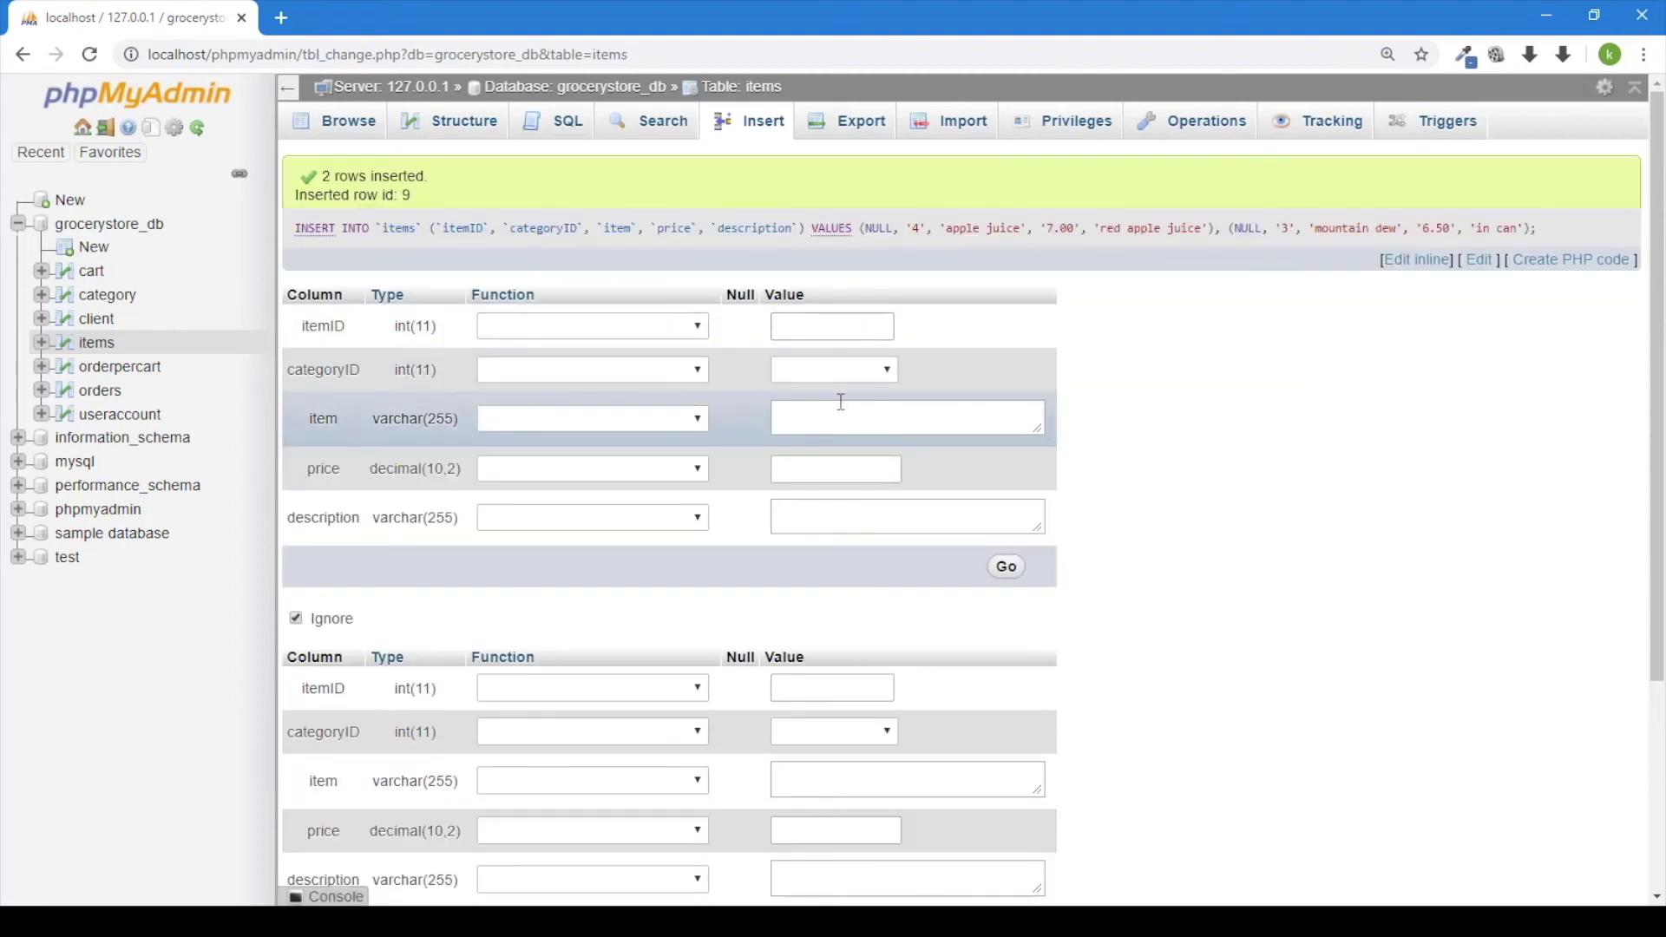
- Expand the insert page to four blank row forms
scroll(837, 398, down, 3)
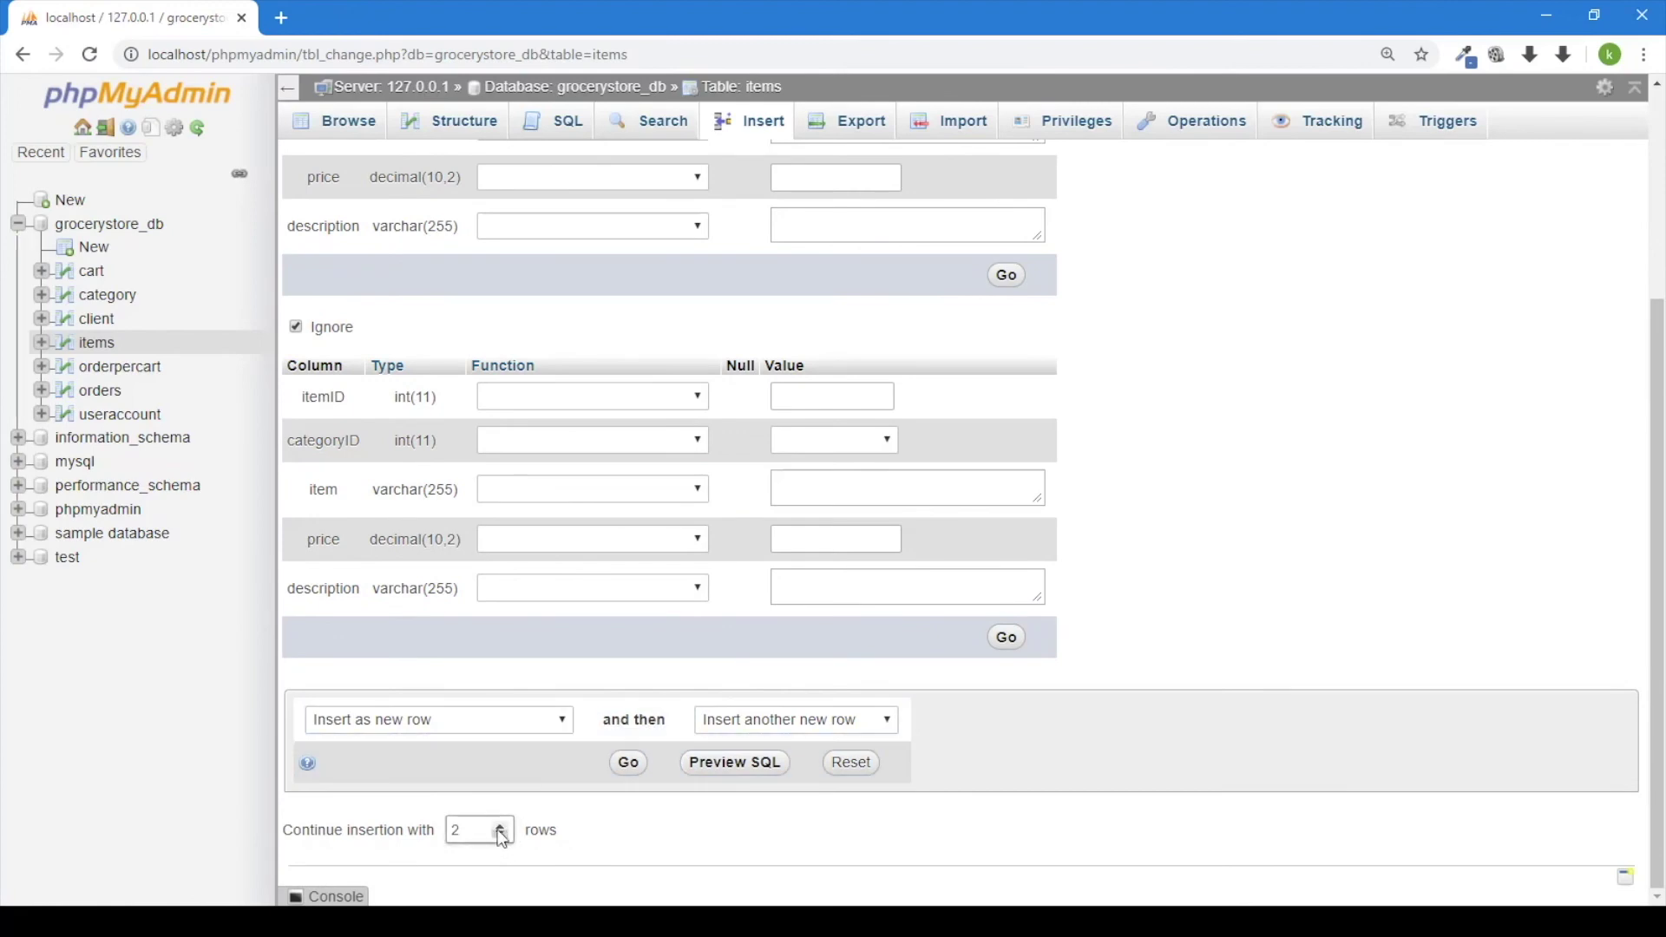
click(501, 825)
scroll(510, 825, down, 1)
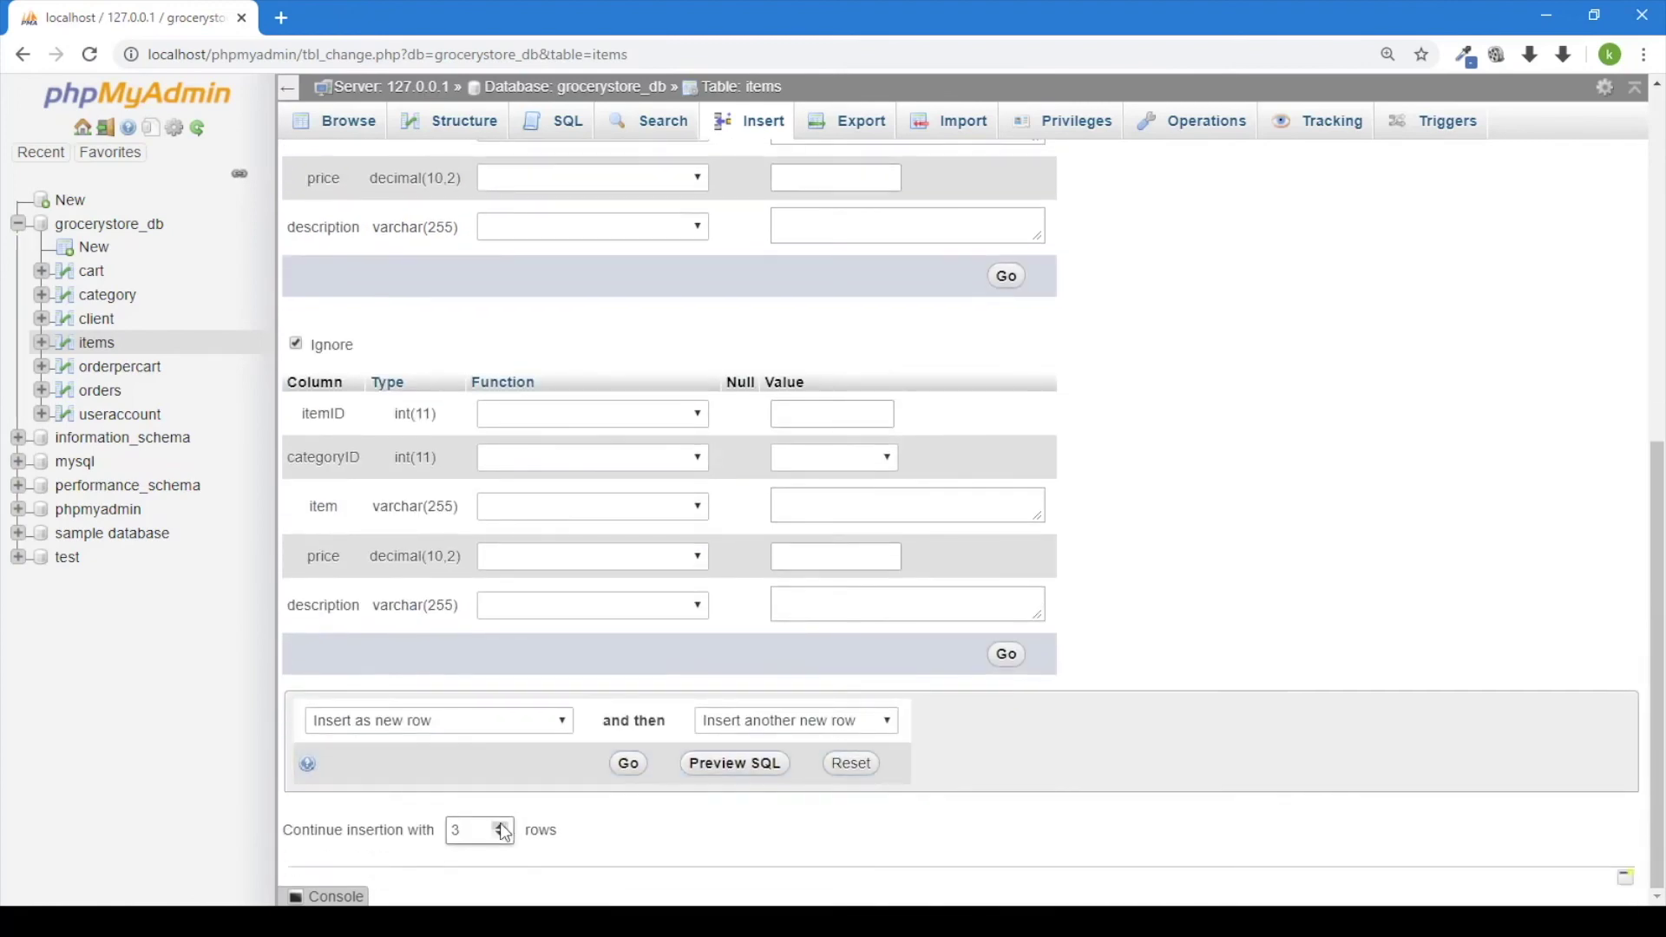
click(614, 786)
- Fill the carrot row: vegetables - 1, price 1.50, 'medium size carrots'
click(849, 373)
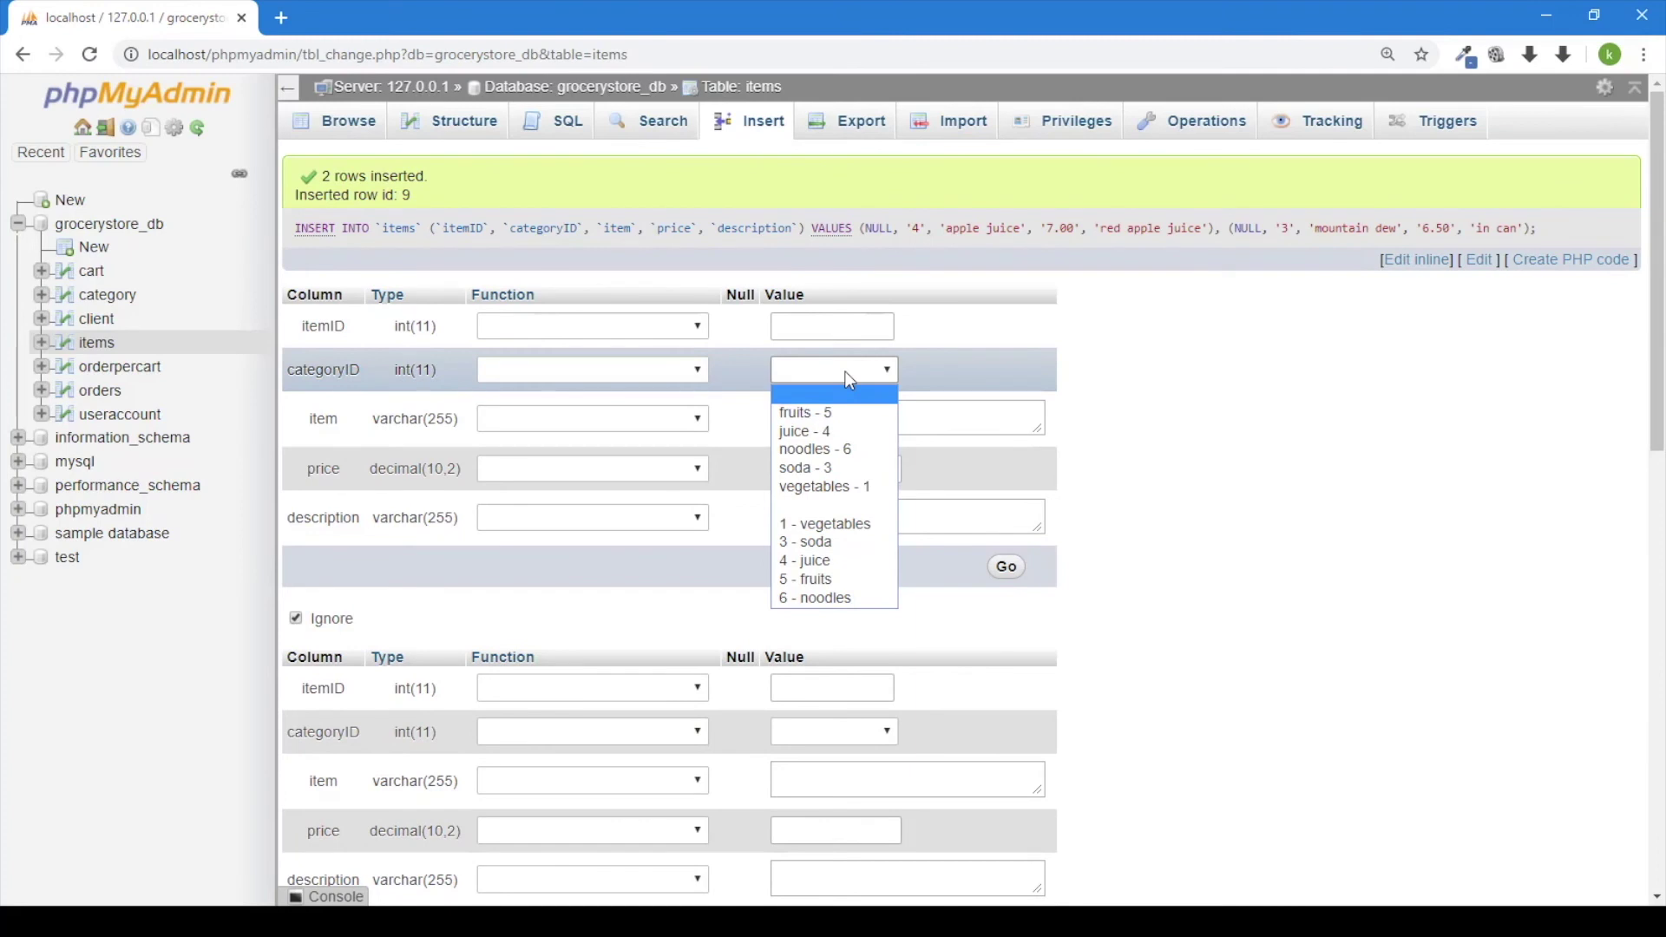
click(859, 487)
click(854, 424)
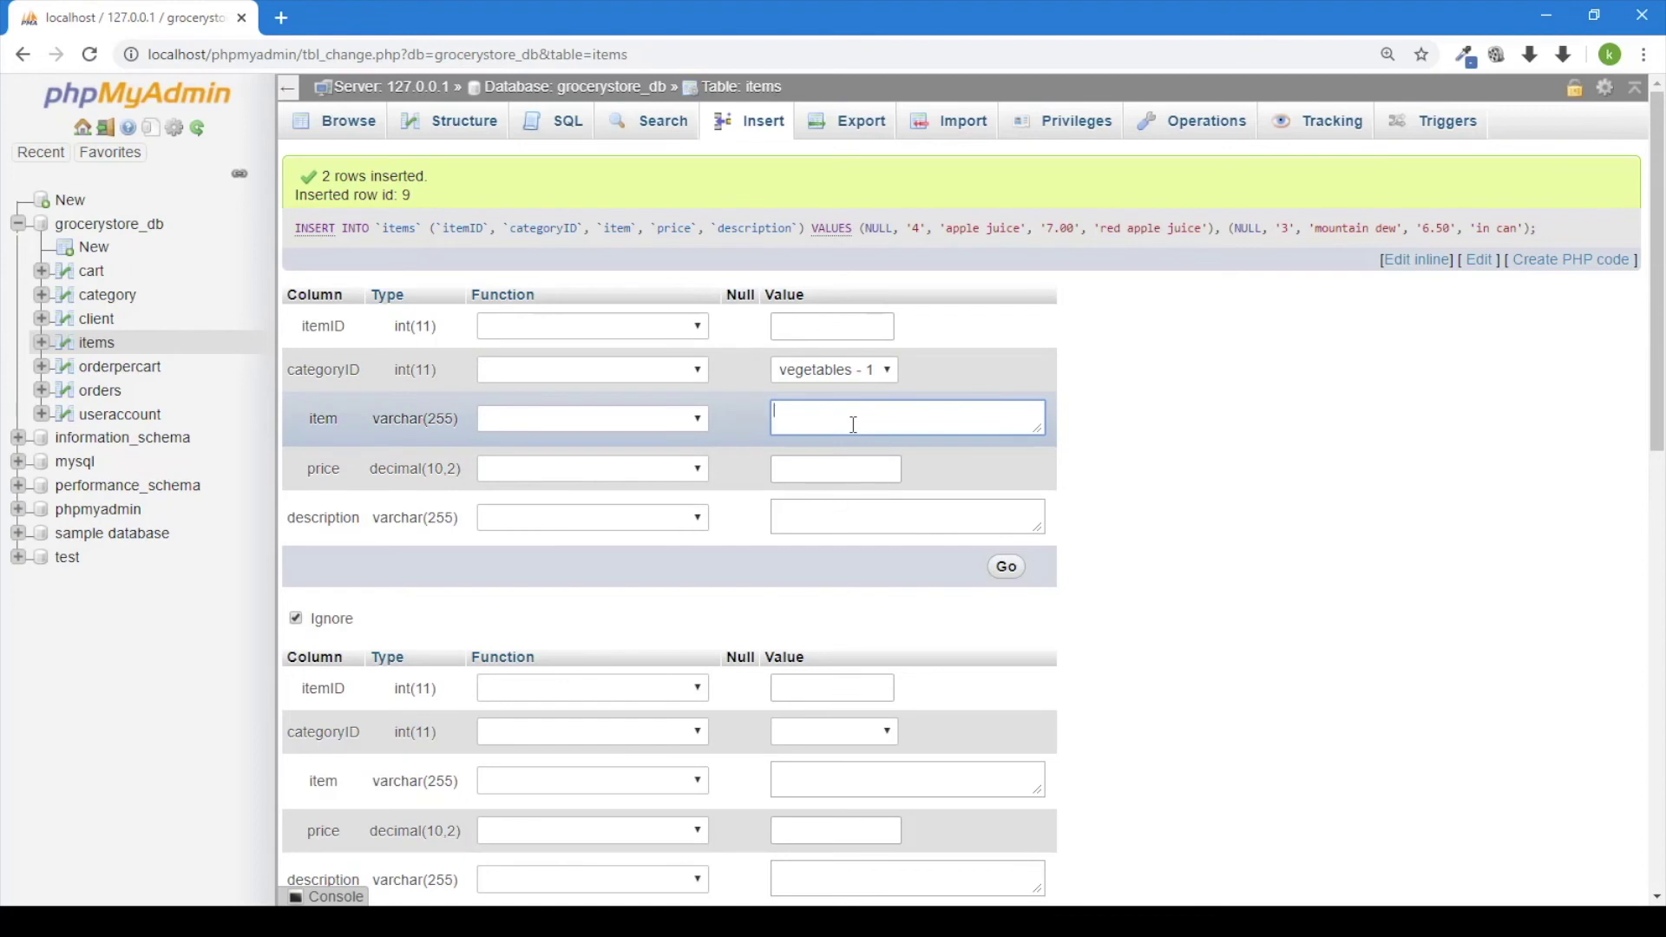
text(carrot)
click(825, 470)
text(1.2)
text(5)
drag(808, 469, 788, 474)
text(50)
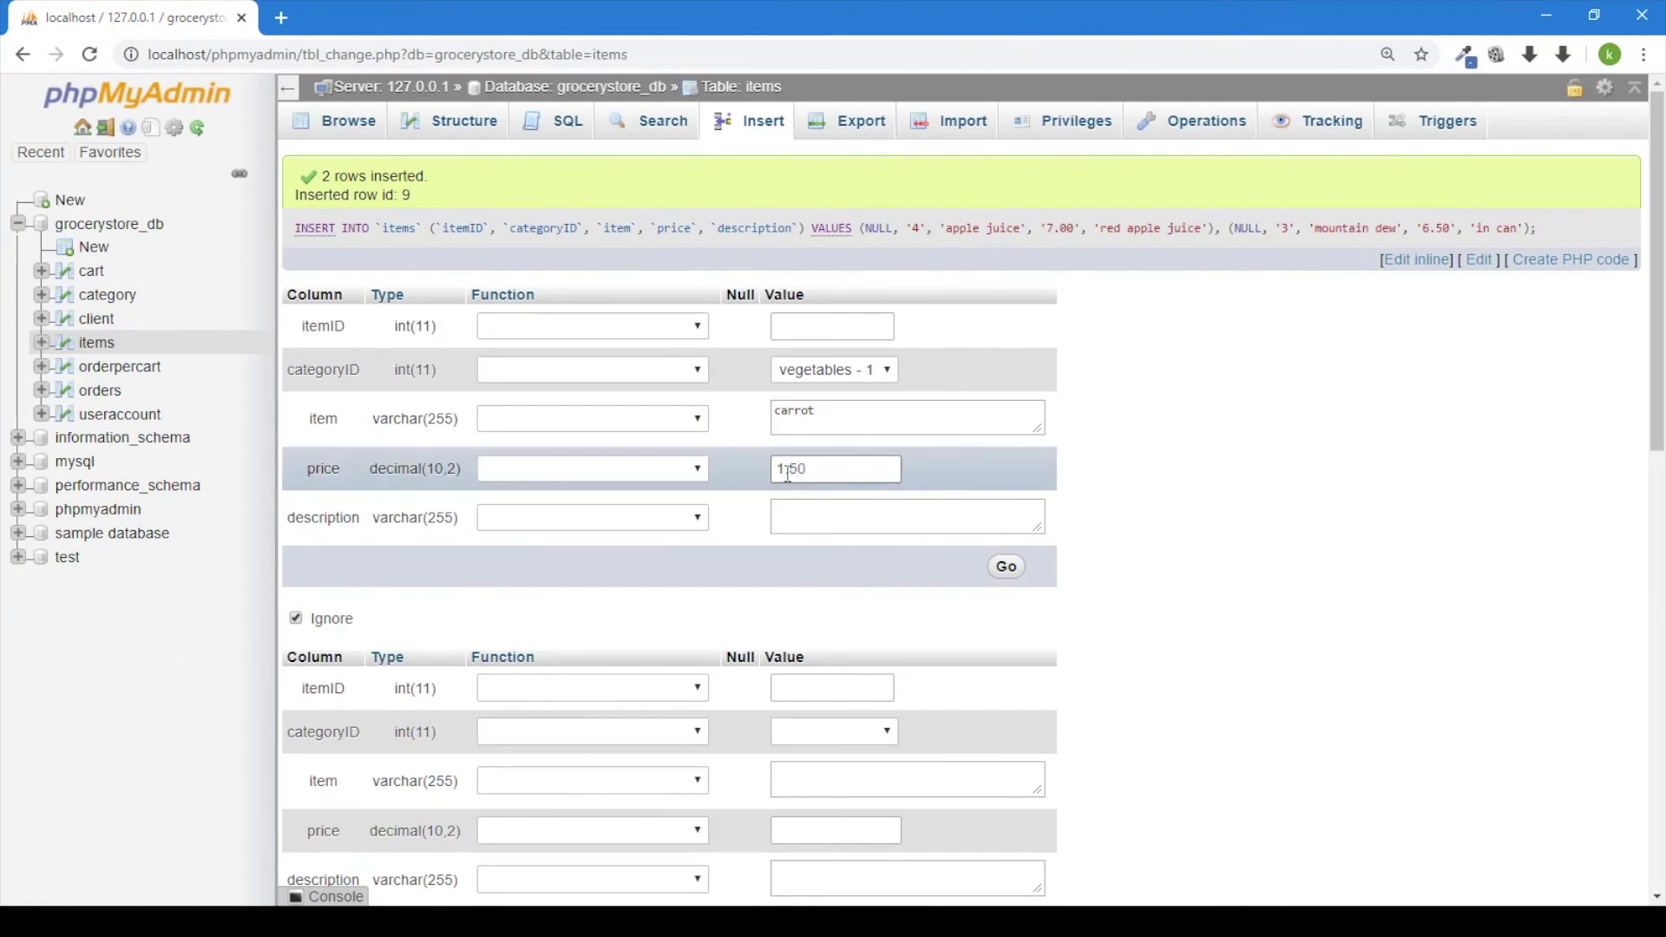
click(825, 519)
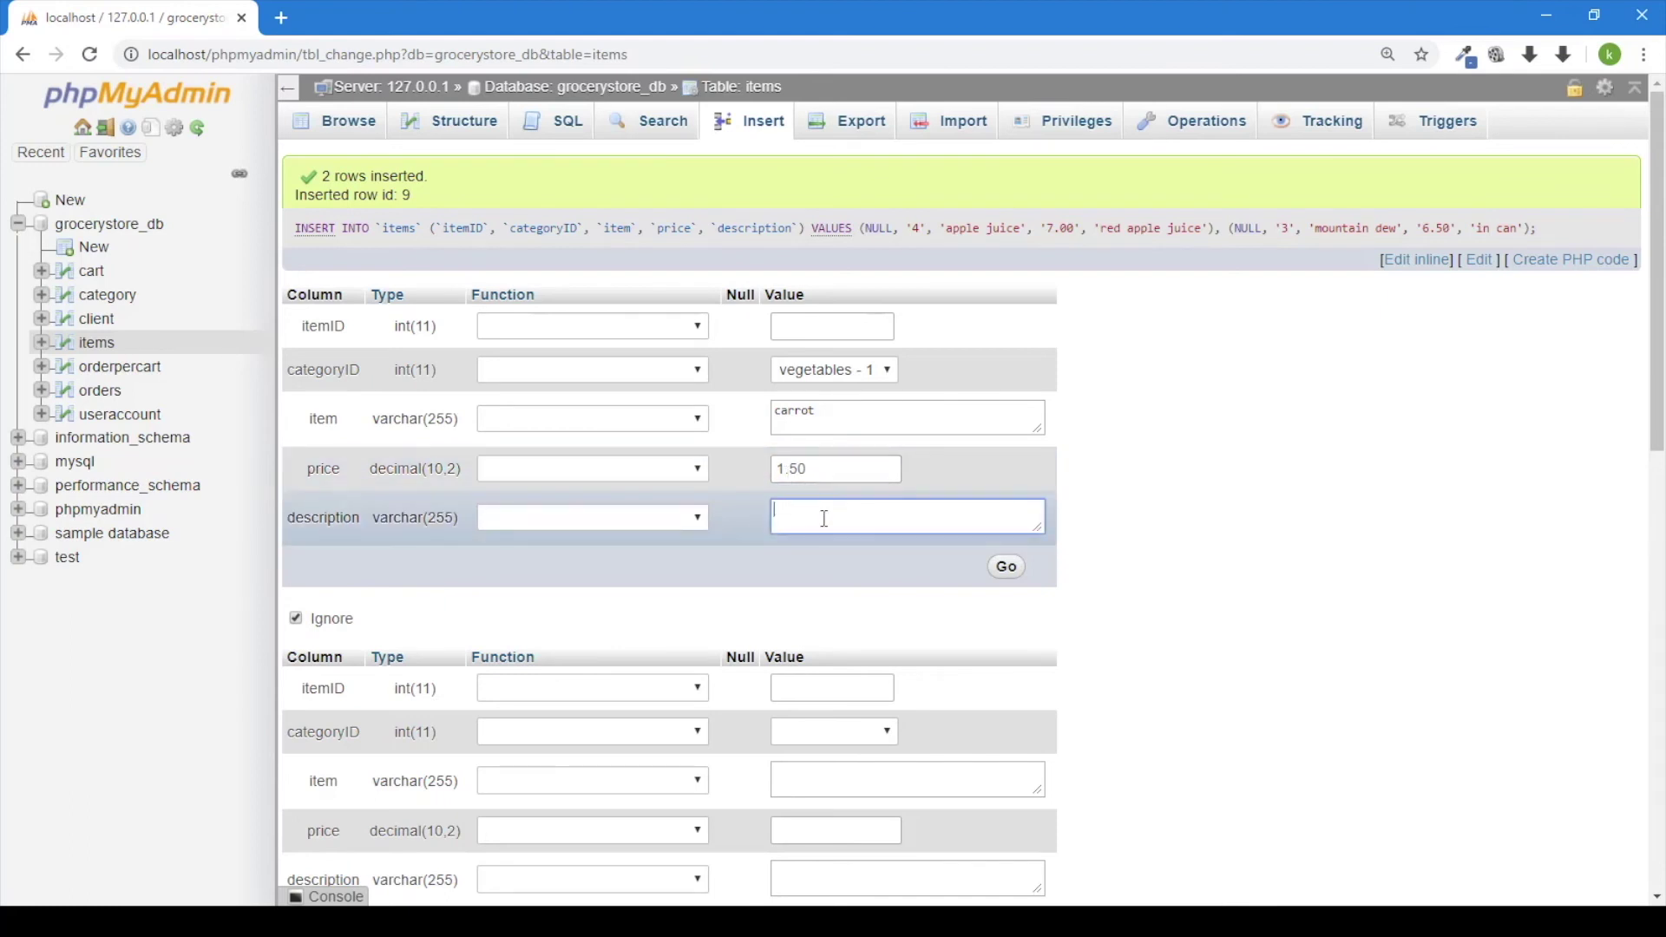
text(medium sixz)
key(BackSpace)
text(ze carrots)
- Fill the raddish row: vegetables - 1, price 8.0, 'white raddish'
scroll(851, 527, down, 2)
click(857, 526)
click(824, 640)
click(828, 571)
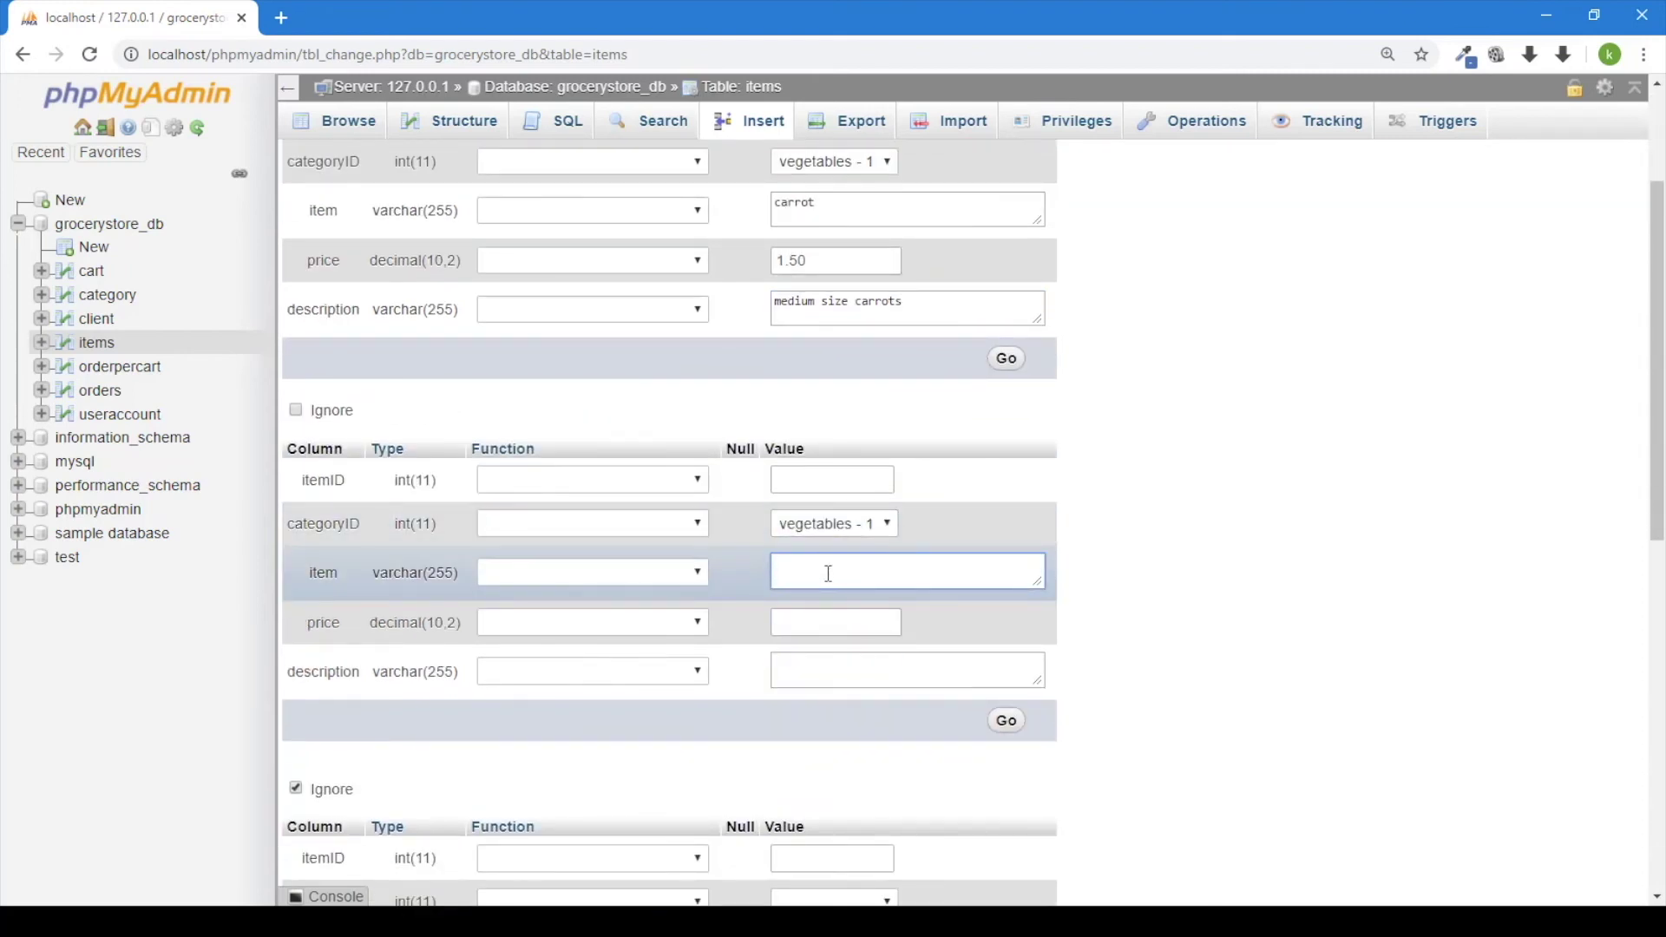
text(raddsish)
click(837, 615)
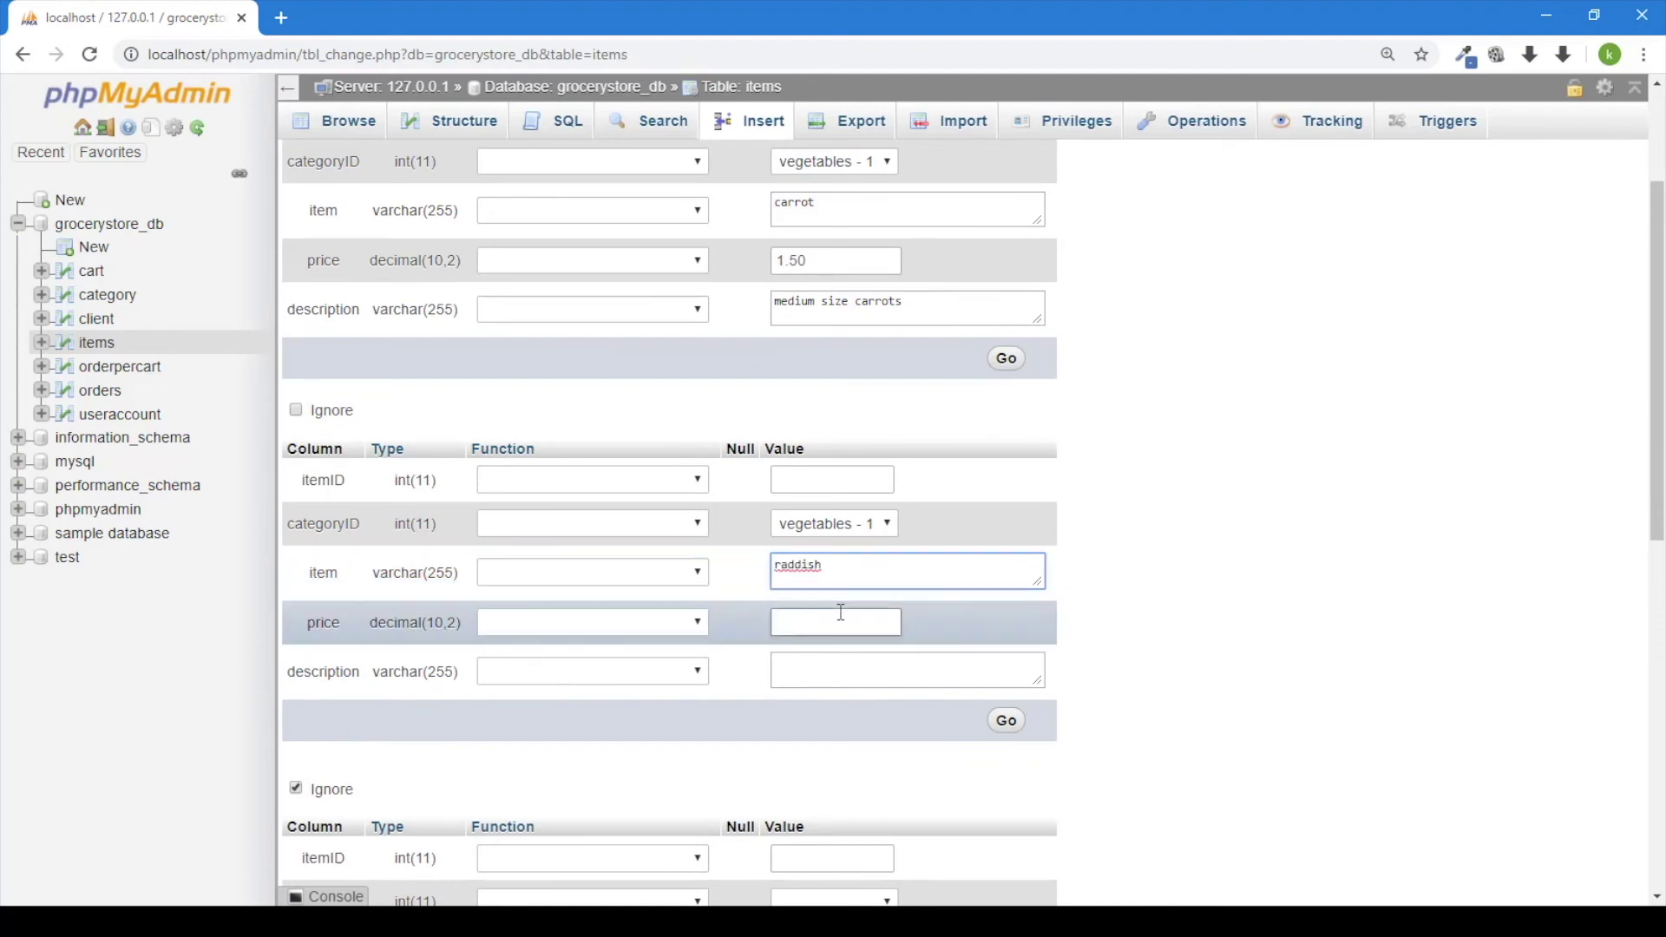
text(8.0)
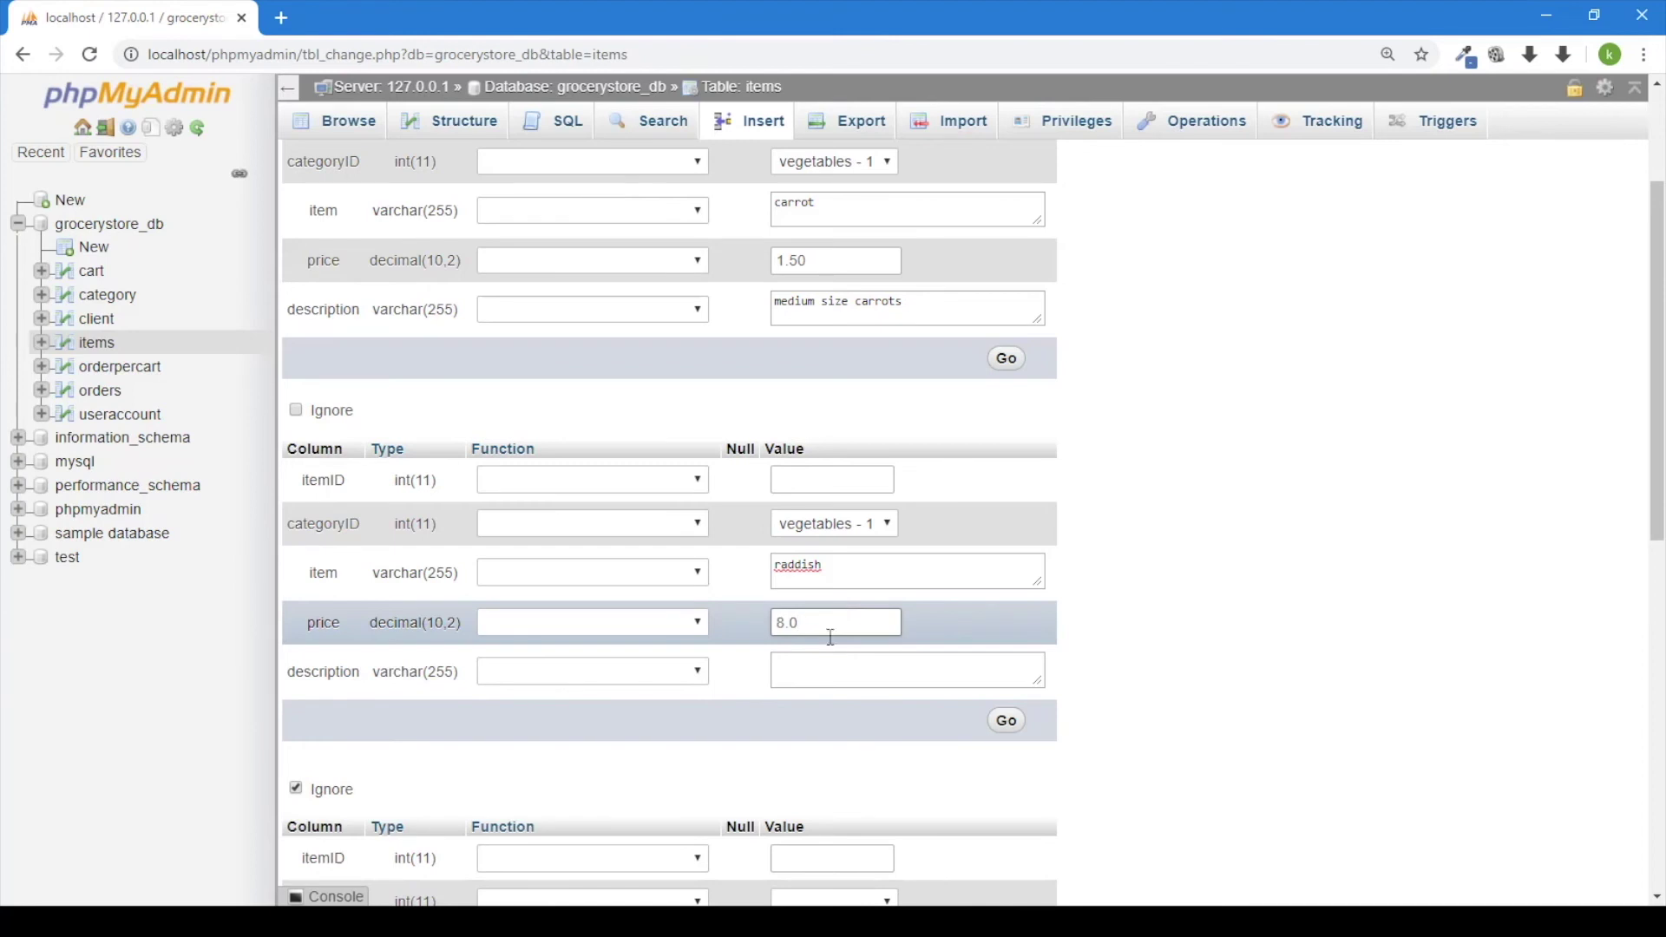
click(822, 659)
text(whi)
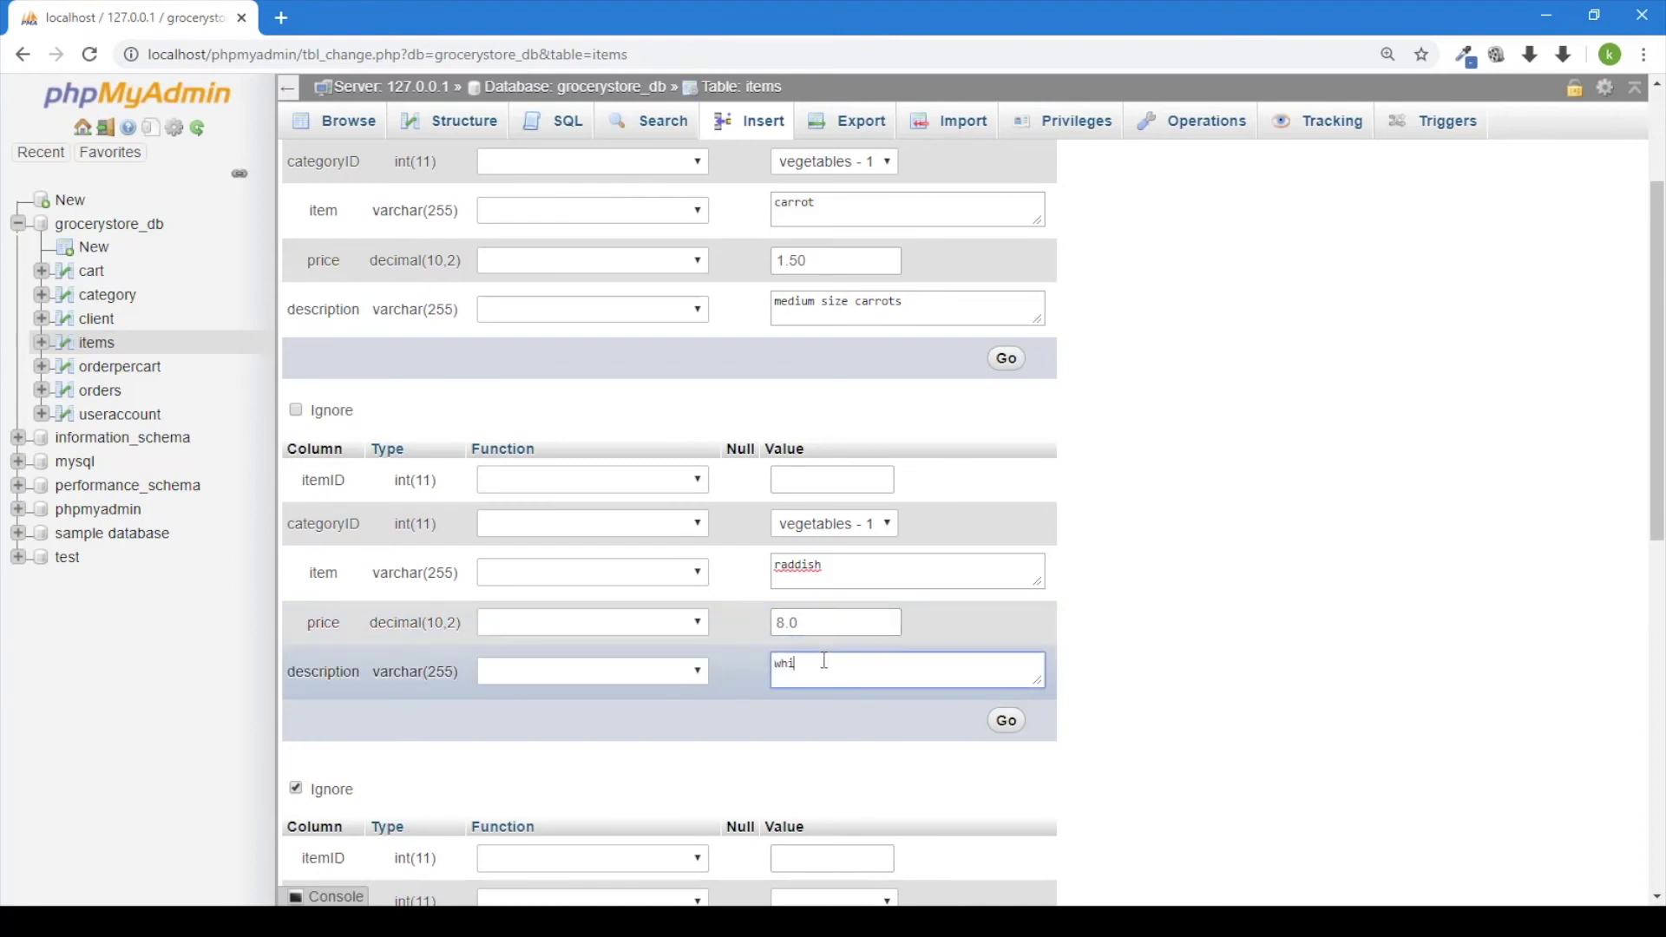
text(te raddish)
- Fill the spaghetti noodles row: noodles - 6, price 13.50, '500g'
scroll(819, 624, down, 6)
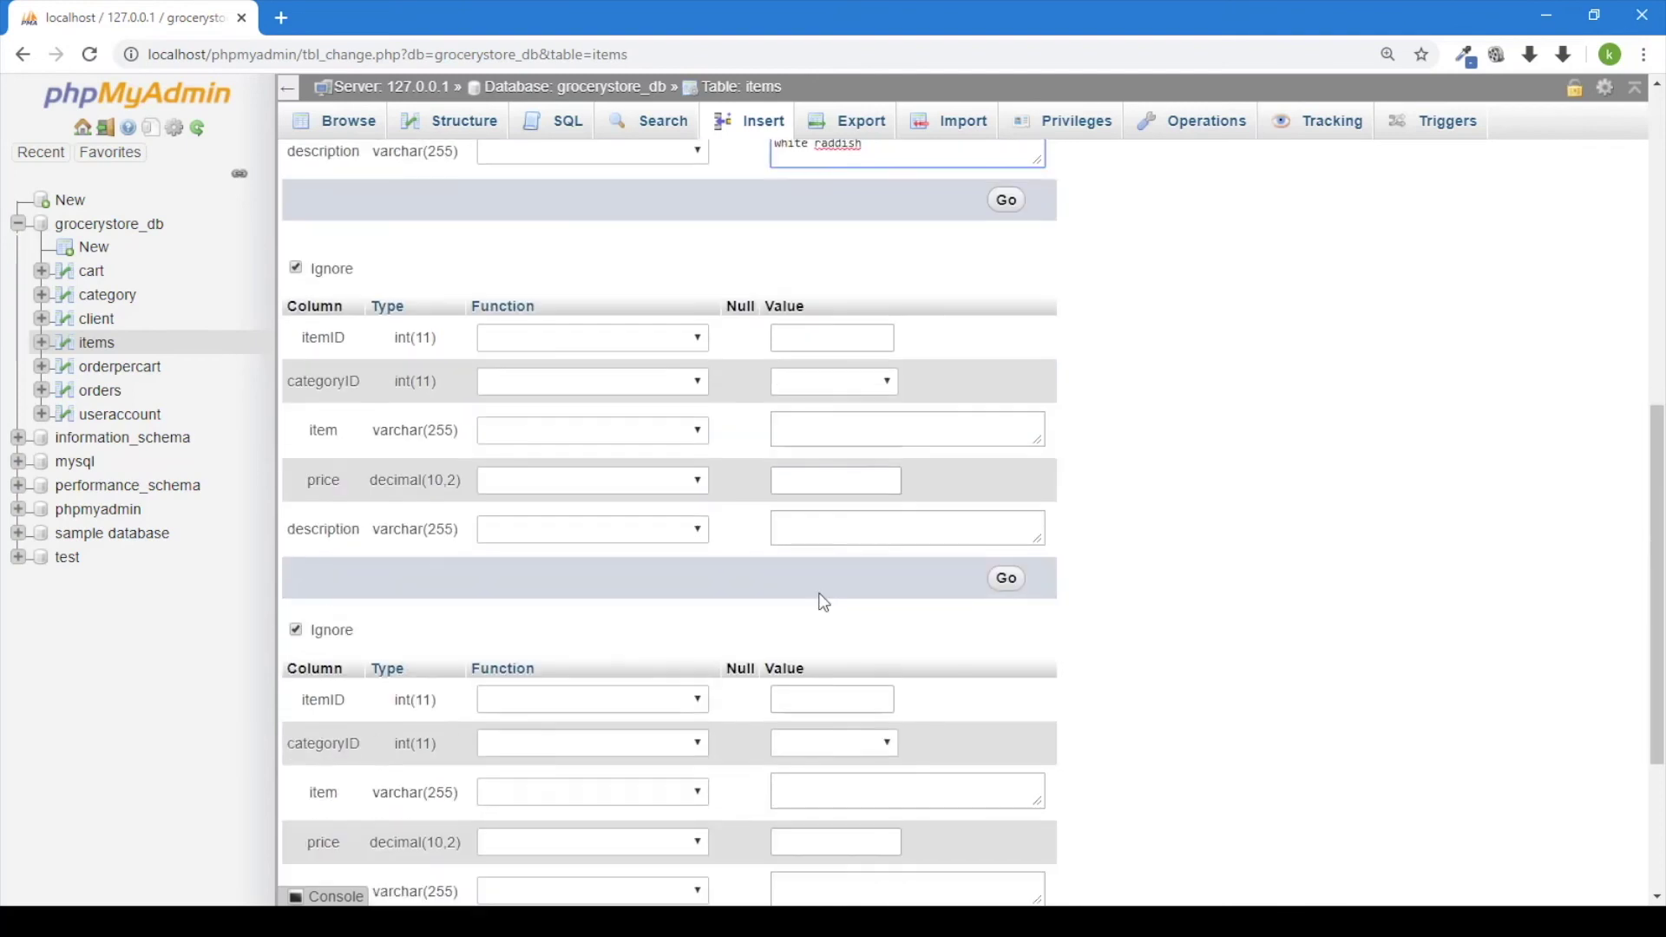
click(812, 385)
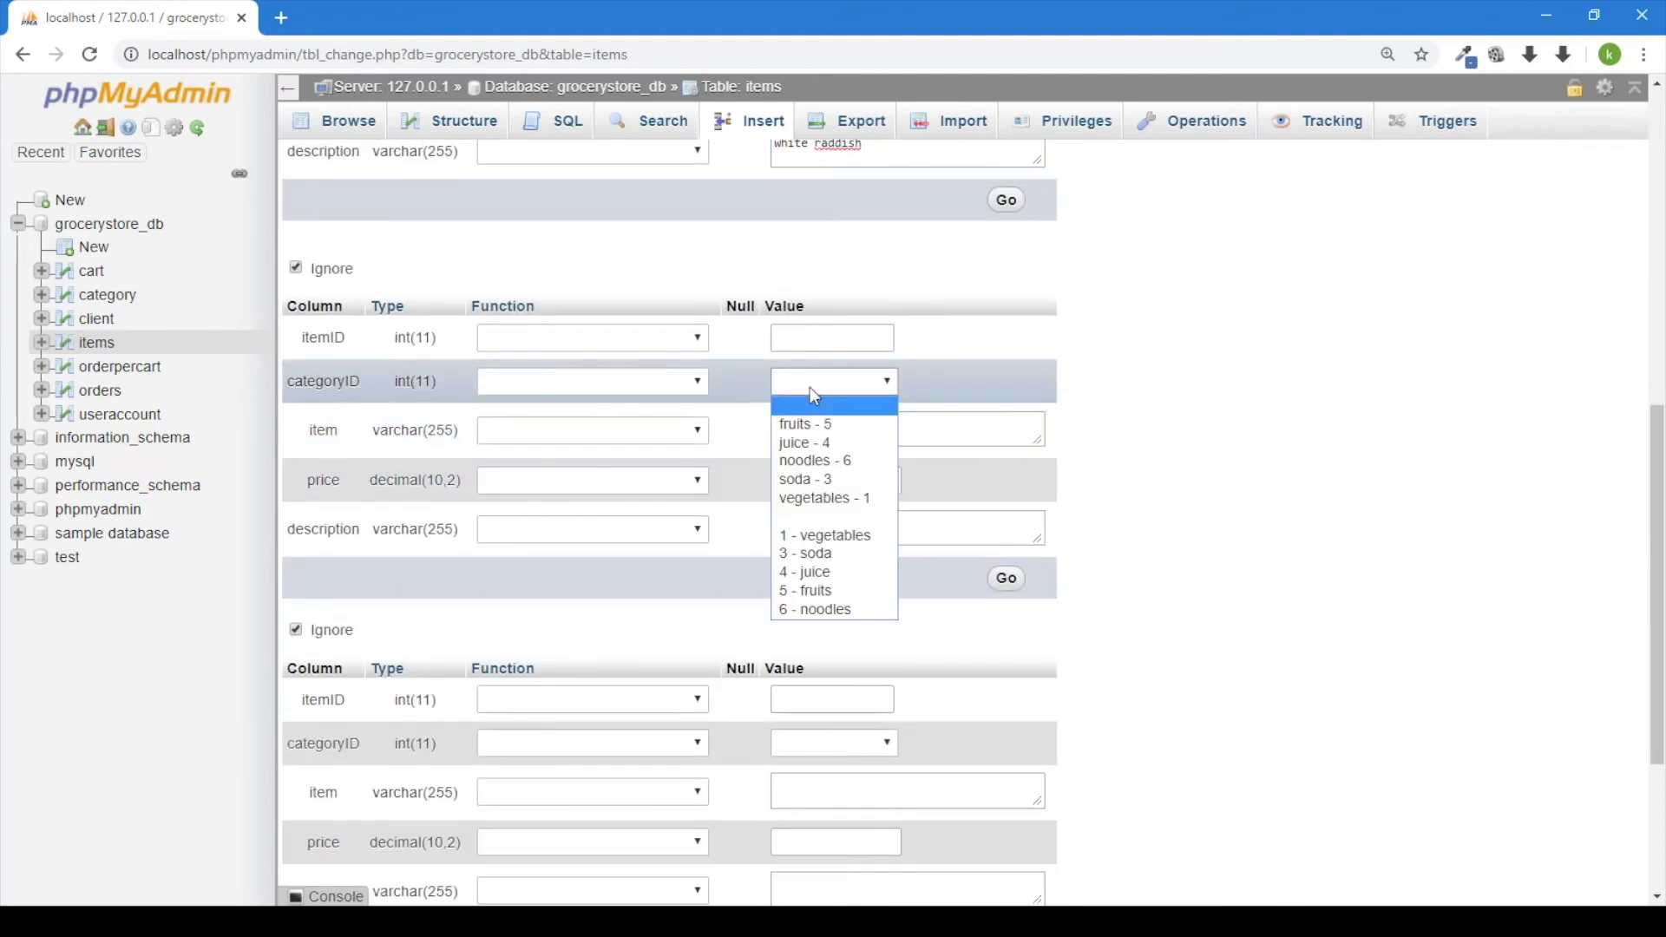
click(829, 465)
click(831, 437)
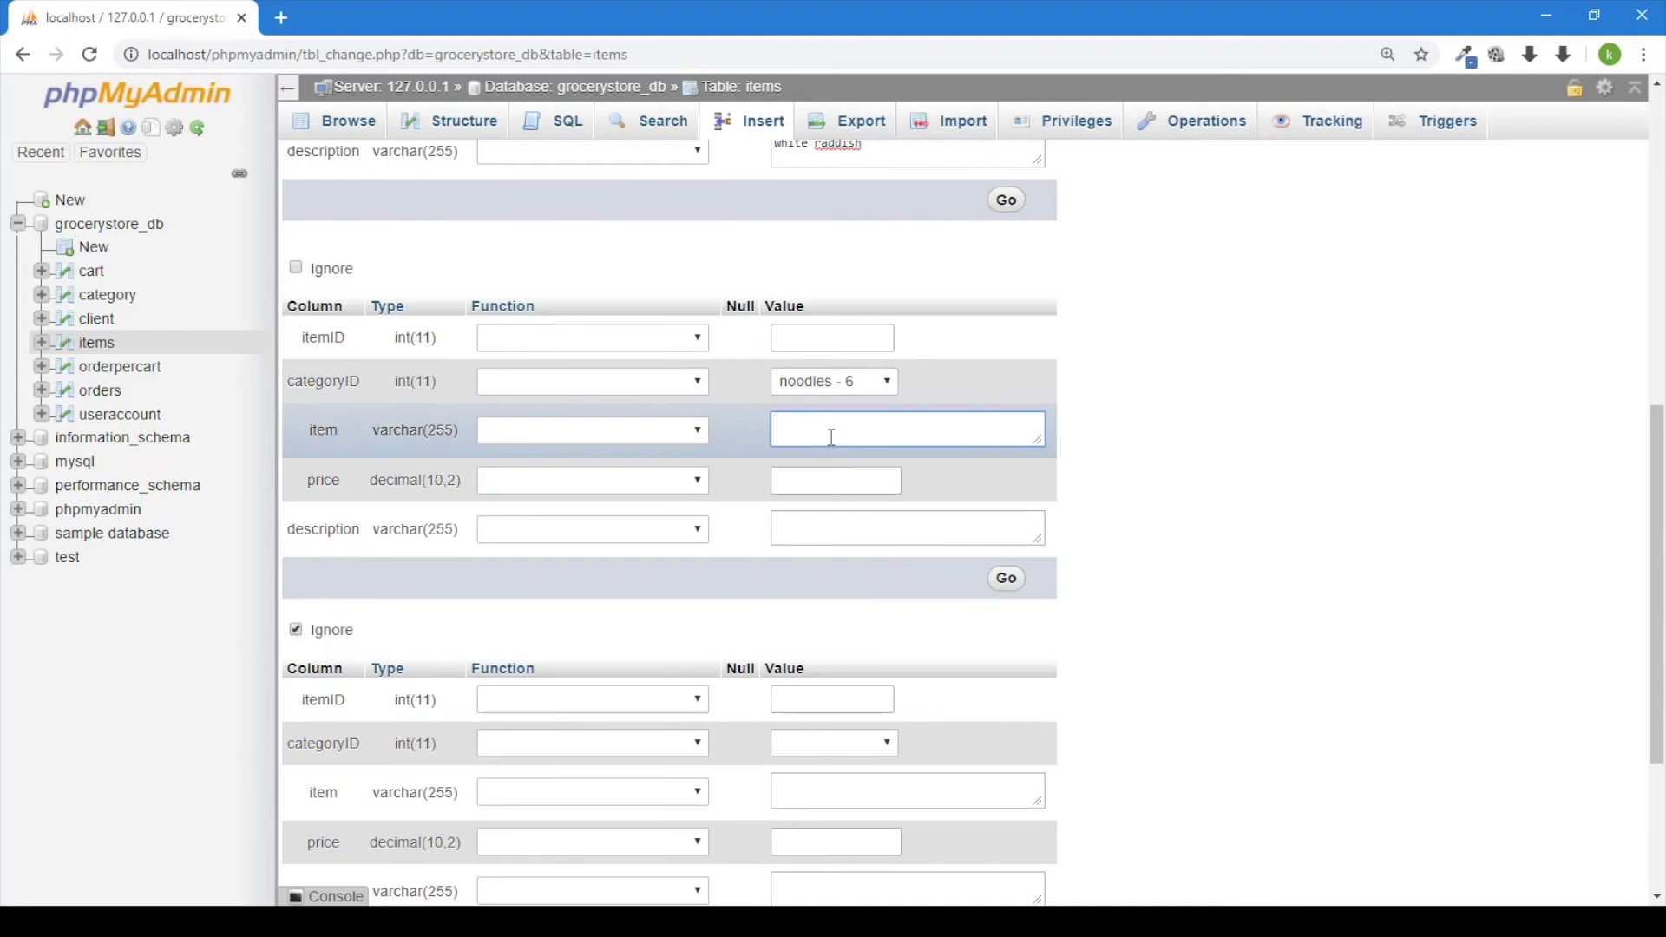
text(spaghetti noodel)
key(BackSpace)
text(les)
click(825, 481)
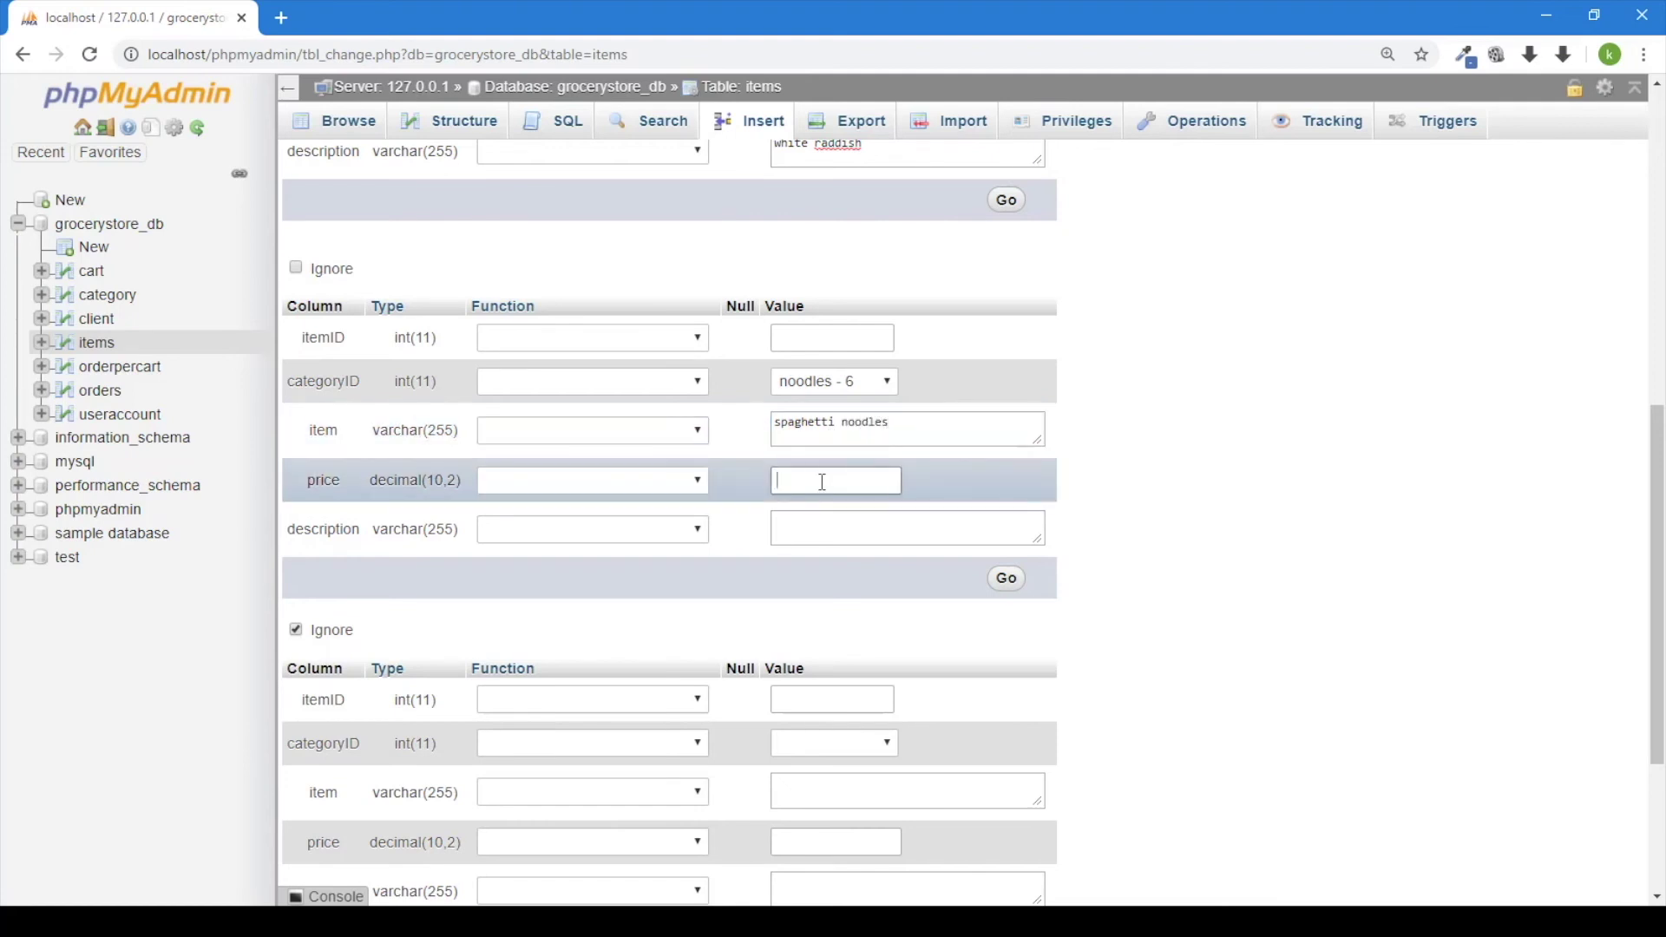
text(13.50)
click(823, 534)
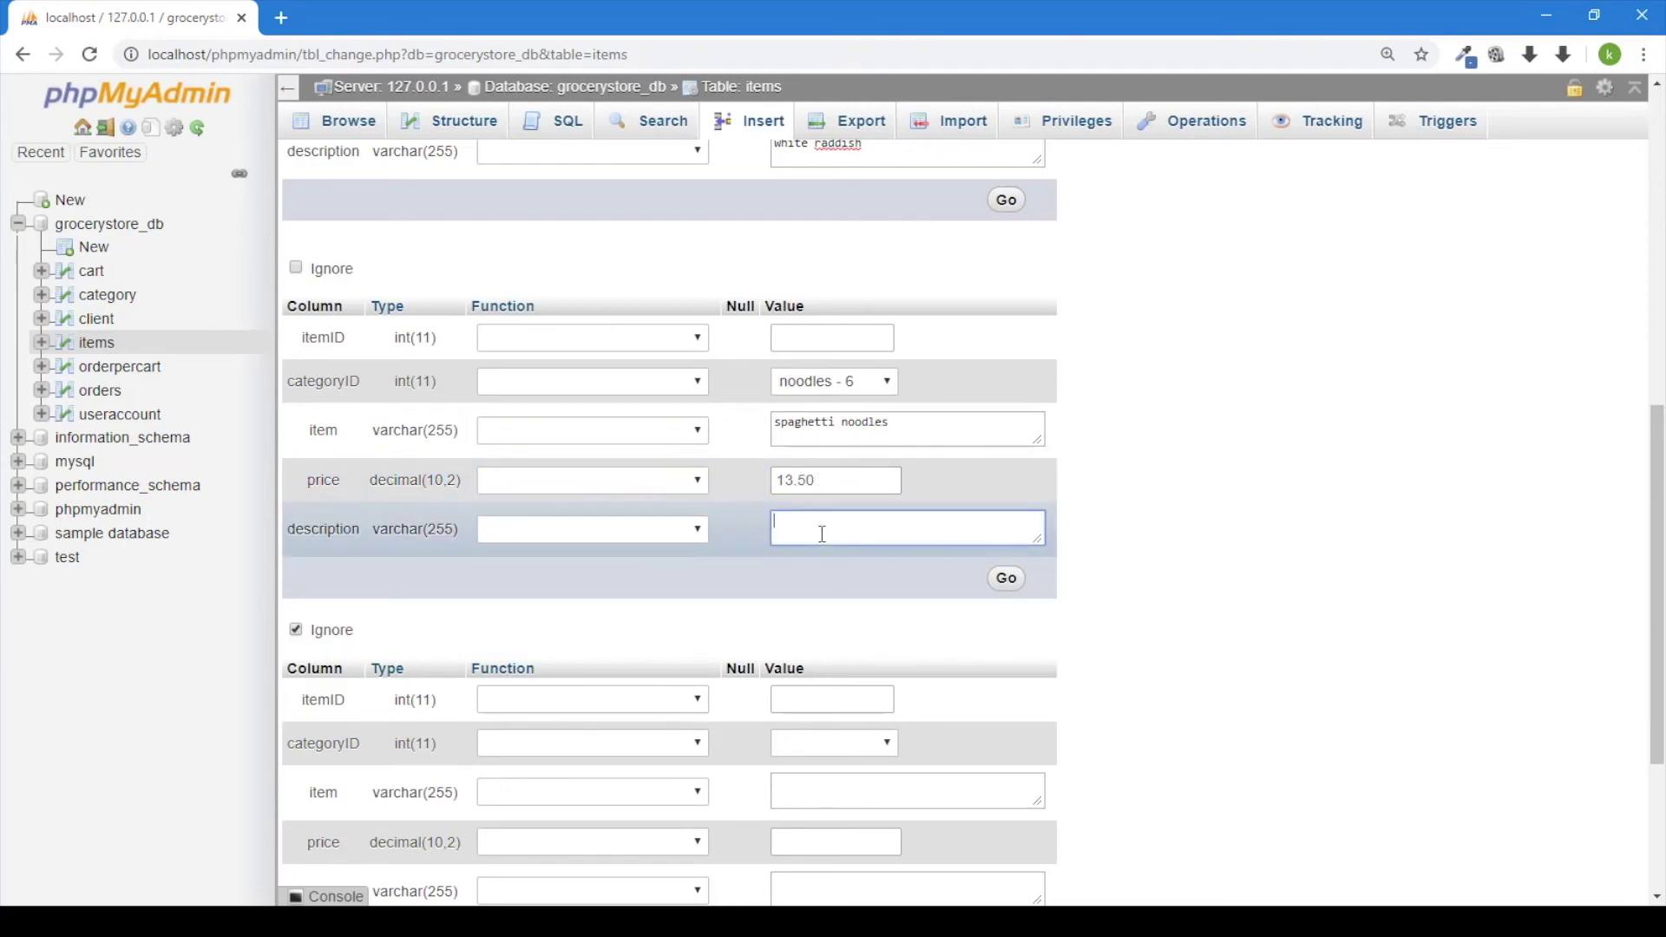
text(500g)
- Fill the orange row (fruits - 5, 2.50, 'seedless grange') and insert all four rows
scroll(859, 585, down, 3)
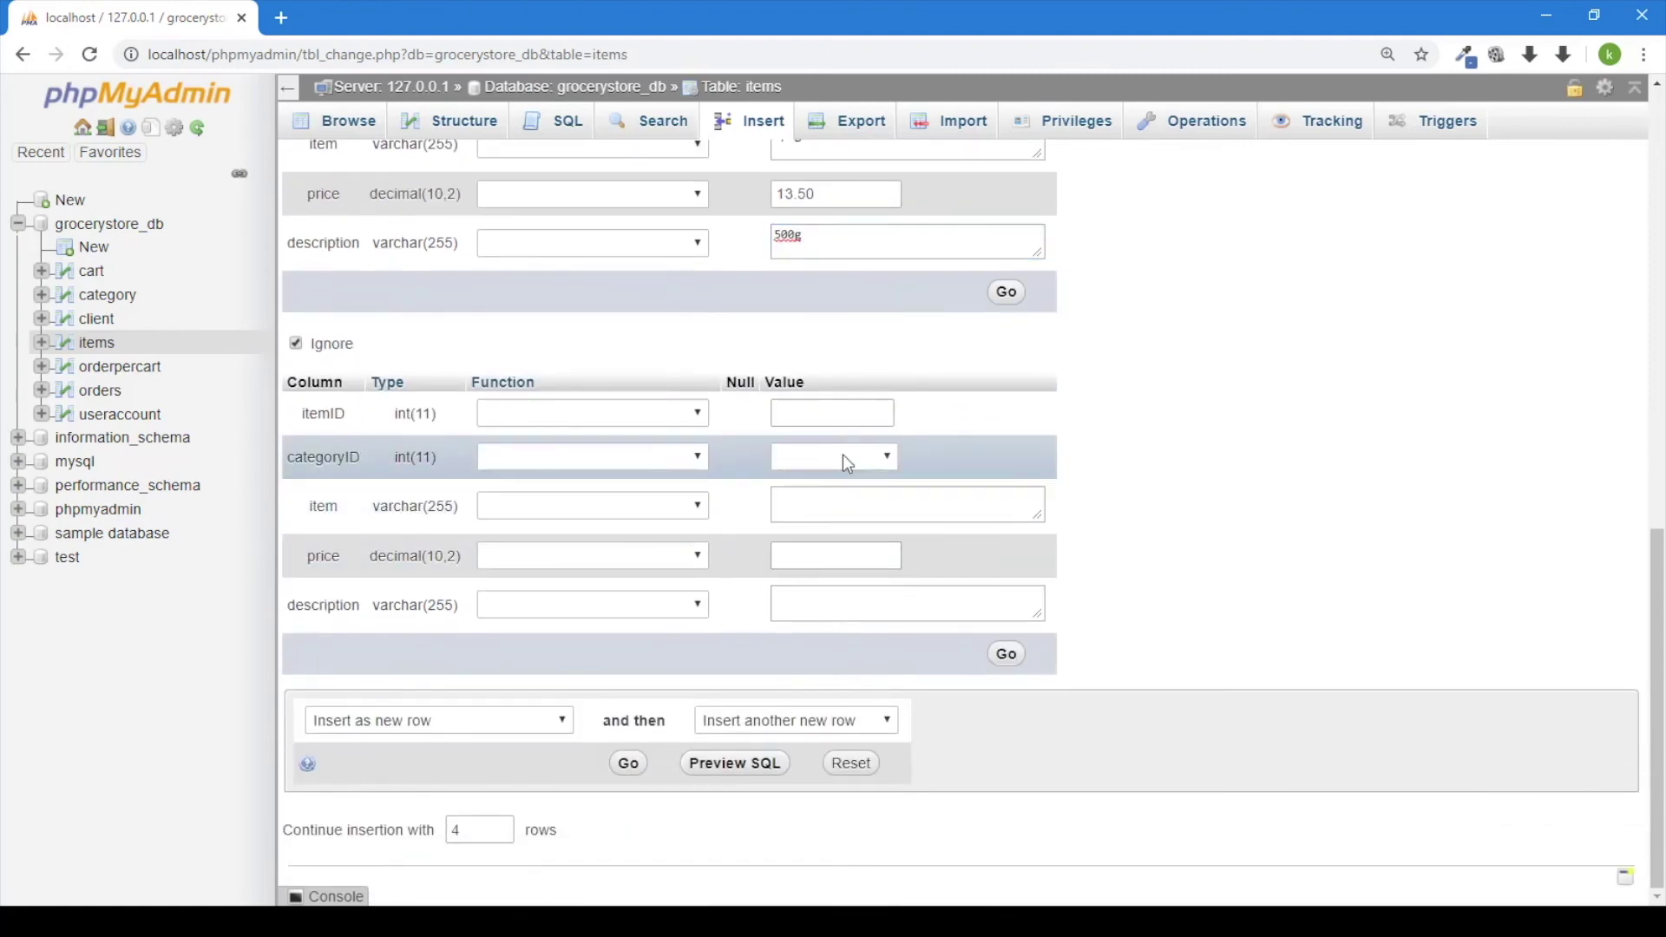
click(846, 458)
click(844, 499)
click(844, 504)
text(orange)
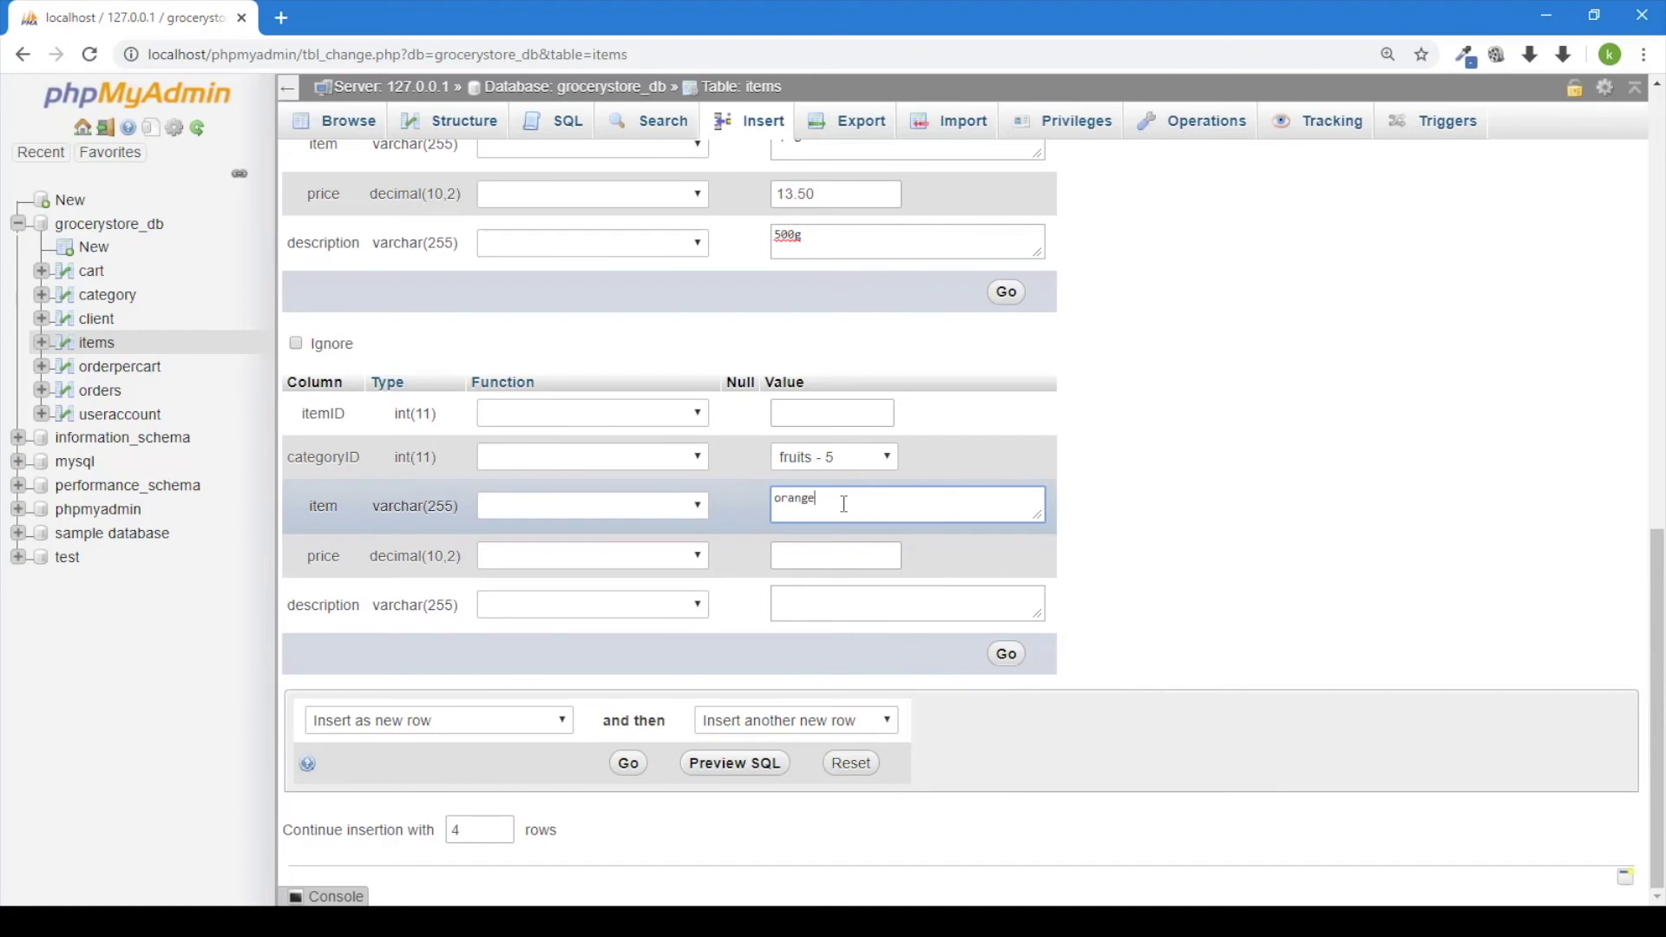
click(844, 555)
text(2.50)
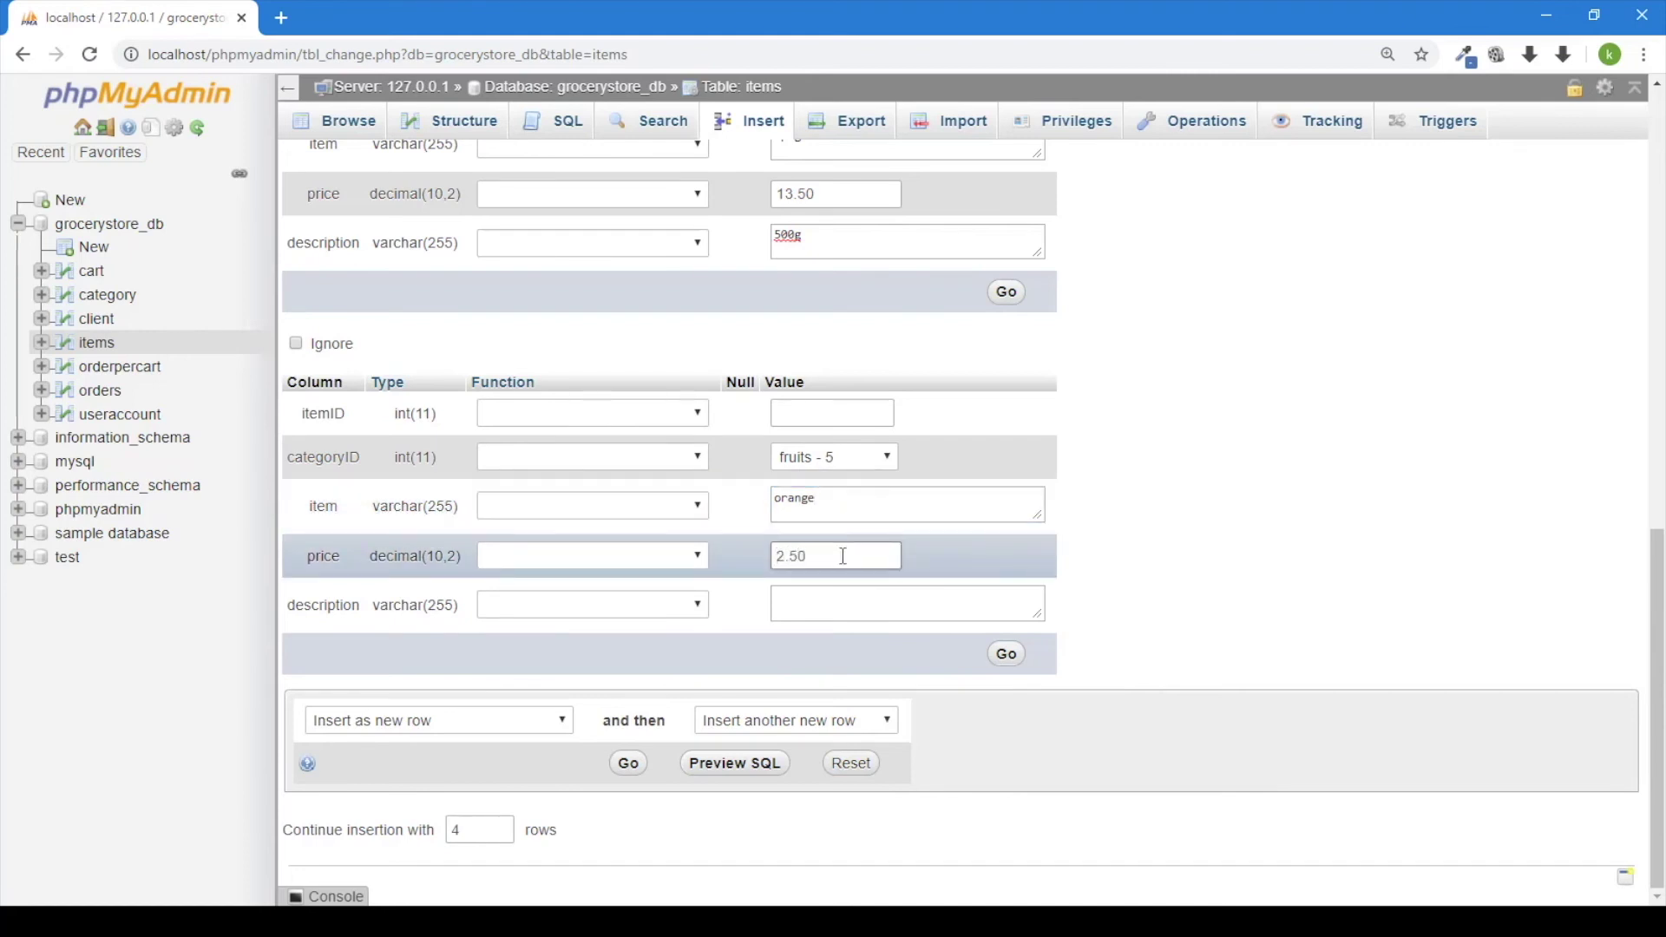
click(839, 603)
text(seedless gran)
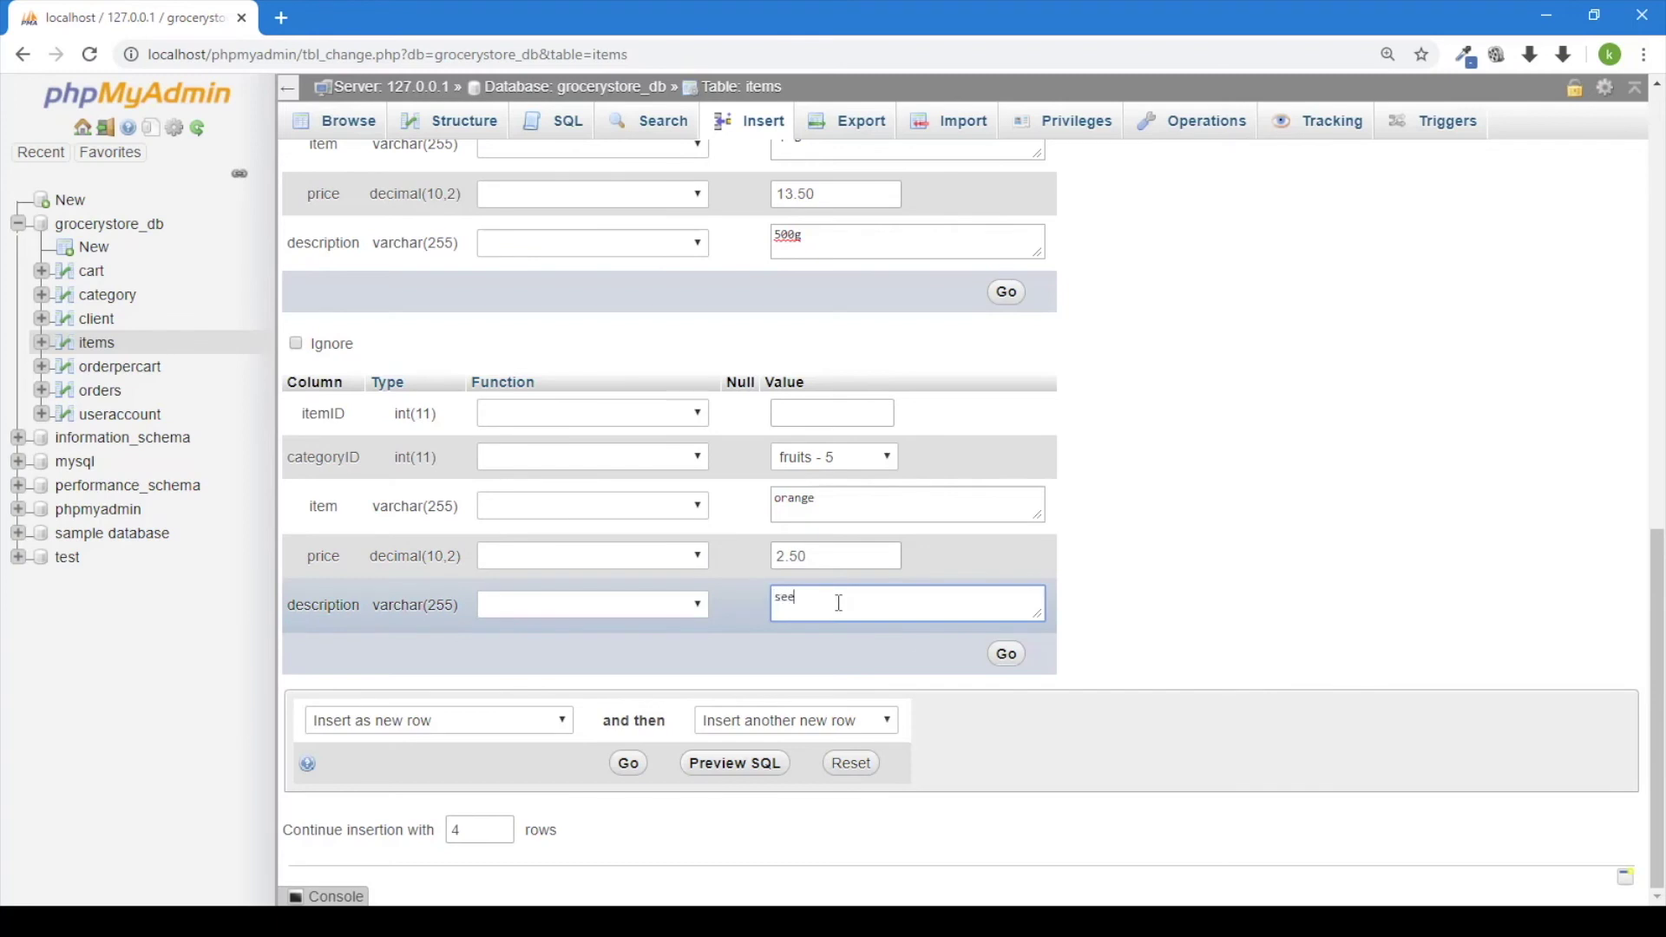
text(ge)
click(628, 762)
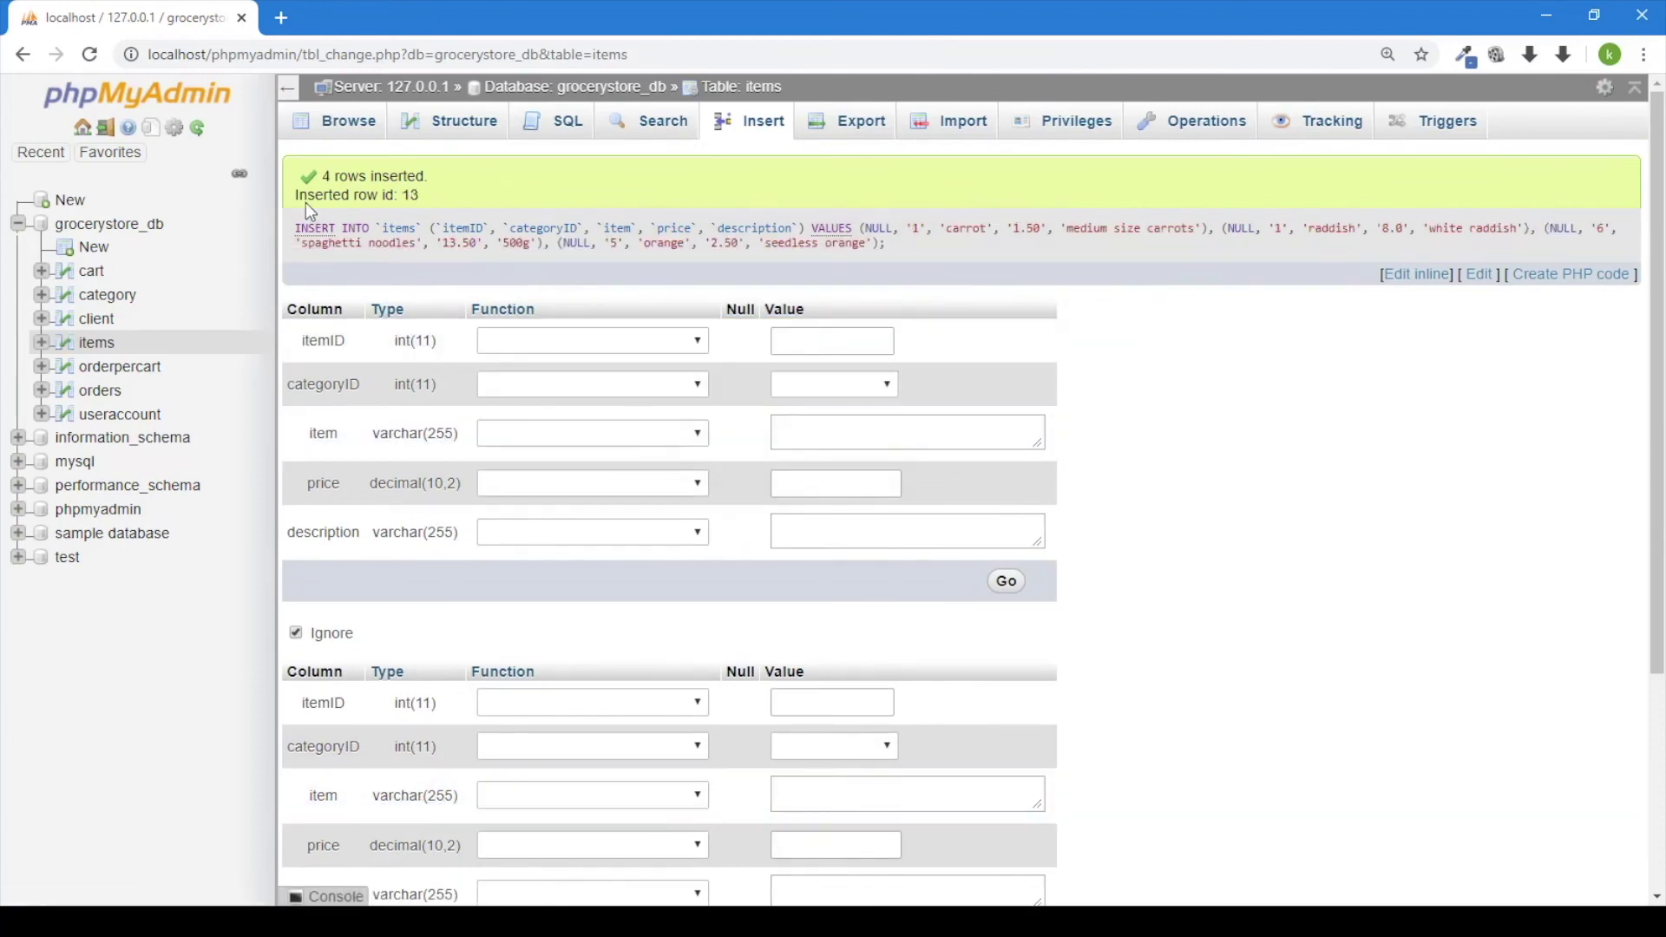
- Browse the items table to check the newly inserted rows
click(333, 131)
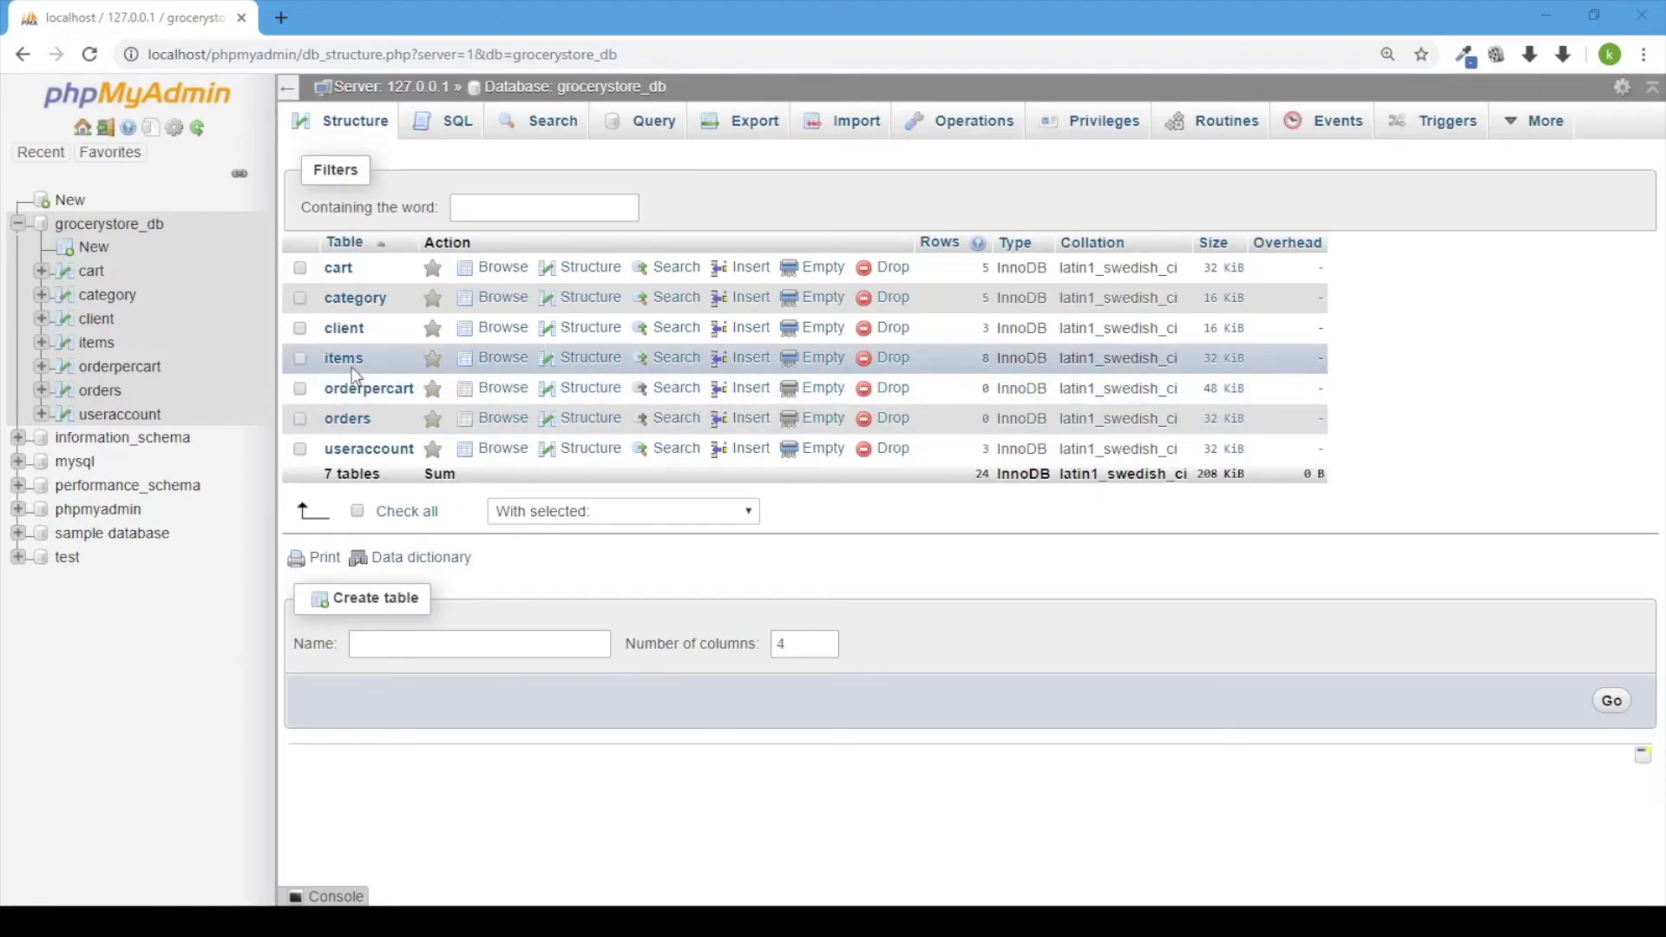
- Browse all 8 items rows, then bring up the SQL editor for items
click(341, 364)
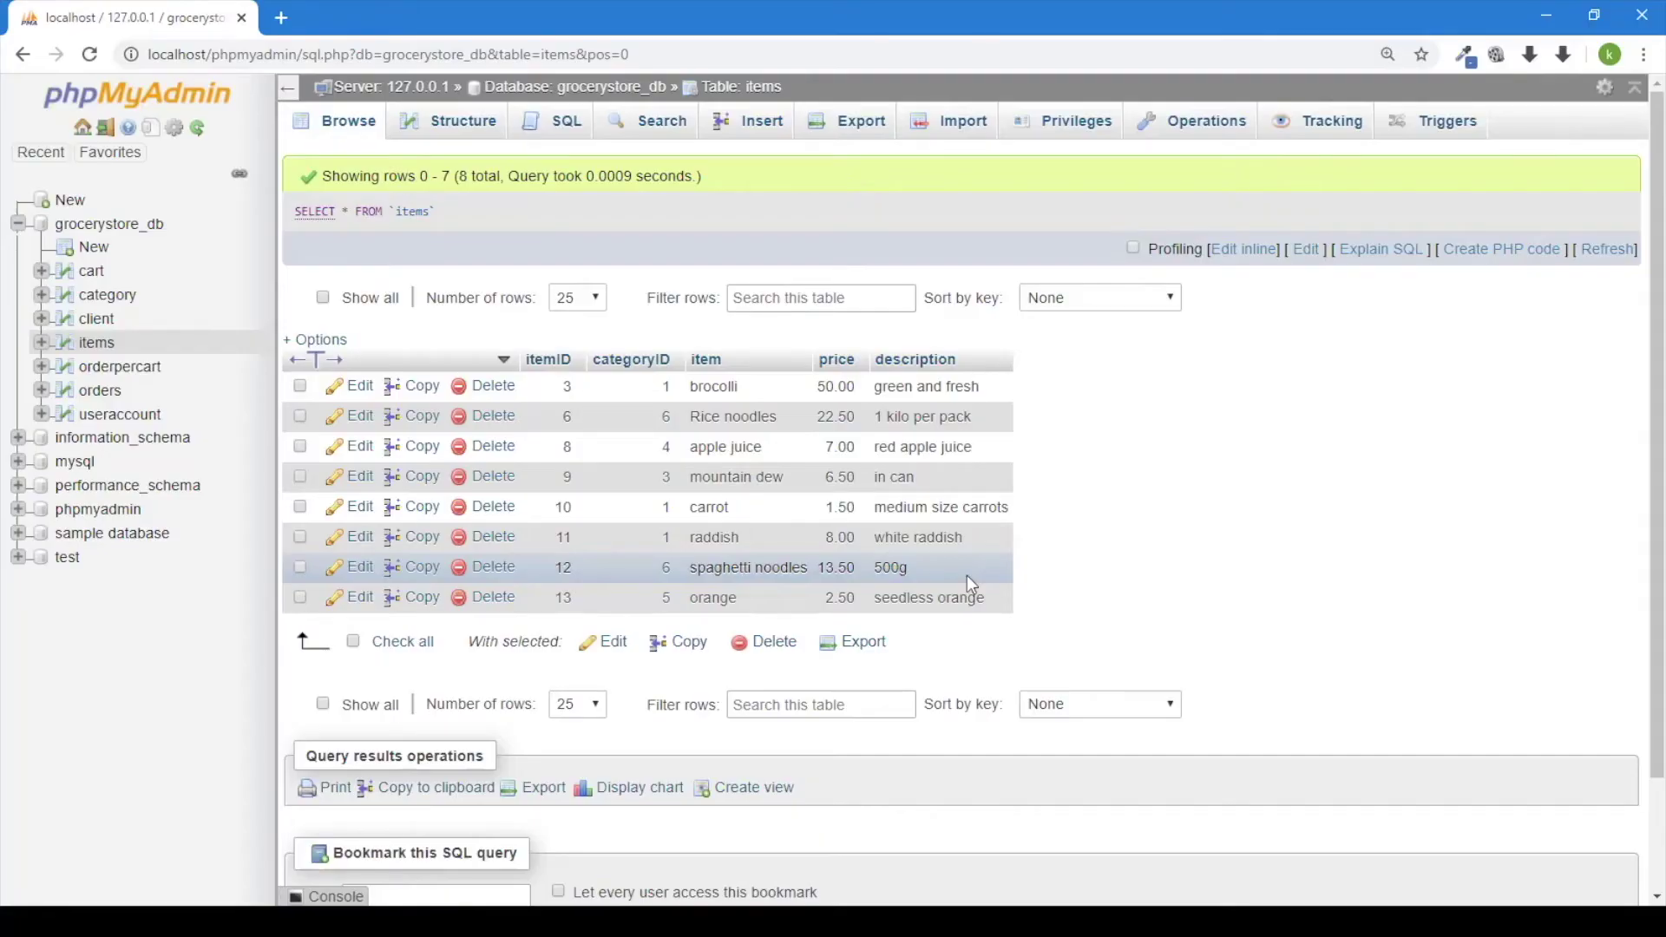
click(553, 128)
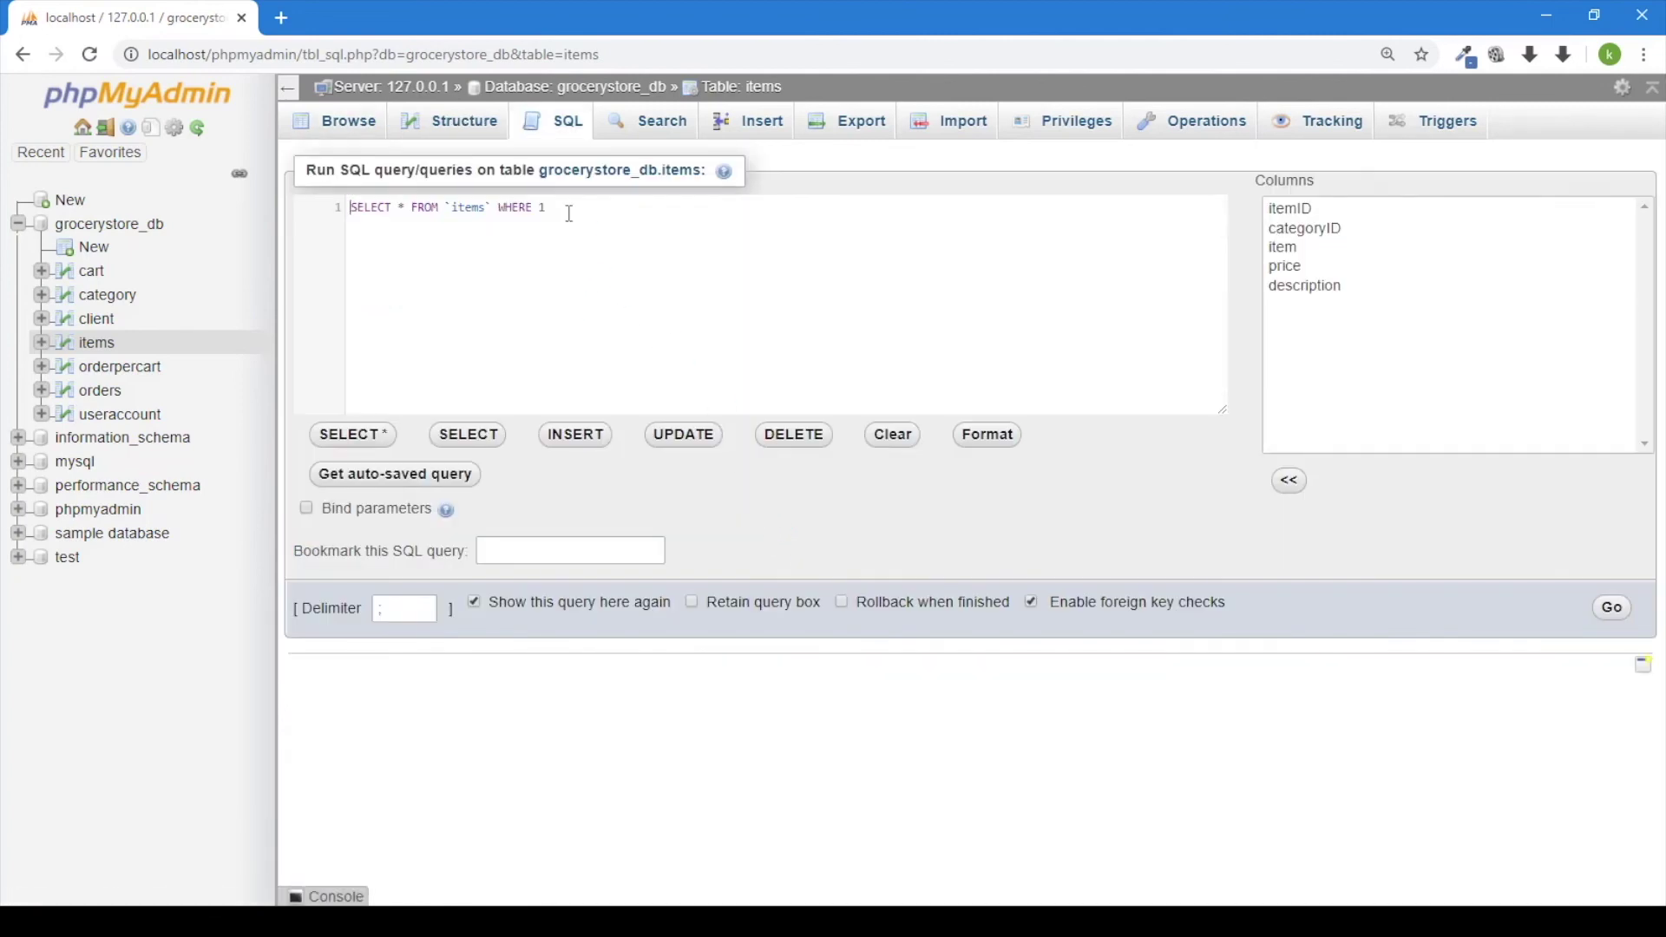
- Run select item, price from items order by price desc limit 3
drag(548, 208, 328, 216)
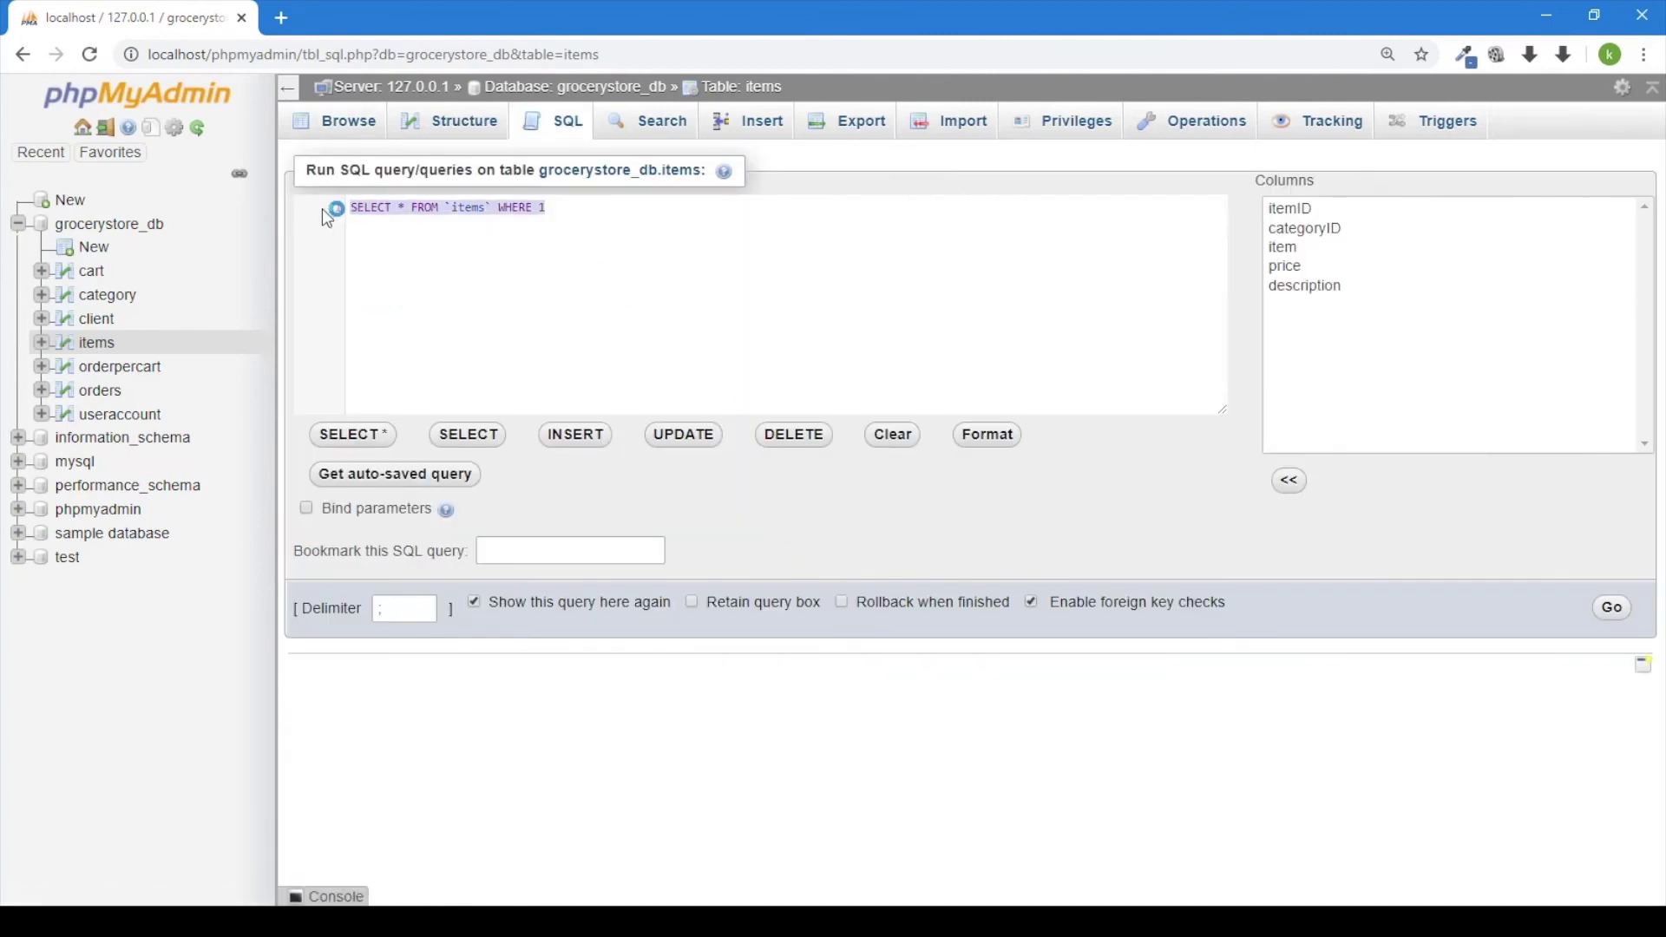
text(select item)
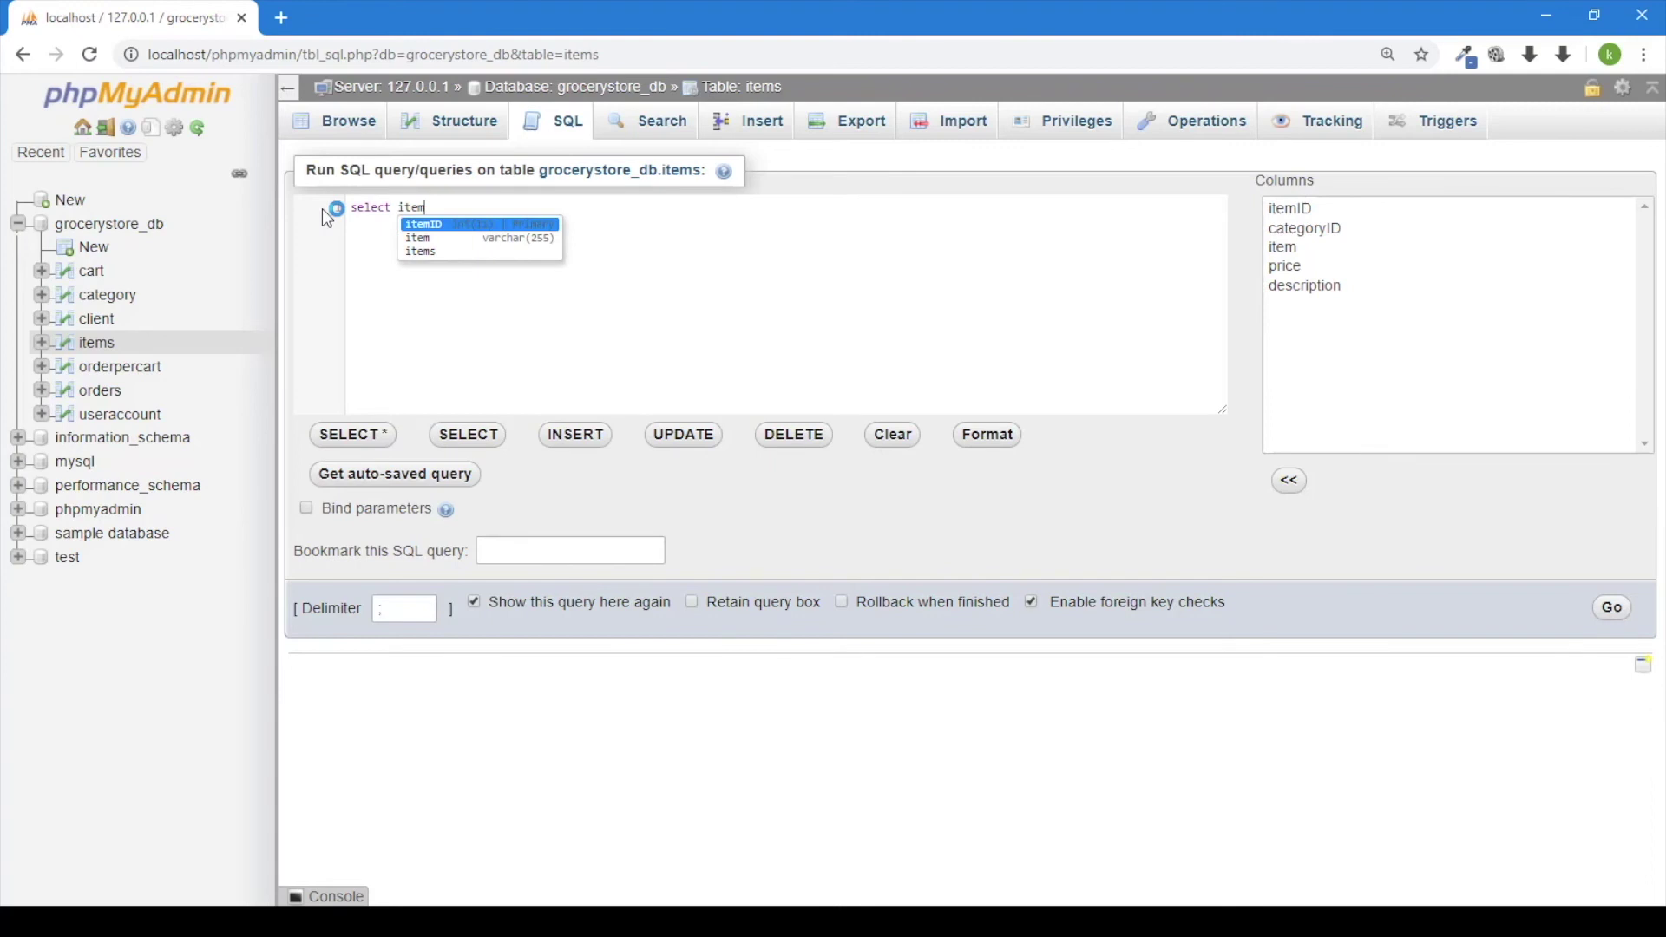
text(, price)
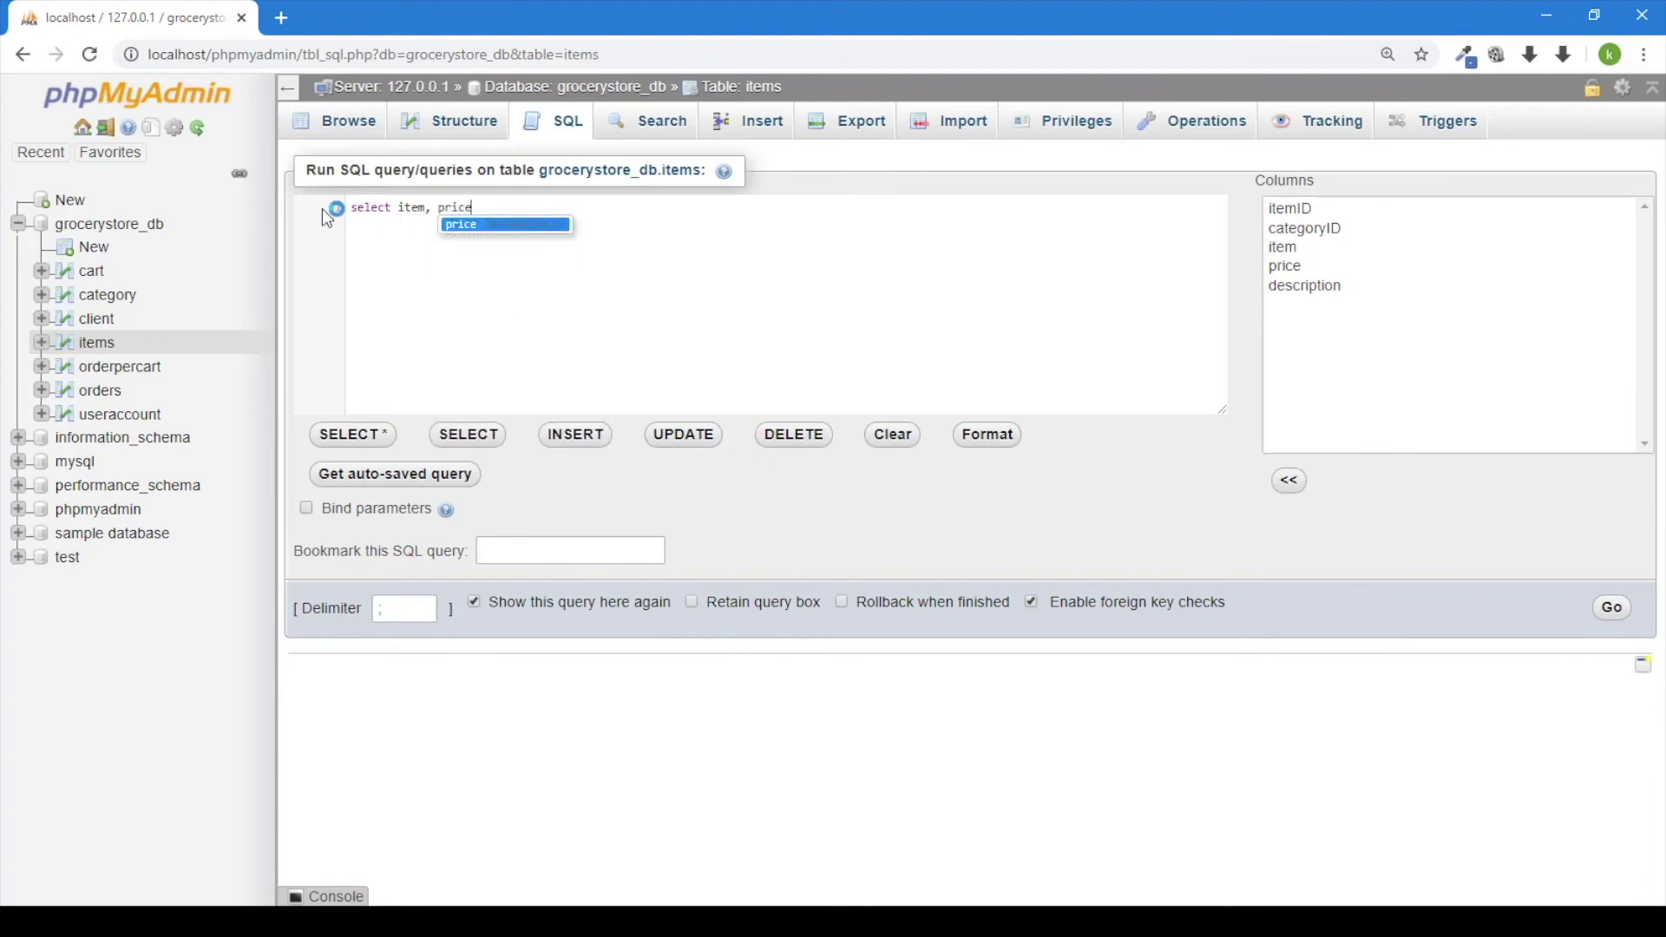
text( from )
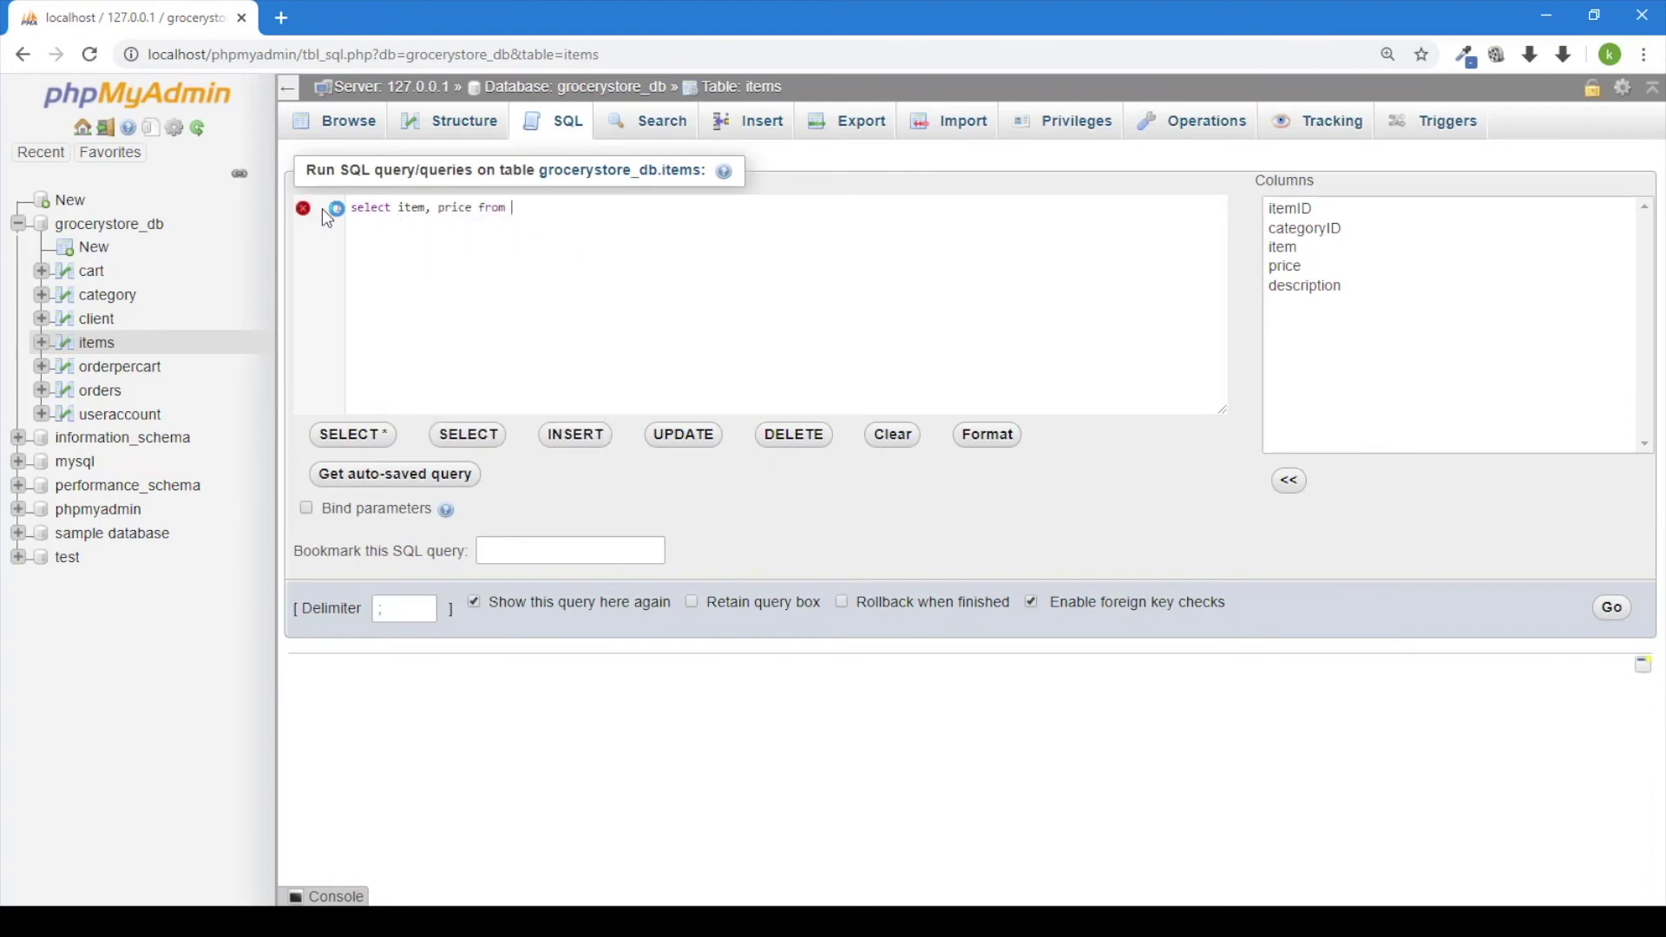
text(items order b)
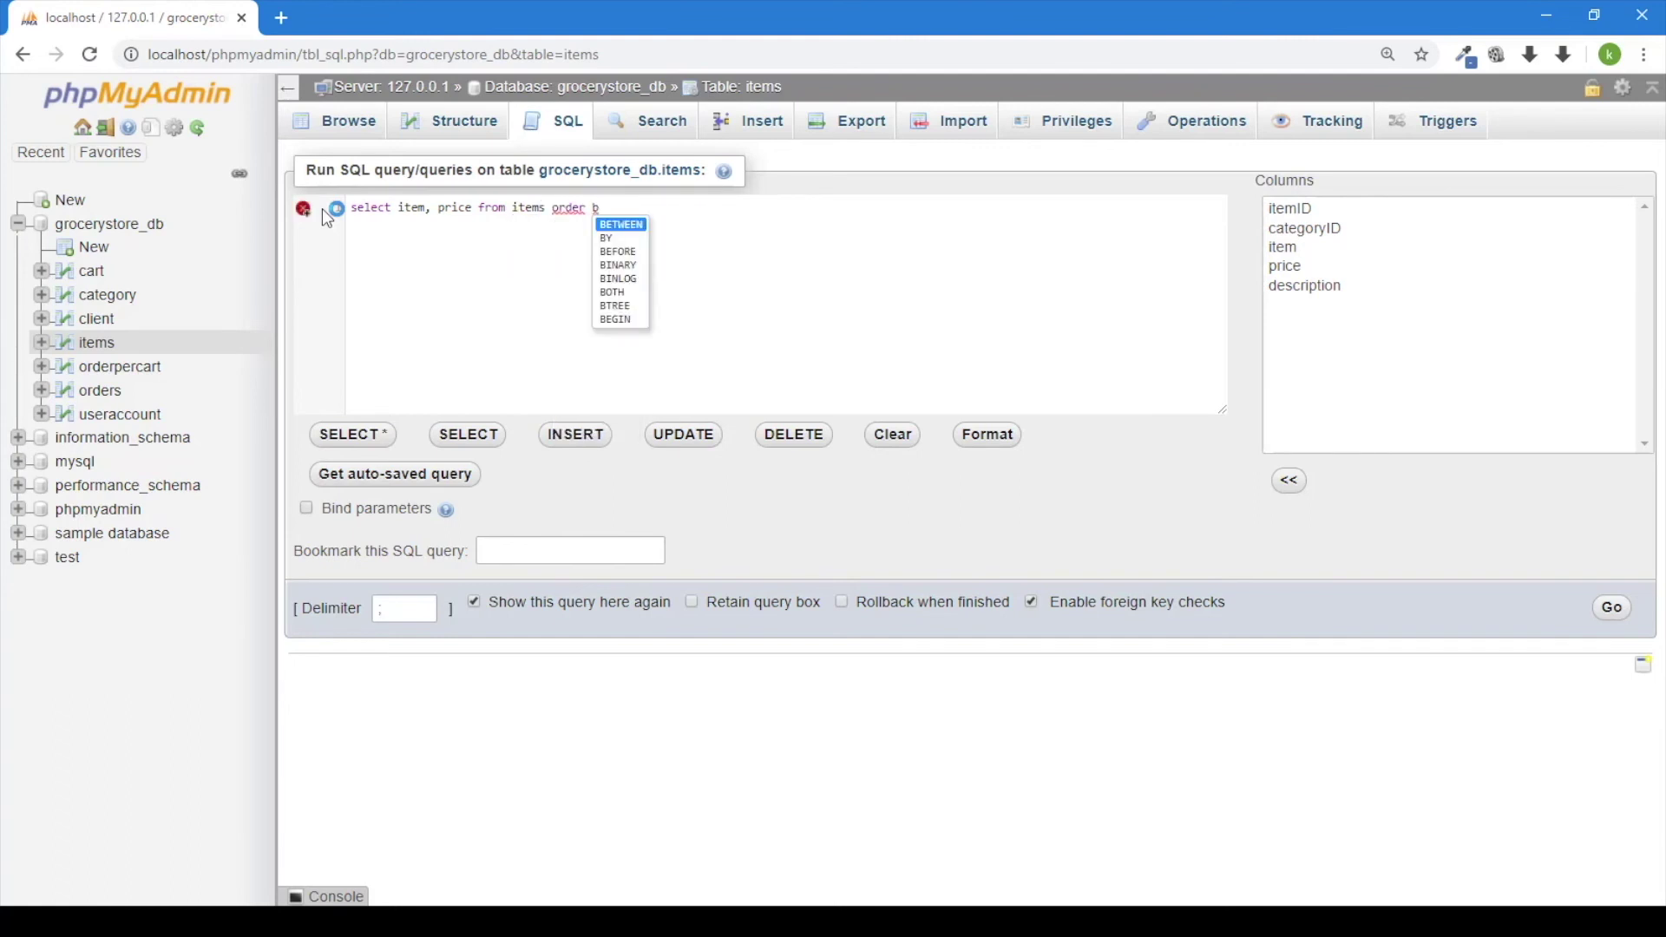
text(y p)
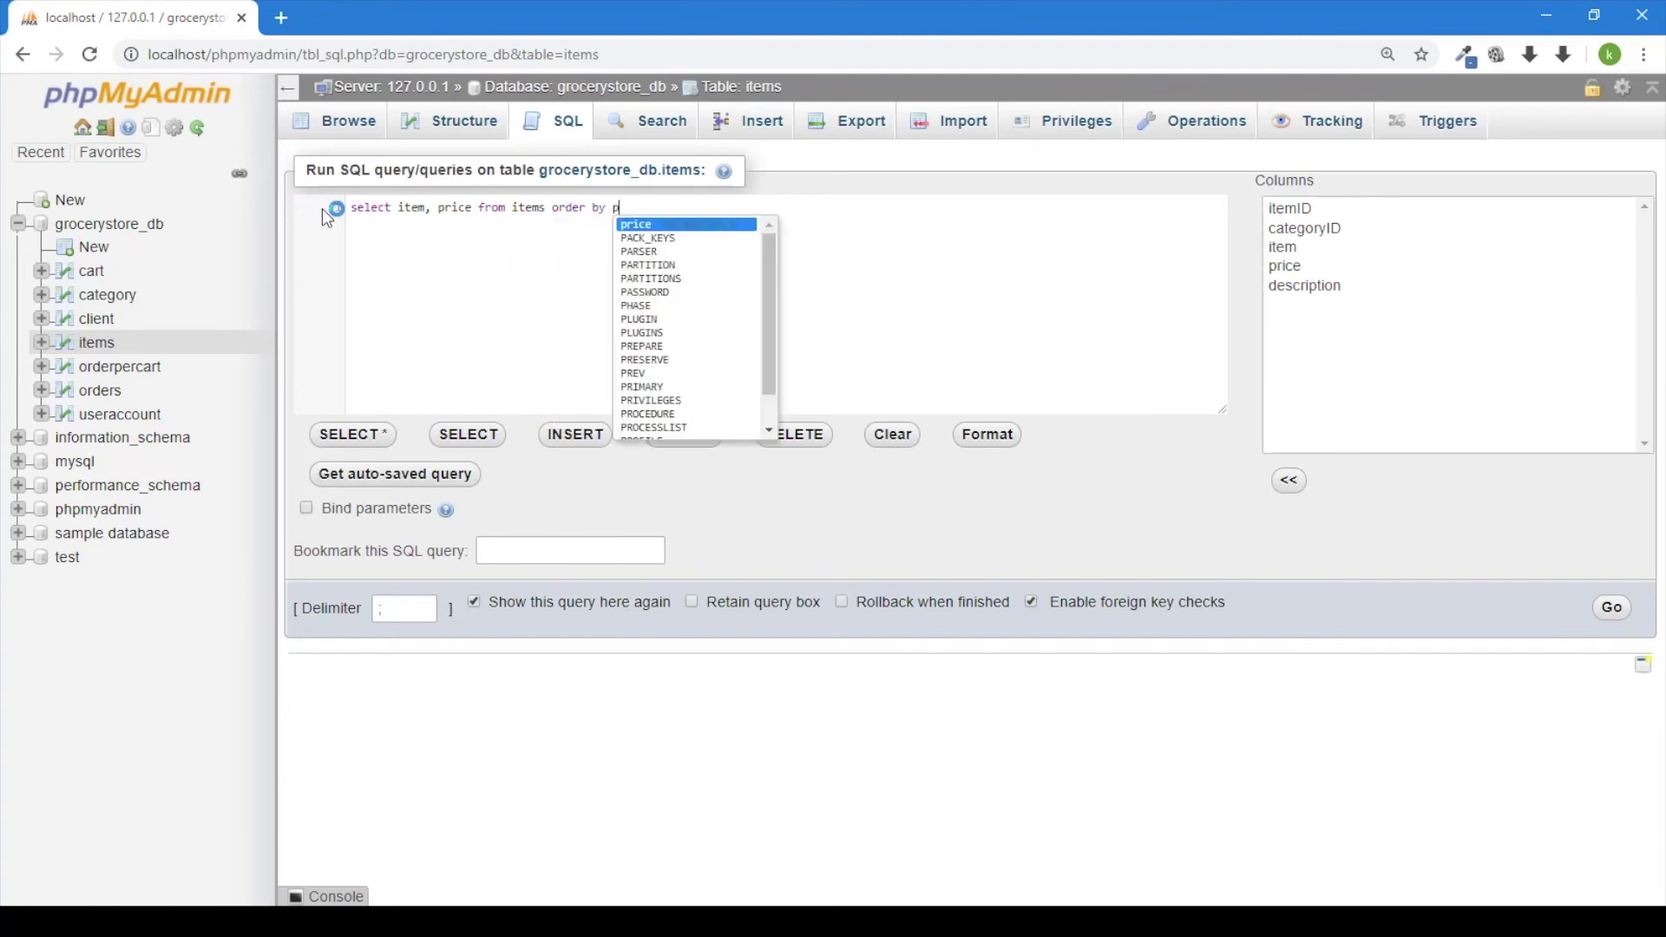
text(rice)
text( desc li)
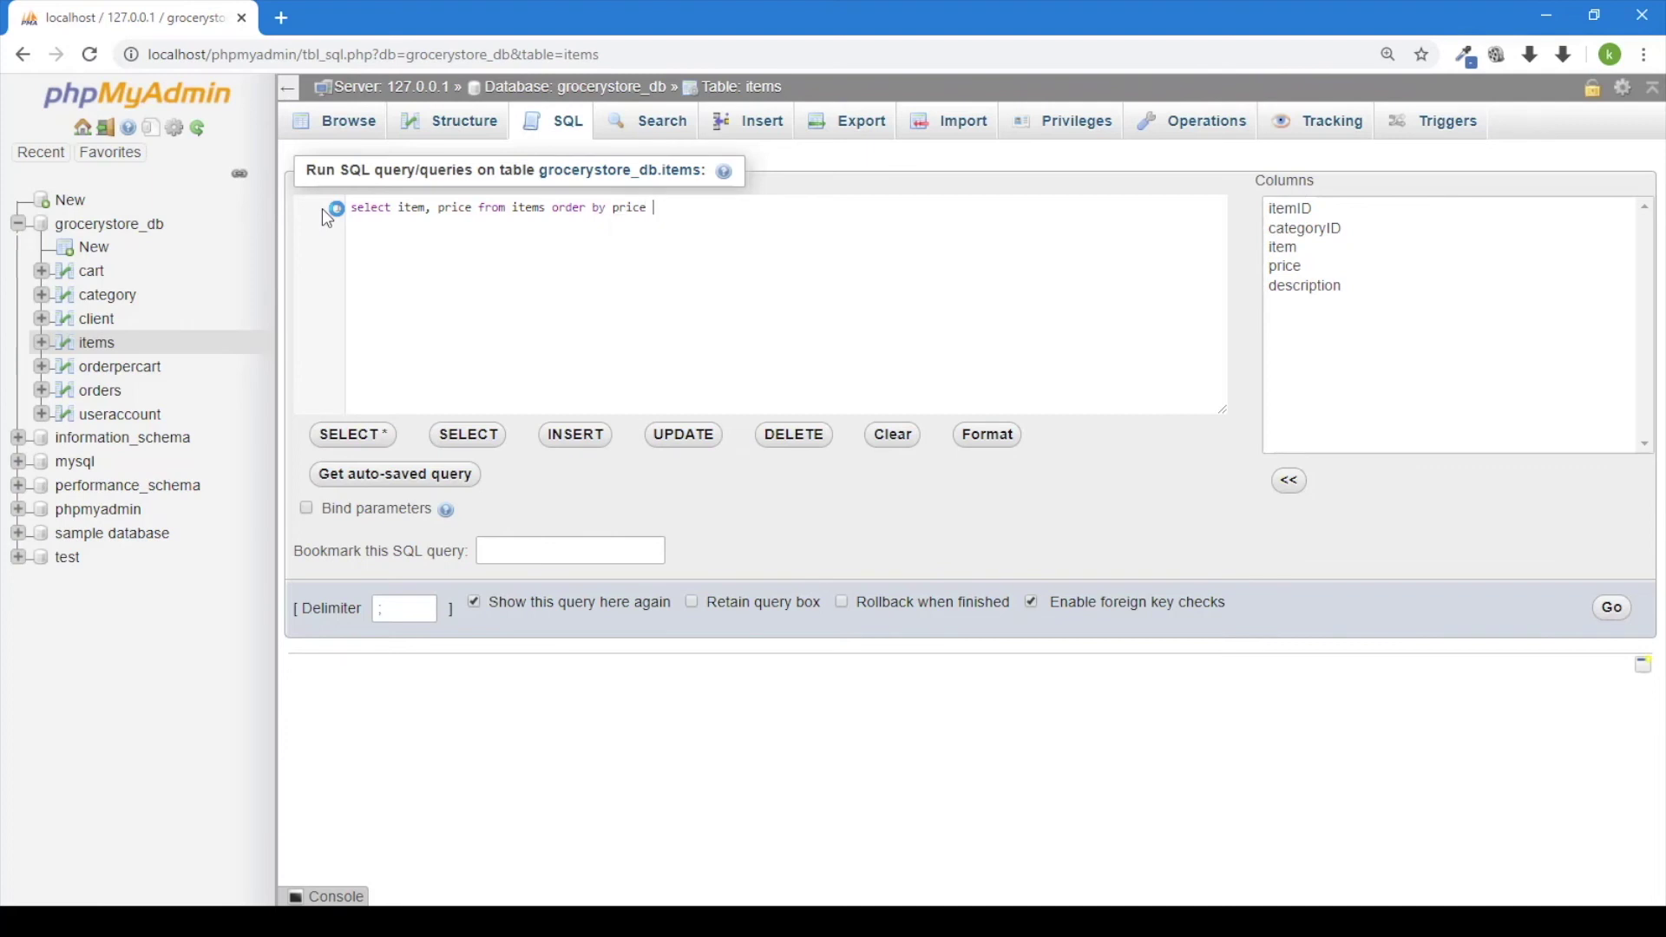
text(mit 3)
click(1610, 607)
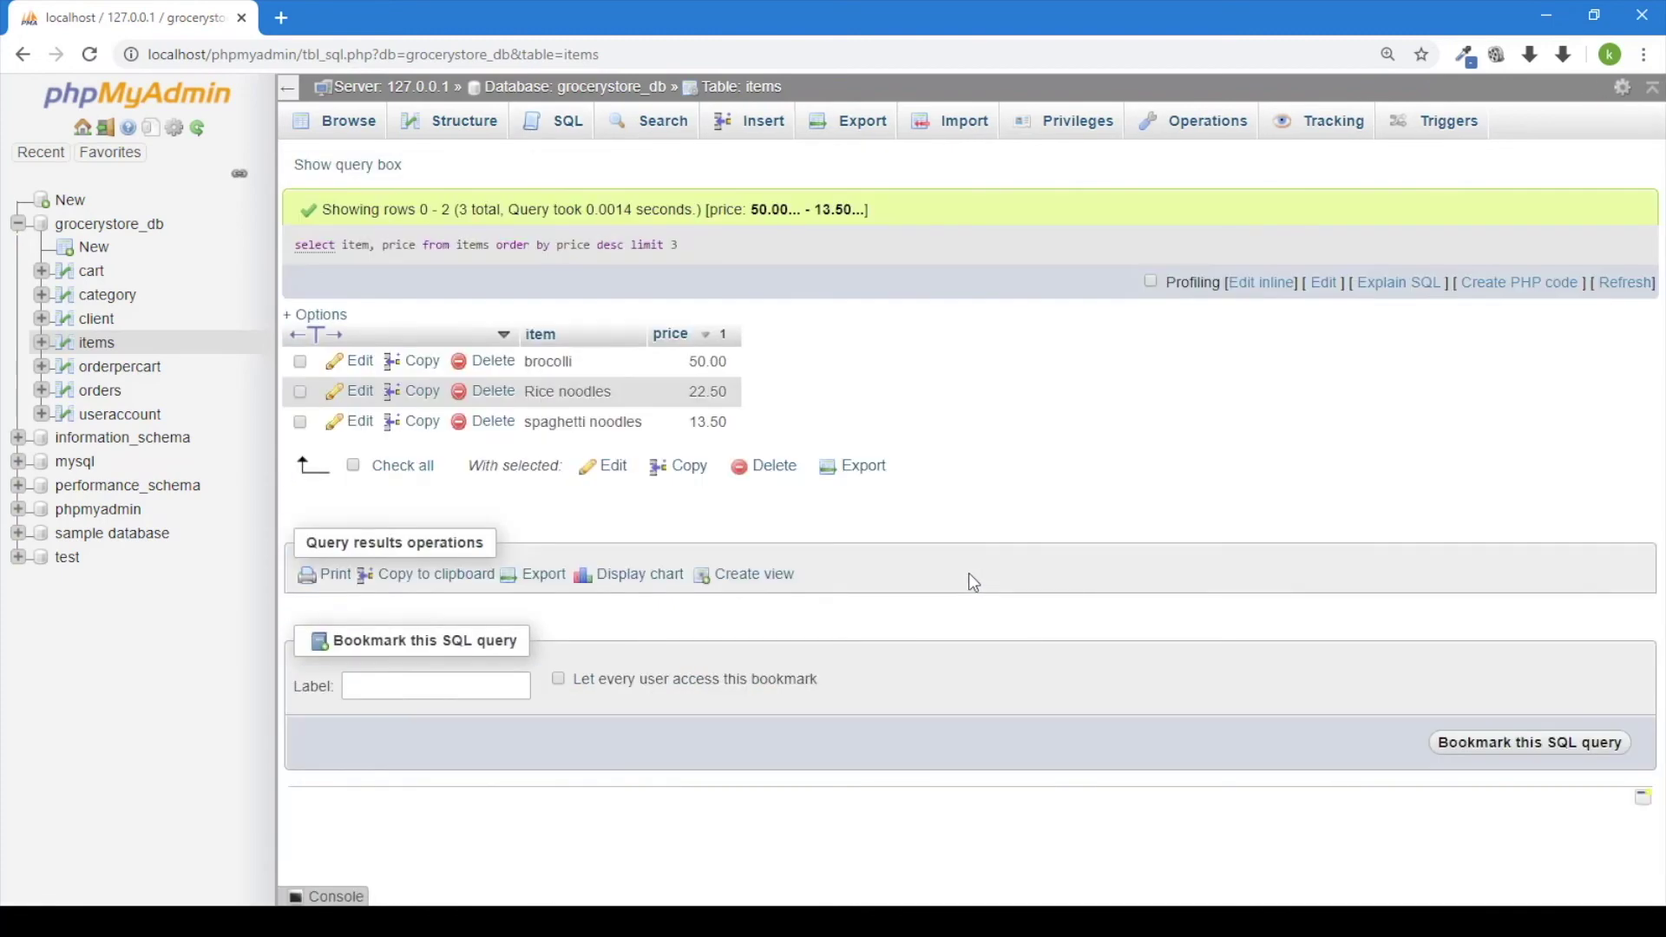
drag(293, 247, 703, 247)
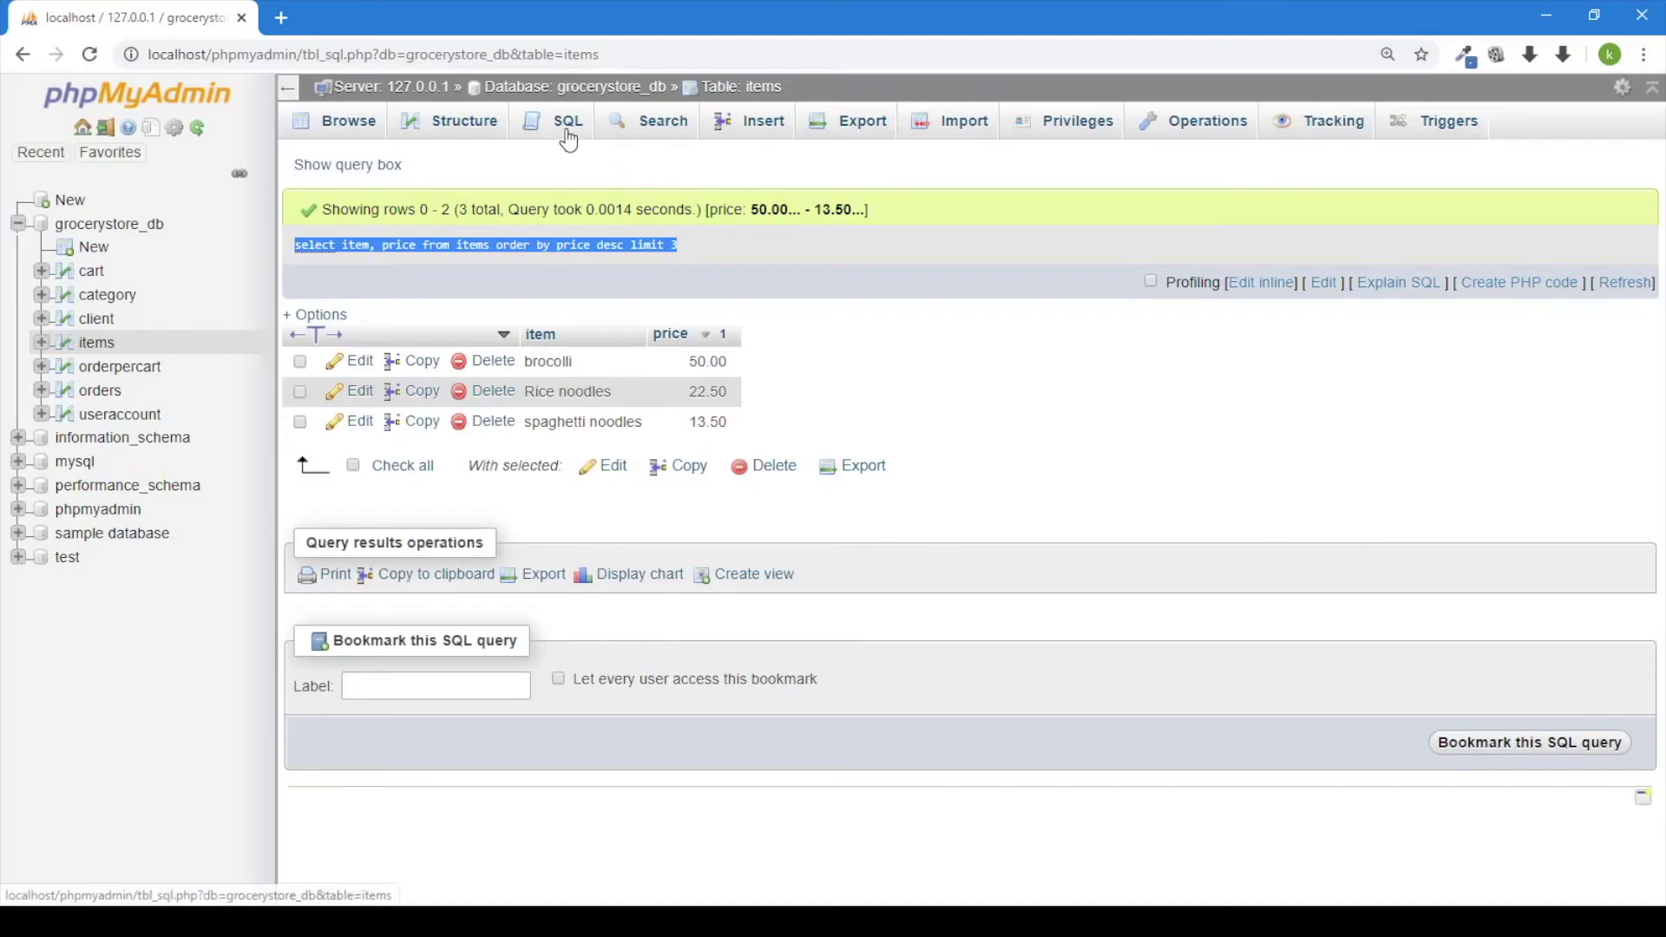
- Run select item, price from items order by price limit 5 in the SQL editor
click(568, 132)
drag(607, 227, 334, 213)
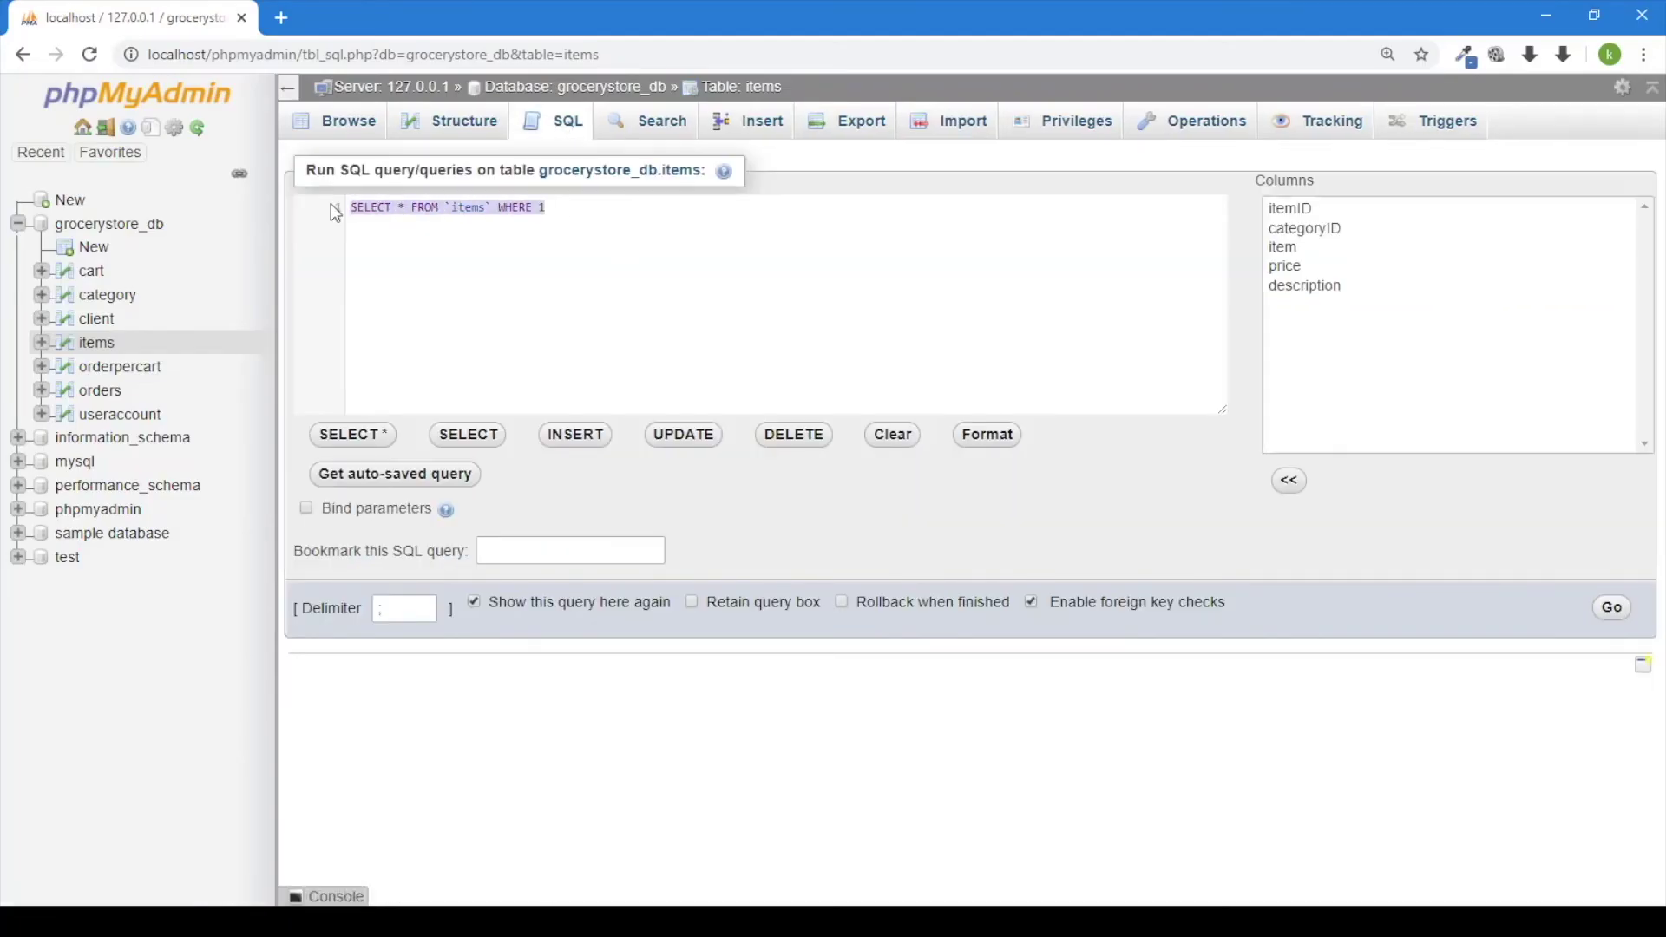
text(select)
text(it)
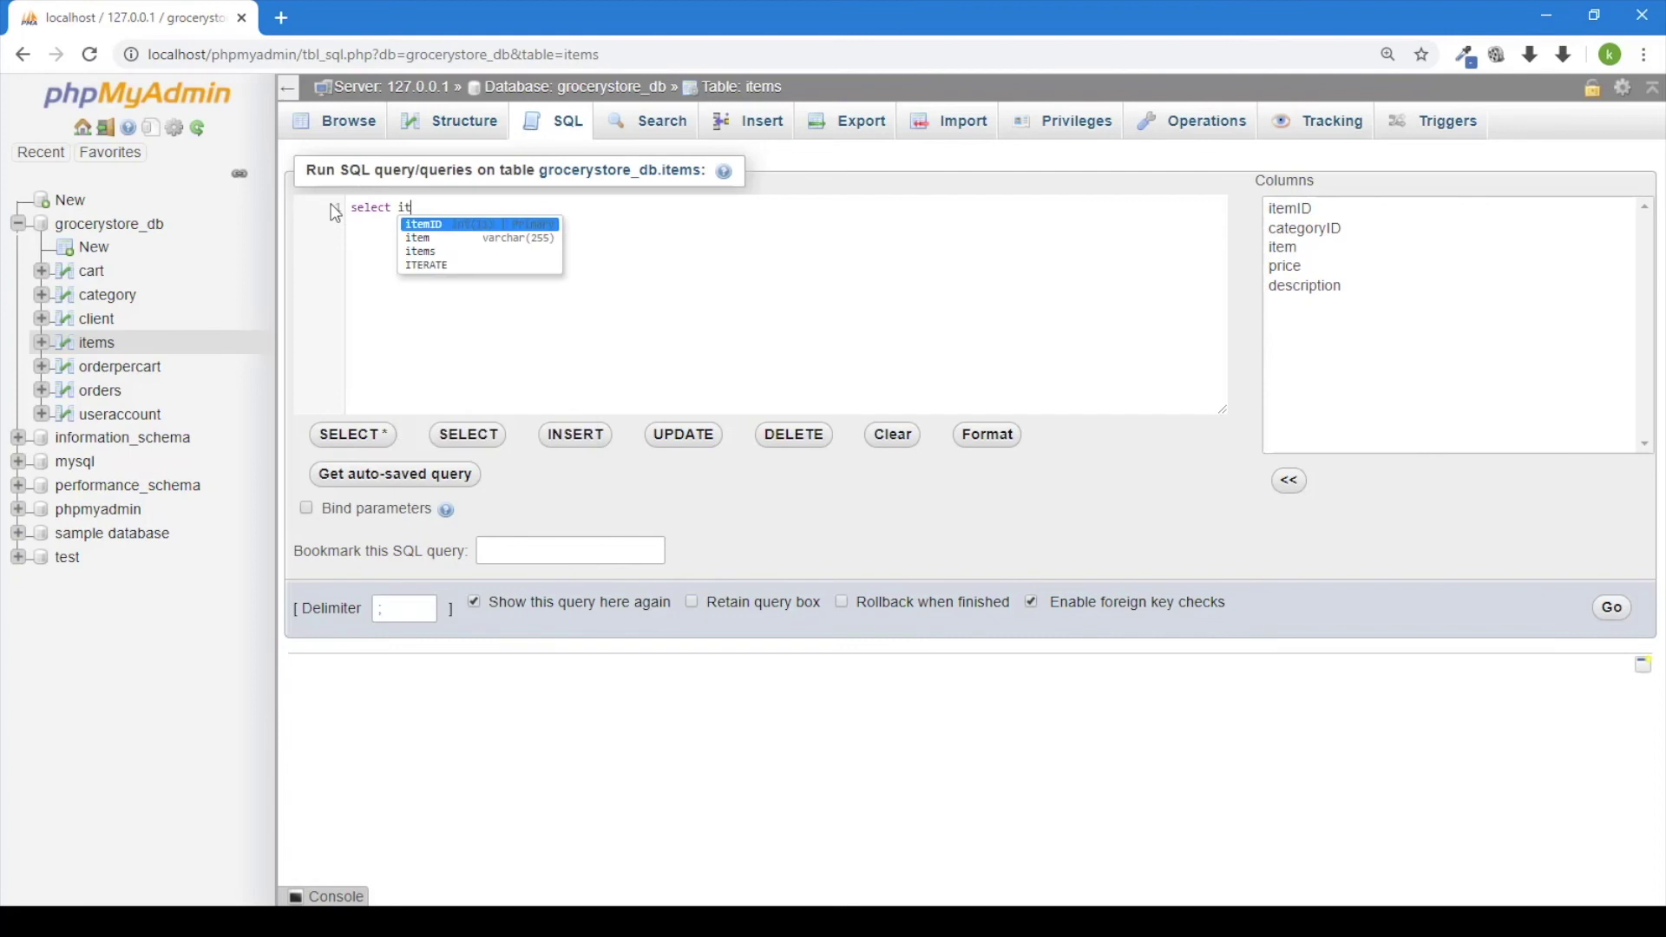
text(em, pri)
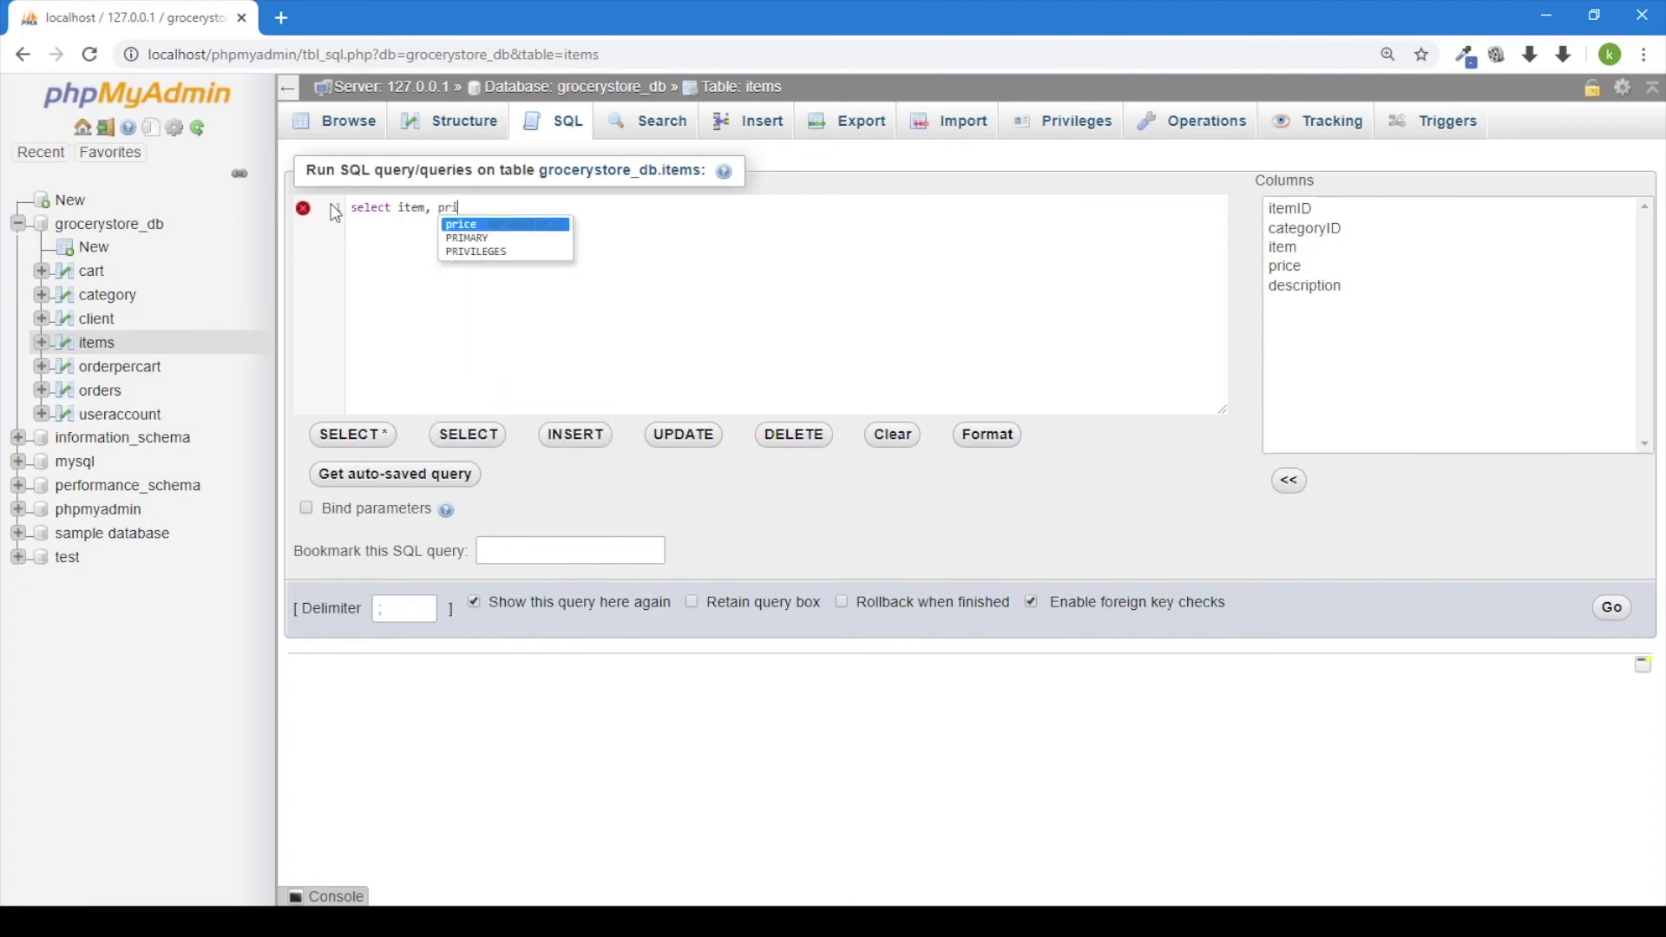
text(ce from i)
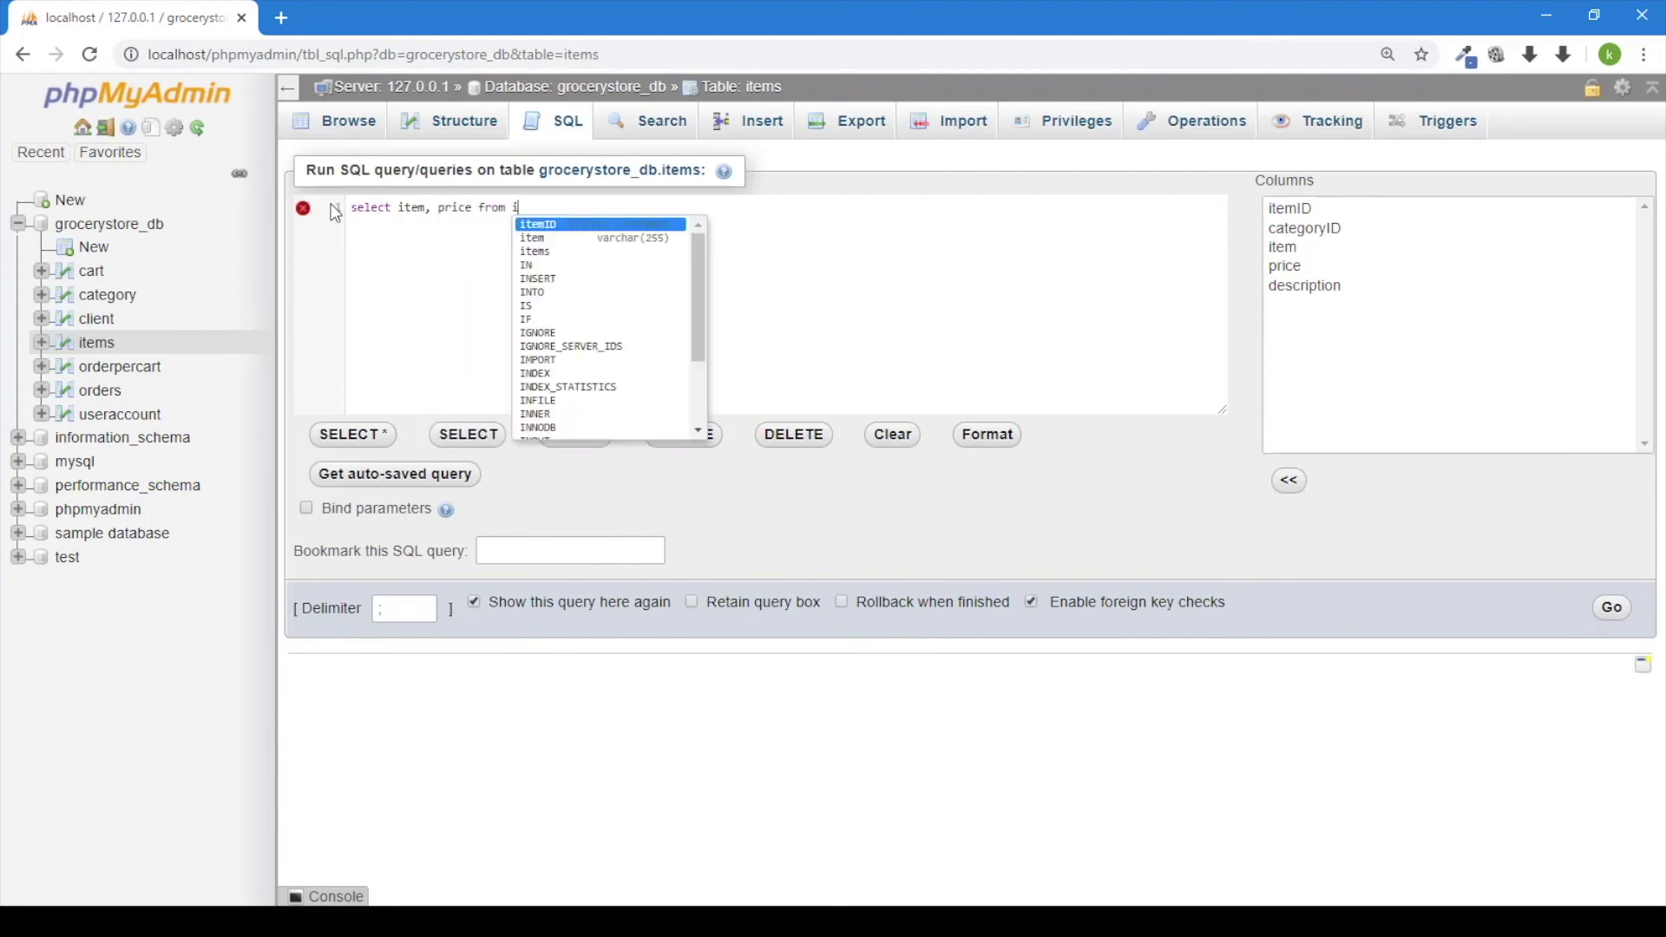
text(tems or)
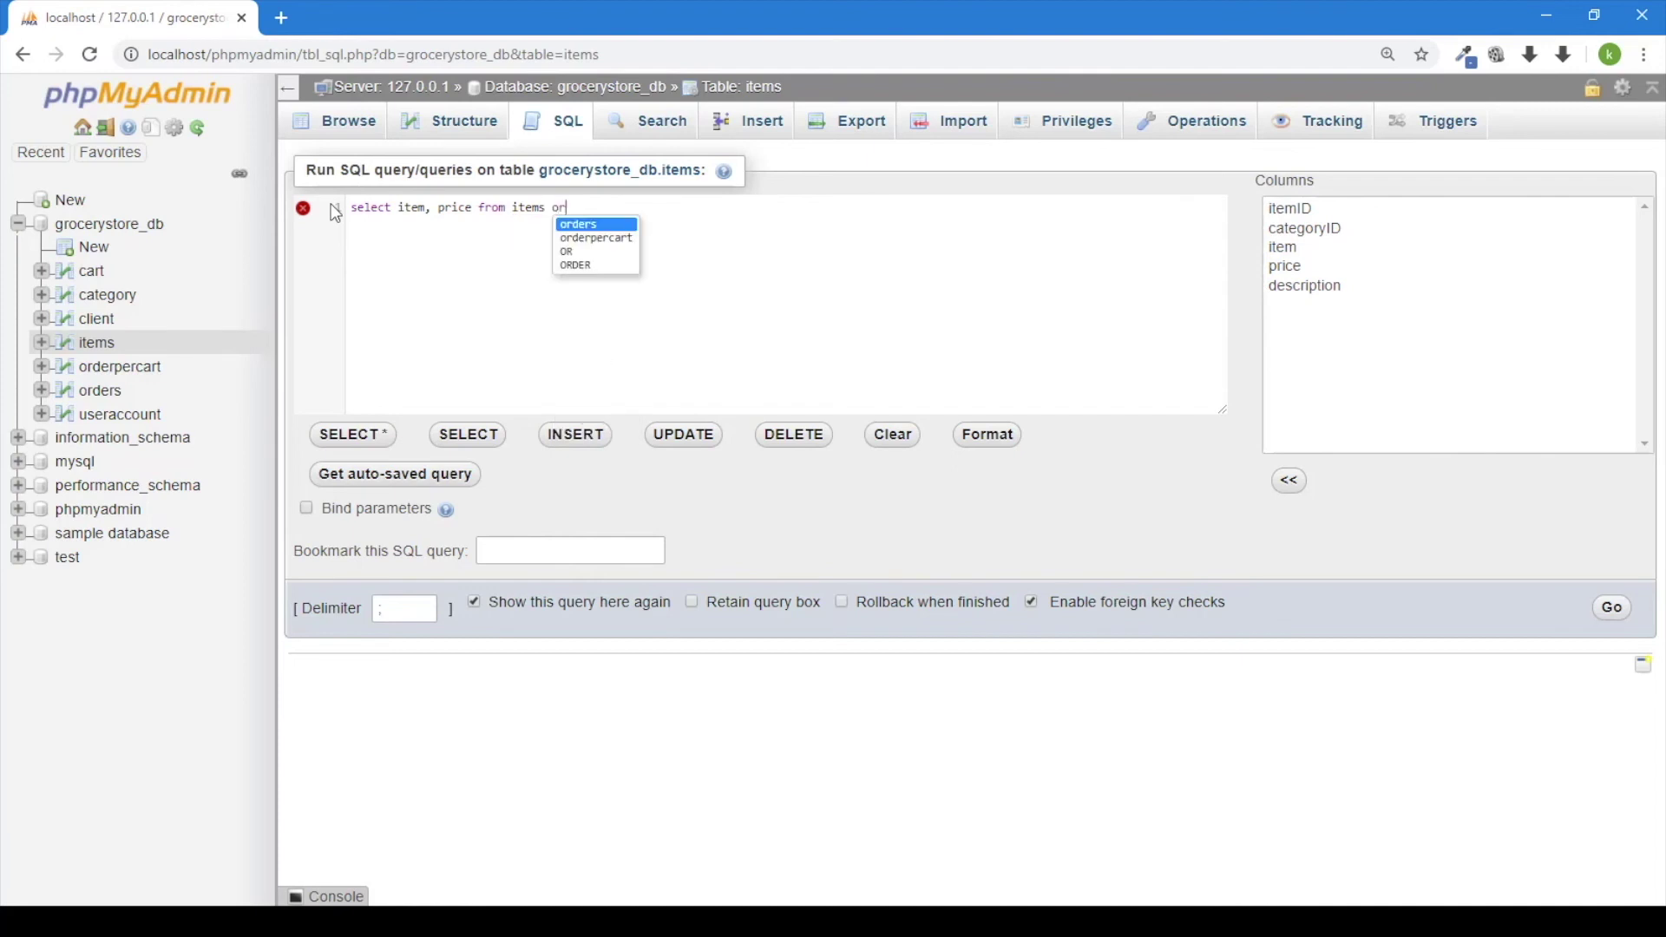
text(der by pr)
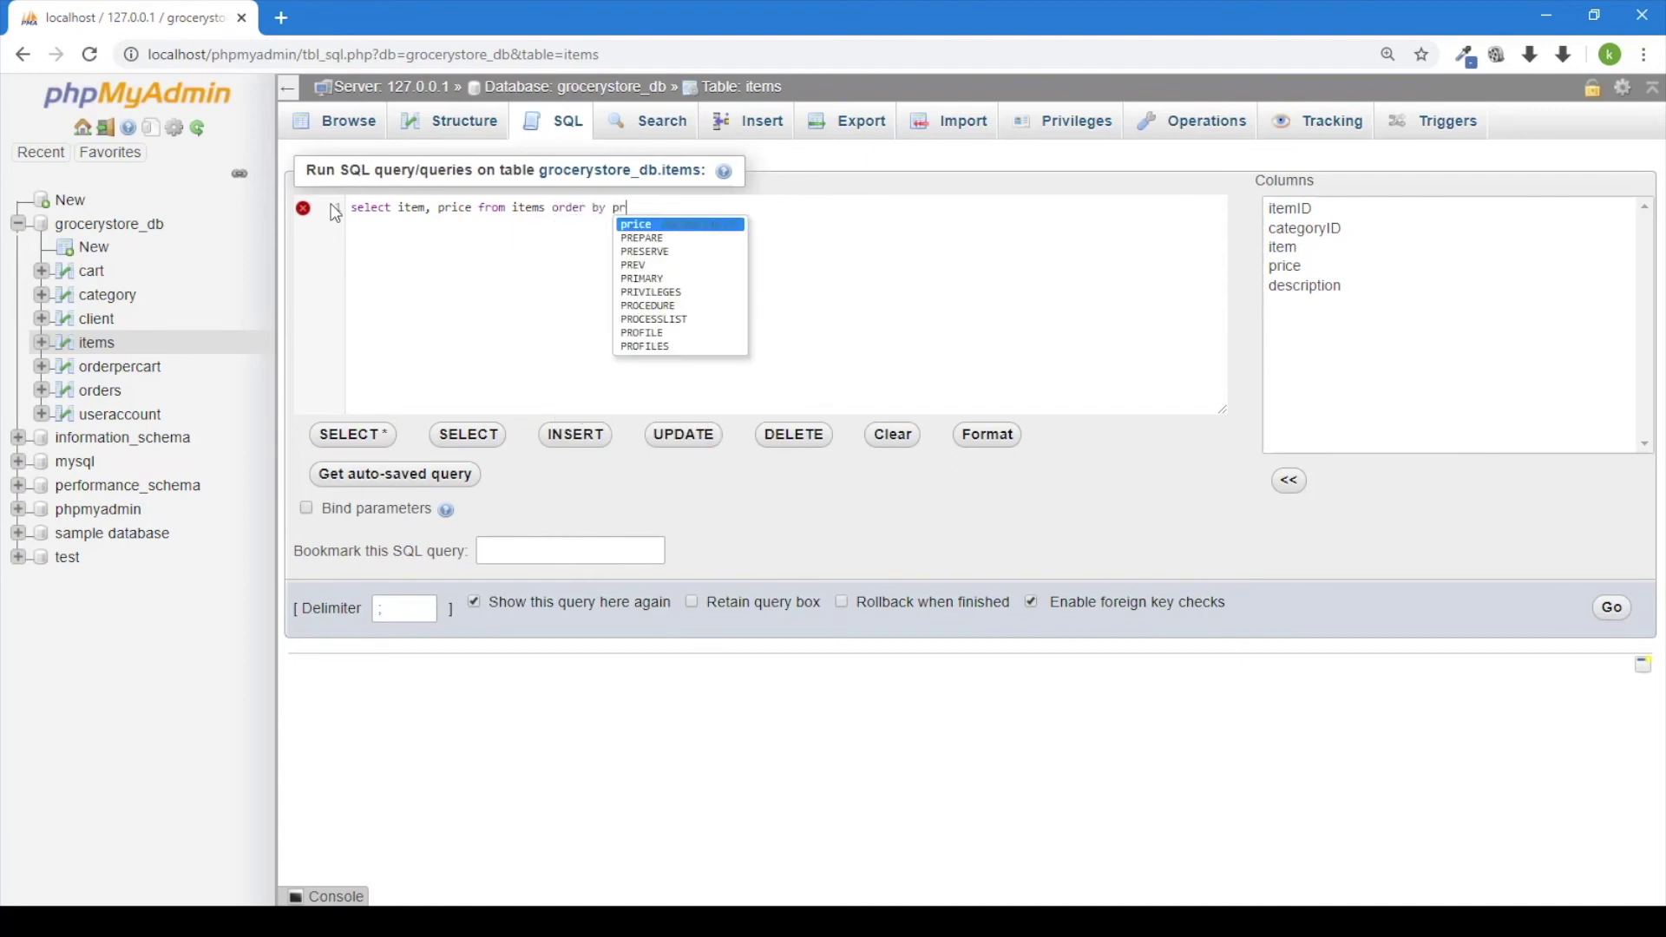
text(ice limit 5)
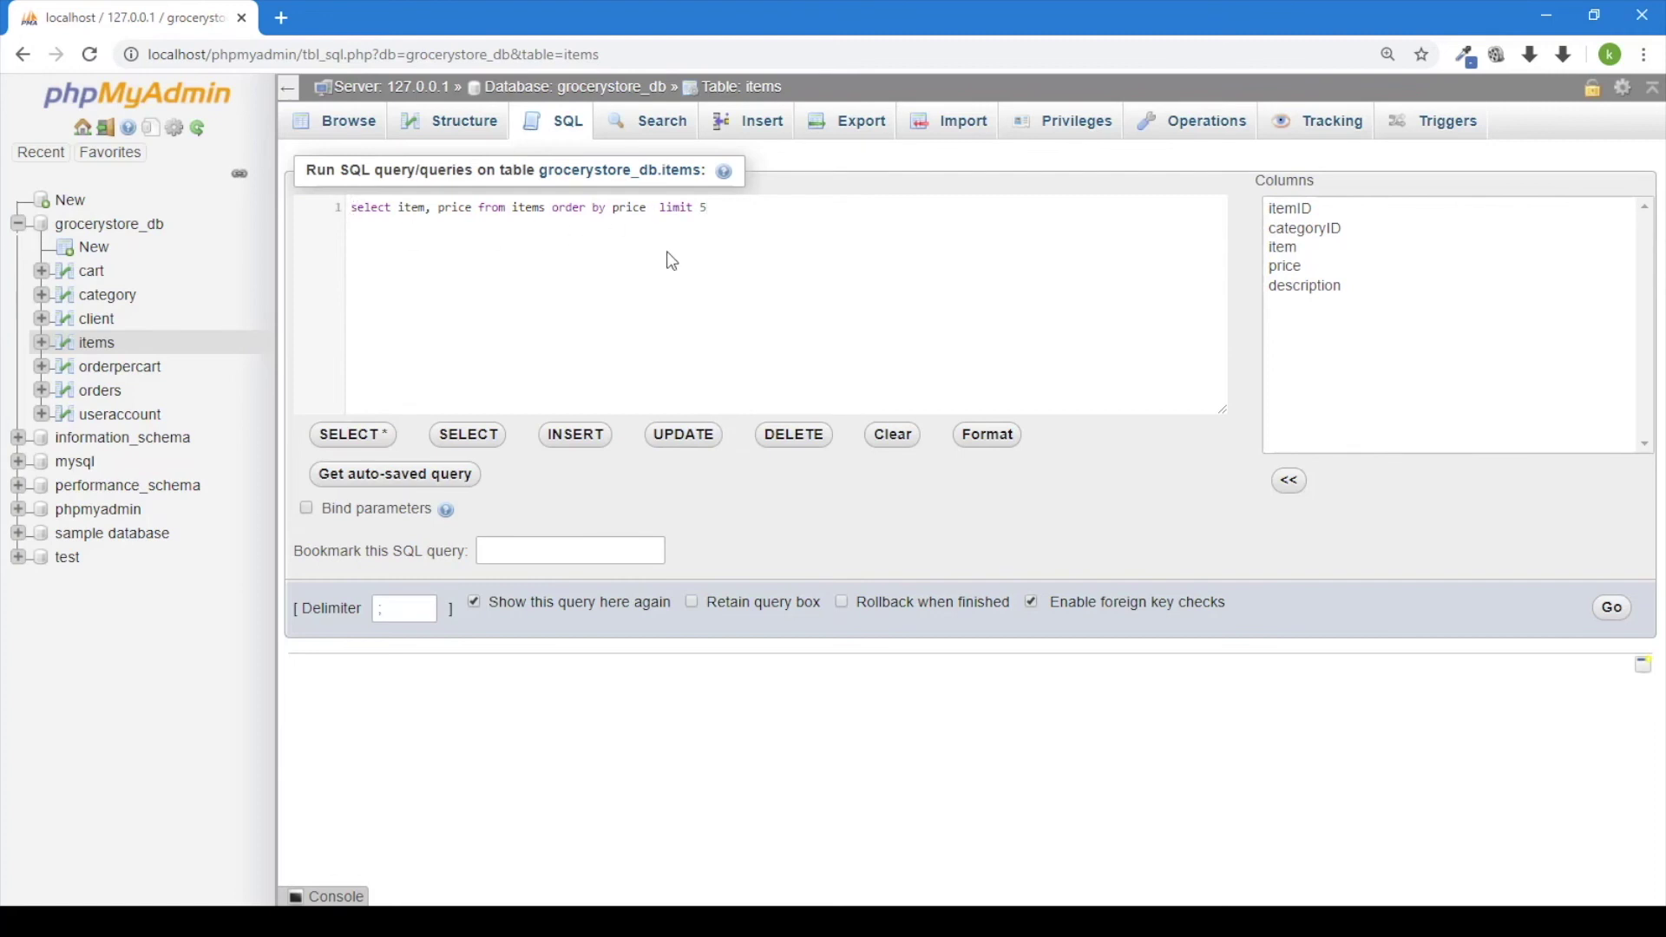
click(1613, 609)
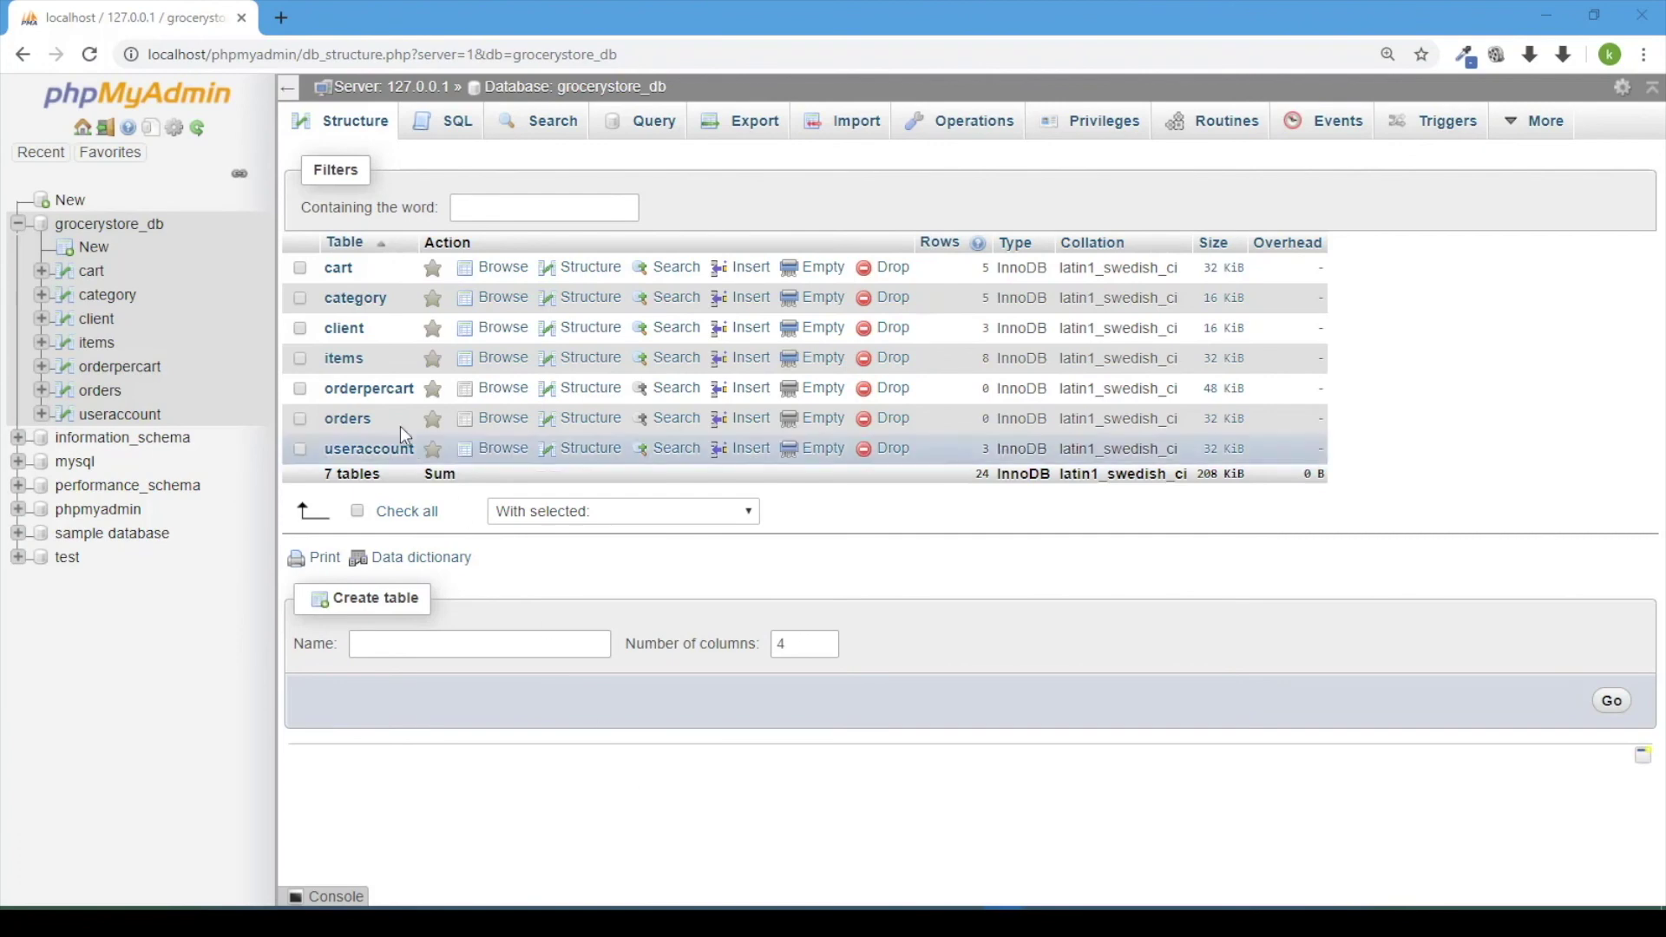
- Run select ucase(fullname) from client to show the 3 names in uppercase
click(344, 328)
click(566, 122)
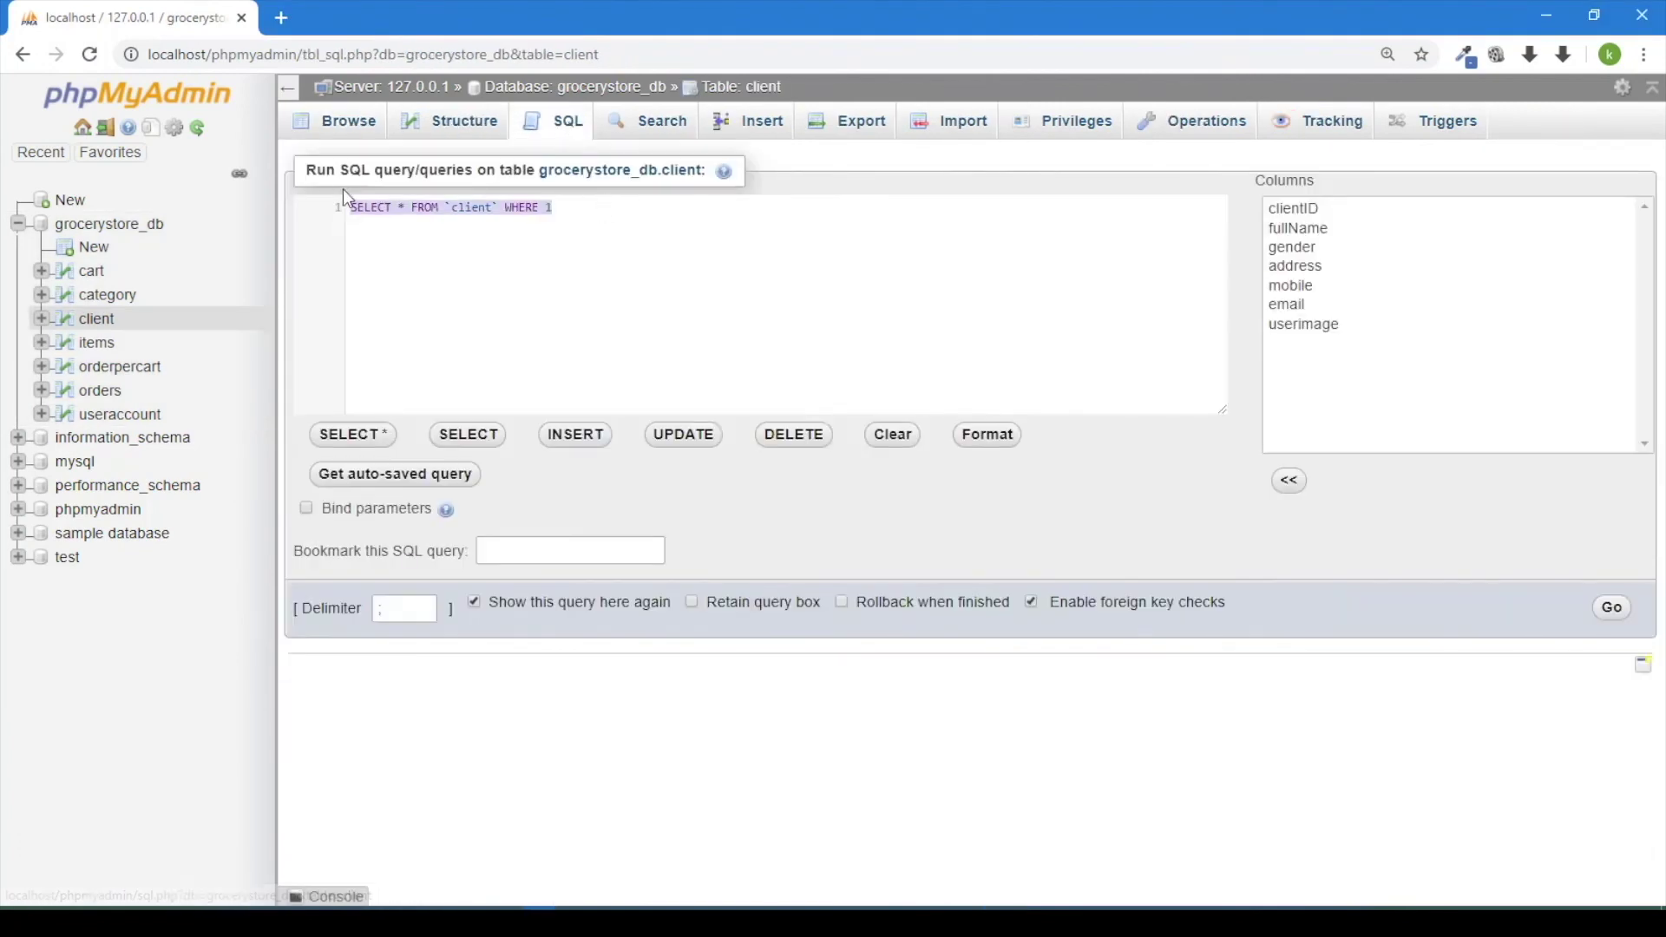
text(selec)
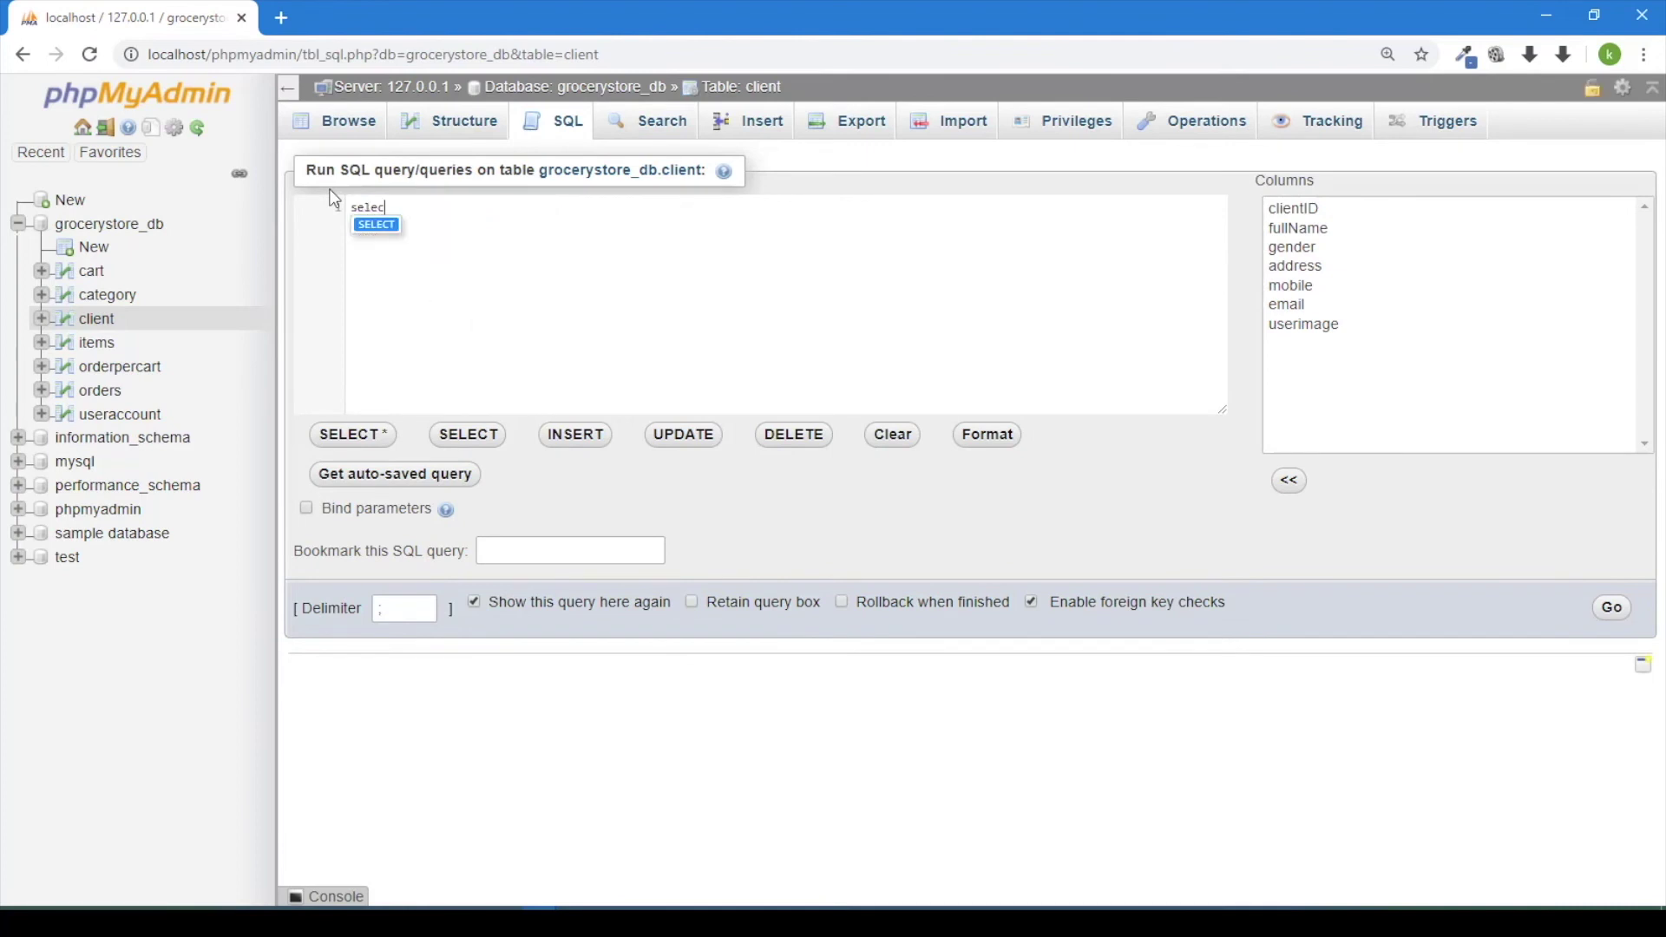
text(t ucase(fullnam)
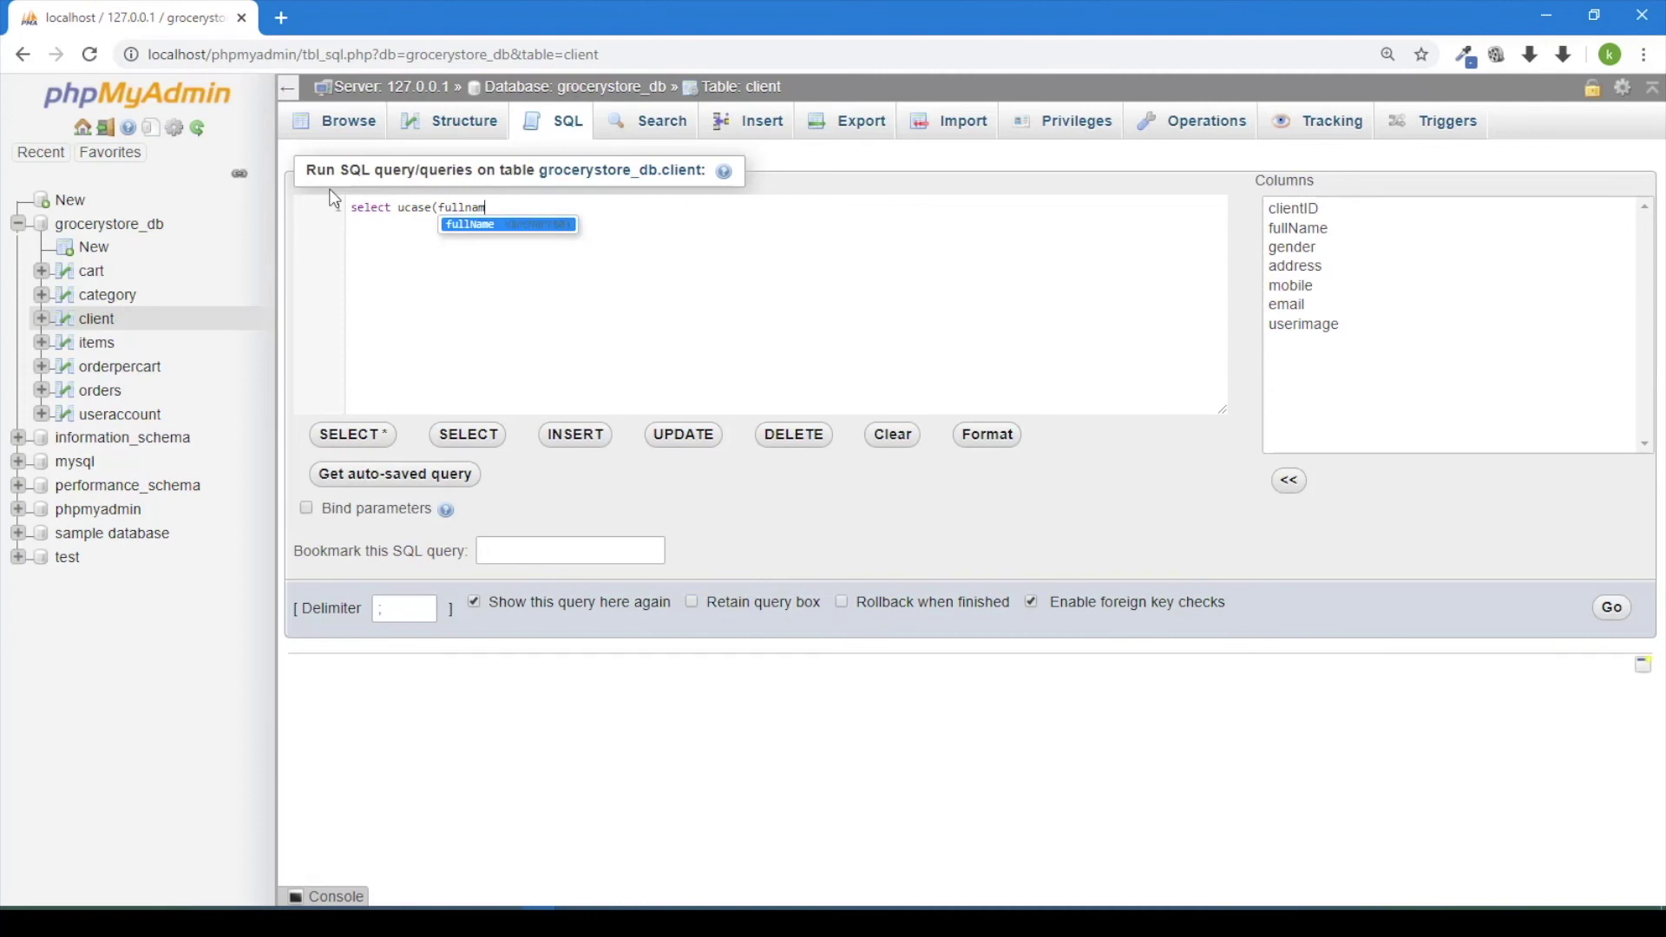
text(e))
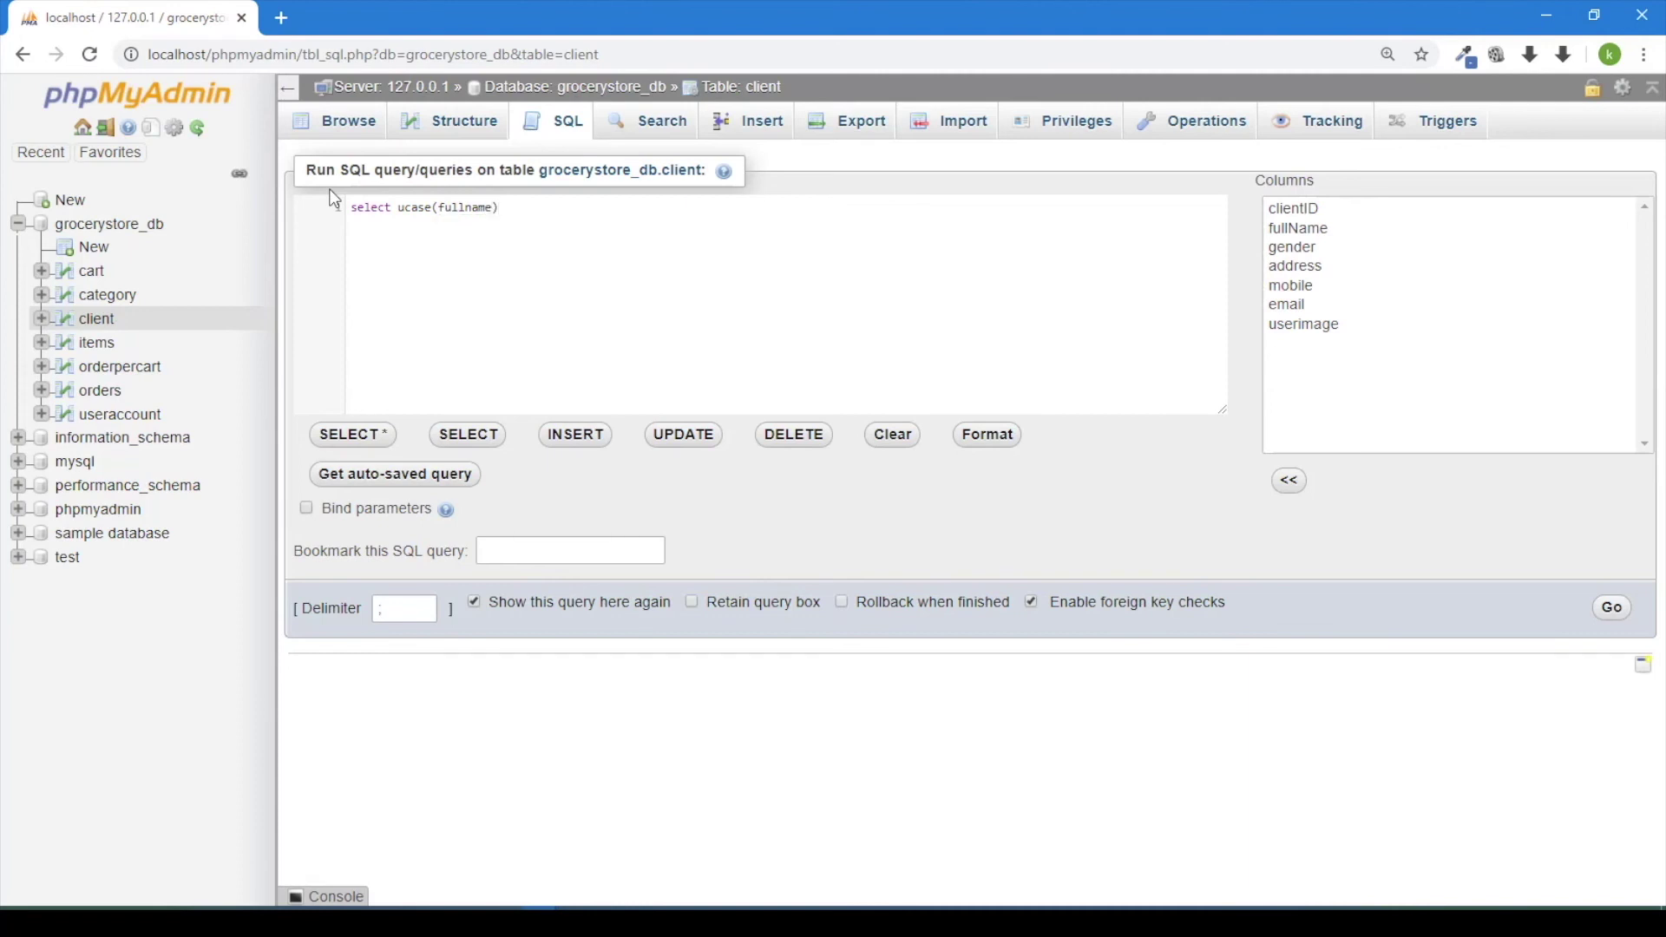
text( from cl)
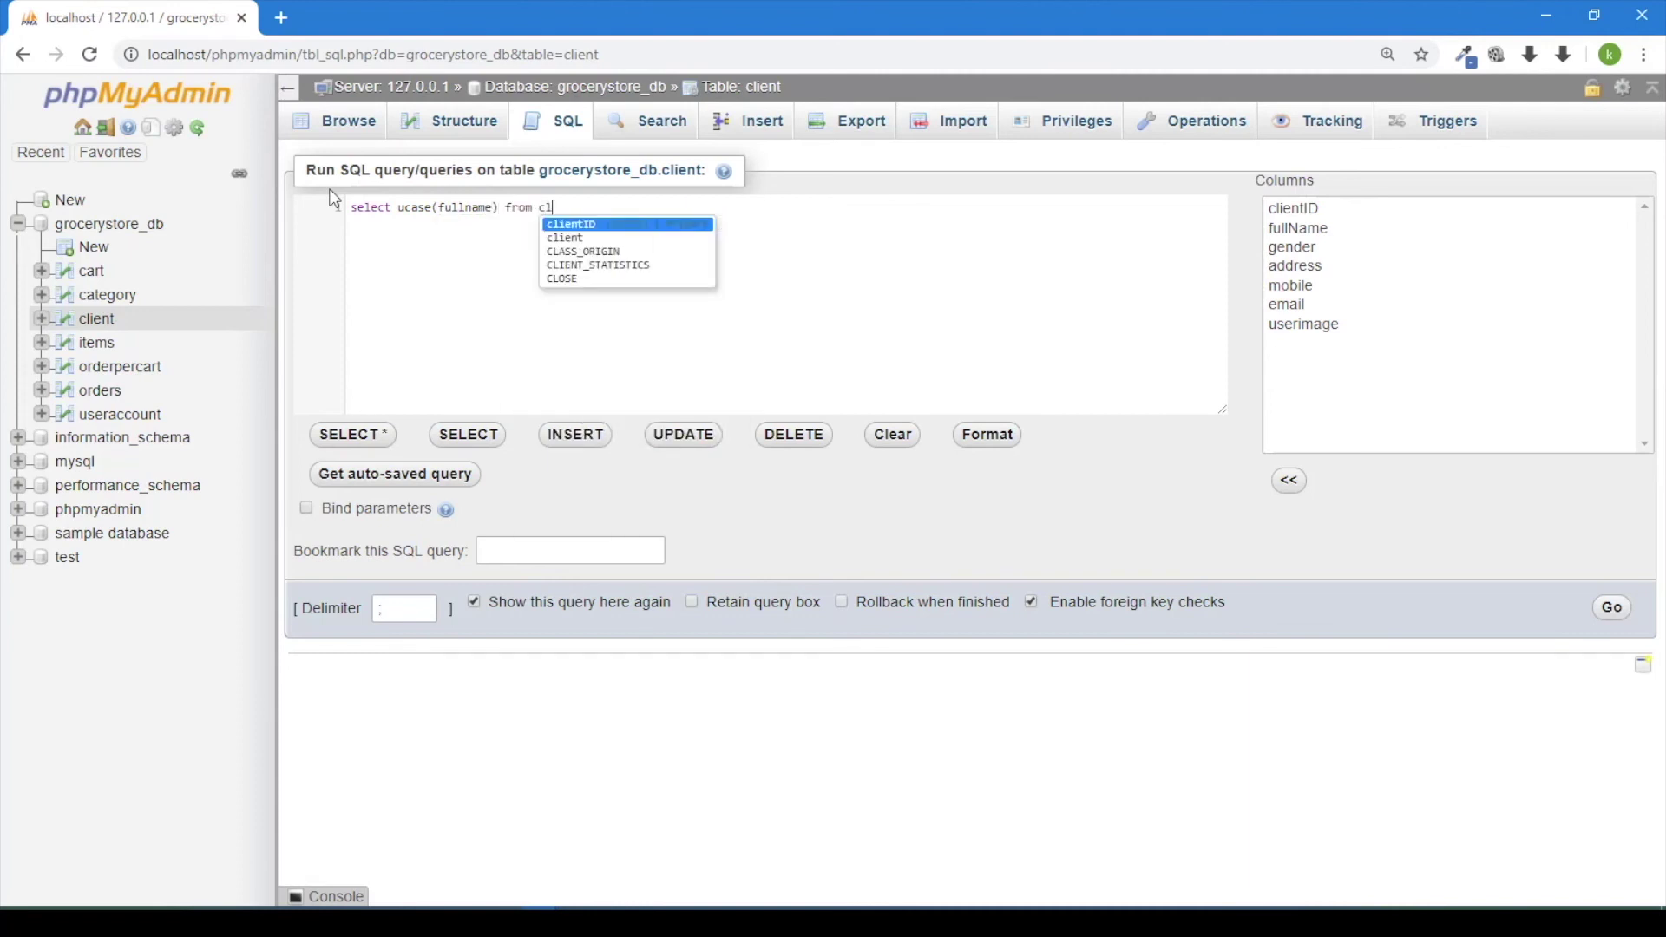
key(Down)
key(Return)
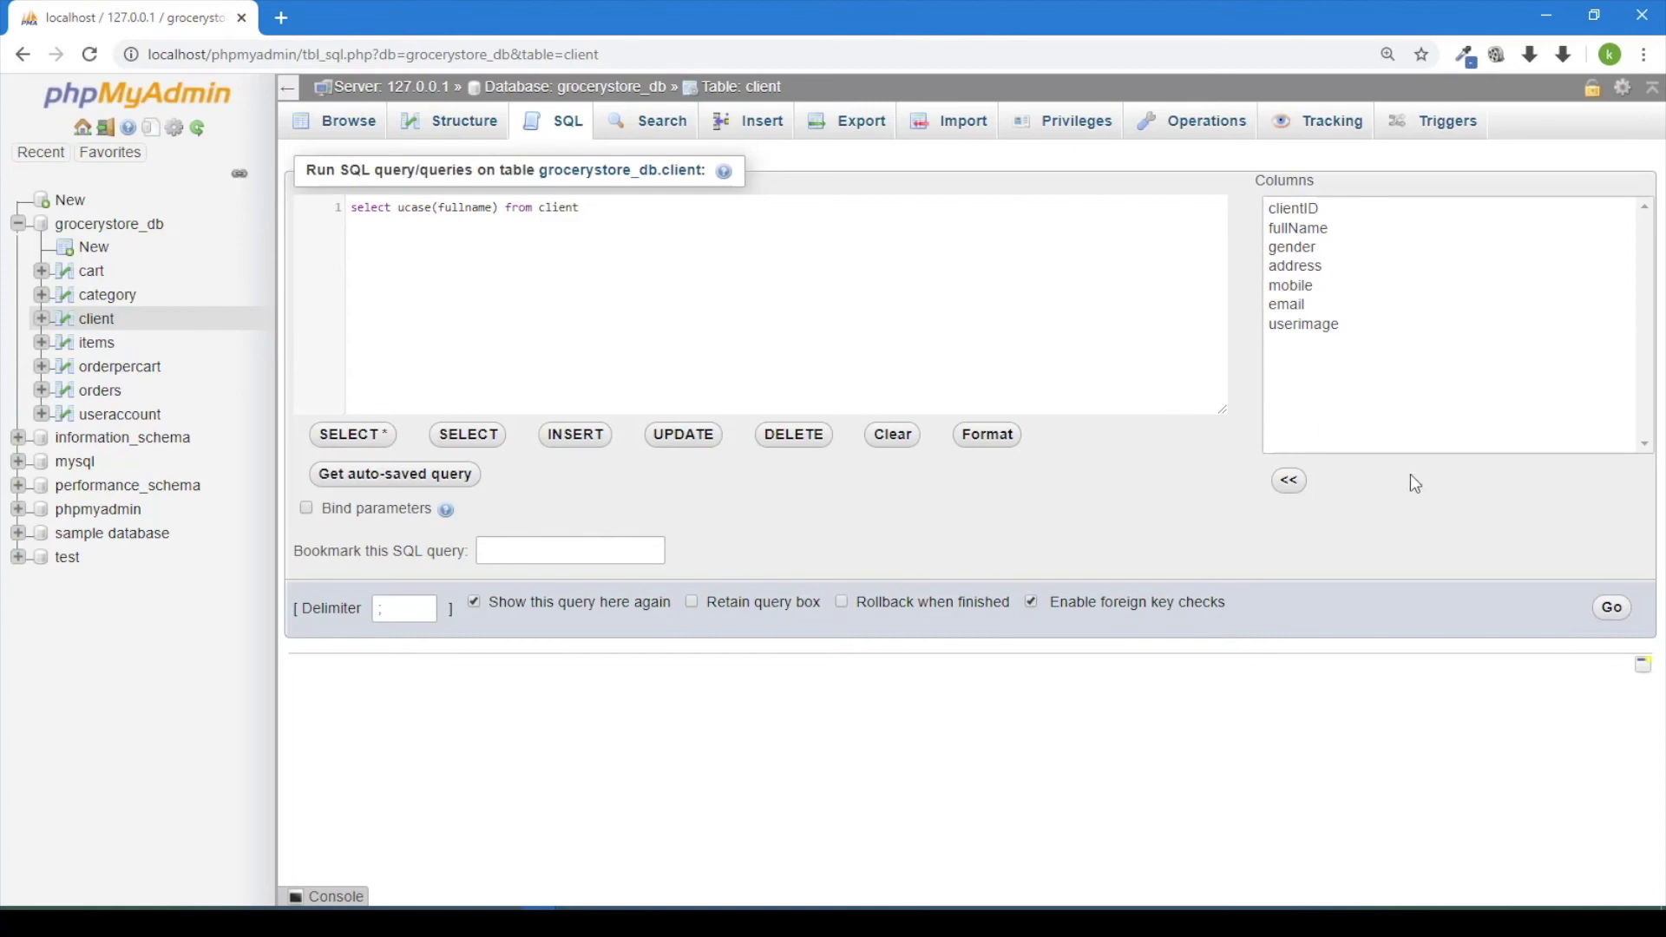
click(1611, 608)
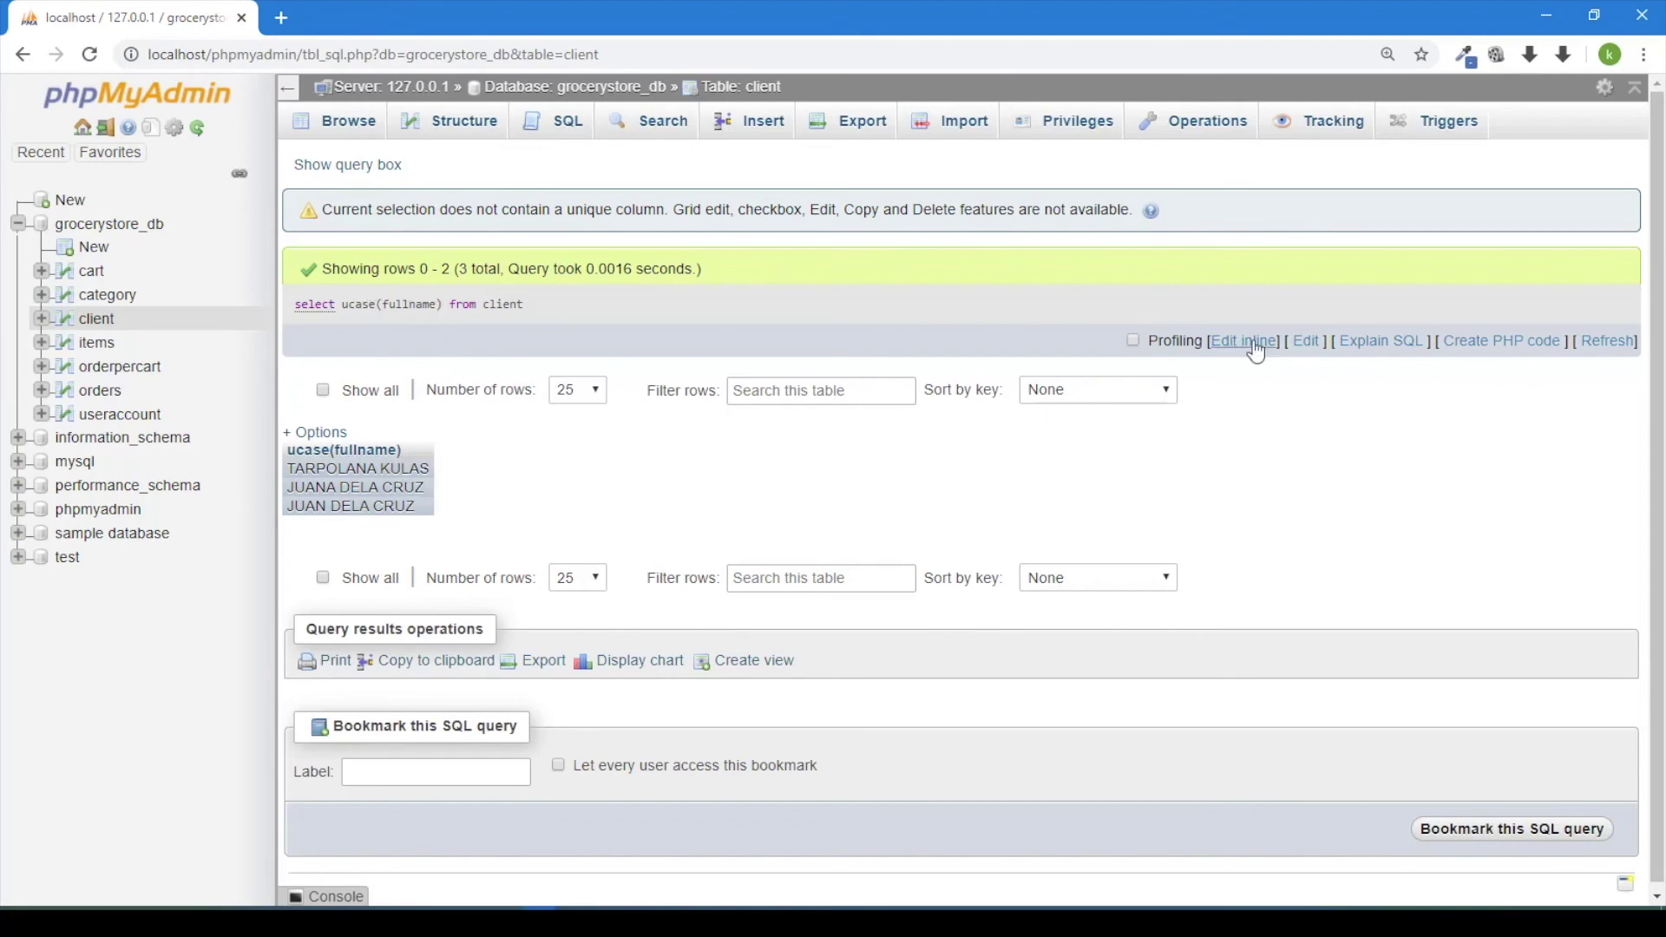
- Add the alias as "List of Clients" before FROM and re-run the uppercase query
click(1305, 341)
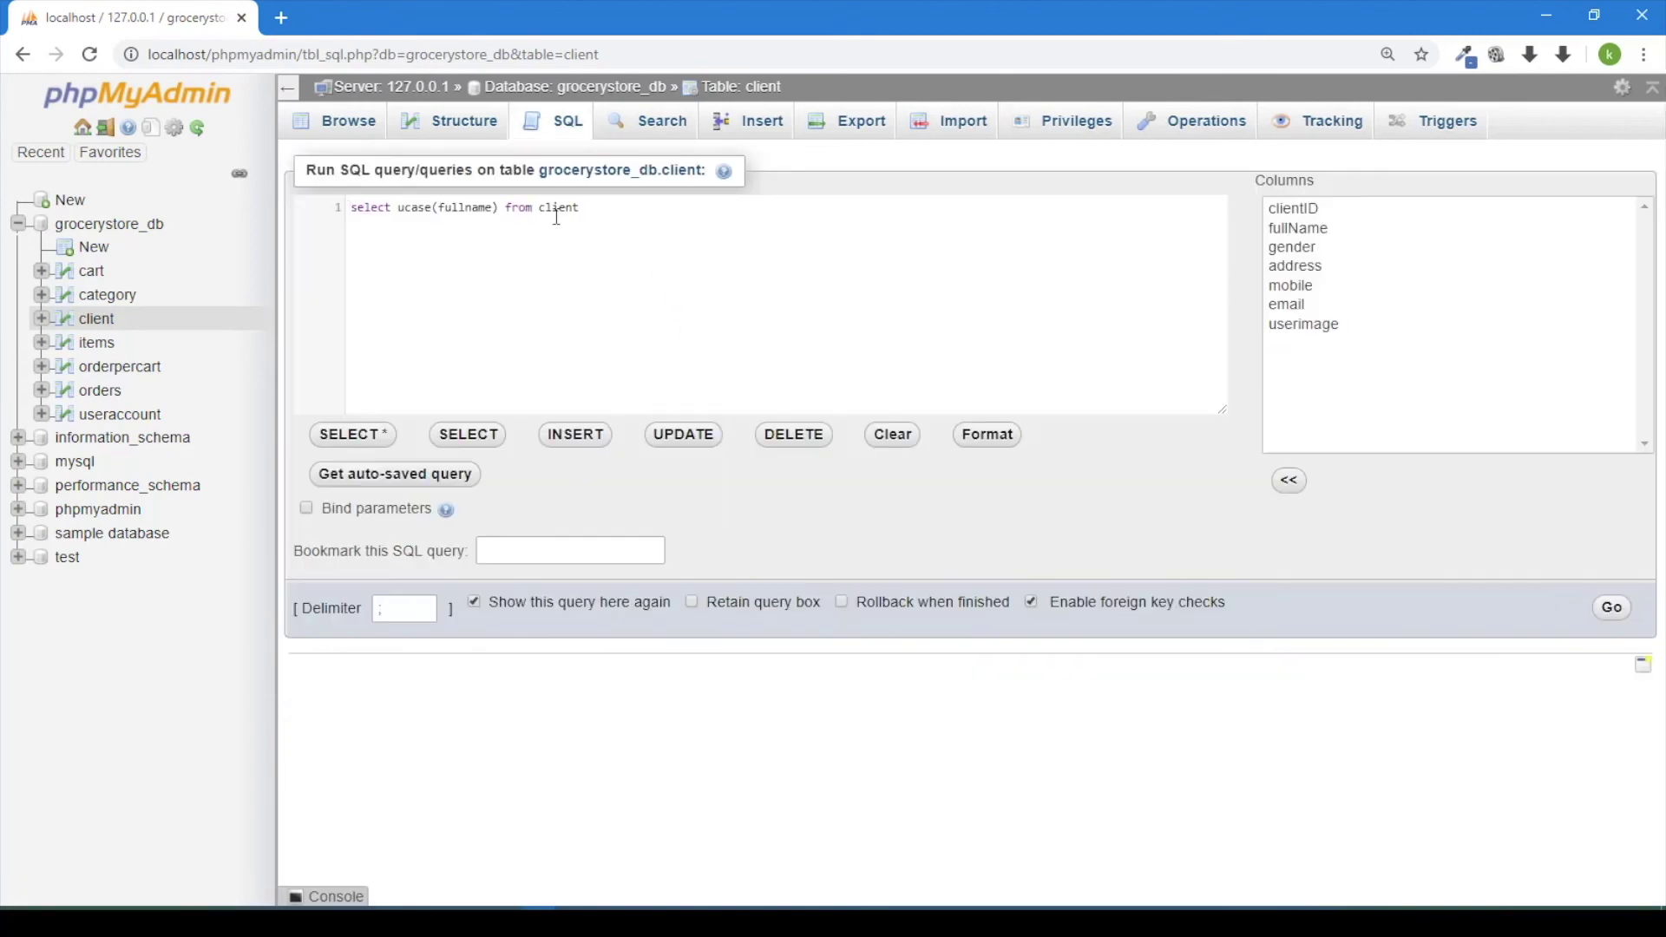
click(505, 209)
text(as ")
text(L)
text(ist )
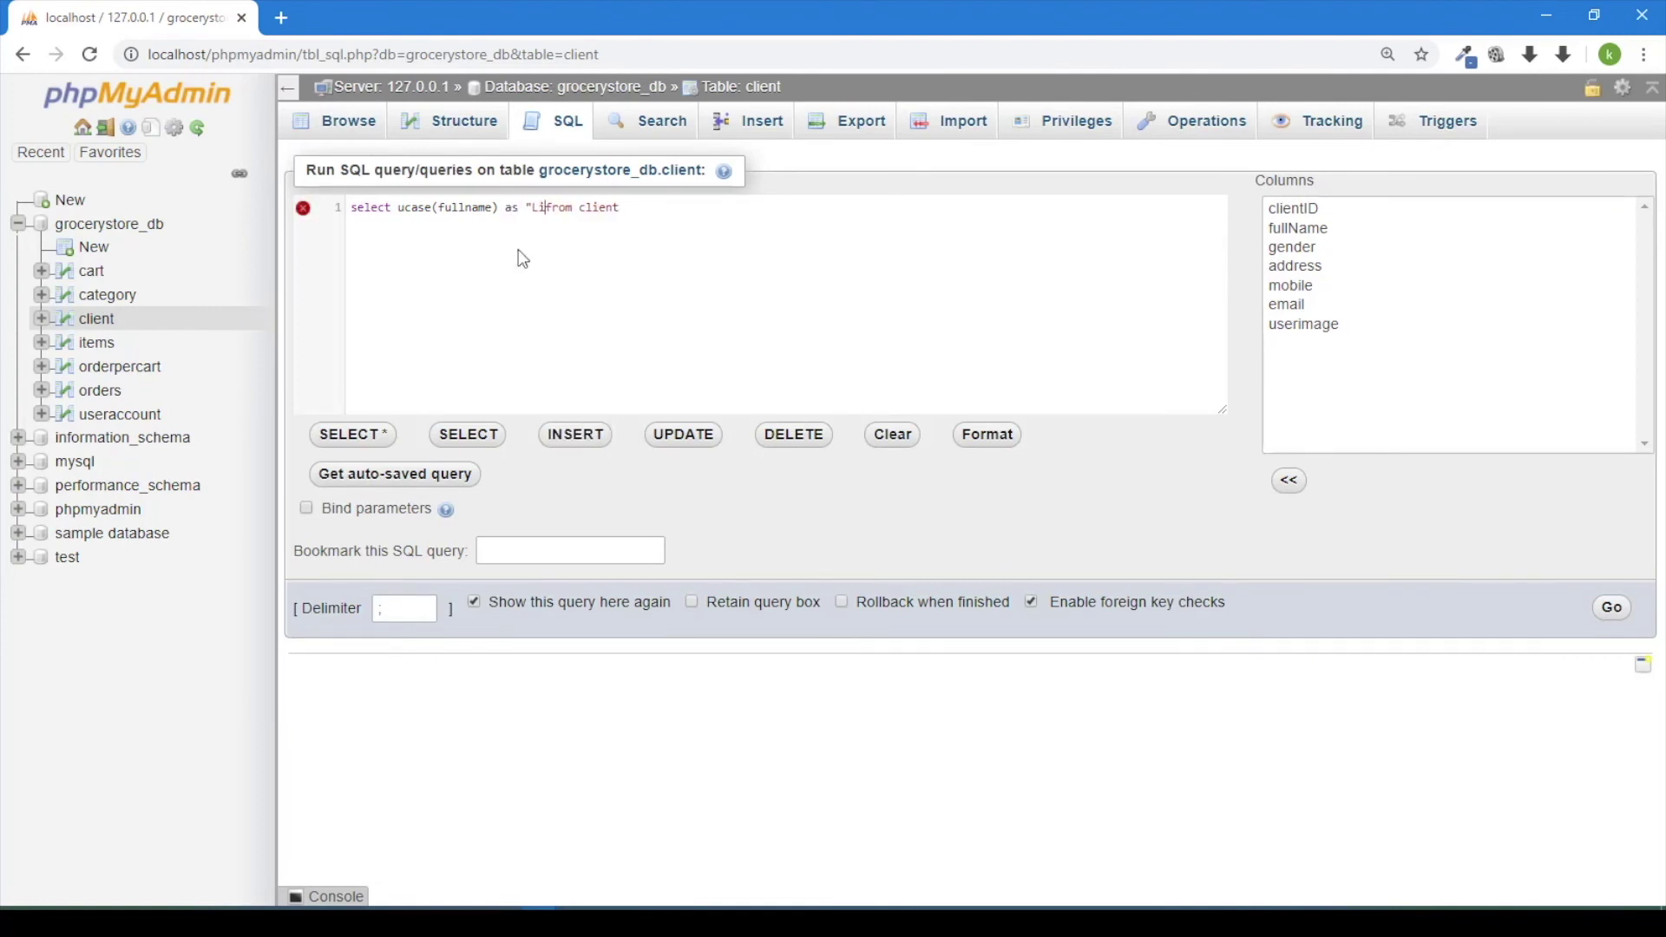
text(of Clients")
drag(505, 208, 641, 209)
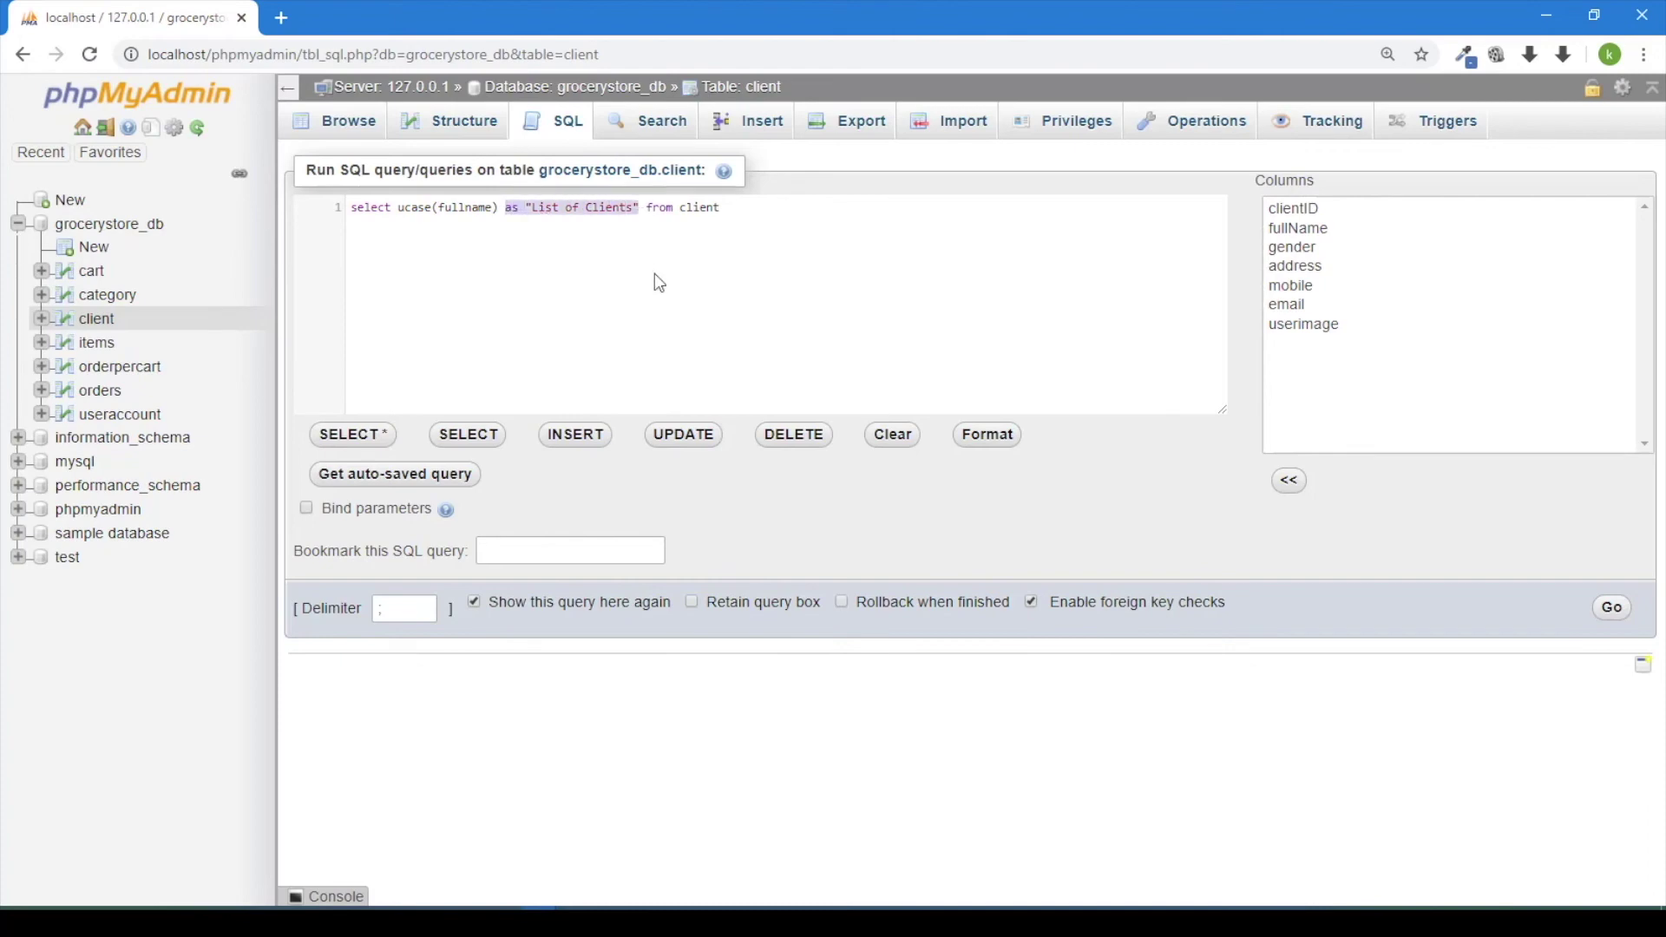
click(656, 276)
click(1607, 607)
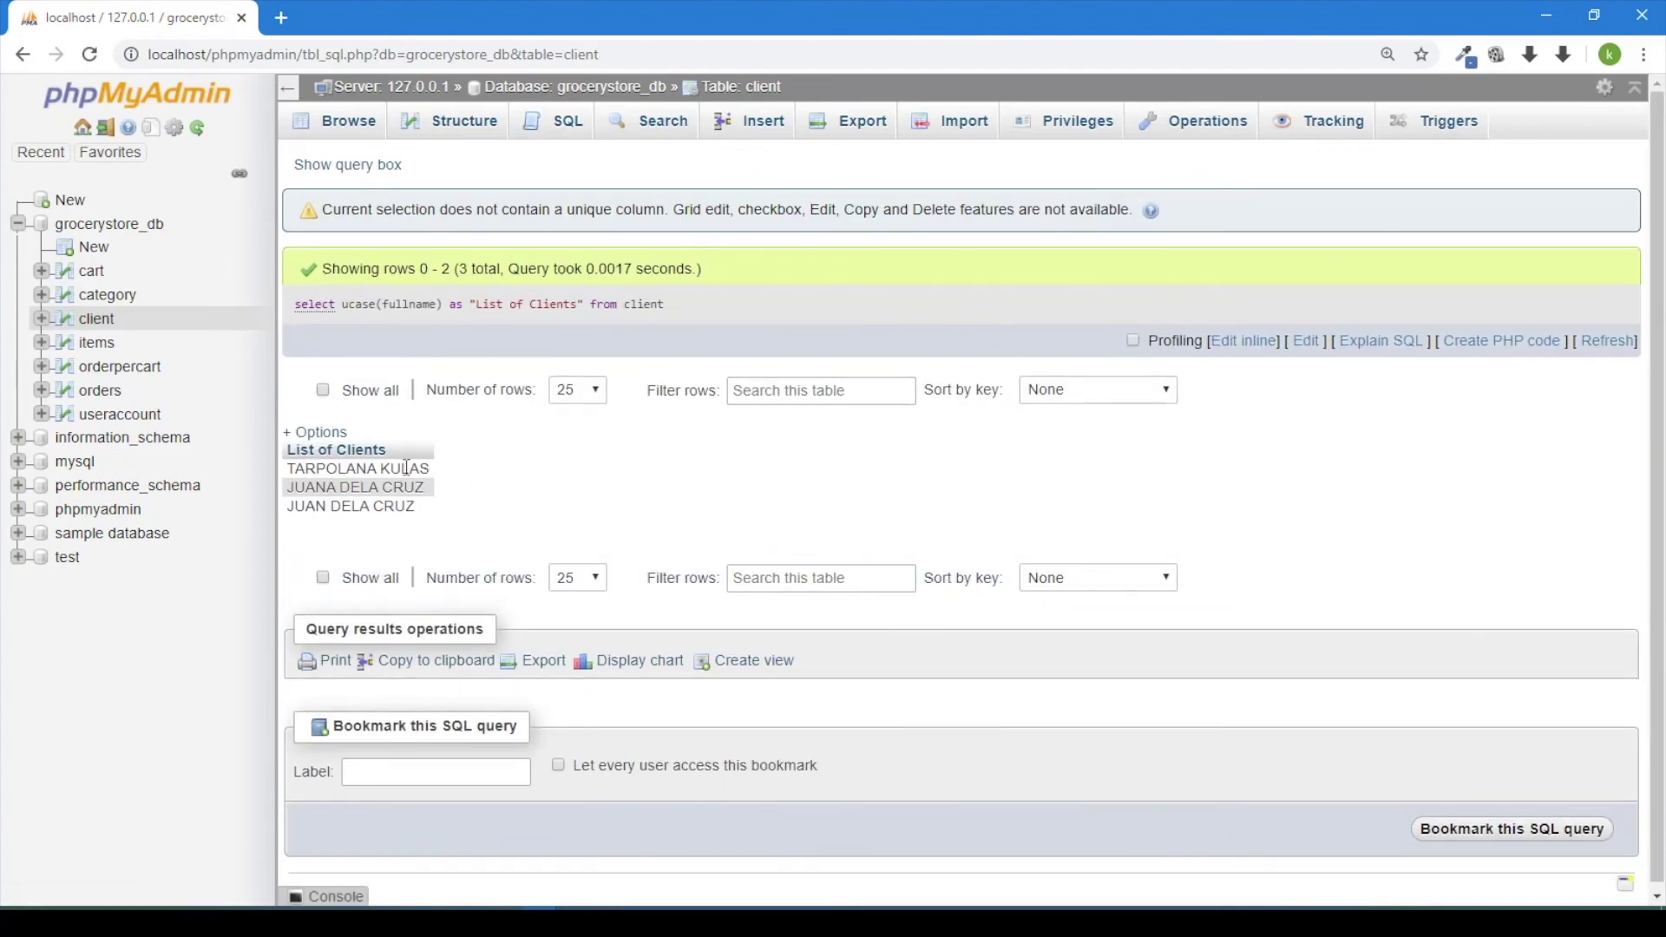
click(395, 451)
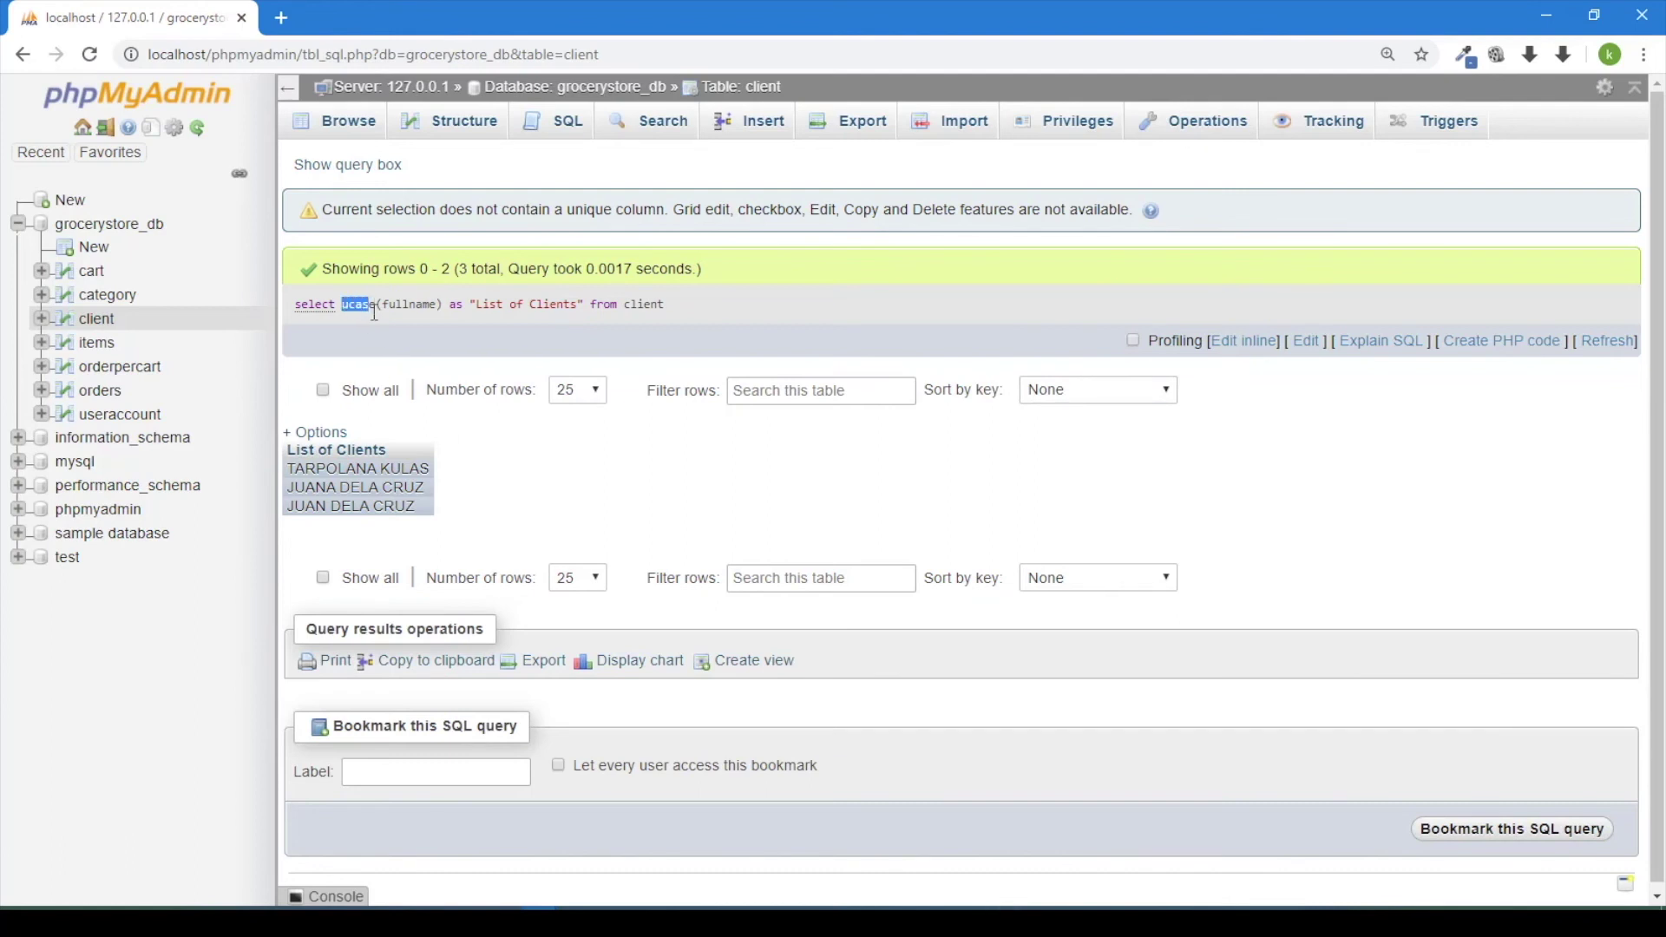
- Change ucase to lcase on fullname and rerun the 'List of Clients' query
click(1306, 342)
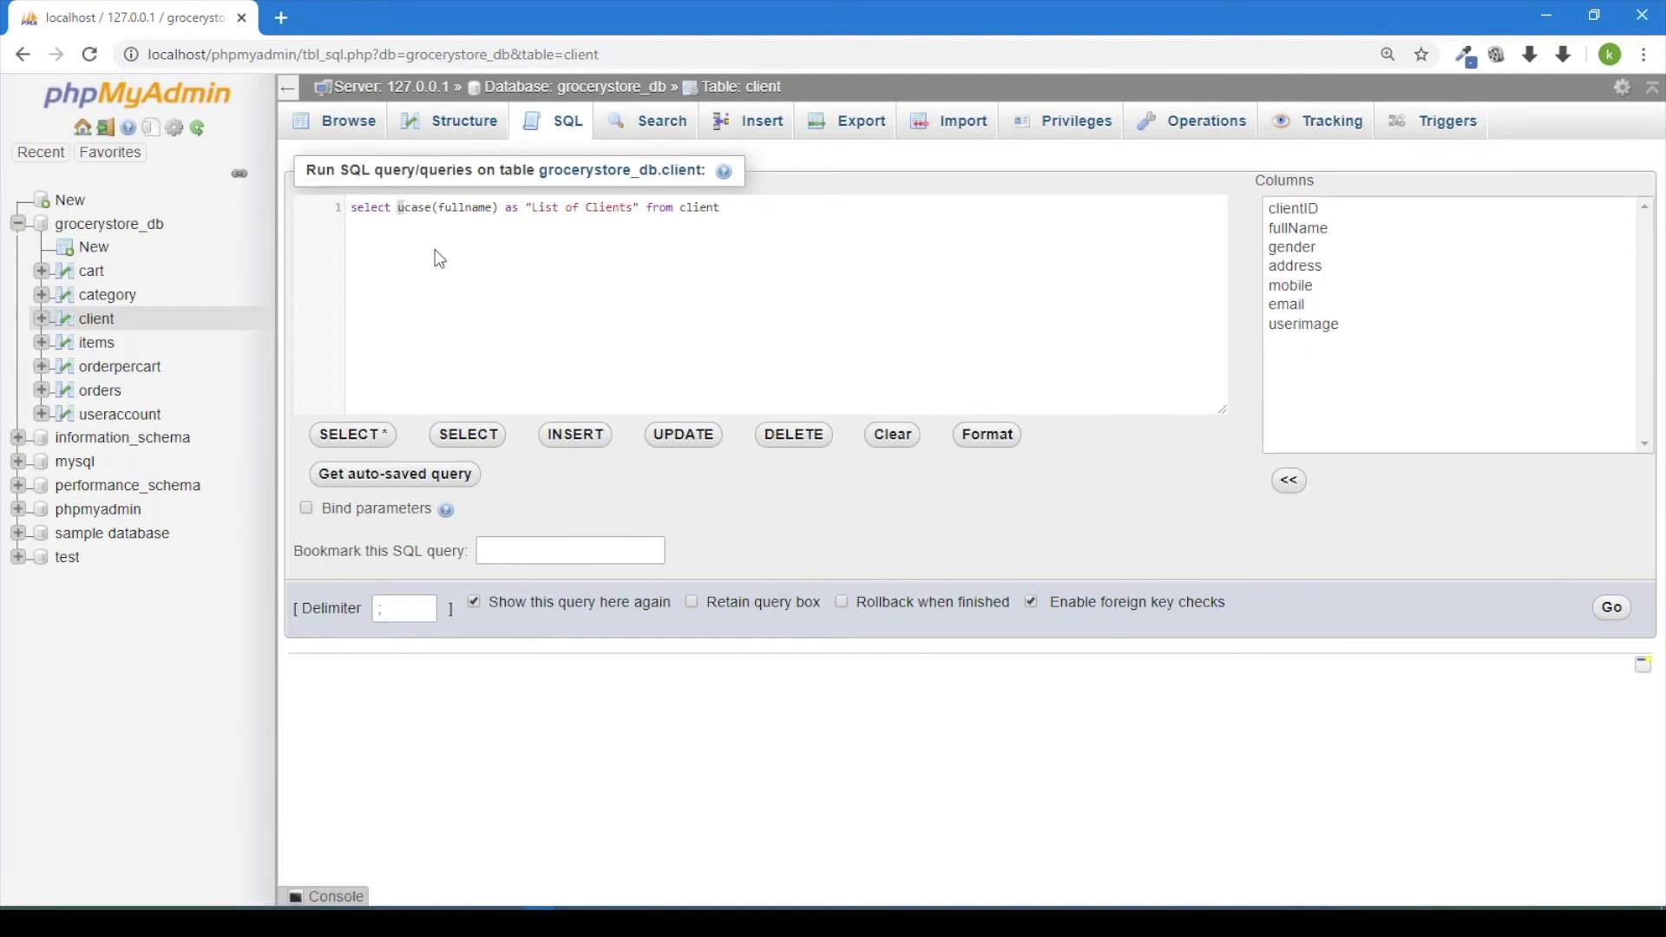
key(Delete)
text(l)
key(Escape)
click(1612, 610)
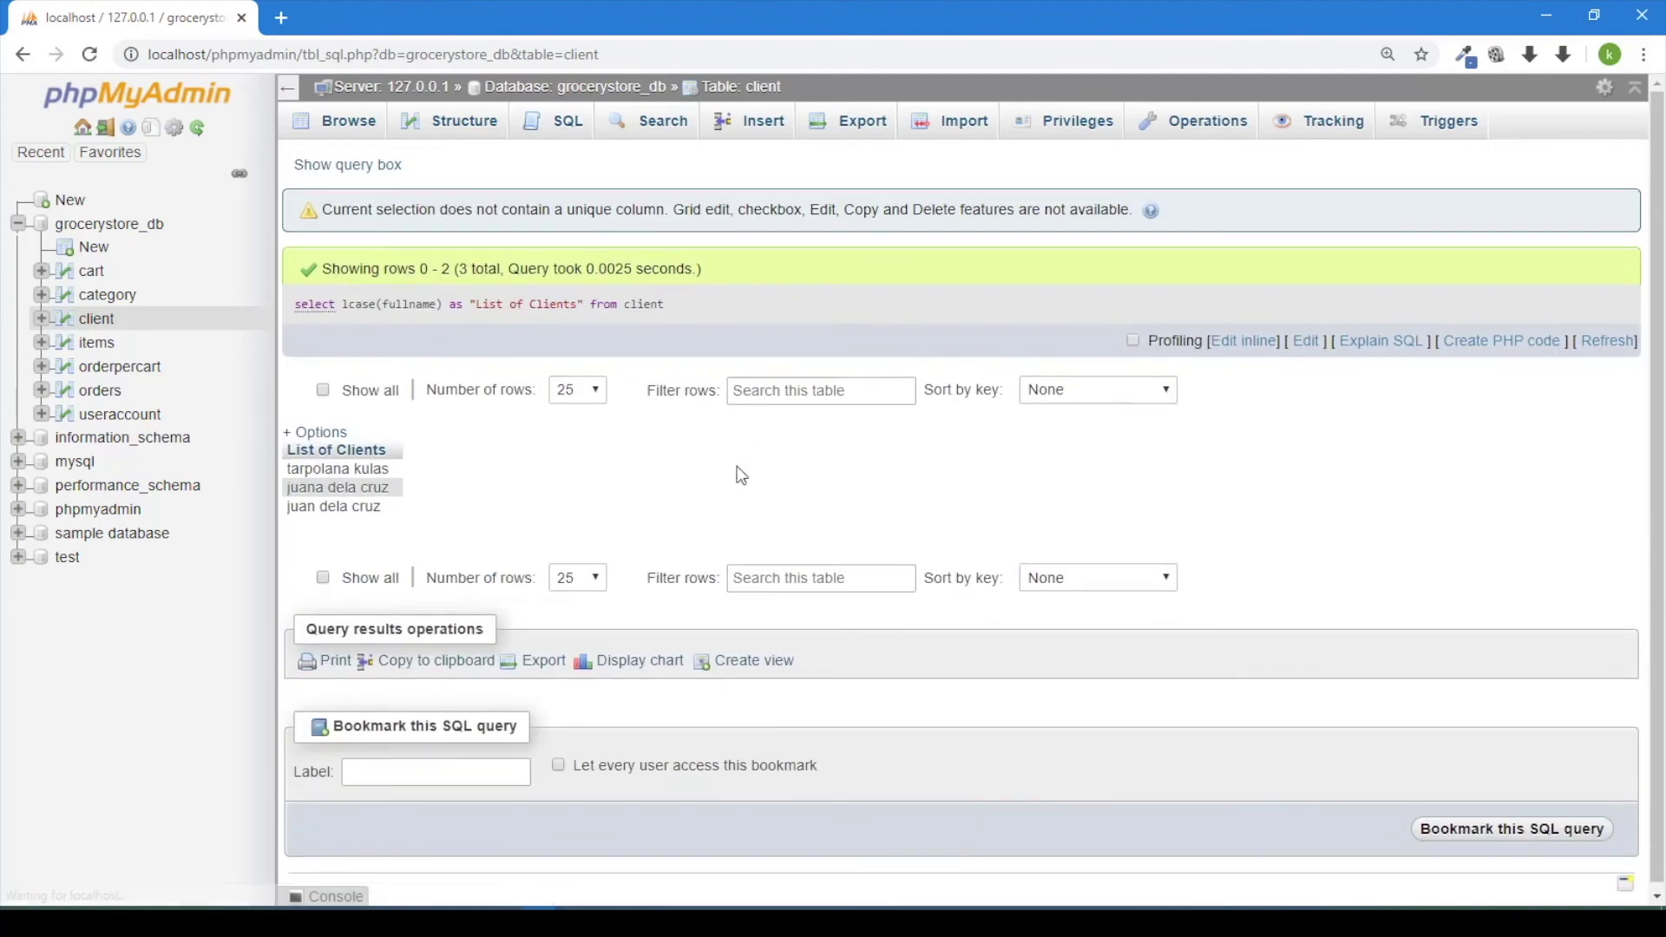
- Review the three lowercase client names, then reopen the query for editing
drag(427, 524, 279, 463)
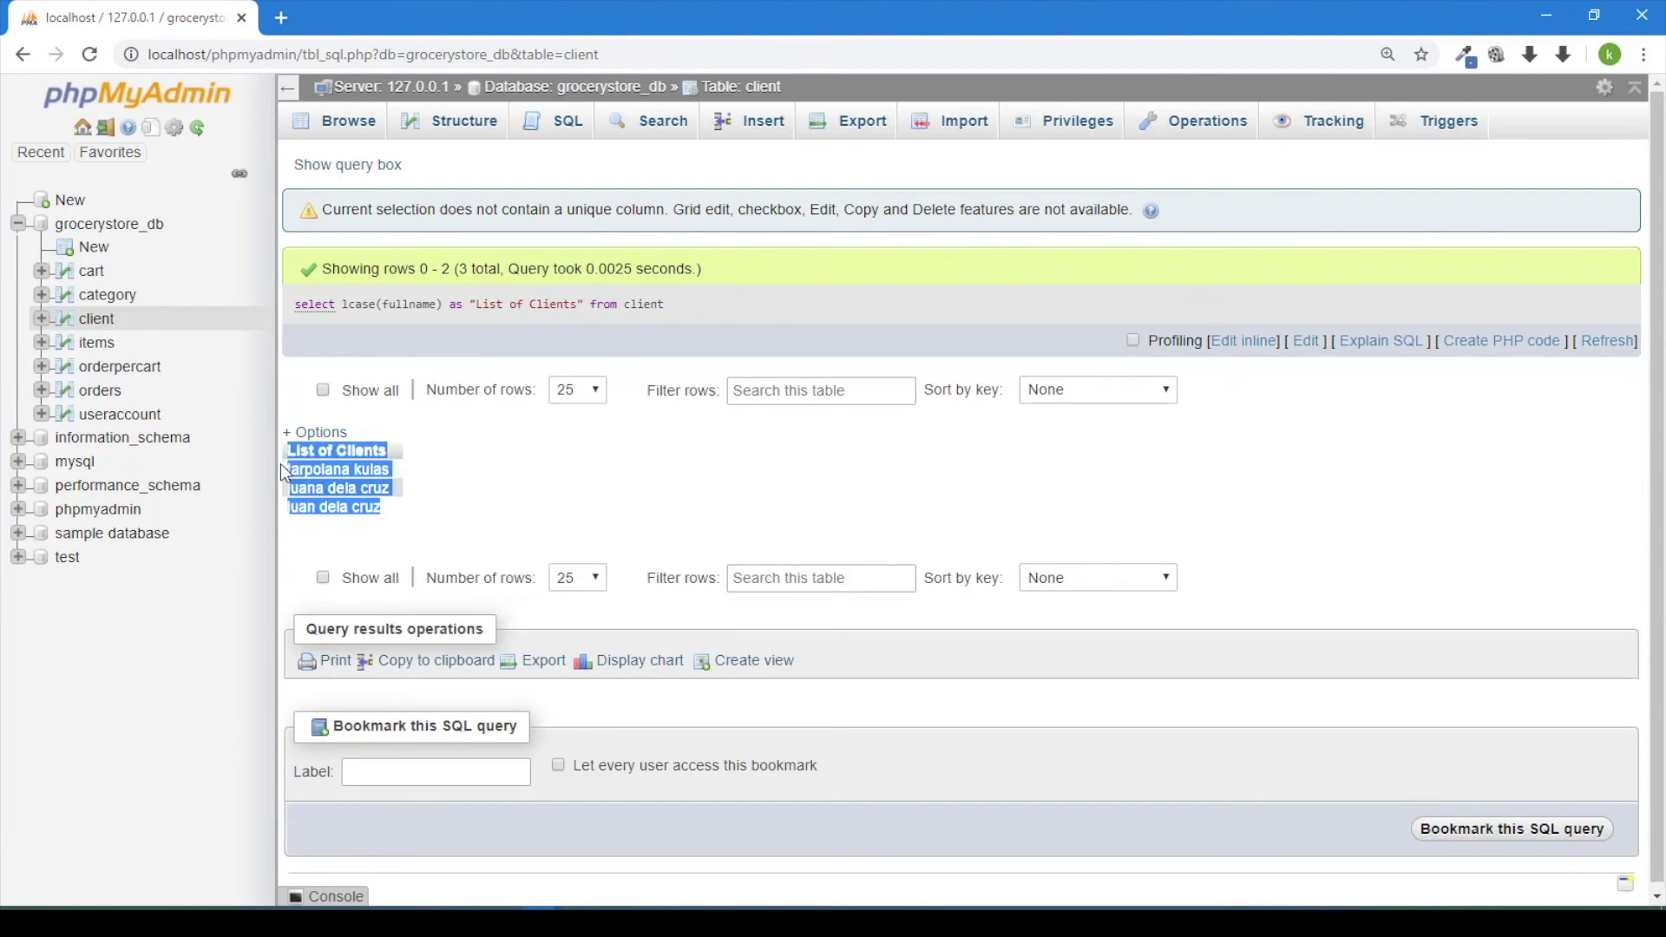
click(413, 515)
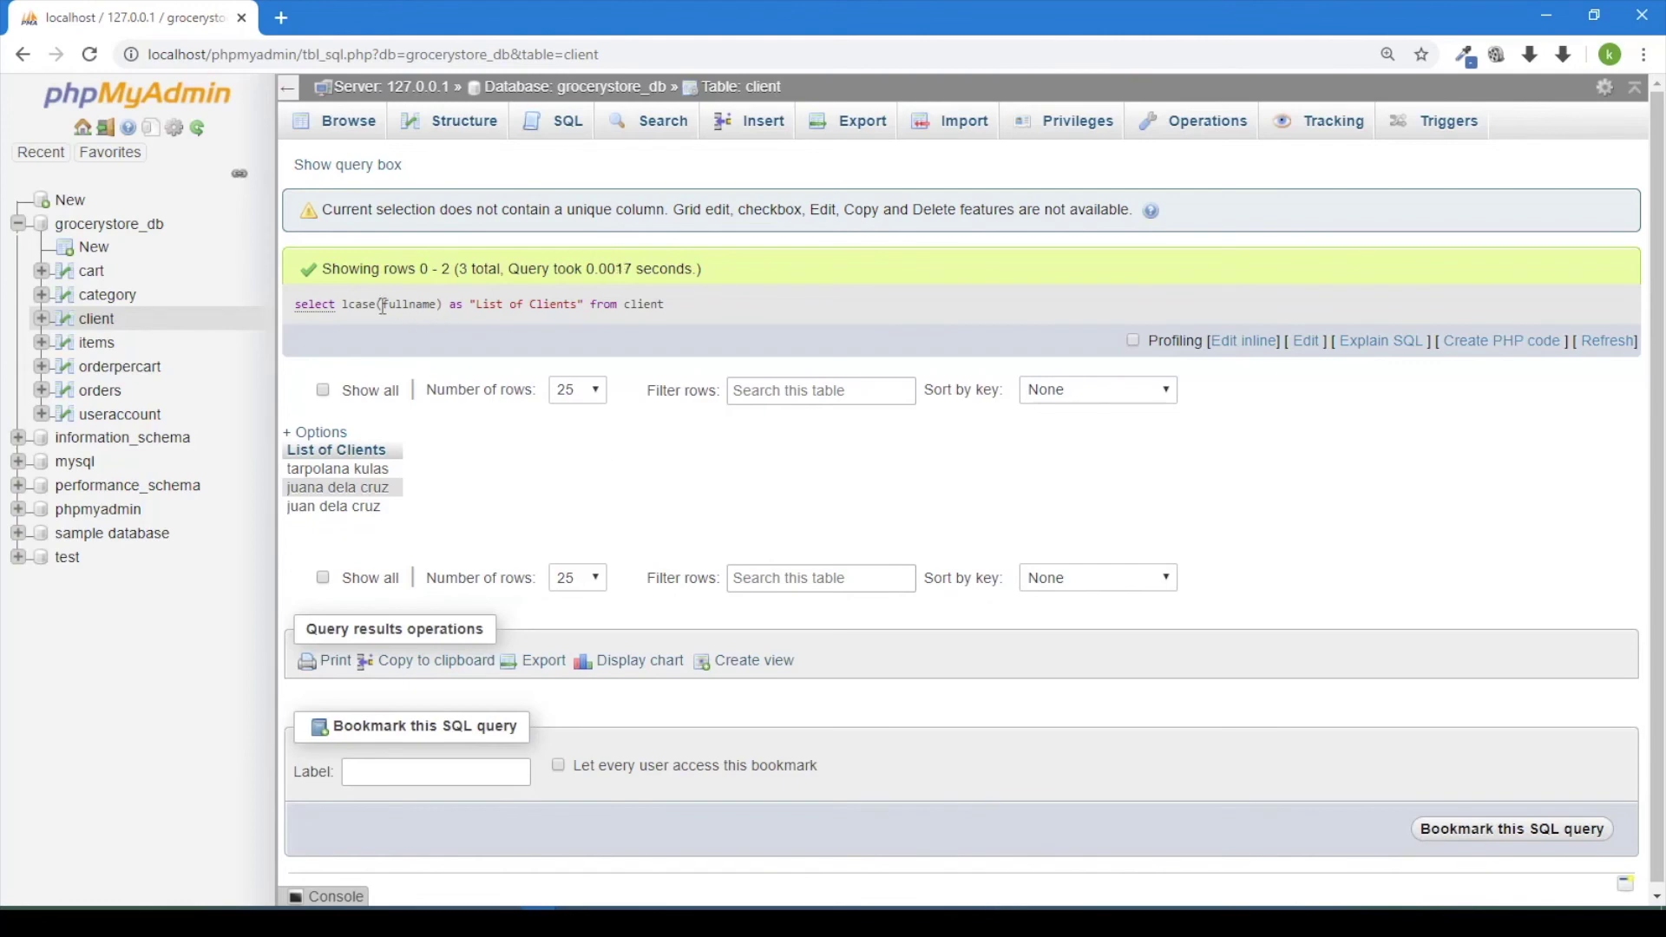
drag(413, 304, 436, 304)
click(1306, 340)
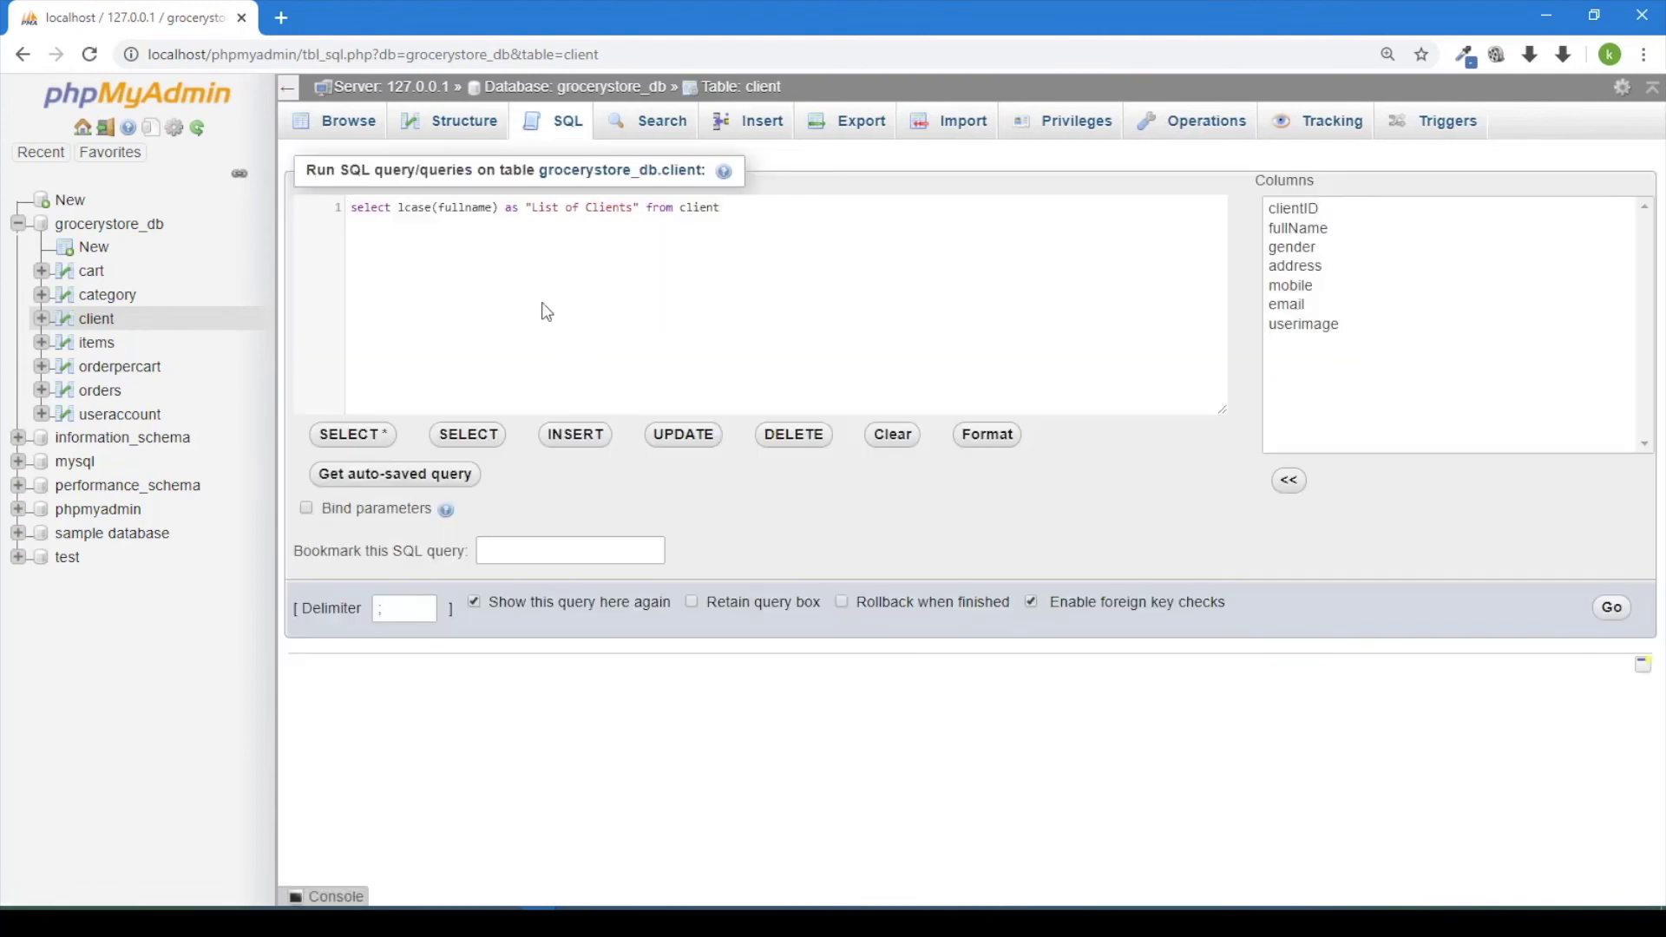
- Add lcase(gender) and ucase(address) columns, moving the 'List of Clients' alias after lcase(fullname)
text(, lcasus)
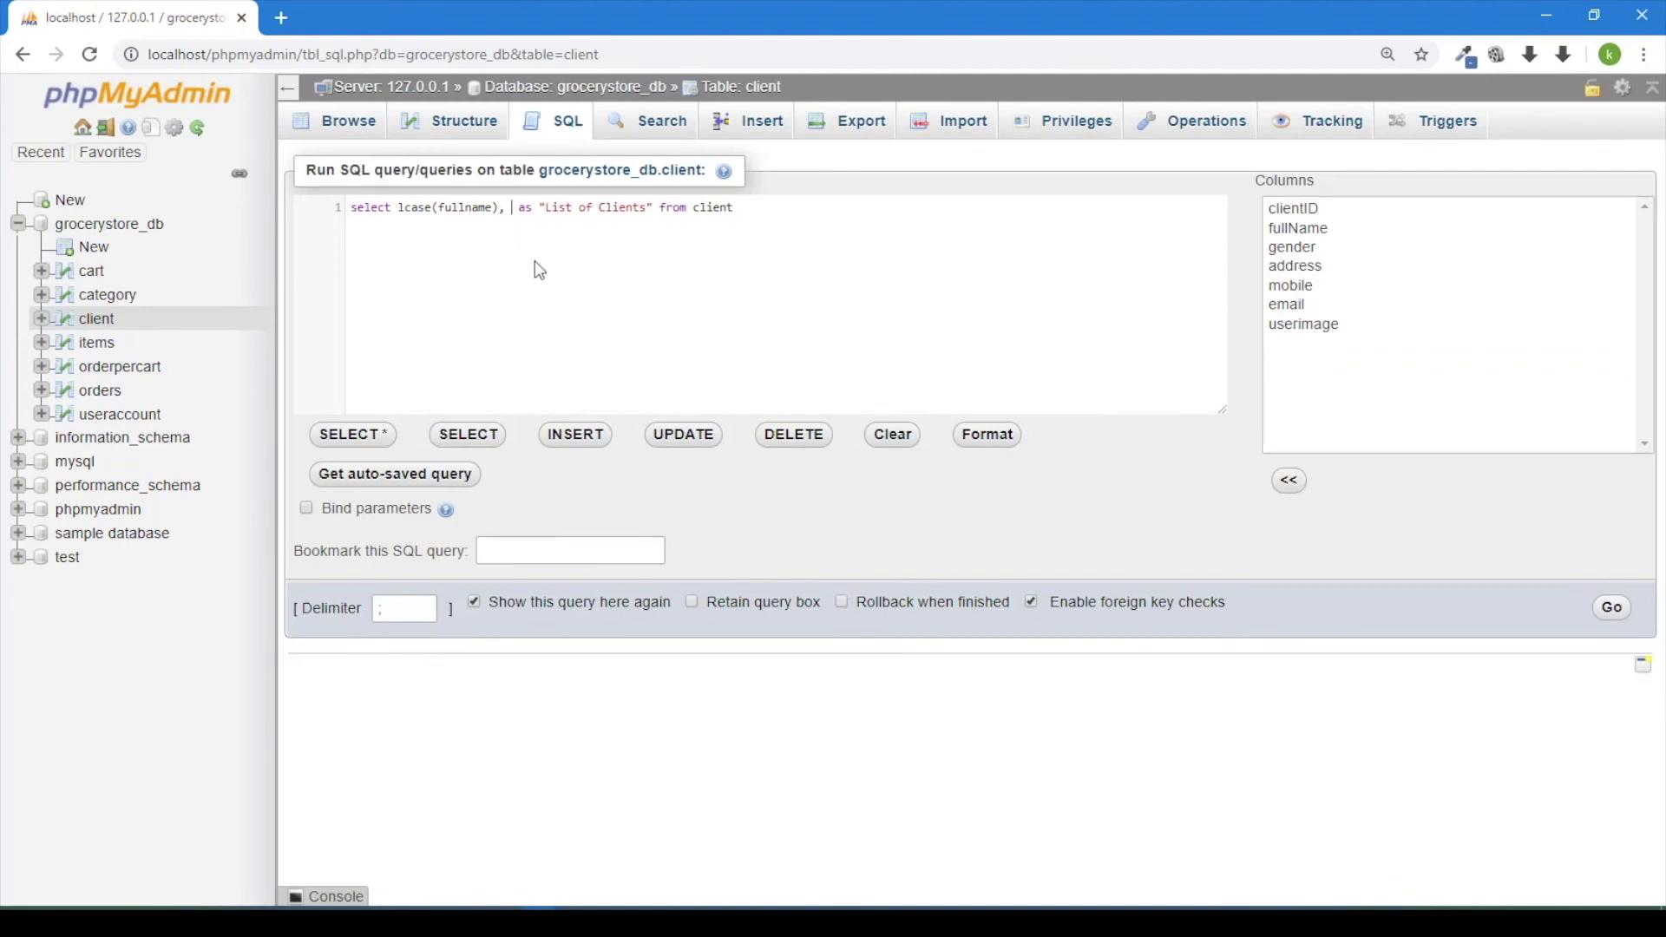
key(BackSpace)
key(BackSpace)
text(e ()
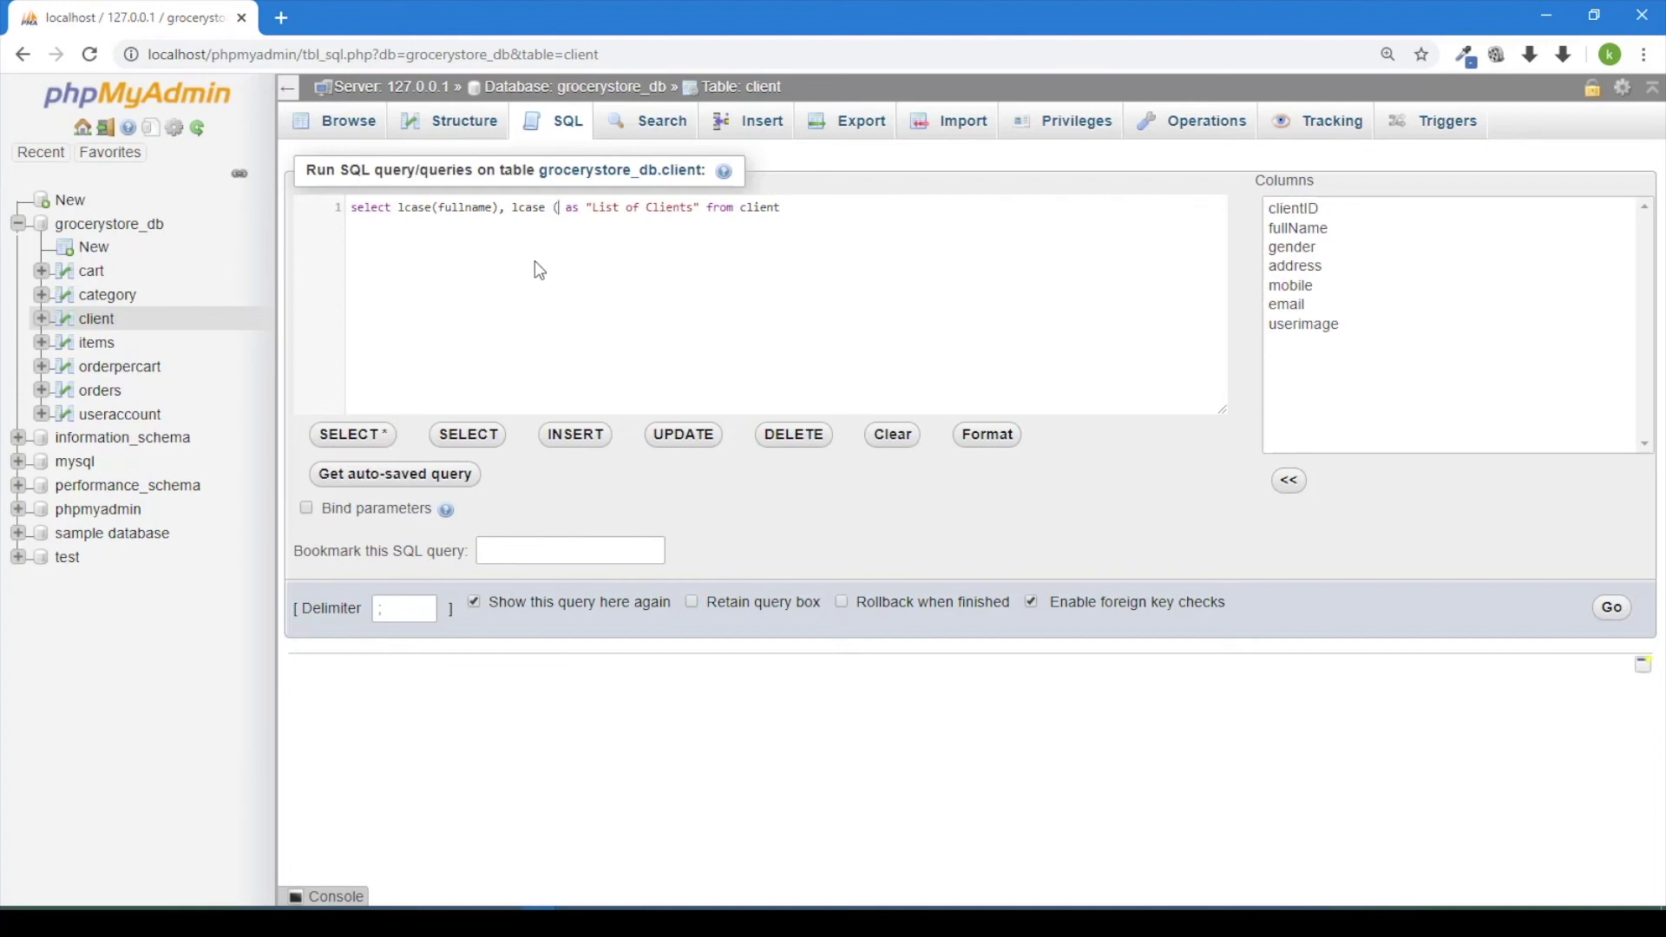
text(gender)
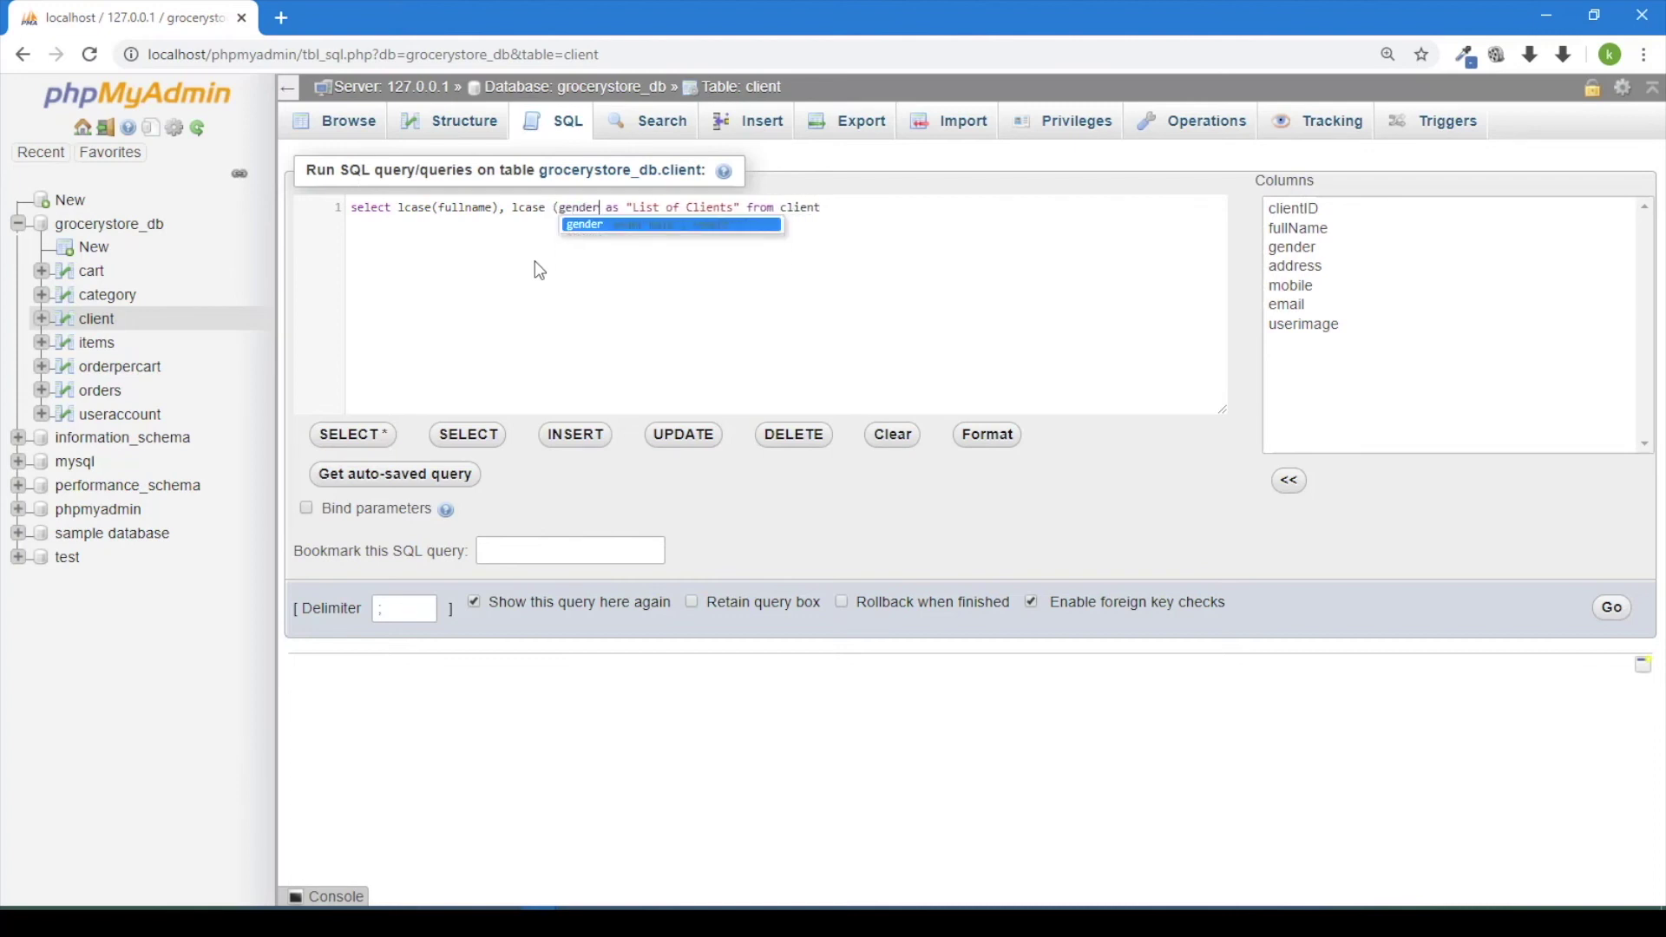
text(), ucas)
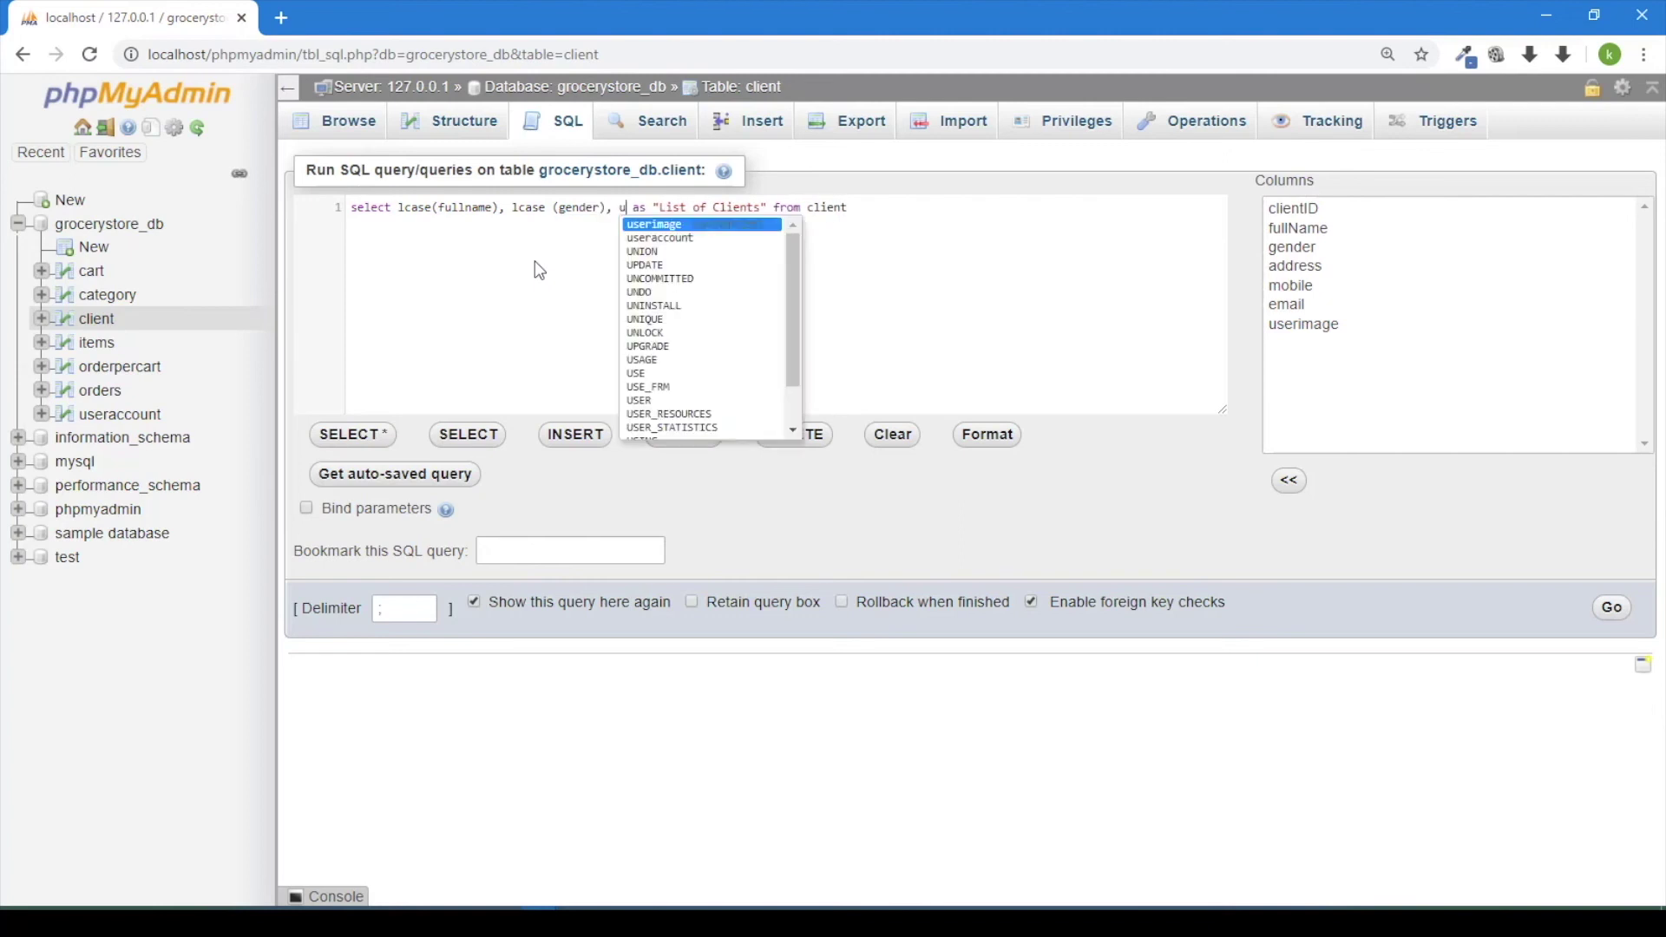
text(e (addres)
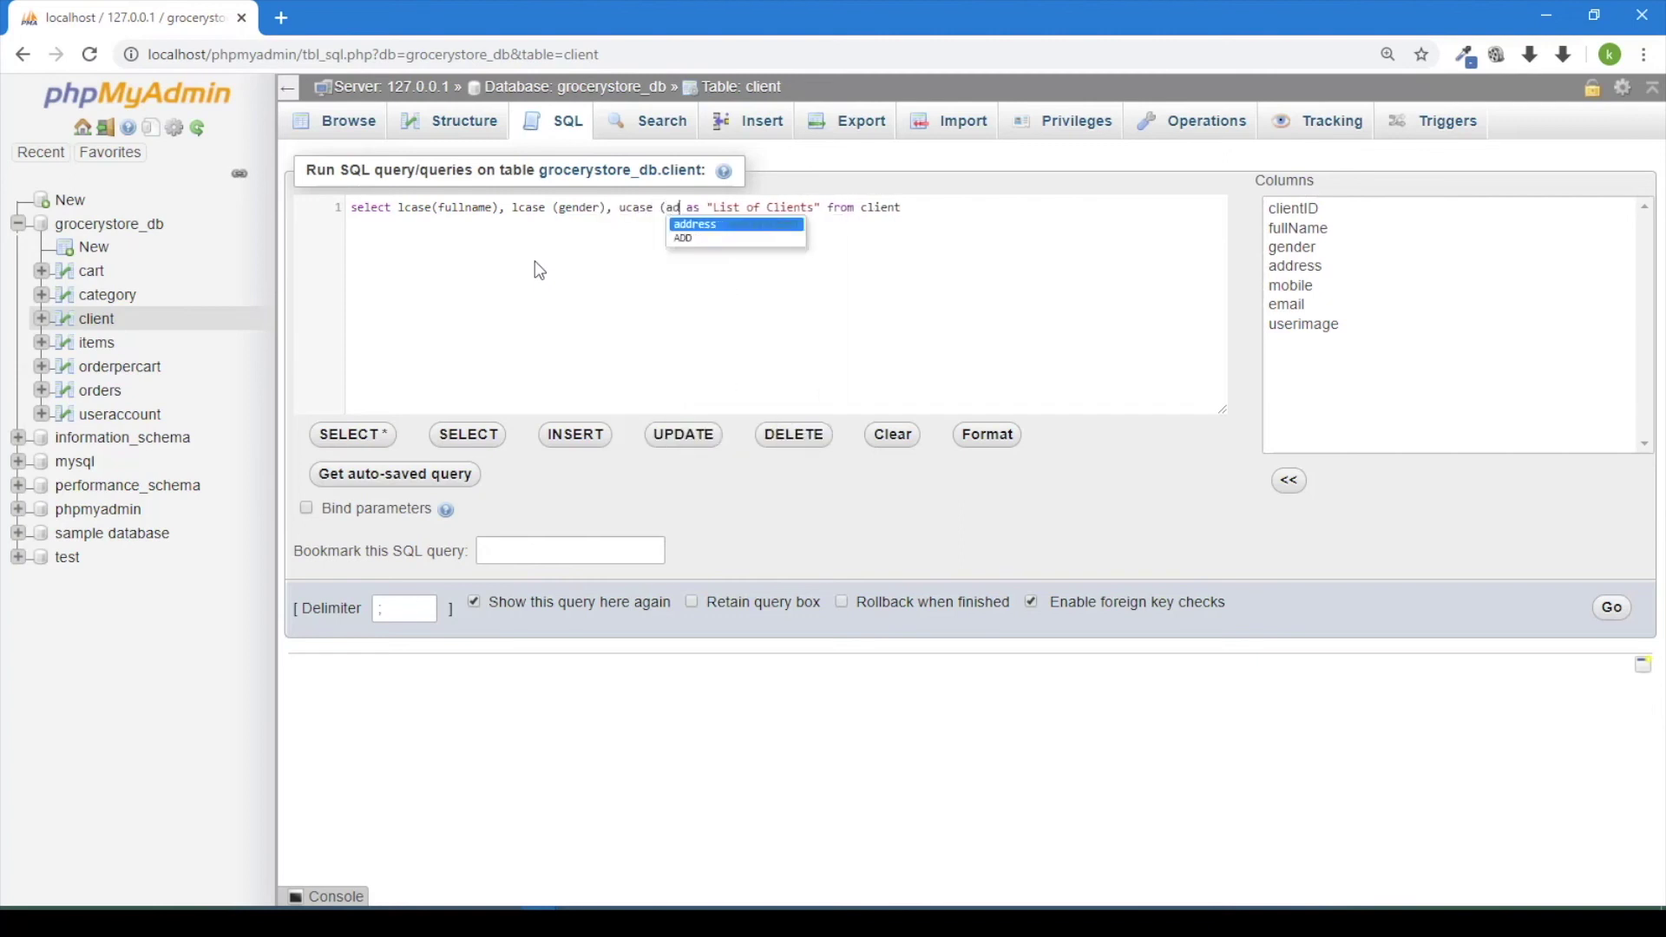
text(s))
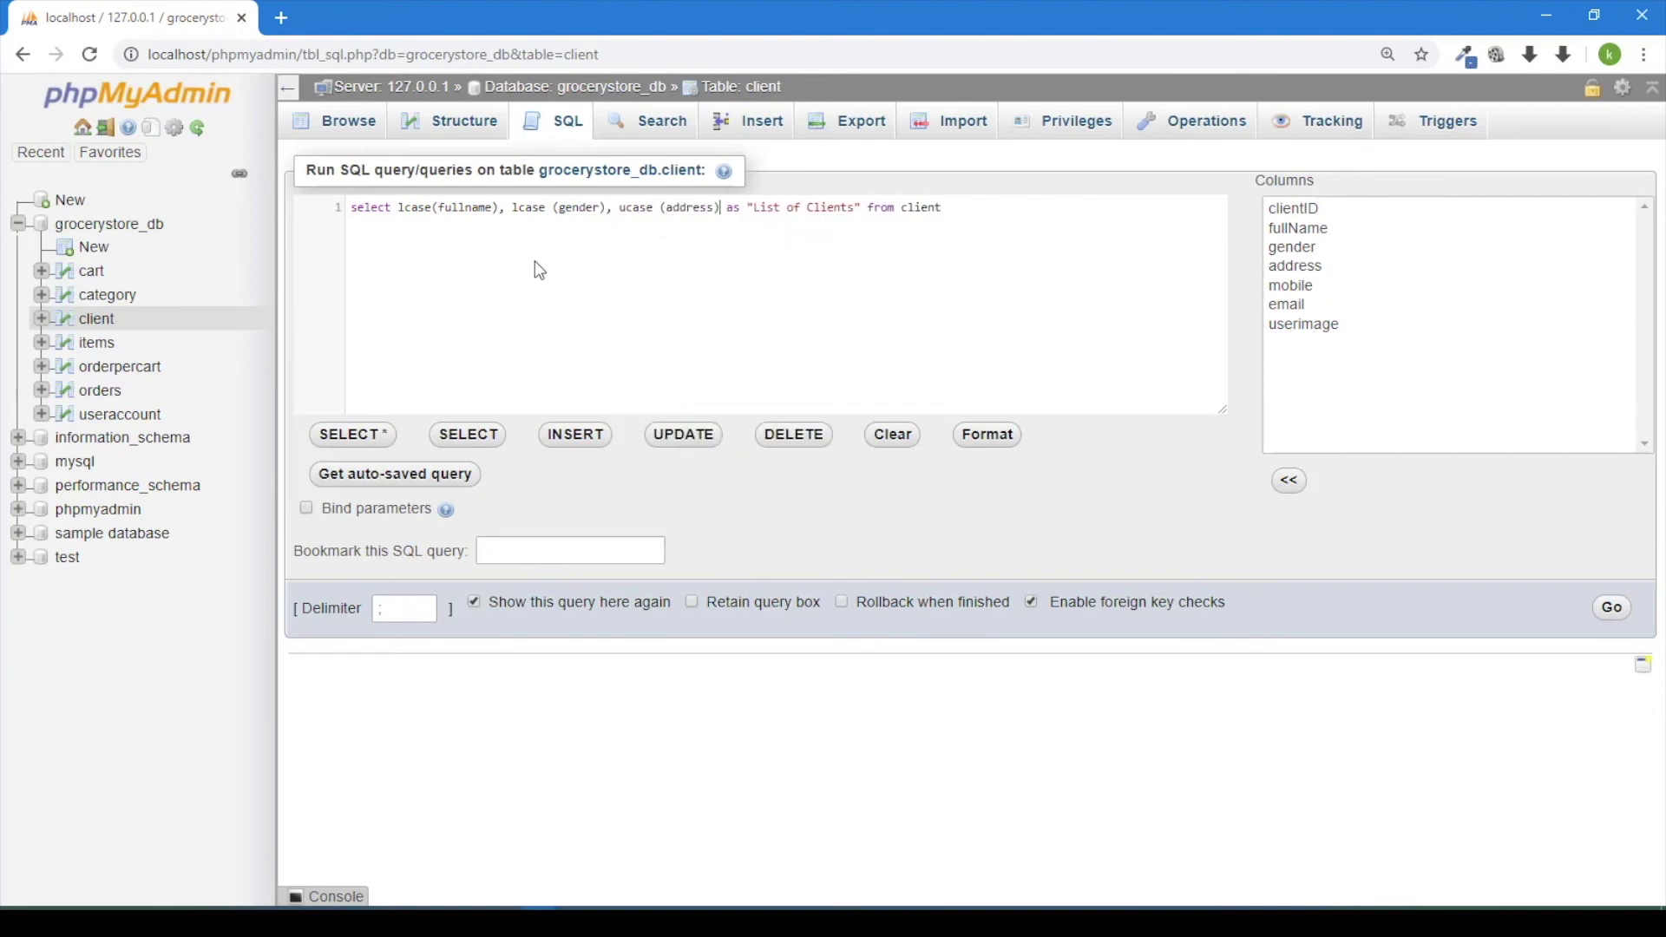
drag(727, 208, 865, 210)
key(ctrl+c)
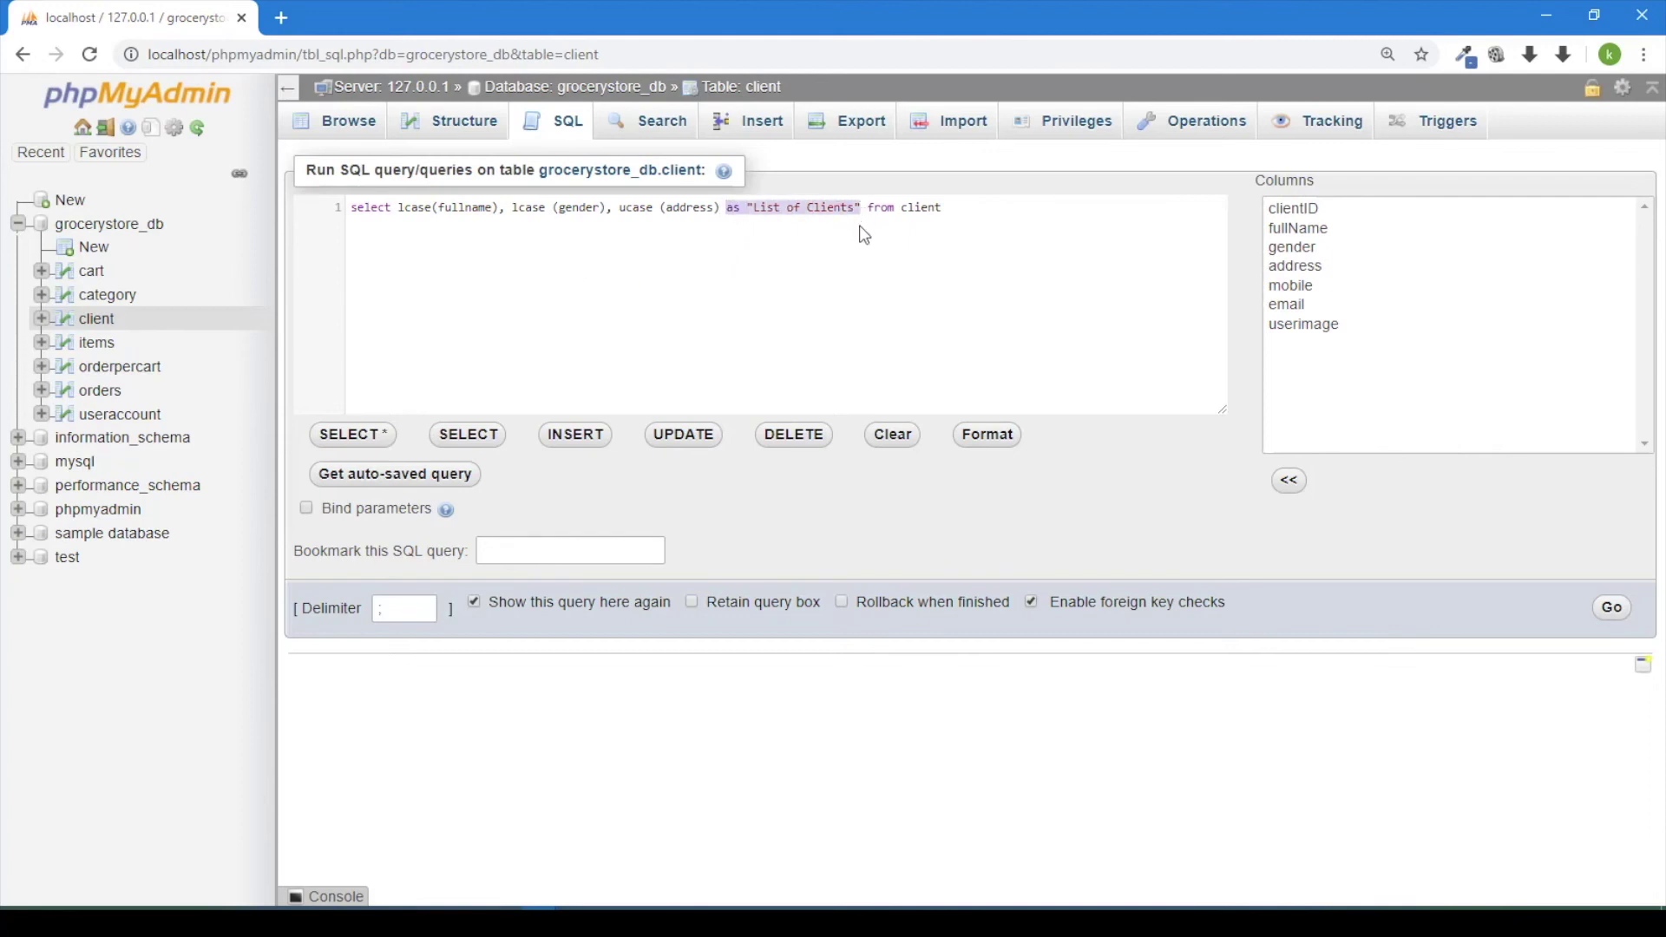
key(BackSpace)
click(505, 209)
key(ctrl+v)
- Alias the new columns as "Gender" and "Address"
click(758, 209)
text(as ")
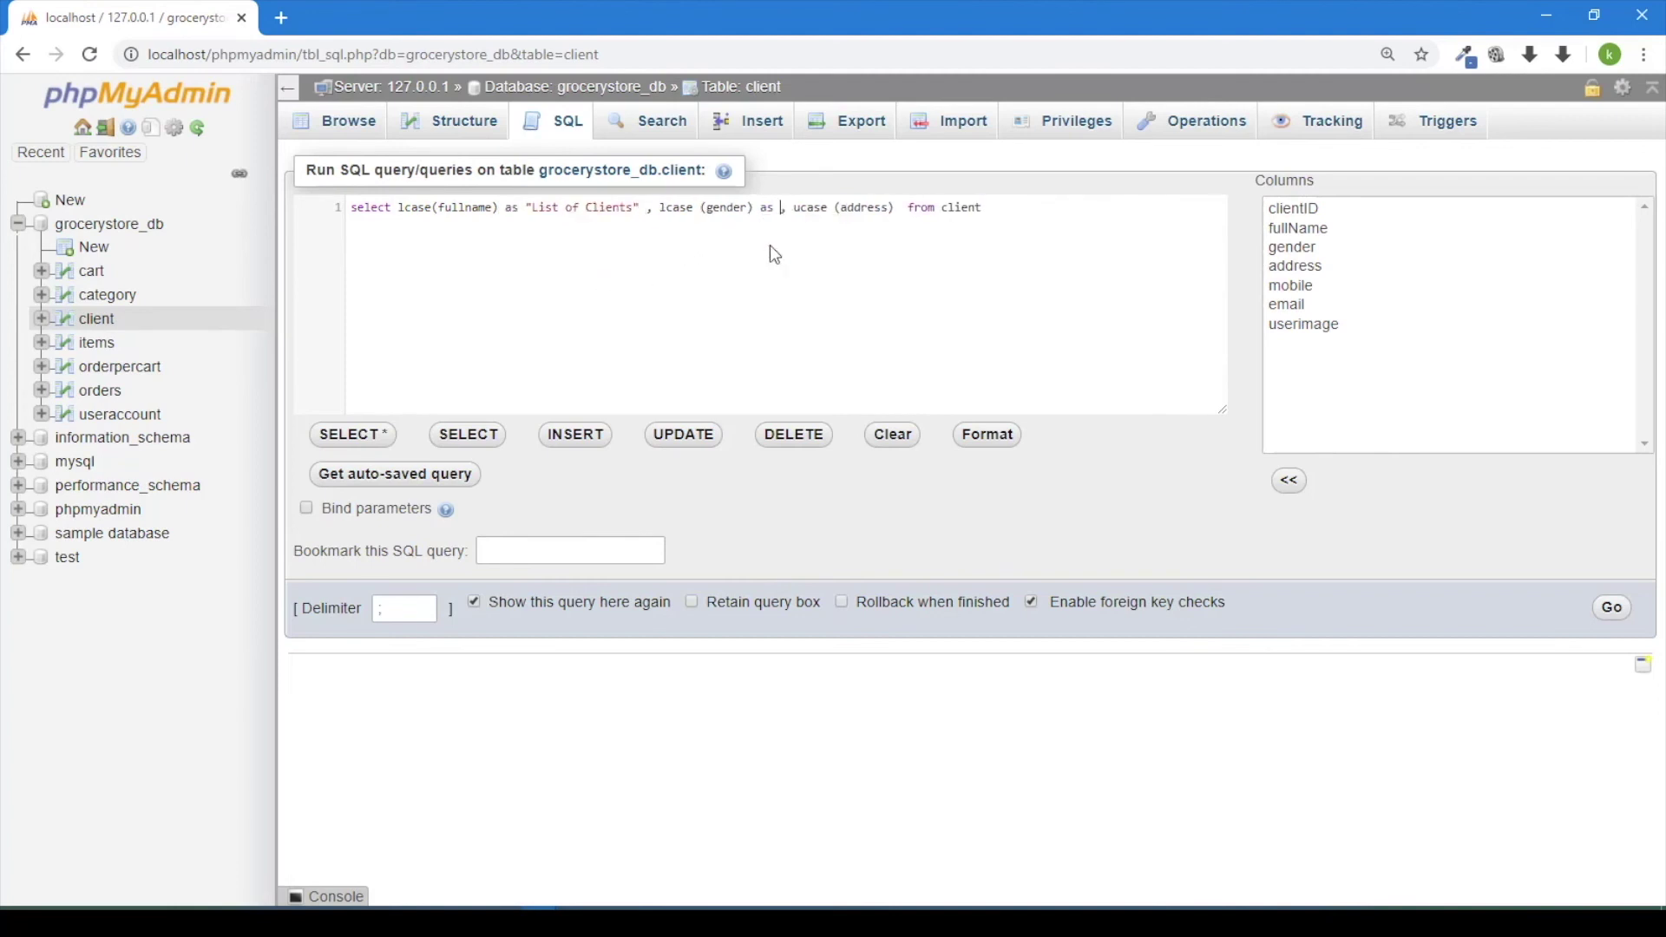
text(Gen)
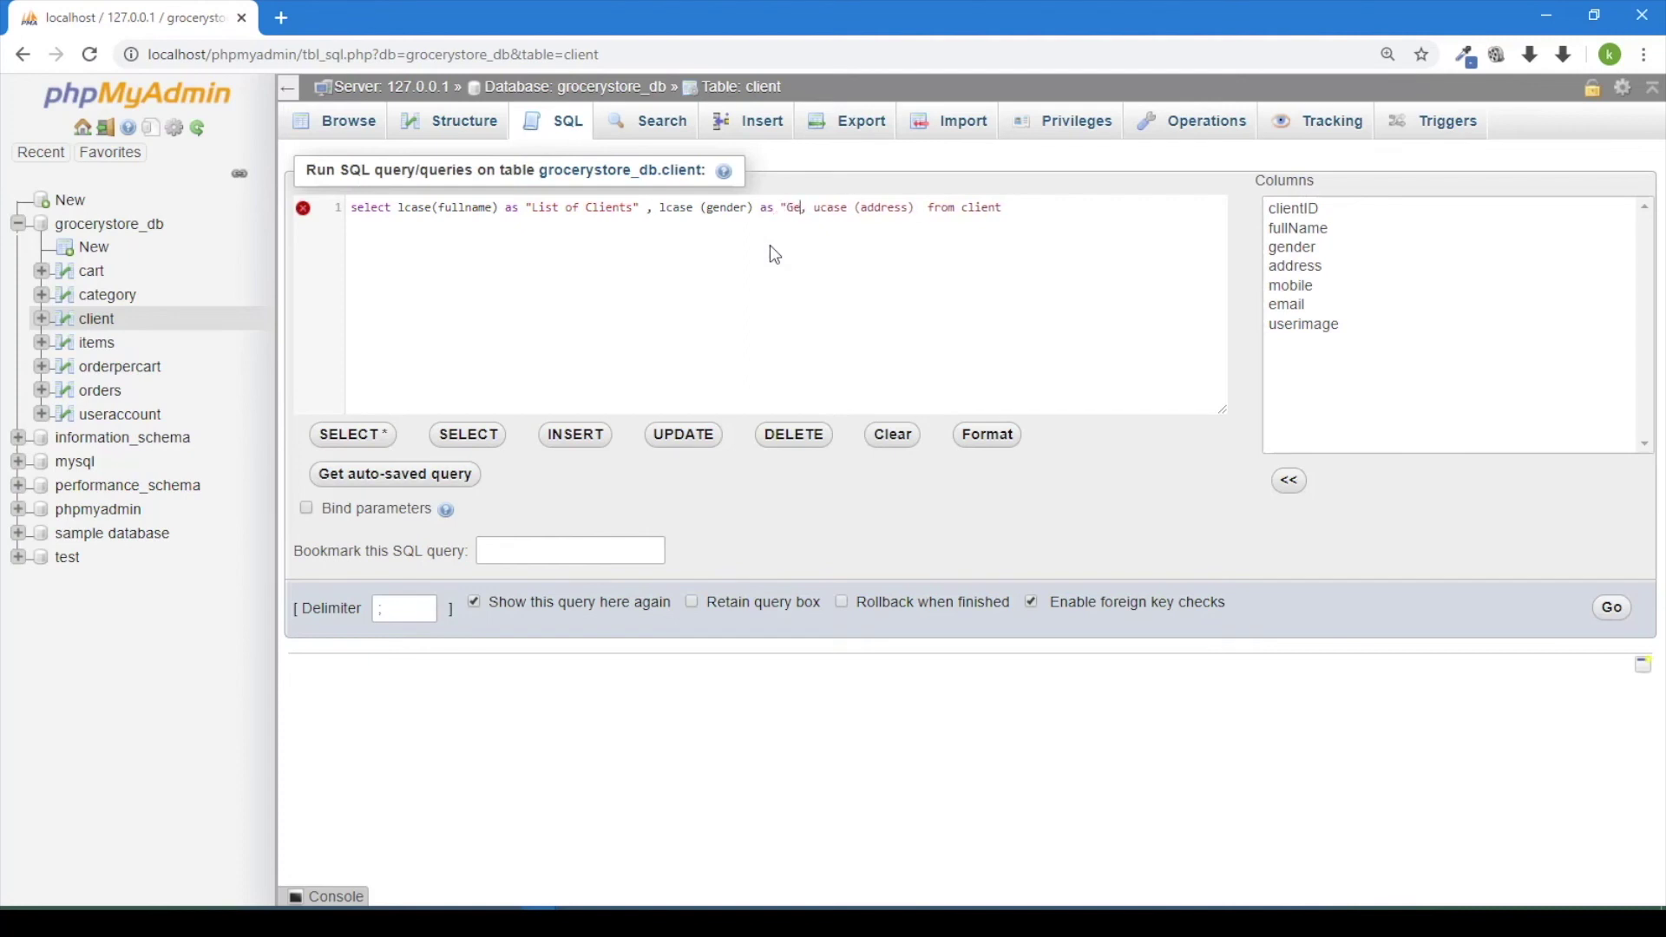
text(der)
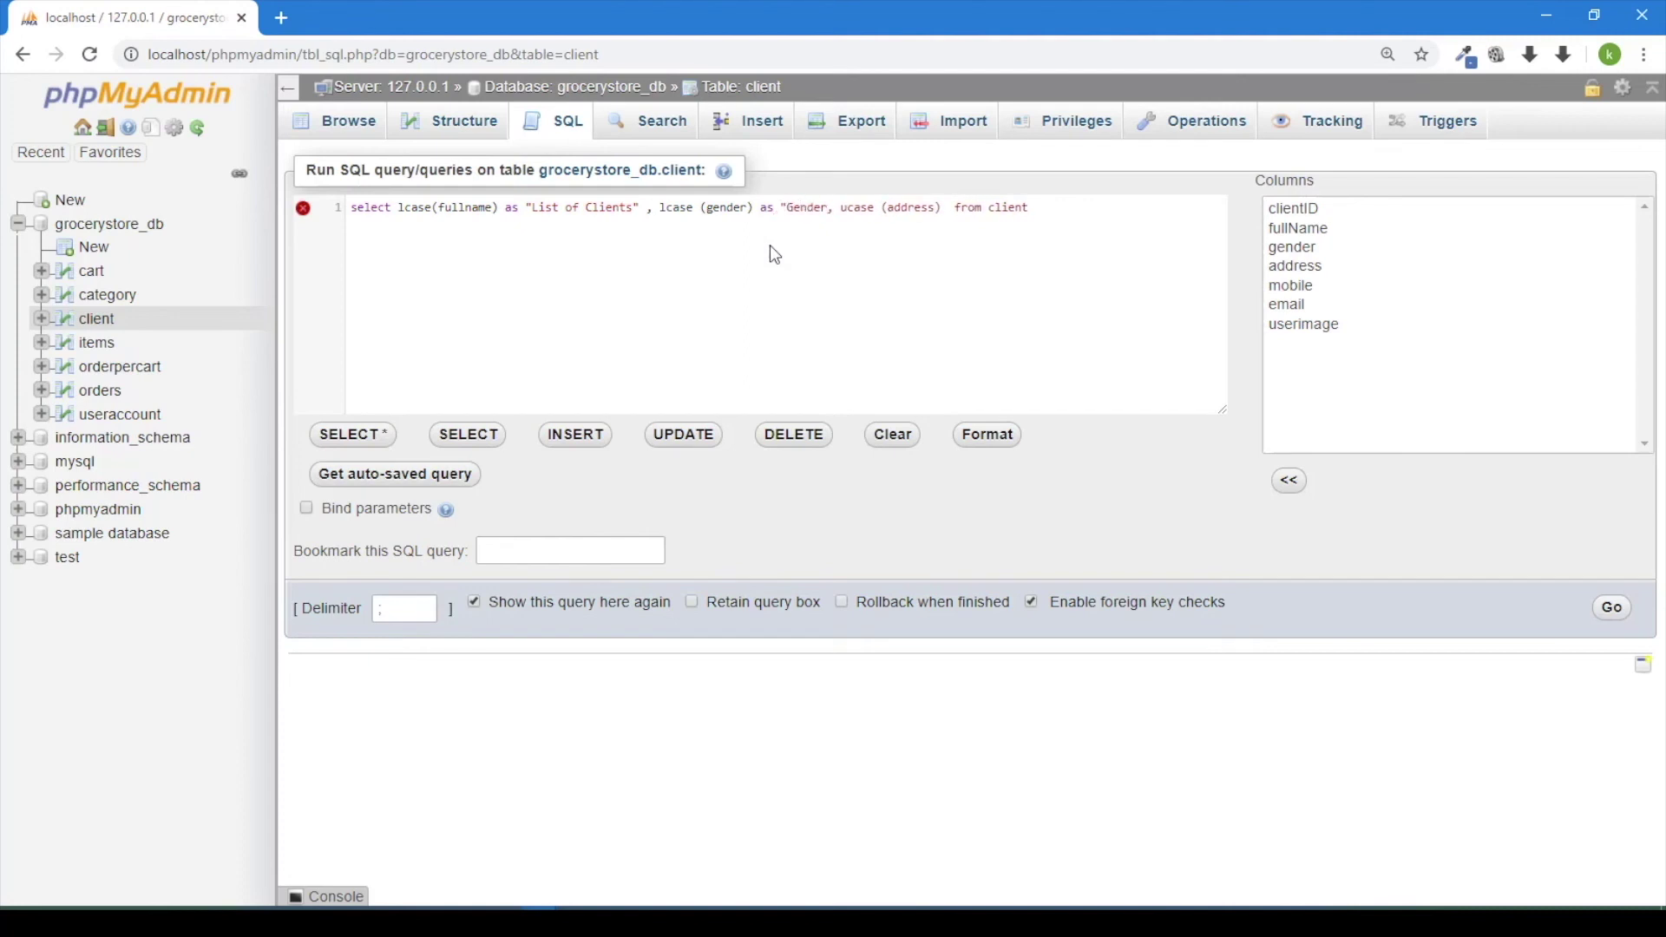
text(")
click(952, 206)
text(as ")
text(Address)
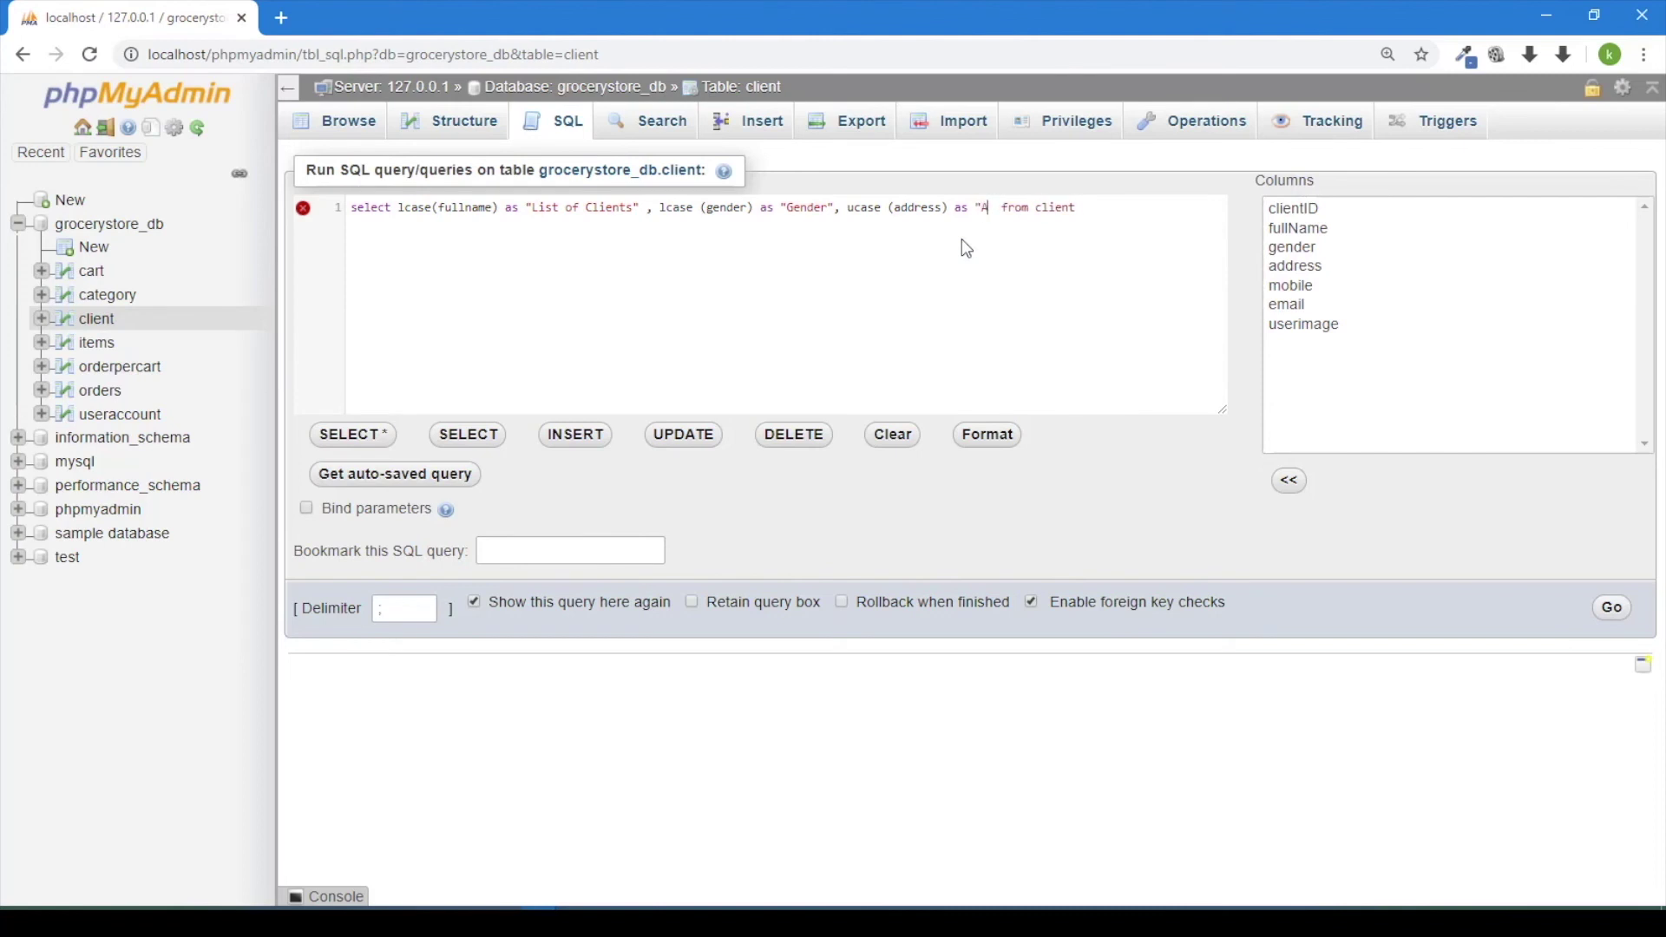
text(")
drag(412, 206, 1035, 209)
click(1043, 232)
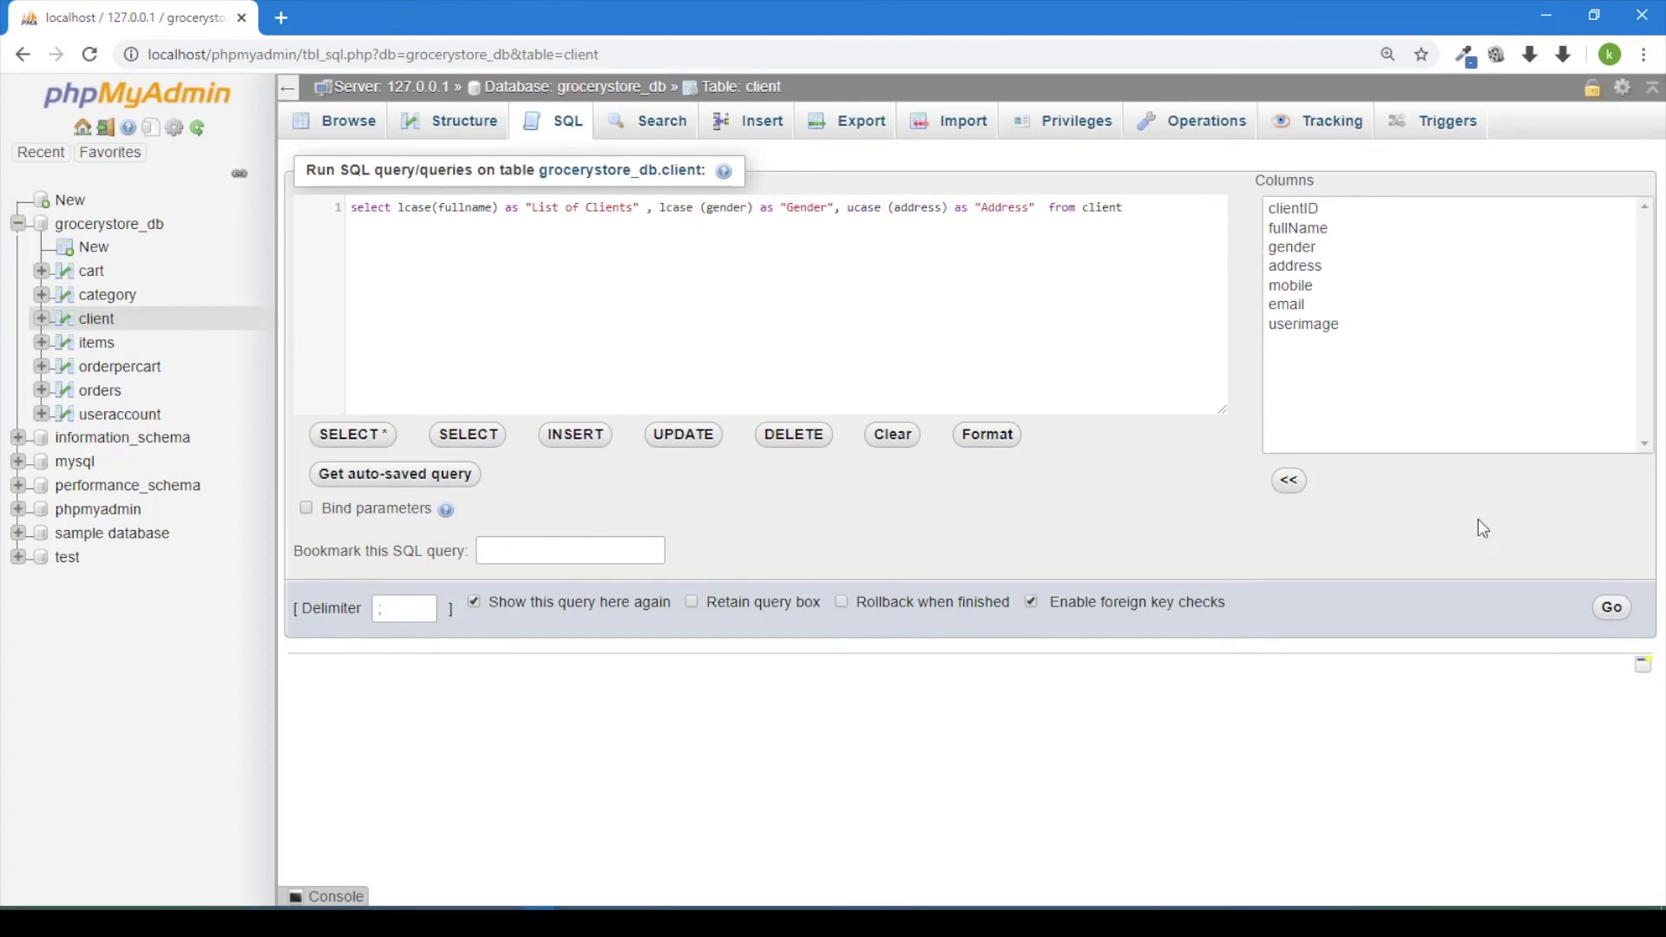
- Run the client query and review the lcase and ucase functions against the results
click(1611, 607)
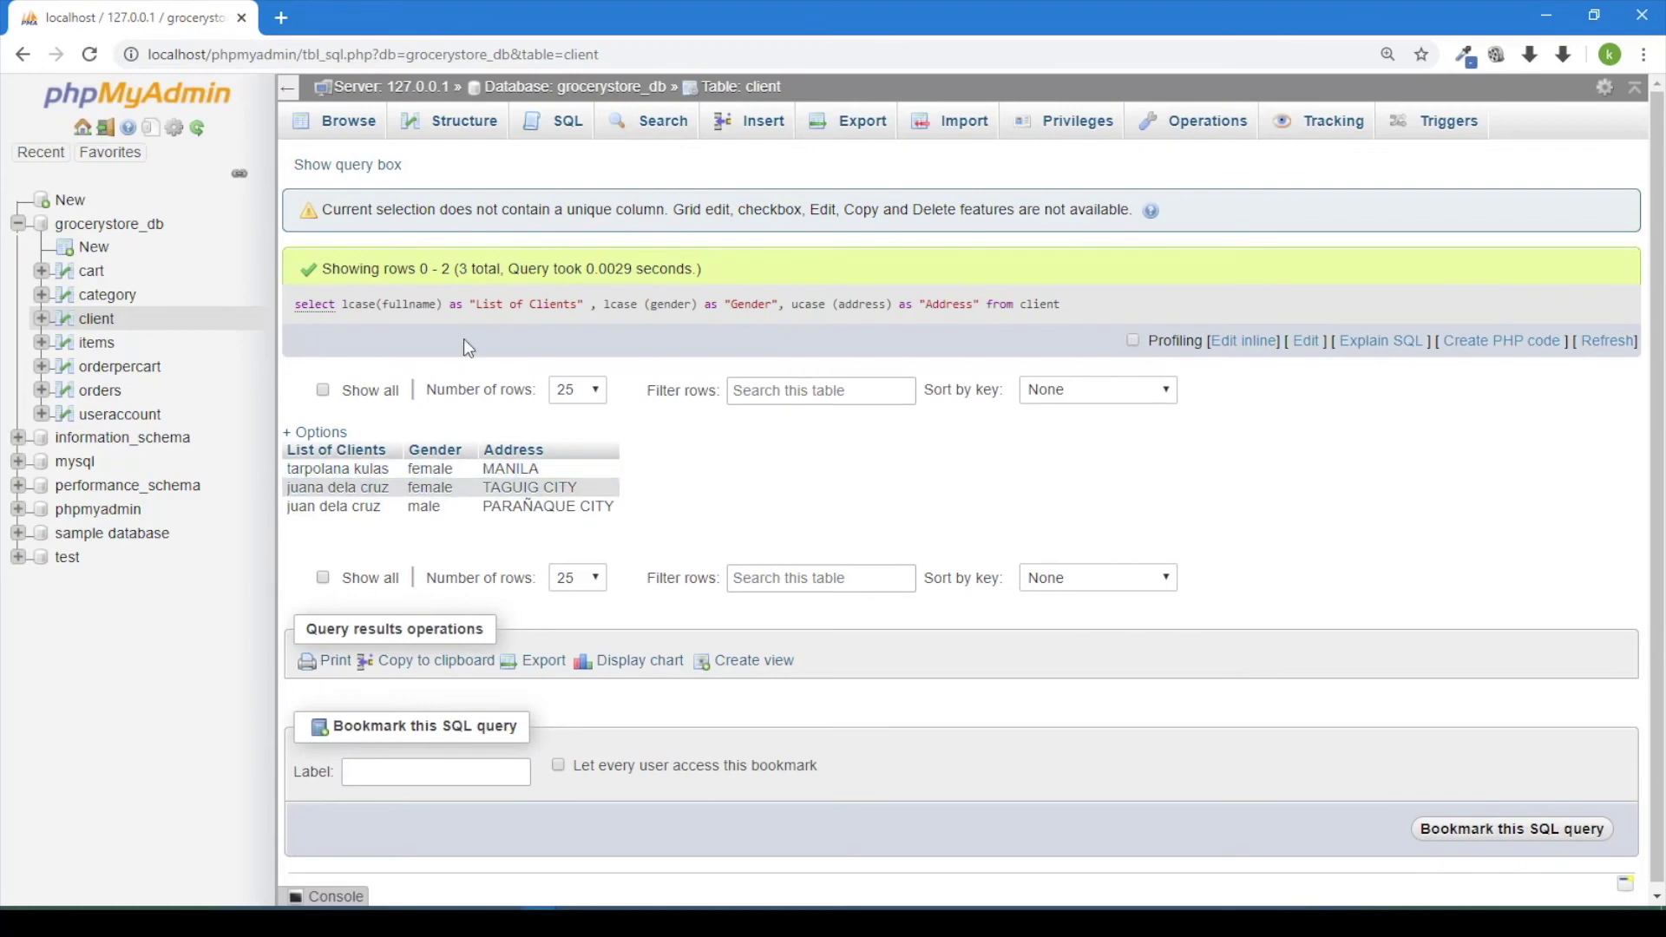
drag(341, 306, 377, 304)
drag(611, 305, 636, 305)
drag(793, 305, 926, 303)
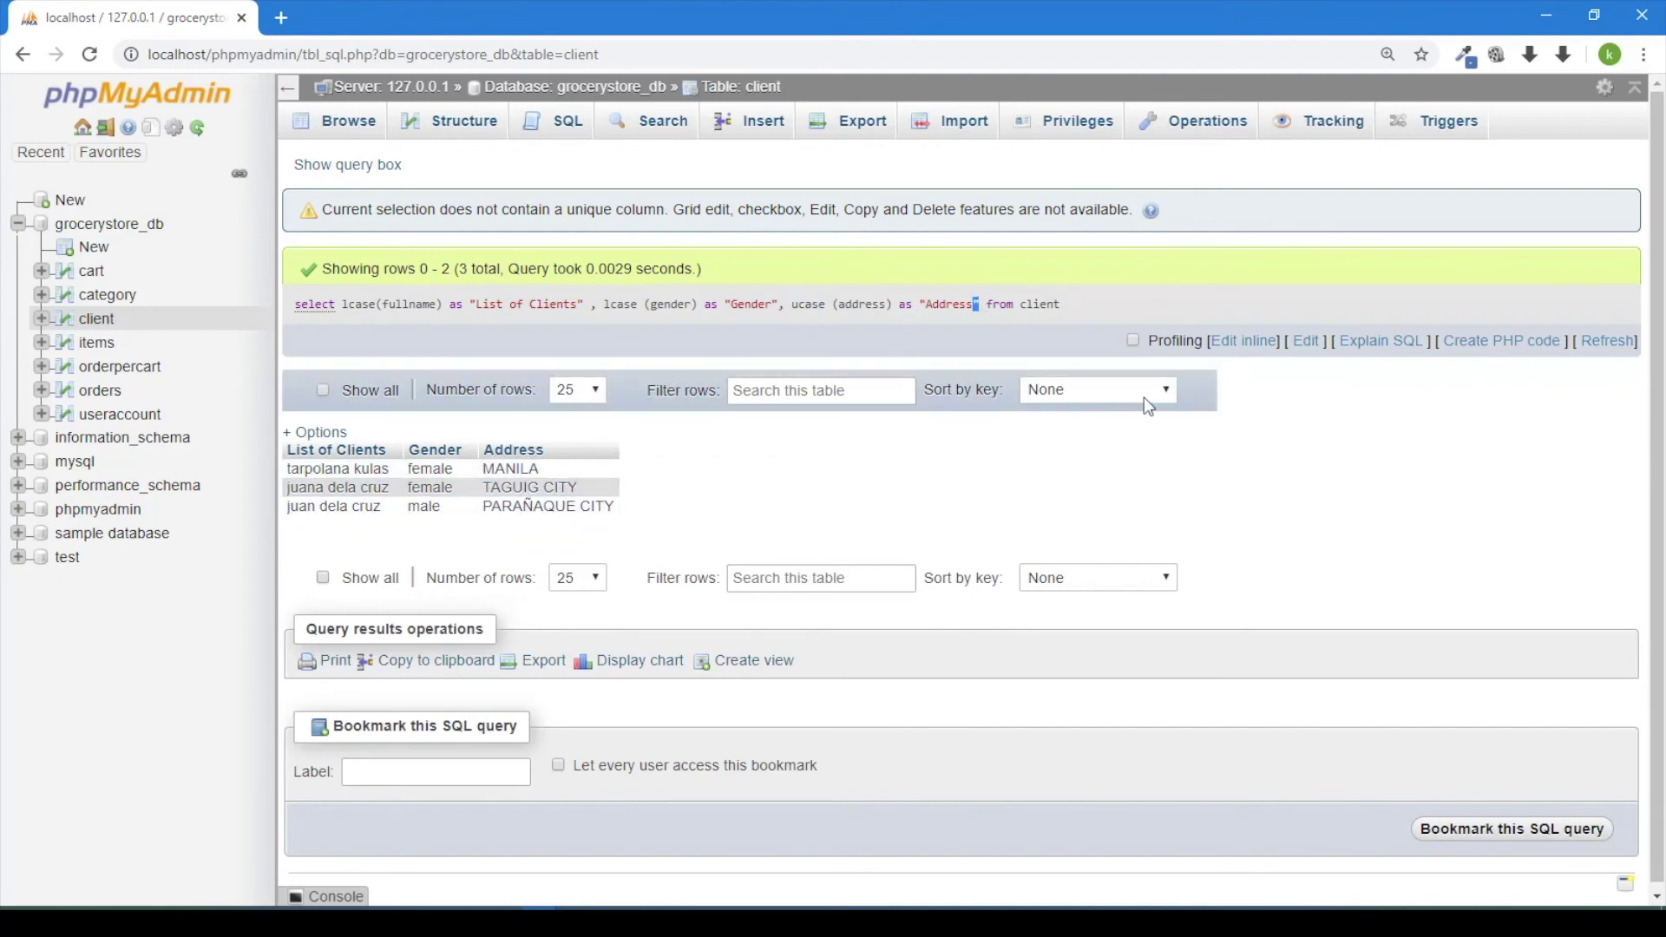
- Remove the quotes around the Gender and Address aliases and rerun the query
click(1308, 343)
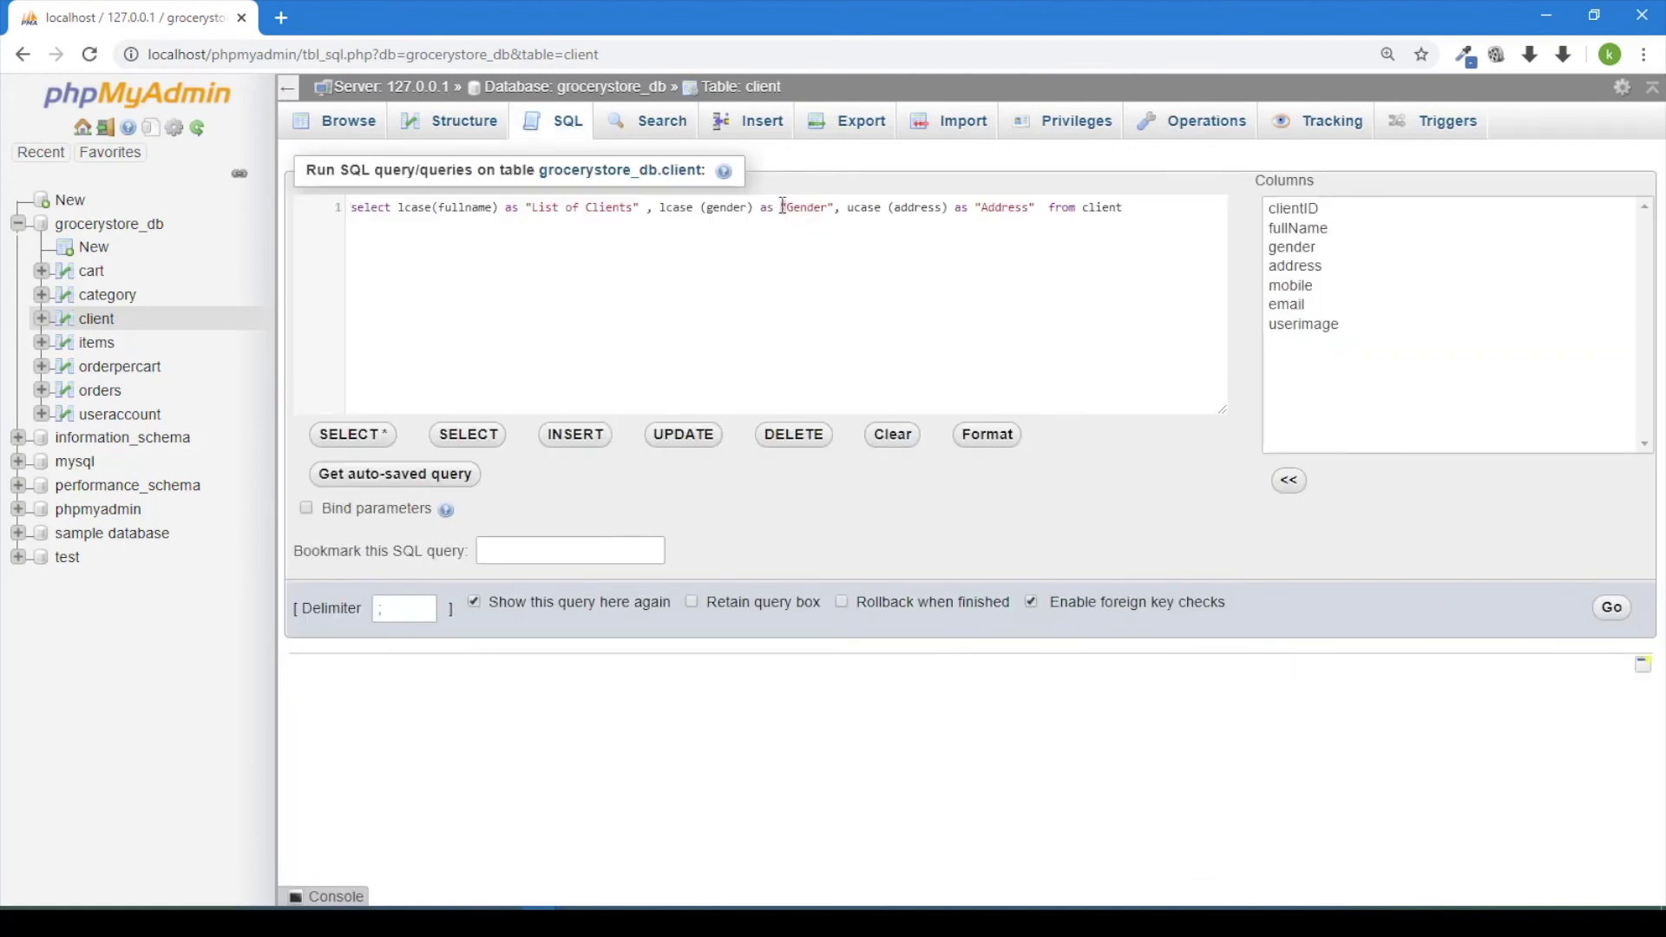
click(783, 206)
key(BackSpace)
key(Right)
key(Right)
key(Right)
key(Right)
key(Right)
key(Right)
key(Delete)
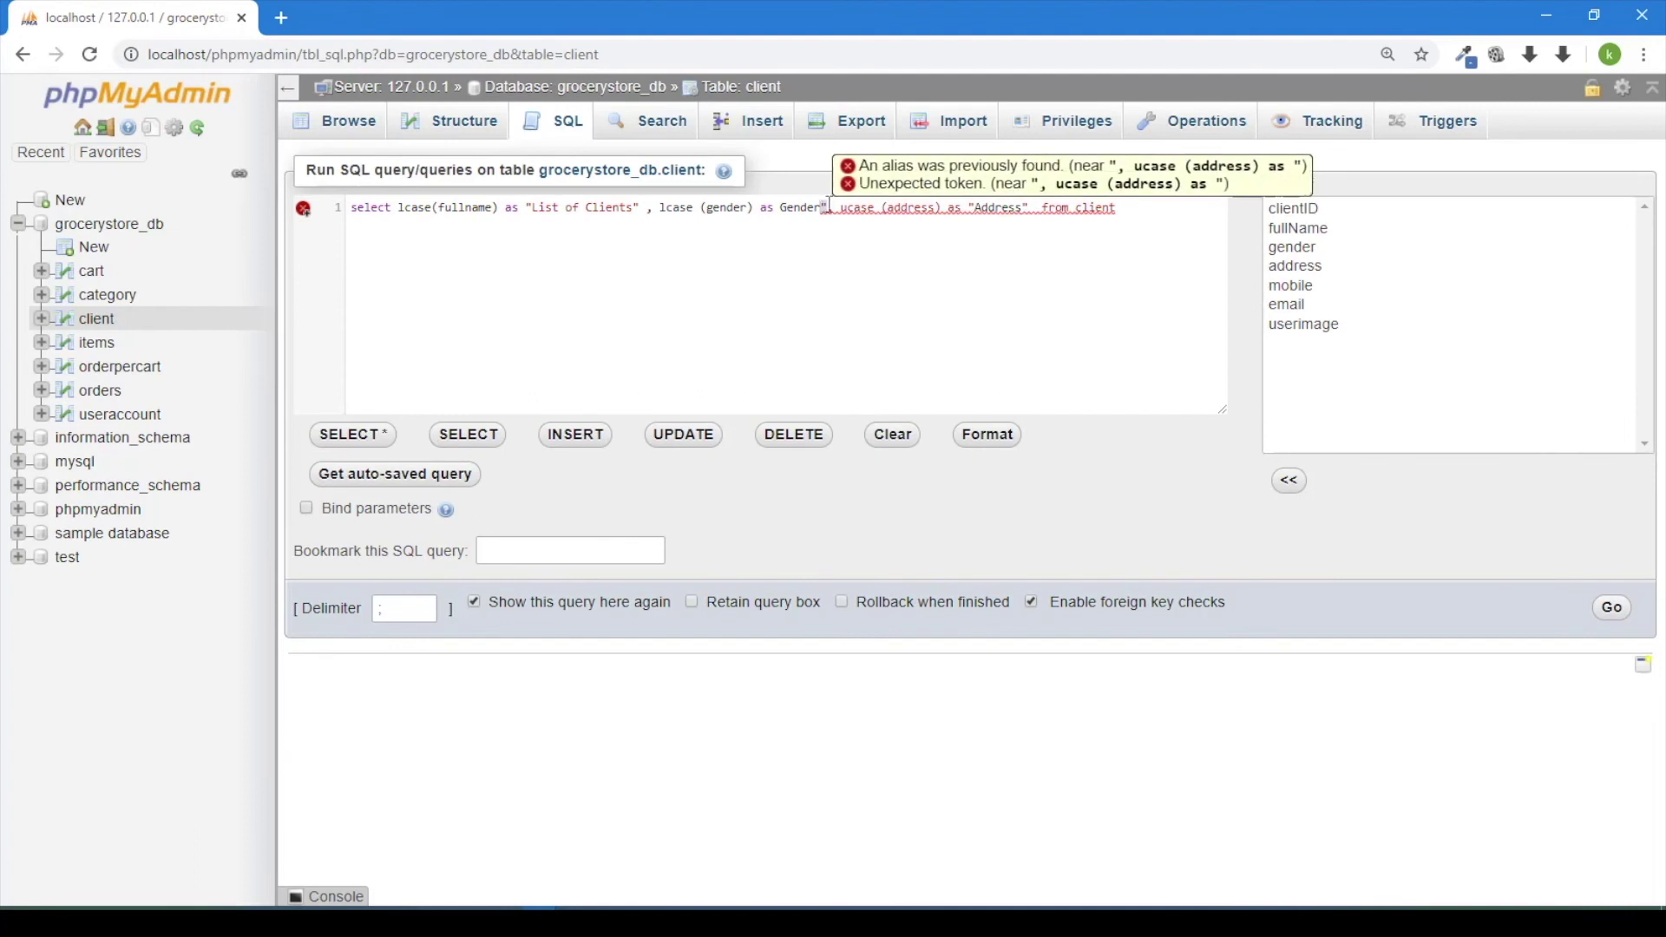
click(963, 208)
key(BackSpace)
key(Right)
key(Right)
key(Right)
key(Right)
key(Right)
key(Right)
key(Right)
key(Delete)
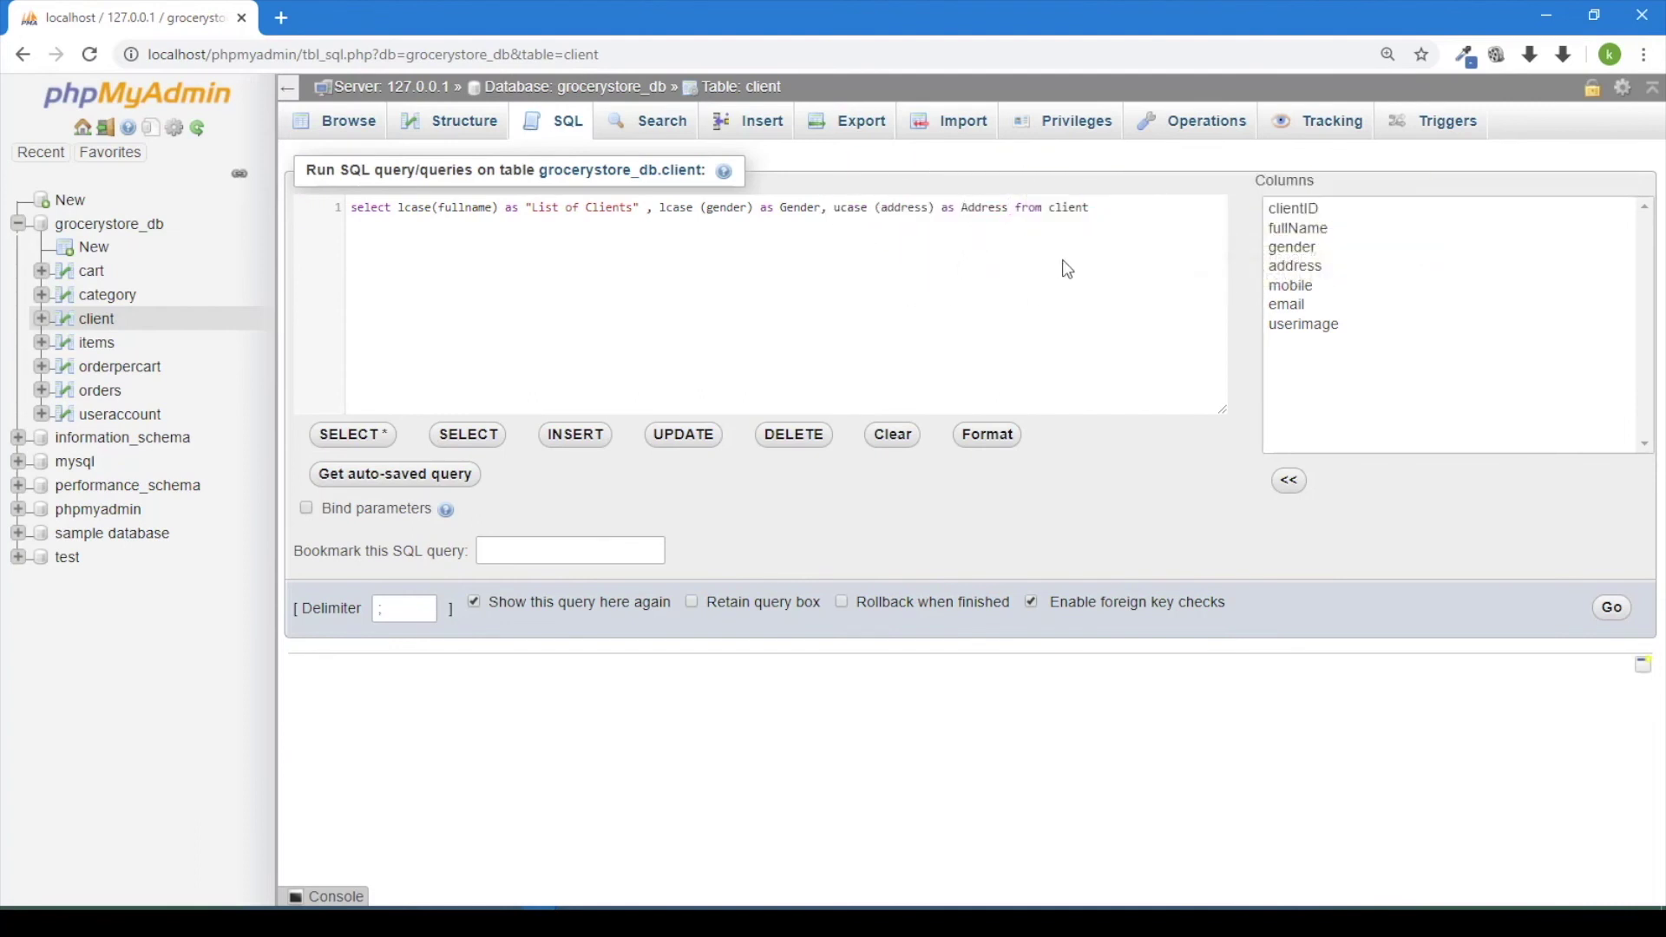
click(1610, 607)
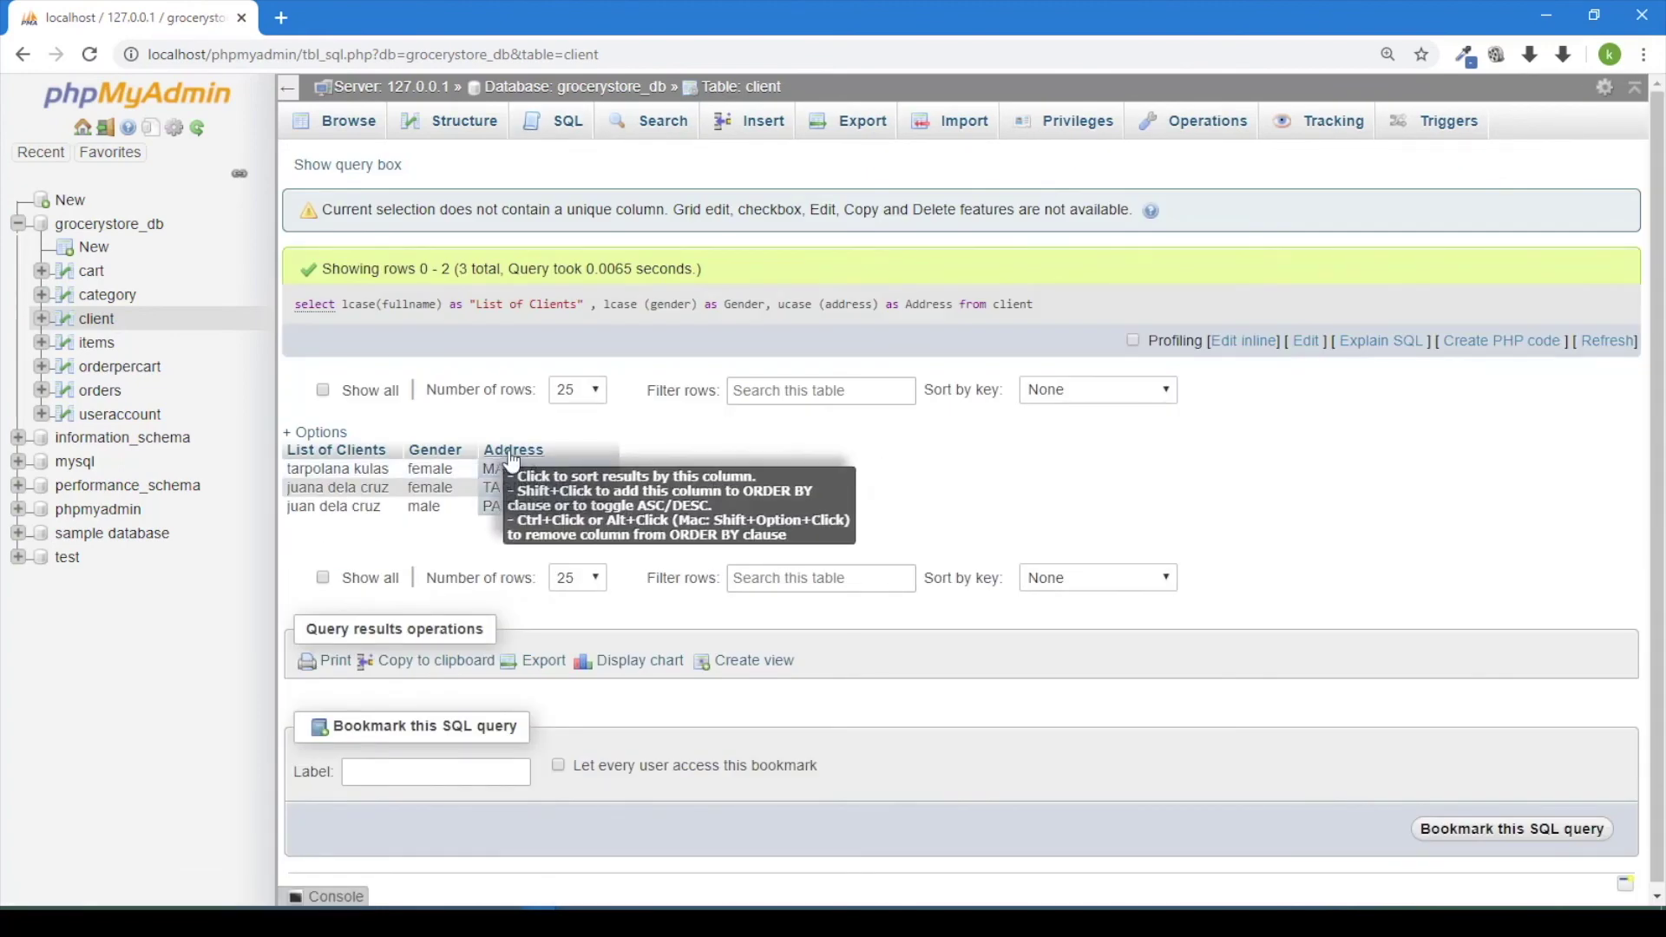
drag(462, 304, 584, 304)
click(744, 327)
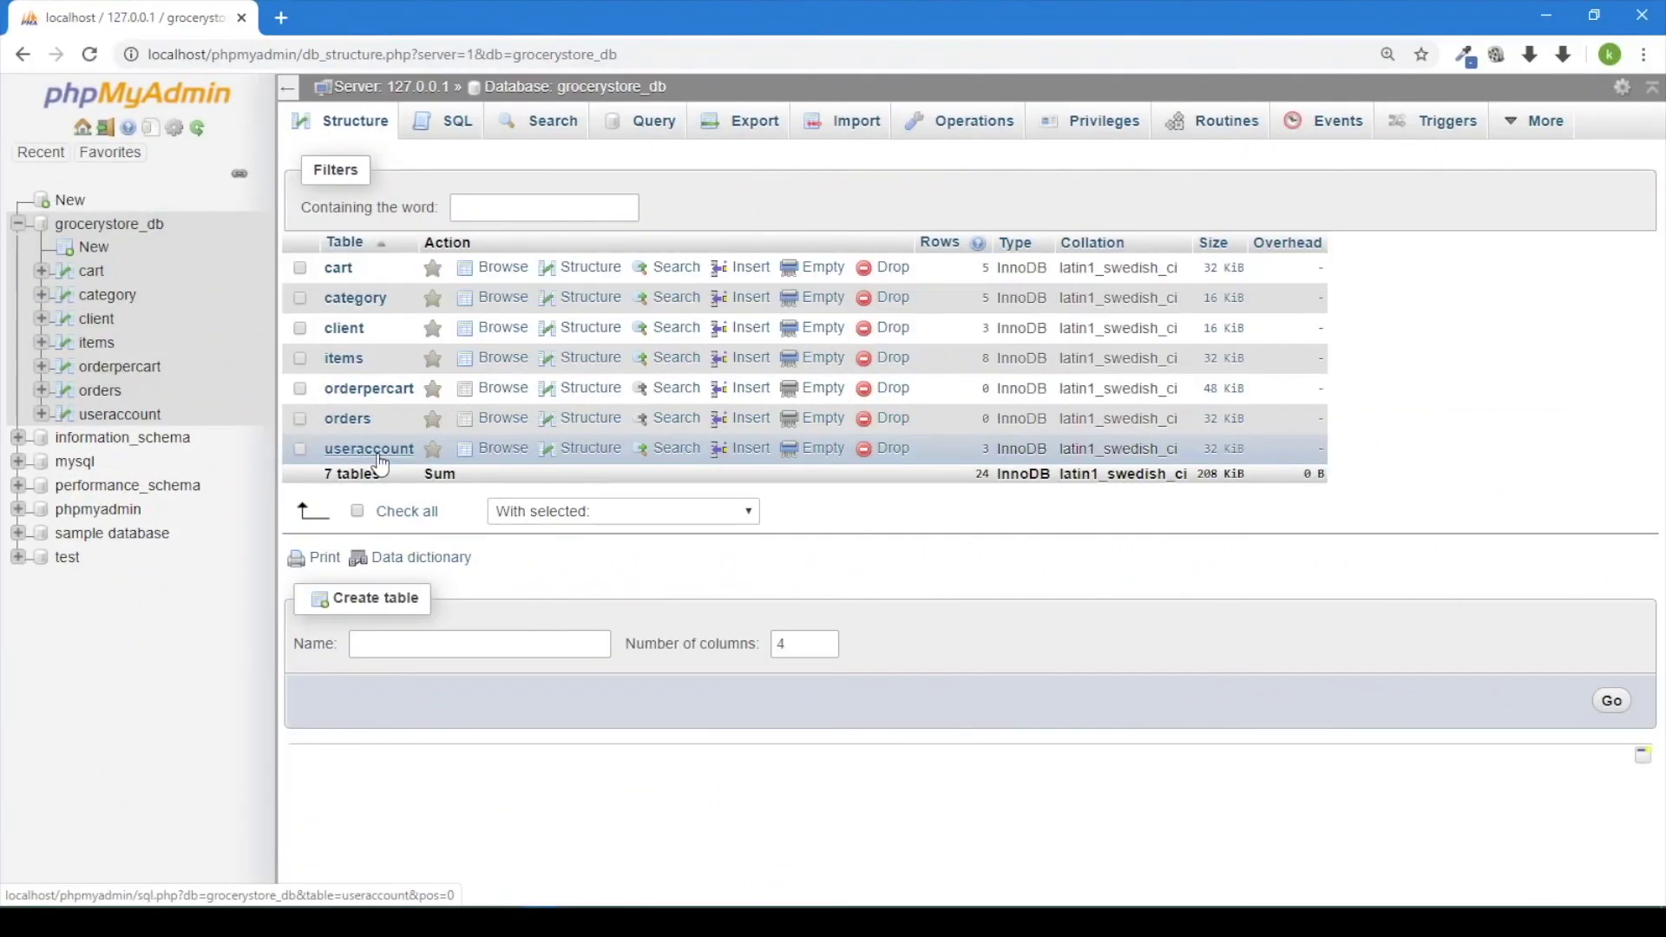
- In useraccount's SQL editor, write select username, length(username) as "Username length" from client
click(374, 451)
click(560, 122)
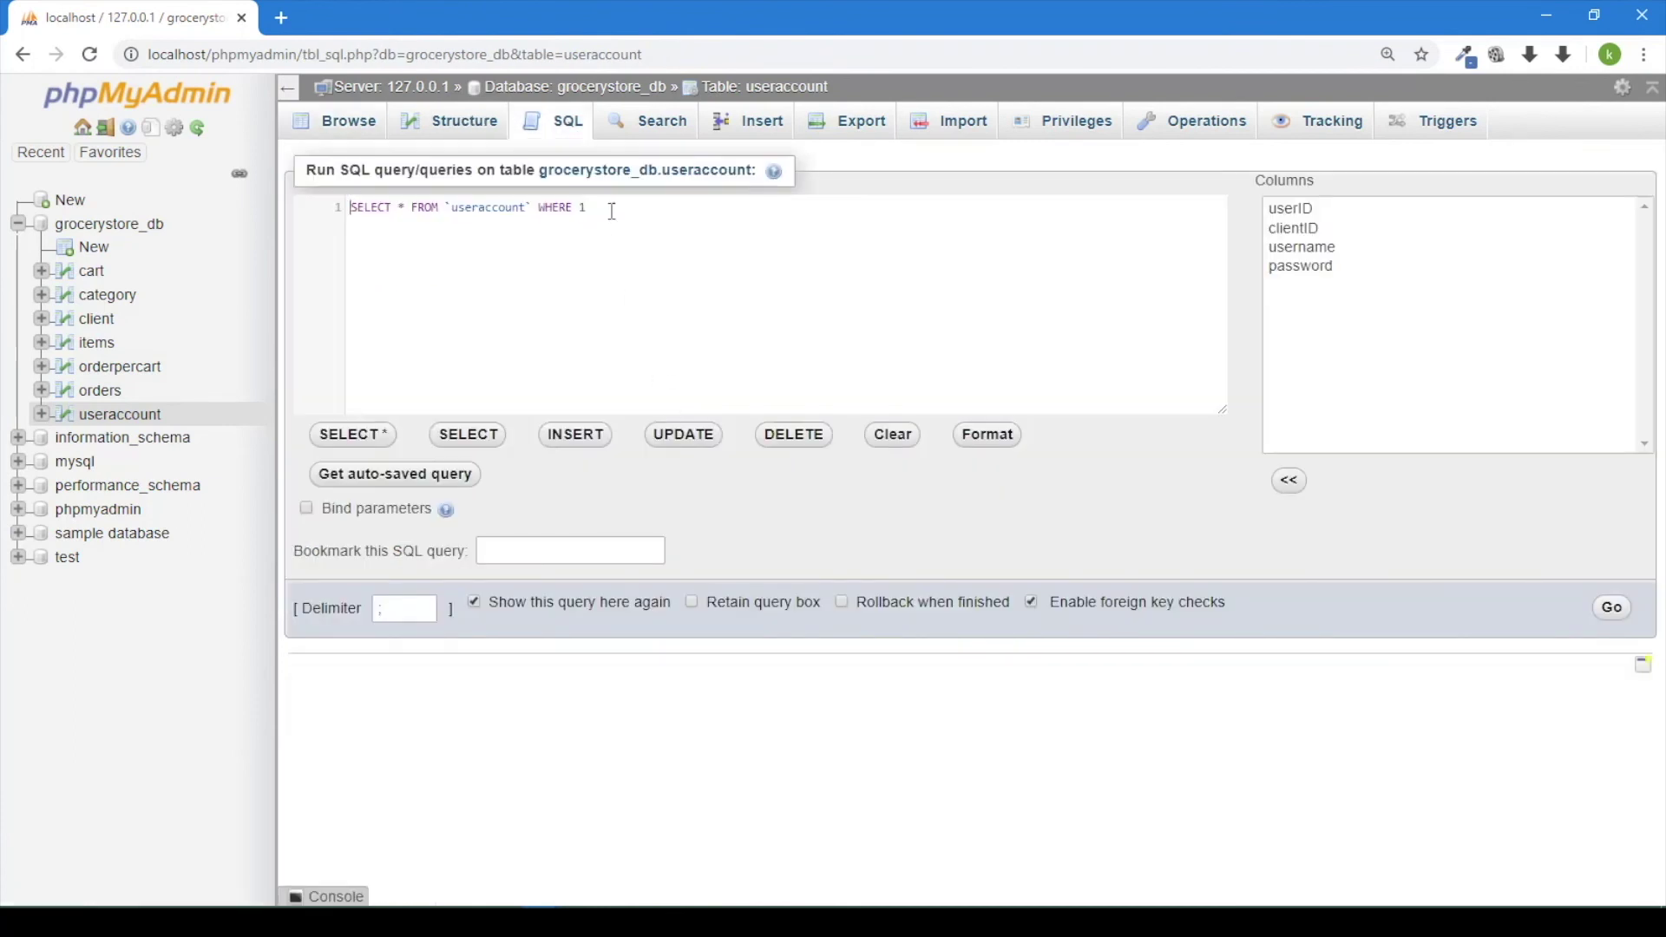
drag(609, 208, 321, 194)
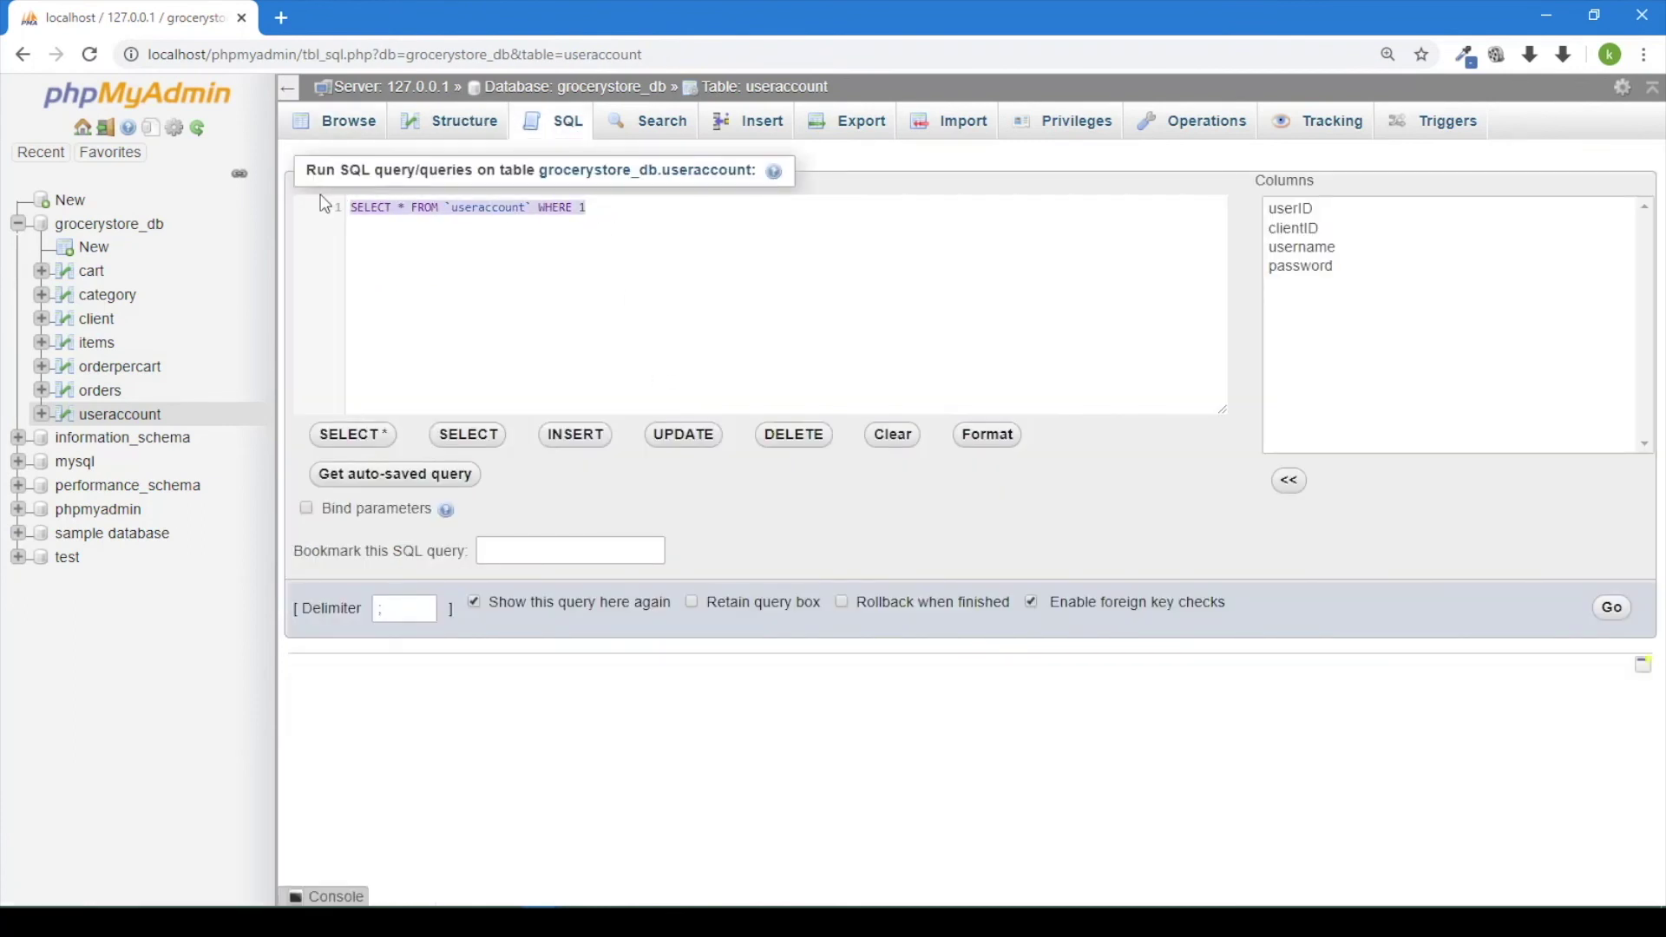
text(select u)
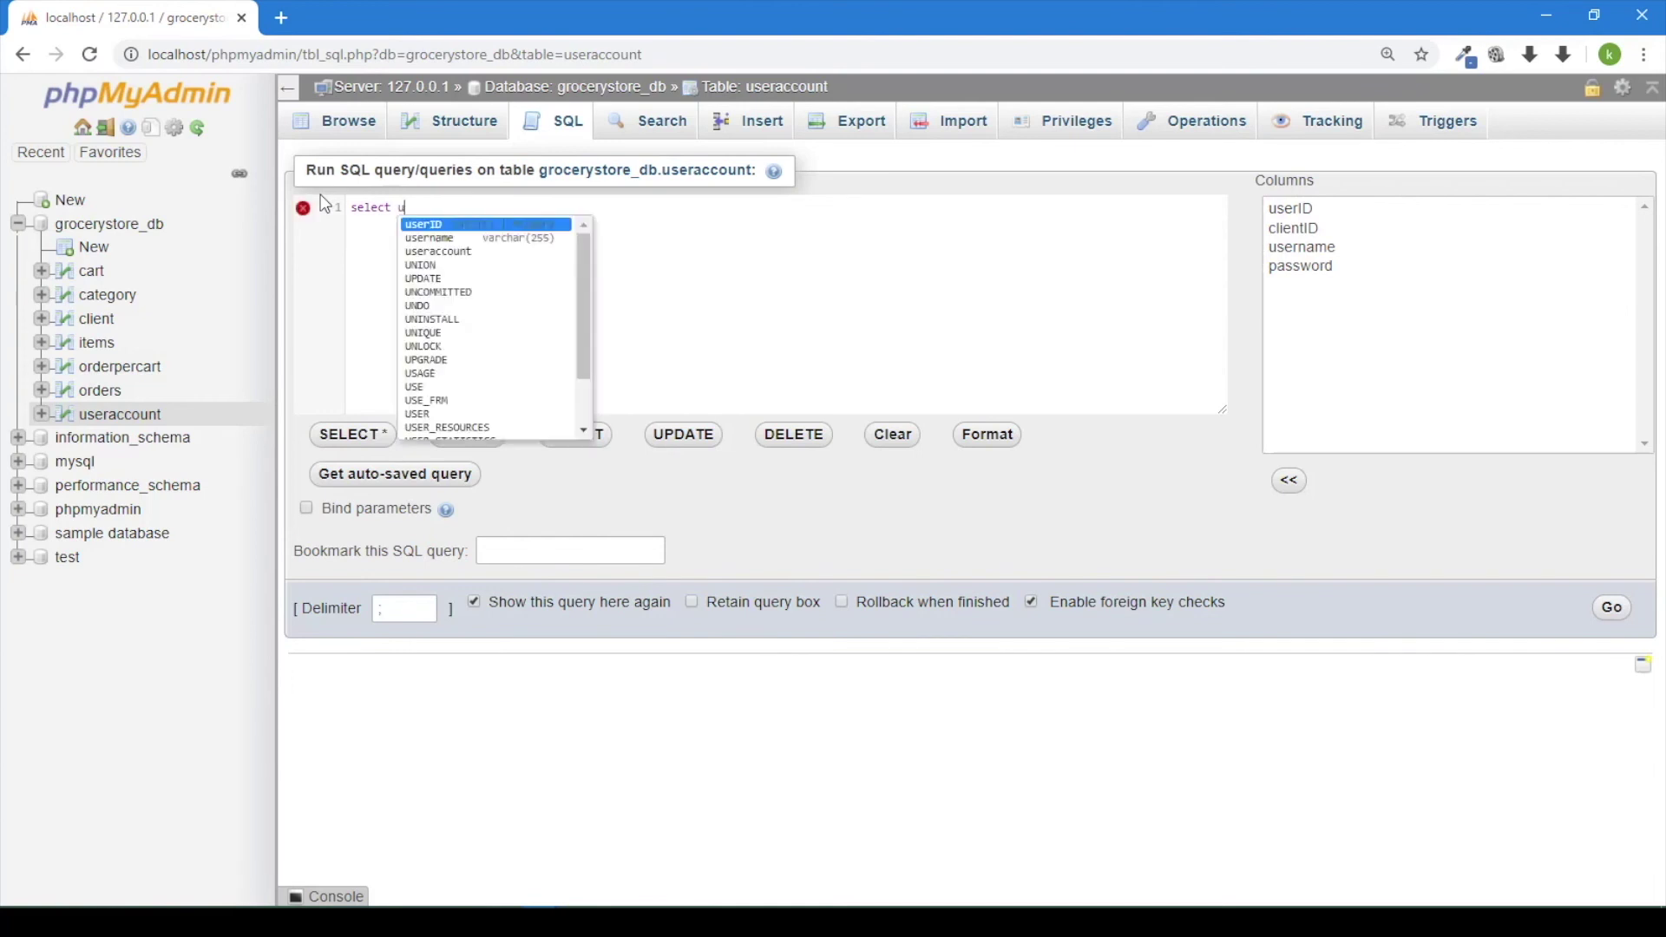
text(sername, length)
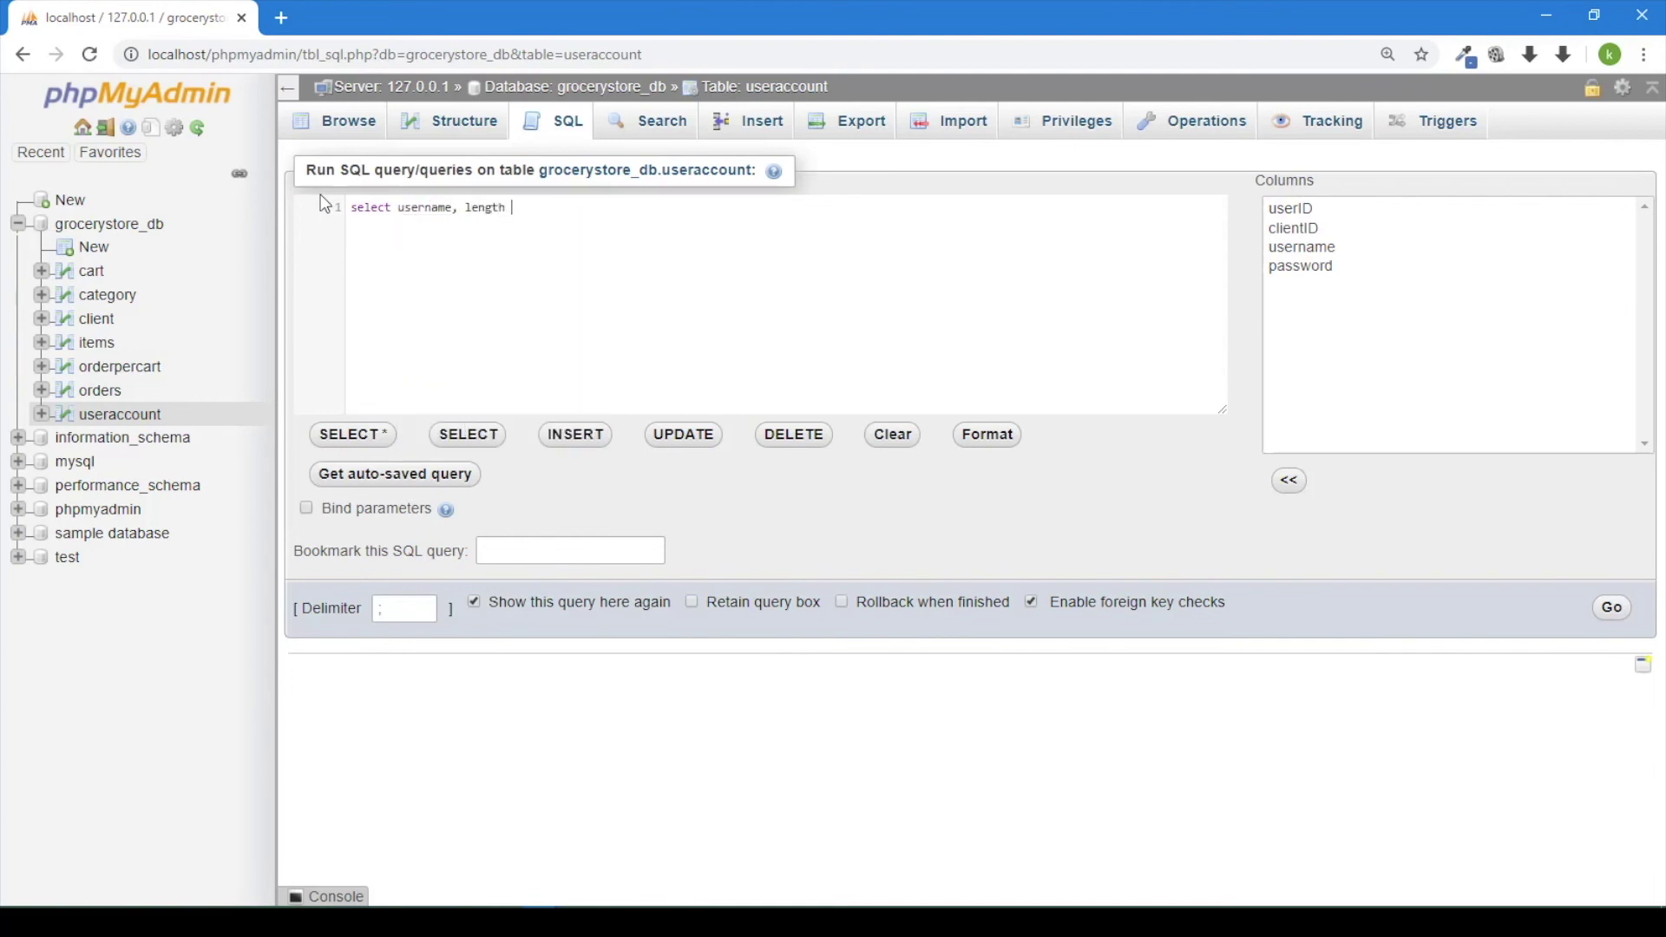
text( (username) as "Username length)
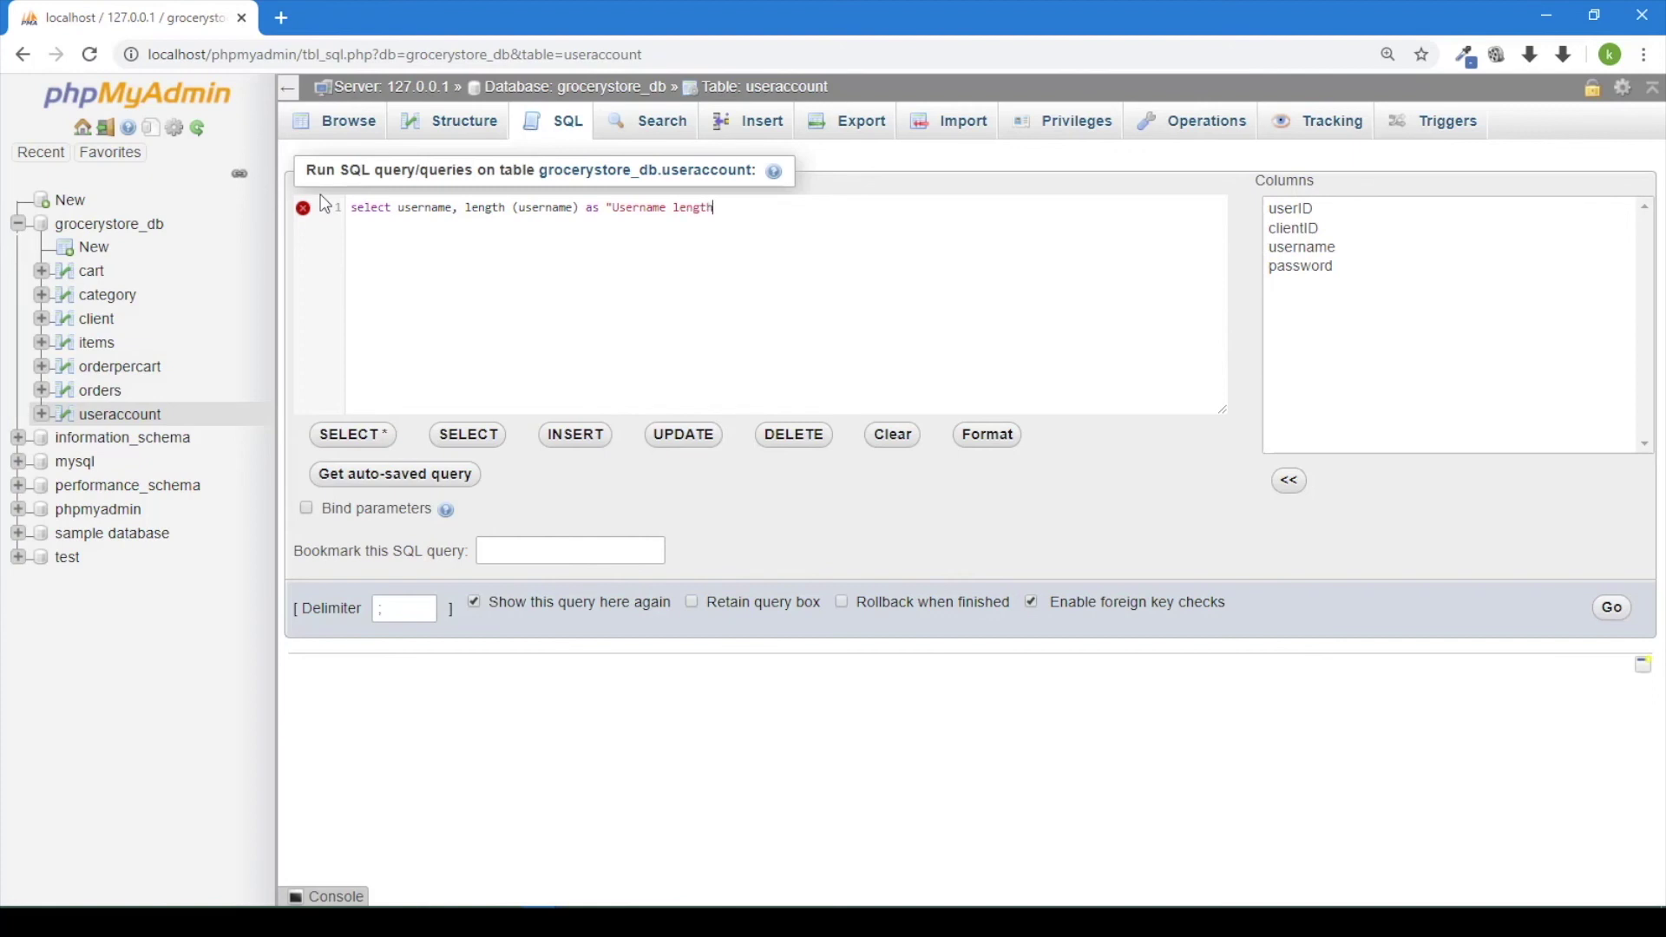
text(a)
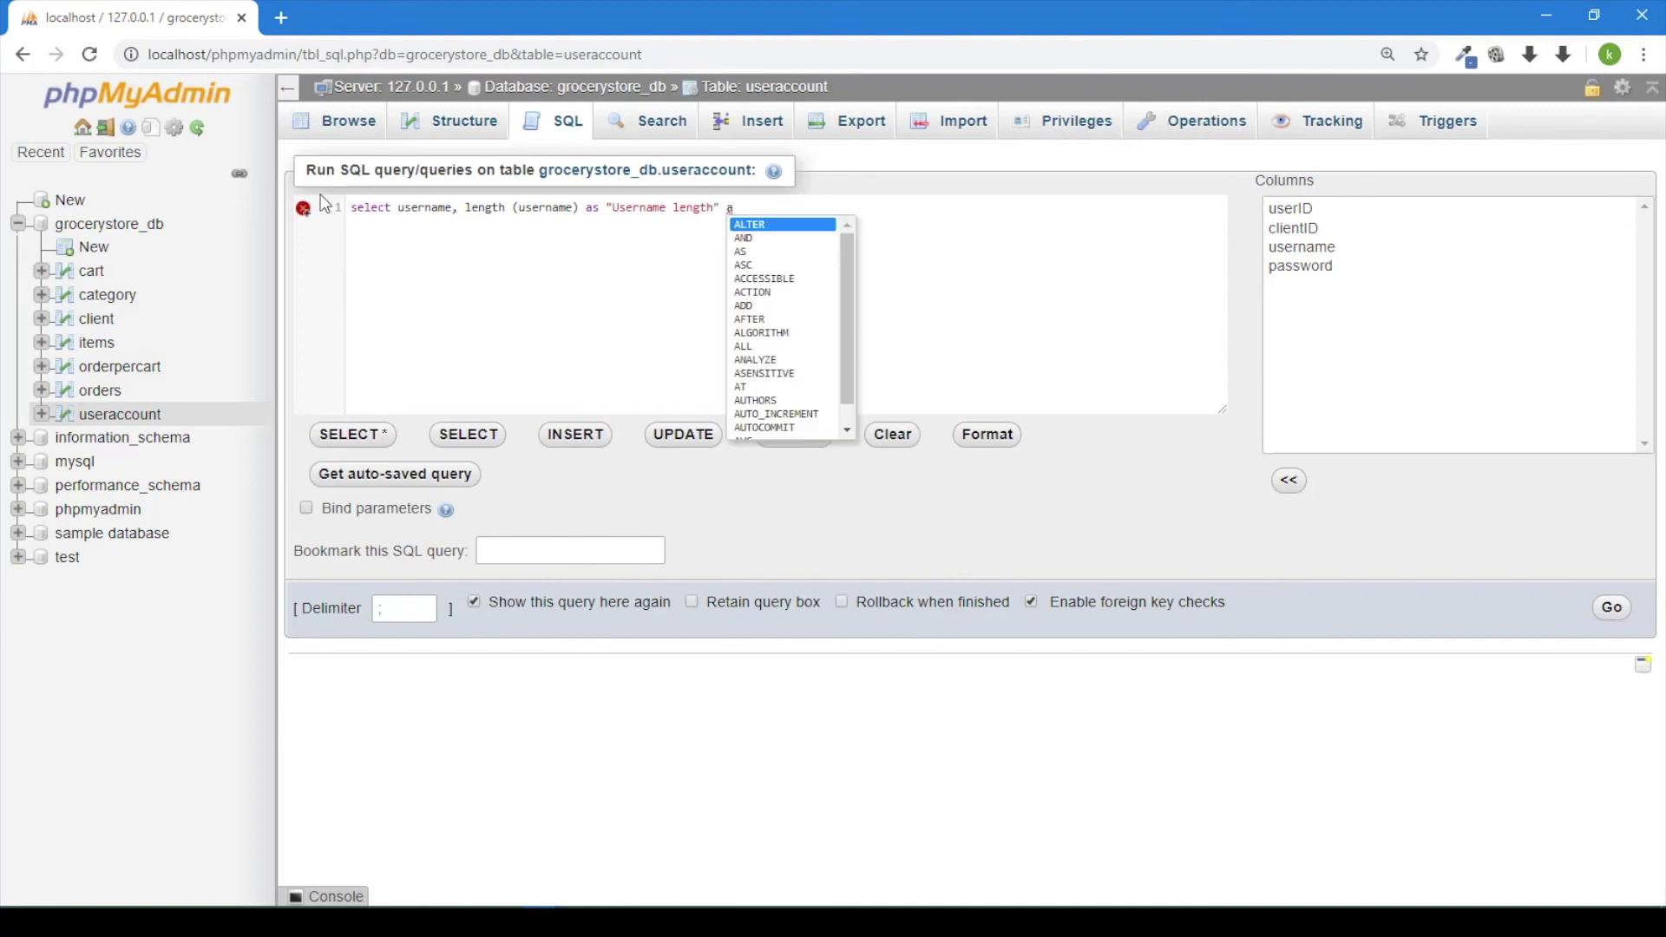
key(Escape)
key(BackSpace)
text(from )
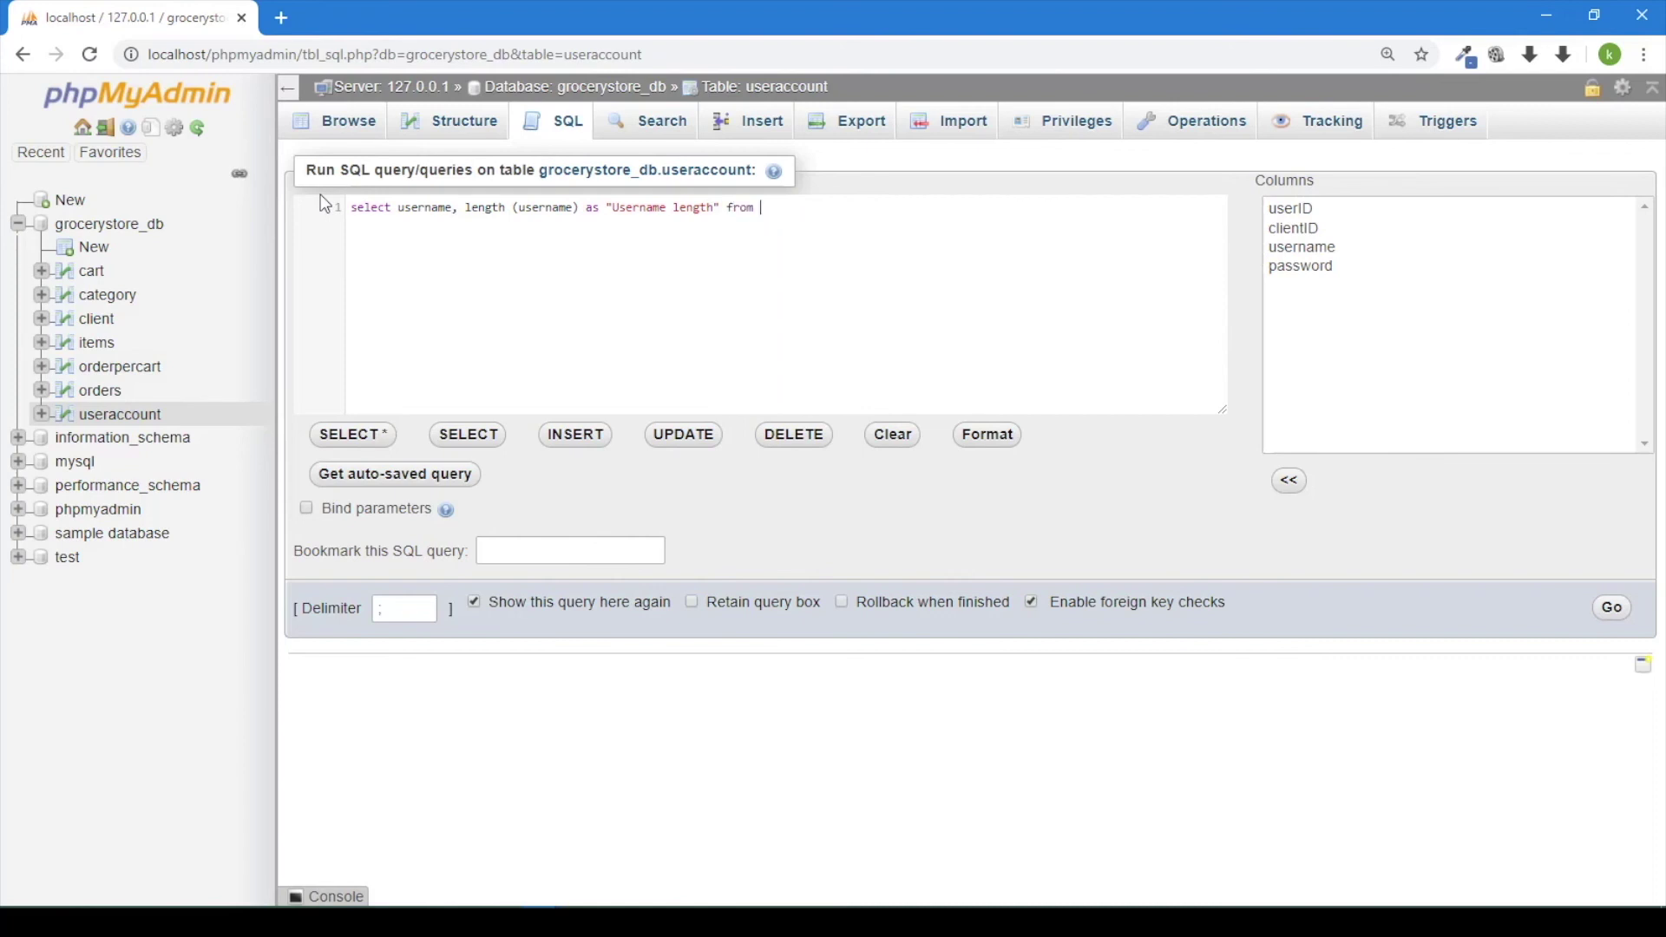
text(client)
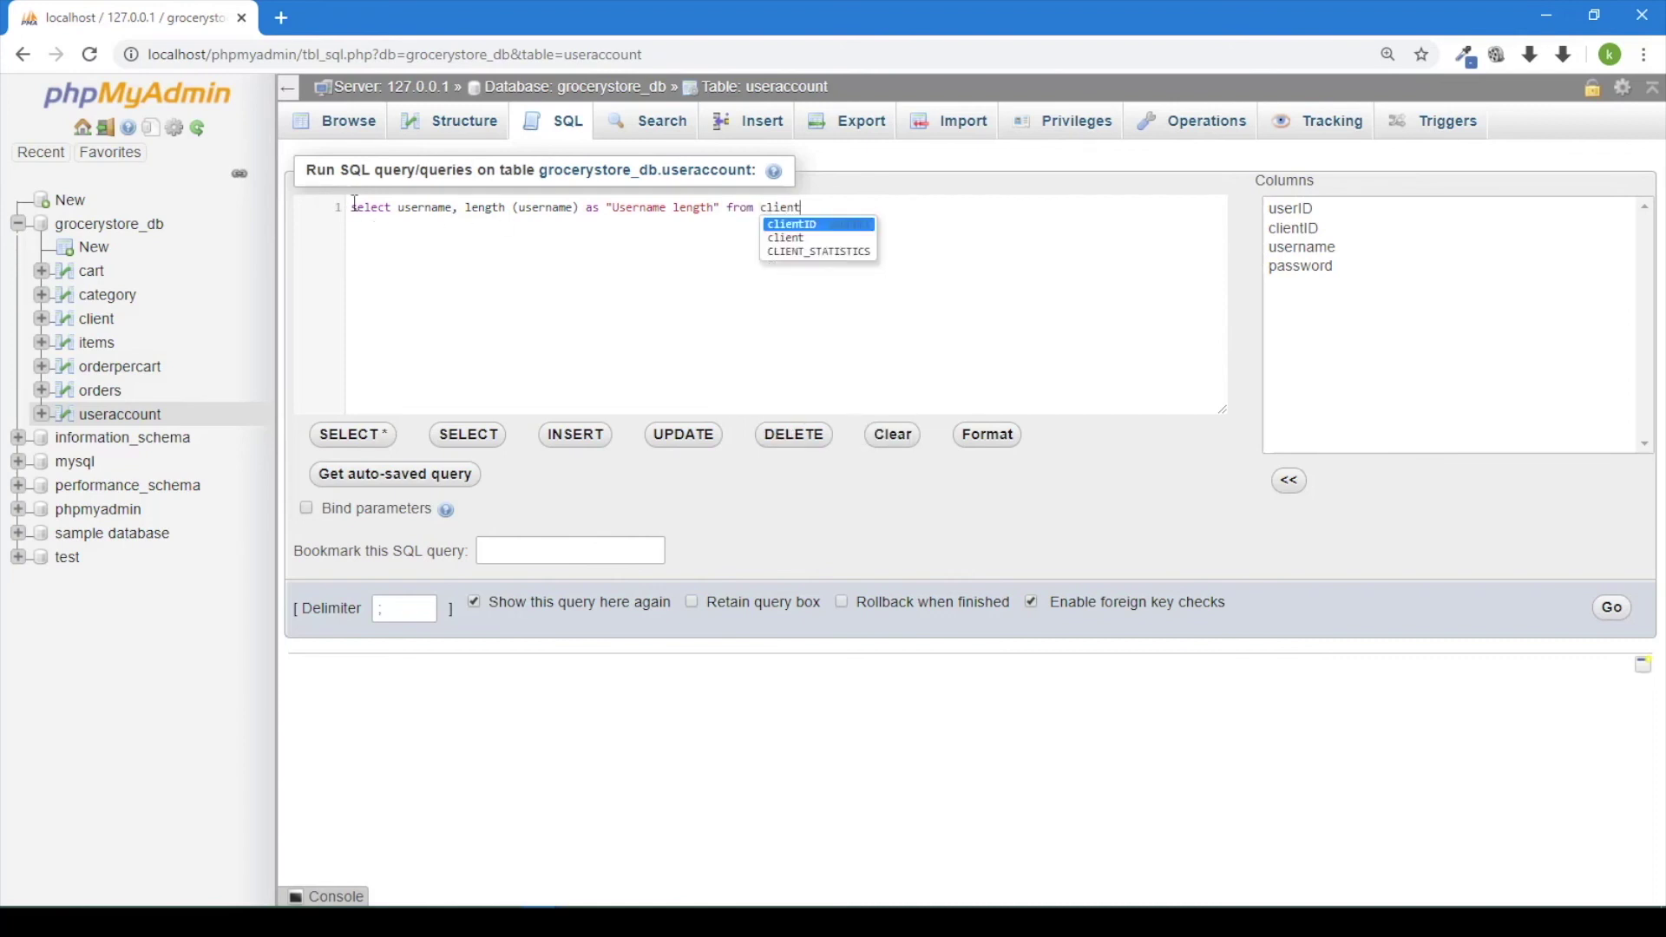
- Review the query's columns and alias, then run it
double_click(358, 208)
double_click(422, 207)
click(466, 208)
drag(519, 208, 586, 208)
drag(591, 208, 825, 209)
click(1019, 320)
click(1616, 609)
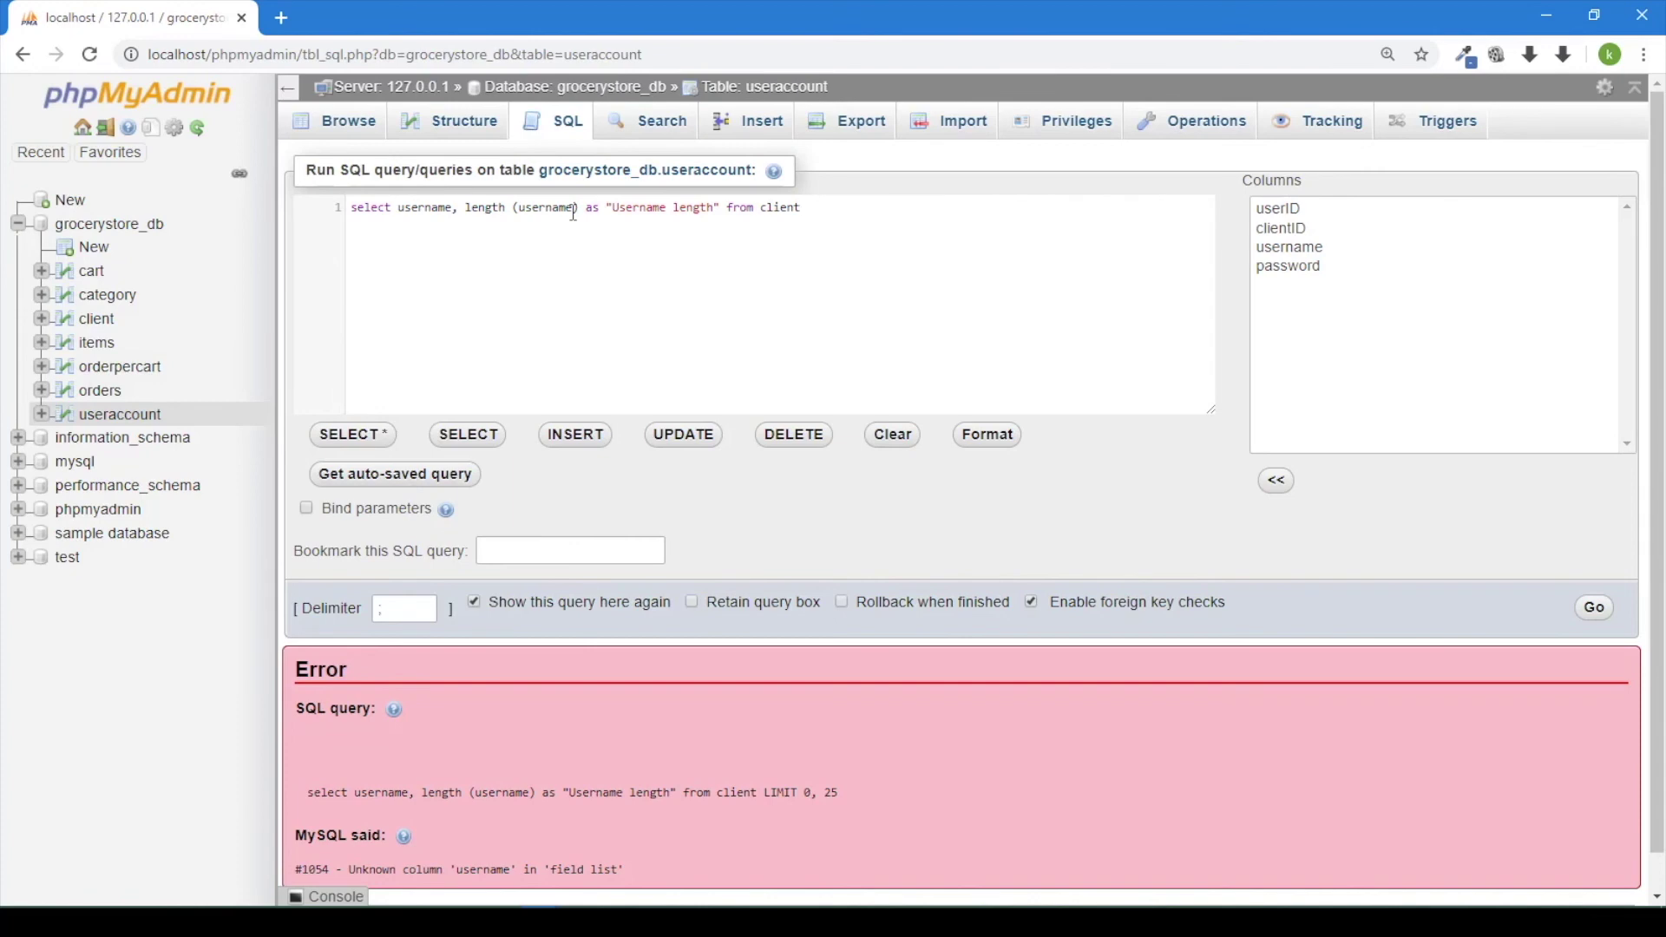
- Correct the table name from client to useraccount and rerun, getting lengths 9, 8 and 8
double_click(772, 210)
text(user)
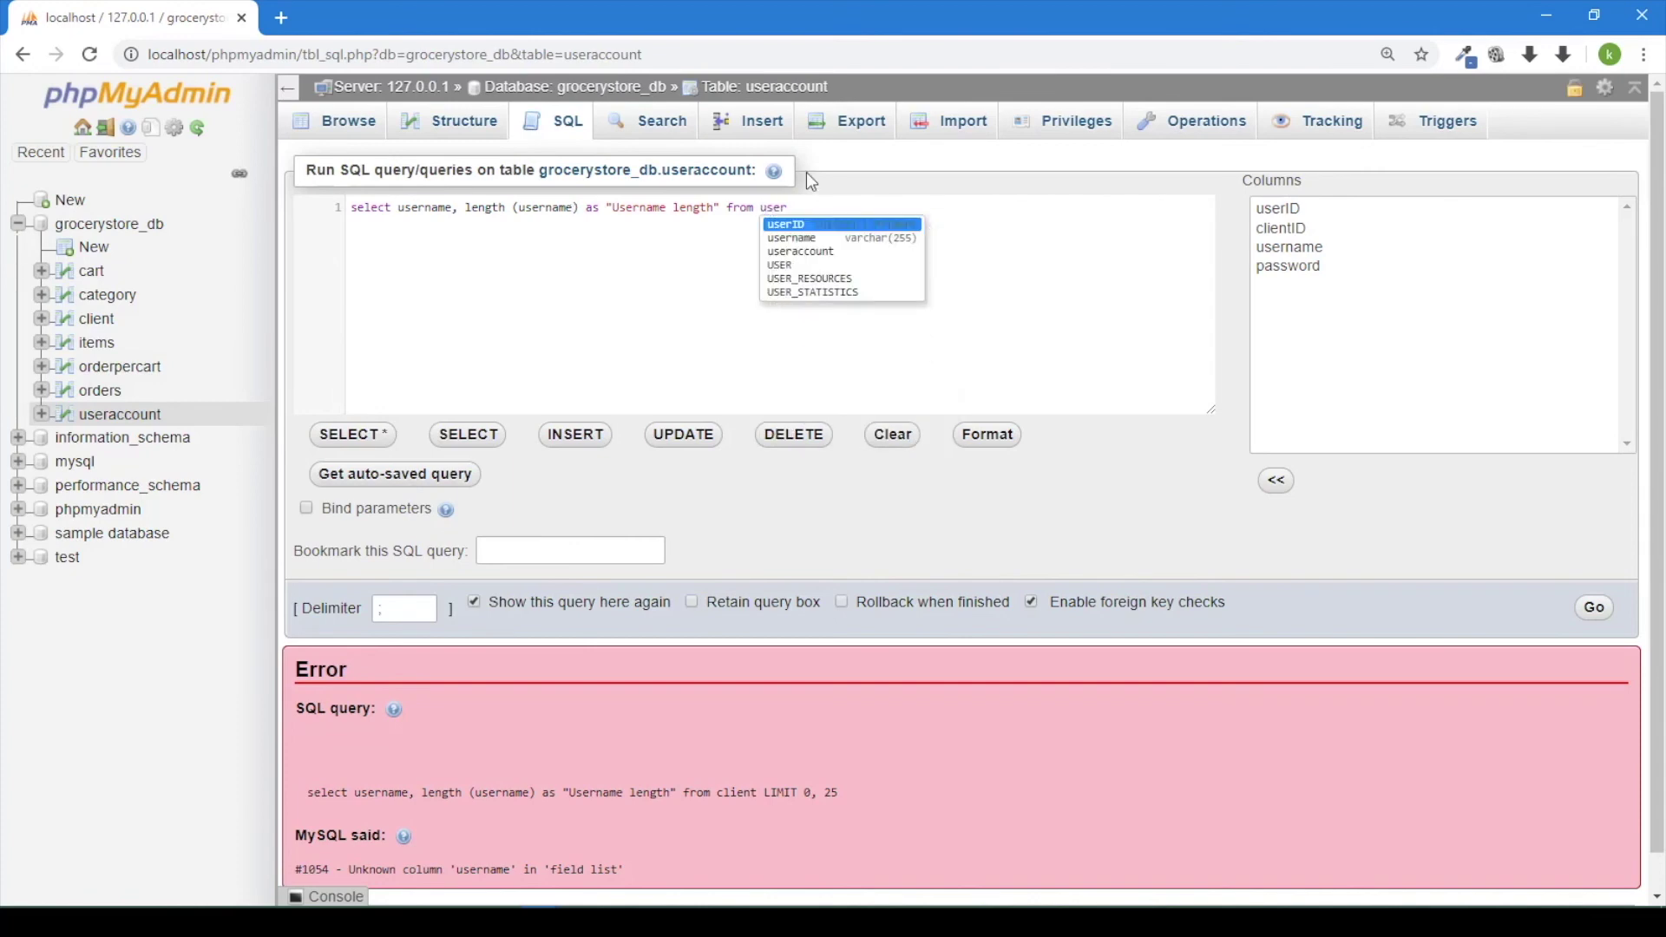
click(830, 263)
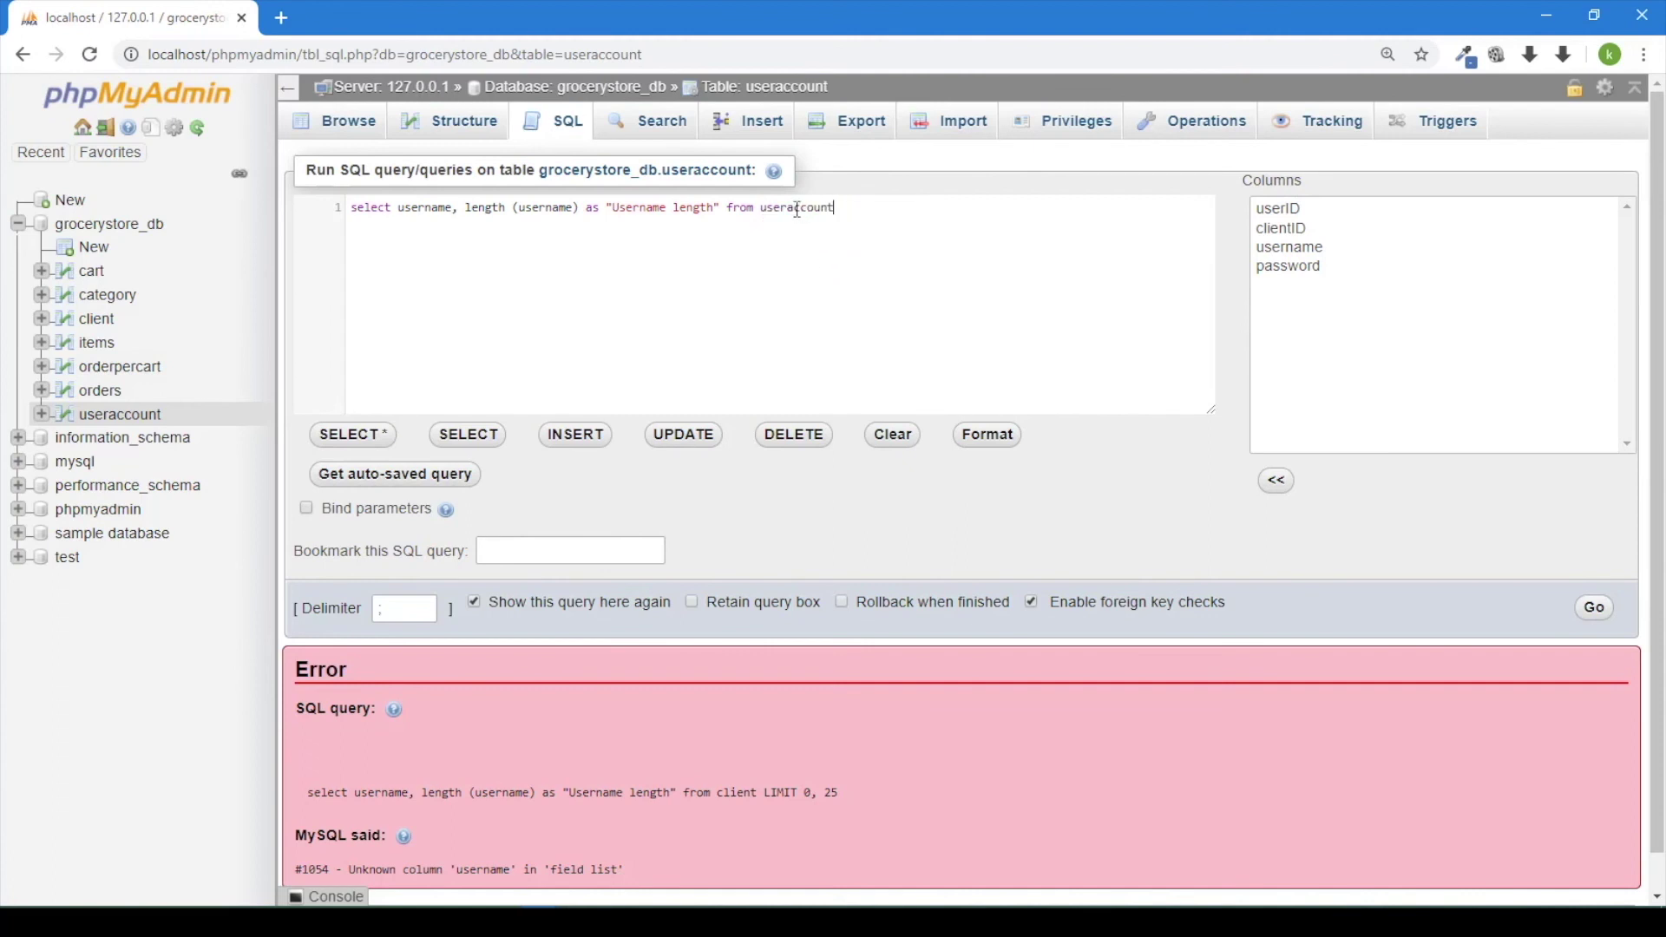
drag(765, 207, 874, 272)
click(1595, 608)
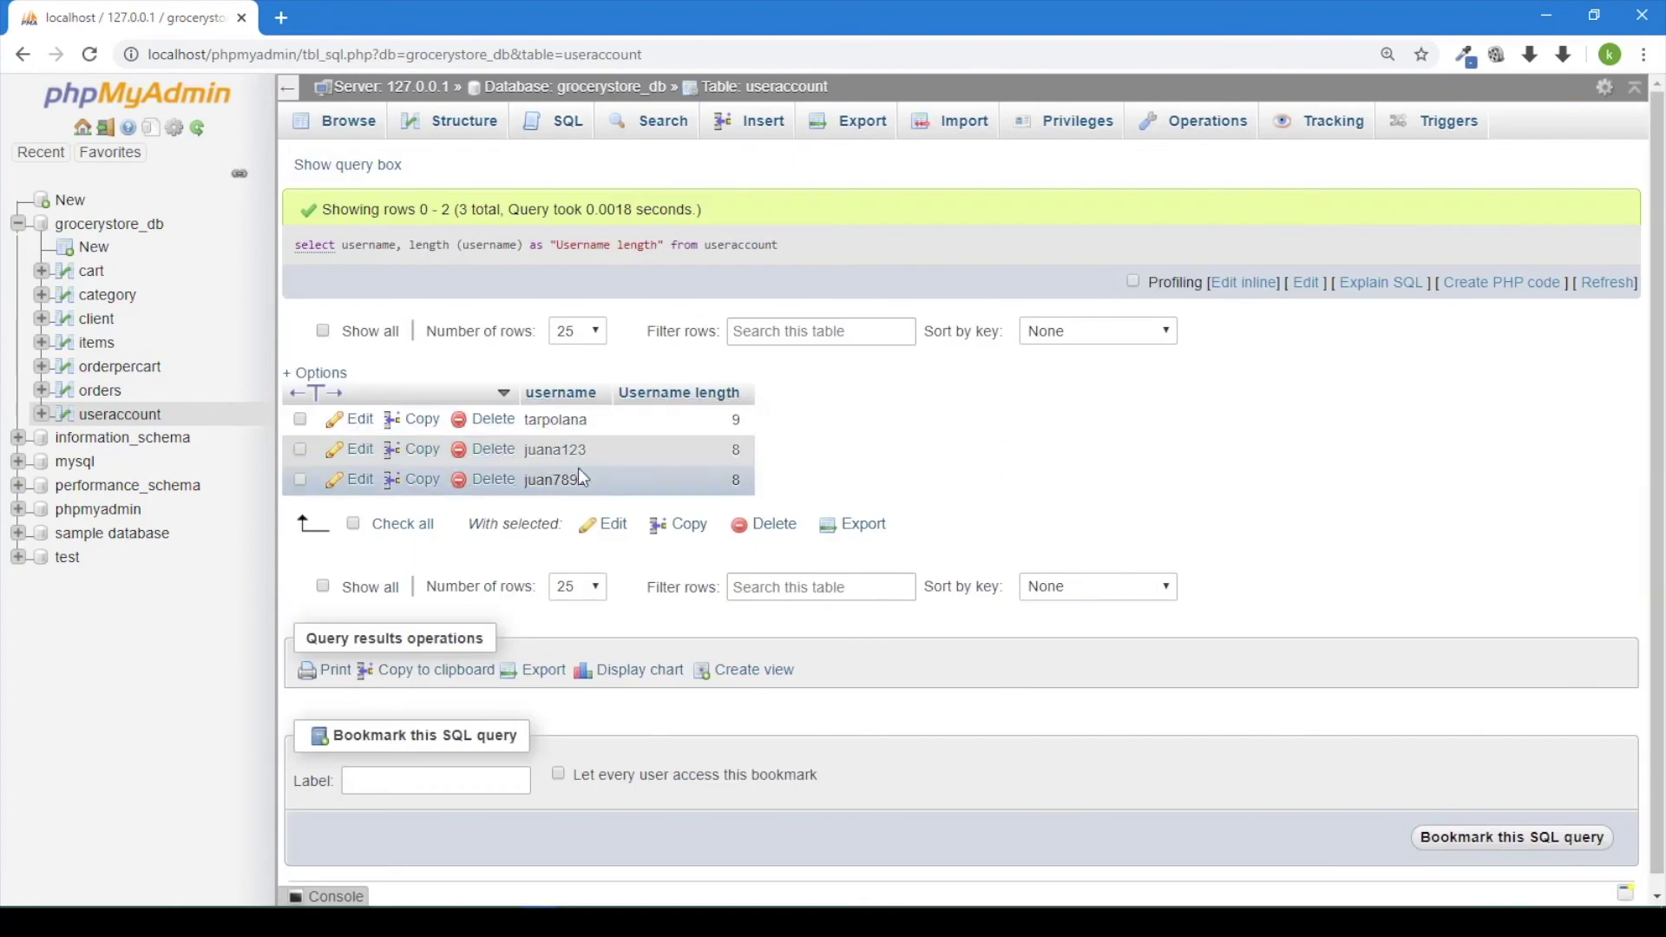
- Check the username lengths in the results and reopen the query for editing
drag(540, 422, 721, 483)
click(734, 456)
click(737, 478)
click(735, 424)
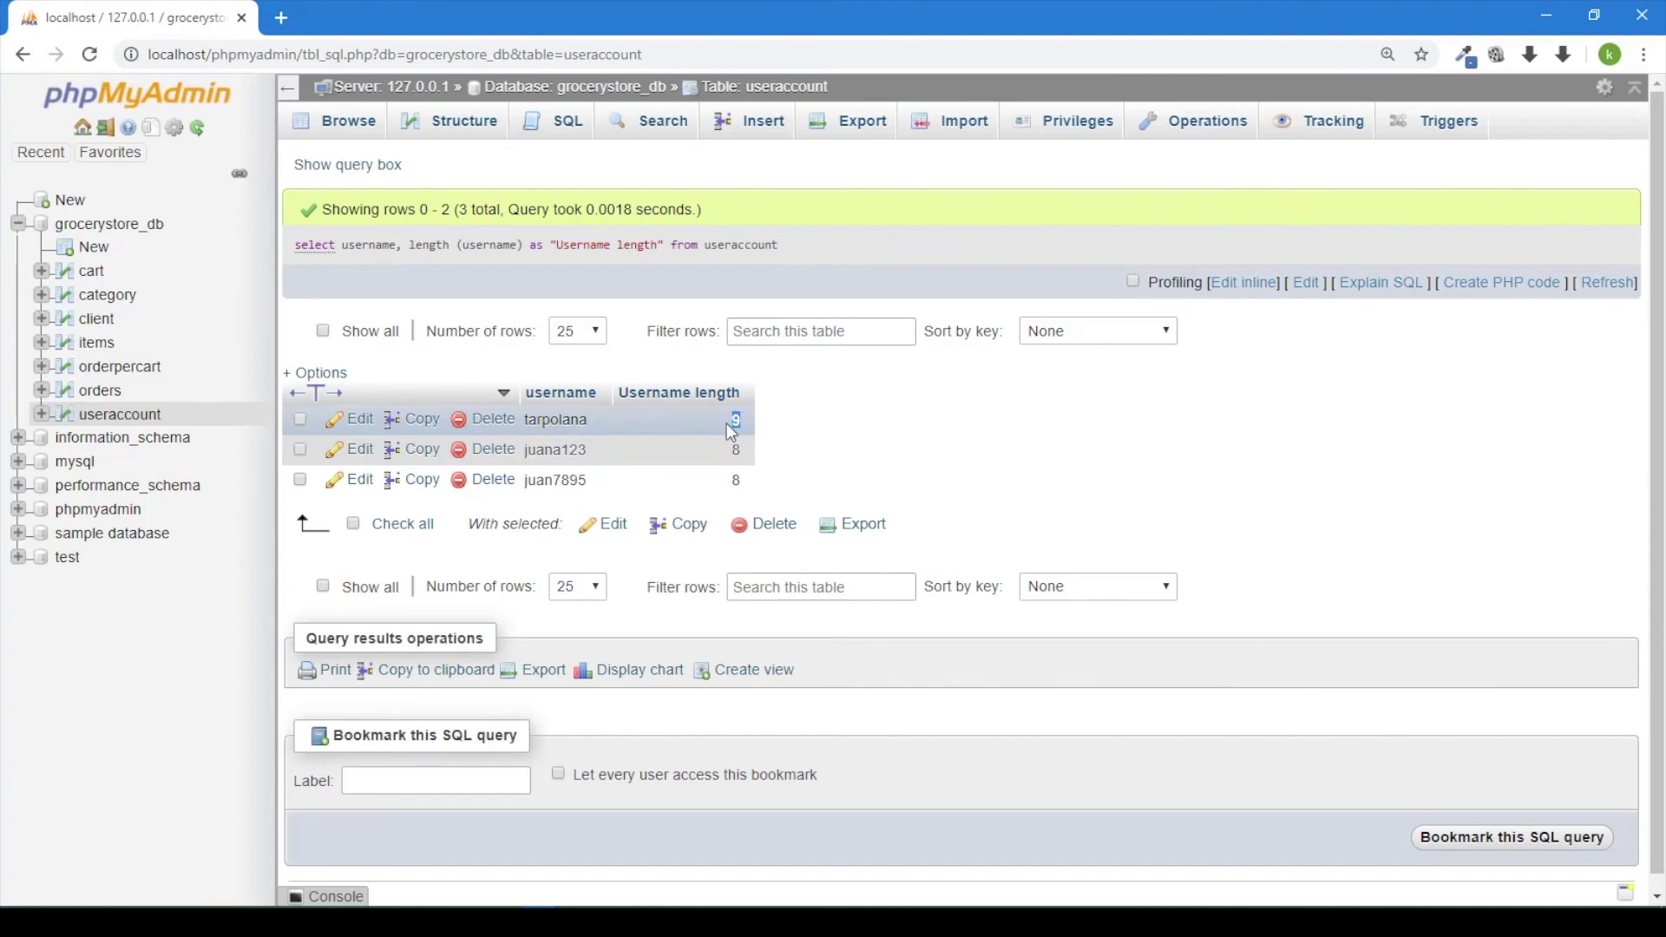
drag(543, 420, 589, 420)
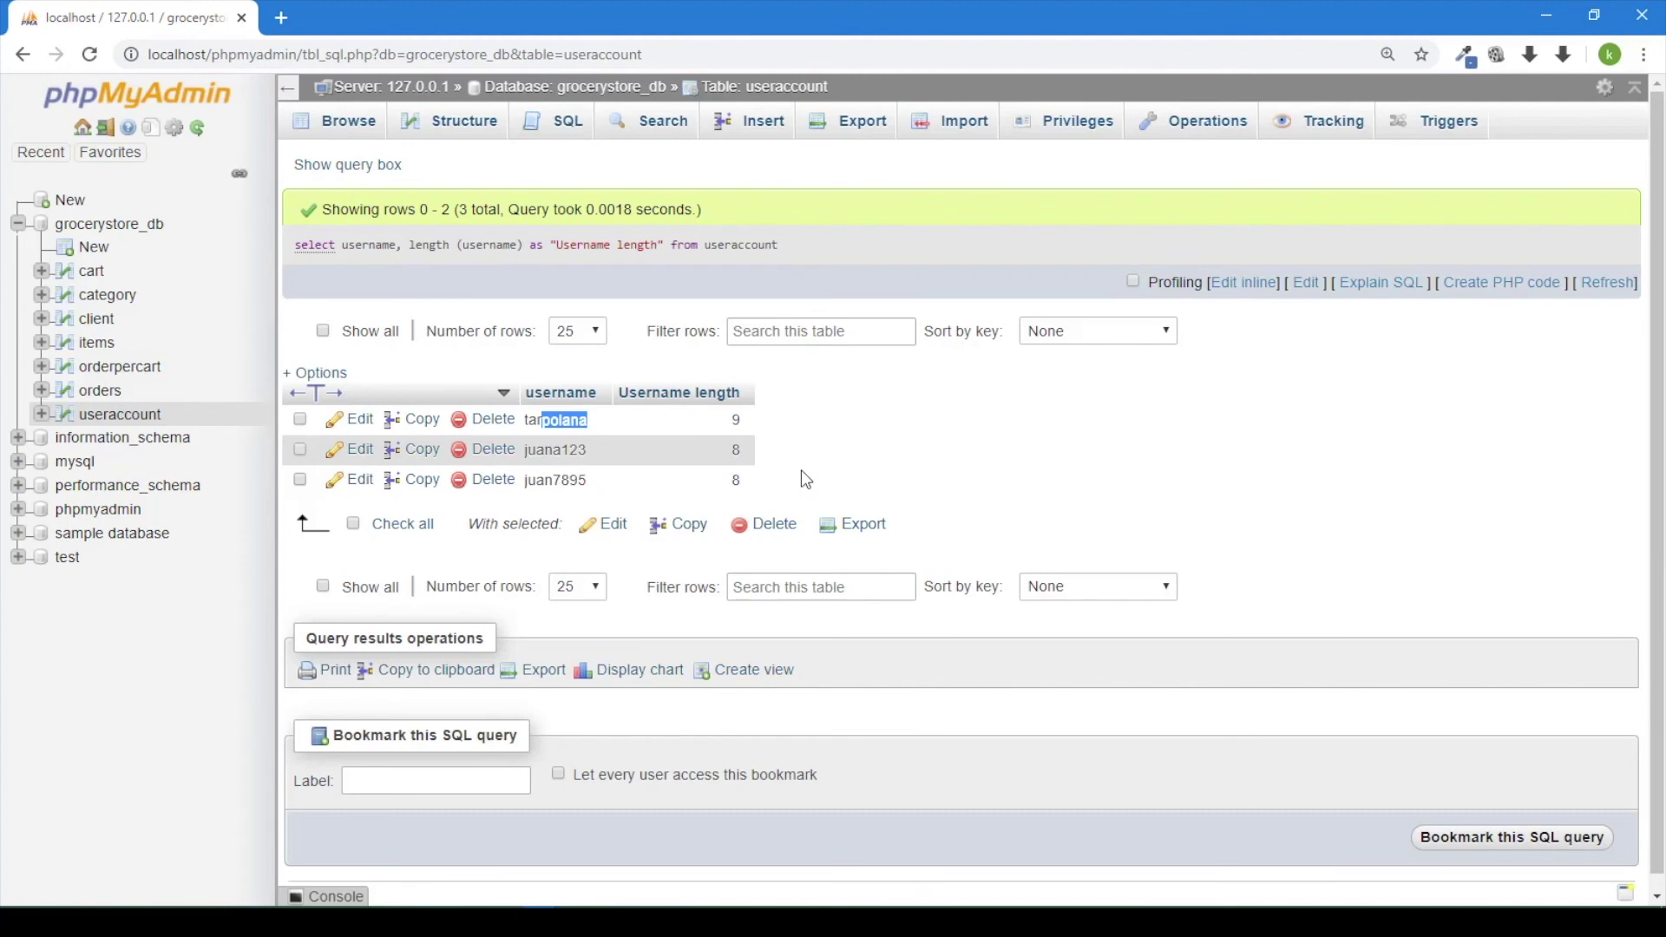
click(1306, 282)
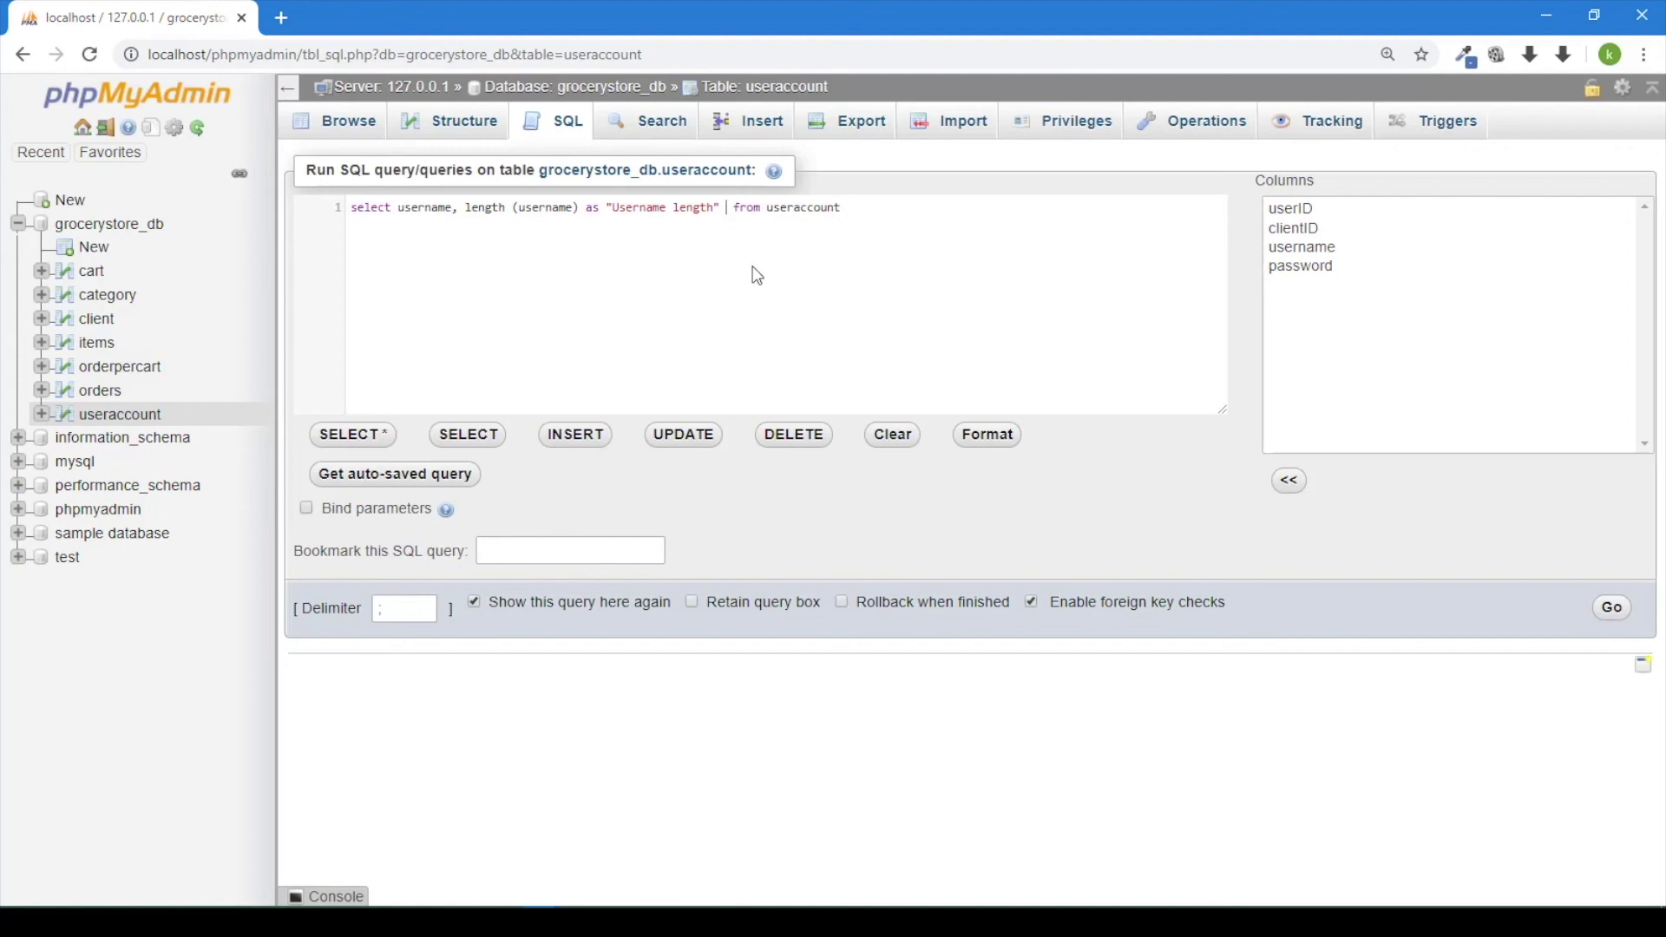
- Add the condition where length(username) > 8 and run the query
key(BackSpace)
click(851, 212)
text(where length()
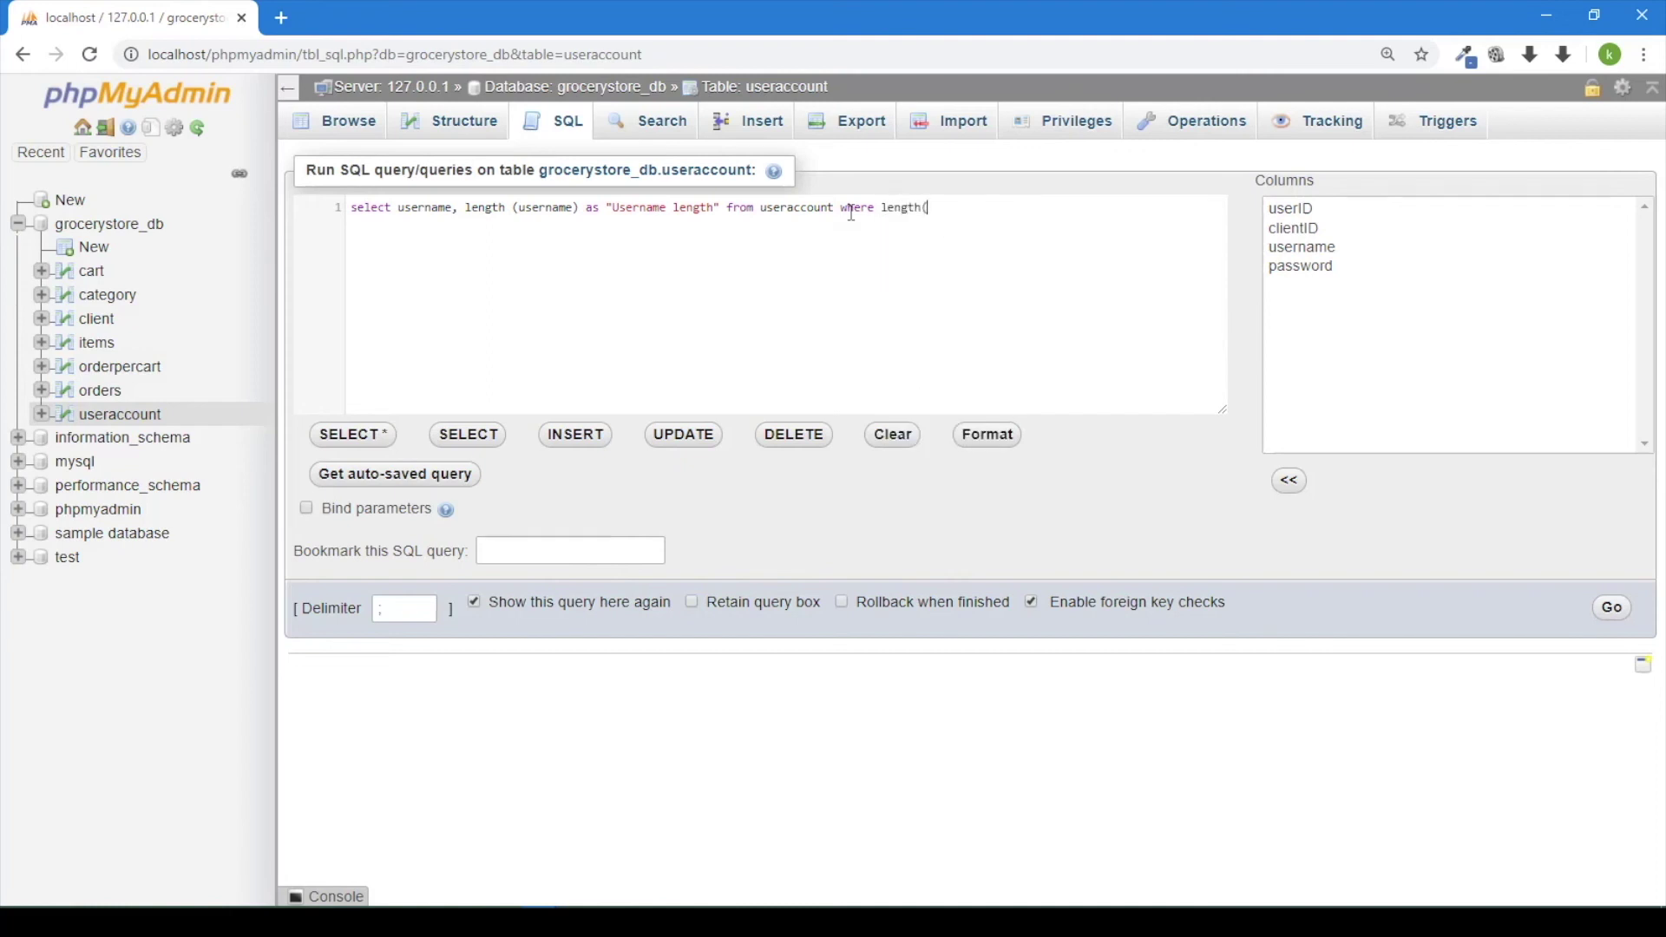
text(username)
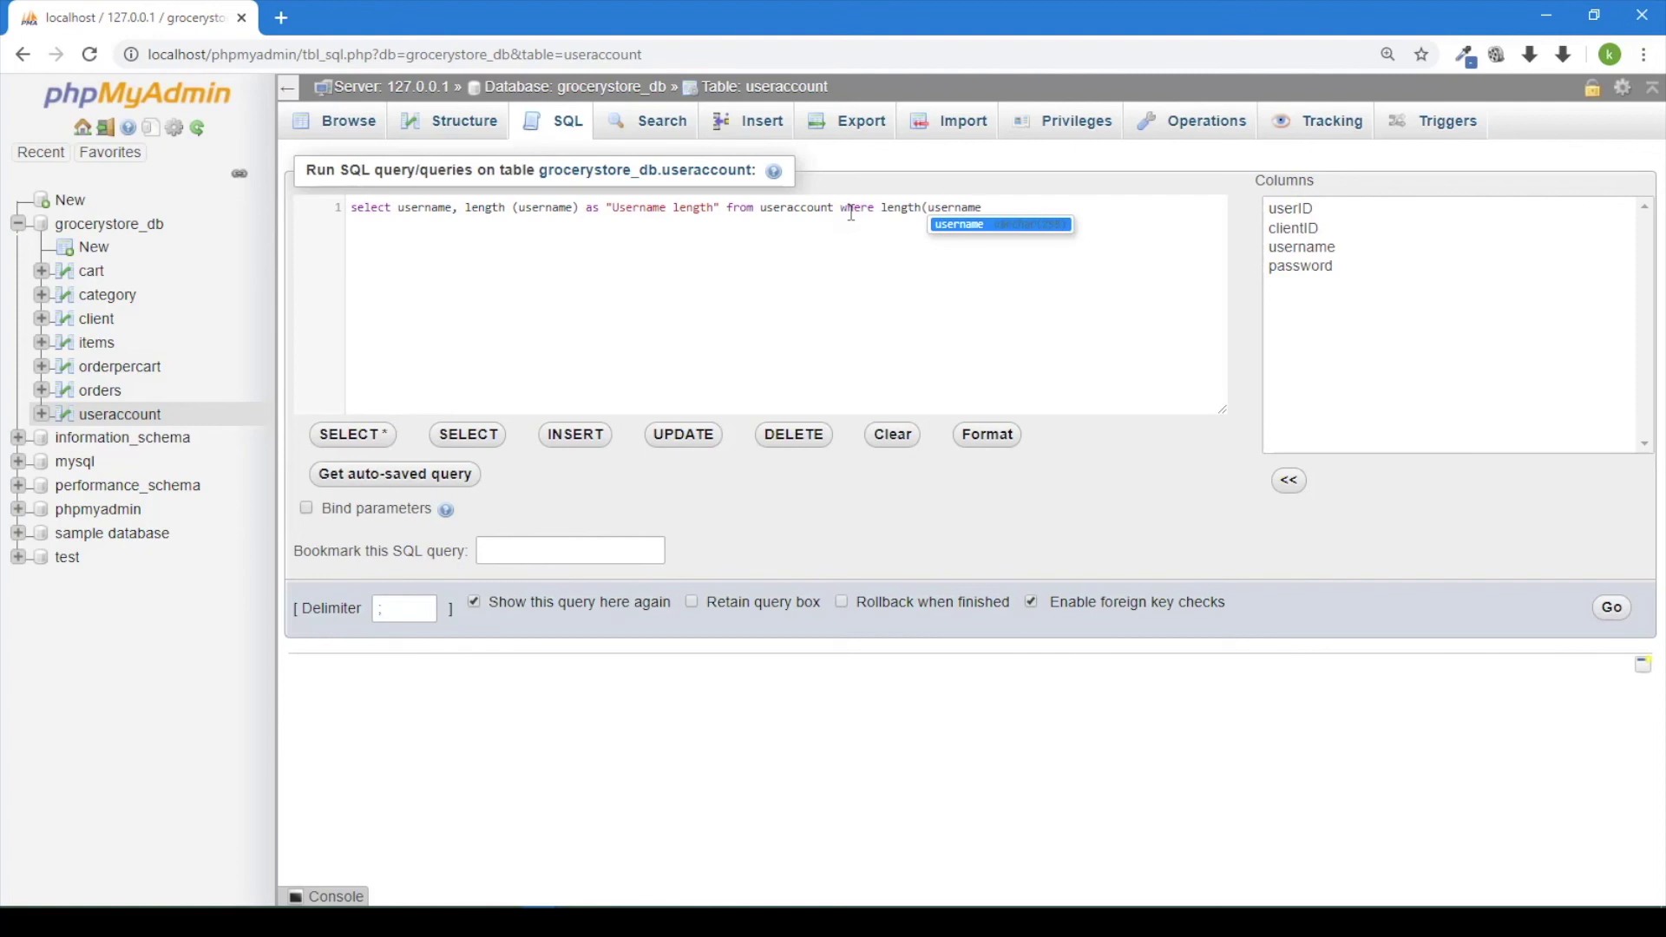
text())
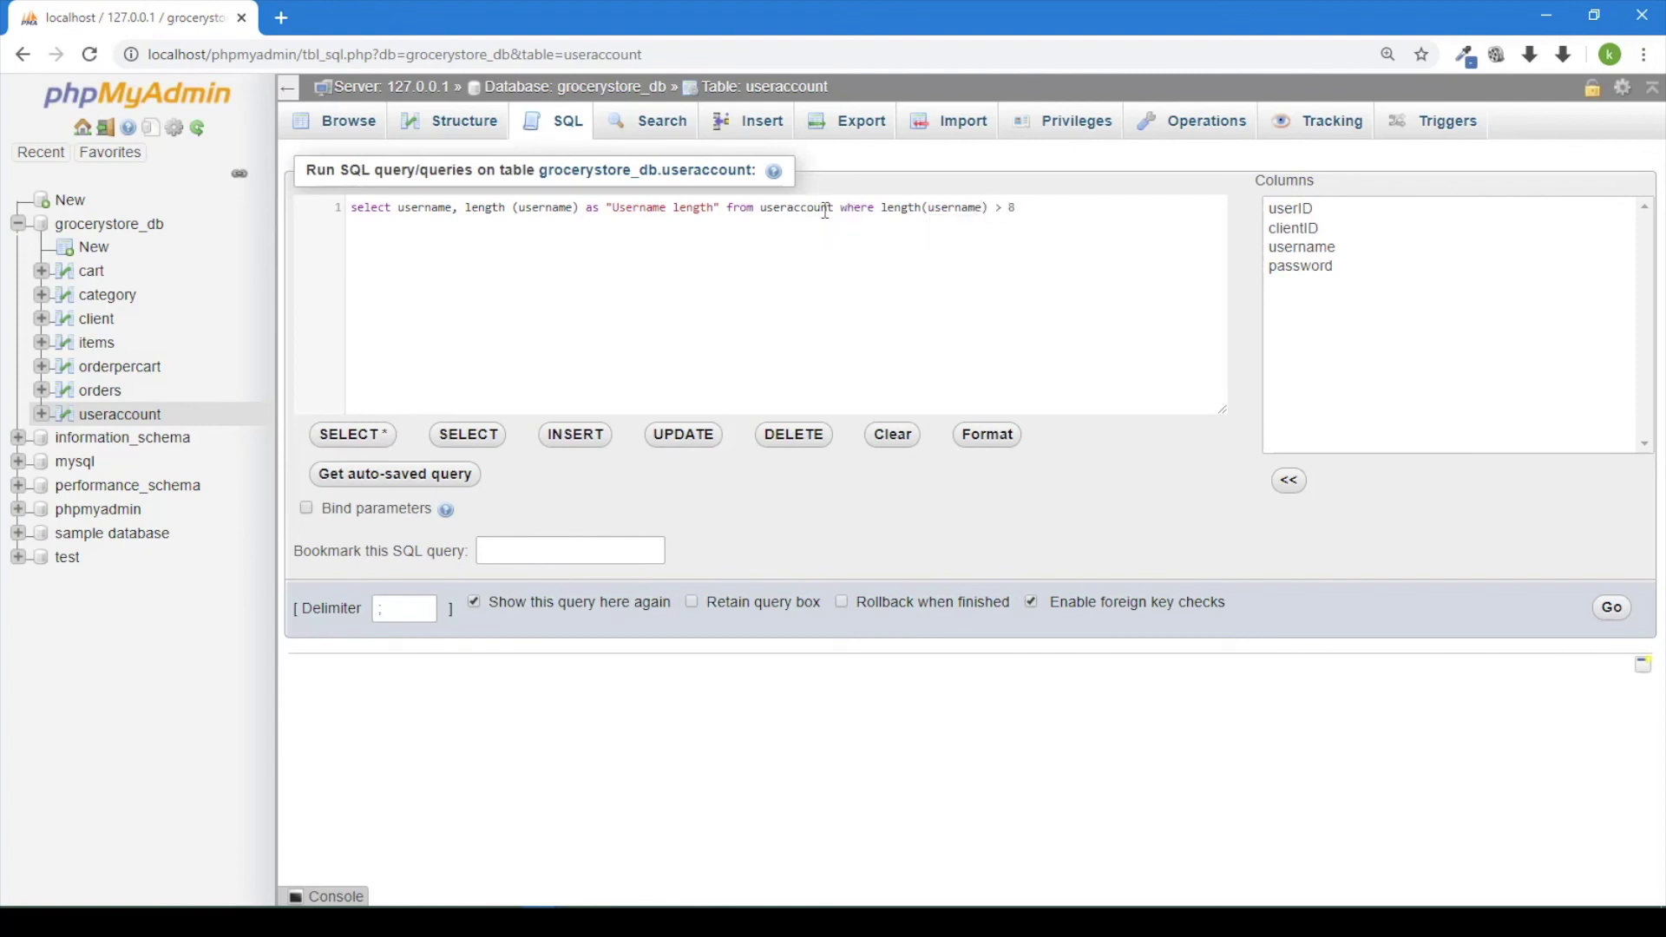
drag(844, 209, 1079, 218)
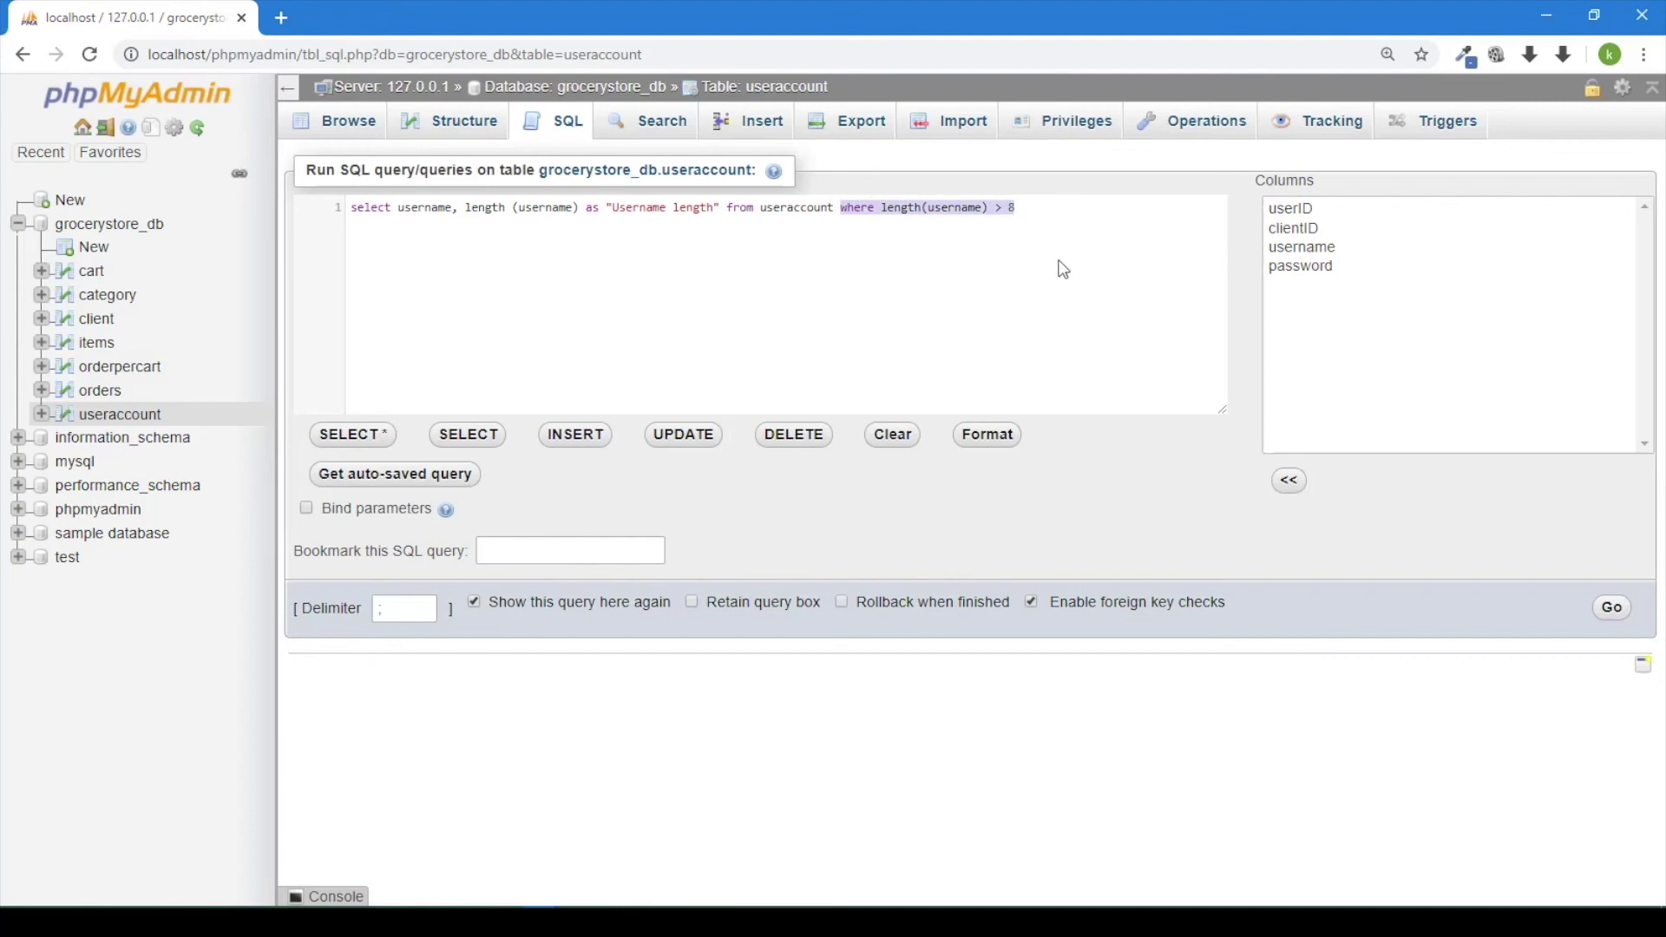
click(1049, 231)
click(1611, 607)
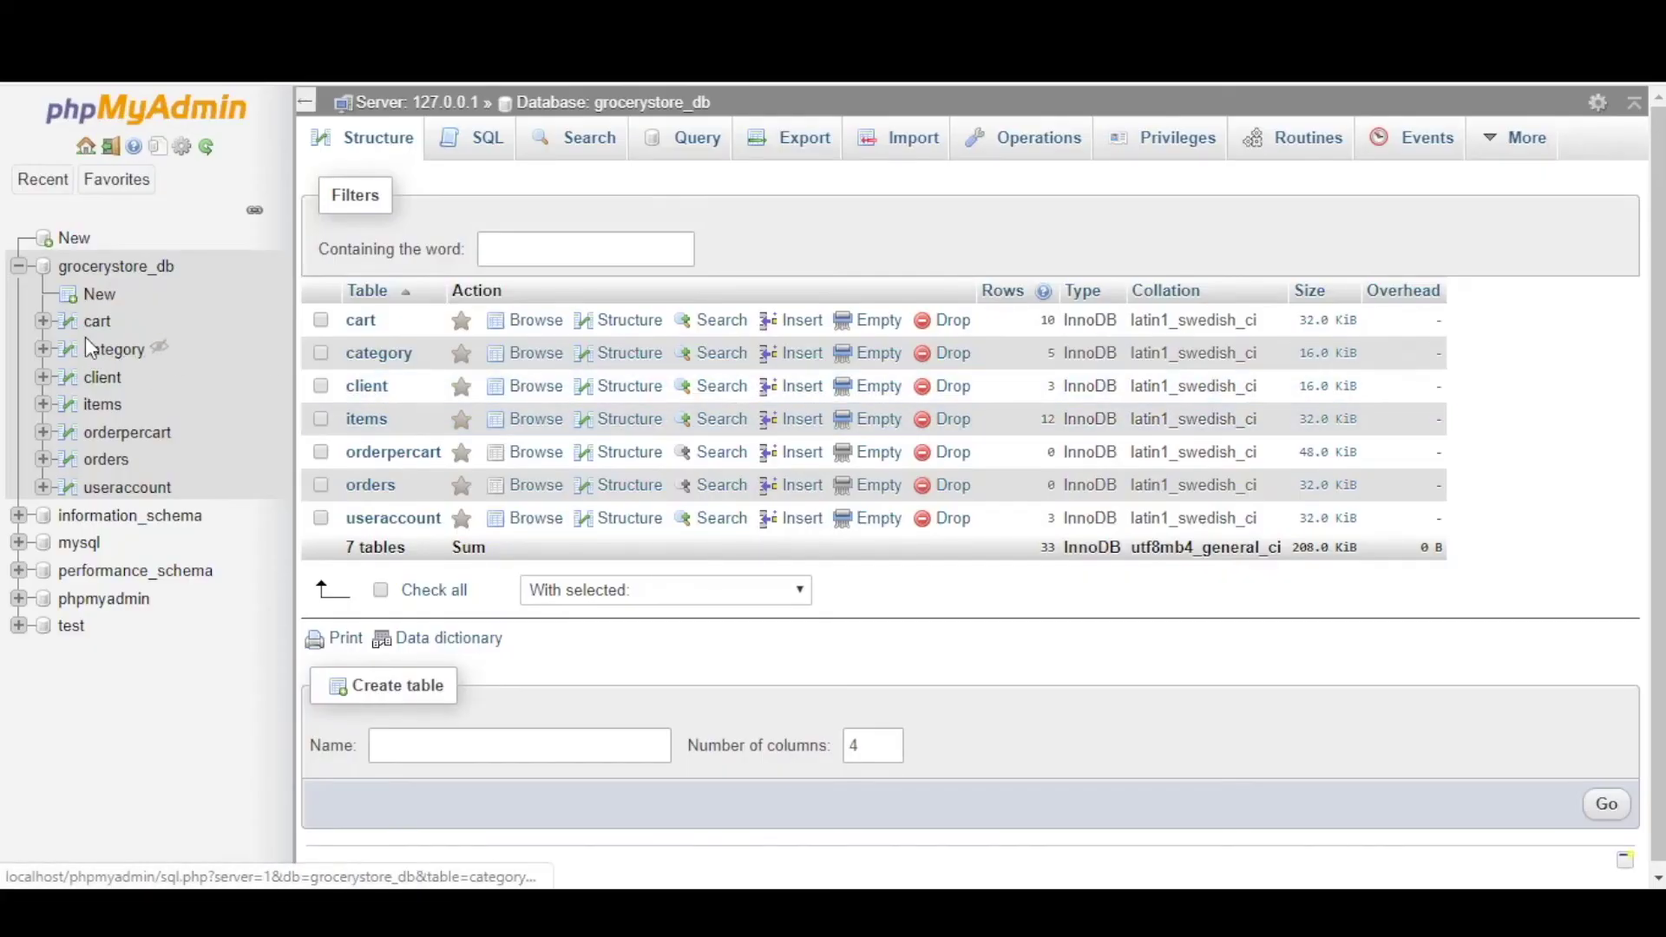
- On the client table, enter select count(*) as 'number of clients' from client
click(103, 383)
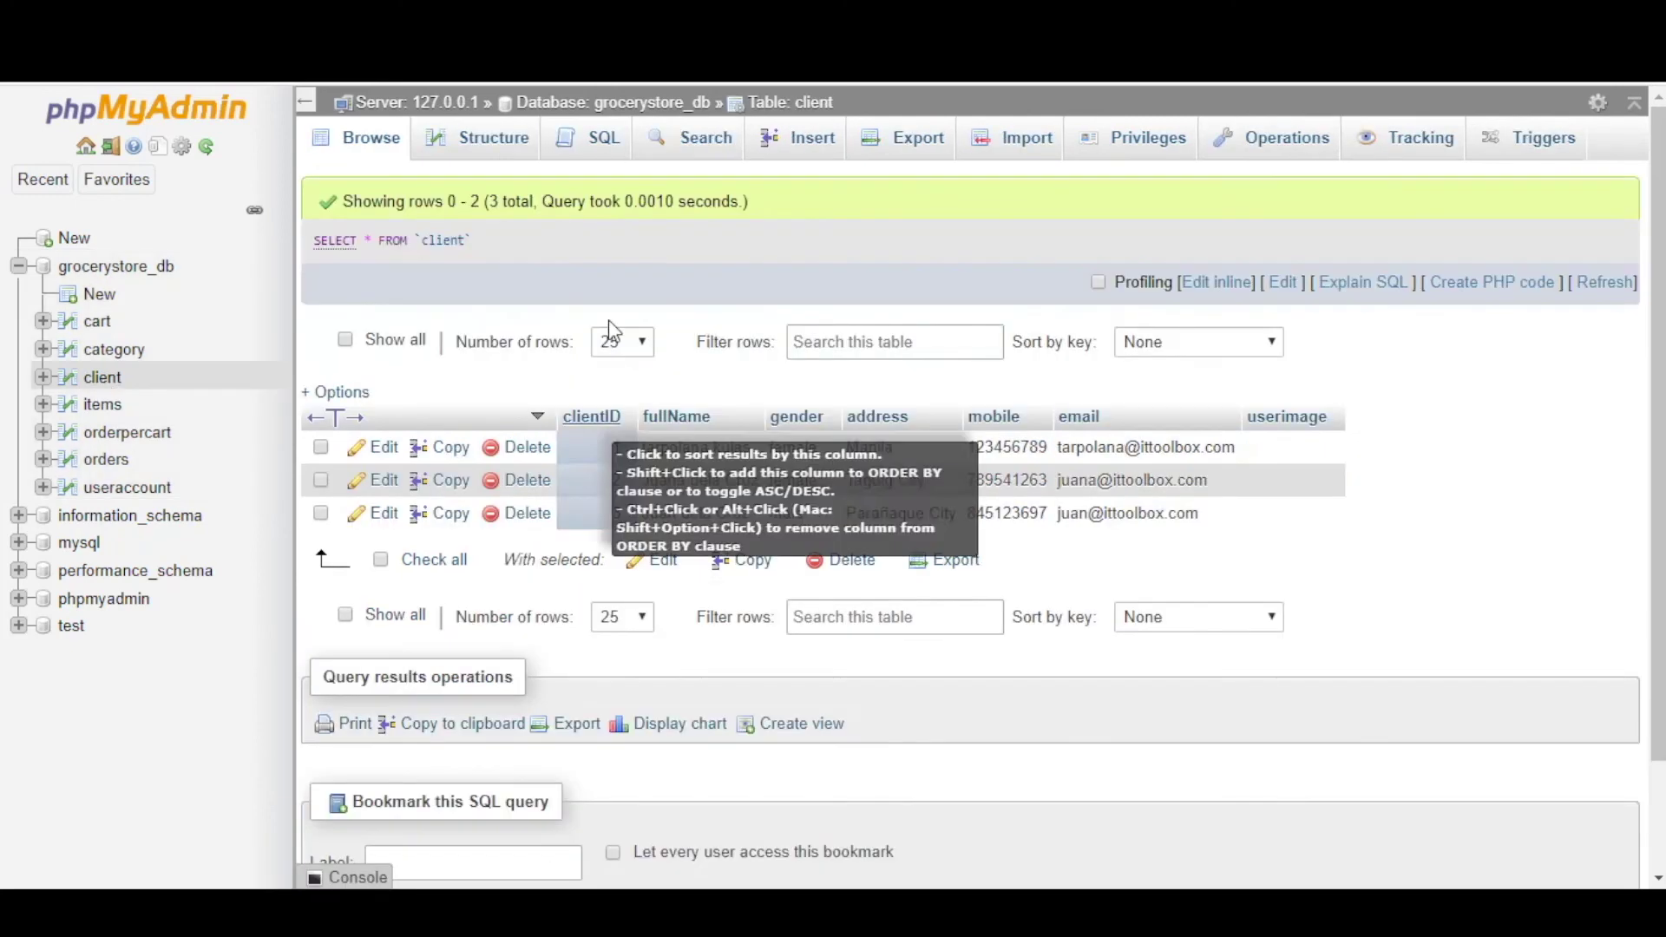
click(593, 138)
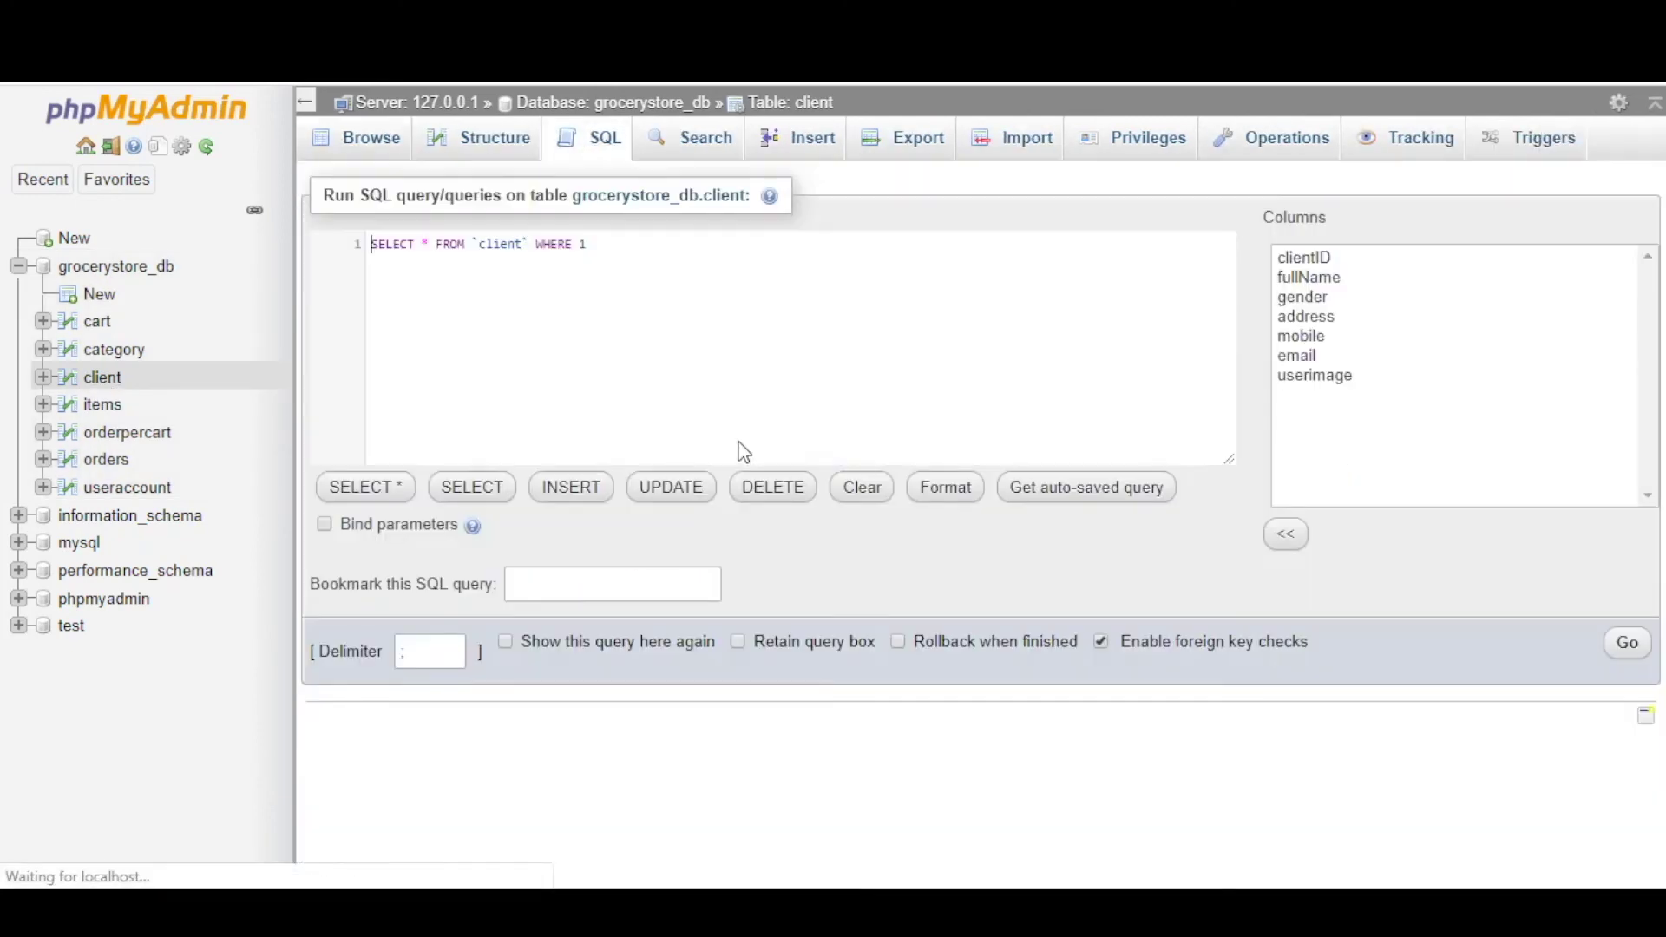
key(ctrl+a)
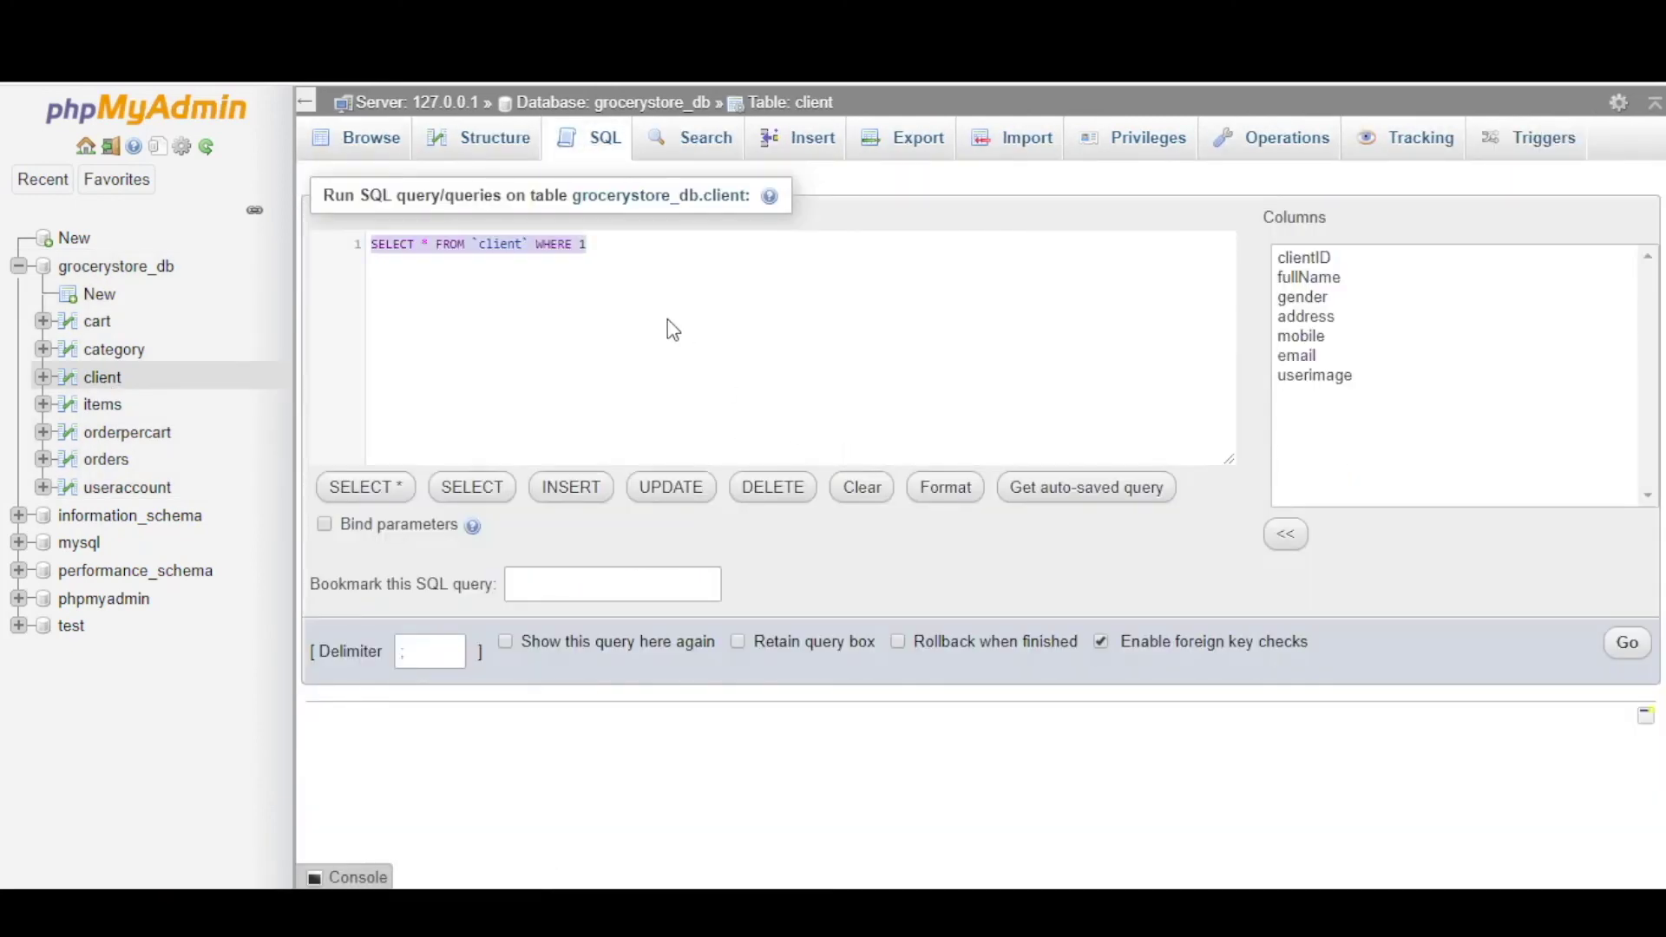
text(sele)
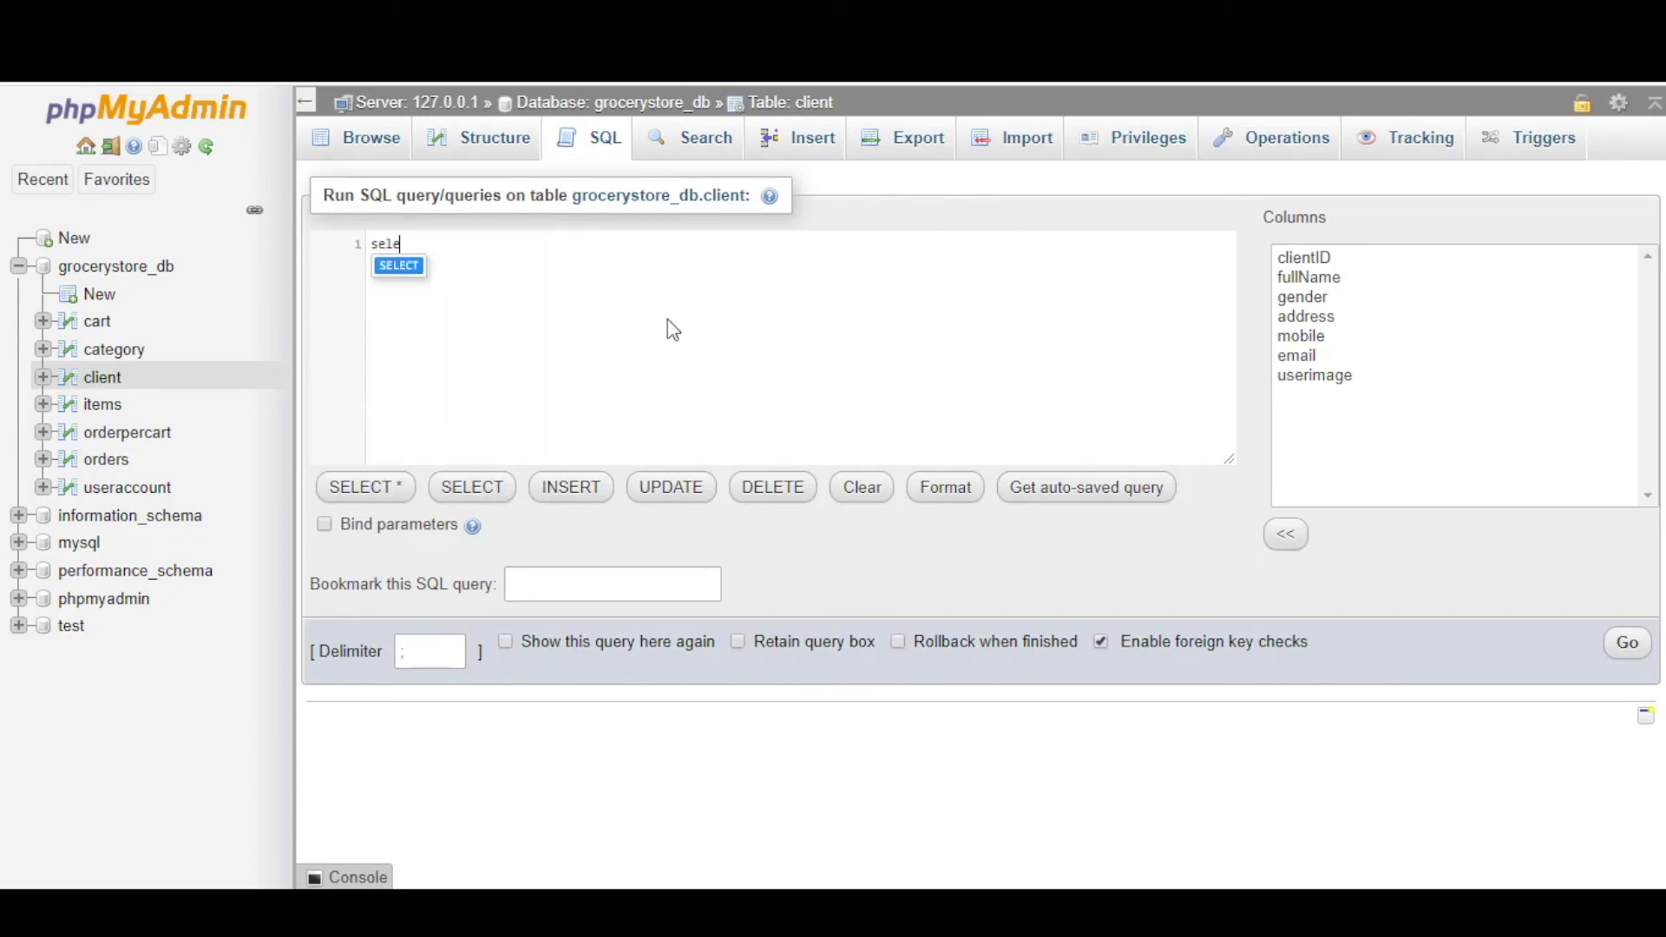
text(ct count(8)
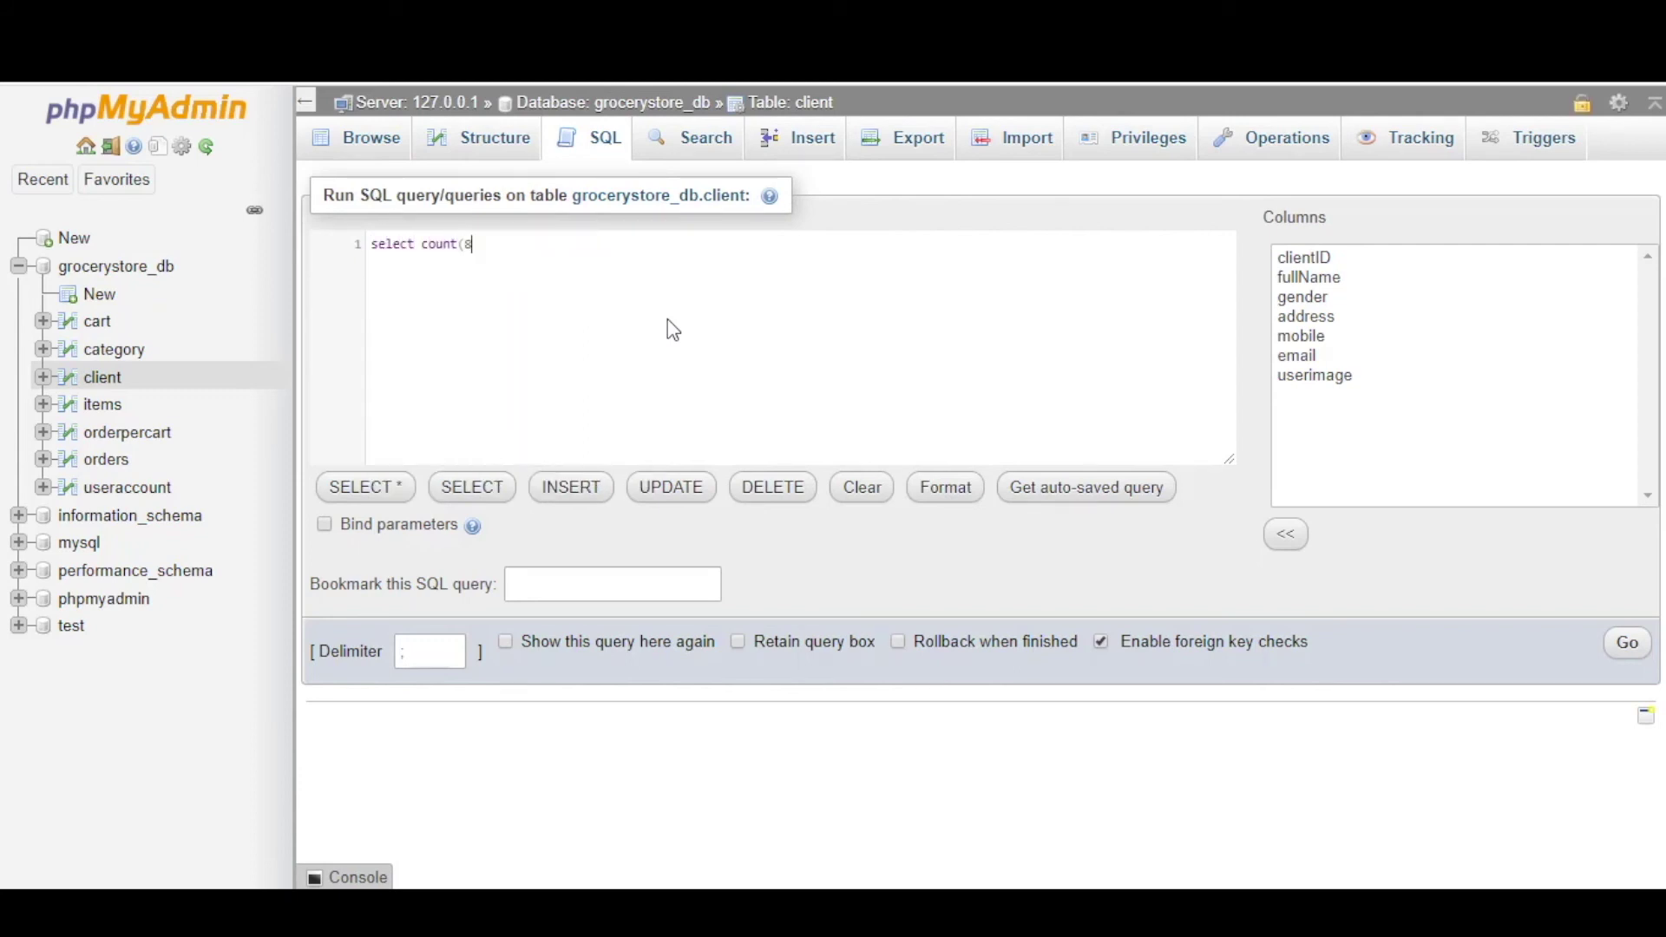
key(BackSpace)
text(*) as)
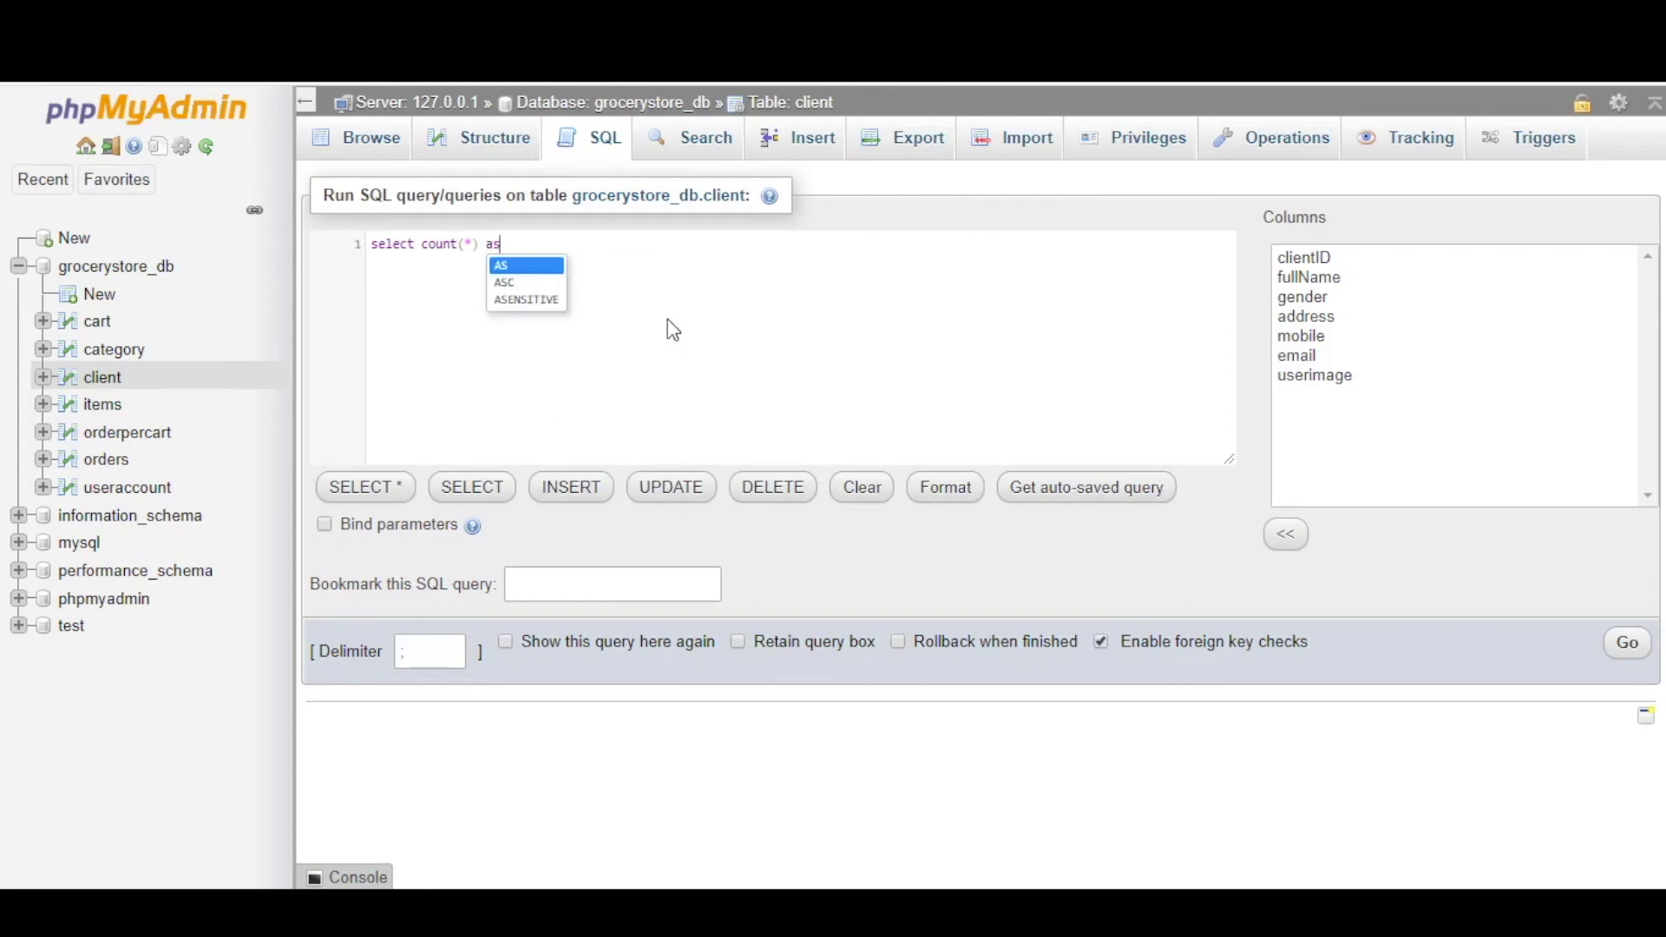
text( "")
key(Left)
text(number of clients" )
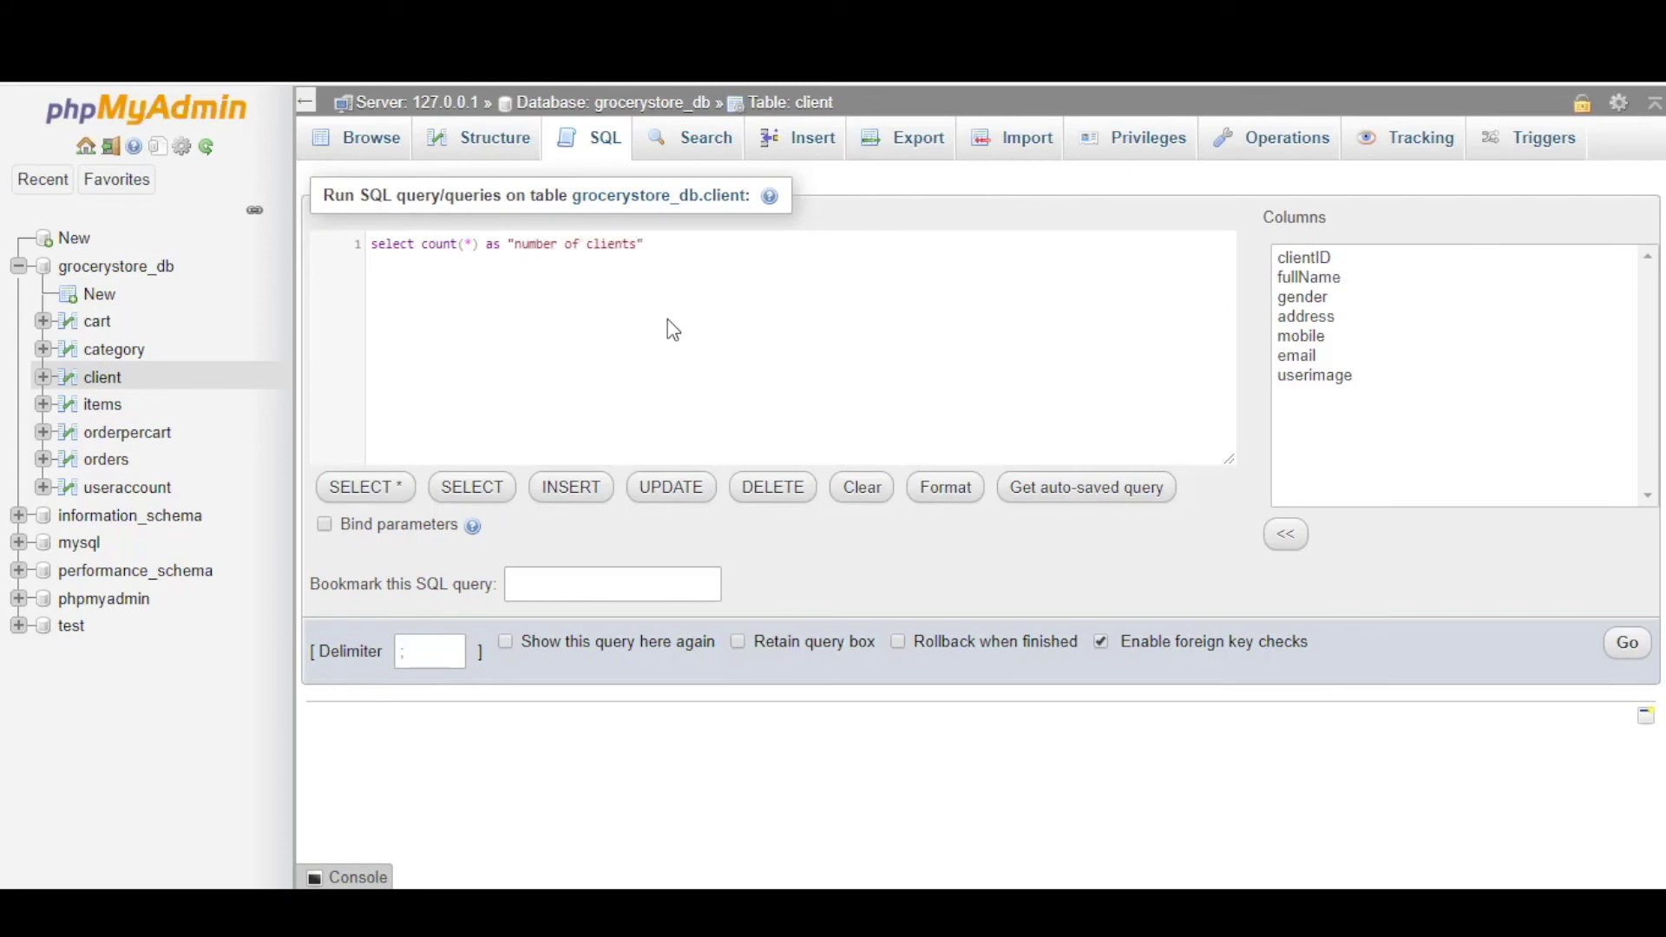
text(from client)
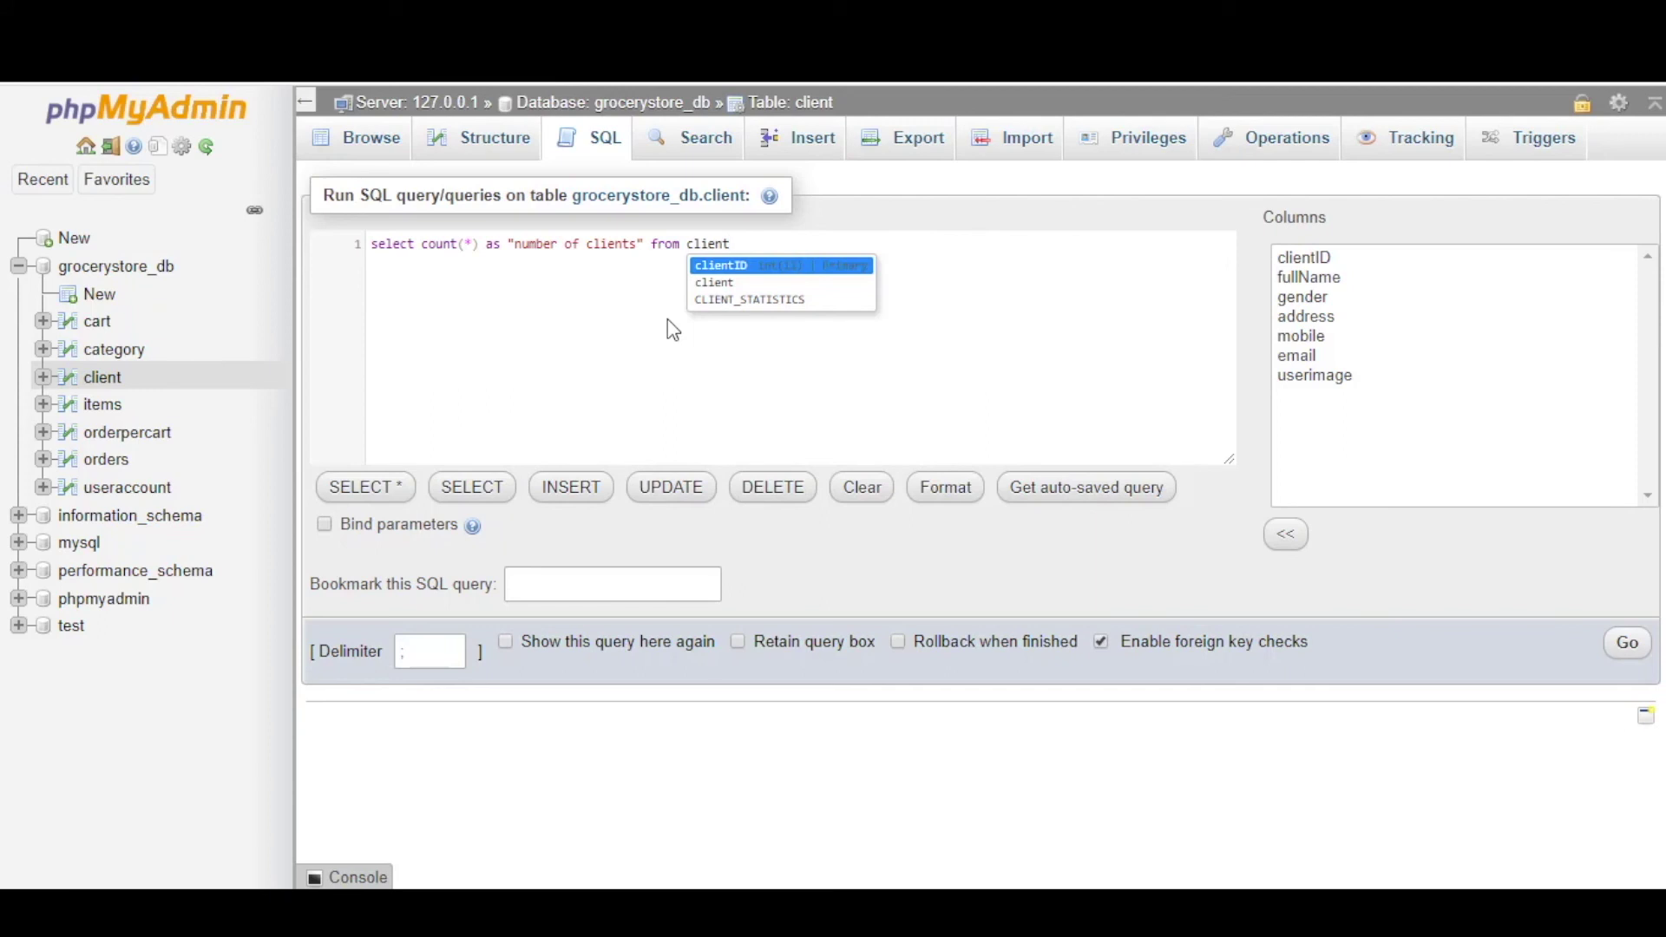
click(776, 243)
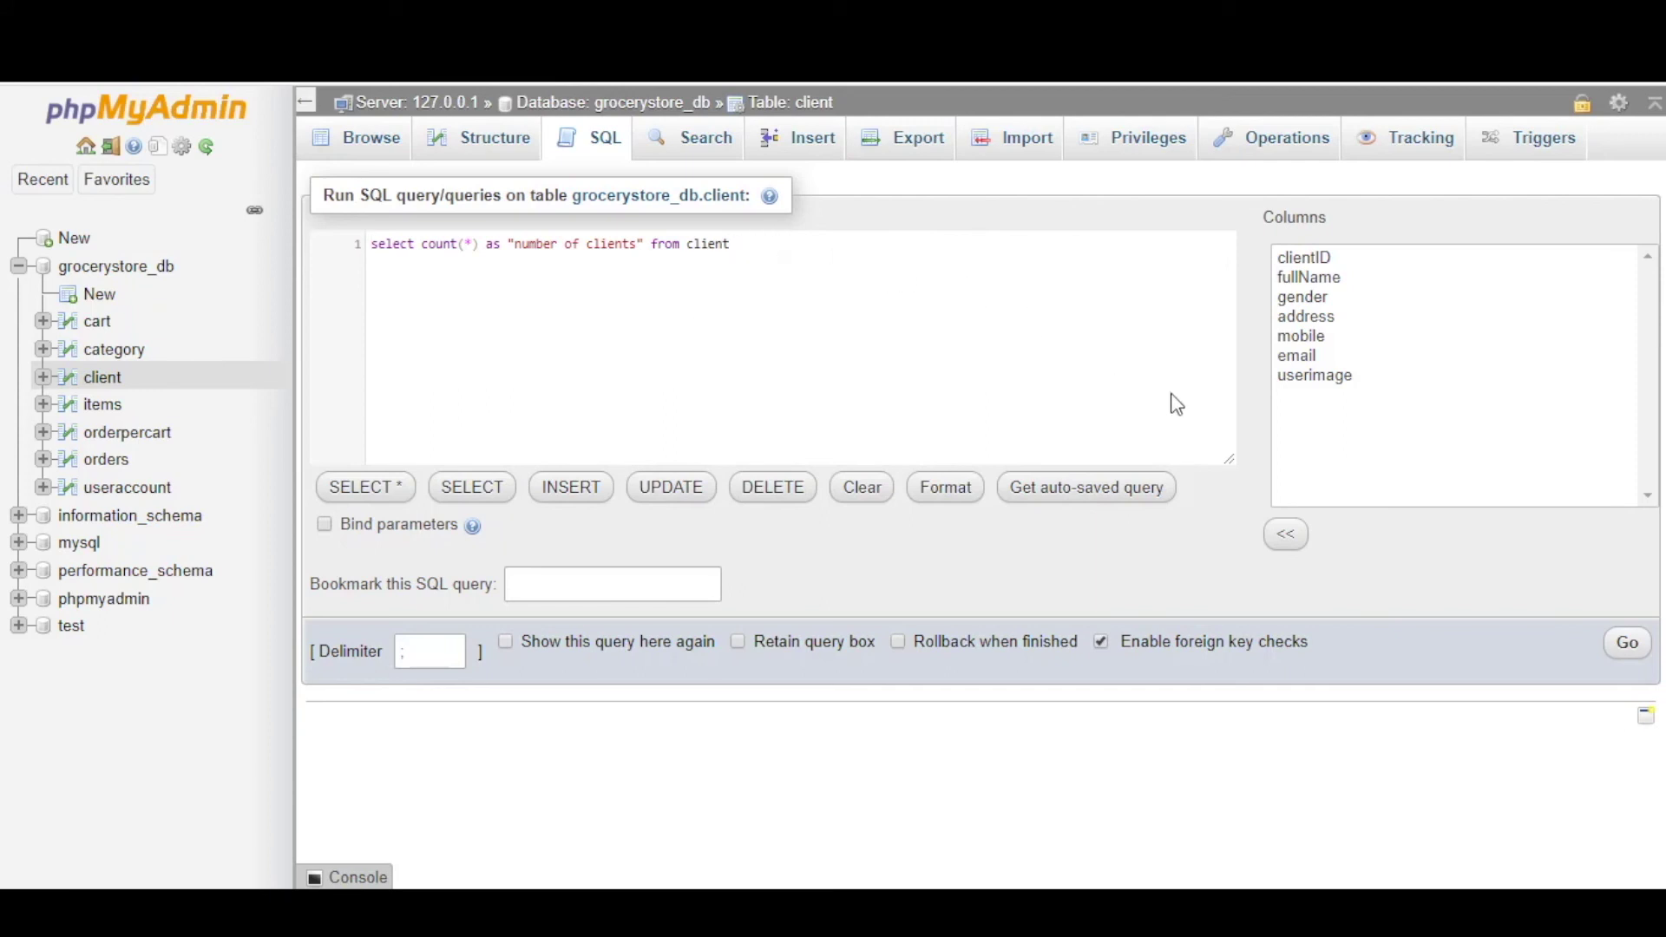
- Run the client count query, which returns 3, then open the items table
click(1626, 643)
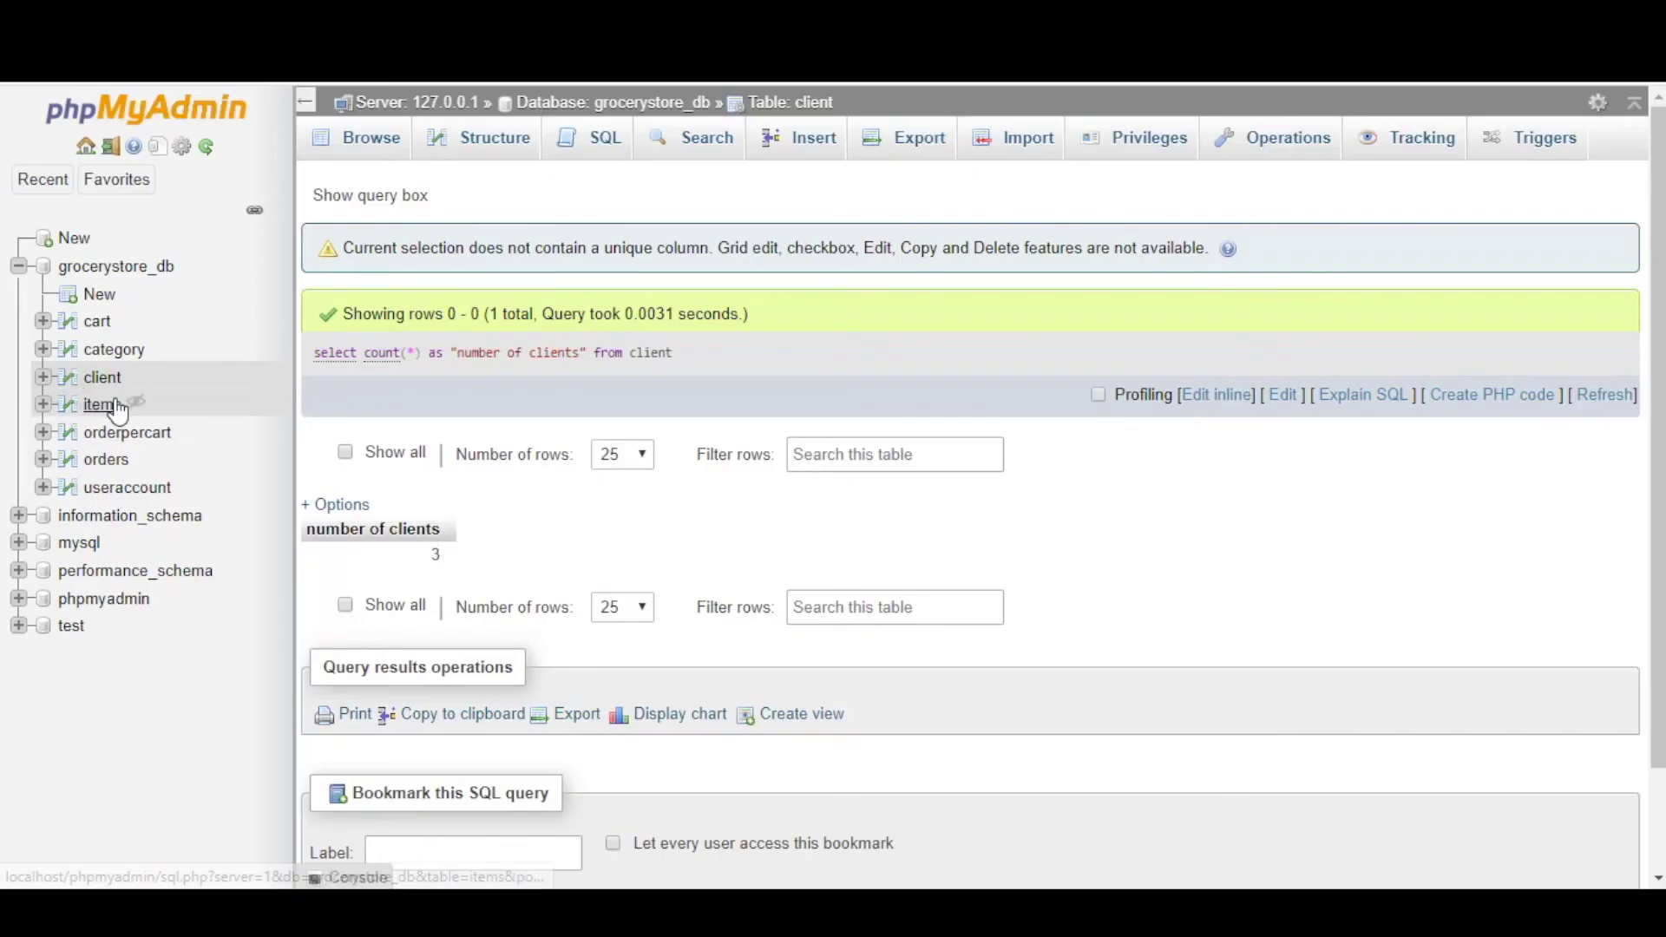
click(116, 408)
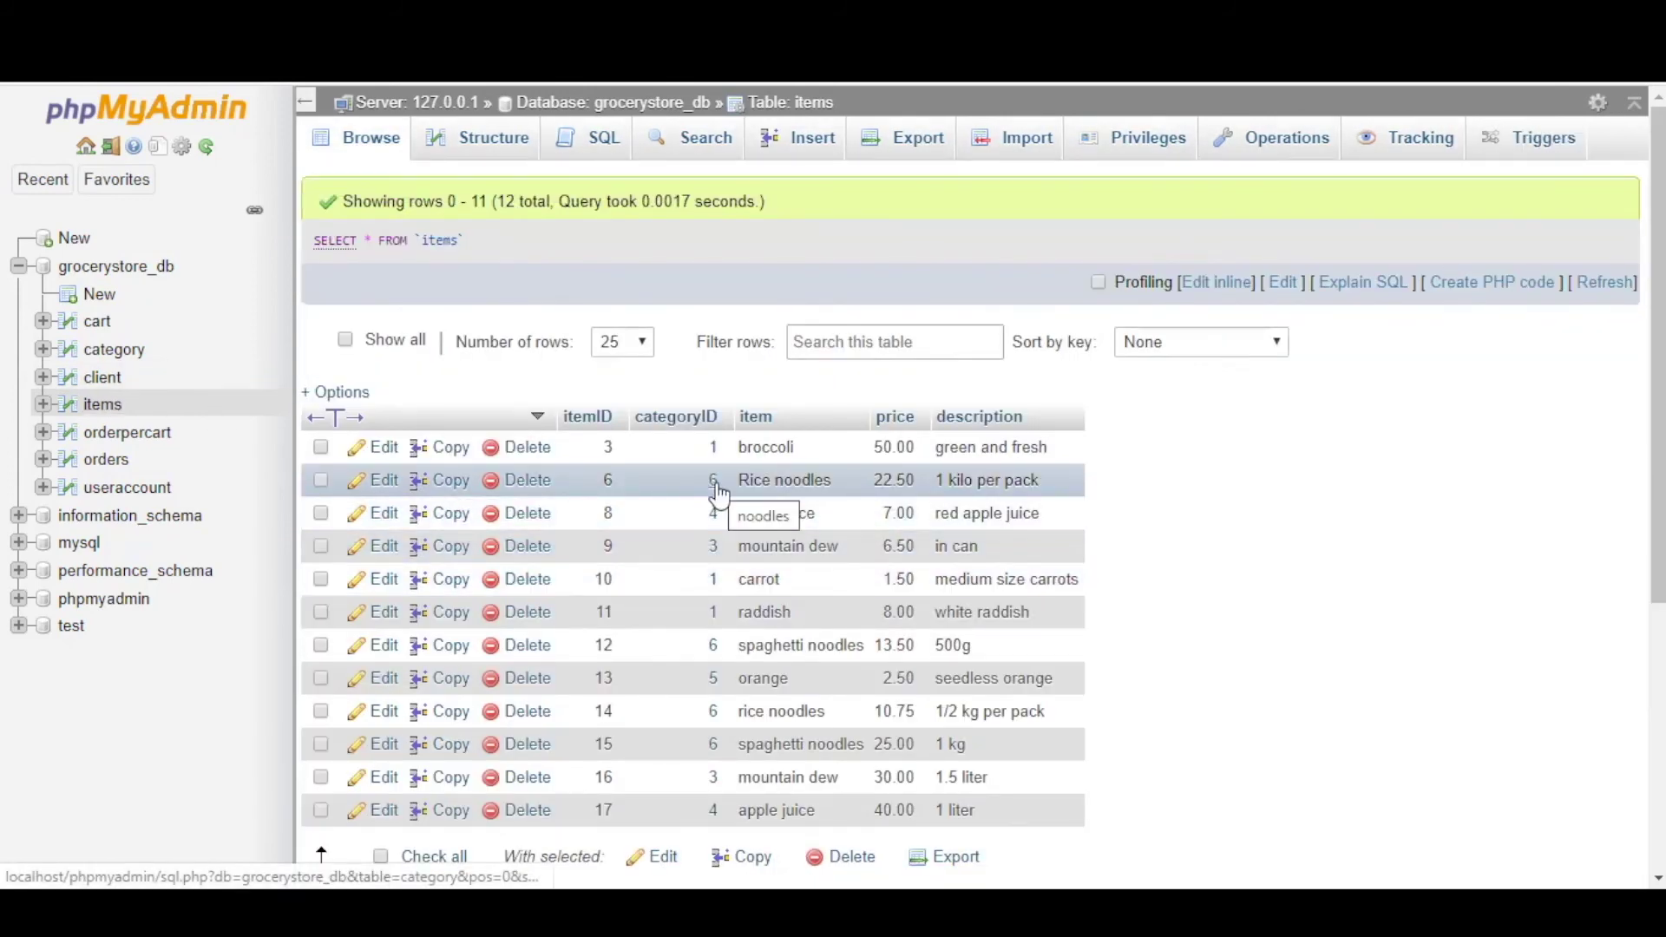
- Run select count(*) as 'items in noodles category' from items where categoryID = 6, returning 4
click(603, 139)
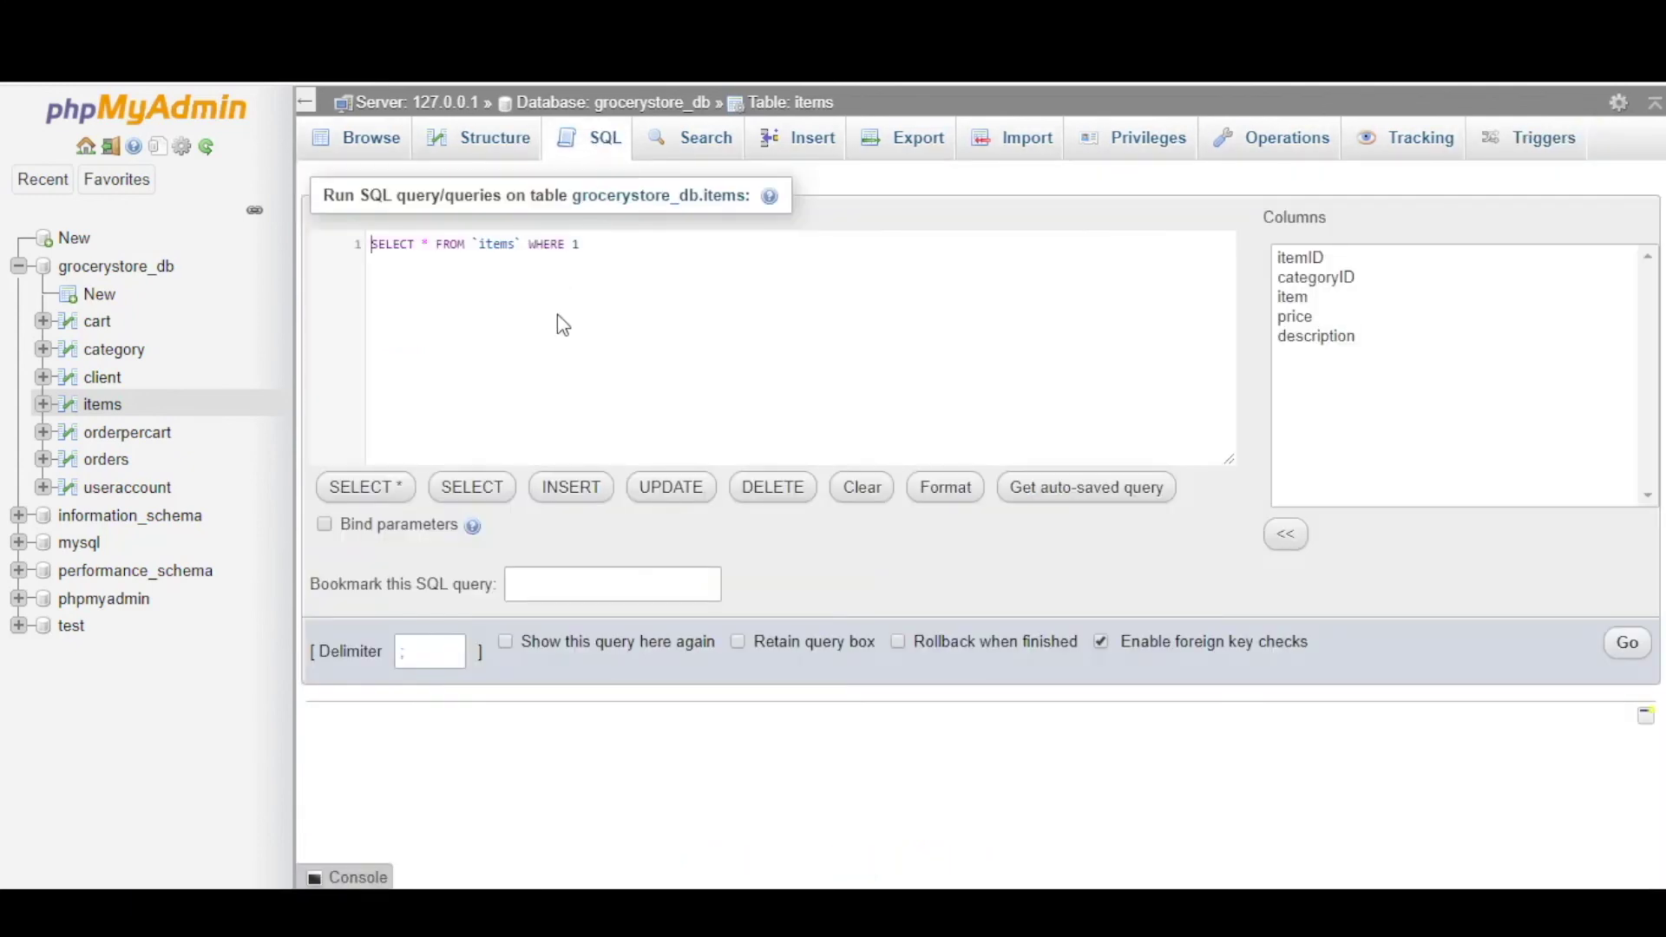
key(ctrl+a)
text(select c)
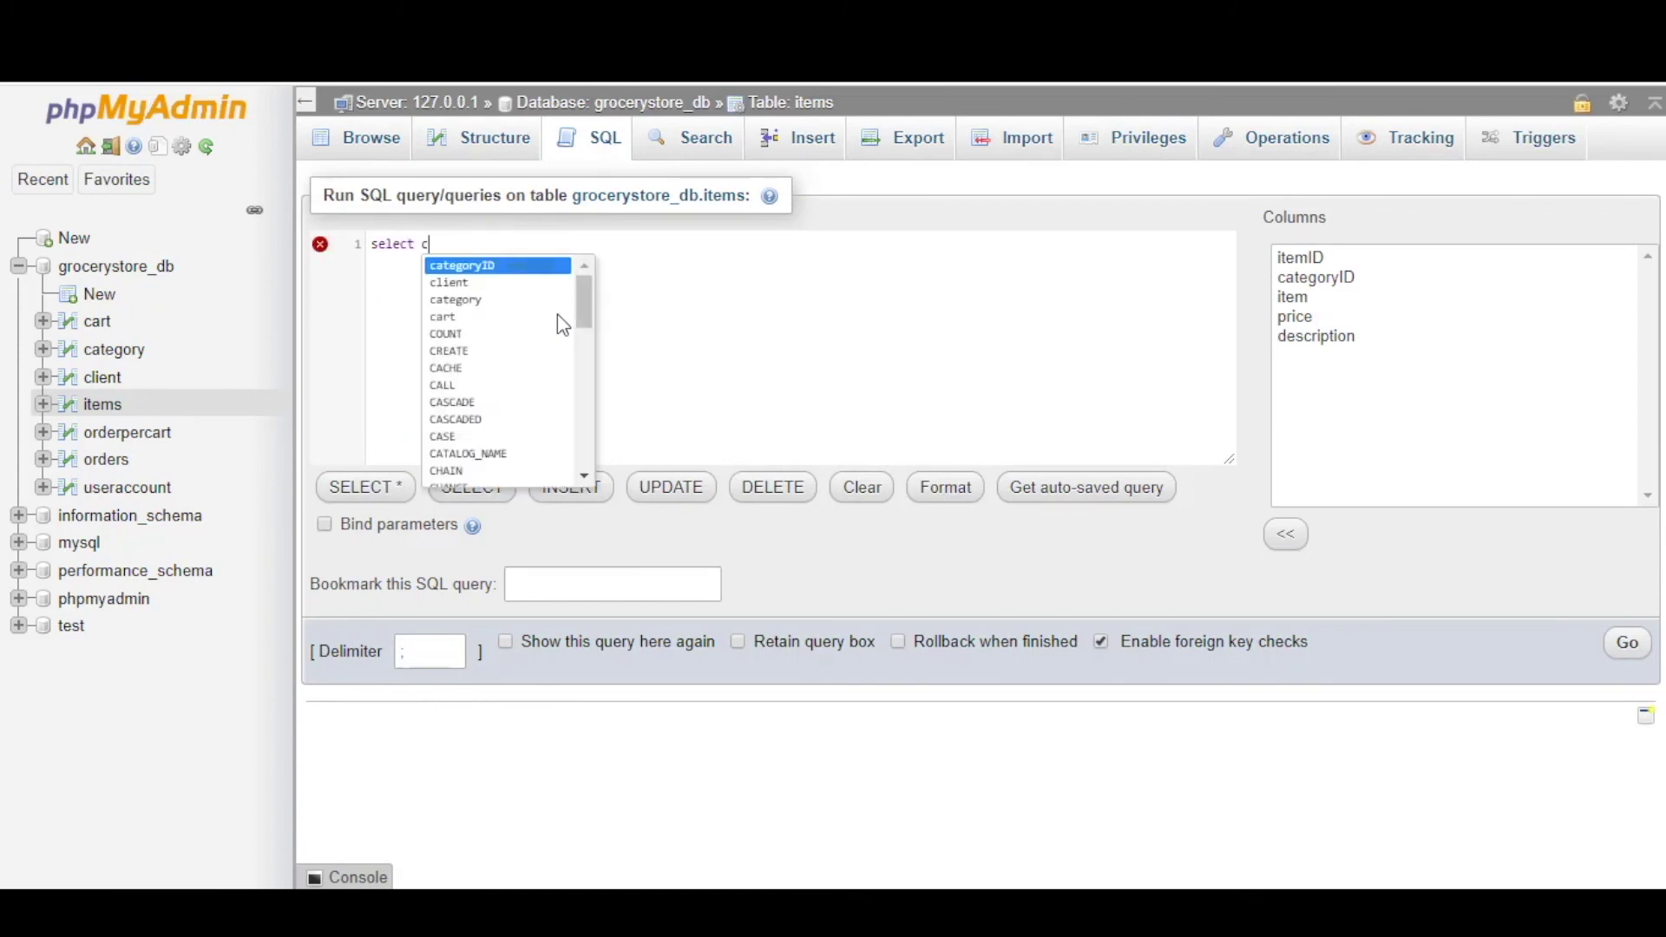
text(ount(*))
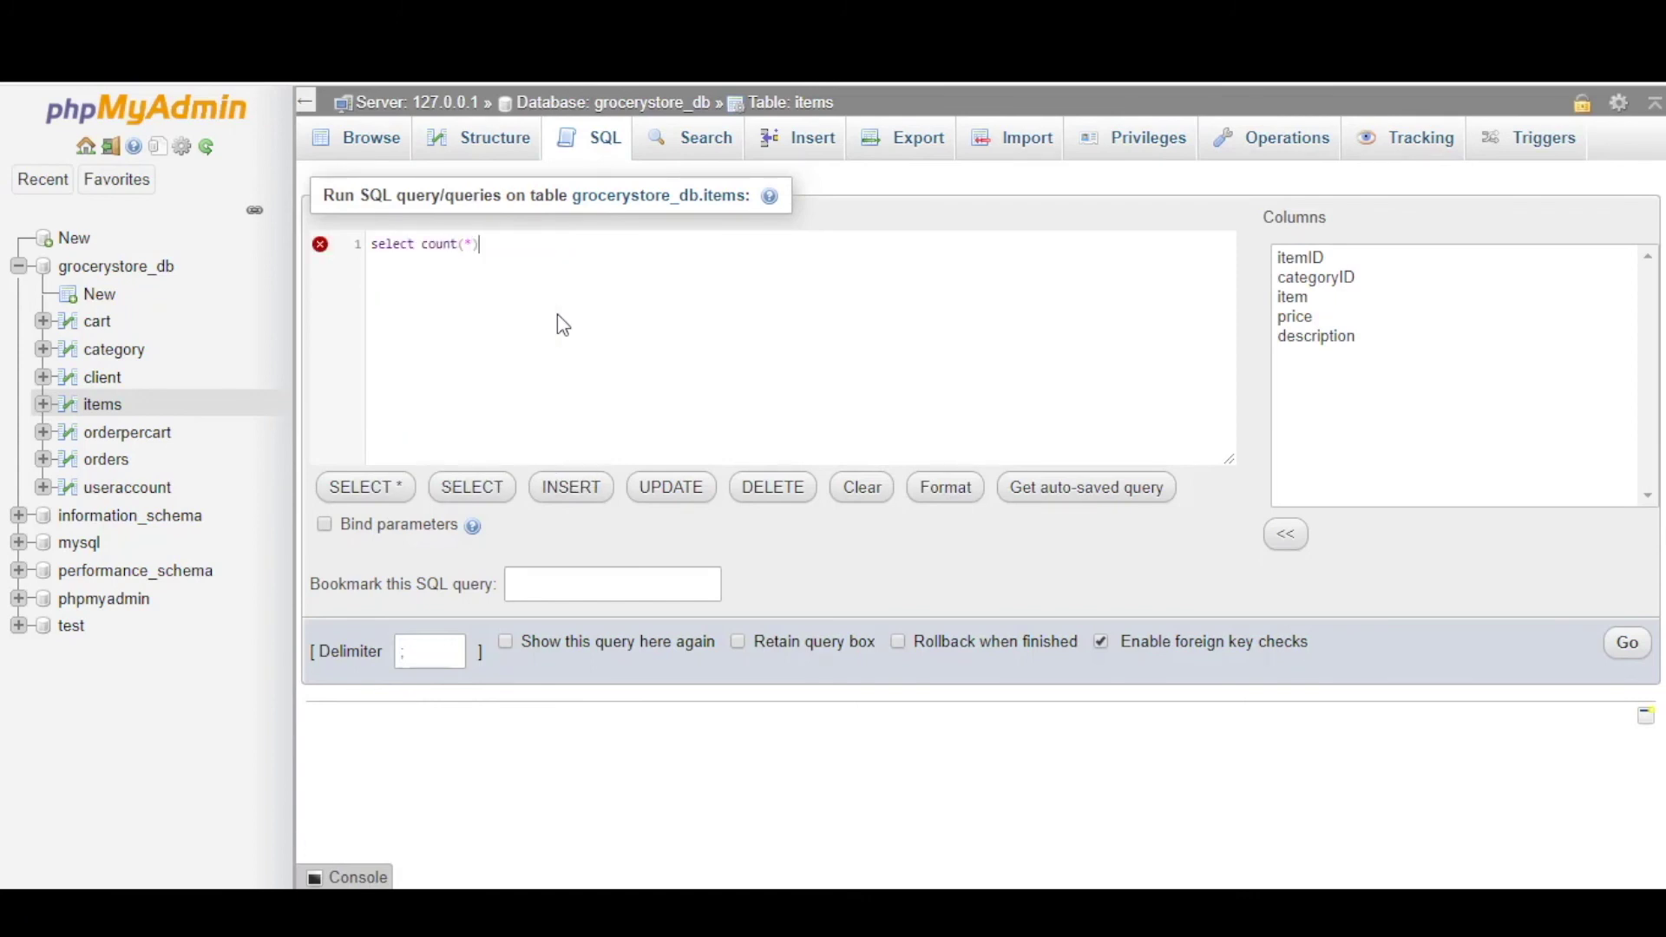
text( as "")
key(Left)
text(items in)
text( noodl)
text(es categor)
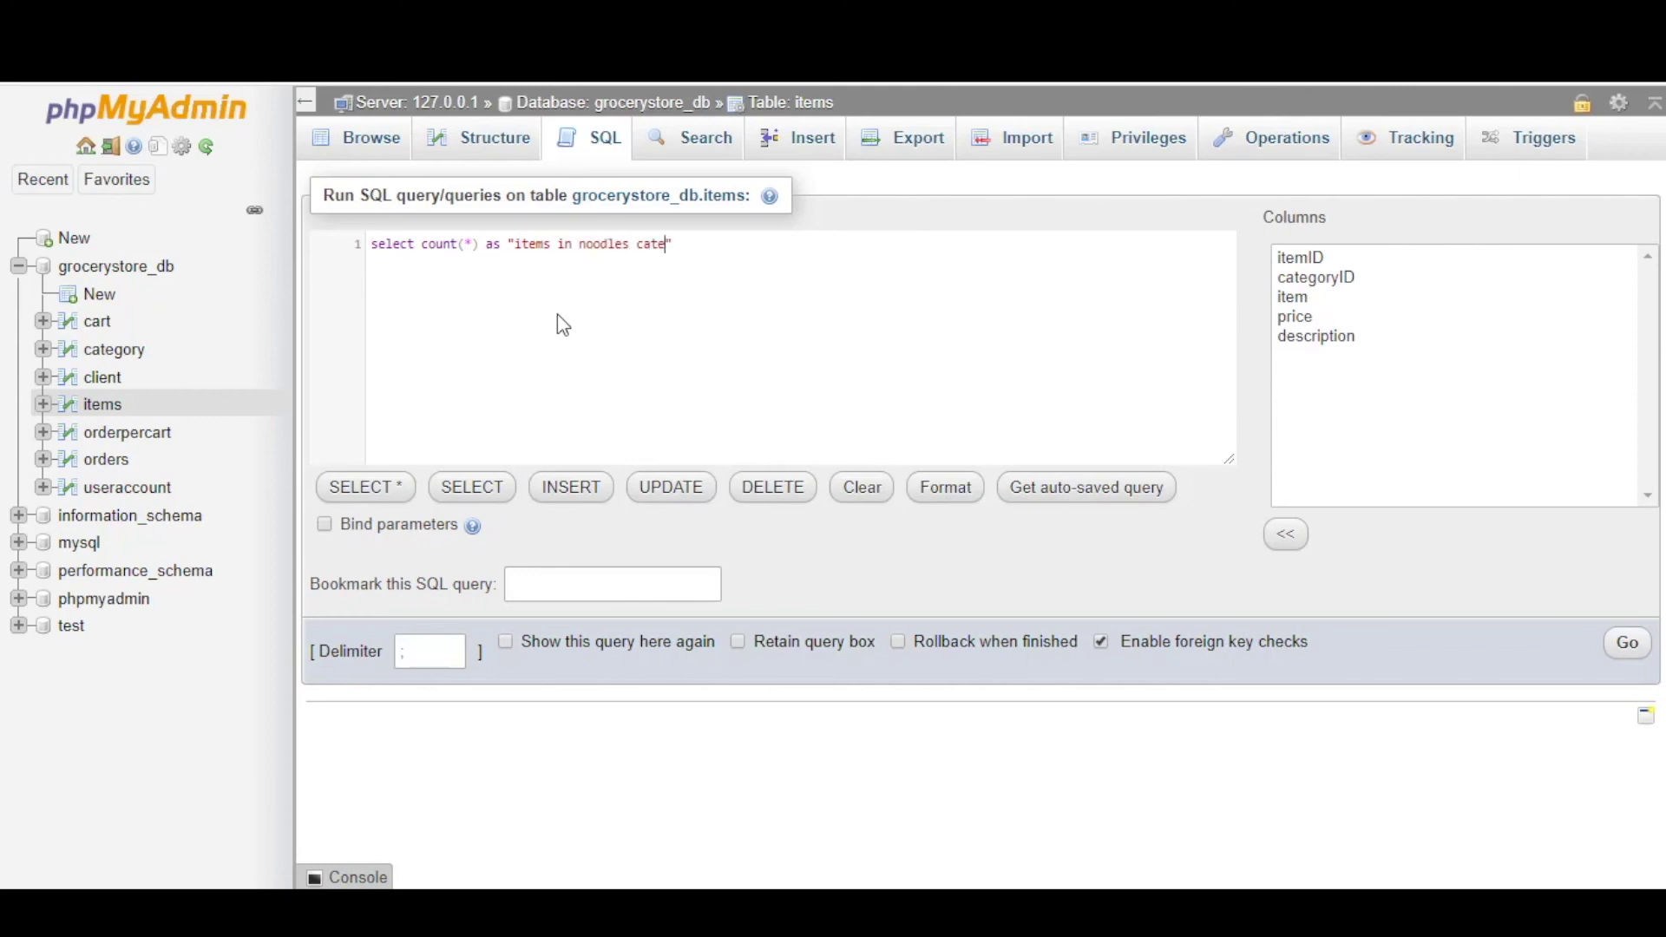
text(y" from ite)
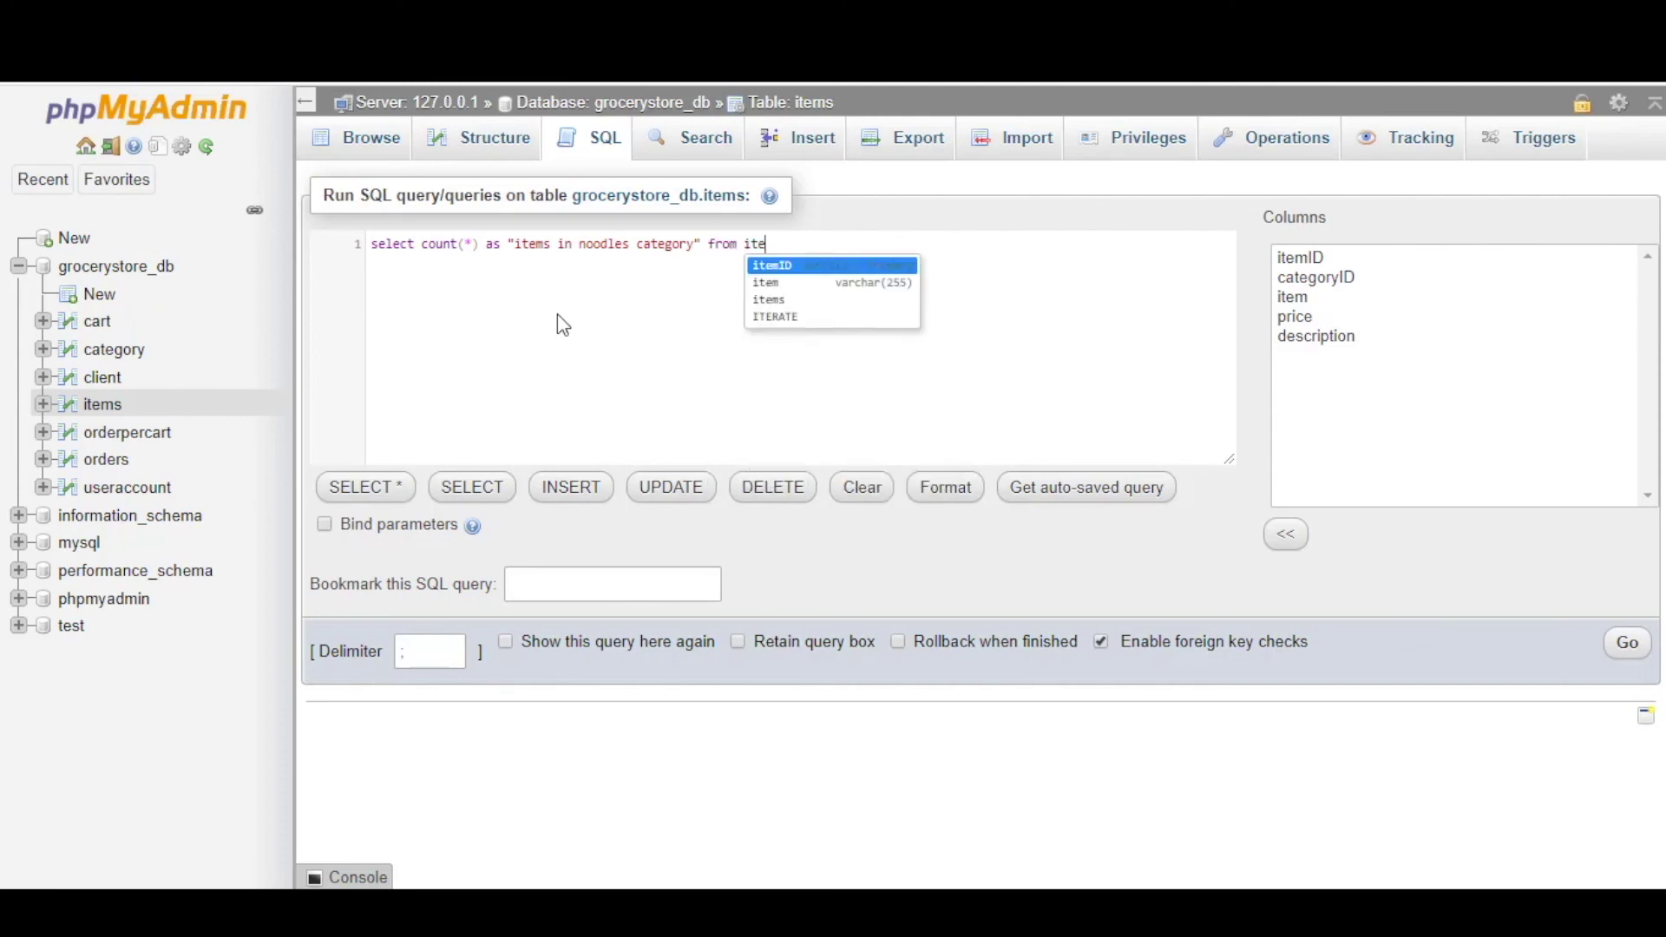
text(ms )
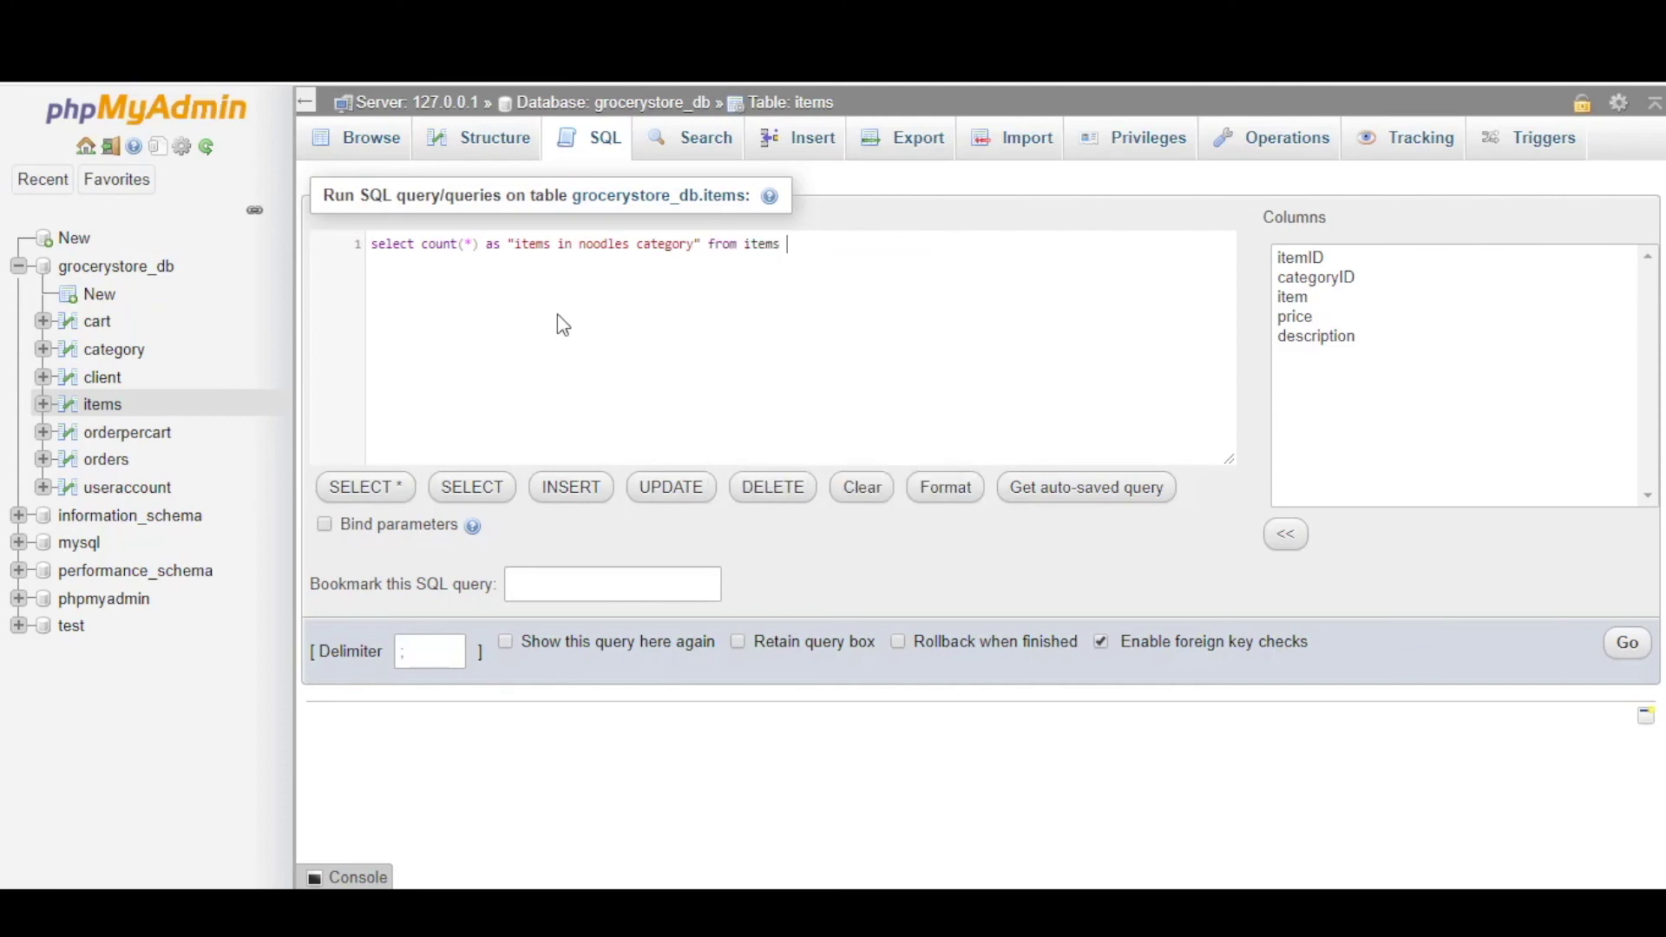
text(where category)
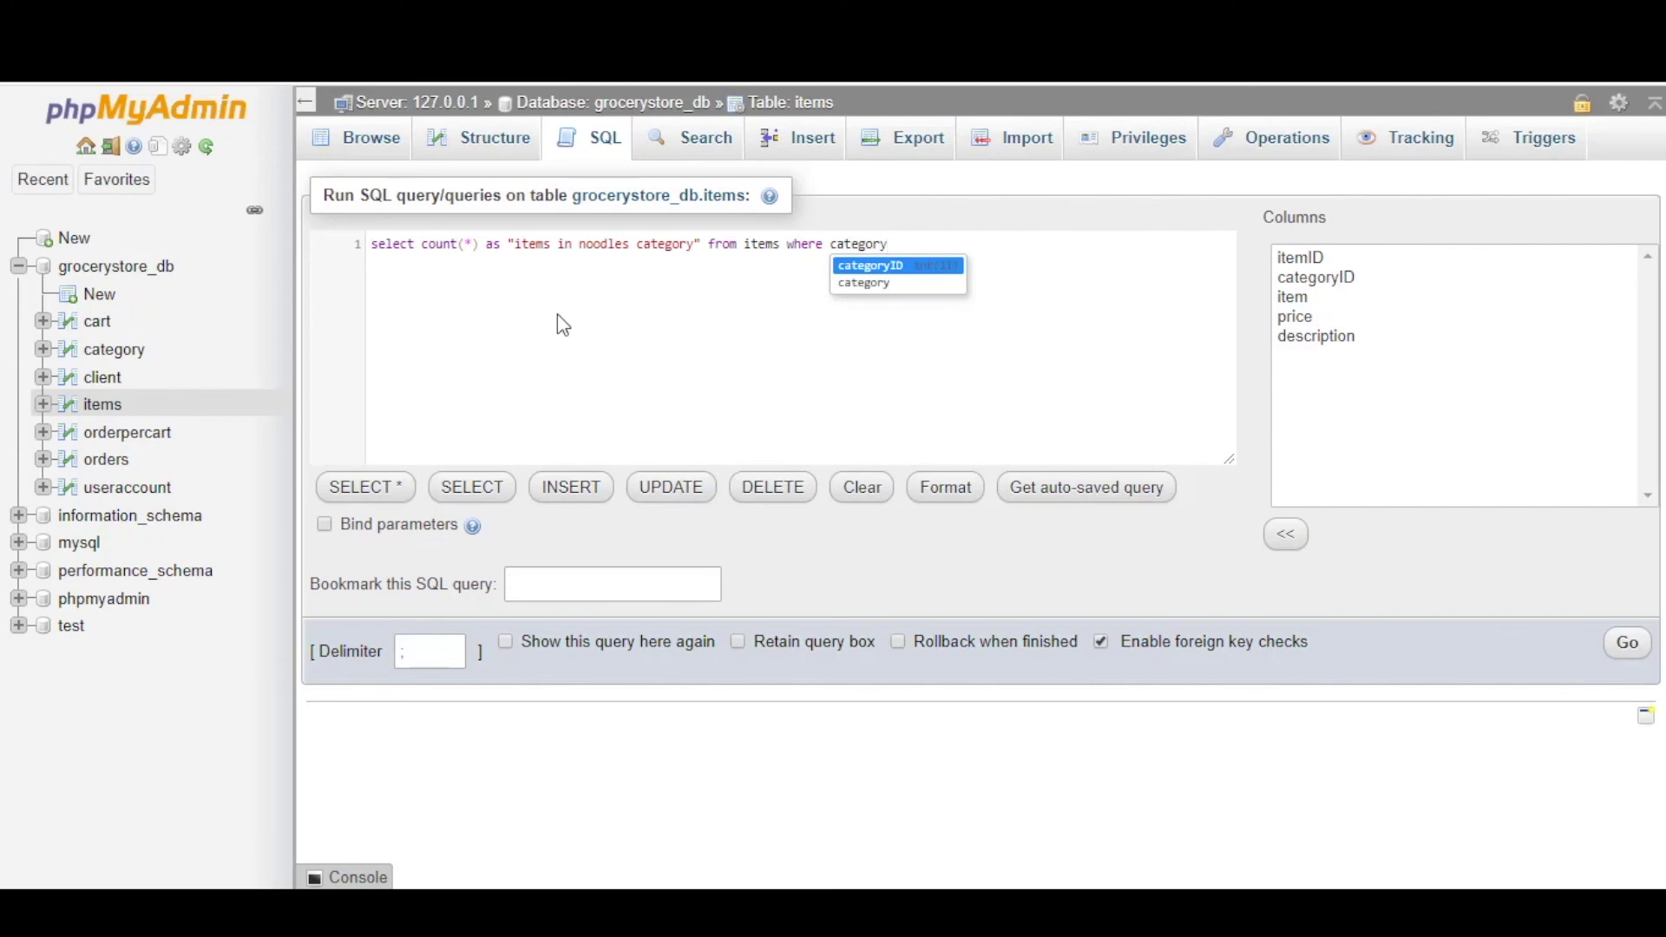
key(Return)
text(= 6)
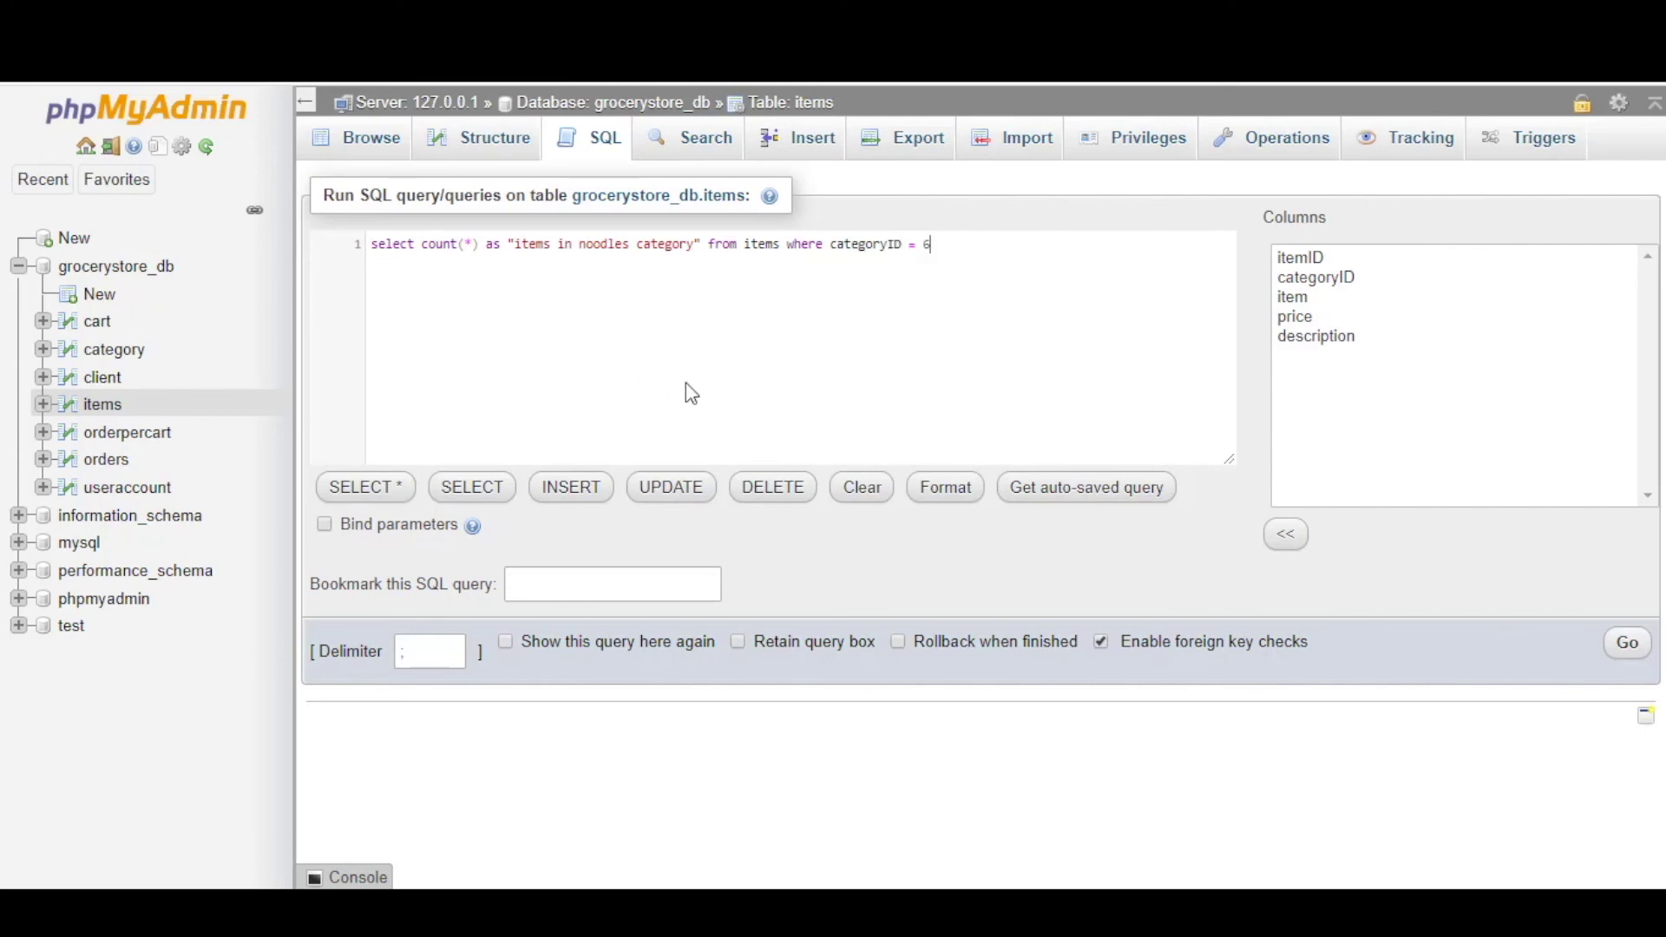
click(1619, 640)
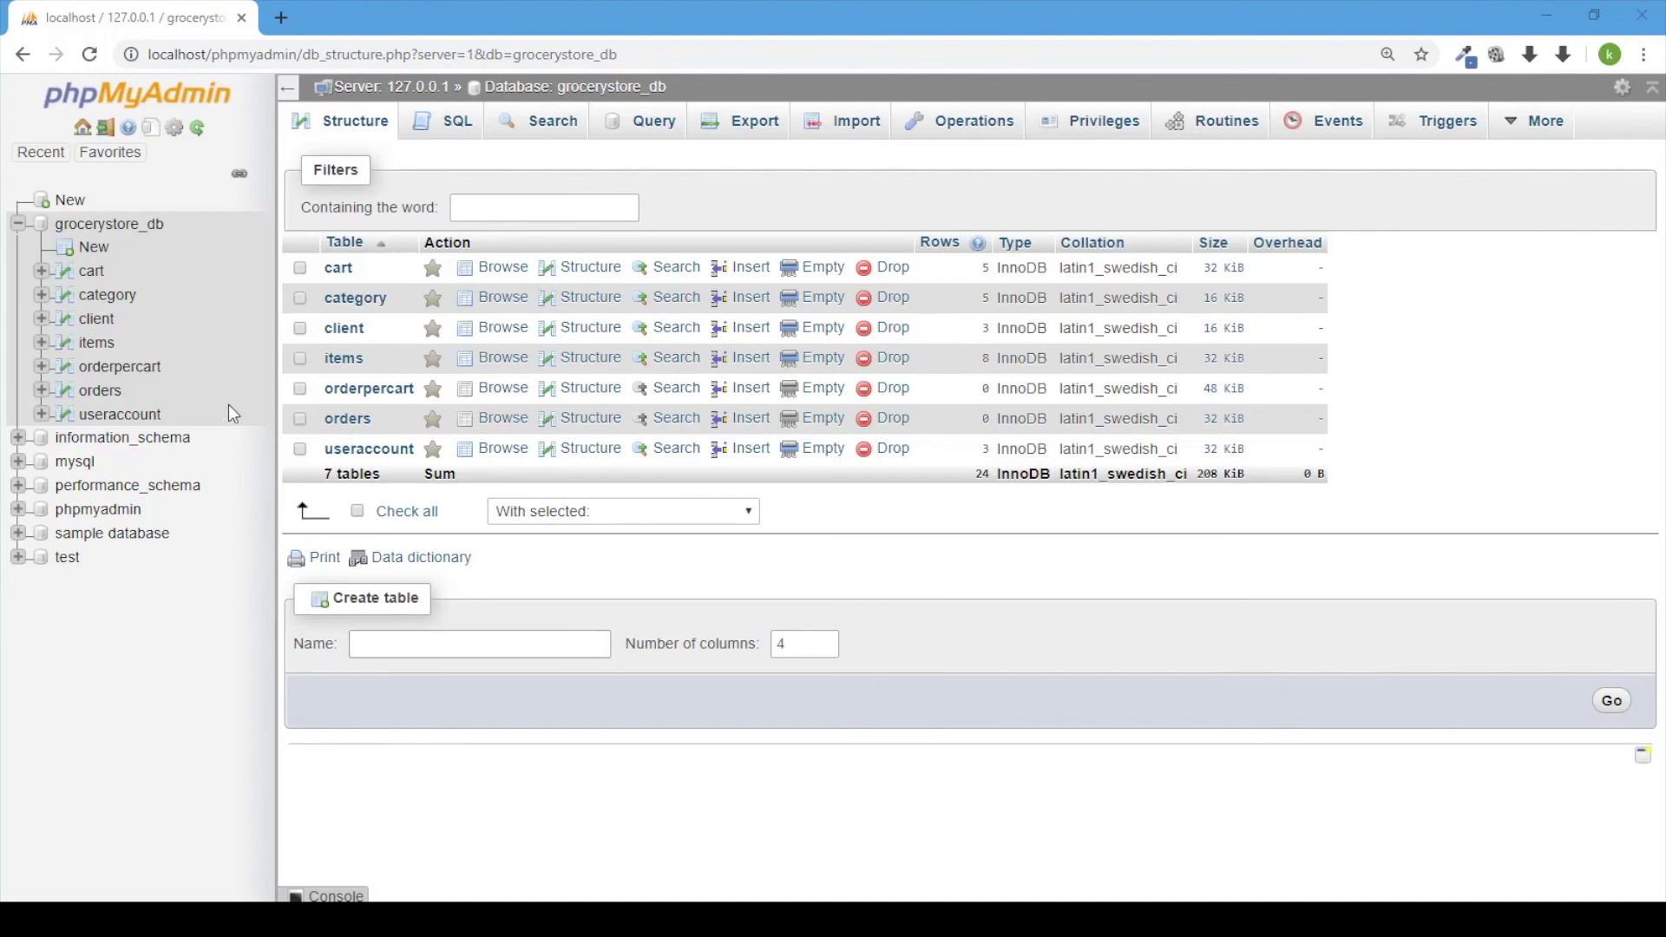
- Open the items table and go to its Insert form
click(102, 358)
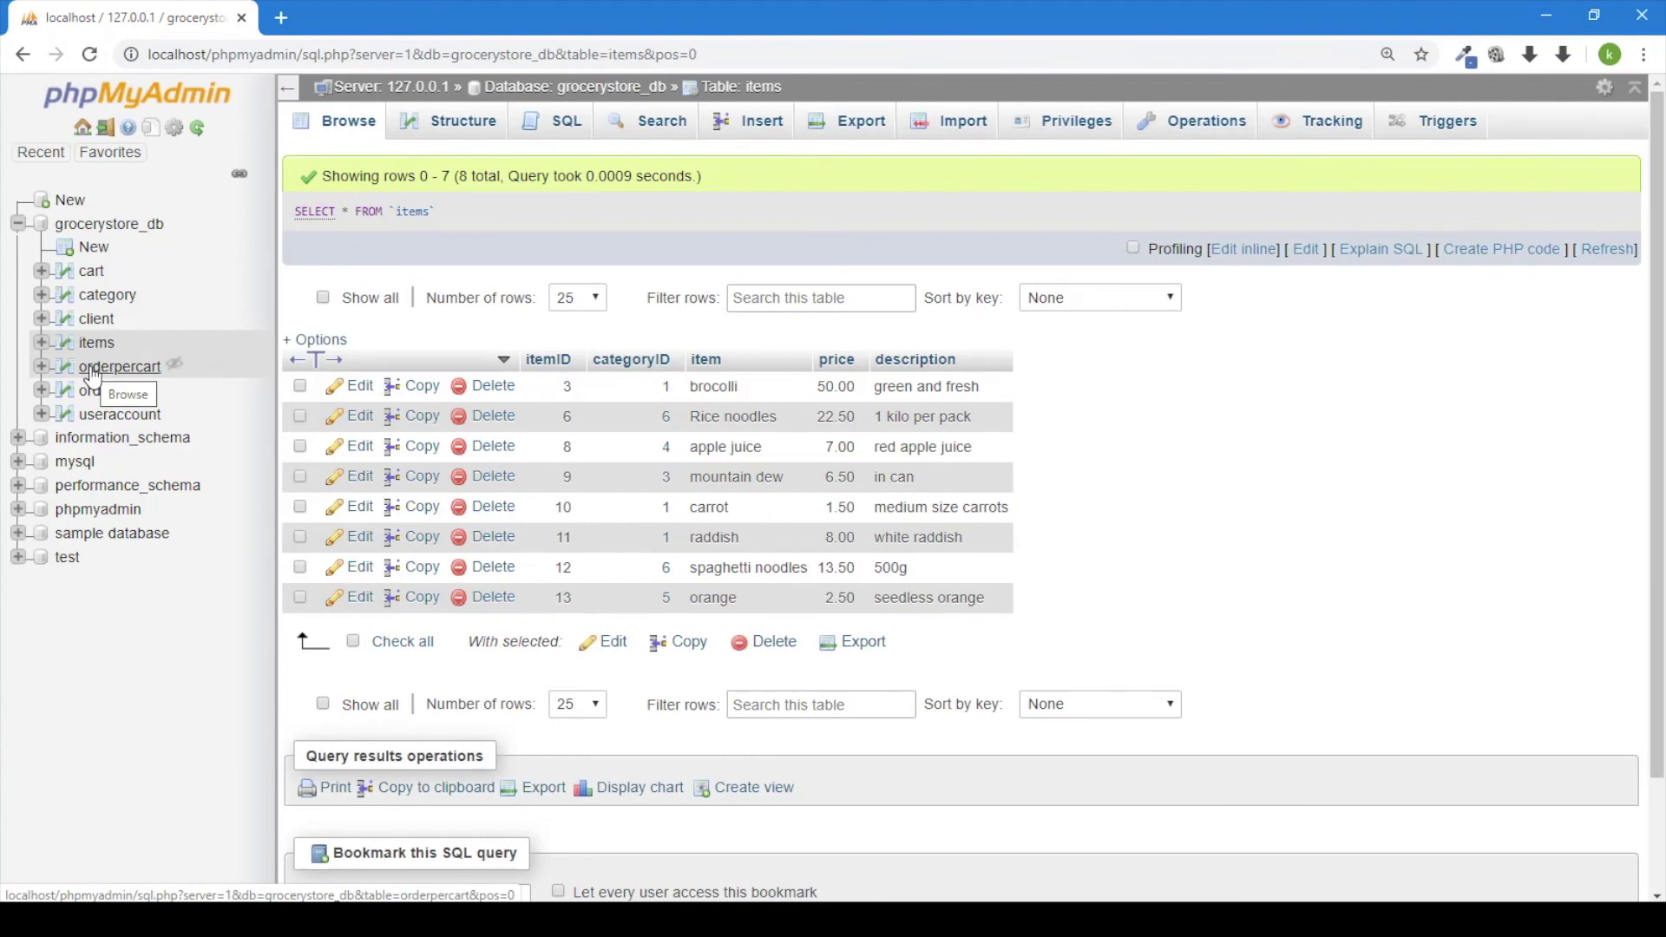
click(768, 130)
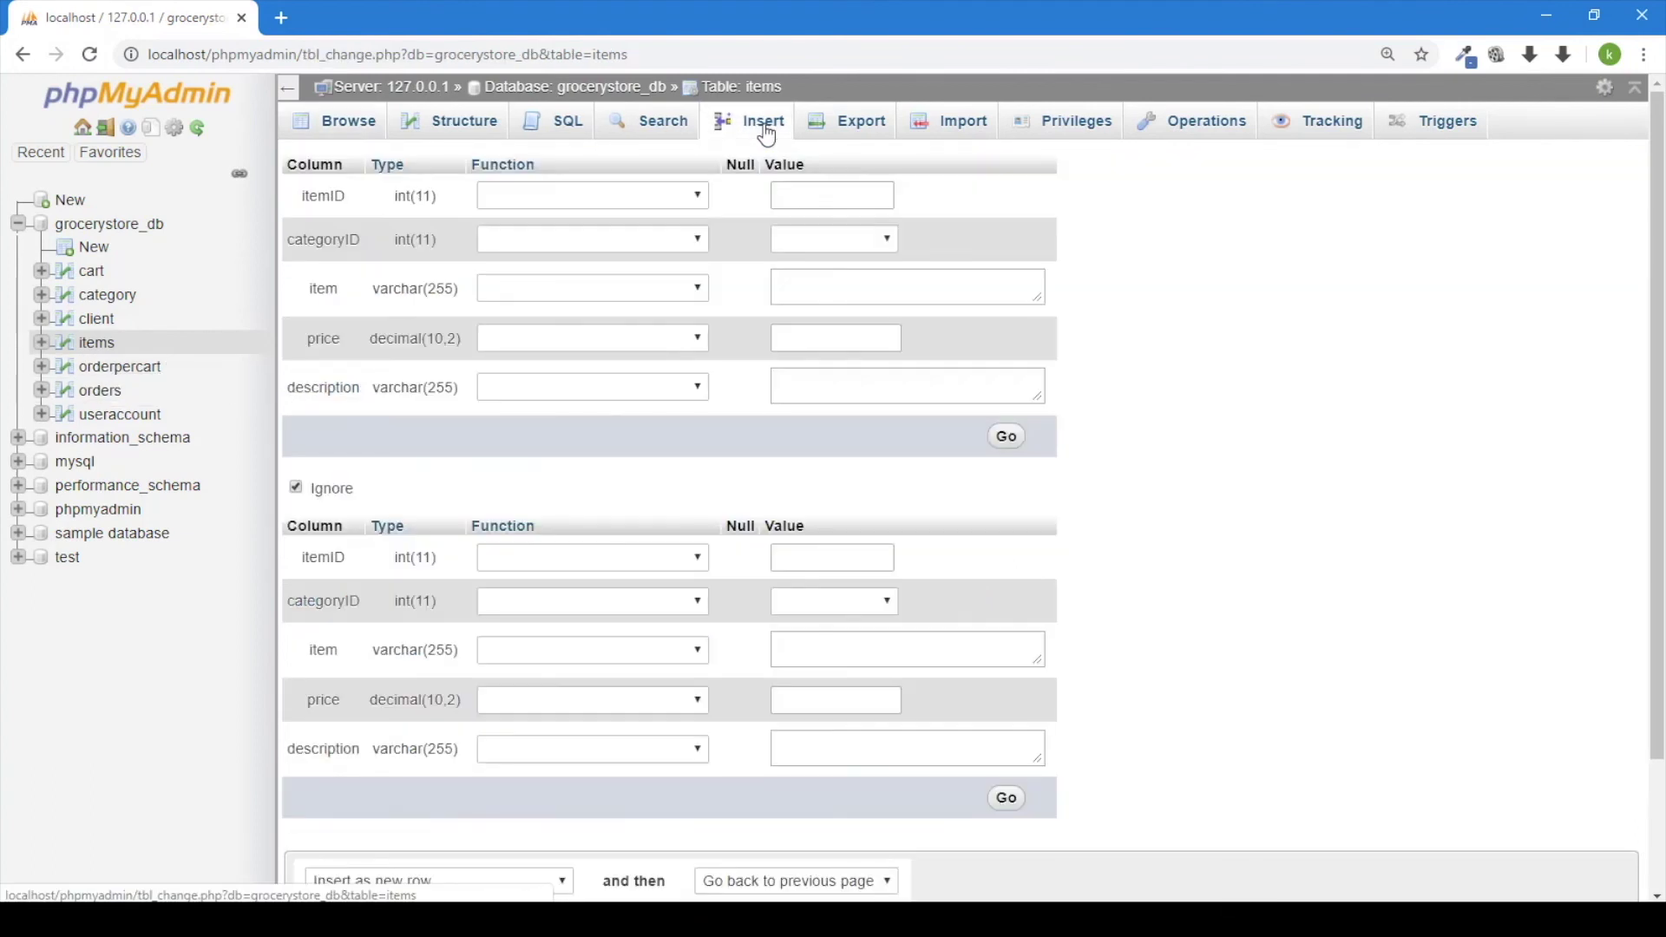
- Fill the first row: noodles - 6 category, rice noodles, 10.75, '1/2 kg per pack'
click(824, 247)
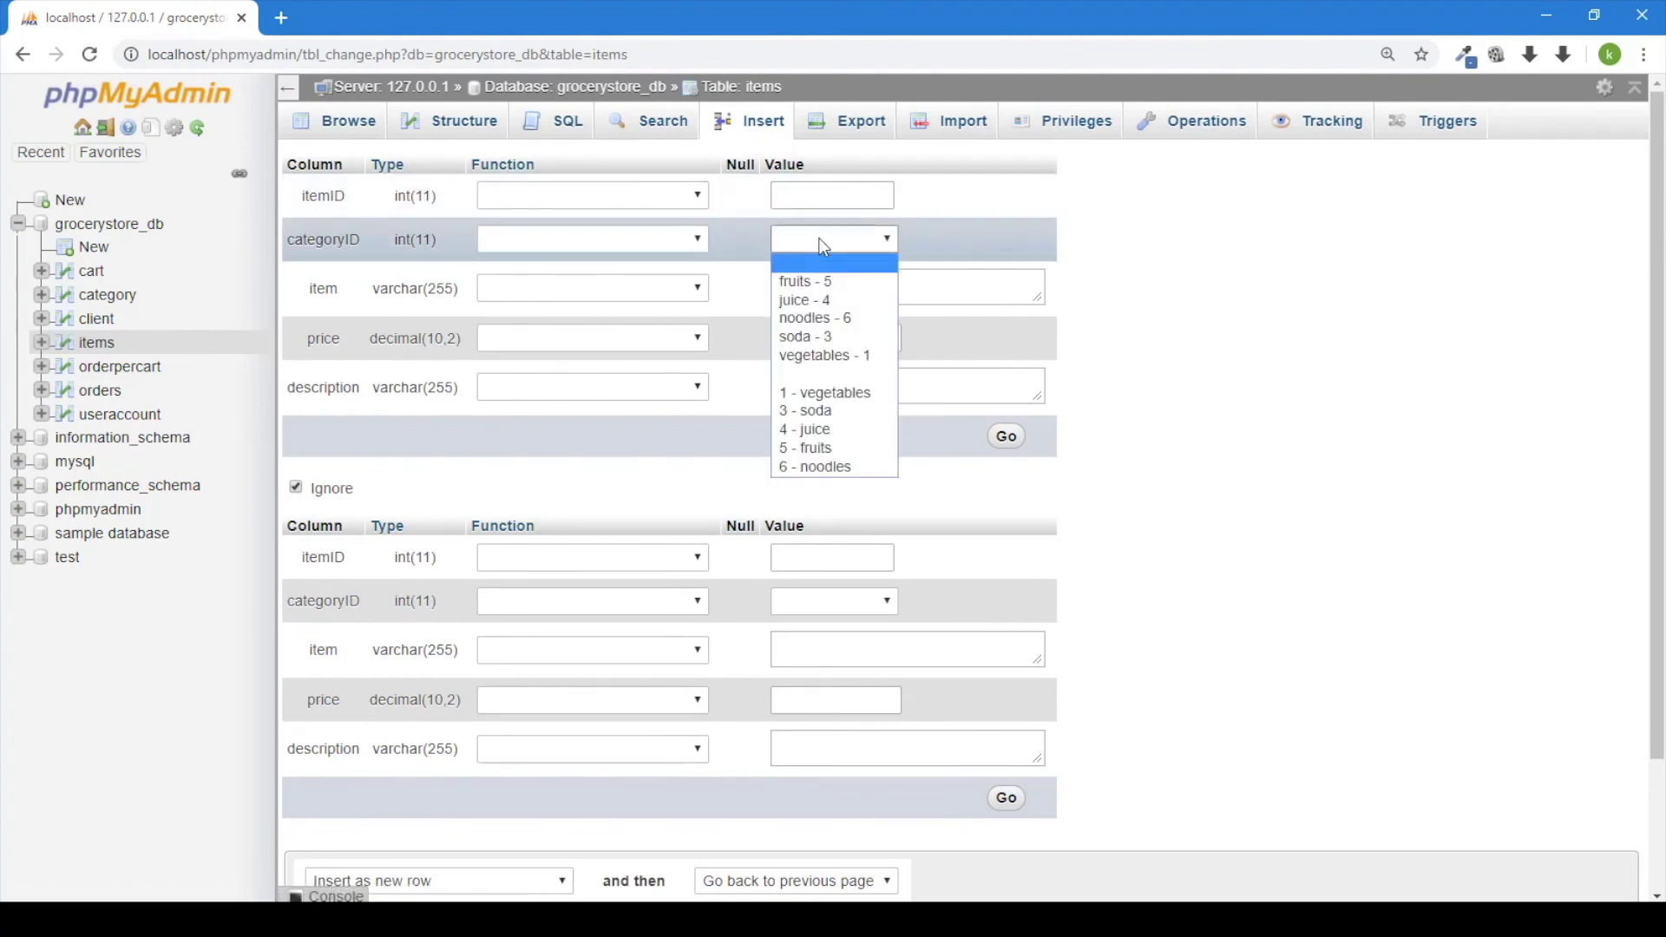
click(838, 320)
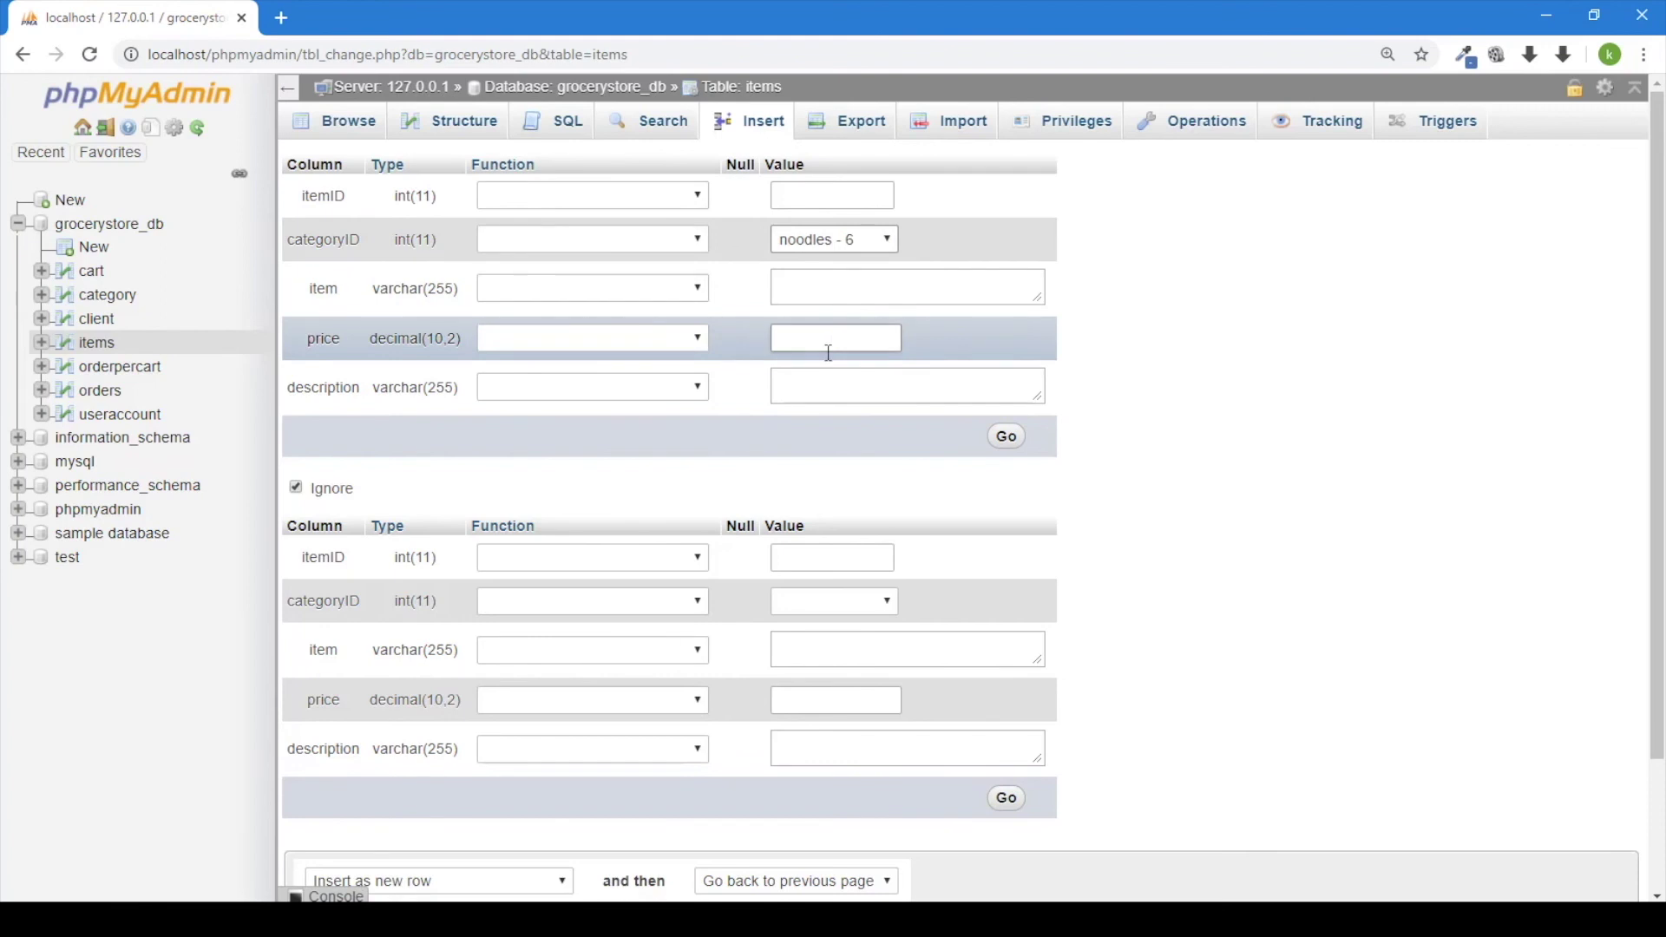
click(837, 287)
text(rice noodles)
key(Tab)
text(10.75)
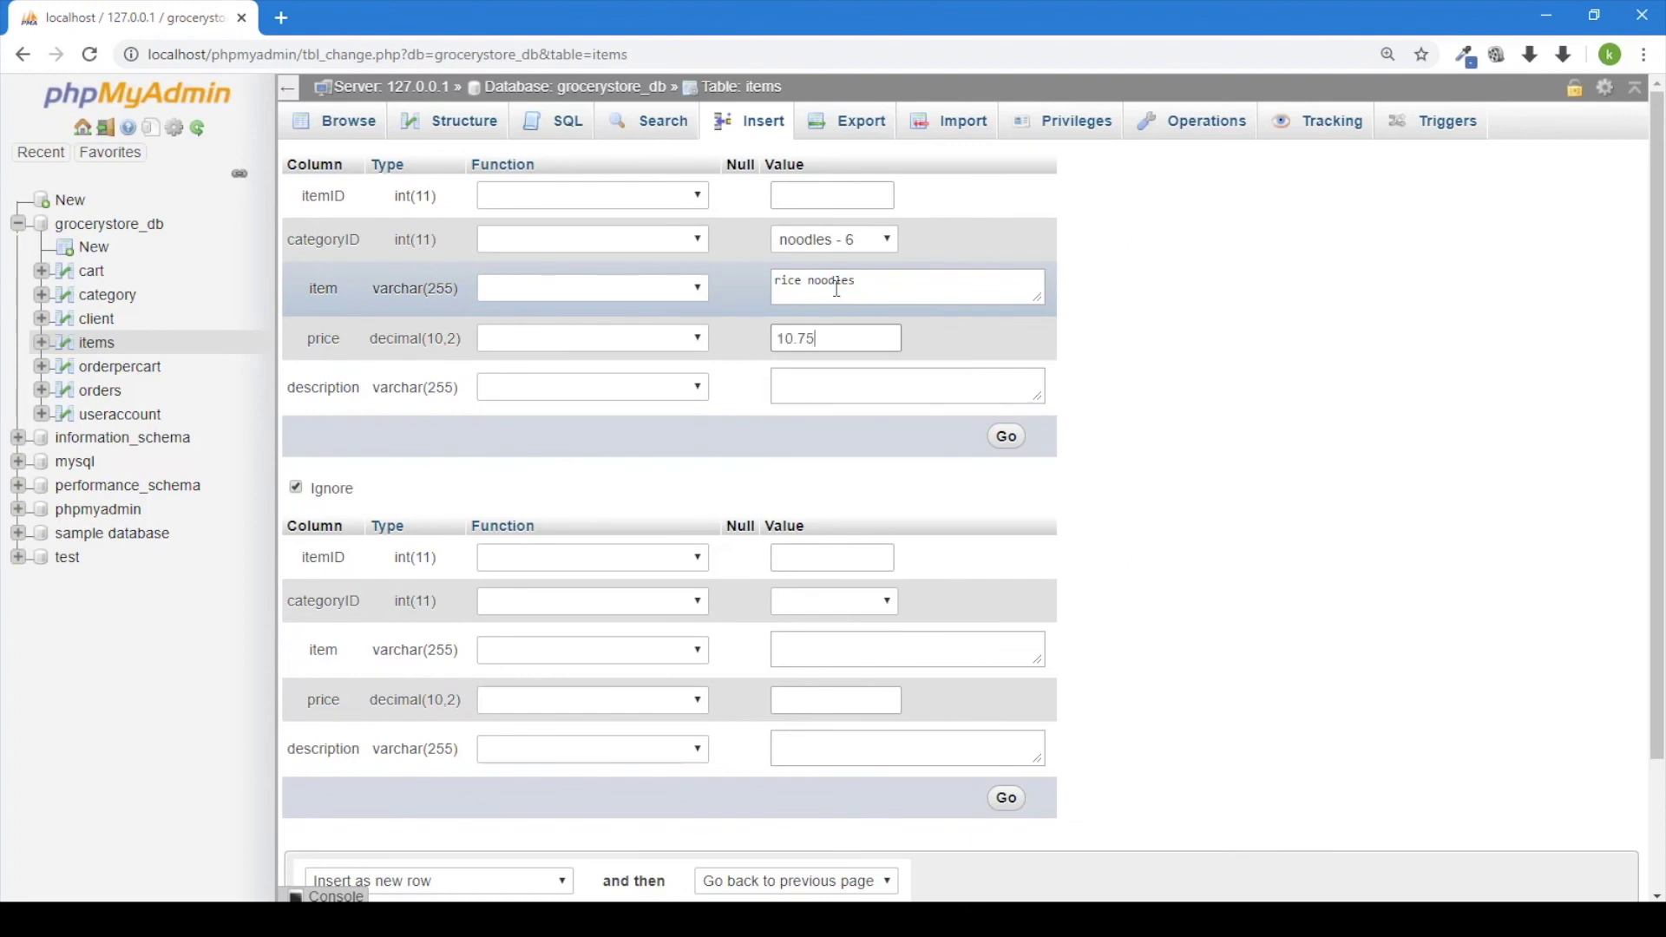
key(Tab)
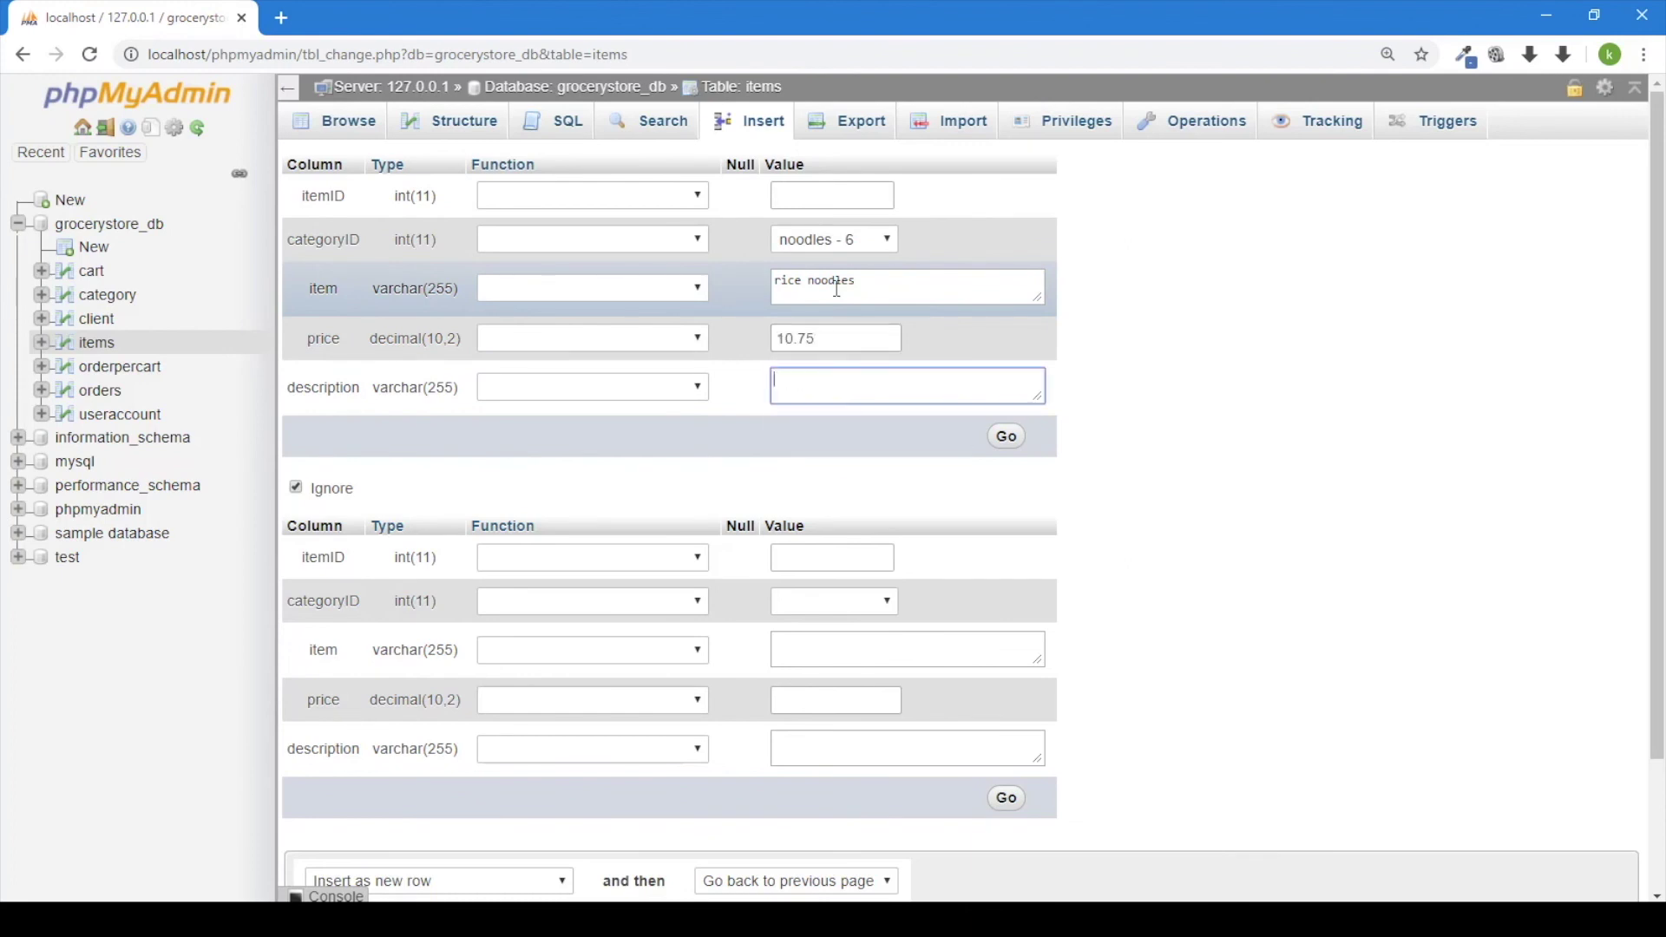
text(1/2 kg per pack)
- Fill the second row: noodles - 6 category, spaghetti noodles, 25.00, '1 kg'
click(834, 602)
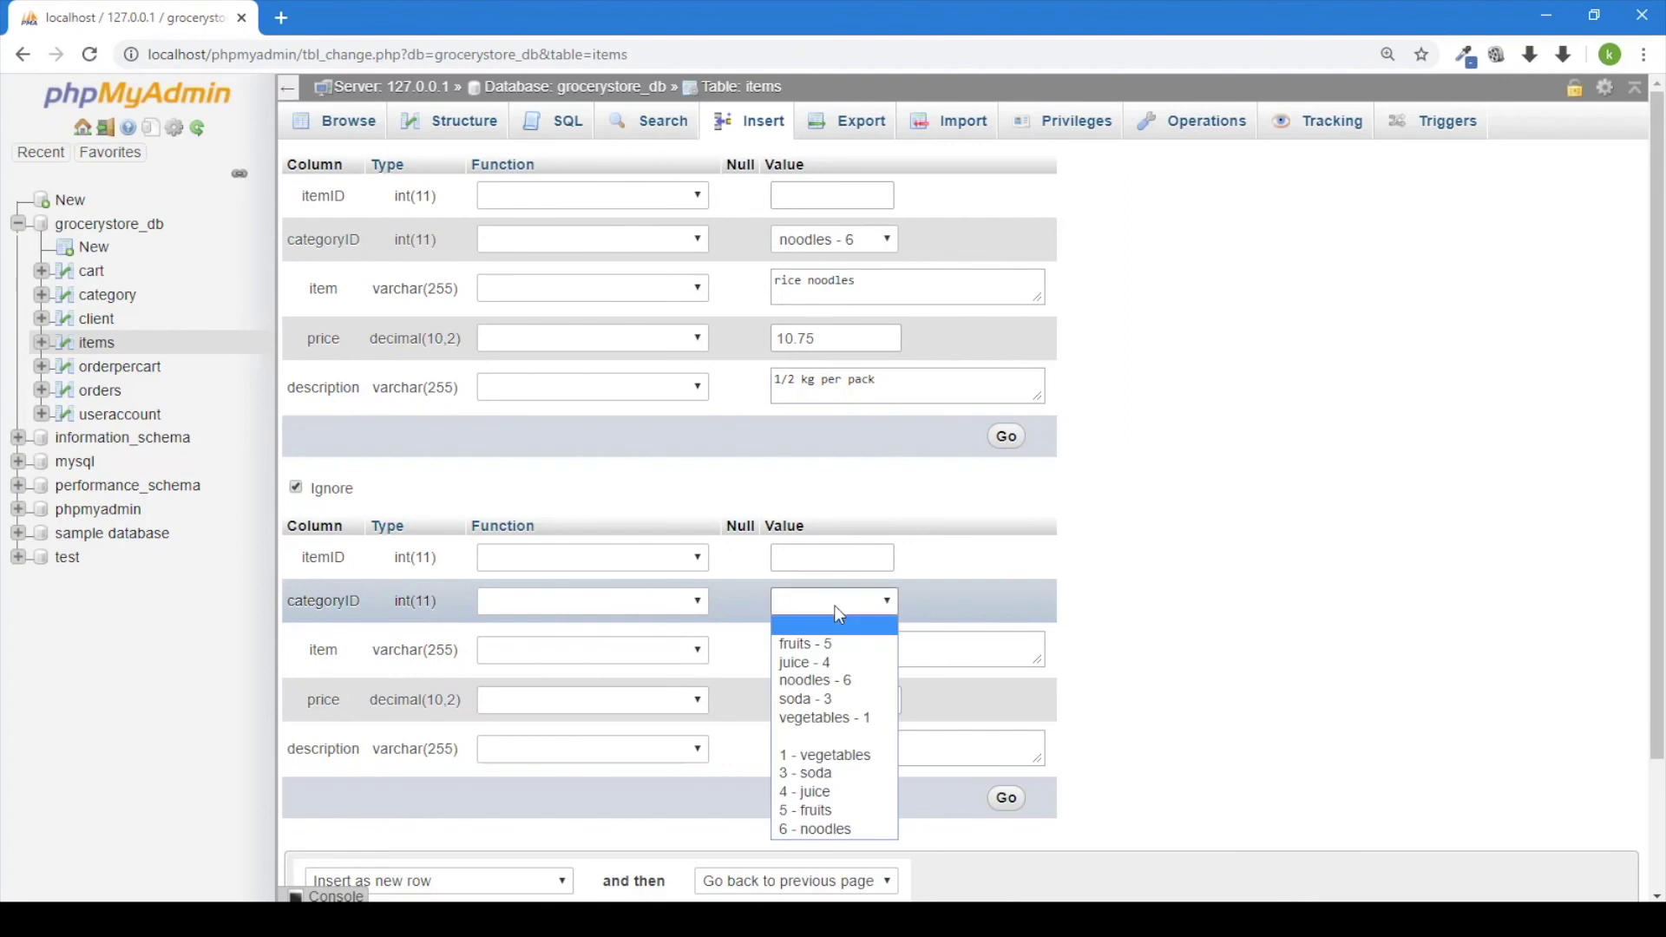
click(855, 678)
click(870, 646)
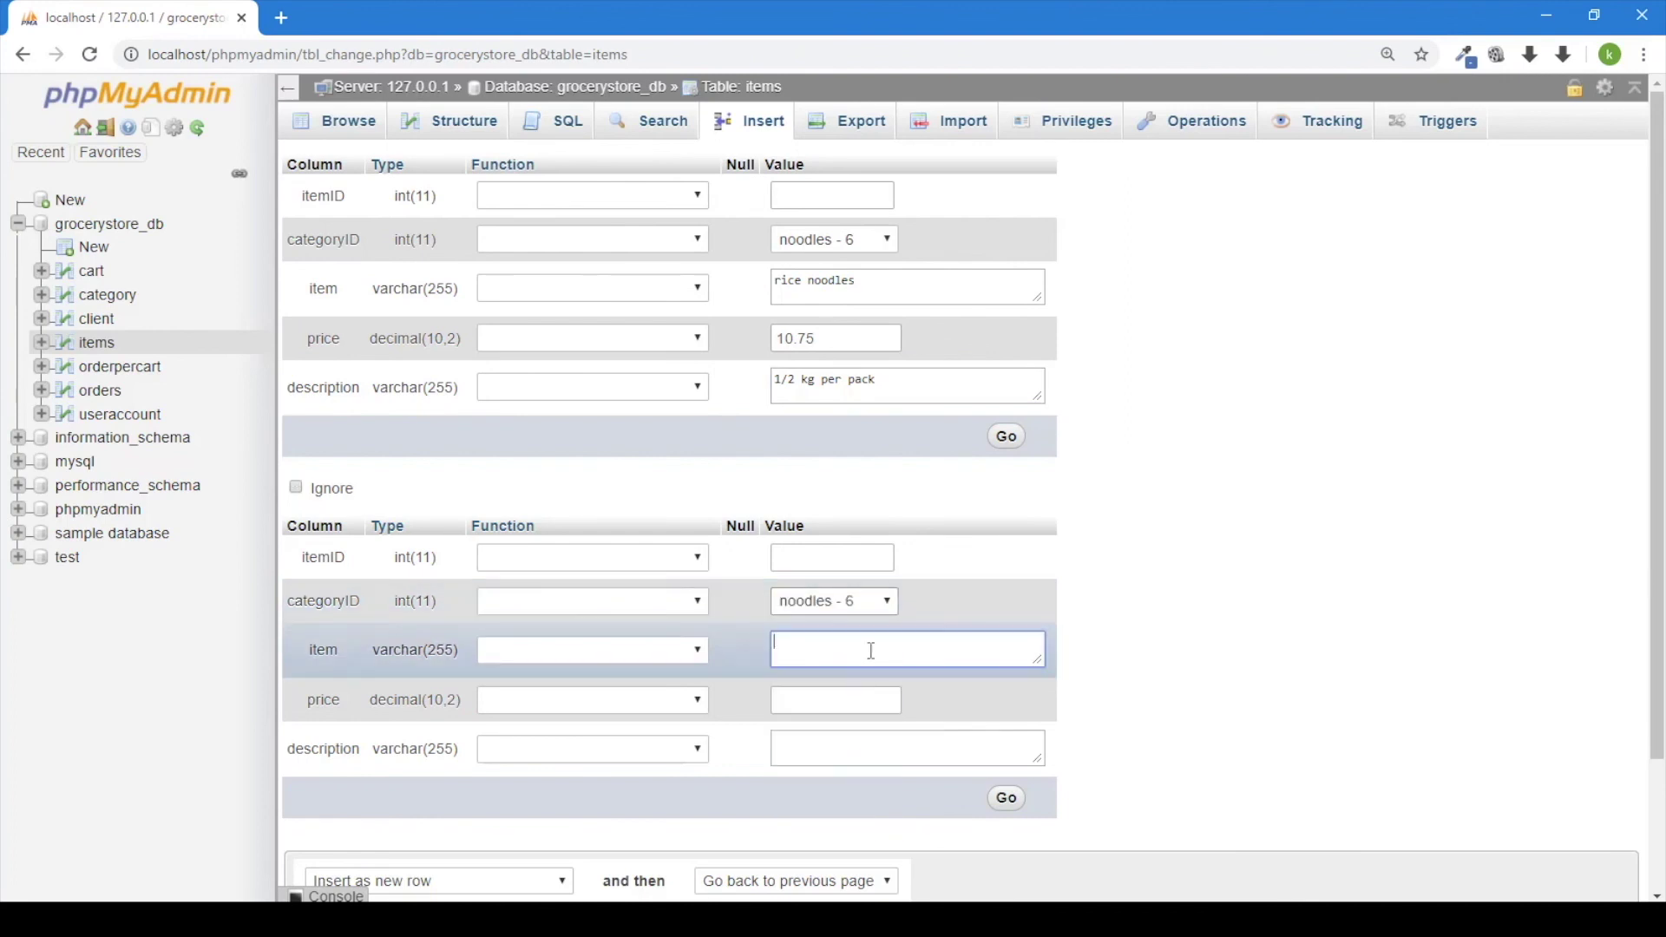
text(spaghetti noodles)
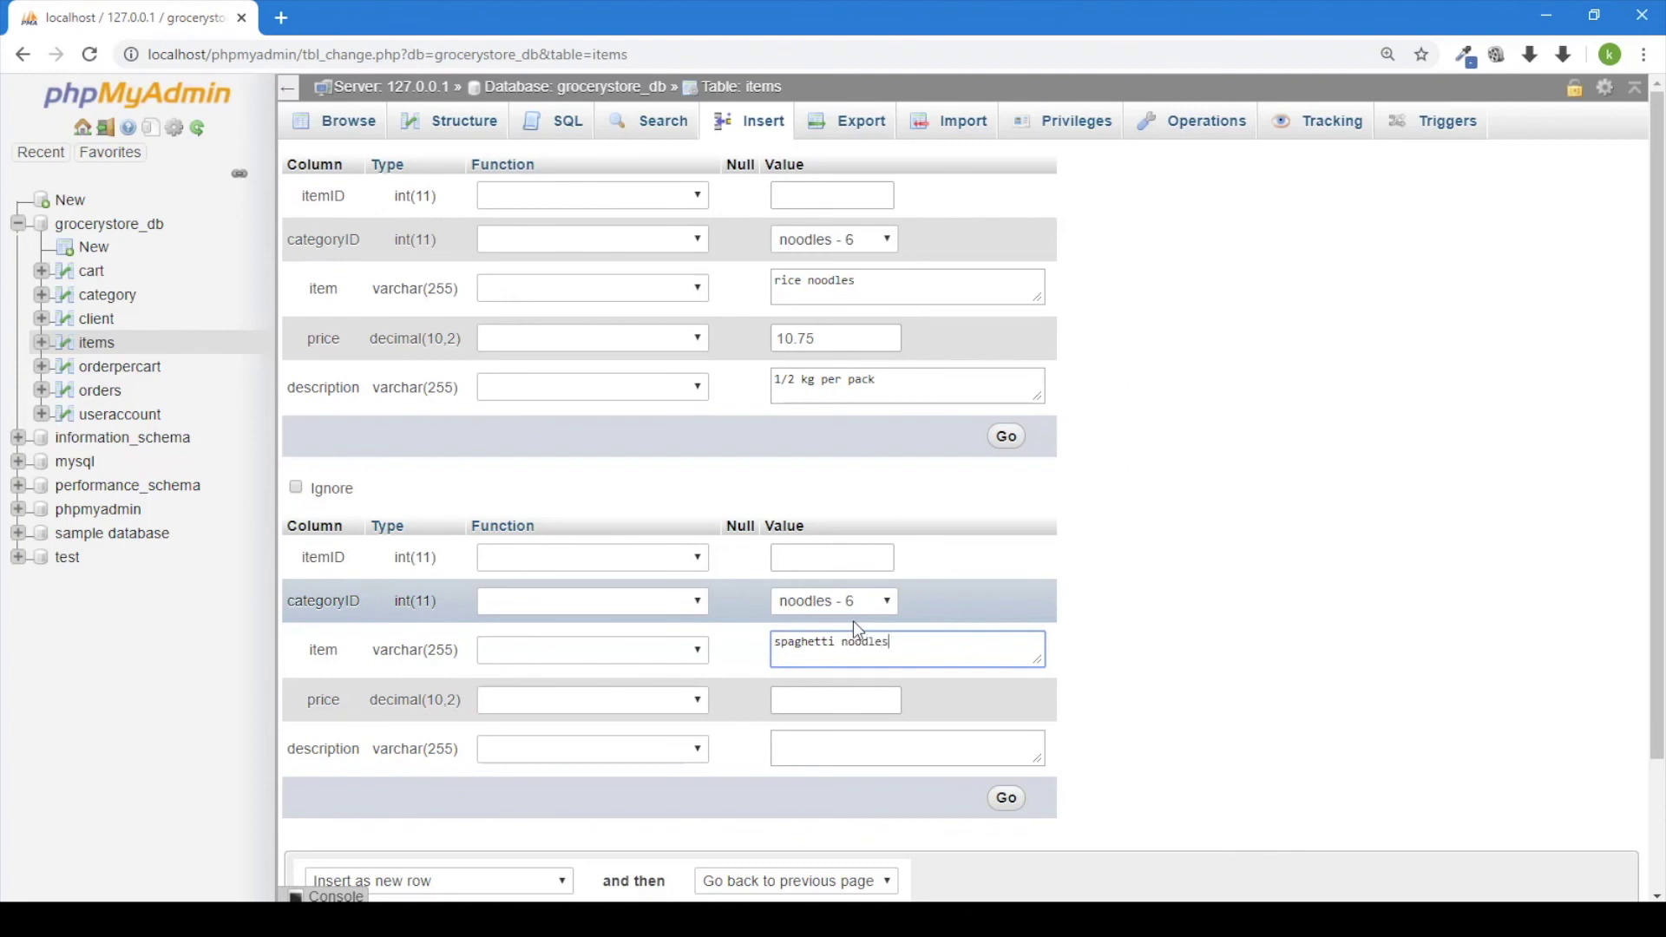
scroll(857, 621, down, 2)
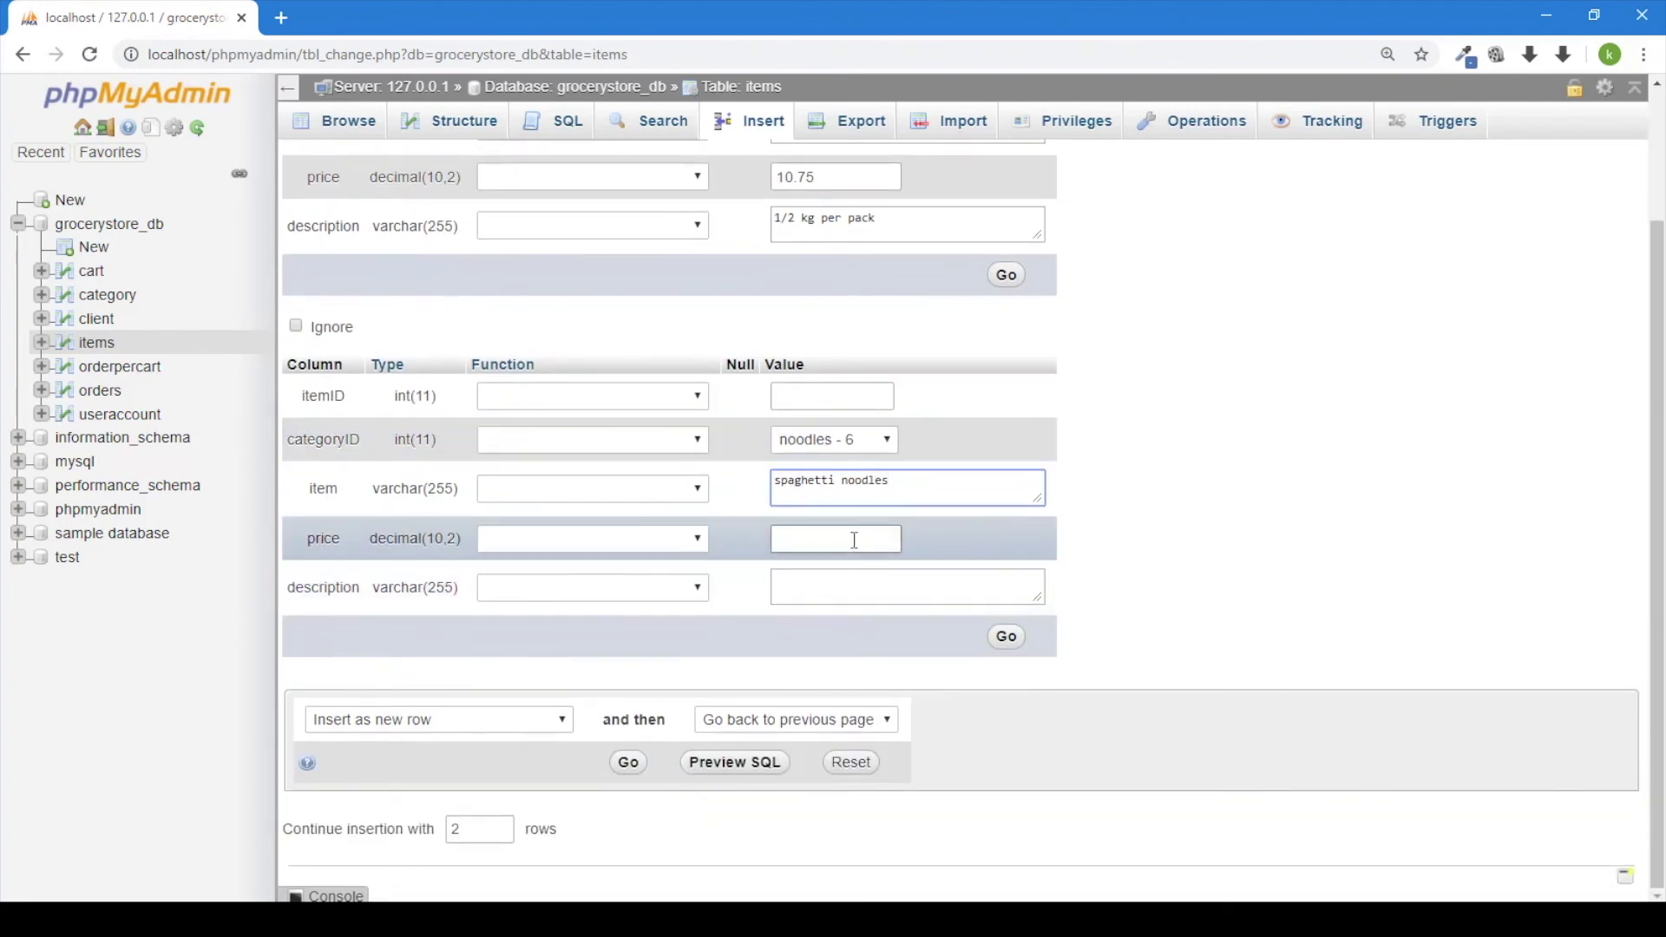
click(855, 540)
text(25.00)
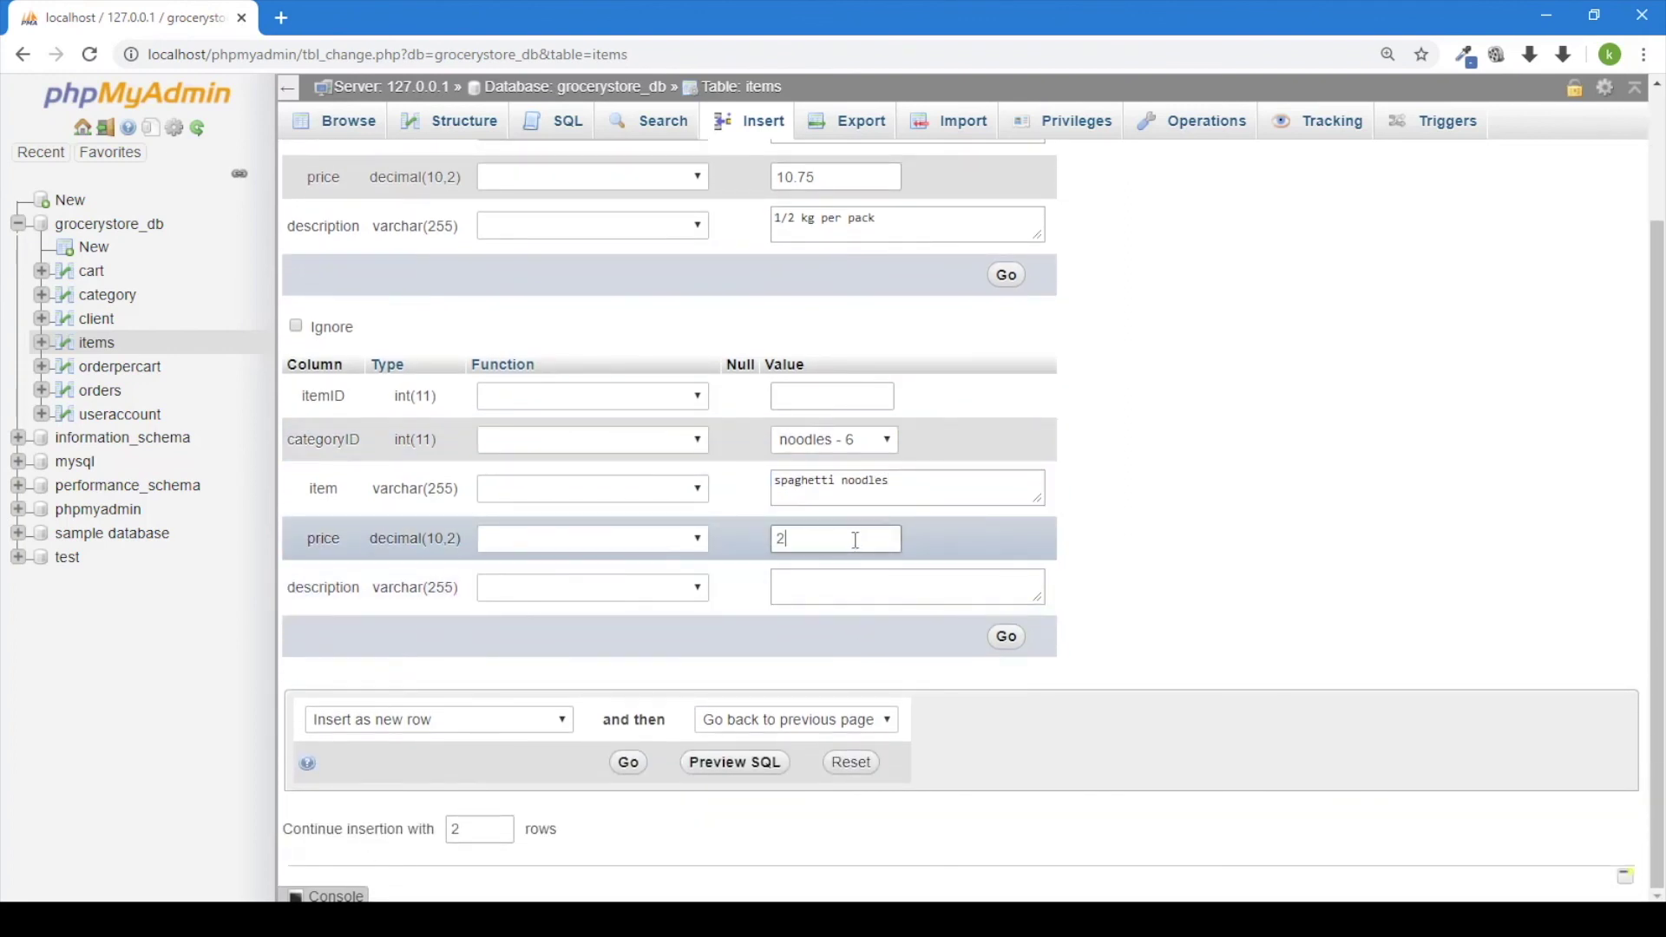
click(874, 591)
text(1 kg)
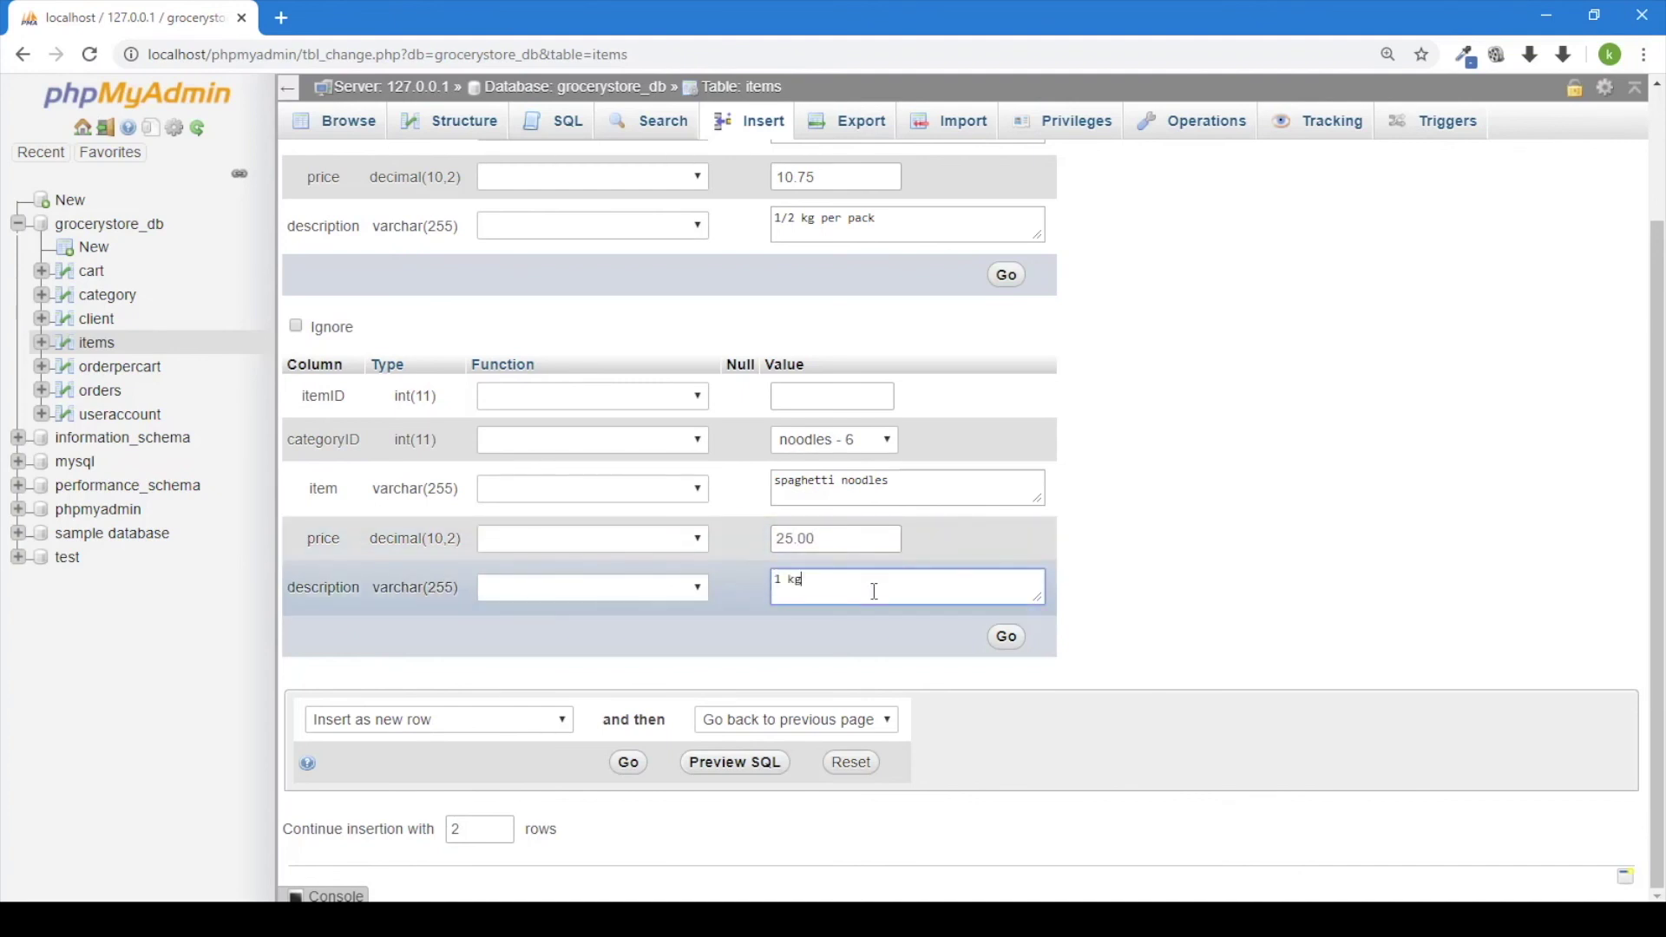
- Set the follow-up to Insert another new row and save both rows
click(789, 716)
click(790, 762)
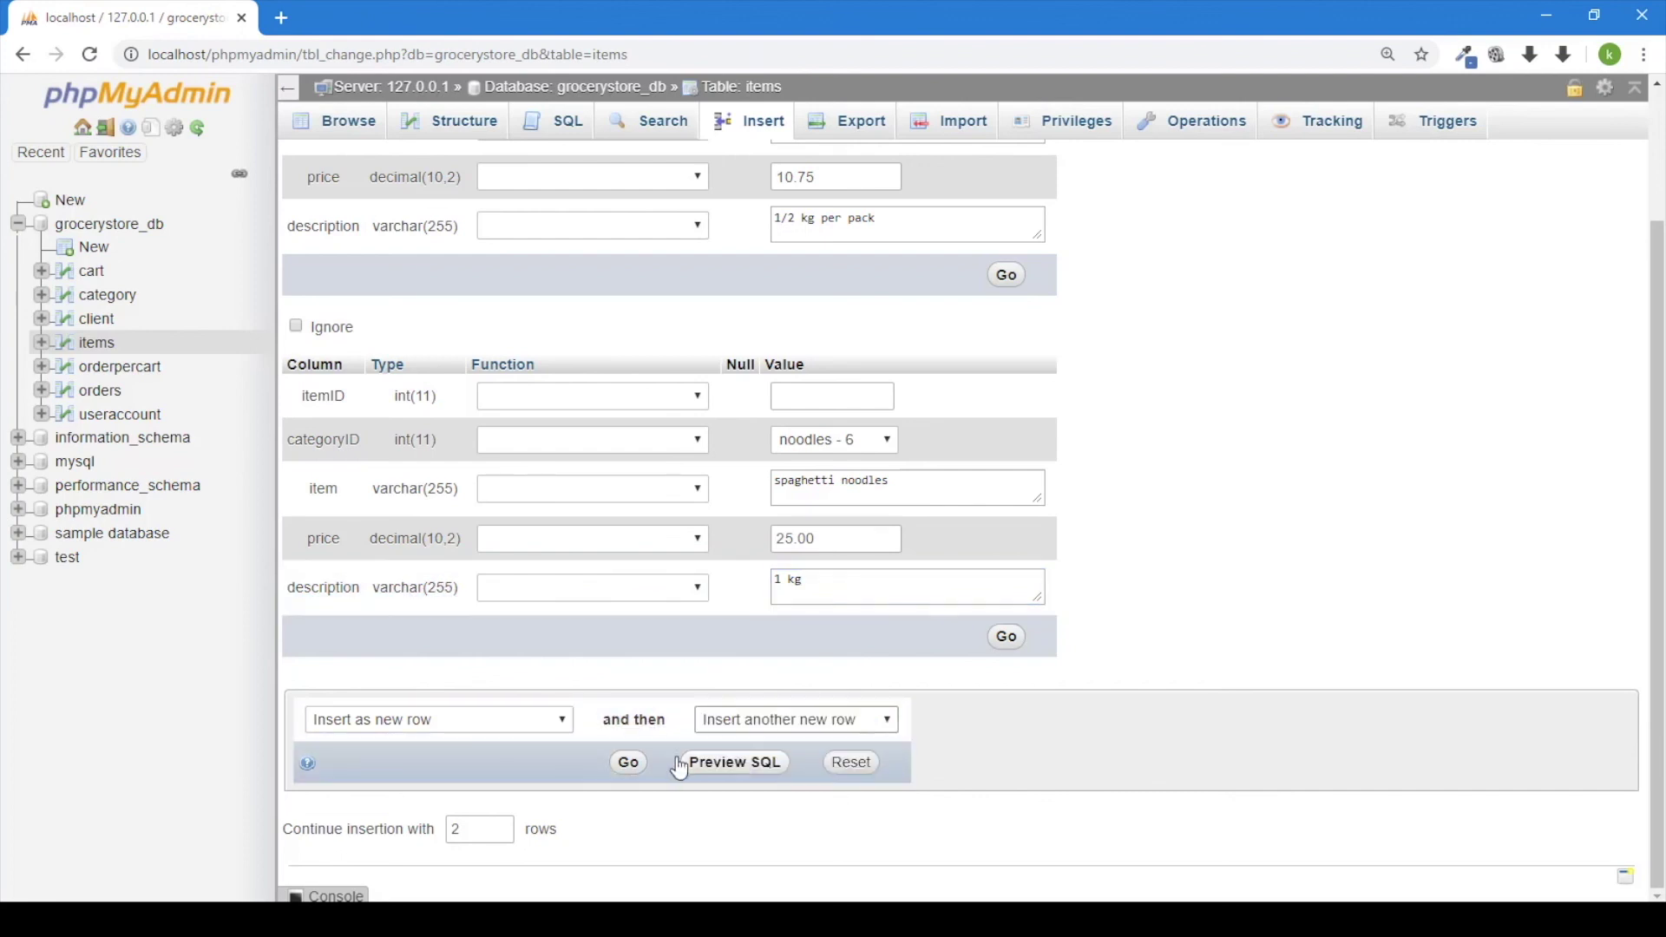
click(627, 763)
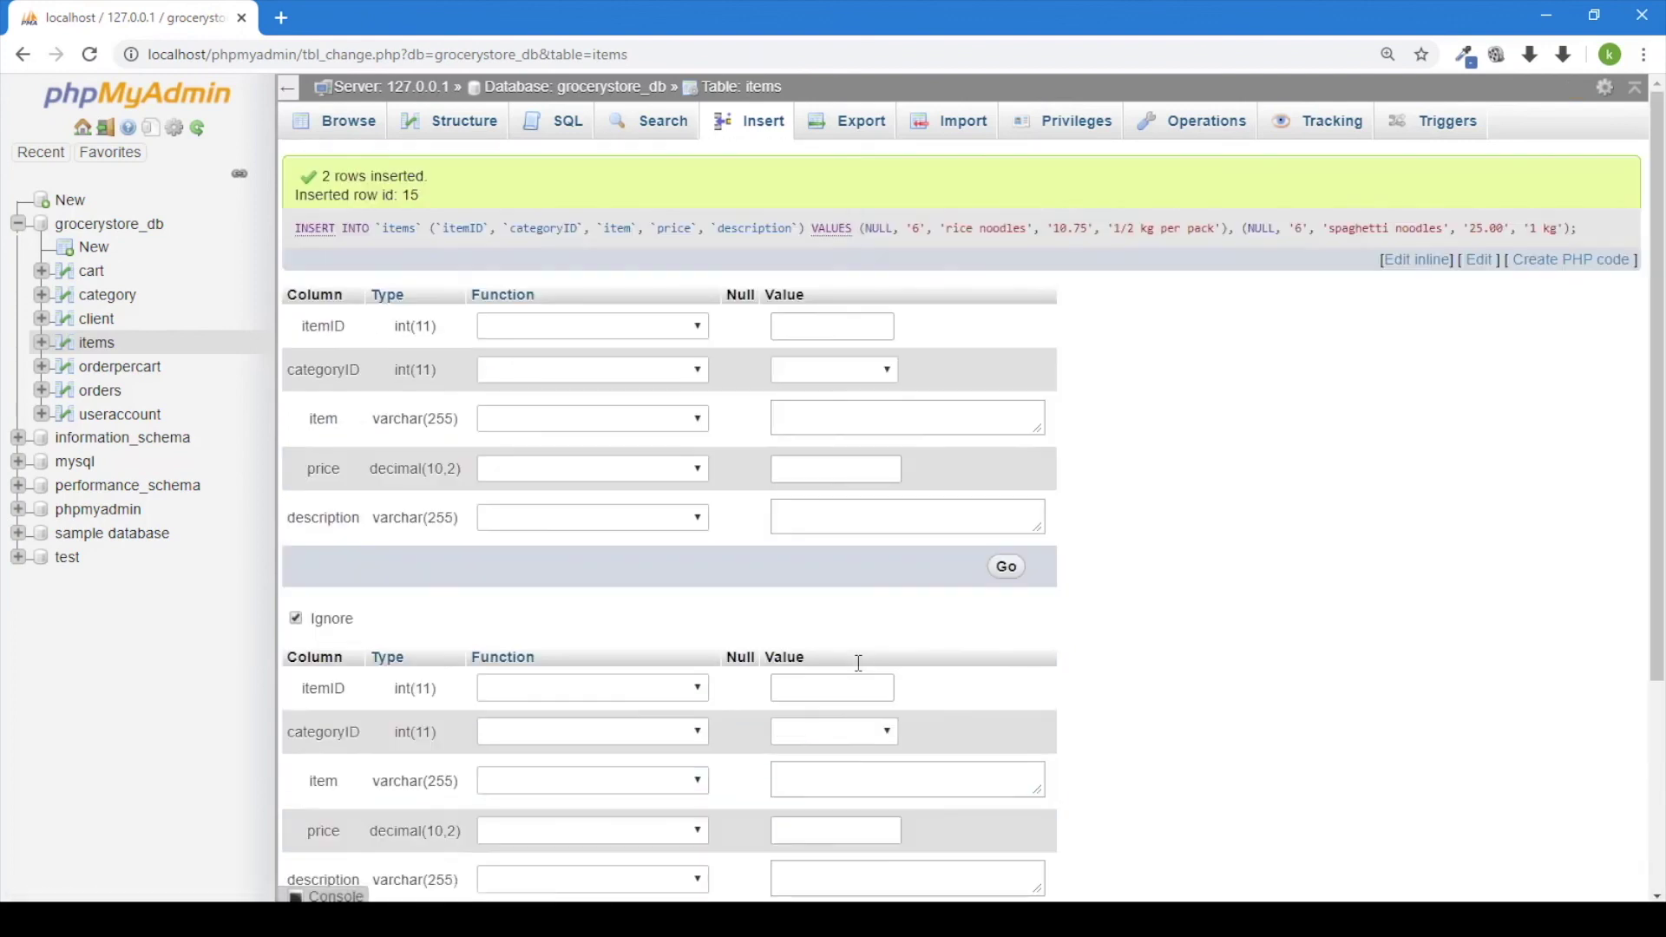
- Fill the first insert row with mountain dew: category soda - 3, price 30.00, description 1.5 liter
click(855, 375)
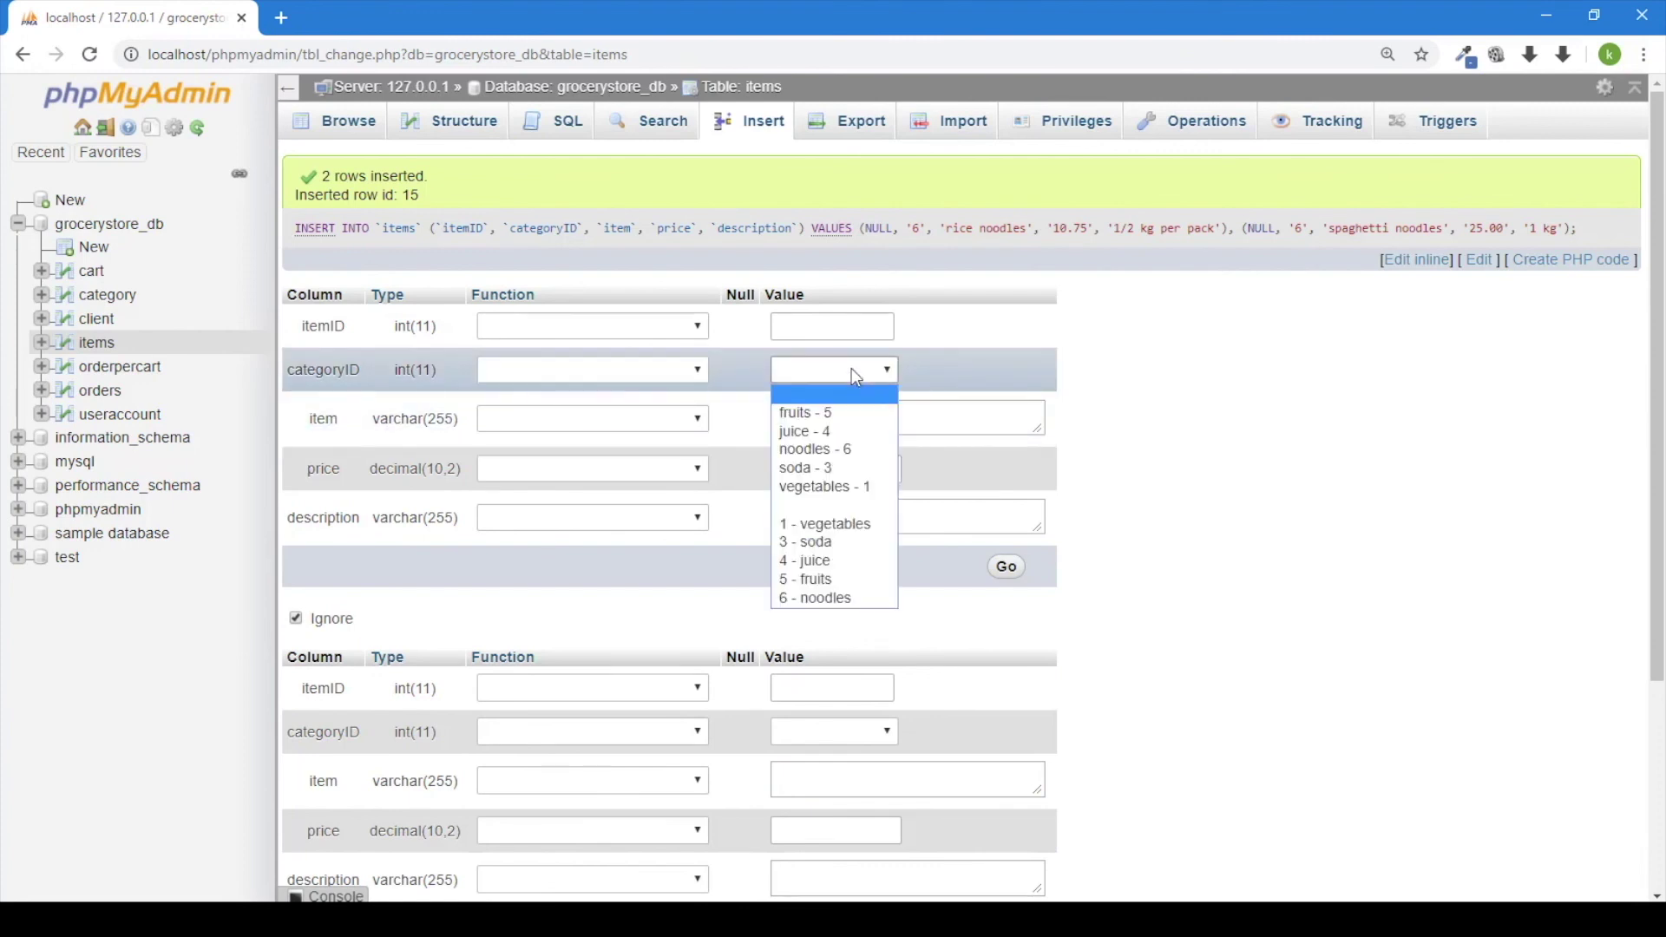
click(848, 467)
click(860, 422)
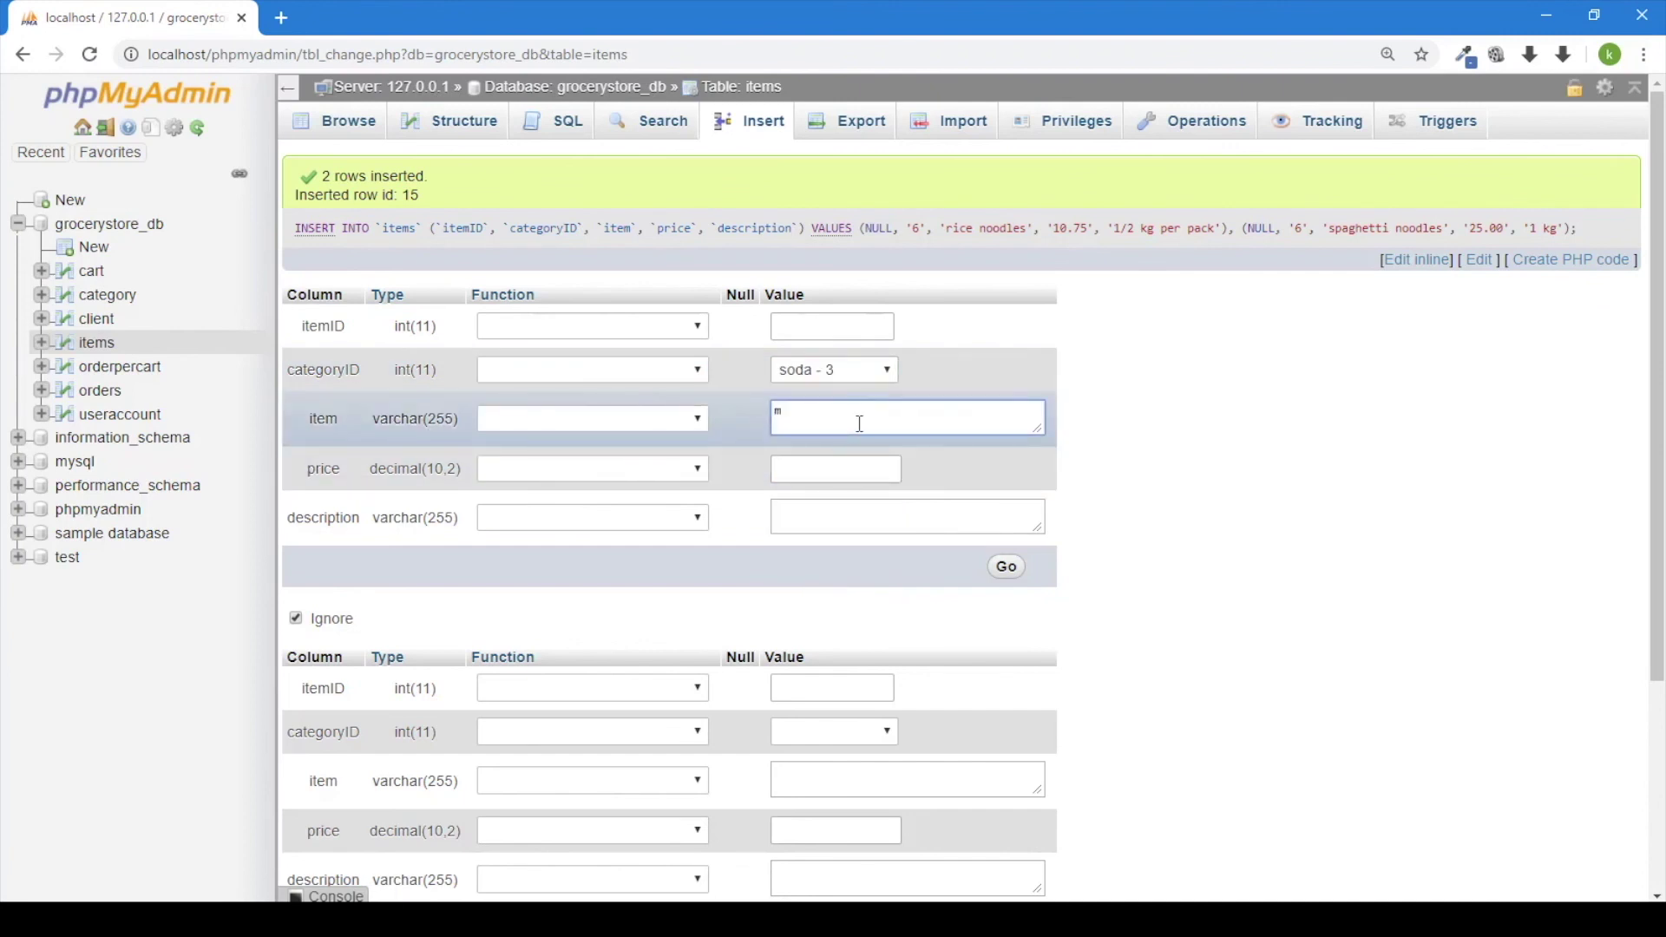
text(mountain dew)
click(861, 469)
text(30.00)
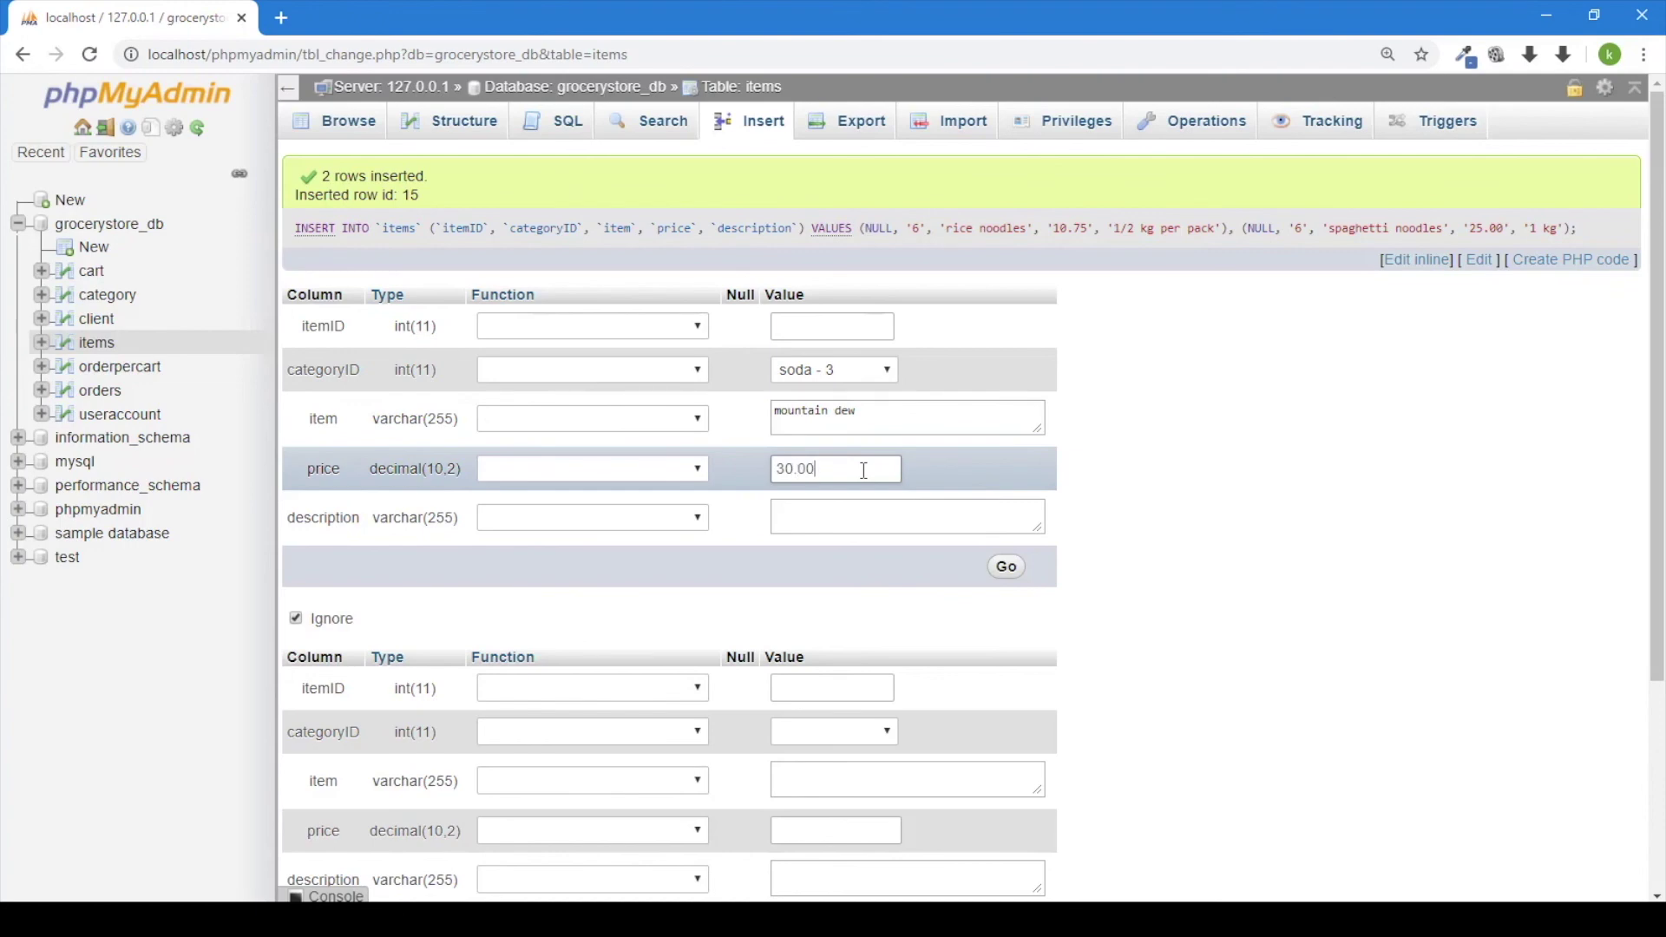
click(886, 513)
text(1.5 liter)
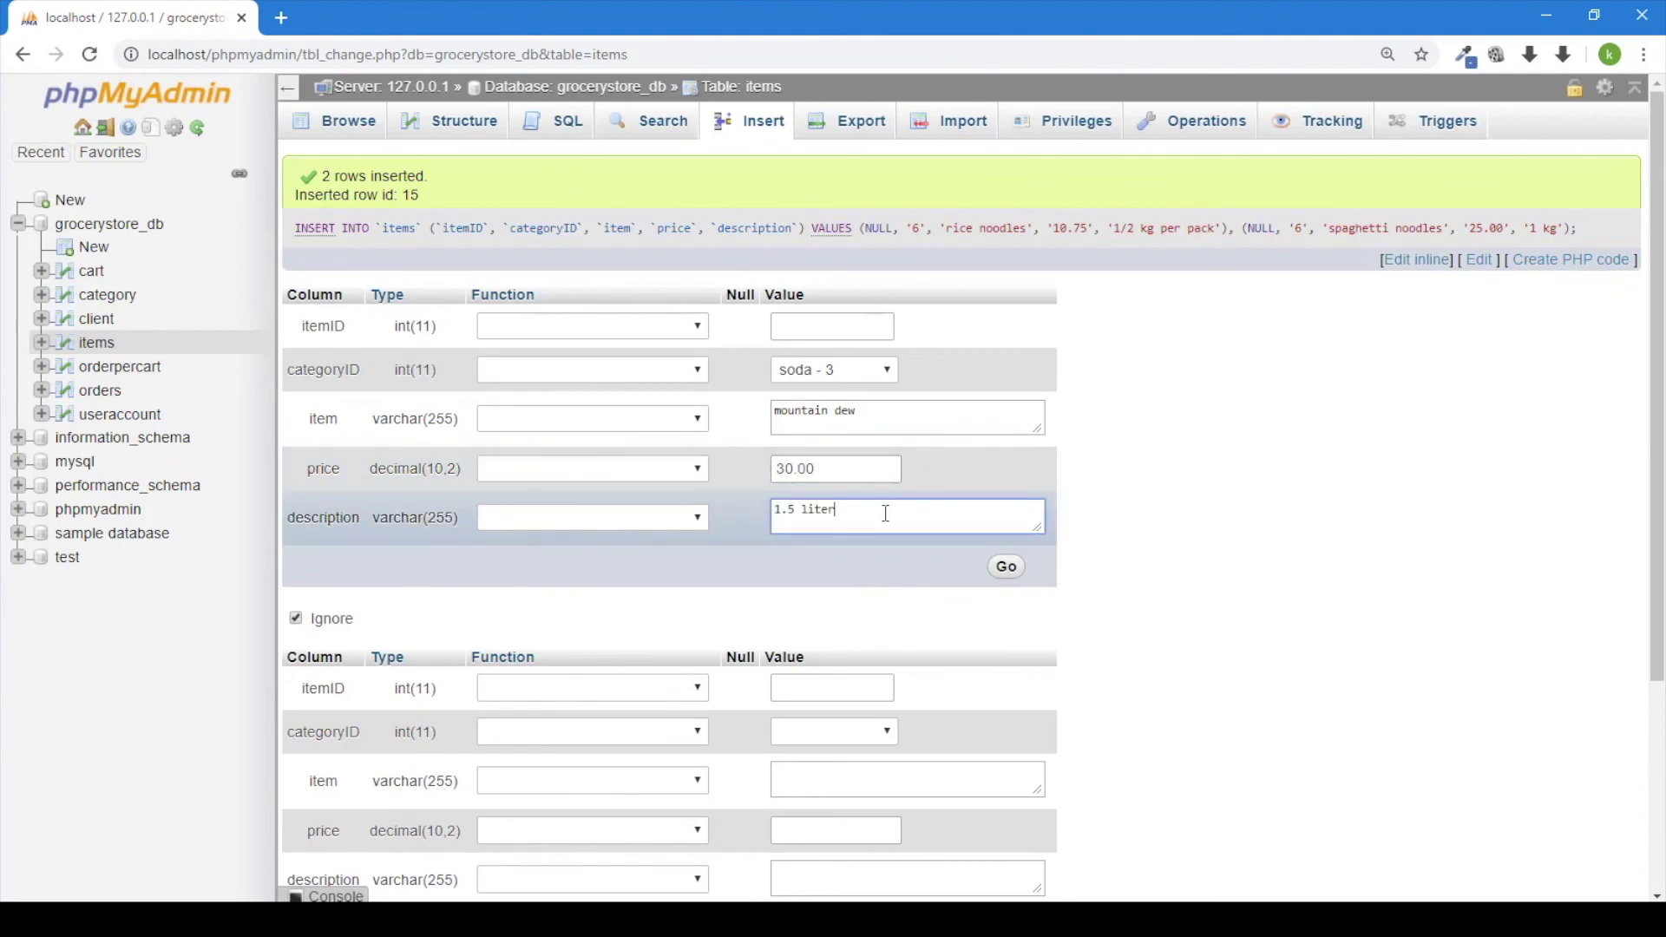
- Fill the second row with apple juice (juice - 4, 40.00, 1 liter) and save both rows
scroll(891, 659, down, 3)
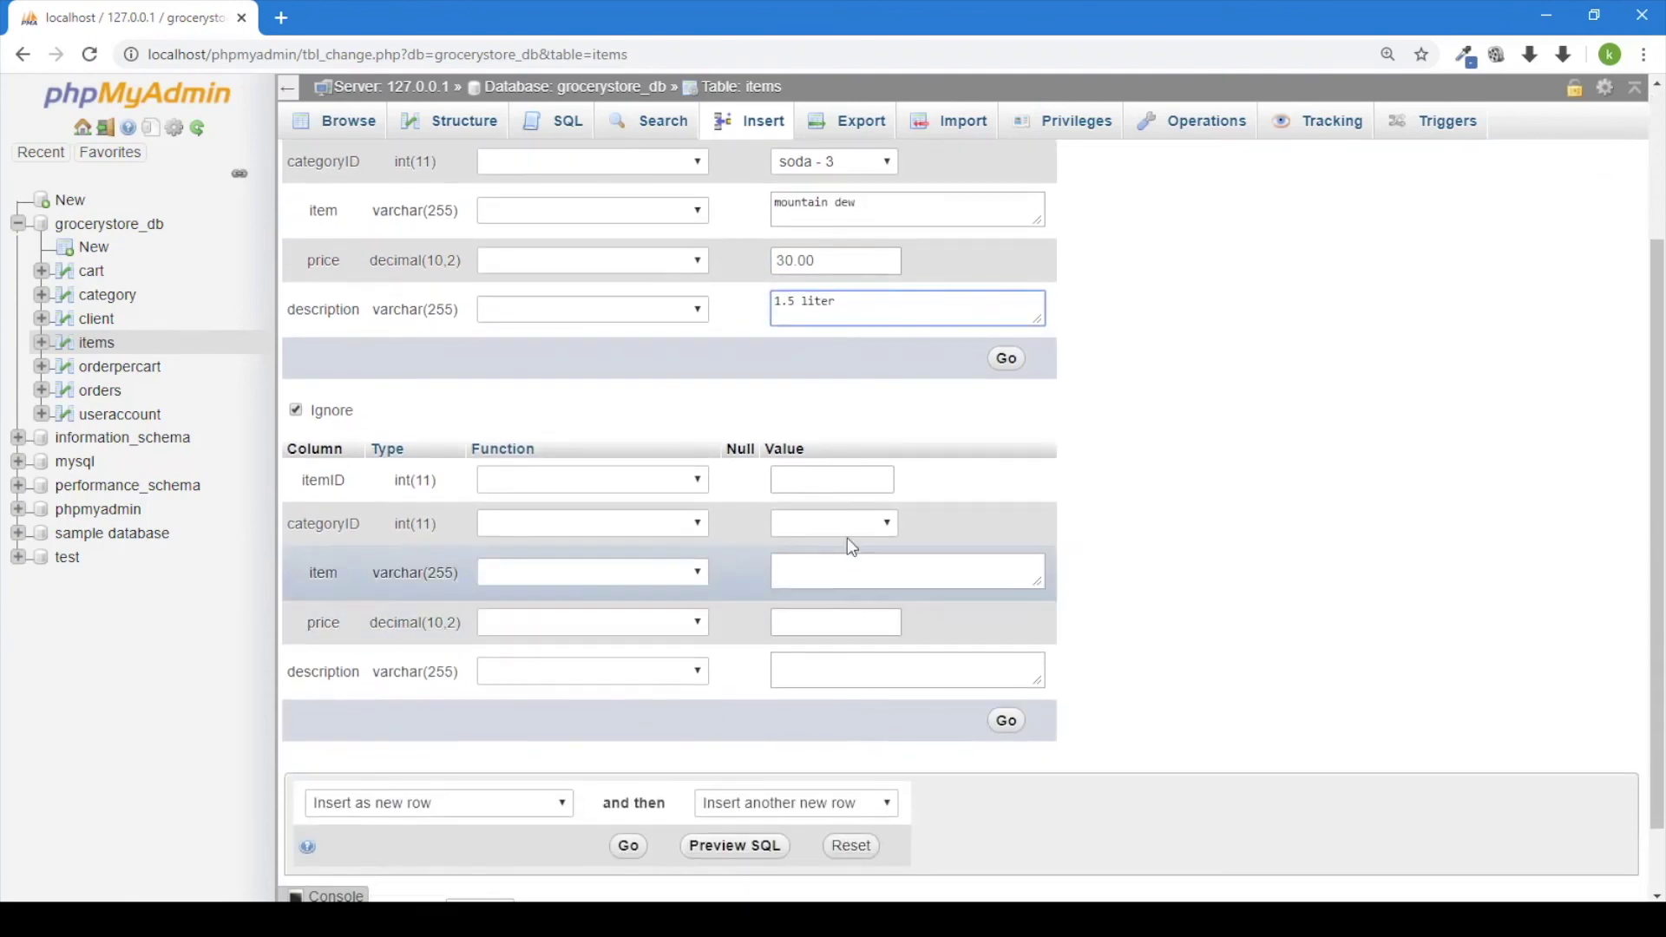
click(846, 520)
click(838, 582)
click(841, 568)
text(apple juice)
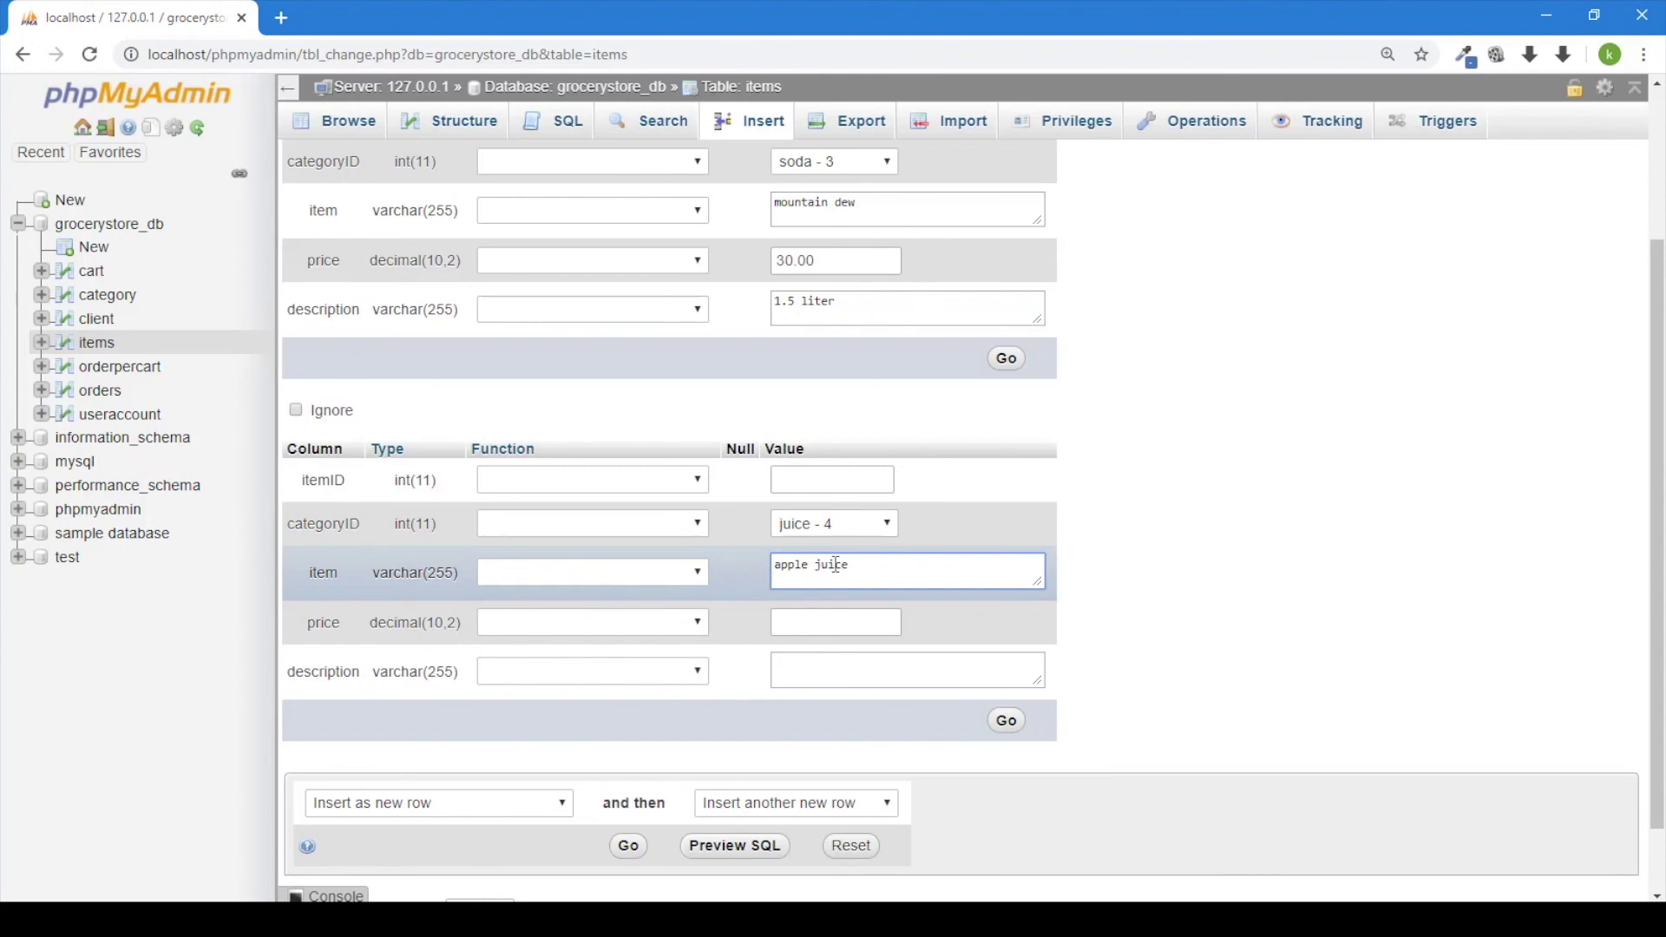
click(833, 619)
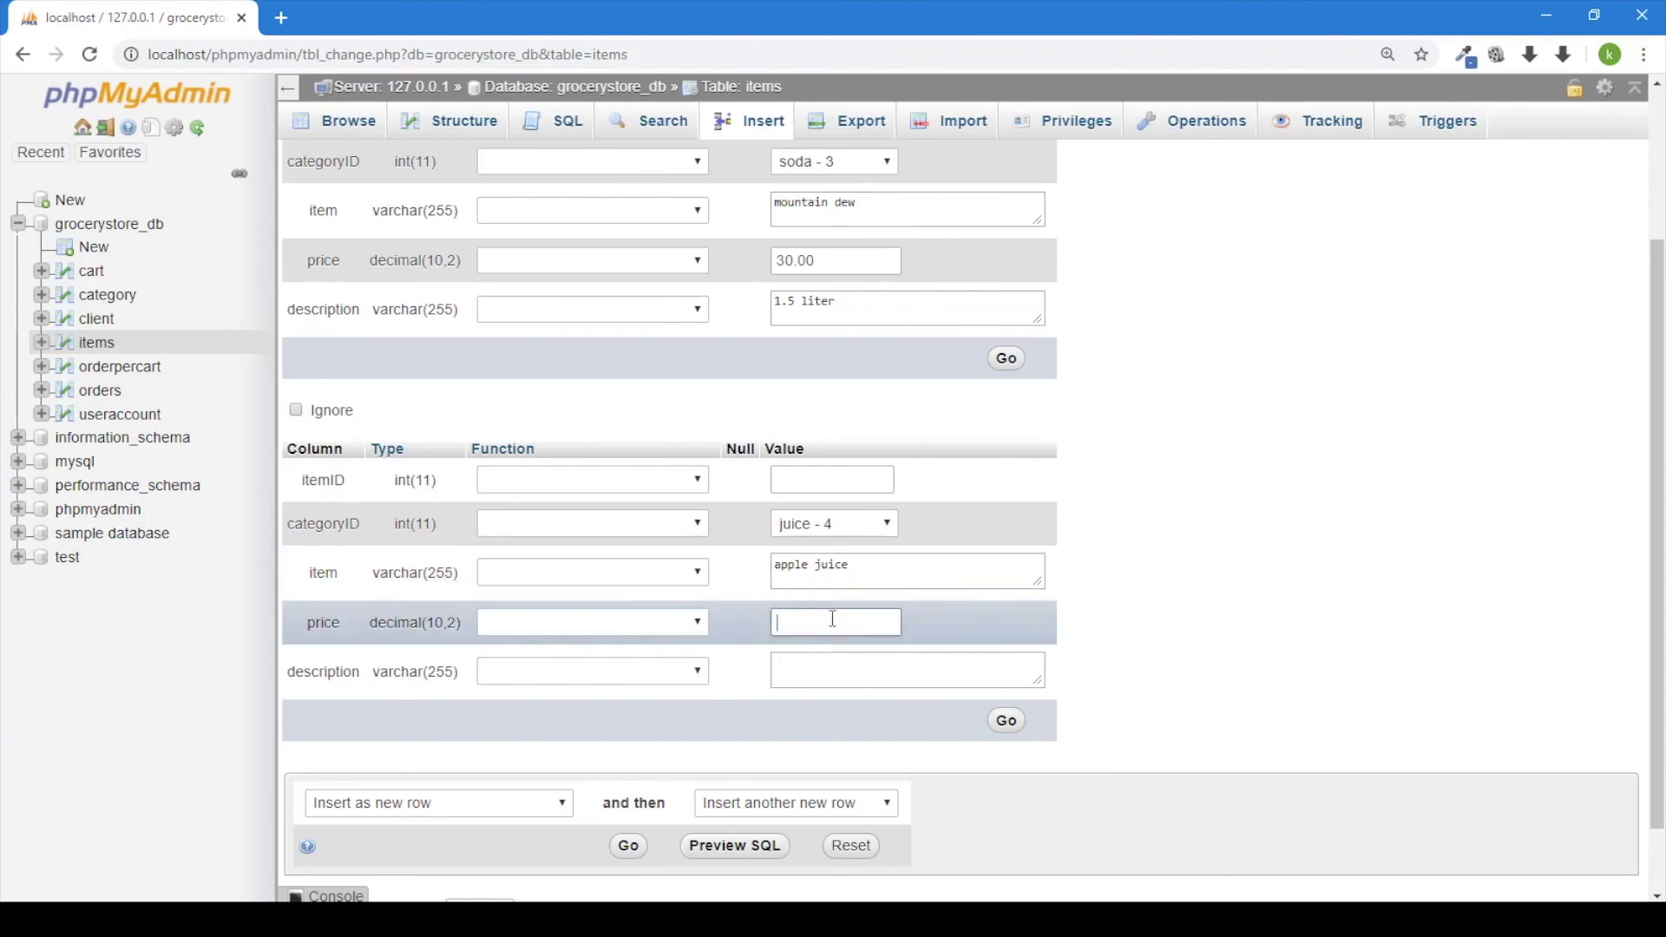
text(40.00)
click(809, 657)
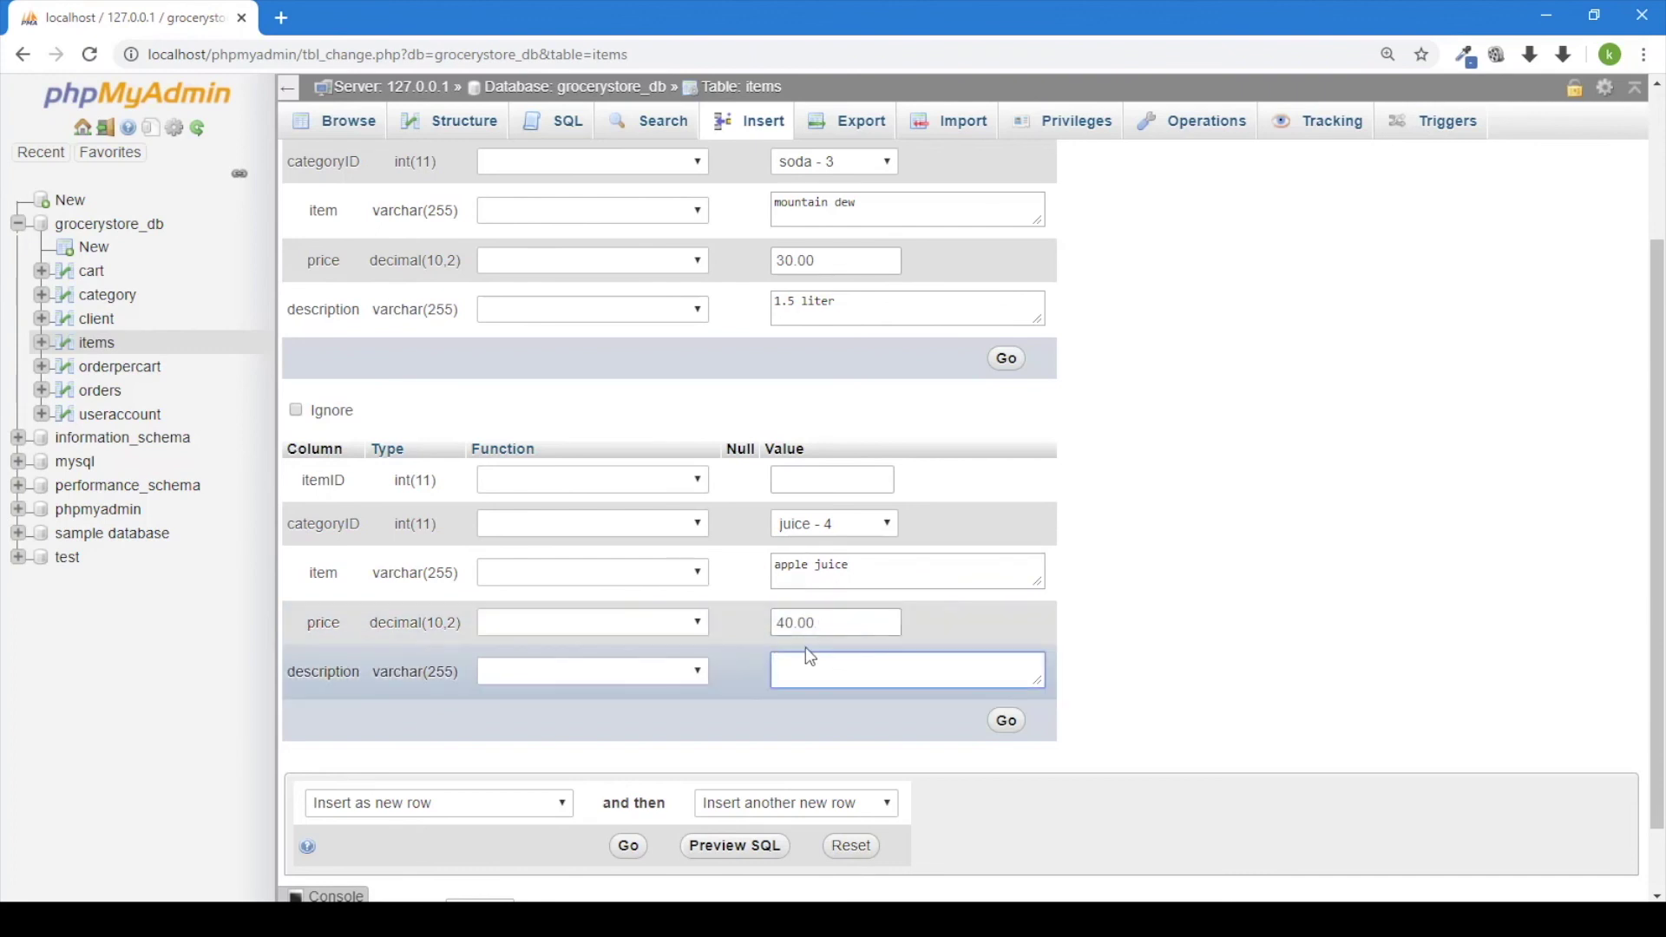
text(1 liter)
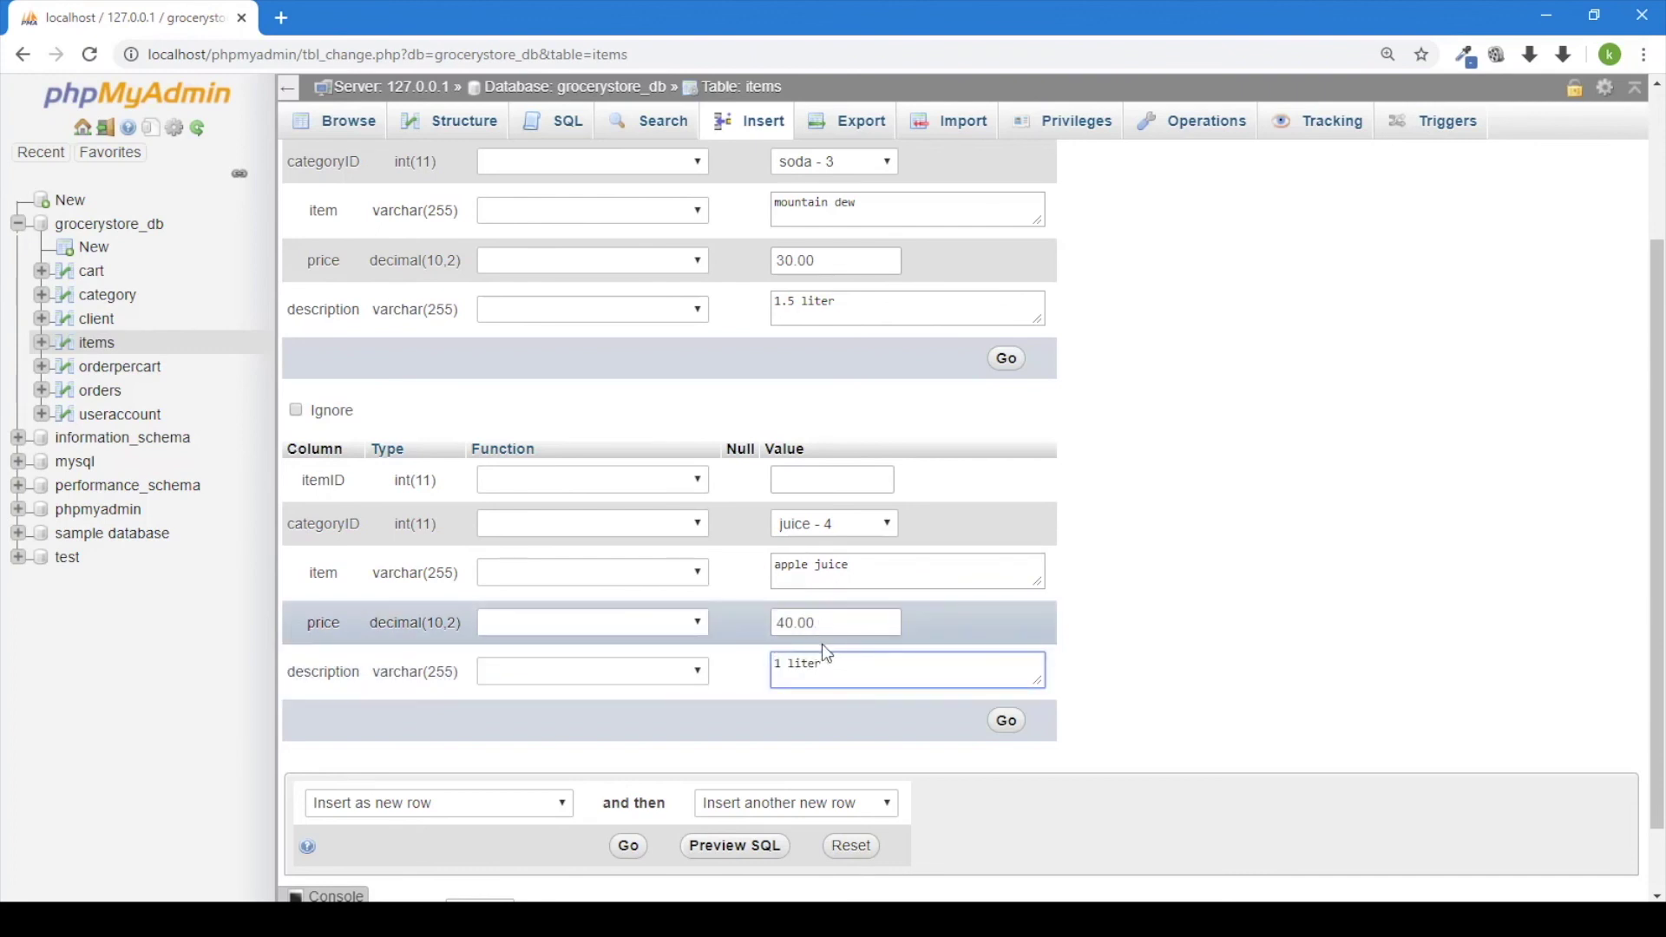
click(628, 846)
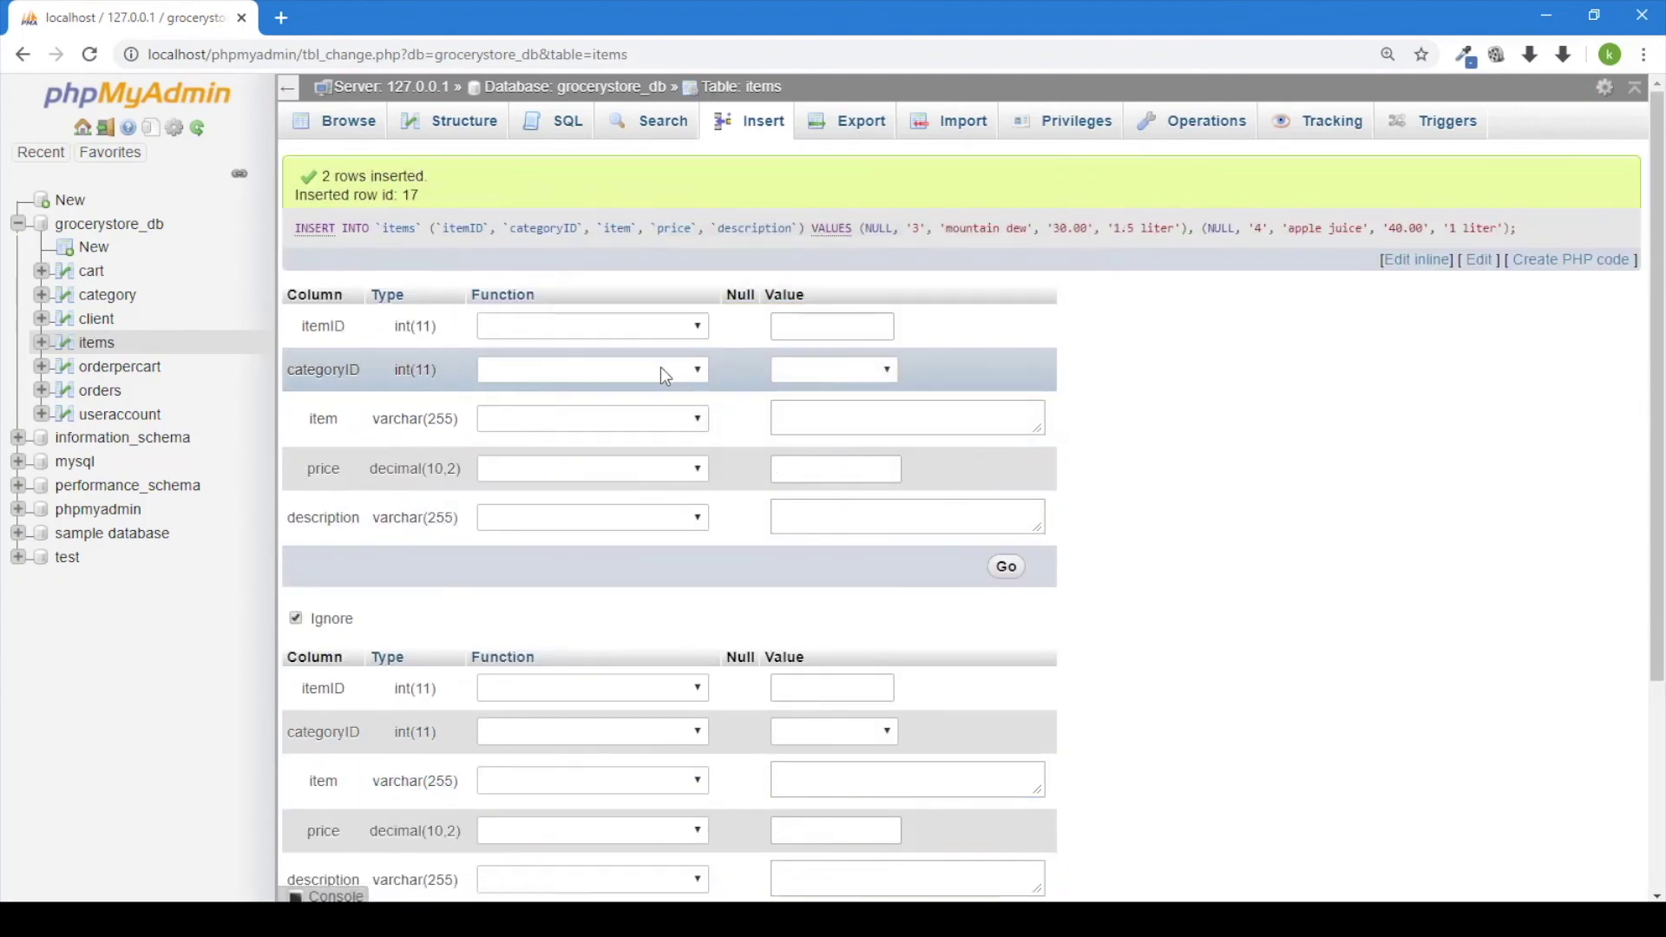
- Browse the 12 rows of the items table, then bring up its SQL query editor
click(97, 345)
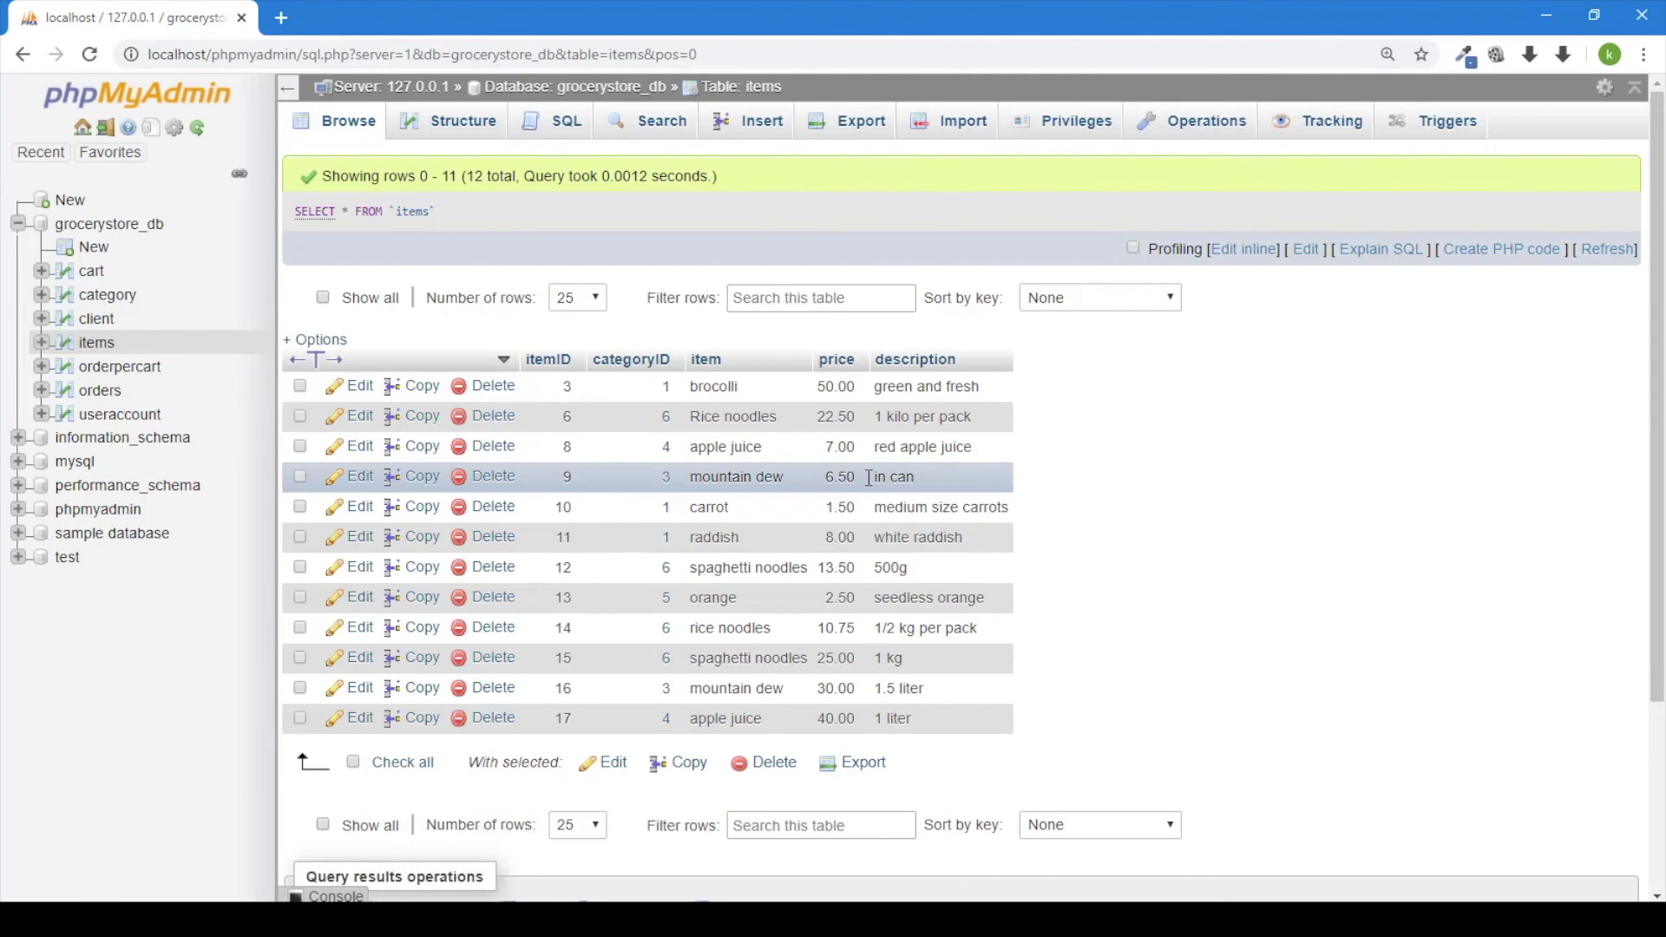
click(560, 123)
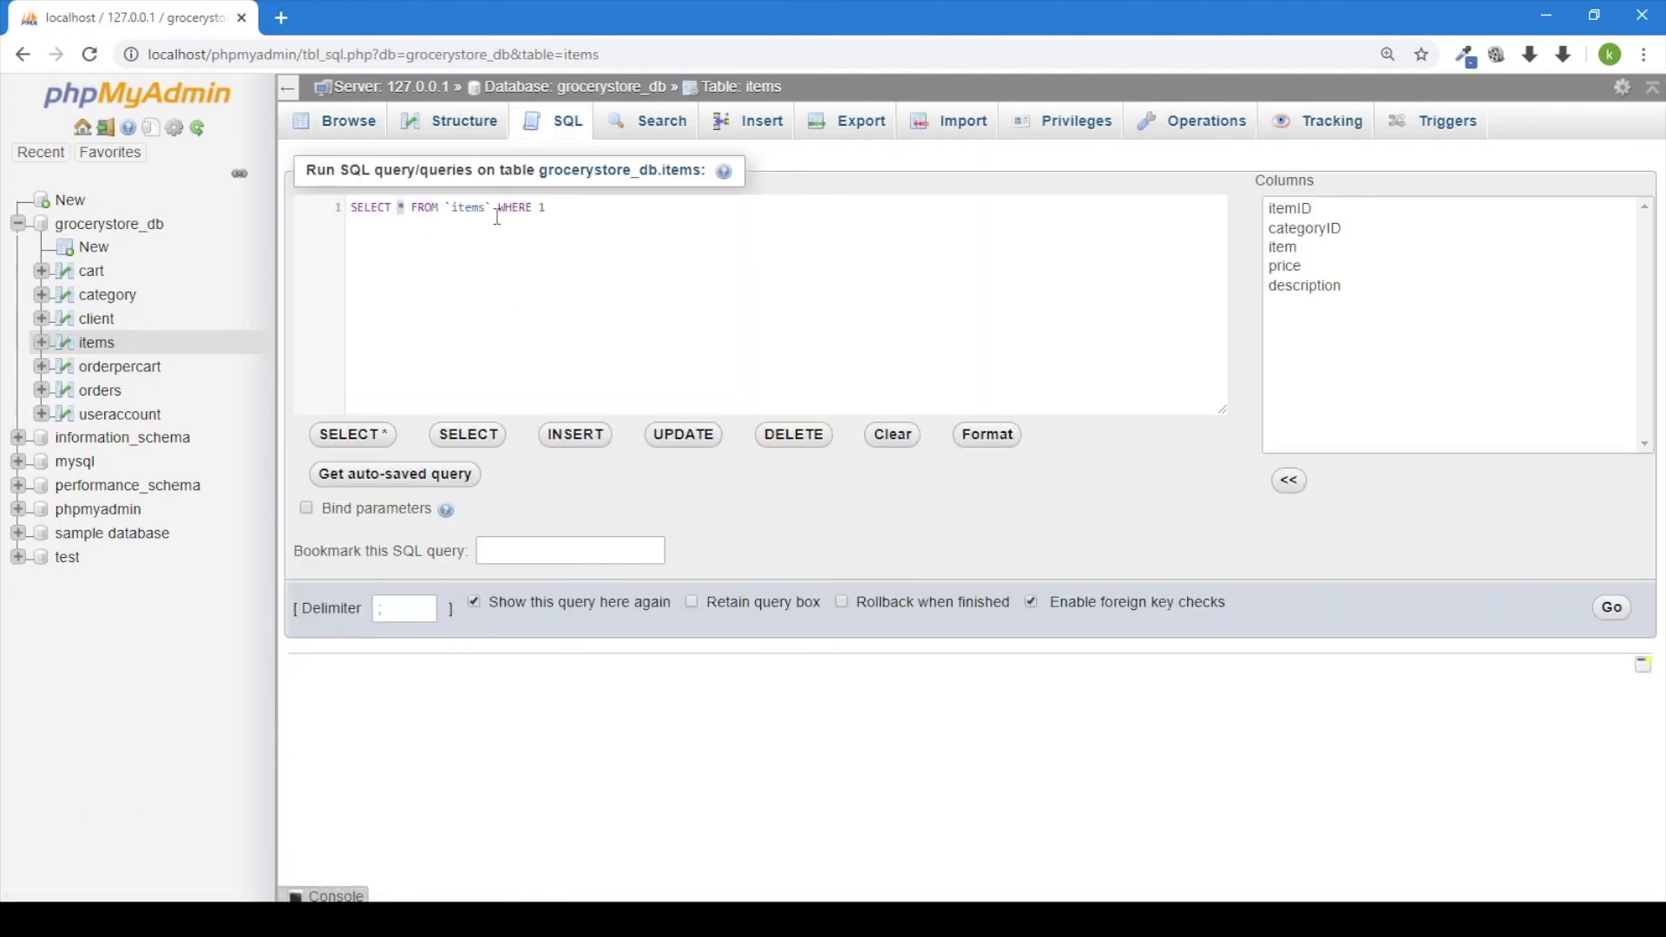
- Replace the default query with SELECT item from items and run it
drag(397, 208, 591, 216)
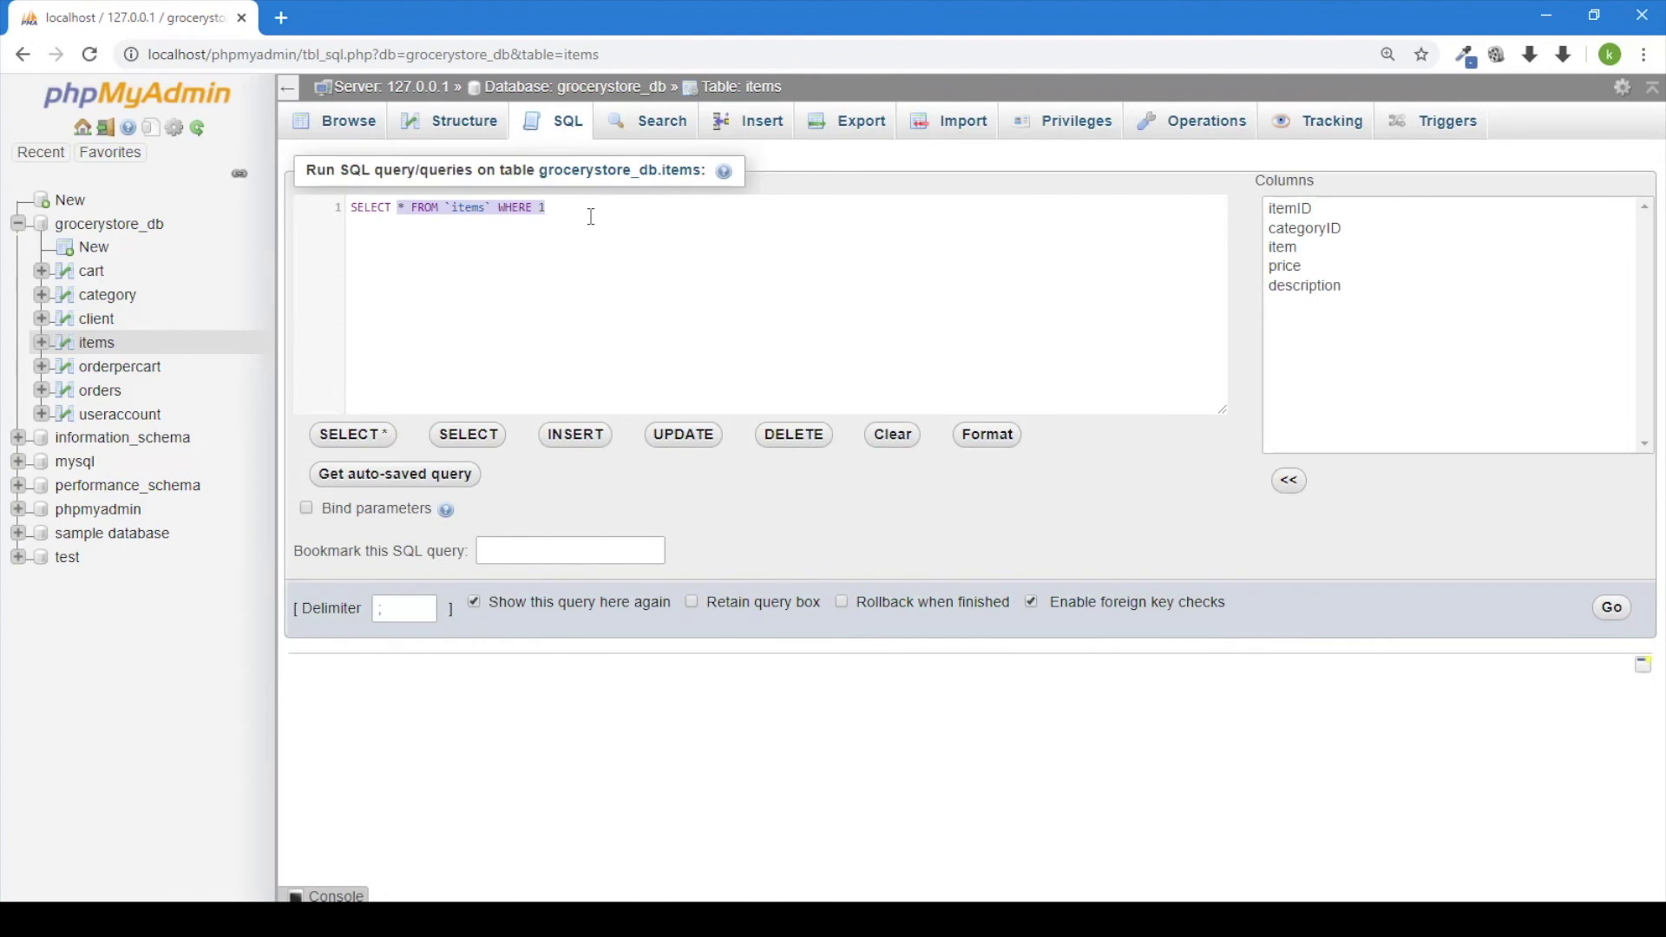
text(item)
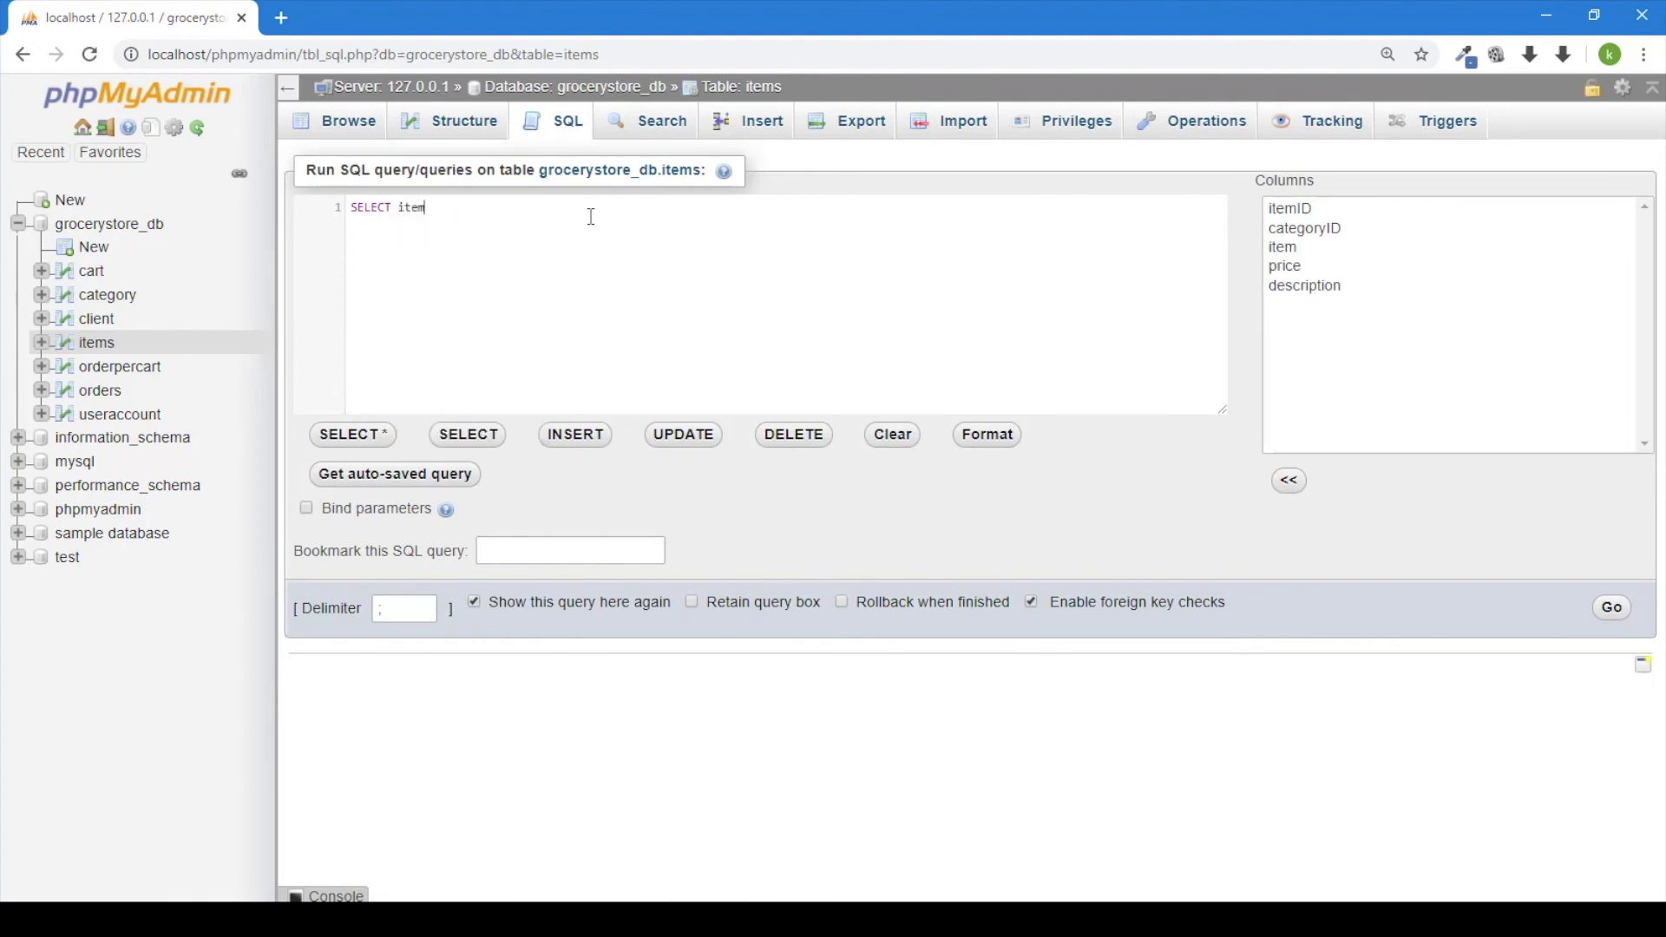
text( from items)
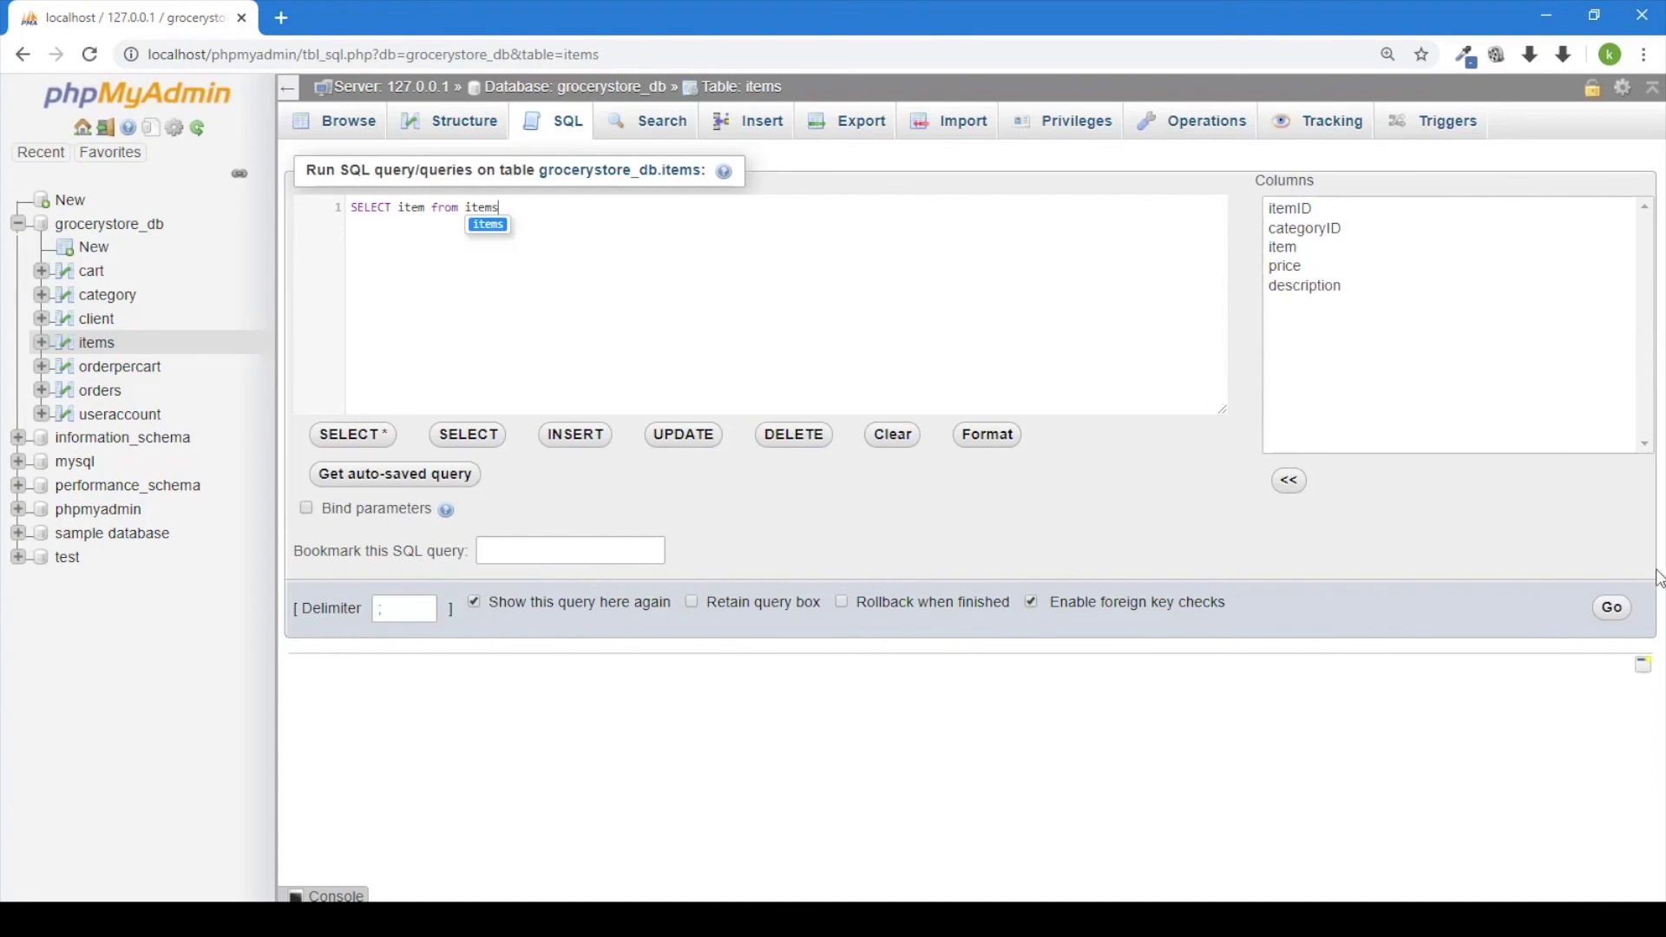
click(1611, 607)
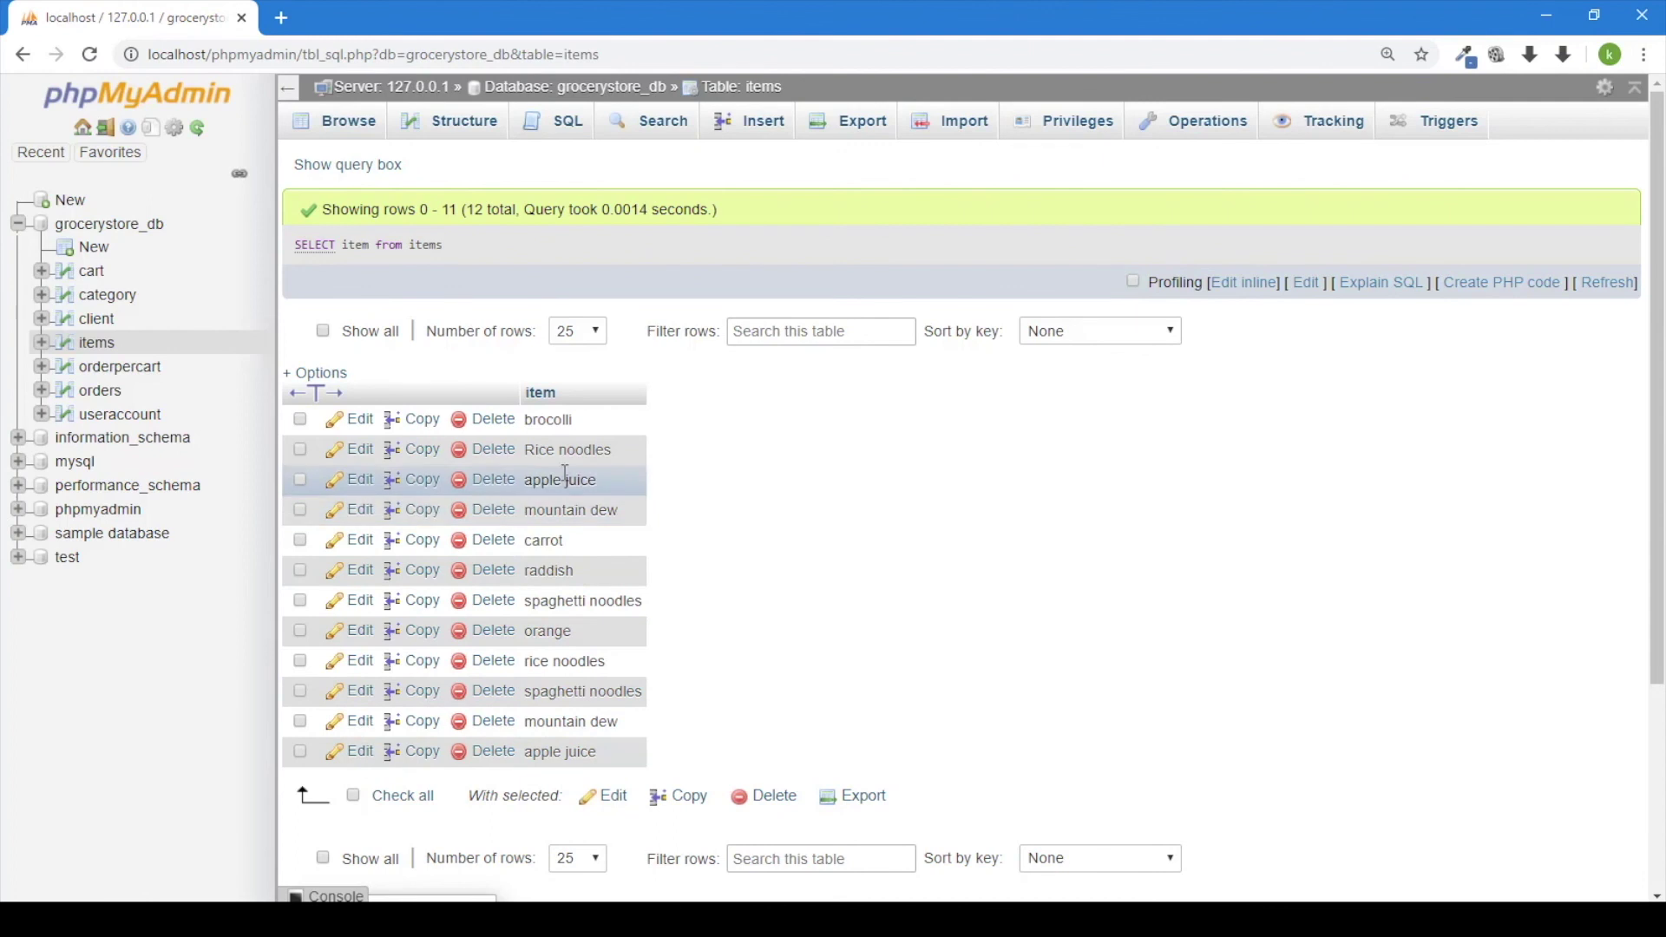
- Highlight the repeated rice noodles, apple juice, mountain dew and spaghetti noodles entries, then reopen the query
drag(544, 447, 612, 450)
drag(536, 661, 607, 663)
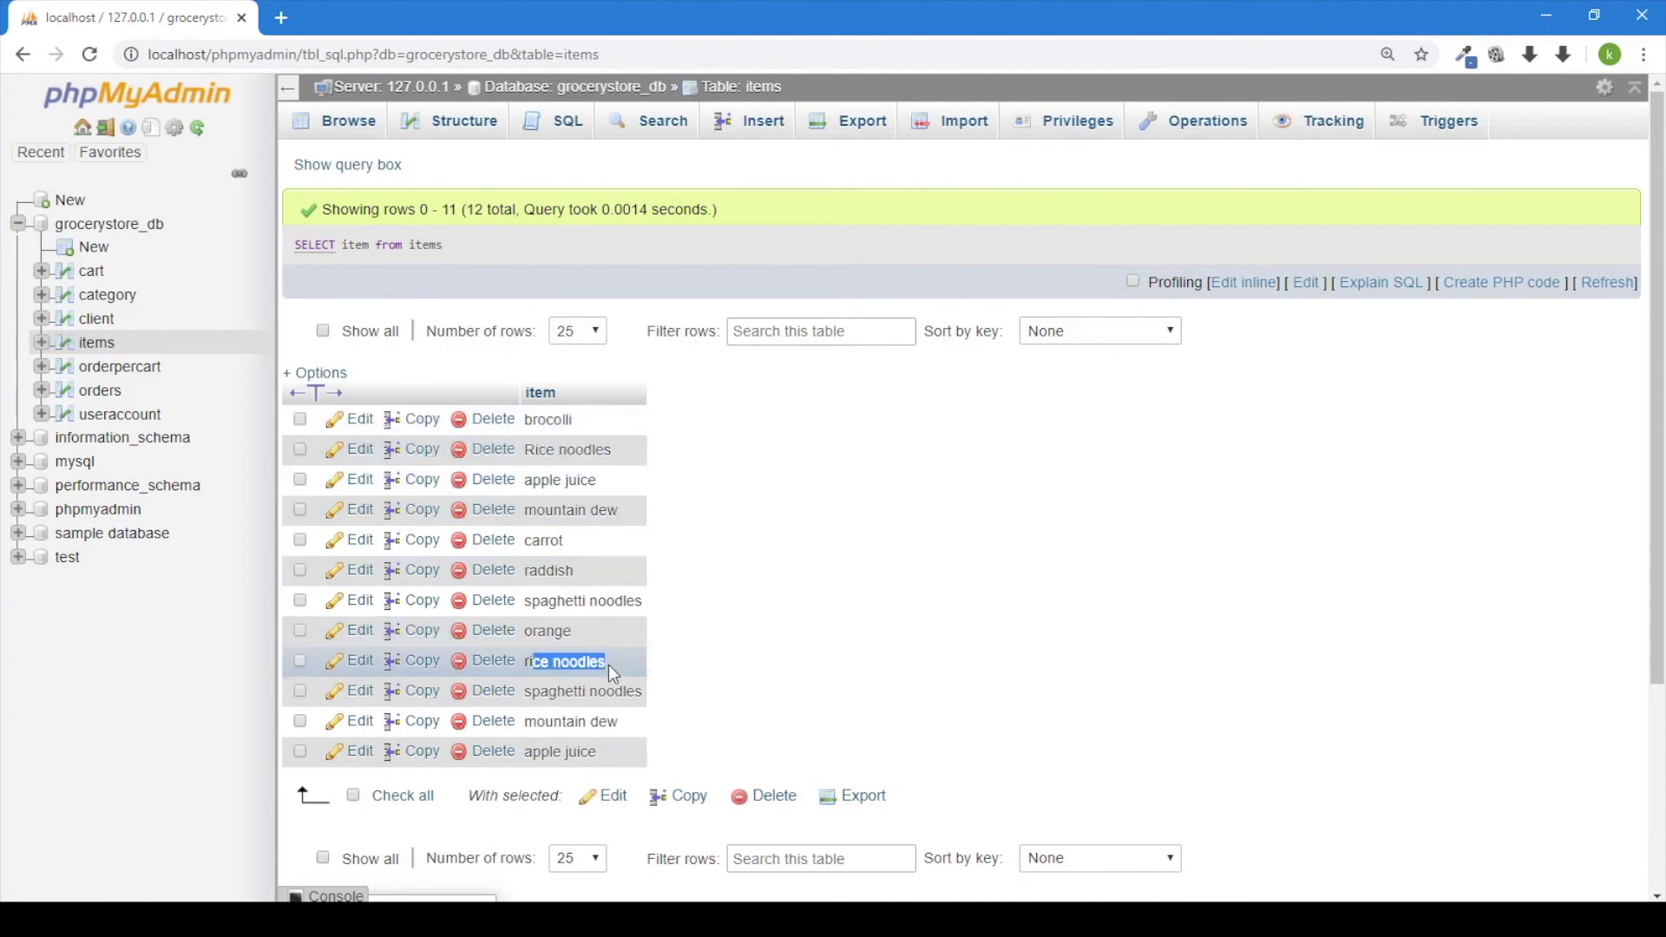
drag(544, 480, 599, 481)
drag(544, 751, 592, 736)
drag(549, 510, 609, 510)
drag(546, 721, 627, 691)
drag(558, 600, 622, 601)
click(745, 647)
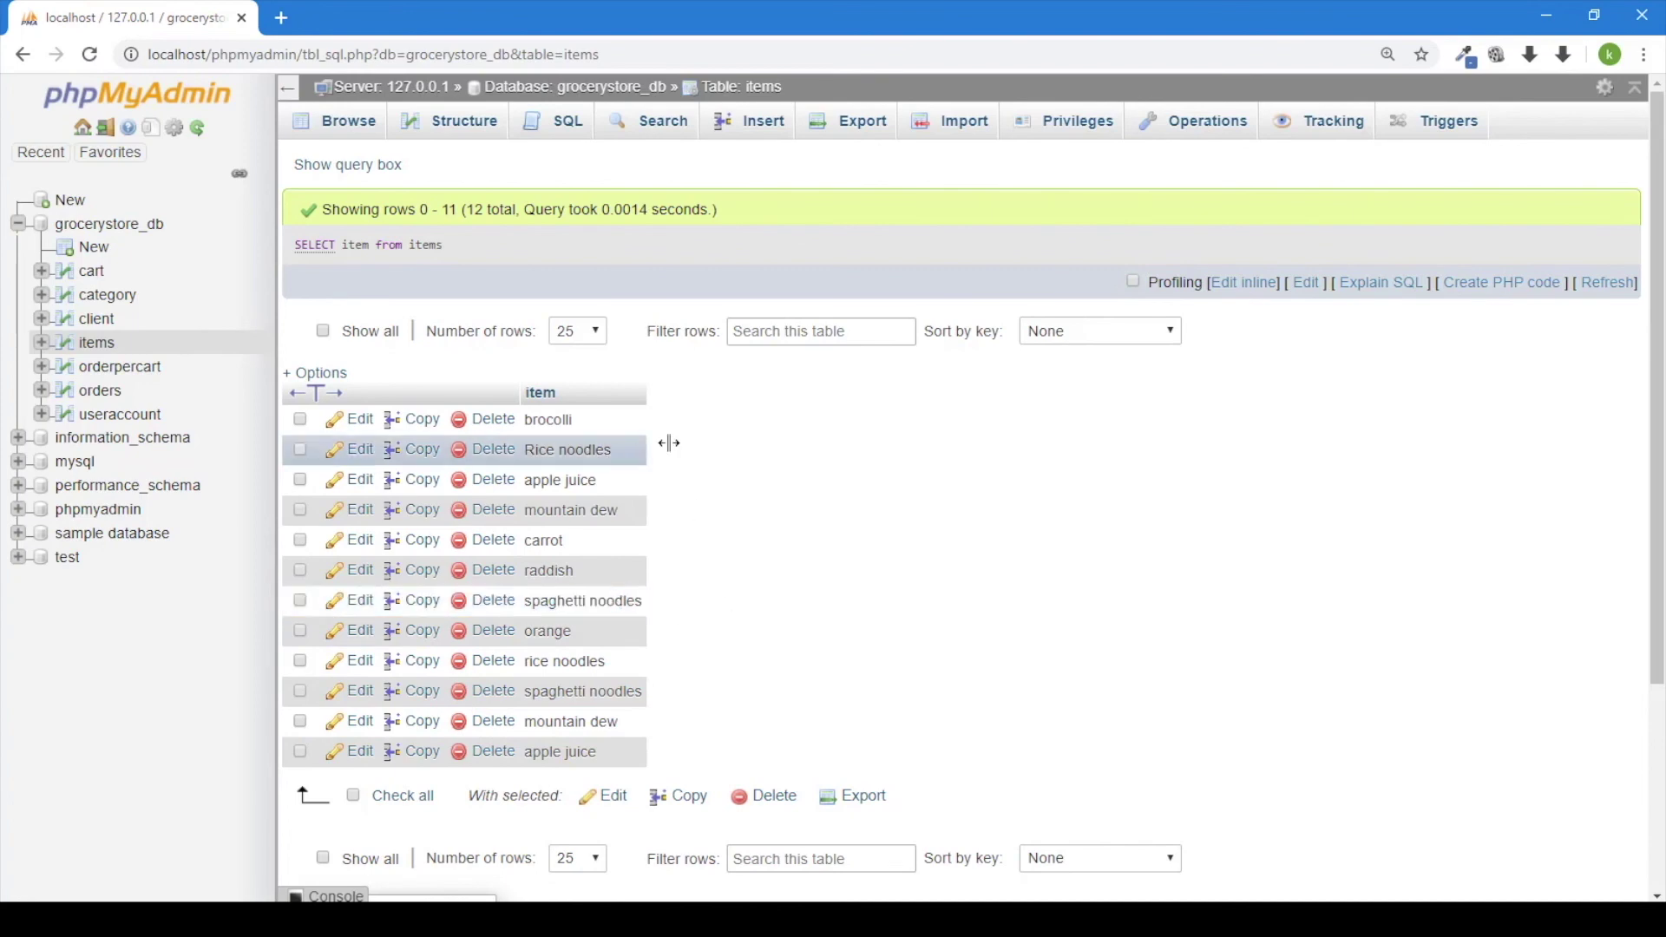
click(1306, 284)
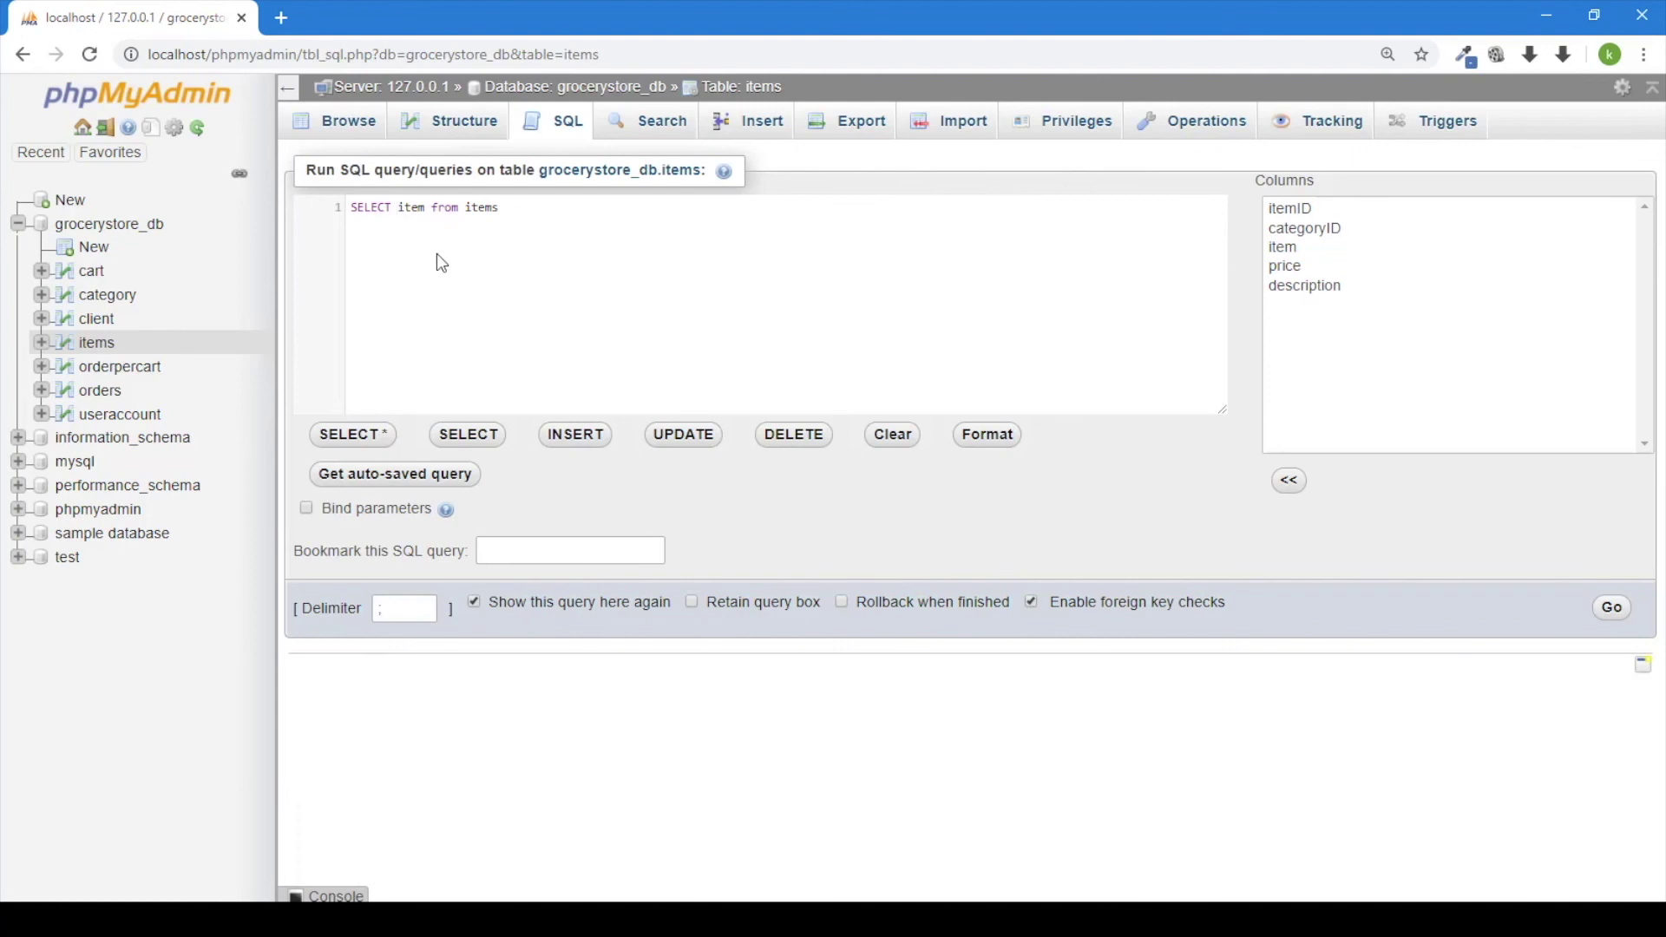
- Change the query to SELECT distinct(item) from items and run it
text(distinct(item)
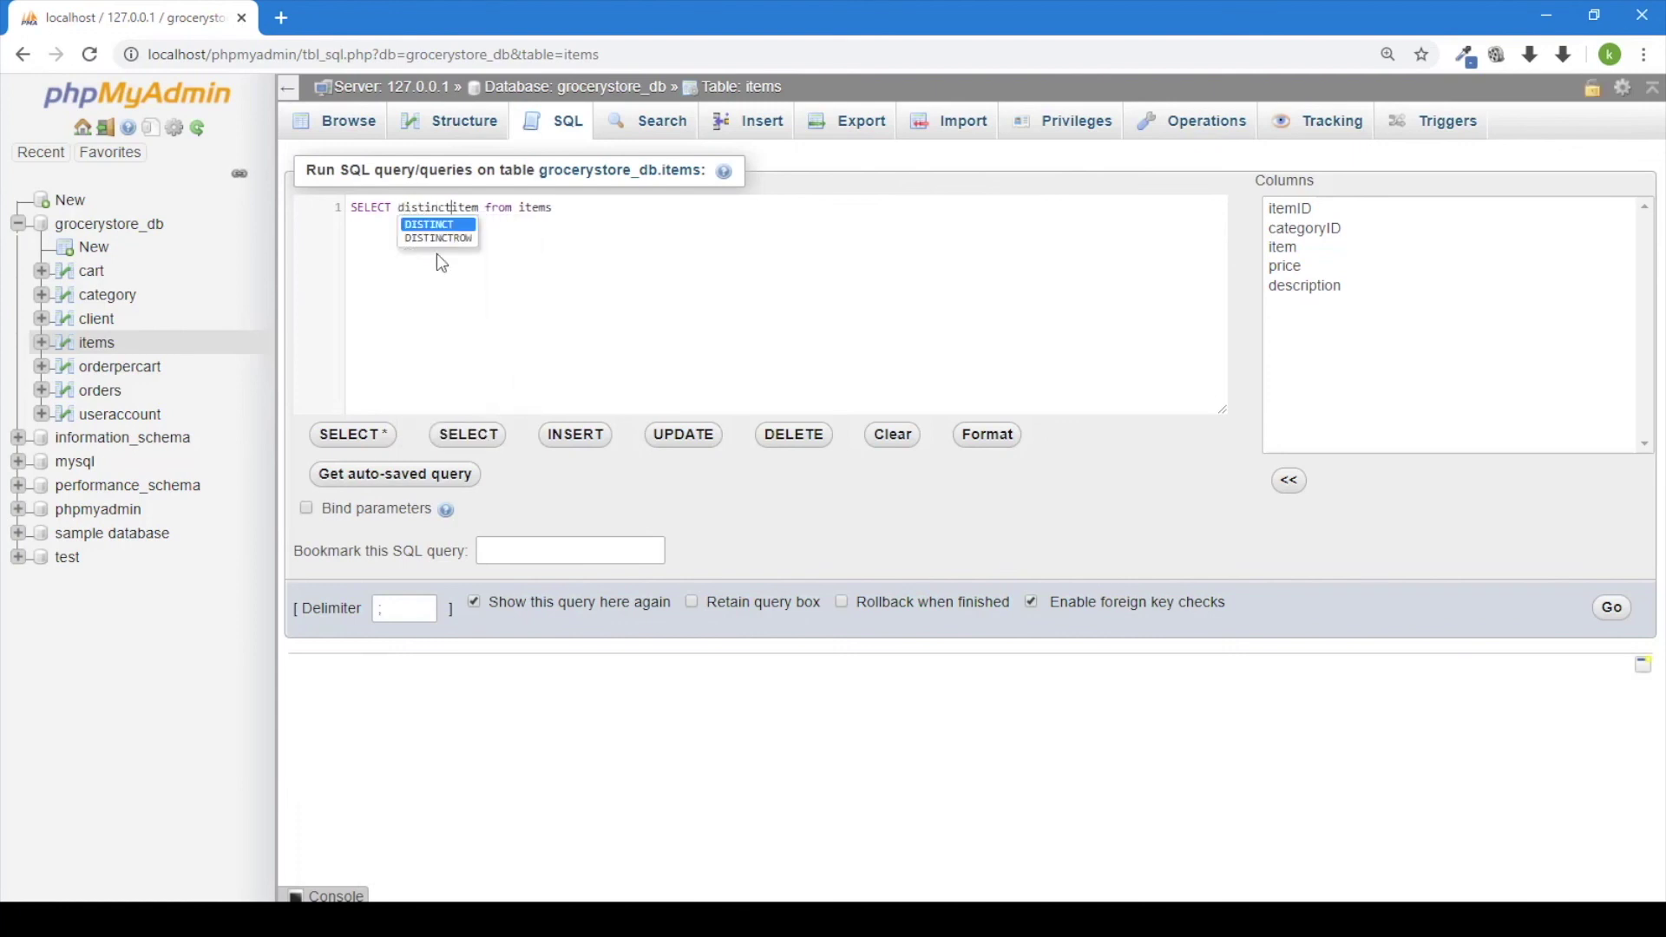
text())
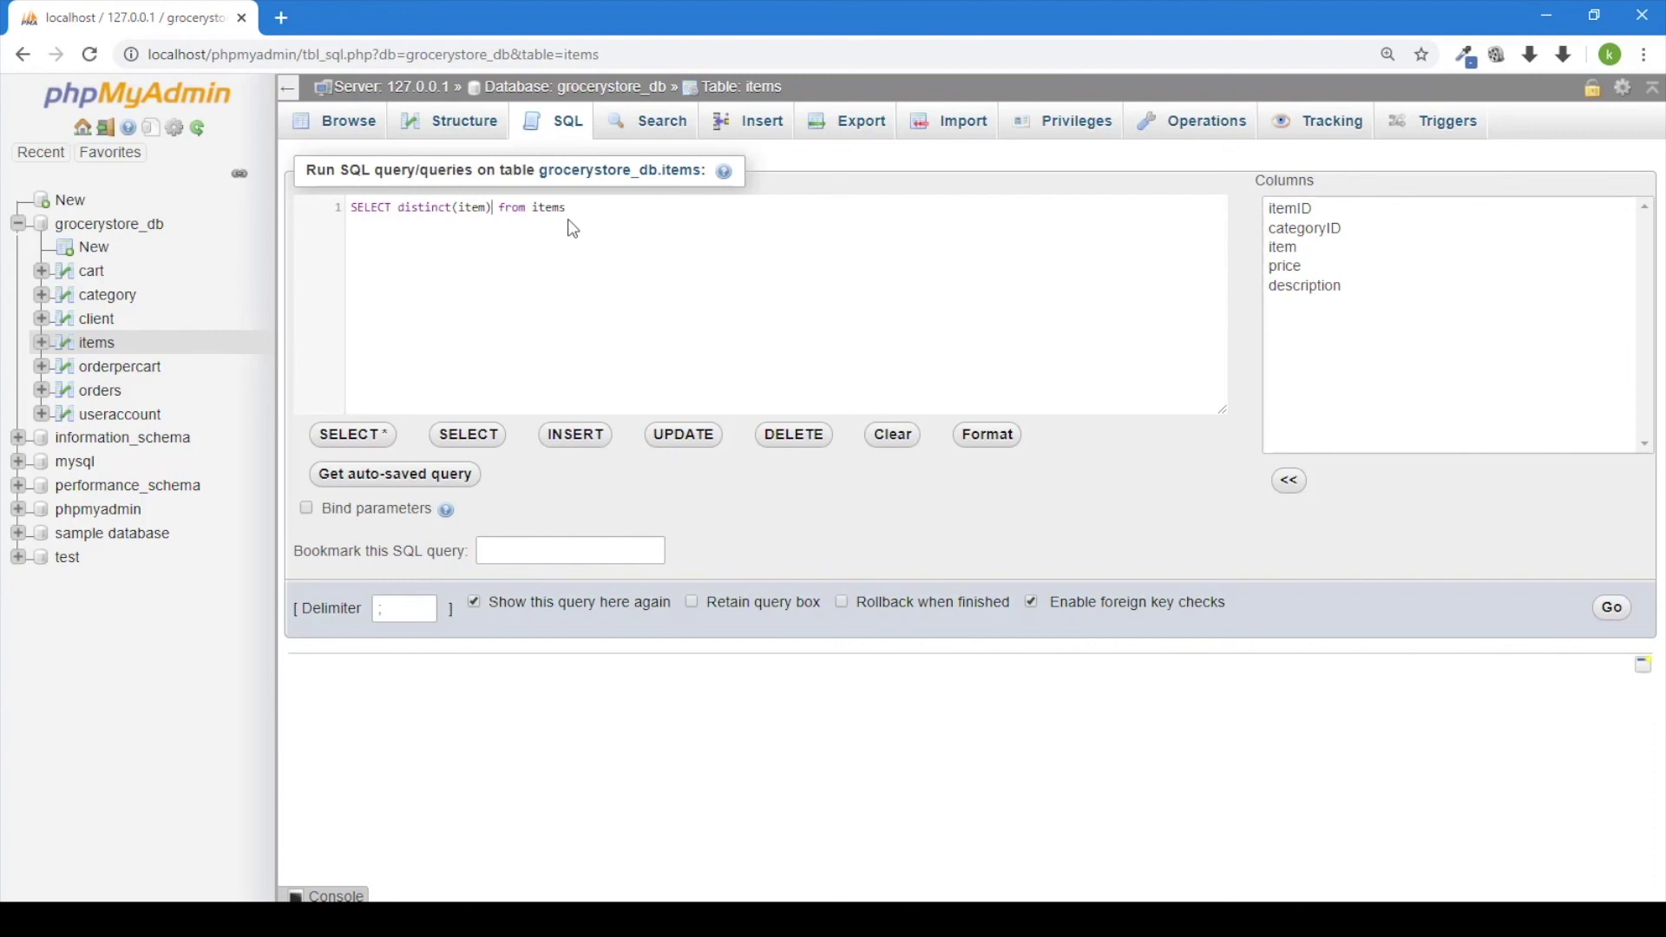
drag(408, 208, 490, 210)
click(609, 208)
click(1595, 609)
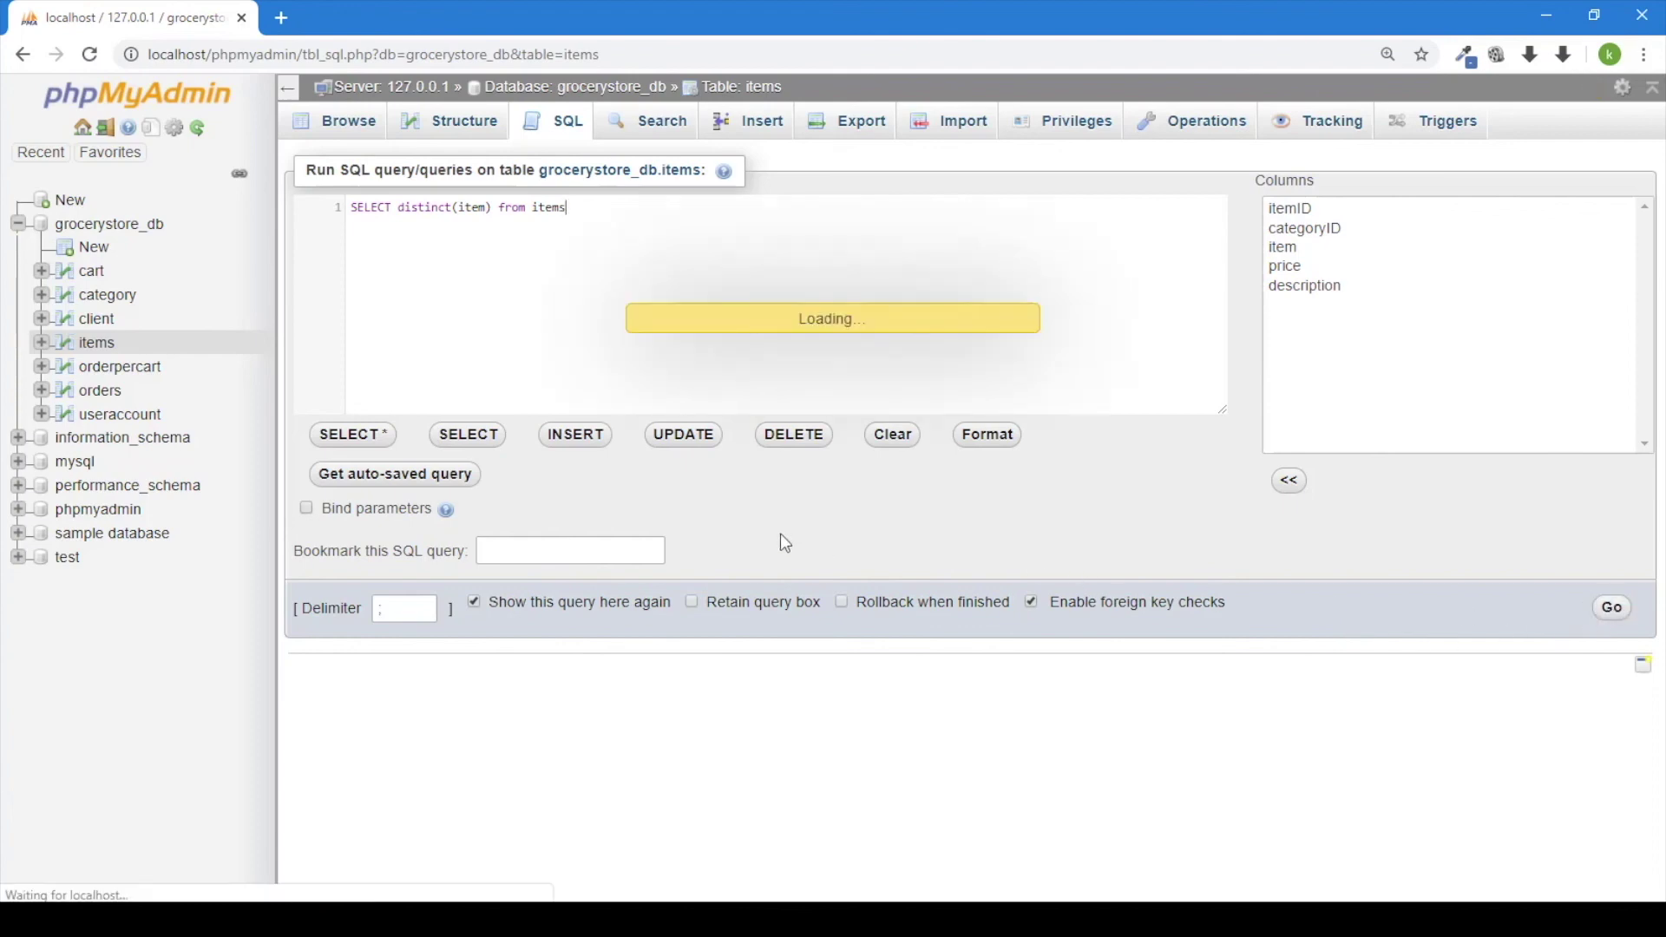
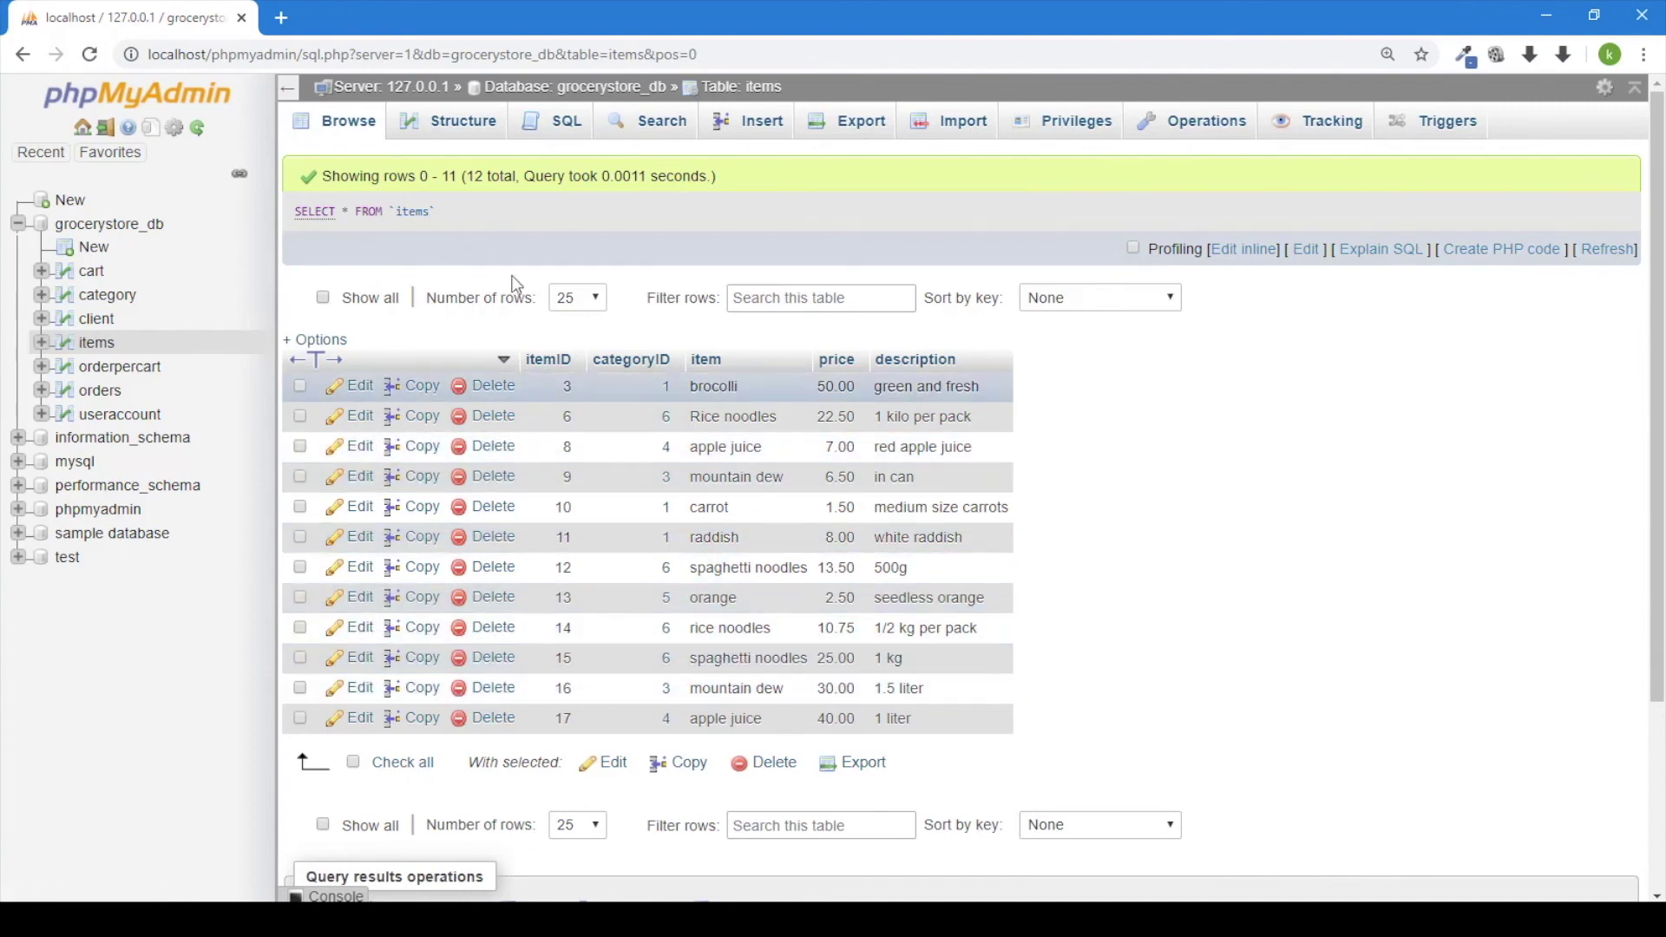
- Run select categoryID, item from items order by categoryID in the SQL editor
click(550, 130)
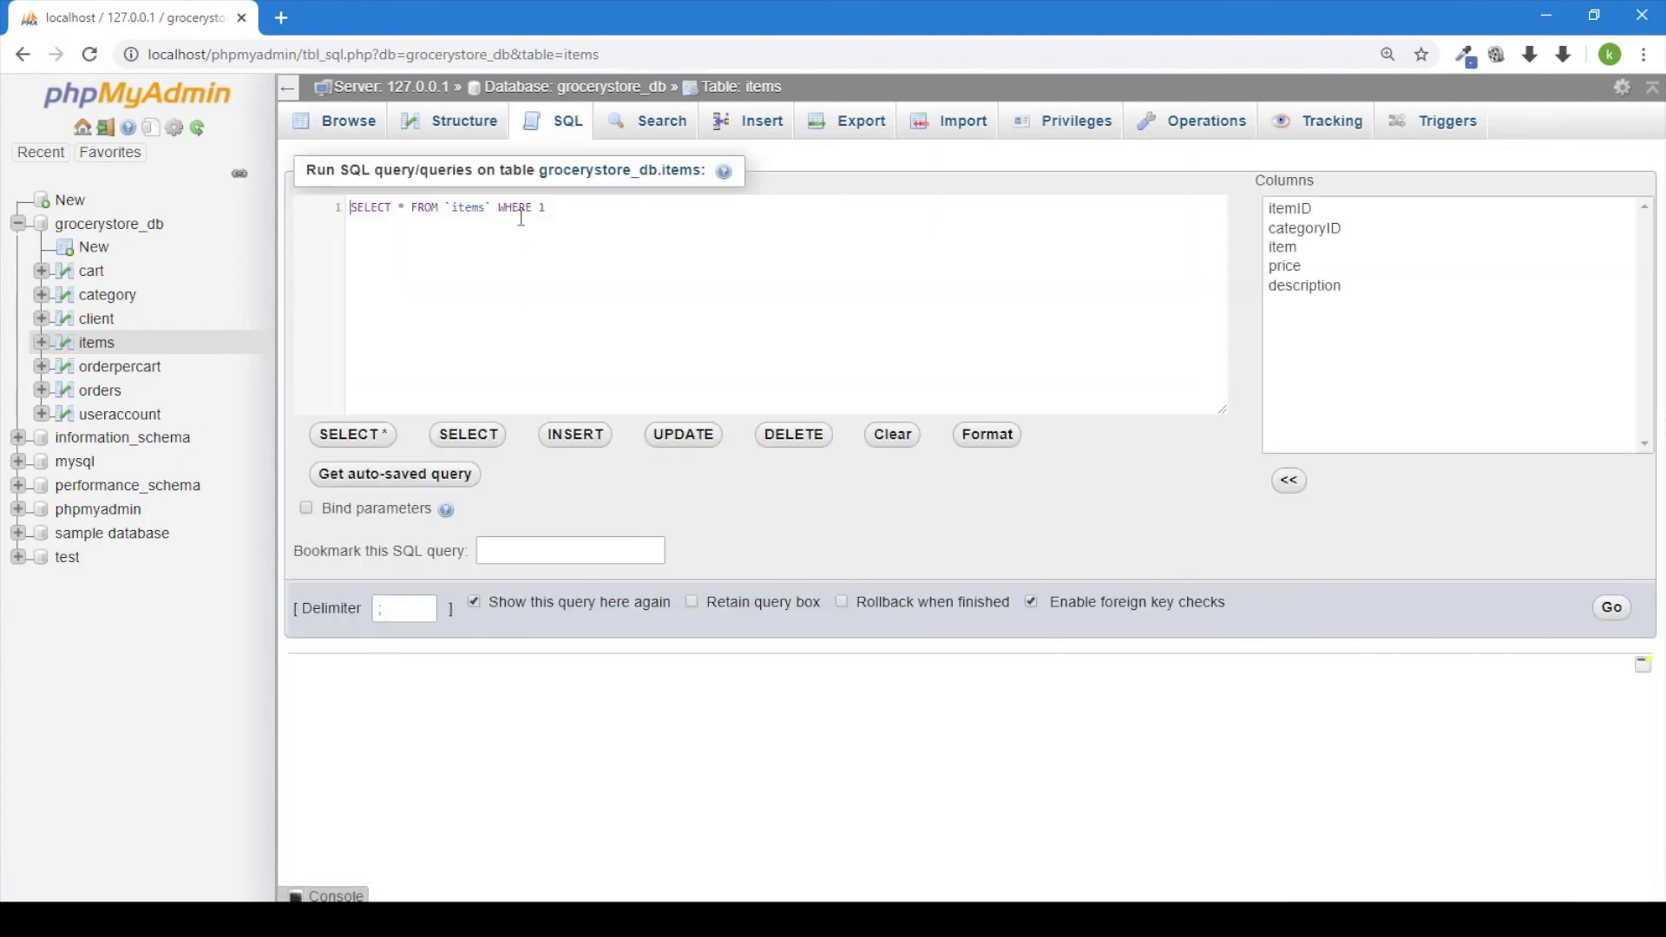
text(sele)
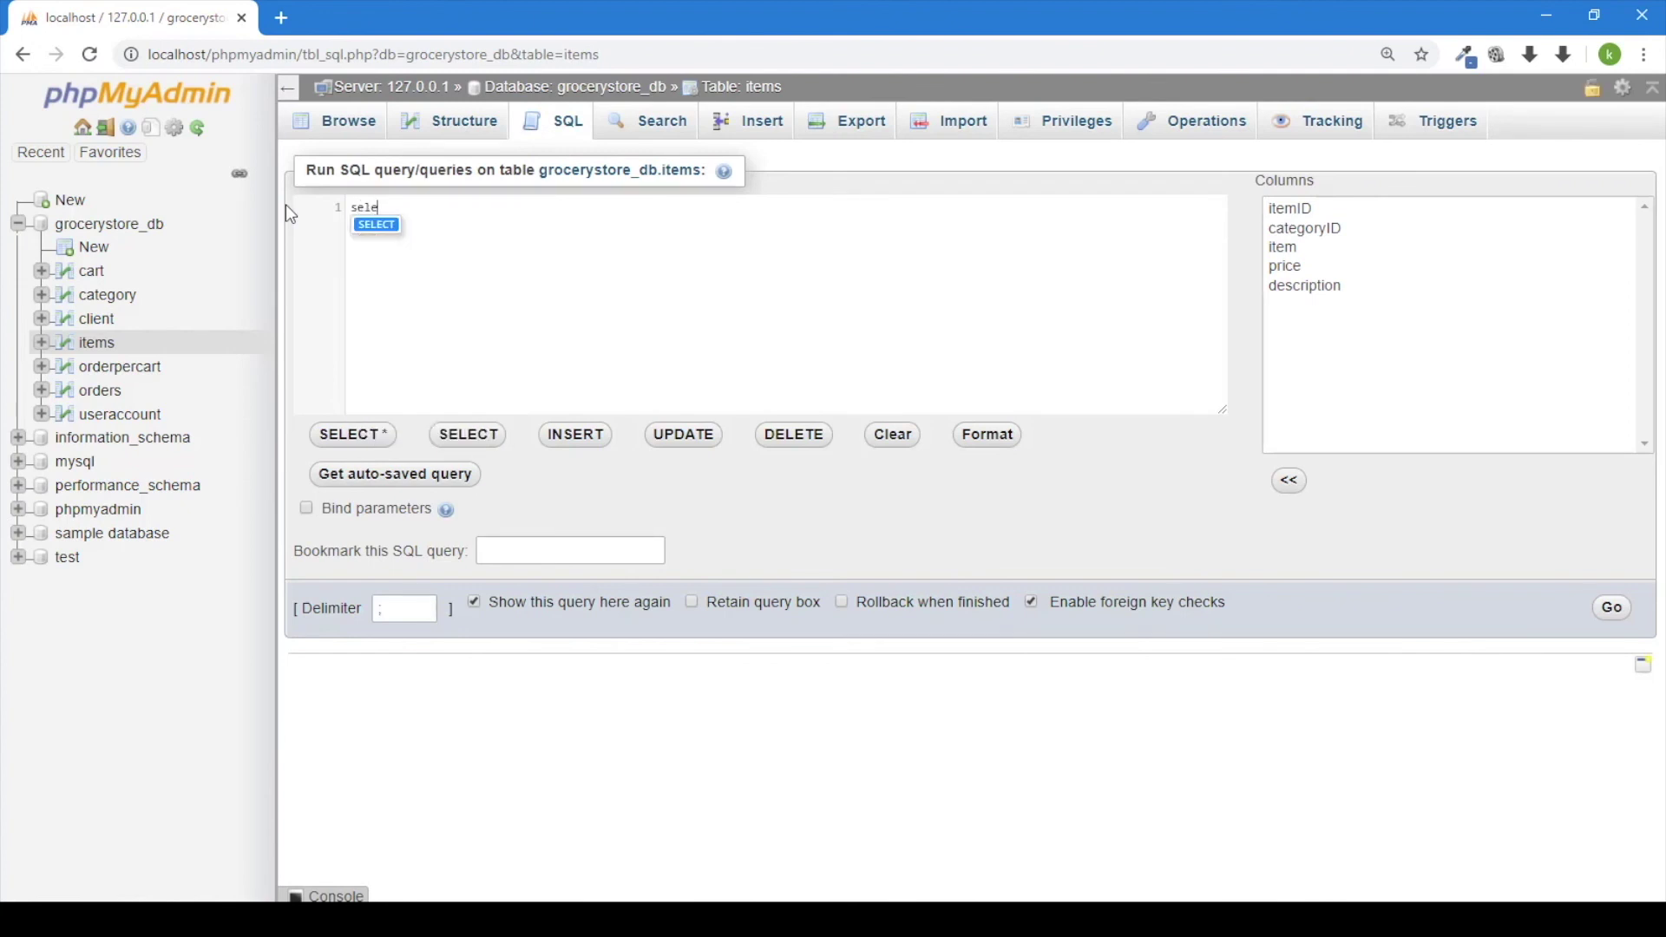
text(ct category)
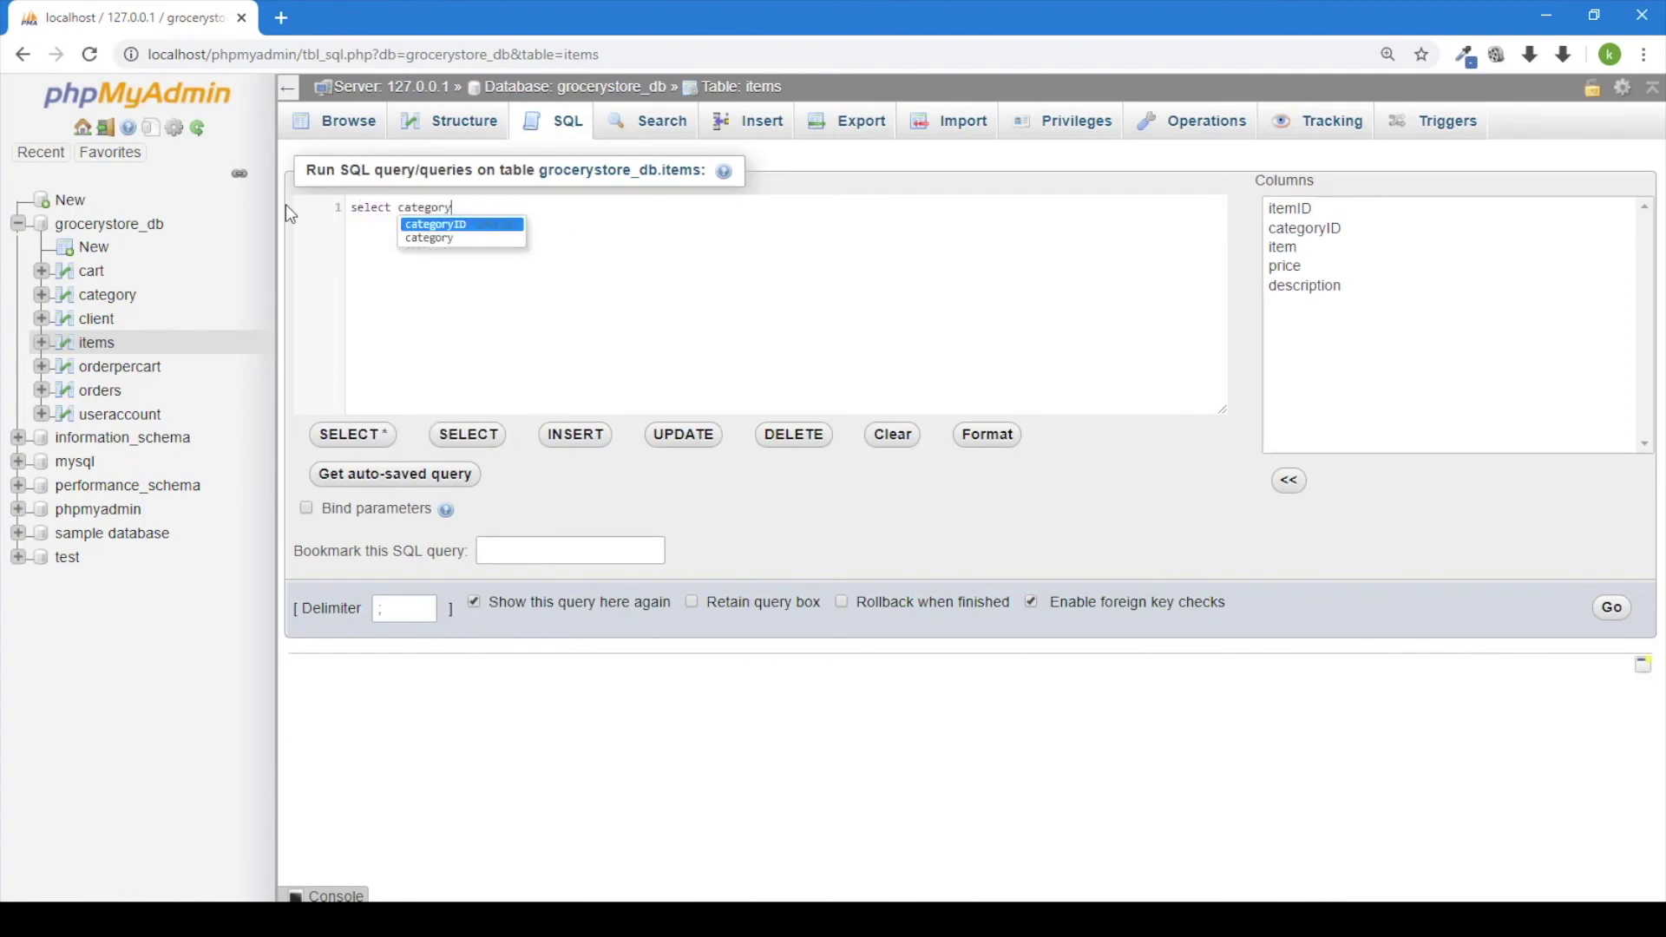
text(ID, item)
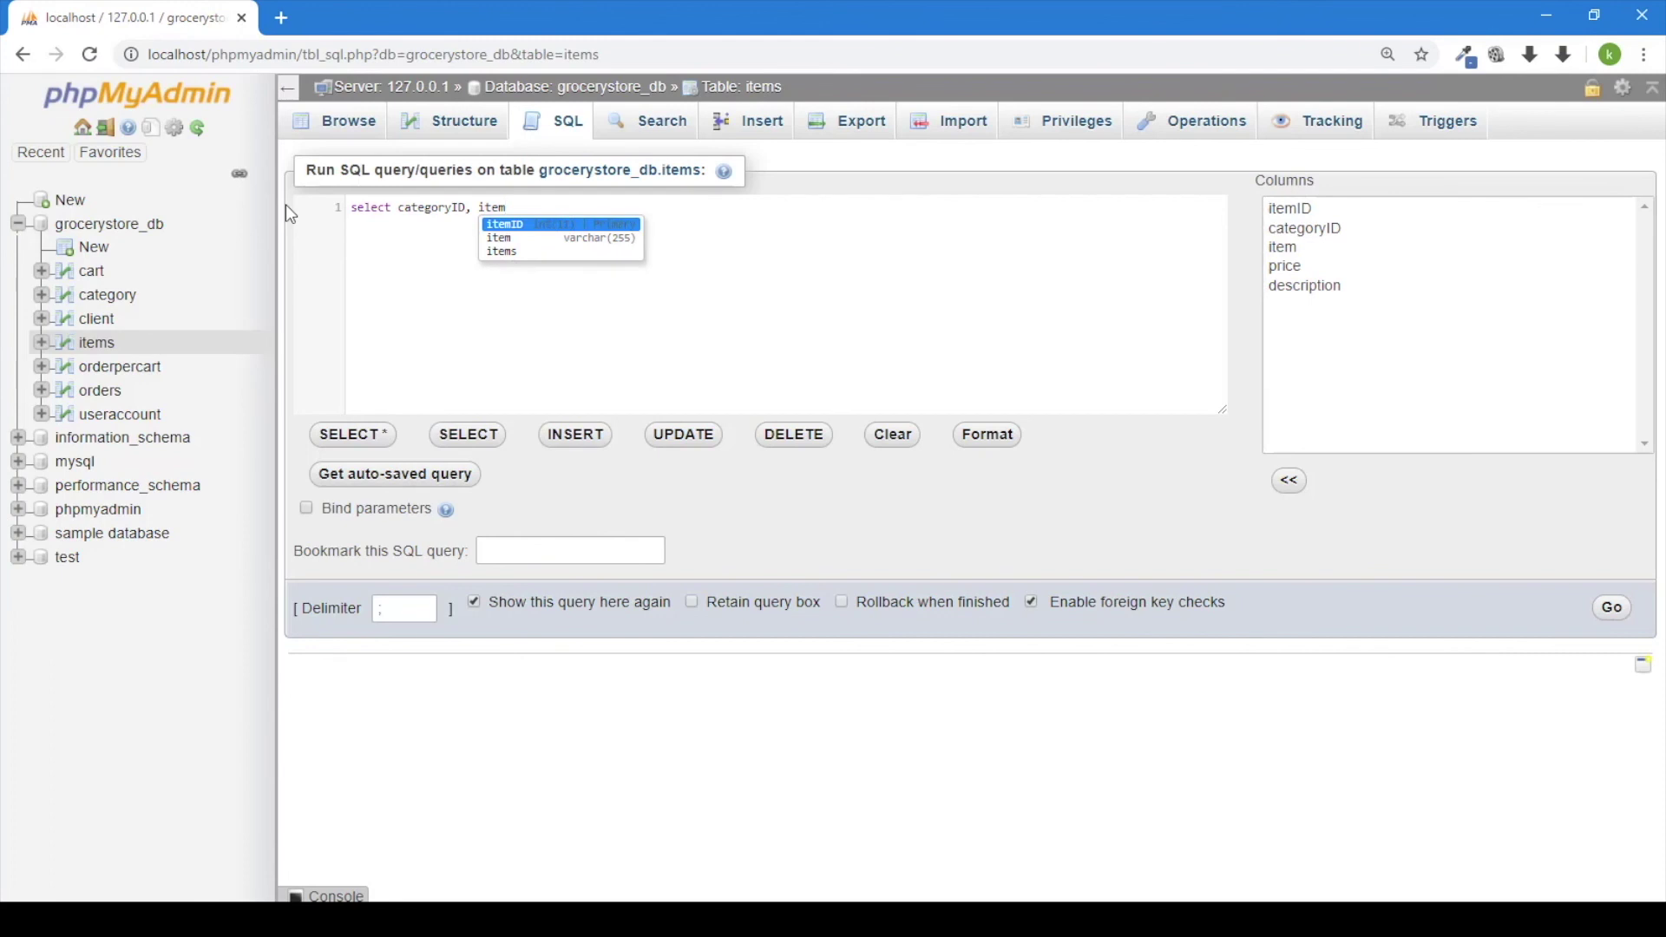
key(Down)
key(Return)
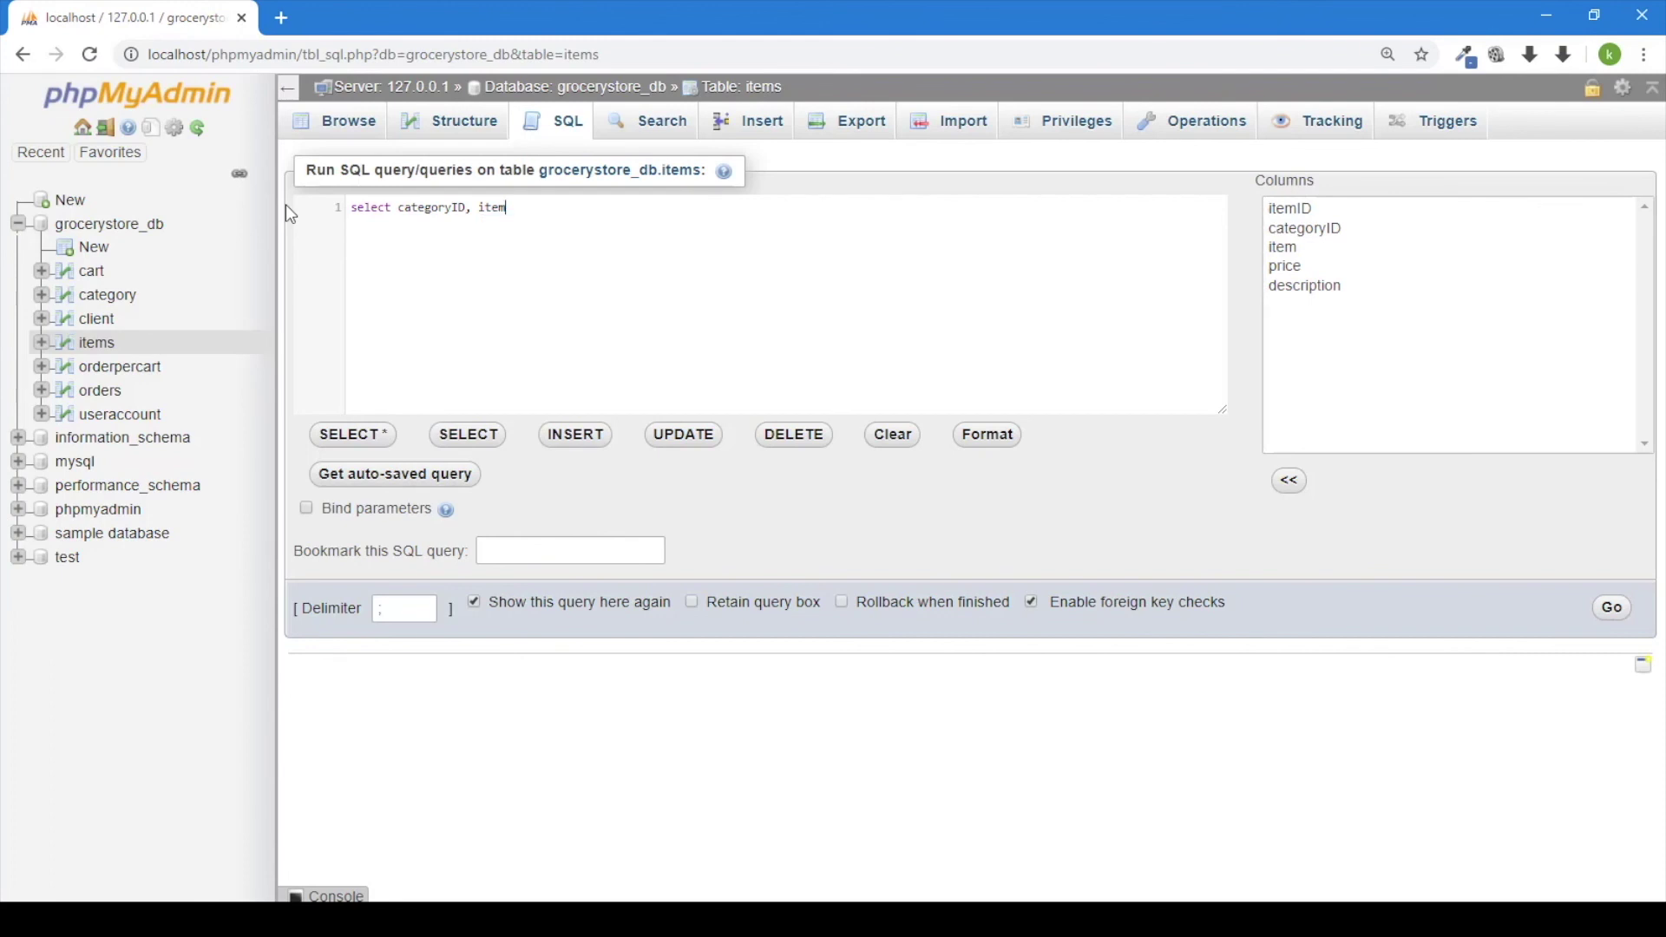
text(from items)
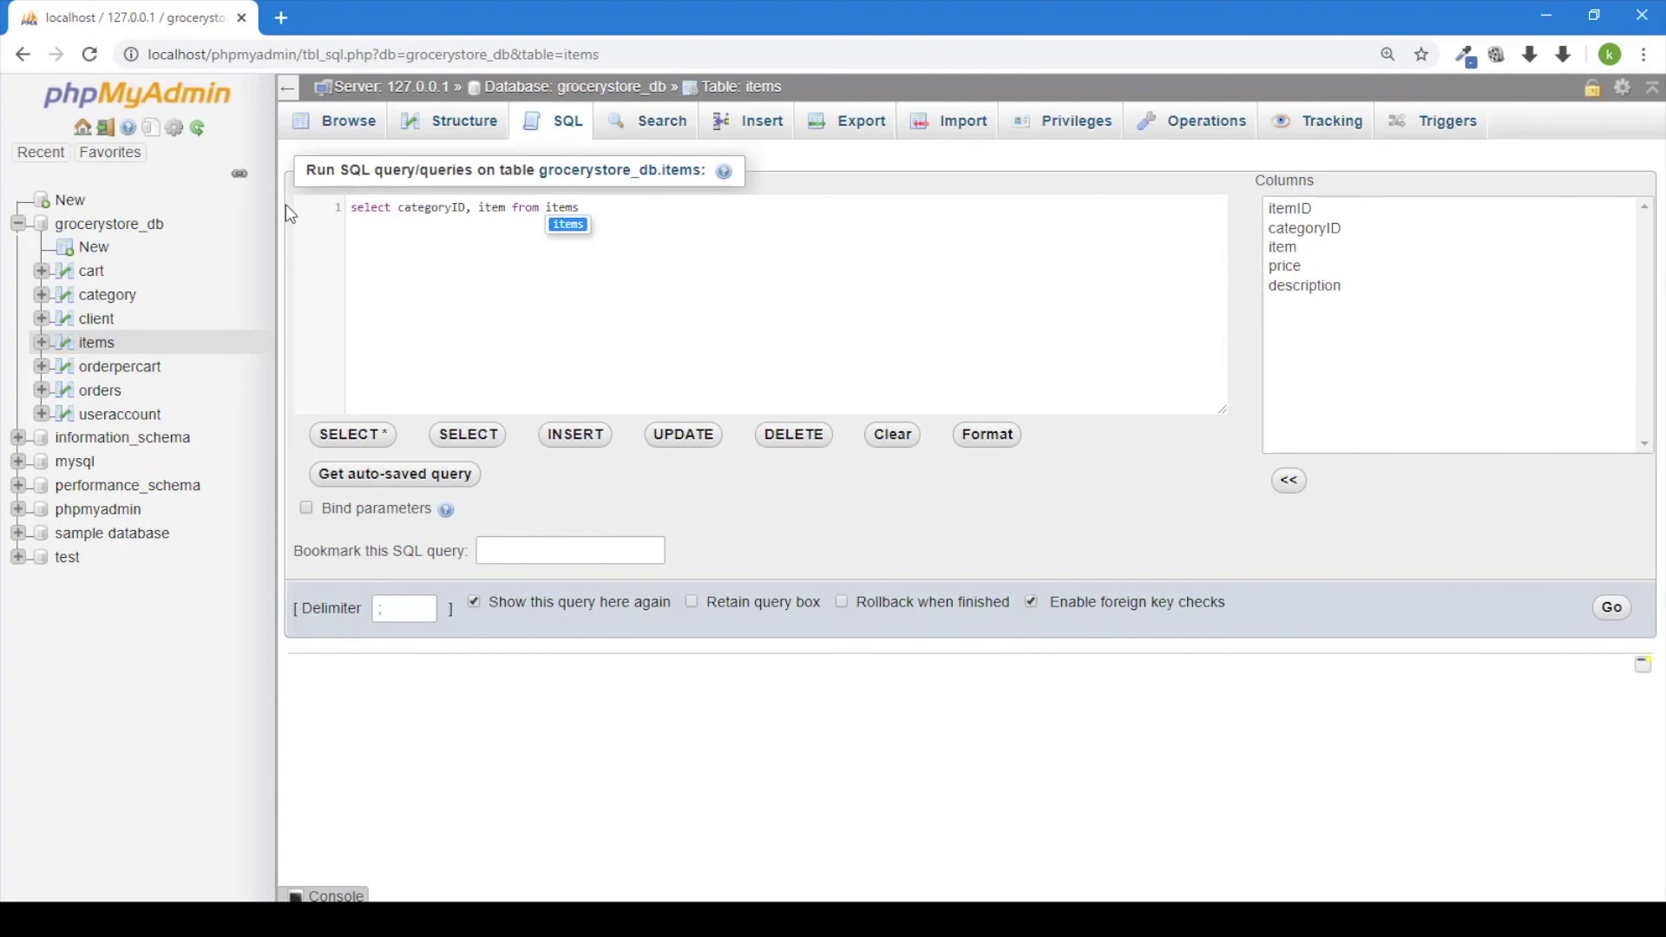
text( order)
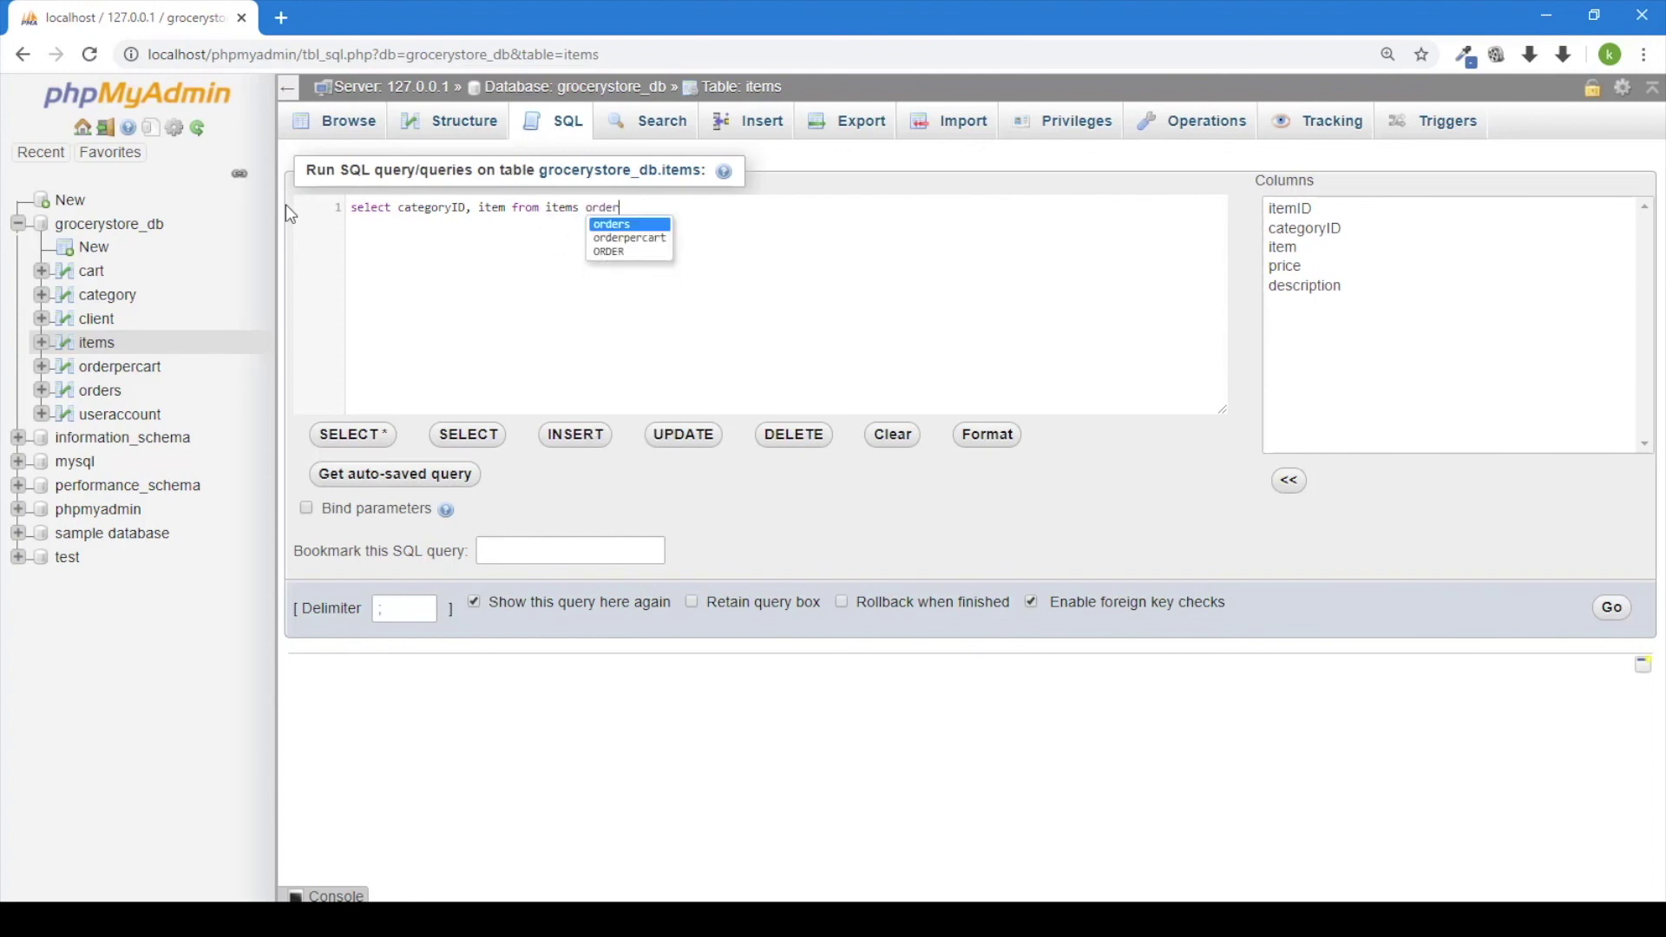
text( by categoryID)
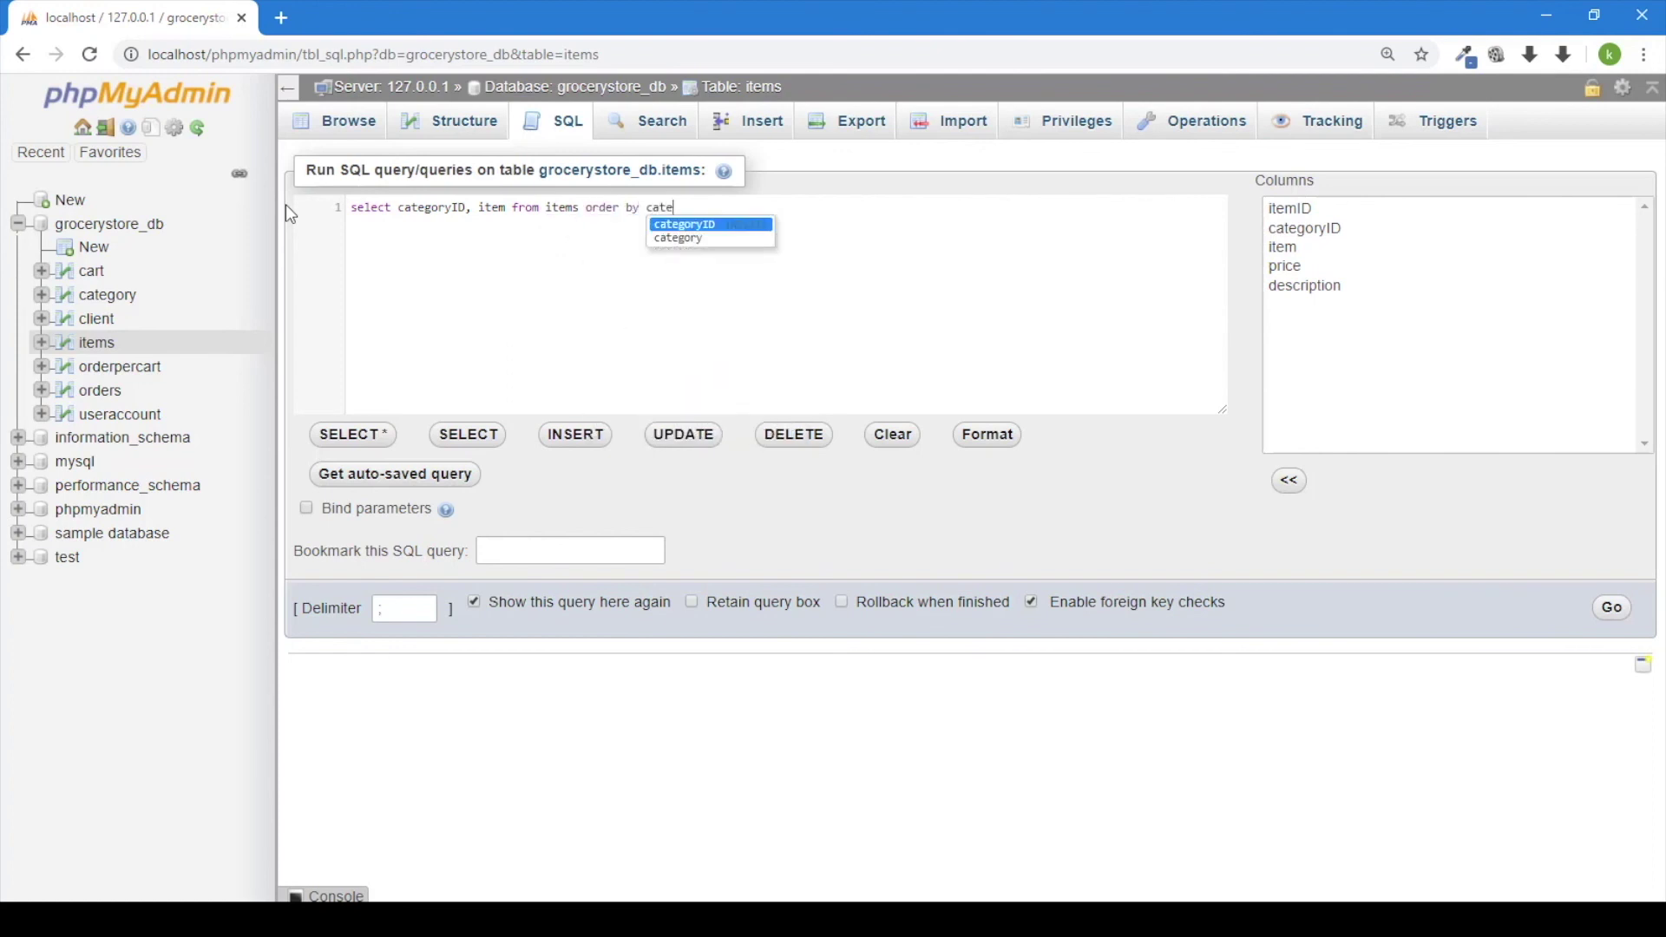
drag(351, 208, 713, 209)
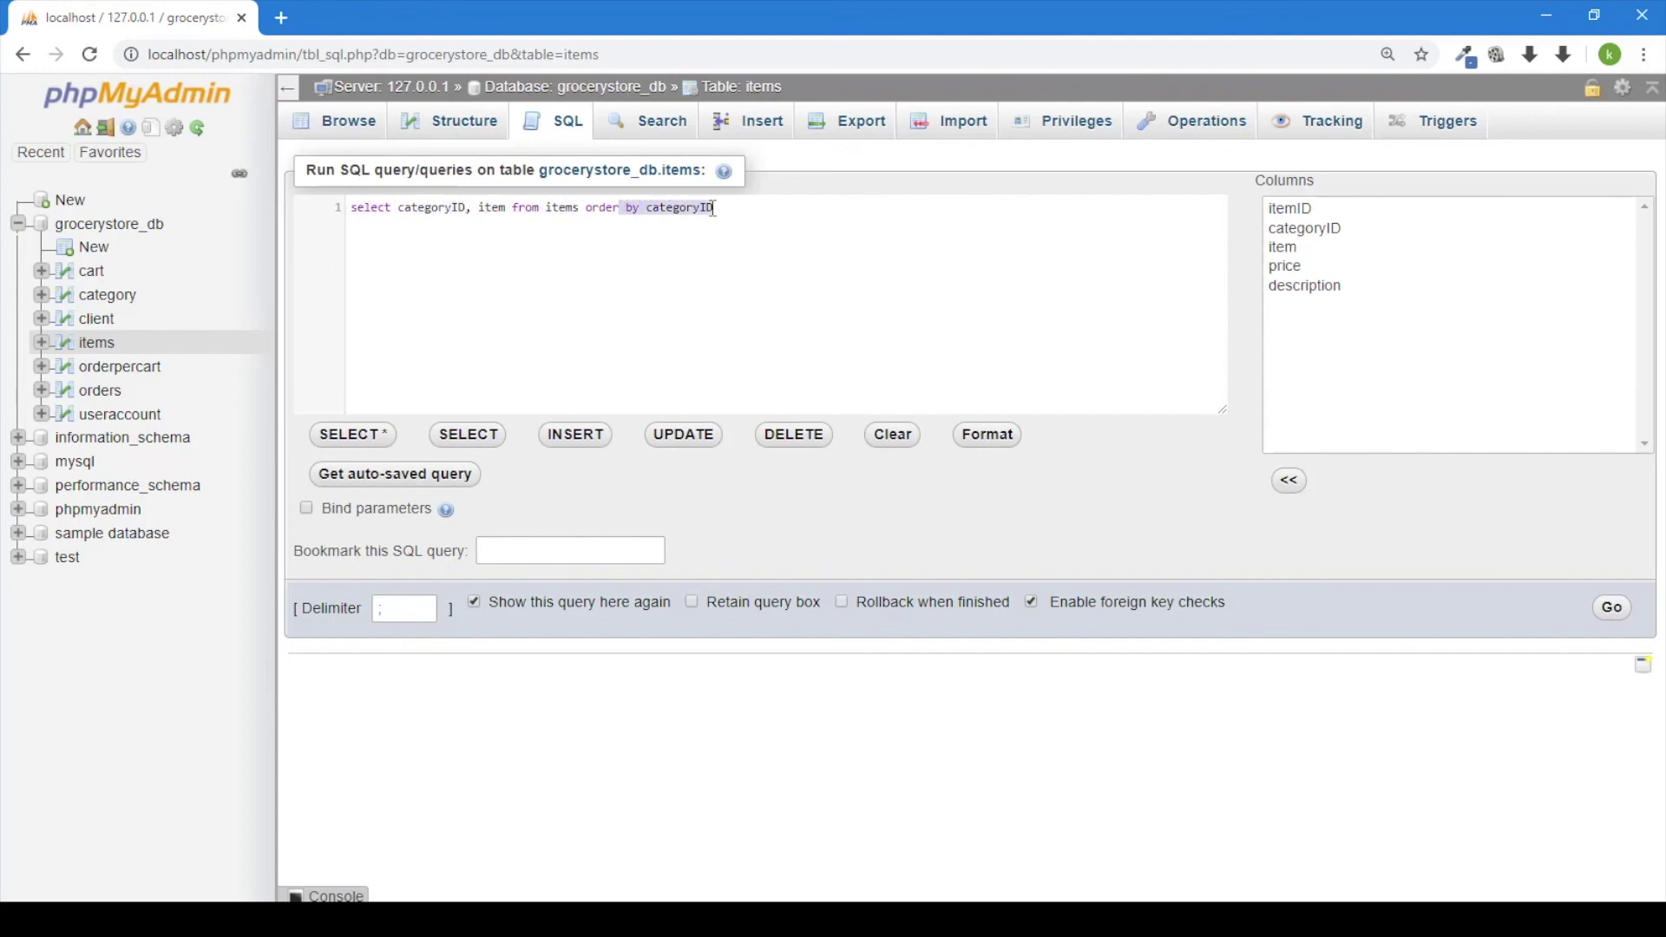
click(810, 254)
click(1610, 606)
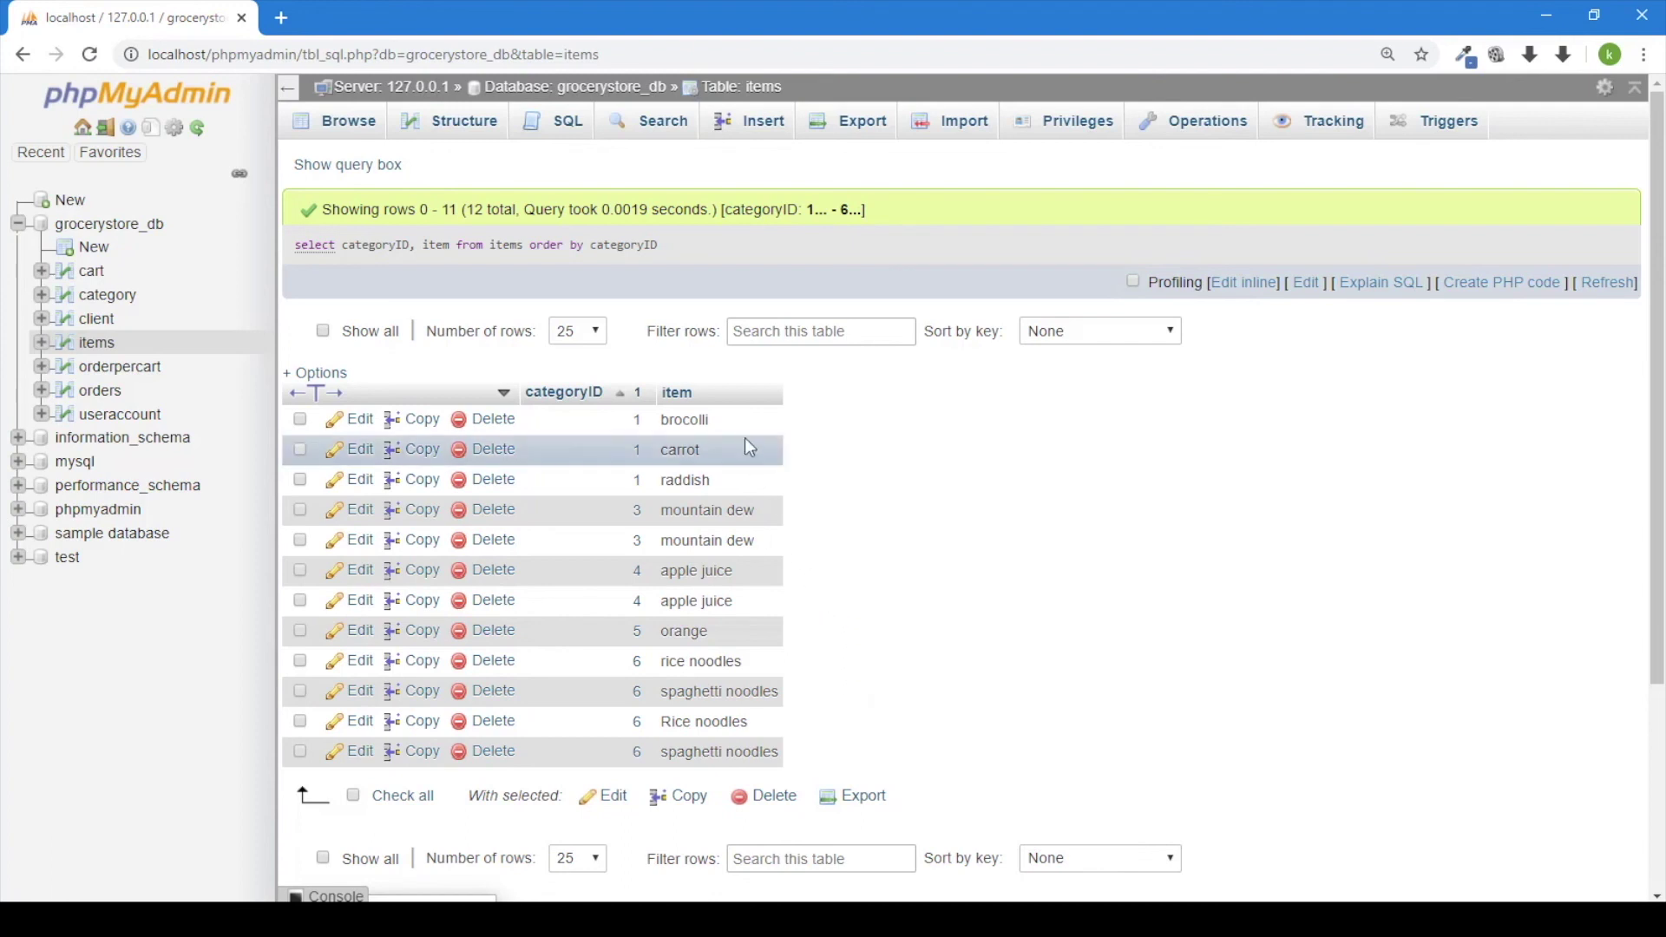
- Replace item with count(*), group by categoryID and run it, pointing out the five counts
click(1307, 285)
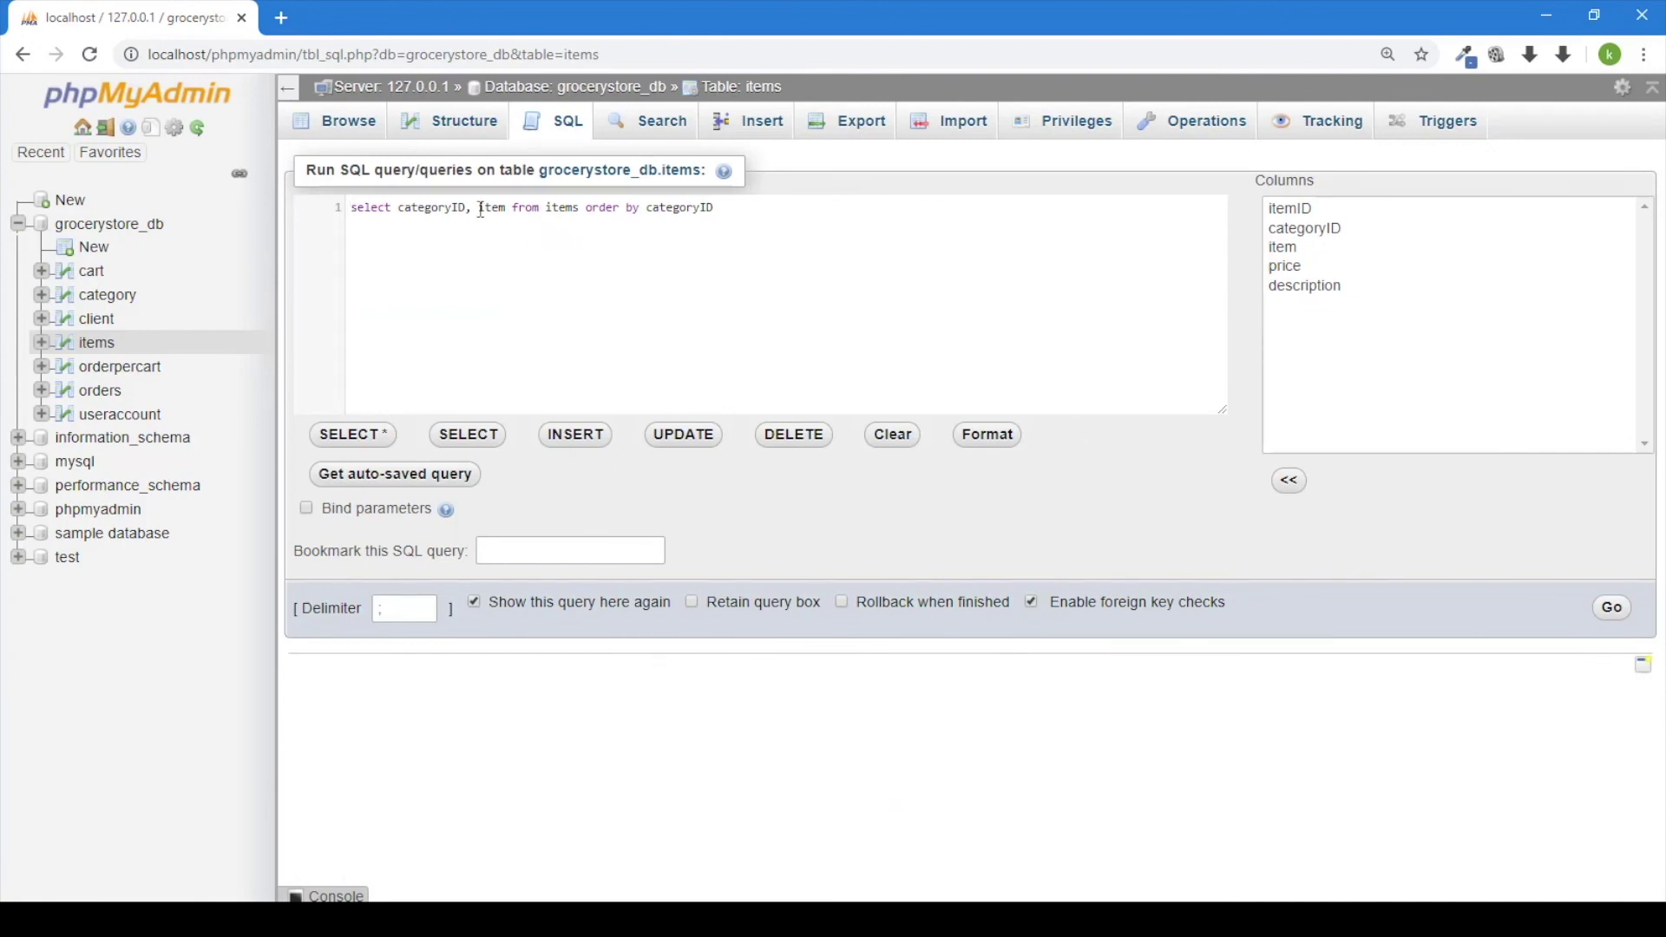
text(count)
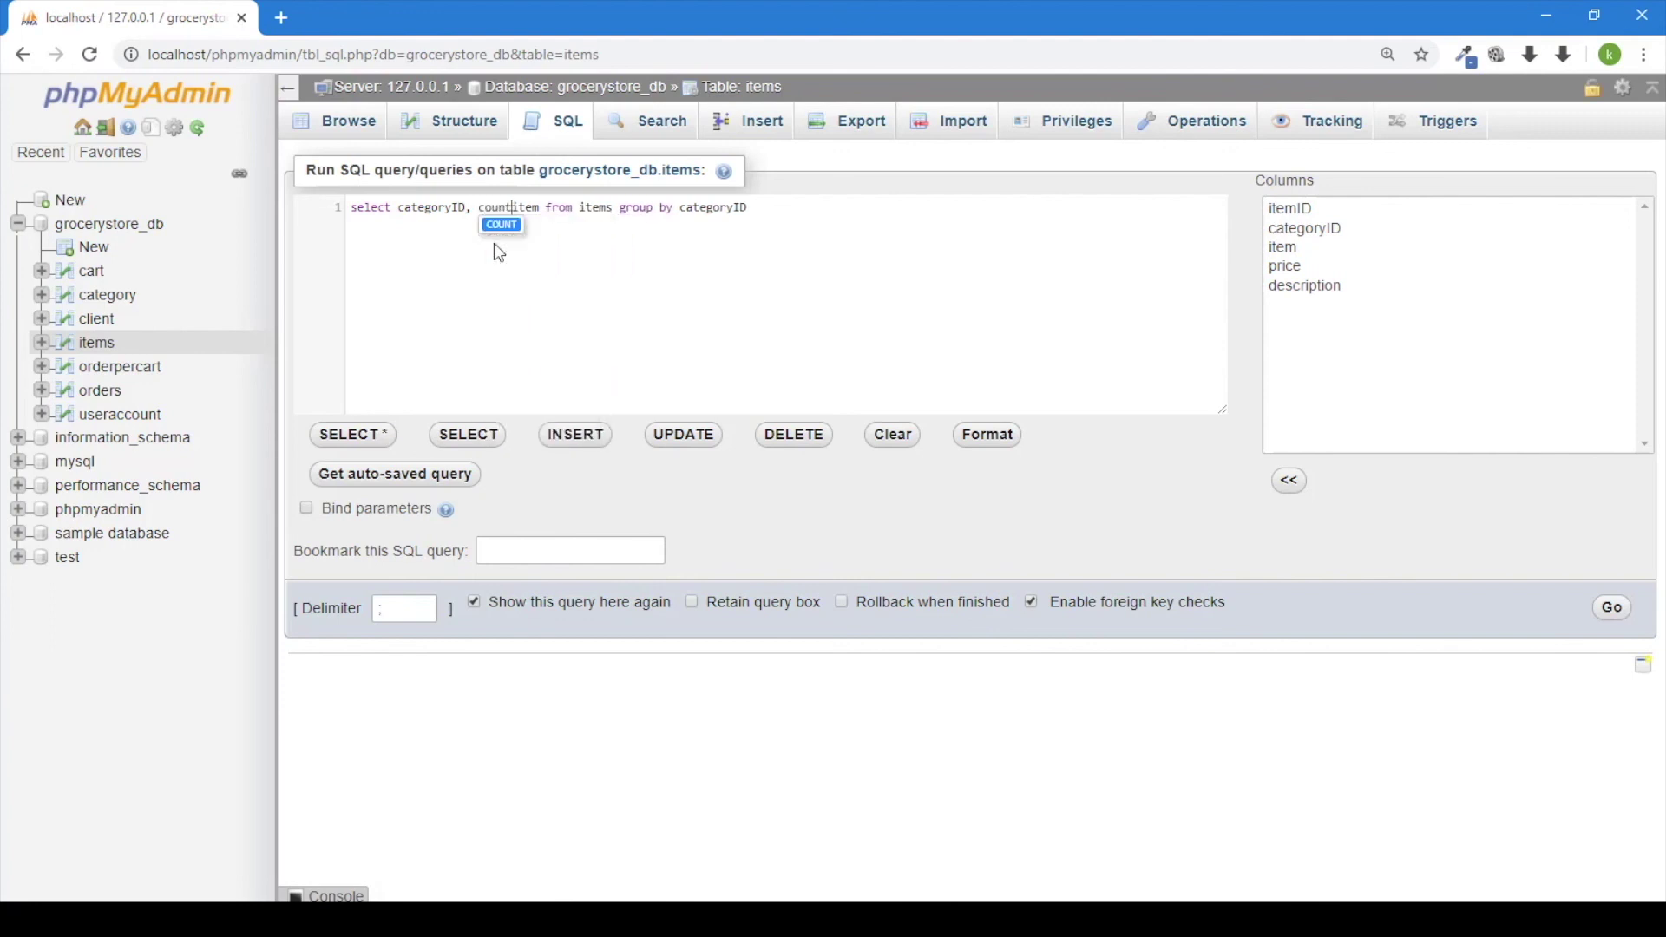
text((*)
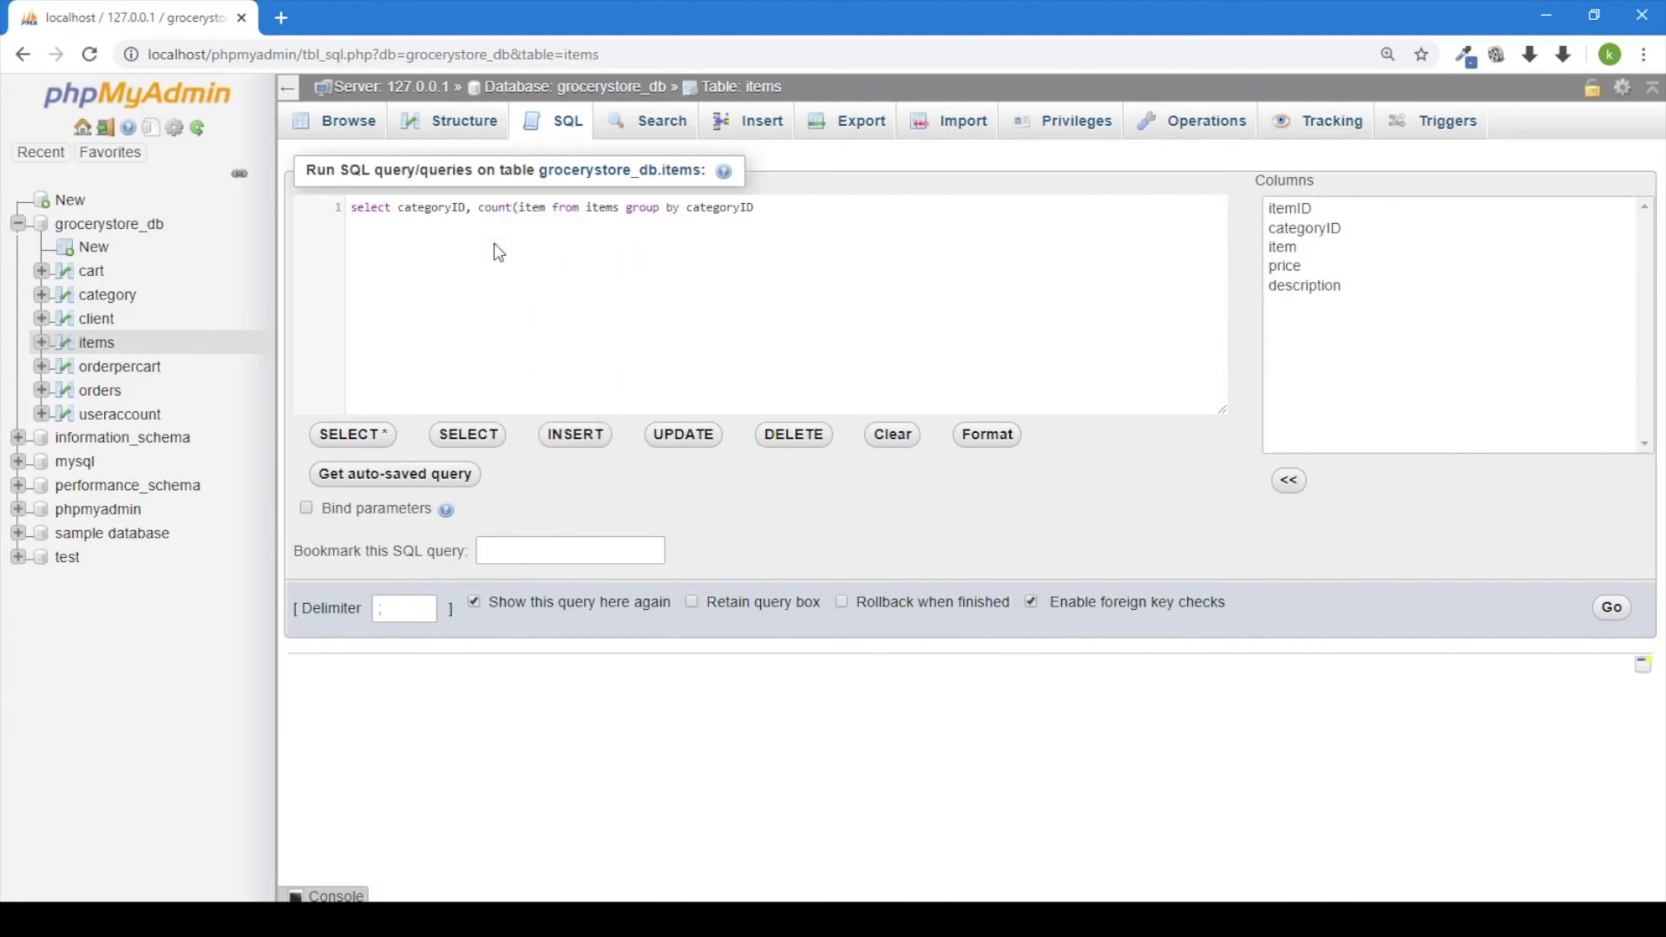
text())
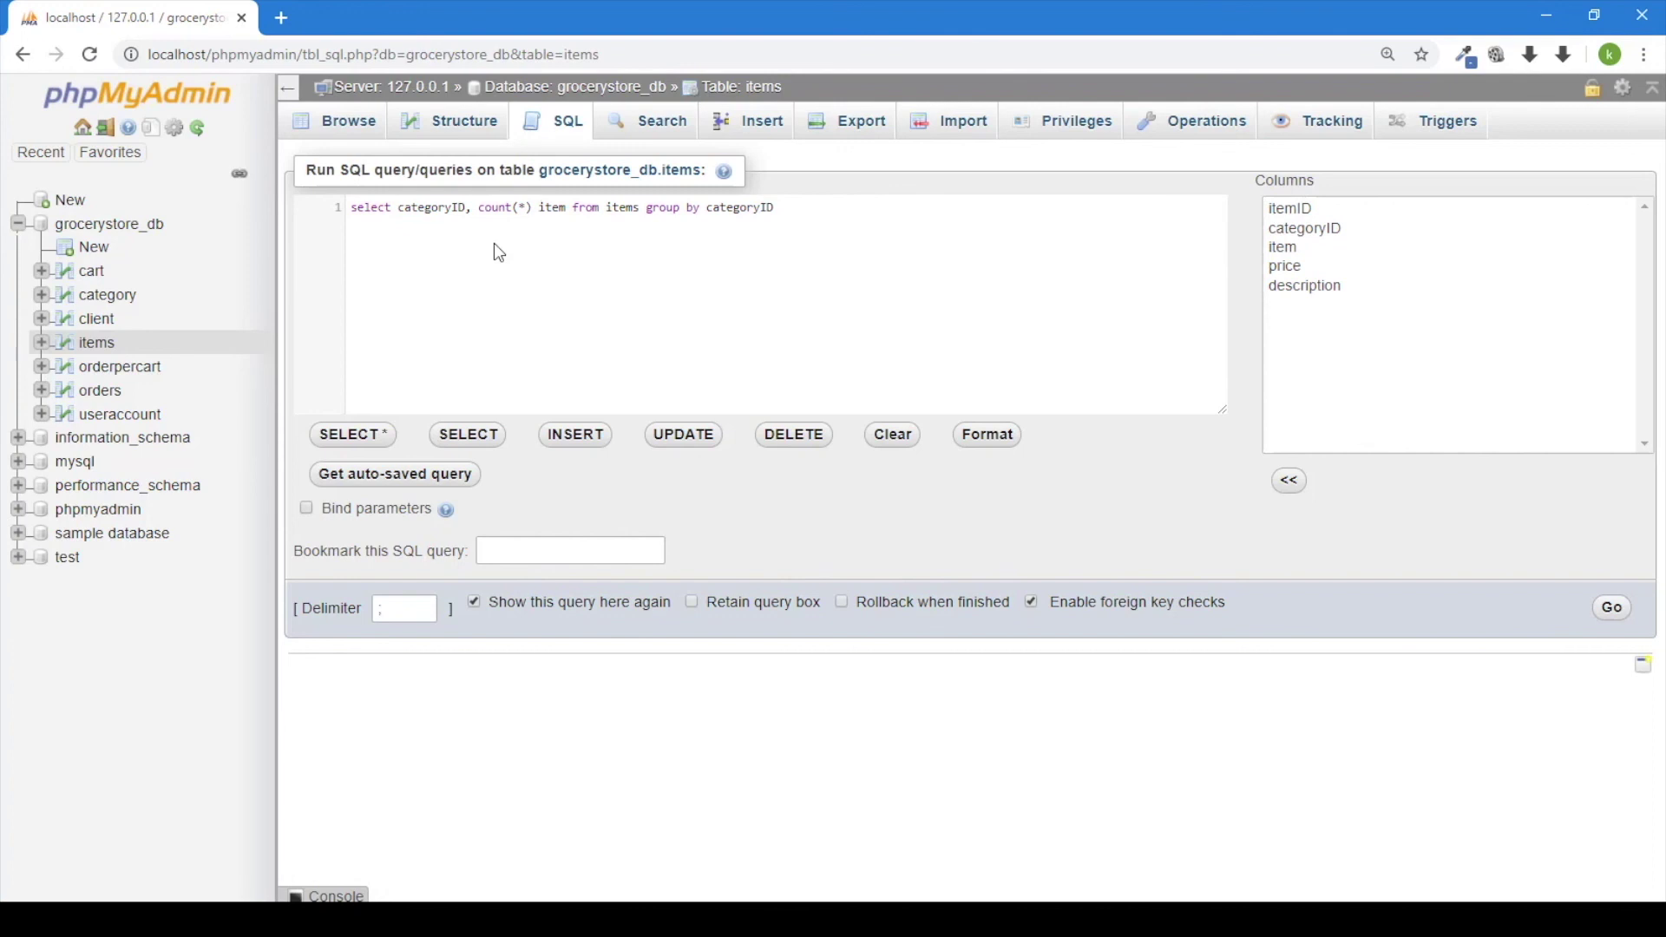
key(Delete)
key(Delete)
key(Delete)
key(Delete)
key(Delete)
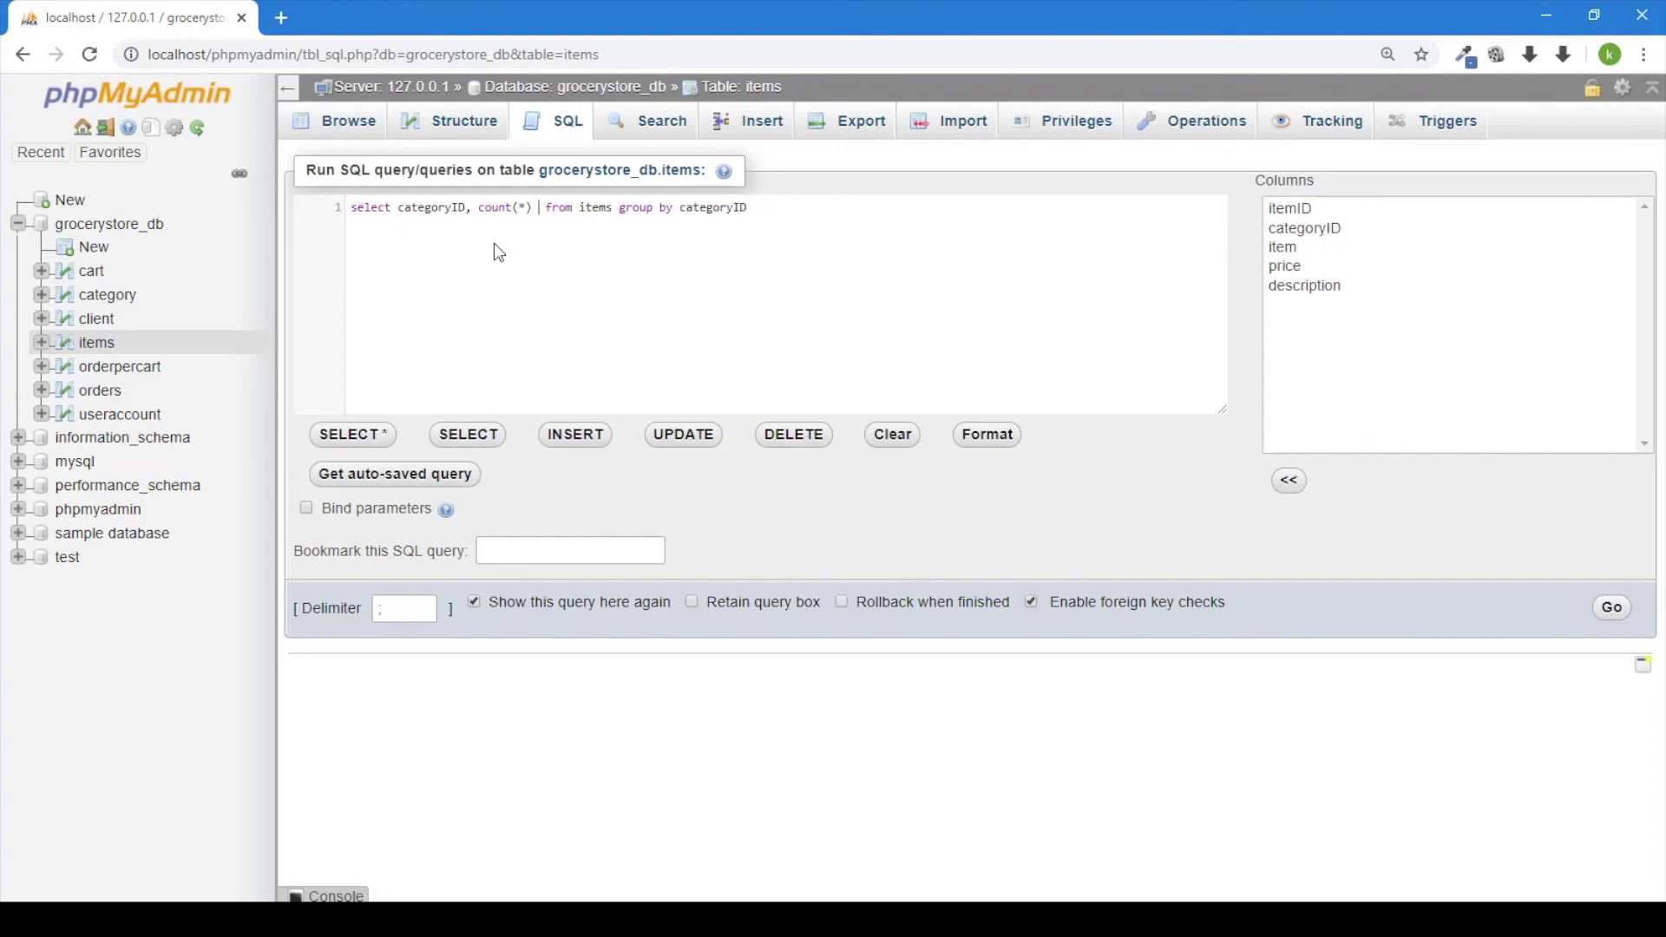
click(1612, 607)
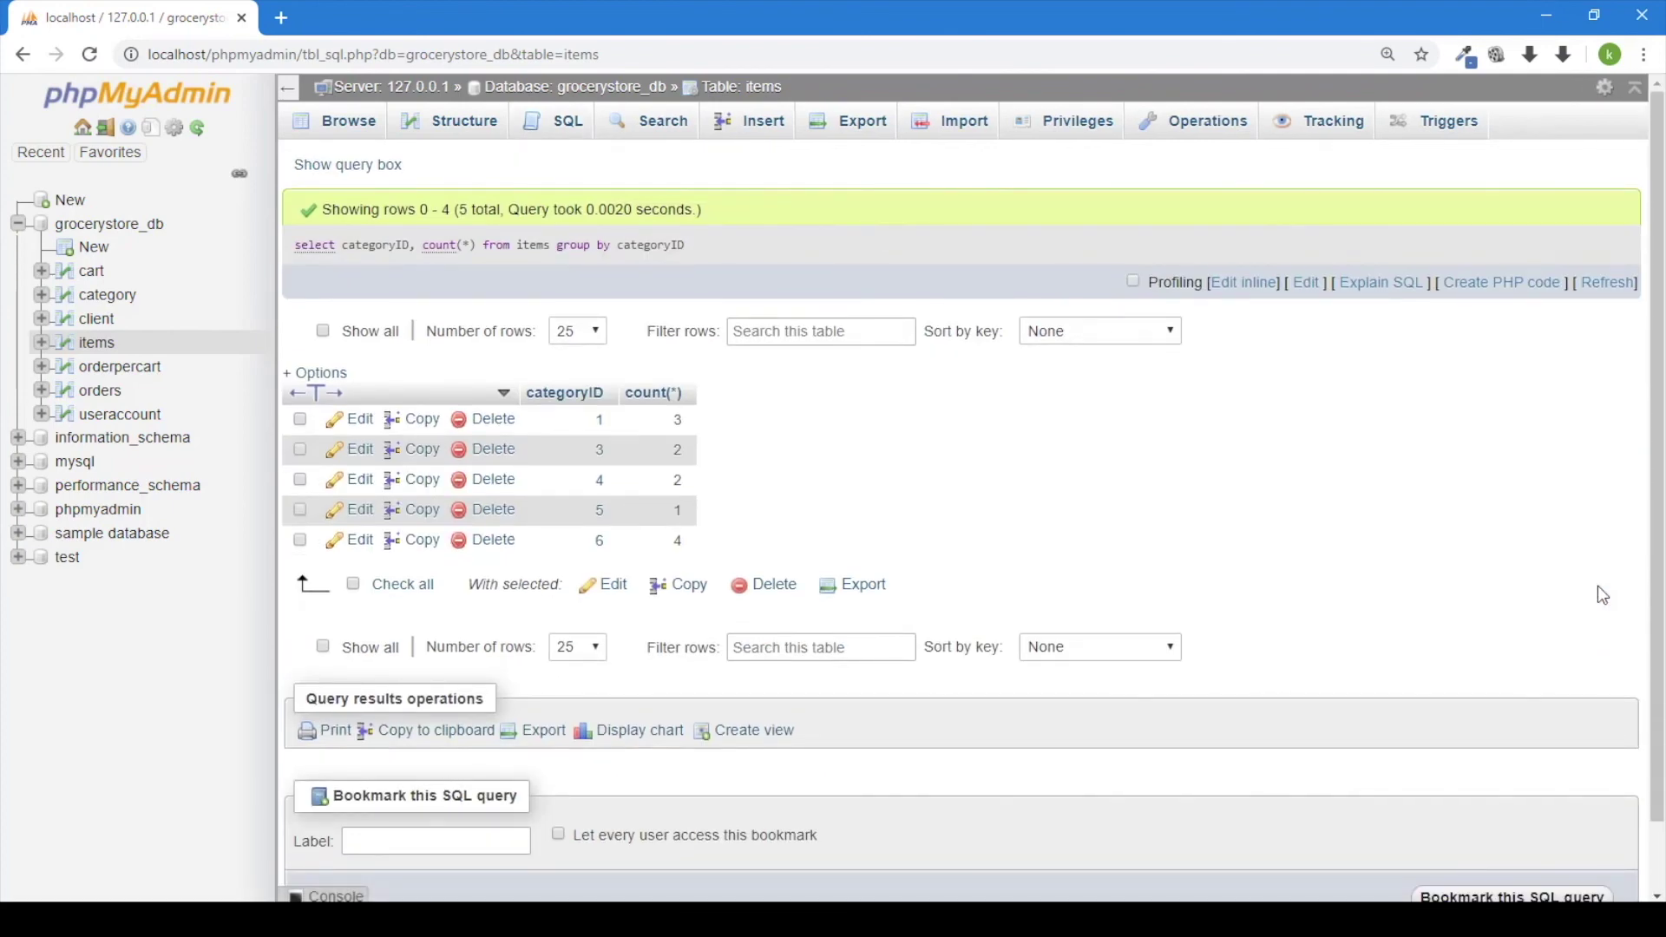
drag(421, 244, 486, 246)
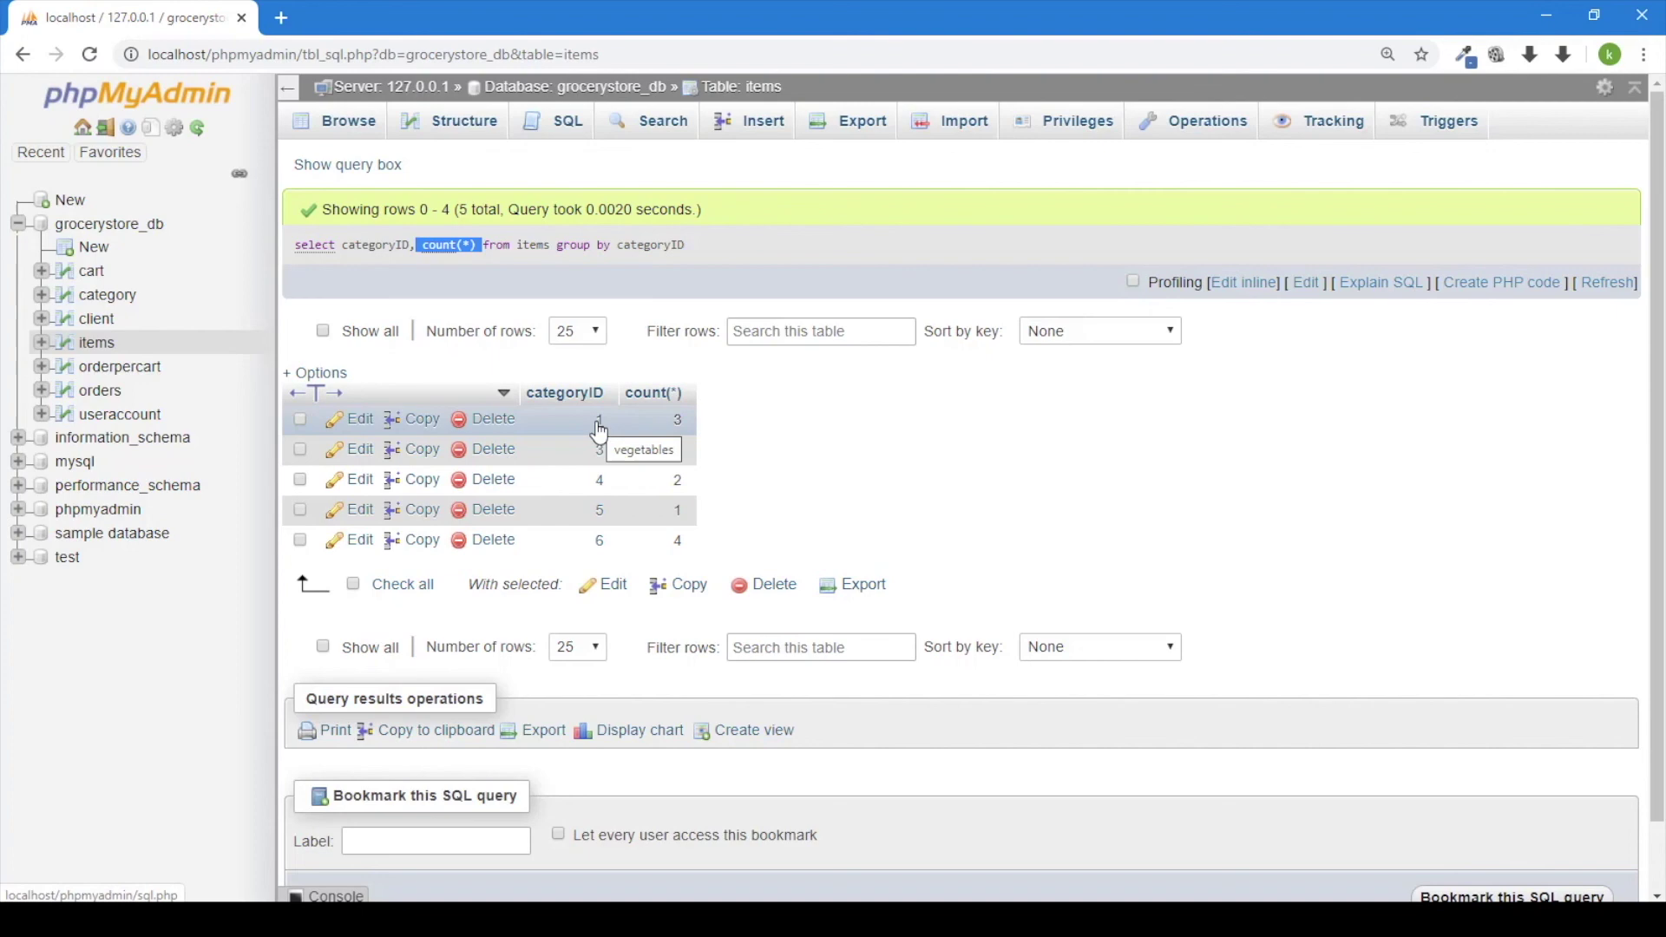
mouse_move(606, 463)
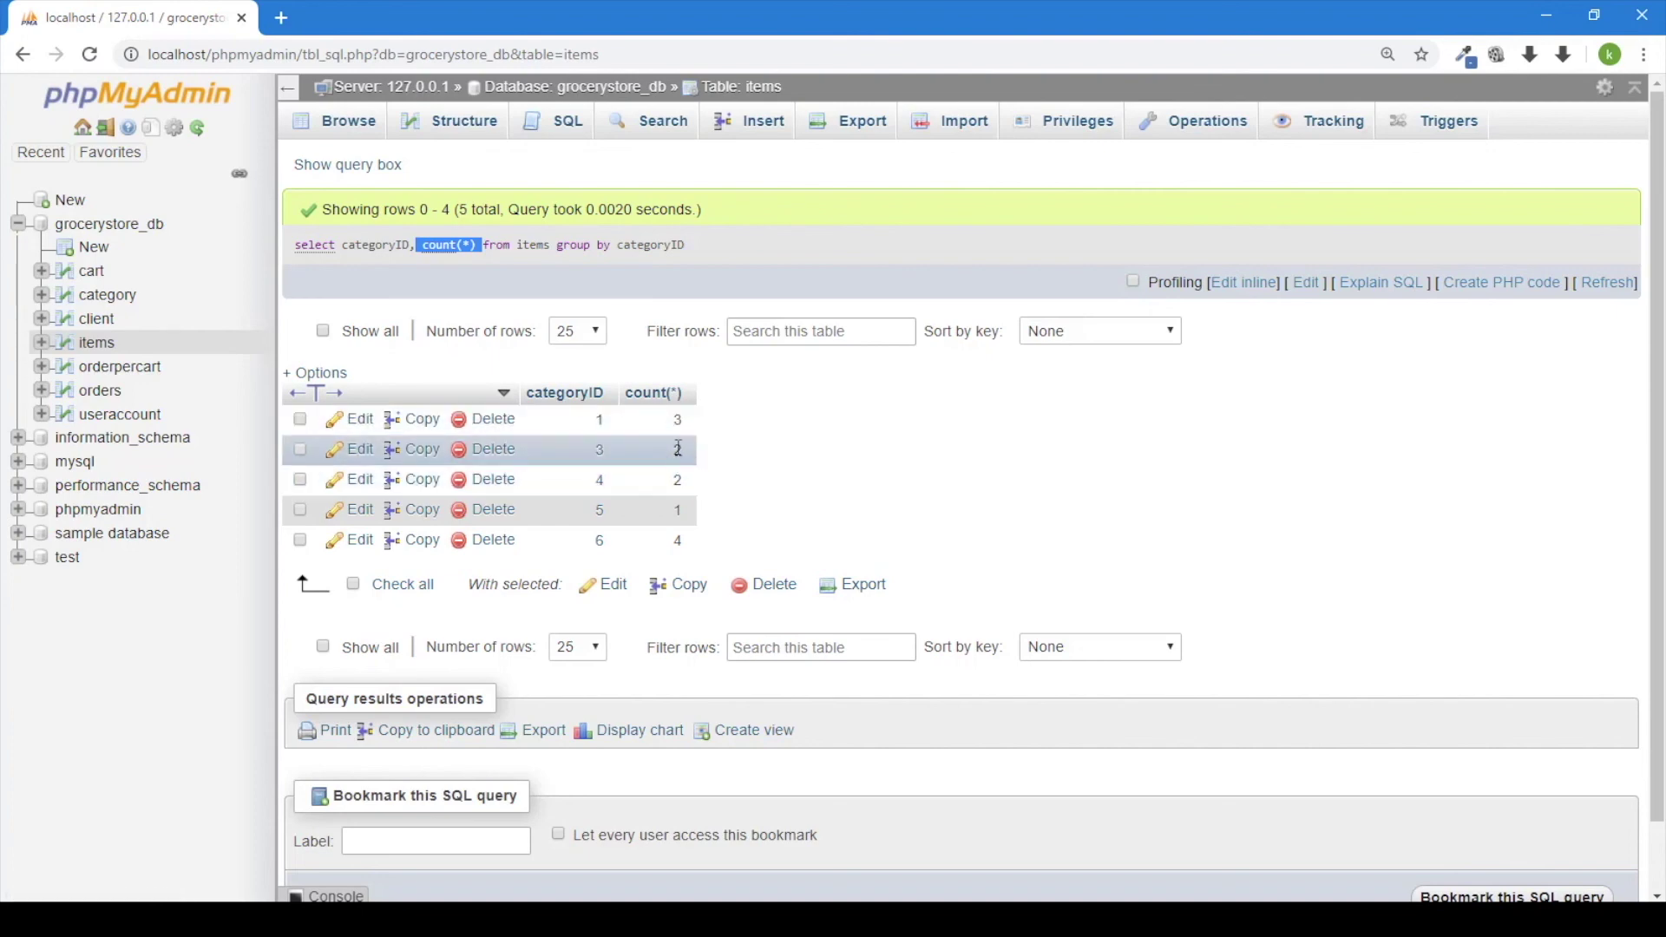
mouse_move(599, 491)
drag(600, 492, 623, 295)
- Alias the count(*) column as "no. of items" and rerun the query
click(1306, 283)
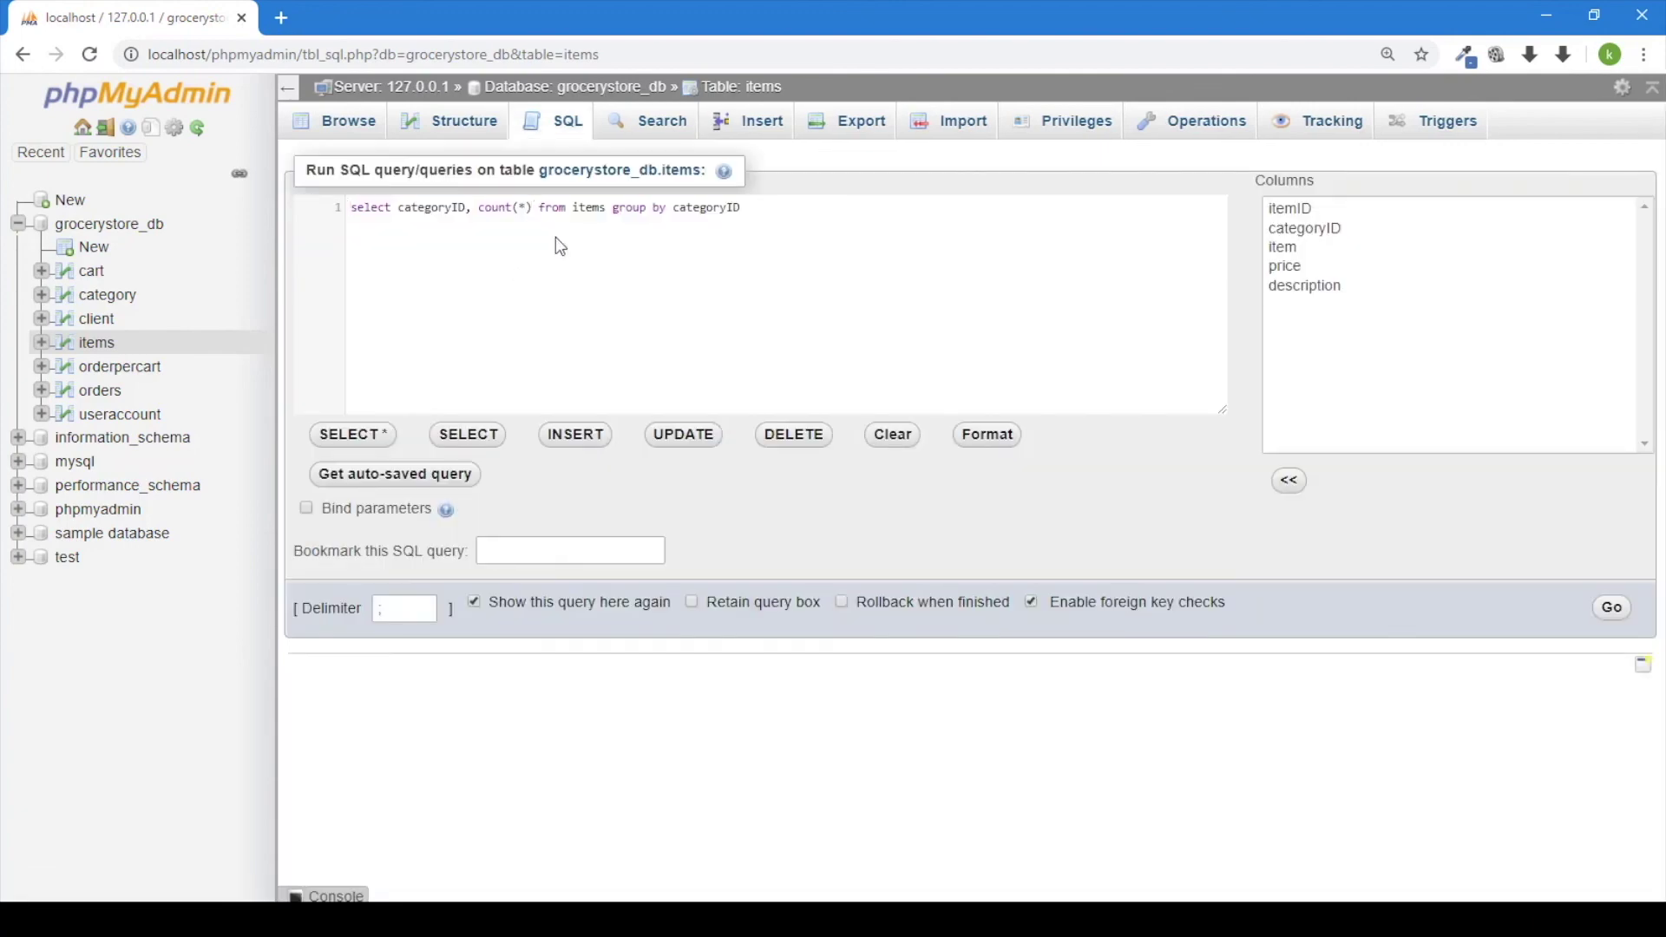
text(as )
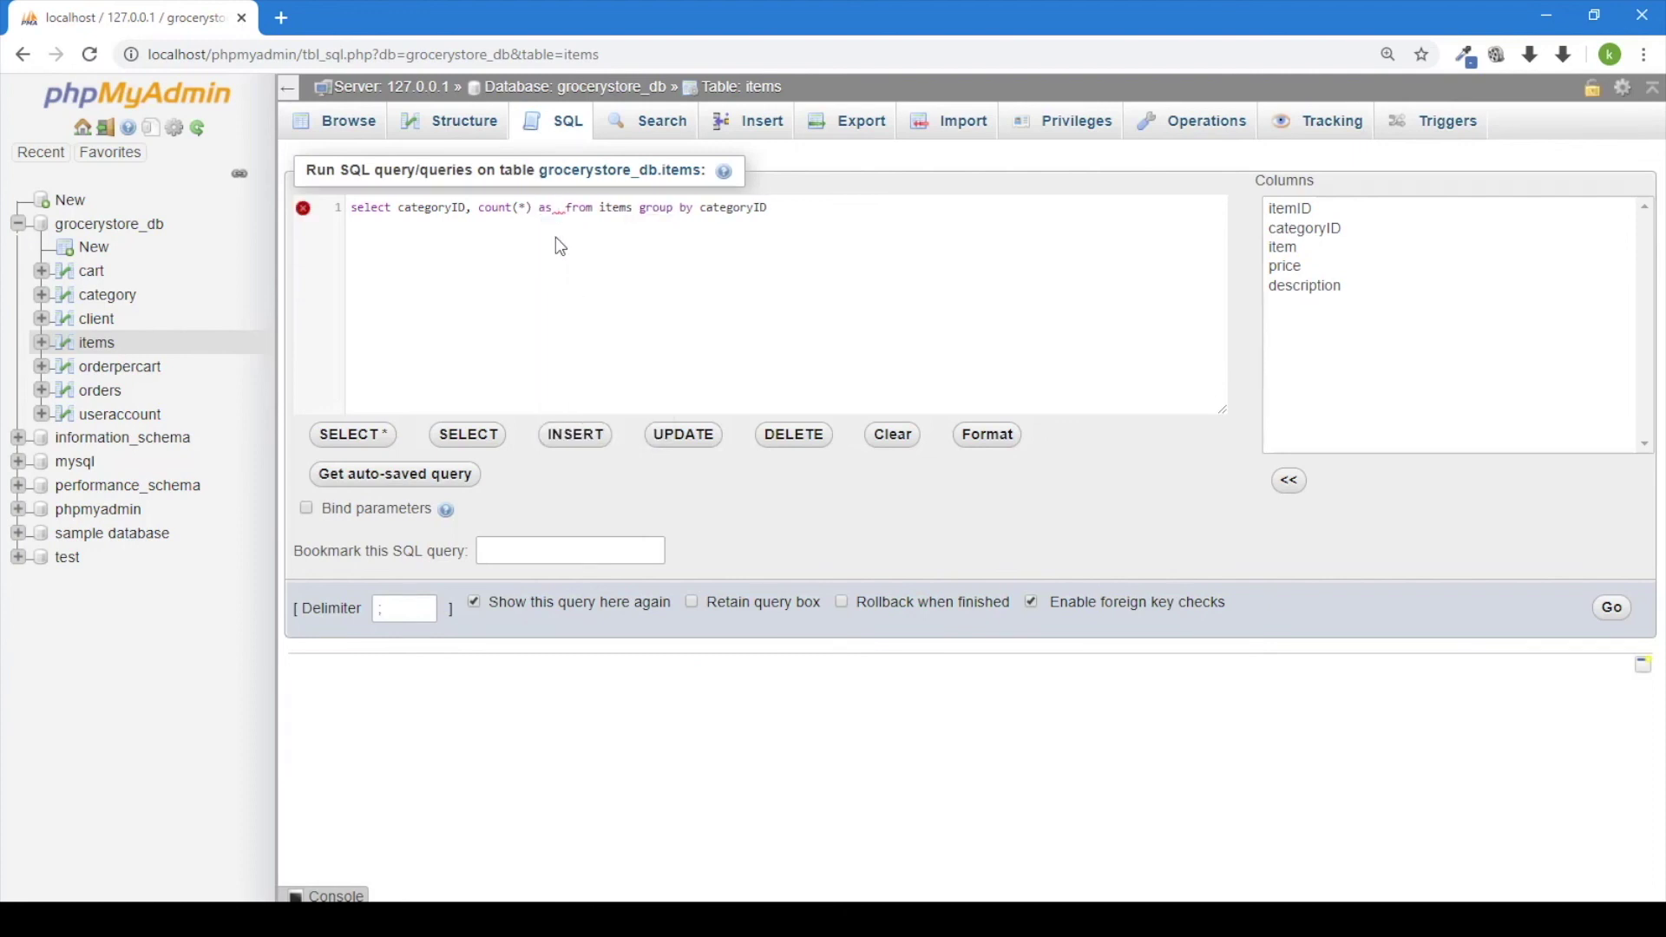
text(no. of )
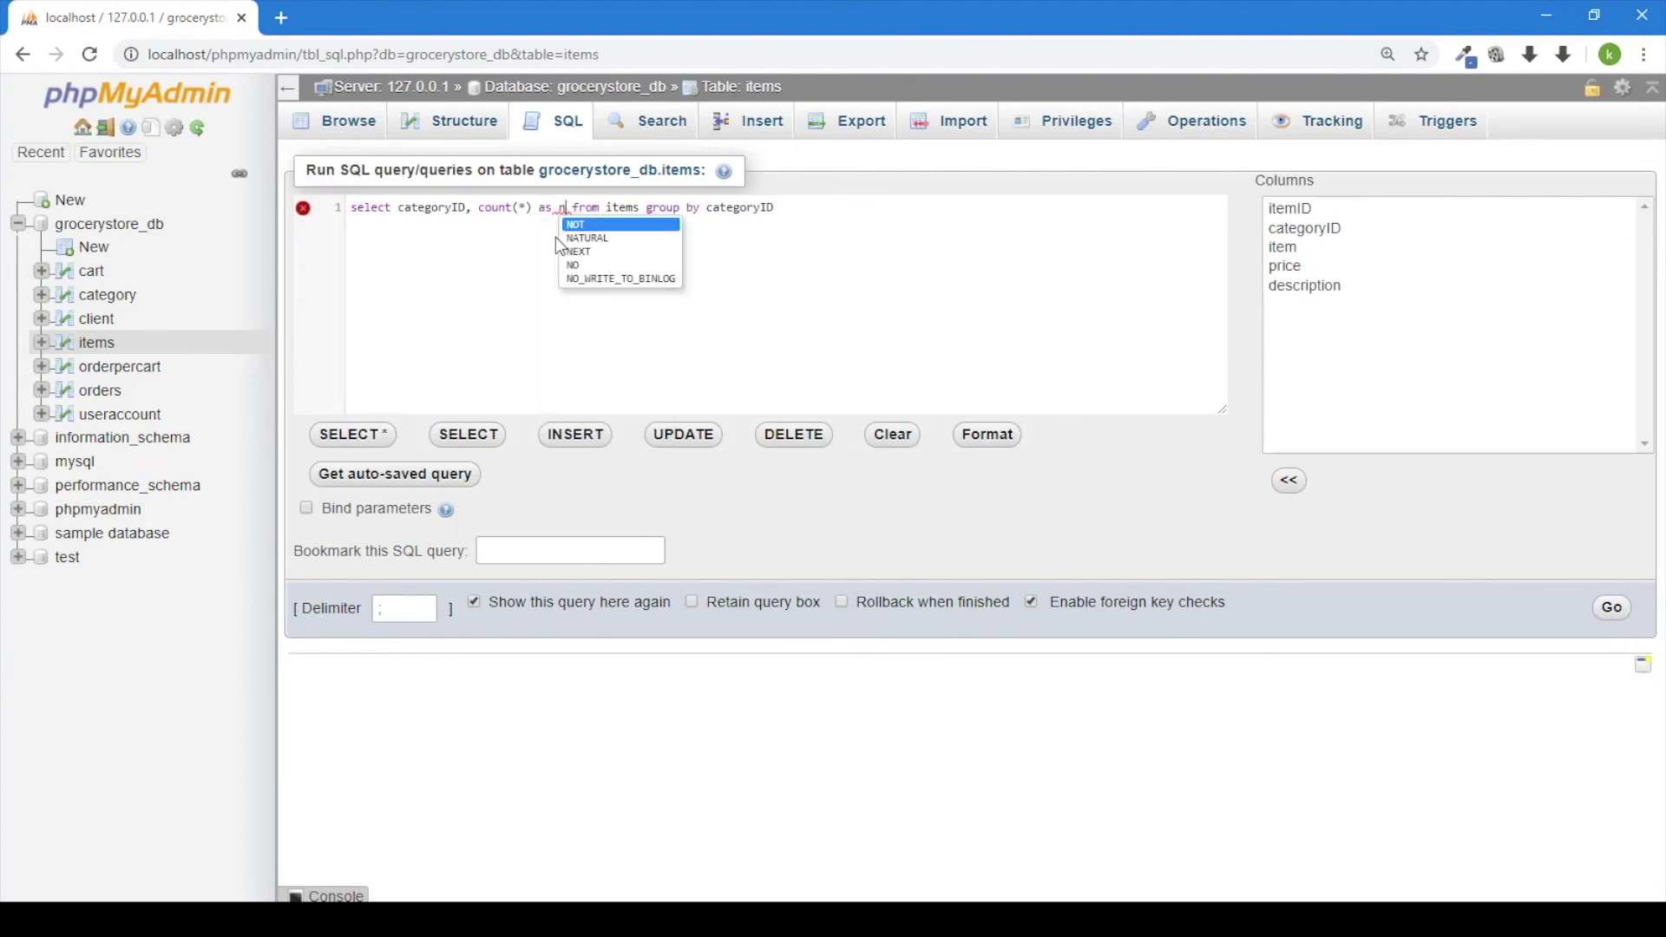
text(items)
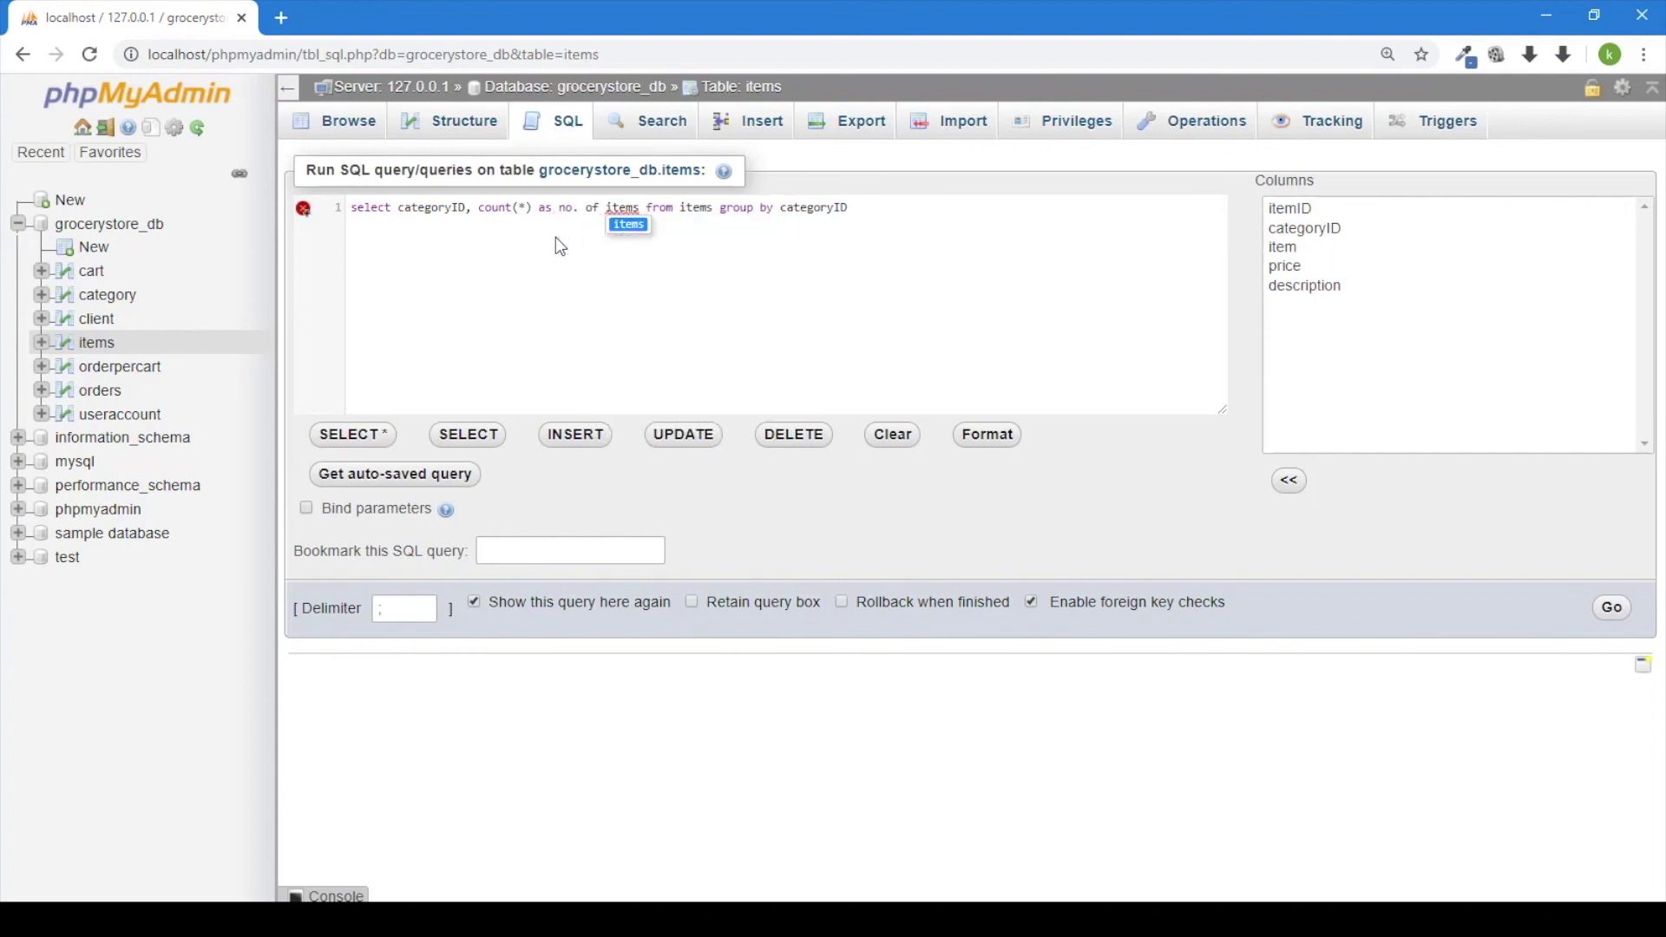
key(Escape)
text(")
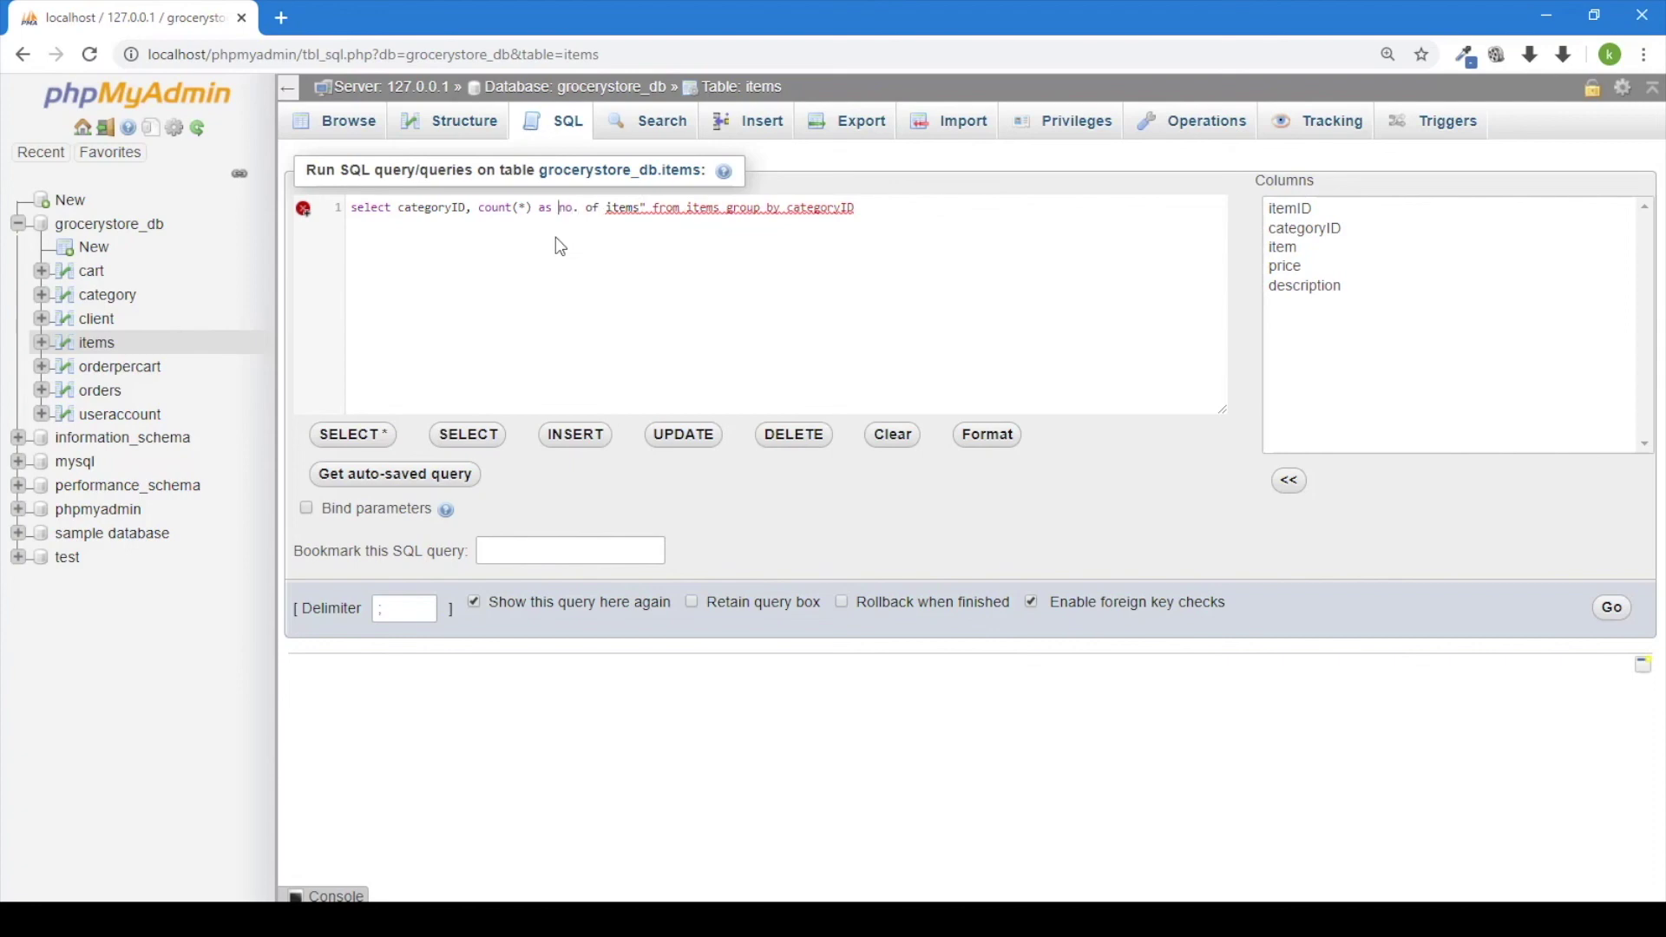
text(")
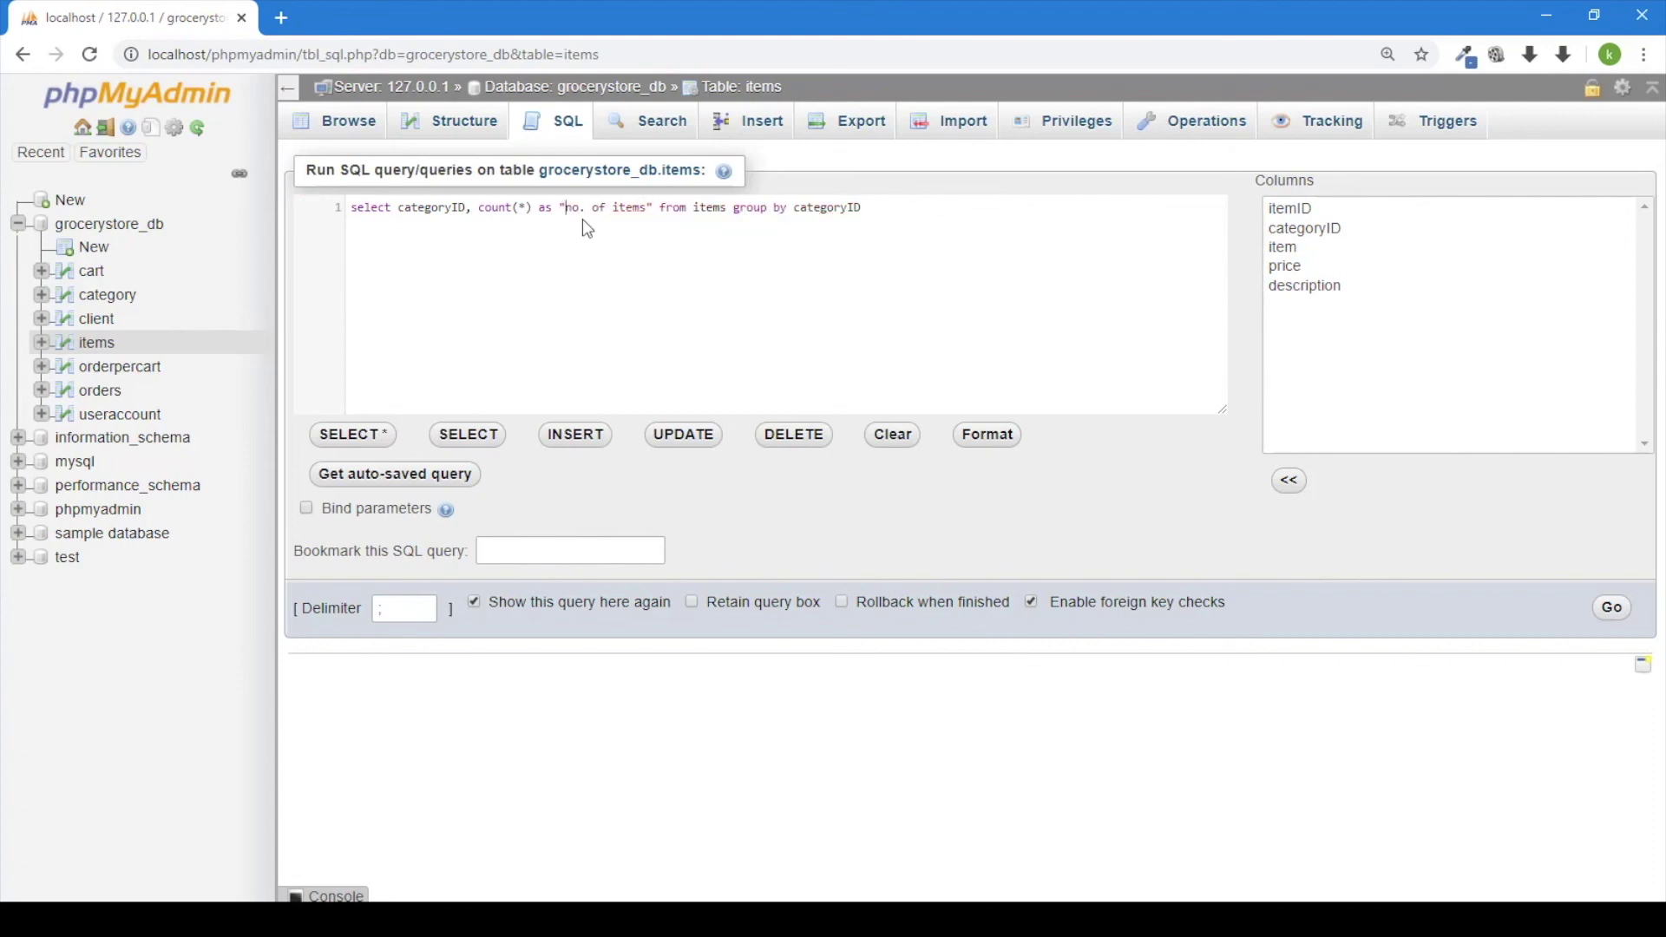
click(1627, 618)
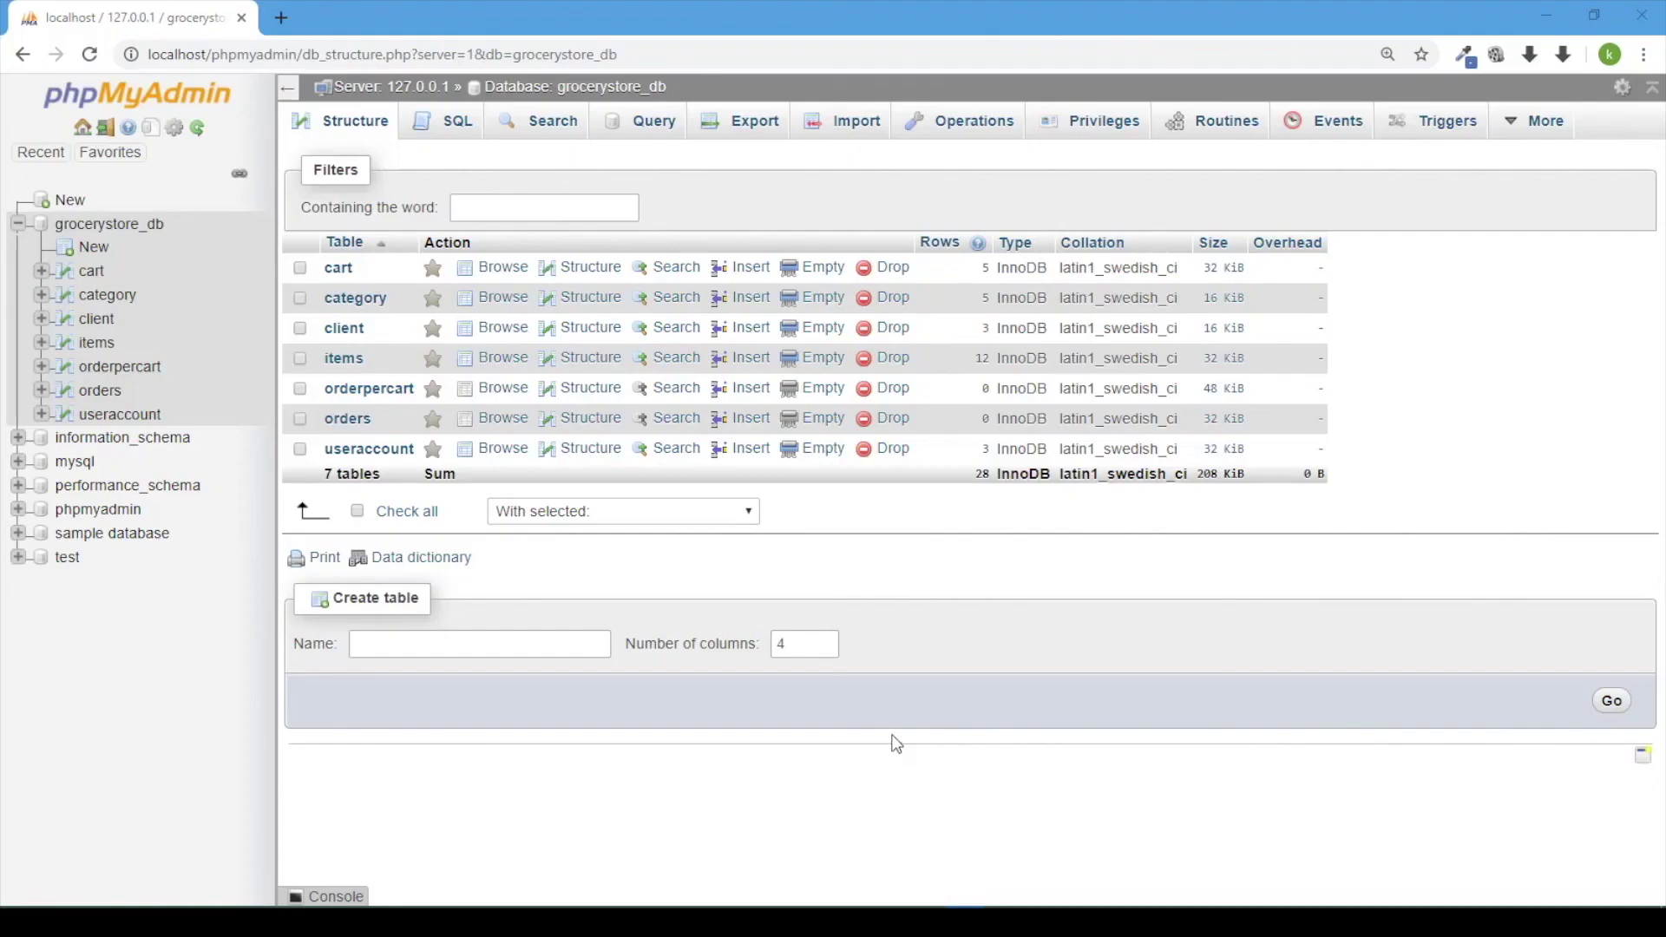
- Change the cart table's date column type from DATETIME to DATE, then browse its rows
click(889, 755)
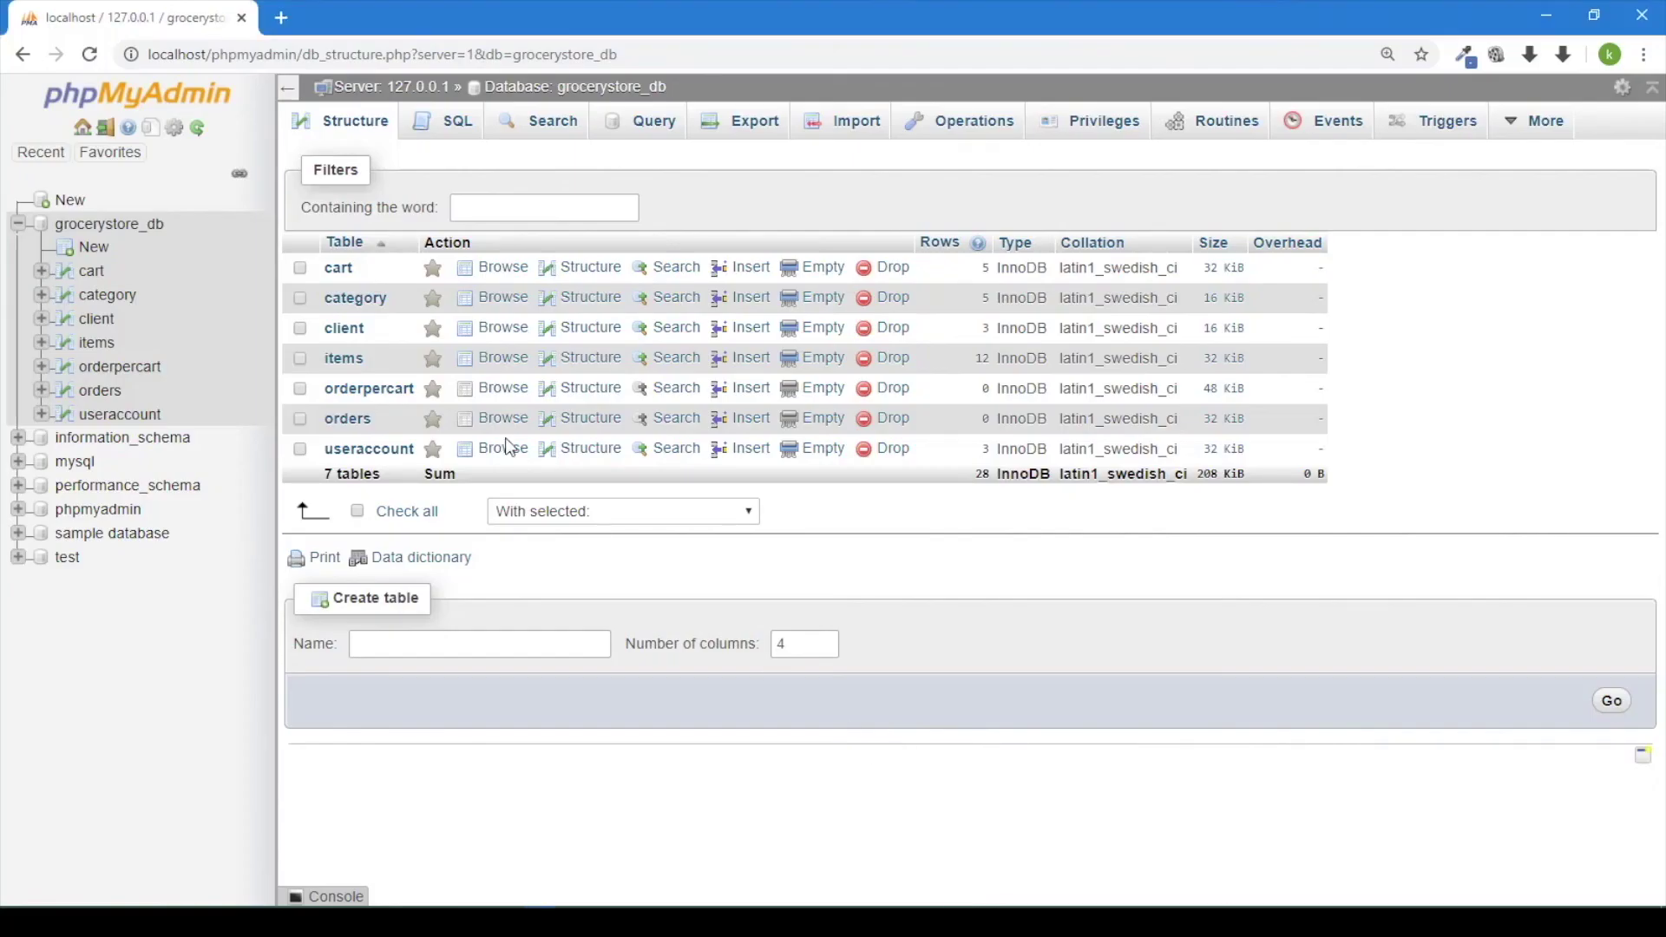
click(348, 274)
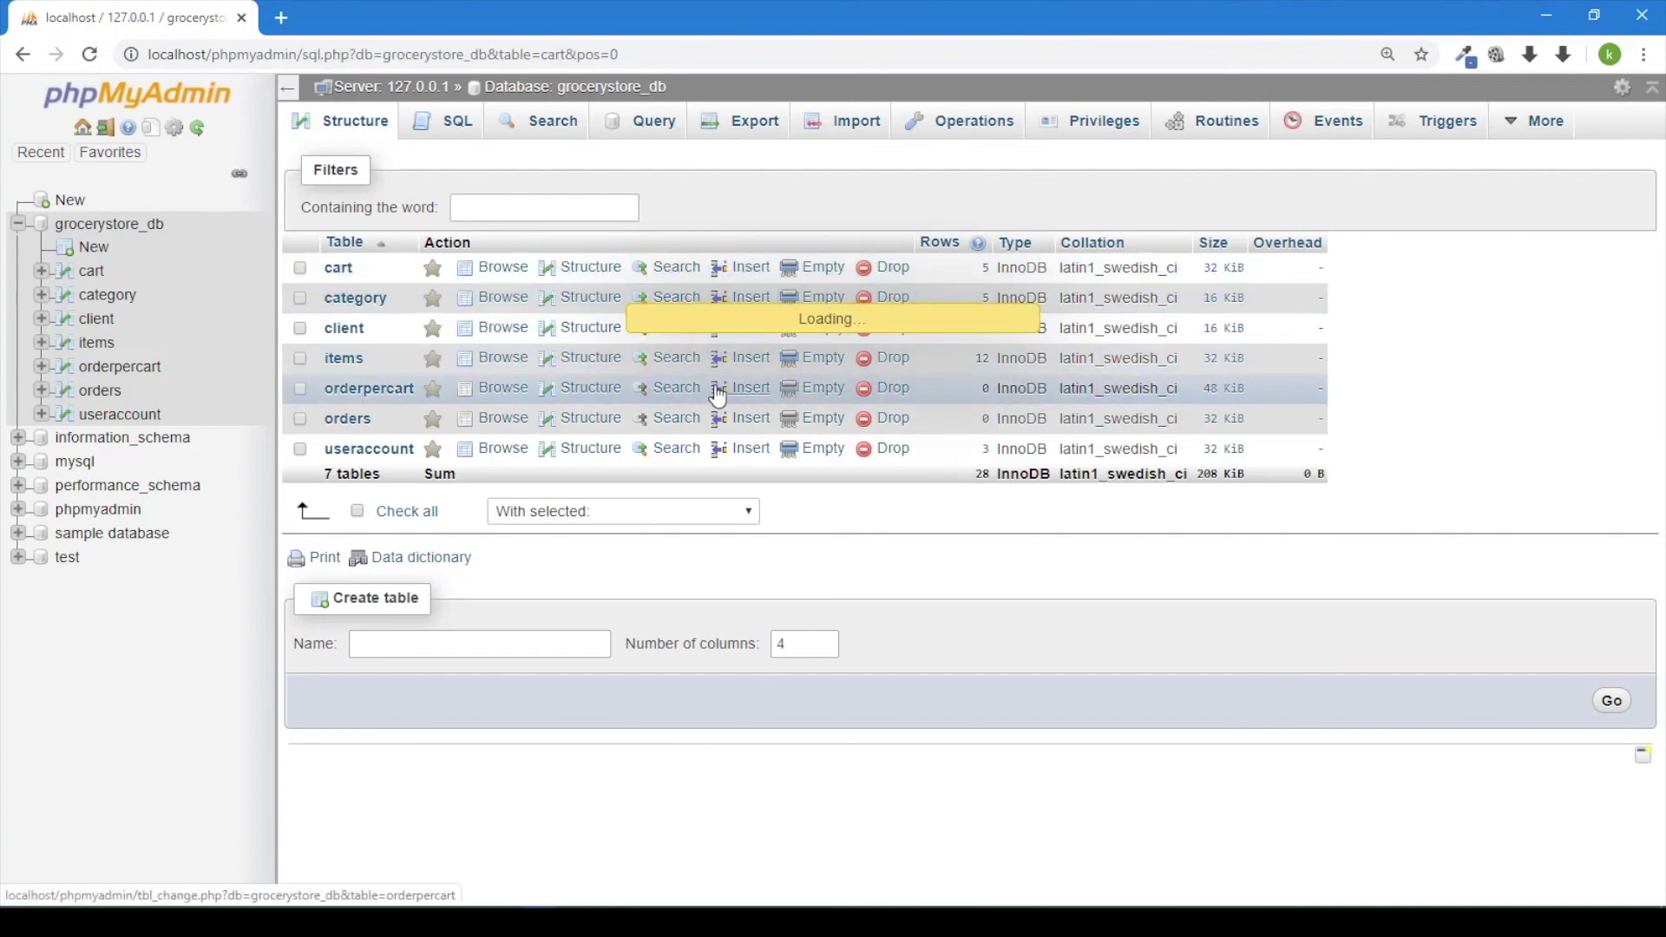
click(458, 126)
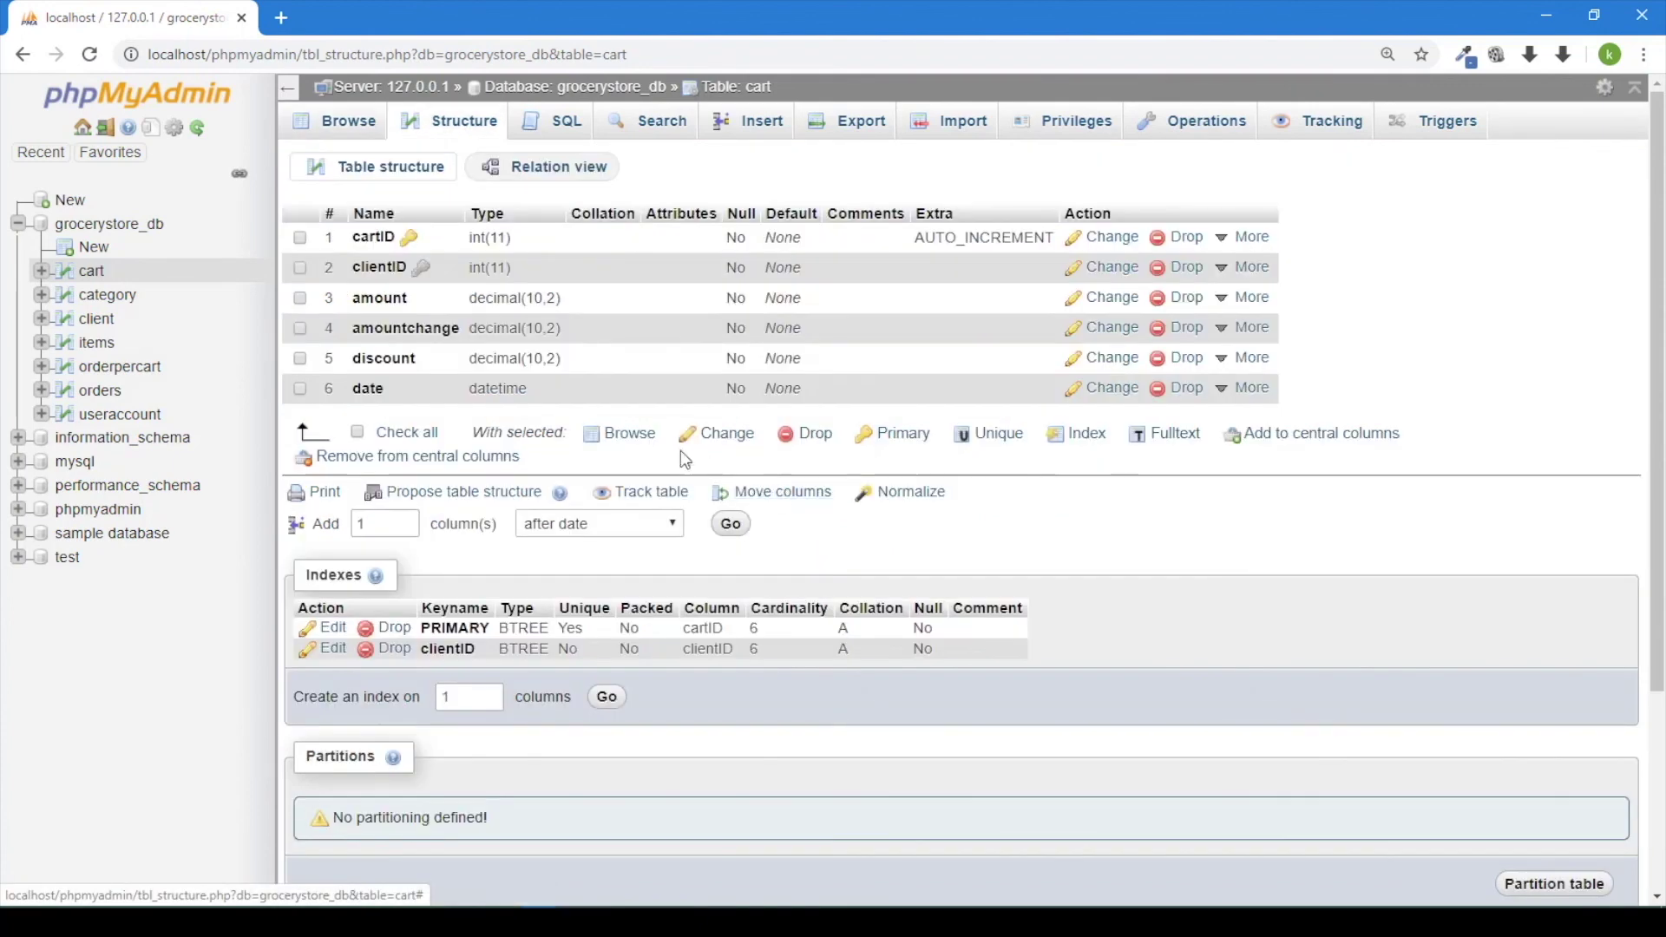
click(1114, 390)
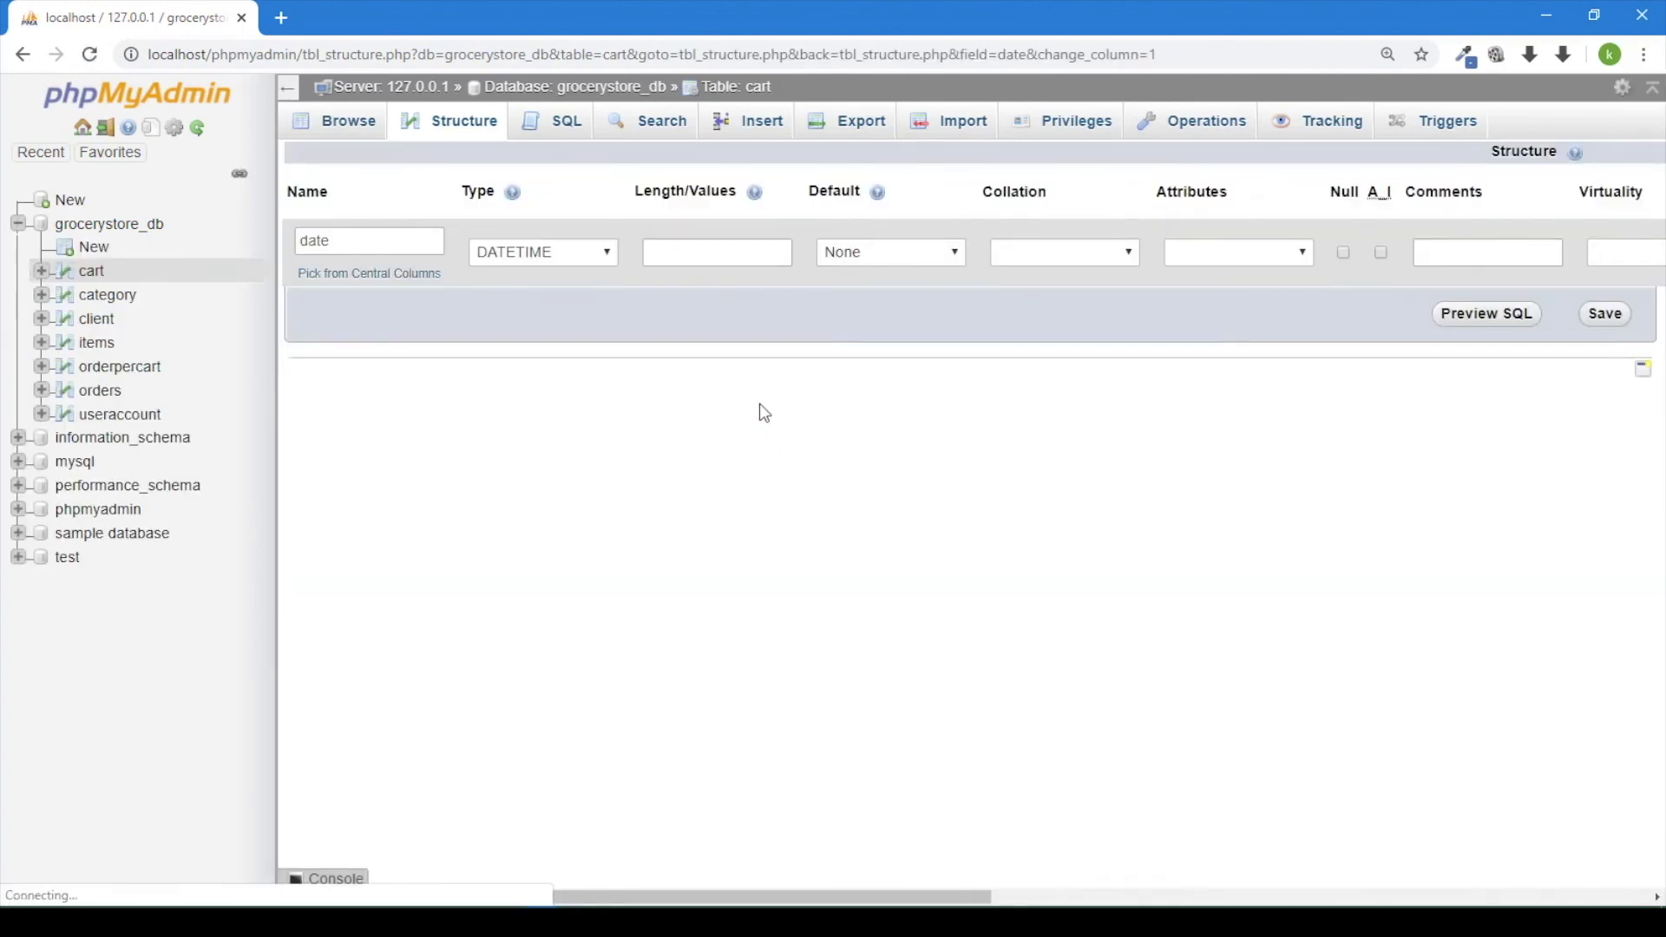
click(598, 256)
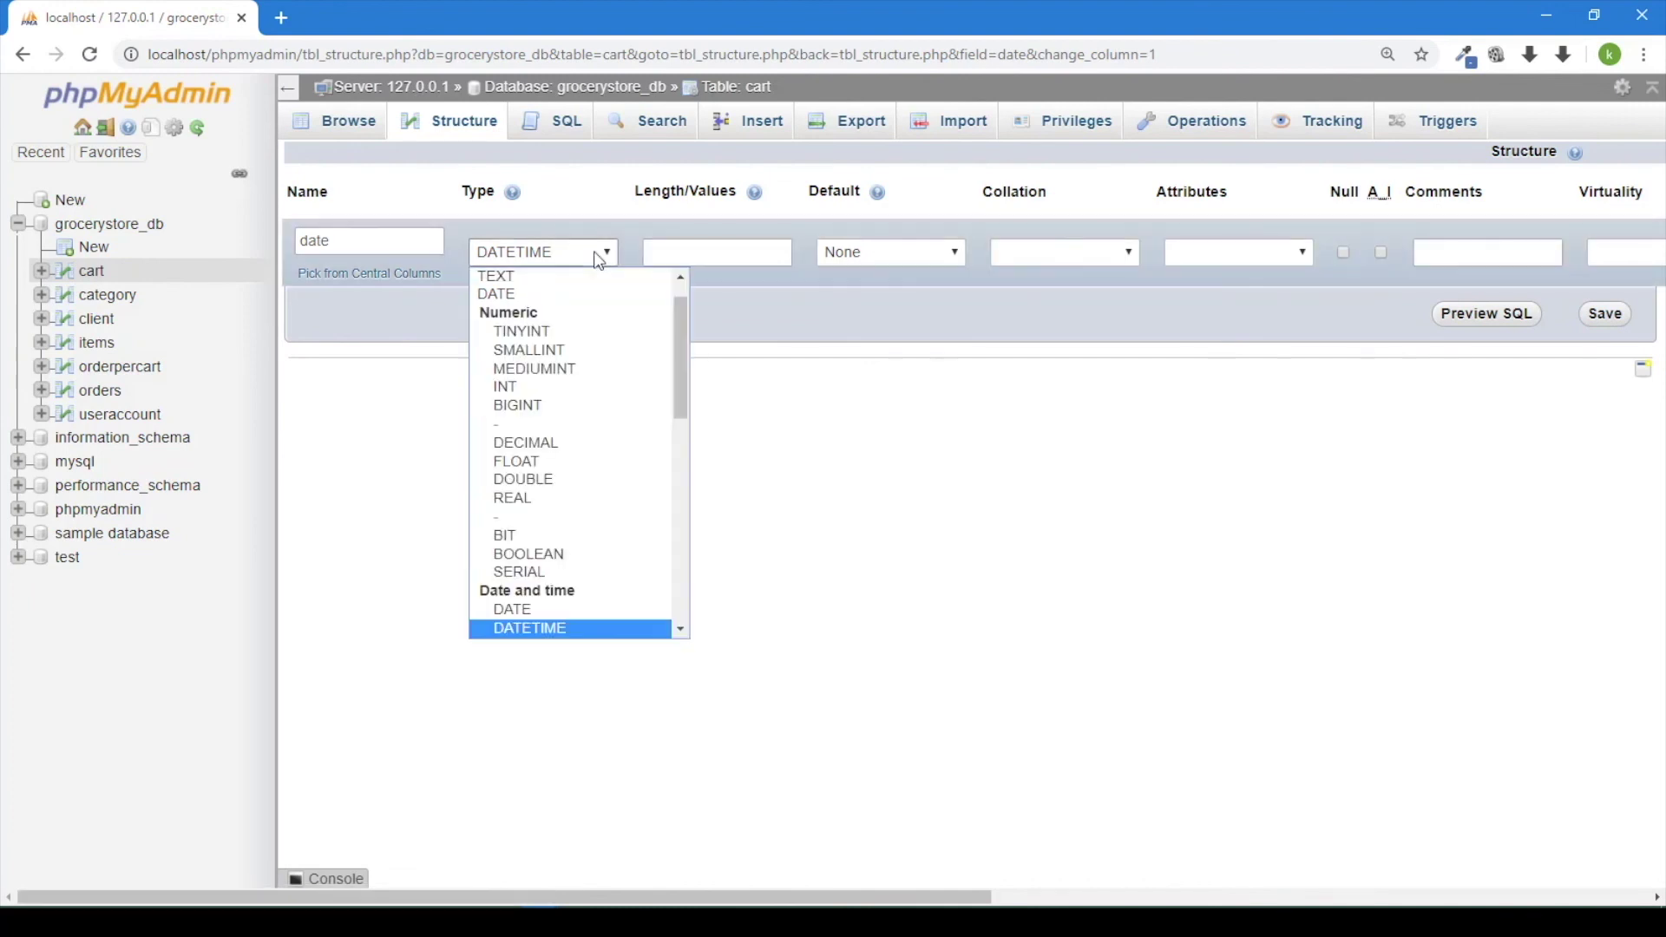
click(571, 609)
click(1604, 313)
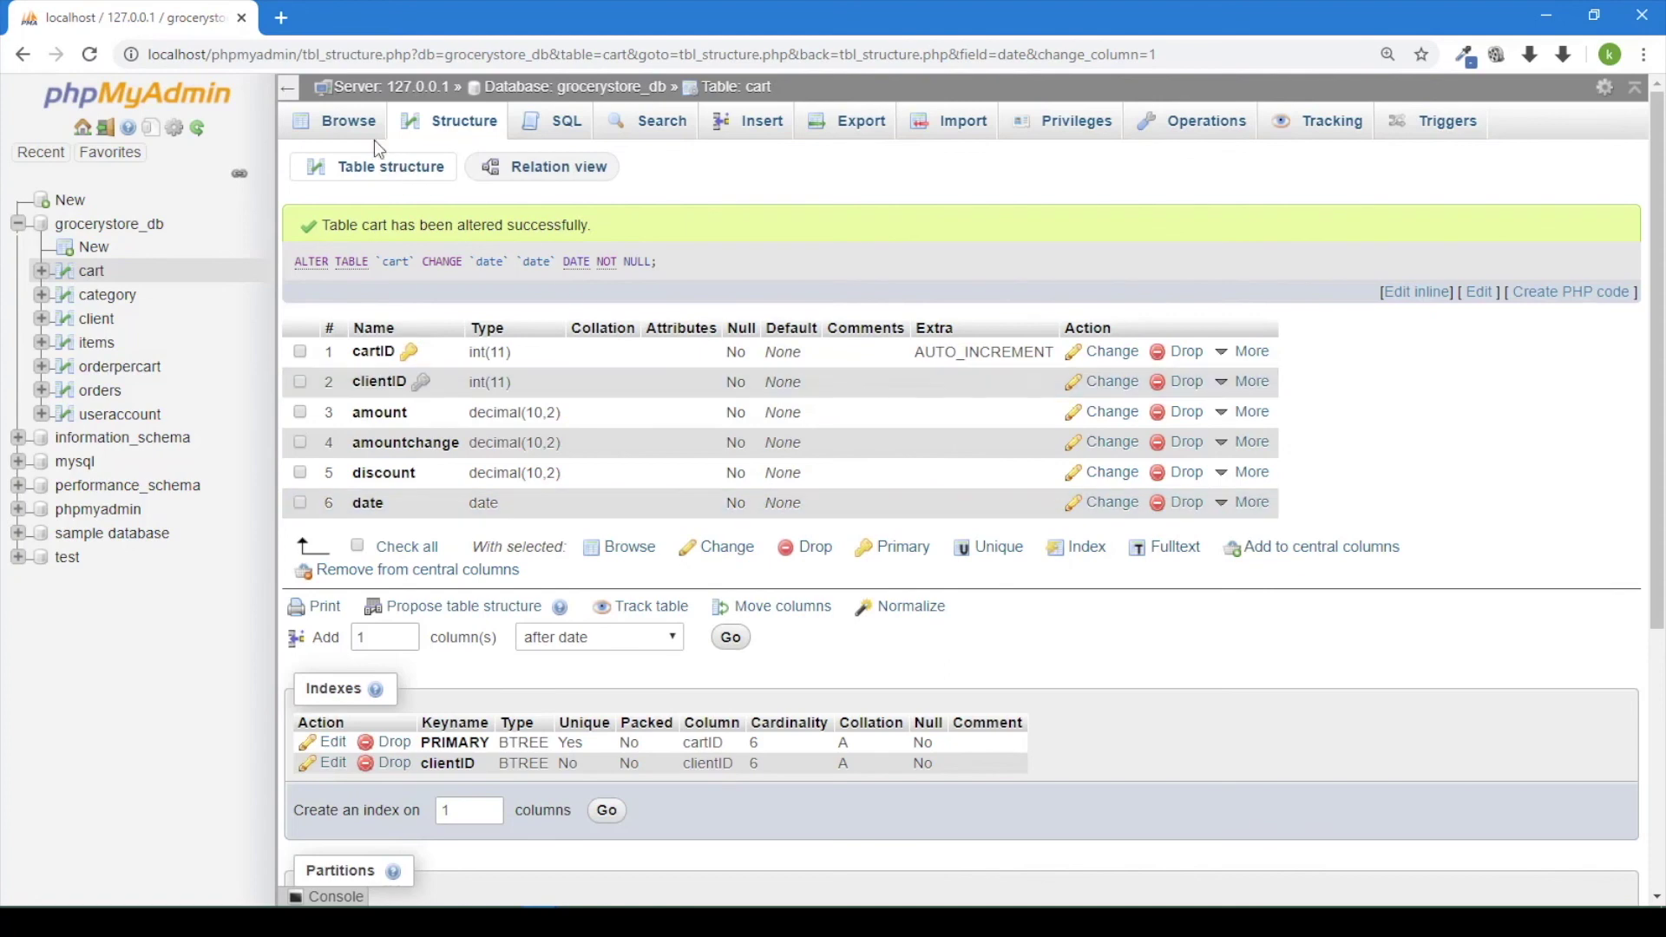
click(375, 167)
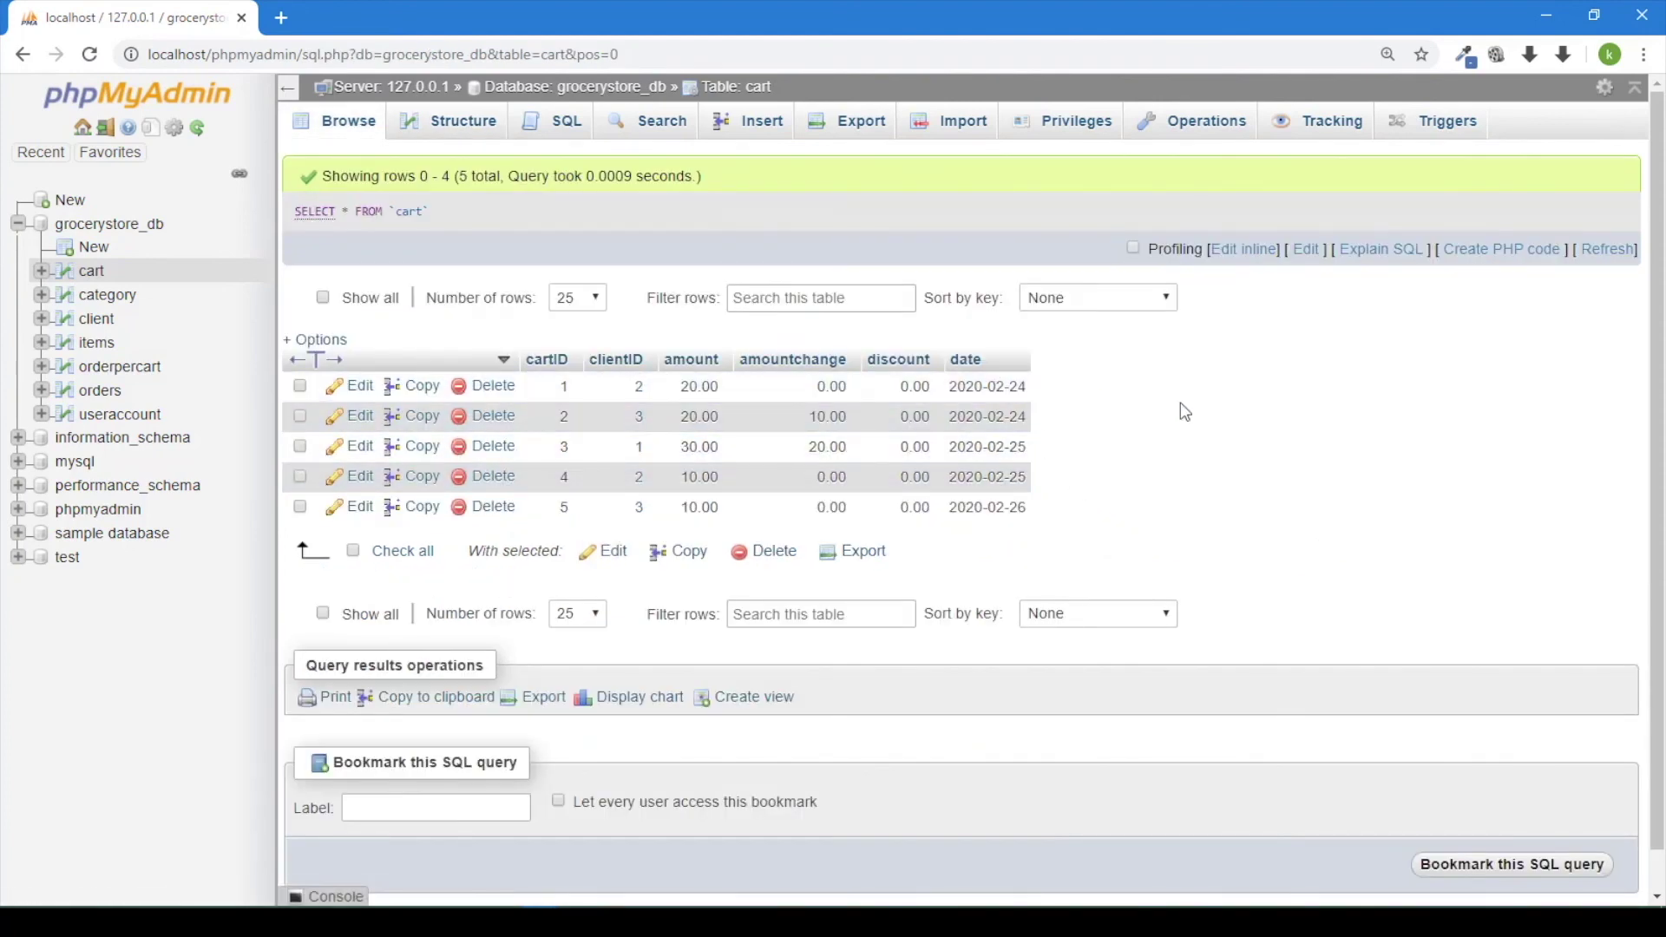
- Run select sum(amount) from cart and highlight the 90.00 total
click(1304, 251)
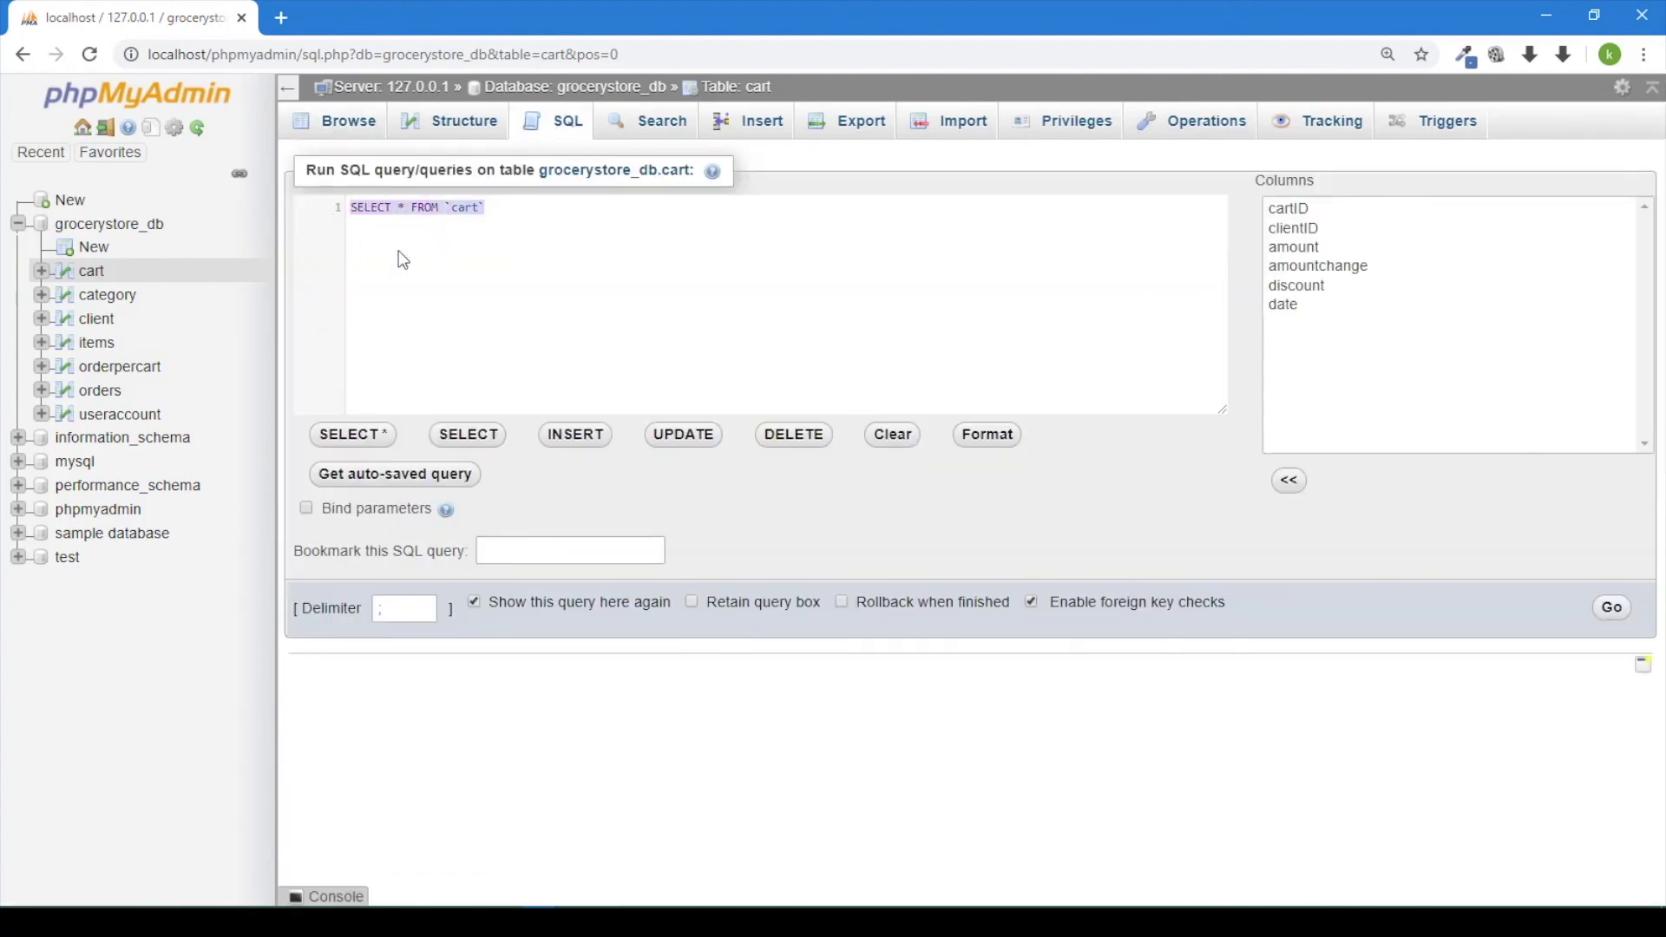
text(select )
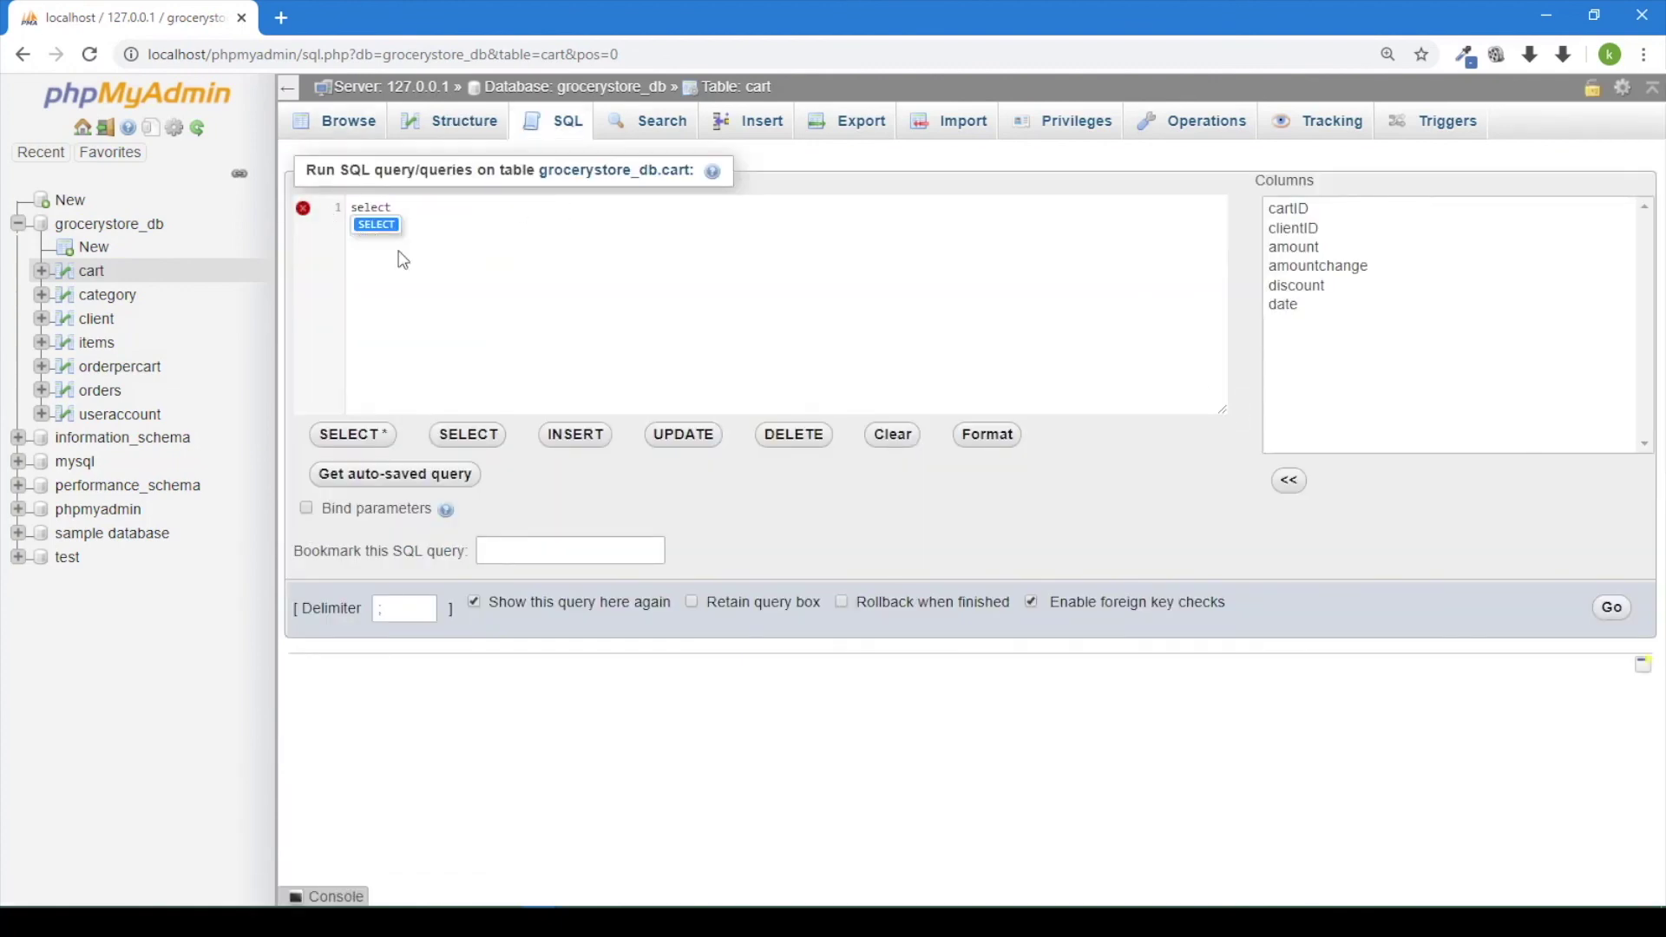
text(sum()
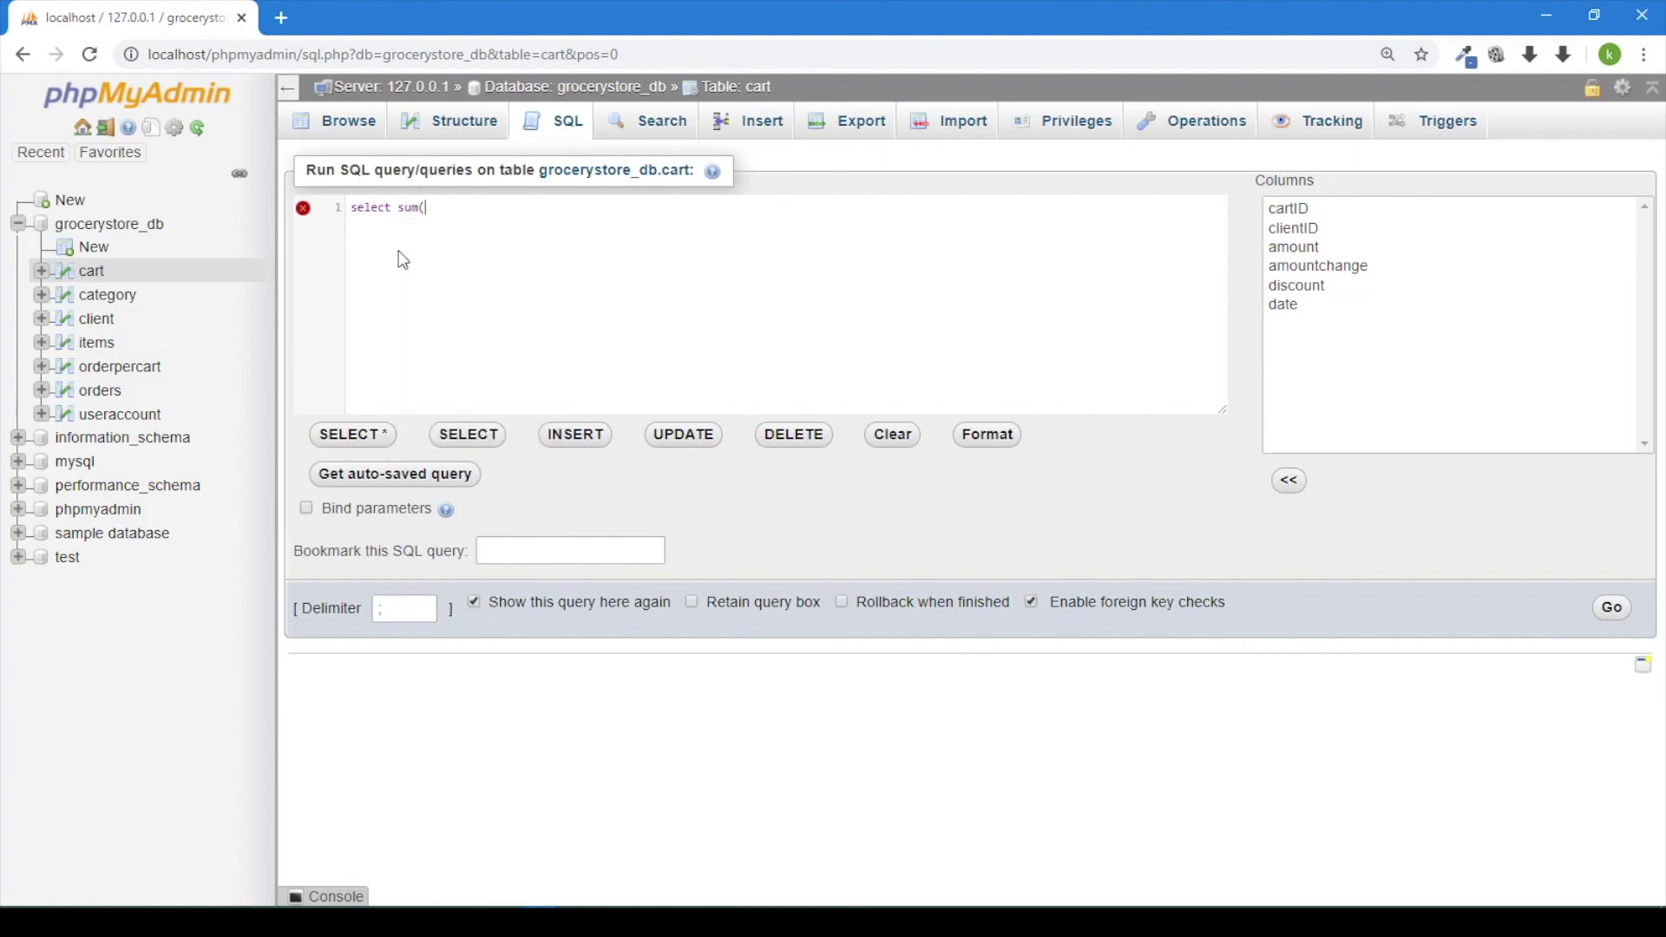
text(amount) from cart)
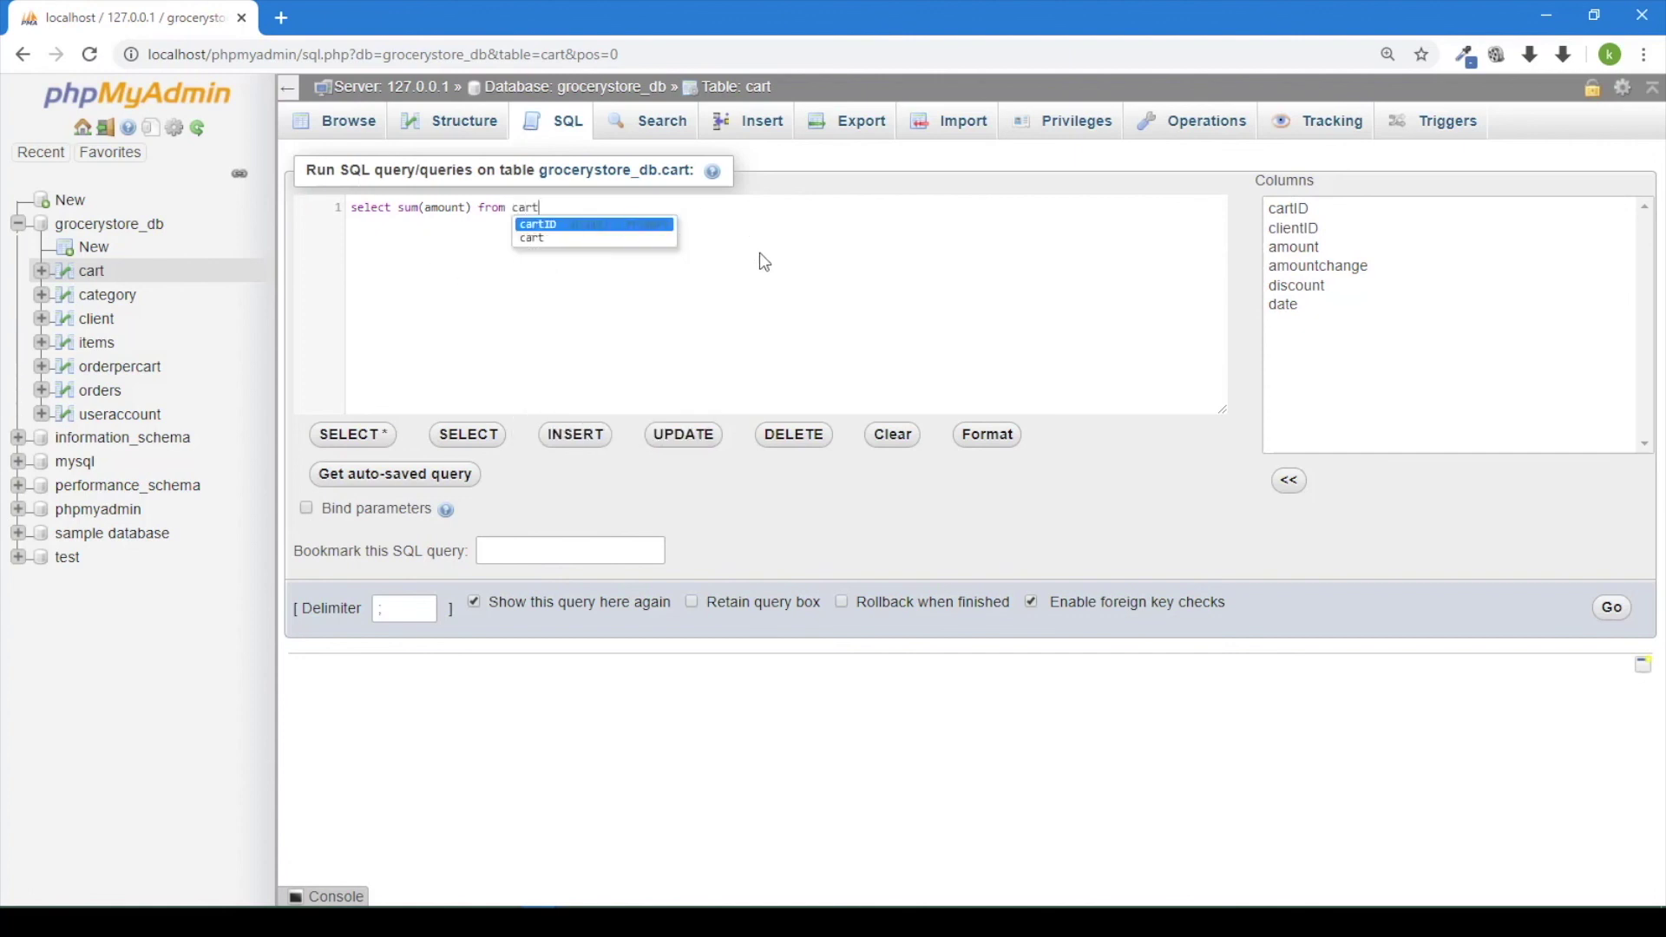
click(637, 245)
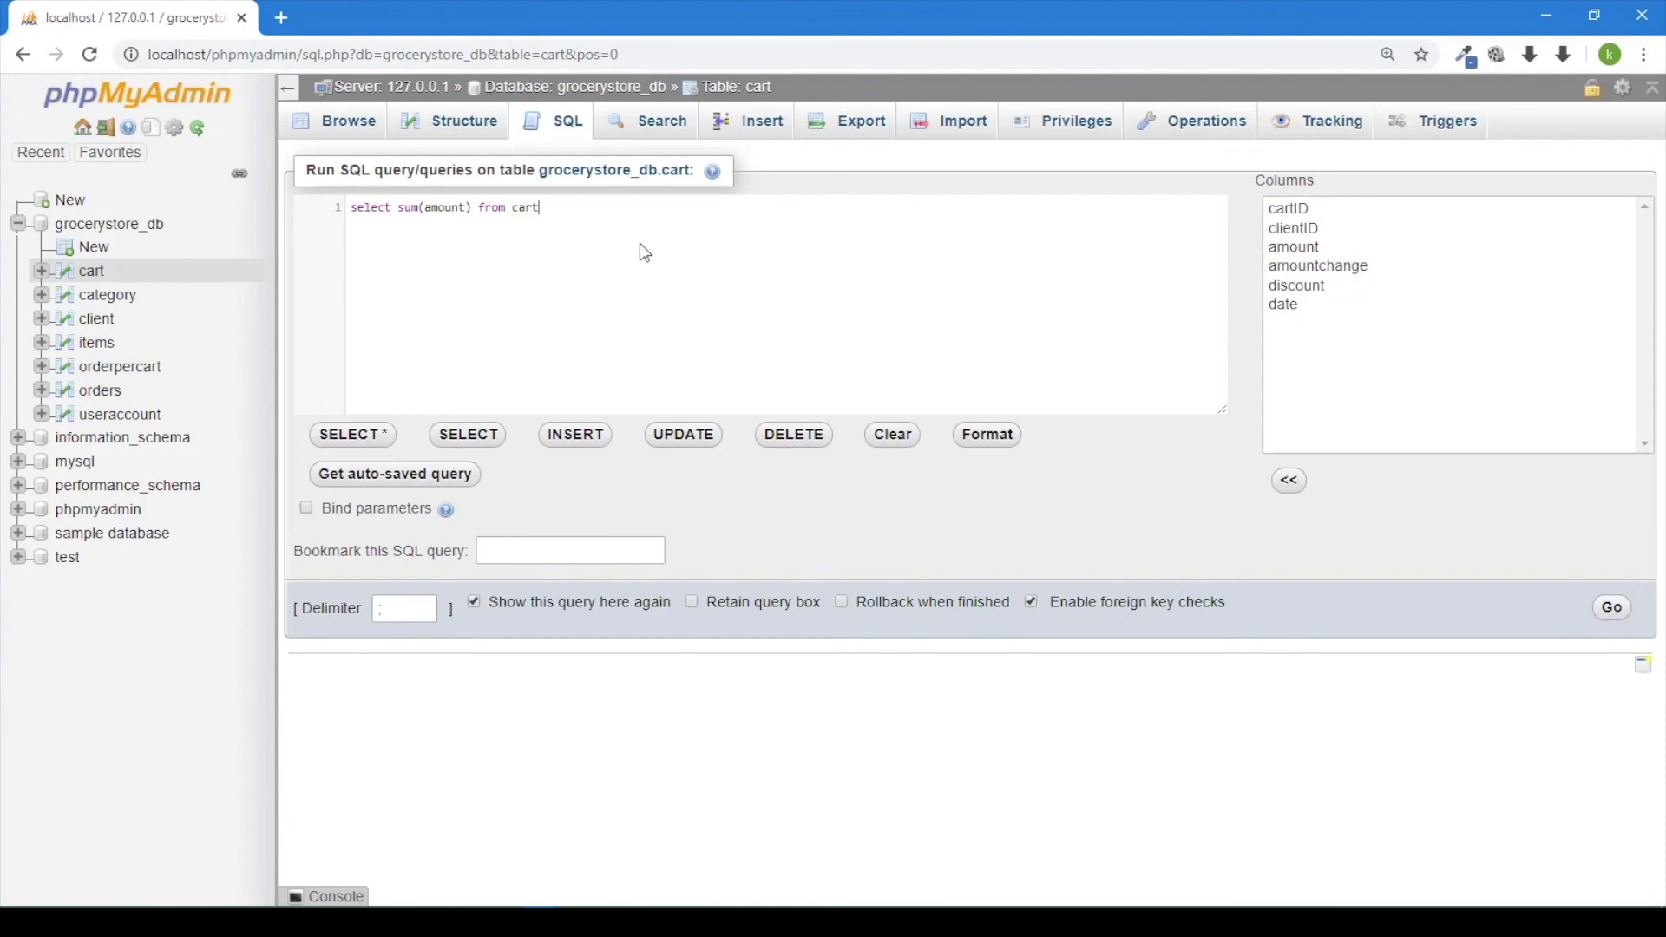
click(1611, 607)
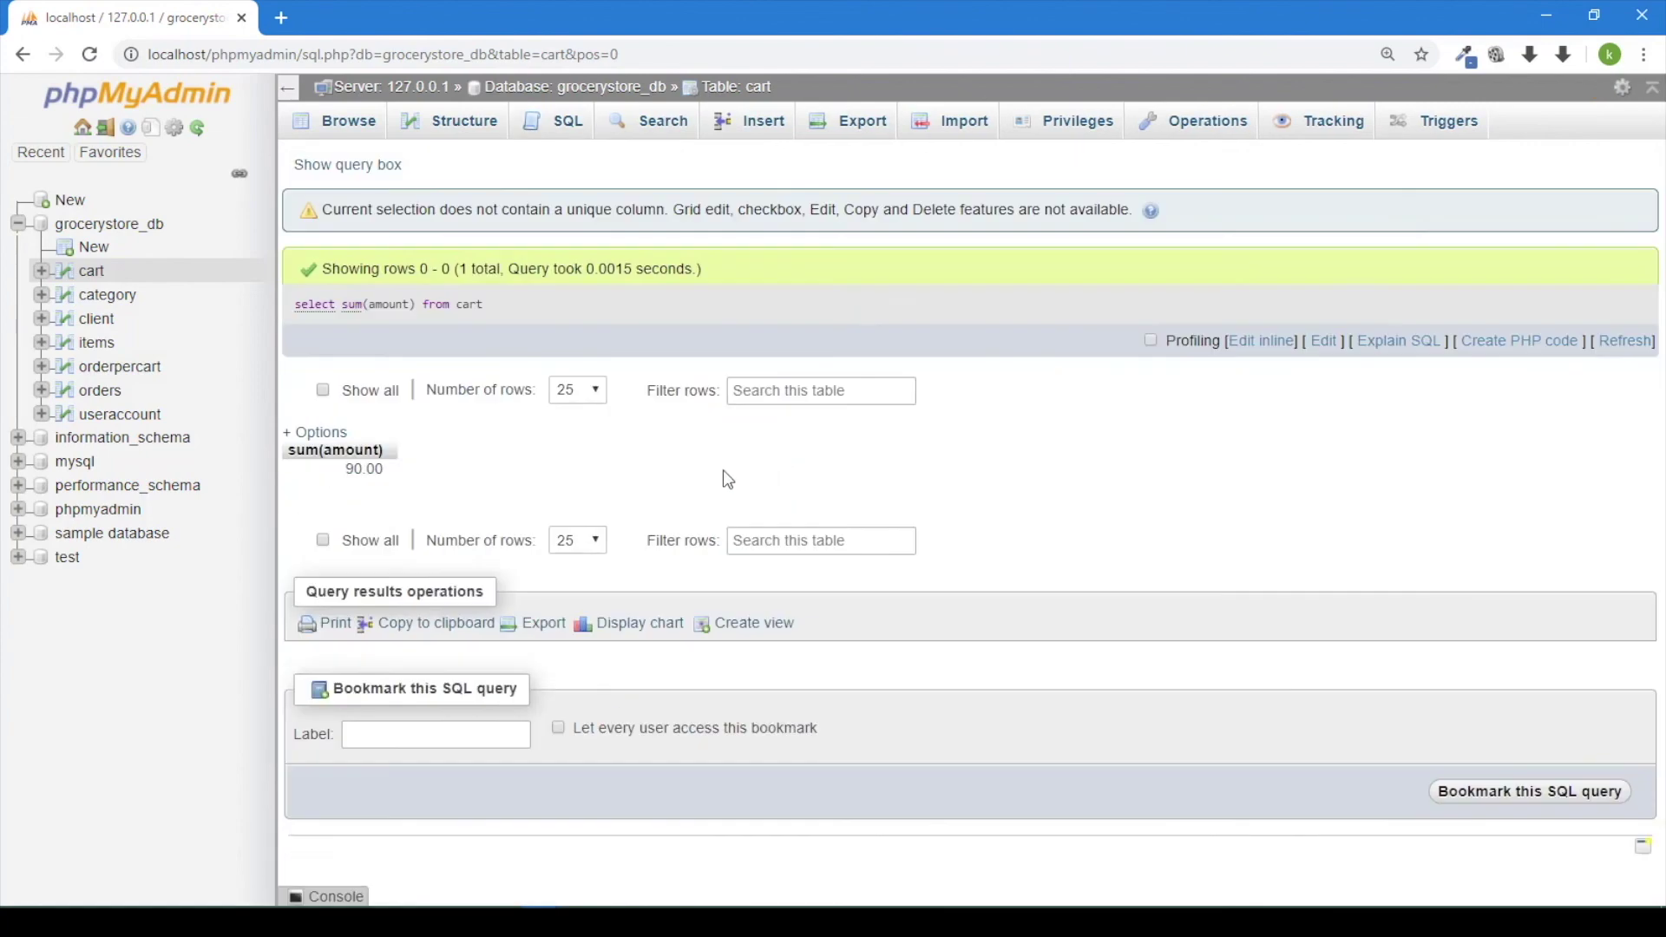
double_click(356, 467)
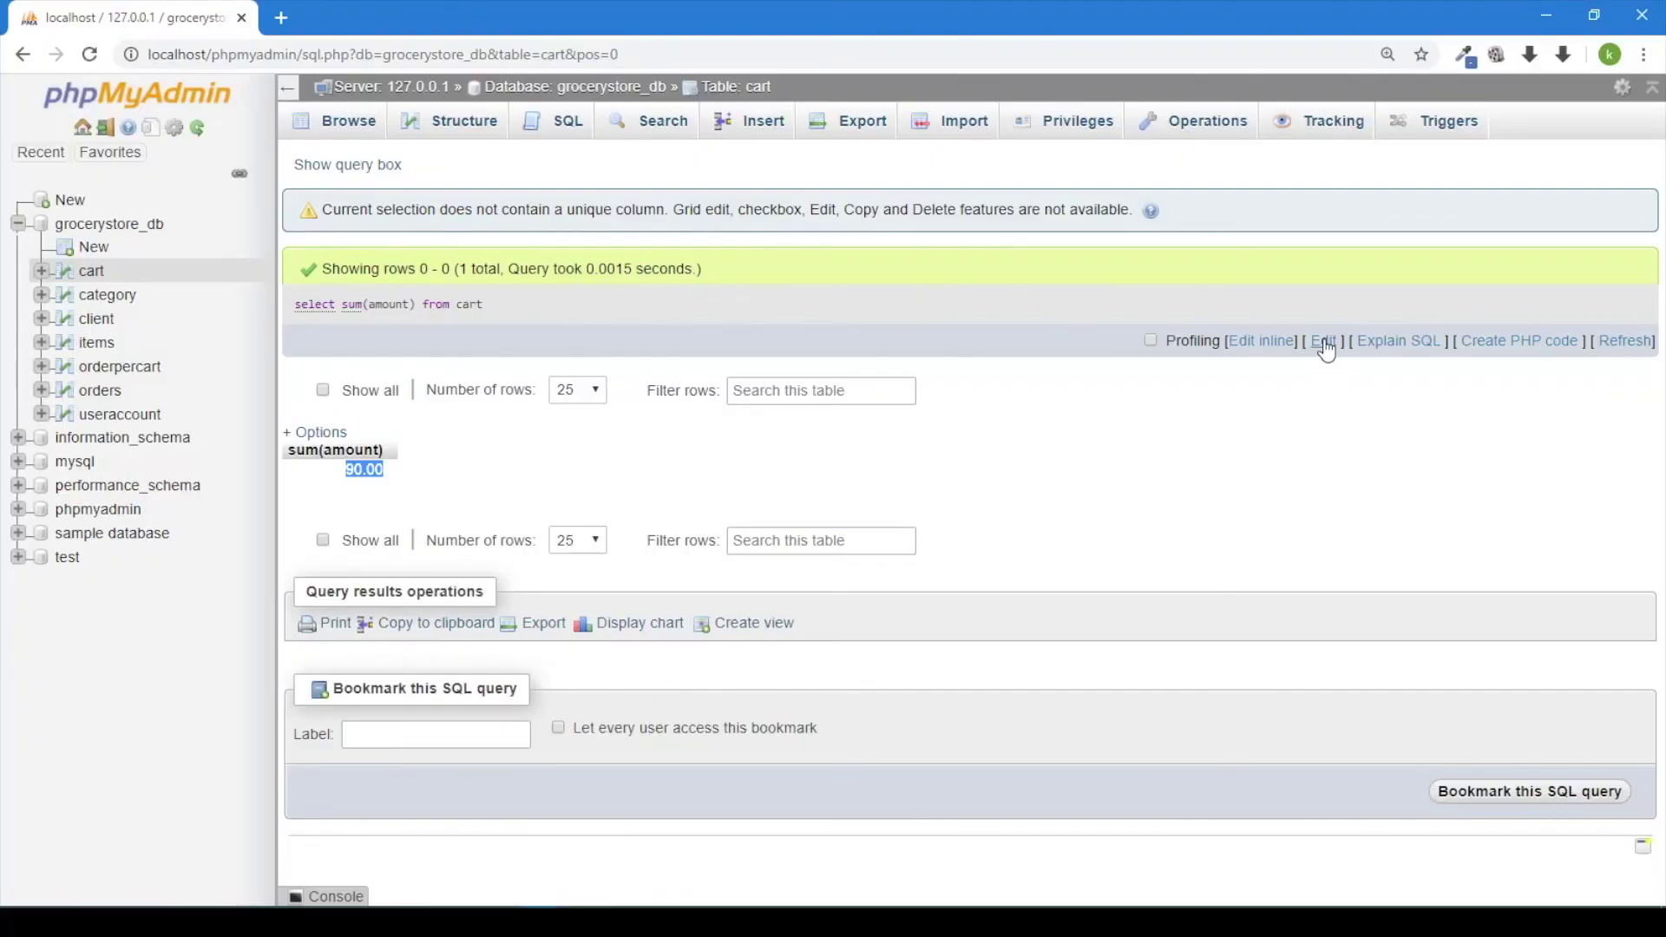
- Append group by clientID to the sum(amount) query and run it
click(1323, 342)
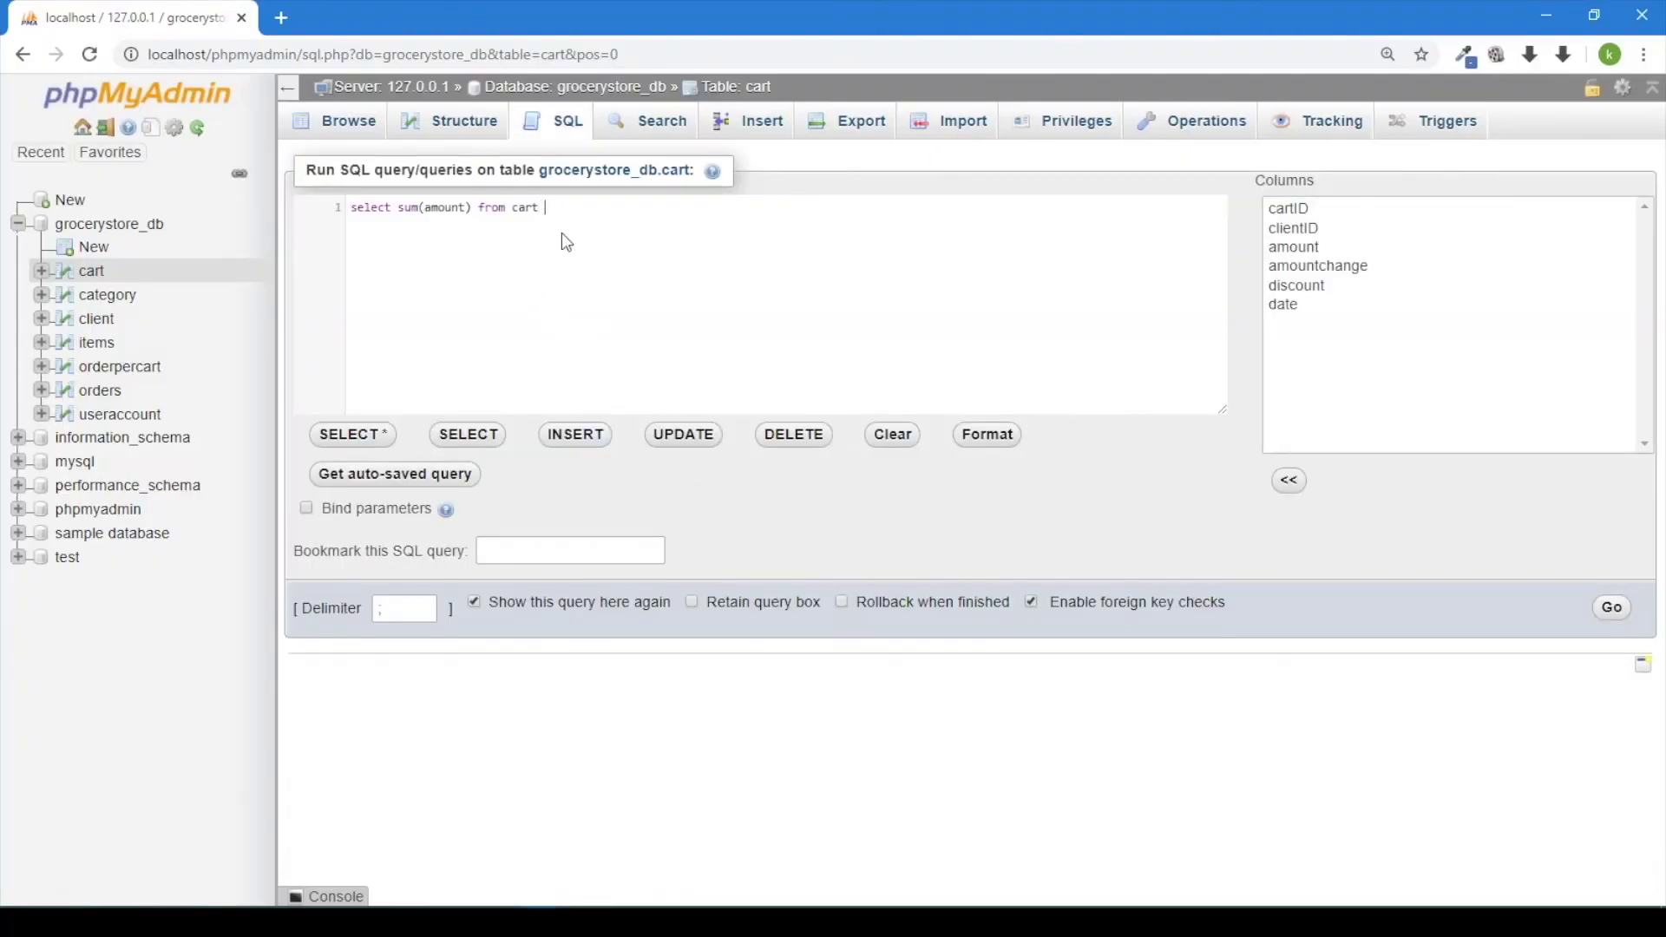
text(group by clientid)
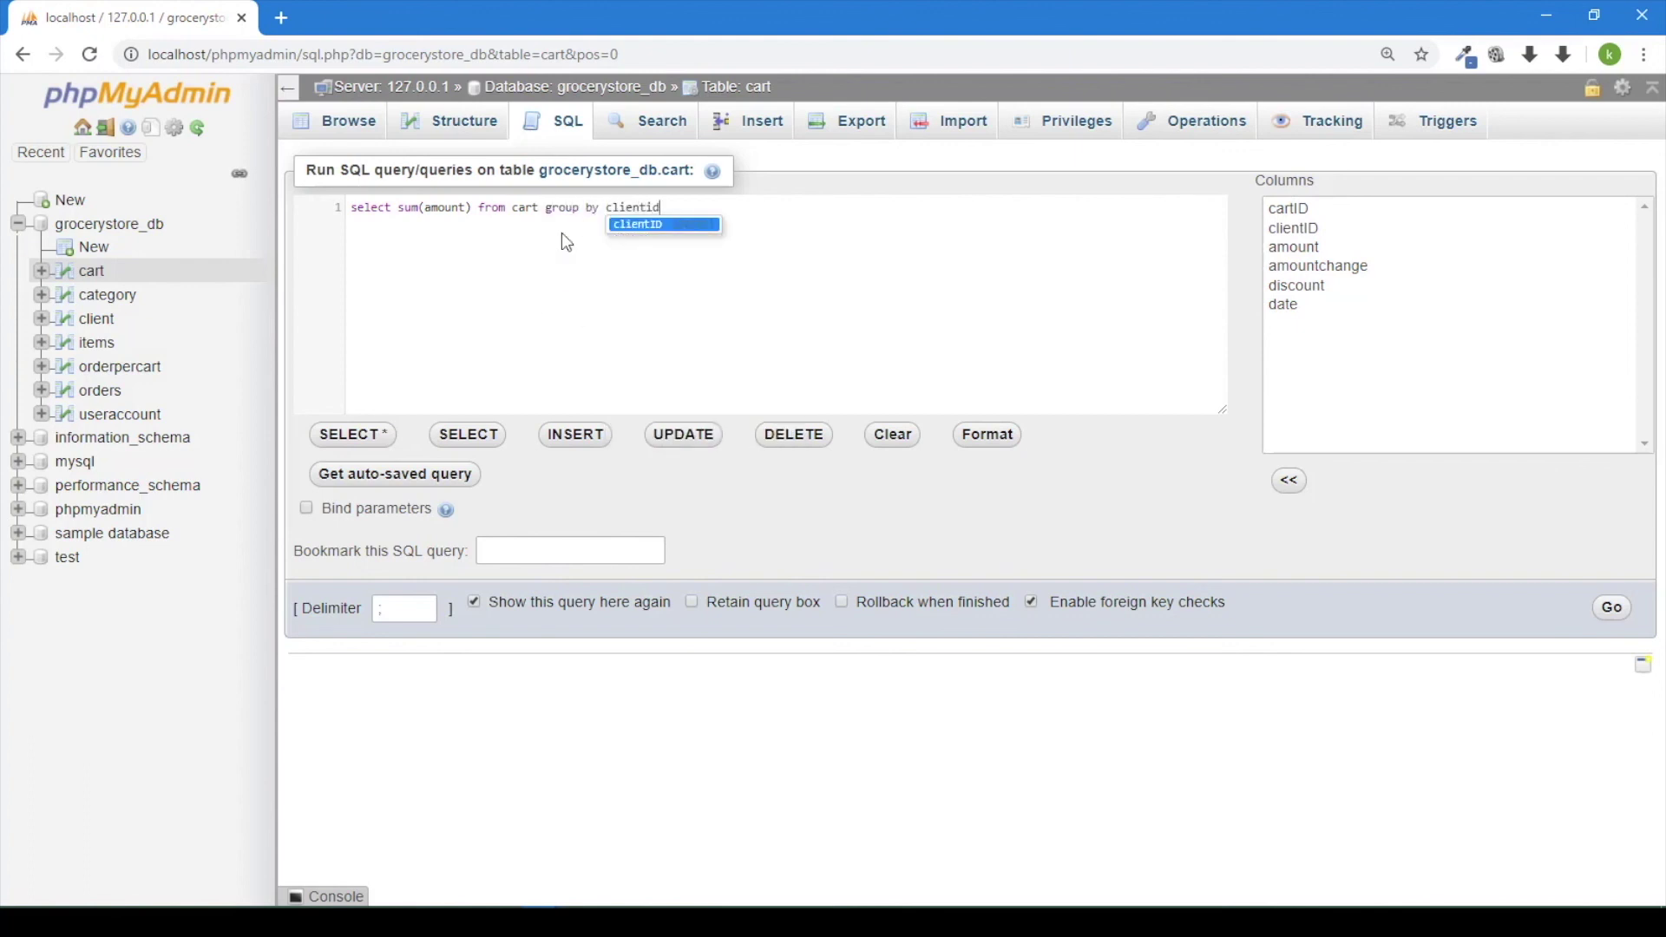
click(633, 224)
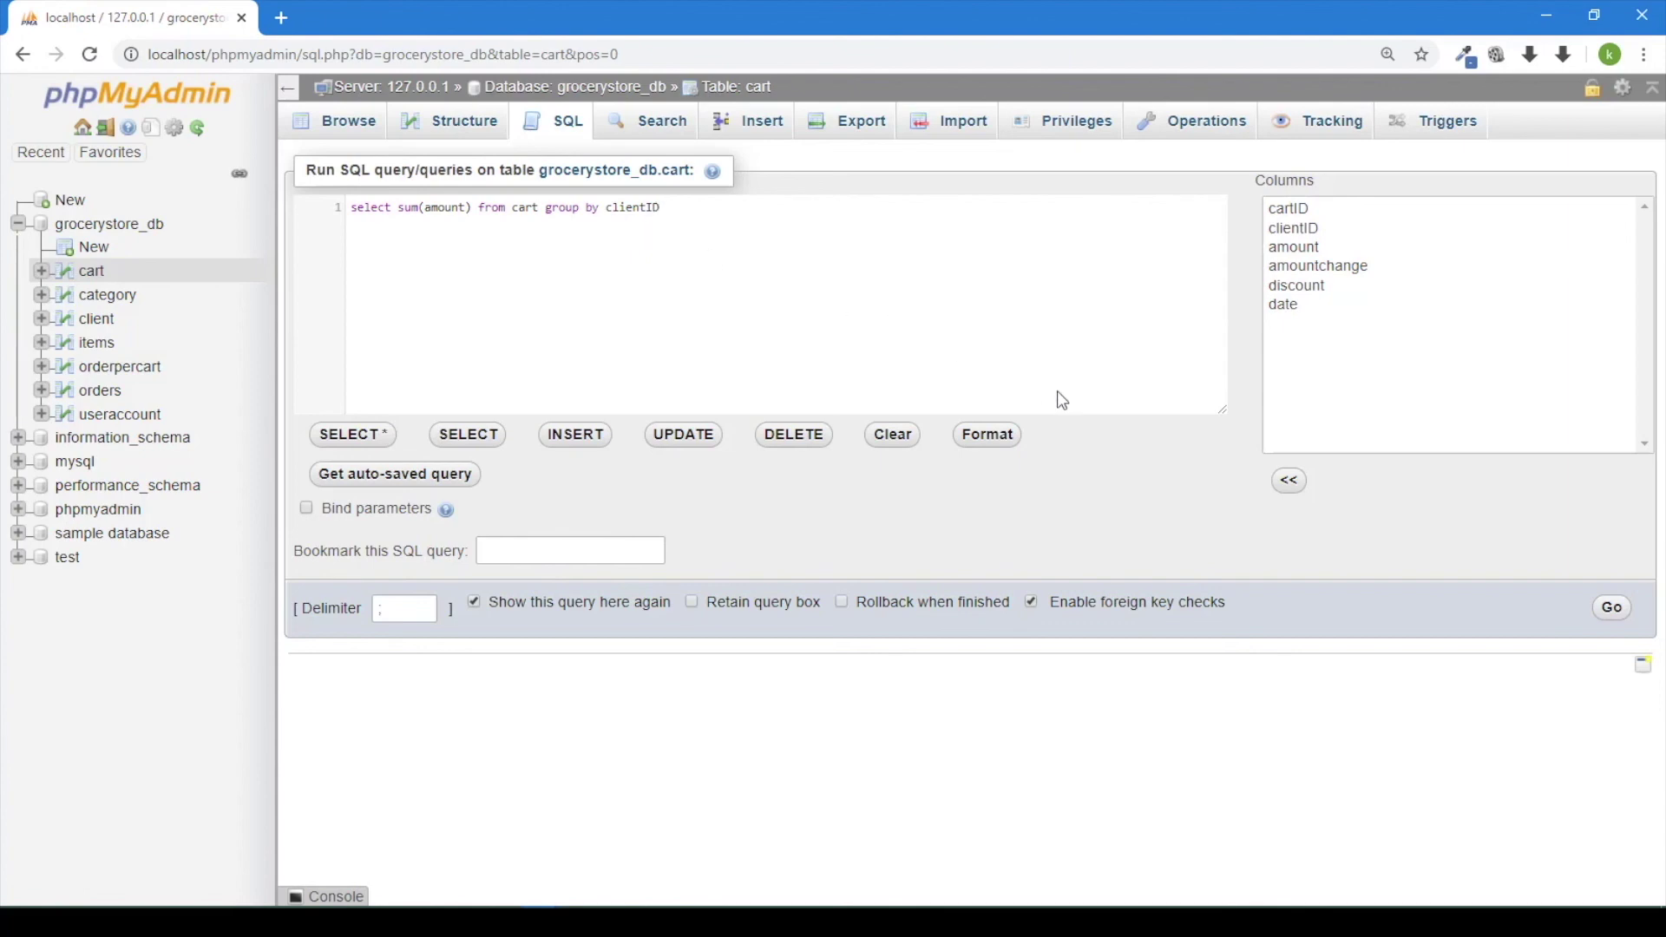
drag(546, 209, 715, 214)
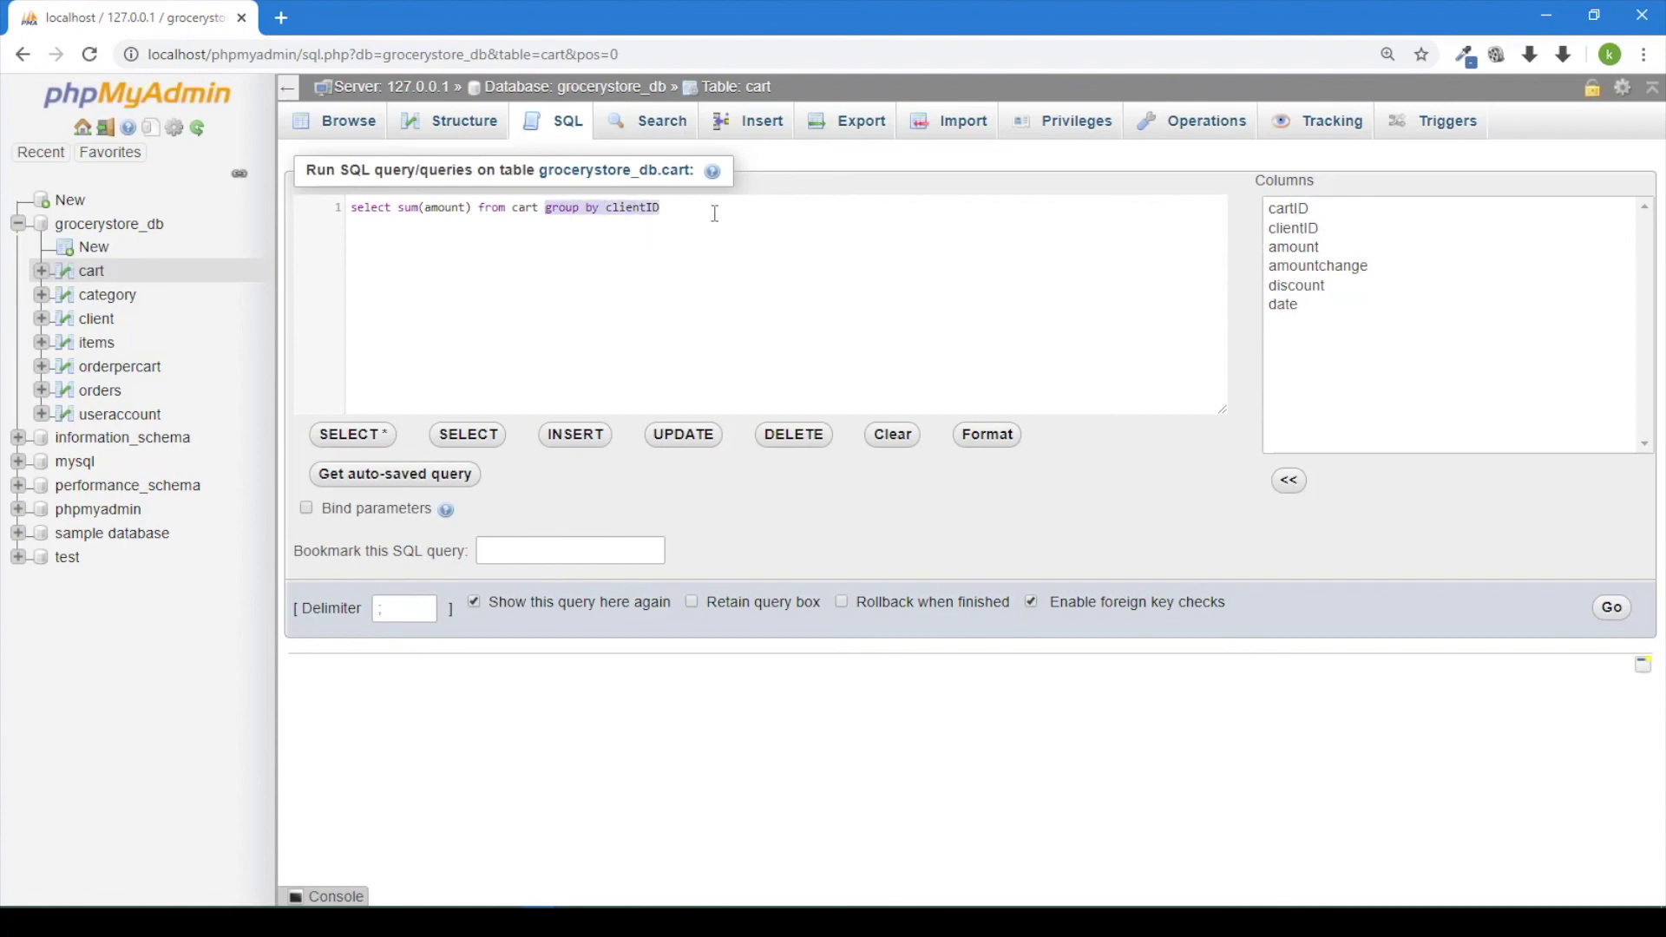
click(744, 263)
click(1611, 607)
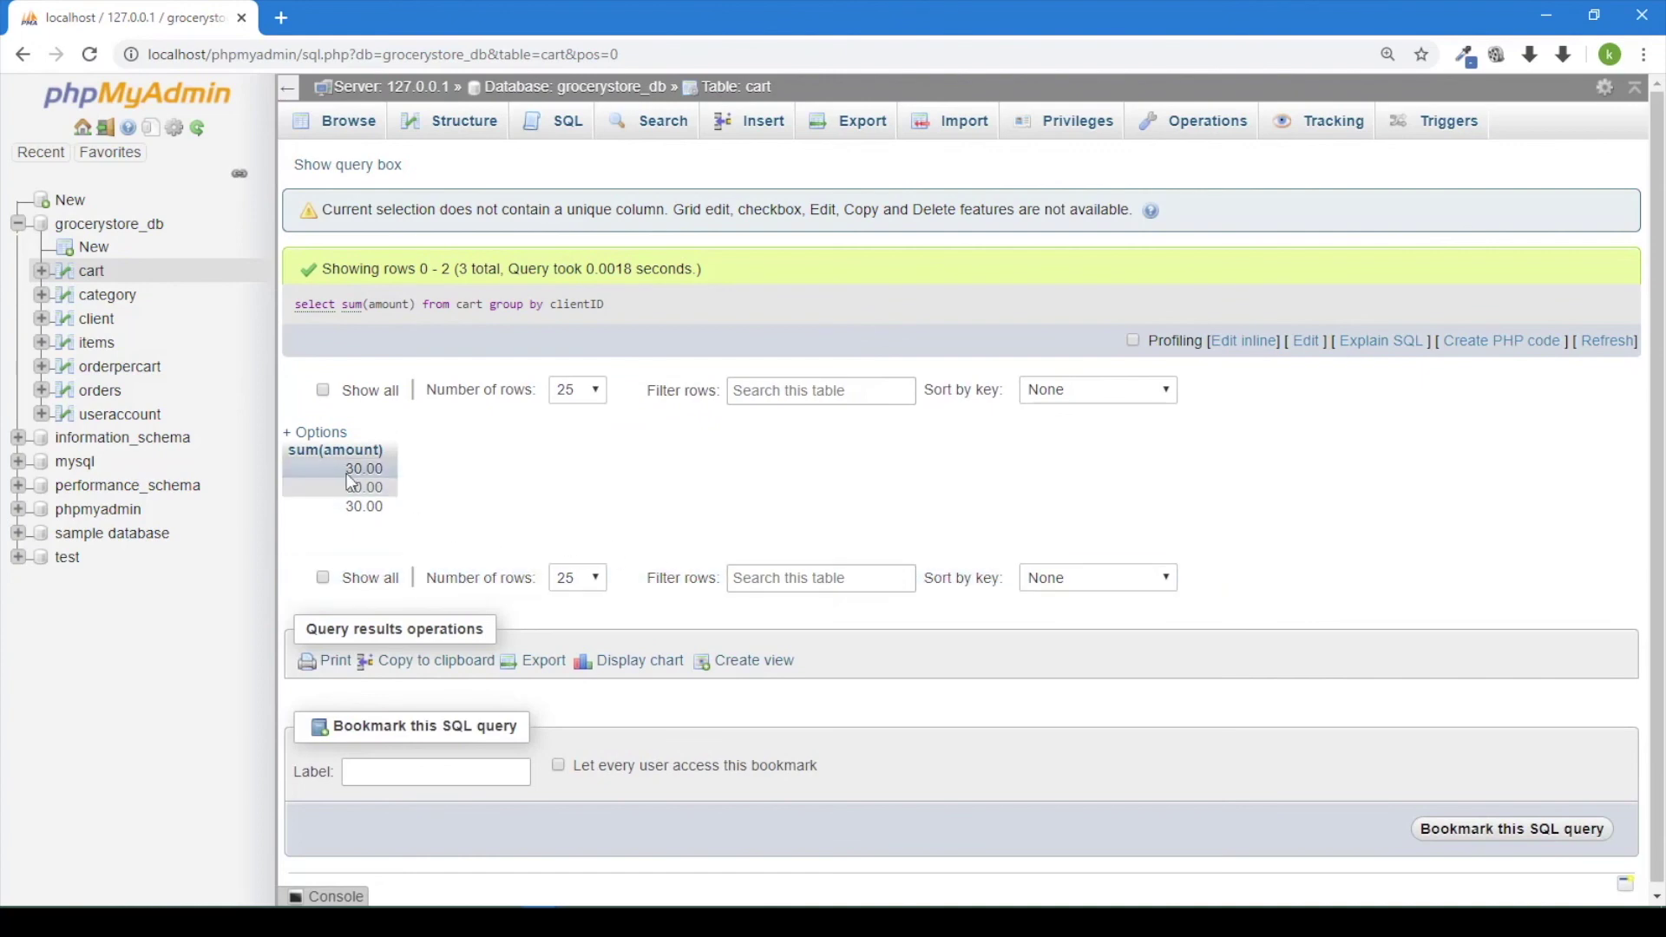
drag(354, 487, 374, 507)
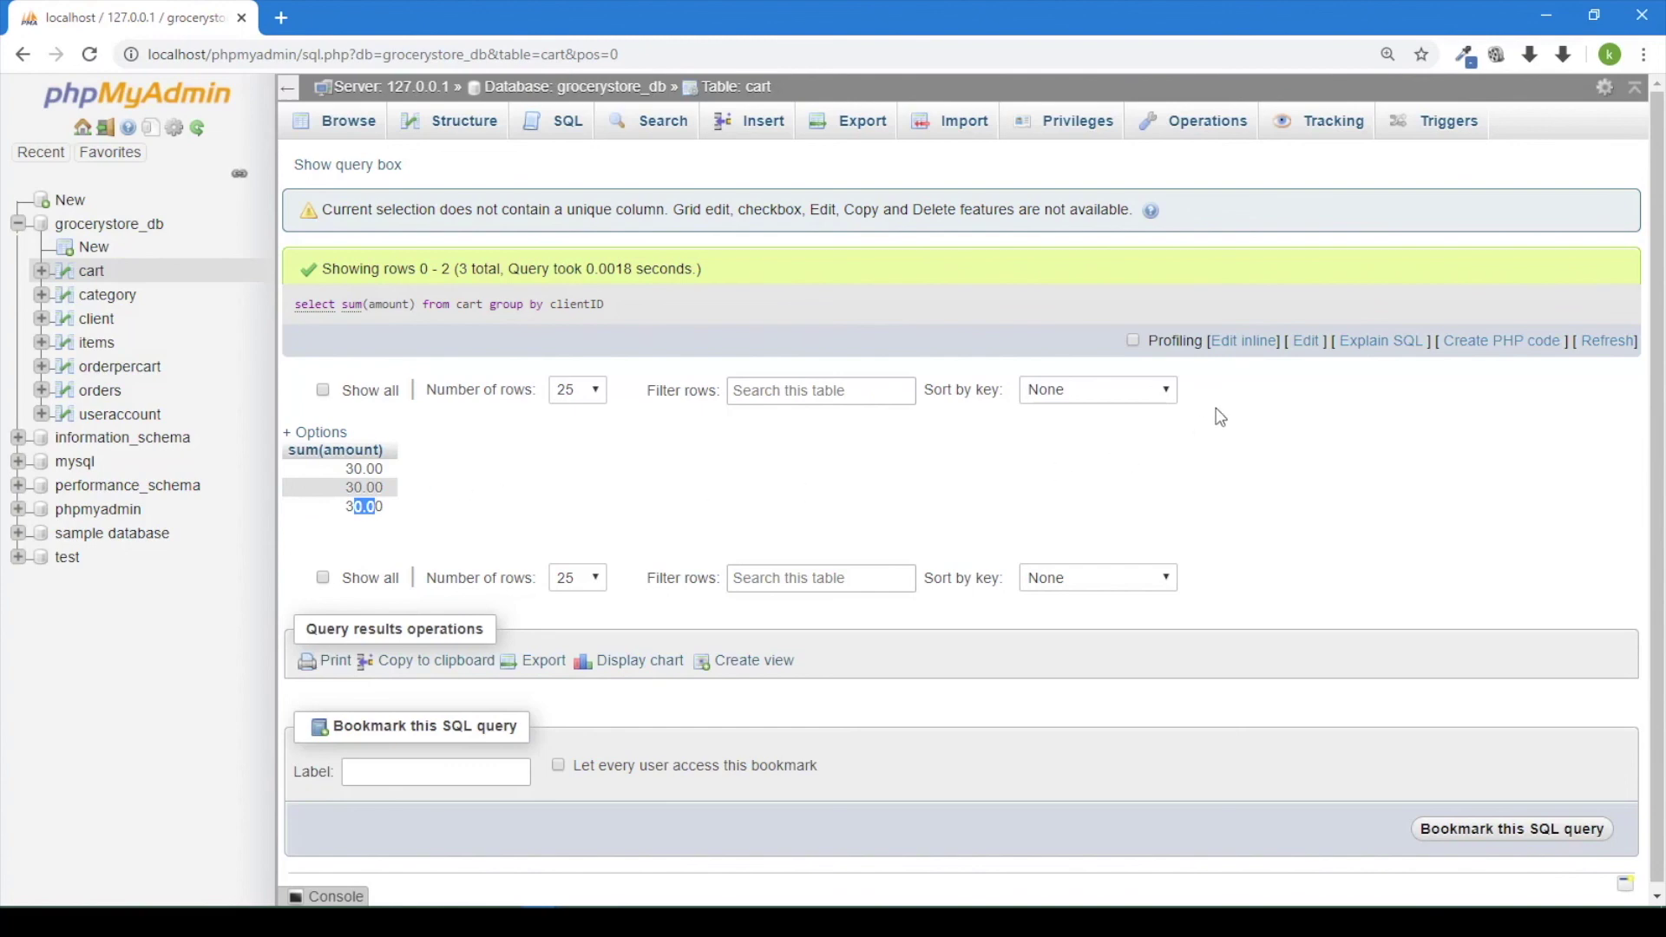
- Add clientID as the first selected column so each total shows its client
click(1305, 341)
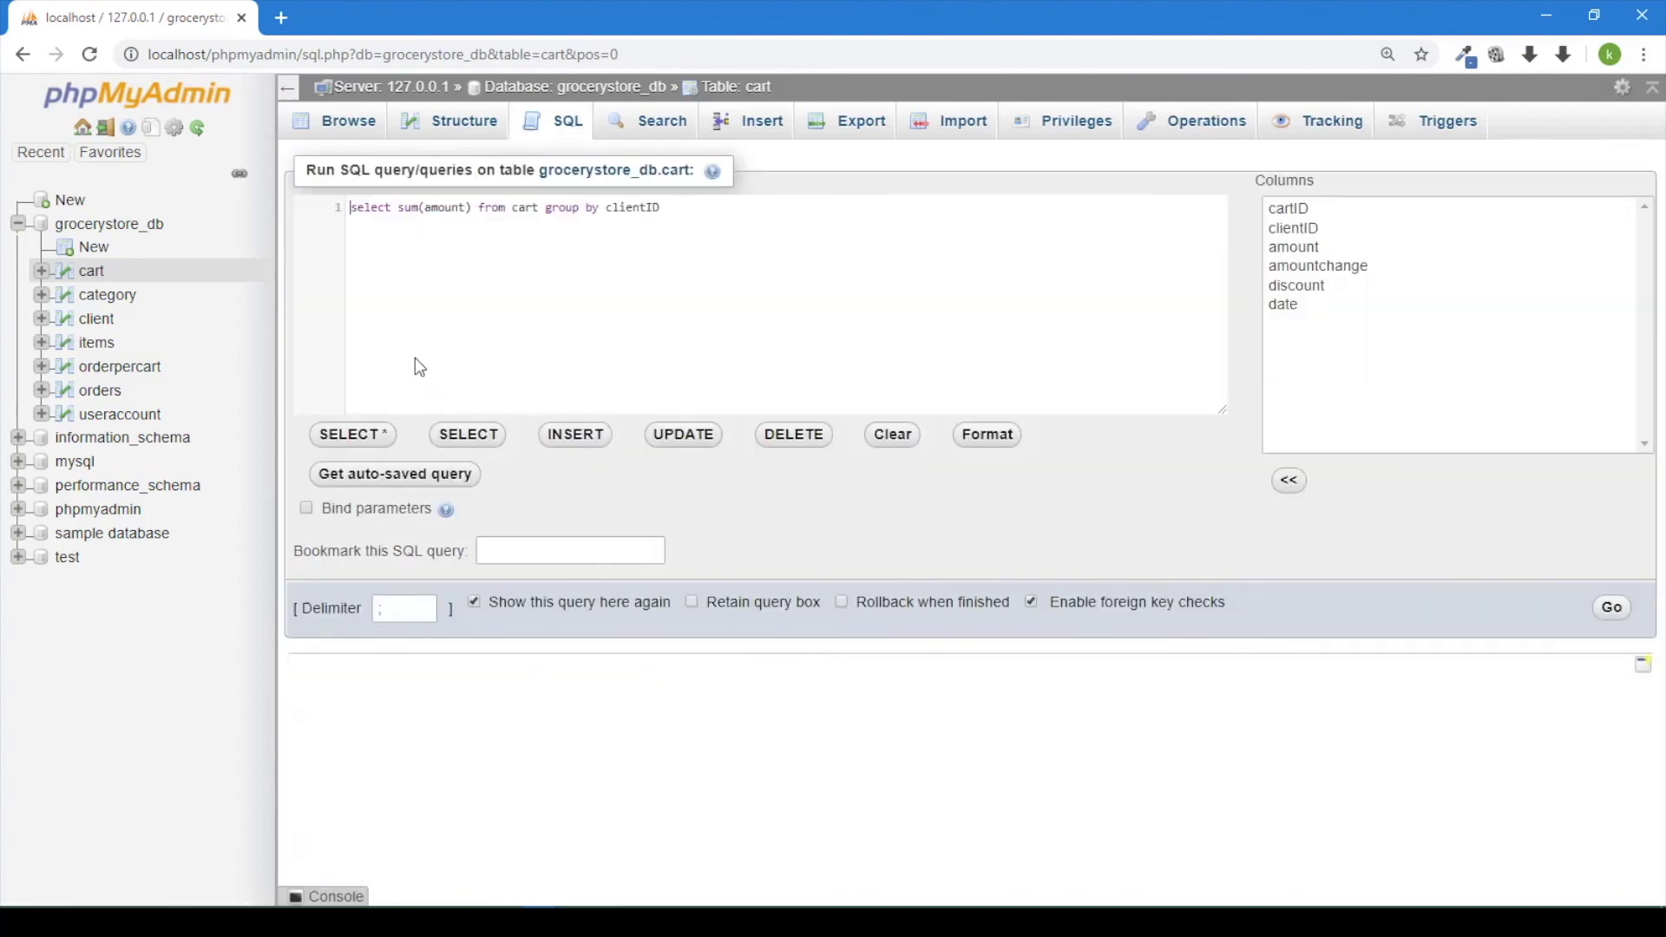
click(400, 212)
text(c)
key(Return)
text(,)
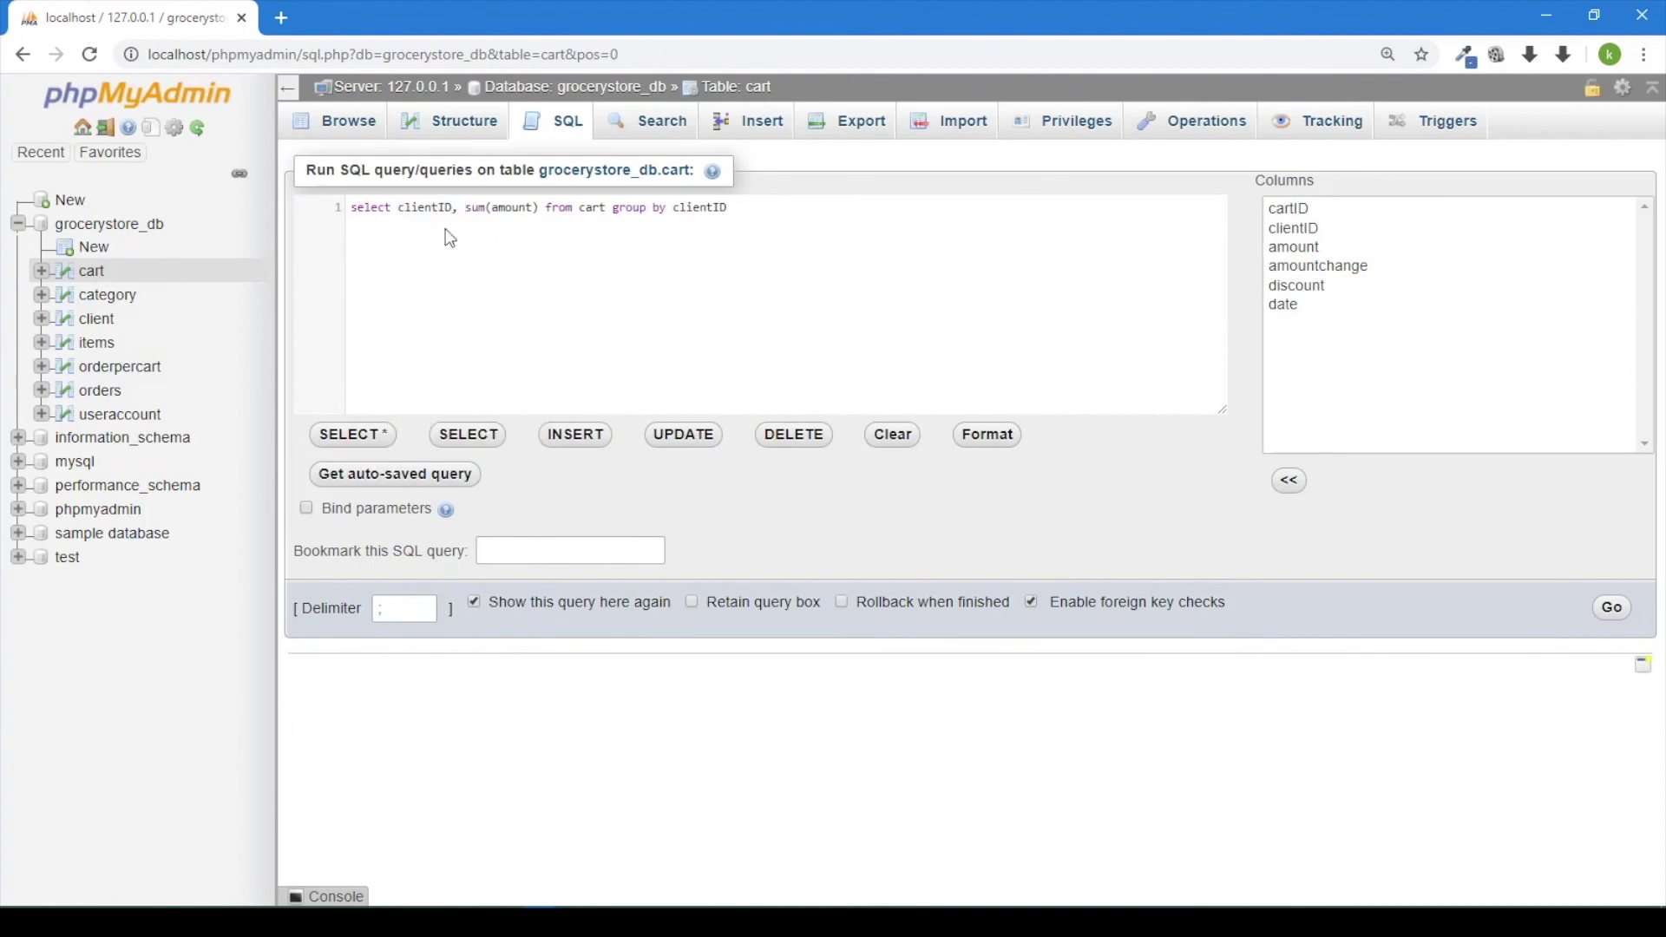
click(1609, 609)
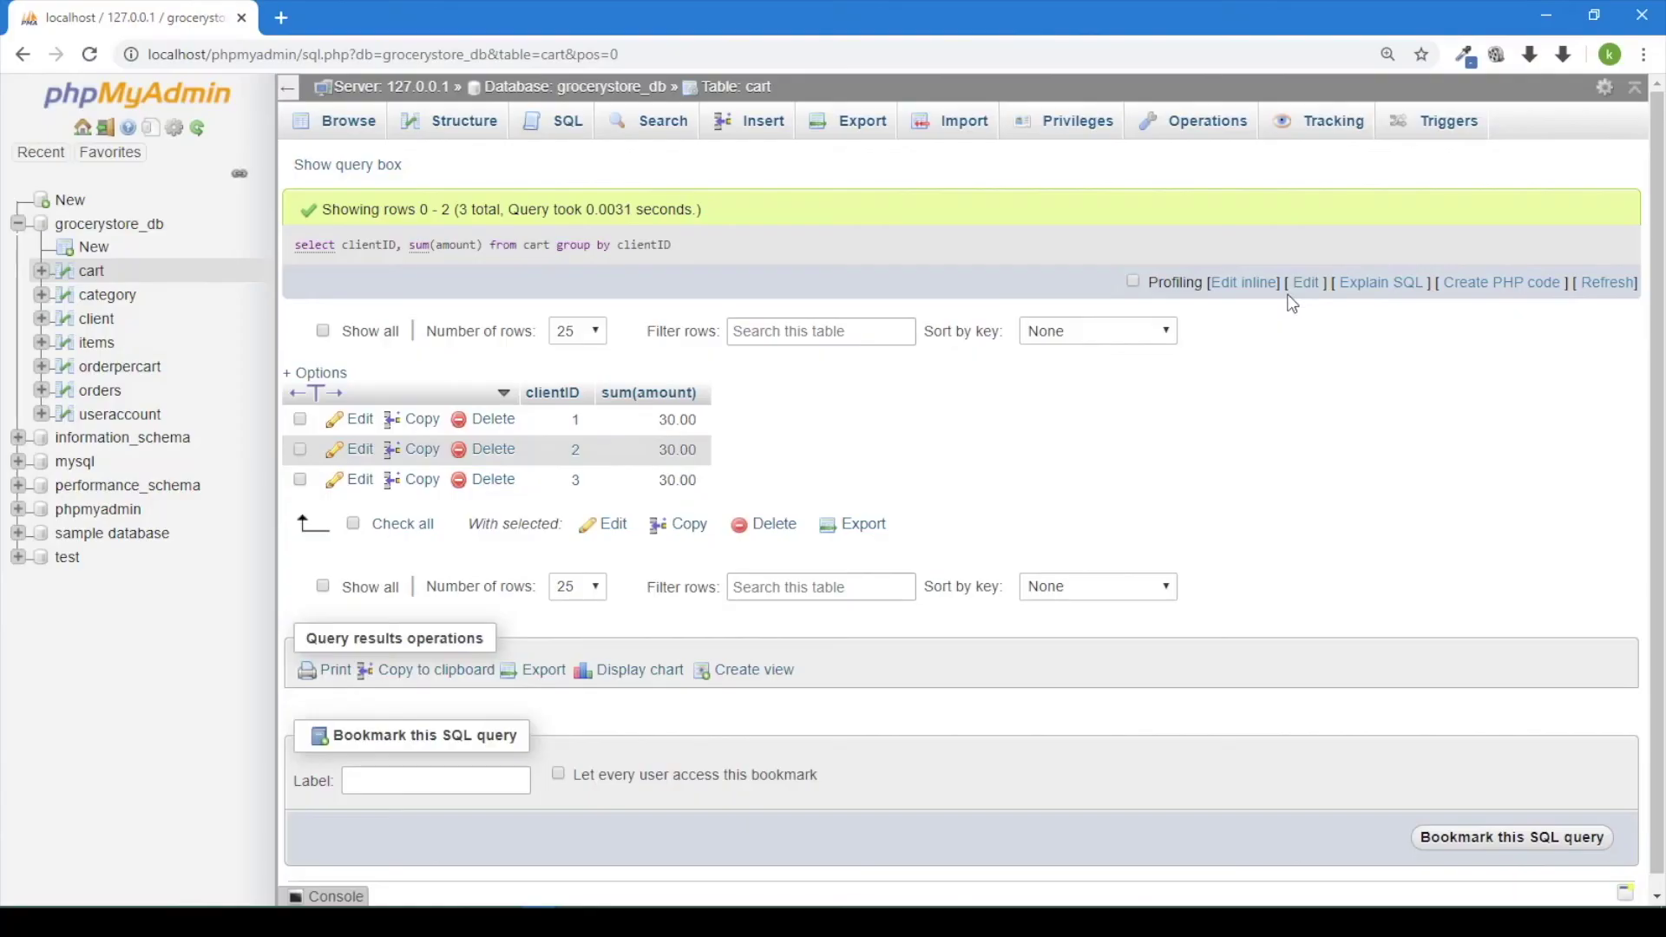
- Group the cart sum(amount) by date instead of clientID, getting 40.00, 40.00 and 10.00
click(1302, 283)
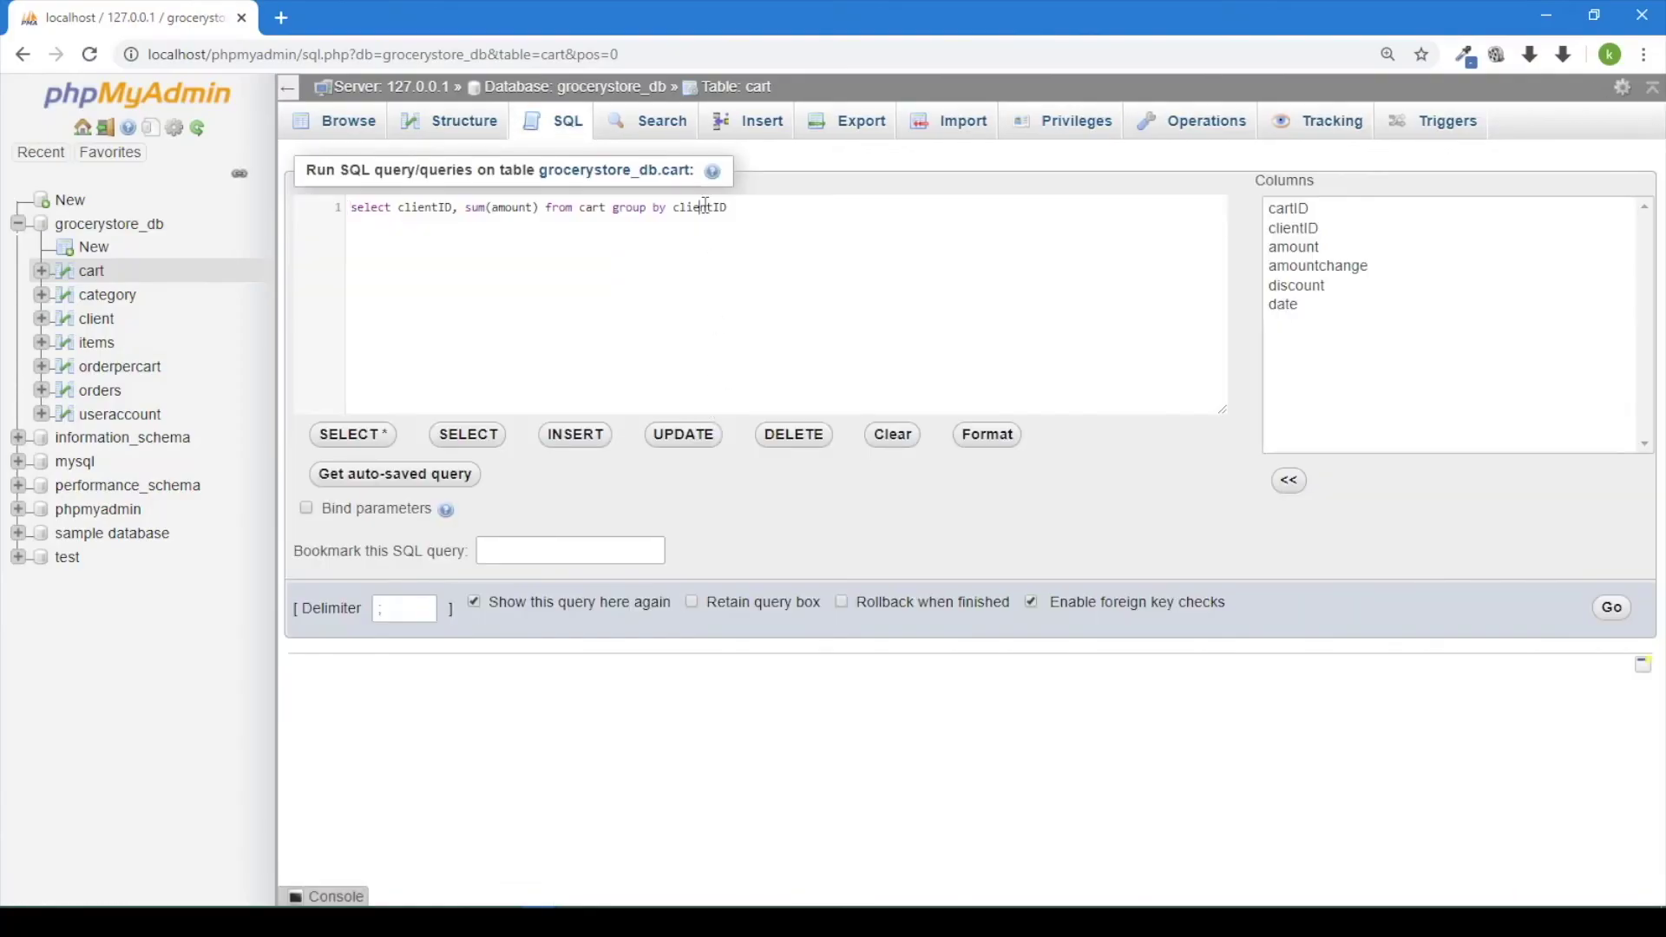
double_click(706, 207)
text(date)
click(1611, 613)
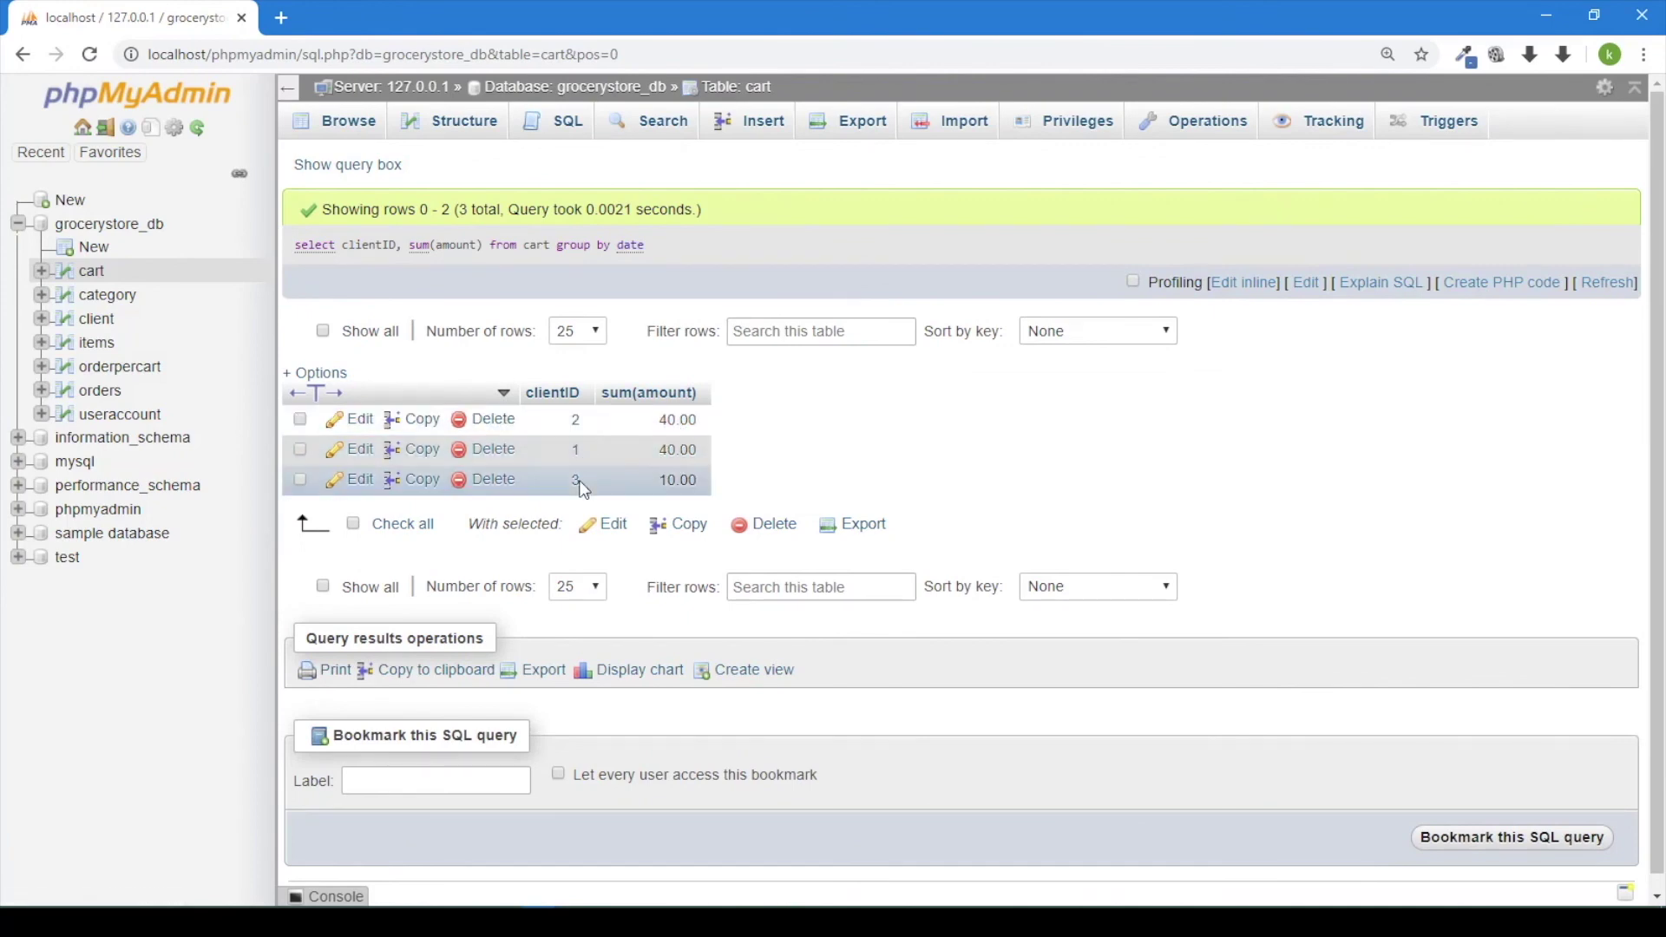
click(1306, 283)
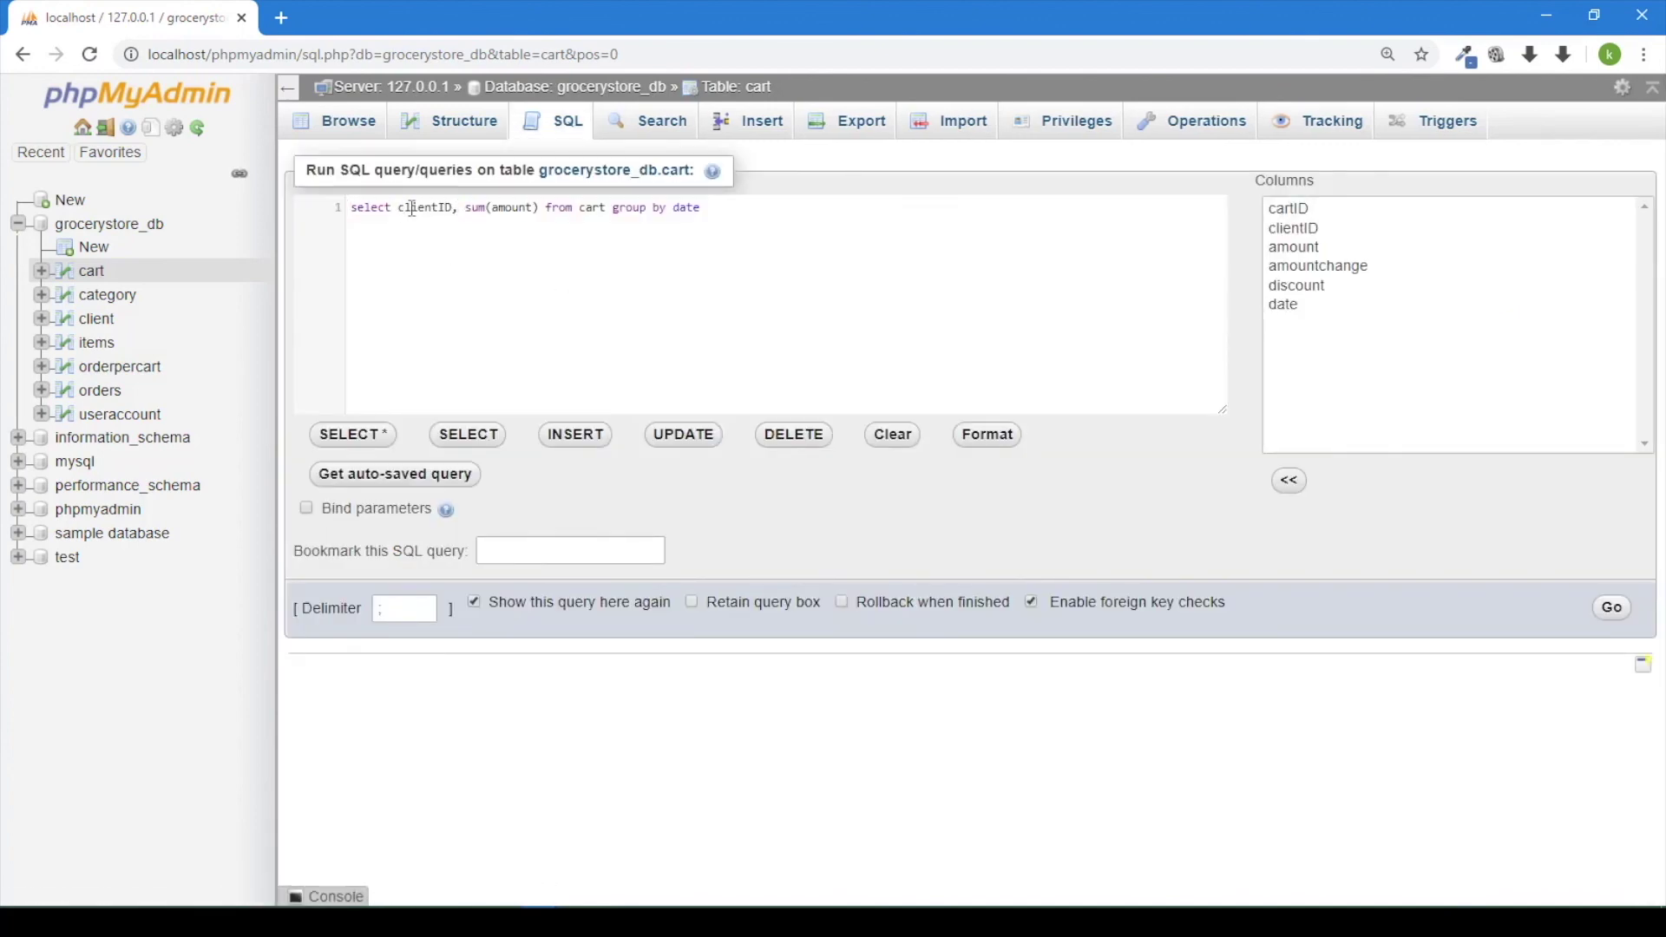
- Select date with sum(amount) aliased as amount, run it, and highlight each date's total
text(date,)
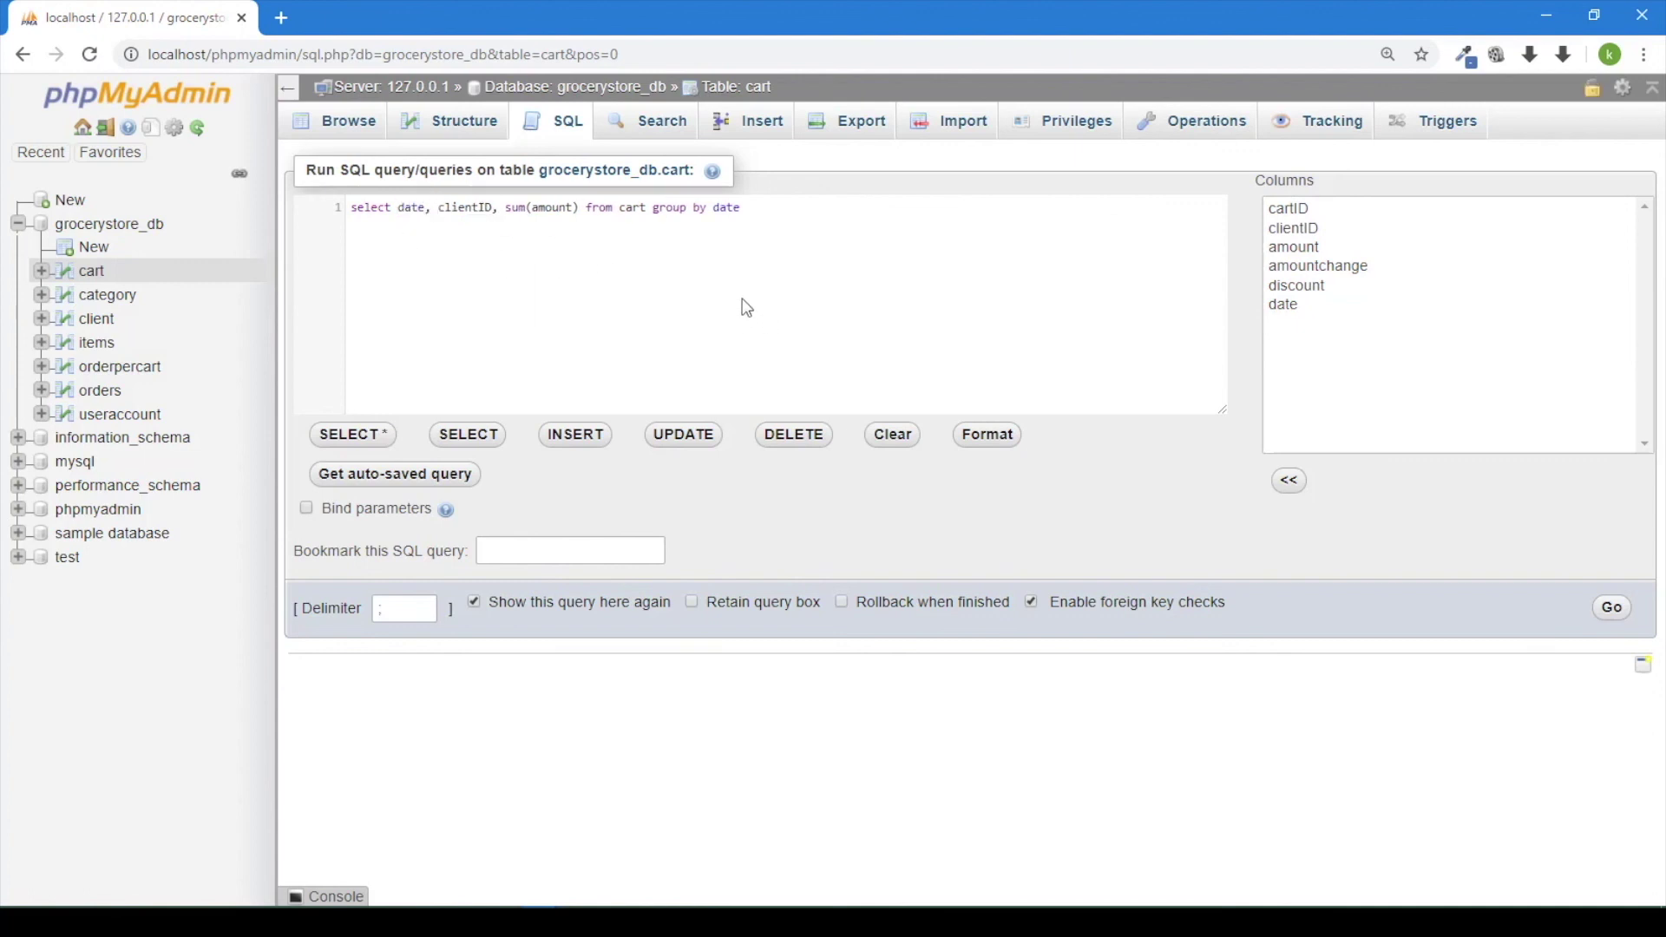
drag(397, 208, 573, 208)
click(578, 208)
text(as am)
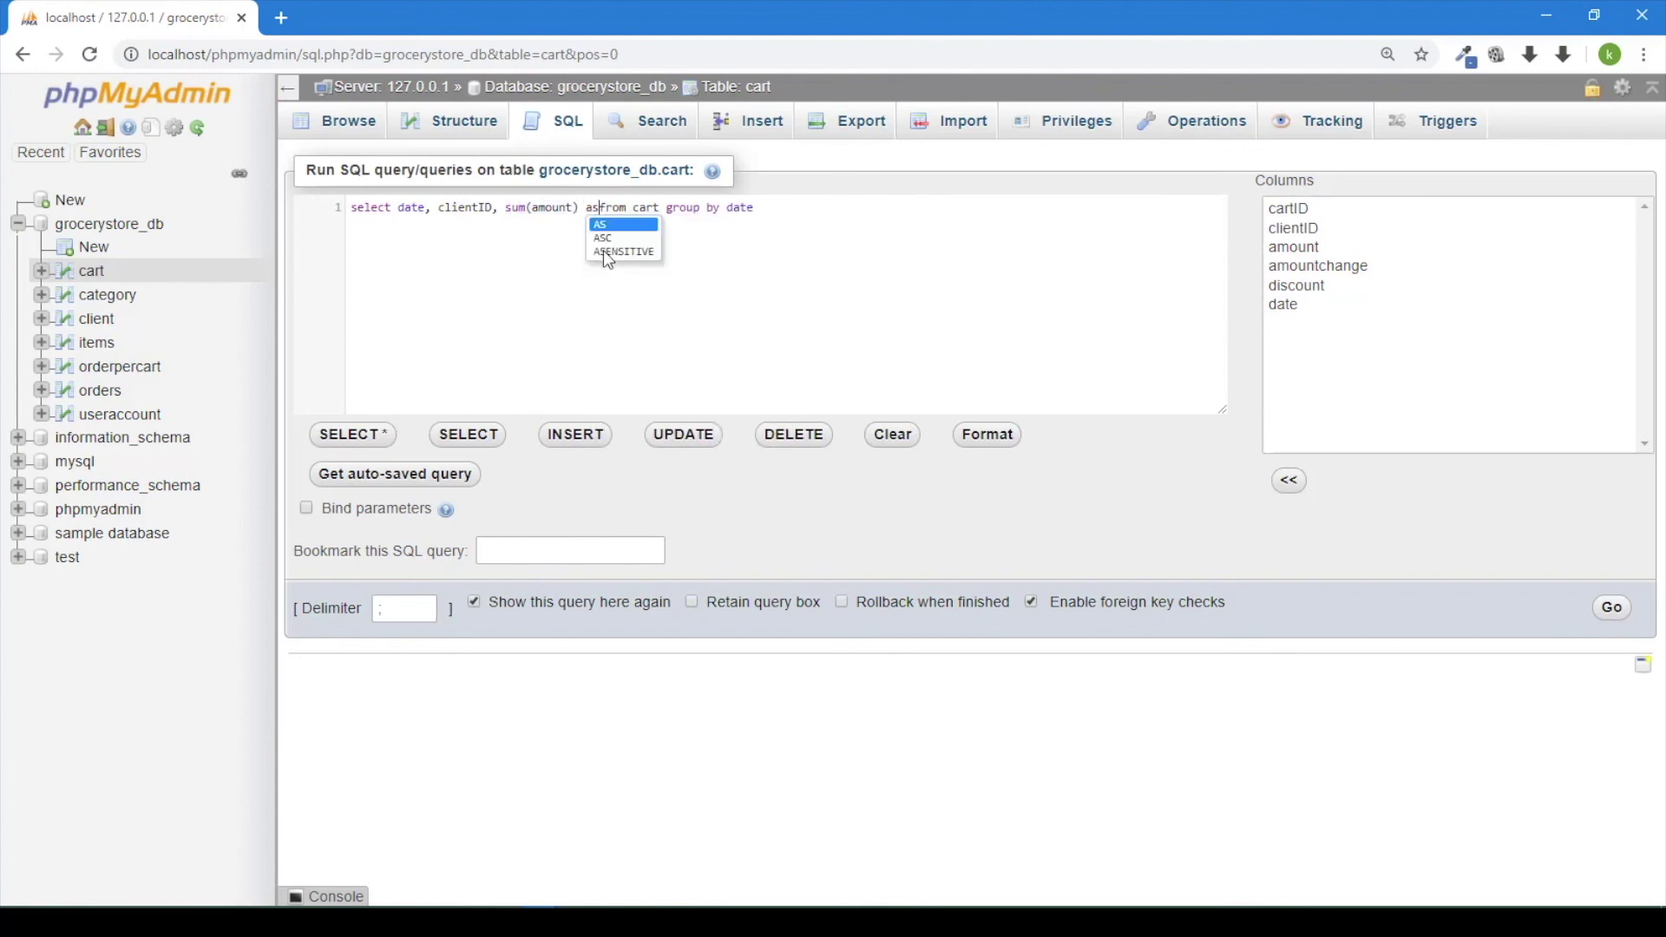
text(ount)
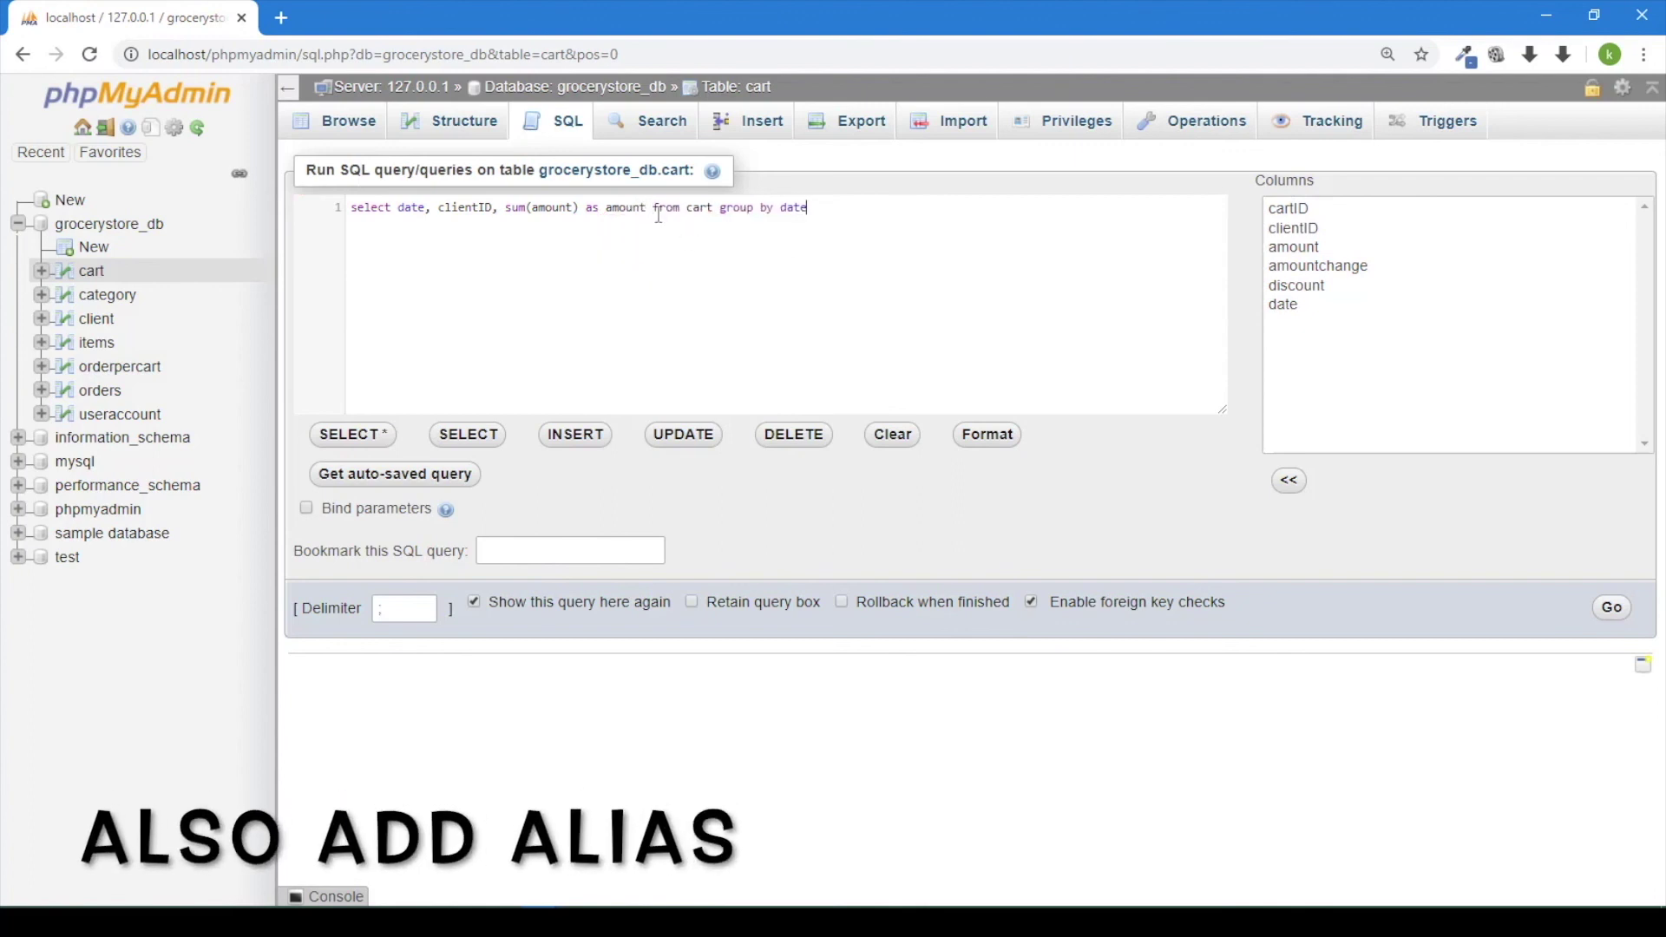
drag(682, 208, 811, 209)
click(825, 253)
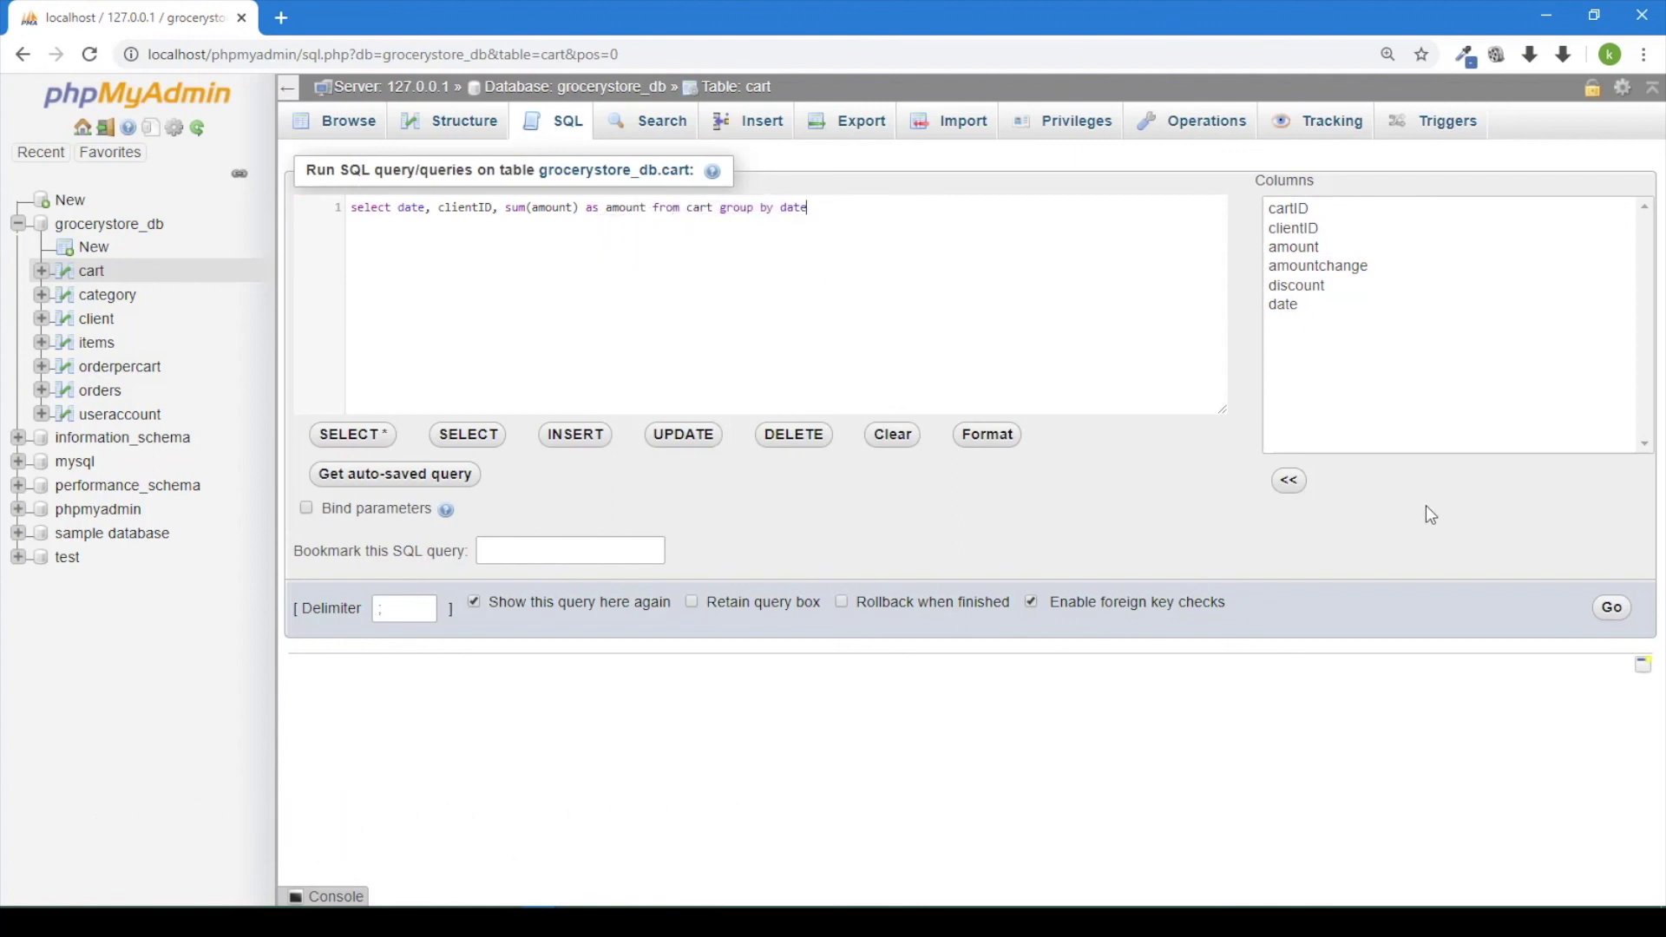
click(1619, 610)
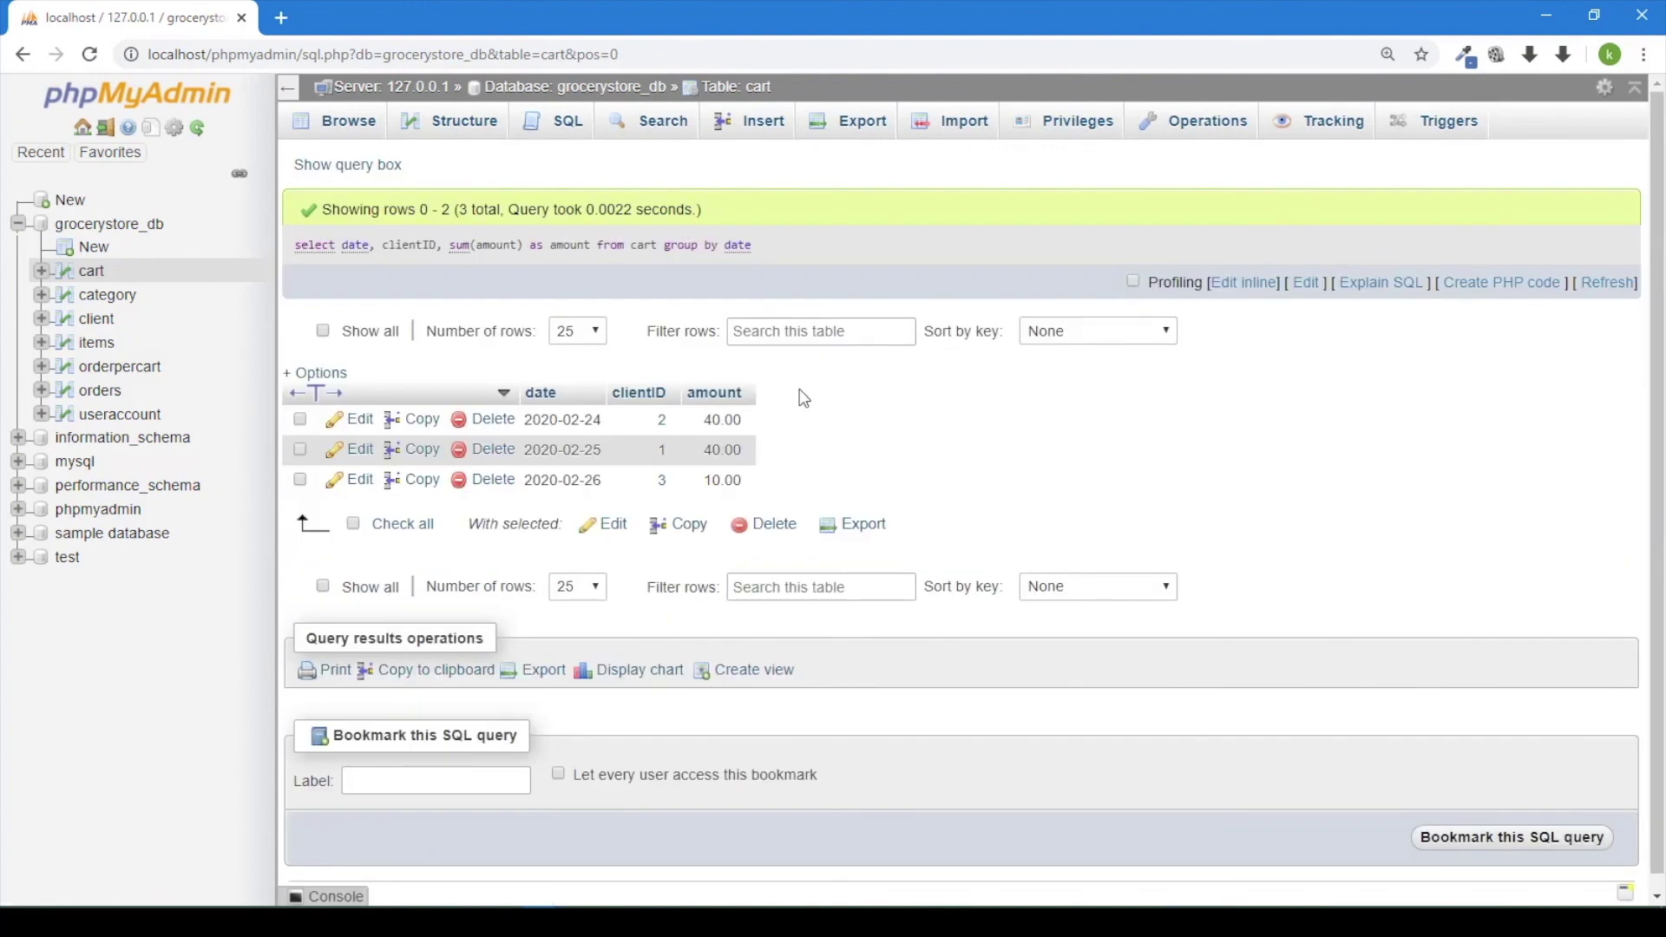
drag(555, 420, 585, 421)
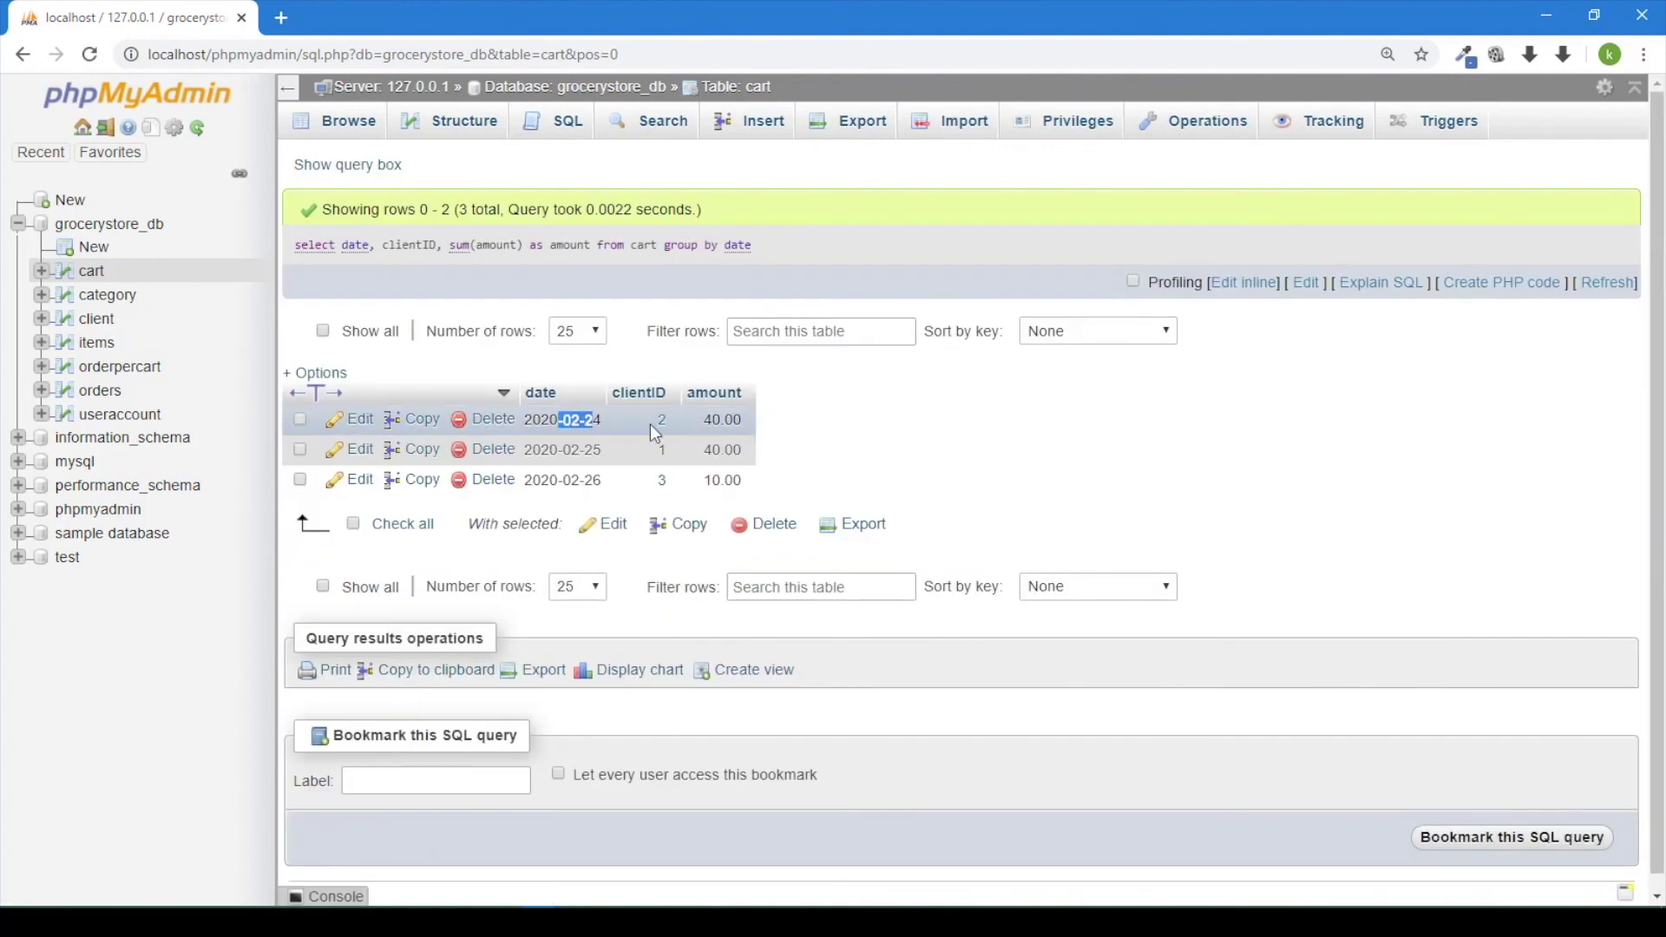
double_click(709, 419)
drag(549, 448, 587, 450)
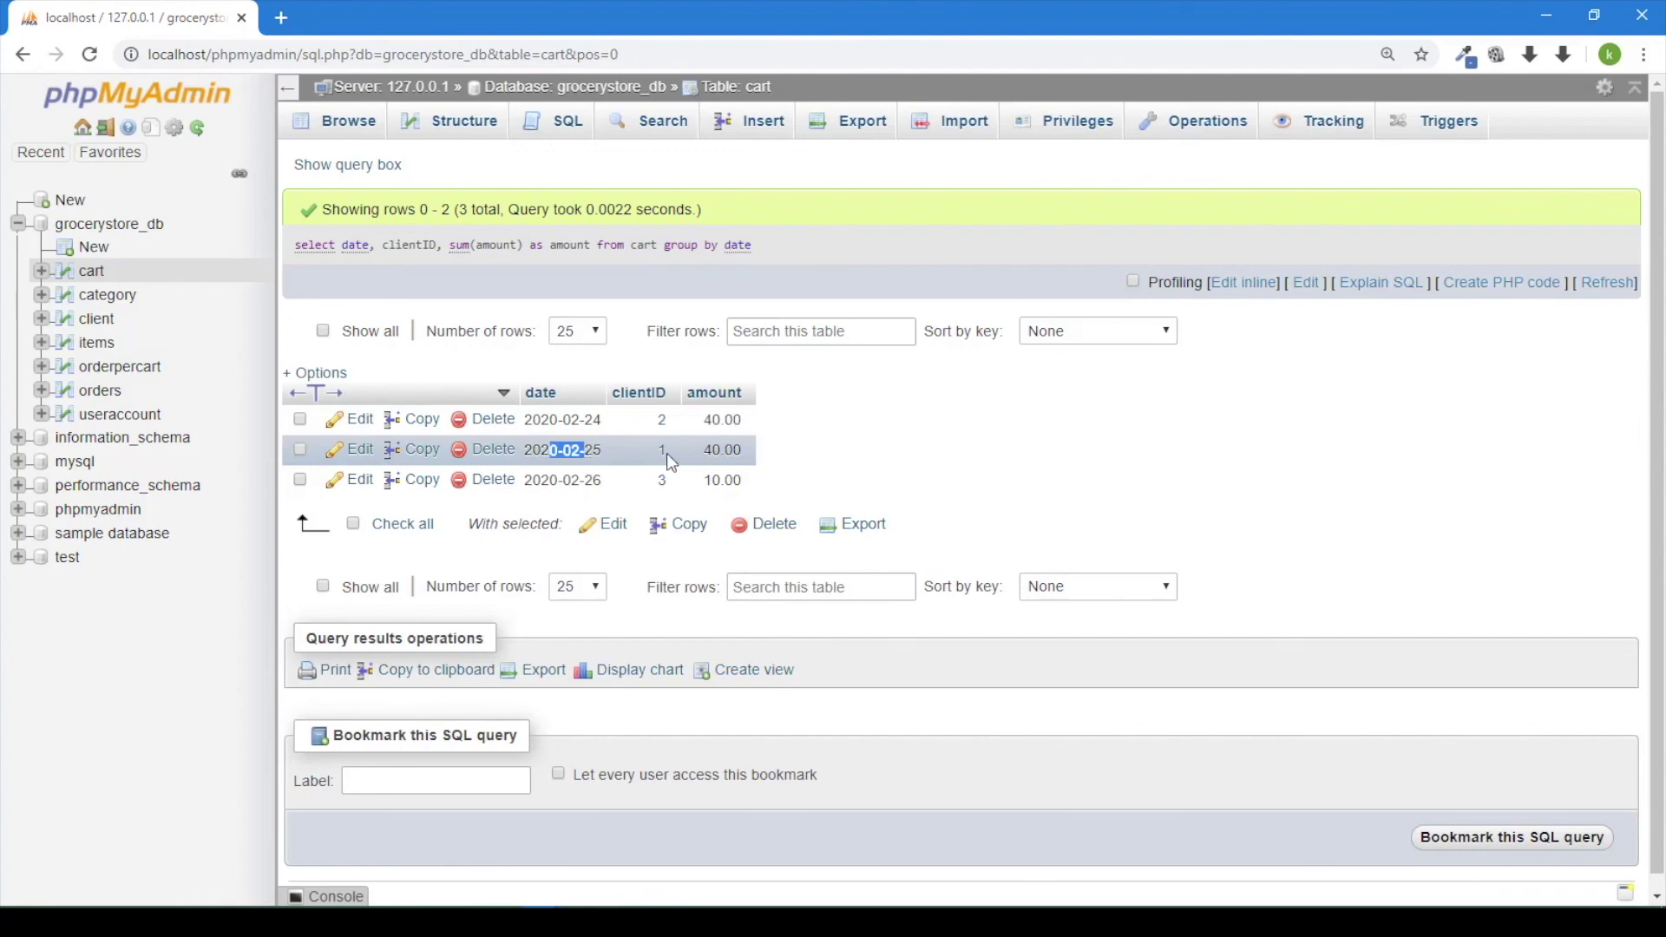
drag(711, 450, 745, 449)
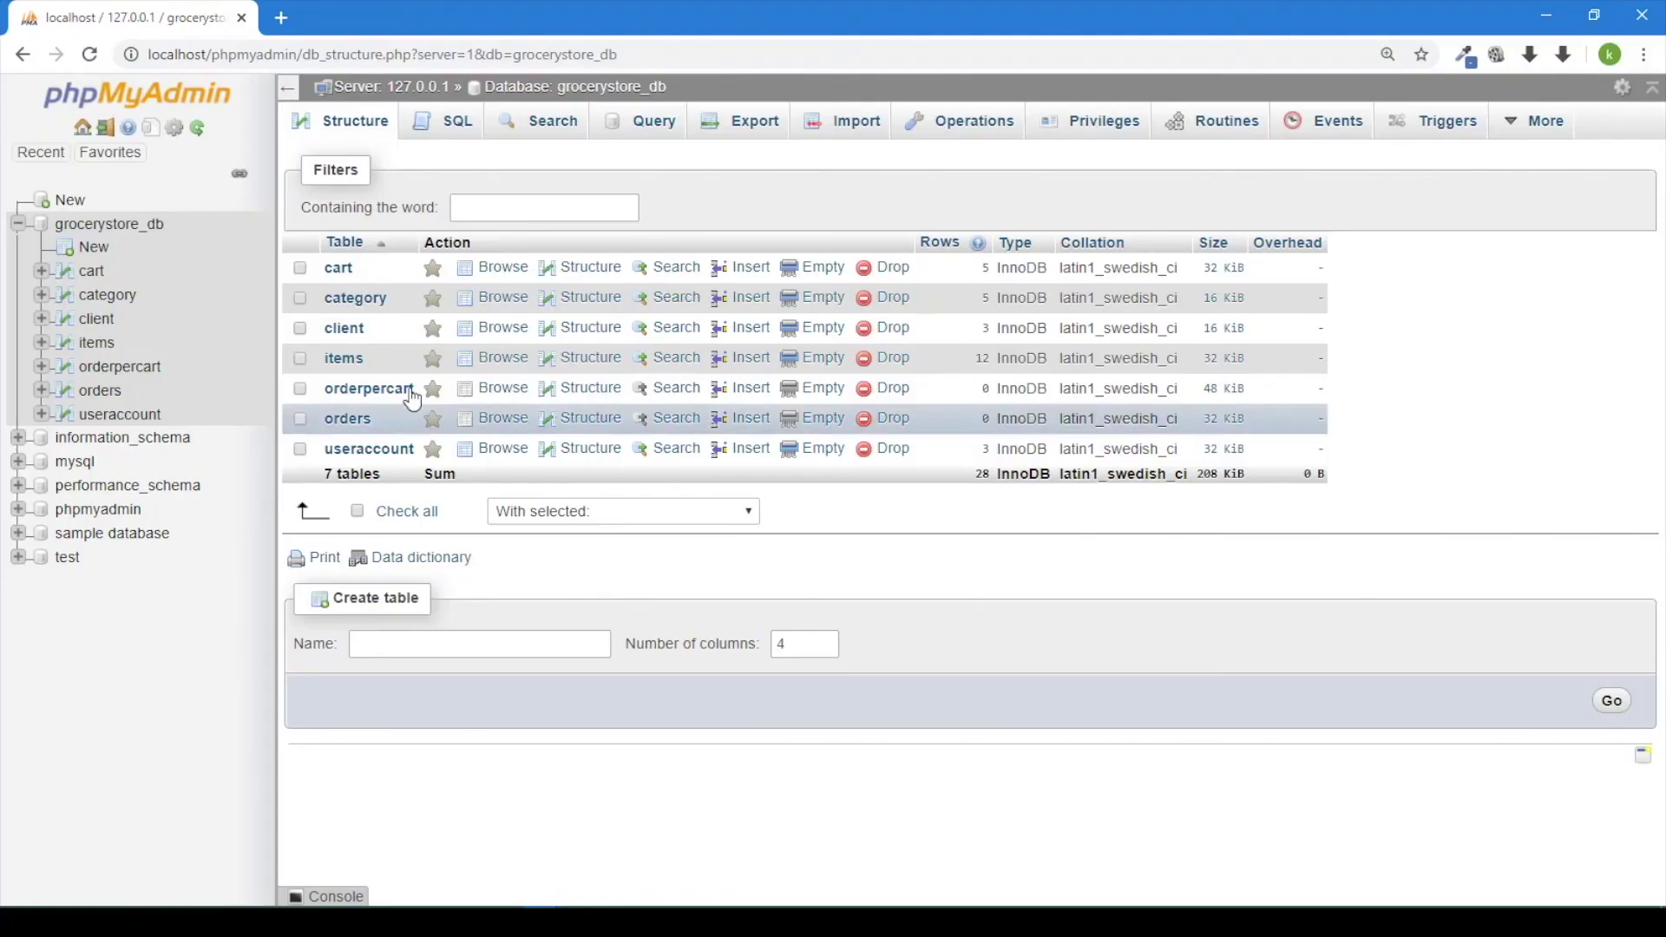
- Run select max(price) from items on the items table, returning 50.00
click(347, 359)
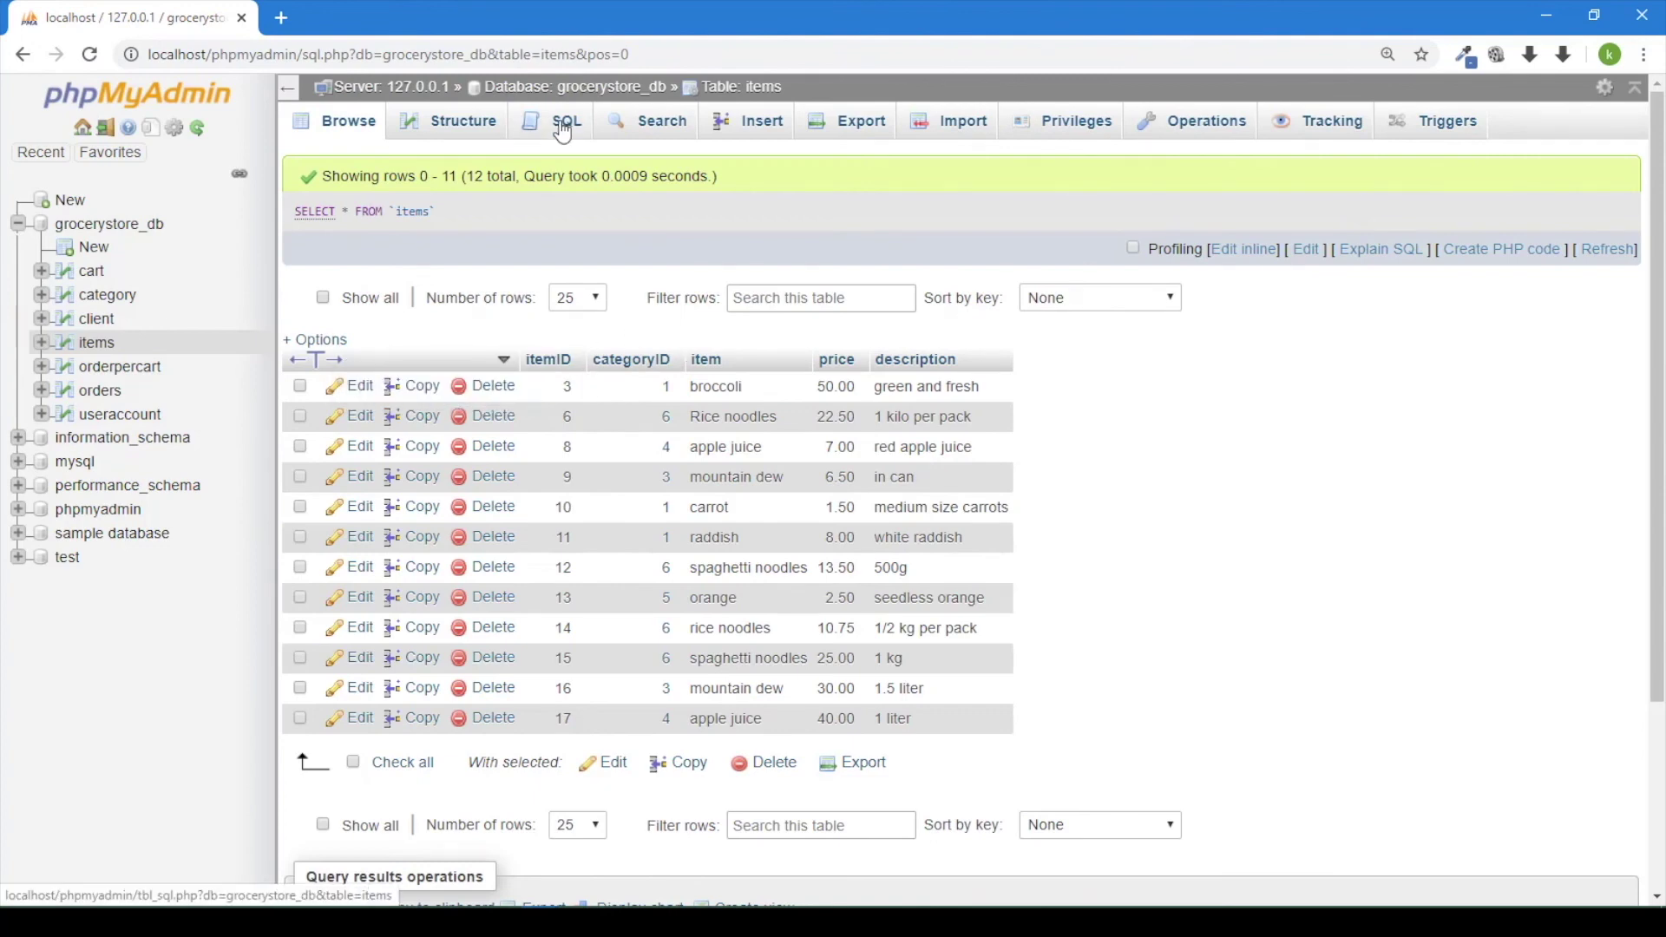
click(562, 122)
drag(595, 237, 342, 208)
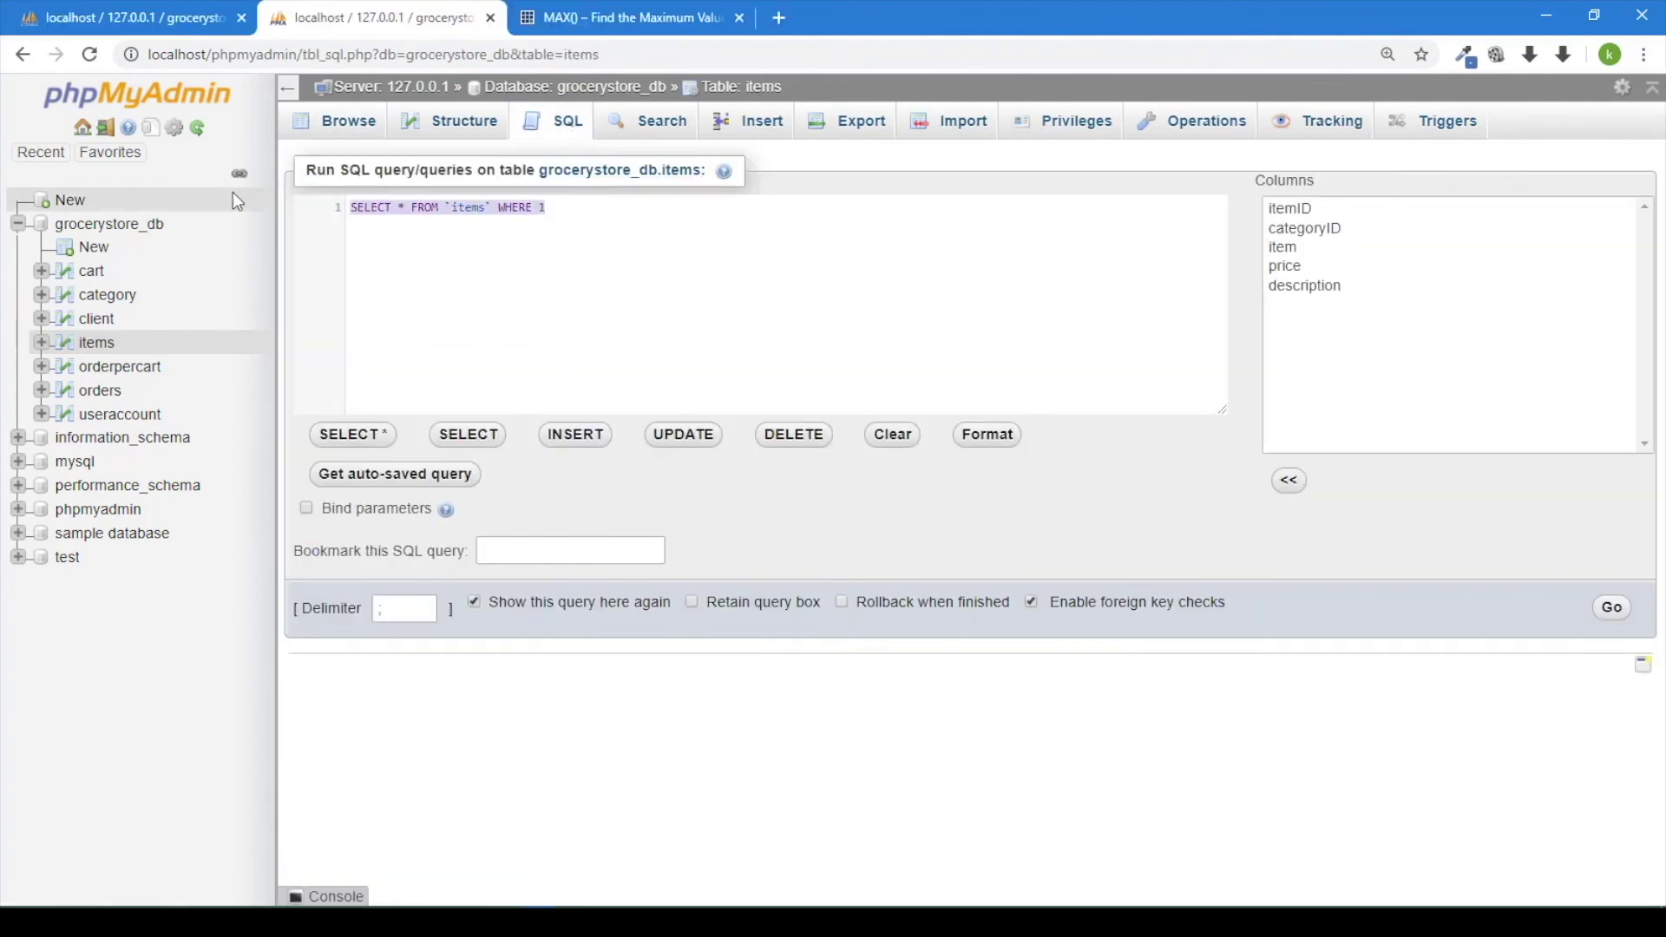
text(select max)
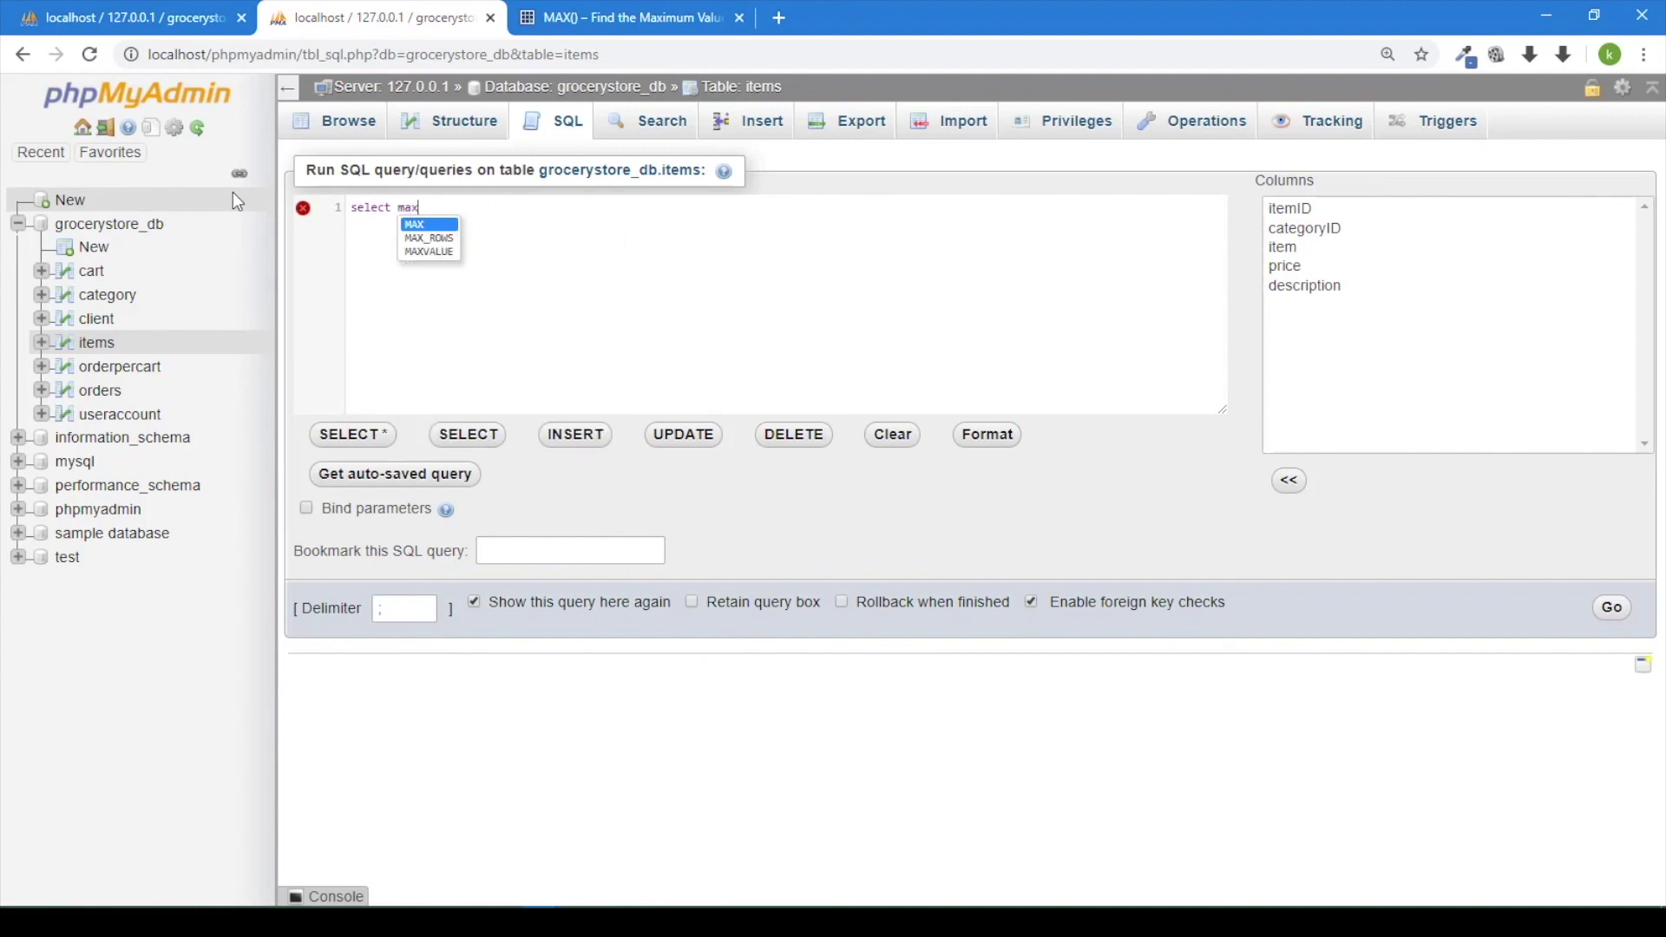
text((price)
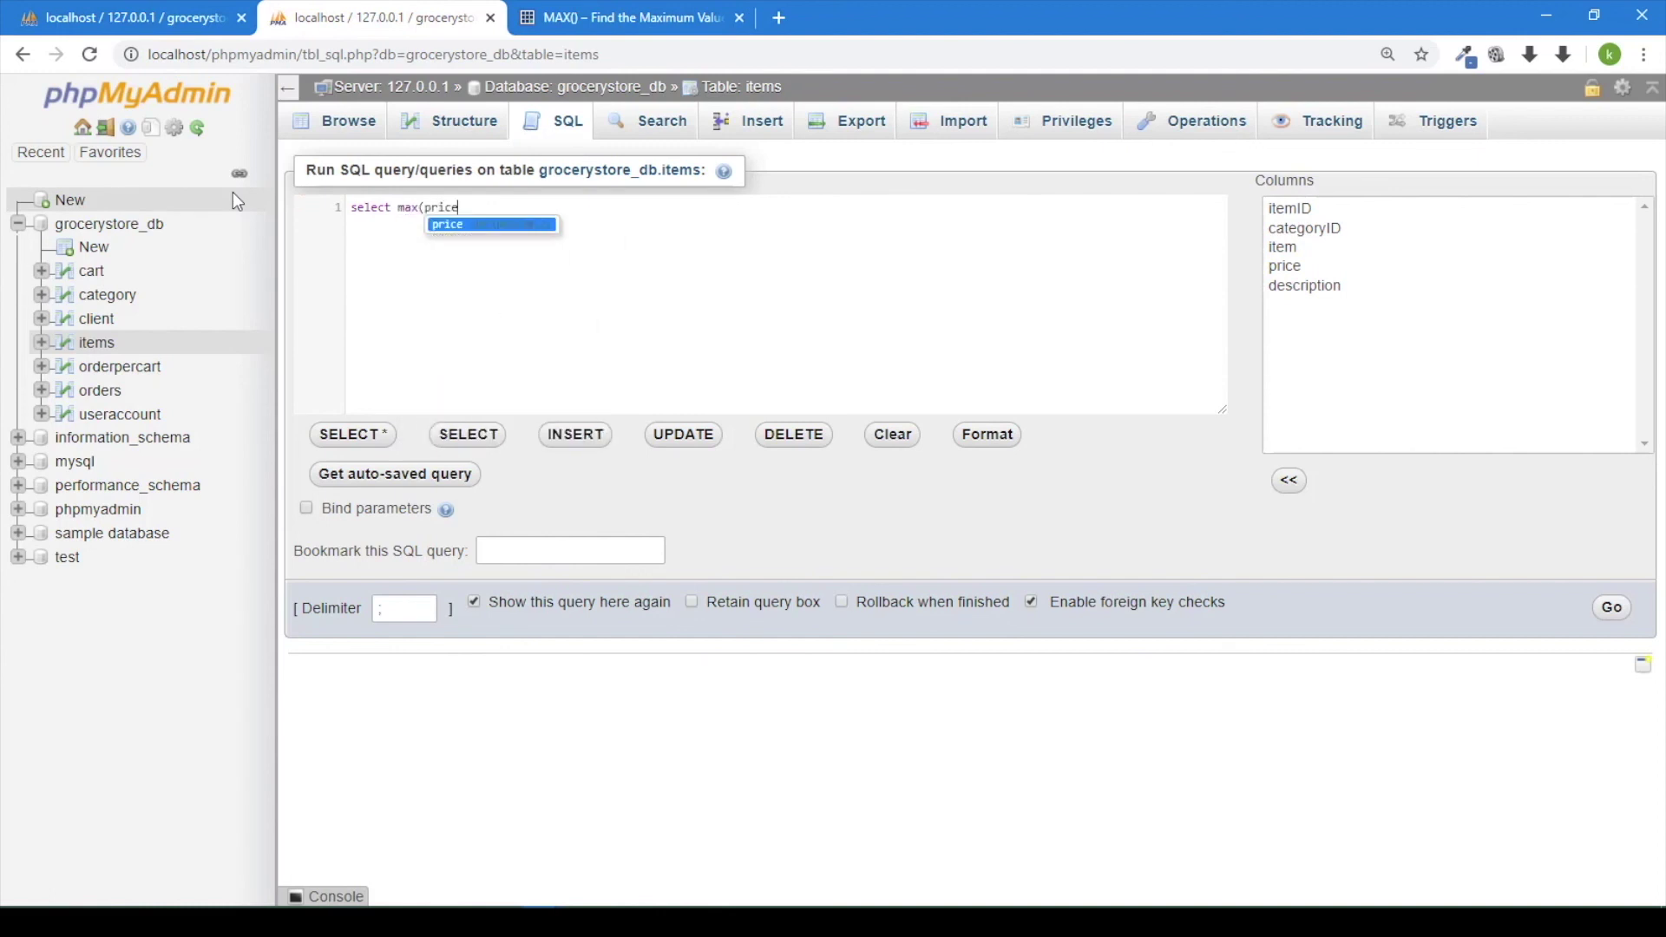
text() from items)
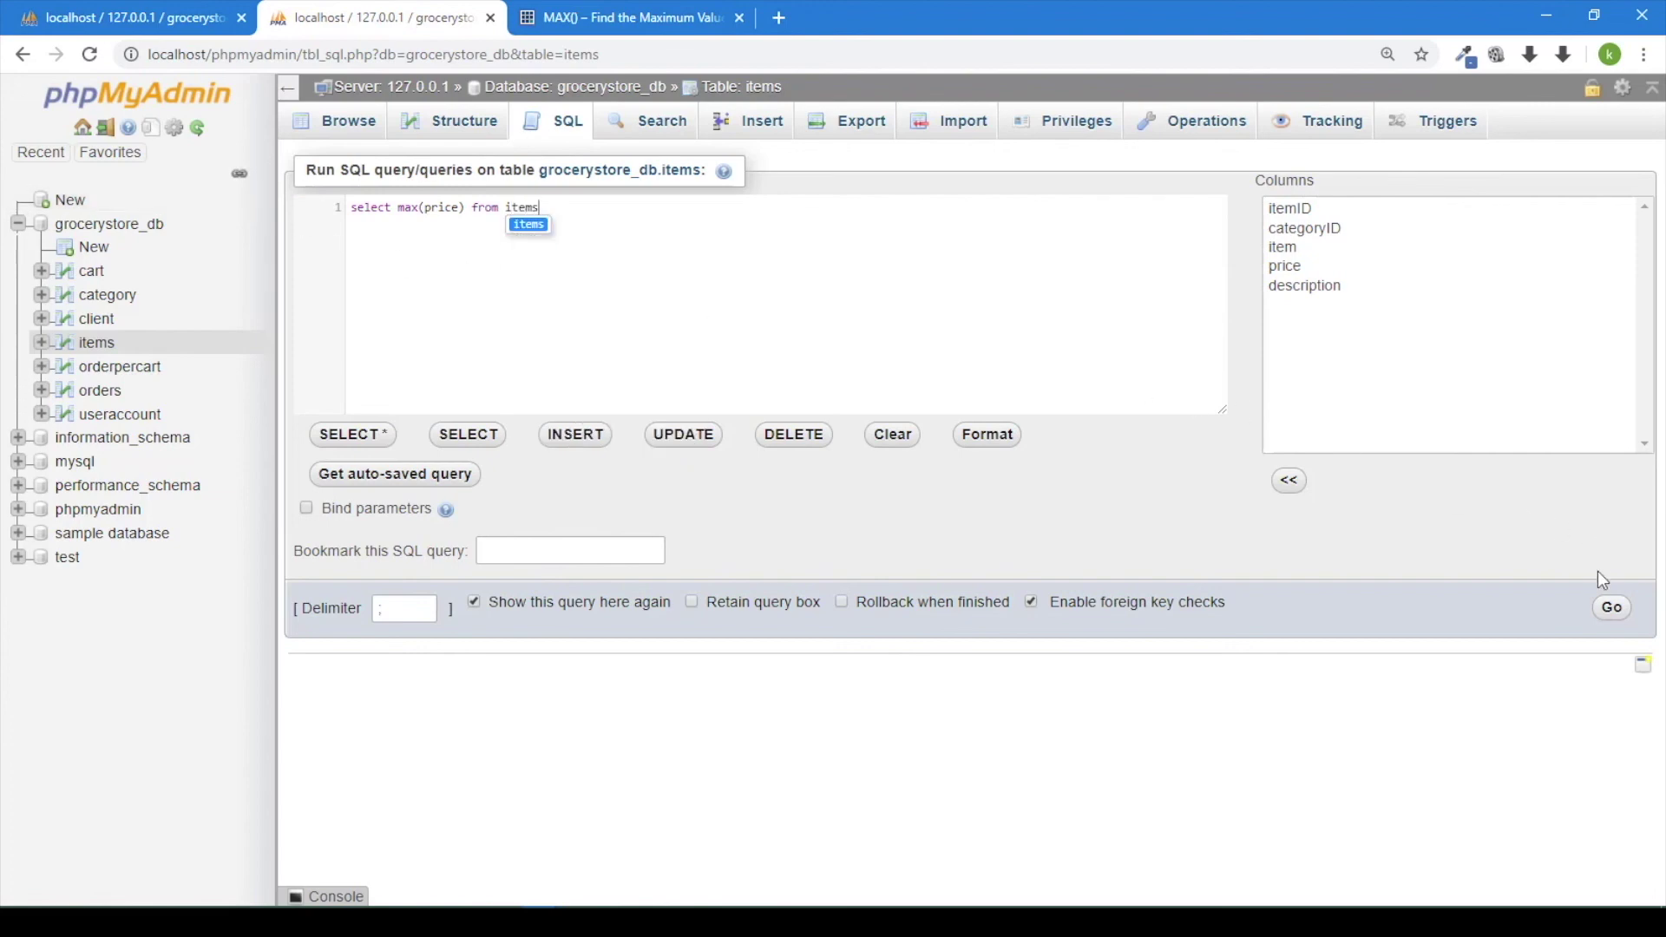
click(1611, 607)
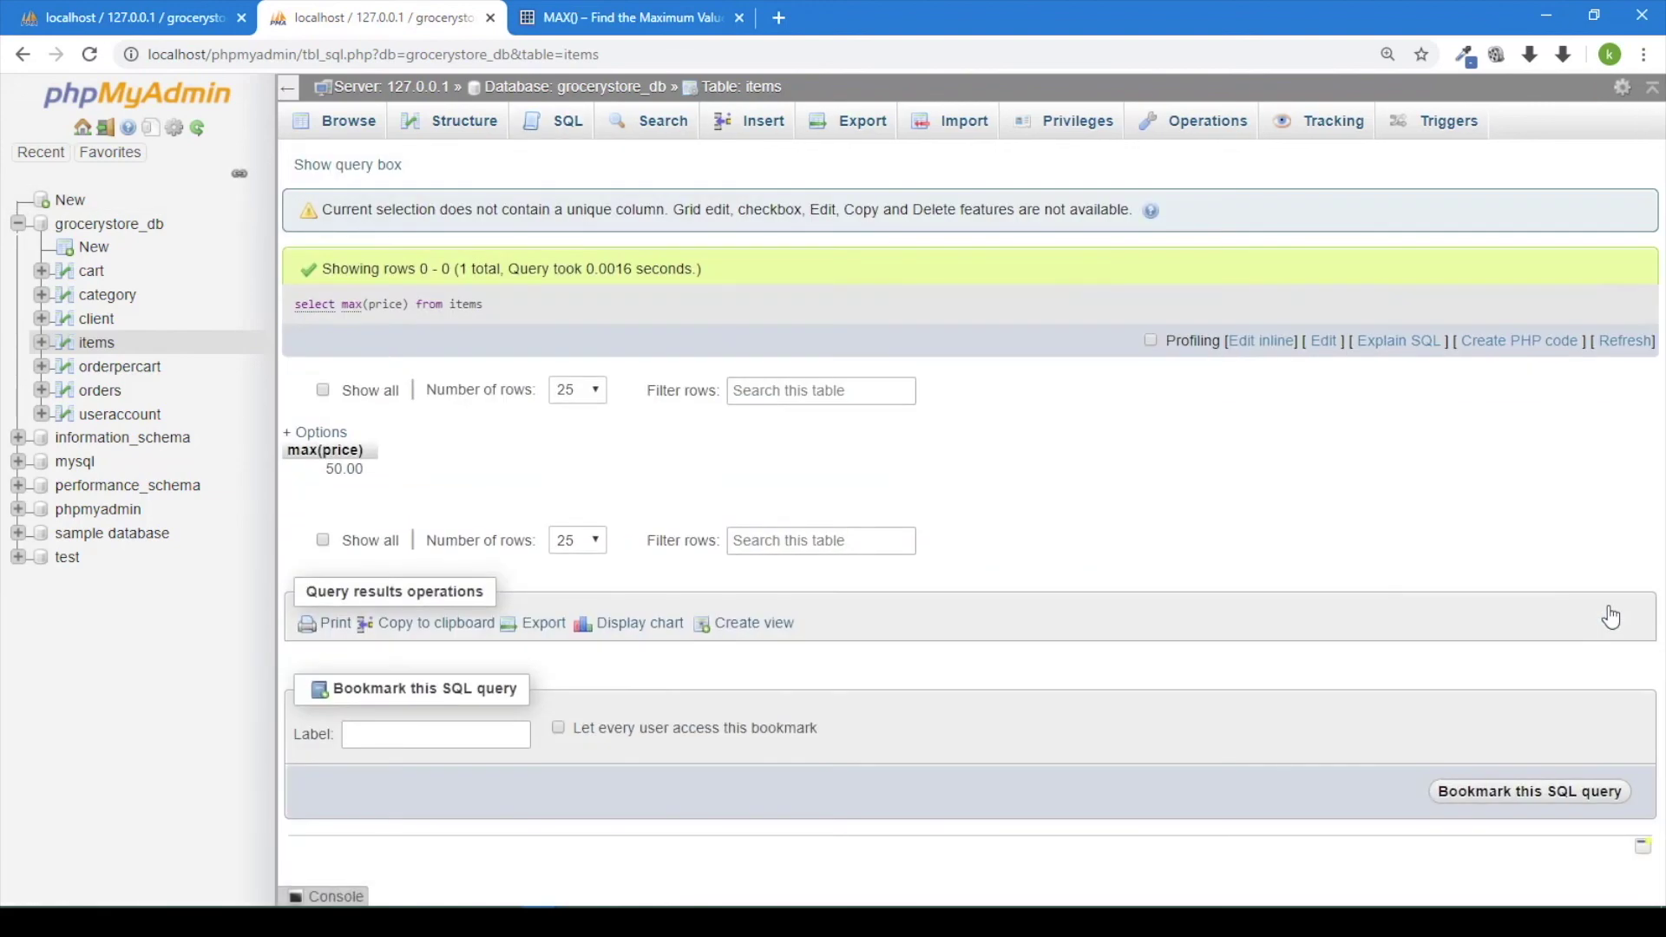
double_click(353, 469)
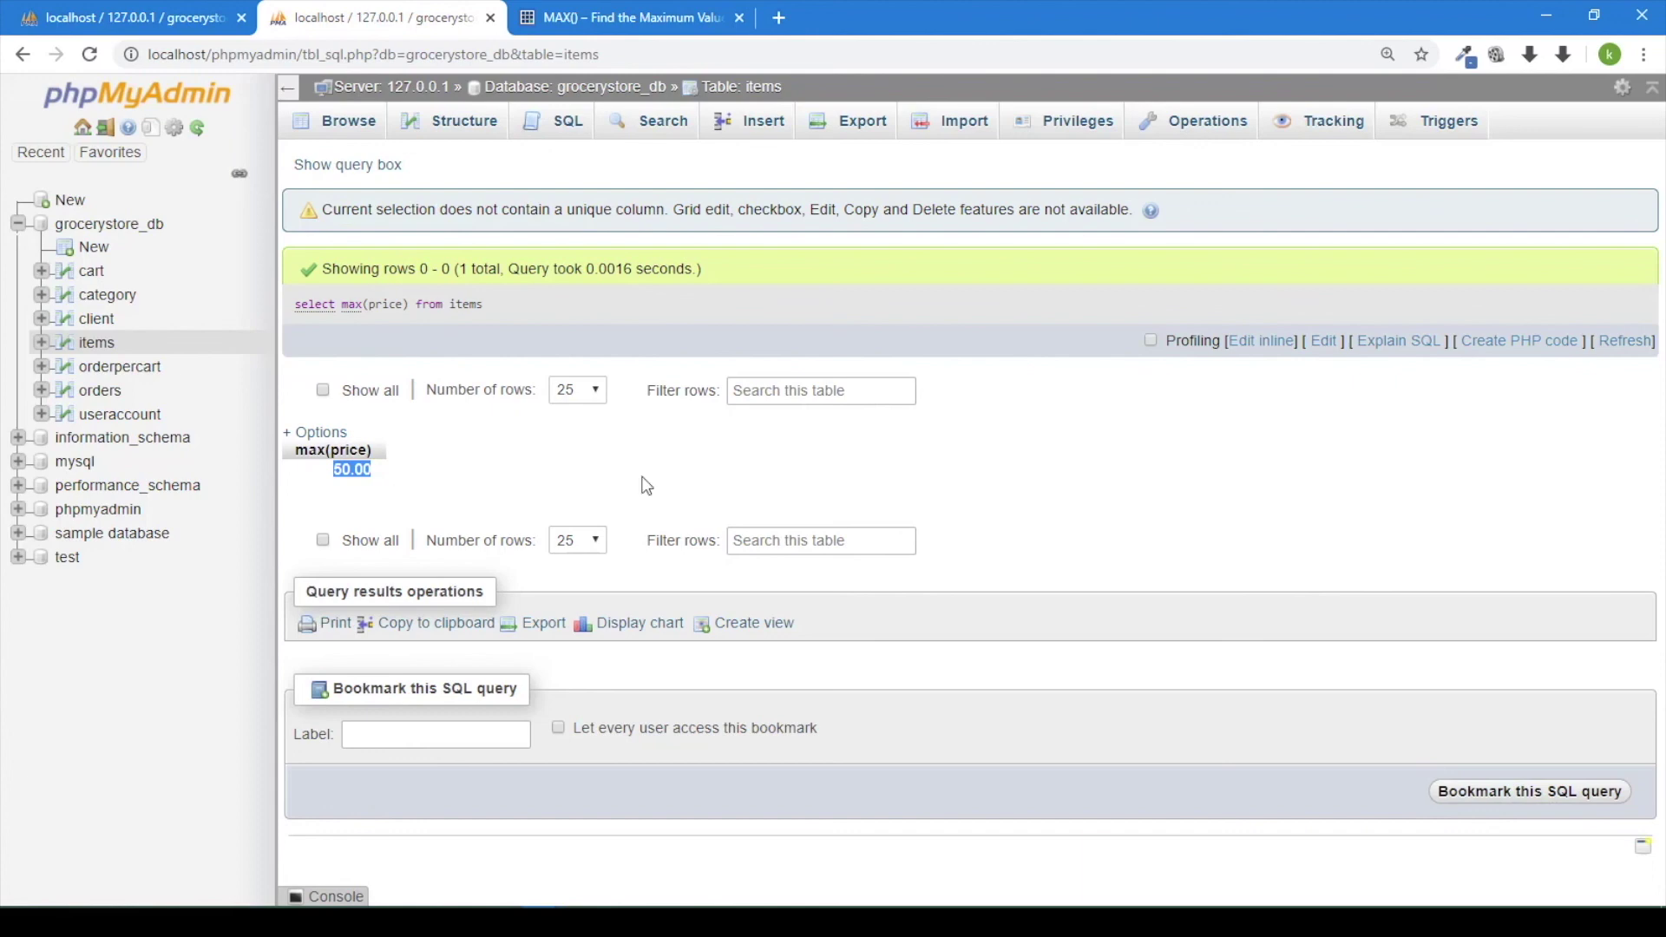
click(1323, 341)
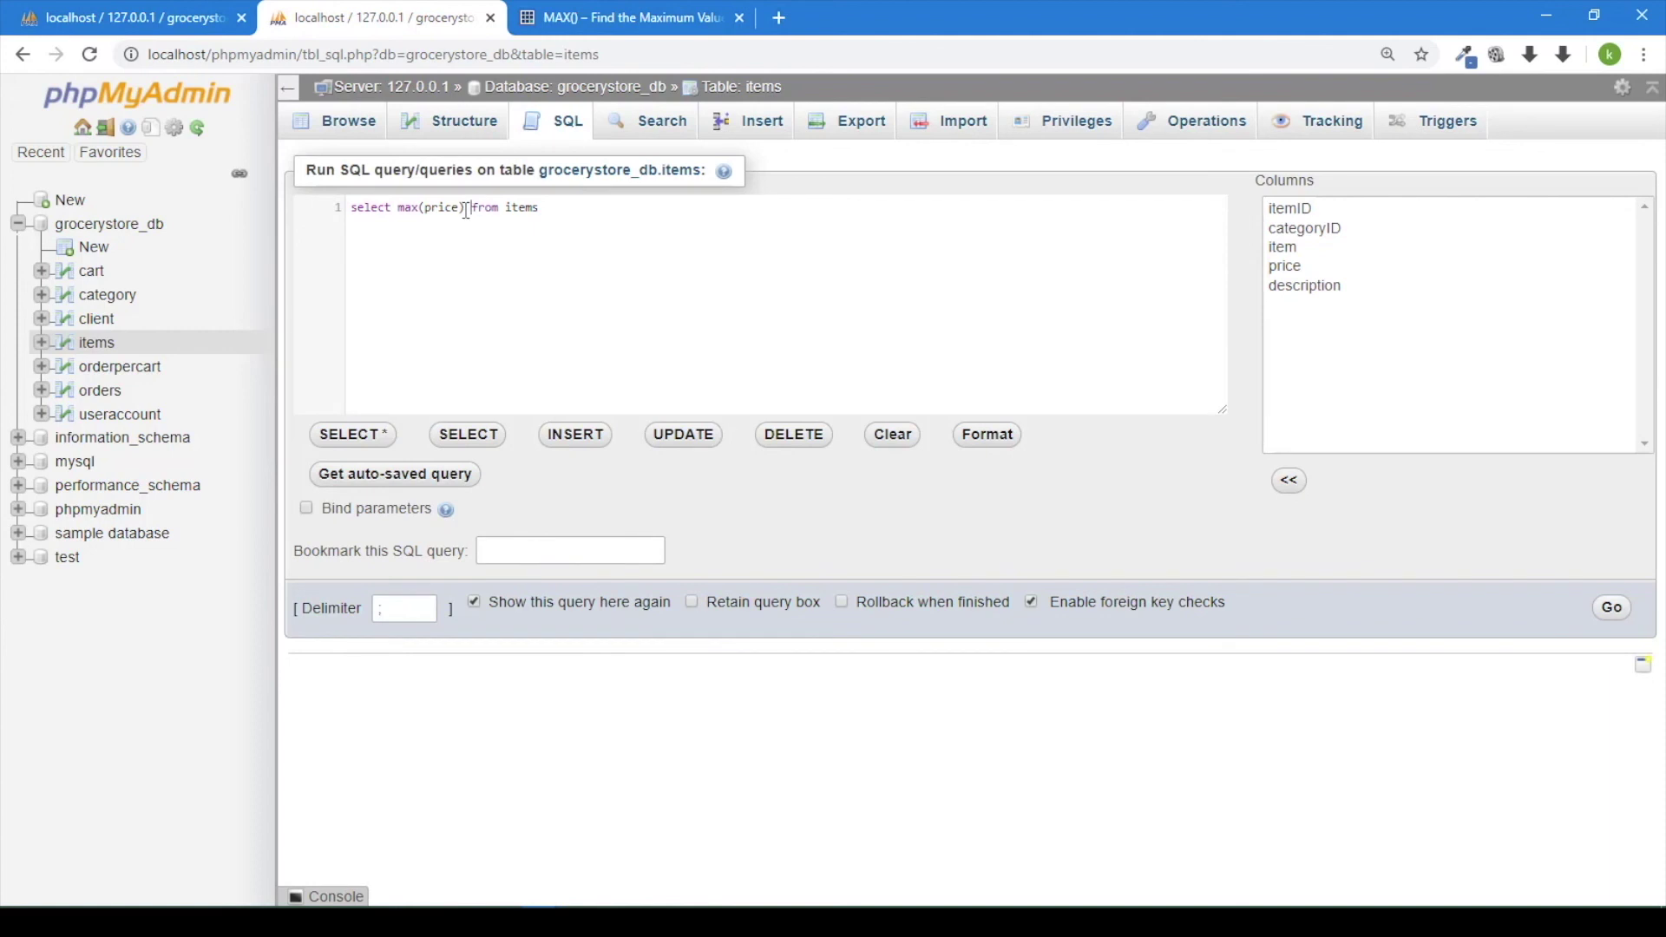
- Label the max(price) result column "maximum price" and rerun
click(474, 208)
text(as)
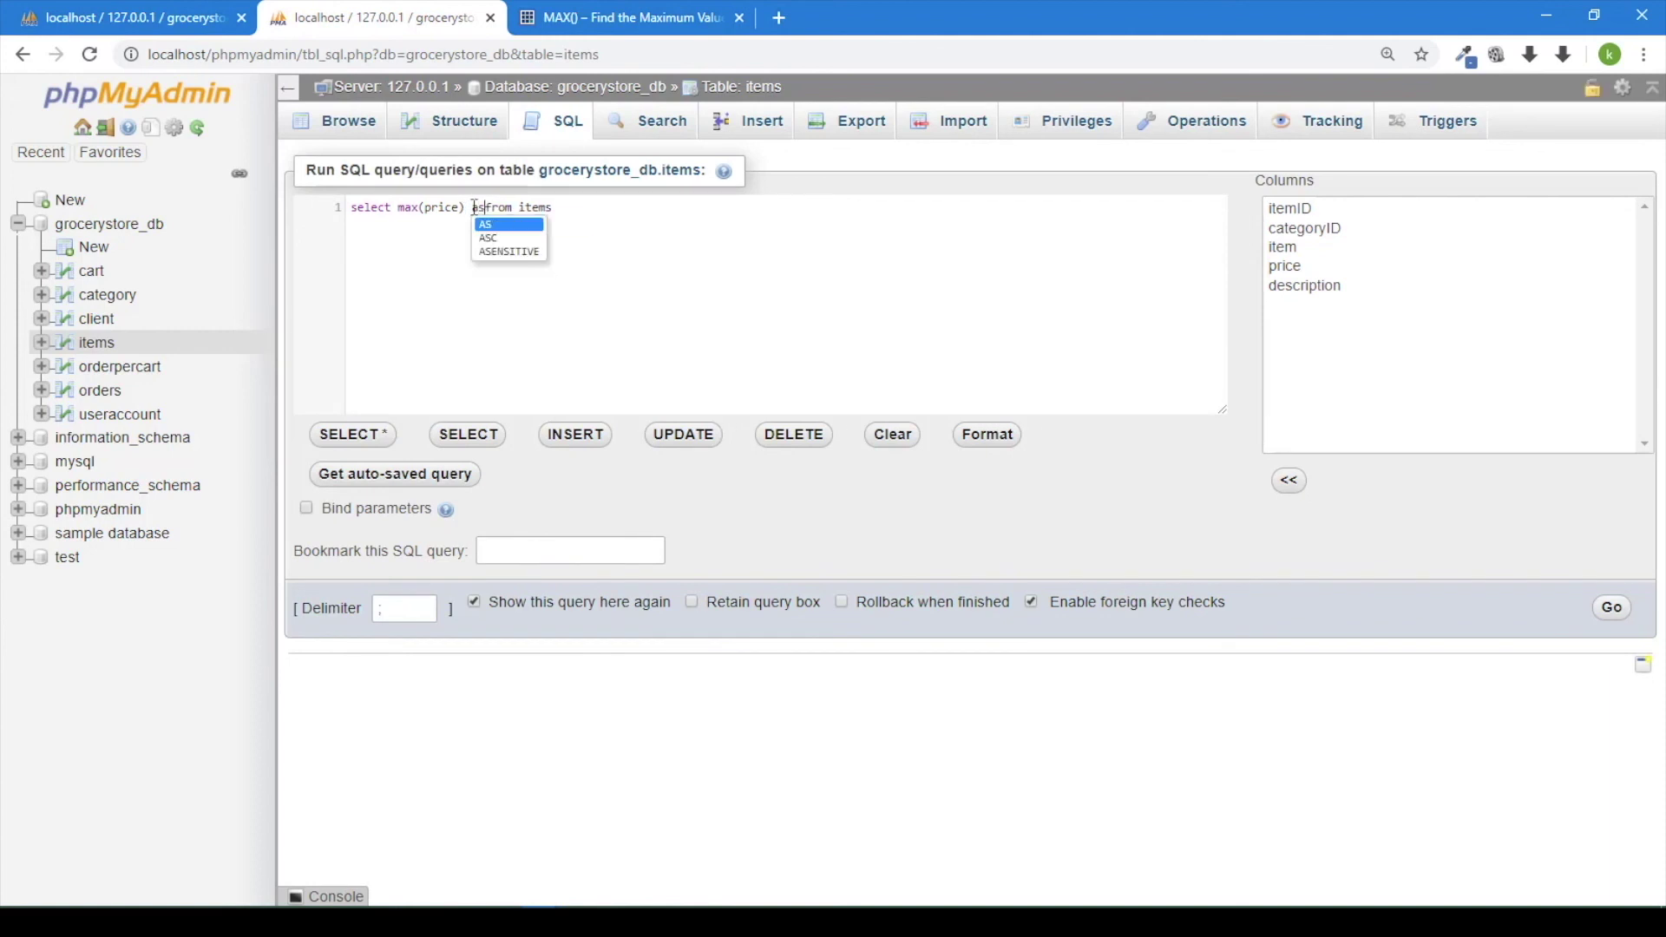
text( "max)
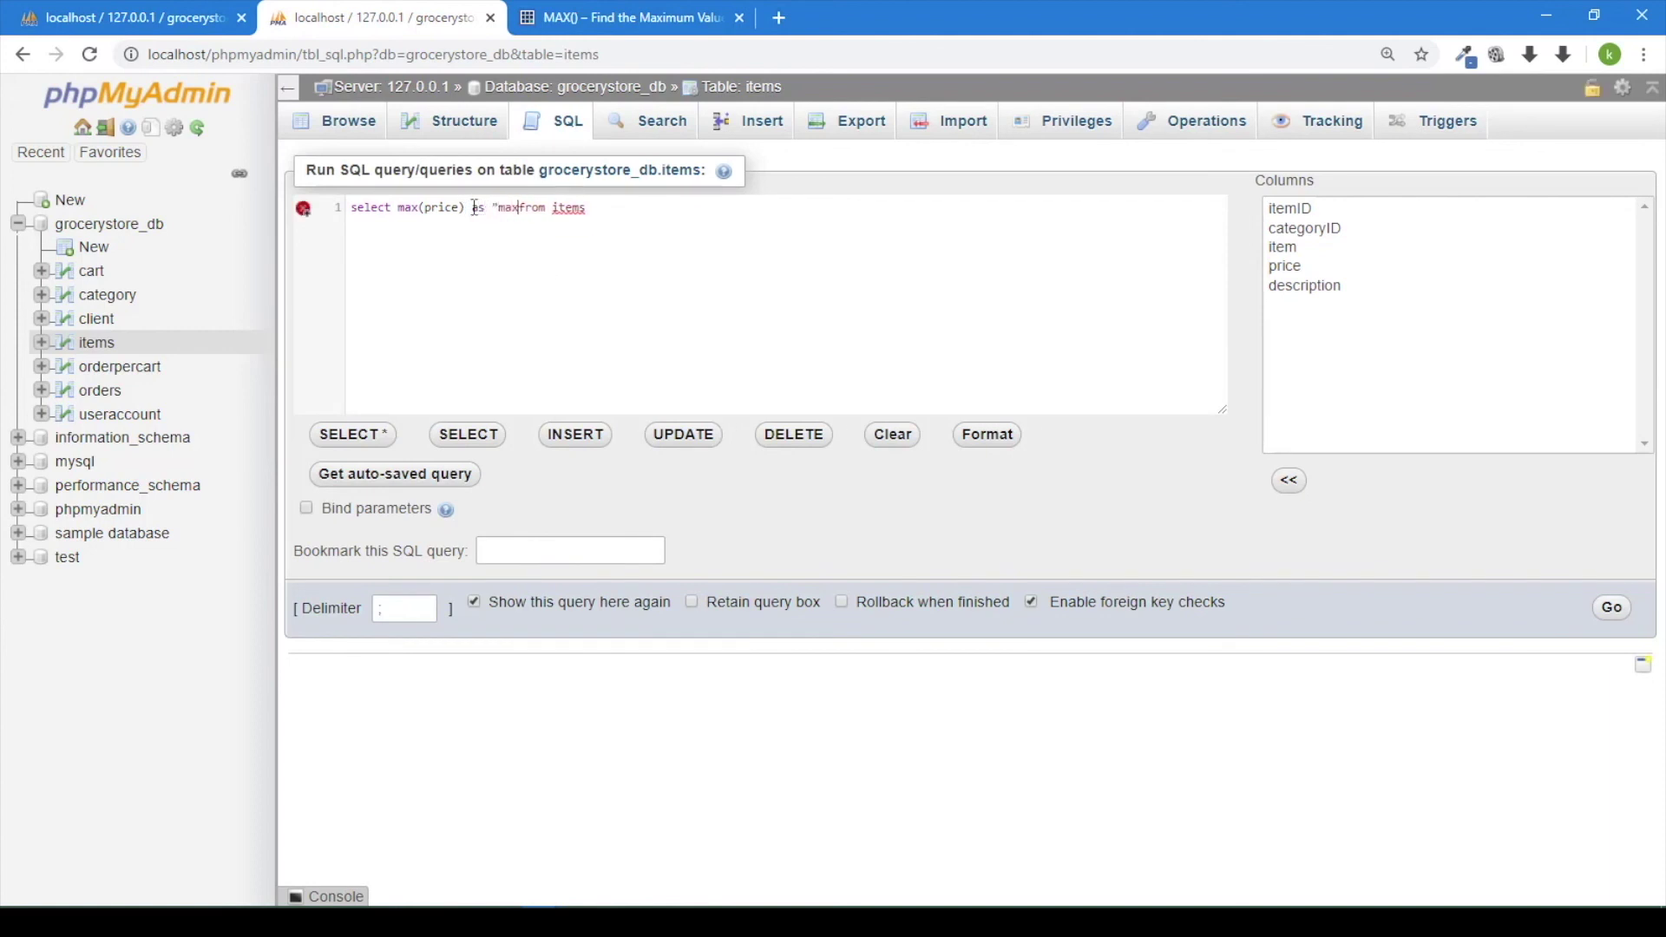
text(imum price")
click(1611, 607)
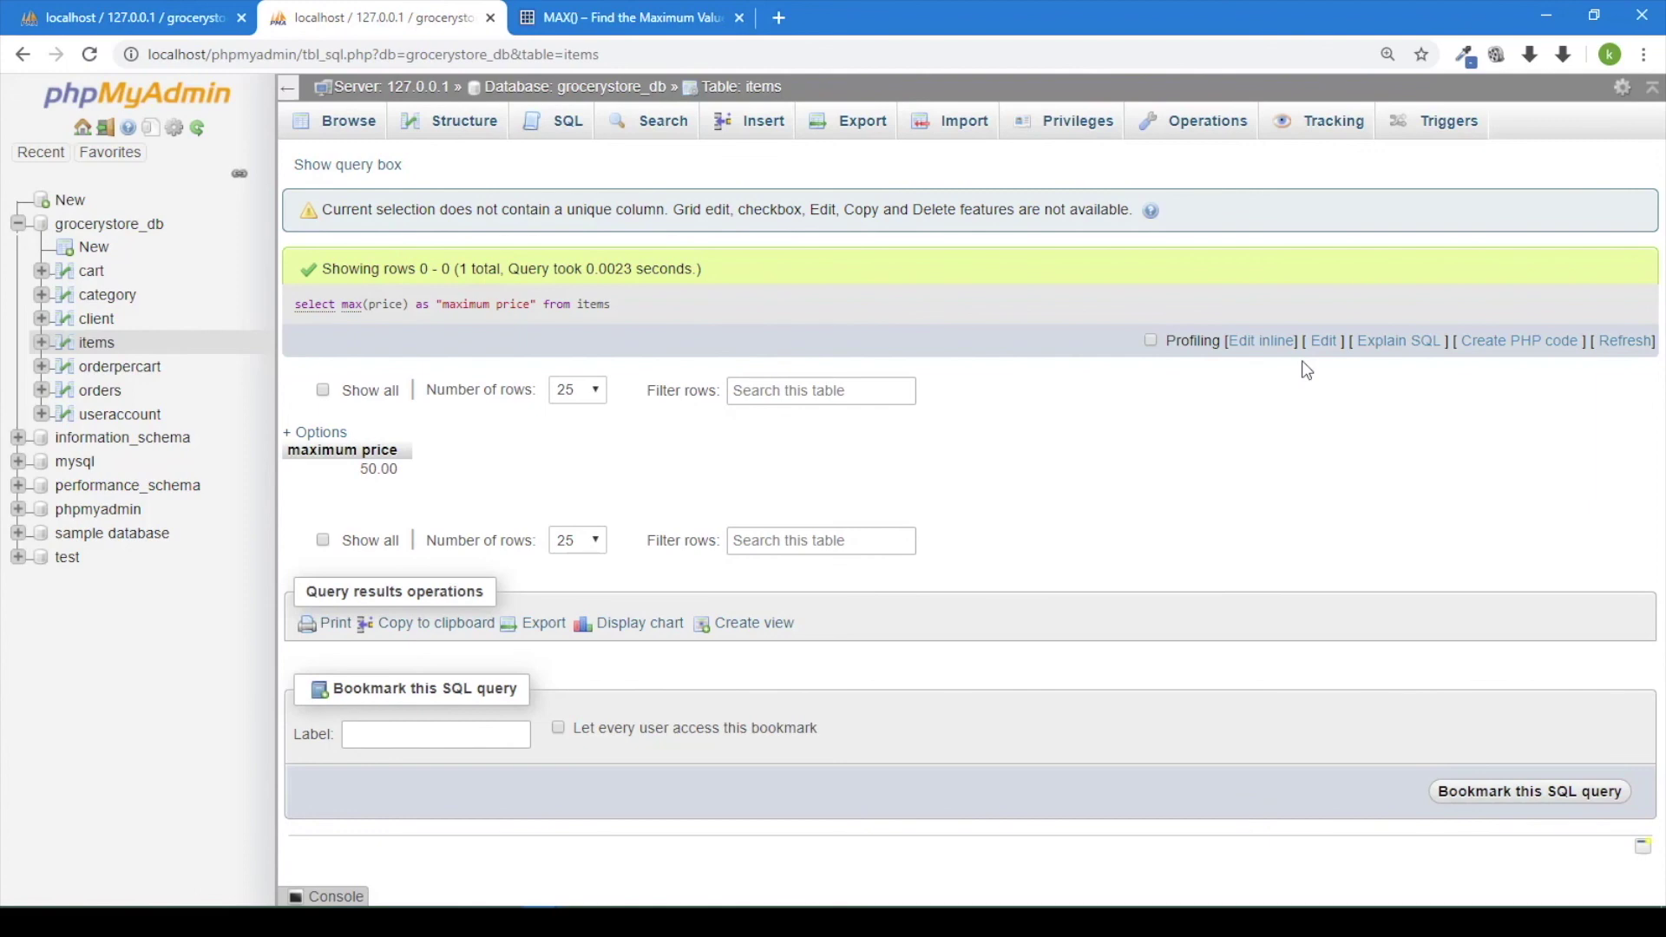
- Change max to min in the query and run it, returning 1.50
click(1322, 341)
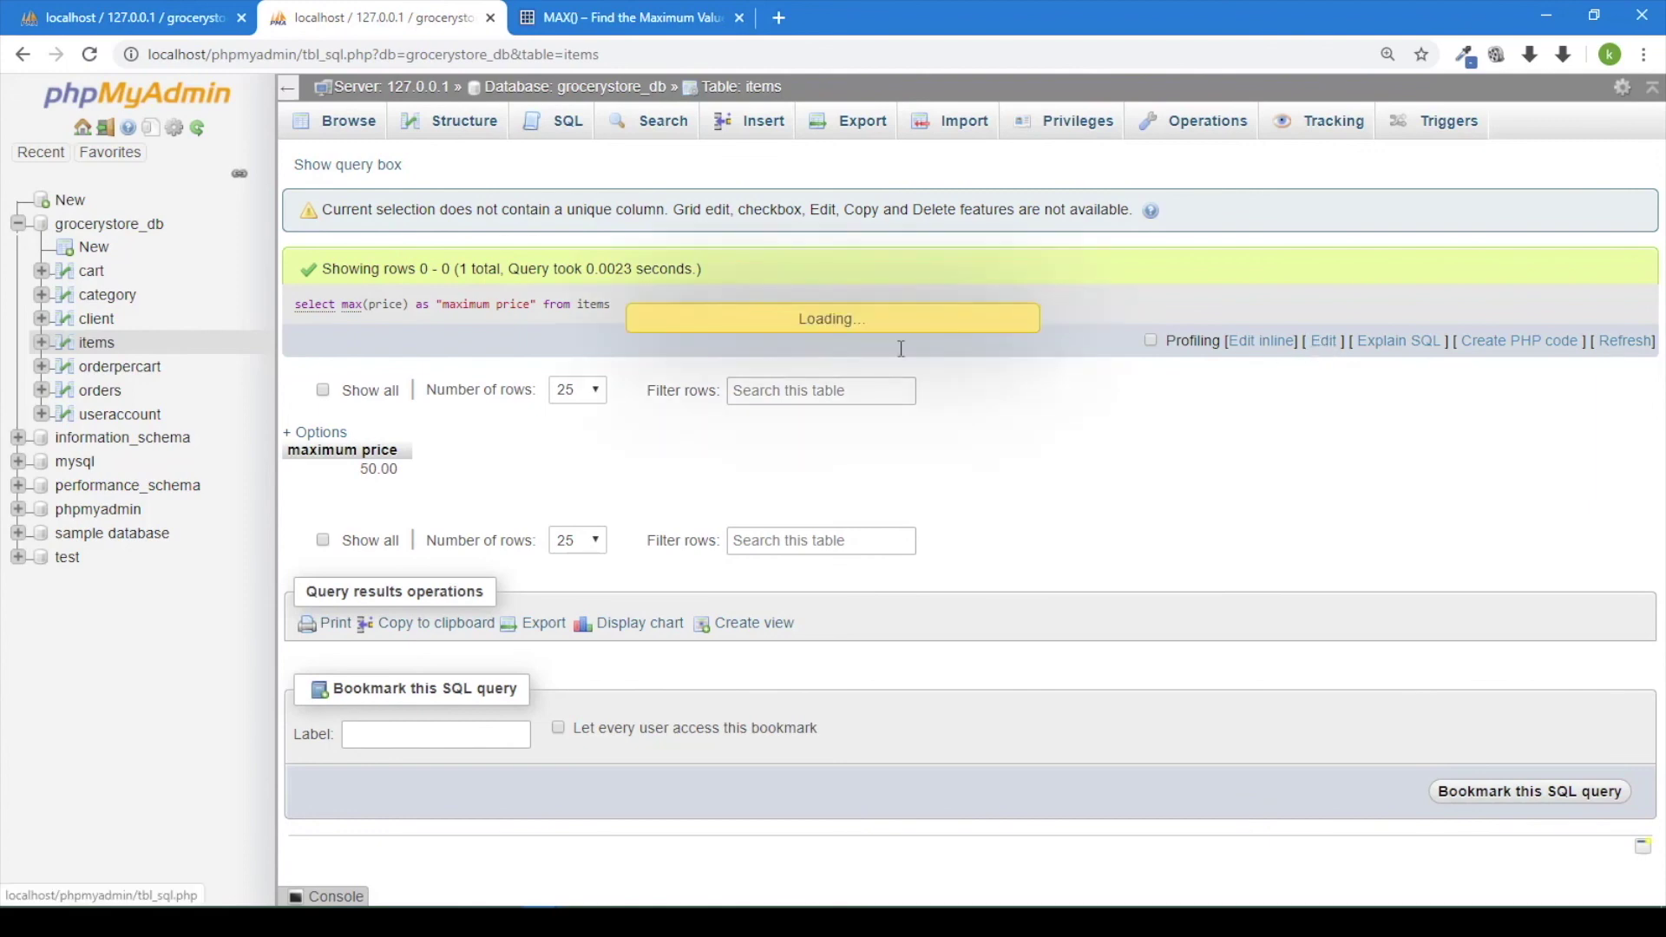
double_click(406, 208)
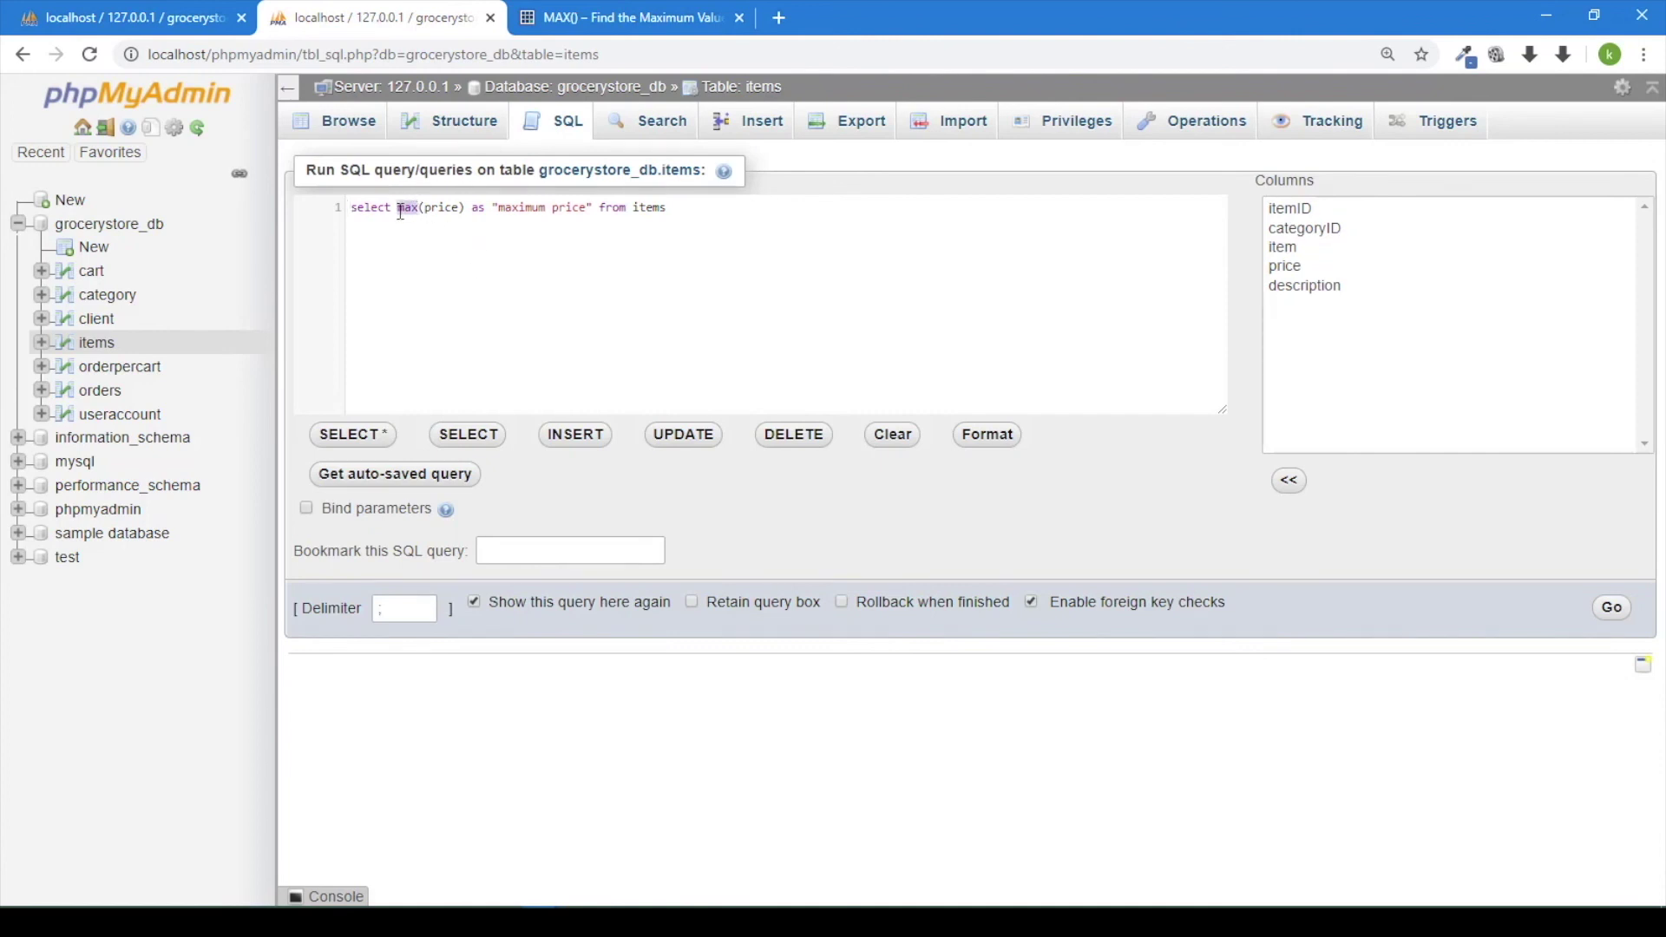
text(min)
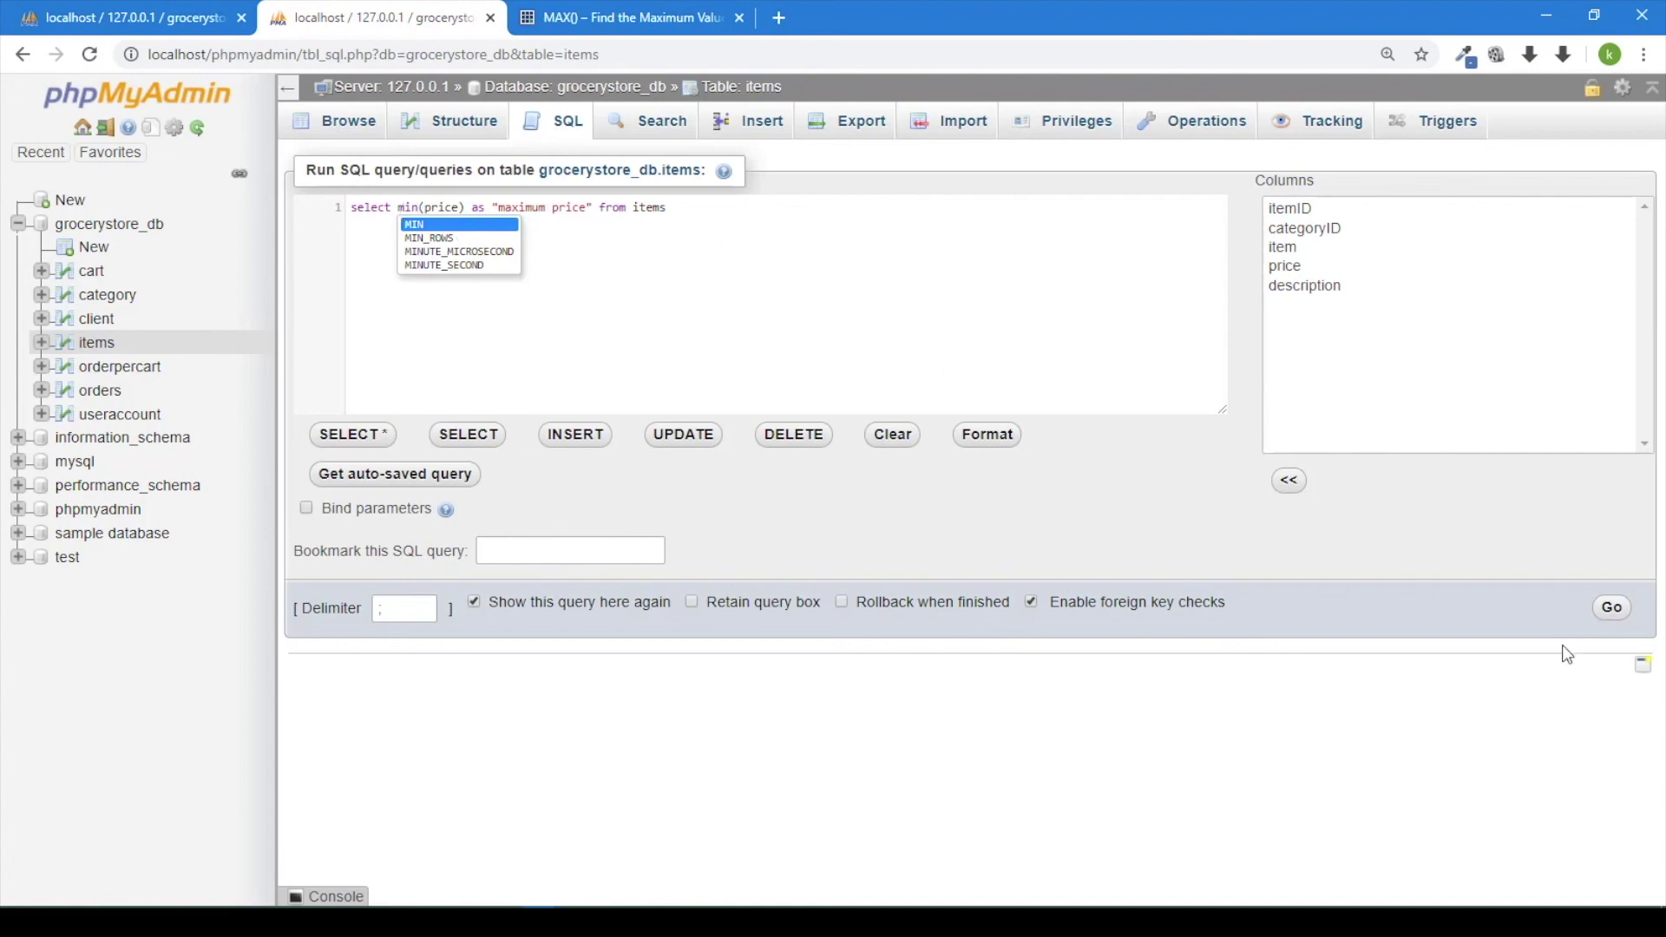
click(1612, 609)
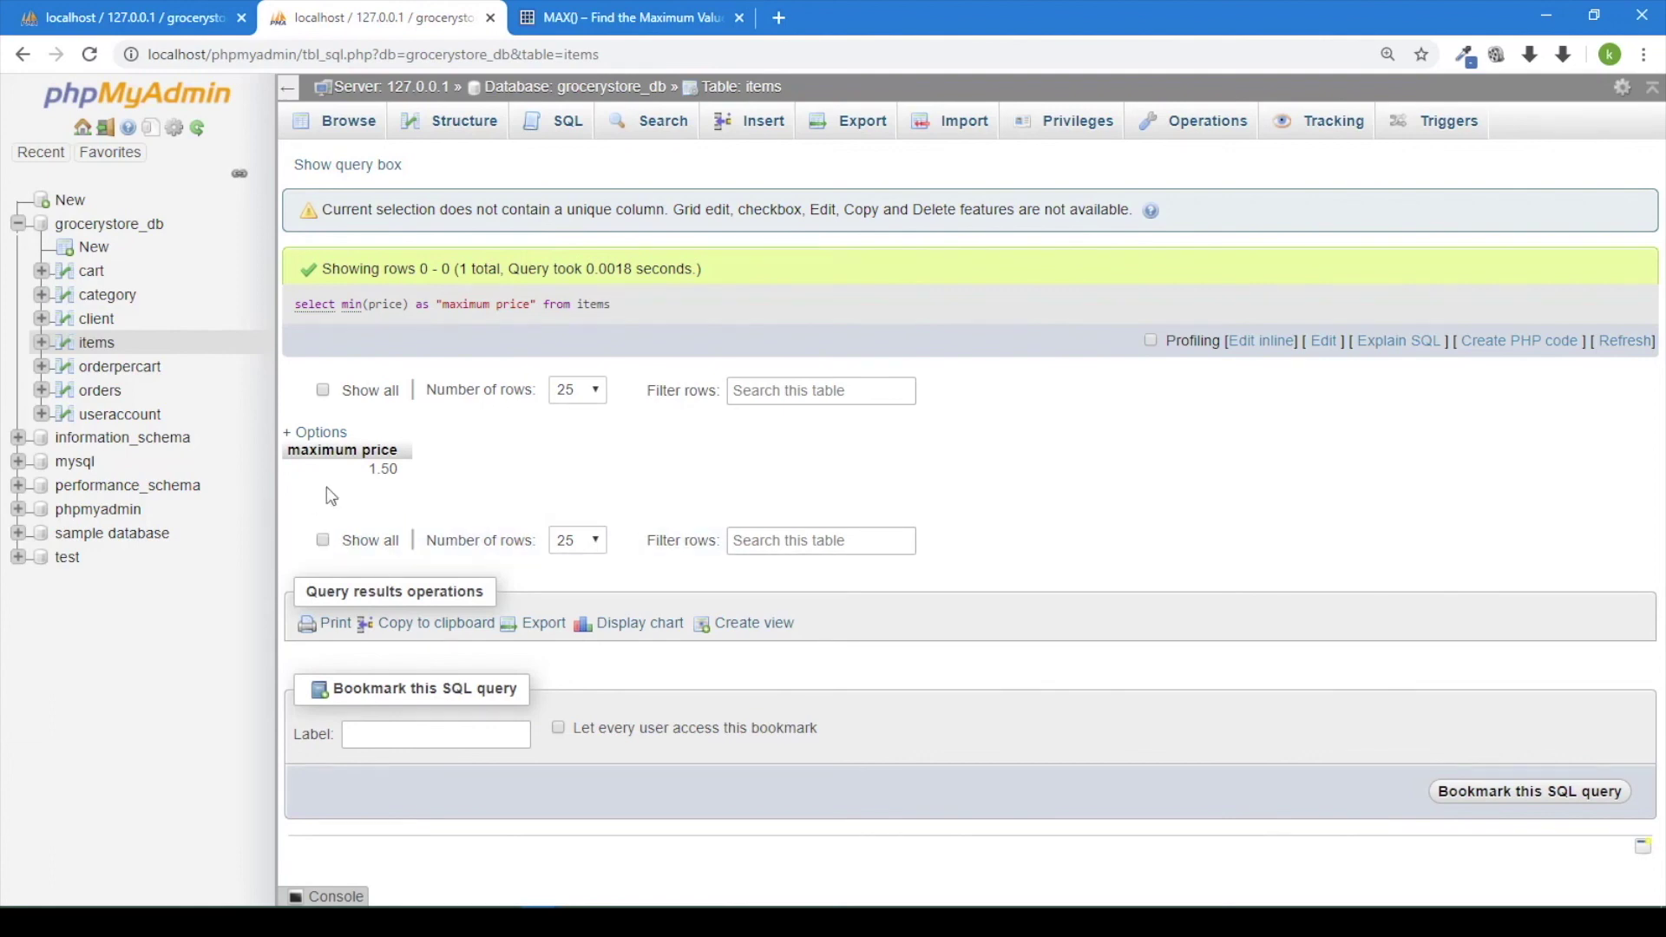
drag(359, 471, 401, 472)
- Rename the column alias to "minimum price" and rerun the query
click(1323, 340)
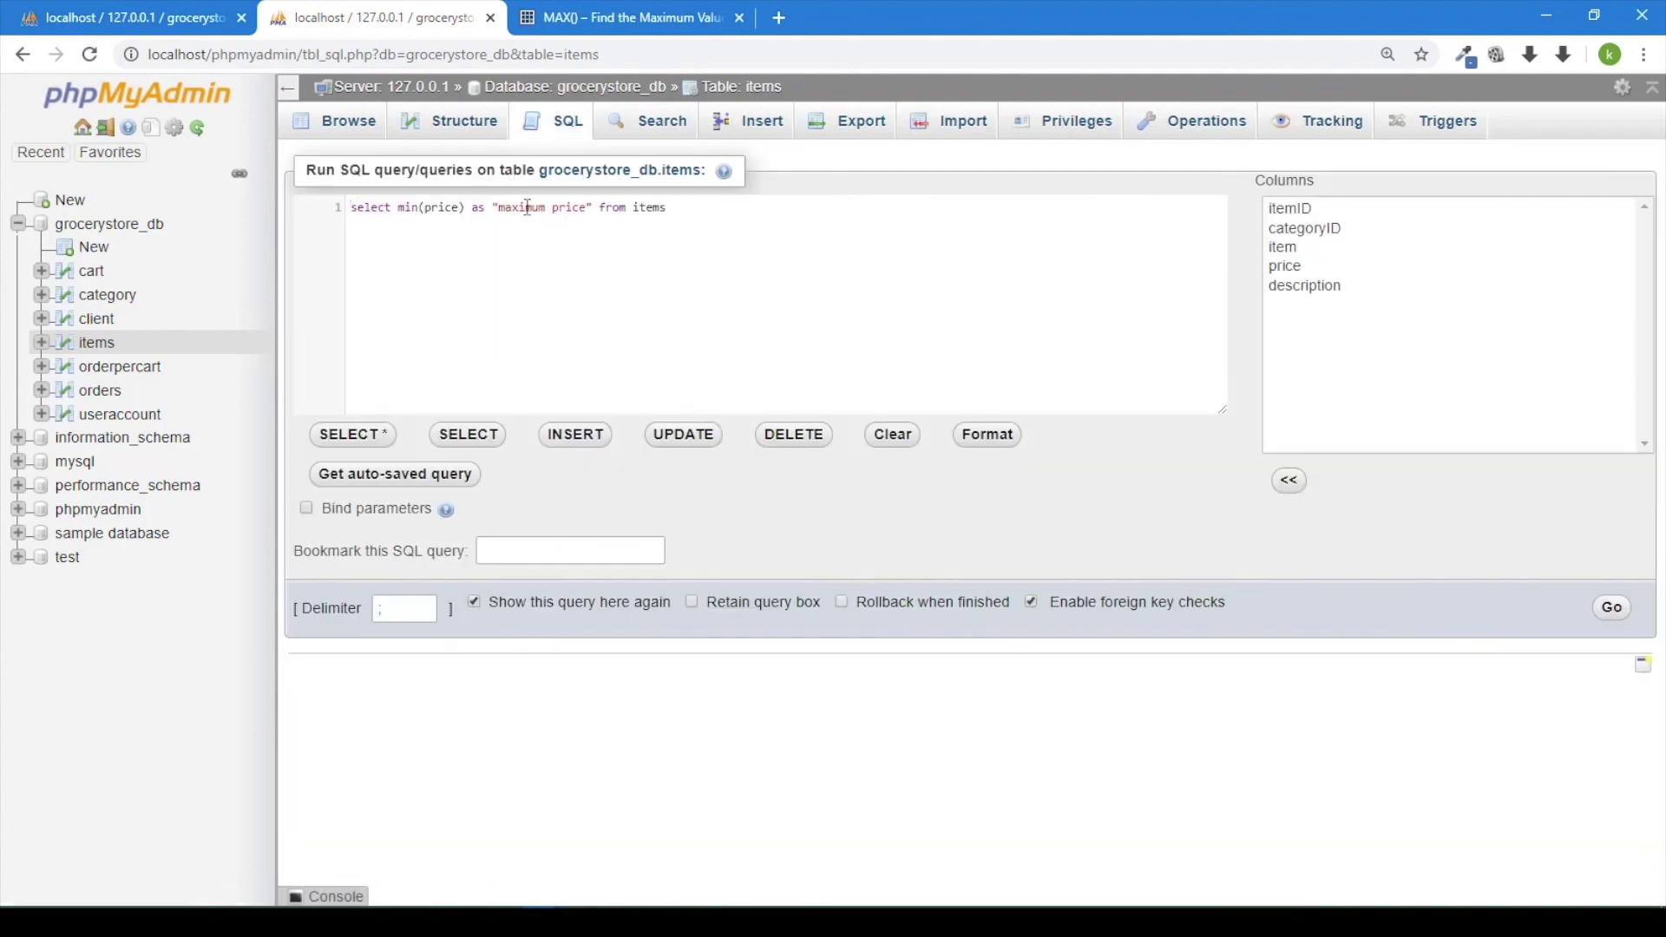
drag(526, 208, 510, 208)
text(ini)
click(1612, 609)
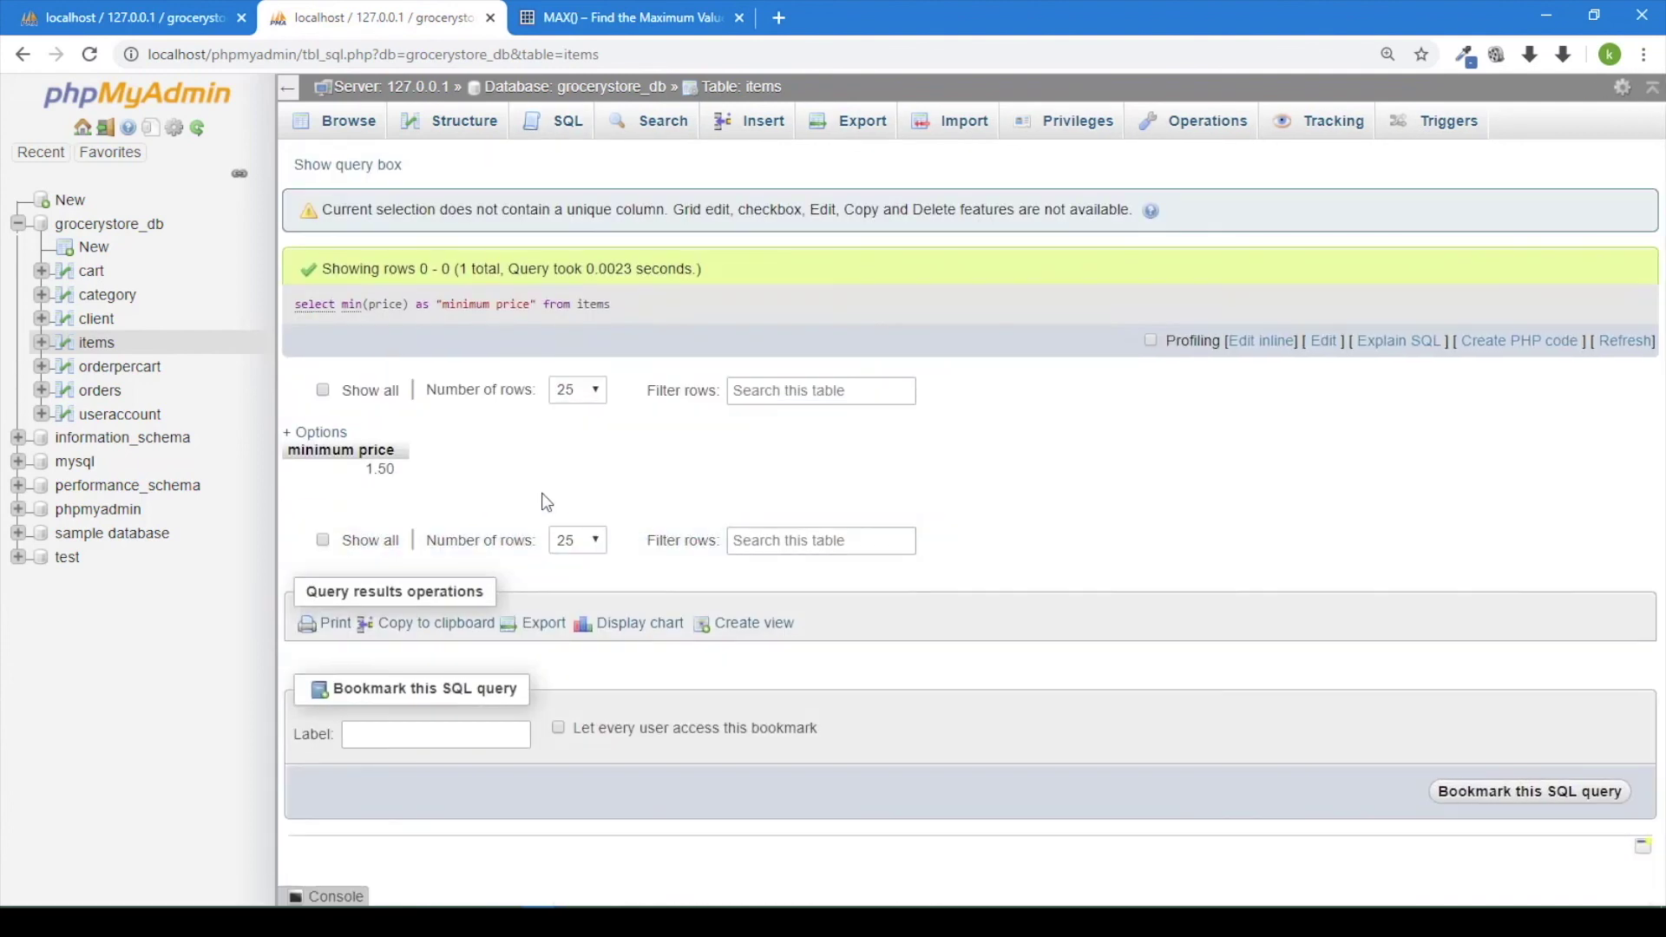
drag(372, 468, 409, 483)
click(416, 492)
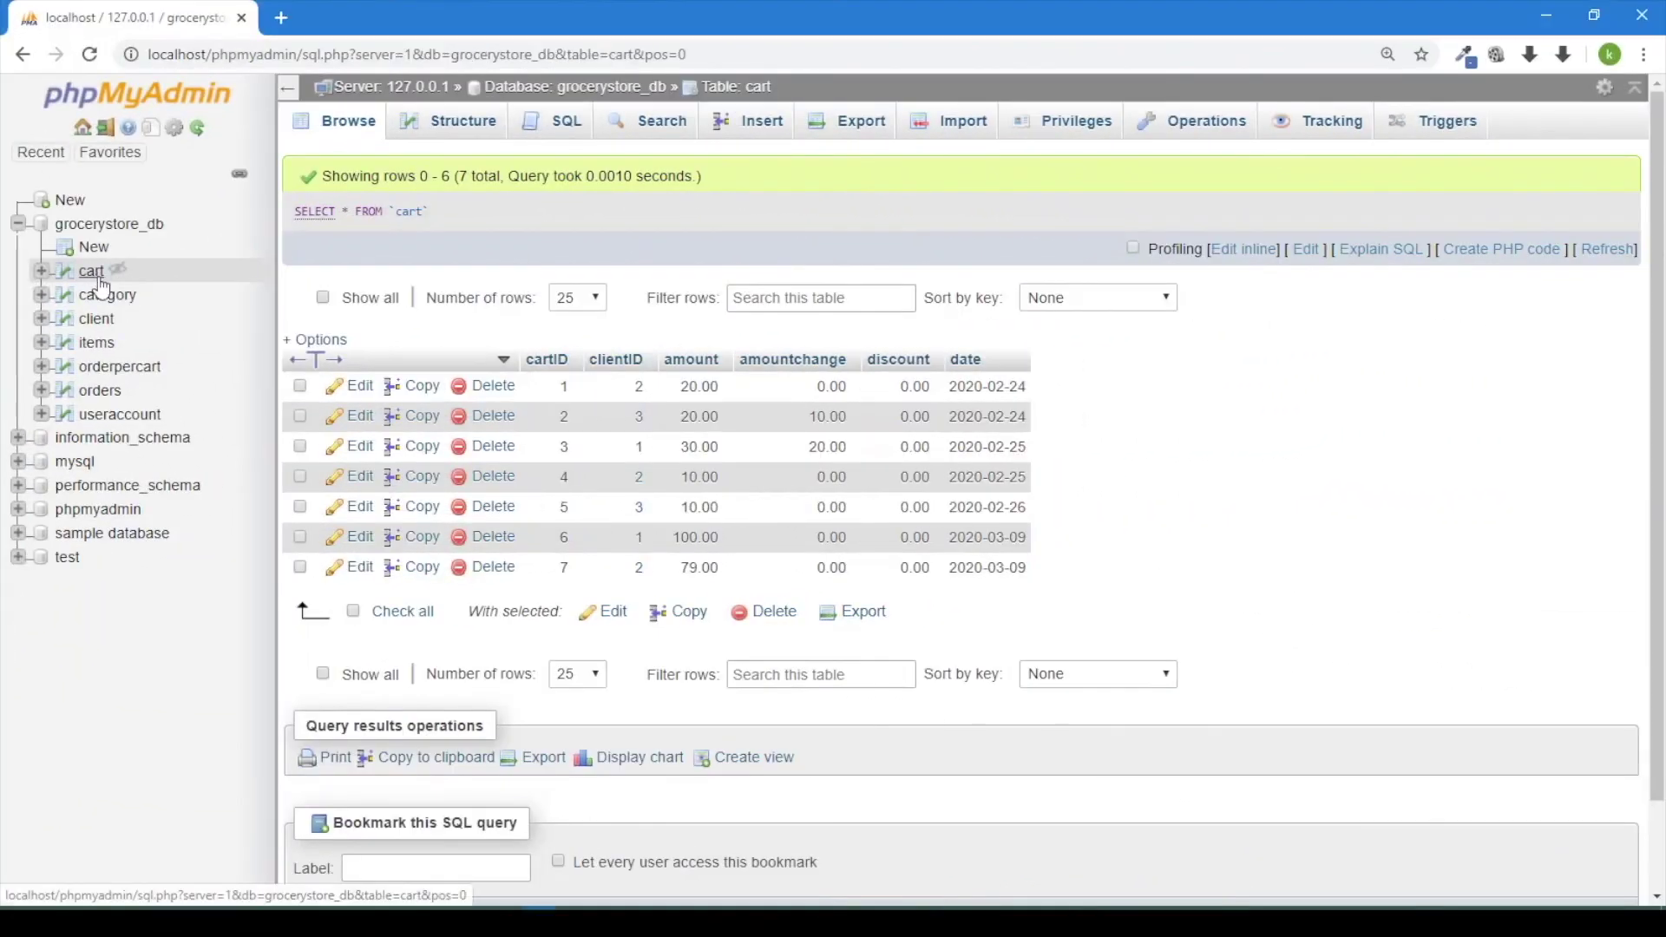
- Refresh the cart table to show its seven rows, dated 2020-02-24 to 2020-03-09
click(93, 273)
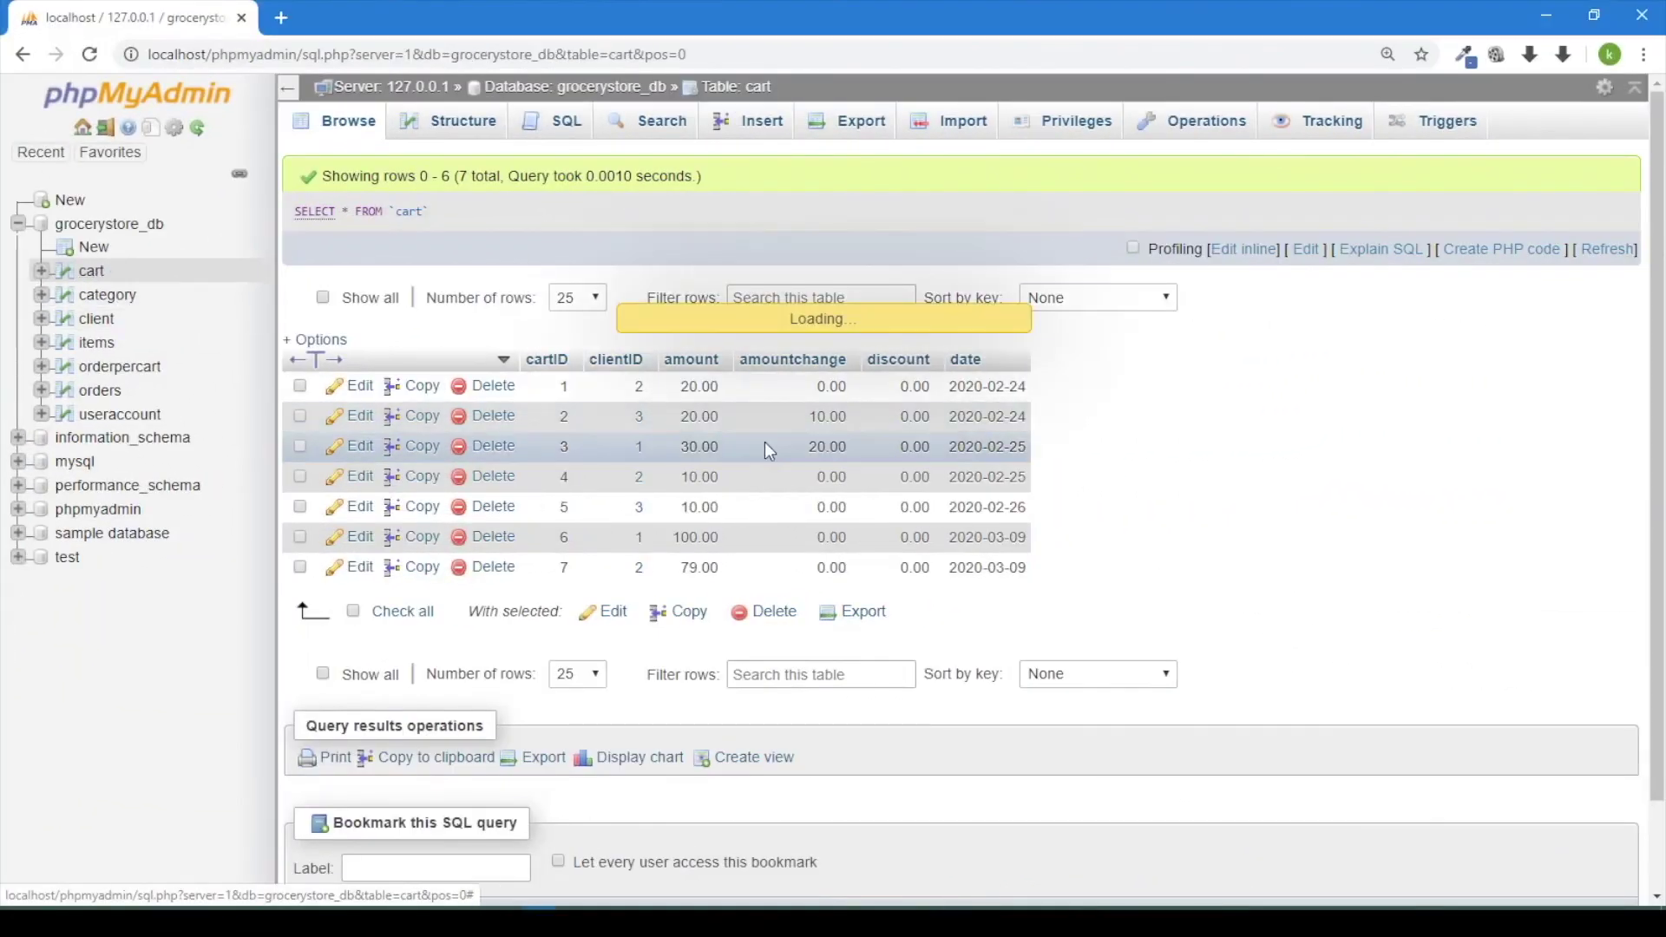
- Enter a new cart row for client 2: amount 100.00, change 0, discount 0, dated 2020-03-09
click(762, 122)
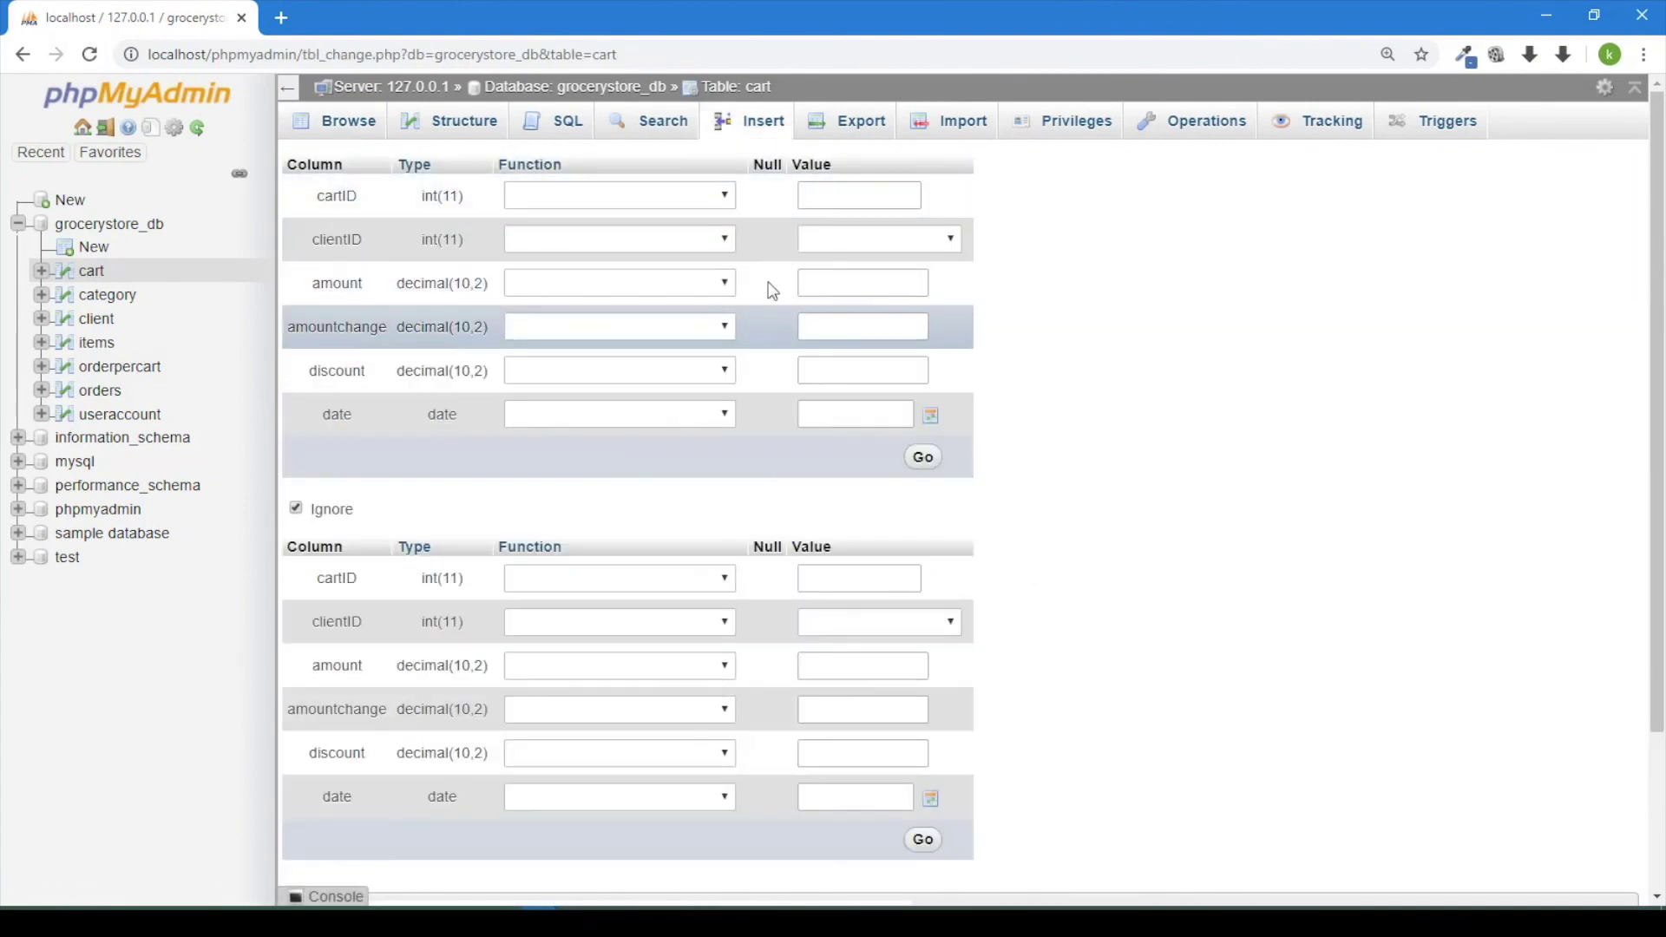
click(845, 243)
click(852, 279)
click(854, 284)
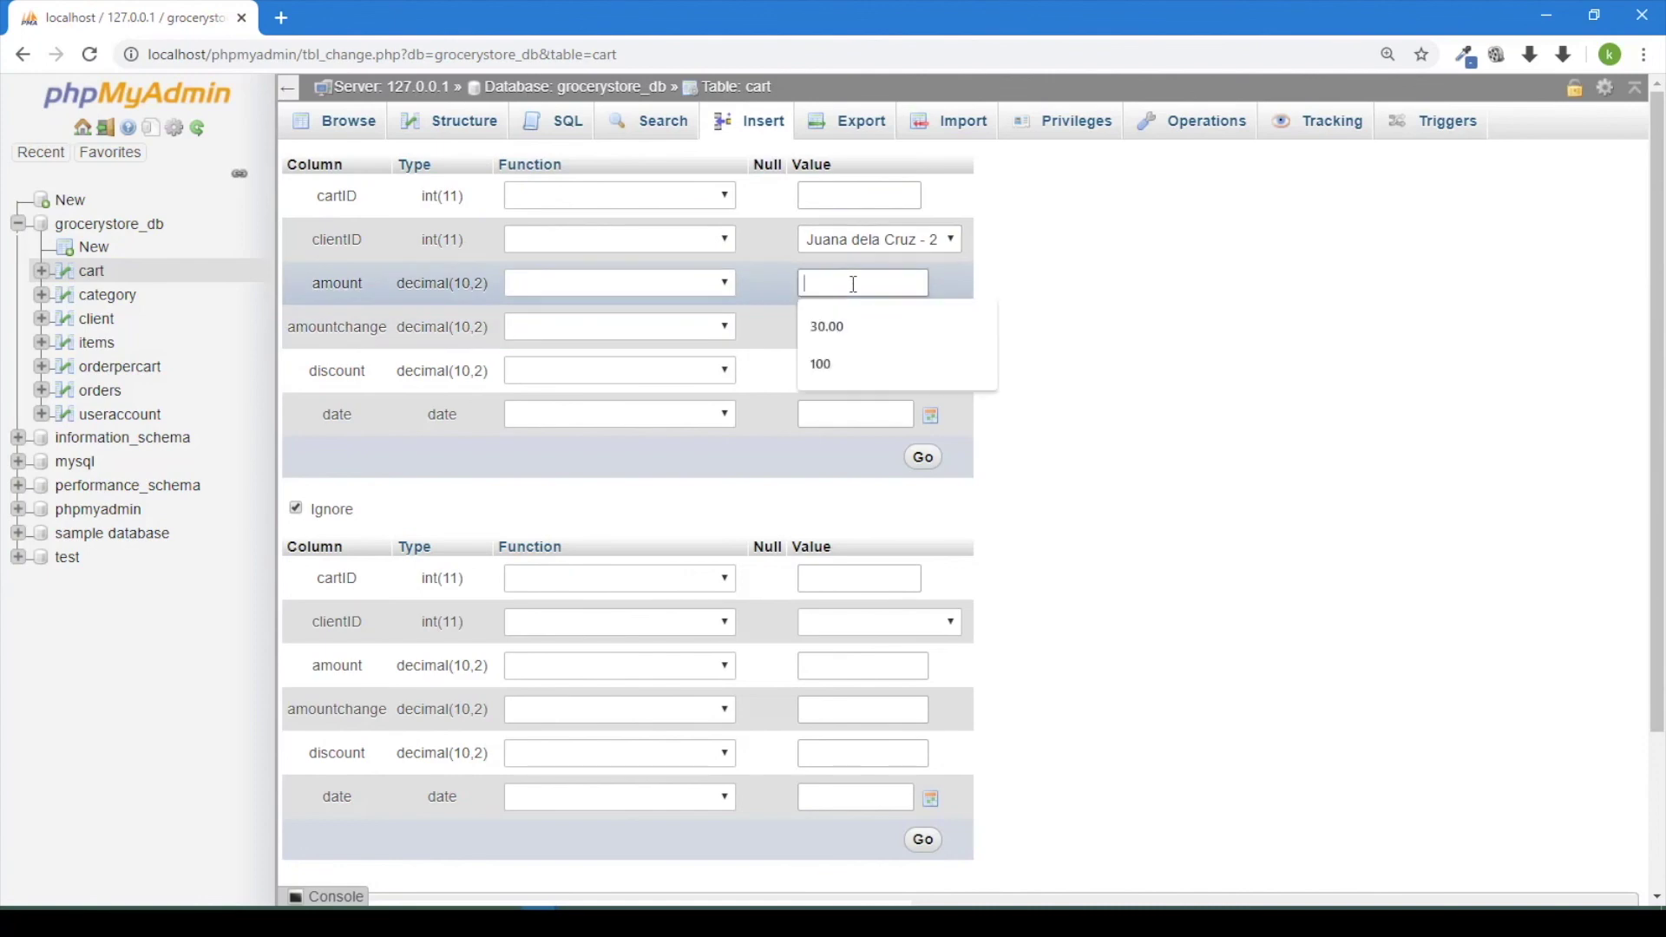
text(100.00)
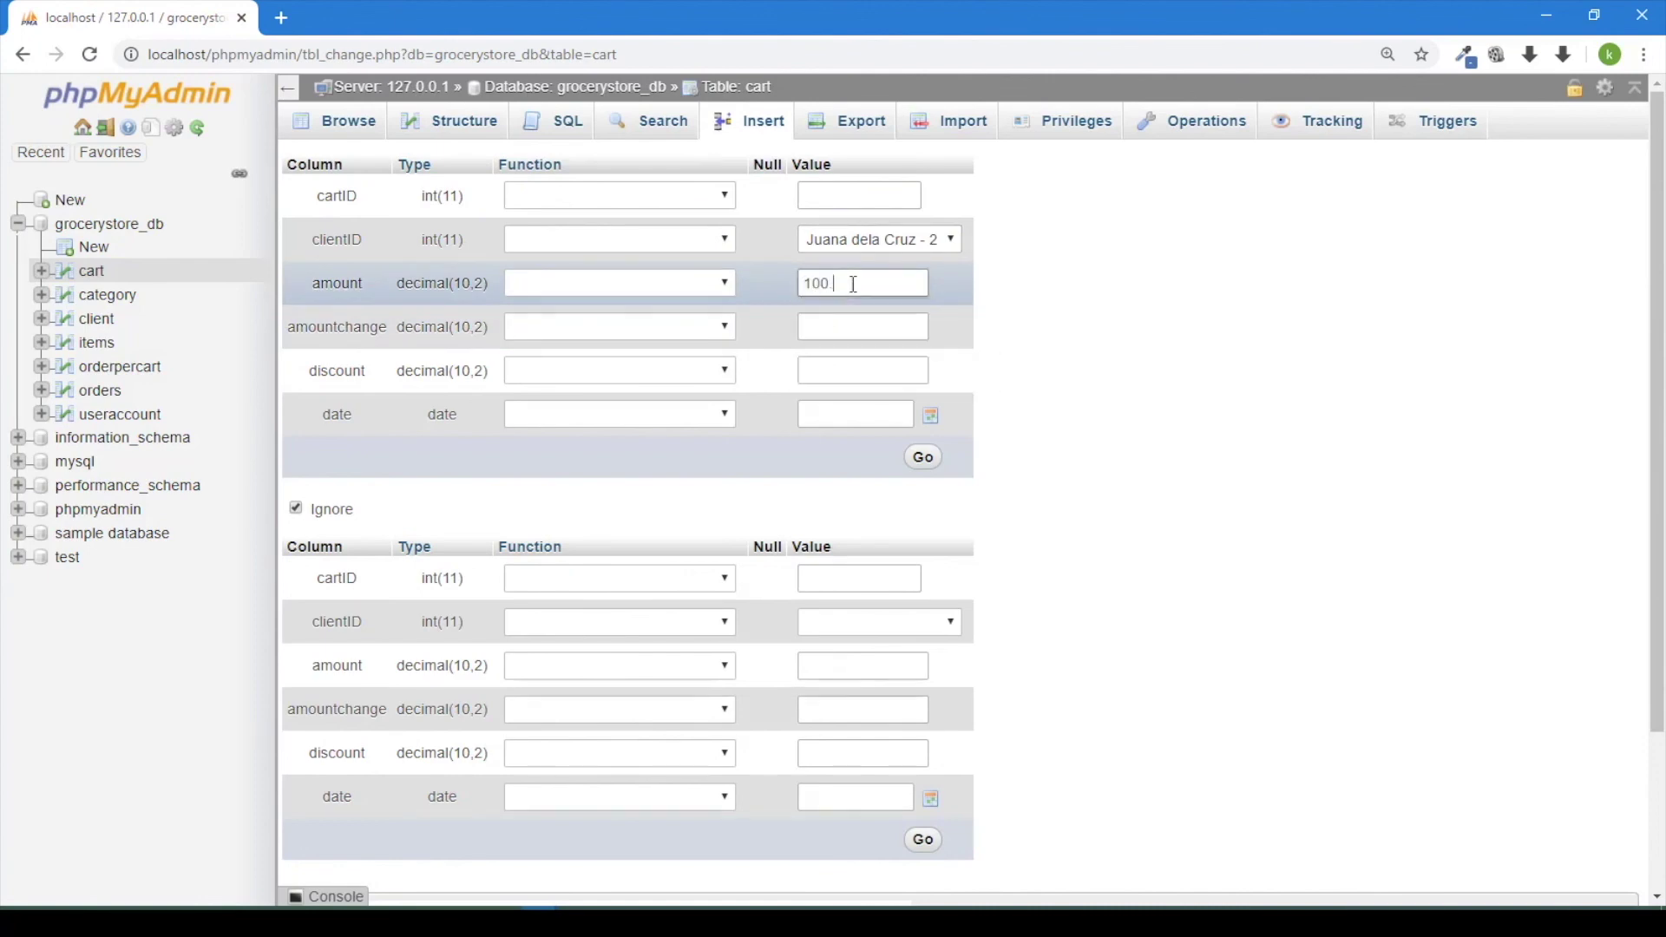
click(862, 327)
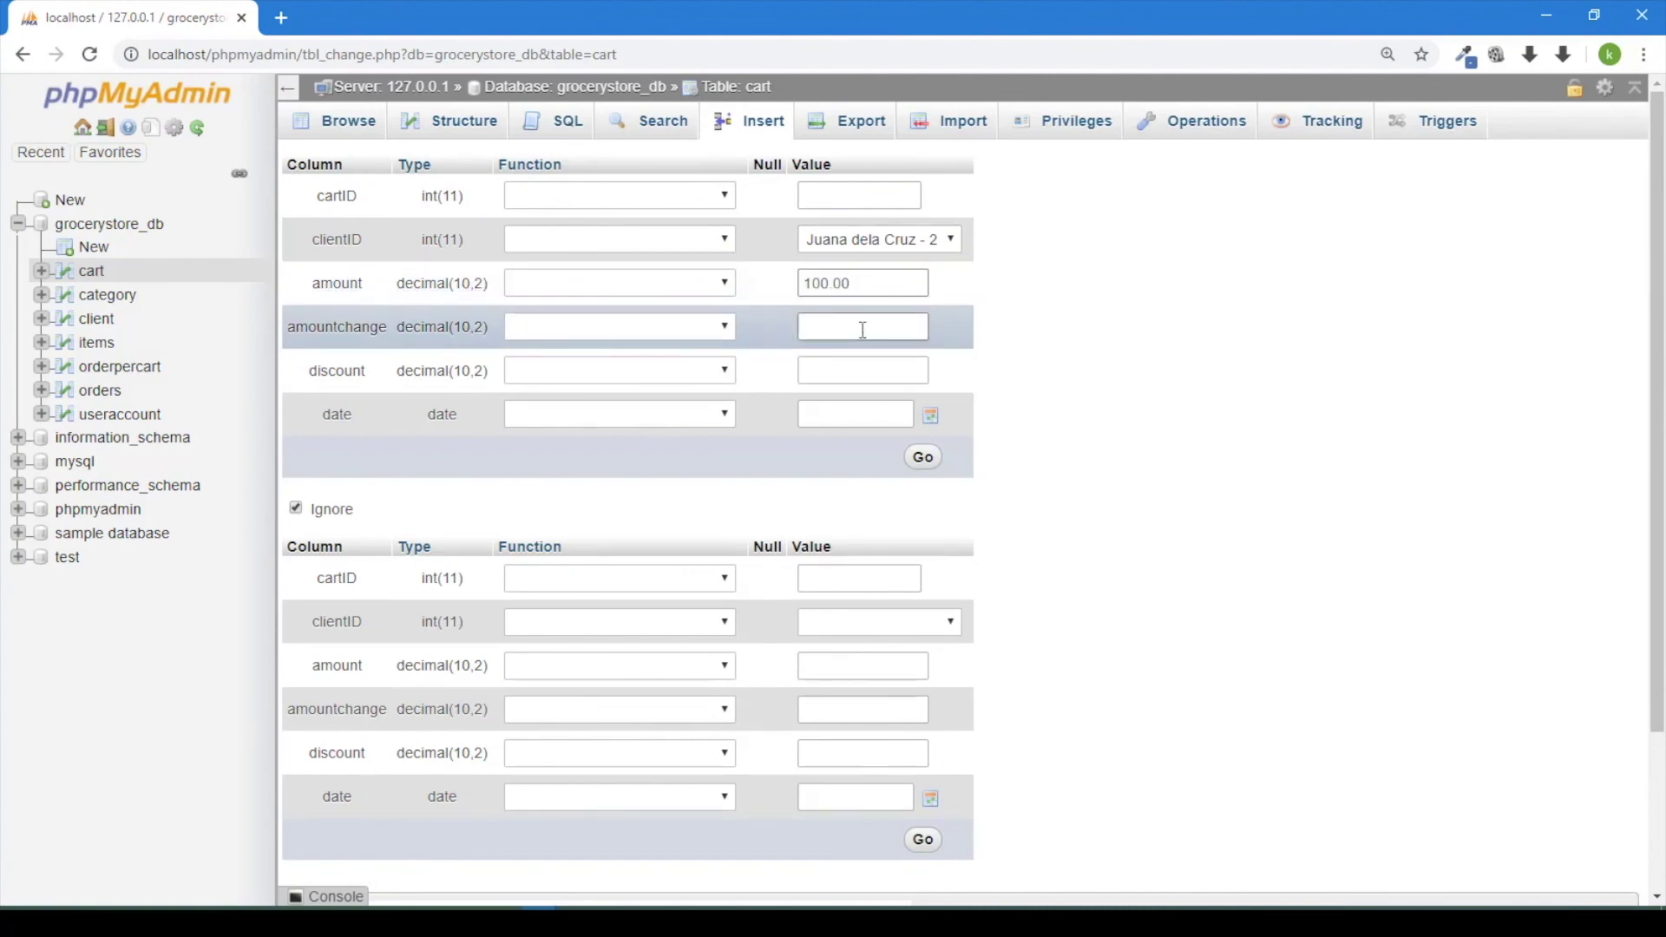
click(865, 365)
click(860, 371)
click(852, 408)
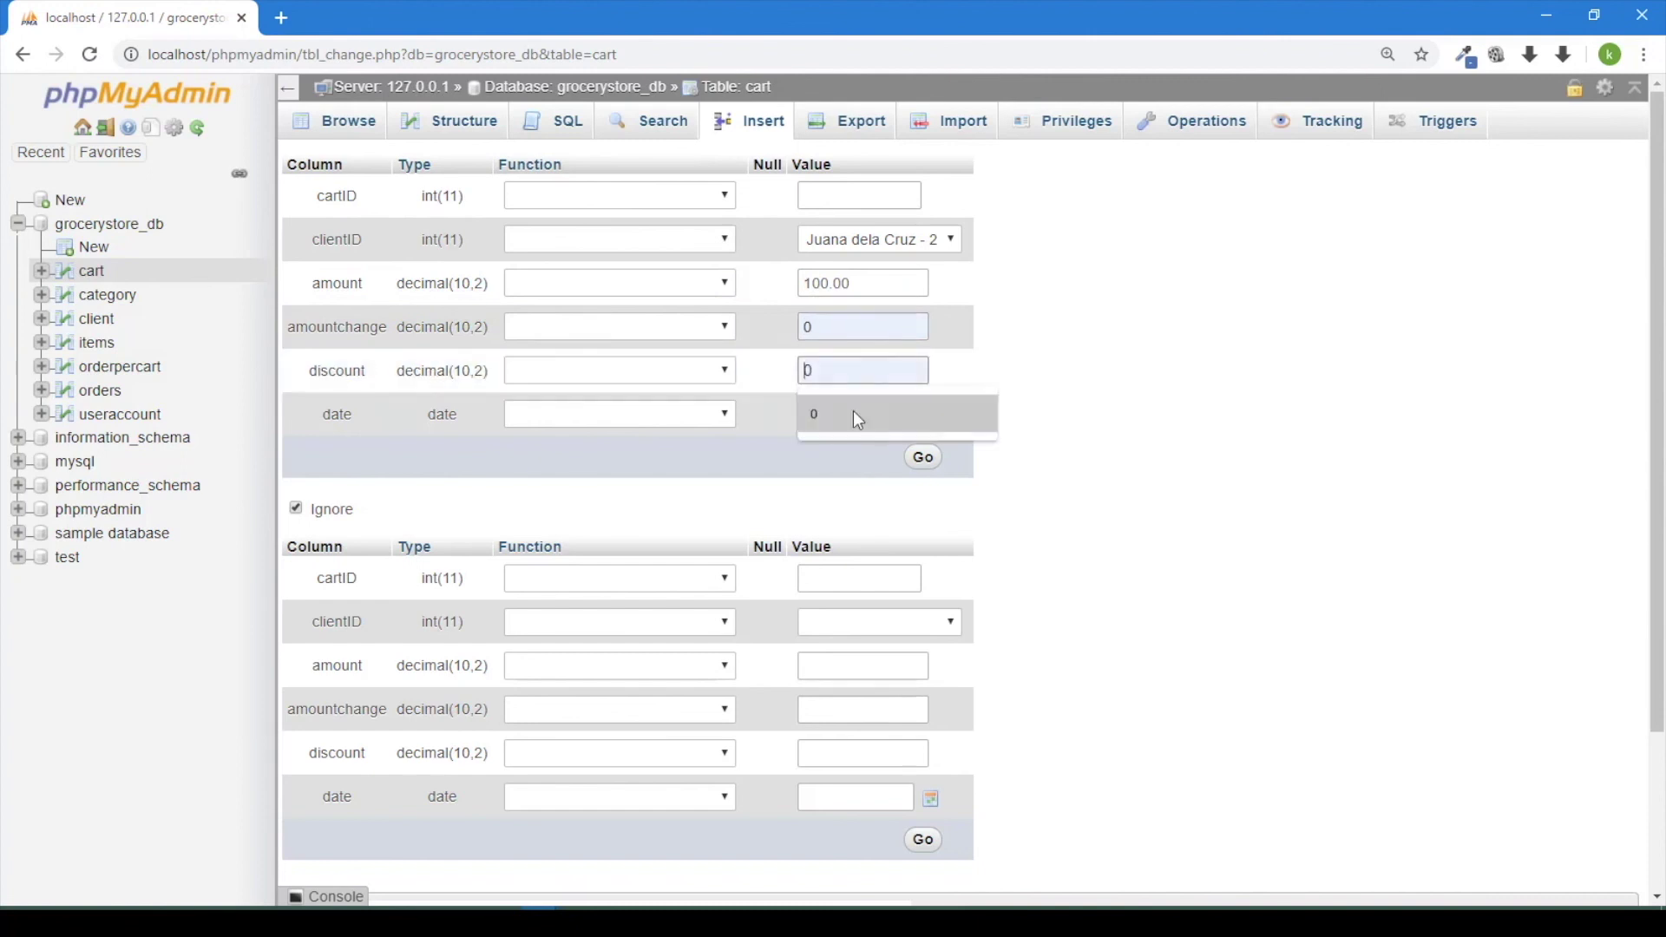
click(852, 413)
click(930, 413)
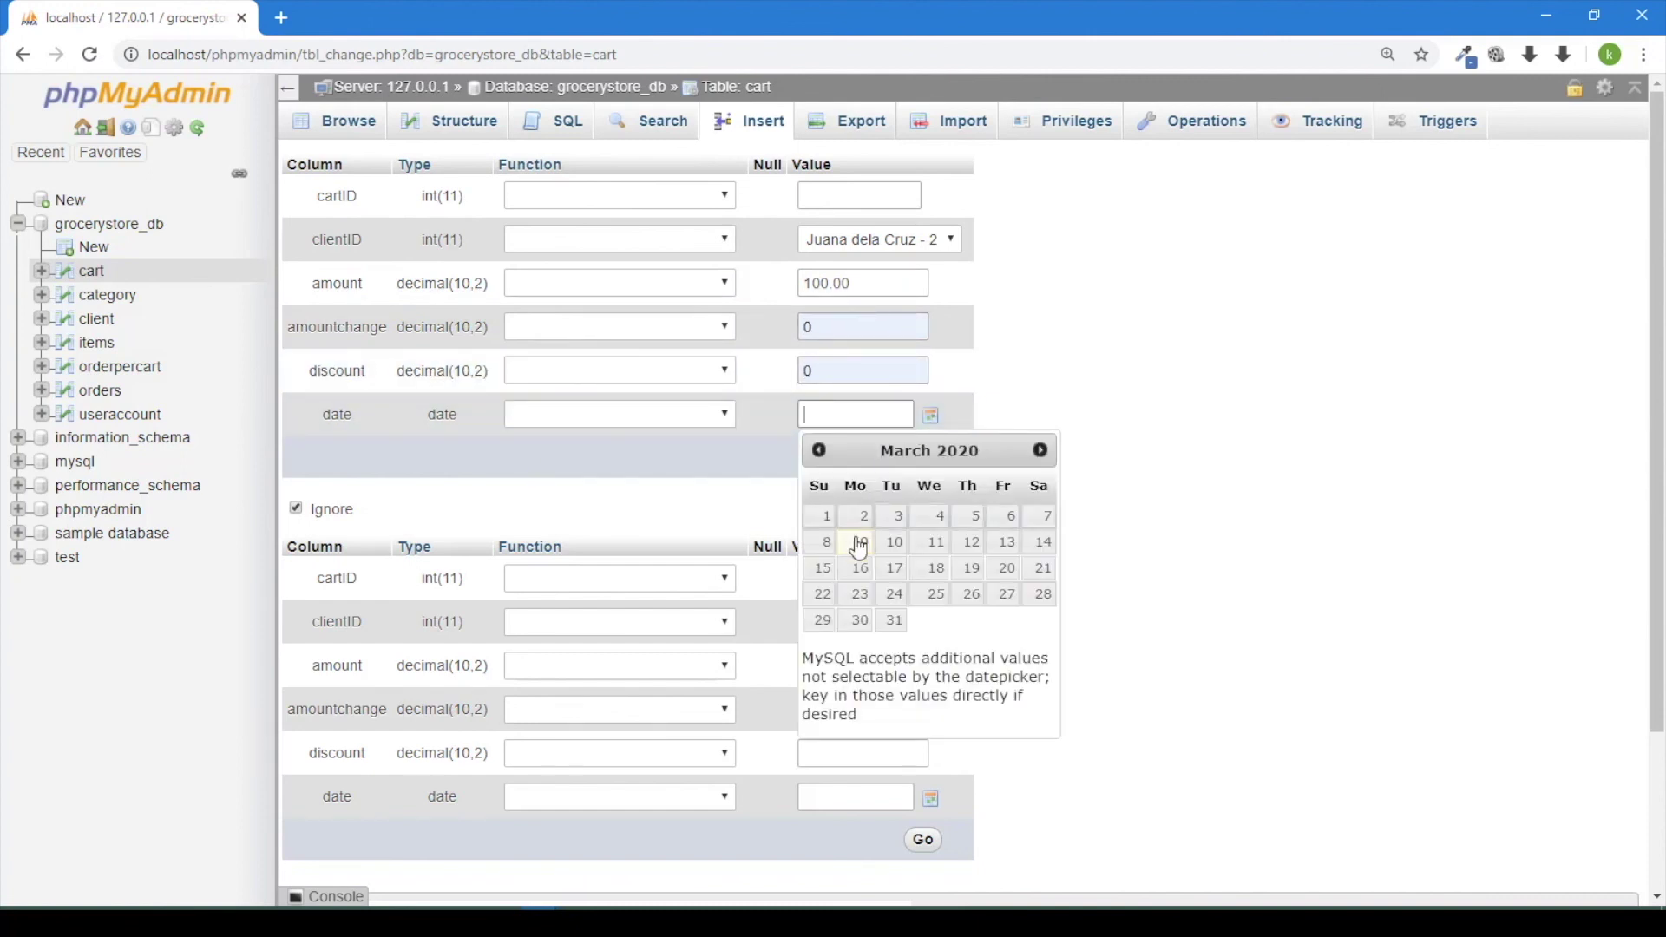
click(855, 541)
- Add a second row for client 3 (250, change 50.00, discount 0, 2020-03-09) and insert both
click(902, 622)
click(857, 686)
click(855, 670)
text(250)
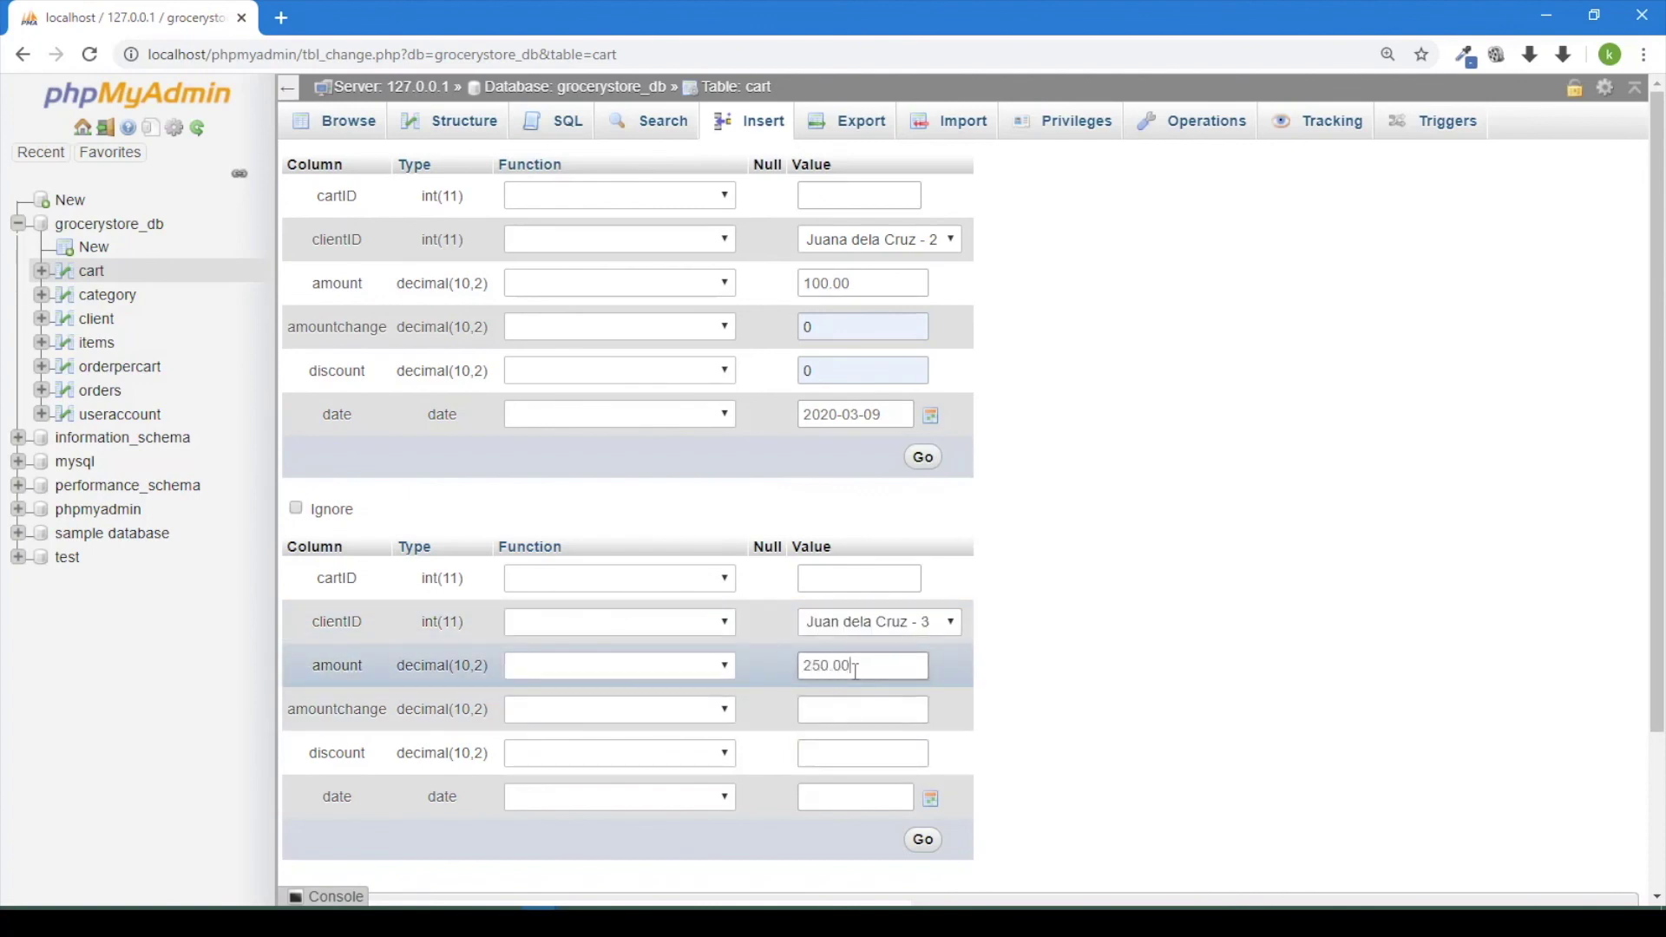
click(850, 711)
text(50.00)
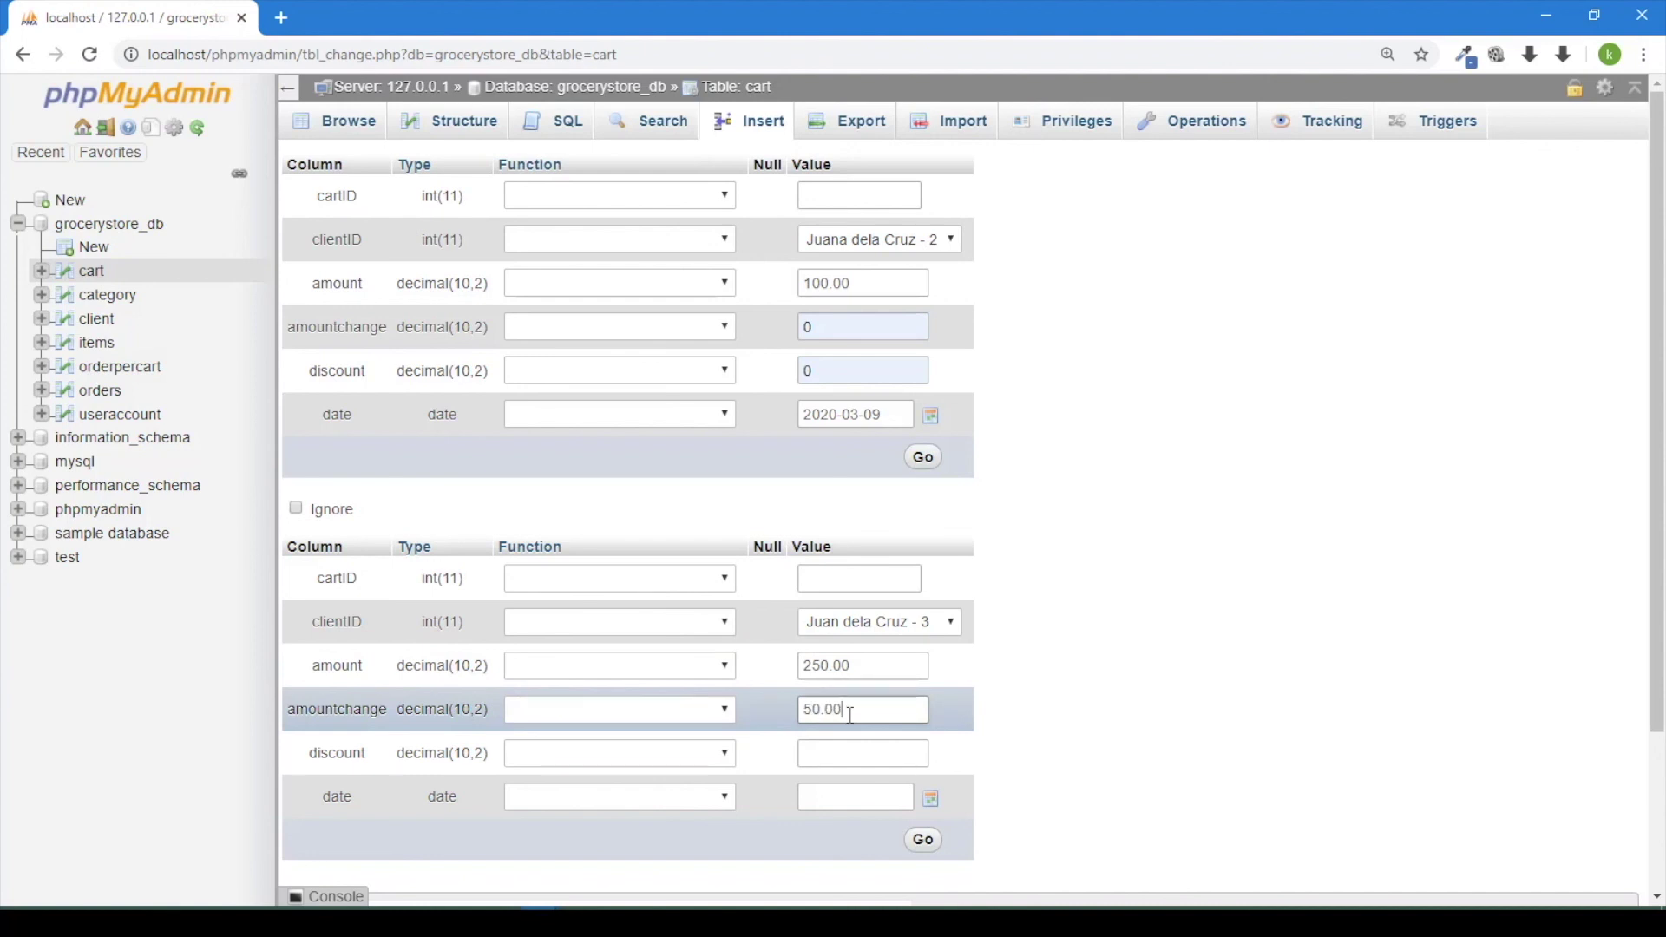
click(846, 753)
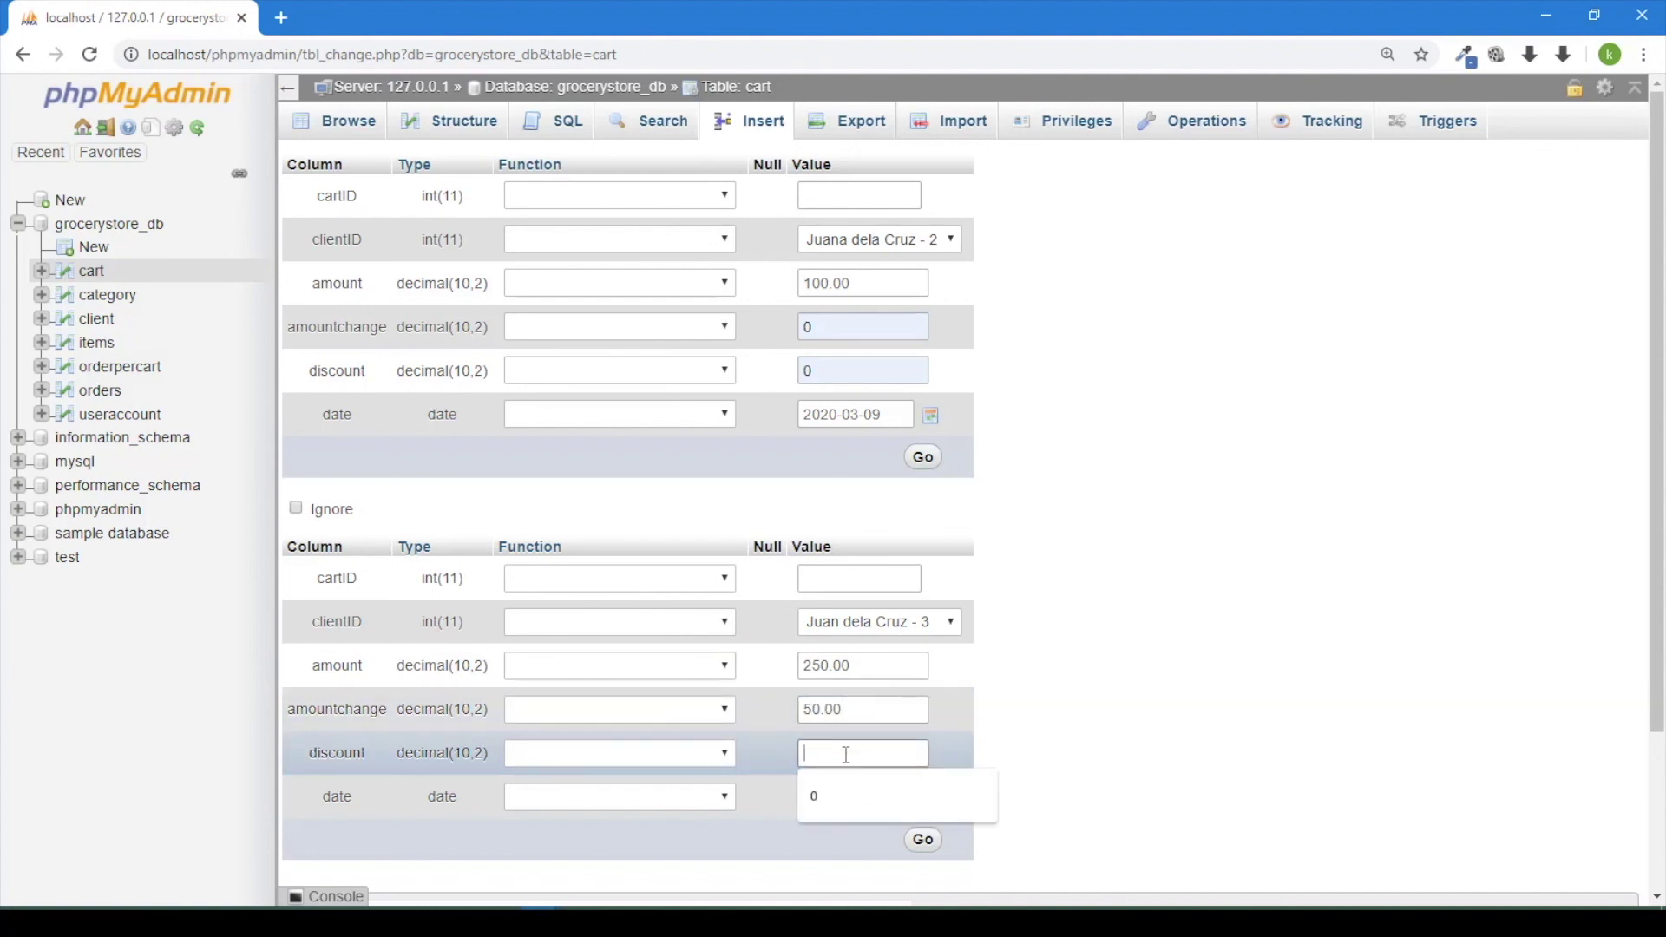
text(0)
key(Tab)
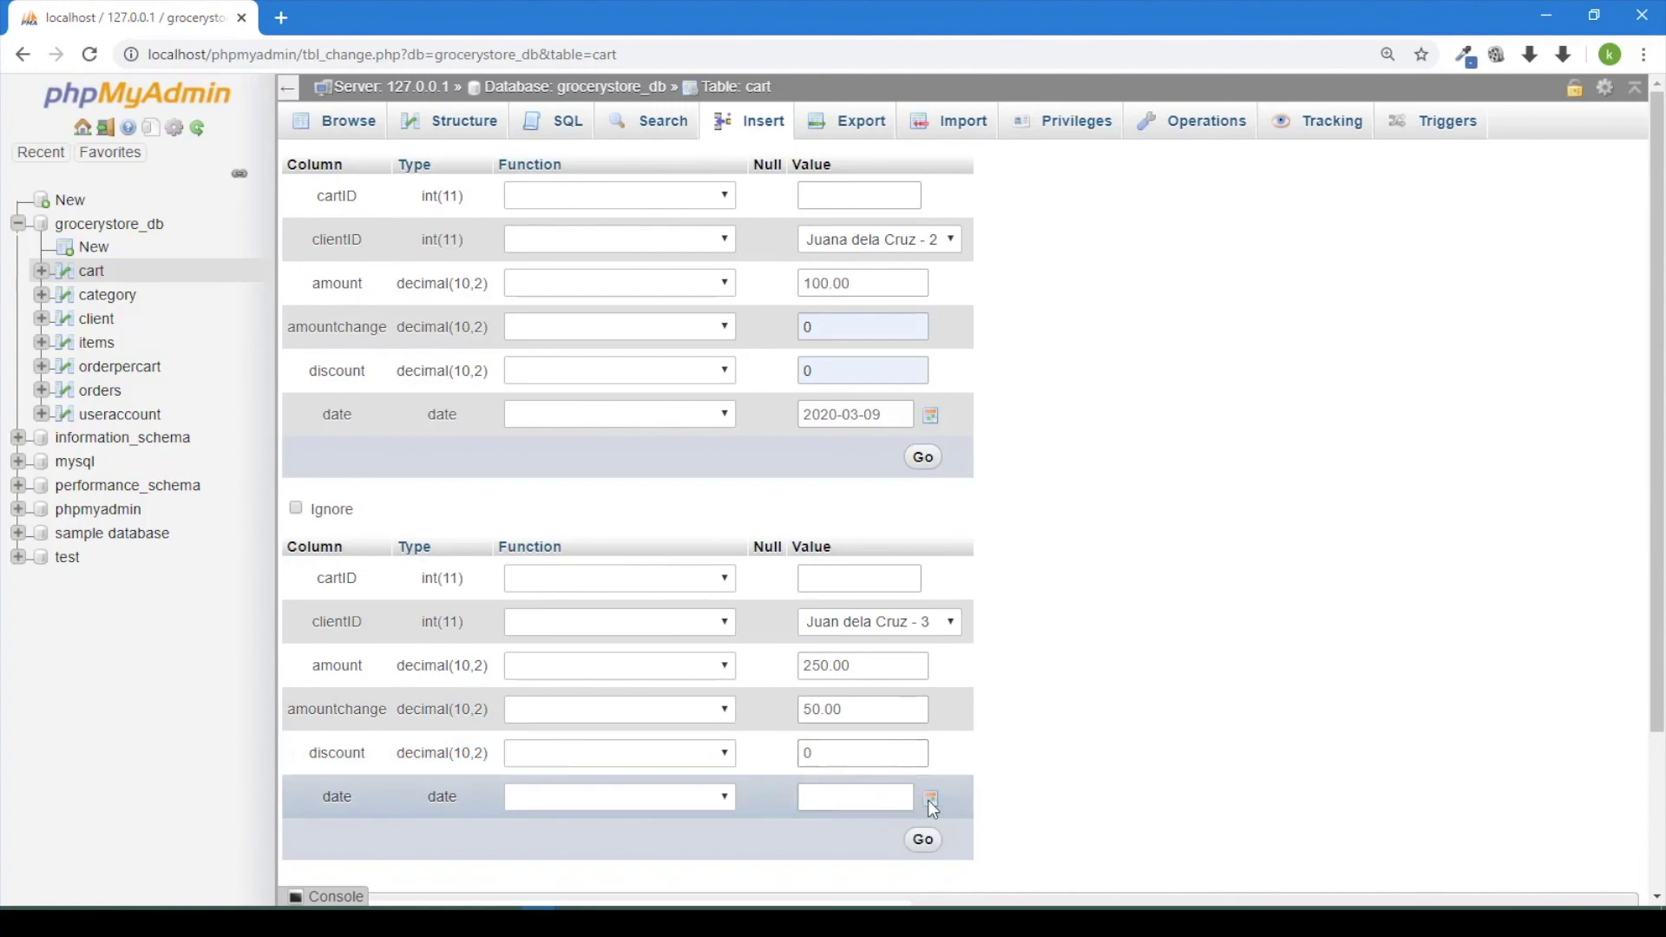
click(928, 798)
click(859, 686)
scroll(1128, 712, down, 3)
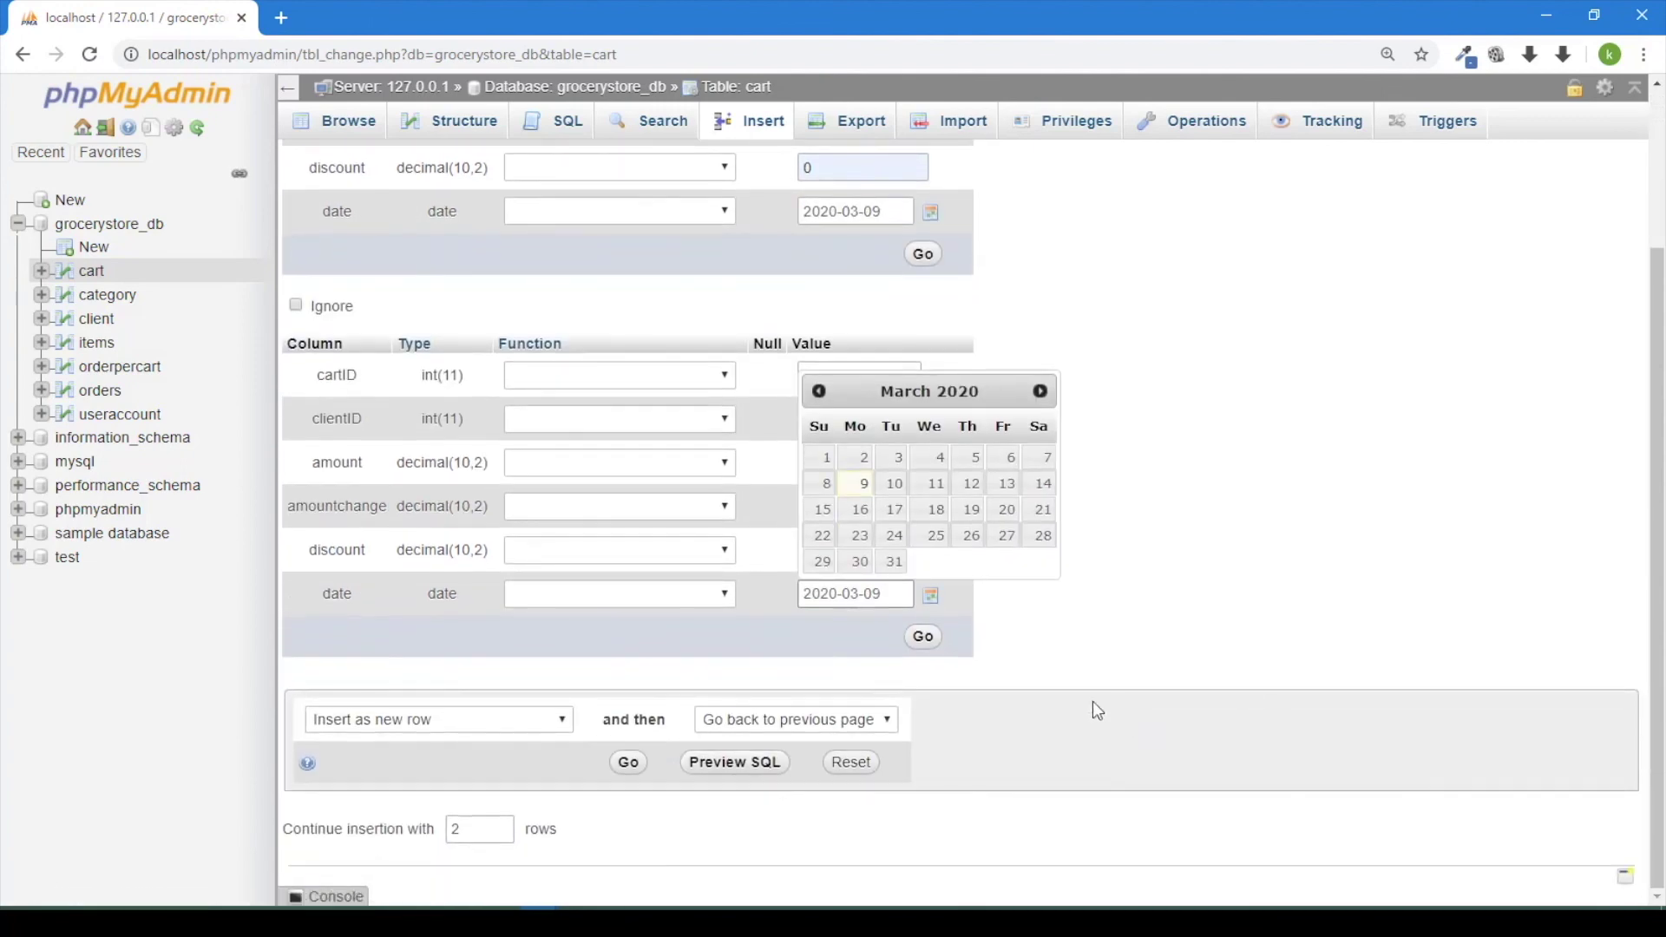
click(831, 727)
click(802, 764)
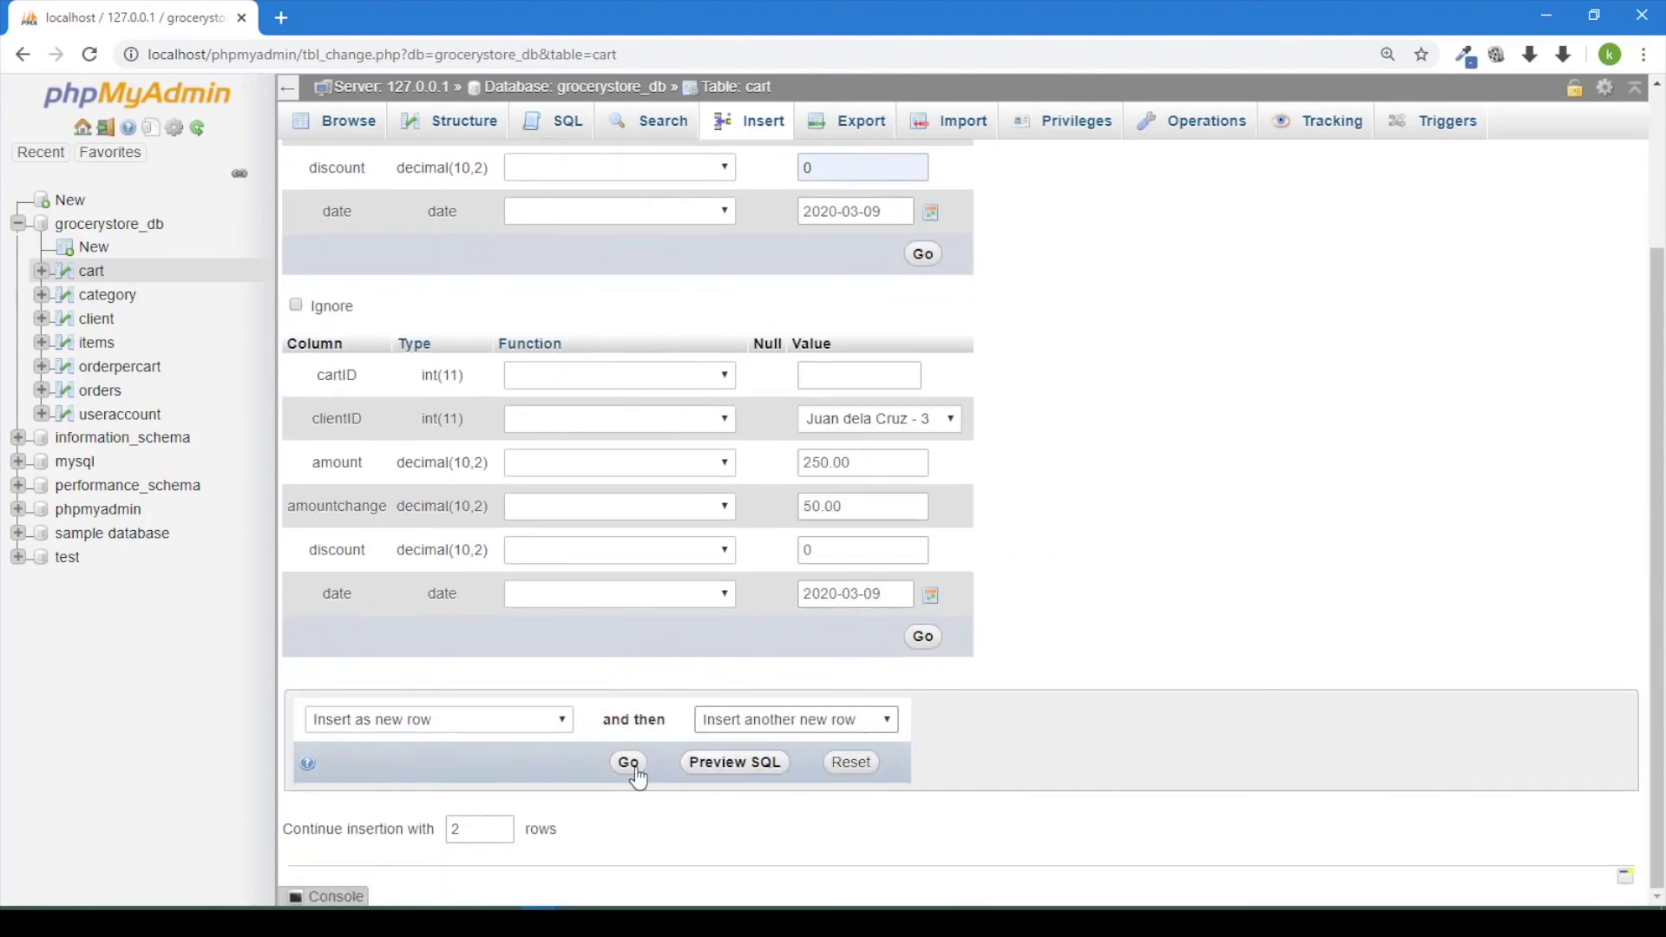
click(629, 764)
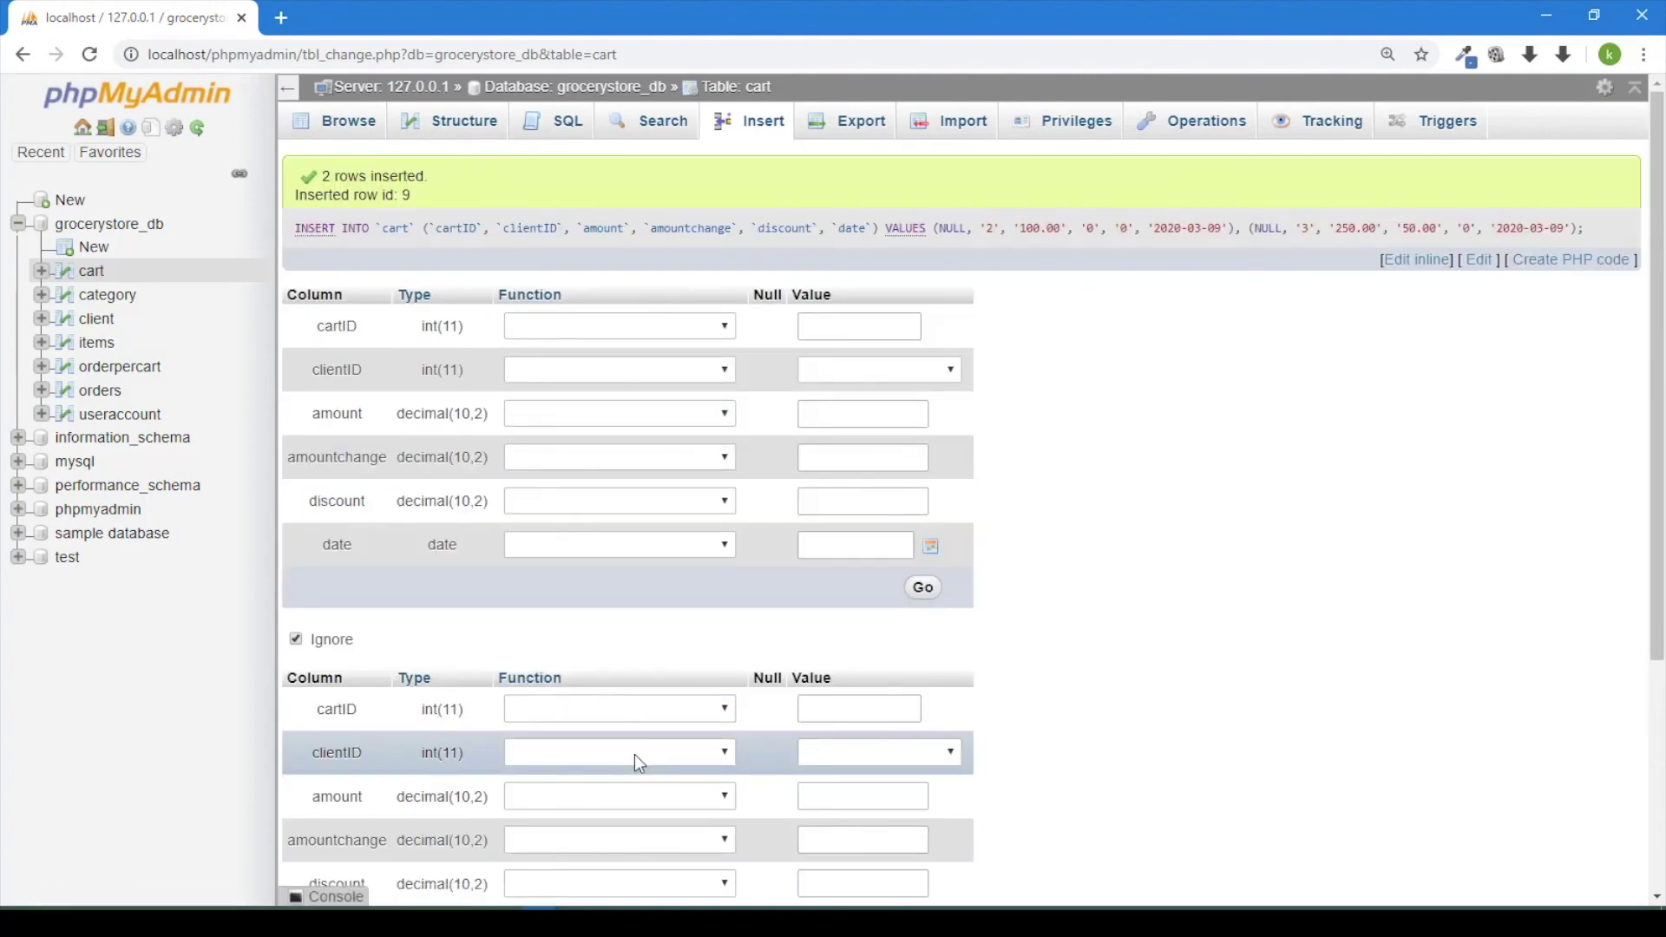
- Insert a third row for client 3 (30.00, change 0, discount 0, 2020-03-09), then browse cart
click(919, 371)
click(875, 431)
click(842, 413)
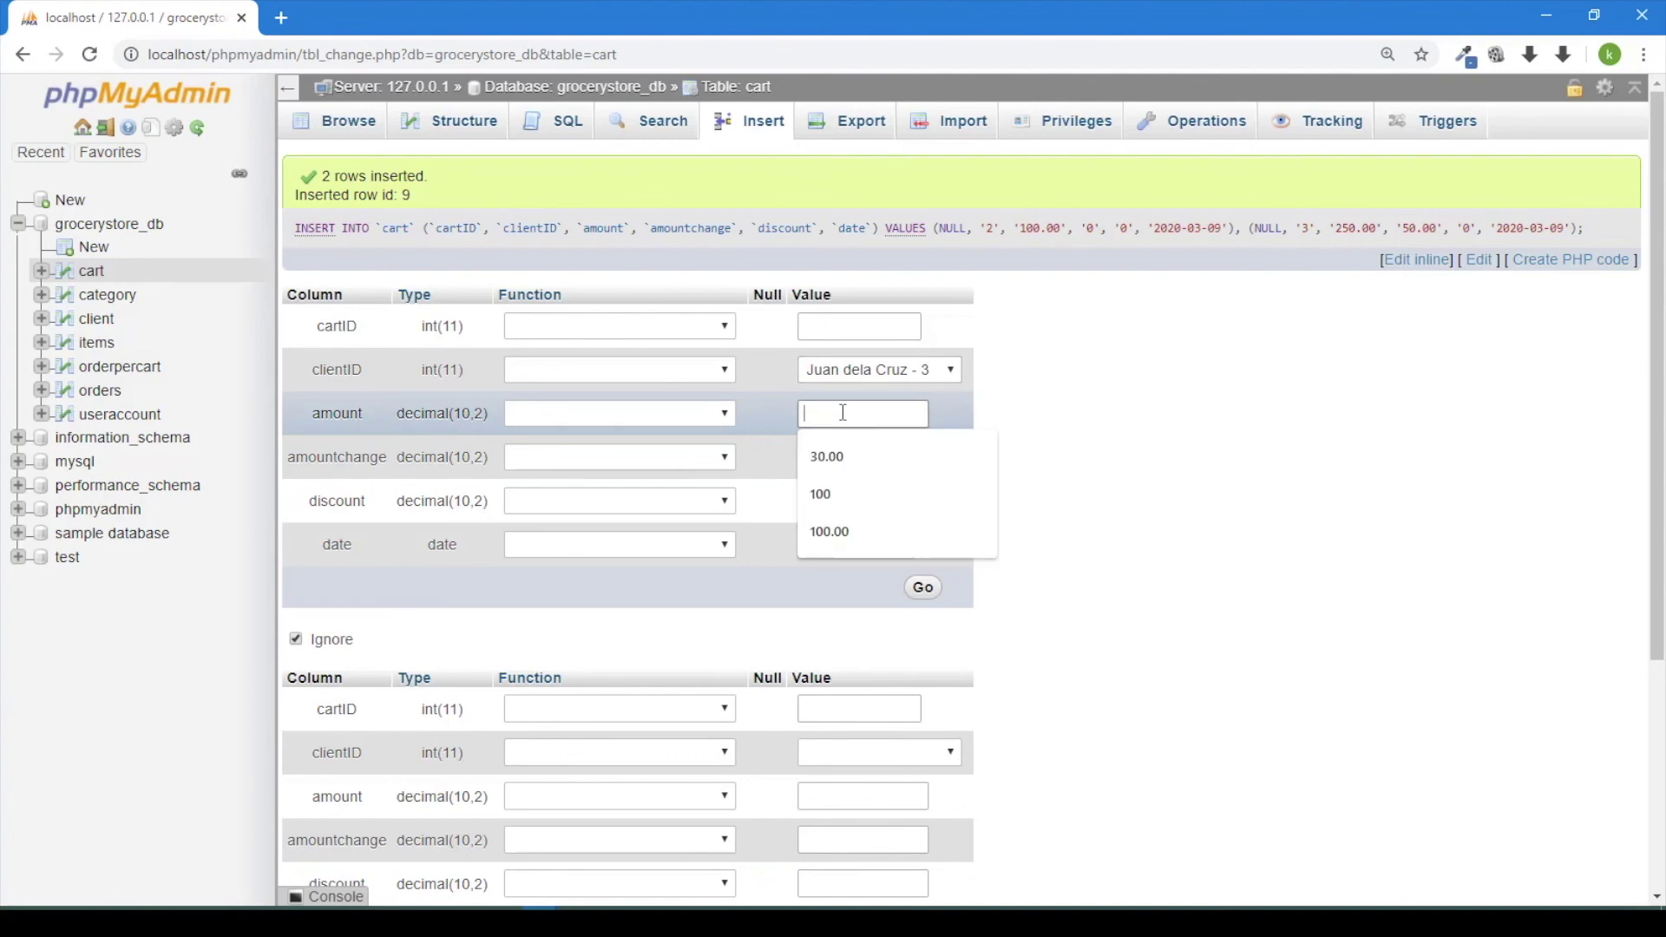
click(846, 453)
click(846, 457)
click(842, 489)
click(844, 503)
click(815, 544)
click(851, 545)
click(932, 547)
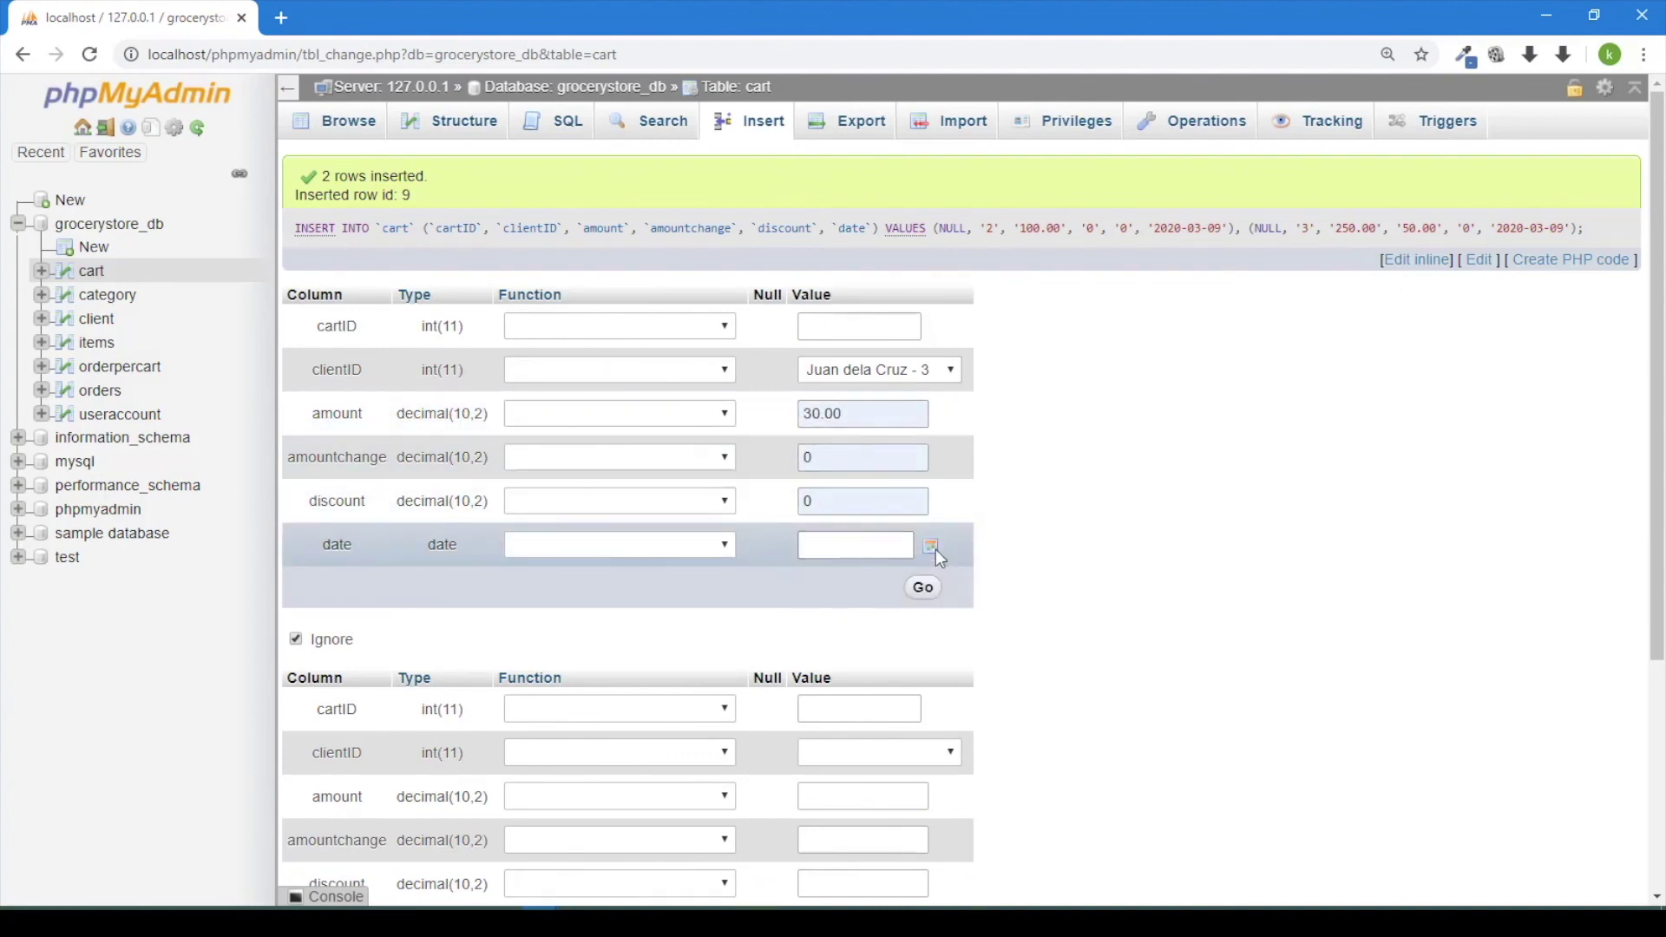
click(864, 675)
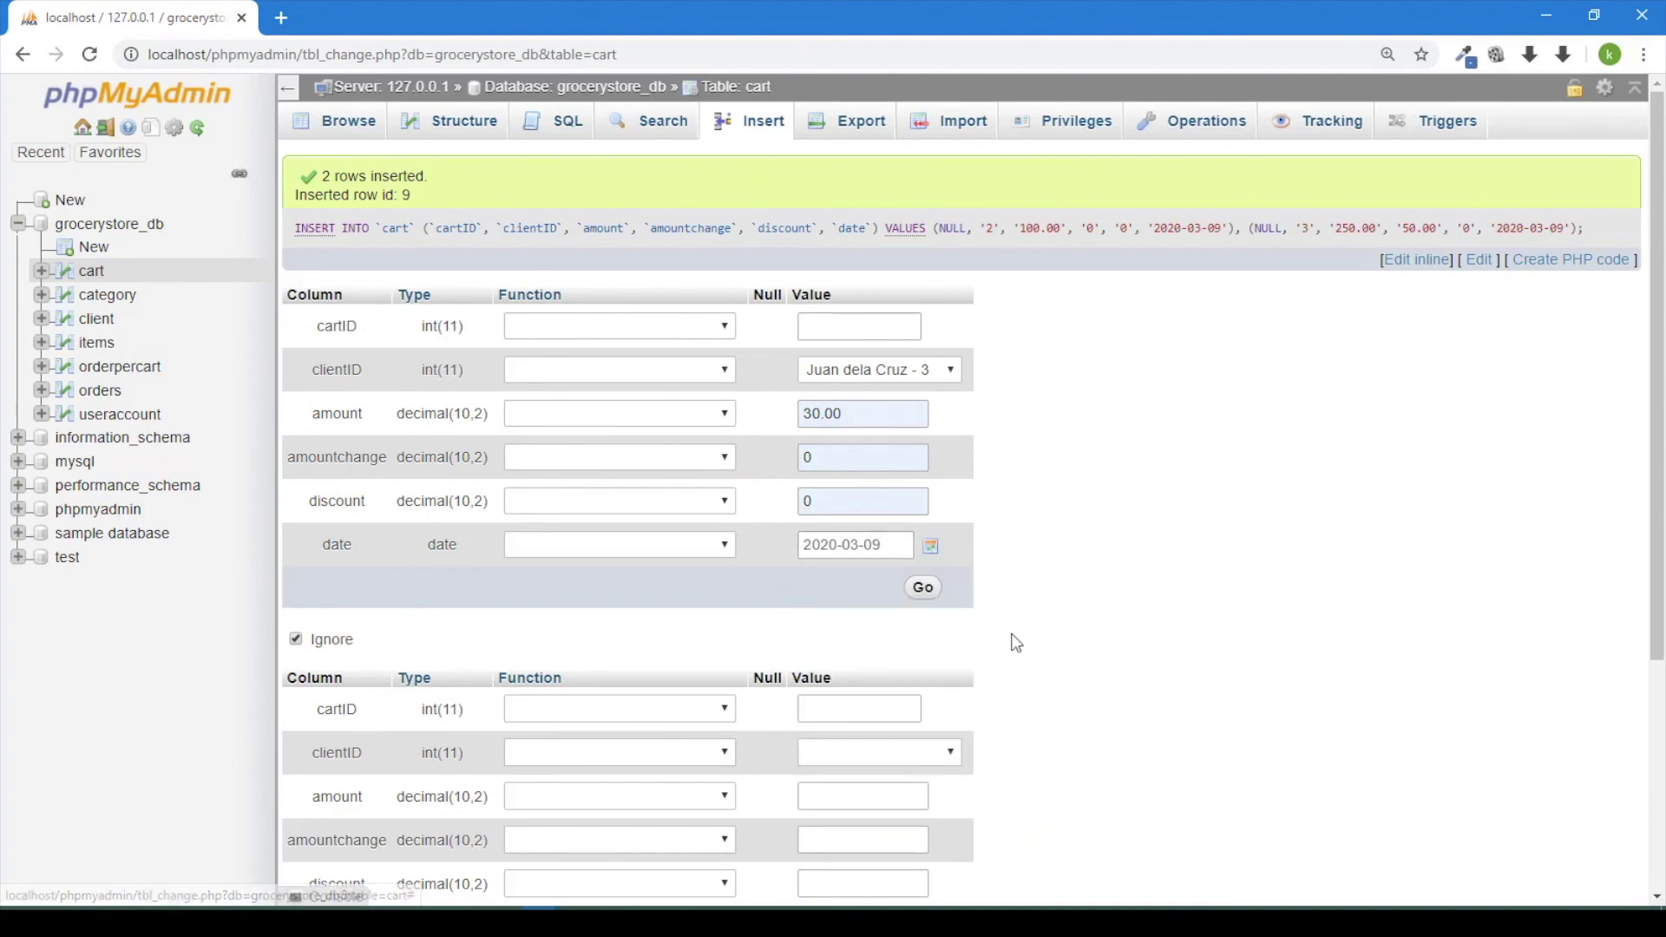
click(921, 589)
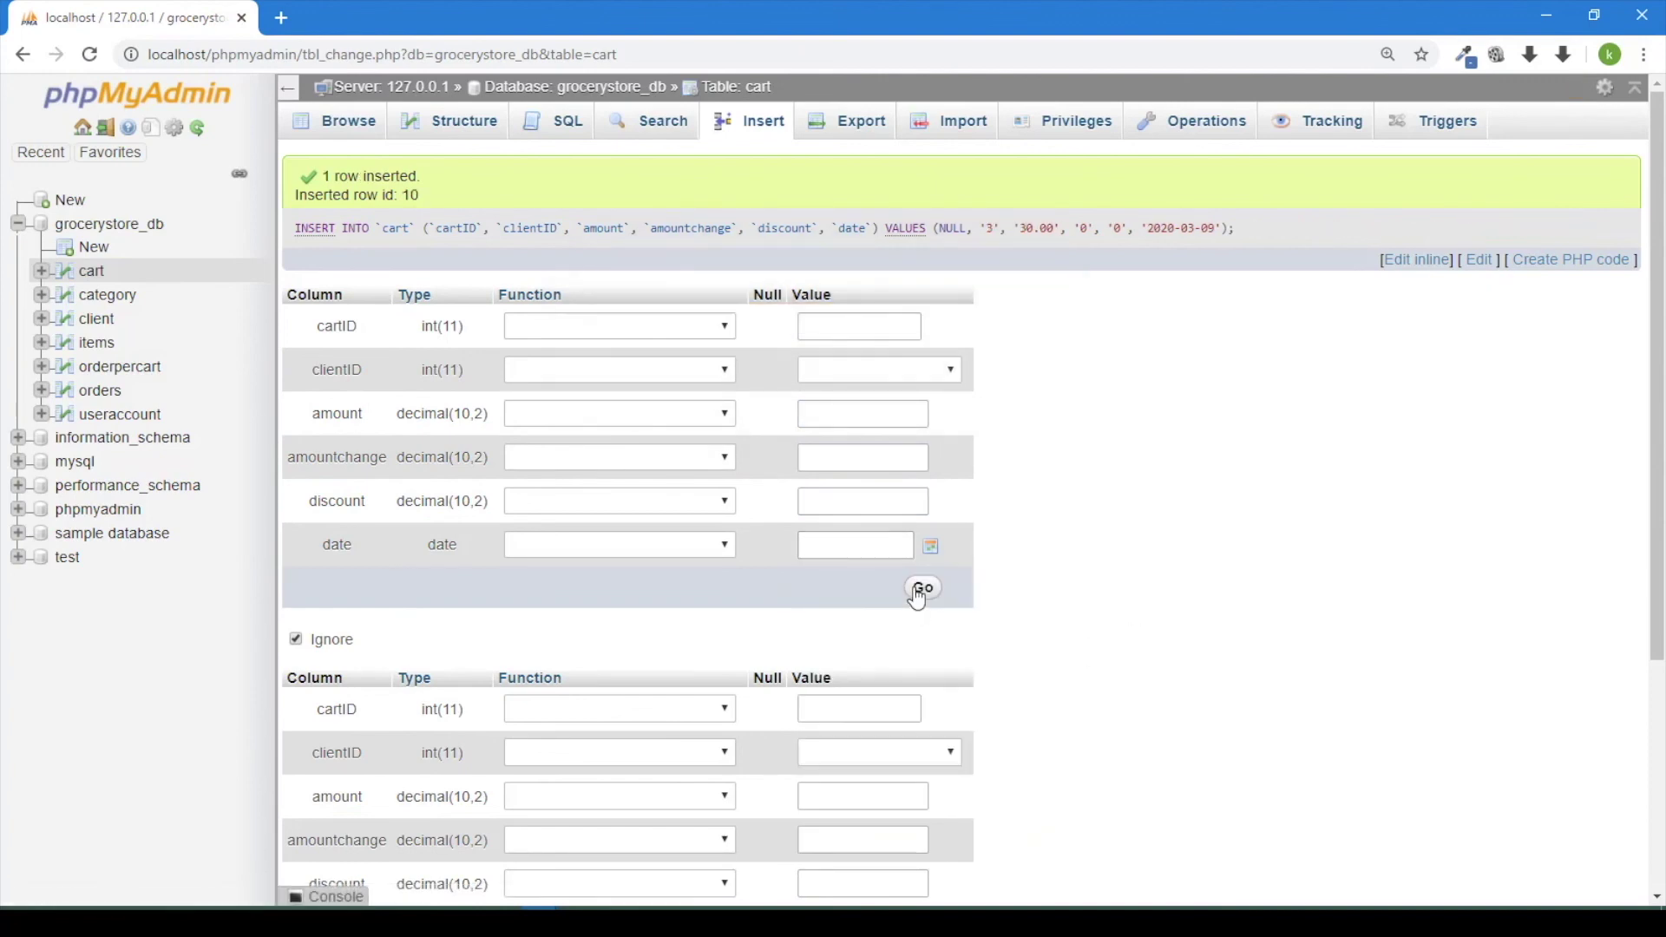
click(369, 125)
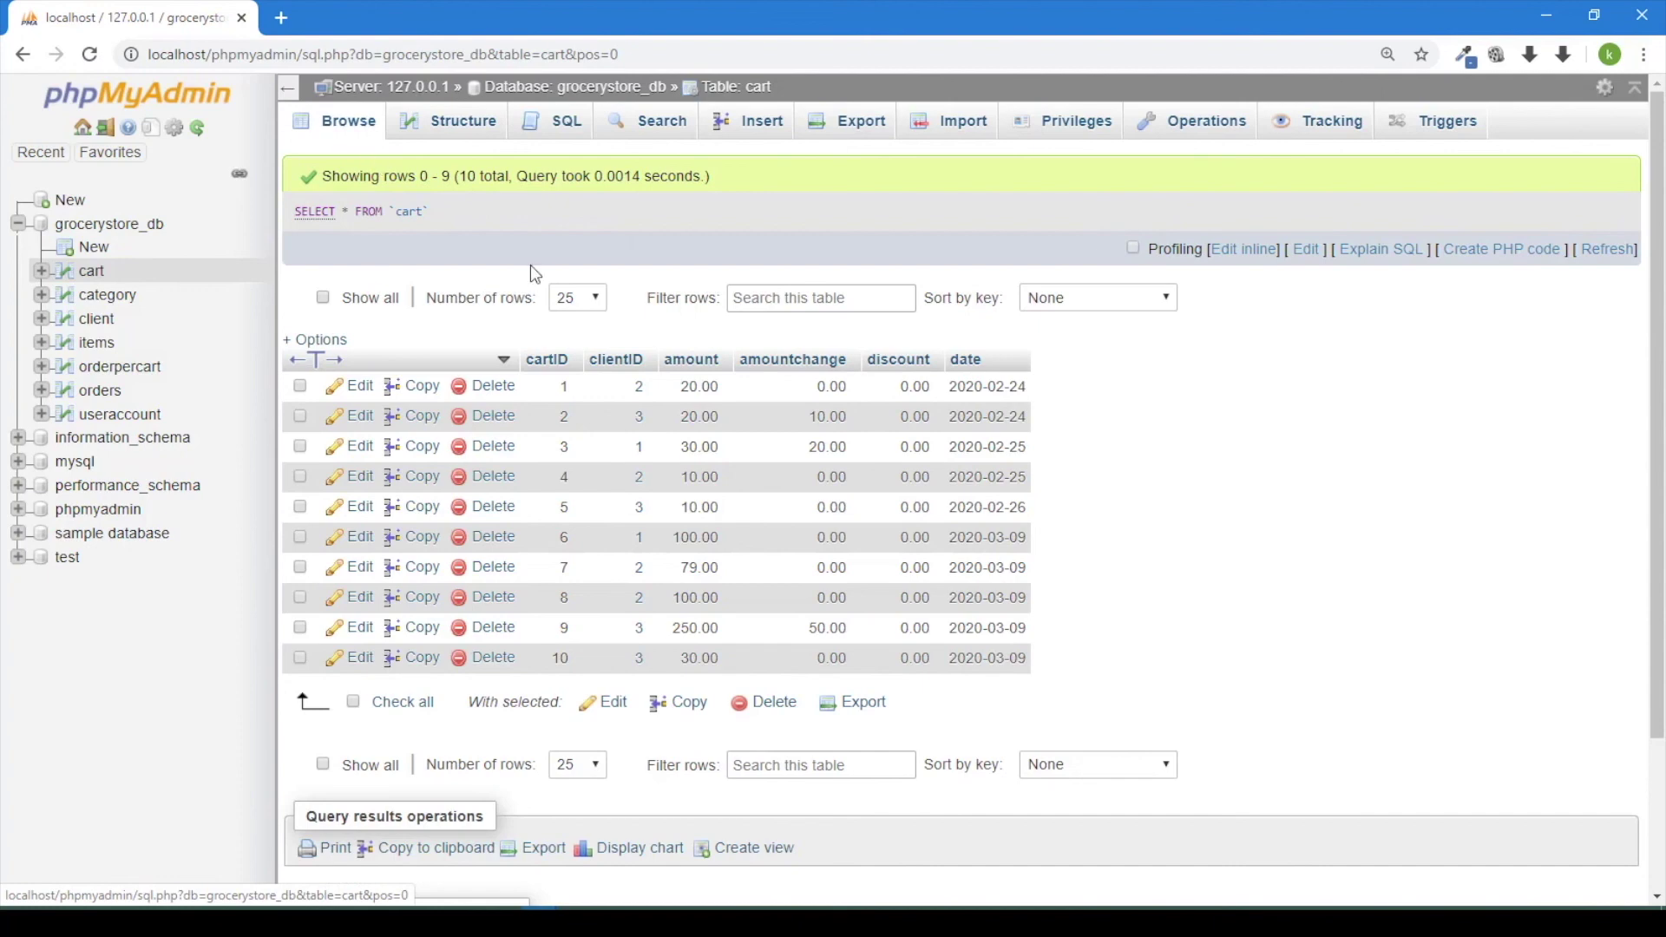
click(563, 130)
- Replace the default query with select now() and run it to get the current date-time
drag(562, 211, 317, 214)
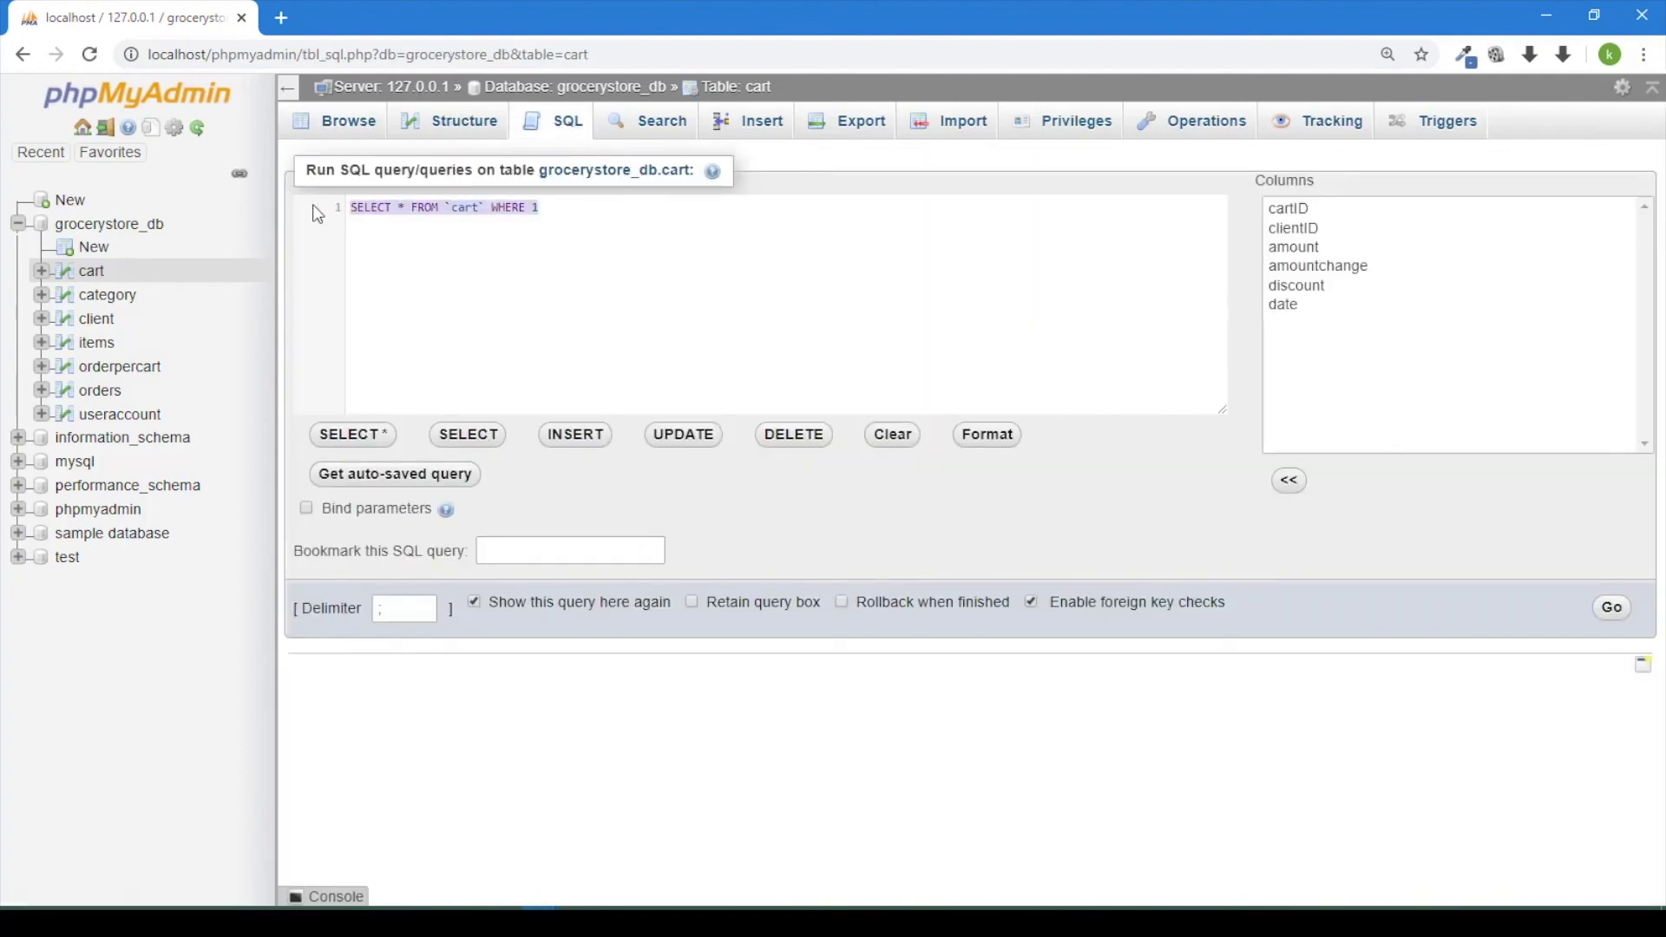
text(select now())
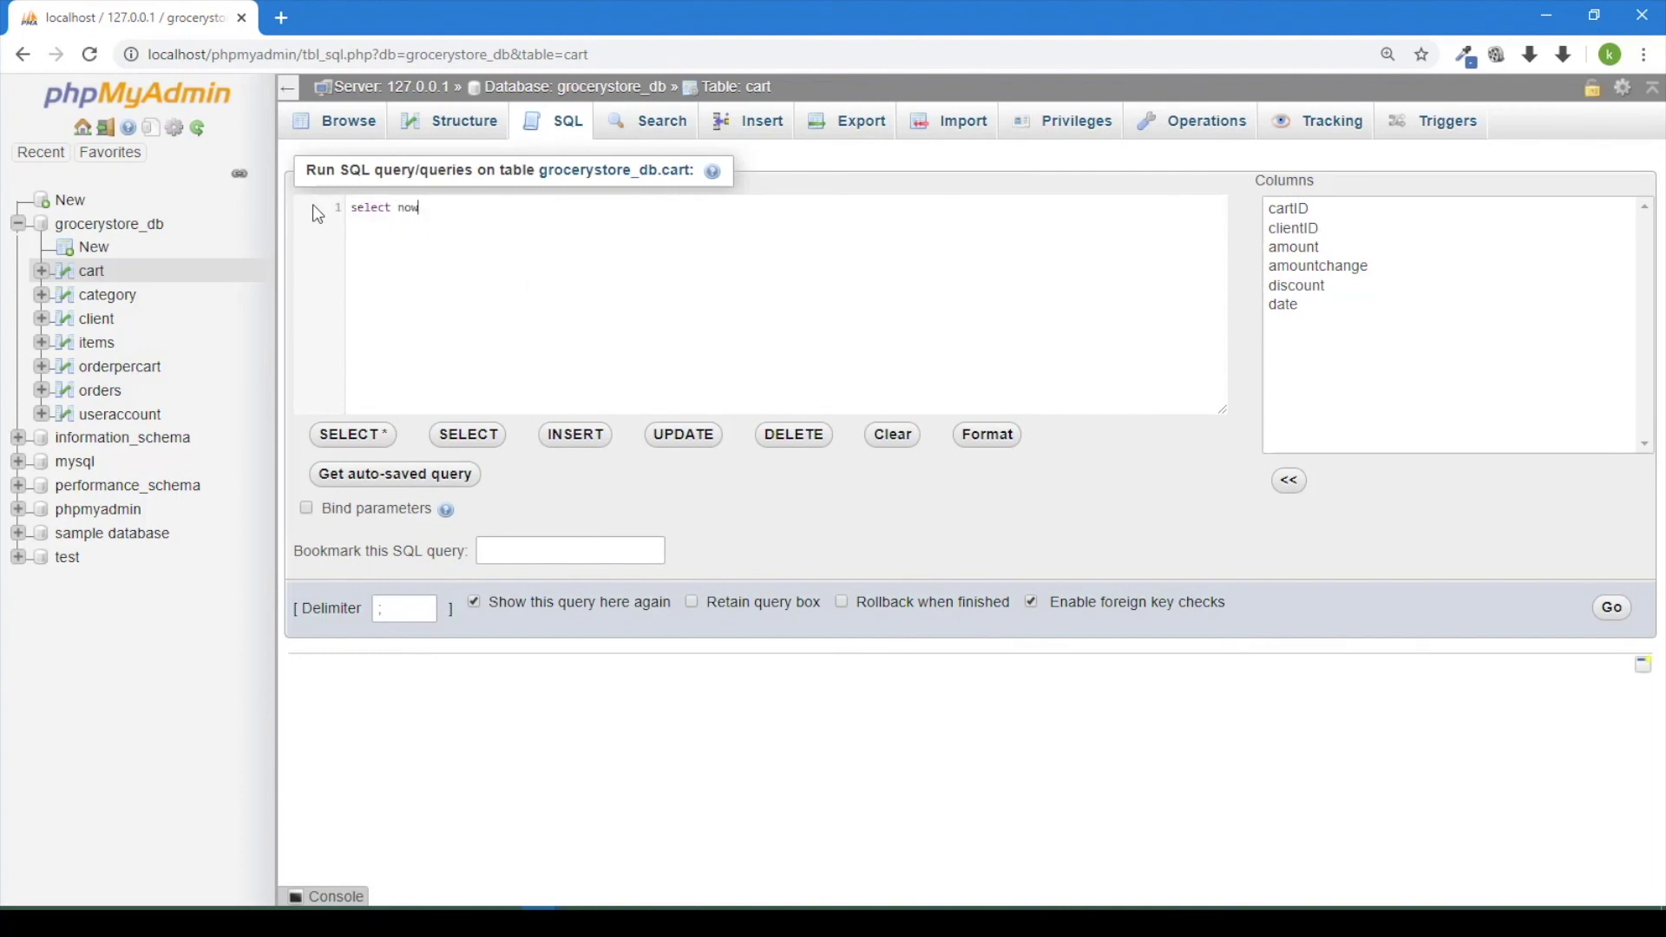
key(shift+Left)
key(shift+Left)
key(shift+Left)
key(shift+Left)
key(shift+Left)
click(1620, 615)
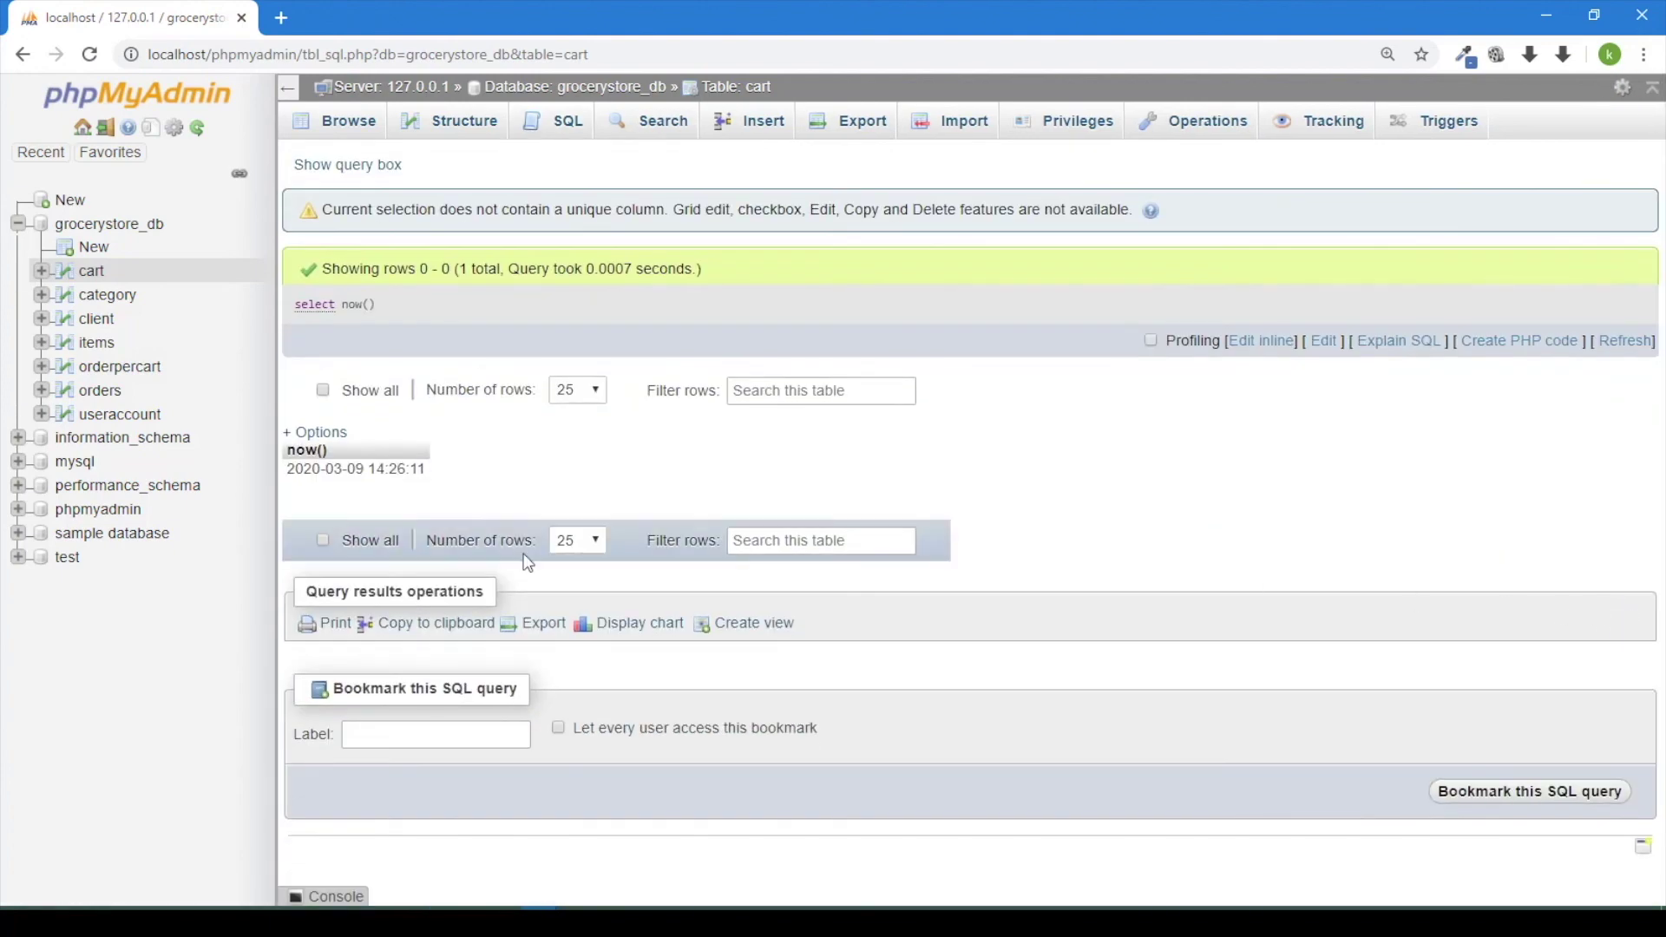
triple_click(311, 474)
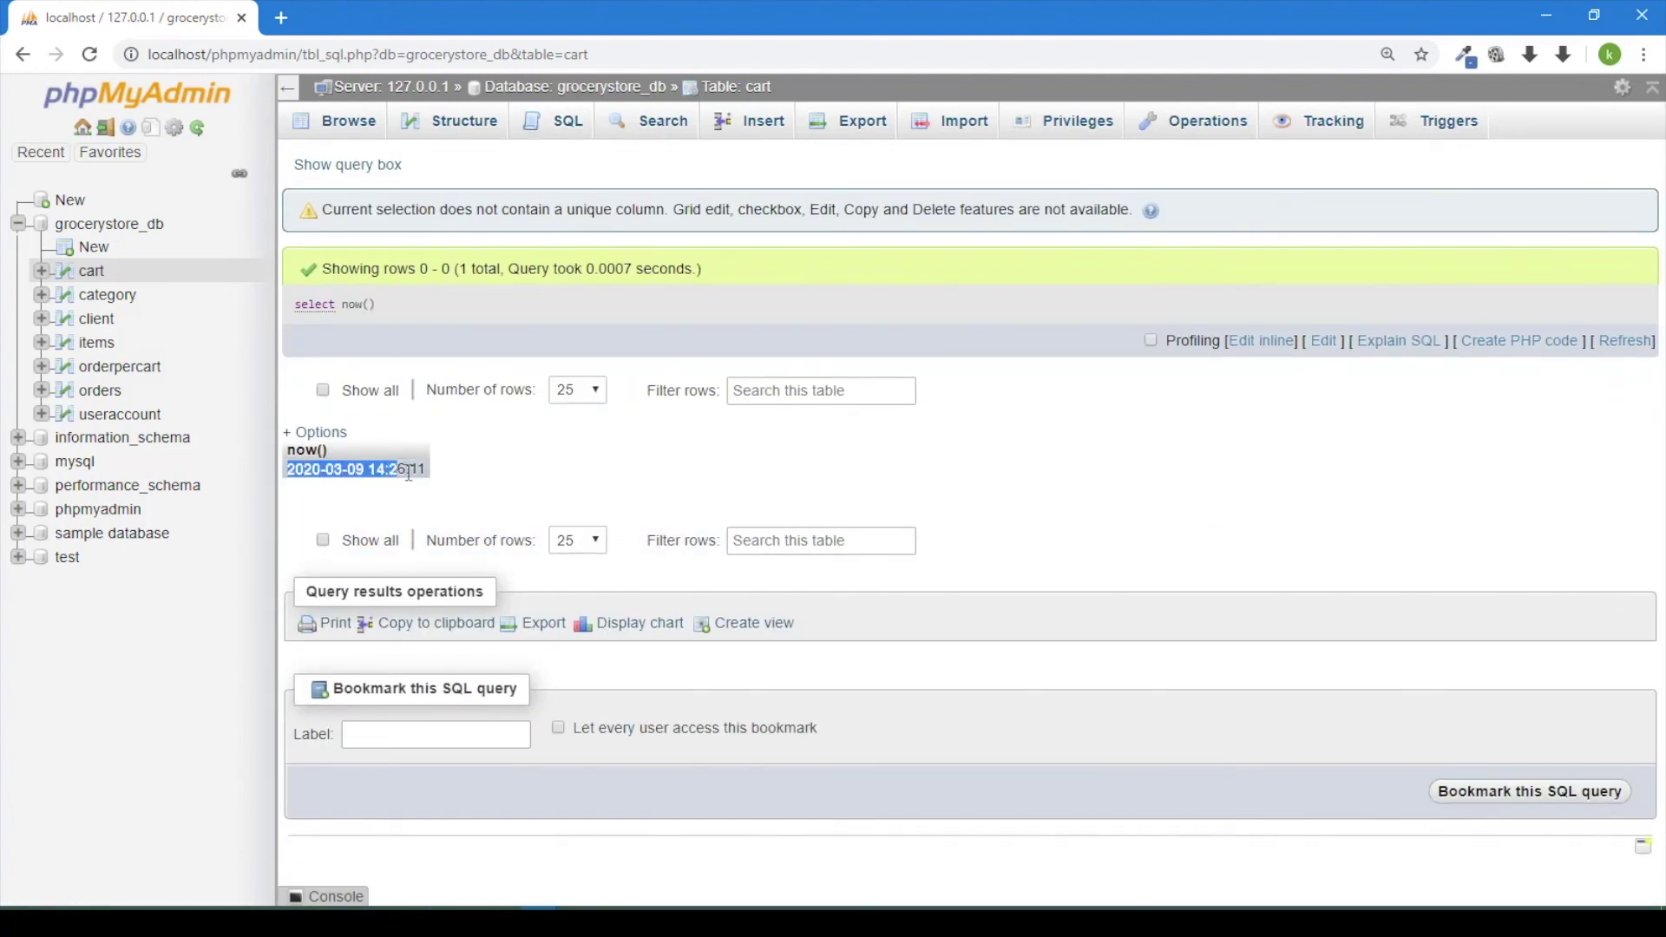
click(329, 454)
triple_click(308, 456)
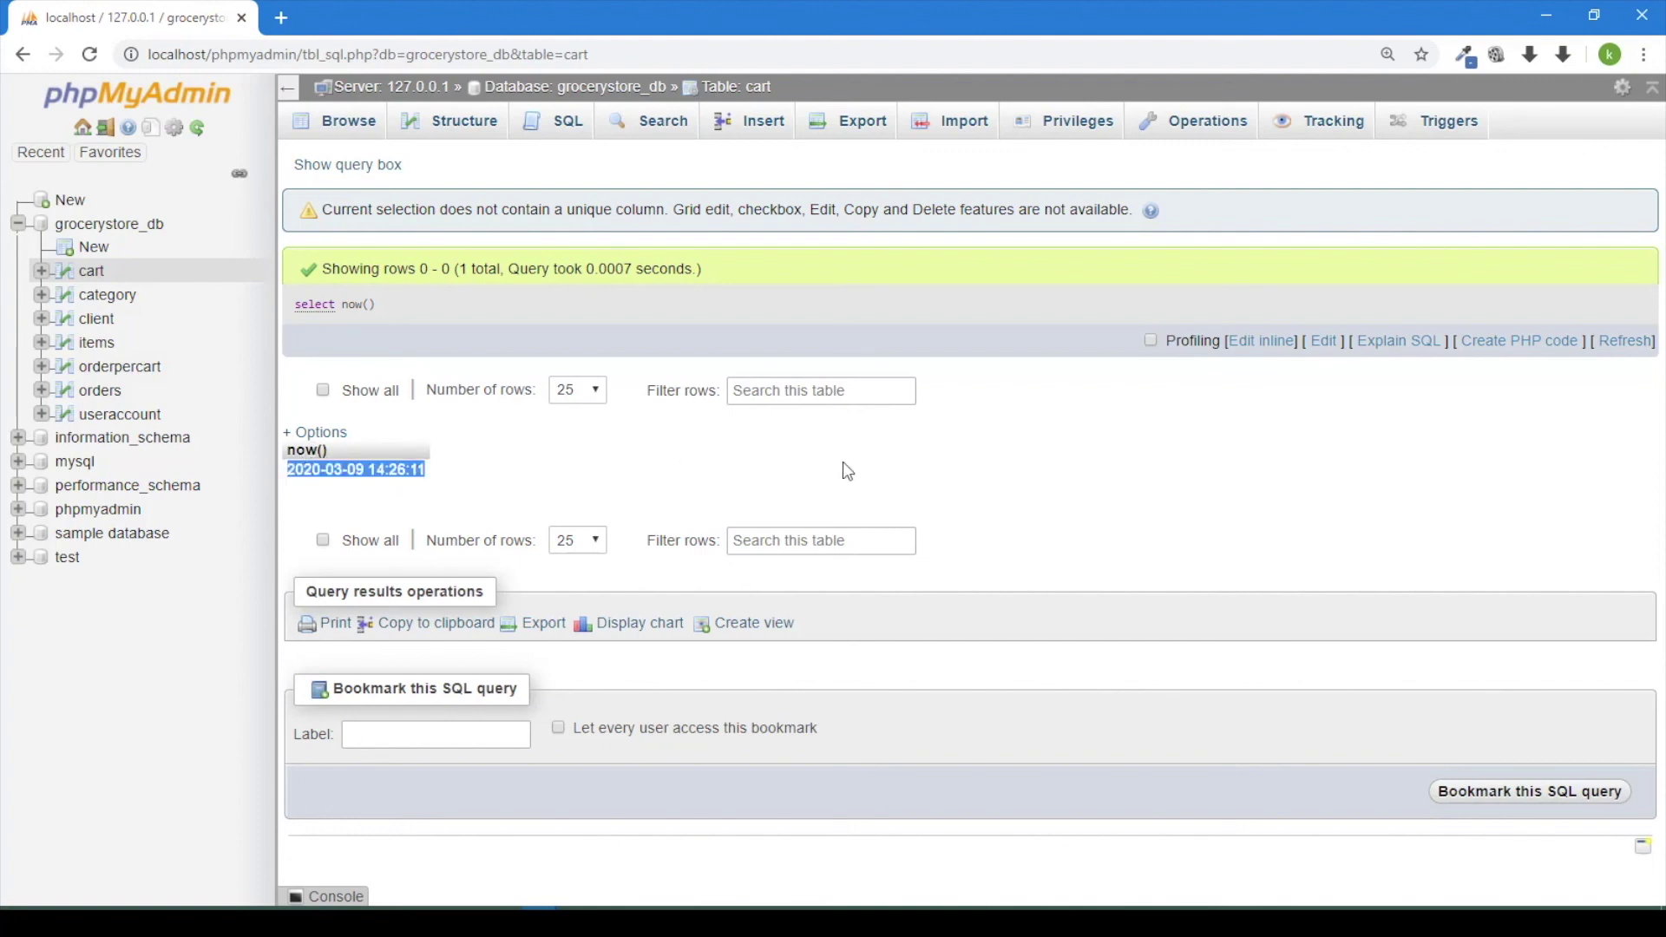
click(1323, 341)
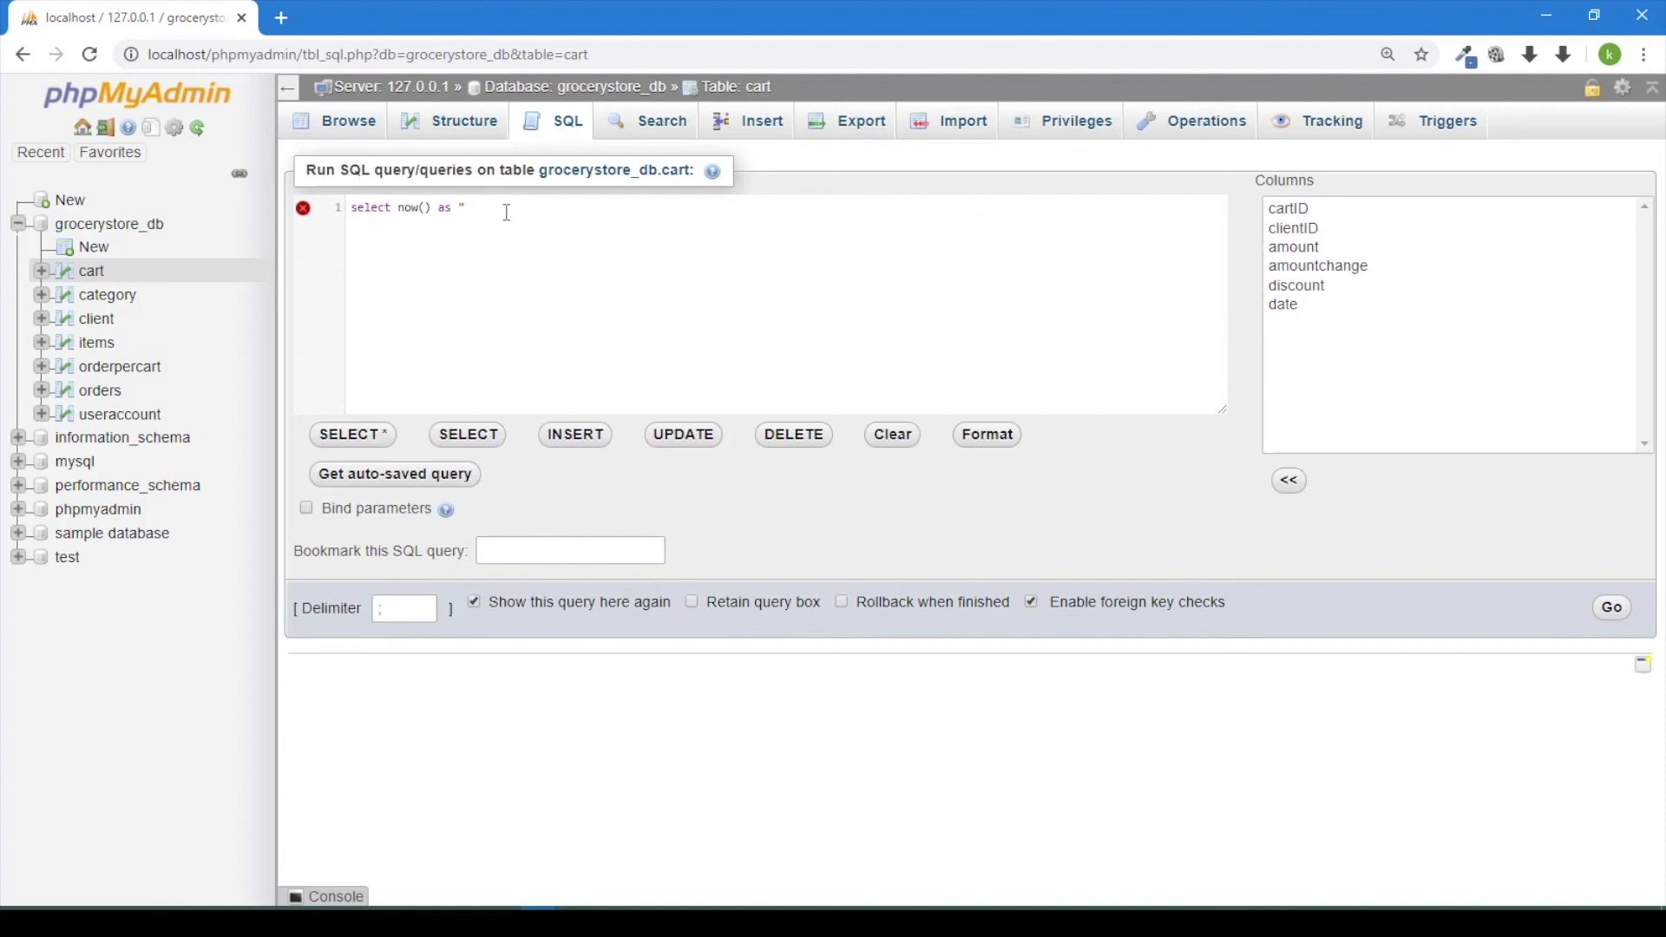
text(as "current)
text(time")
click(1611, 606)
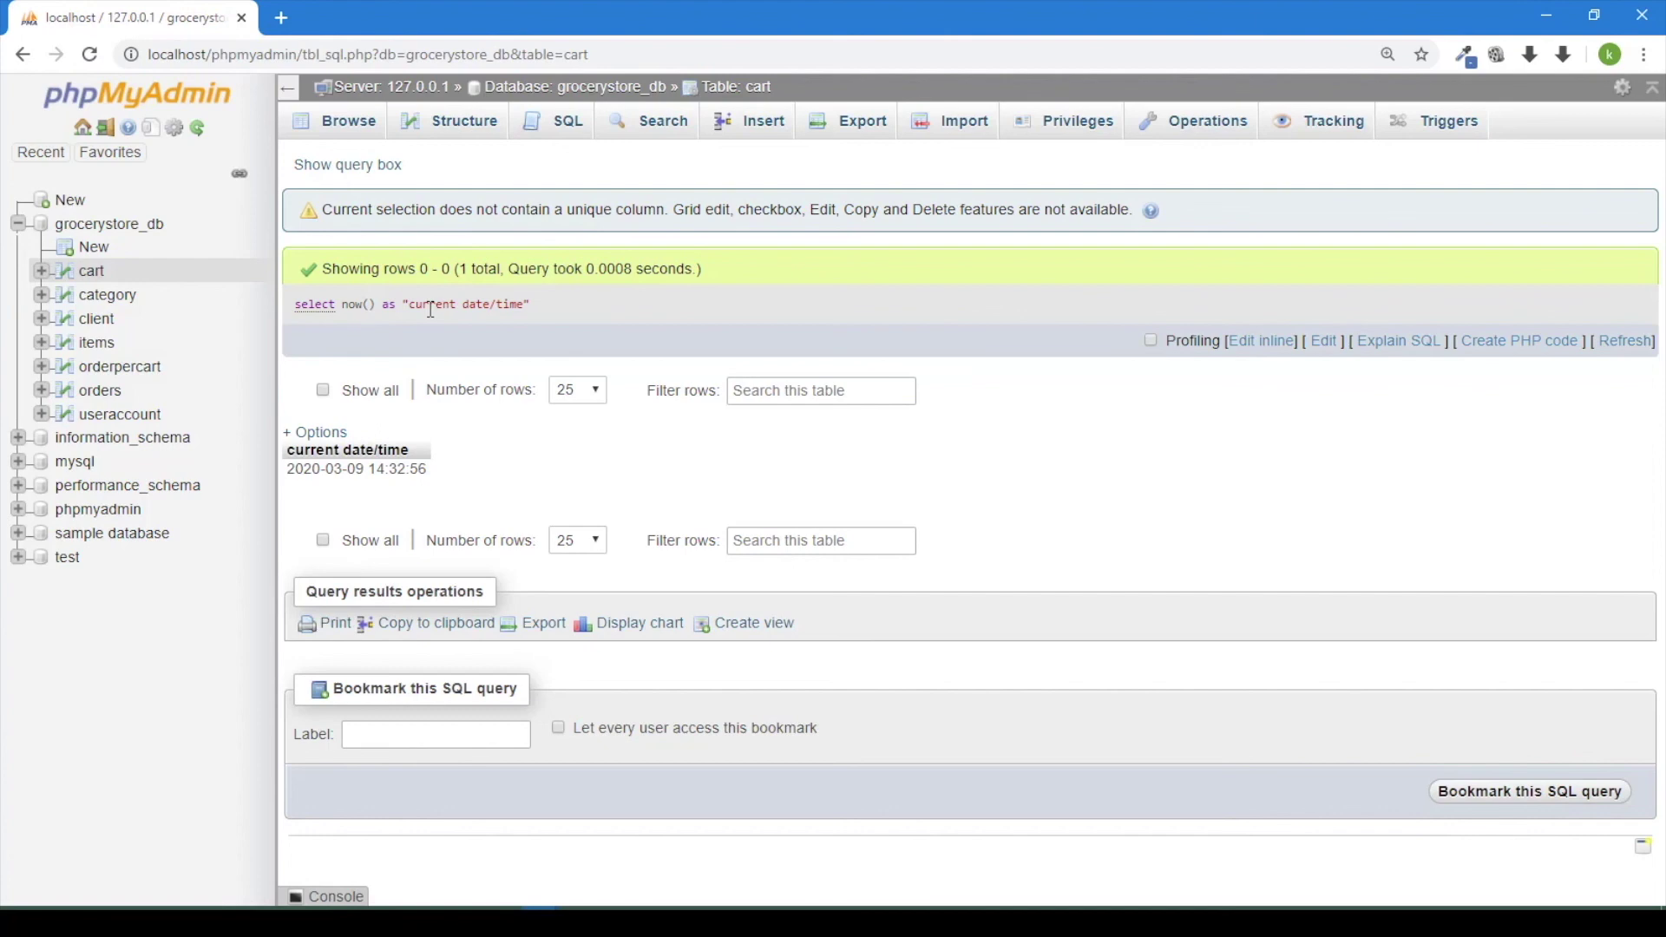
click(1323, 341)
- Run select curdate() as "current date" (2020-03-09), then start a cart query WHERE date = curdate()
double_click(411, 210)
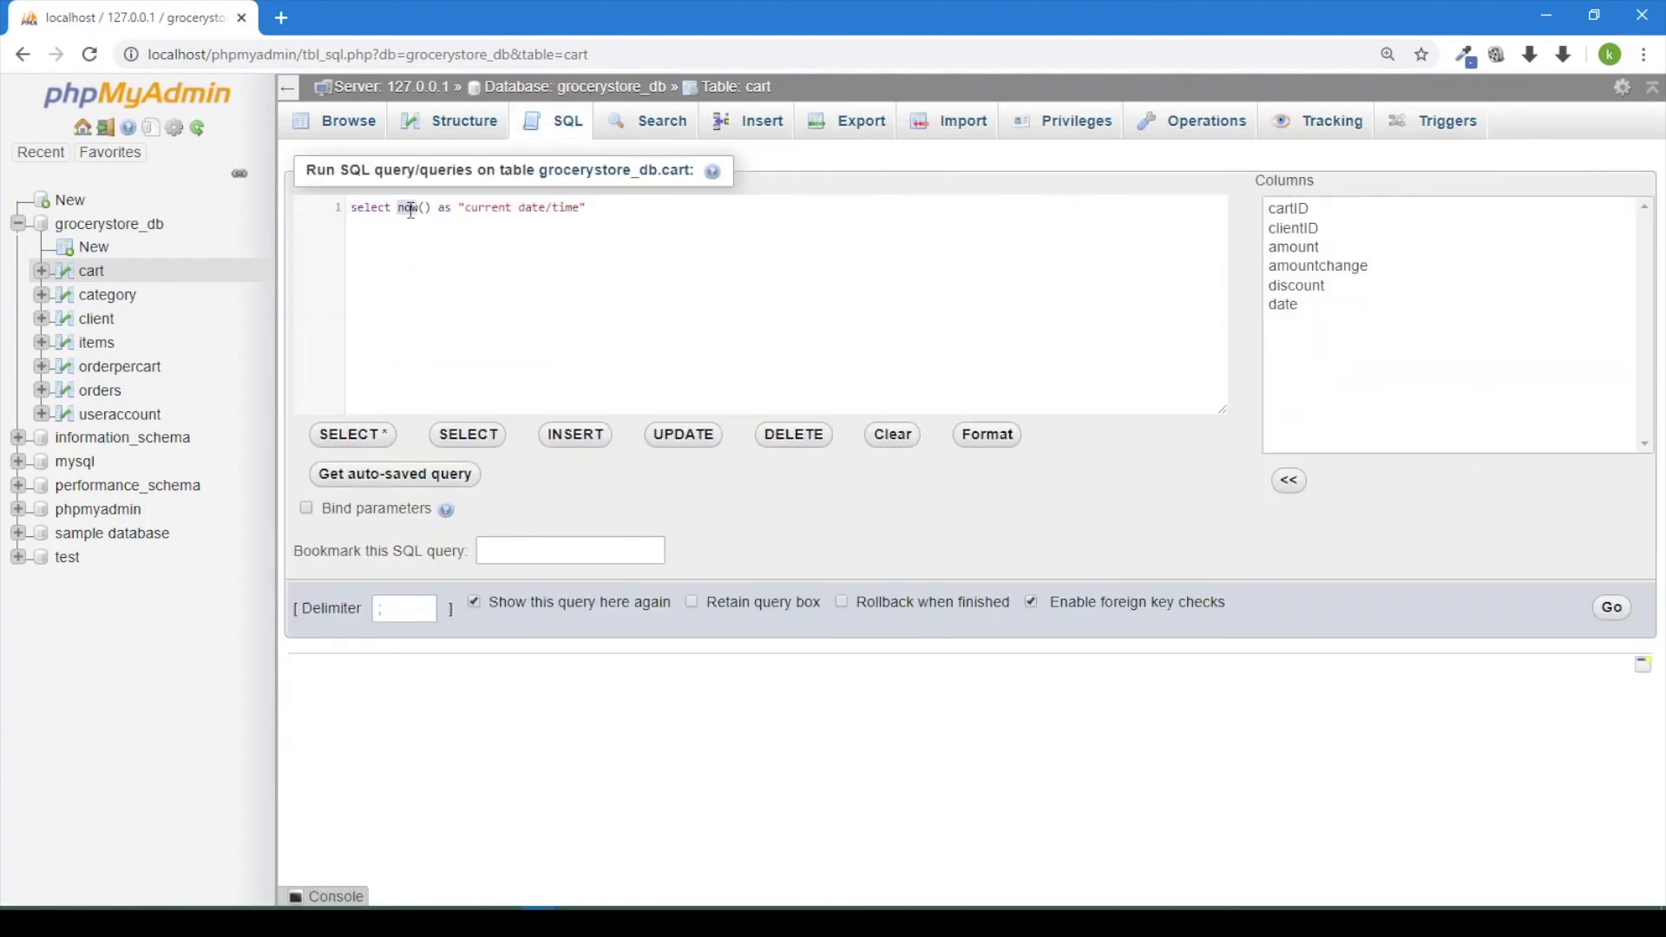
text(curdate)
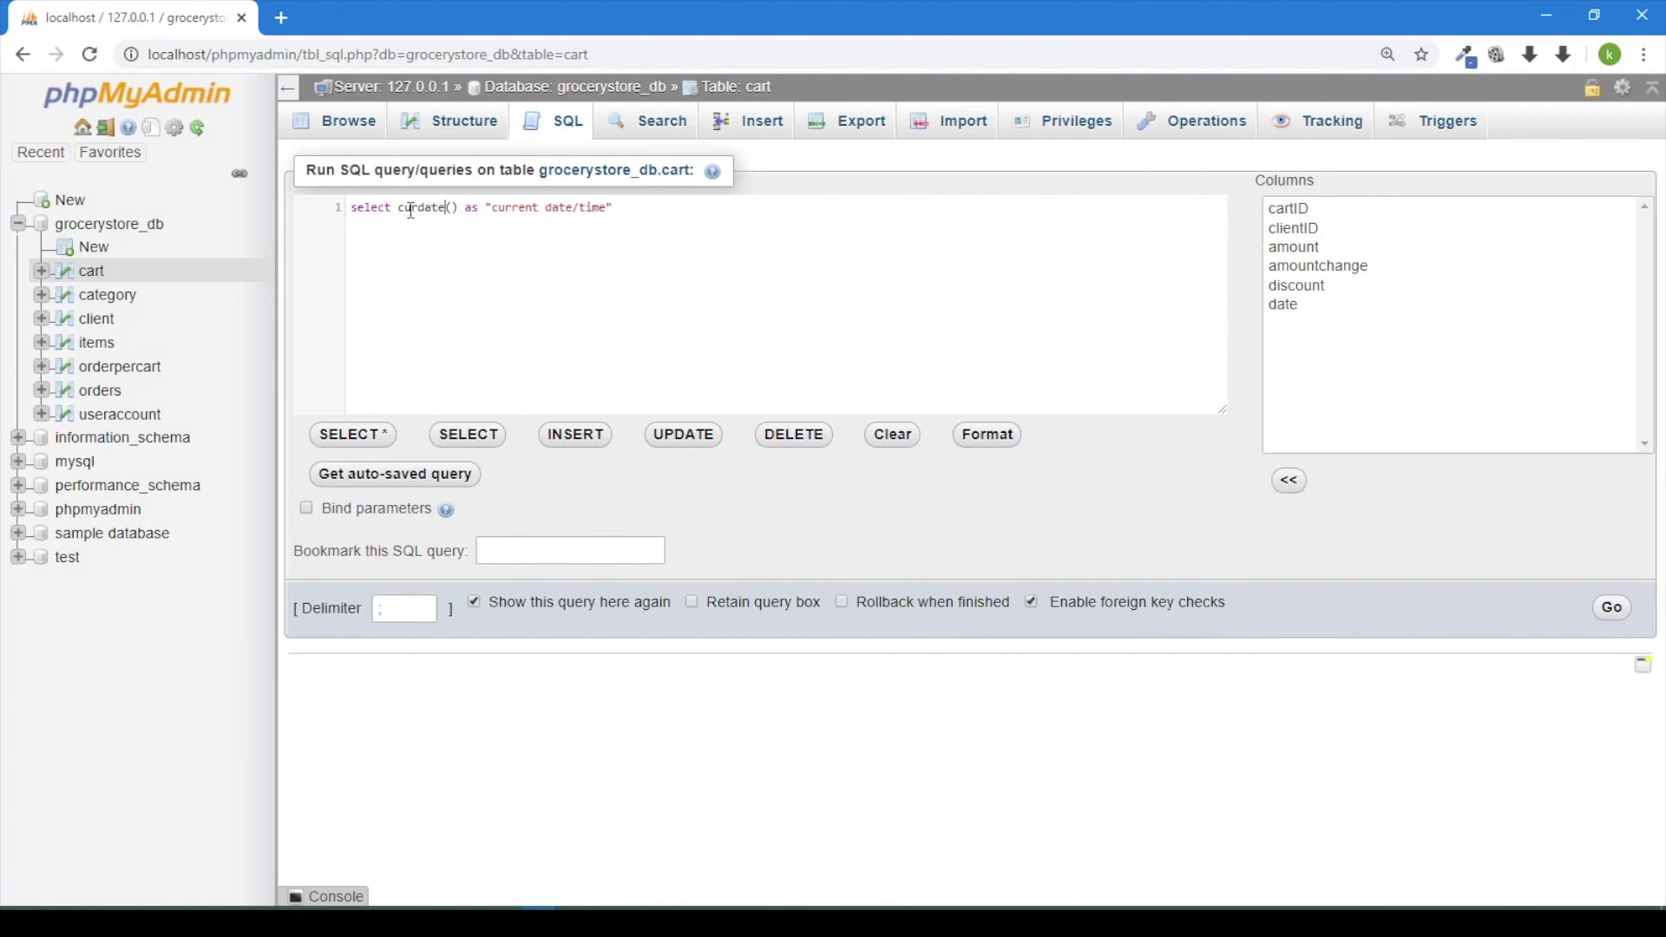
drag(571, 210, 605, 210)
key(BackSpace)
drag(465, 209, 397, 208)
click(1611, 608)
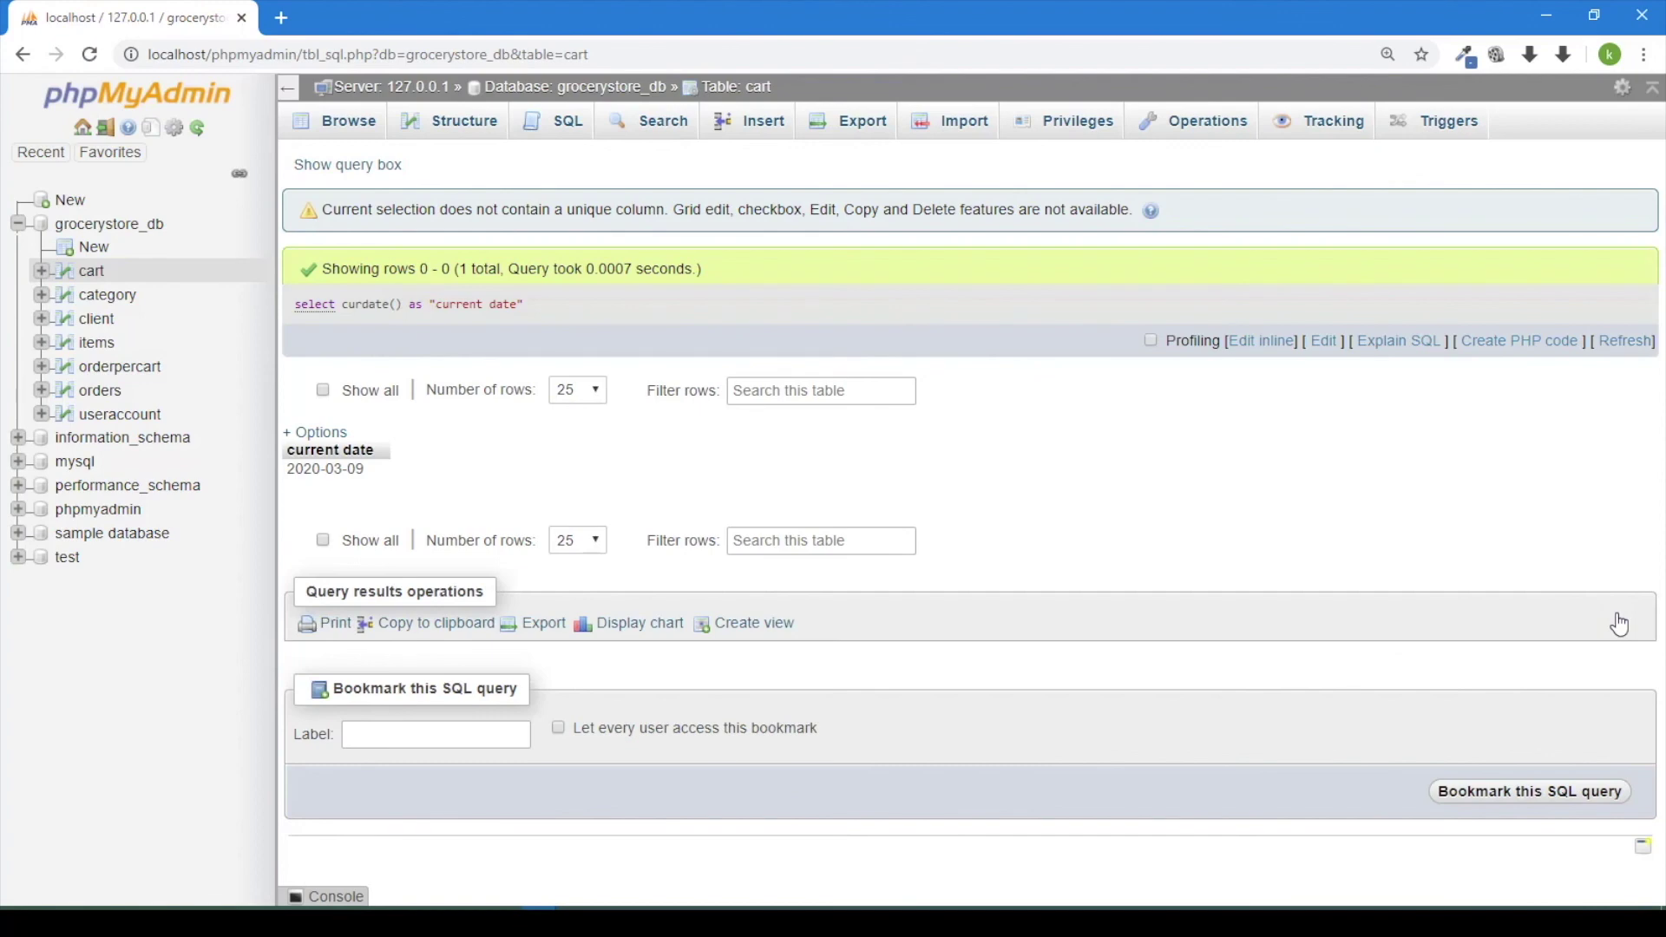
mouse_move(395, 469)
mouse_down()
mouse_move(289, 446)
mouse_move(404, 472)
mouse_up()
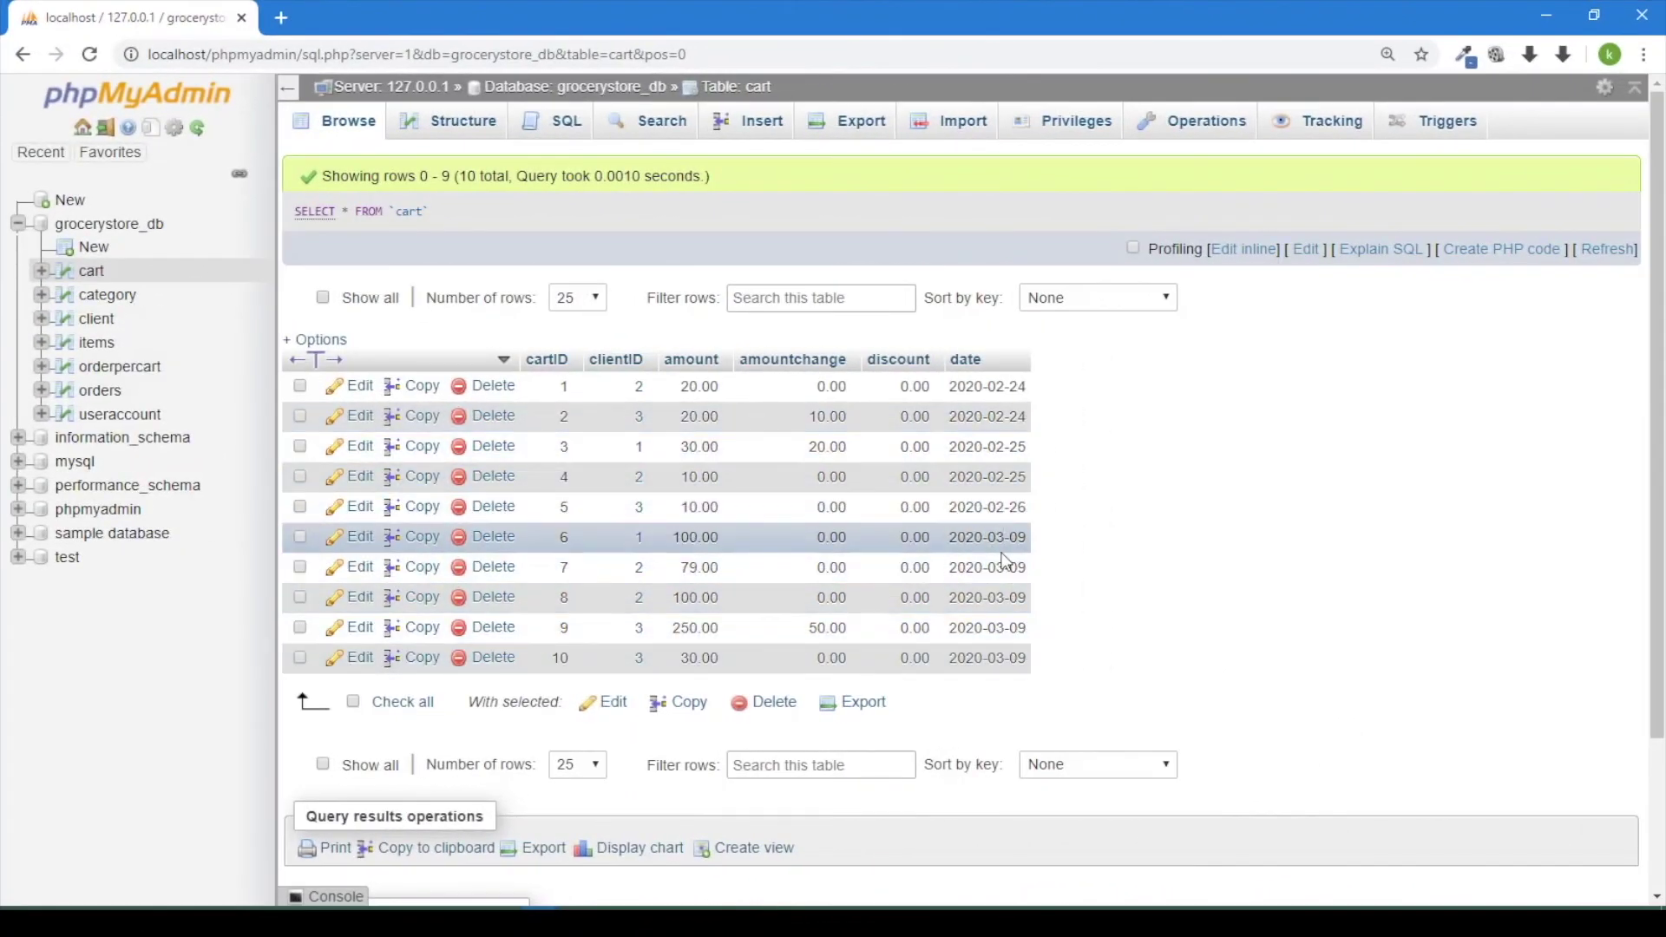
click(571, 130)
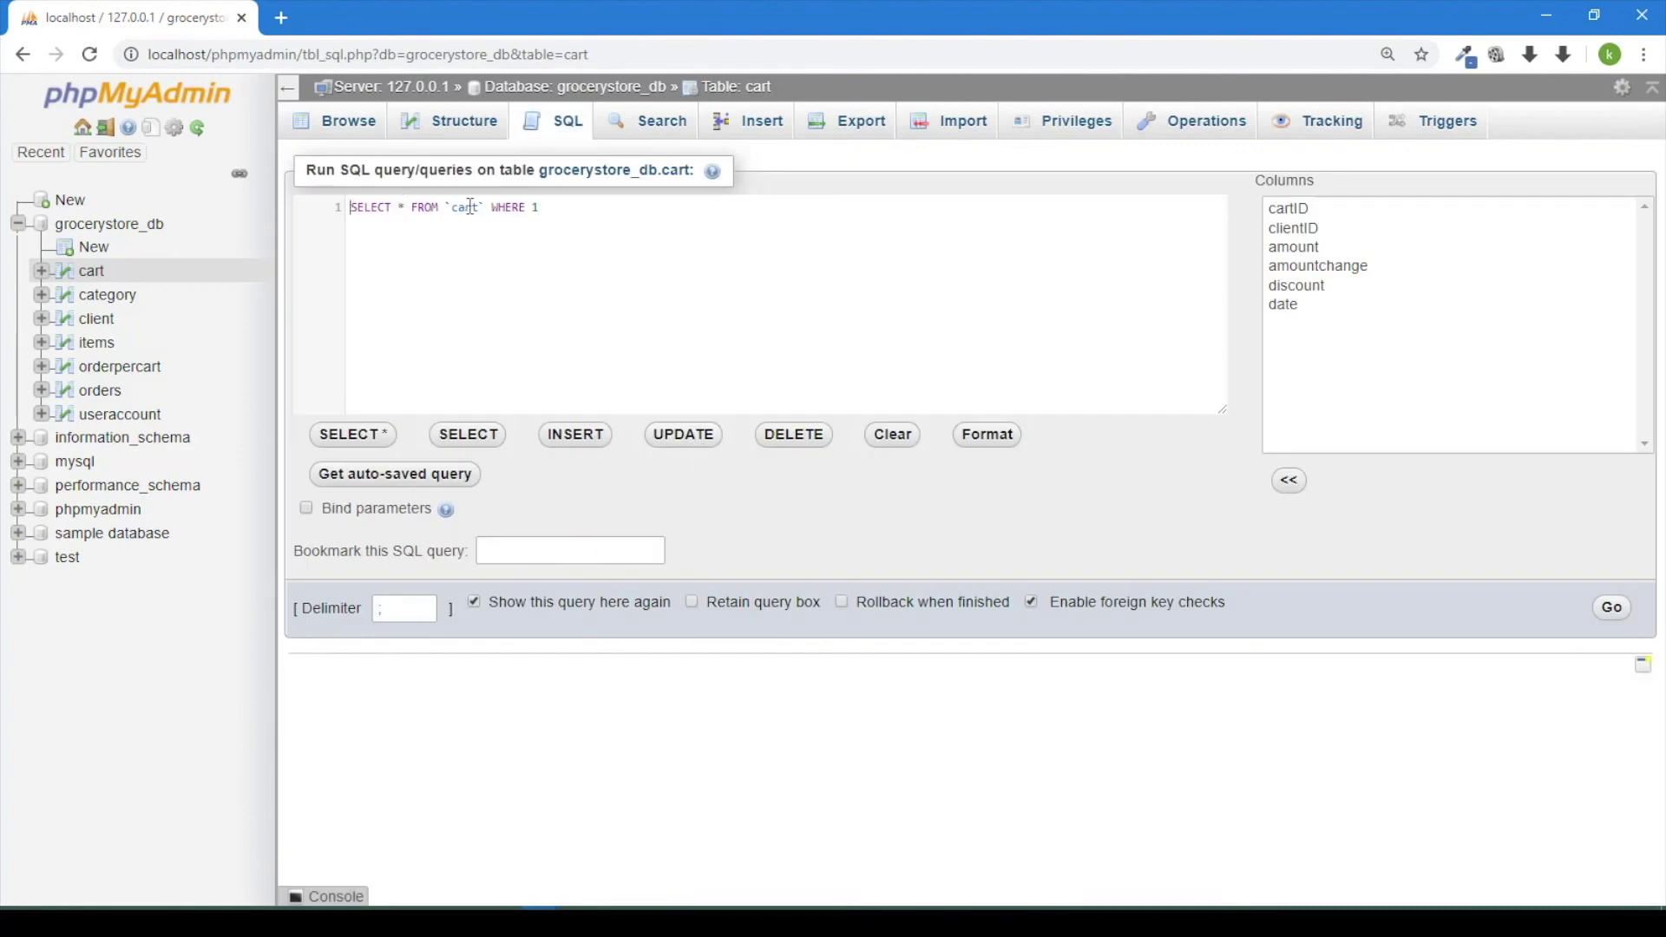
text(date = curdate()
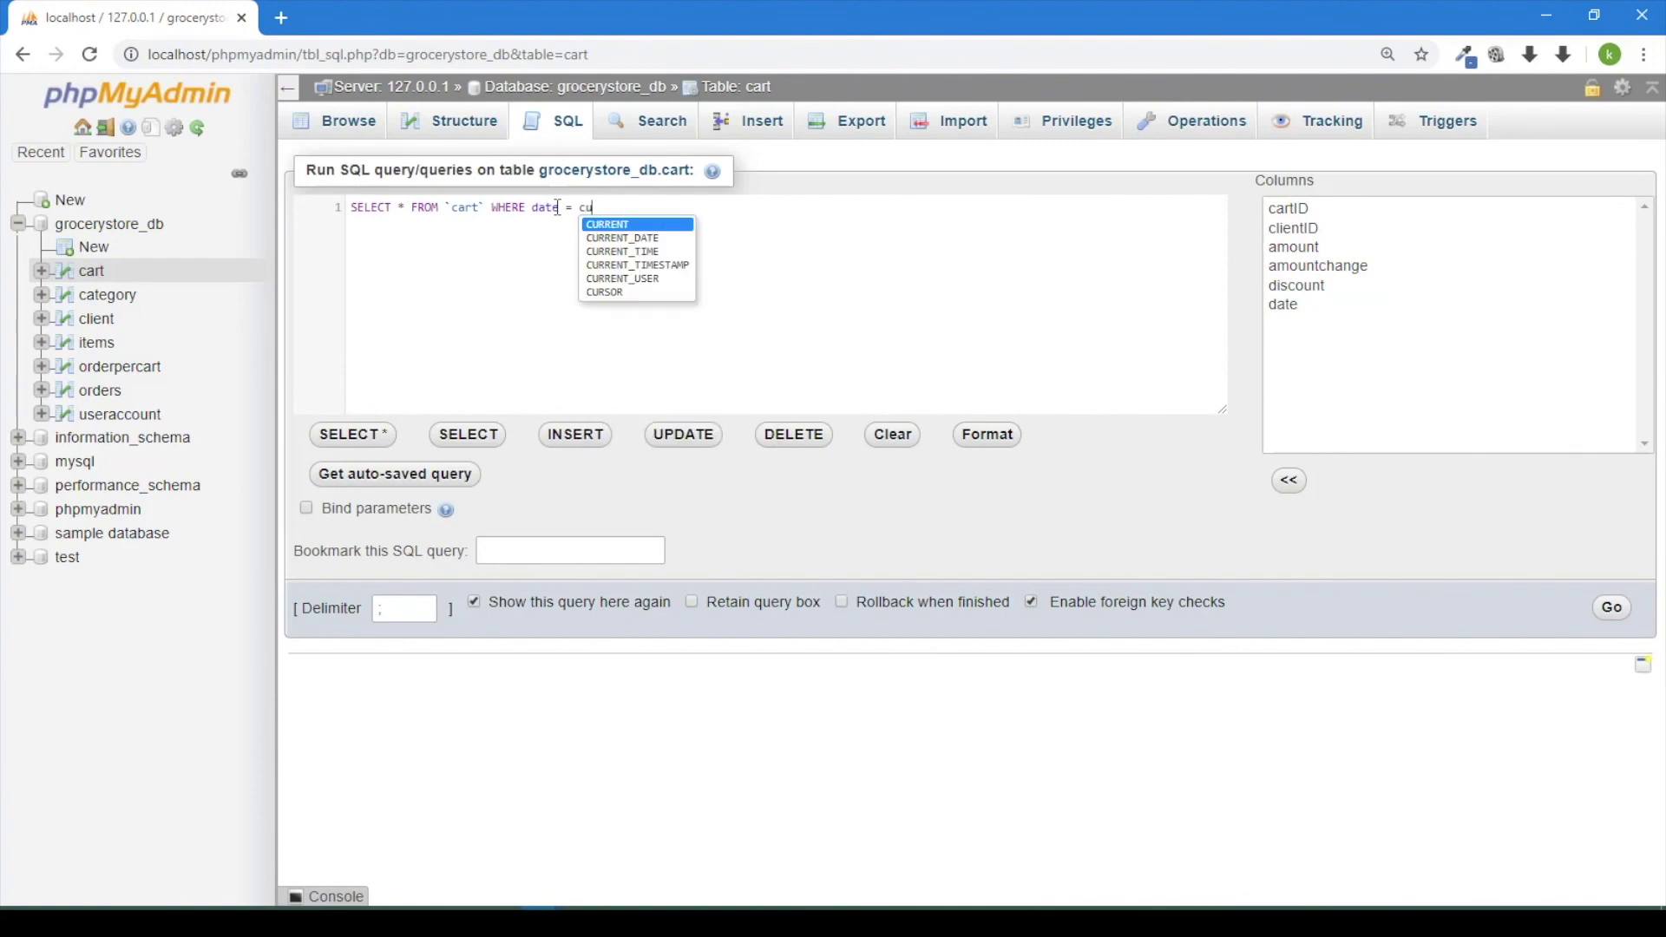